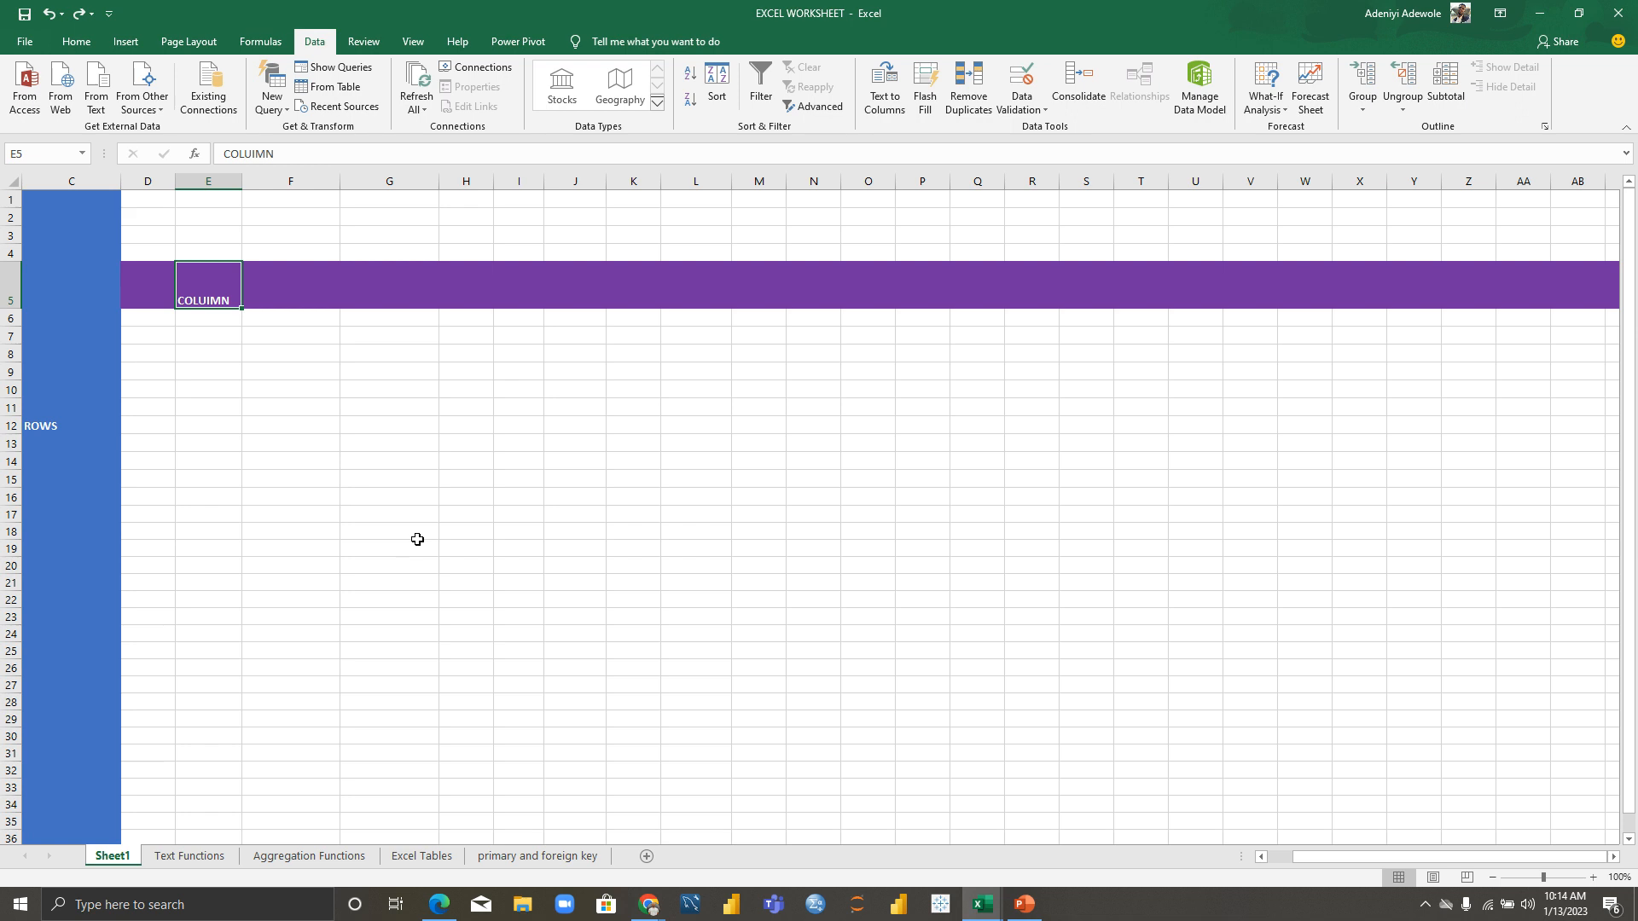
Step: Select column C, add row 5, then pick cell G5 on Sheet1
left_click(73, 181)
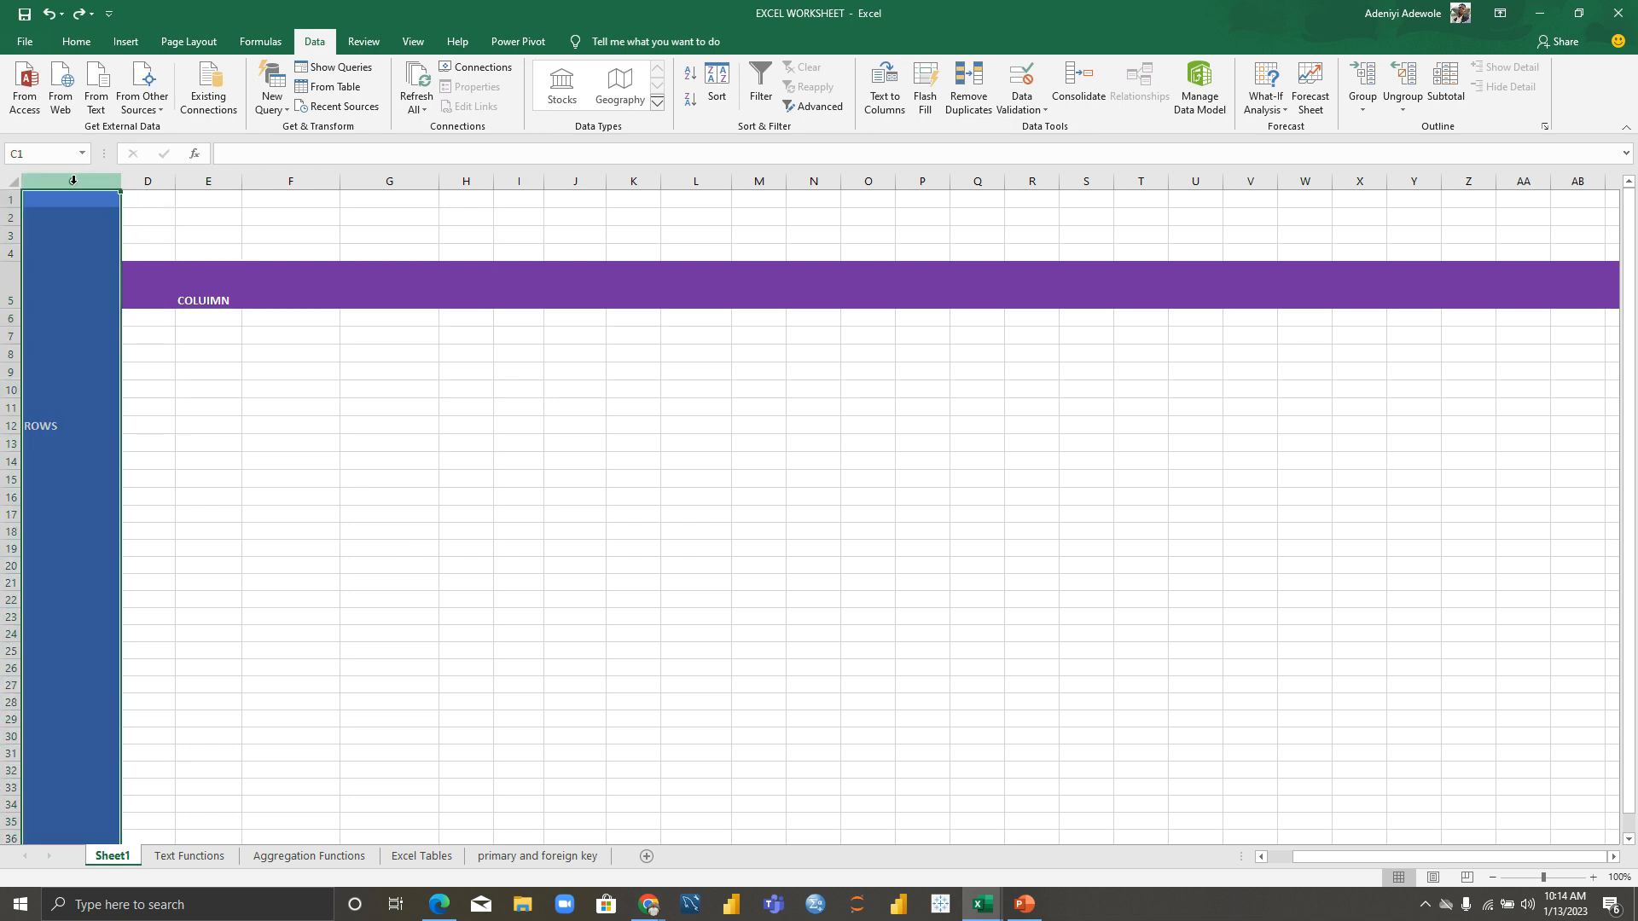
left_click(6, 279, "ctrl")
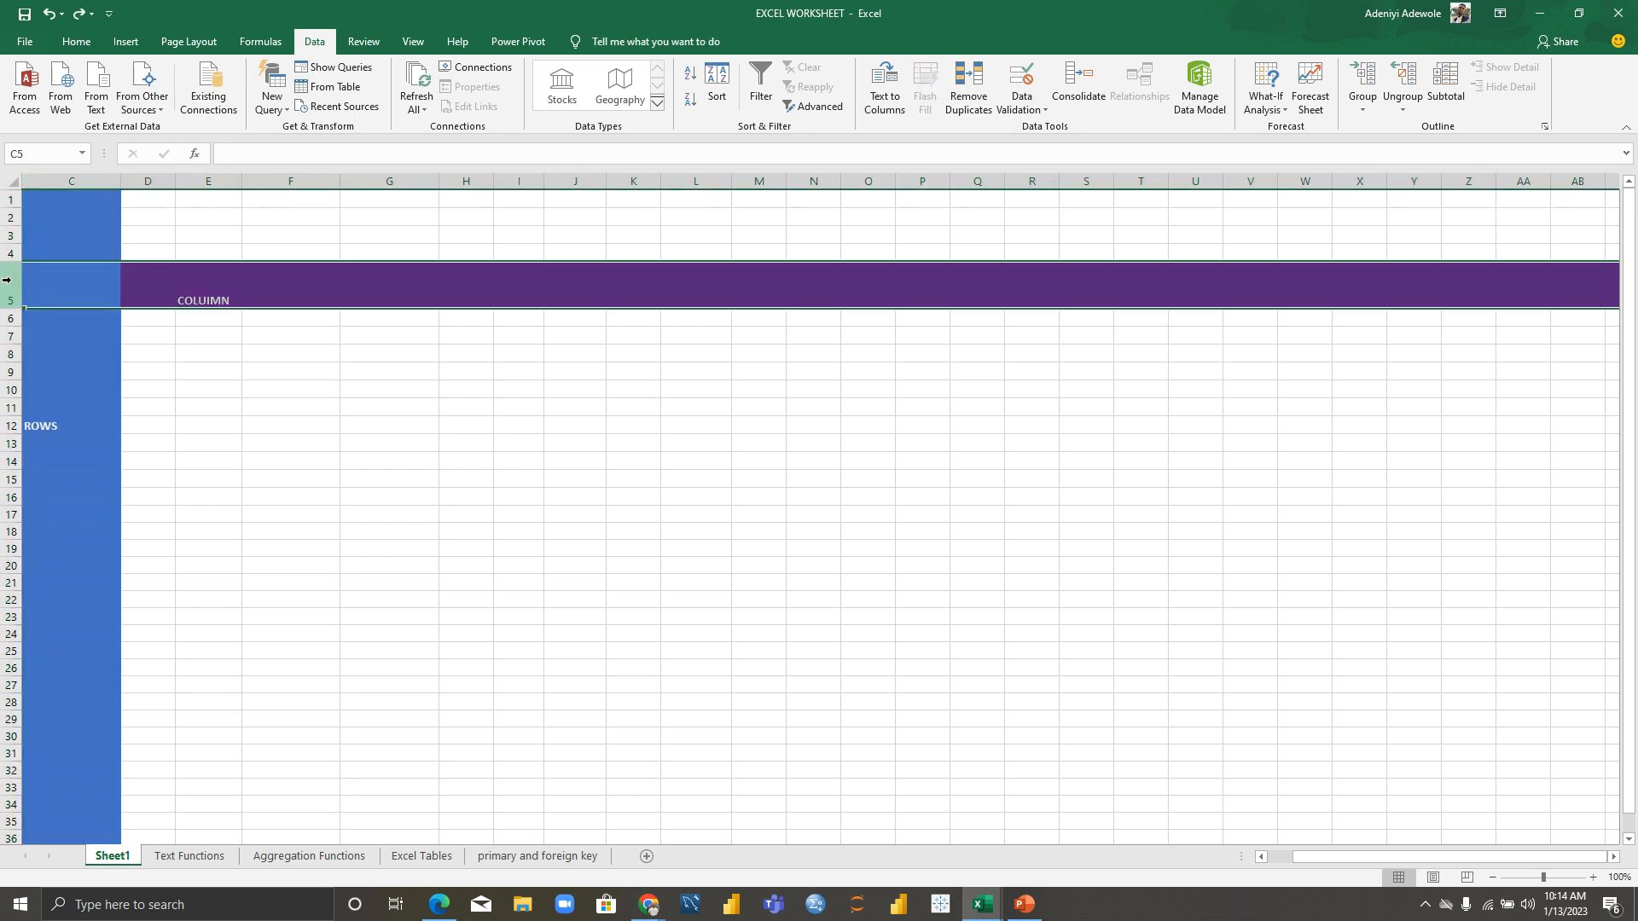
left_click(426, 298)
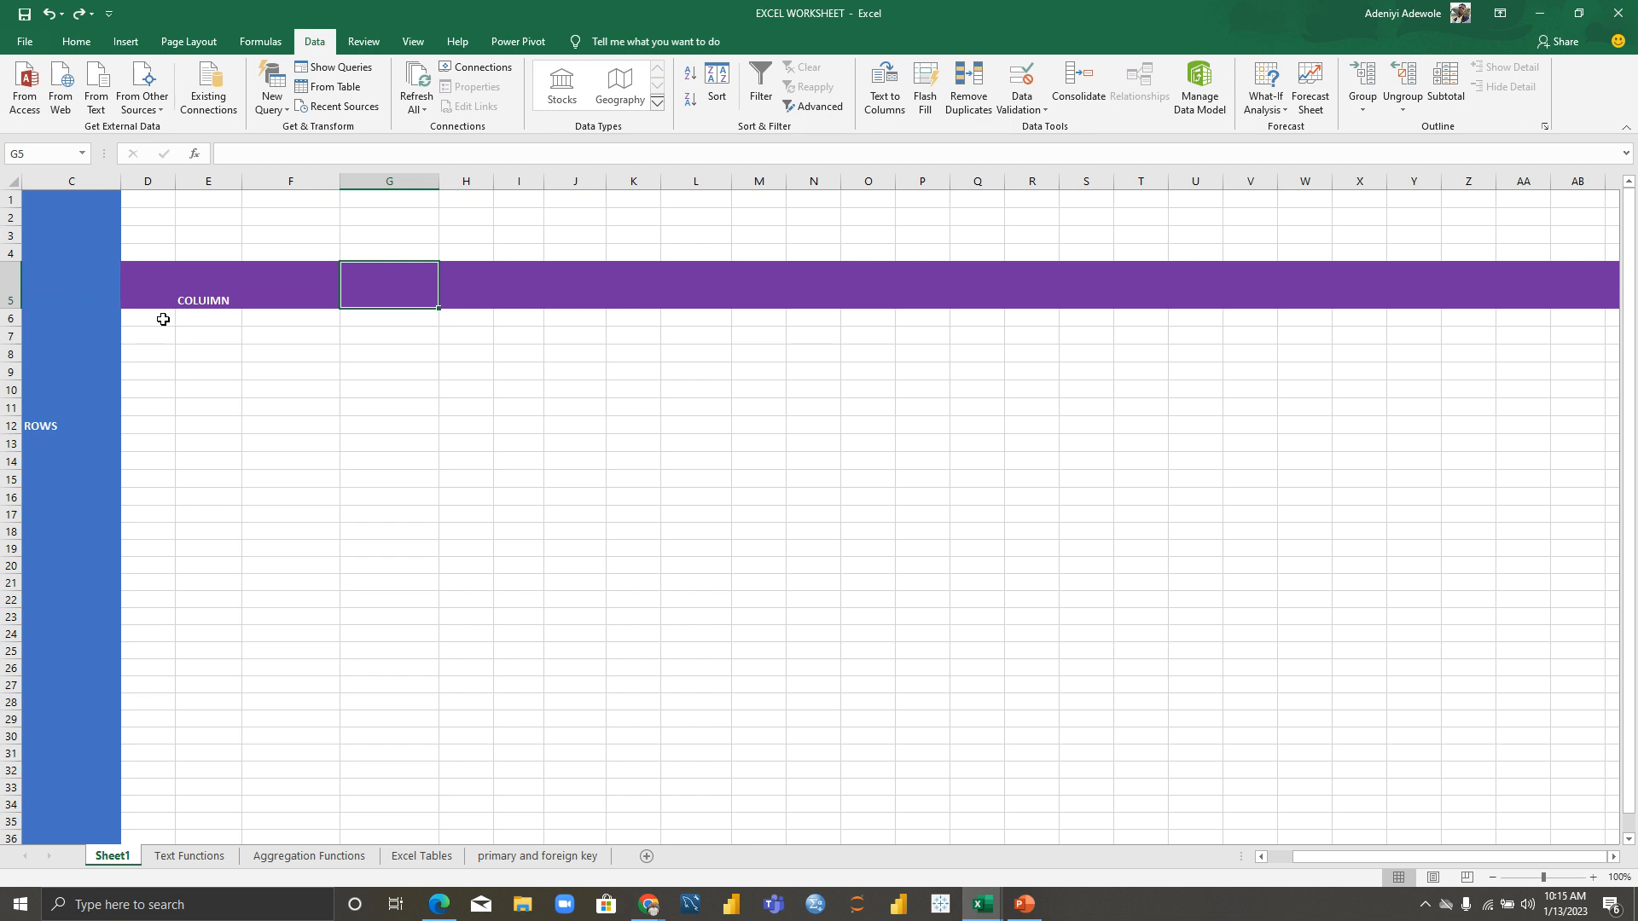
left_click(78, 42)
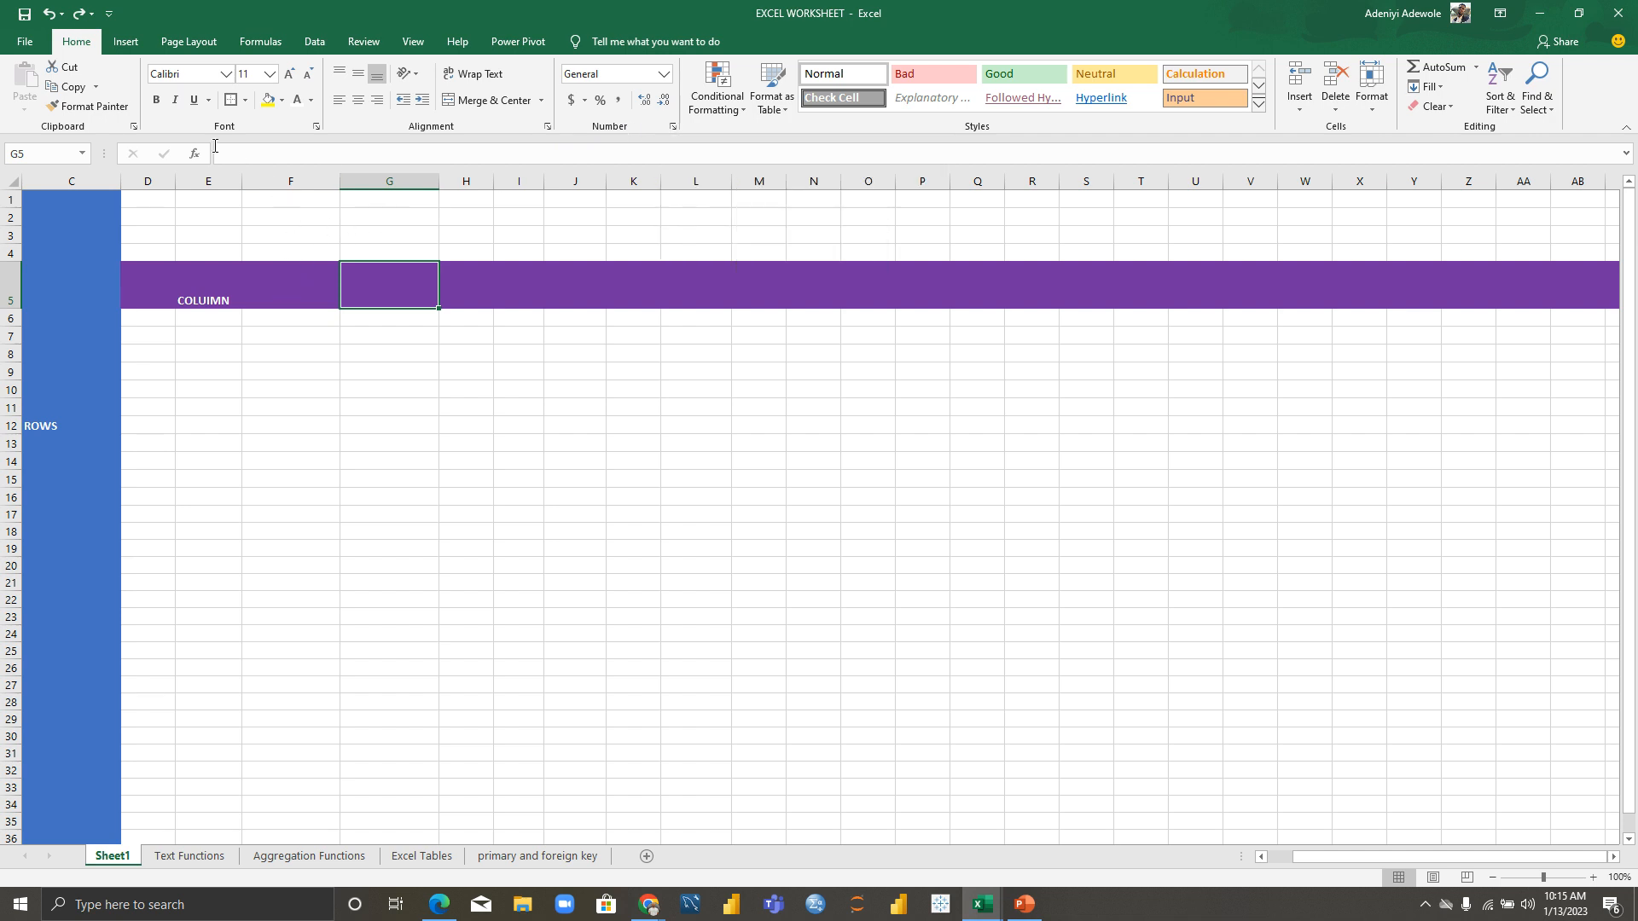
Step: Draw a rounded rectangle over G9 to K18 from Insert > Shapes, then delete it
left_click(127, 41)
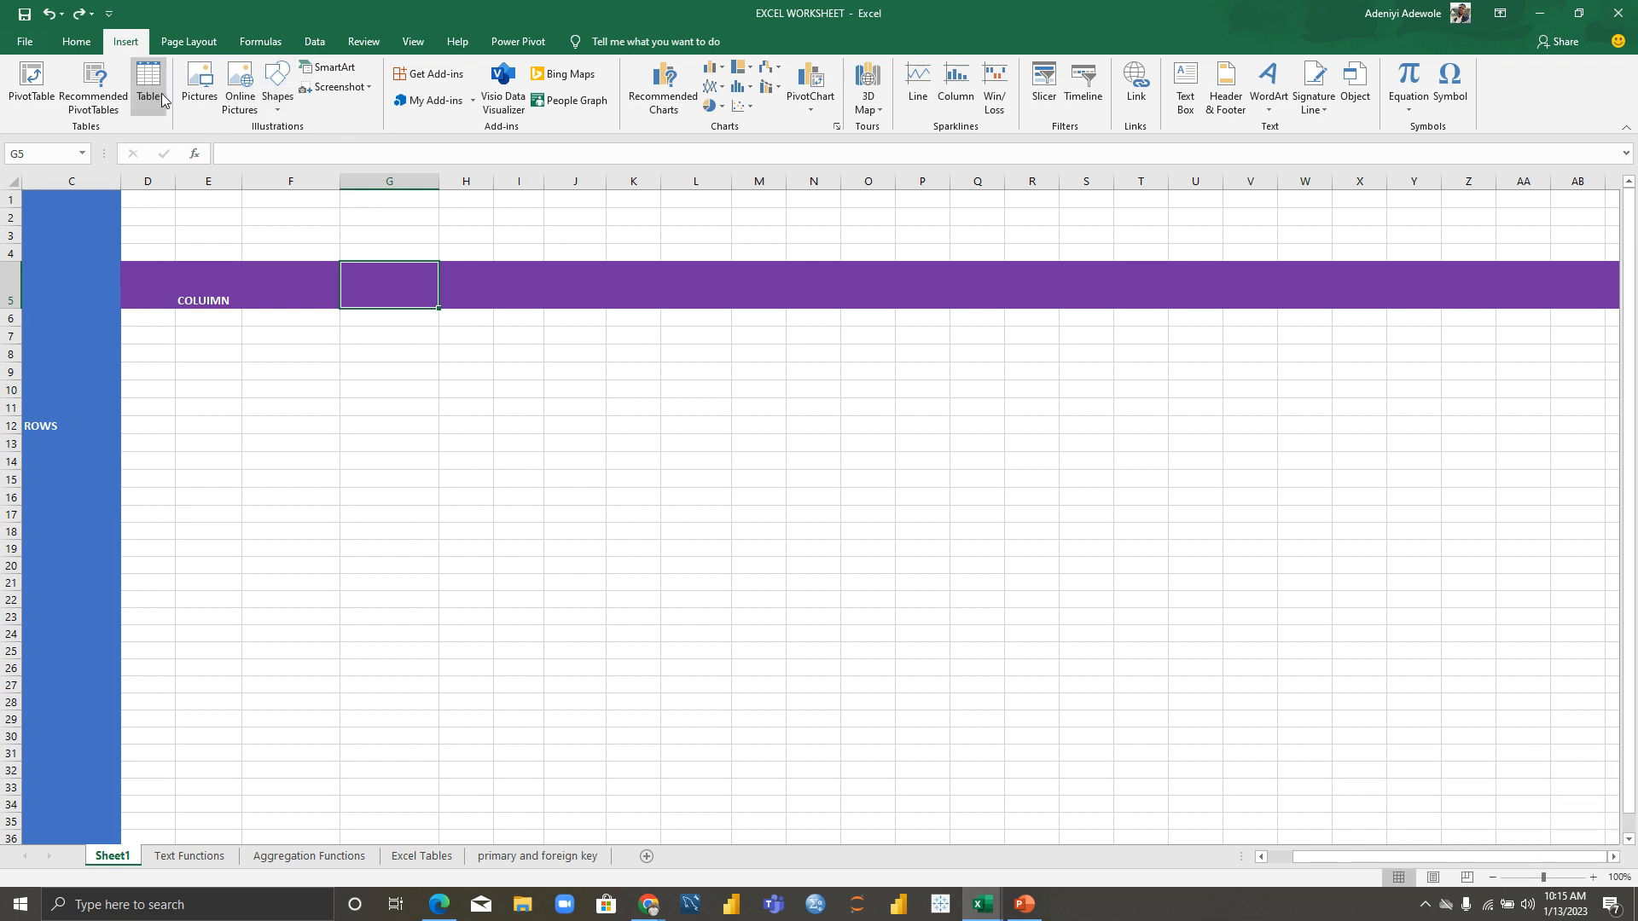
left_click(279, 87)
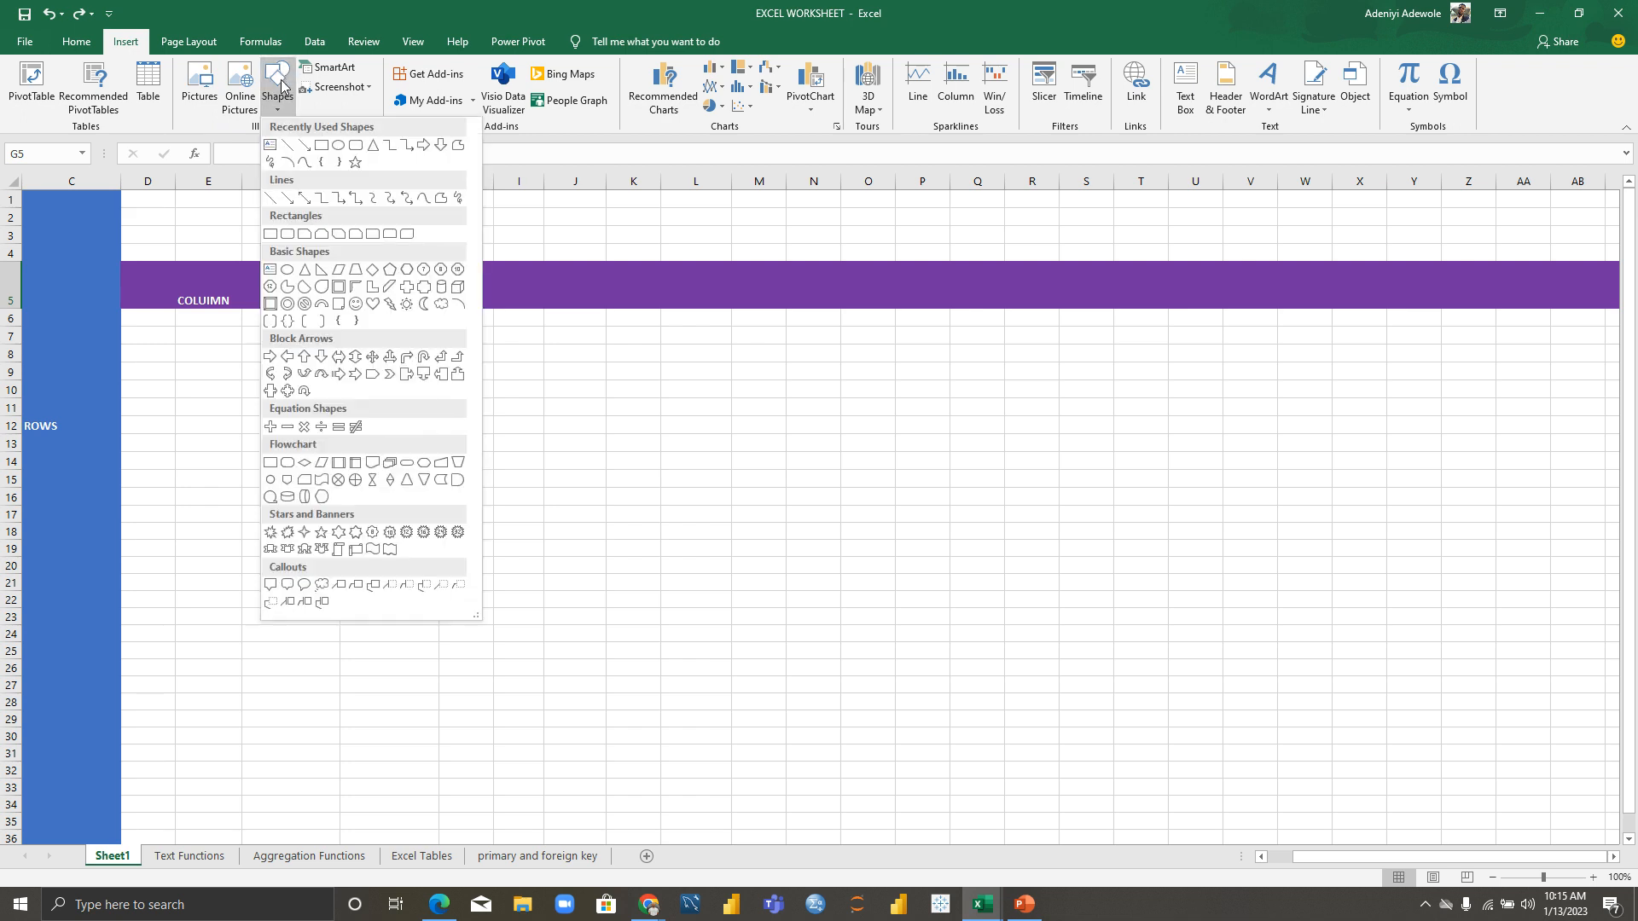
left_click(287, 233)
left_click_drag(365, 377, 618, 538)
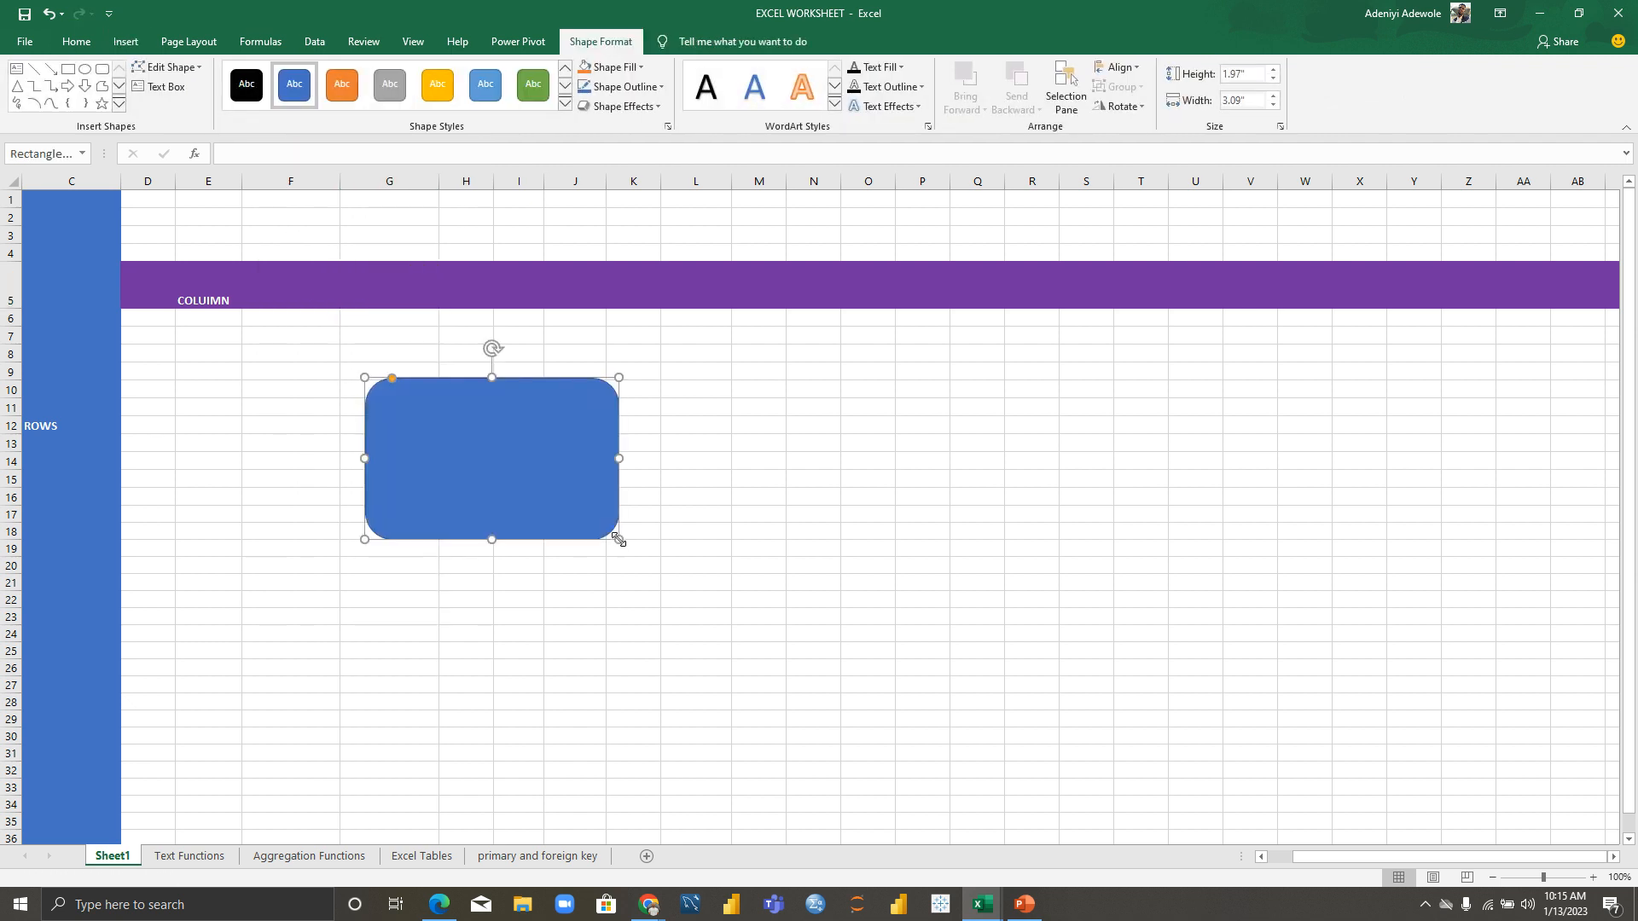
key("Delete")
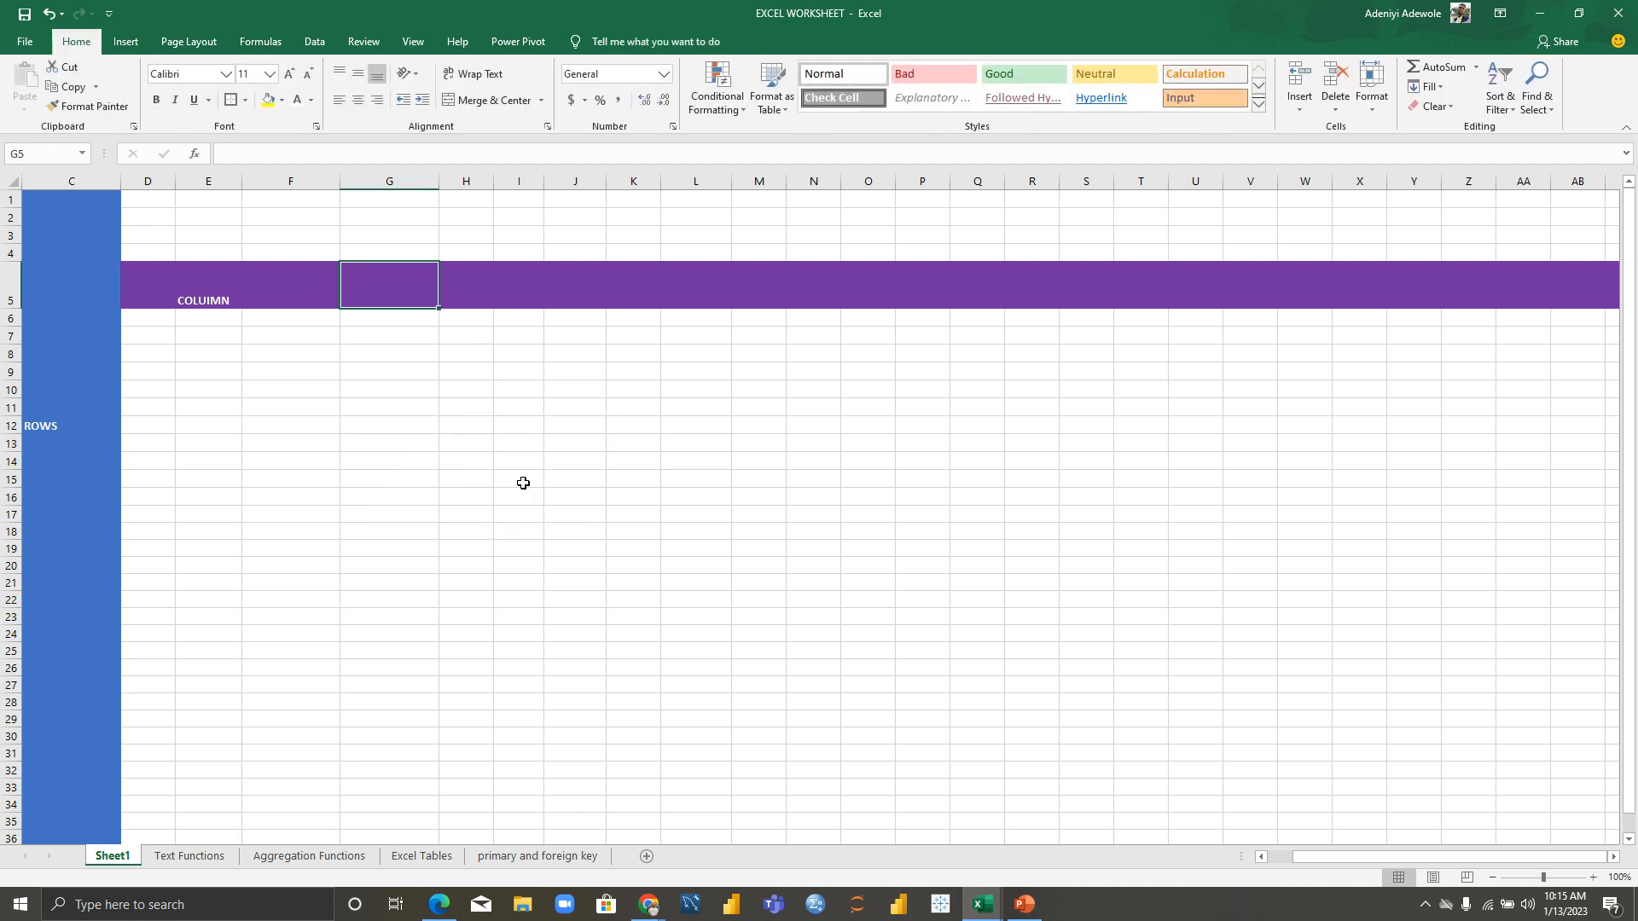
left_click(128, 42)
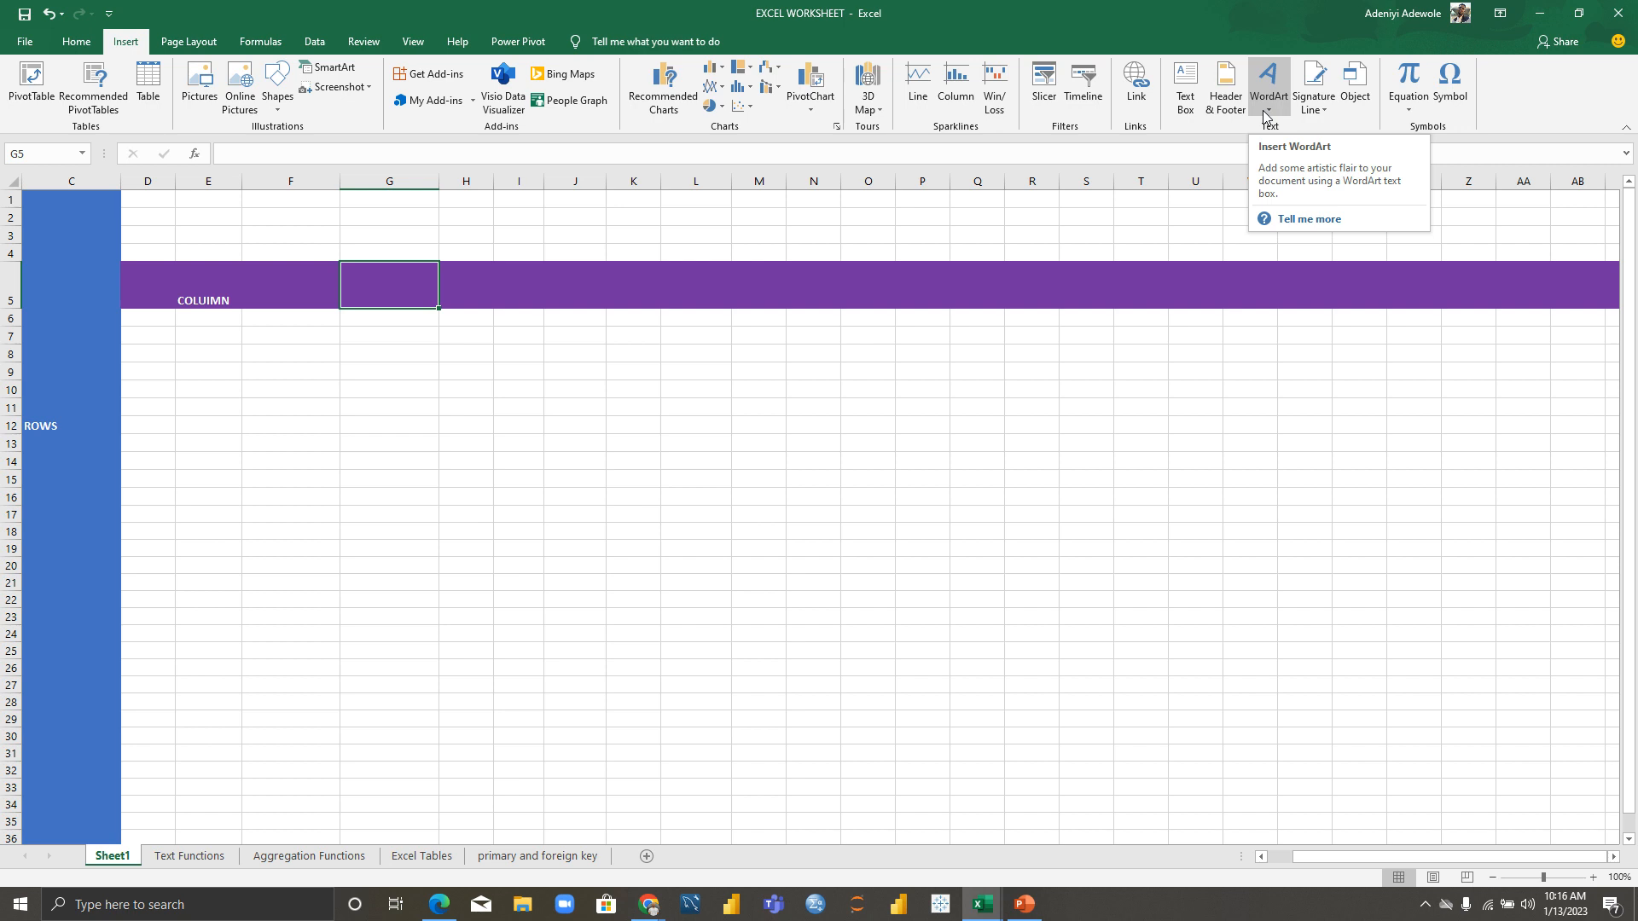
Step: Preview the Equation gallery, then browse the Page Layout, Formulas, Data, Review and View tabs
left_click(1408, 106)
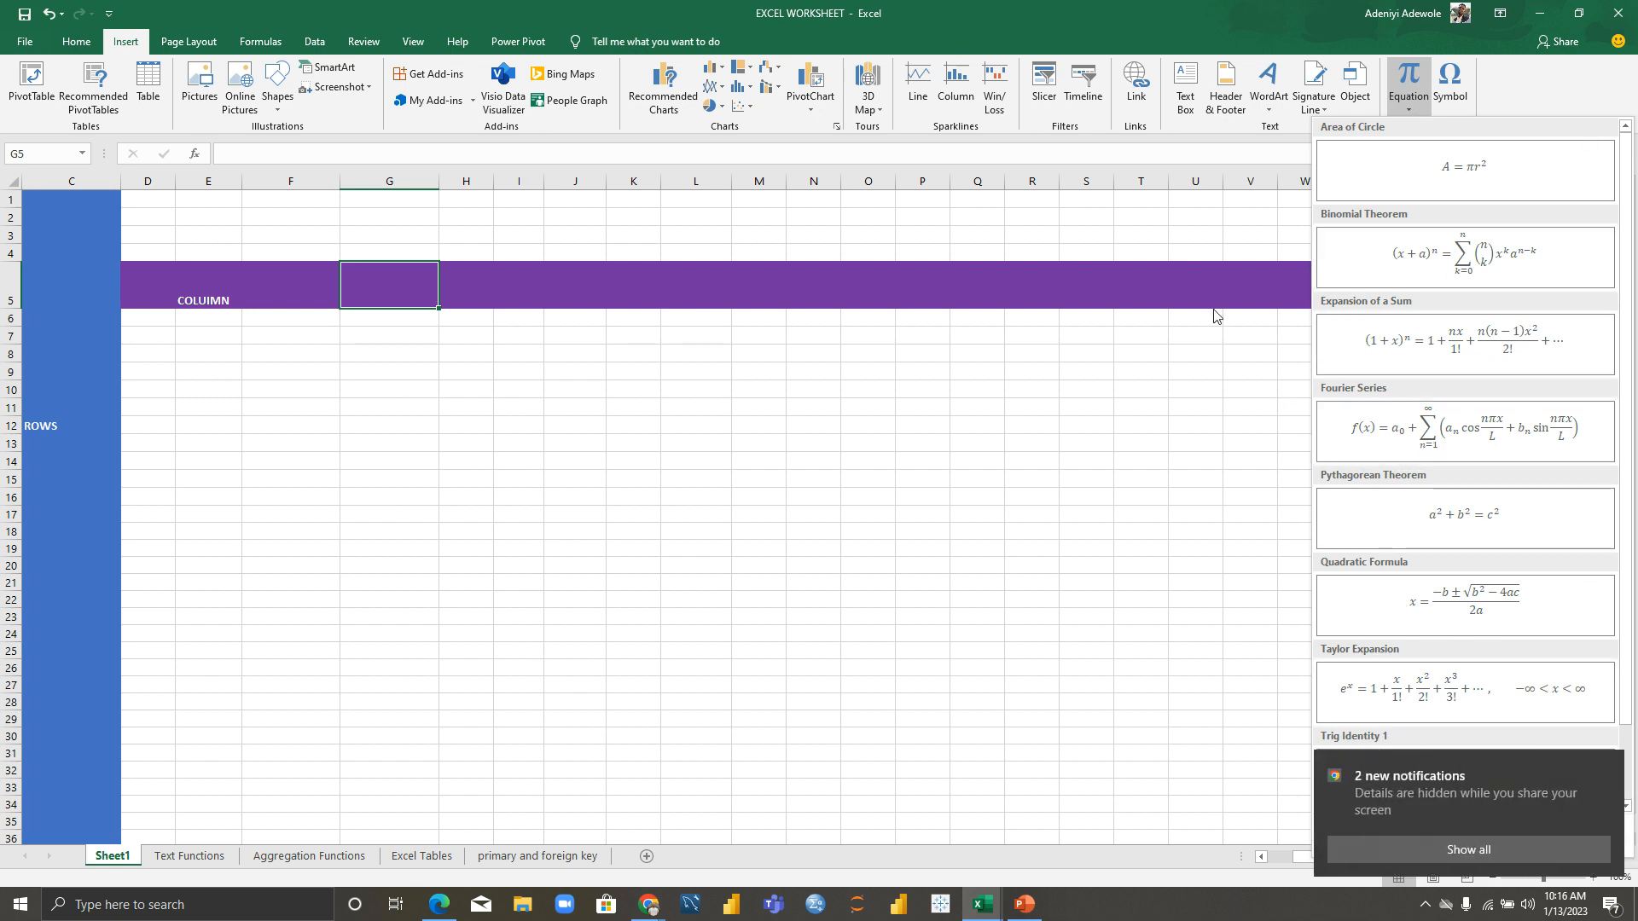
left_click(175, 43)
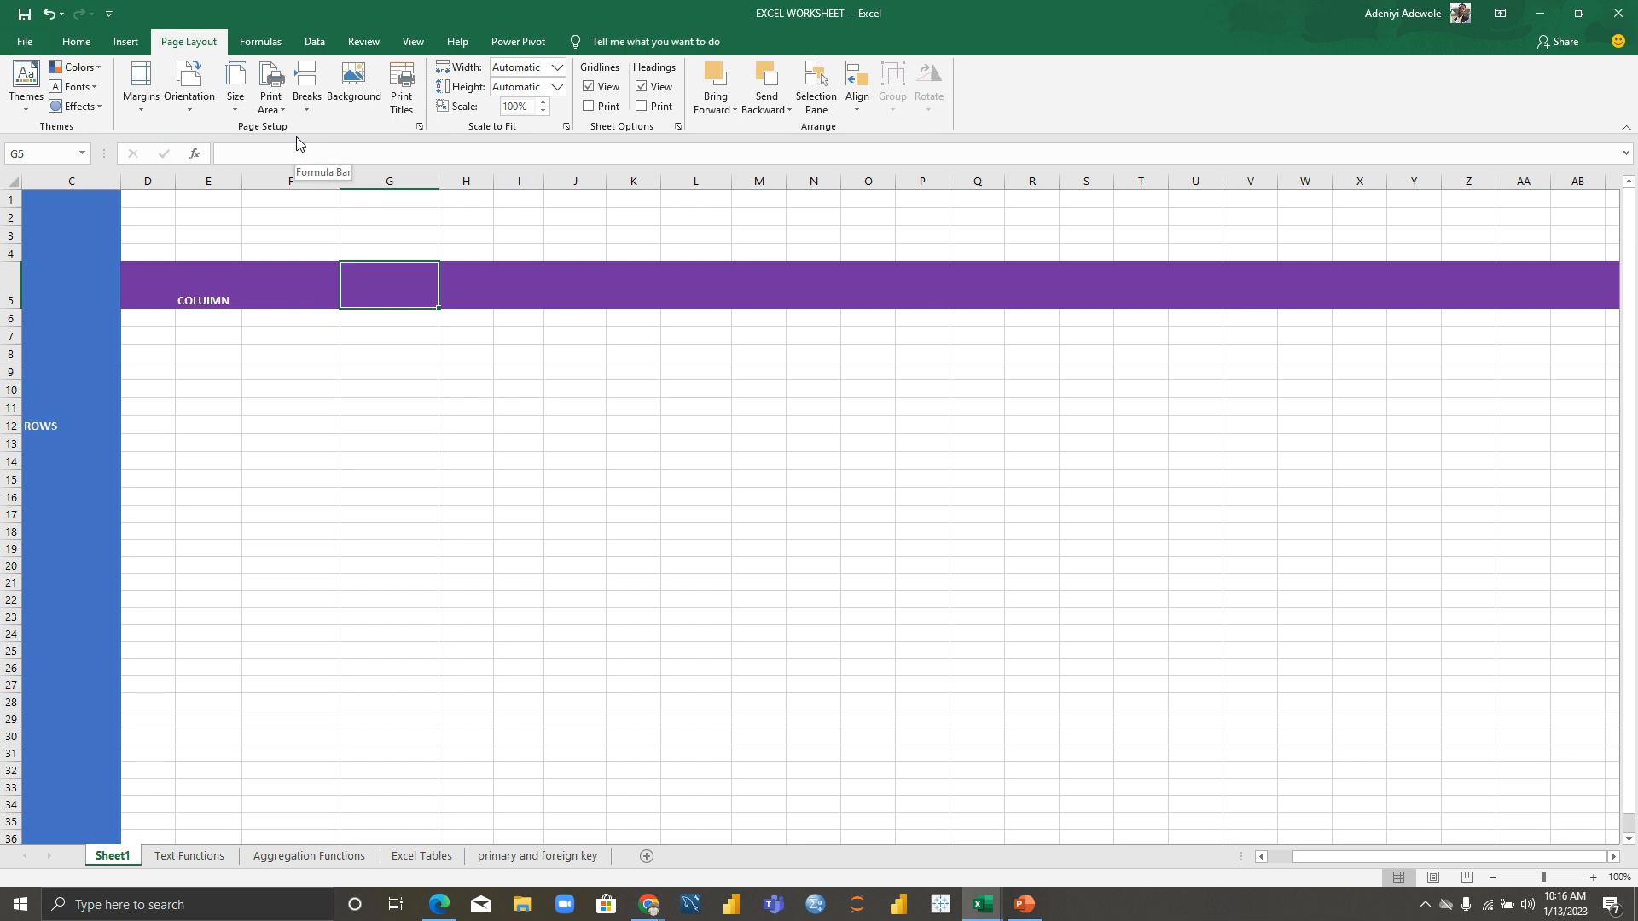
left_click(256, 43)
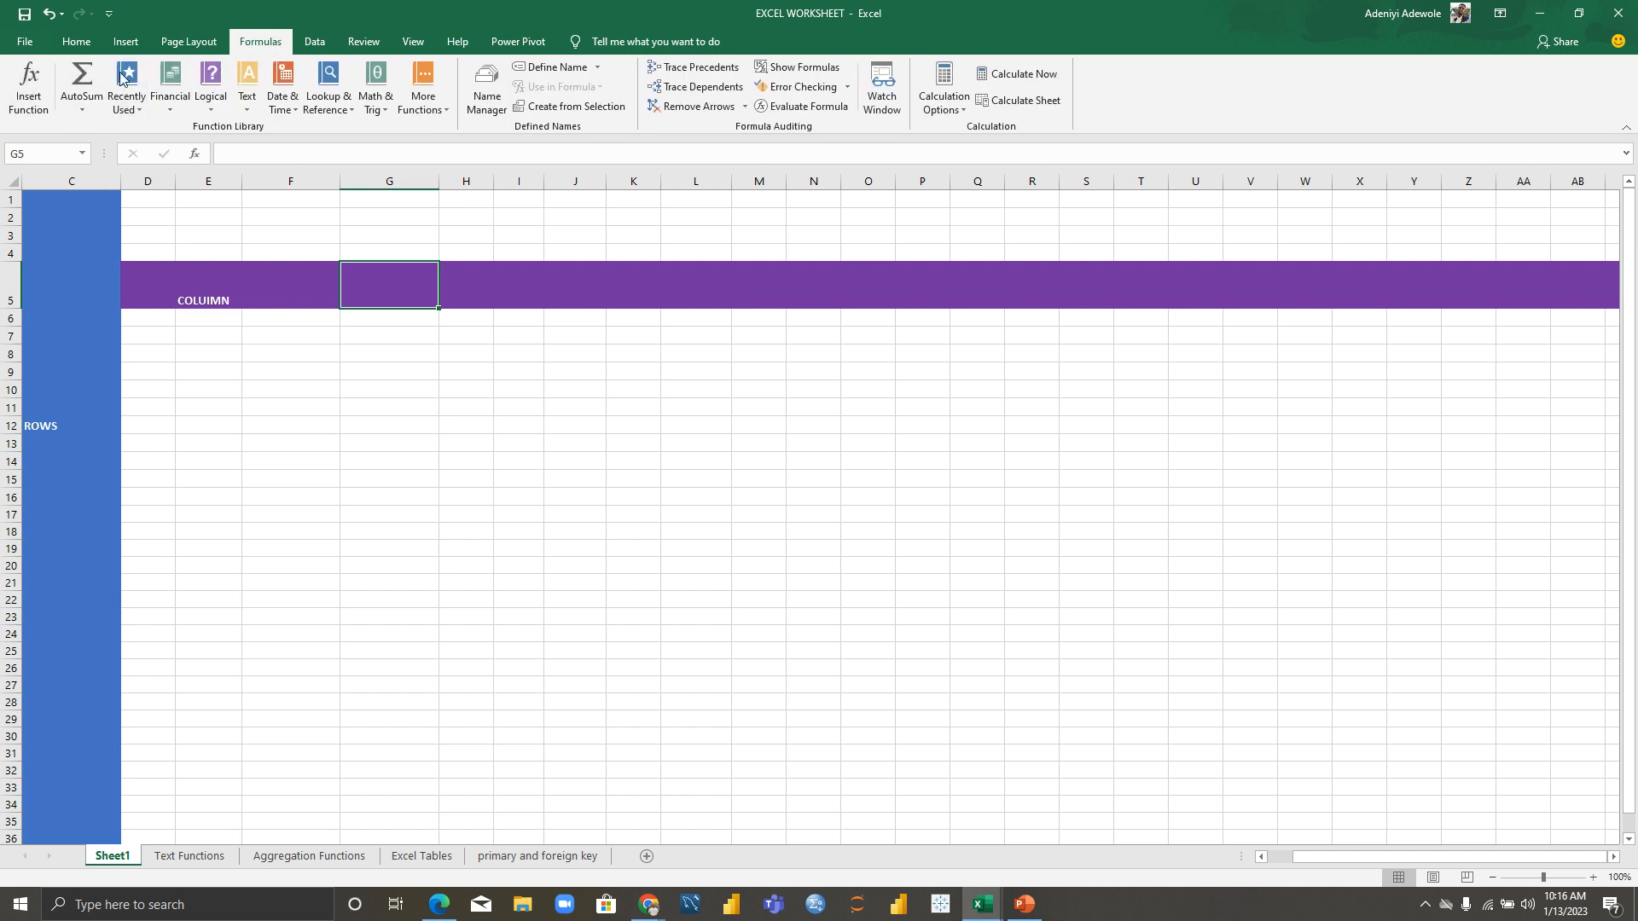
left_click(315, 43)
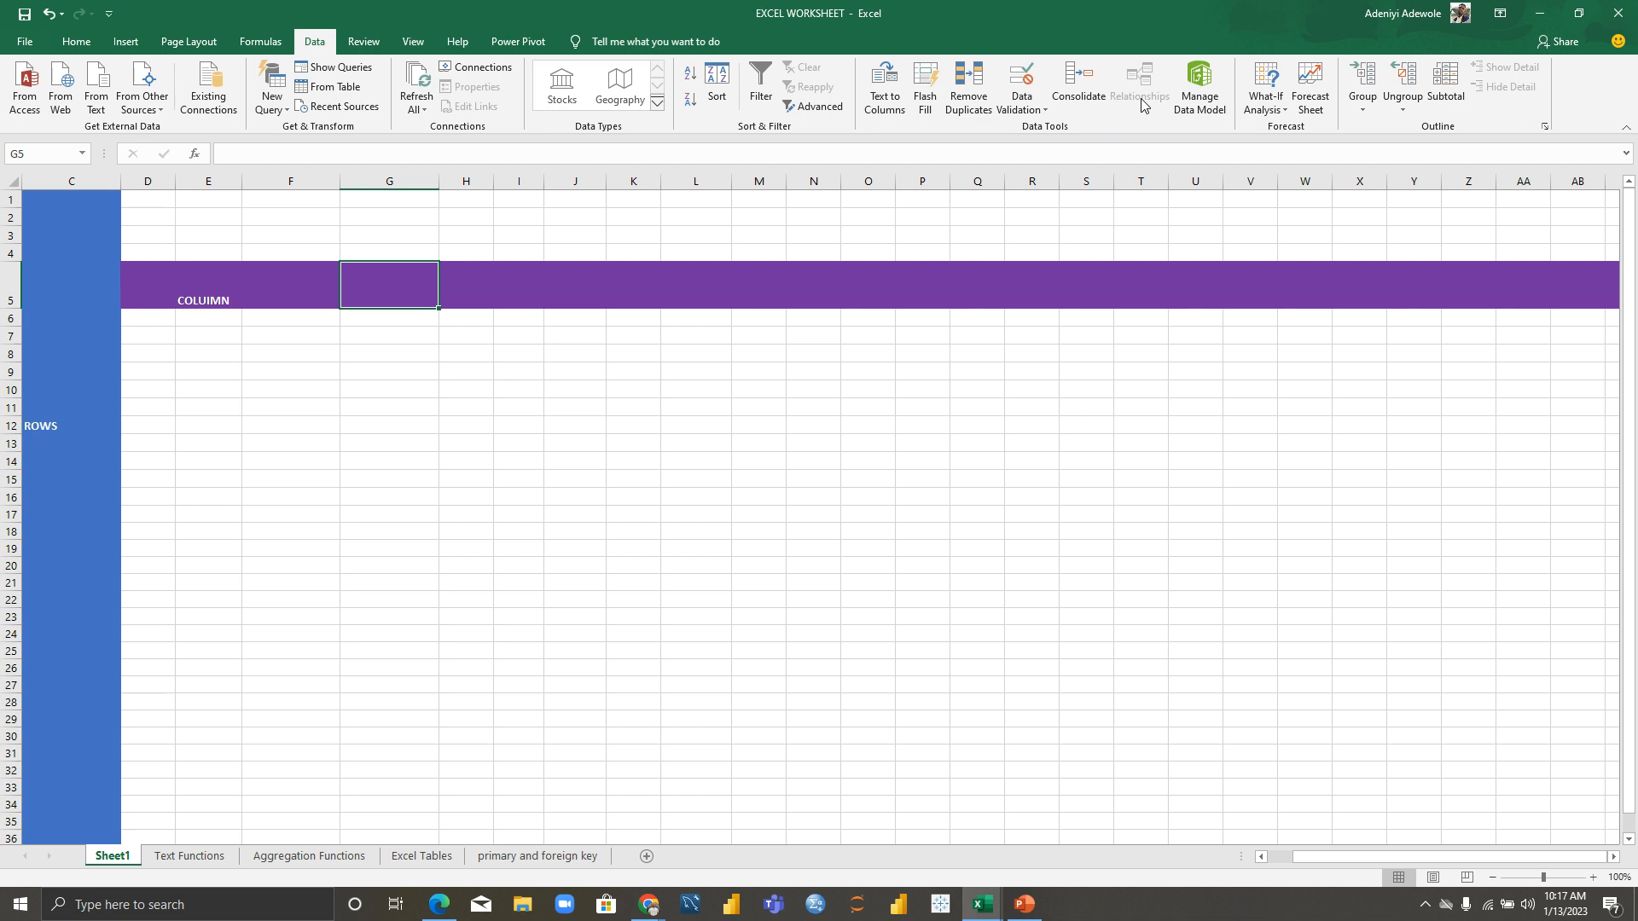
left_click(364, 42)
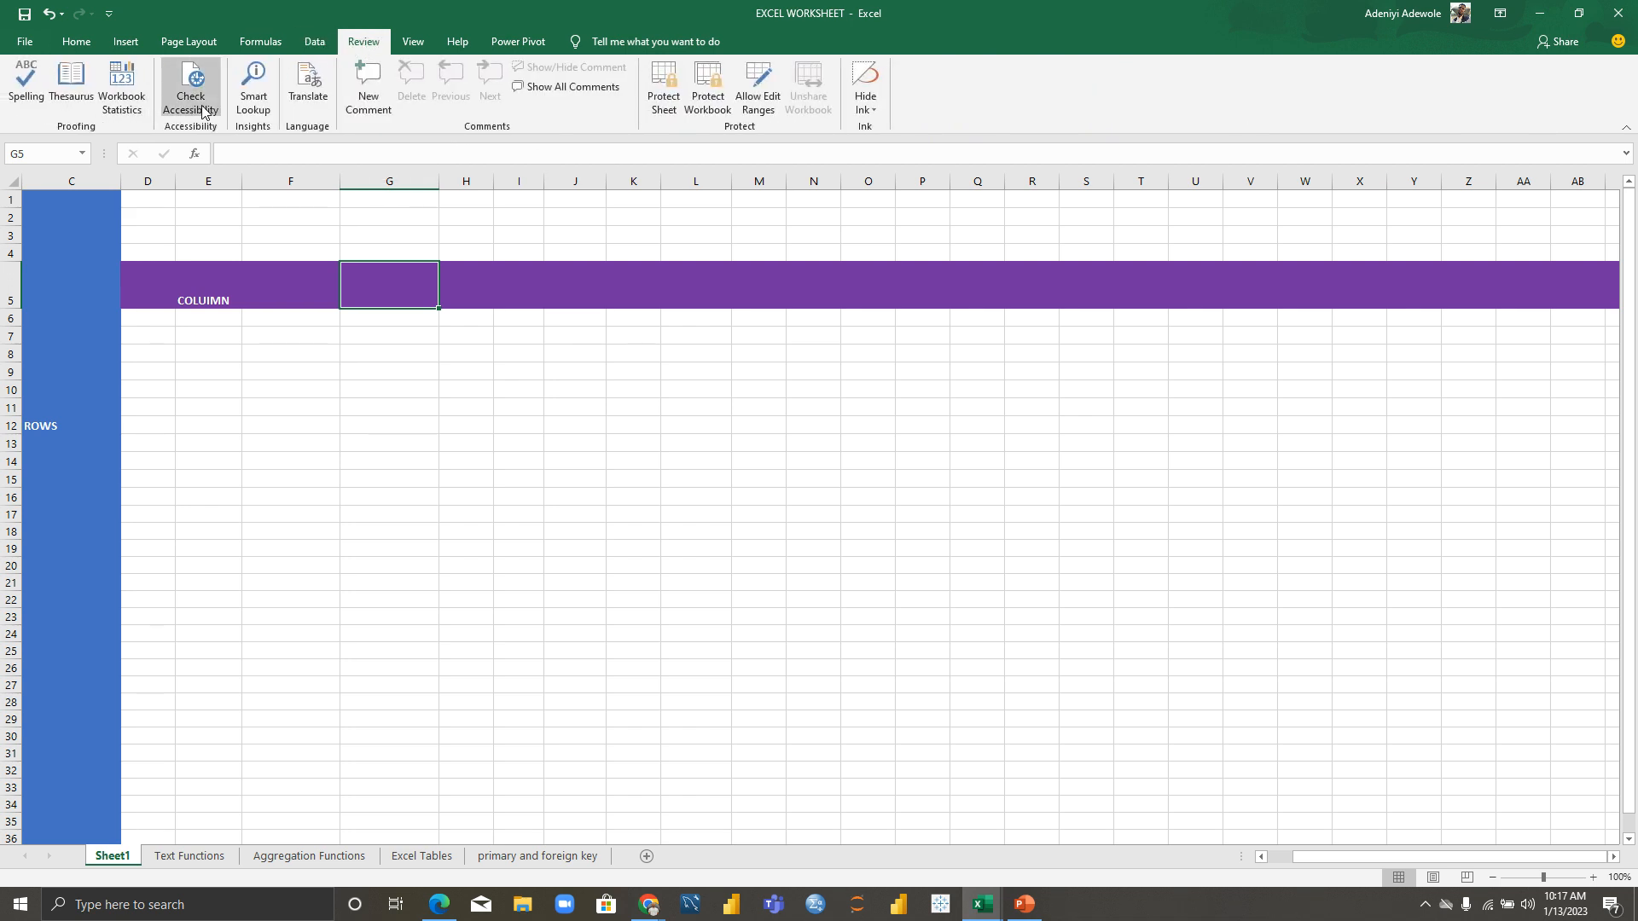
left_click(413, 42)
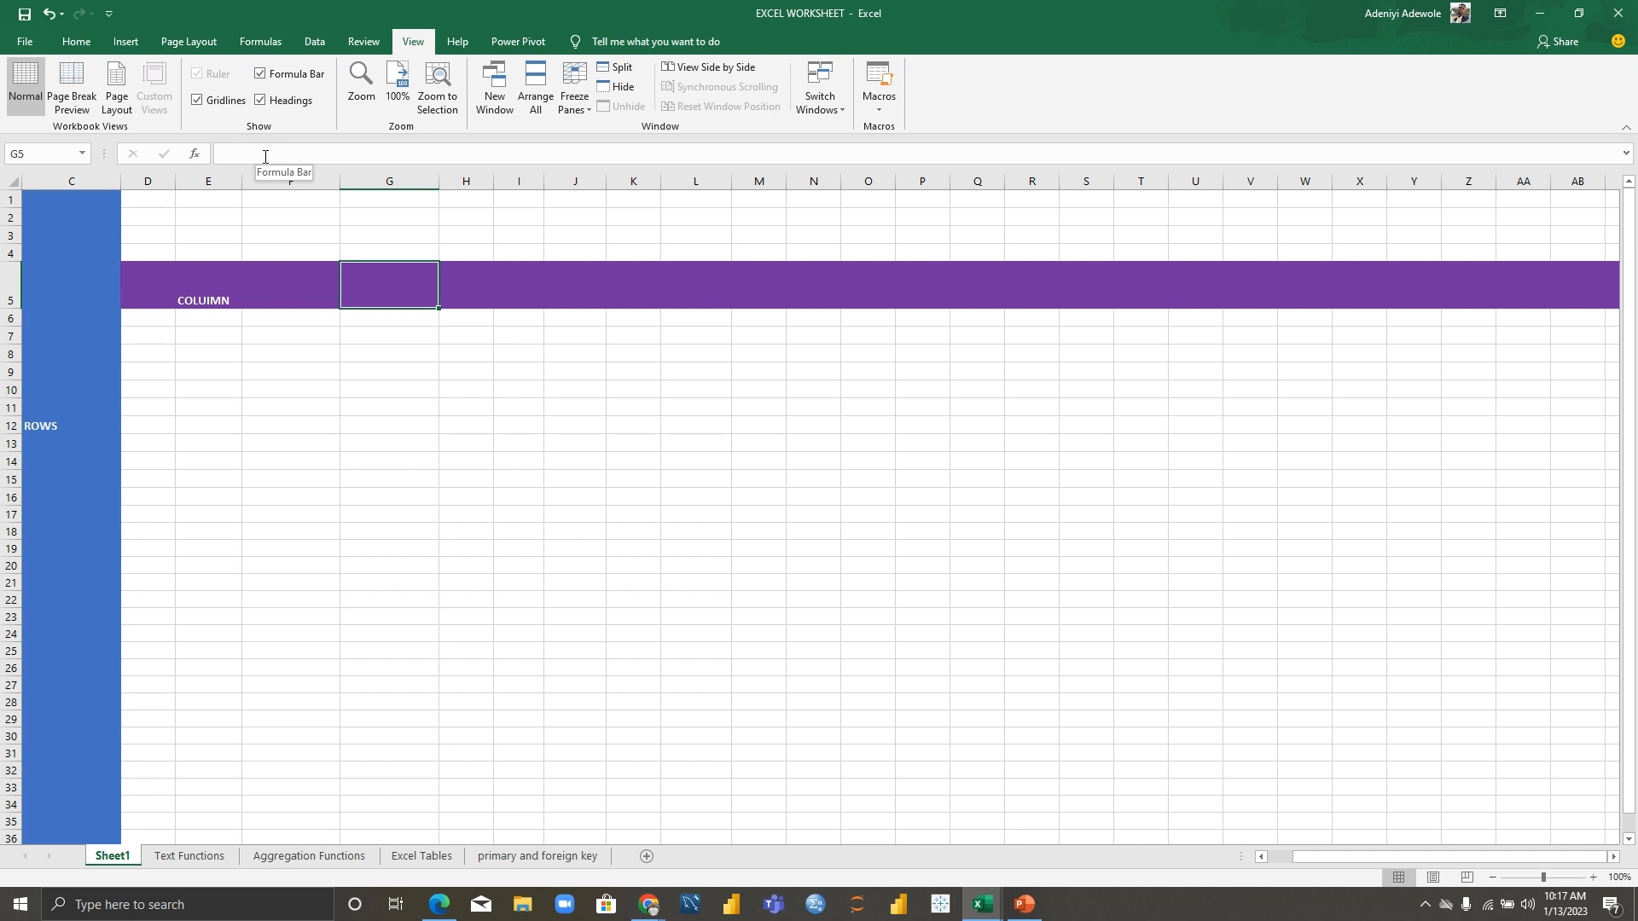
Step: Hide the formula bar, gridlines and row and column headings
left_click(261, 75)
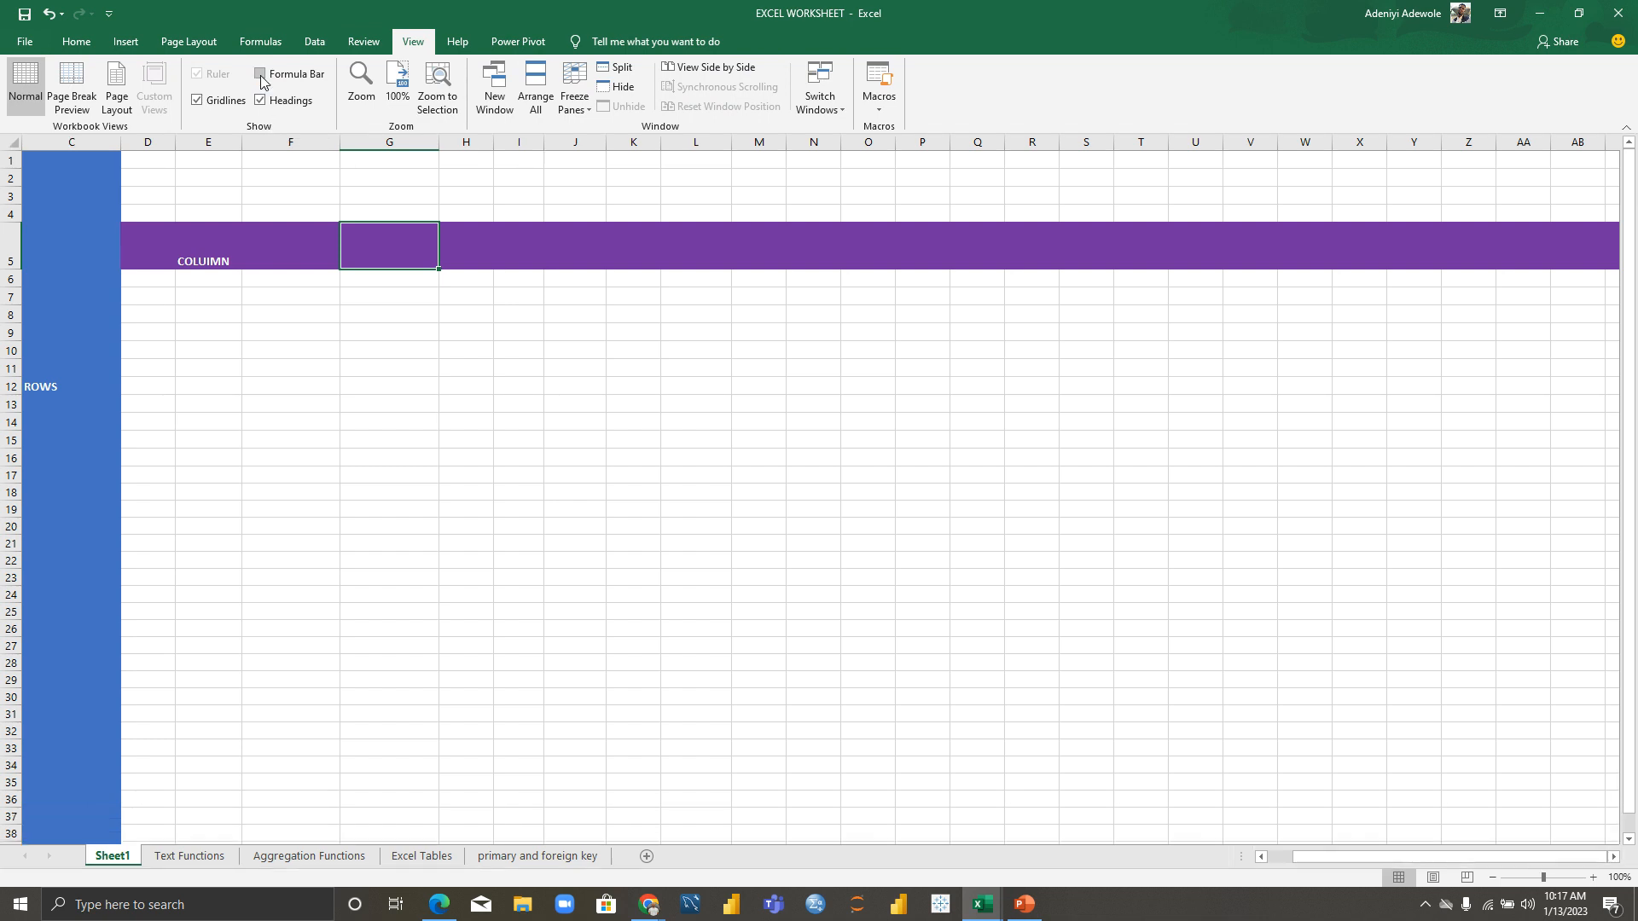
left_click(200, 101)
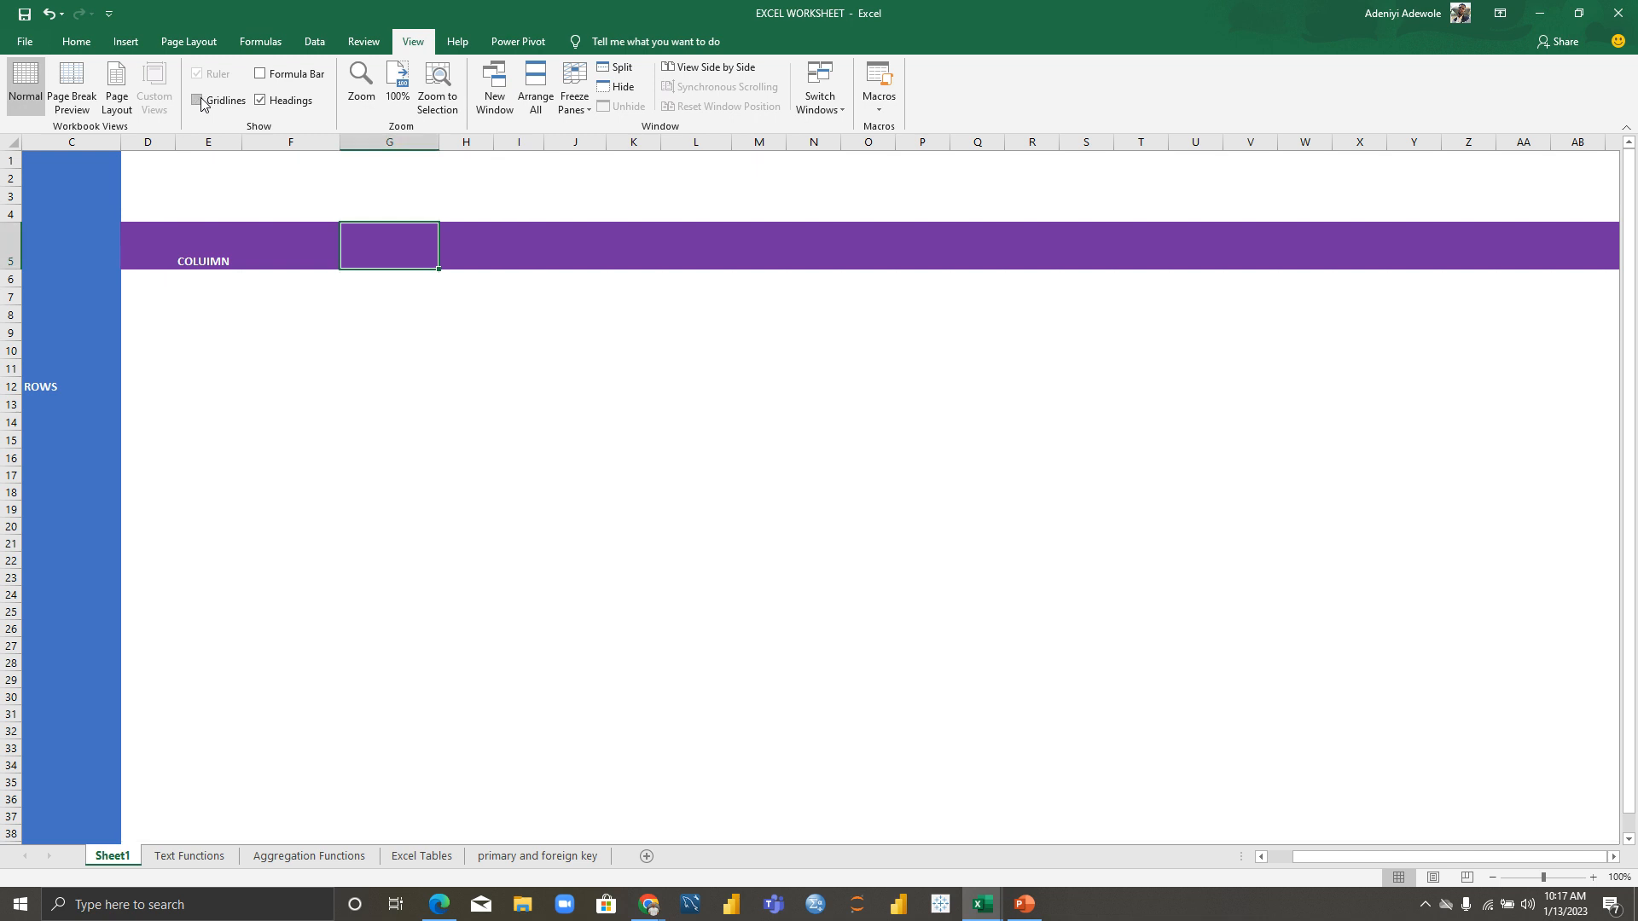
left_click(261, 100)
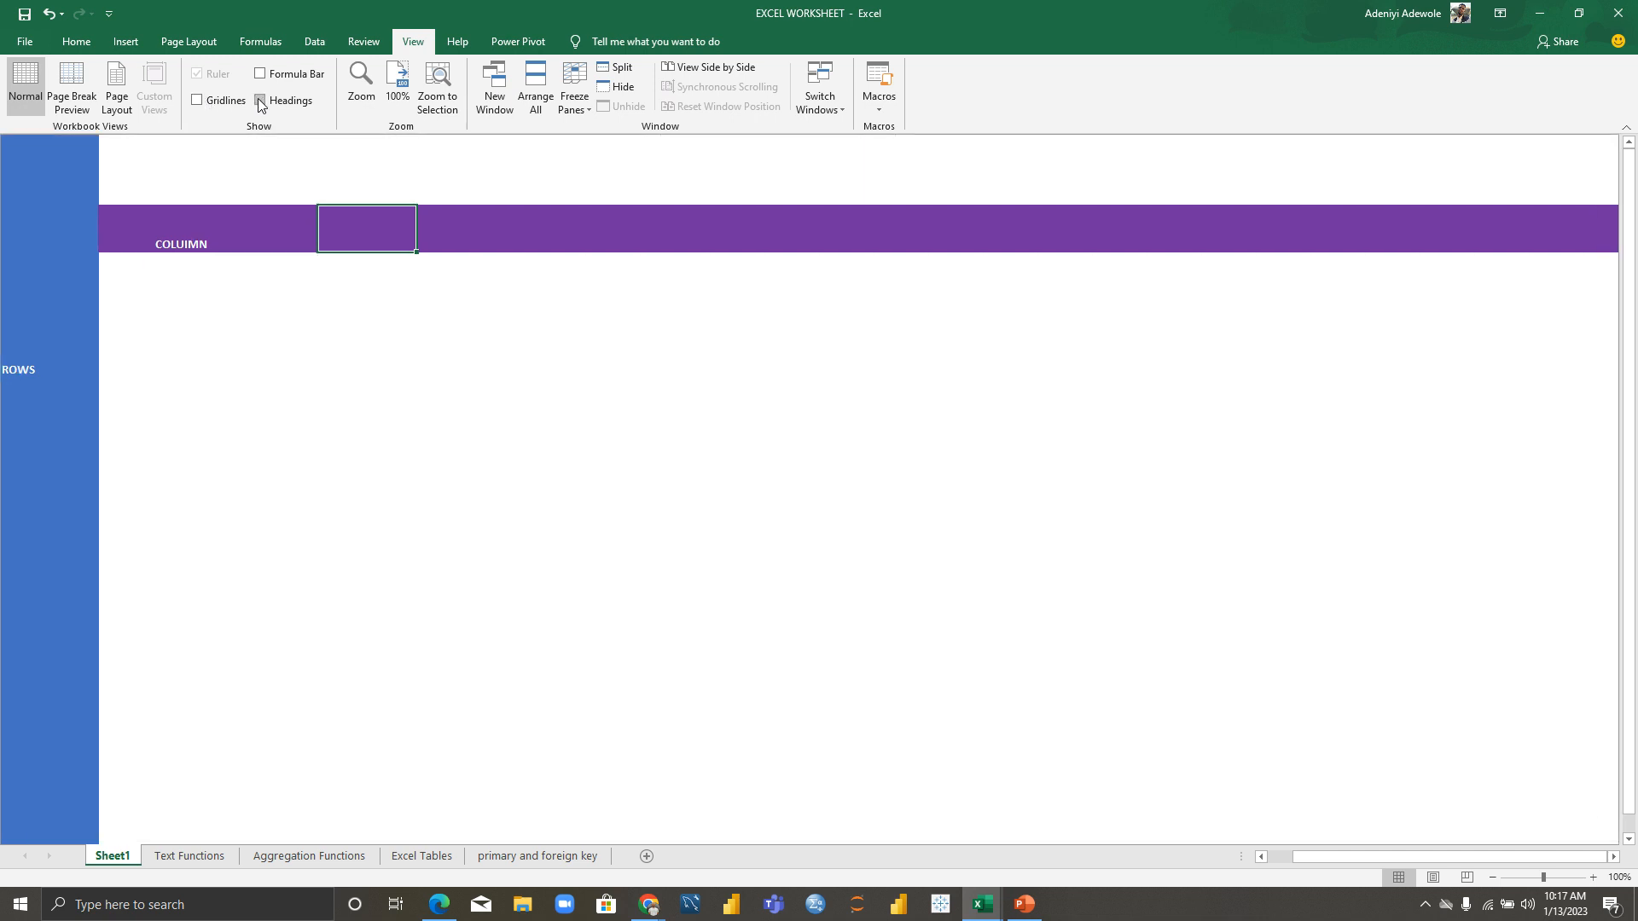
Step: Restore the headings, gridlines and formula bar, then glance at Power Pivot and Home
left_click(261, 101)
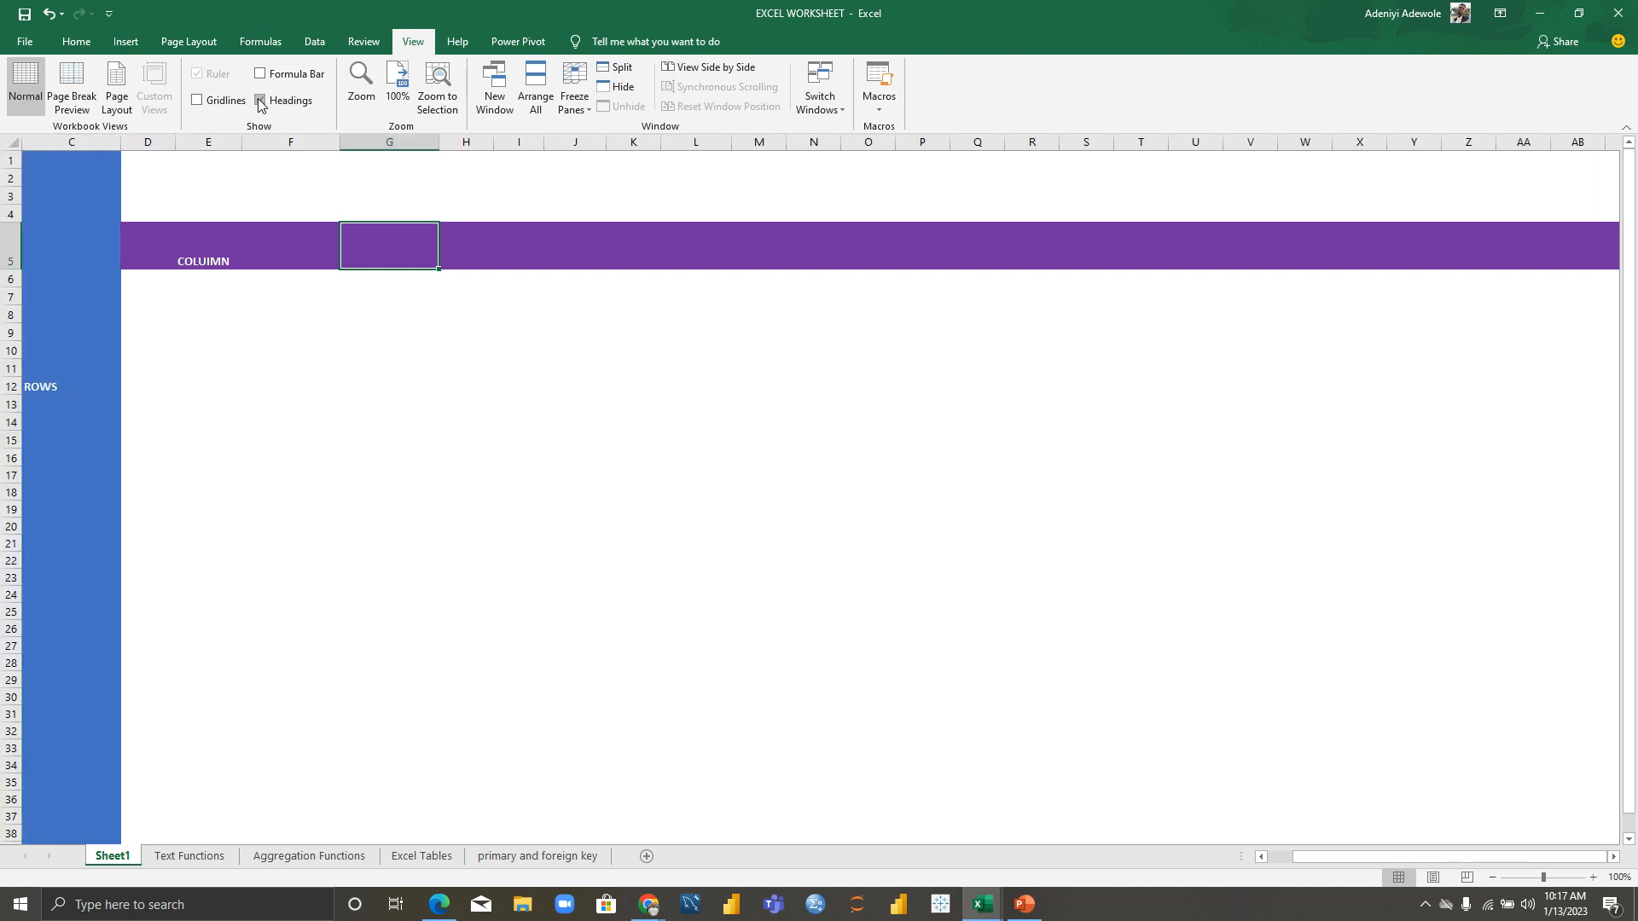
left_click(197, 101)
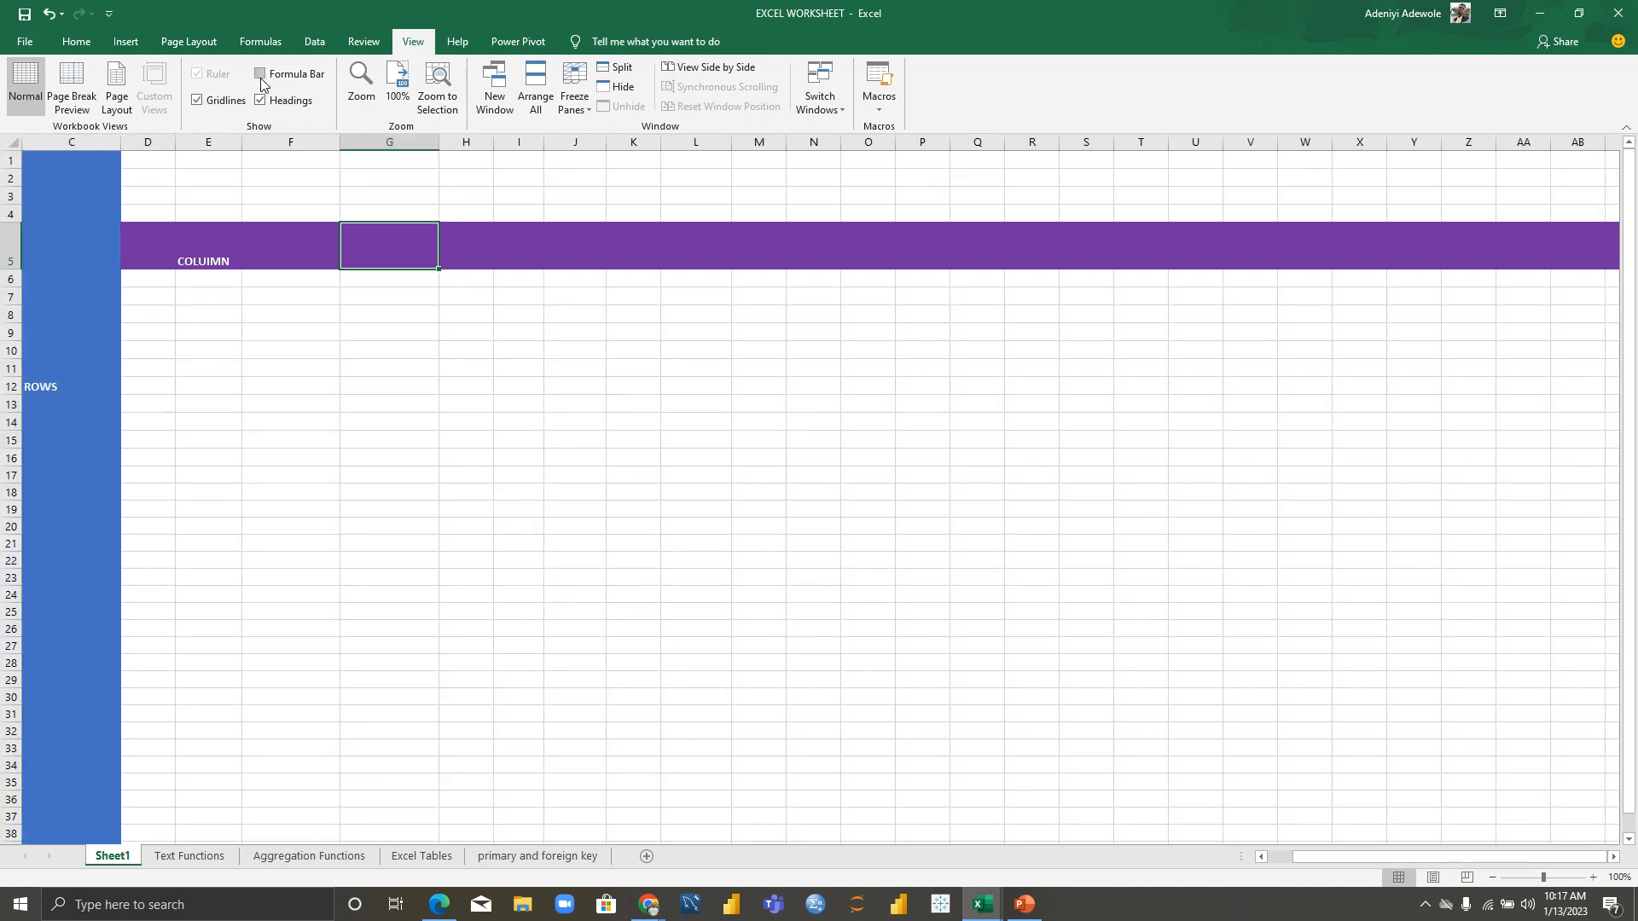
left_click(260, 75)
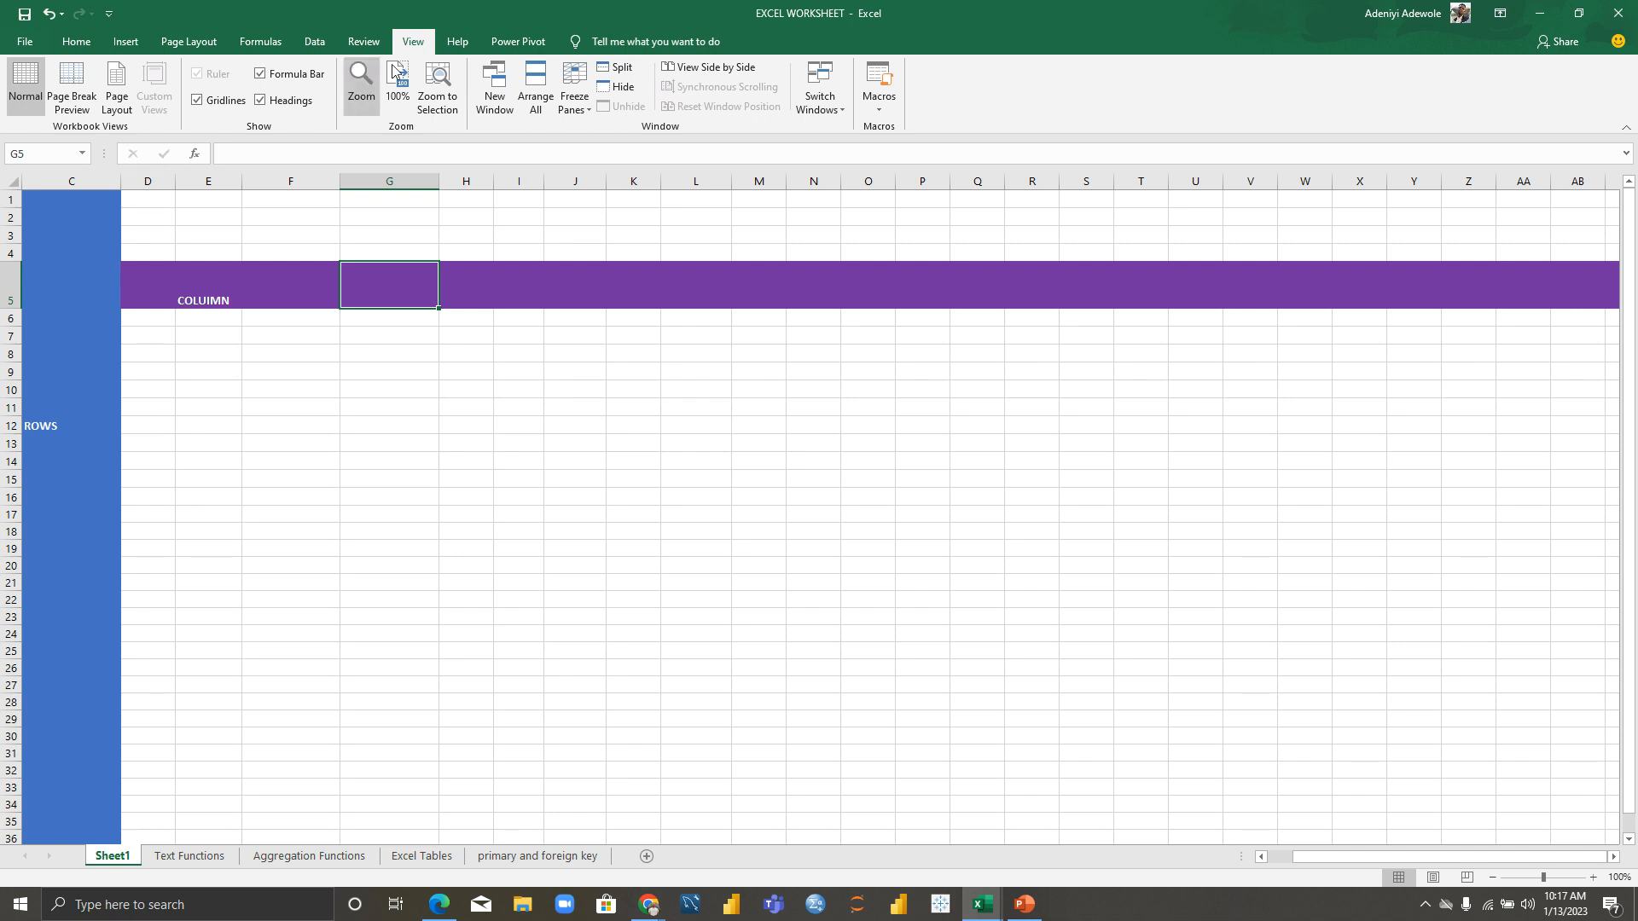
left_click(518, 41)
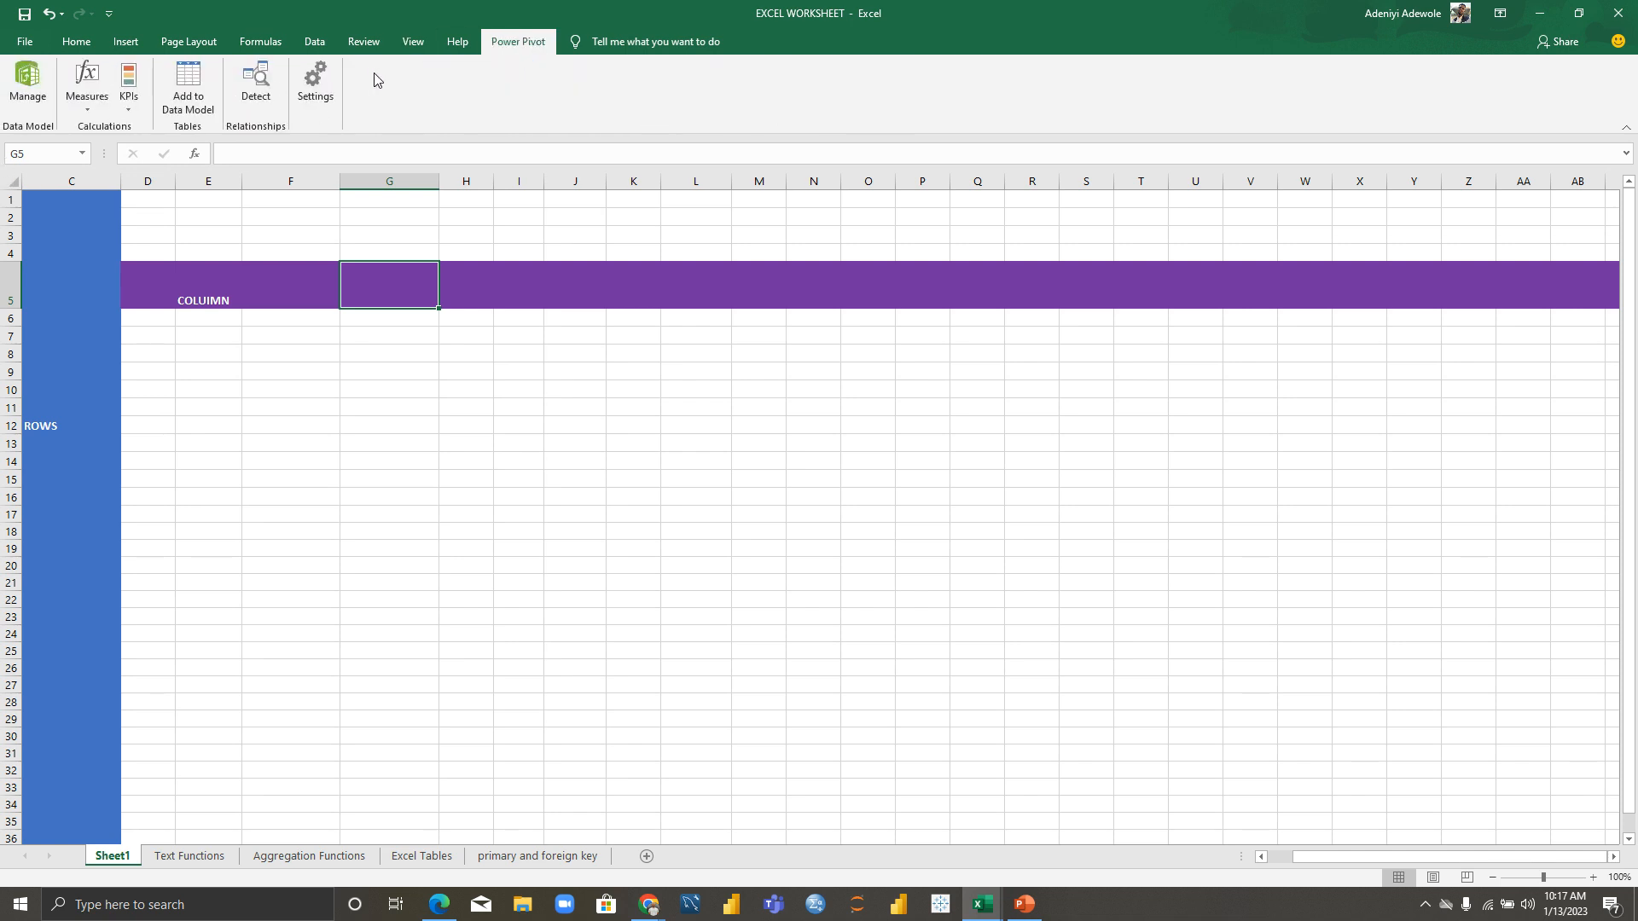
left_click(66, 41)
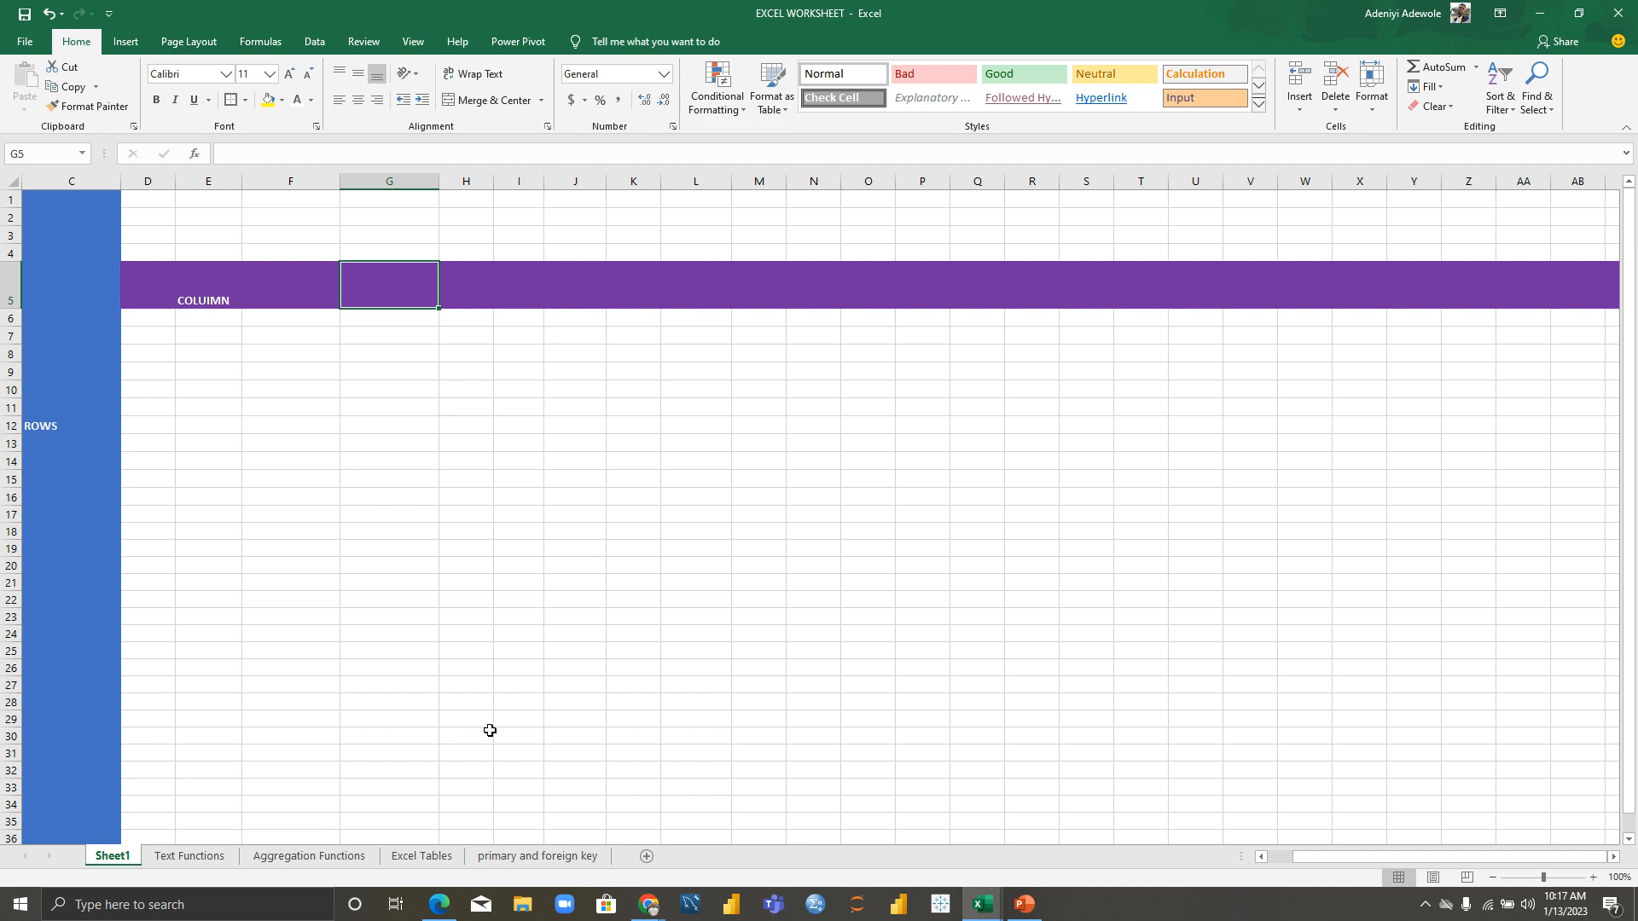
left_click(171, 856)
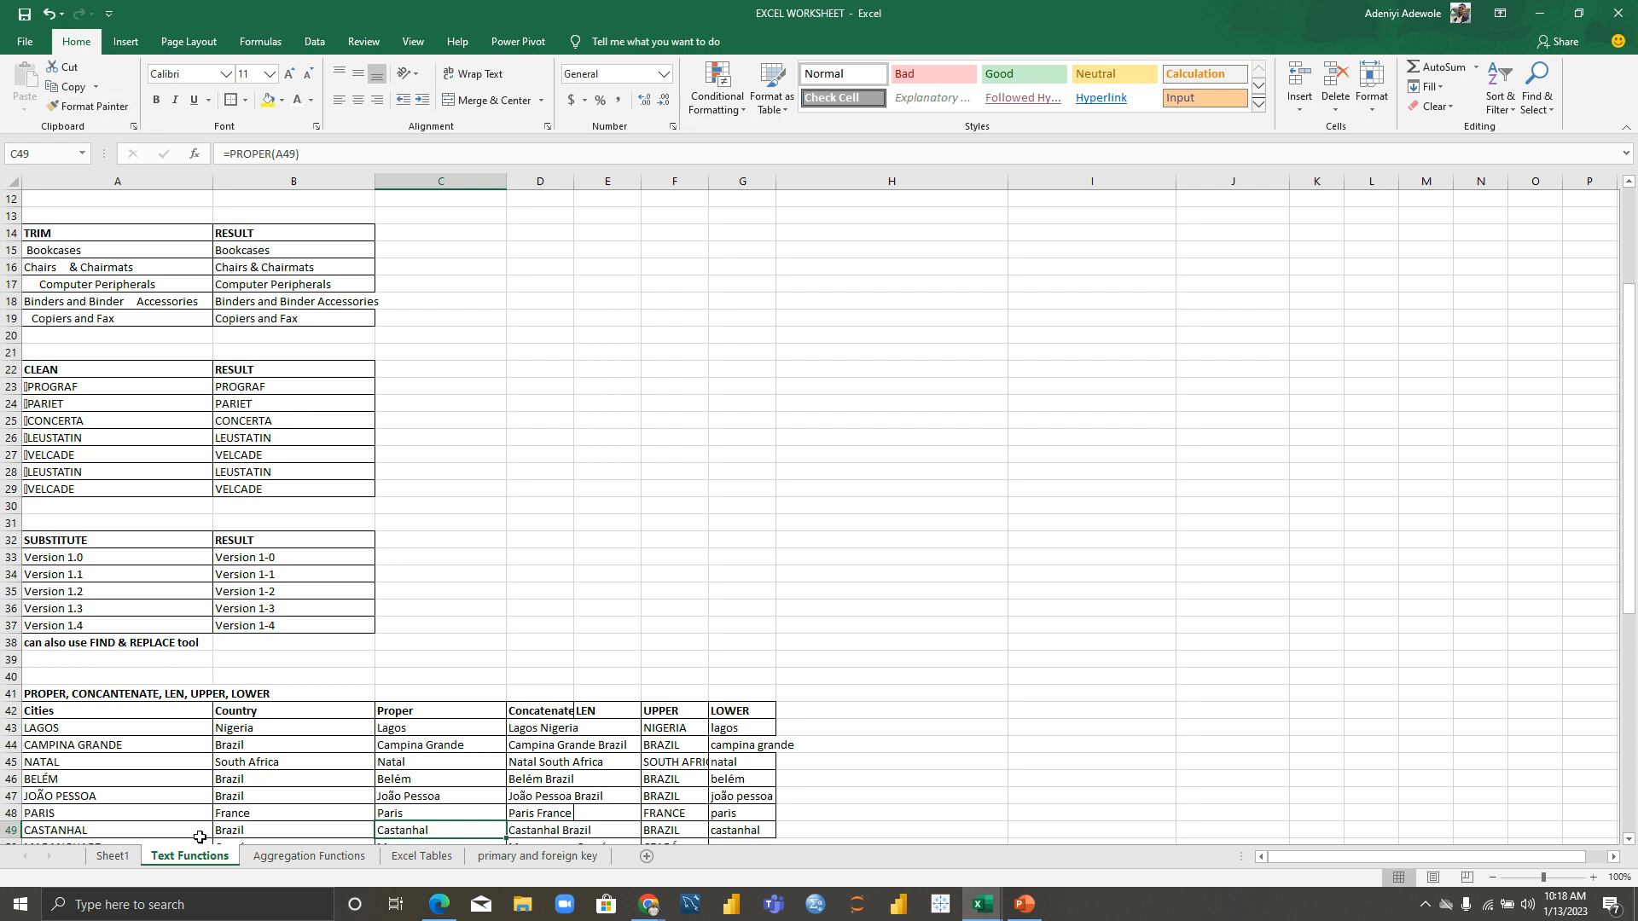
left_click(114, 857)
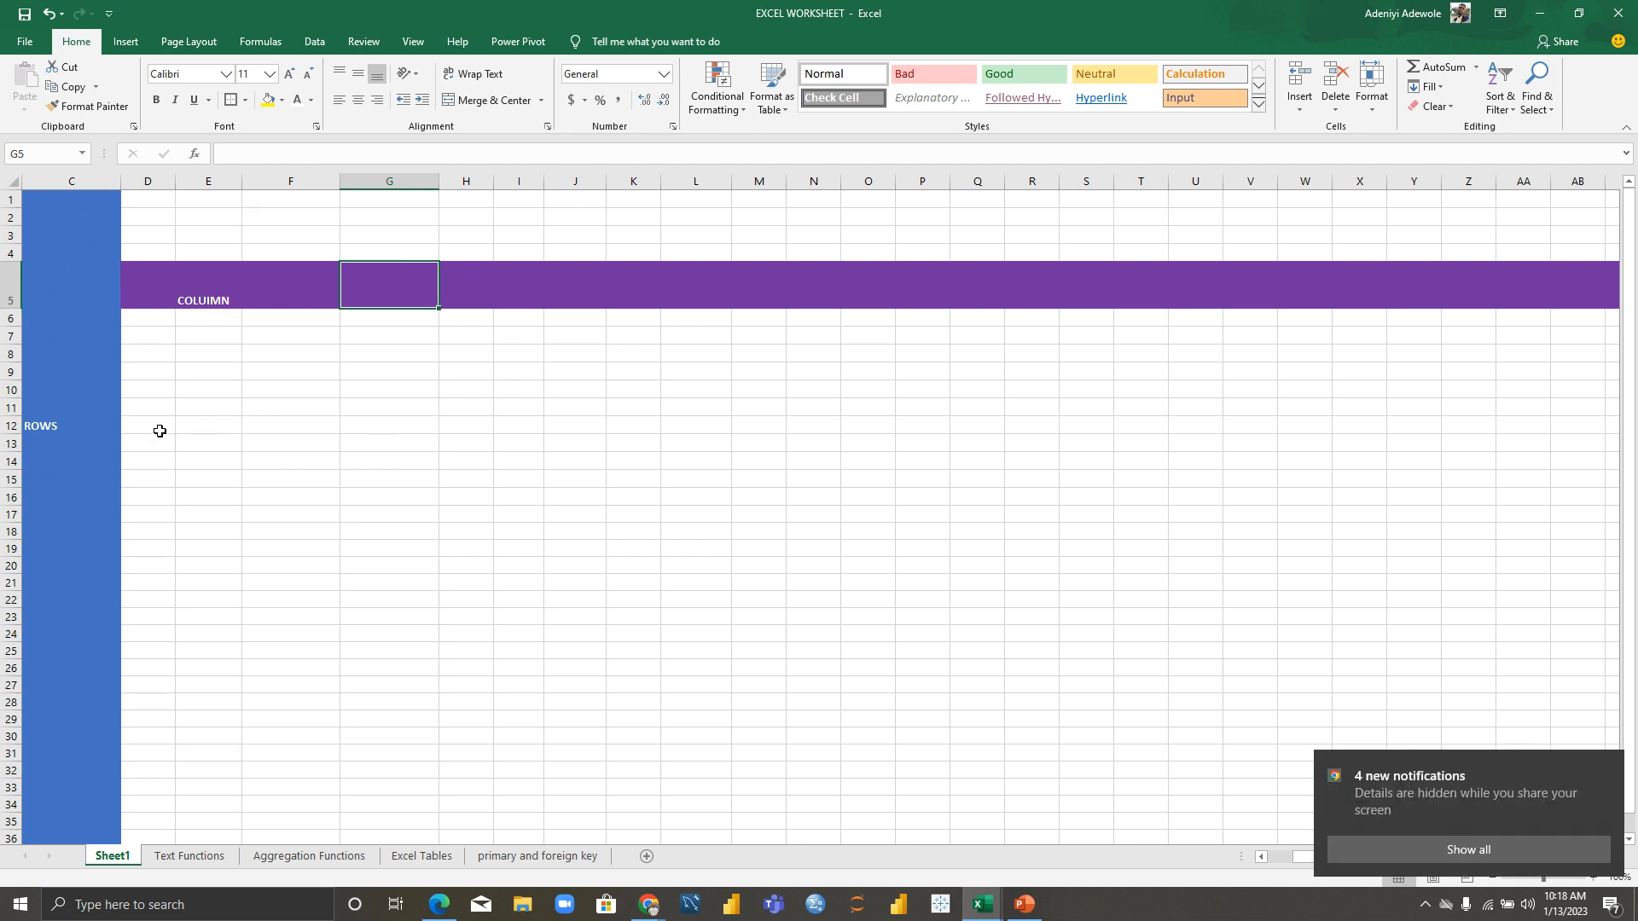
left_click(79, 179)
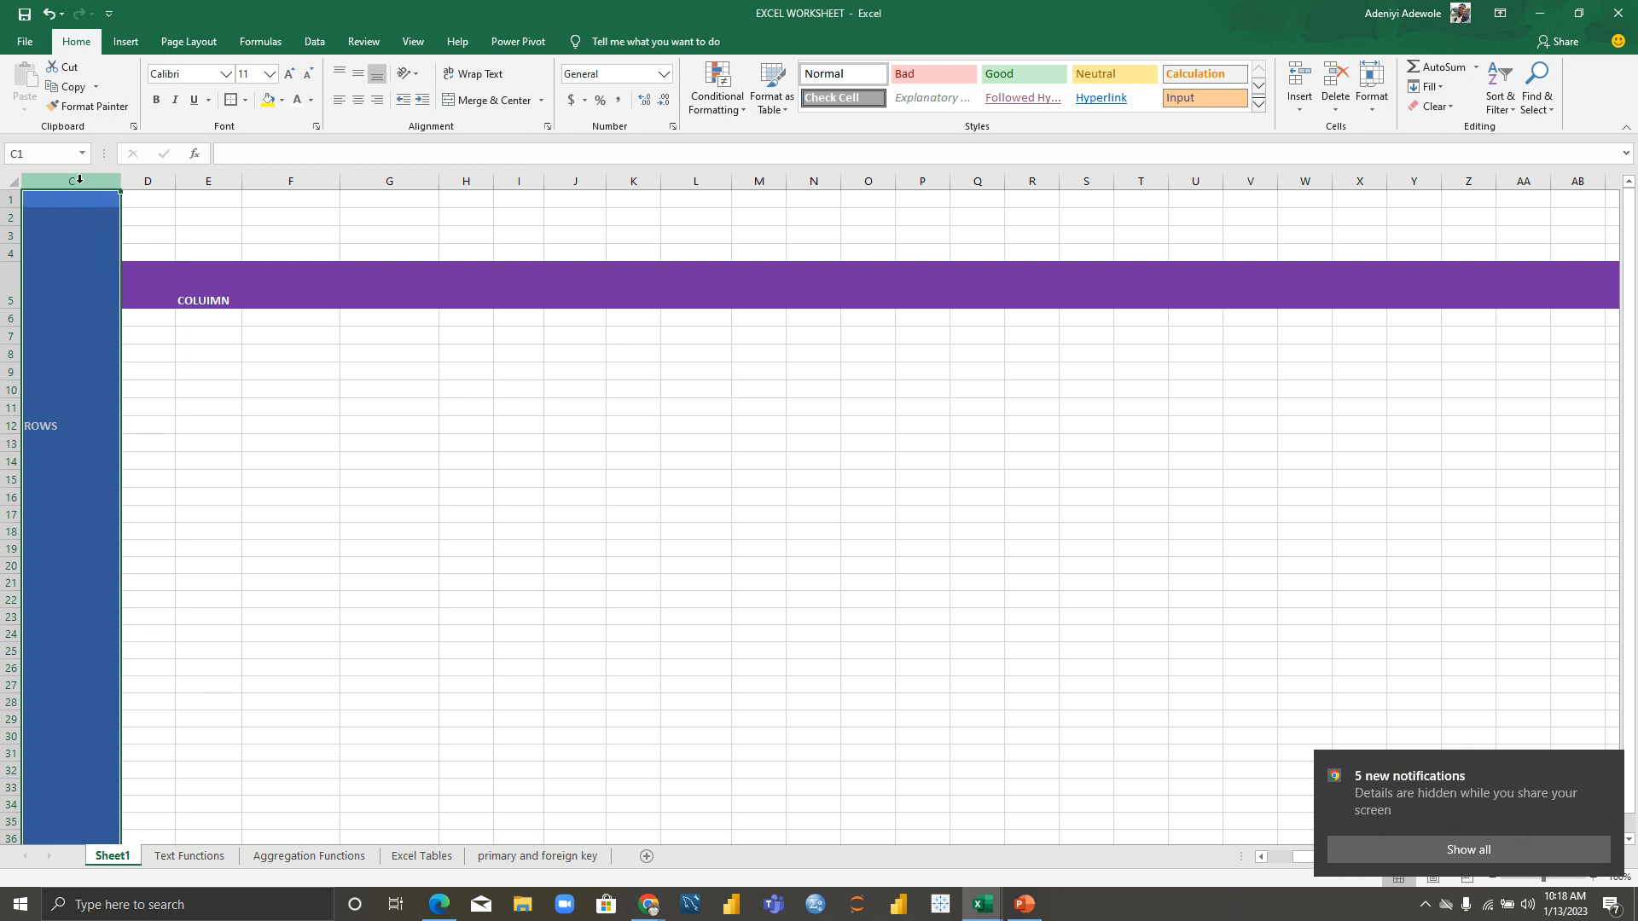
key("XF86AudioLowerVolume")
key("XF86AudioLowerVolume")
key("XF86AudioLowerVolume")
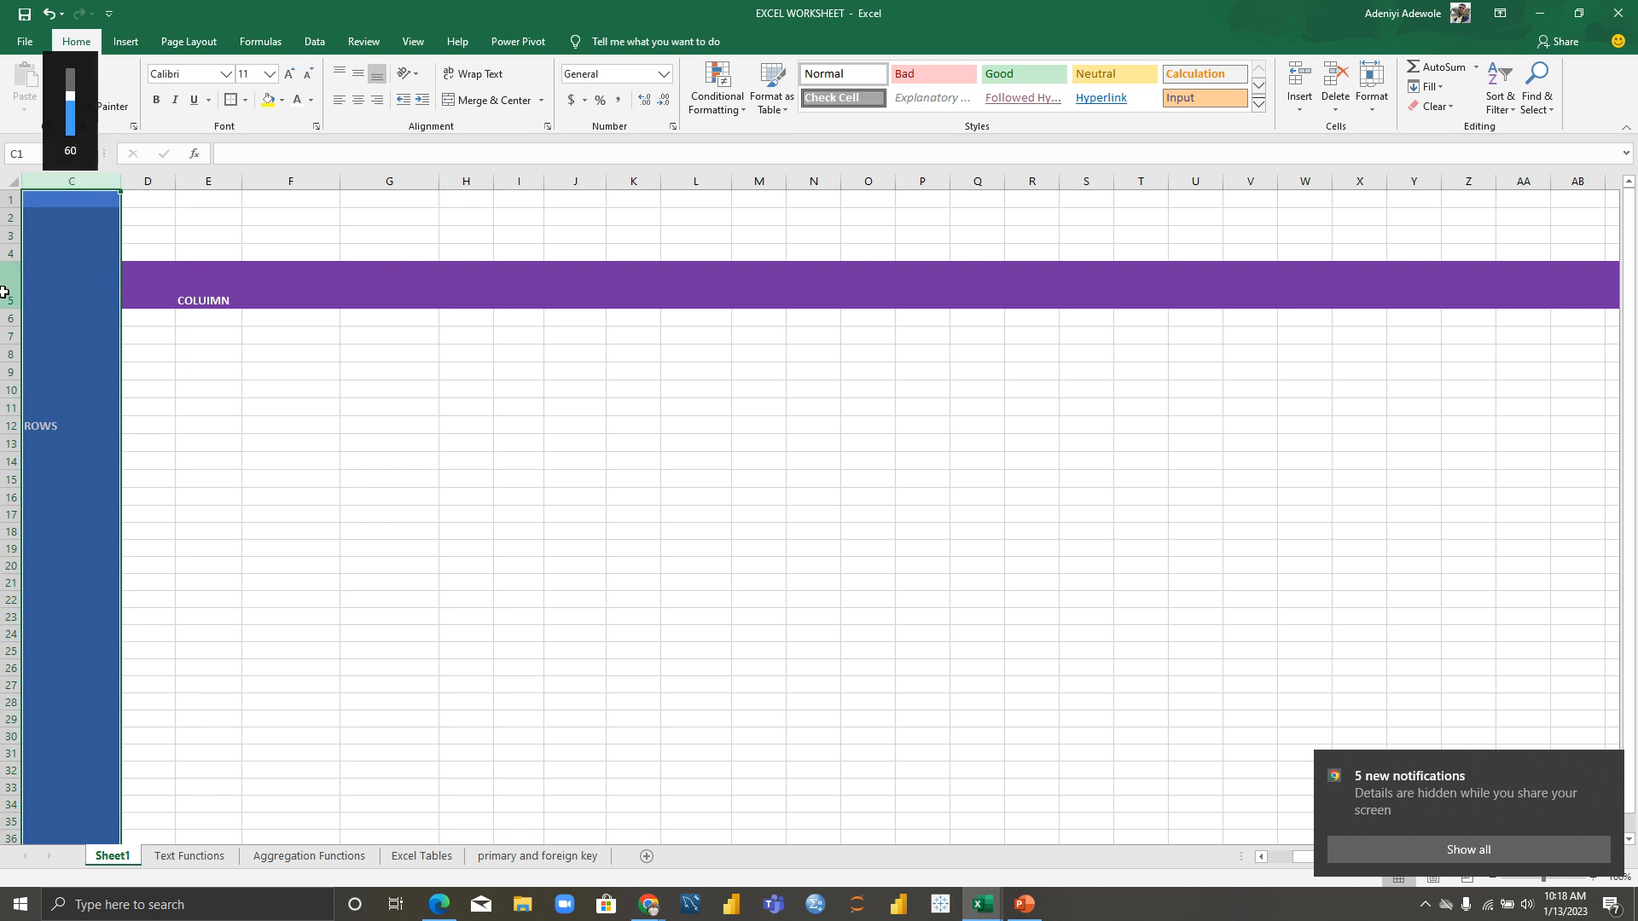
left_click(3, 293, "ctrl")
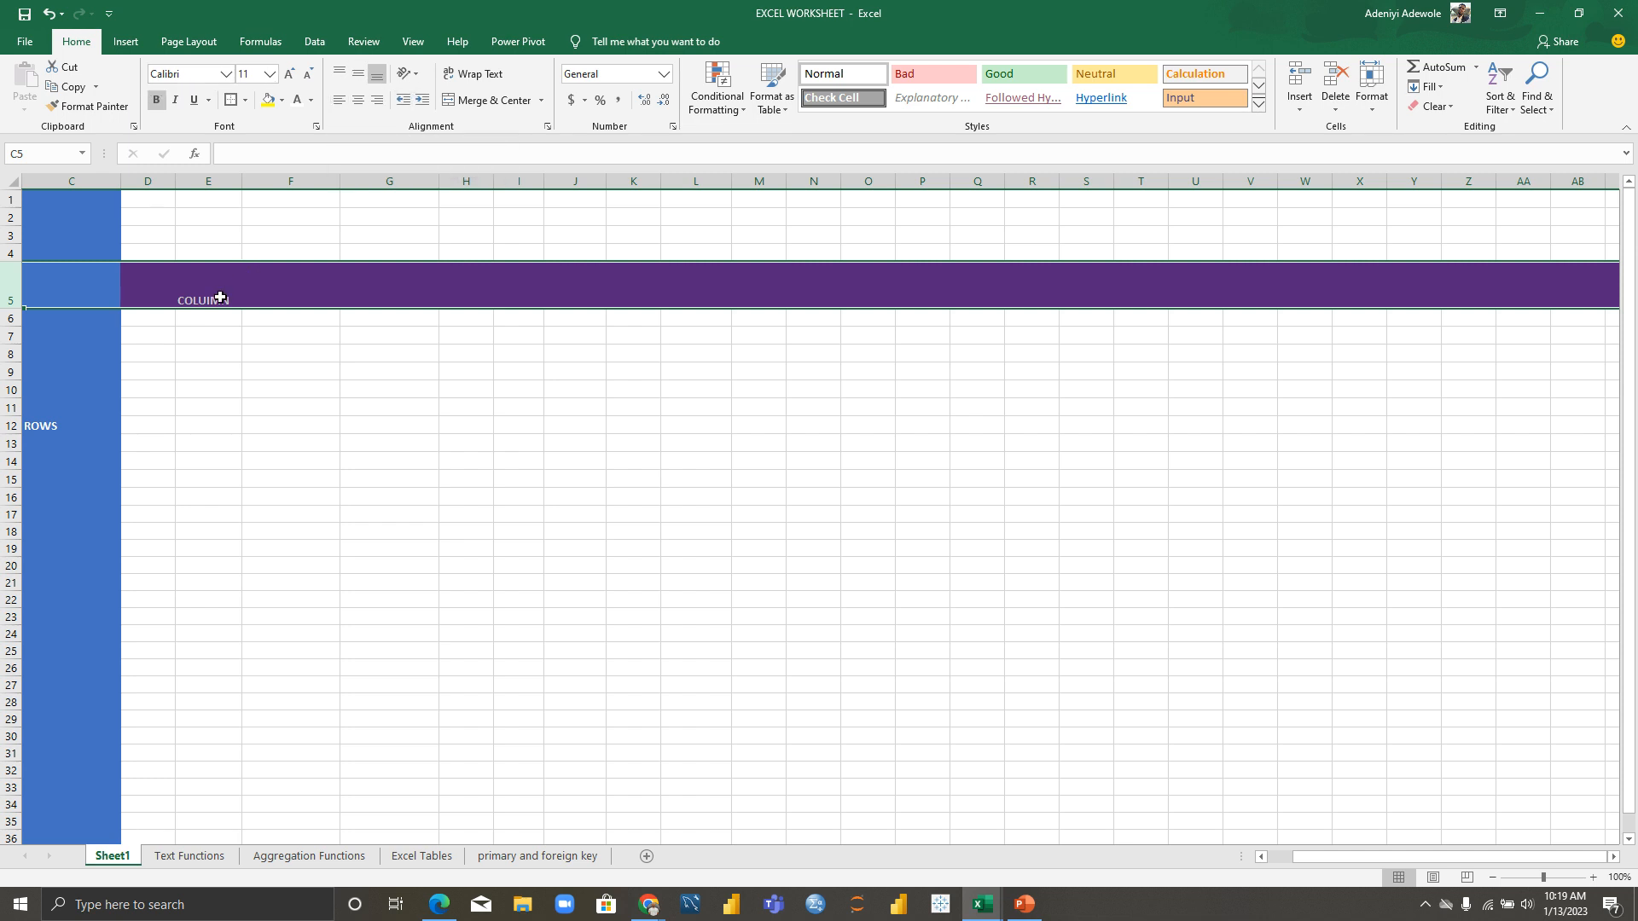
Step: Enter 'excel class' in E8, correcting the 'cklass' typo
left_click(211, 362)
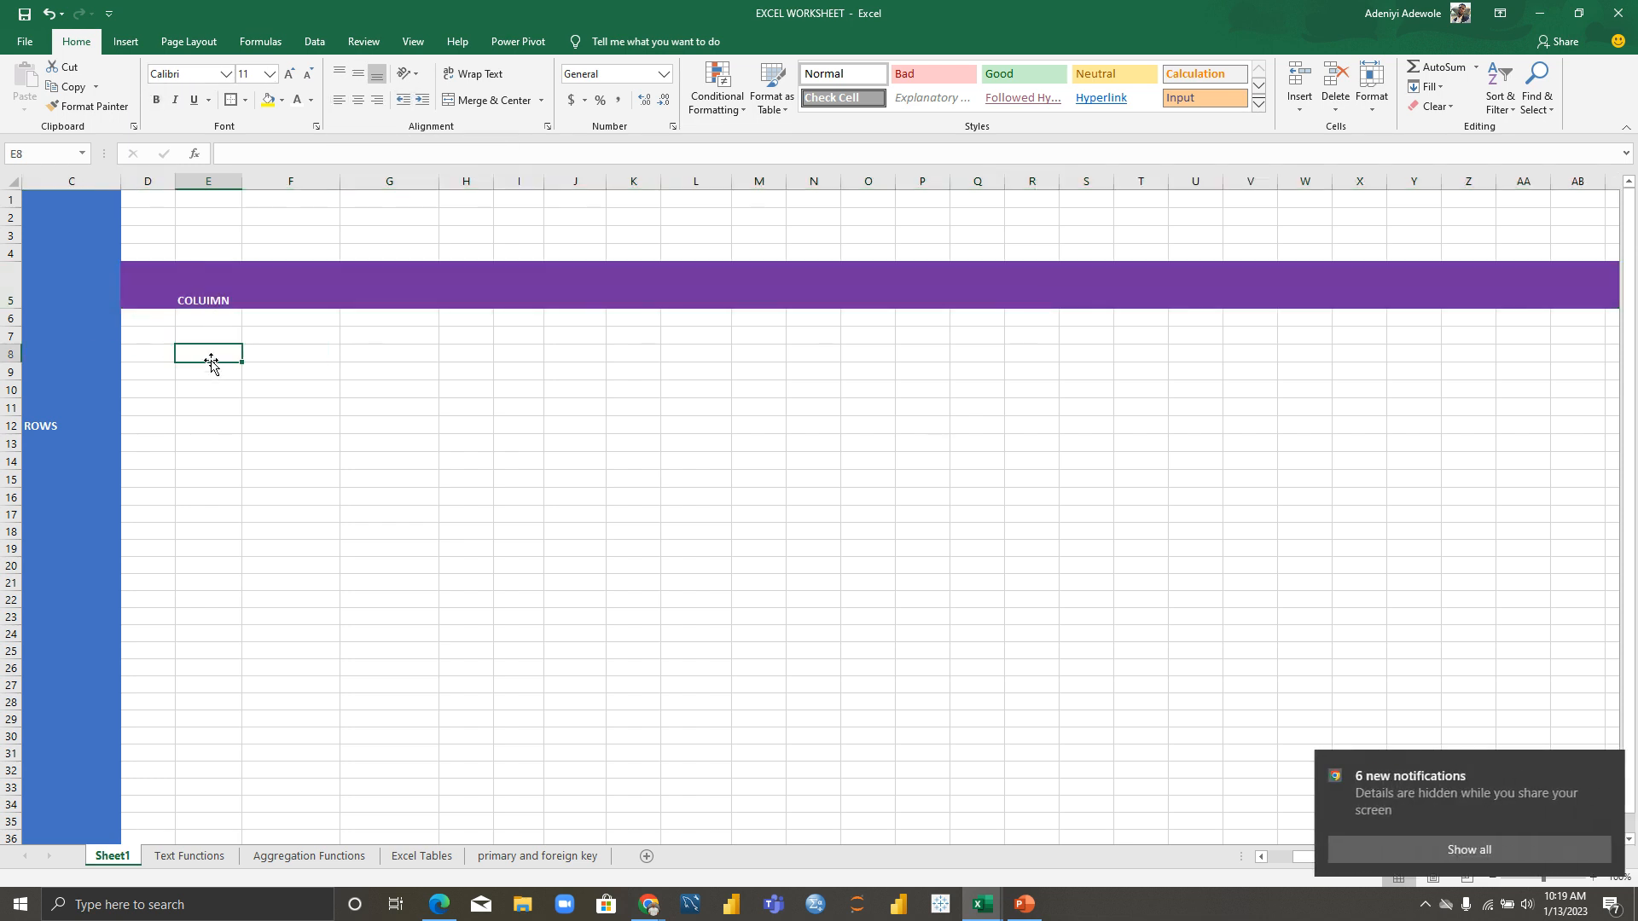
type("excel cklass")
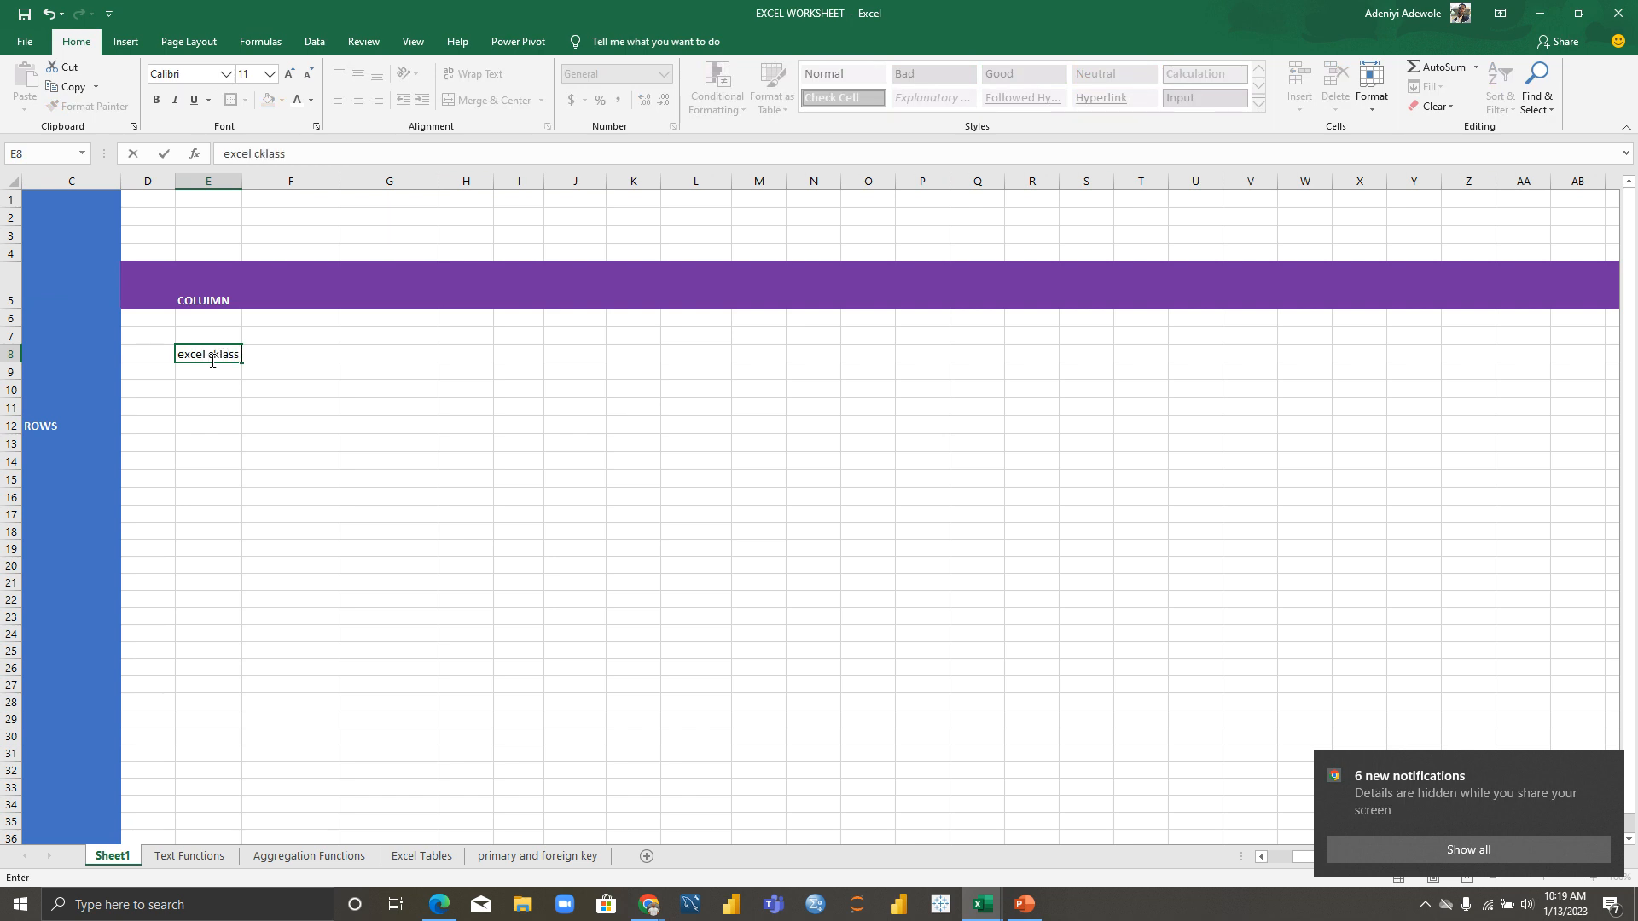
key("BackSpace")
key("BackSpace")
key("BackSpace")
key("BackSpace")
key("BackSpace")
type("lass")
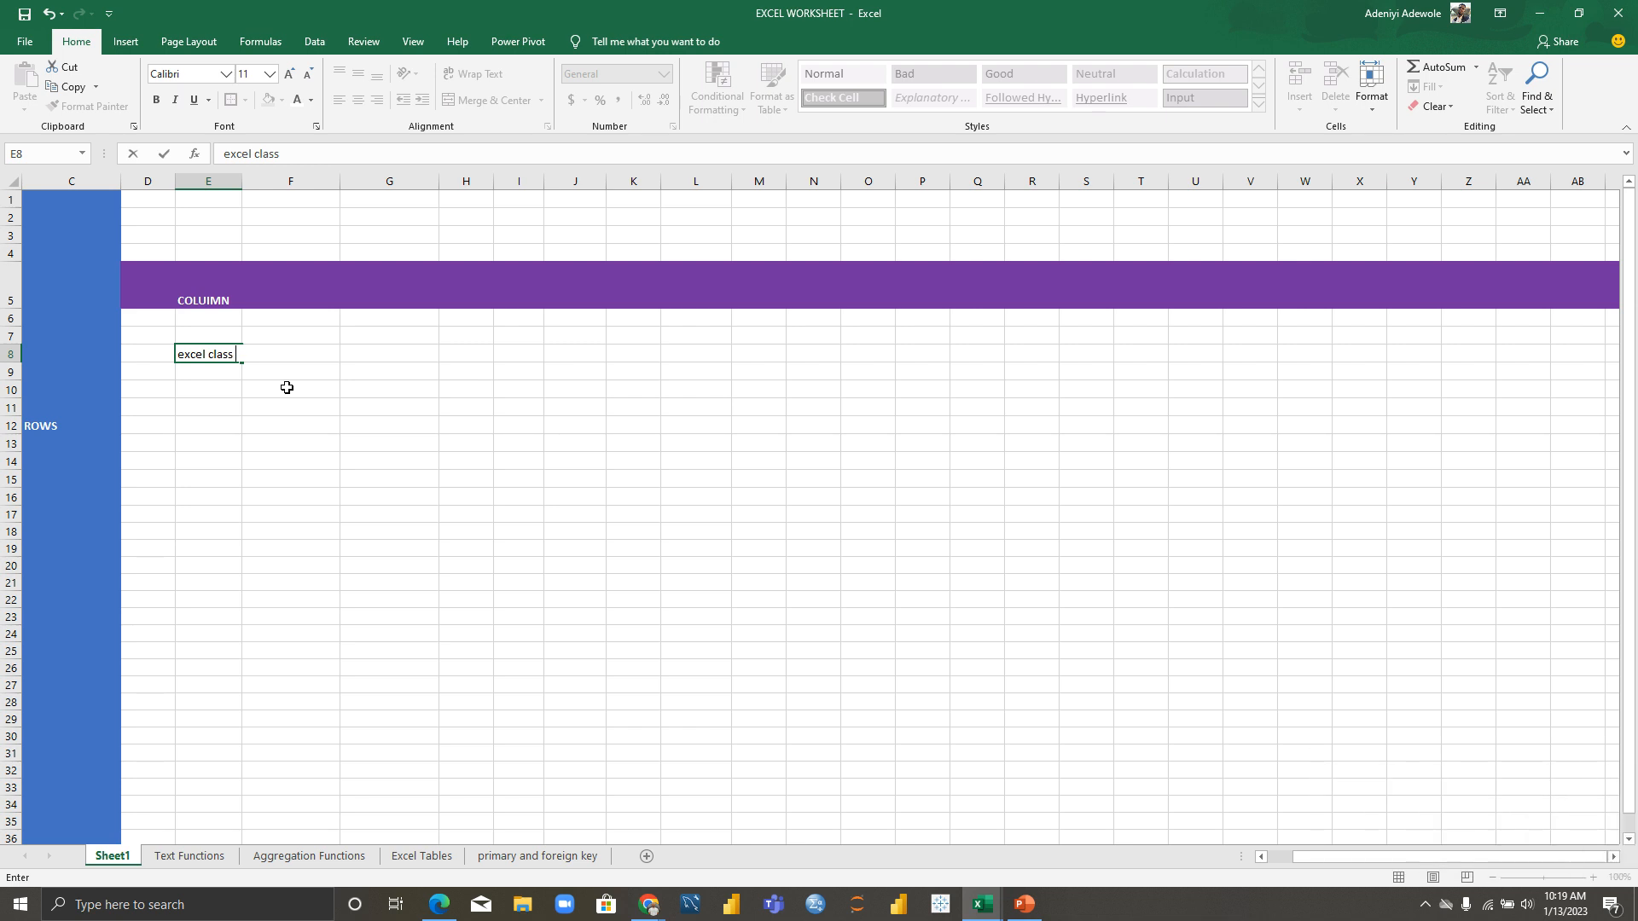
key("Return")
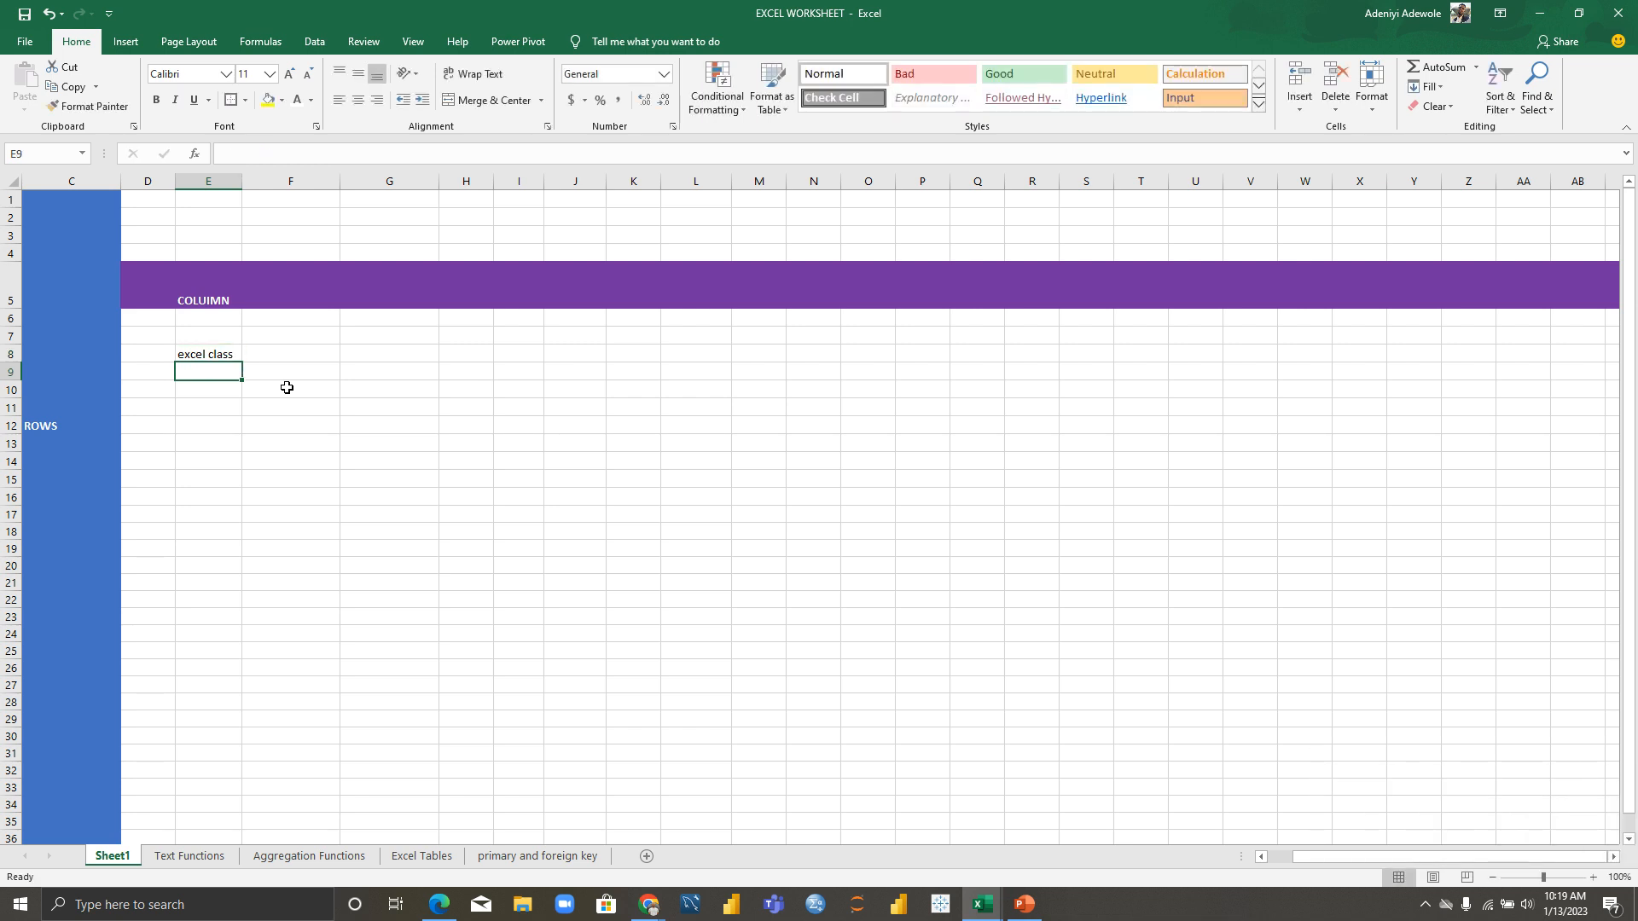
Step: Widen column E to fit the text and reselect E8
left_click(218, 183)
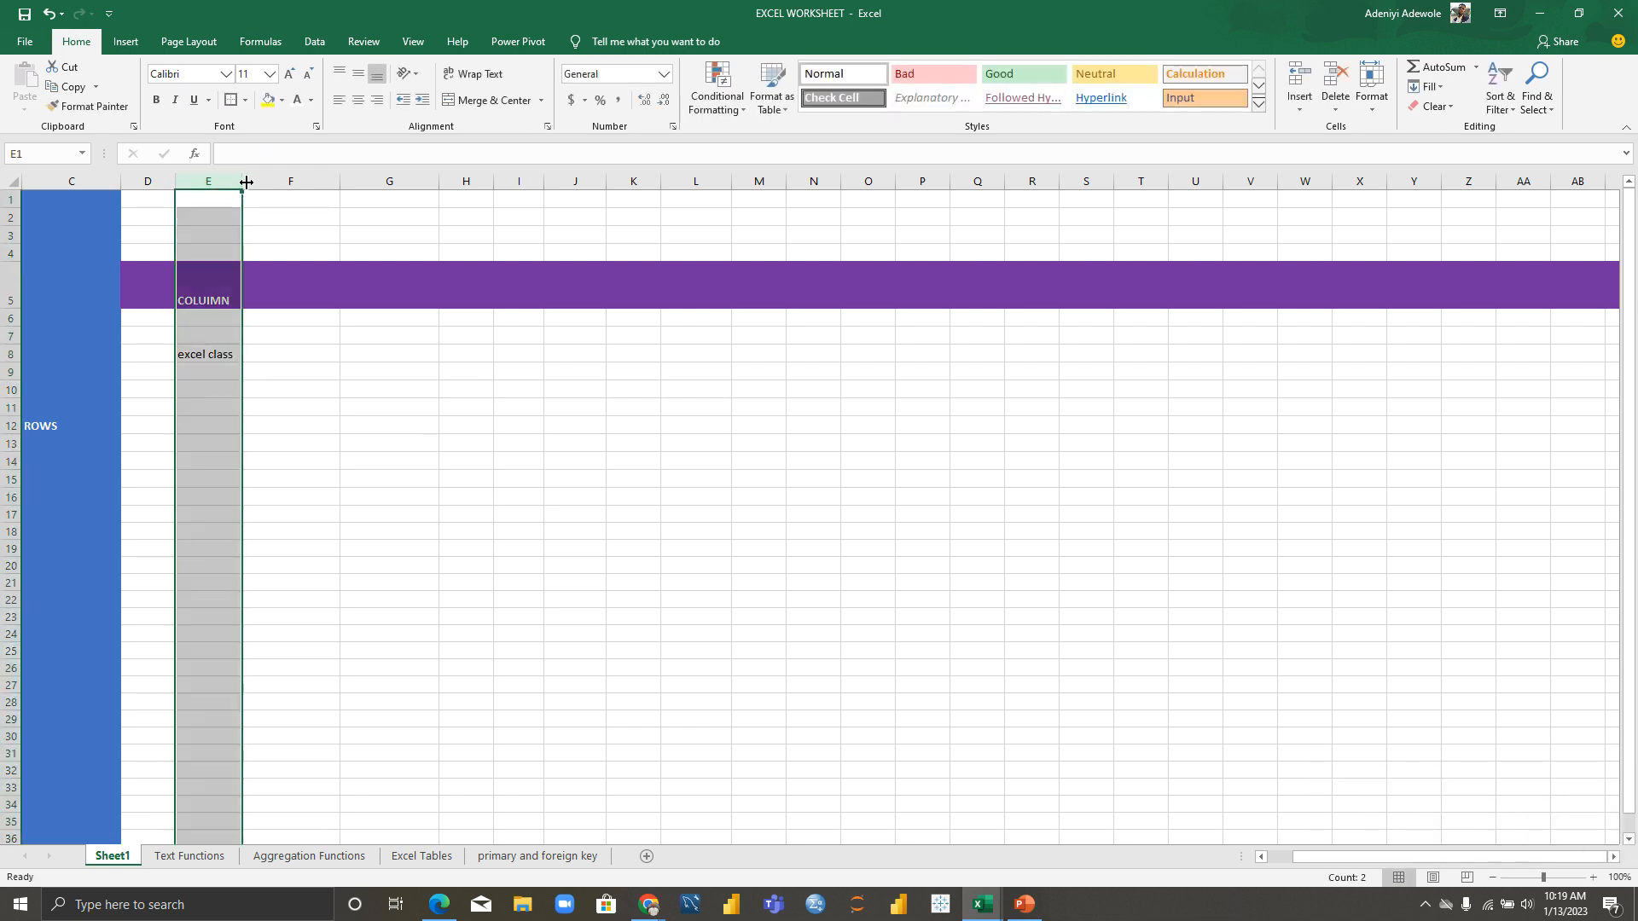
left_click_drag(242, 181, 342, 180)
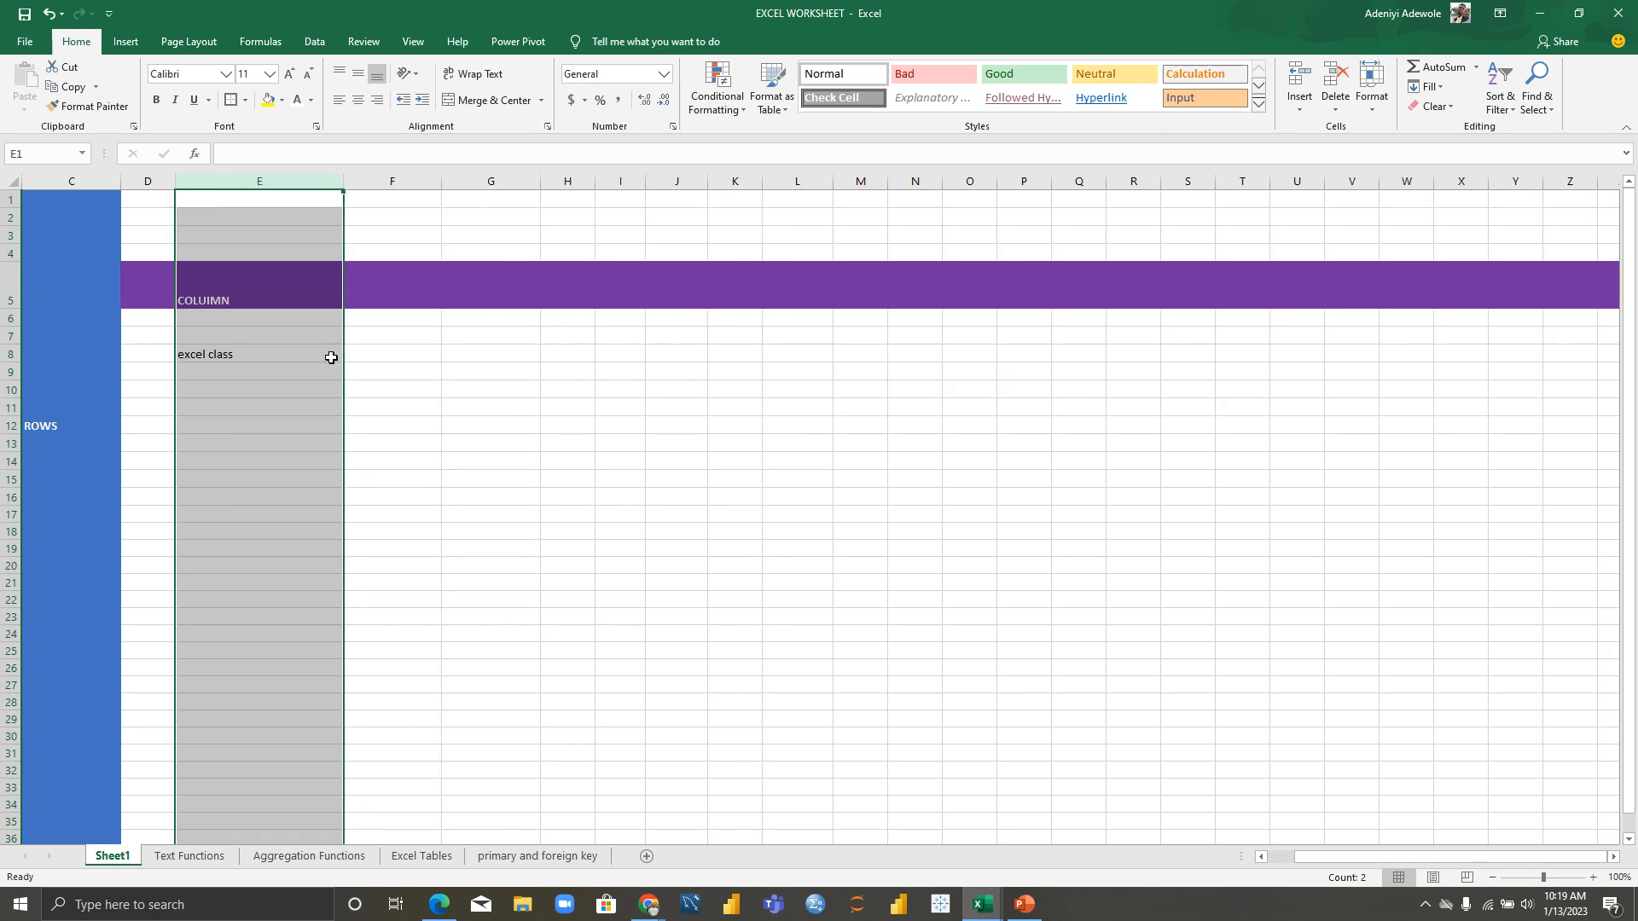
left_click(372, 389)
left_click(250, 355)
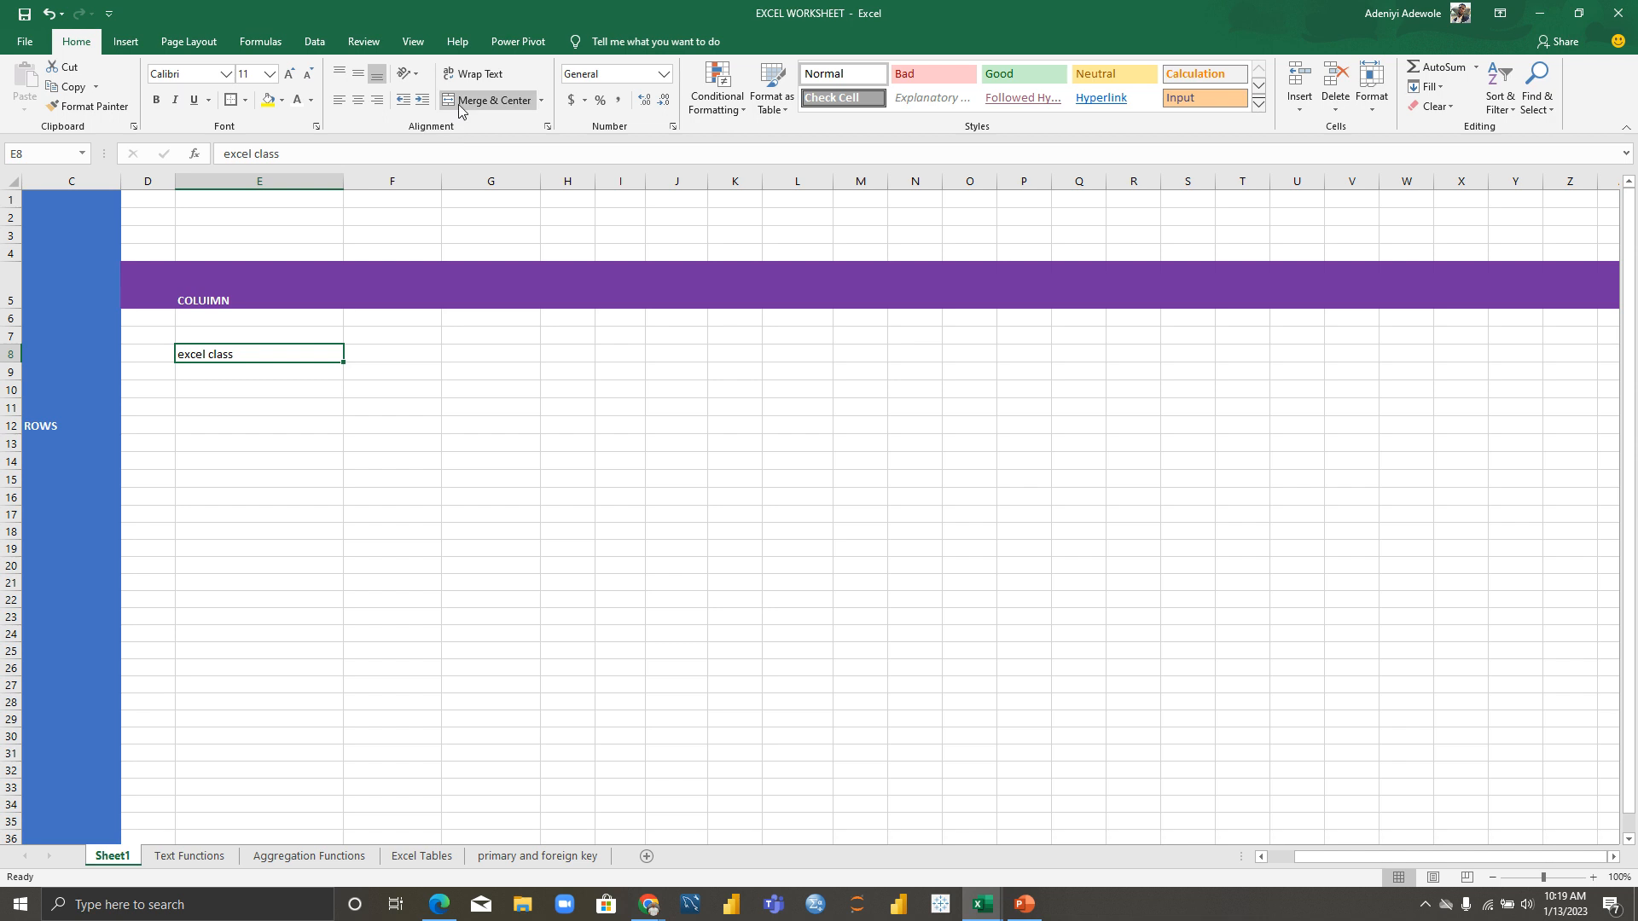
Step: Apply center, right, then left alignment to E8's text, then erase it and move to E10
left_click(358, 101)
left_click(374, 102)
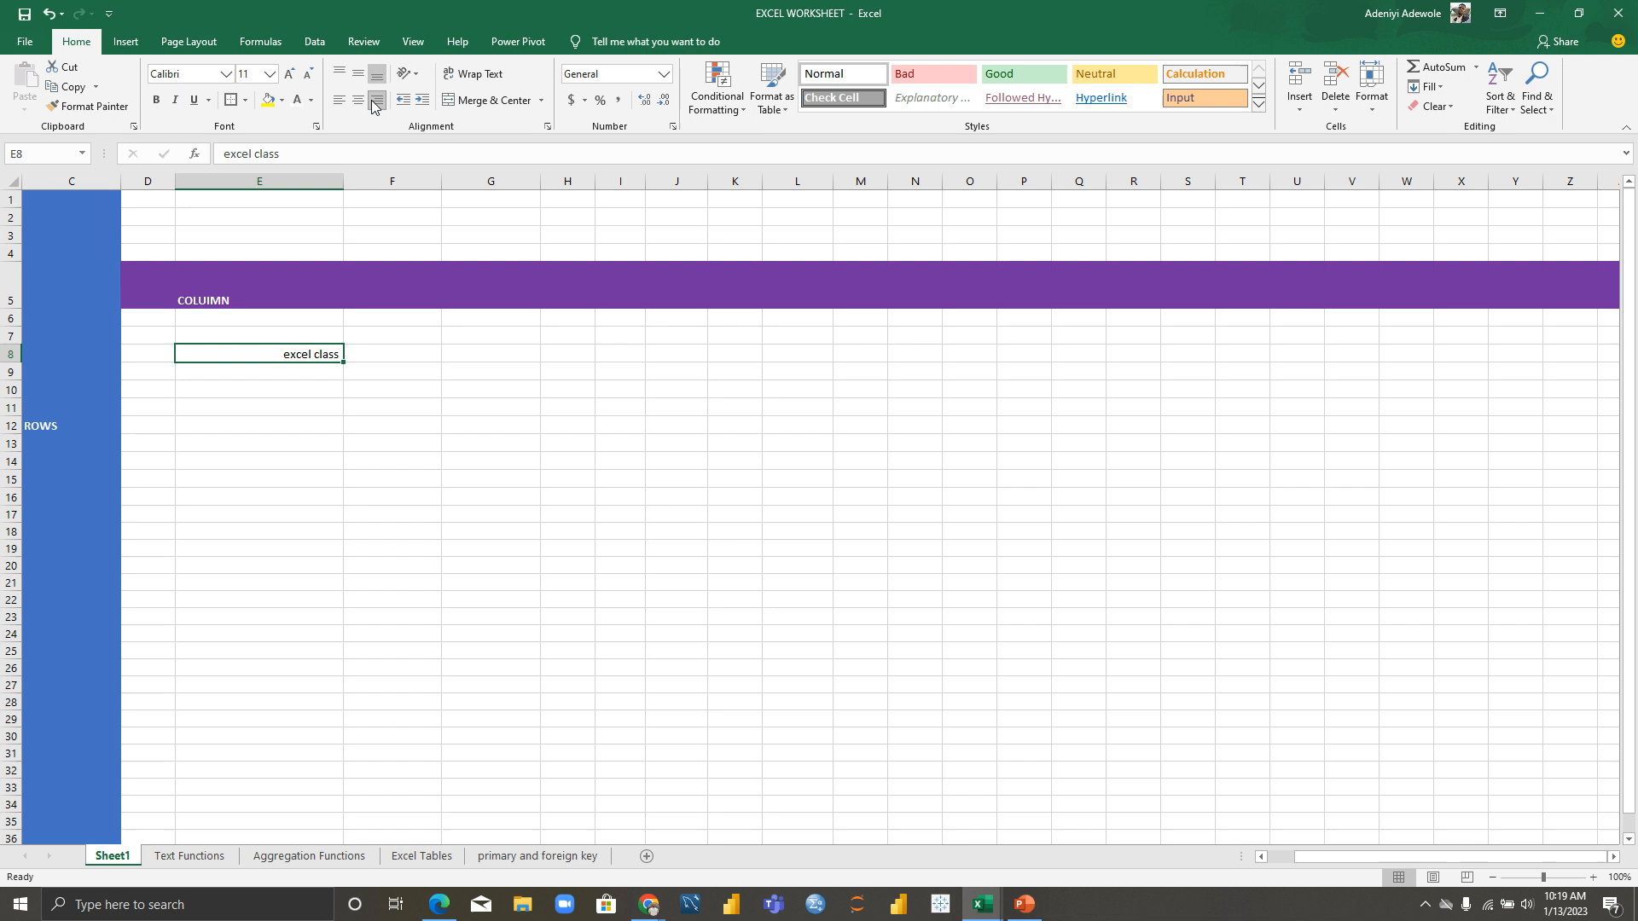
left_click(339, 101)
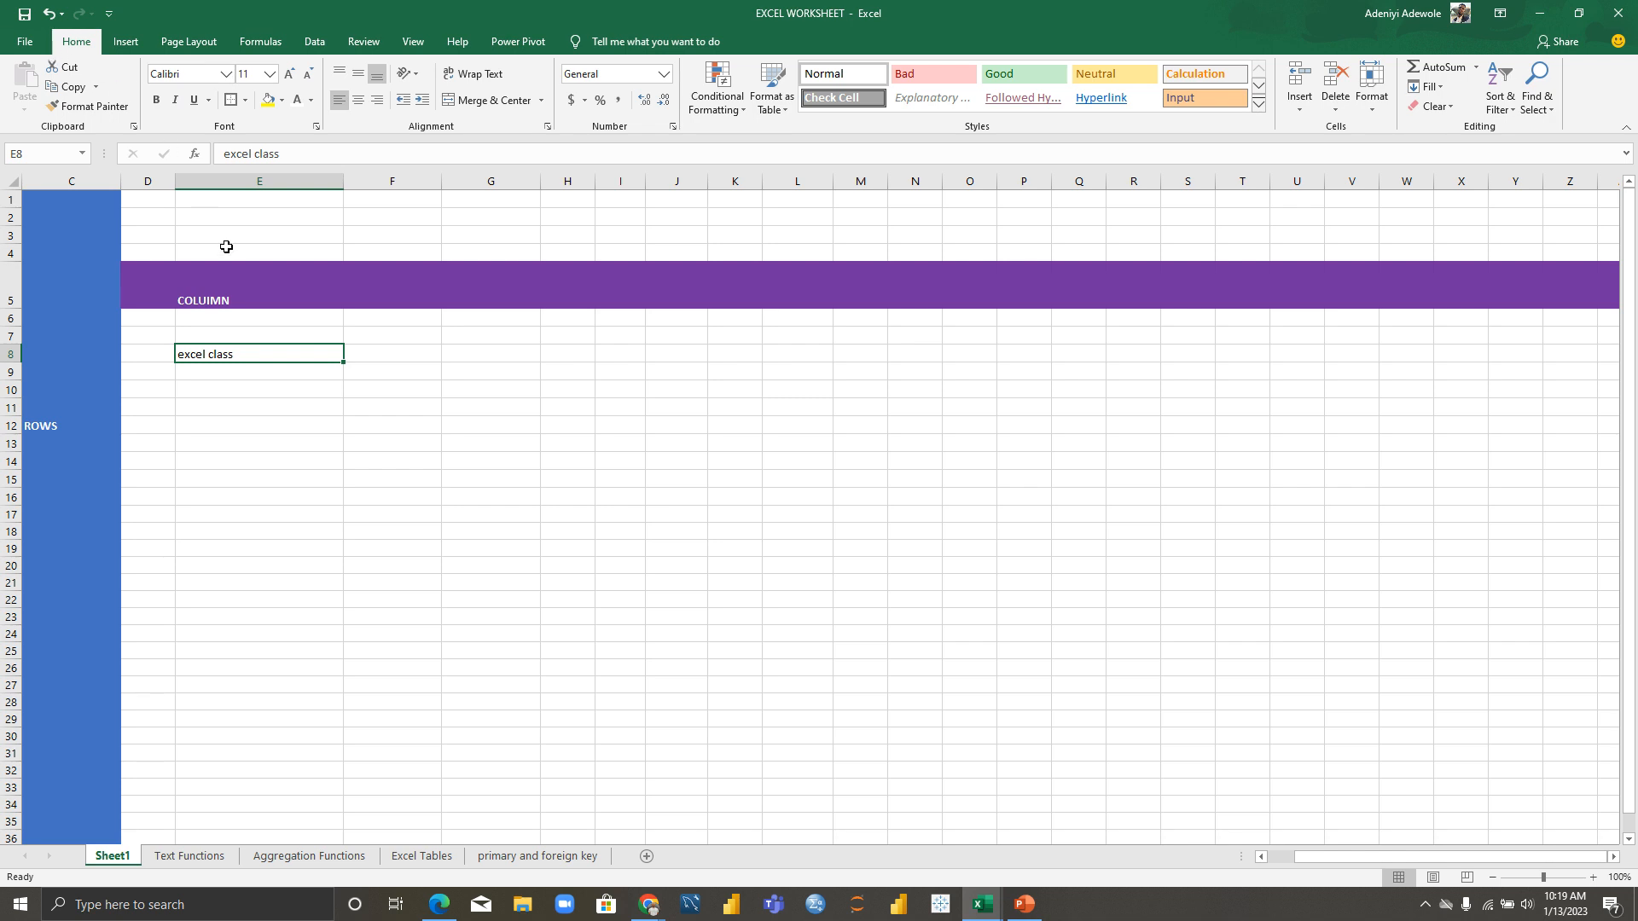
key("BackSpace")
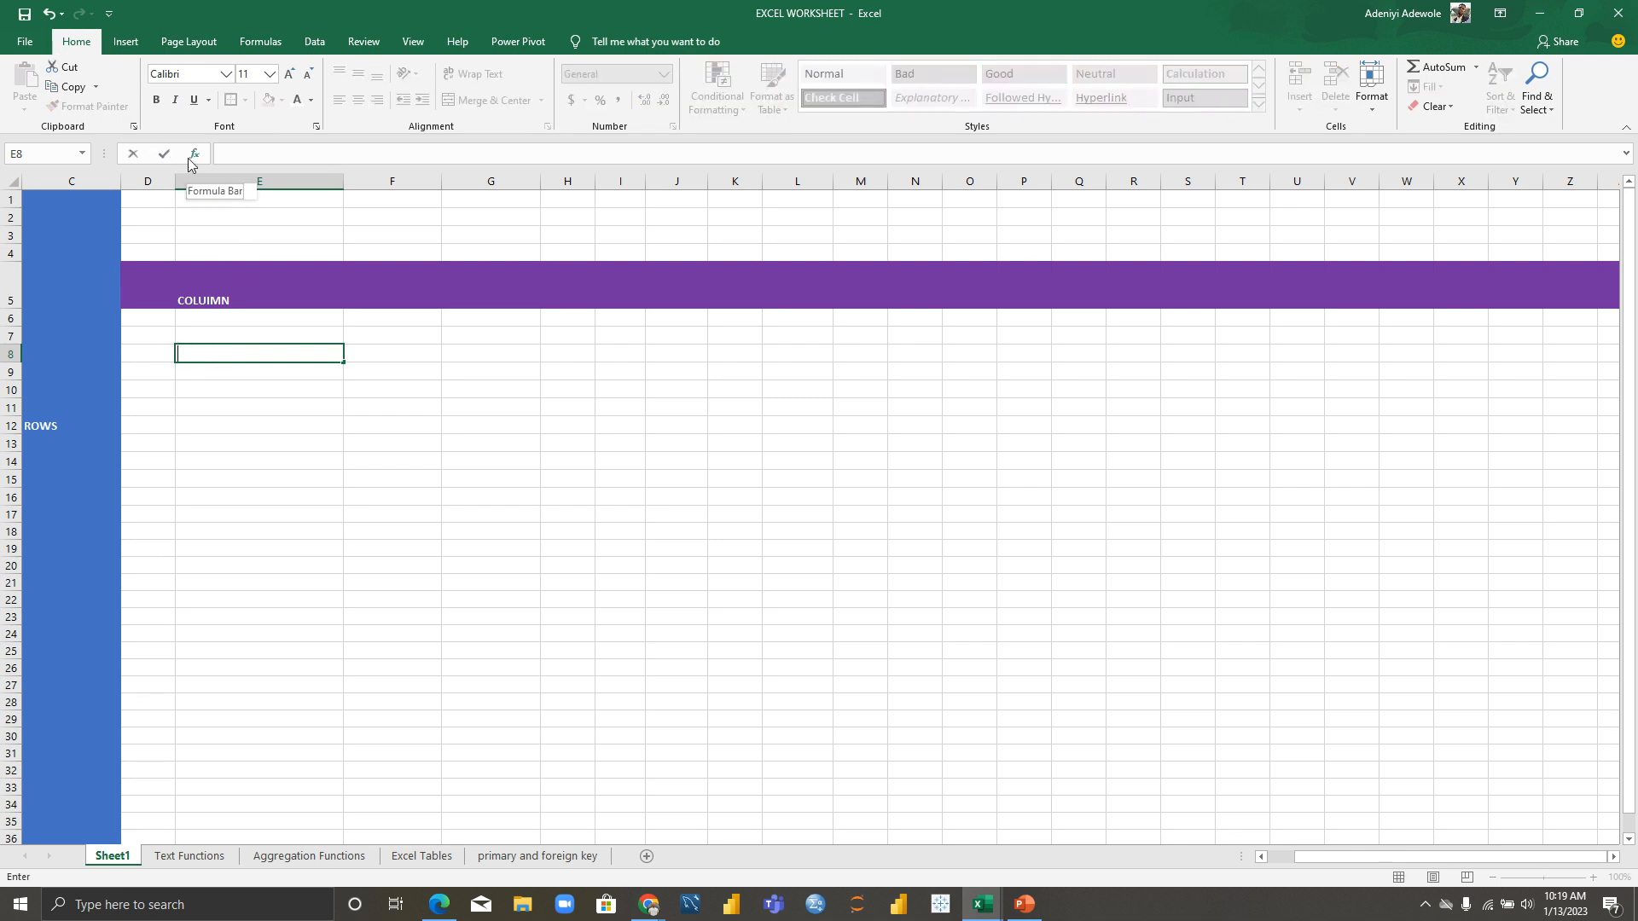
left_click(213, 395)
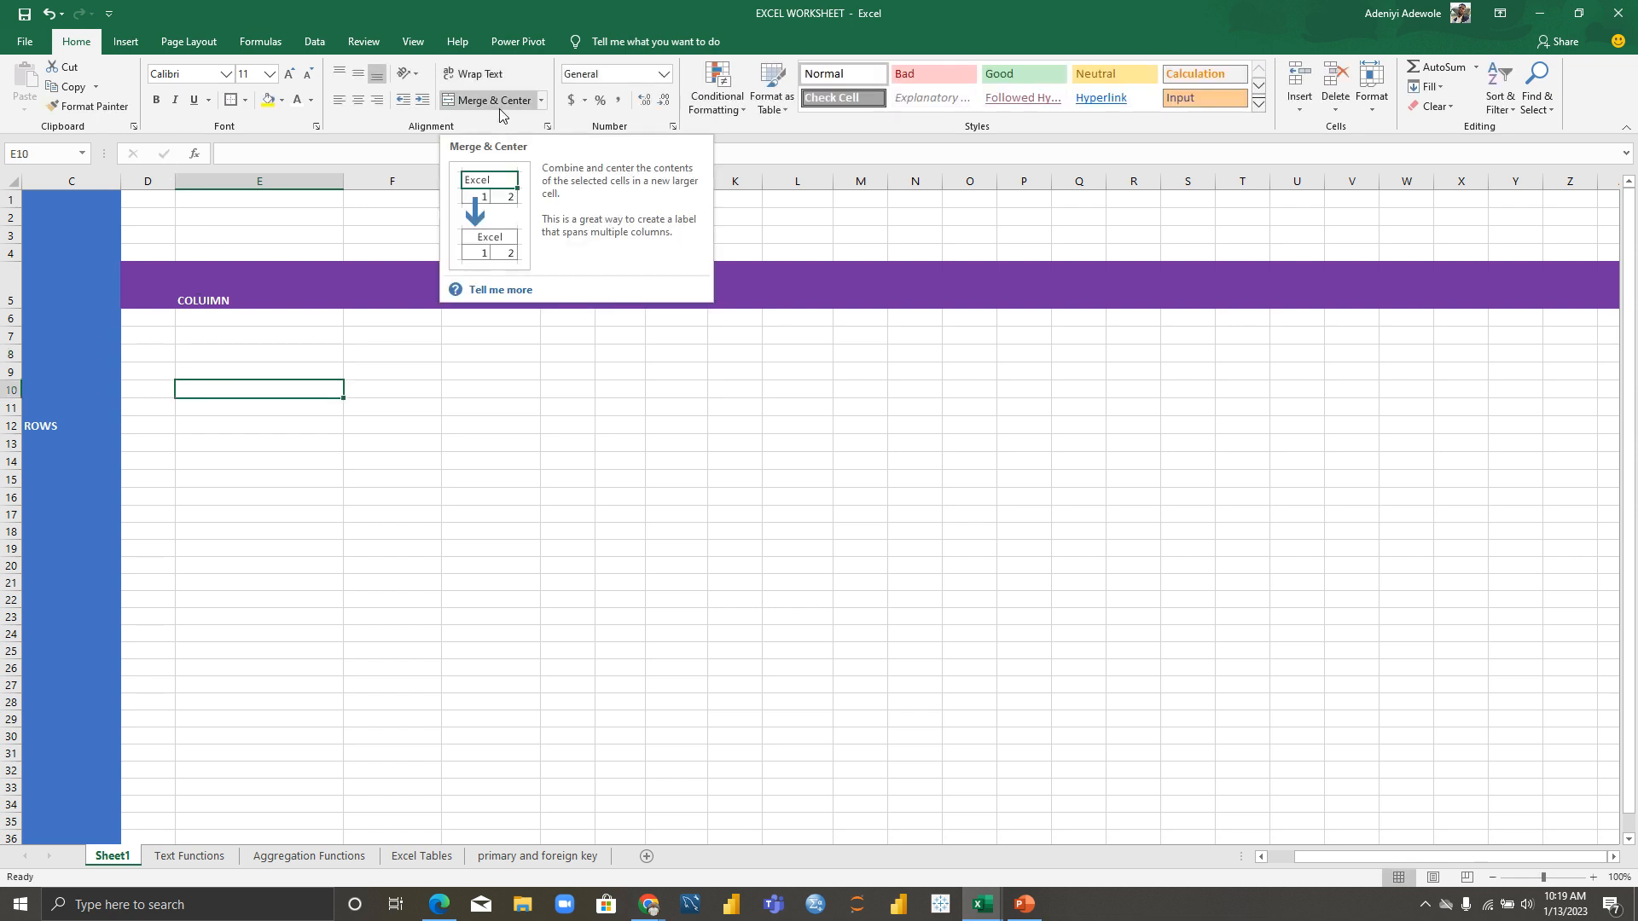
Step: Preview Online Pictures, Shapes, Scatter charts and Timeline on Insert, closing each without adding anything
left_click(126, 43)
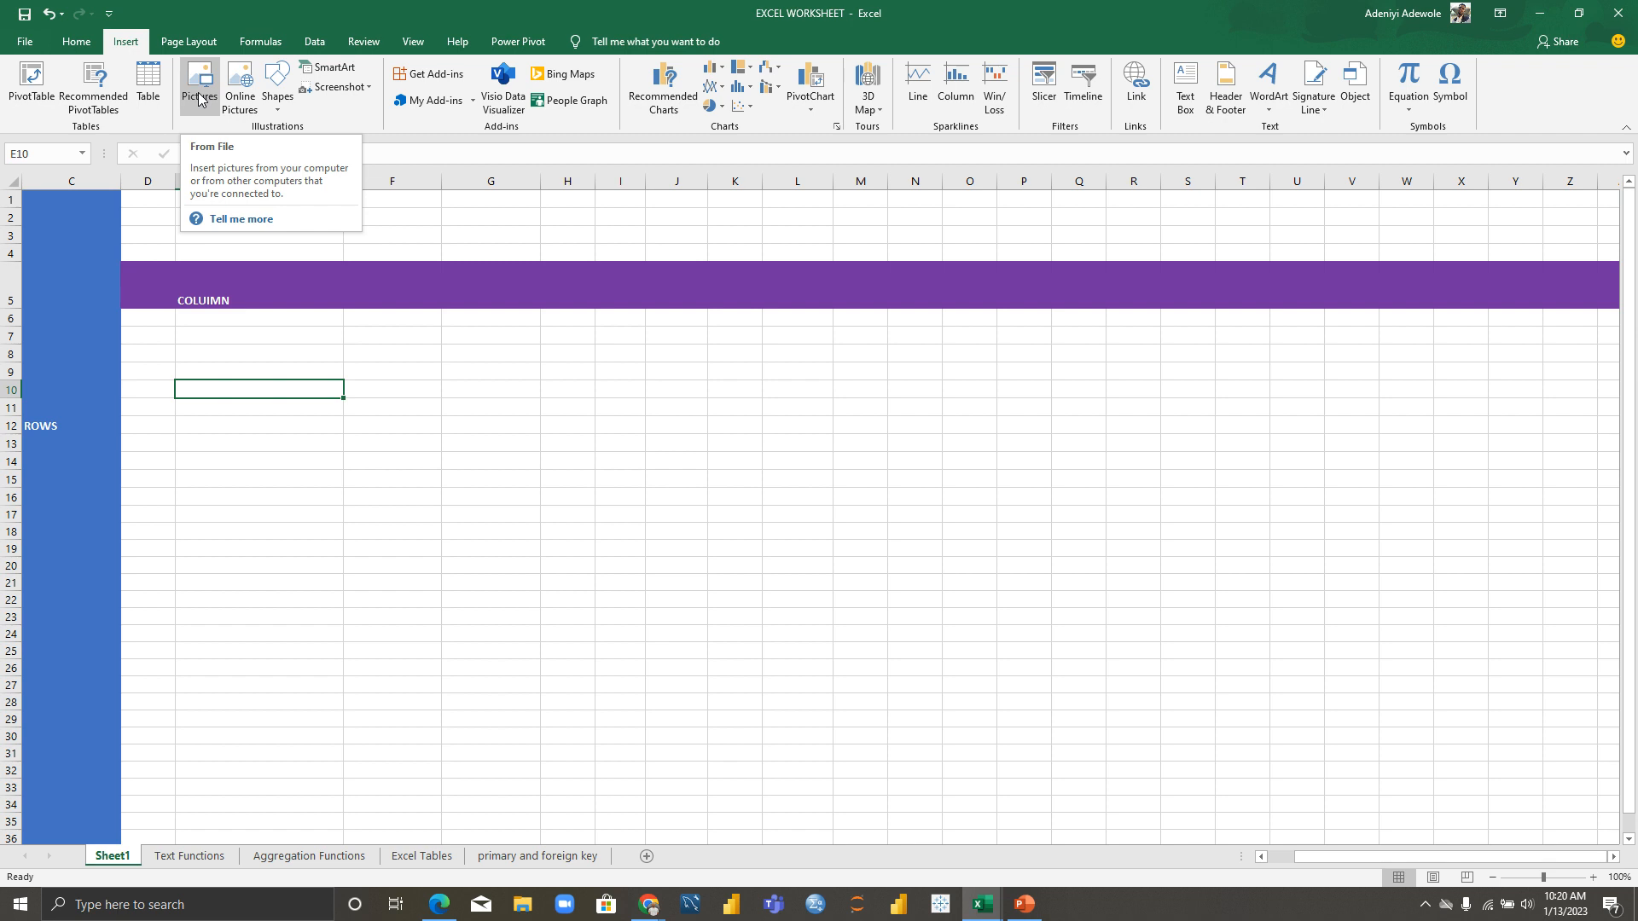
left_click(239, 99)
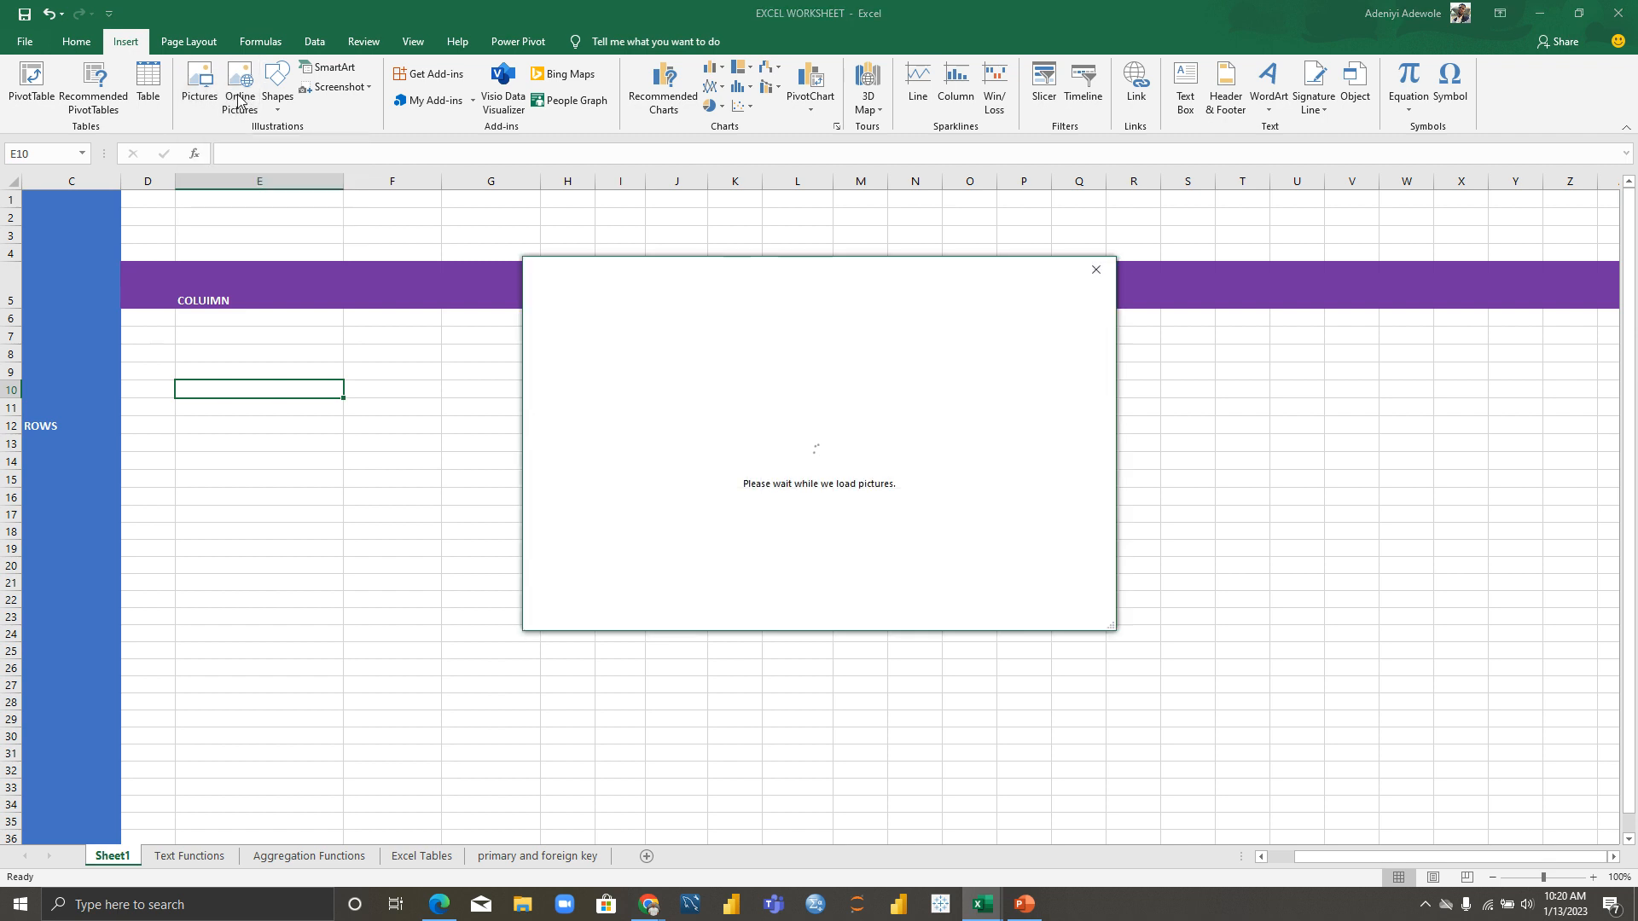
left_click(1098, 268)
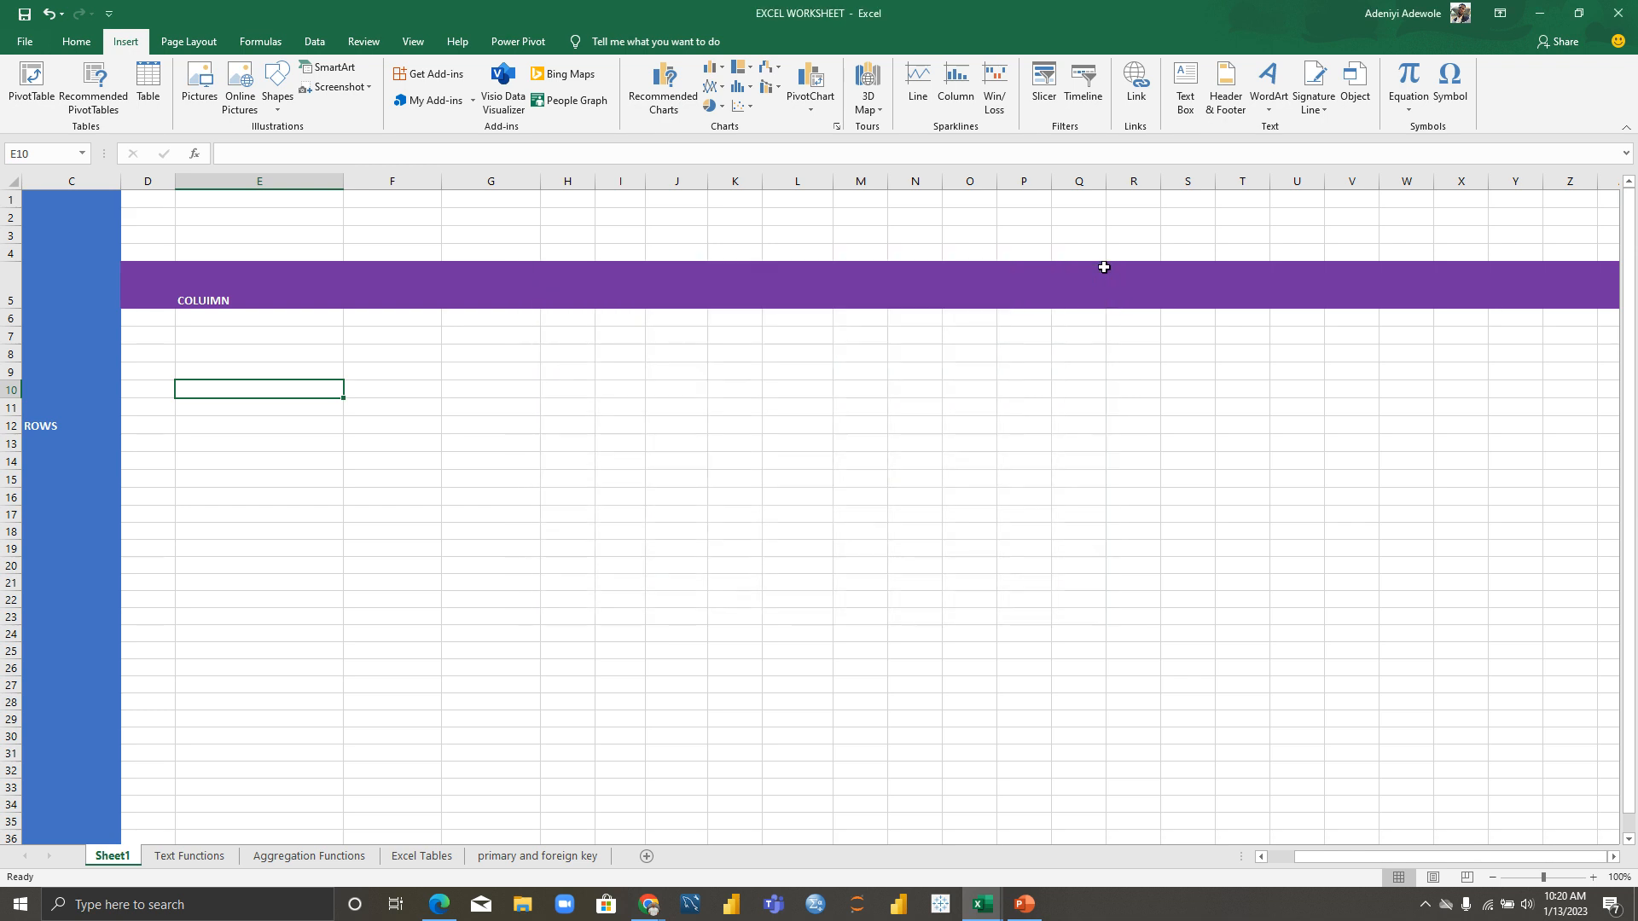
left_click(278, 102)
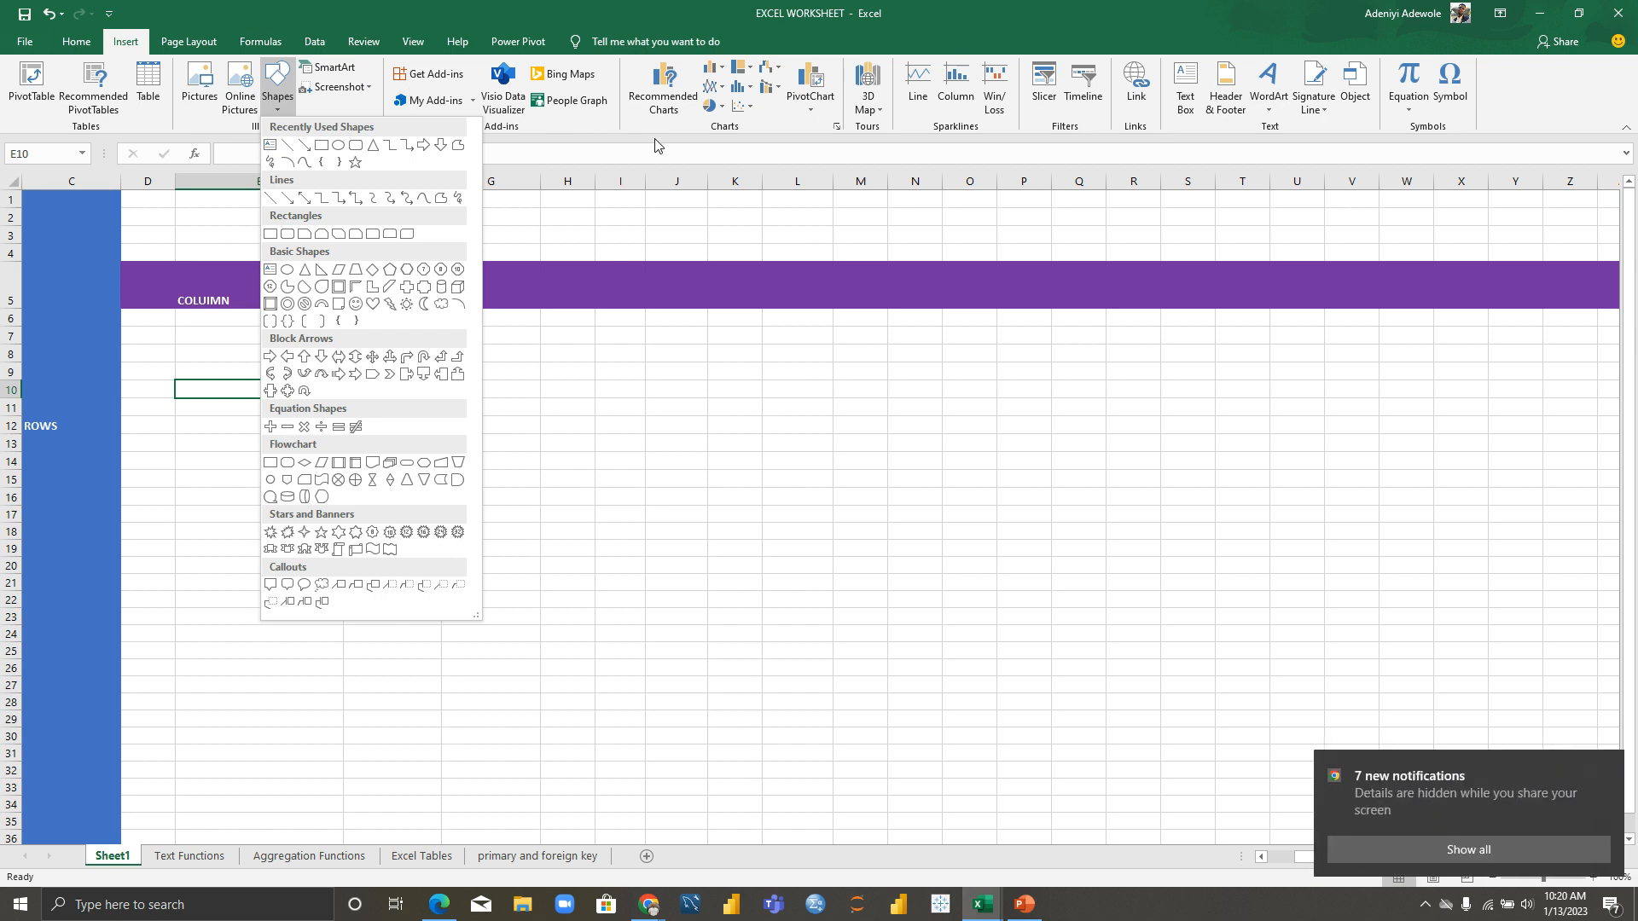
left_click(742, 109)
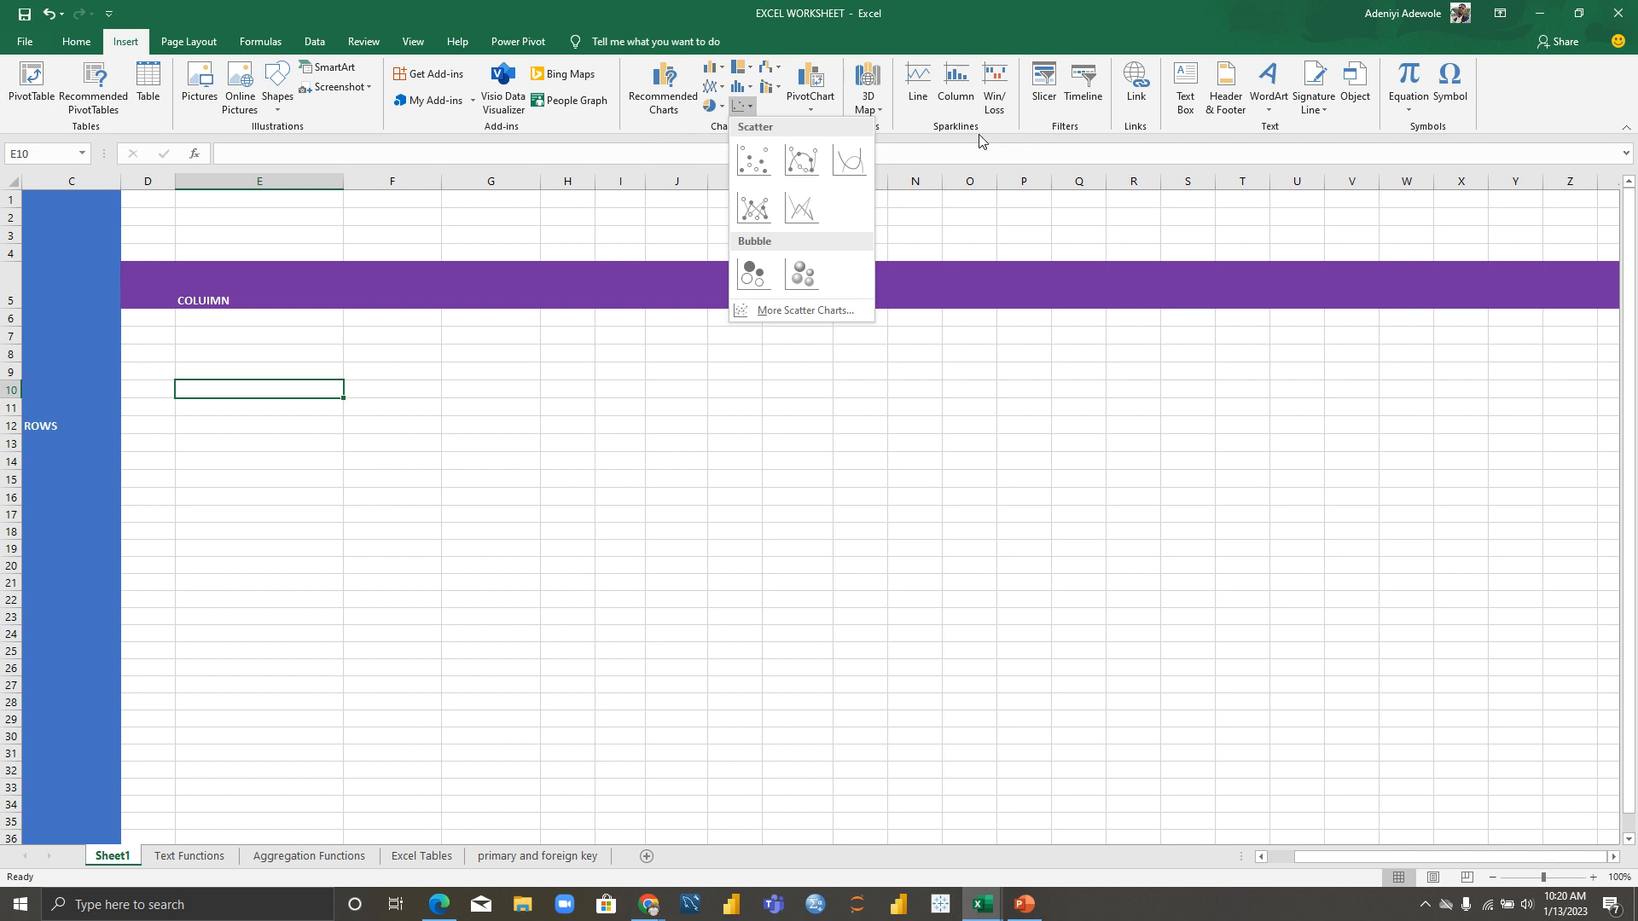
left_click(1087, 120)
left_click(1086, 111)
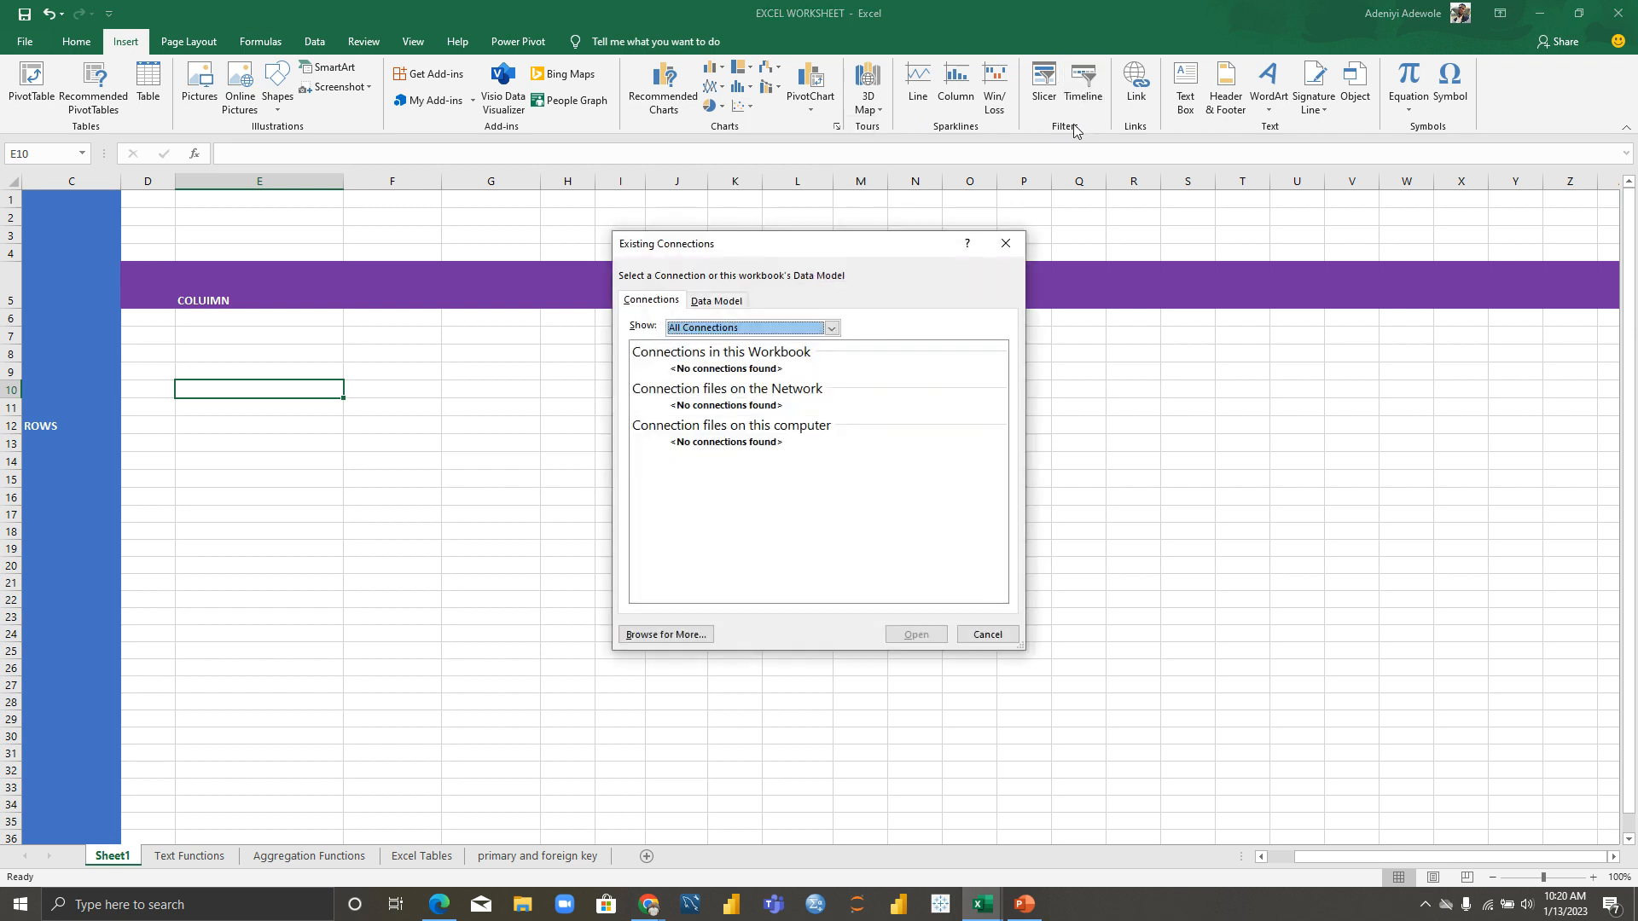
left_click(1017, 246)
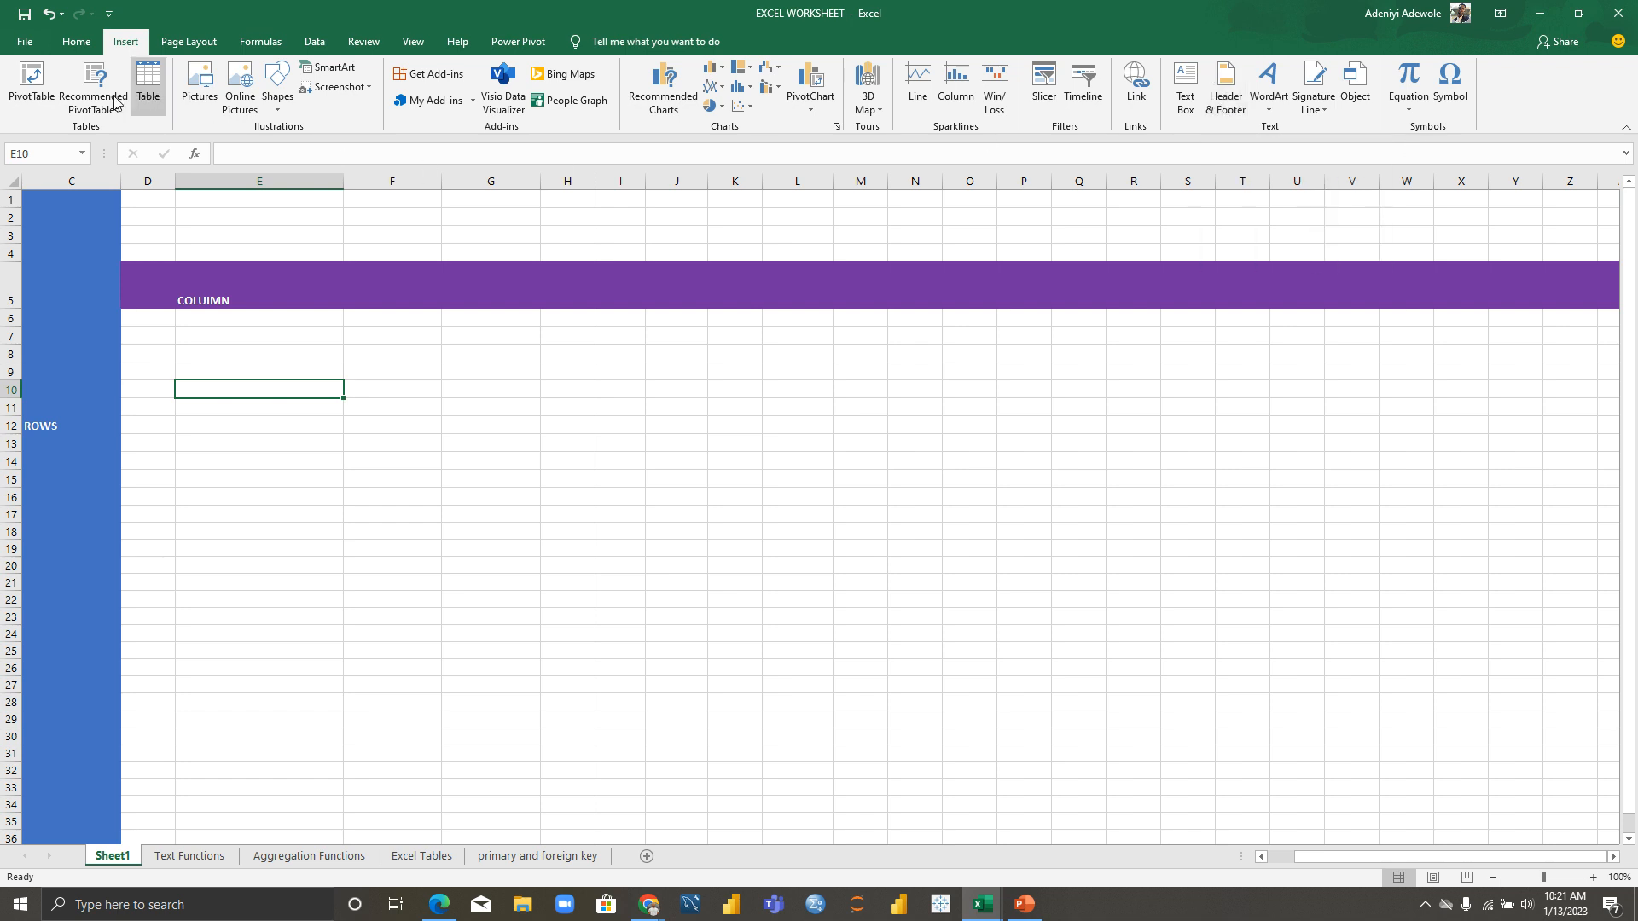
Step: Browse the Page Layout, Formulas, Data, Review and View tabs one after another
left_click(189, 43)
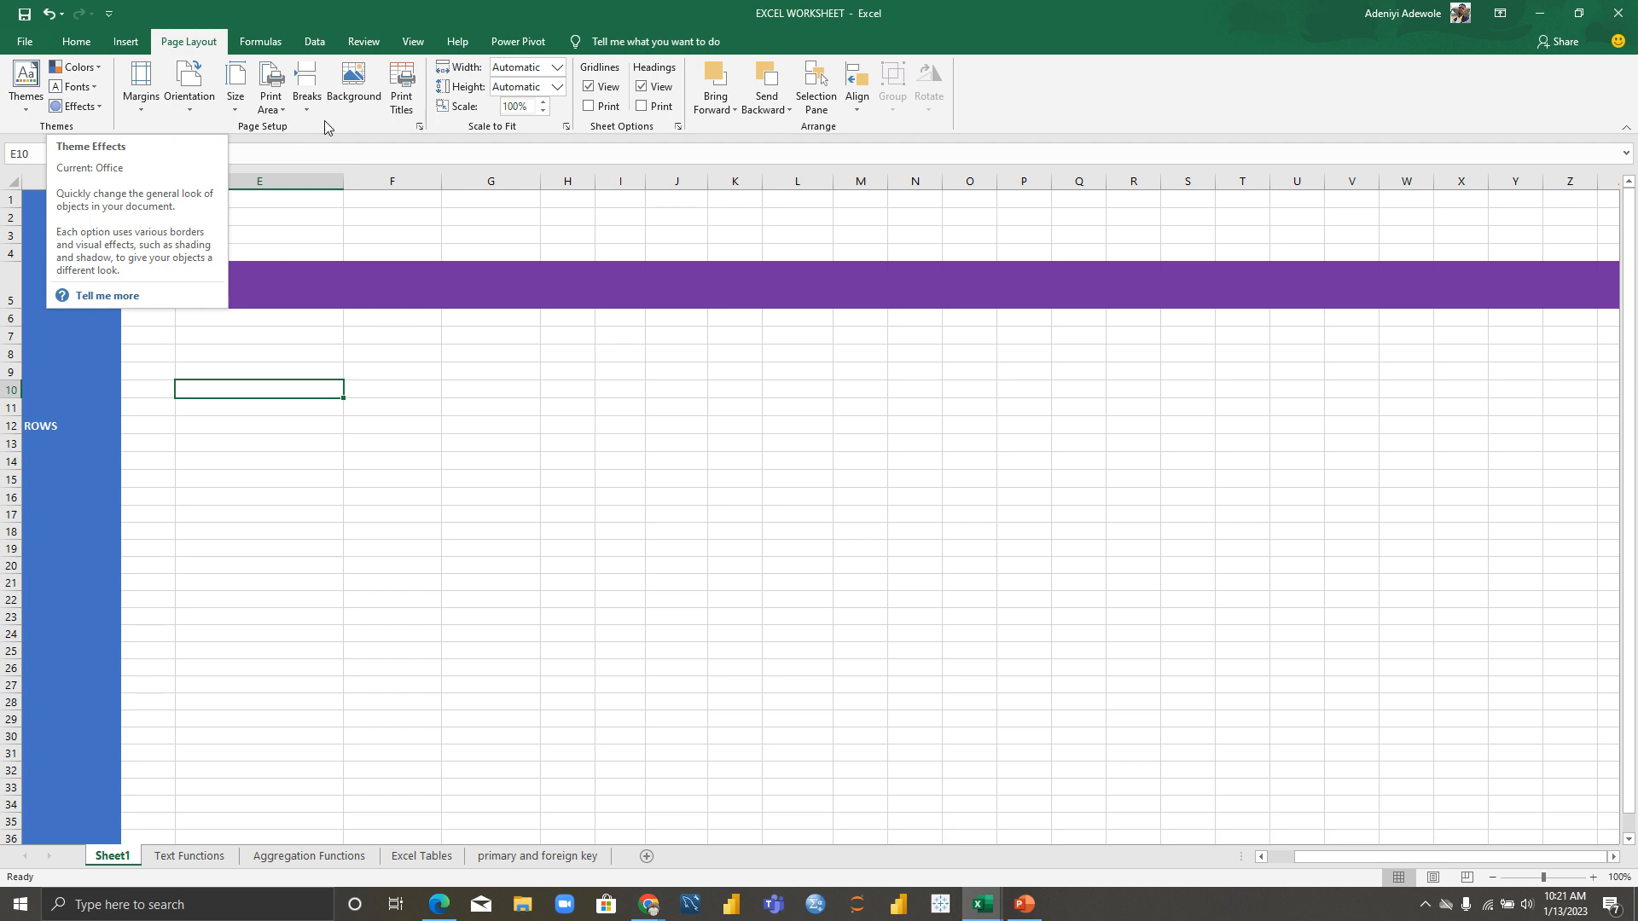
left_click(280, 41)
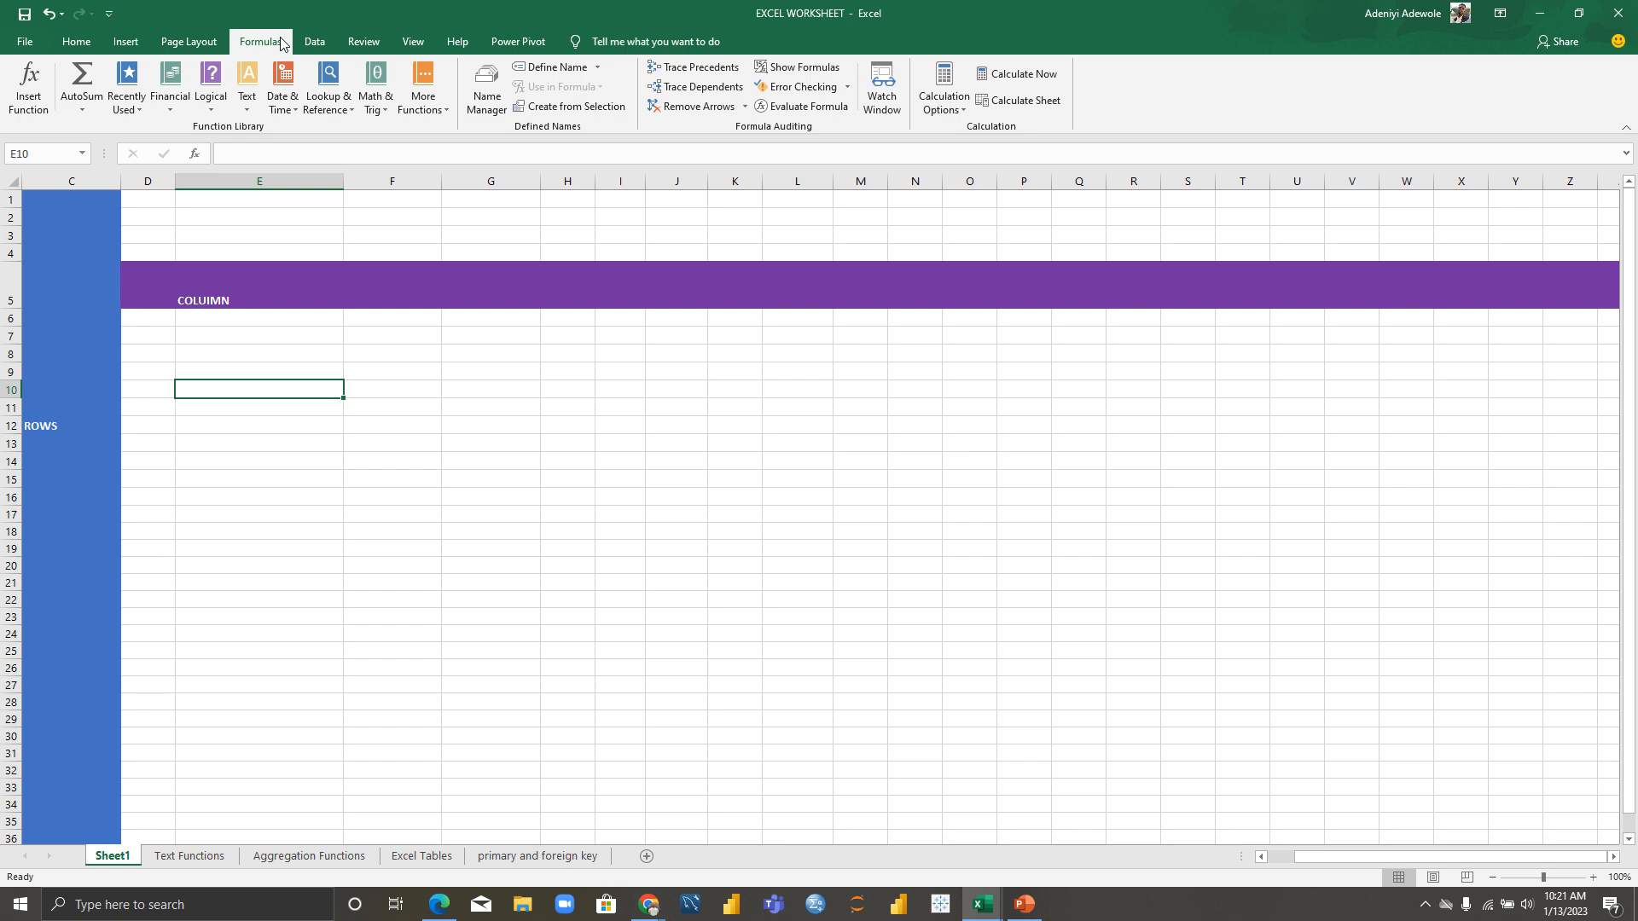
left_click(326, 45)
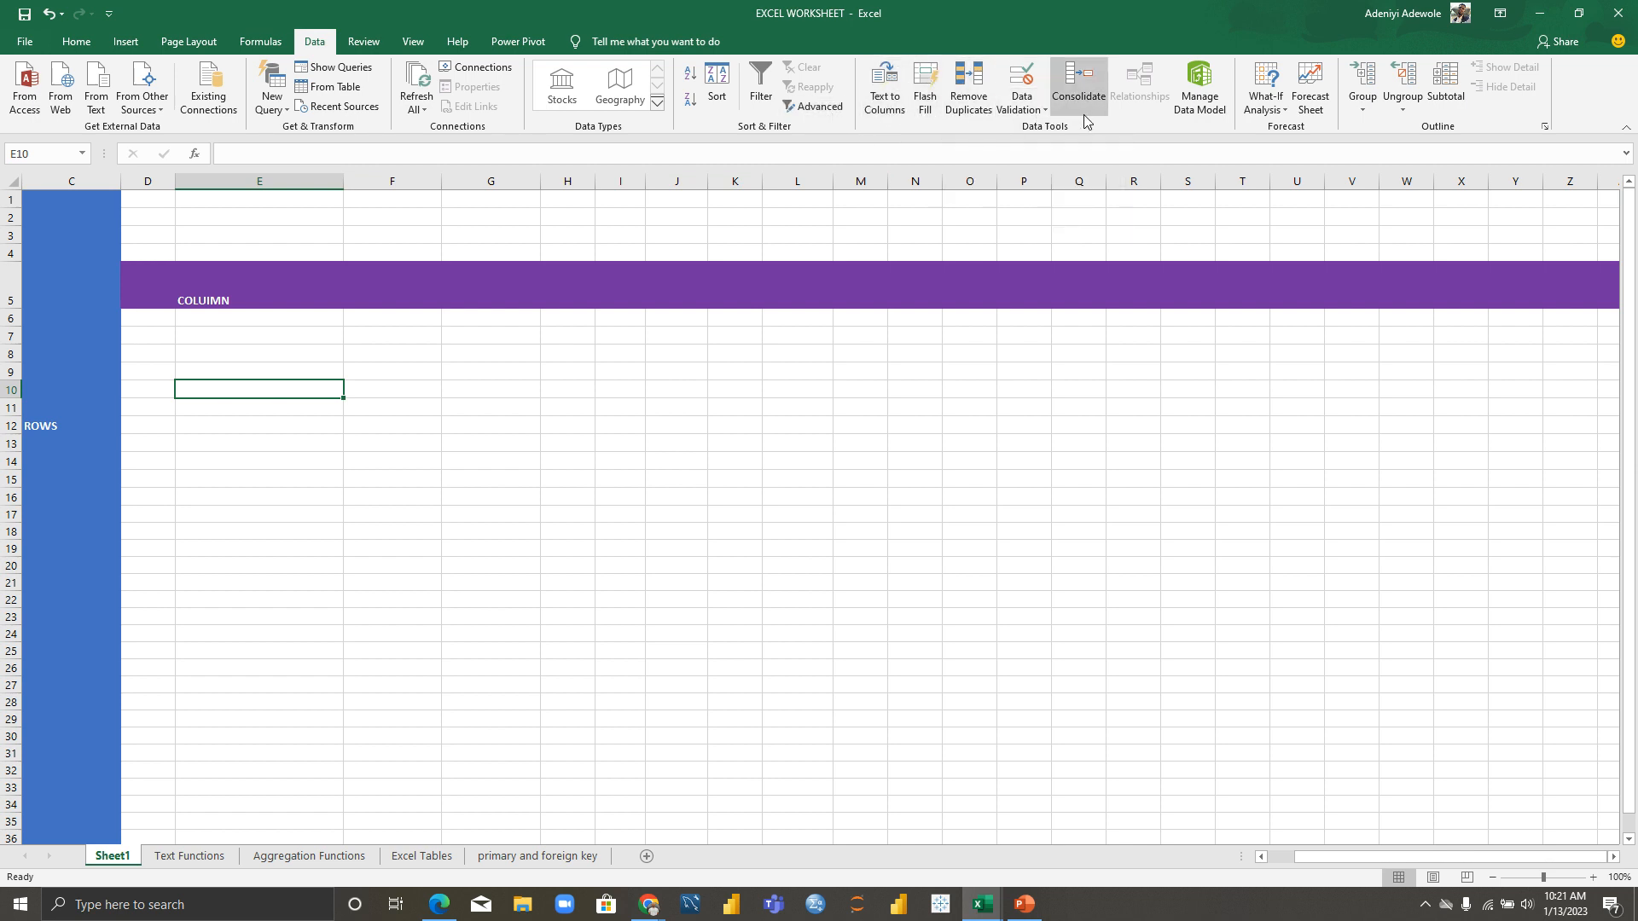
left_click(366, 43)
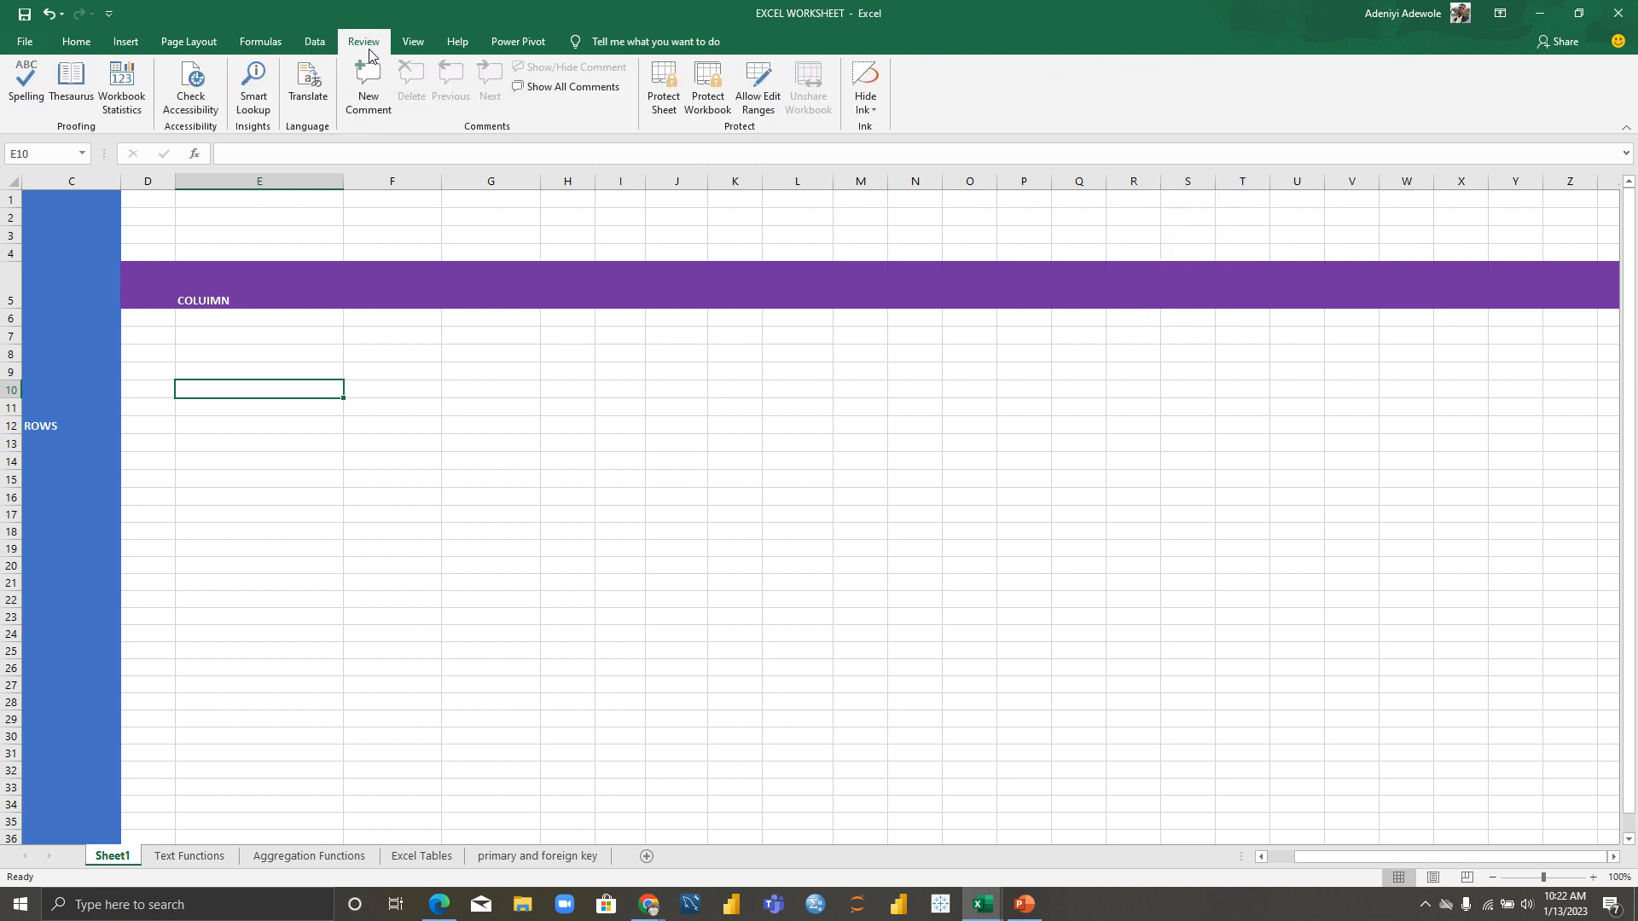
left_click(413, 44)
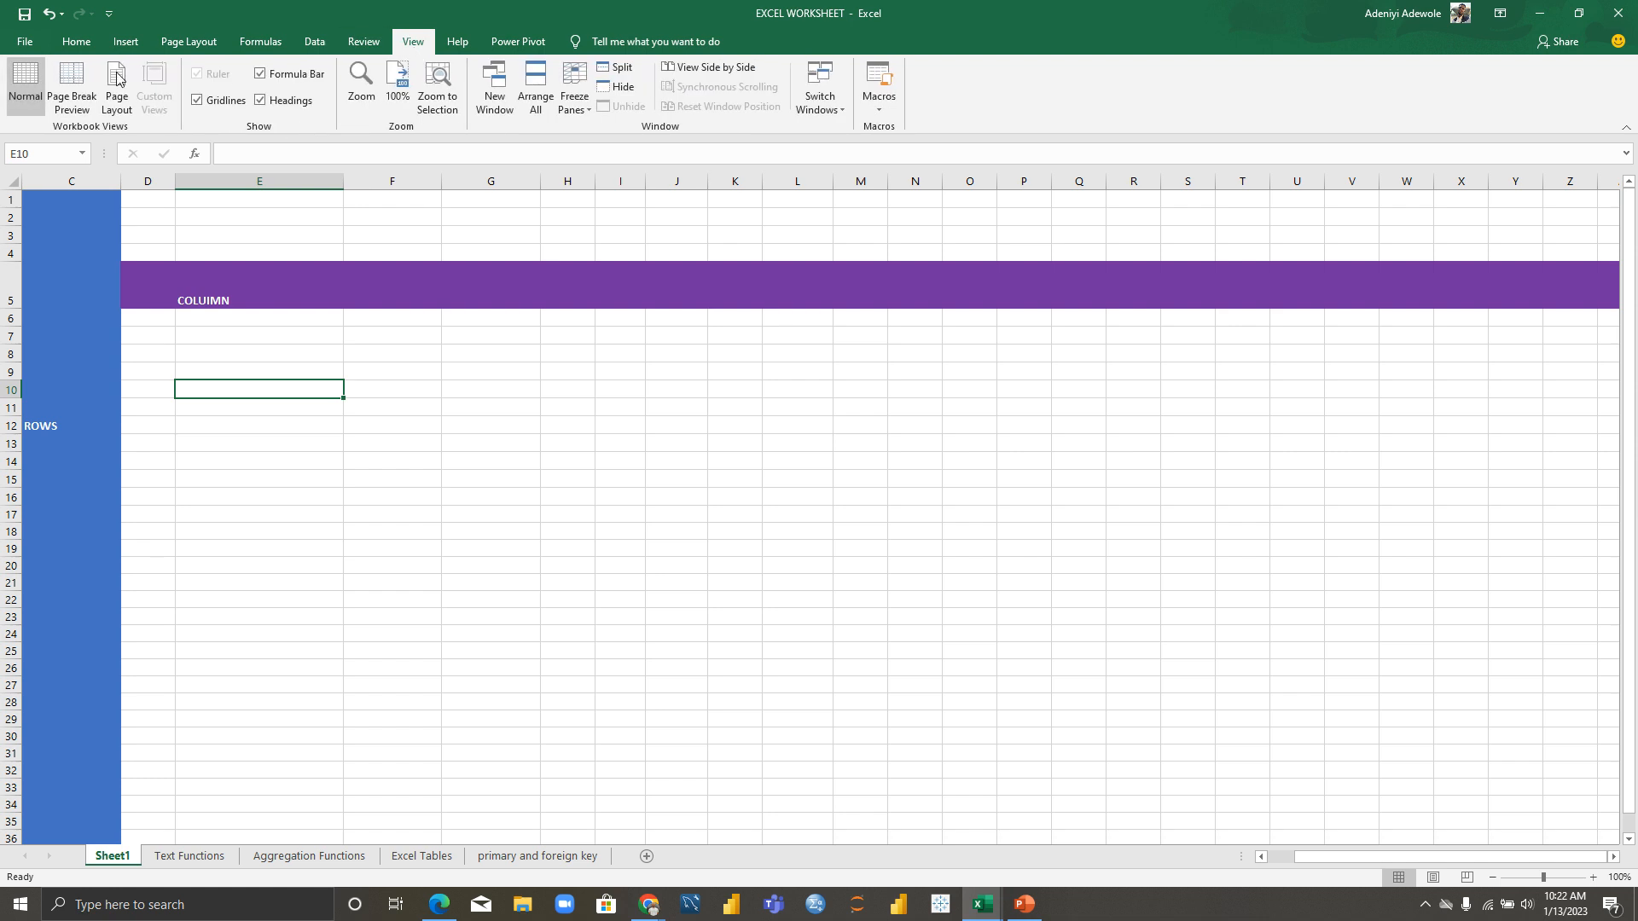
Step: Hide the gridlines, row and column headings, and formula bar
left_click(198, 101)
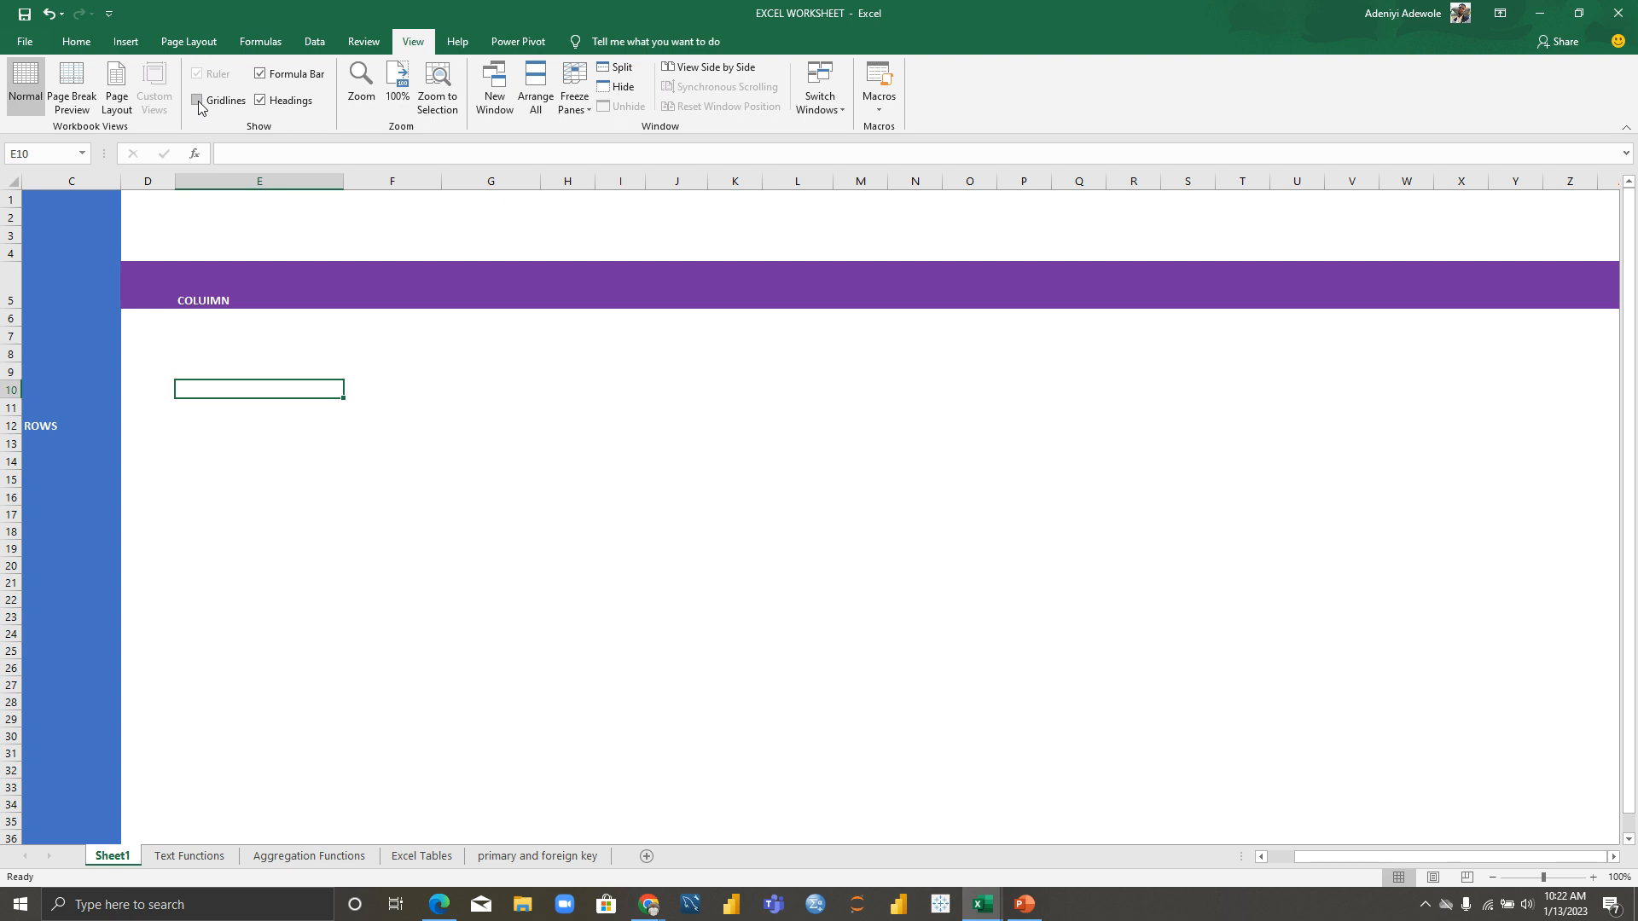
left_click(262, 102)
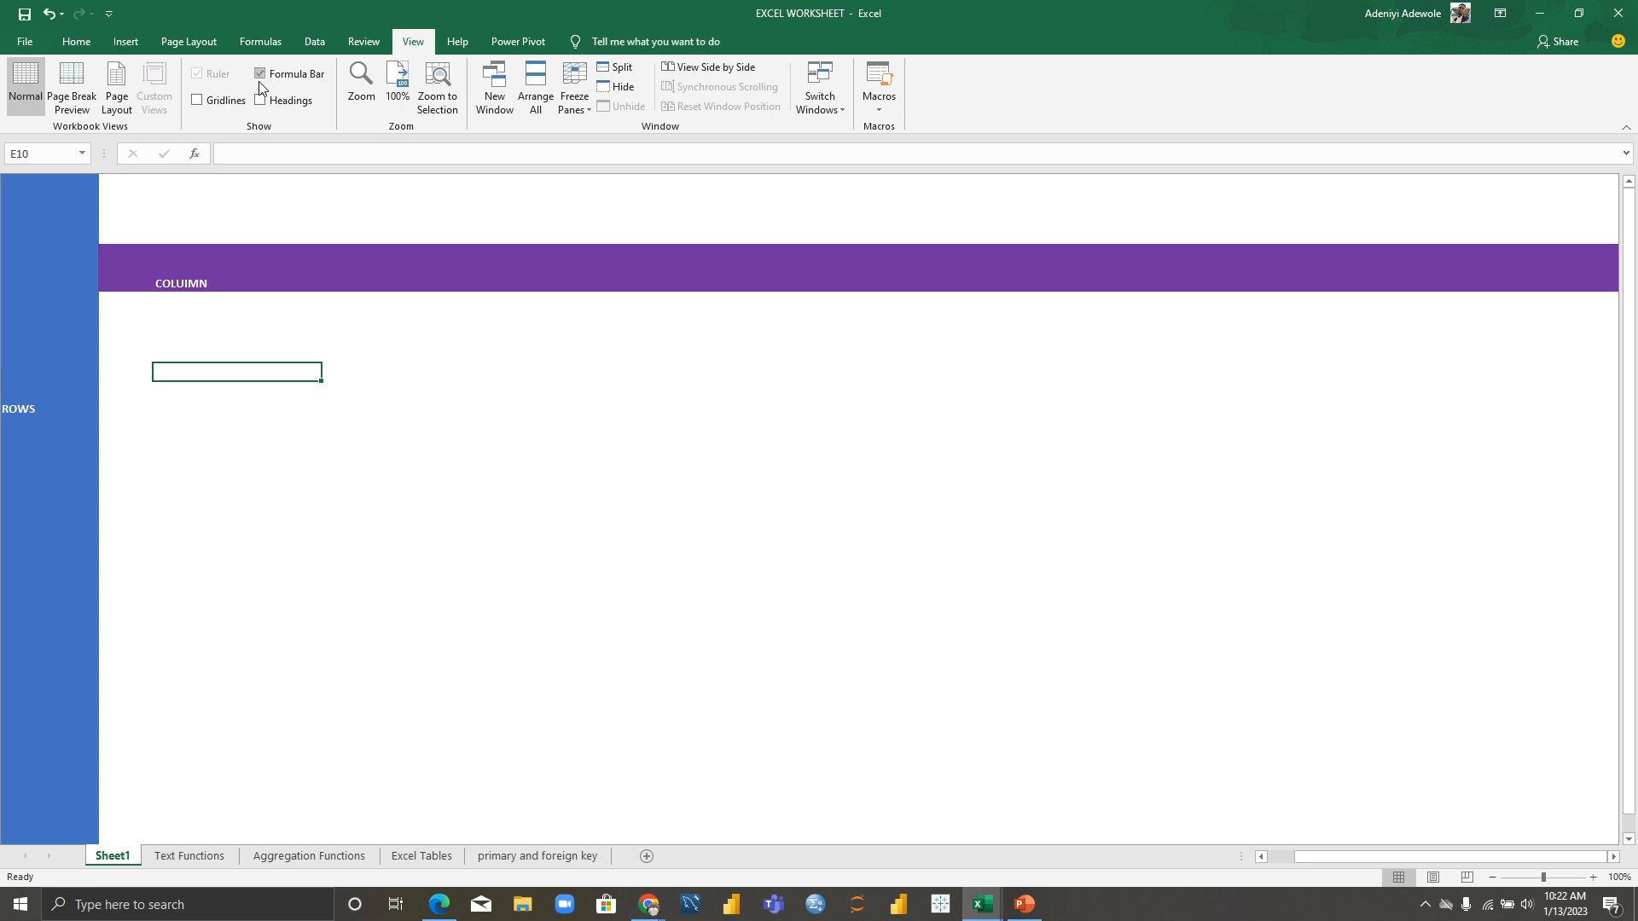
left_click(262, 76)
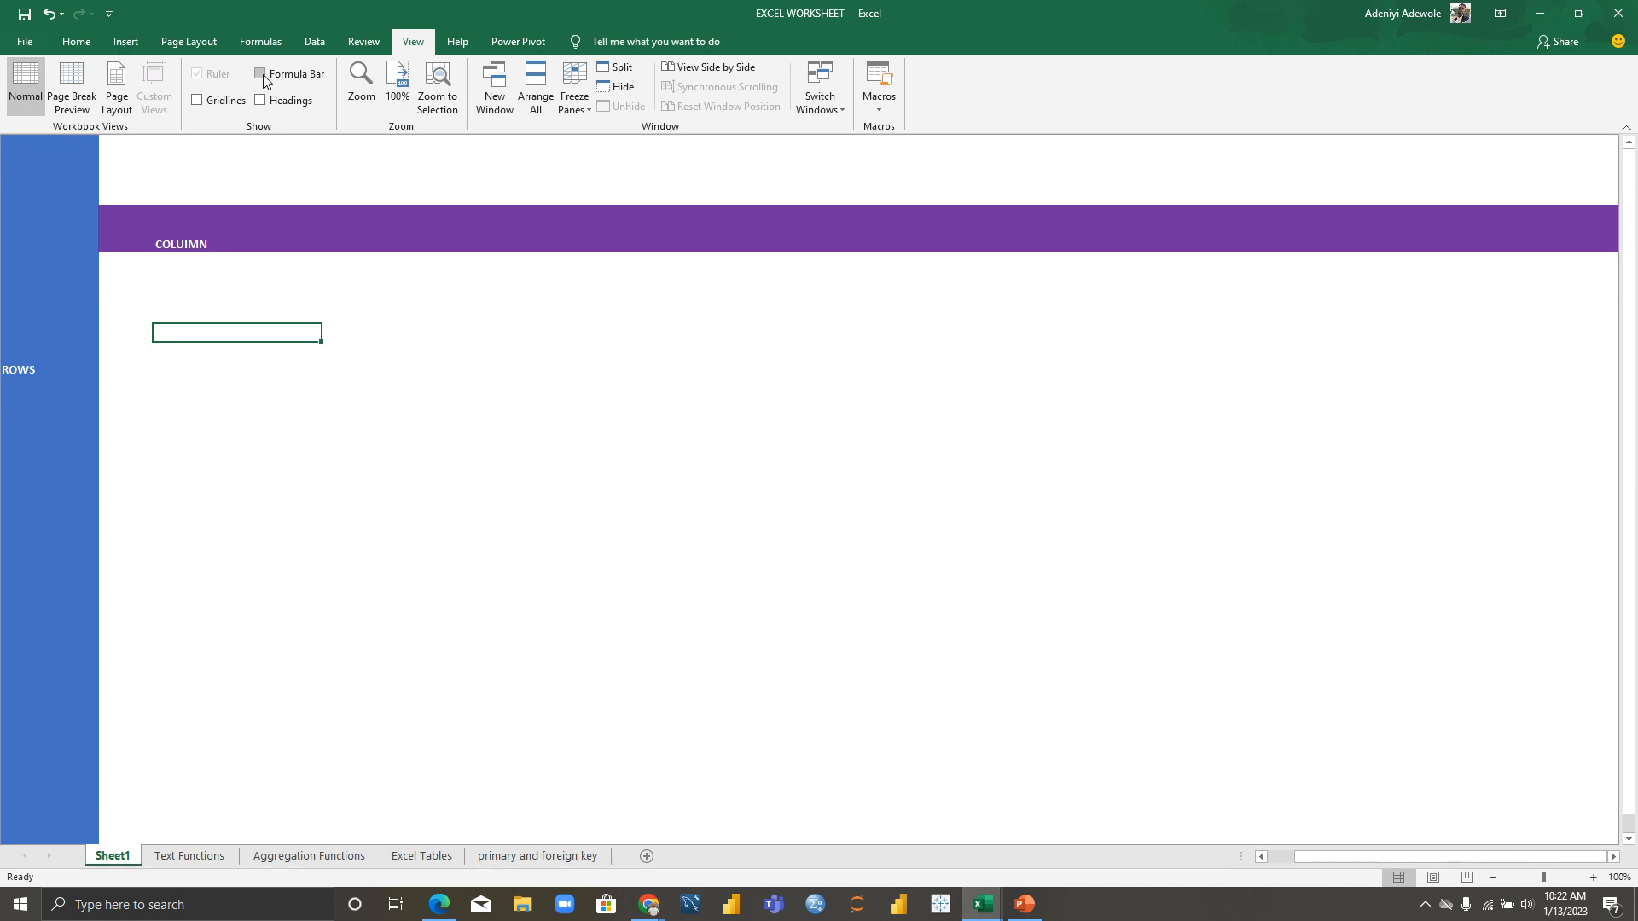
Step: Restore the formula bar, headings and gridlines, then go back to Home
left_click(263, 76)
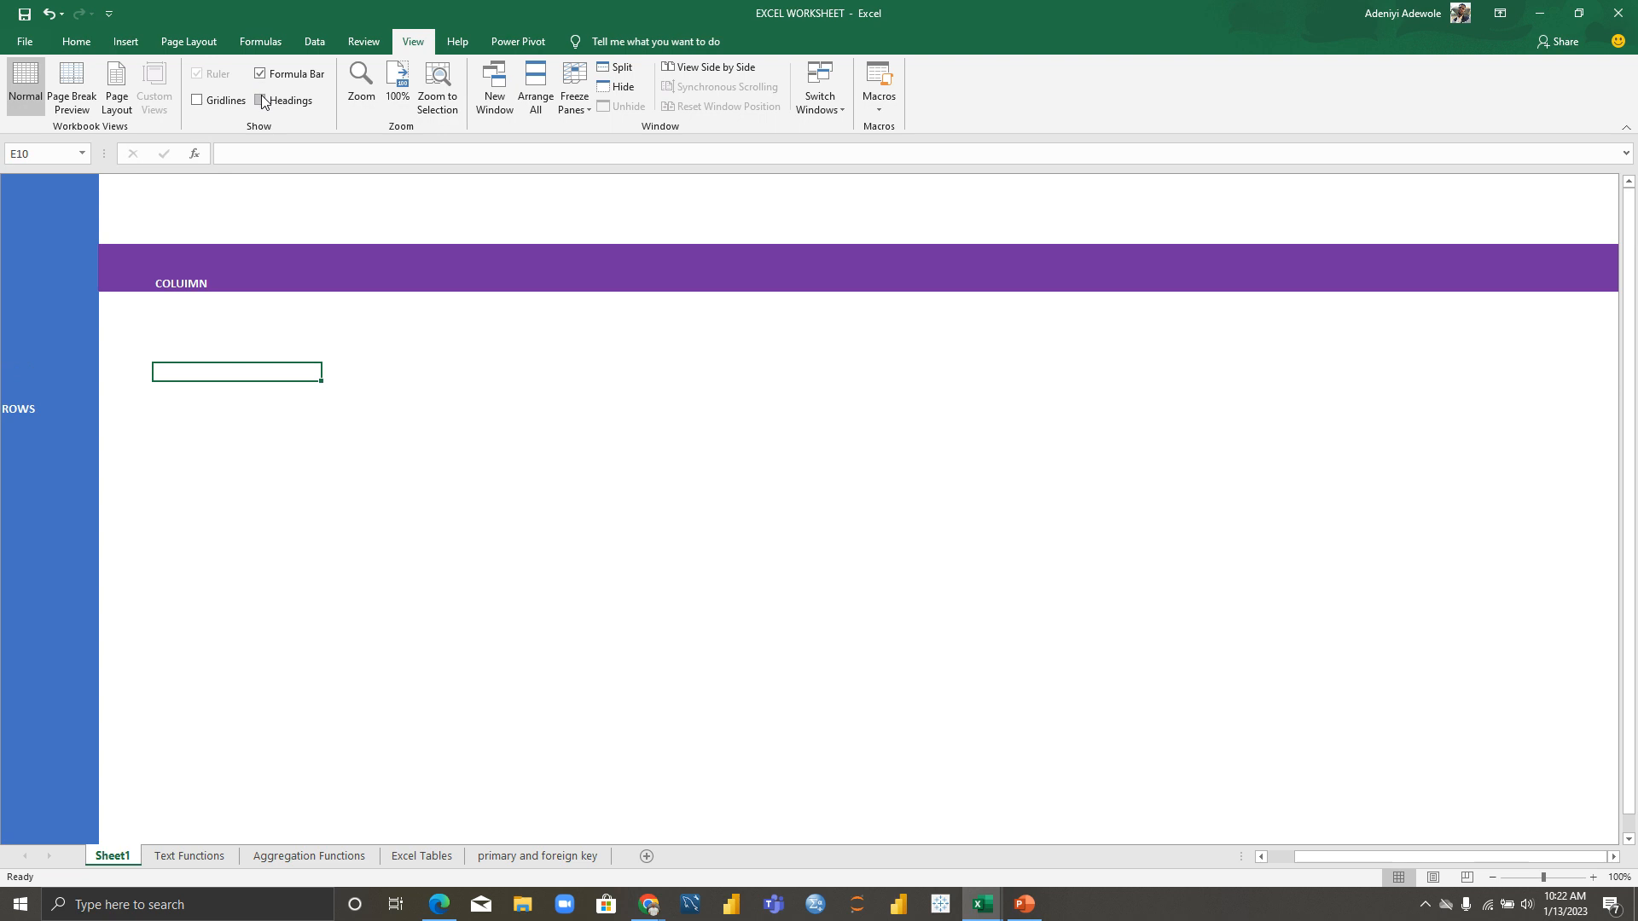
left_click(263, 100)
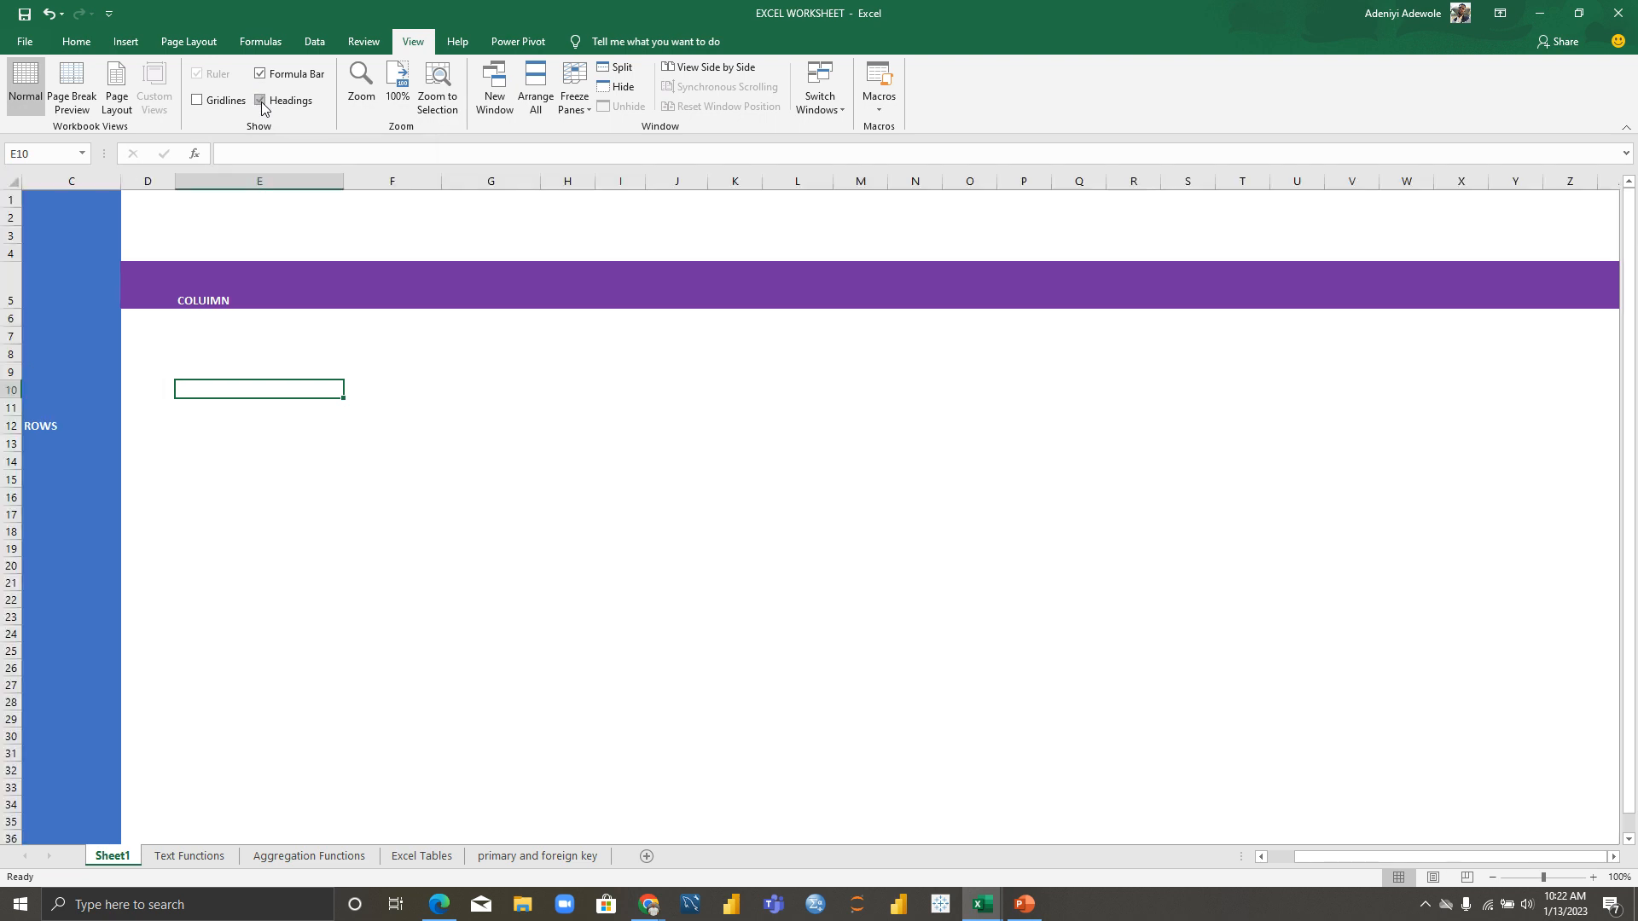
left_click(197, 101)
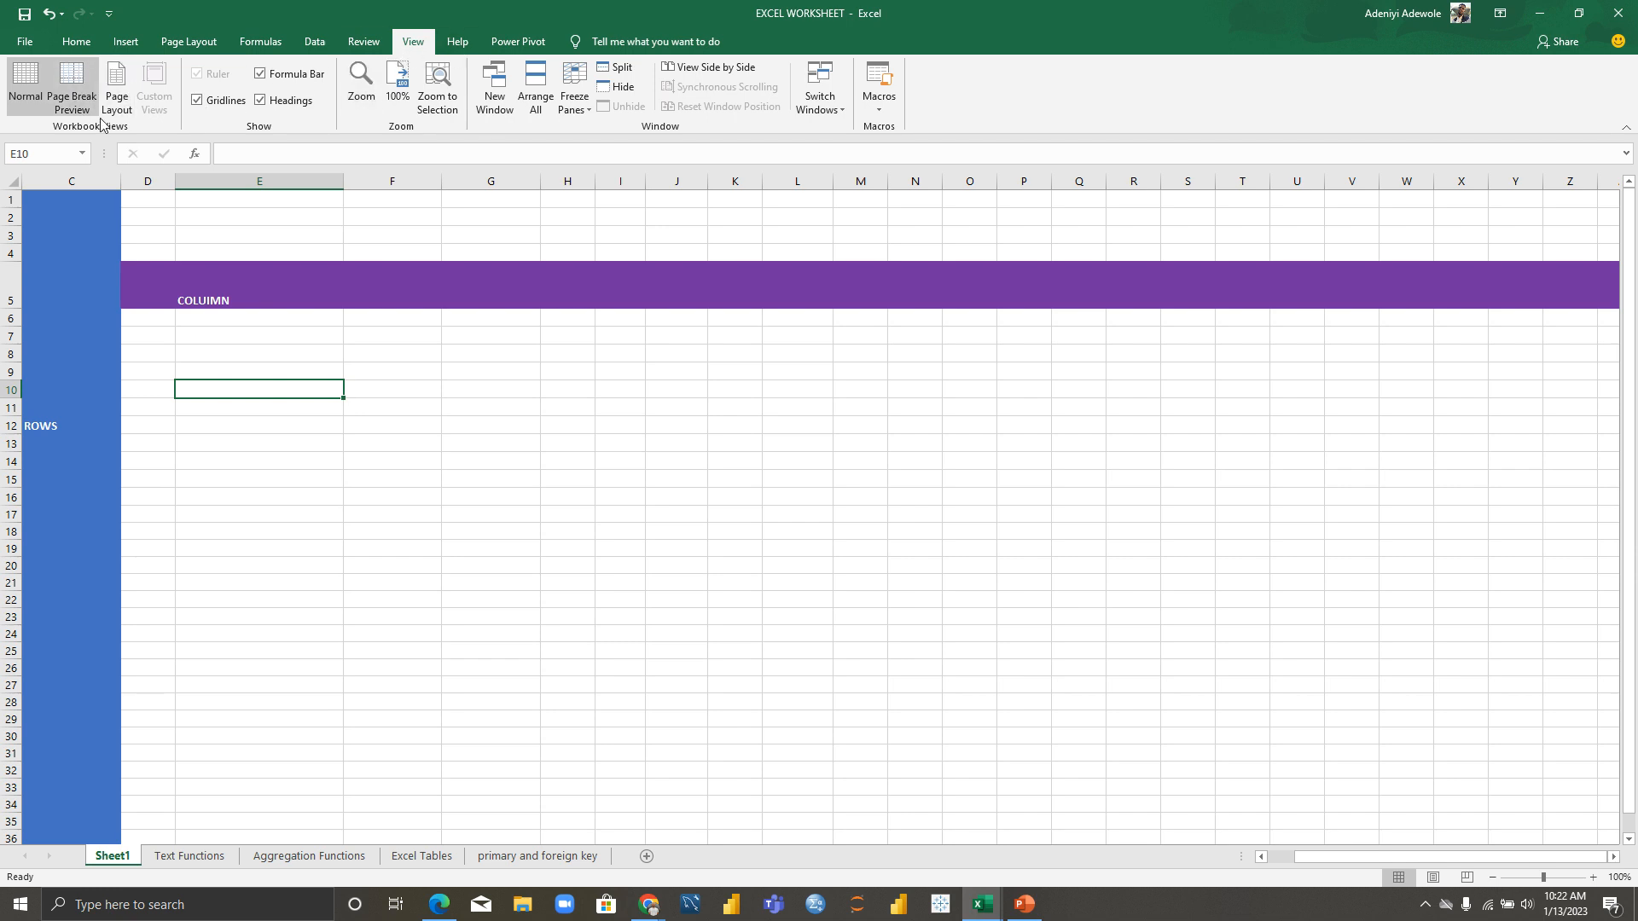
left_click(83, 46)
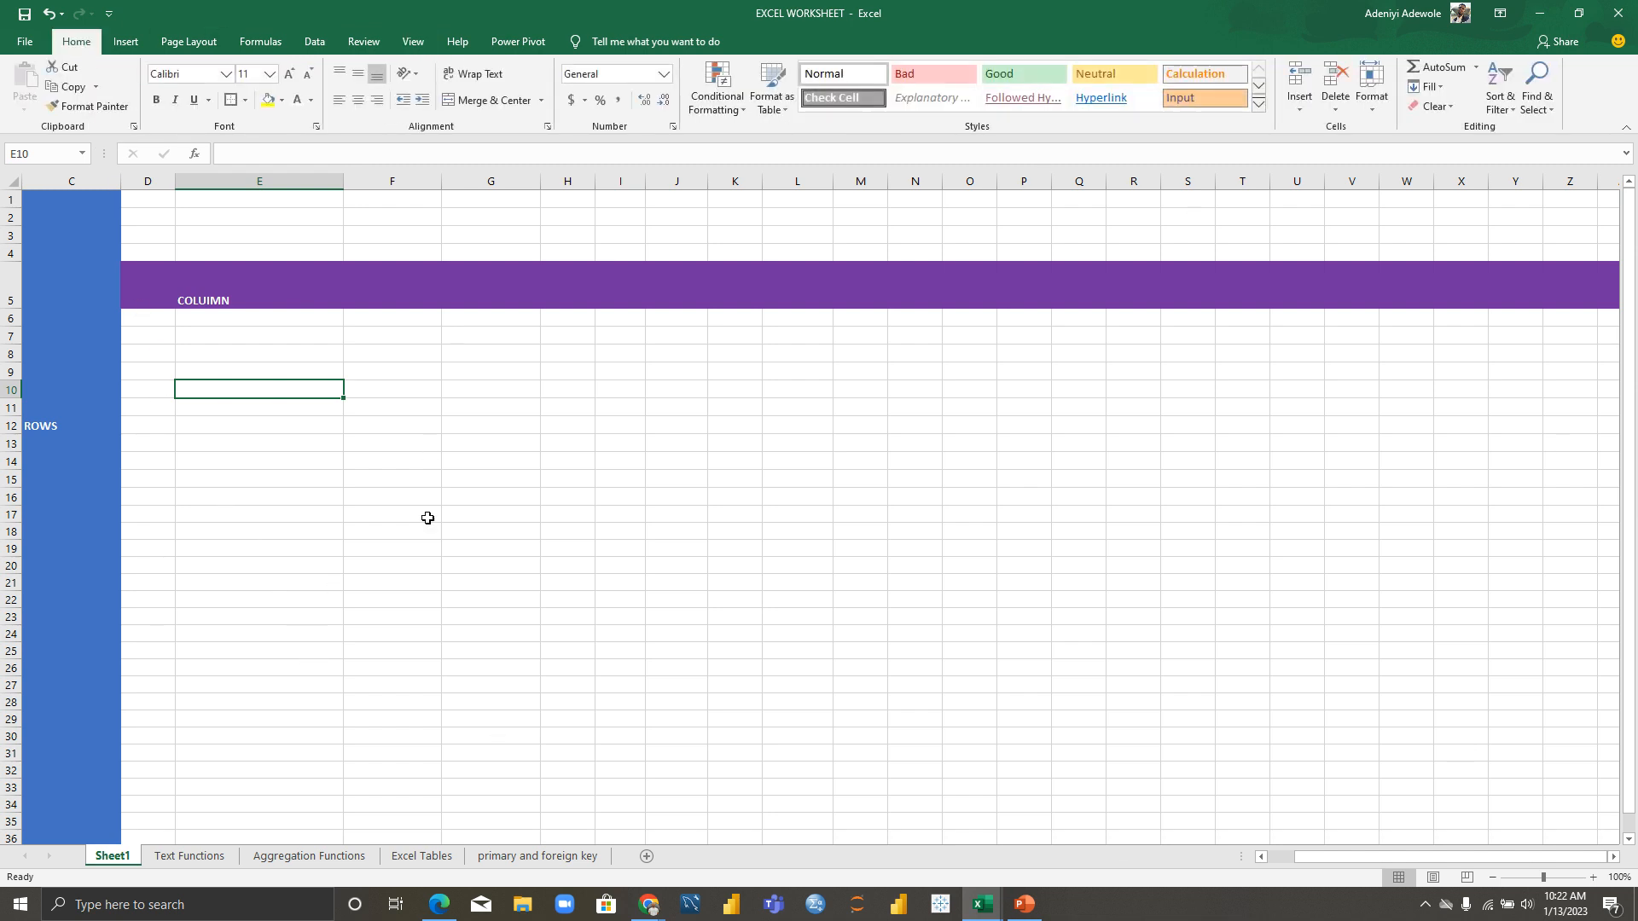
left_click(185, 859)
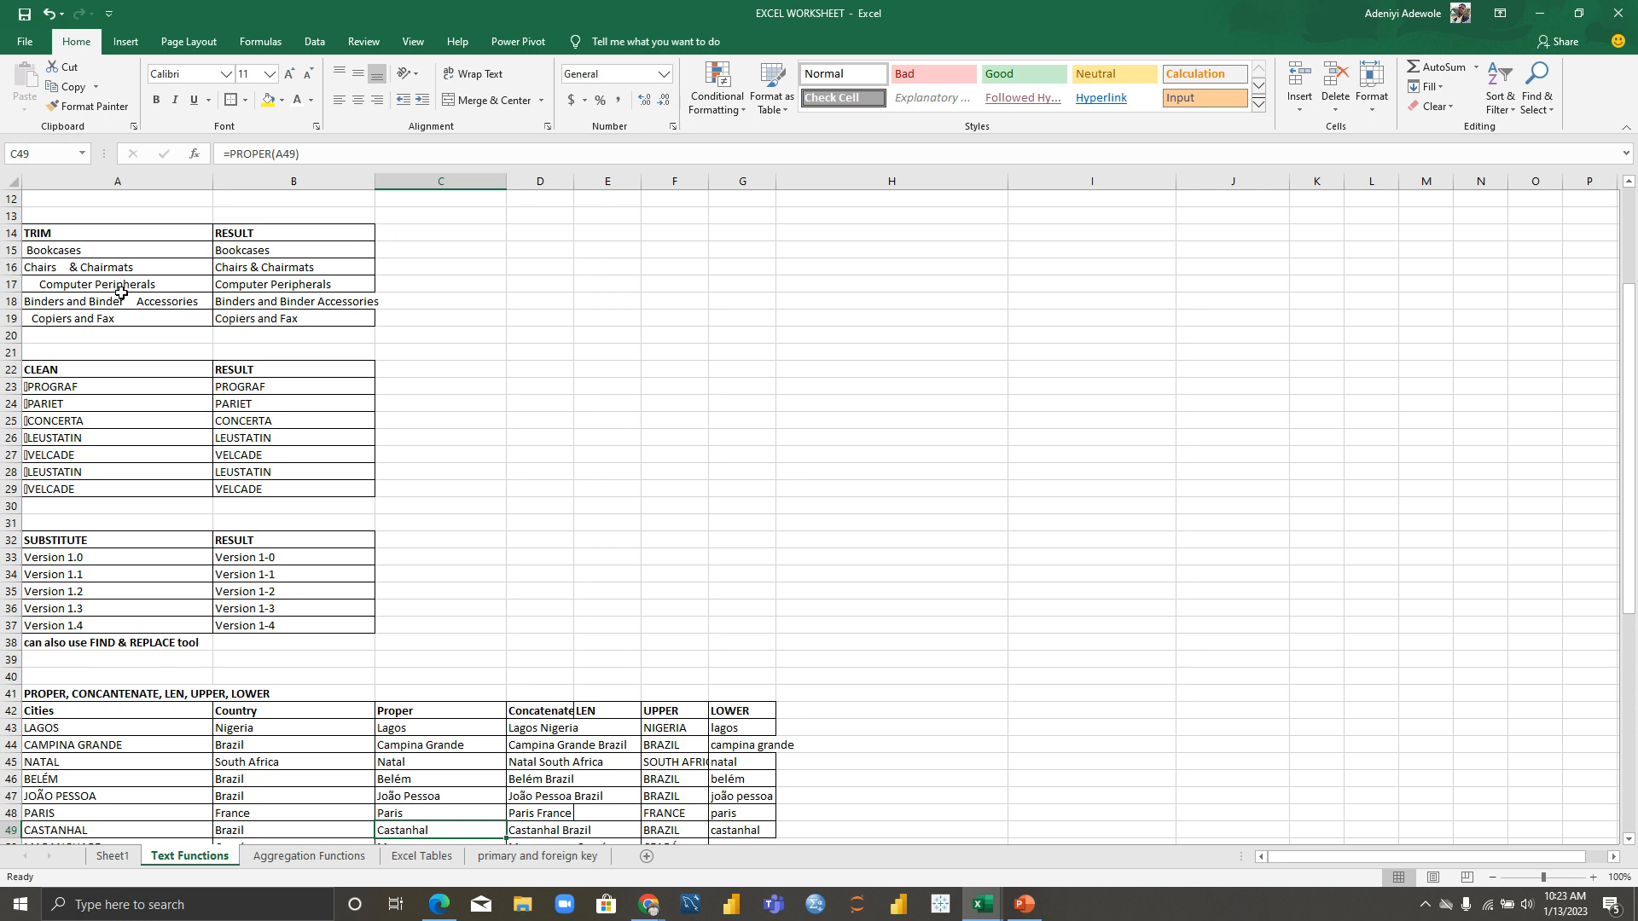
left_click(64, 254)
left_click(54, 266)
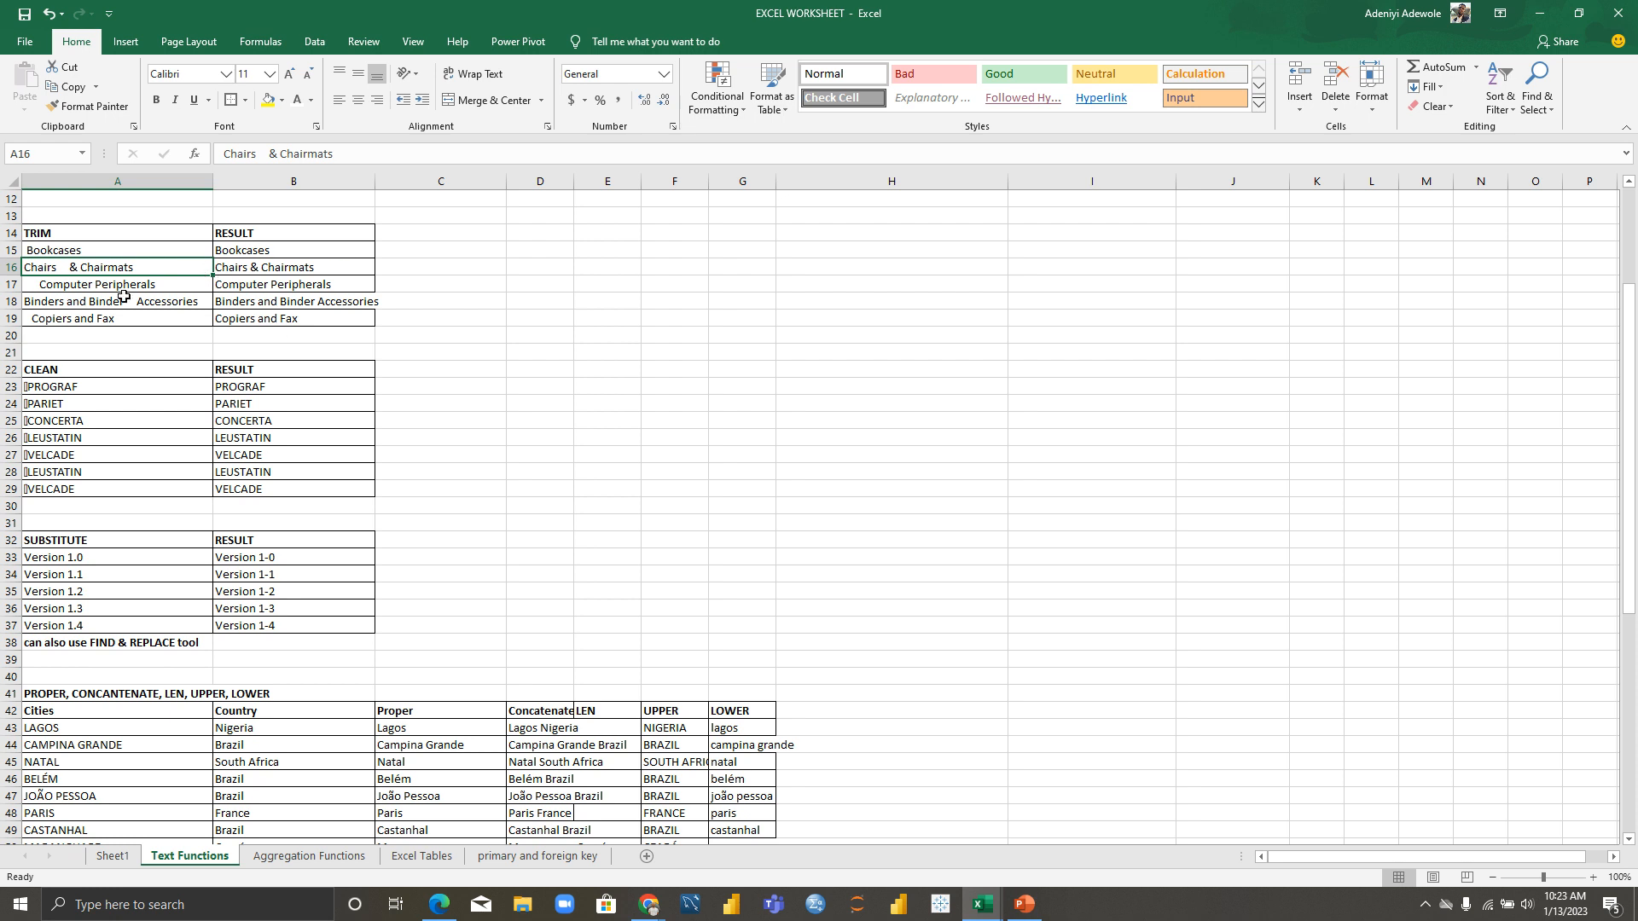
left_click(418, 251)
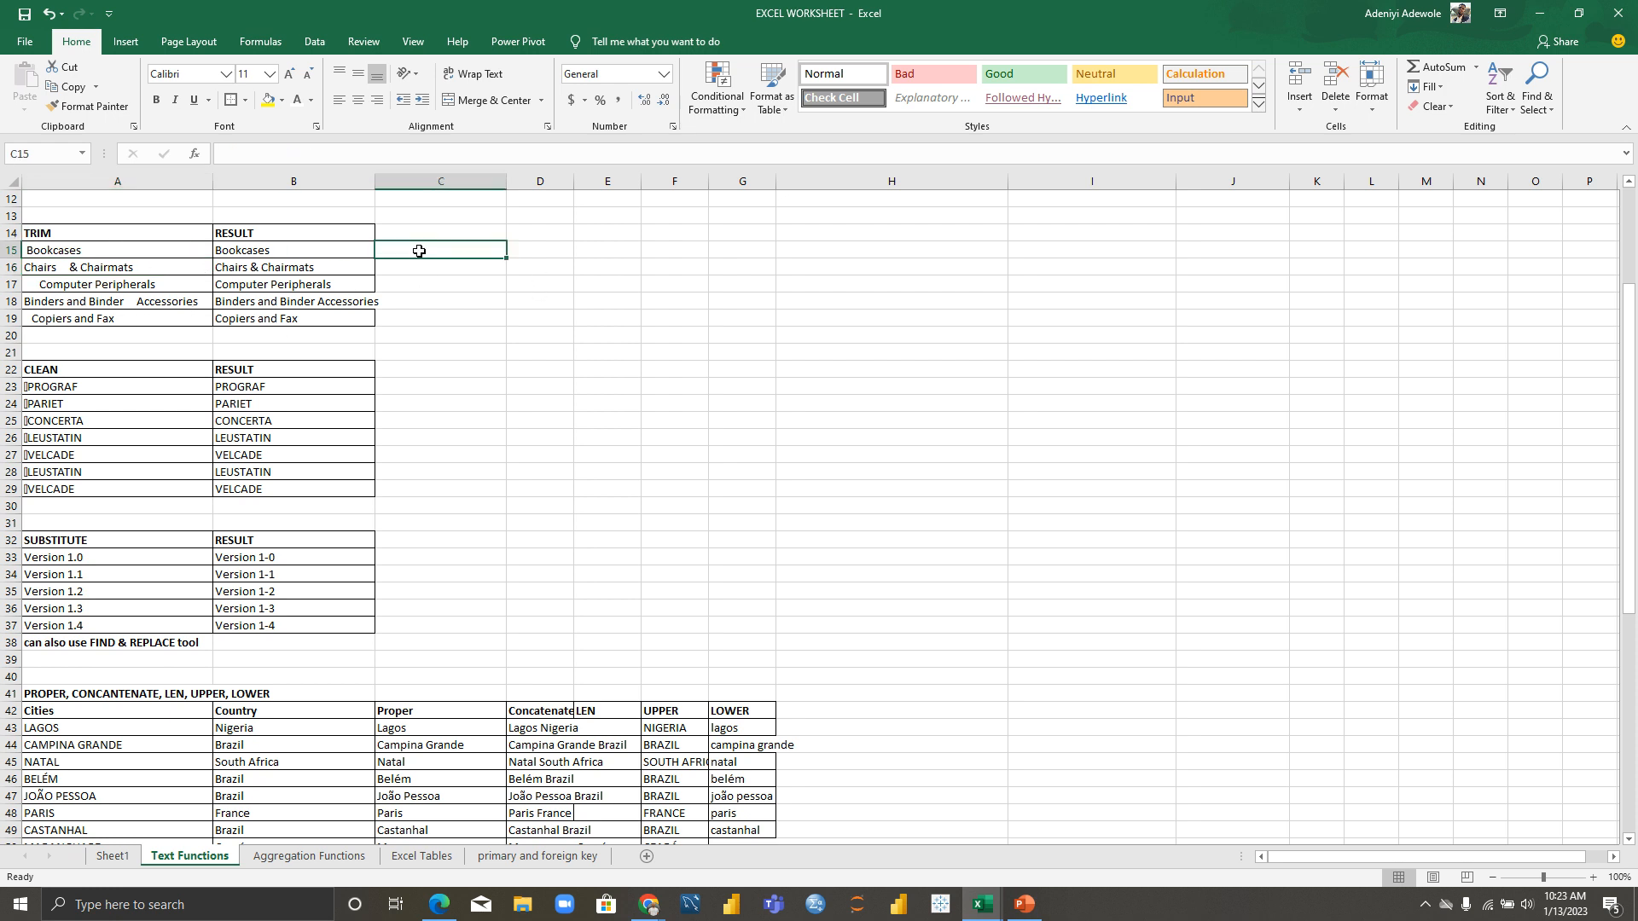
Step: Enter =TRIM(A15) in C15 from the function suggestions and check A15 and C15
type("=")
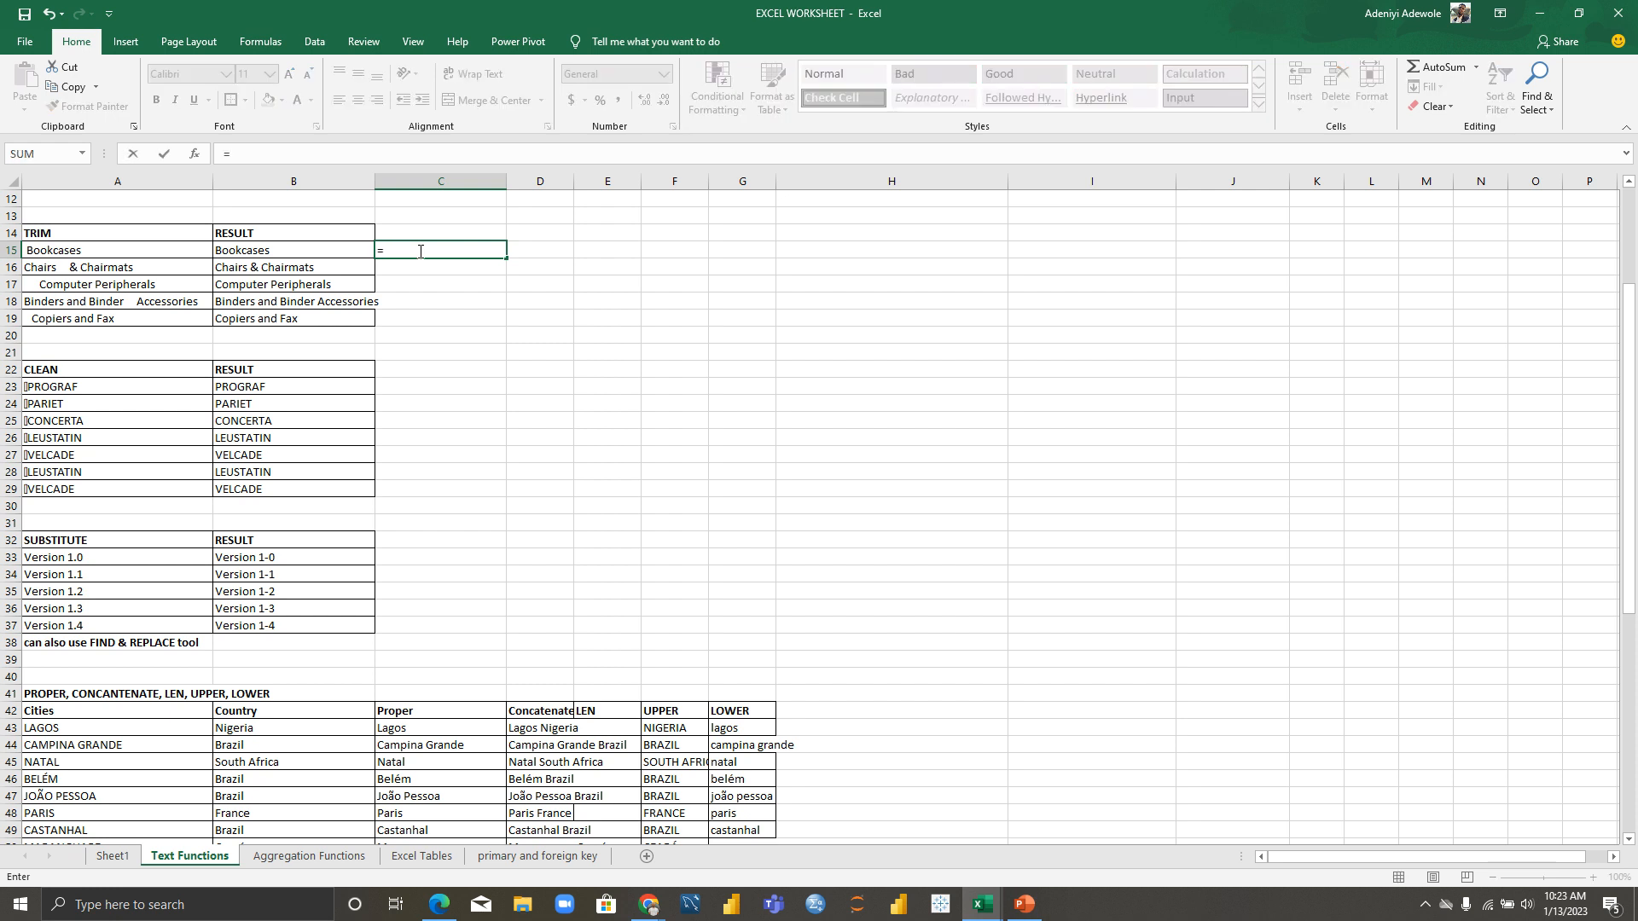
type("TR")
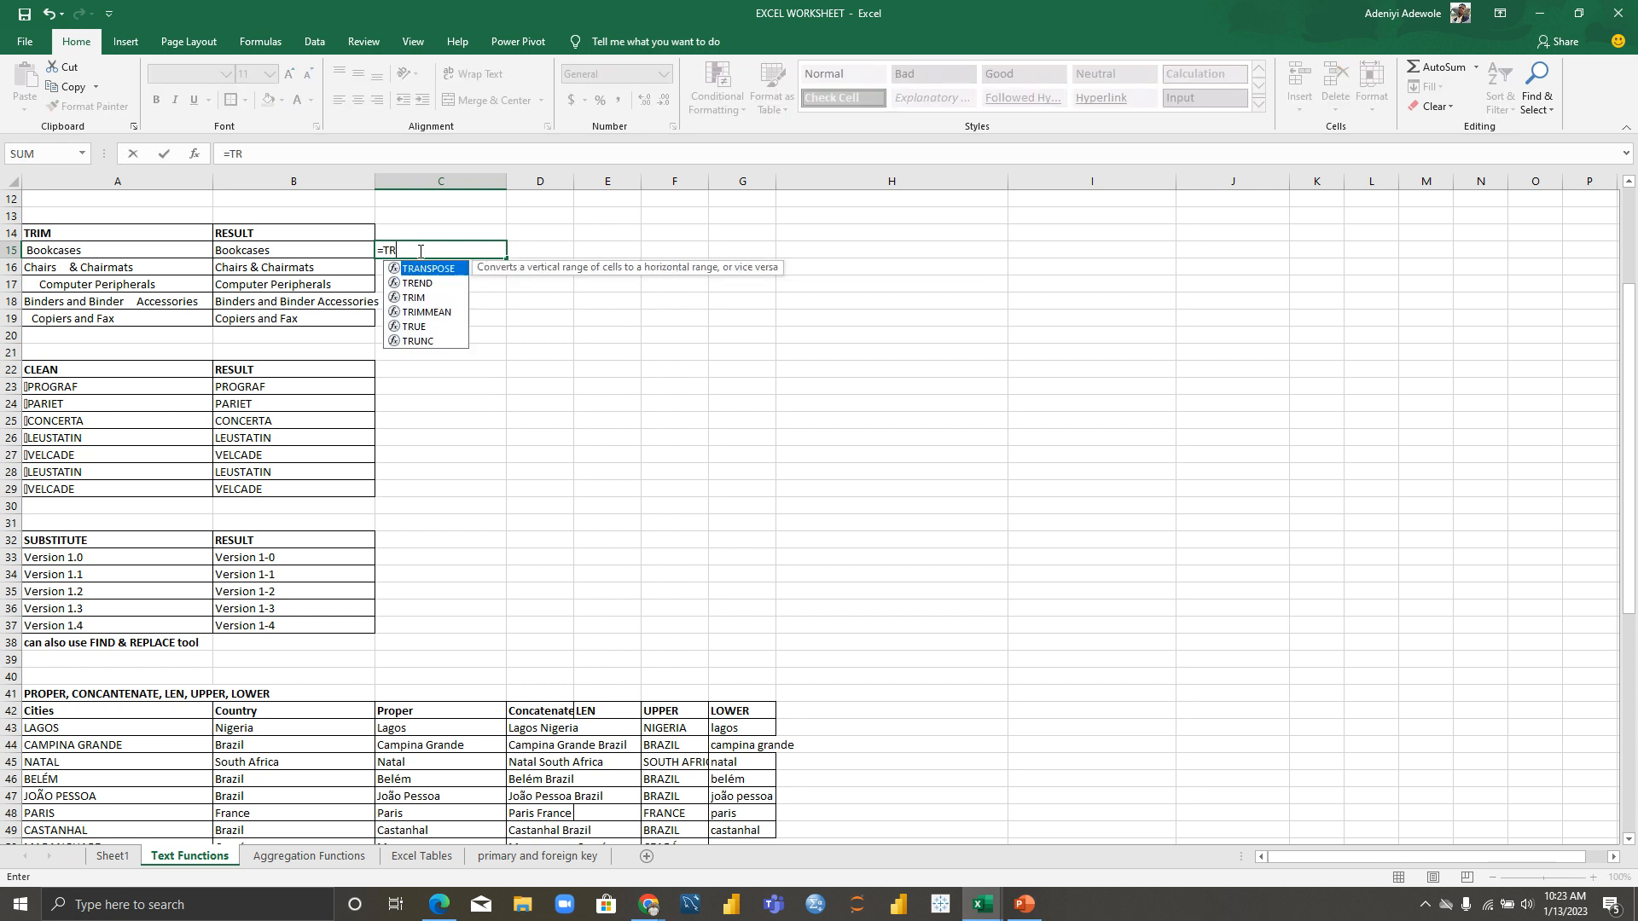
type("IM")
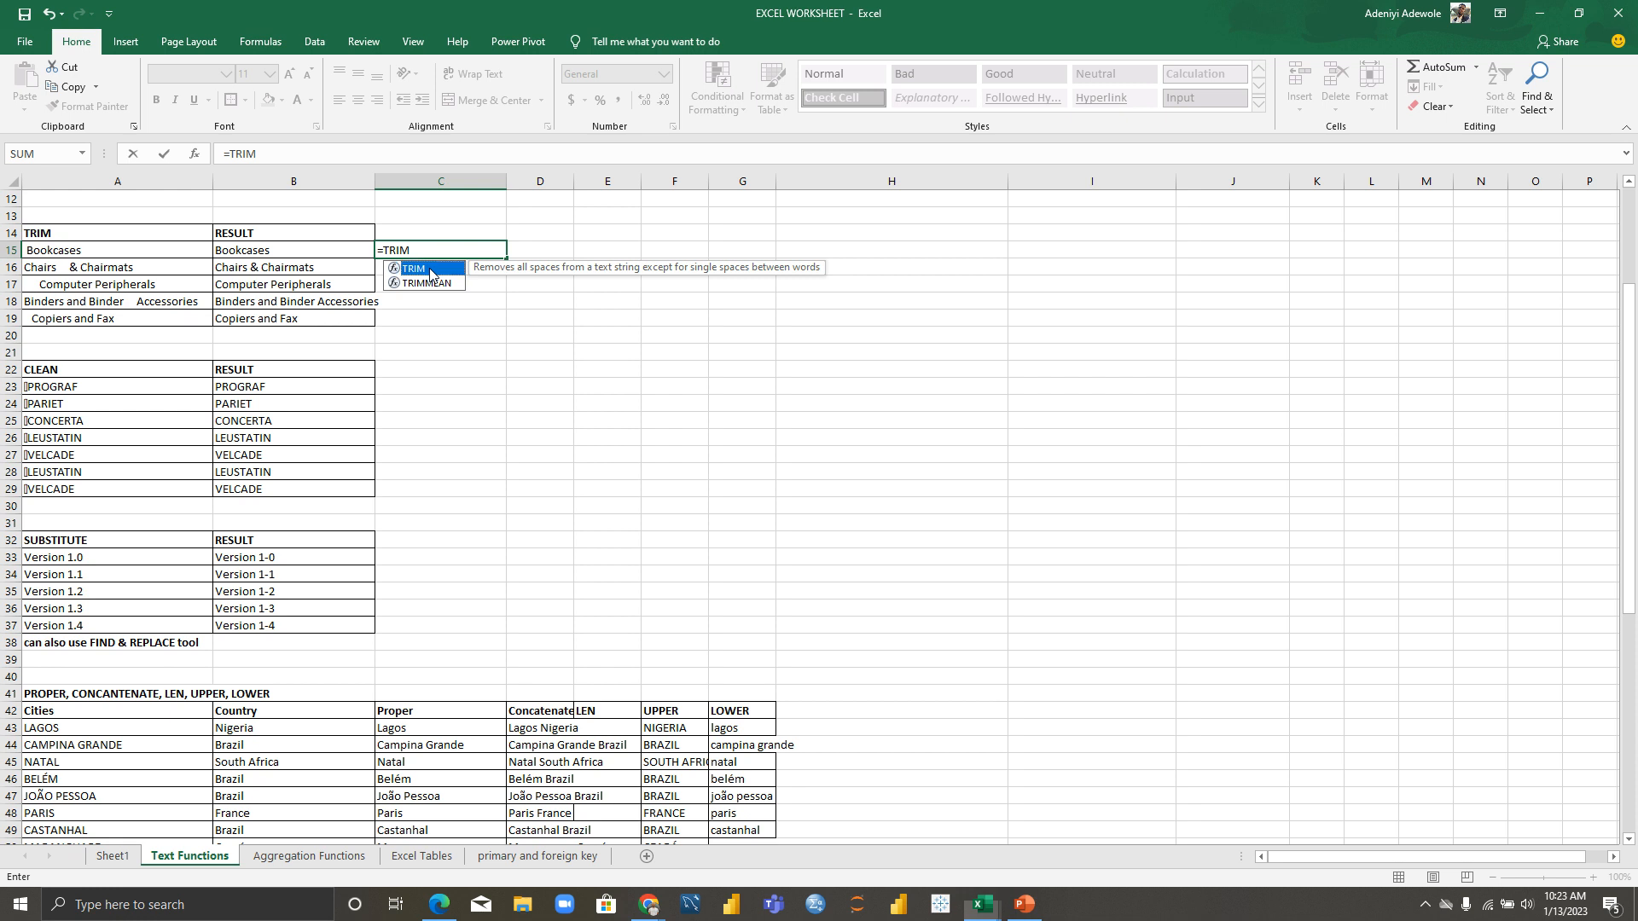
double_click(430, 269)
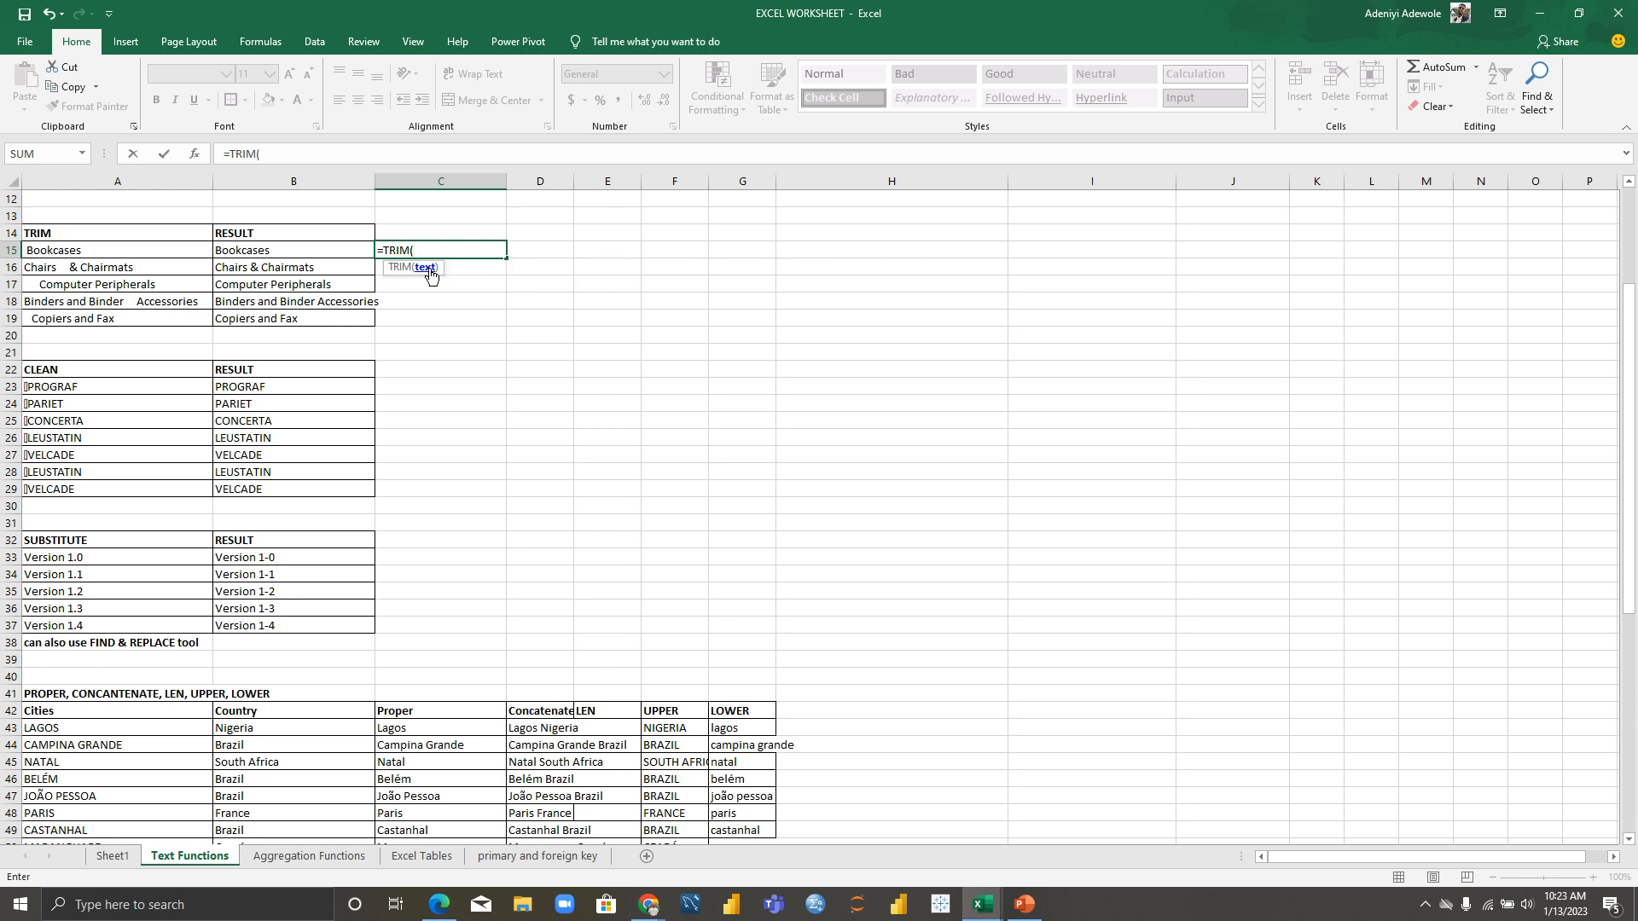
left_click(83, 251)
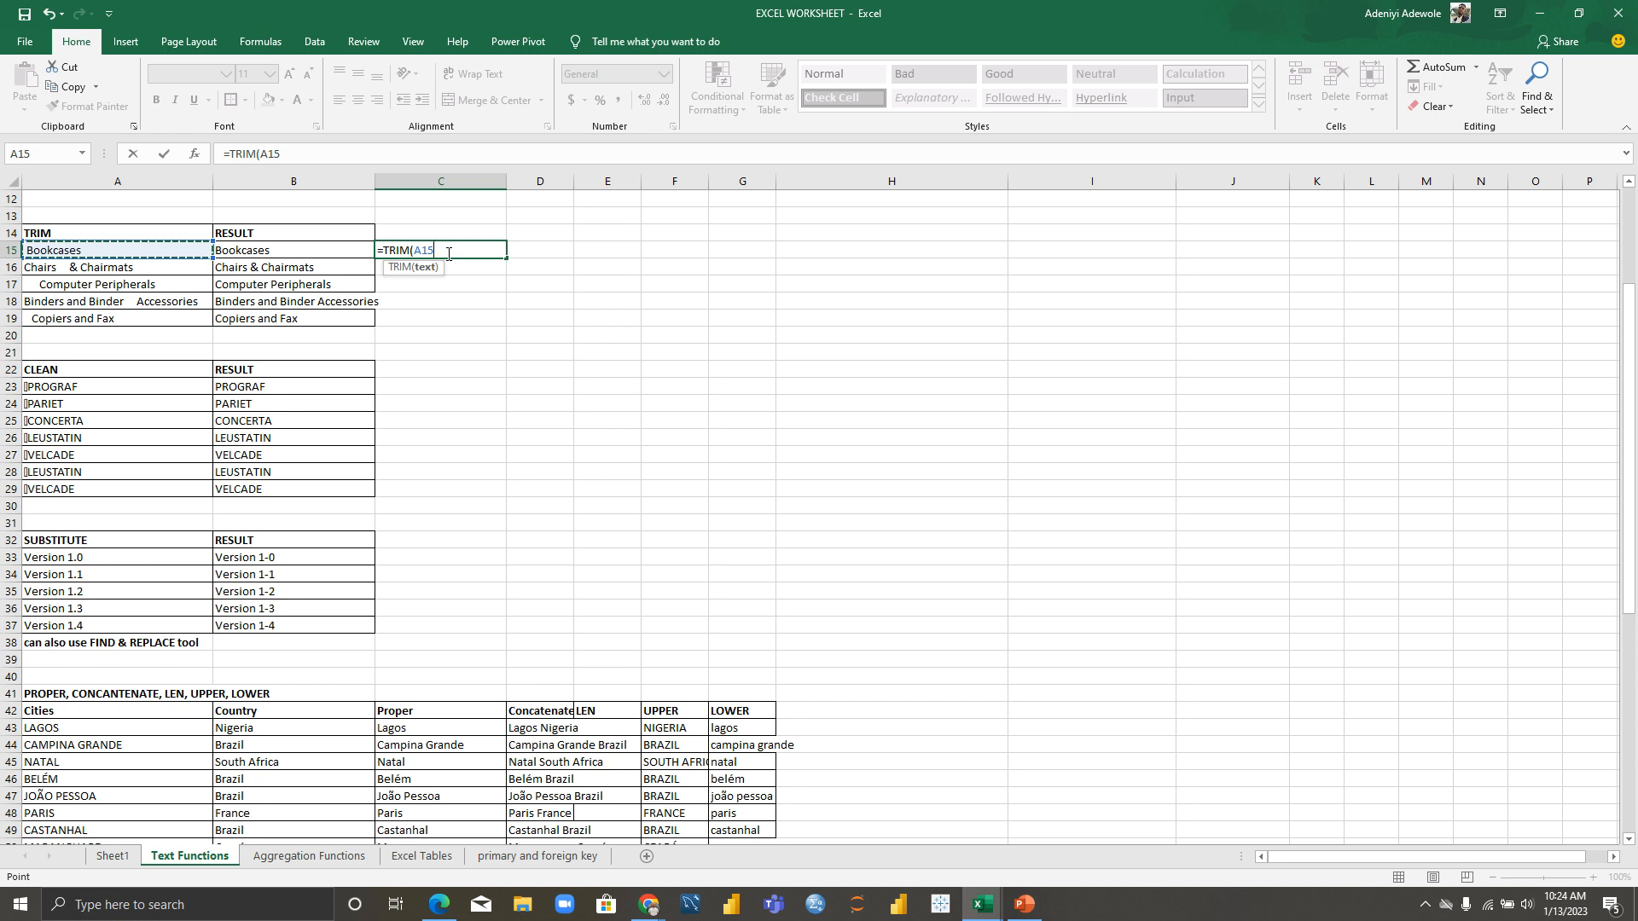
type(")")
key("Return")
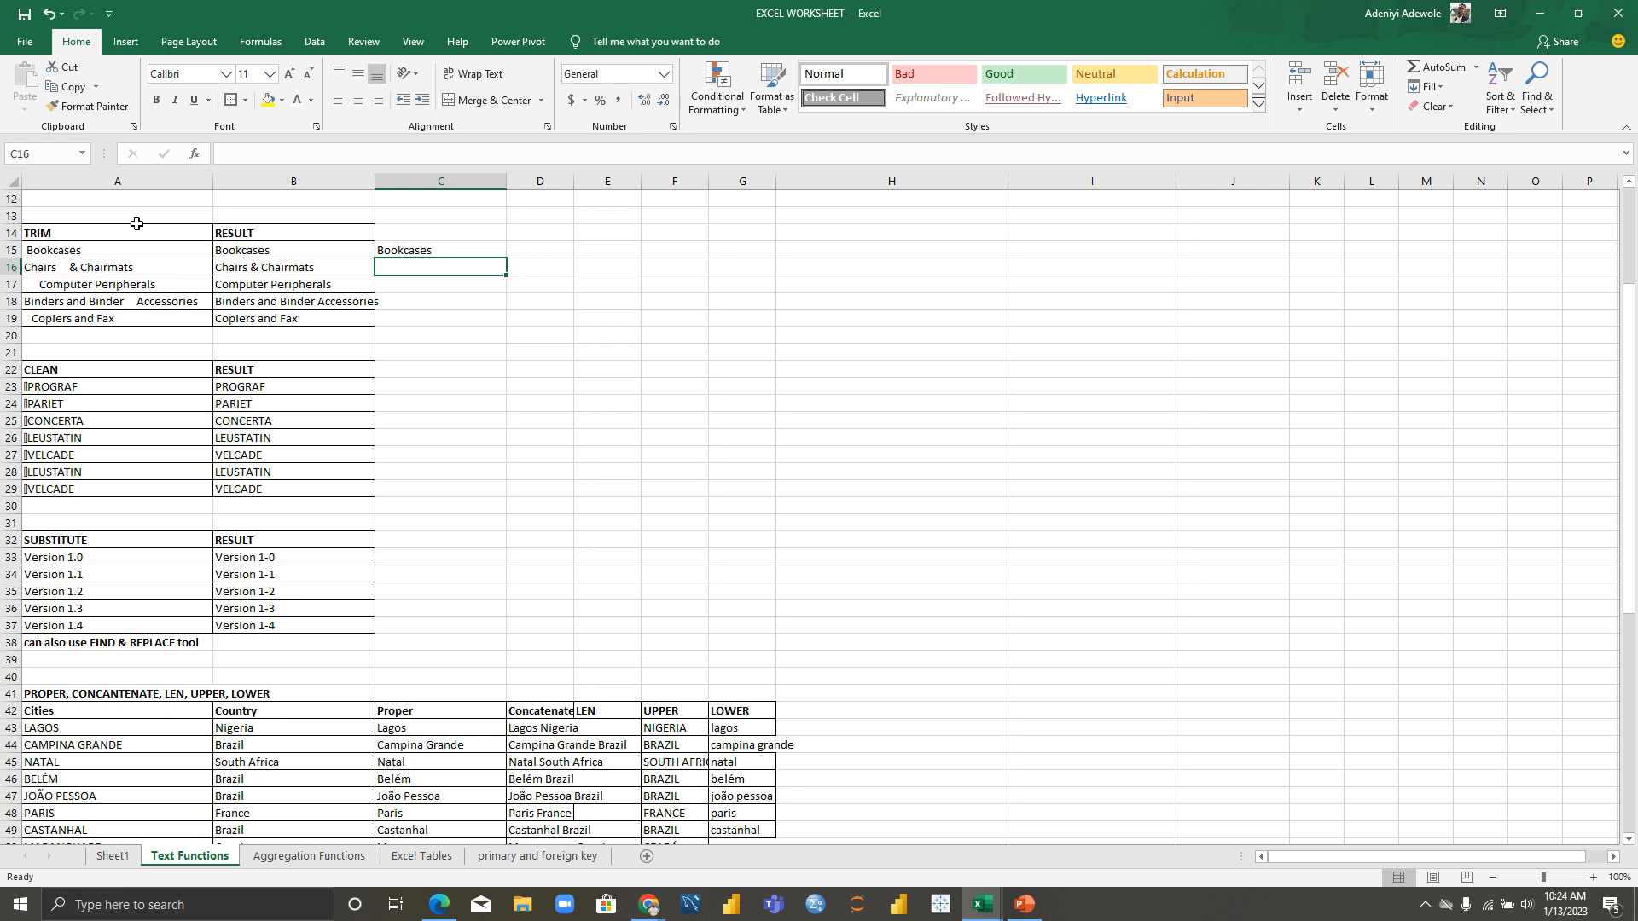
left_click(36, 248)
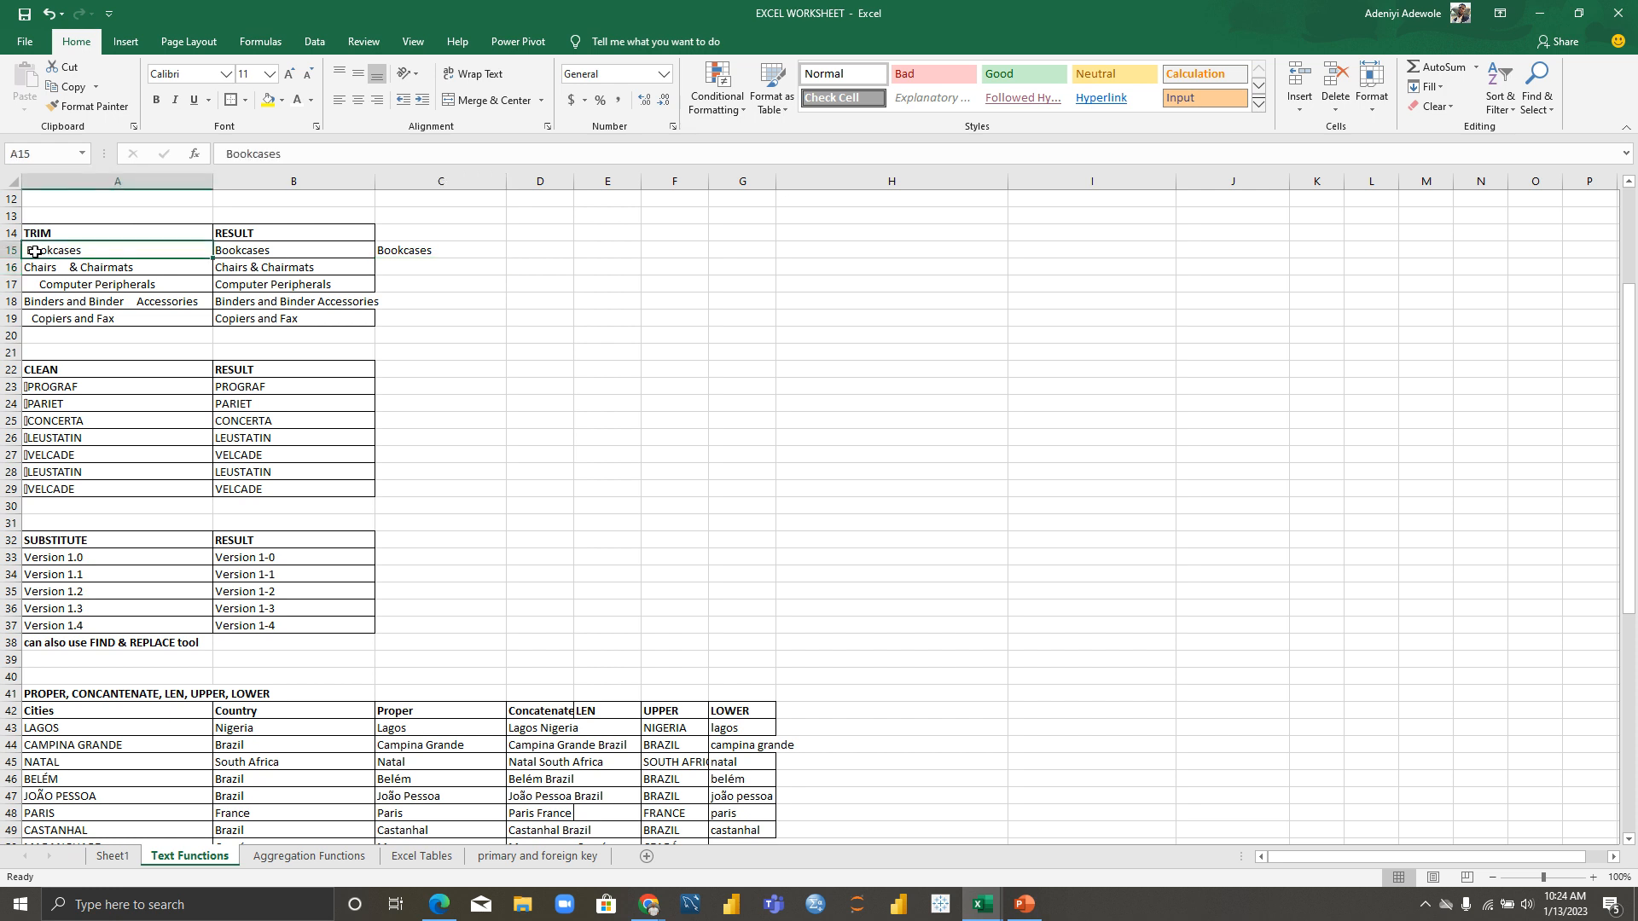
left_click(413, 256)
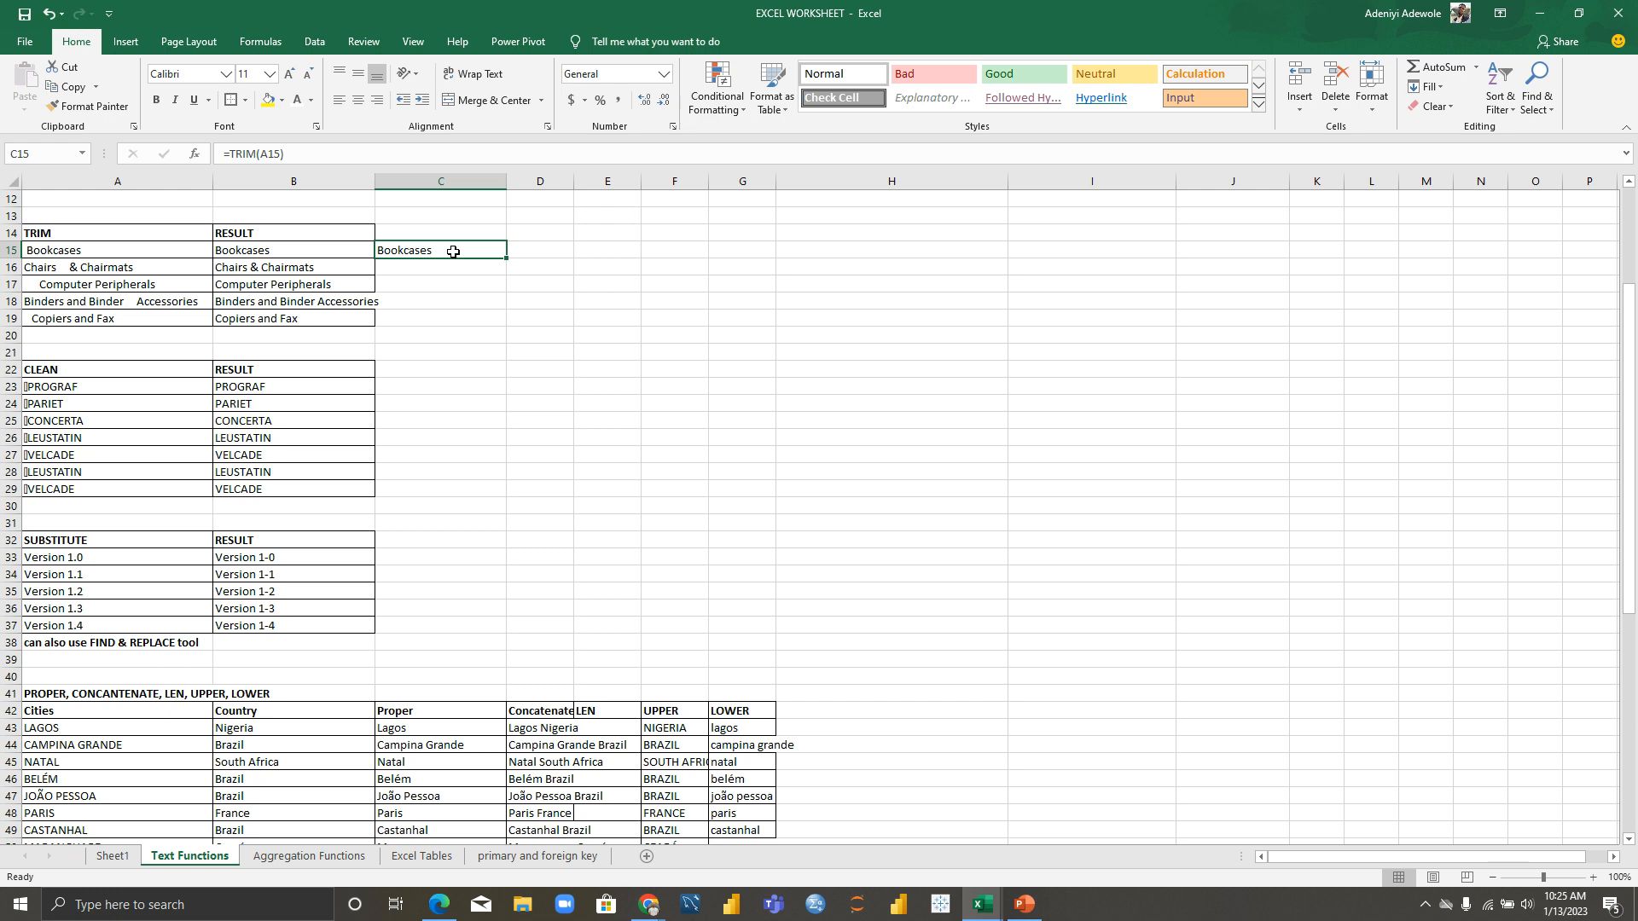
Step: Clear C15 and retype it as the text TRIM( without an equals sign
double_click(453, 252)
key("BackSpace")
key("BackSpace")
key("BackSpace")
key("BackSpace")
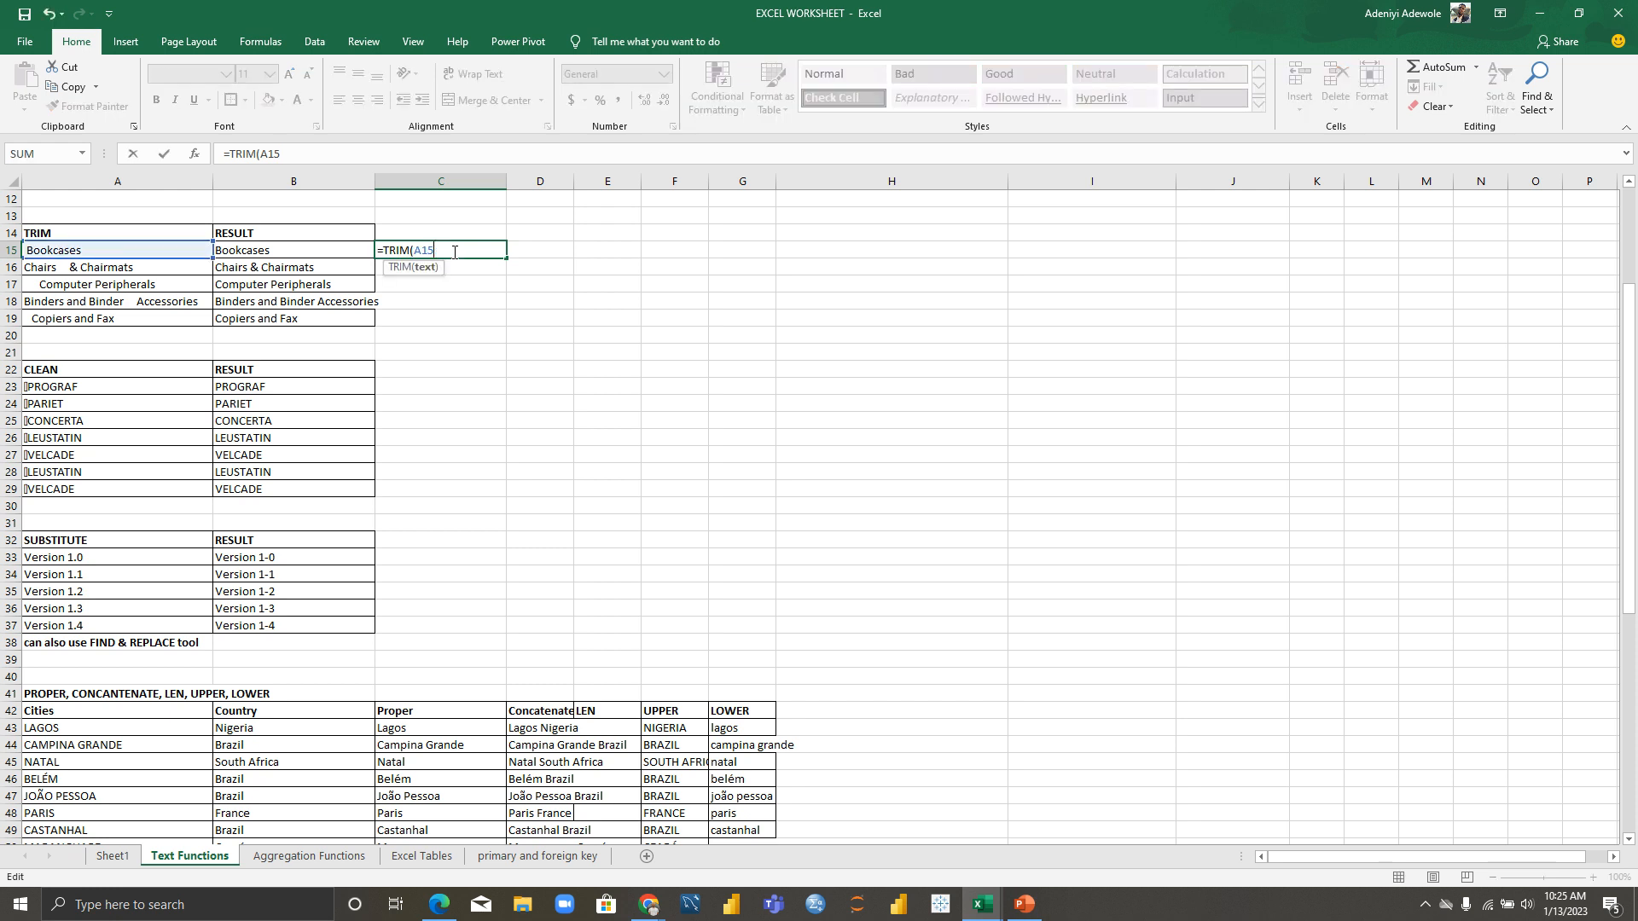
key("BackSpace")
key("BackSpace")
key("BackSpace")
key("BackSpace")
key("BackSpace")
key("BackSpace")
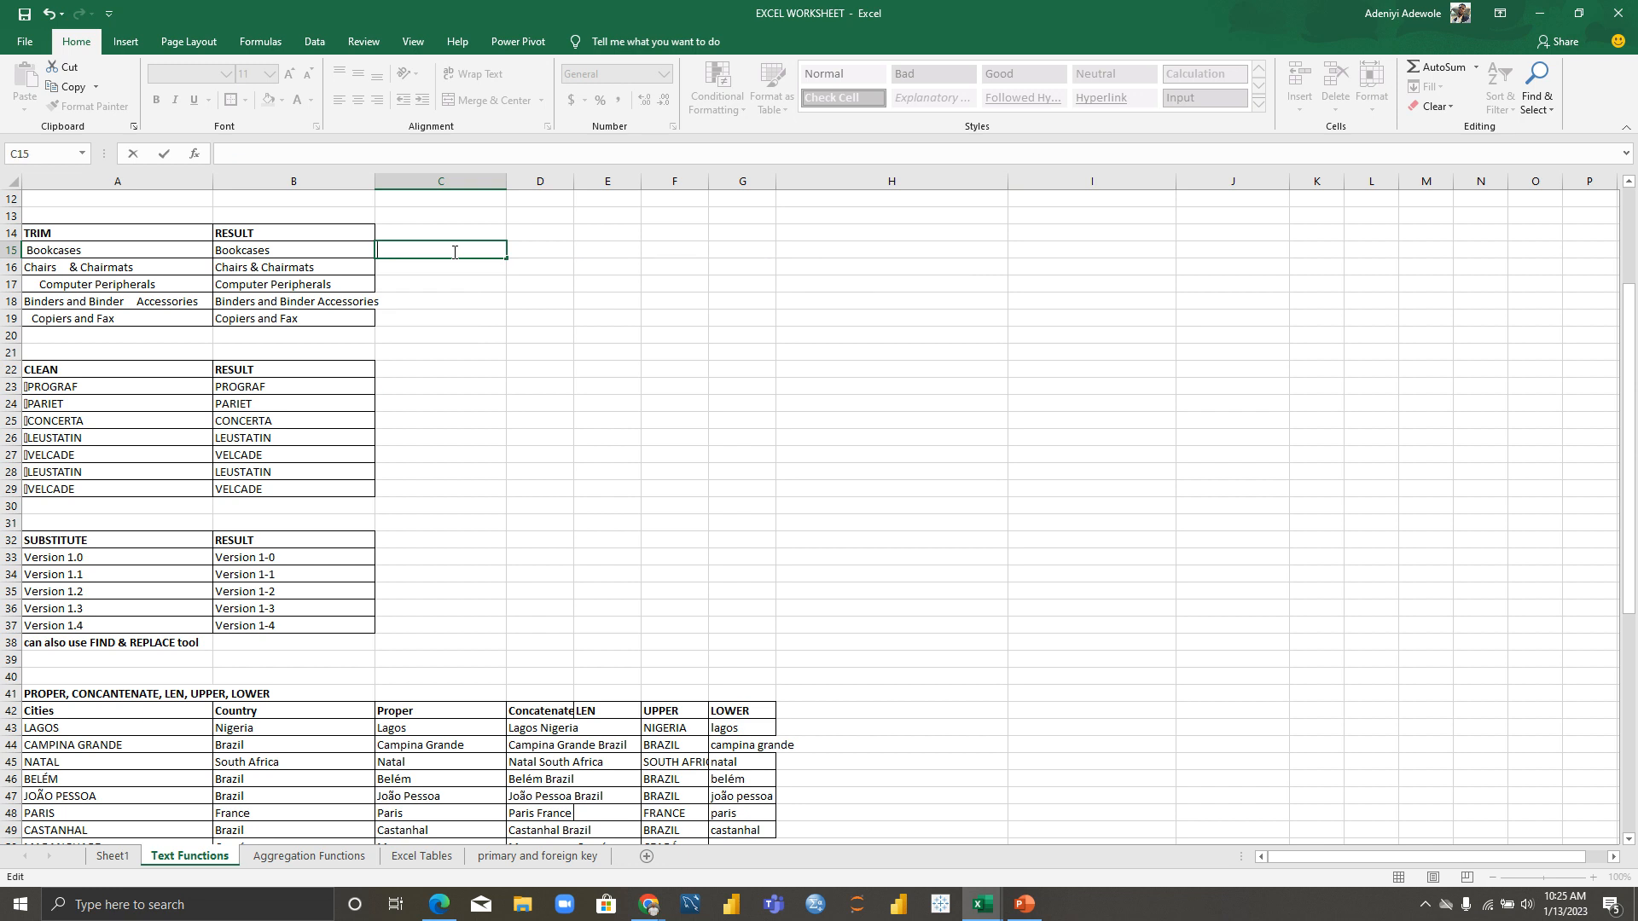
type("TRIM")
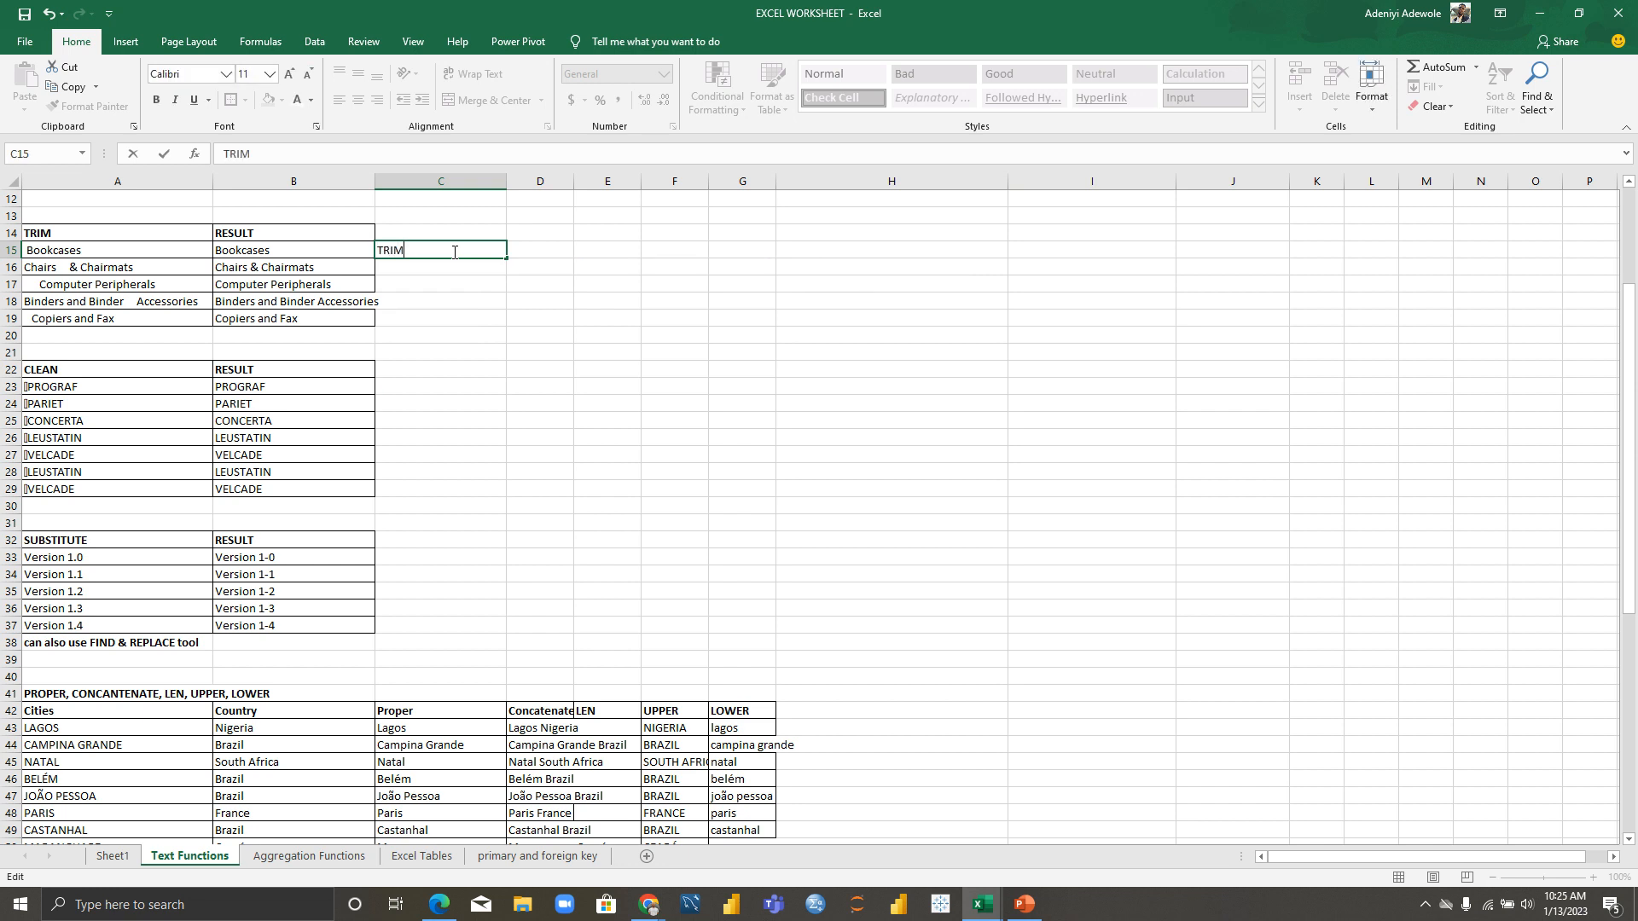
key("BackSpace")
key("BackSpace")
key("BackSpace")
key("BackSpace")
type("TRIM(")
left_click(61, 252)
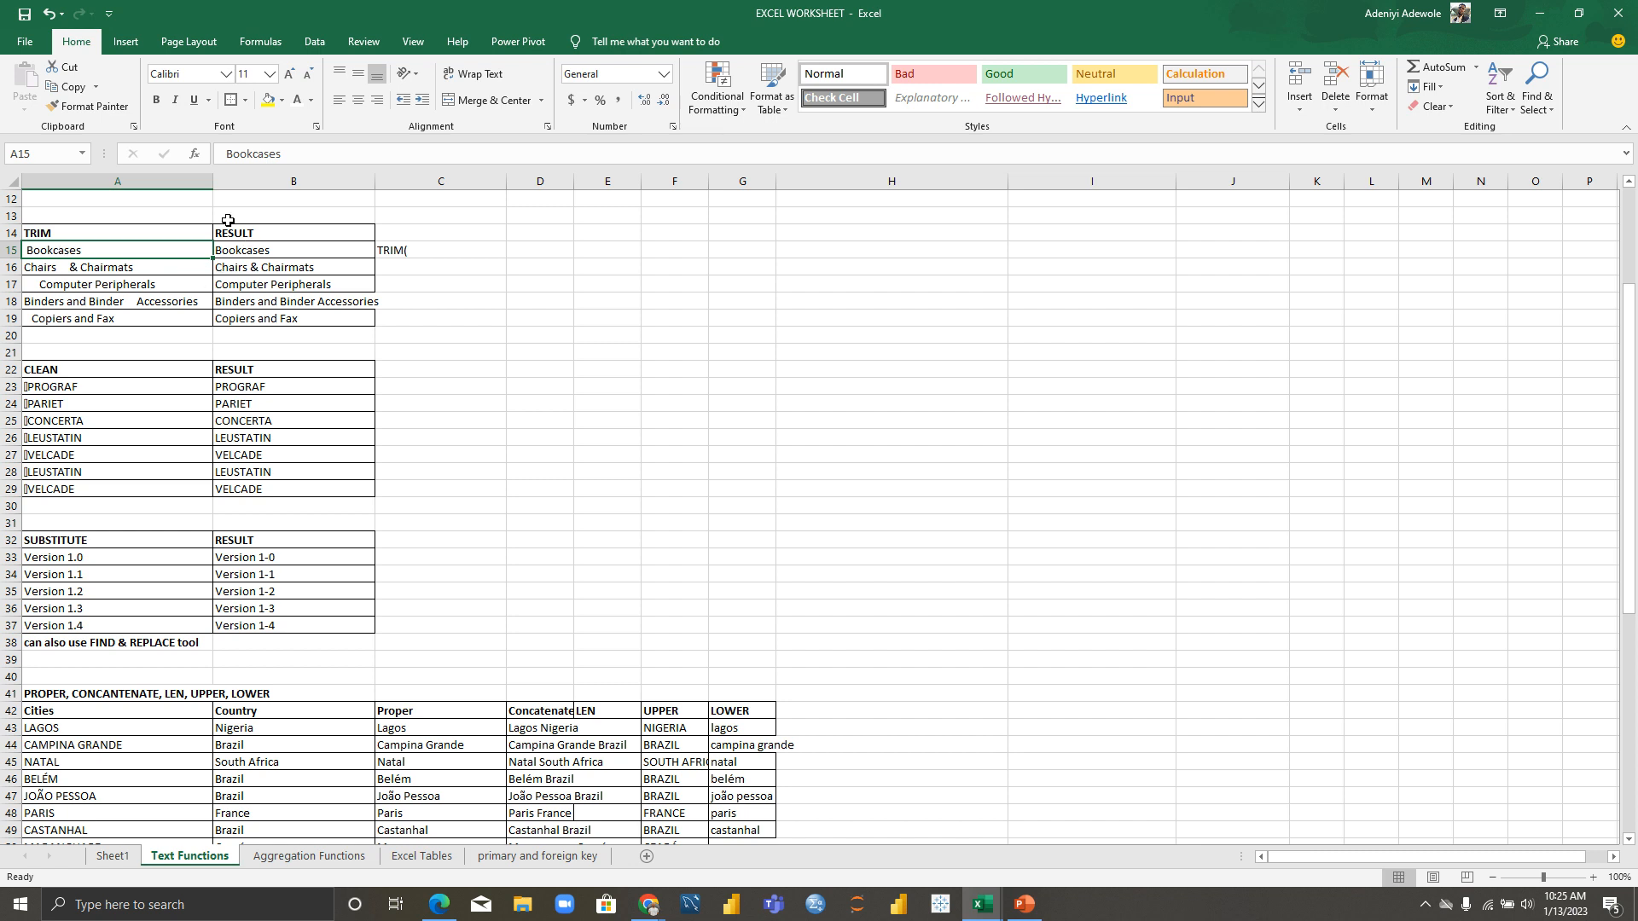
left_click(442, 251)
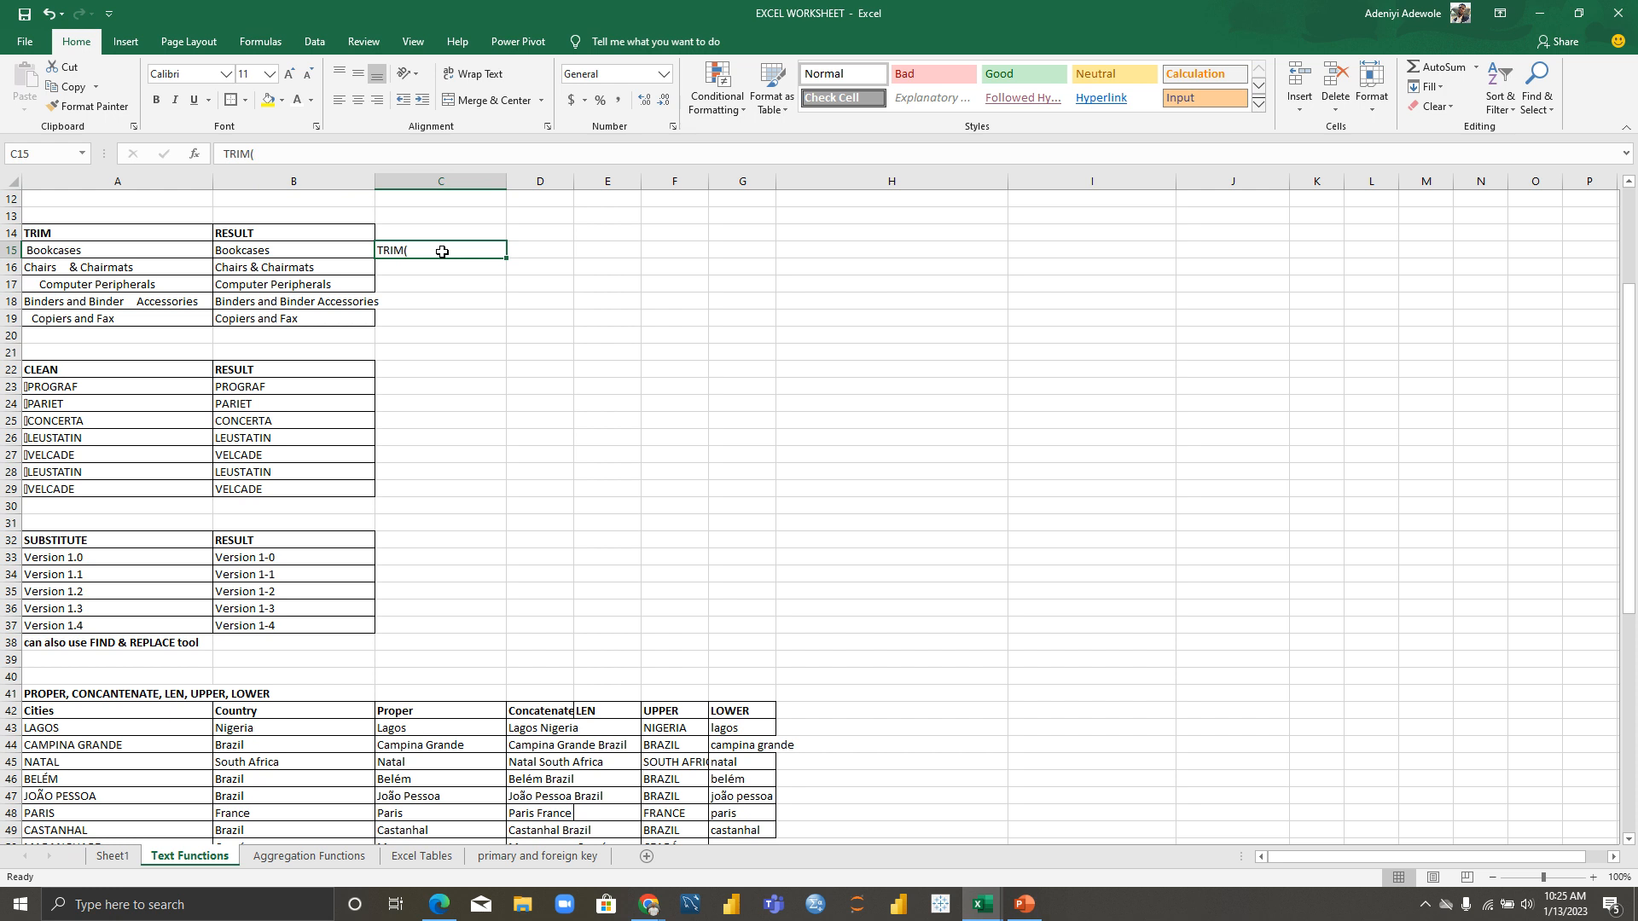
Step: Complete C15 as the plain text entry TRIM(A15)
left_click(122, 182)
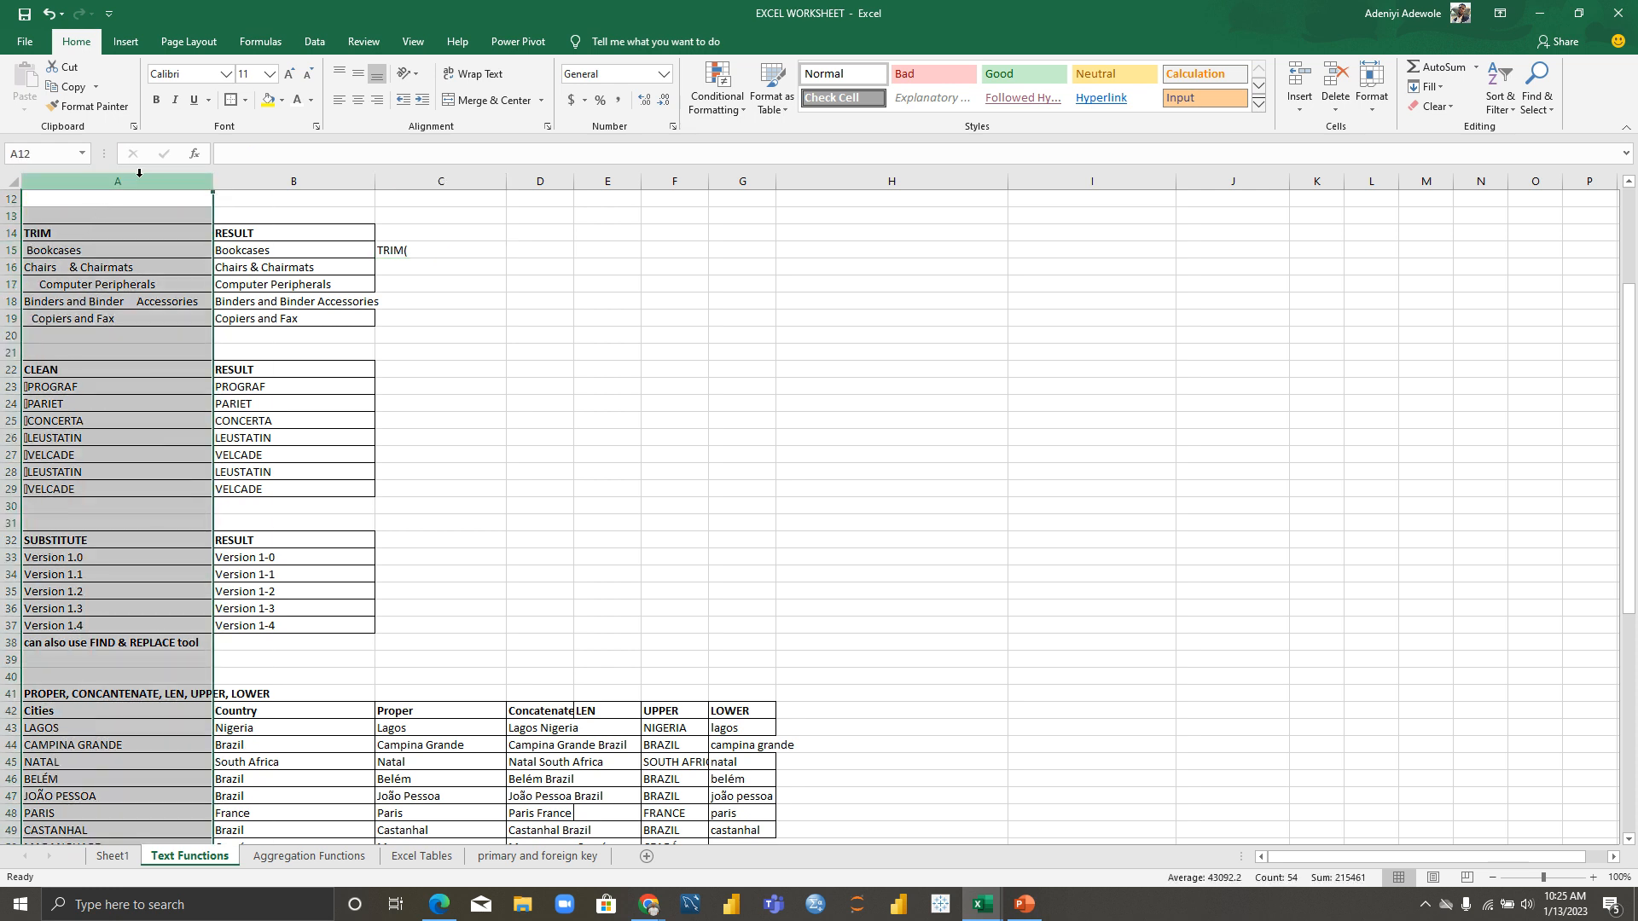
left_click(7, 250)
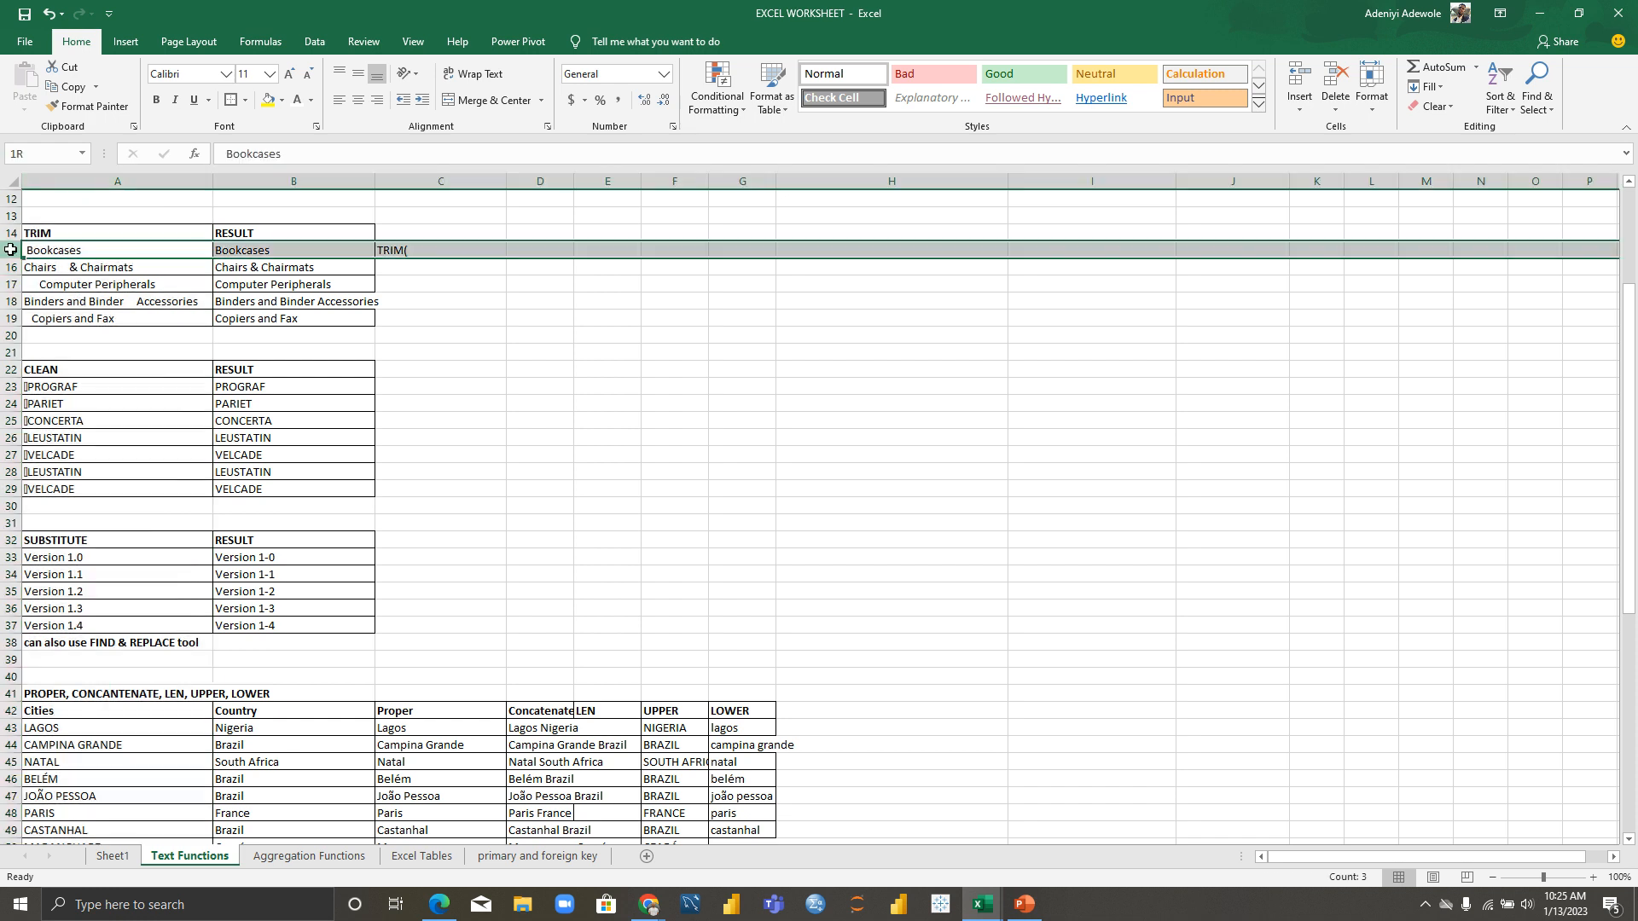
left_click(414, 250)
double_click(418, 251)
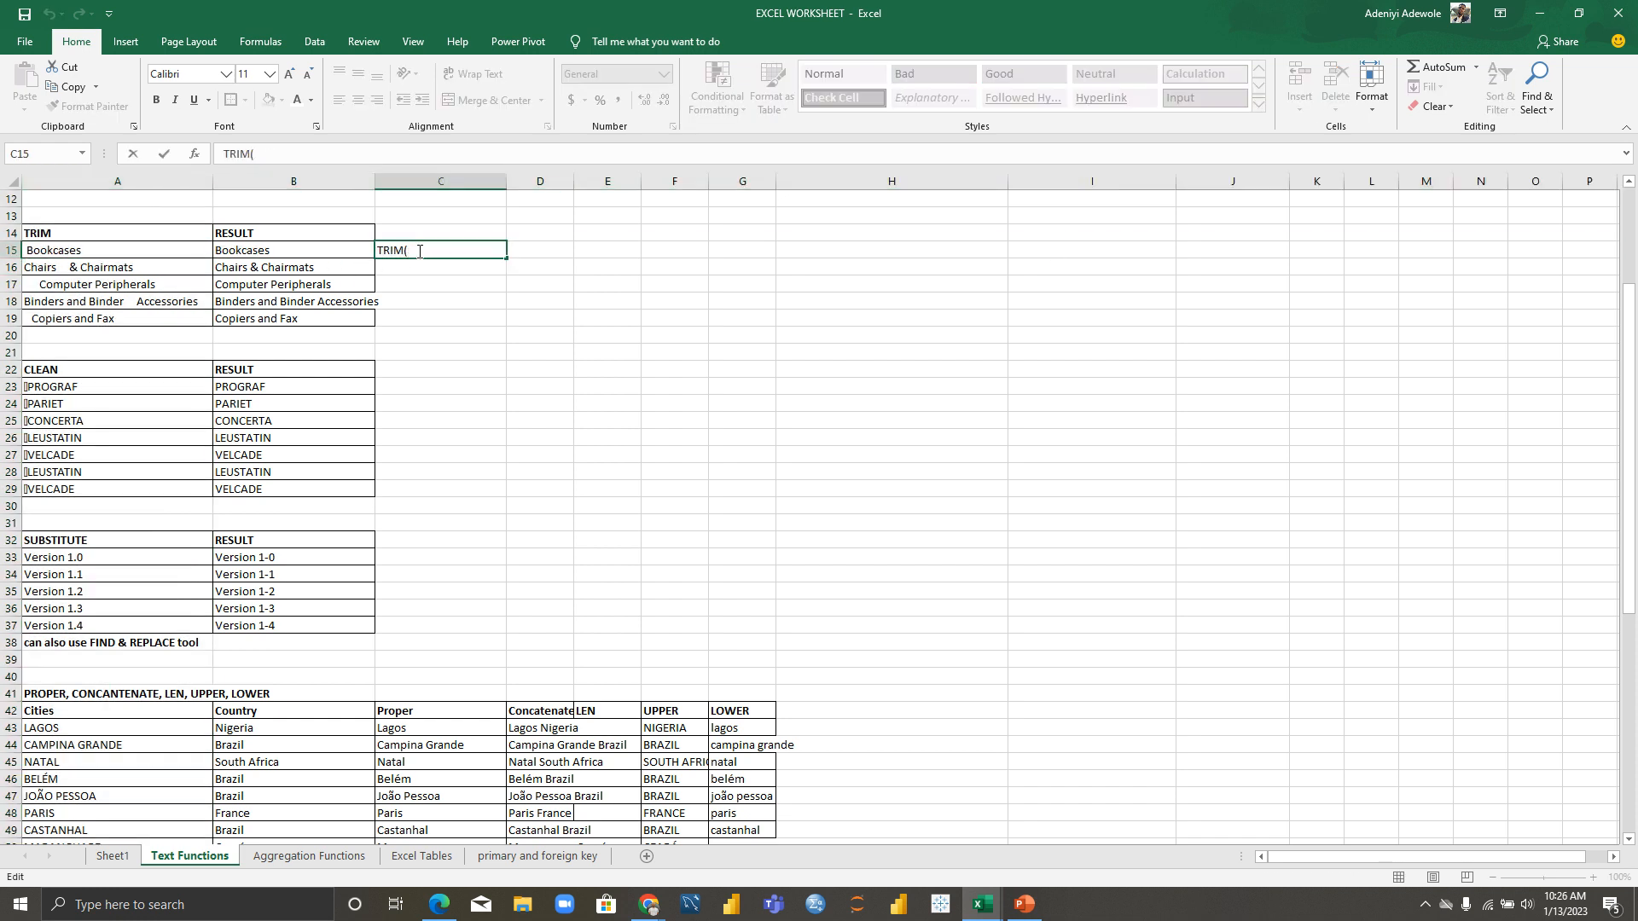
type("A15")
key("Return")
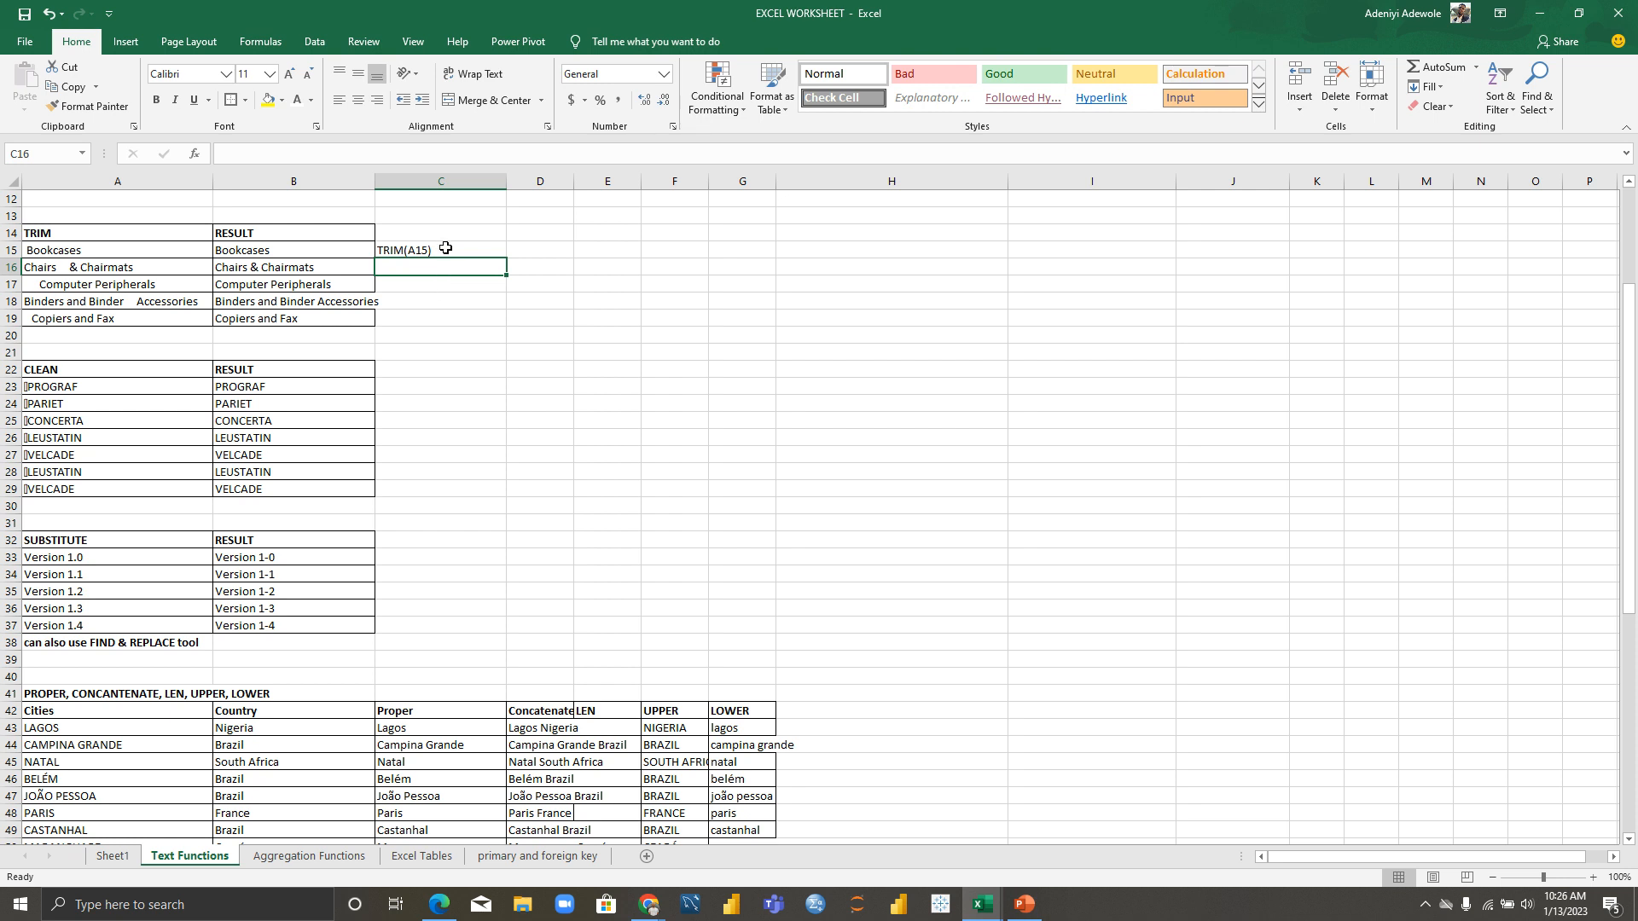
Step: Replace C15's content with the working formula =TRIM(A15), returning Bookcases
left_click(444, 251)
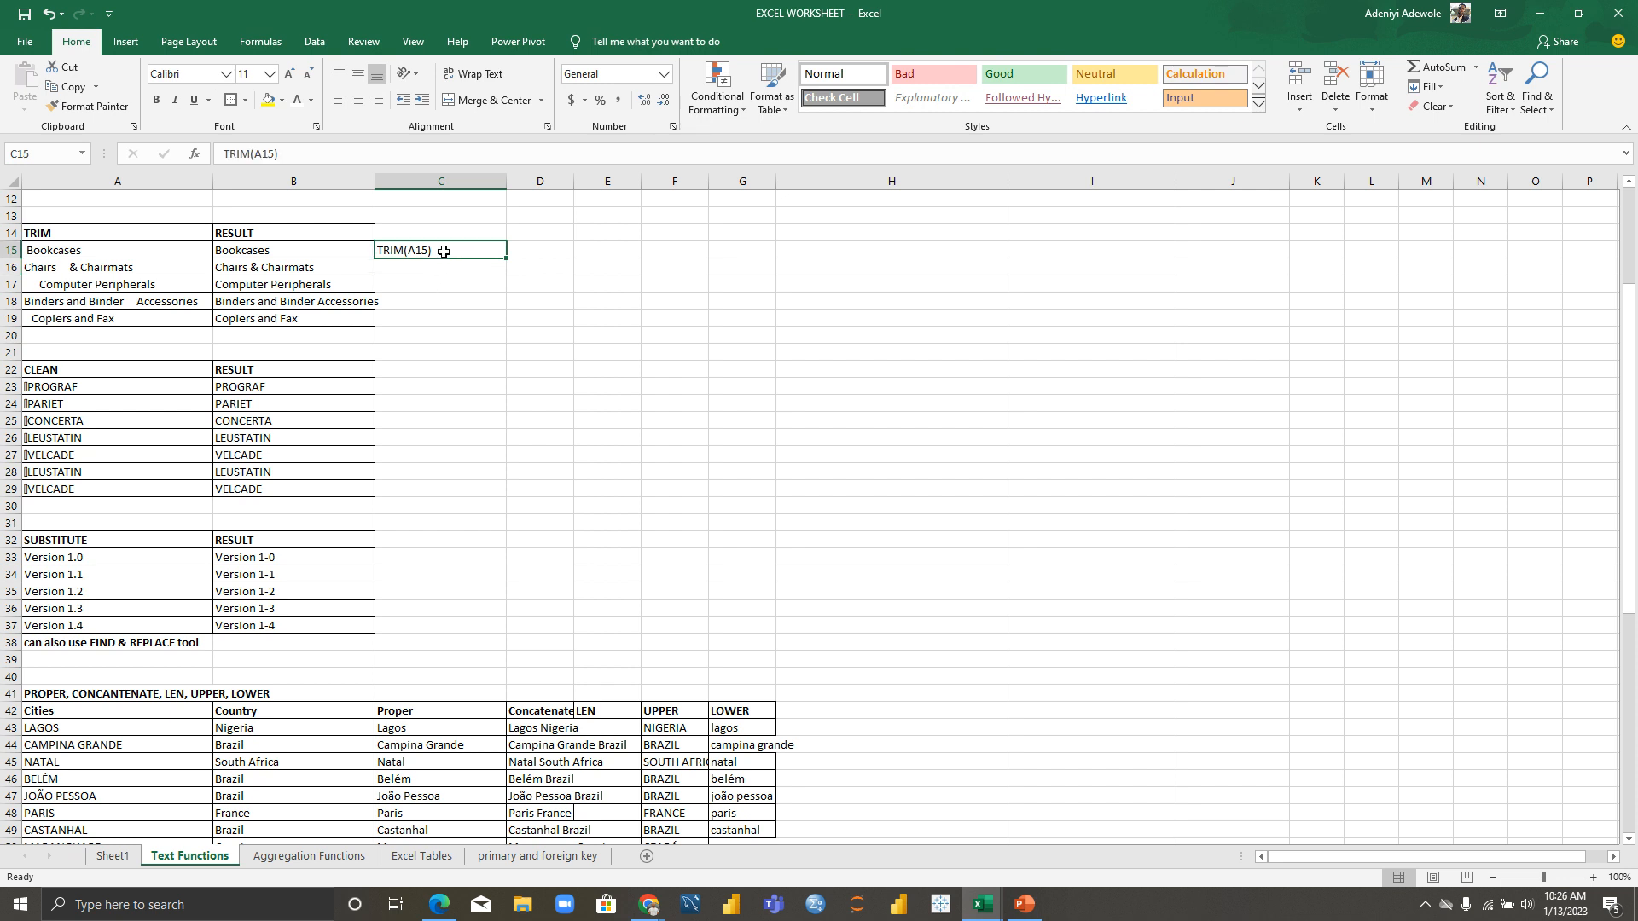
double_click(443, 252)
key("BackSpace")
key("BackSpace")
key("BackSpace")
key("BackSpace")
key("BackSpace")
key("BackSpace")
key("BackSpace")
key("BackSpace")
key("BackSpace")
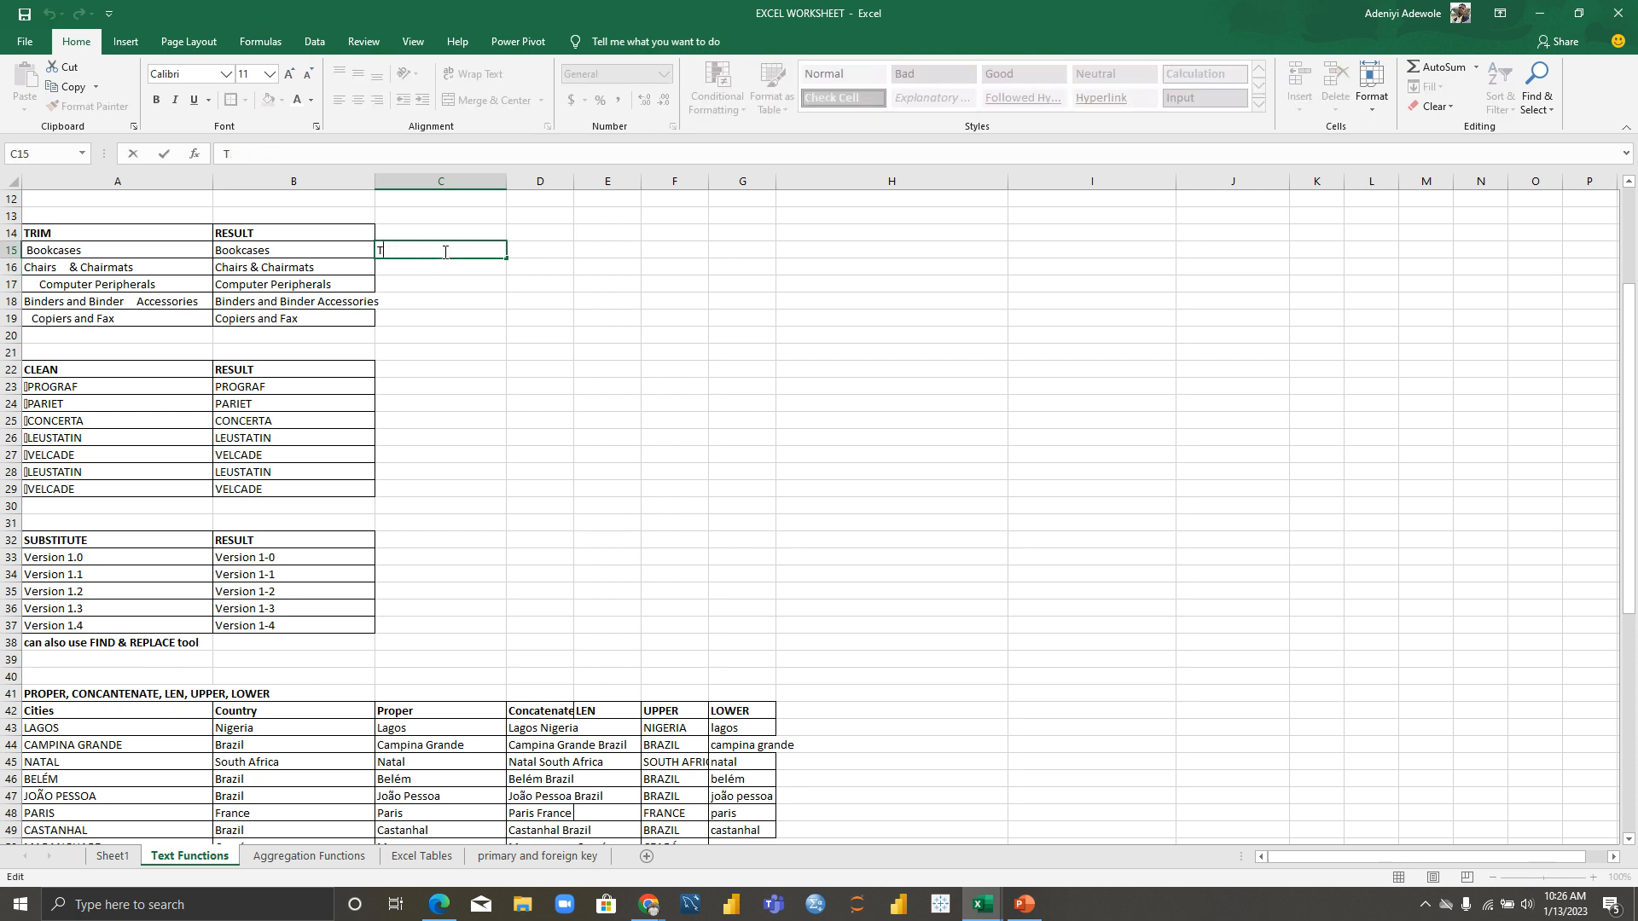
type("=")
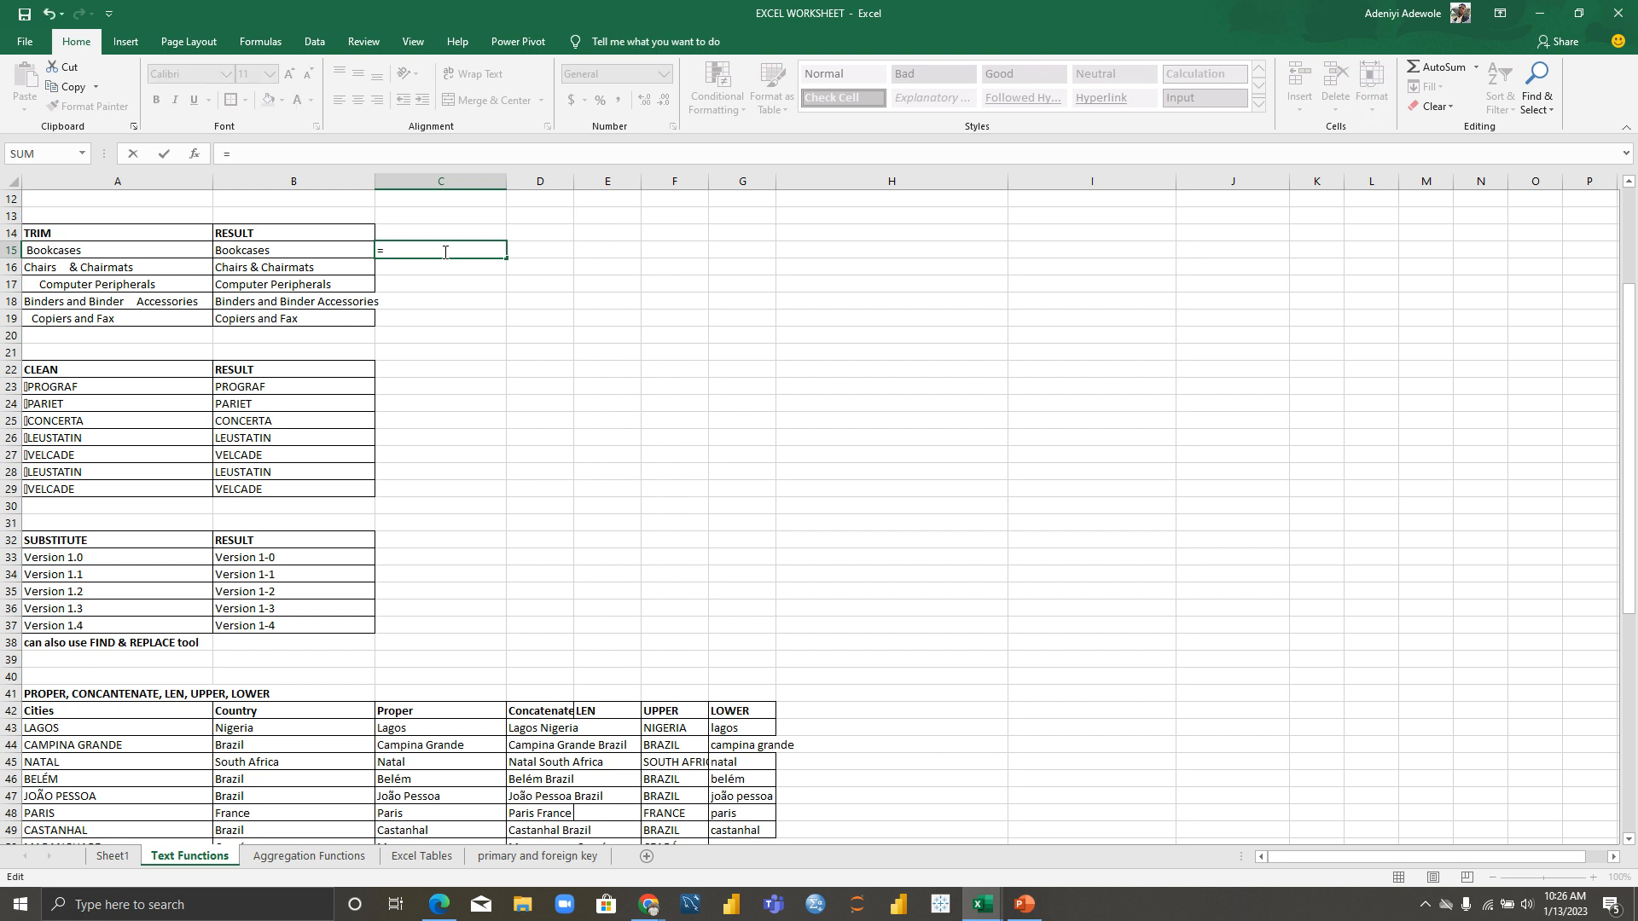
type("TRIM")
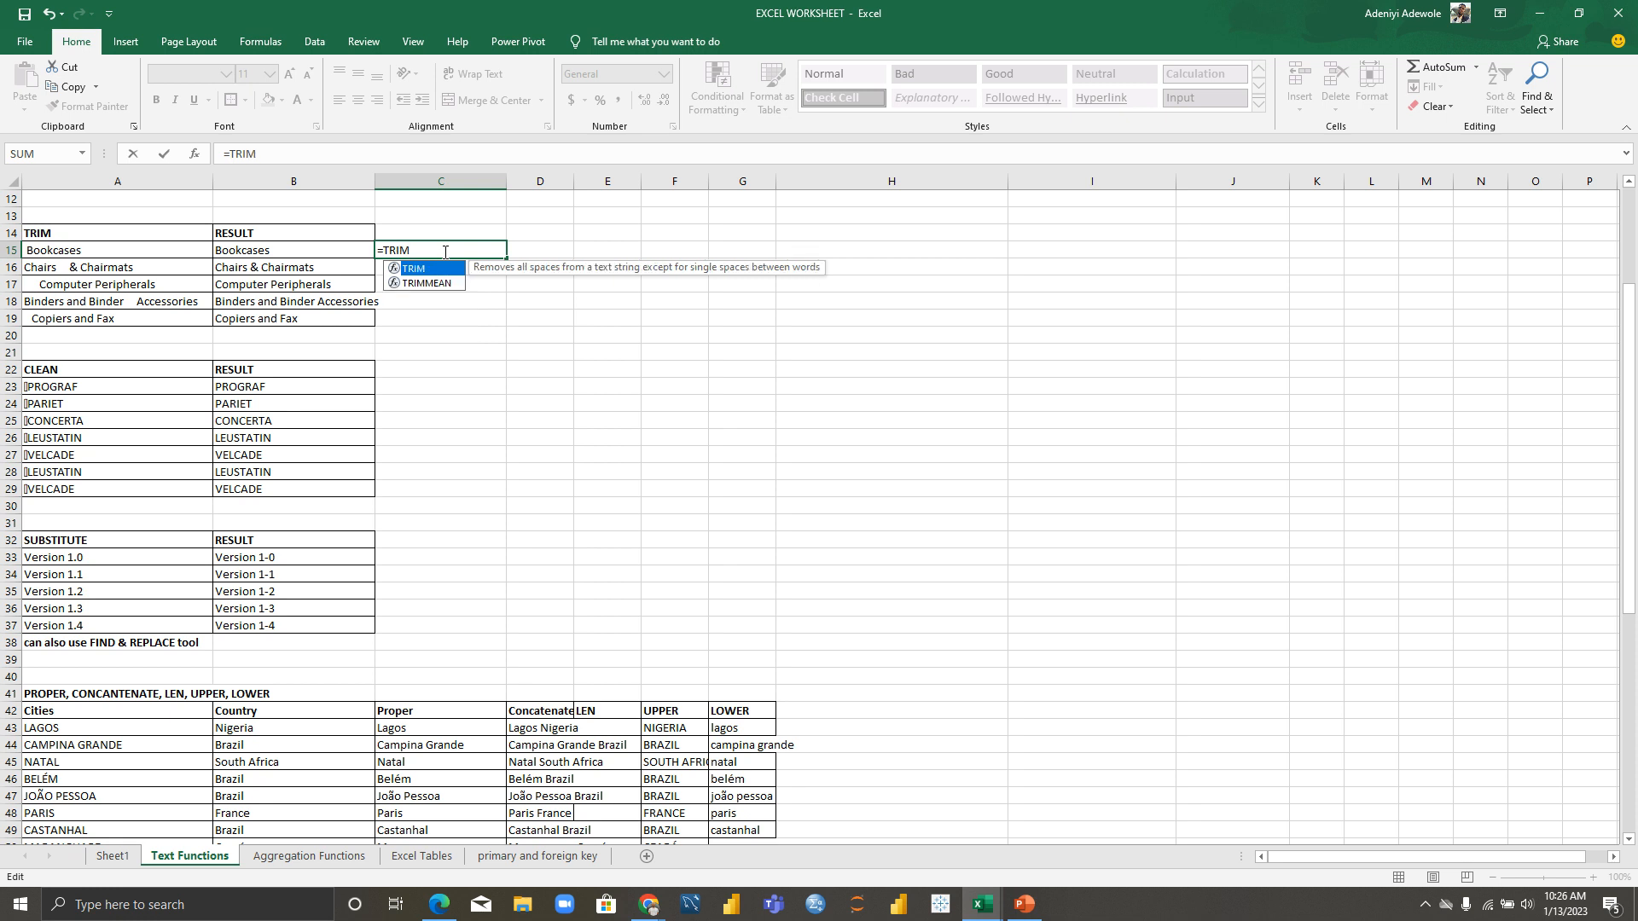
type("(")
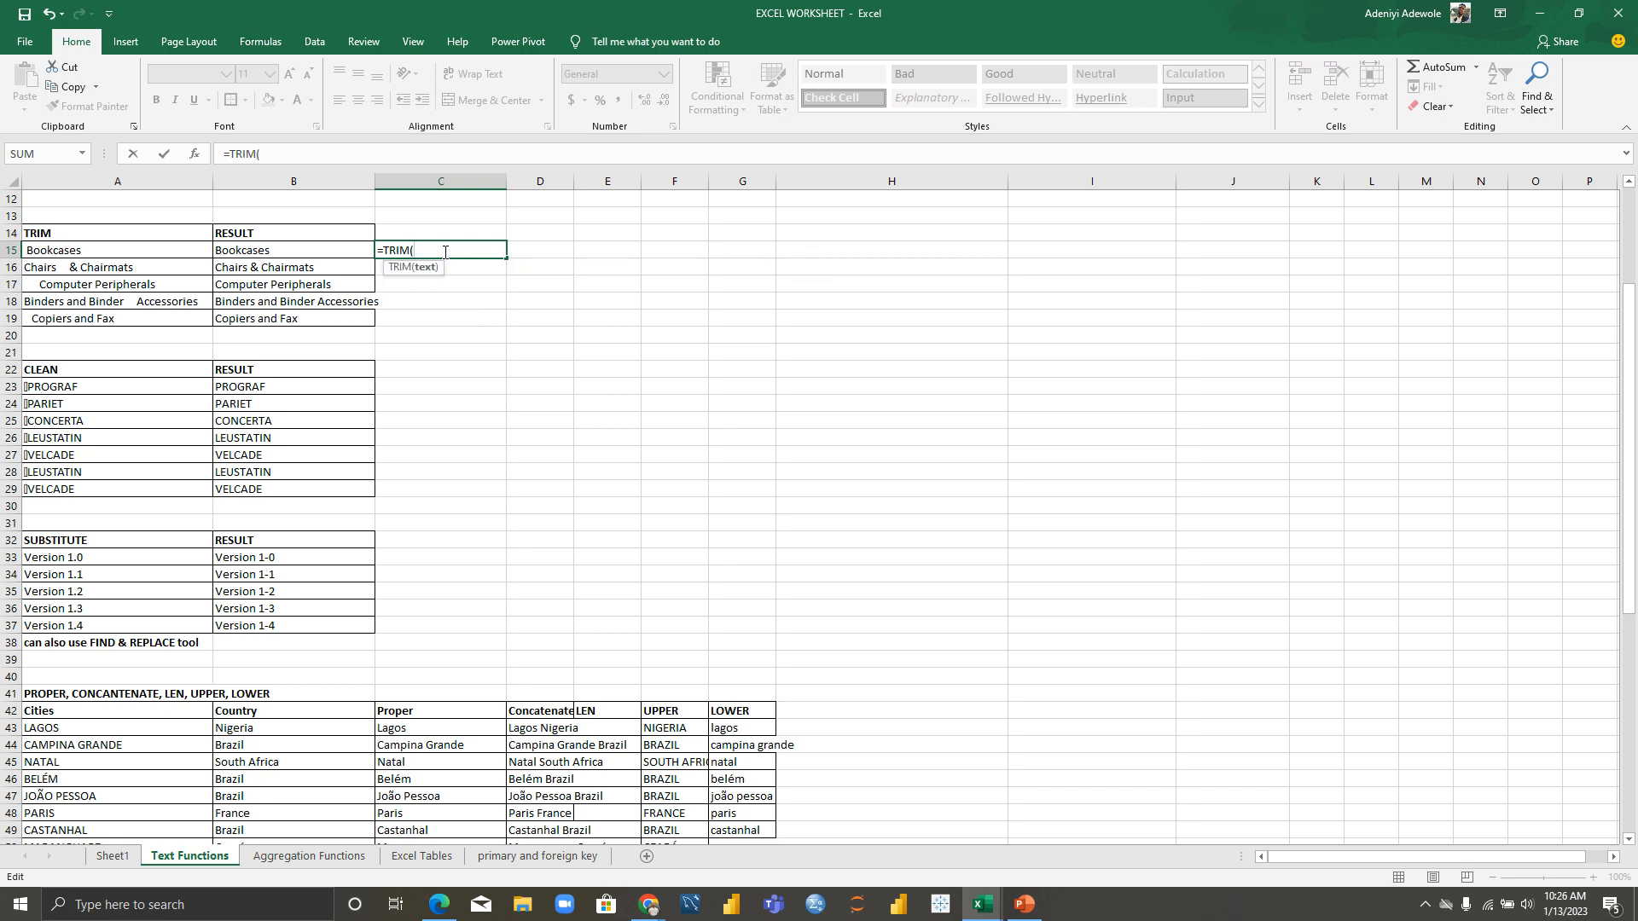
left_click(139, 250)
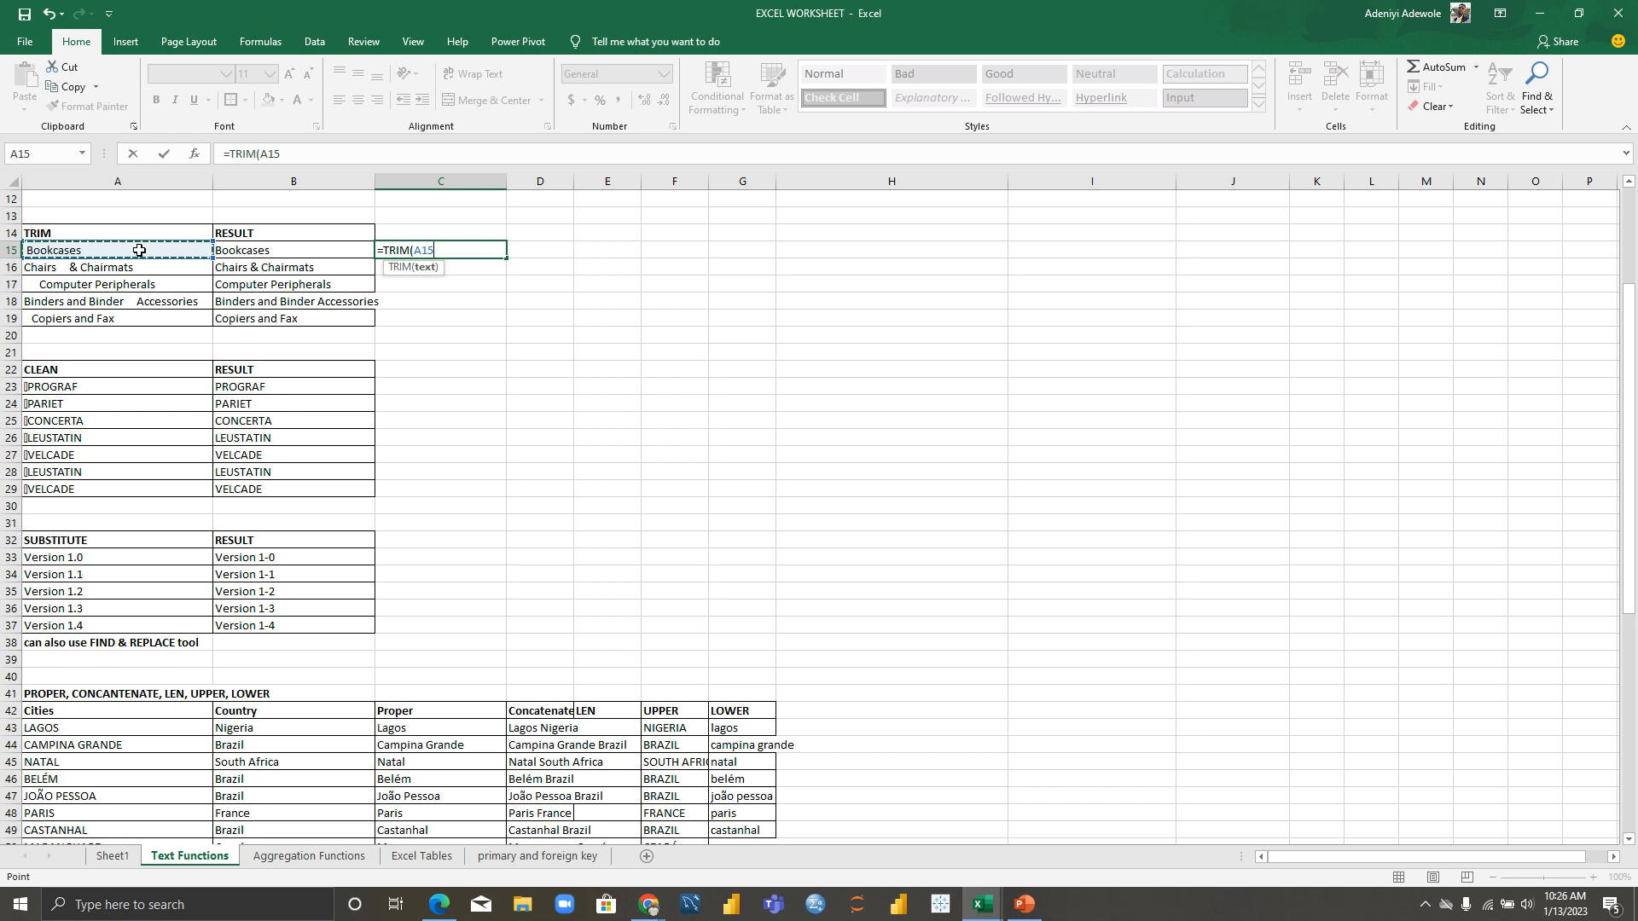
type(")")
key("Return")
Step: Fill =TRIM from C15 down to C19, widen column C, and select D15 for formula text
left_click(401, 251)
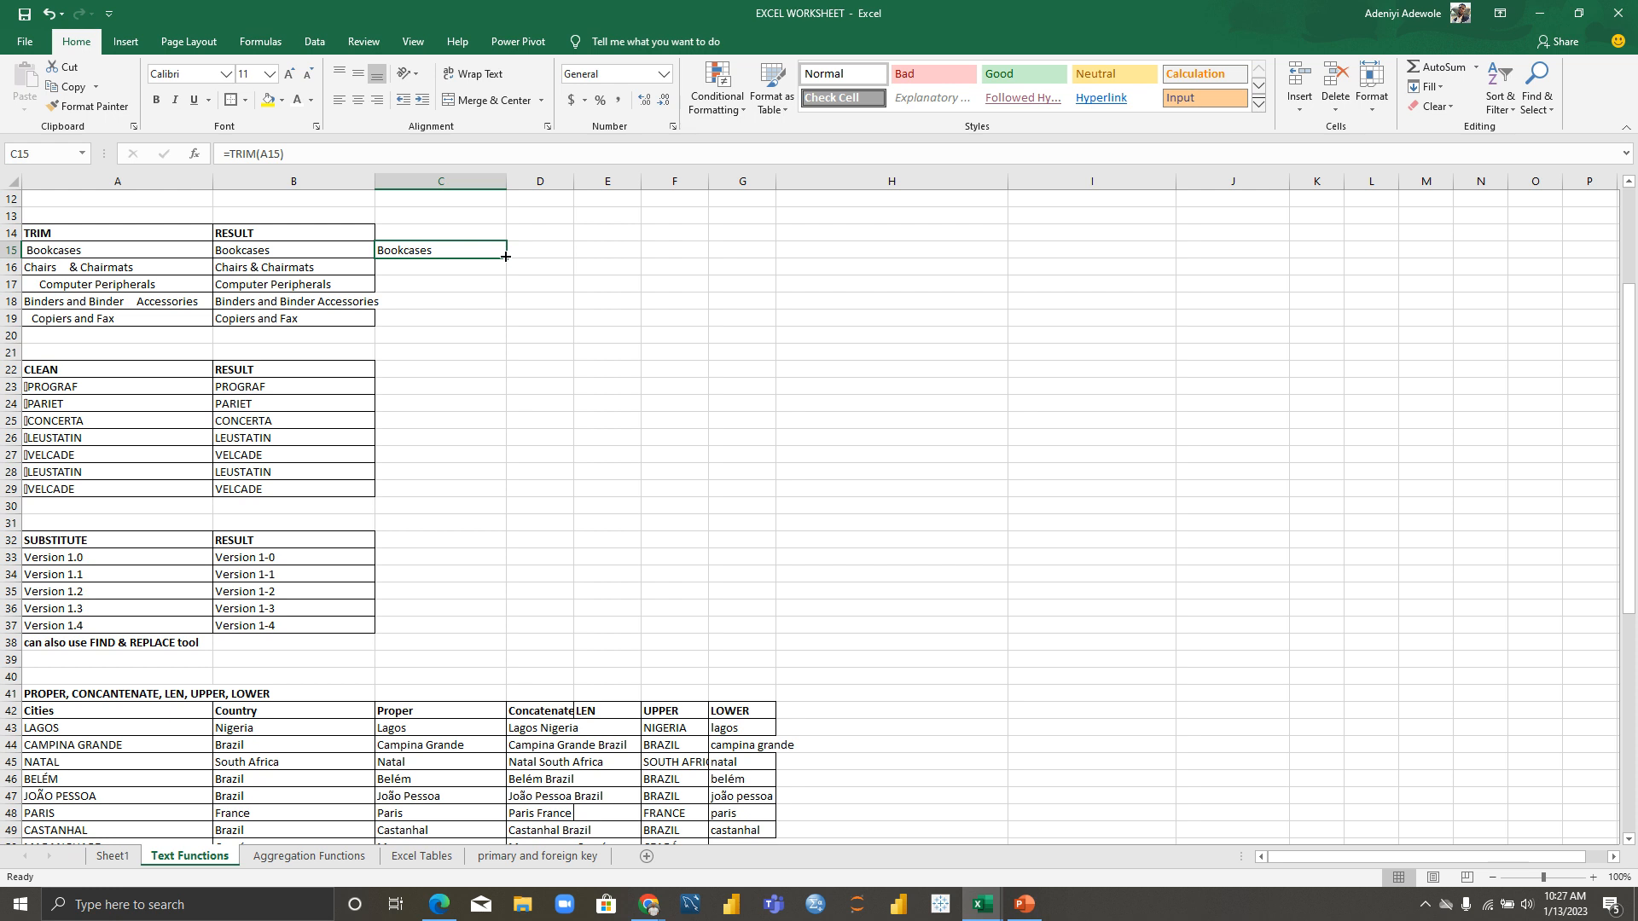
double_click(504, 256)
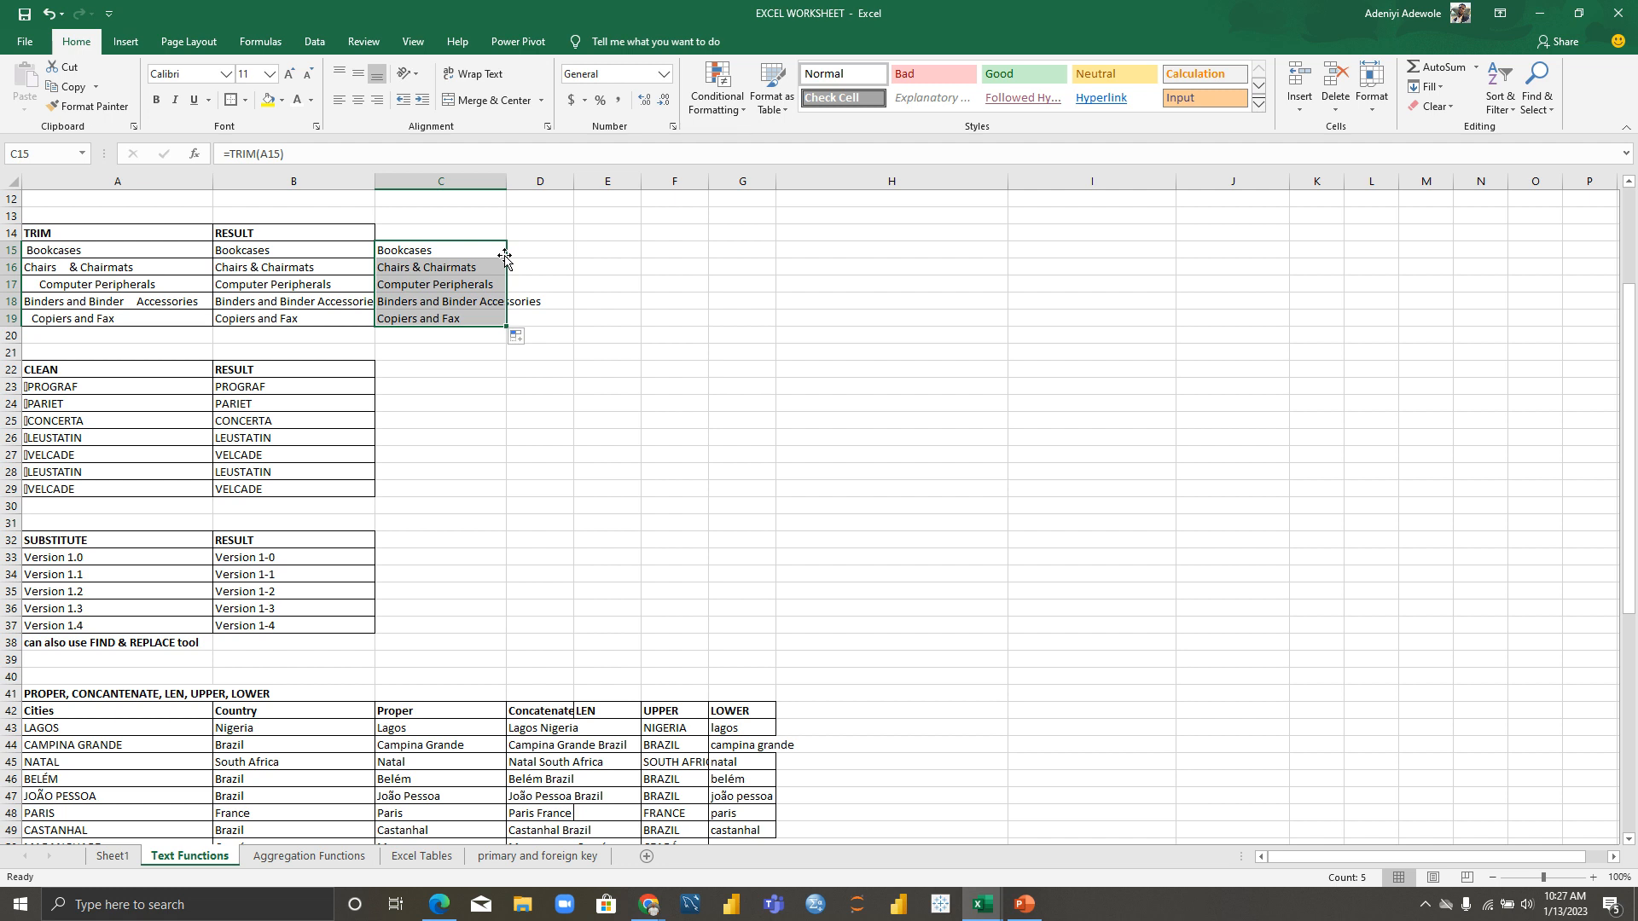
left_click(494, 180)
left_click_drag(502, 180, 561, 179)
left_click(613, 255)
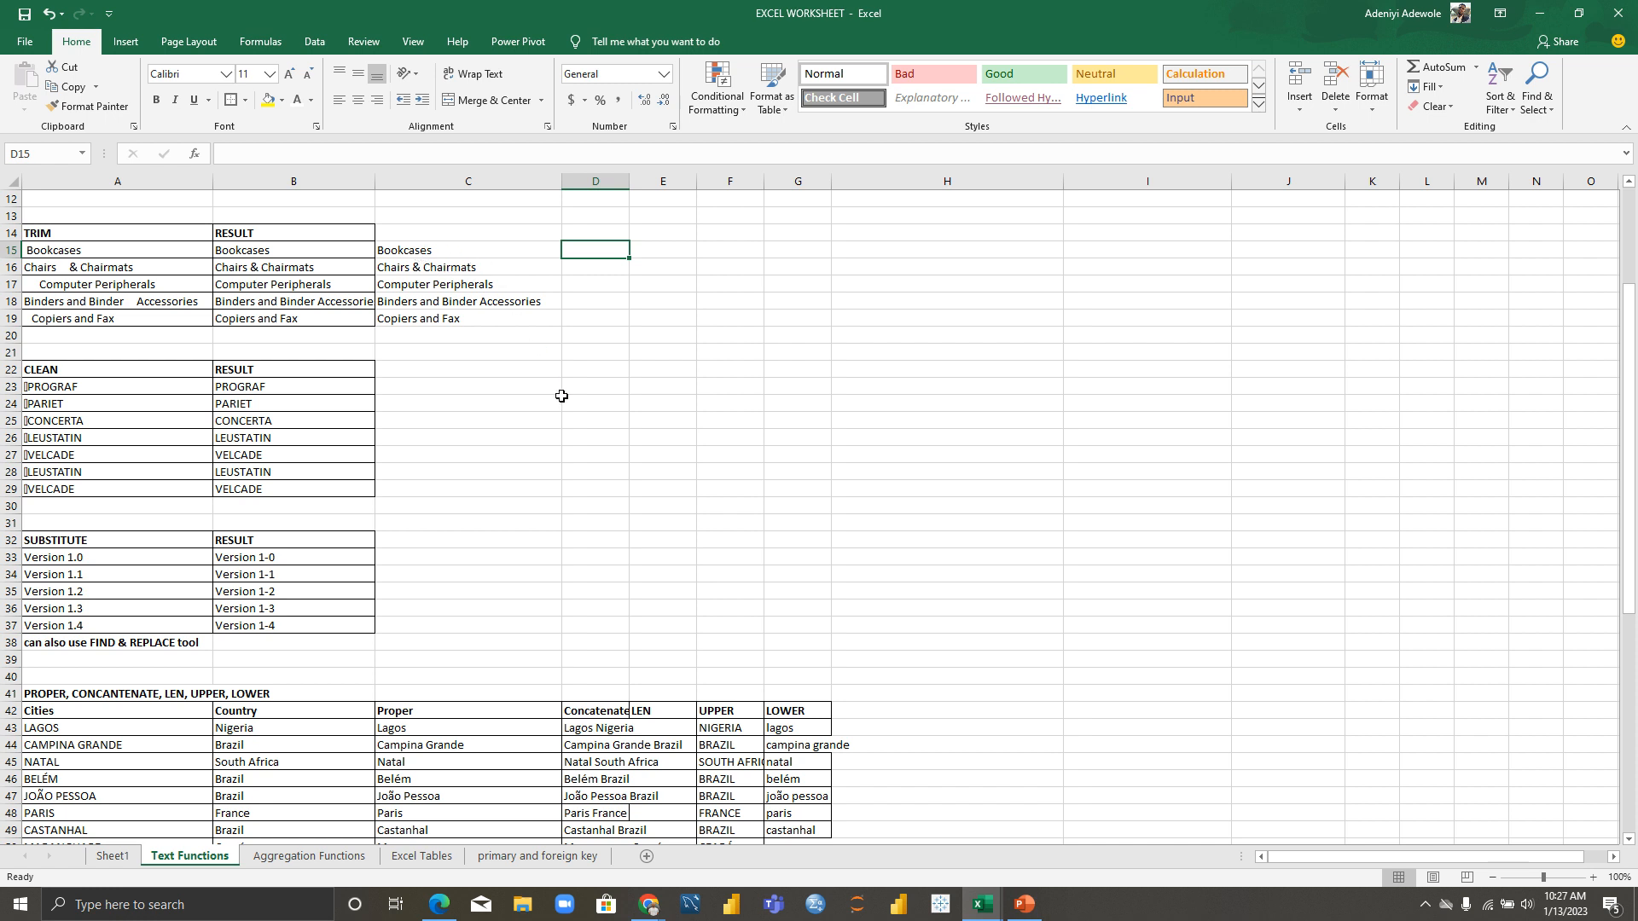
left_click(470, 248)
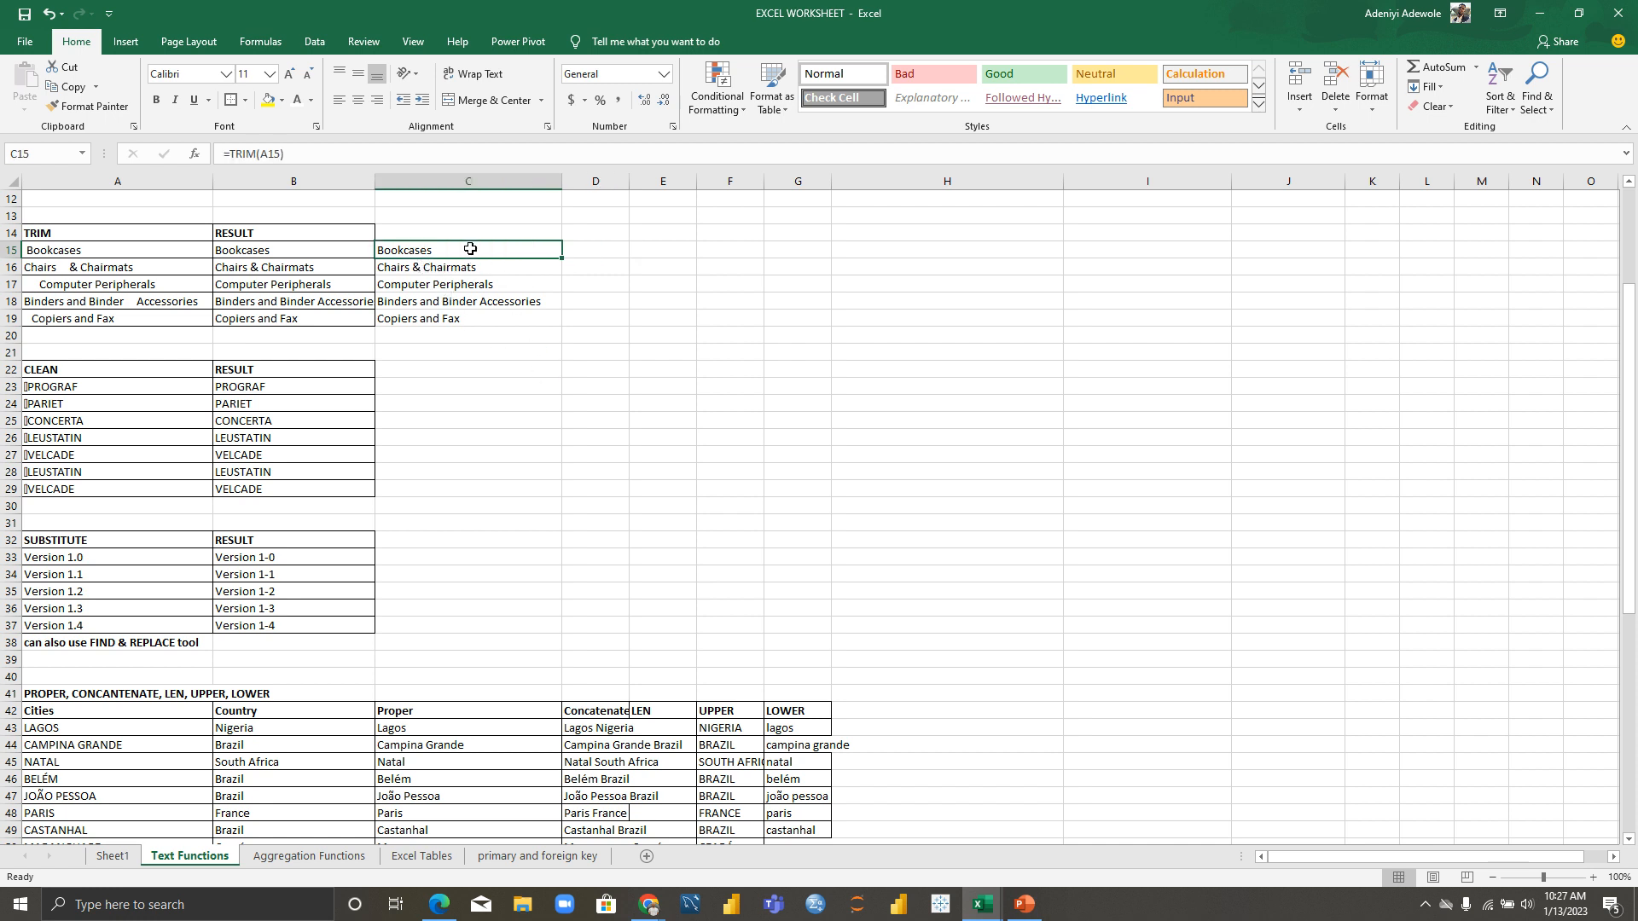
left_click(579, 251)
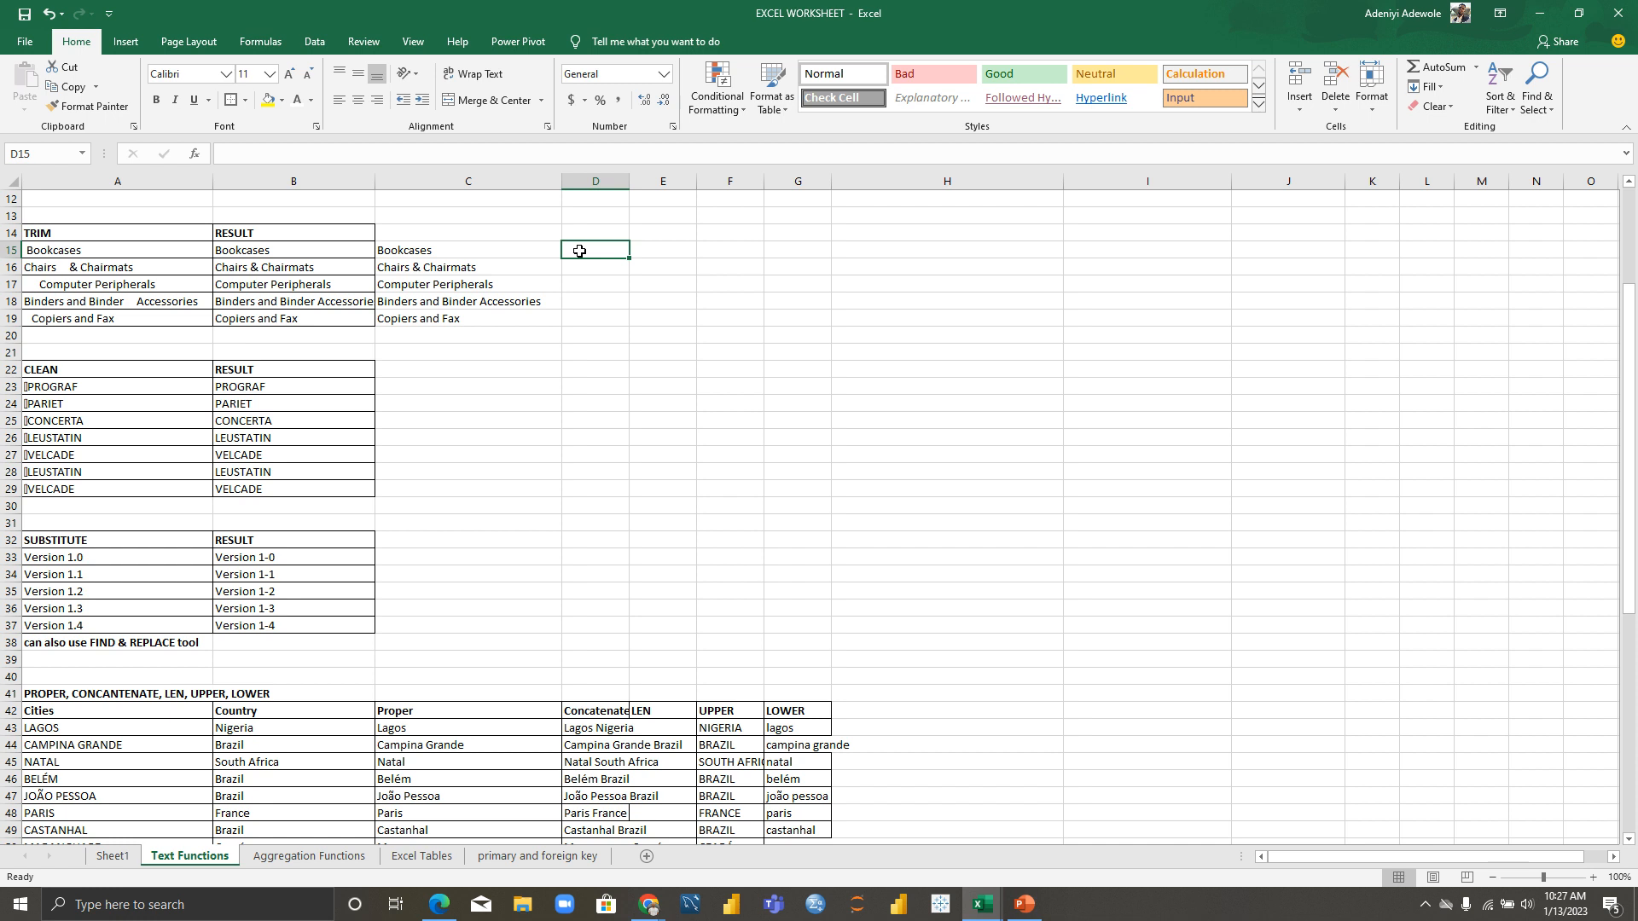
Step: Enter =FORMULATEXT(C15) in D15 to display the TRIM formula as text
type("=")
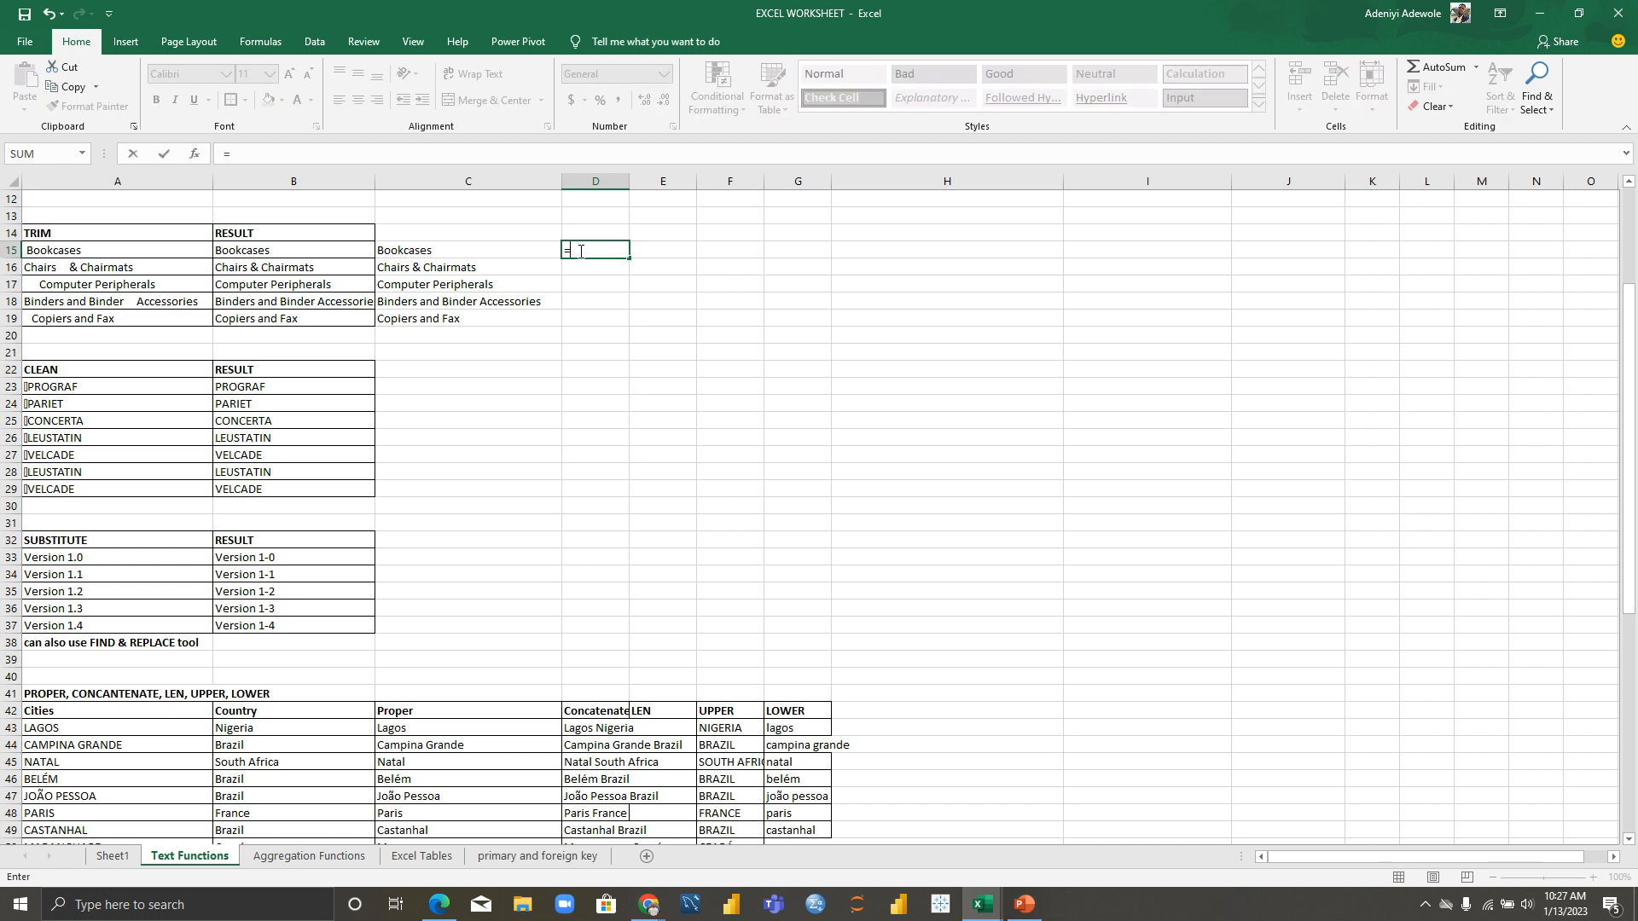
type("FOR")
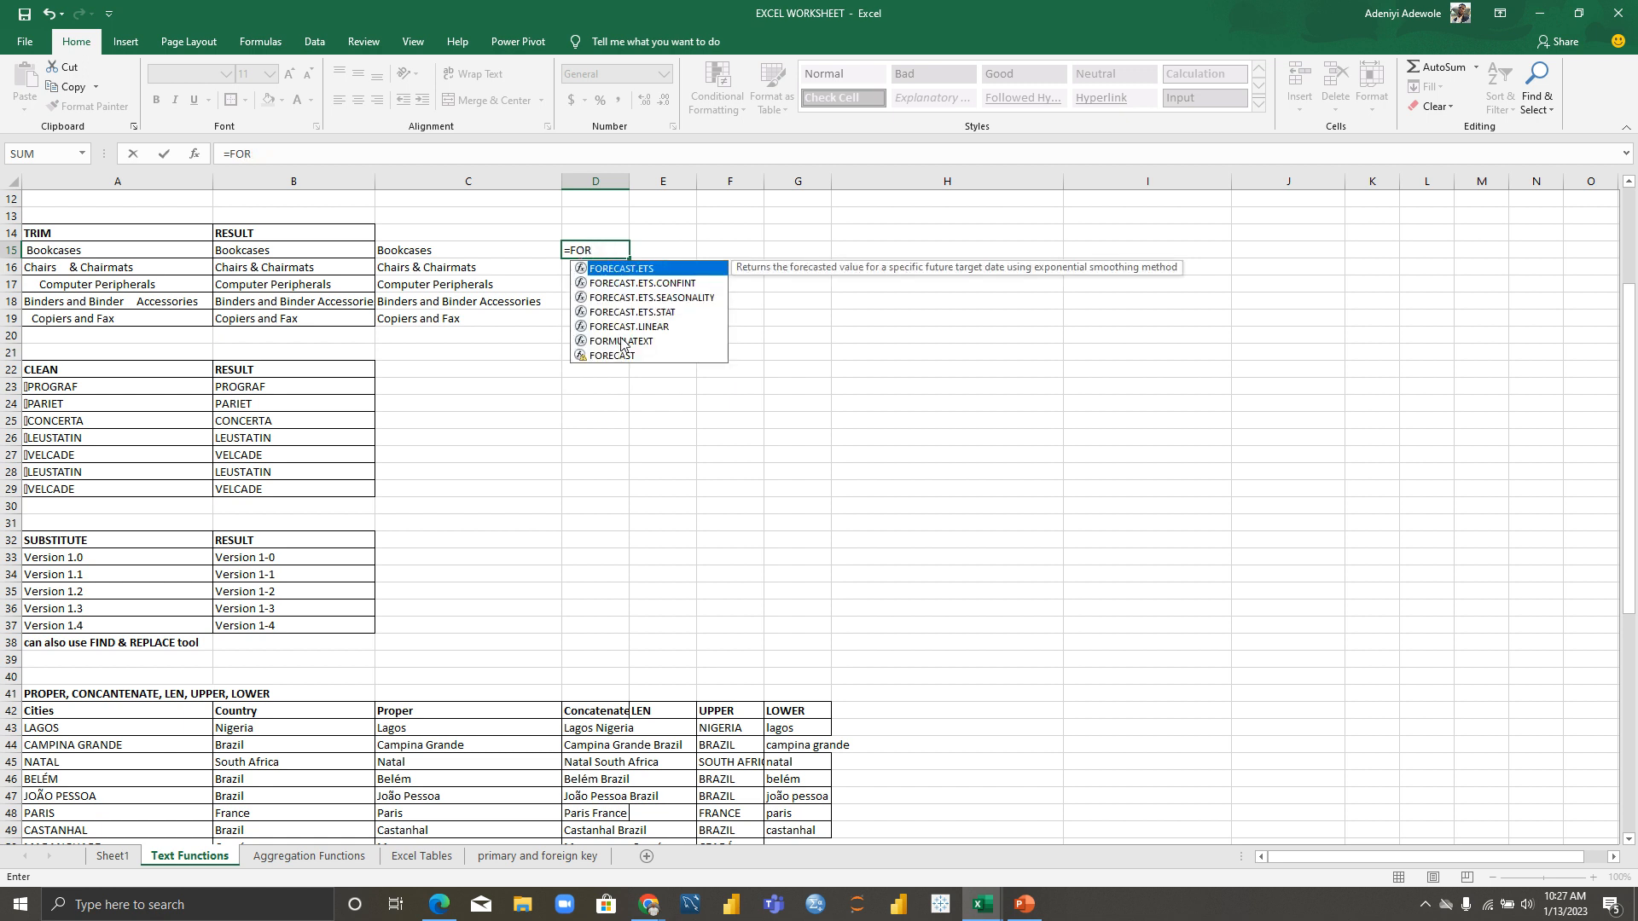
left_click(622, 342)
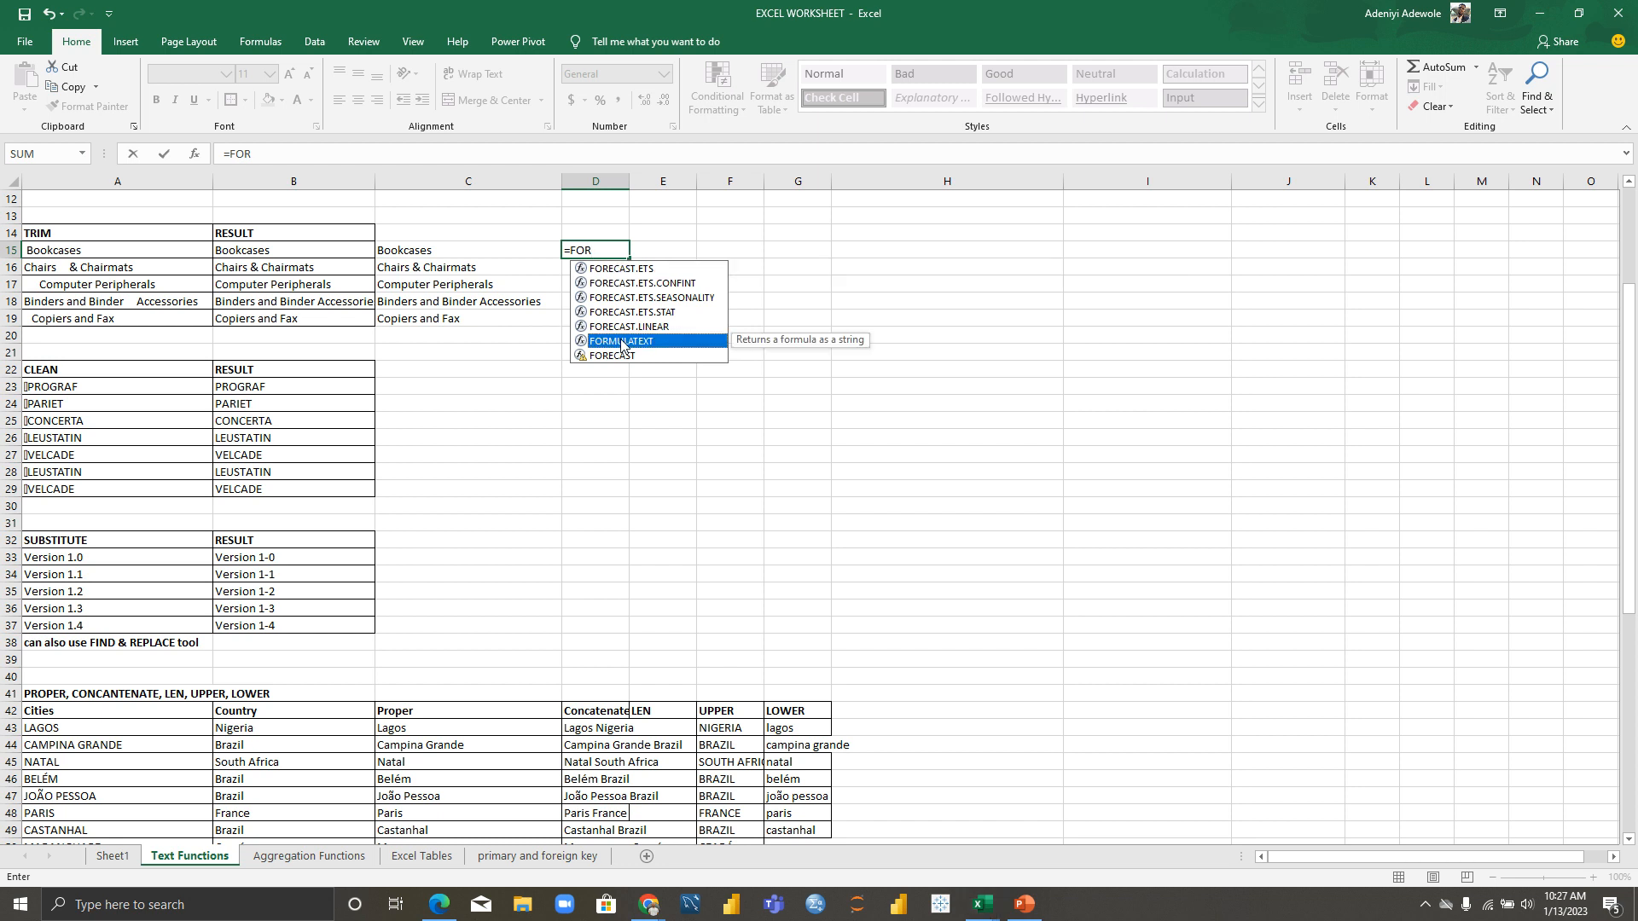
double_click(621, 342)
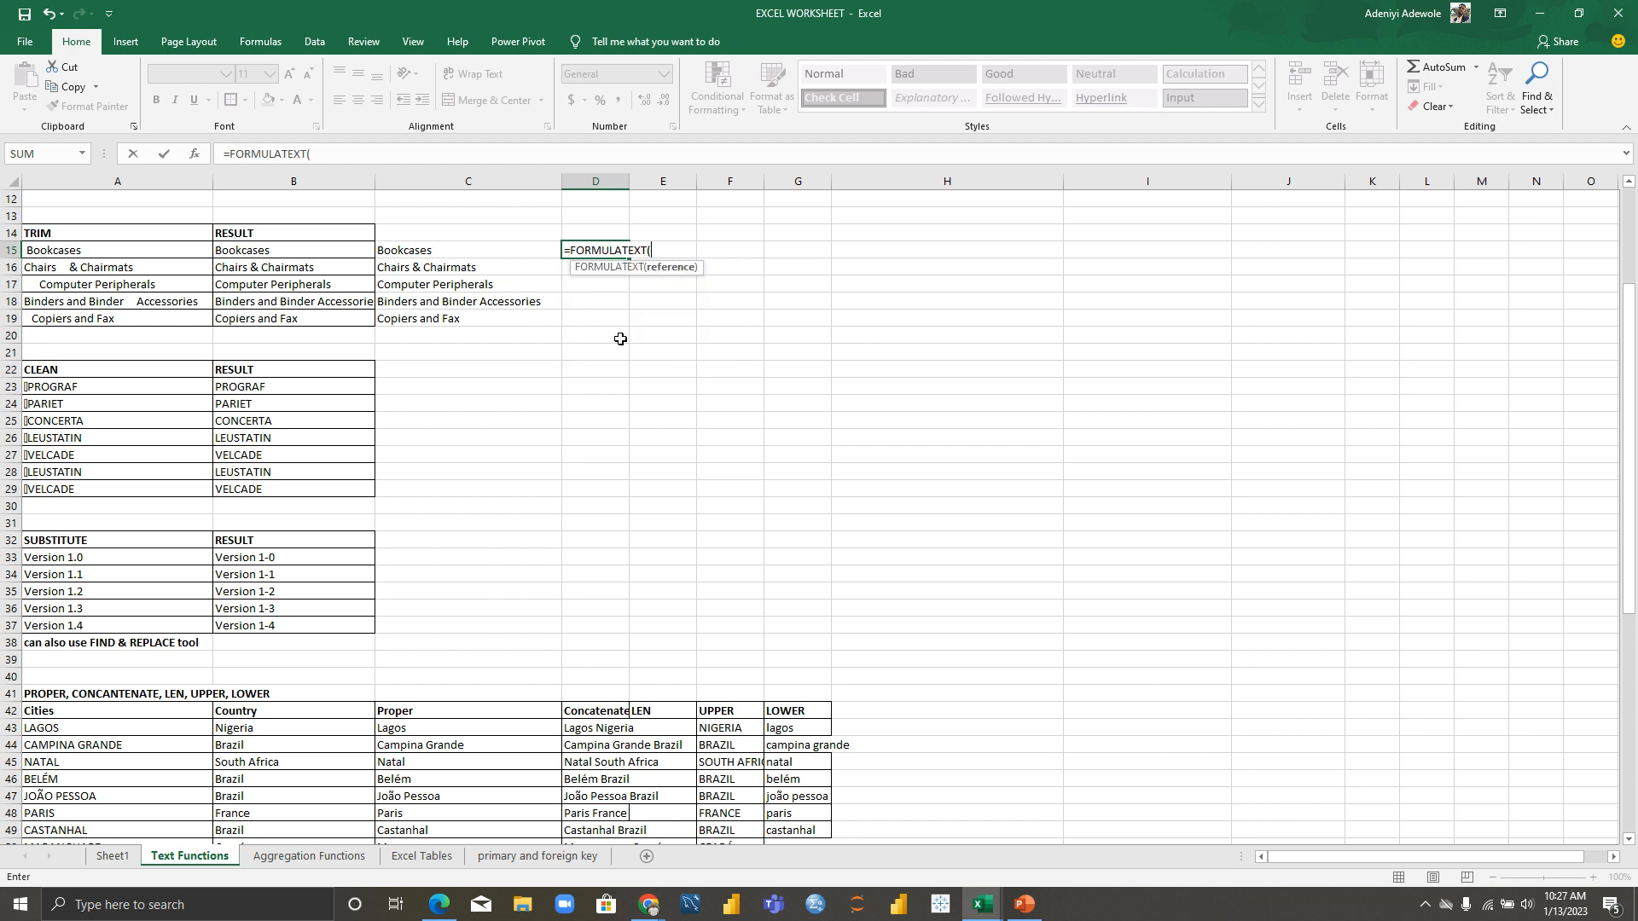
left_click(487, 247)
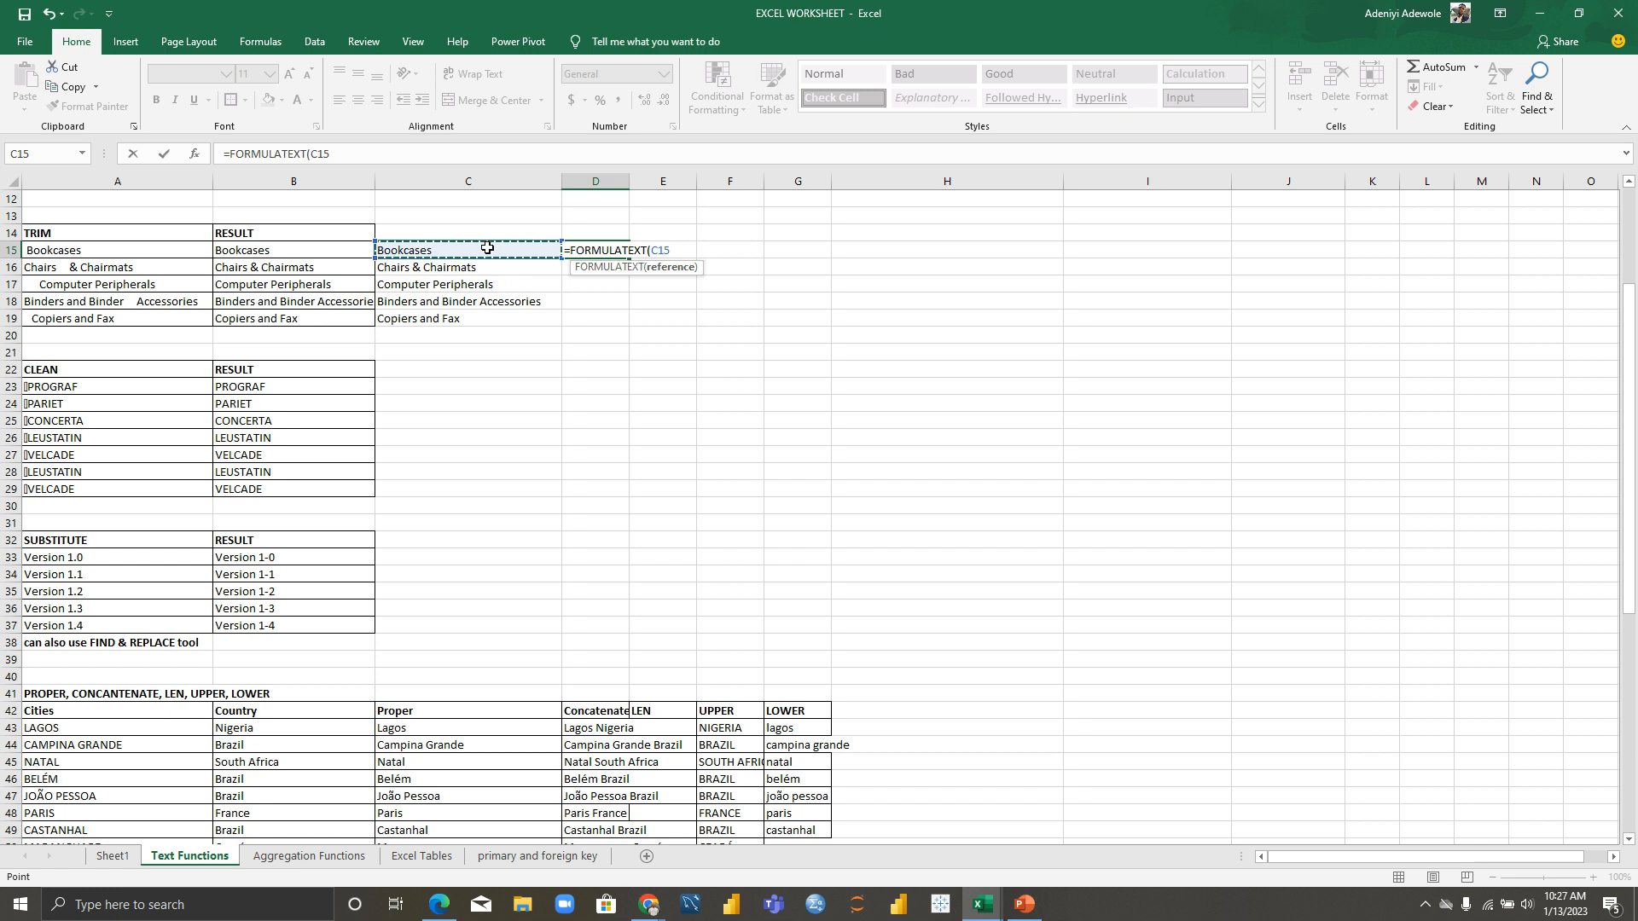
type(")")
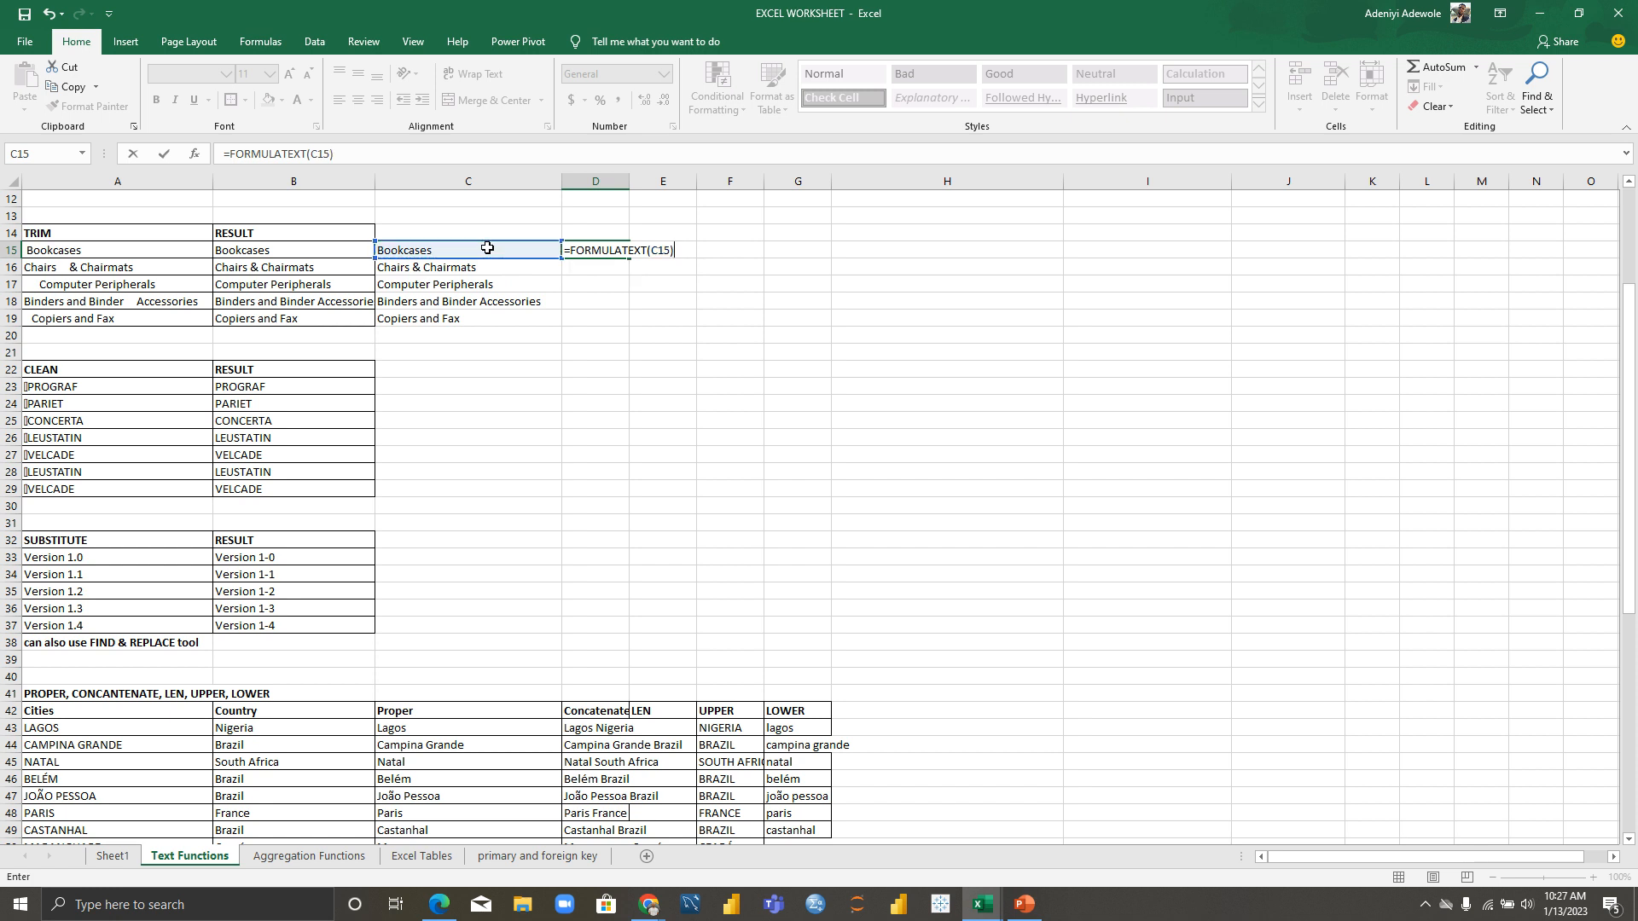
key("Return")
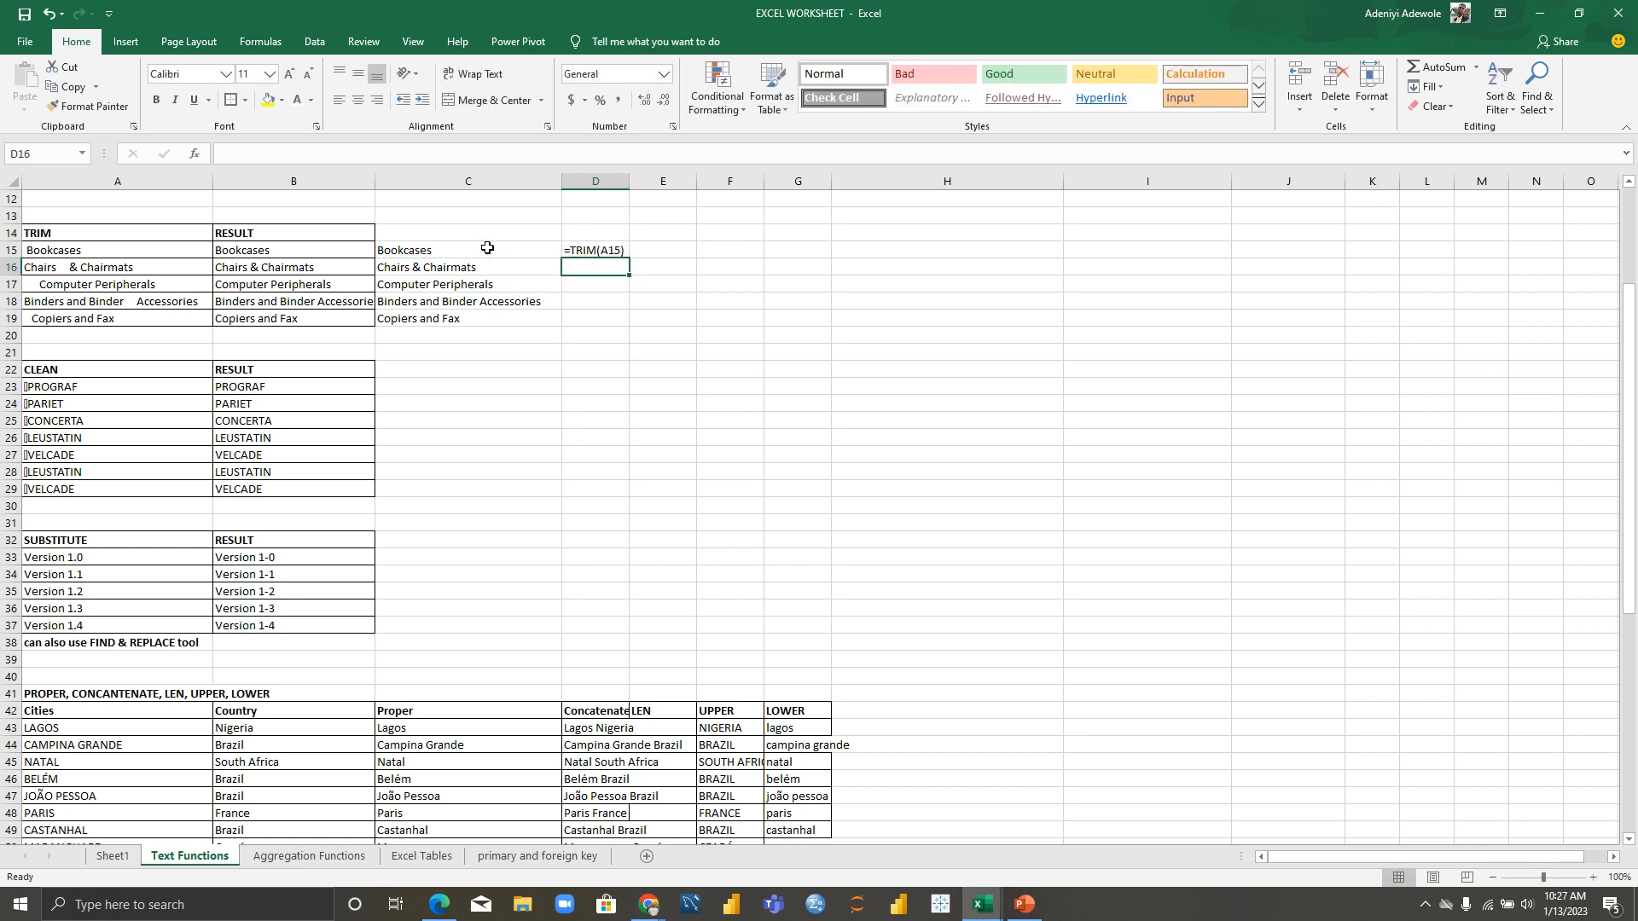
Step: Fill the formula down to D19 and start typing FORMULA USED in D14
left_click(595, 250)
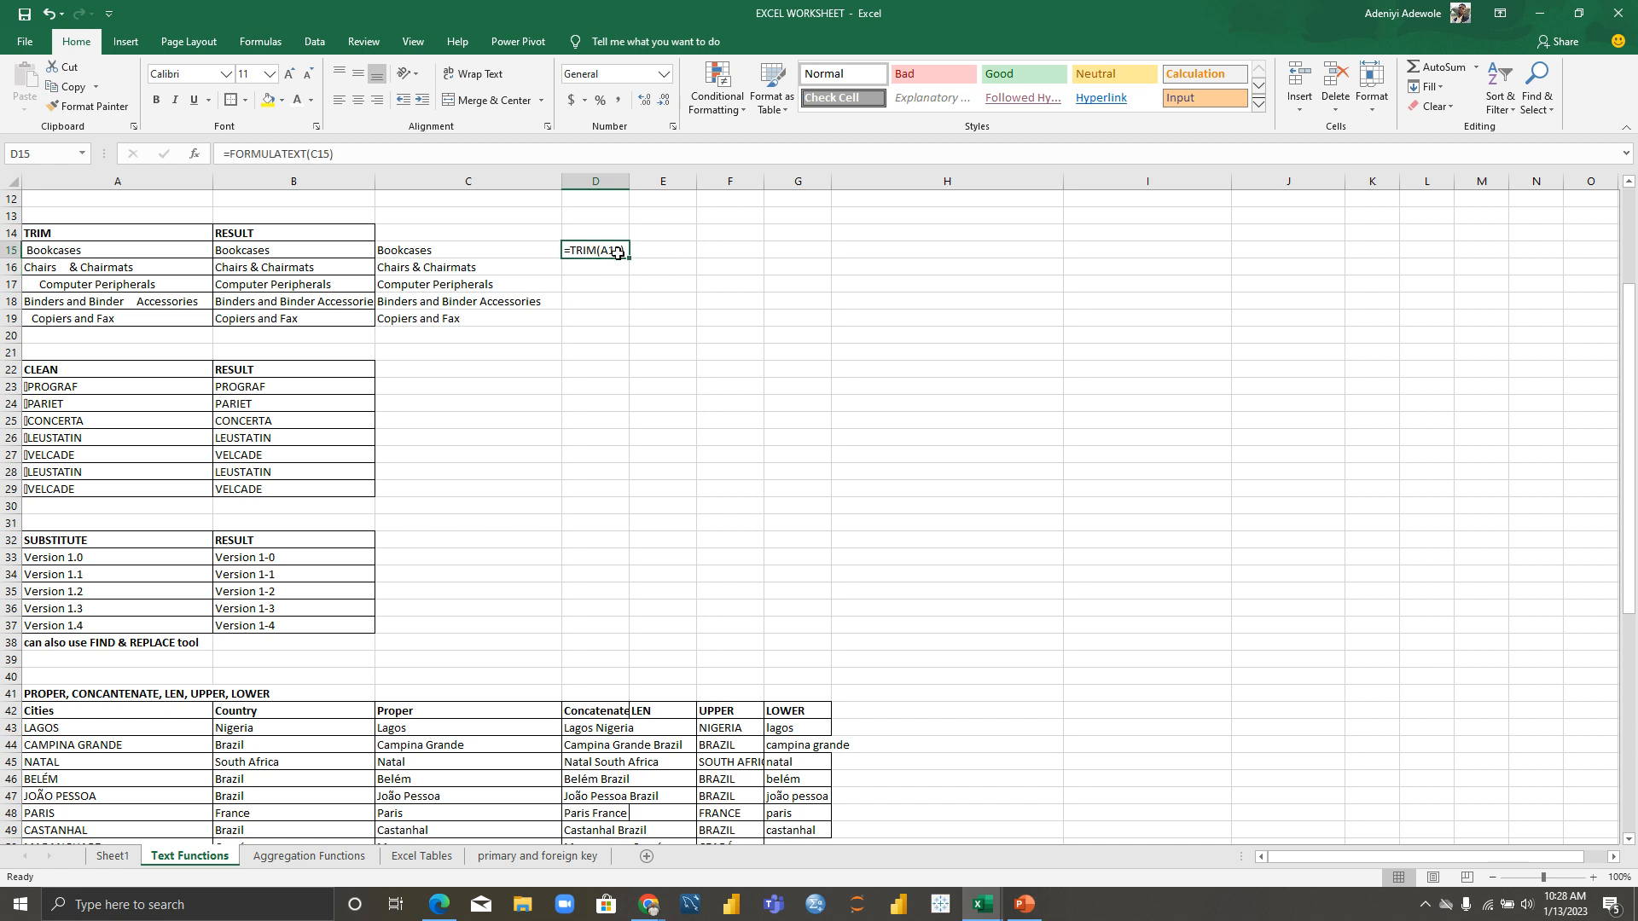
left_click_drag(631, 256, 622, 321)
left_click(715, 288)
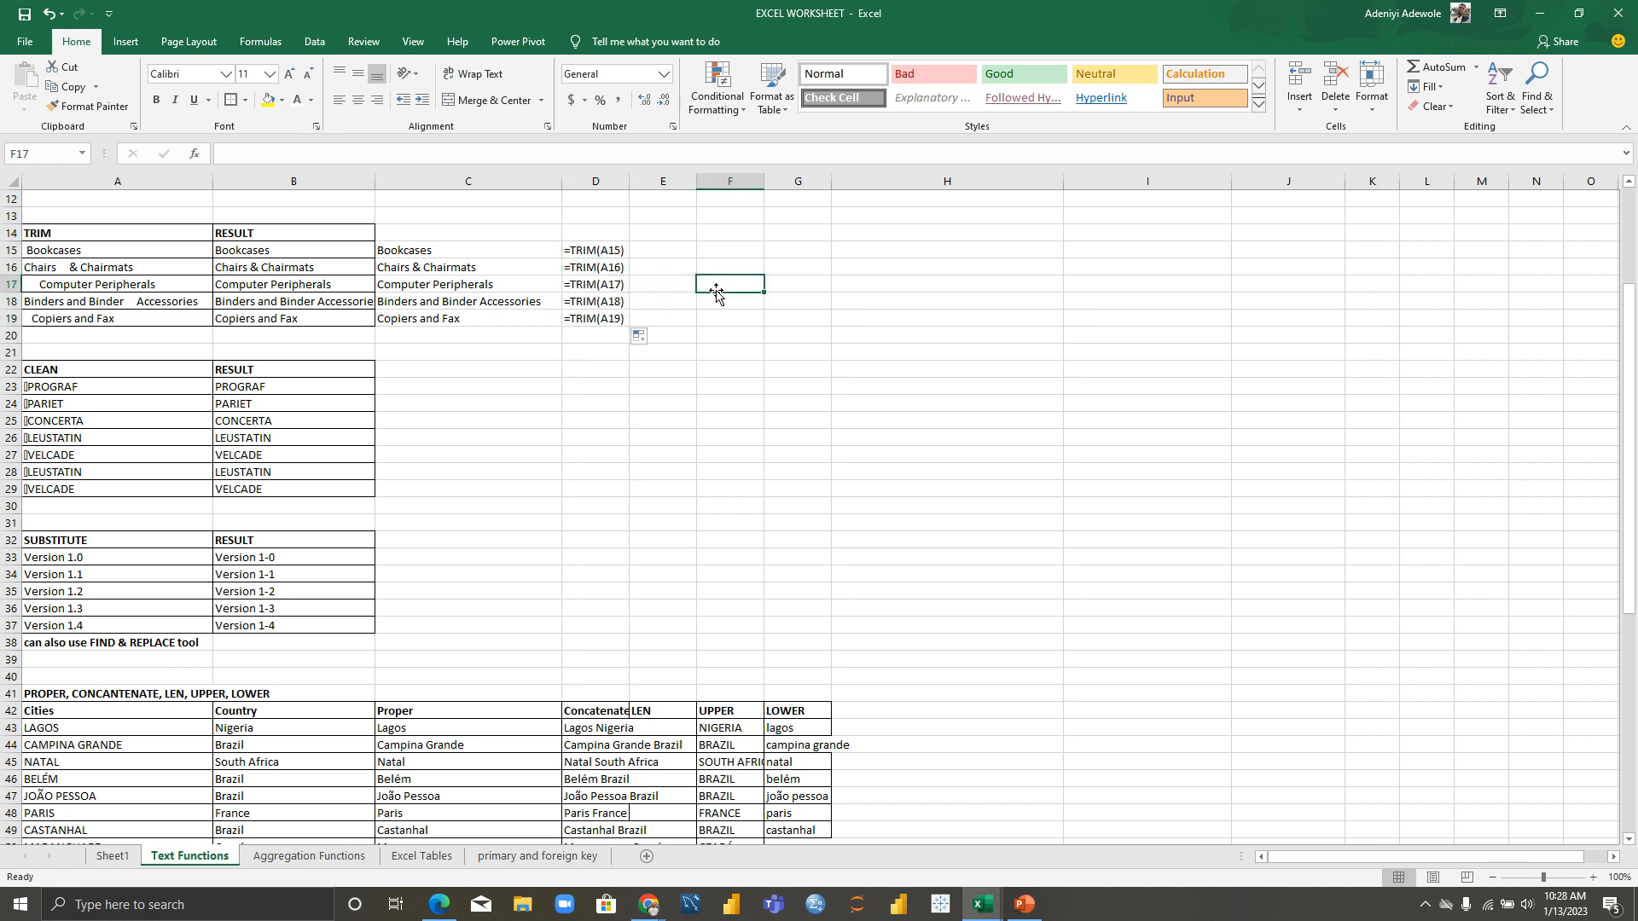
left_click(589, 232)
type("FORMUL")
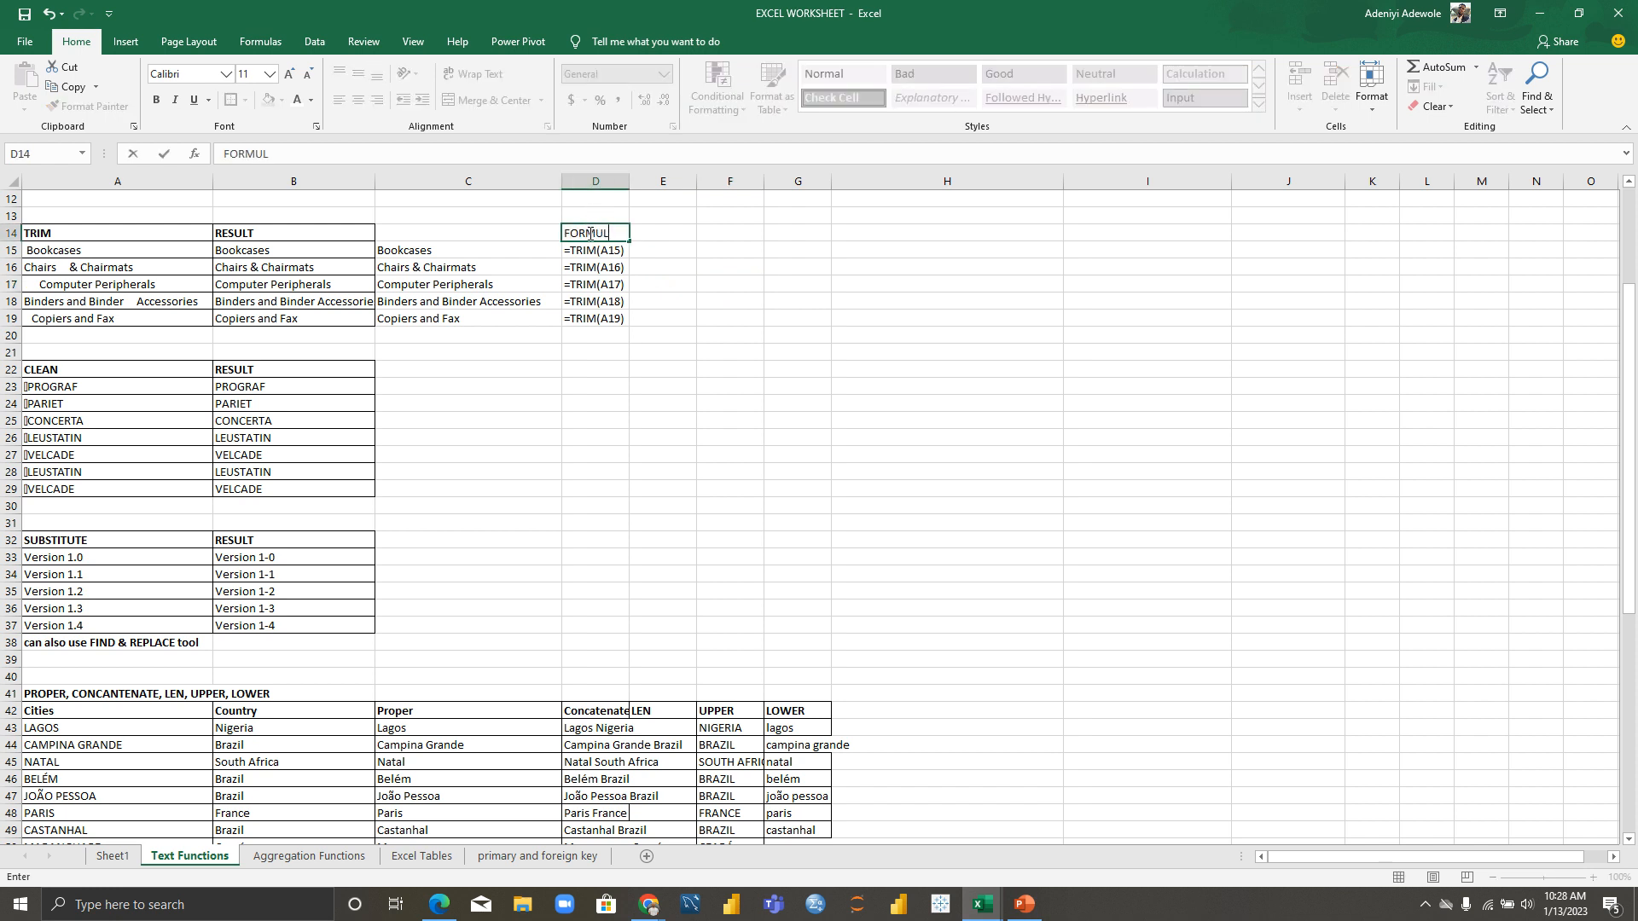
type("A USED")
Step: Commit the FORMULA USED heading in D14 and clear the formula text in D15
left_click(682, 326)
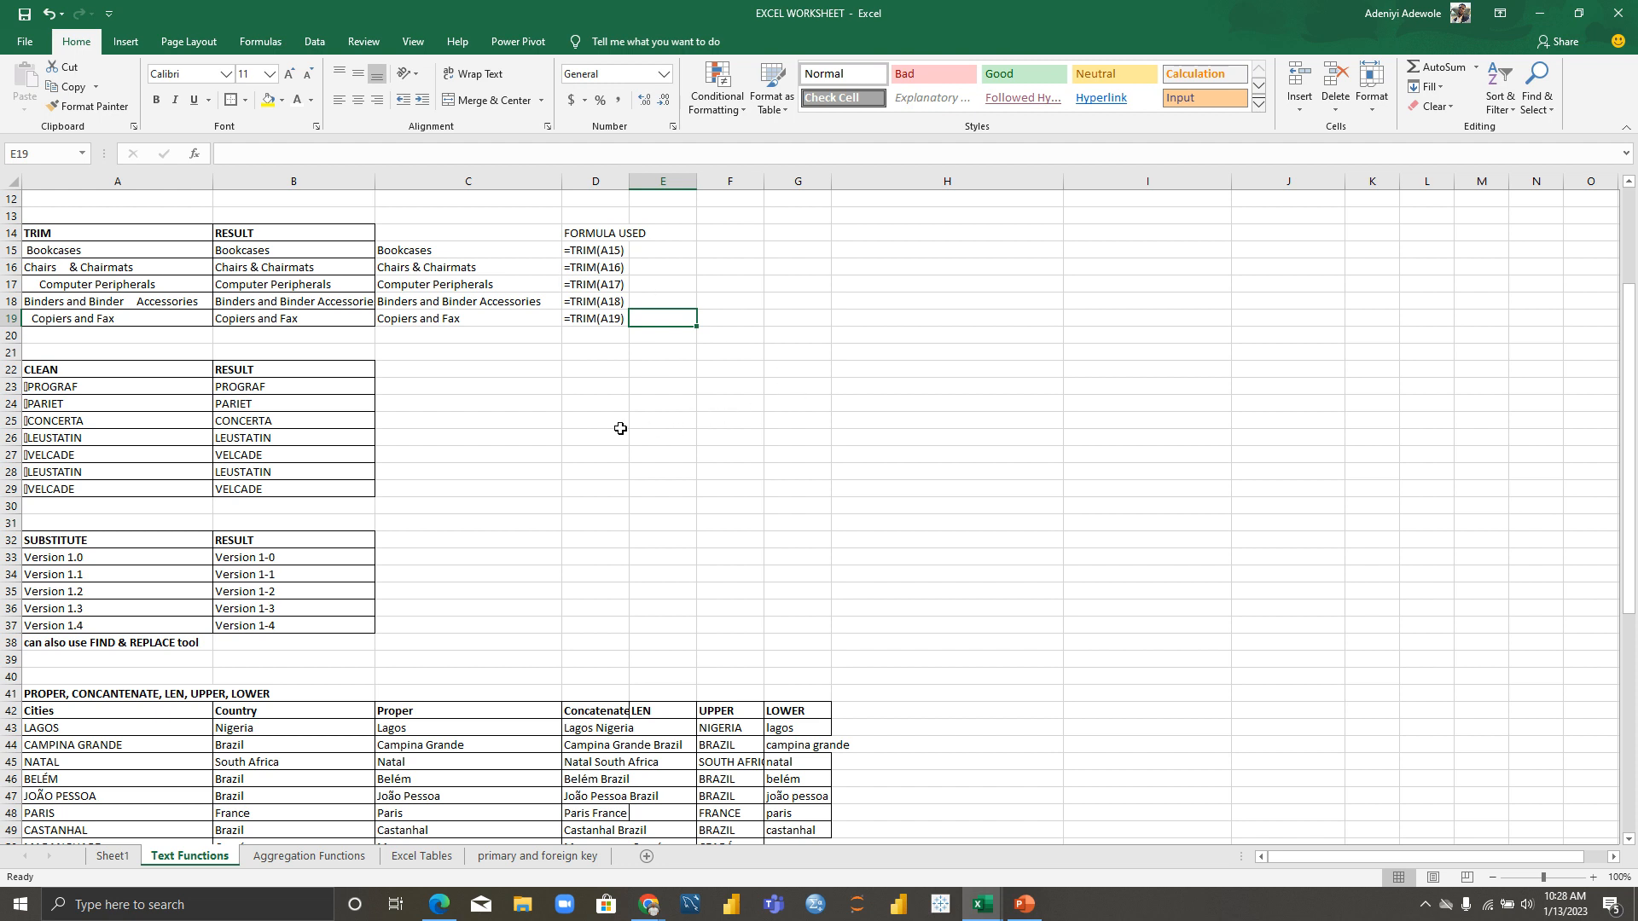
left_click(553, 429)
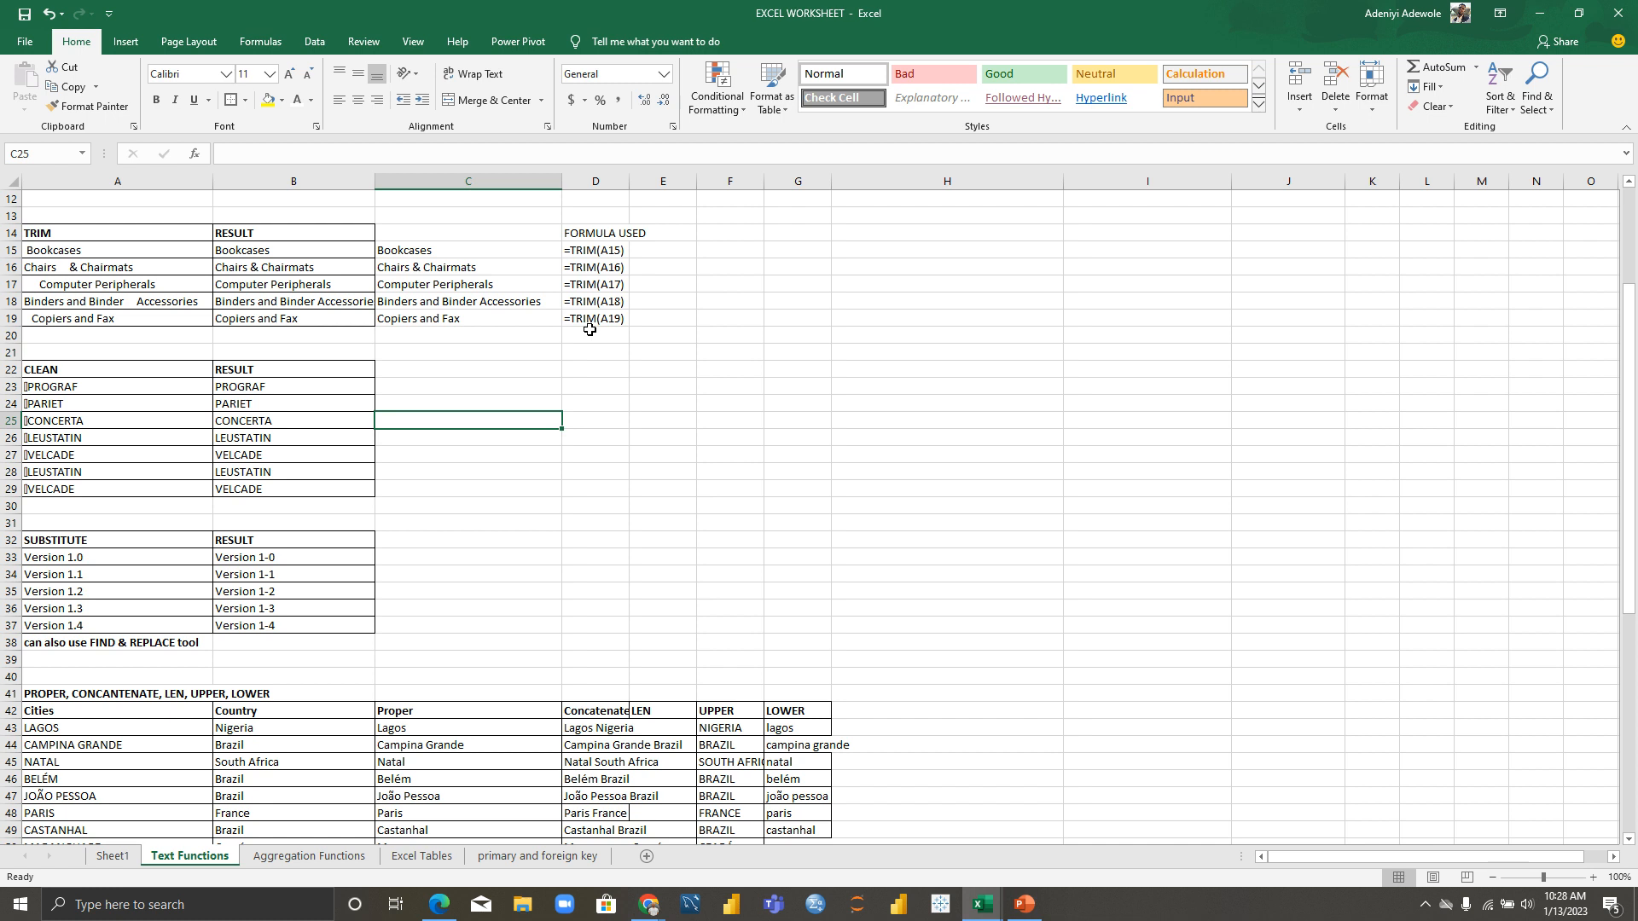
left_click(602, 253)
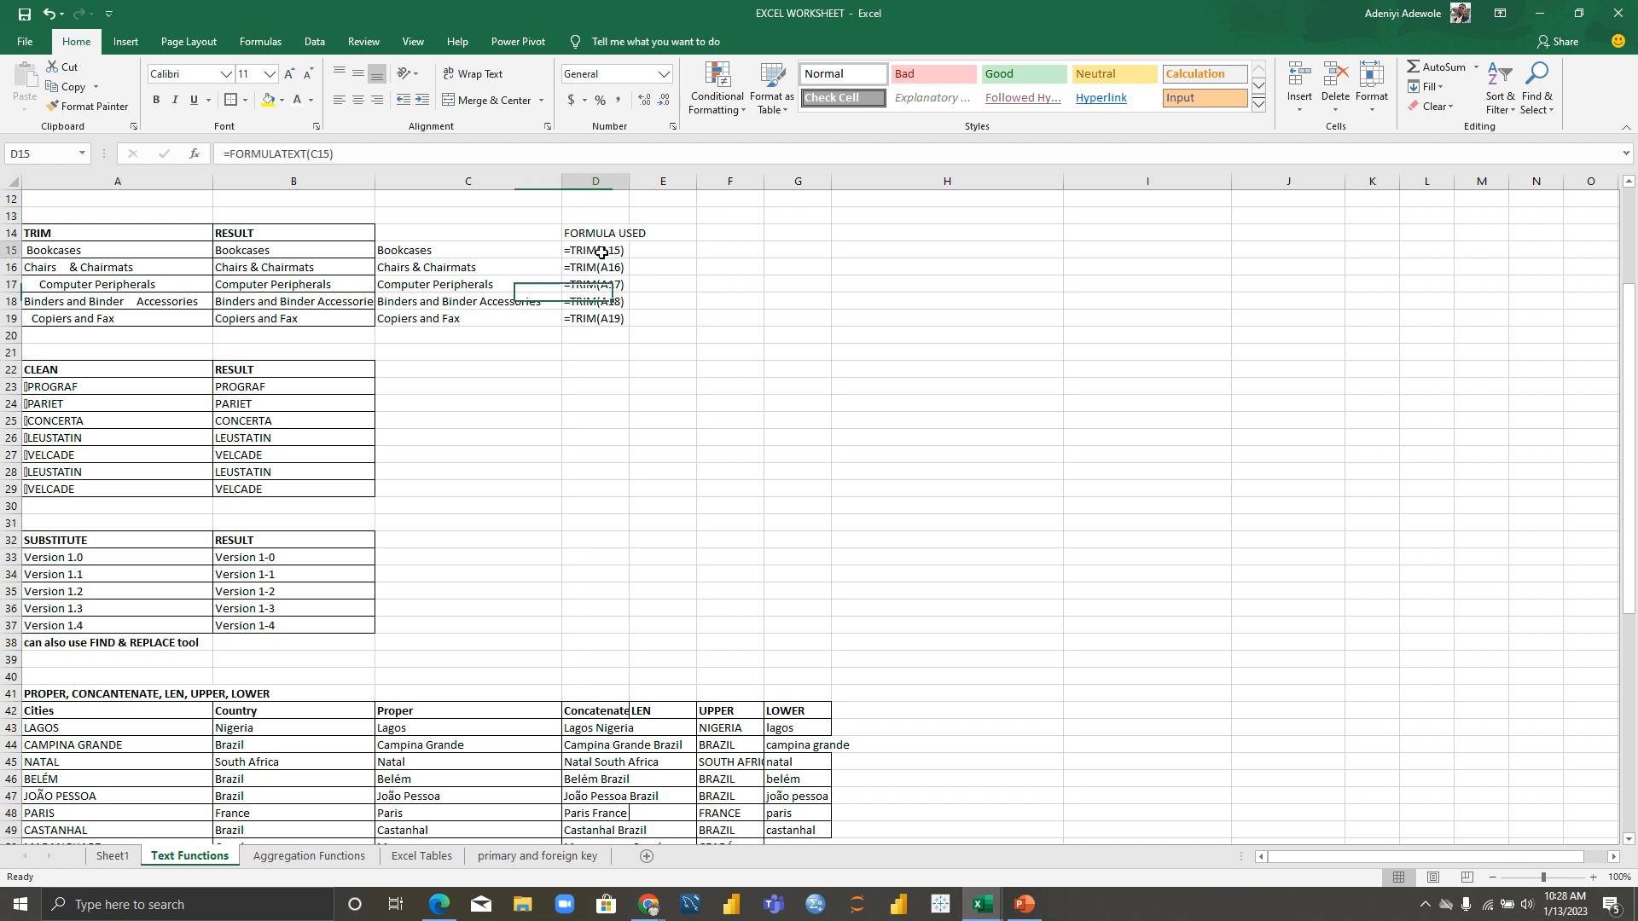
double_click(601, 252)
Step: Clear the remaining formula-text entries in D16 through D19
left_click(618, 270)
double_click(620, 271)
left_click(619, 284)
double_click(619, 284)
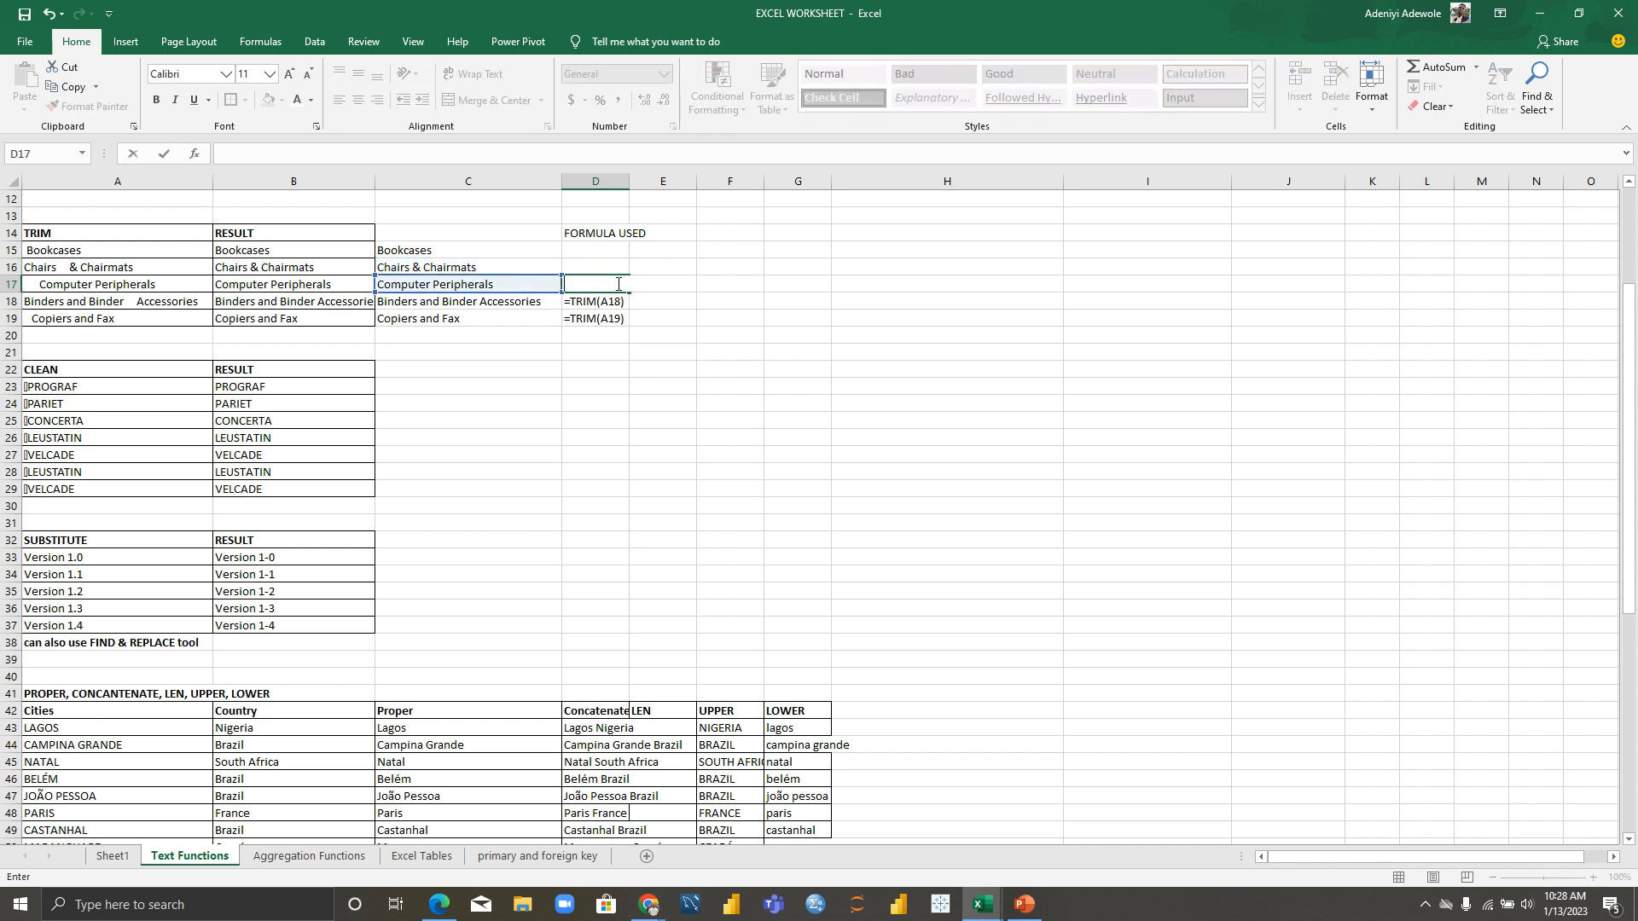
left_click(619, 301)
double_click(620, 301)
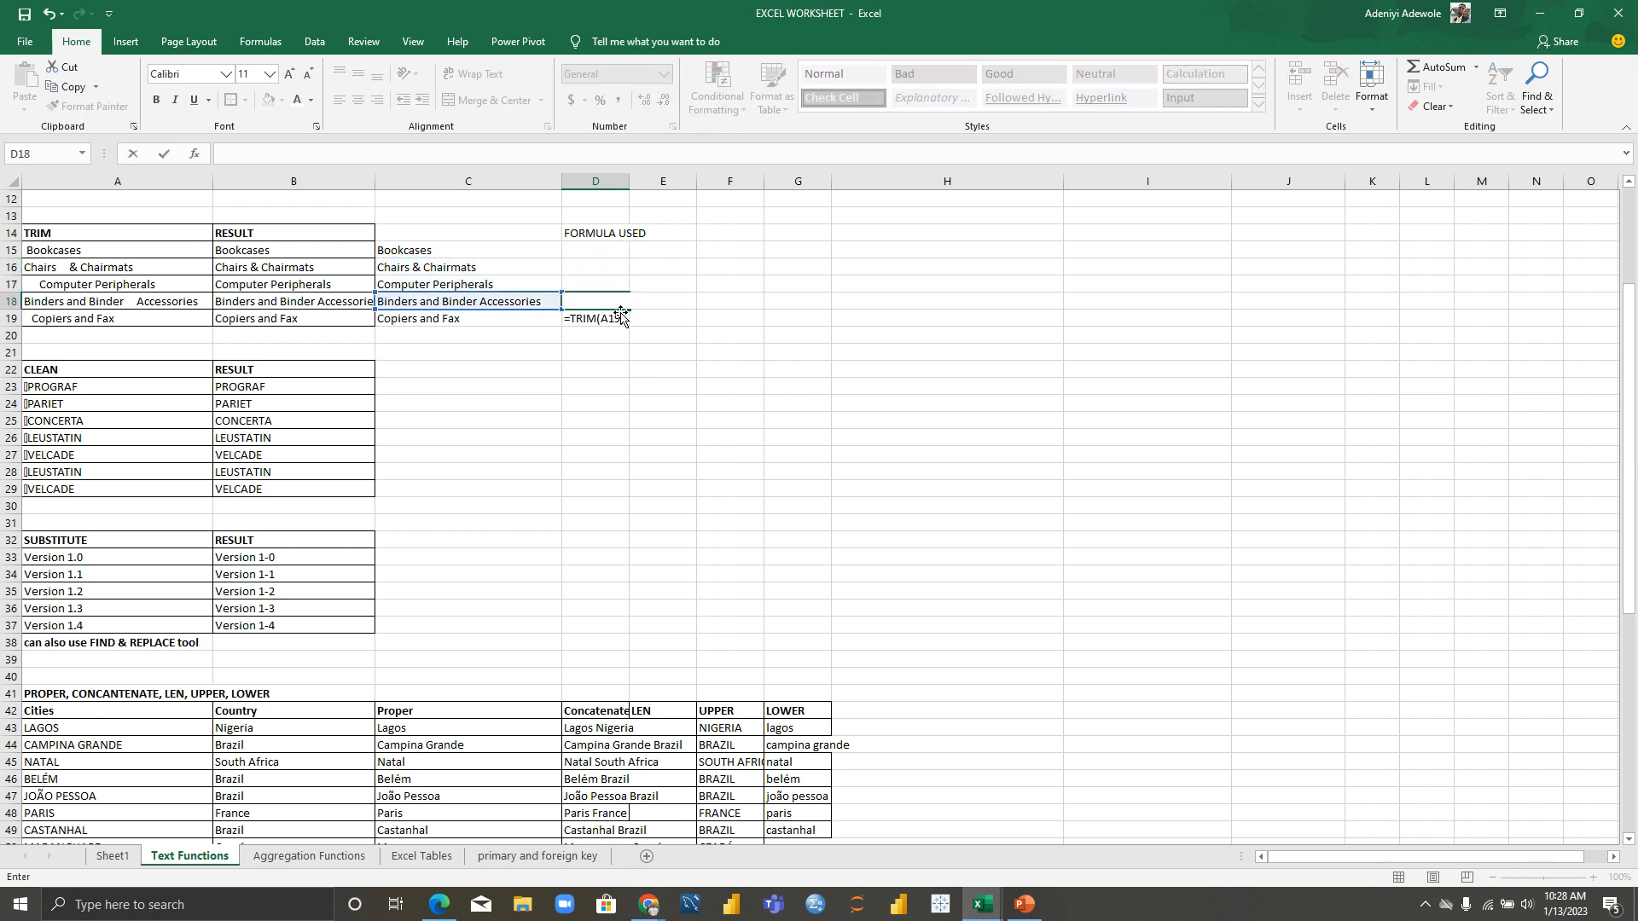
left_click(621, 319)
double_click(619, 322)
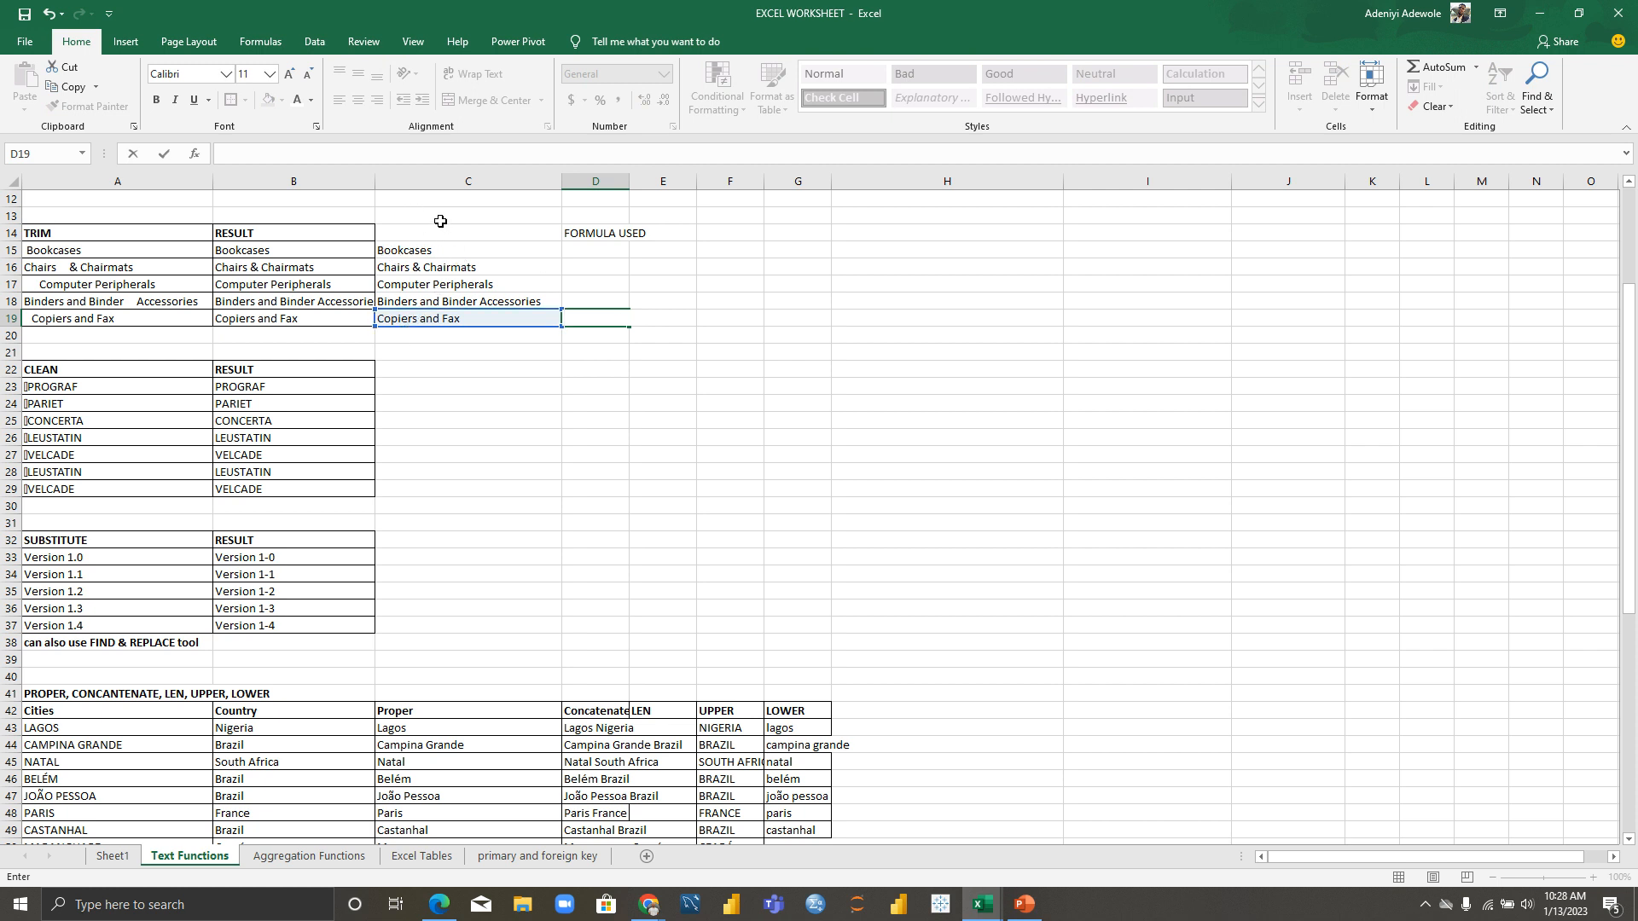
Step: Clear the block under FORMULA USED and re-enter =FORMULATEXT(C15) in D15
left_click(603, 254)
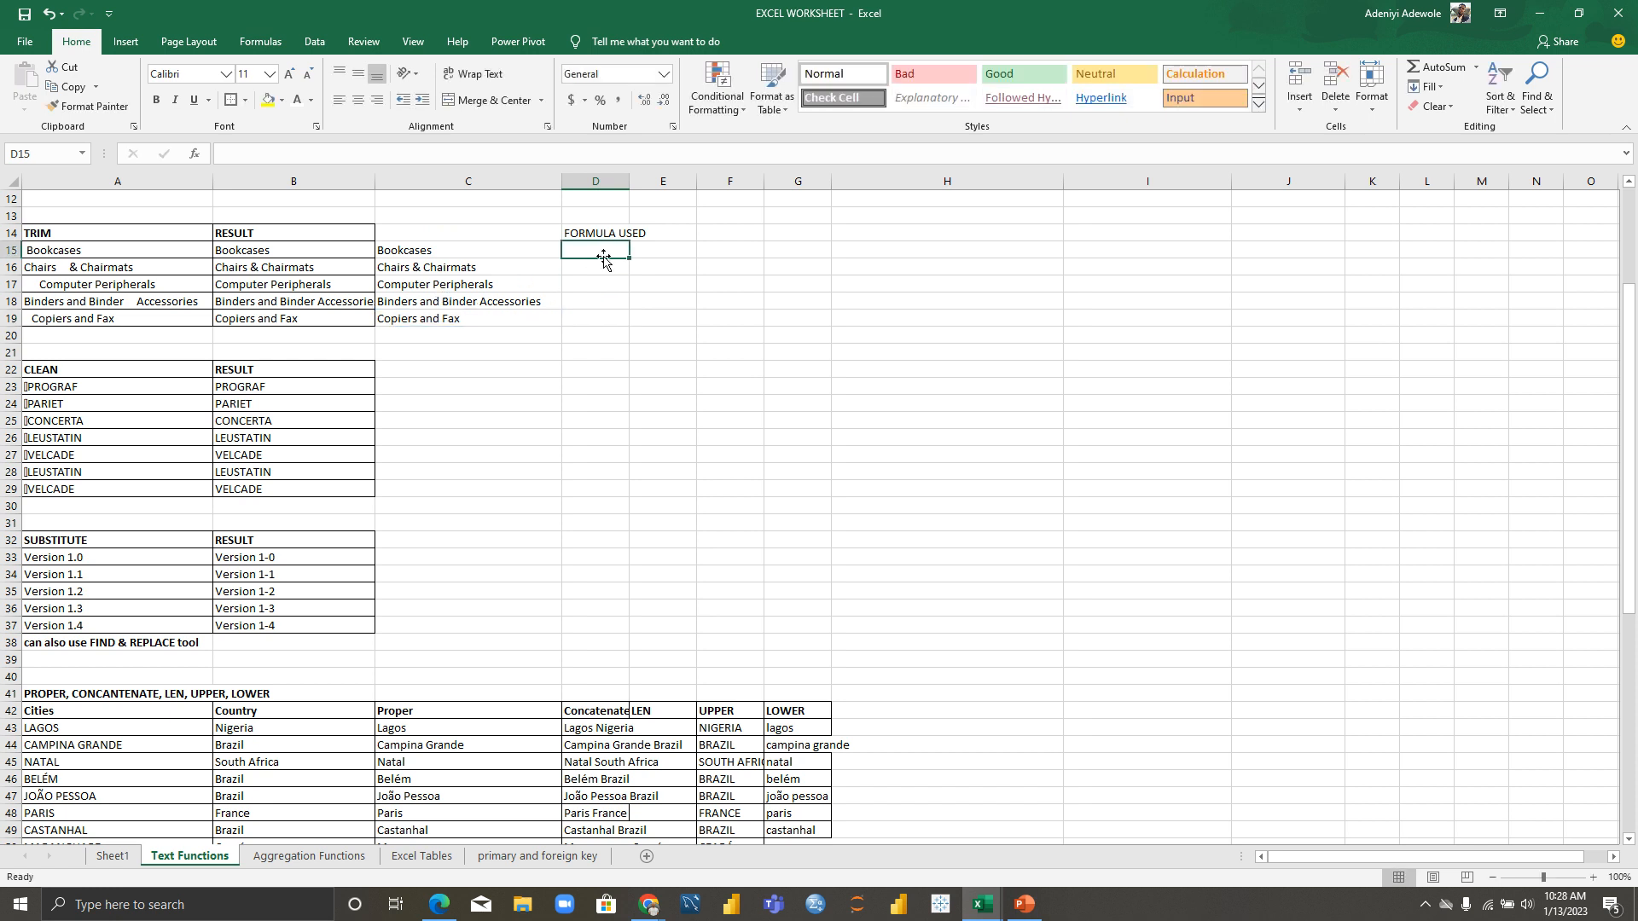
left_click_drag(567, 229, 859, 351)
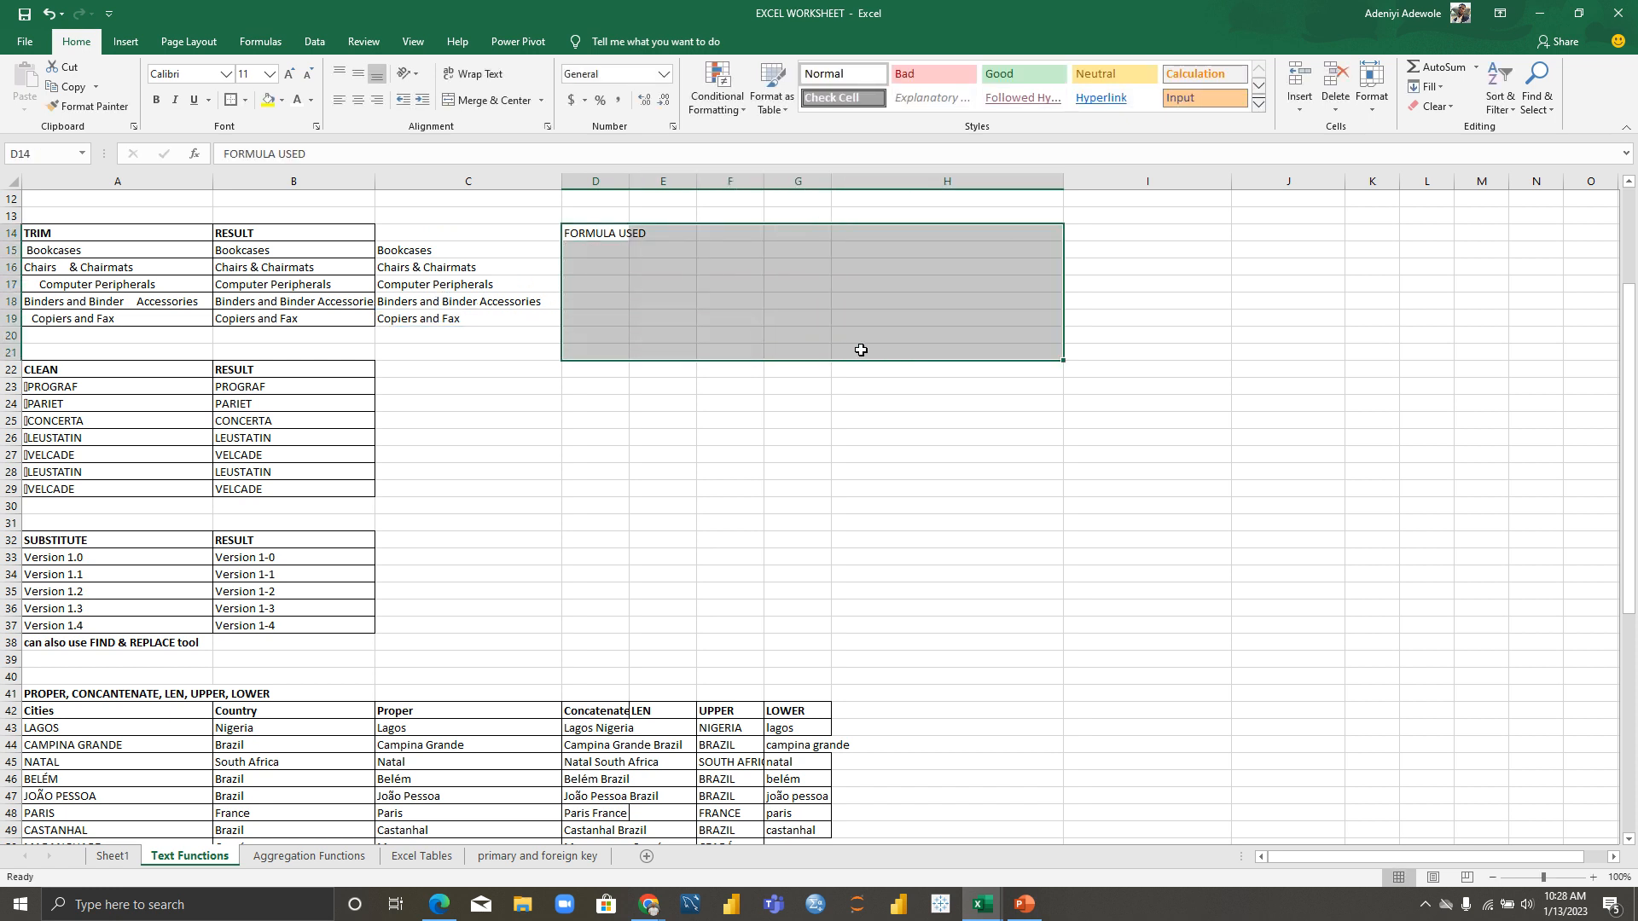
left_click(617, 253)
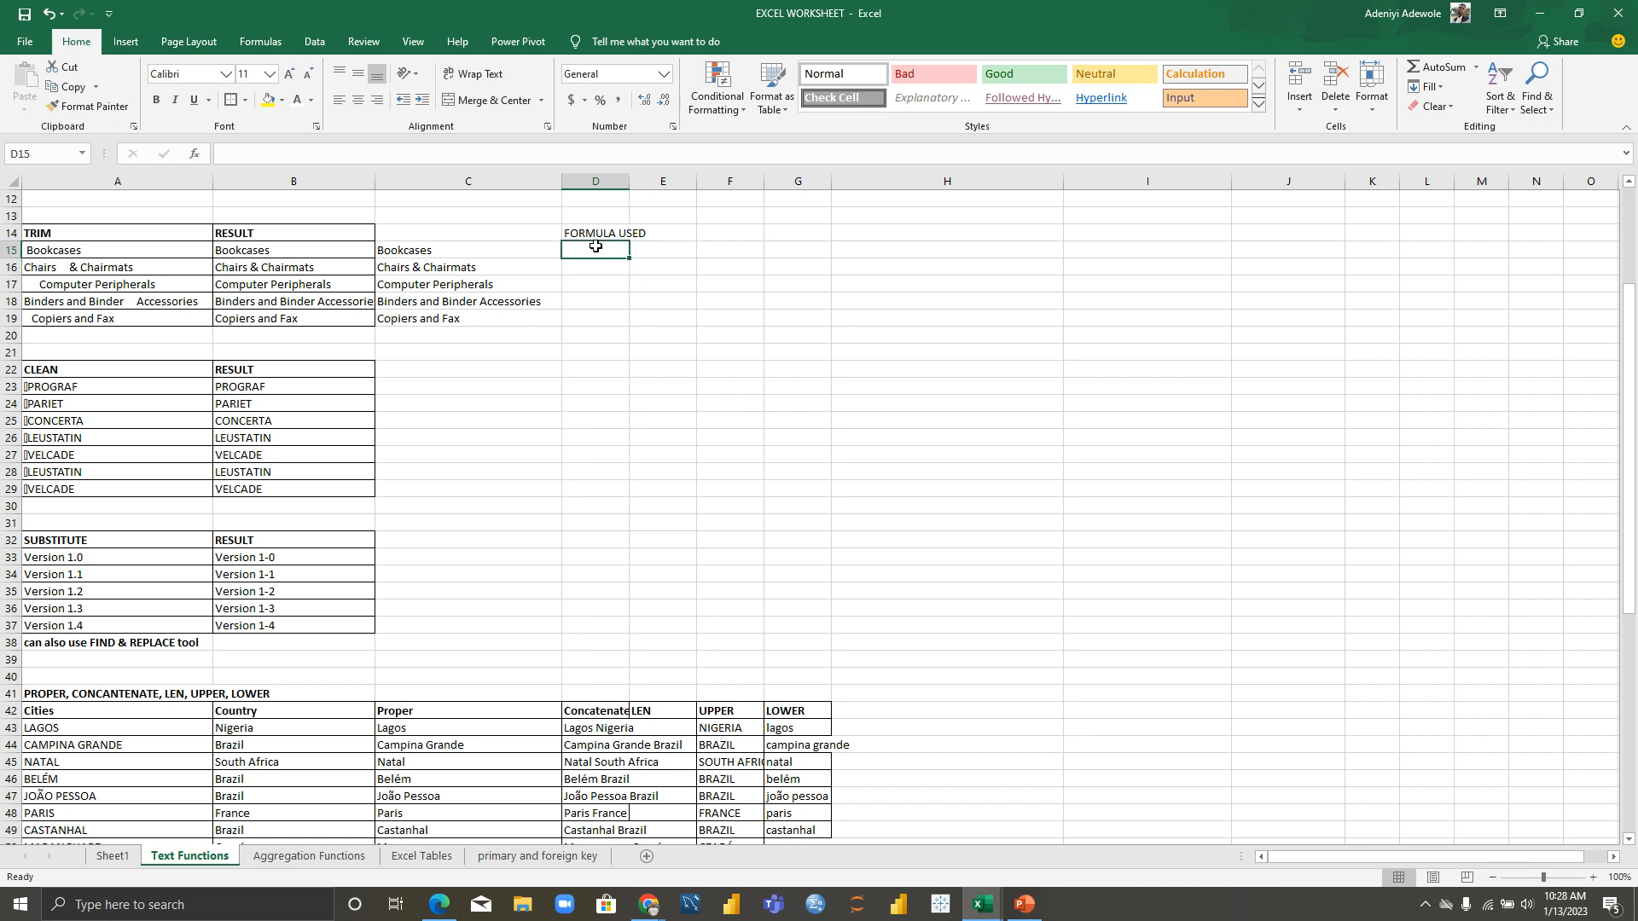
type("=FORM")
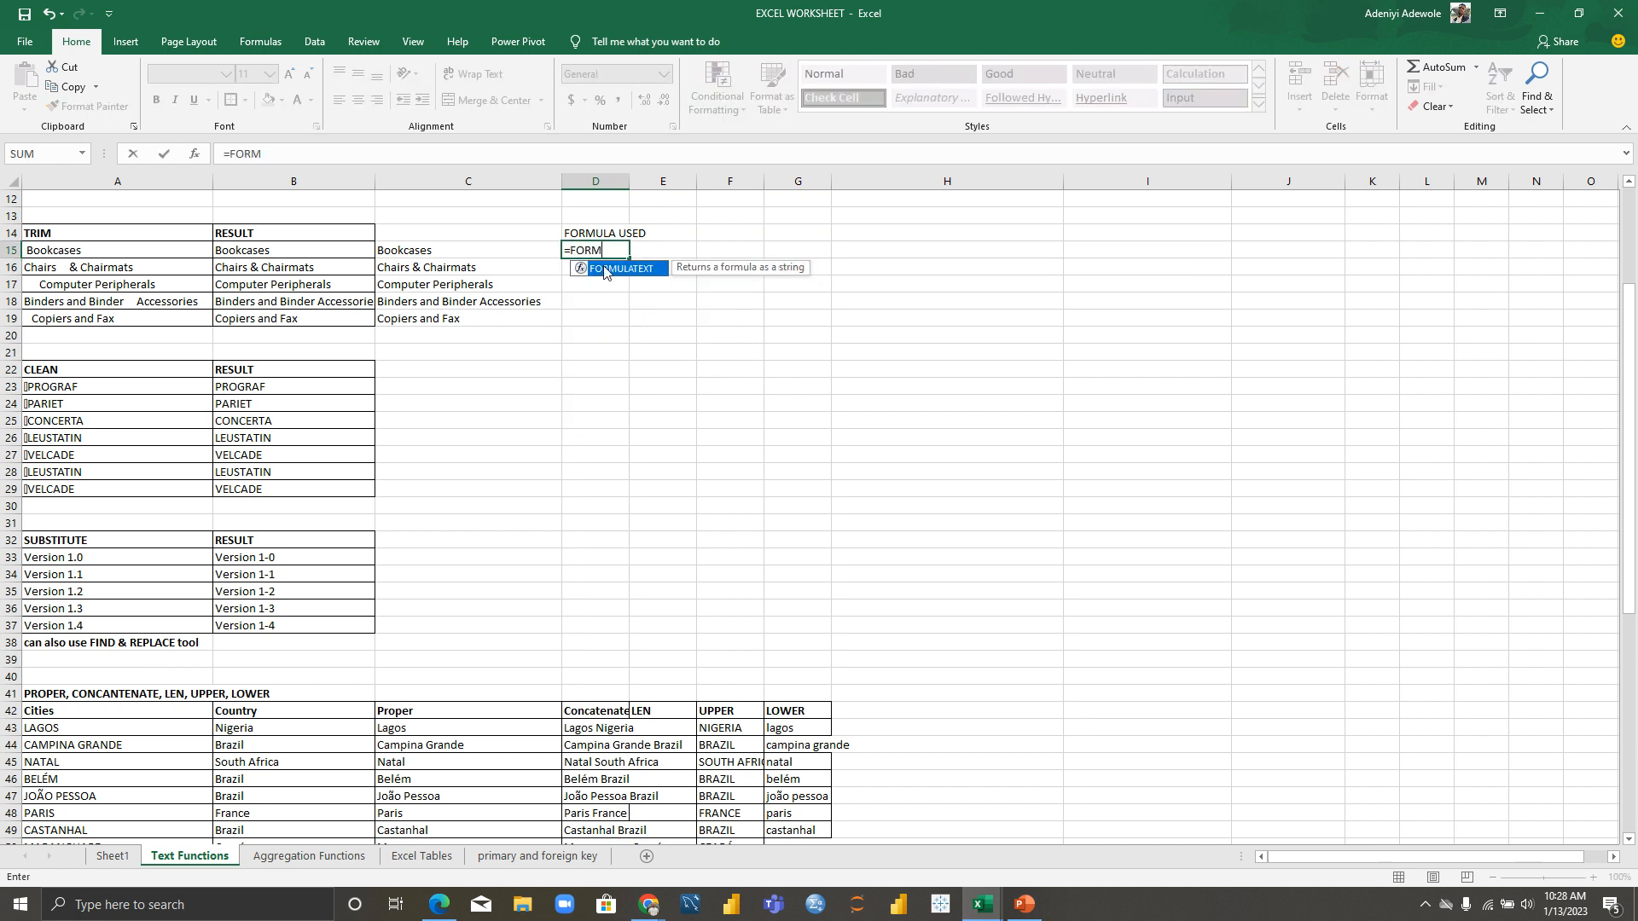
double_click(602, 269)
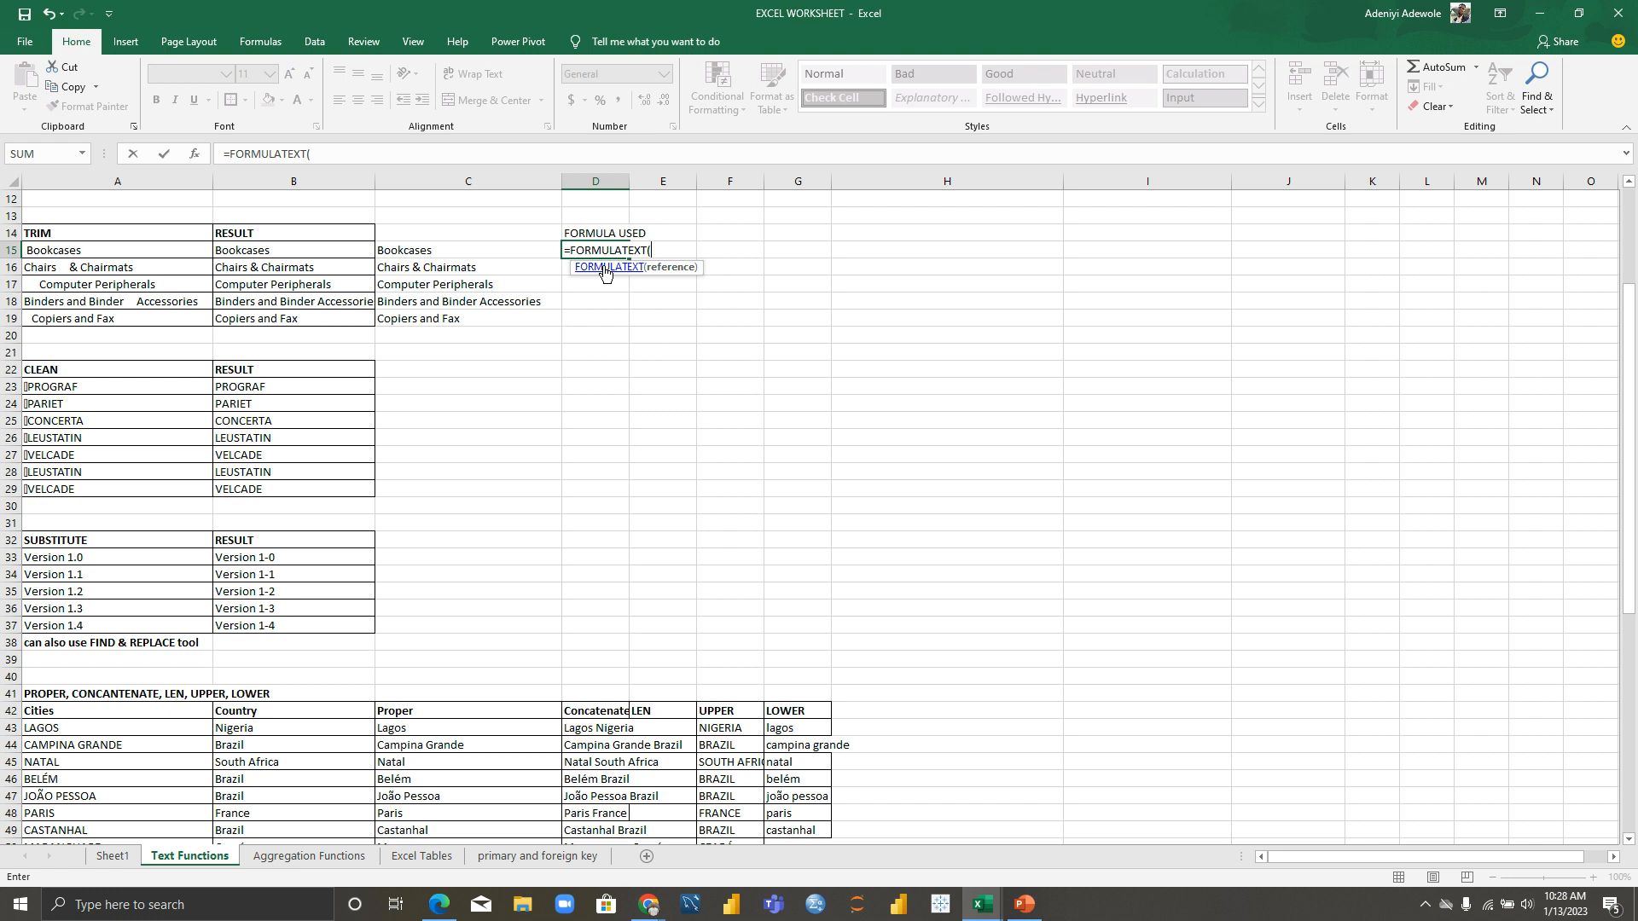
left_click(500, 254)
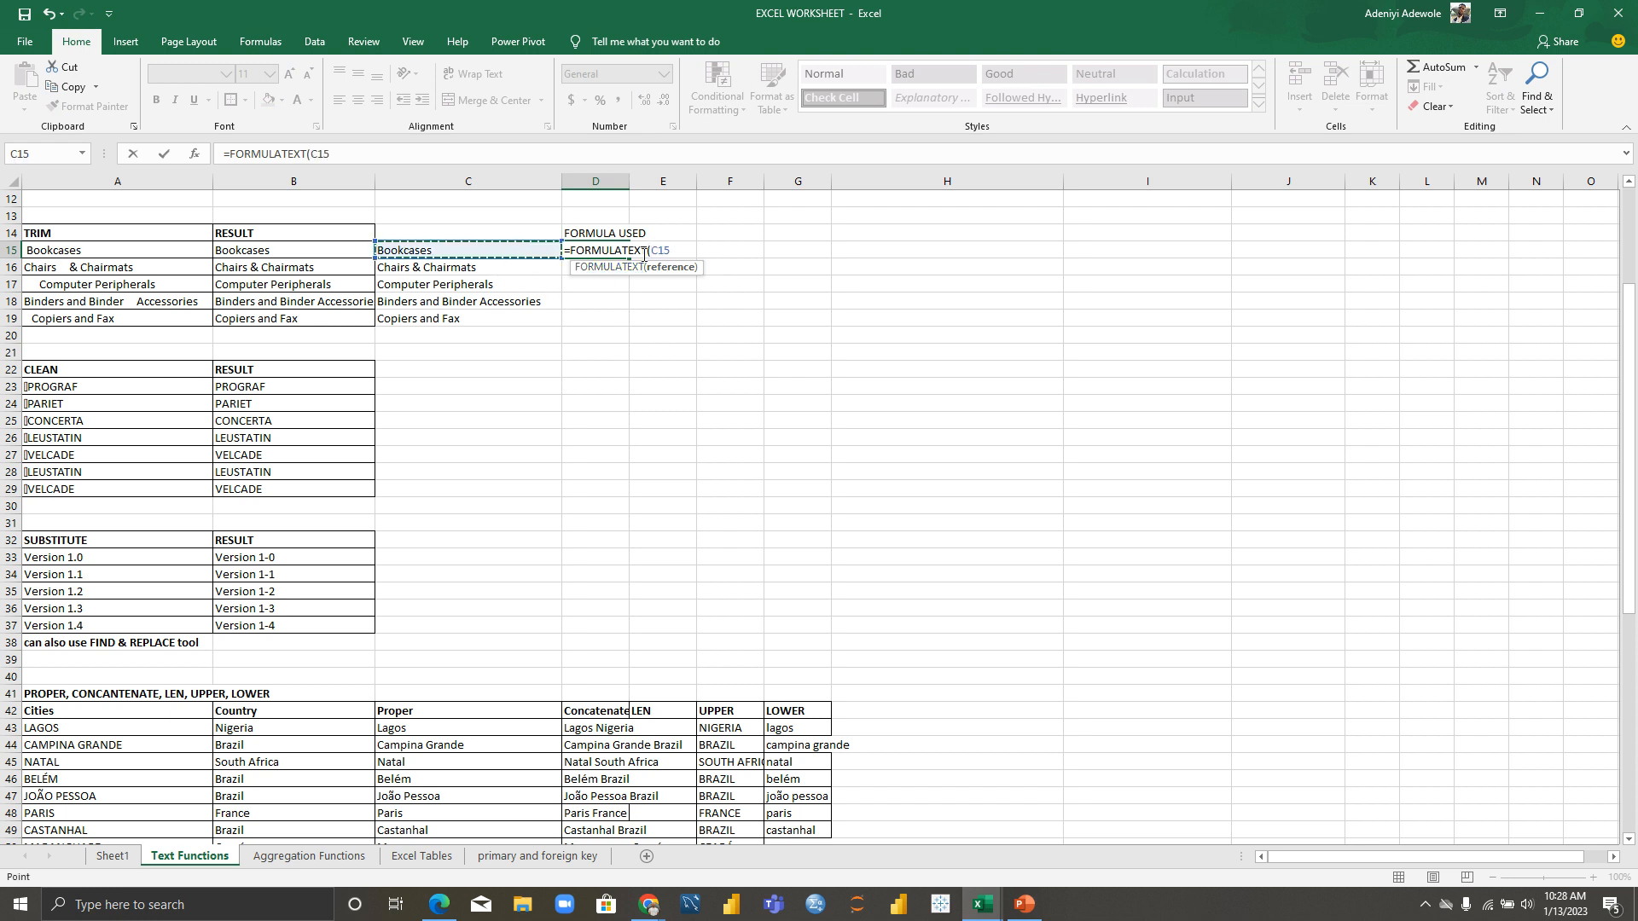
key("Return")
Step: Fill the FORMULATEXT formula from D15 down to D19
left_click(619, 258)
left_click_drag(629, 258, 629, 331)
left_click(715, 350)
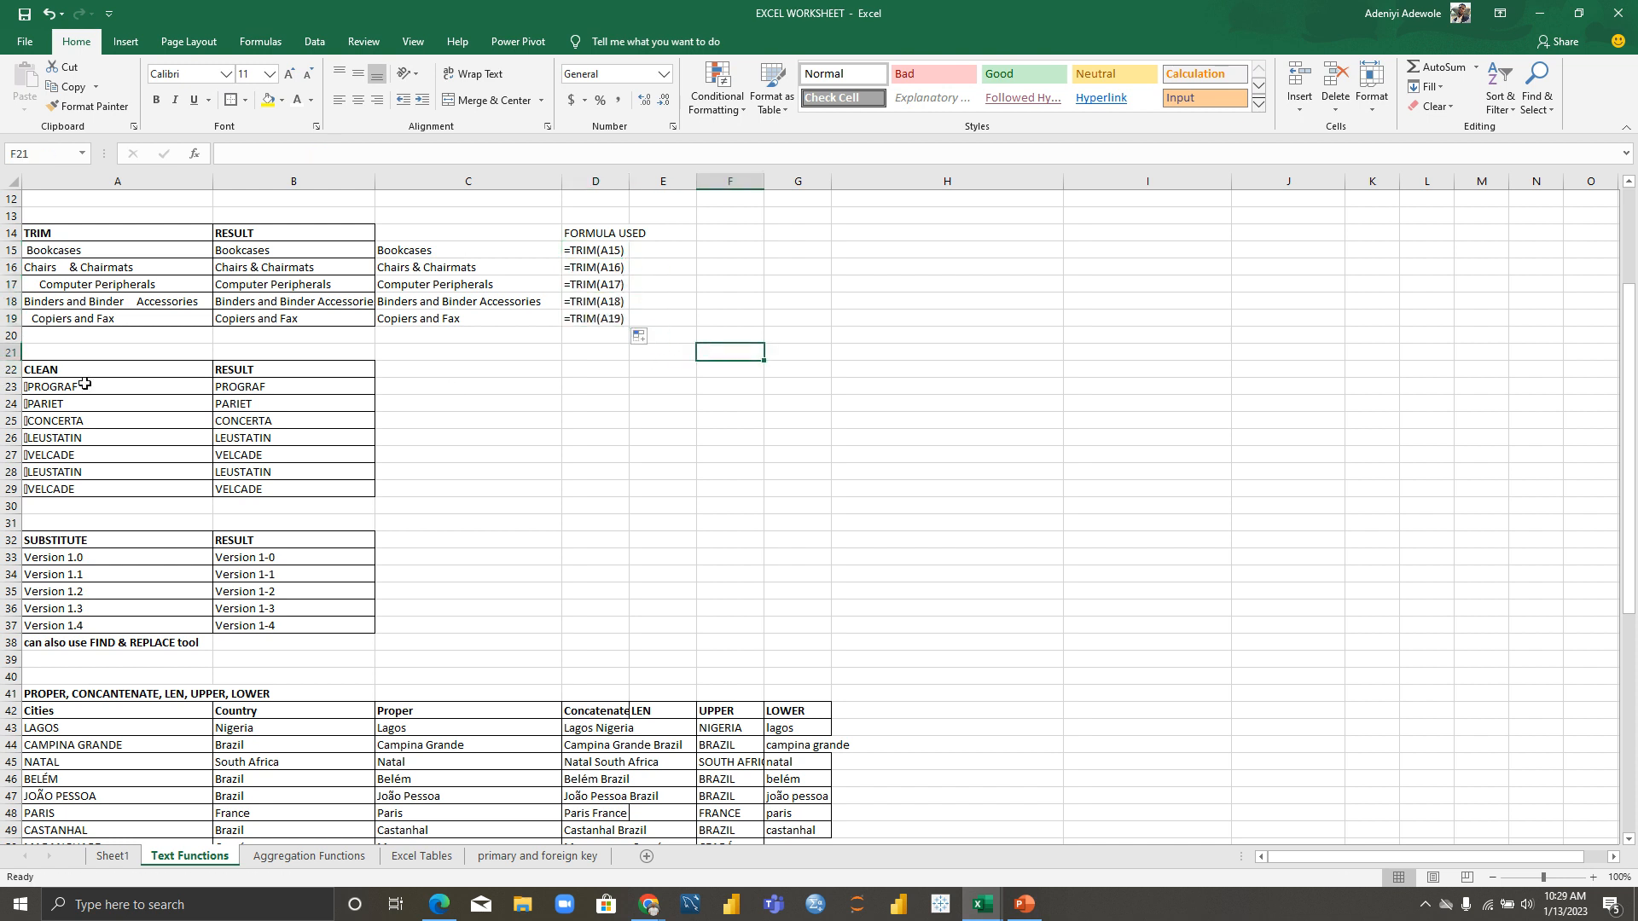
left_click(53, 370)
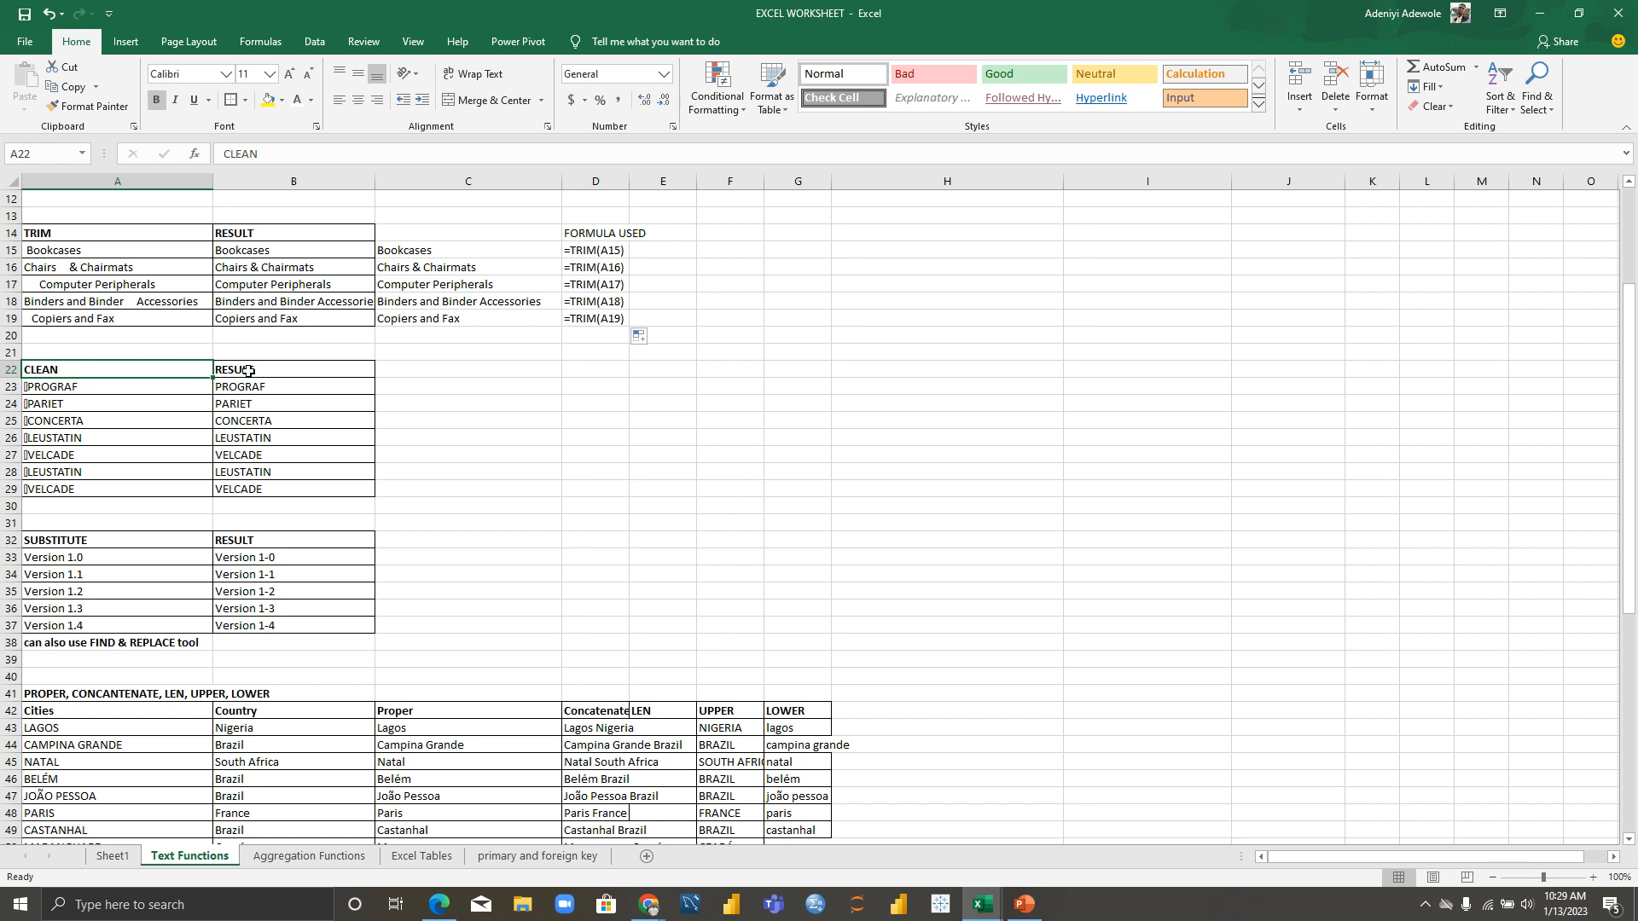
left_click(429, 398)
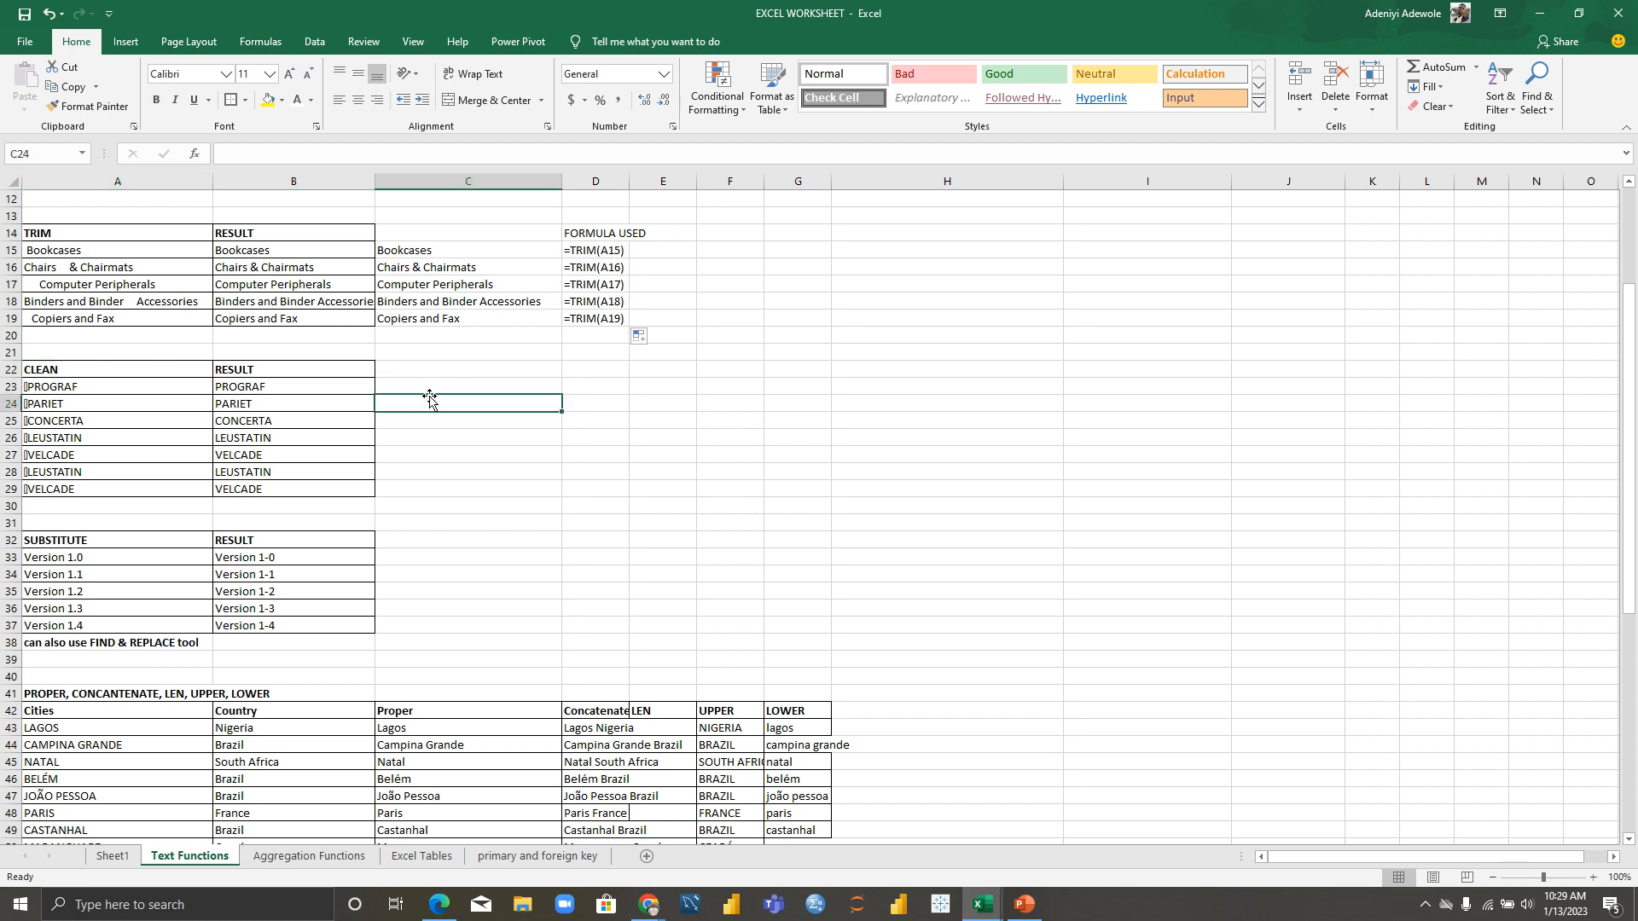
left_click(56, 388)
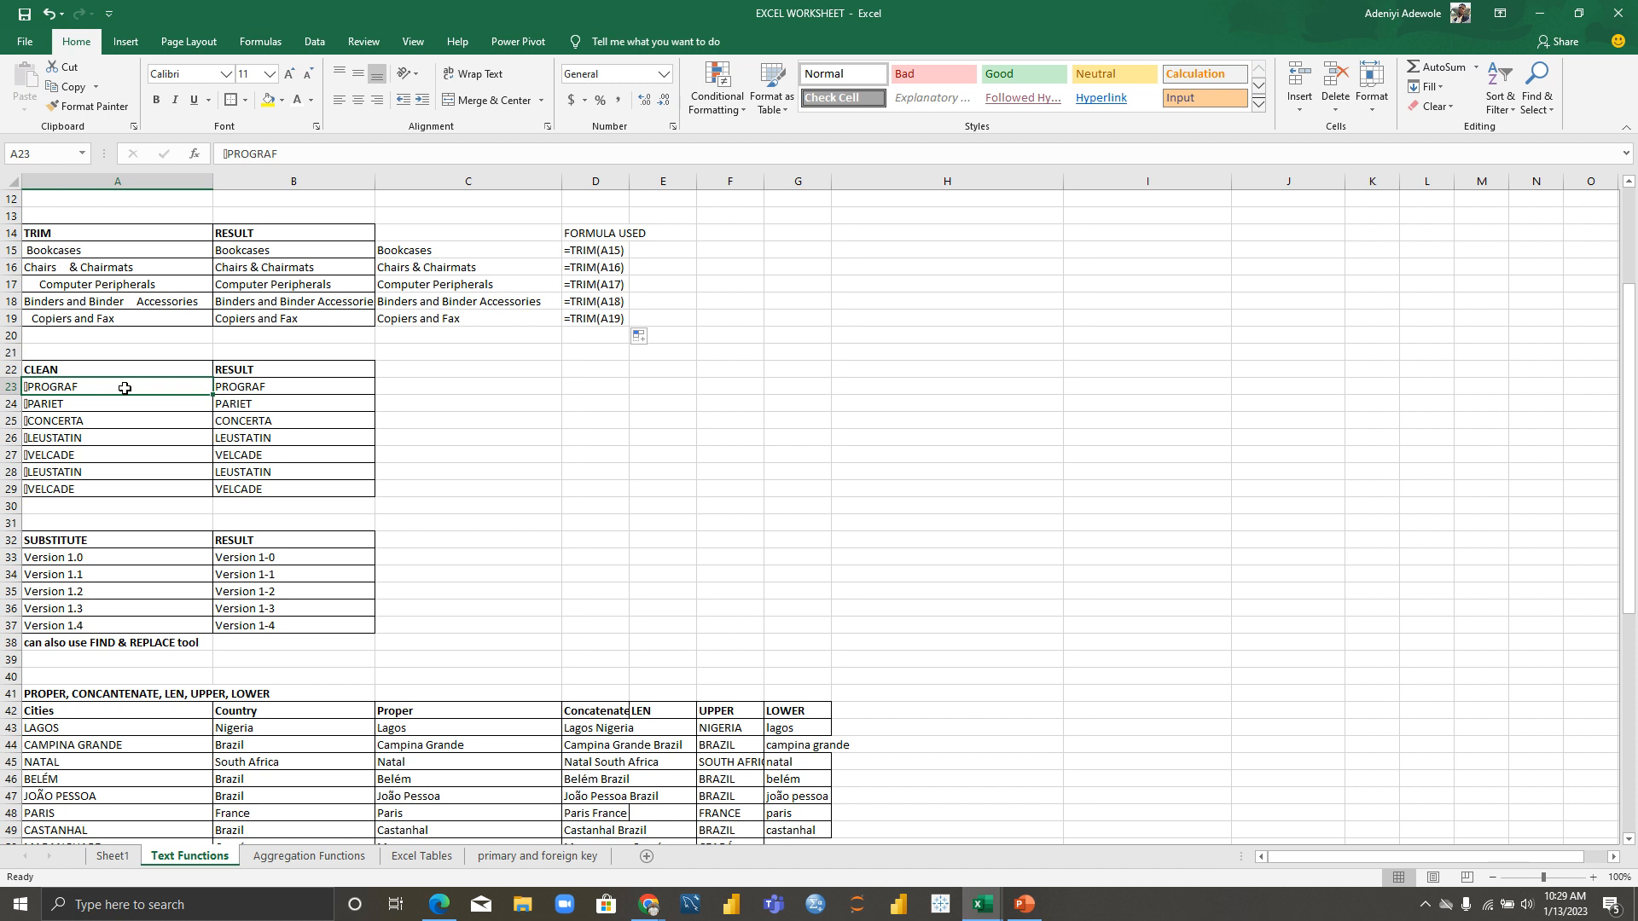
double_click(124, 388)
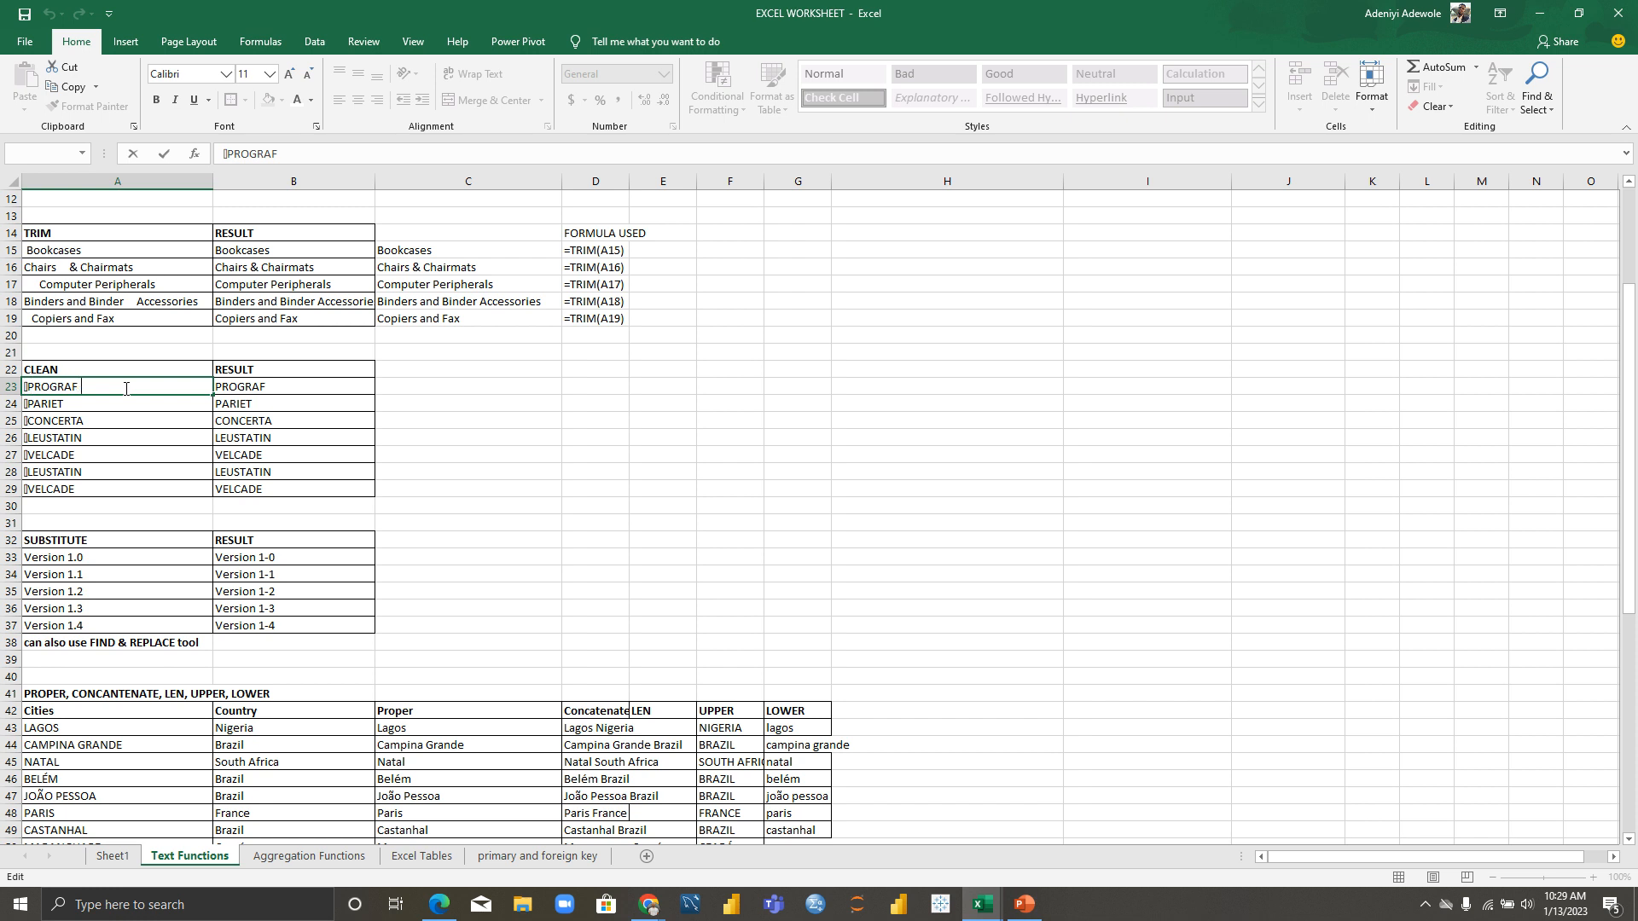
Step: Enter =CLEAN(A23) in C23, correcting the cell reference to A23
left_click(434, 392)
type("=CLEA")
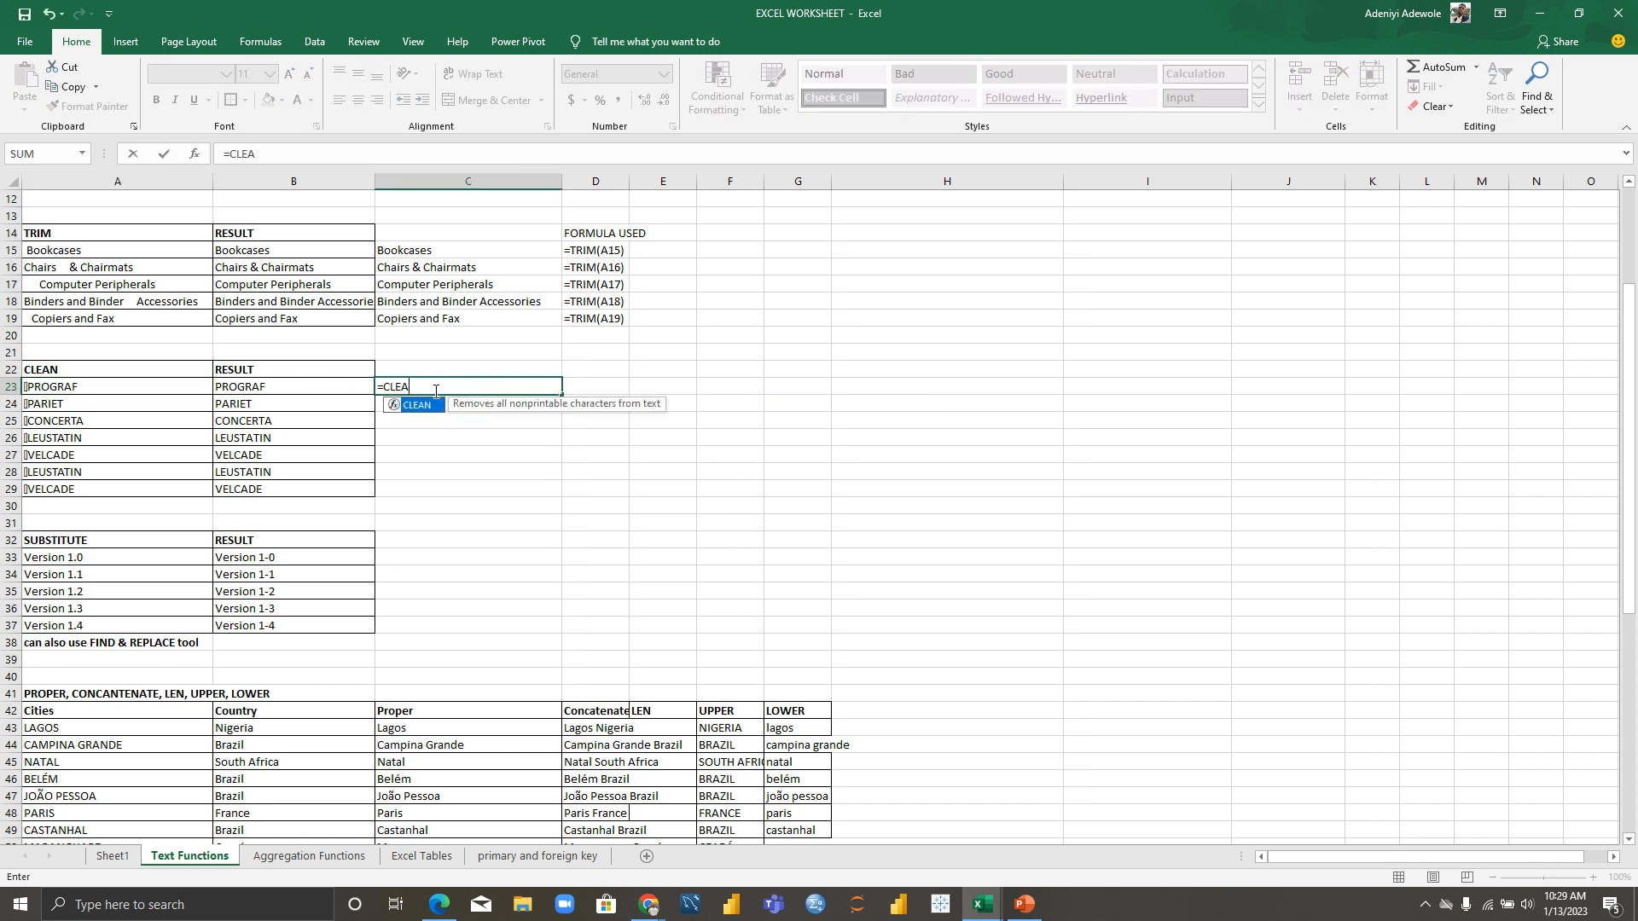
key("Tab")
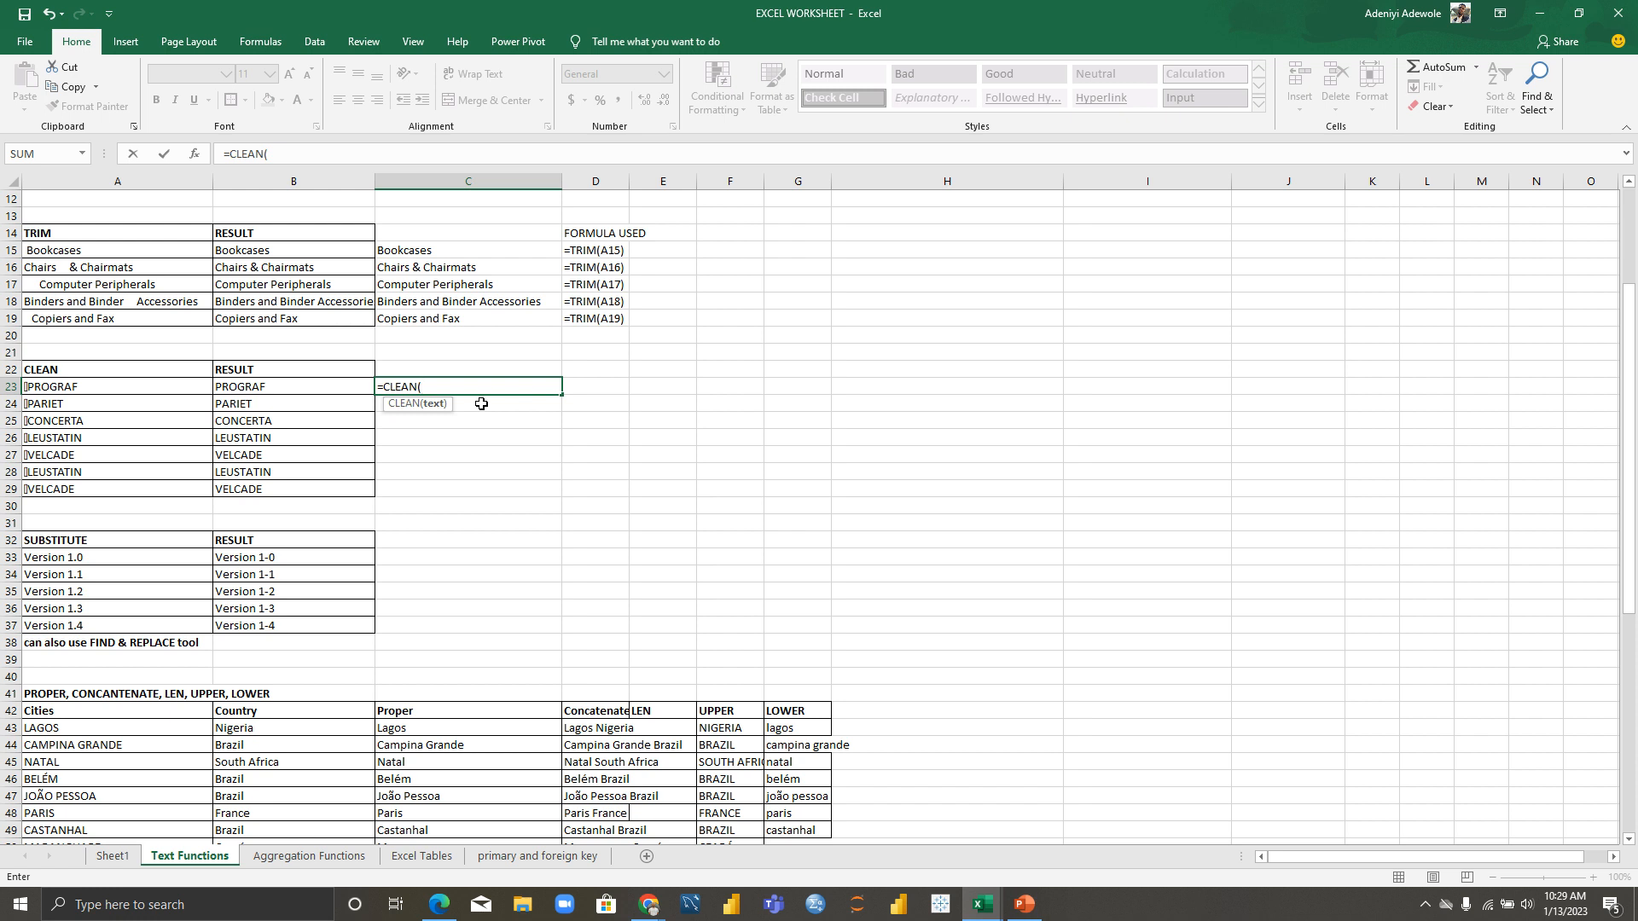
type("A")
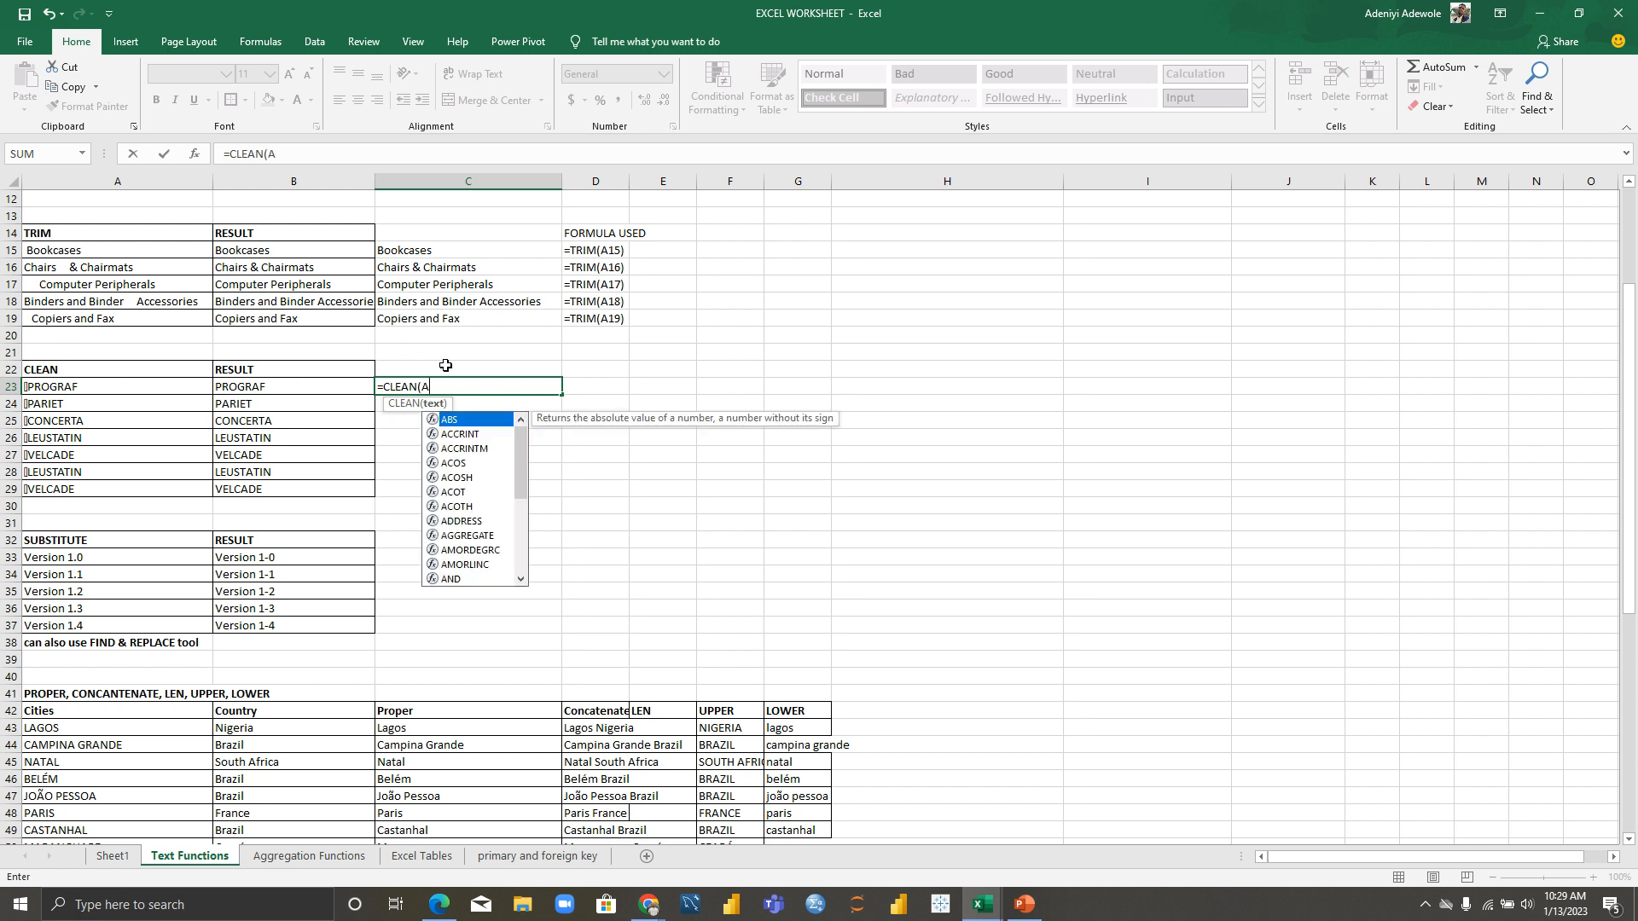
left_click(7, 387)
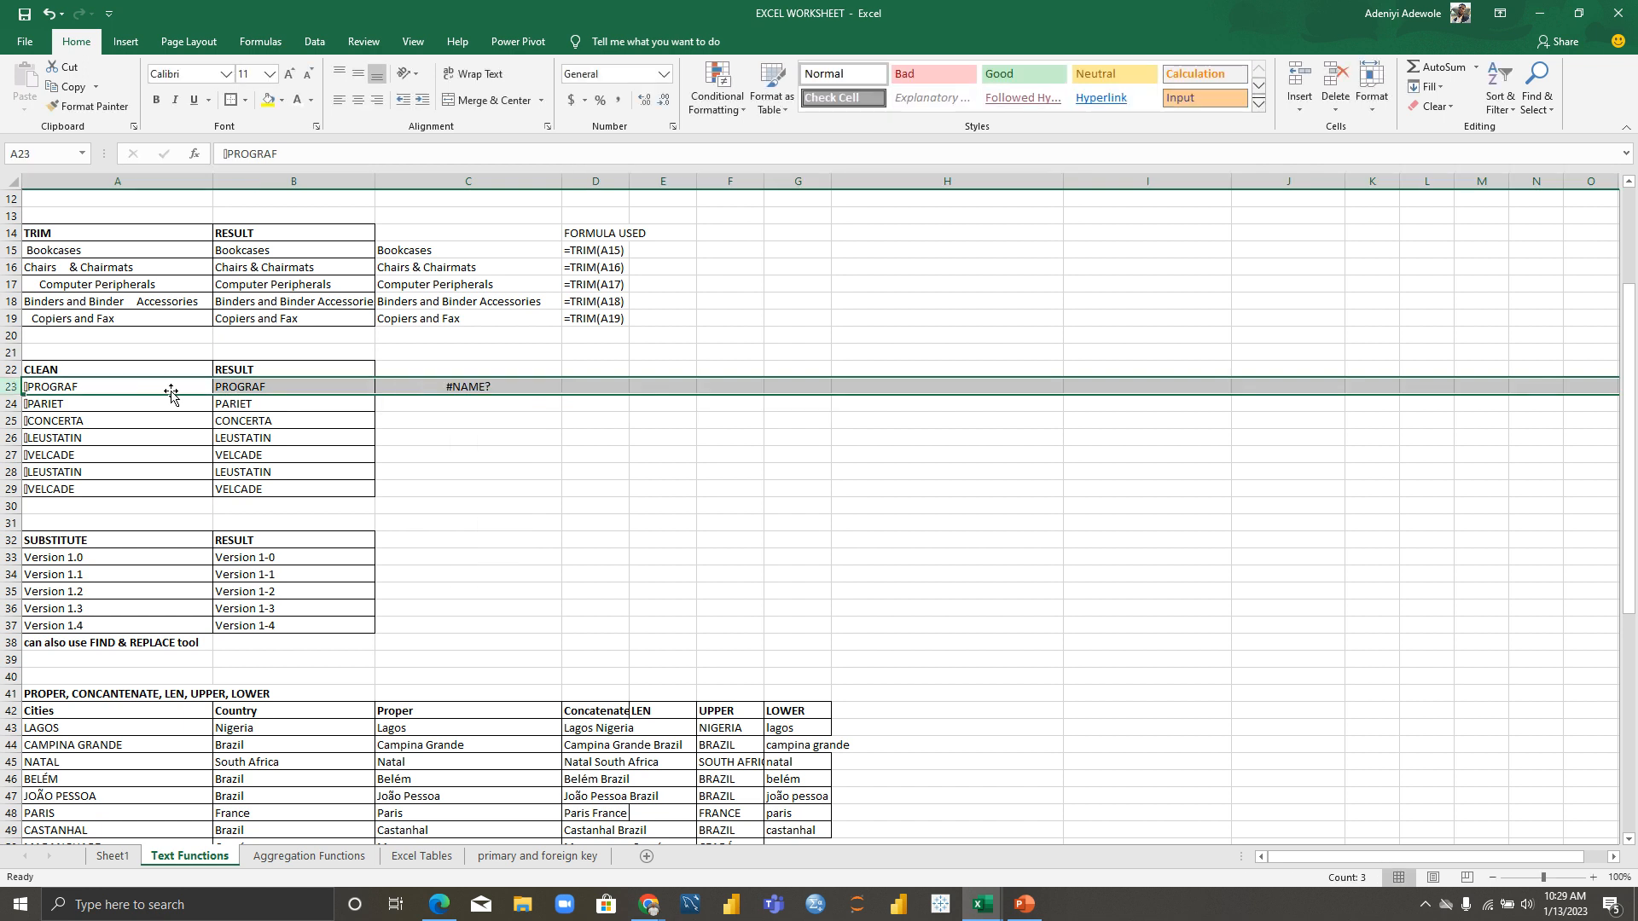
double_click(494, 388)
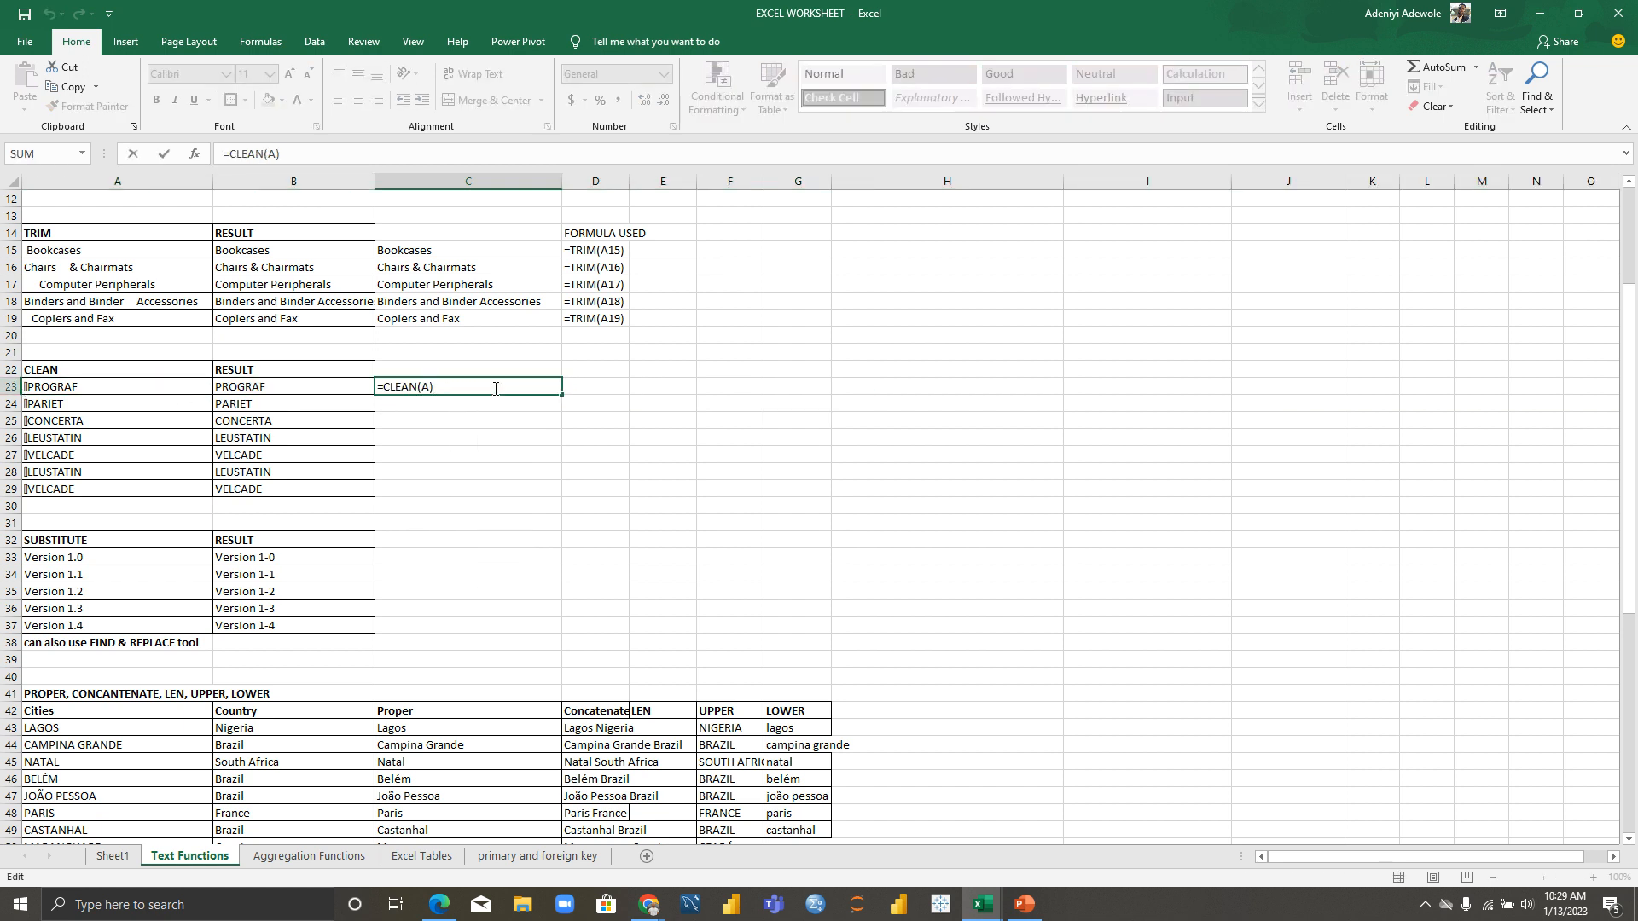
type("23")
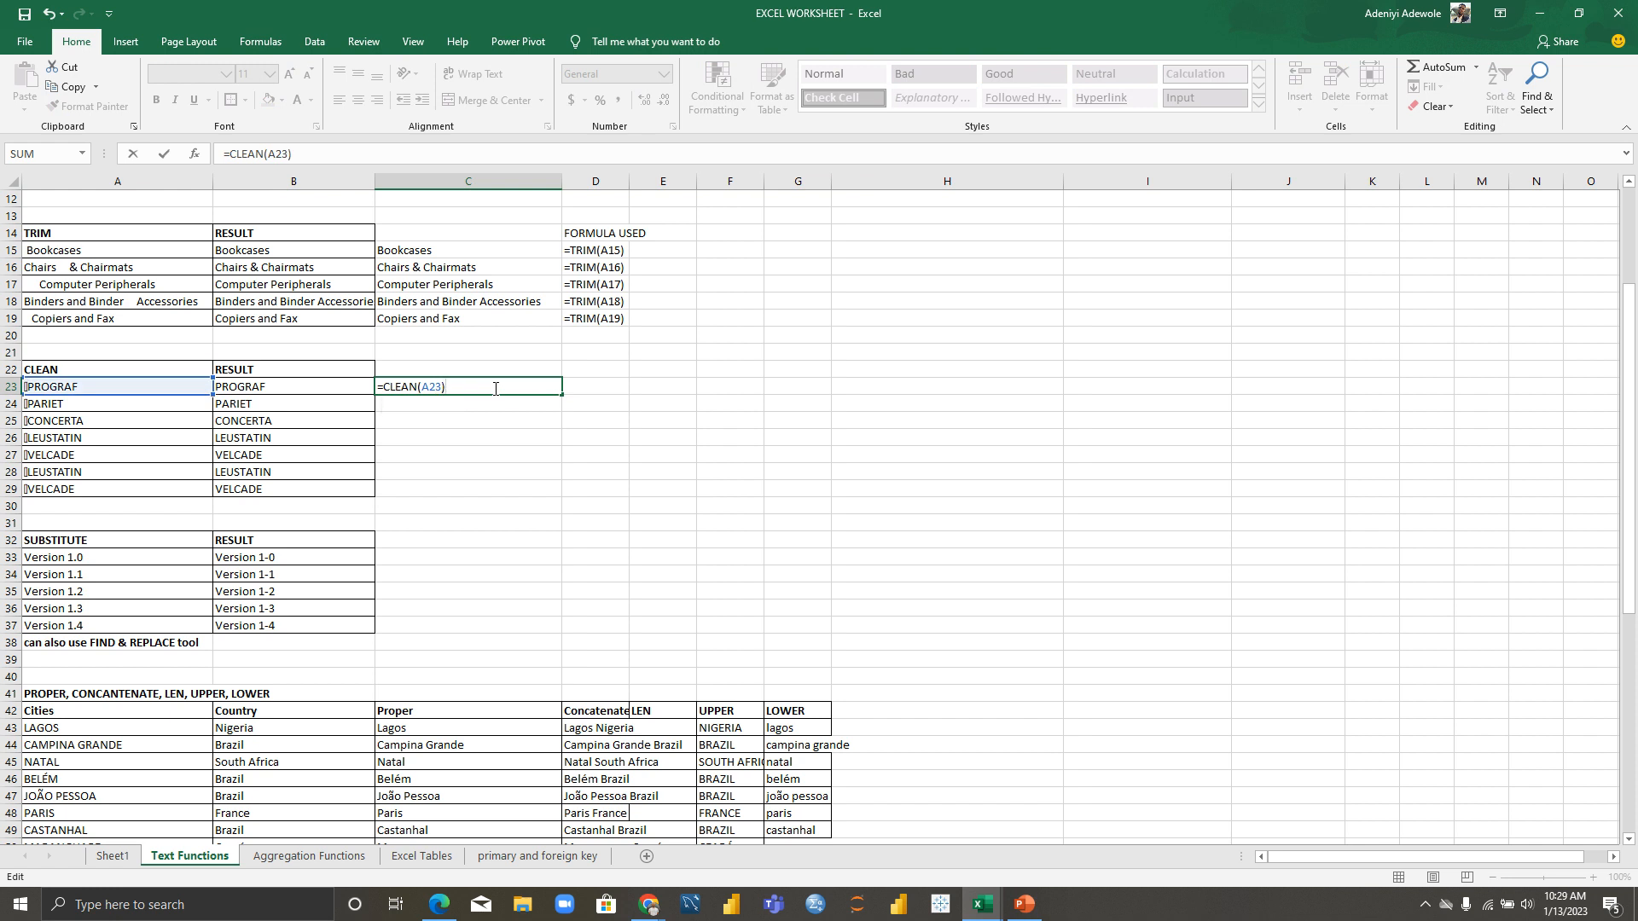
key("Return")
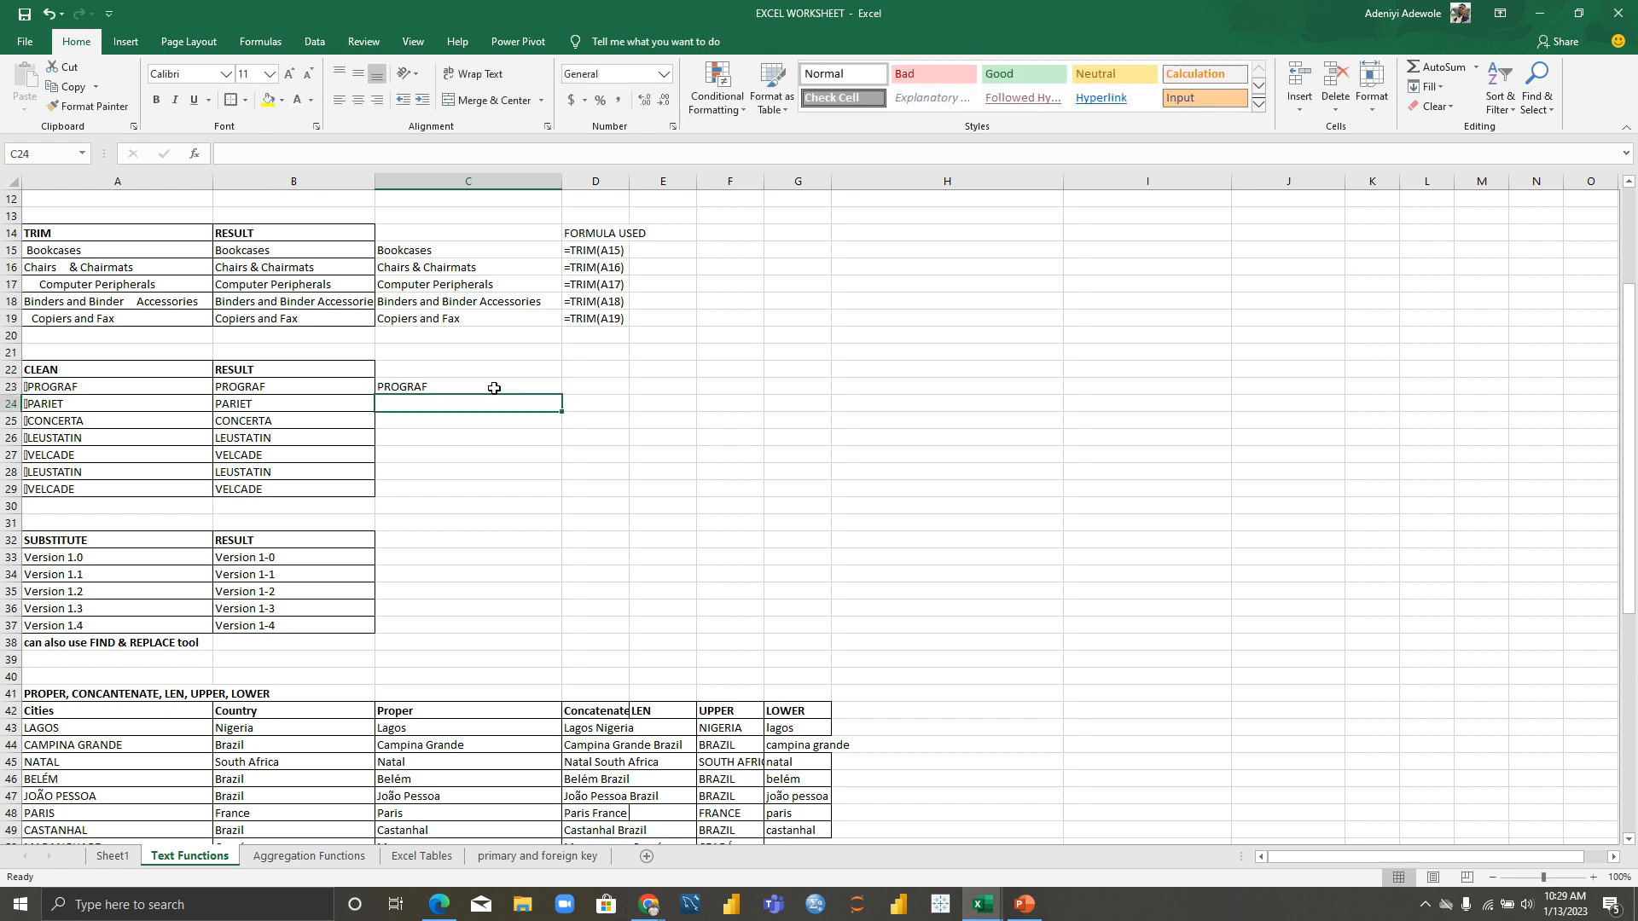
Step: Fill the CLEAN formula from C23 down to C29
left_click(495, 387)
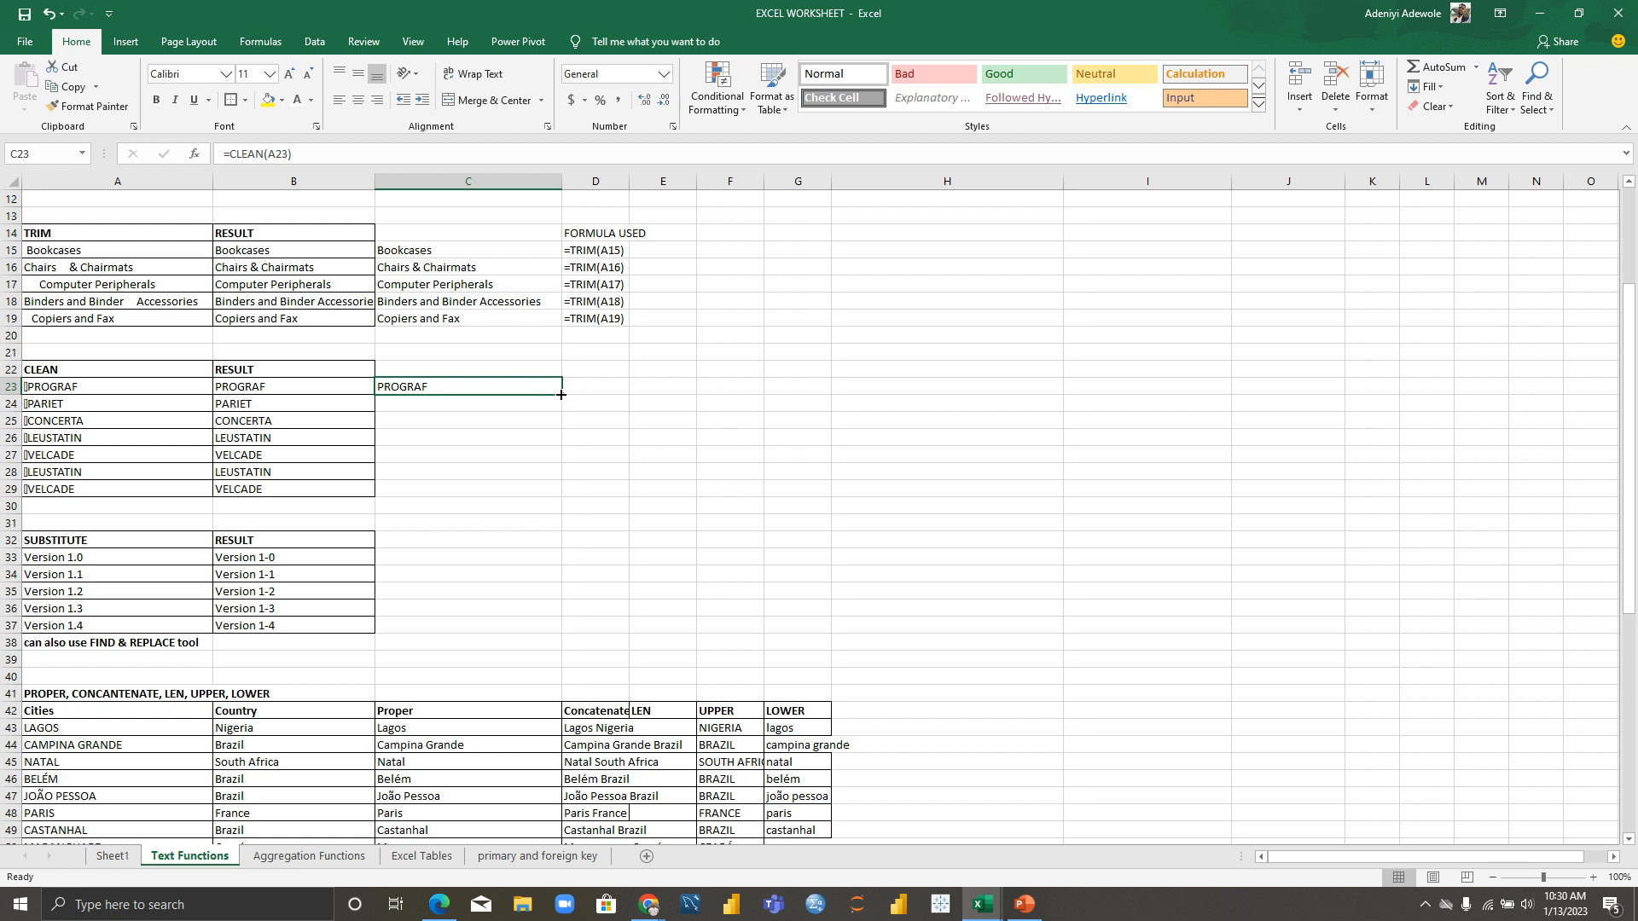
left_click_drag(560, 395, 554, 497)
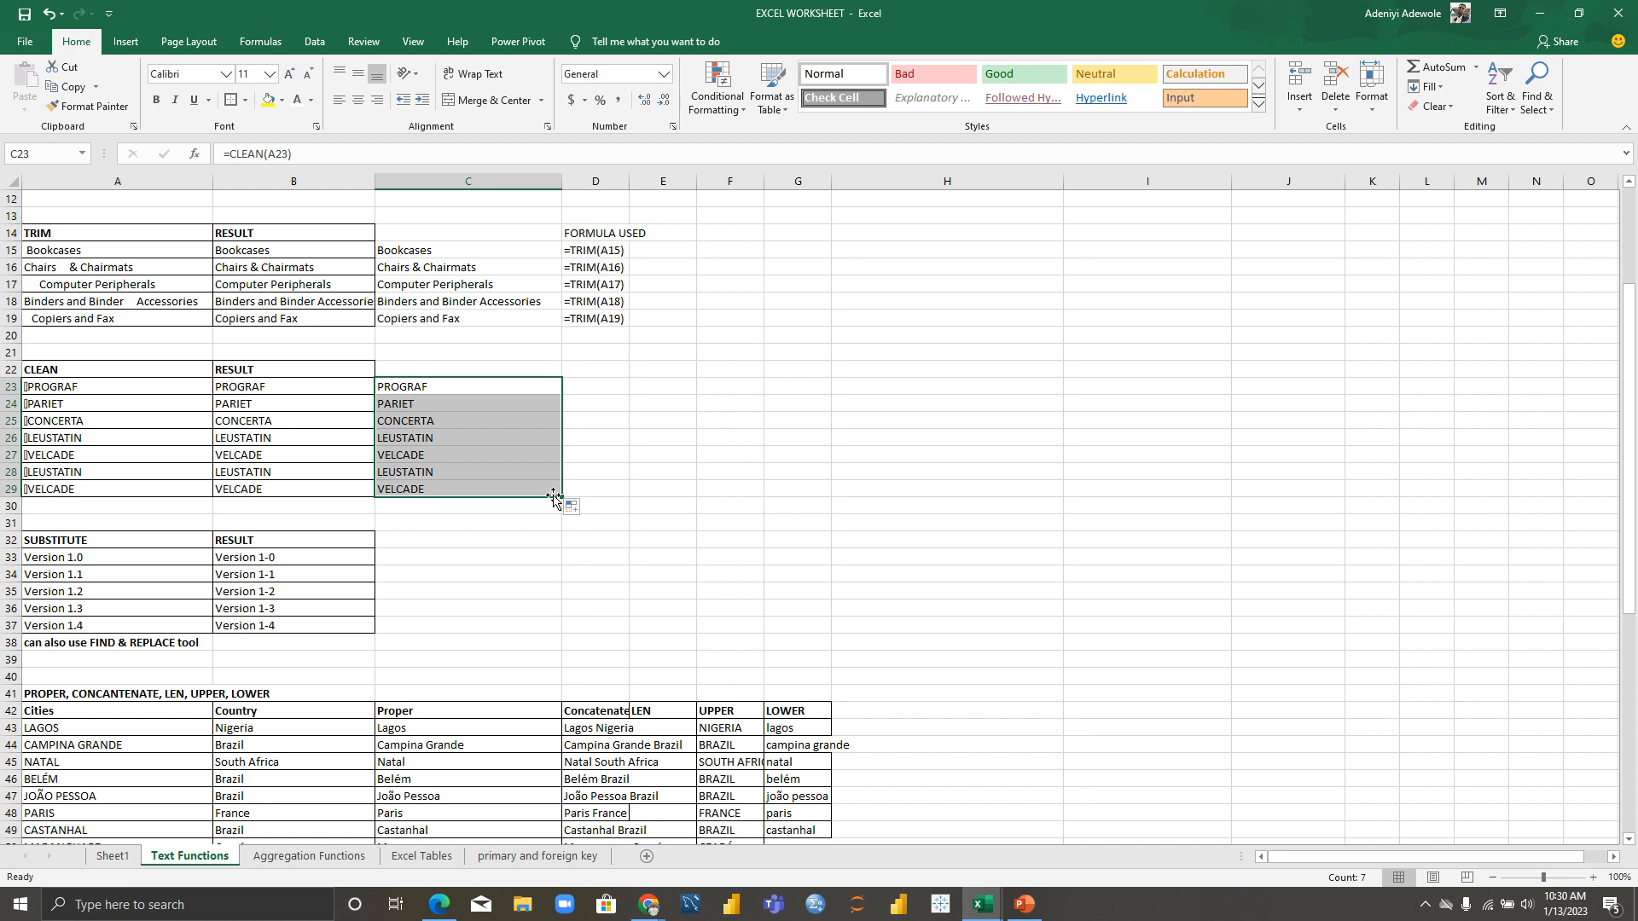
left_click(615, 485)
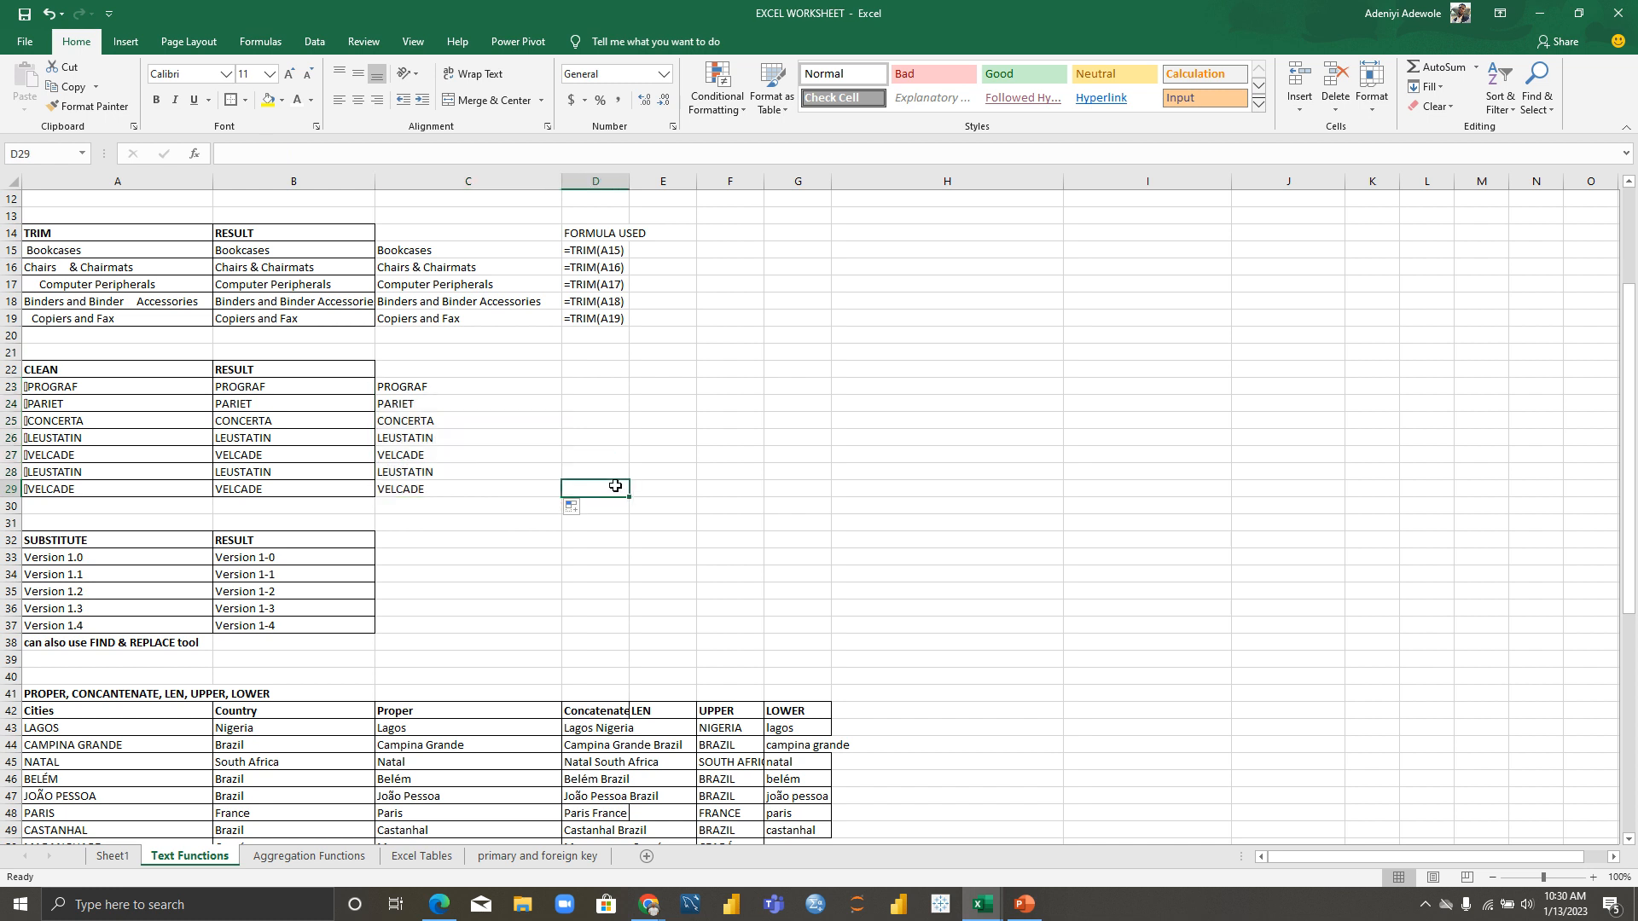
Step: Type the heading FORMULAR USED in D22
left_click(591, 369)
type("FORMUL")
key("BackSpace")
key("BackSpace")
type("UL")
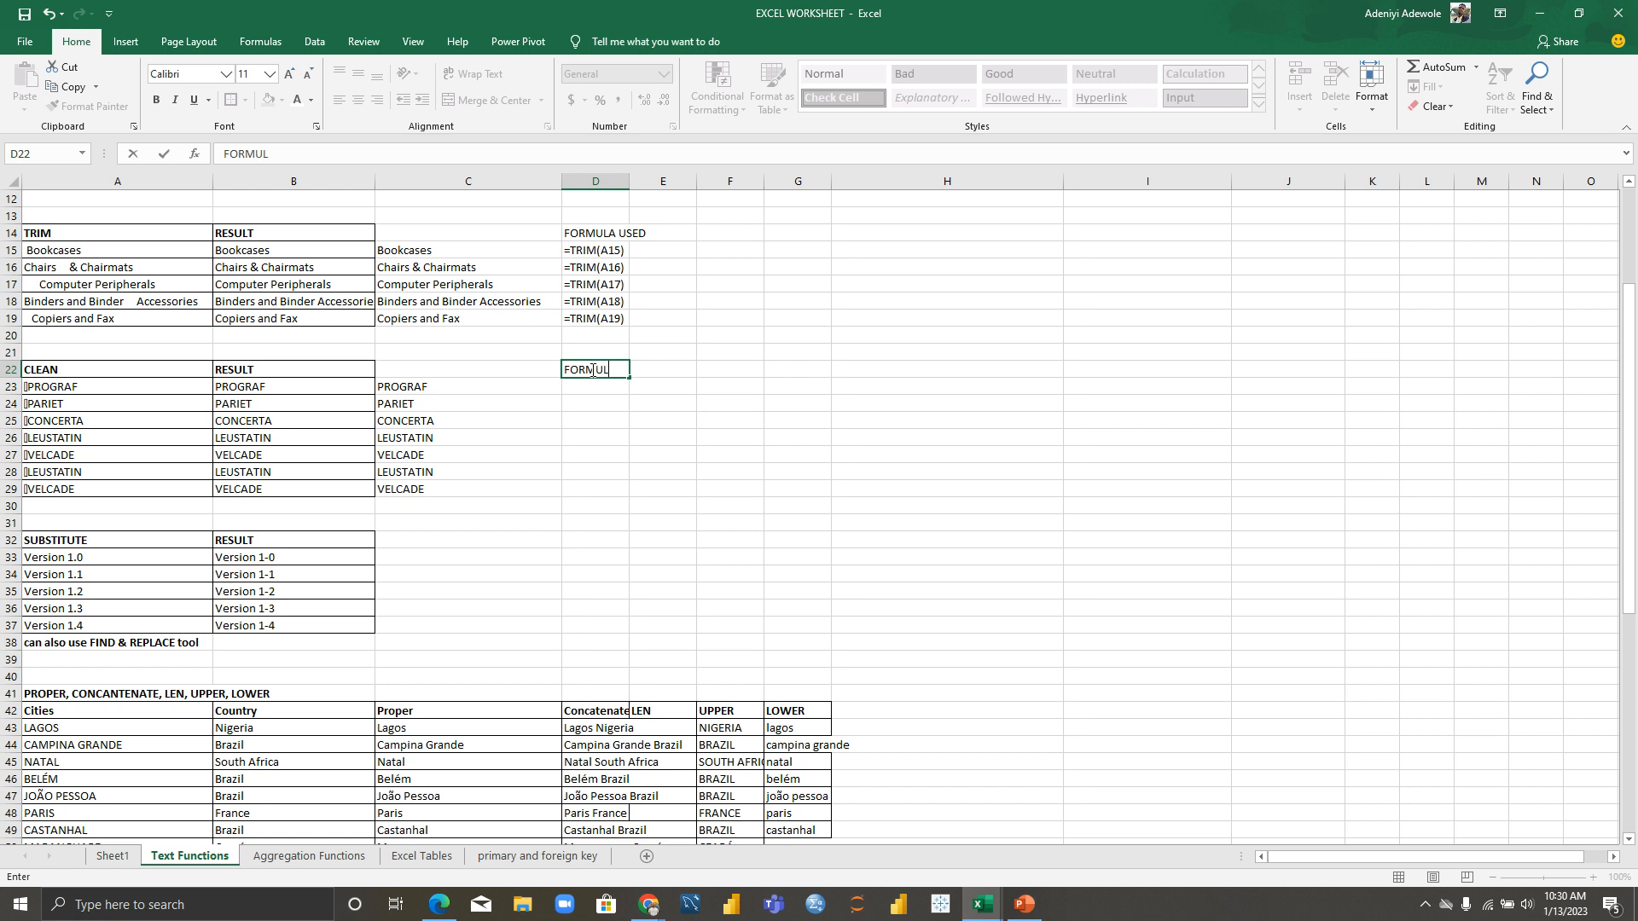
type("AR USED")
key("Return")
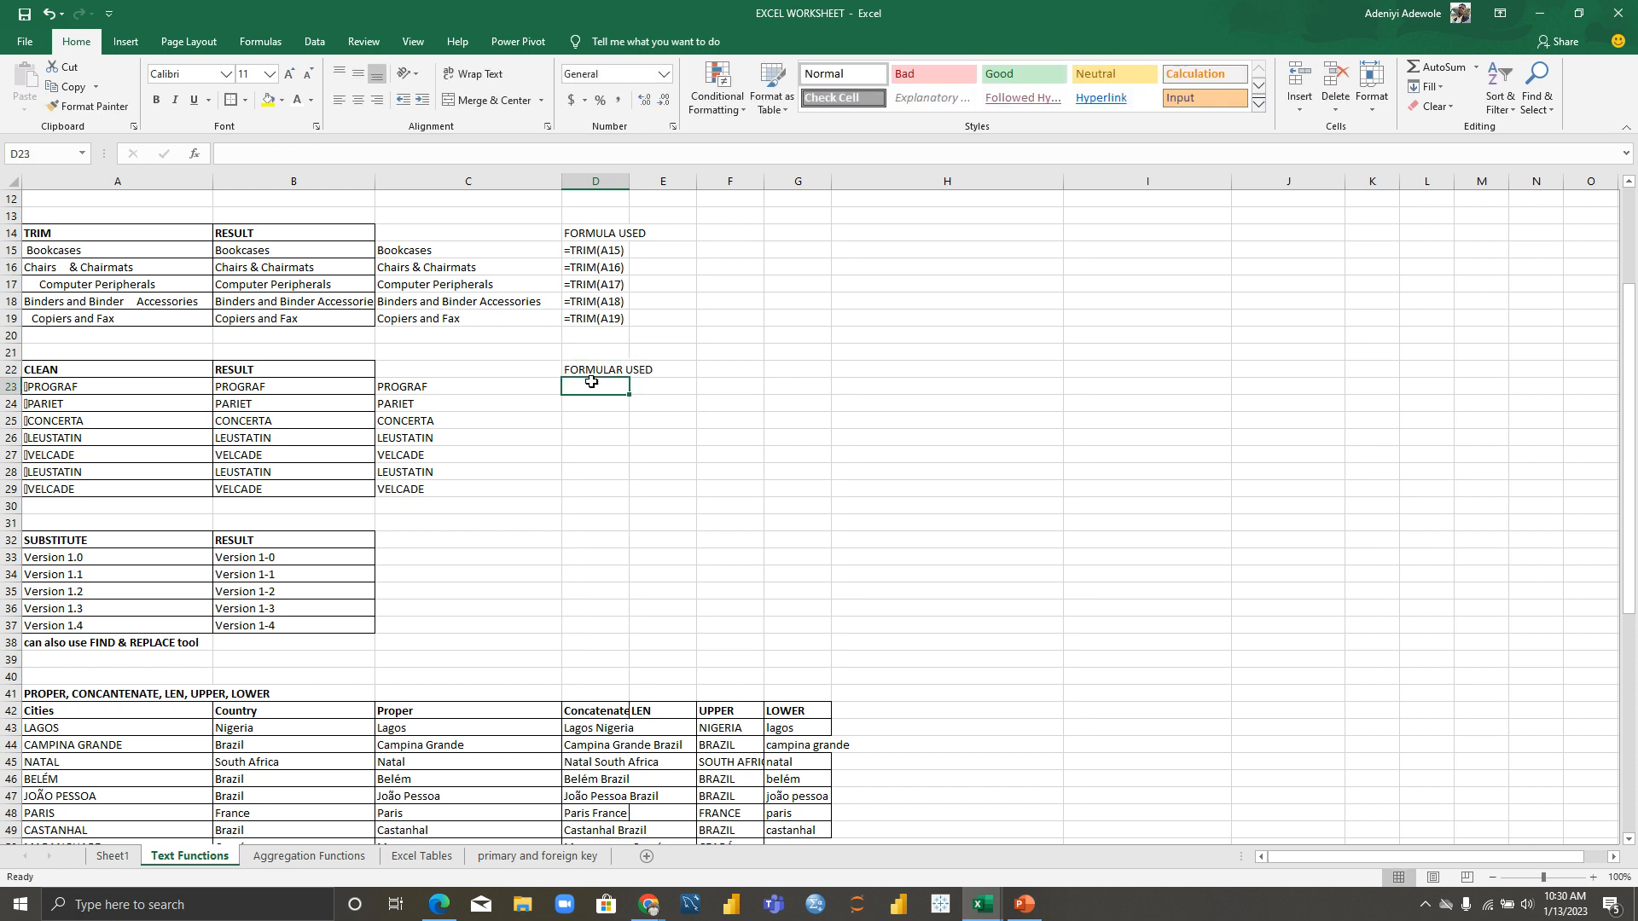
Step: Enter =FORMULATEXT(C23) in D23 and fill it down to D29
type("=")
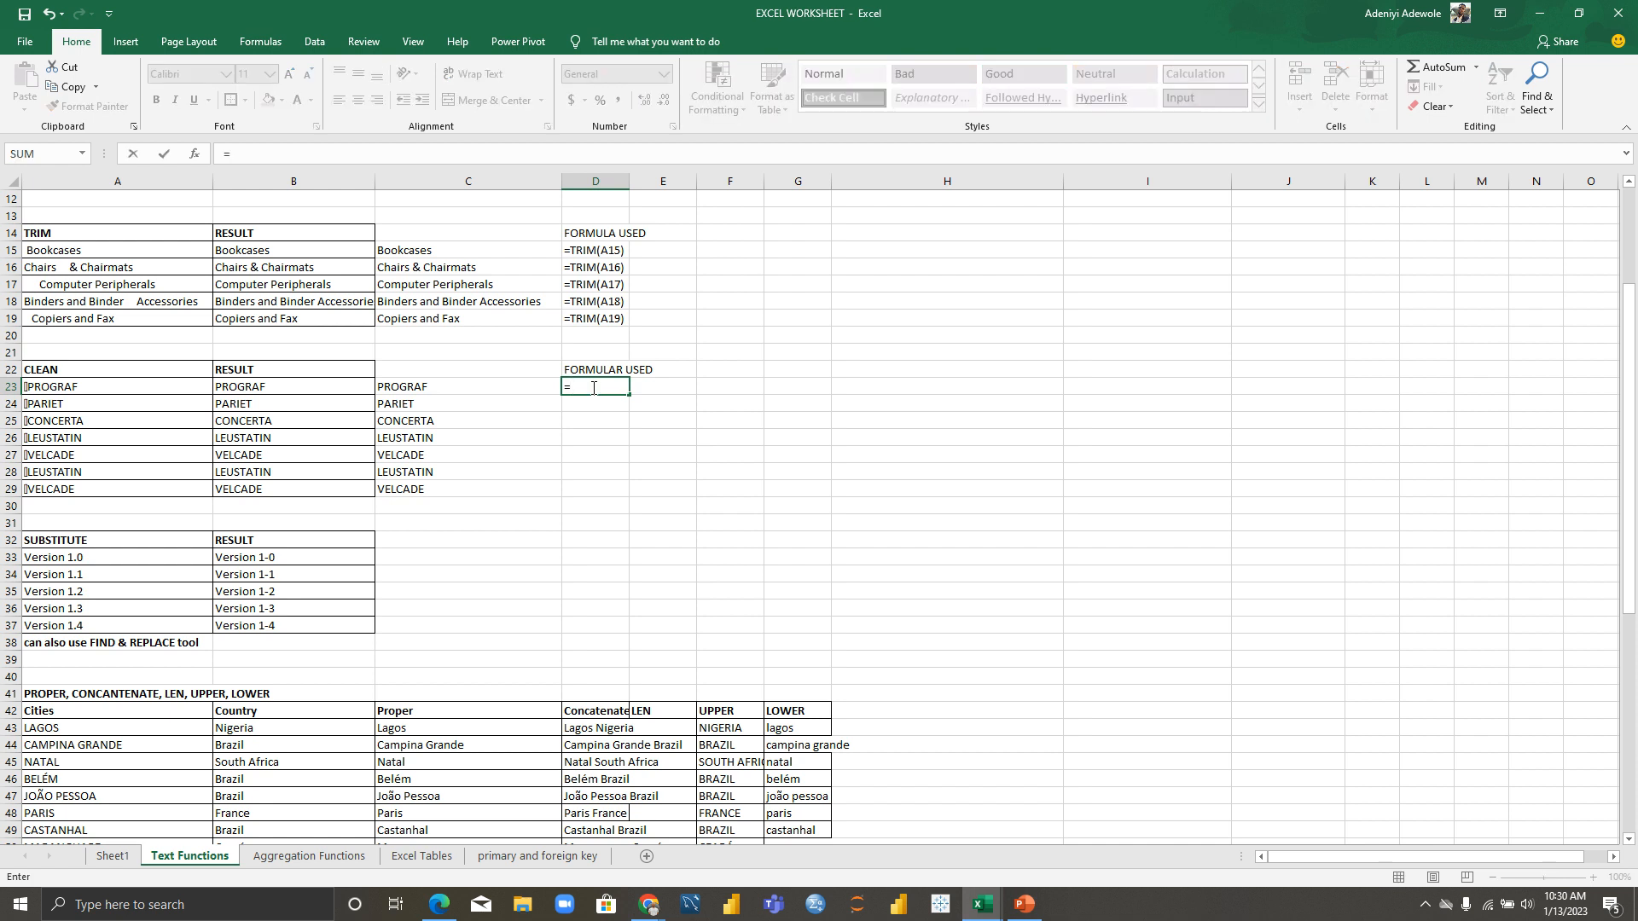
type("FORMU")
key("Tab")
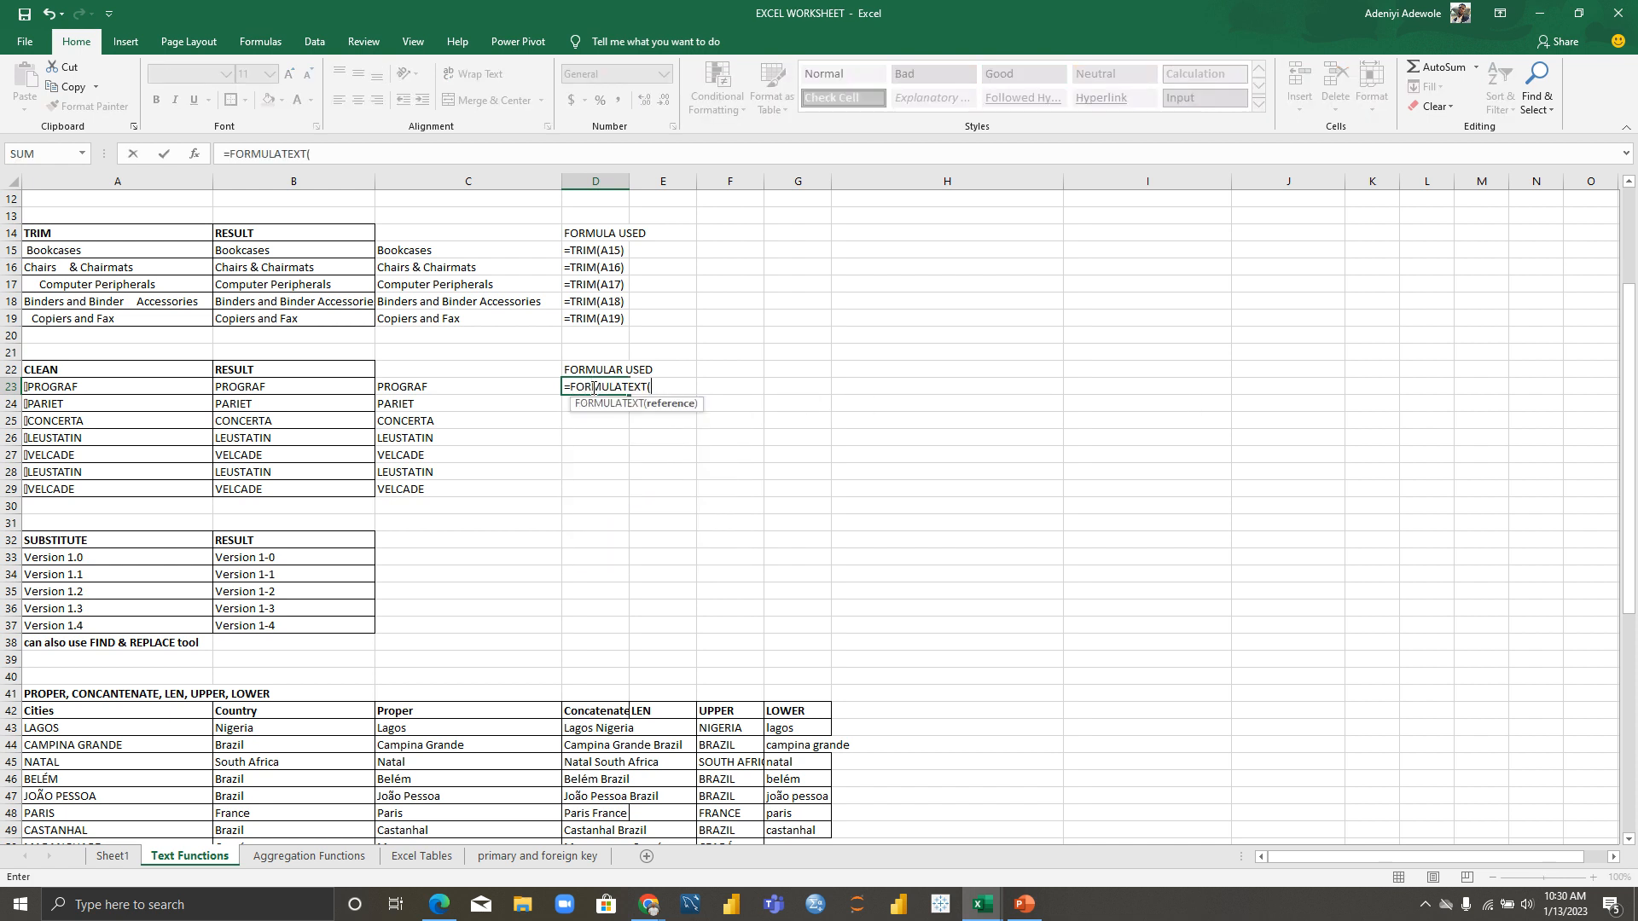
left_click(514, 384)
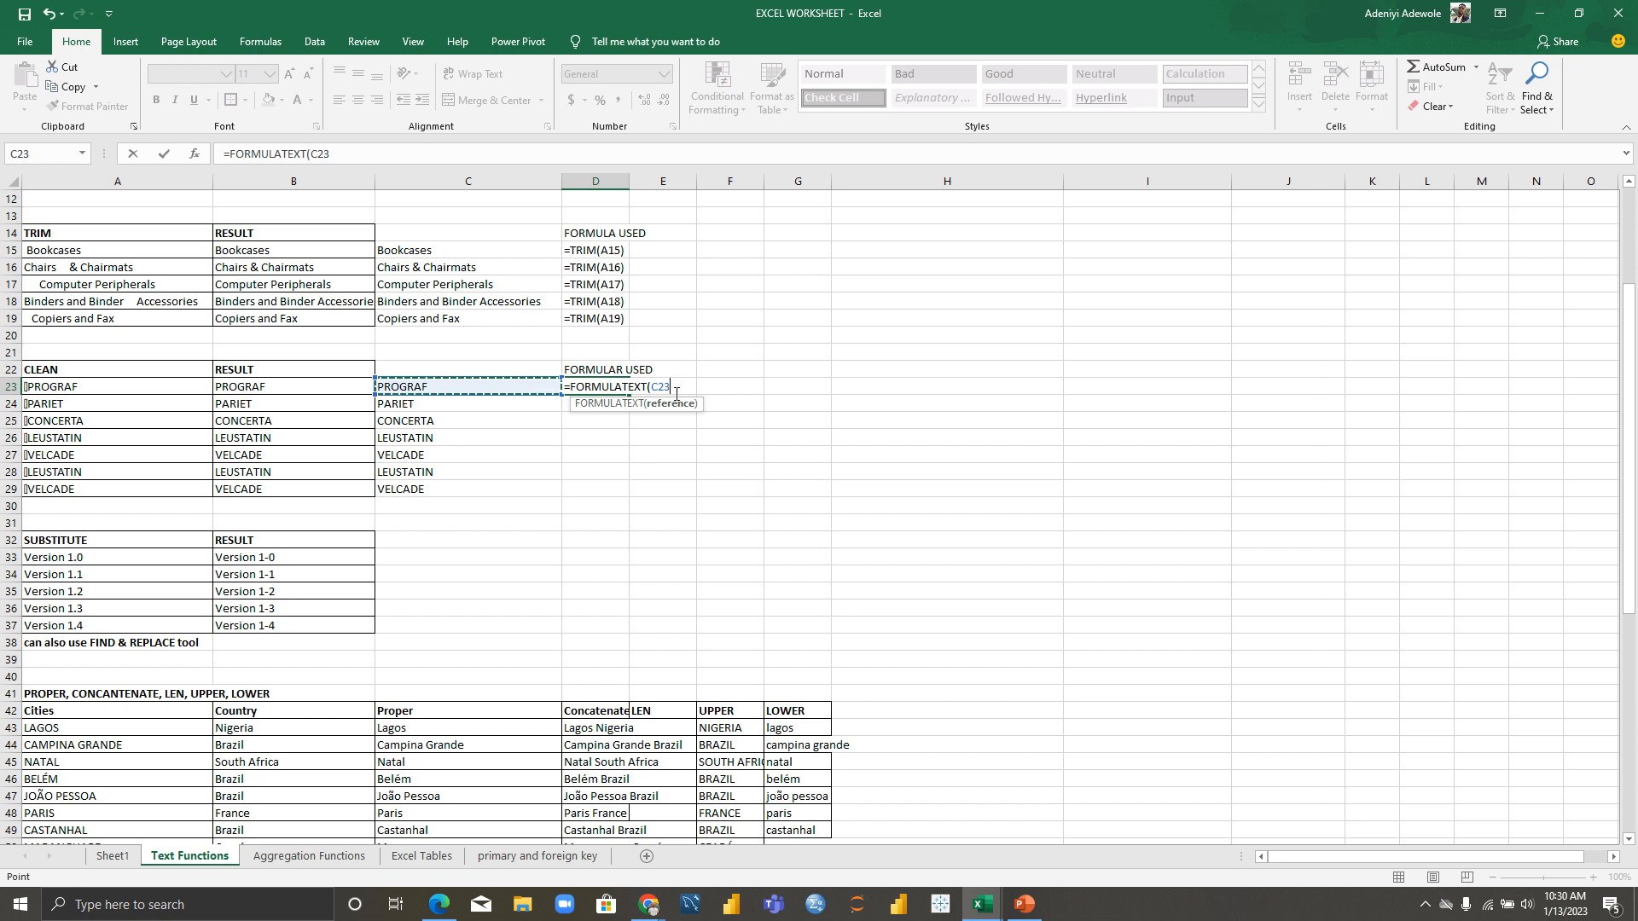
type(")")
key("Return")
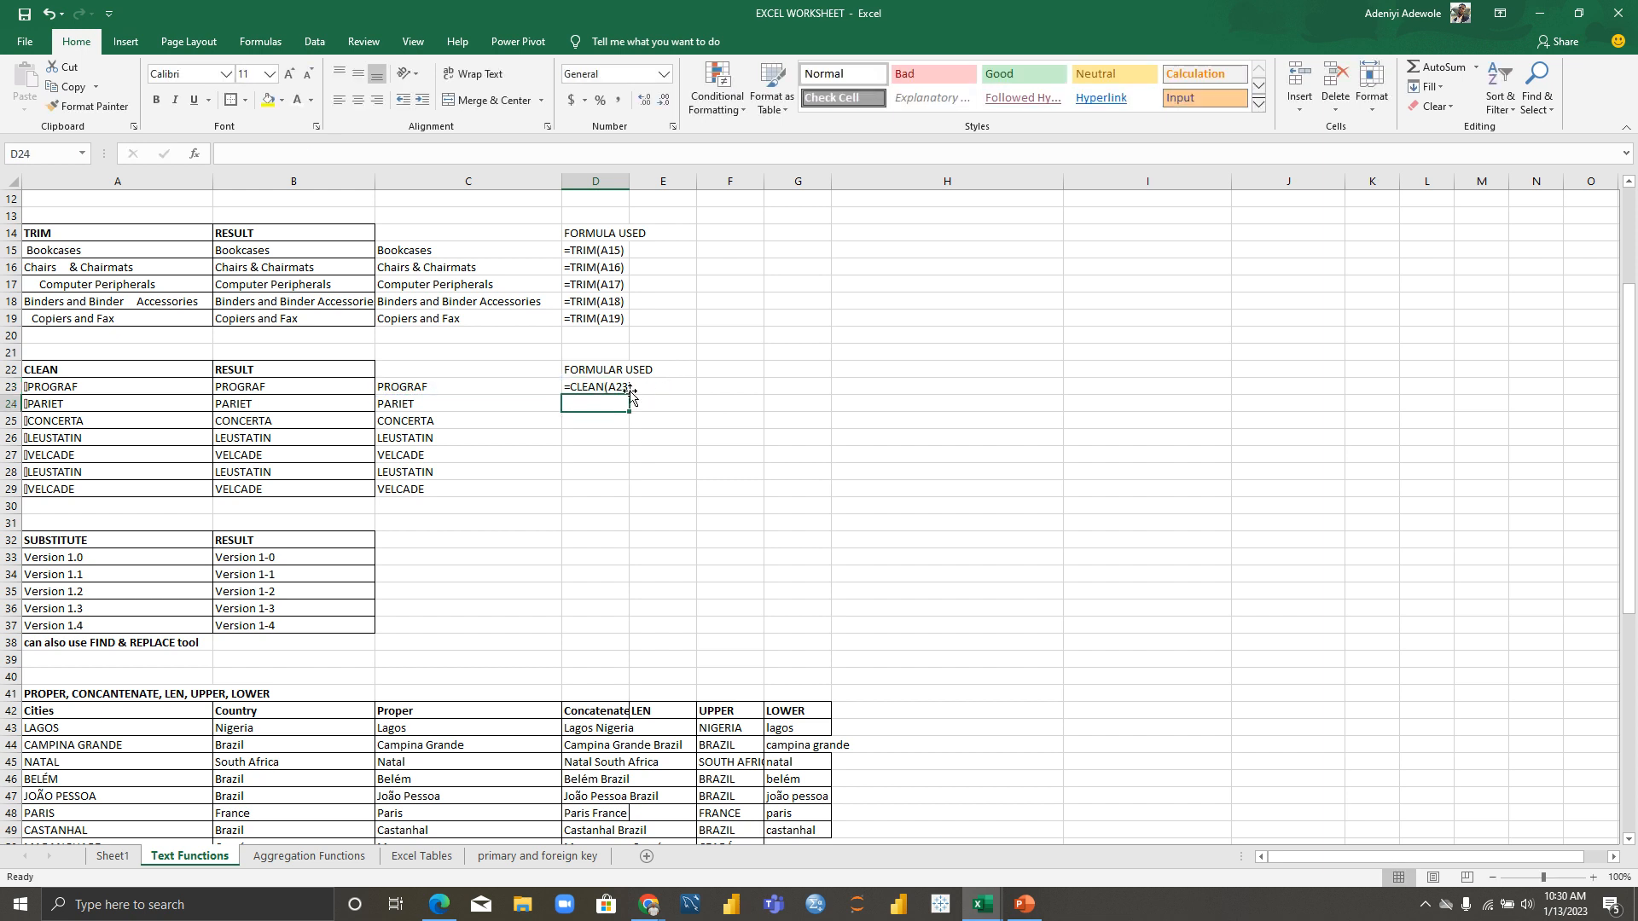
left_click(611, 387)
left_click_drag(630, 396, 631, 498)
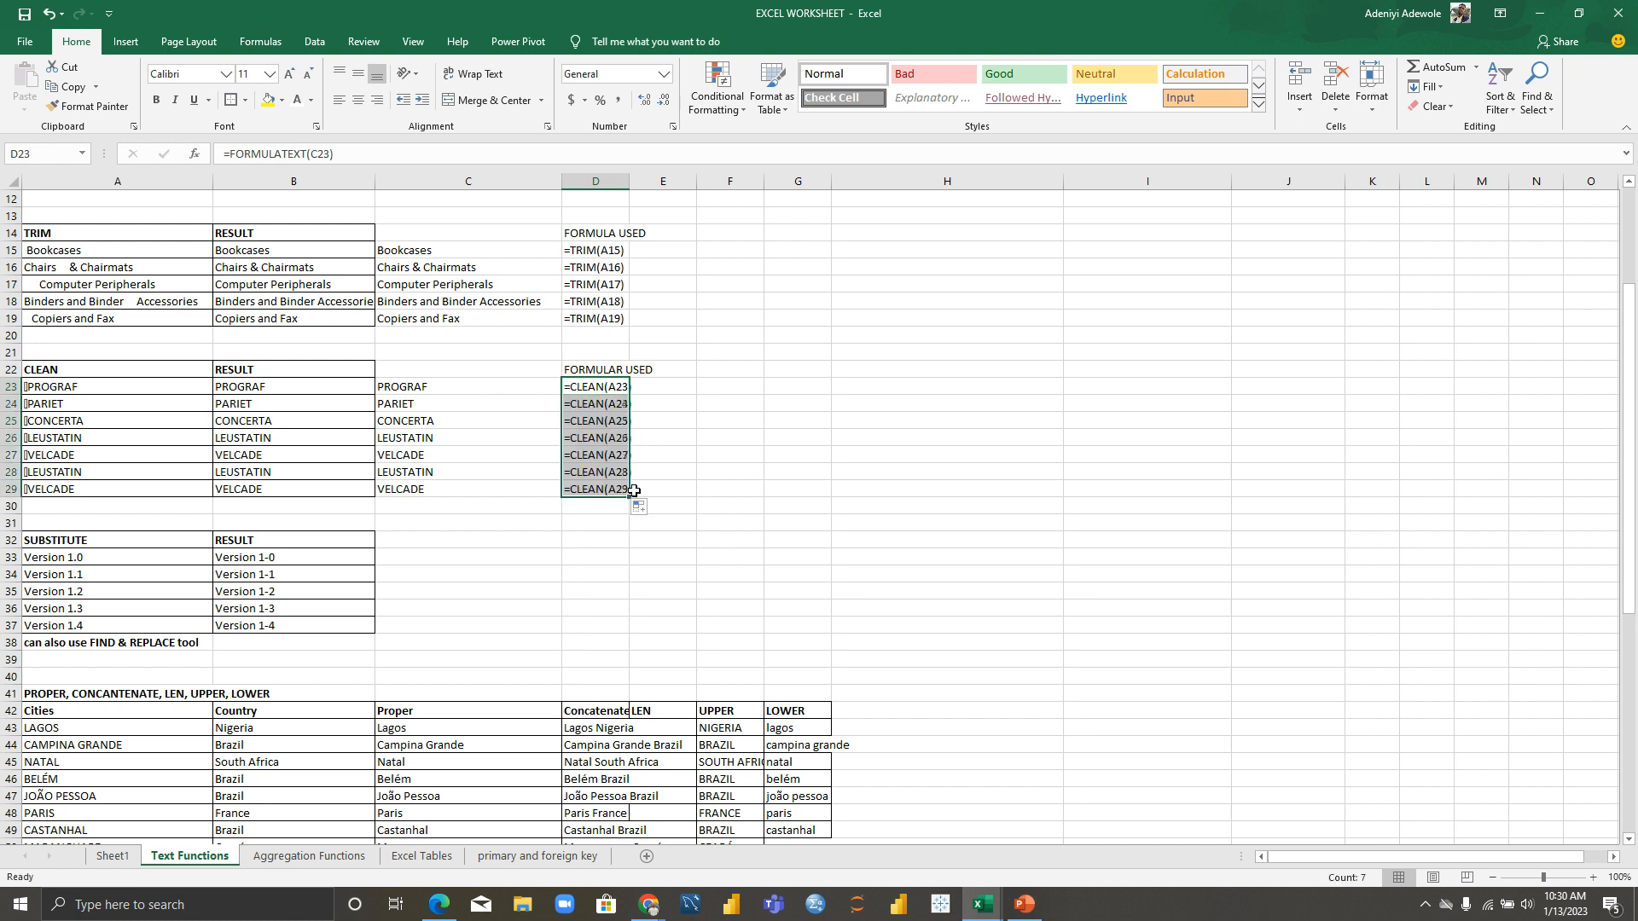
Step: Widen column D so the CLEAN formulas fit
left_click(611, 181)
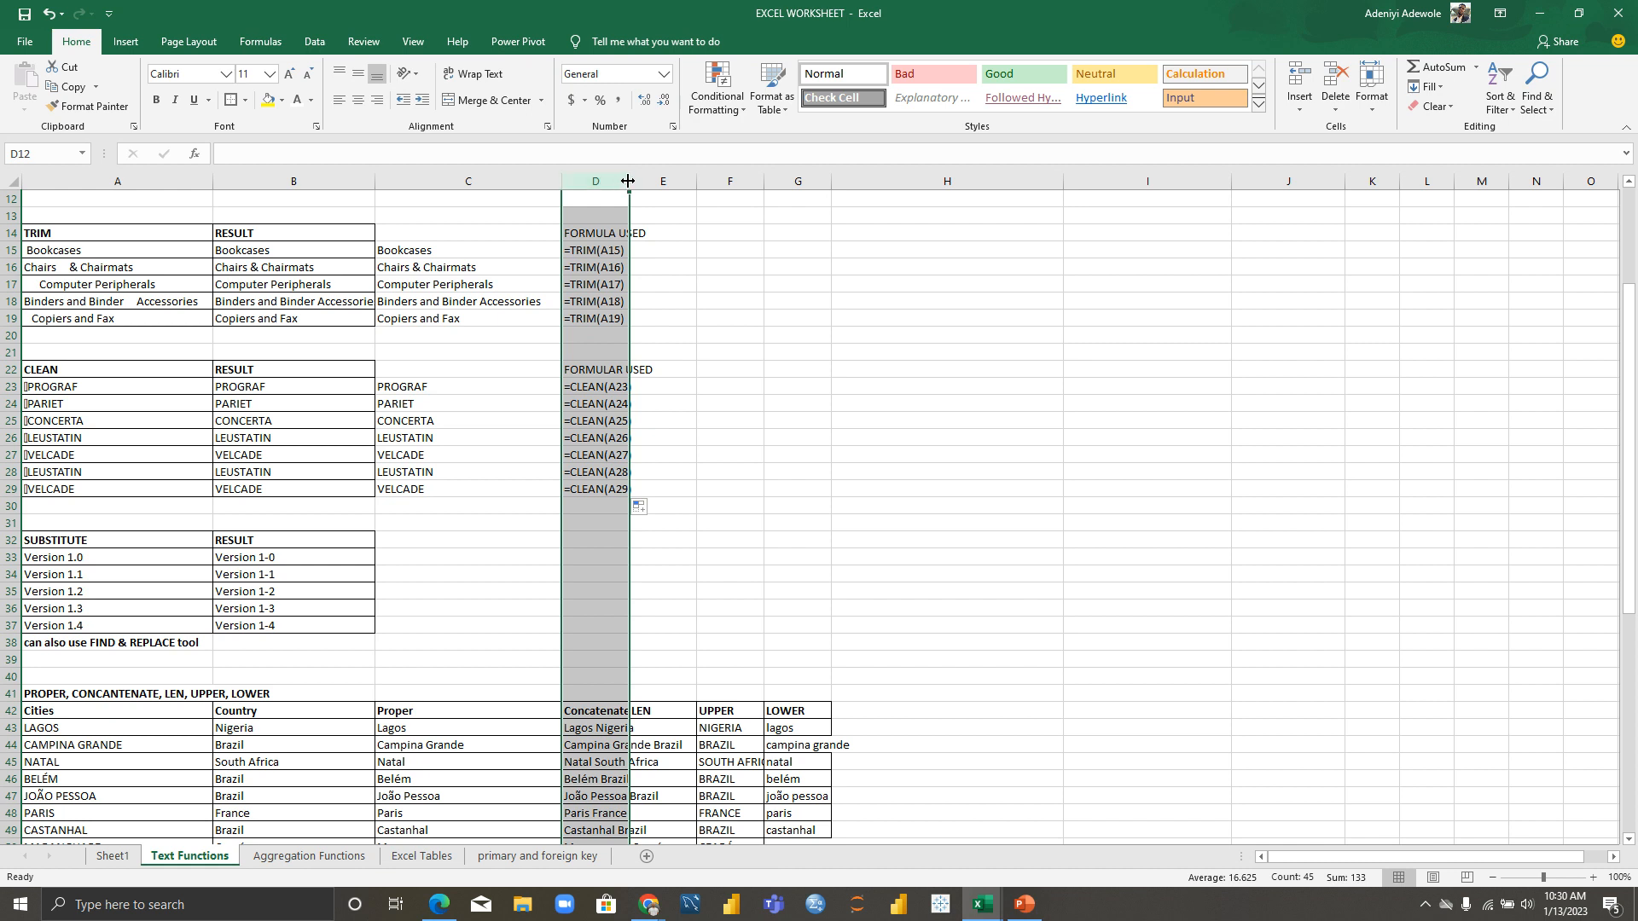
left_click_drag(631, 178, 689, 176)
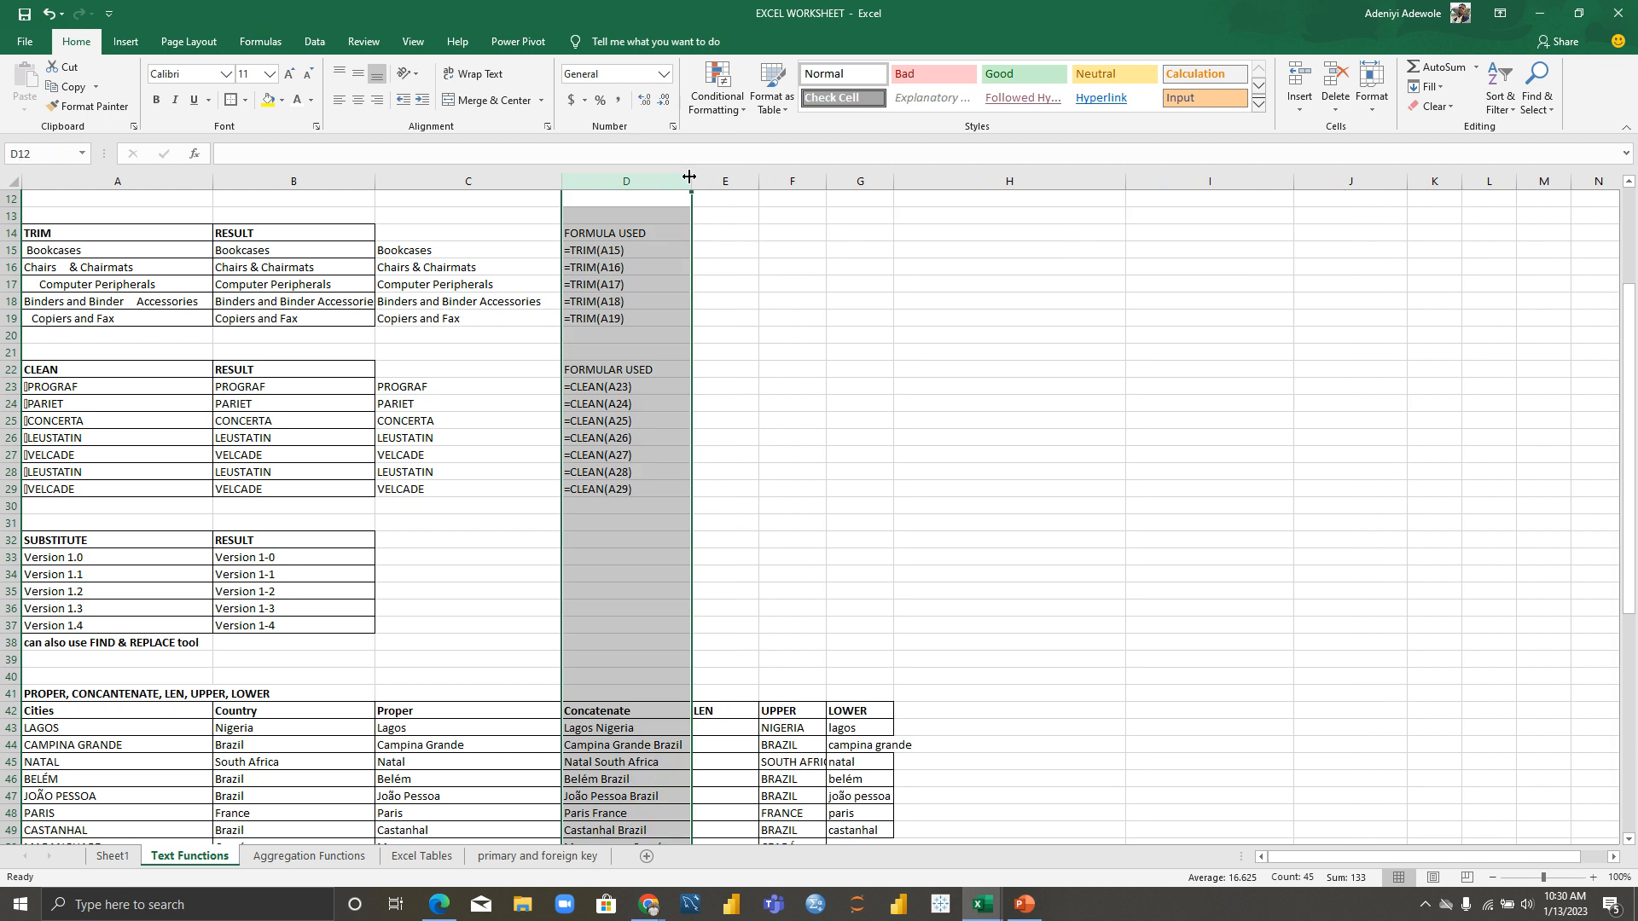
left_click(789, 491)
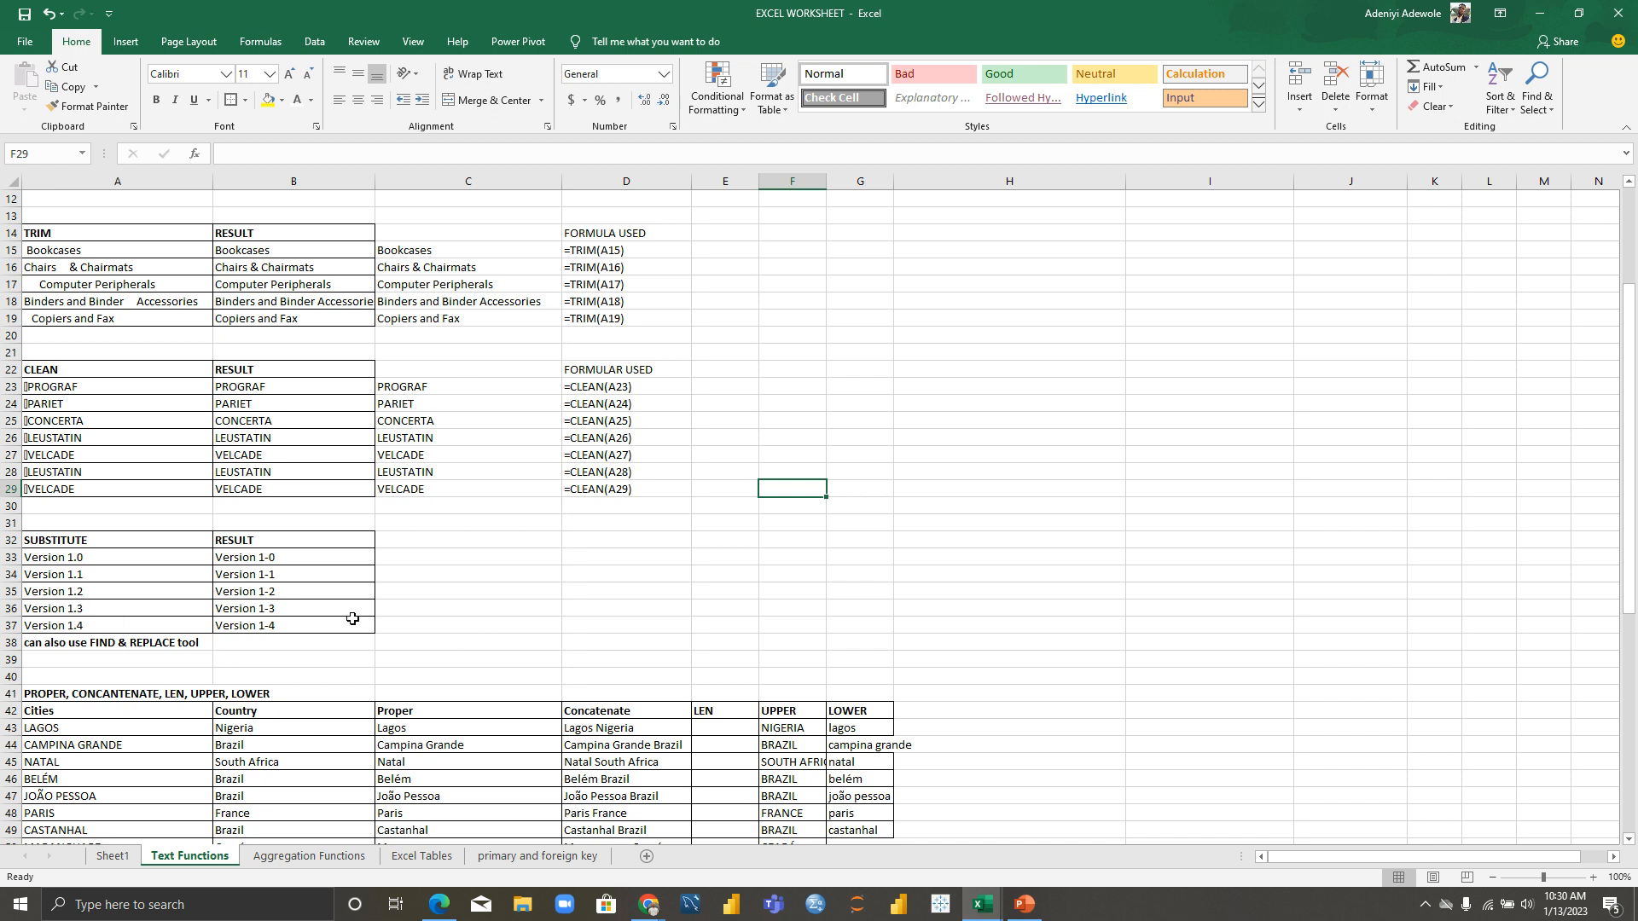
left_click(425, 557)
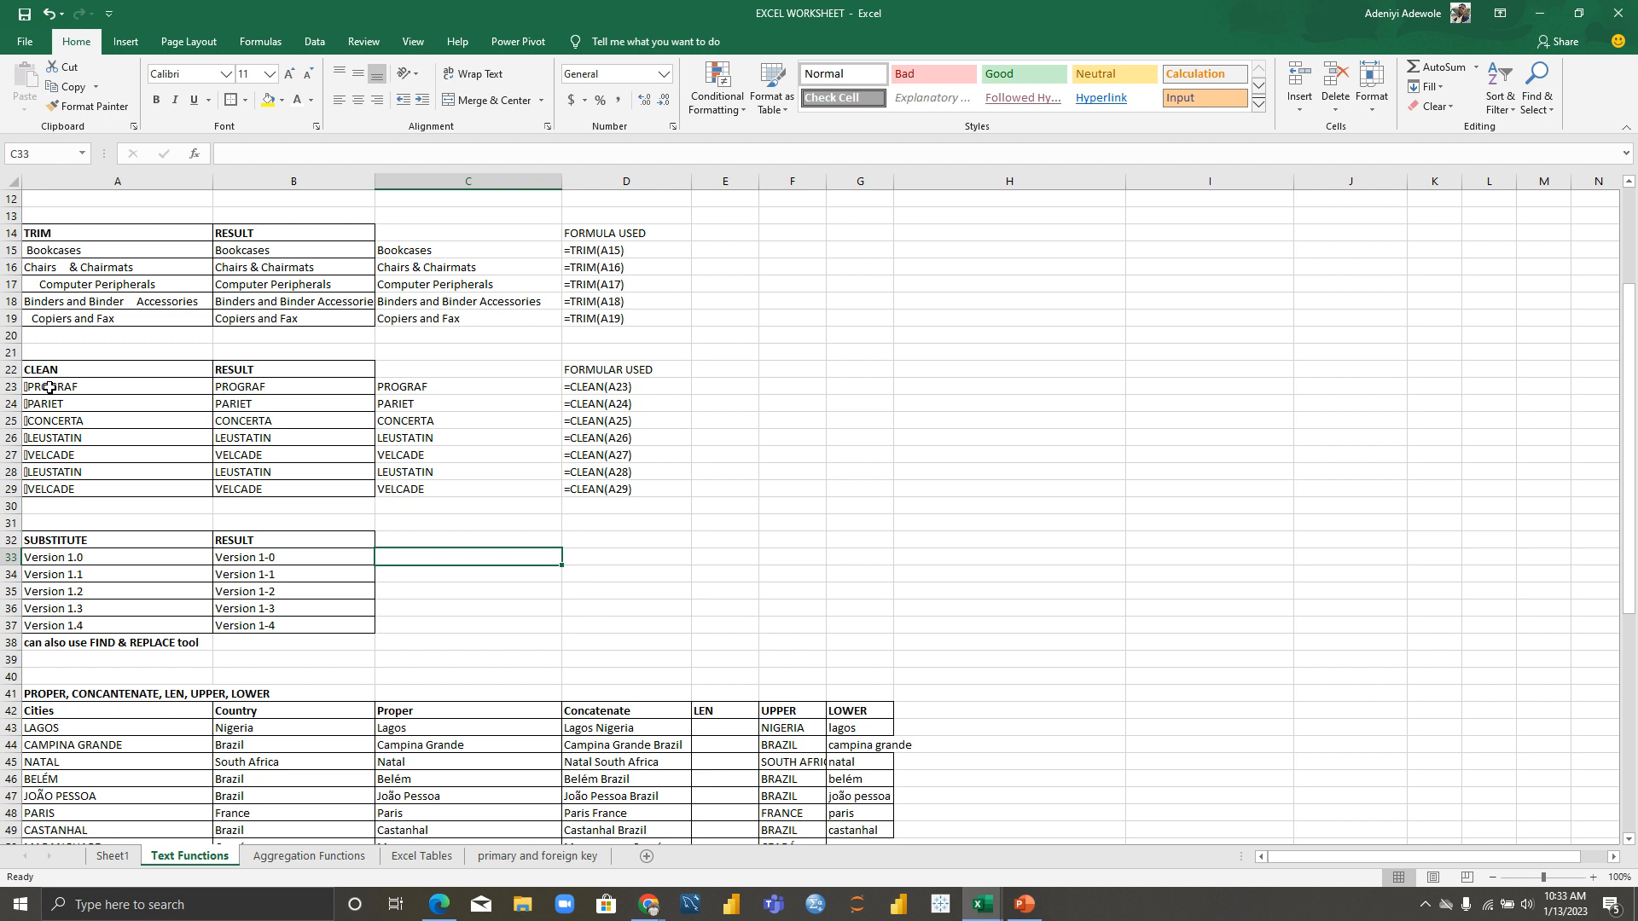
left_click(97, 562)
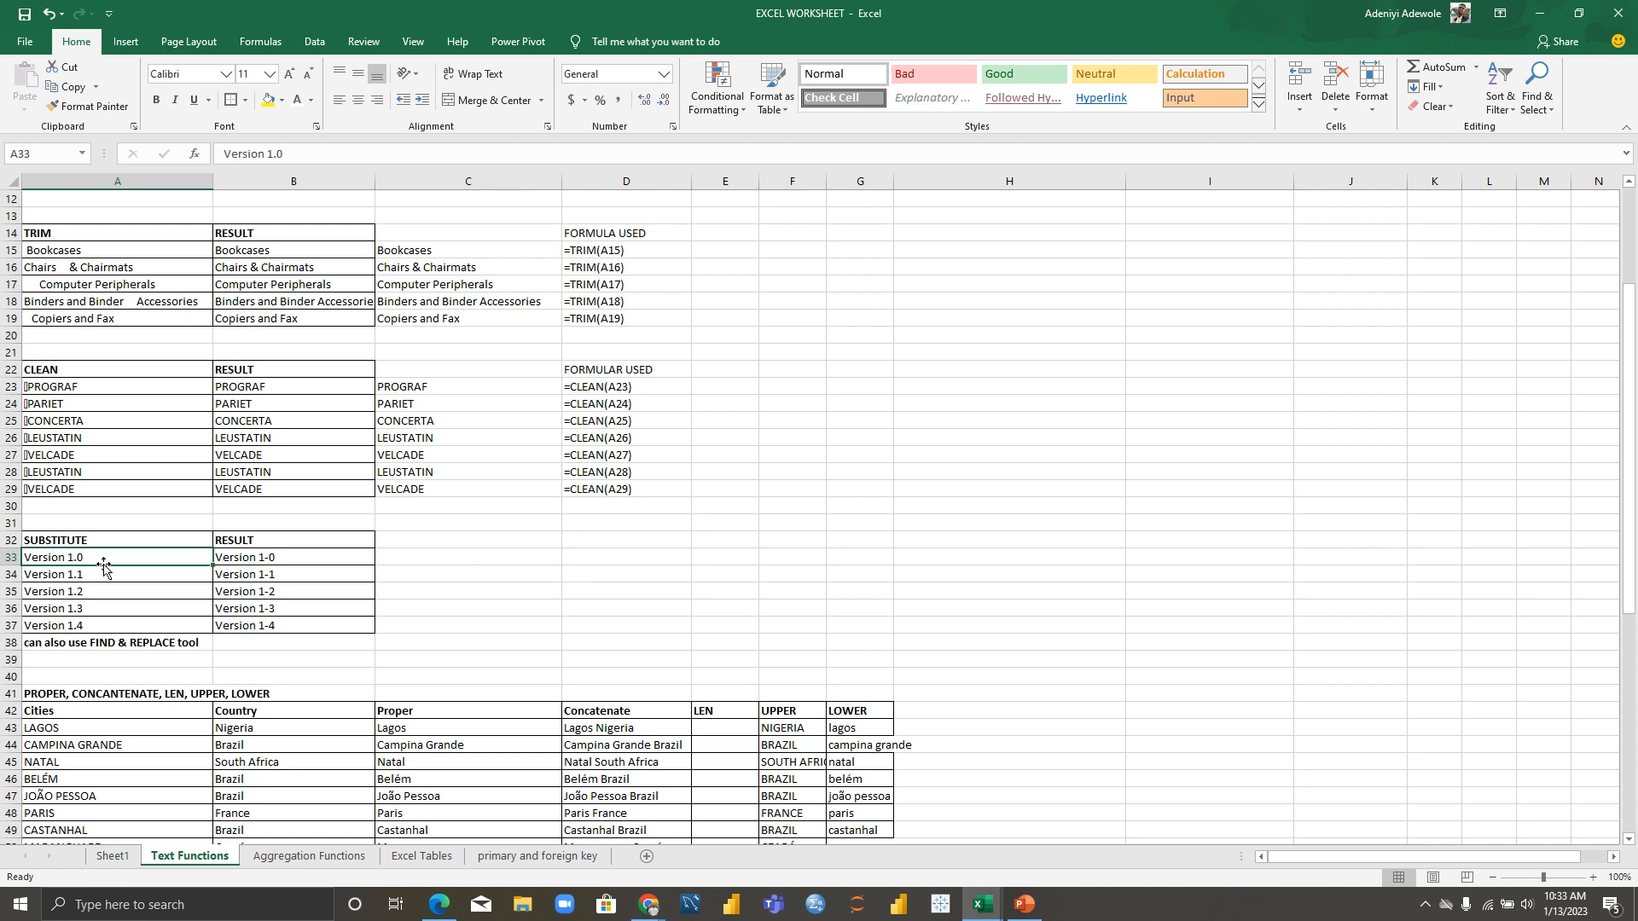
left_click(276, 561)
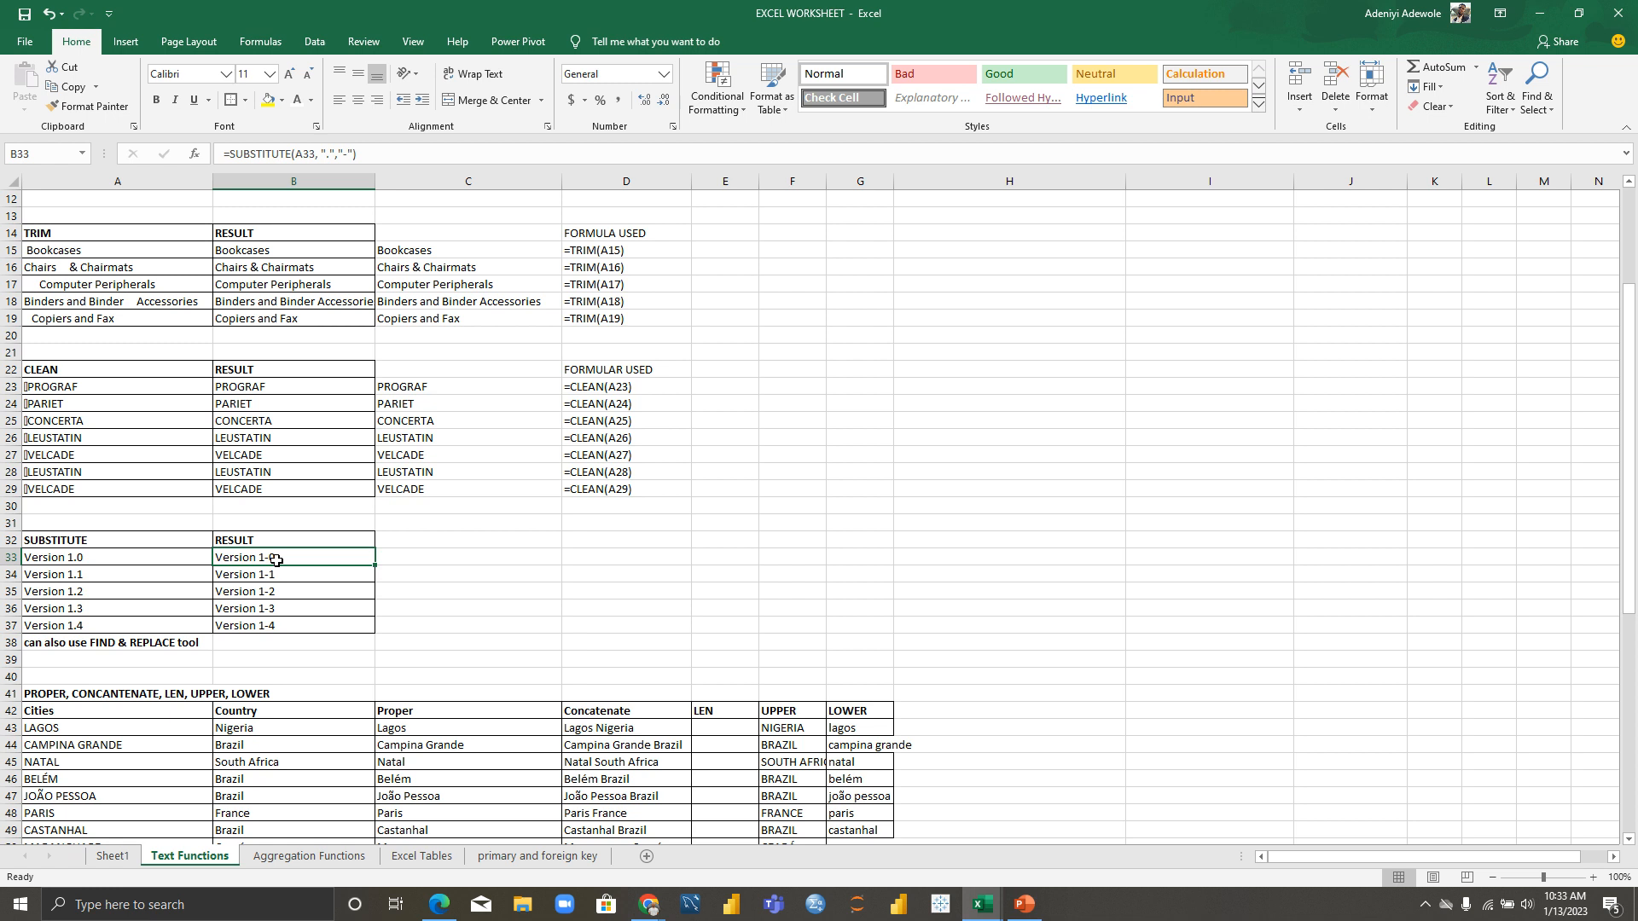
left_click(425, 559)
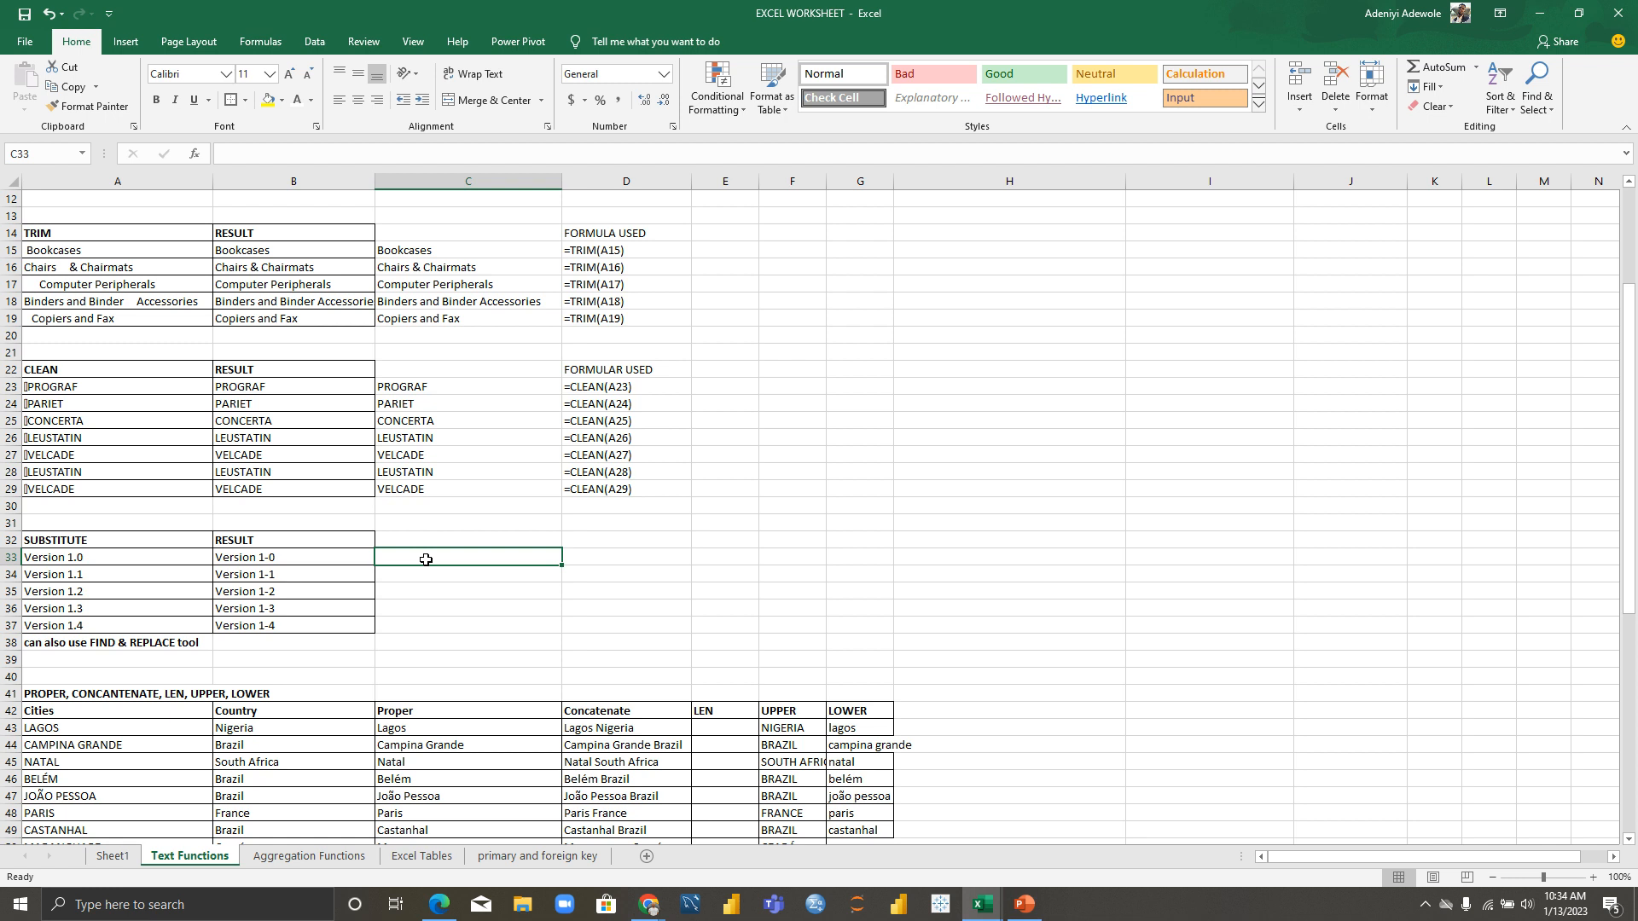
Step: Begin =SUBSTITUTE( in C33 by accepting the autocomplete suggestion for =SUB
type("=")
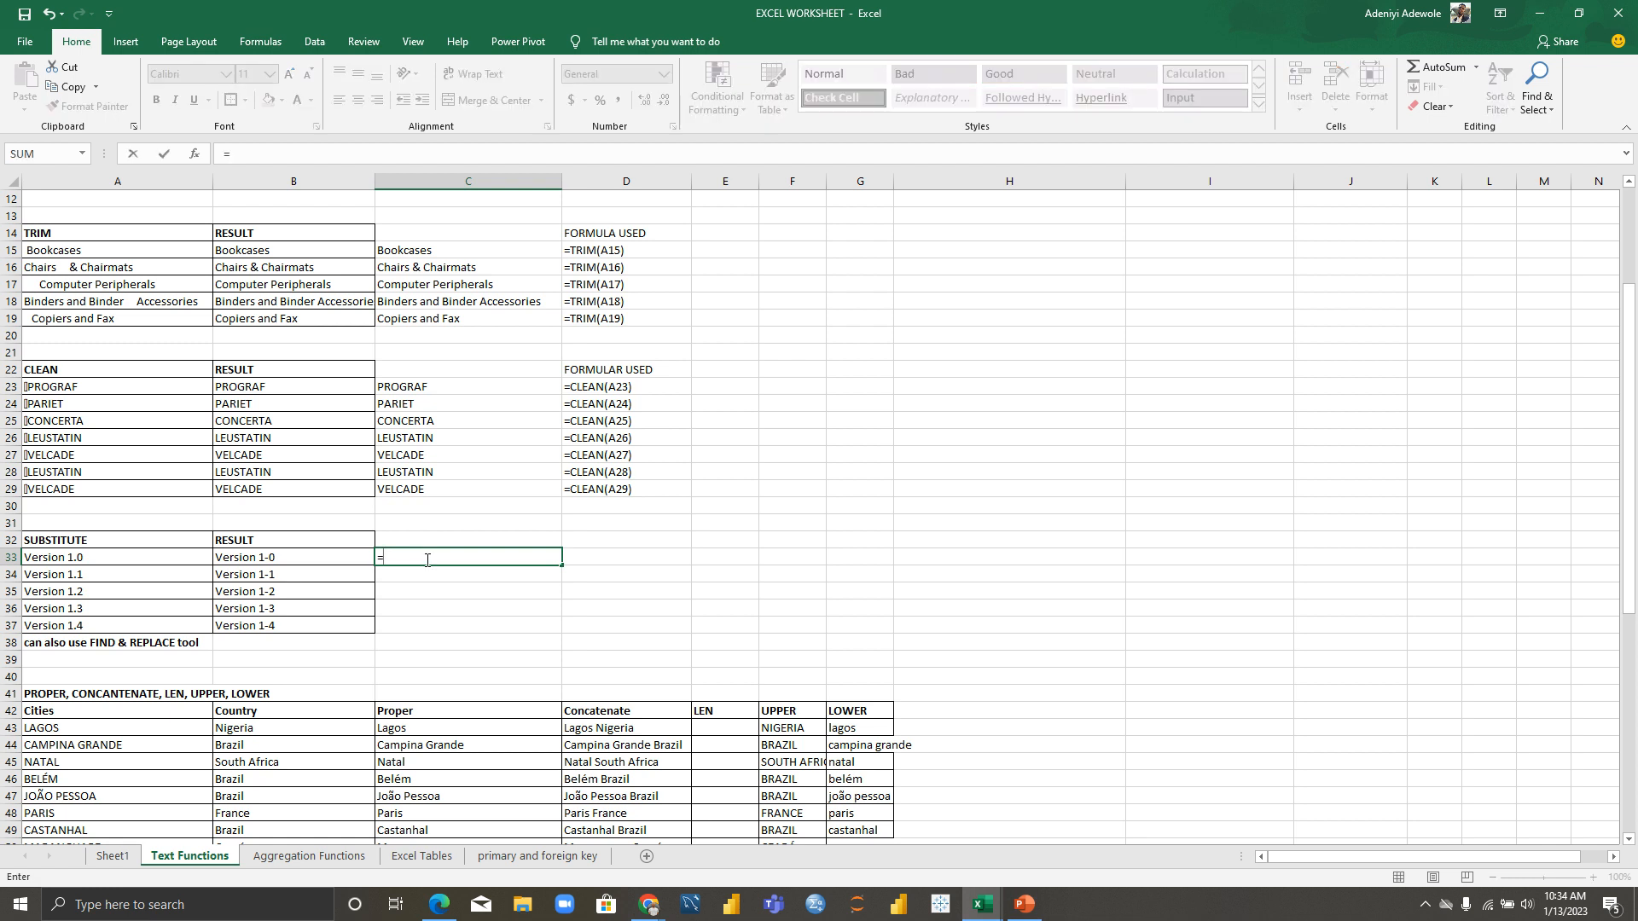
type("SUB")
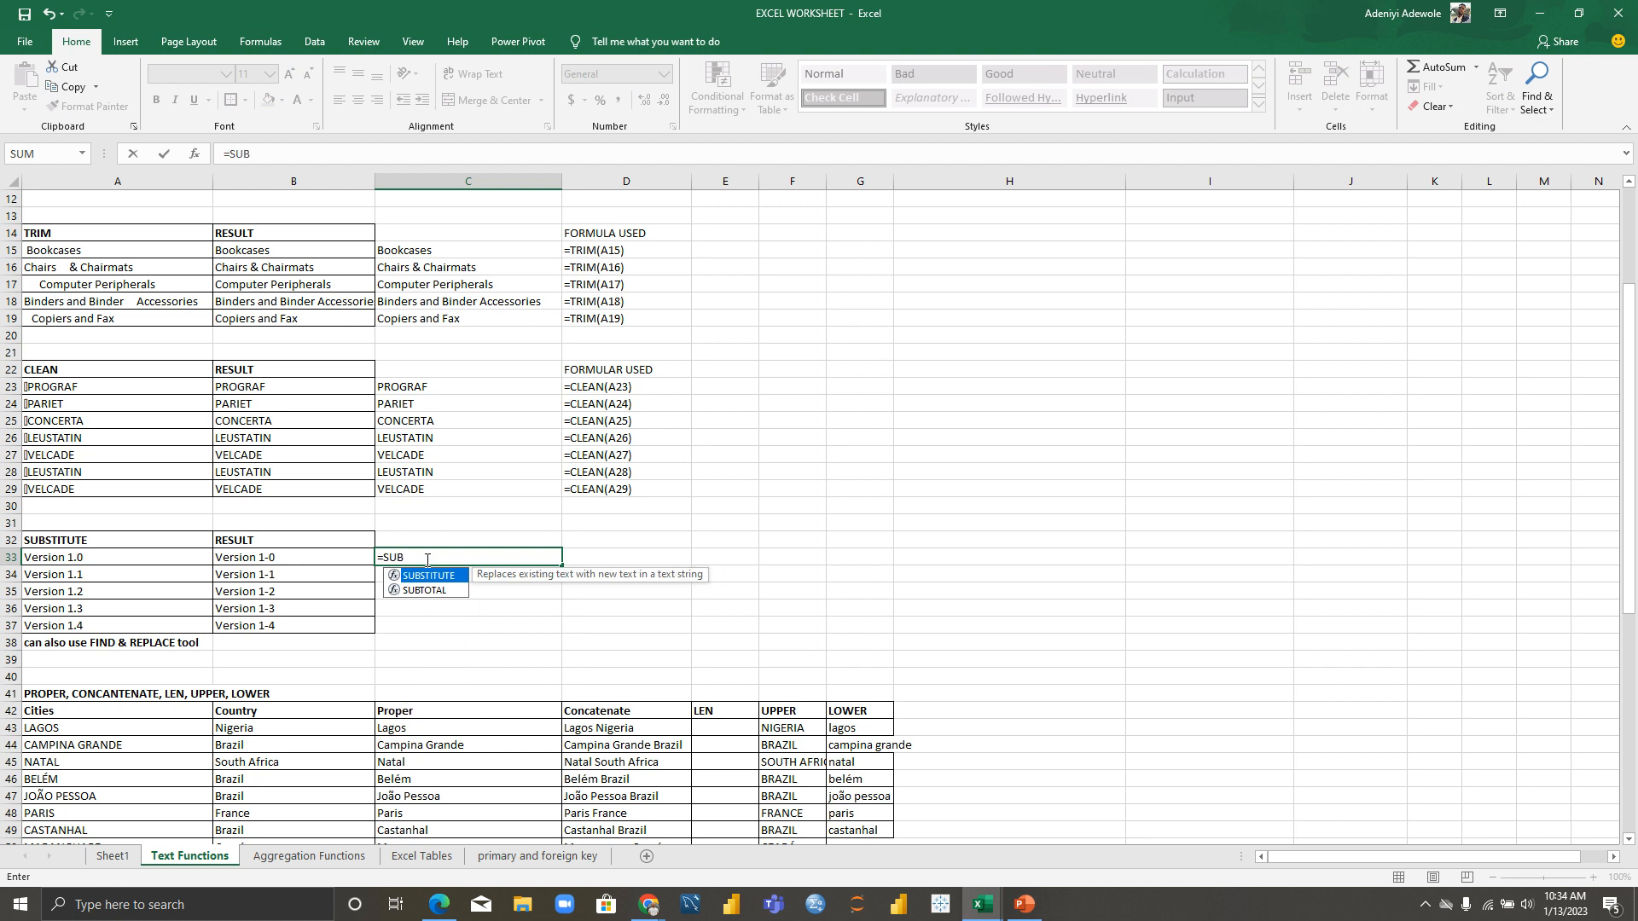
key("Tab")
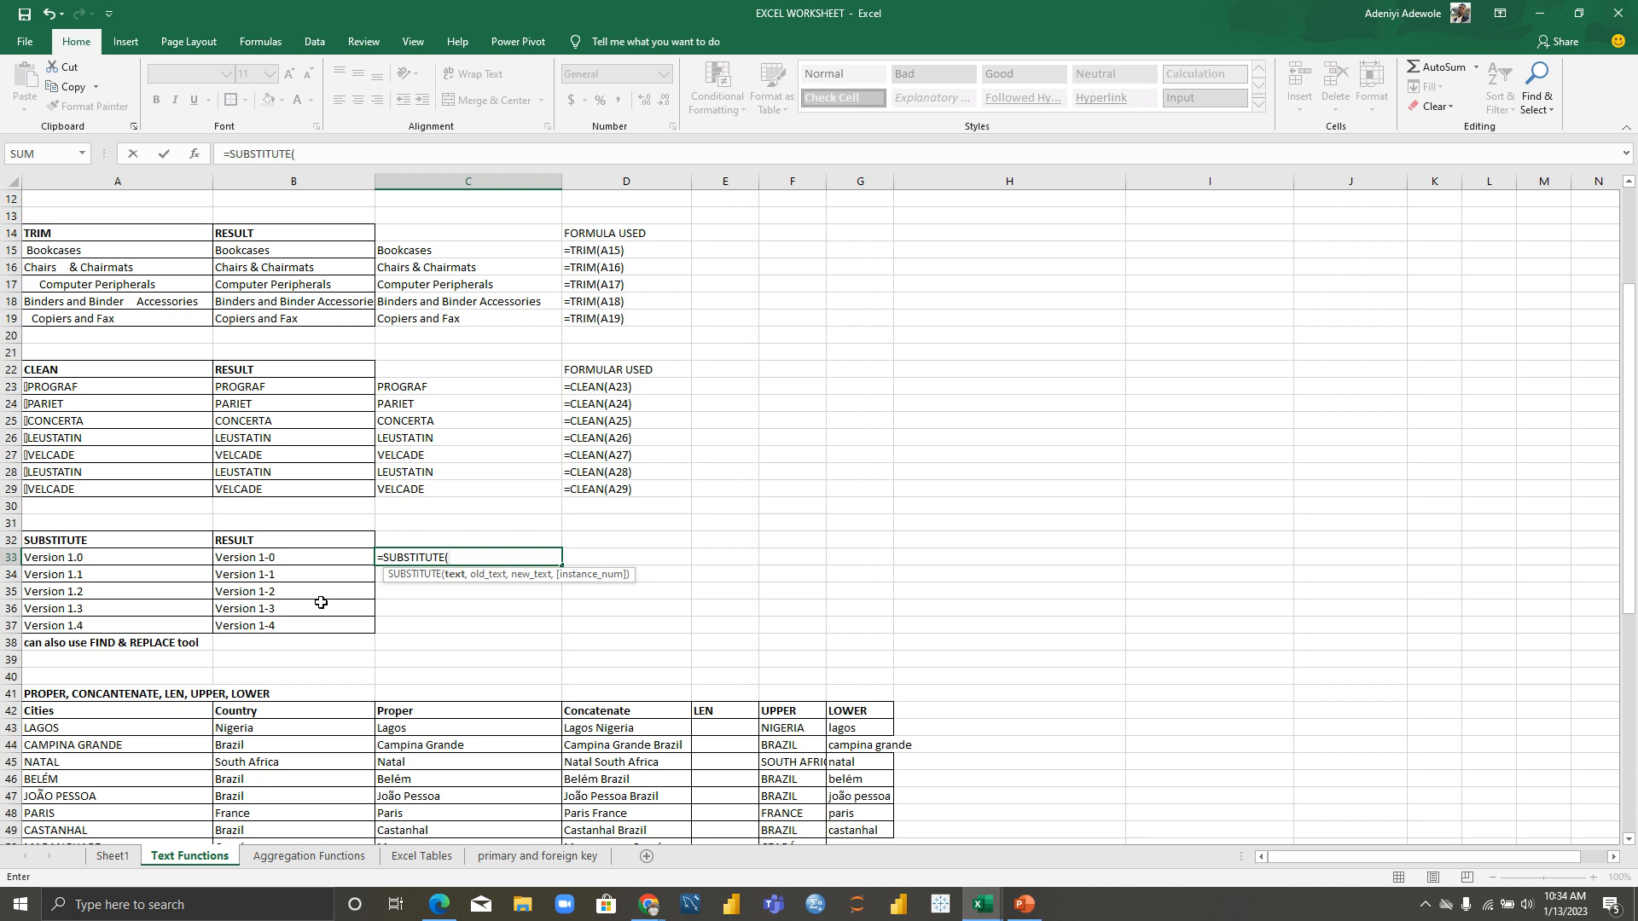
Step: Complete C33 as =SUBSTITUTE(A33, "Version 1.0", "Version 1-0", 1), returning Version 1-0
left_click(60, 559)
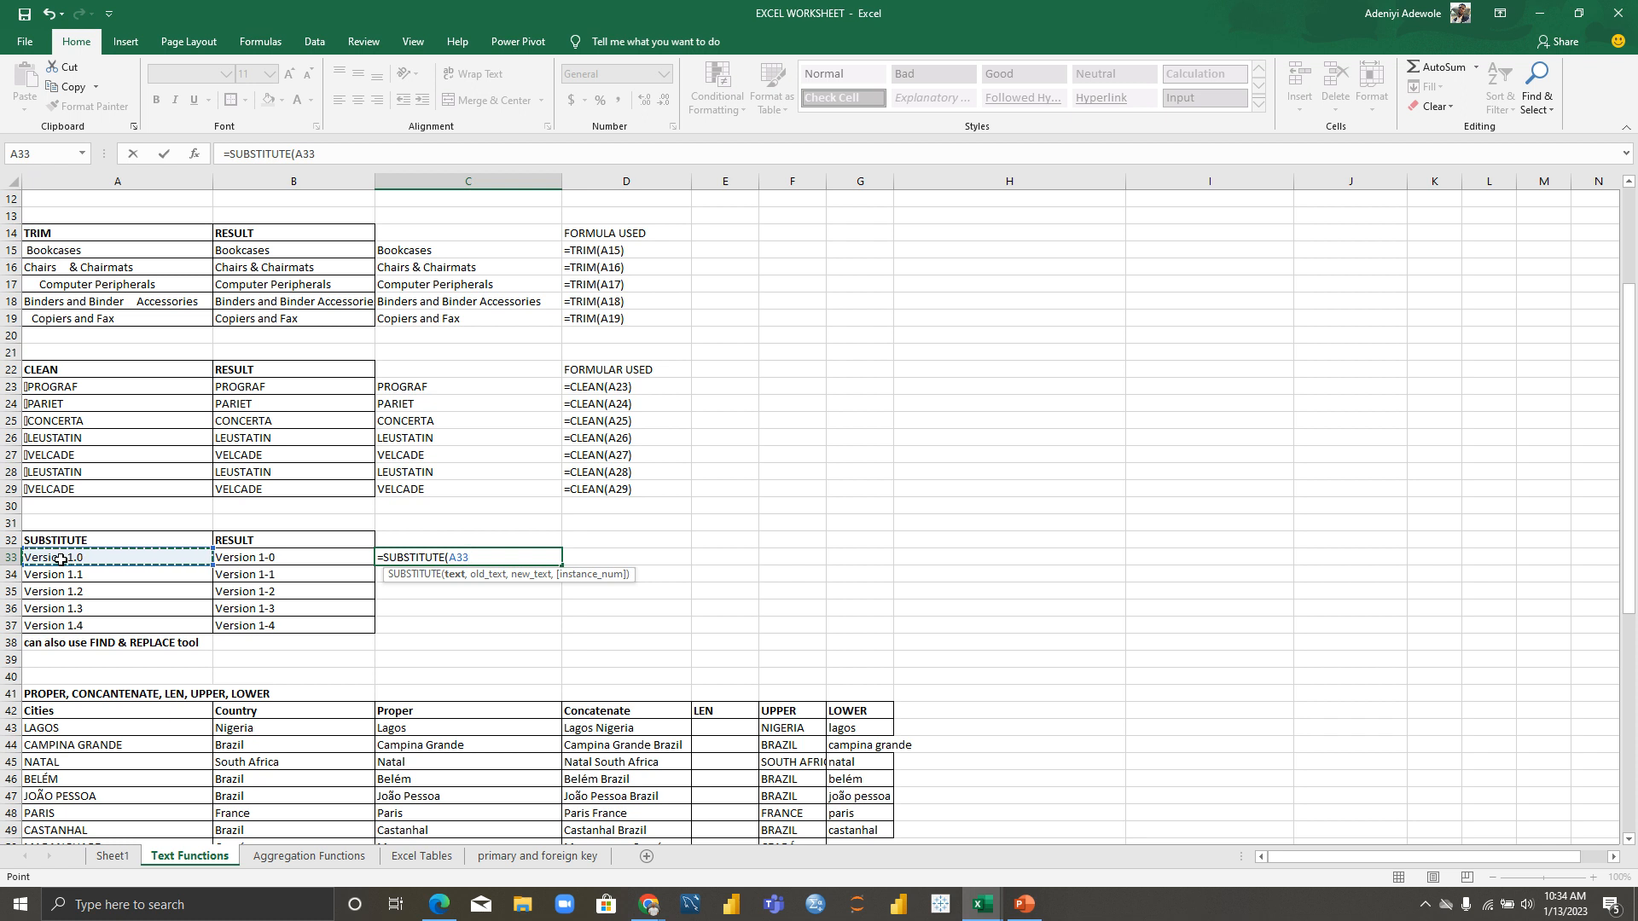
type(",")
type("Version ")
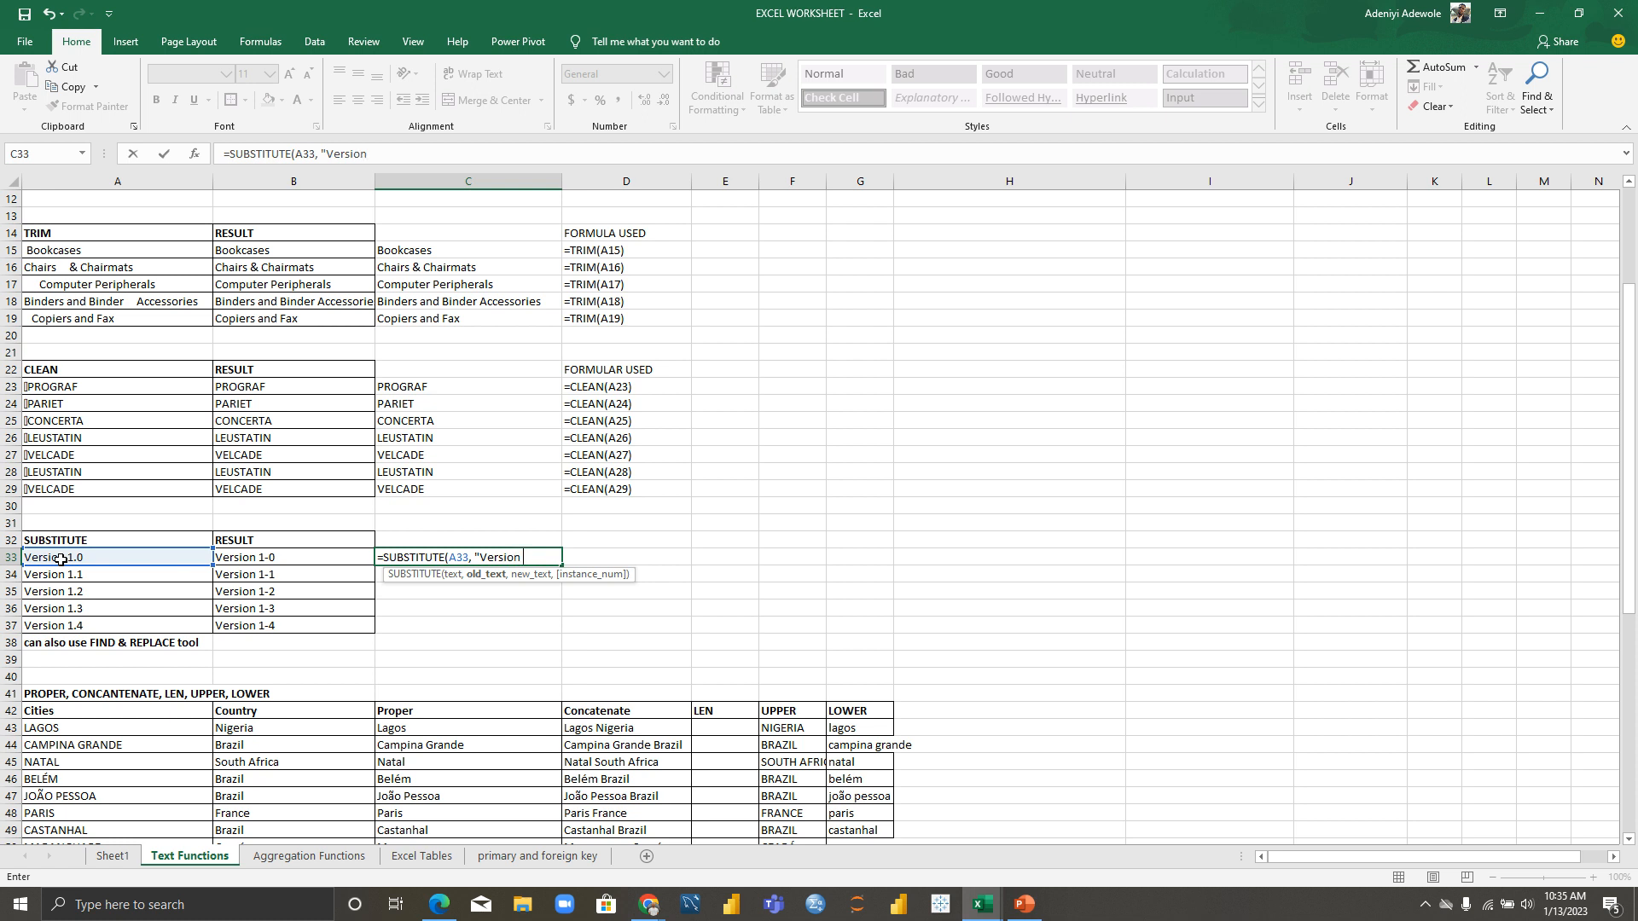
type("1.0")
type("\",")
type("\"")
type("Version ")
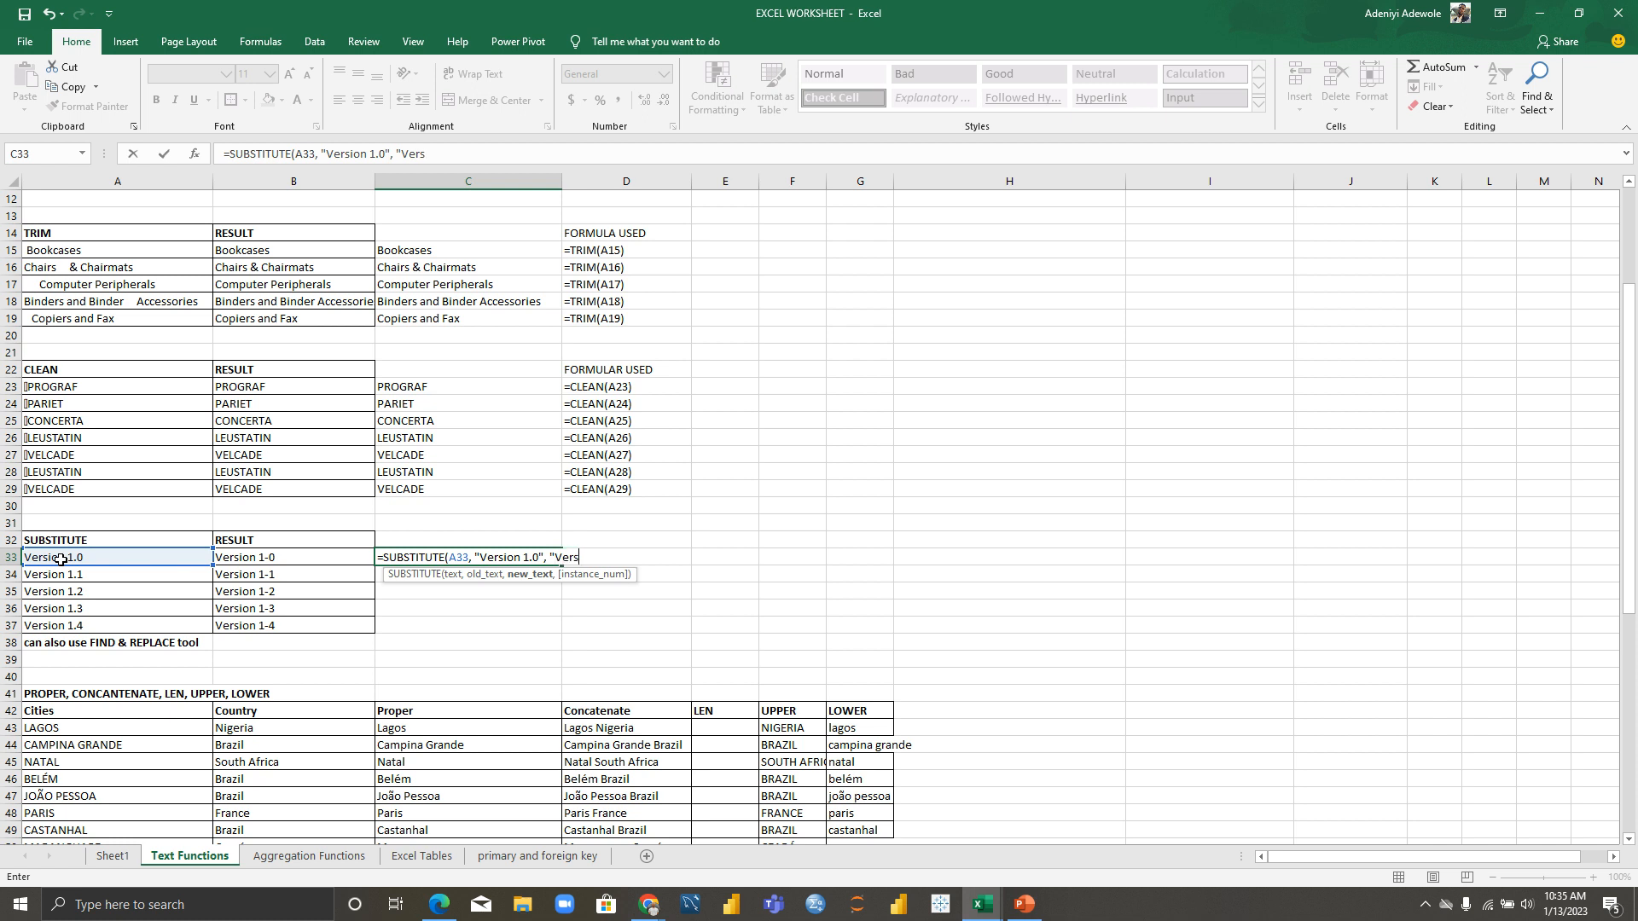
type("1-0\",")
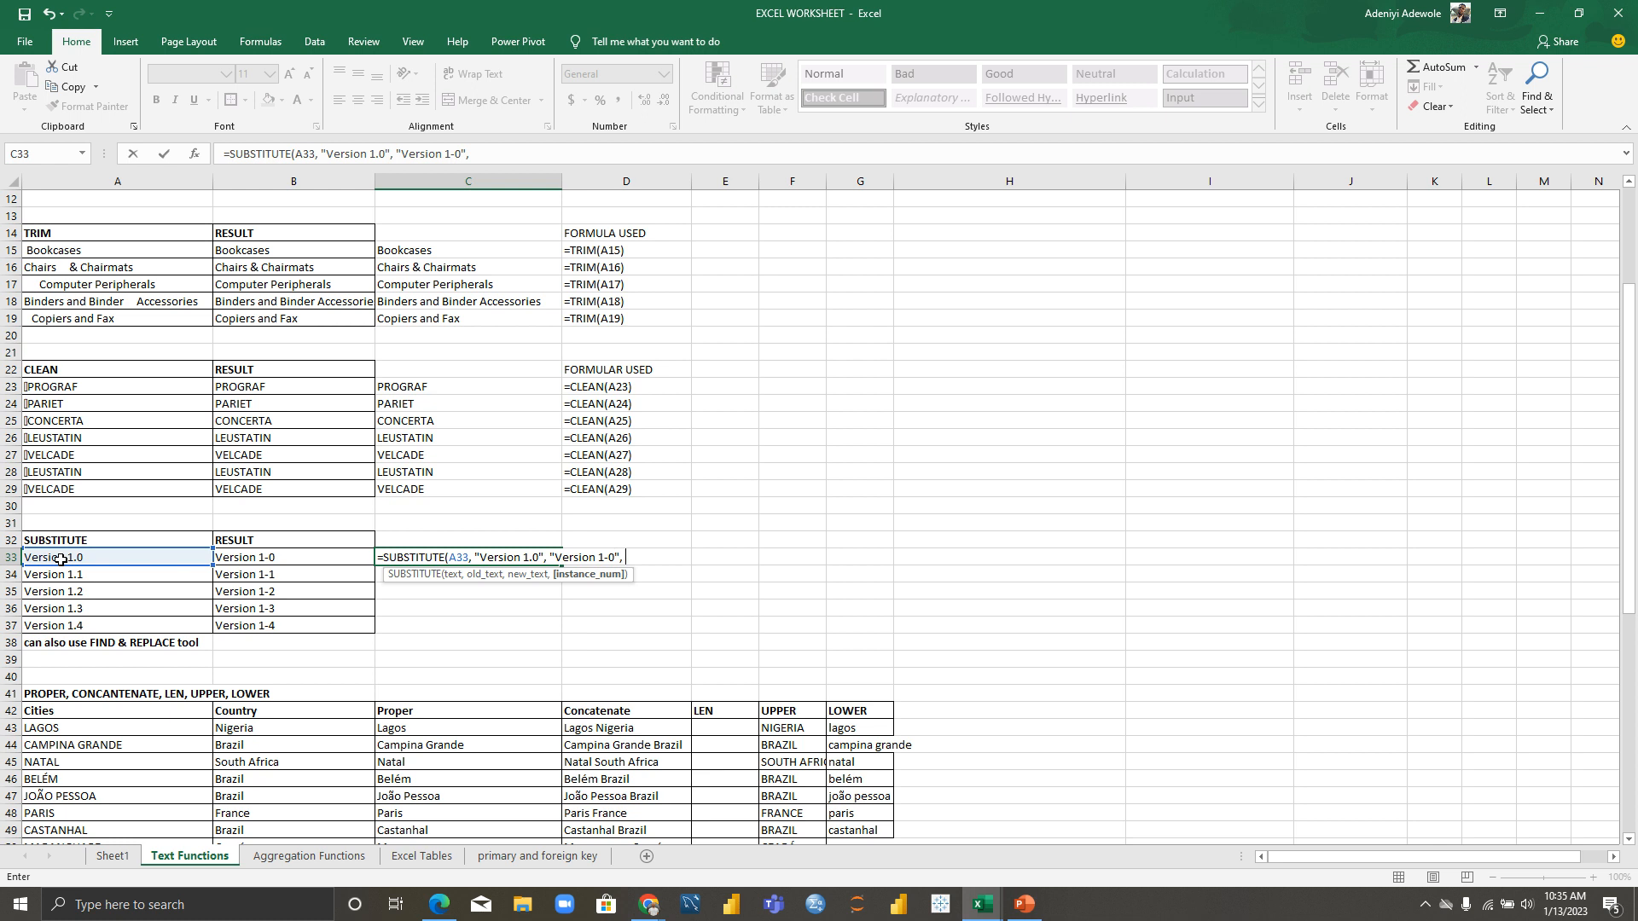
type(" 1)")
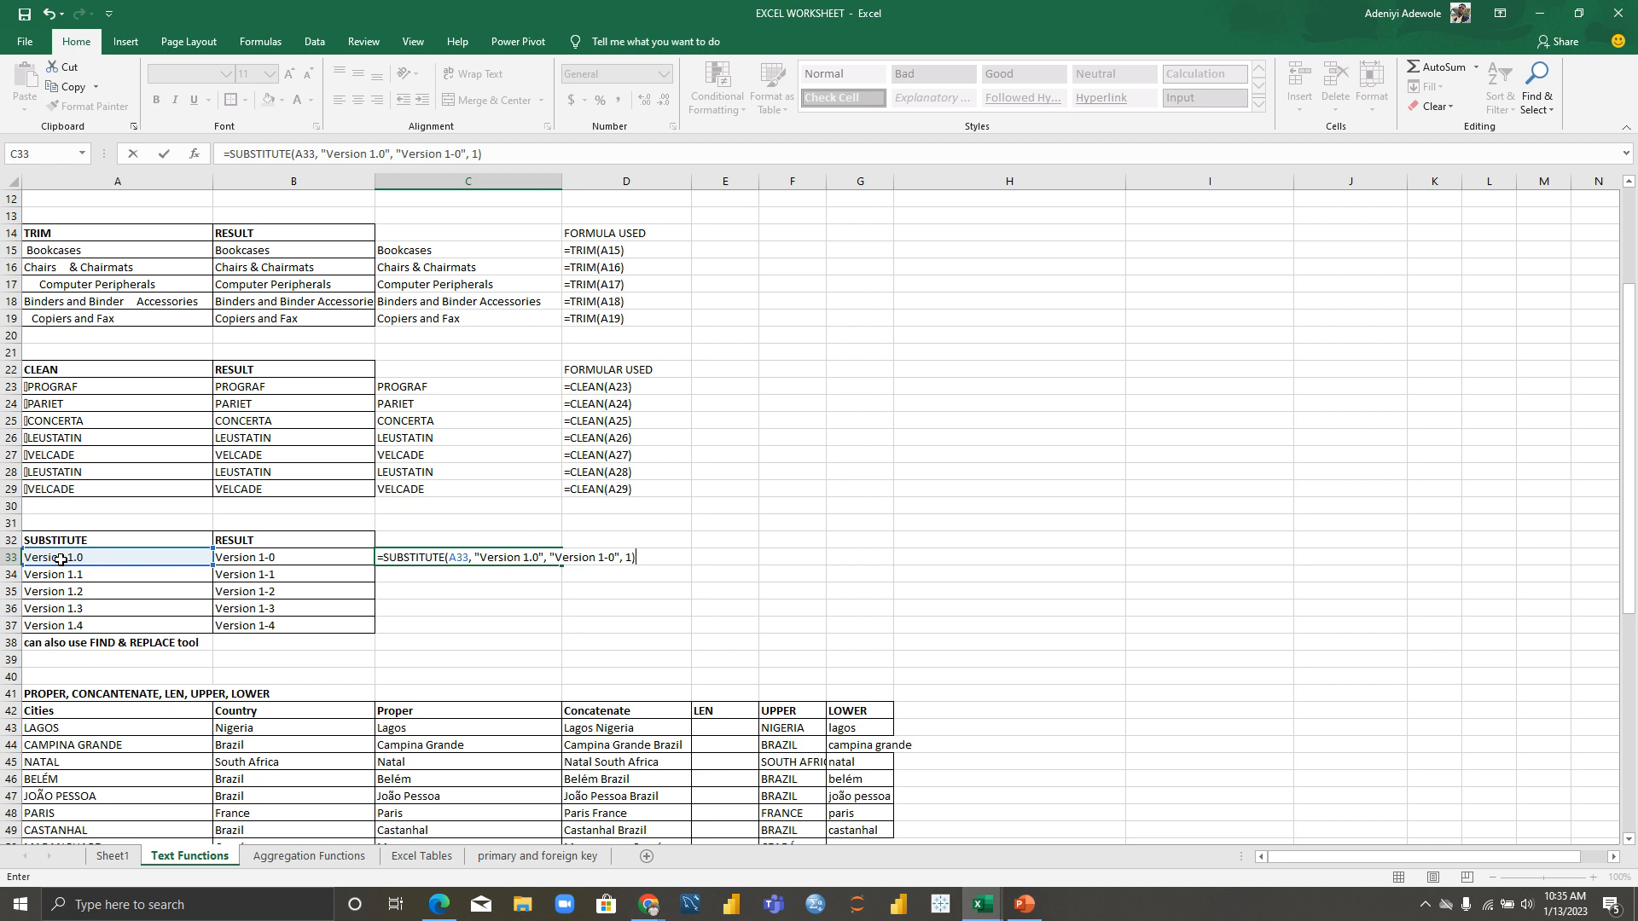
key("Return")
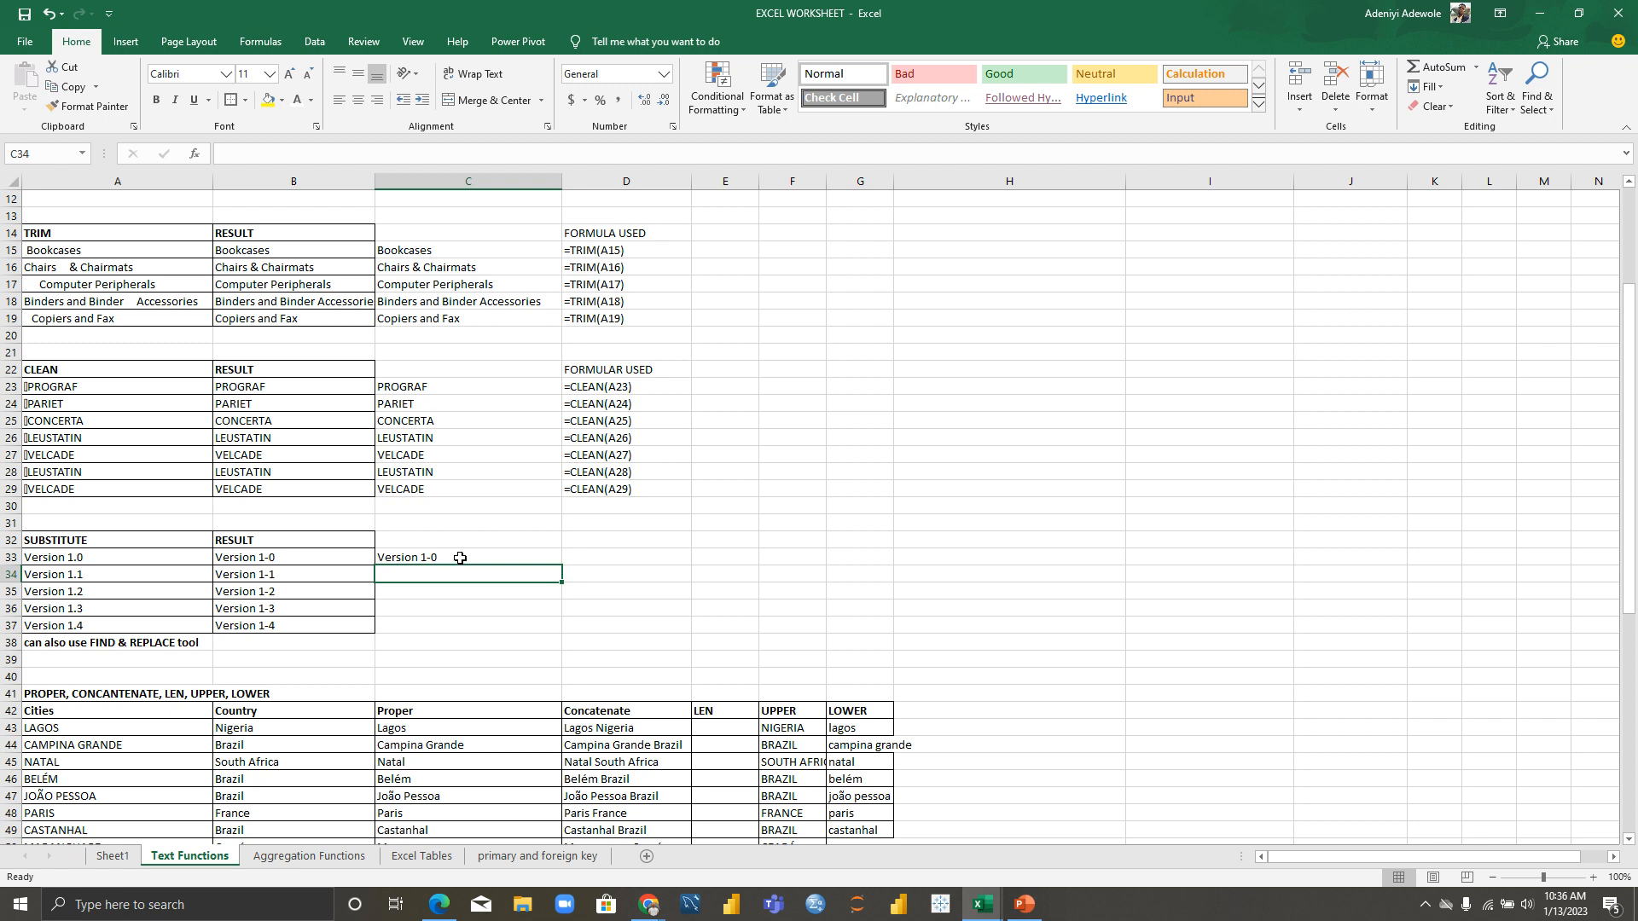
Step: Fill C33's SUBSTITUTE formula down to C37, then reselect C33 to check it
left_click(460, 558)
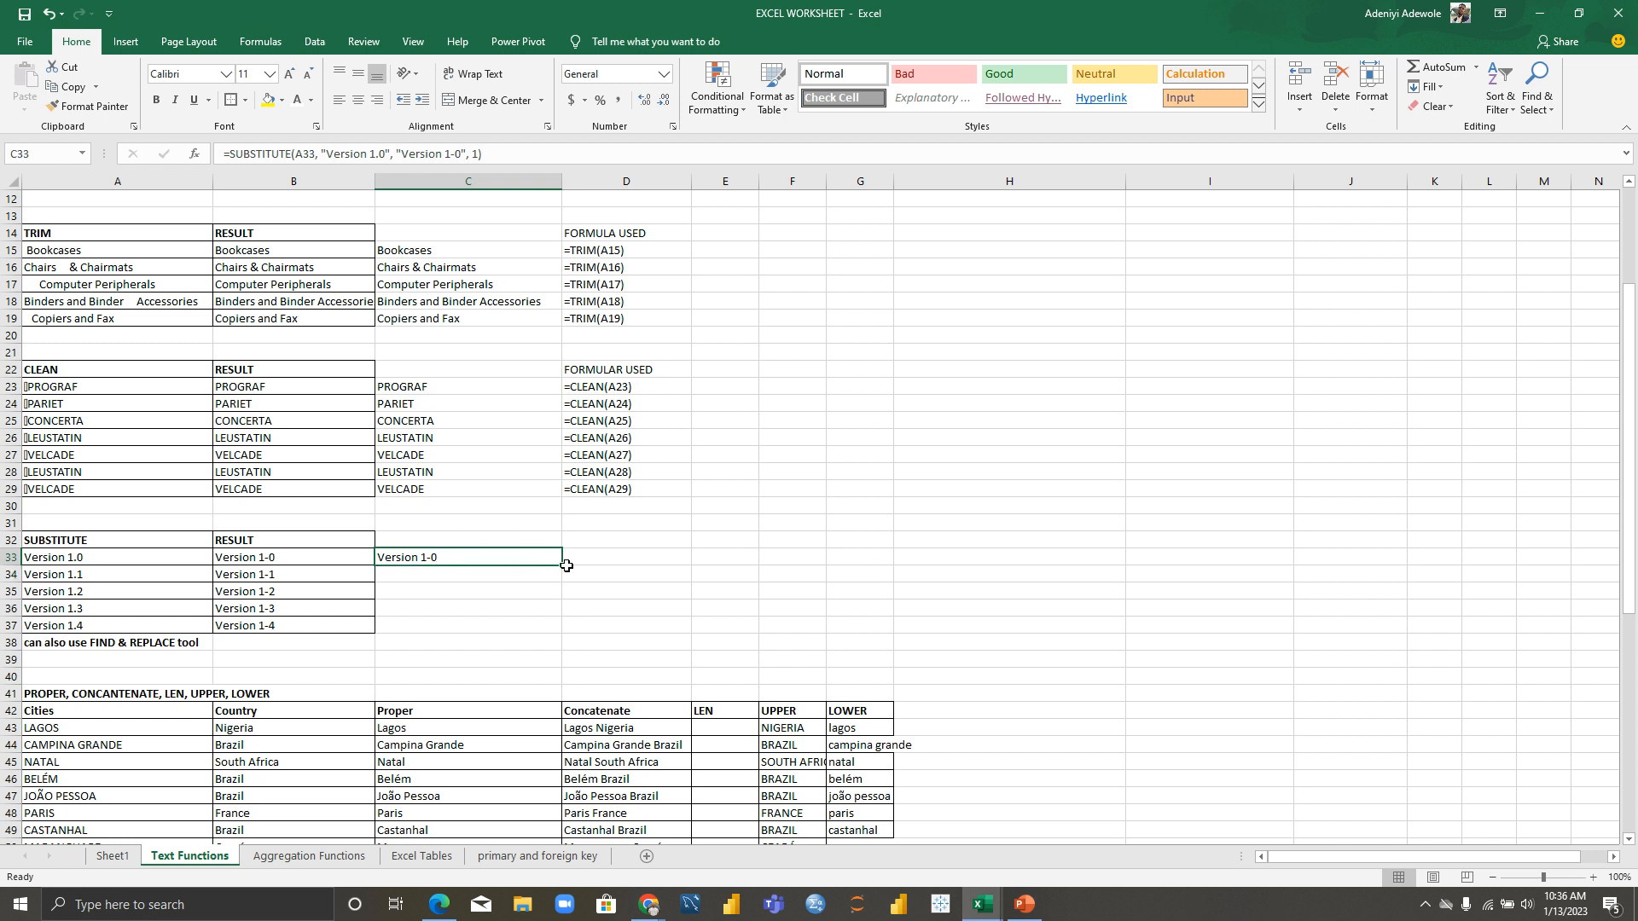
left_click_drag(563, 566, 560, 636)
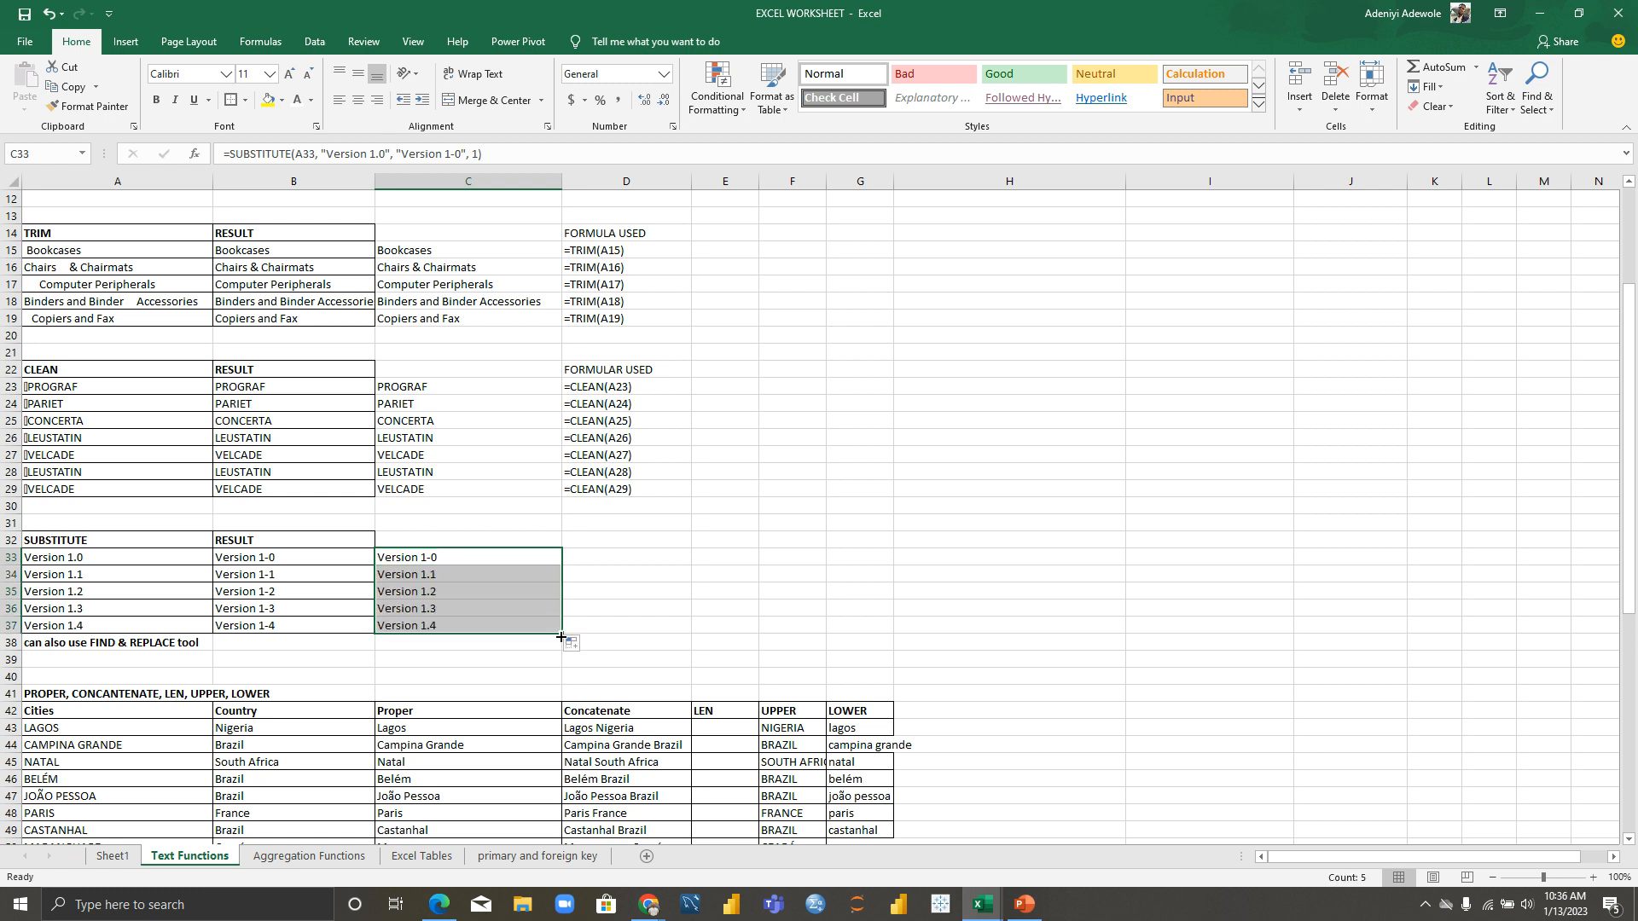
left_click(637, 622)
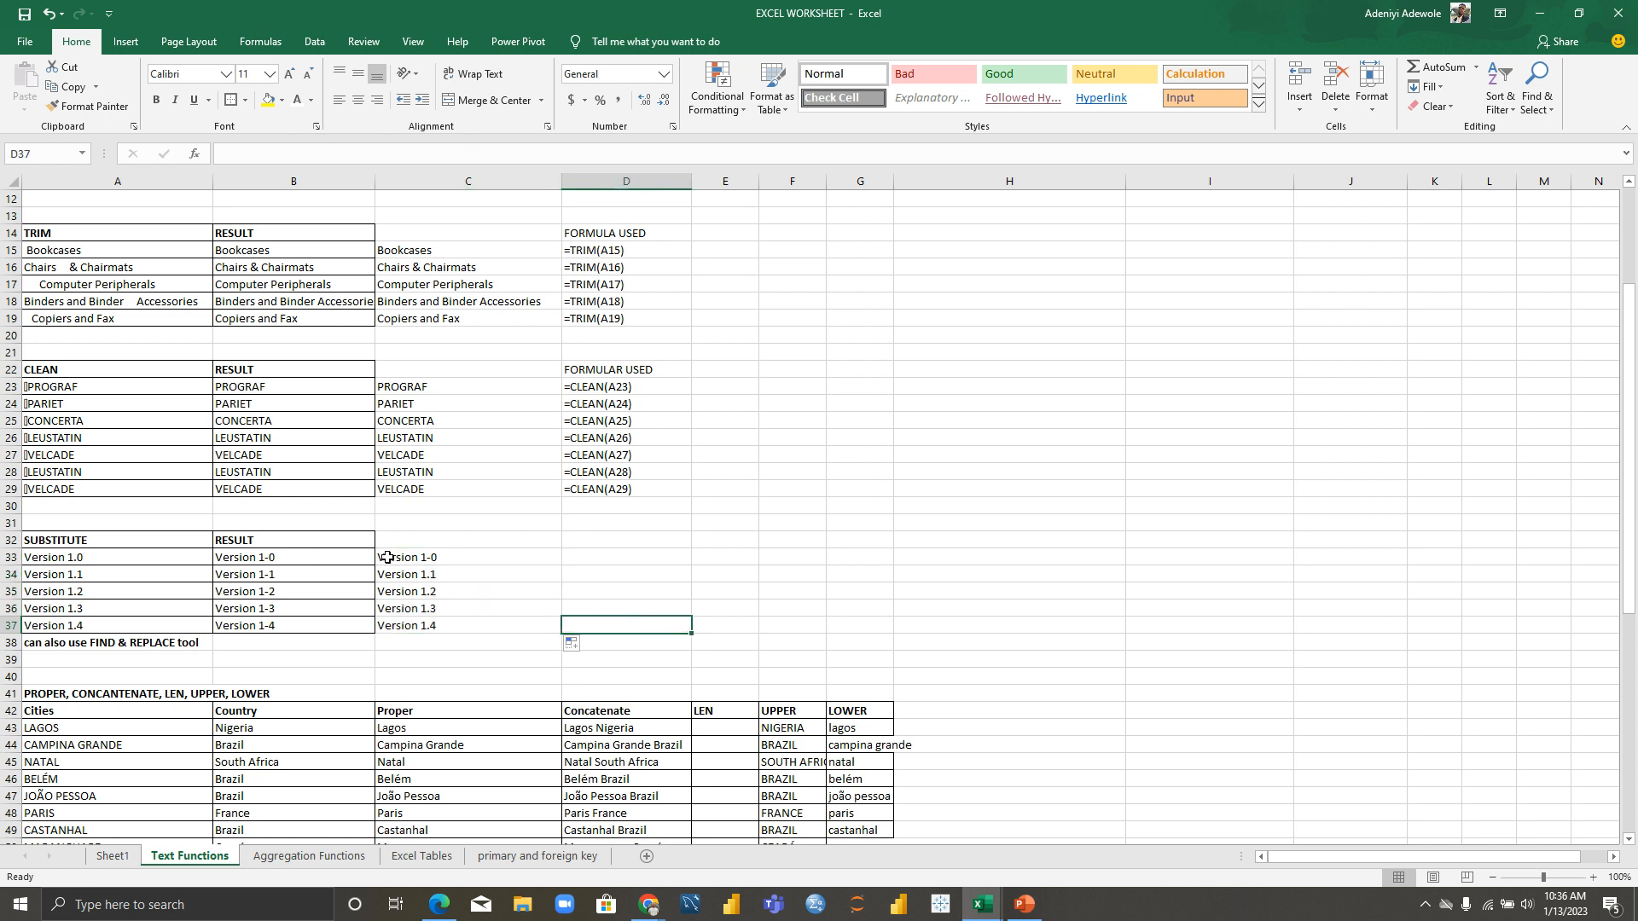
left_click(420, 562)
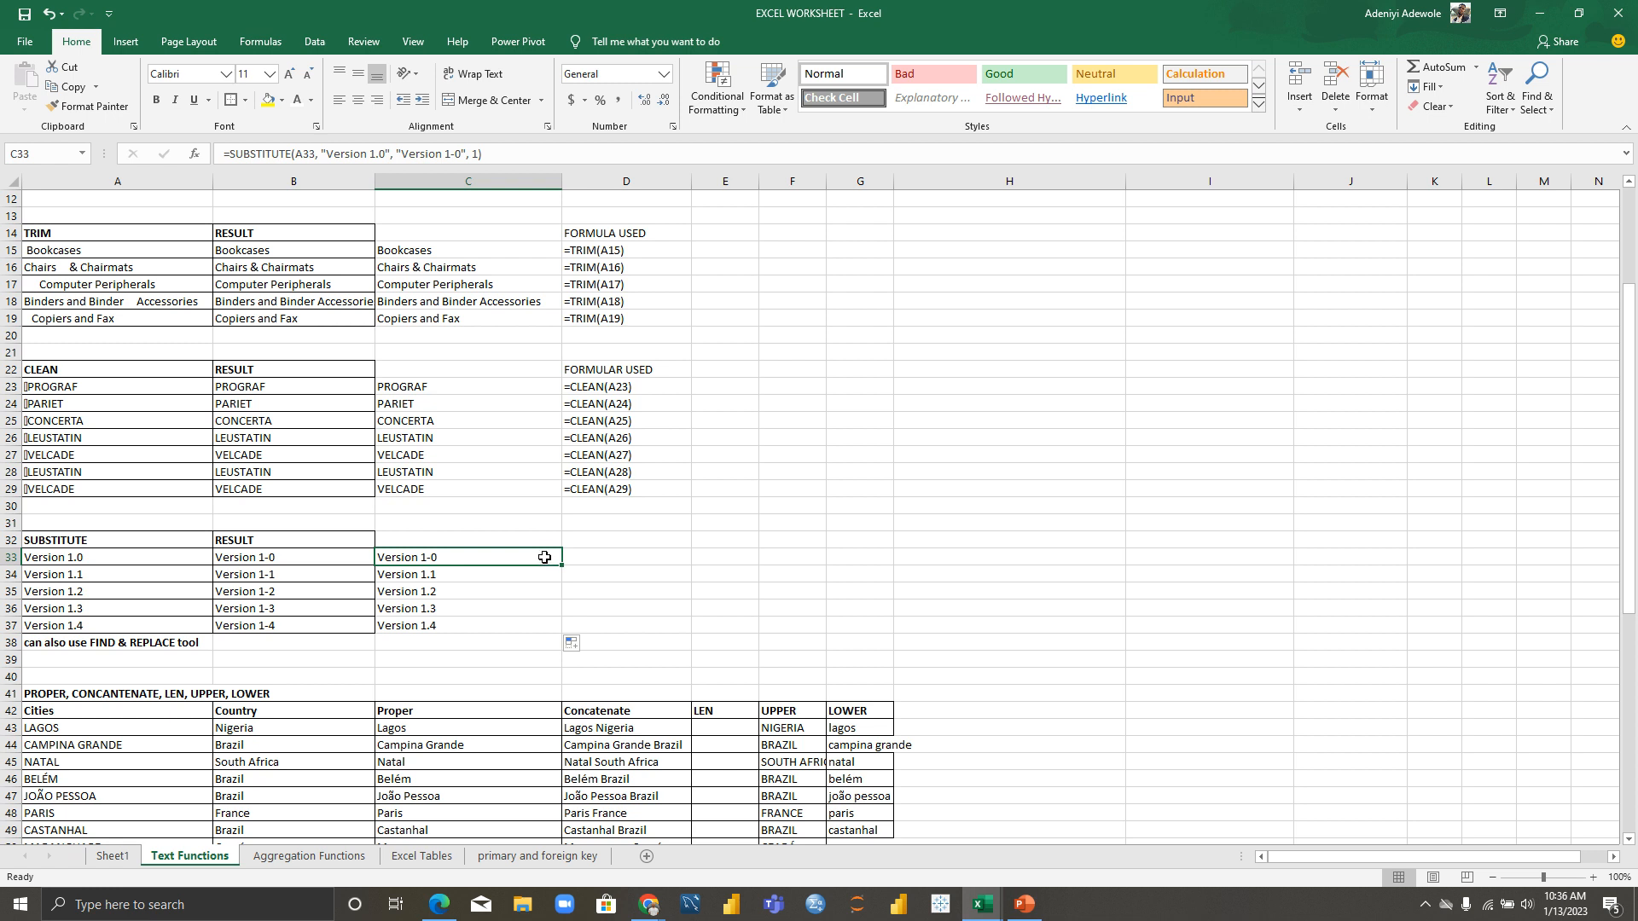
Step: Change C33's SUBSTITUTE instance number to 0, which produces #VALUE!
double_click(544, 557)
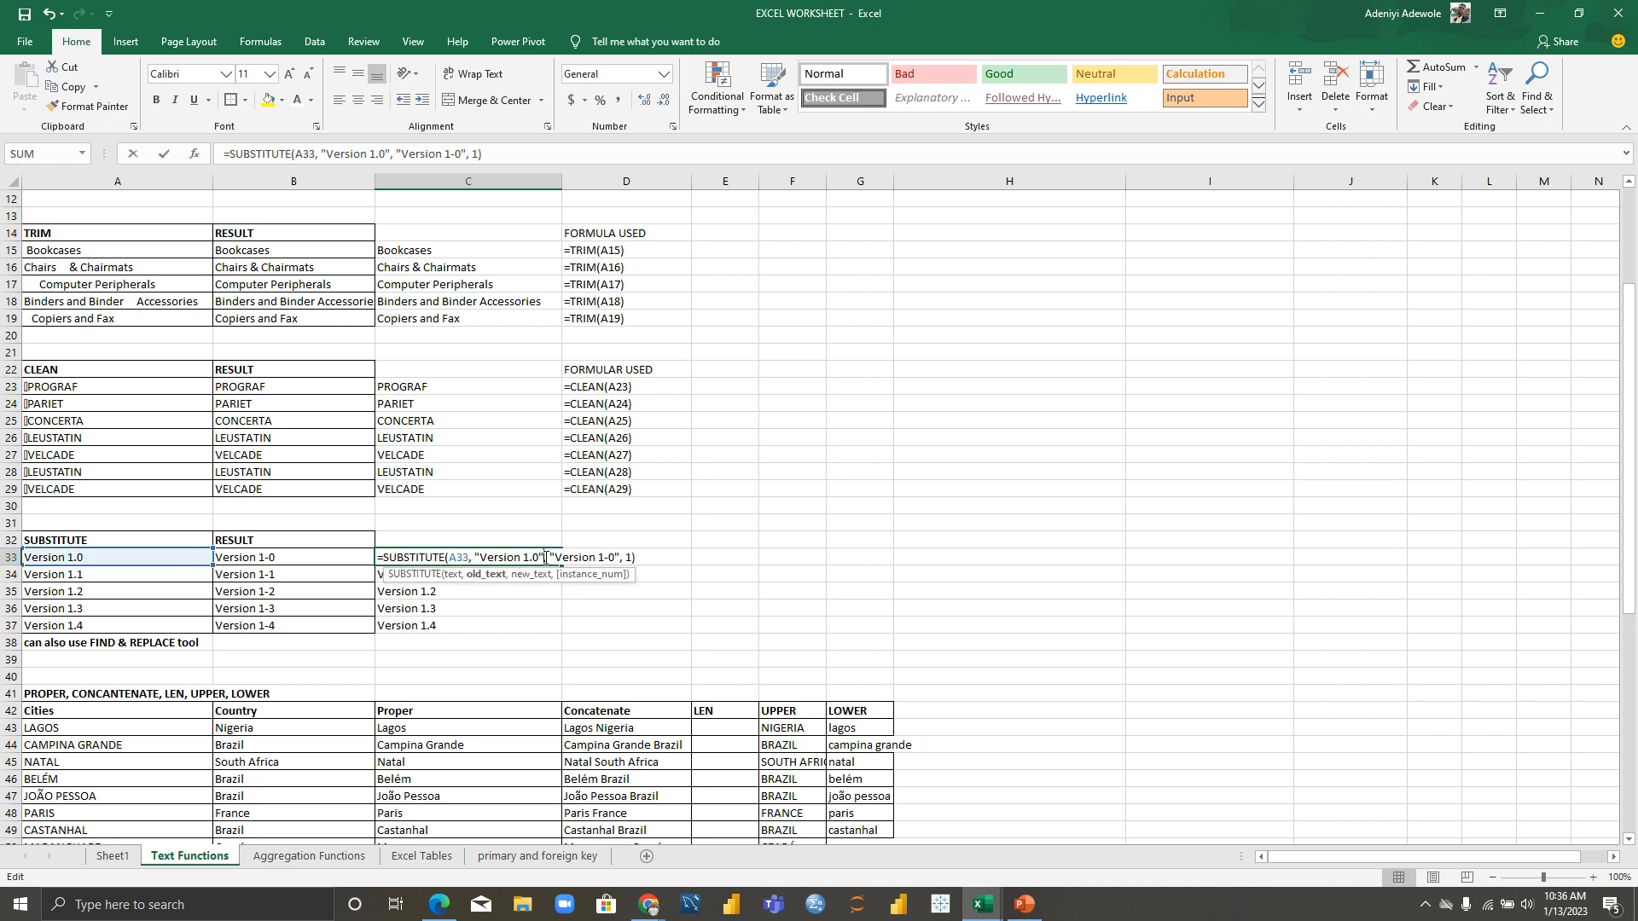
key("BackSpace")
type("0")
key("BackSpace")
type("6")
key("BackSpace")
type("0")
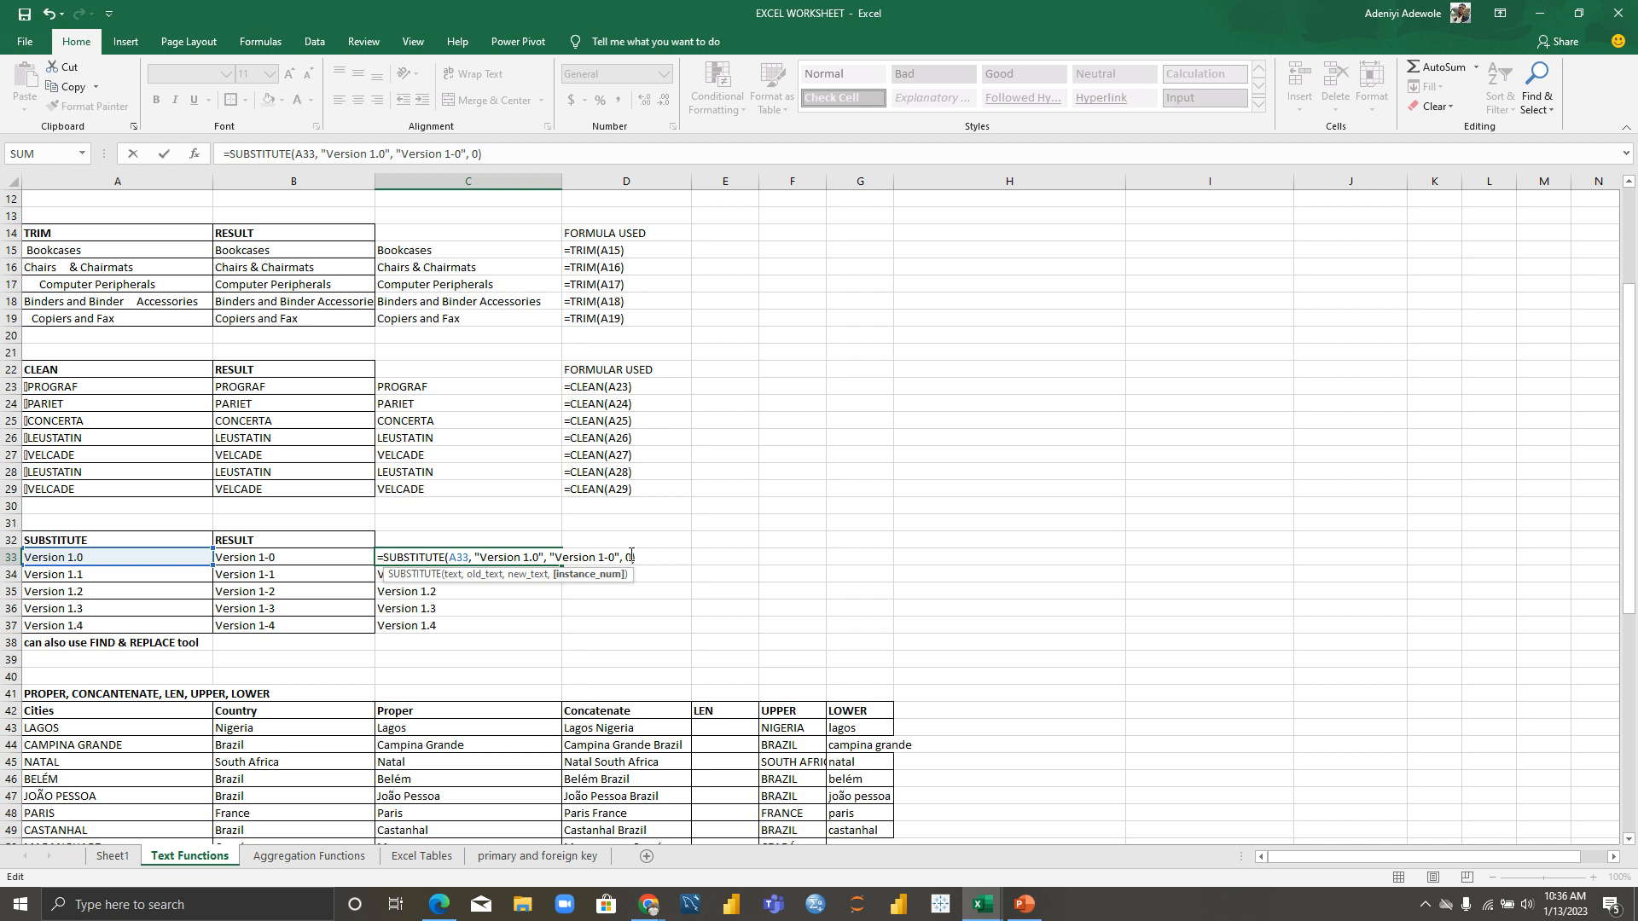
key("Return")
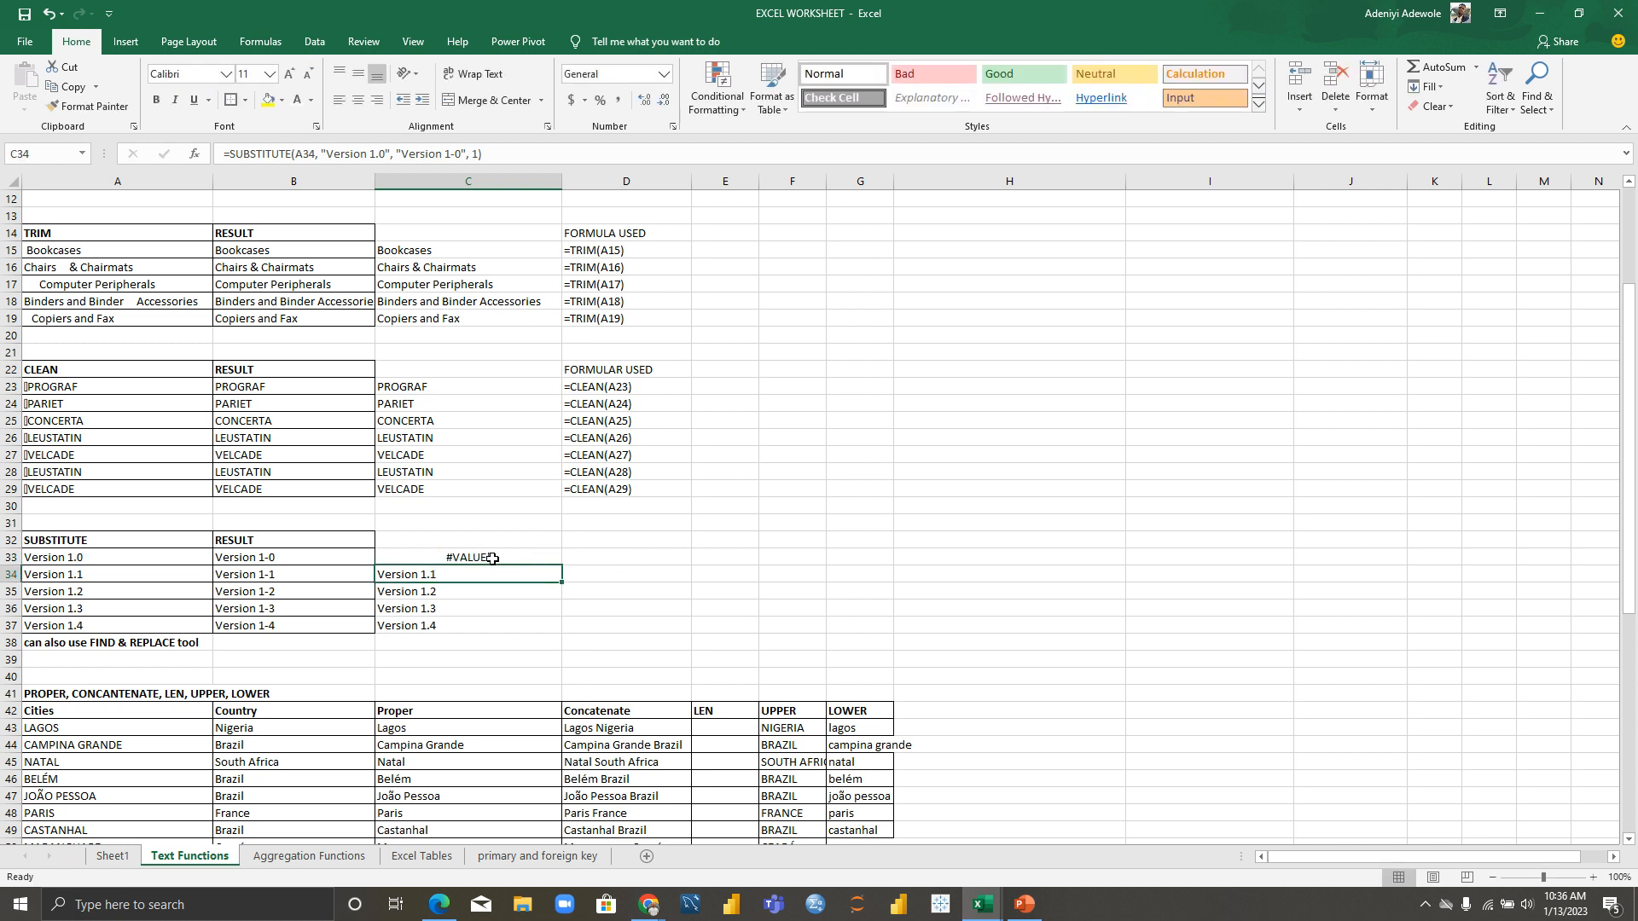
Step: Restore the instance number to 1 so C33 shows Version 1-0 again
left_click(492, 558)
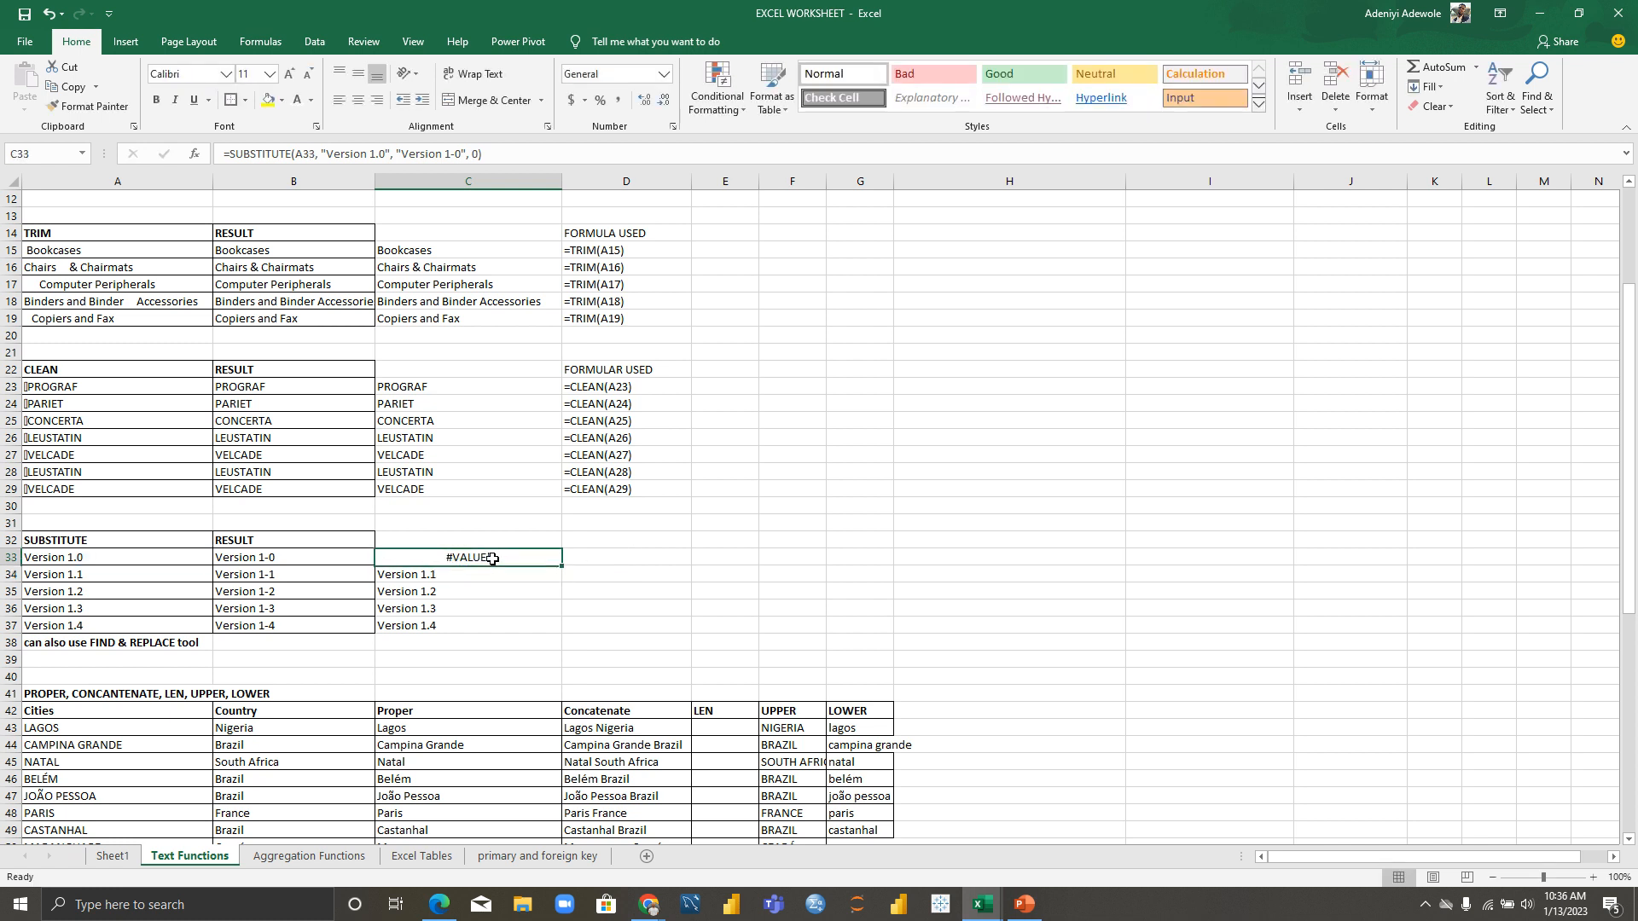
double_click(492, 557)
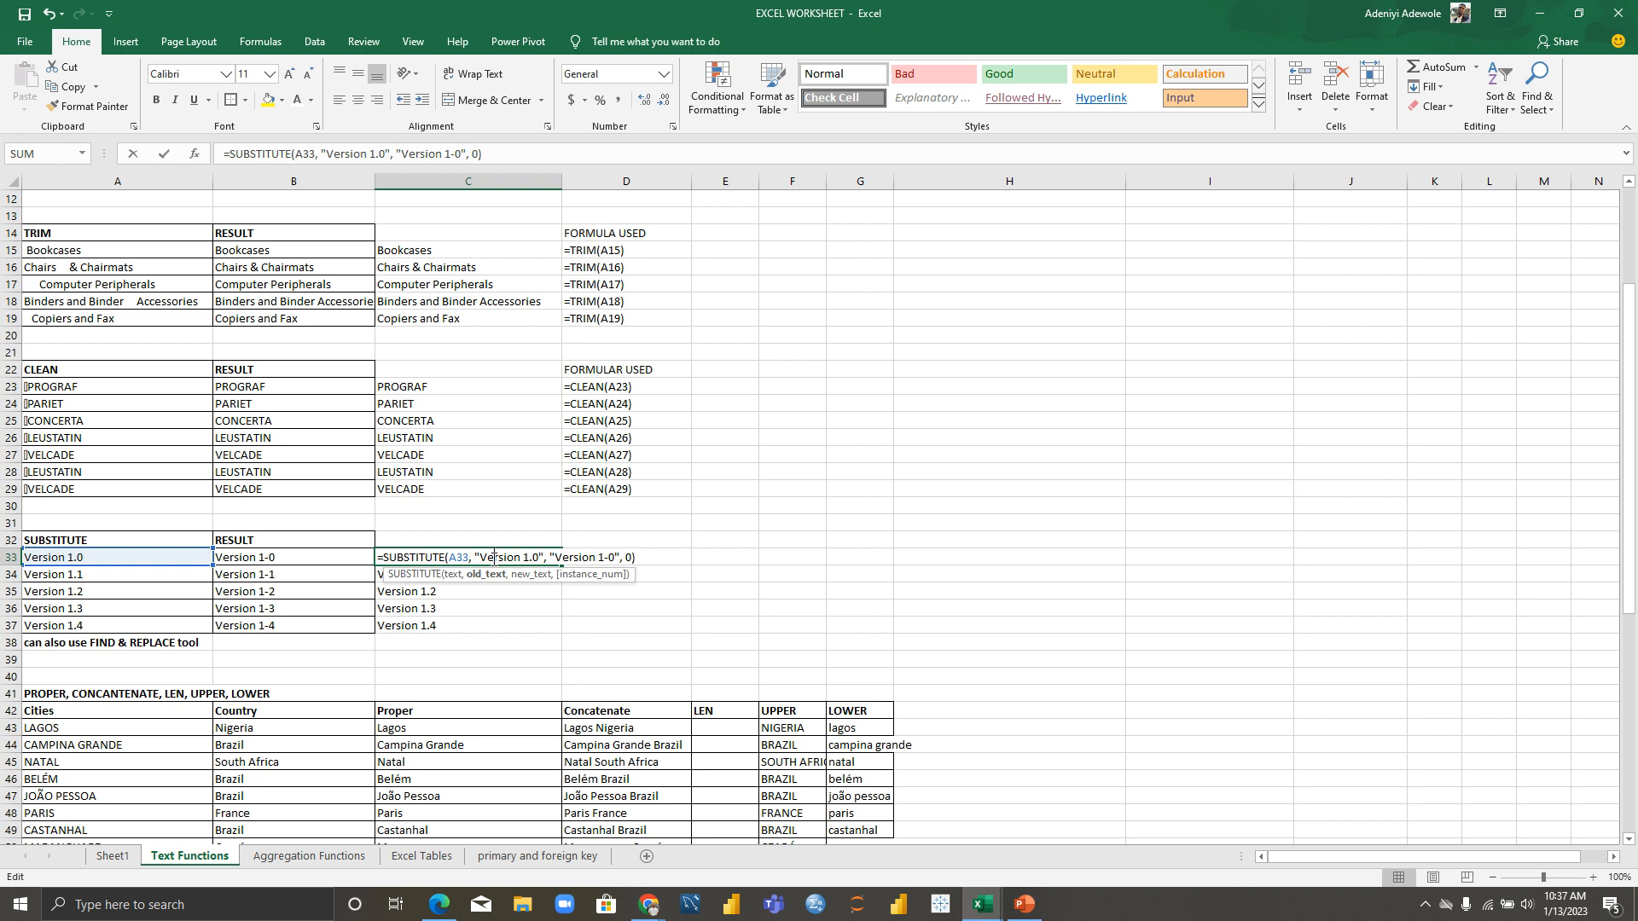
left_click(631, 557)
key("BackSpace")
type("1")
key("Return")
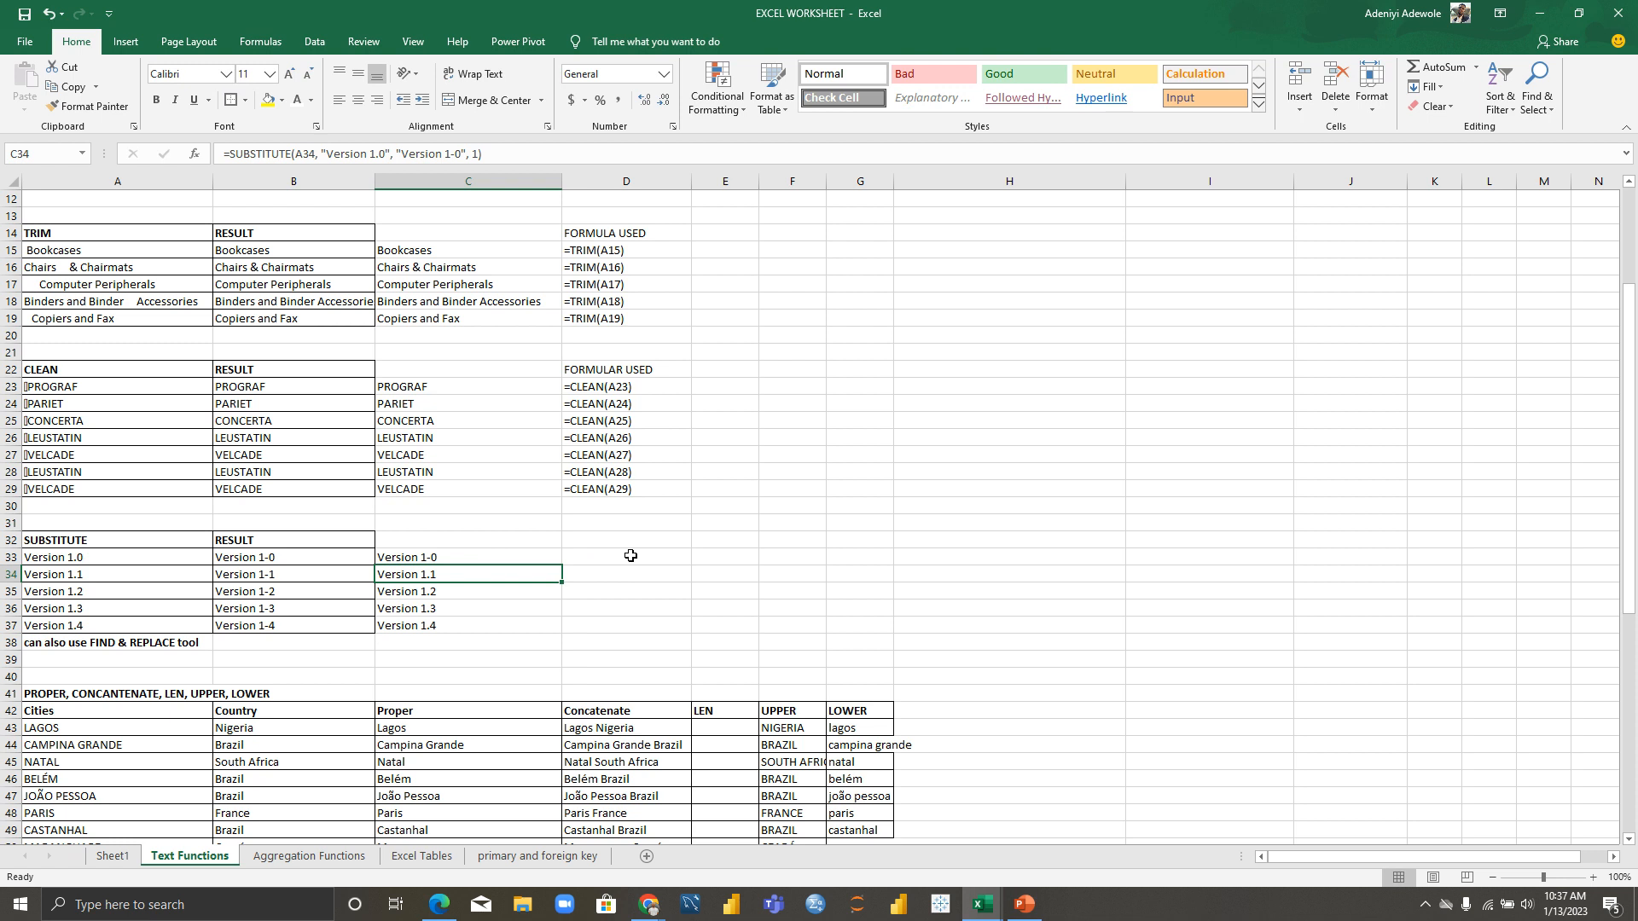
double_click(505, 576)
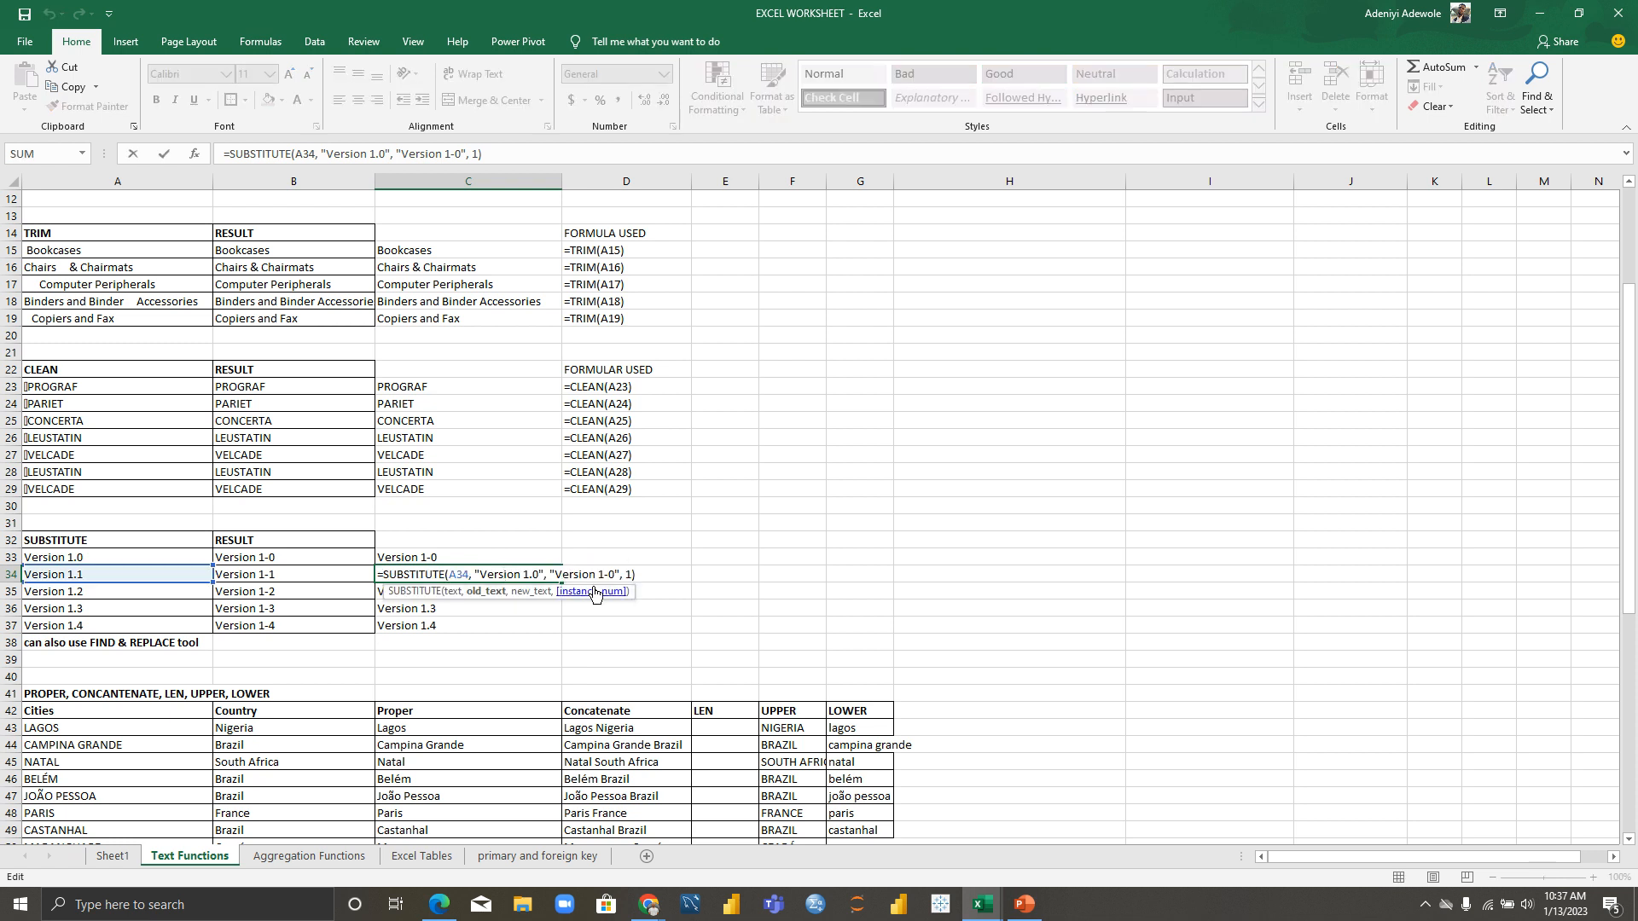
Step: Enter =FORMULATEXT(C33) in D32
left_click(645, 555)
left_click(632, 540)
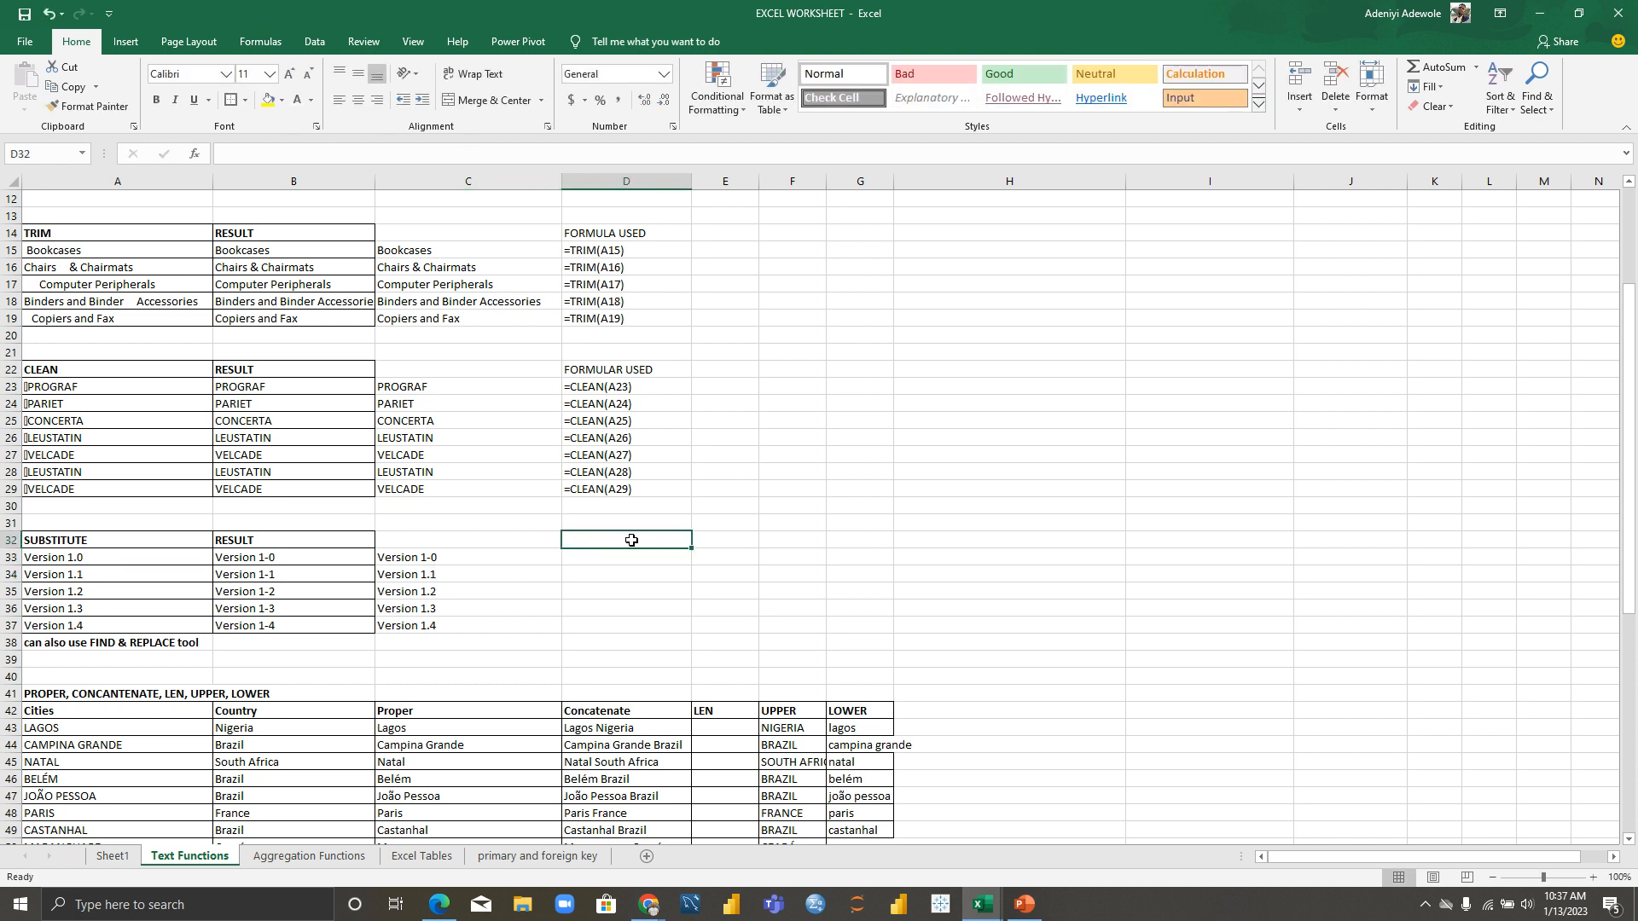
type("Form")
key("BackSpace")
key("BackSpace")
key("BackSpace")
key("BackSpace")
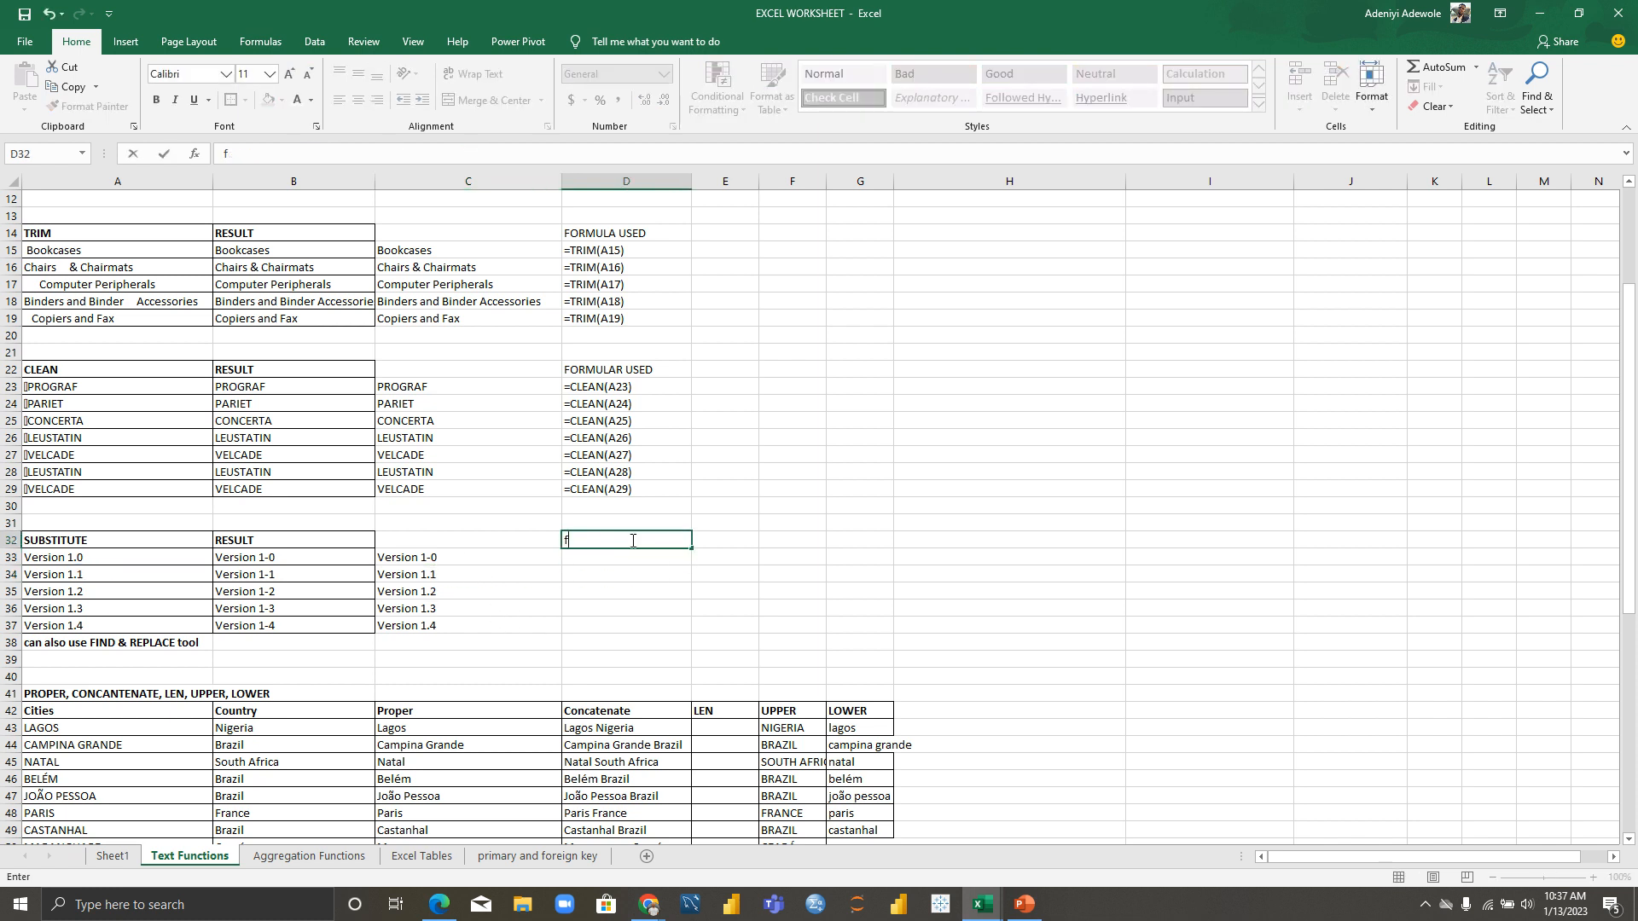
type("=fo")
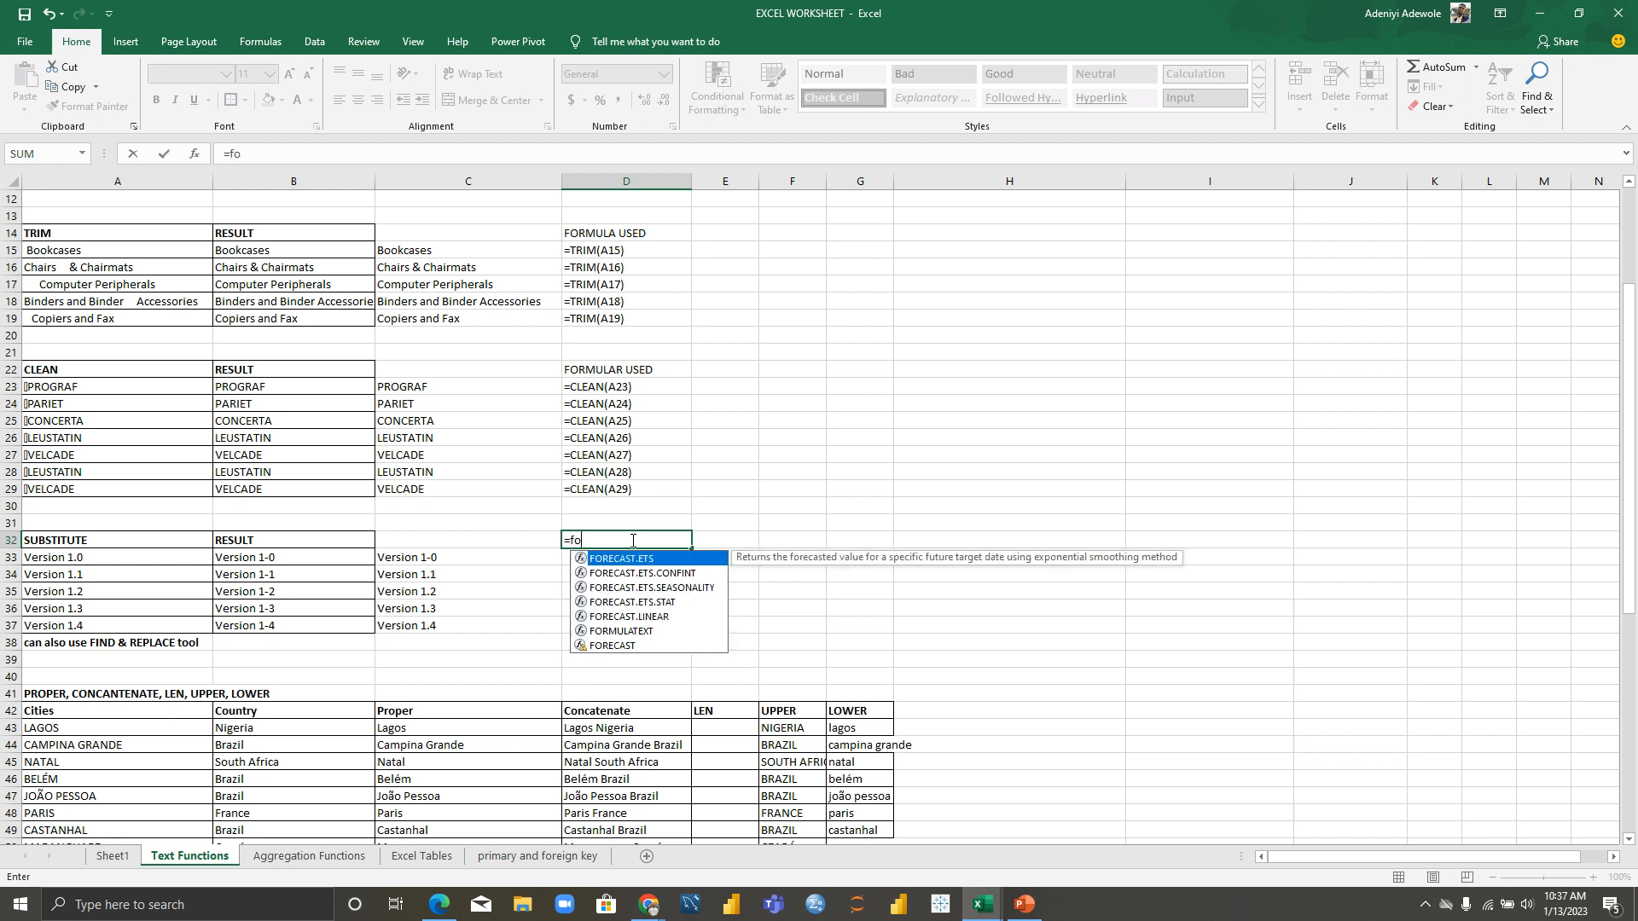
type("rn")
key("BackSpace")
type("m")
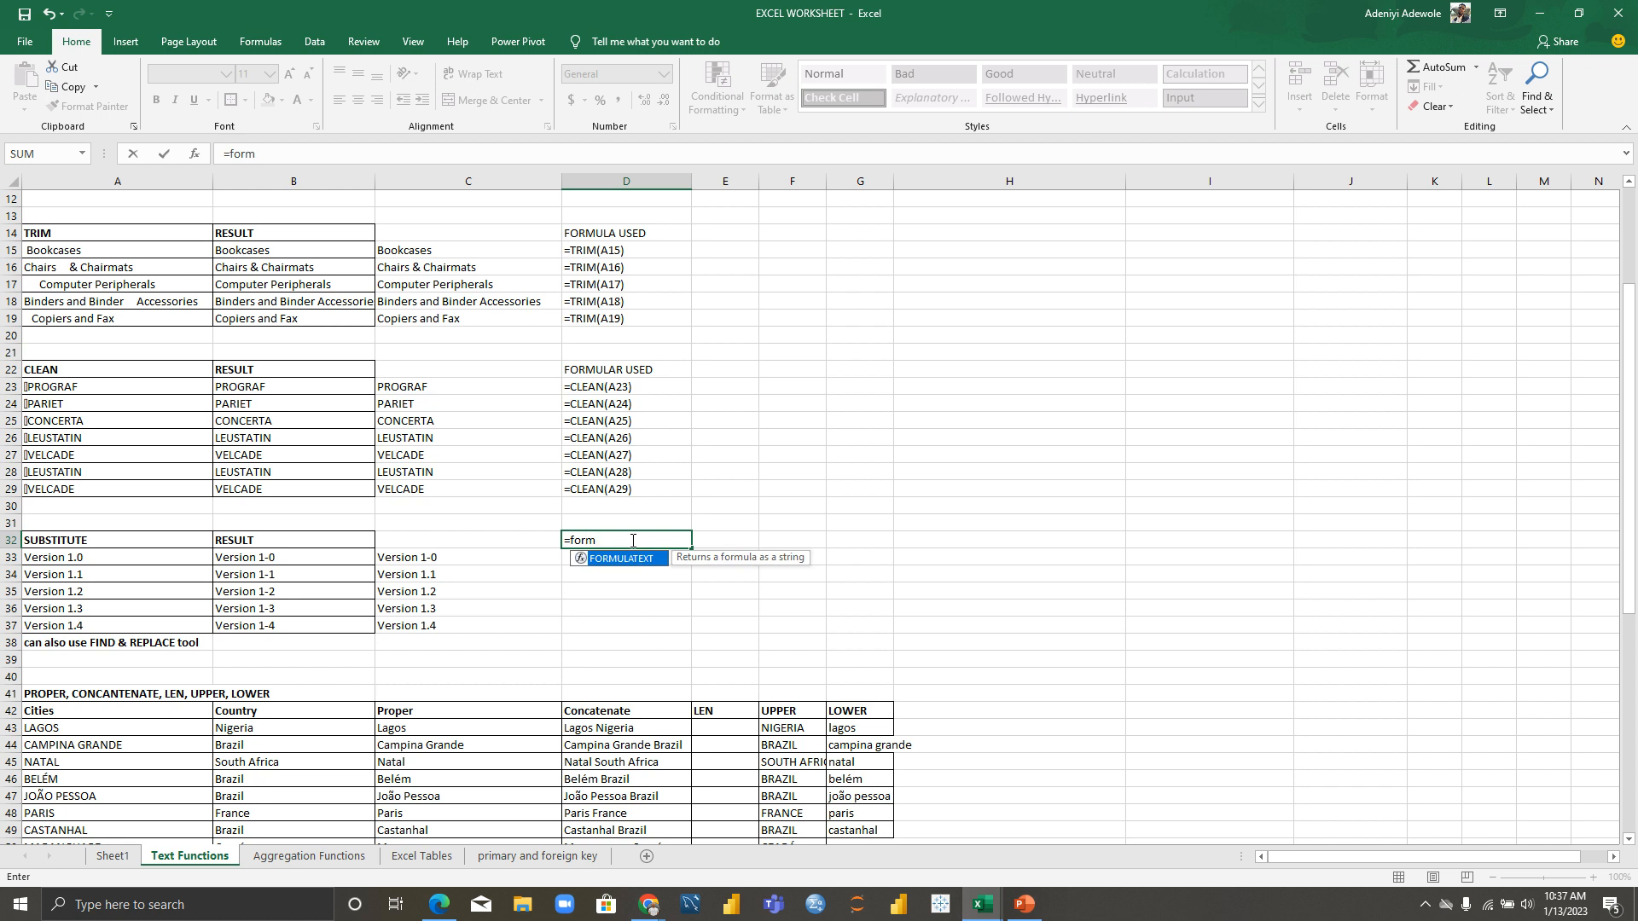
key("Tab")
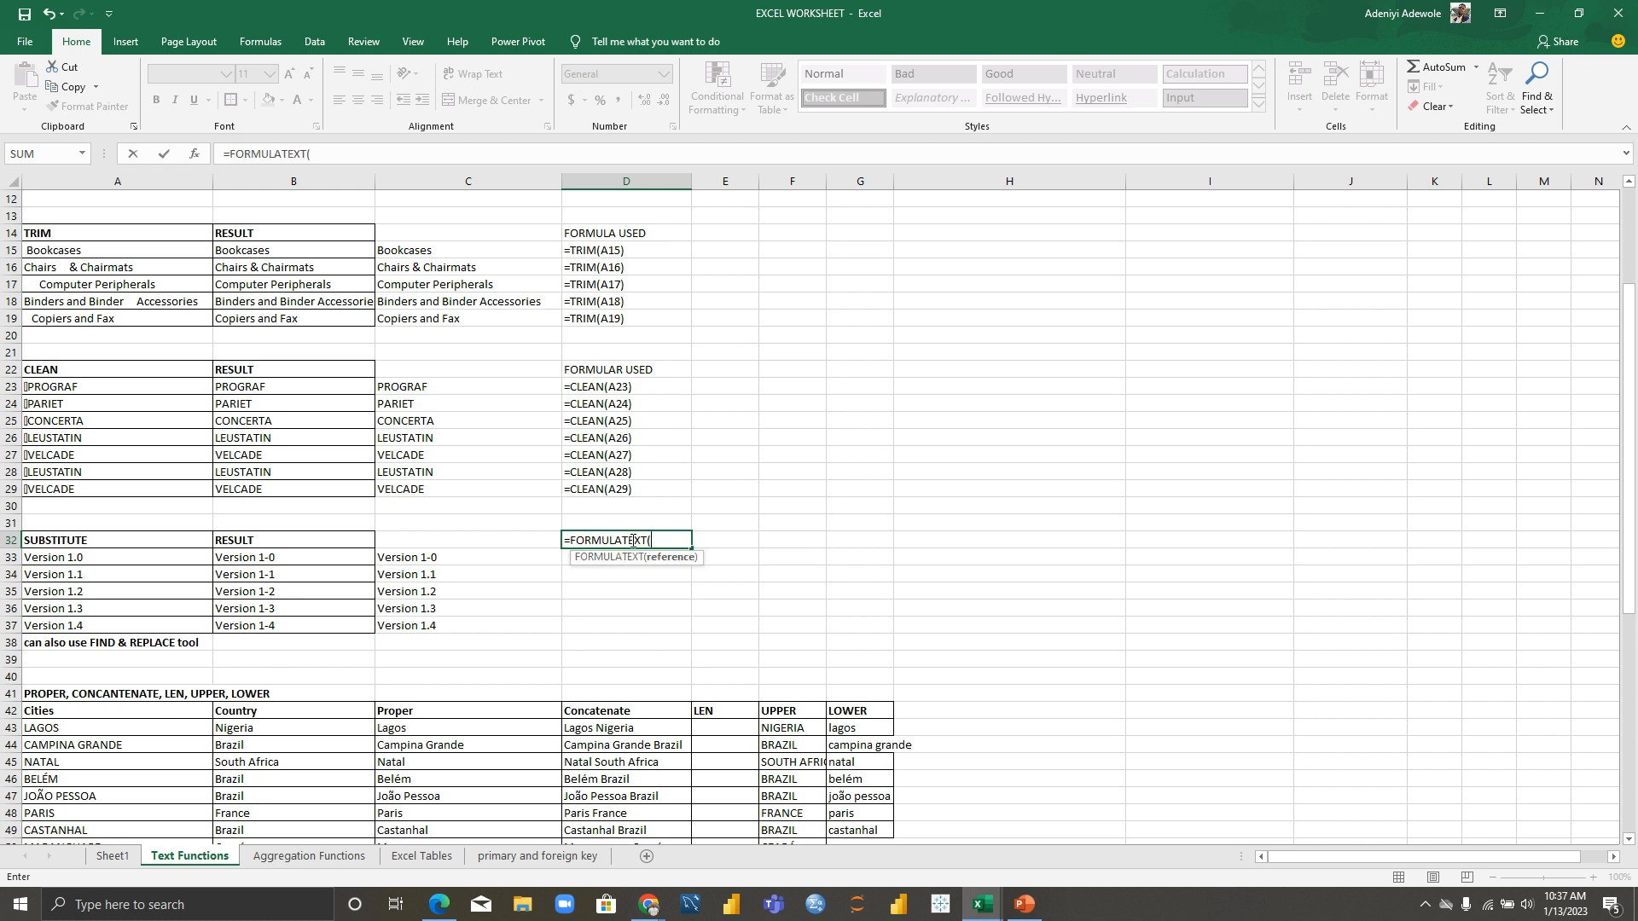
left_click(417, 561)
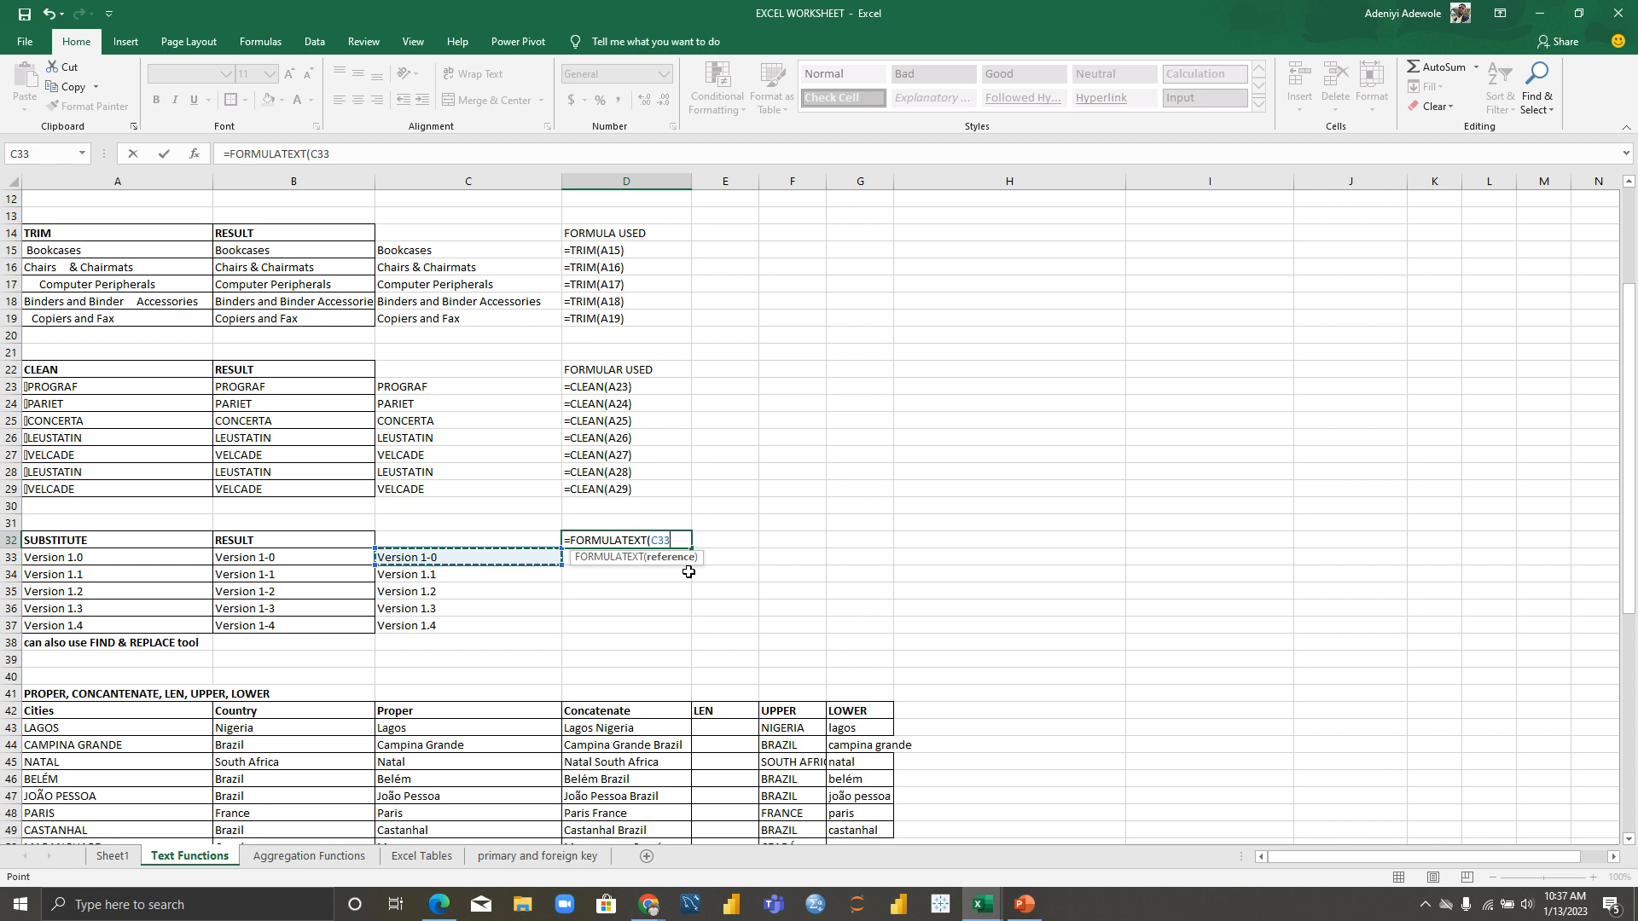
type(")")
key("Return")
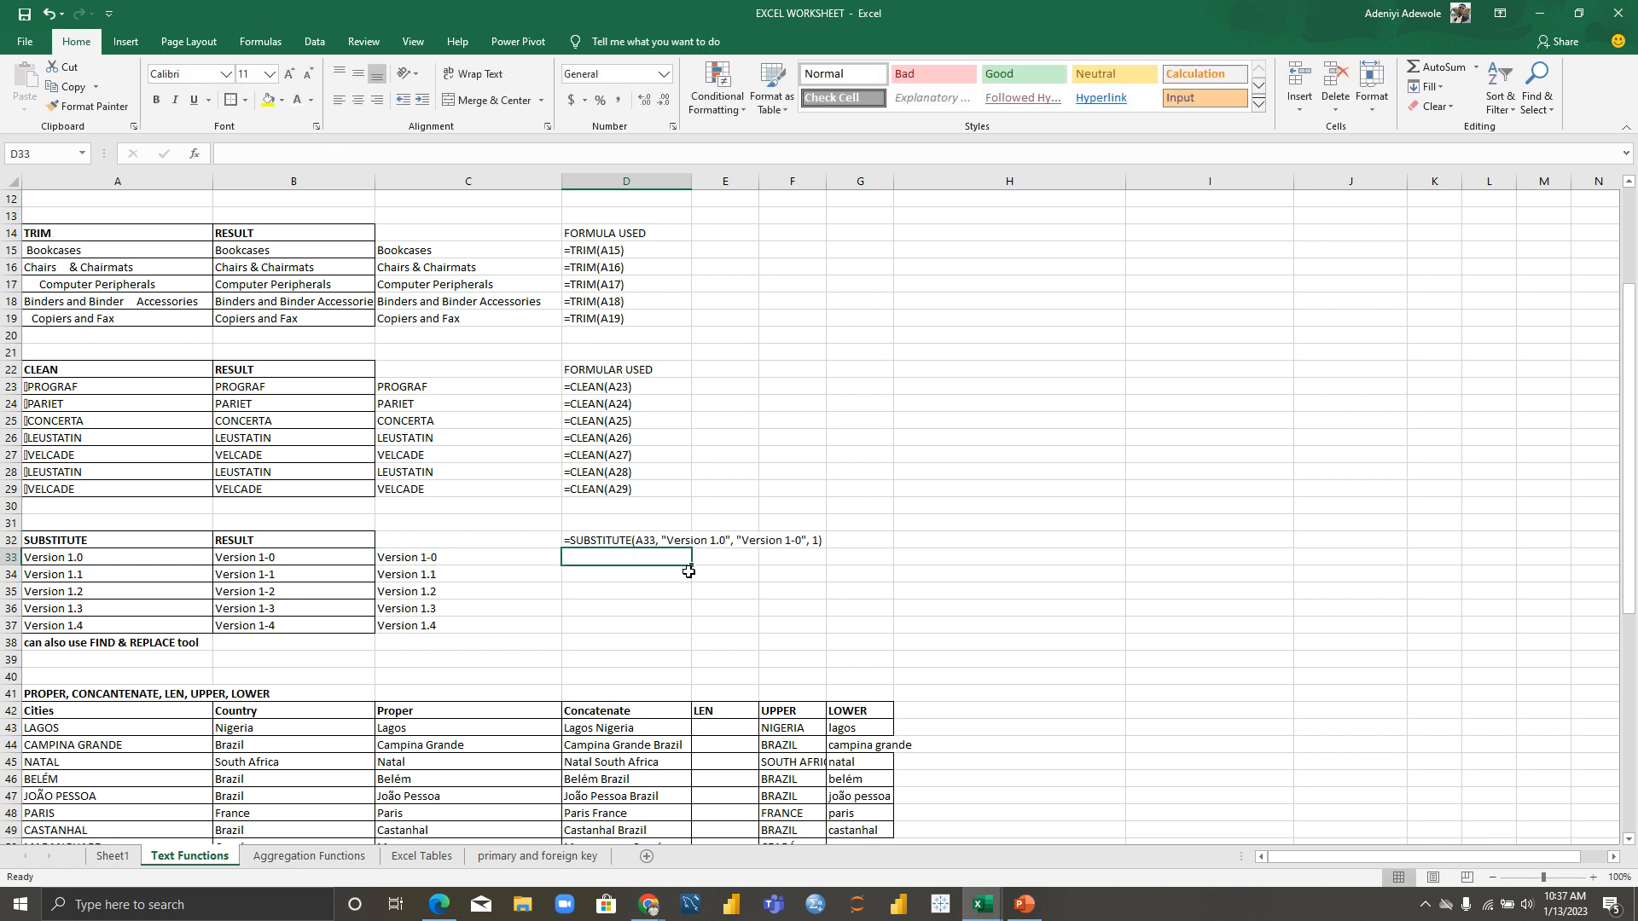
Step: Fill the FORMULATEXT formula down to D36, trimming back the extra #N/A row
left_click(766, 546)
left_click_drag(826, 557, 825, 616)
left_click(580, 539)
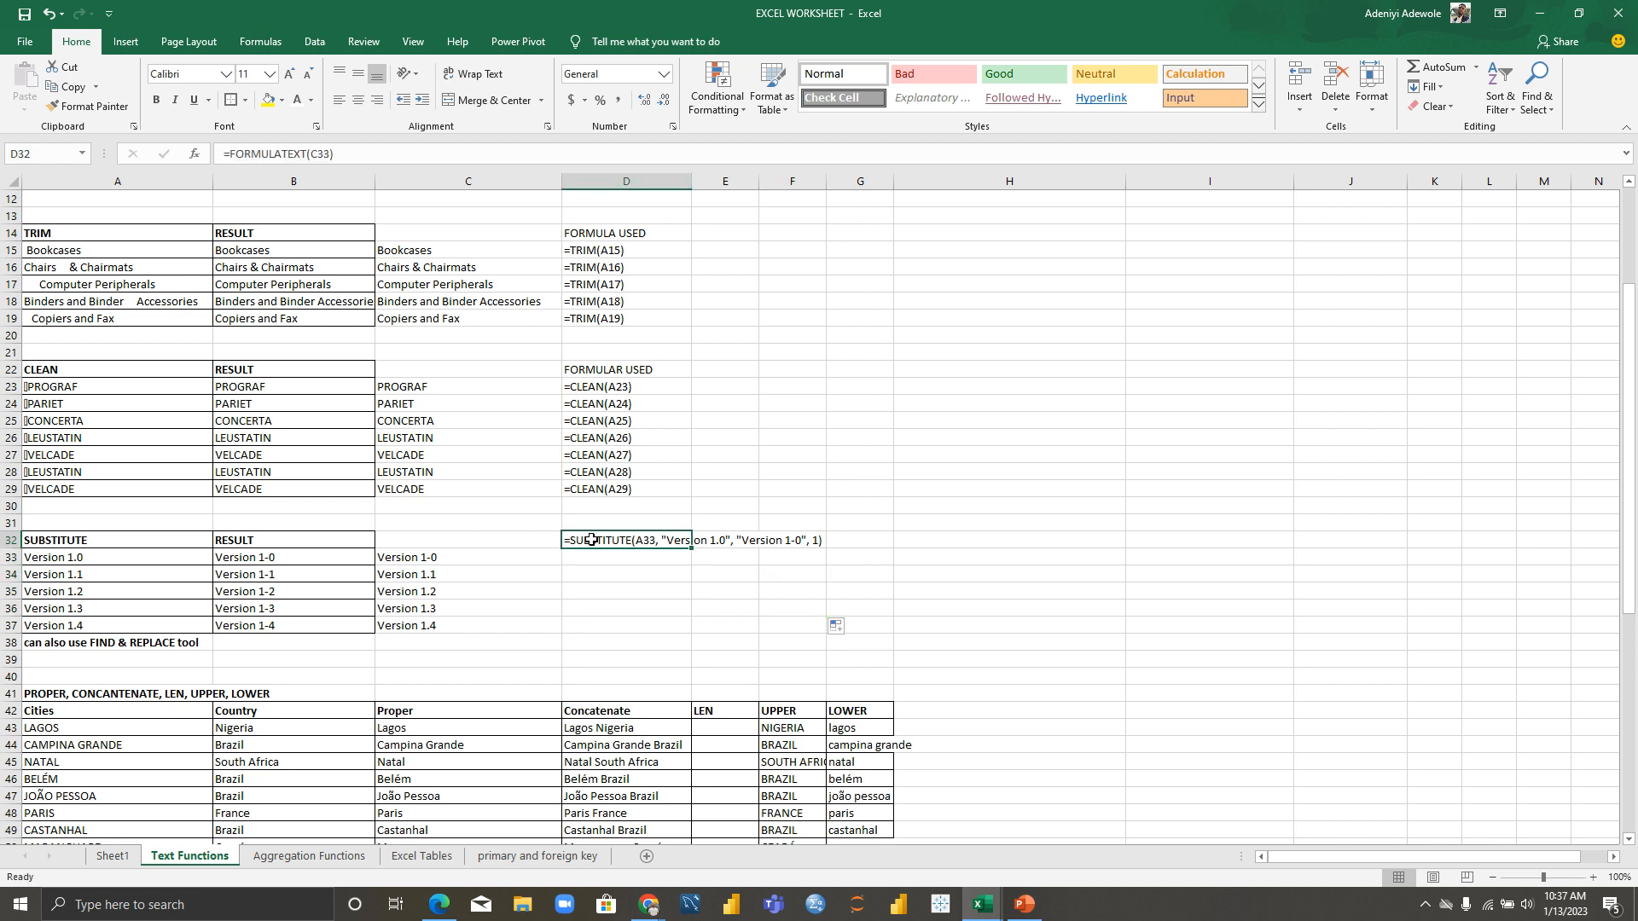
left_click_drag(691, 548, 693, 633)
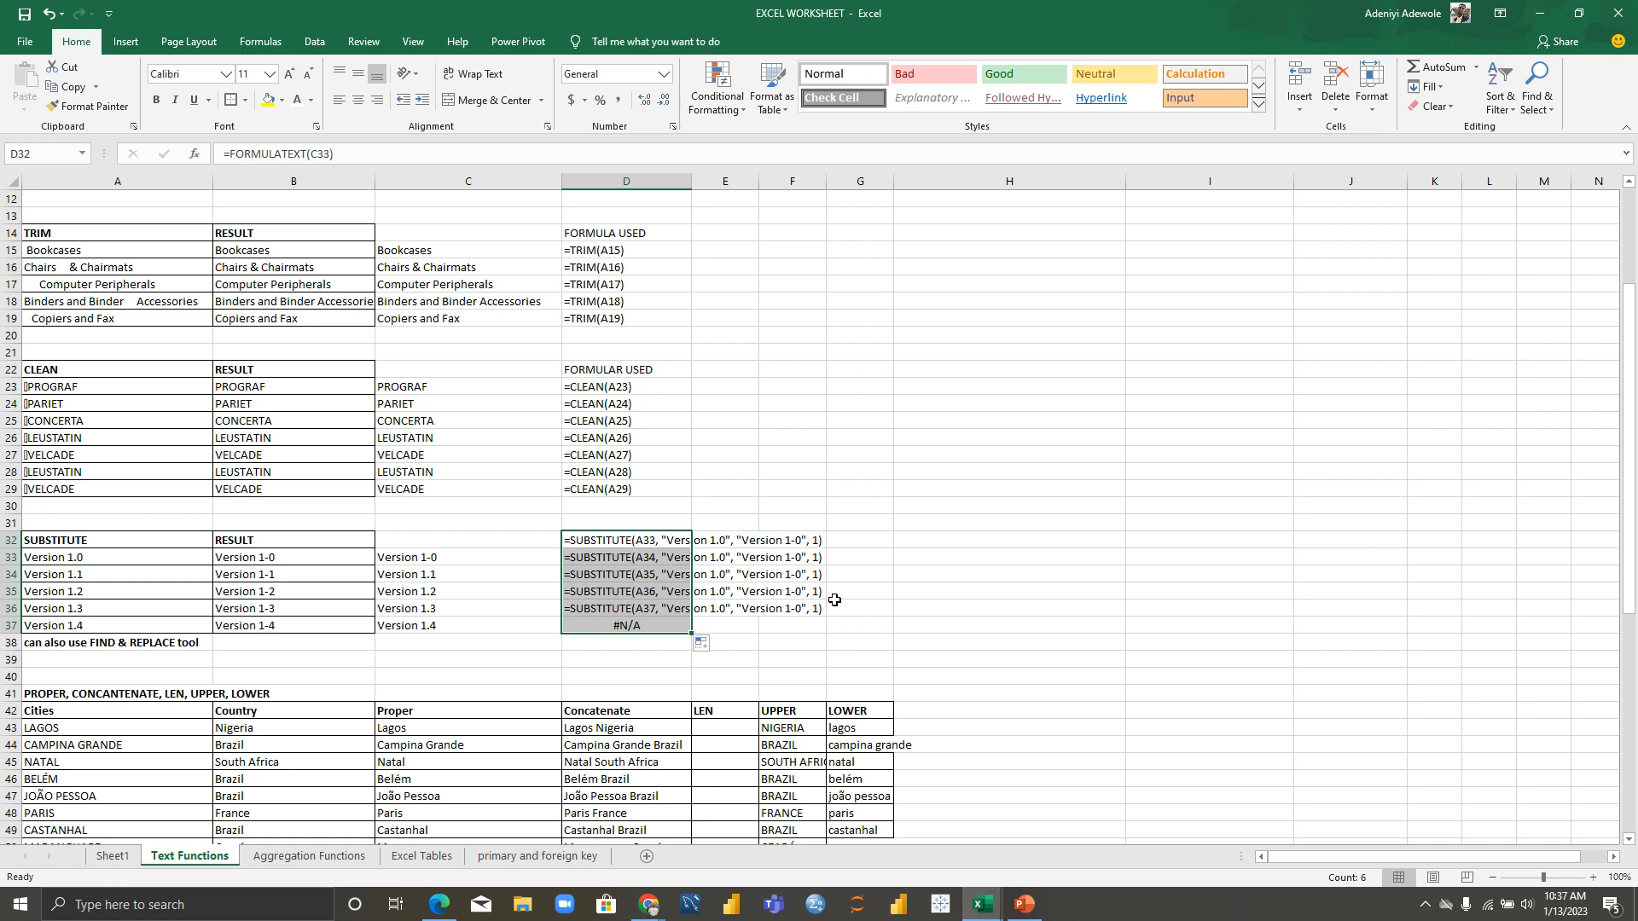
left_click_drag(691, 634, 691, 616)
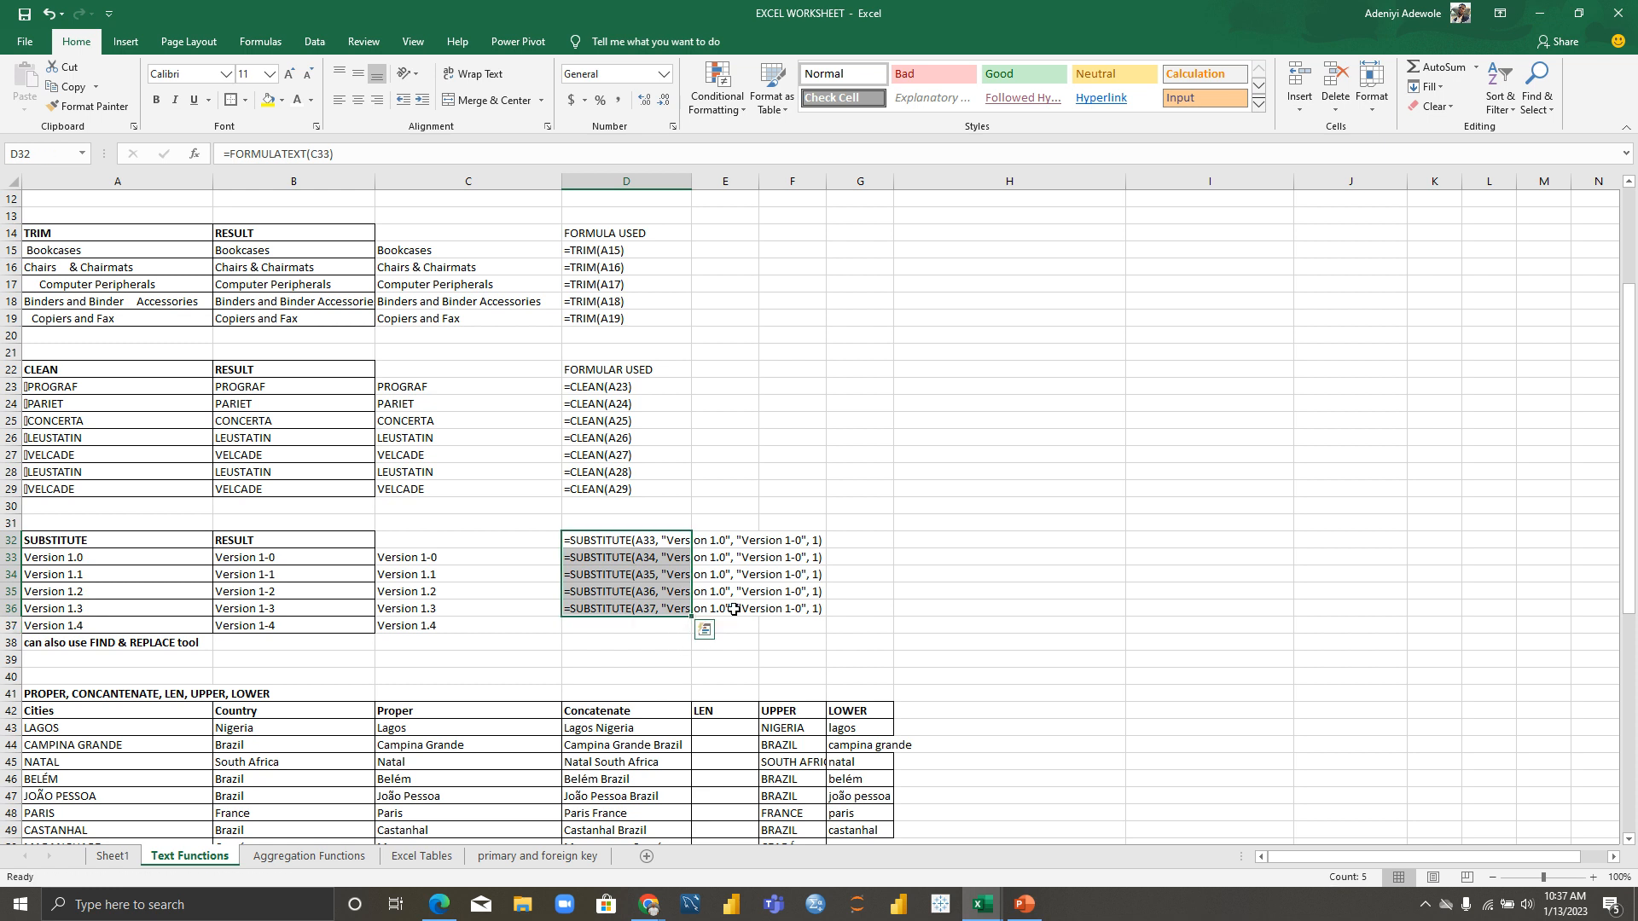
left_click(632, 175)
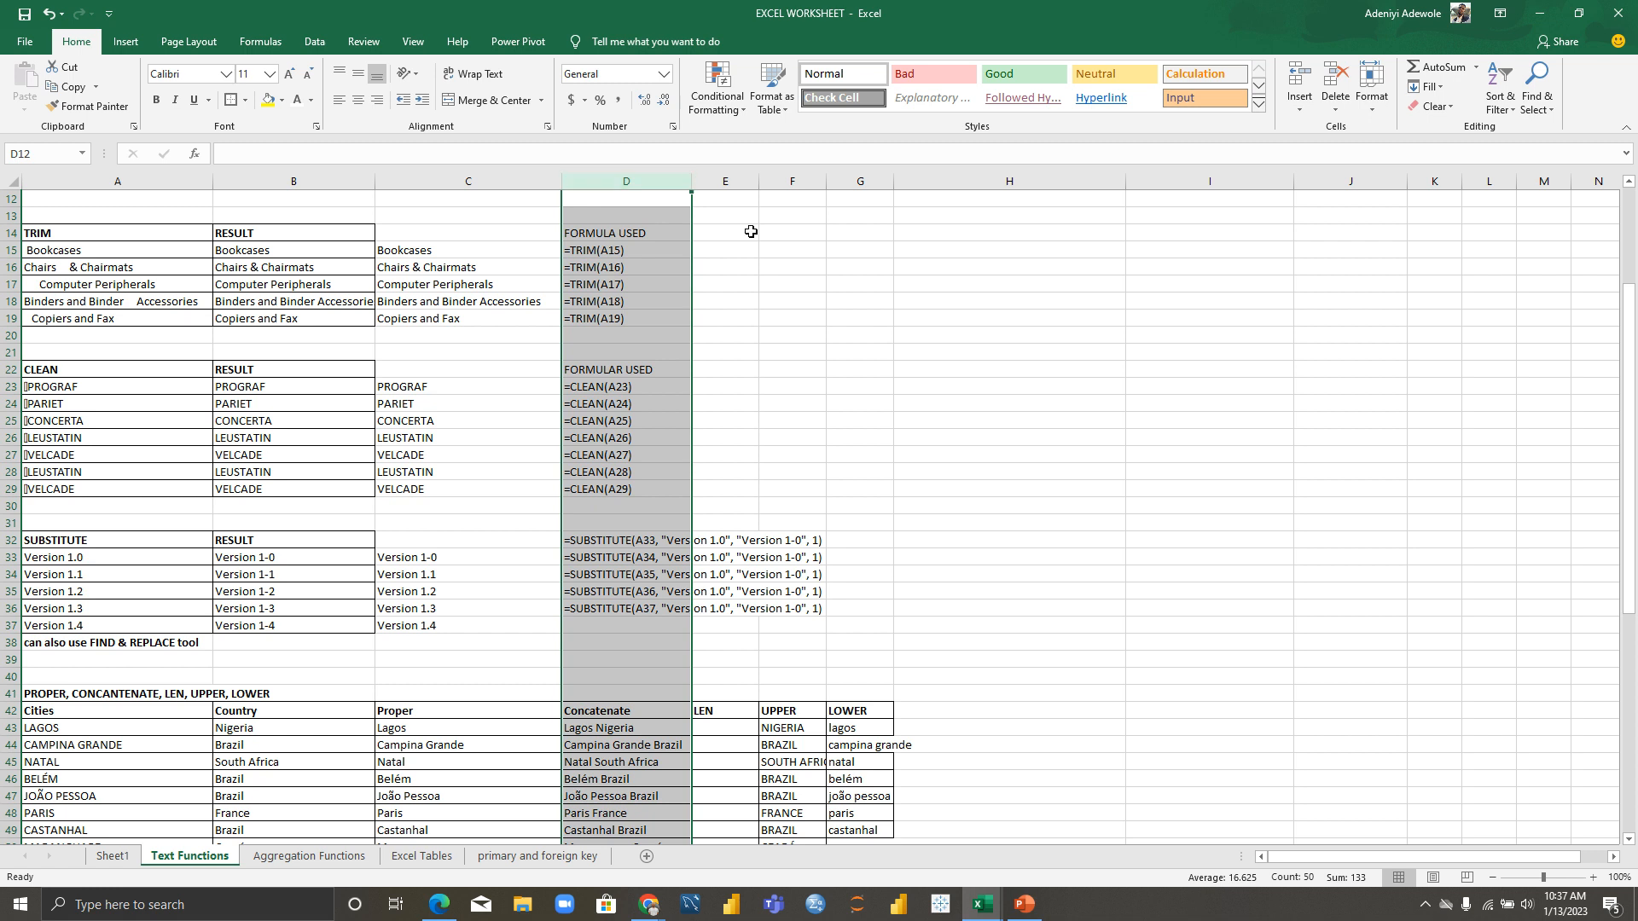
left_click(831, 285)
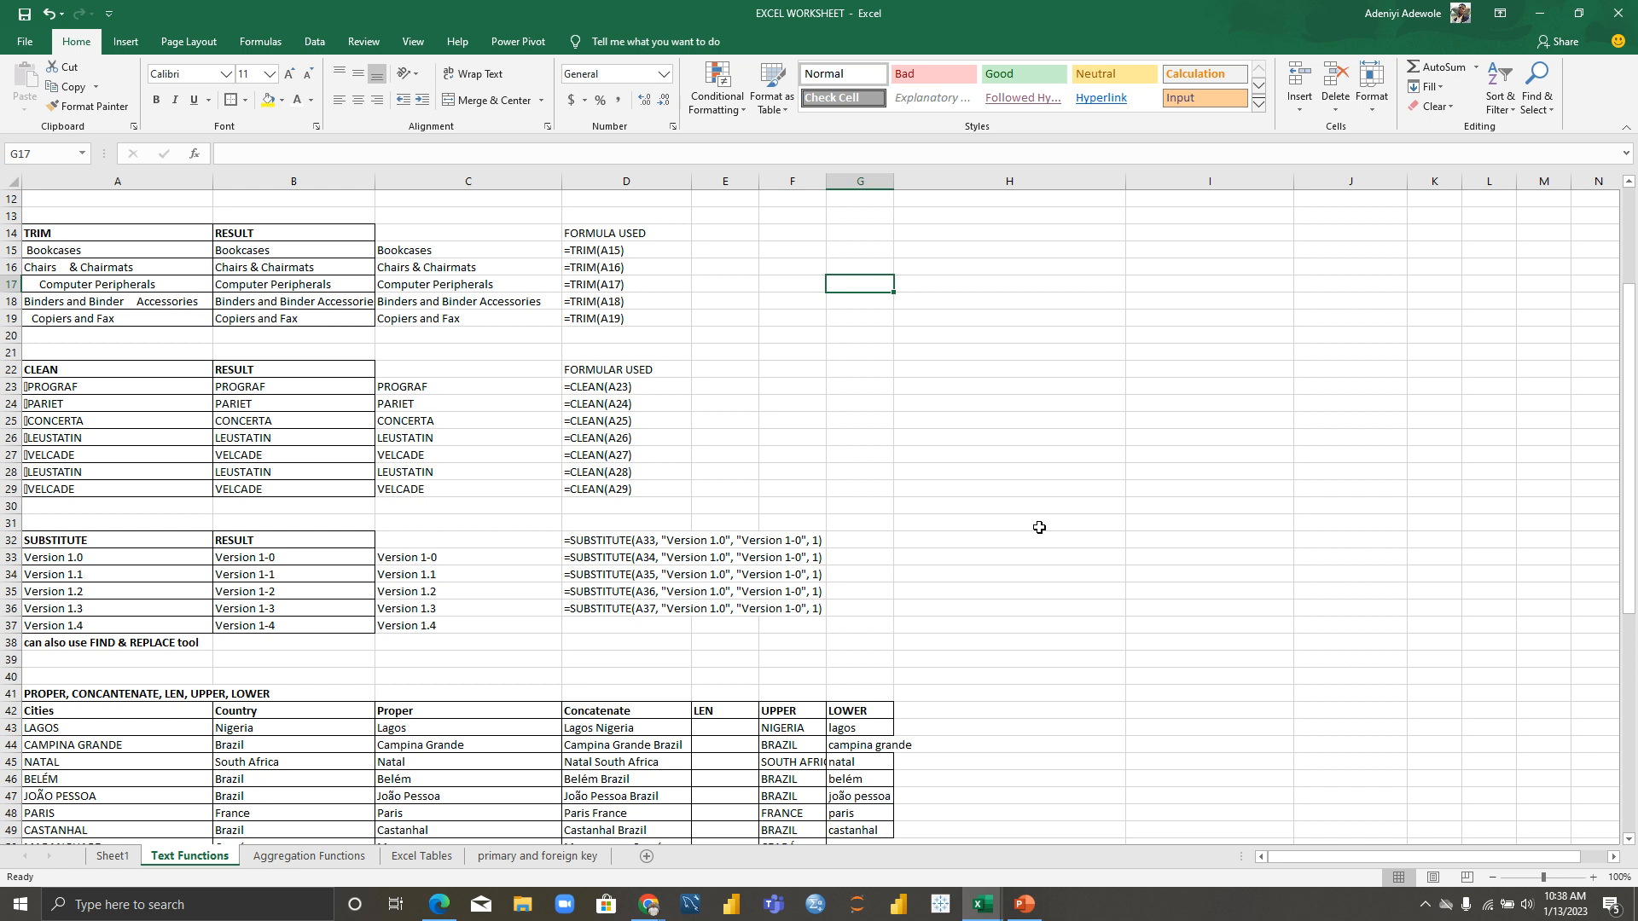
left_click_drag(1629, 478, 1635, 644)
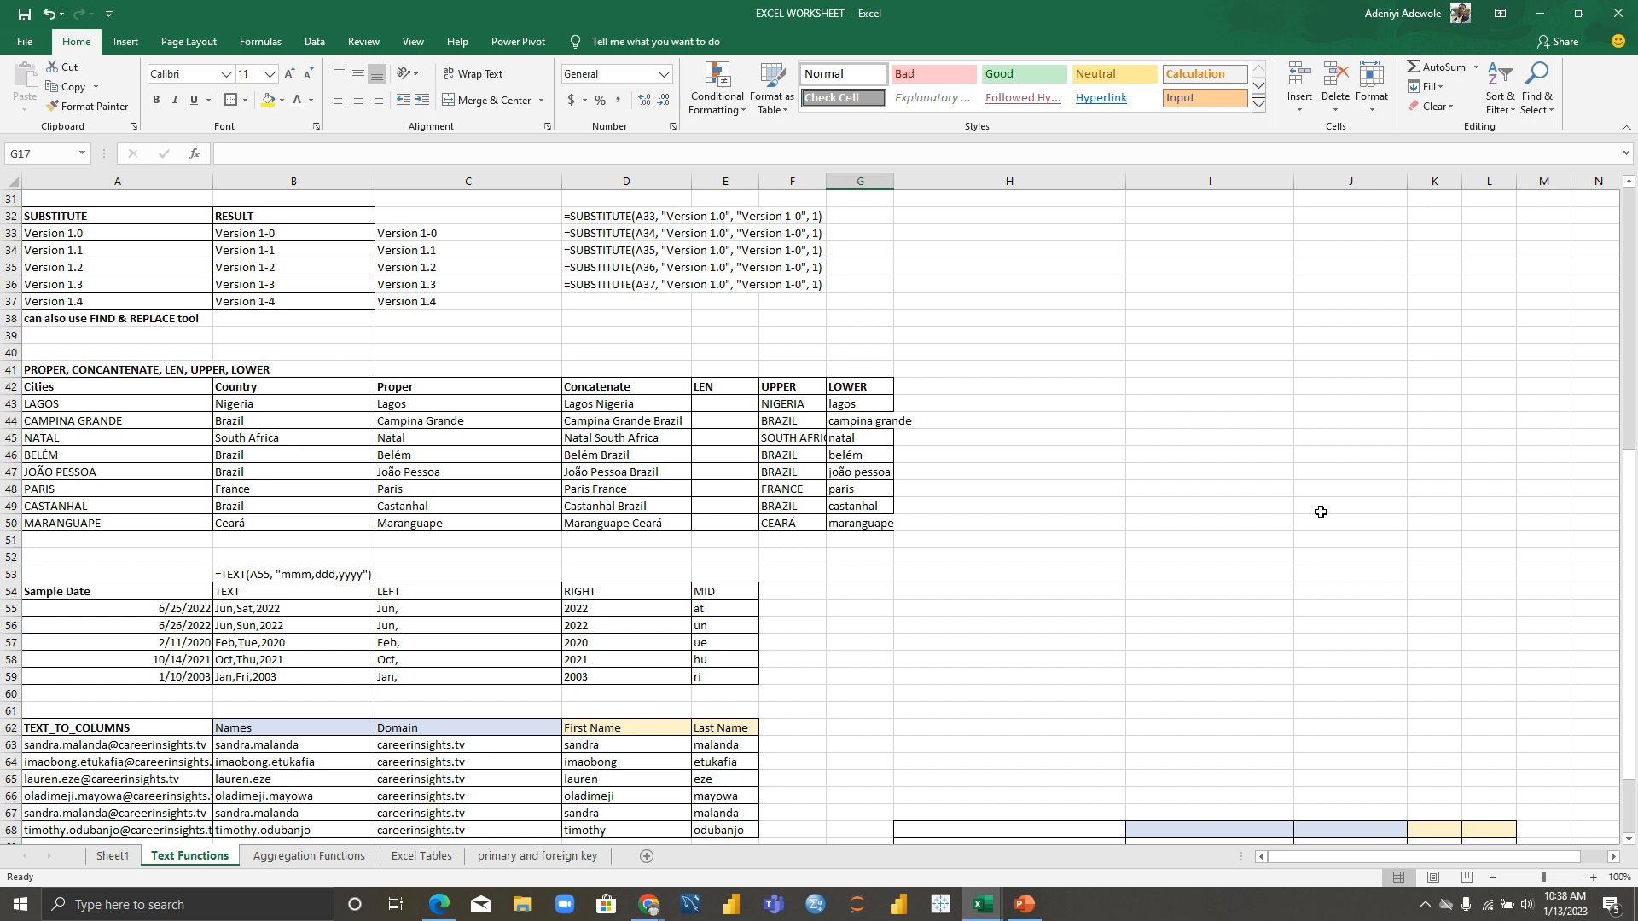
left_click_drag(1630, 546, 1630, 437)
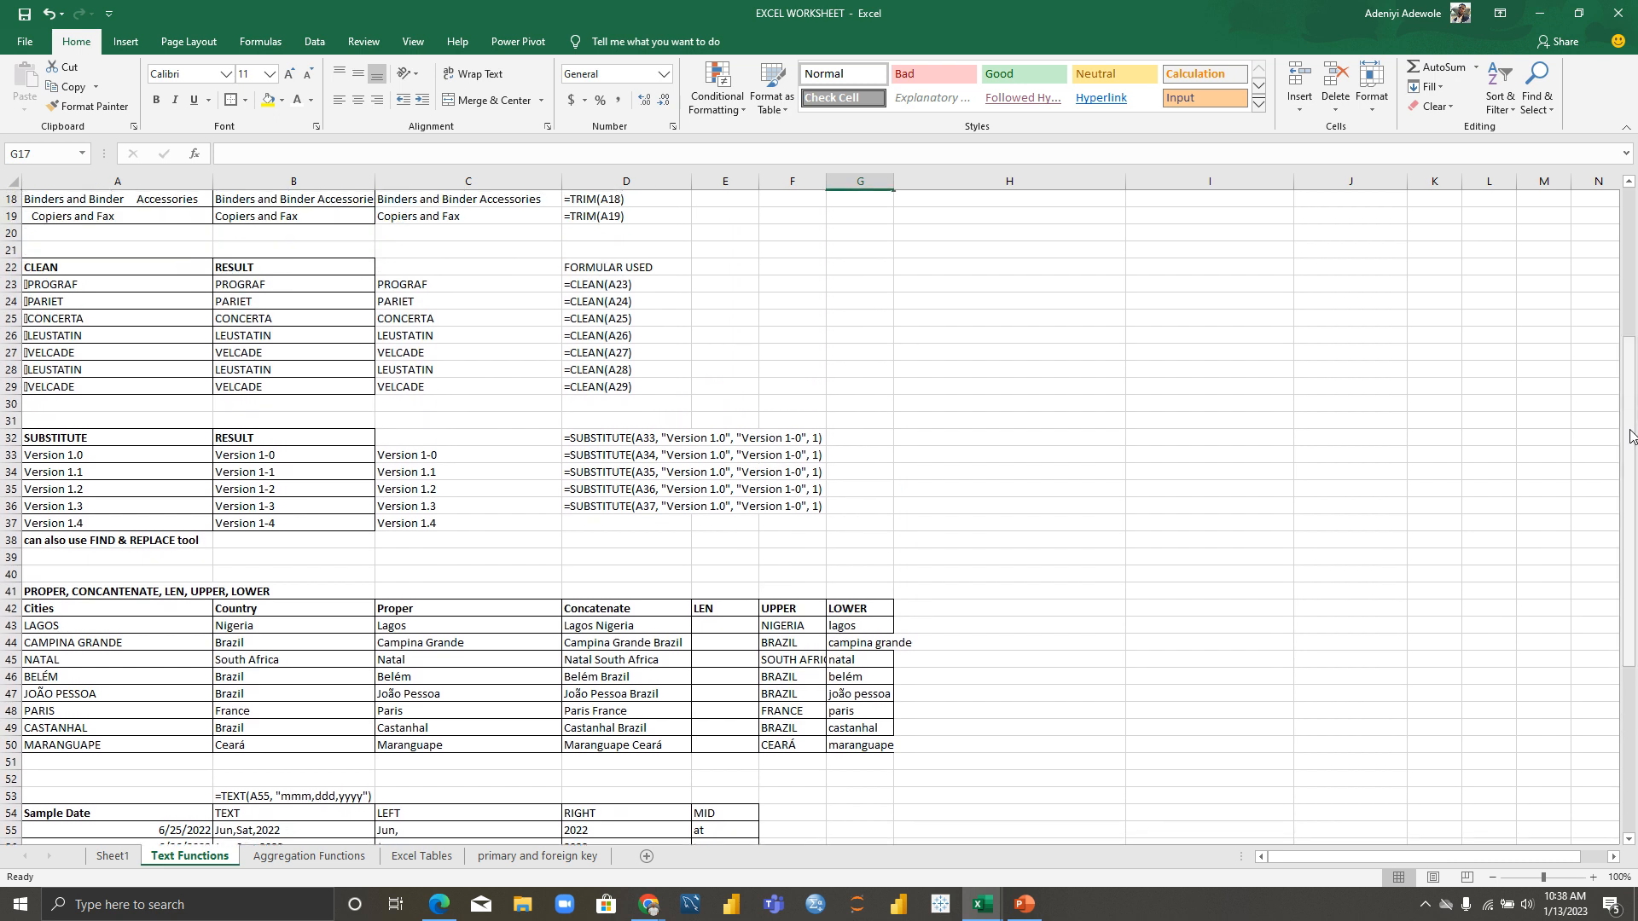
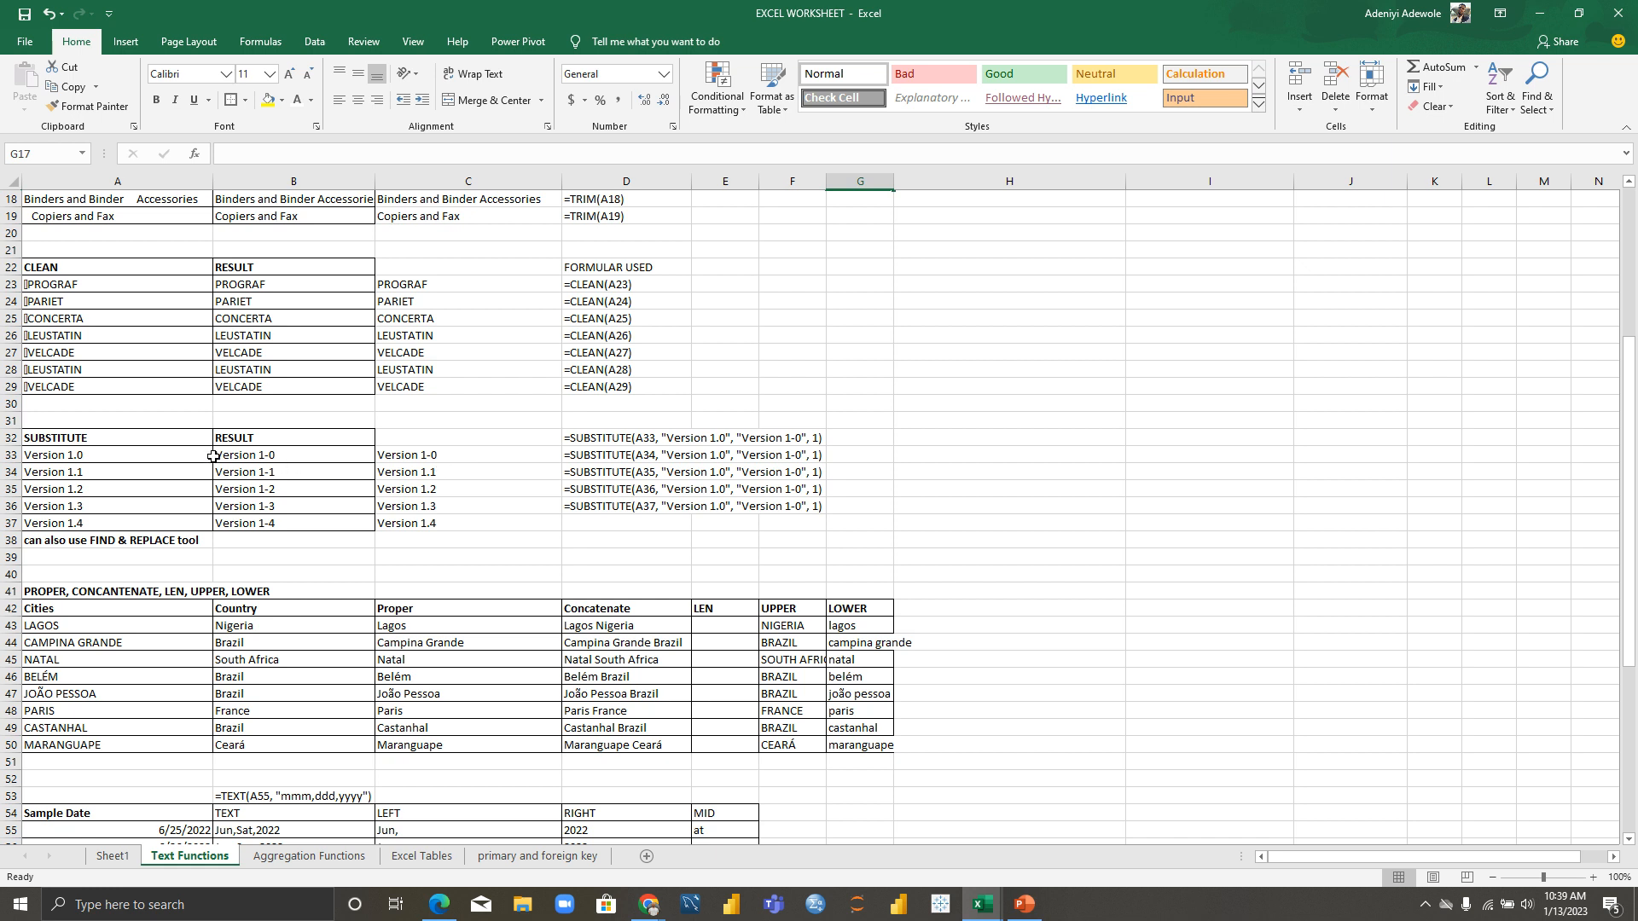
Step: Review the Version 1.0–1.4 source values and the SUBSTITUTE results in column B
left_click(54, 458)
left_click(58, 474)
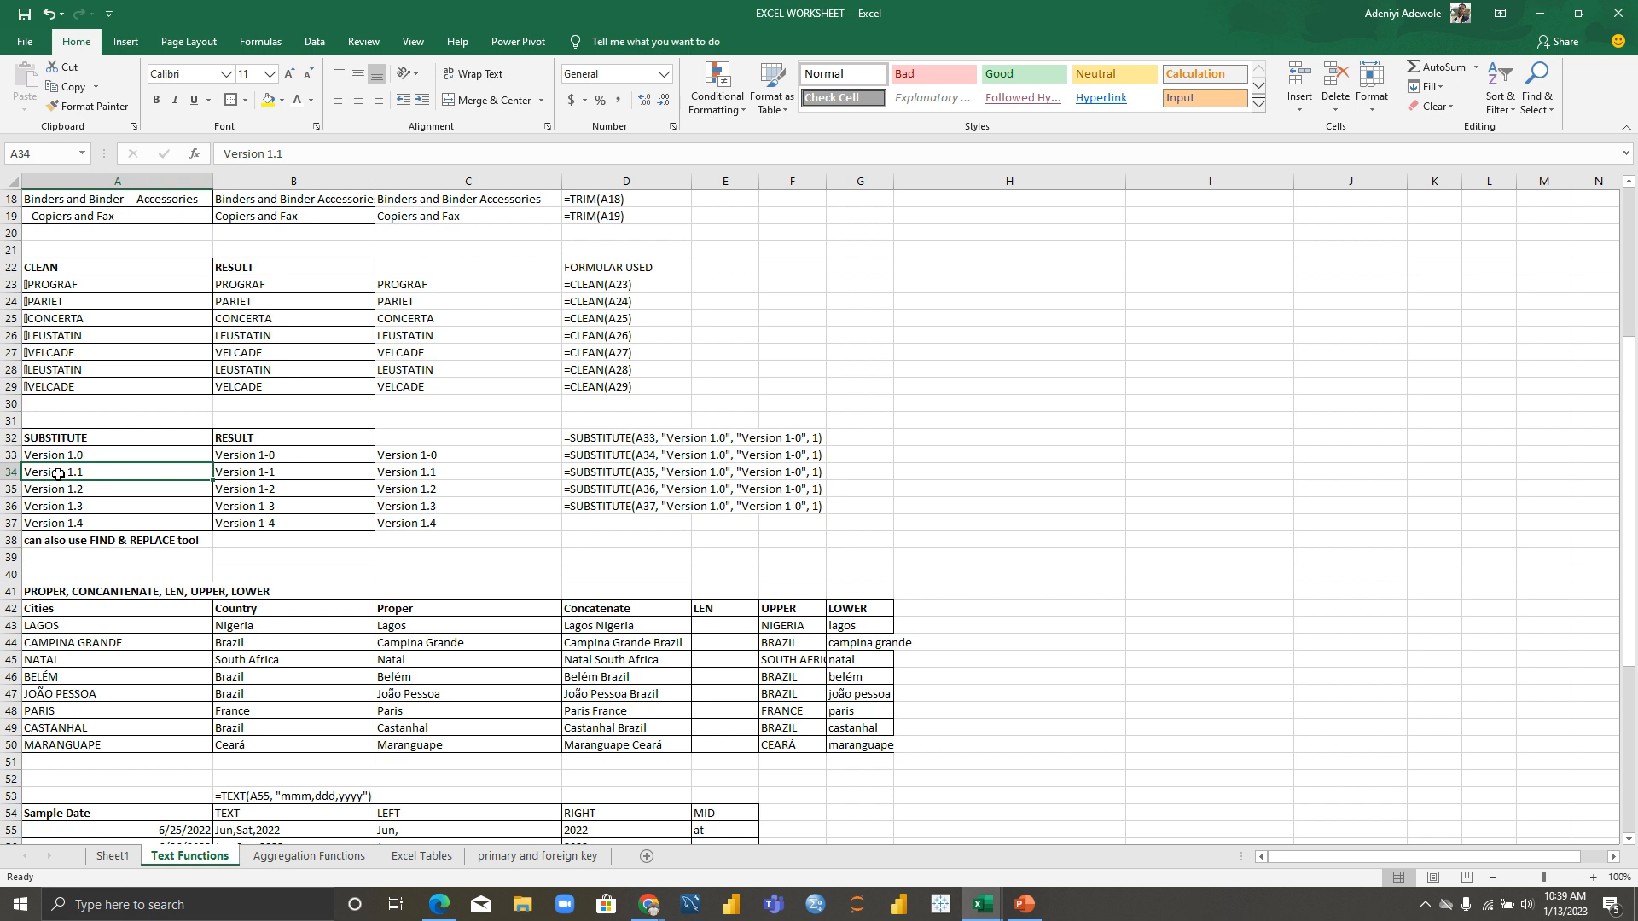
left_click(60, 491)
left_click(62, 508)
left_click(60, 523)
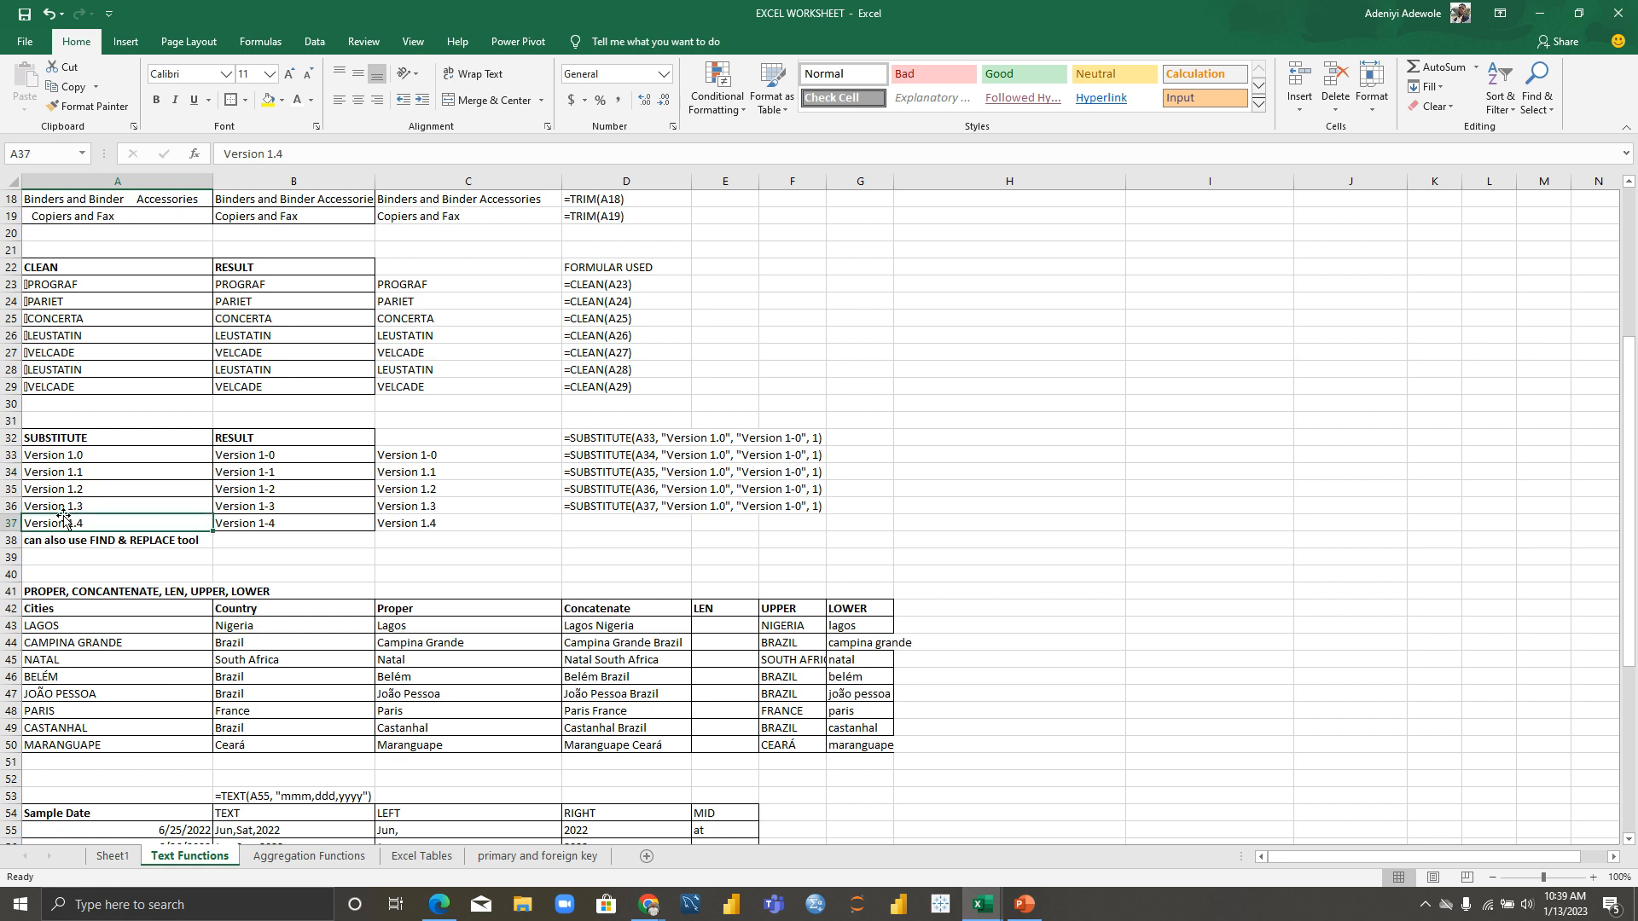
left_click(312, 456)
left_click(279, 476)
left_click(279, 491)
left_click(279, 504)
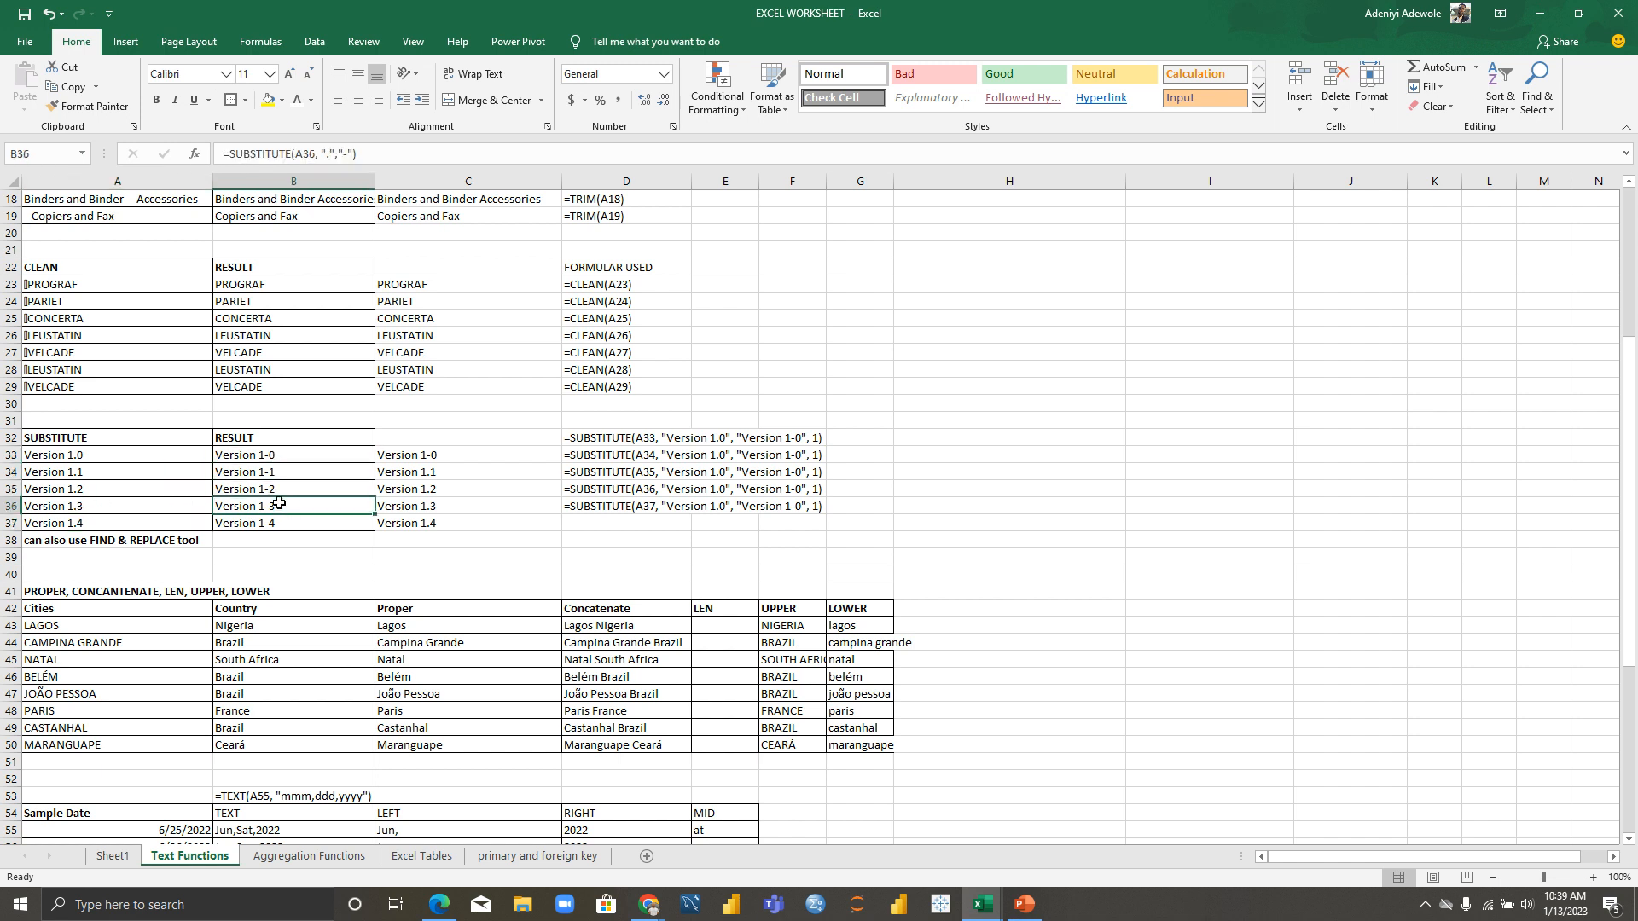
left_click(284, 535)
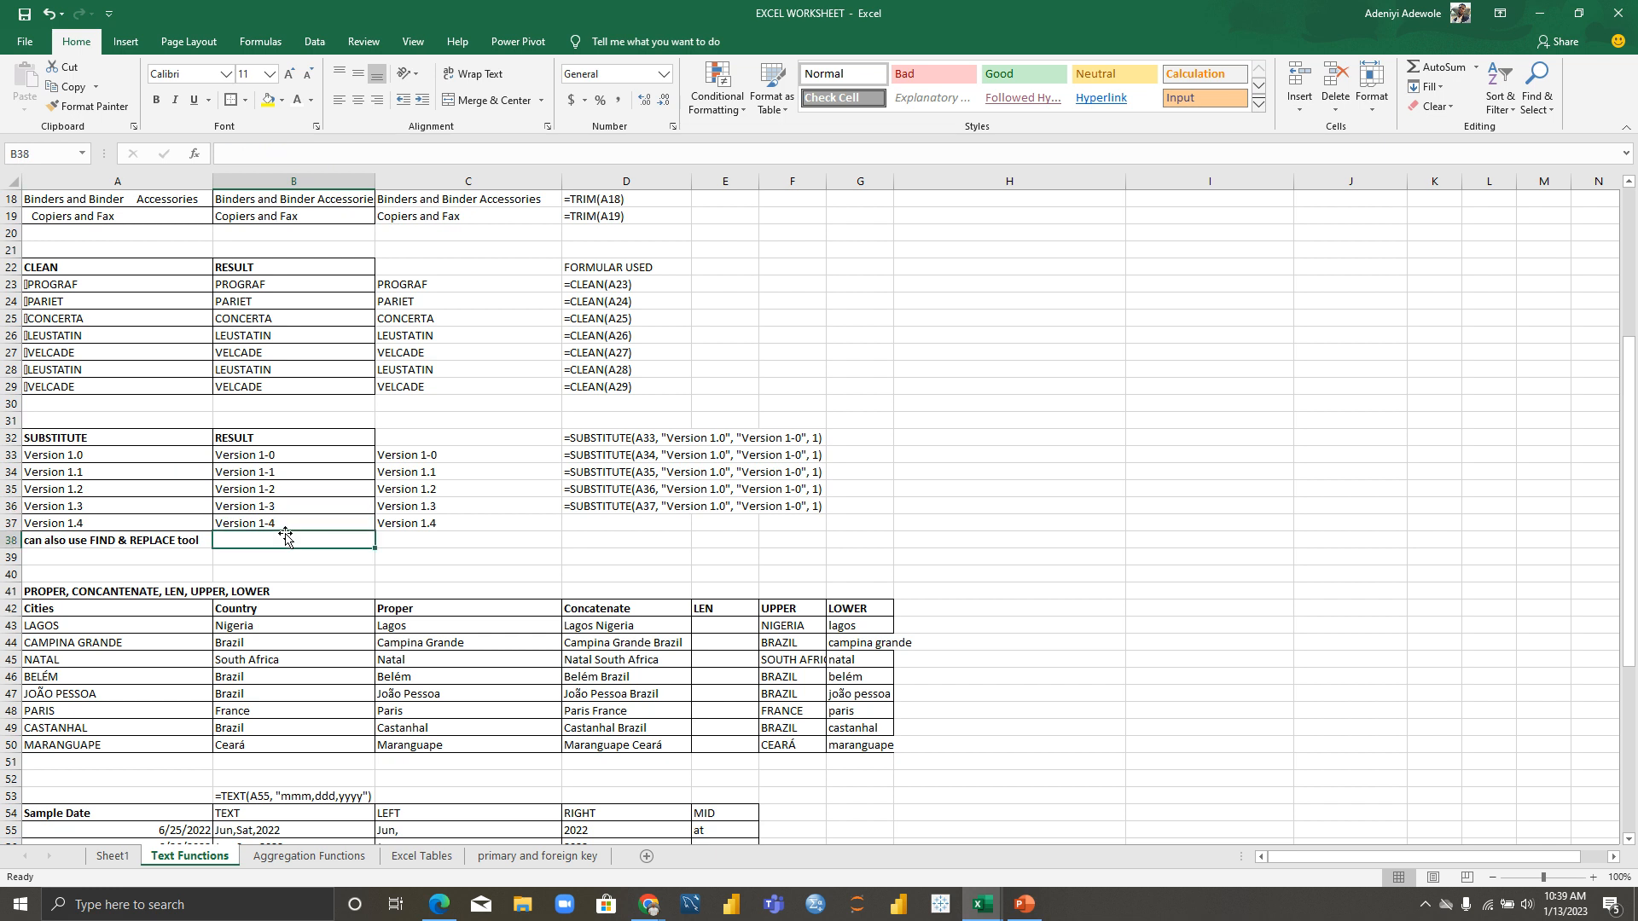
Step: Inspect the SUBSTITUTE formulas in C33 and C34 without changing them
left_click(457, 459)
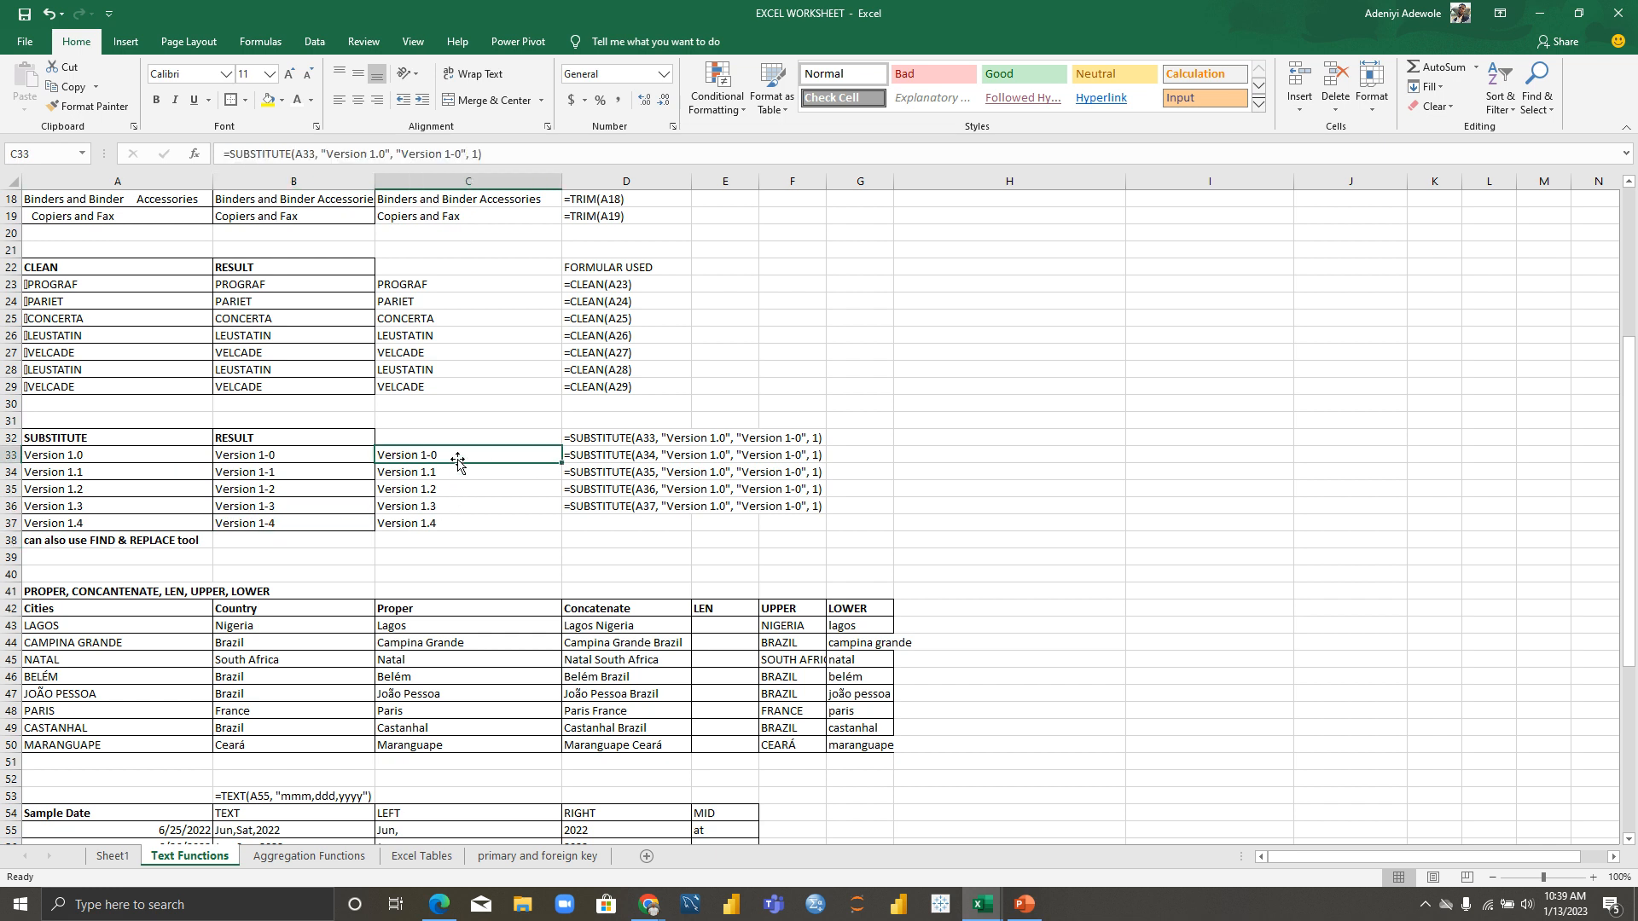
double_click(469, 459)
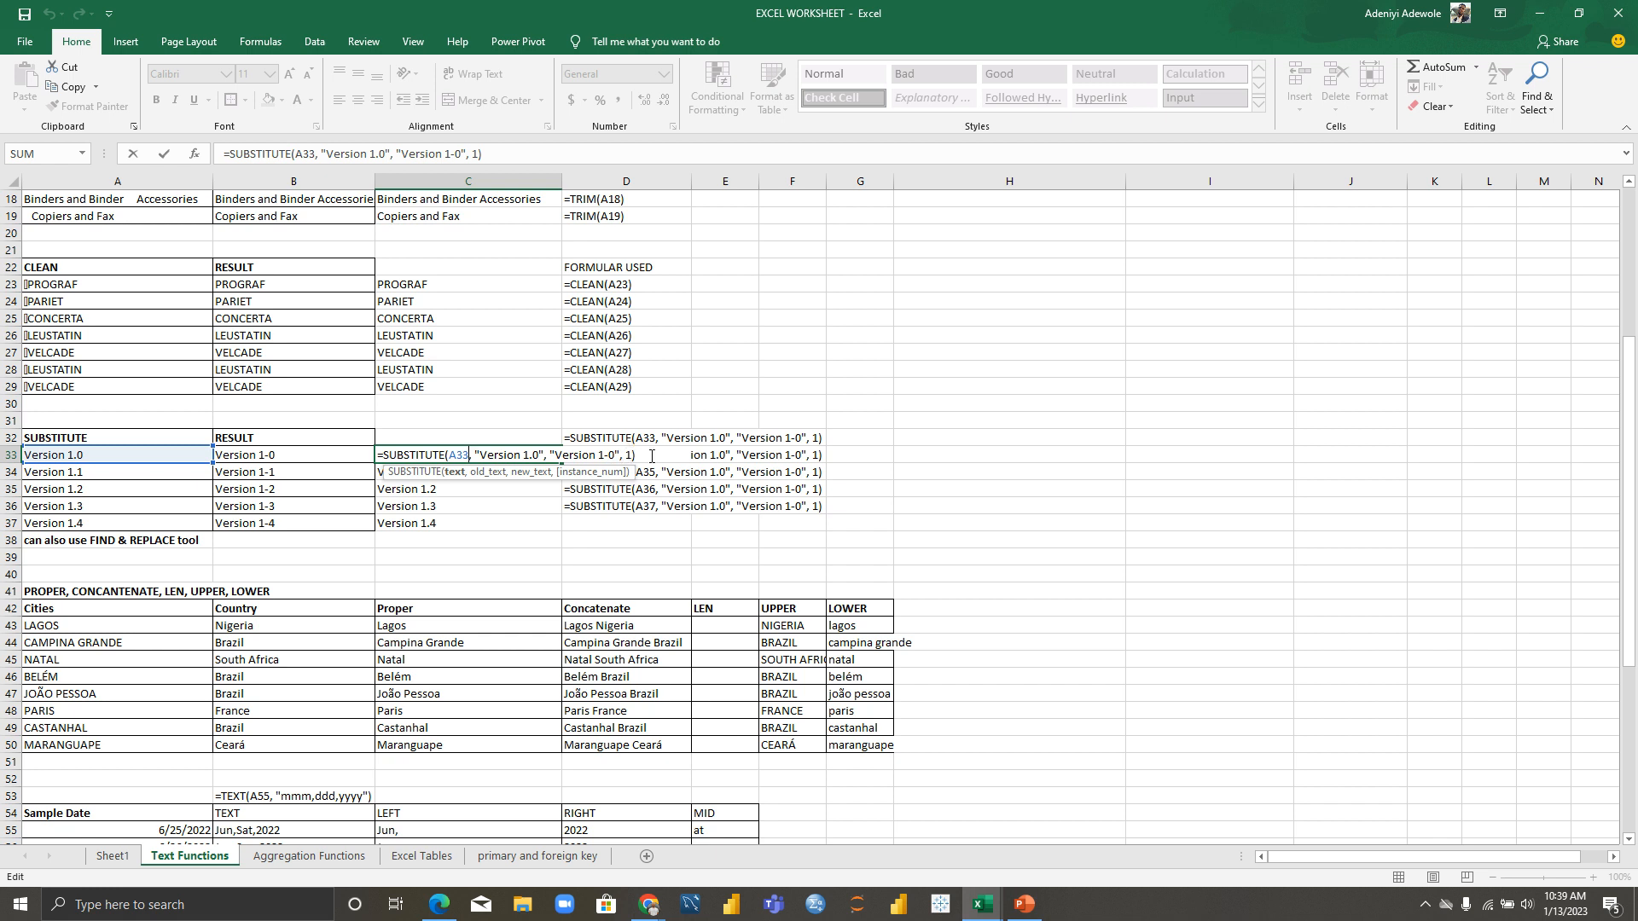
left_click(512, 505)
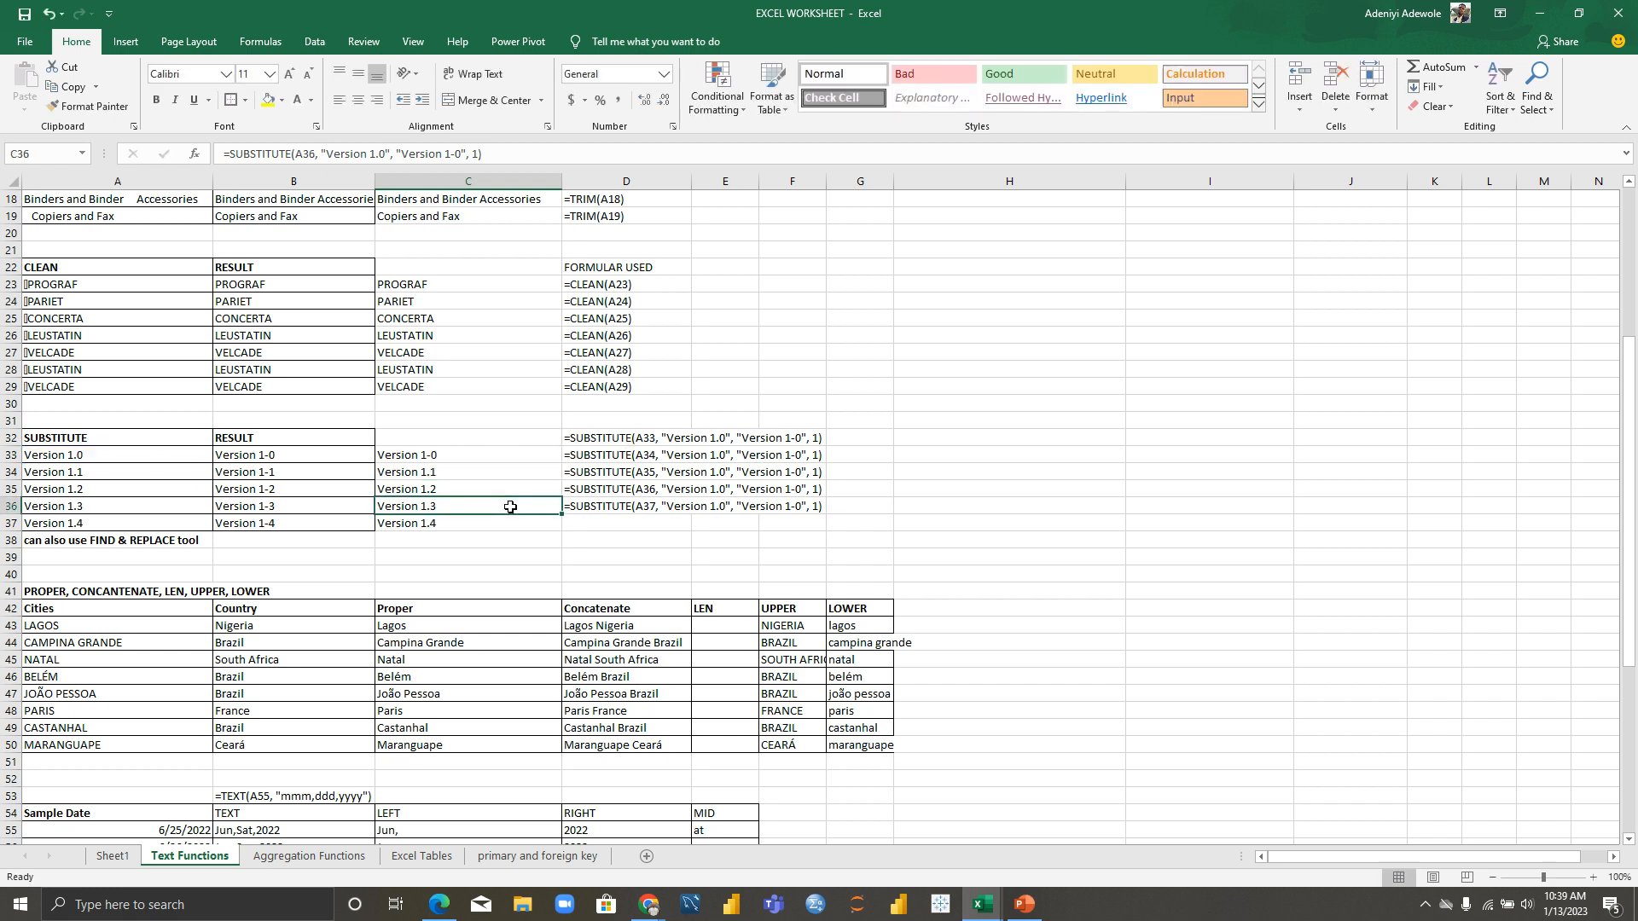
left_click(493, 458)
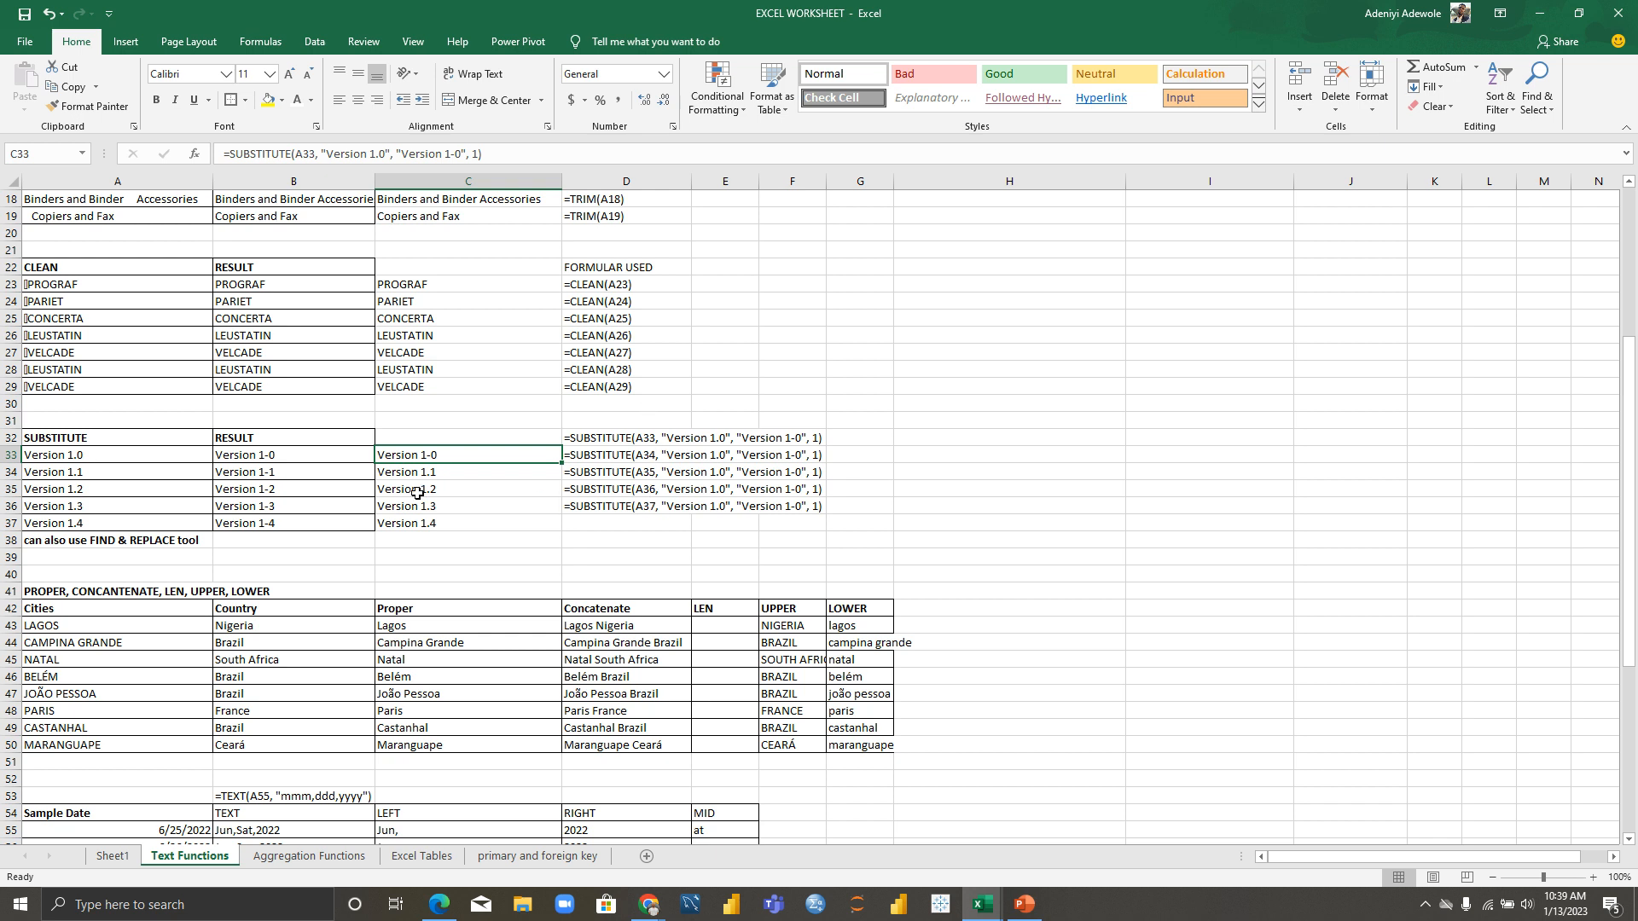
left_click(458, 474)
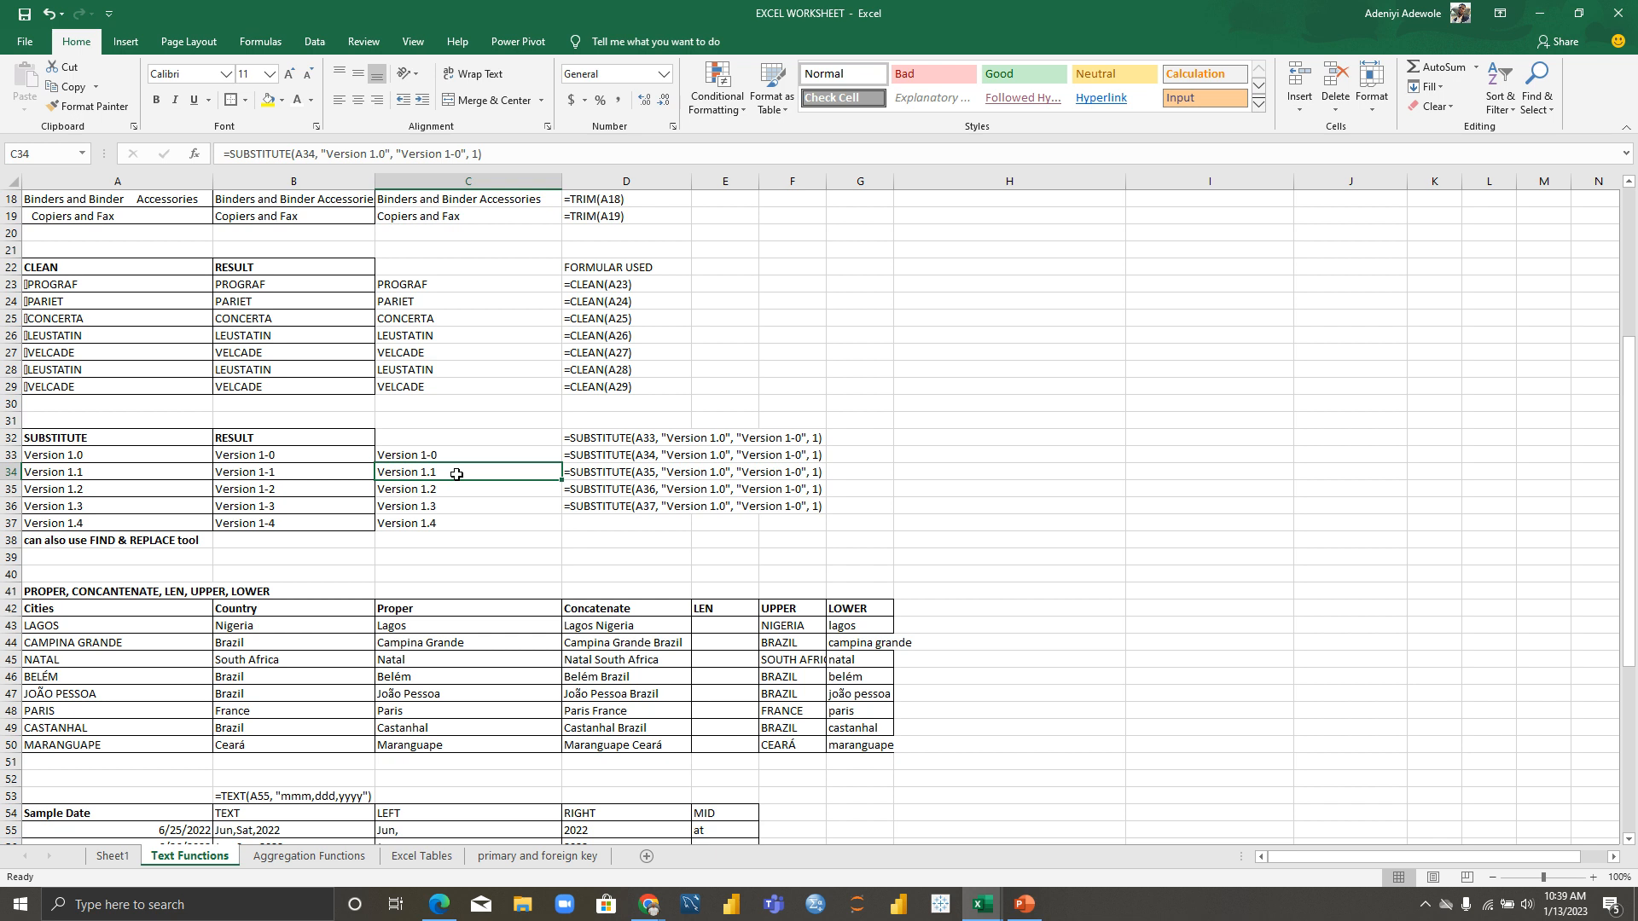
double_click(456, 475)
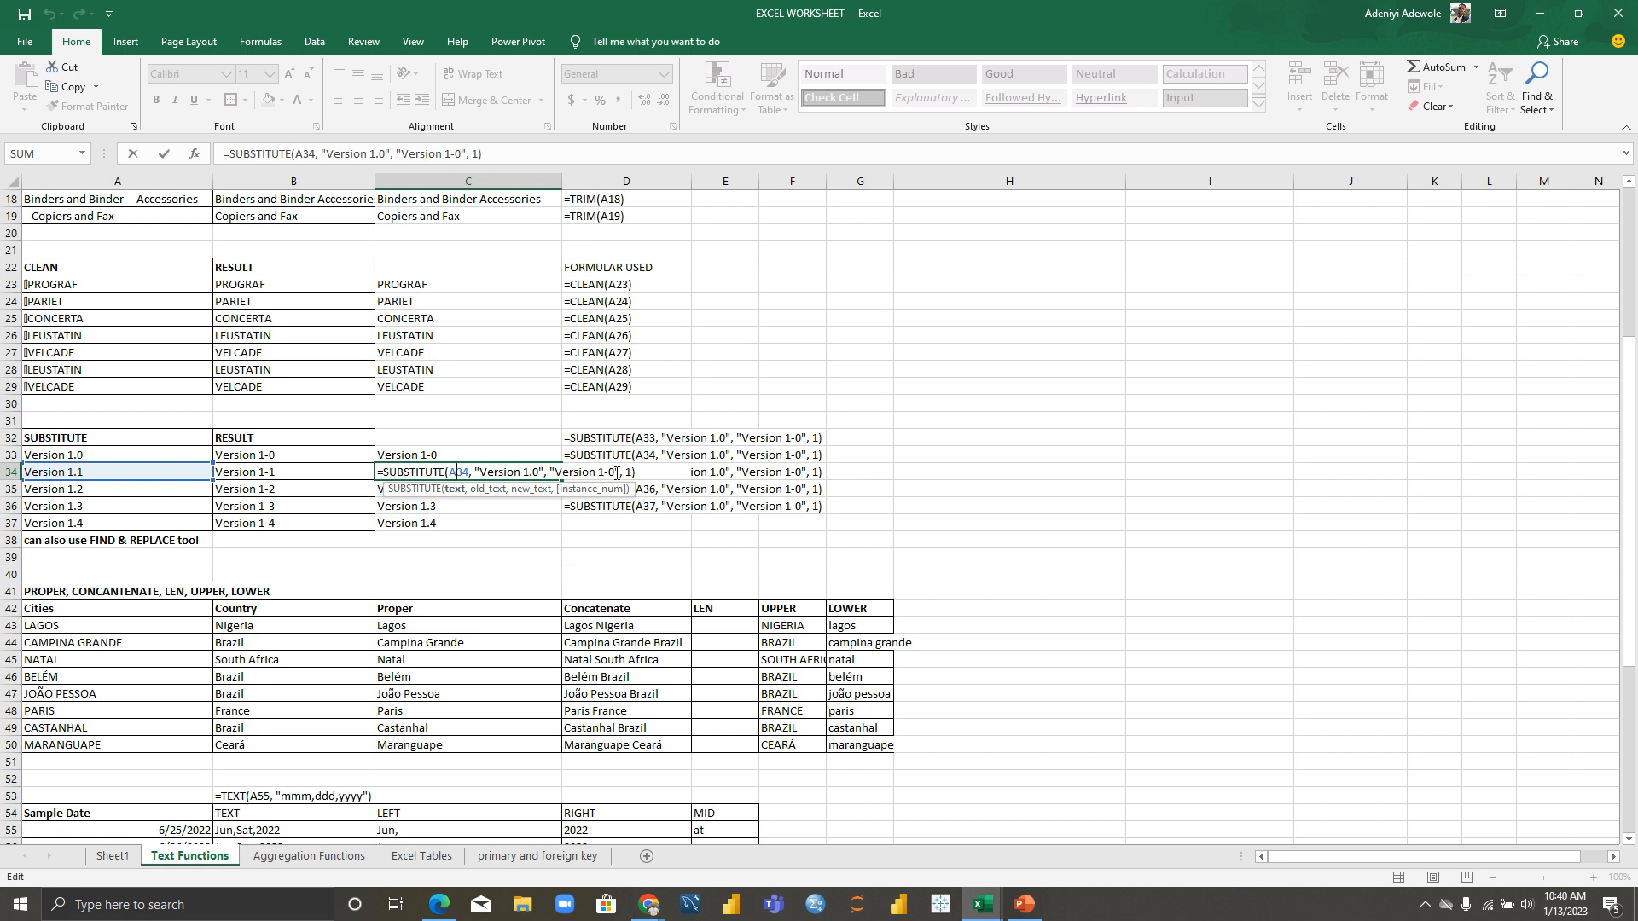
left_click(511, 456)
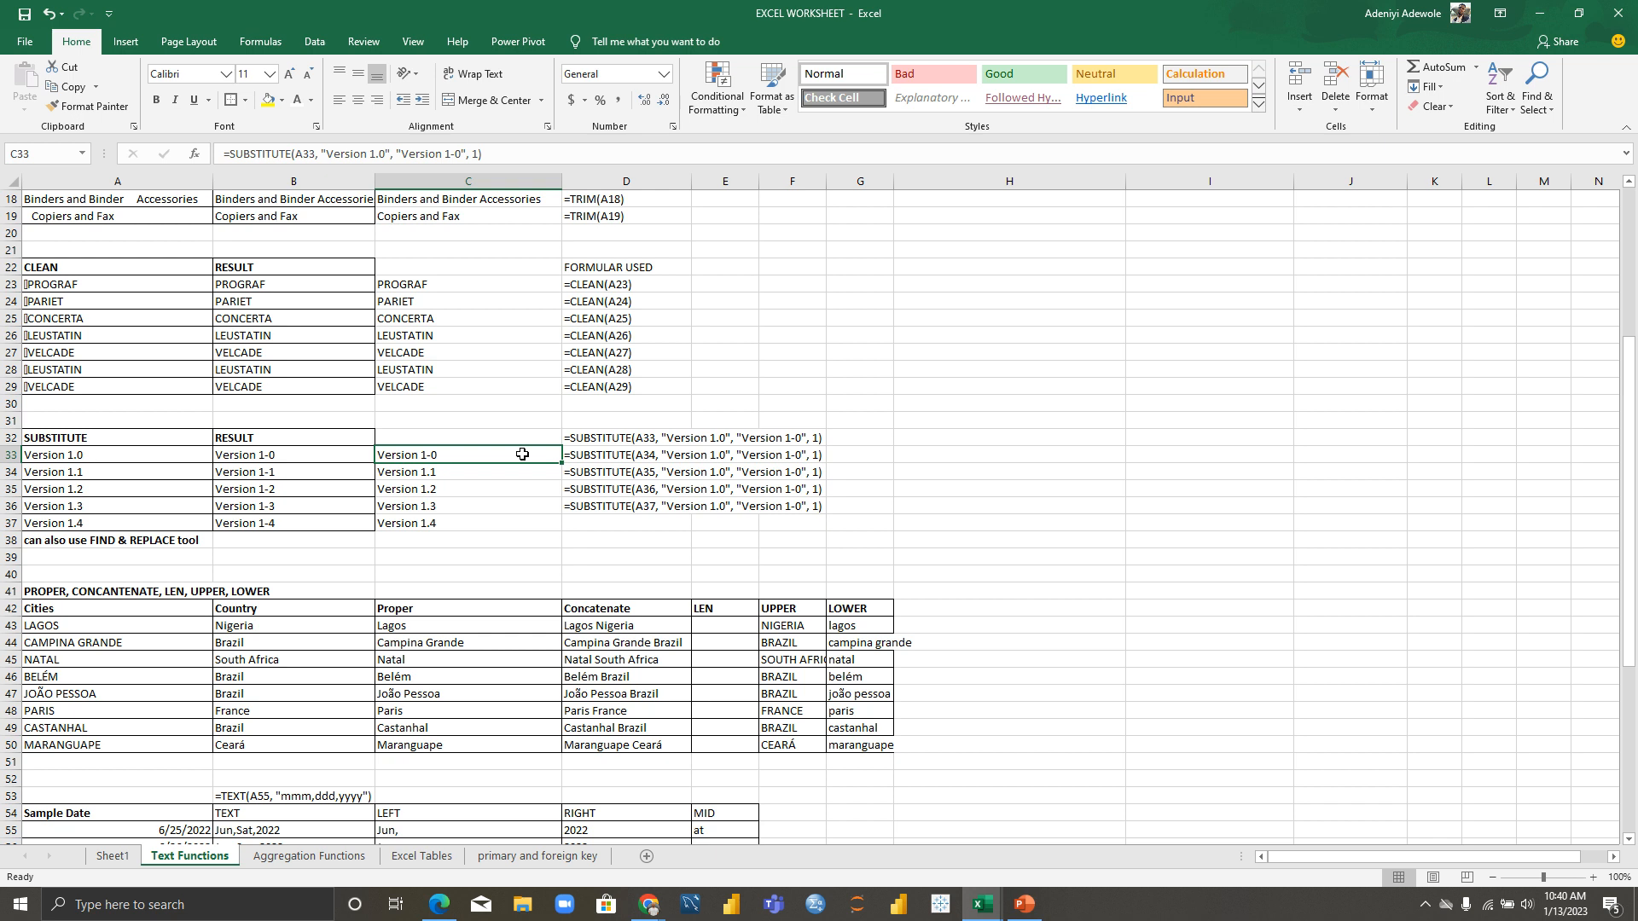
Step: Scroll the sheet down so rows 36–73 are visible
left_click(717, 452)
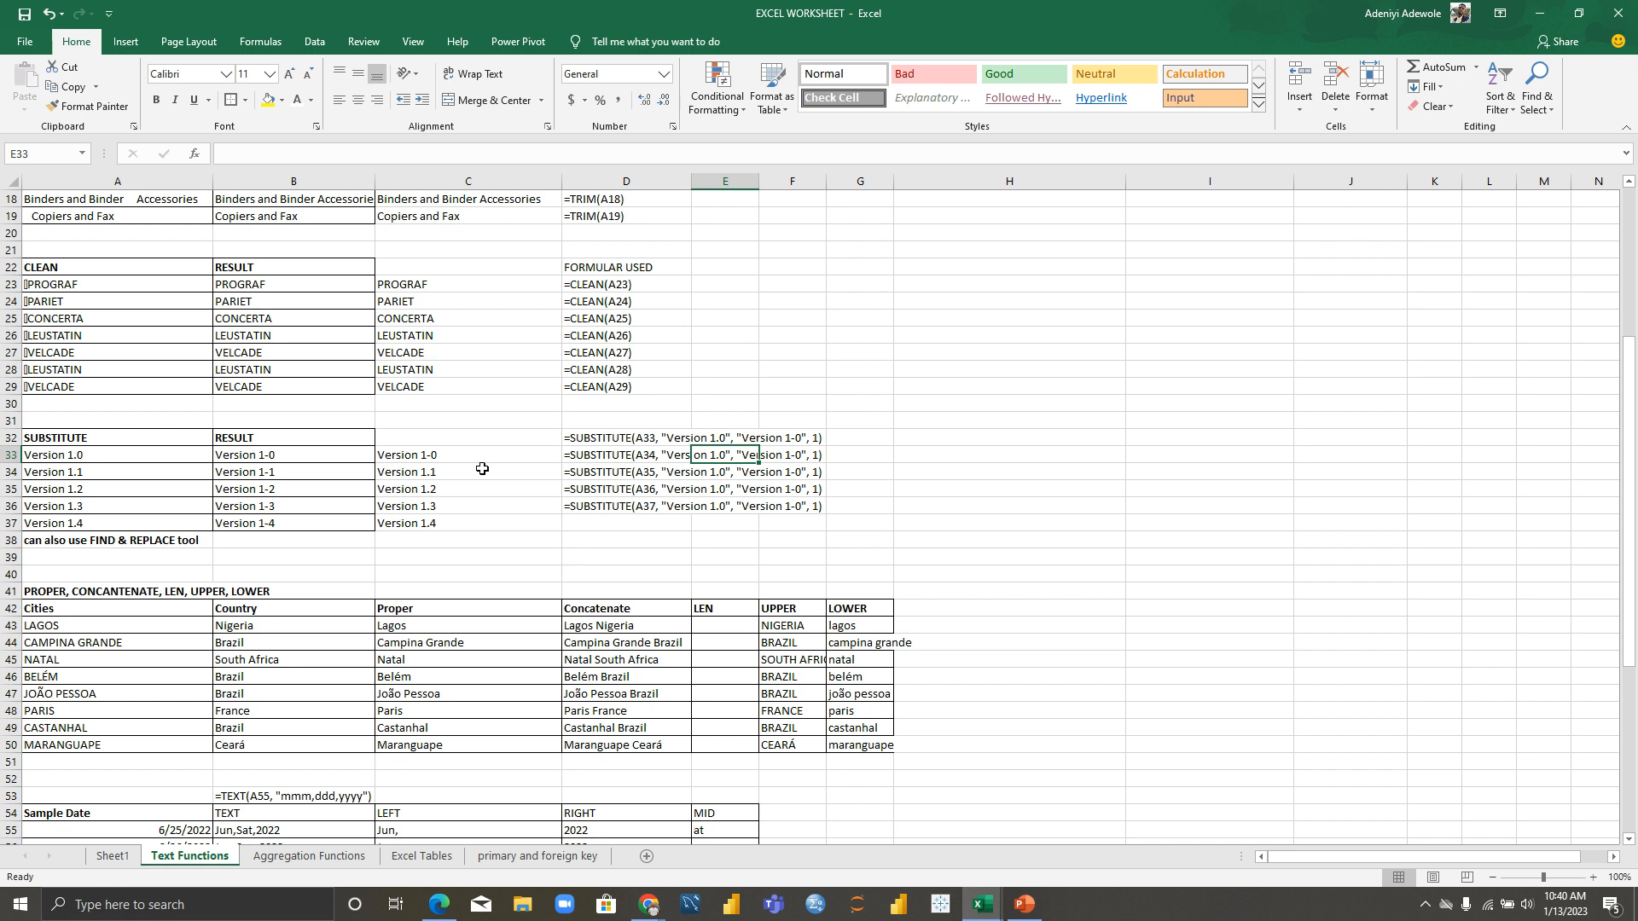
left_click(503, 506)
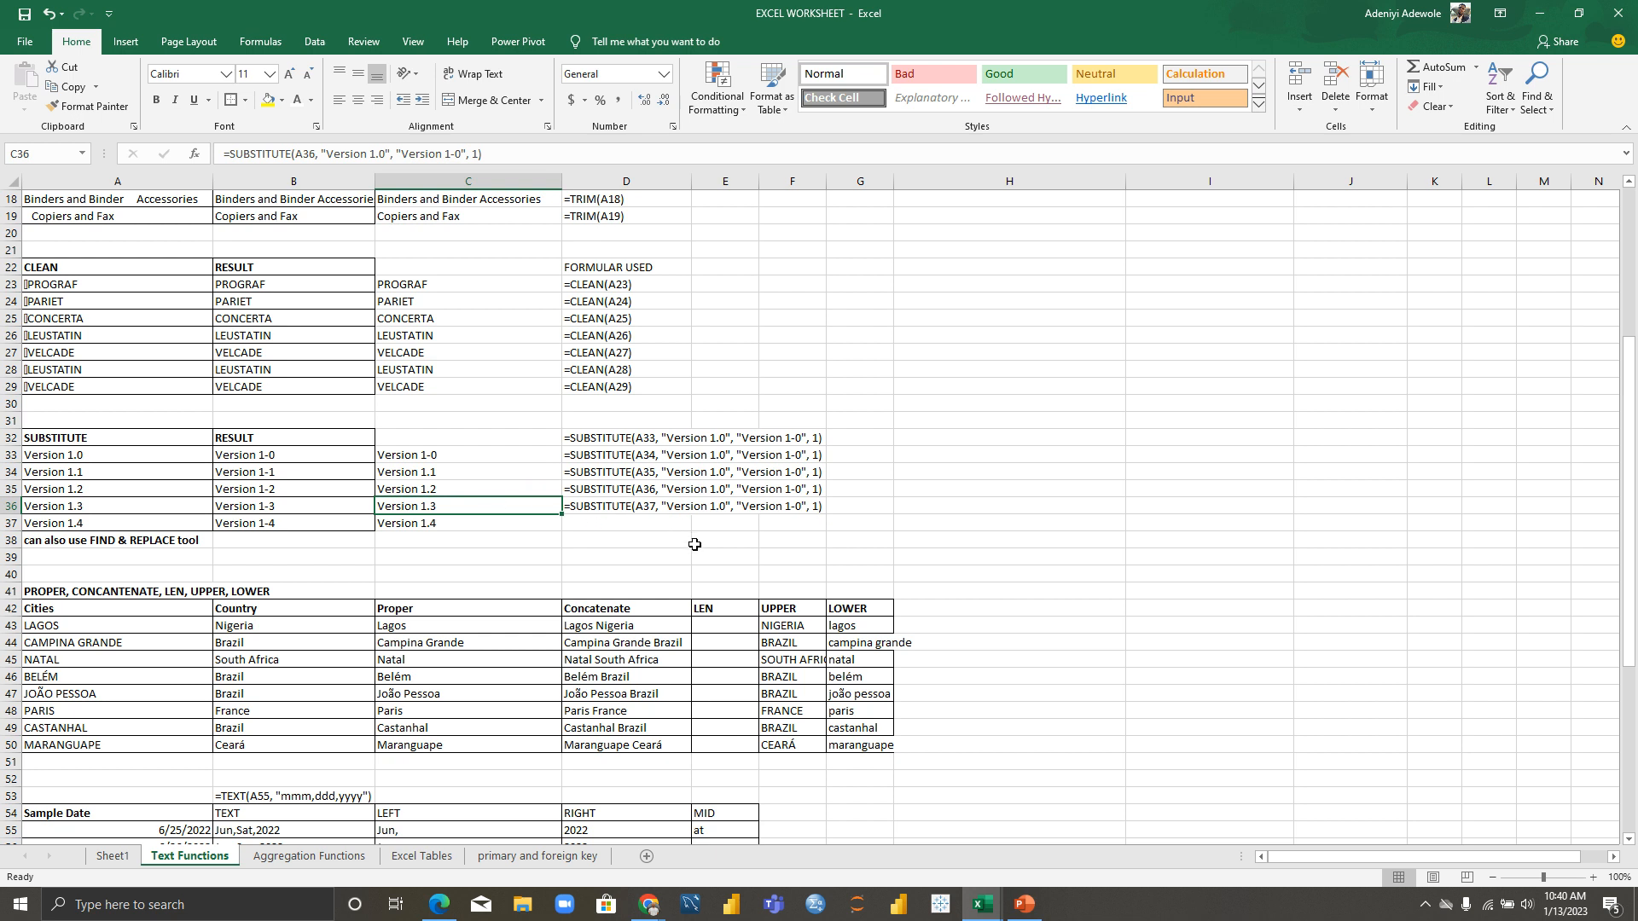
left_click_drag(1629, 465, 1635, 622)
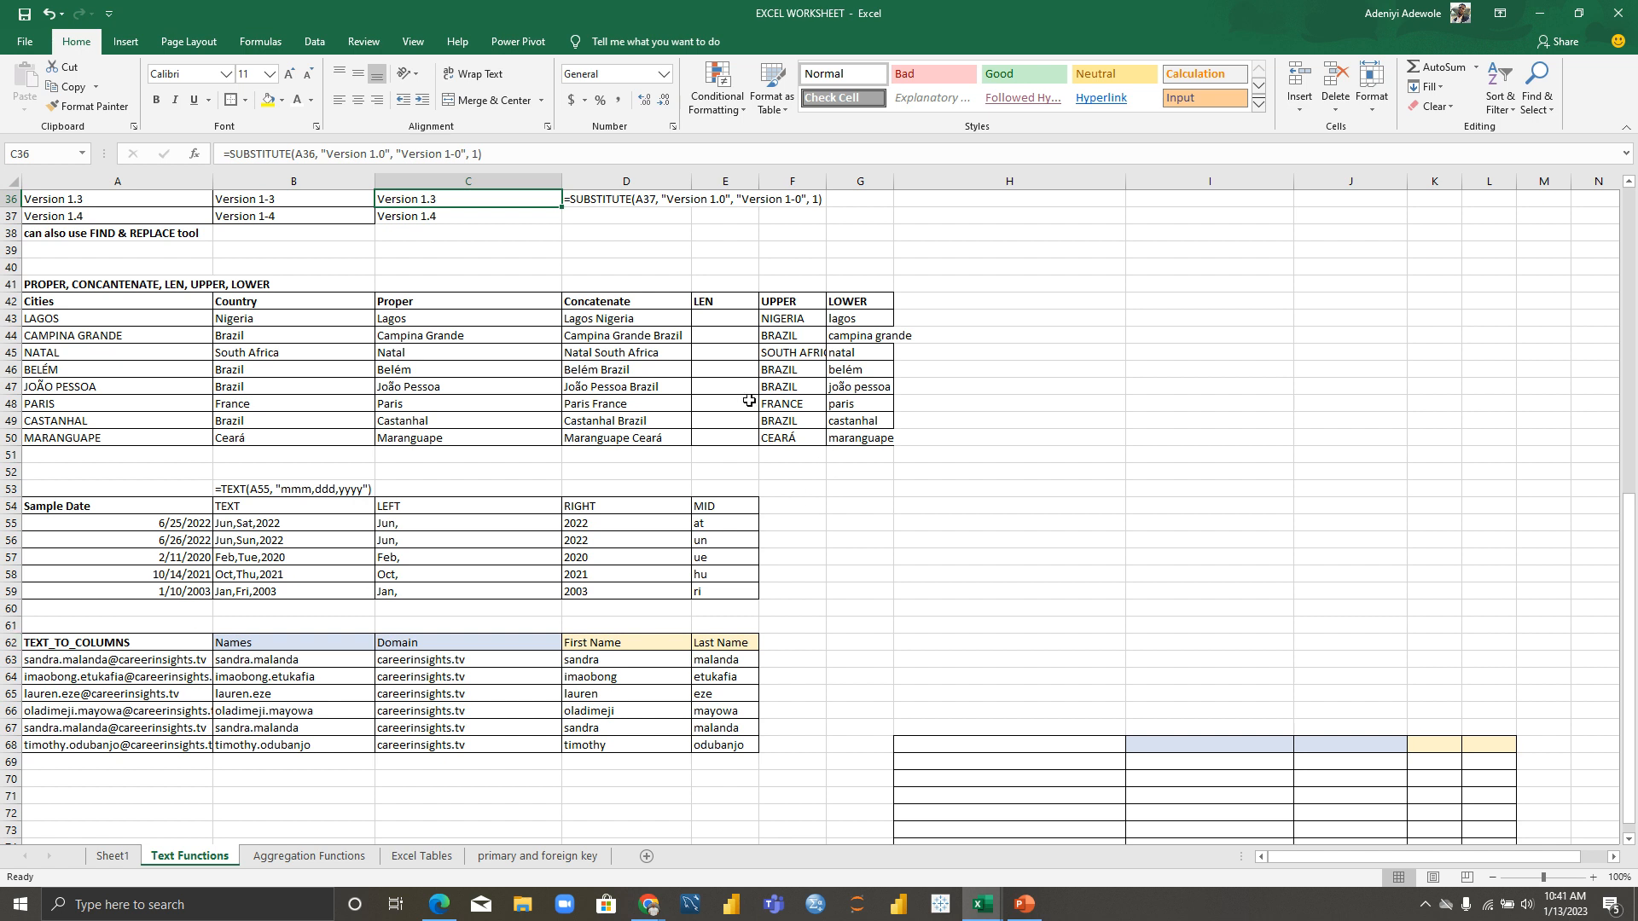
Step: Apply a Thick Box Border to I41:U54, then scroll back to column A
left_click_drag(1008, 296, 1097, 384)
left_click(1241, 339)
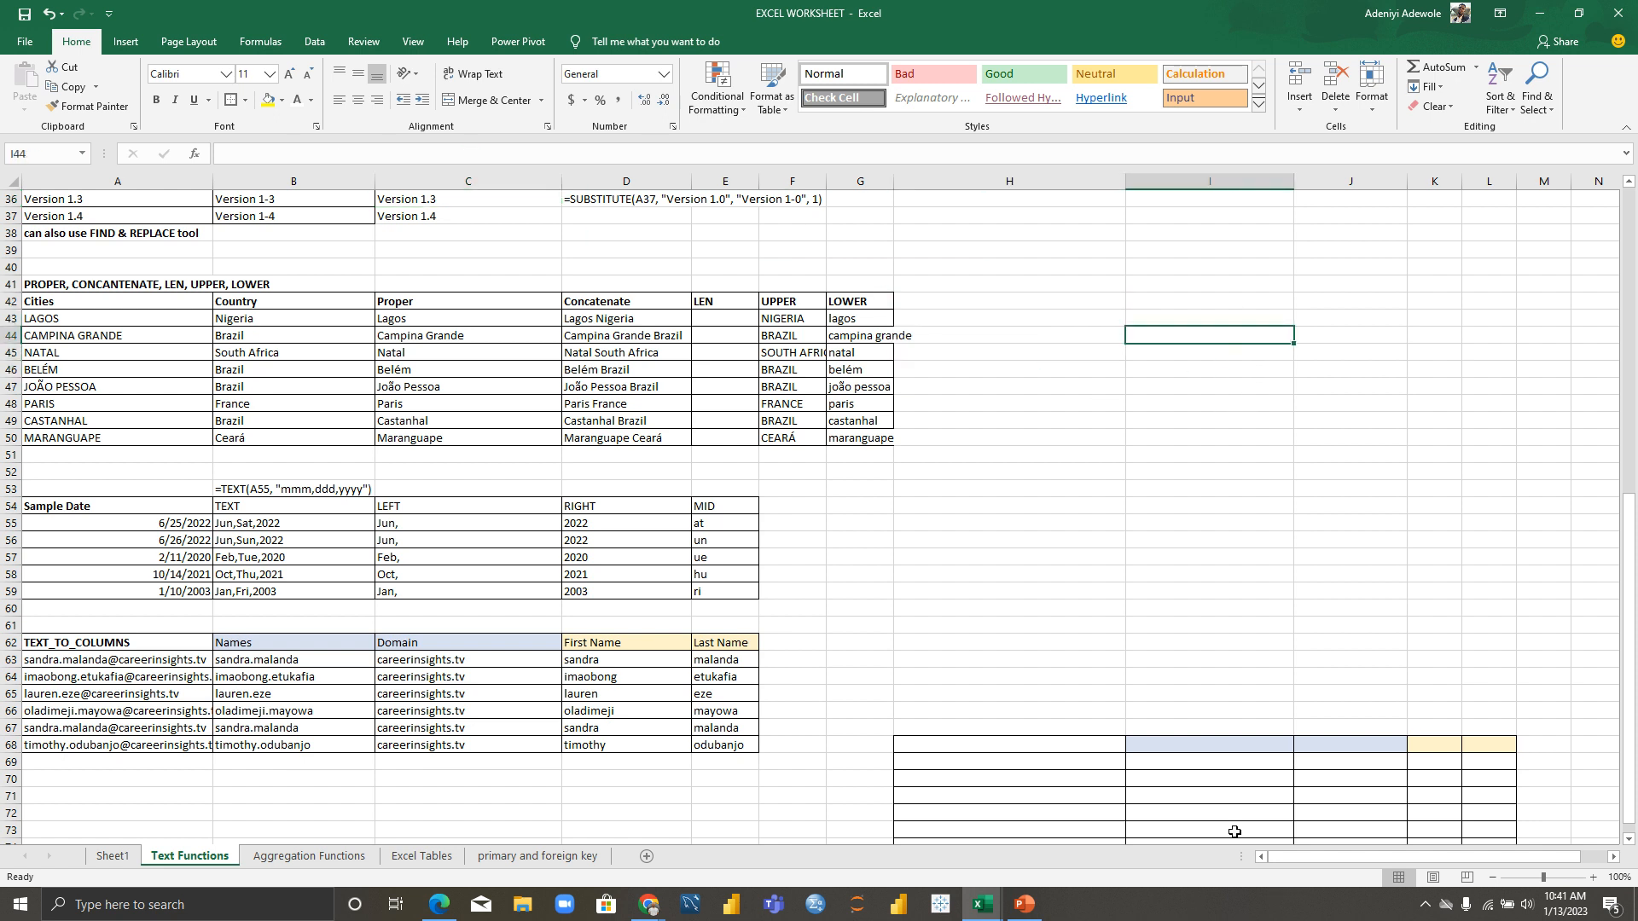
left_click_drag(1303, 857, 1350, 858)
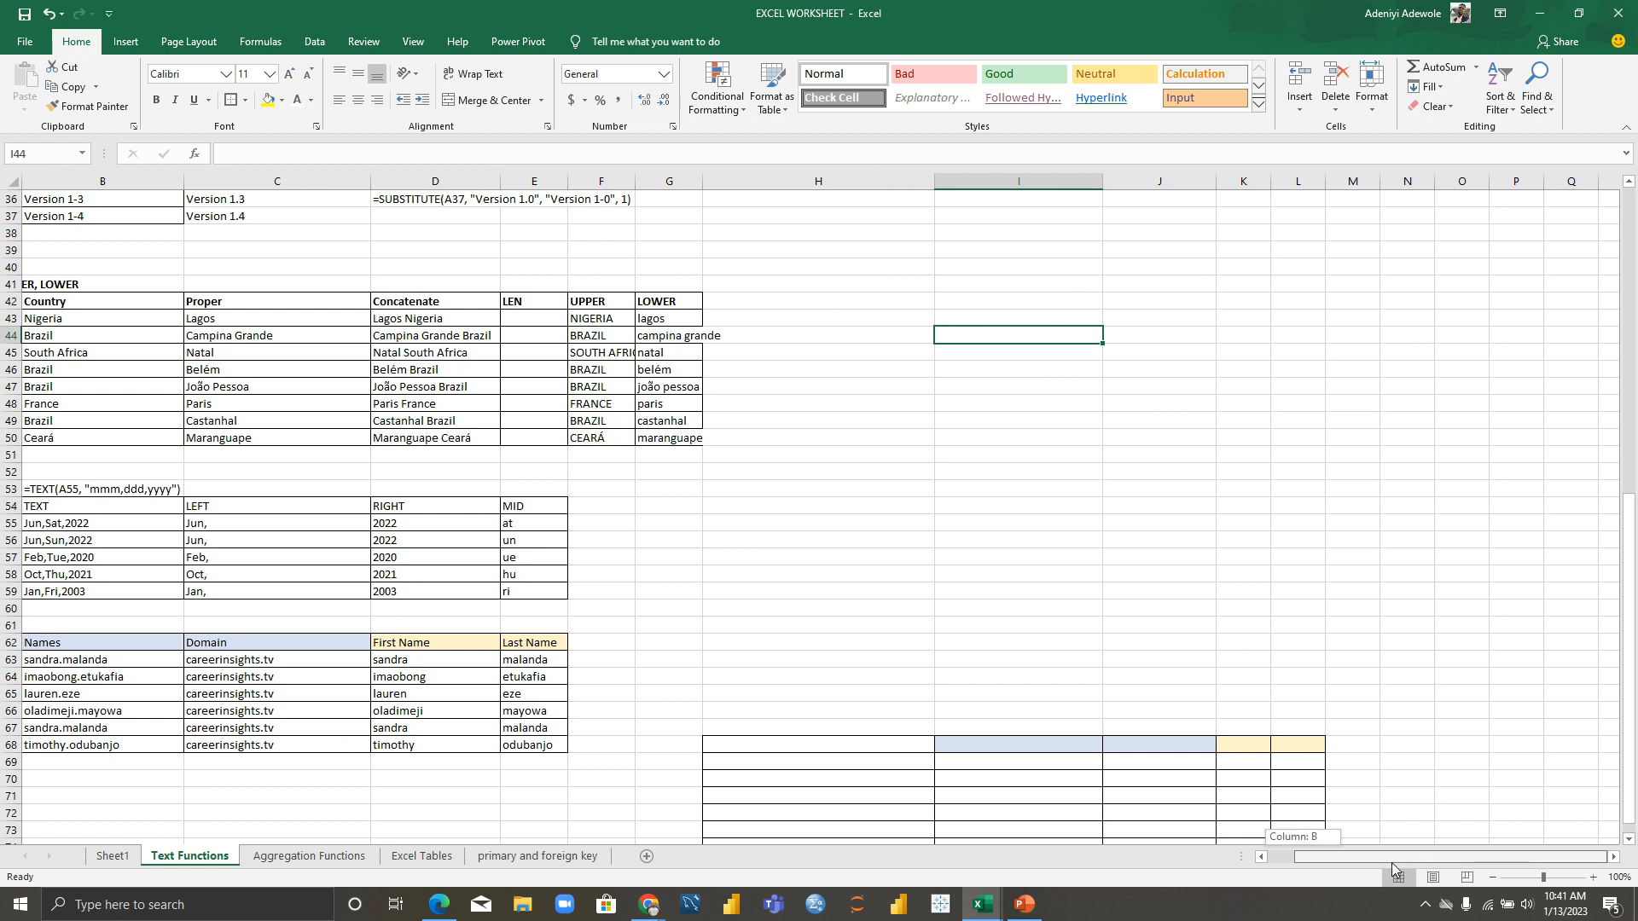
left_click_drag(943, 282, 1287, 505)
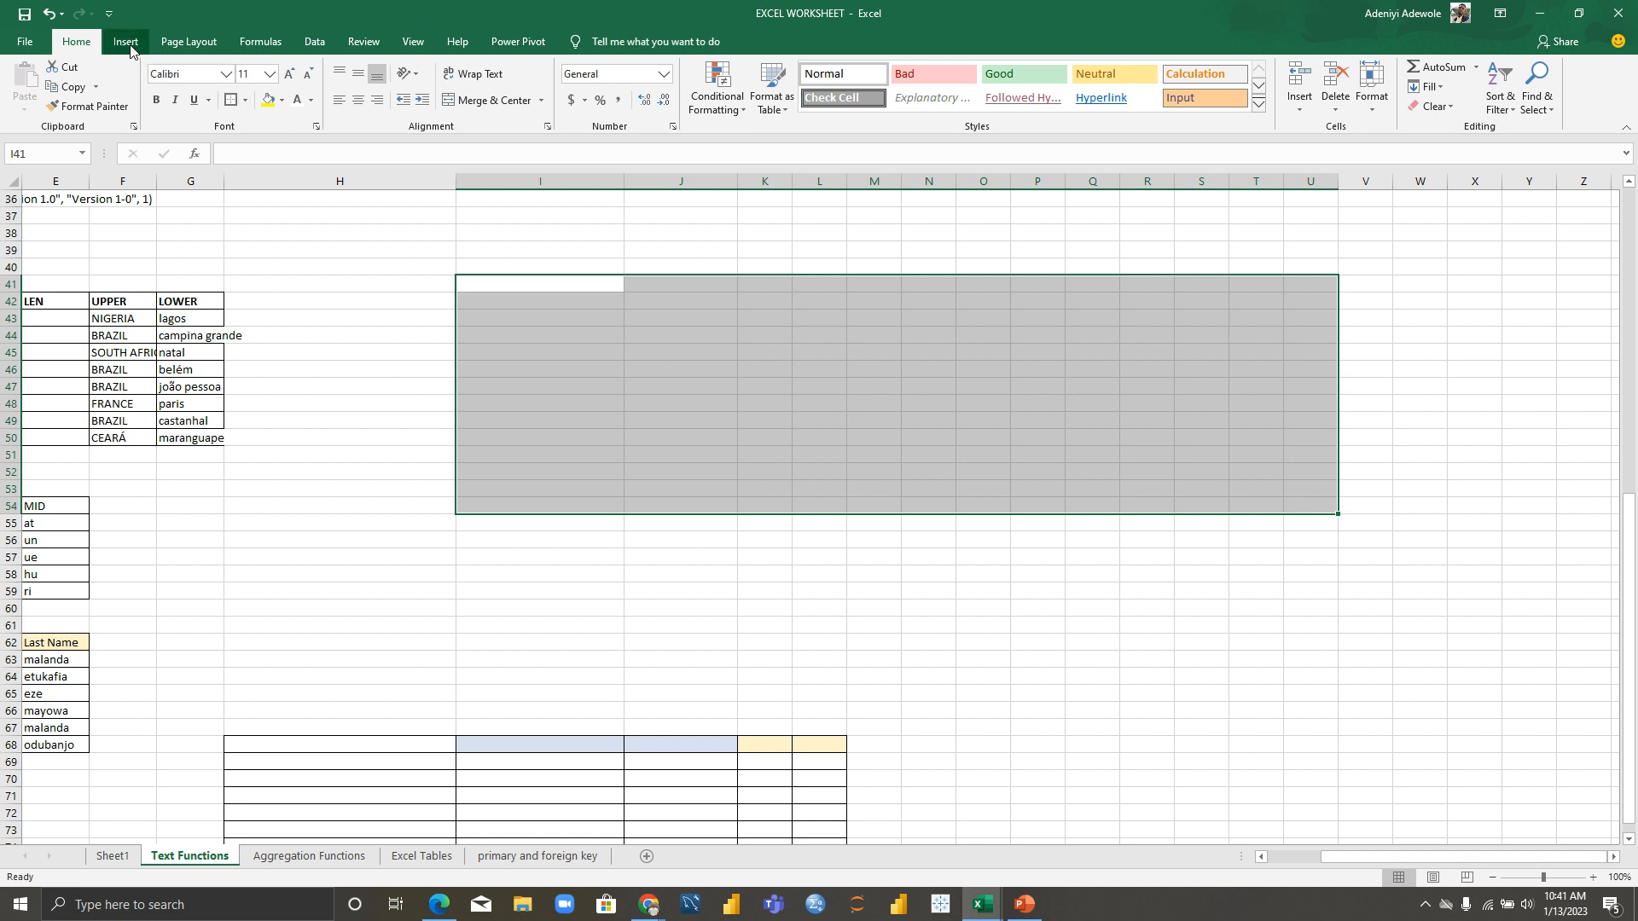
left_click(230, 103)
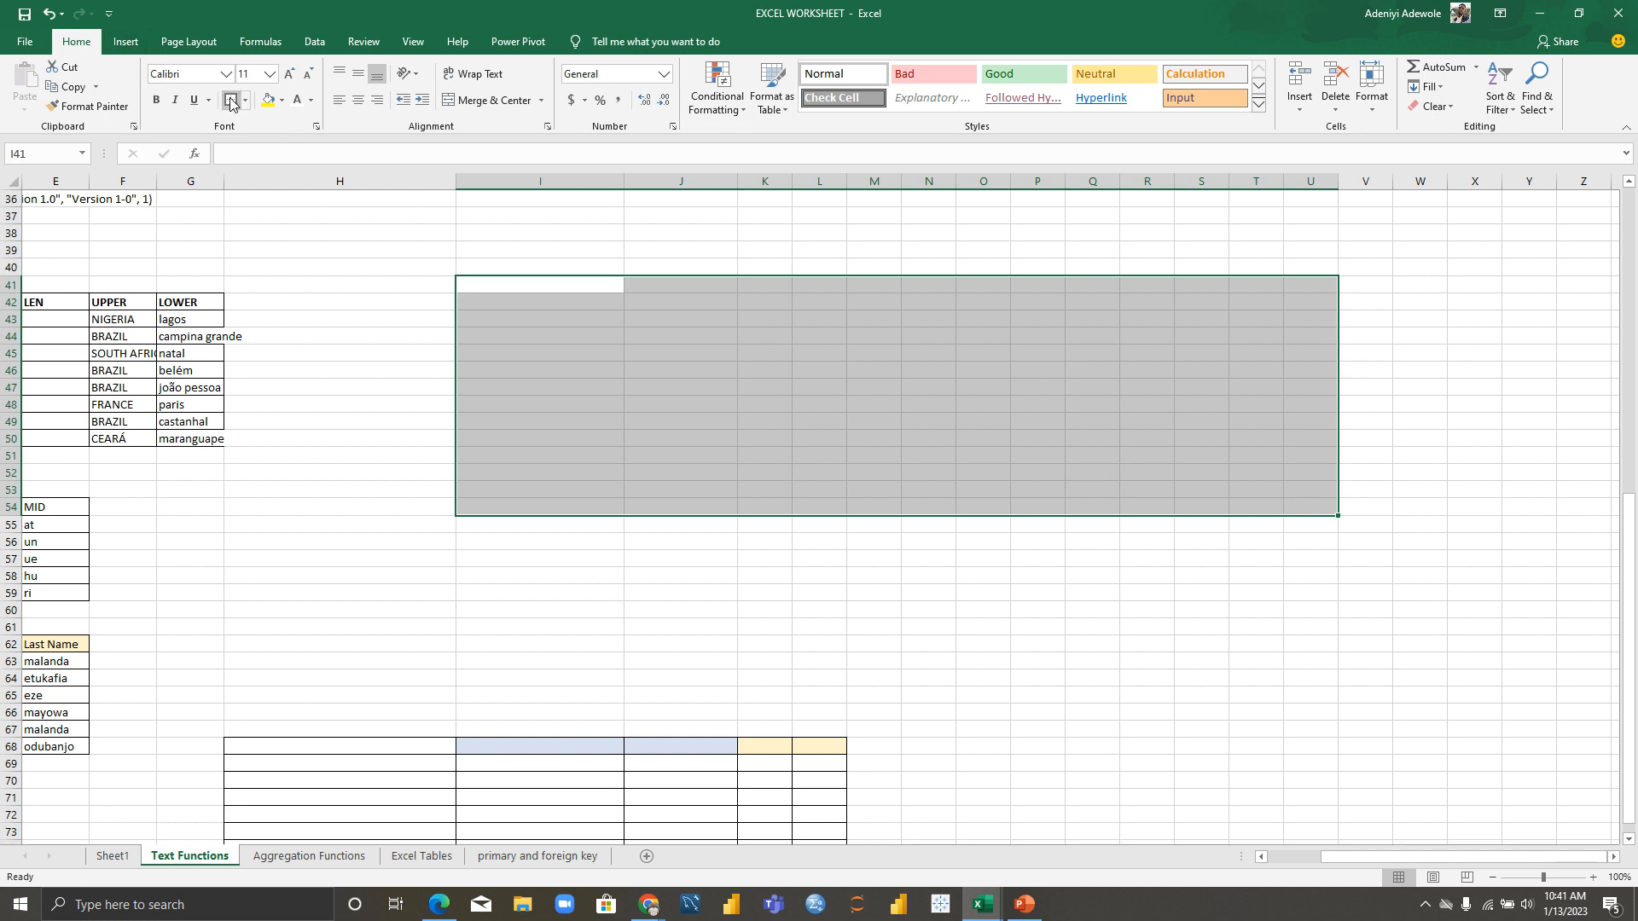
left_click(329, 353)
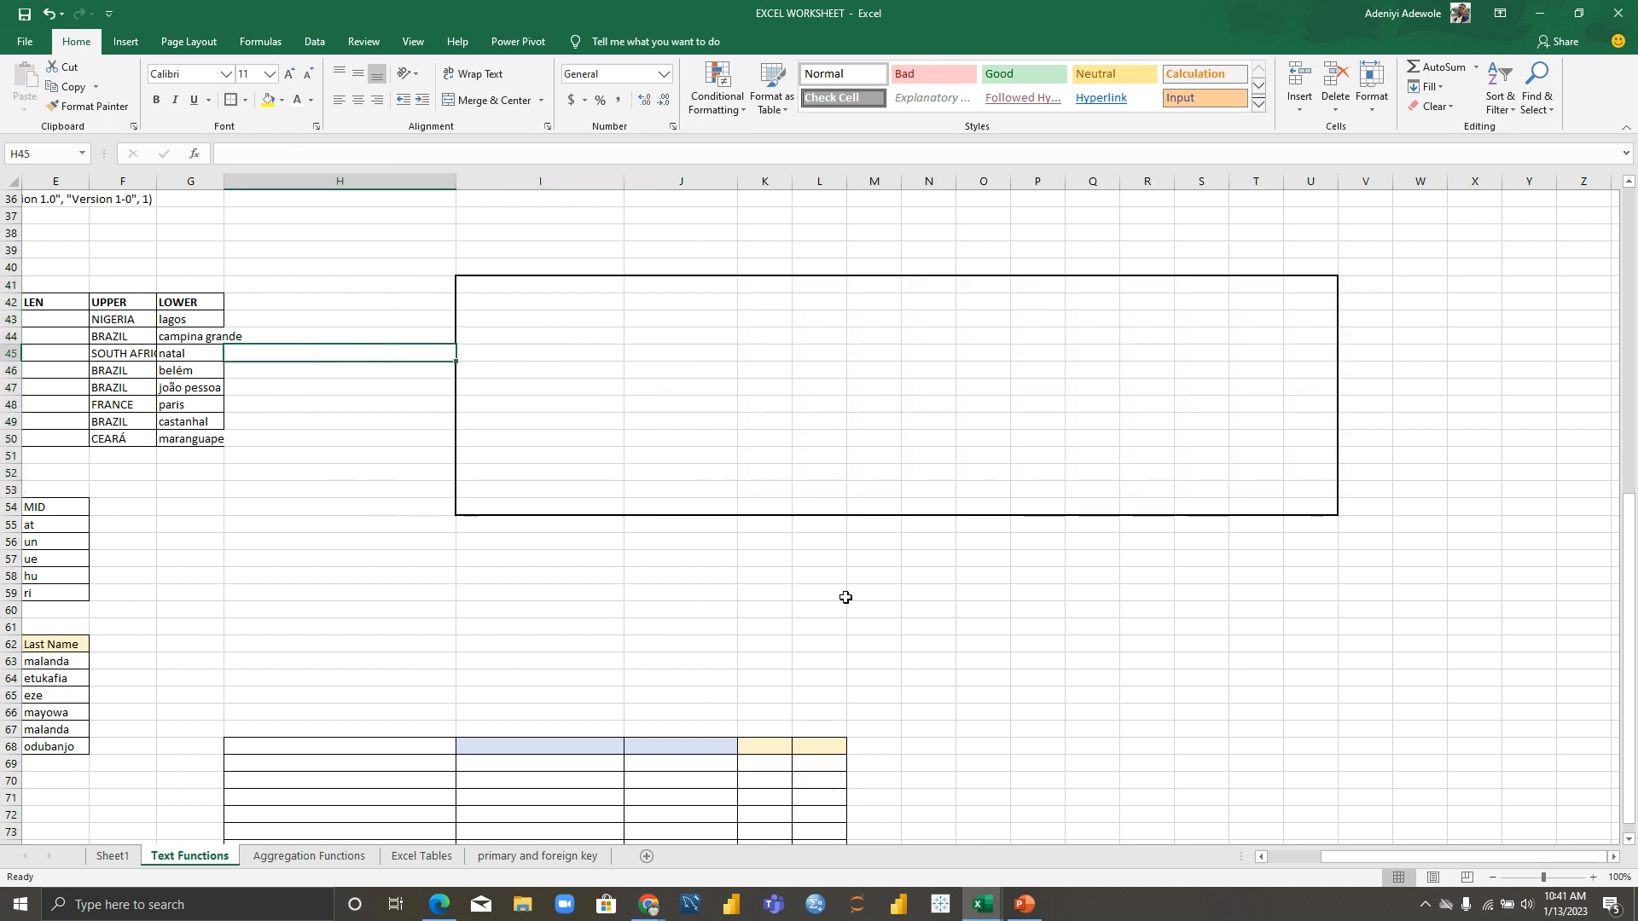
left_click_drag(1347, 857, 1293, 856)
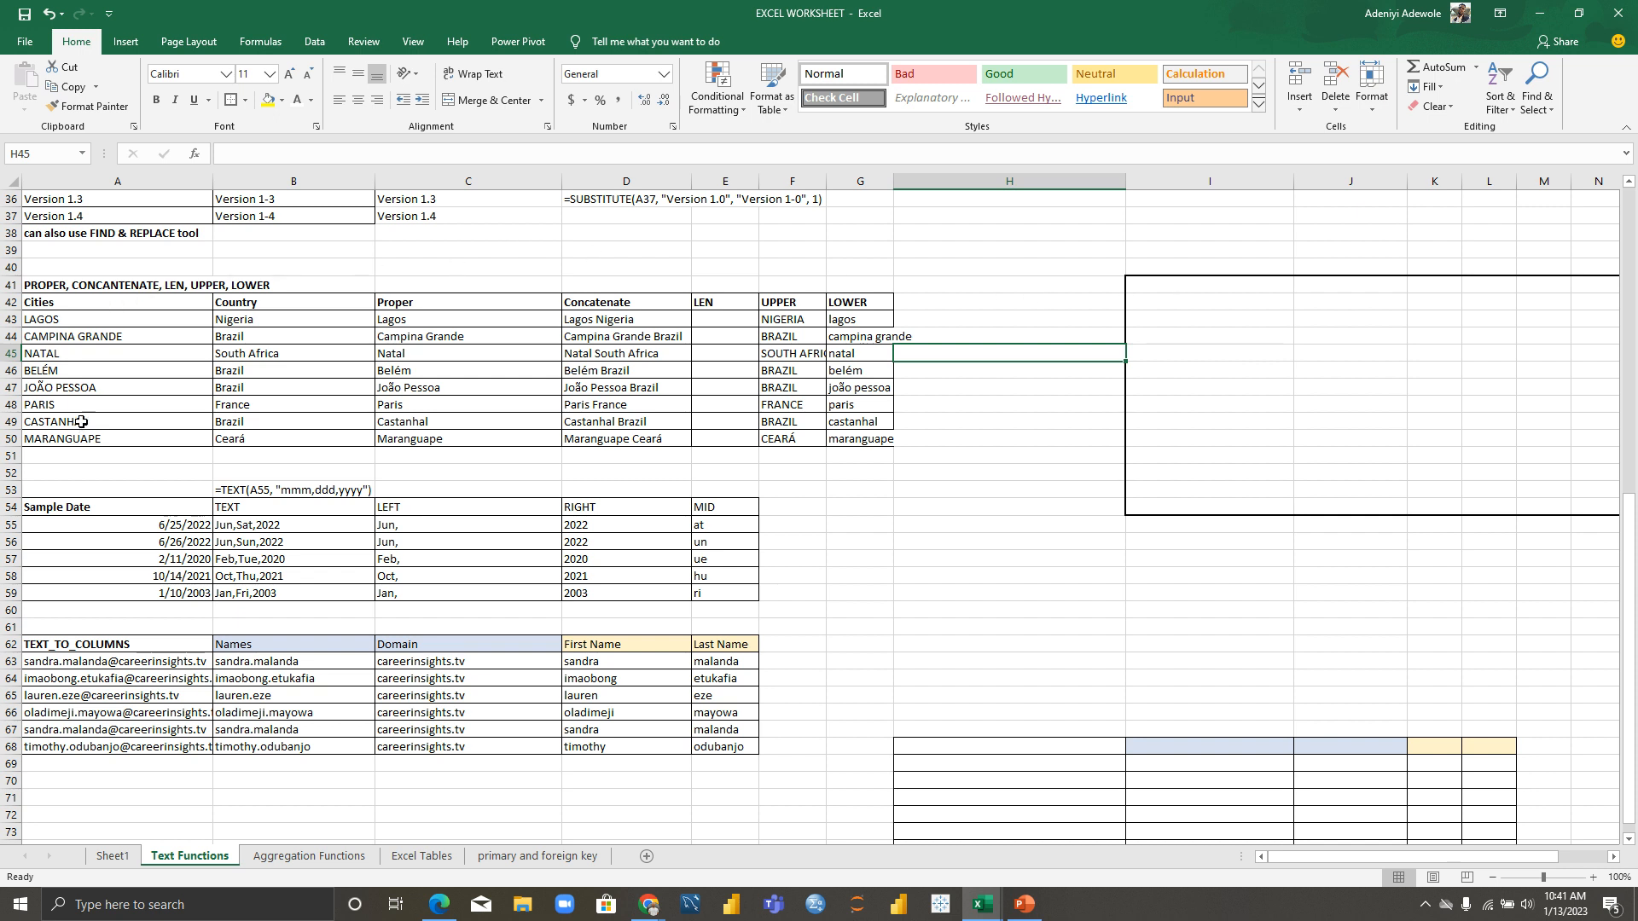
Step: Enter the heading PROPER in I41
left_click(1158, 286)
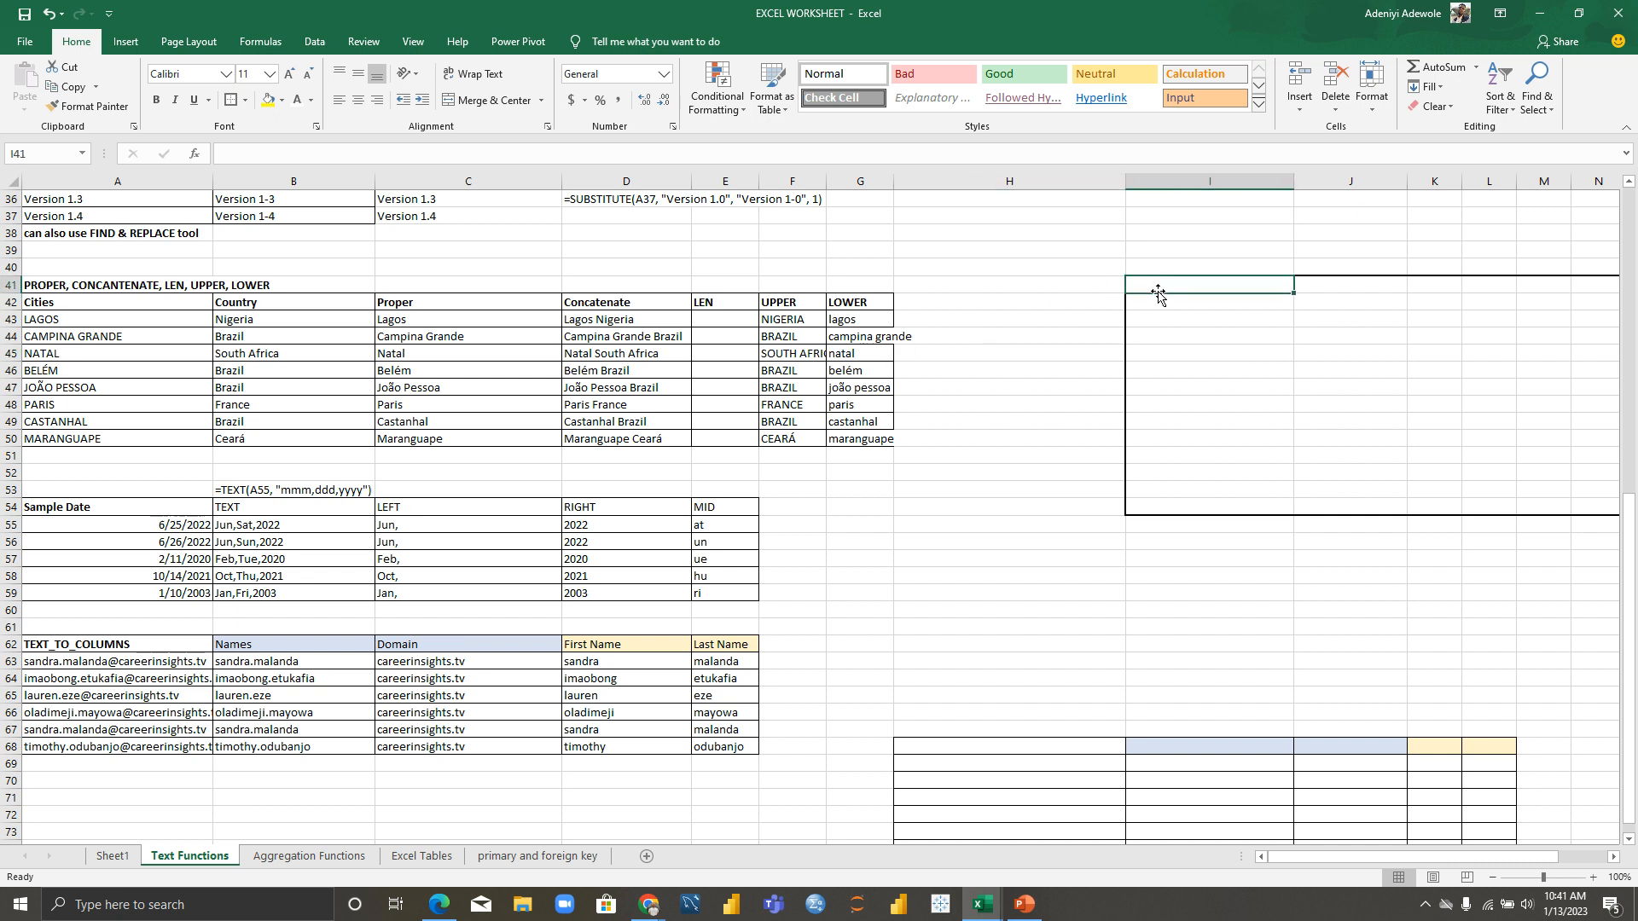
type("PROPER")
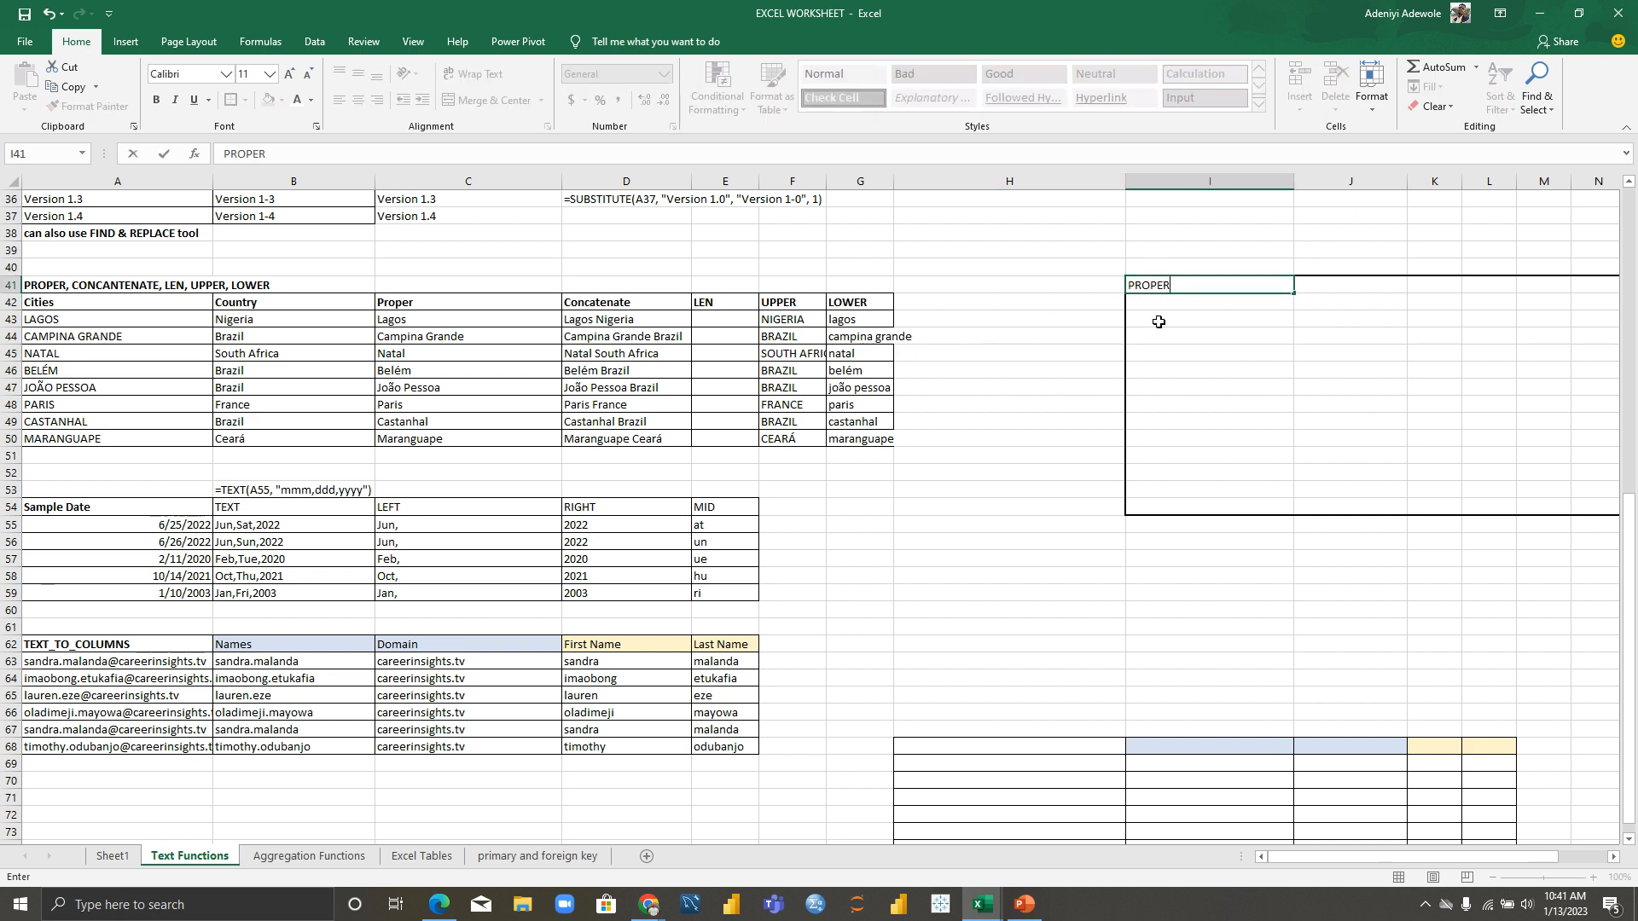
left_click(1080, 319)
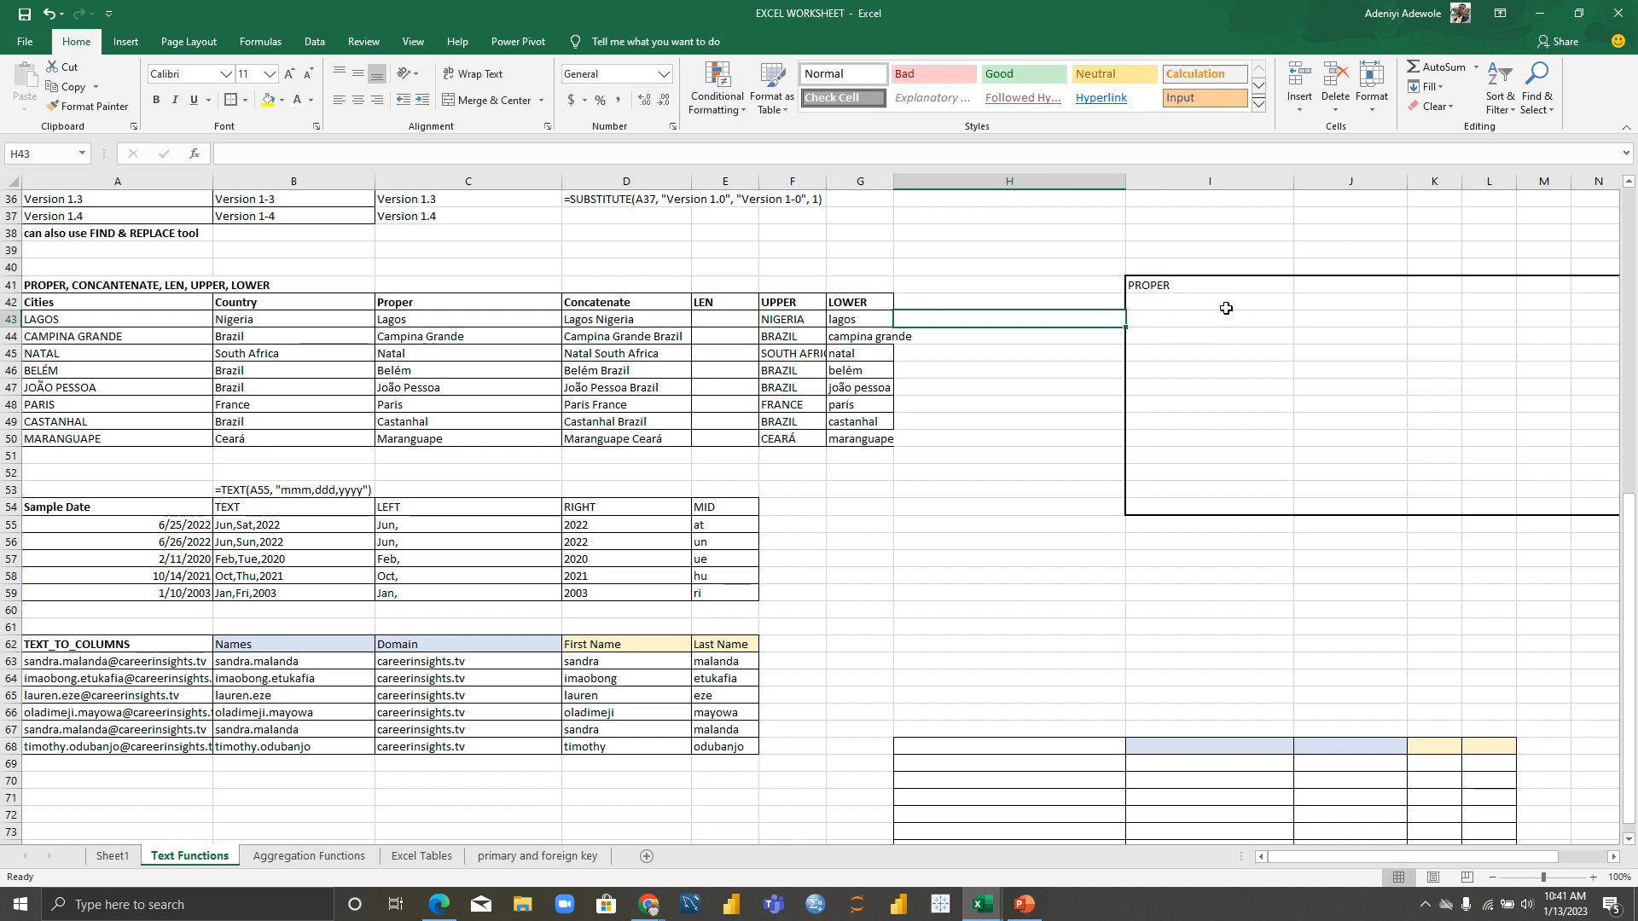
Step: Review the city names LAGOS through BELÉM in A43:A46
left_click(42, 321)
left_click(54, 337)
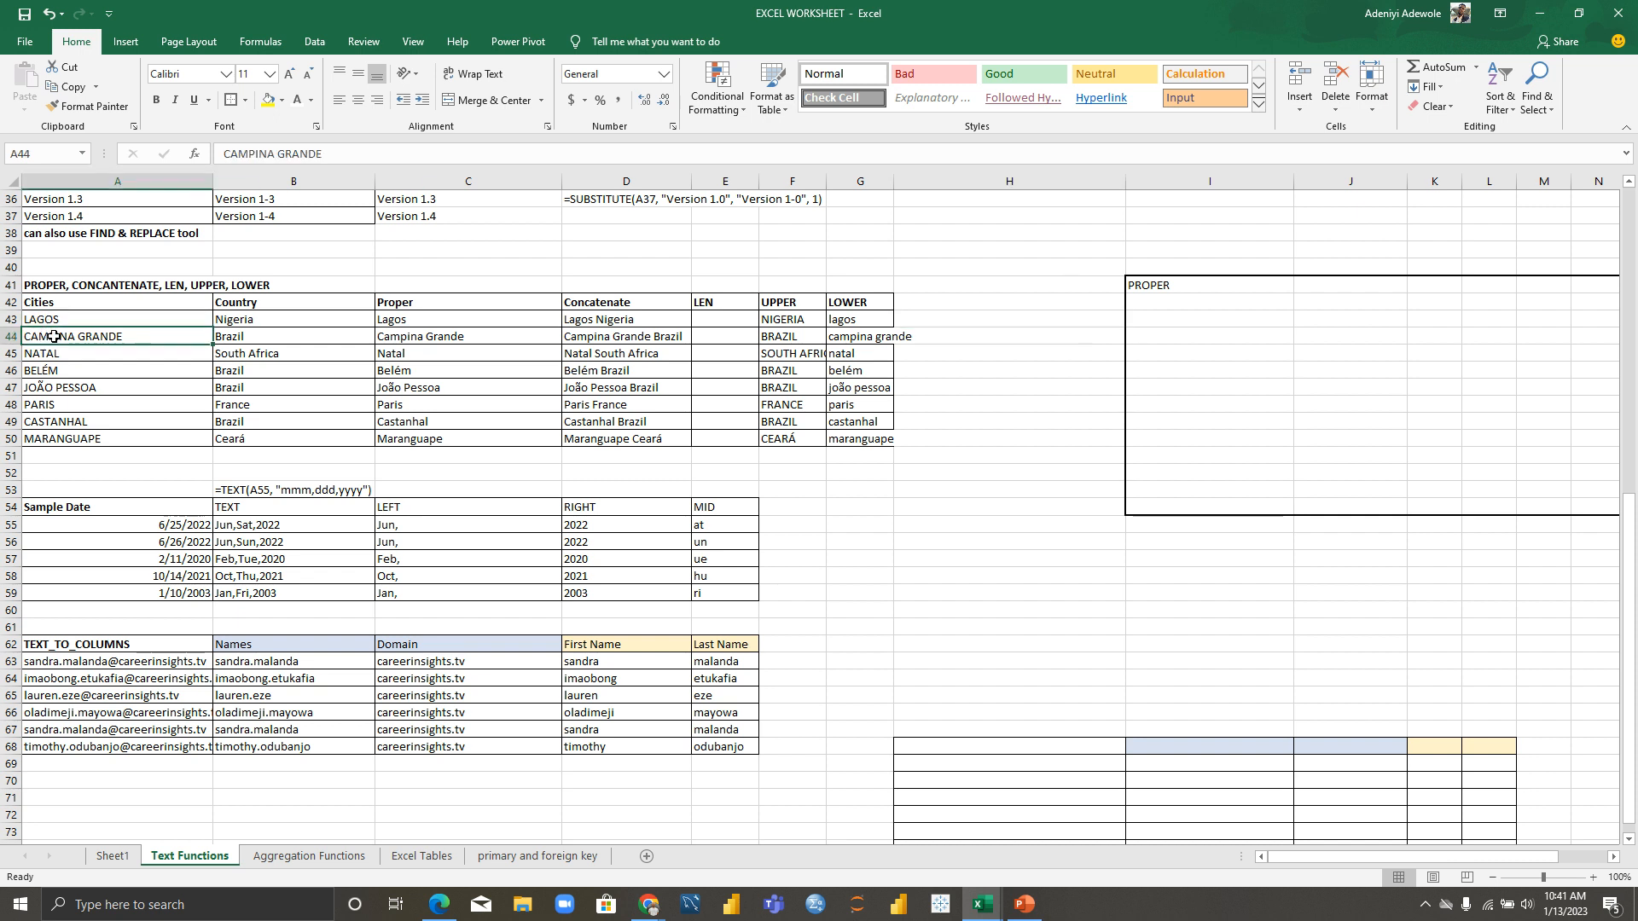
left_click(53, 353)
left_click(50, 374)
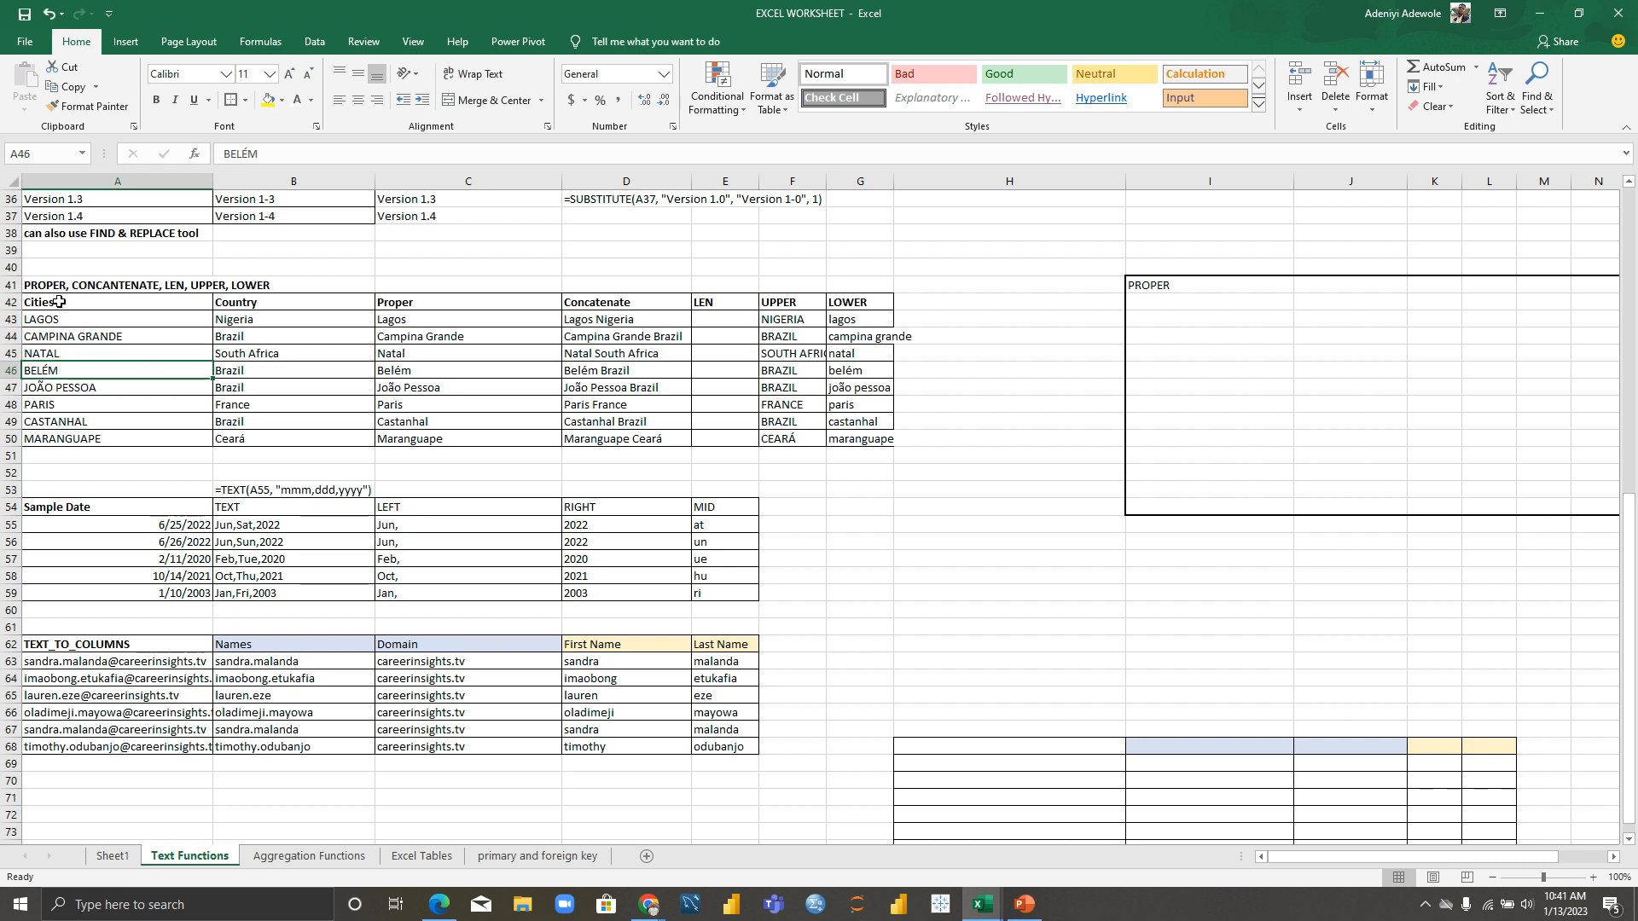
left_click(1167, 301)
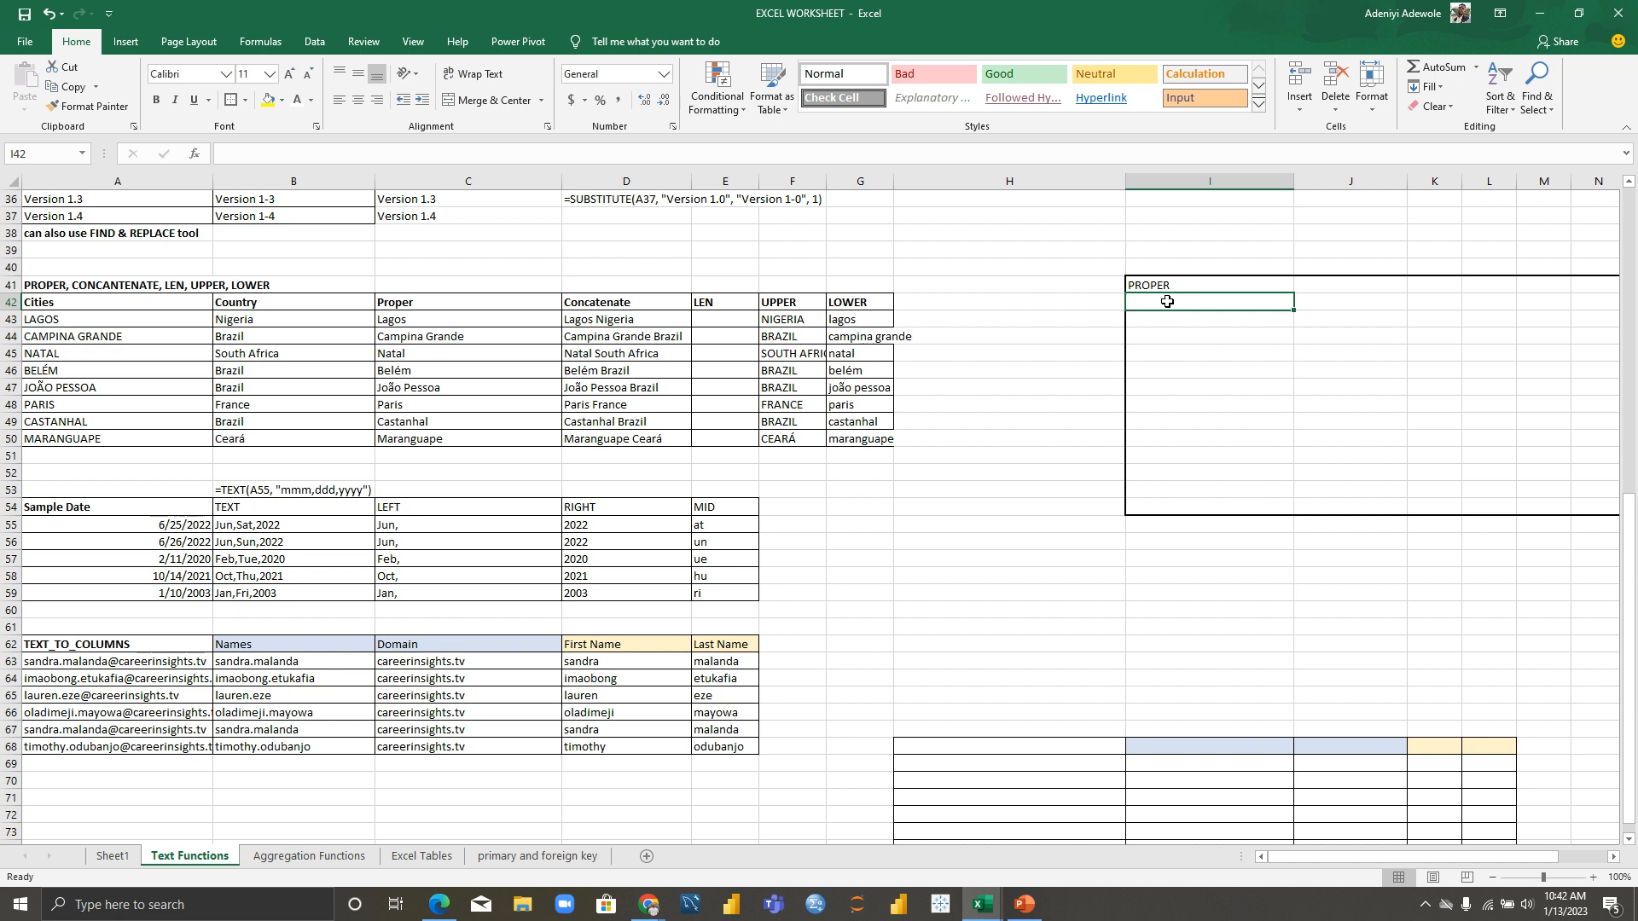
Step: Enter =PROPER(A43) in I42, giving Lagos
type("=")
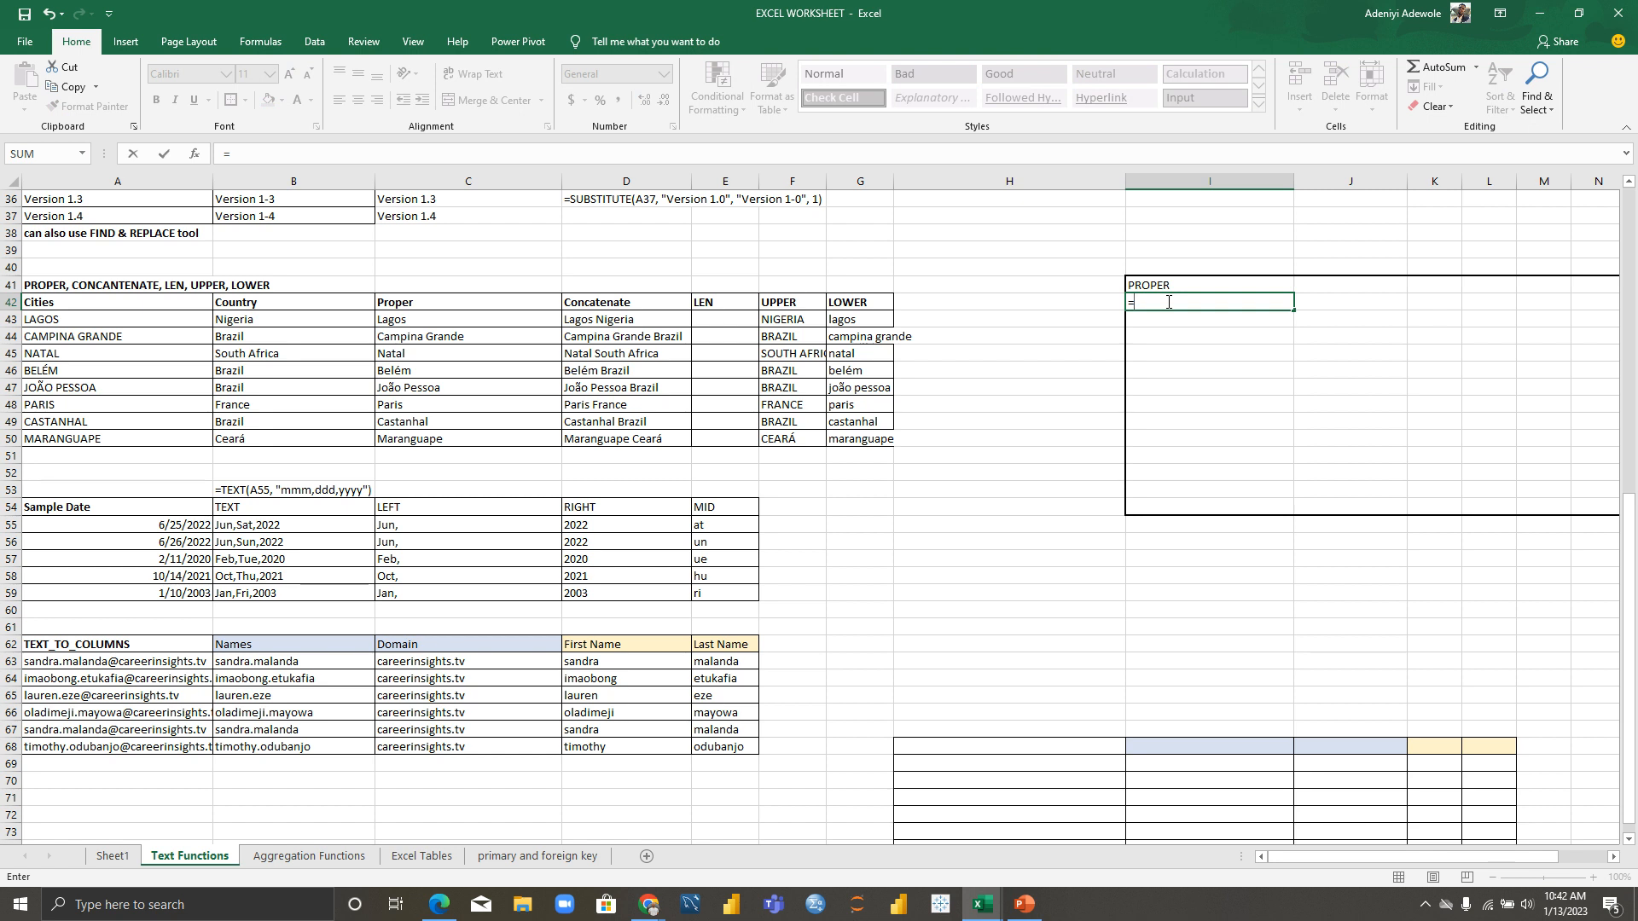
type("PROP")
key("Tab")
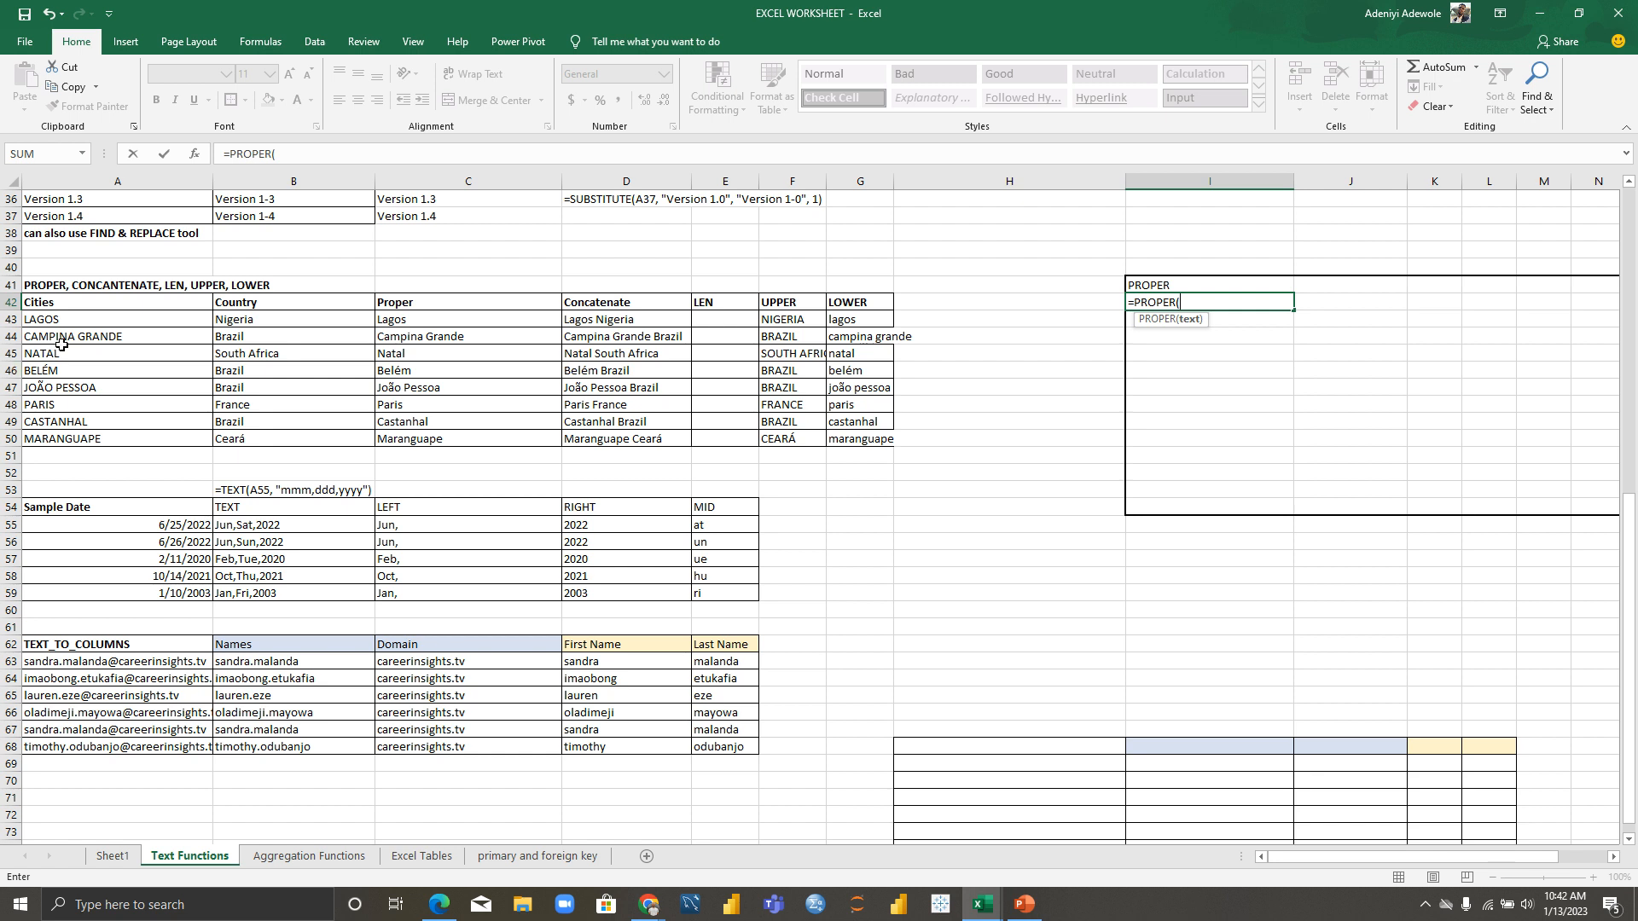
left_click(87, 321)
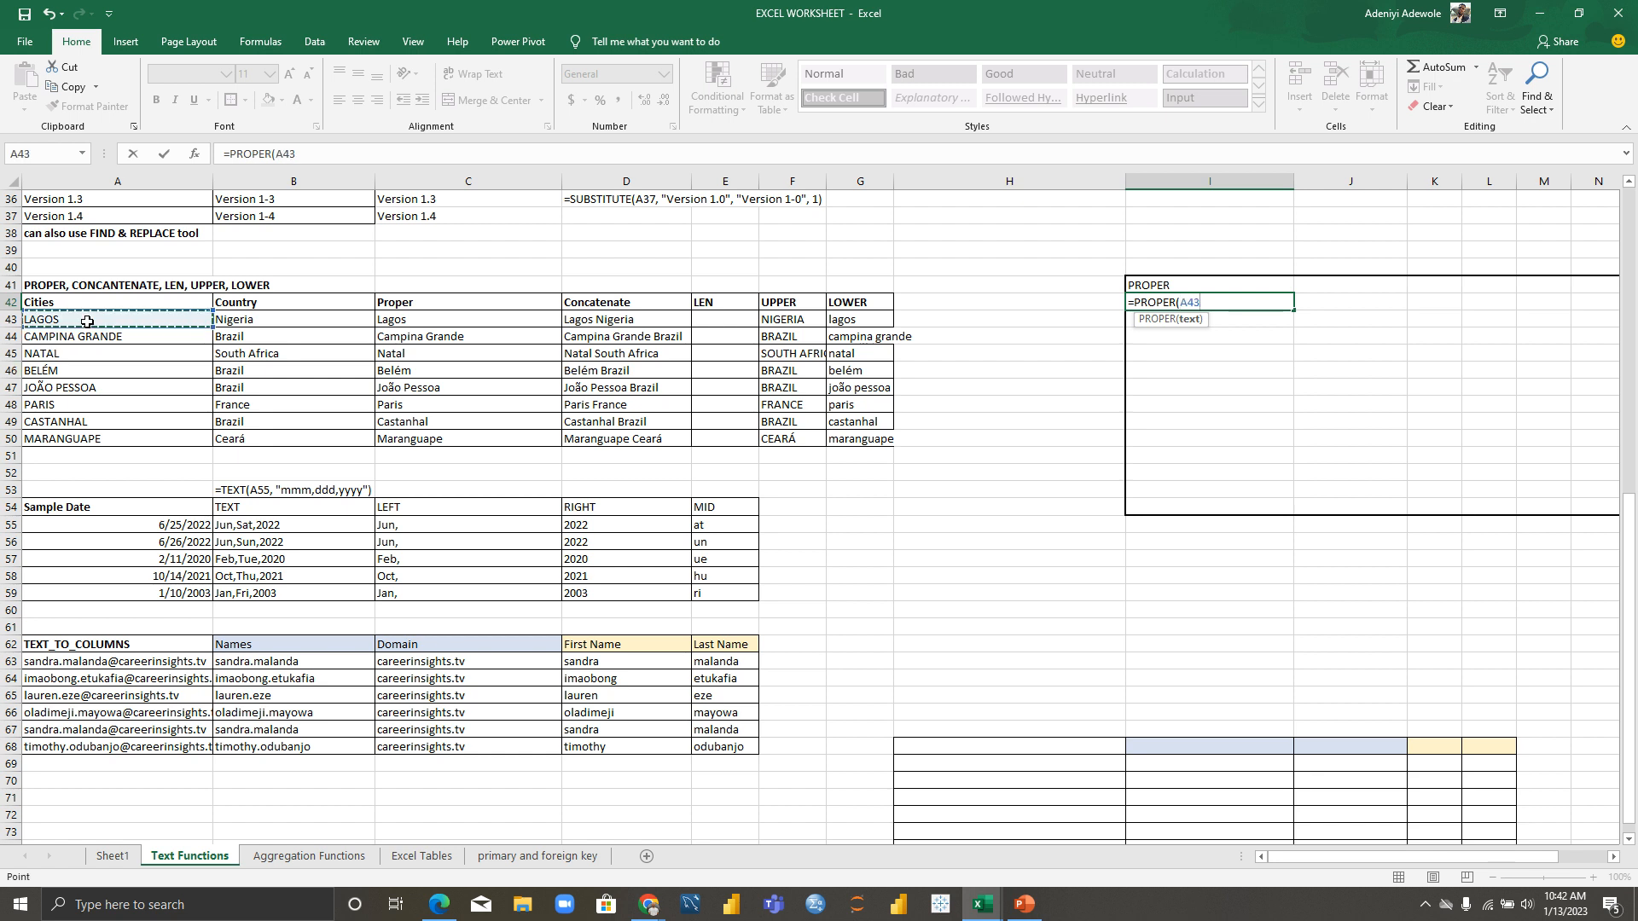
type(")")
key("Return")
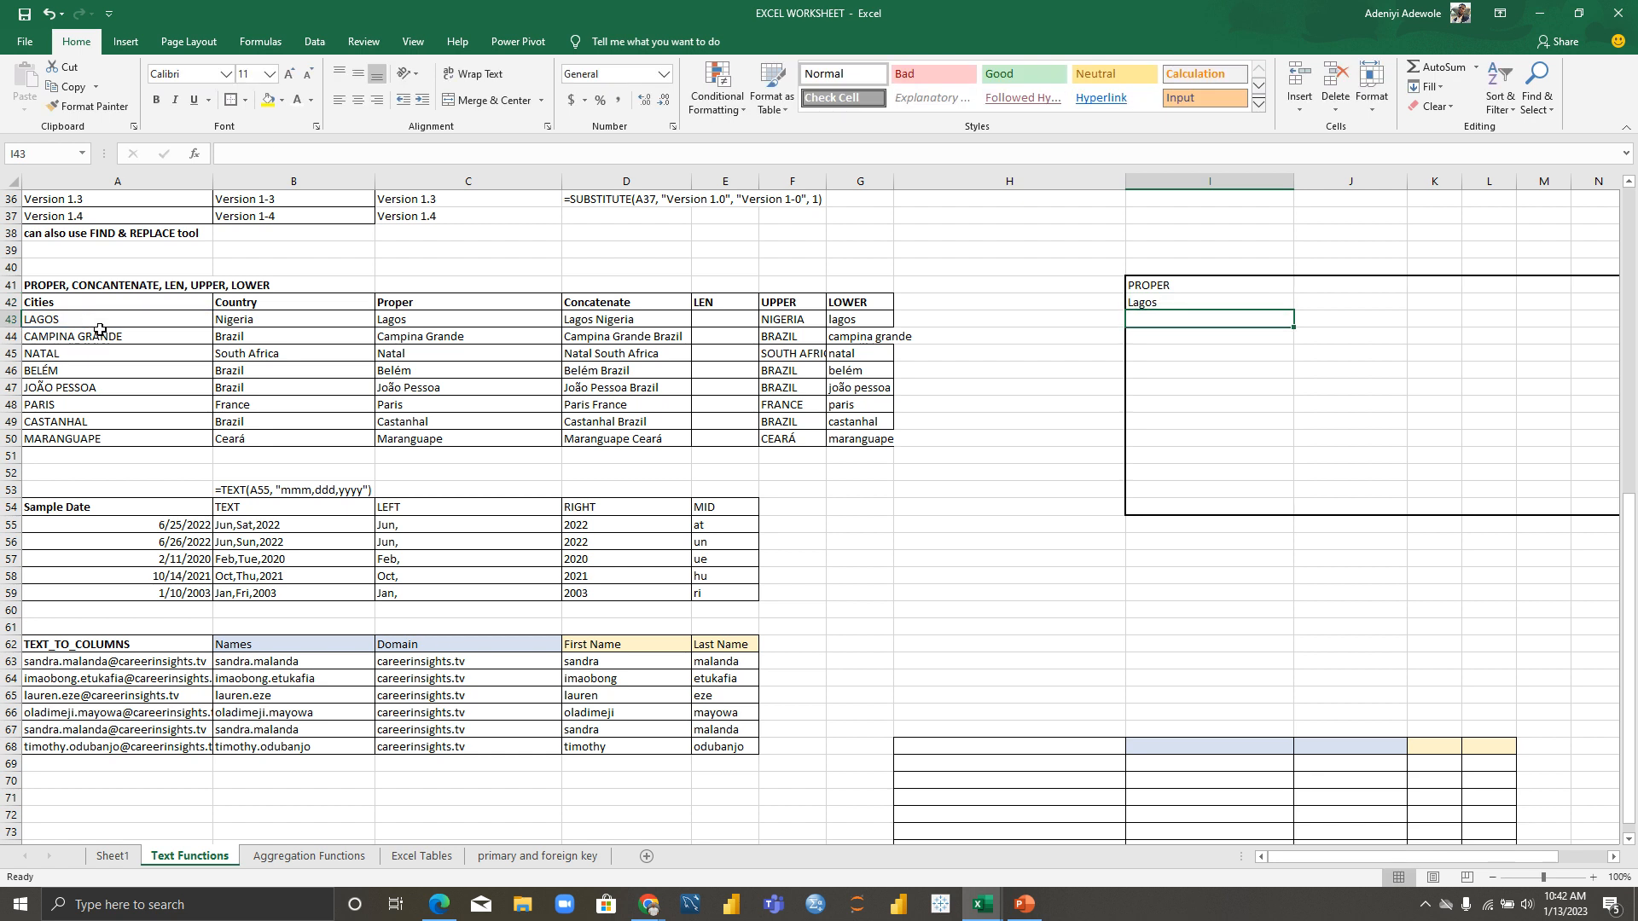
Step: Fill the PROPER formula down column I through Maranguape
left_click(1197, 302)
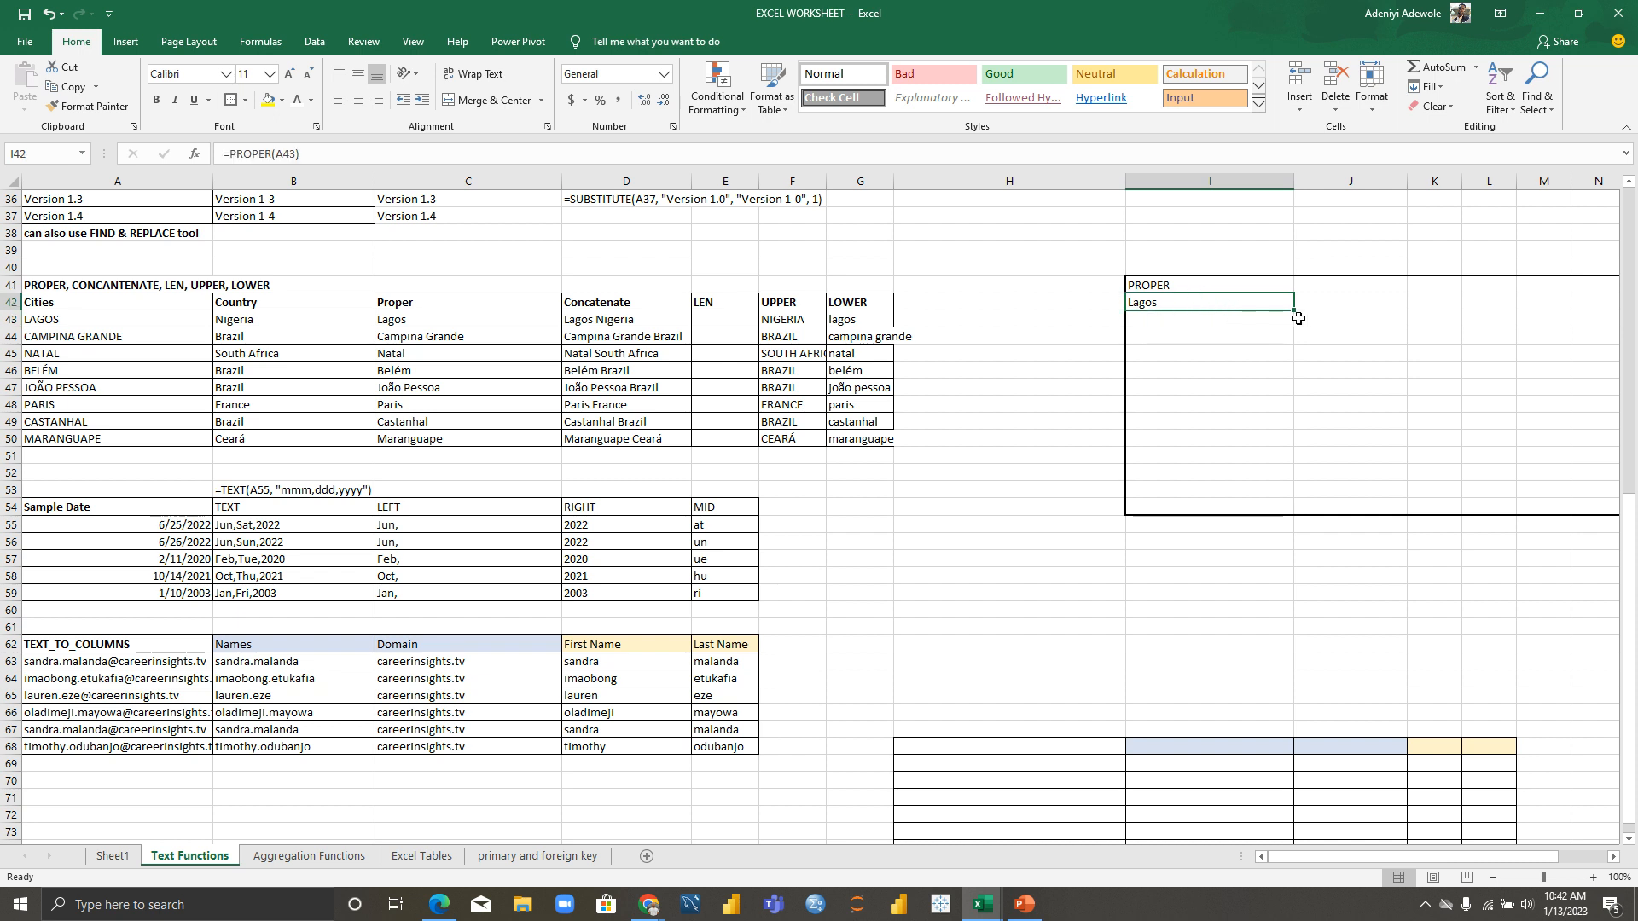
left_click_drag(1294, 307, 1279, 453)
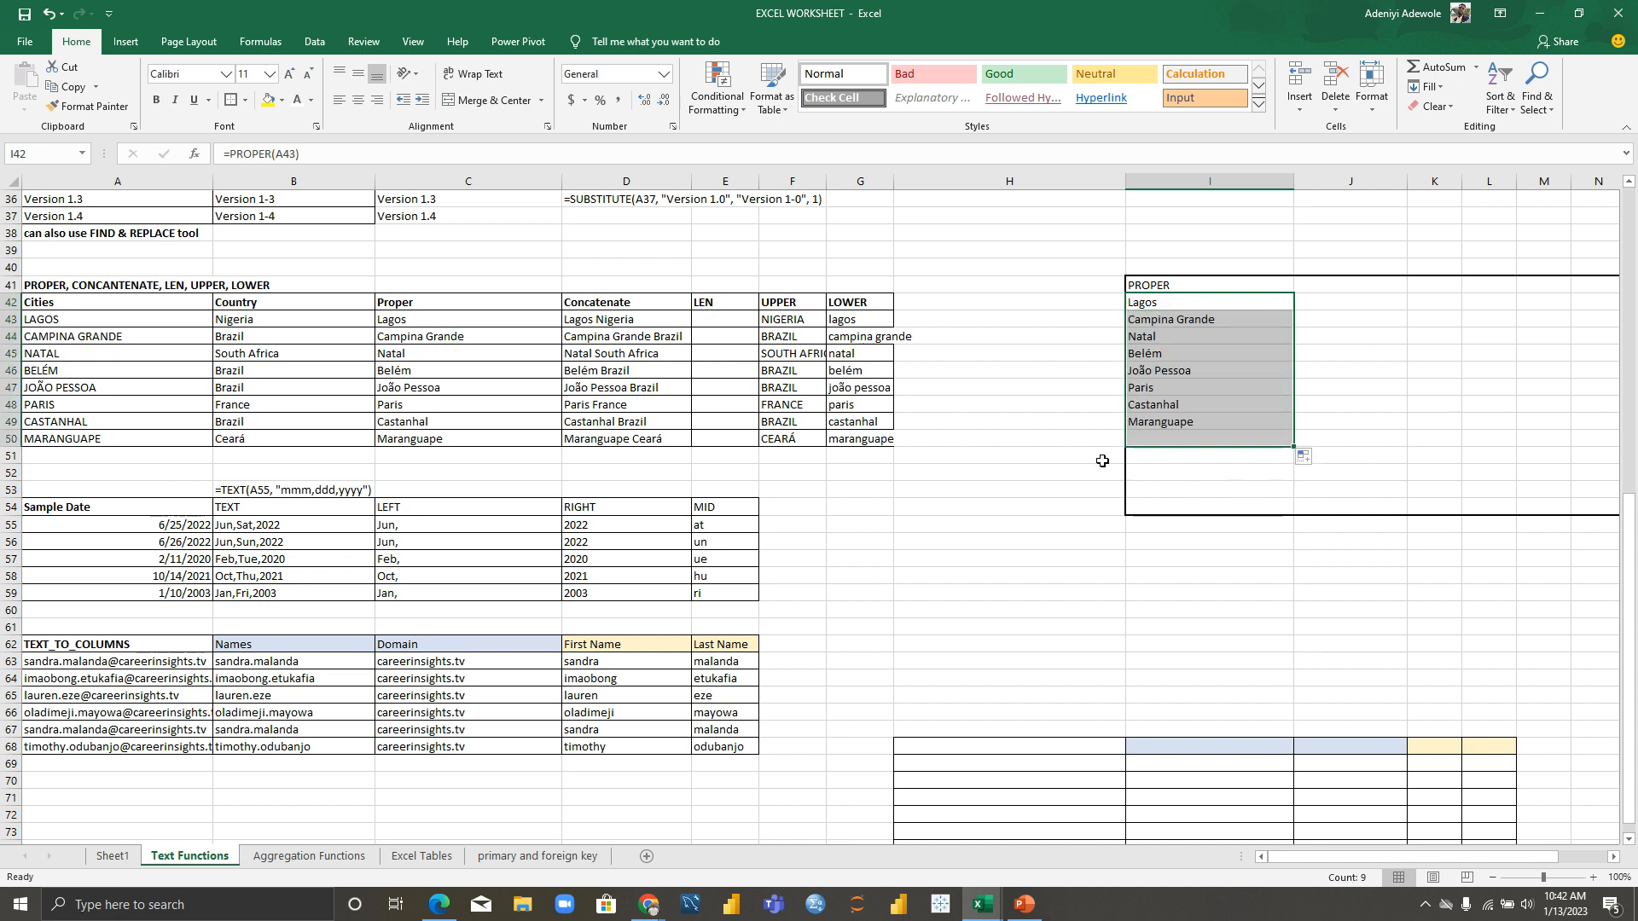
left_click(1083, 424)
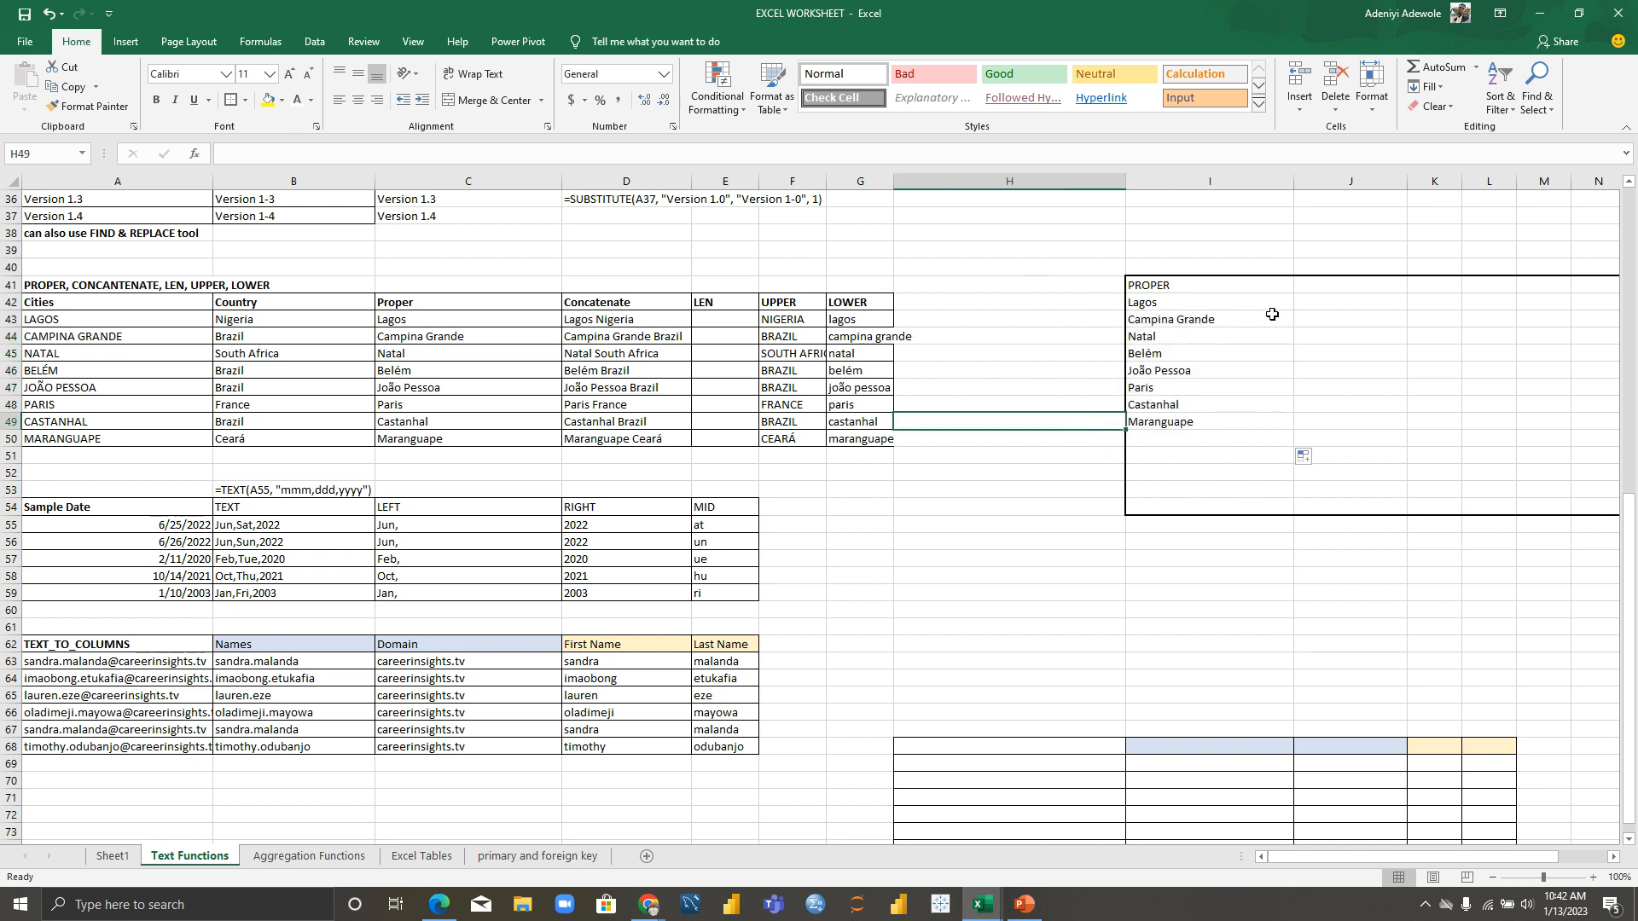
Step: Bold the PROPER heading in I41 with Ctrl+B
double_click(1170, 286)
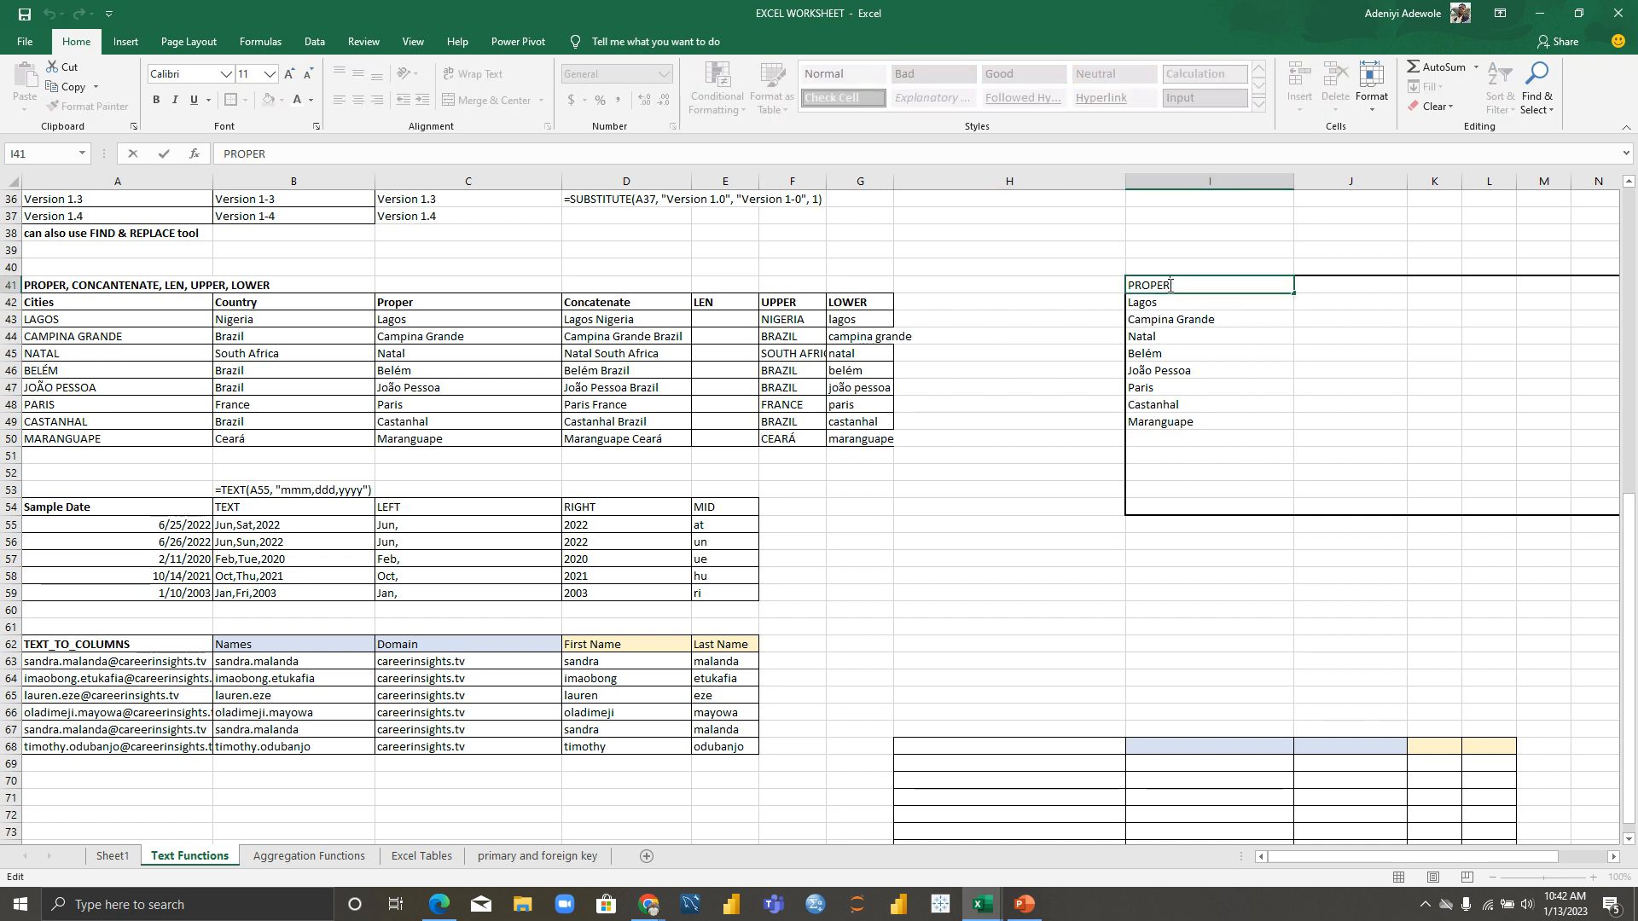
left_click(1198, 308)
left_click(1197, 283)
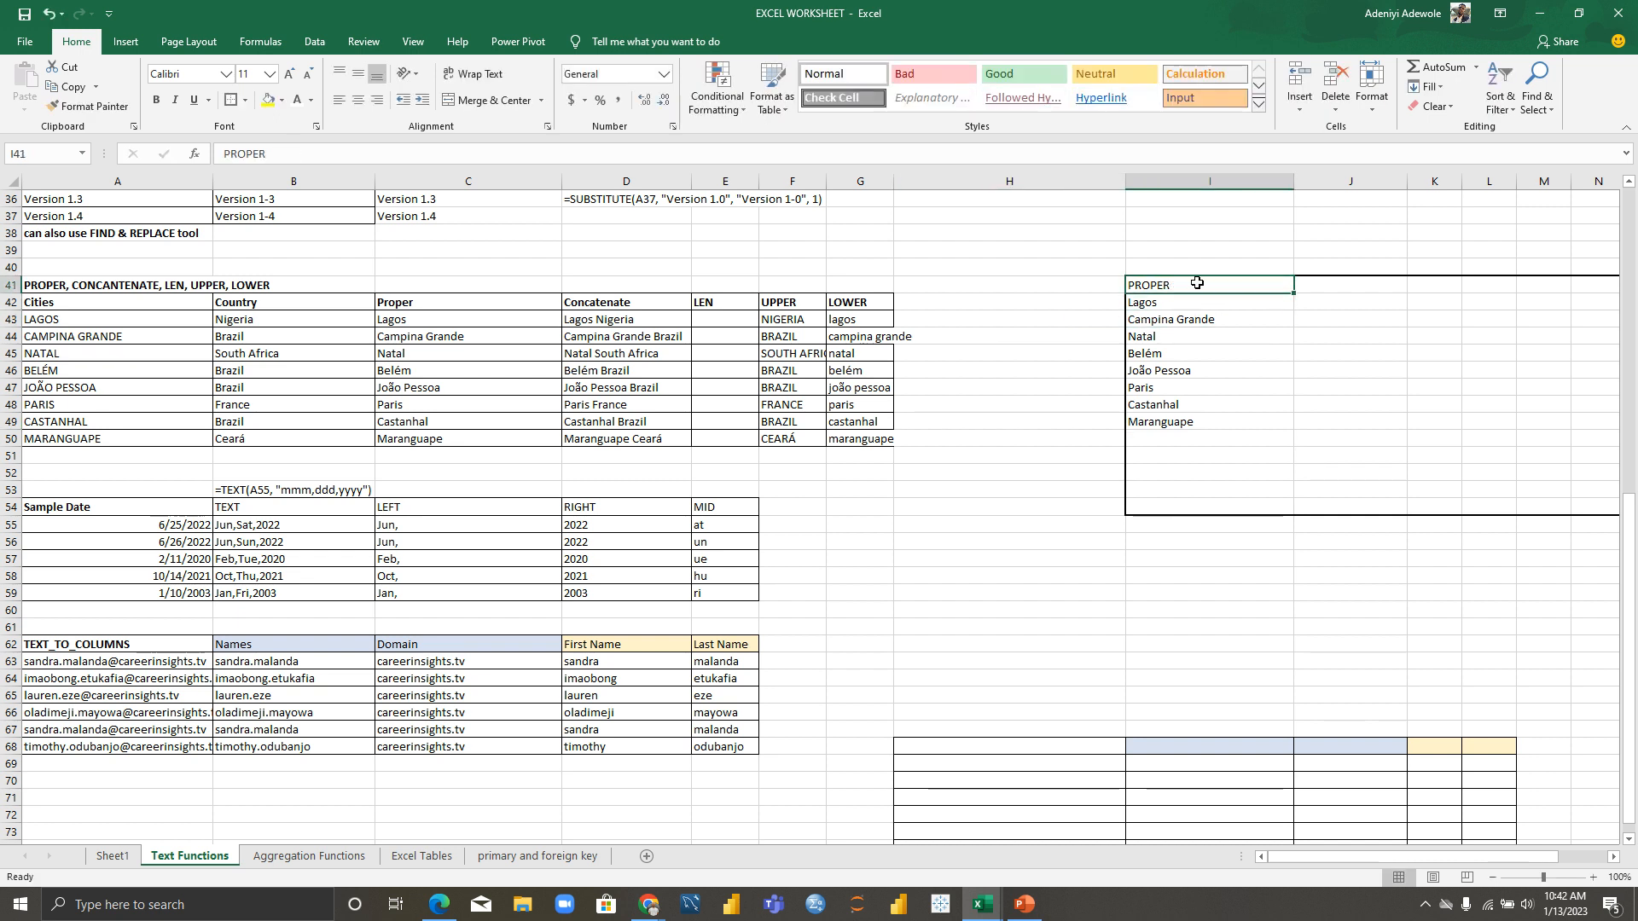
key("ctrl+b")
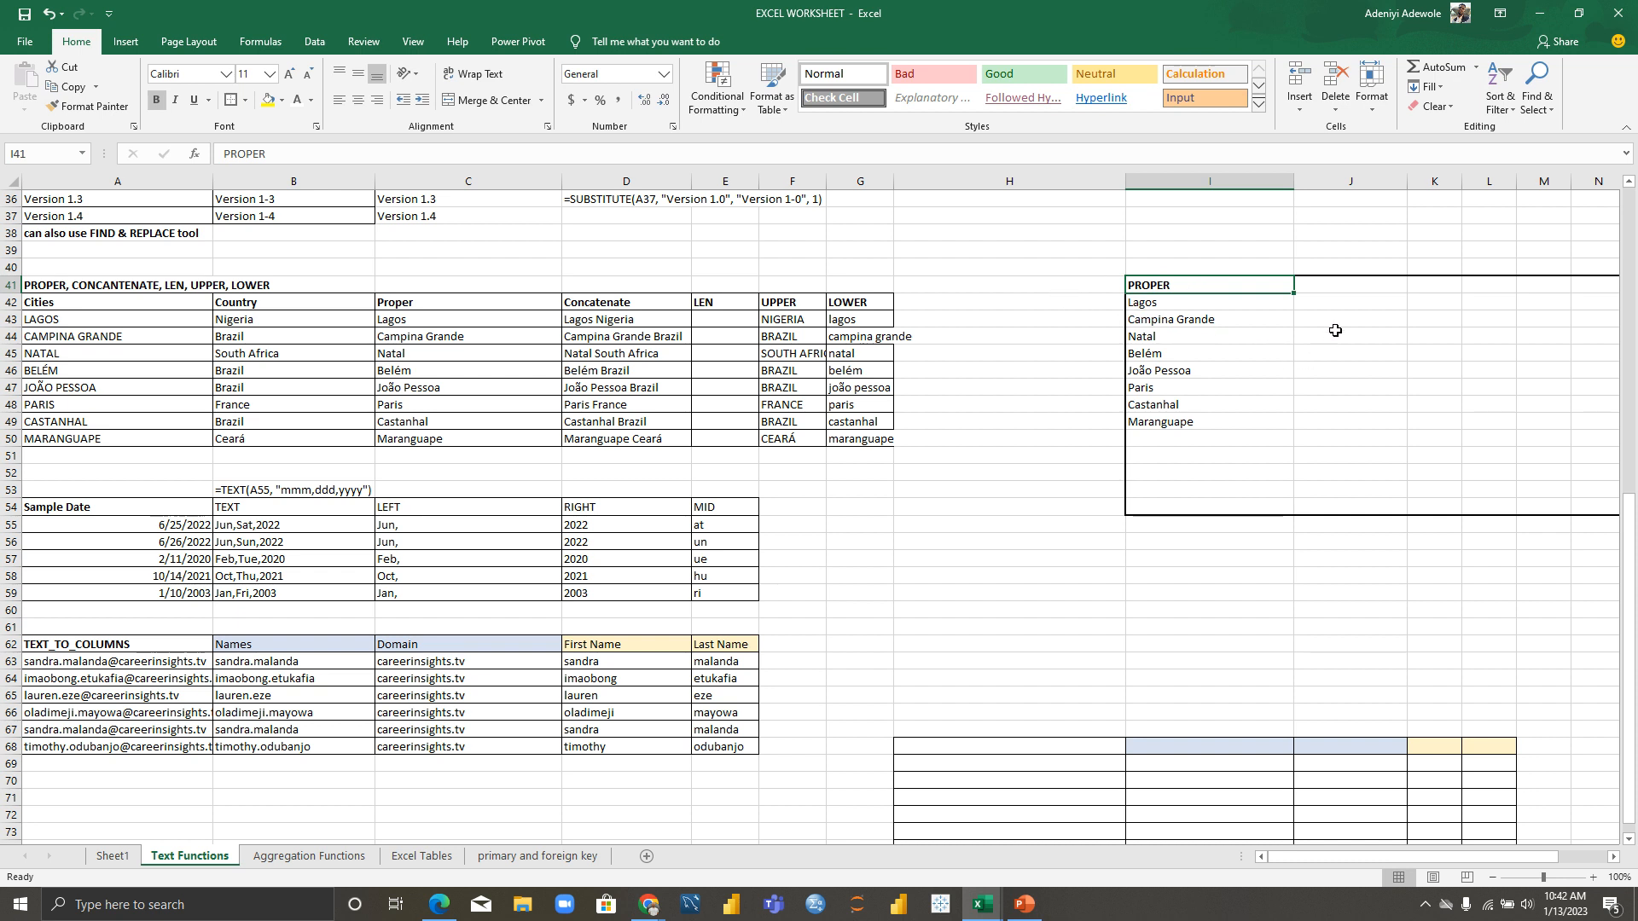
left_click(1340, 290)
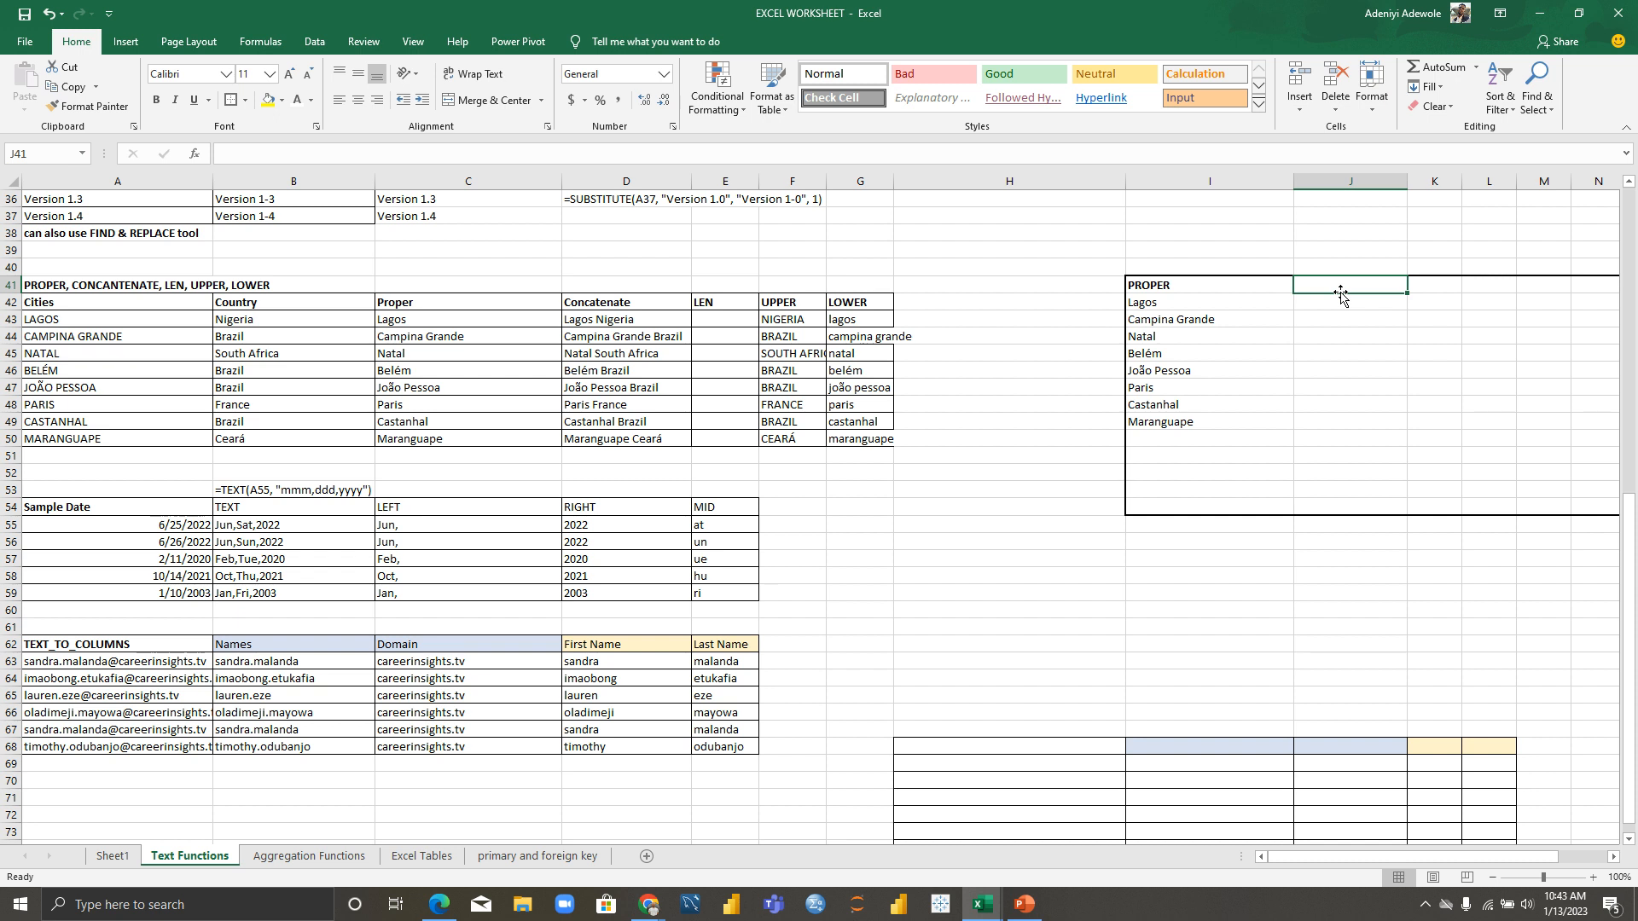
Step: Enter =CONCATENATE(C43,B43) in J41 to produce LagosNigeria
type("=")
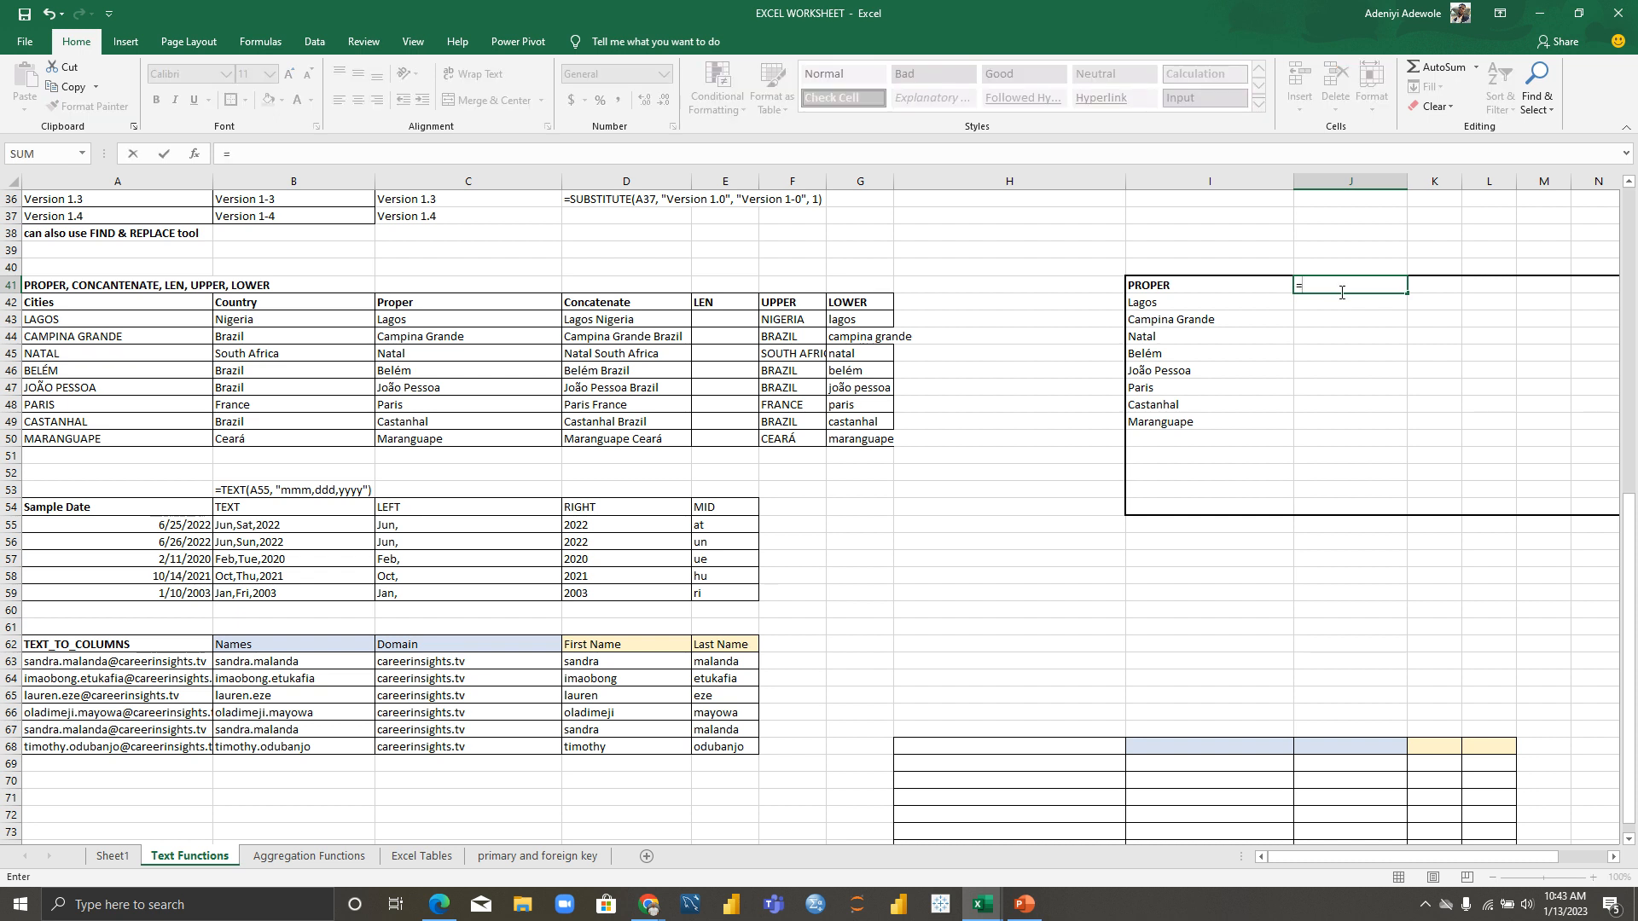
type("CON")
key("Tab")
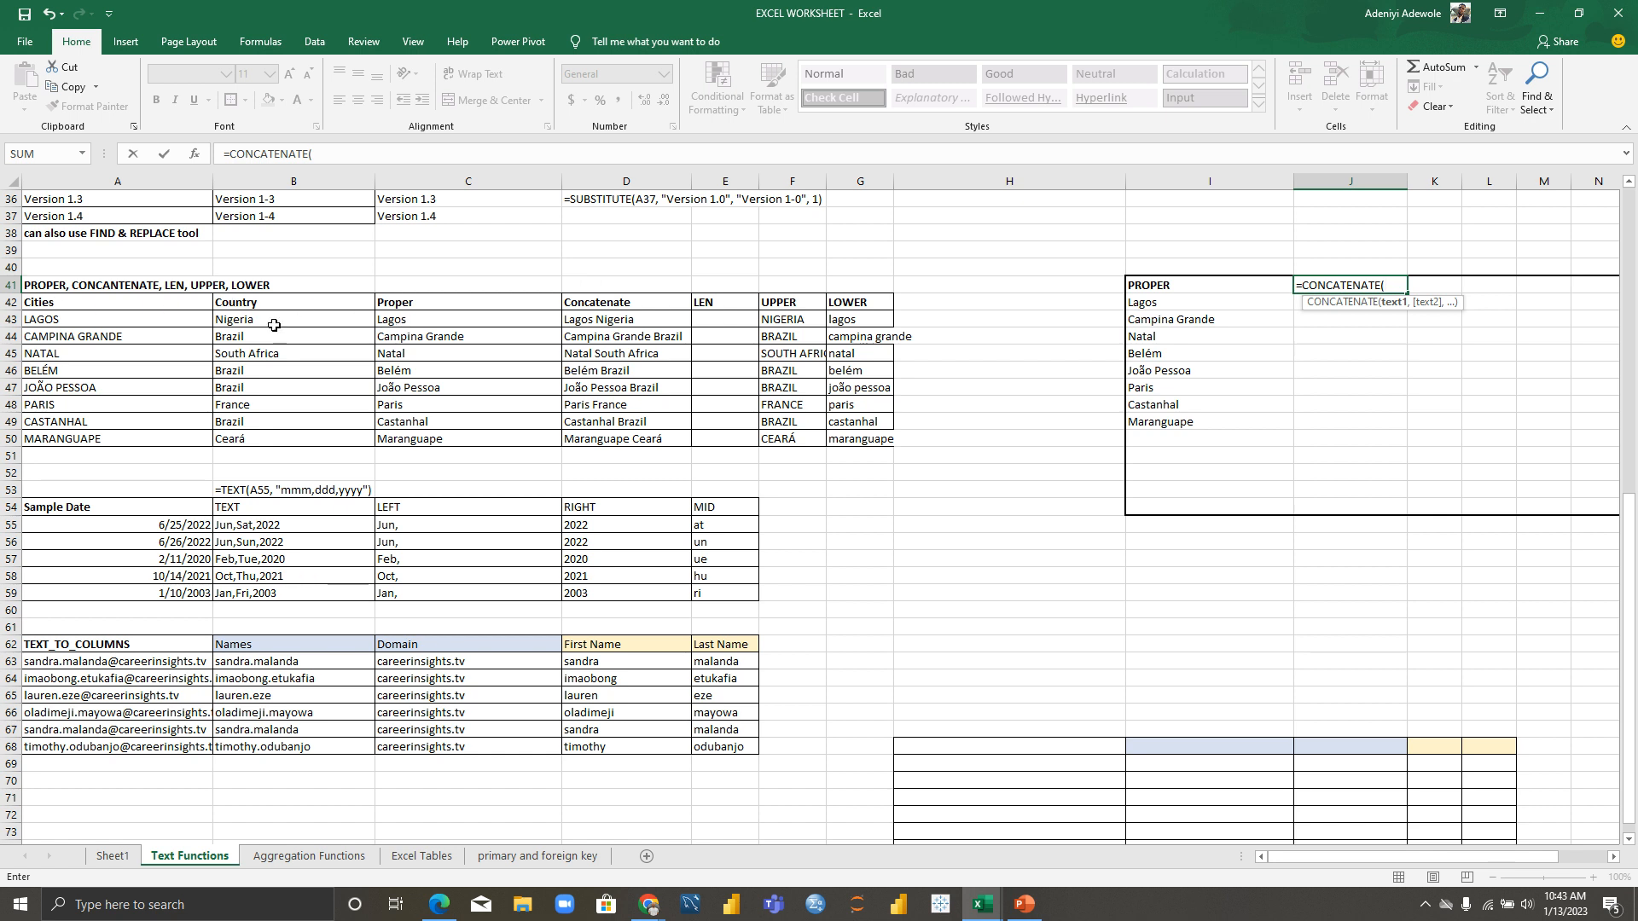
left_click(435, 321)
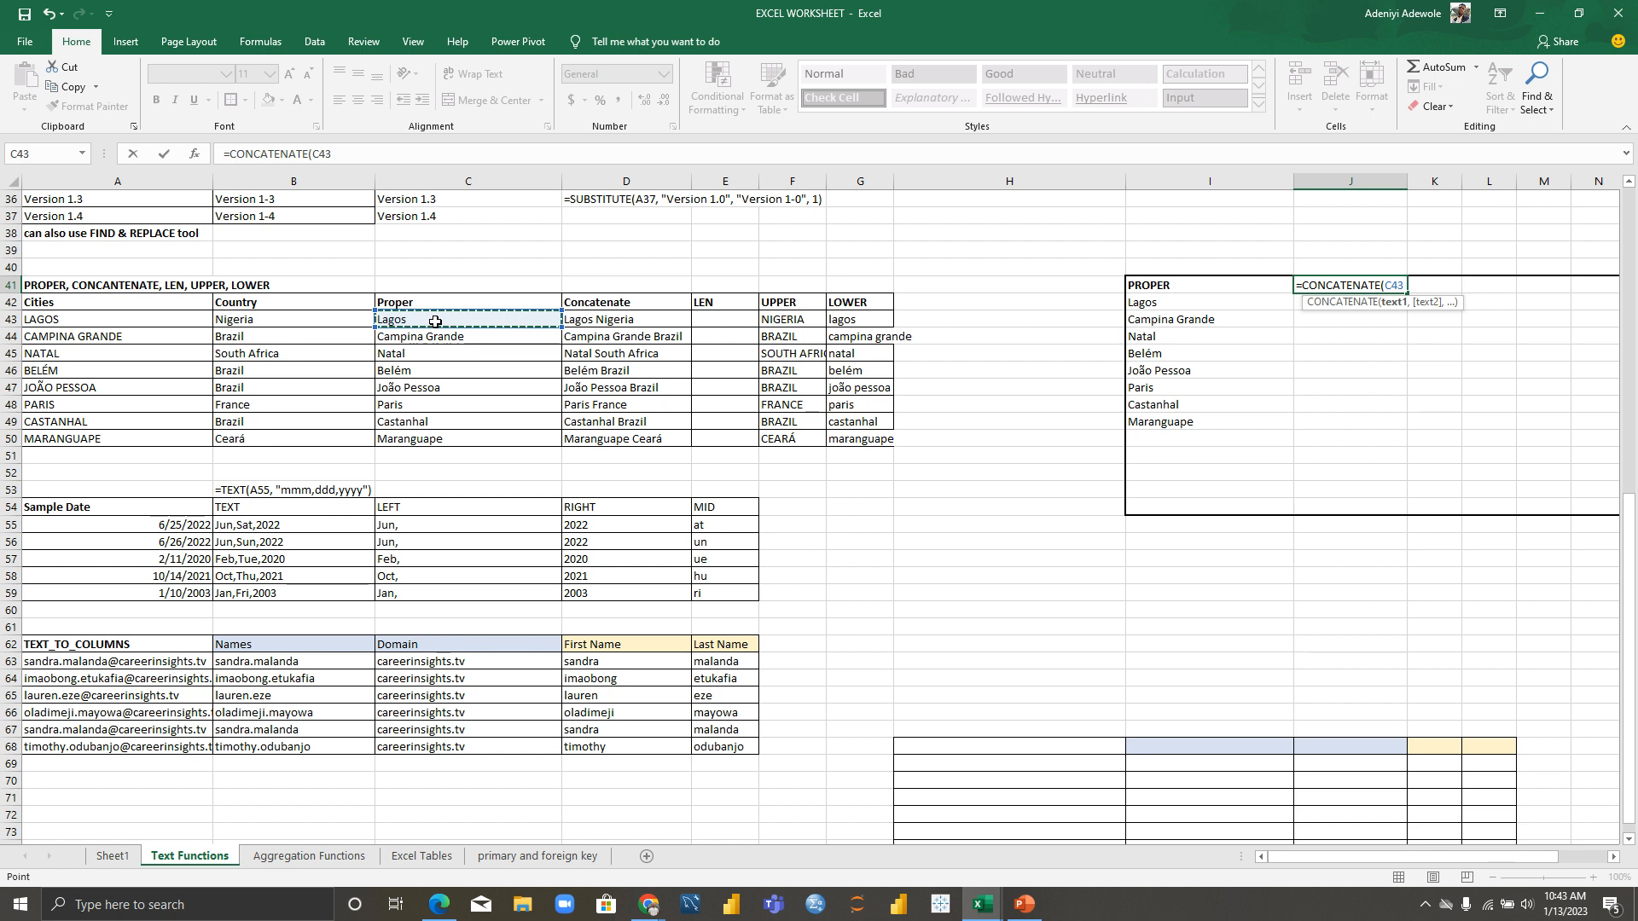
type(",")
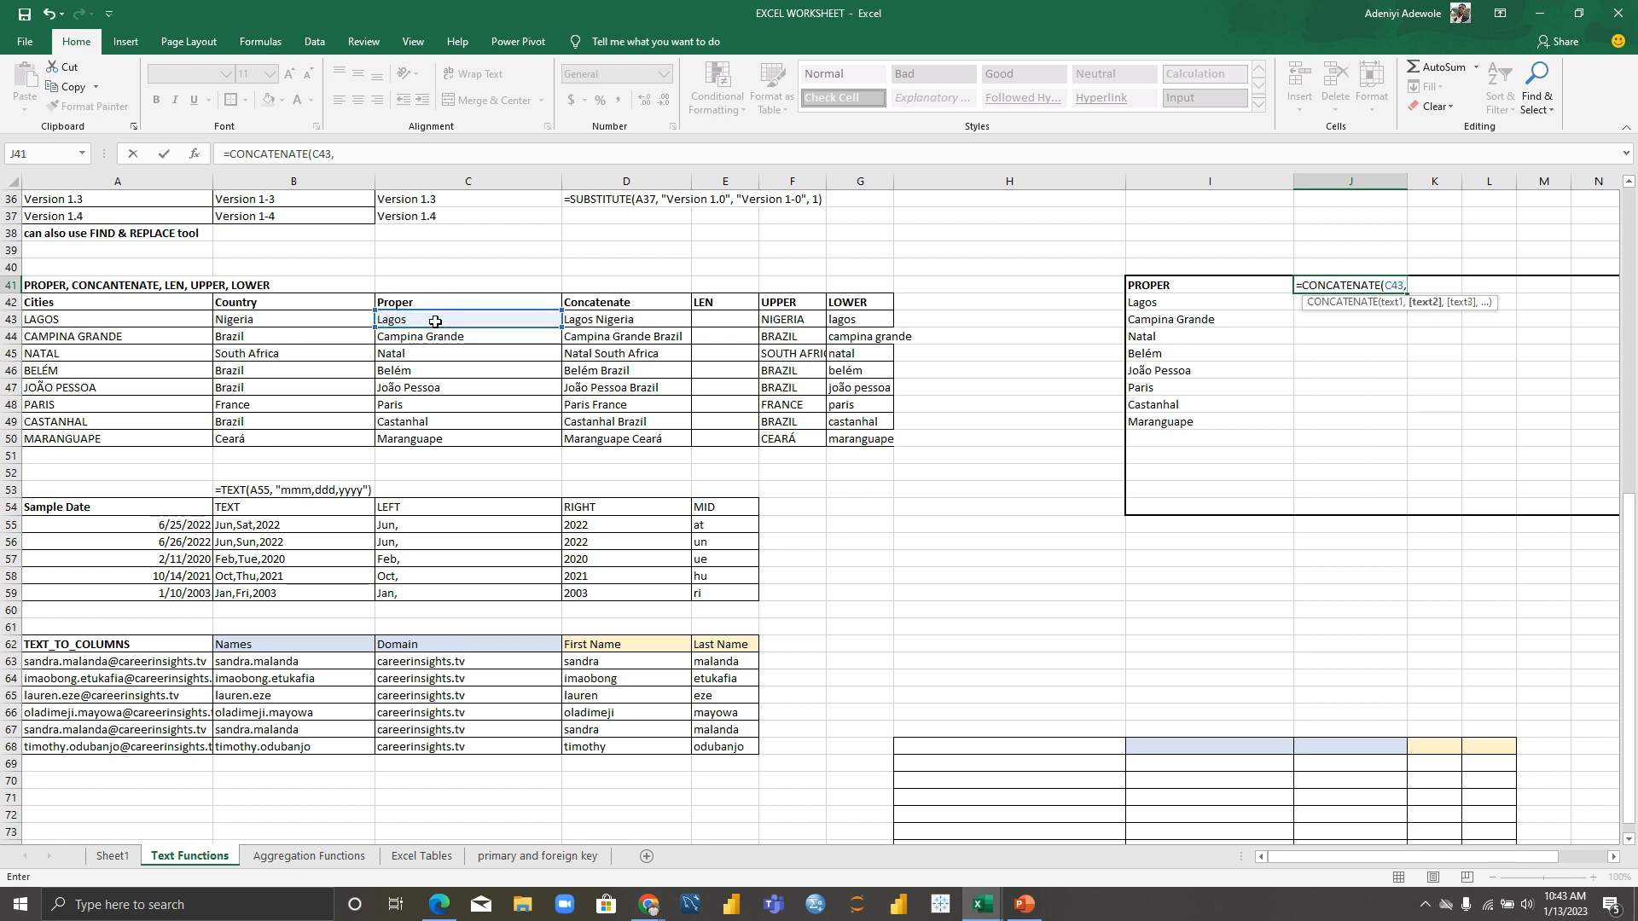
left_click(278, 321)
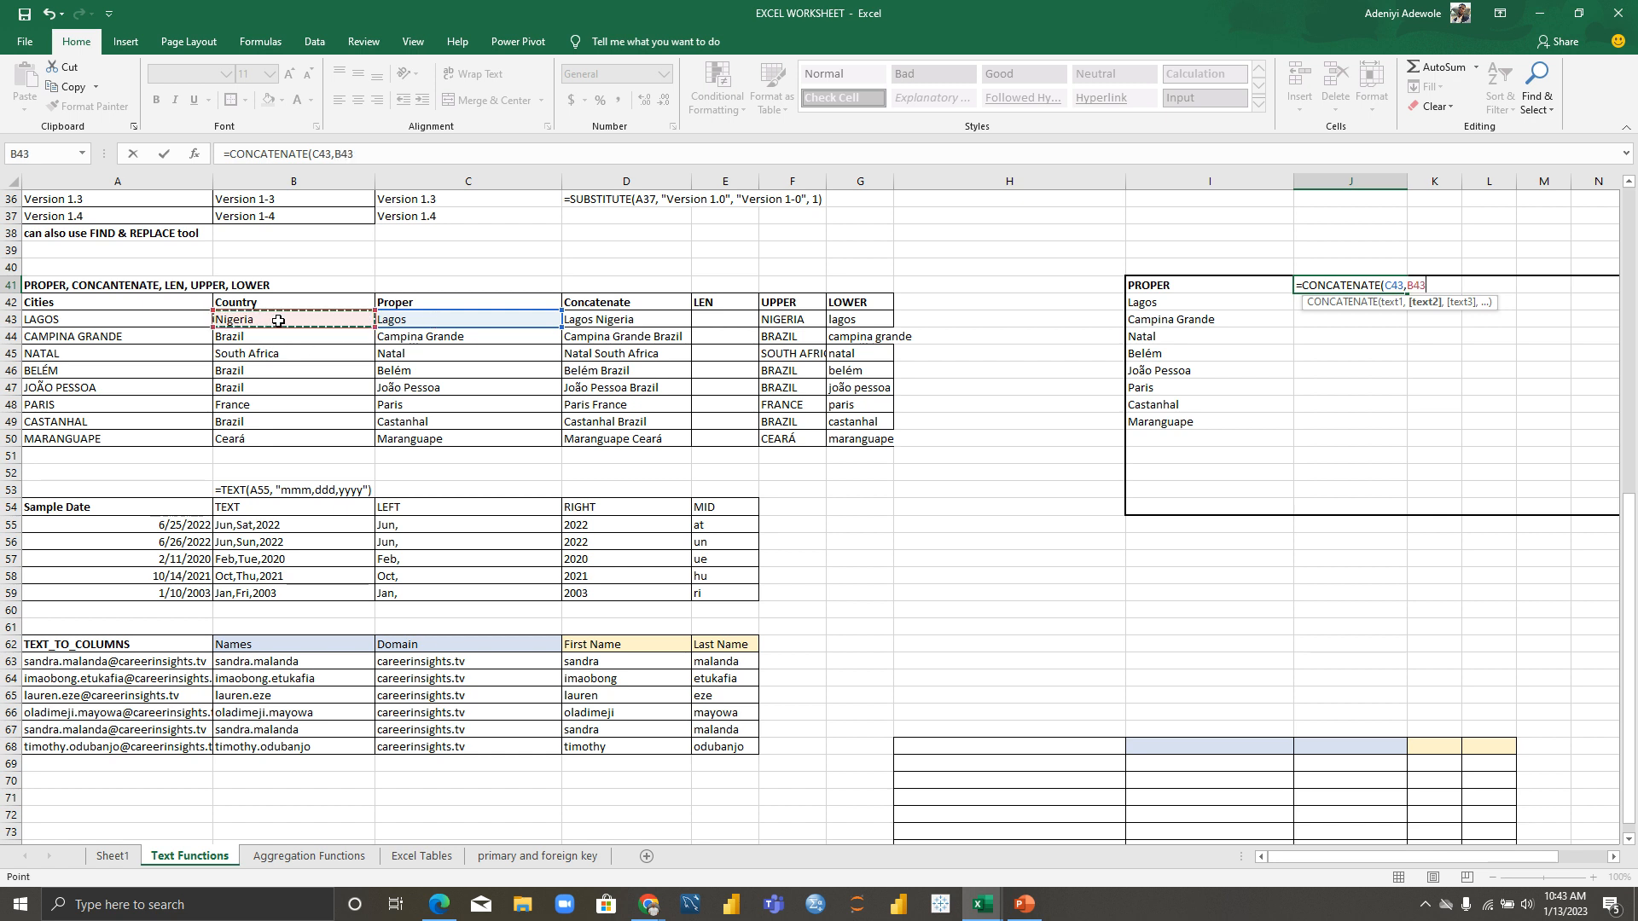
type(")")
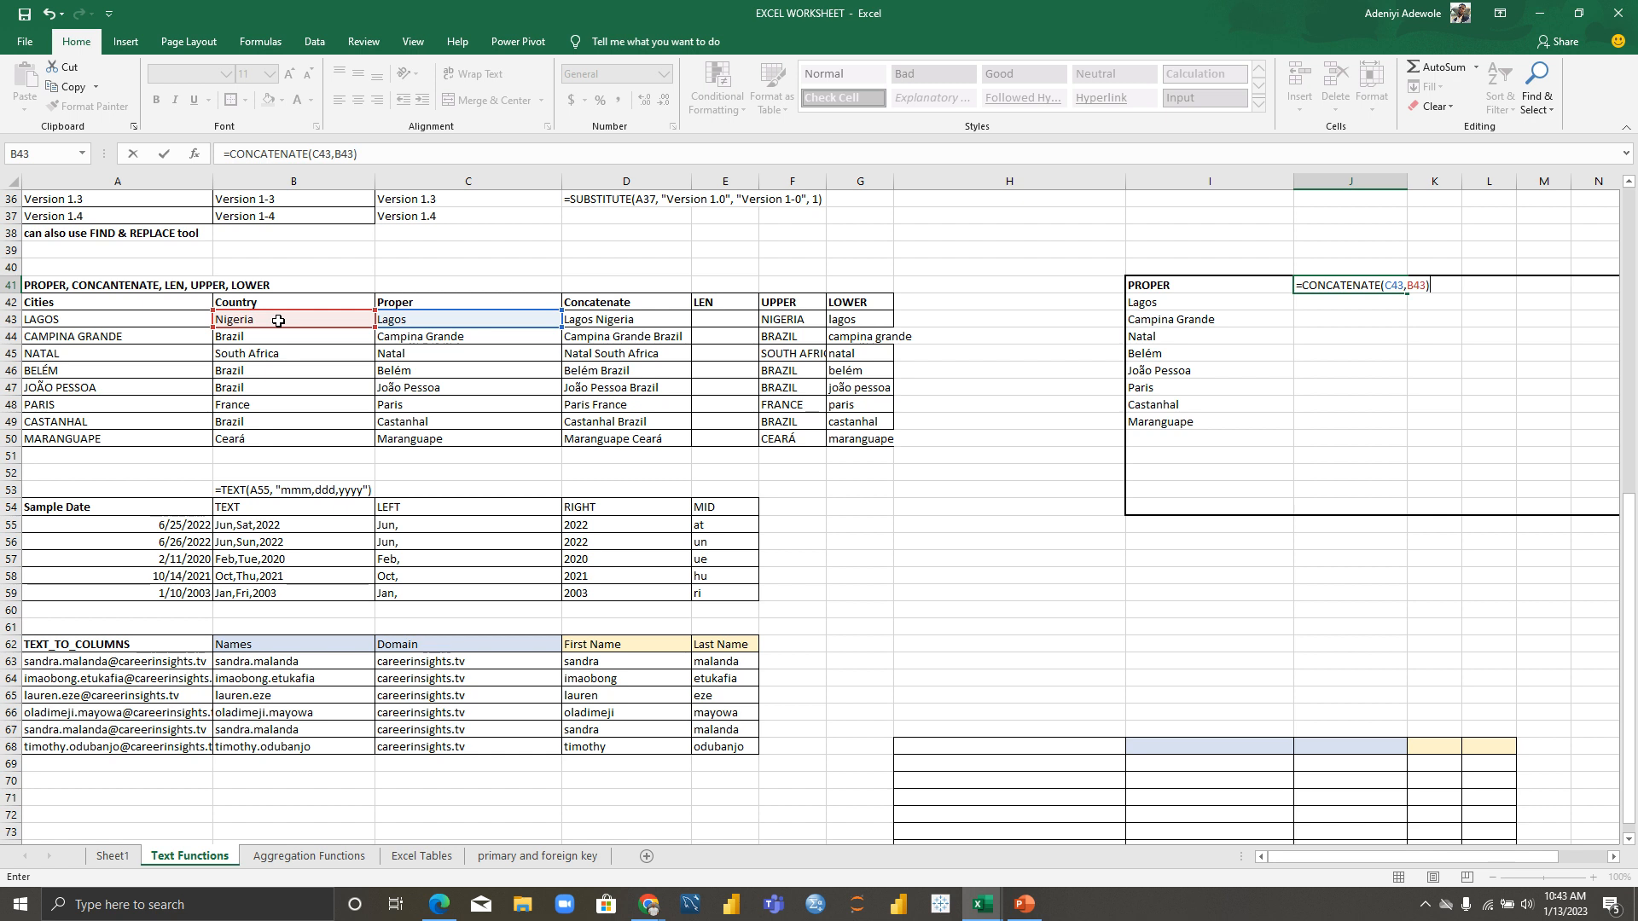
key("Return")
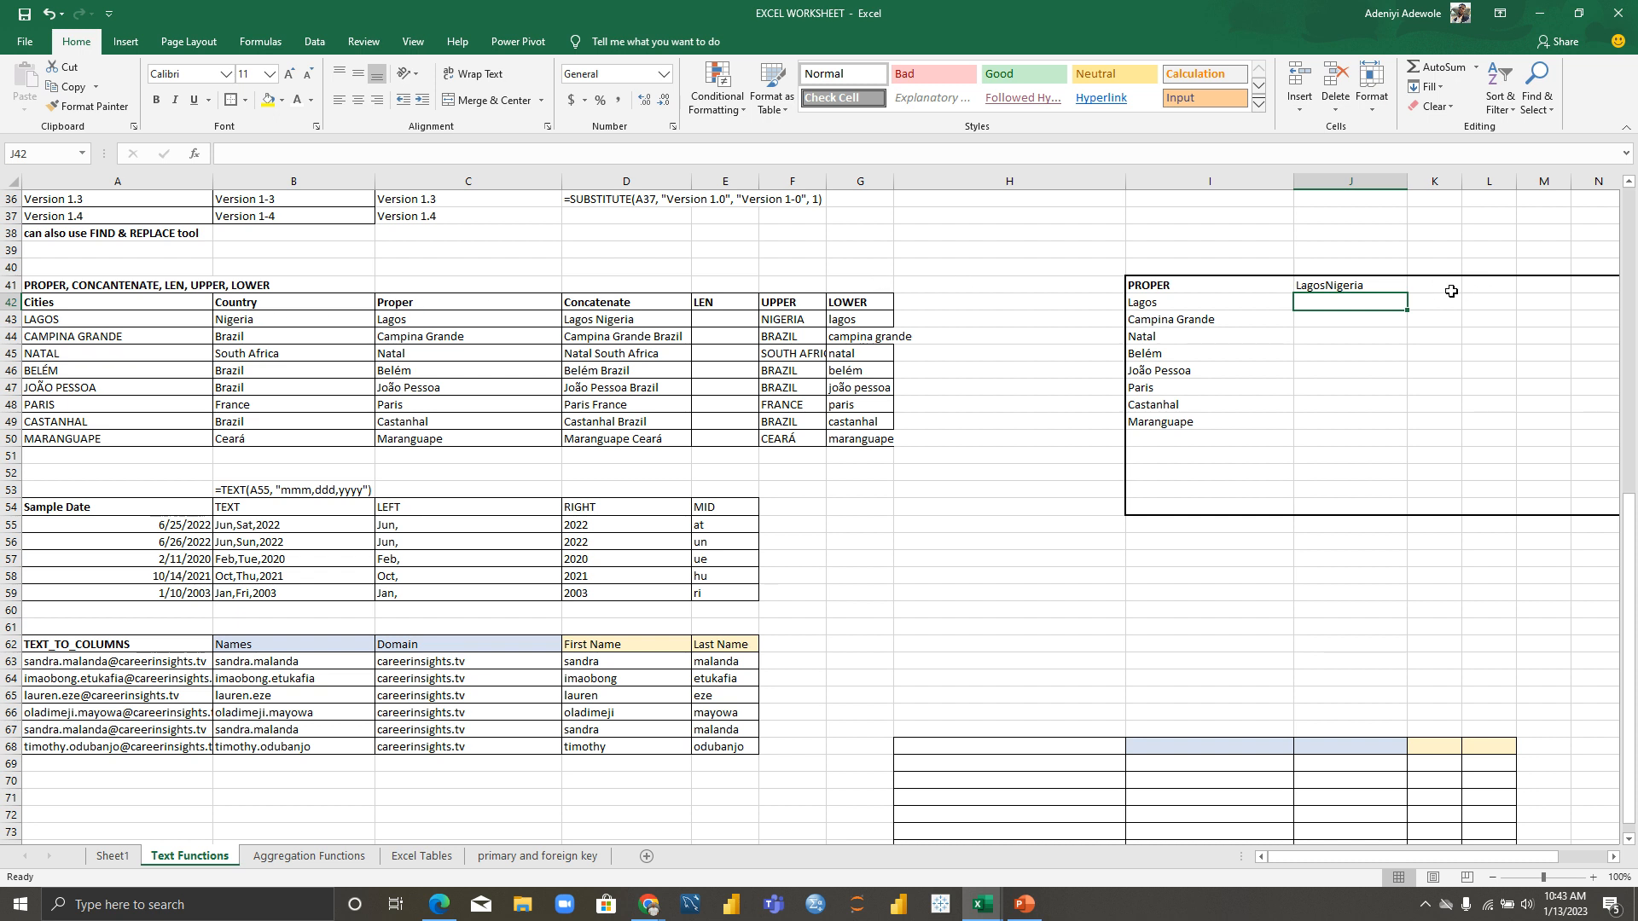
left_click(1377, 286)
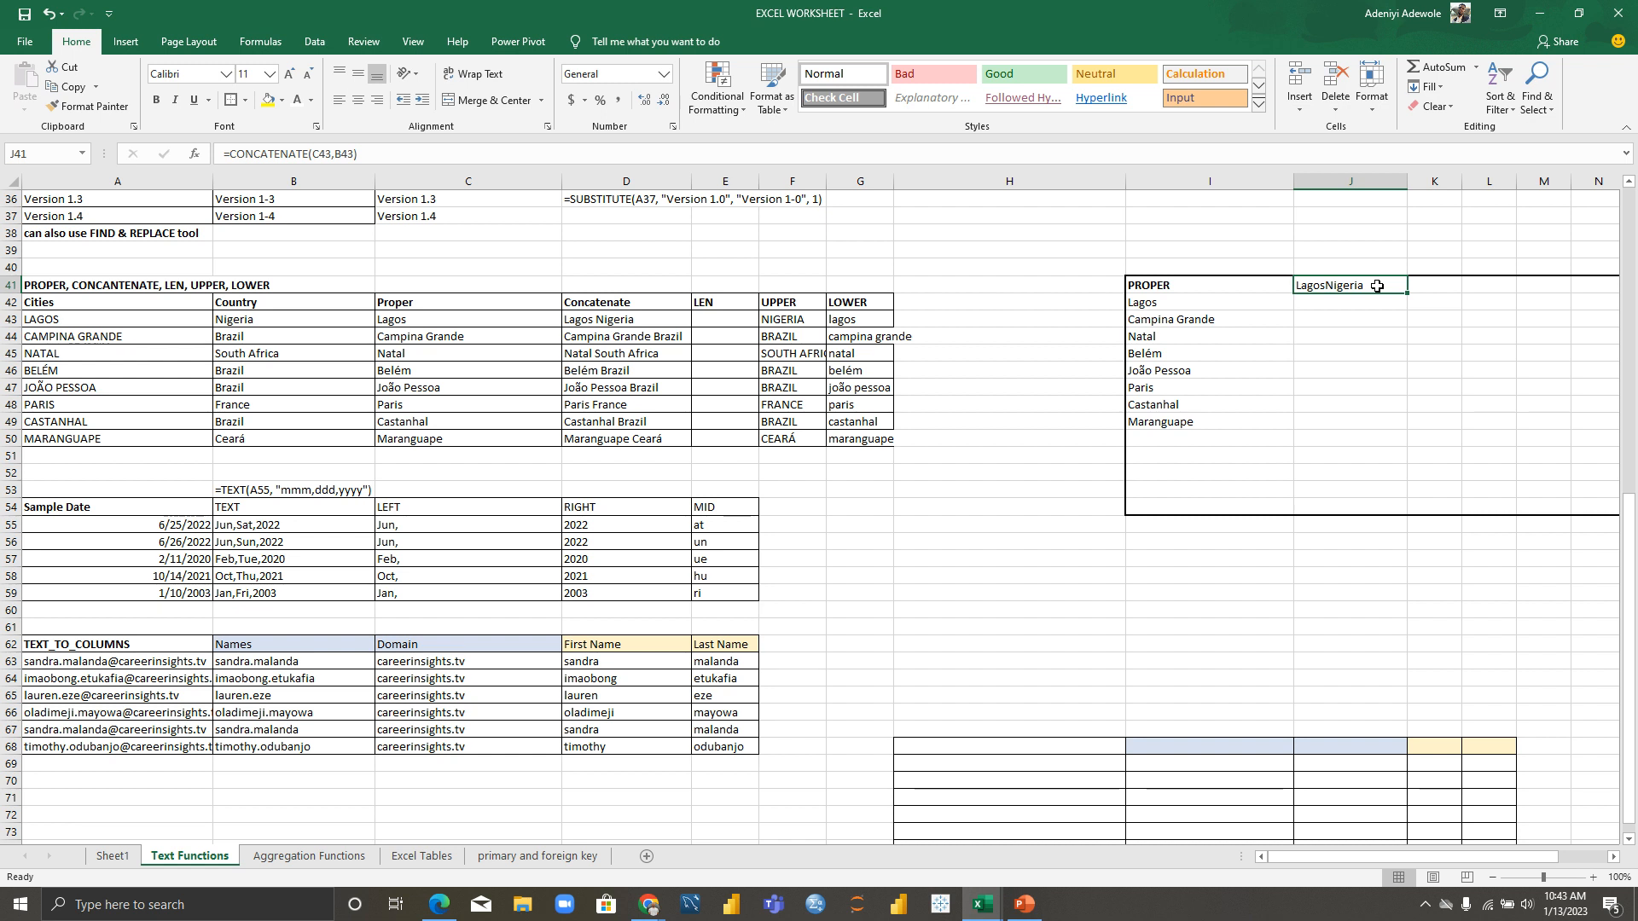
Step: Rewrite J41 as =CONCATENATE(C43, " ", B43) so it shows Lagos Nigeria
double_click(1376, 286)
key("BackSpace")
key("BackSpace")
key("BackSpace")
key("BackSpace")
key("BackSpace")
key("BackSpace")
key("BackSpace")
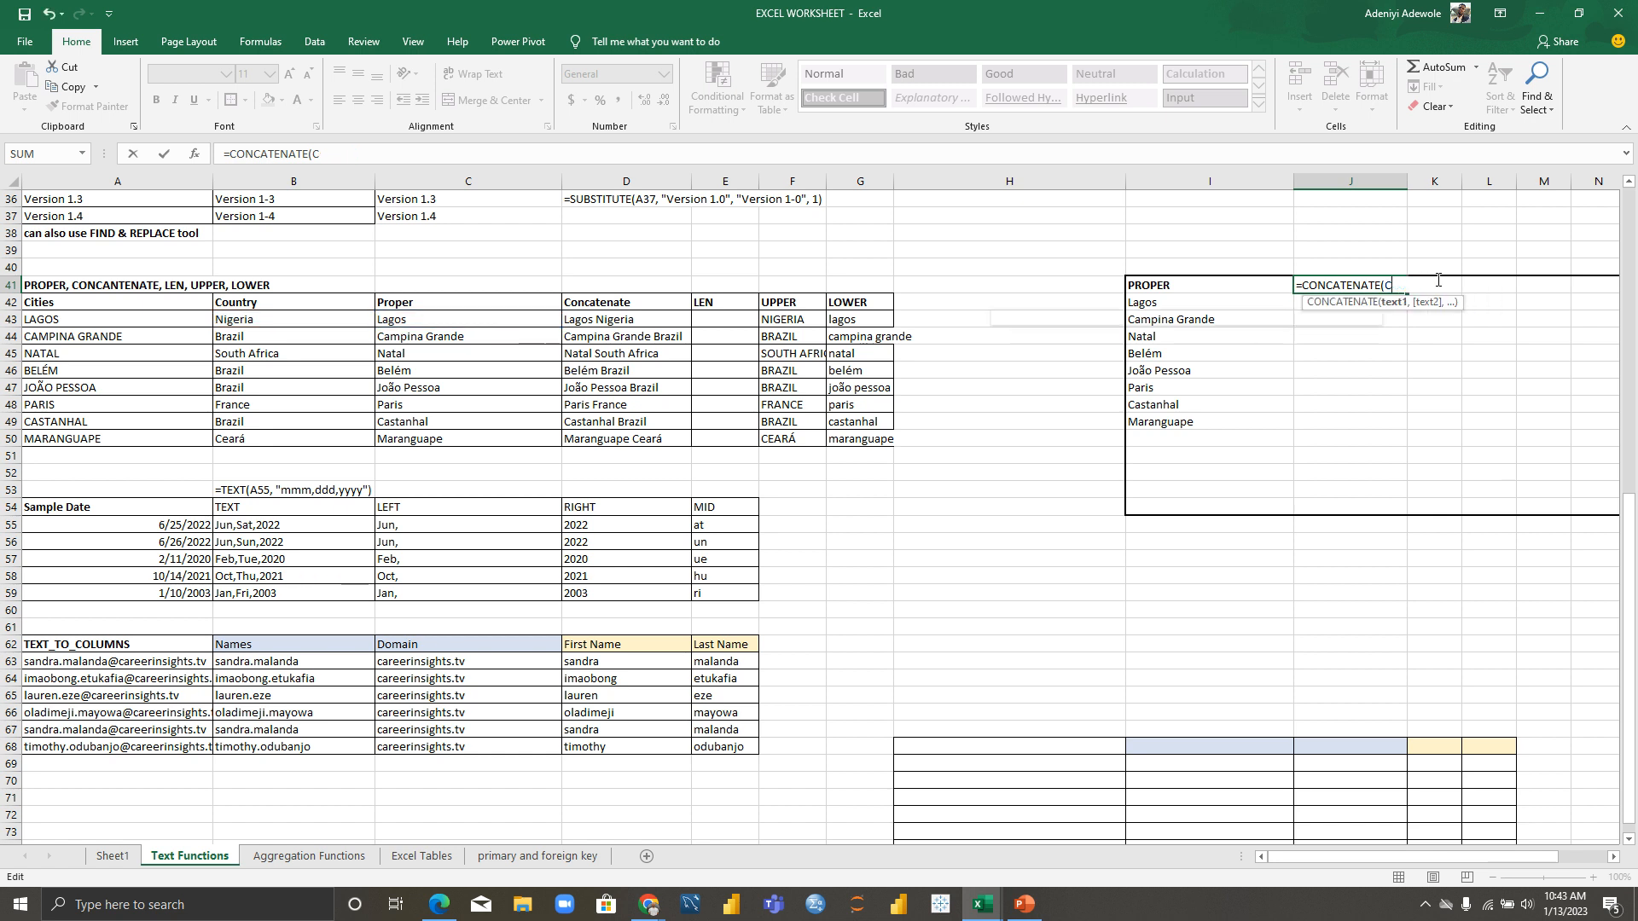
key("BackSpace")
key("BackSpace")
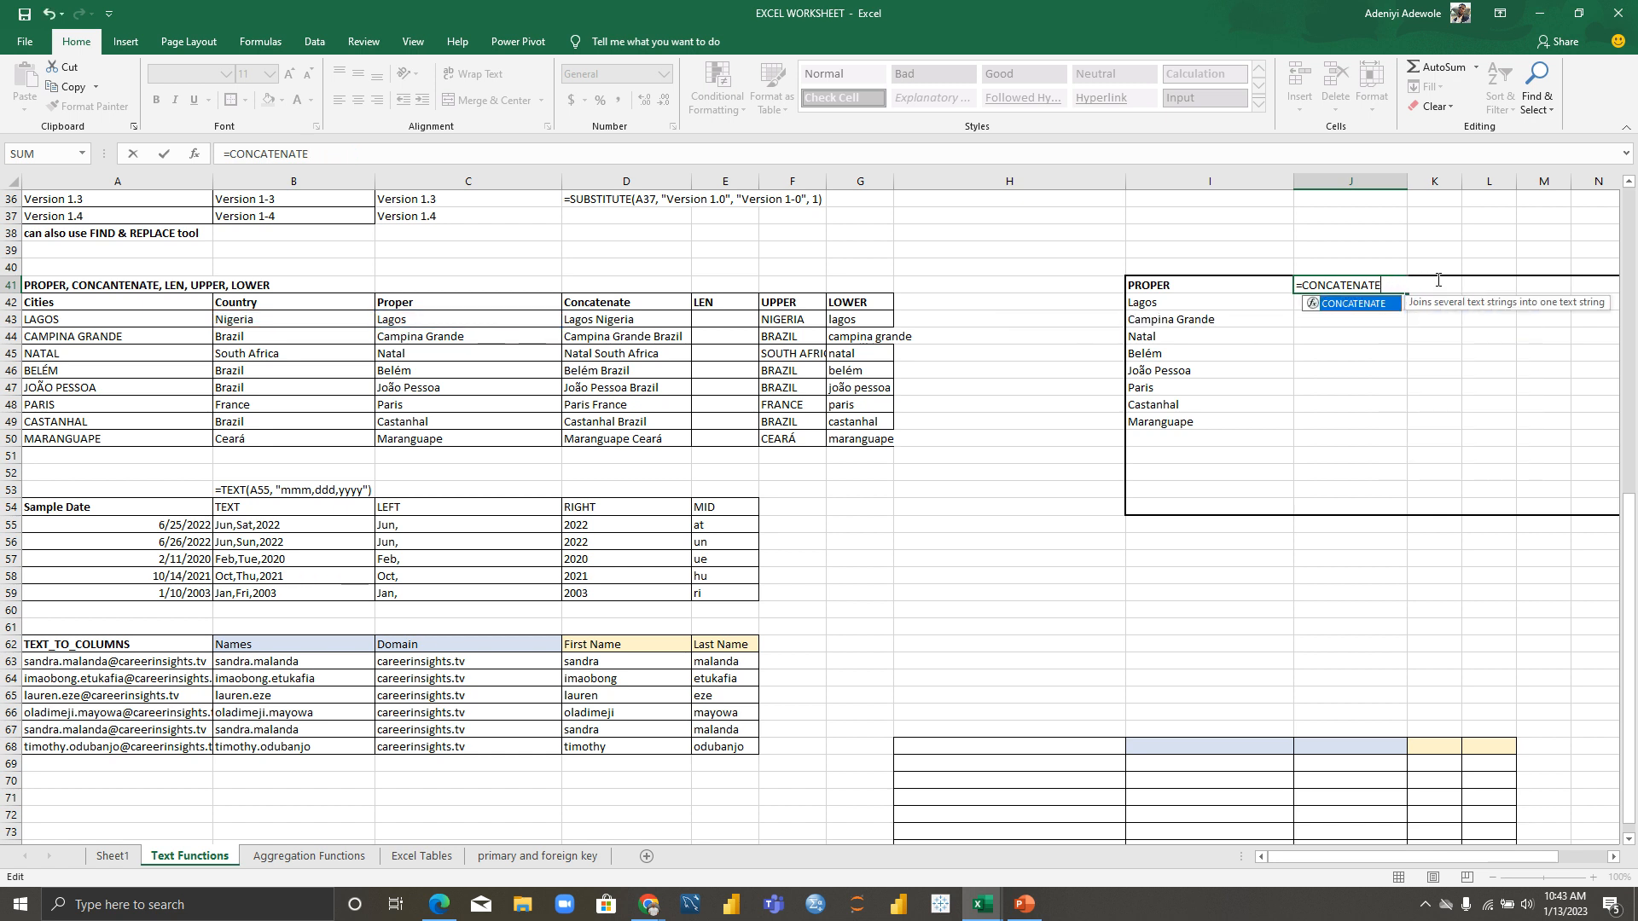
type("(")
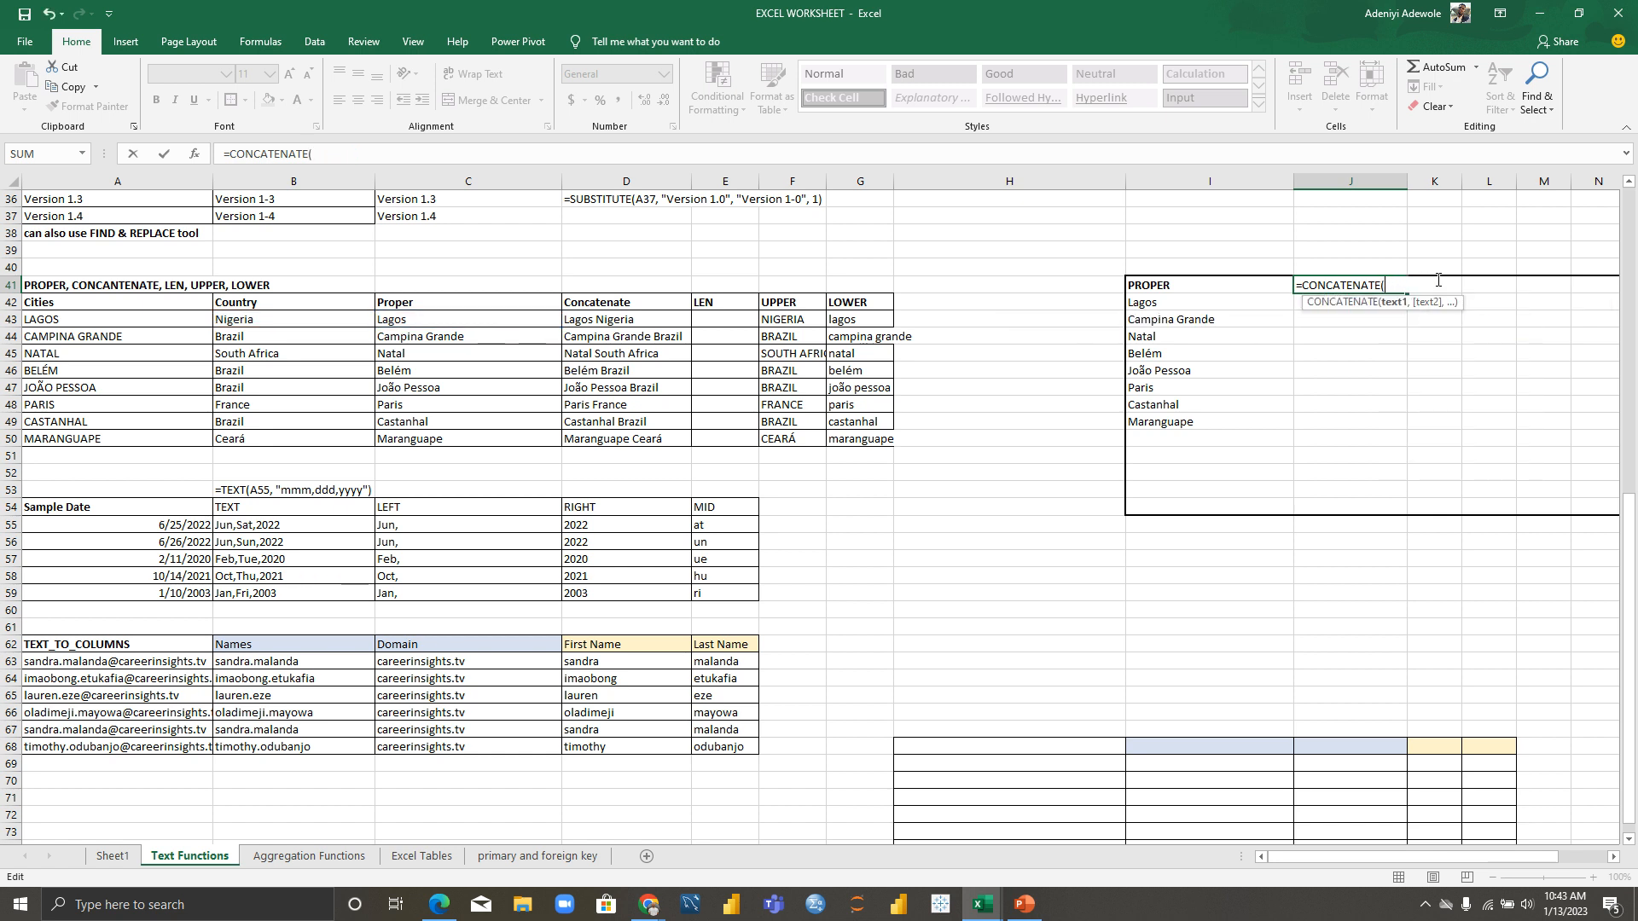
left_click(415, 323)
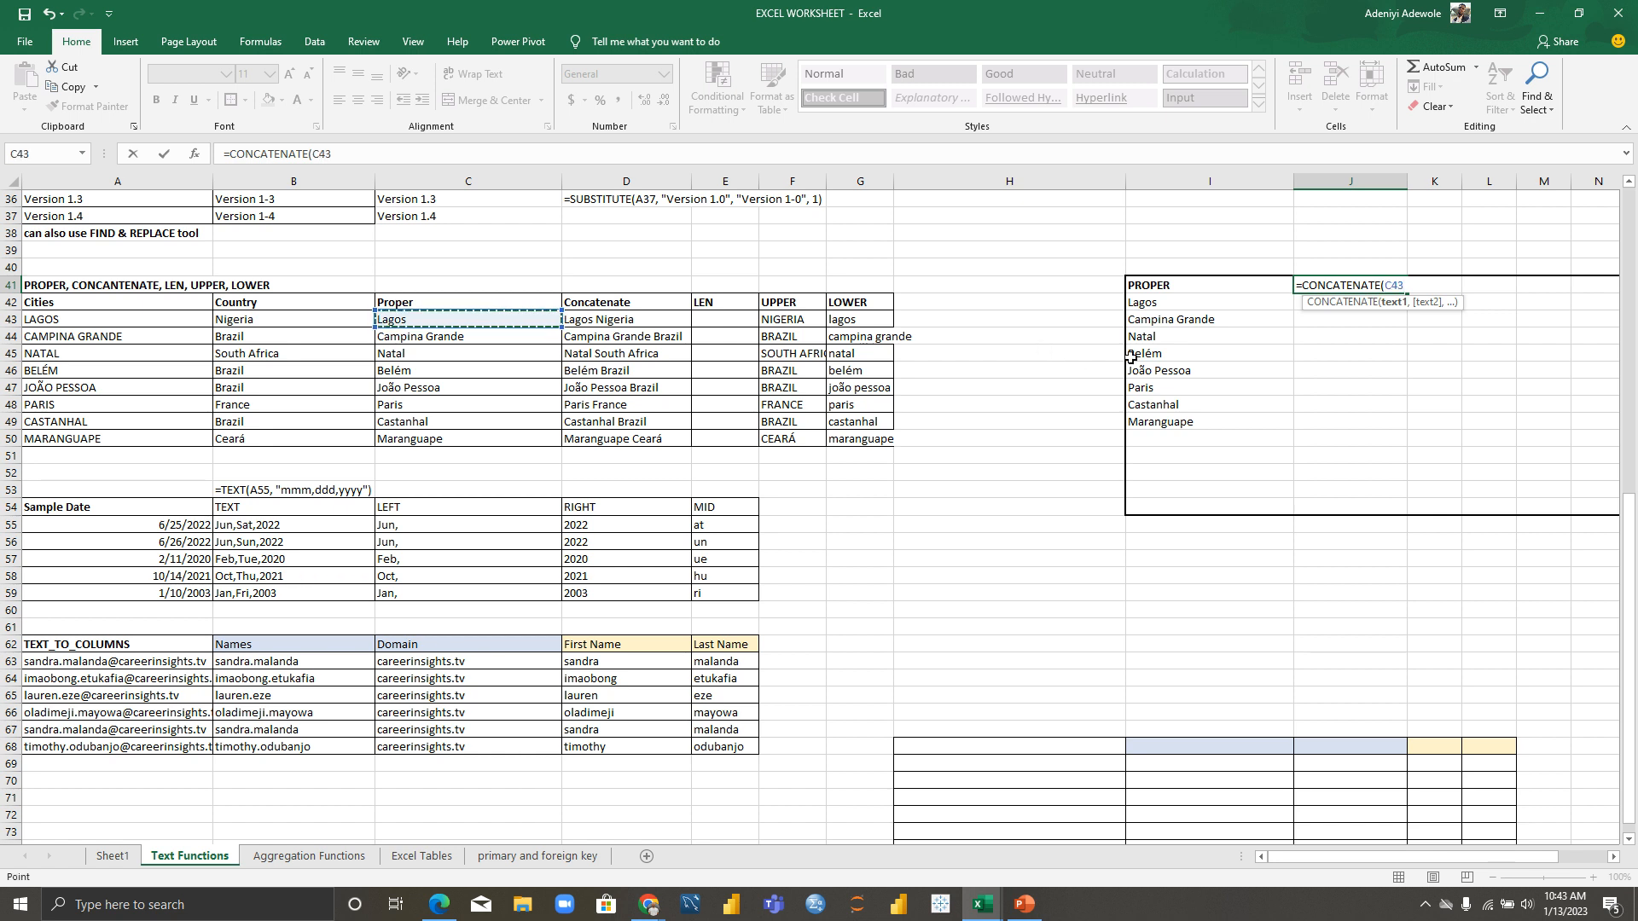
type(",")
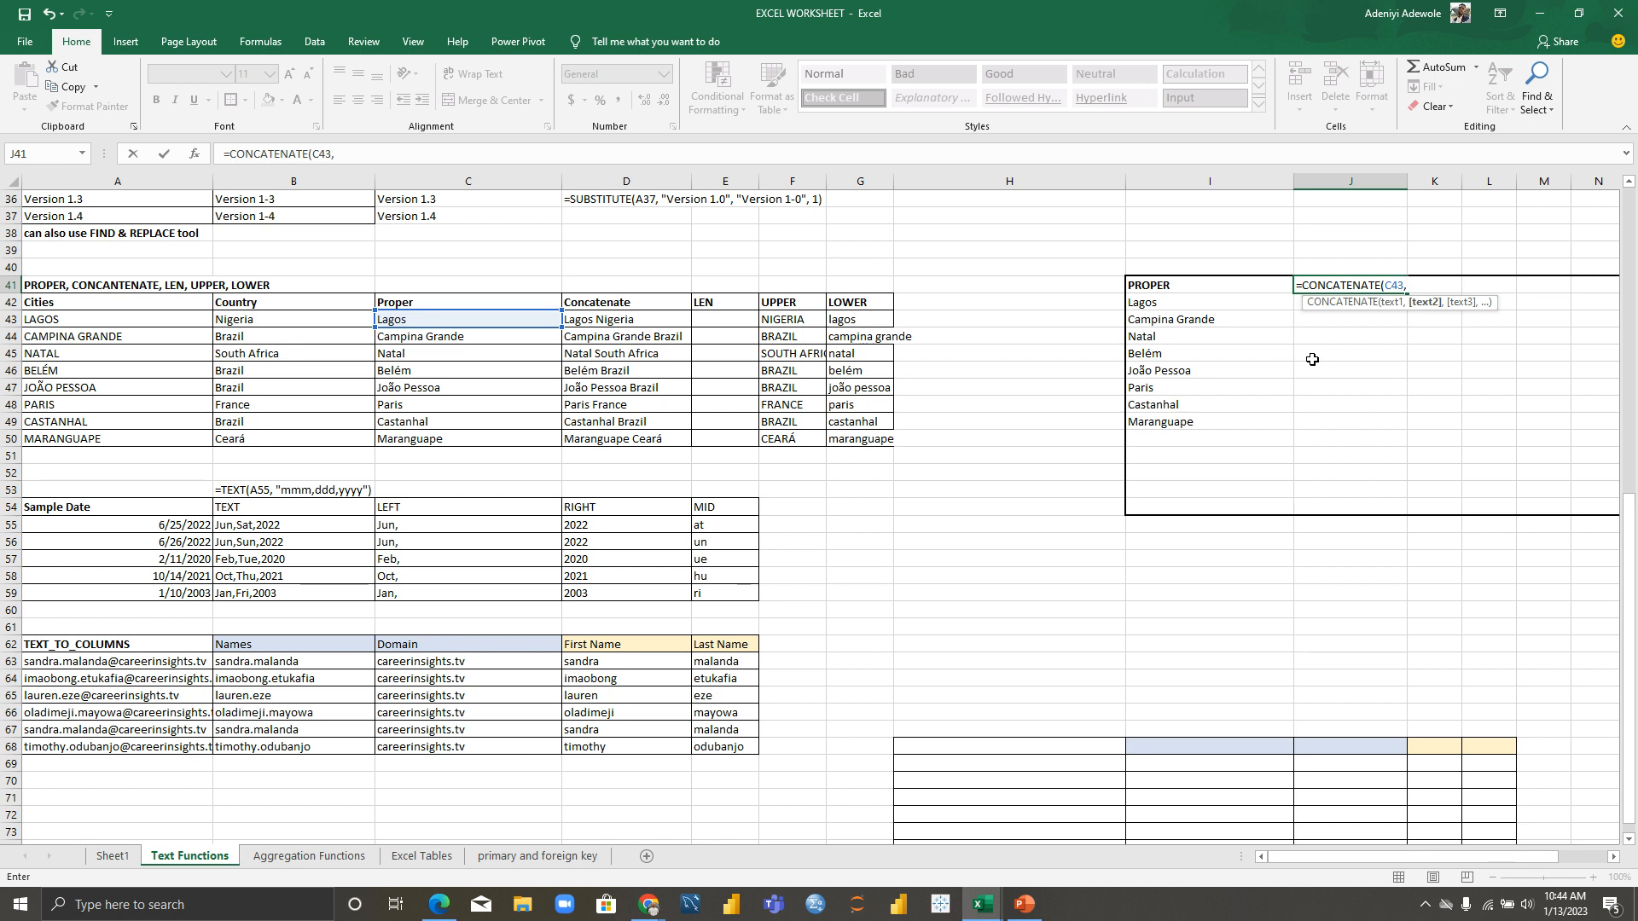
type(" \"")
type(",")
left_click(325, 327)
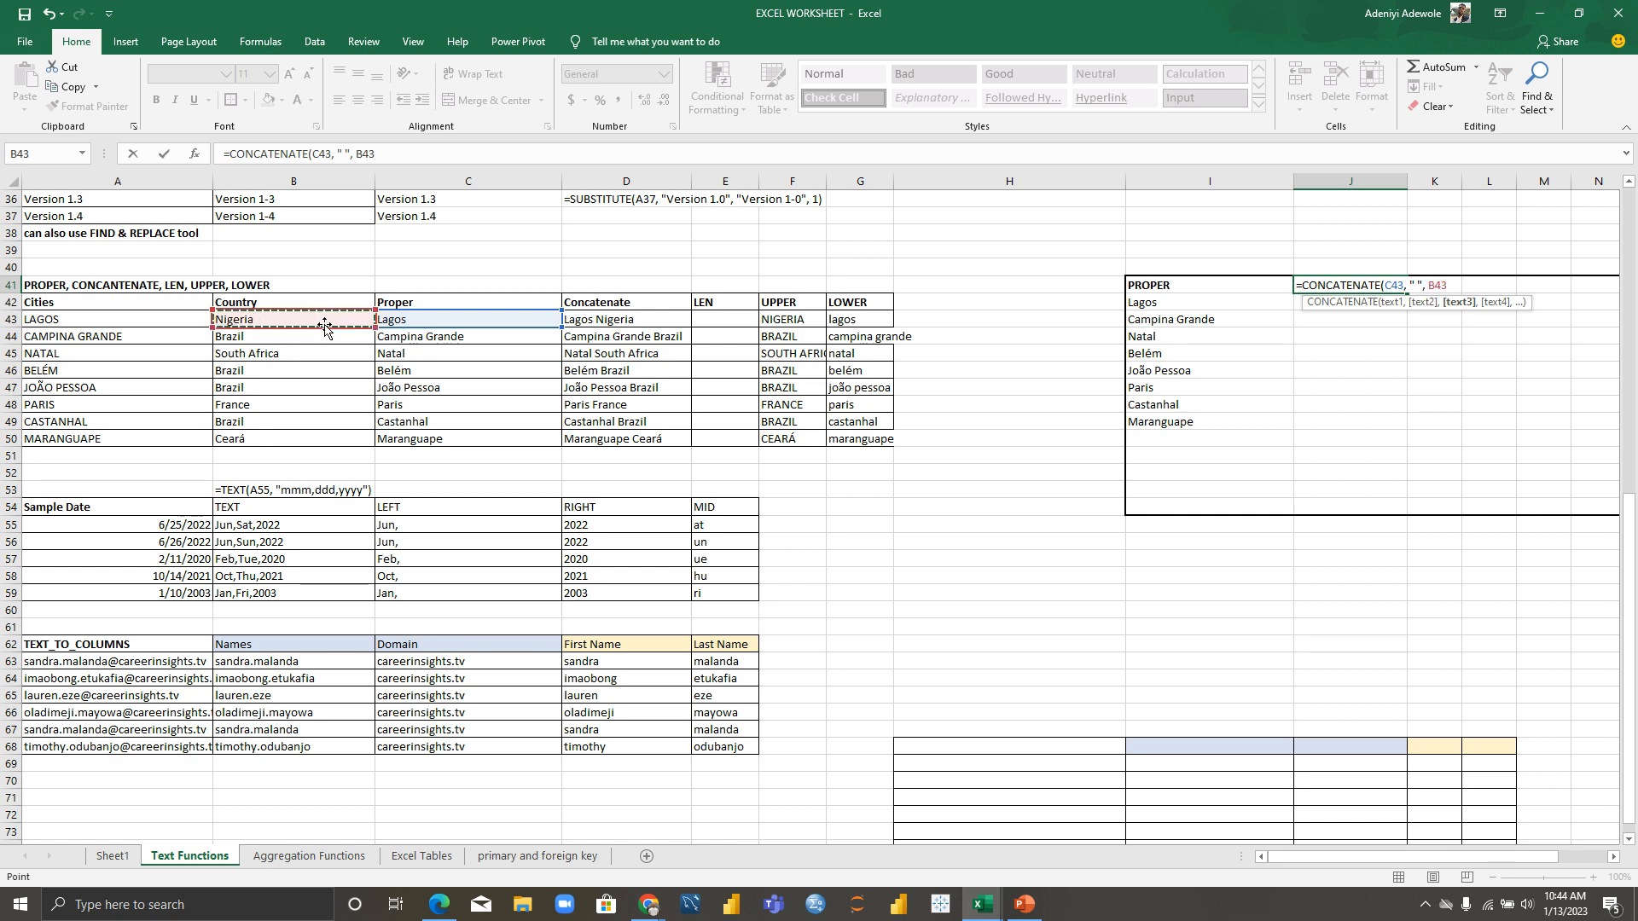
type(")")
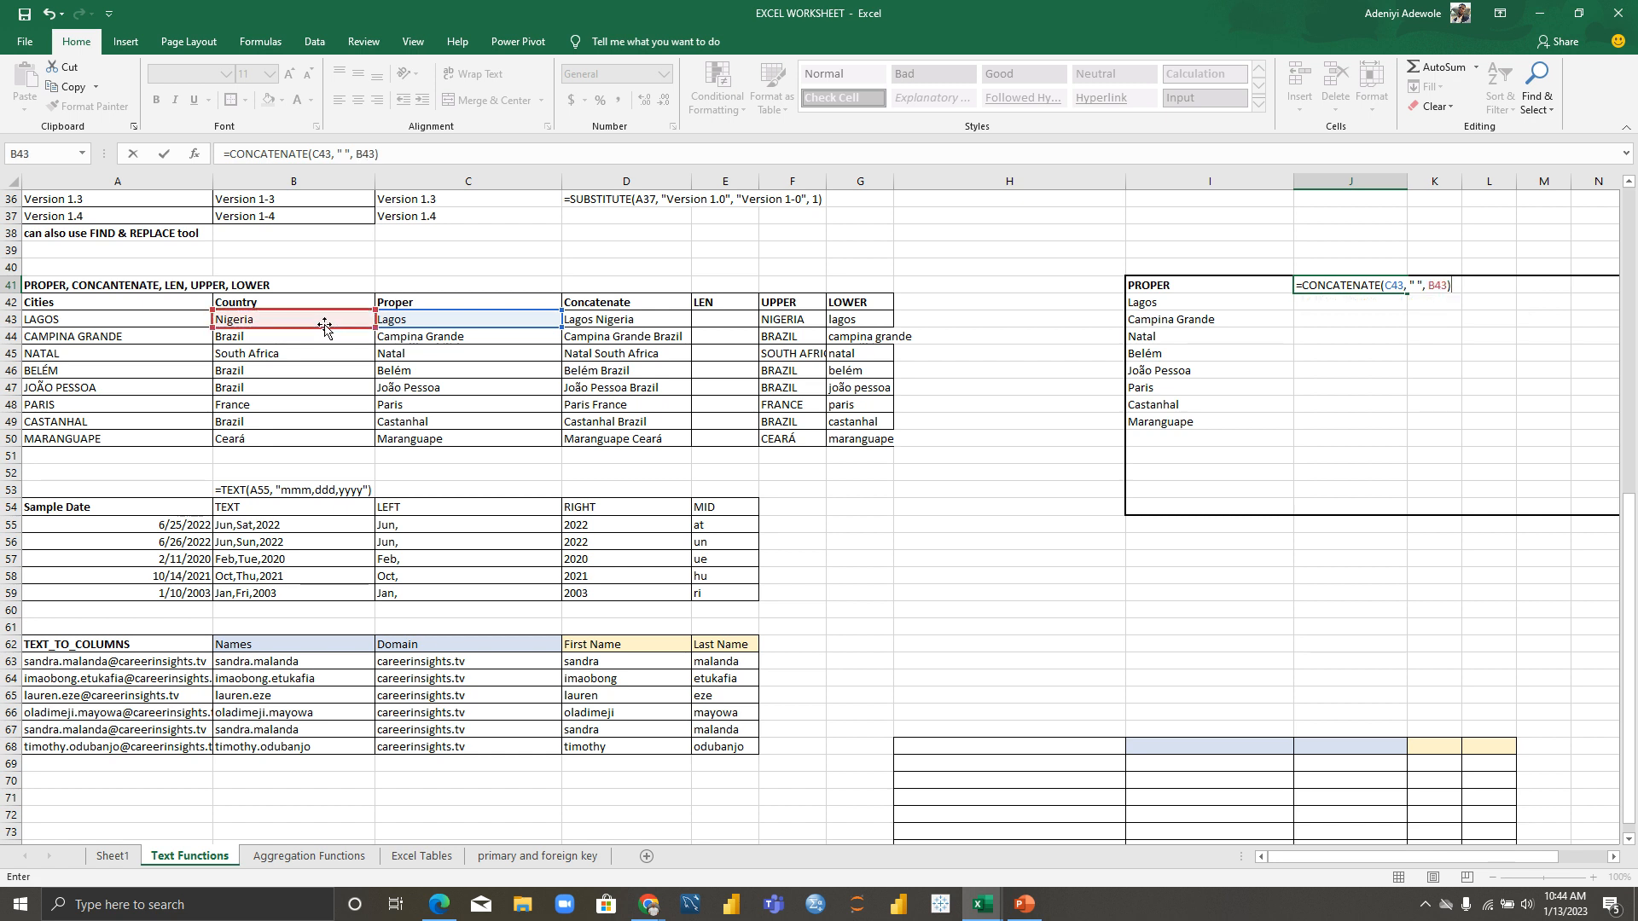
key("Return")
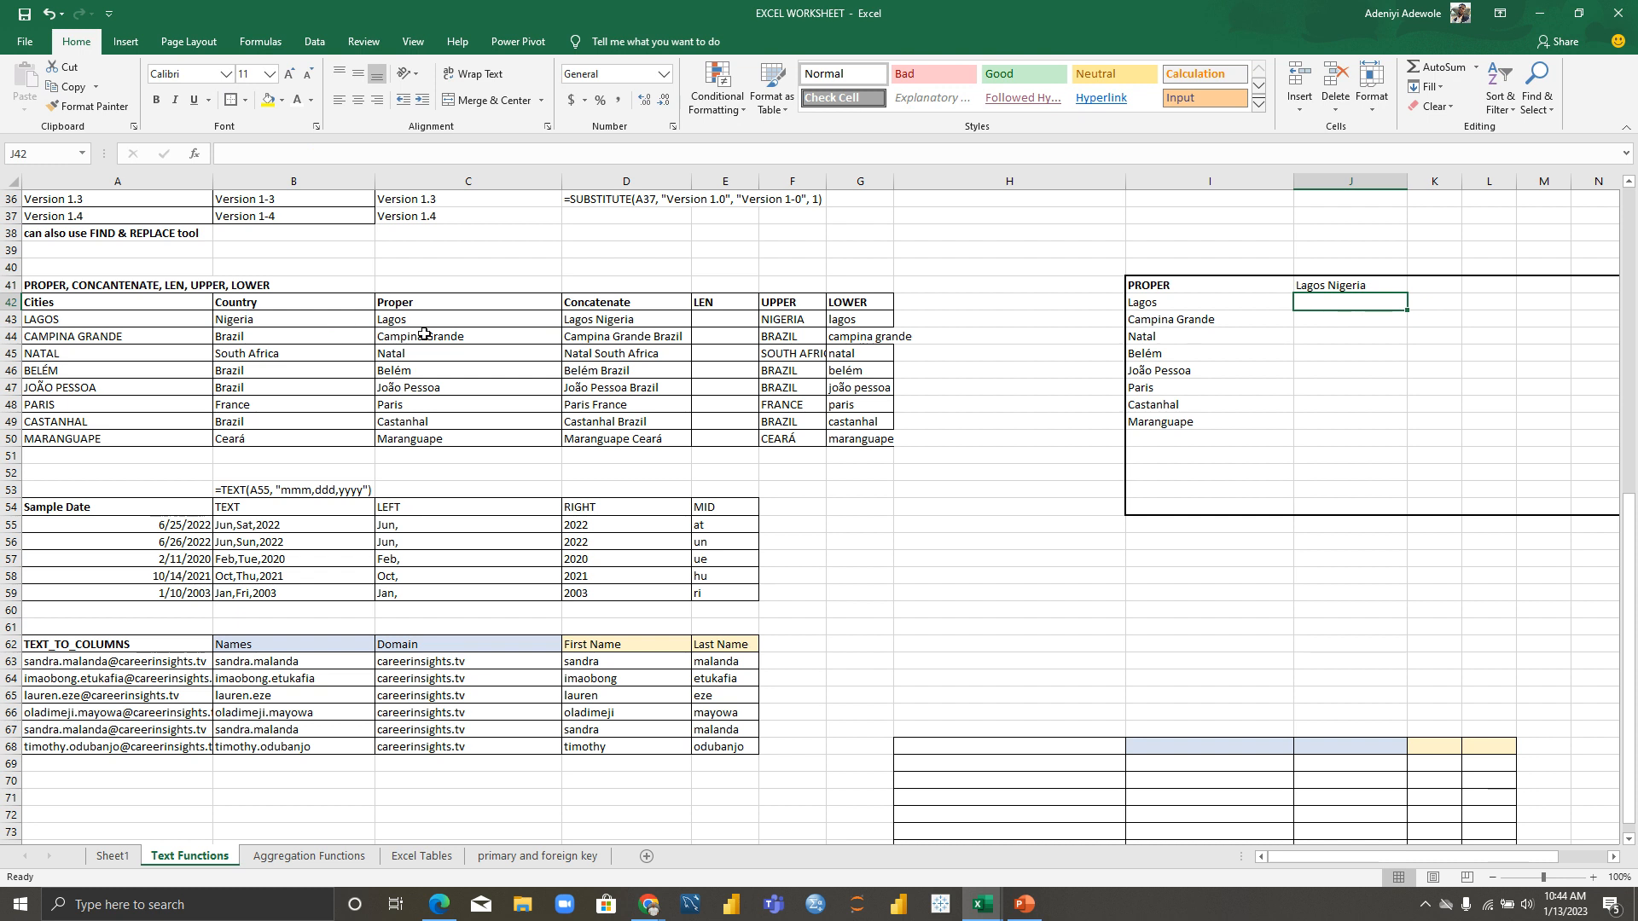
left_click(1360, 287)
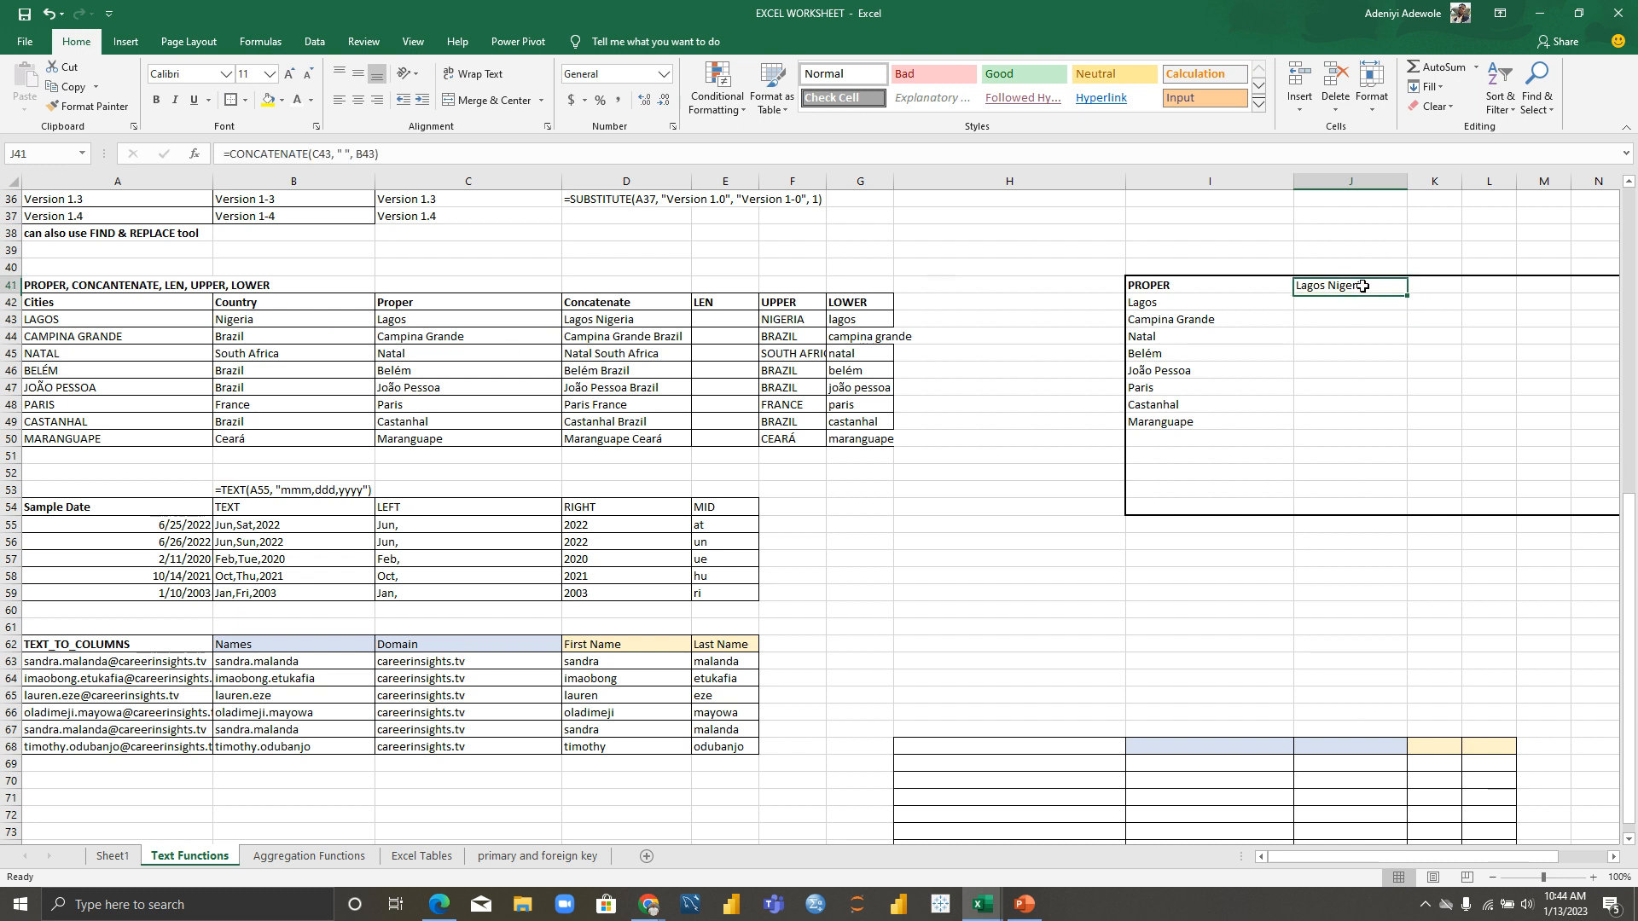
double_click(1364, 286)
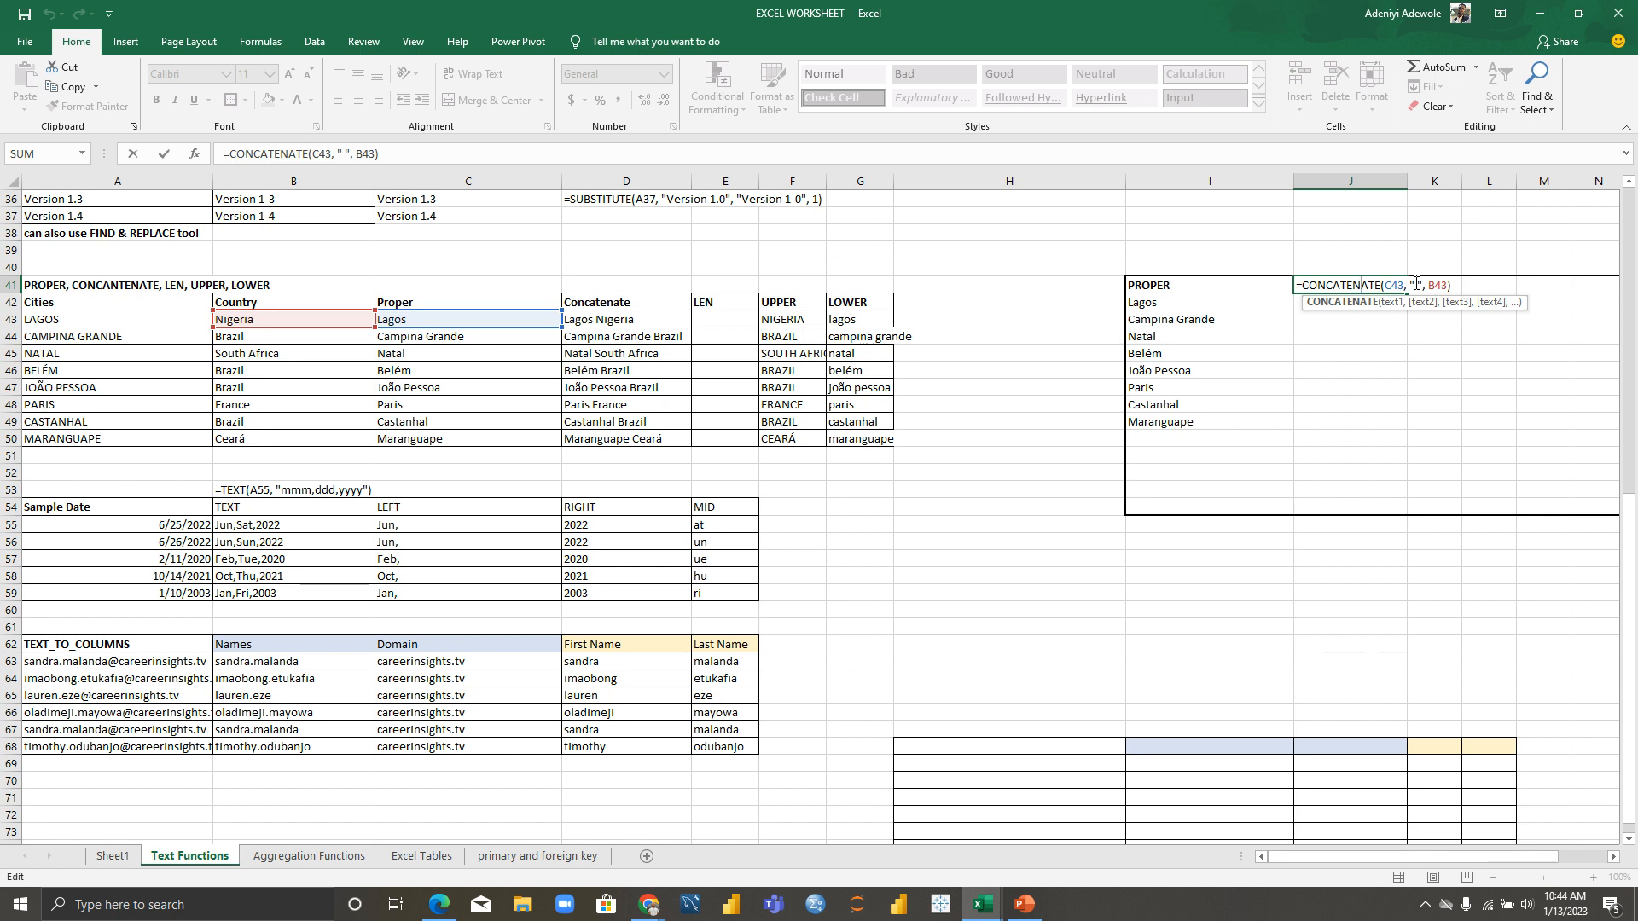
Step: Replace the space separator in J41's formula with a comma, giving Lagos,Nigeria
left_click(1415, 285)
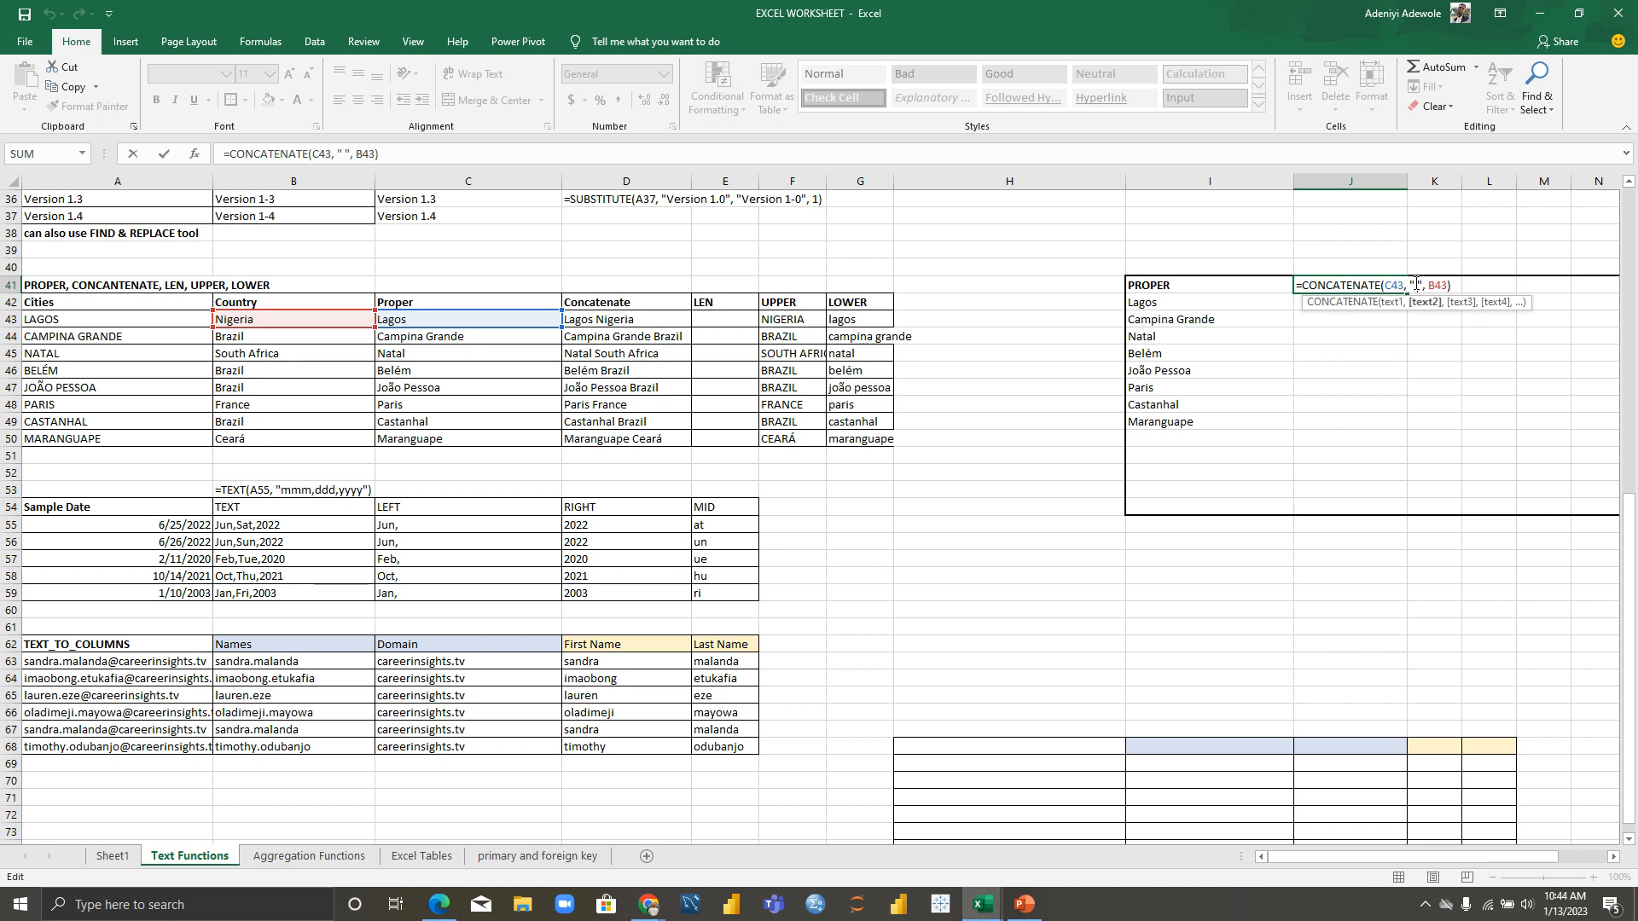
key("BackSpace")
type(",")
key("Return")
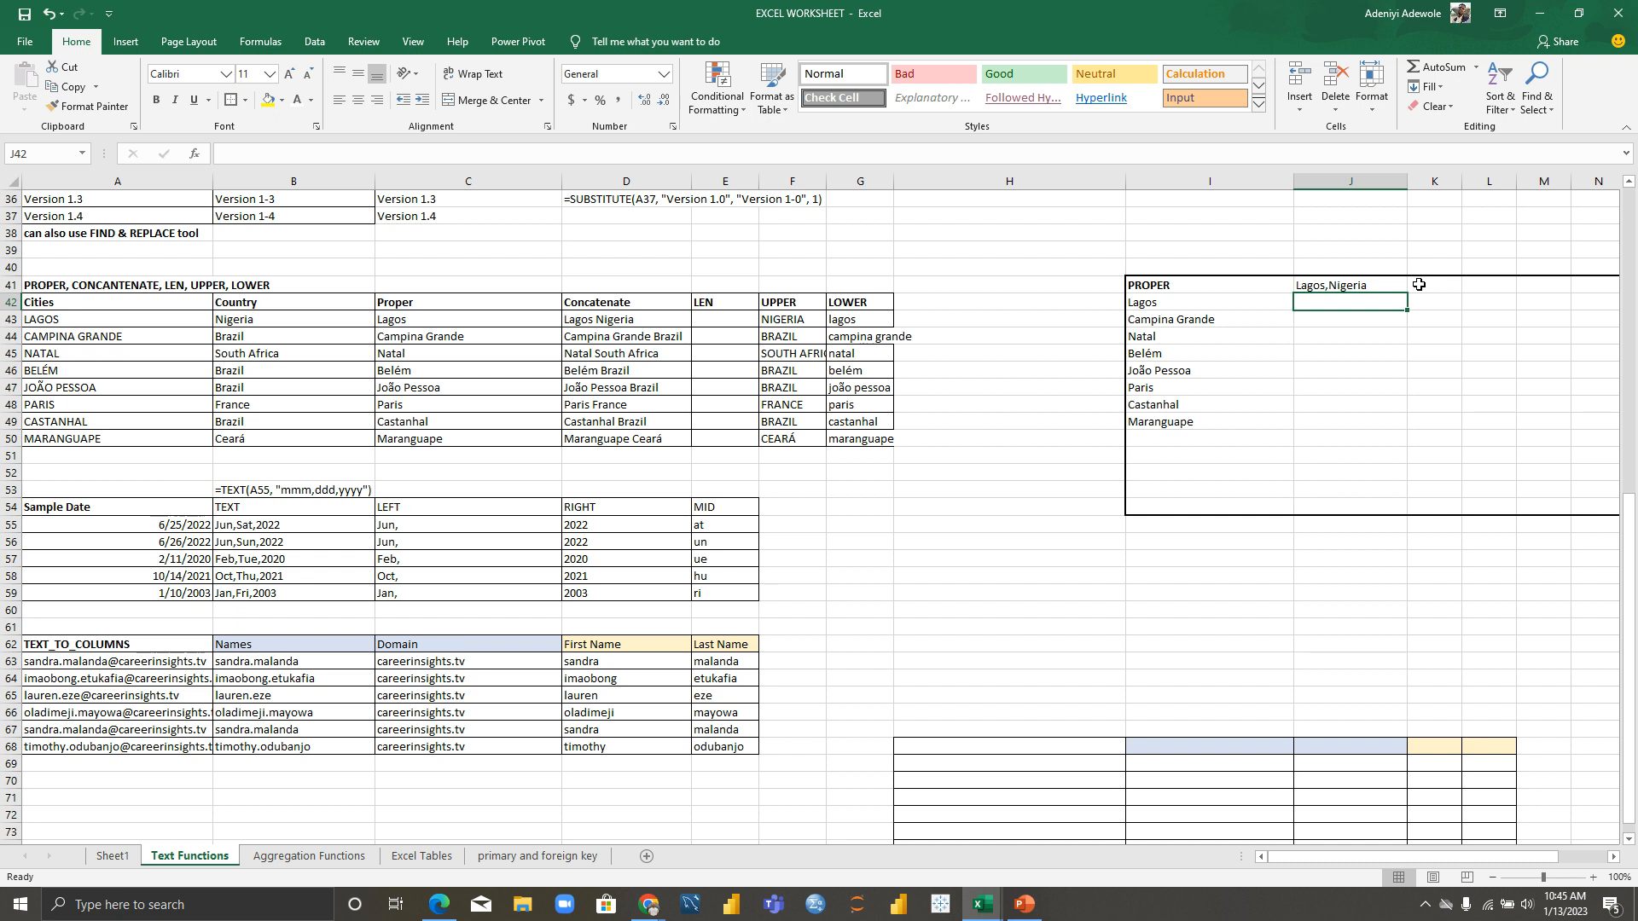
Step: Fill J41's CONCATENATE formula down to row 49, then undo the copy
left_click(1364, 287)
left_click_drag(1405, 293, 1399, 431)
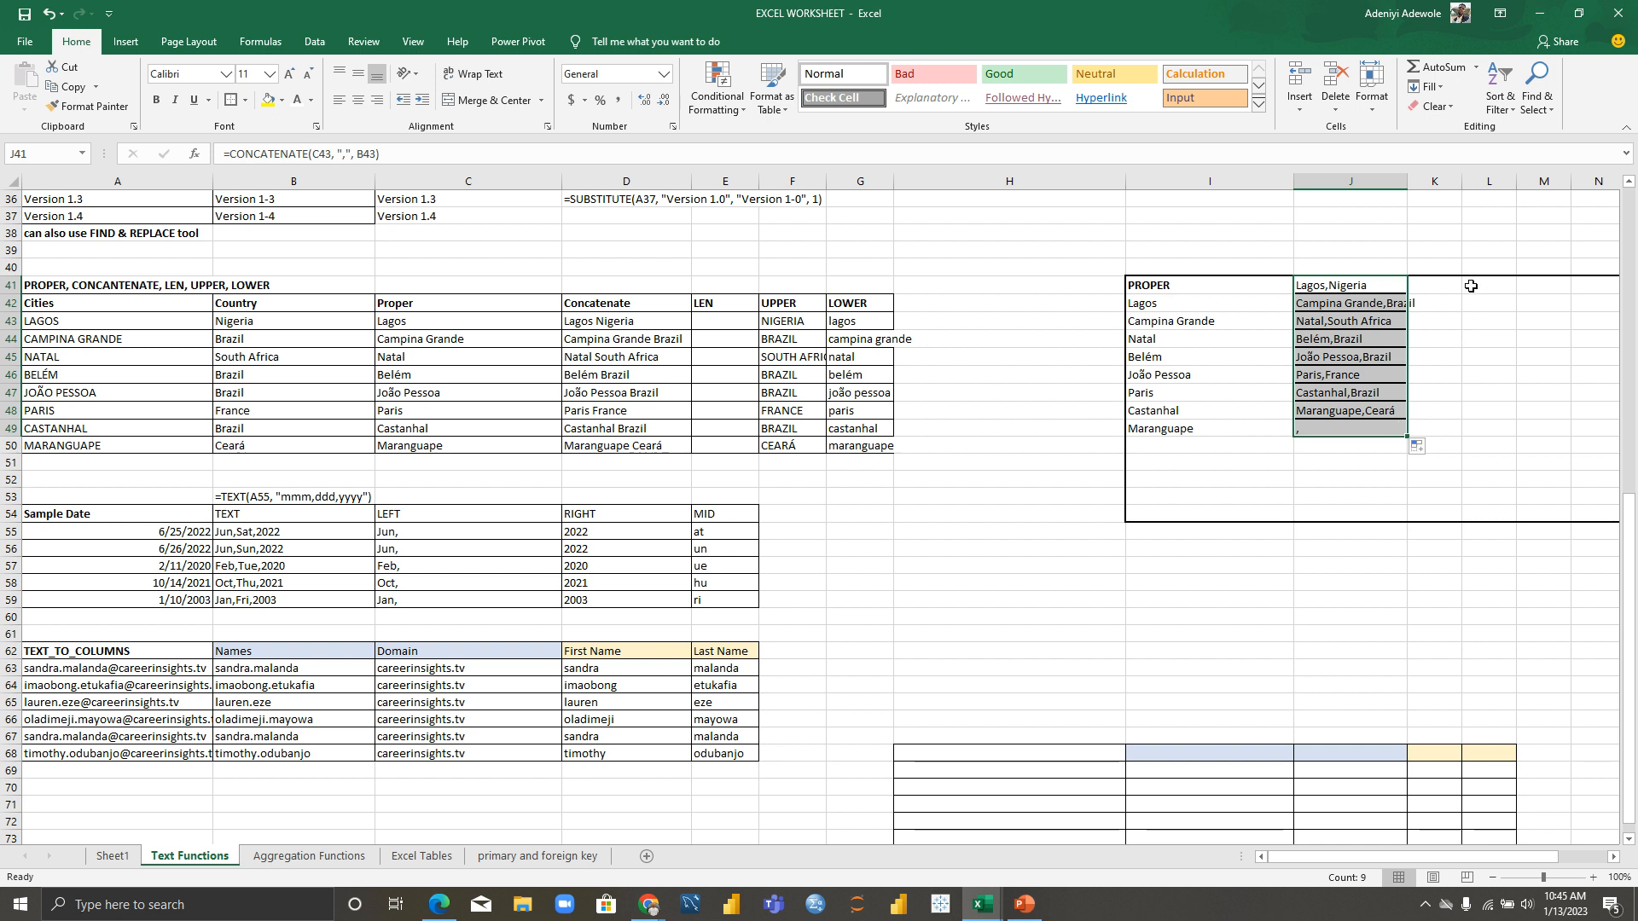
left_click(1369, 249)
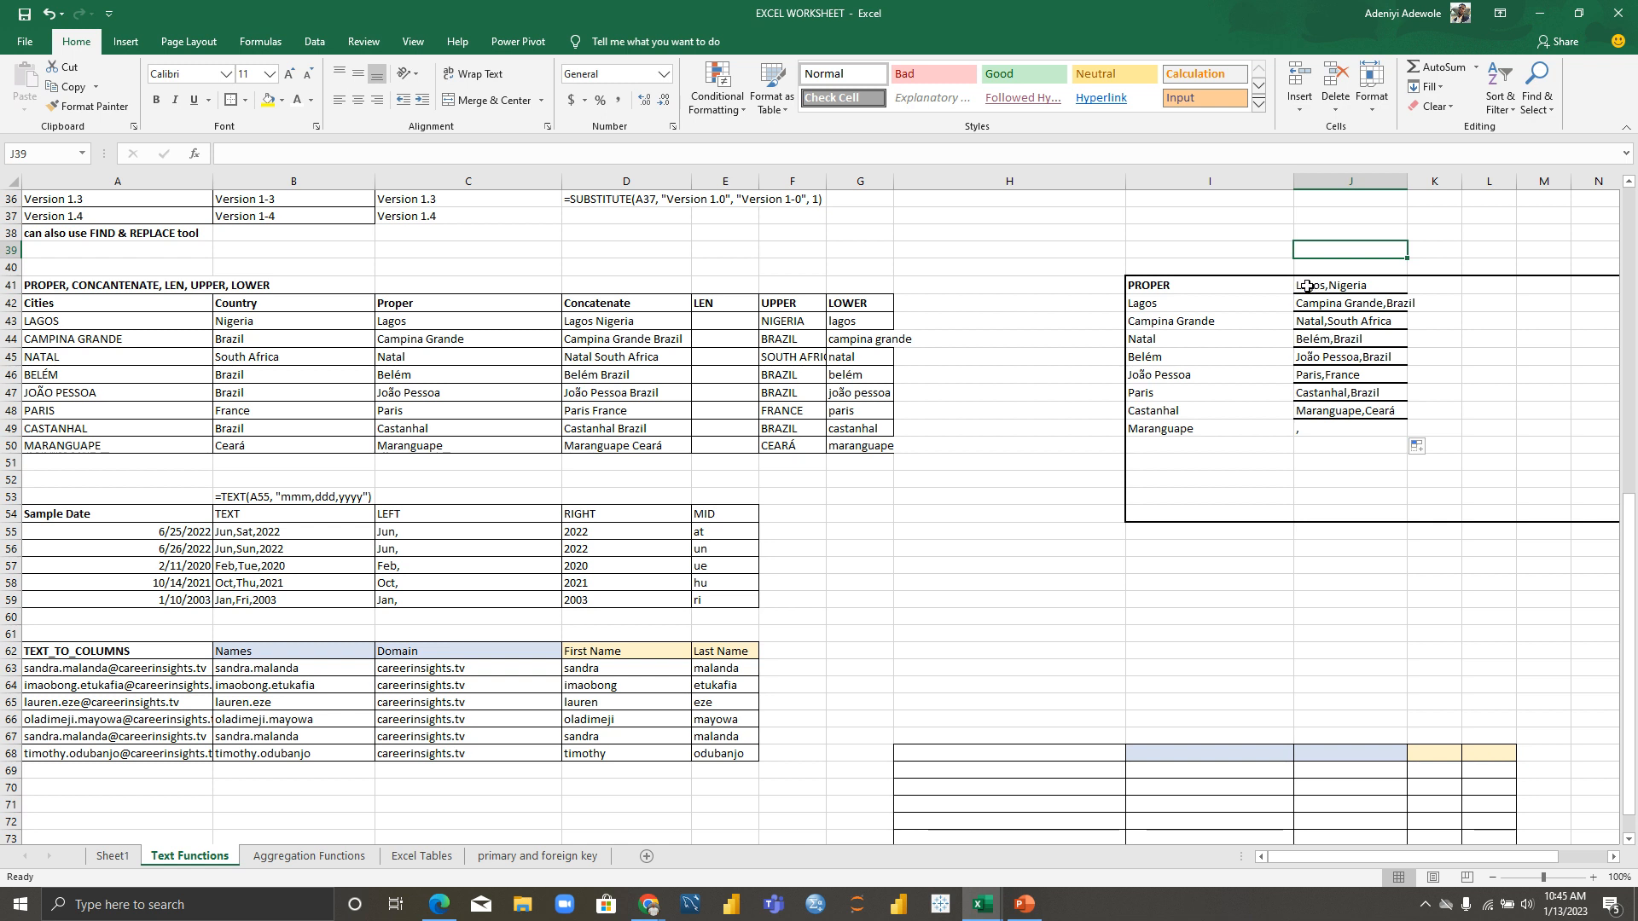
left_click(1350, 417)
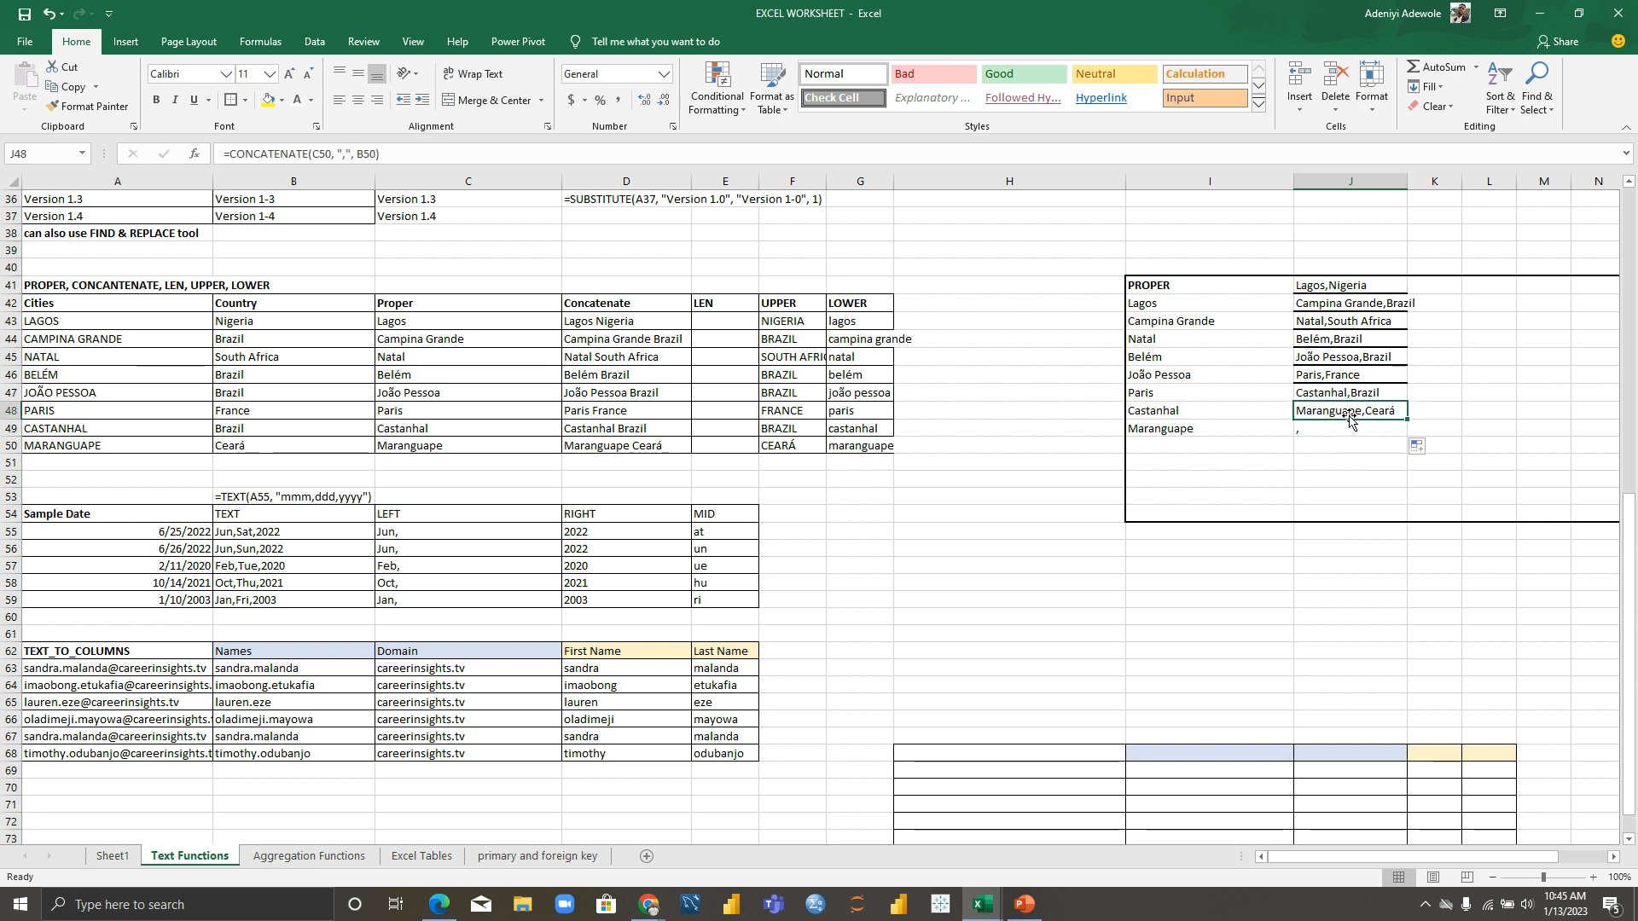
key("ctrl+z")
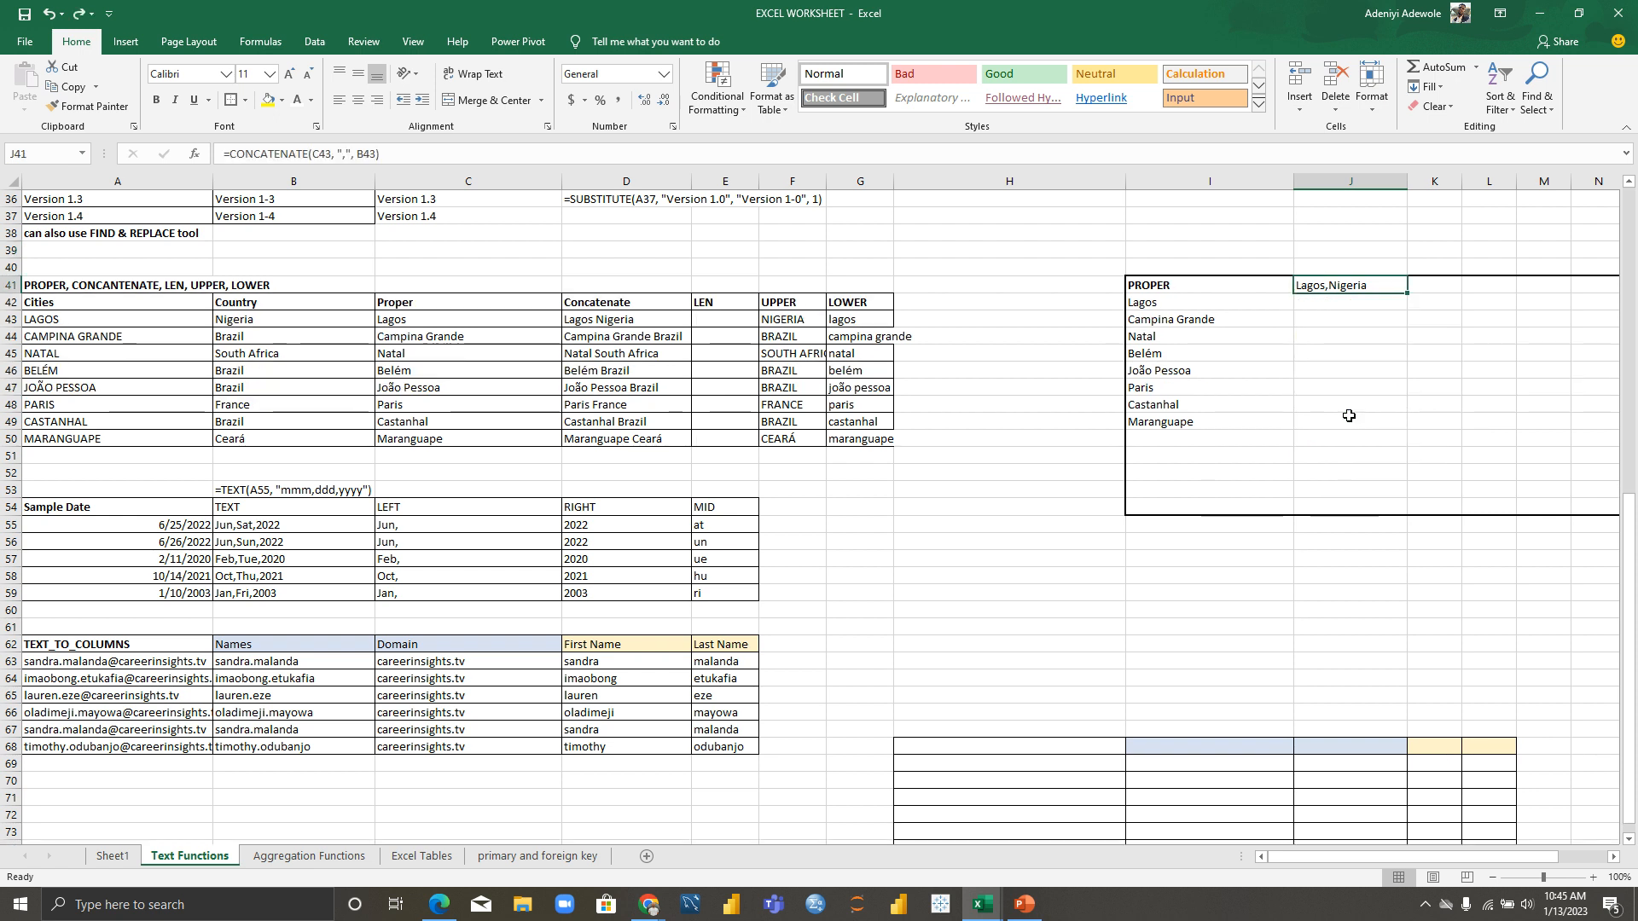
Step: Clear J41's formula and type the heading CONCANTENANTE in its place
double_click(1380, 283)
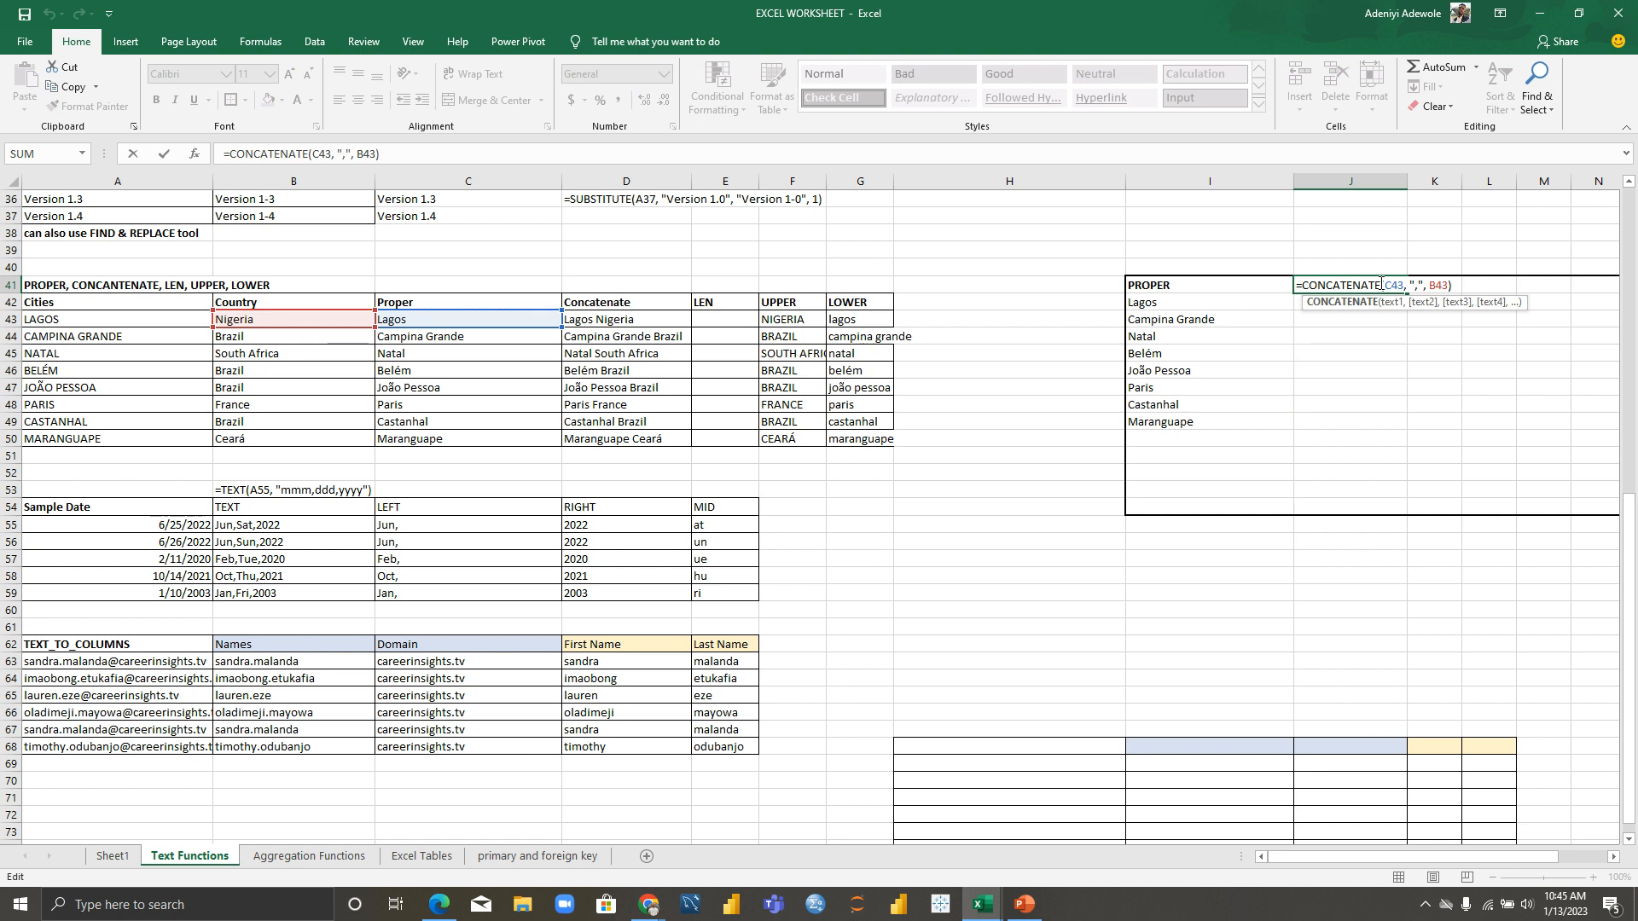
key("BackSpace")
key("BackSpace")
key("BackSpace")
key("BackSpace")
key("BackSpace")
key("BackSpace")
key("BackSpace")
key("BackSpace")
key("BackSpace")
key("BackSpace")
key("BackSpace")
key("BackSpace")
key("BackSpace")
key("BackSpace")
key("BackSpace")
key("BackSpace")
key("BackSpace")
key("BackSpace")
key("BackSpace")
key("BackSpace")
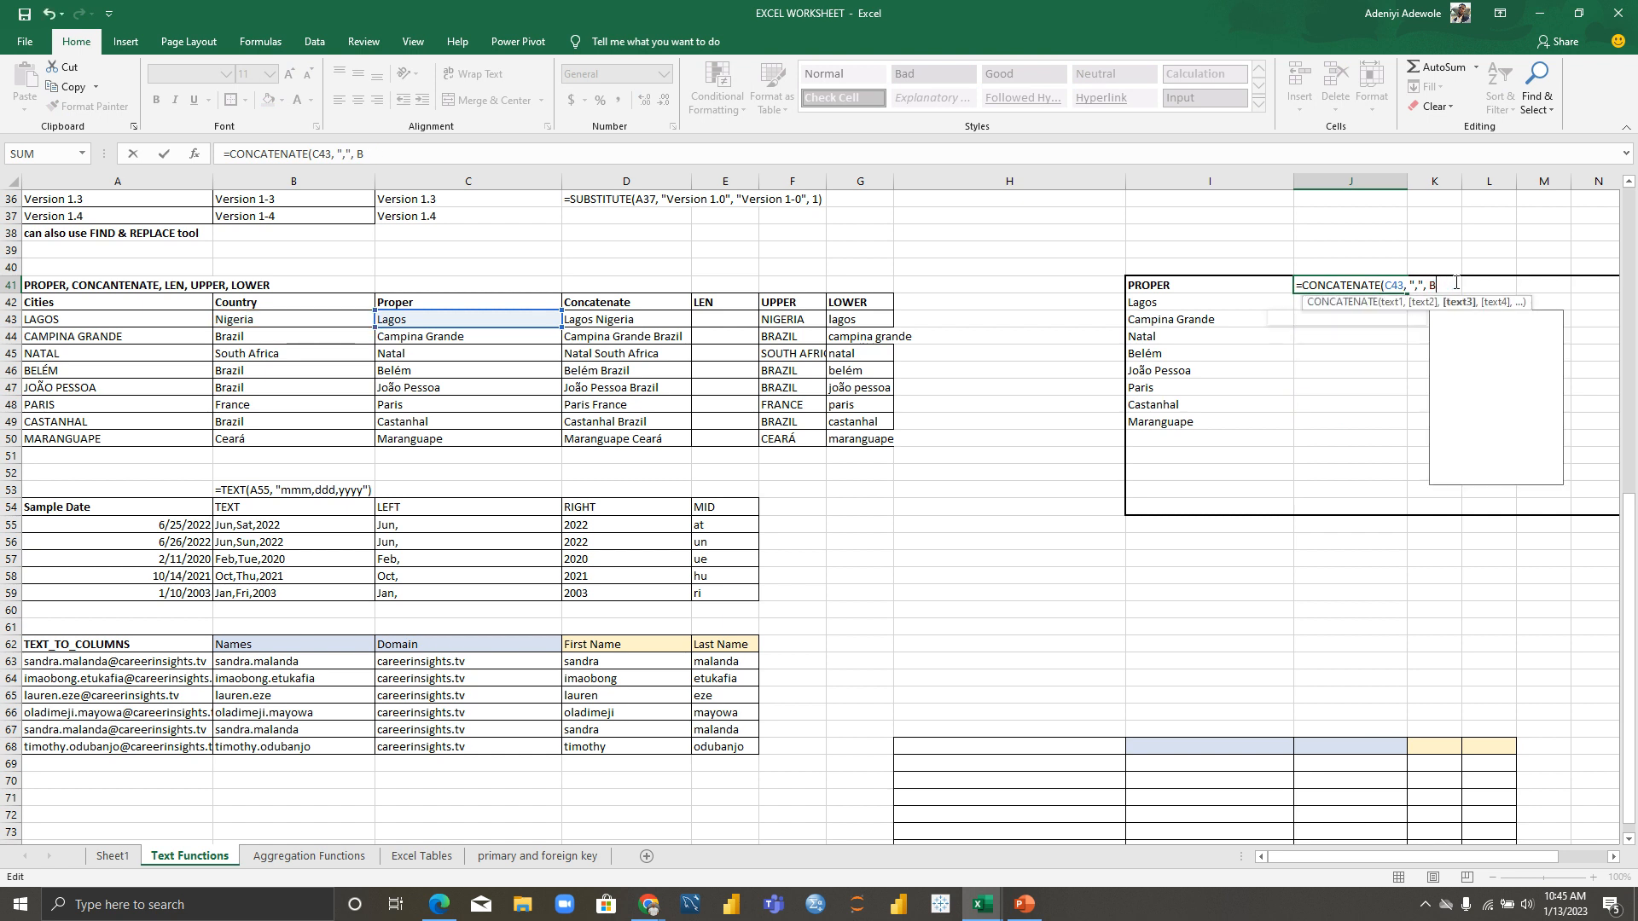
type("CONCA")
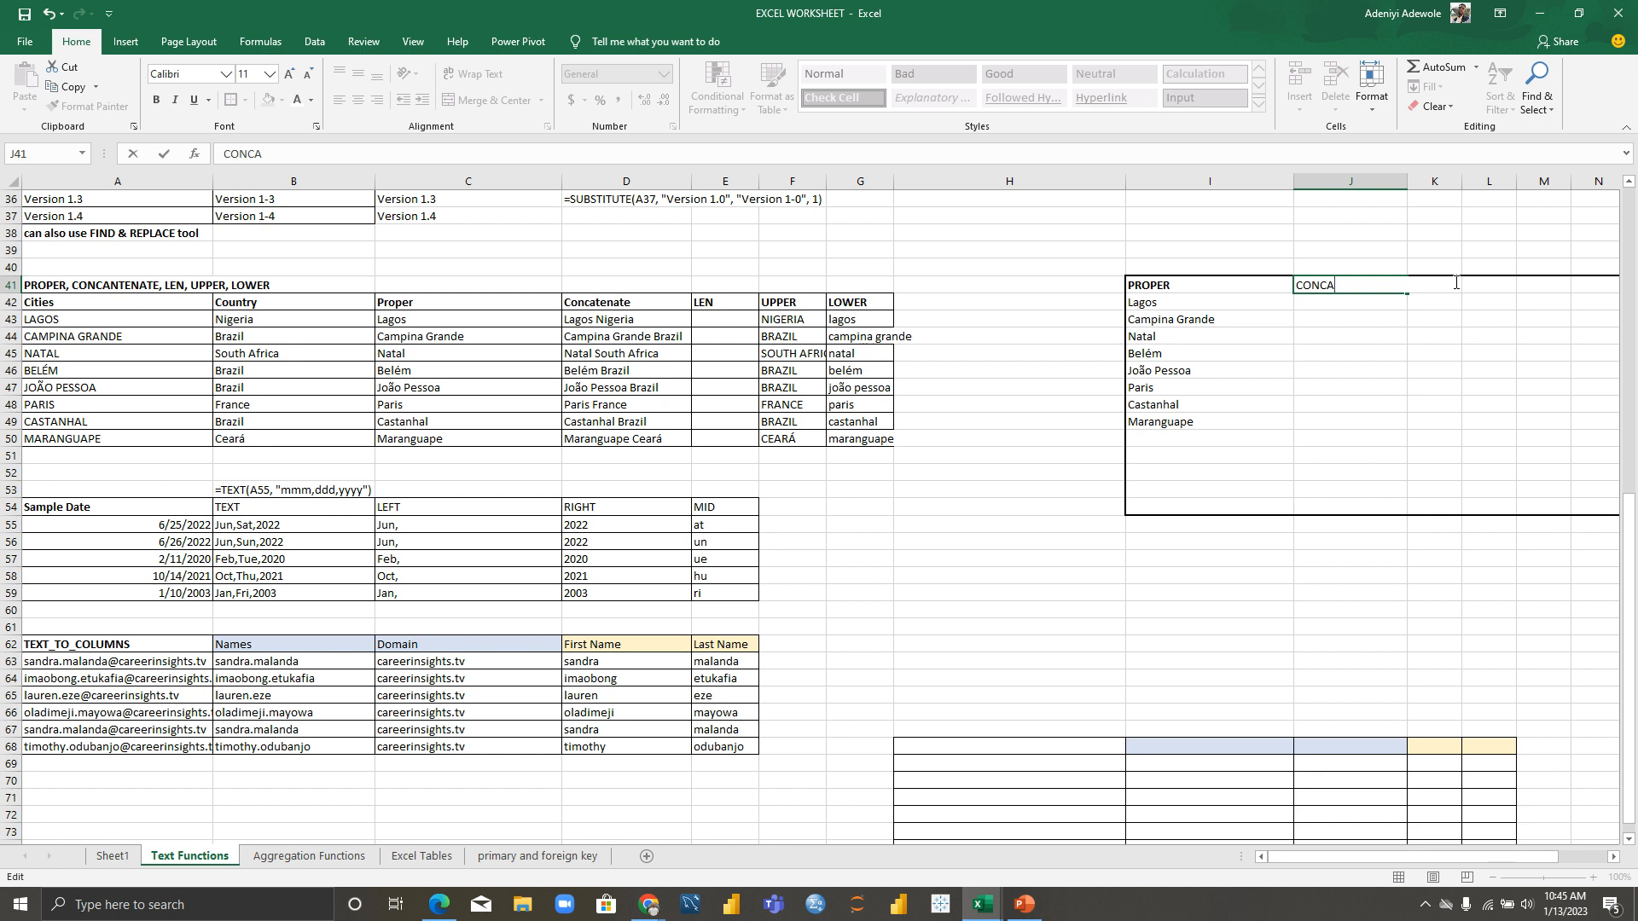
type("NTENANTE")
Step: Commit the CONCANTENANTE heading in J41 and make it bold
key("Return")
left_click(1388, 289)
key("ctrl+b")
Step: Enter =CONCATENATE(C43, ",", B43) in J42, showing Lagos,Nigeria
left_click(1349, 304)
type("=")
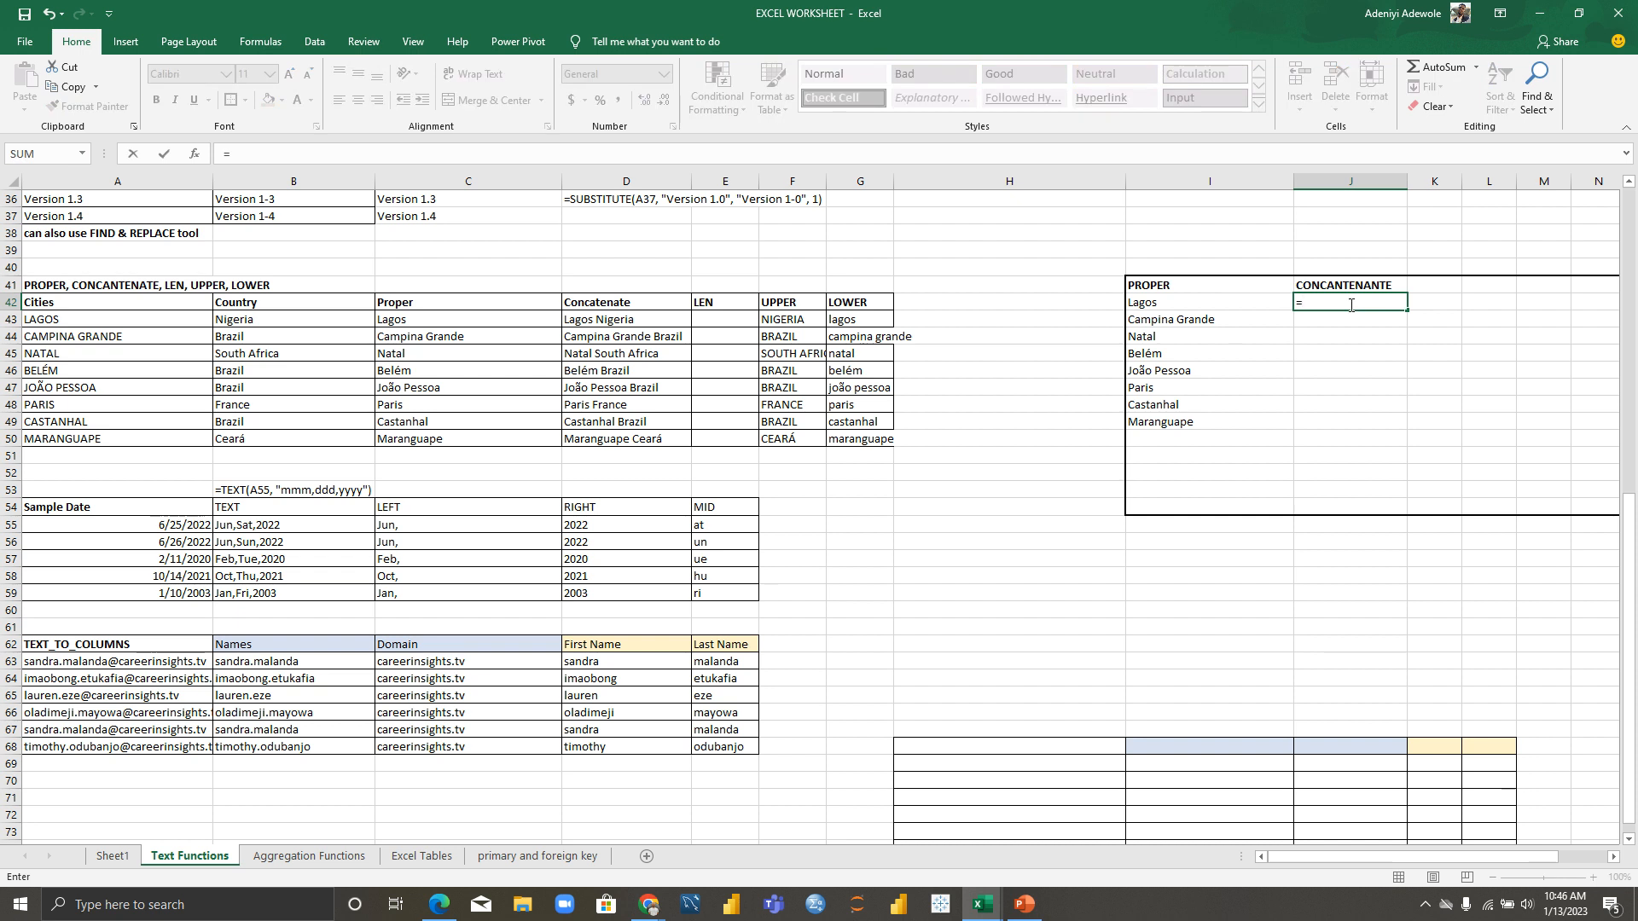
type("CON")
key("Tab")
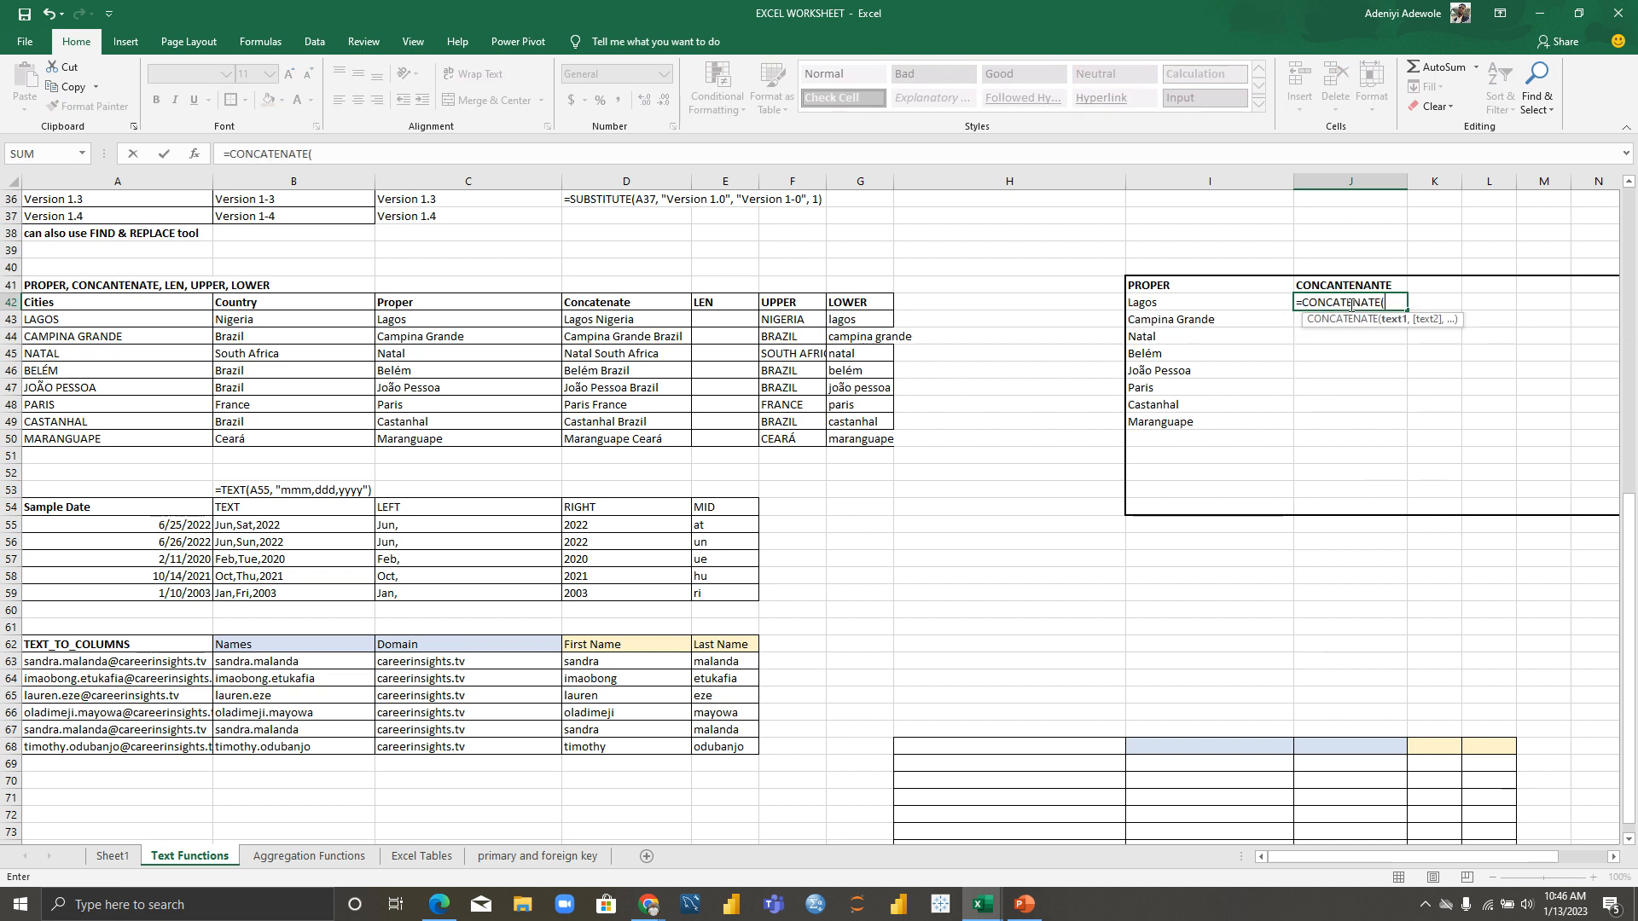
left_click(400, 319)
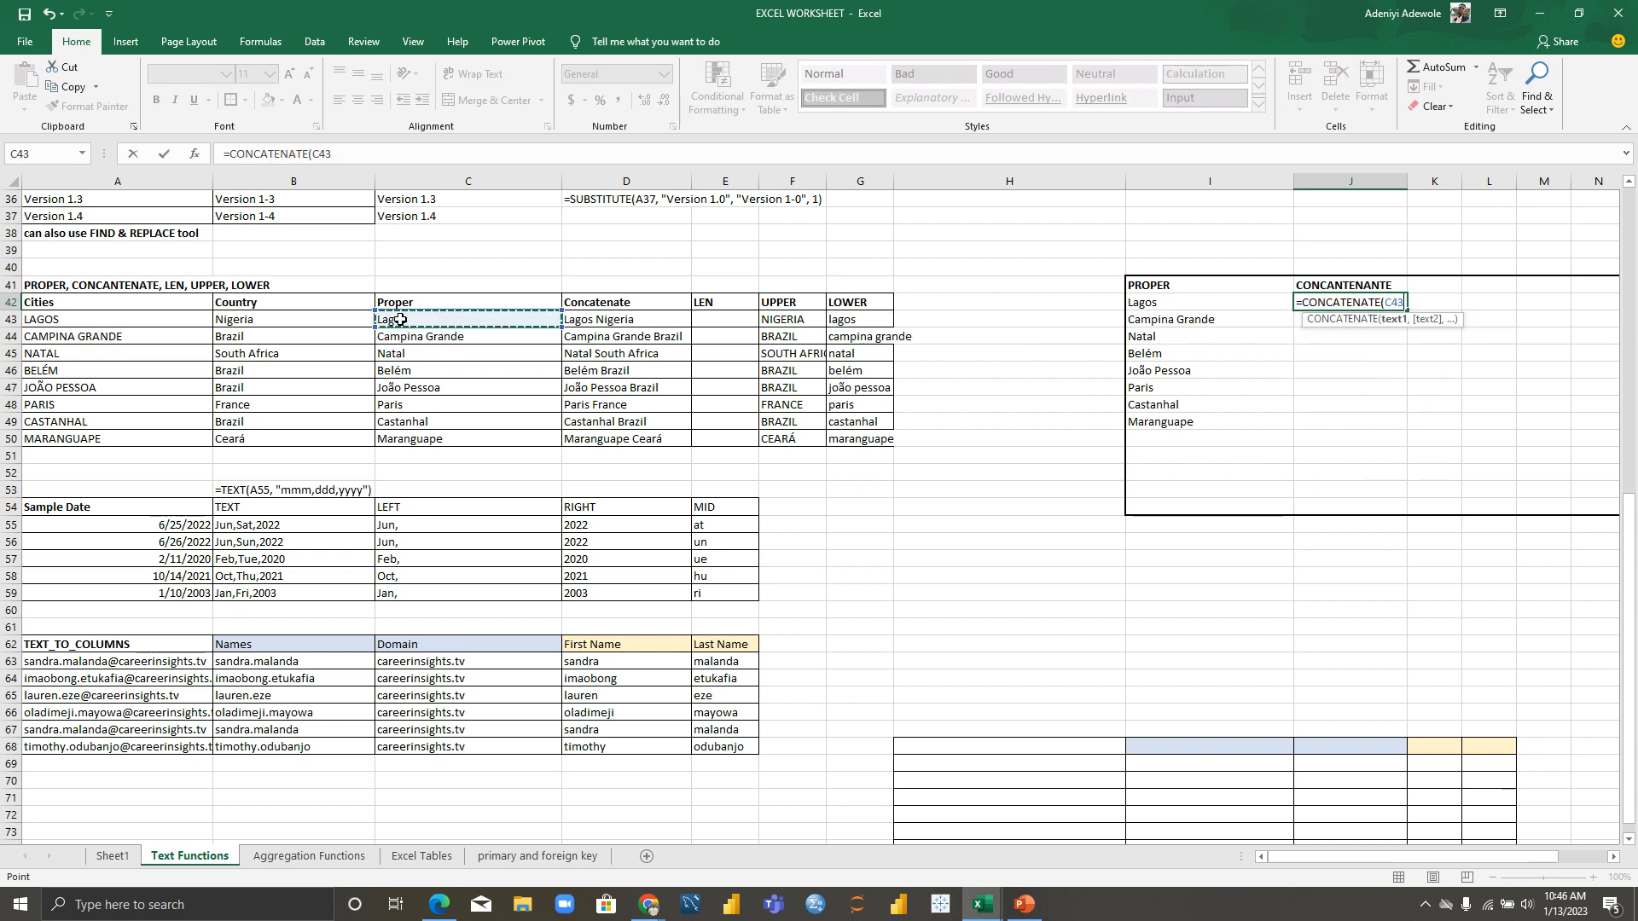
type(",")
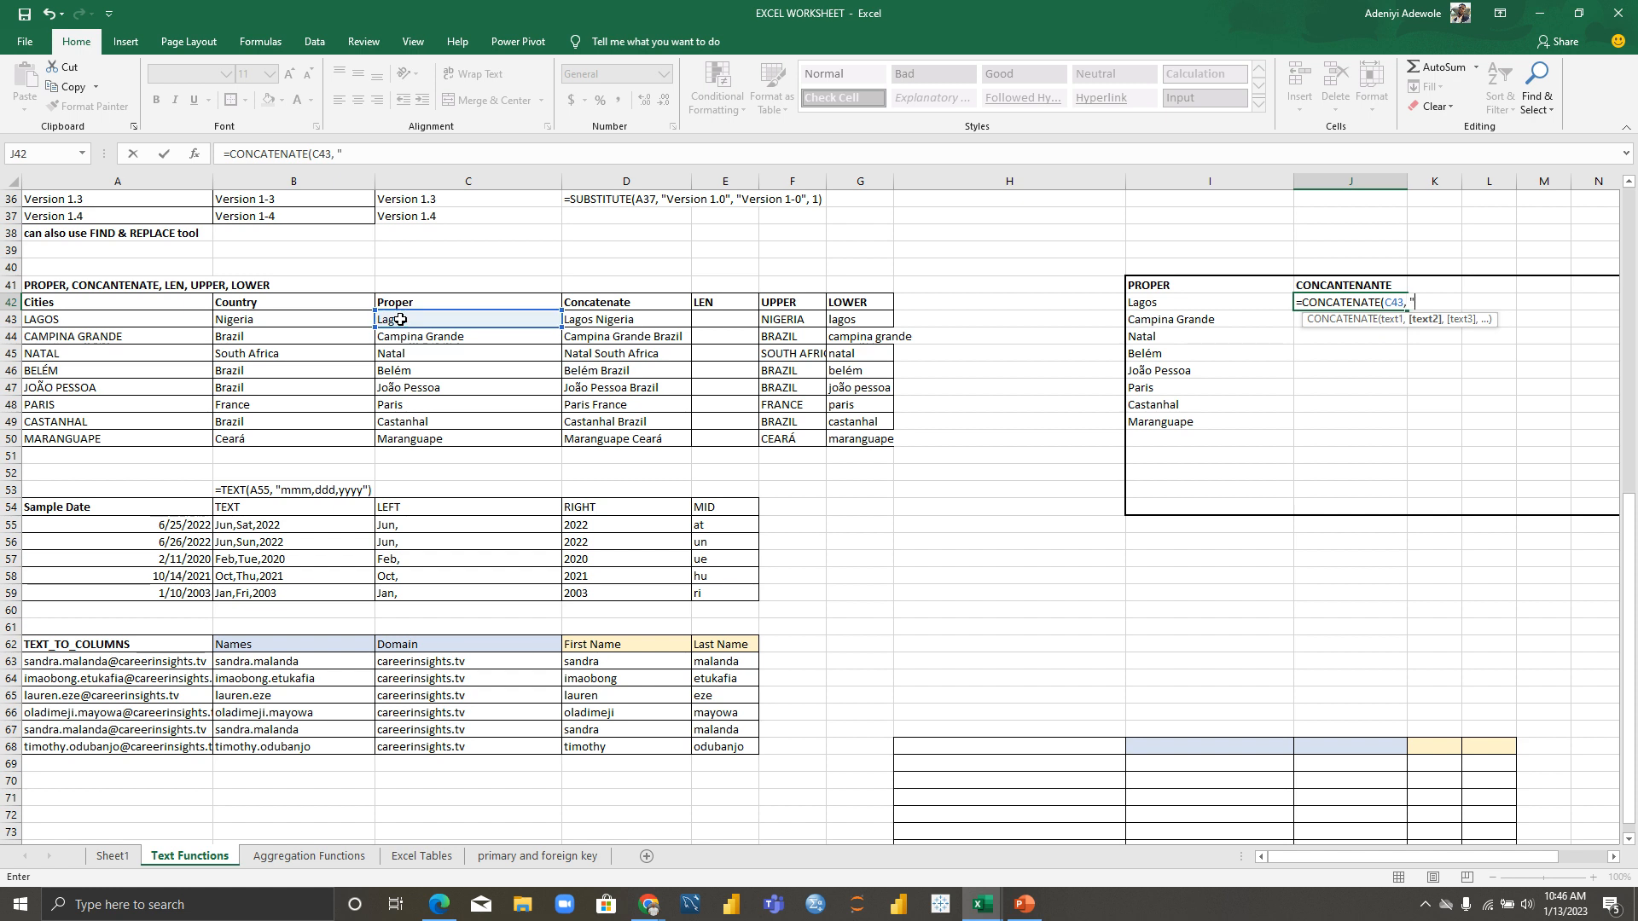
type(" \",\",")
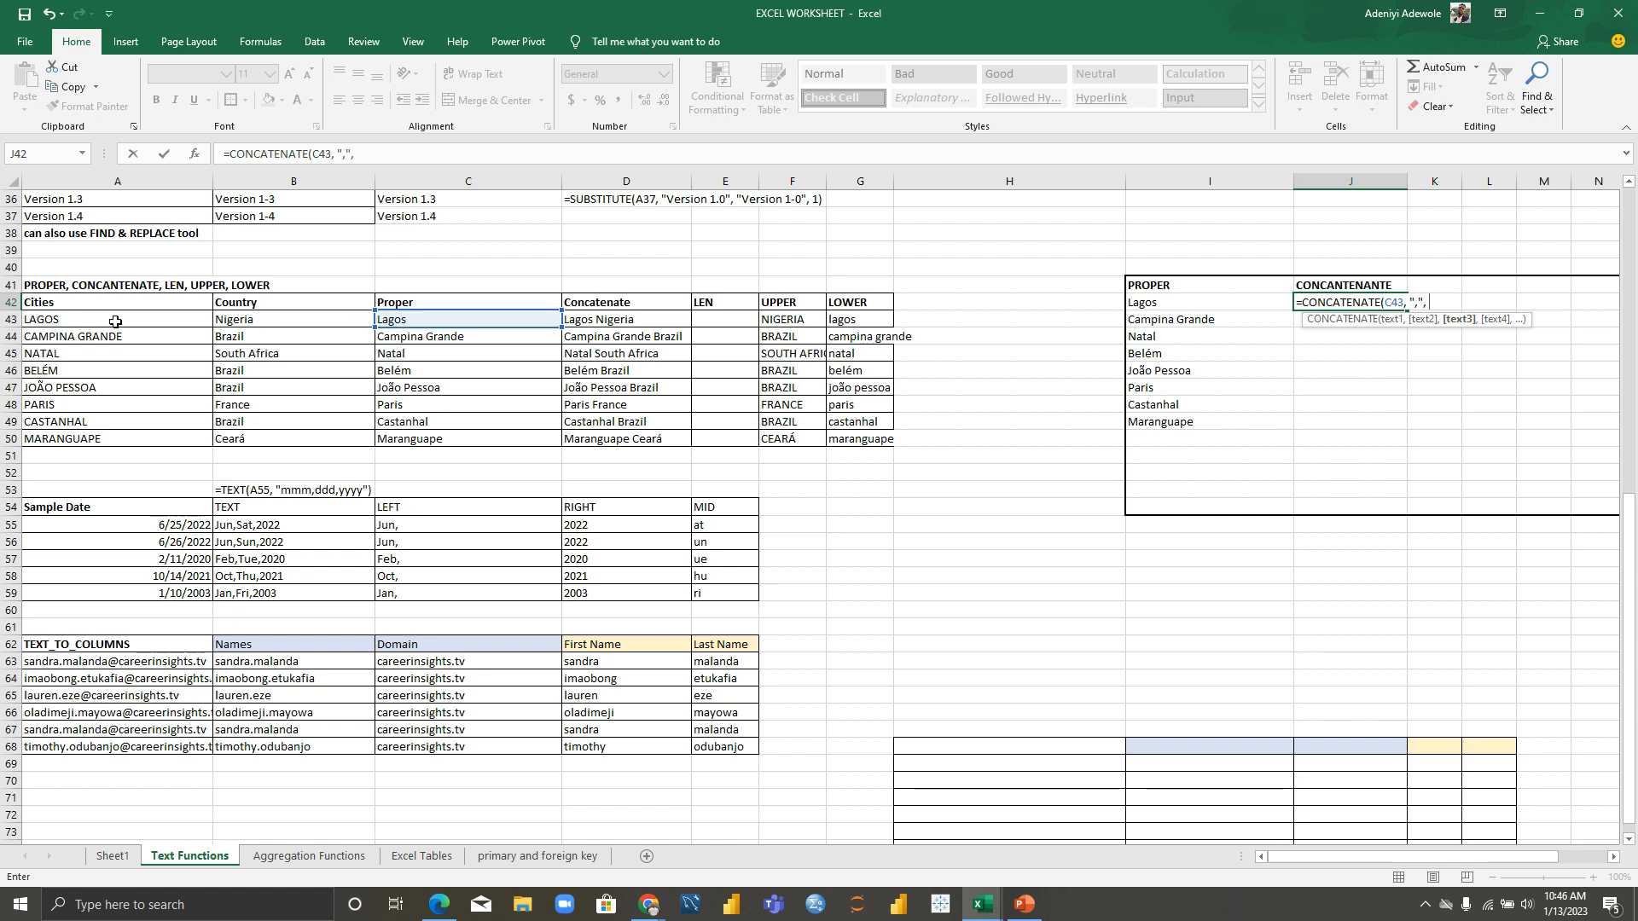
left_click(240, 322)
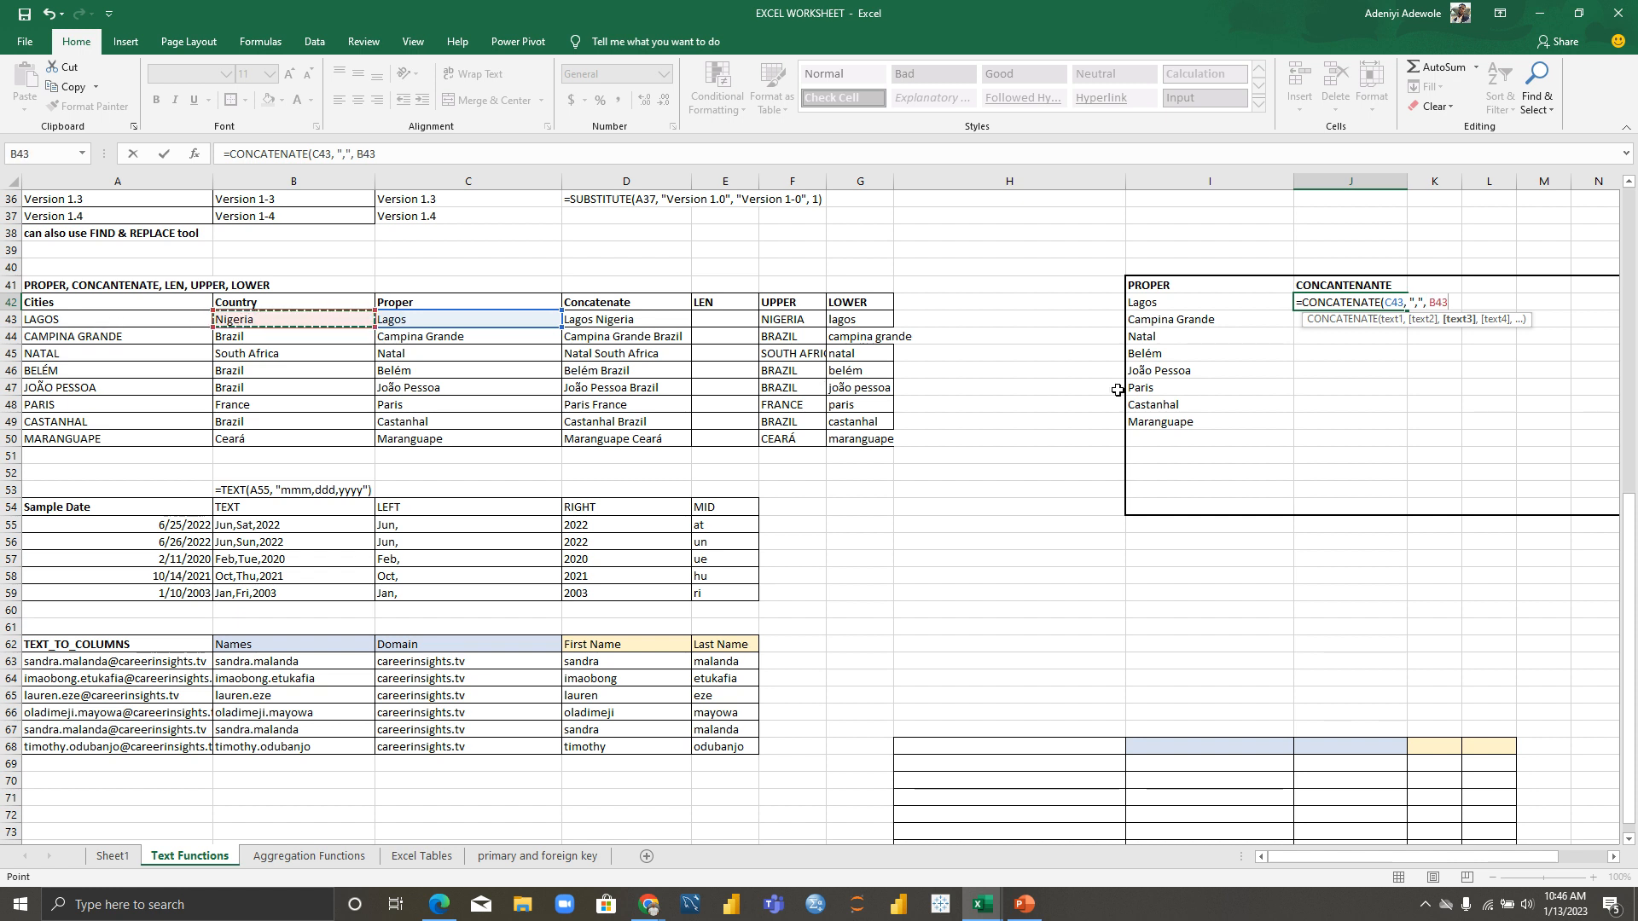
type(")")
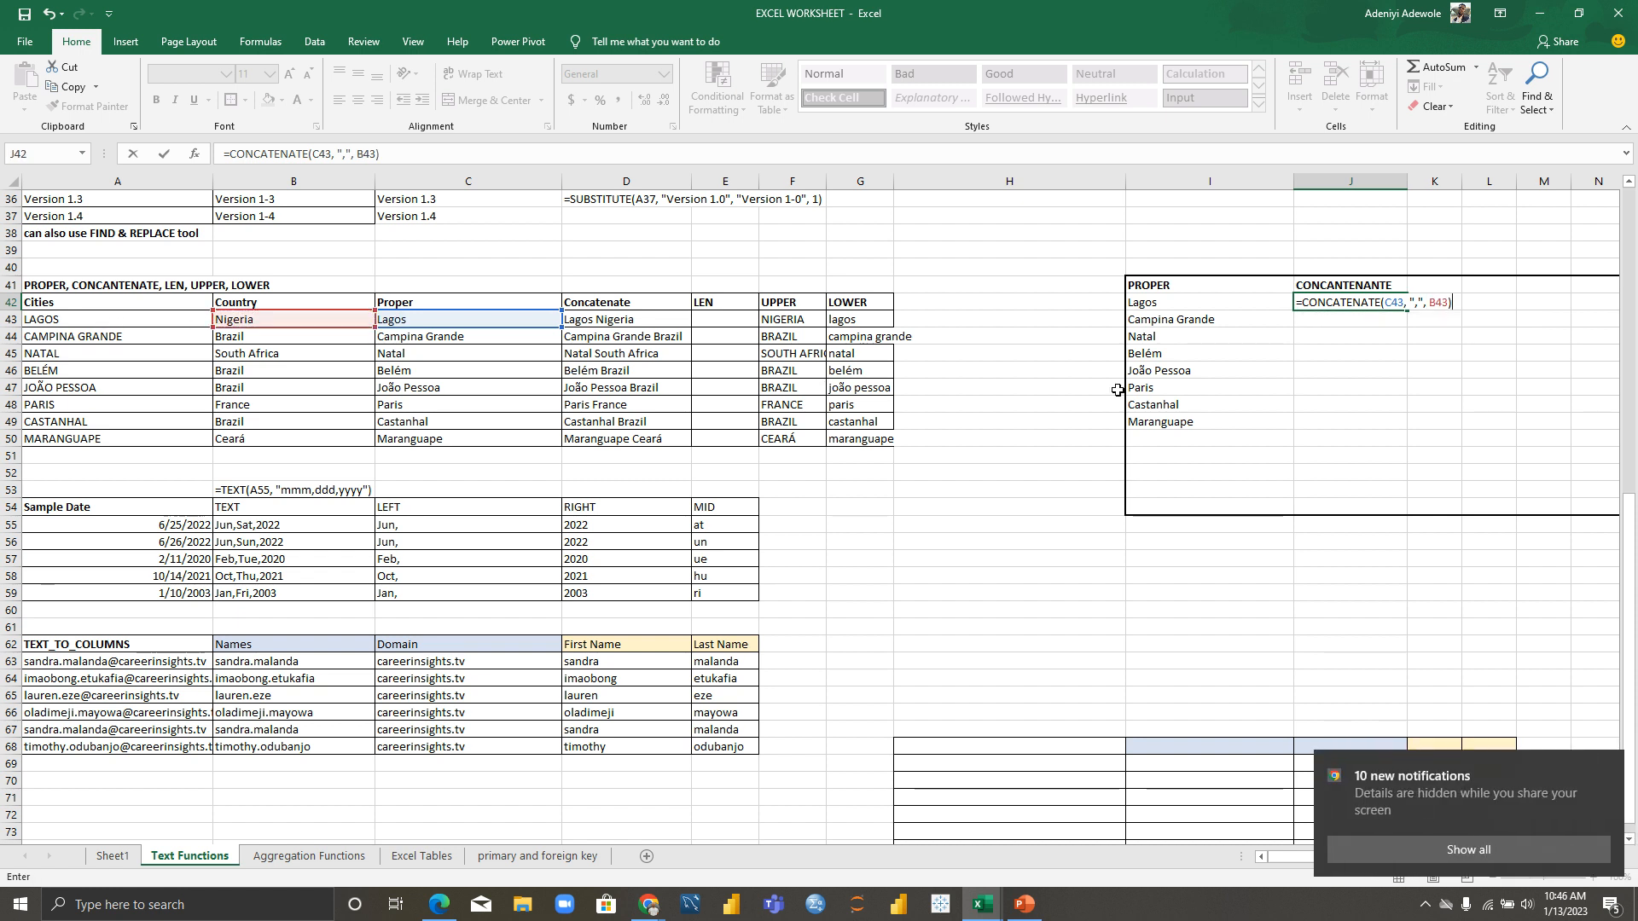
key("Return")
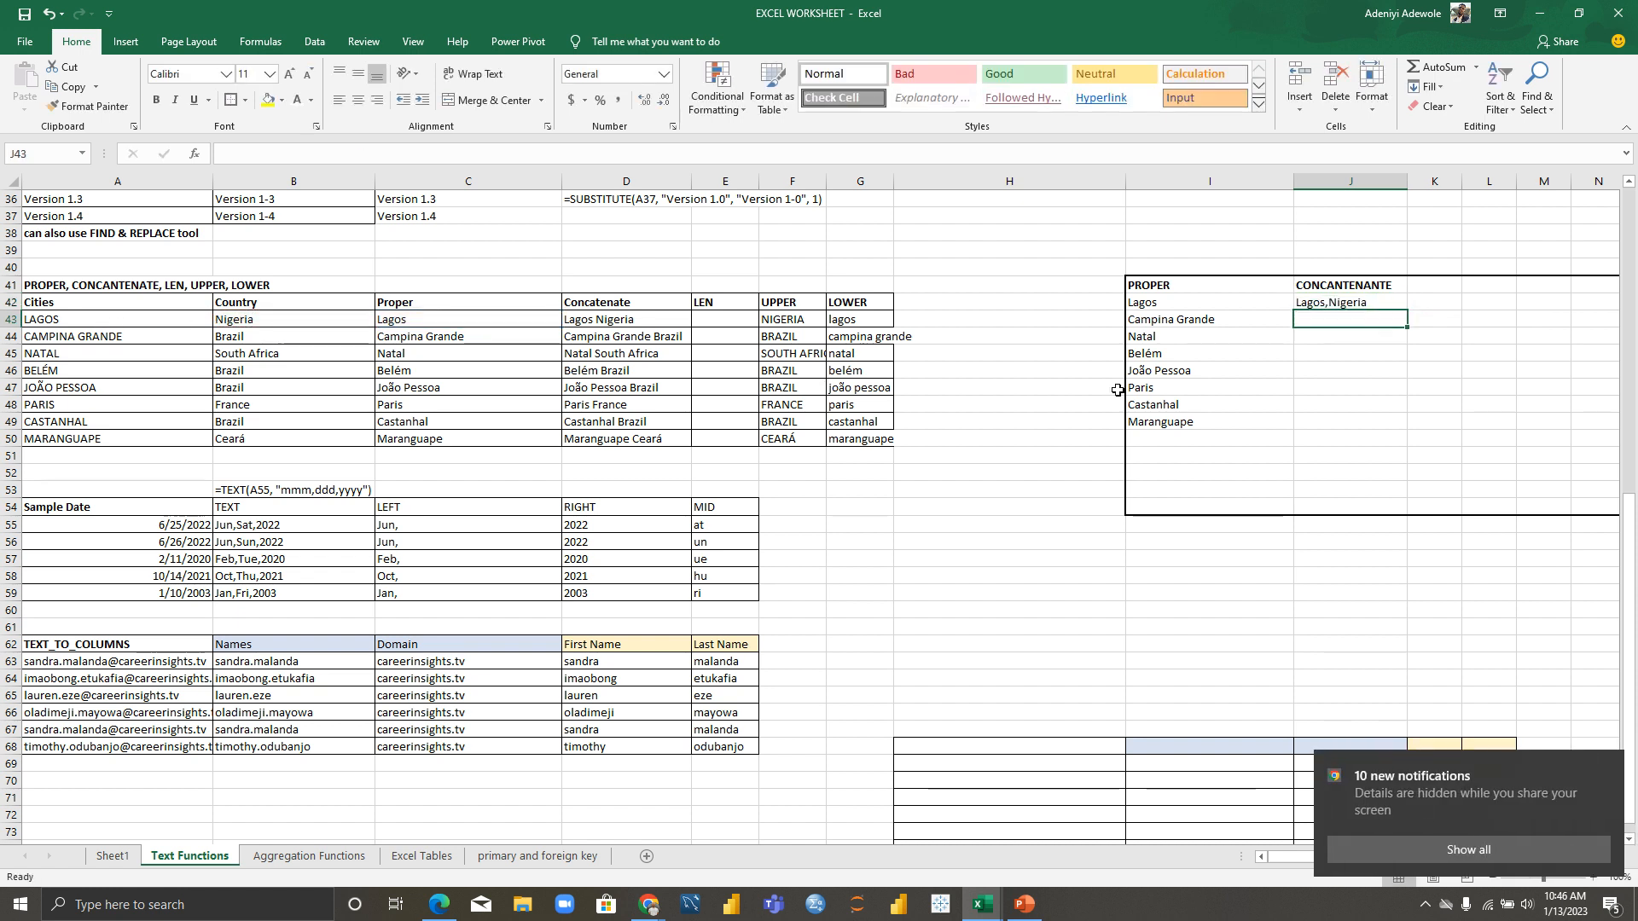
Step: Fill the join formula down to J49 (through Maranguape,Ceará) and widen column J to fit
left_click(1388, 304)
left_click_drag(1406, 310, 1412, 430)
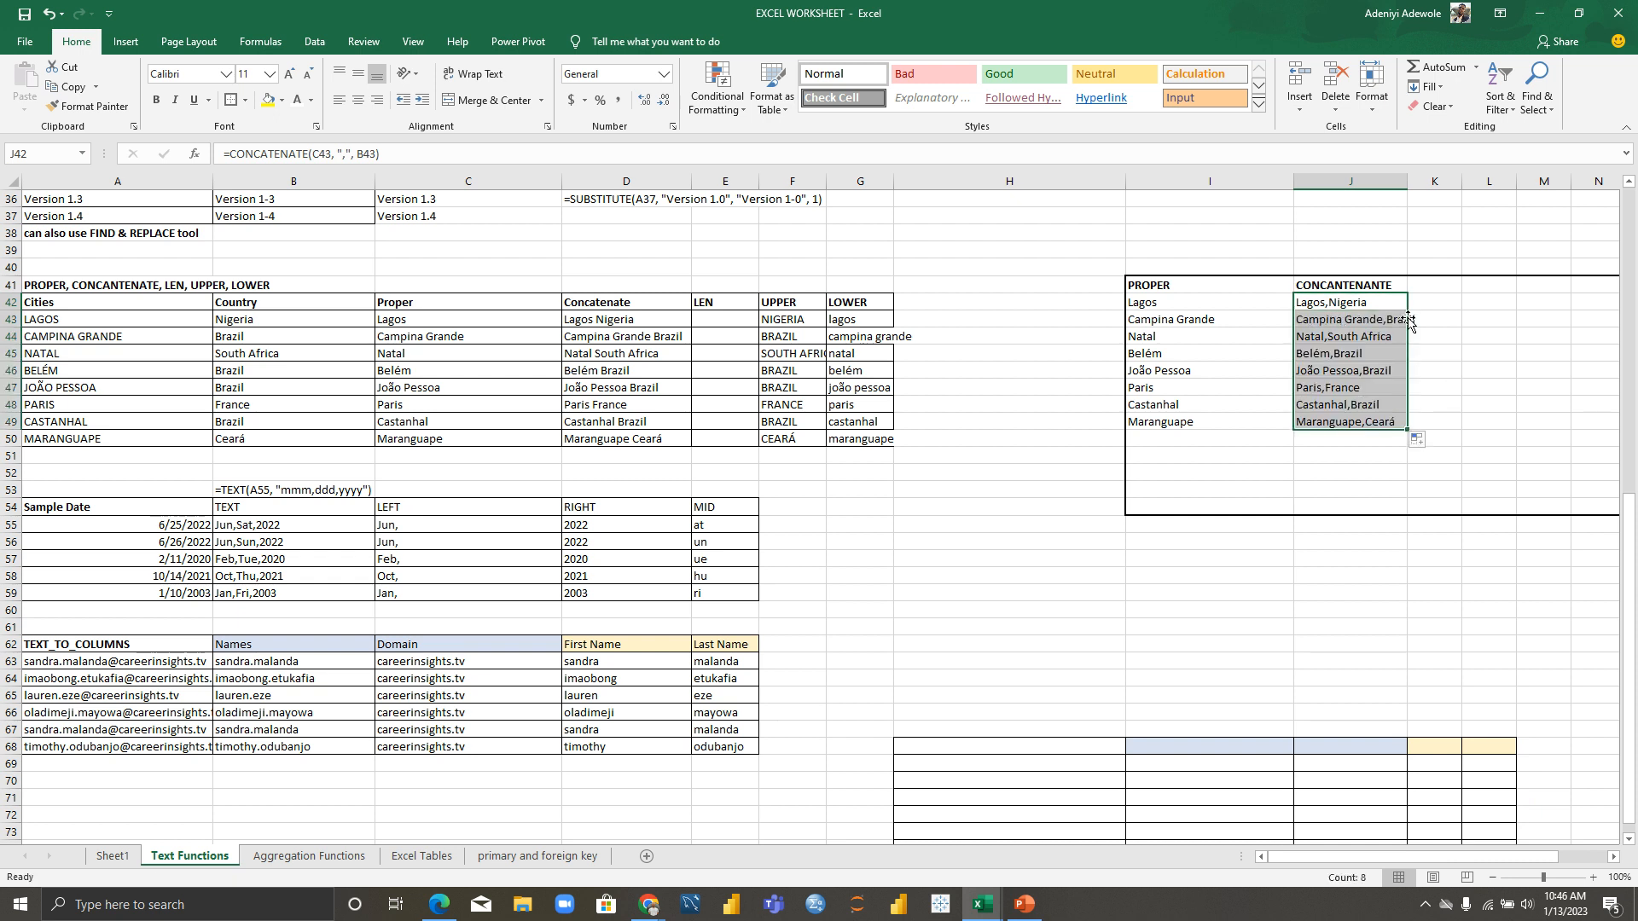
left_click(1373, 181)
left_click_drag(1407, 180, 1450, 180)
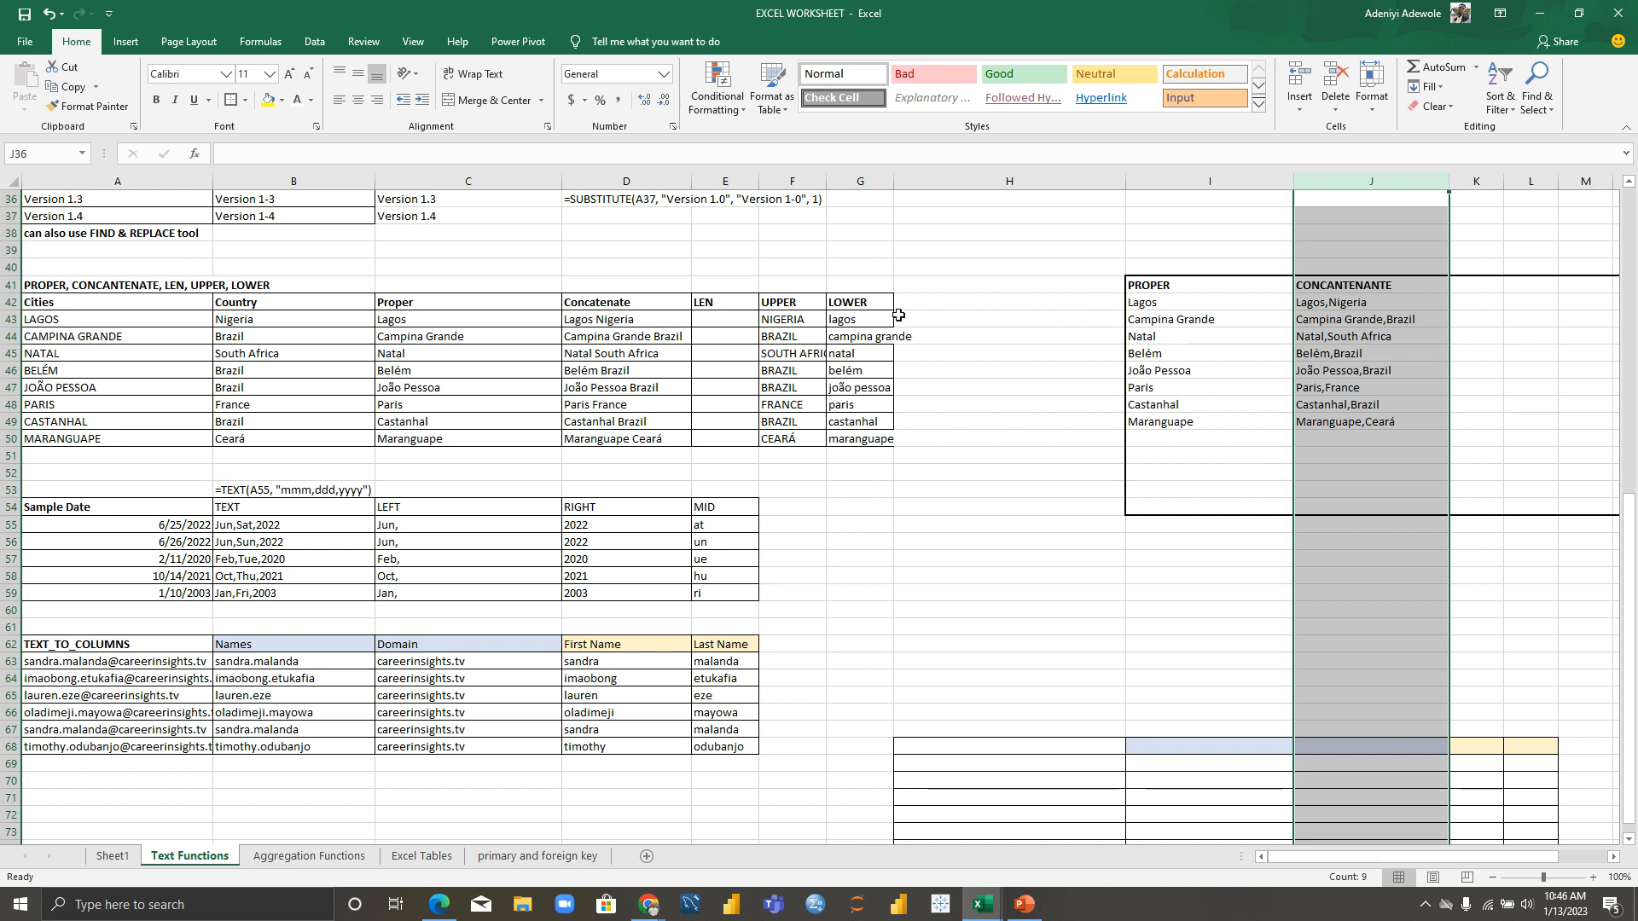
left_click(1483, 287)
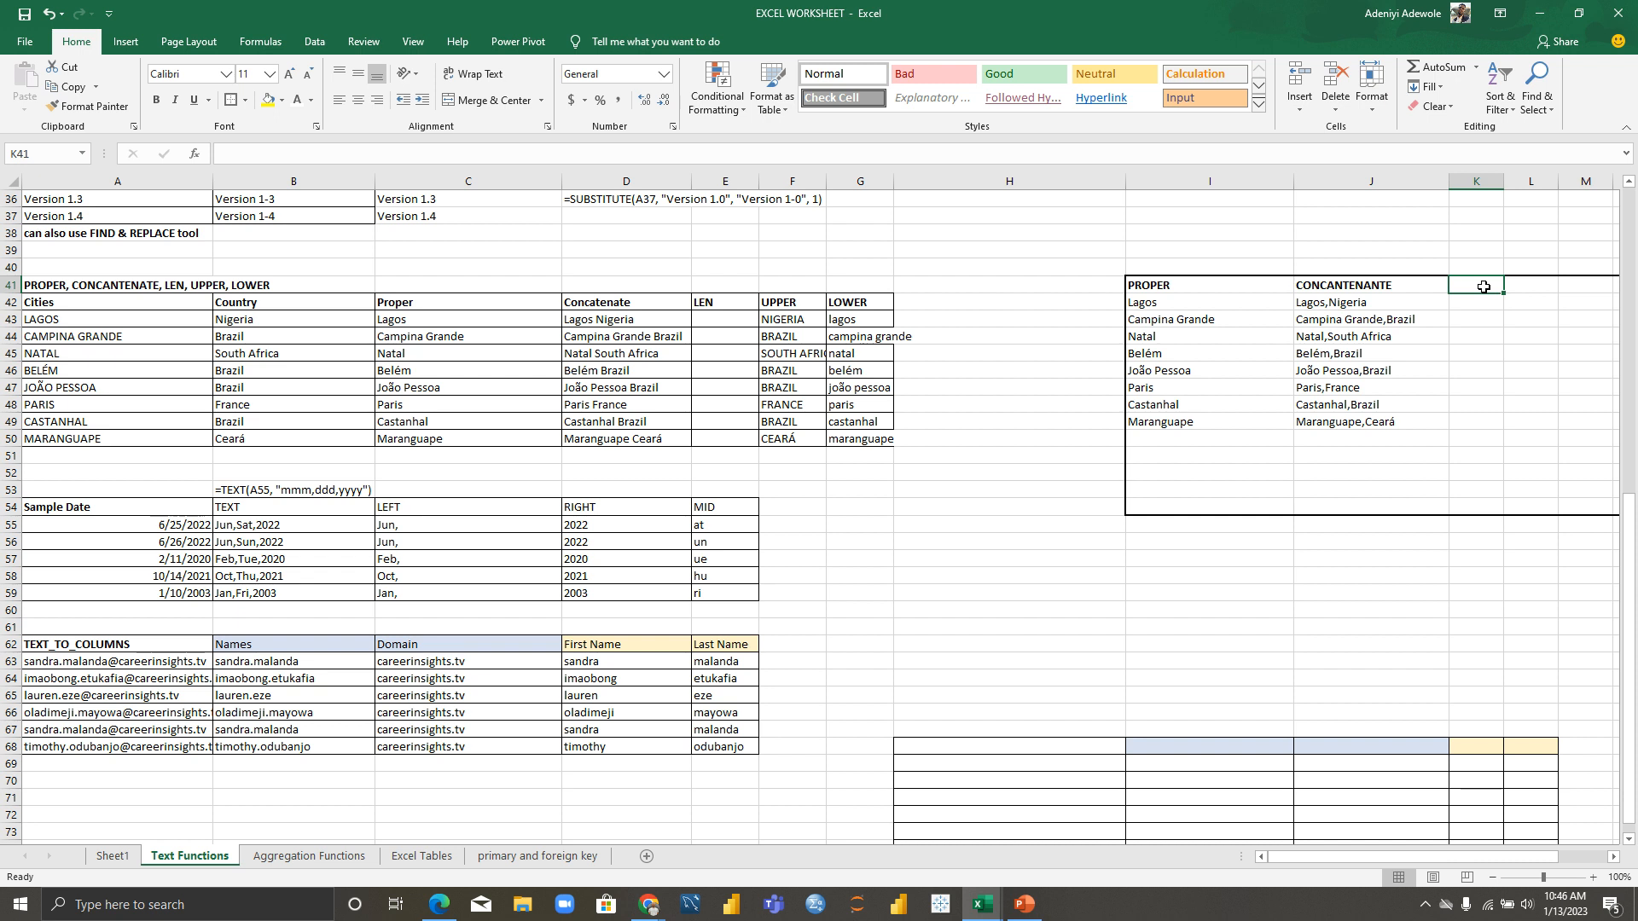
Step: Add a bold LEN heading in cell K41
type("LEN")
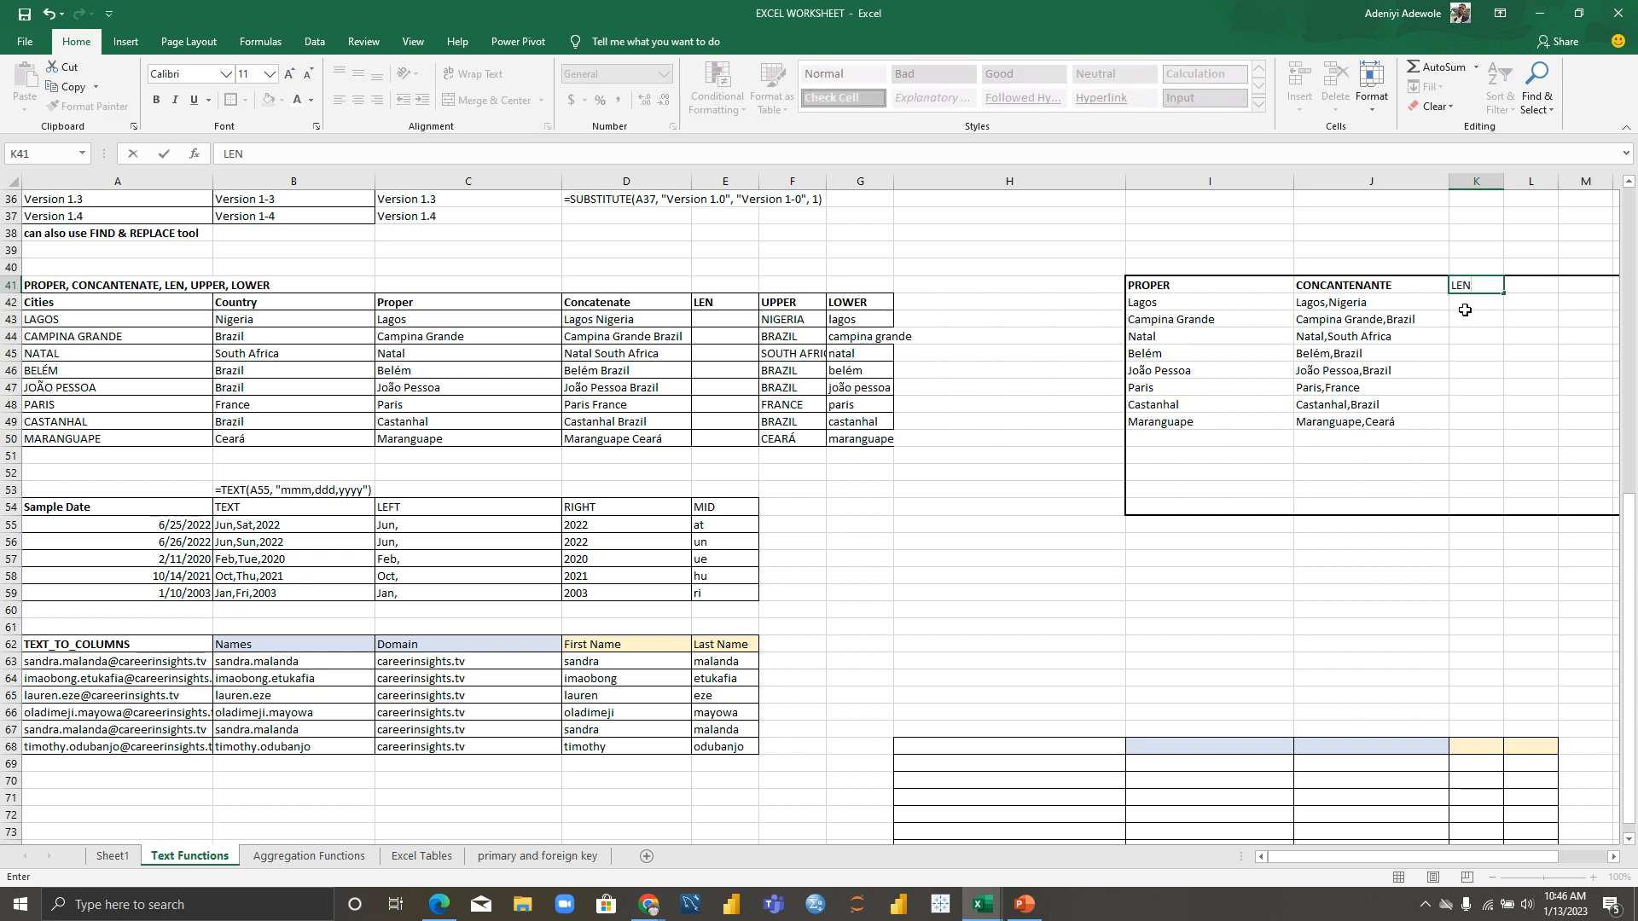
key("Return")
left_click(1473, 286)
key("ctrl+b")
Step: Enter =LEN(F43) in K42 and fill it to K49, giving 7, 6, 12, 6, 6, 6, 6, 5
left_click(1475, 309)
type("=")
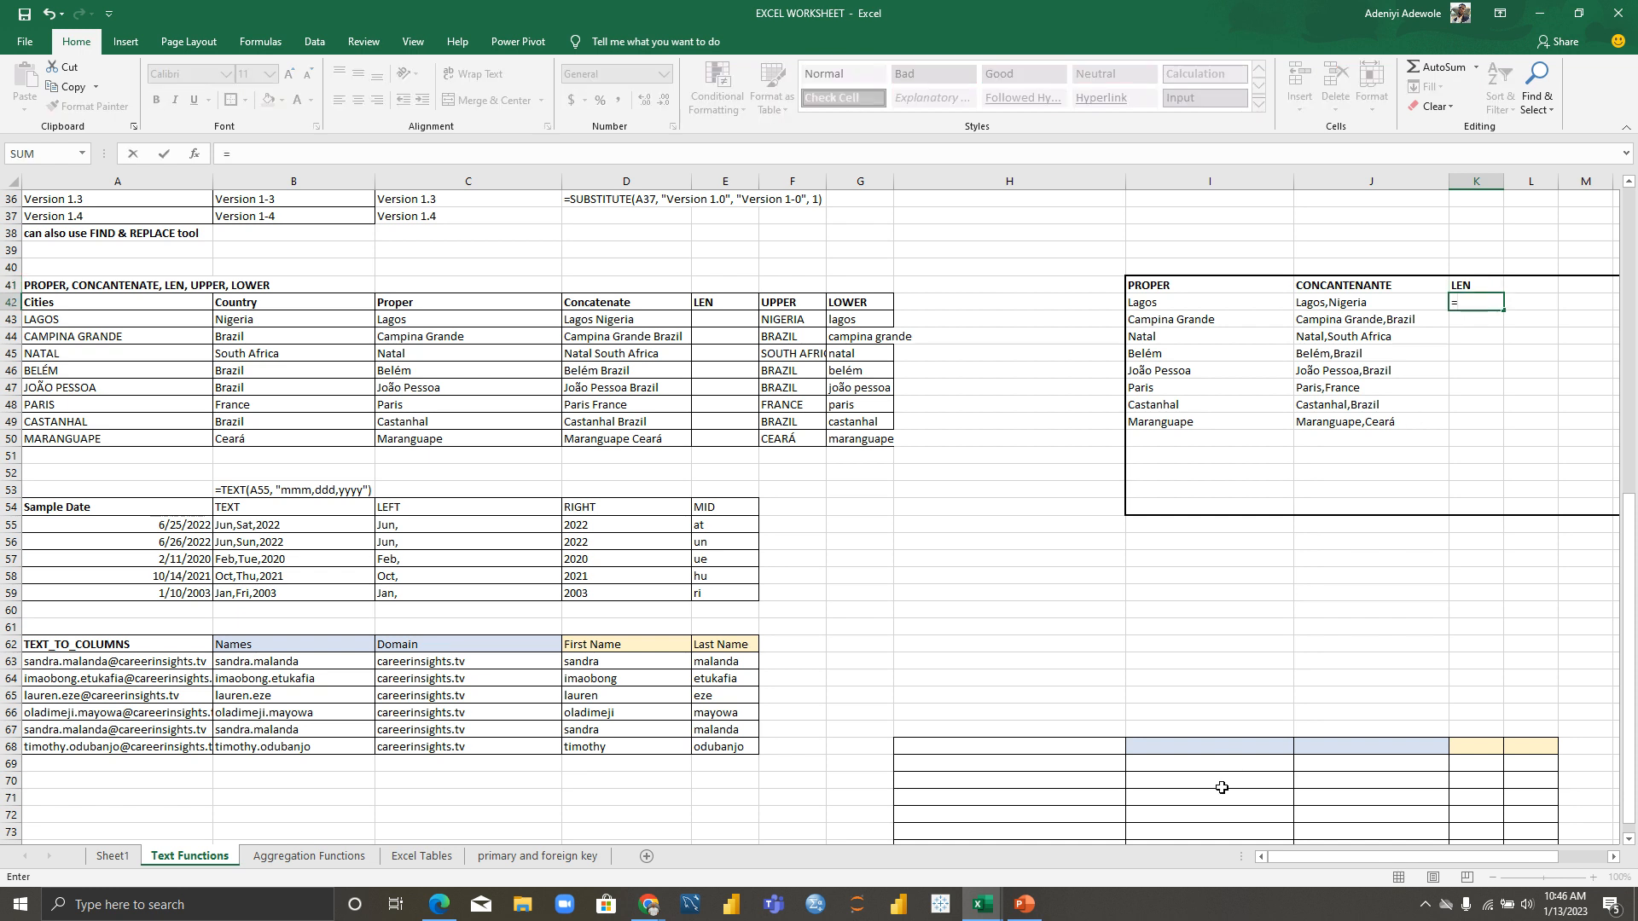
left_click_drag(1310, 858, 1352, 856)
type("LEN(")
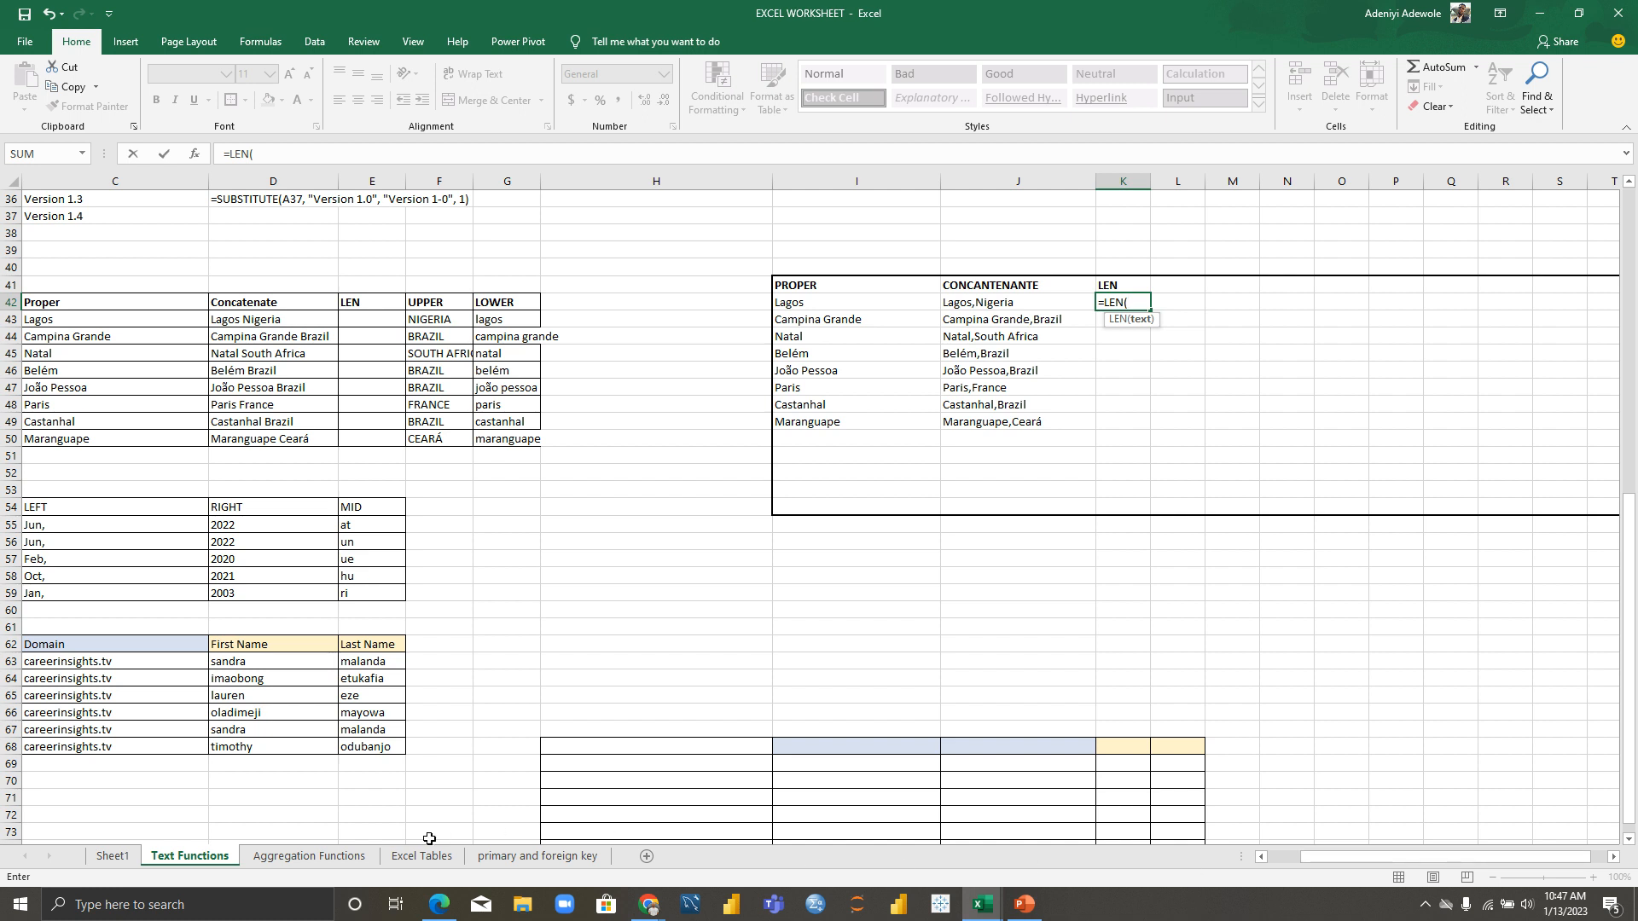
left_click(429, 320)
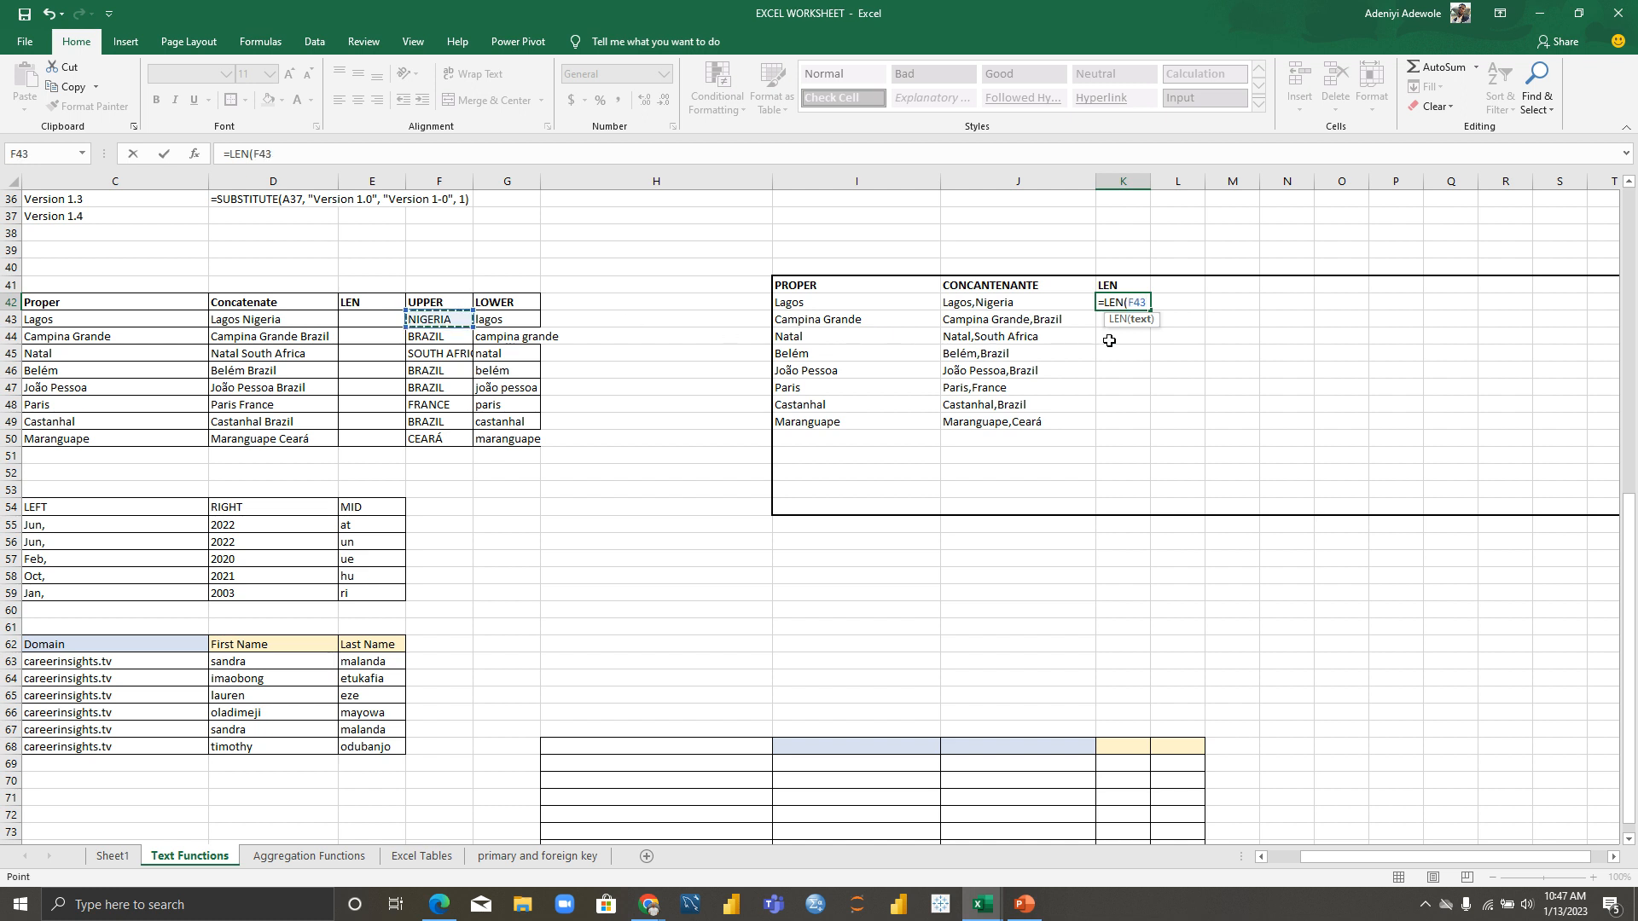
type(")")
key("Return")
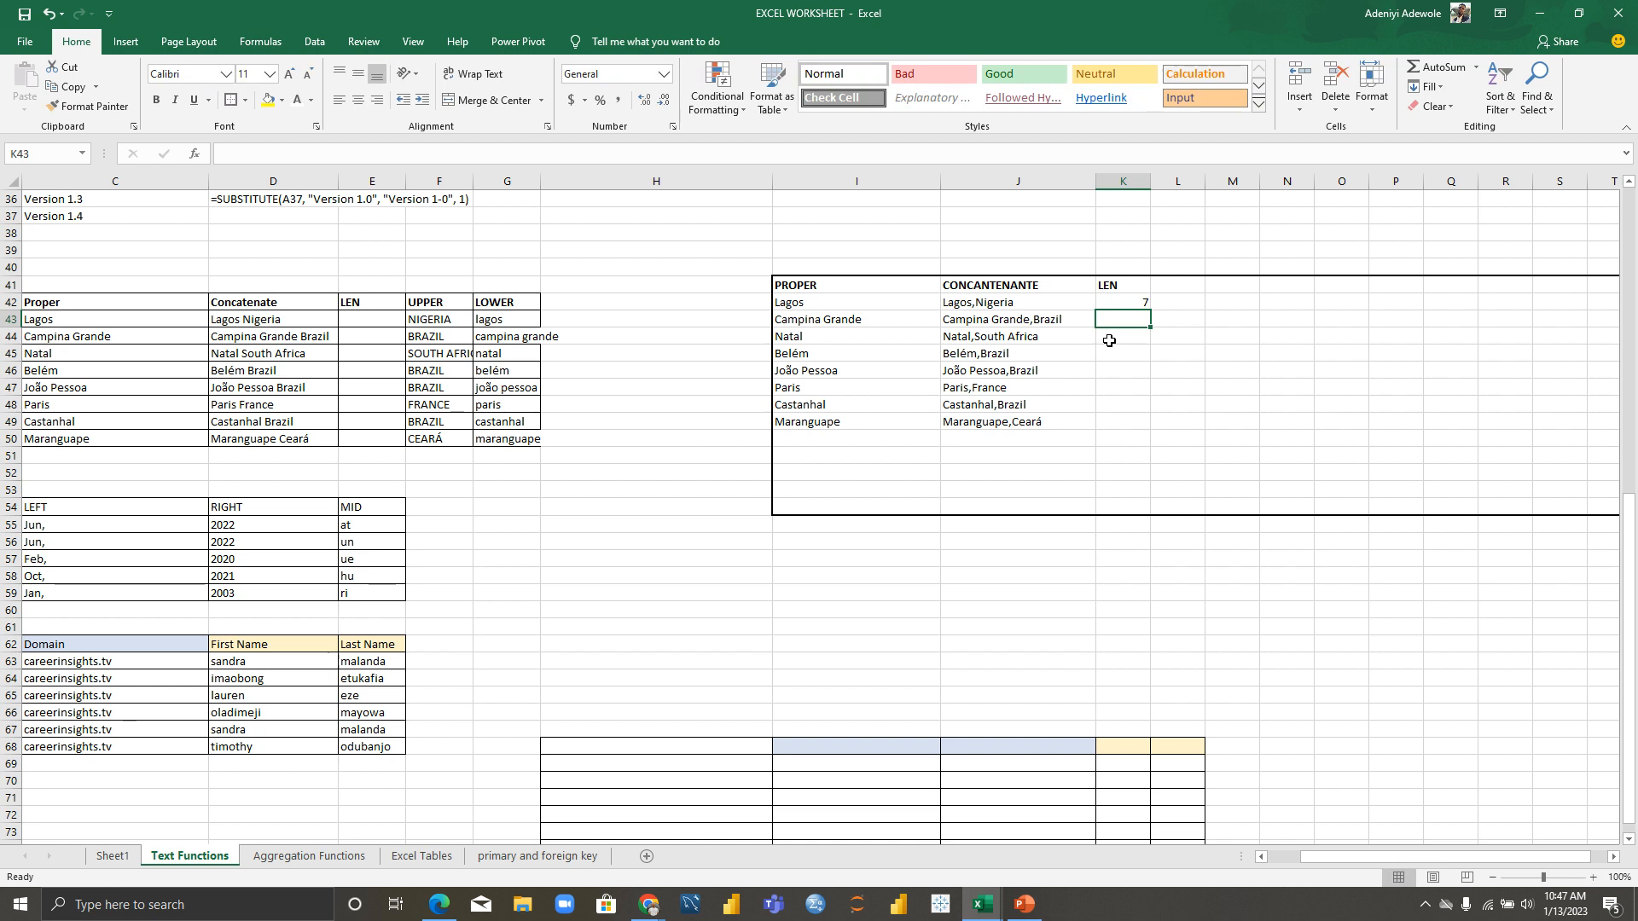
left_click(1143, 300)
left_click_drag(1149, 310, 1153, 429)
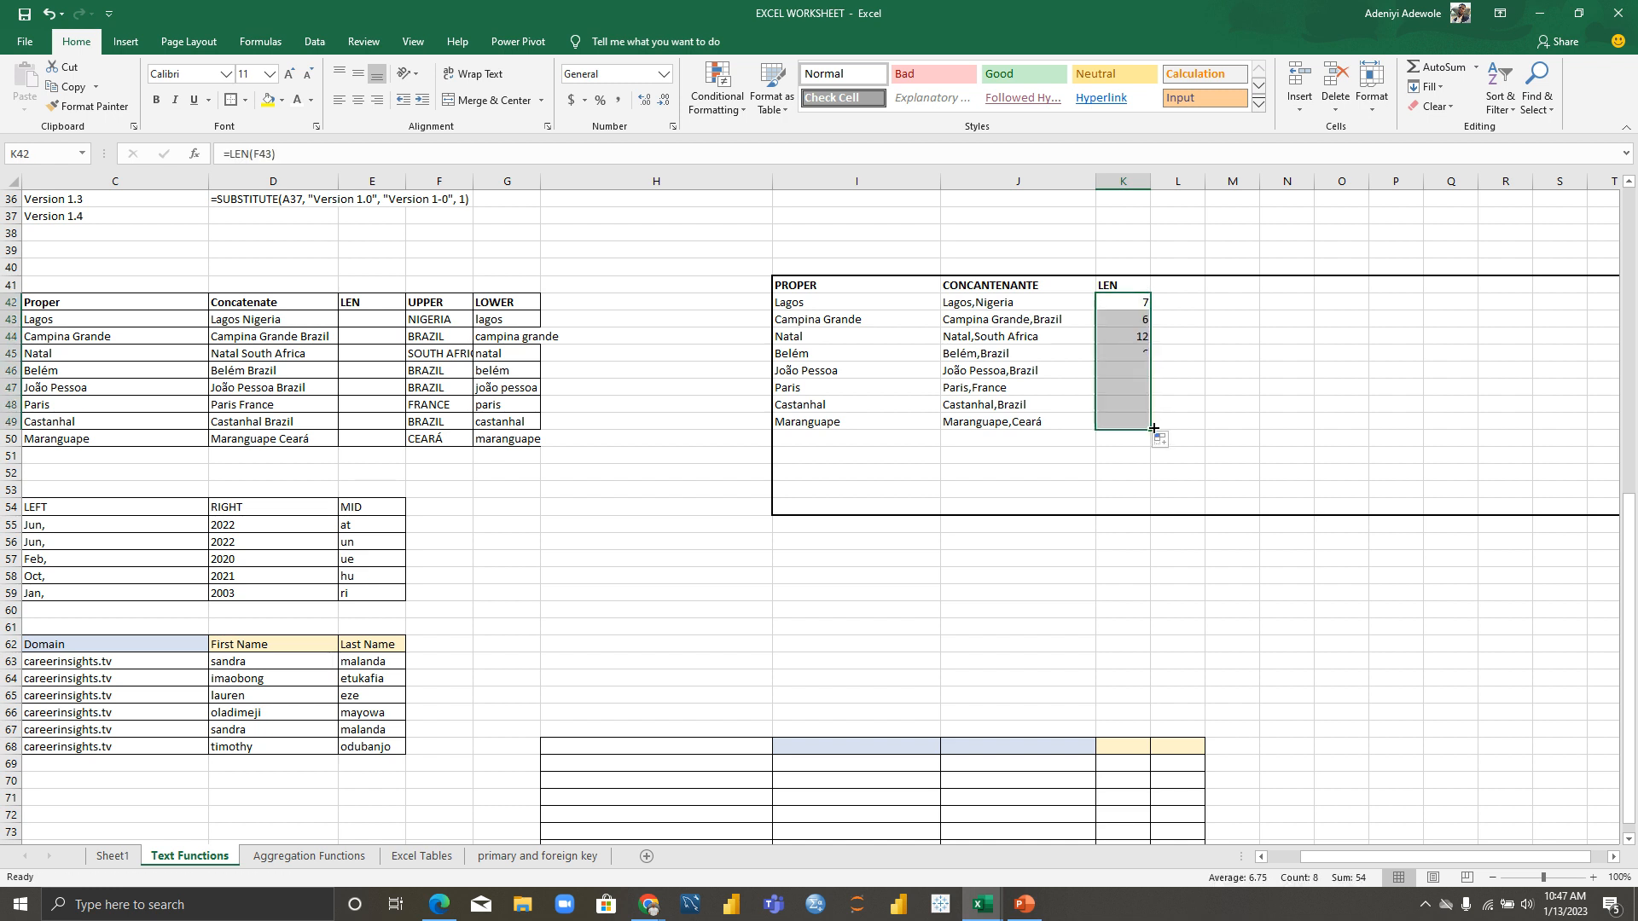
left_click(1183, 344)
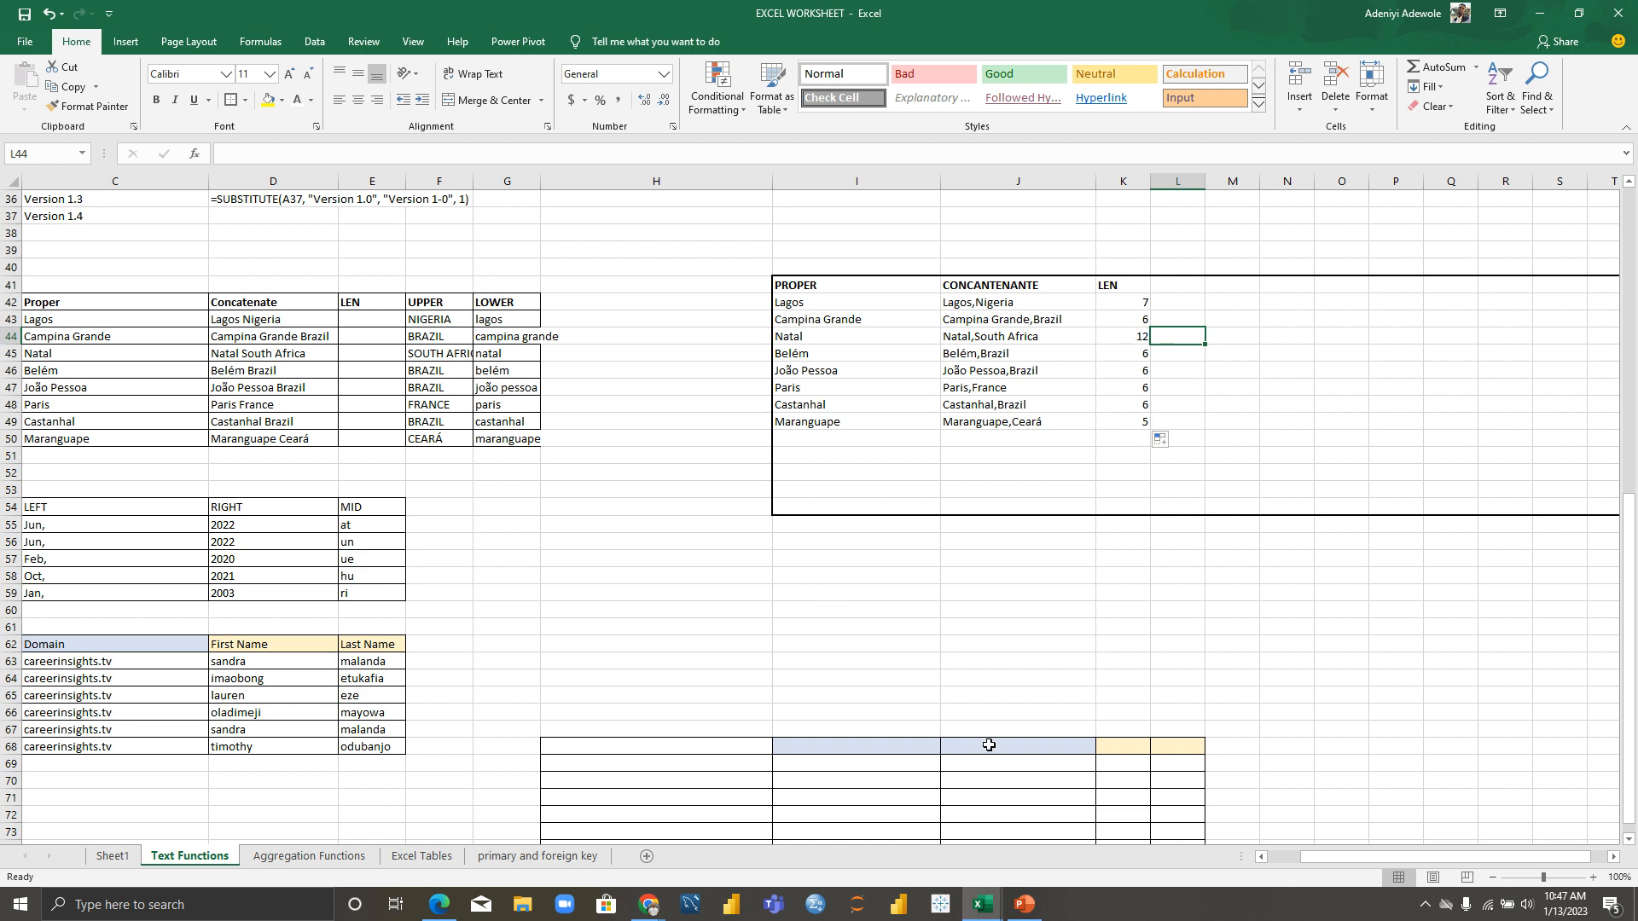
left_click_drag(1498, 858, 1325, 874)
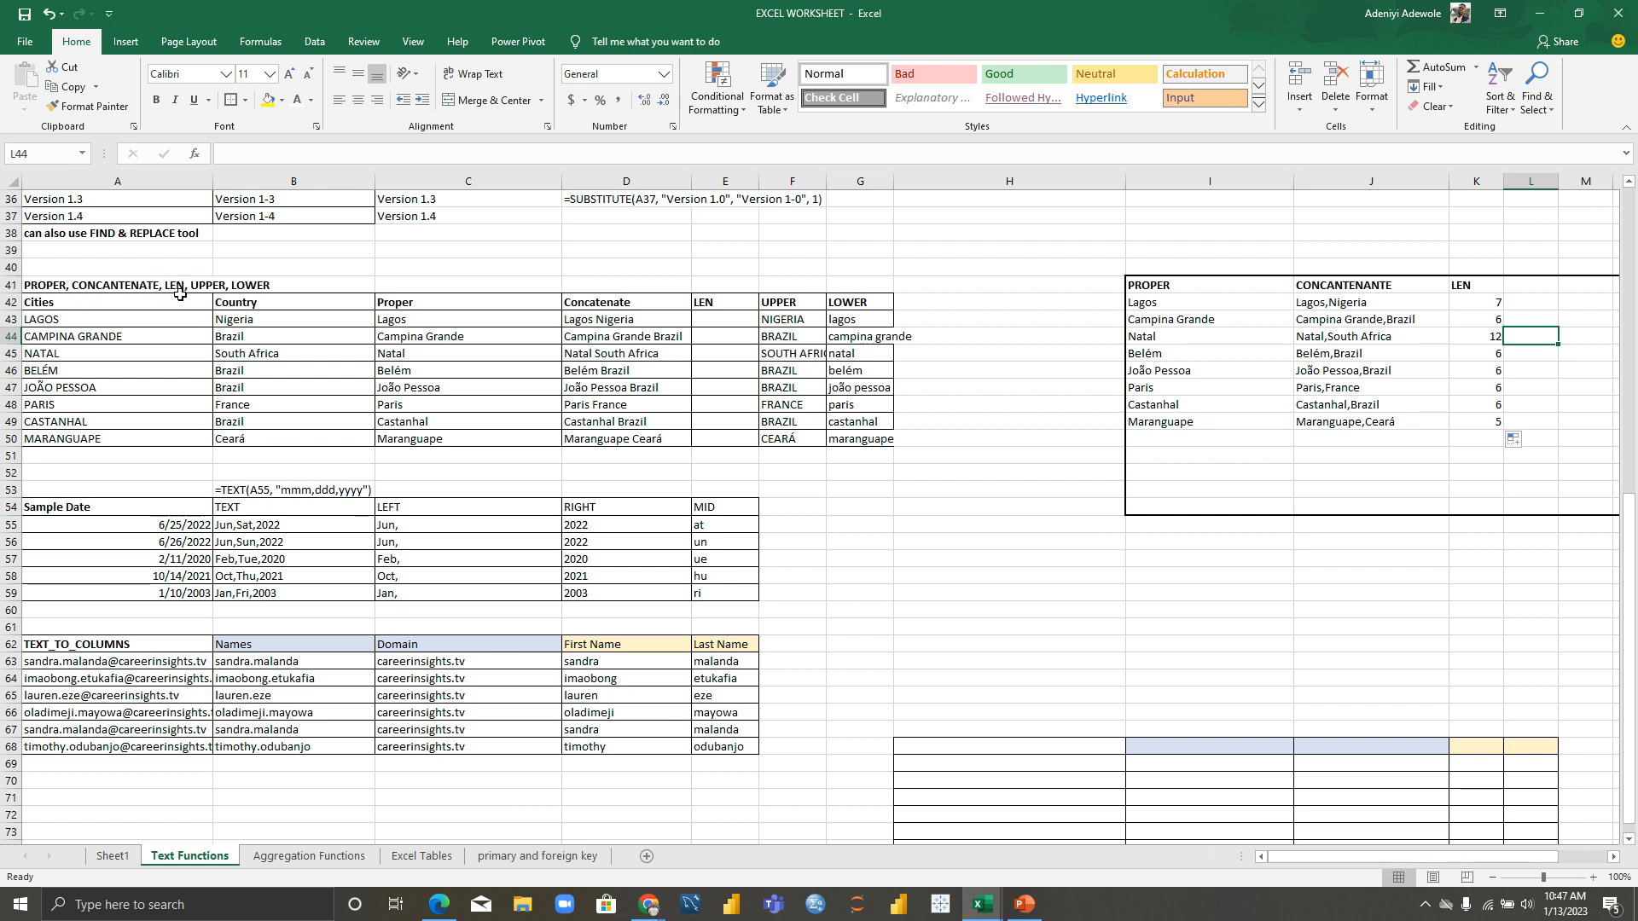
Step: Add a bold UPPER heading in cell L41
left_click(1531, 287)
type("UPPER")
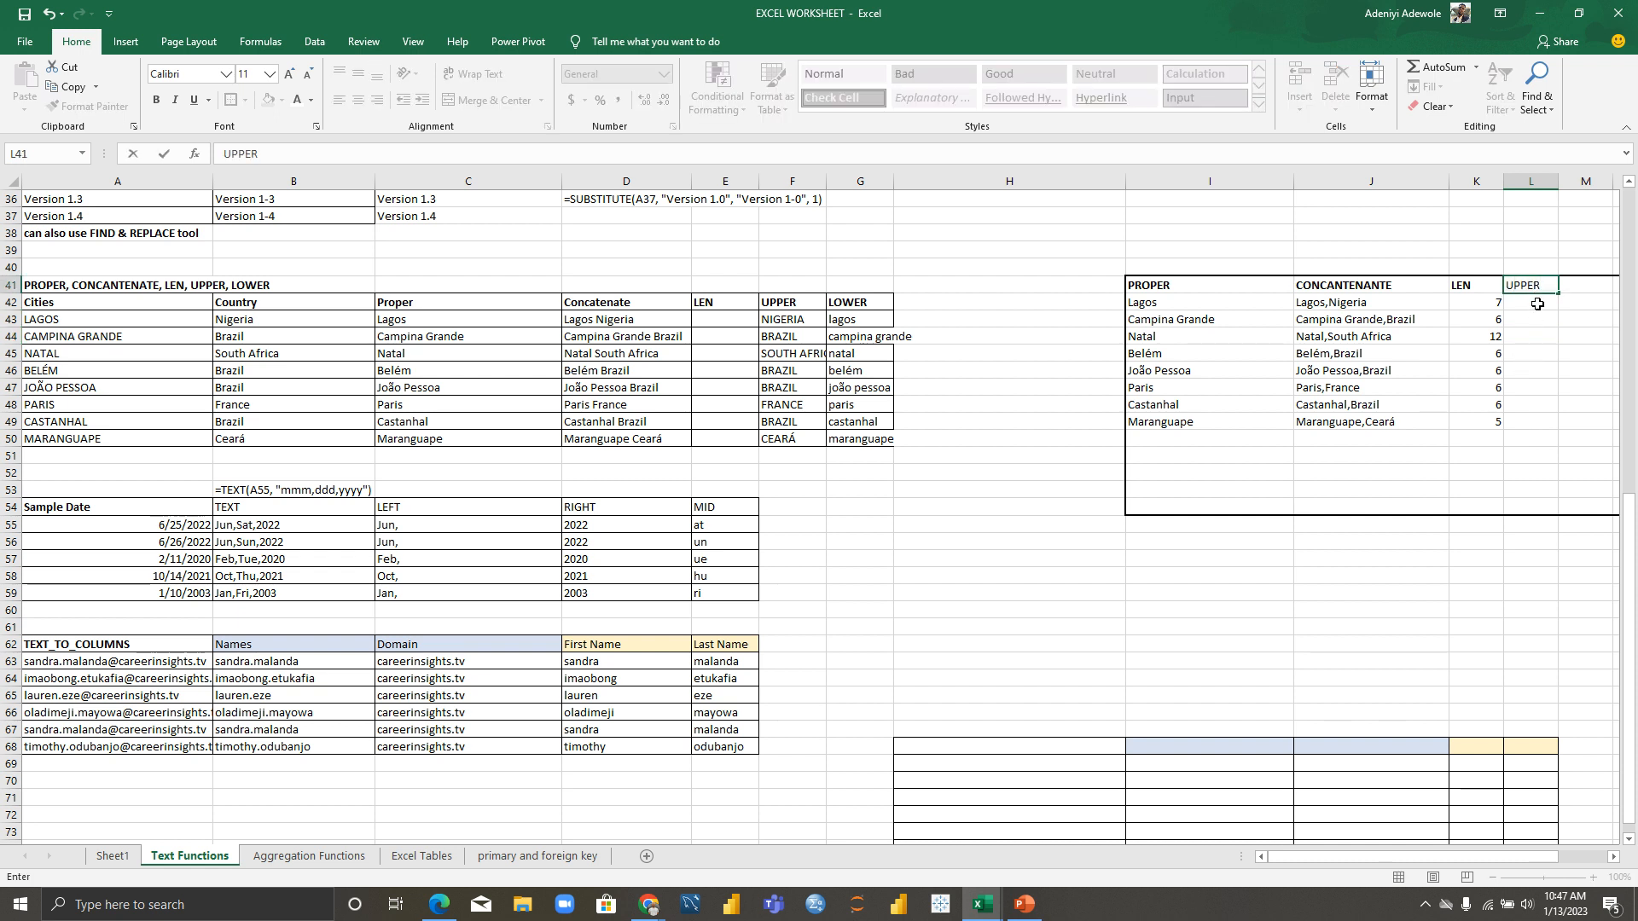
left_click(1539, 303)
left_click(1542, 288)
key("ctrl+b")
Step: Enter =UPPER(I42) in L42 and fill it to L49, listing LAGOS through MARANGUAPE
left_click(1547, 302)
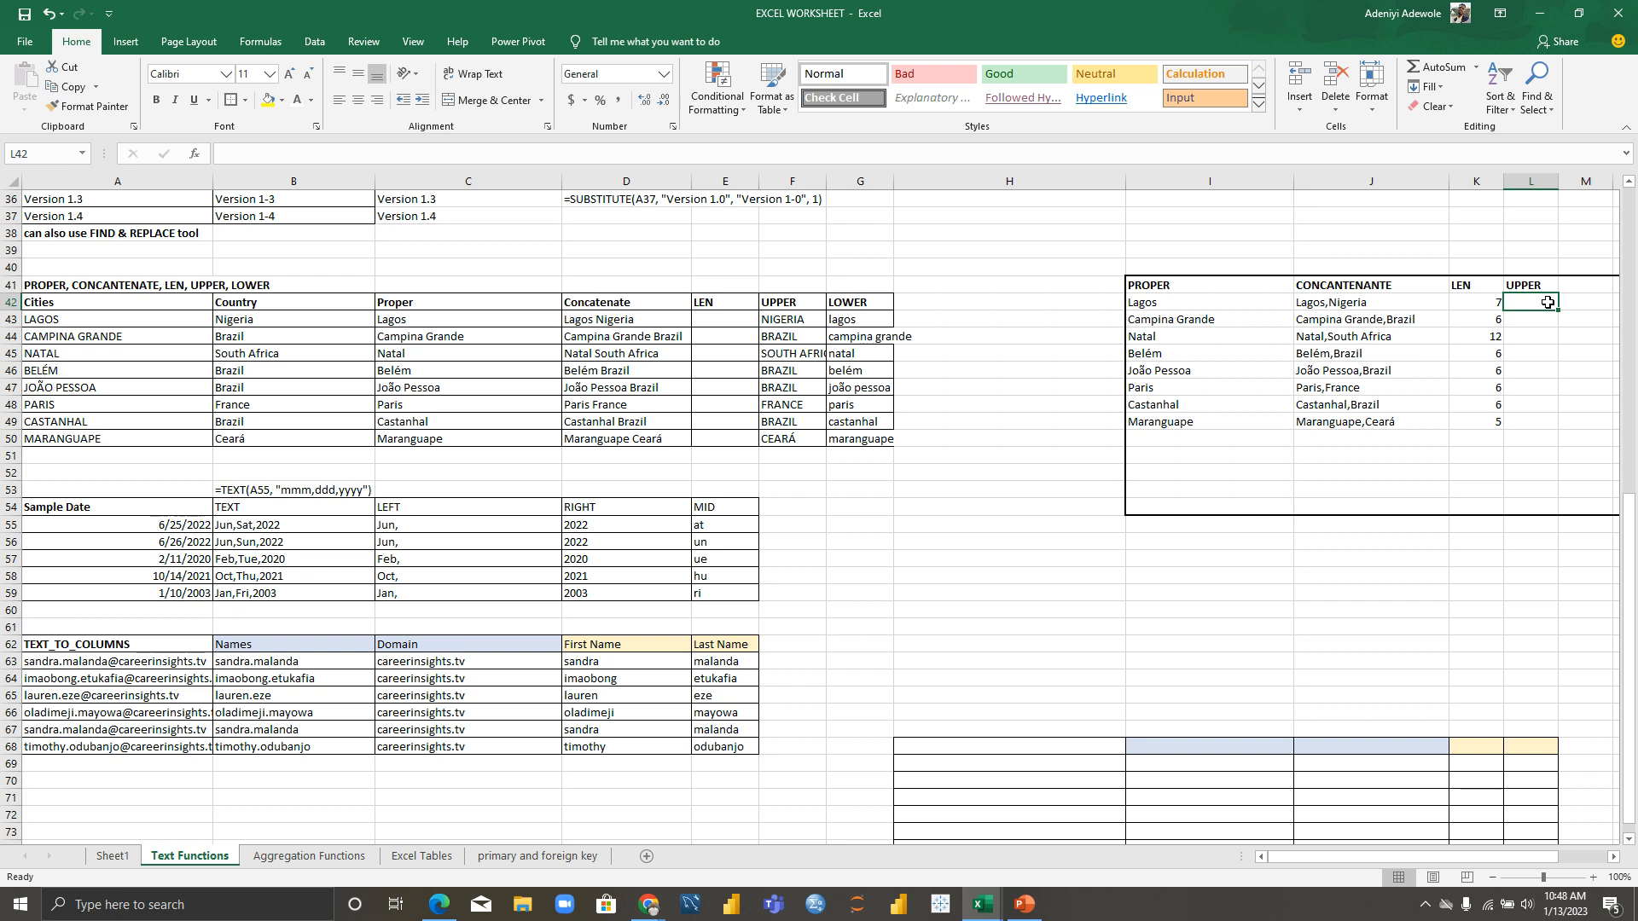
type("=")
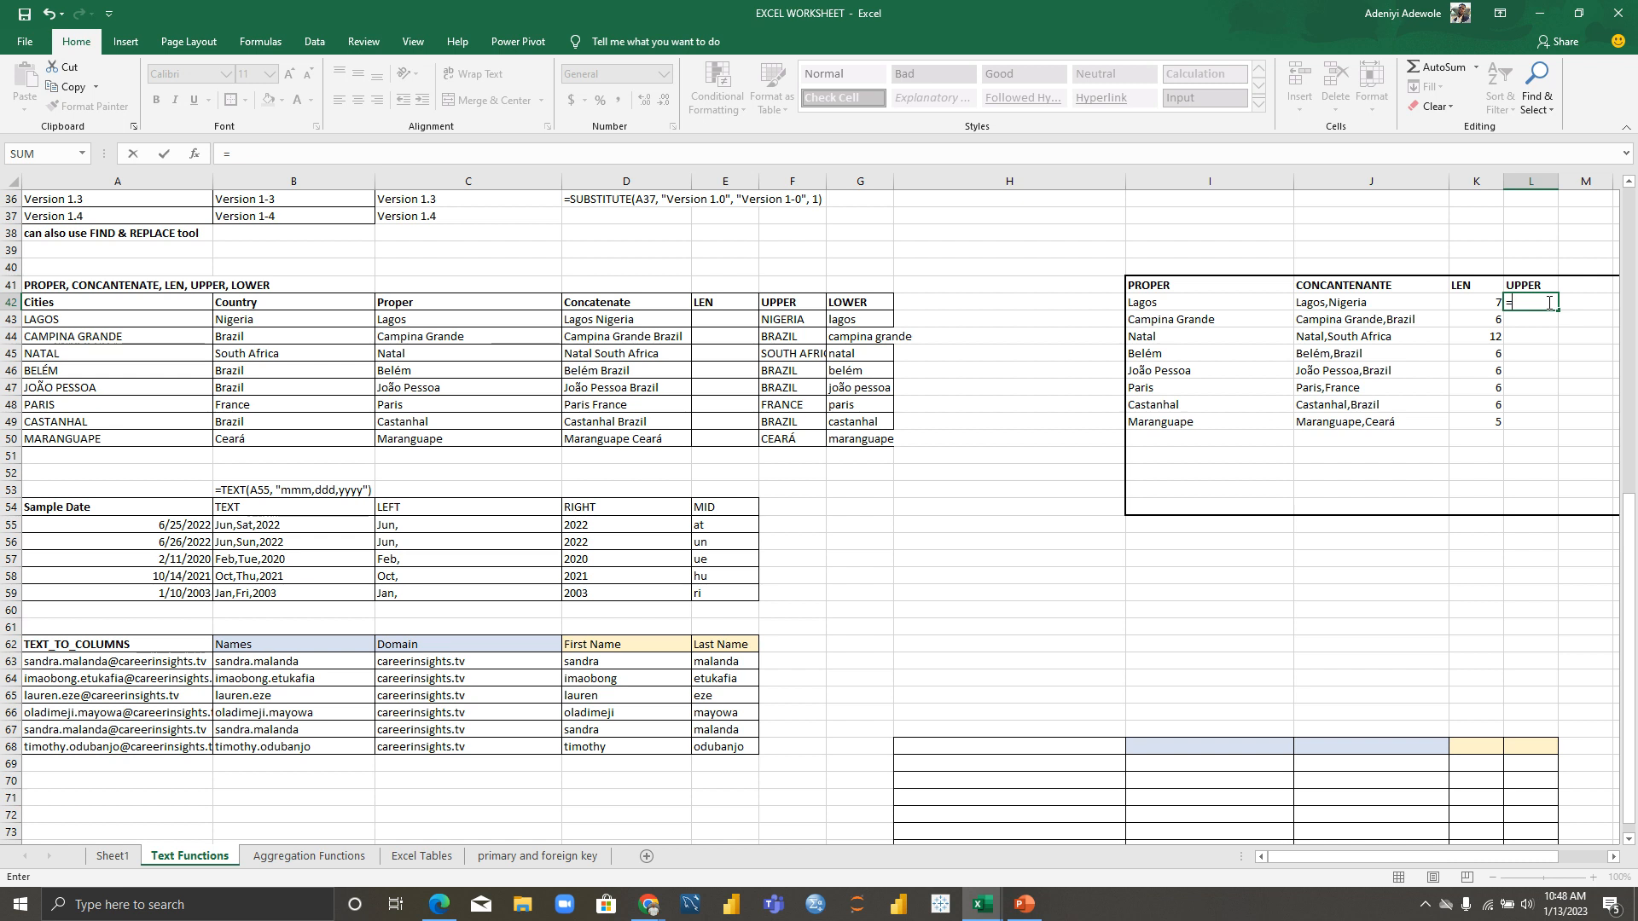
type("U")
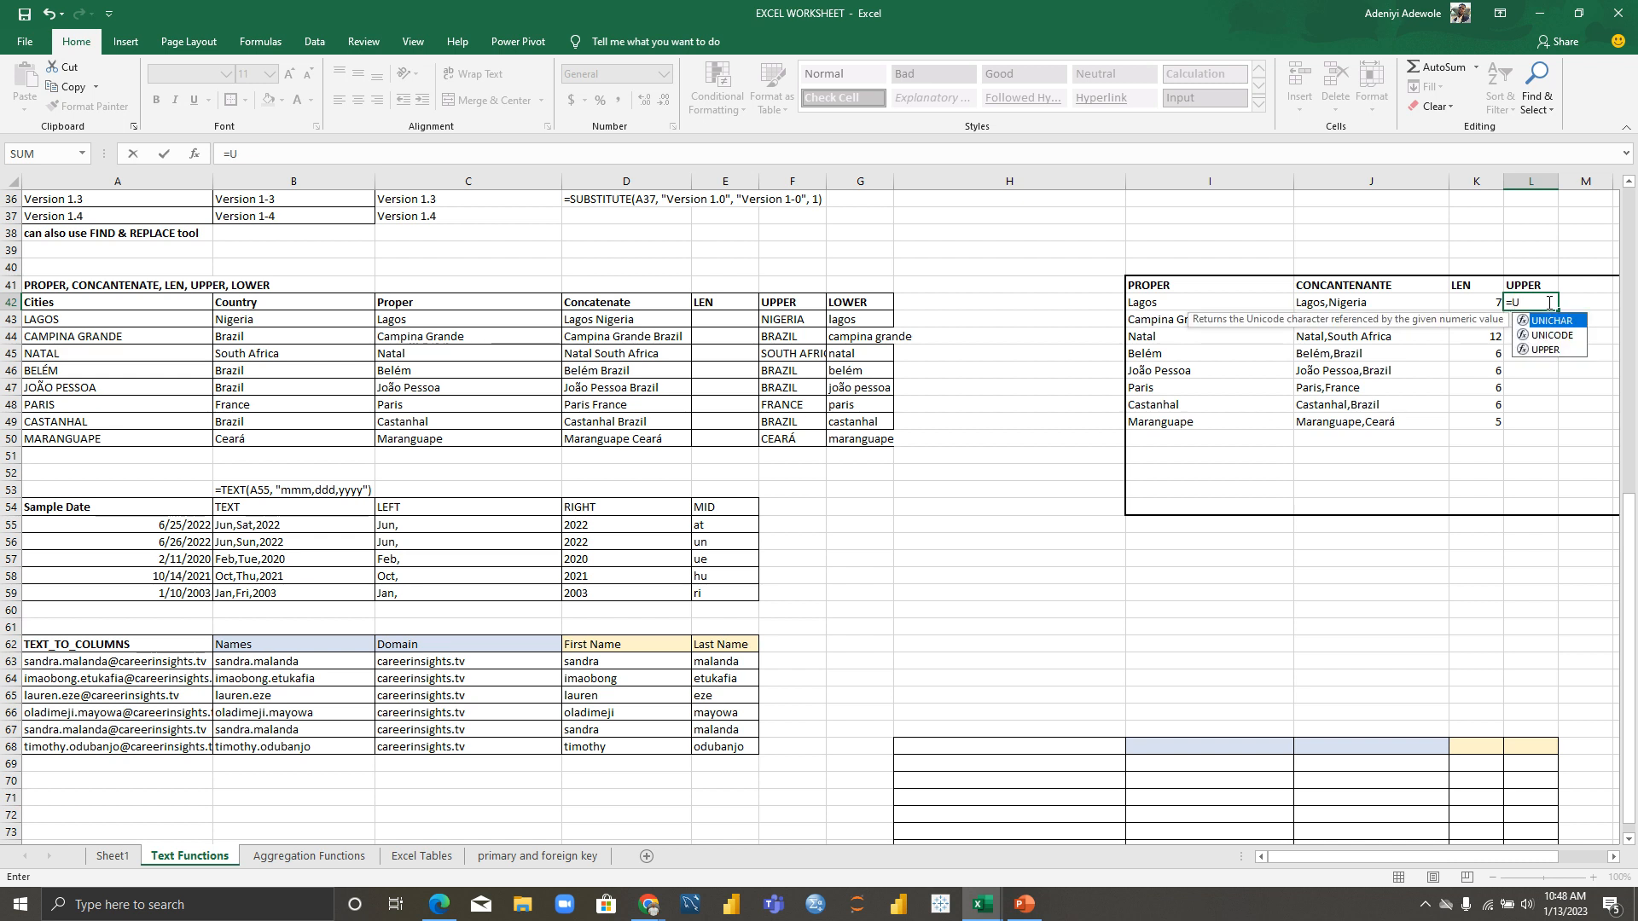
key("Down")
key("Down")
key("Tab")
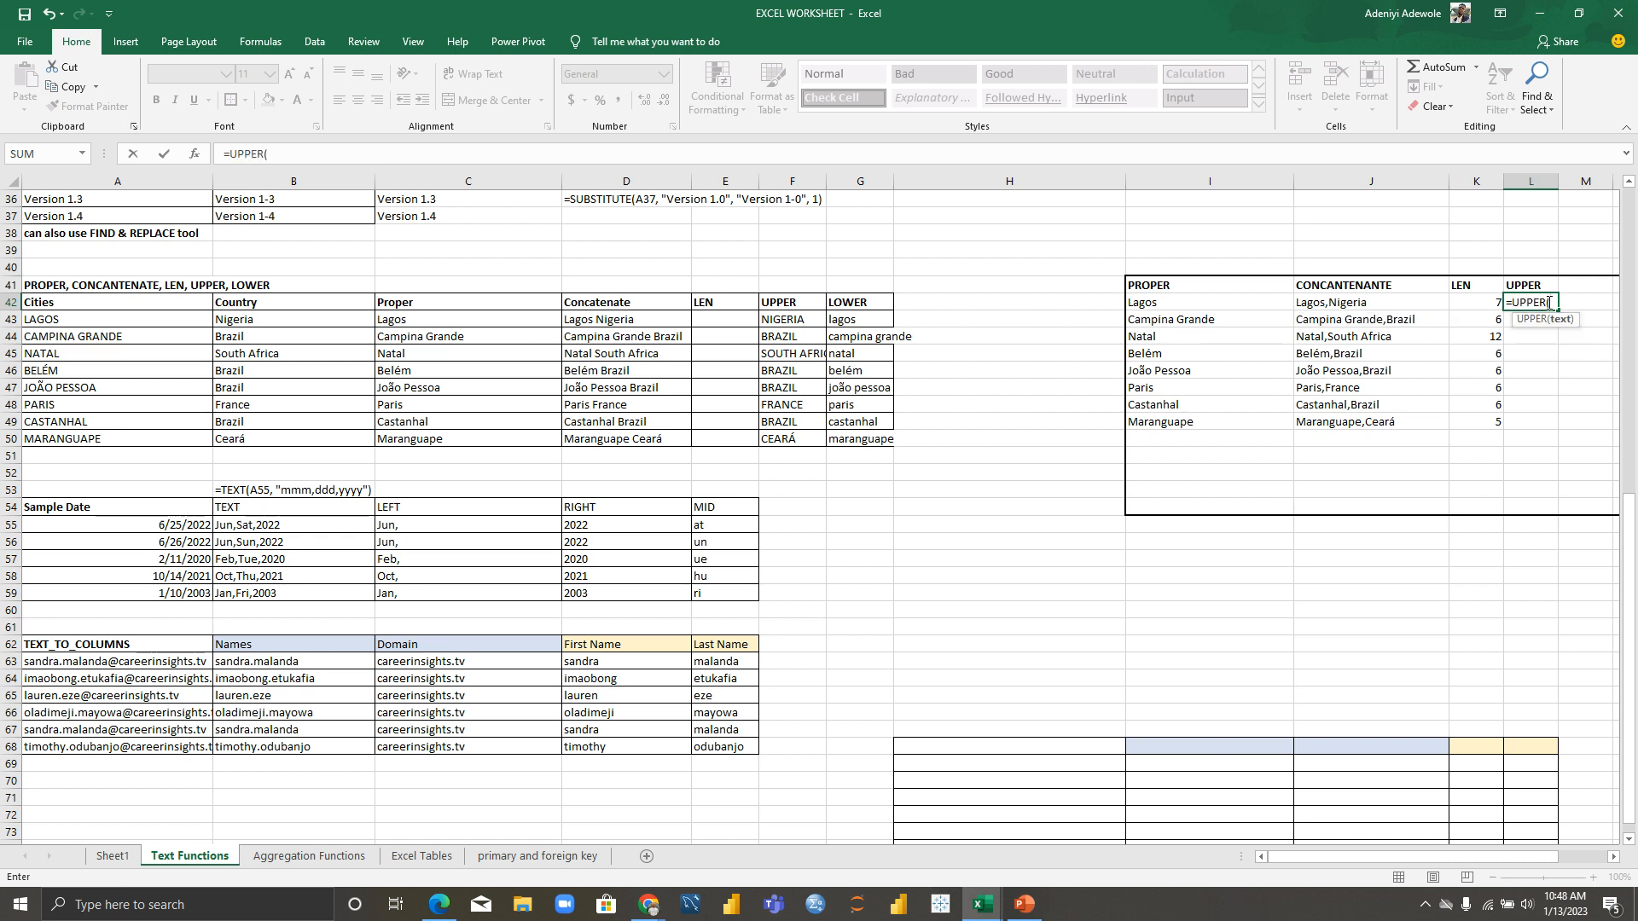
left_click(1223, 303)
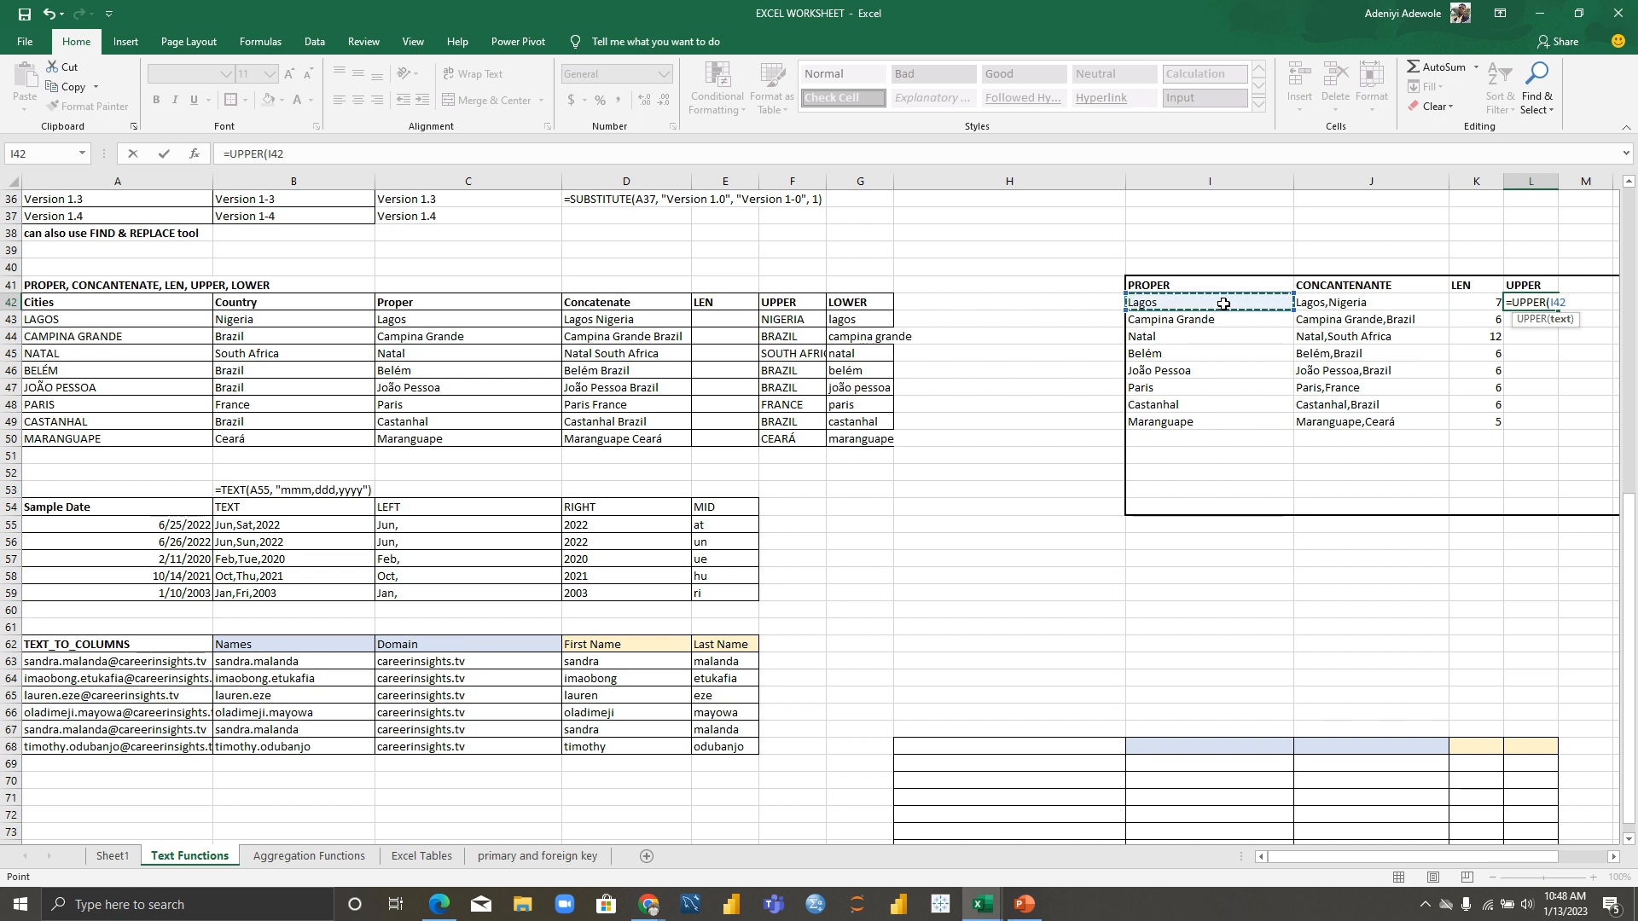
type(")")
key("Return")
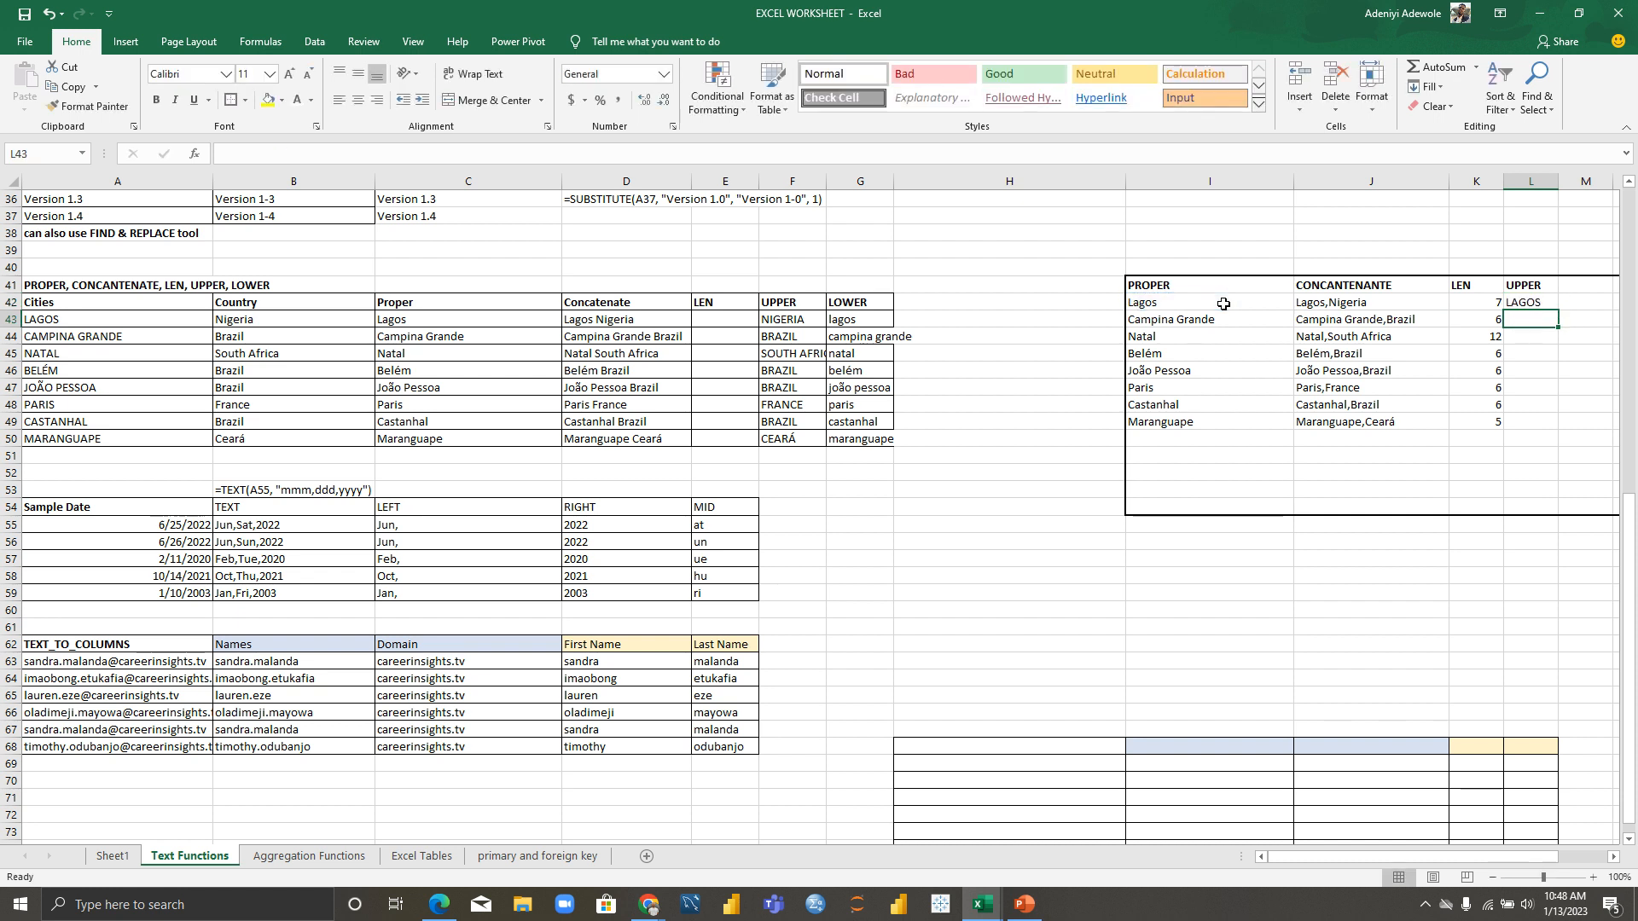
left_click(1532, 303)
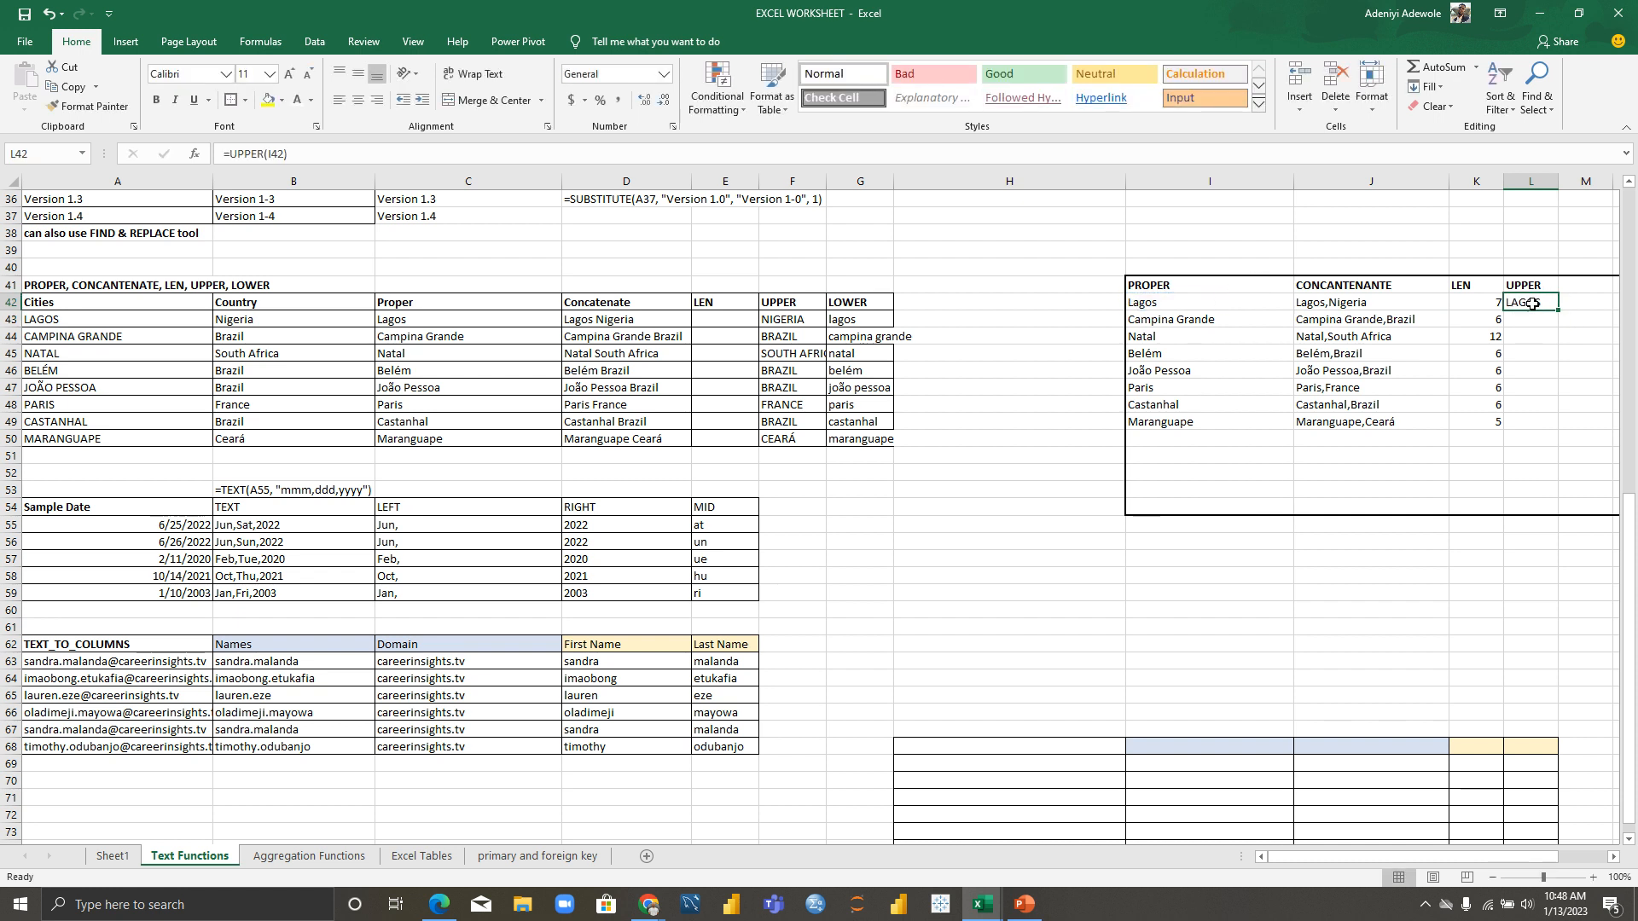
left_click_drag(1557, 312, 1562, 430)
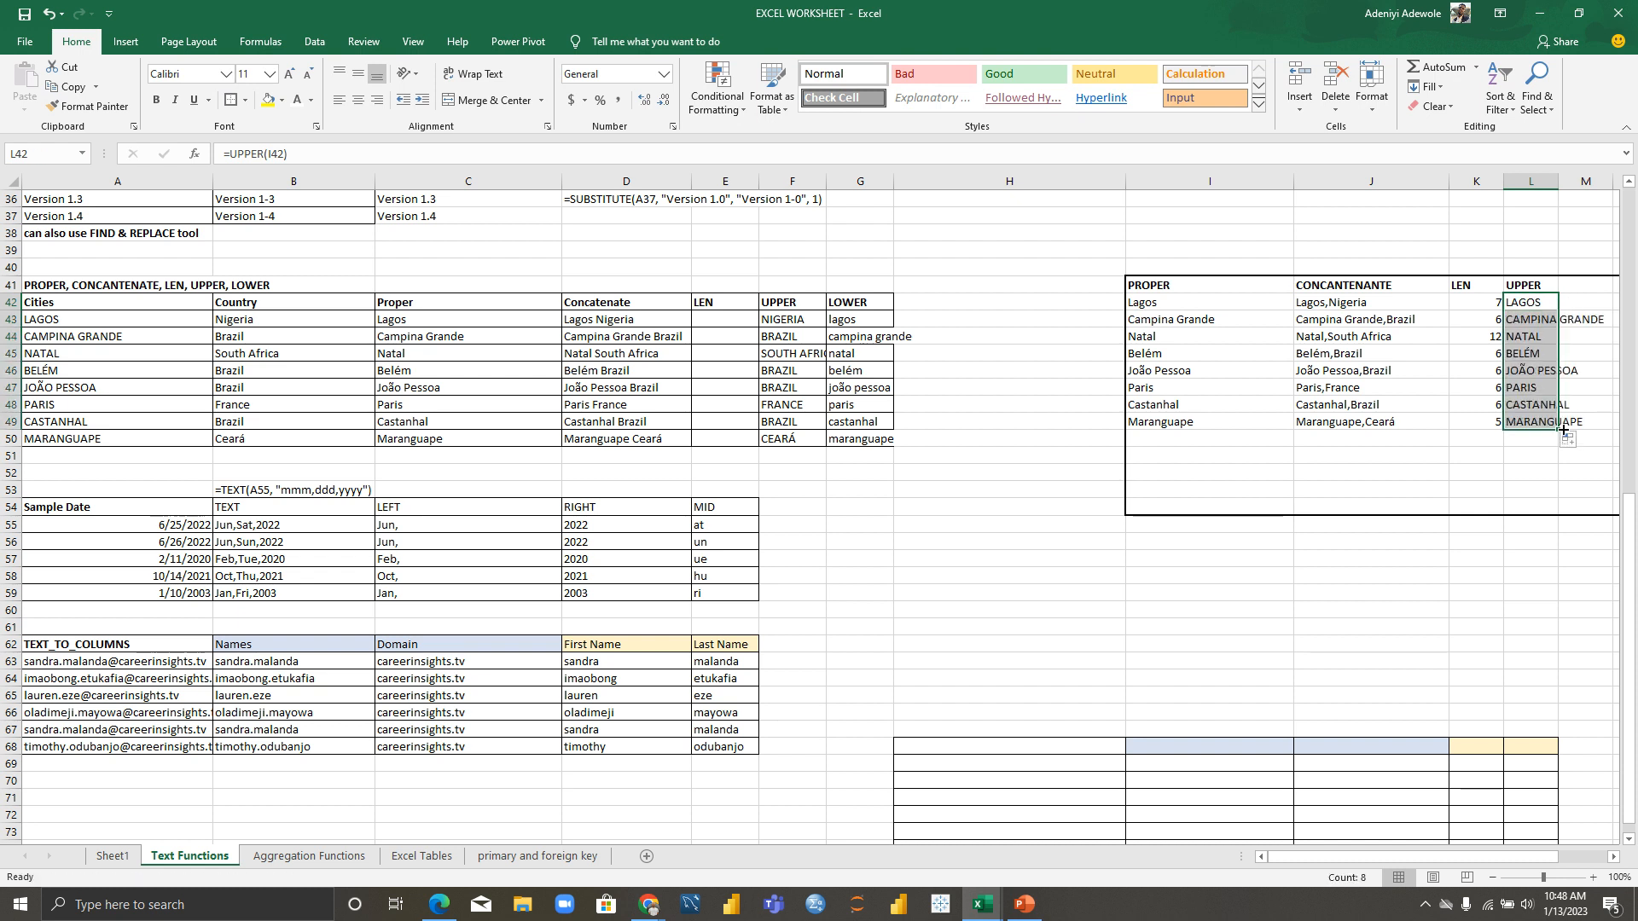
Step: Widen column L so the uppercase city names fit
left_click_drag(1317, 856, 1429, 847)
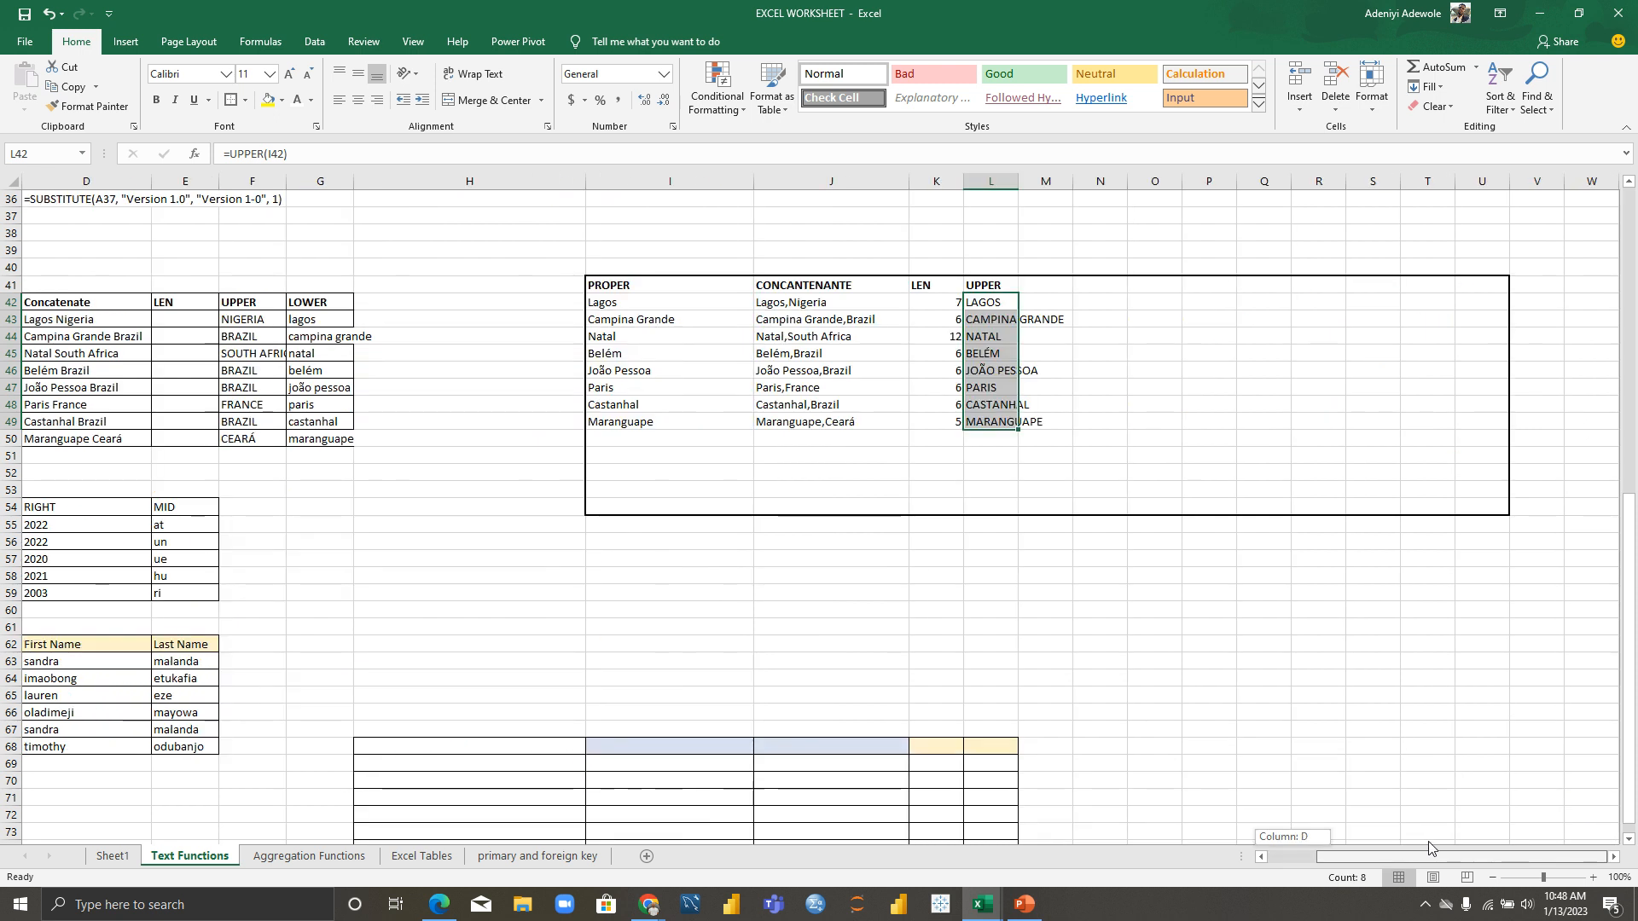
left_click(996, 178)
left_click_drag(1019, 179, 1088, 178)
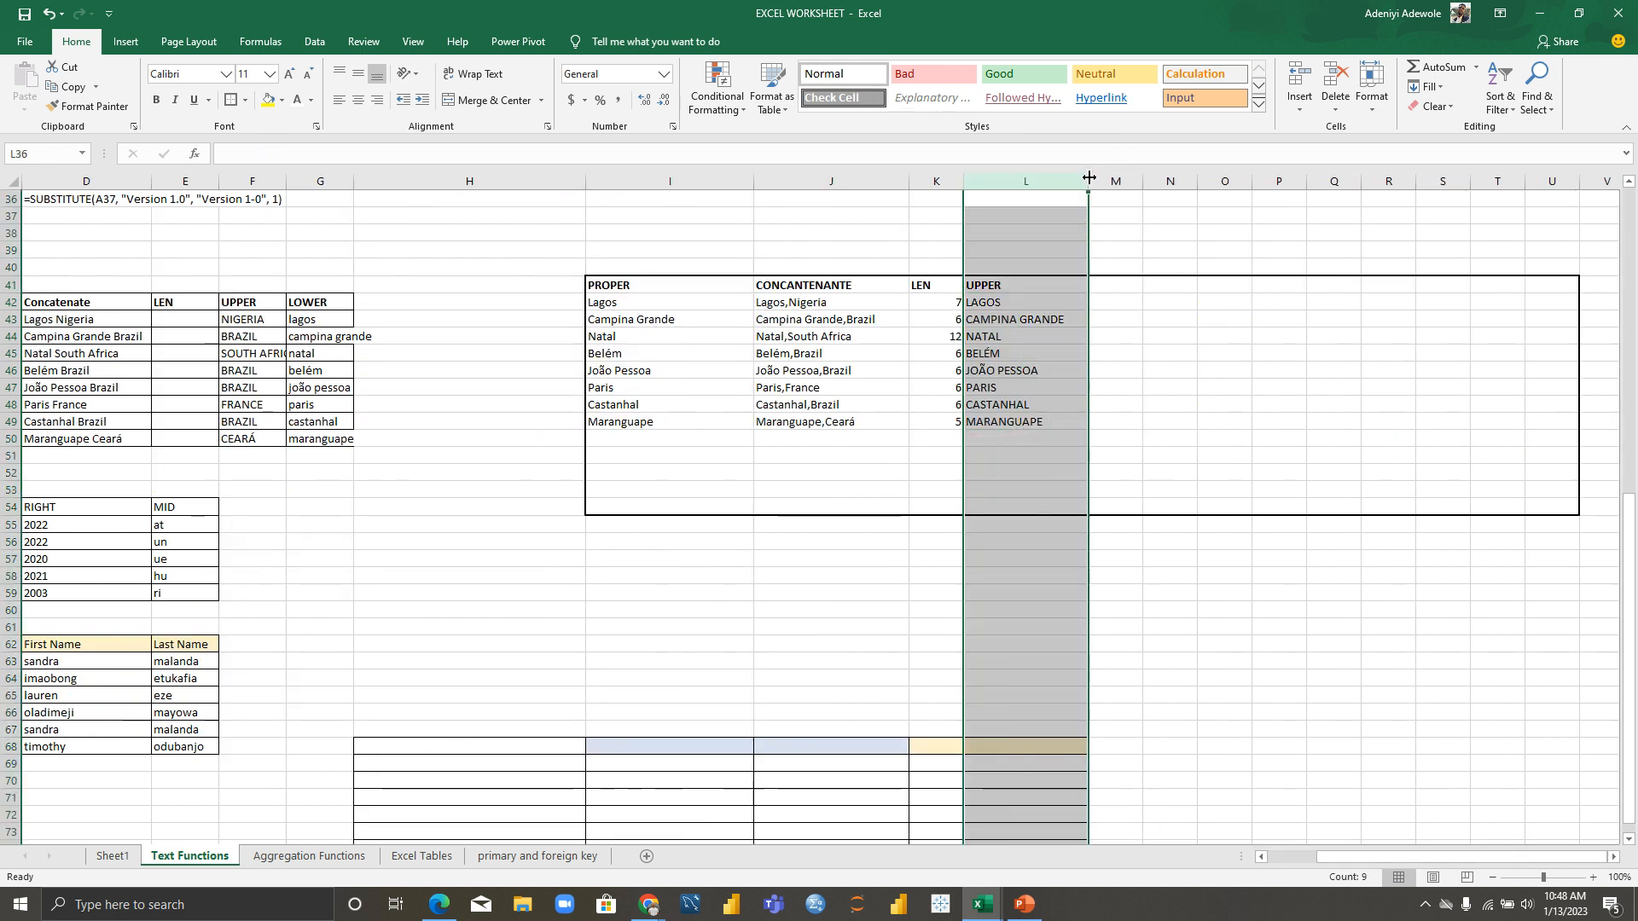
Step: Add a bold LOWER heading in cell M41
left_click(1145, 288)
left_click(1113, 286)
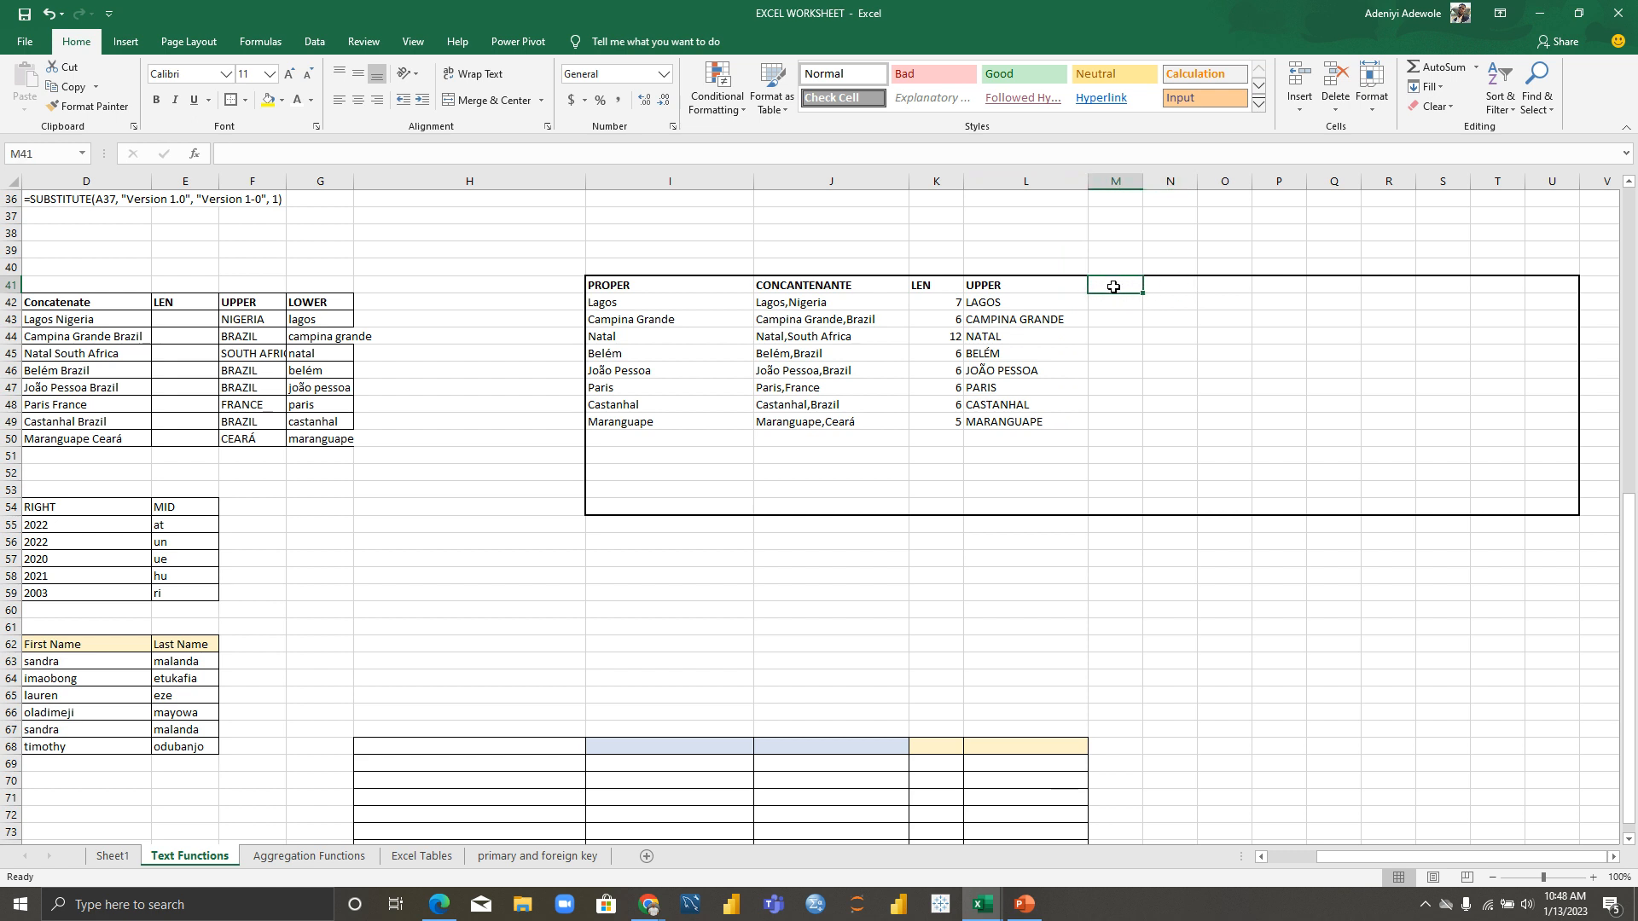
type("LOWER")
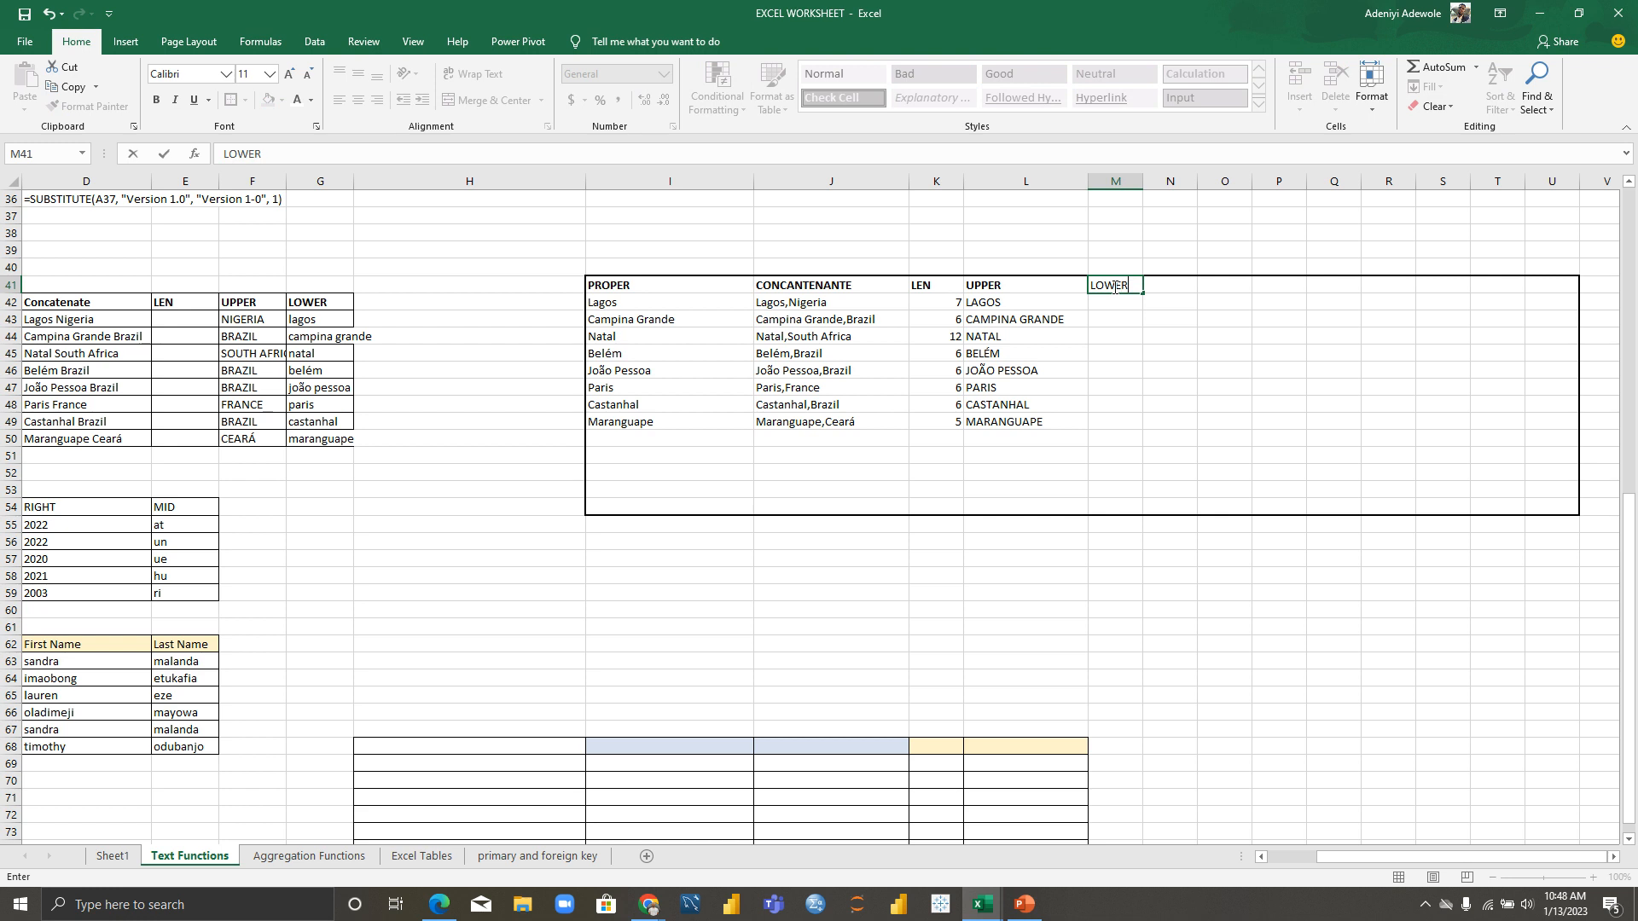
key("Return")
left_click(1125, 285)
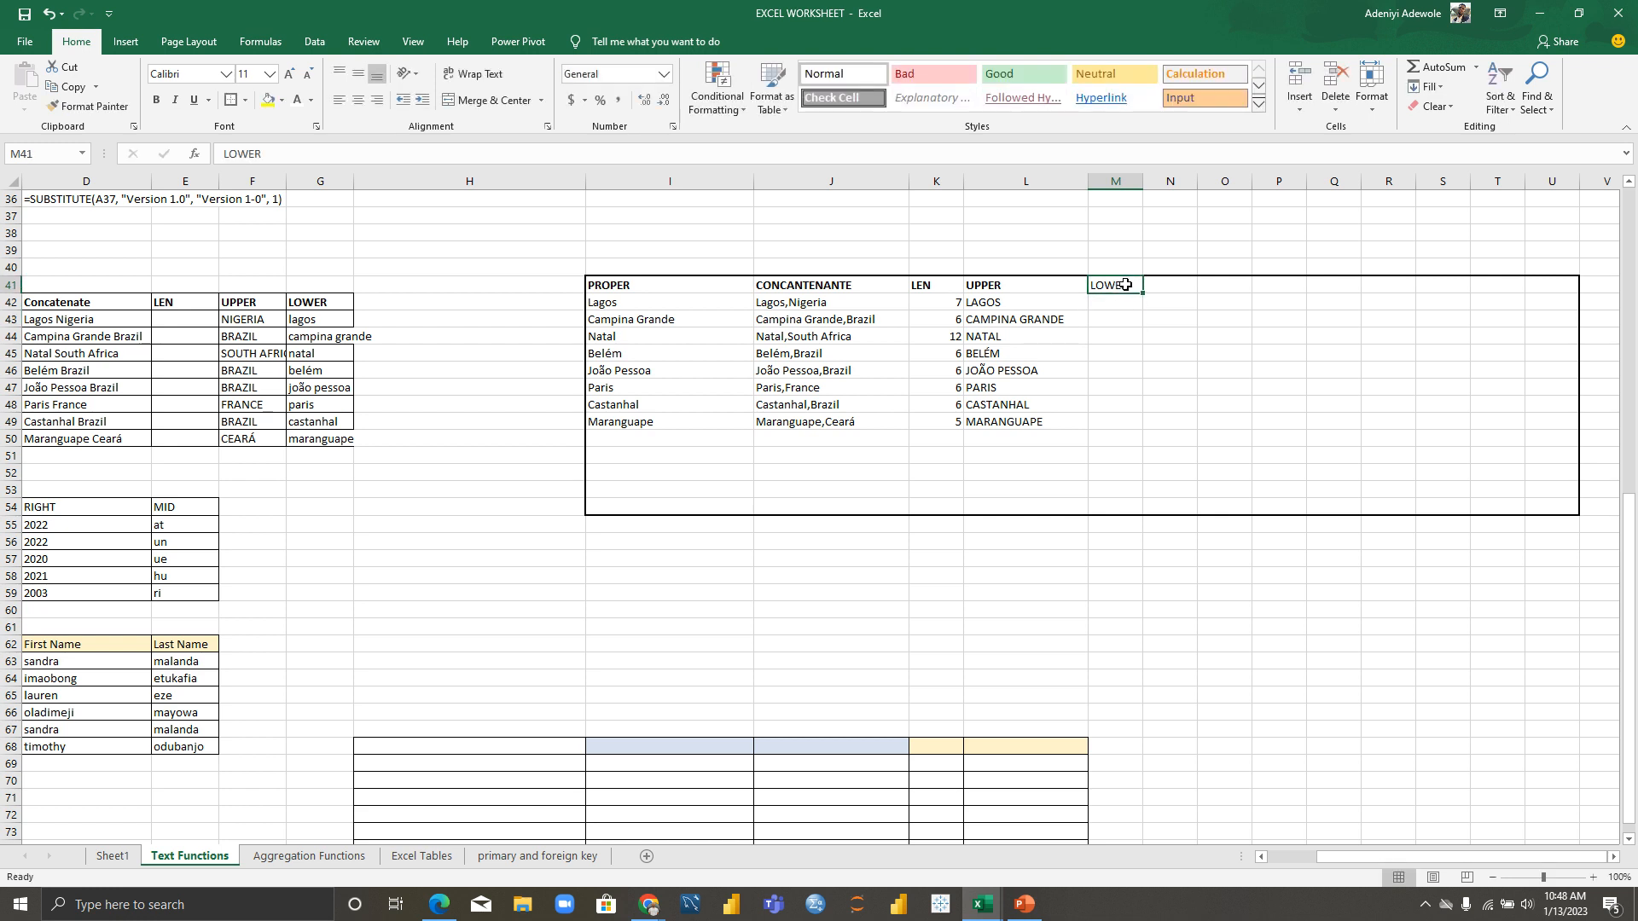
key("ctrl+b")
Step: Enter =LOWER(L42) in M42 and fill it to M49, giving lagos through maranguape
left_click(1131, 304)
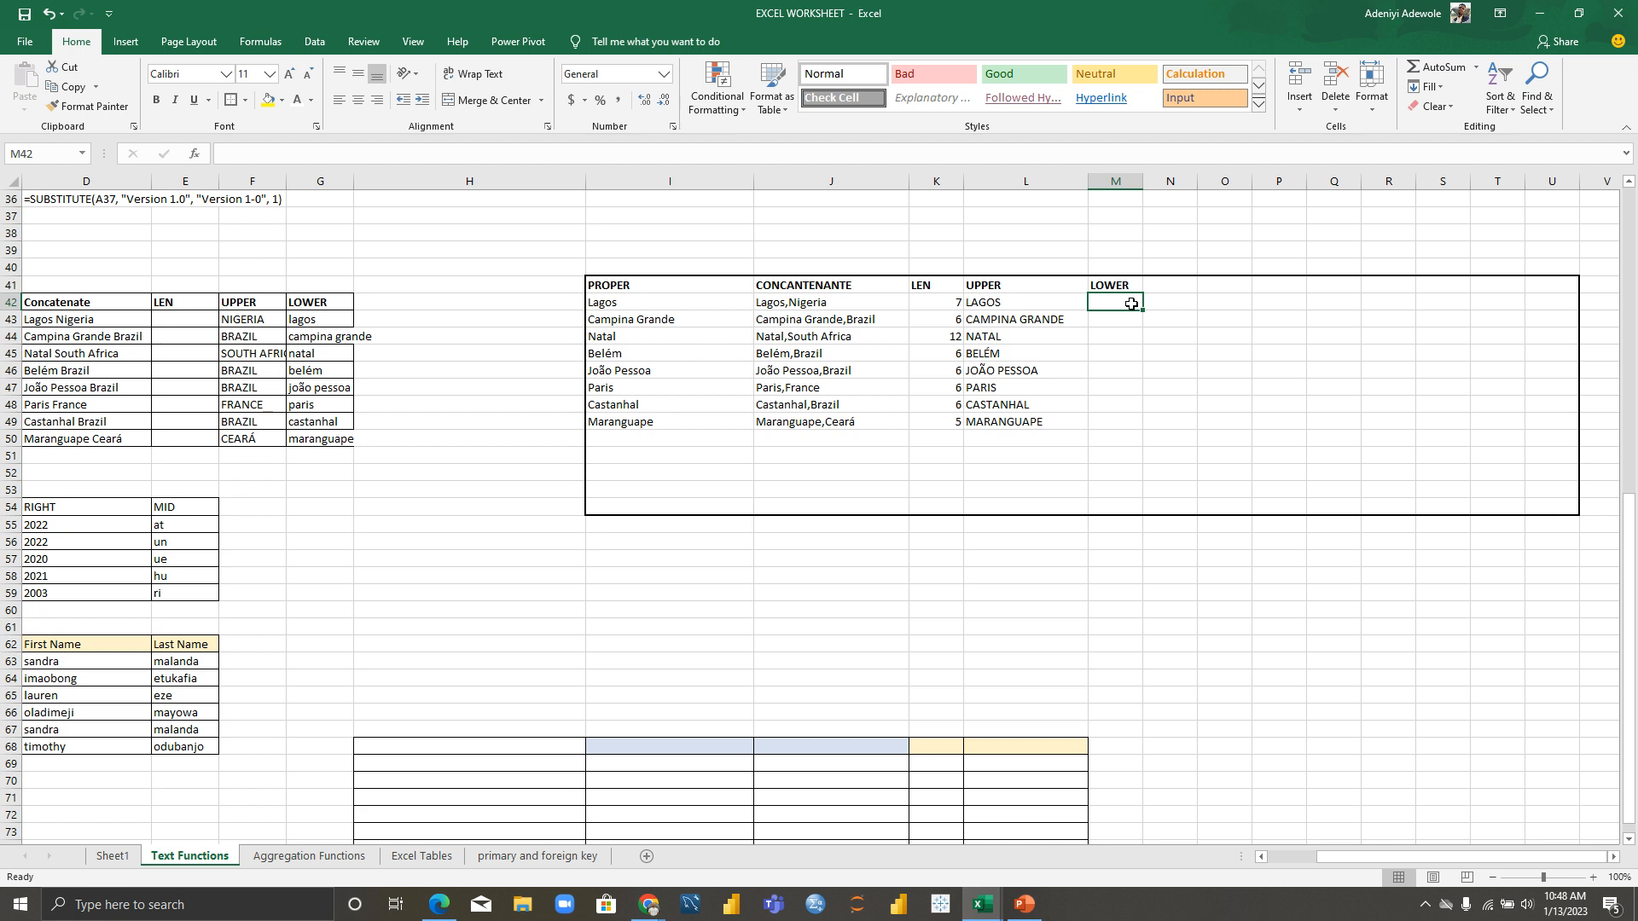
type("=")
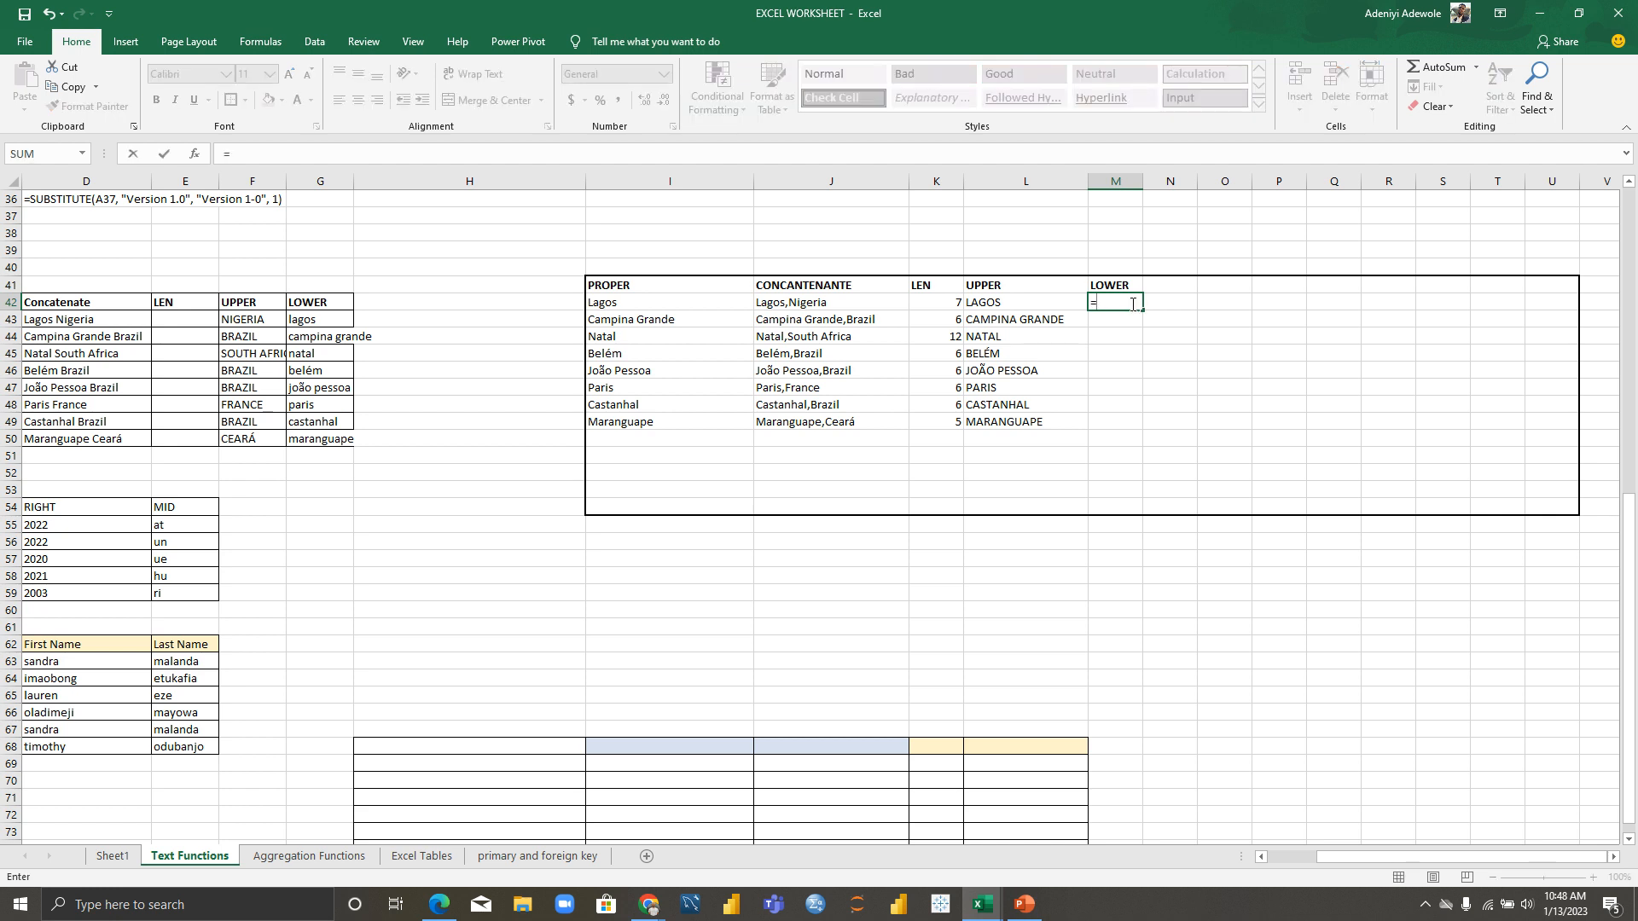
type("LOWE")
key("Tab")
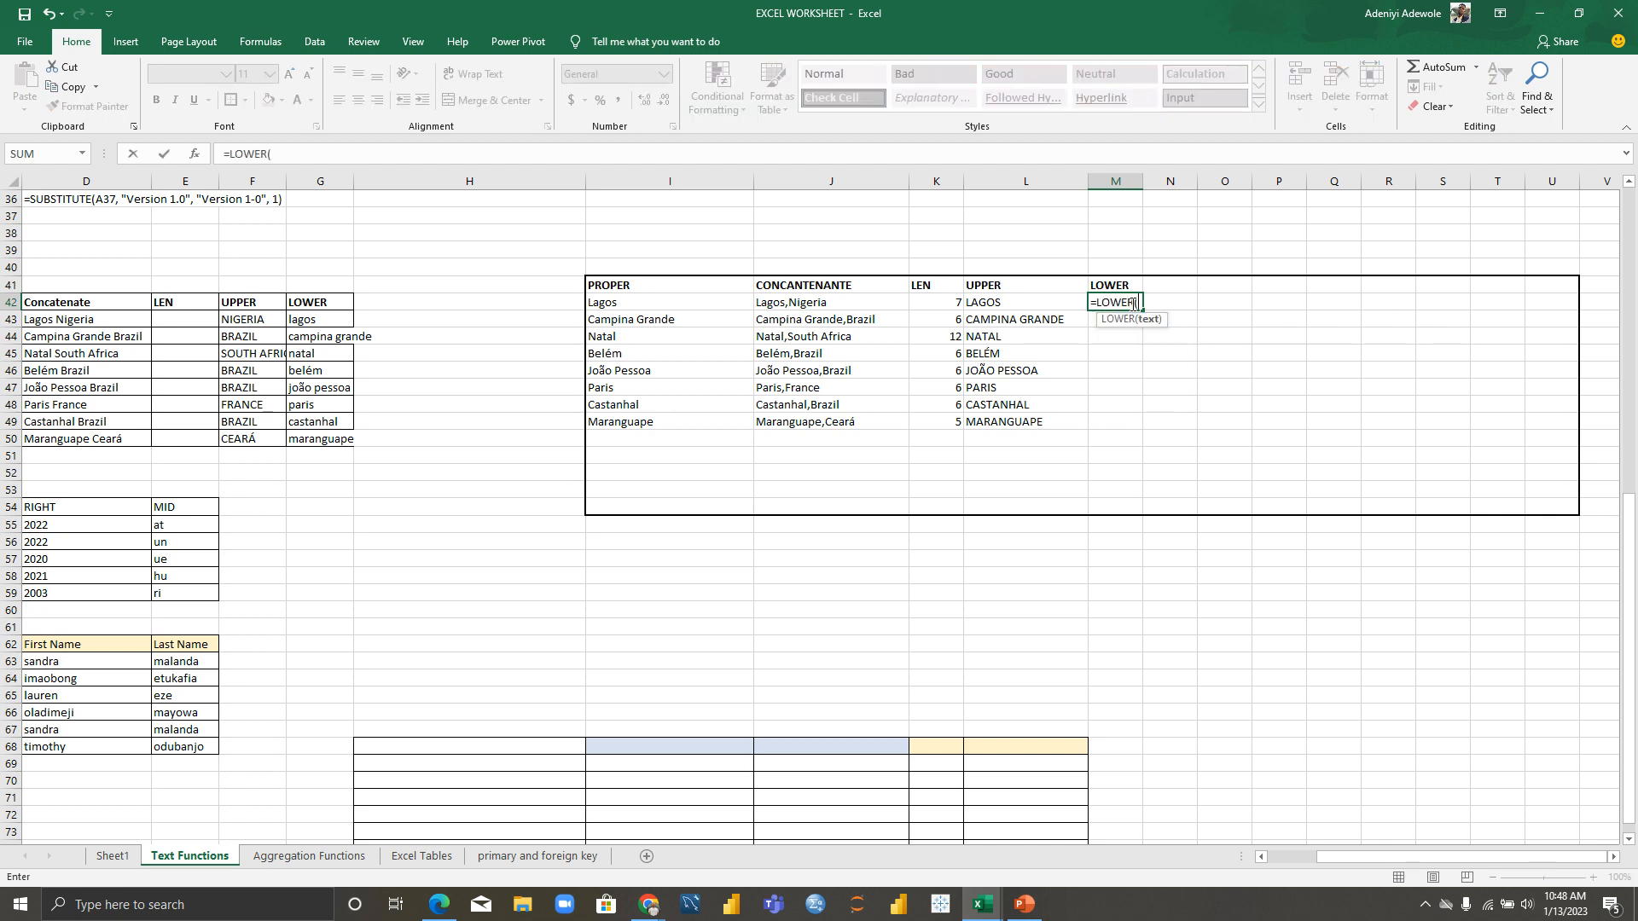
left_click(1011, 305)
type(")")
key("Return")
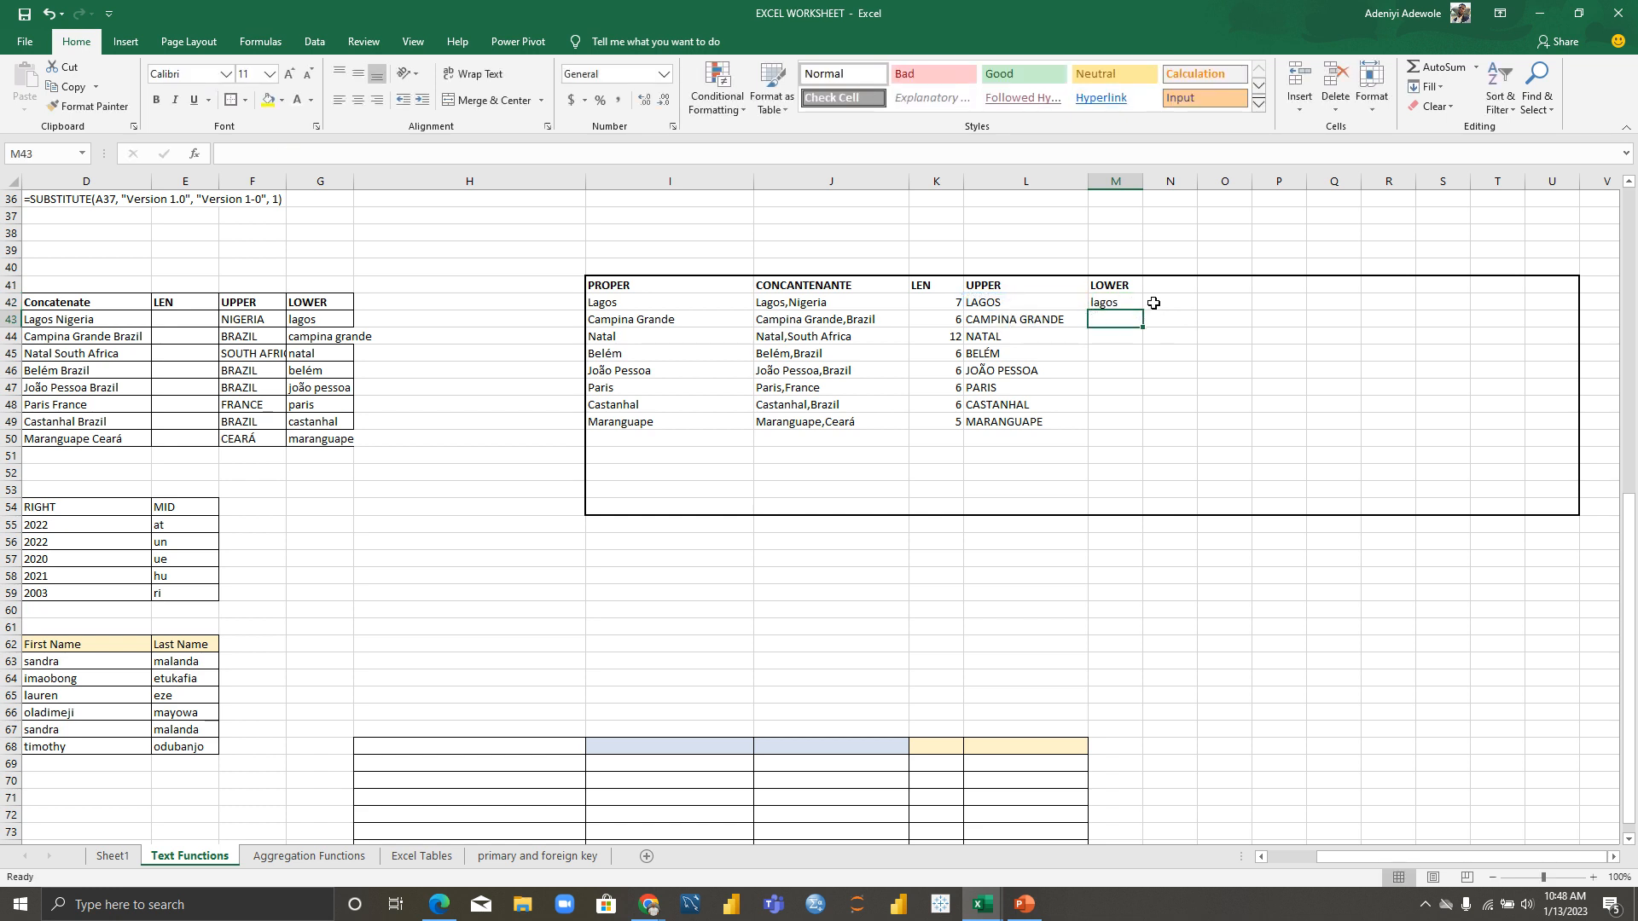
left_click(1131, 302)
left_click_drag(1141, 310, 1138, 438)
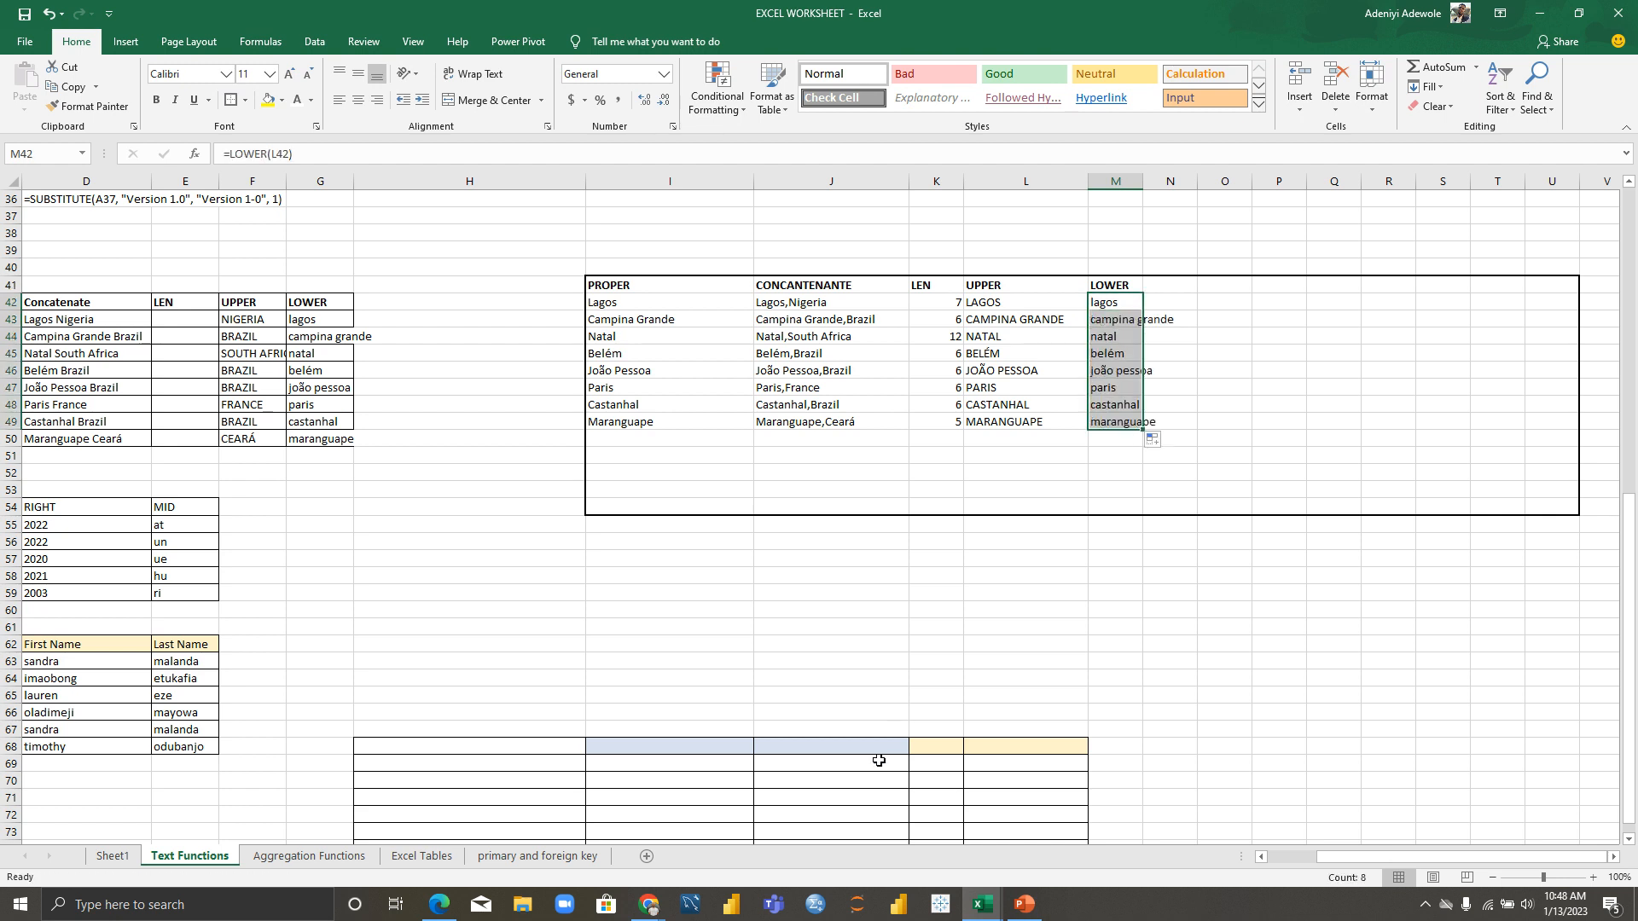
left_click_drag(1370, 855, 1288, 858)
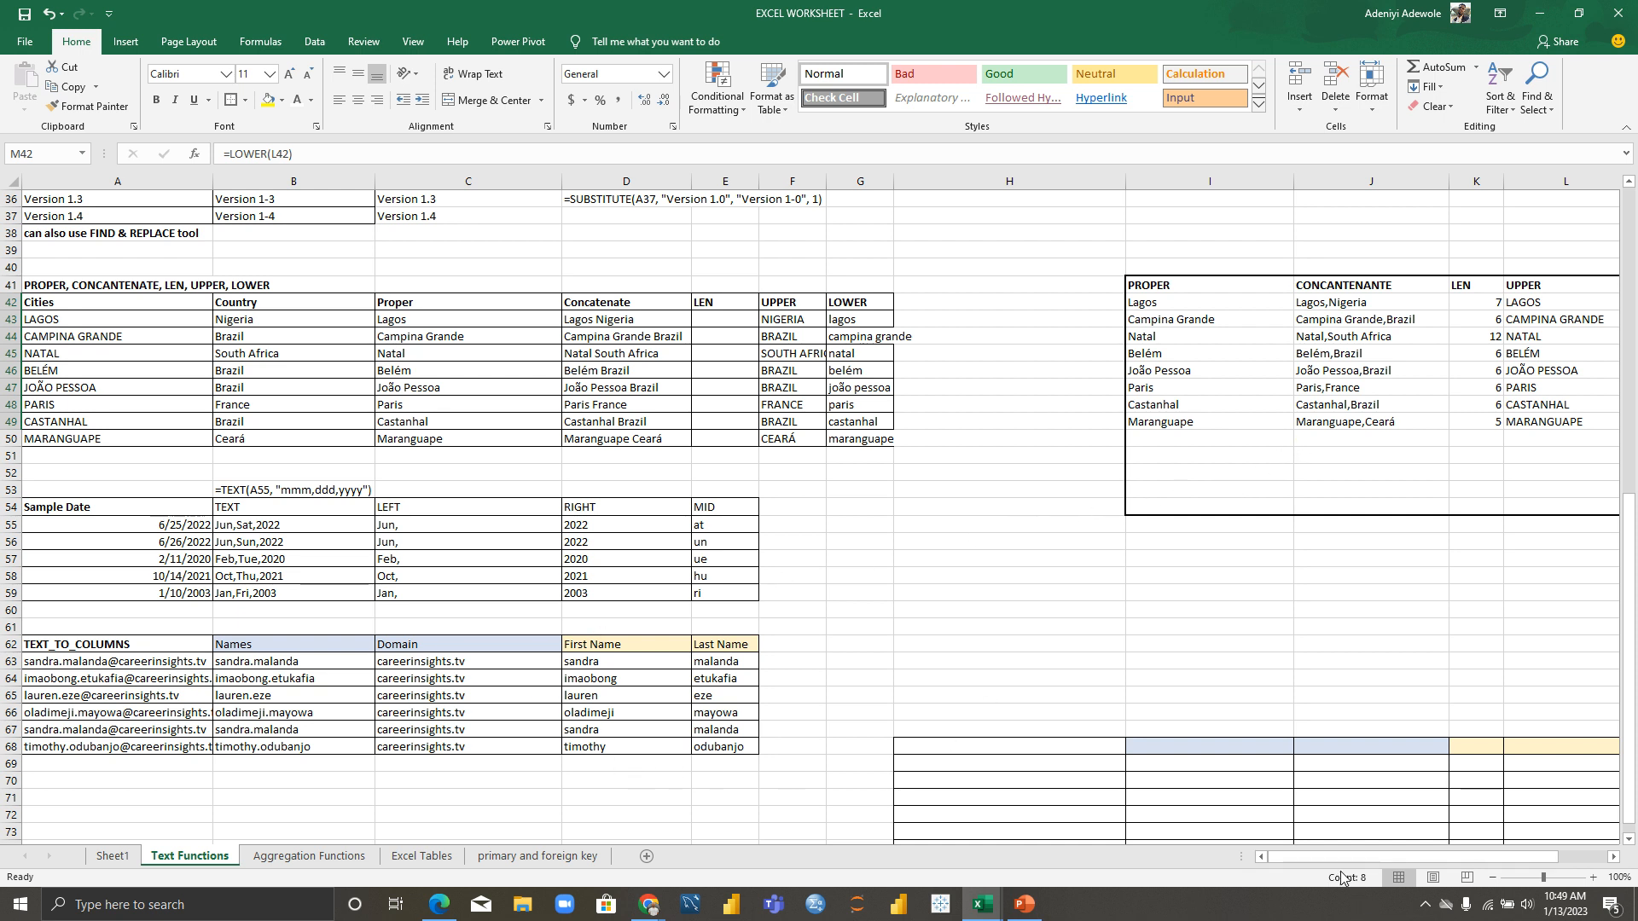
left_click_drag(1339, 863, 1138, 881)
left_click(799, 527)
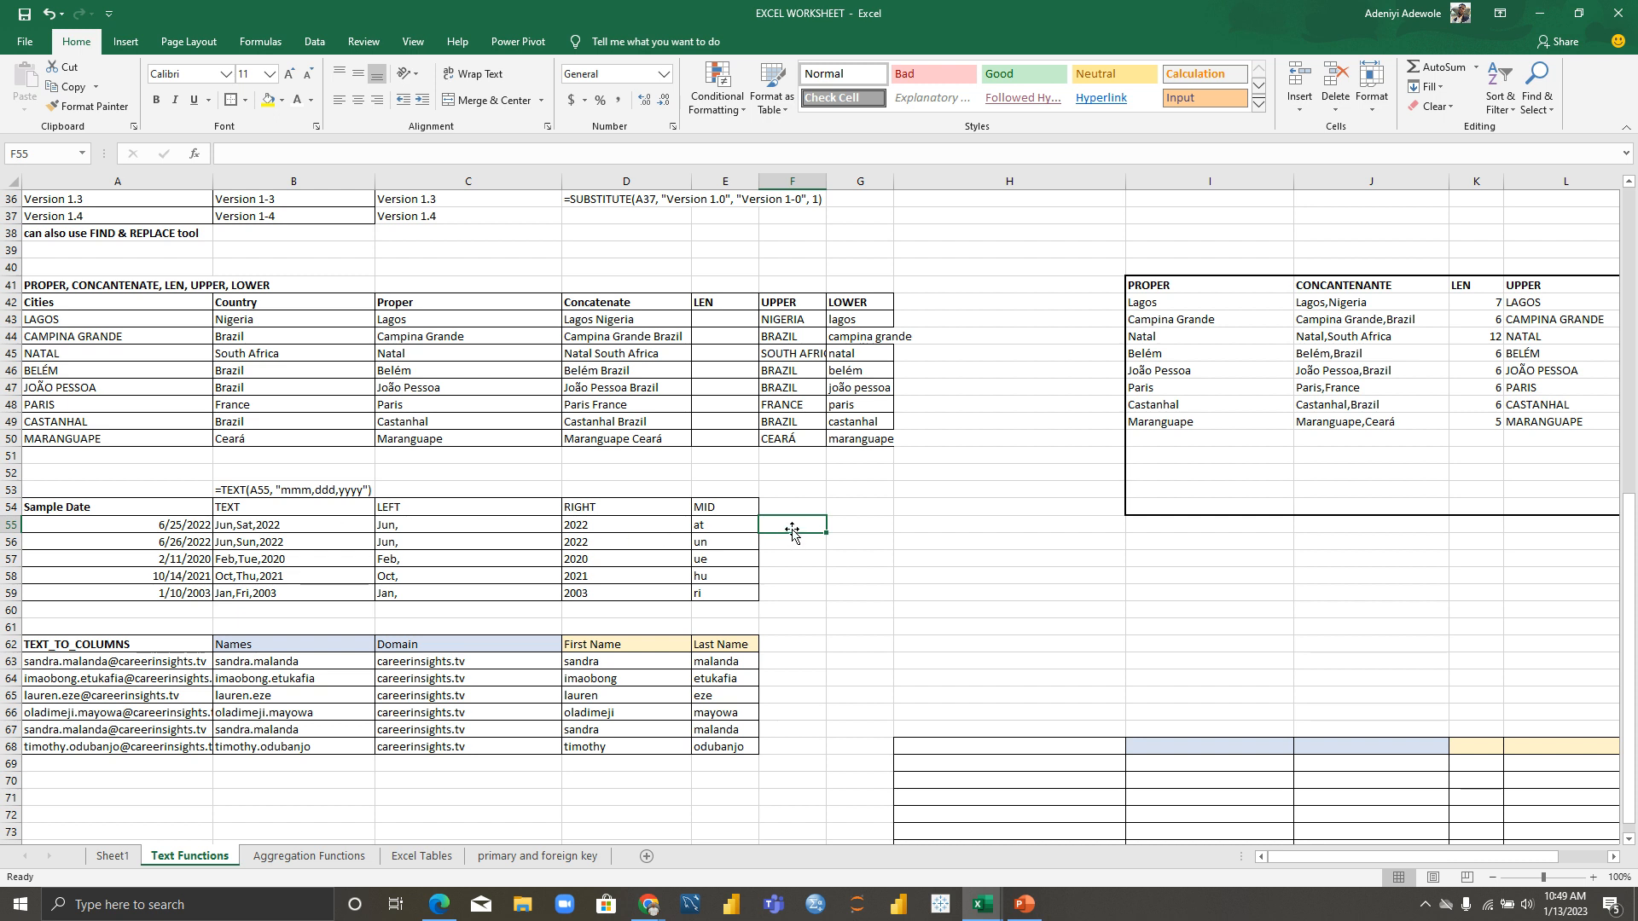
Step: Enter =TEXT(A55,"MMM,DDD,YYYY") in F55 so it displays Jun,Sat,2022
type("=")
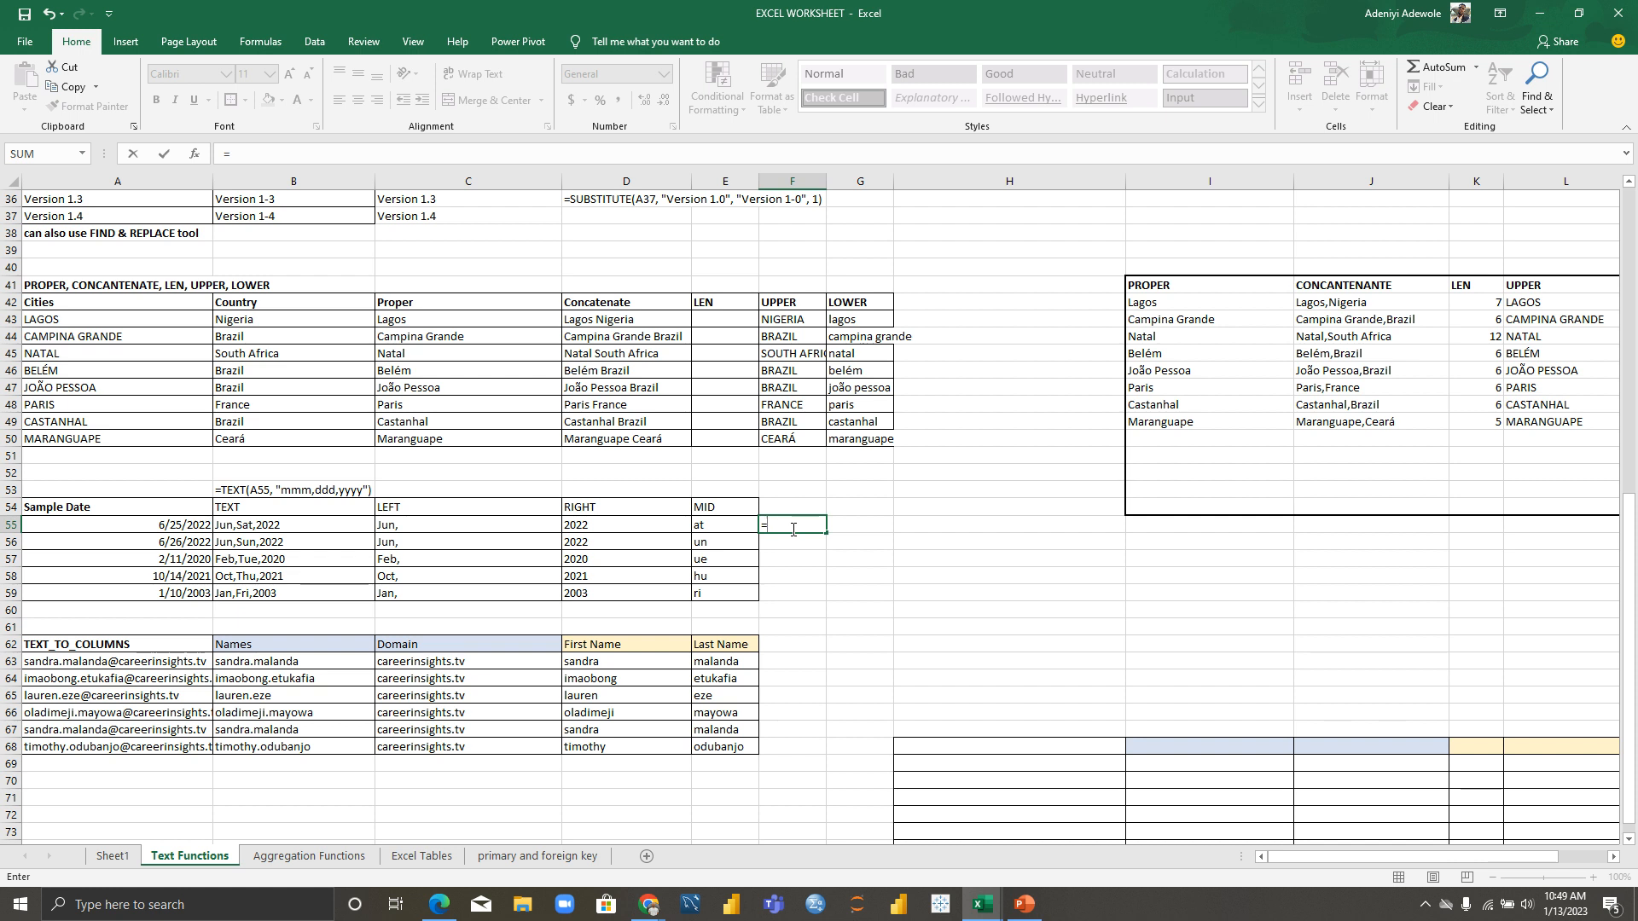
type("TEXT")
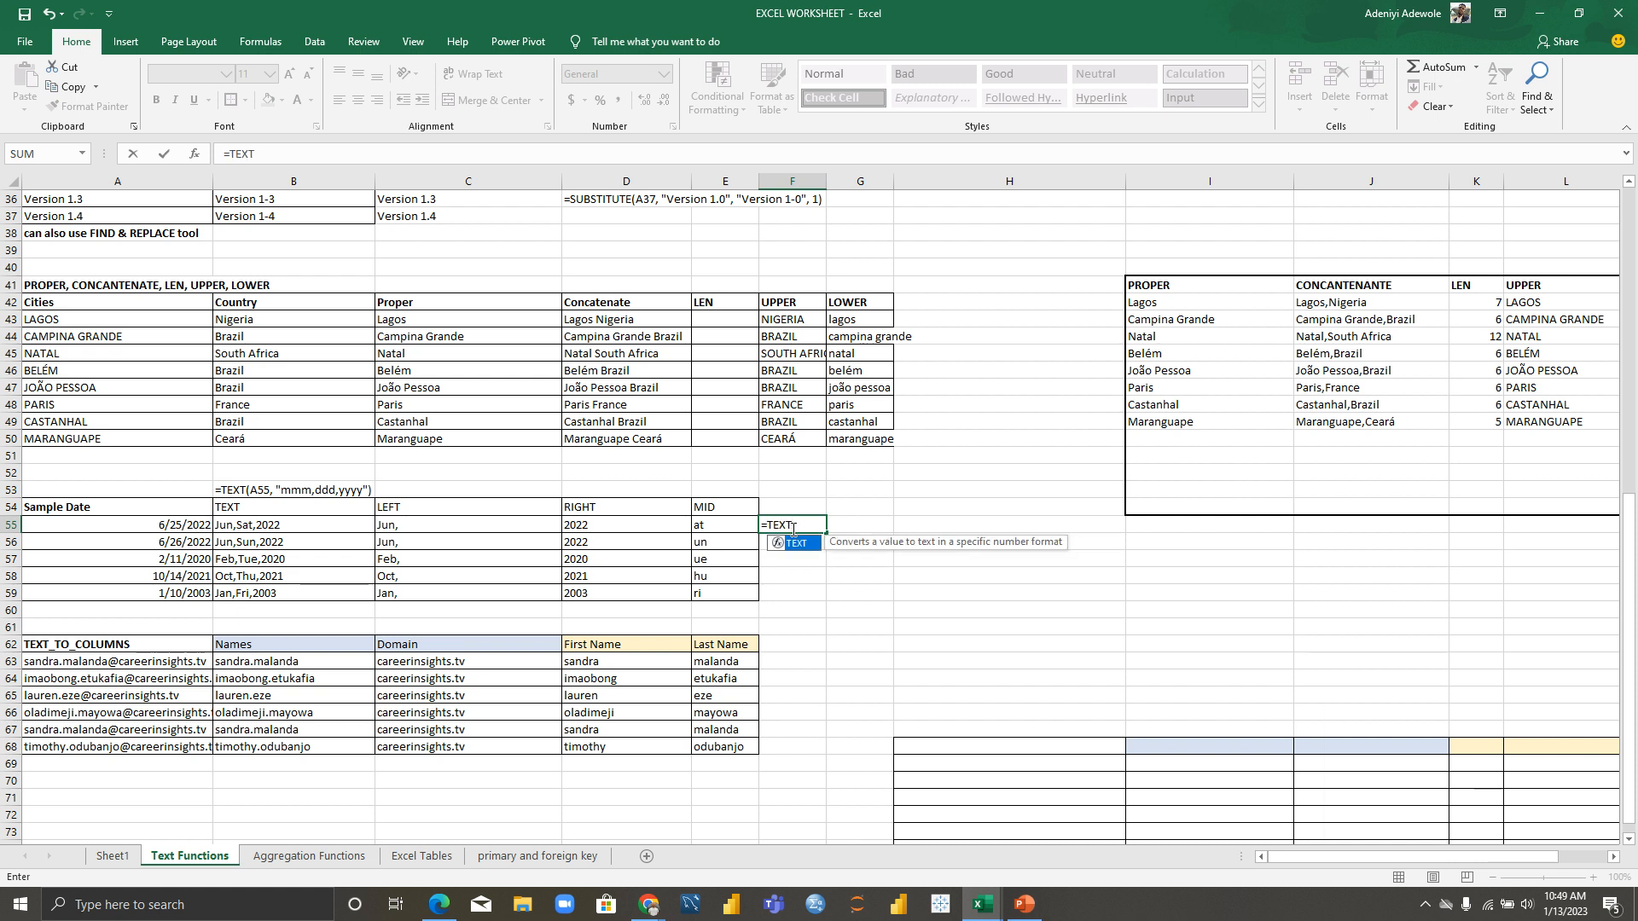
type("(")
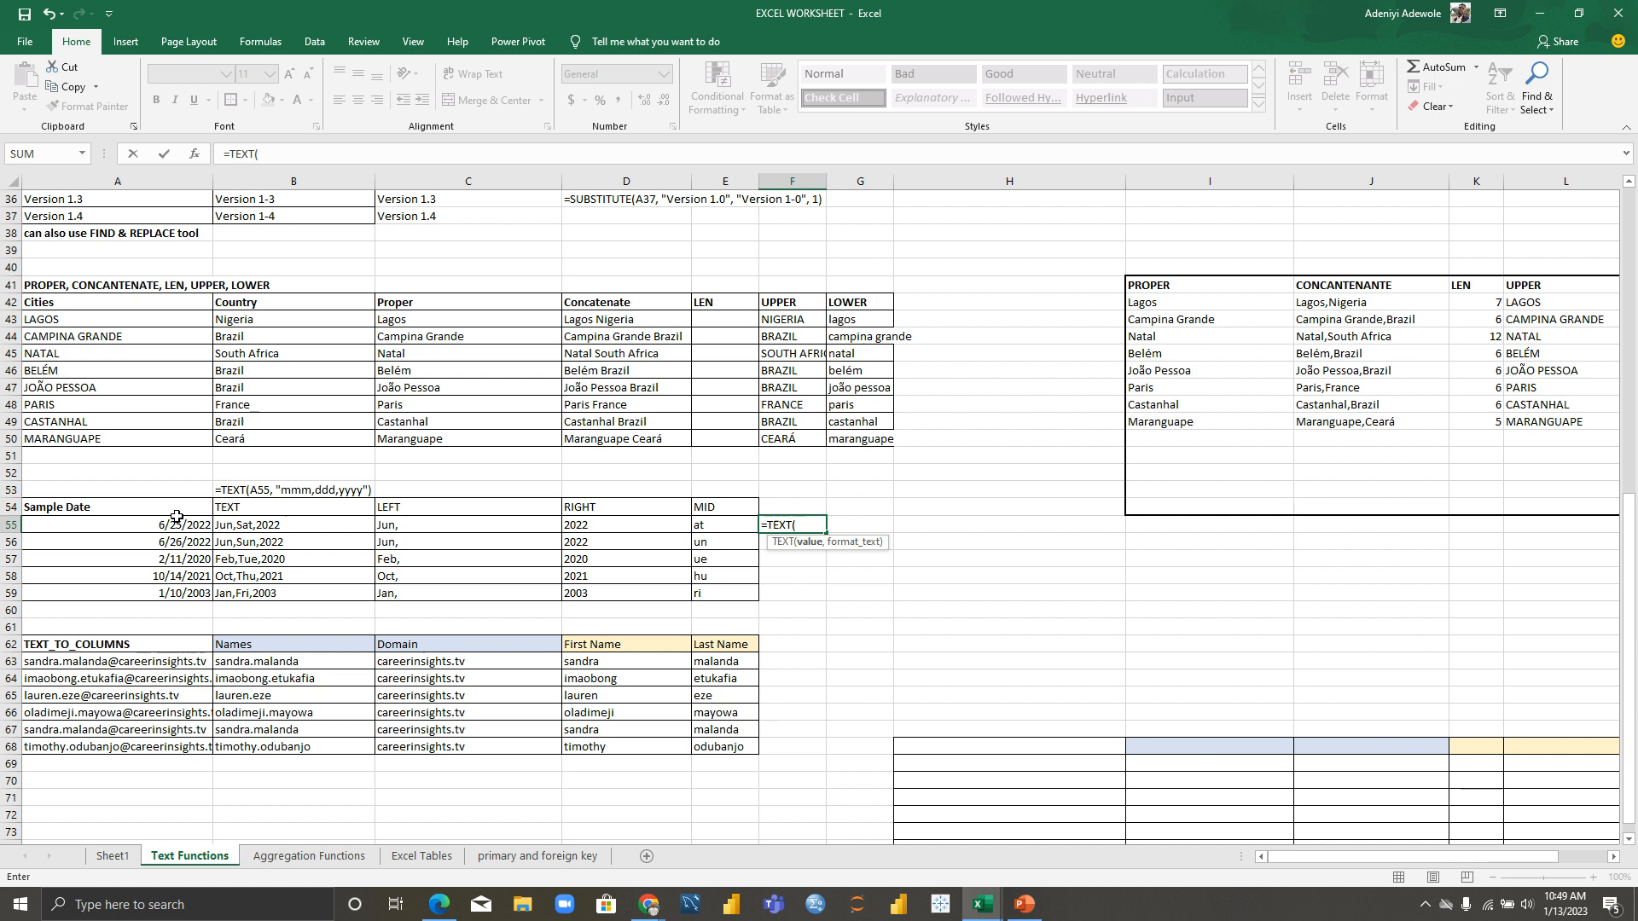
left_click(148, 530)
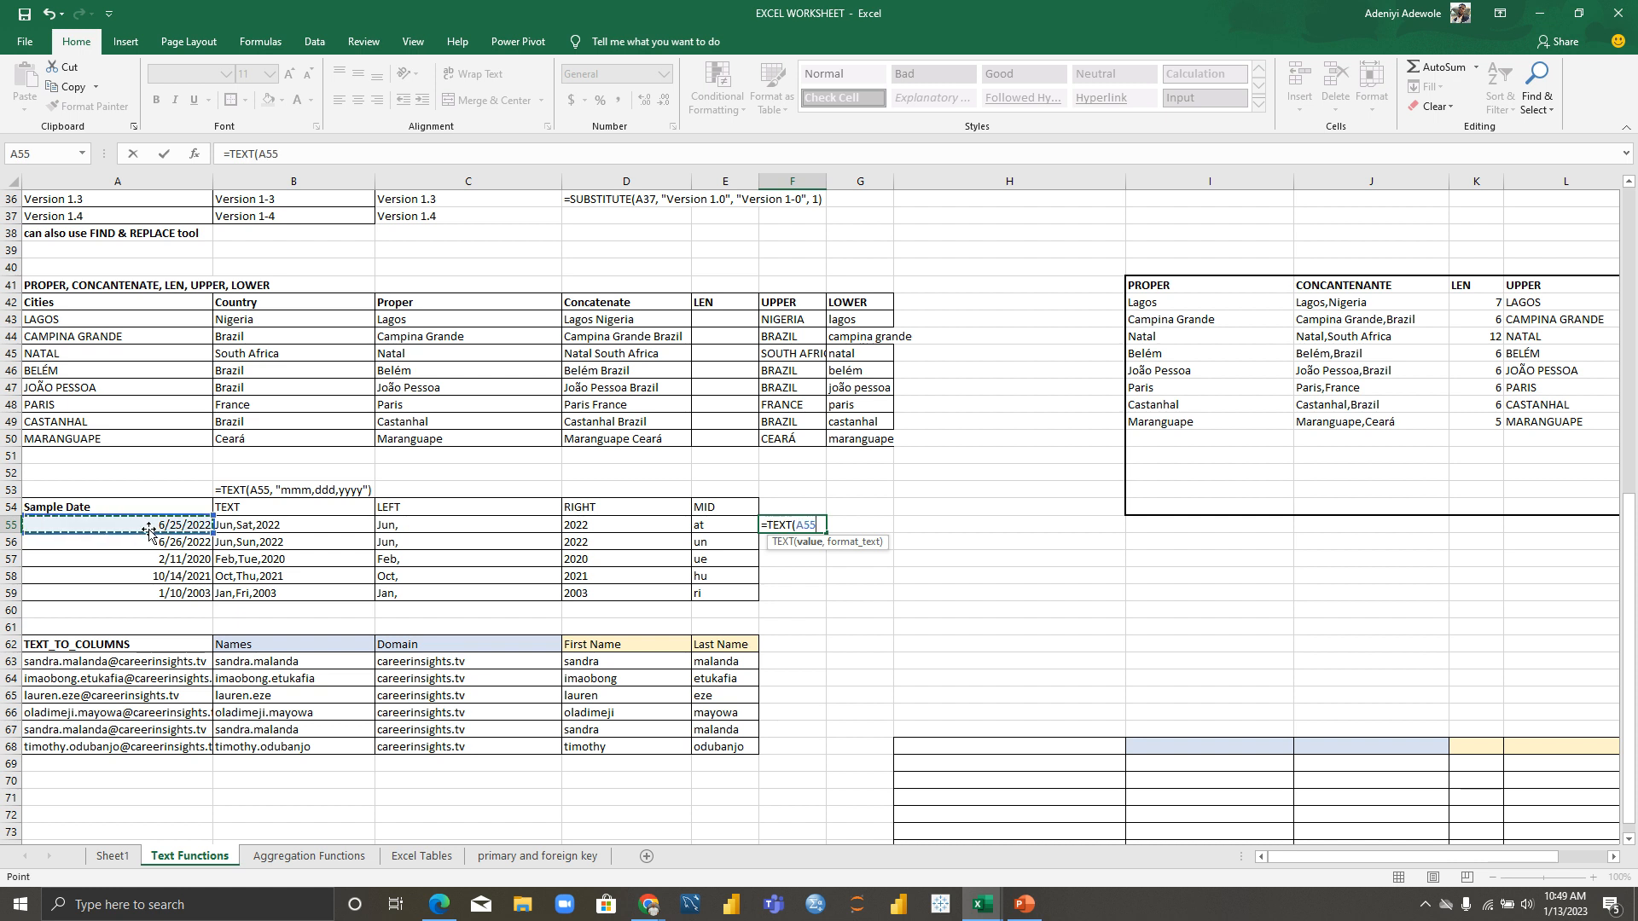
type(",")
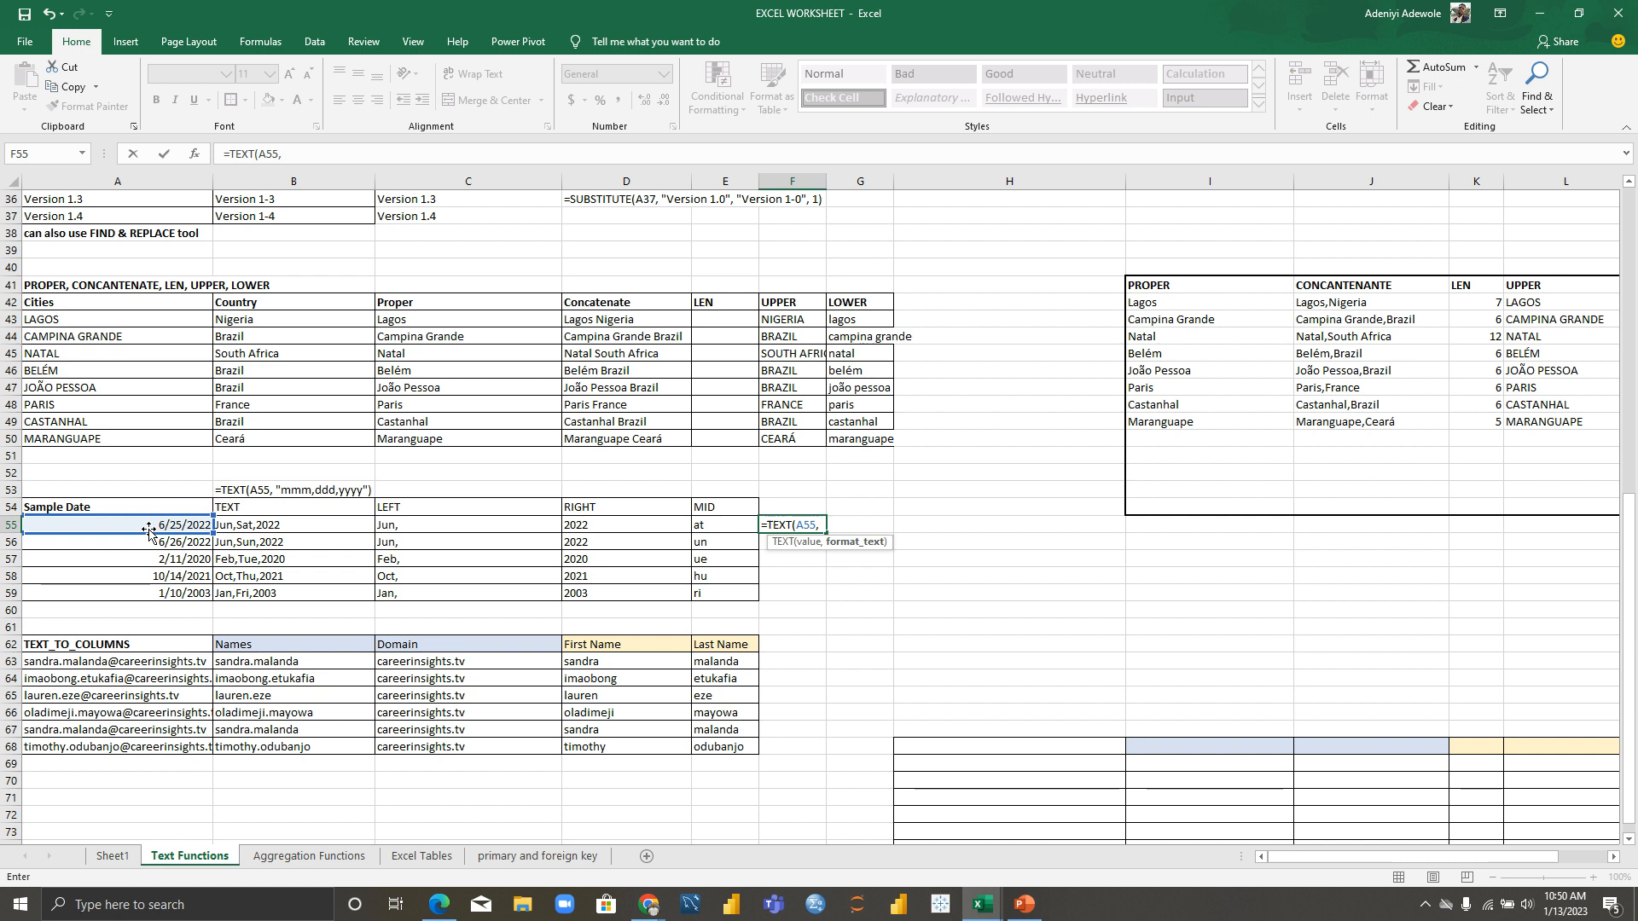
type(" \"MMM,DDD,")
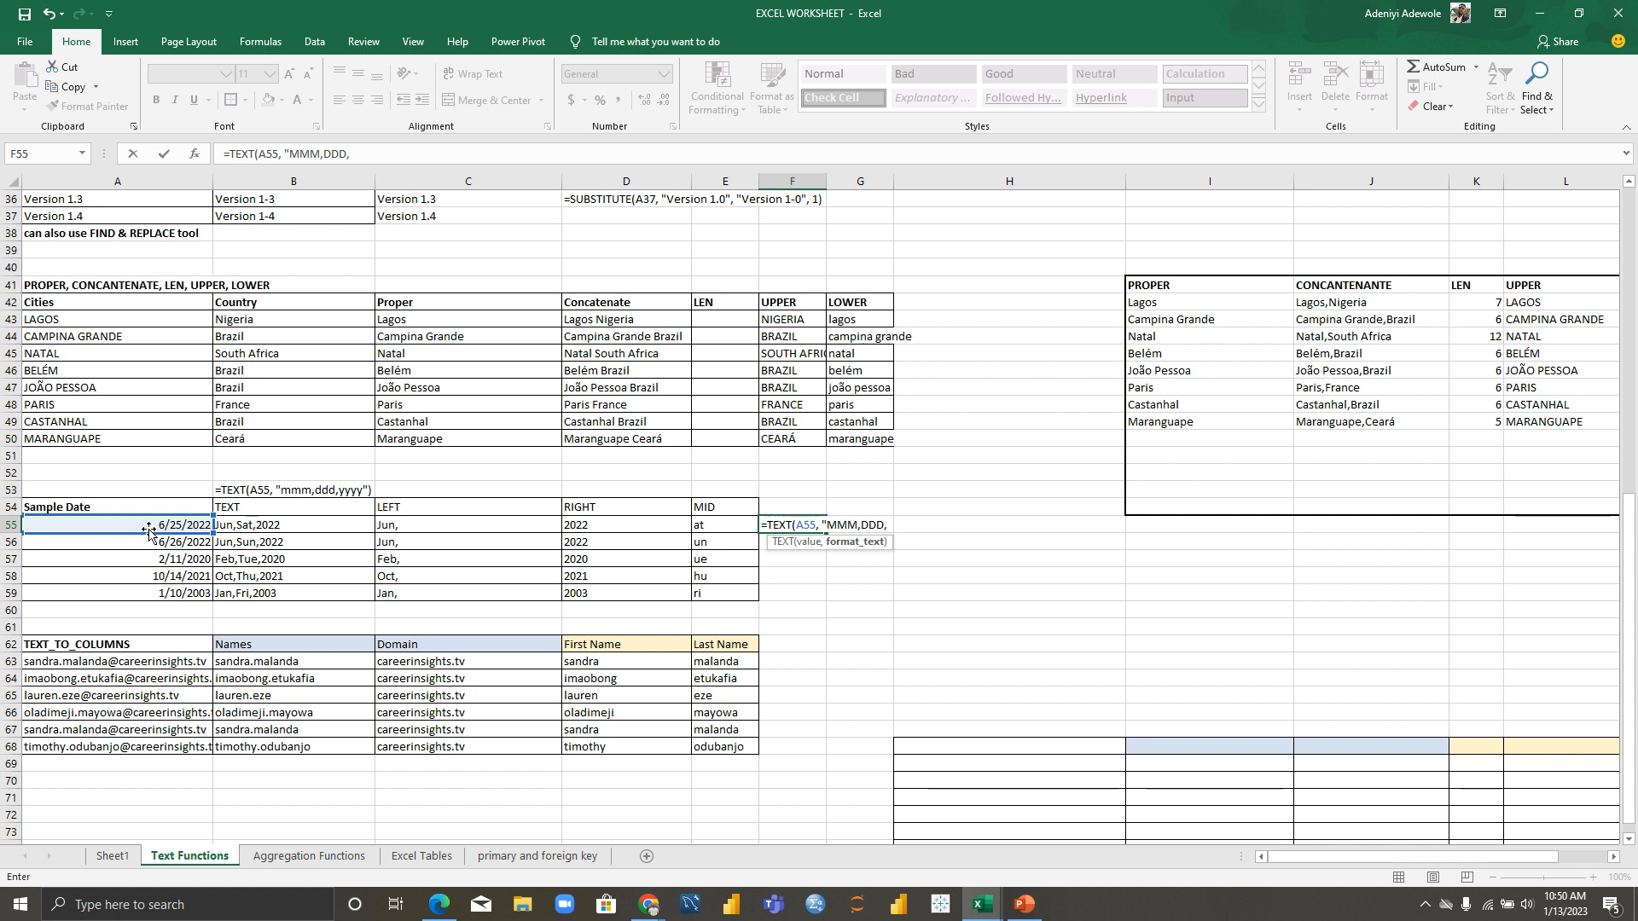
type("YYYY\")")
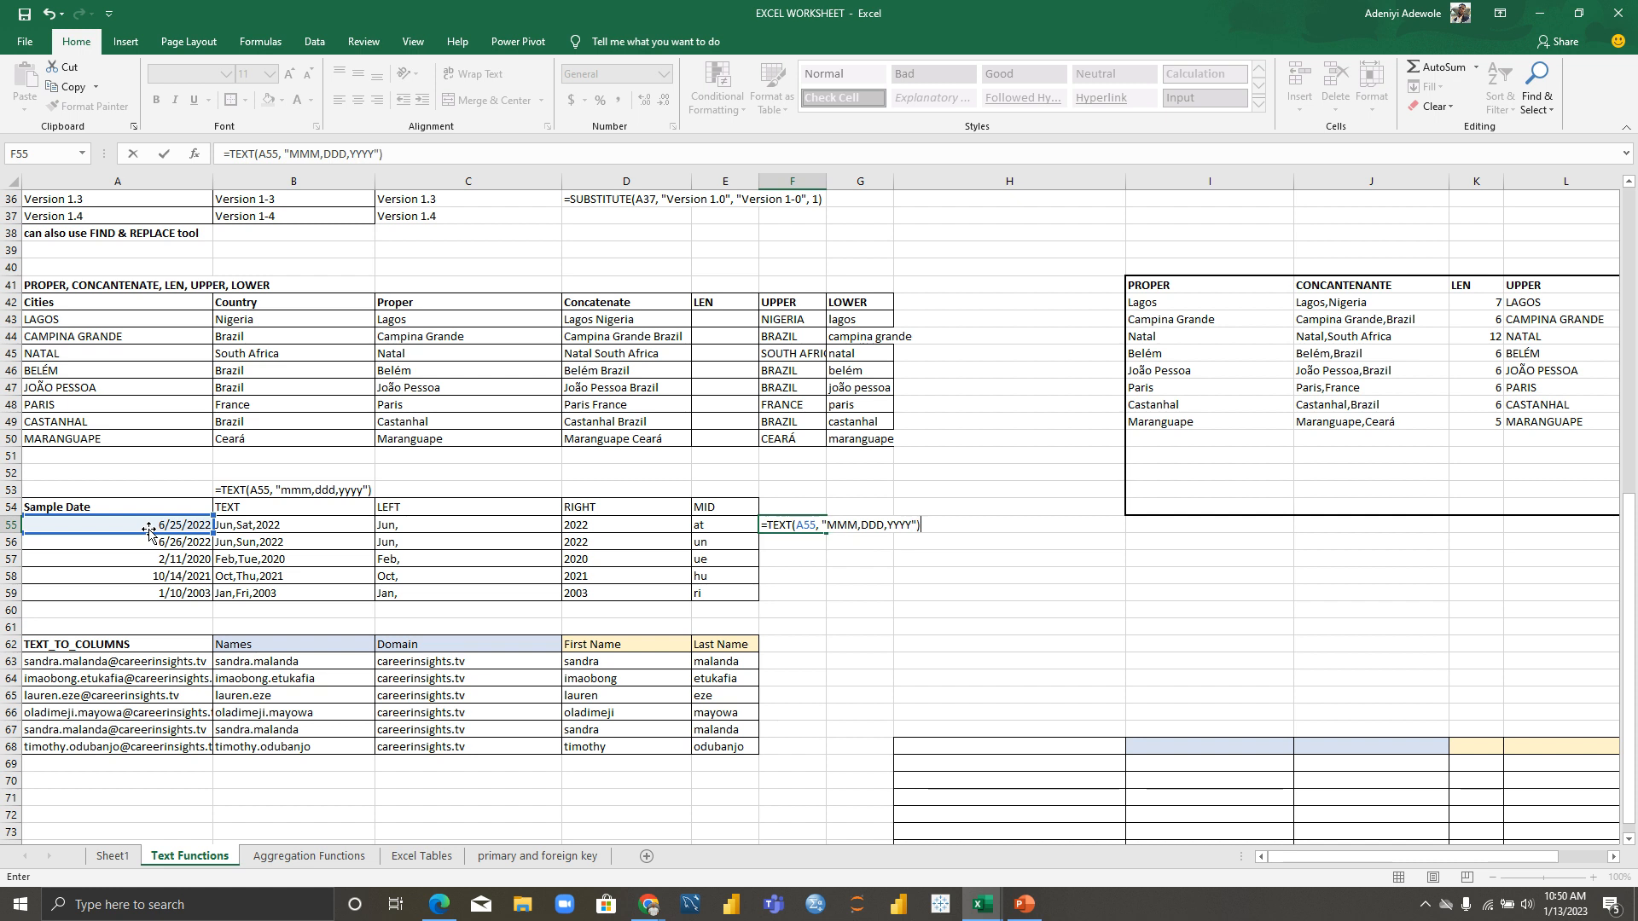
key("Return")
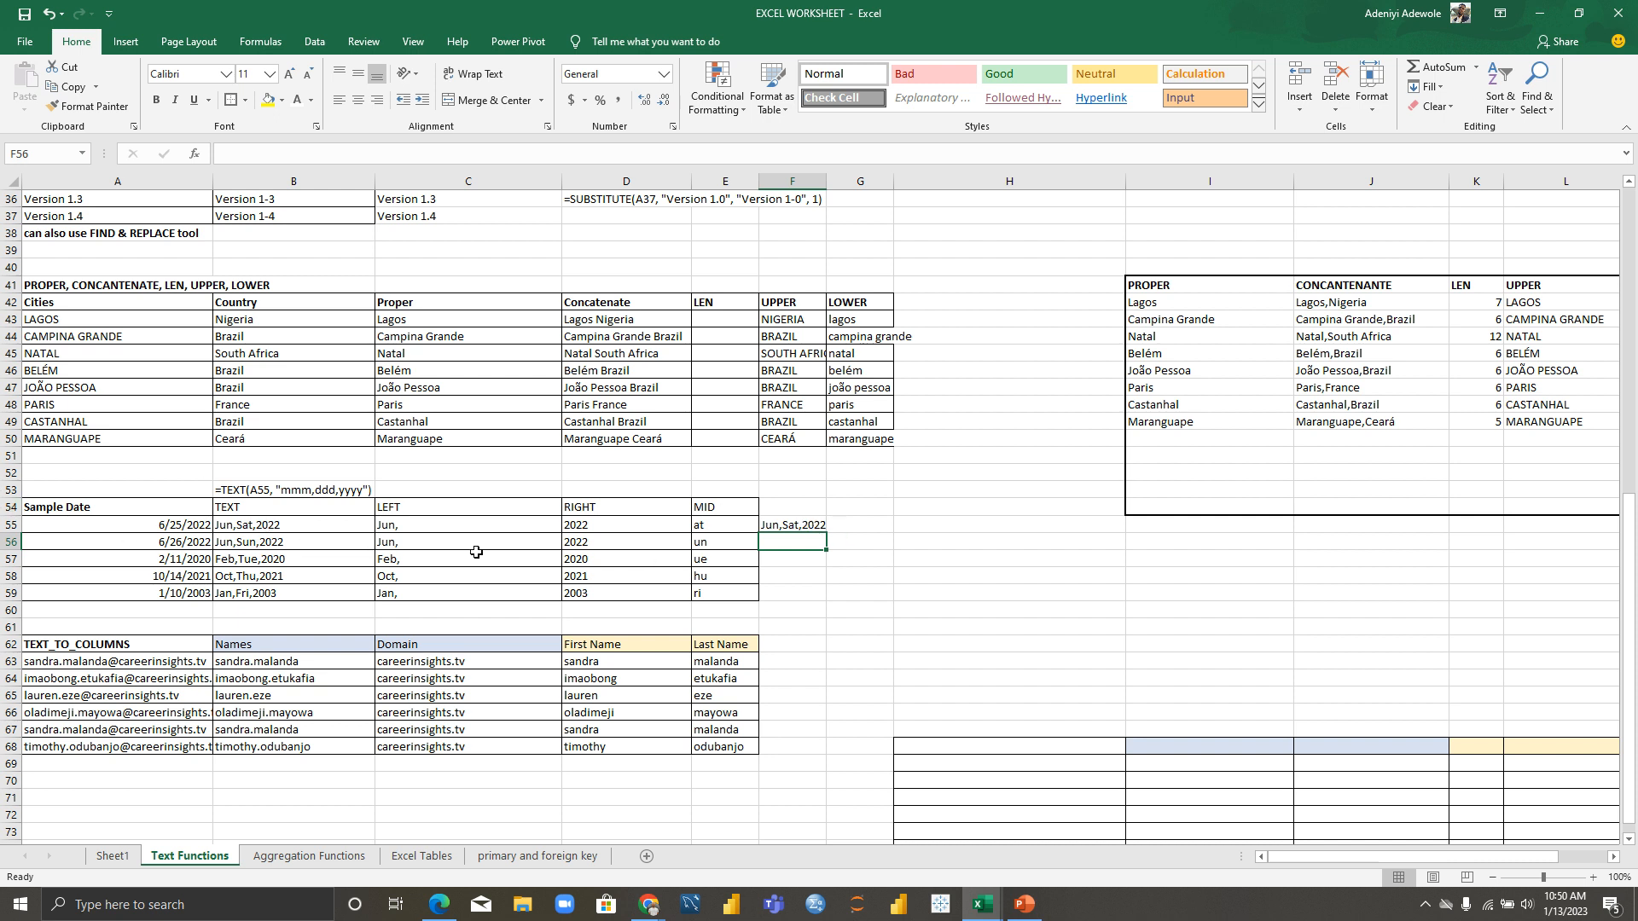
Step: Change F55's format text to "MMMM,DDDD,YYYY" so it reads June,Saturday,2022
left_click(810, 524)
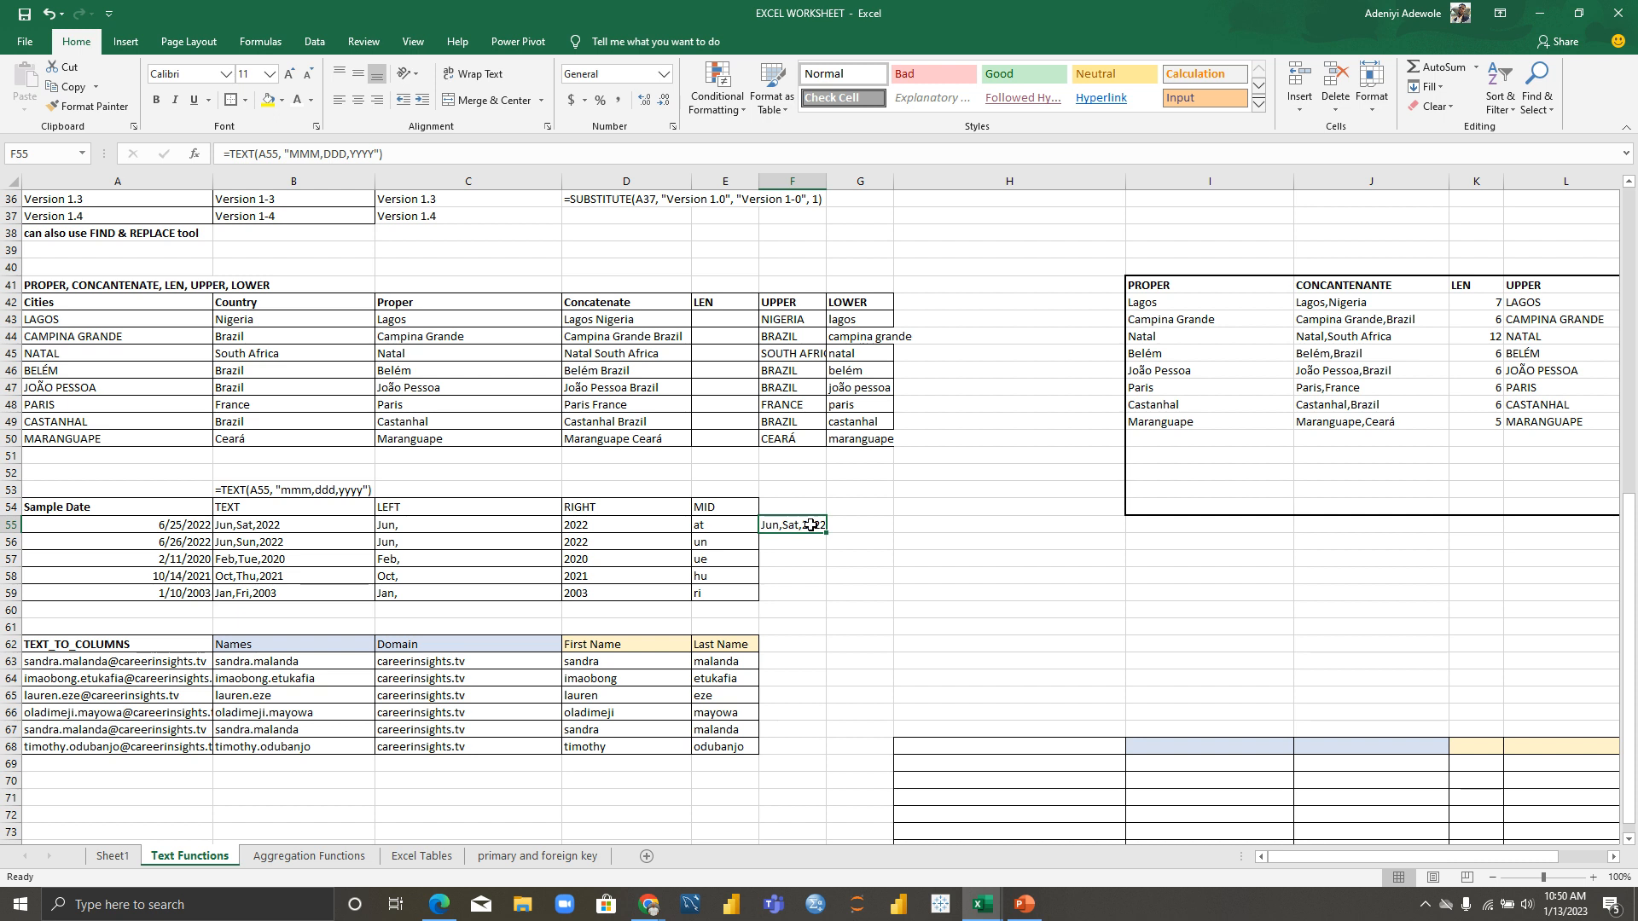
double_click(811, 524)
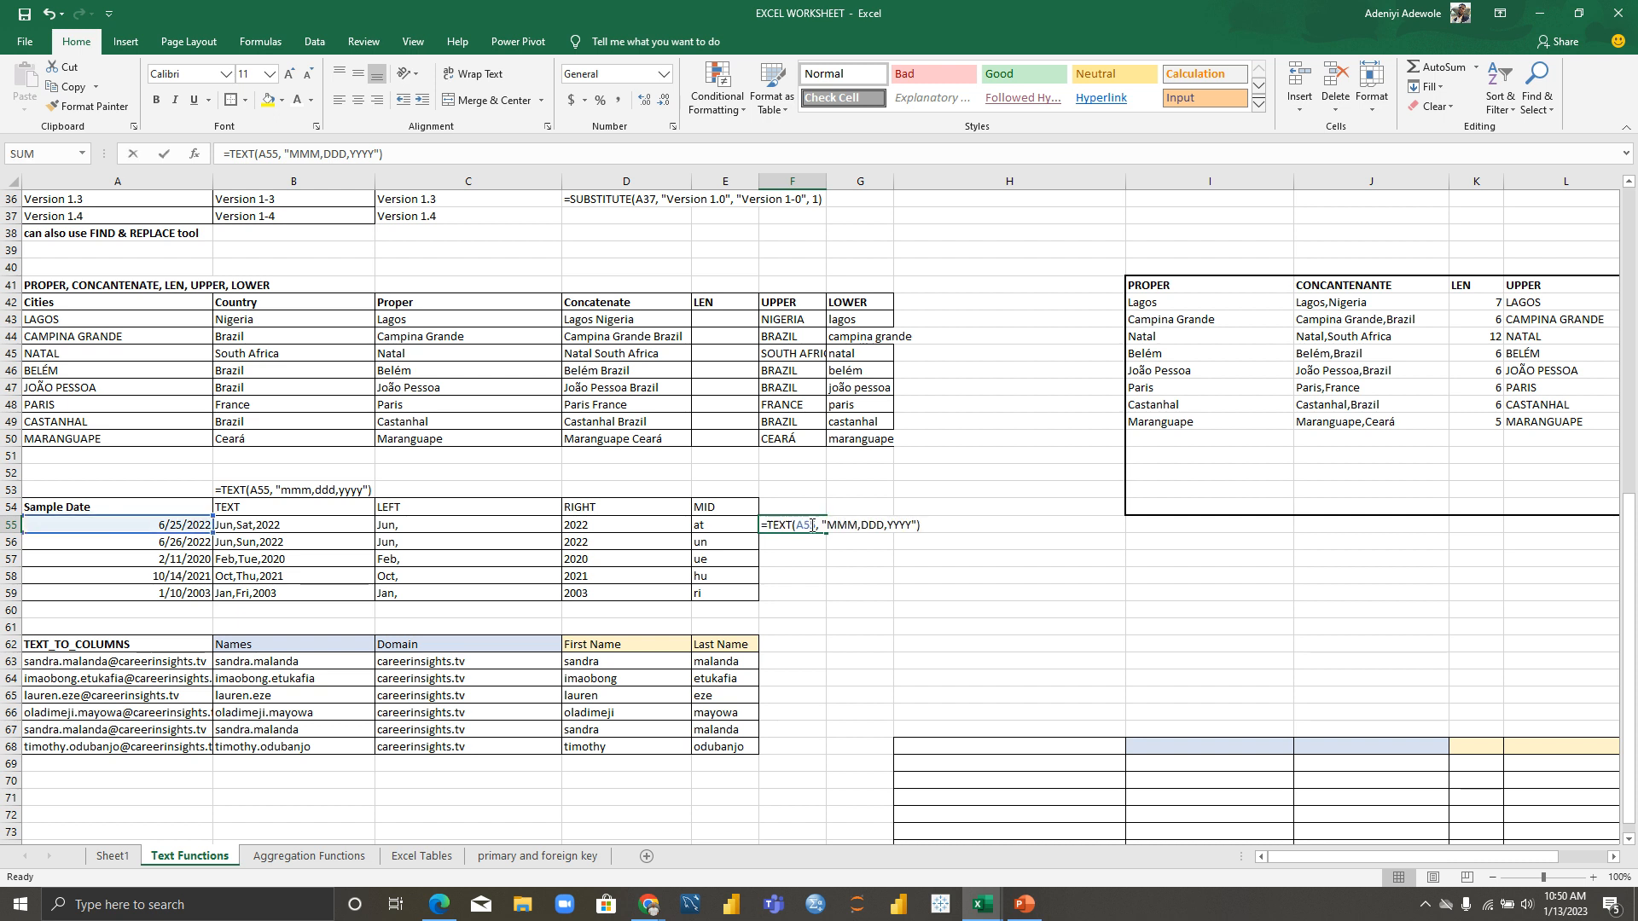
left_click(858, 524)
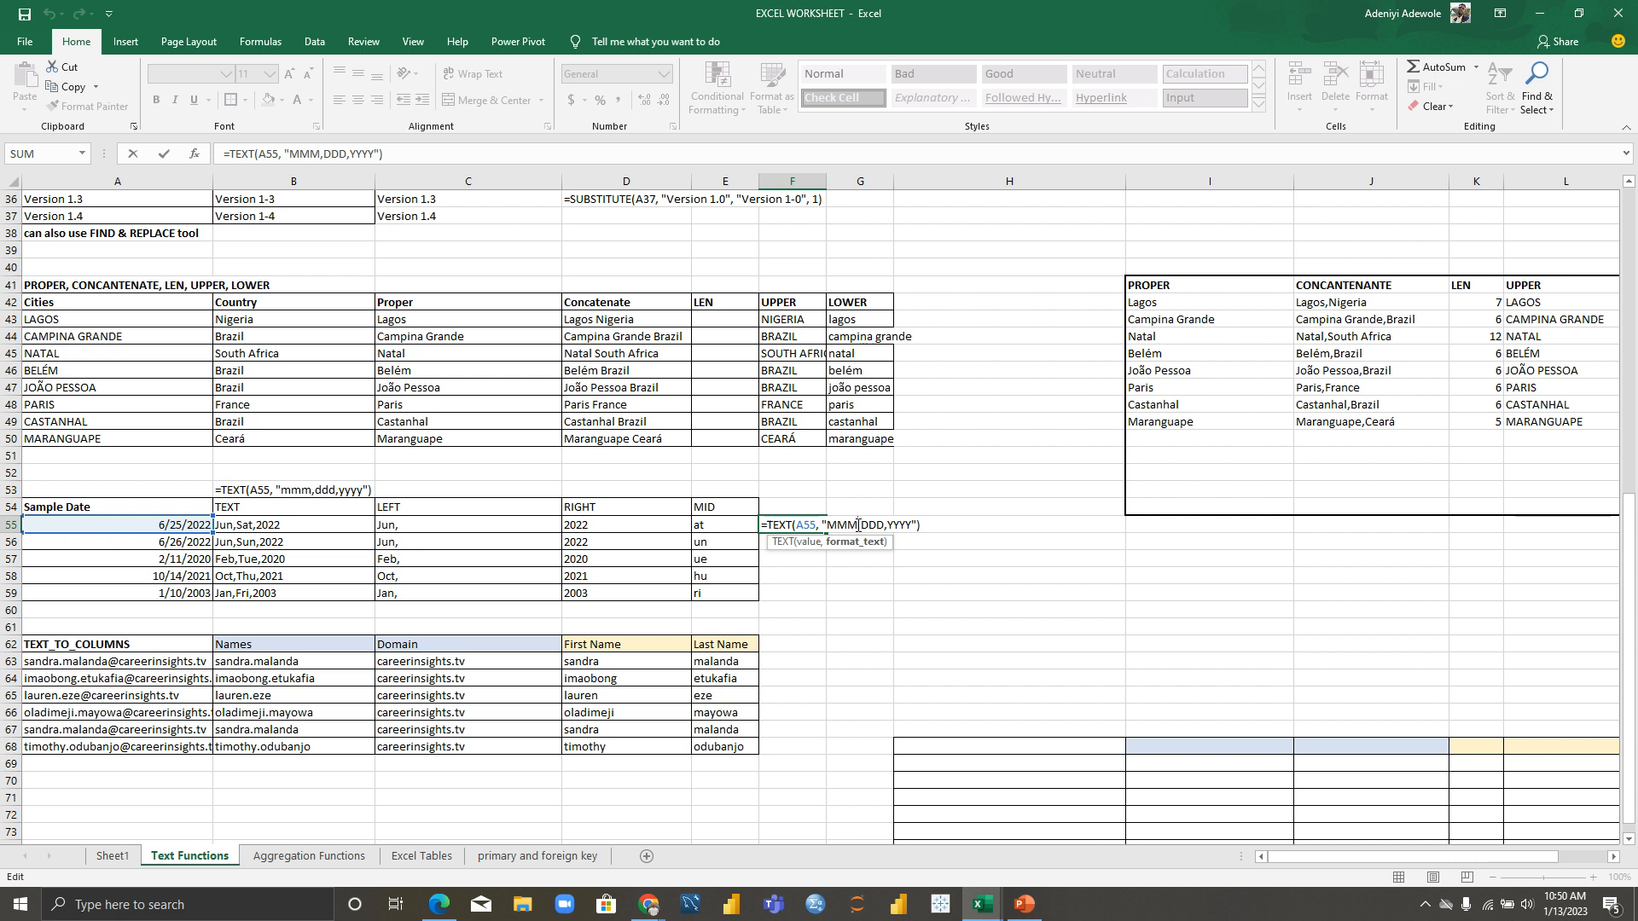
type("M")
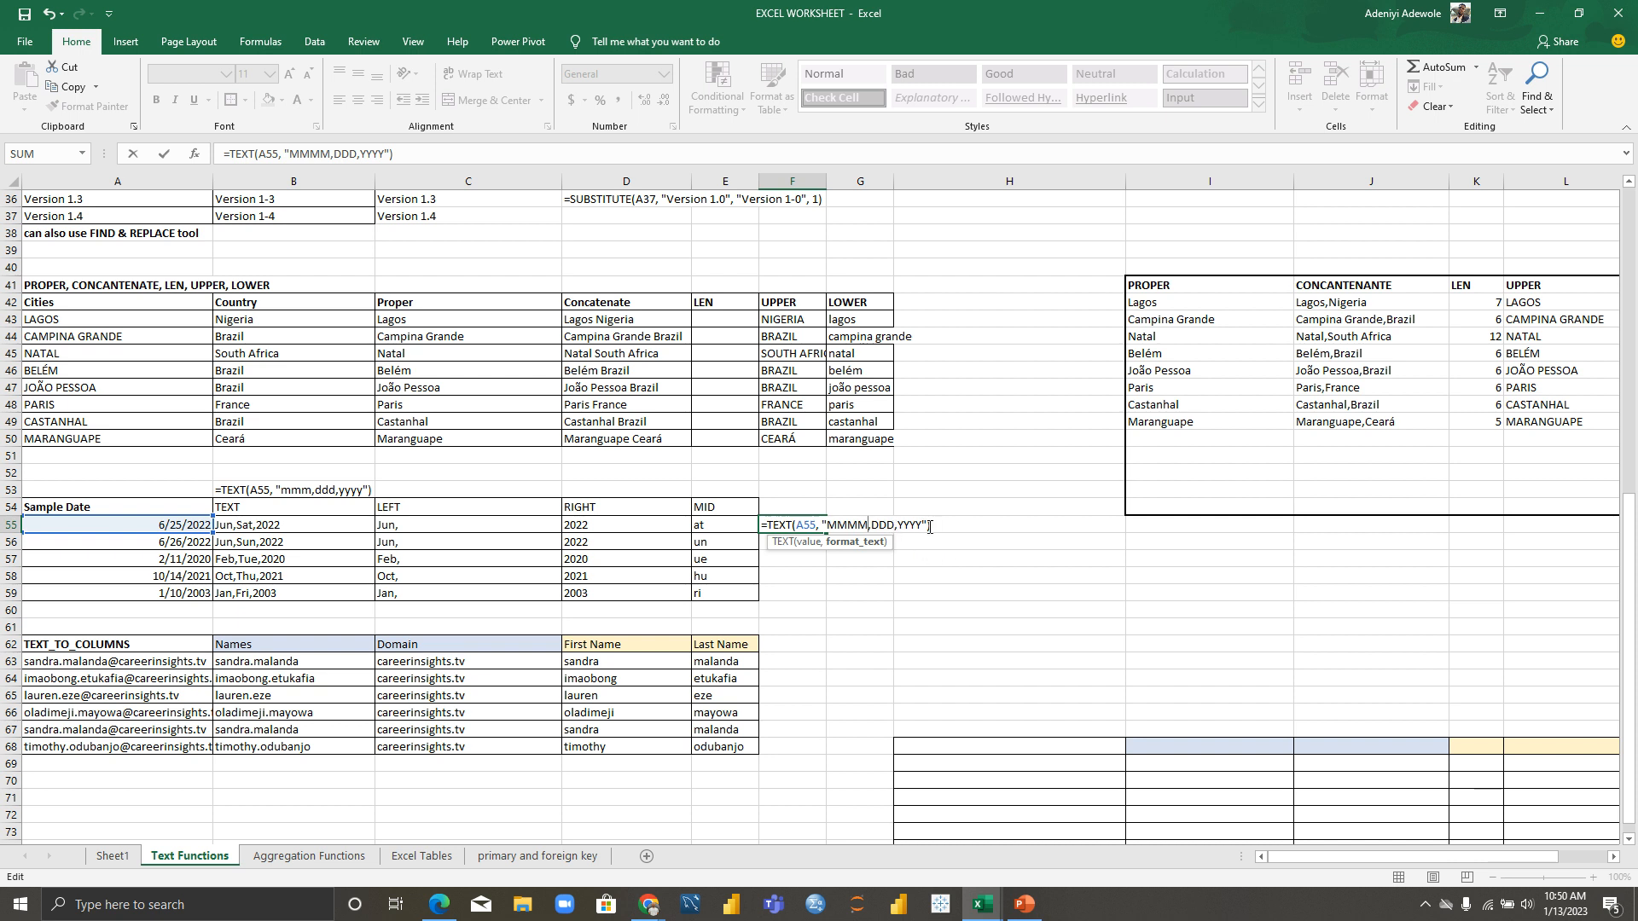
key("Return")
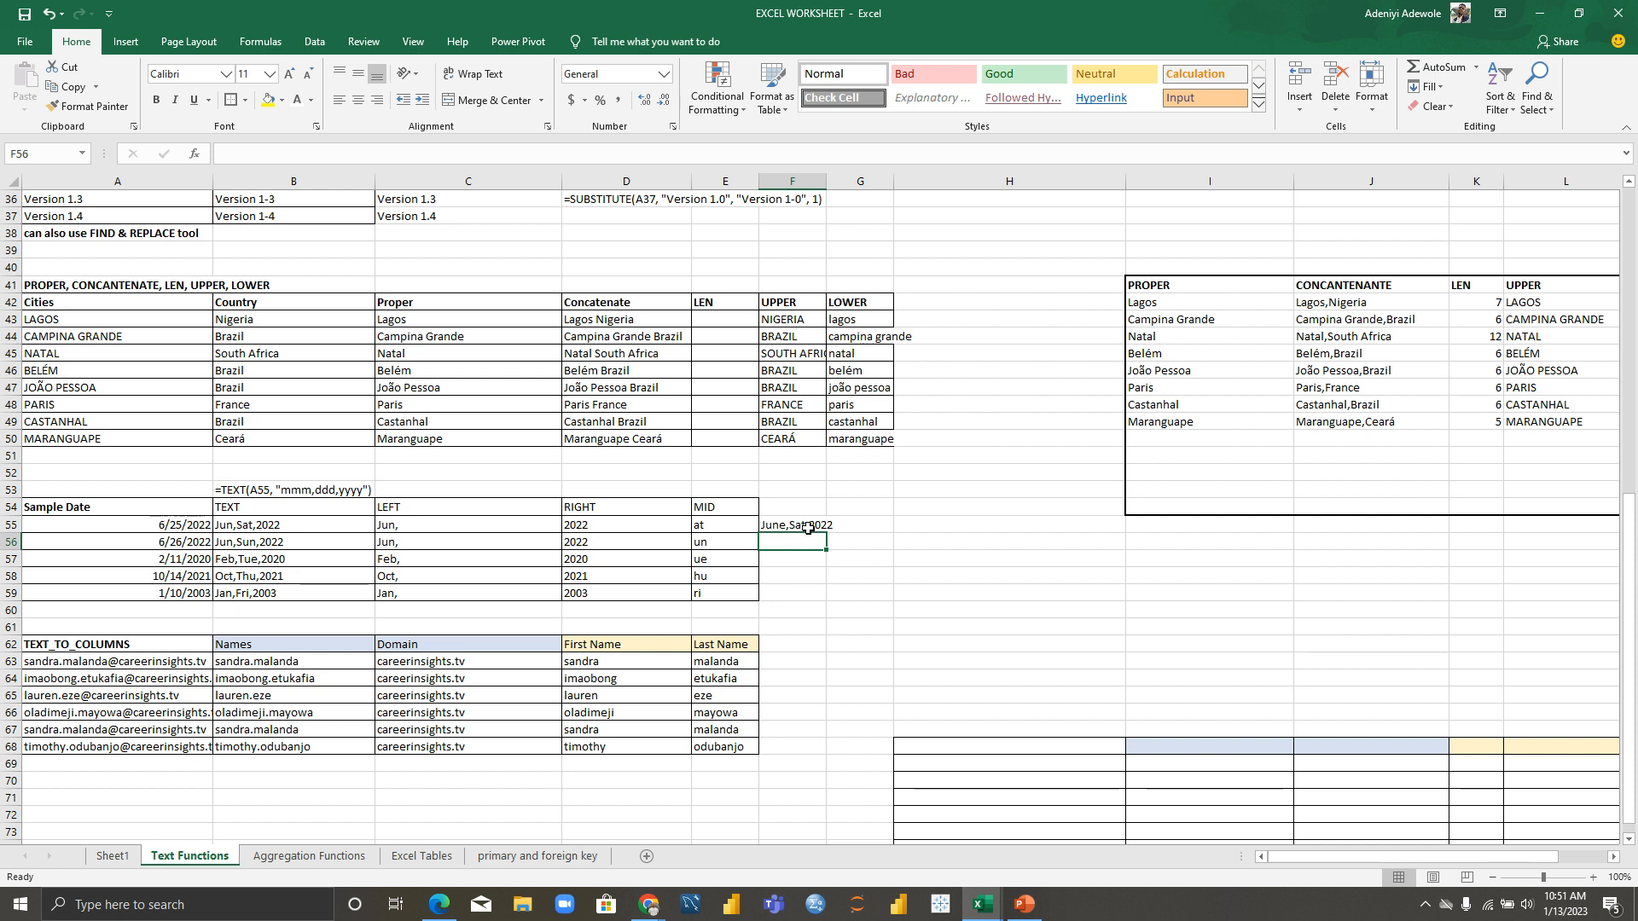
left_click(808, 528)
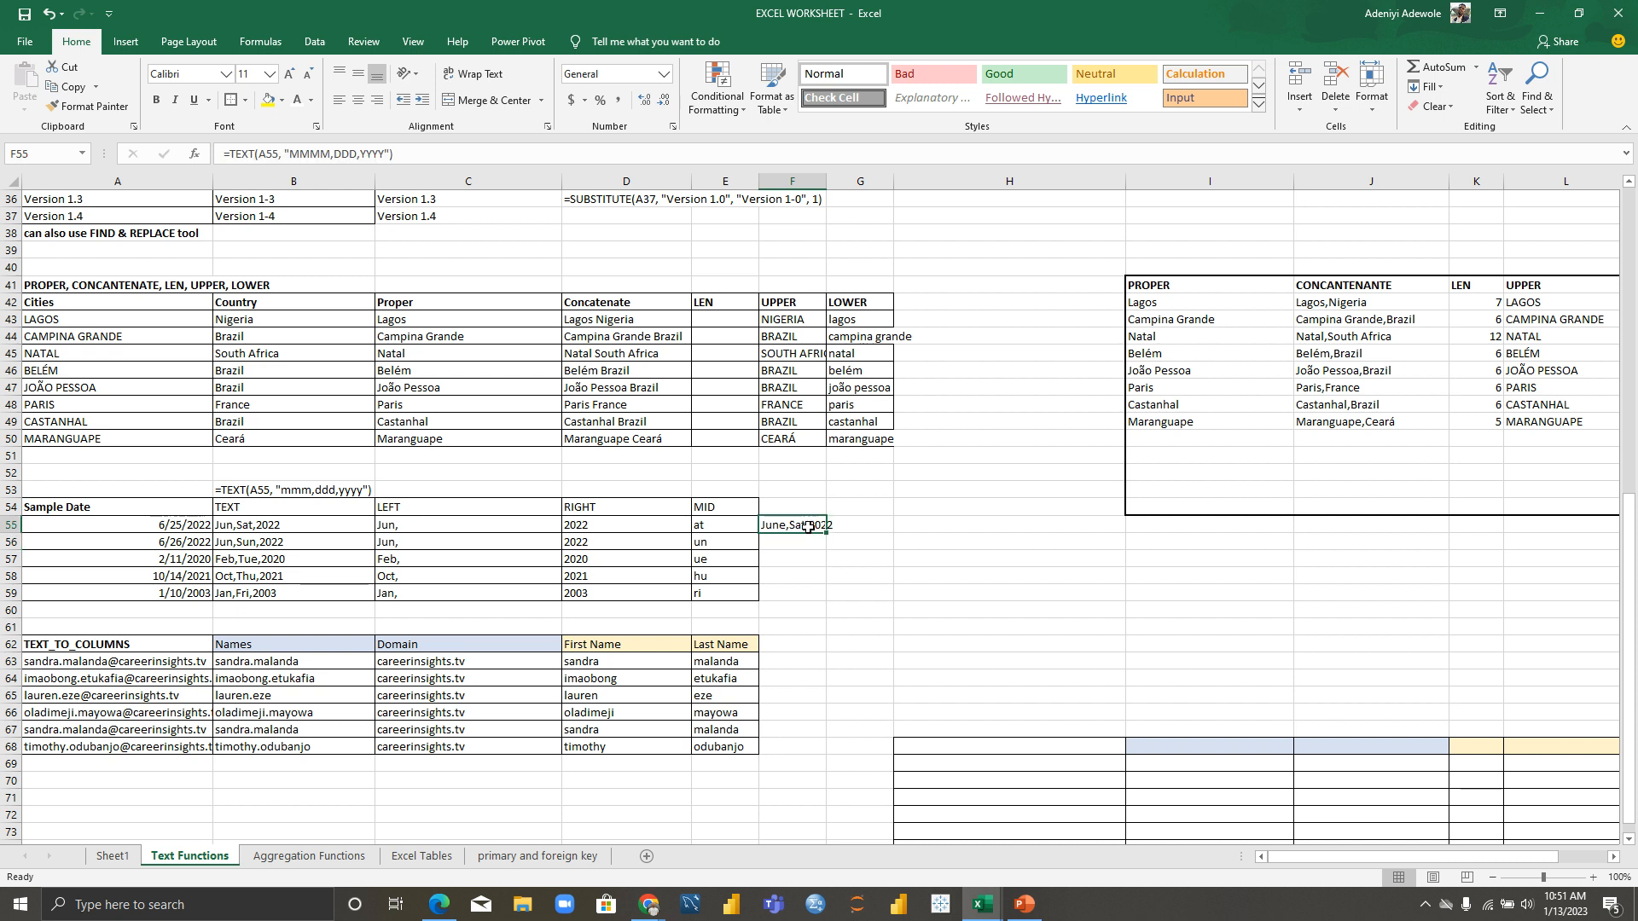
double_click(808, 528)
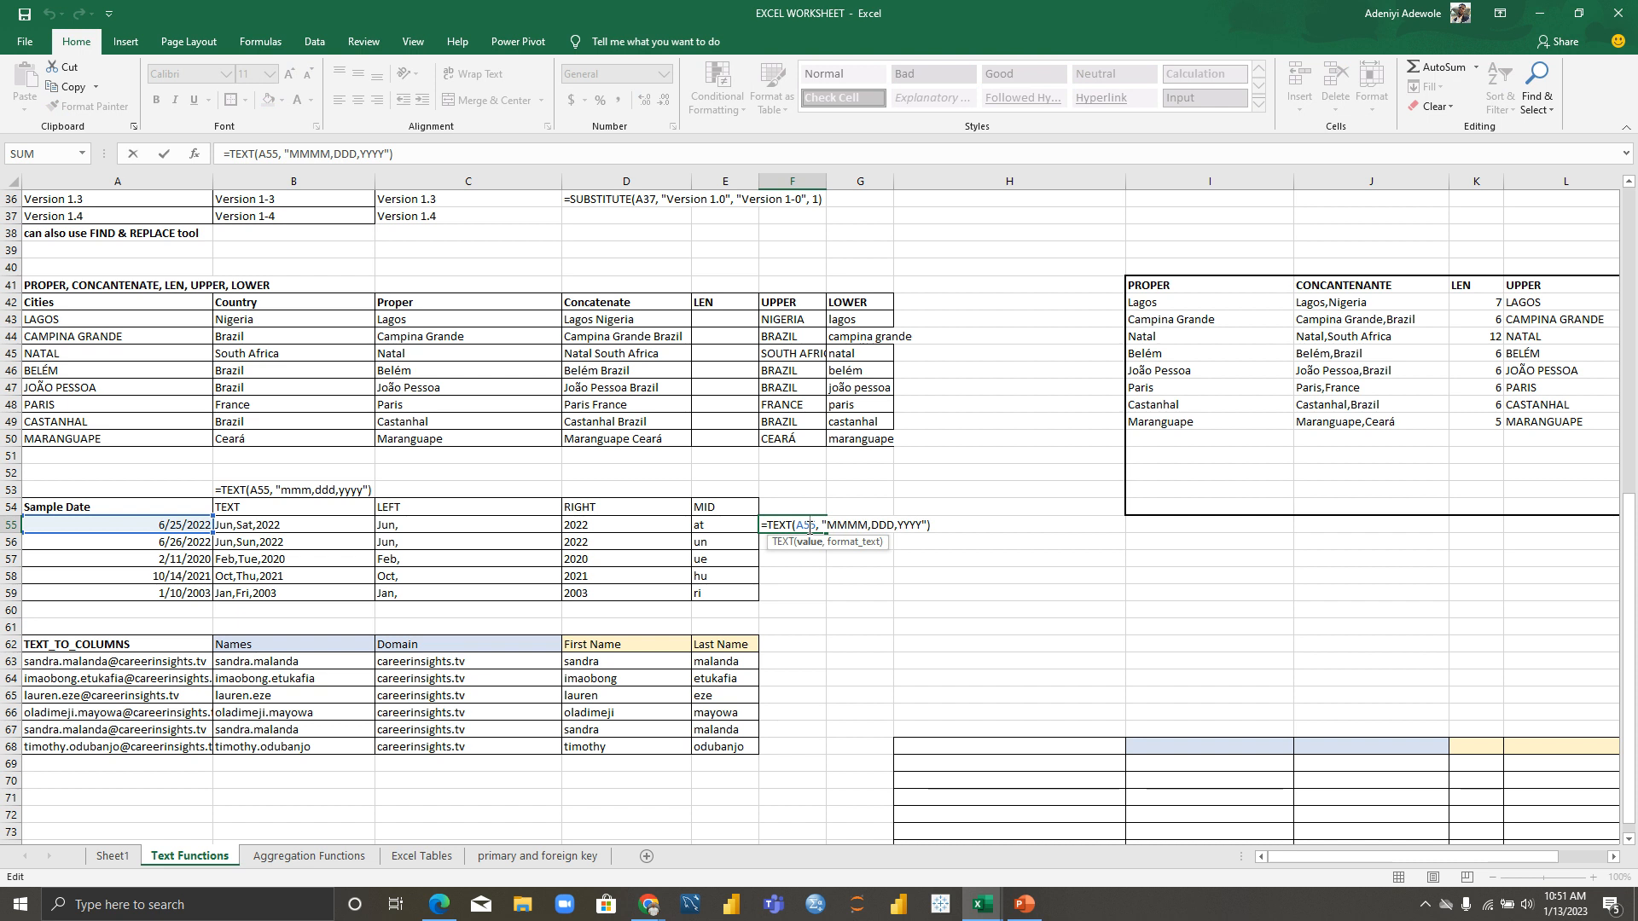
left_click(892, 524)
type("D")
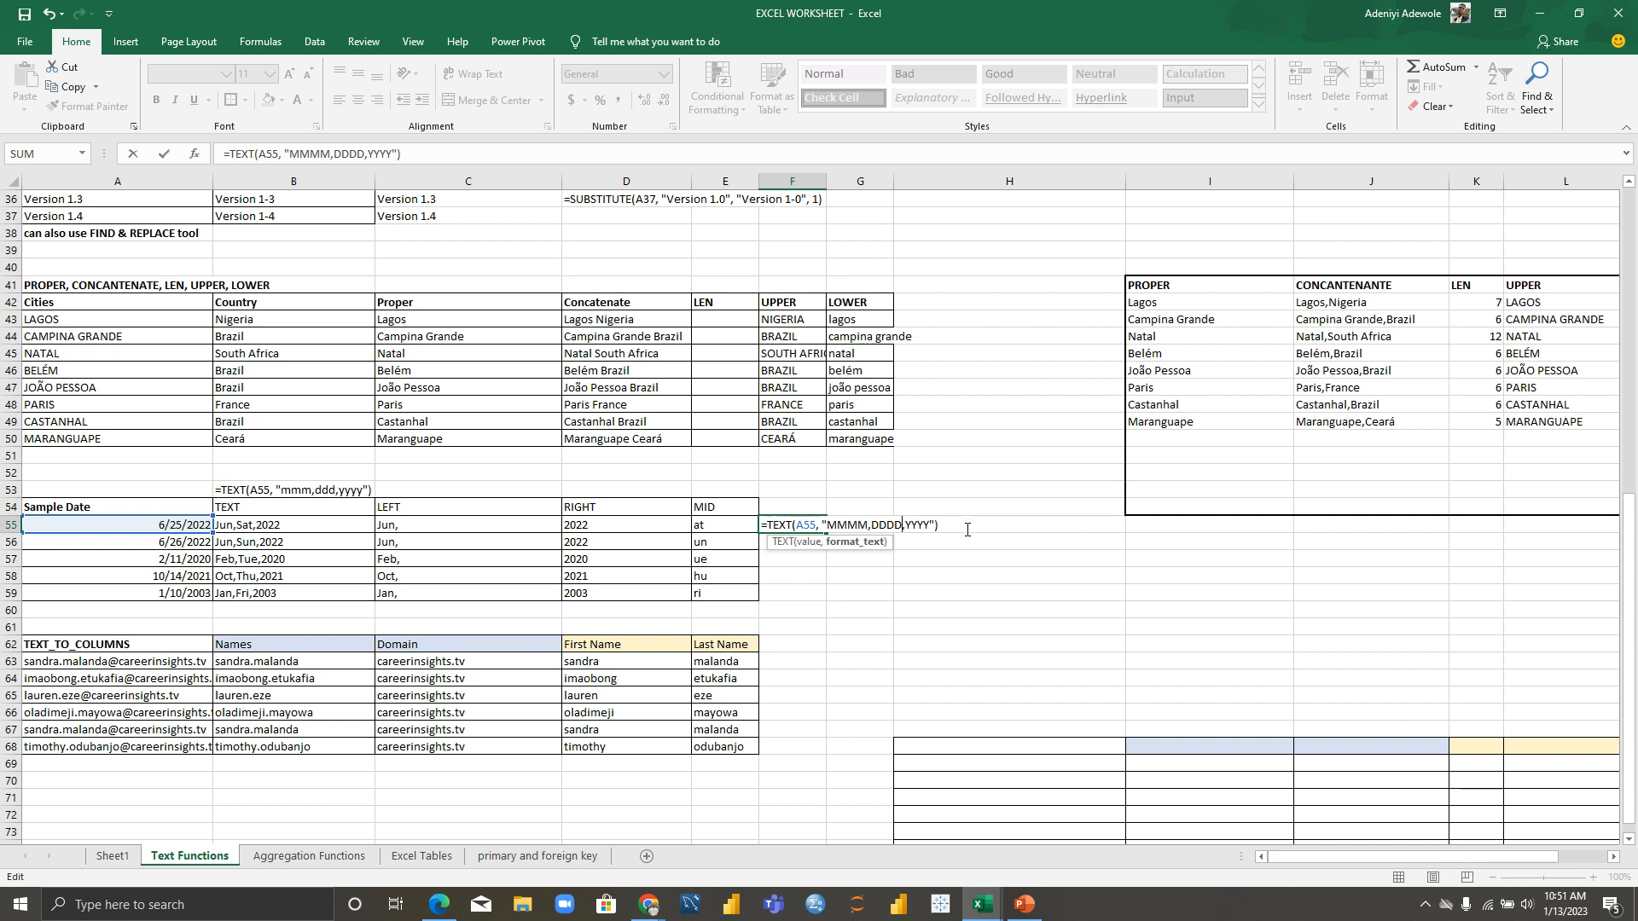
key("Return")
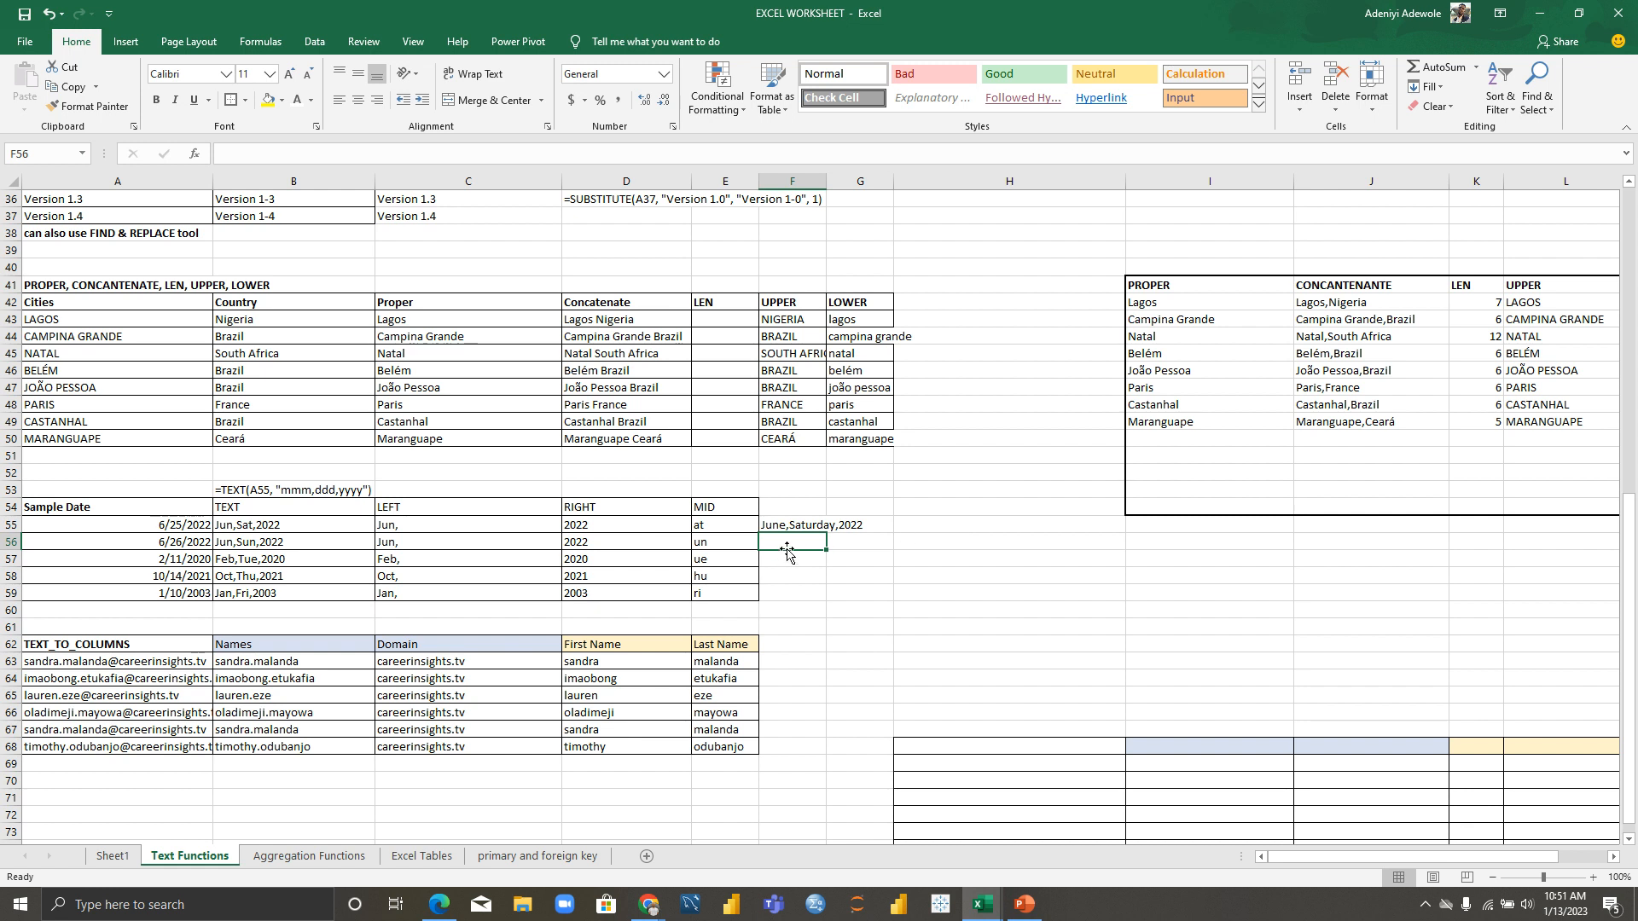
left_click(811, 525)
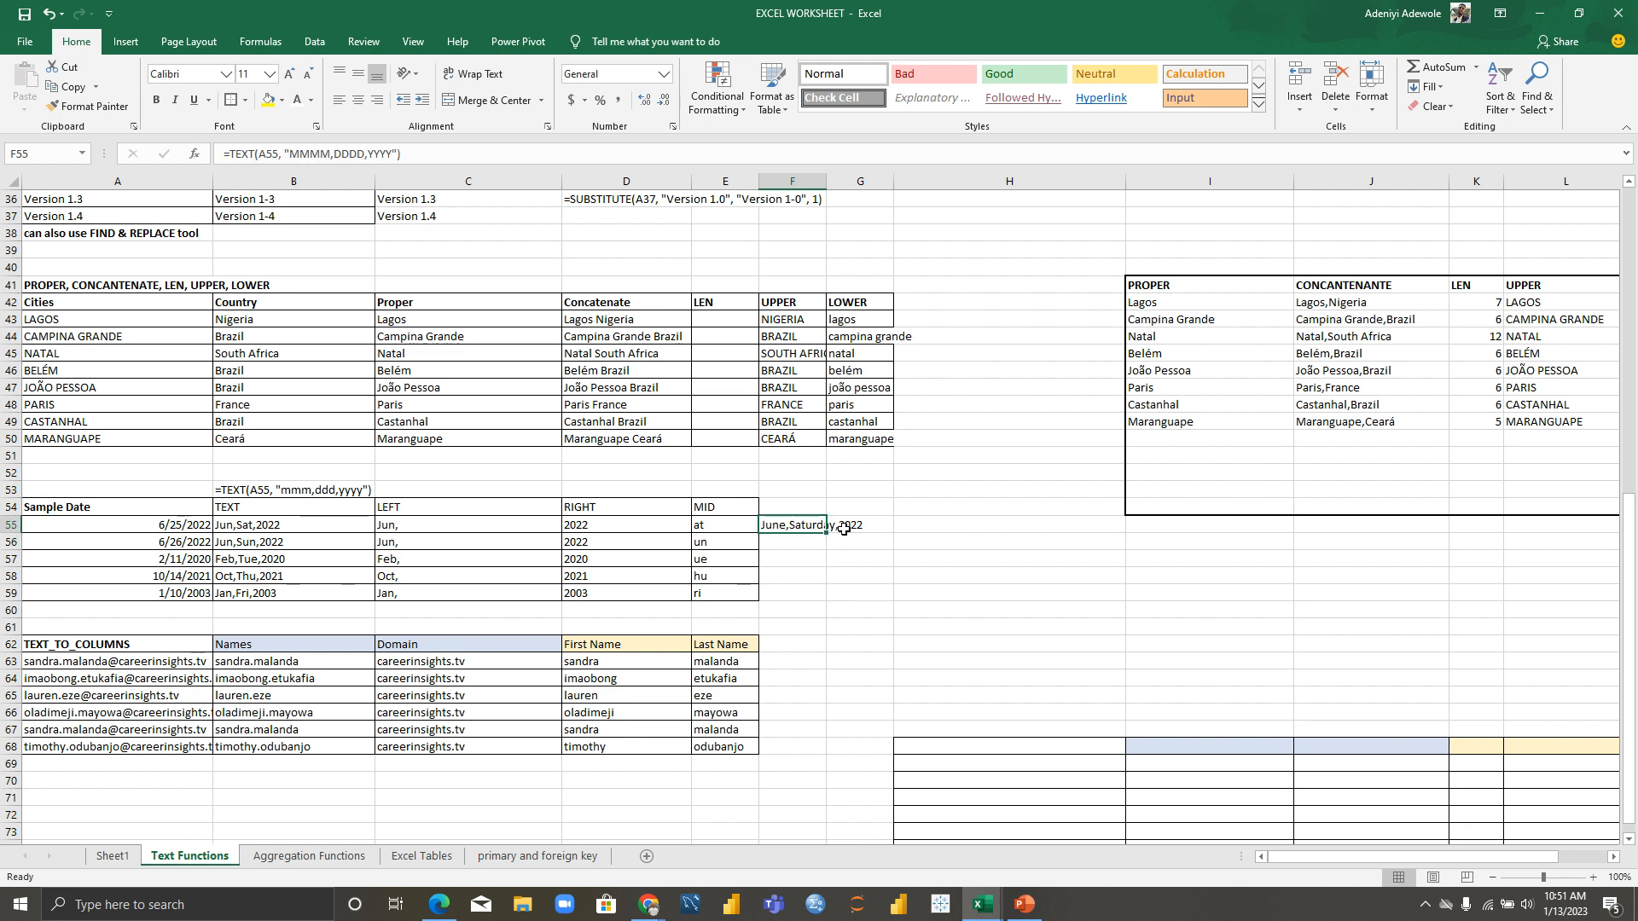
Step: Widen column F and fill F55's formula to F59, ending with January,Friday,2003
left_click(794, 180)
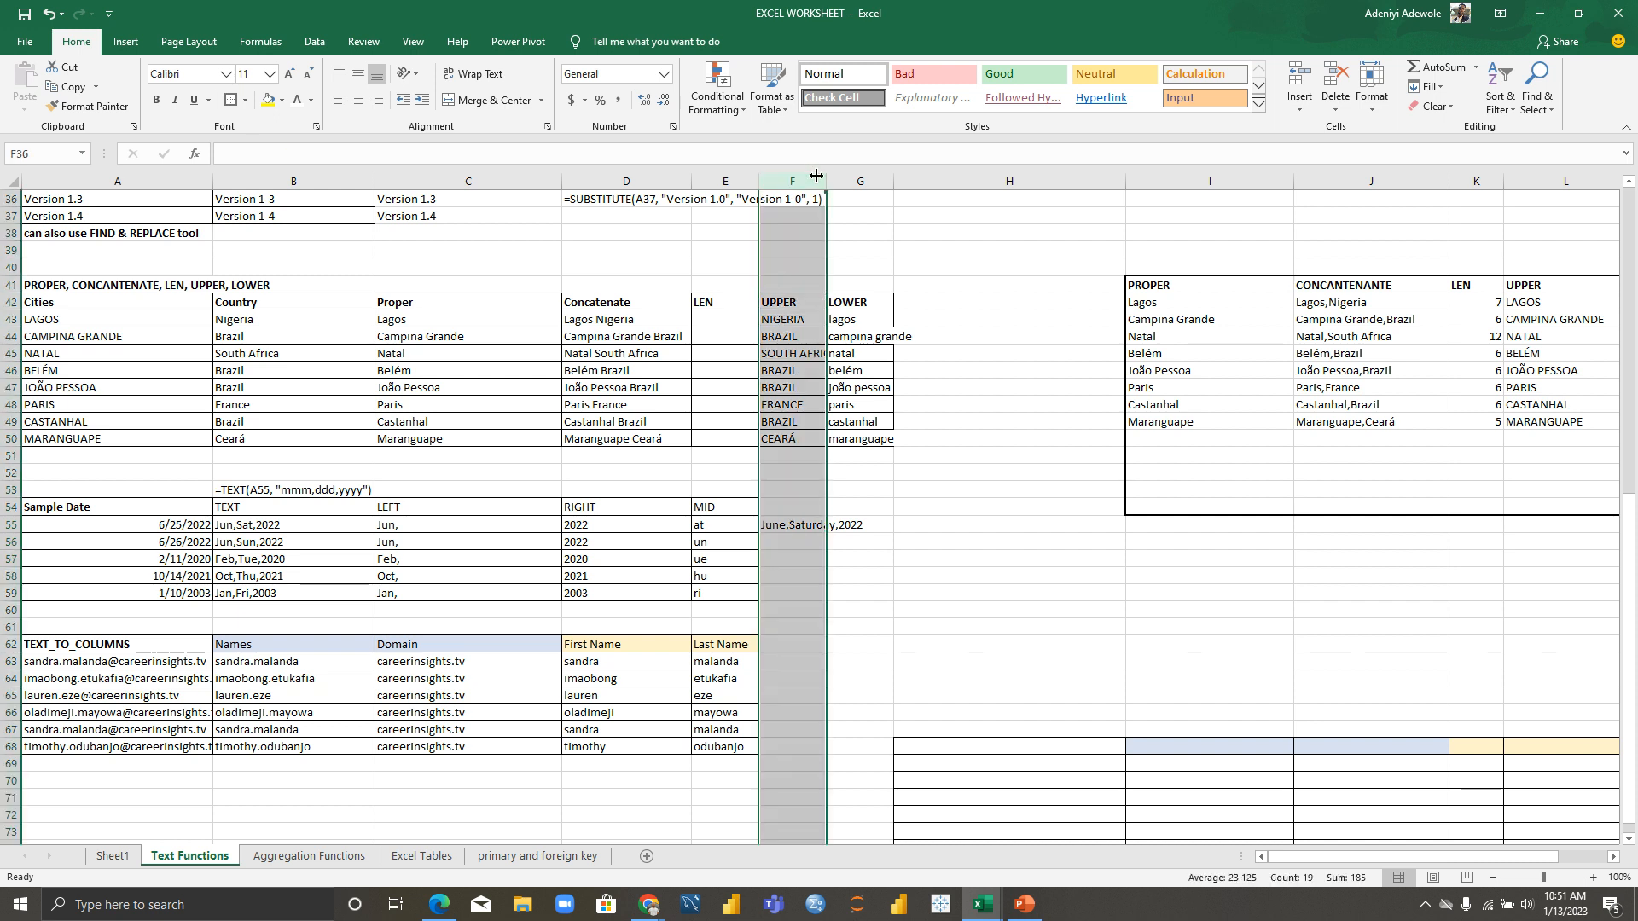
left_click_drag(828, 176, 888, 170)
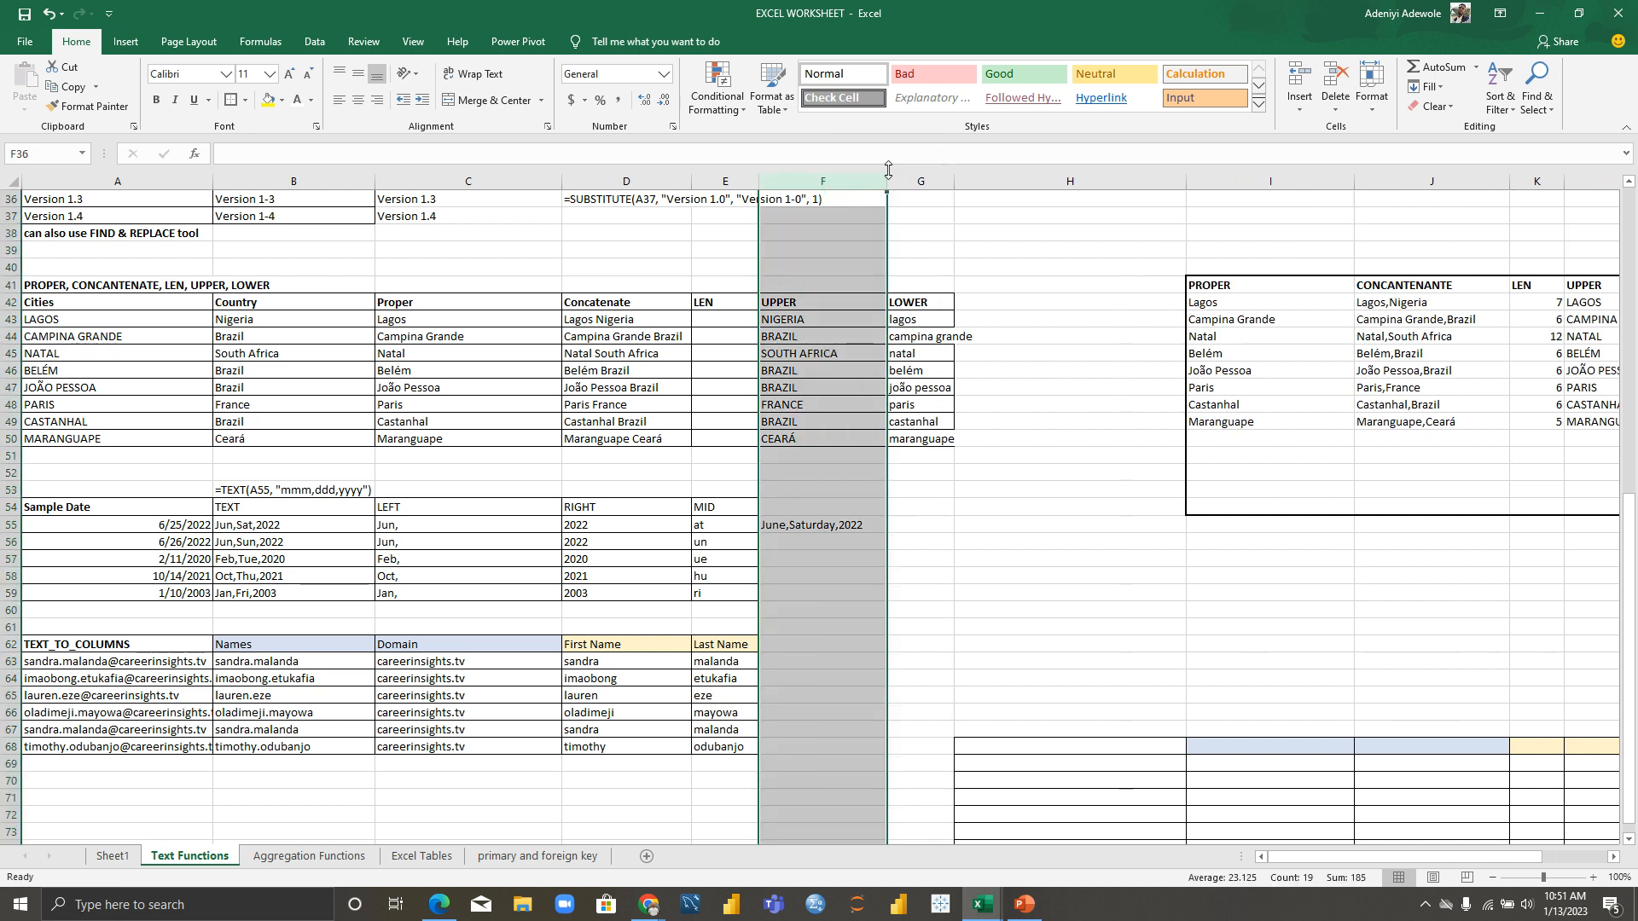
left_click(853, 523)
left_click_drag(887, 532, 885, 600)
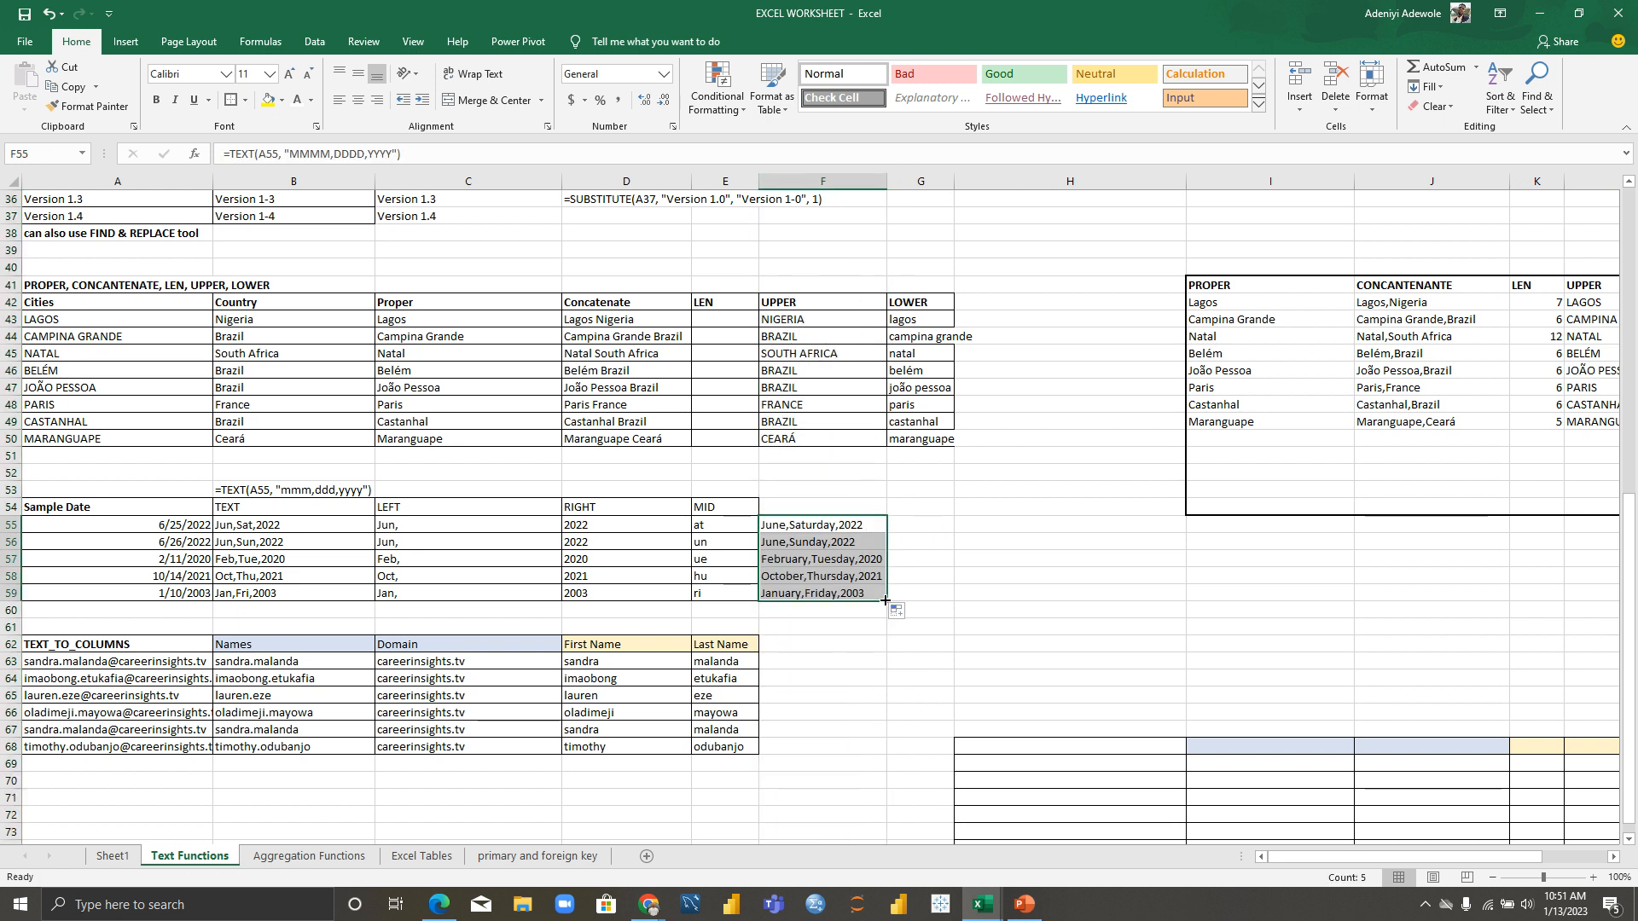
left_click(958, 592)
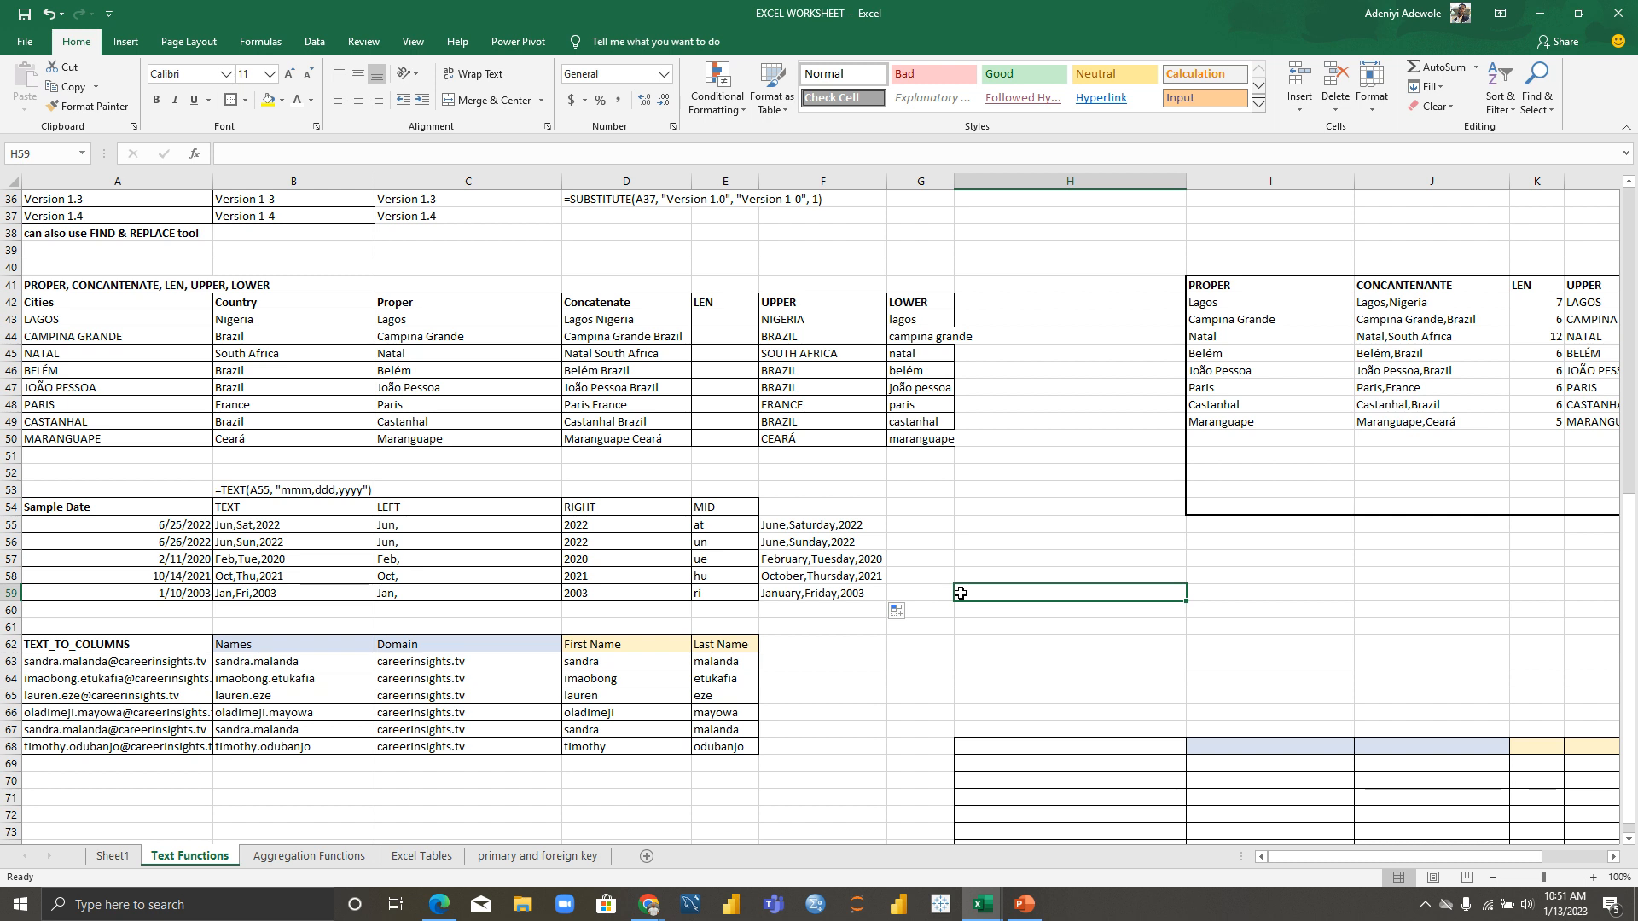
left_click_drag(1625, 695, 1621, 712)
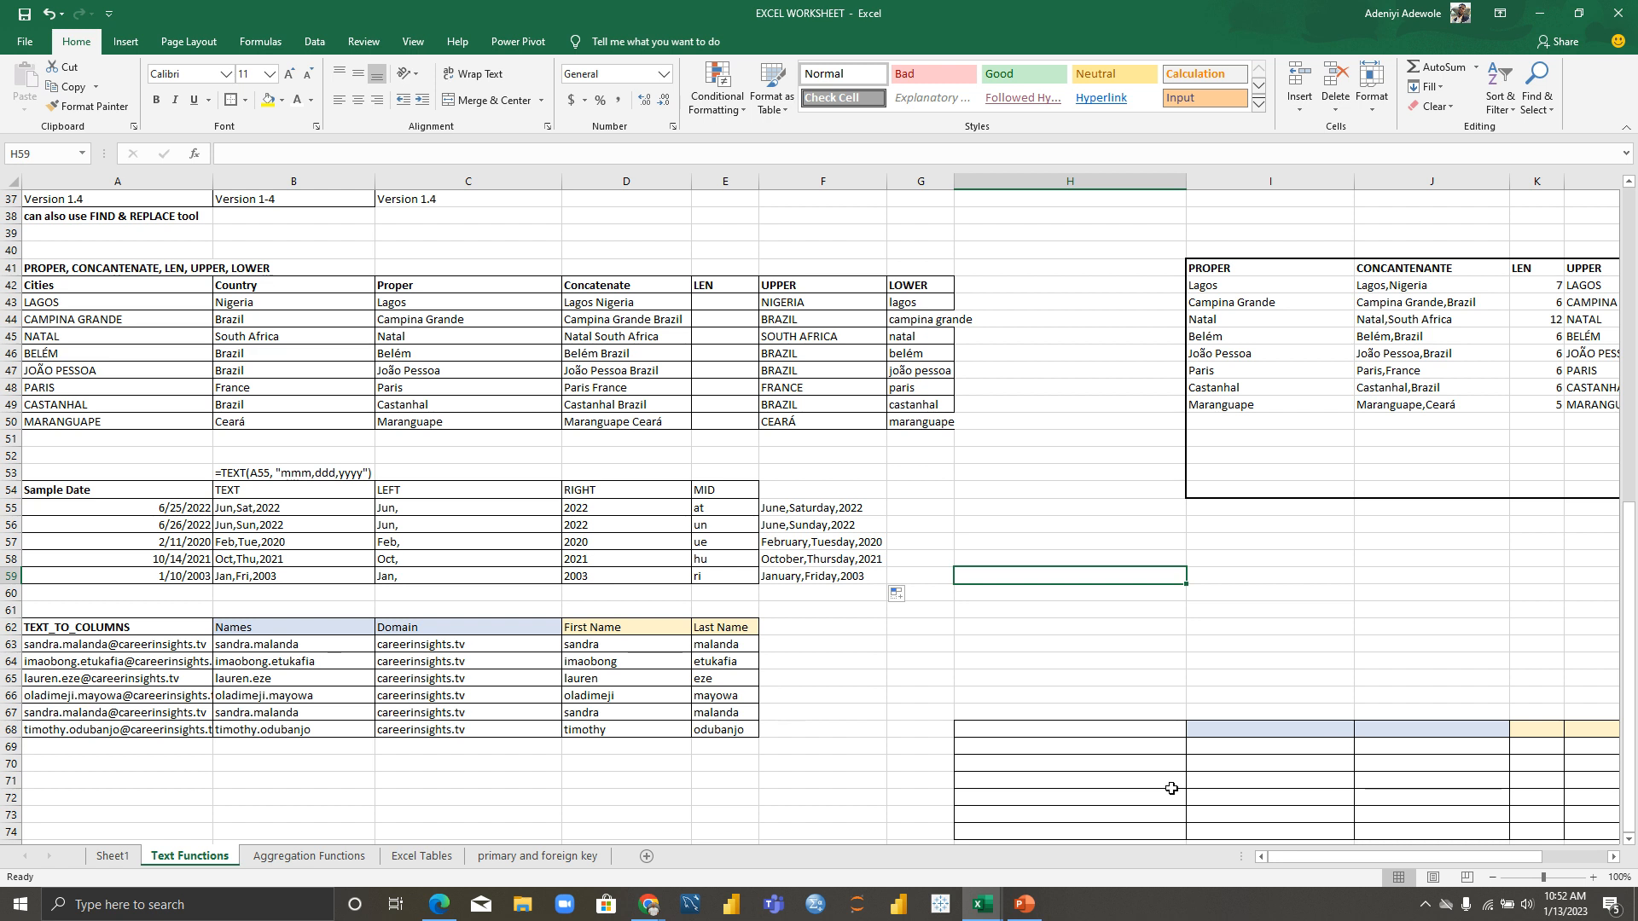
left_click_drag(1631, 715, 1632, 714)
left_click(1327, 741)
key("Down")
key("Down")
key("Down")
key("Down")
key("Down")
key("Down")
key("Down")
key("Down")
key("Down")
key("Down")
key("Down")
key("Down")
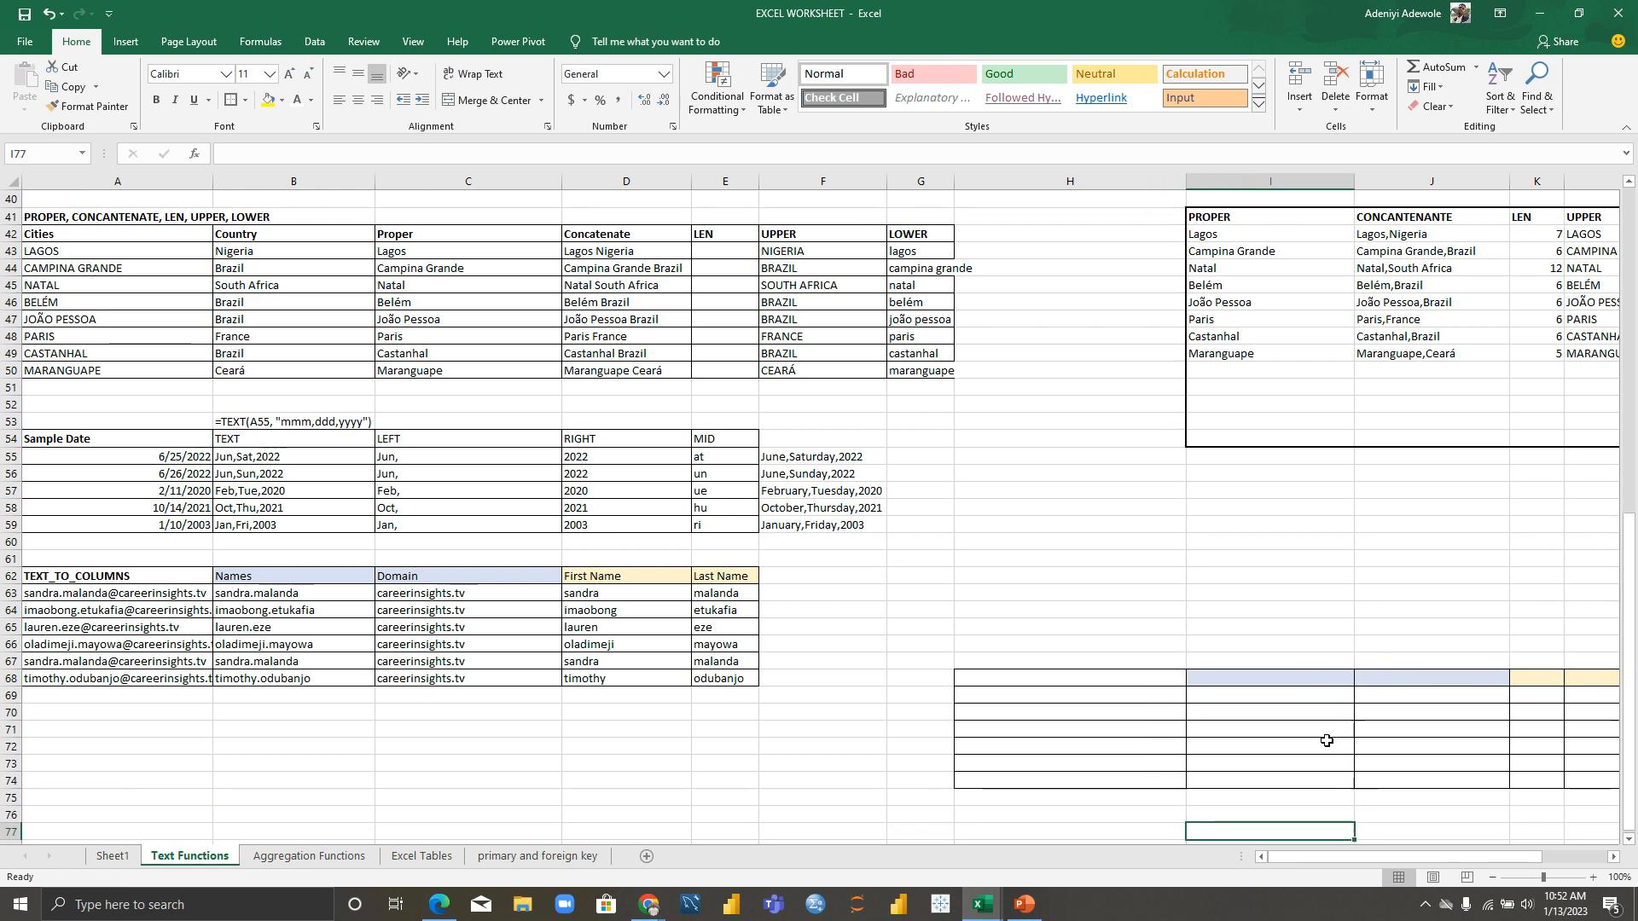
key("Right")
key("Right")
key("Right")
key("Right")
key("Right")
key("Right")
key("Right")
key("Right")
key("Right")
key("Right")
key("Right")
key("Right")
key("Right")
key("Right")
key("Right")
key("Right")
key("Right")
key("Left")
key("Left")
key("Left")
key("Left")
key("Left")
key("Left")
key("Left")
key("Left")
key("Left")
key("Left")
key("Left")
key("Left")
key("Left")
key("Left")
key("Left")
key("Left")
key("Left")
key("Left")
key("Left")
key("Left")
key("Left")
key("Left")
key("Left")
key("Left")
key("Left")
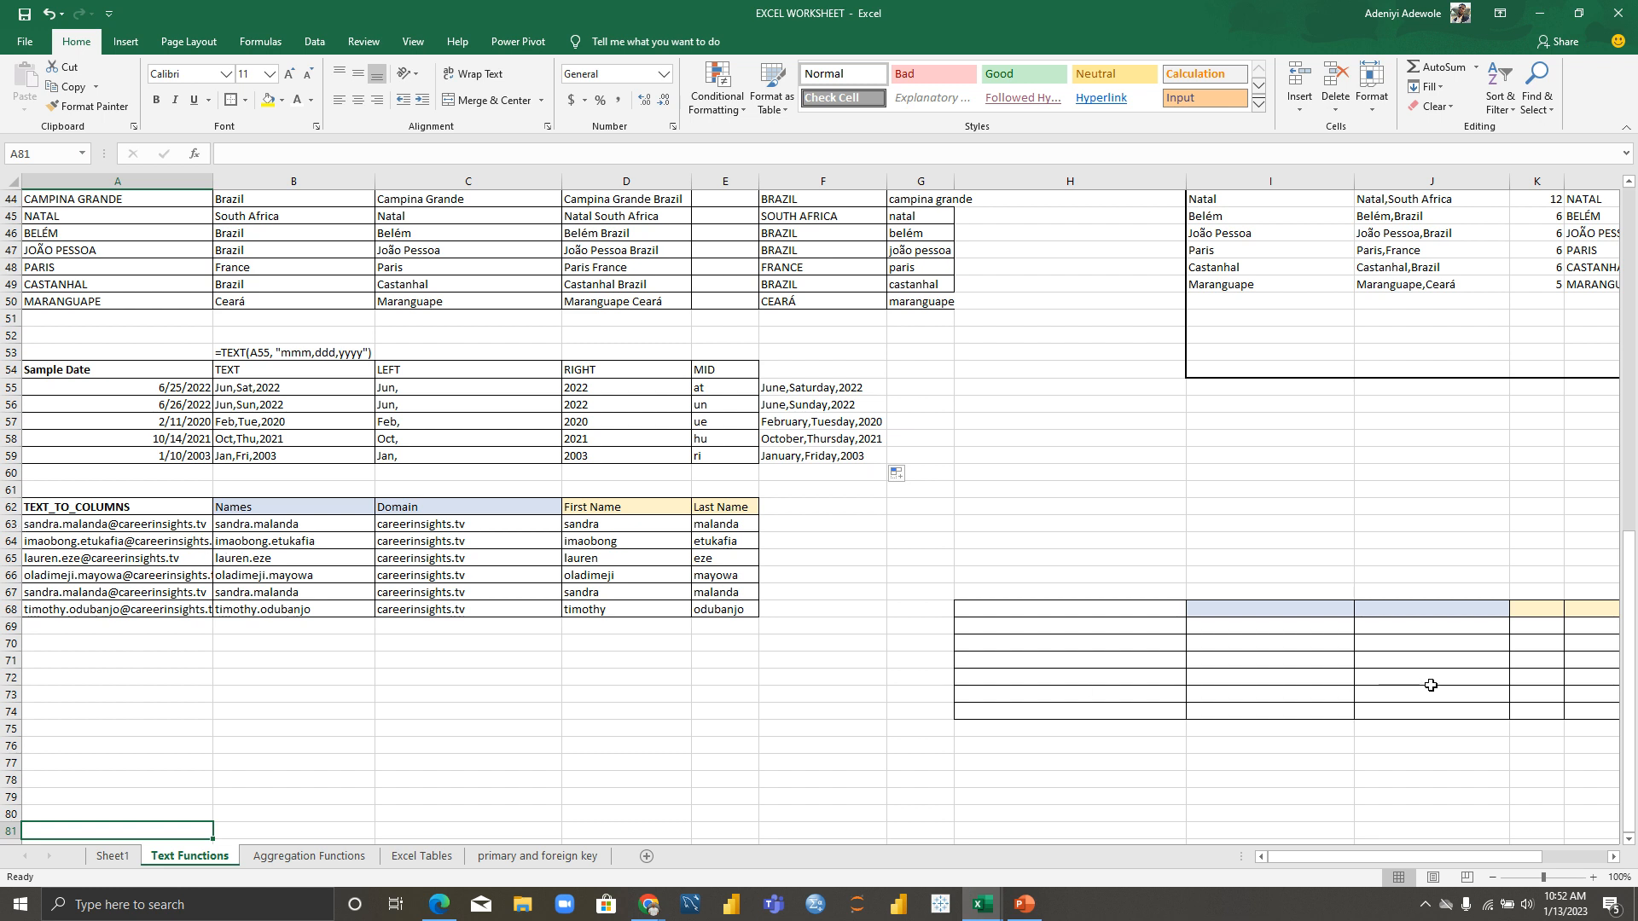
left_click(985, 608)
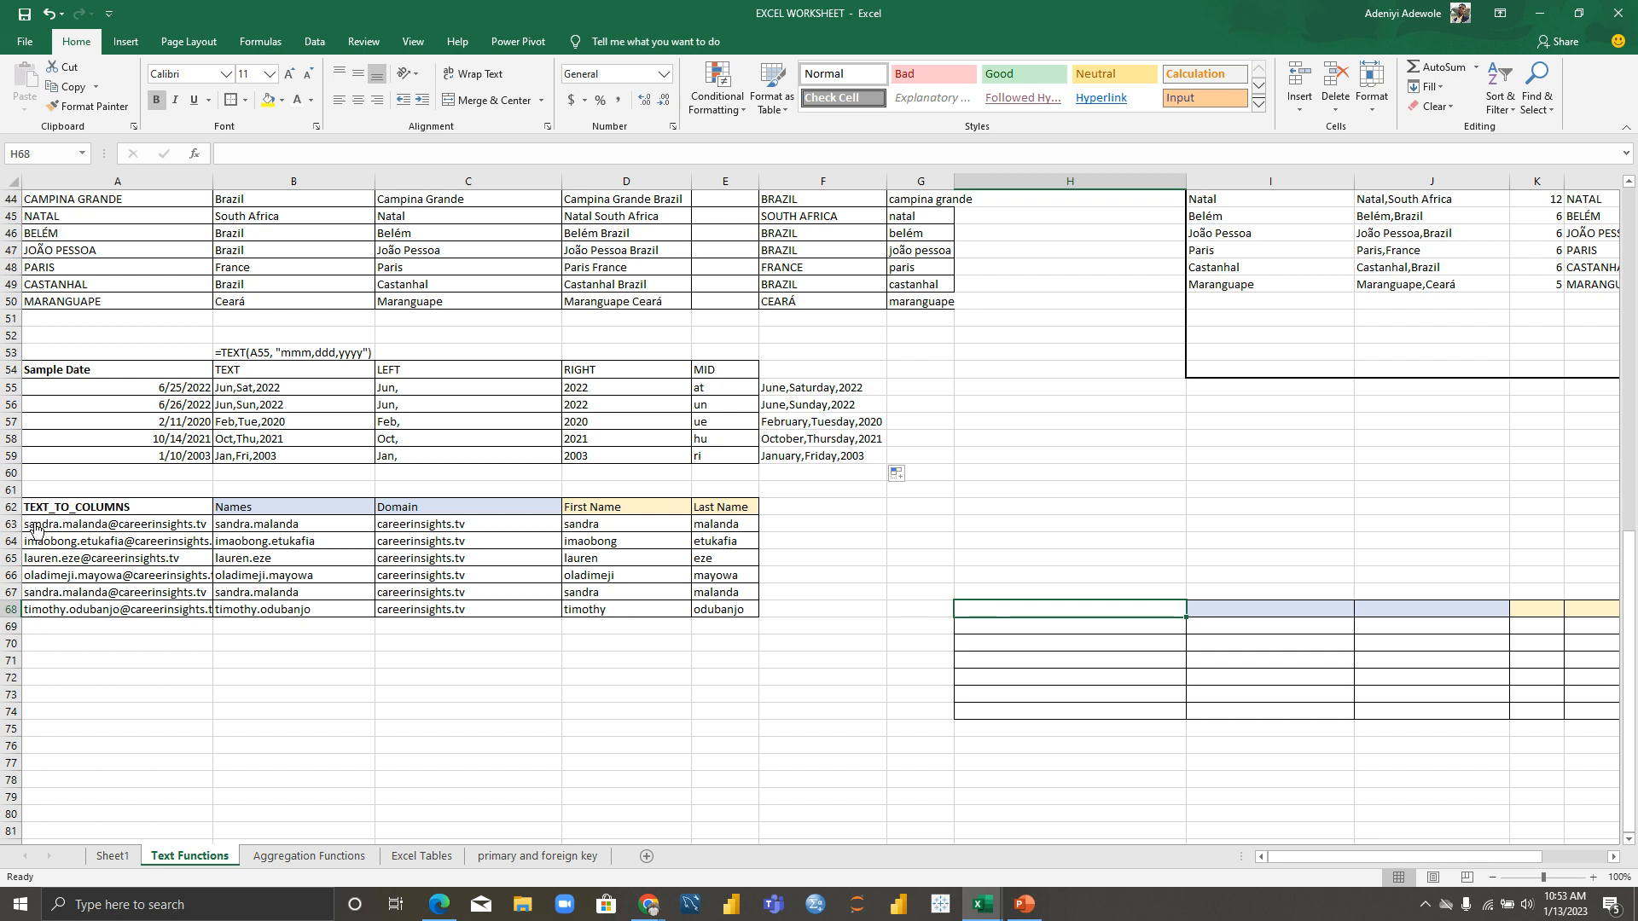
Step: Select the six email addresses in A63:A68 and bring up the Data ribbon
left_click_drag(36, 529, 169, 615)
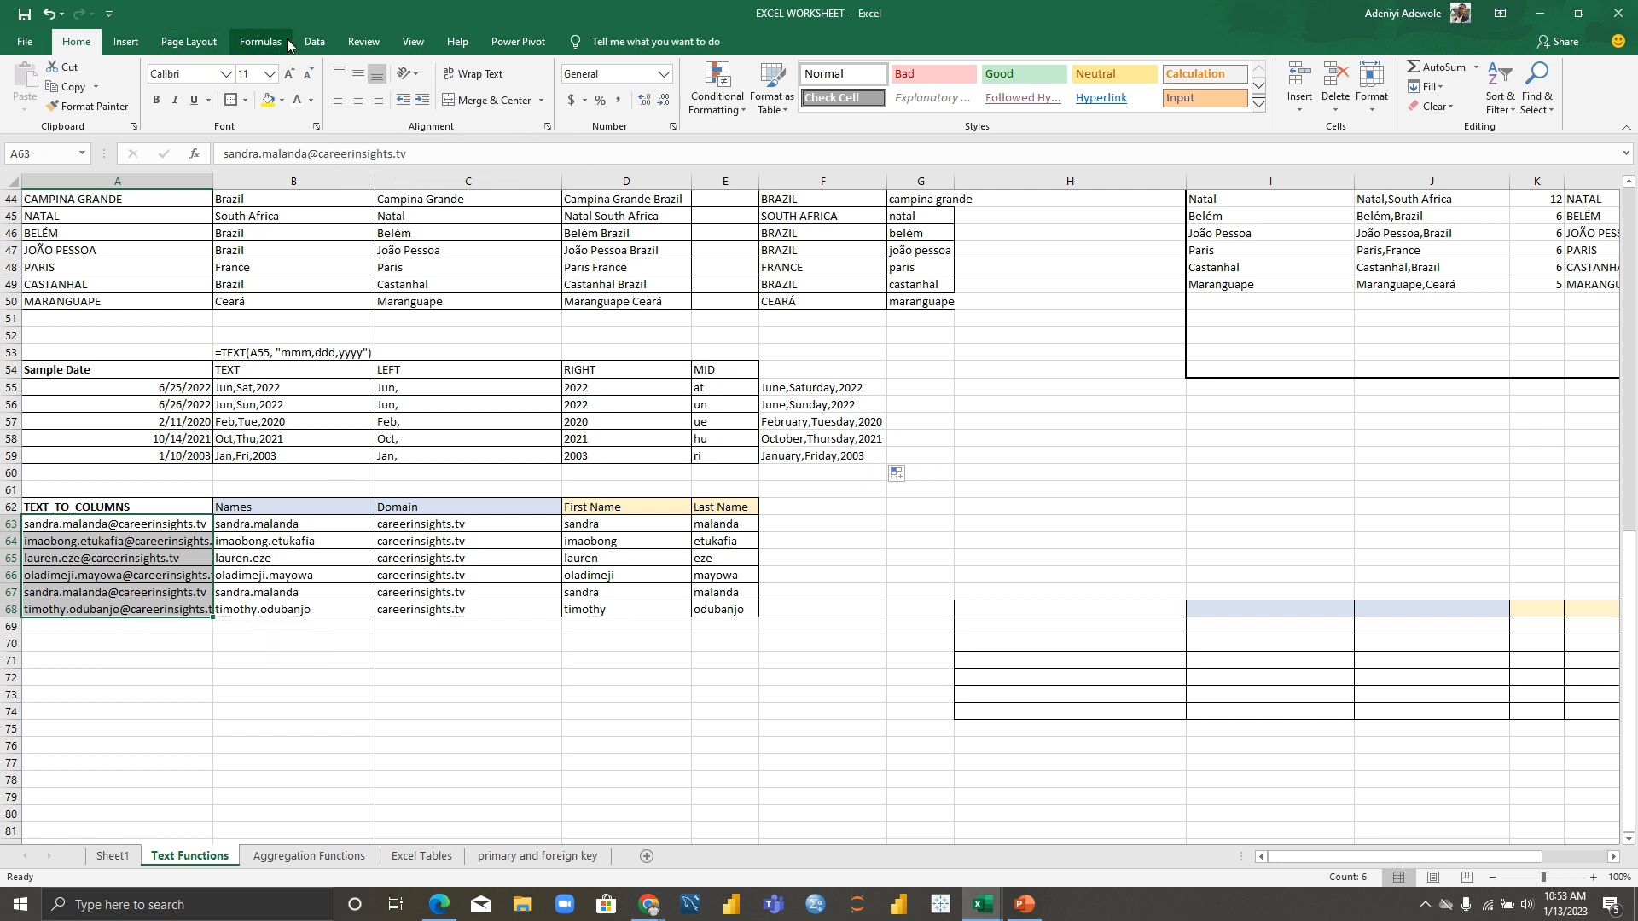
left_click(314, 42)
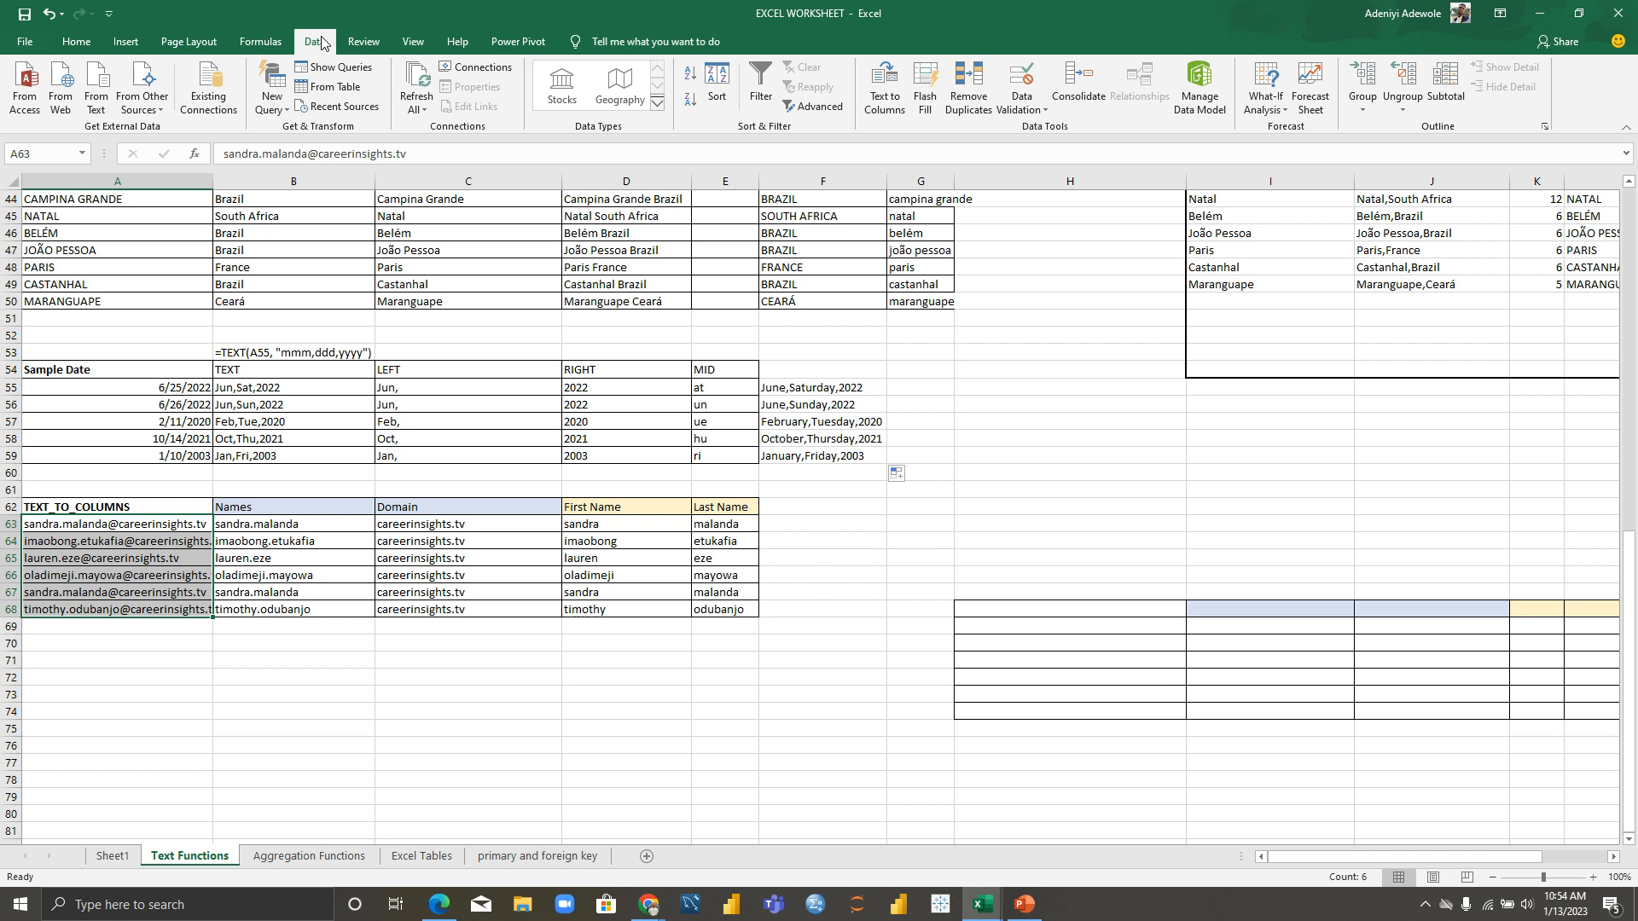
Step: Launch Text to Columns and continue with Delimited to the delimiter step
left_click(893, 109)
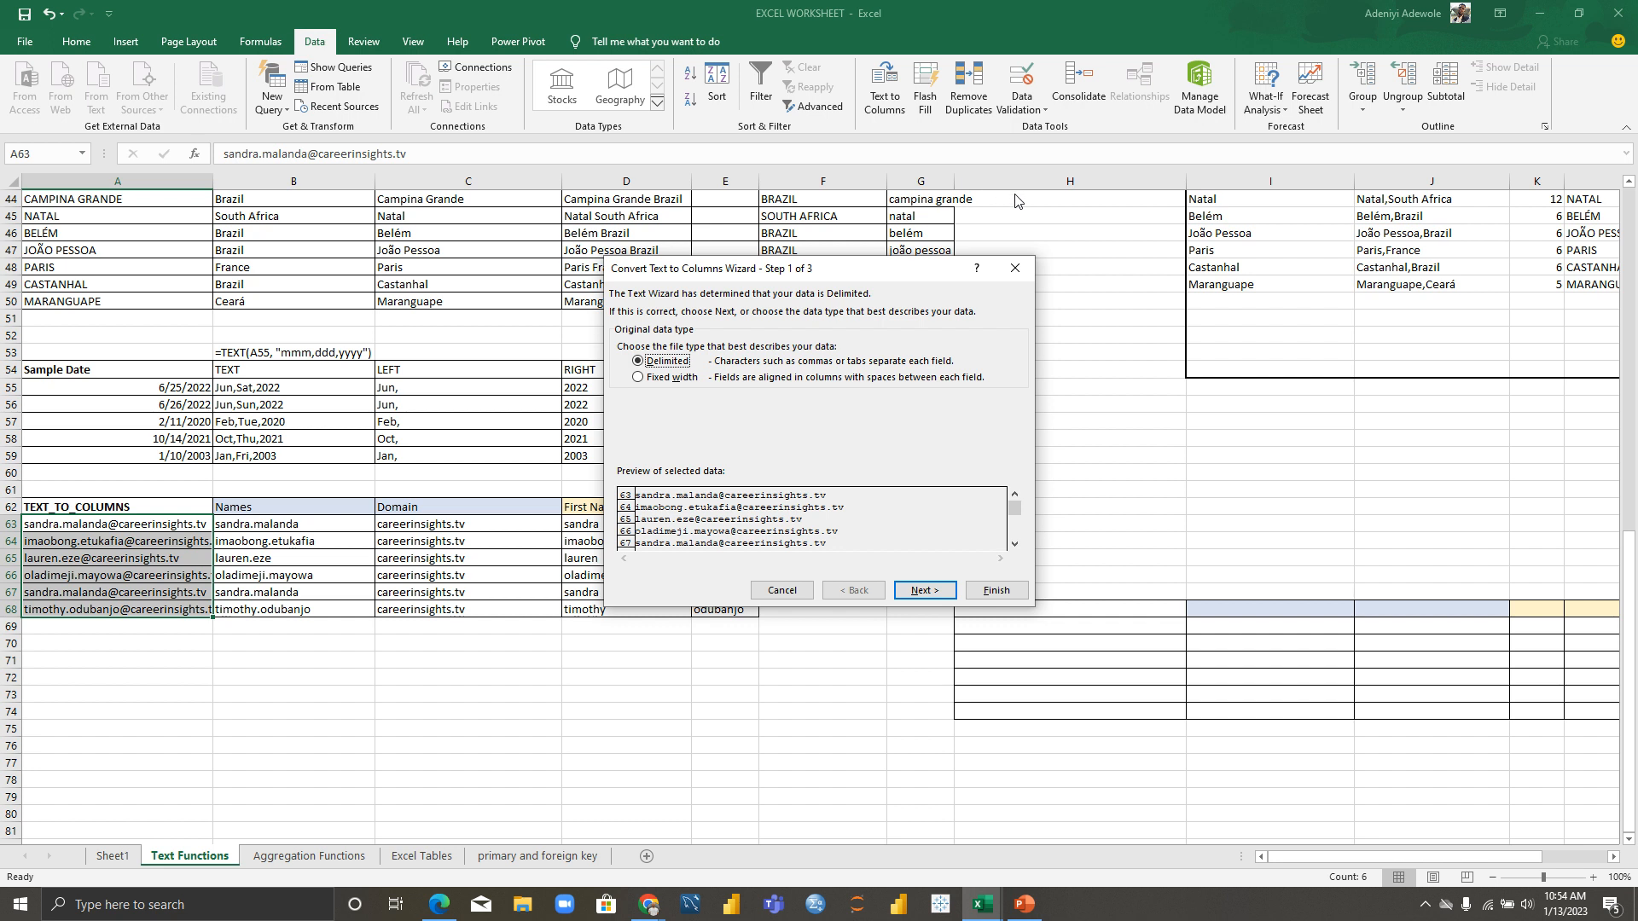
left_click(923, 590)
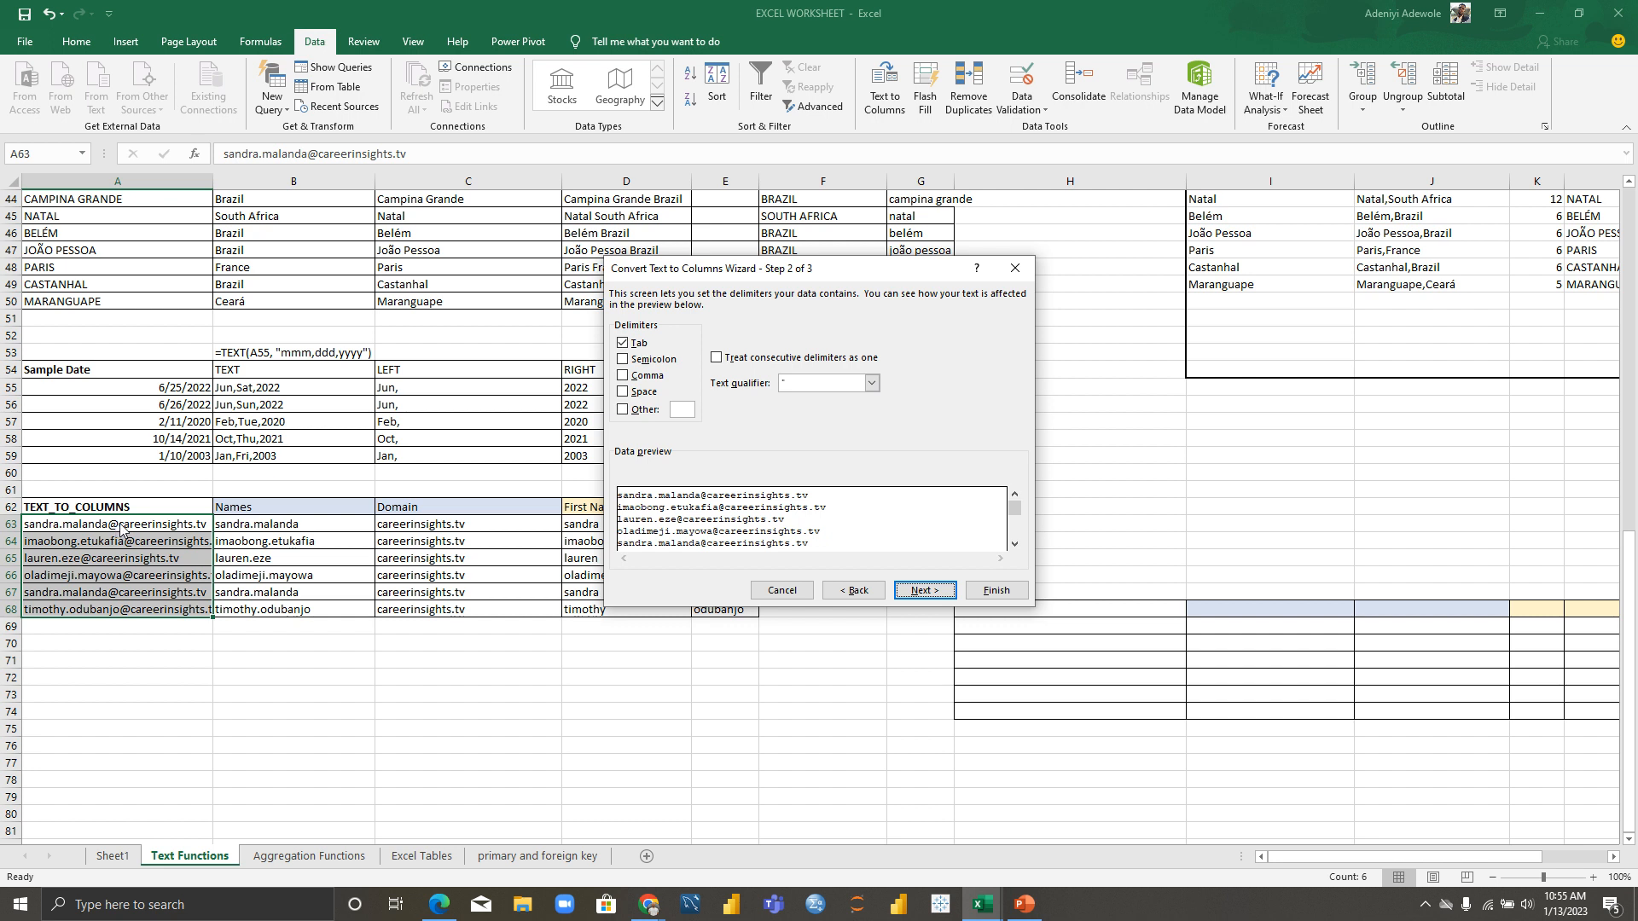
Step: Use Other with @ as the delimiter and advance to step 3 of the wizard
left_click(622, 410)
type("@")
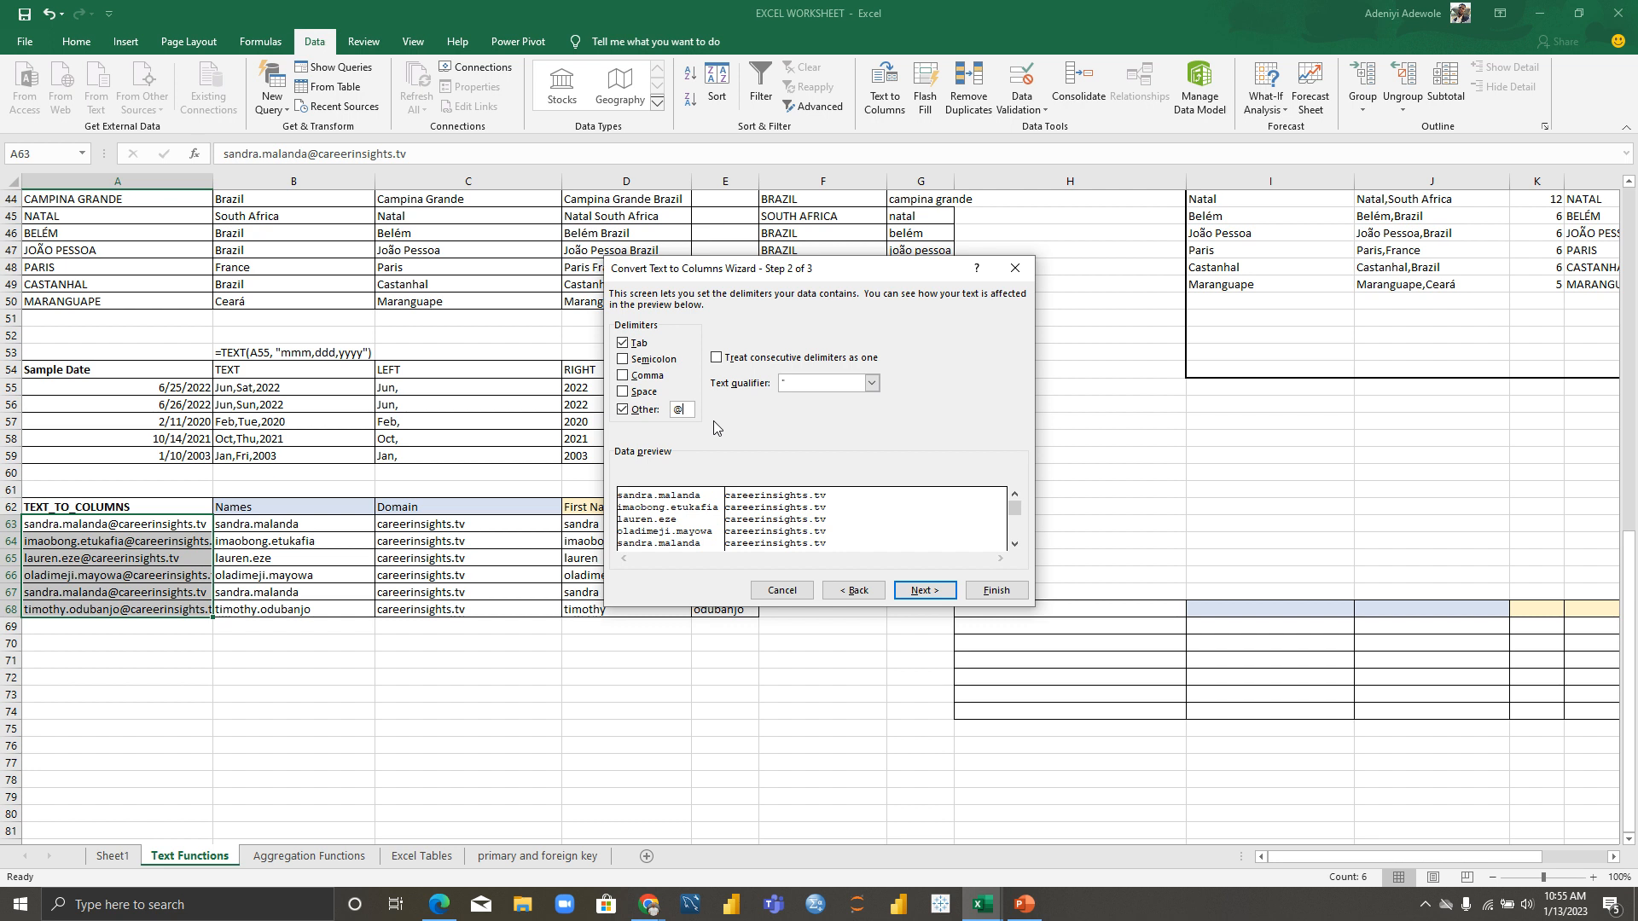
key("BackSpace")
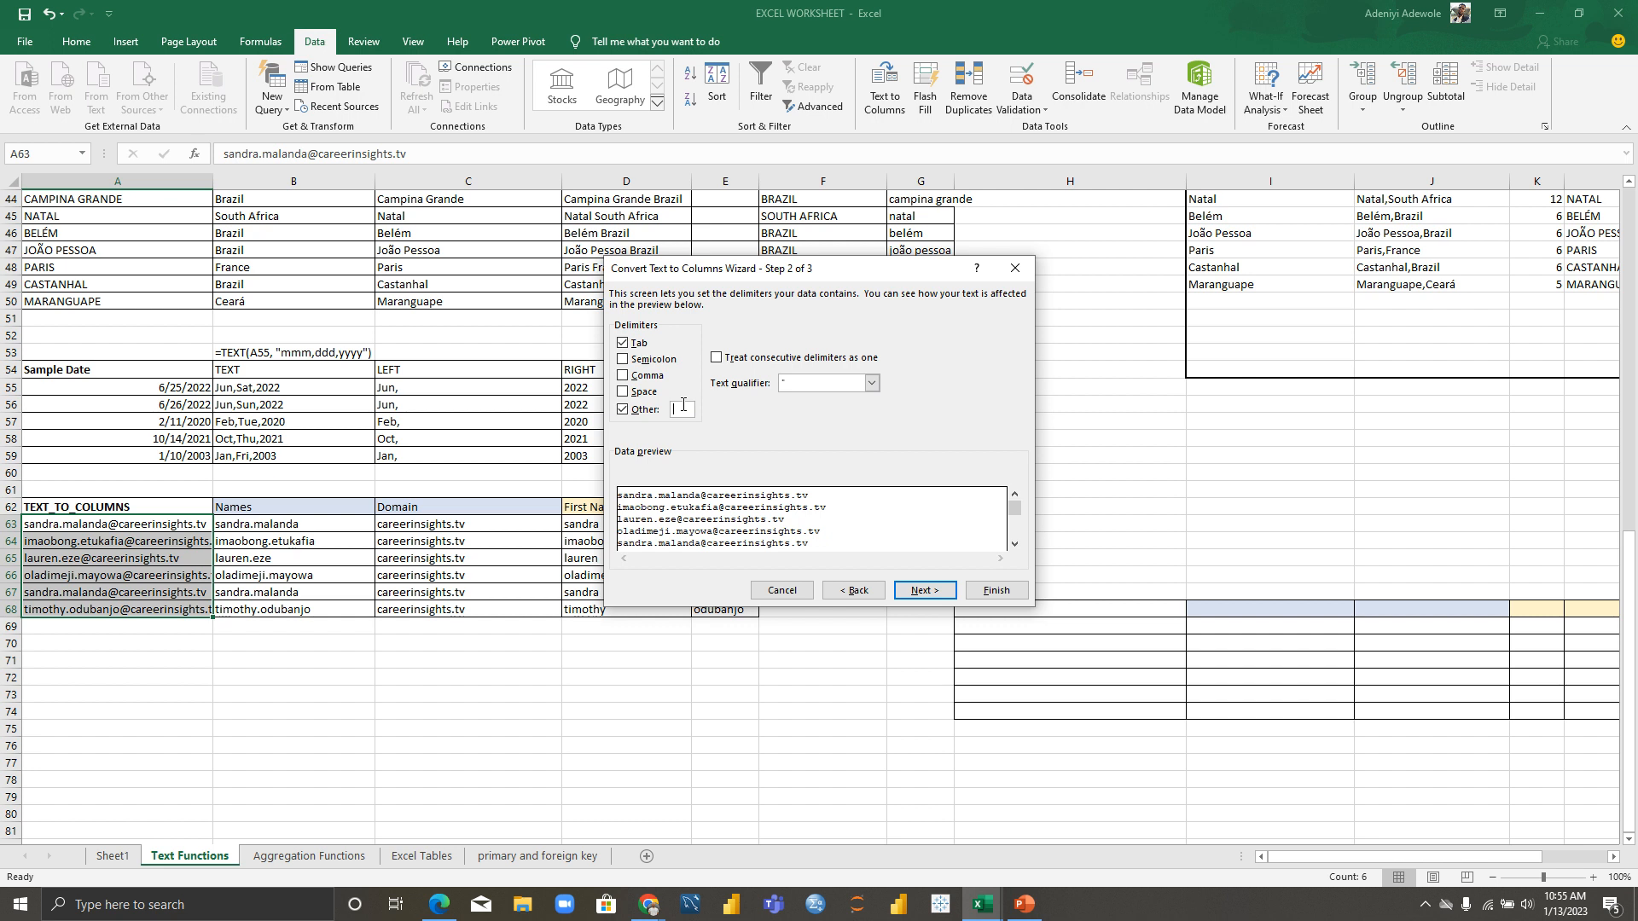
type("@")
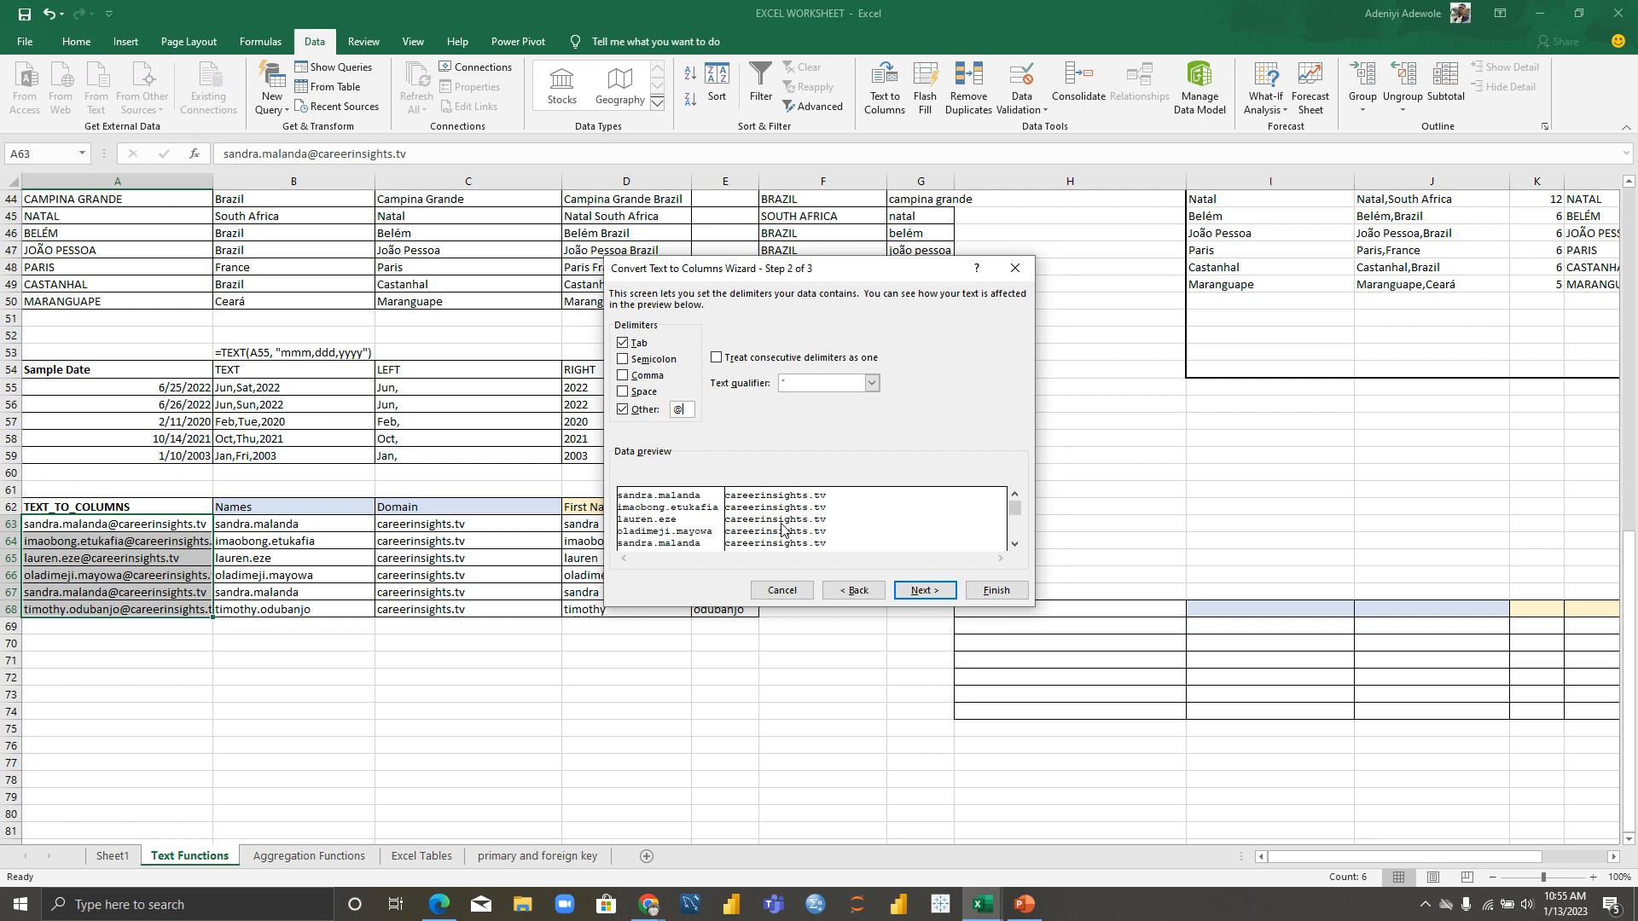
left_click(925, 591)
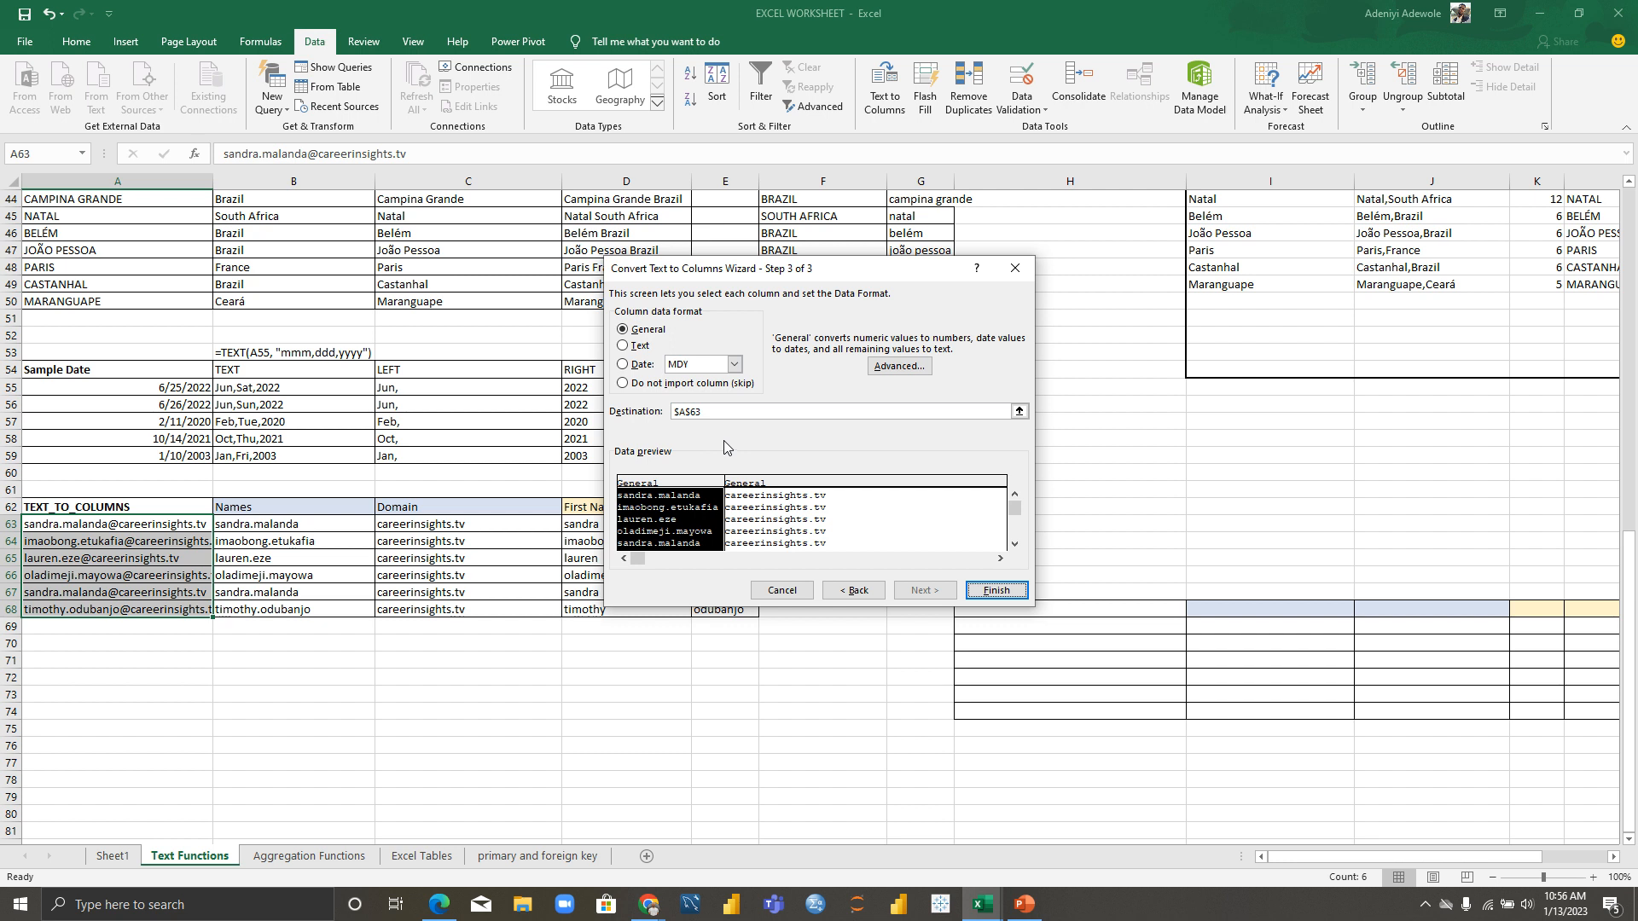
Step: Set the destination to H69, finish, and confirm replacing the existing data
left_click(1020, 410)
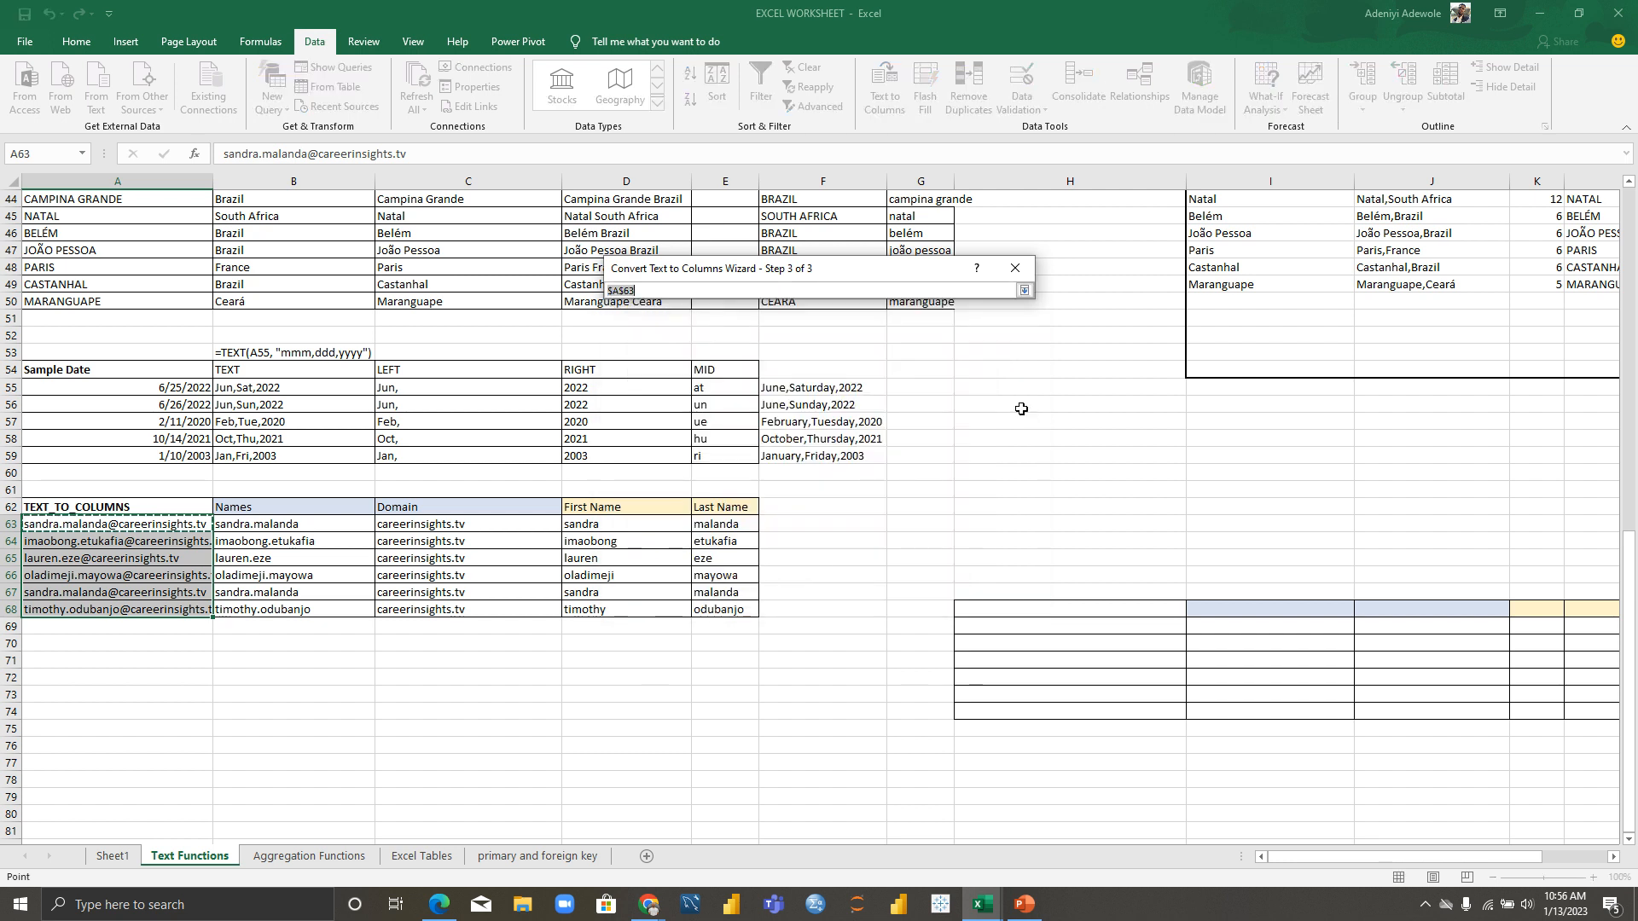
left_click(1023, 627)
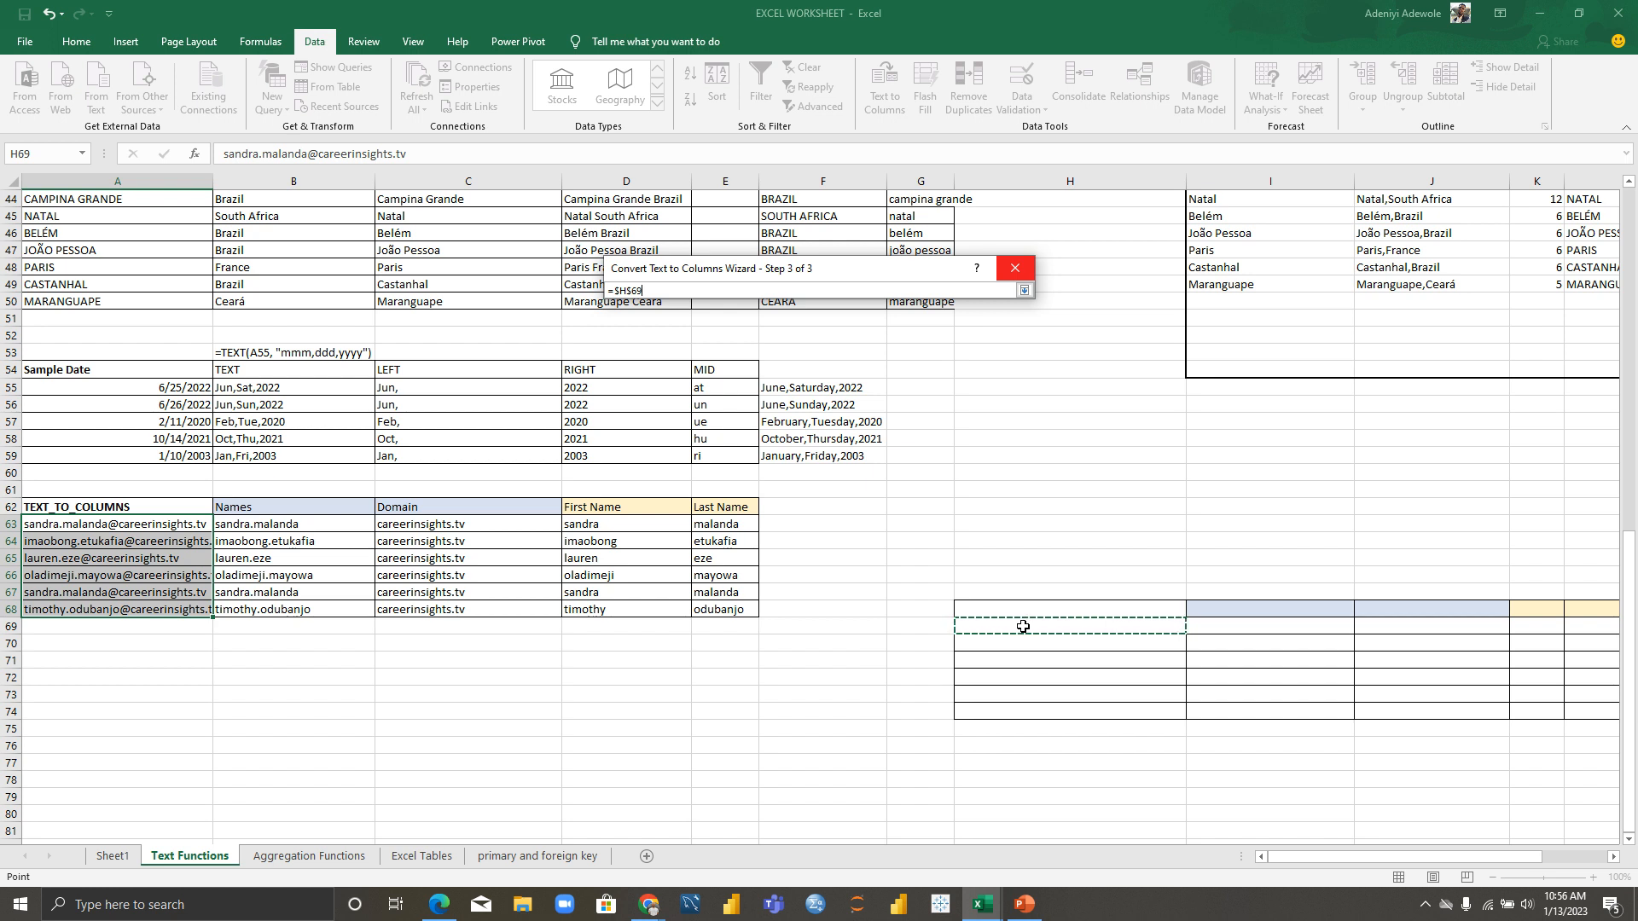
left_click(1024, 290)
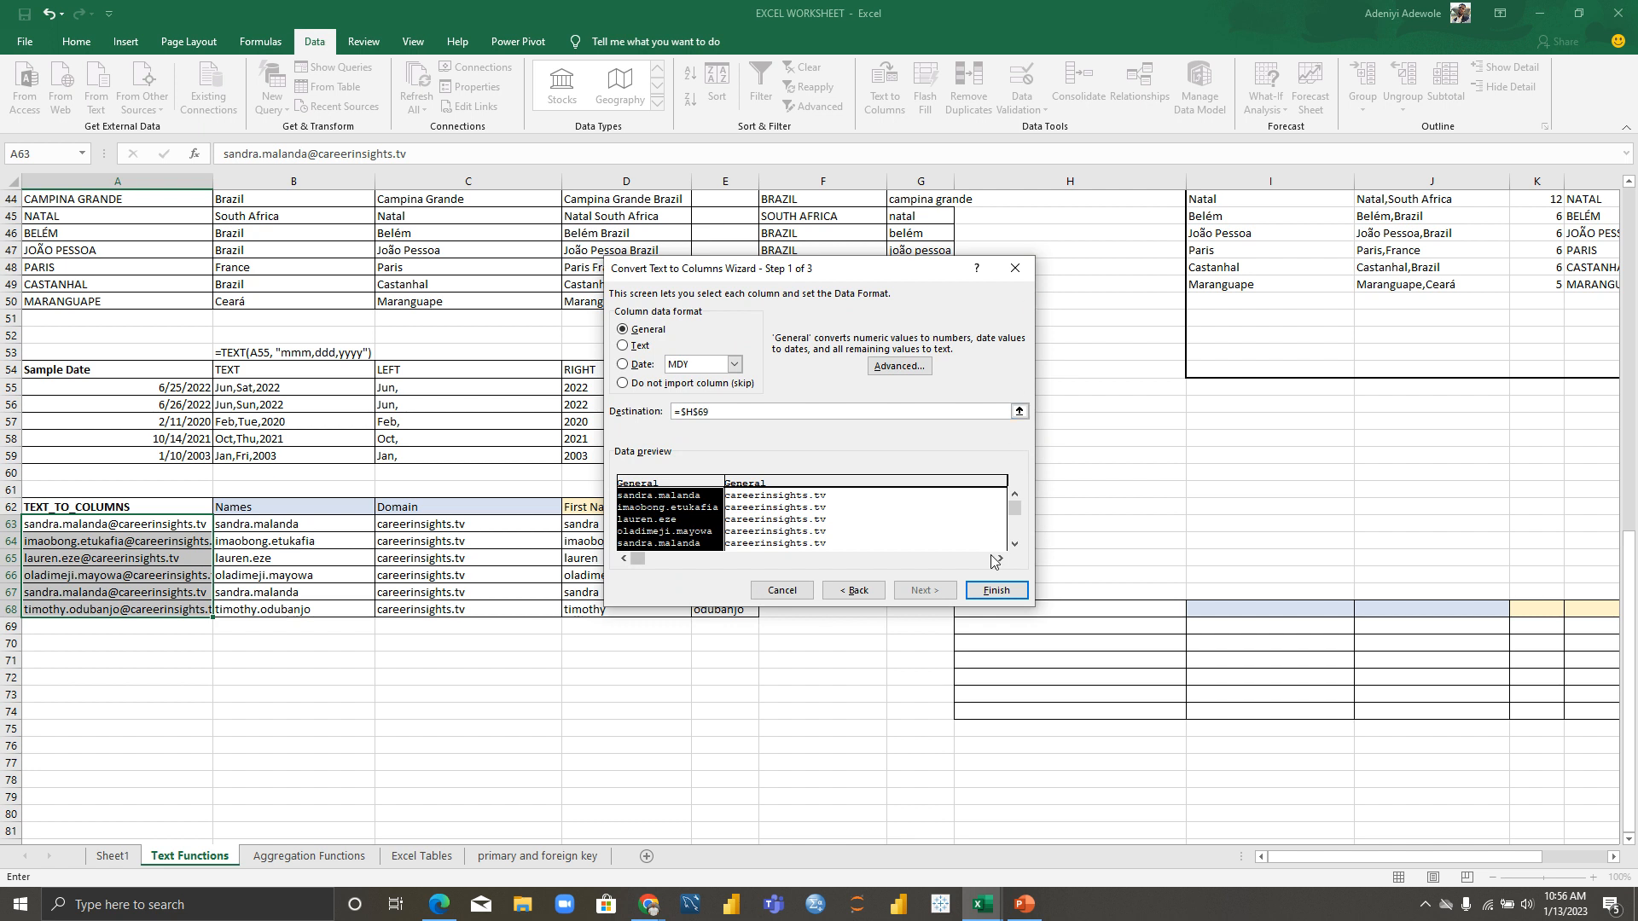
left_click(998, 591)
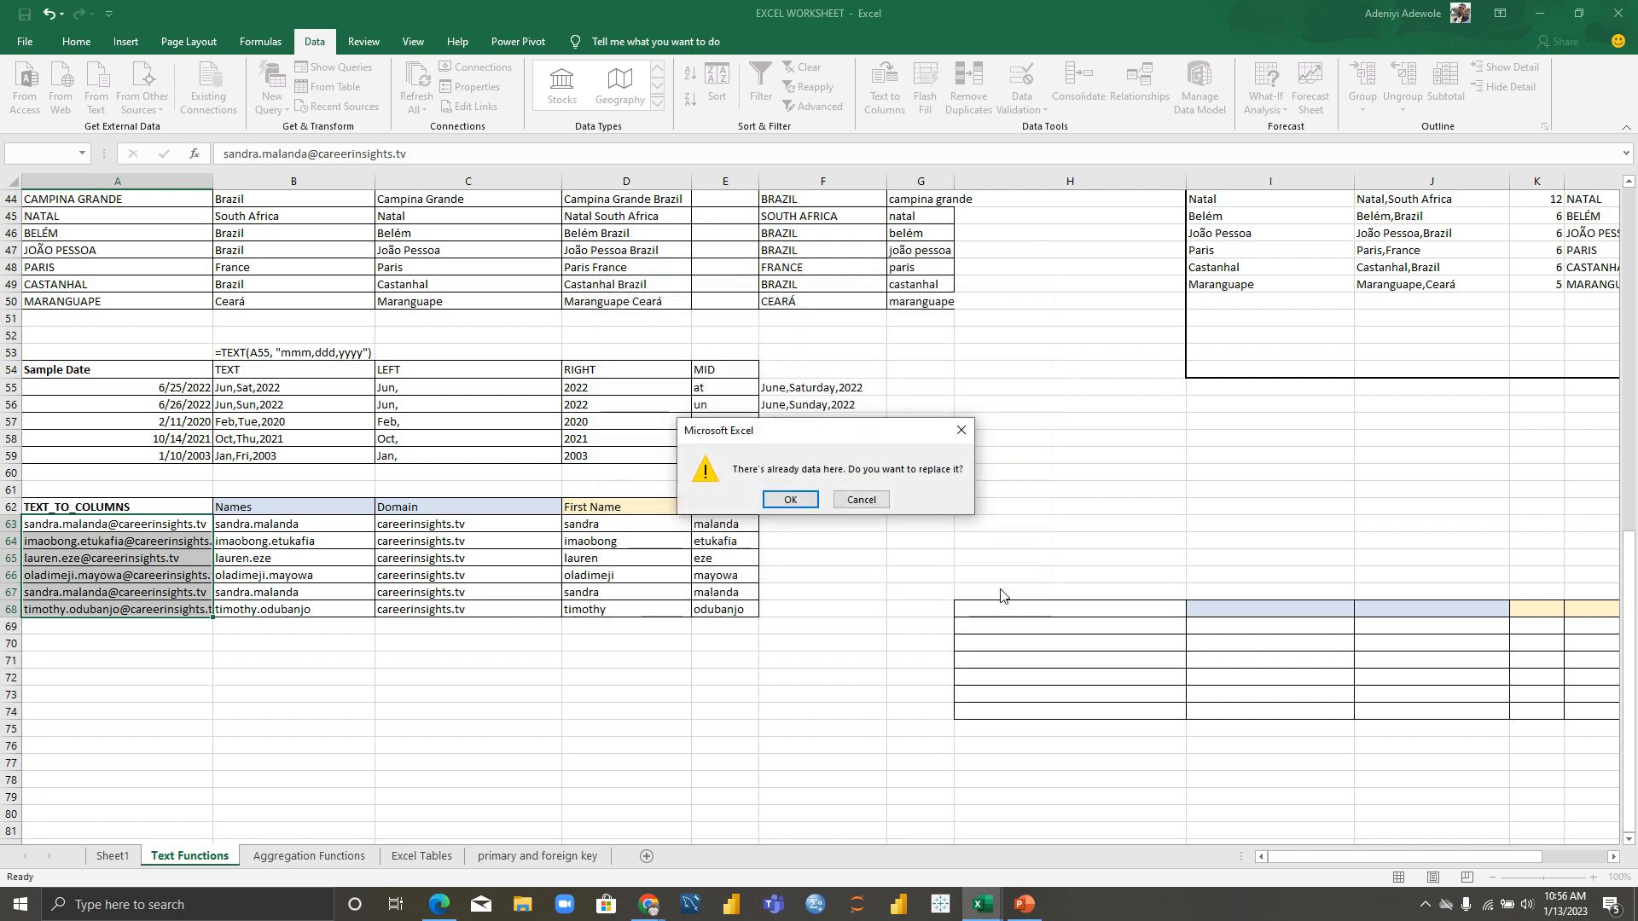
left_click(777, 503)
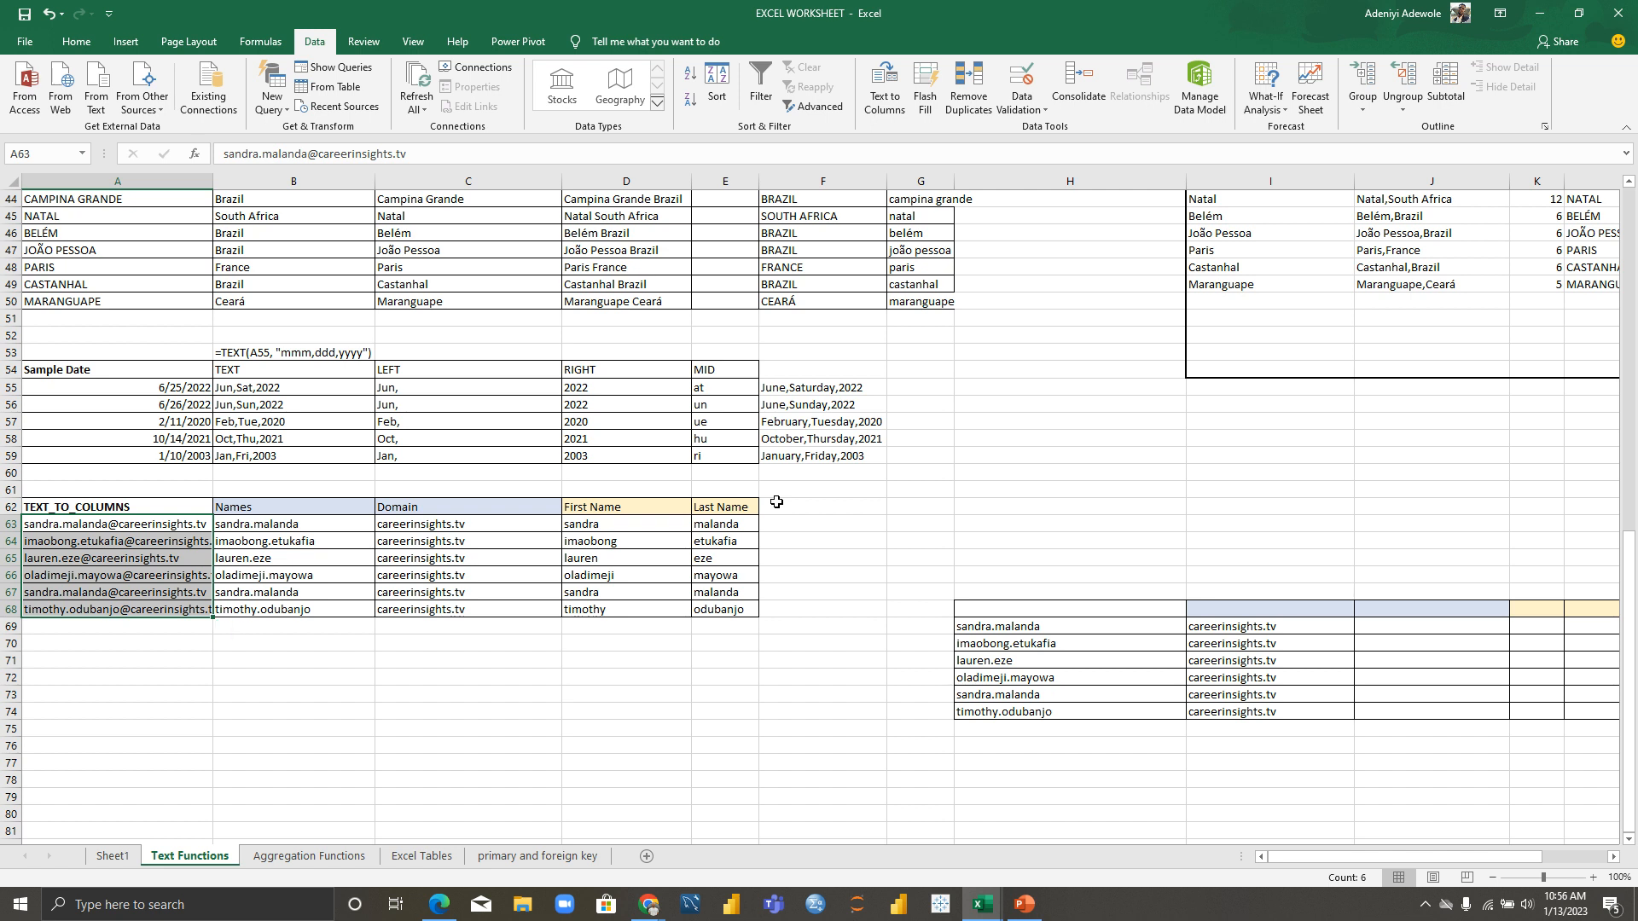
Step: Undo the Text to Columns split so H69:I74 is empty again
key("ctrl+z")
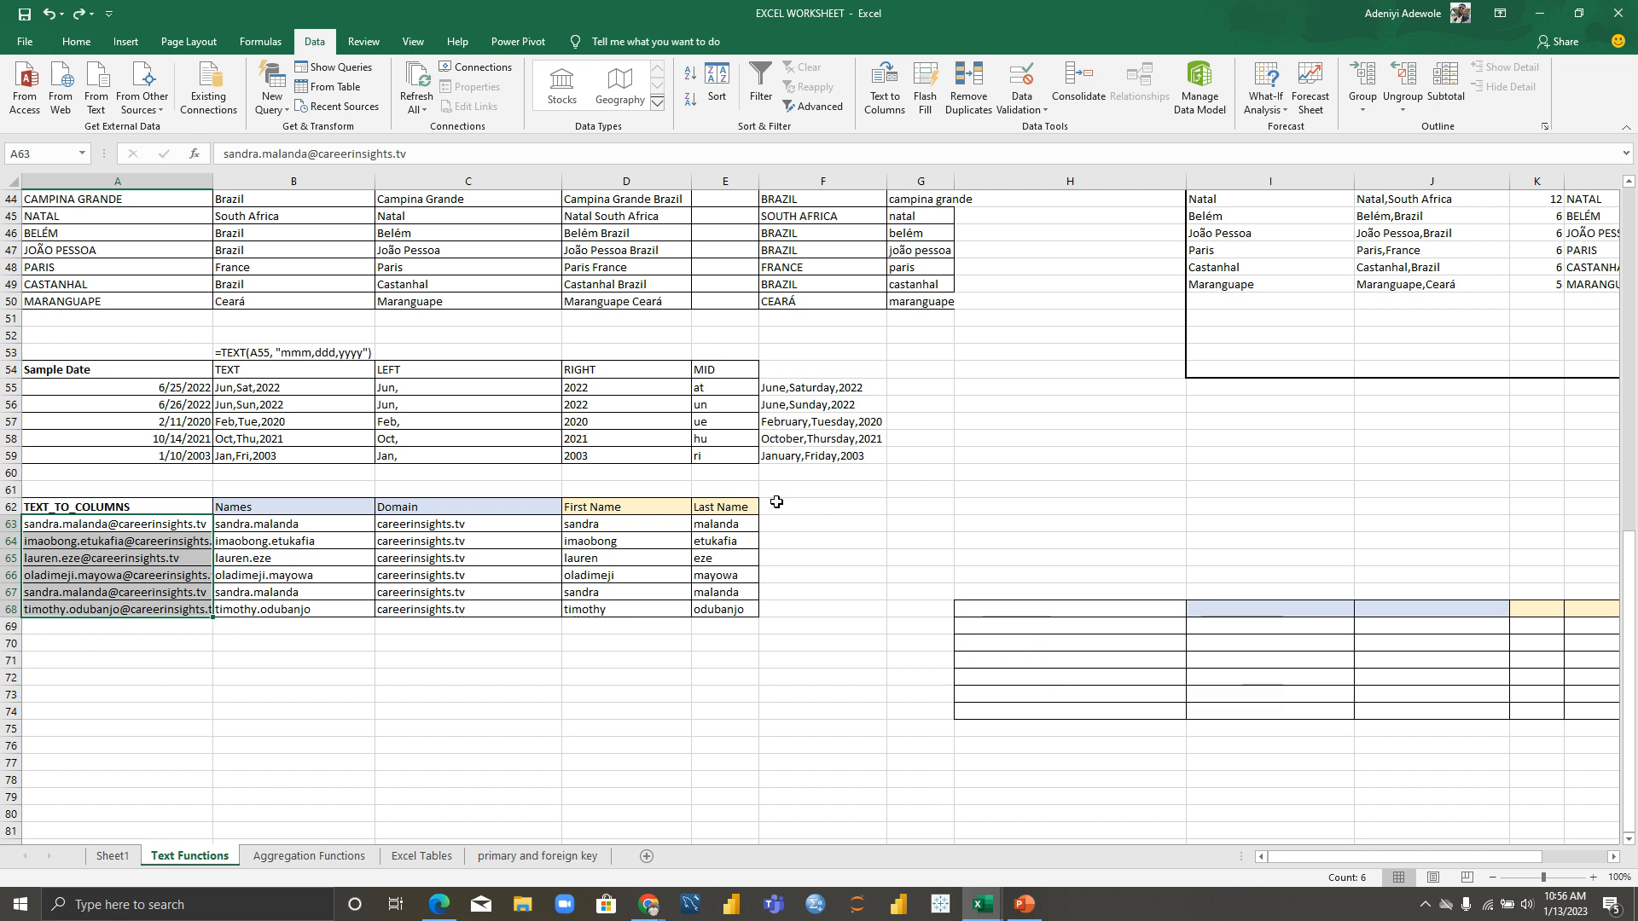
Step: Select the six email addresses in A63:A68 and bring up the Data tools
left_click(251, 672)
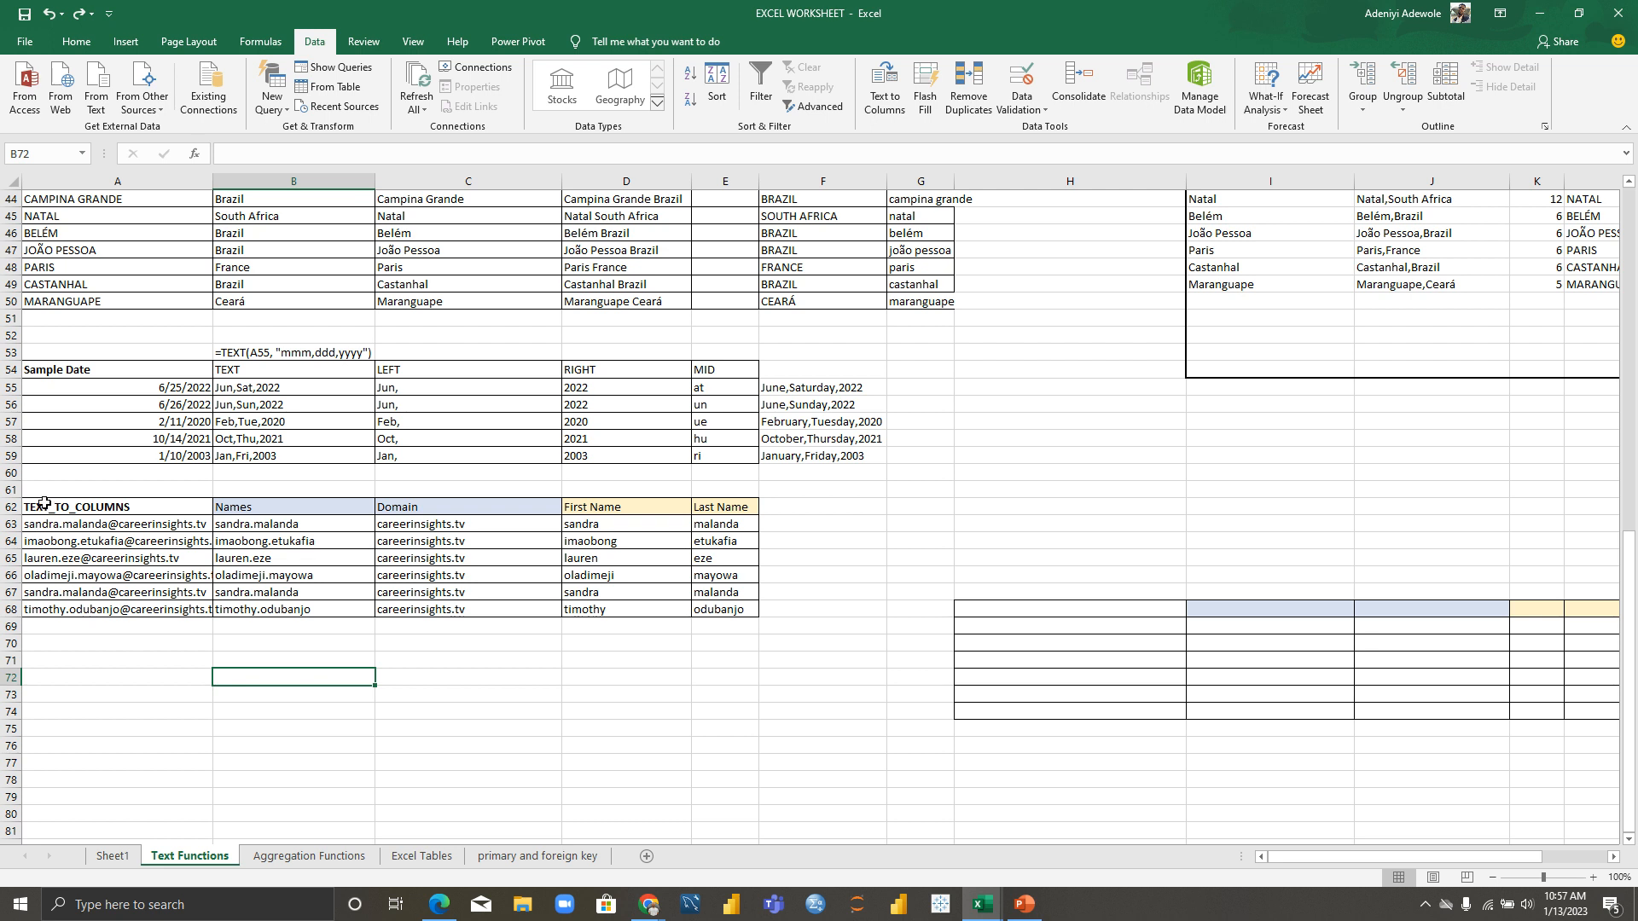
left_click(45, 506)
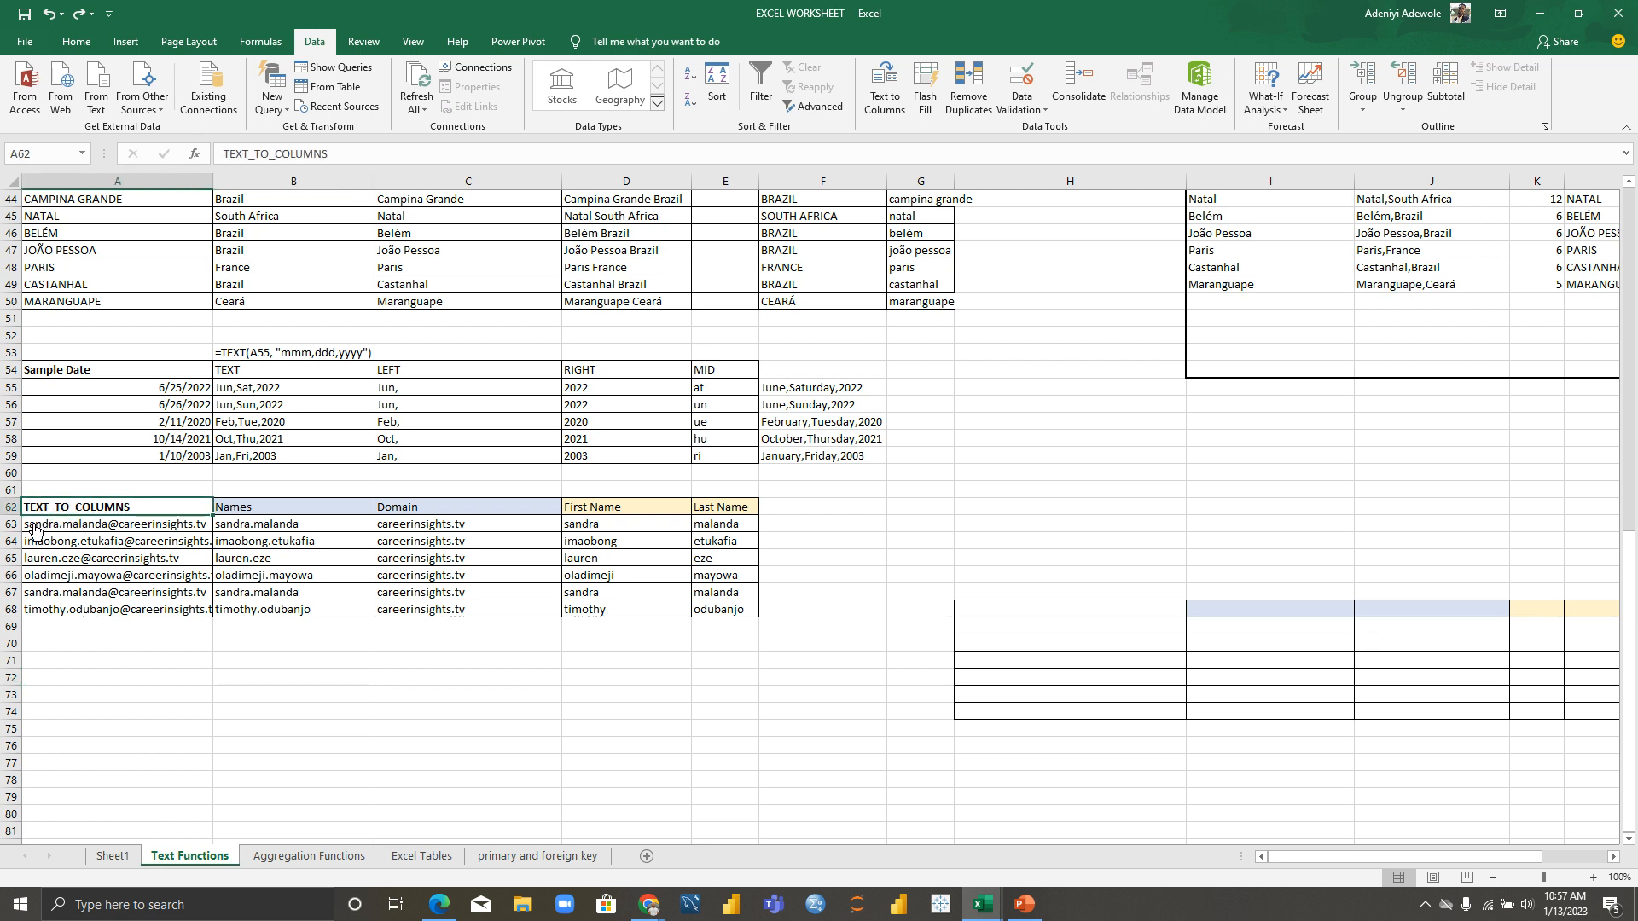
left_click_drag(32, 527, 161, 602)
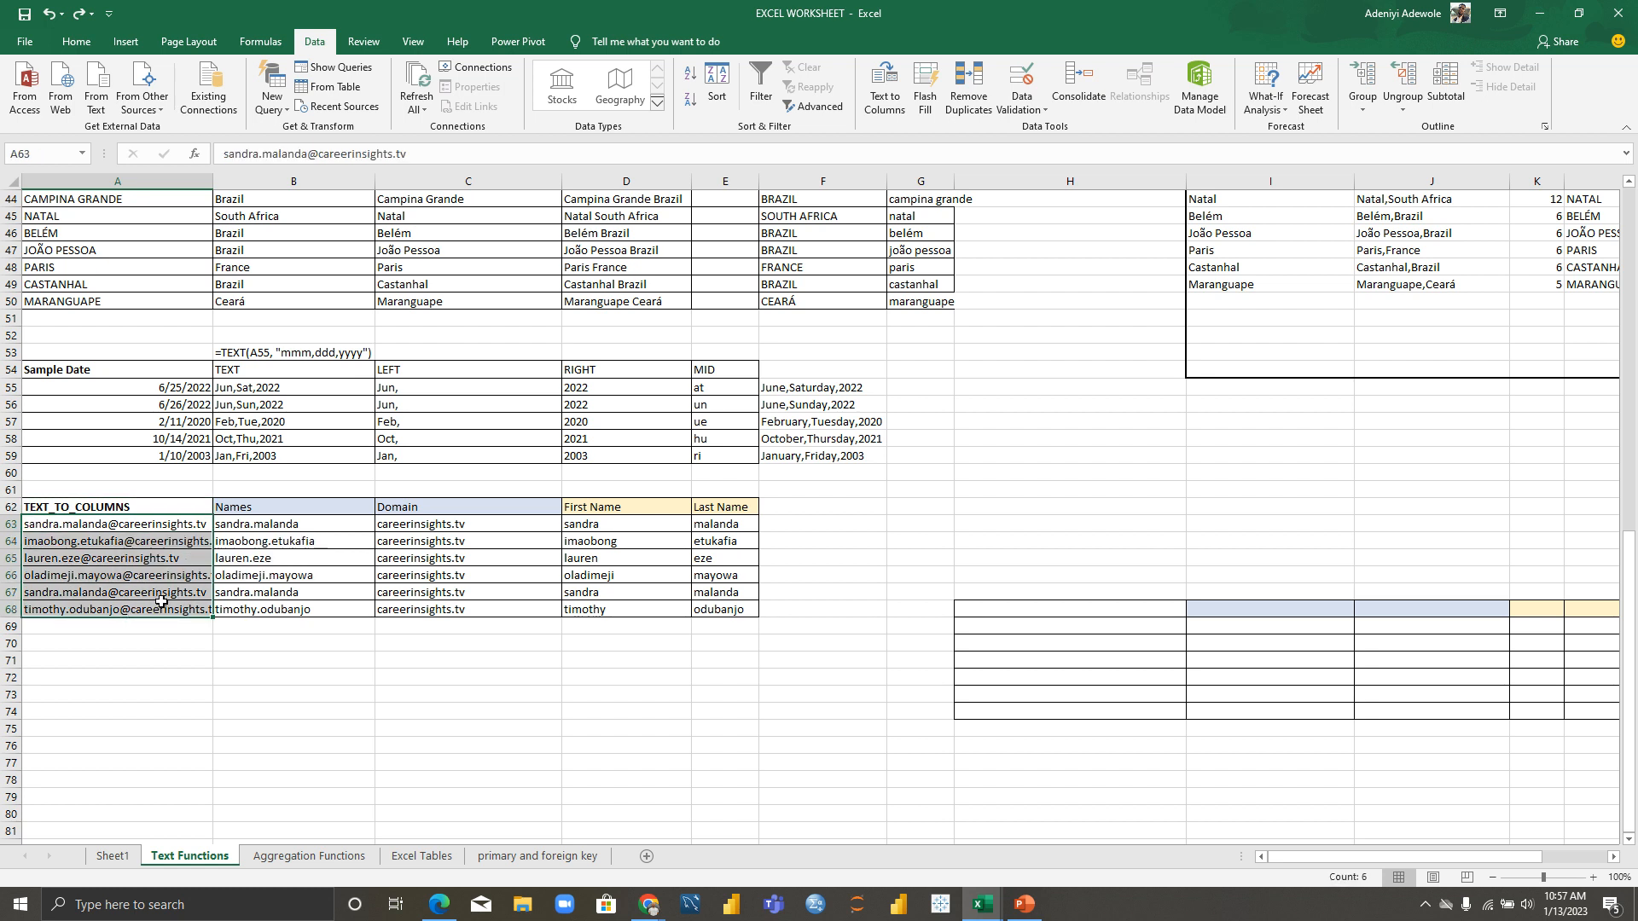
left_click(74, 43)
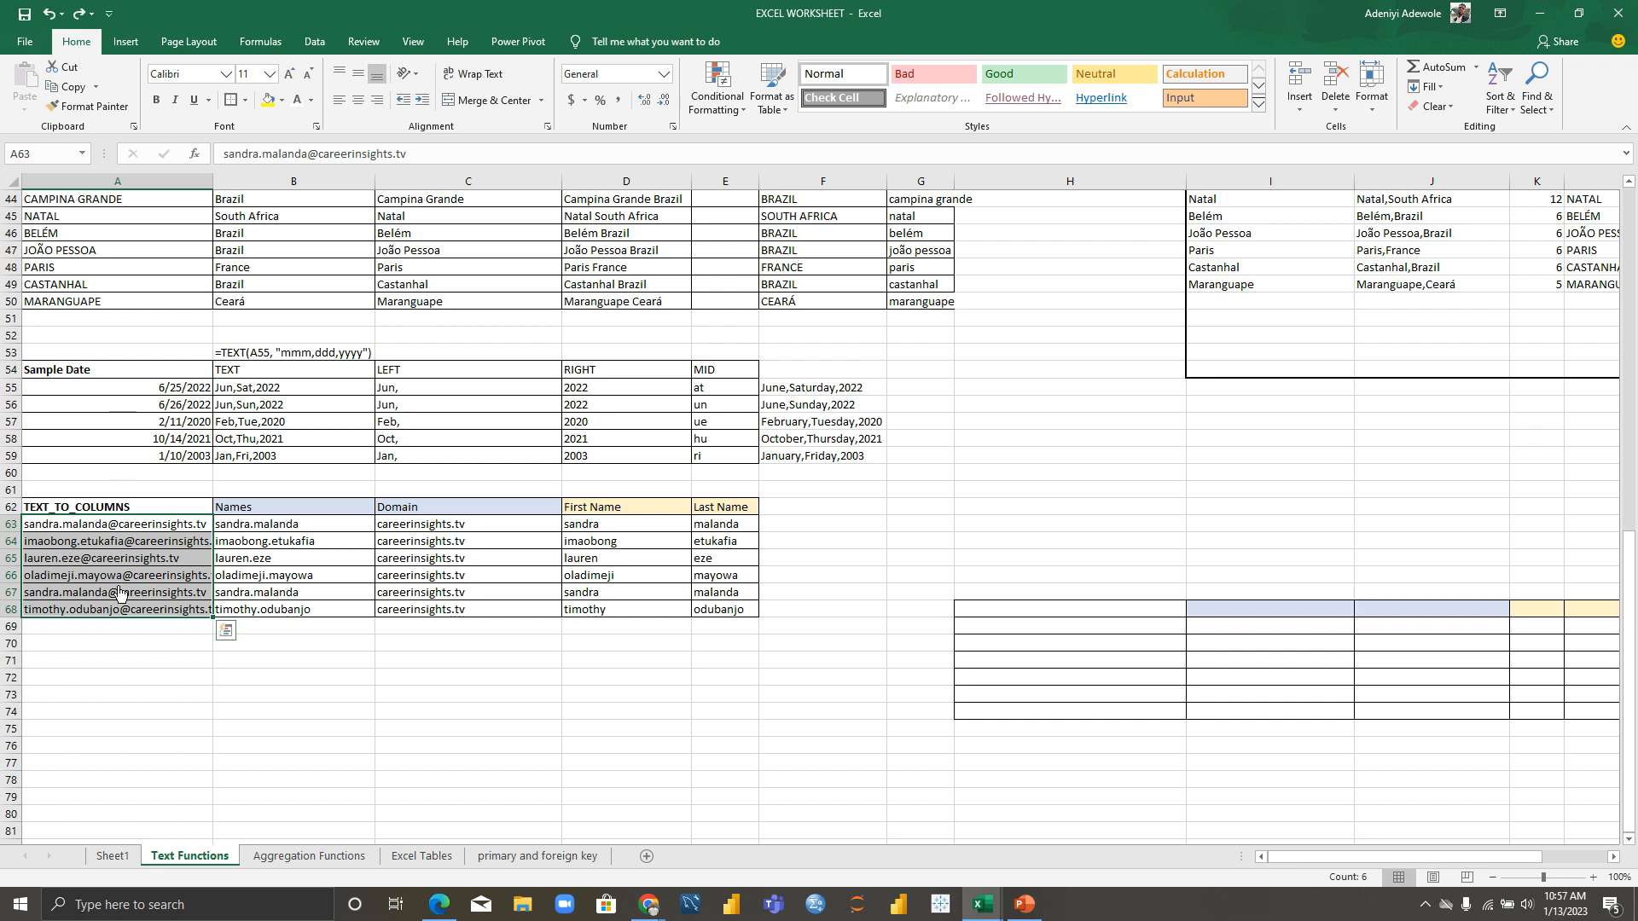
left_click(125, 661)
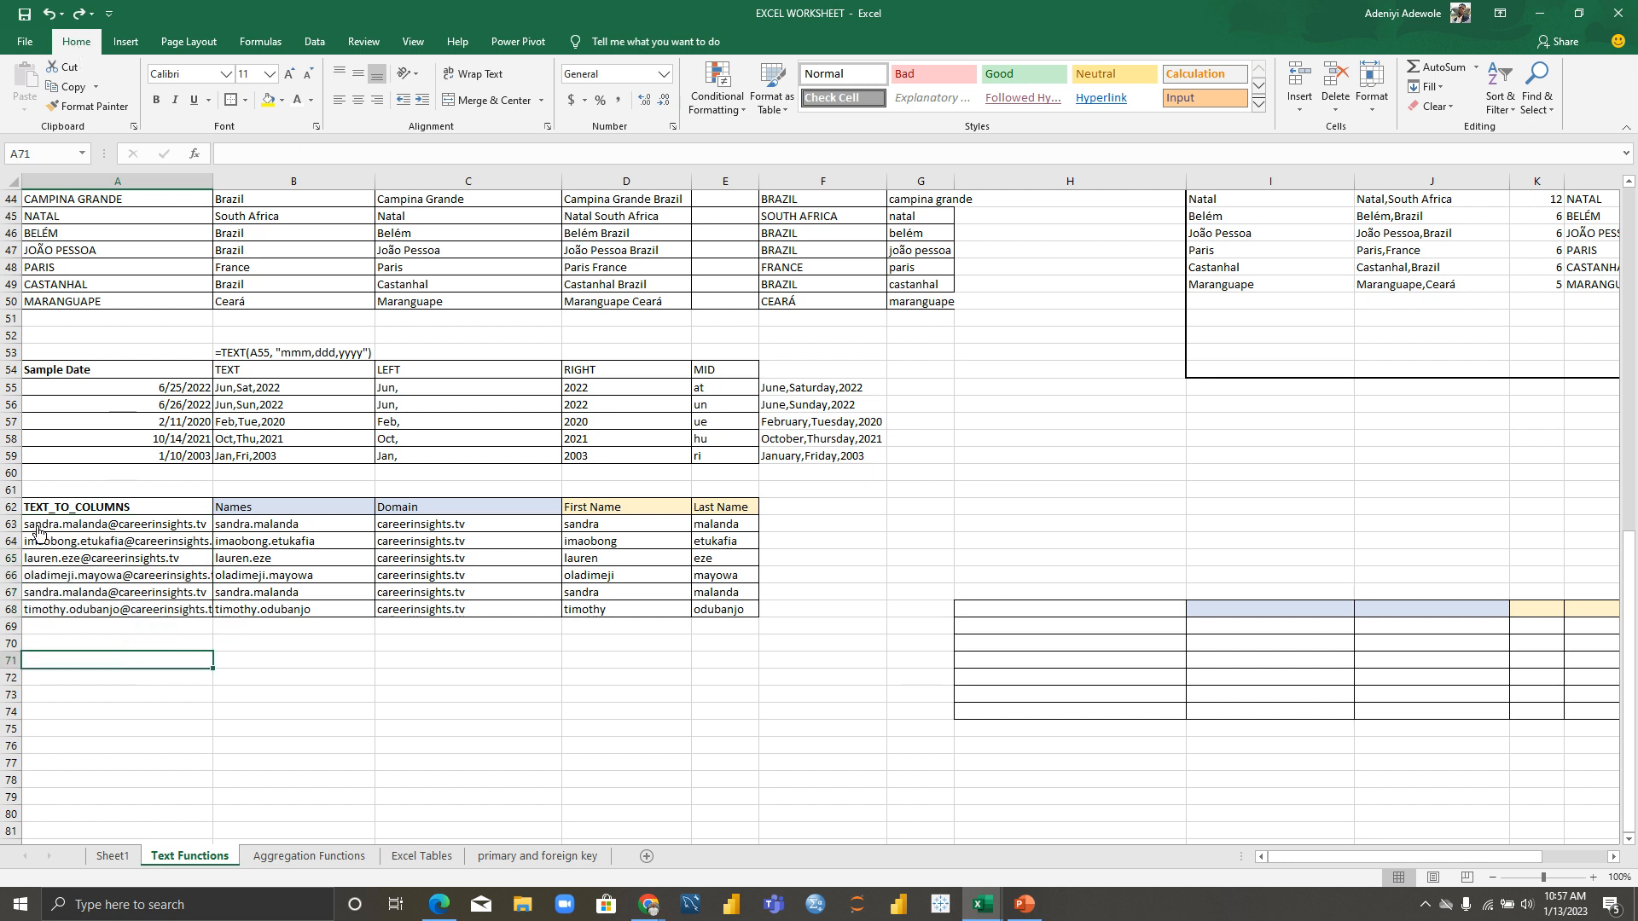
left_click_drag(33, 524, 170, 611)
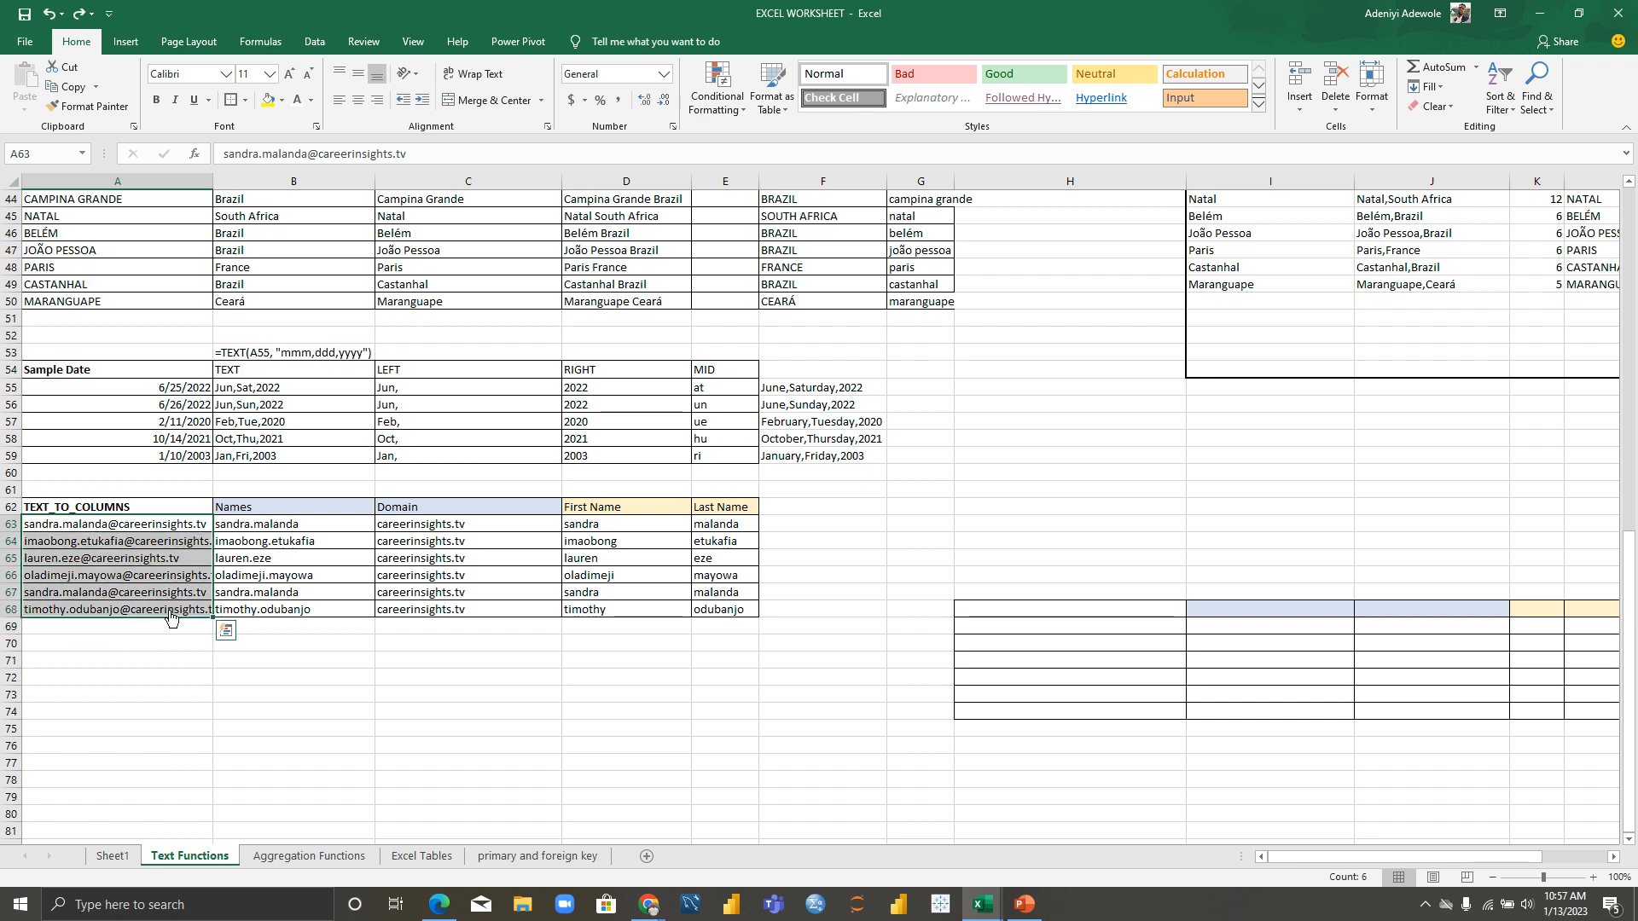
left_click(314, 42)
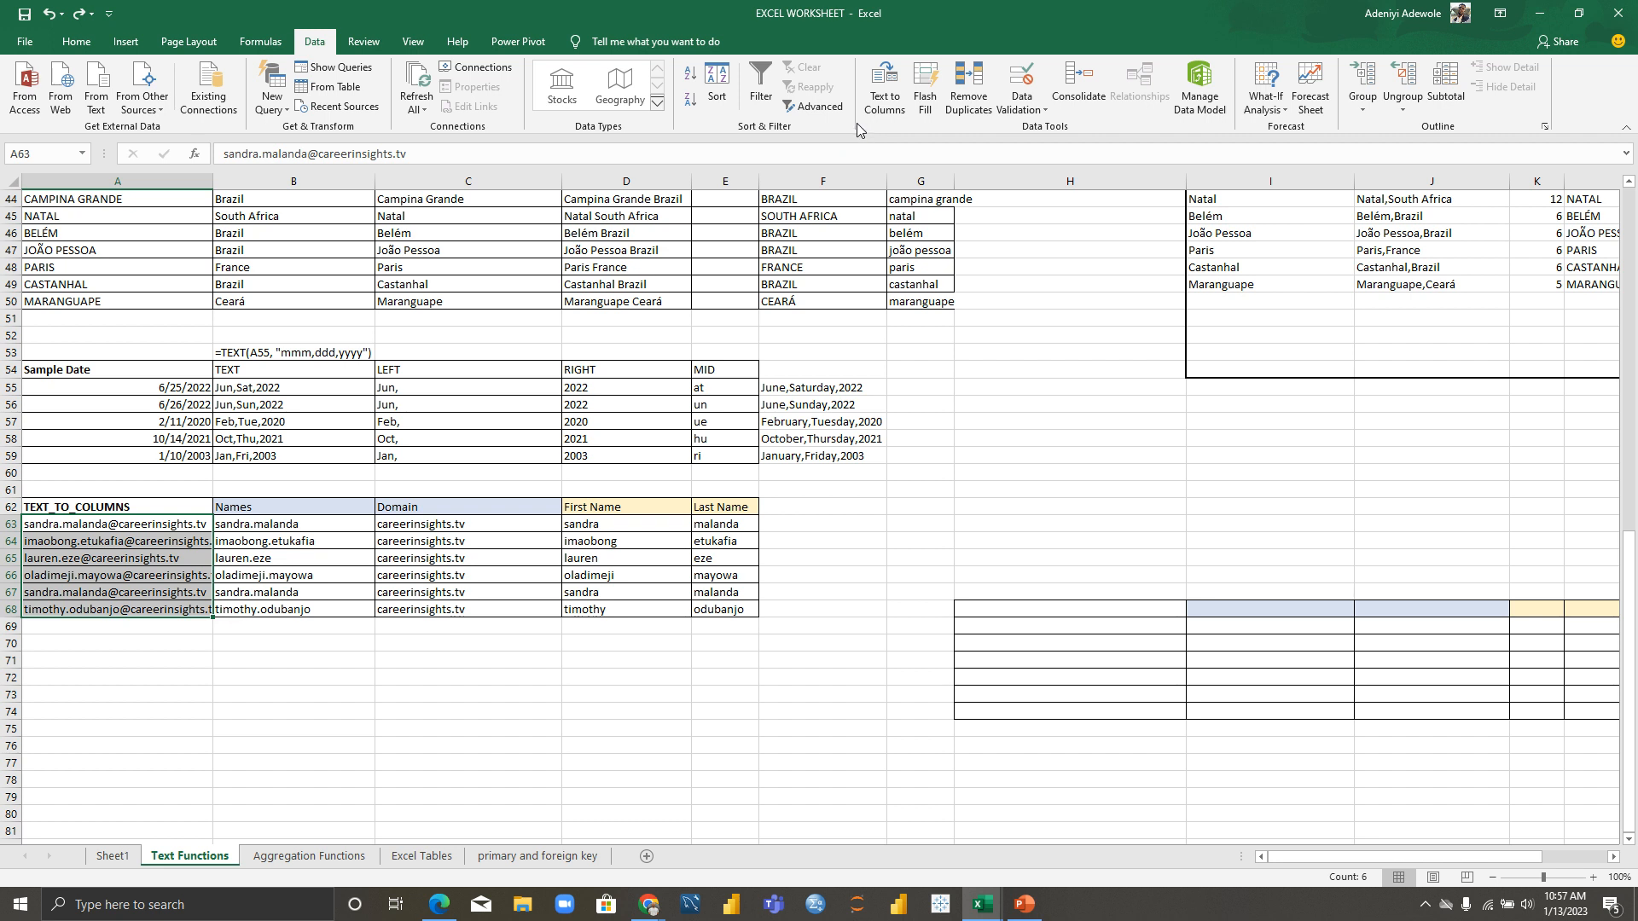
Step: Run Text to Columns on the emails with '@' replacing '.' as the Other delimiter
left_click(887, 94)
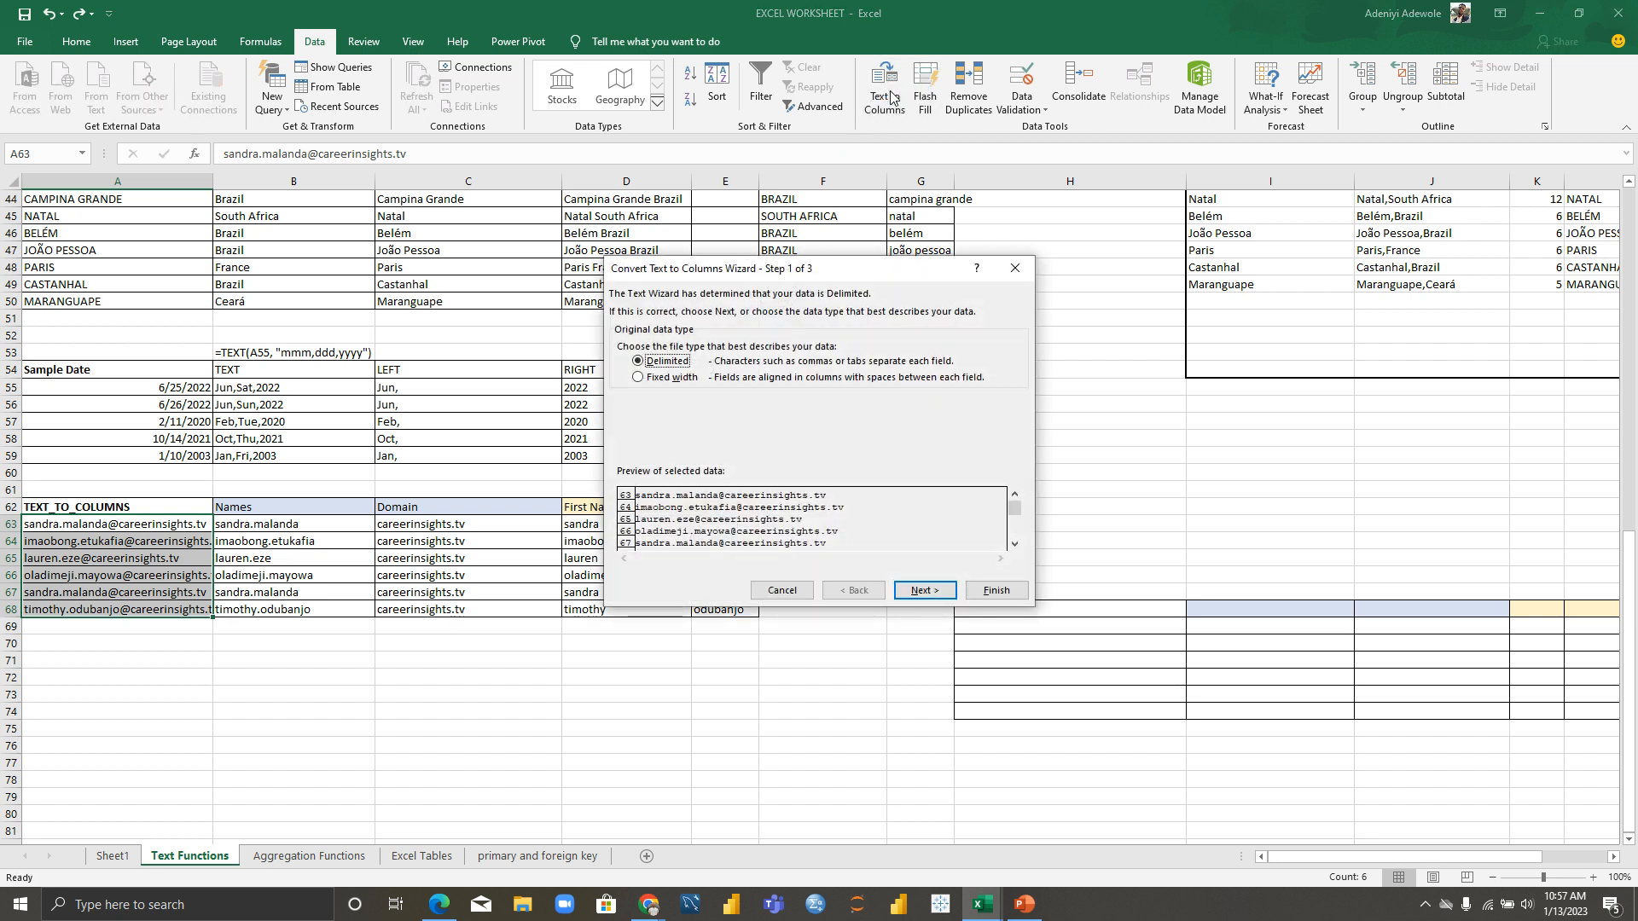
left_click(639, 375)
left_click(924, 591)
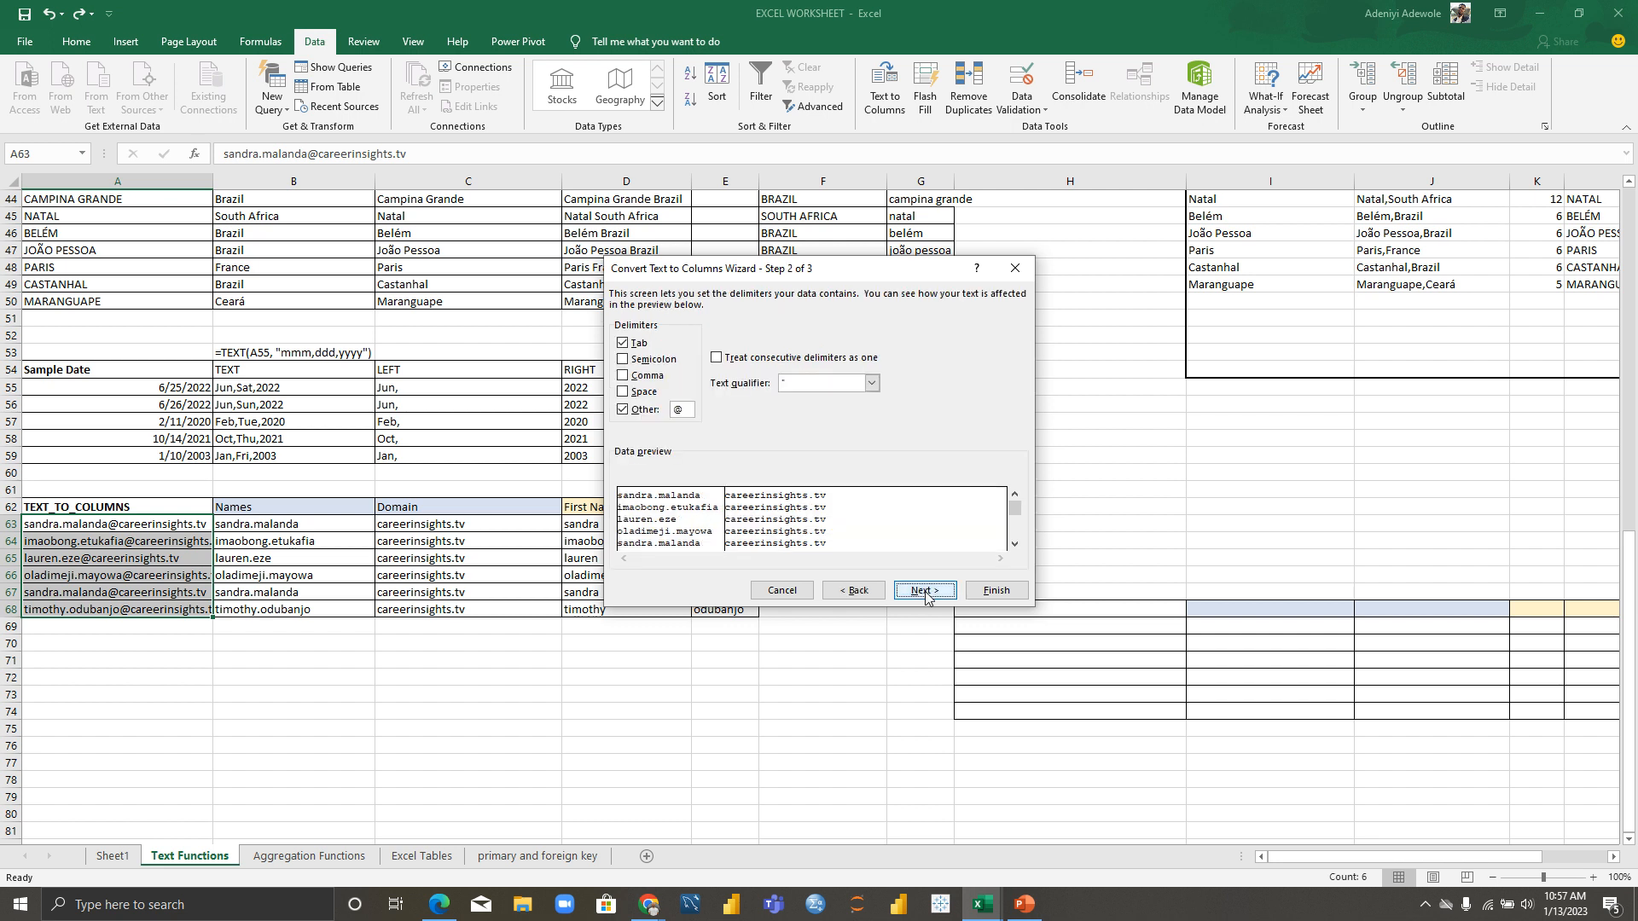
left_click(687, 412)
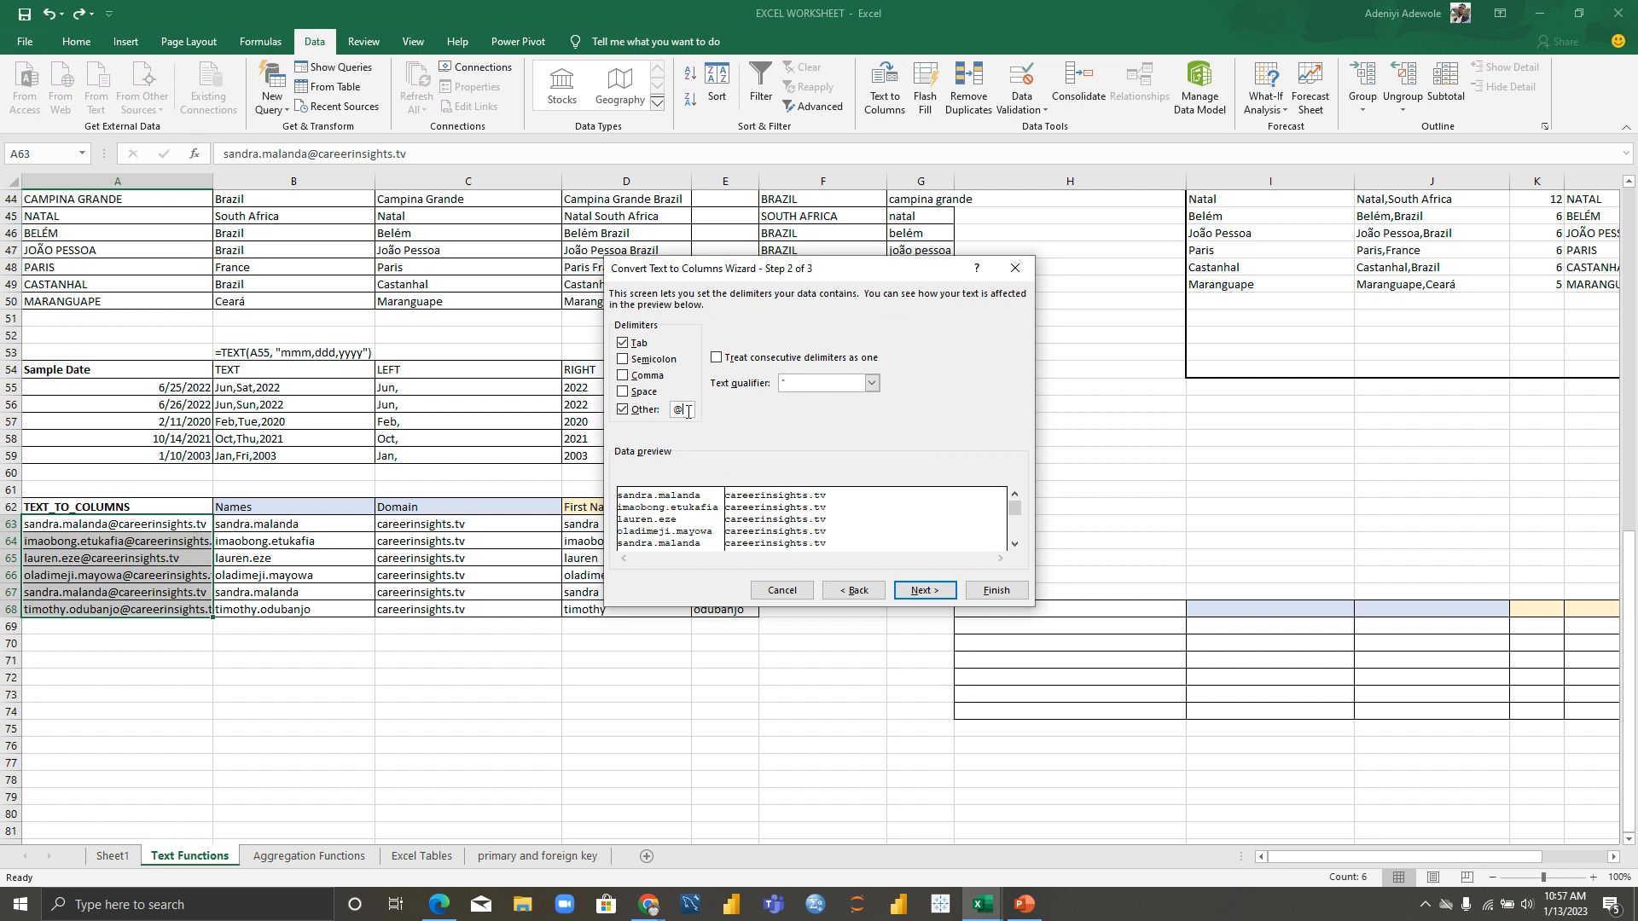
left_click(623, 410)
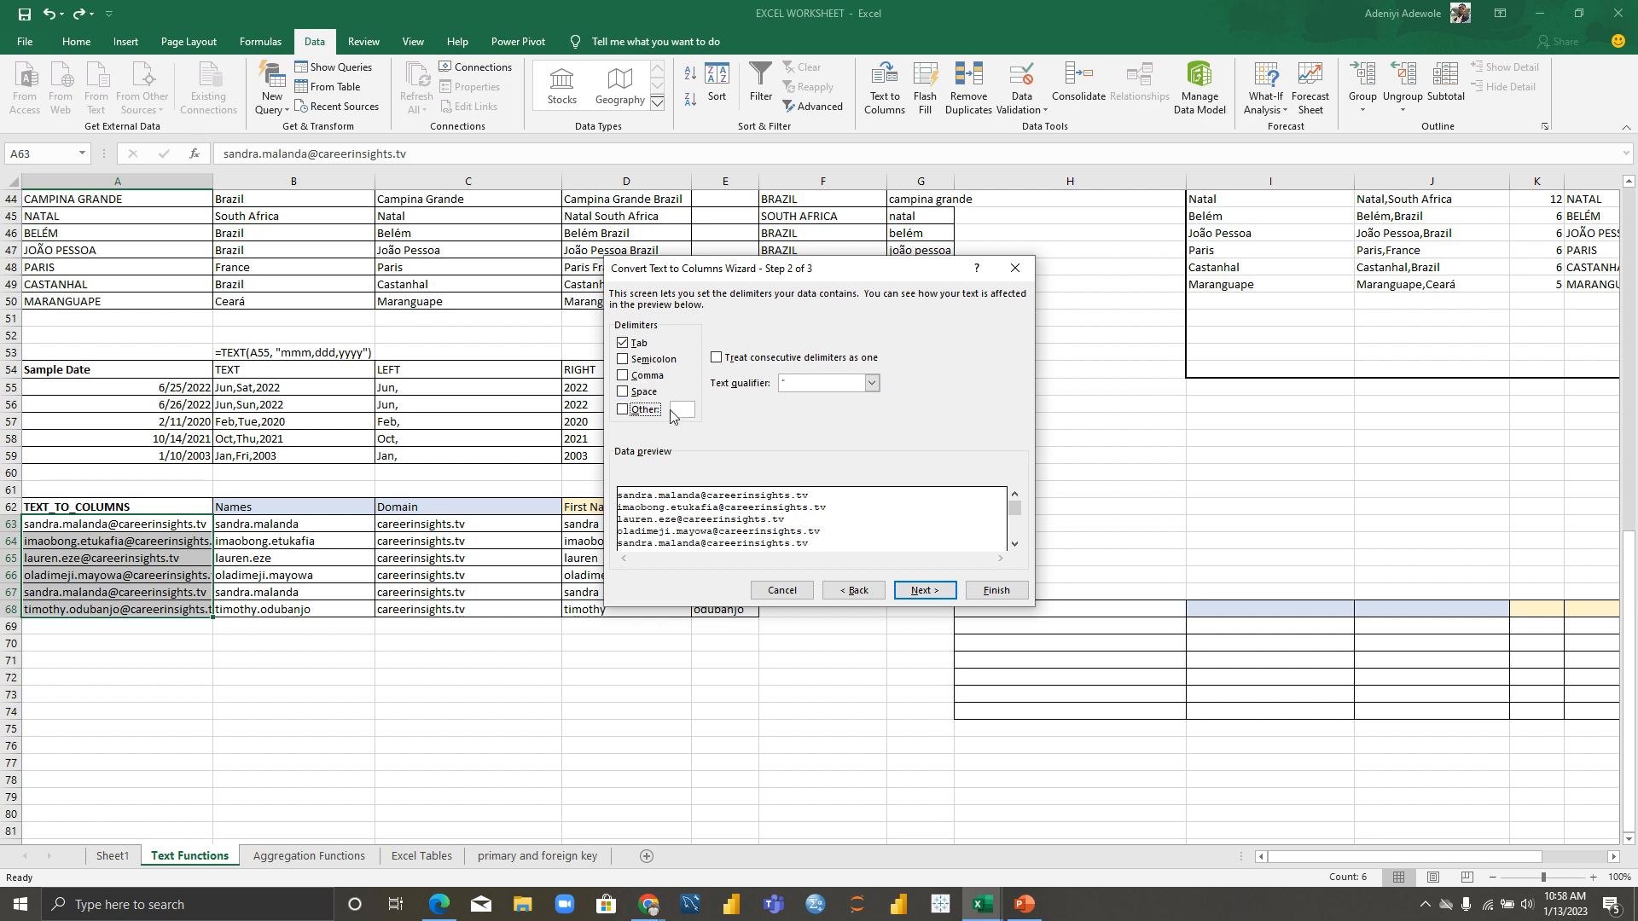
left_click(623, 410)
type(".")
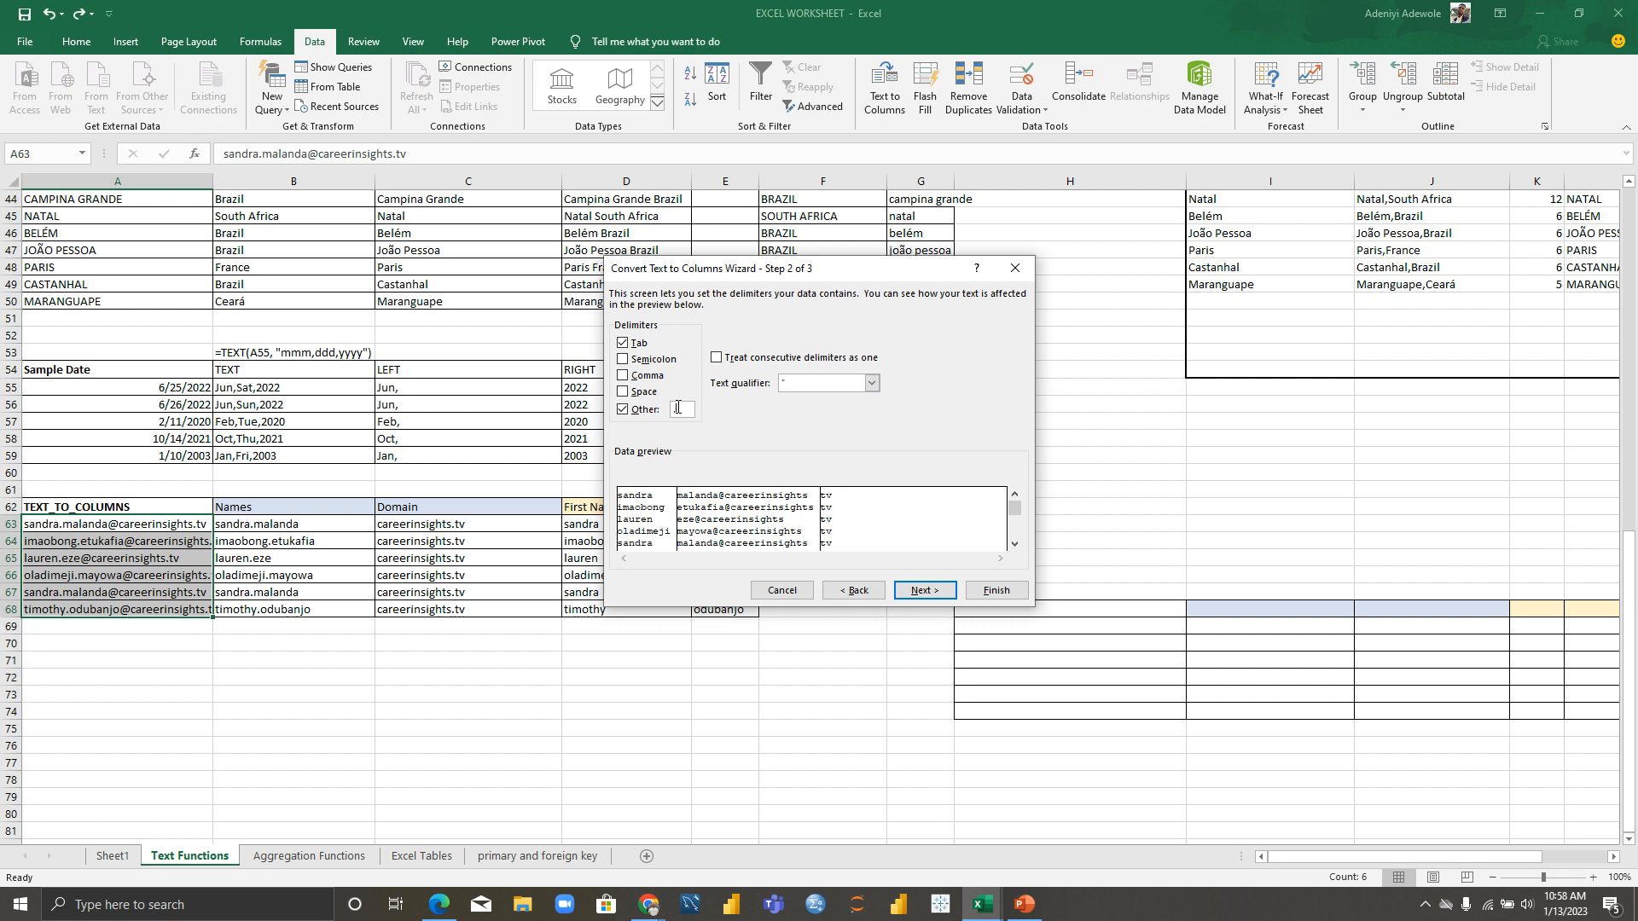
key("BackSpace")
type("@")
left_click(910, 592)
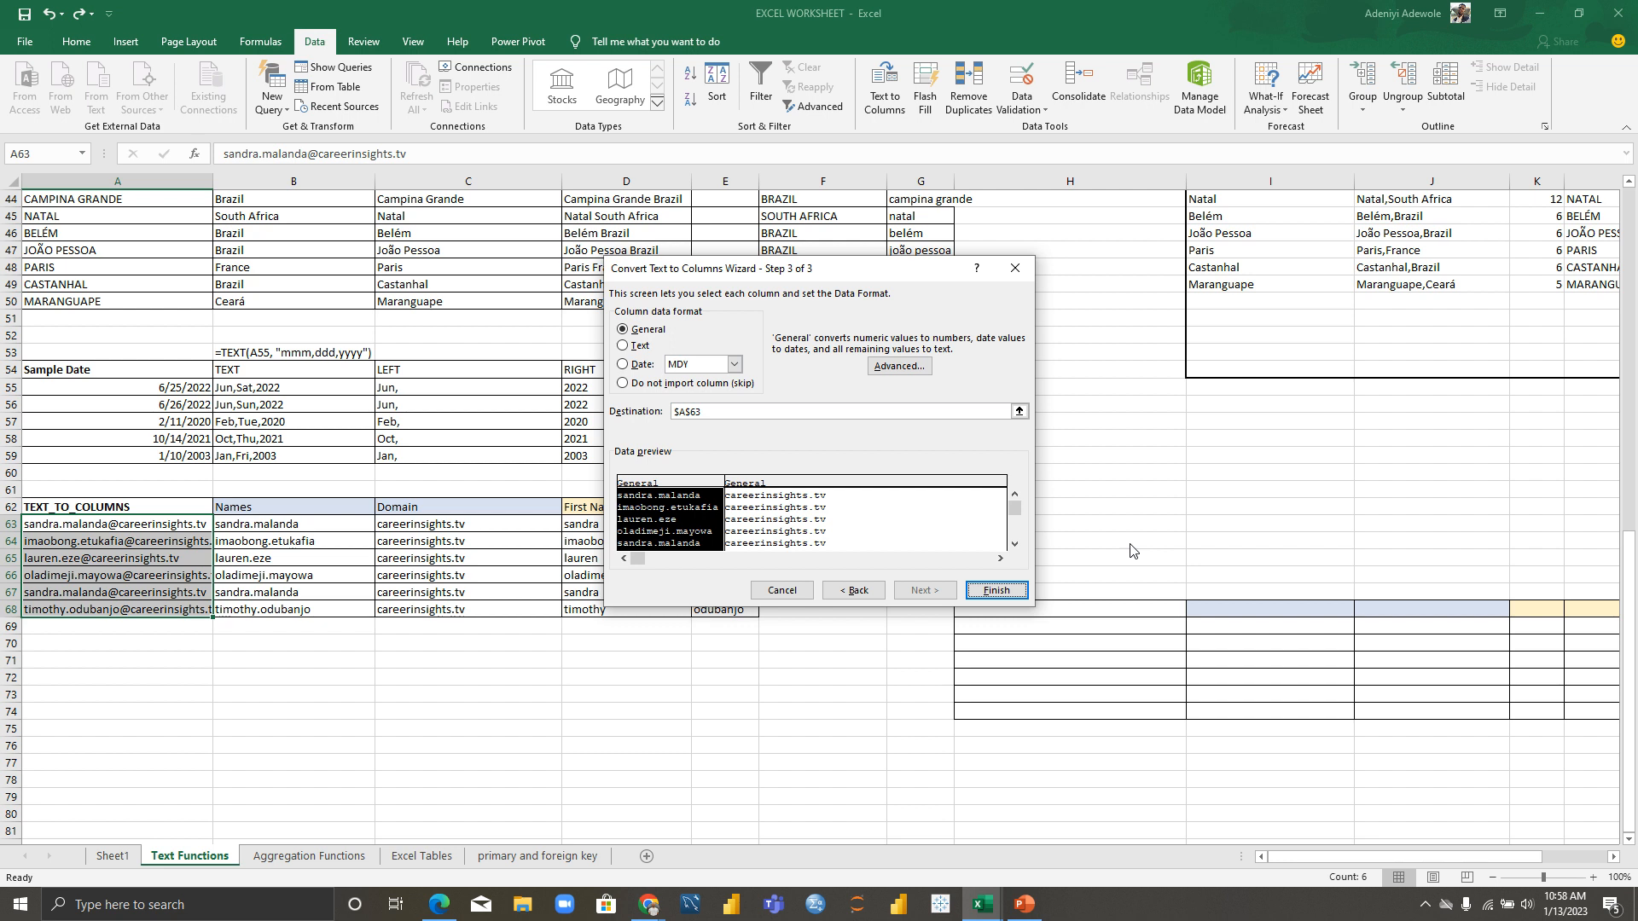
Step: Set the split destination to $A$72 and finish, placing usernames and domains in A72:B77
left_click(1019, 412)
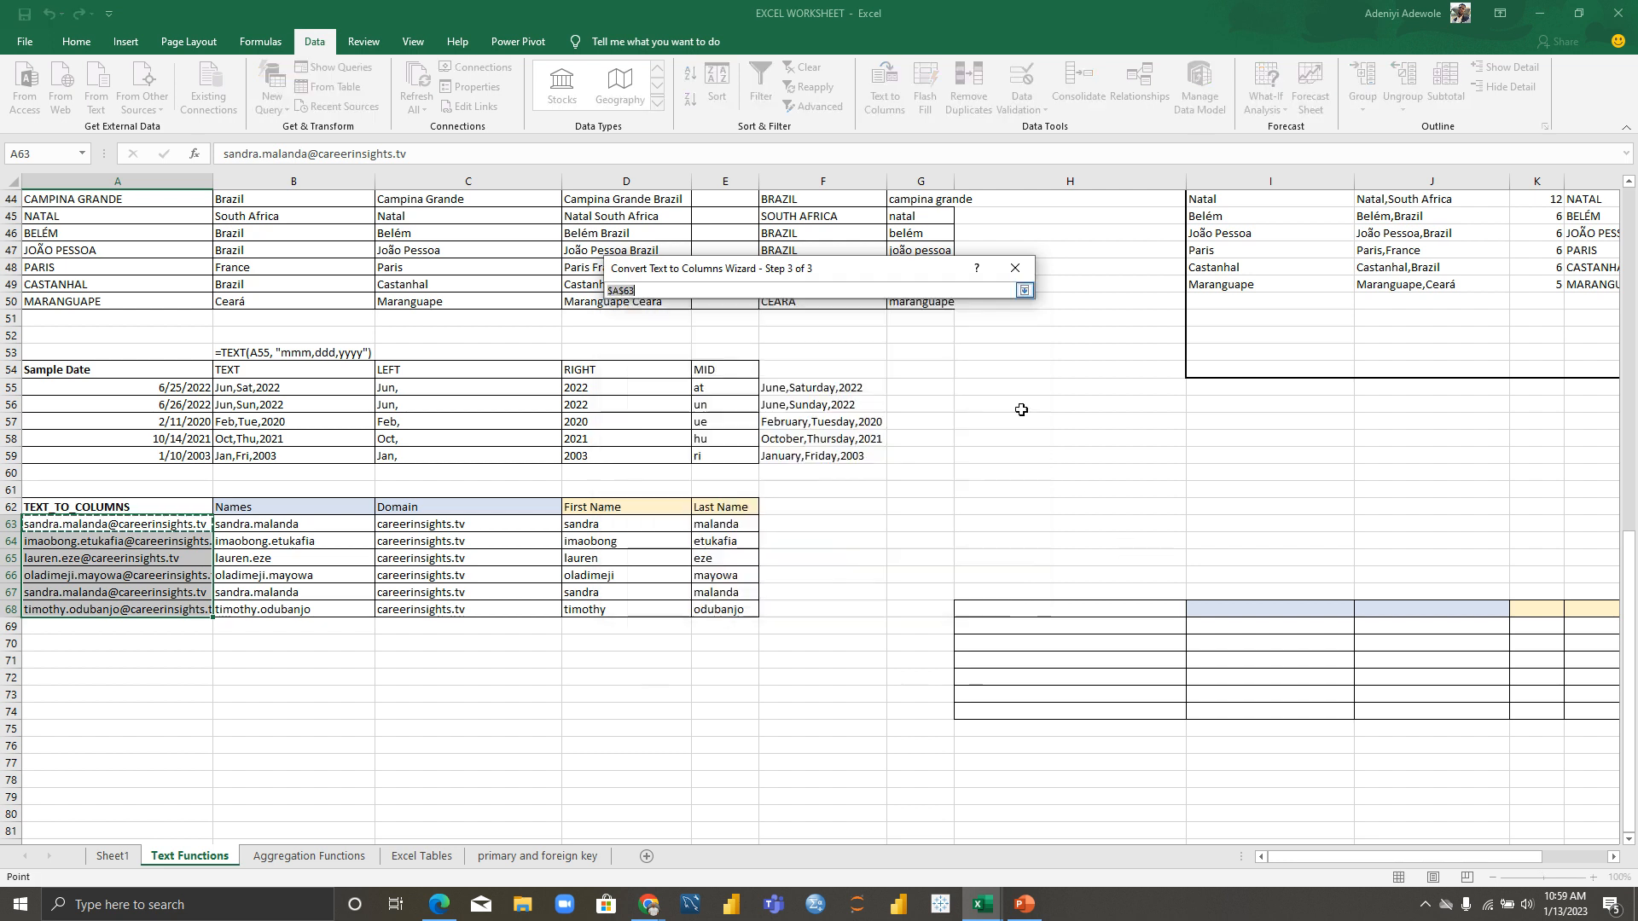
left_click(47, 677)
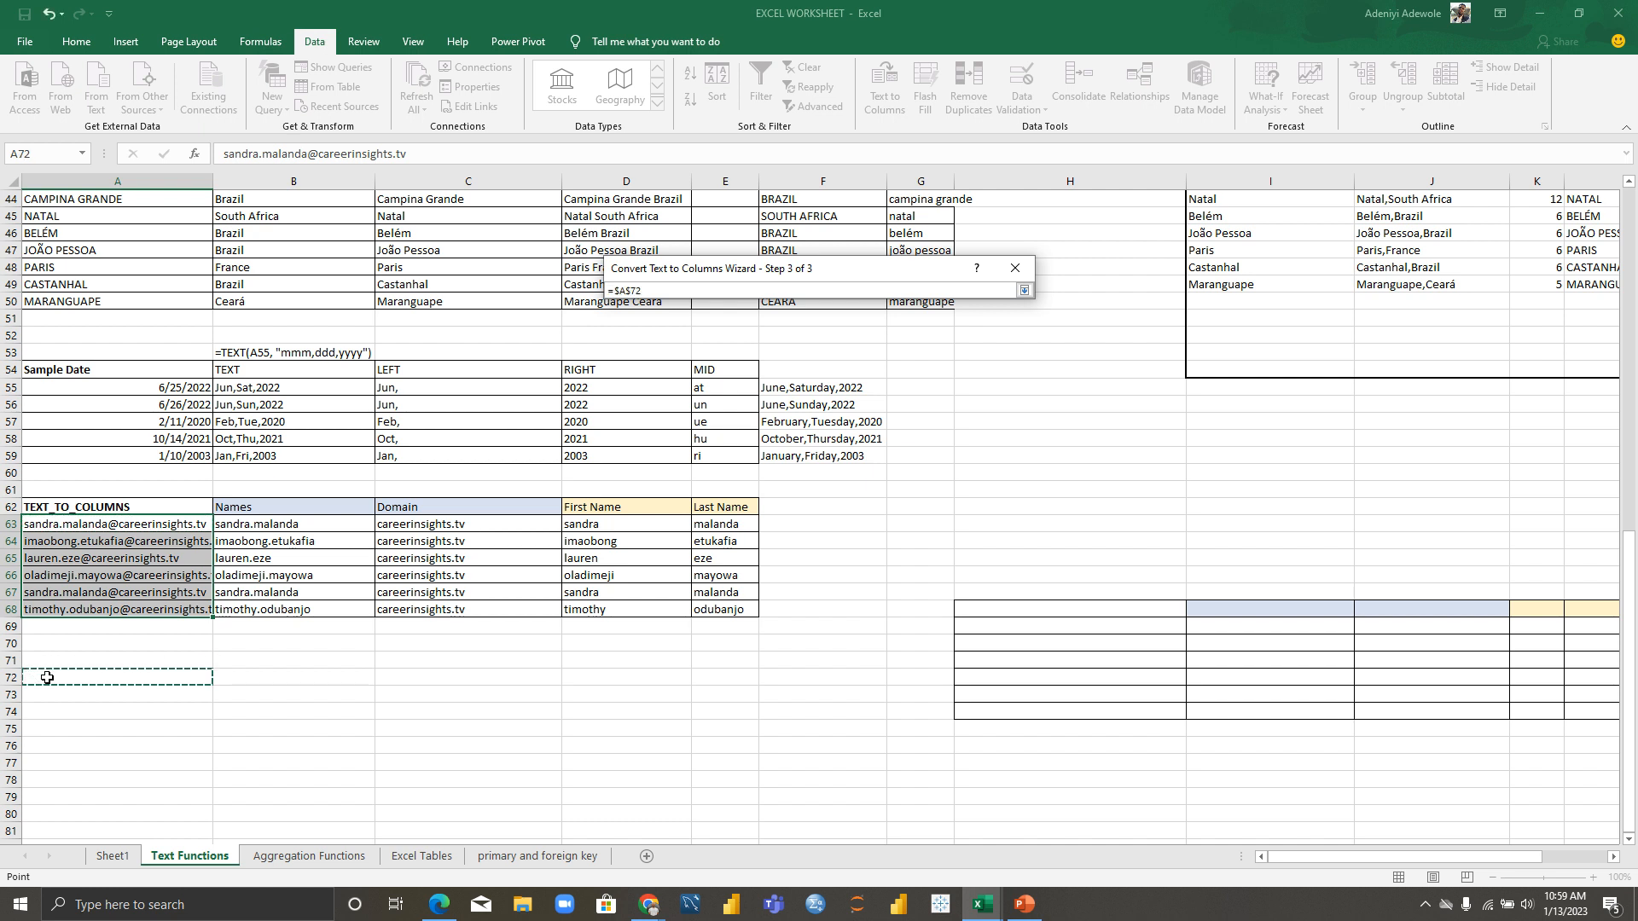
left_click(1024, 290)
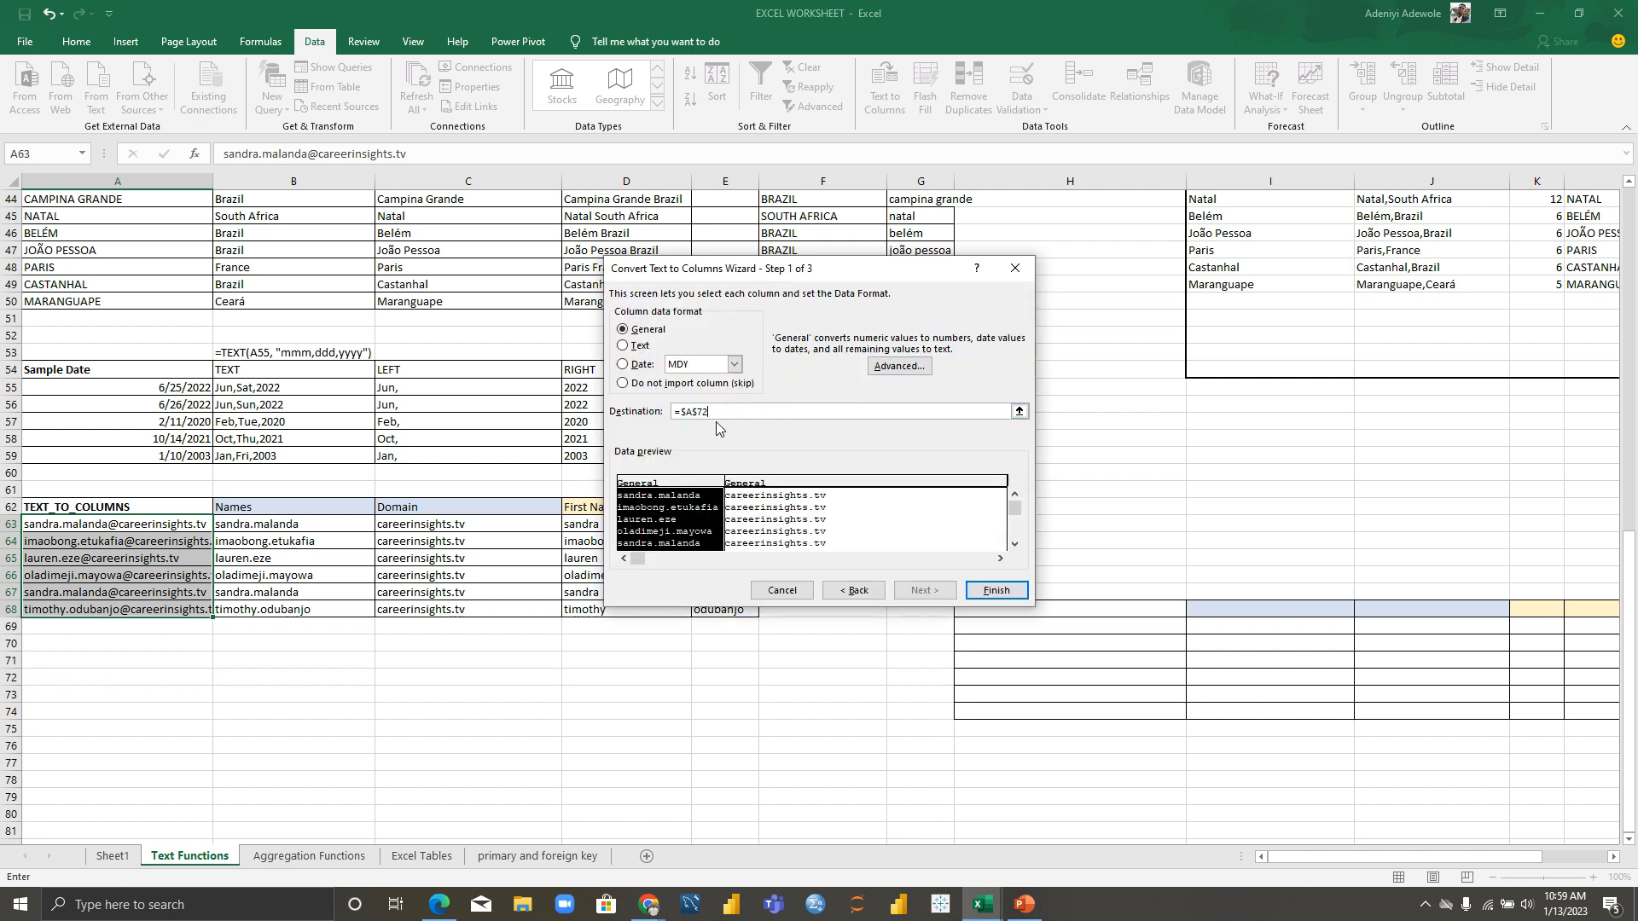
left_click(995, 592)
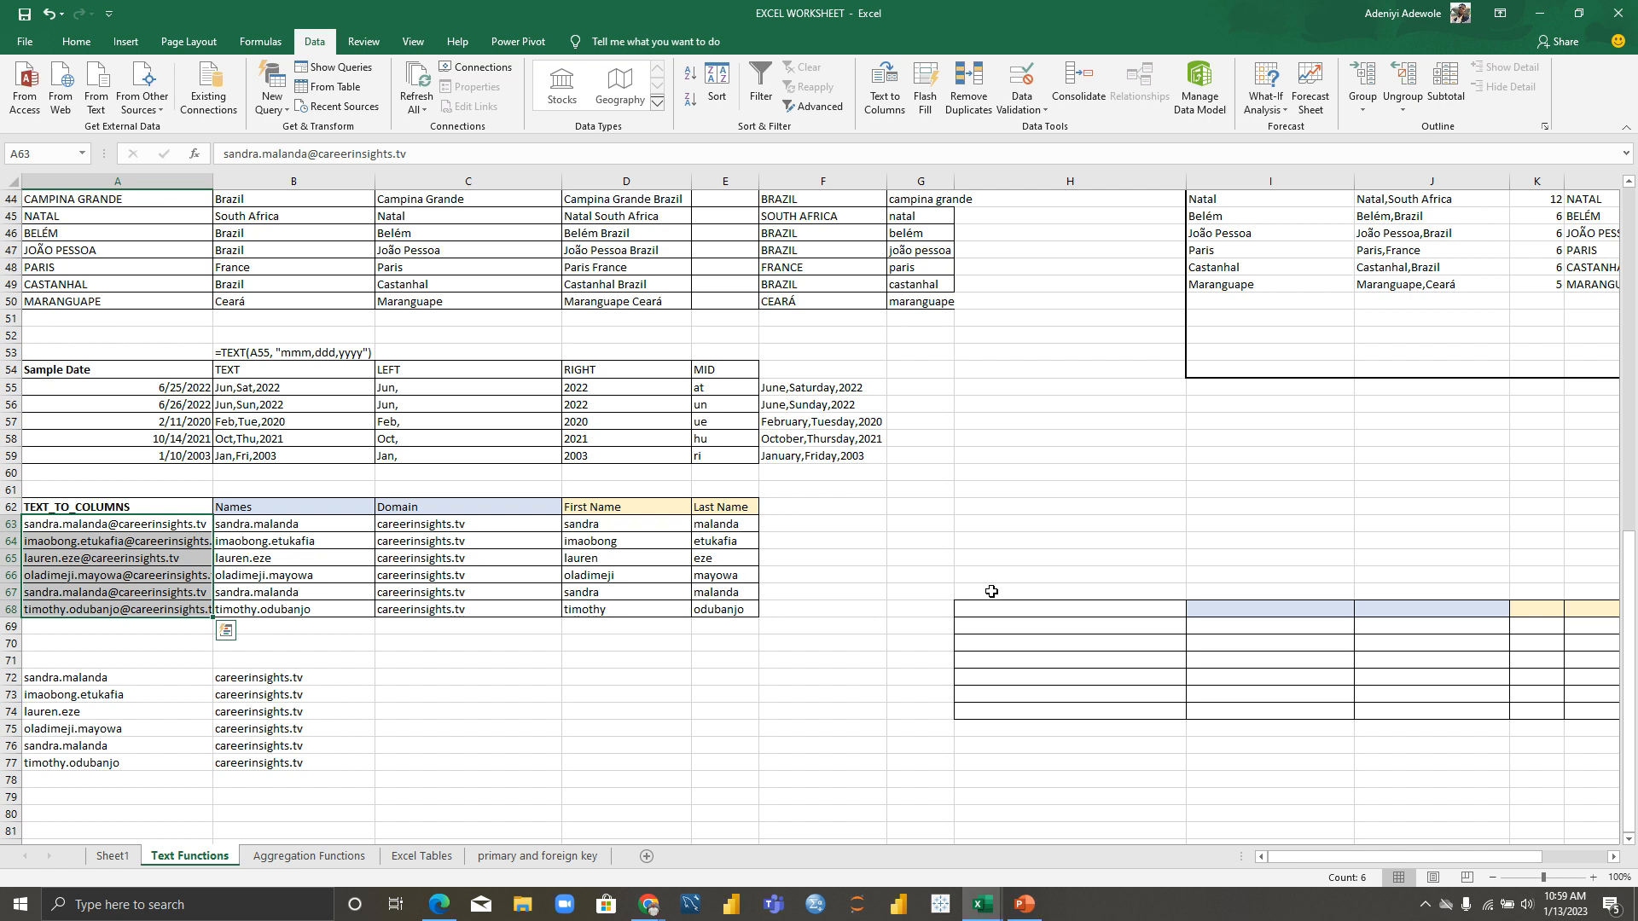
Step: Split the usernames in A72:A77 at '.' into first and last names starting at $C$72
left_click_drag(39, 676, 138, 763)
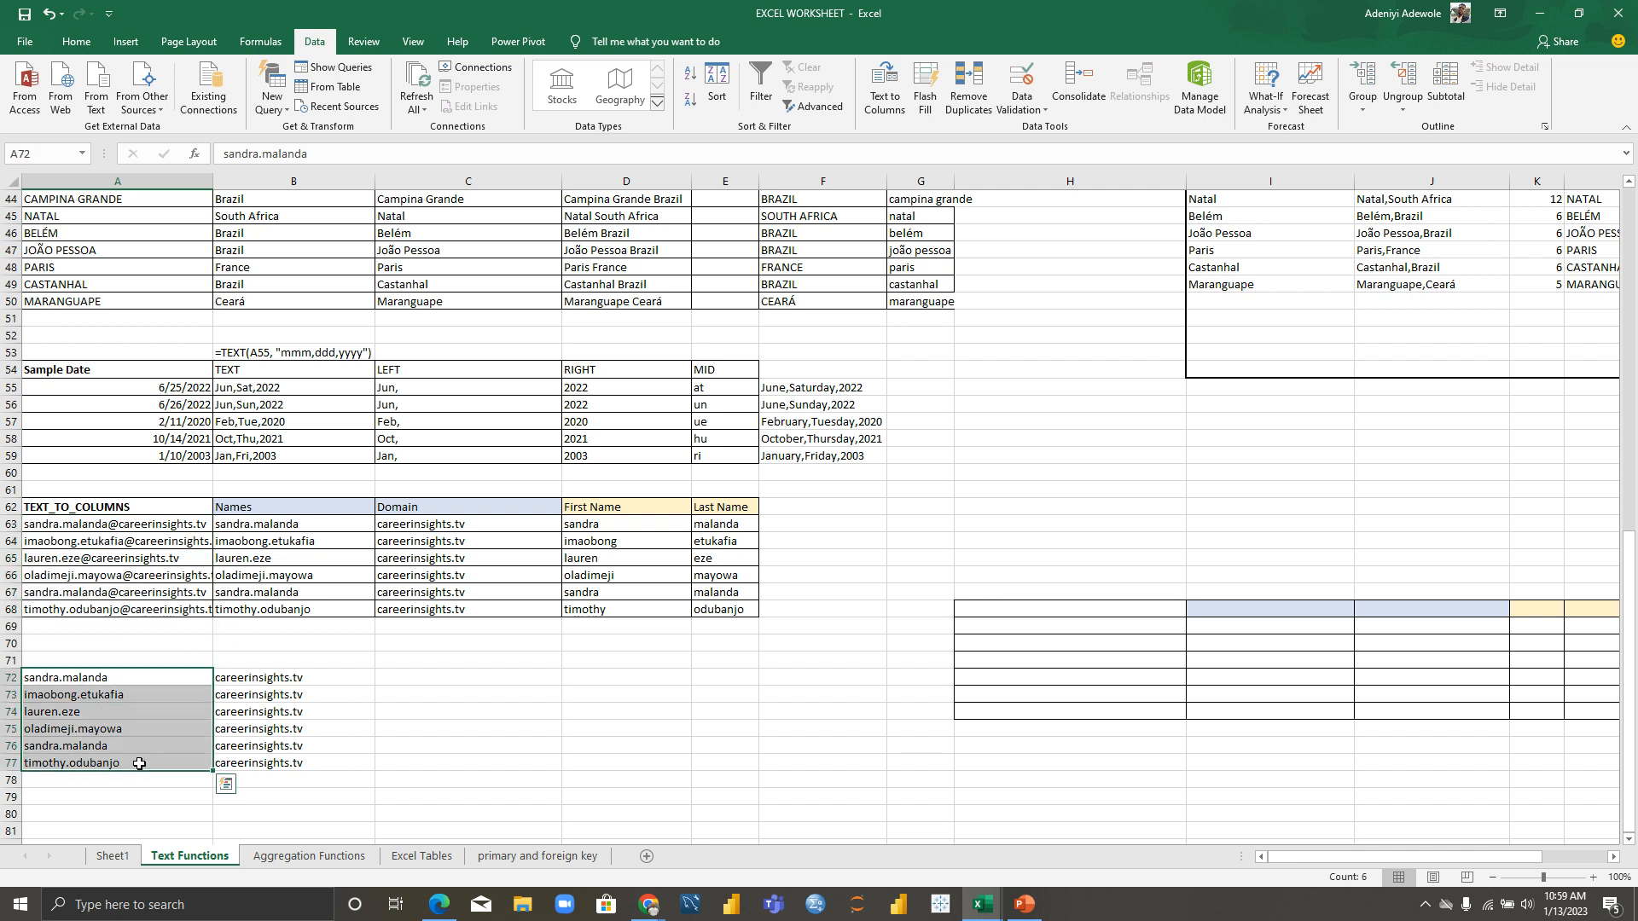
left_click(891, 109)
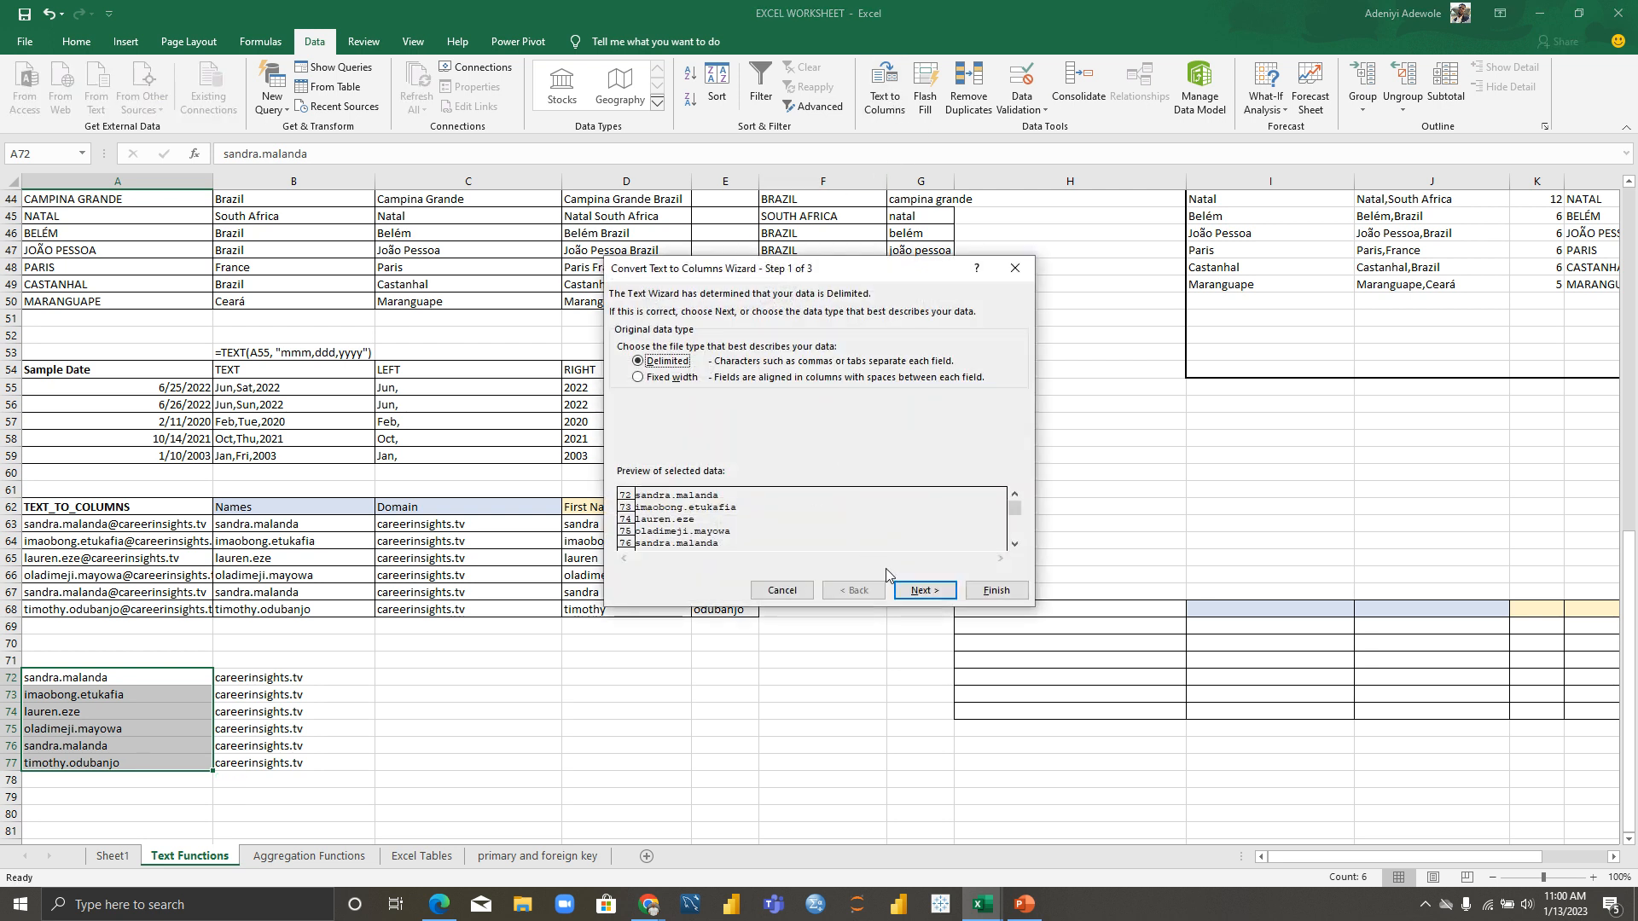
left_click(924, 590)
left_click(687, 409)
key("BackSpace")
type(".")
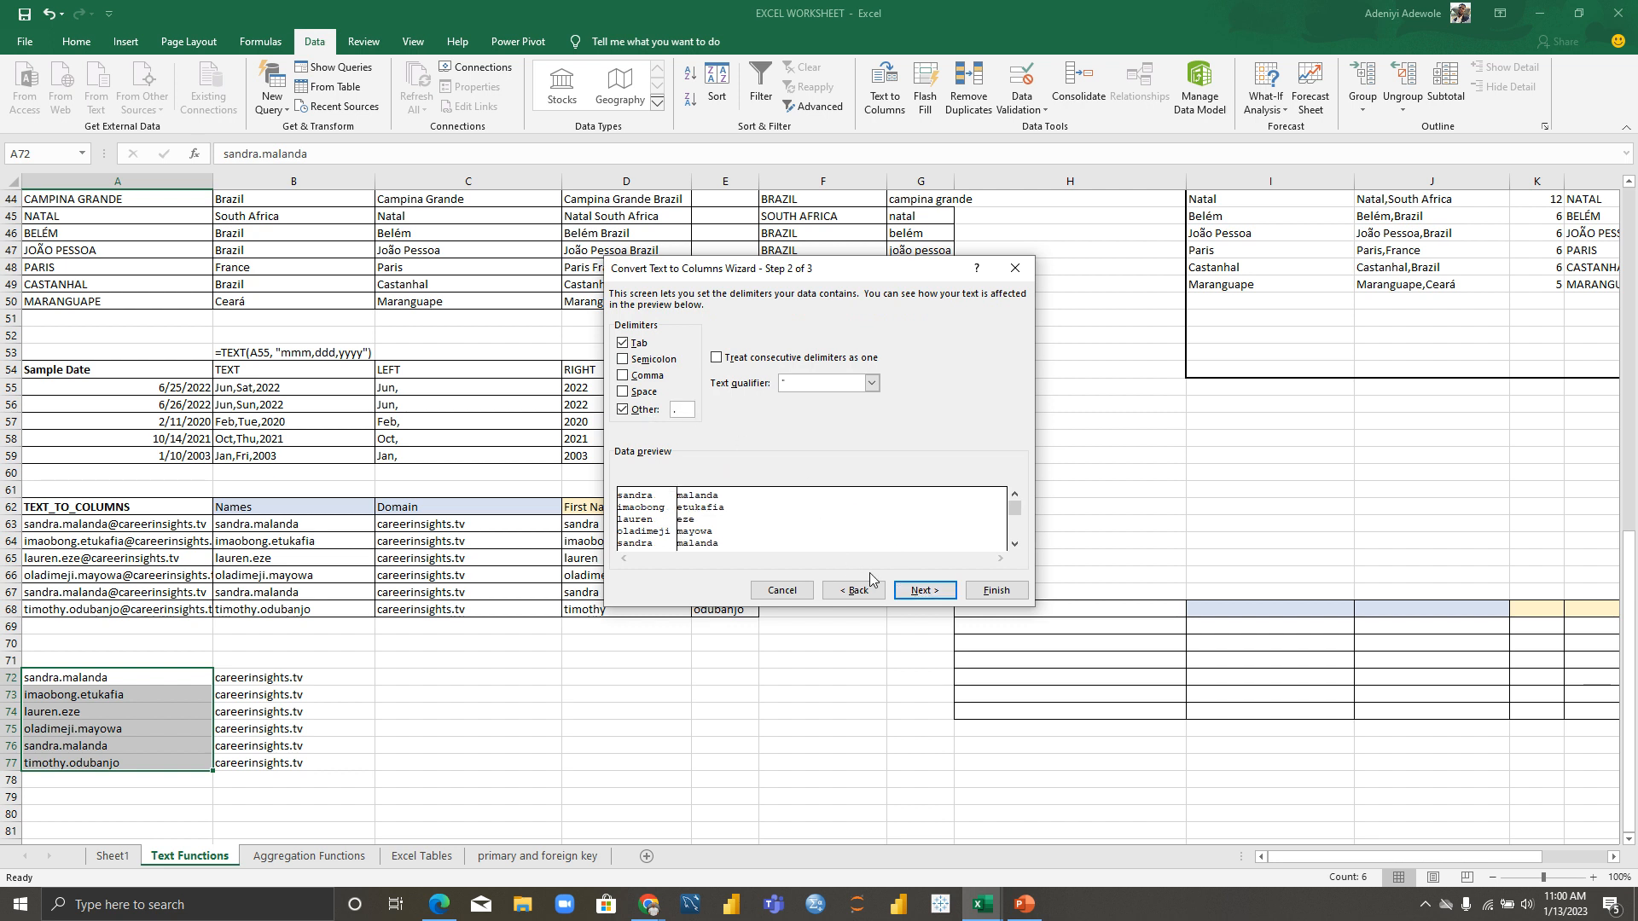
left_click(911, 591)
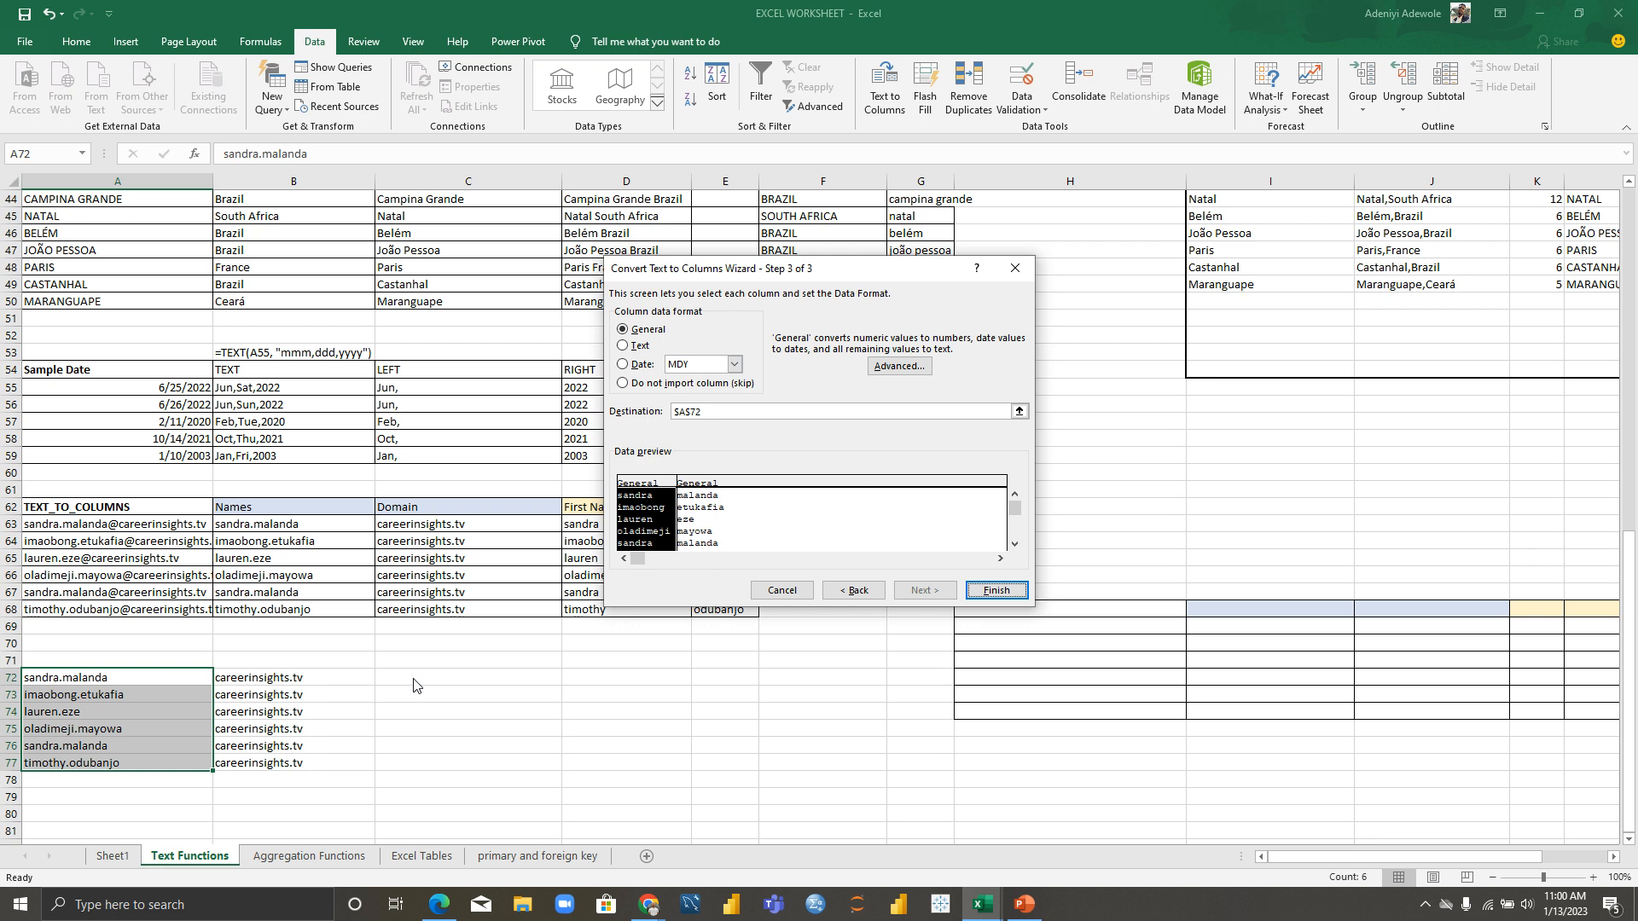
left_click(1017, 411)
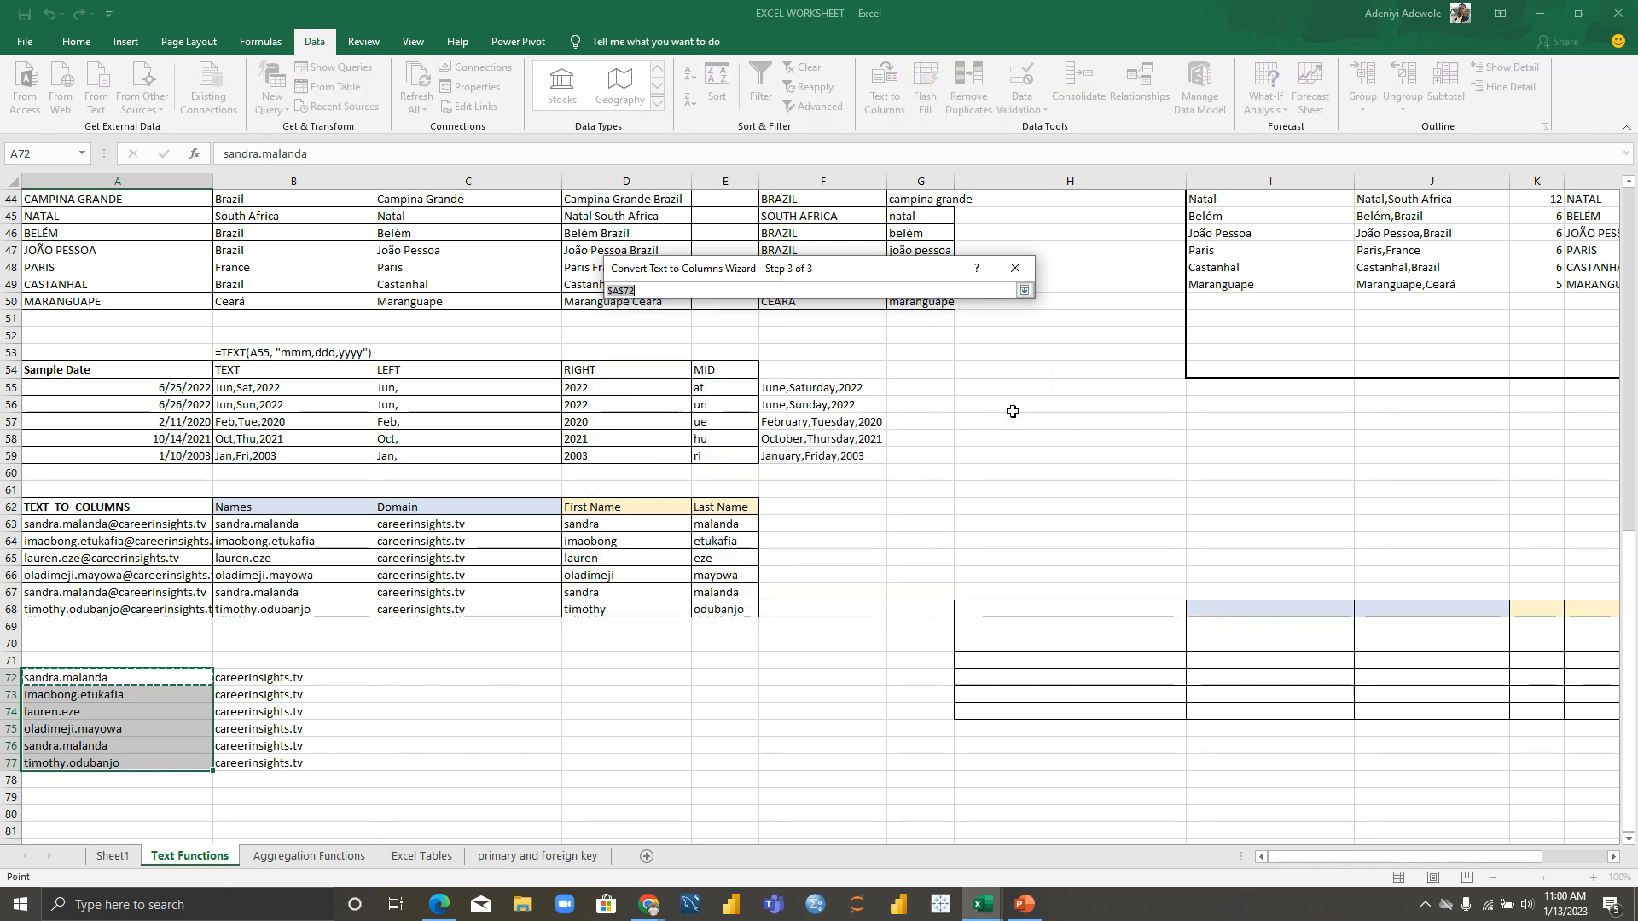
left_click(451, 677)
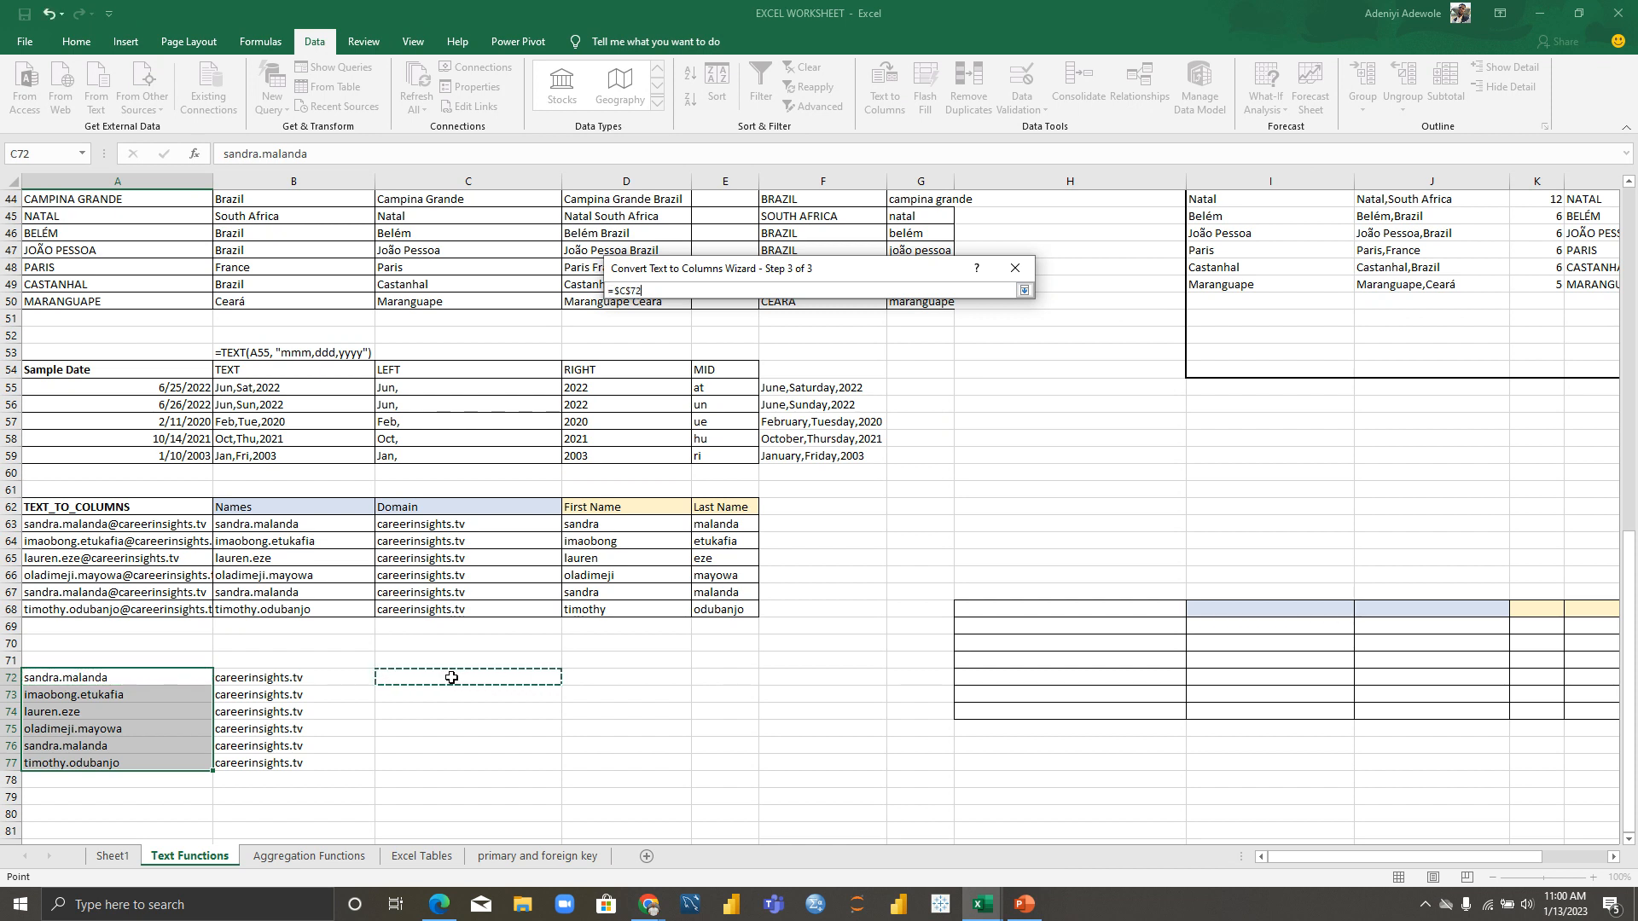
left_click(1025, 292)
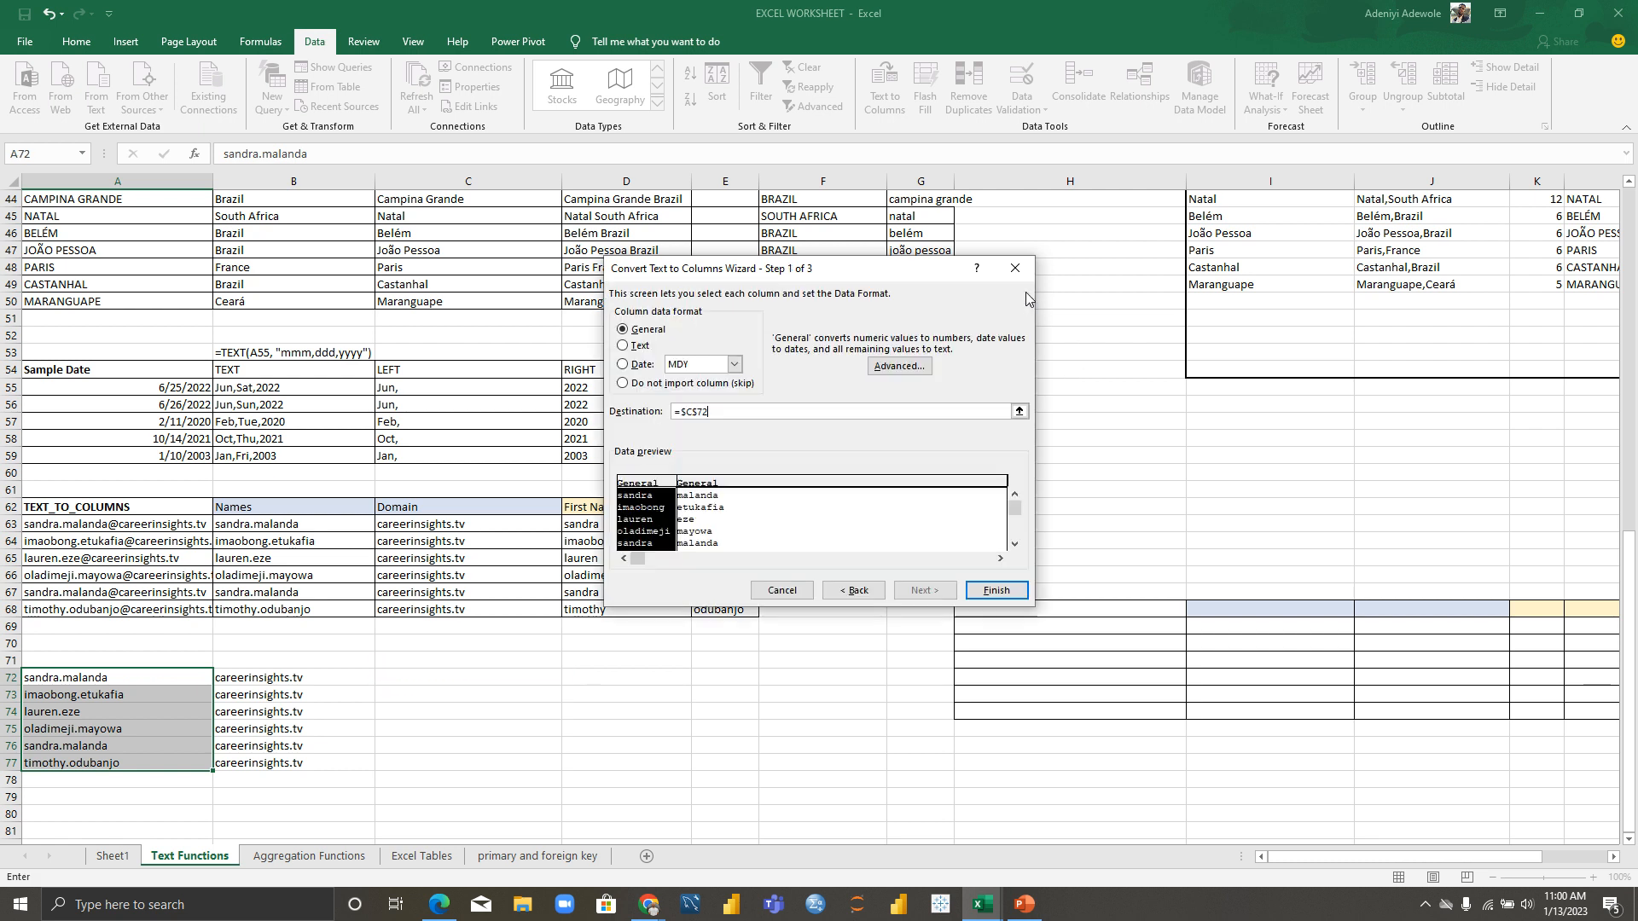
left_click(1008, 591)
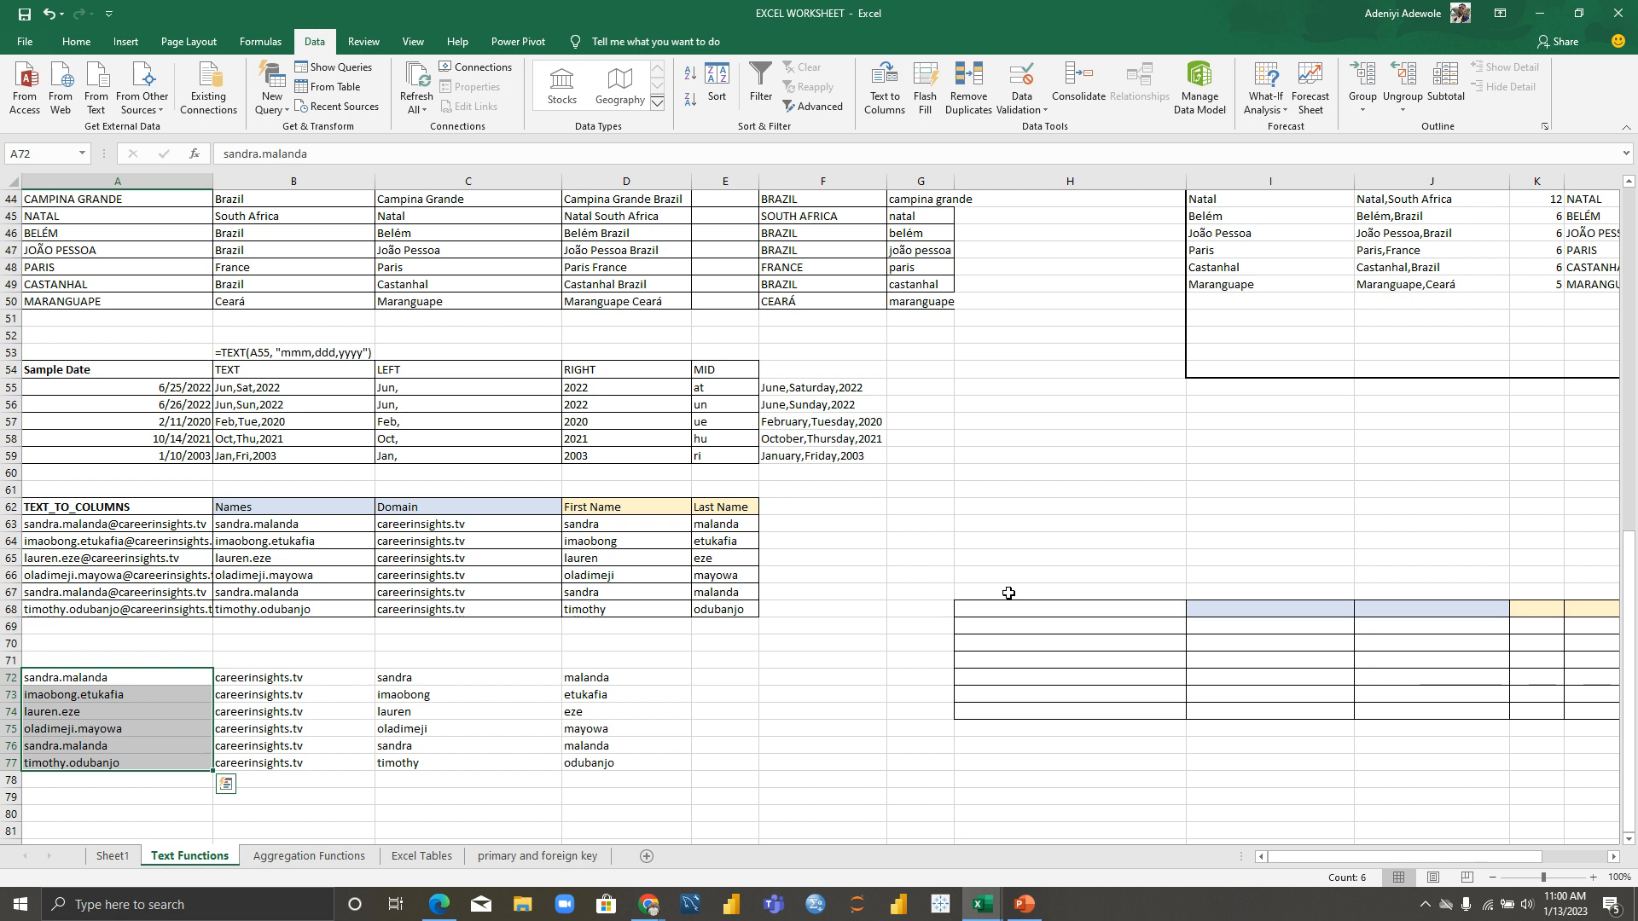
Step: Enter headings FIRST NAME, LAST NAME and FULL NAME in C71, D71 and E71
left_click(442, 666)
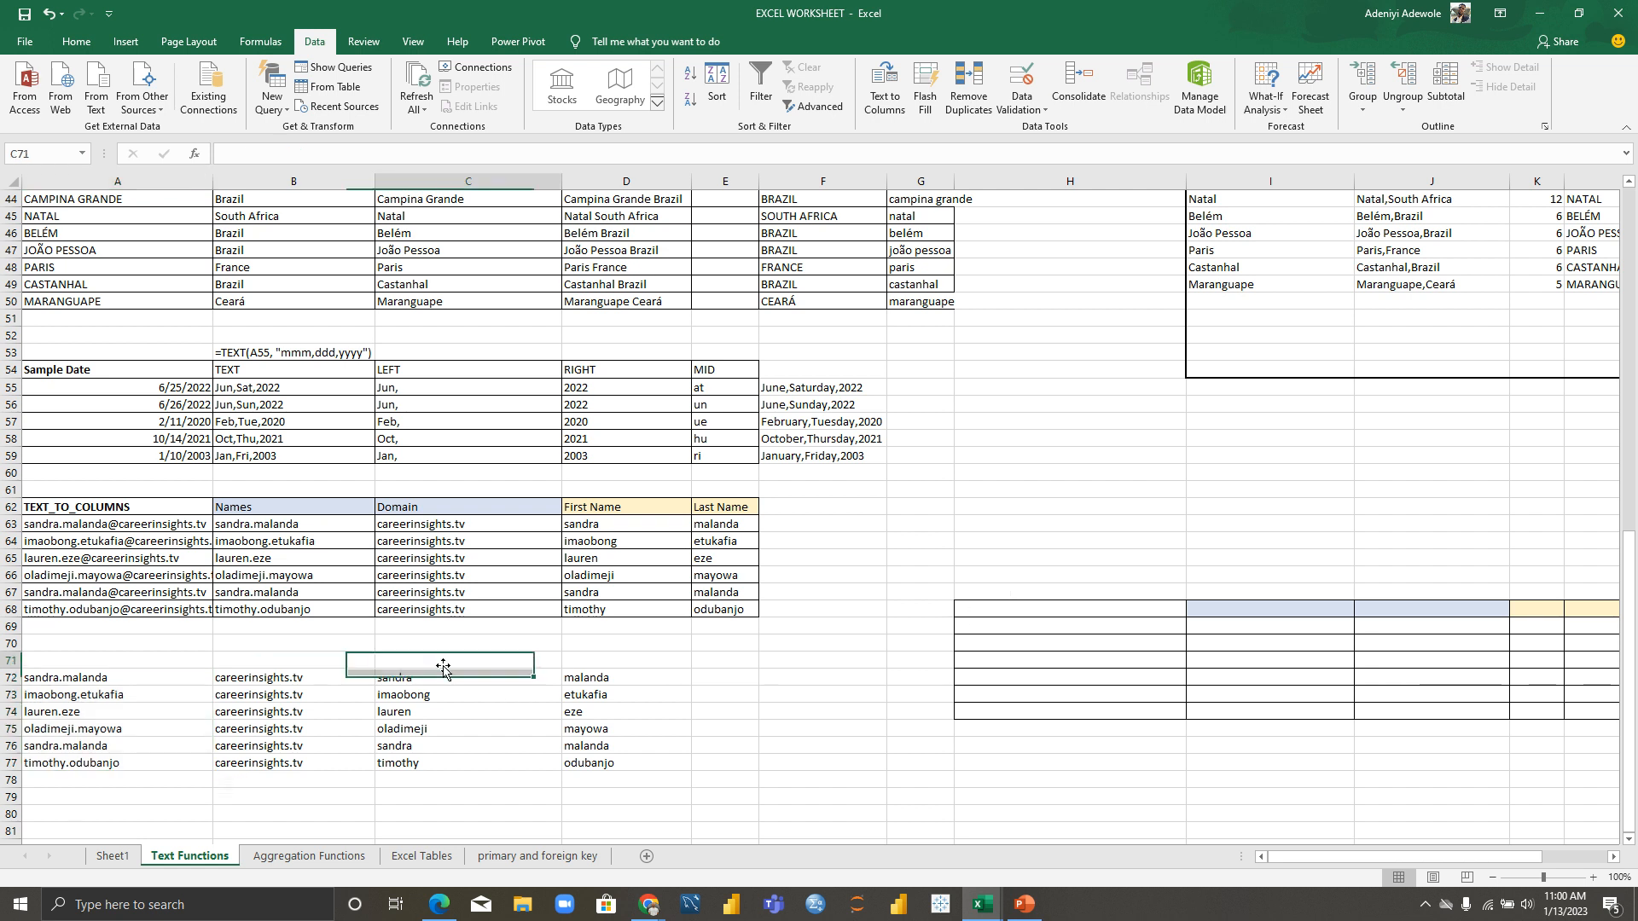
type("FIRST NAME")
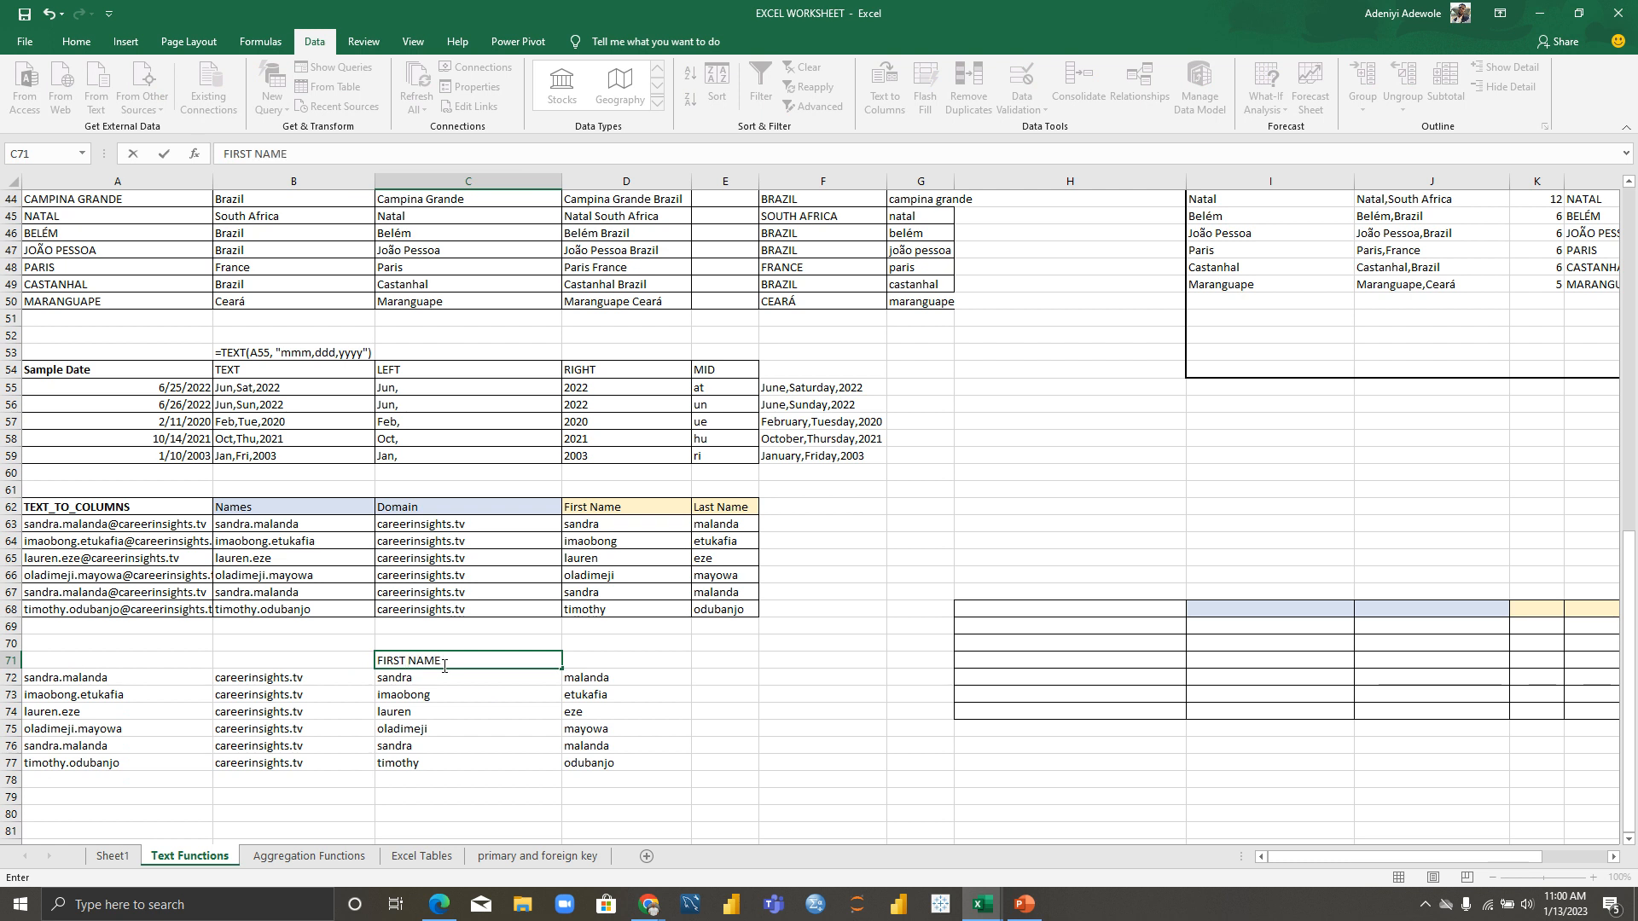
key("Tab")
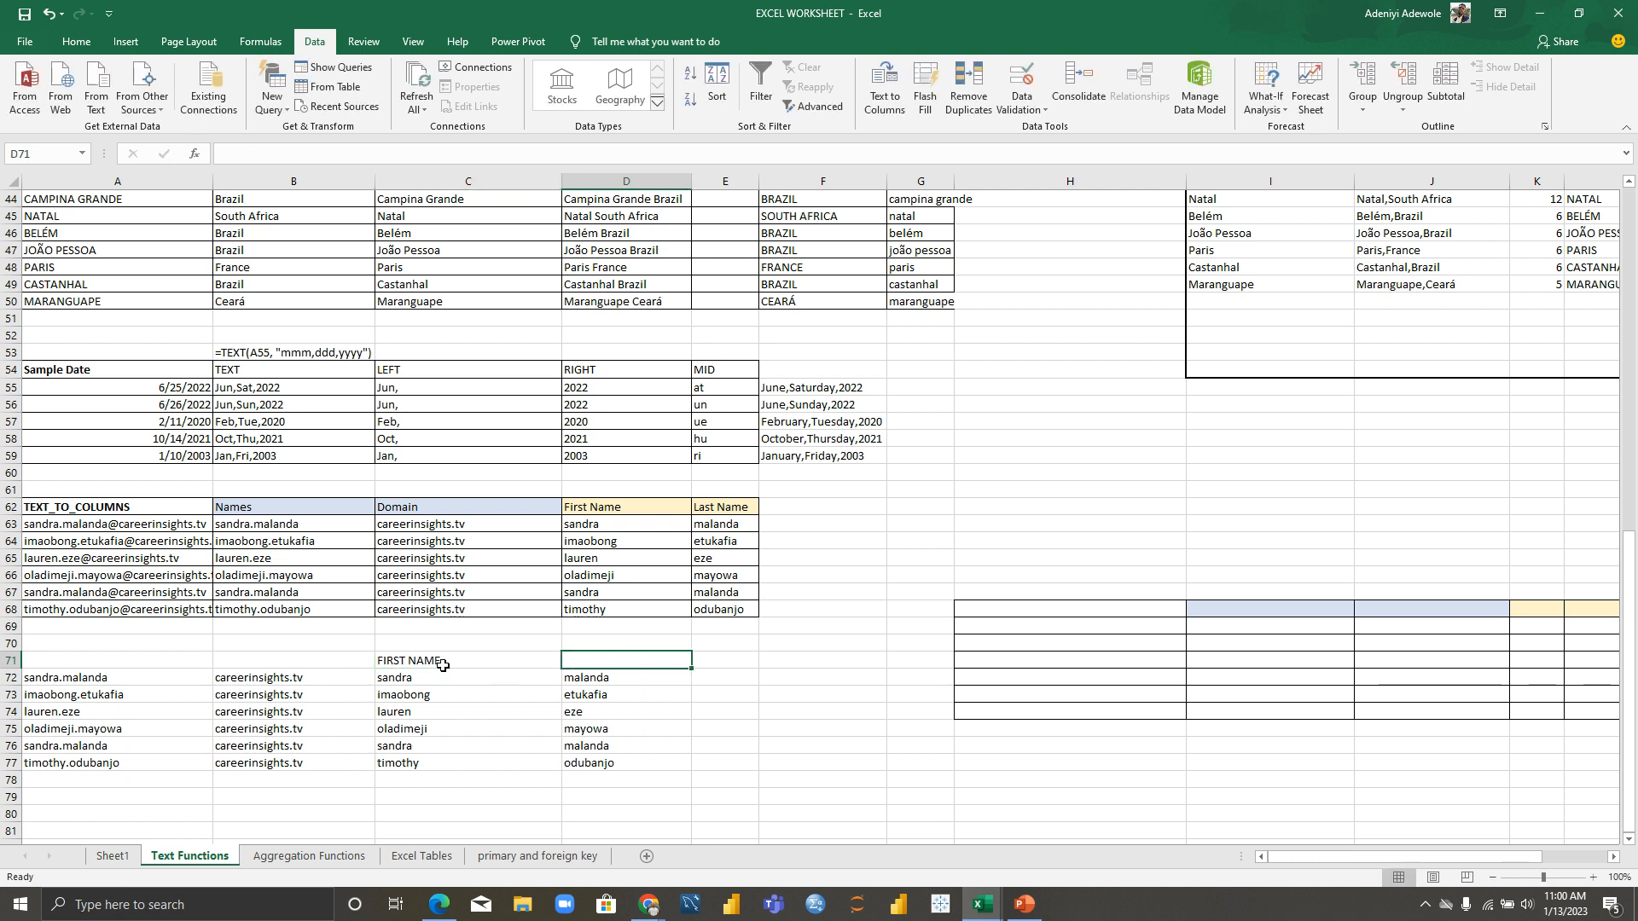
type("LAST NAME")
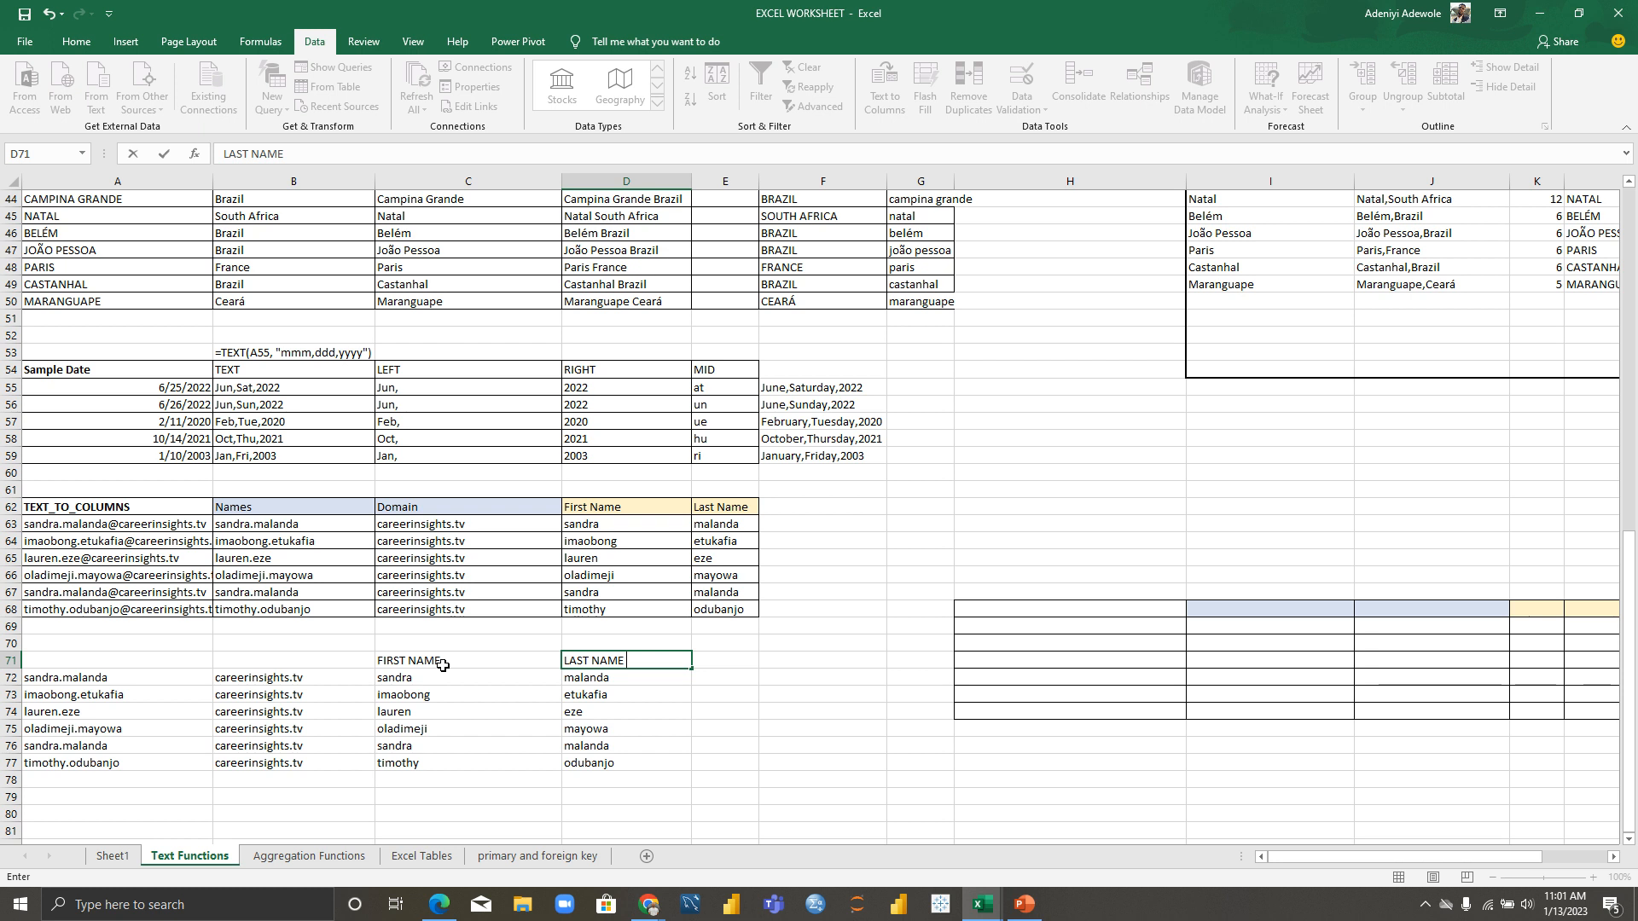
key("Tab")
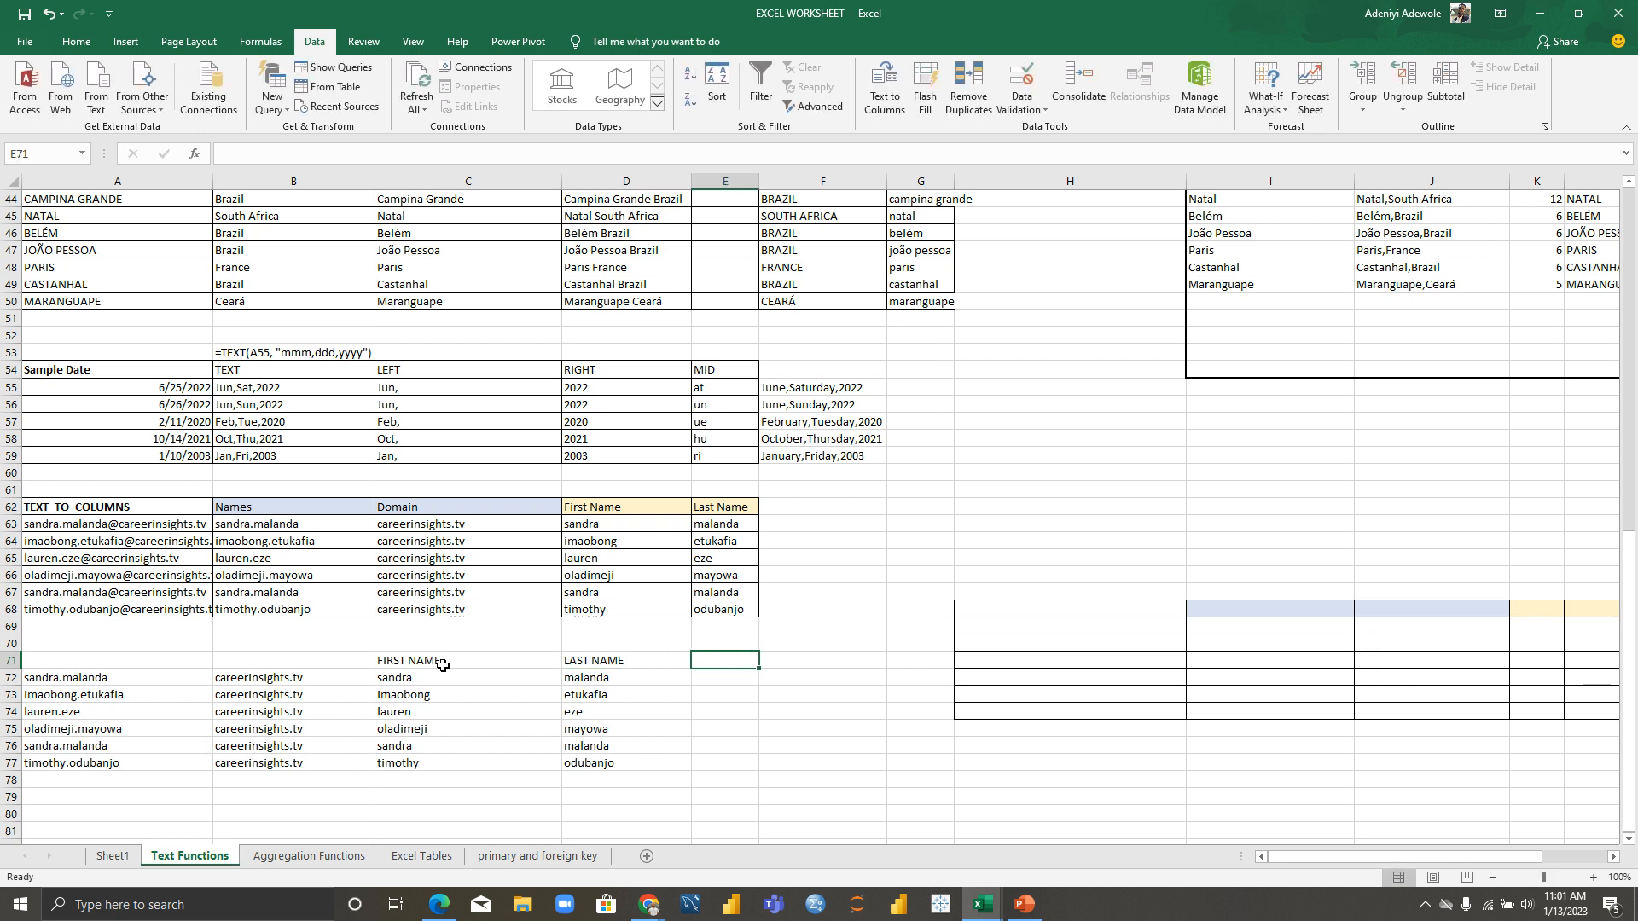
type("FULL NAME")
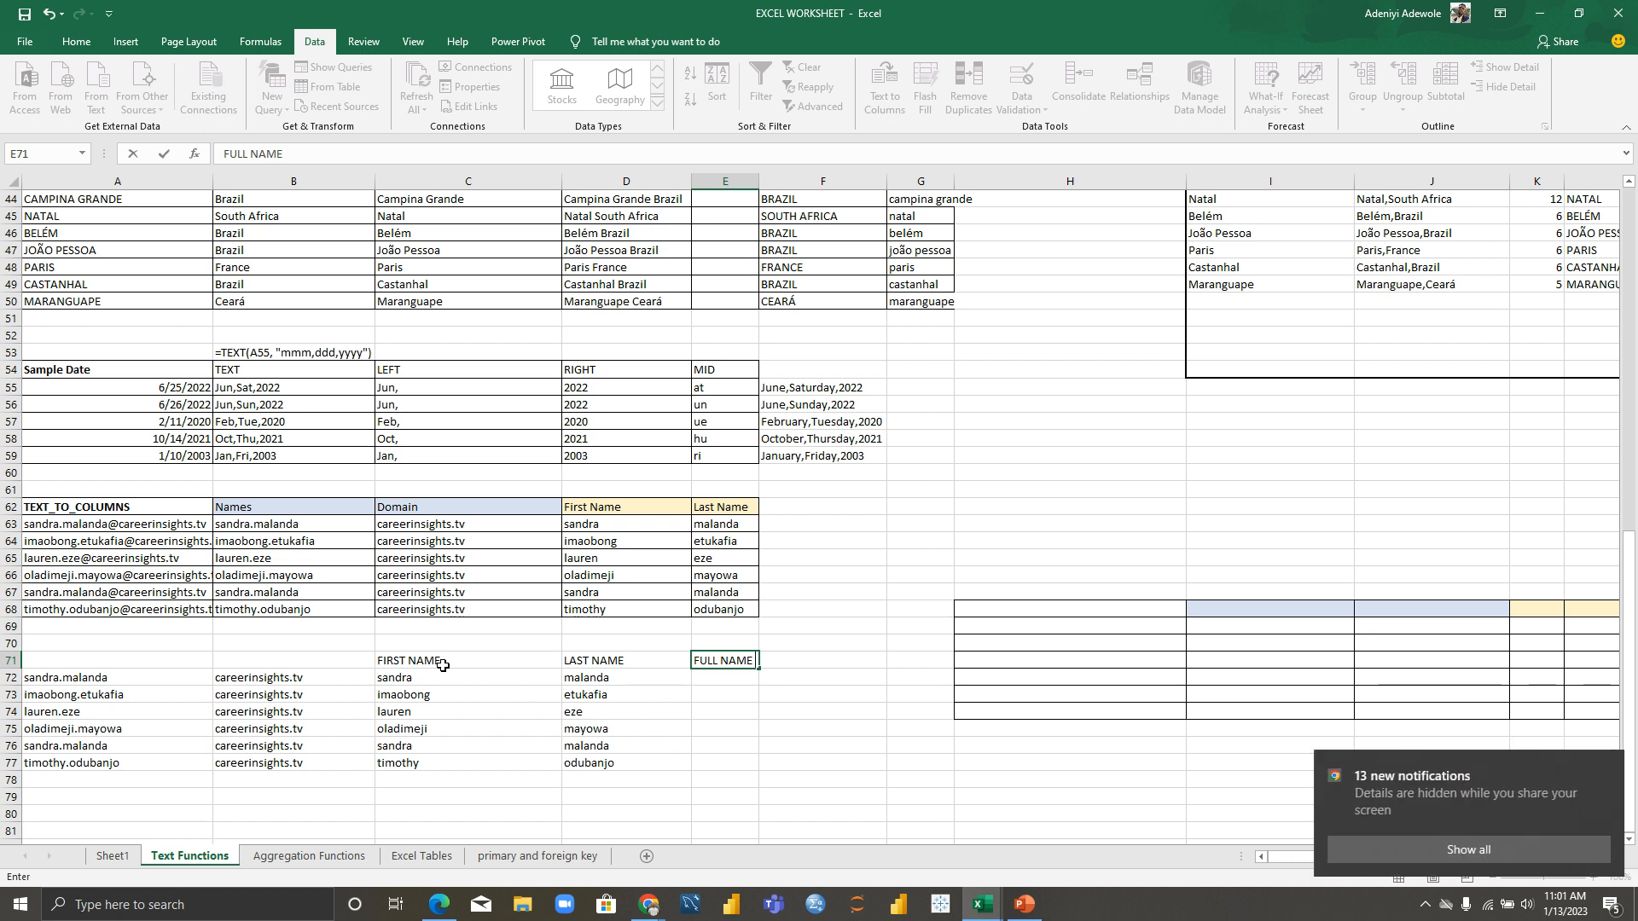
Step: Enter =CONCATENATE(C72, " ", D72) in E72 to join first and last name
left_click(722, 683)
type("=")
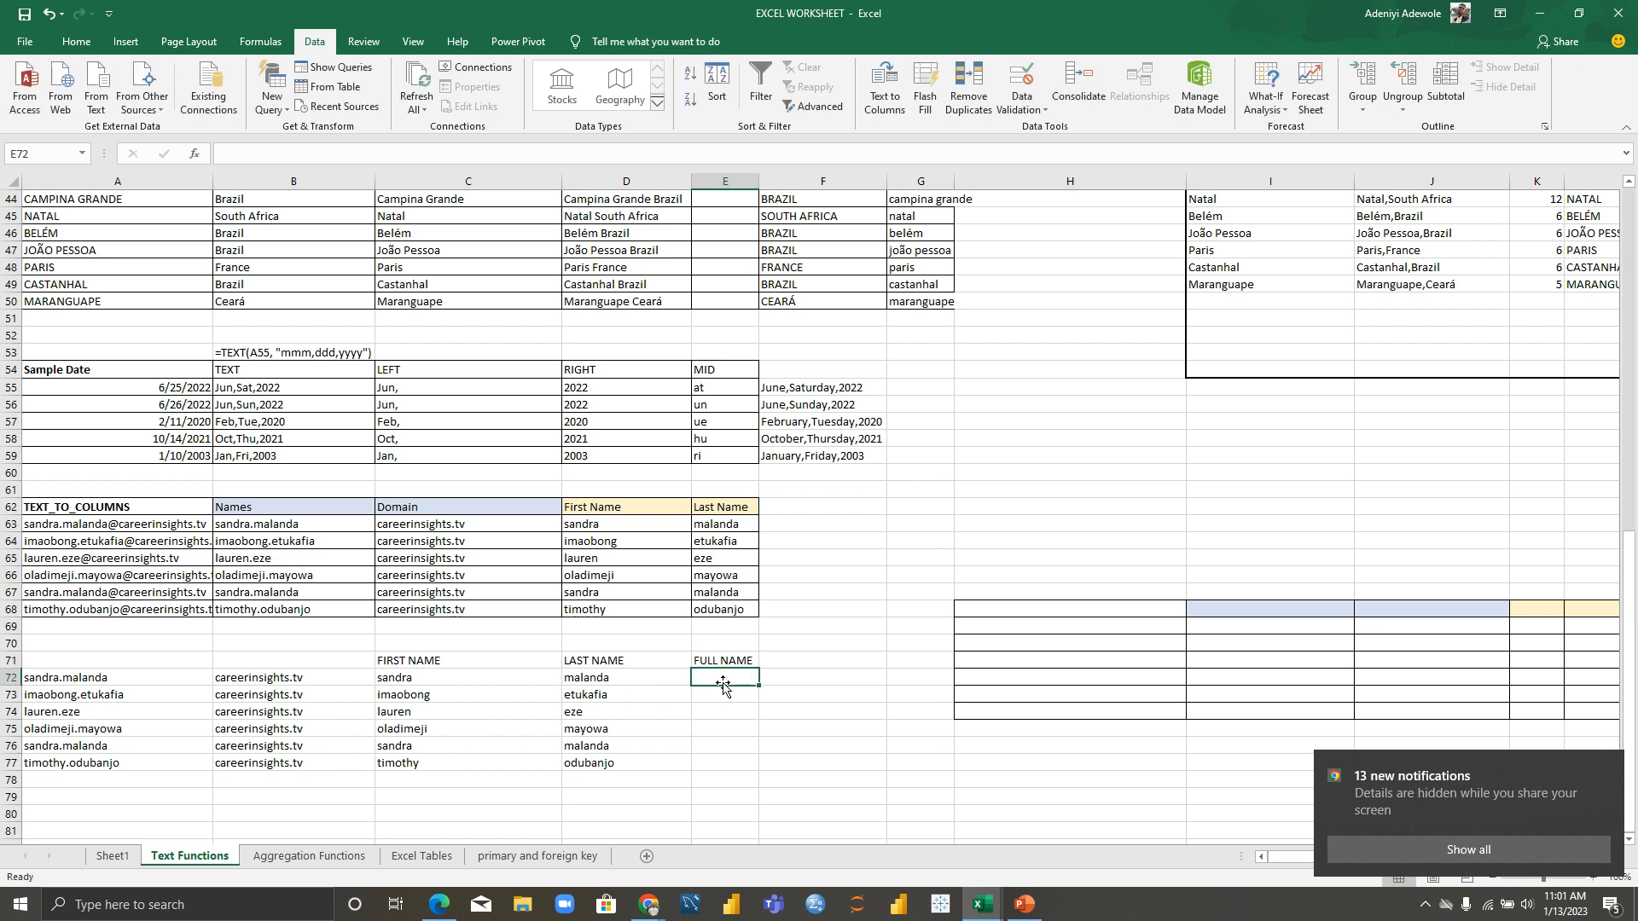
type("con")
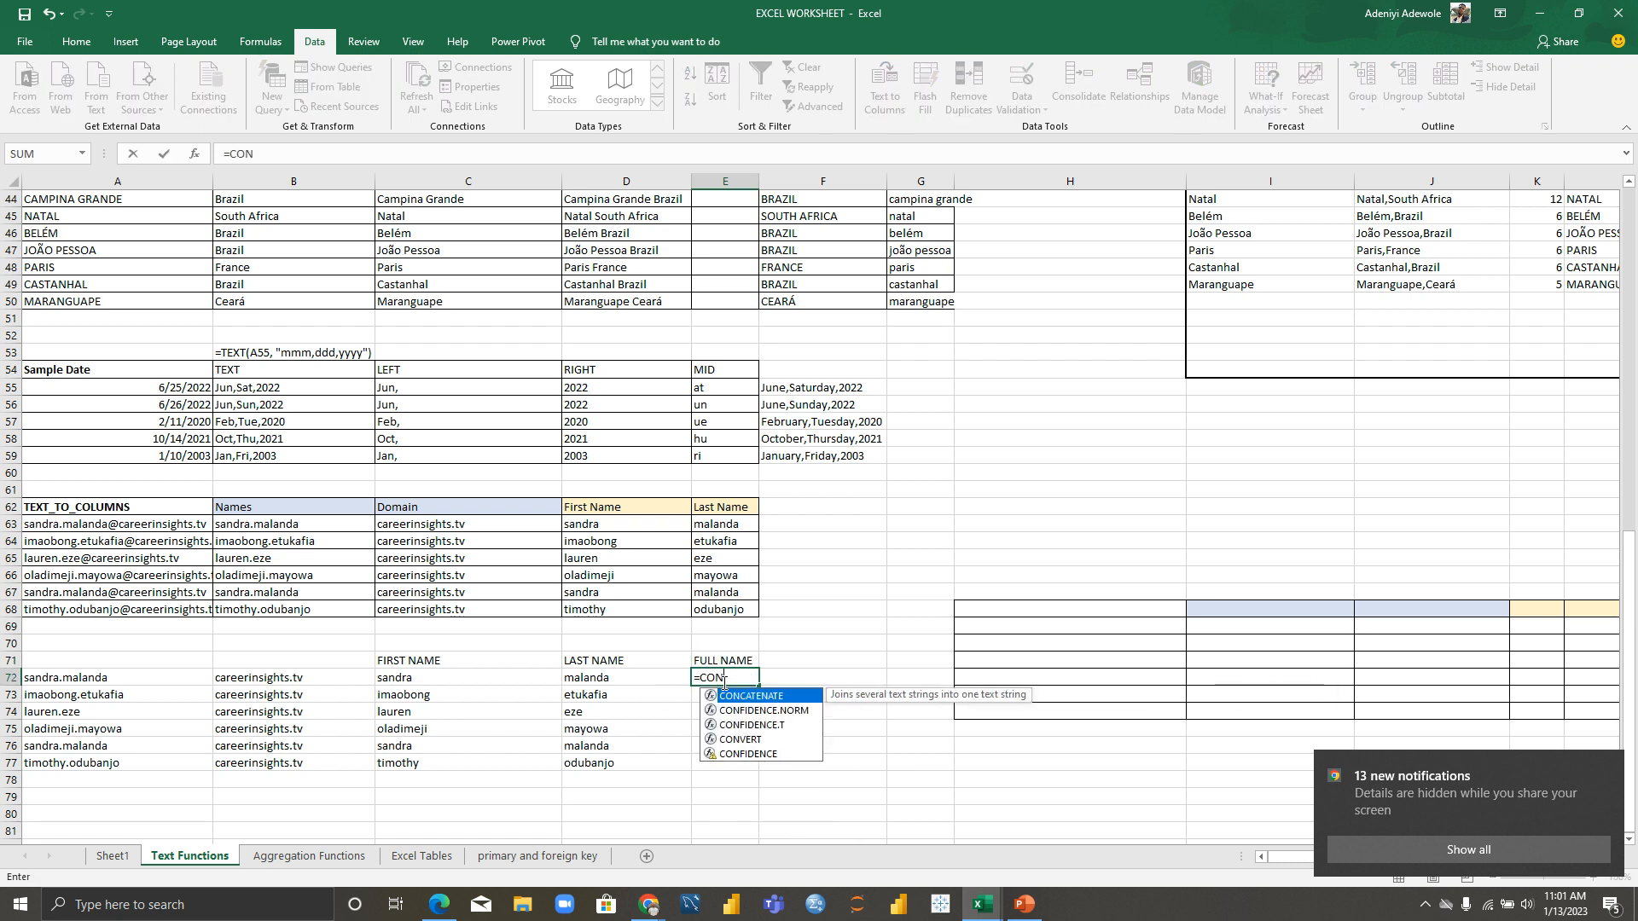
key("Down")
key("Tab")
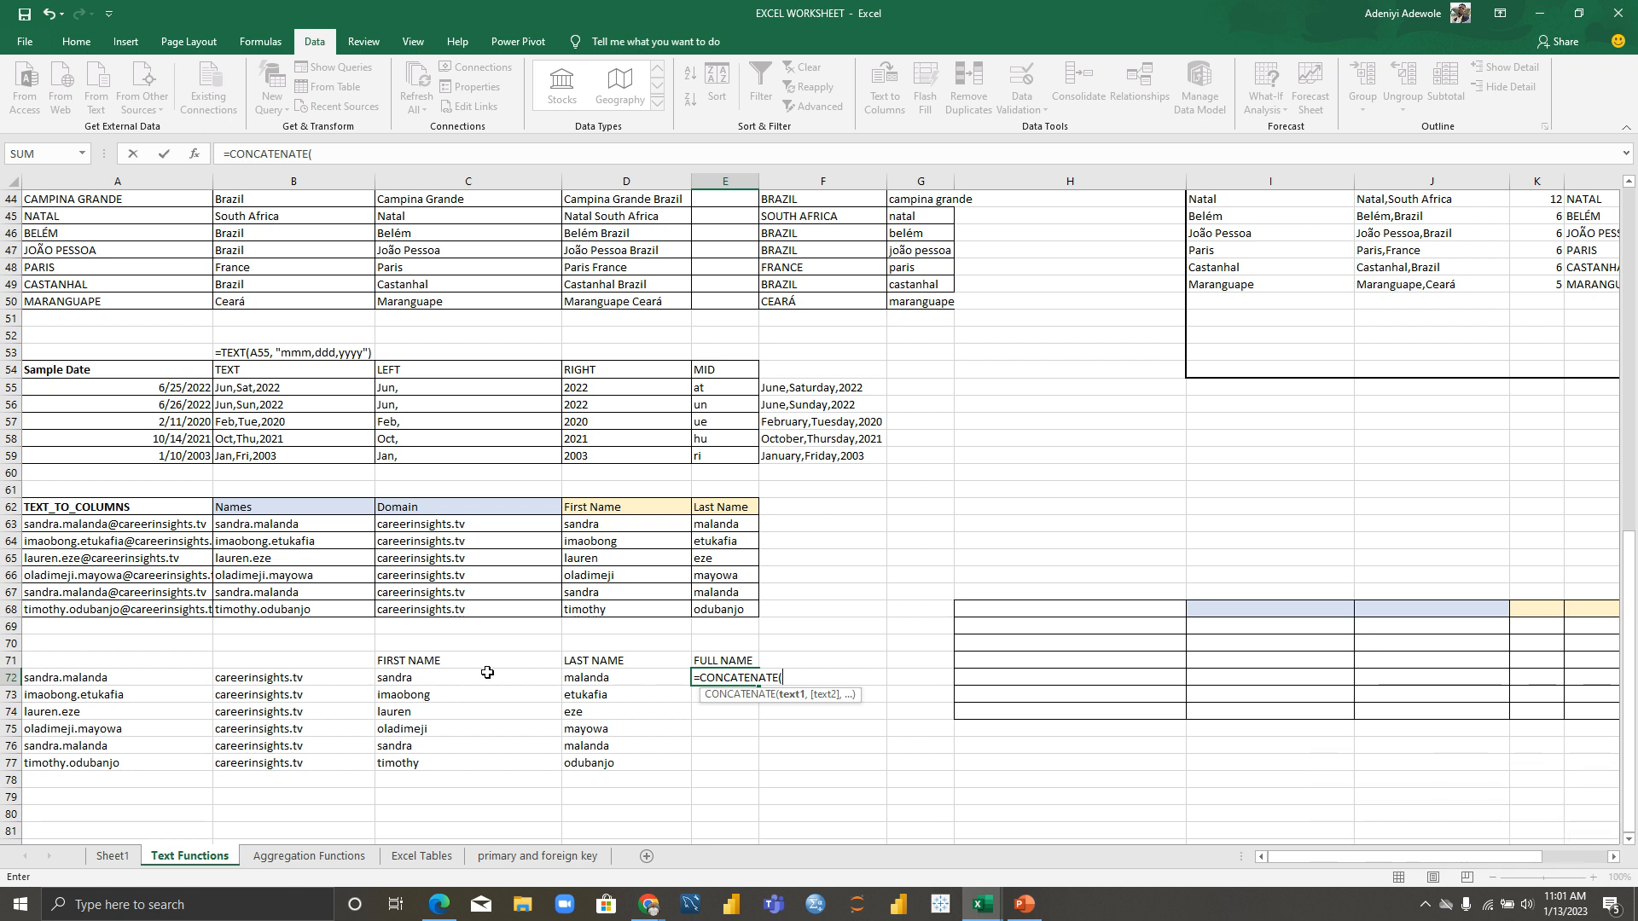
left_click(456, 679)
type(",")
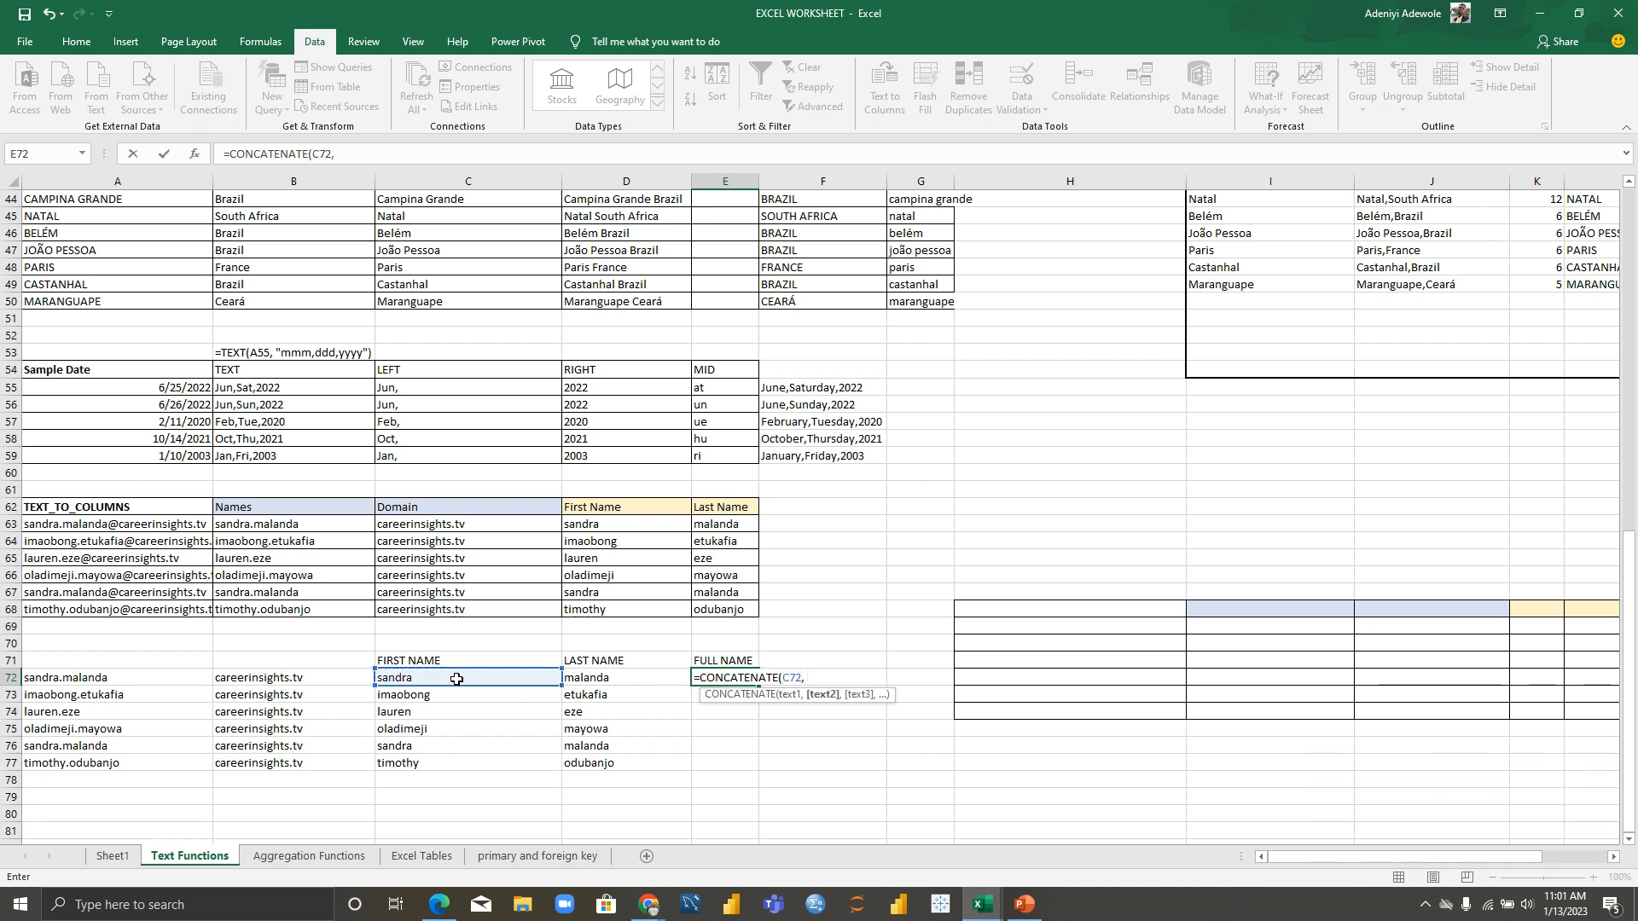
type(" \" \",")
left_click(612, 680)
type(")")
key("Return")
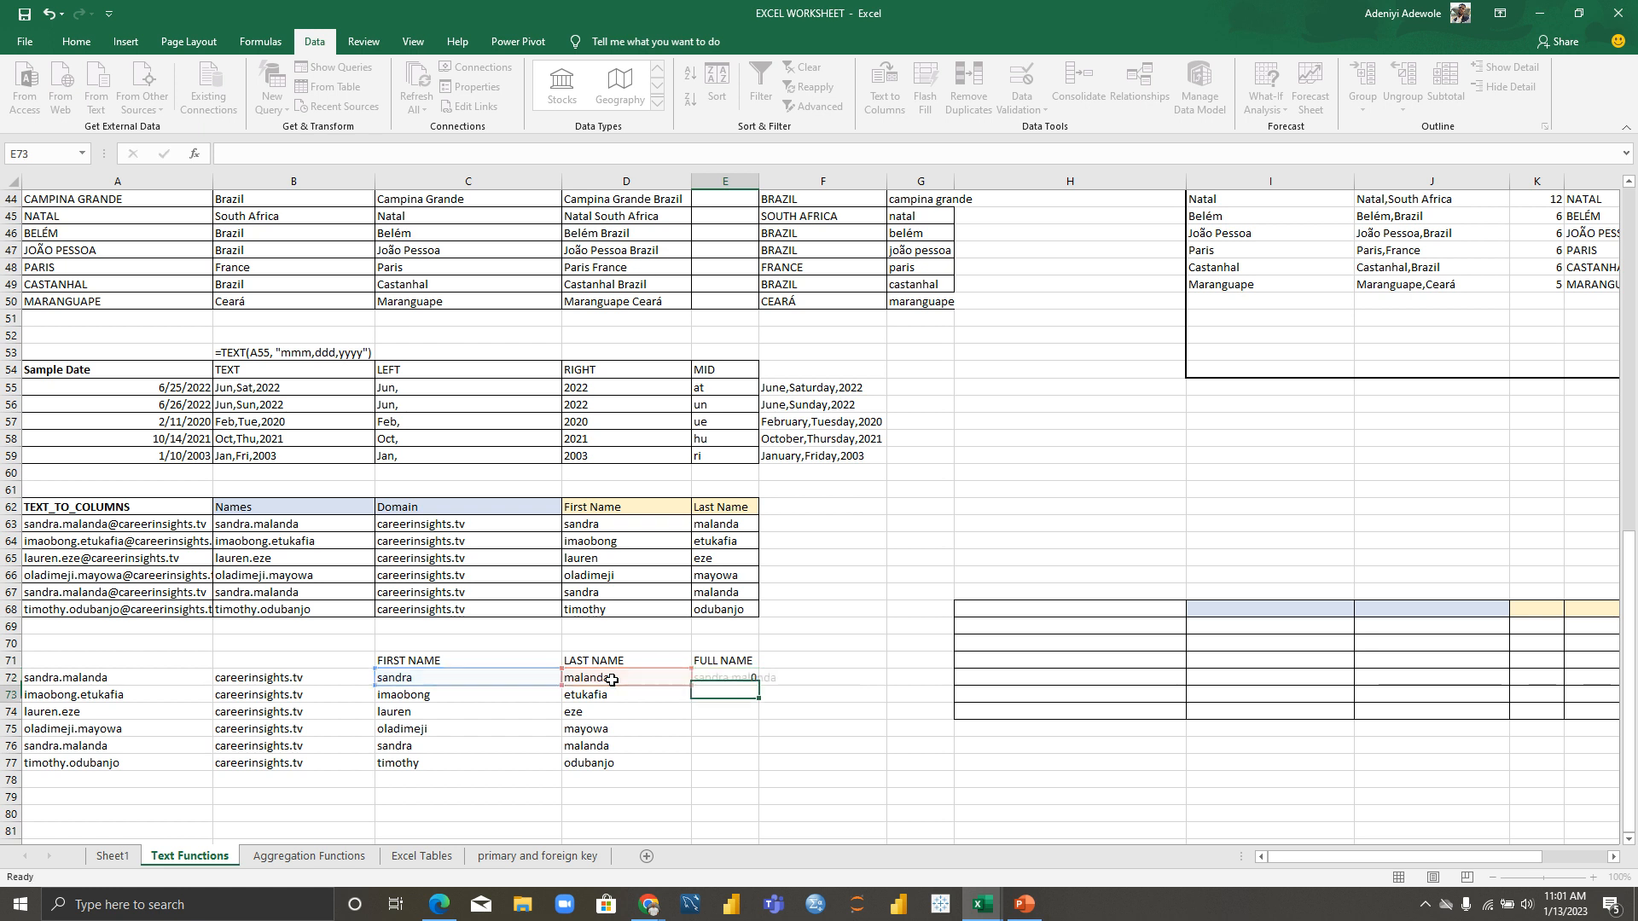
Step: Fill the full-name formula down to E77 and widen column E
left_click(743, 676)
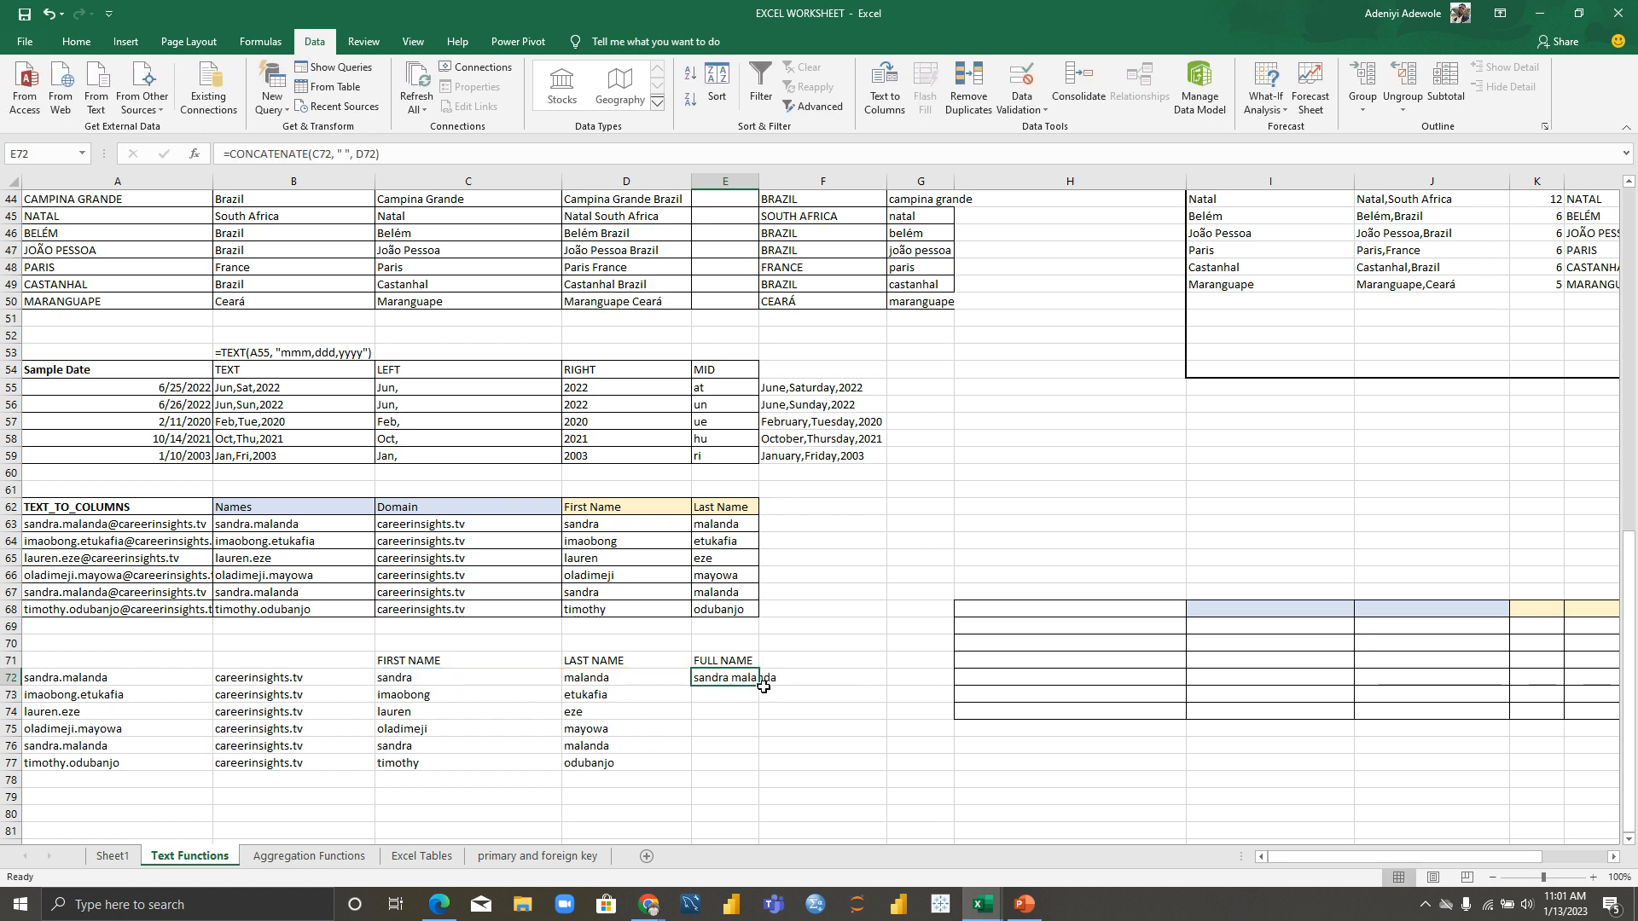
left_click_drag(758, 685, 760, 769)
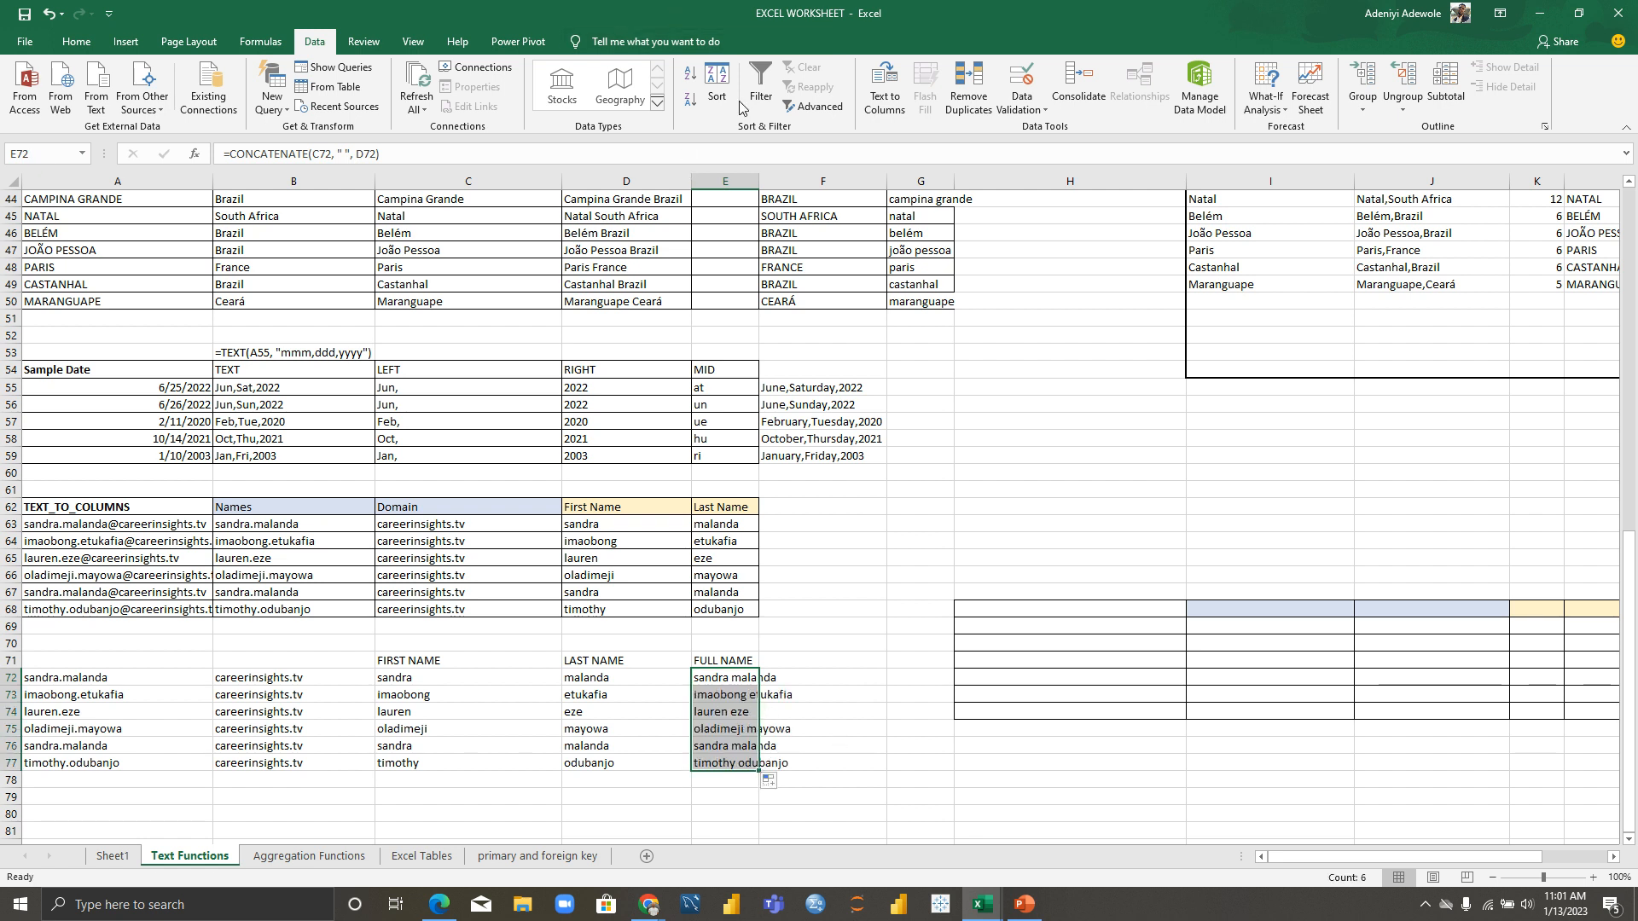
left_click(738, 174)
left_click_drag(758, 181, 830, 183)
left_click(943, 746)
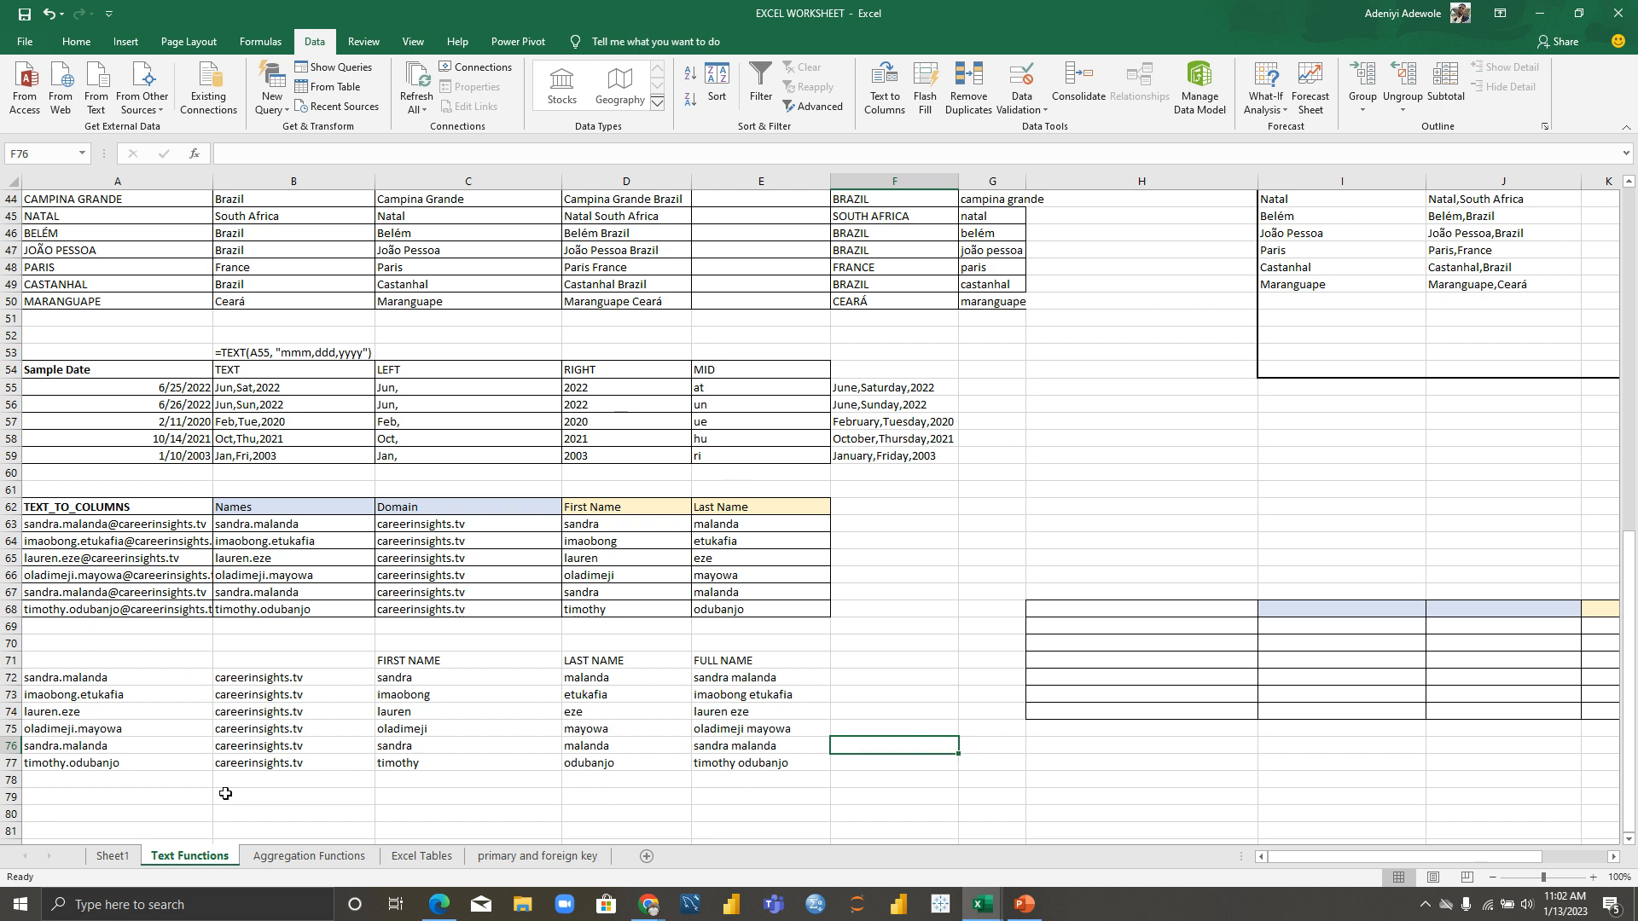
Step: Move between the Text Functions and Aggregation Functions sheets, ending on the January–June product table
left_click(315, 856)
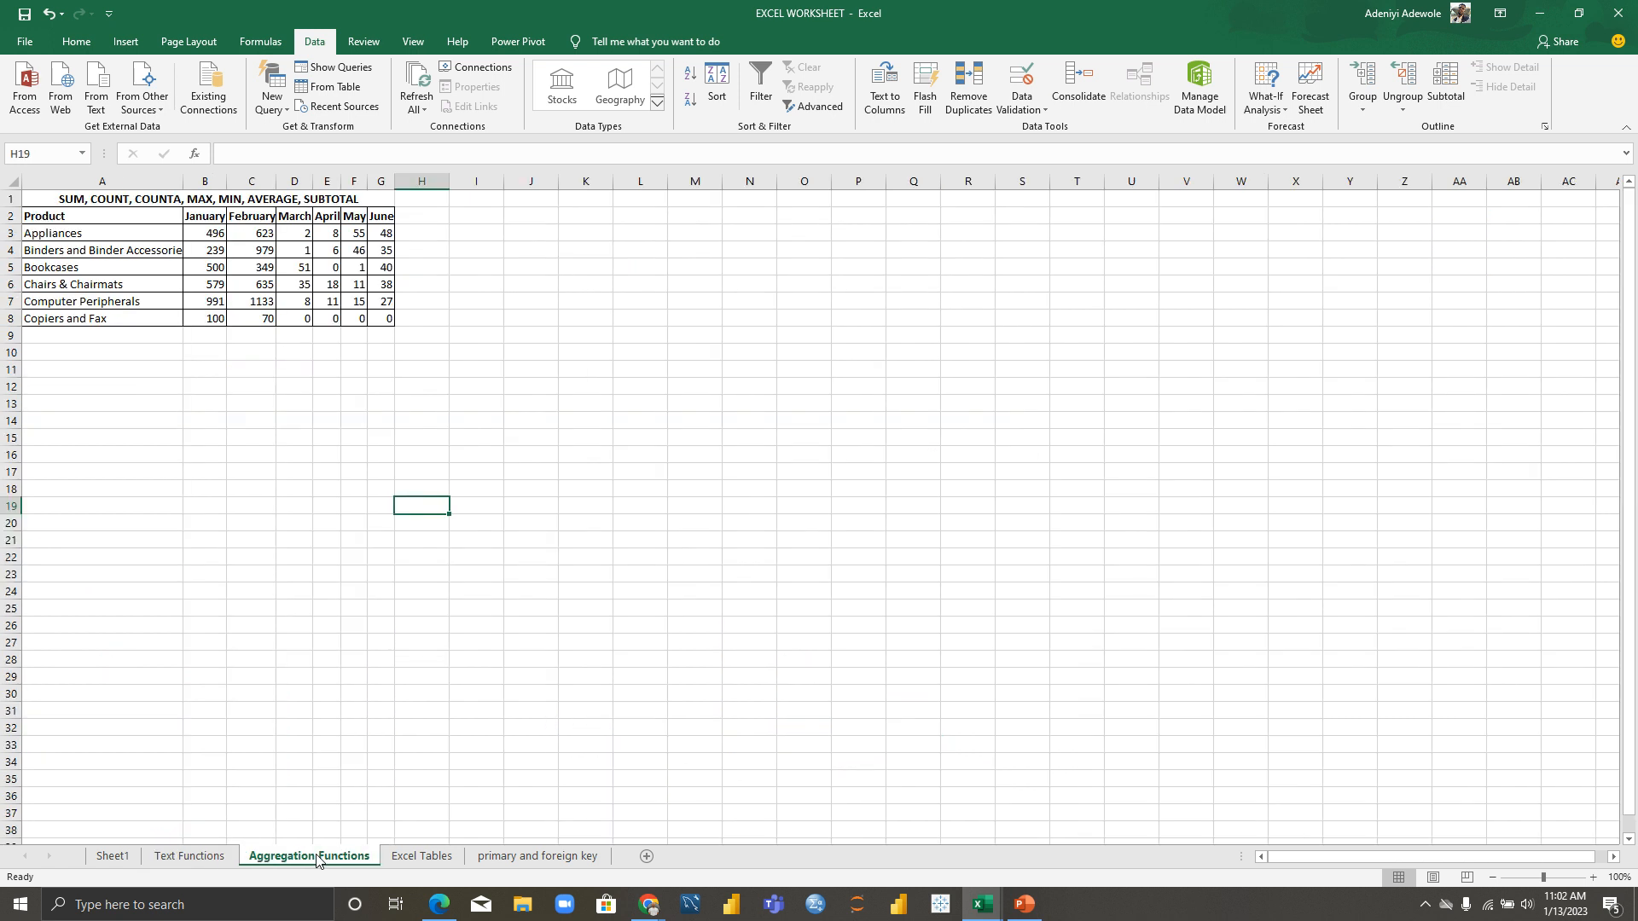
left_click(223, 860)
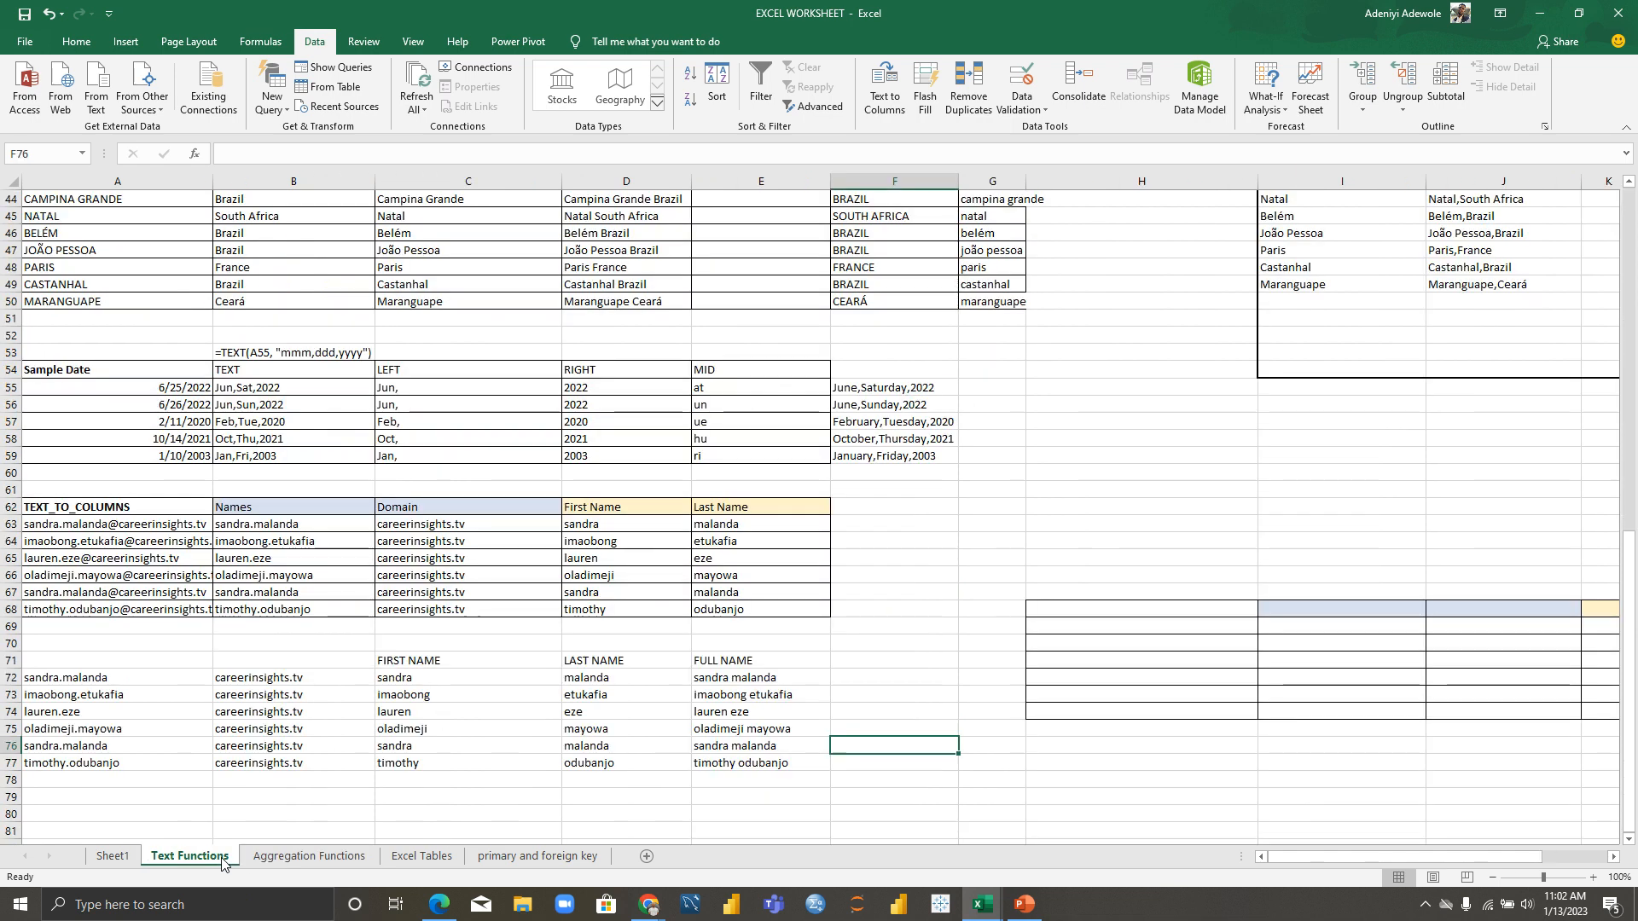
left_click_drag(1631, 691, 1635, 315)
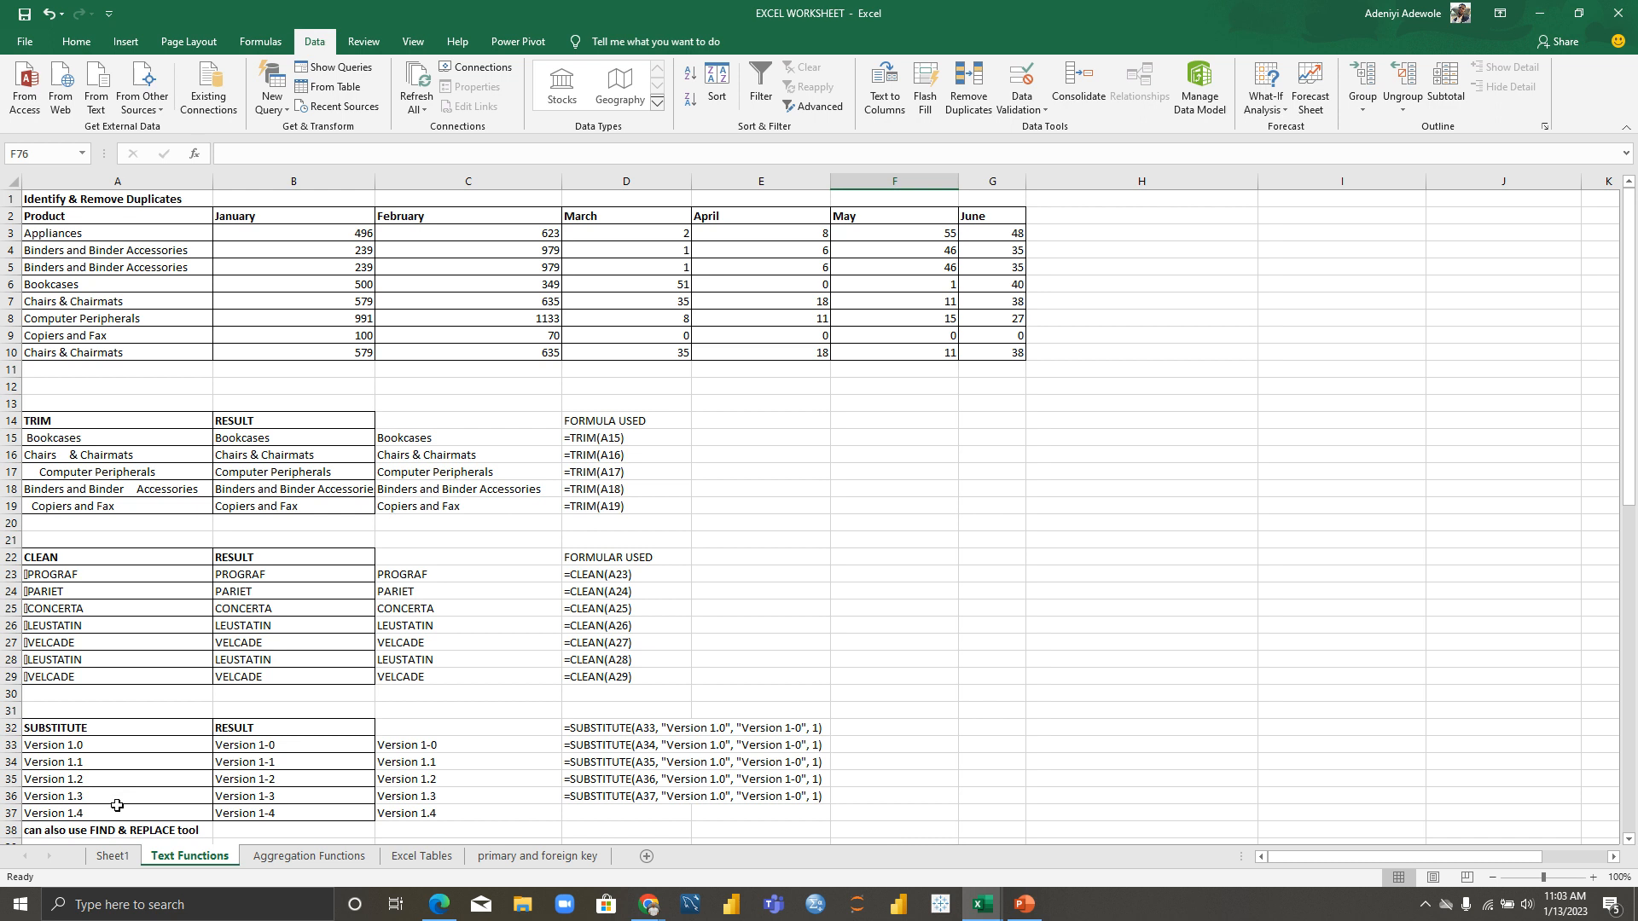
left_click(349, 858)
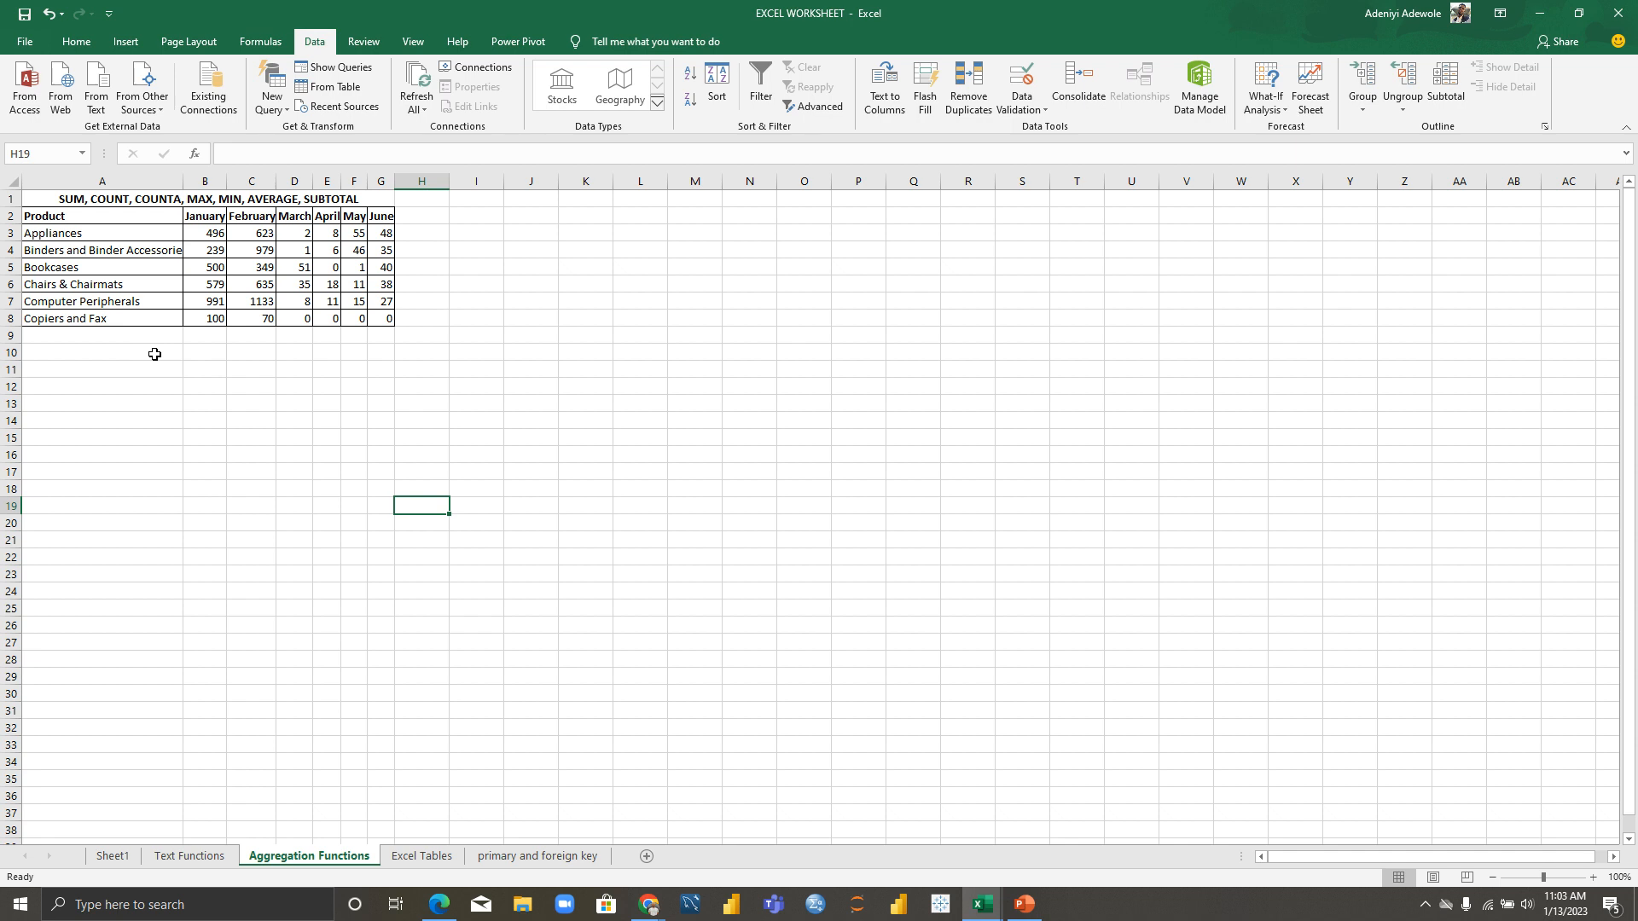
Step: Go back to the Text Functions sheet and select row 4 with the repeated Binders entry
left_click(191, 857)
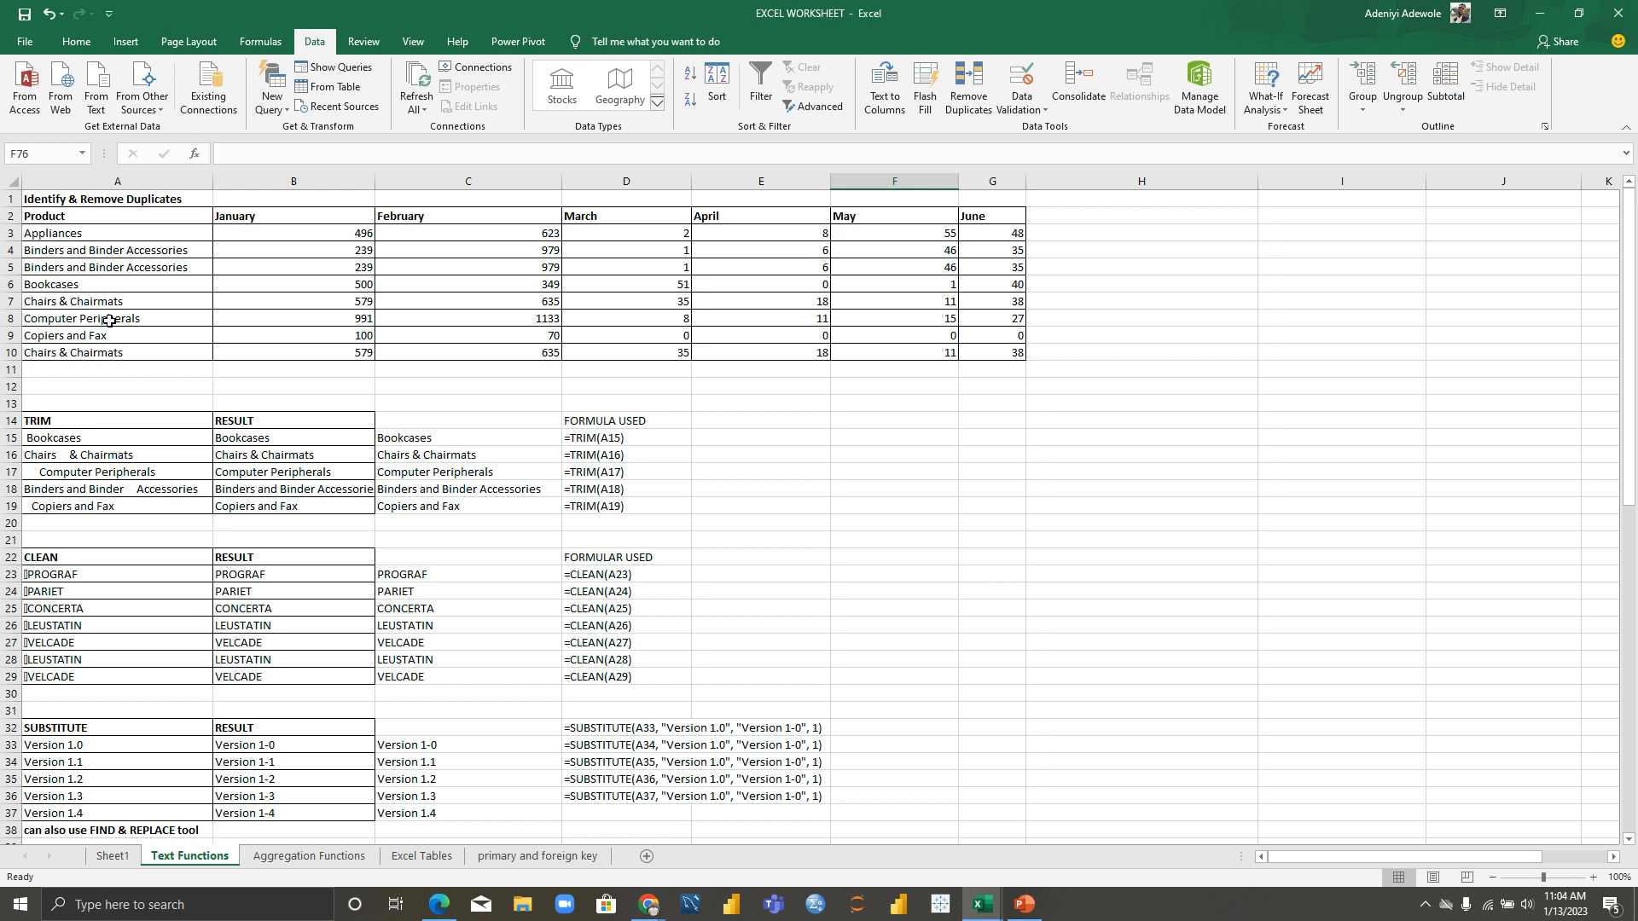
left_click(7, 250)
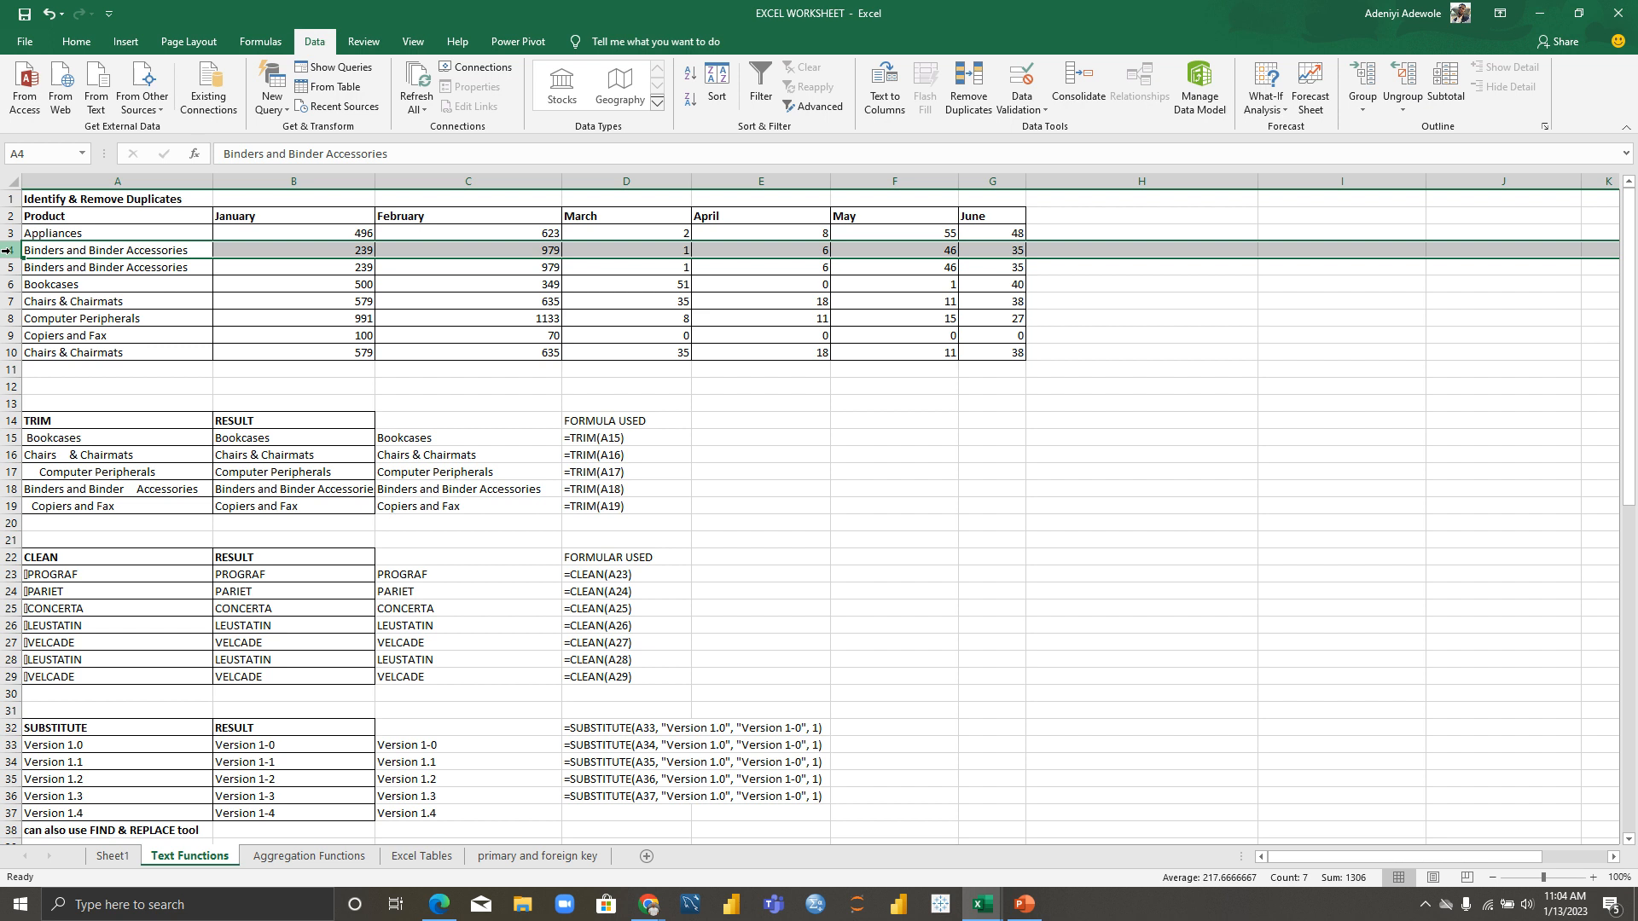
Step: Restore 'Binders and Binder Accessories' in A4 via AutoComplete and select the product names A3:A10
key("BackSpace")
left_click(54, 270)
key("BackSpace")
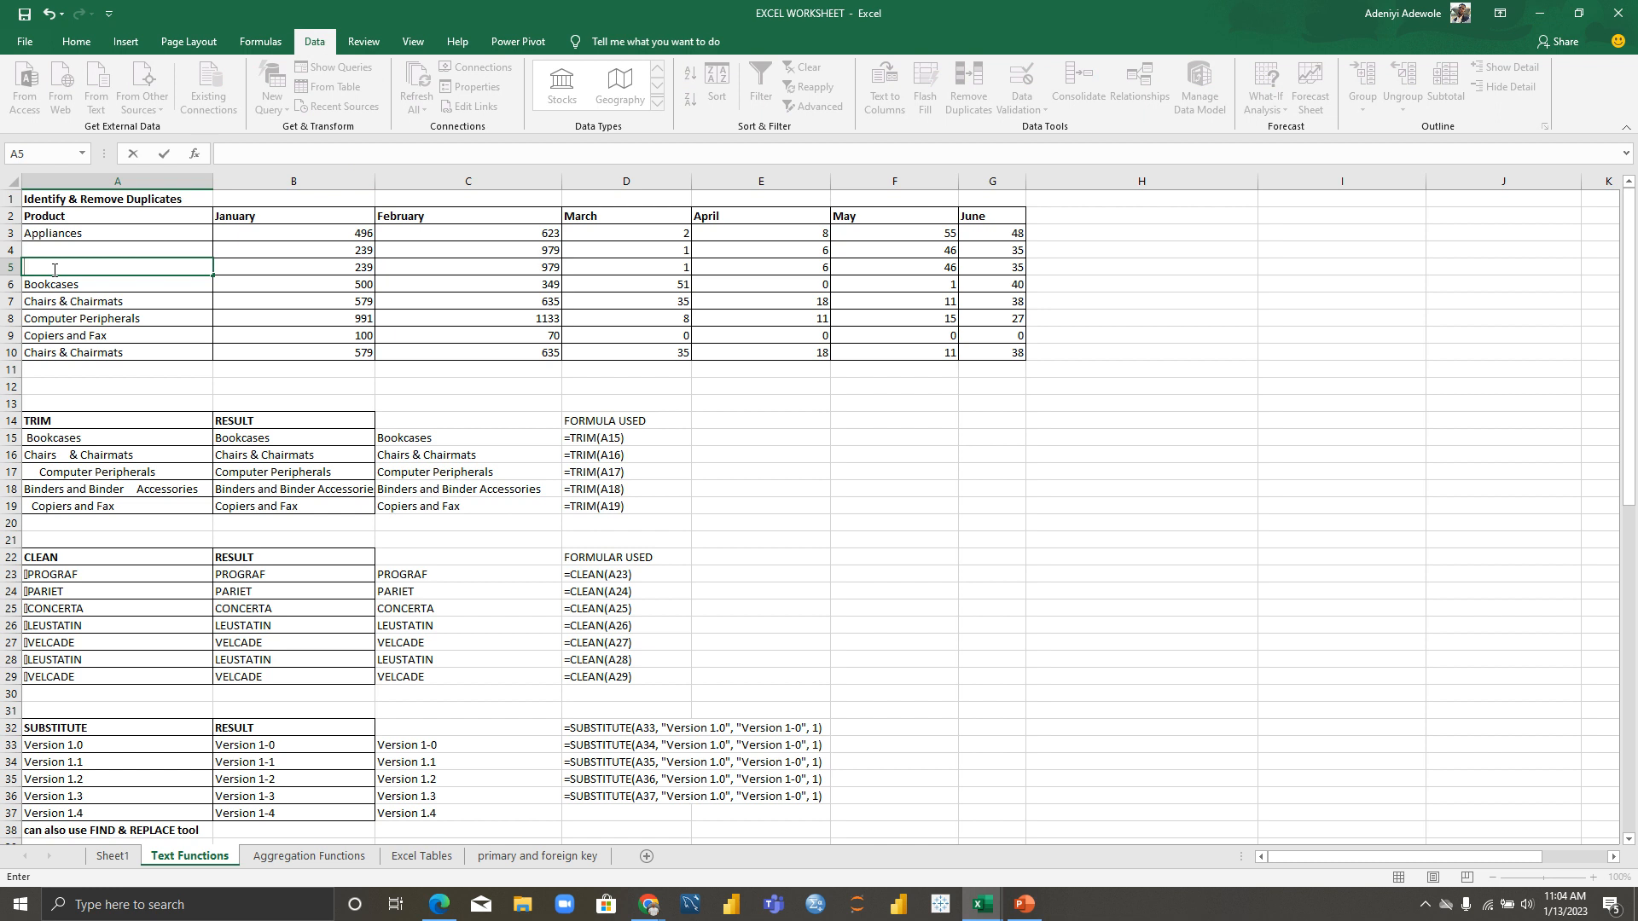
key("ctrl+z")
key("ctrl+z")
key("ctrl+z")
key("ctrl+z")
key("ctrl+z")
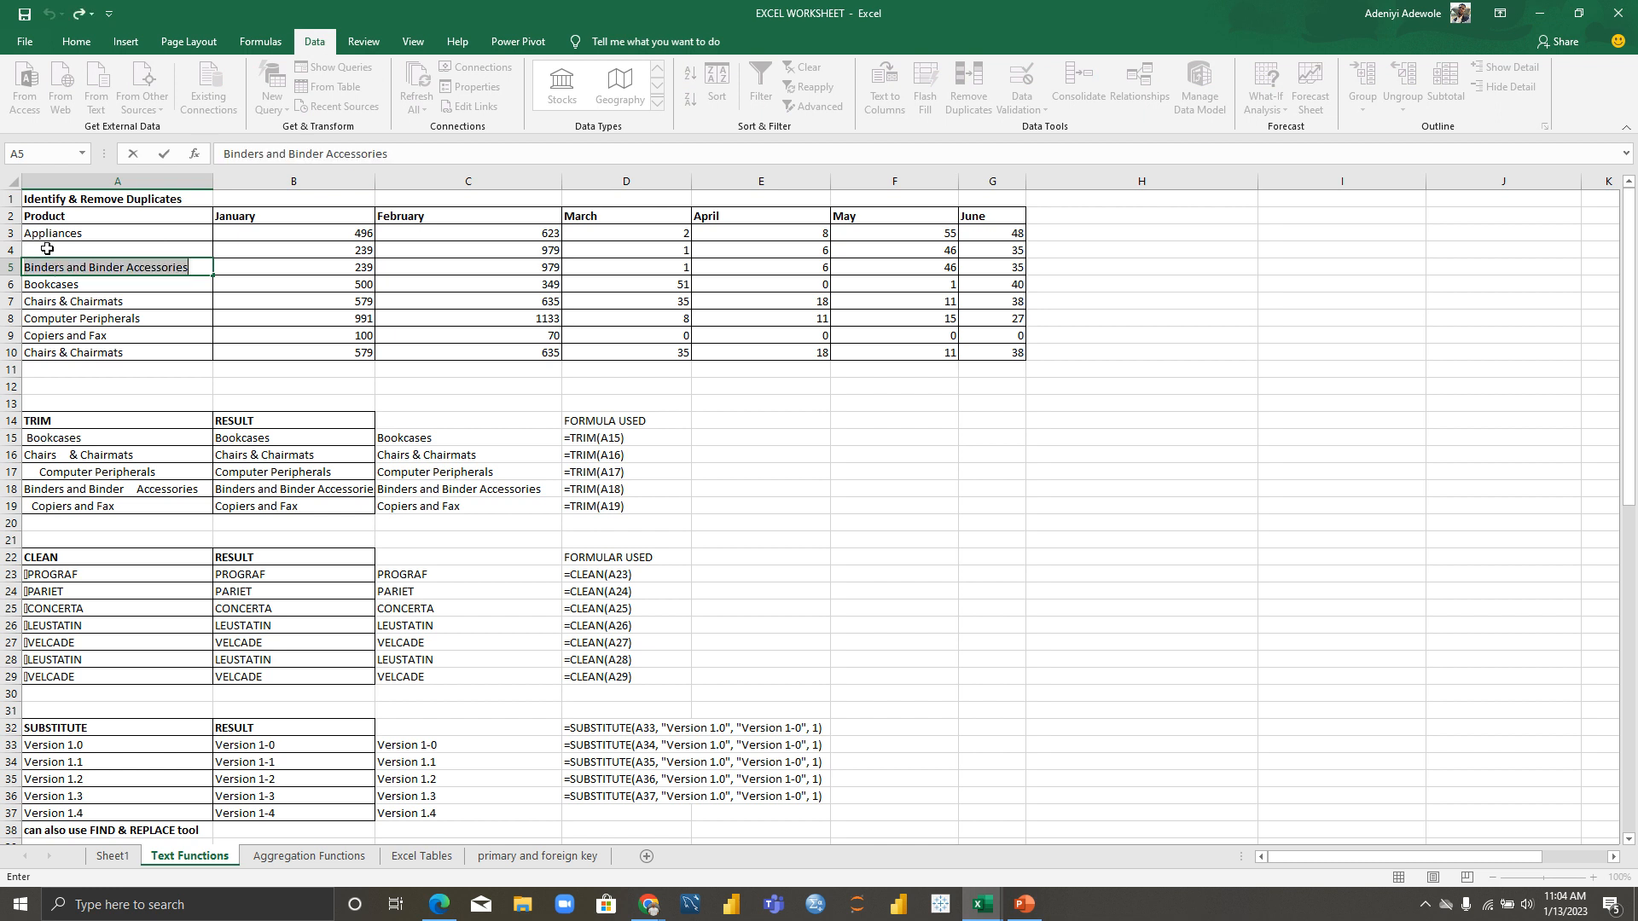
left_click(47, 249)
type("B")
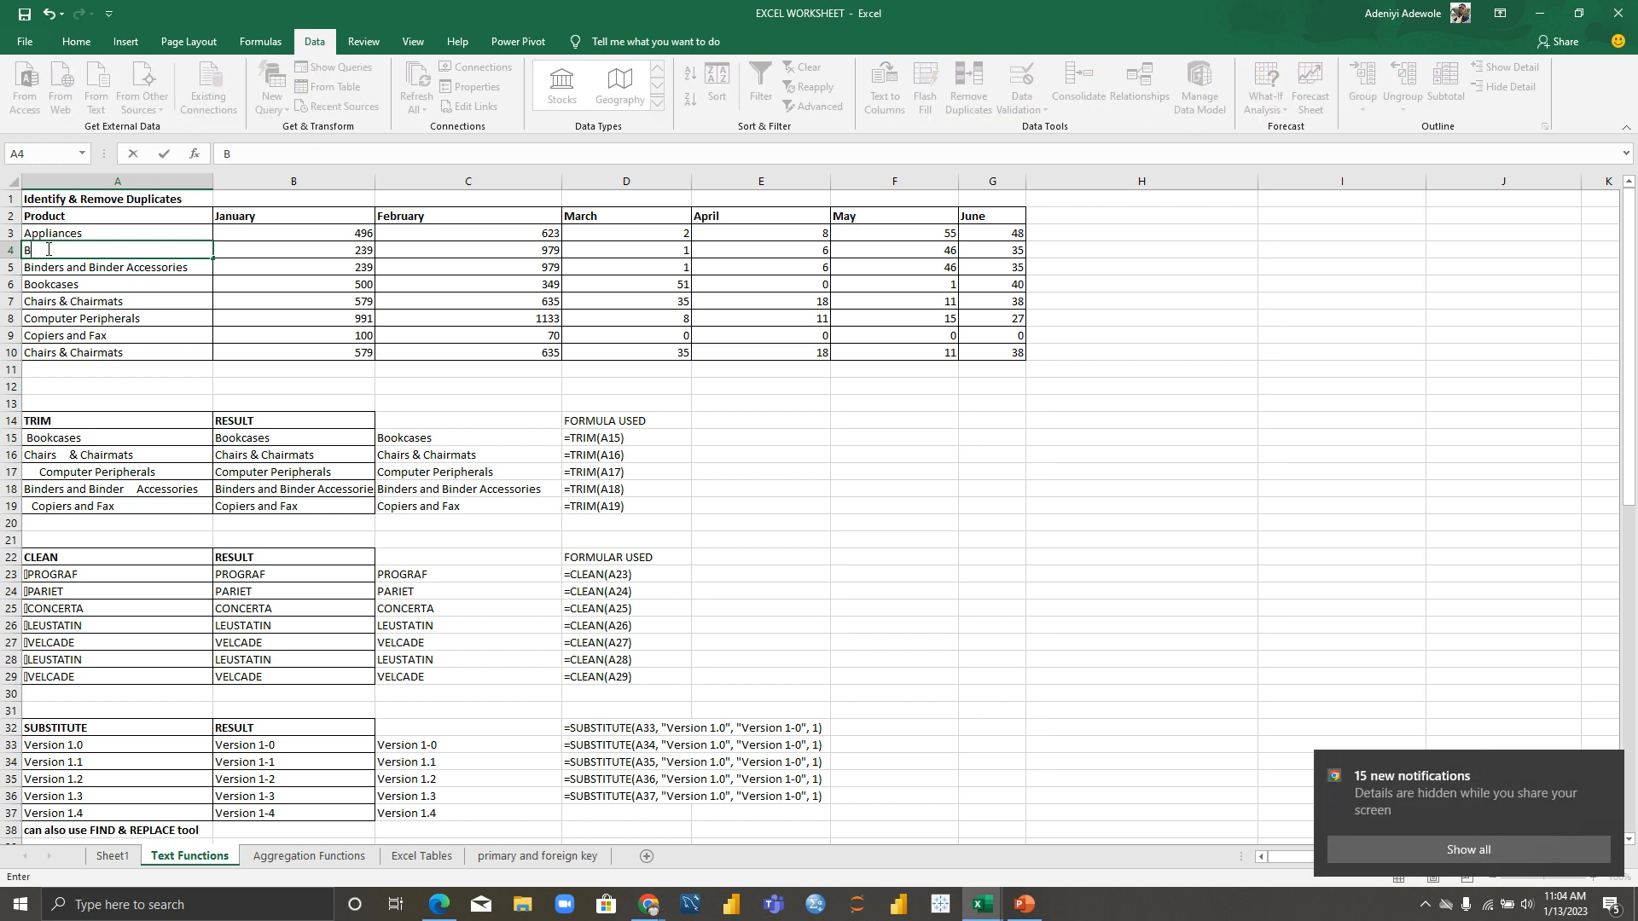
type("inder Accessories")
left_click(121, 334)
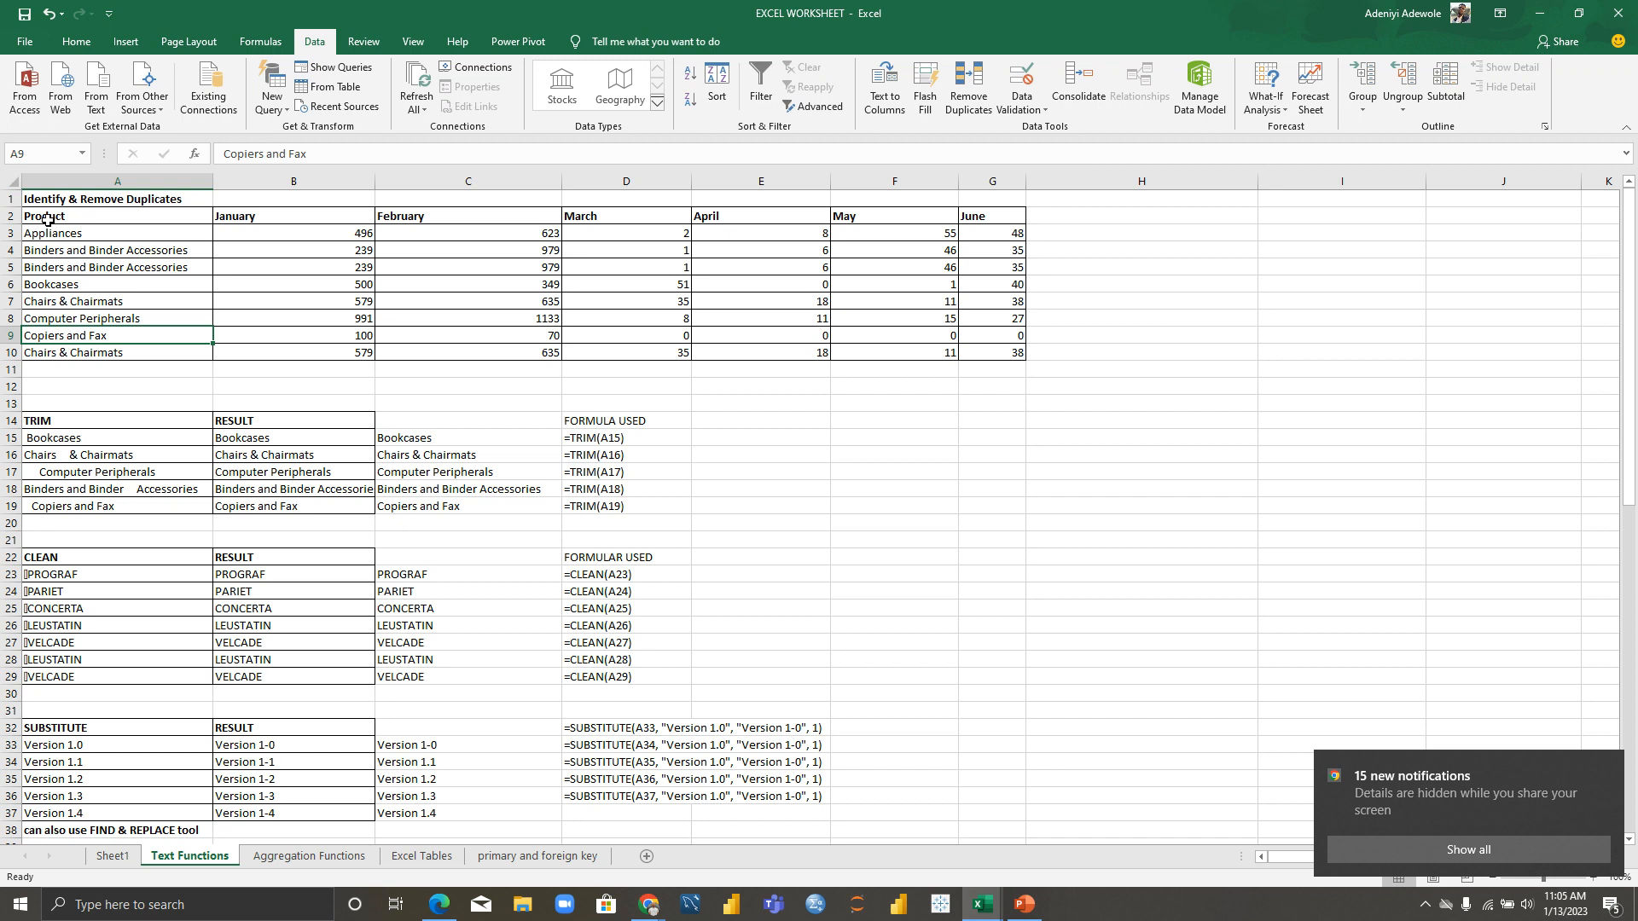
left_click_drag(47, 232, 168, 352)
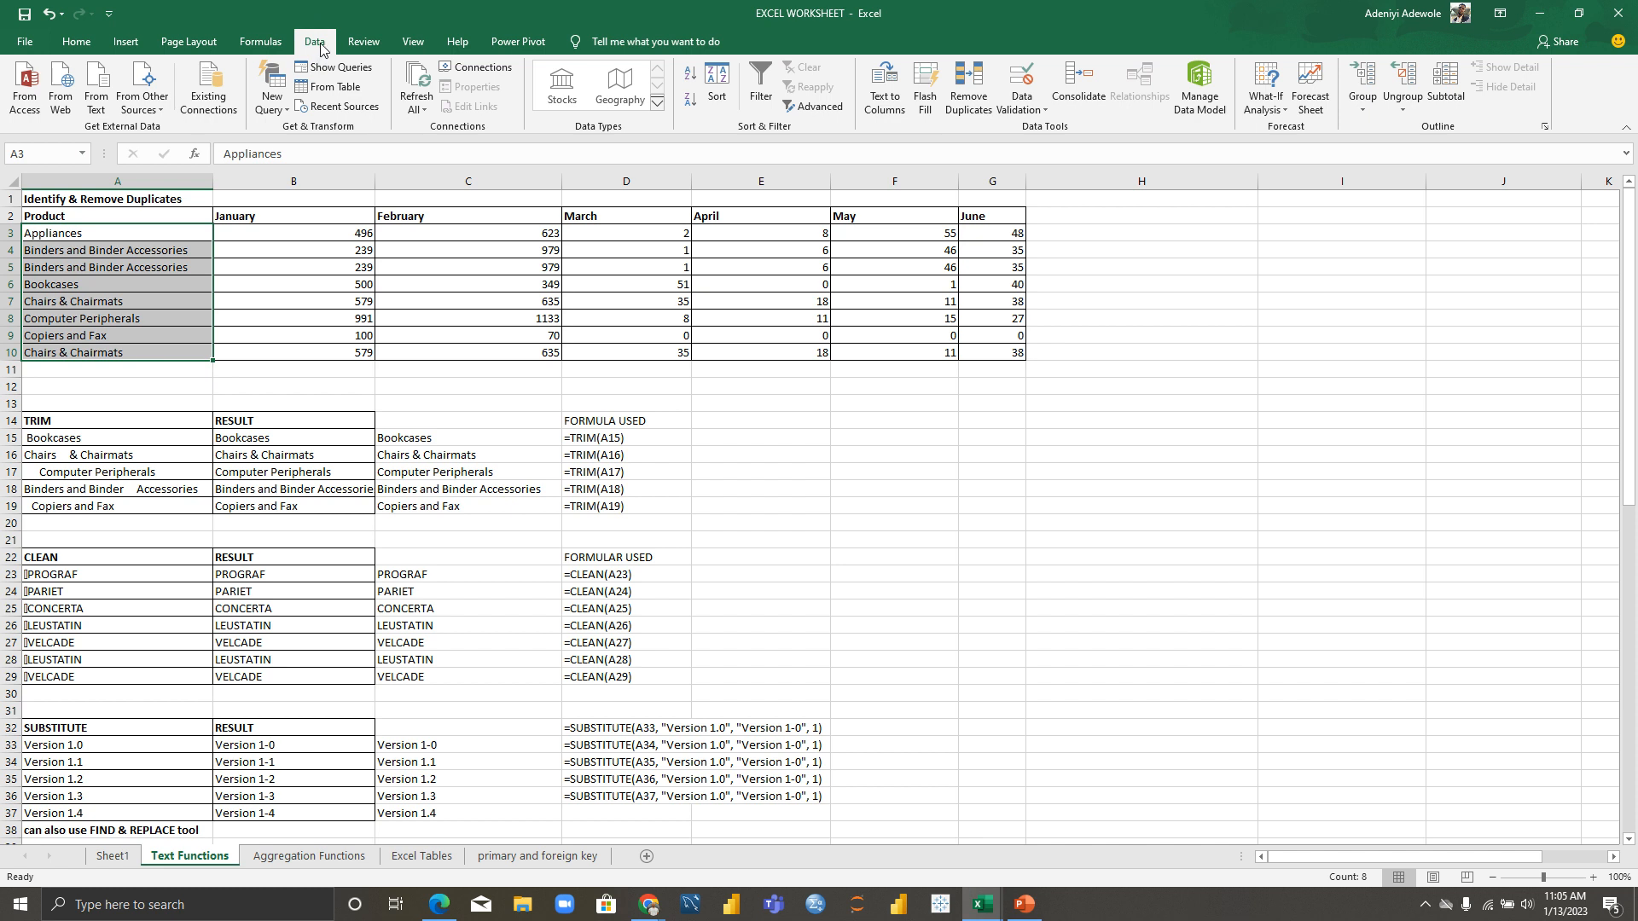
left_click(978, 104)
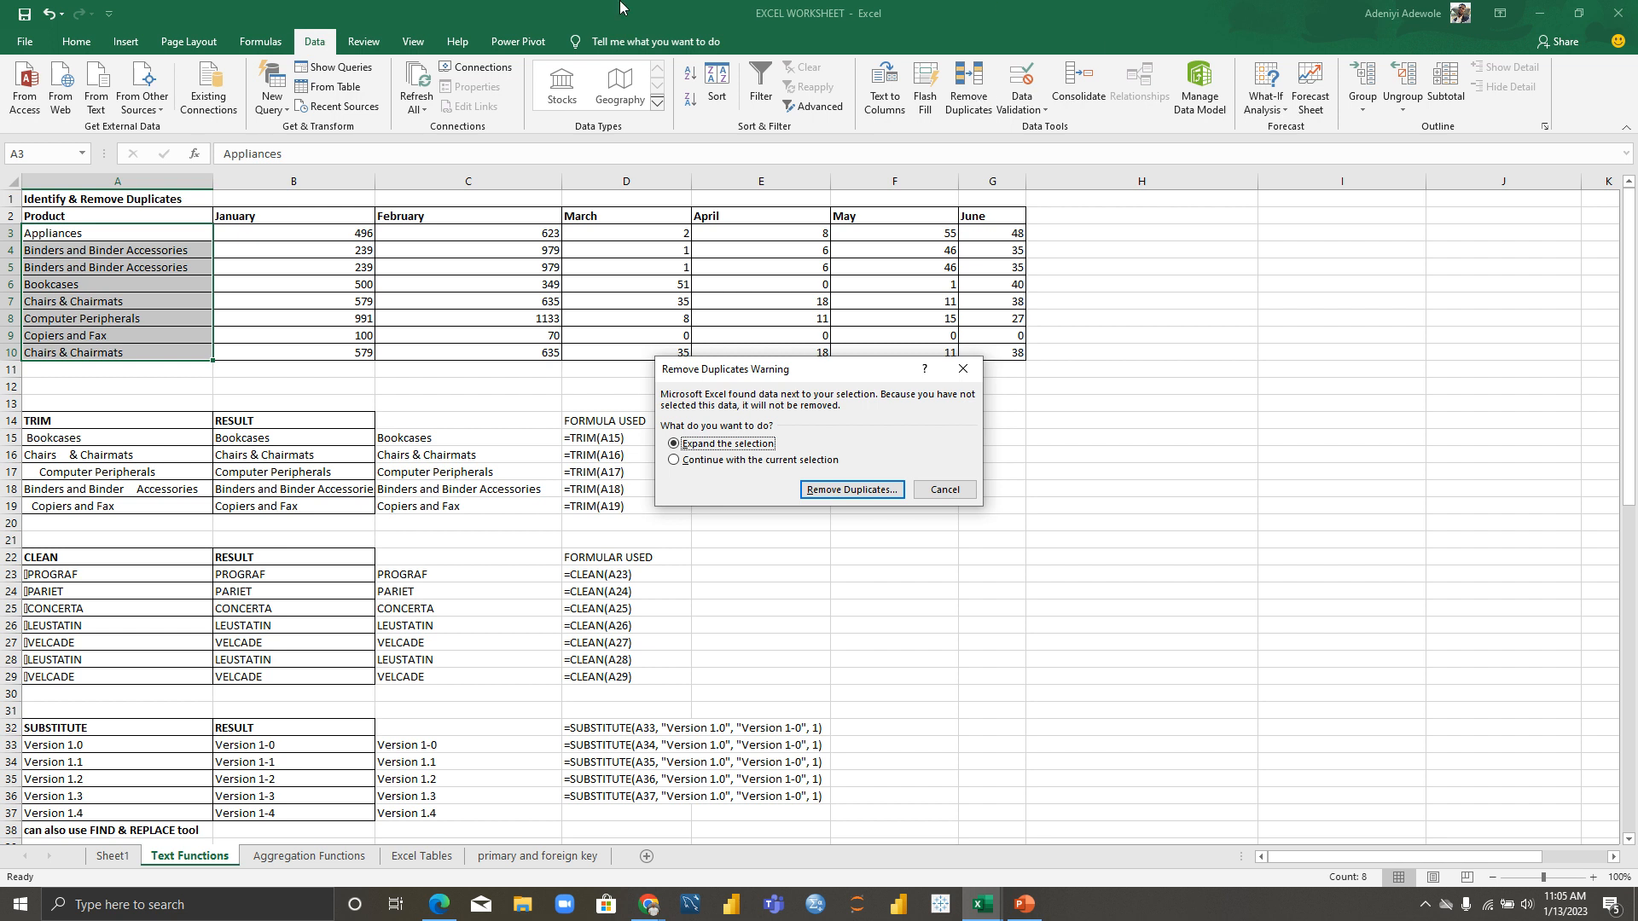
left_click(674, 461)
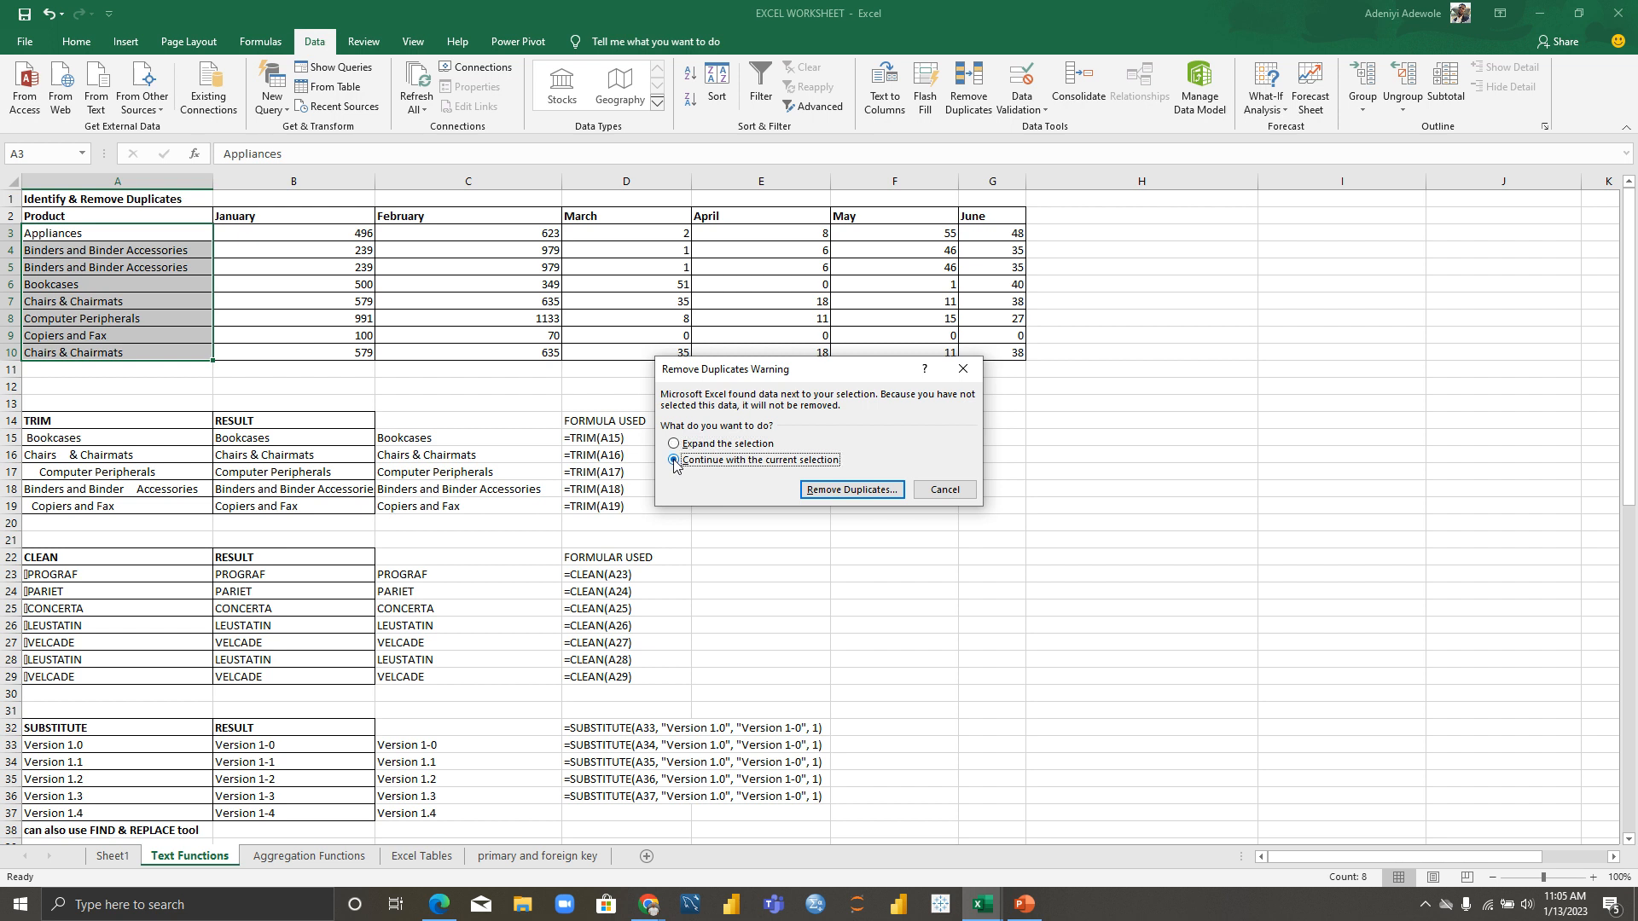
left_click(887, 488)
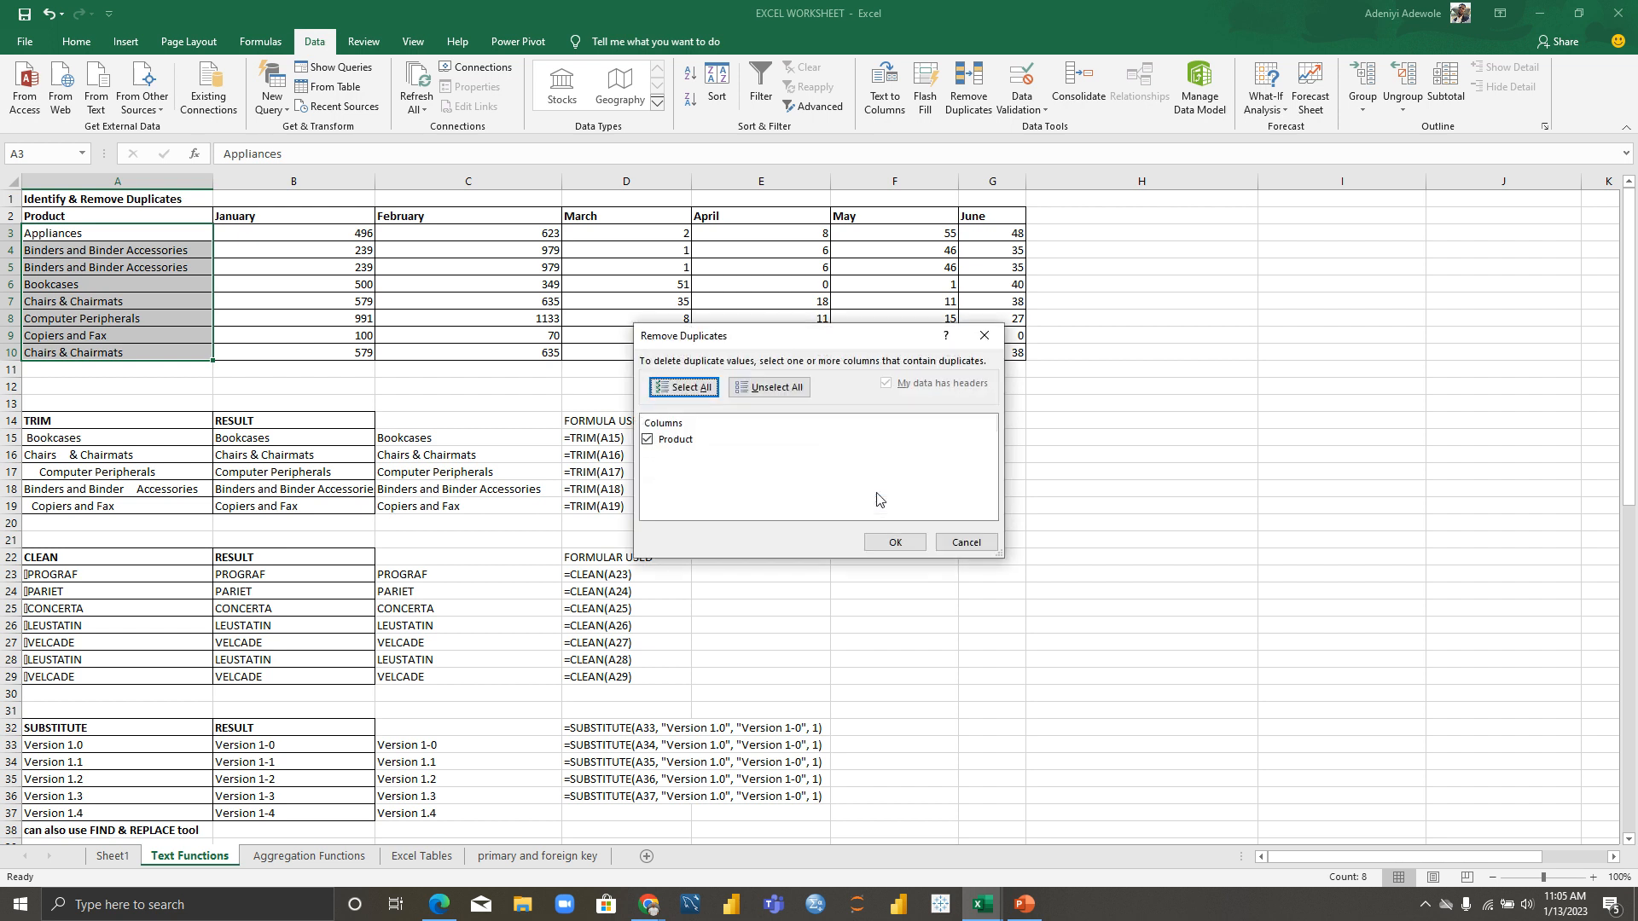
left_click(895, 543)
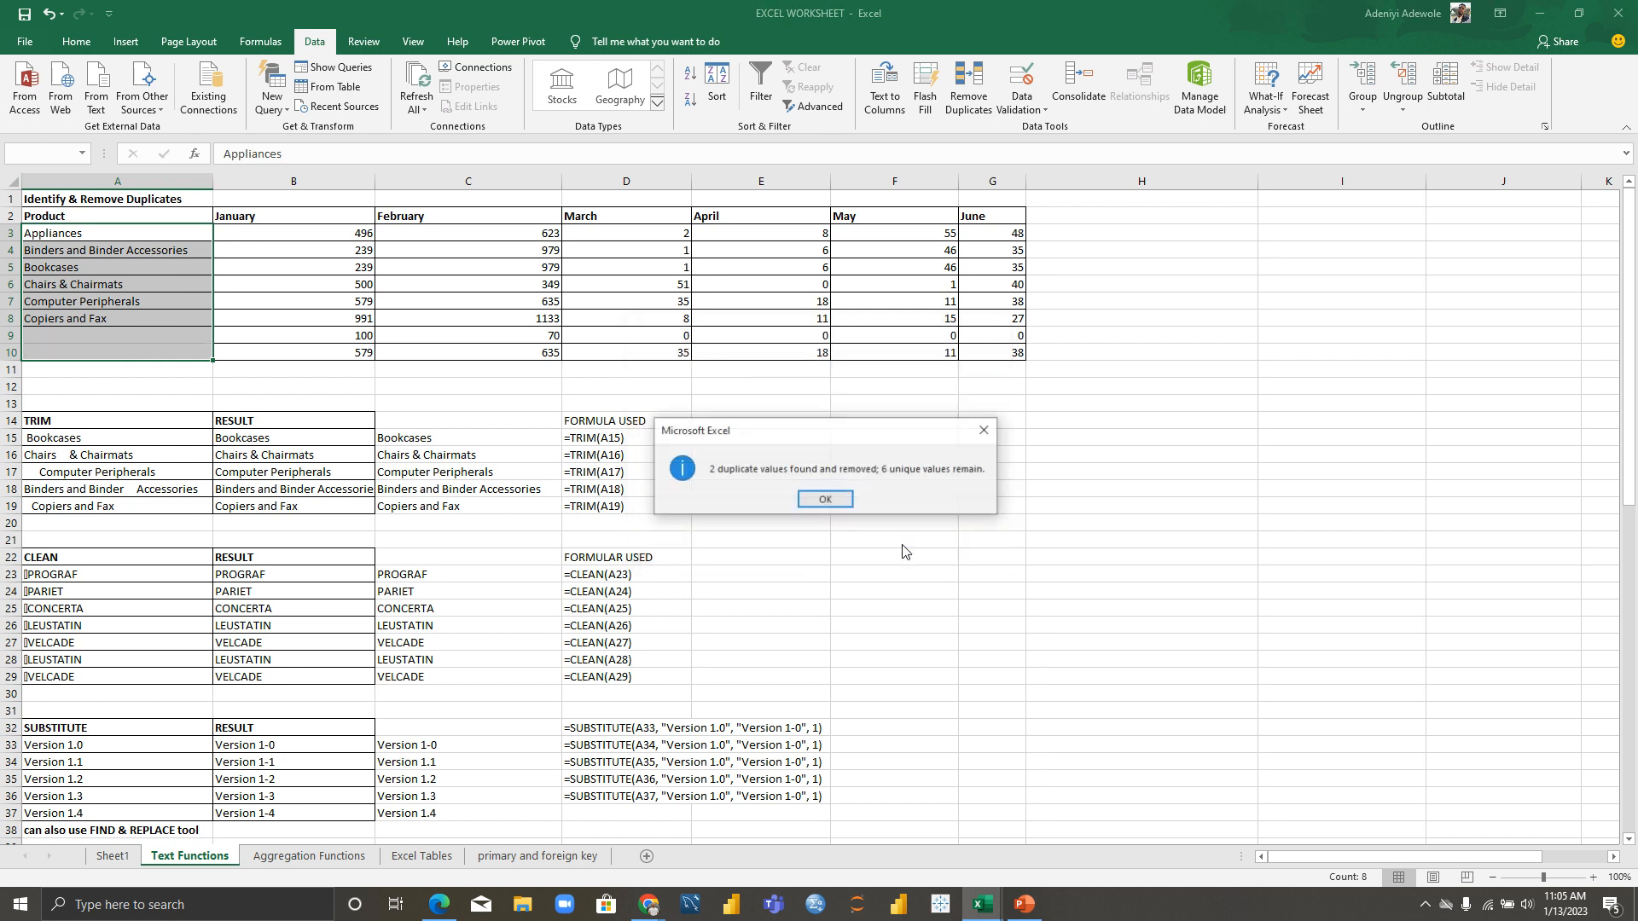
left_click(809, 498)
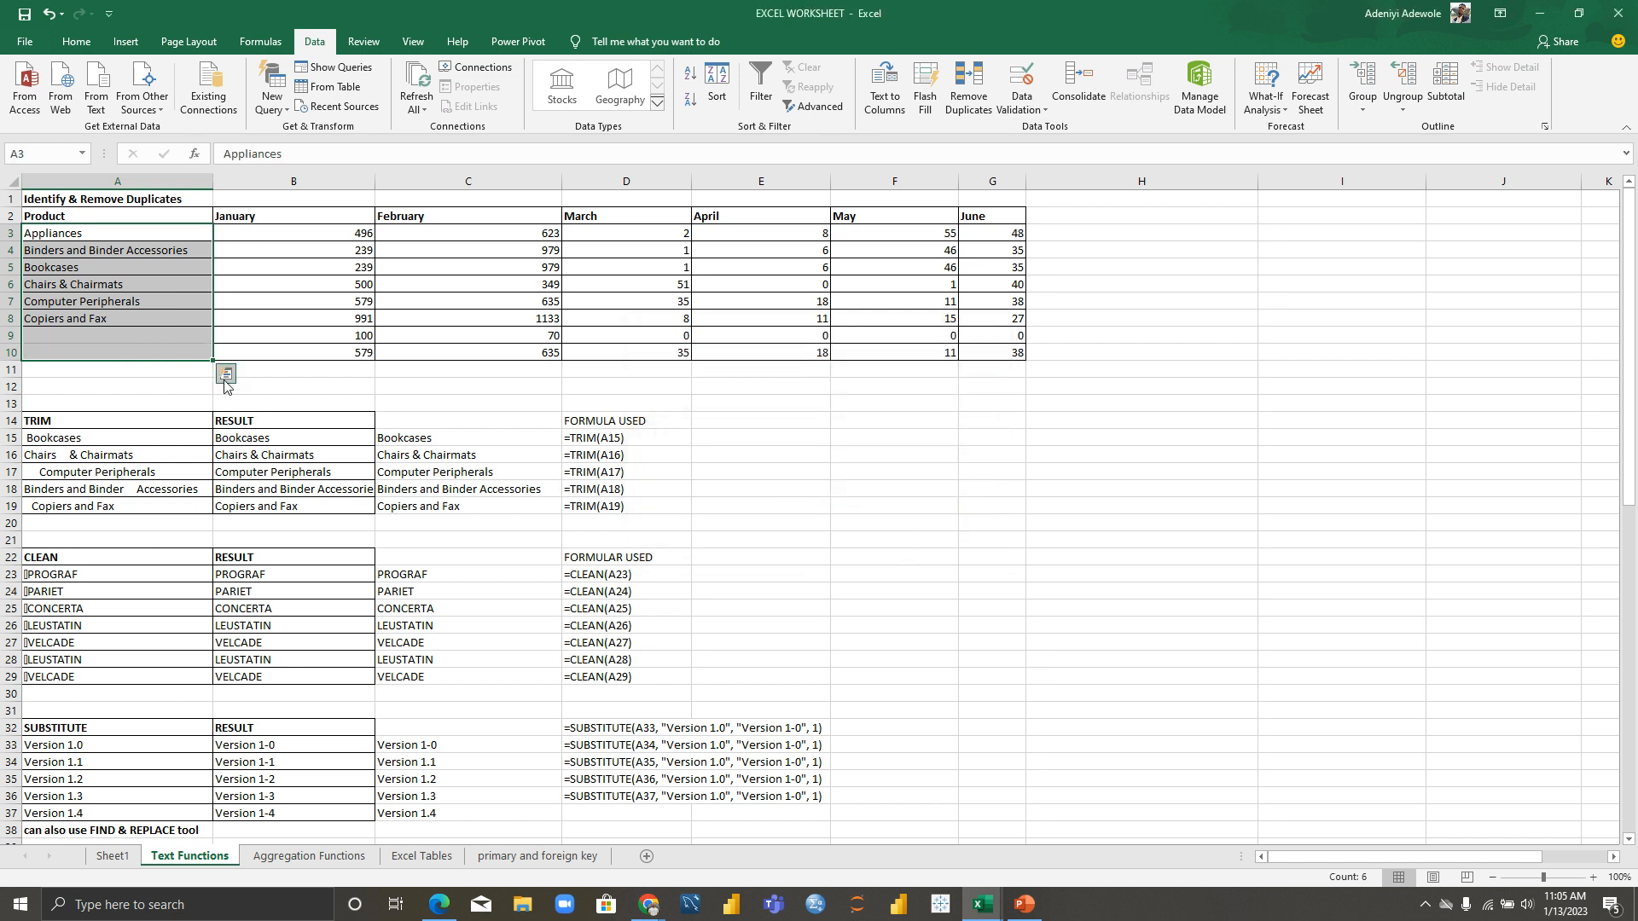
left_click(290, 376)
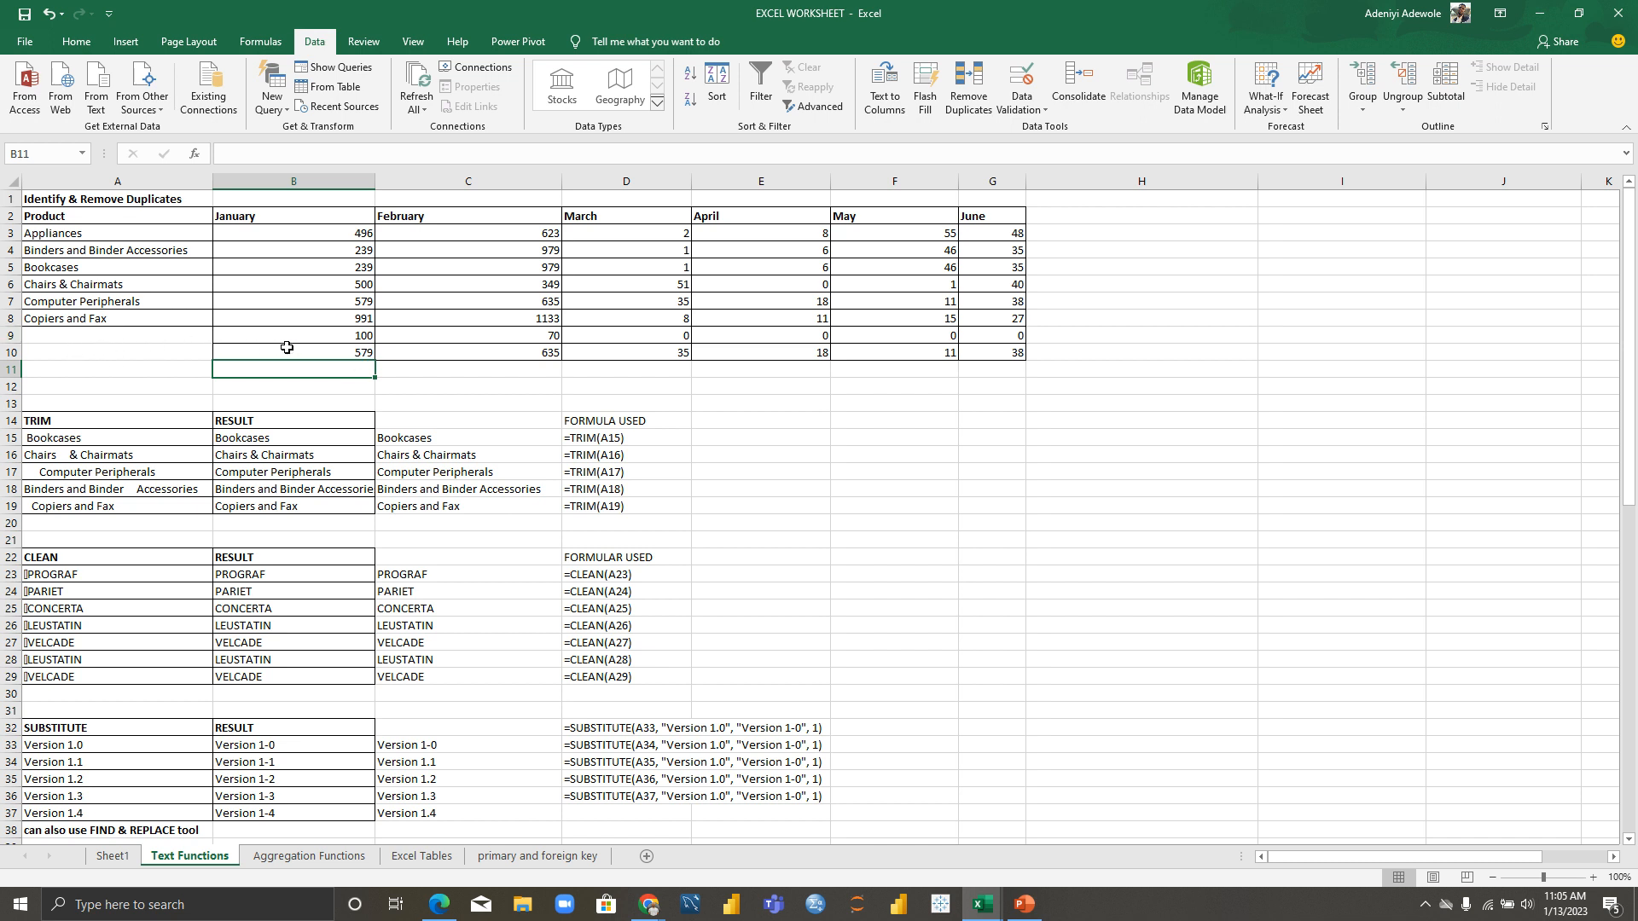
key("ctrl+z")
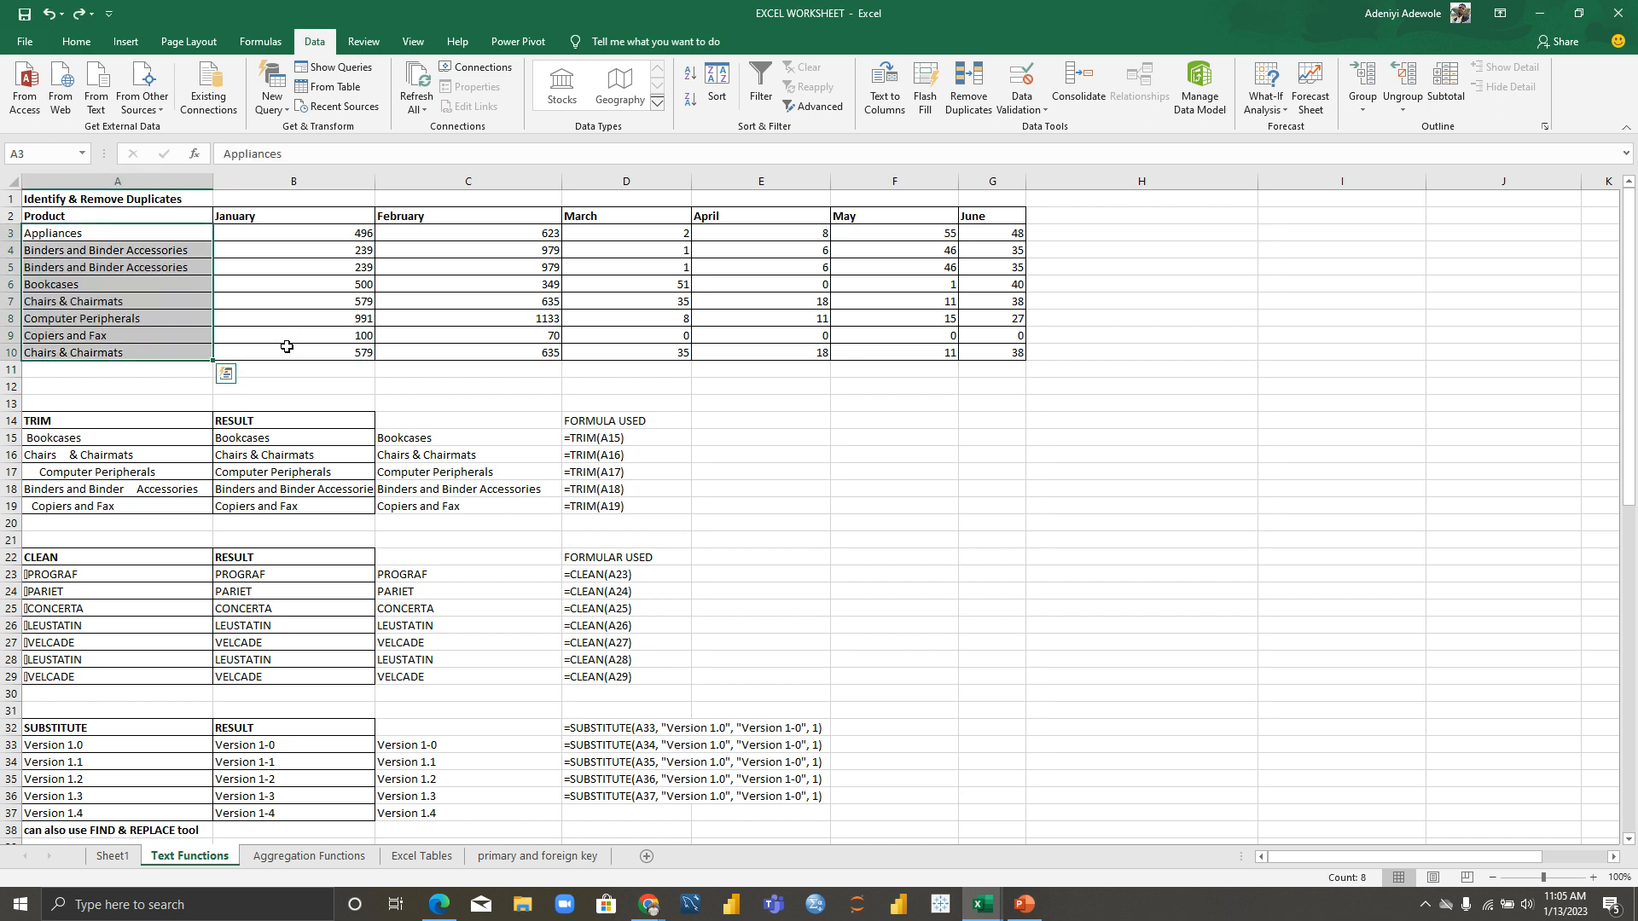
Step: Remove duplicates across all columns of the expanded table, leaving six products, then view Aggregation Functions
left_click(965, 106)
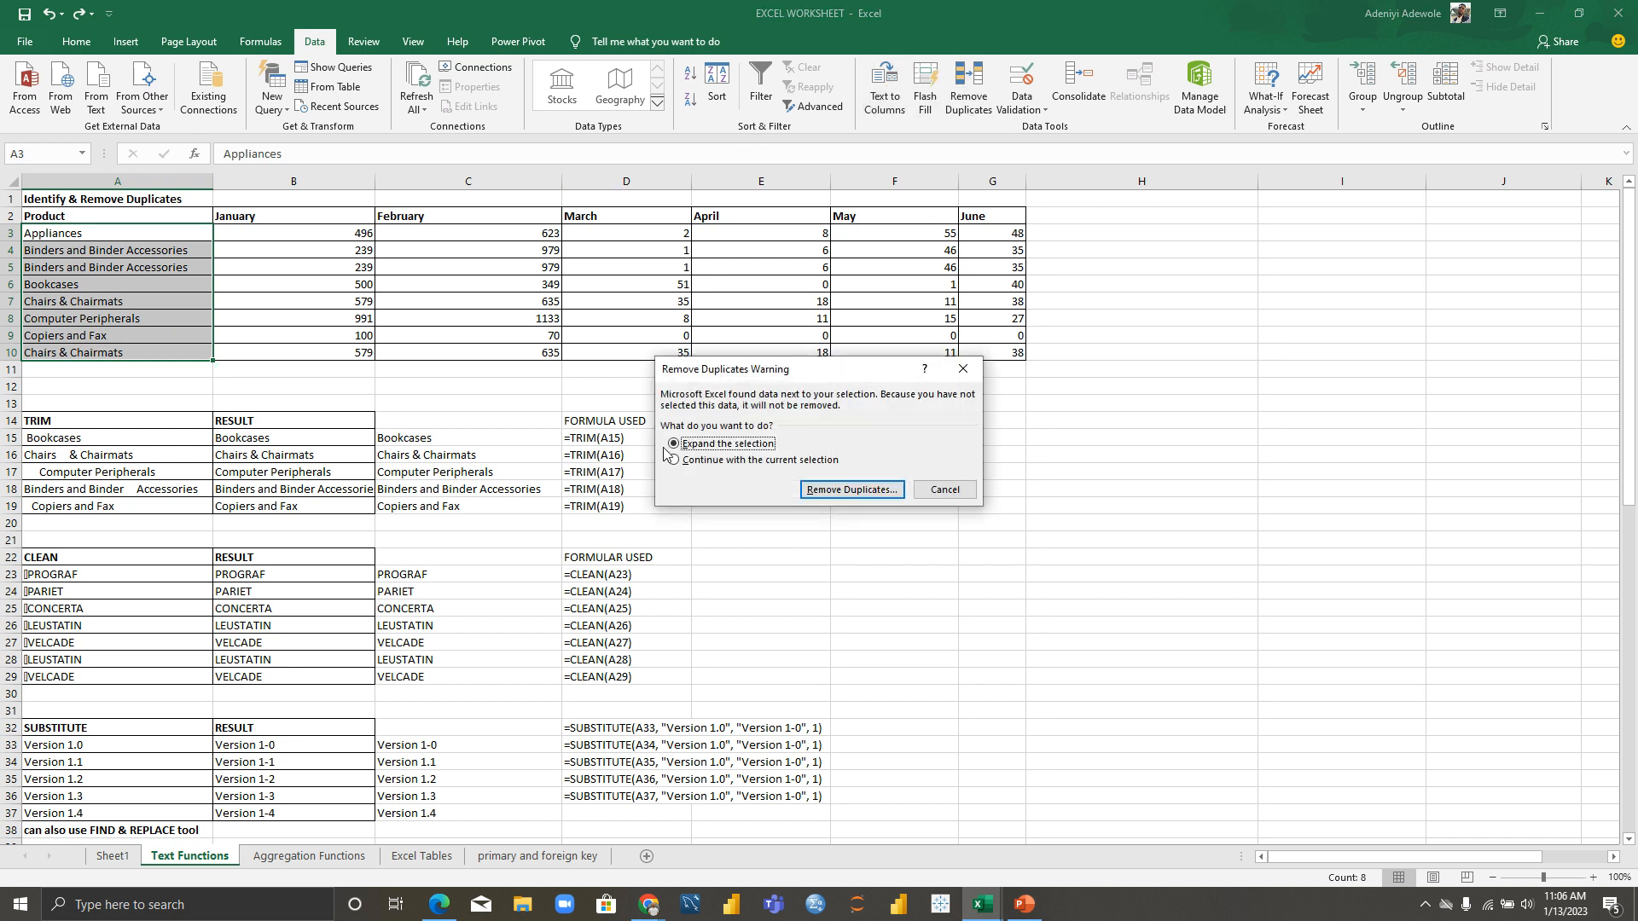
left_click(858, 490)
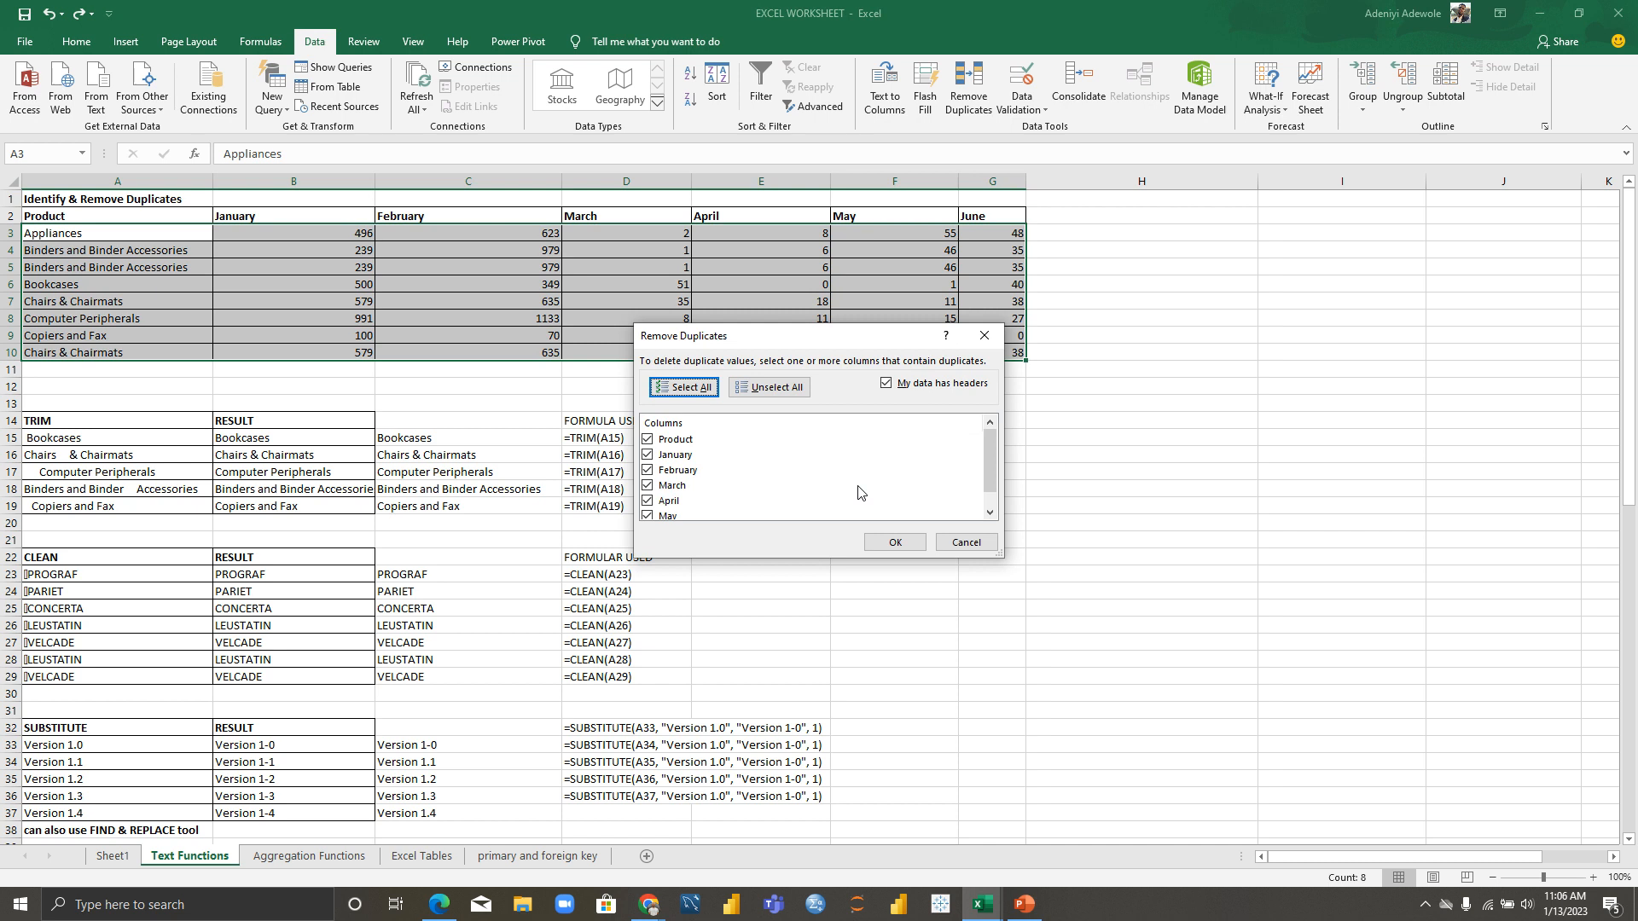
mouse_move(987, 475)
left_mouse_down()
mouse_move(996, 499)
mouse_move(996, 453)
left_mouse_up()
left_click_drag(994, 446, 988, 478)
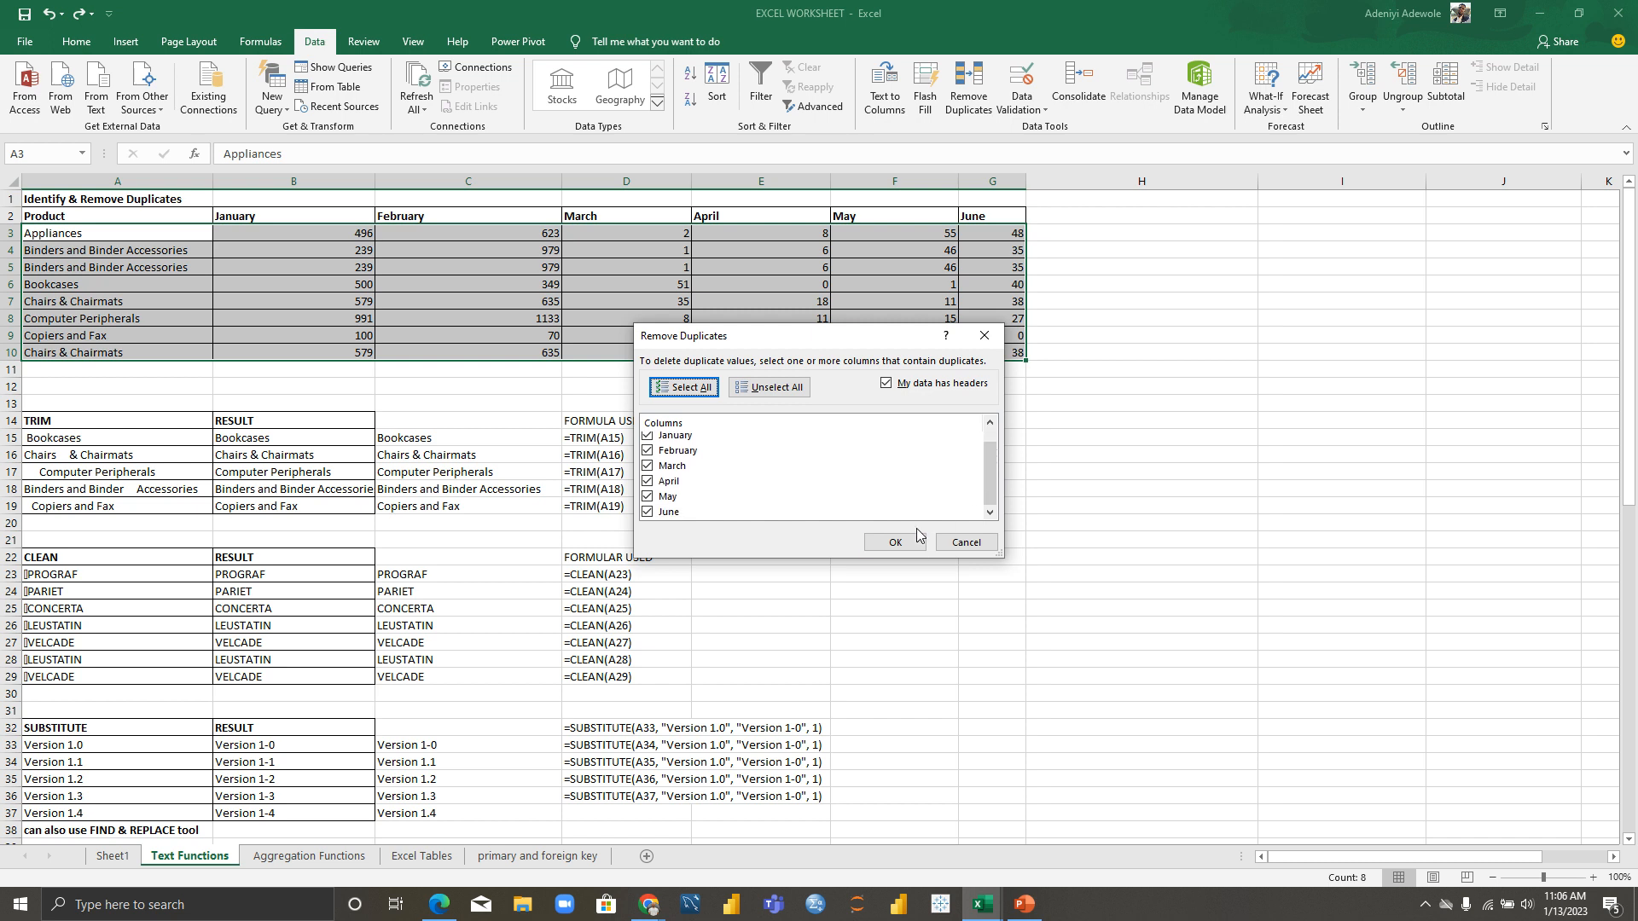
left_click(896, 543)
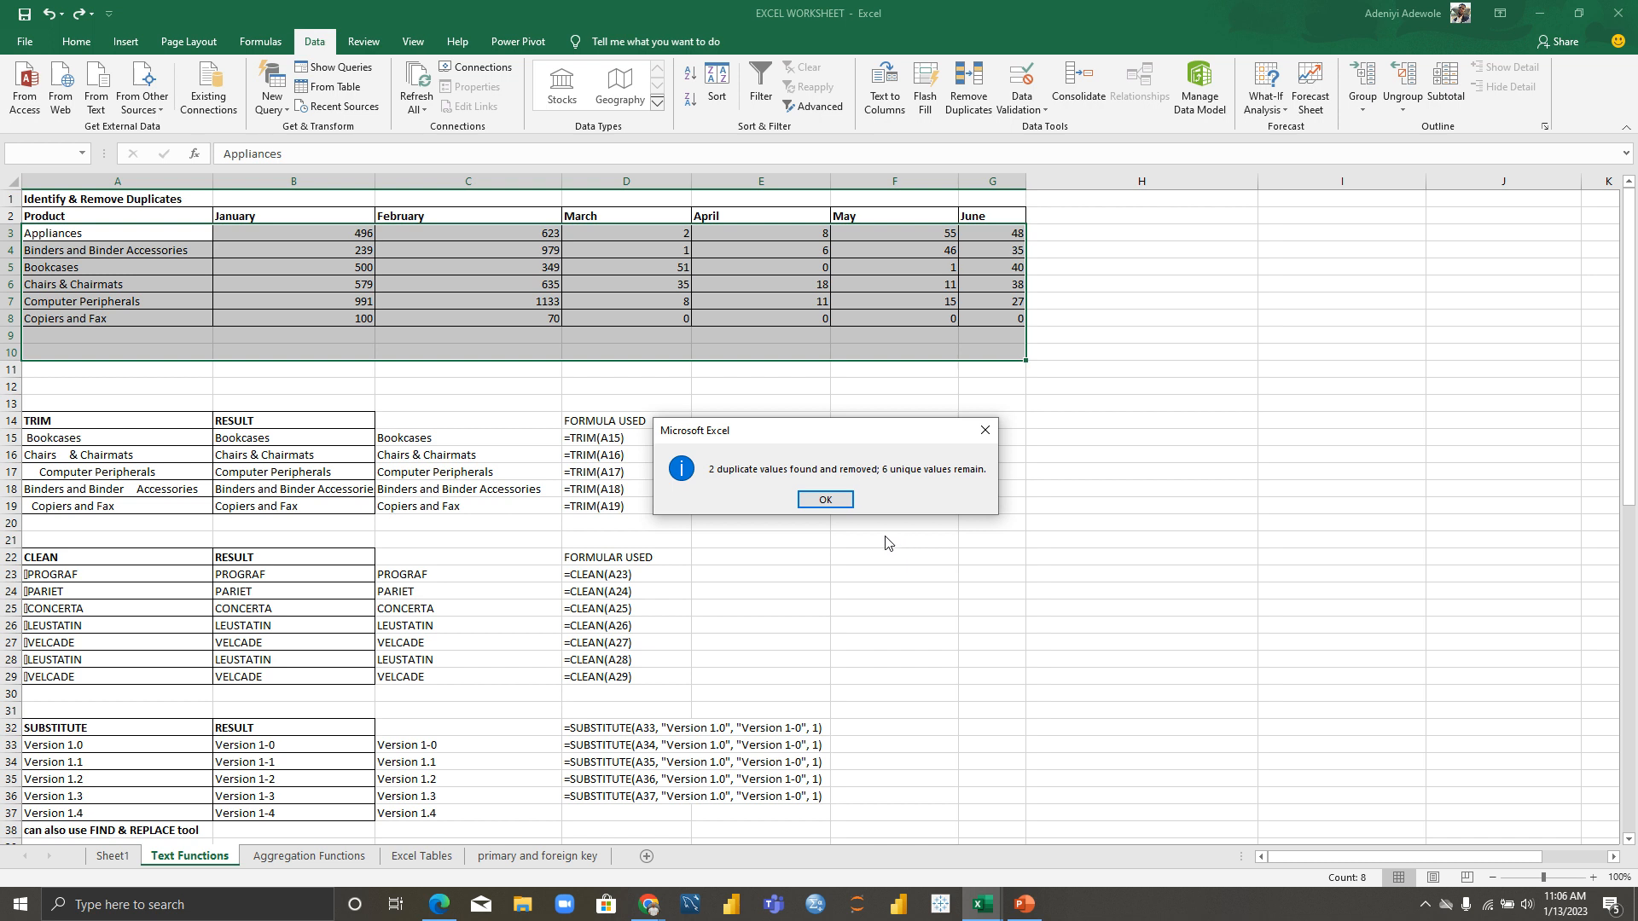
left_click(839, 501)
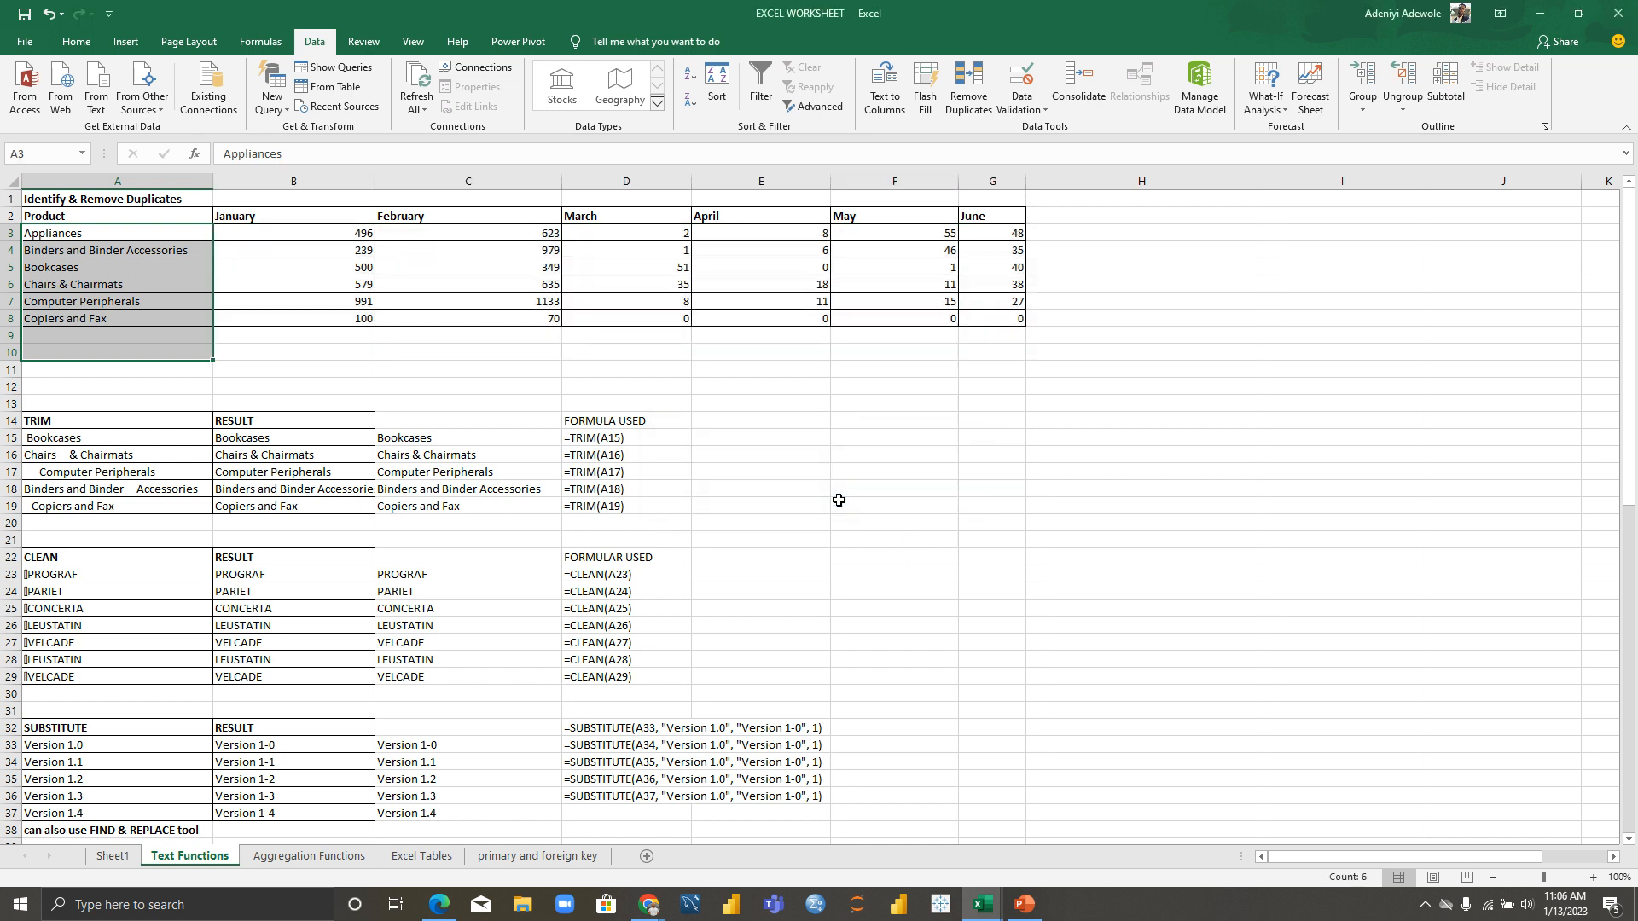
left_click(641, 341)
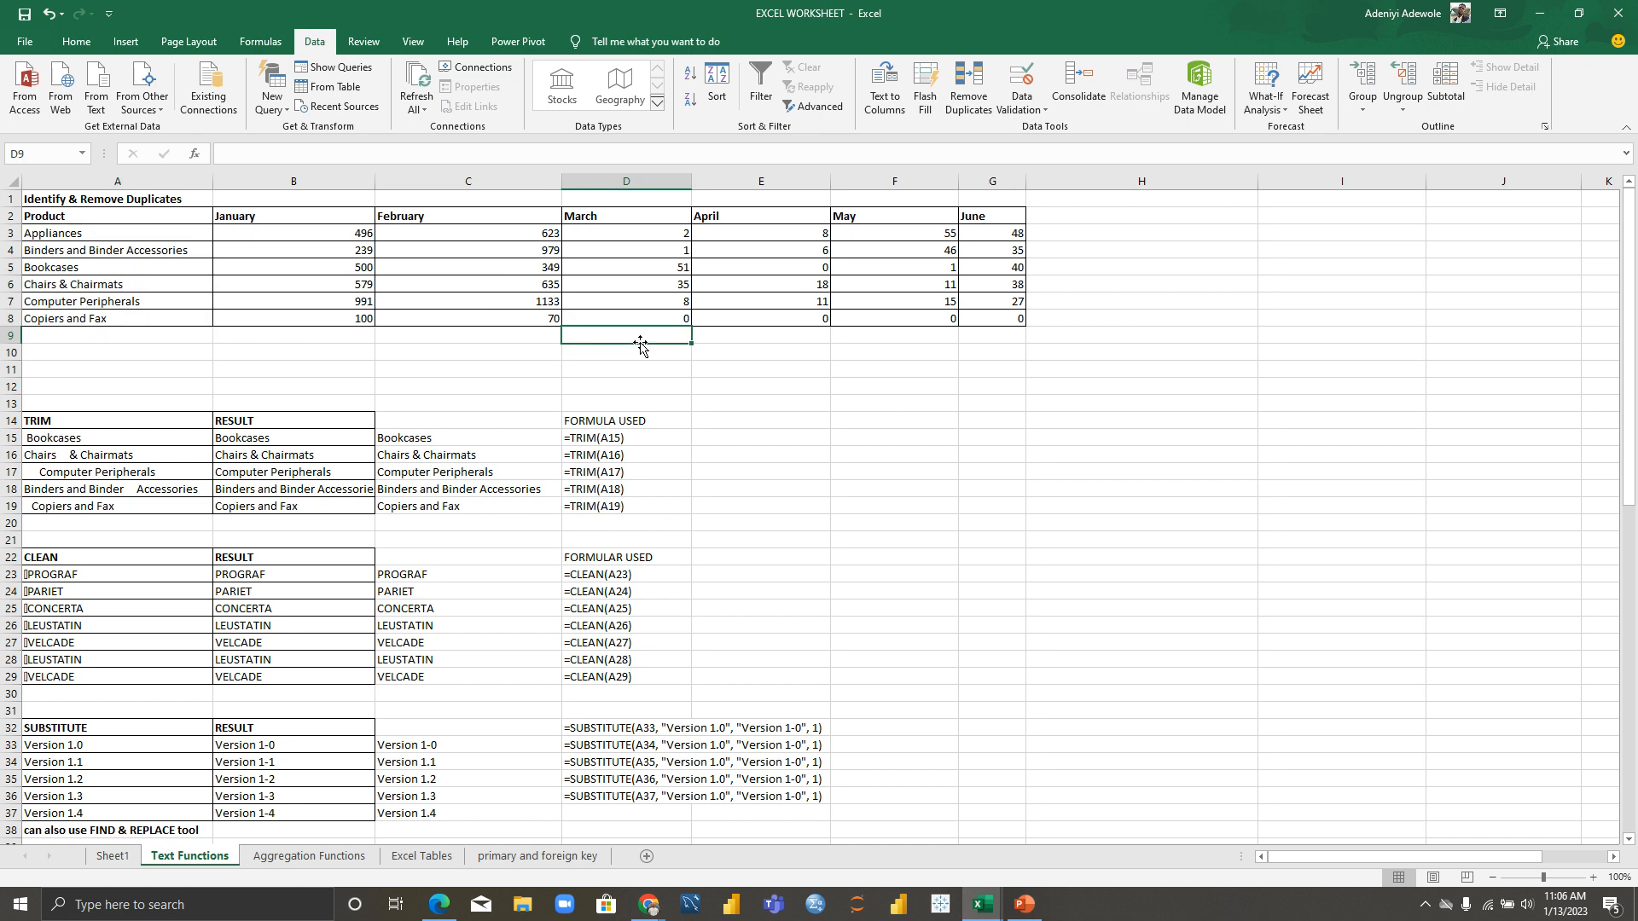
left_click(307, 861)
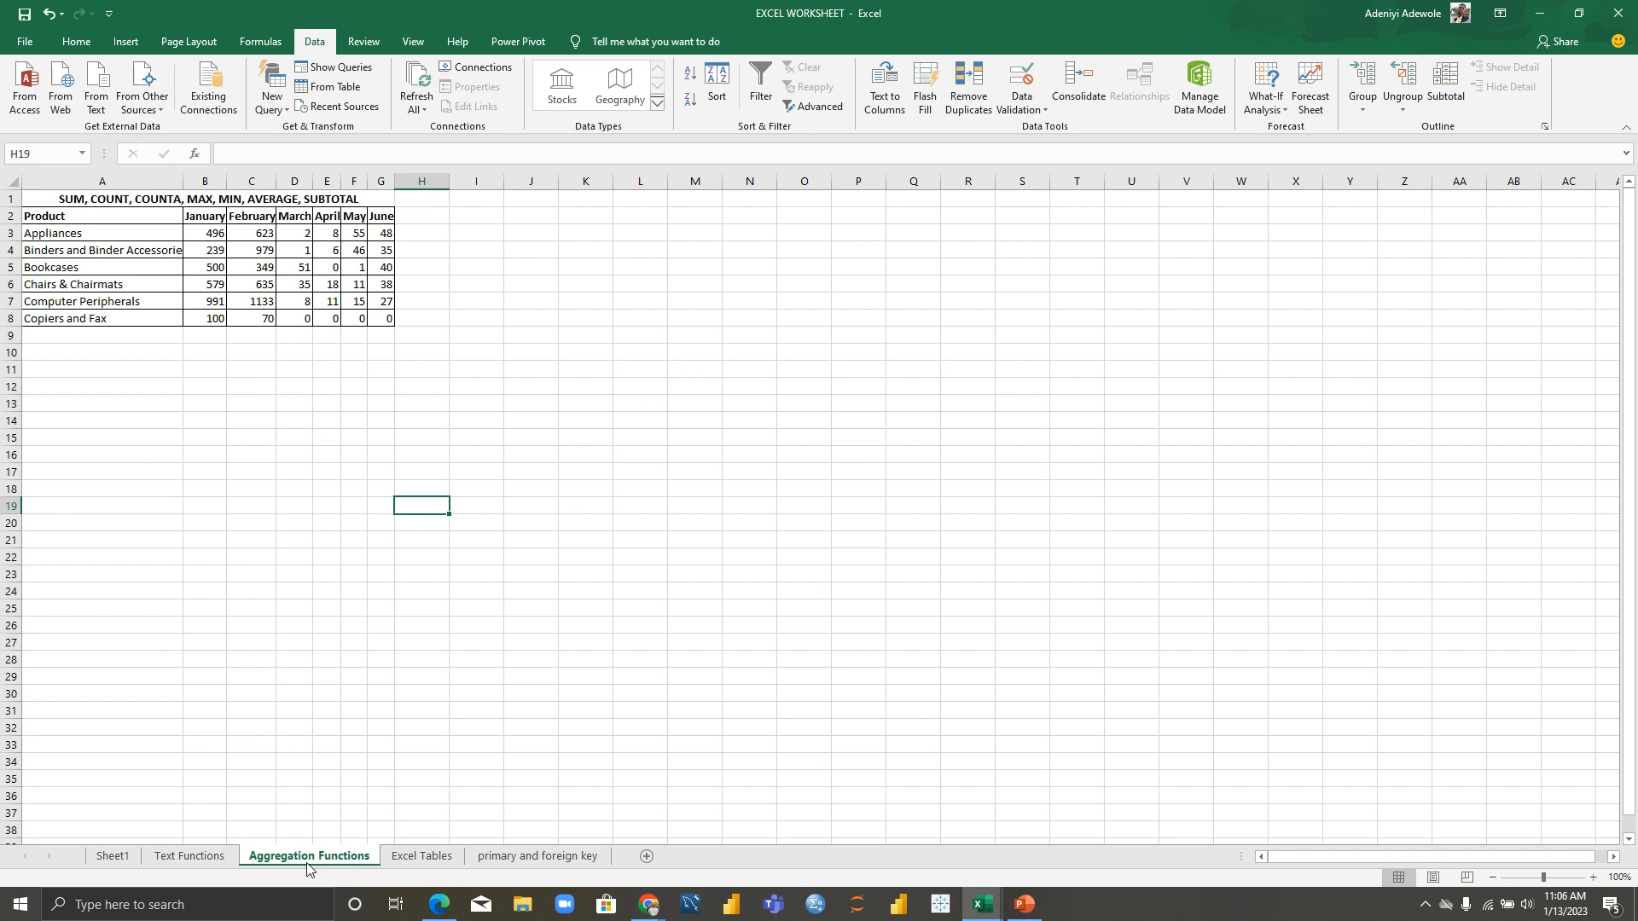
Step: Enter a bold label in A9, changing it from SALES to TOTAL
left_click(148, 338)
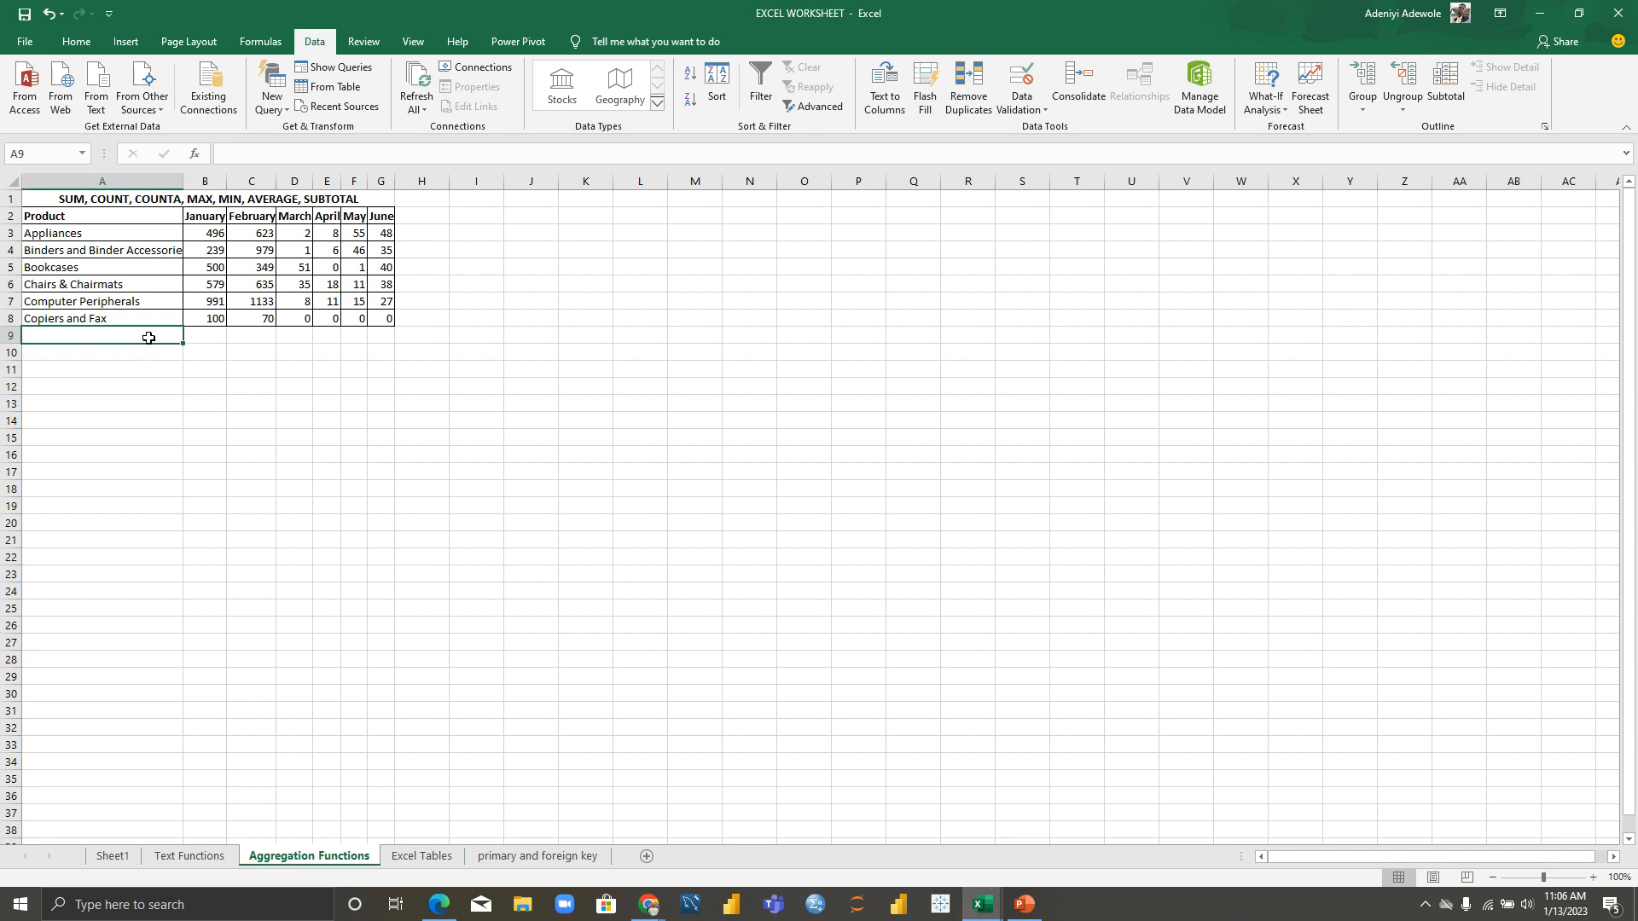
type("SALES")
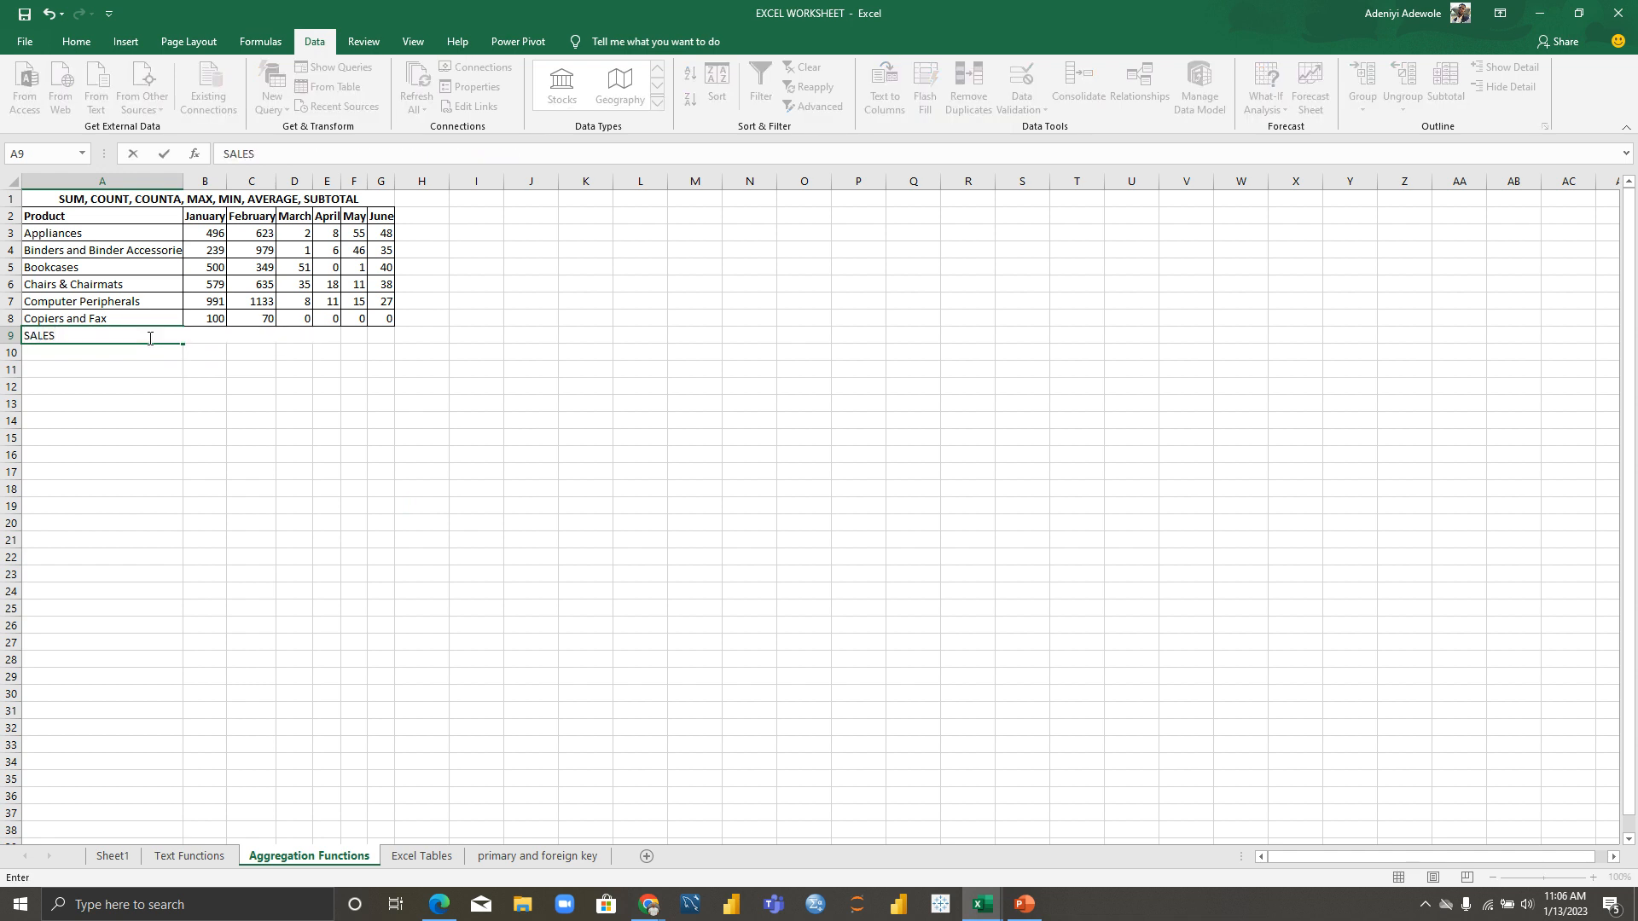
left_click(152, 352)
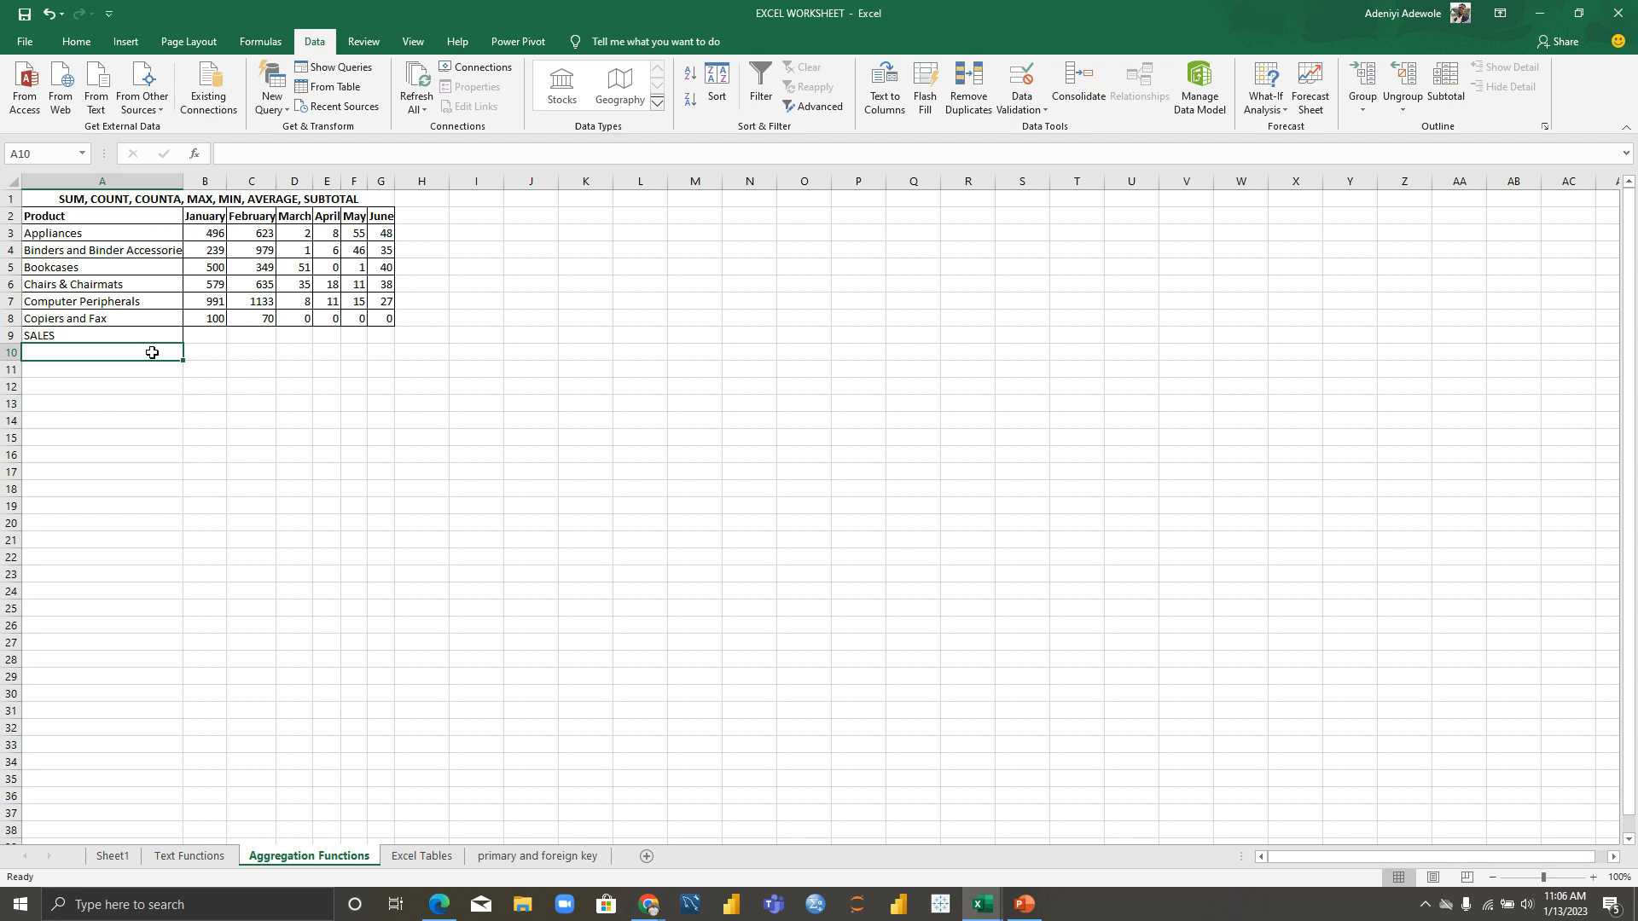
left_click(149, 335)
key("ctrl+b")
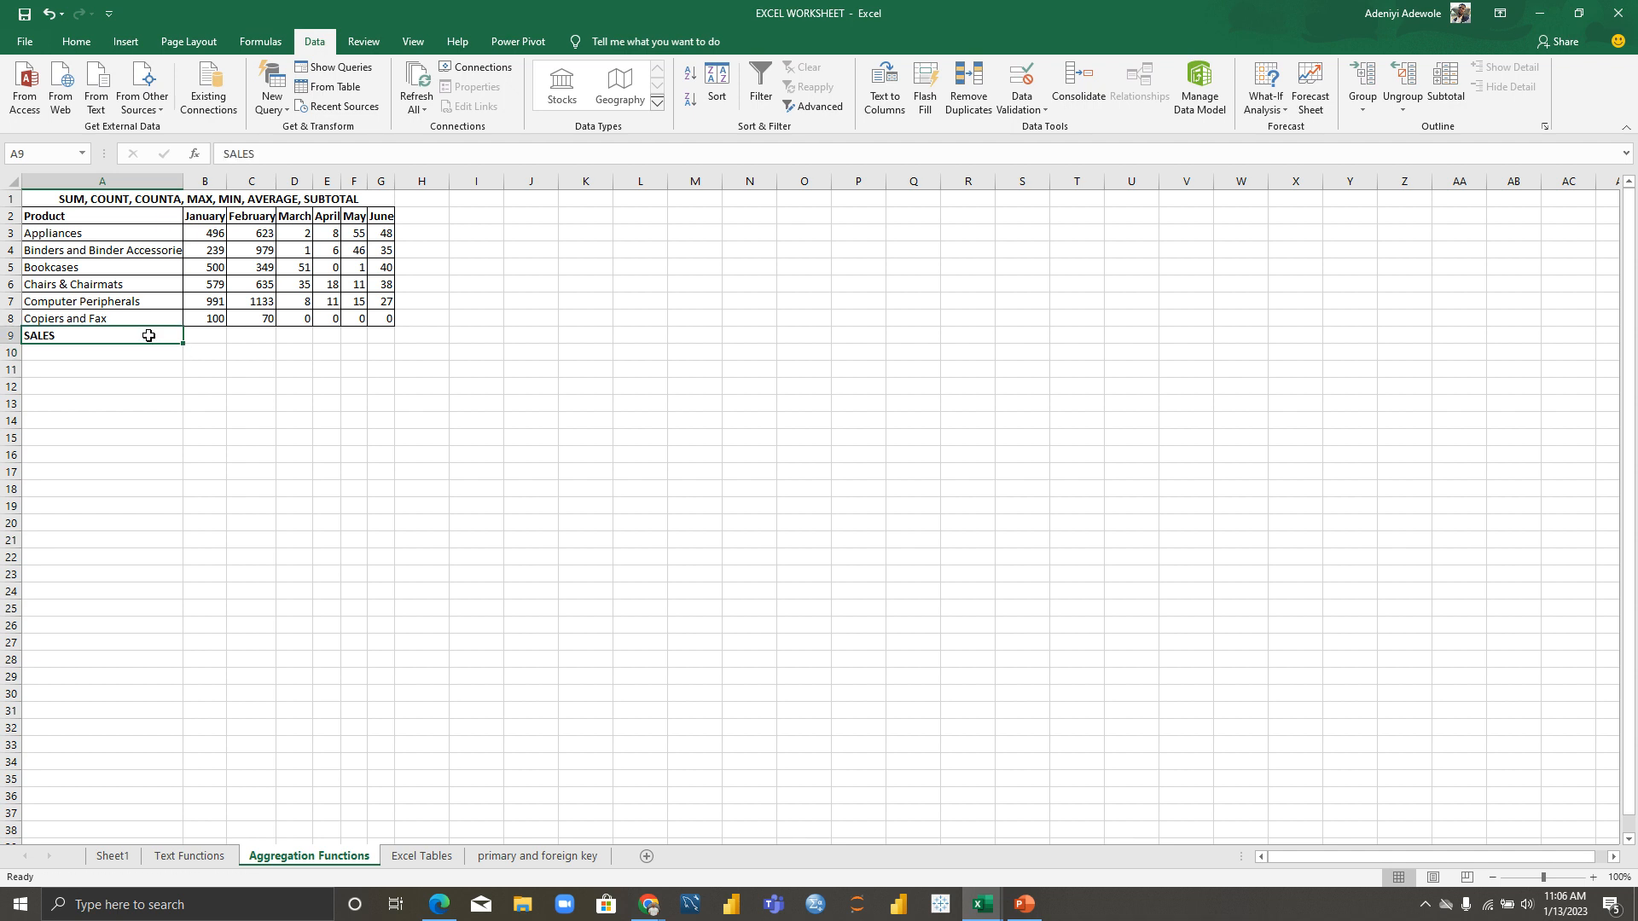
double_click(148, 335)
key("BackSpace")
key("BackSpace")
key("BackSpace")
key("BackSpace")
key("BackSpace")
type("TOTAL")
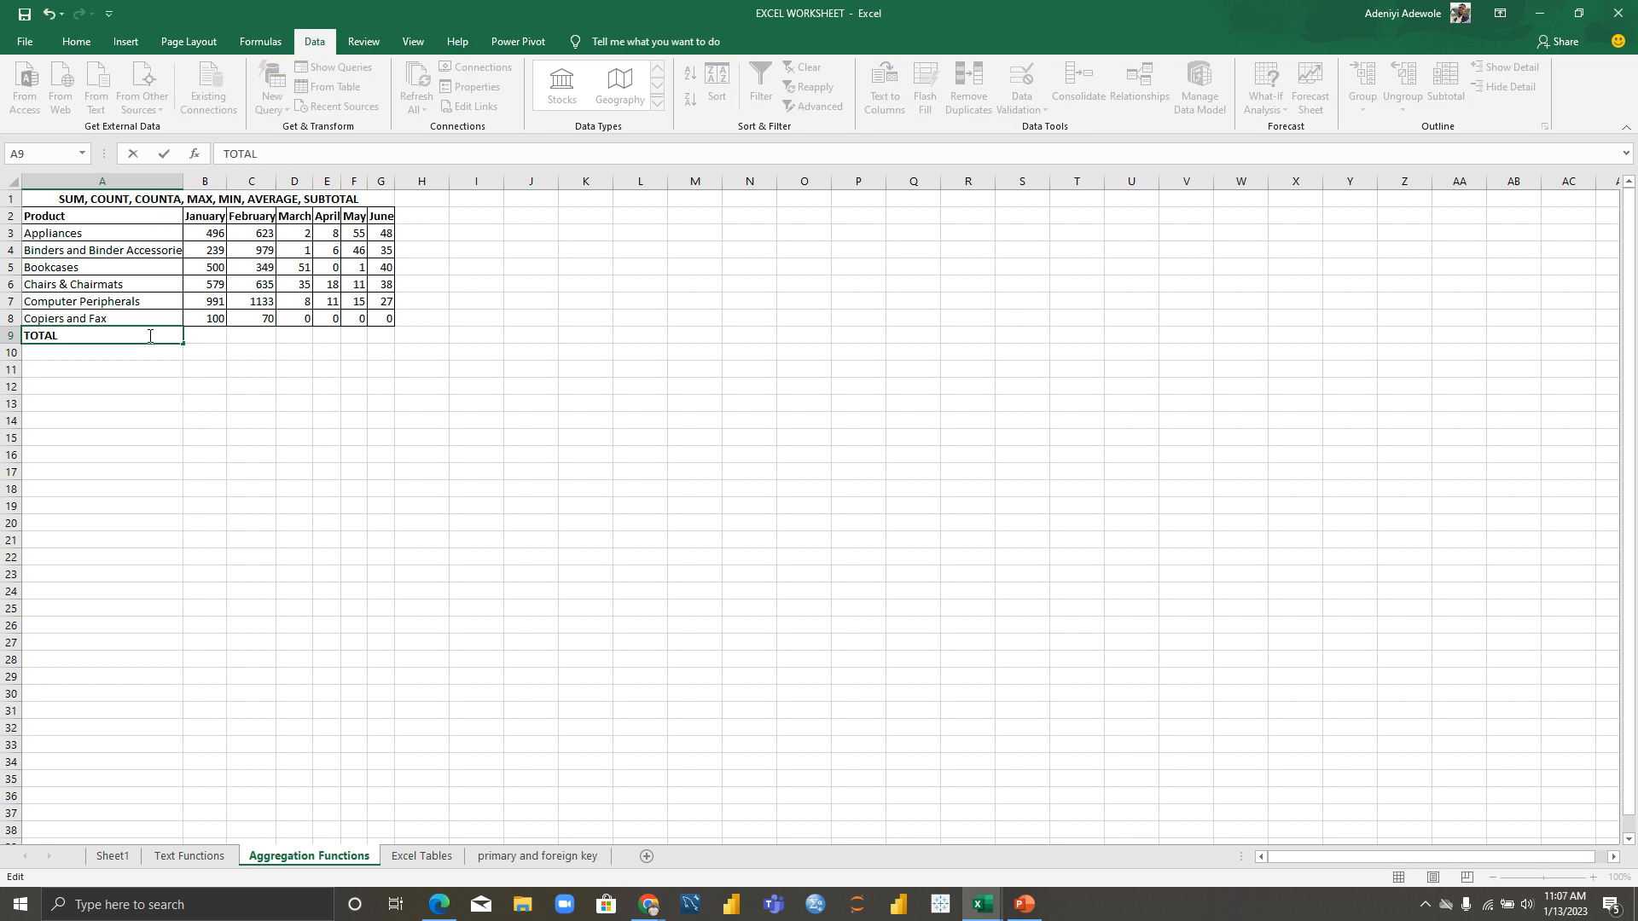
key("Tab")
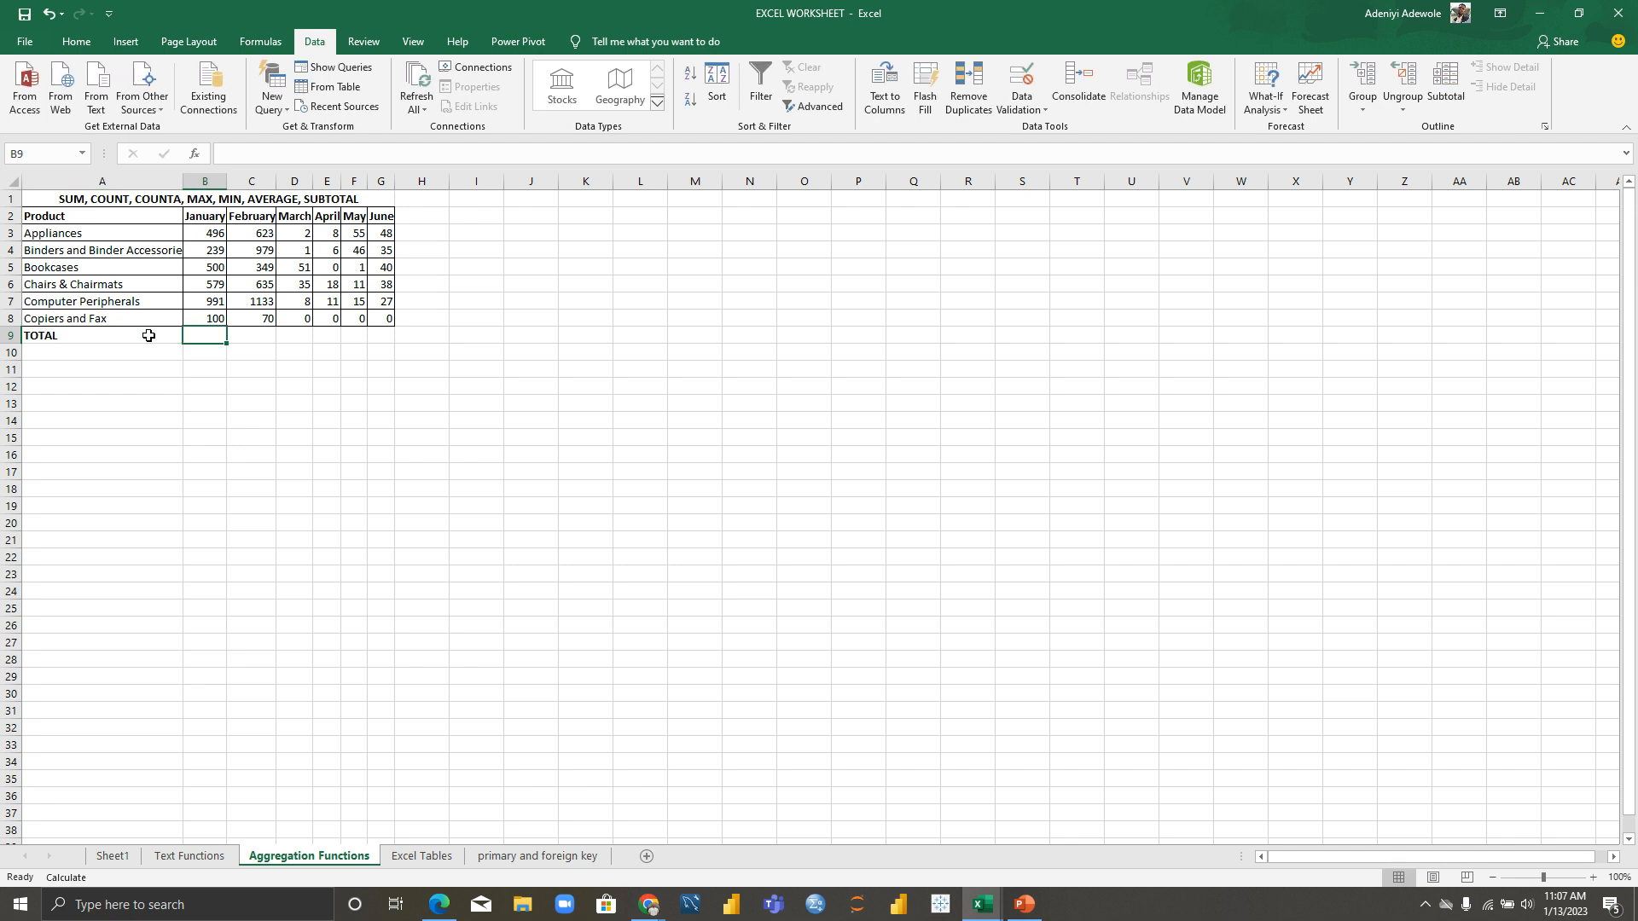
Step: Enter and fix =SUM(B3:B8) in B9, giving January's total of 2905
double_click(202, 337)
type("=")
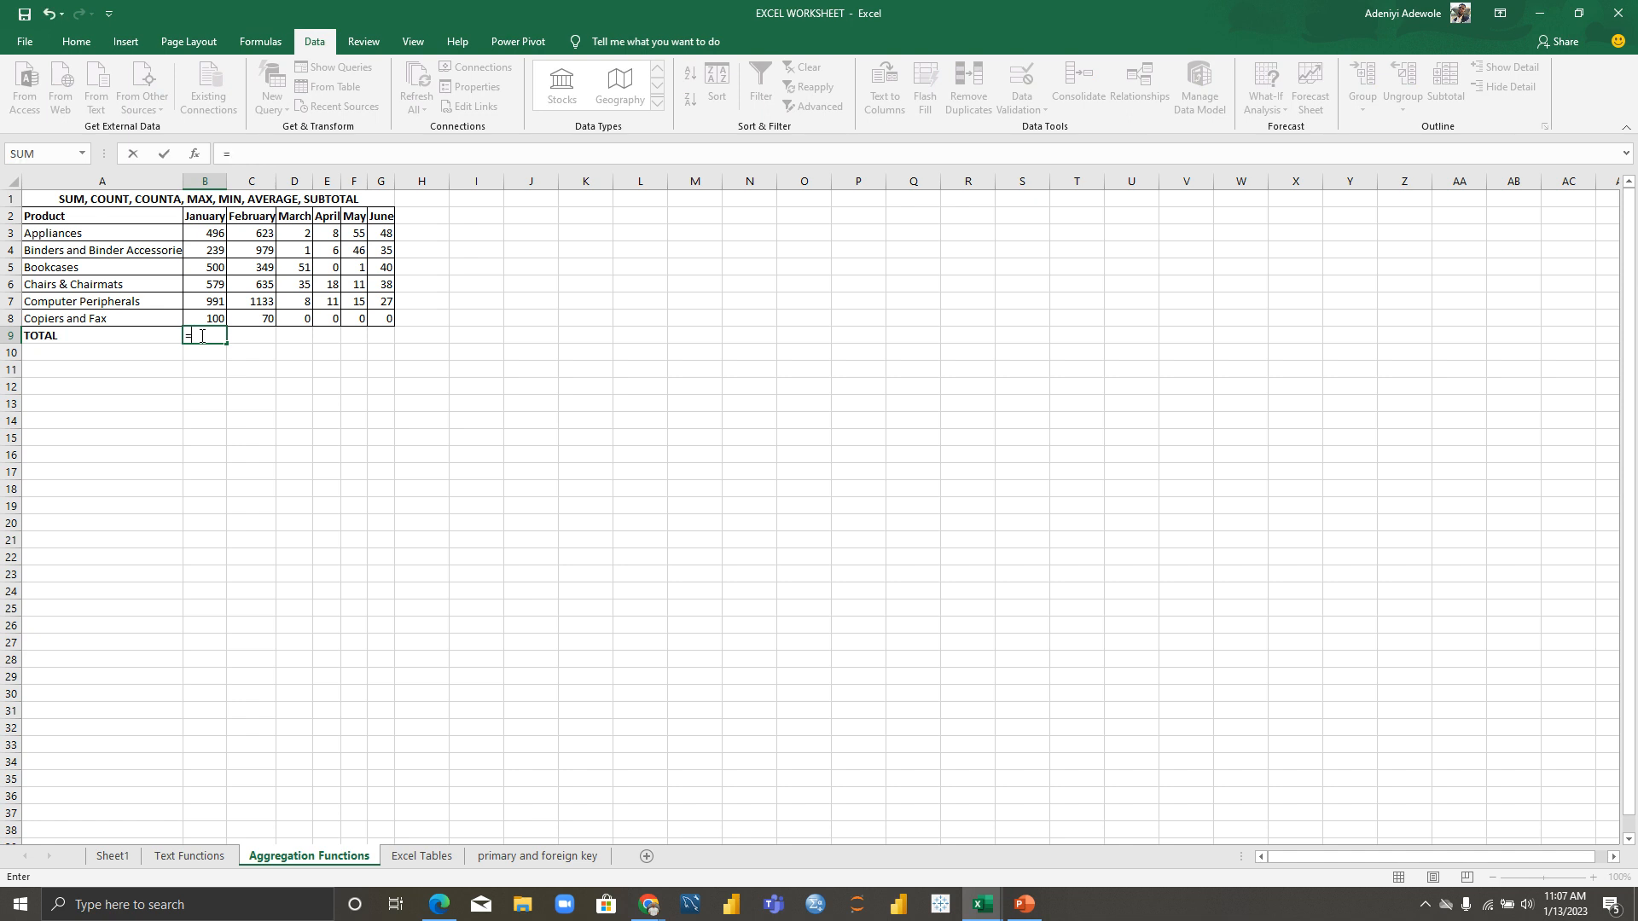
type("SU")
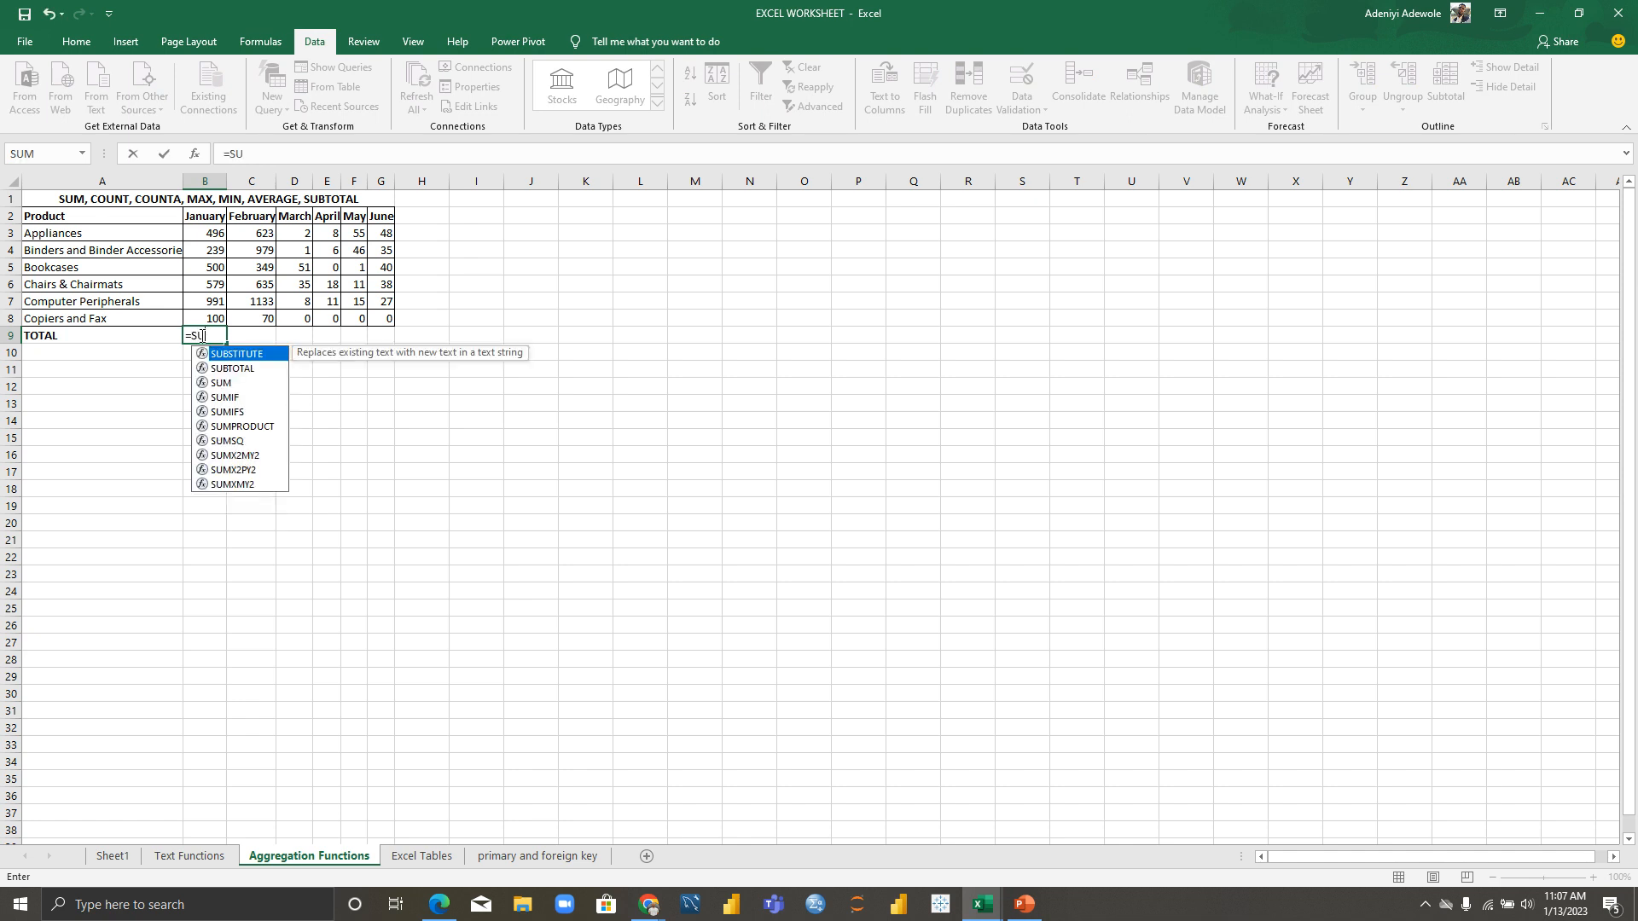
type("M(")
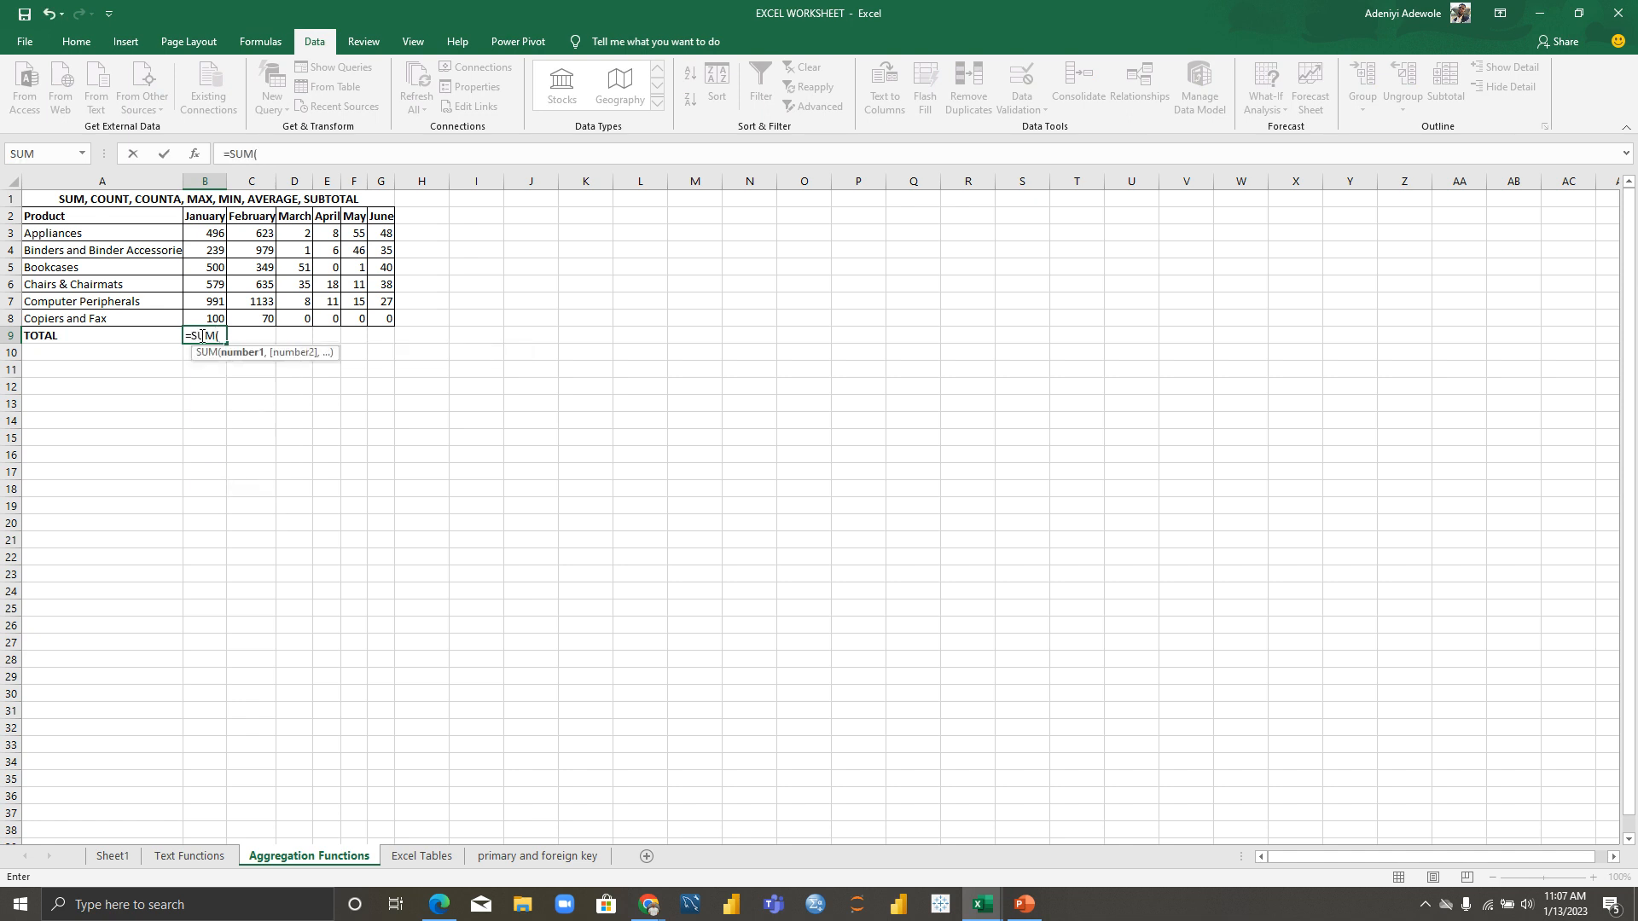
left_click(215, 233)
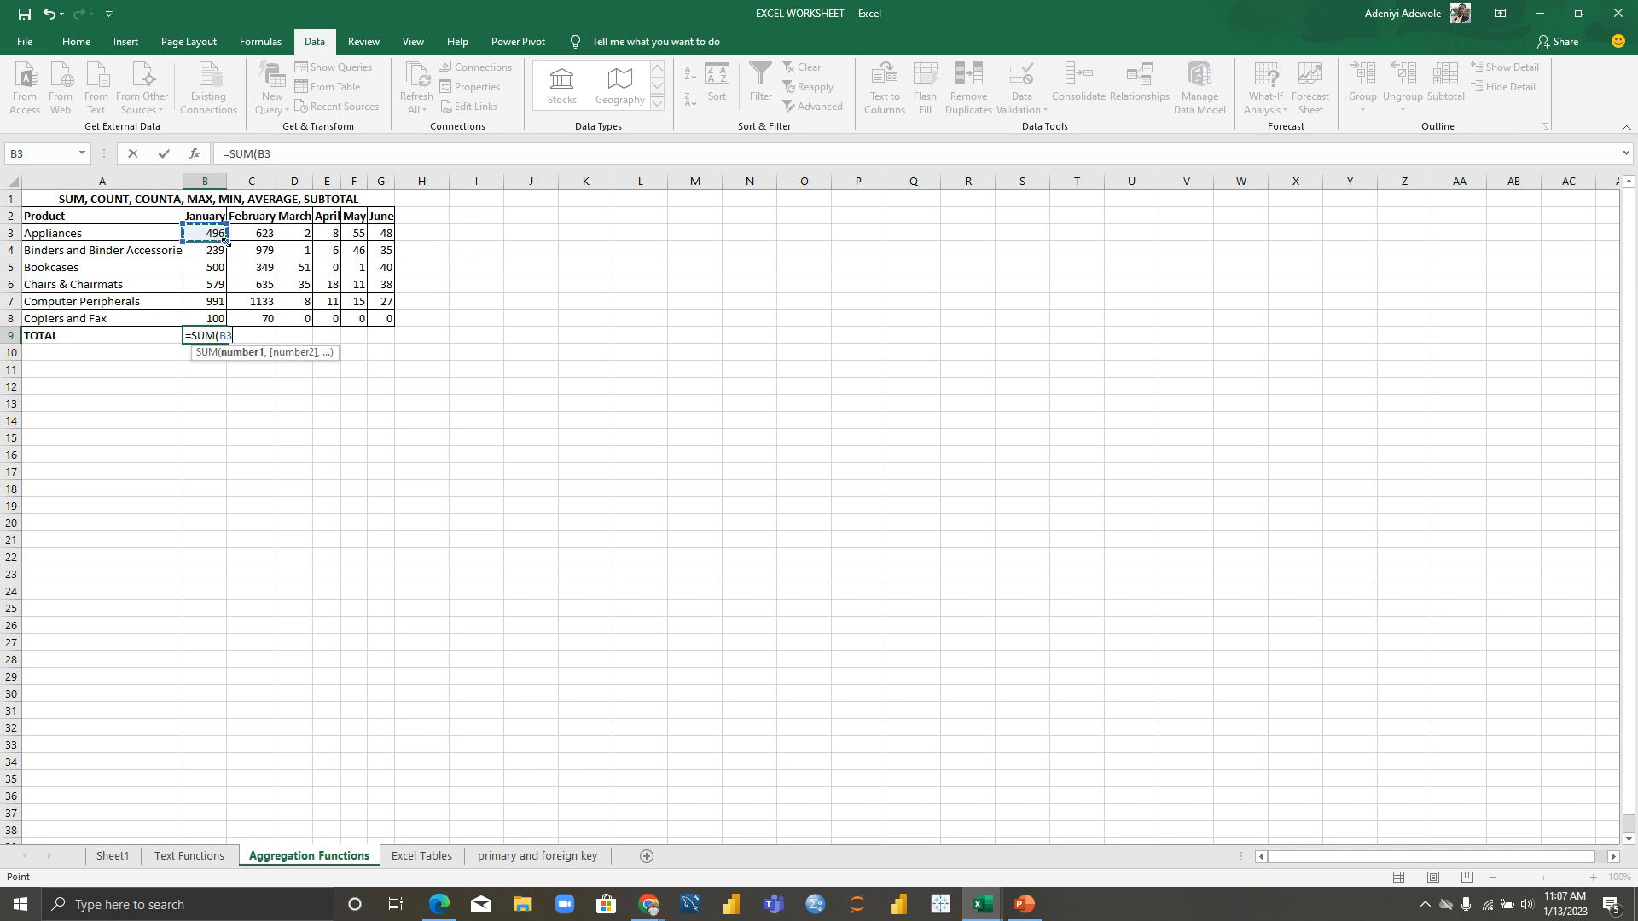
left_click_drag(219, 233, 220, 316)
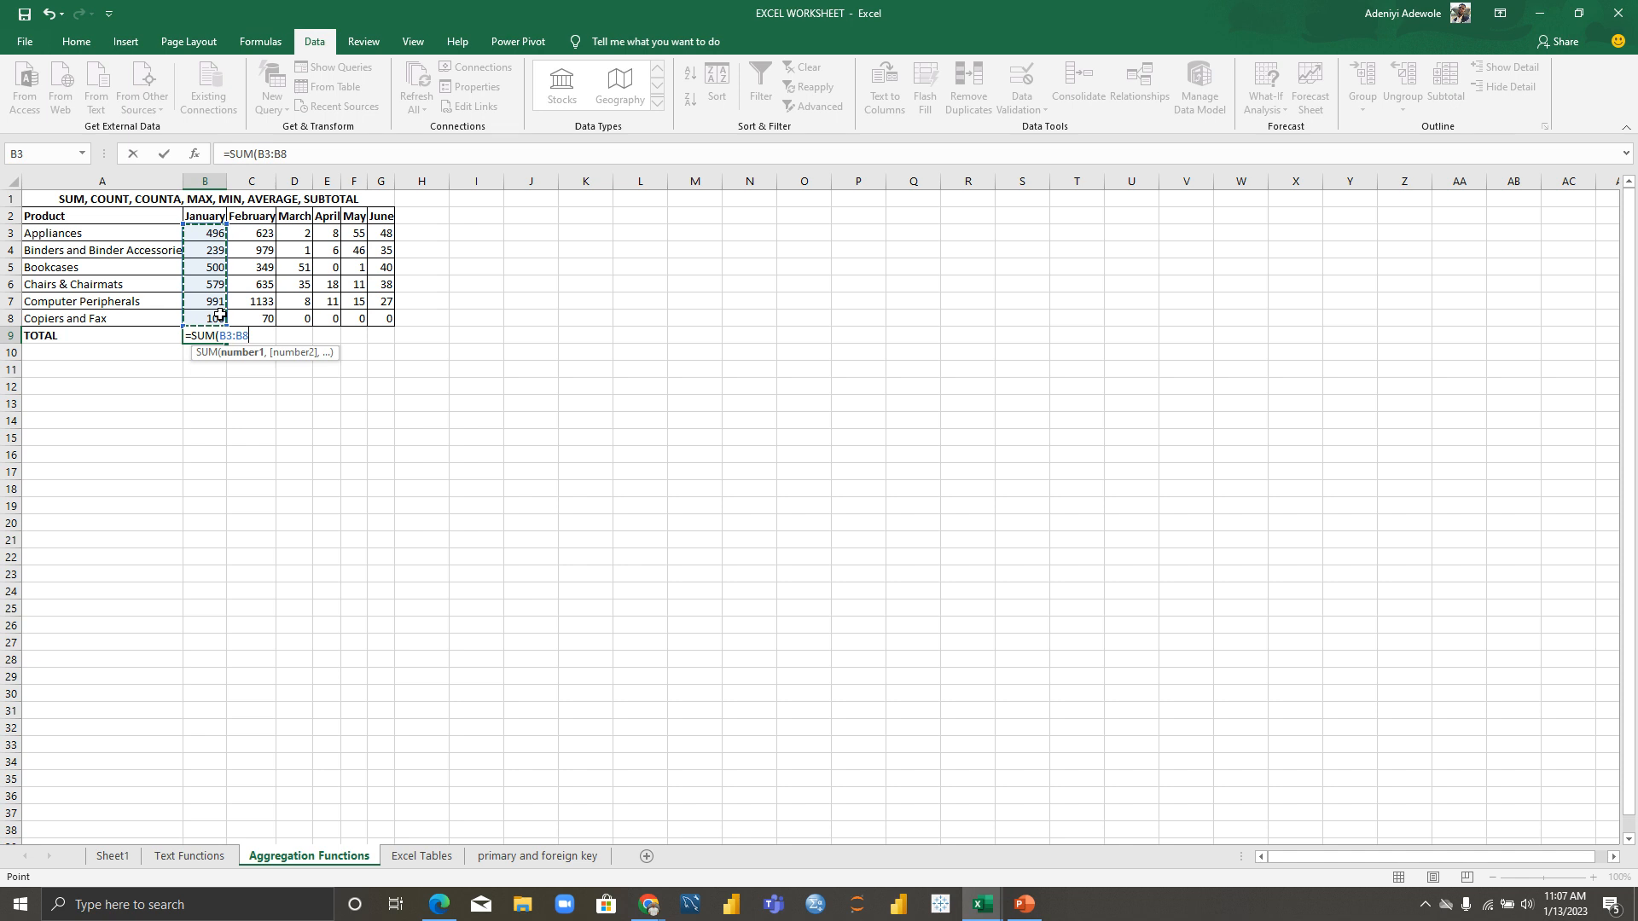
type(")")
key("Return")
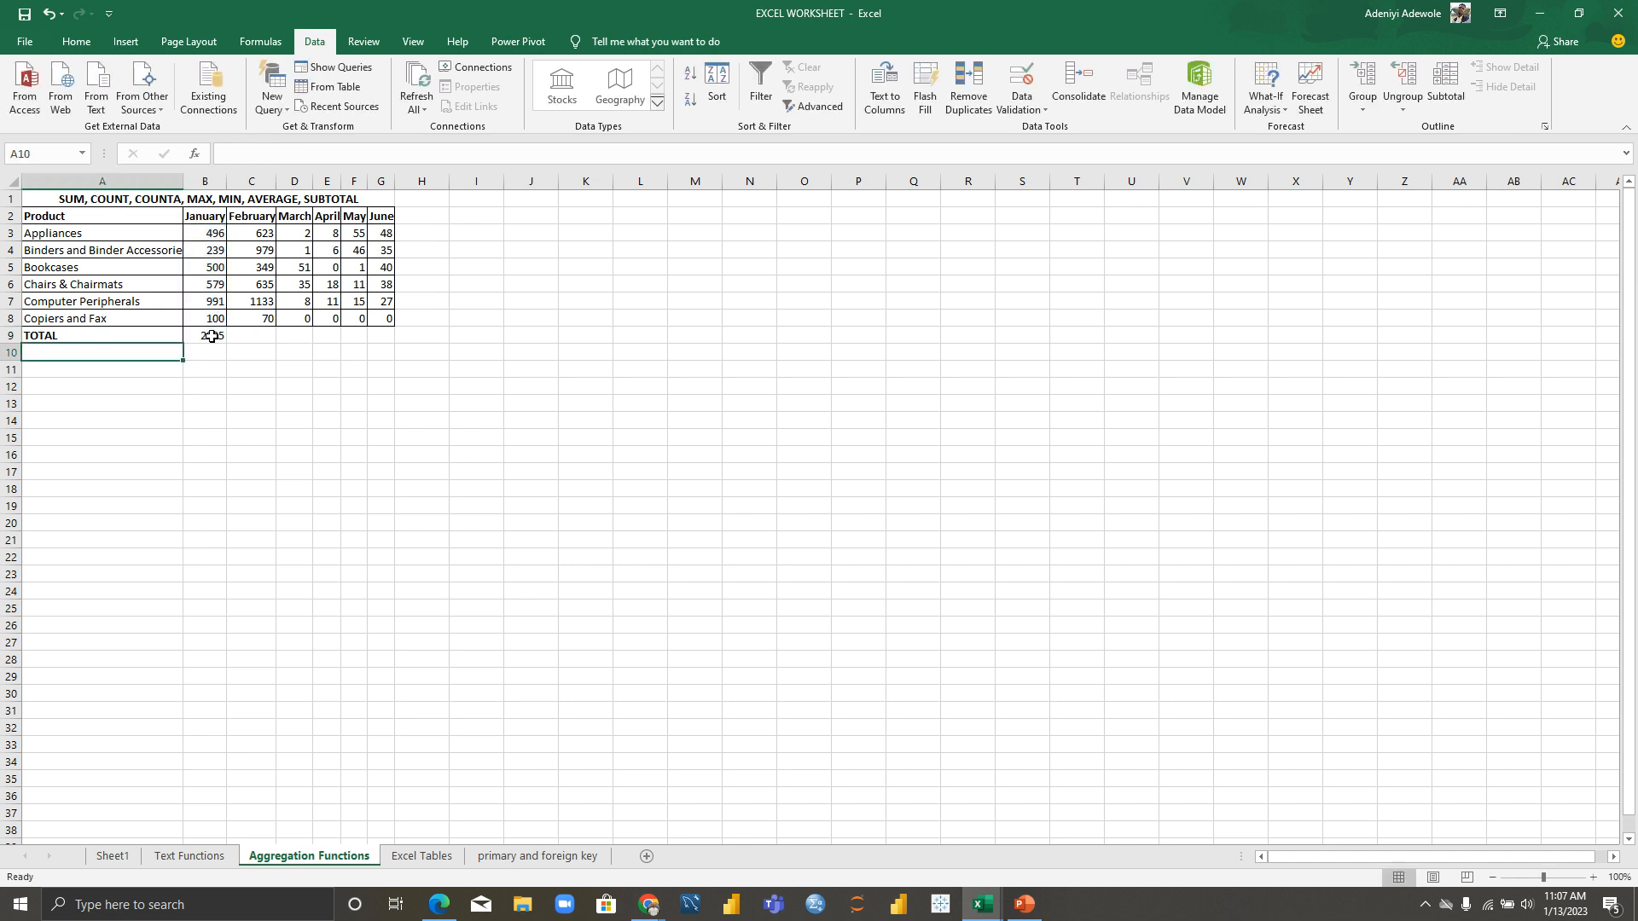
left_click(214, 336)
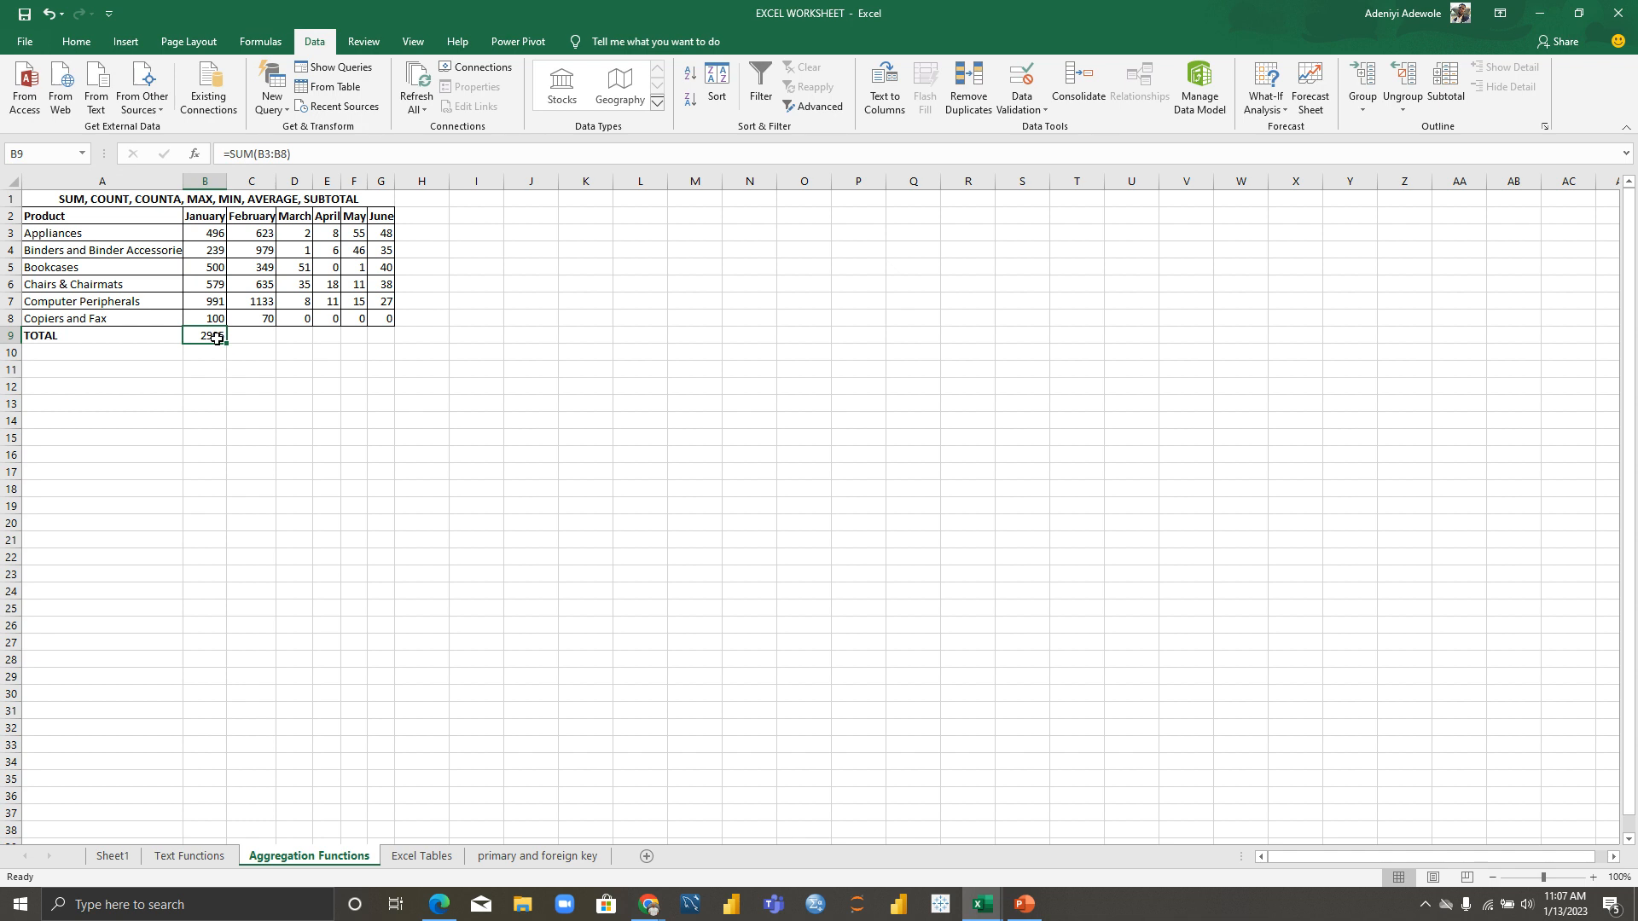
double_click(217, 337)
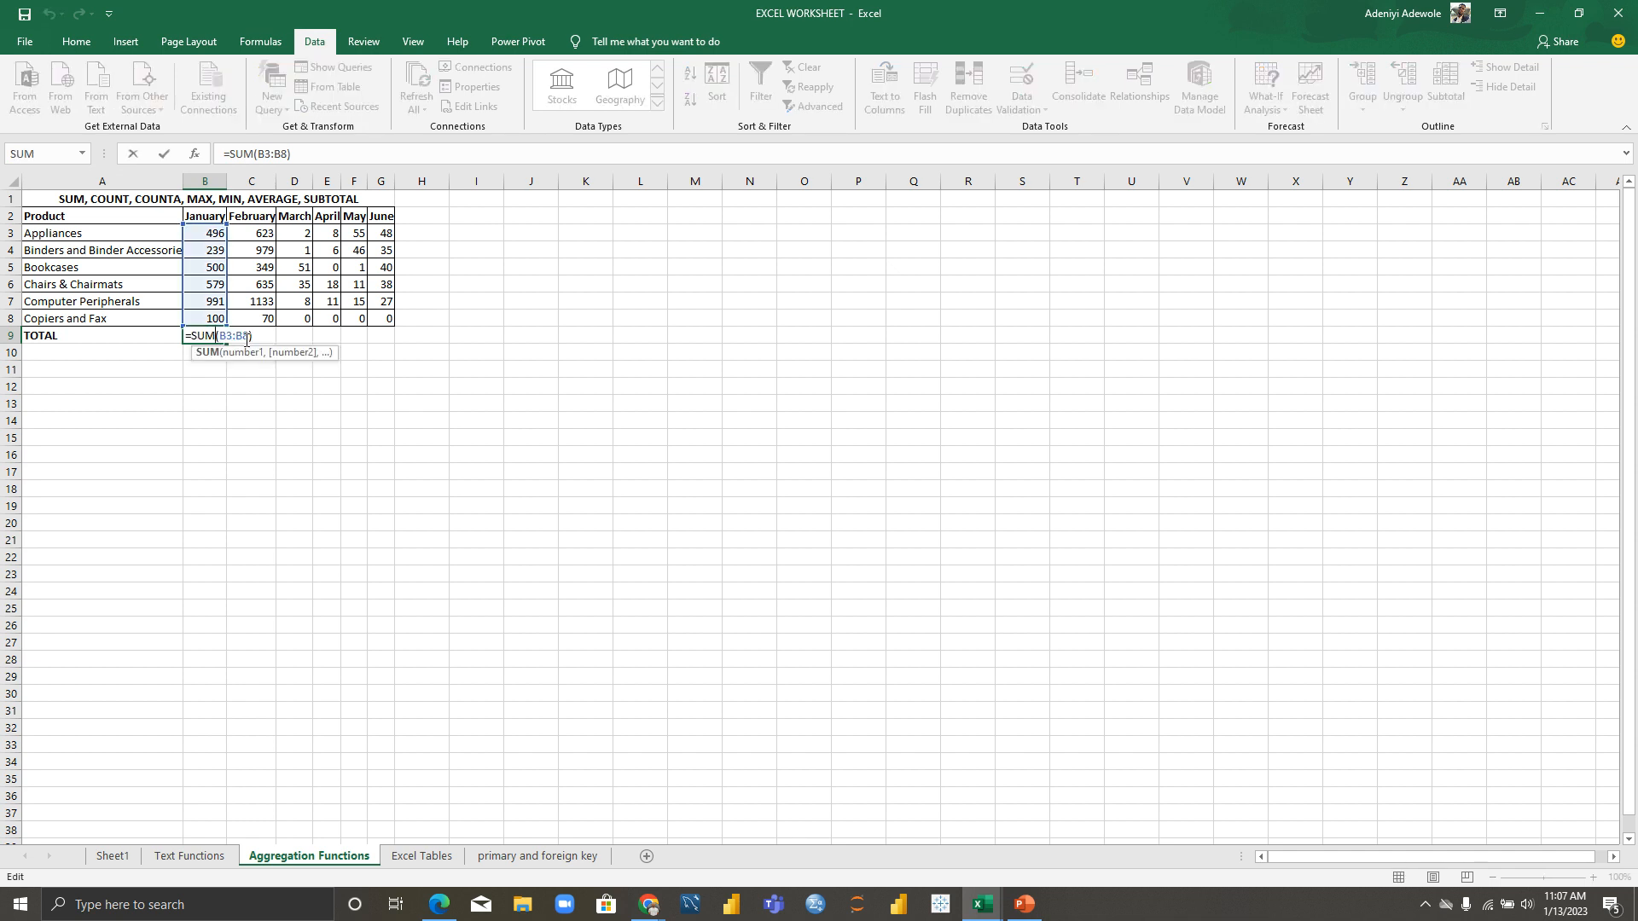
left_click(249, 335)
key("BackSpace")
key("BackSpace")
key("BackSpace")
key("BackSpace")
key("BackSpace")
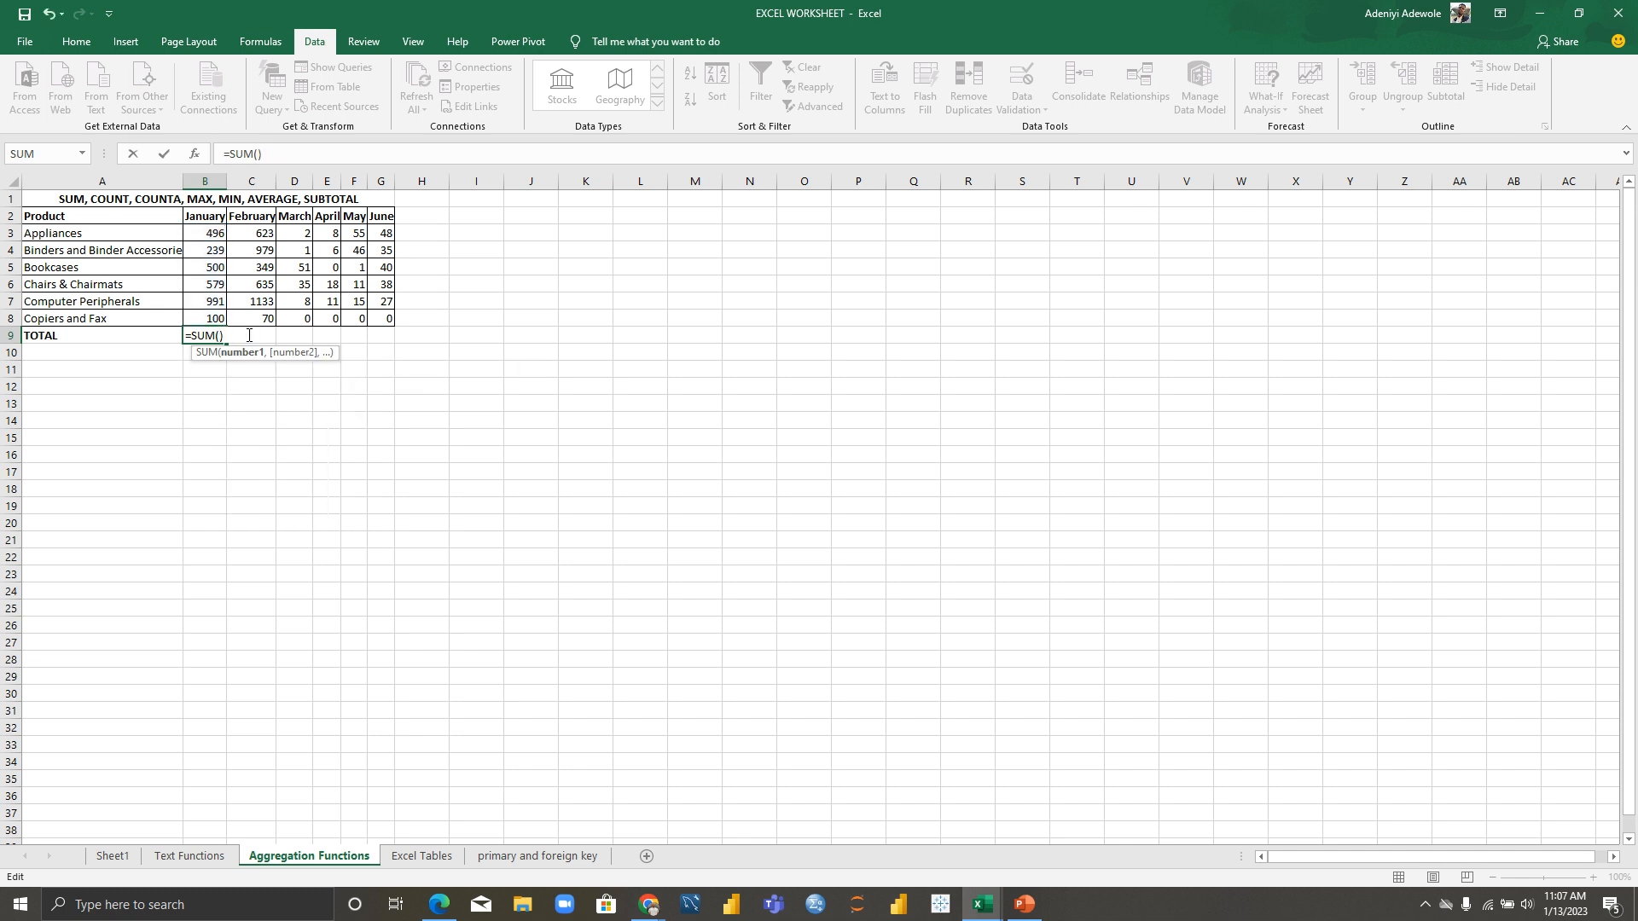
type("B")
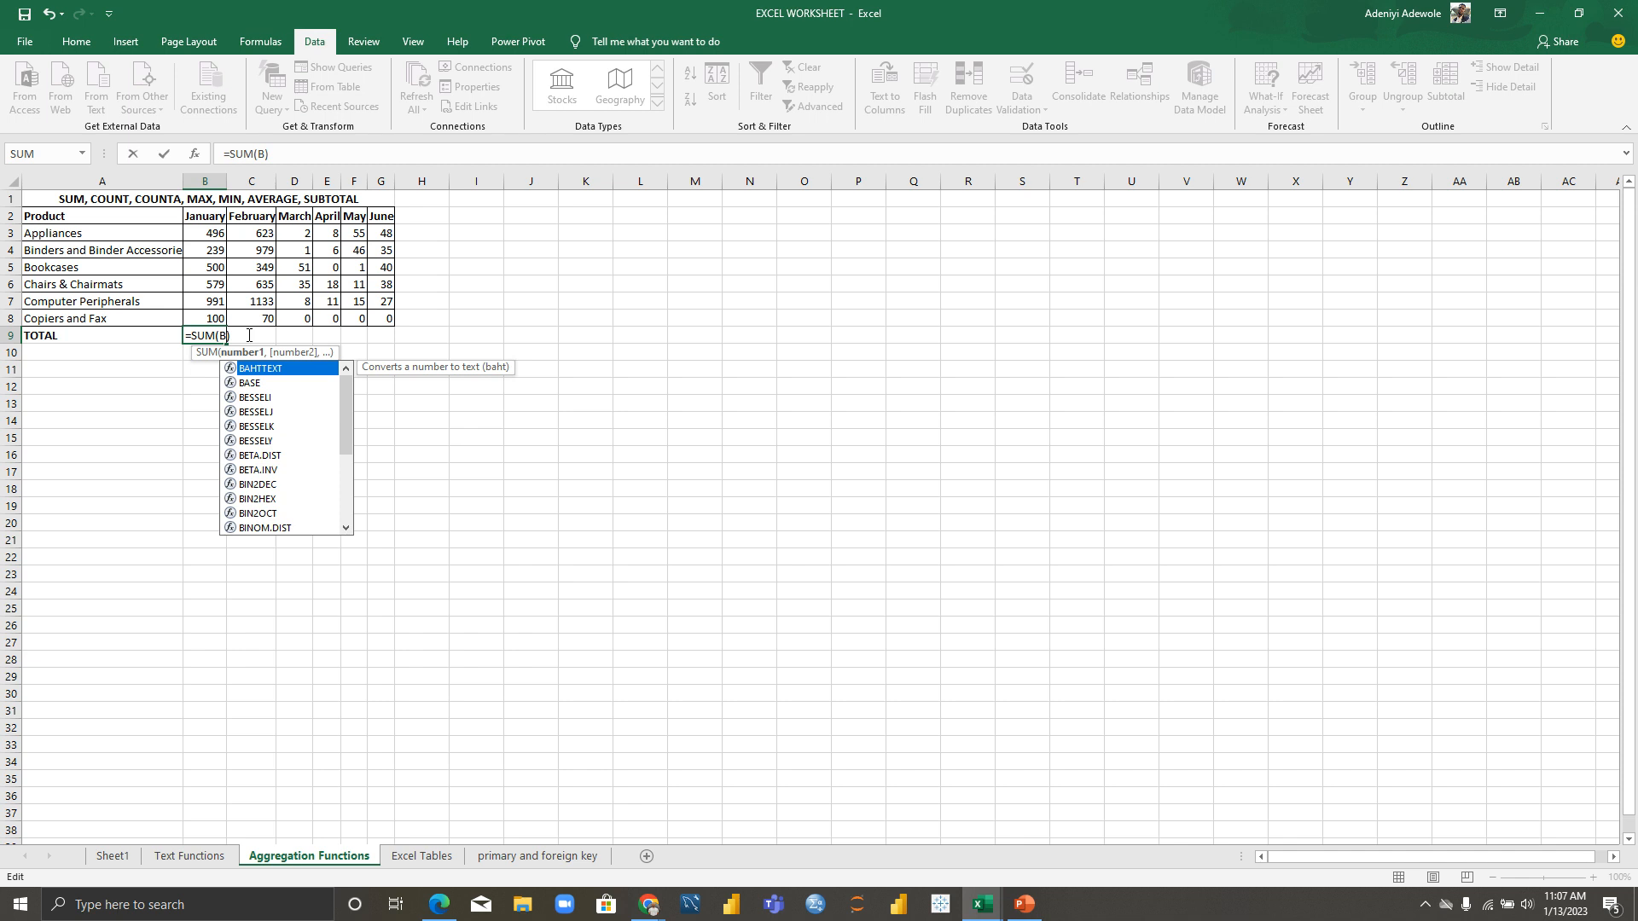
type("3")
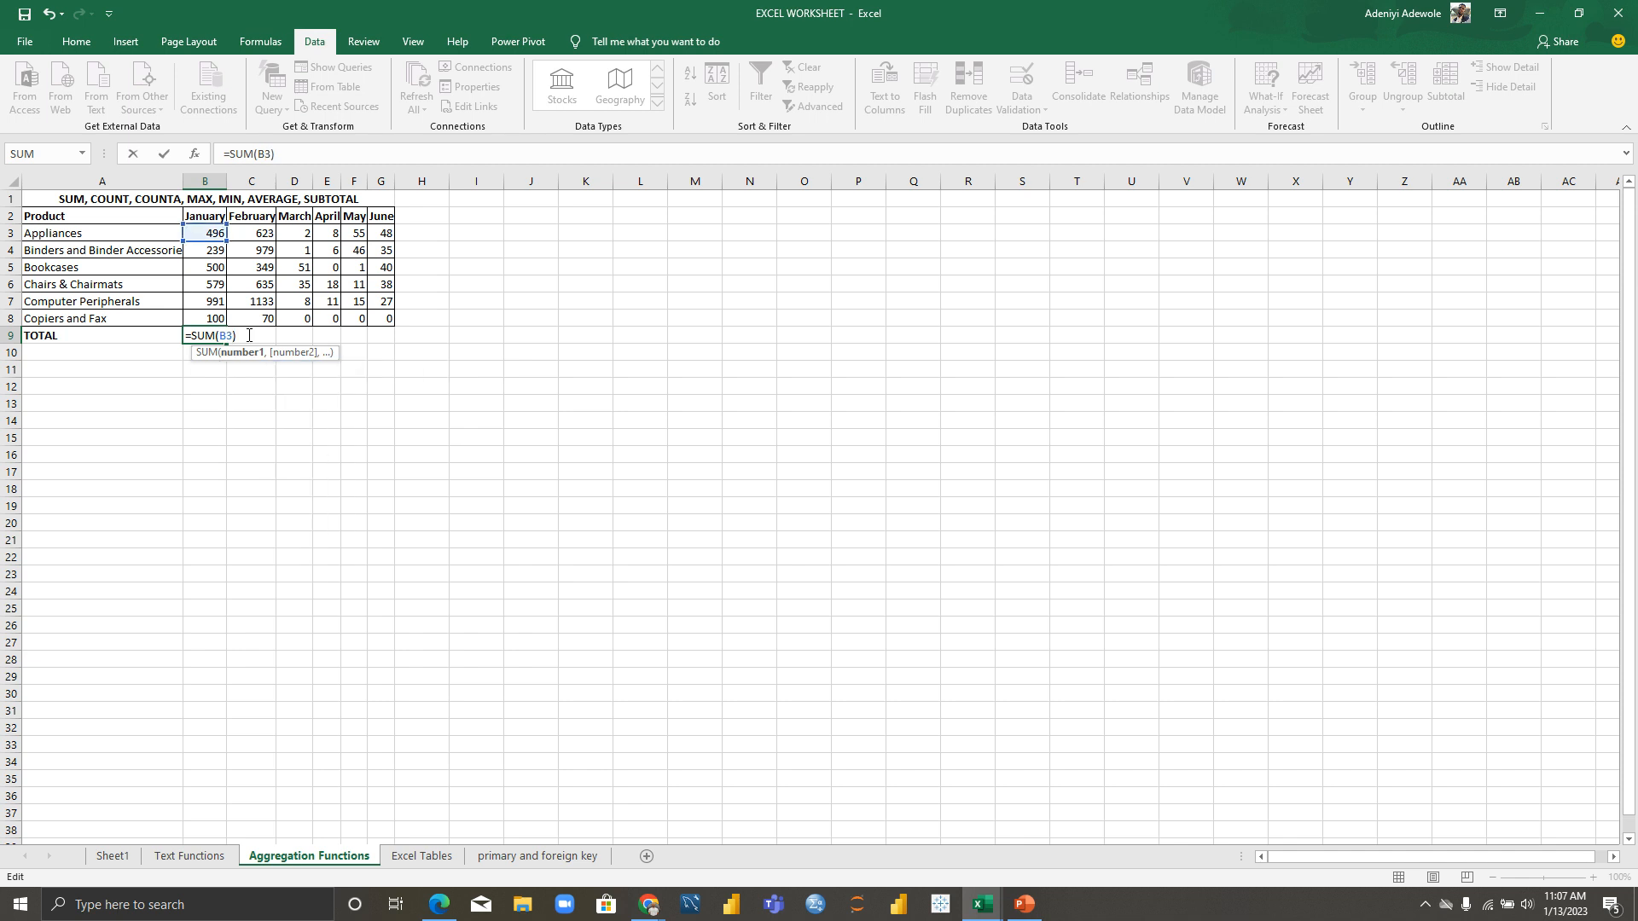
type(":B7")
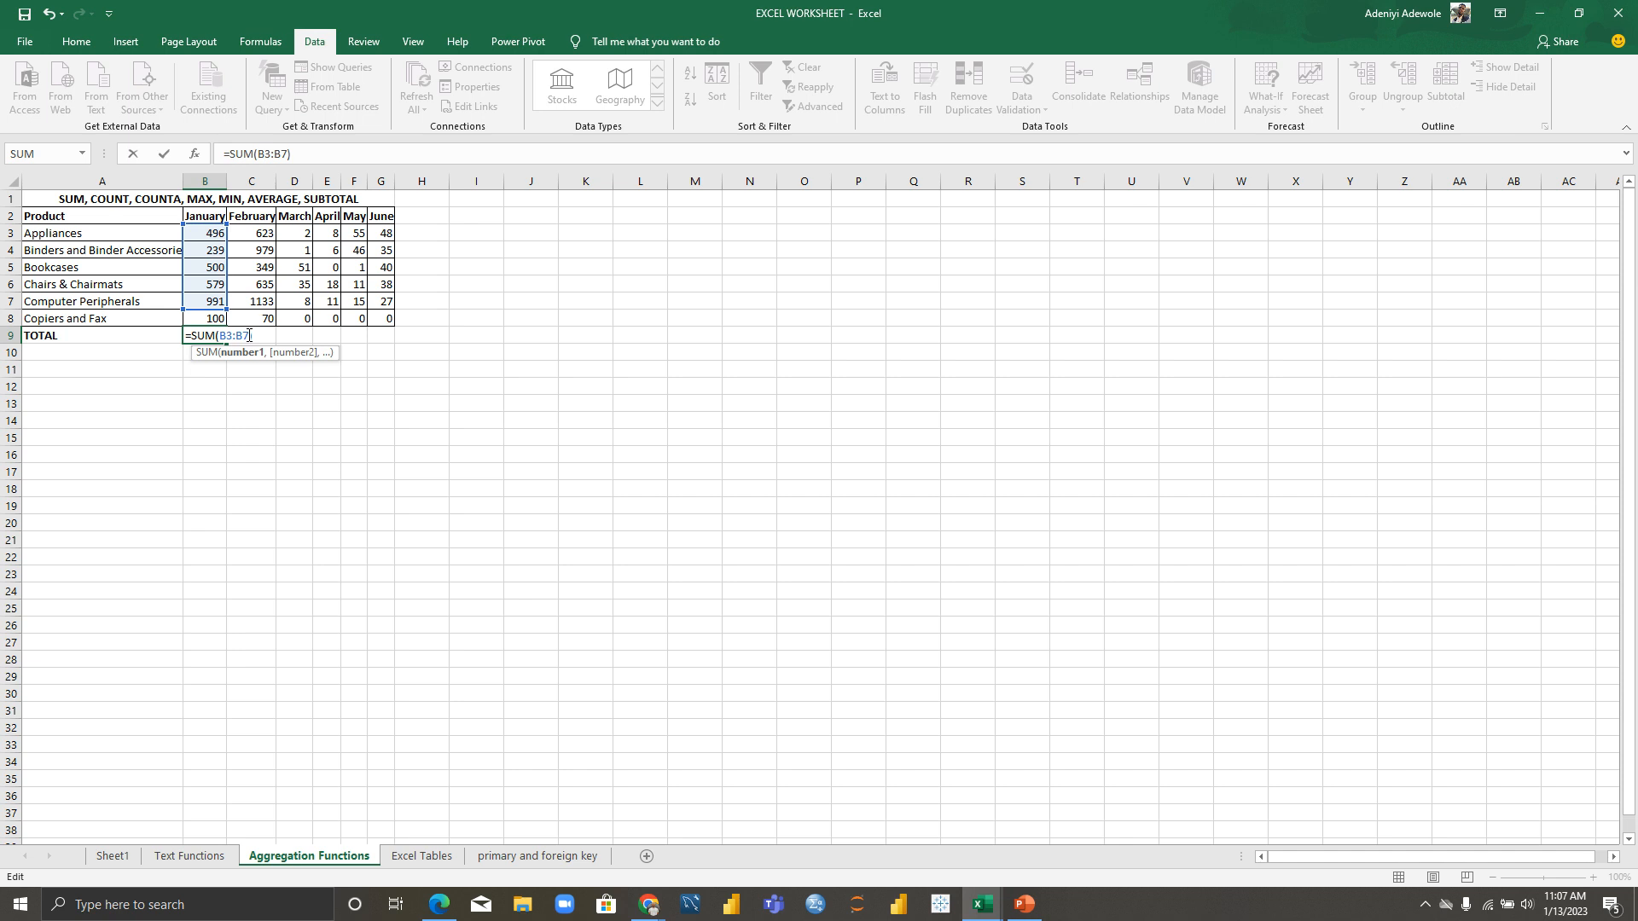
key("BackSpace")
type("8)")
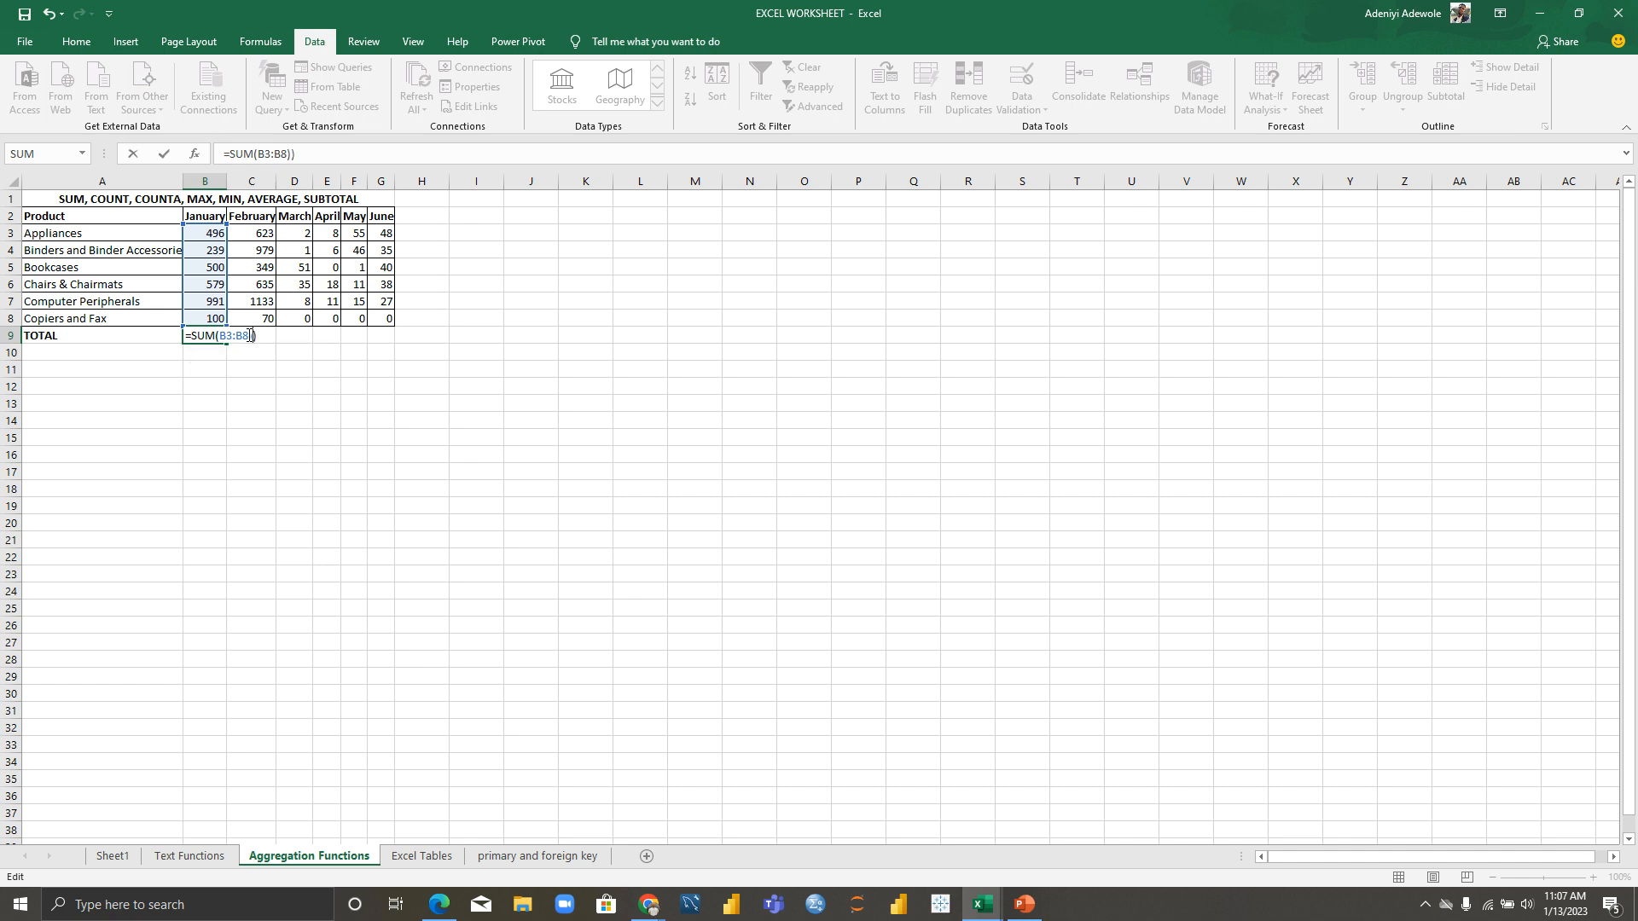
key("Return")
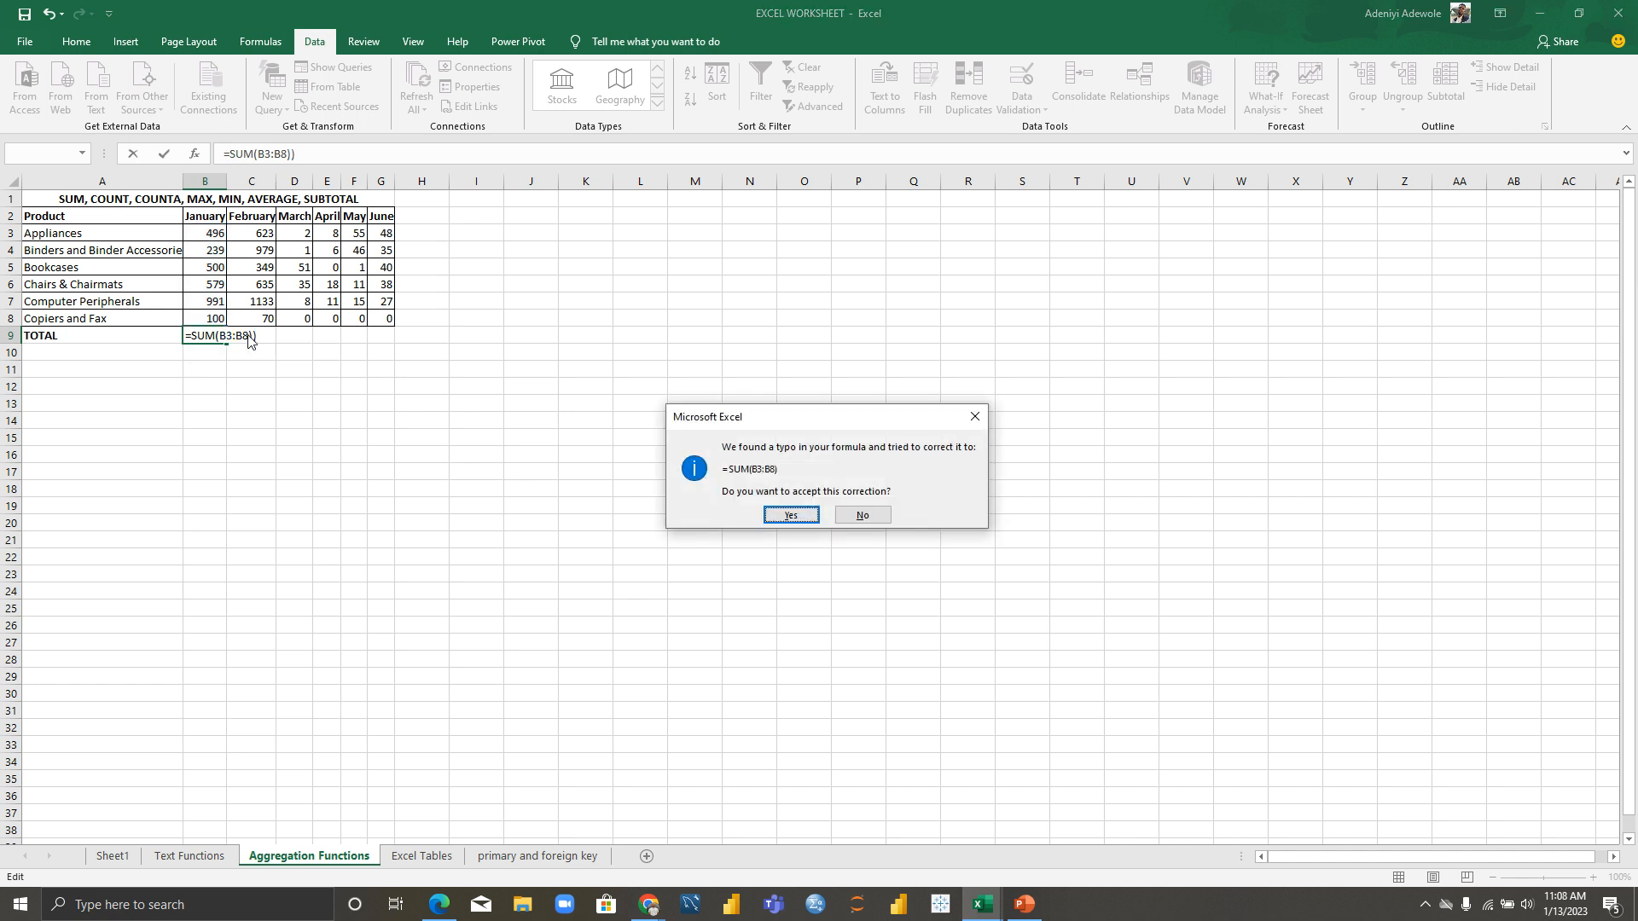
left_click(792, 516)
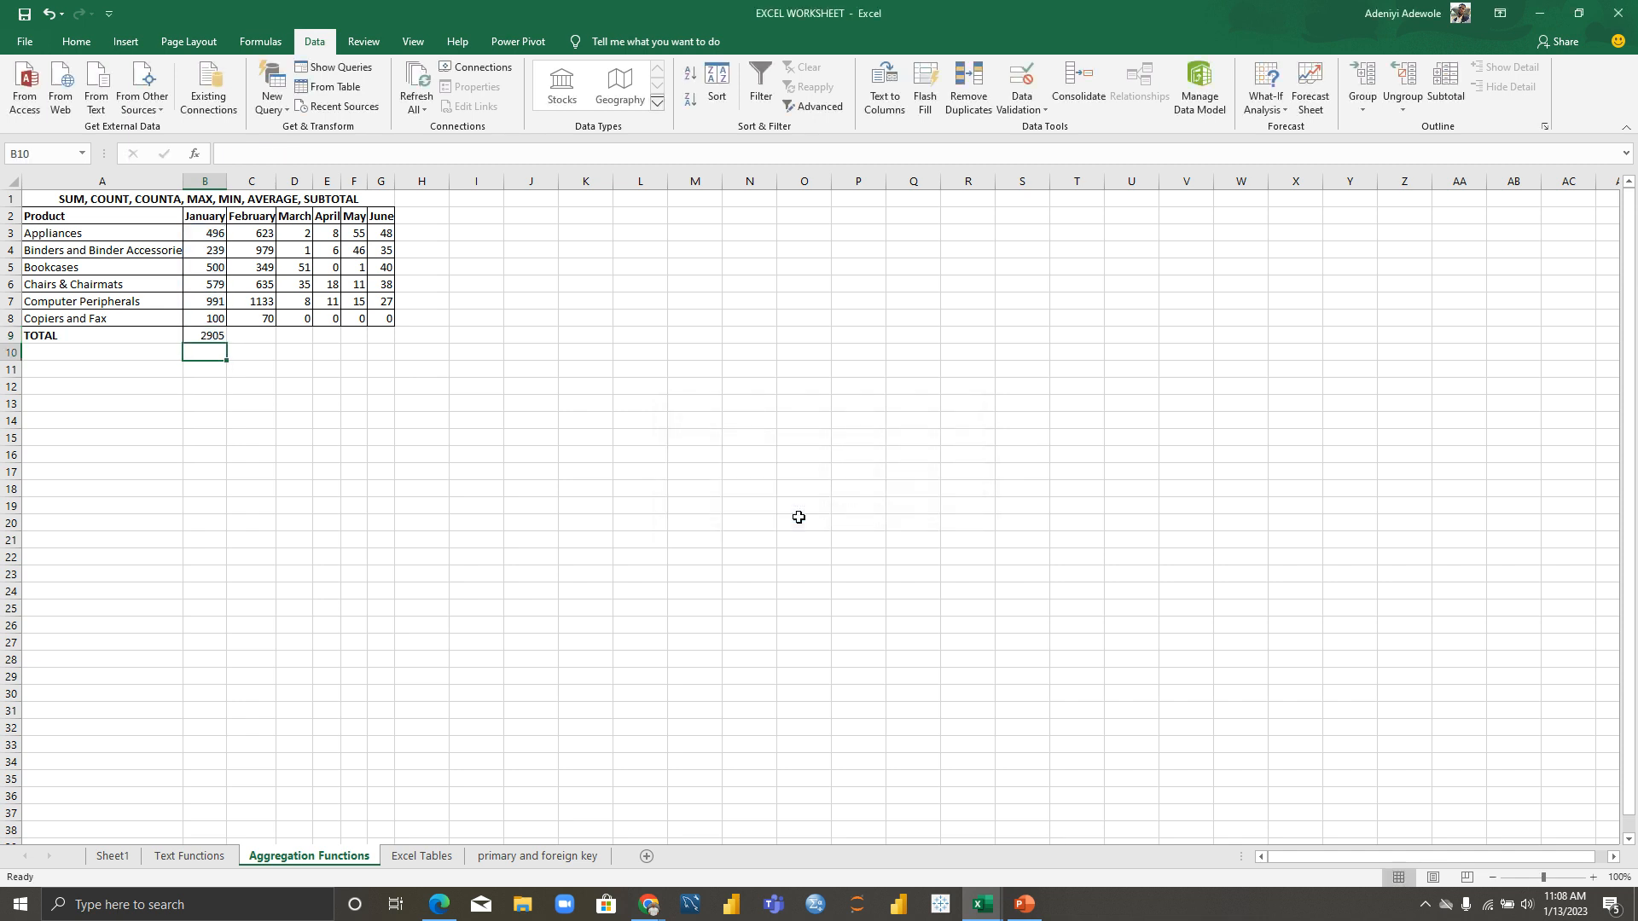
Step: Fill the sum formula across to G9 and rename the A9 label to TOTAL SUM
left_click(215, 336)
left_click_drag(230, 342, 392, 342)
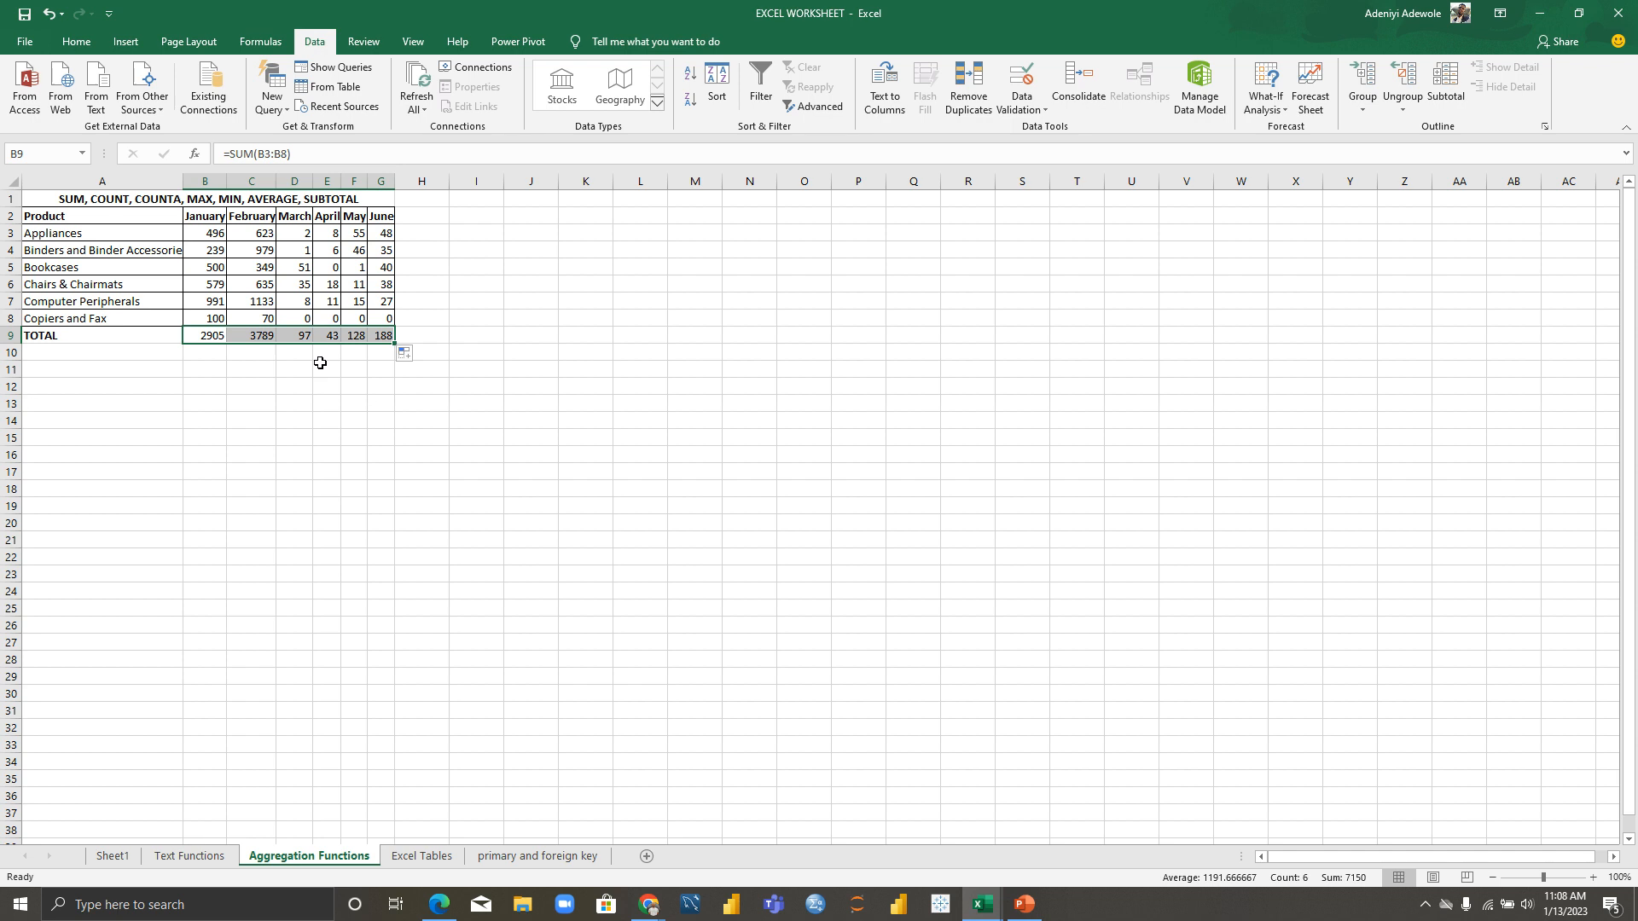
left_click(109, 335)
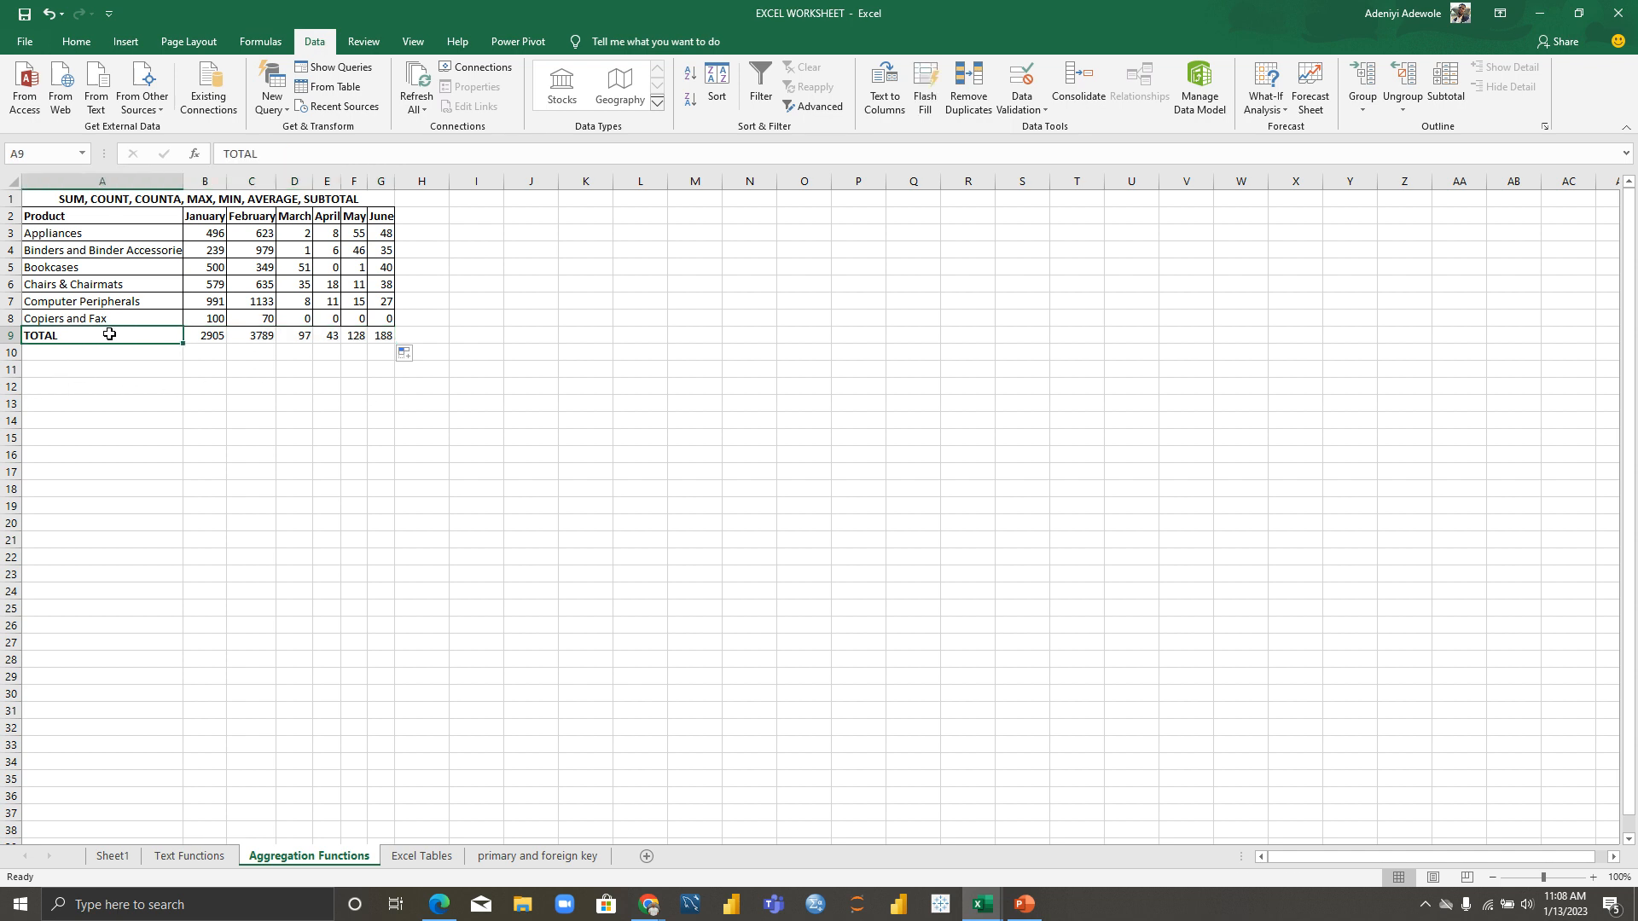
double_click(109, 334)
type("XSU")
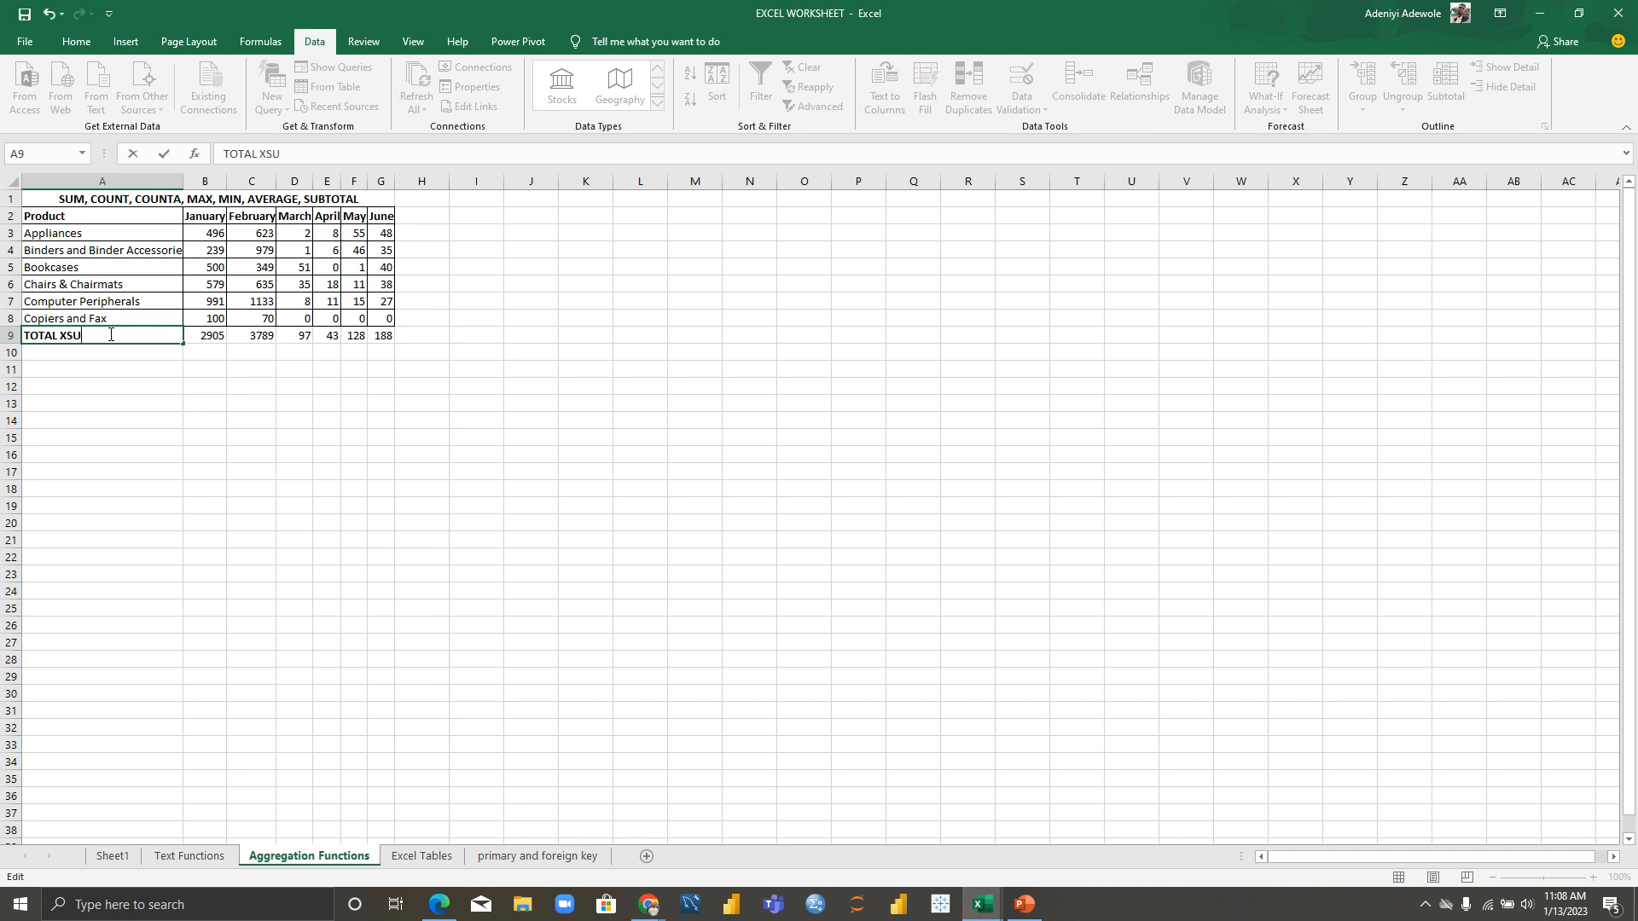
key("BackSpace")
key("BackSpace")
key("BackSpace")
type("SUM")
left_click(90, 356)
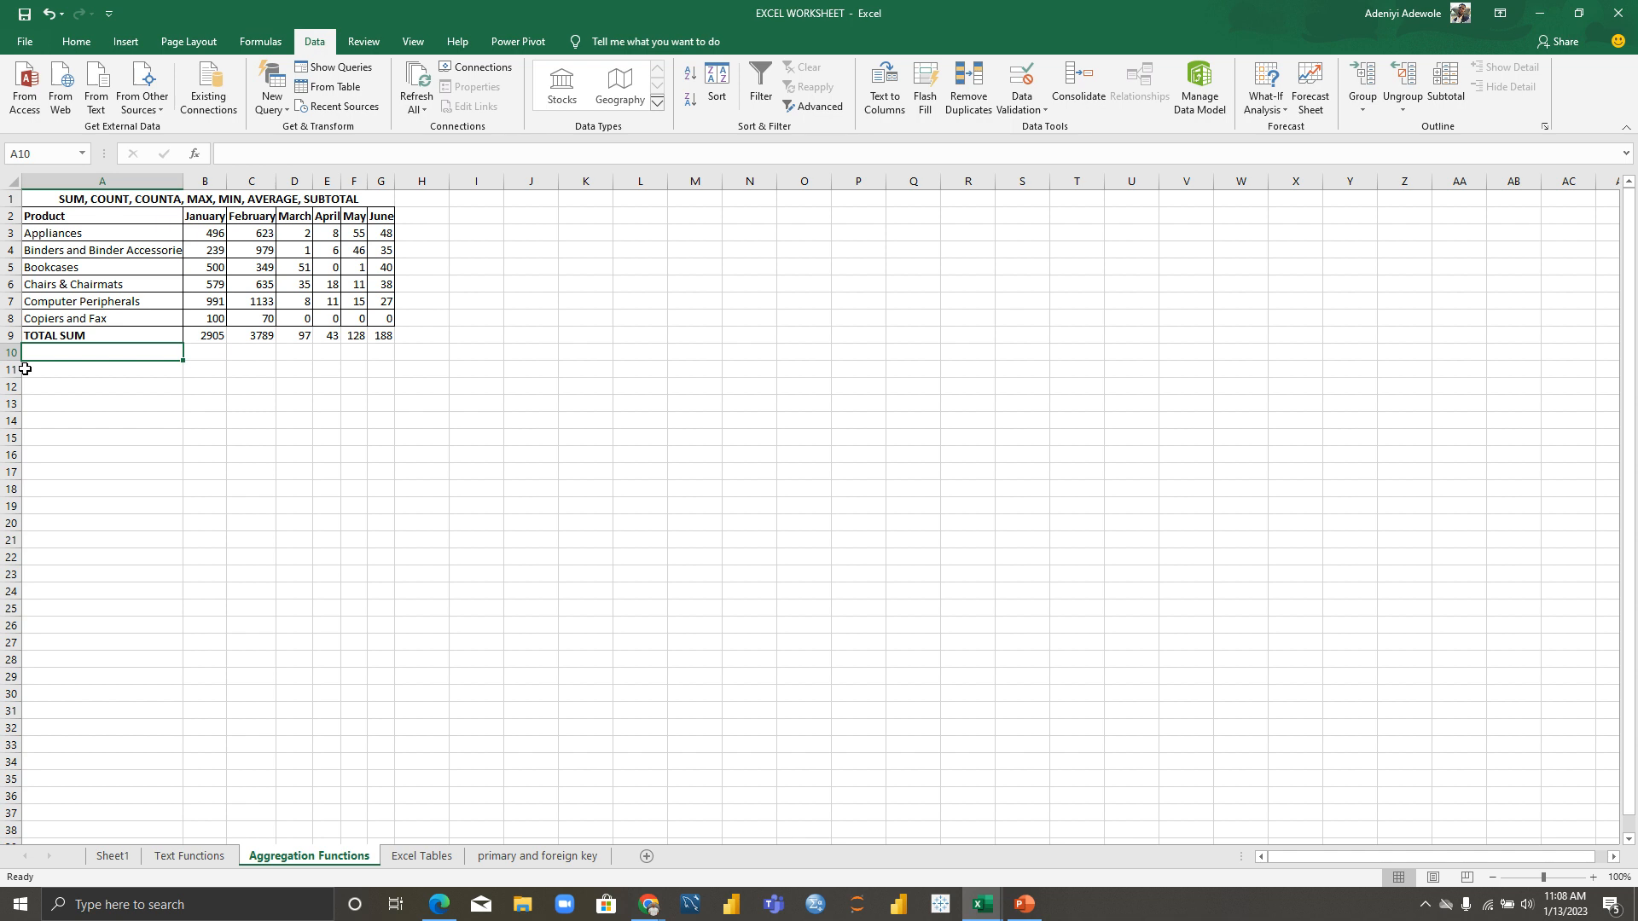
Step: Type a bold TOTAL MAX label in A10
type("TOA")
key("BackSpace")
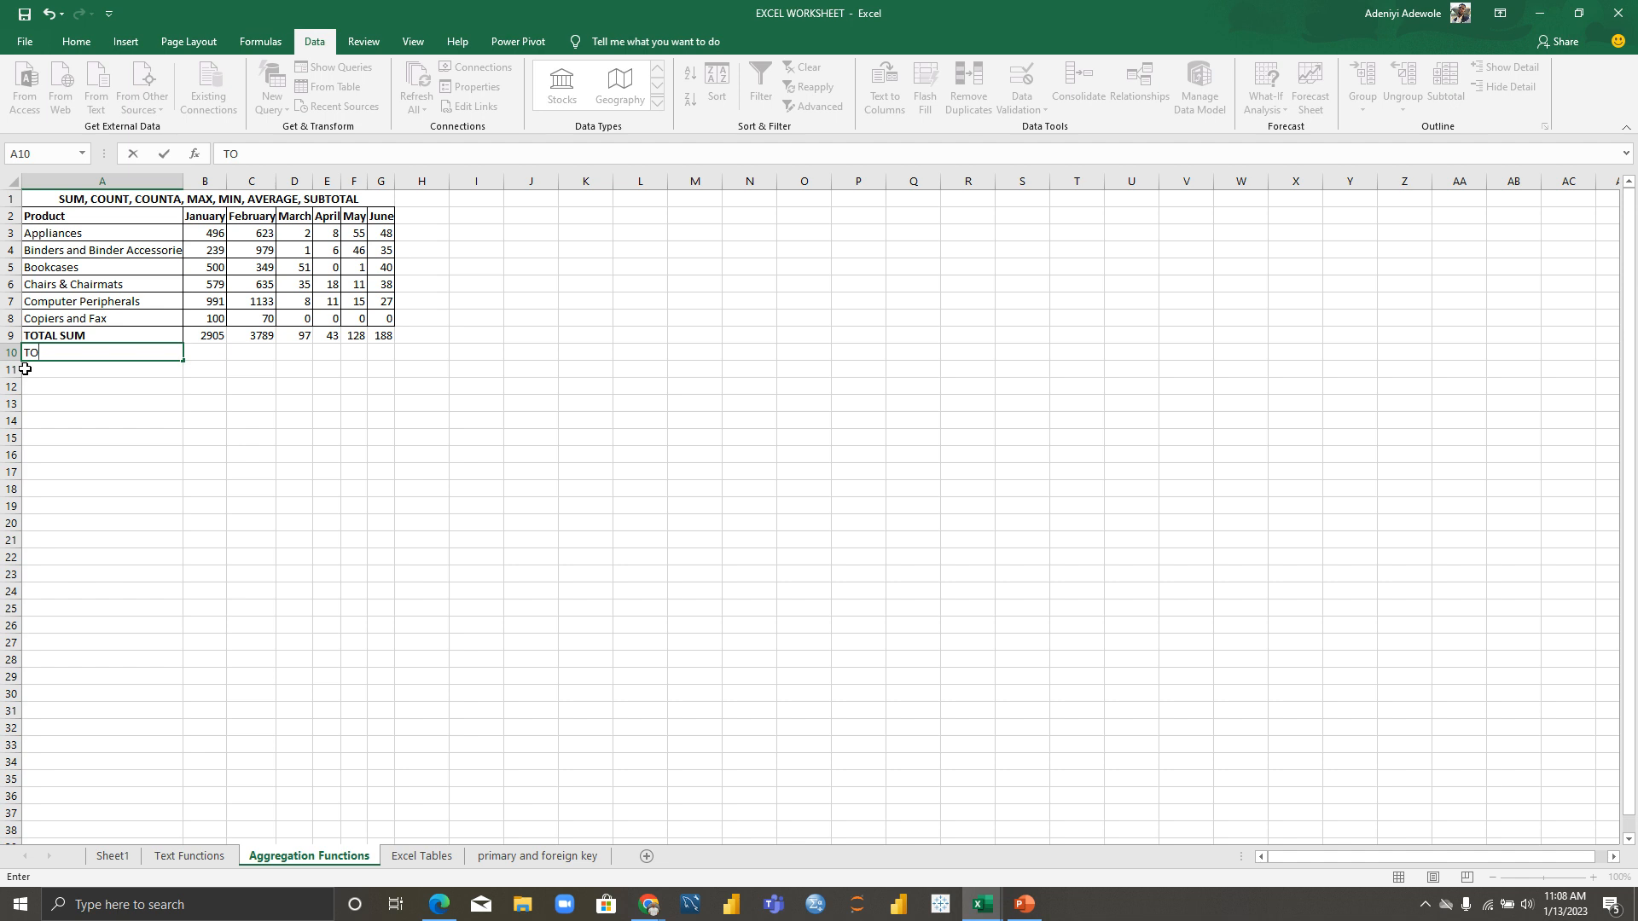
type("TAL MAX")
left_click(72, 369)
left_click(75, 353)
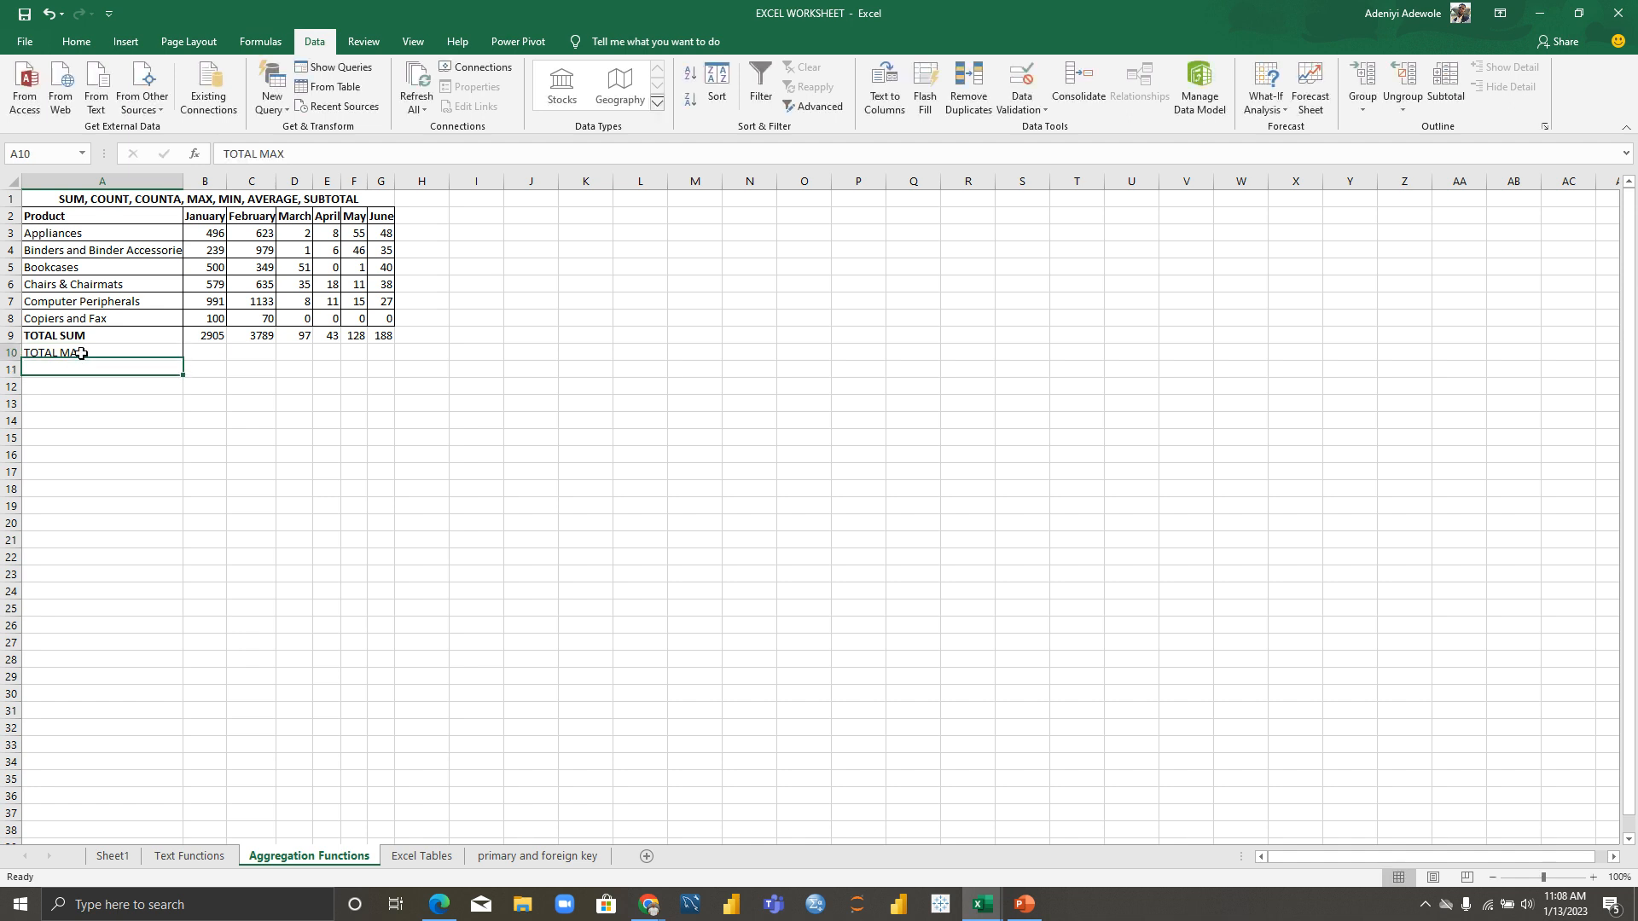
key("ctrl+b")
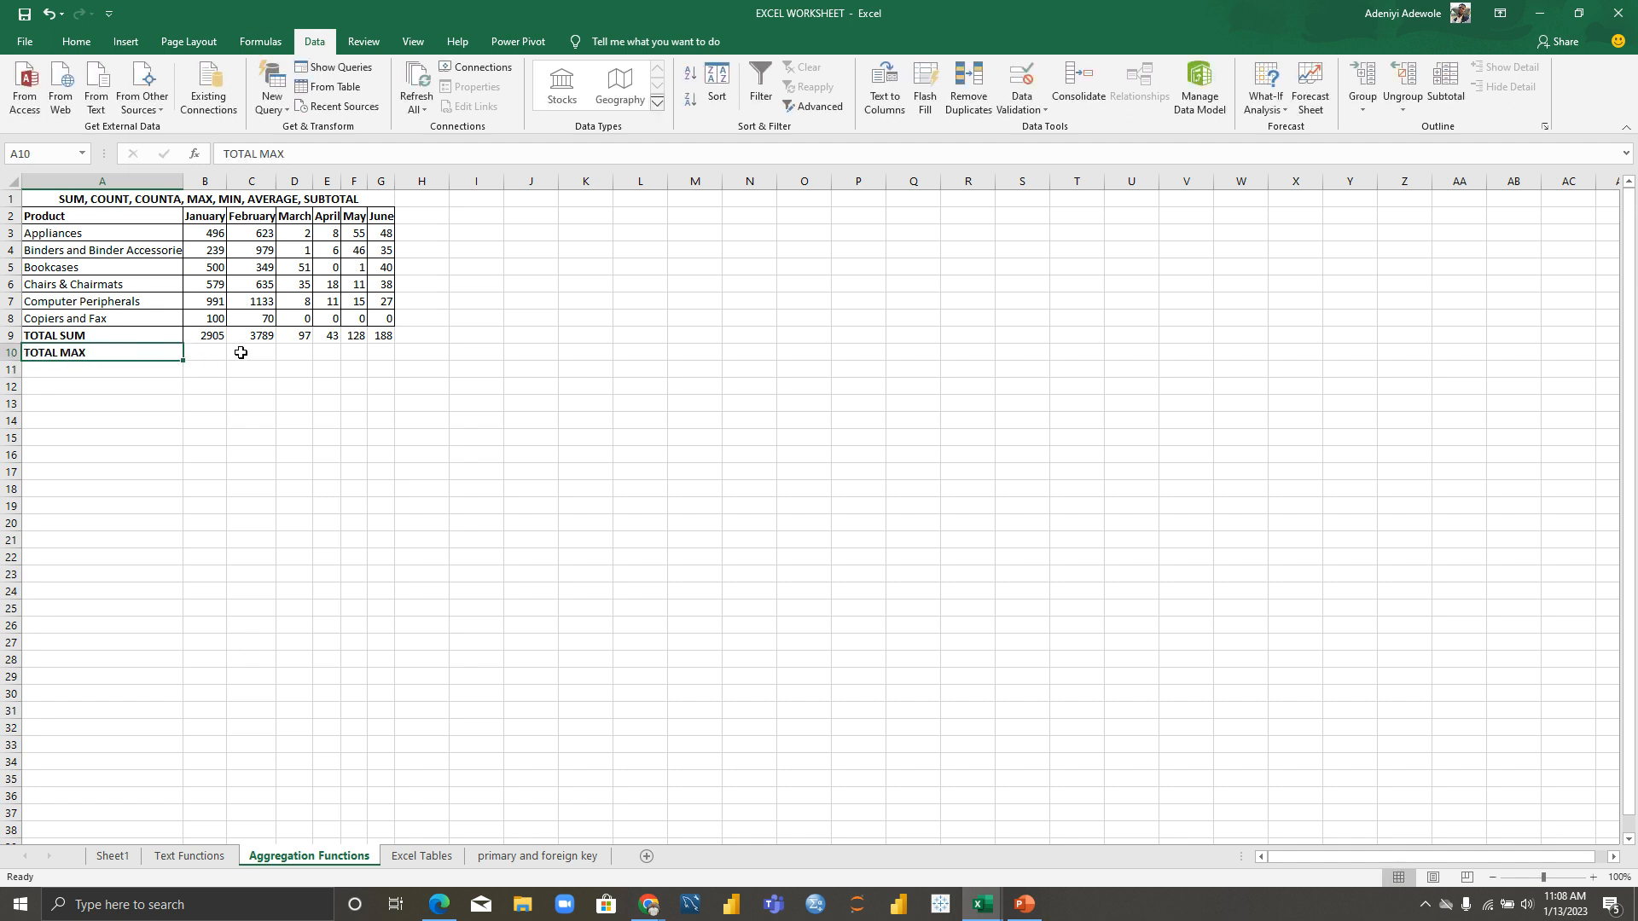
Step: Enter =MAX(B3:B8) in B10 and fill it to G10, giving 991, 1133, 51, 18, 55, 48
left_click(209, 352)
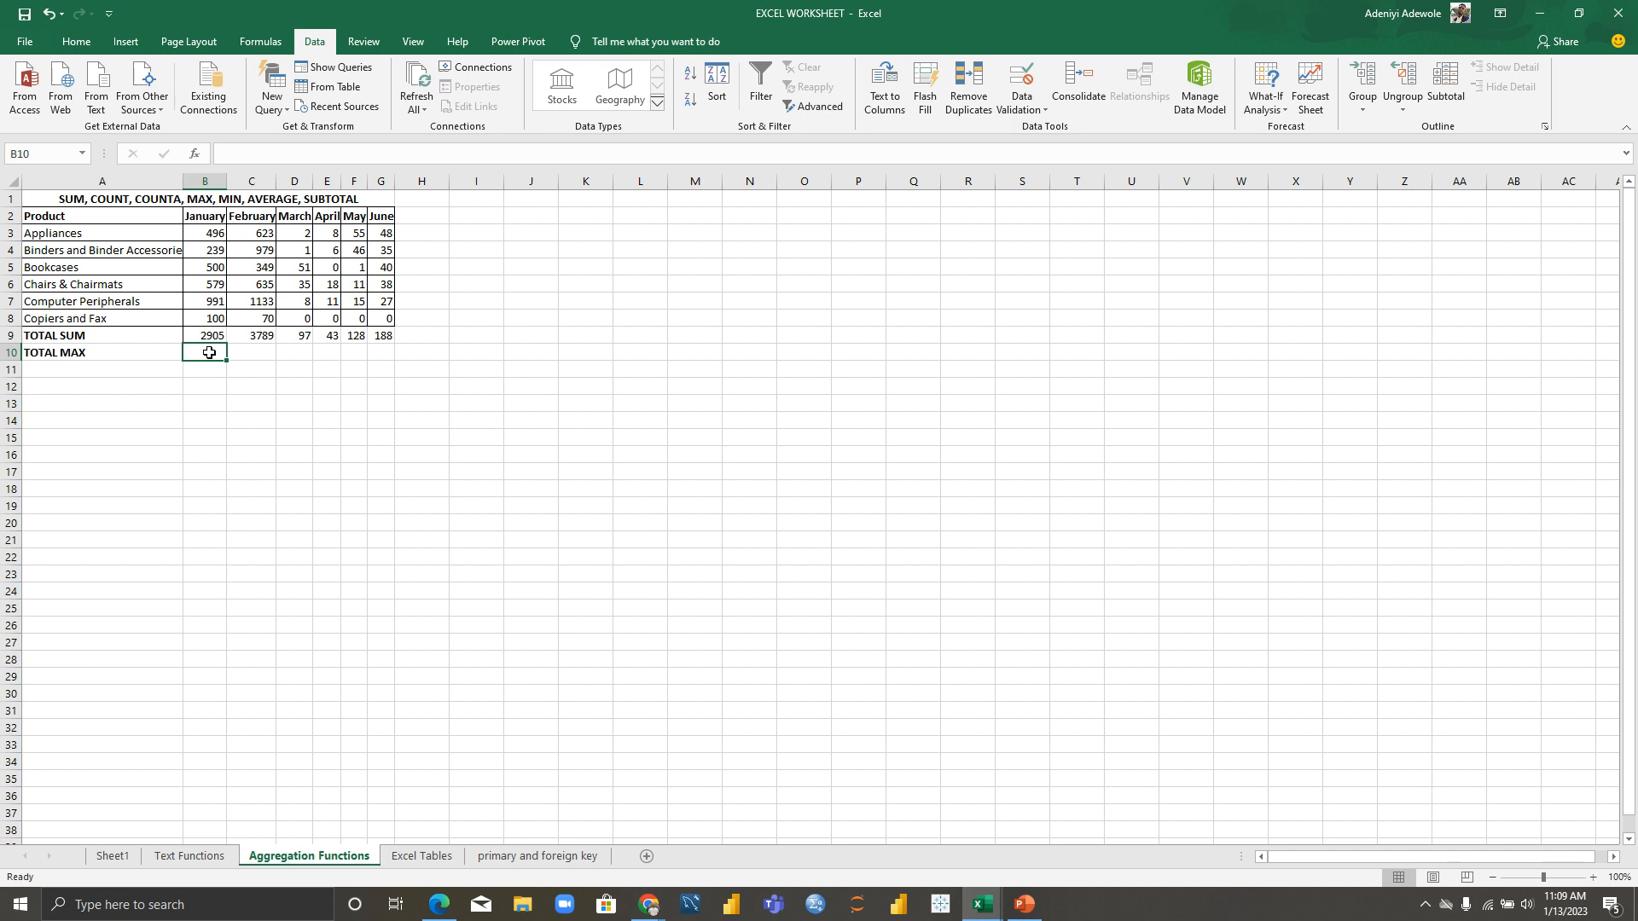
type("=")
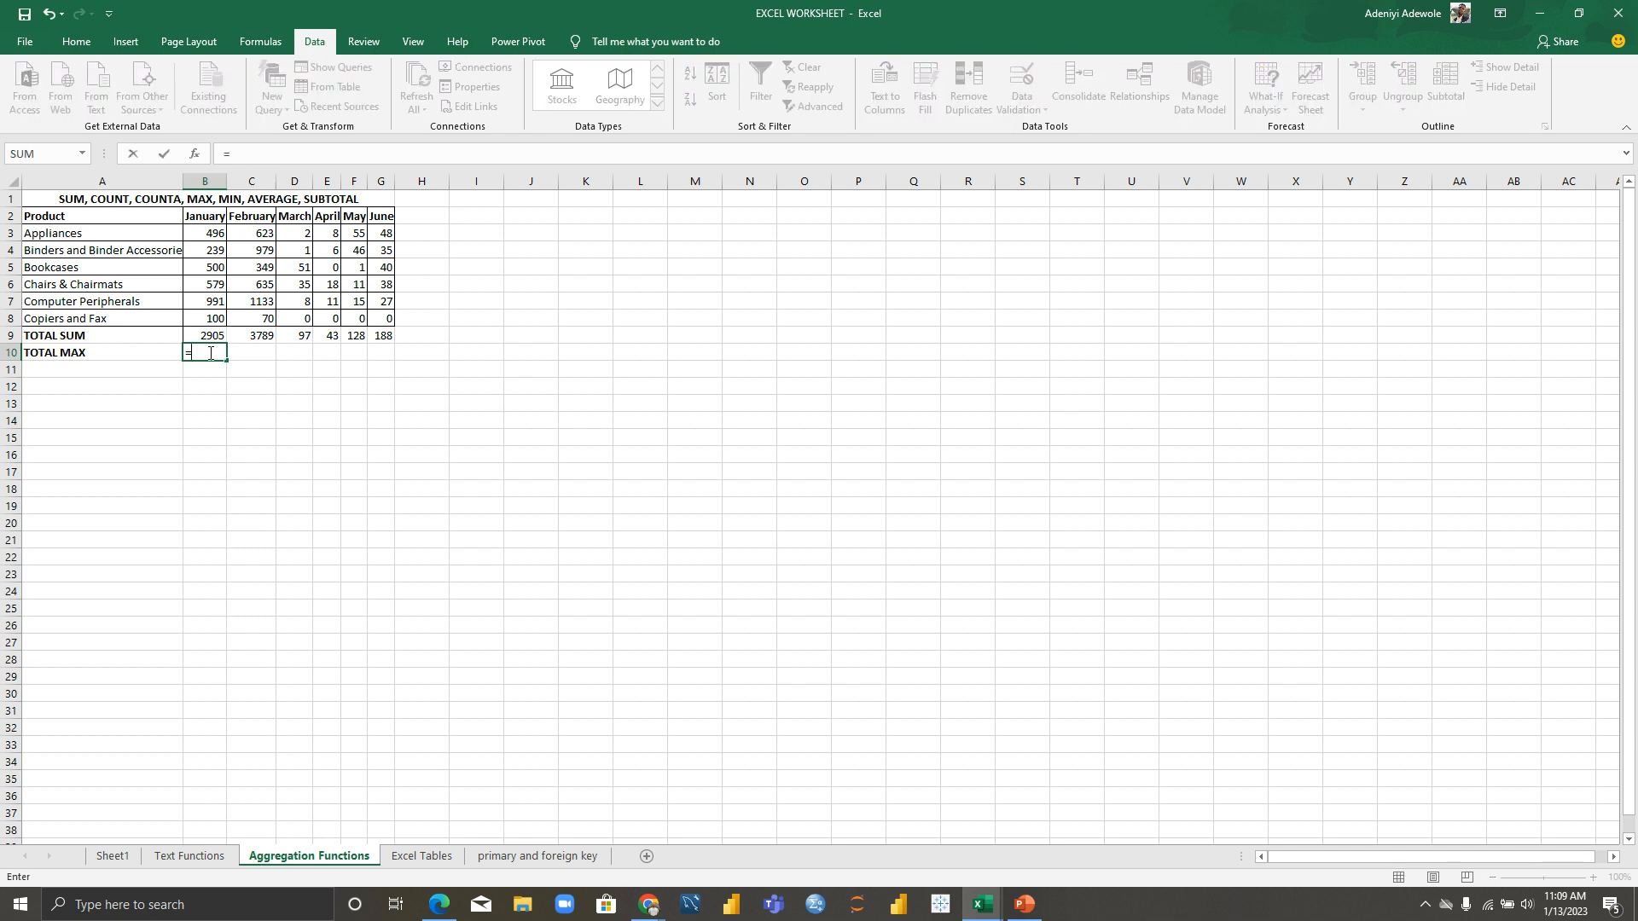
type("MAX")
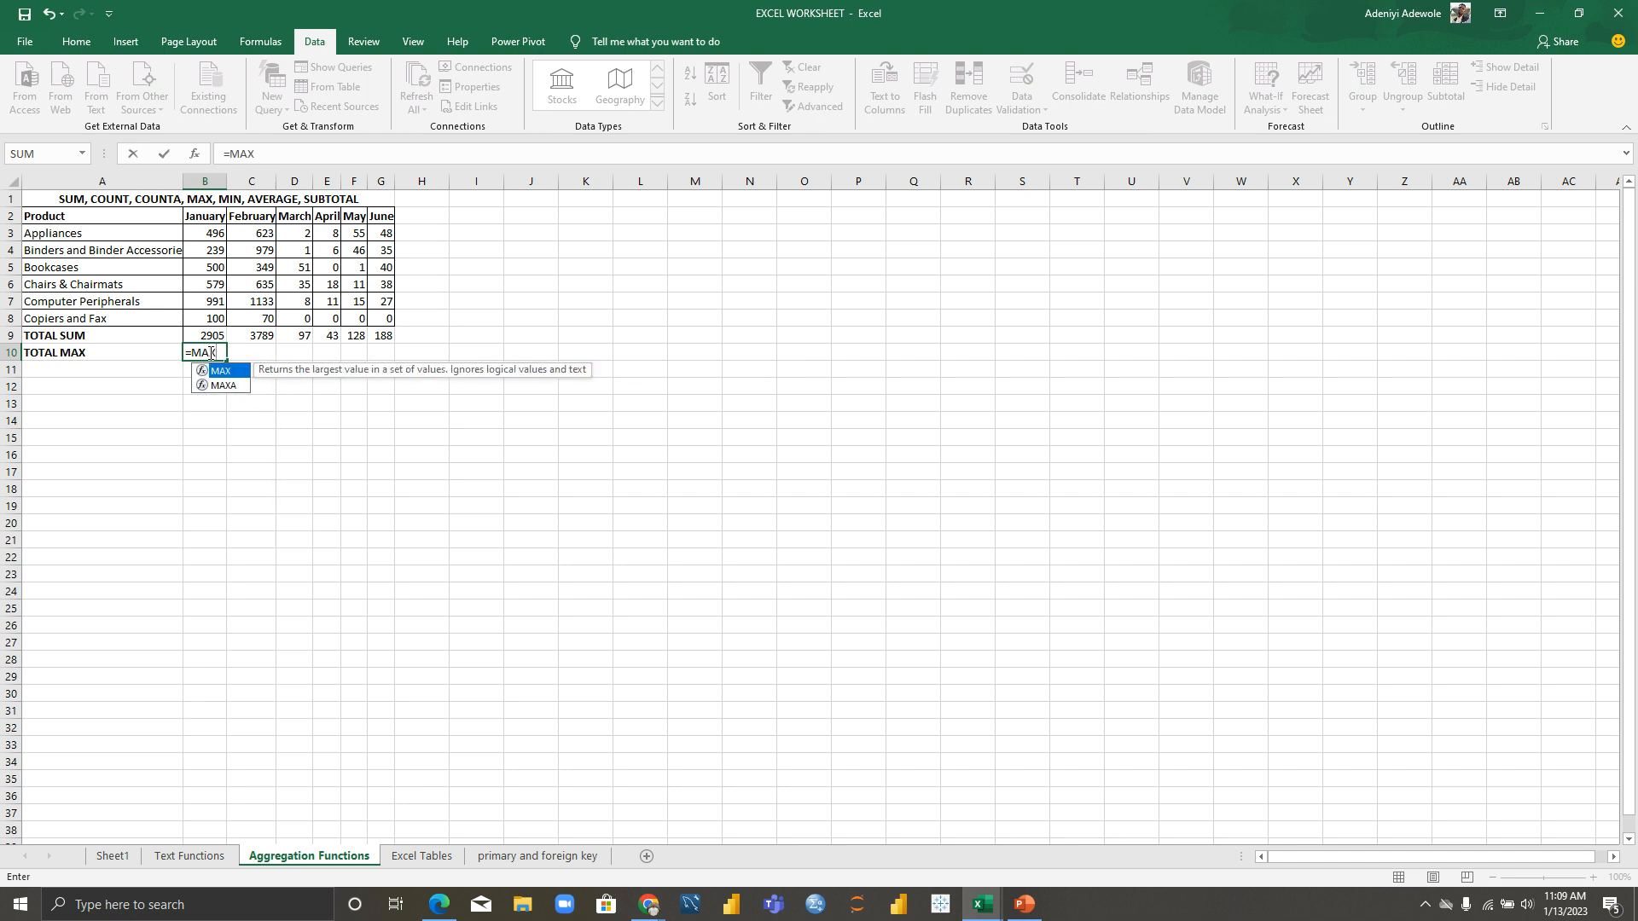
type("(")
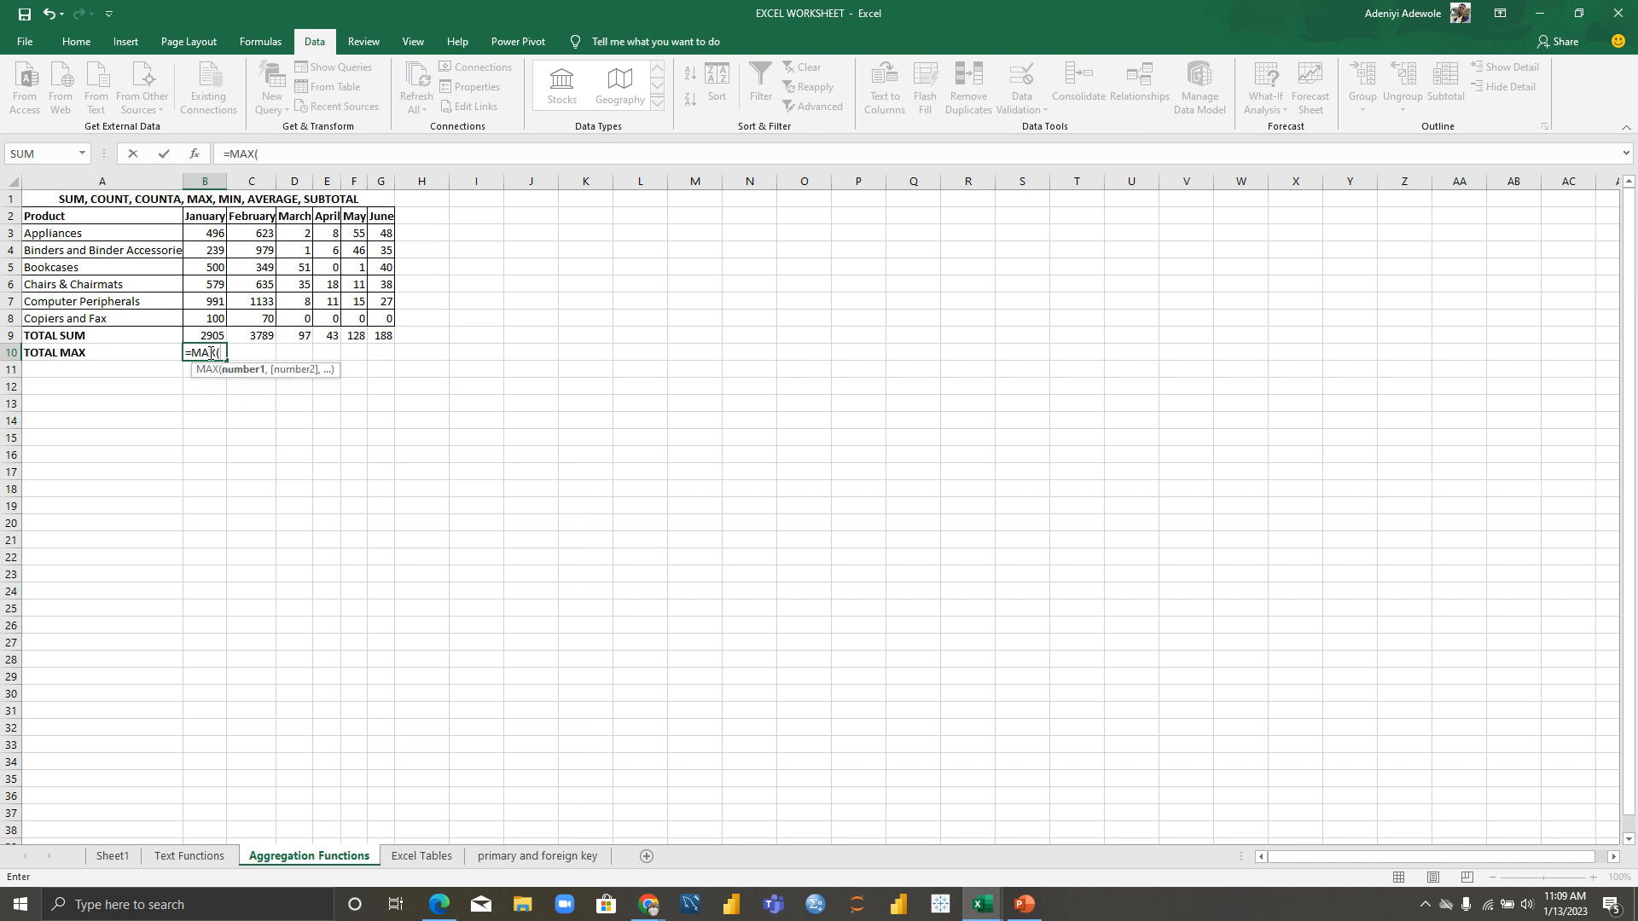
left_click_drag(215, 233, 225, 318)
key("Return")
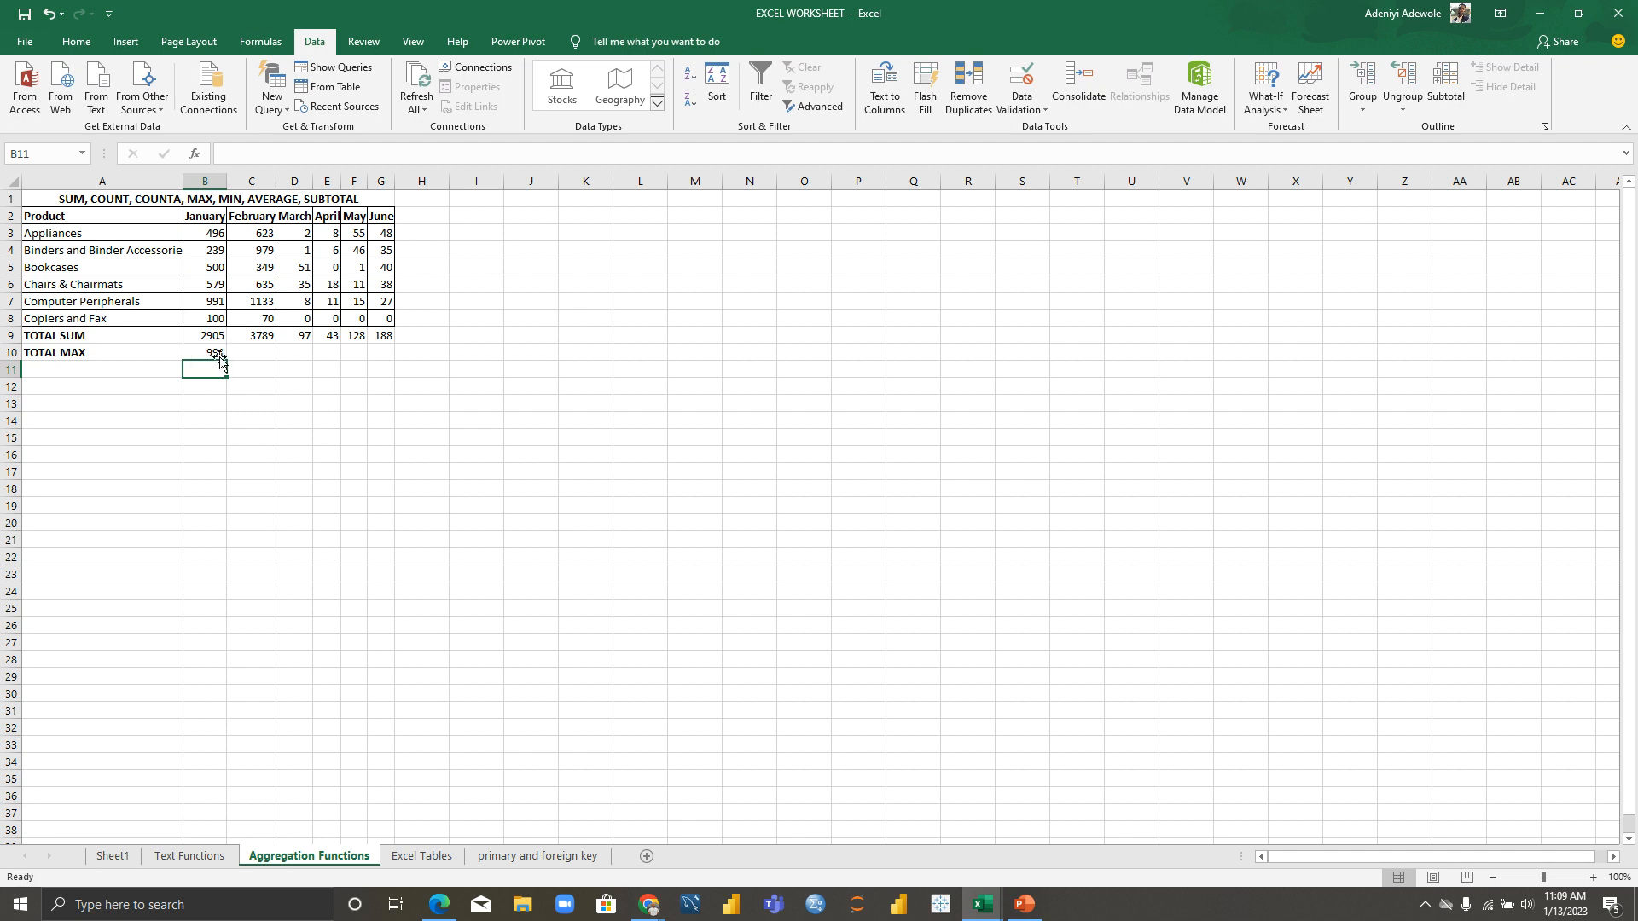
left_click(220, 353)
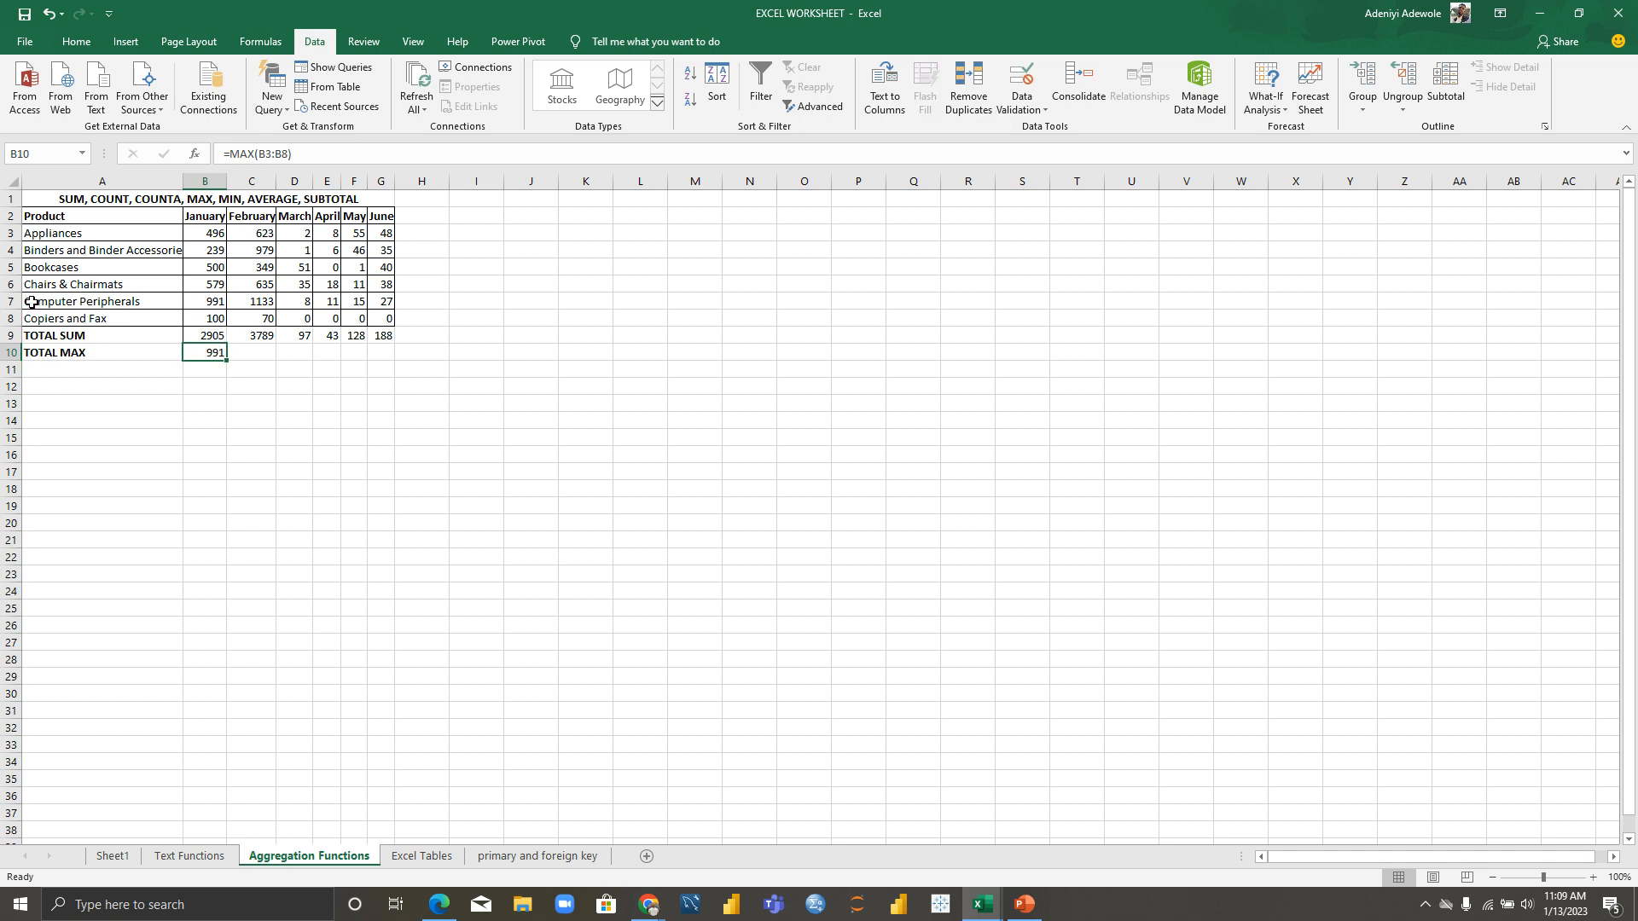
left_click_drag(225, 363, 401, 342)
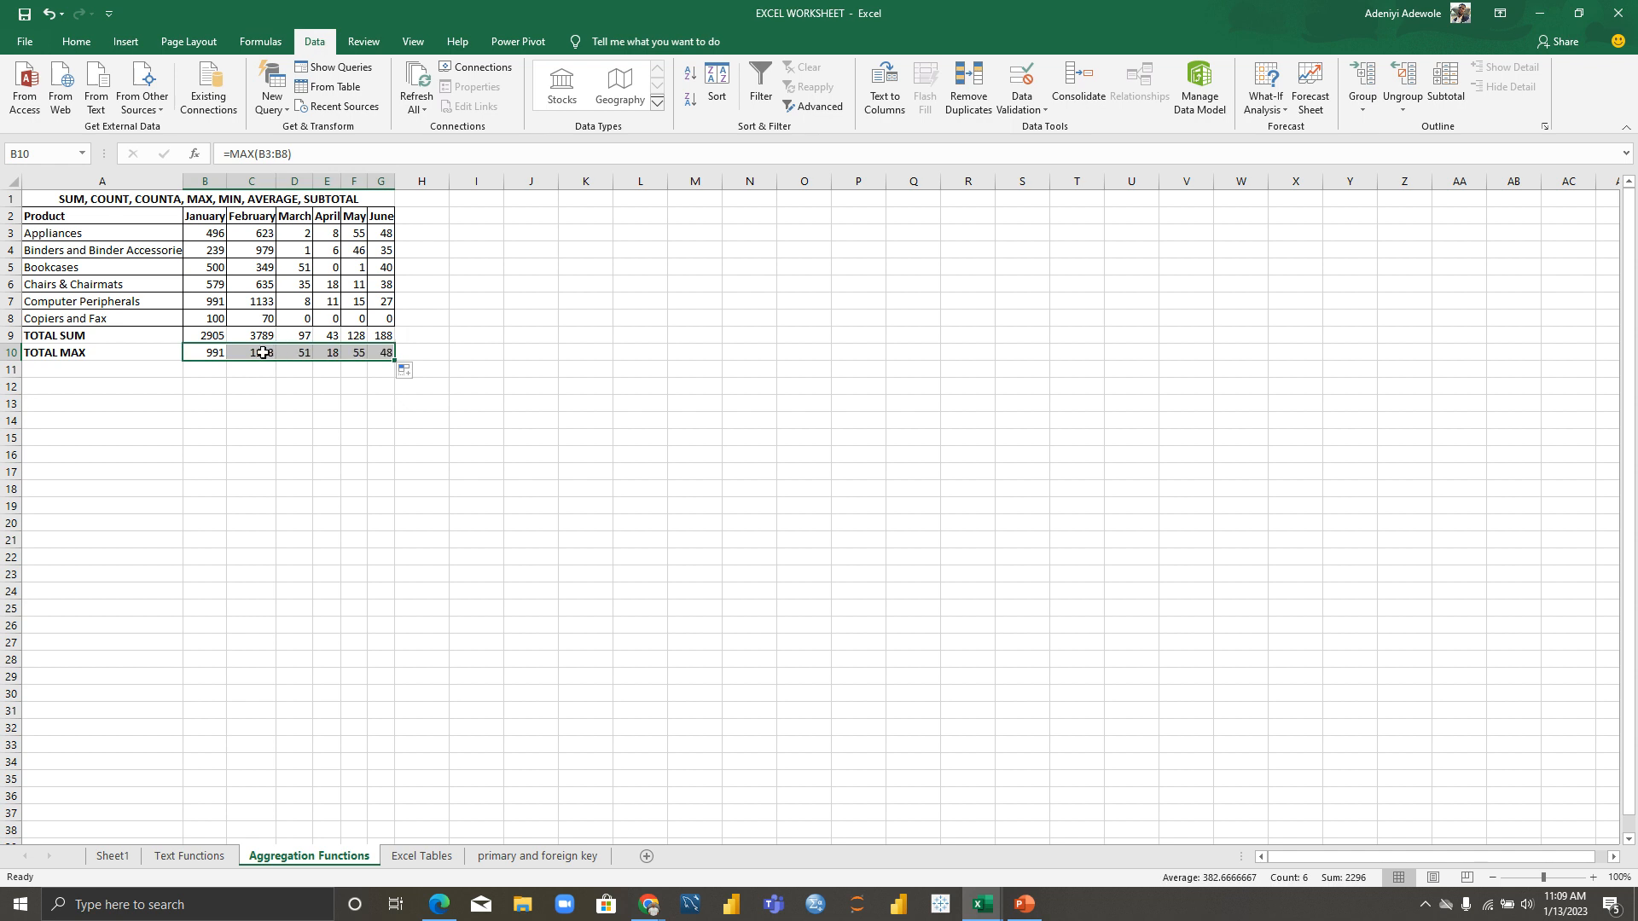
left_click(300, 387)
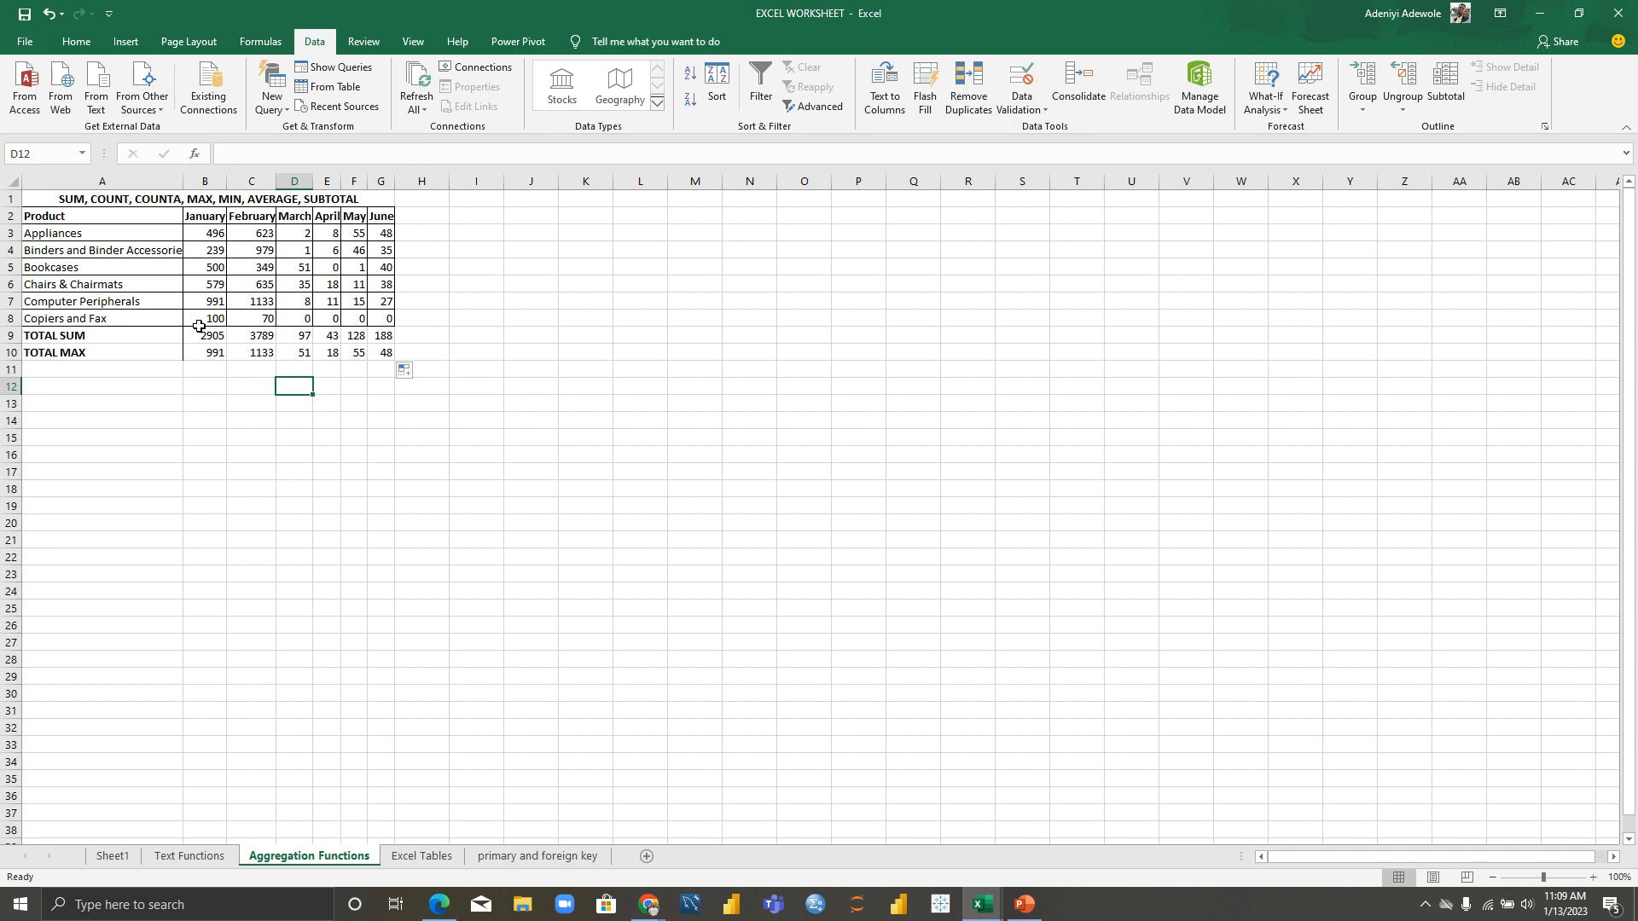
left_click(304, 358)
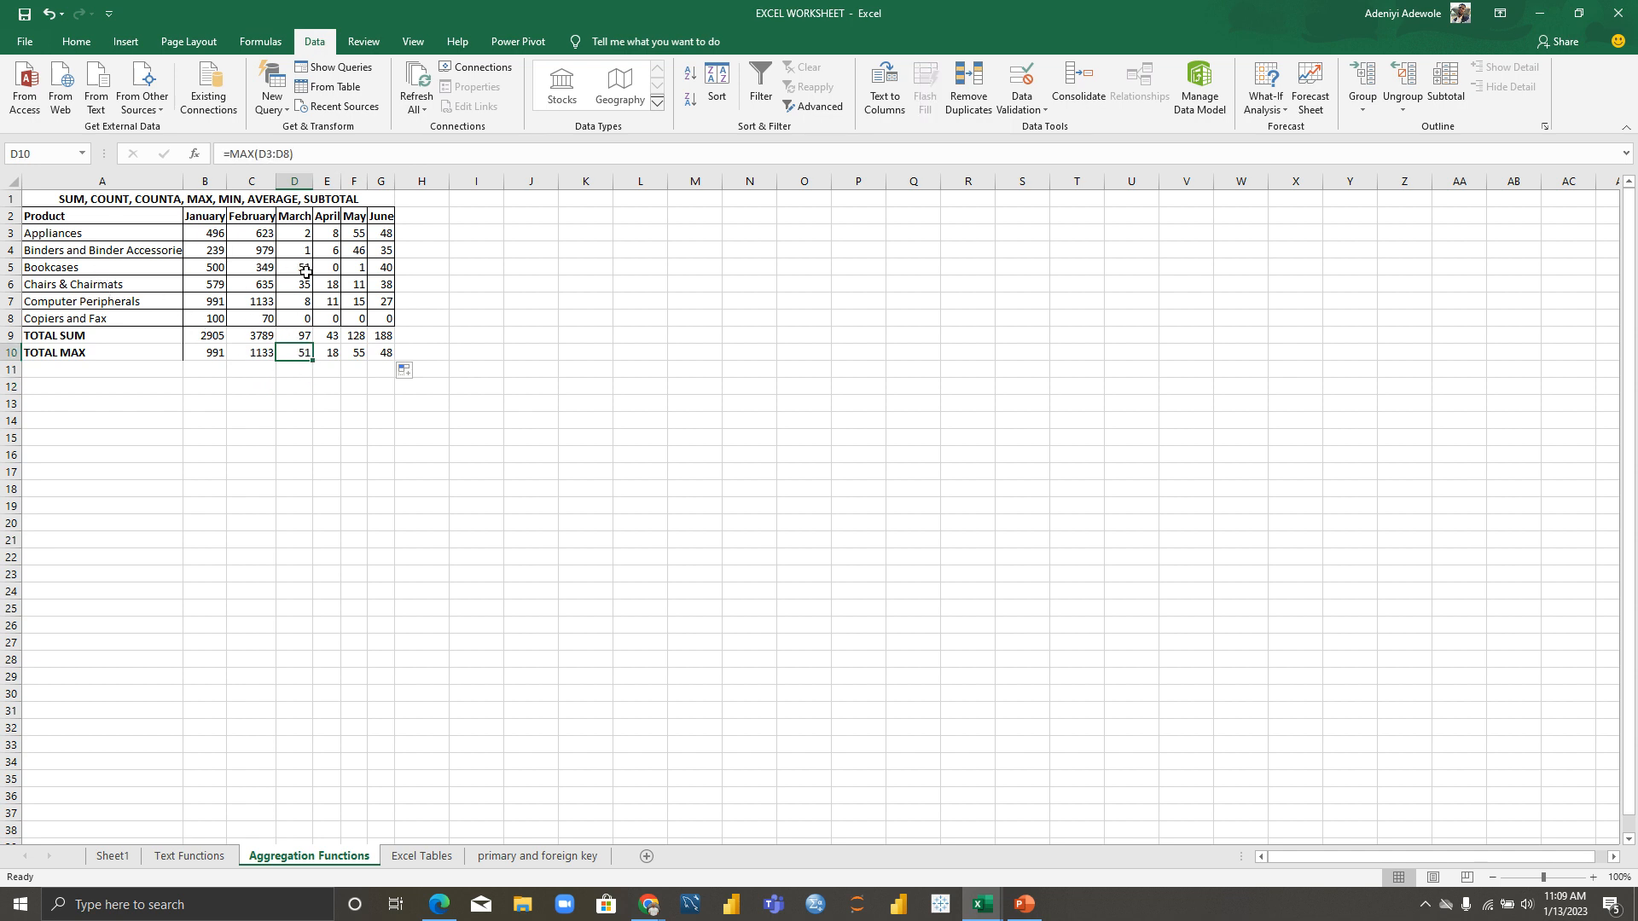
left_click(334, 354)
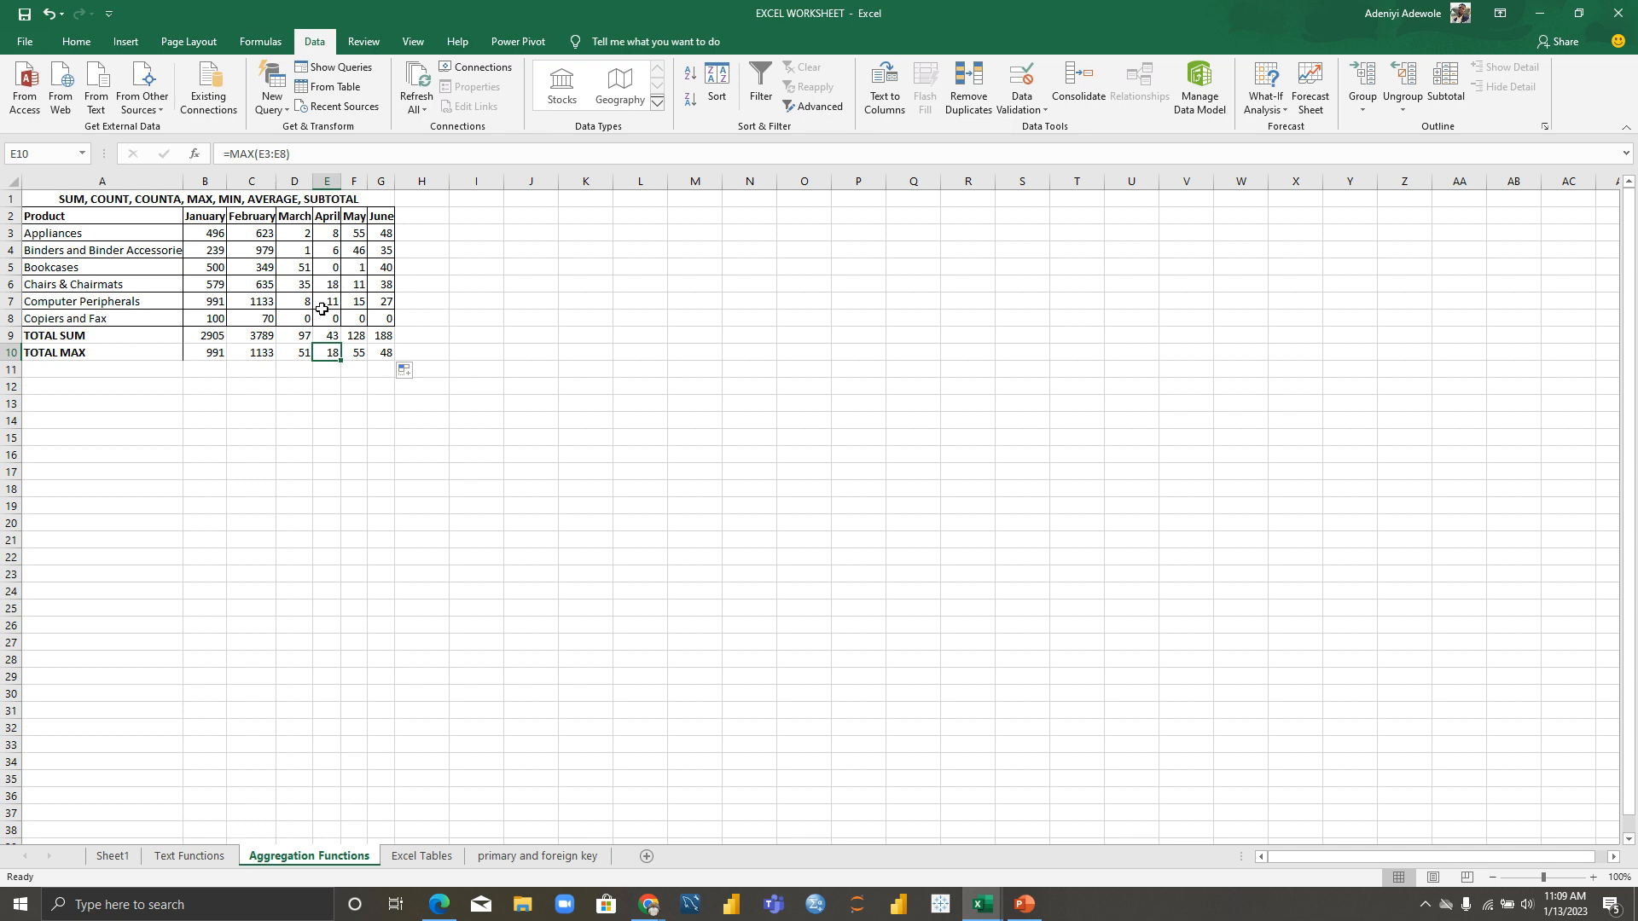
Step: Type a bold TOTAL MIN label in A11
left_click(65, 370)
type("TP")
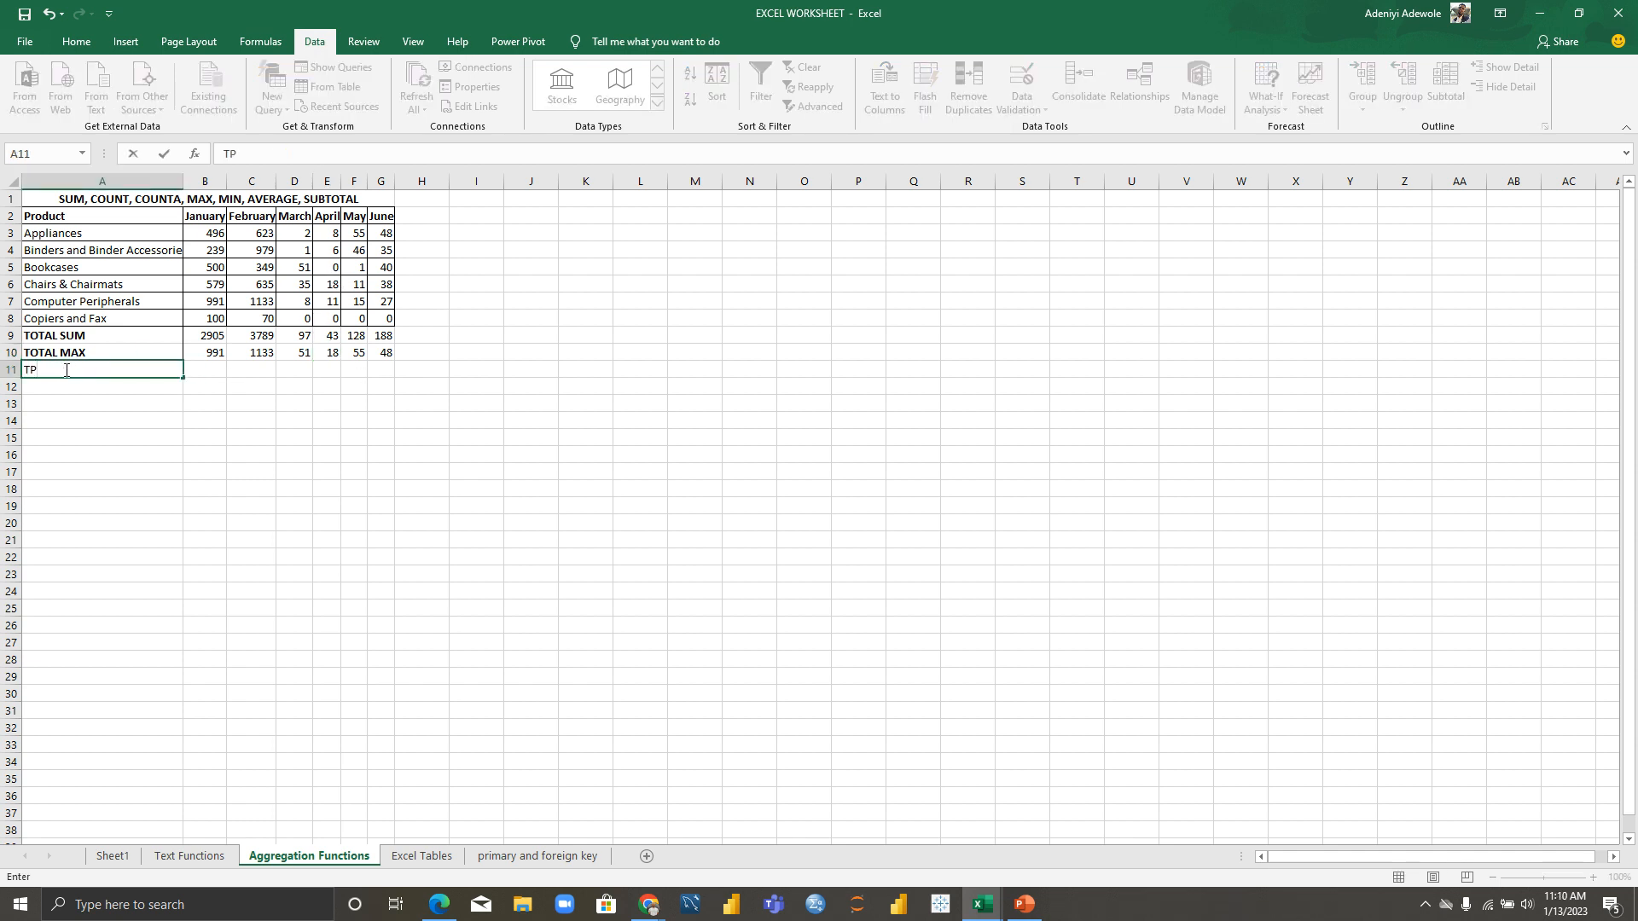
key("BackSpace")
type("OTALN")
key("BackSpace")
type("MIN")
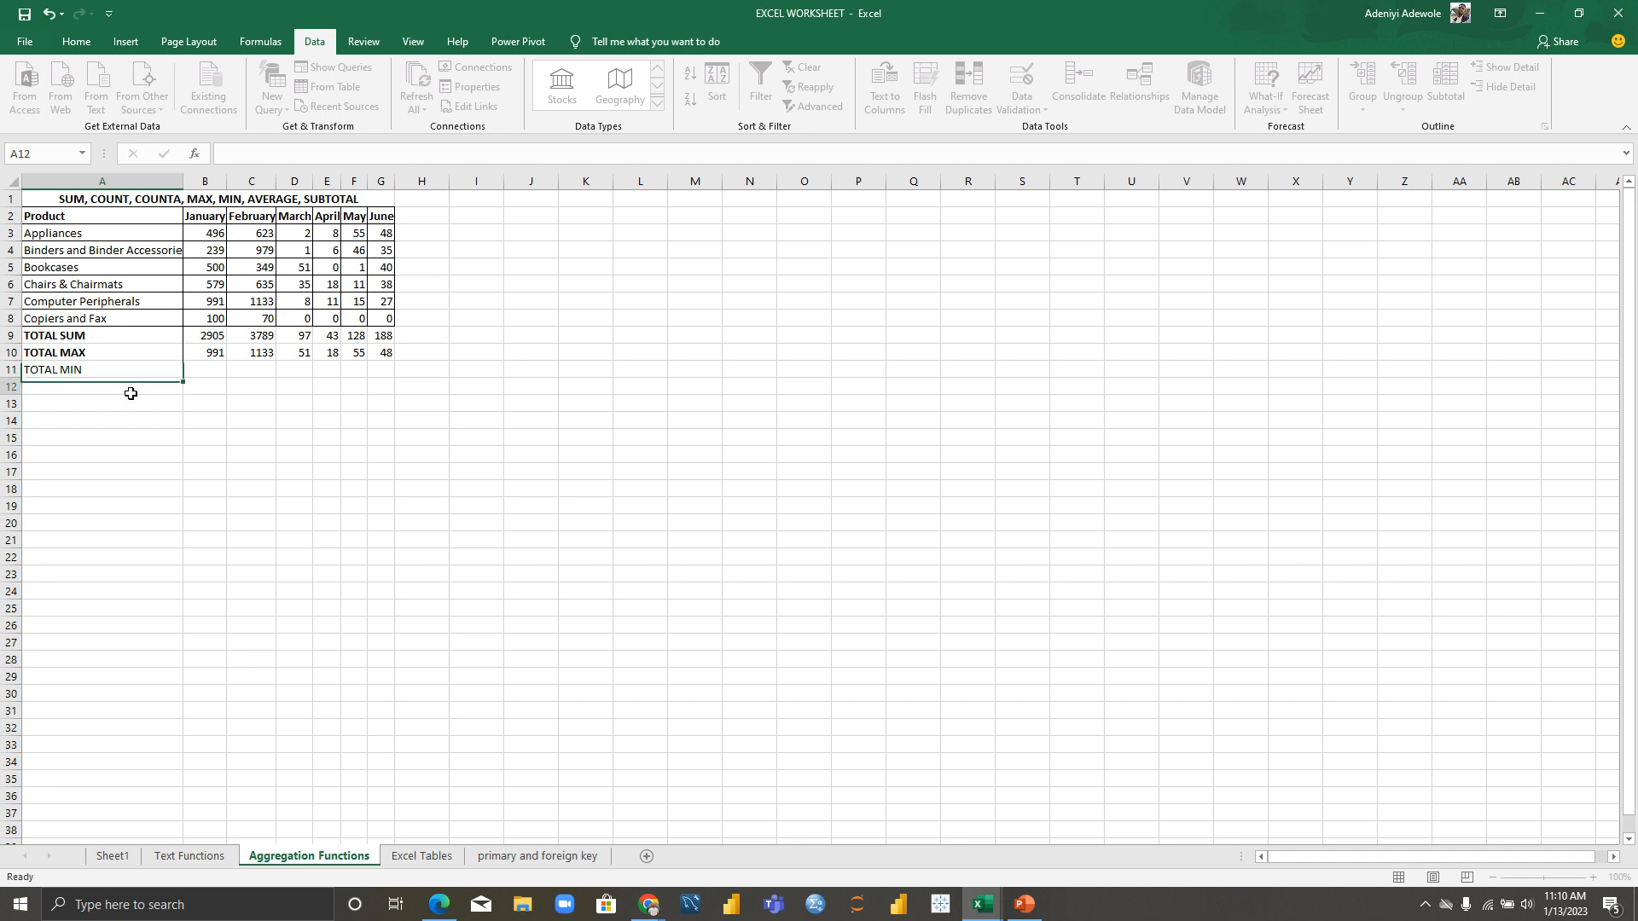
left_click(134, 386)
left_click(132, 370)
key("ctrl+n")
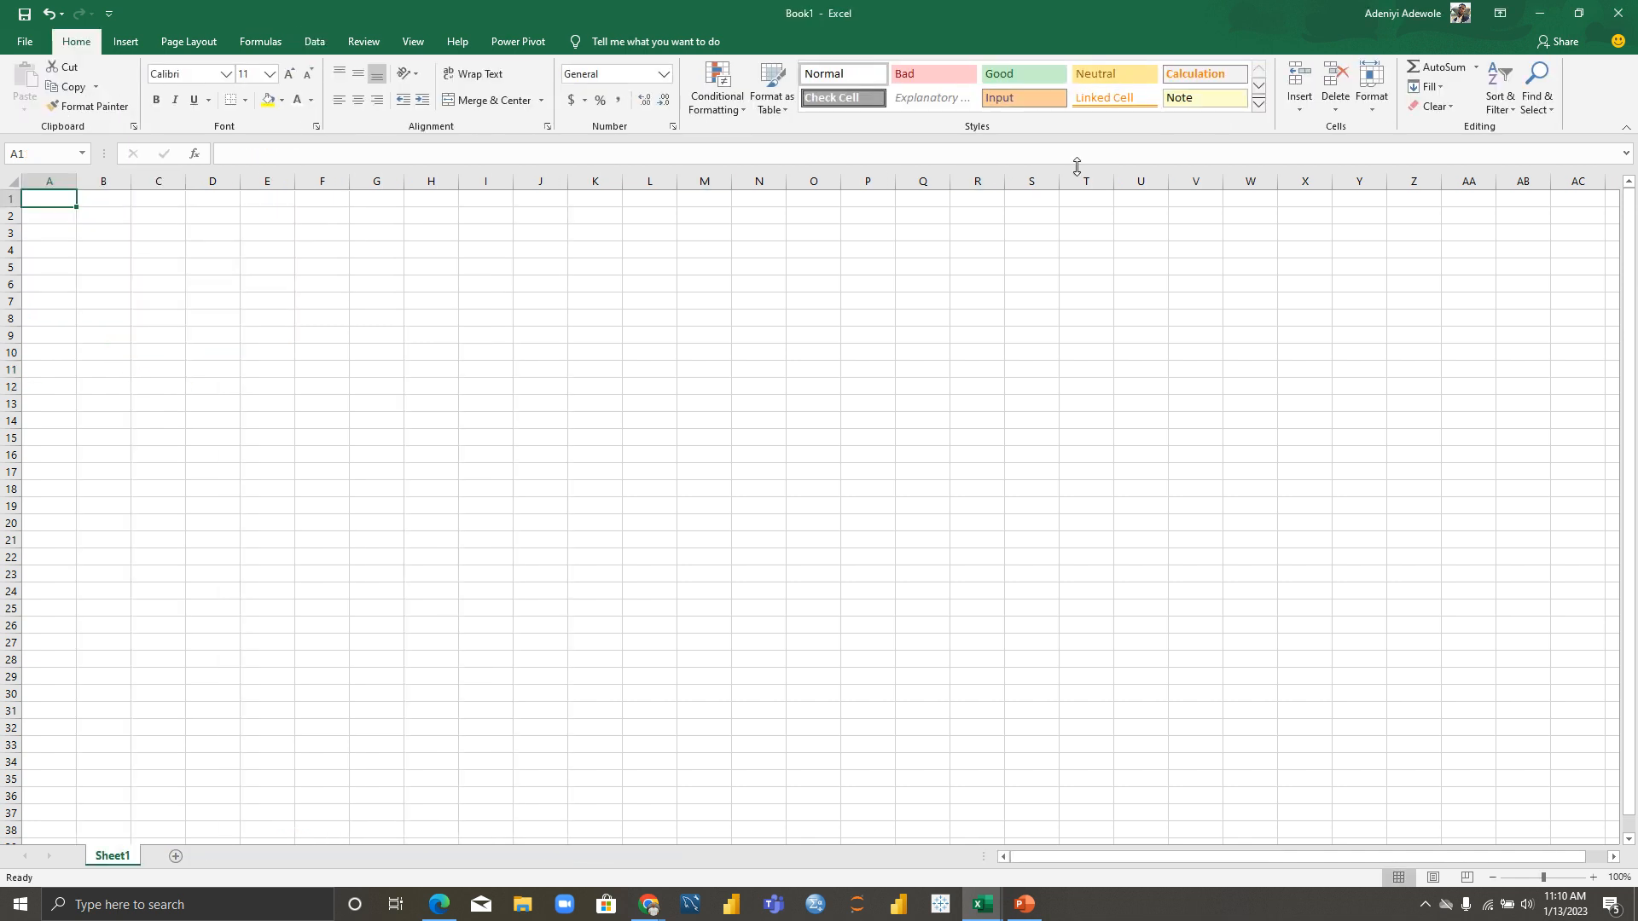
key("alt+Tab")
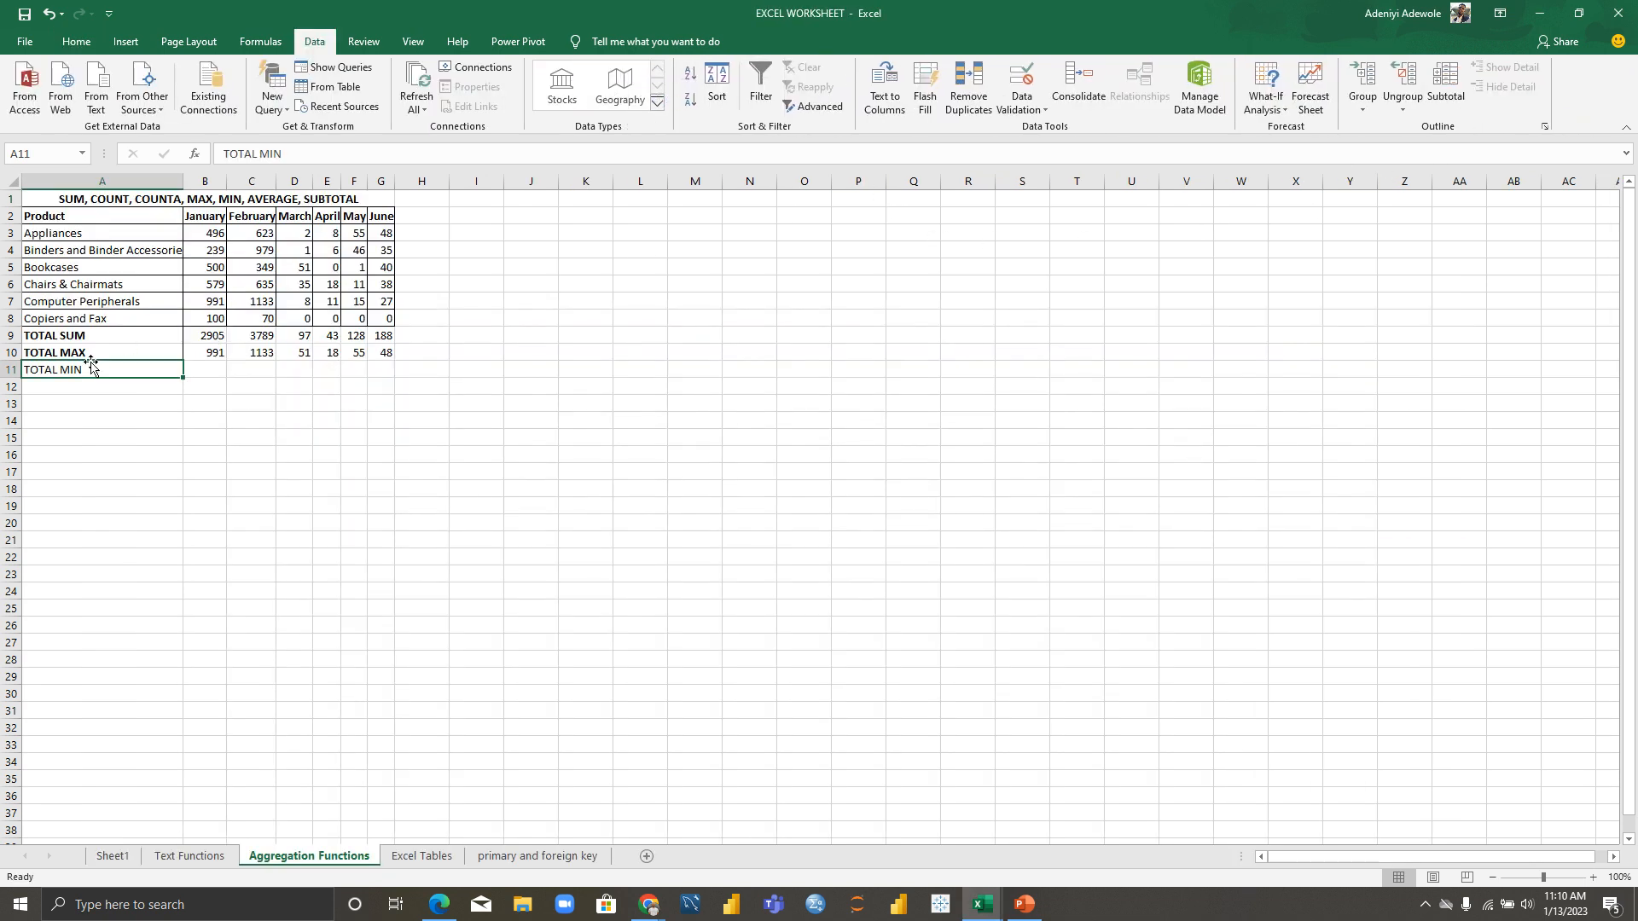
key("ctrl+b")
Step: Enter =MIN(B3:B8) in B11 and fill it to G11, giving 100, 70, 0, 0, 0, 0
left_click(217, 371)
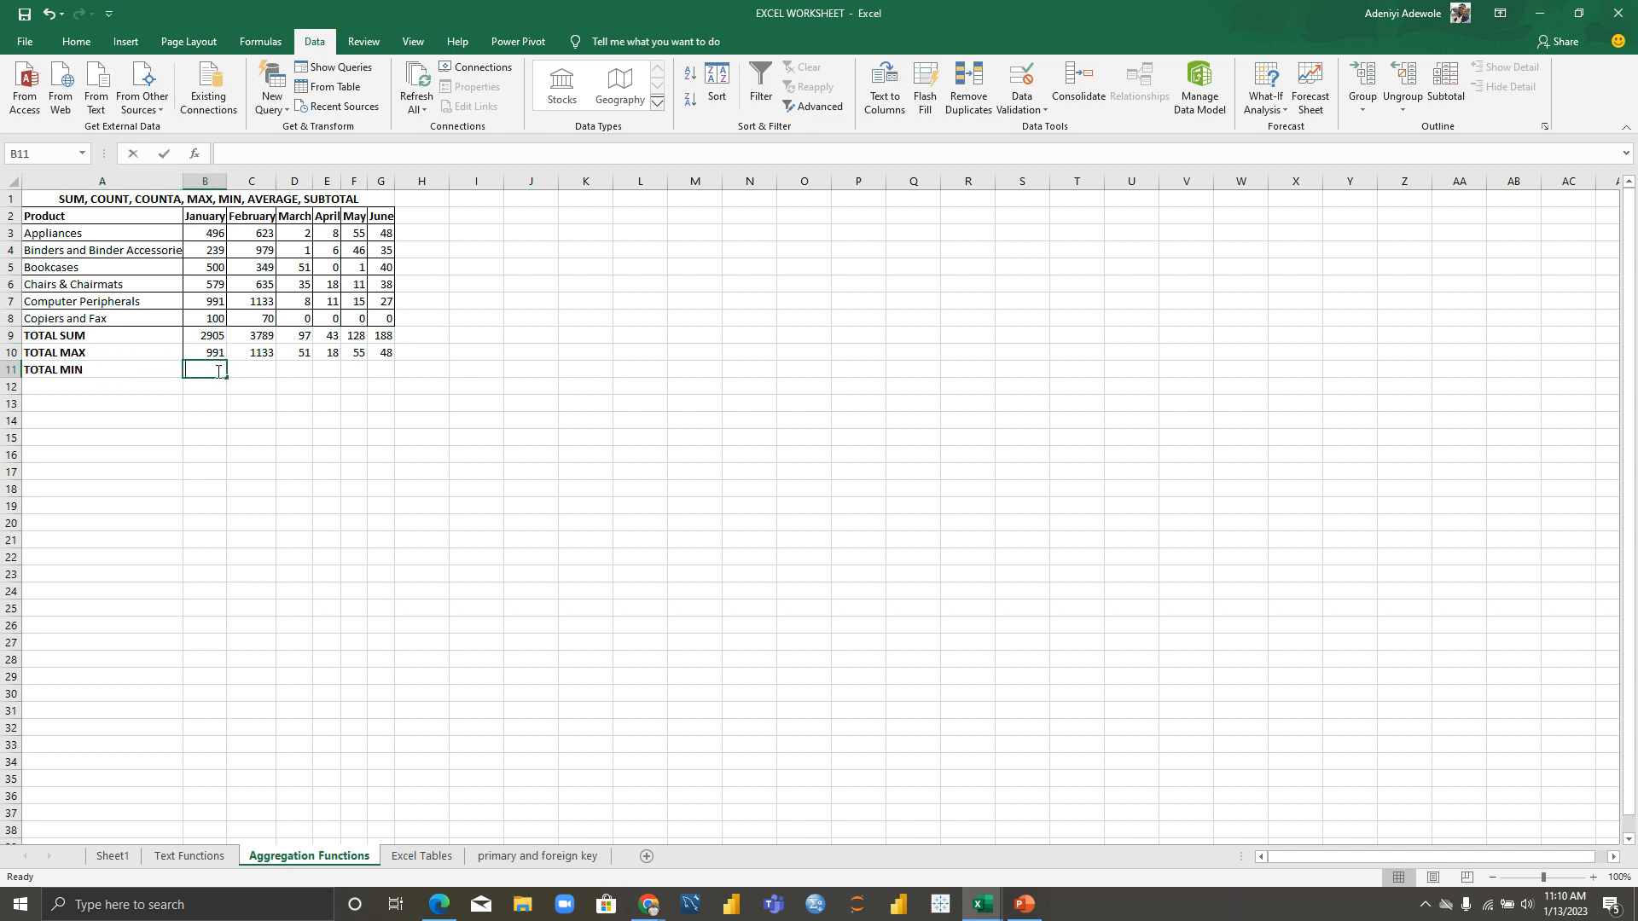
type("=")
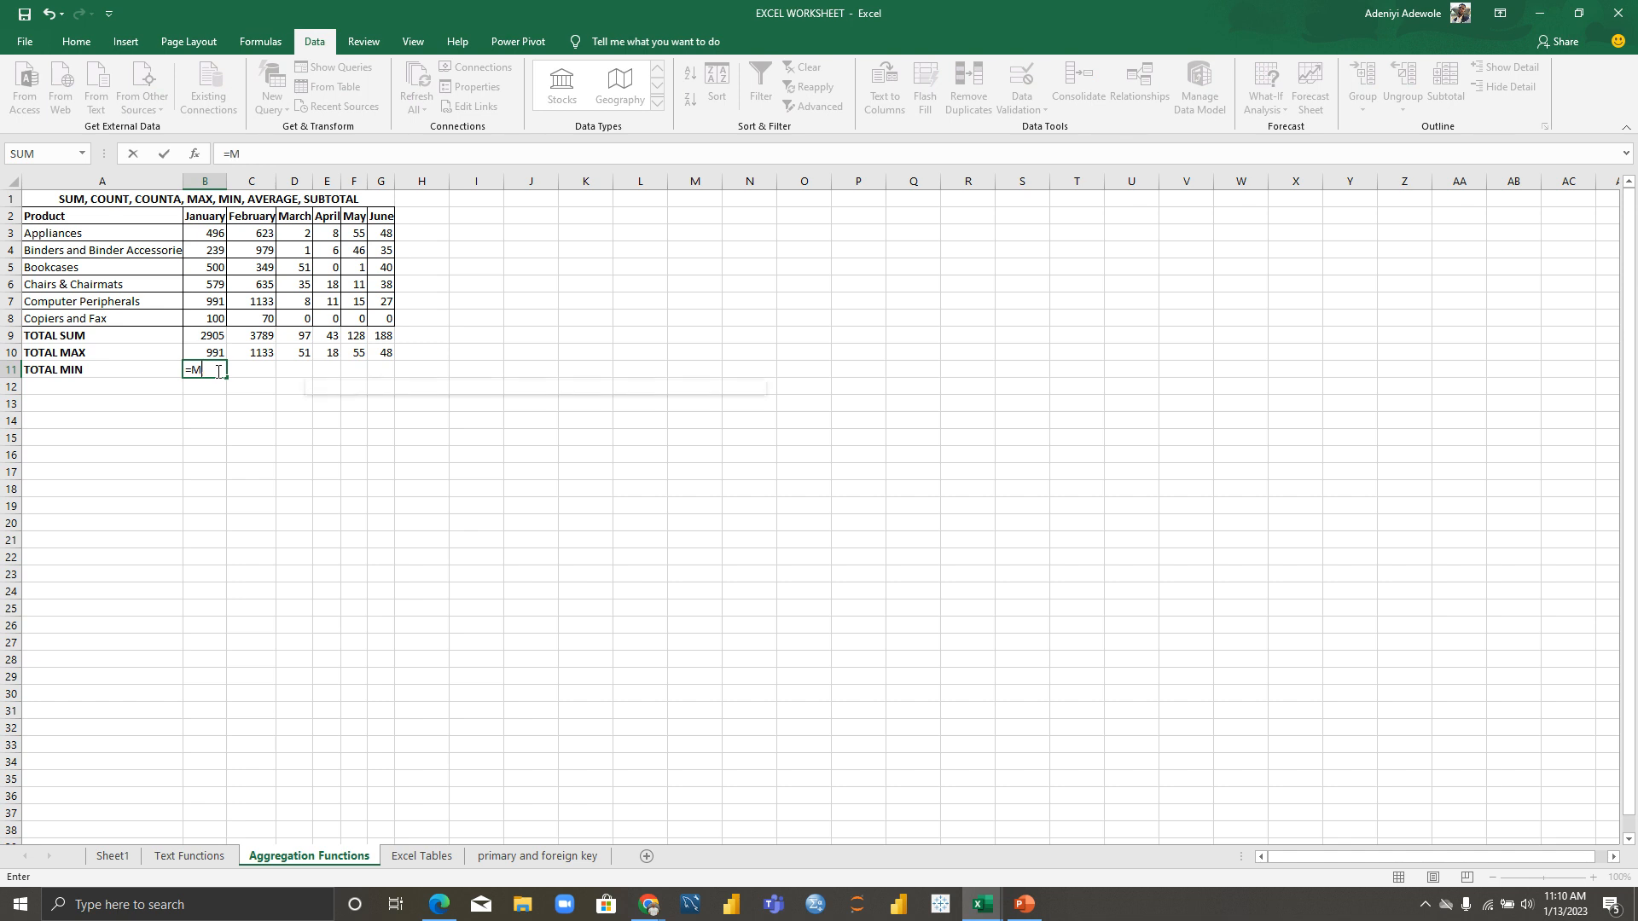
type("MIN(")
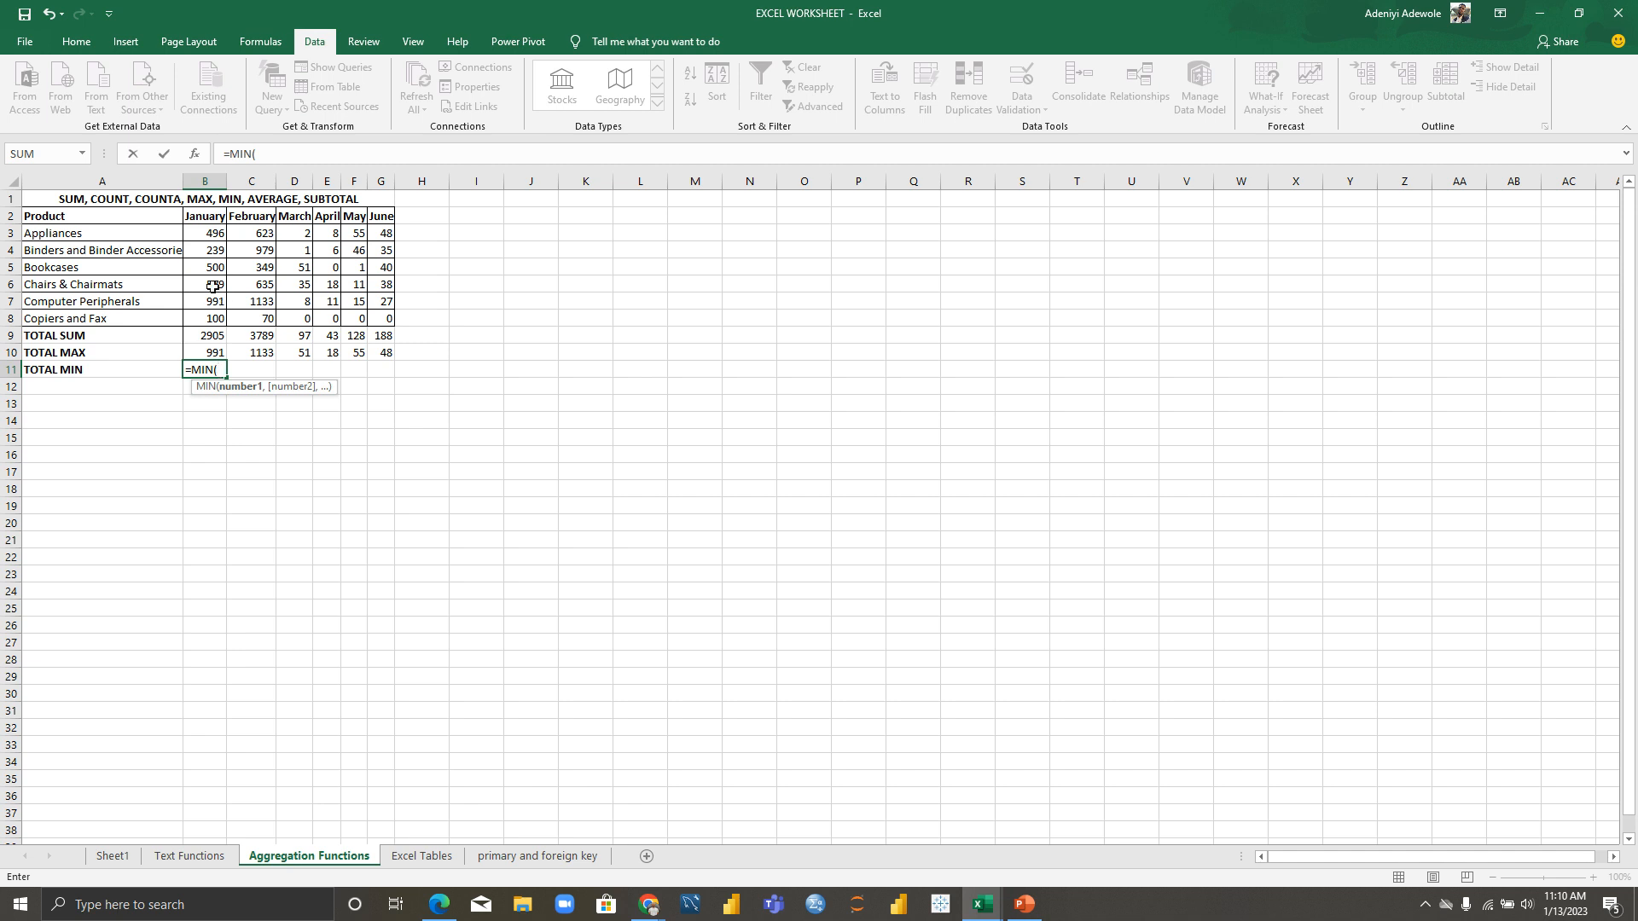
left_click(210, 231)
left_click_drag(210, 230, 212, 320)
type(")")
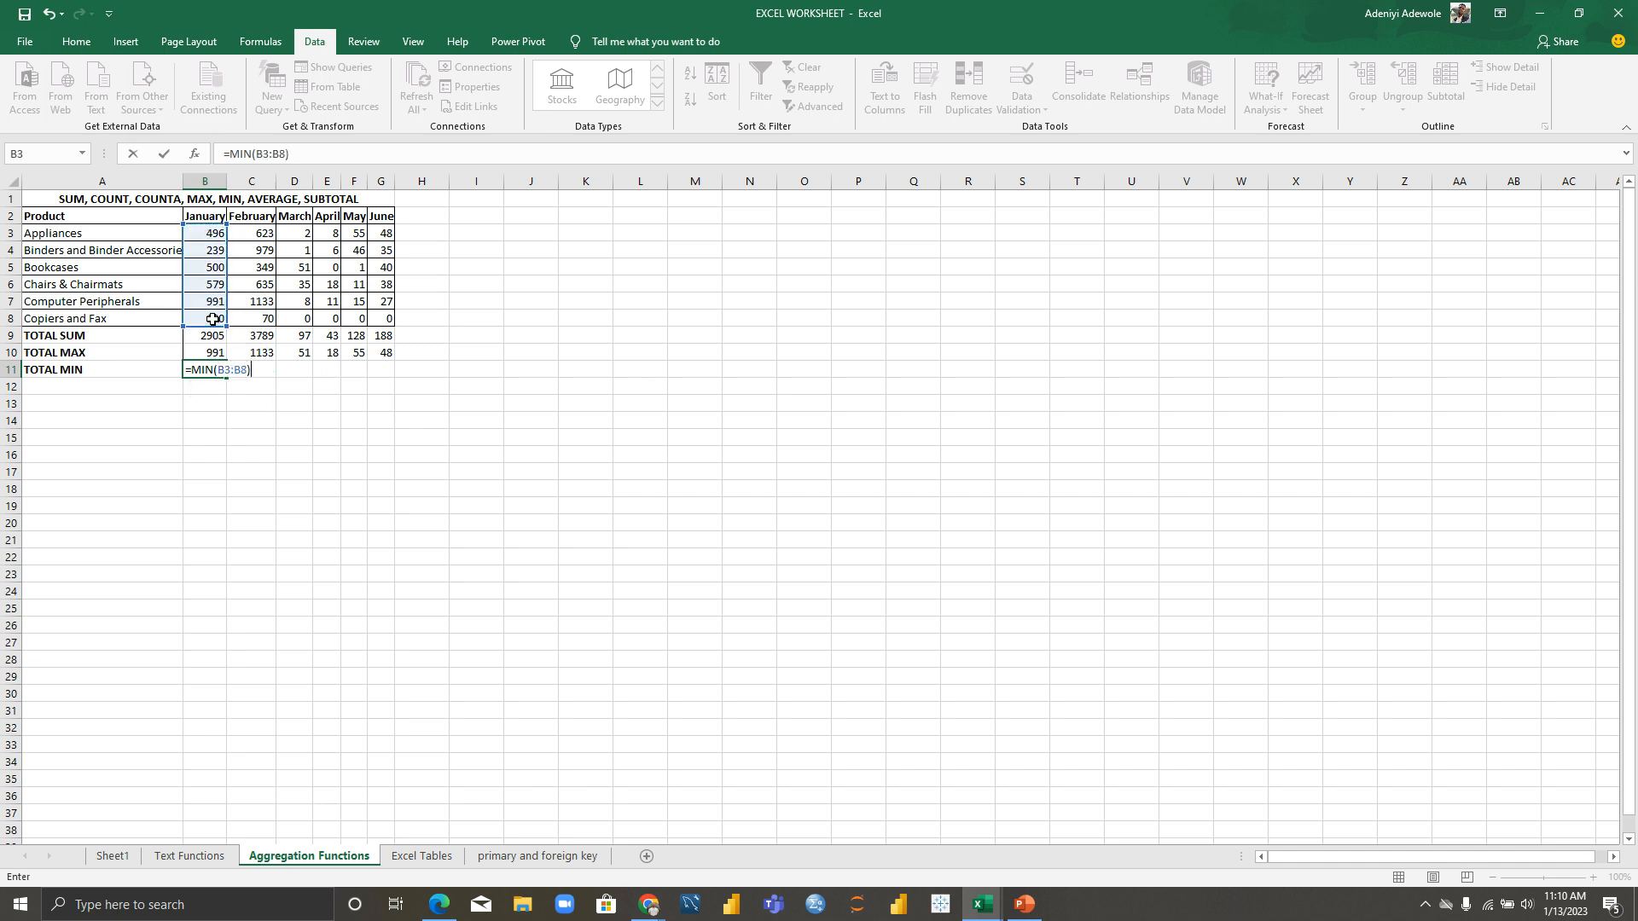
key("Return")
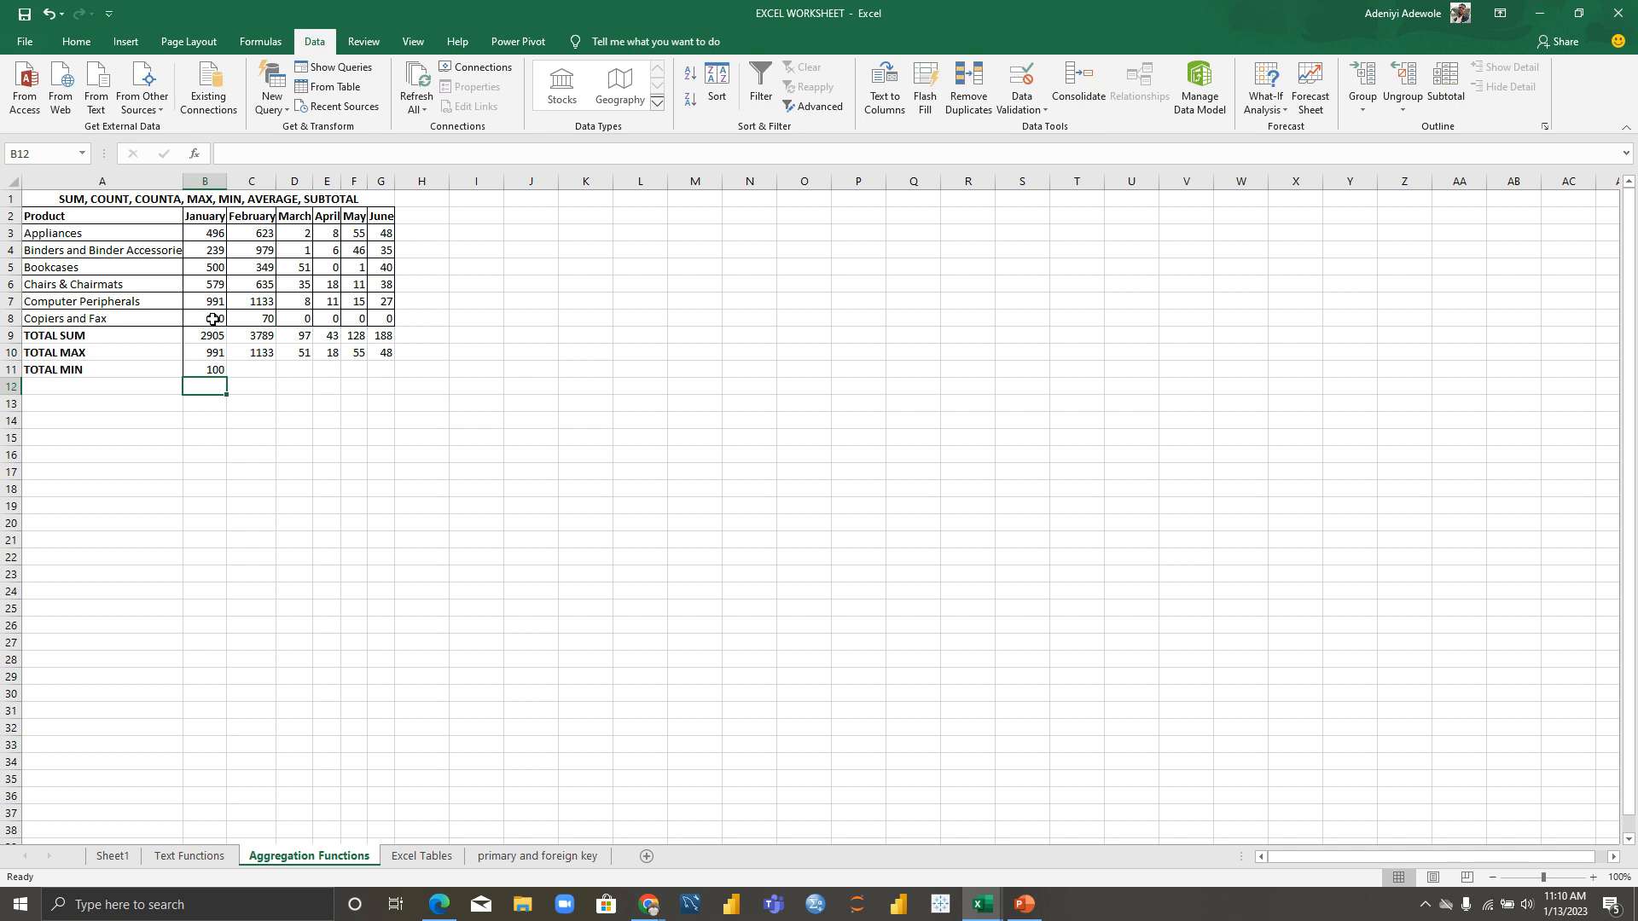
left_click(222, 371)
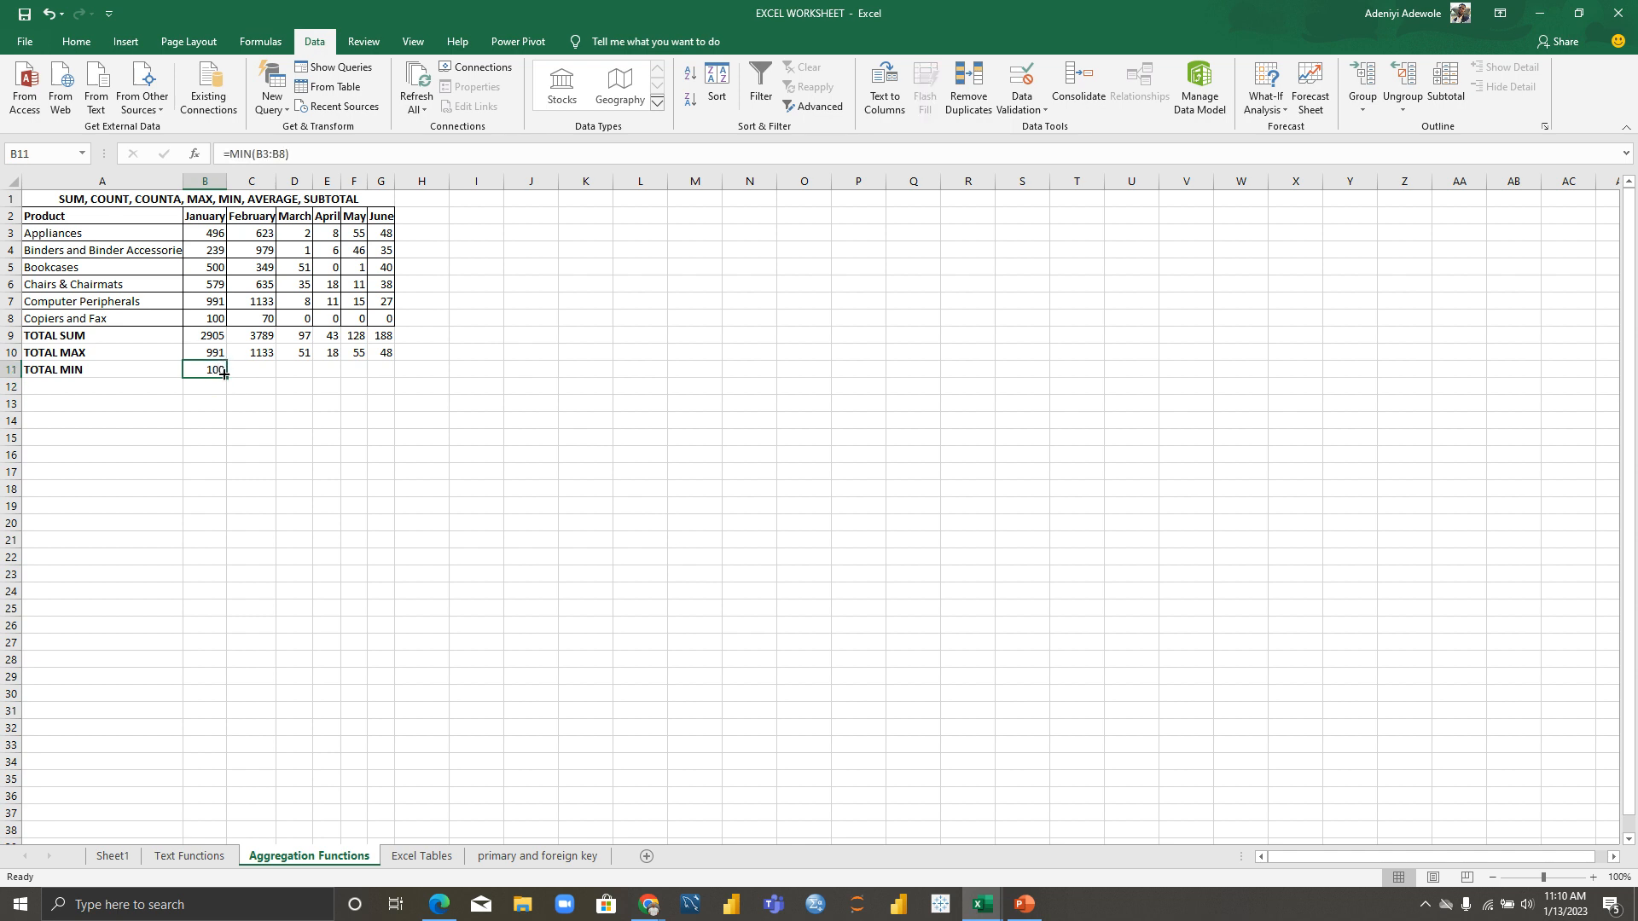
left_click_drag(223, 374, 388, 368)
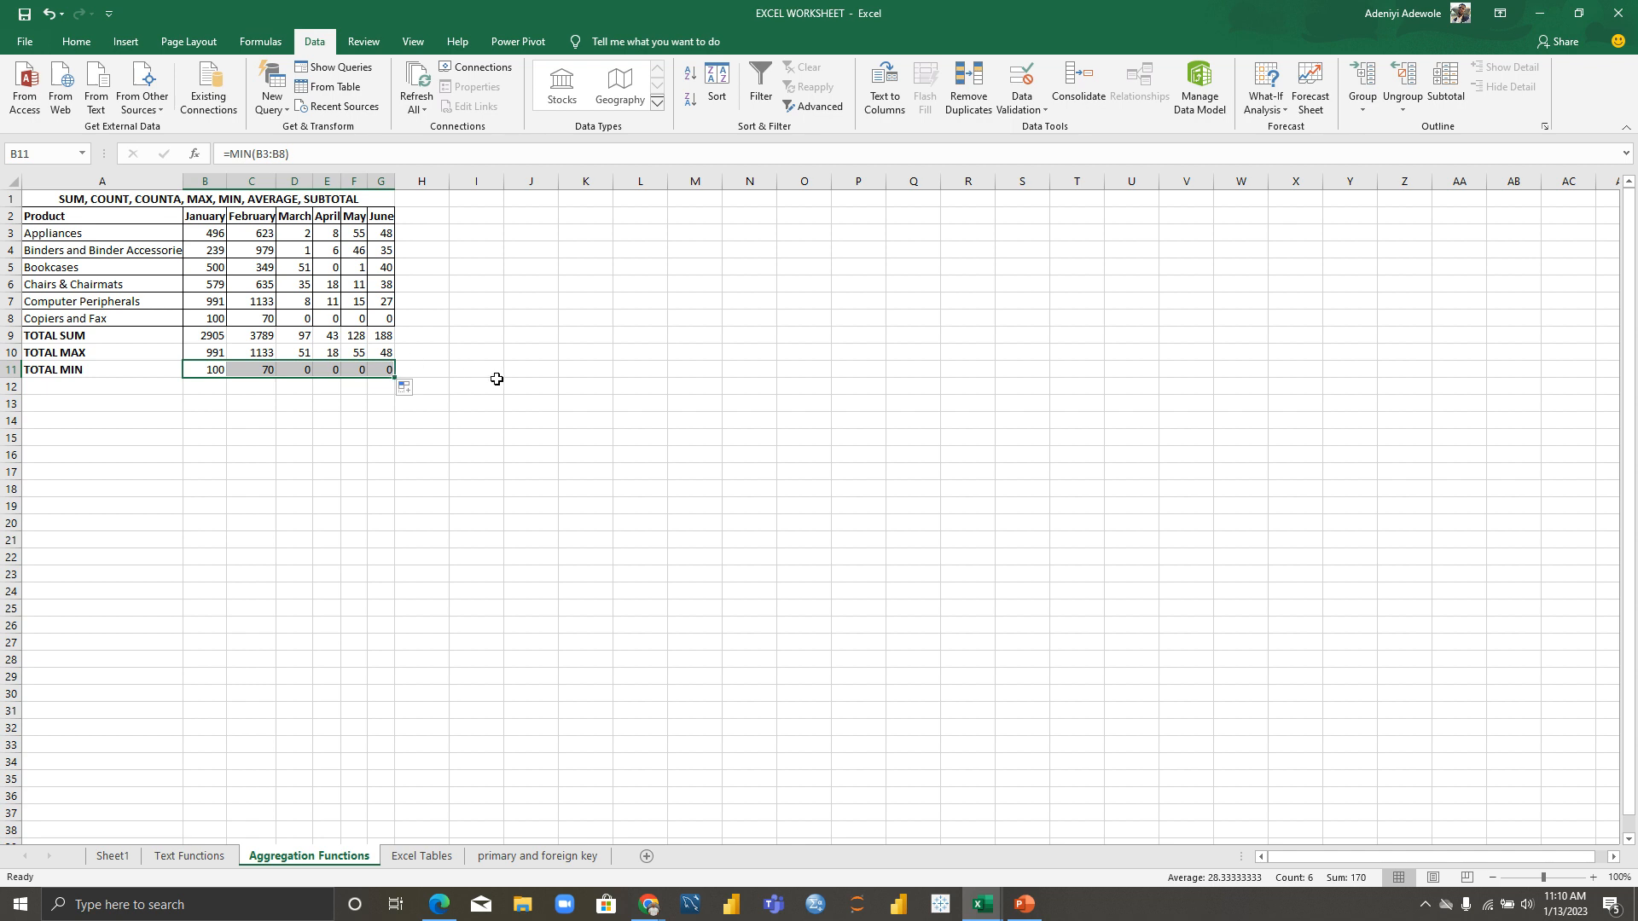
left_click(381, 437)
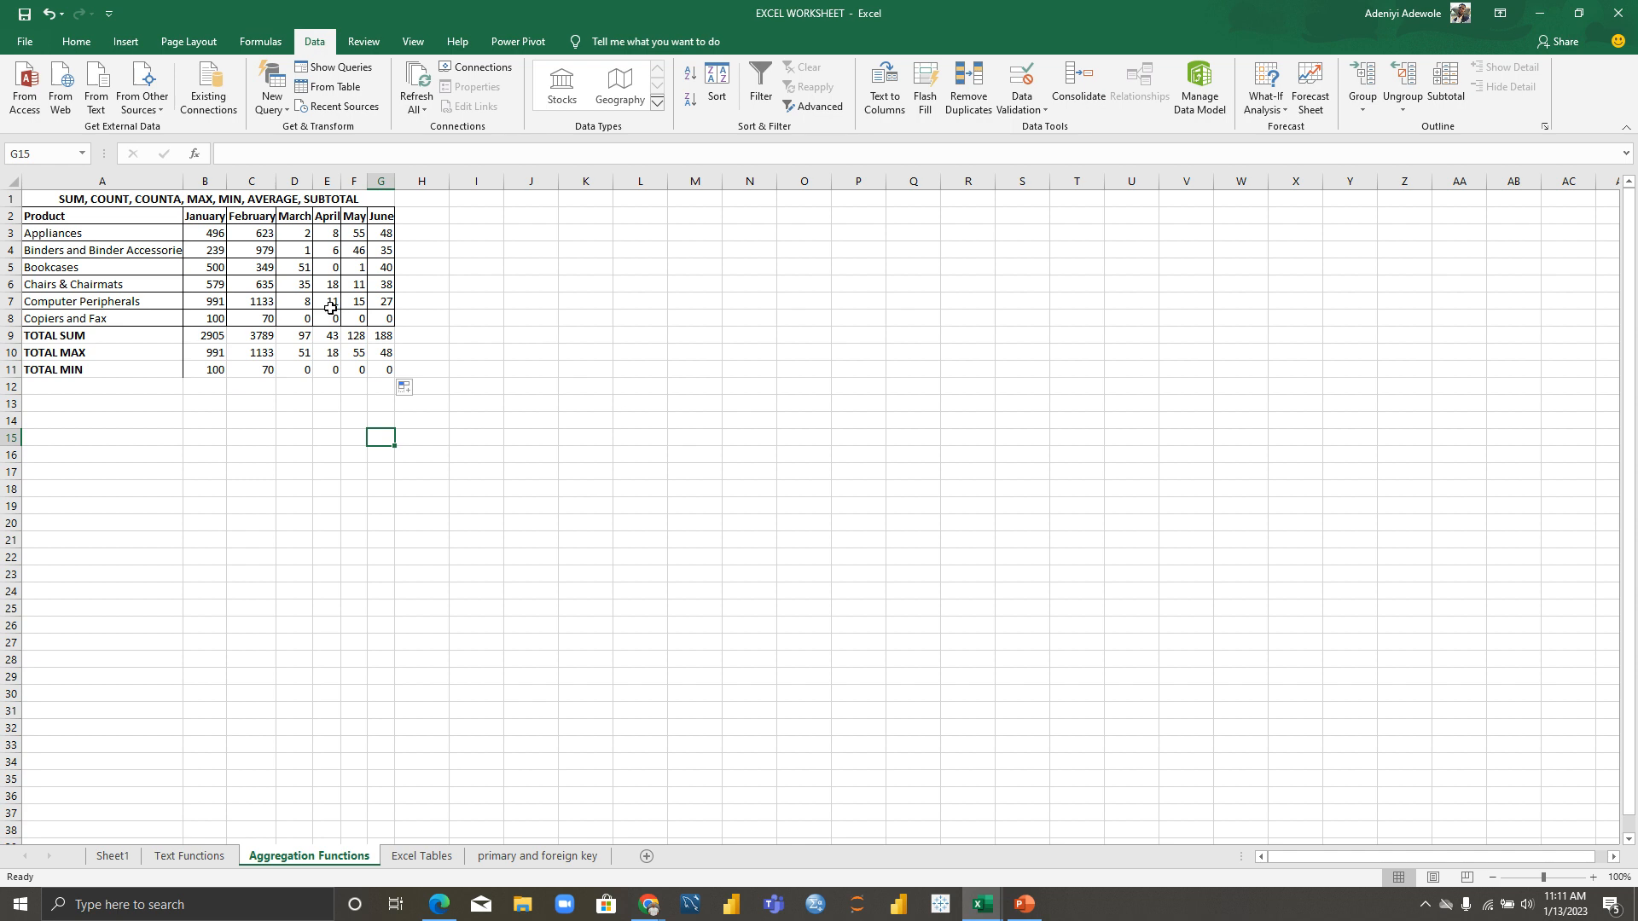
left_click(53, 387)
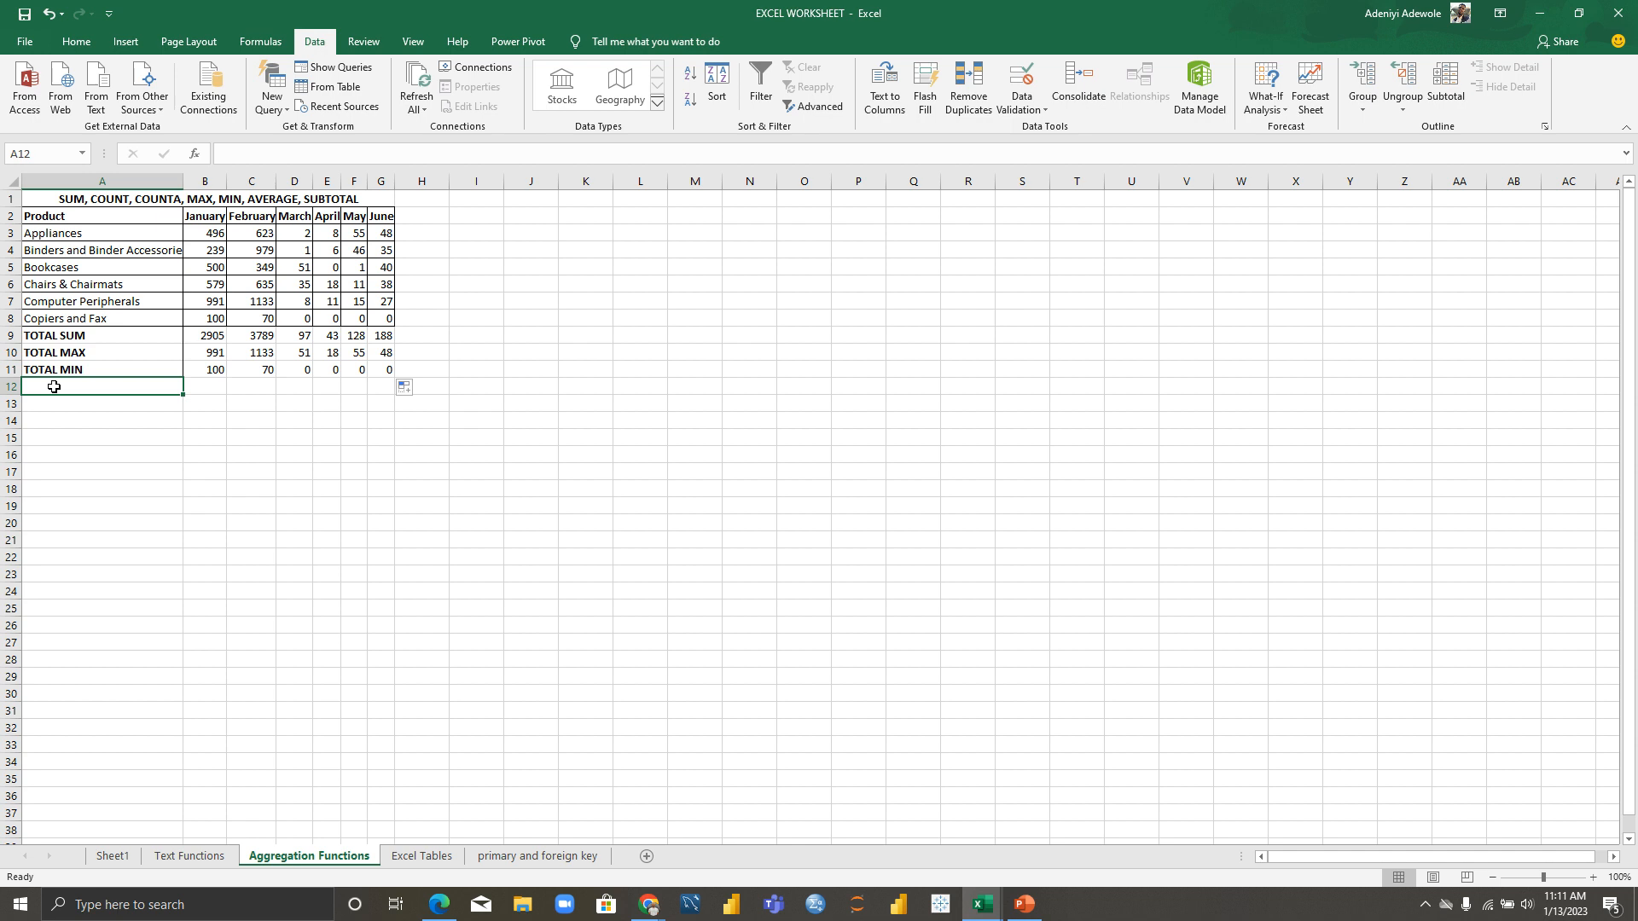
Step: Type the TOTAL AVERAGE label in A12
type("TOAT")
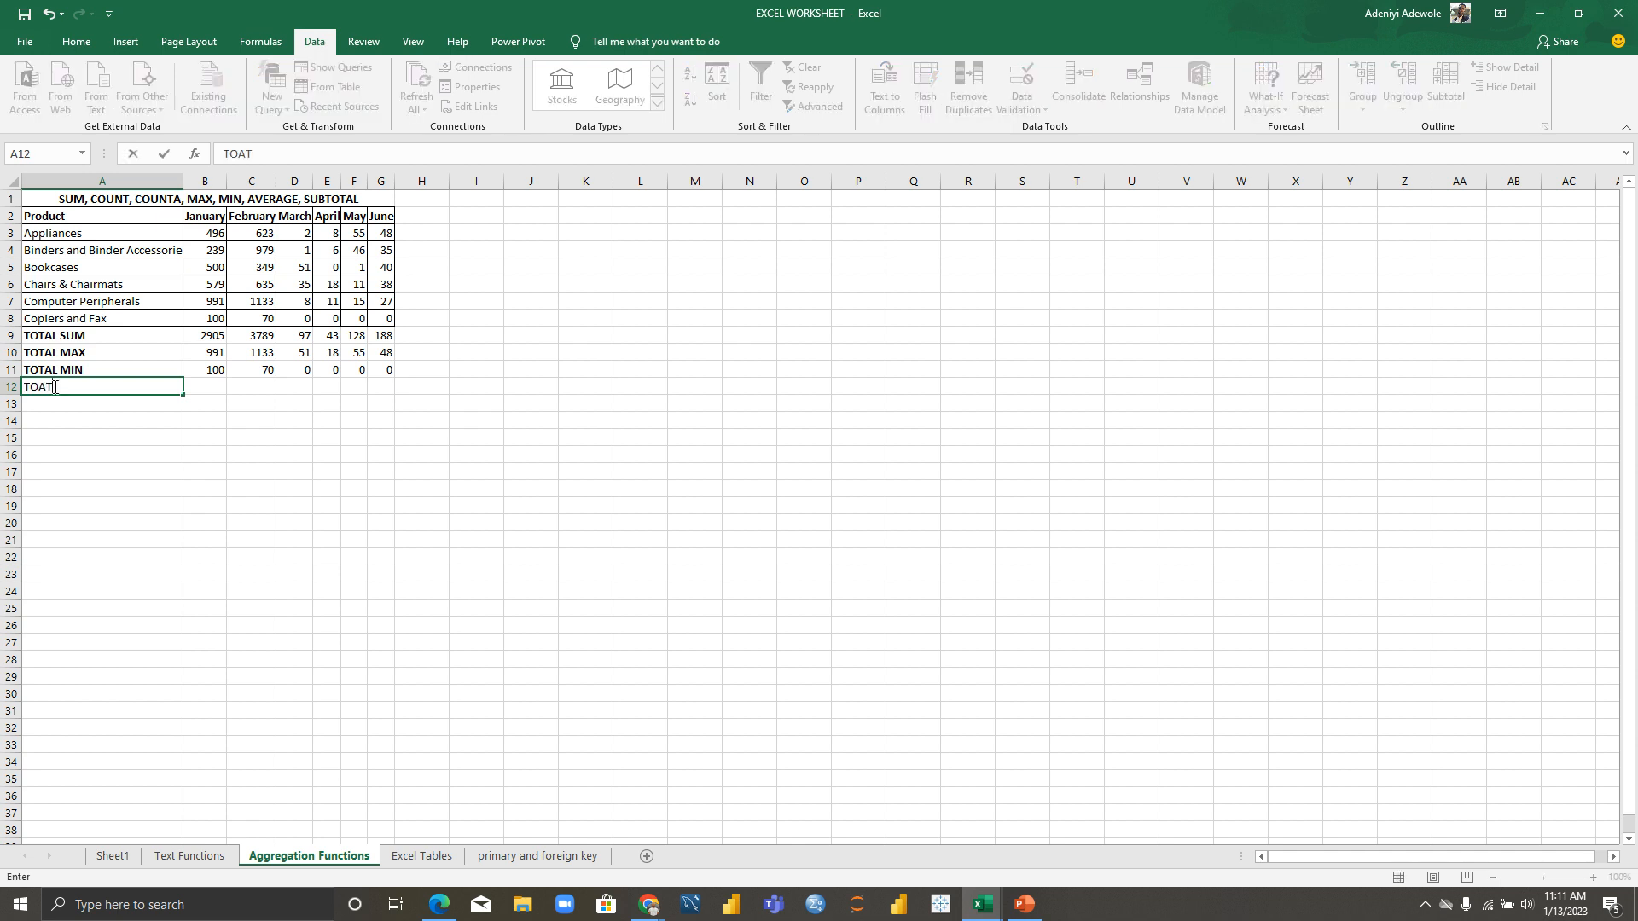
key("BackSpace")
key("BackSpace")
type("TAL AVERAGE")
left_click(55, 401)
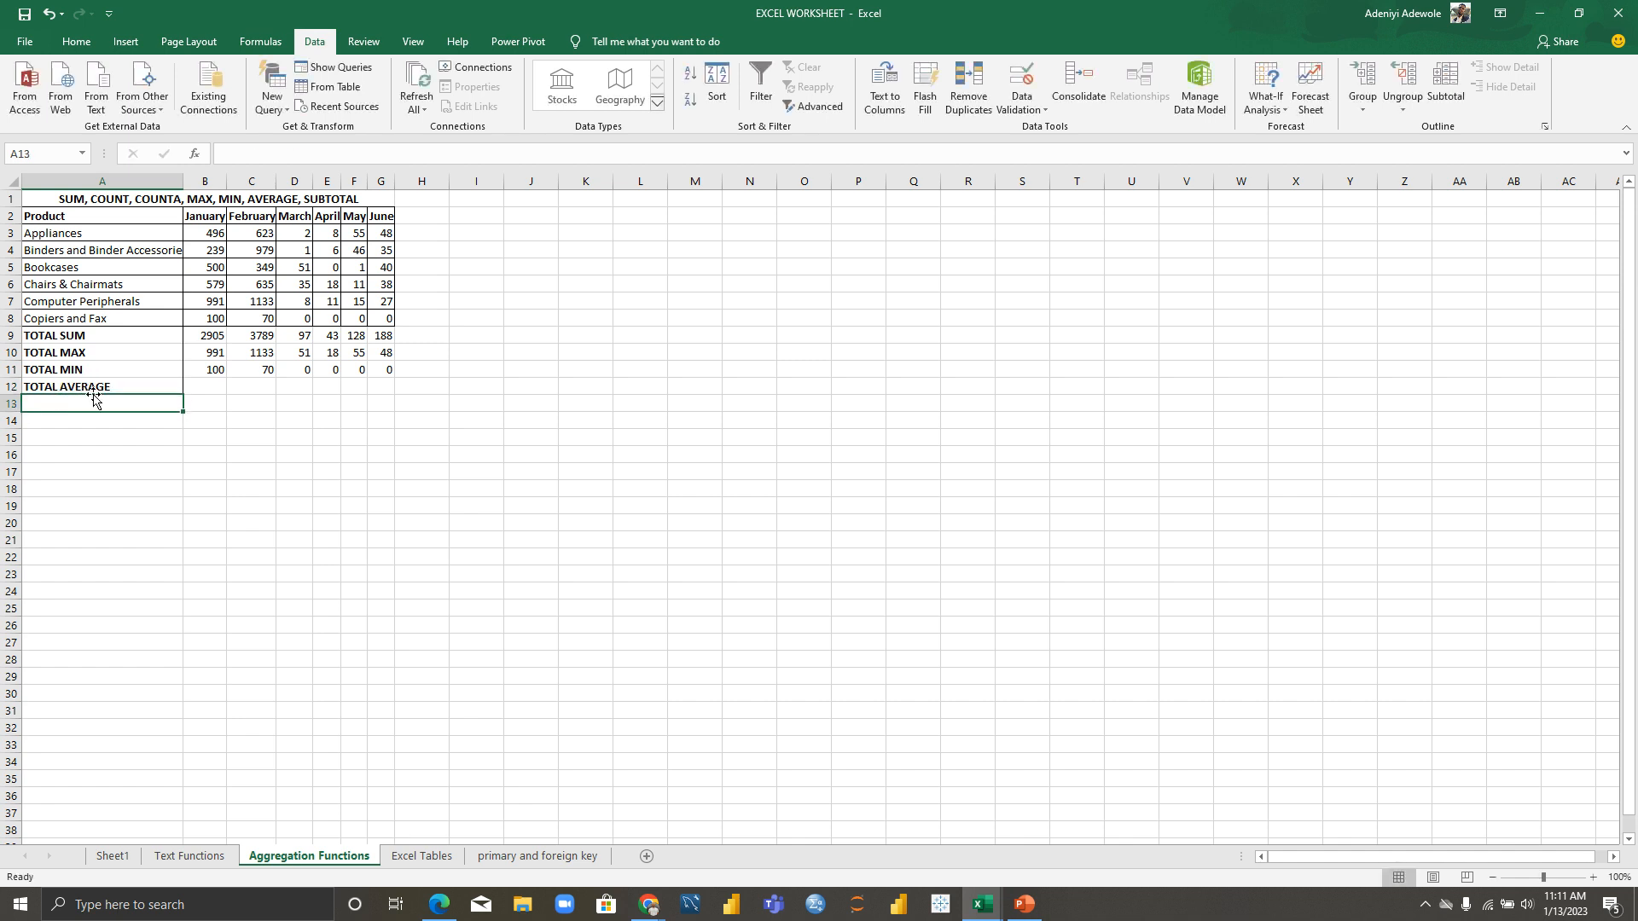
Step: Enter =AVERAGE(B3:B8) in B12 and fill it to G12, giving 484.17 through 31
left_click(197, 391)
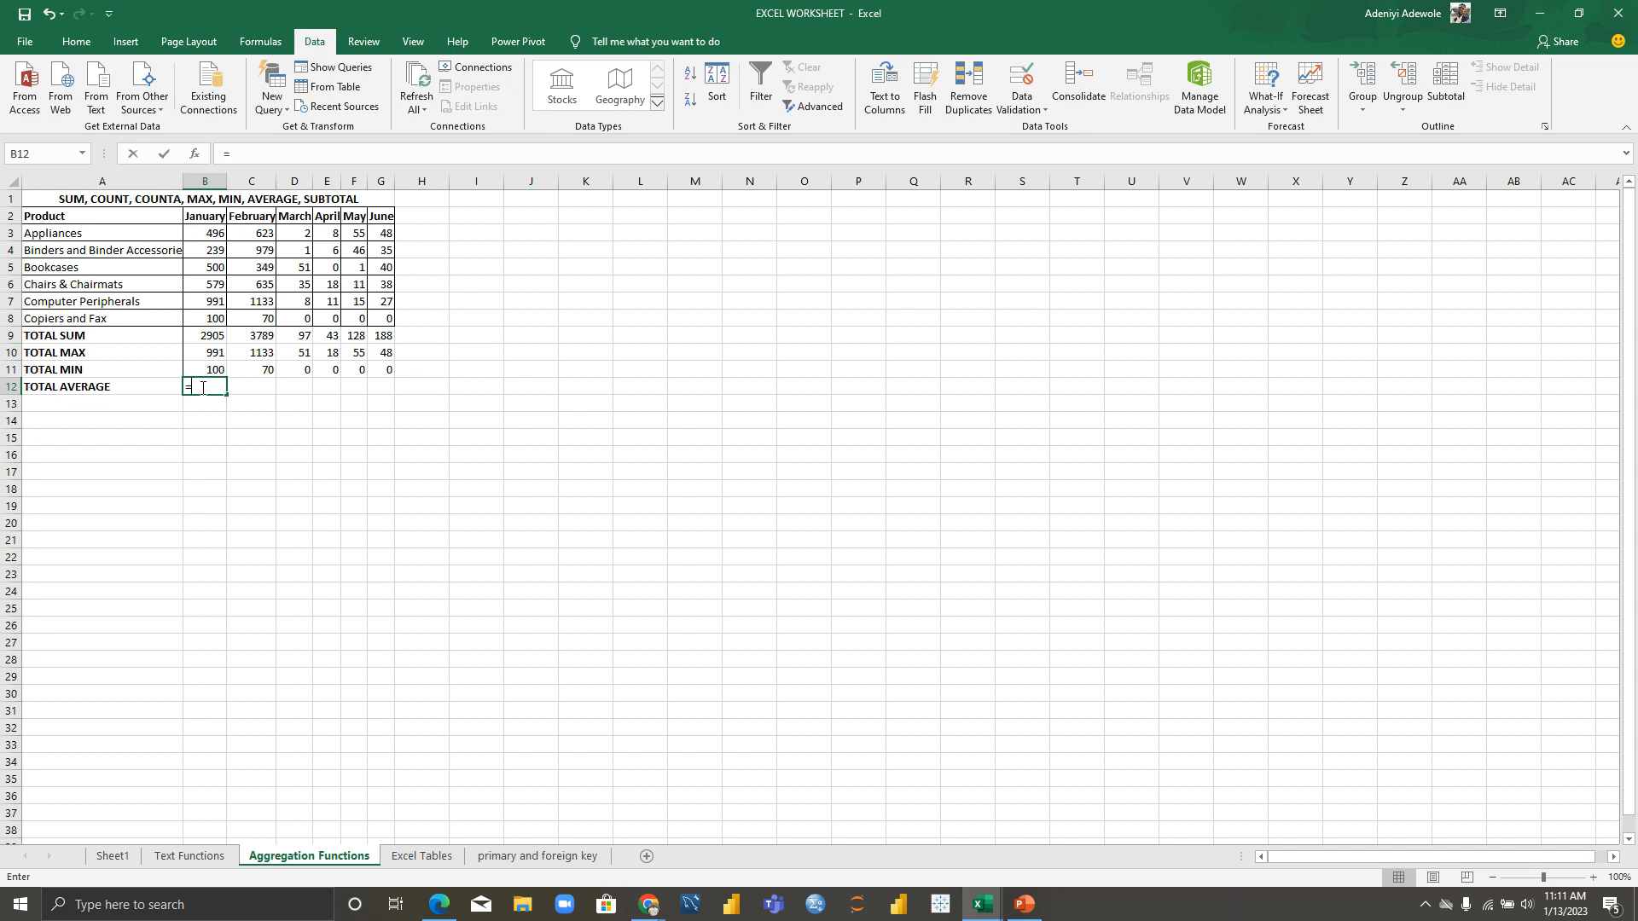
type("=avera")
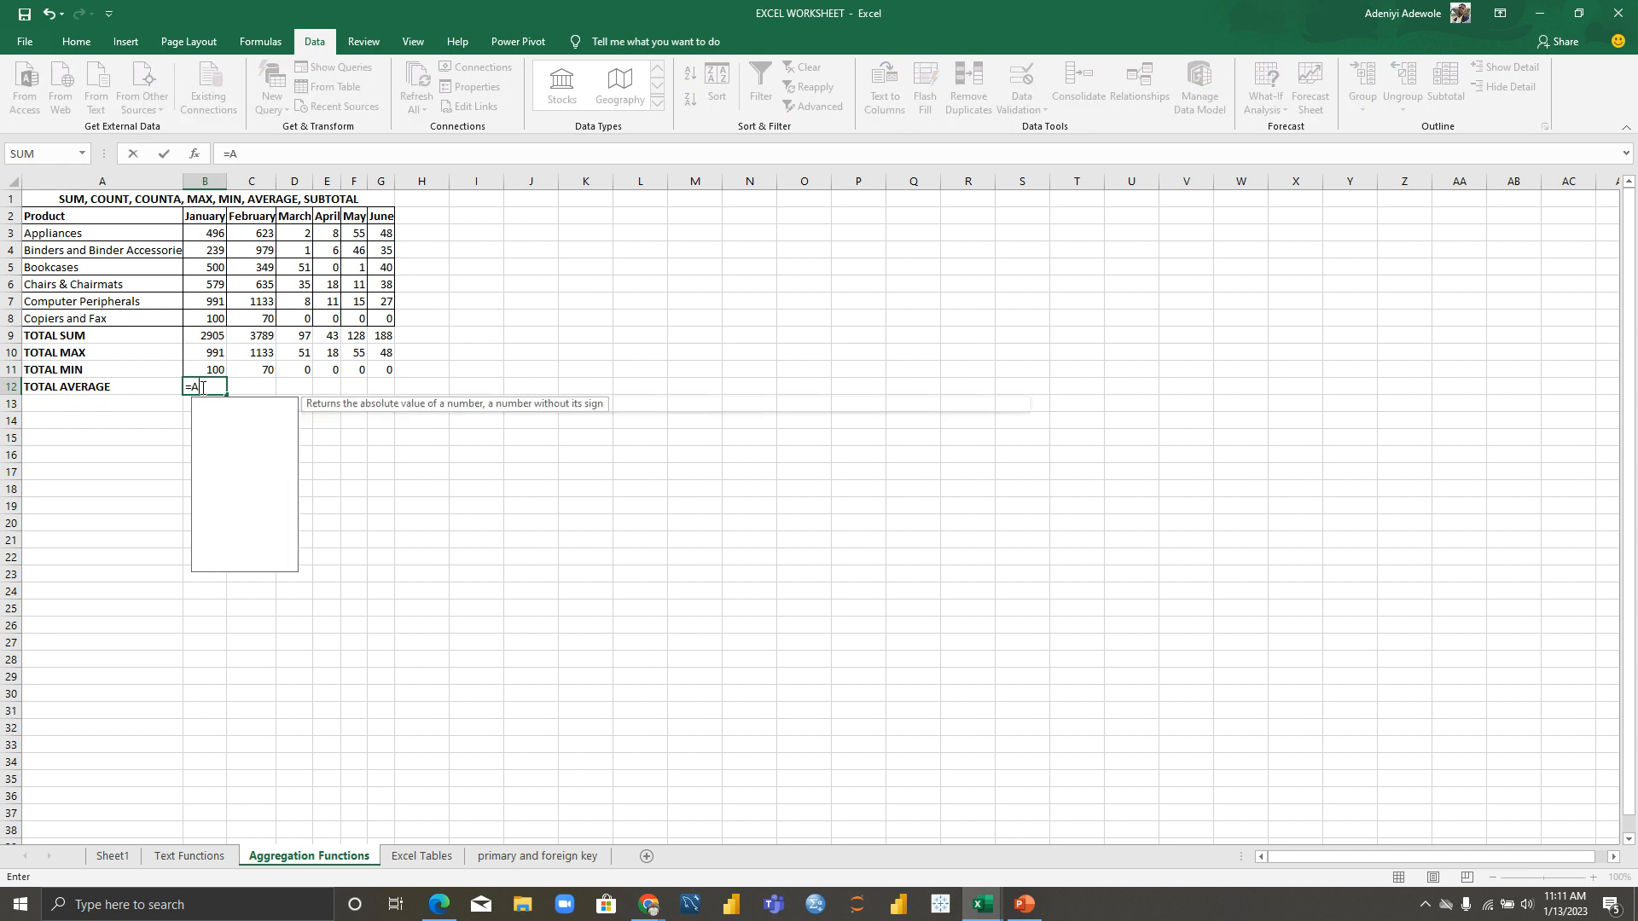
key("Tab")
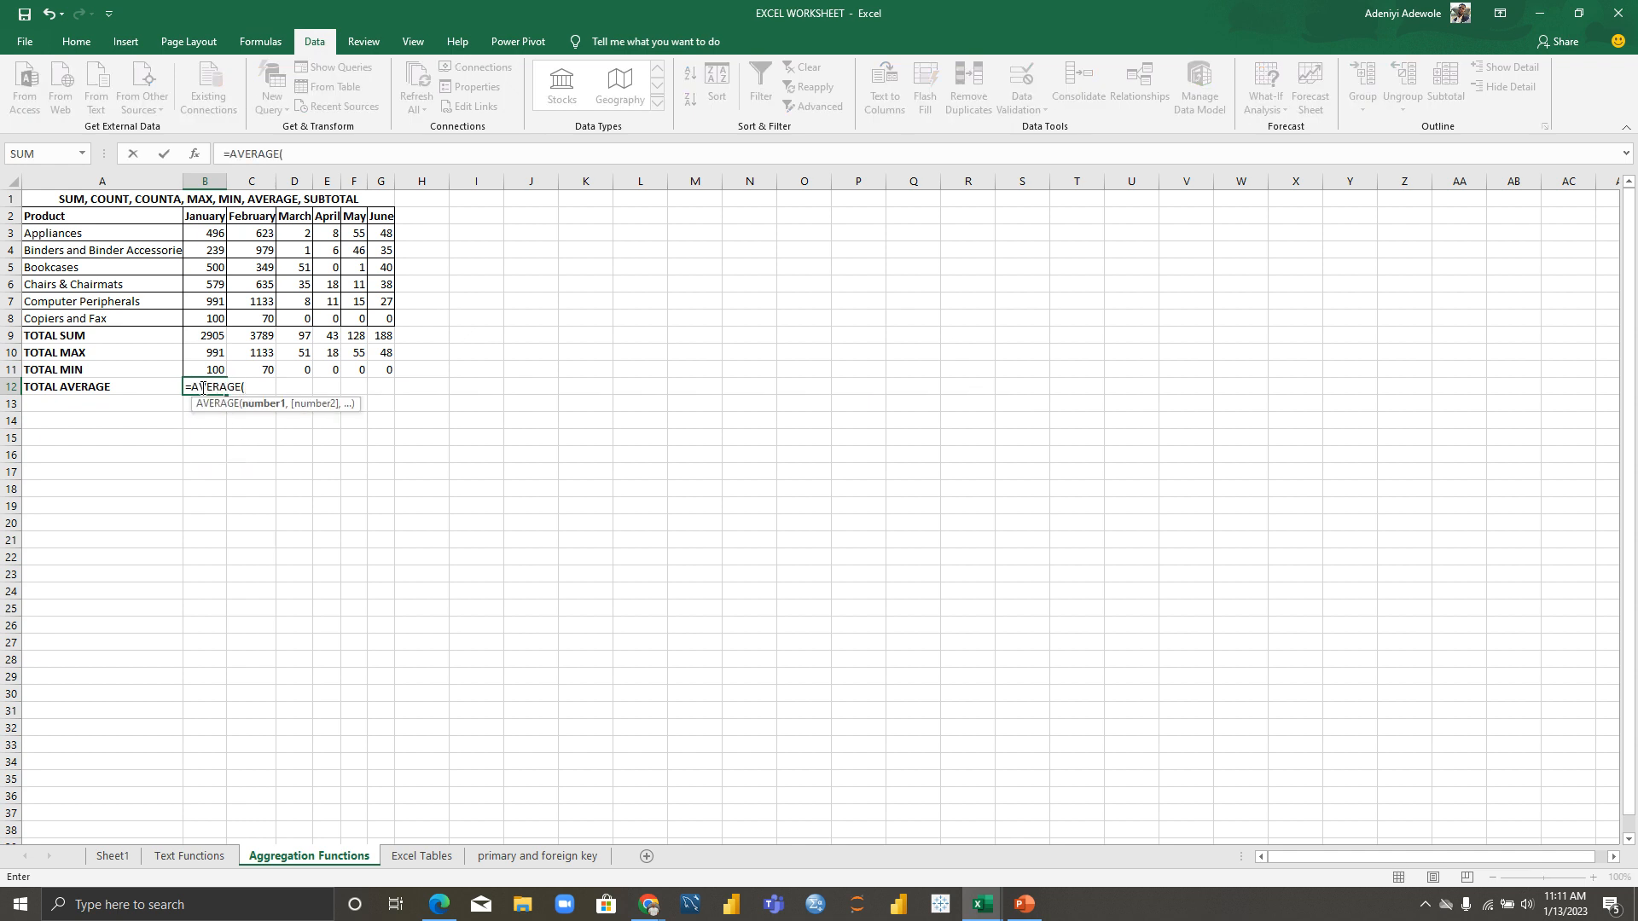
left_click(211, 238)
left_click_drag(210, 239, 218, 318)
type(")")
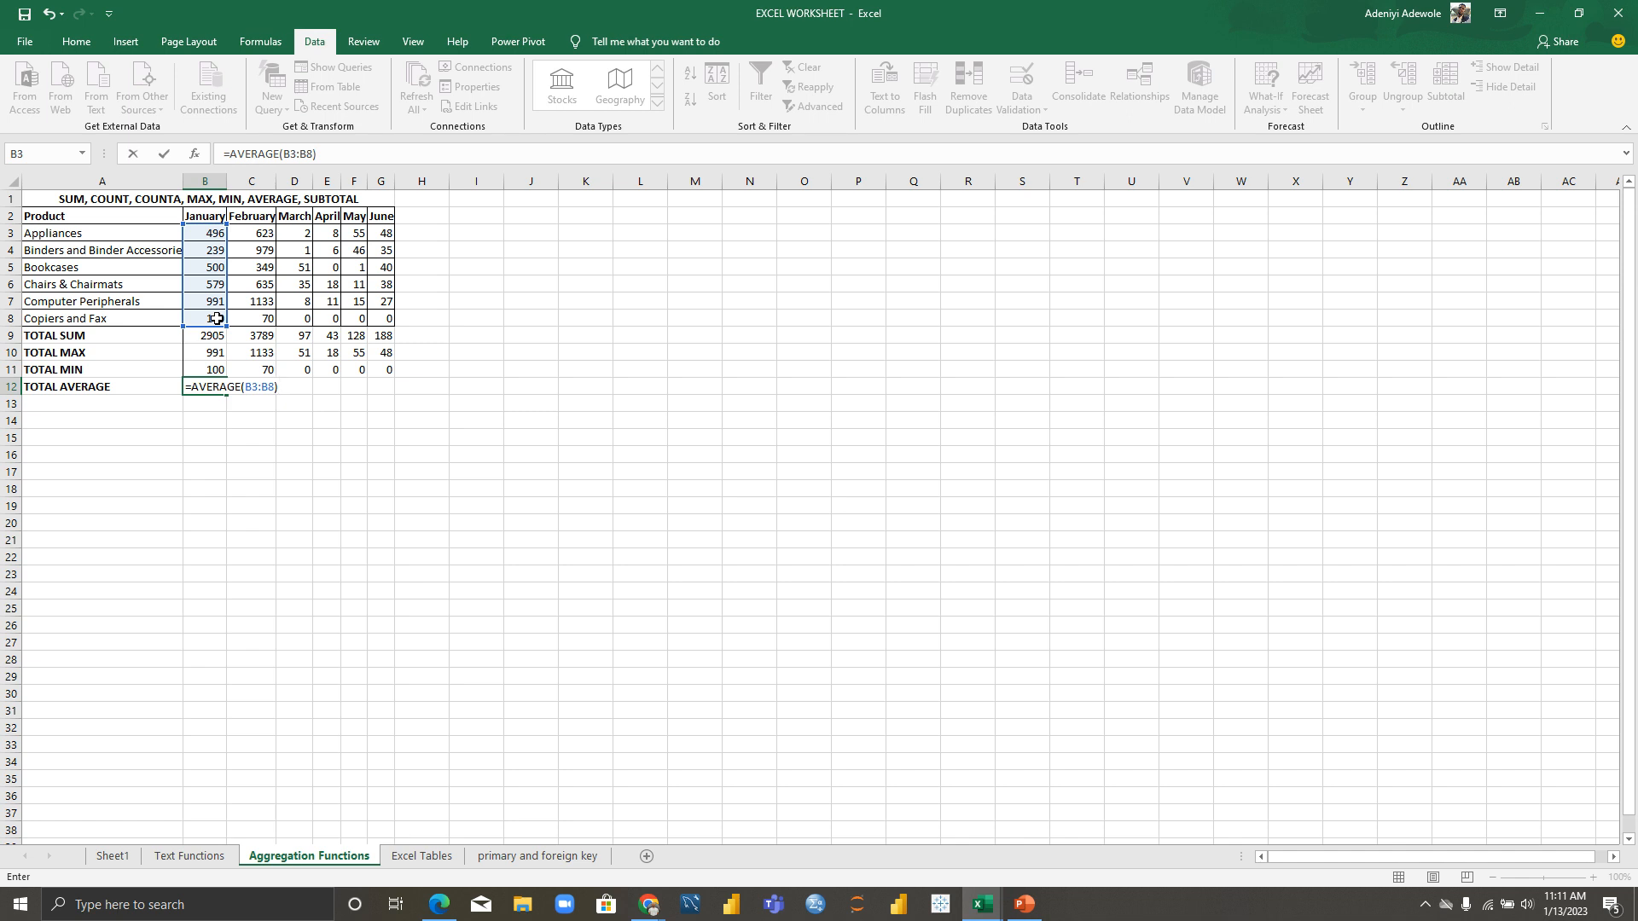
key("Return")
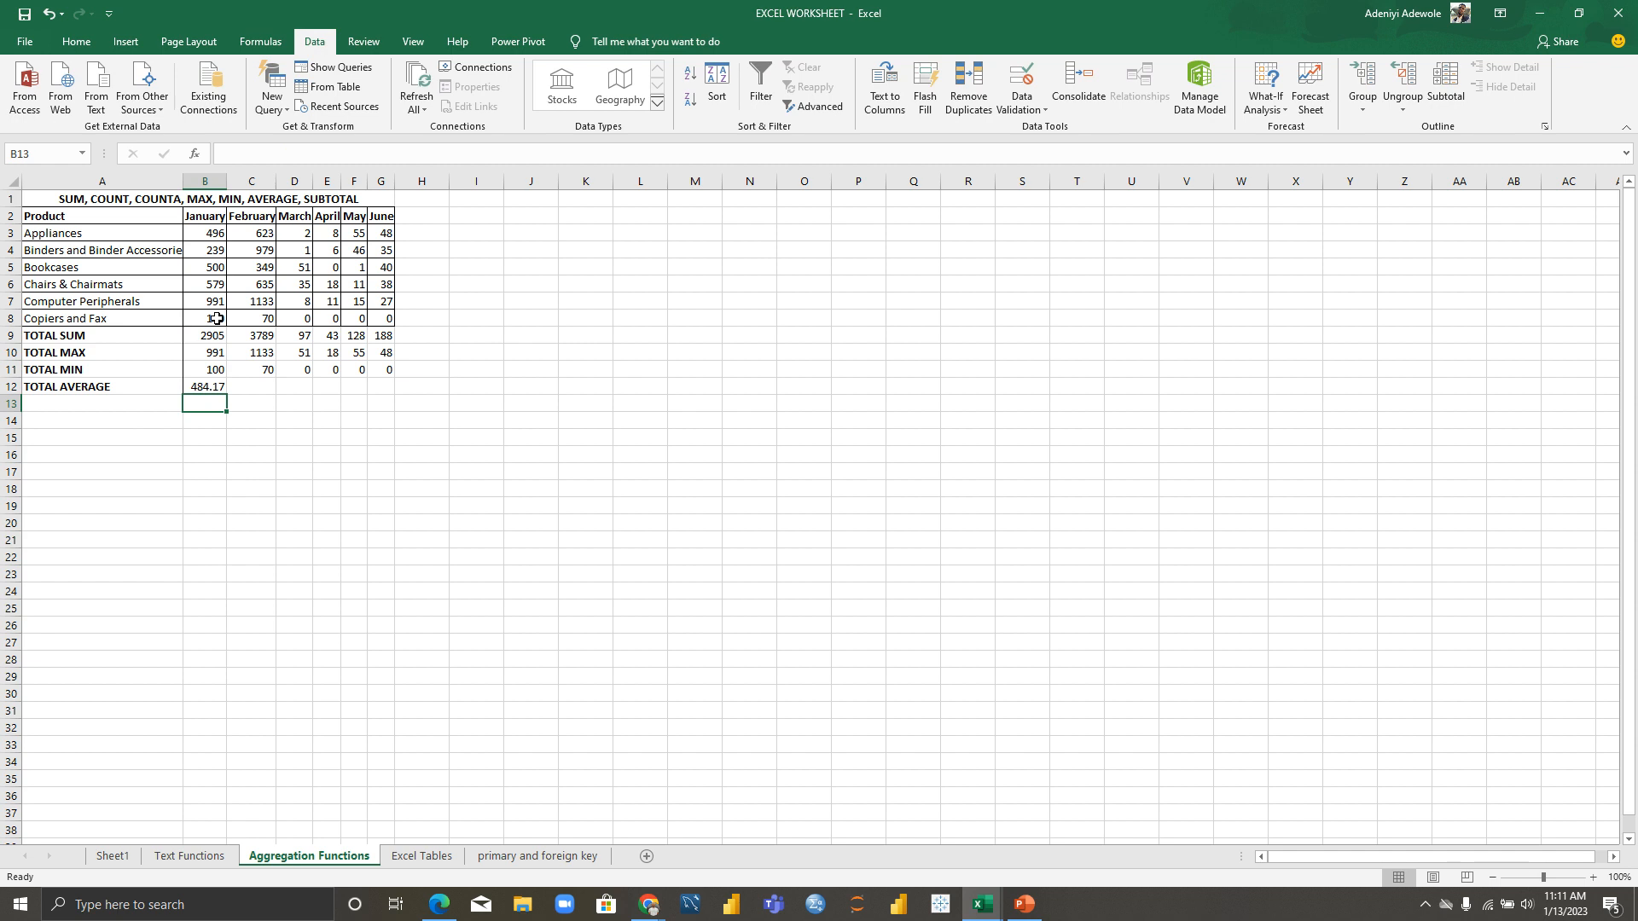
left_click(214, 388)
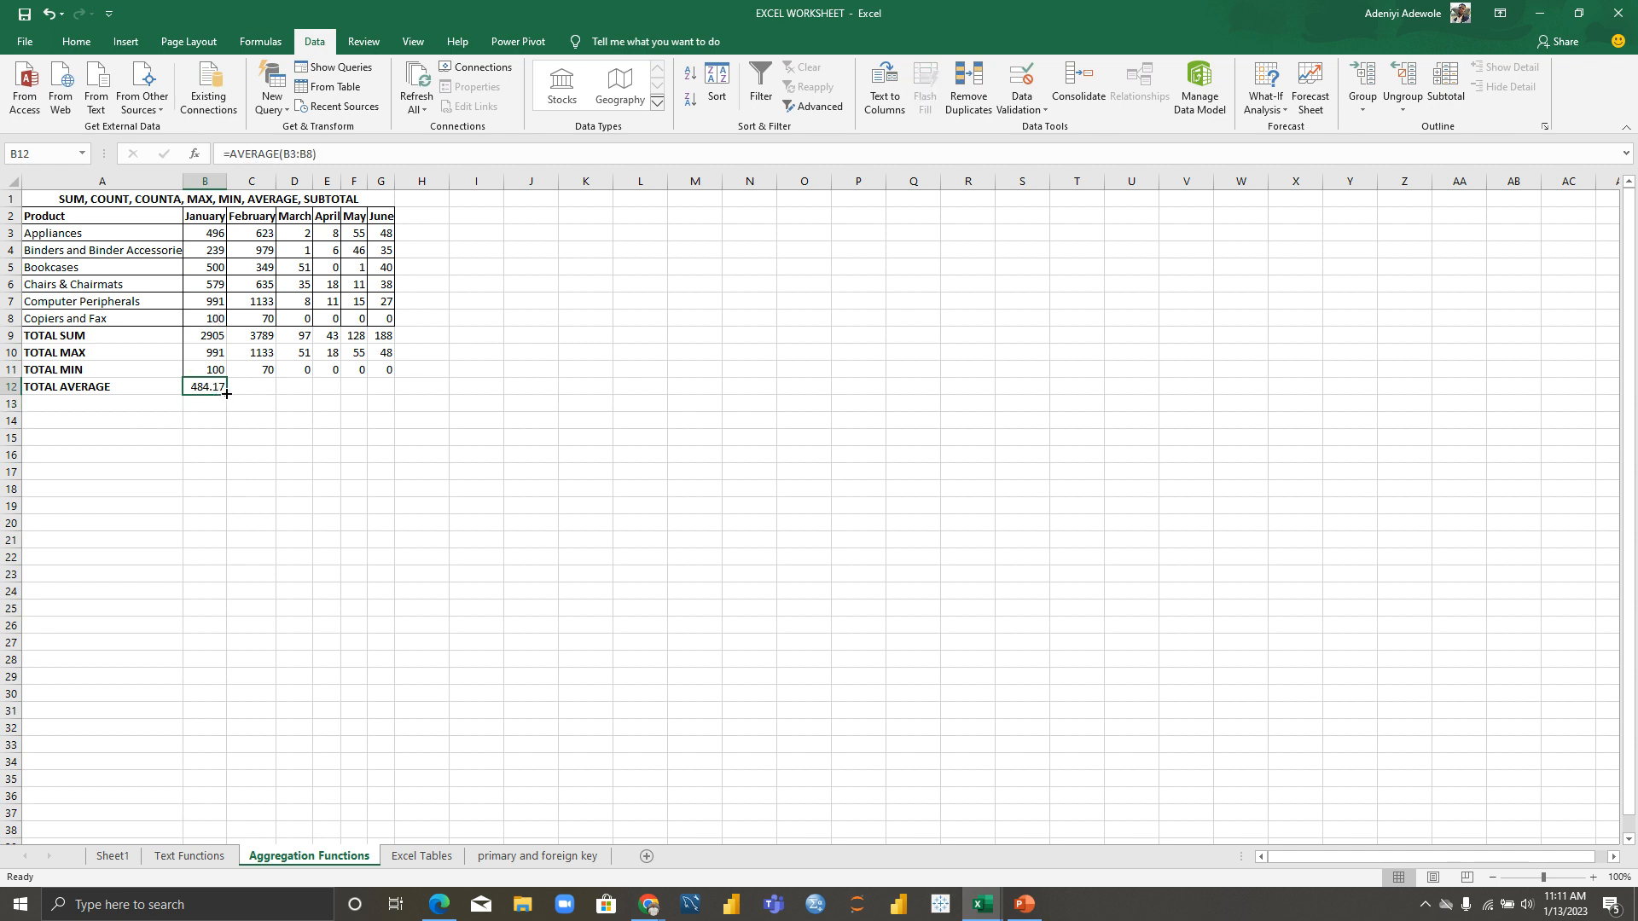
left_click_drag(226, 394, 392, 388)
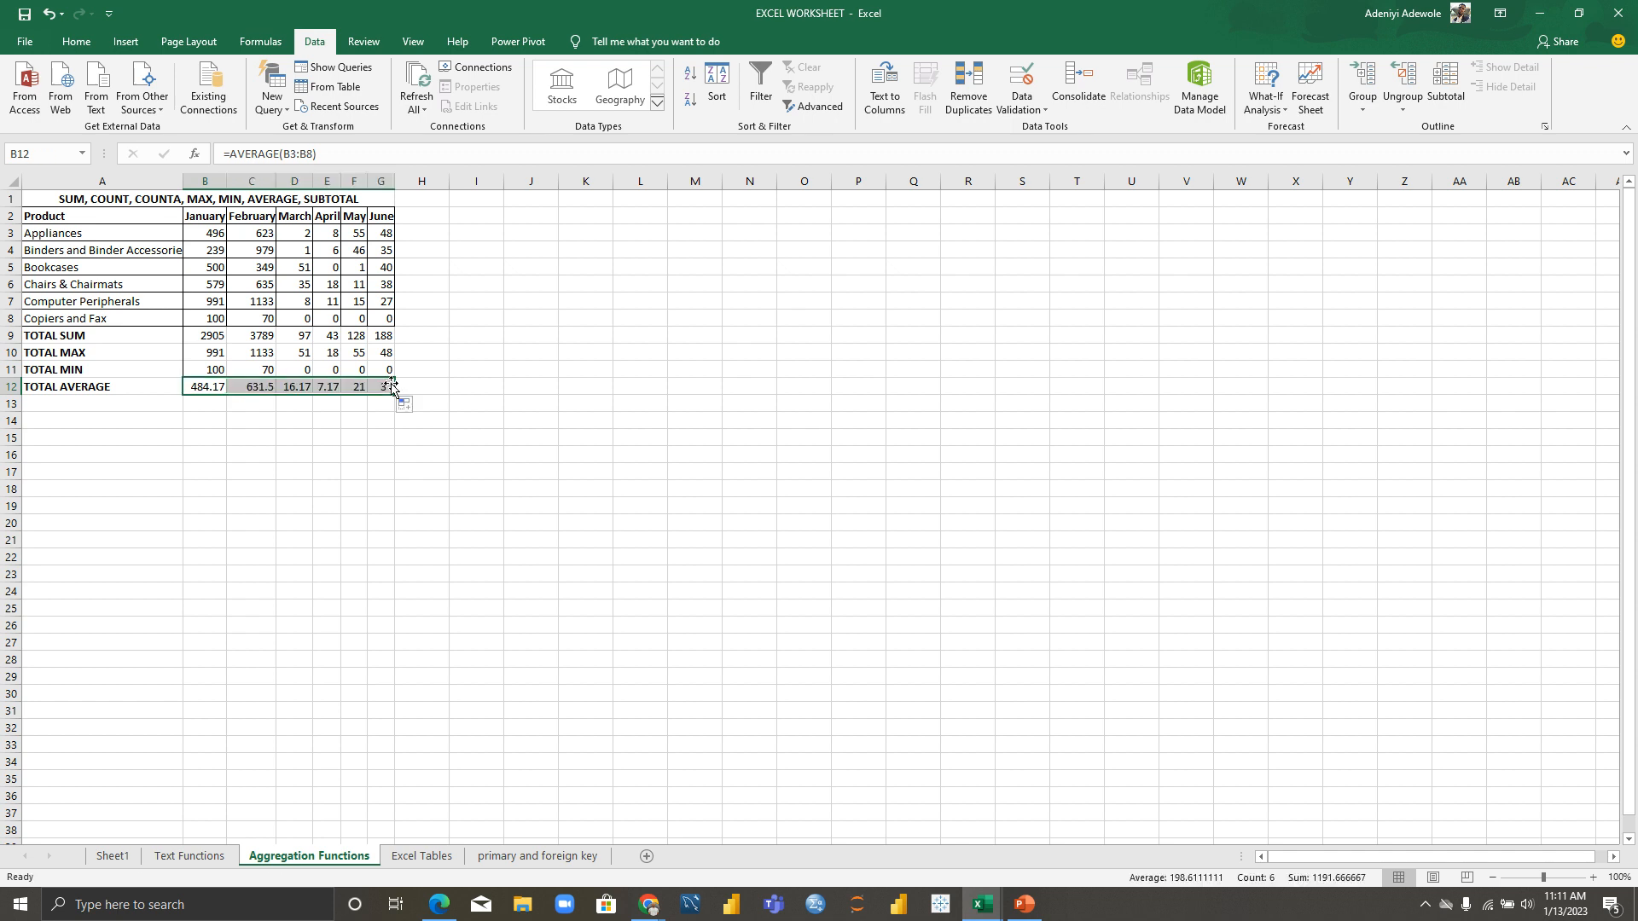
left_click(55, 404)
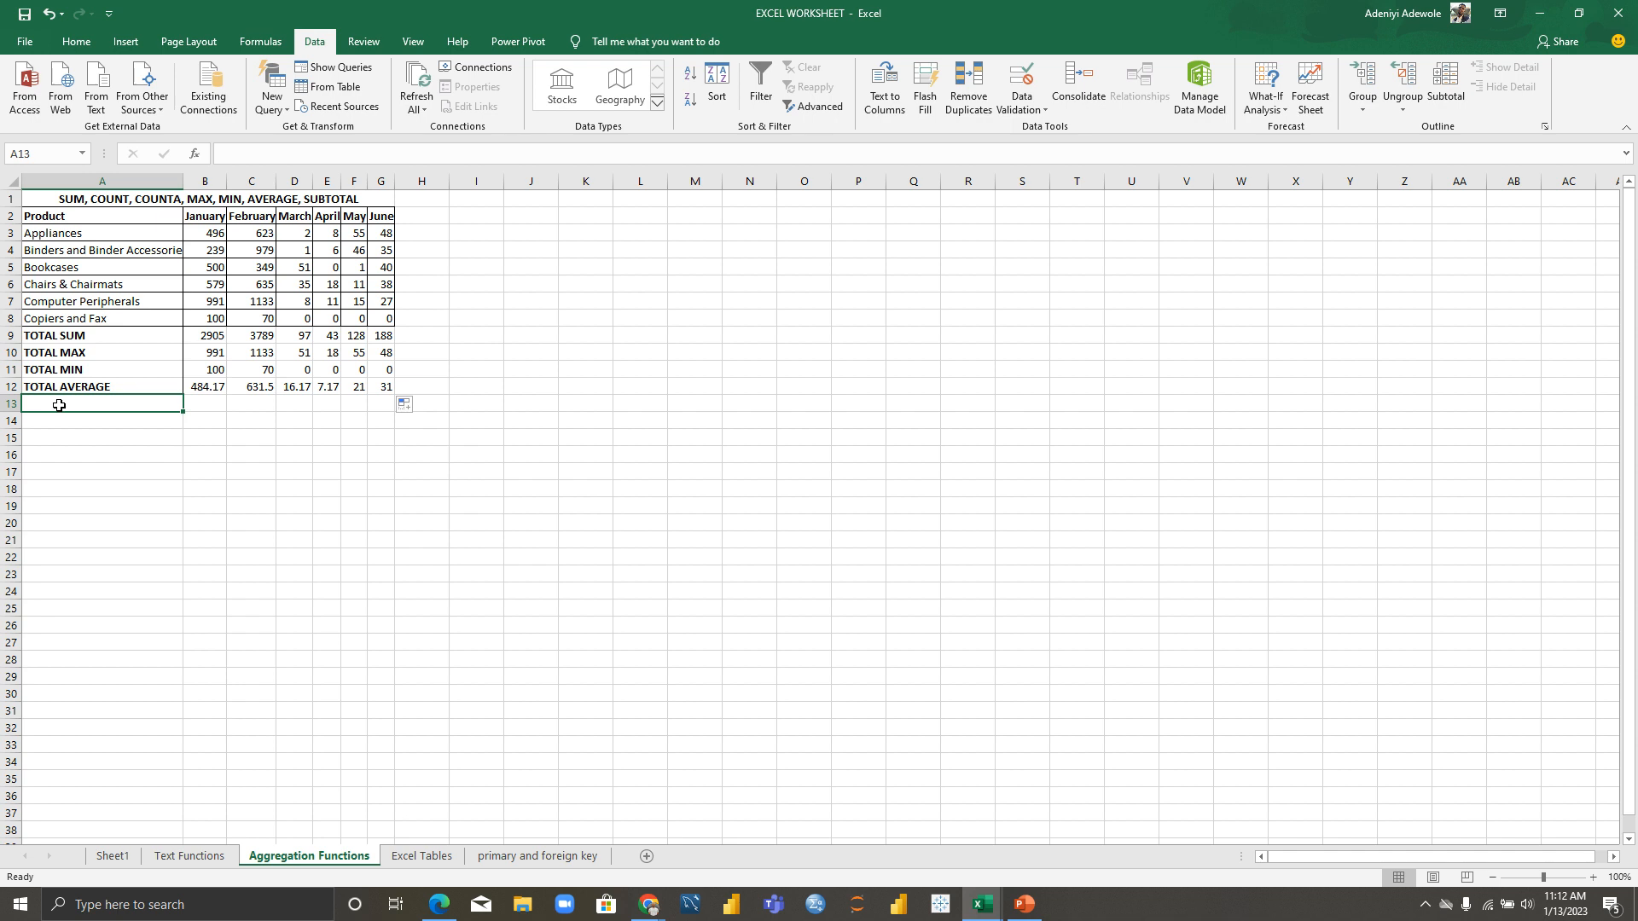
Step: Label A13 COUNT and enter a first =COUNT(A3:A8) formula in B13
type("COUNT")
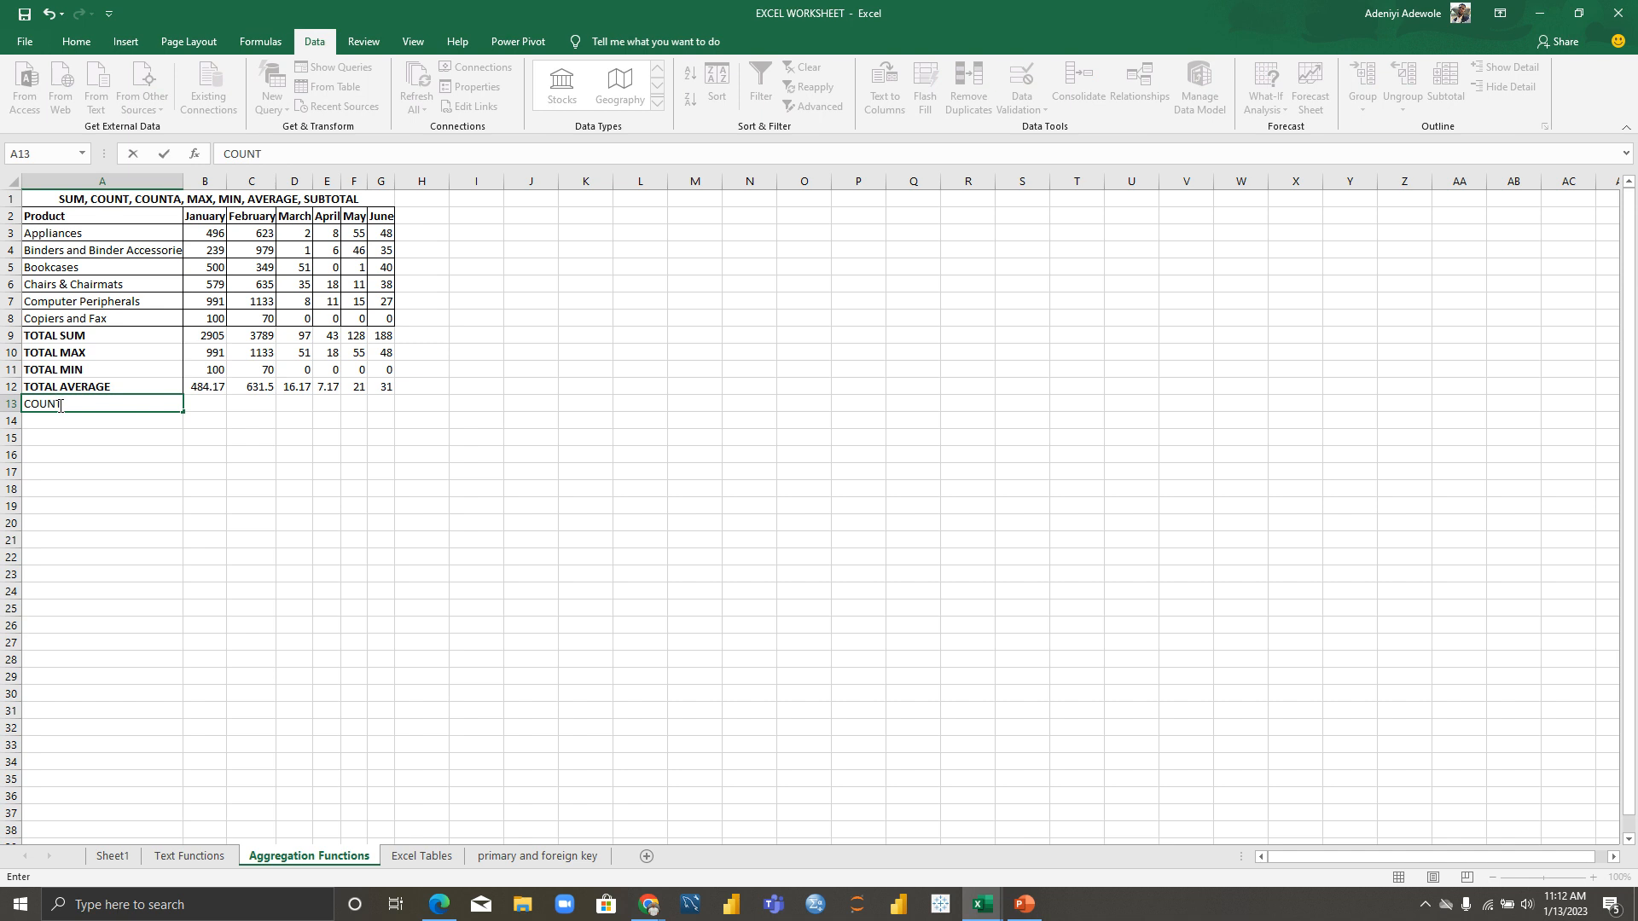
left_click(73, 427)
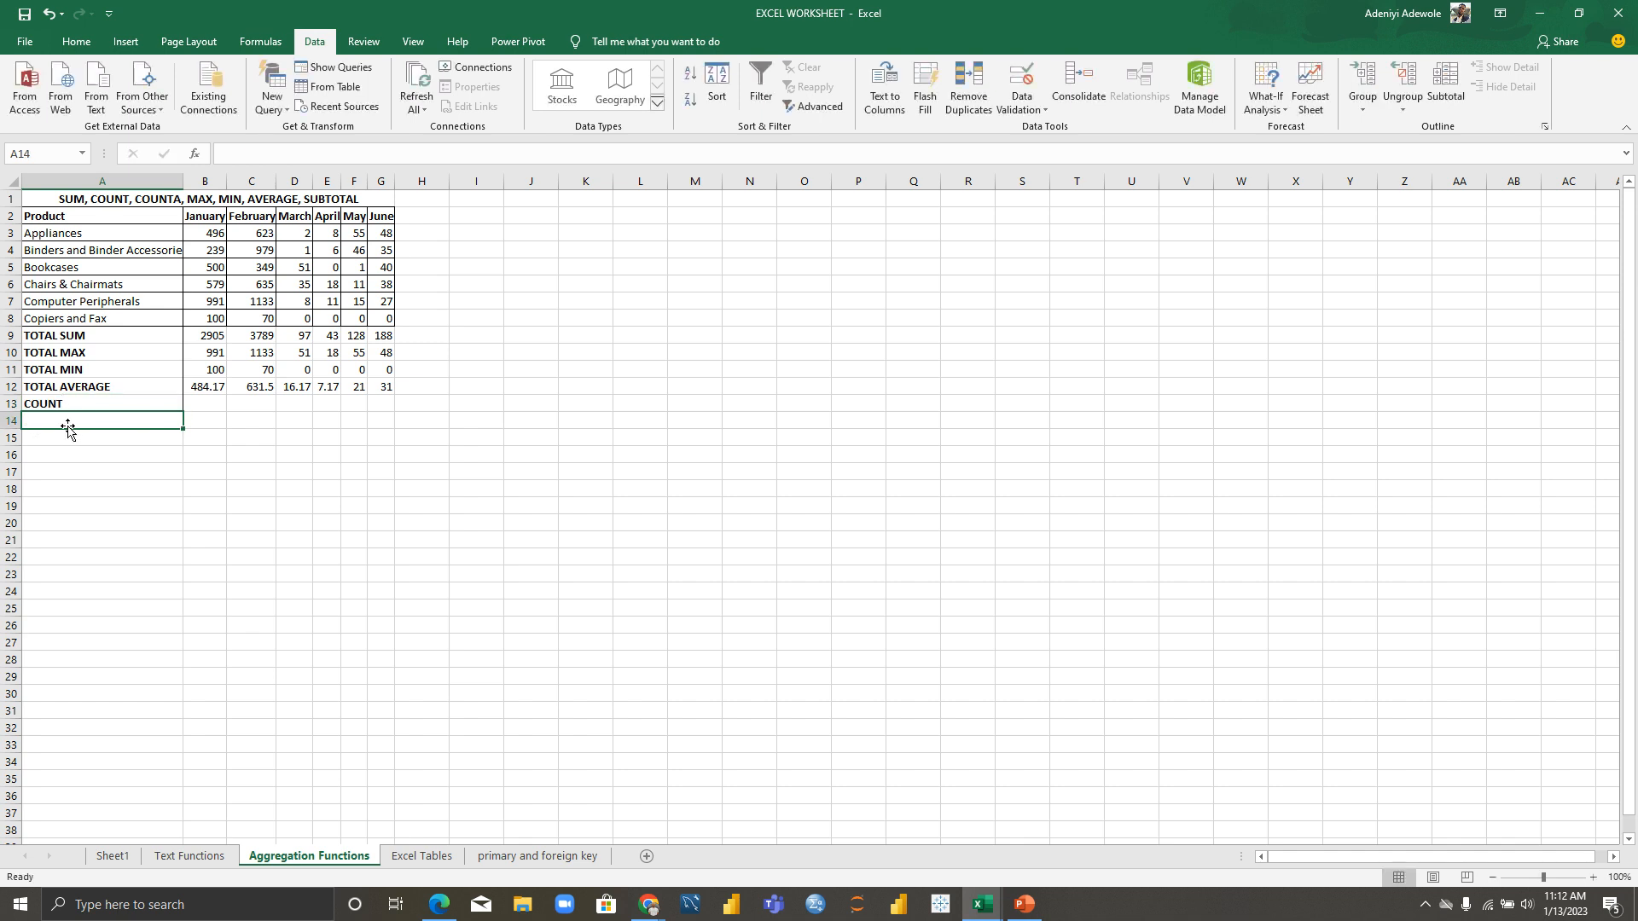
left_click(215, 407)
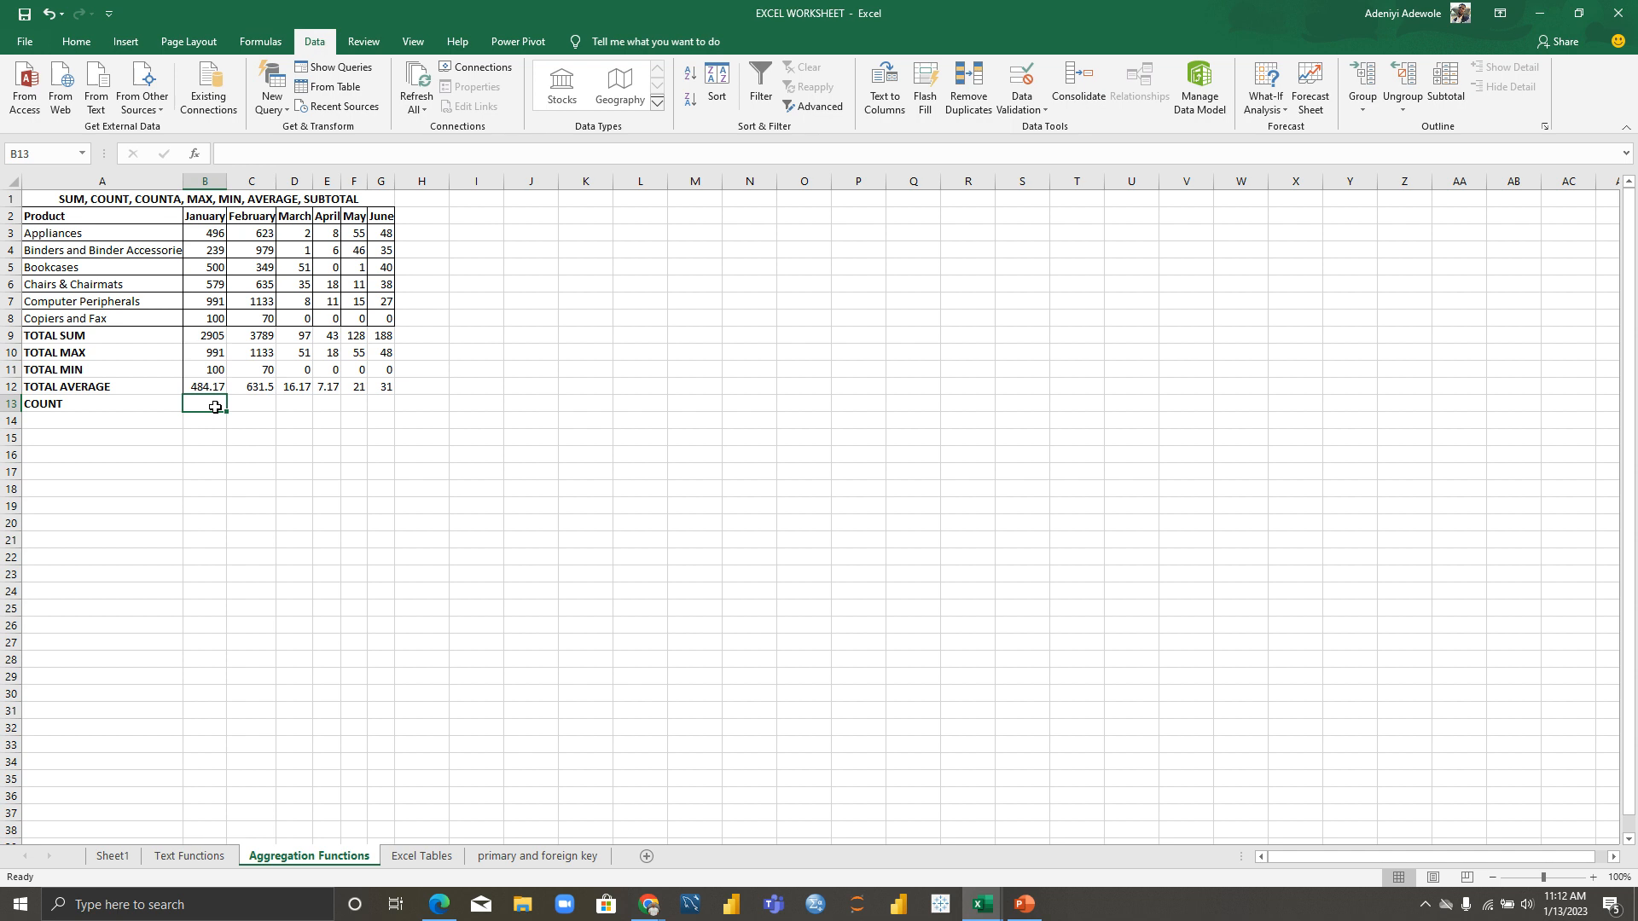
type("=")
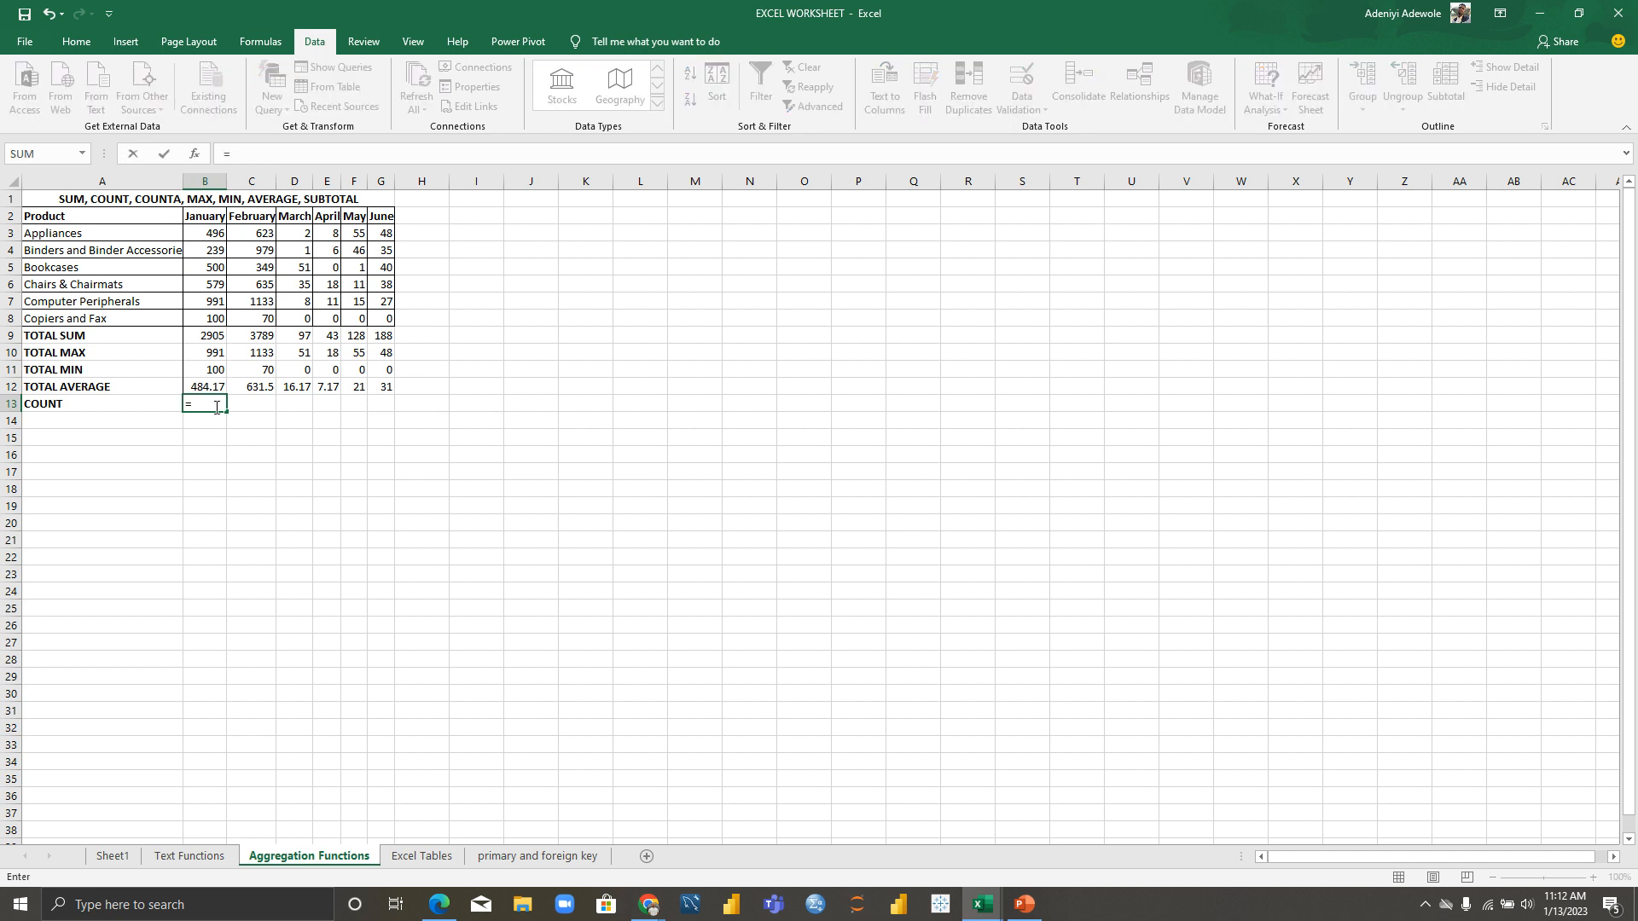
type("COUNT(")
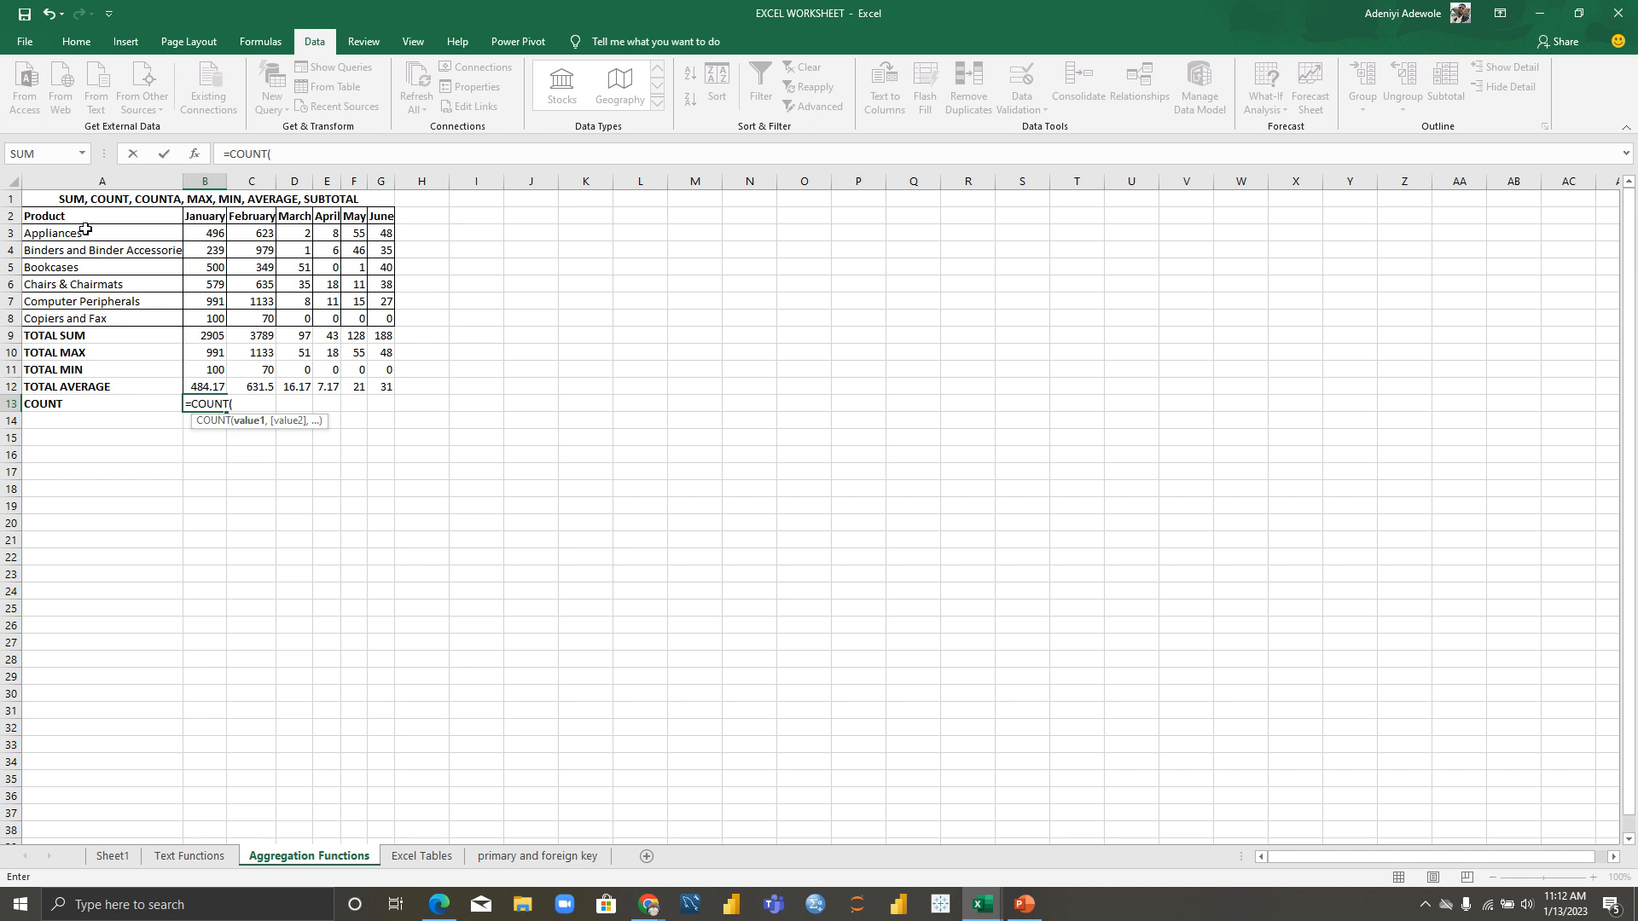
left_click_drag(87, 229, 126, 316)
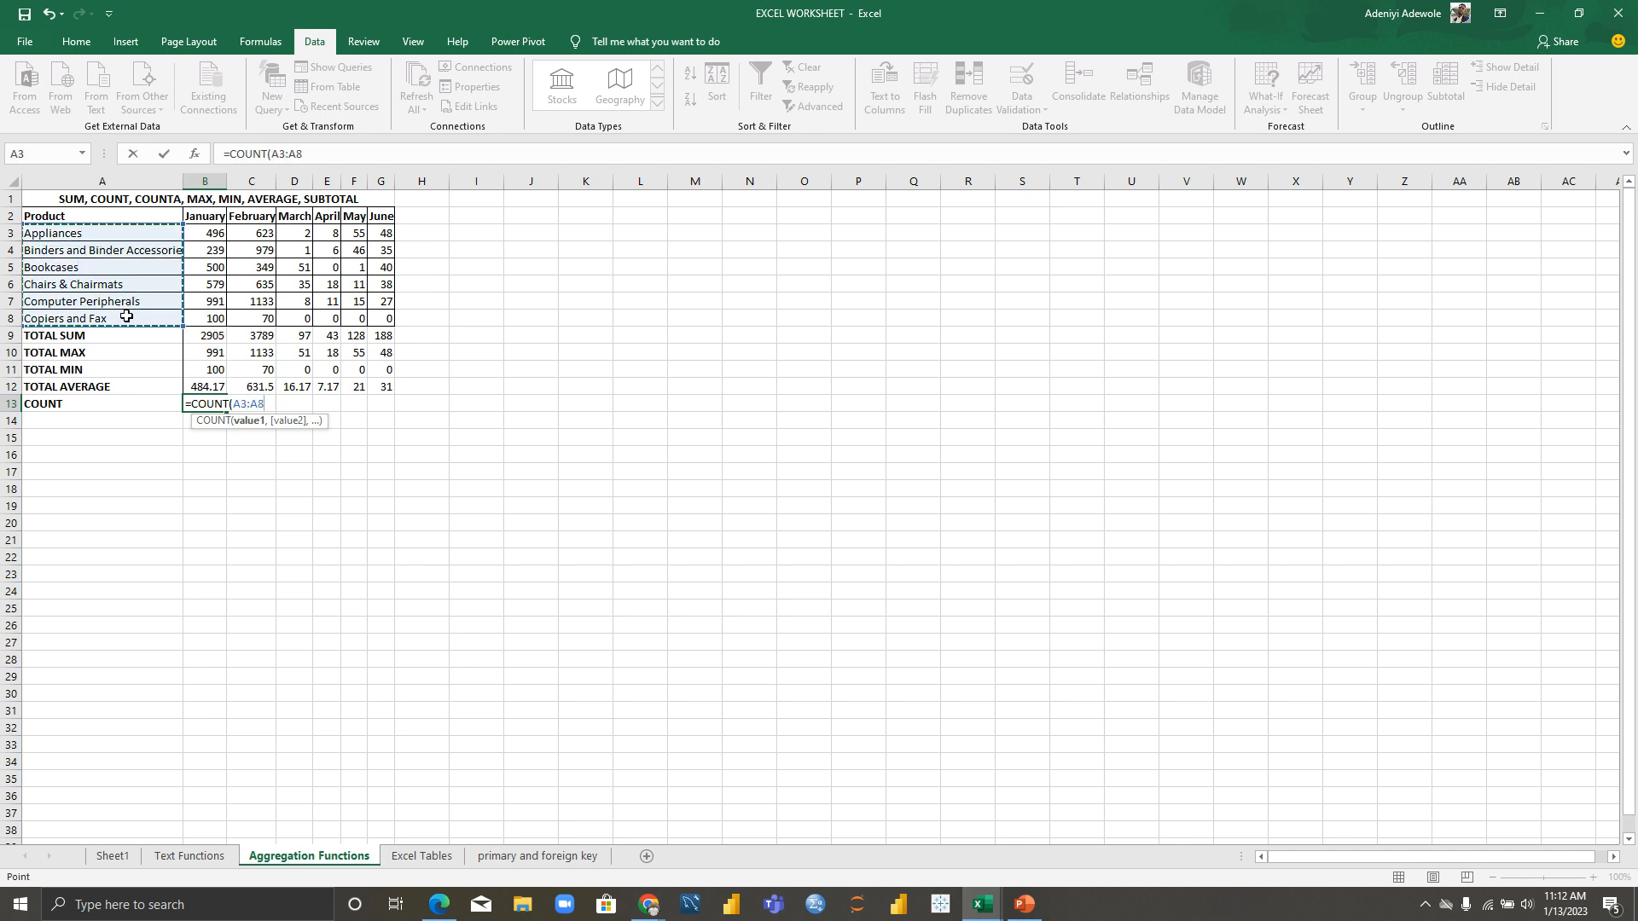
key("Return")
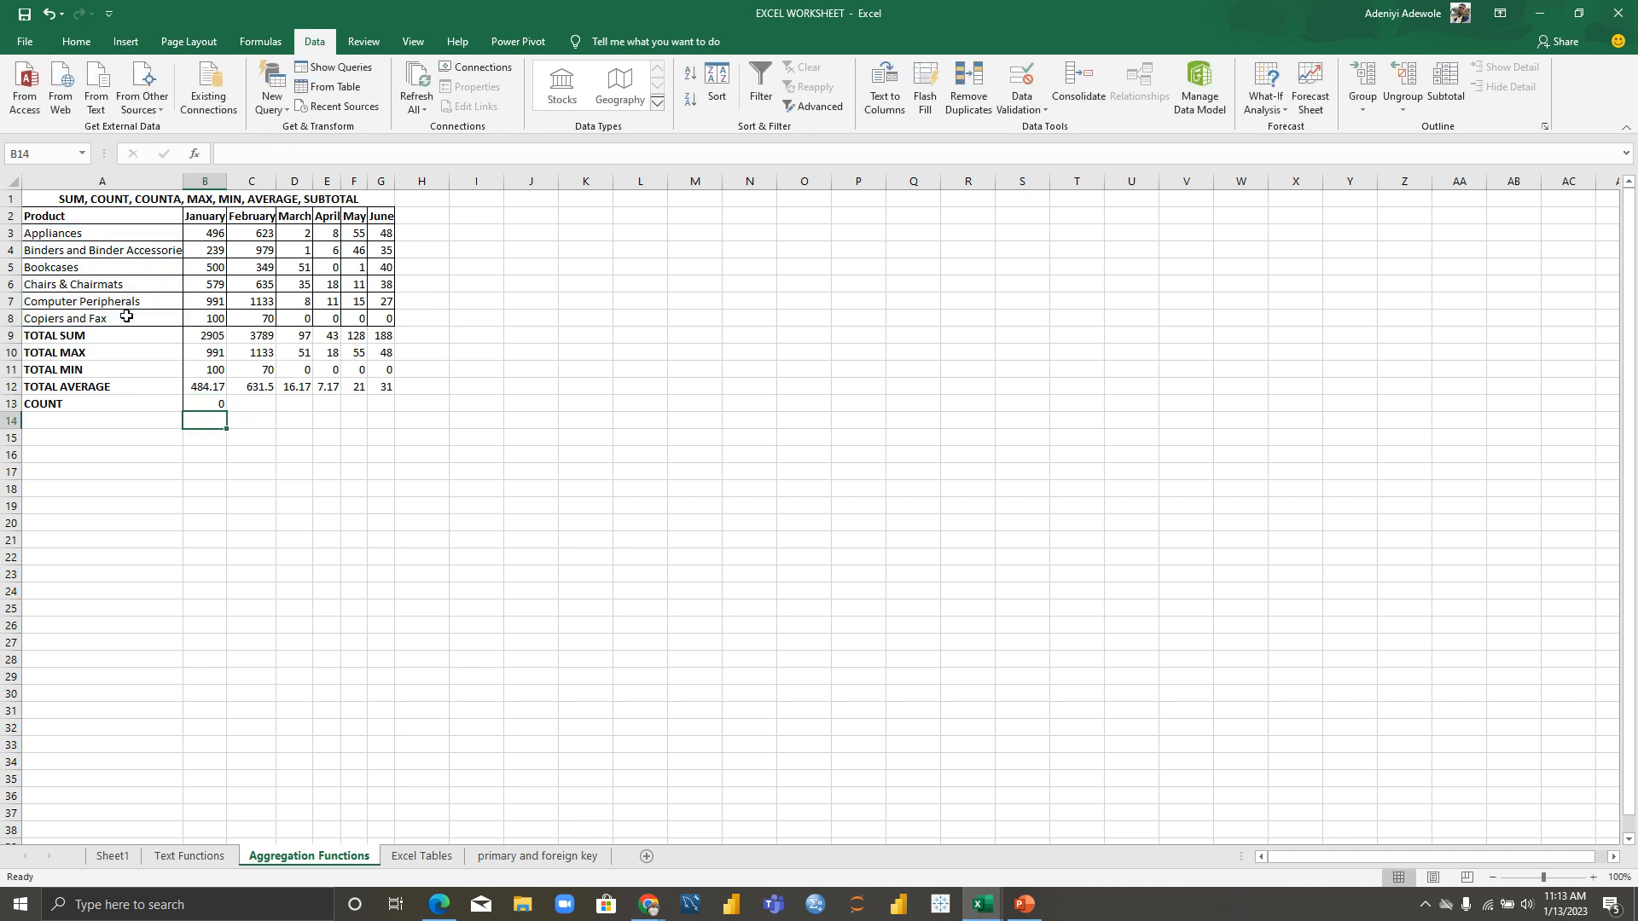
Step: Change B13 to =COUNT(B3:B8) and fill it to G13, showing 6 each month
left_click(208, 404)
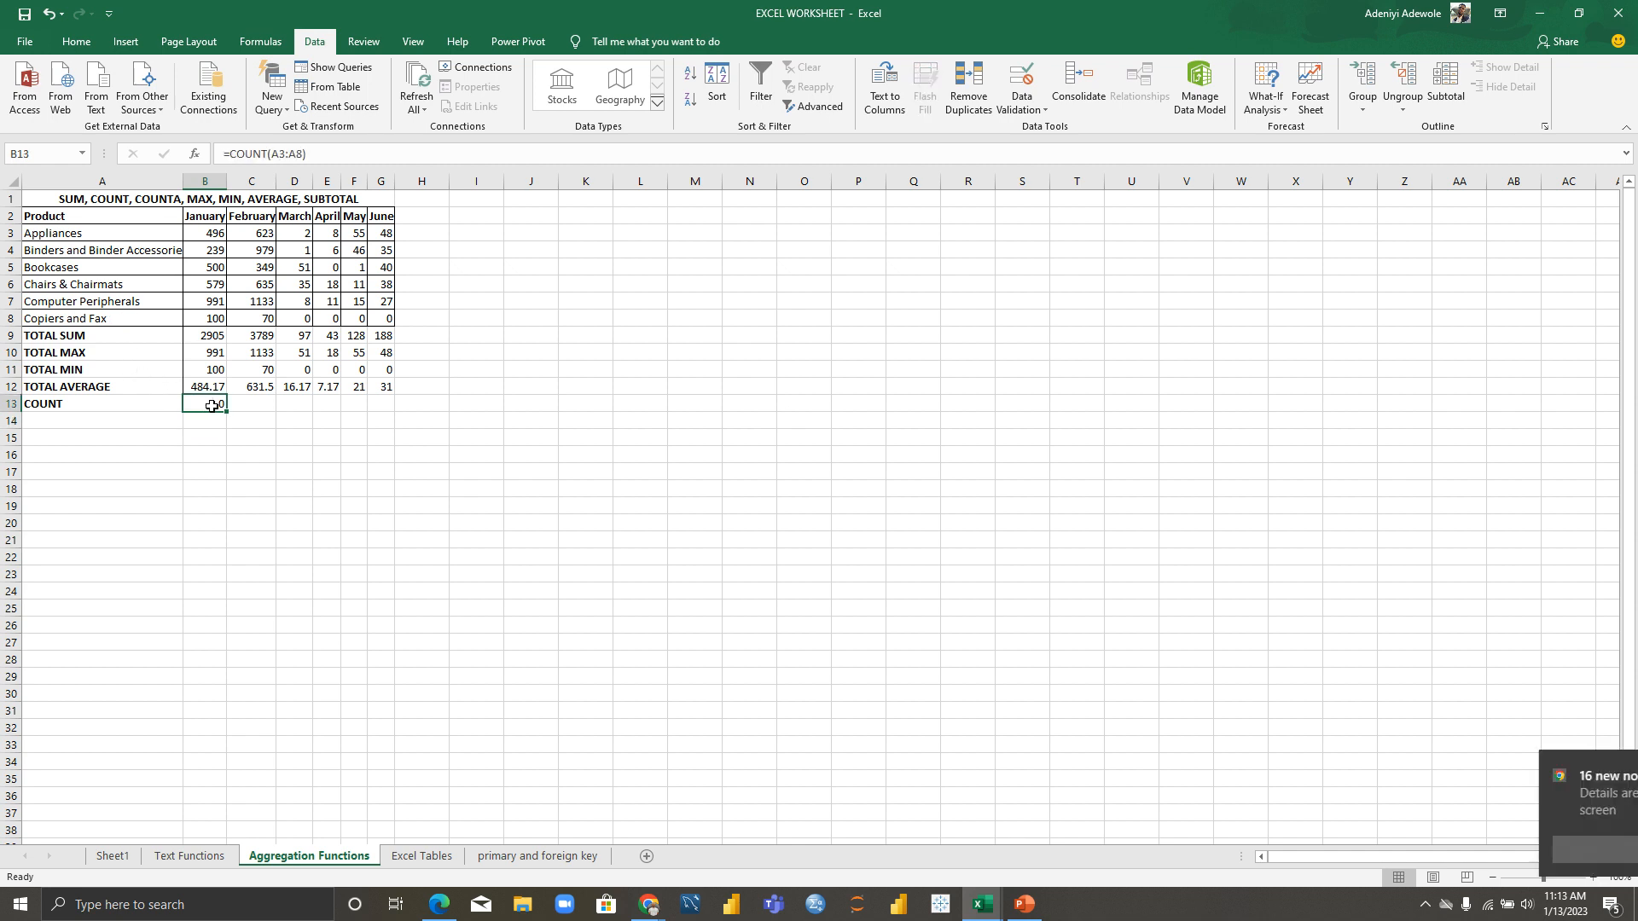
double_click(215, 406)
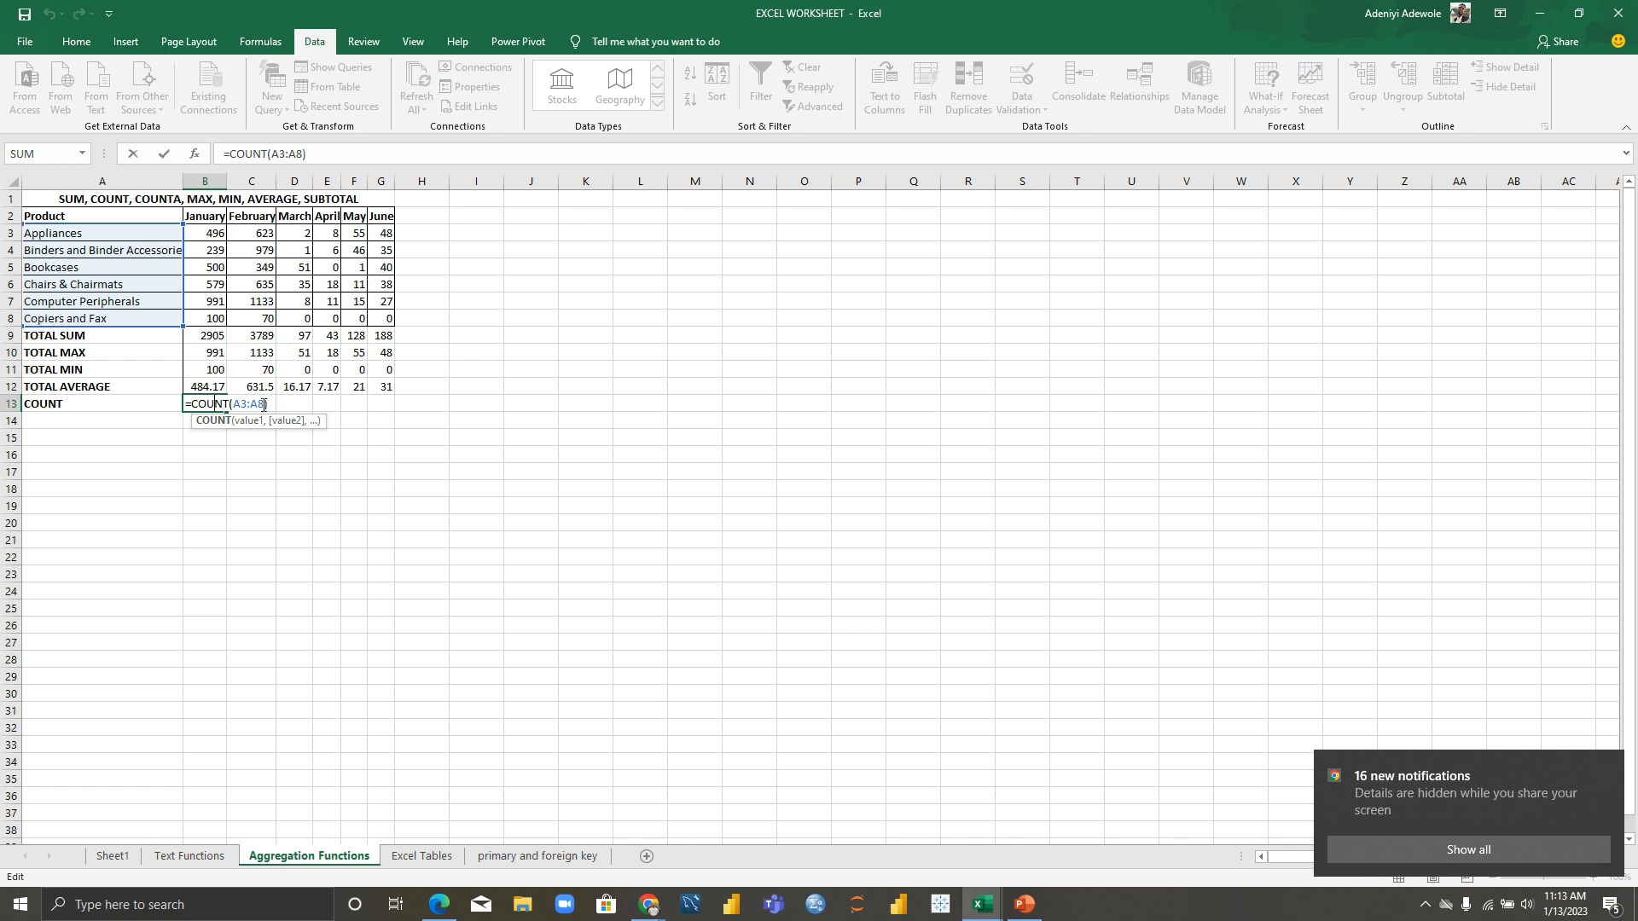
key("BackSpace")
key("BackSpace")
key("BackSpace")
key("BackSpace")
key("BackSpace")
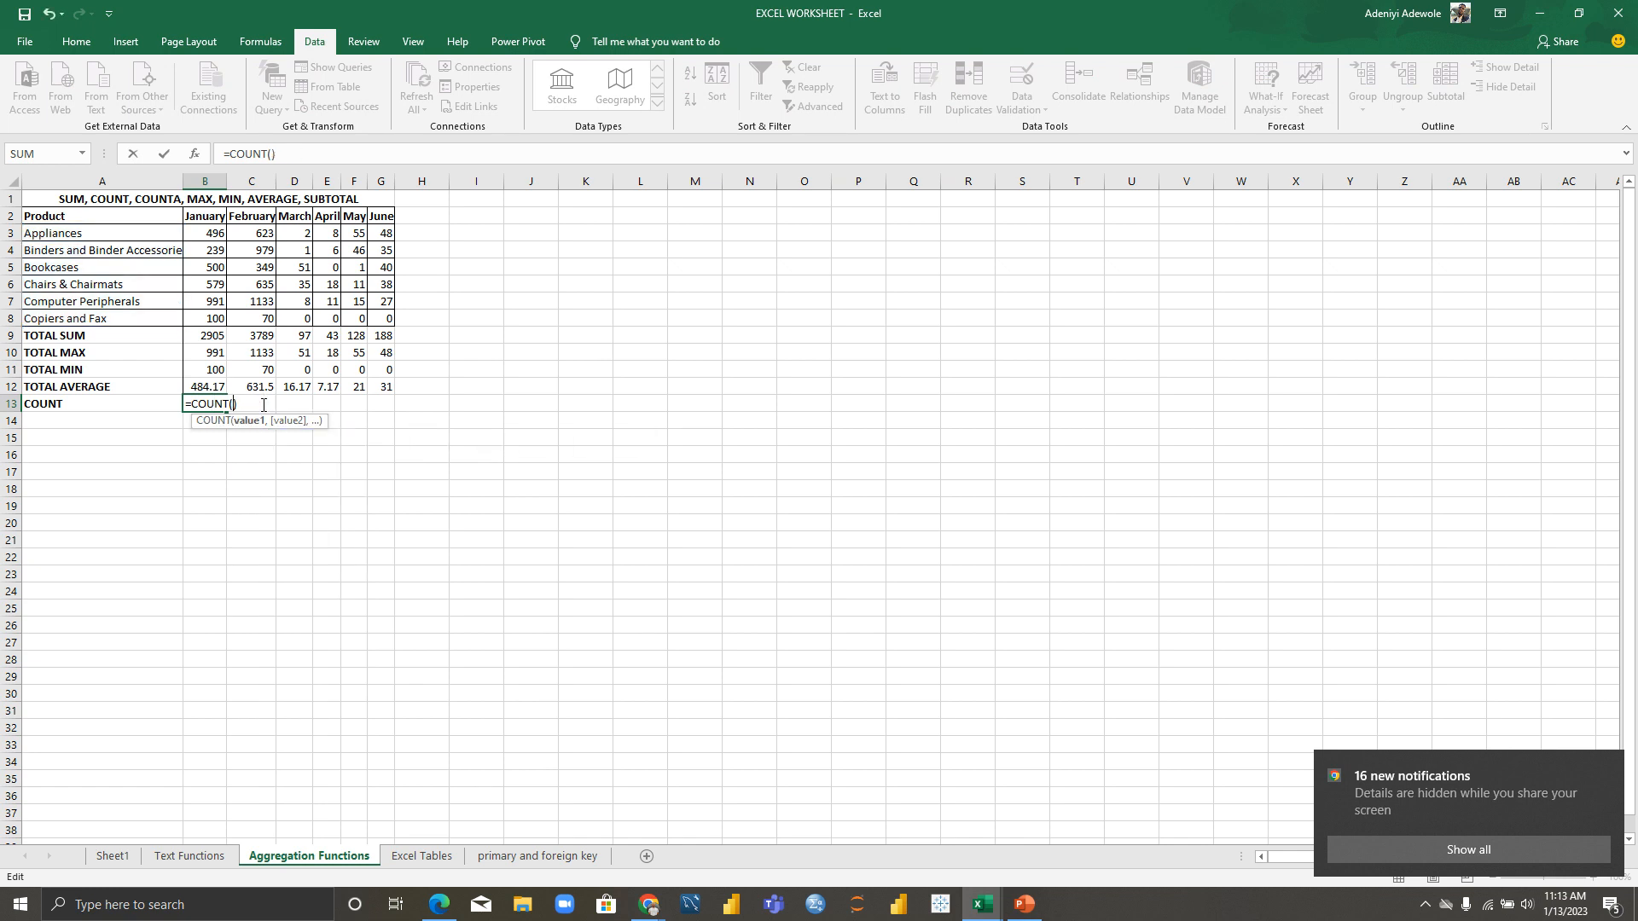
key("Delete")
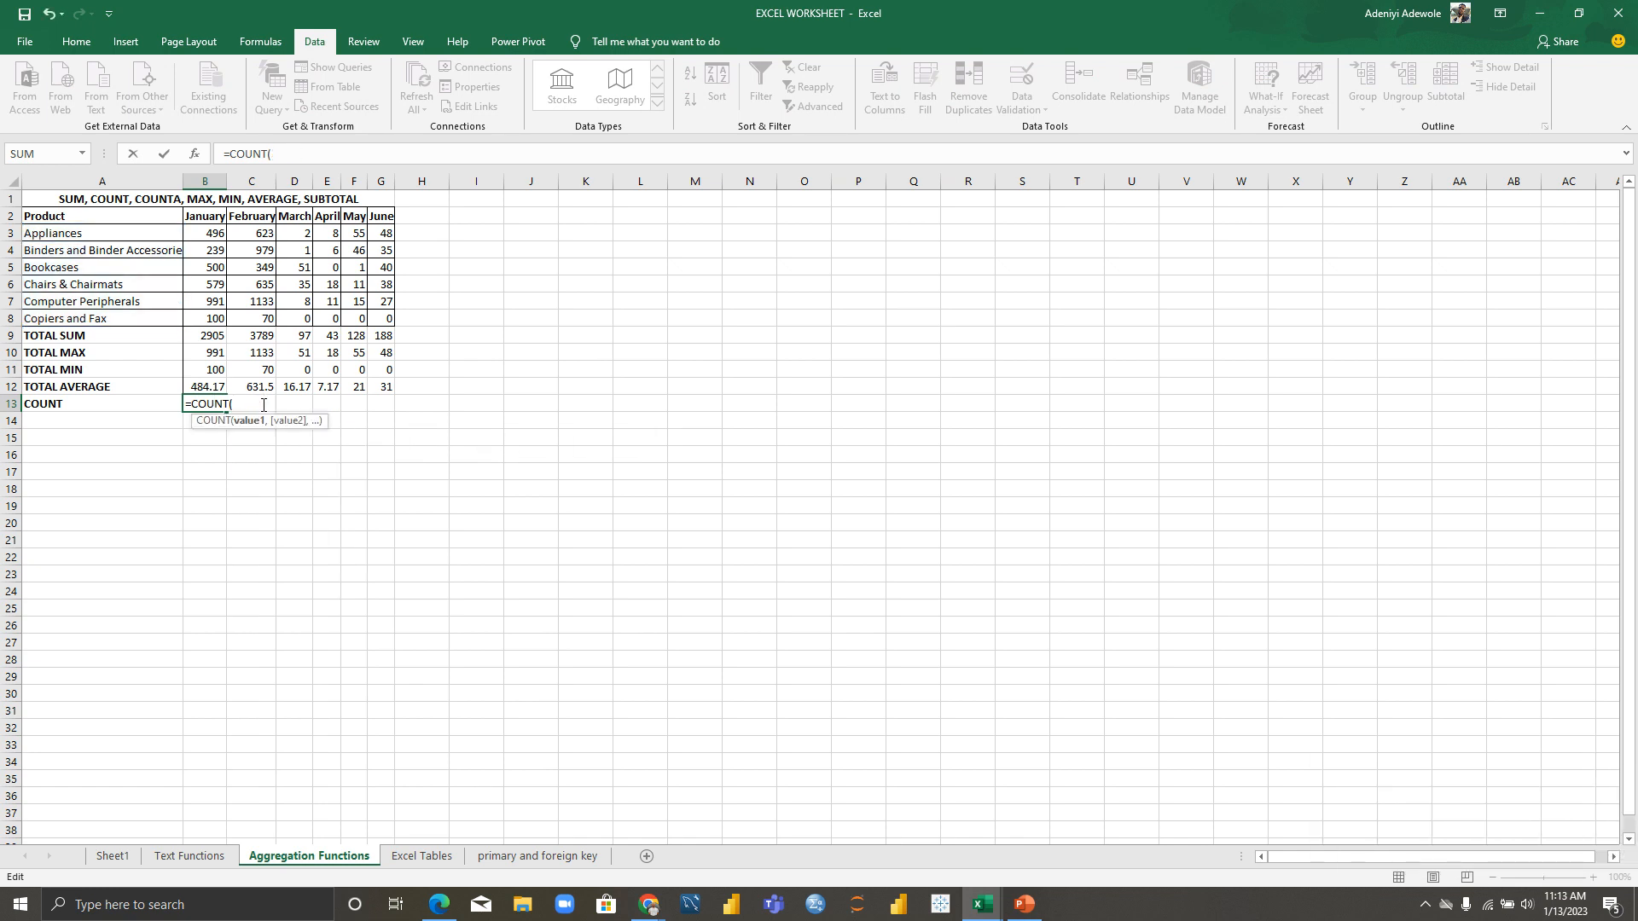
left_click_drag(205, 232, 215, 323)
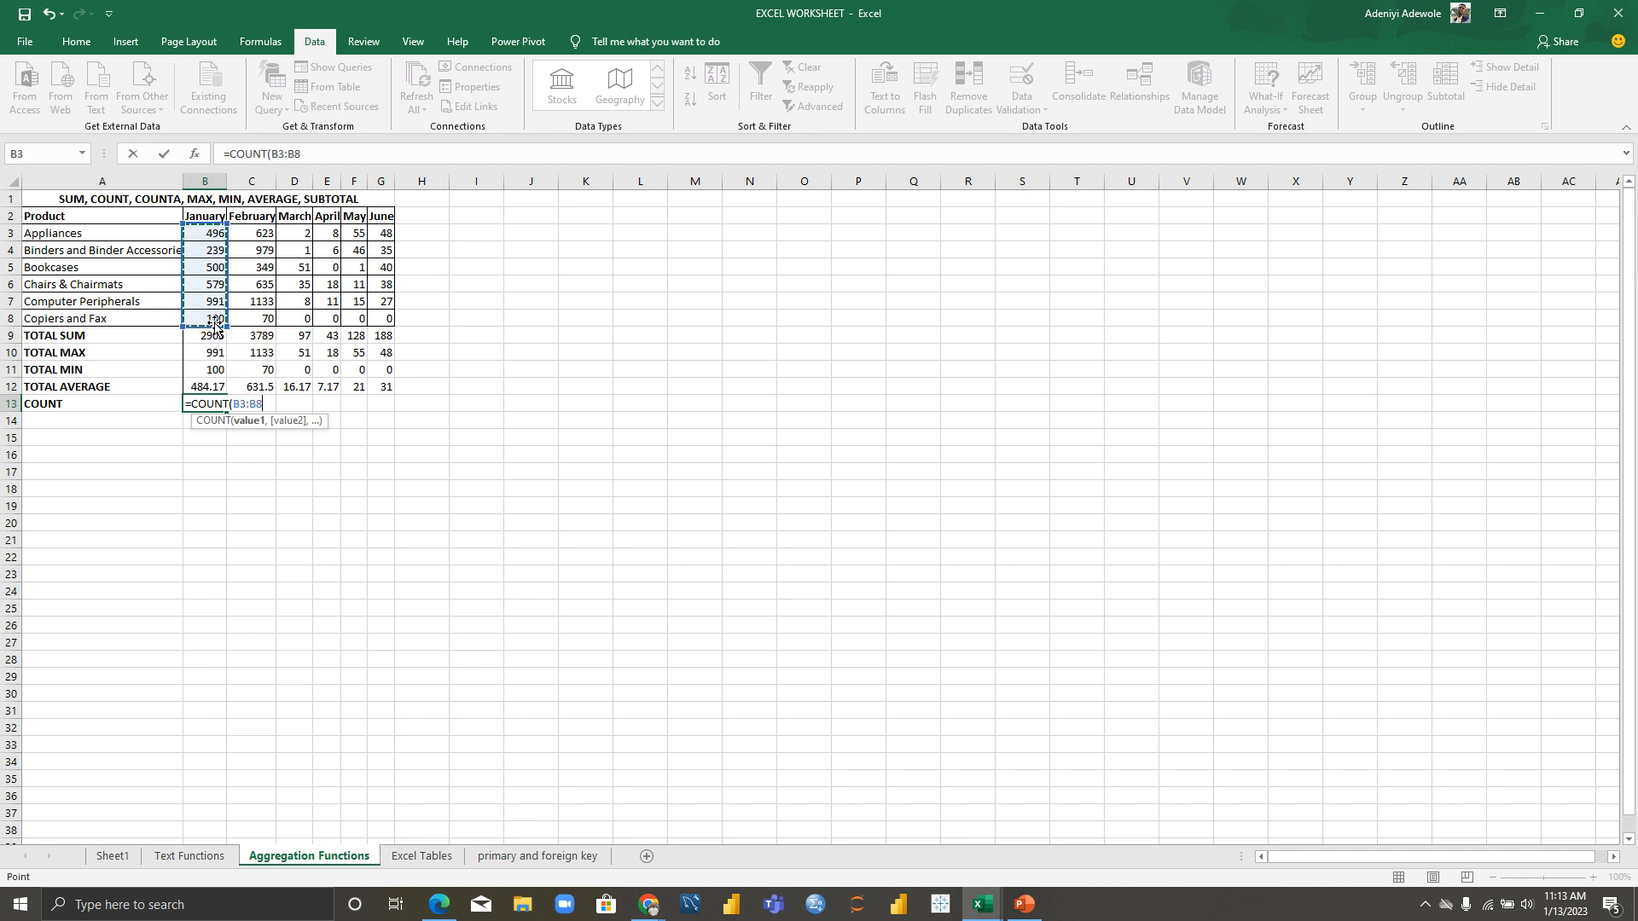
type(")")
key("Return")
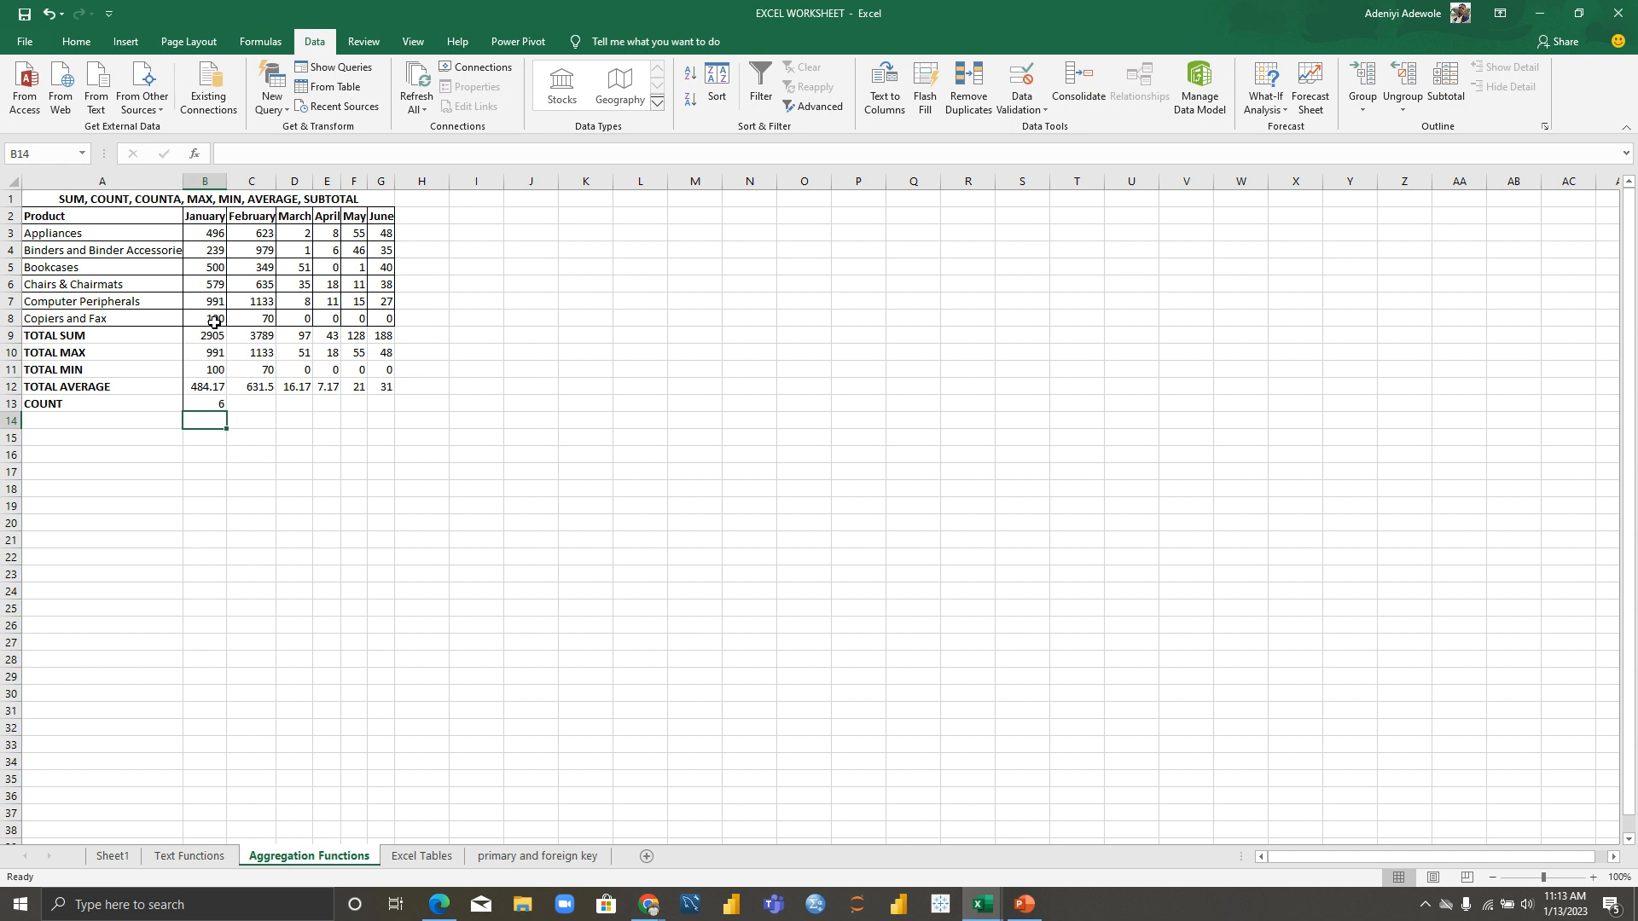
left_click(211, 402)
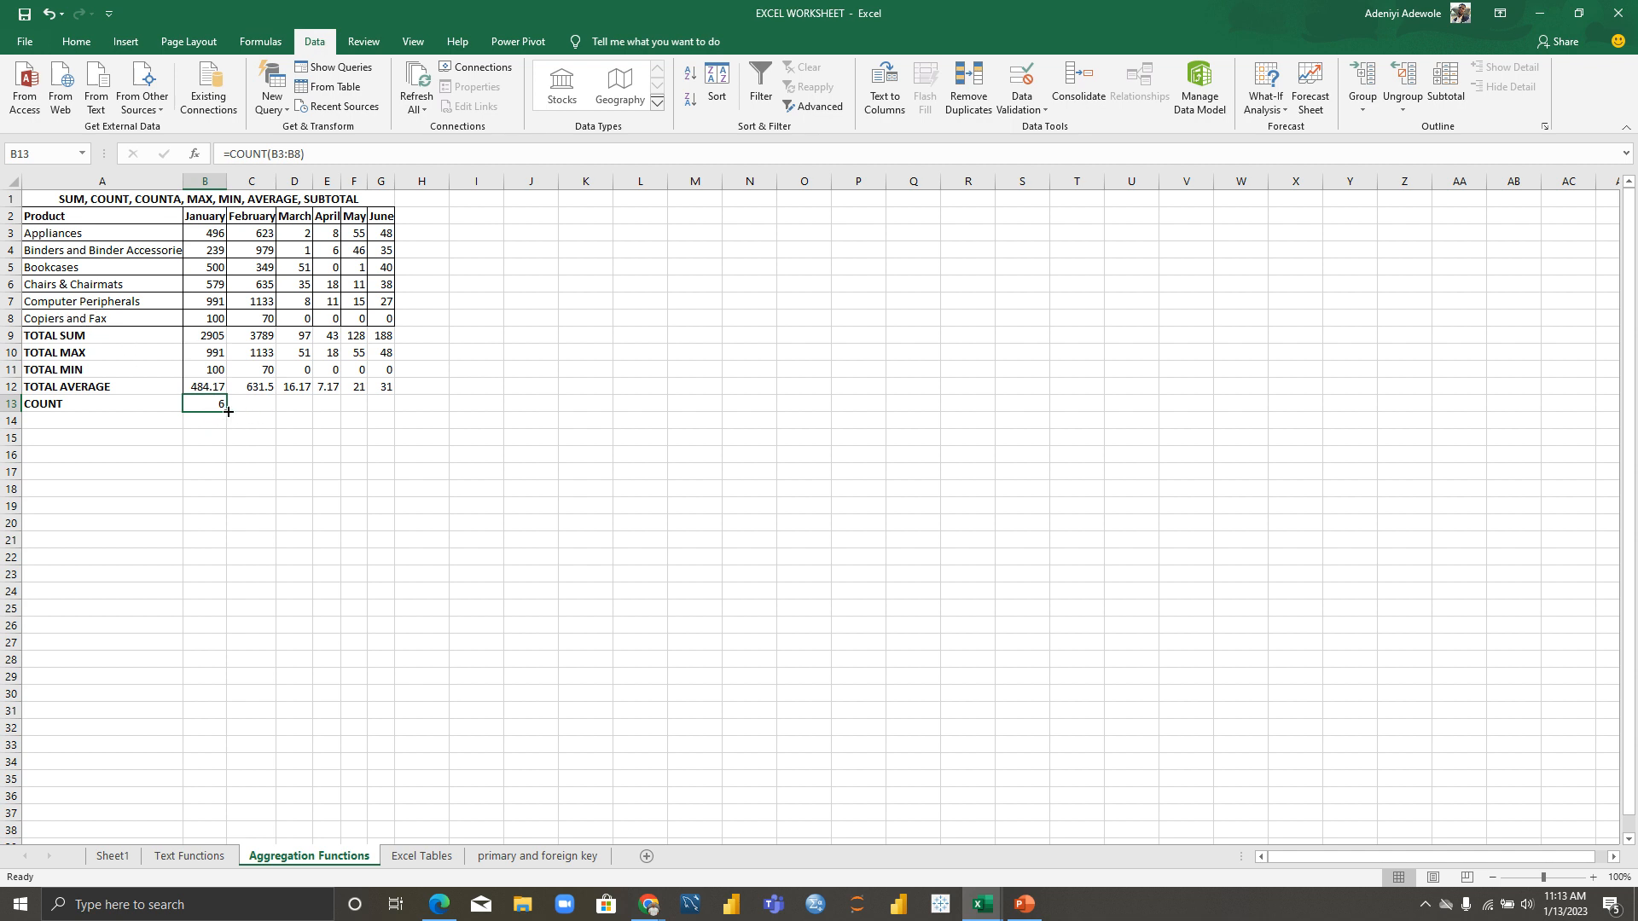
left_click_drag(229, 411, 399, 412)
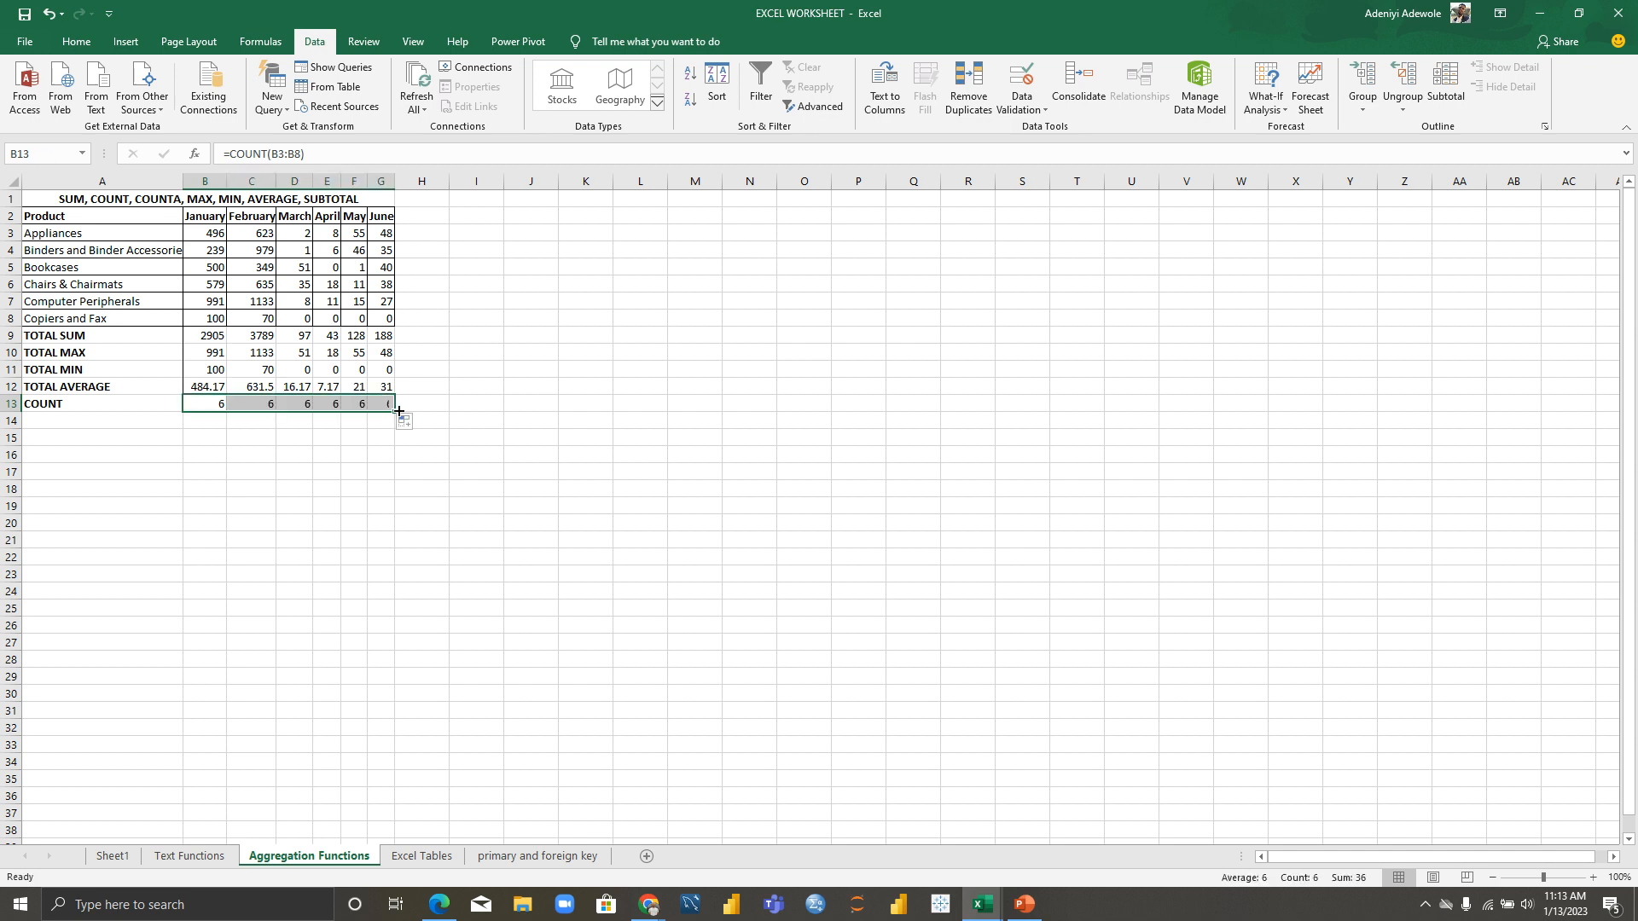
left_click(50, 421)
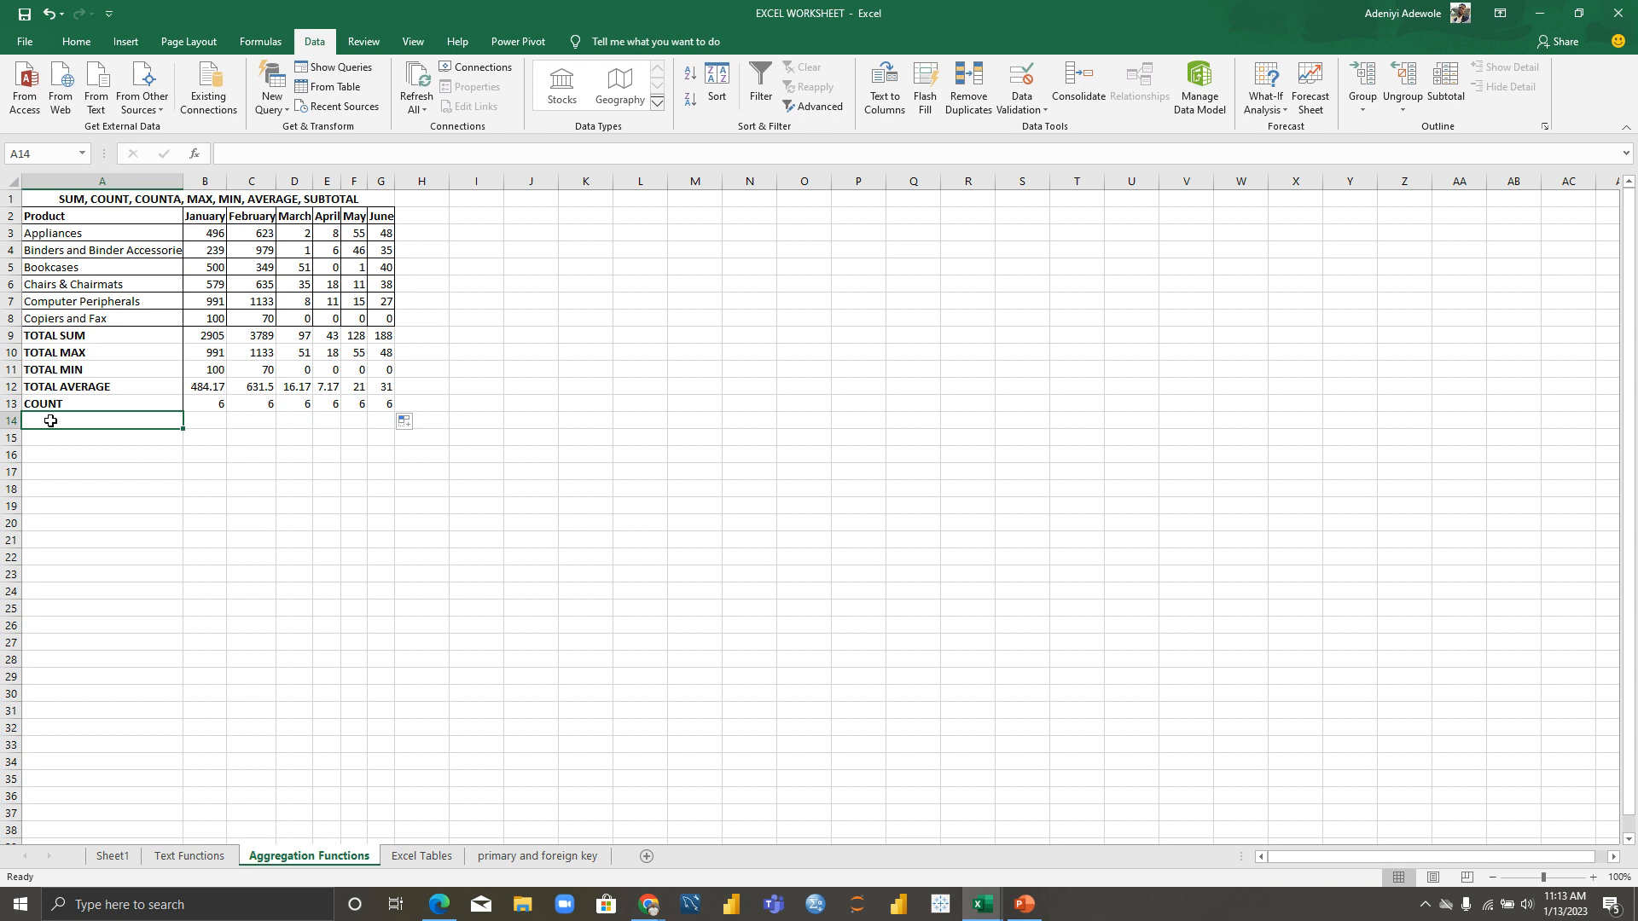
Step: Label A14 COUNTA and enter a COUNTA formula in B14 on the Appliances and Copiers cells
type("COUNTA")
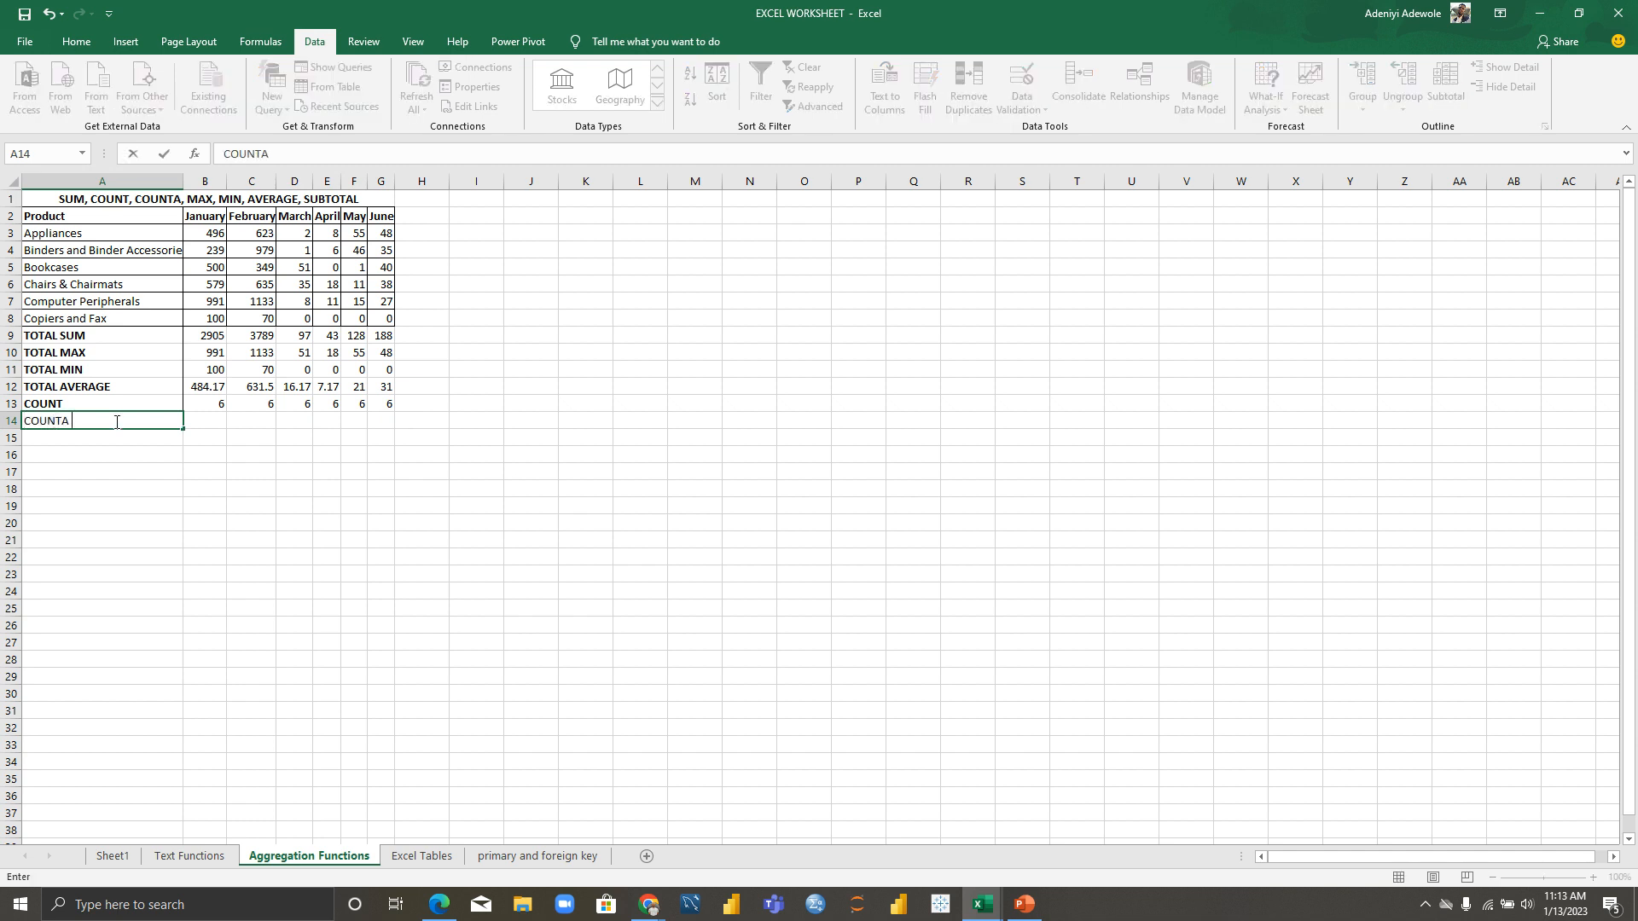
key("Tab")
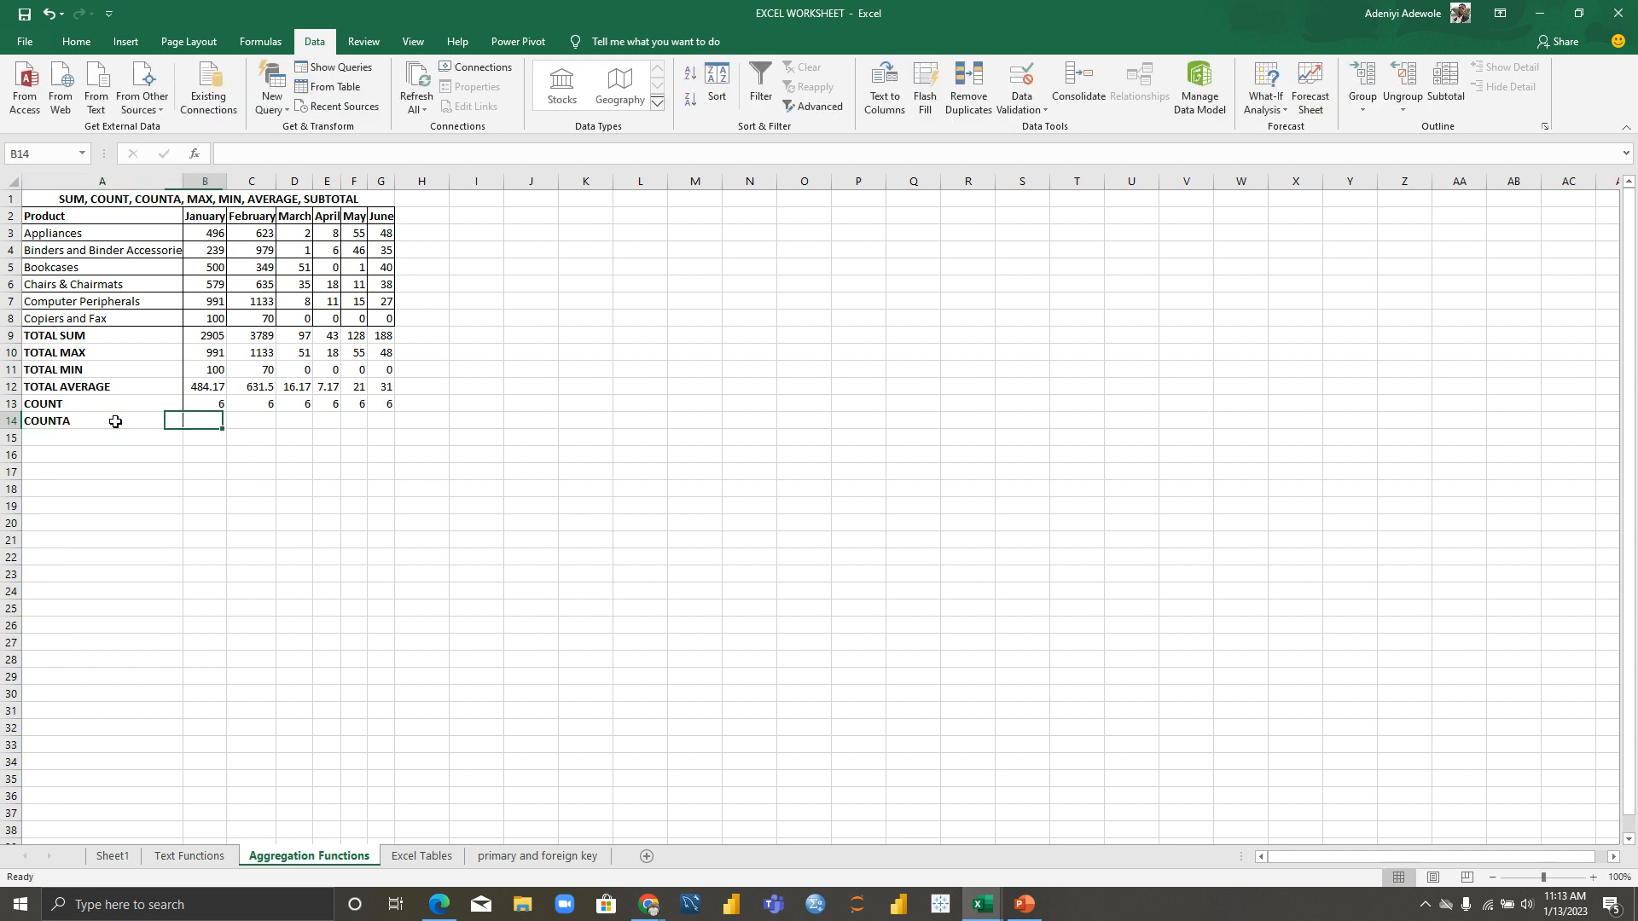
type("=")
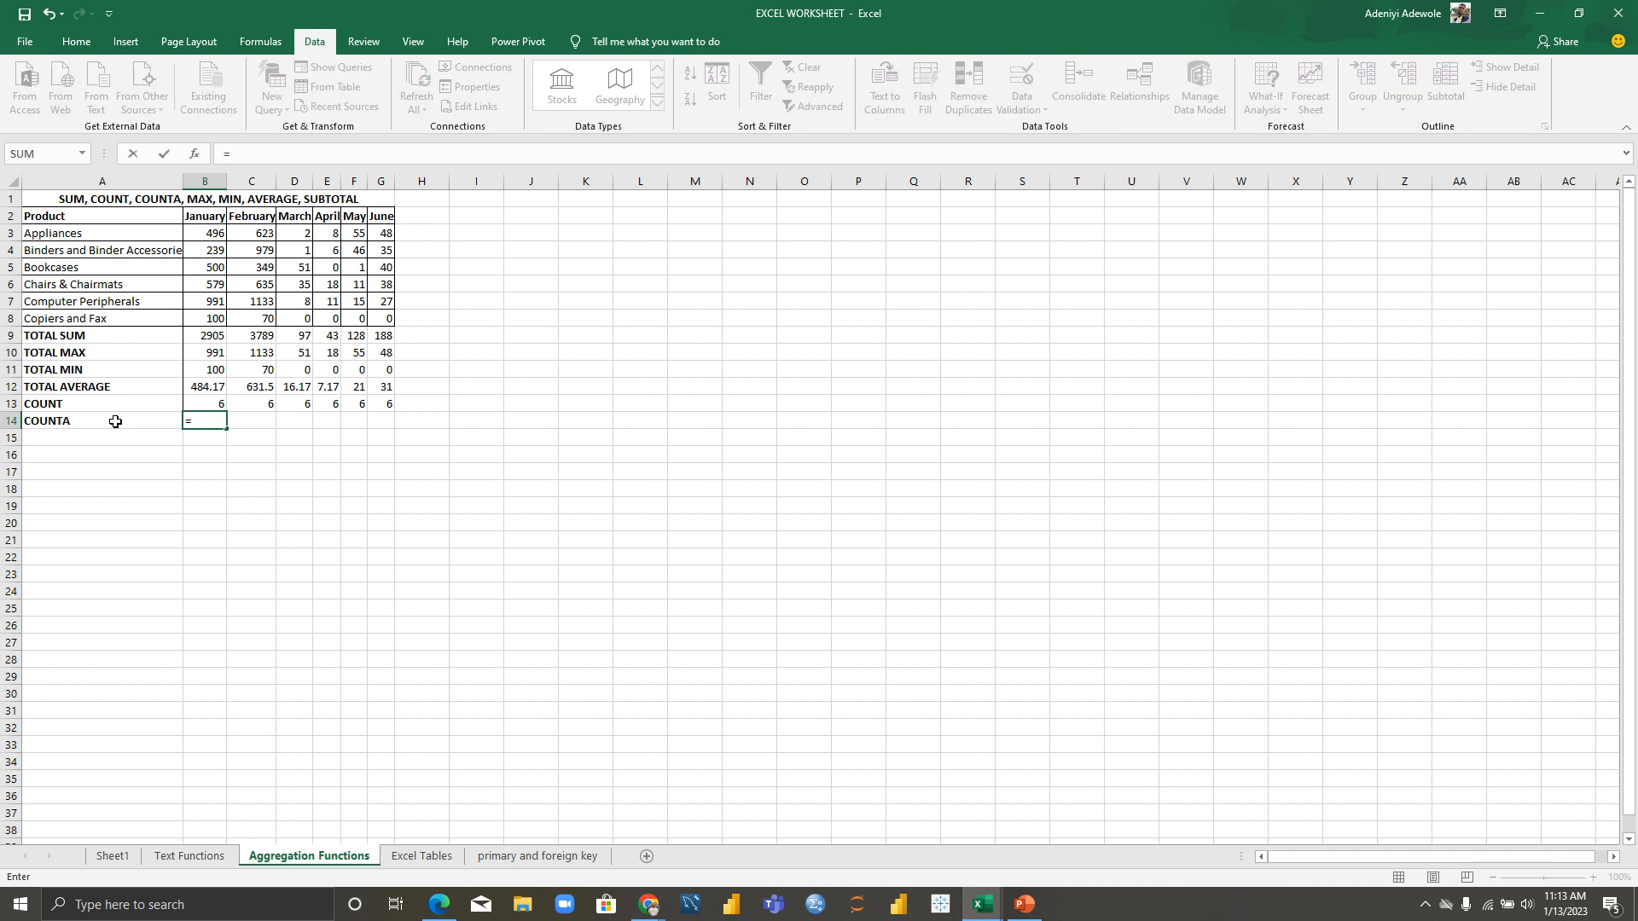
type("COU")
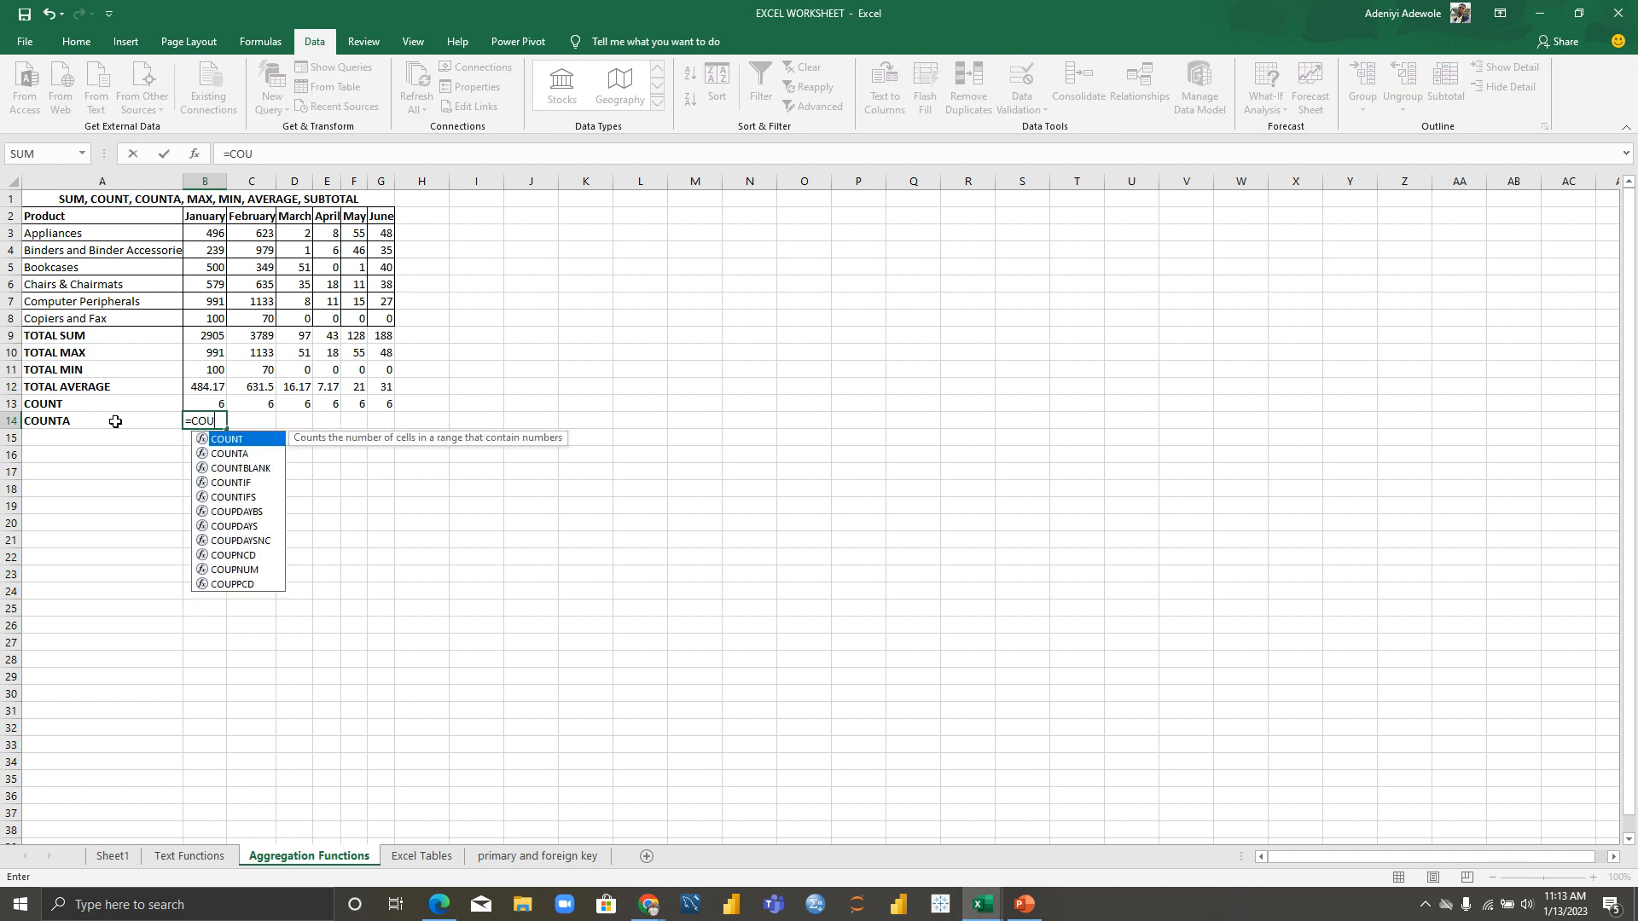
left_click(228, 455)
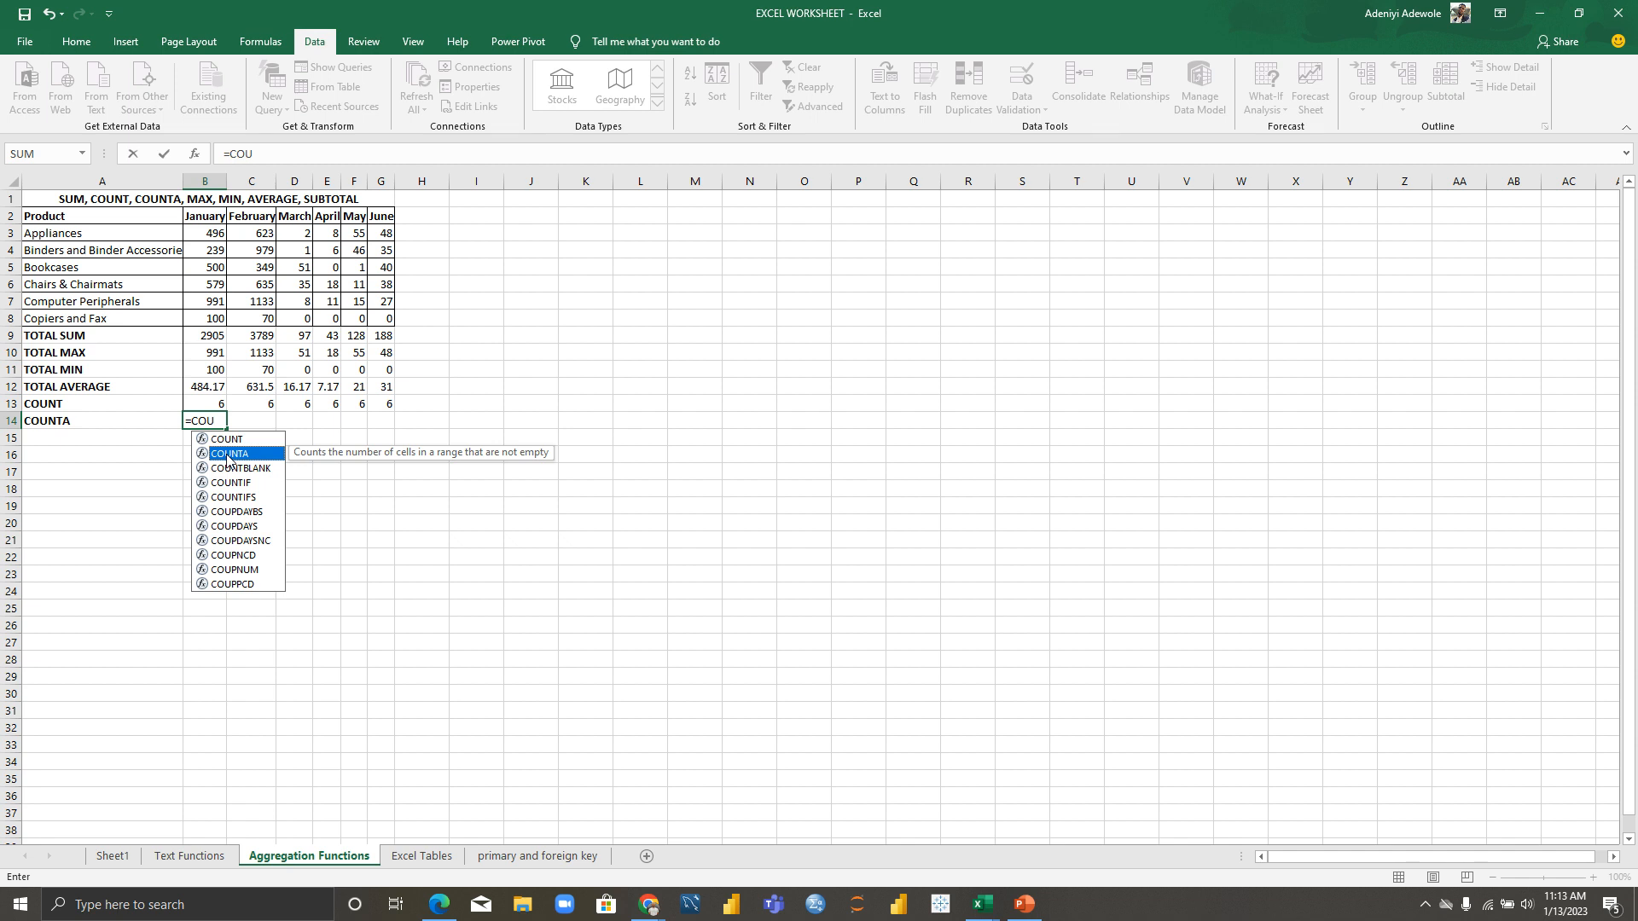
double_click(228, 455)
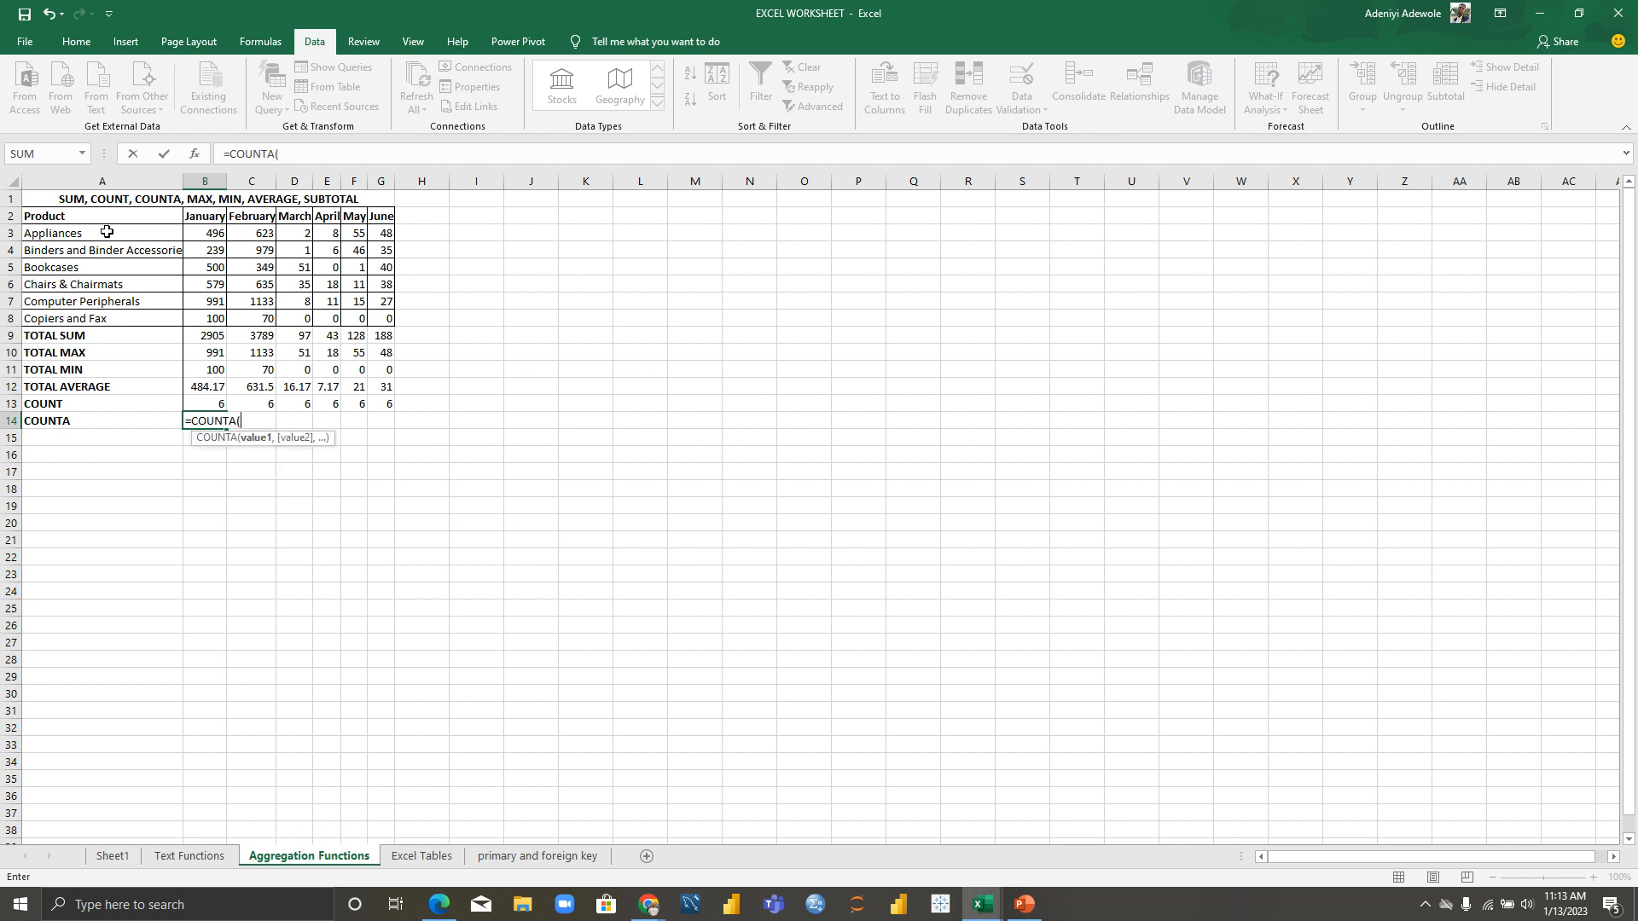
left_click(106, 234)
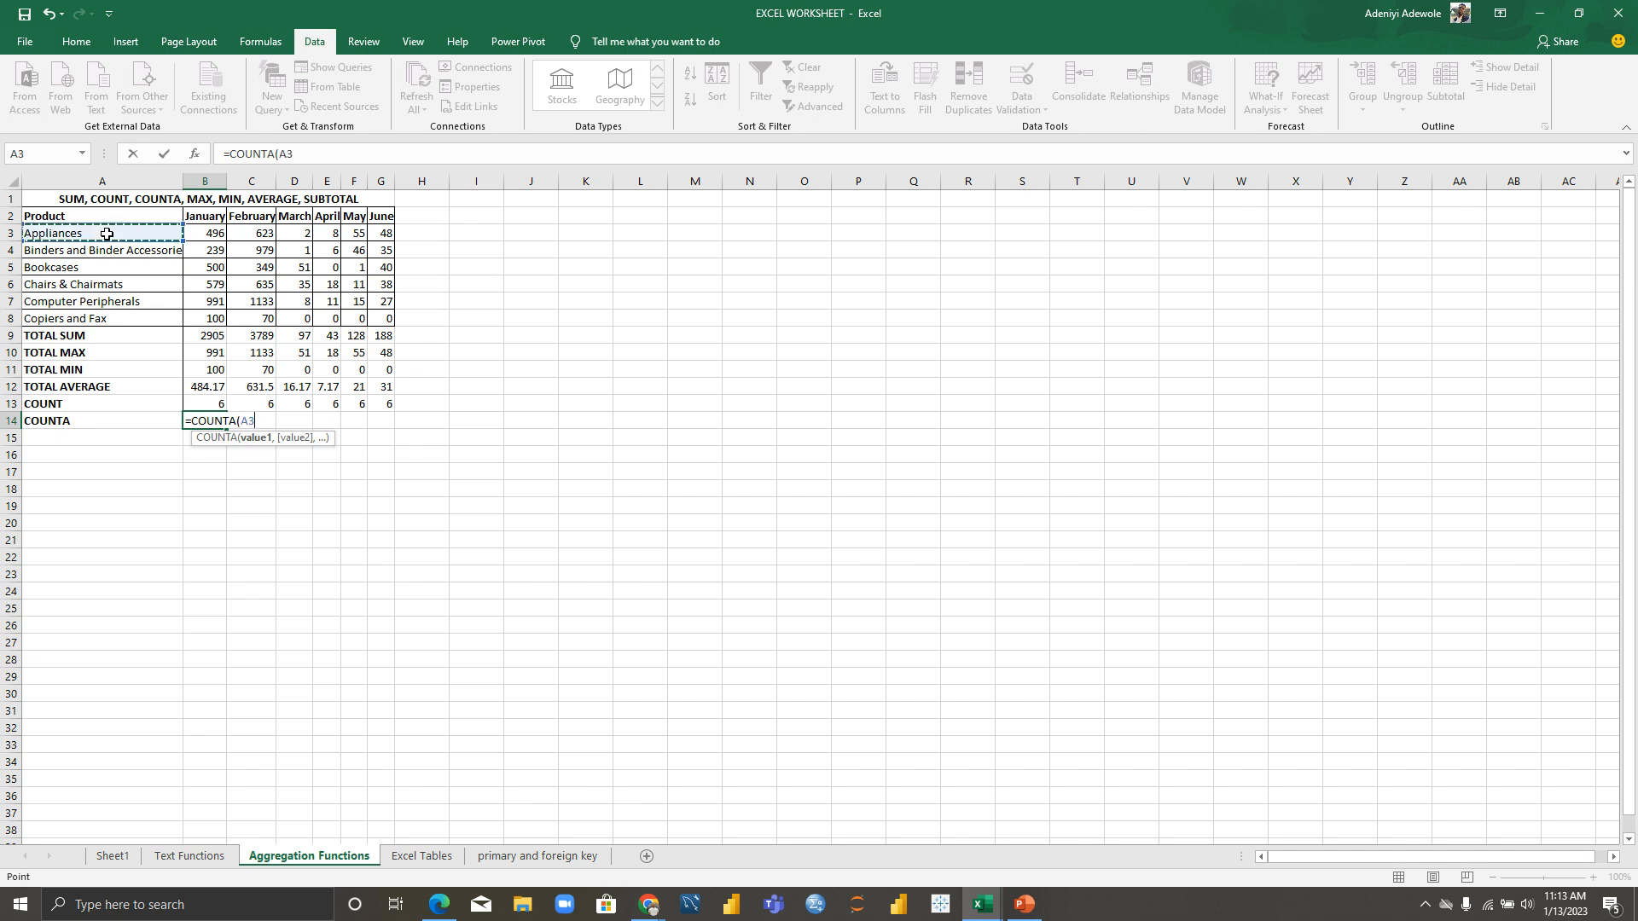
type(",")
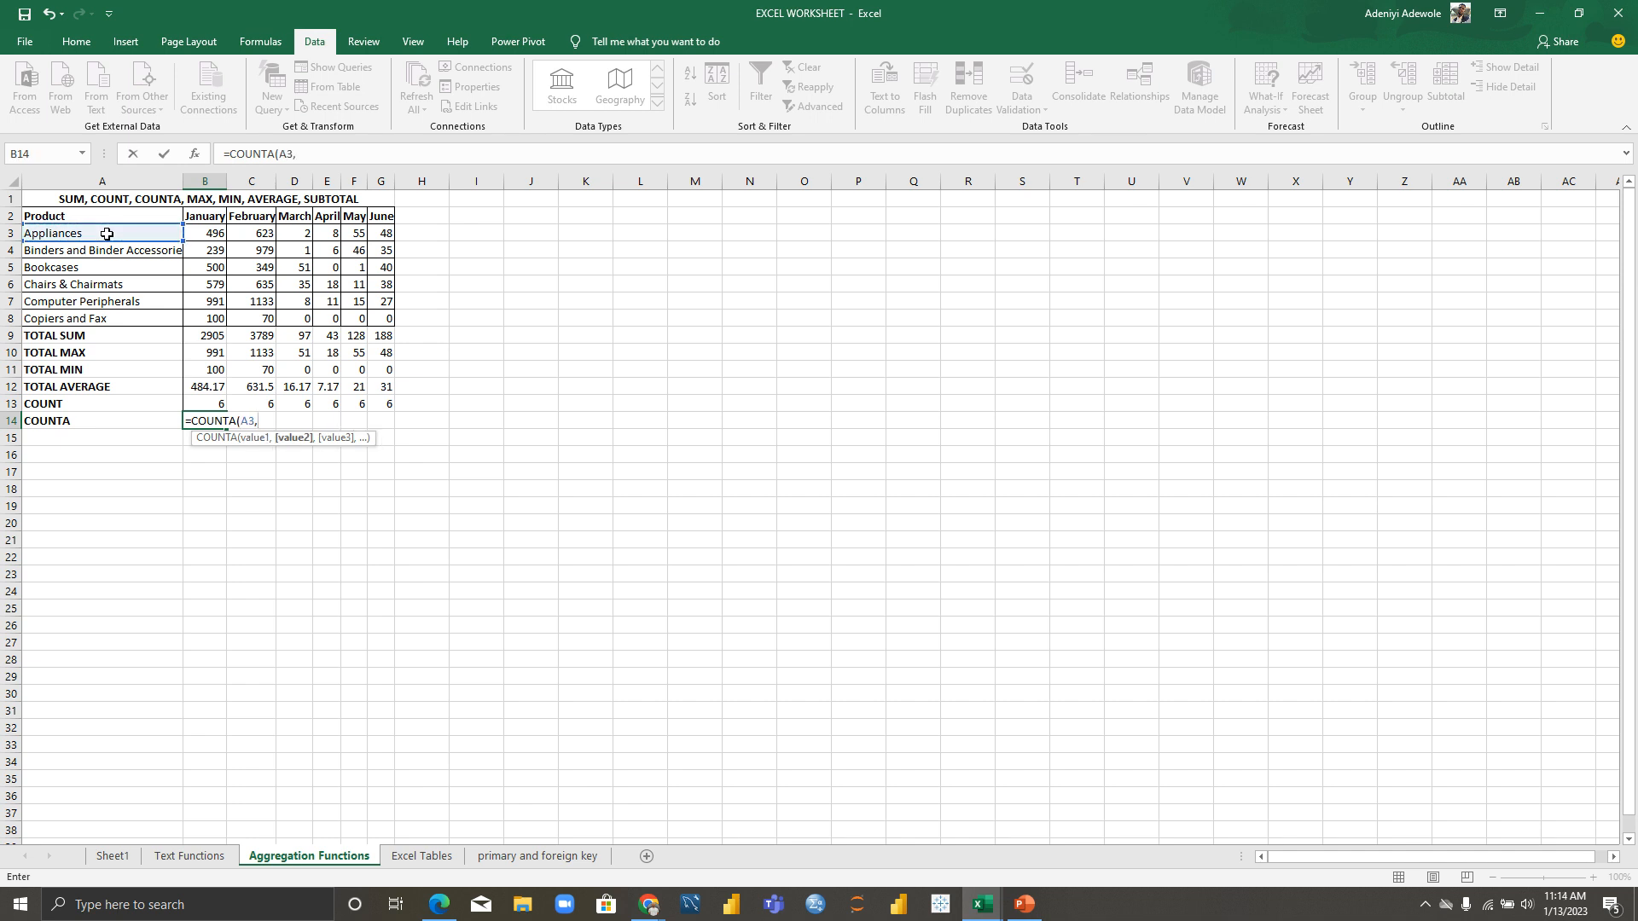
left_click(100, 319)
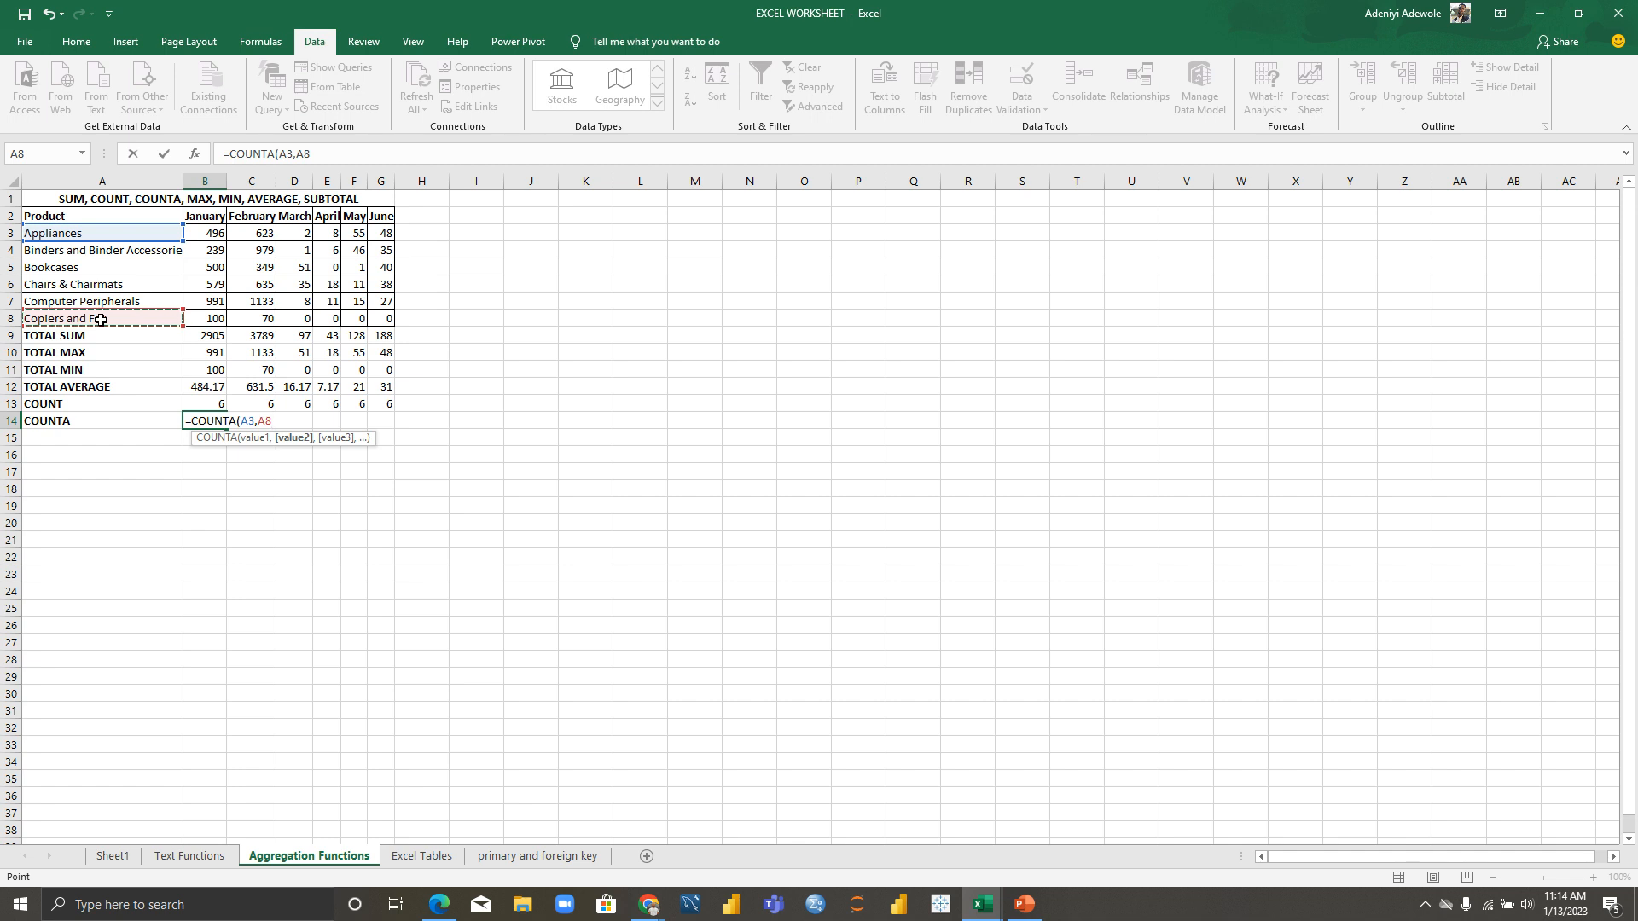
key("Return")
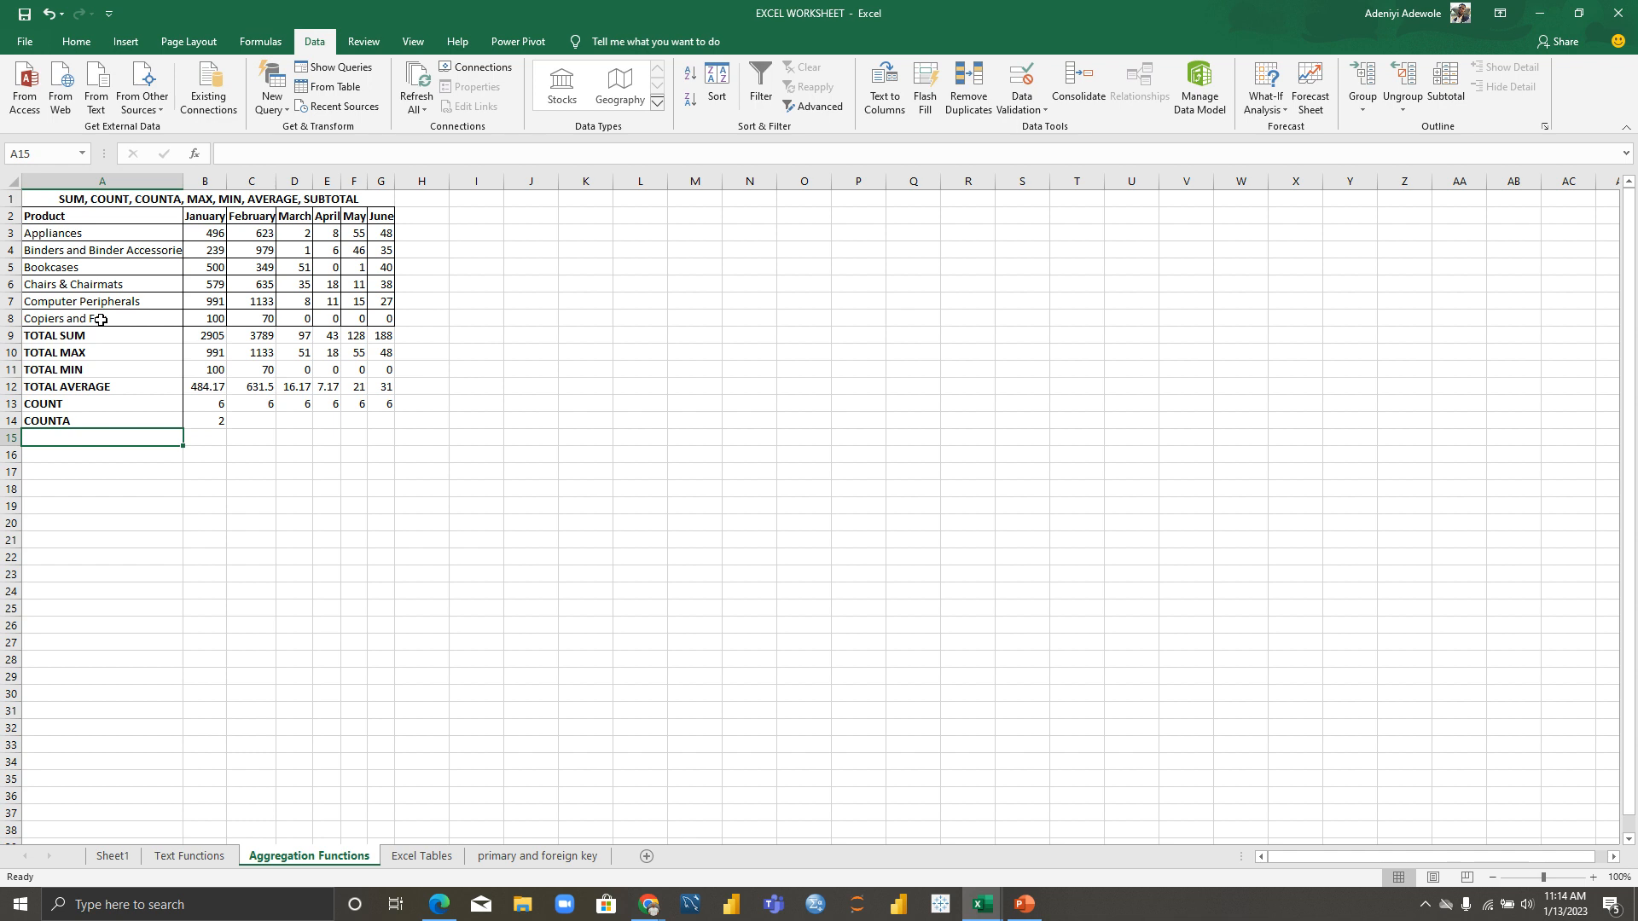
Step: Correct the B14 formula to =COUNTA(A3:A8) so it returns 6
double_click(212, 423)
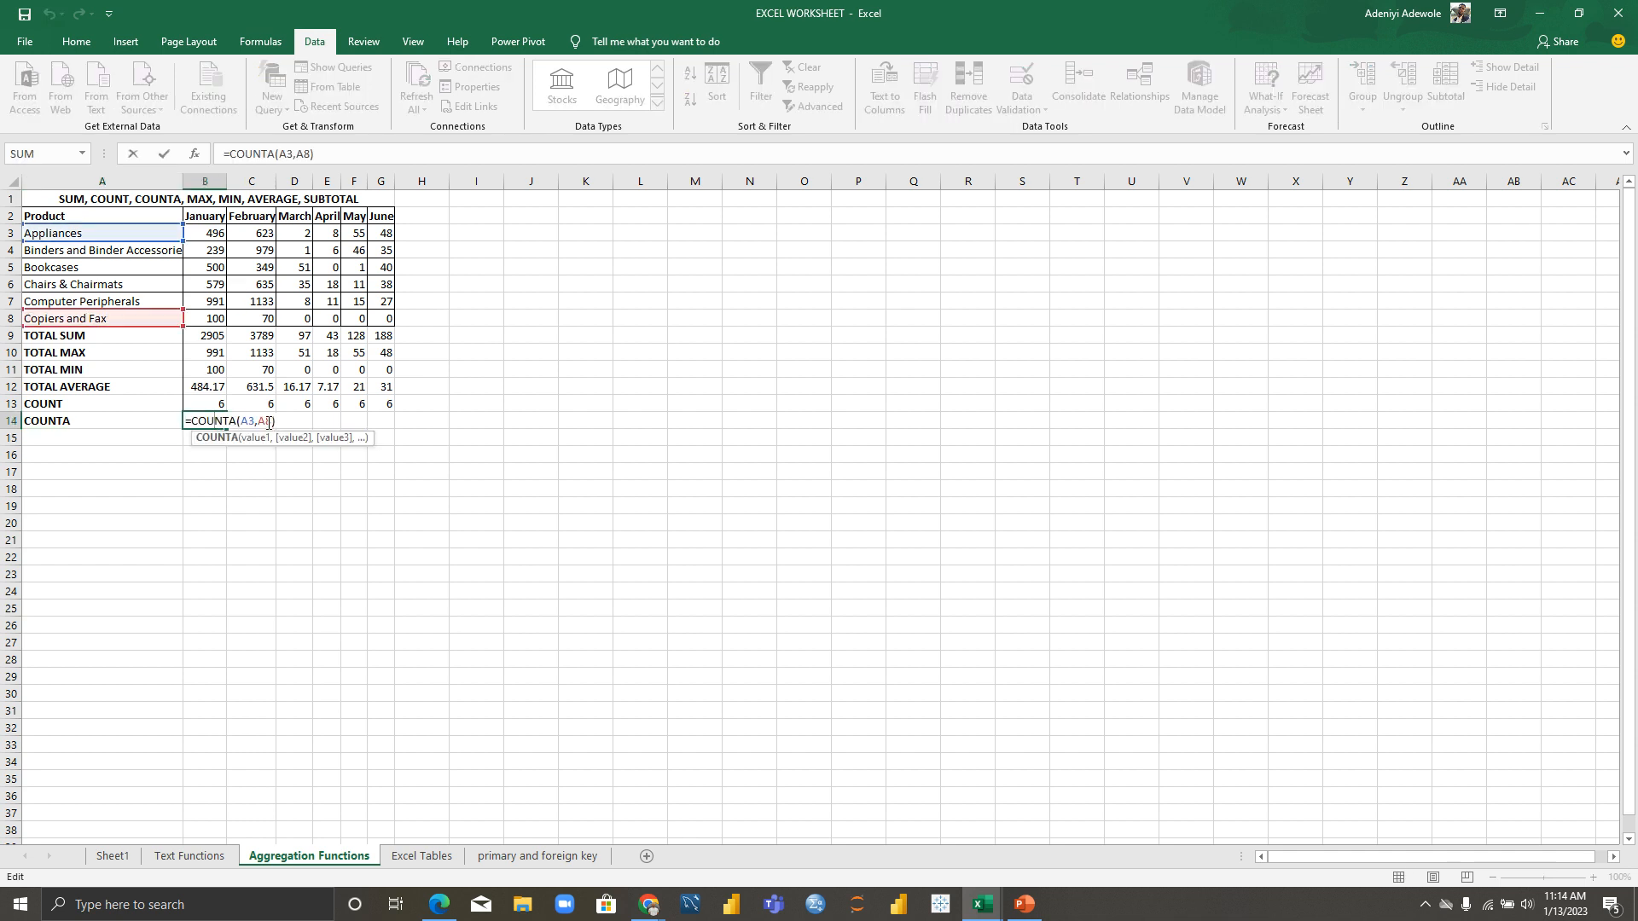
key("BackSpace")
key("BackSpace")
key("BackSpace")
key("BackSpace")
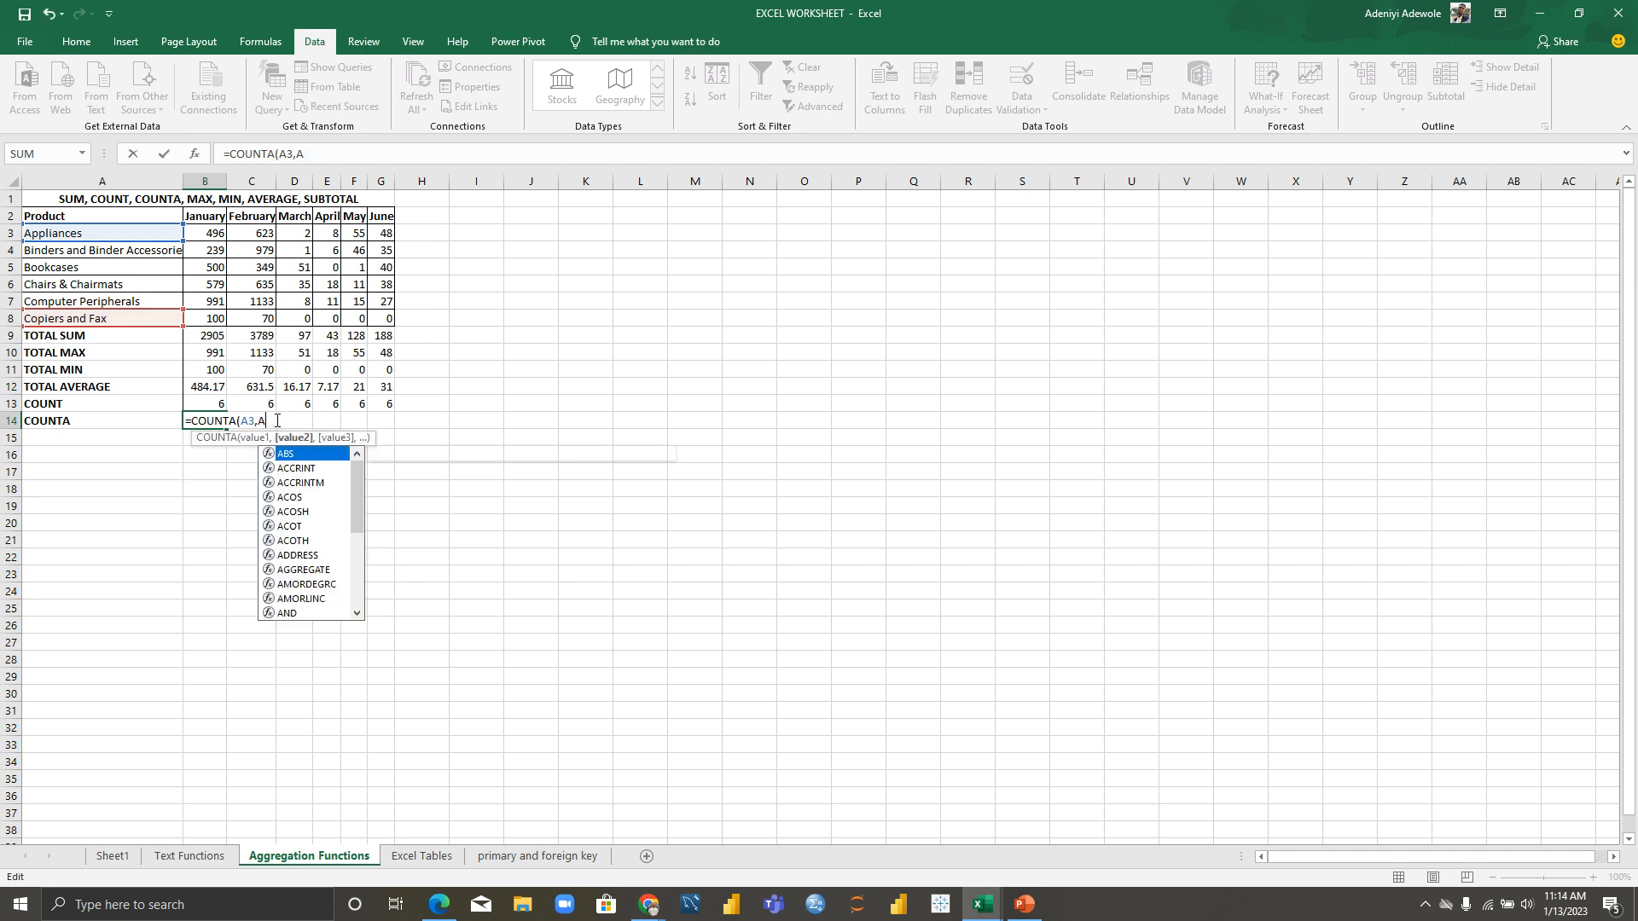
key("BackSpace")
key("BackSpace")
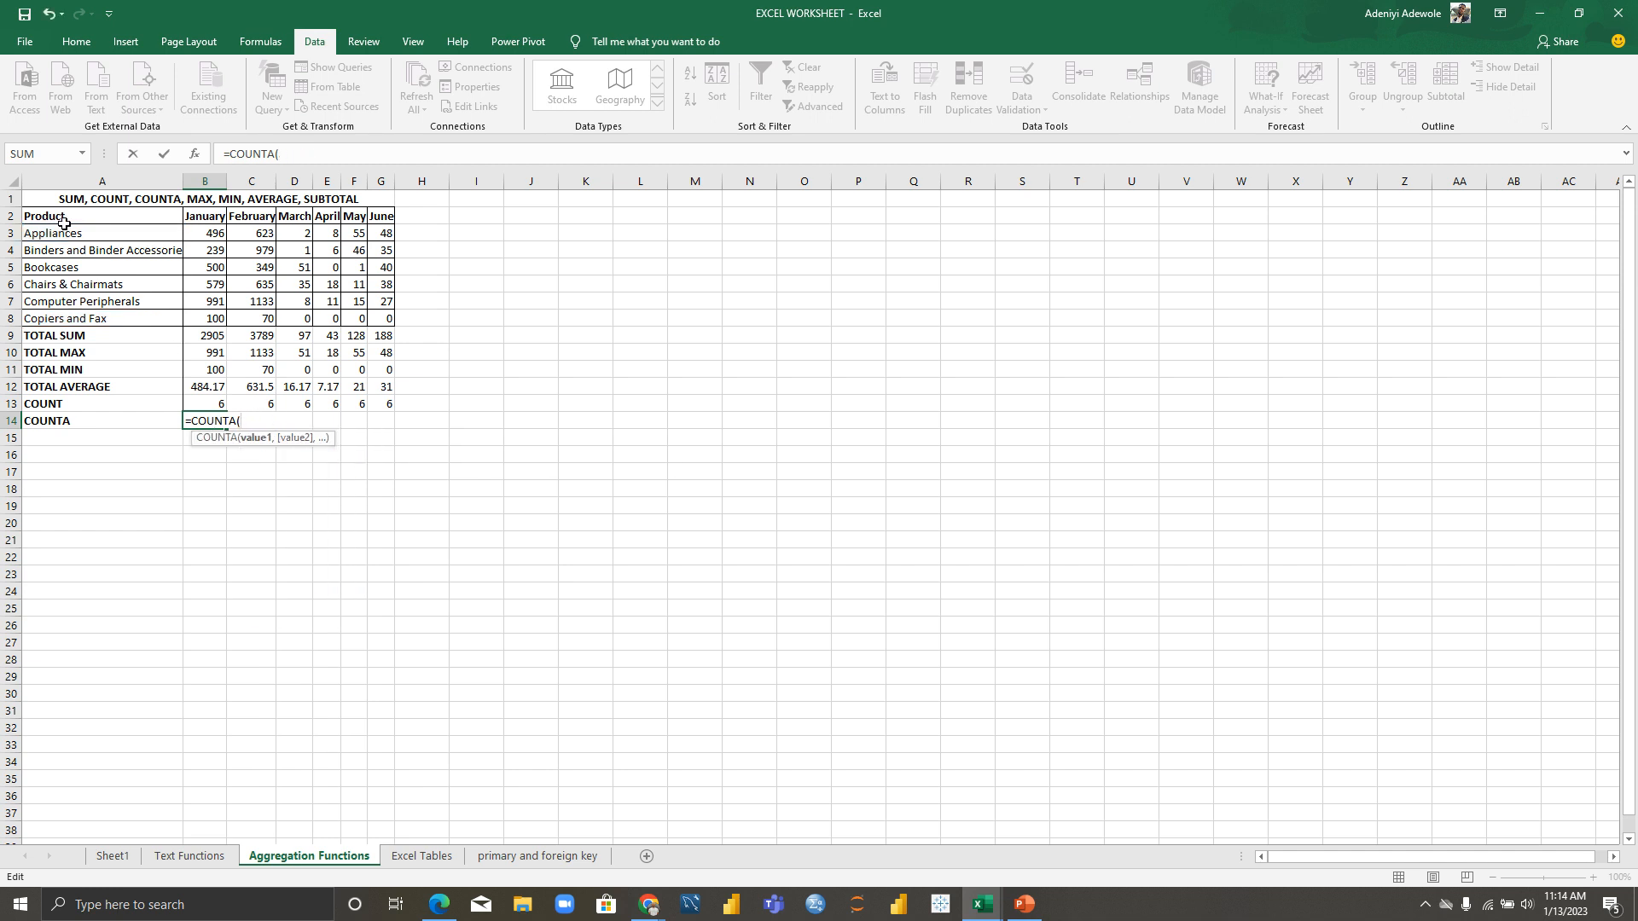
left_click_drag(66, 232, 100, 320)
key("Return")
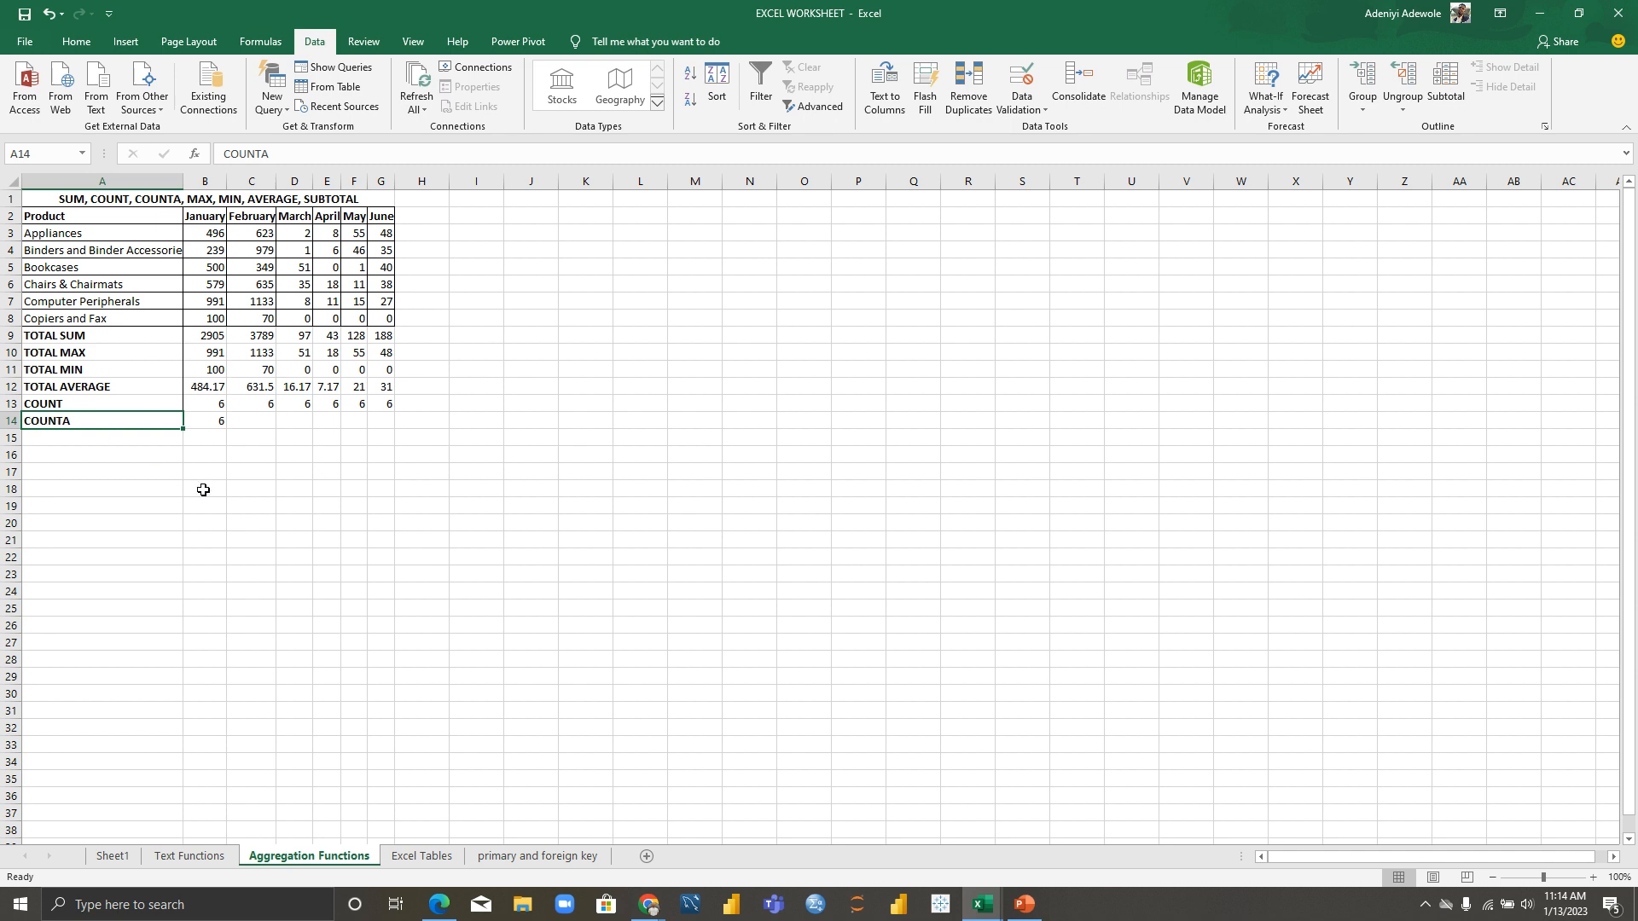
Step: Enter four sample names down M9:M12, correcting the second entry
left_click(695, 334)
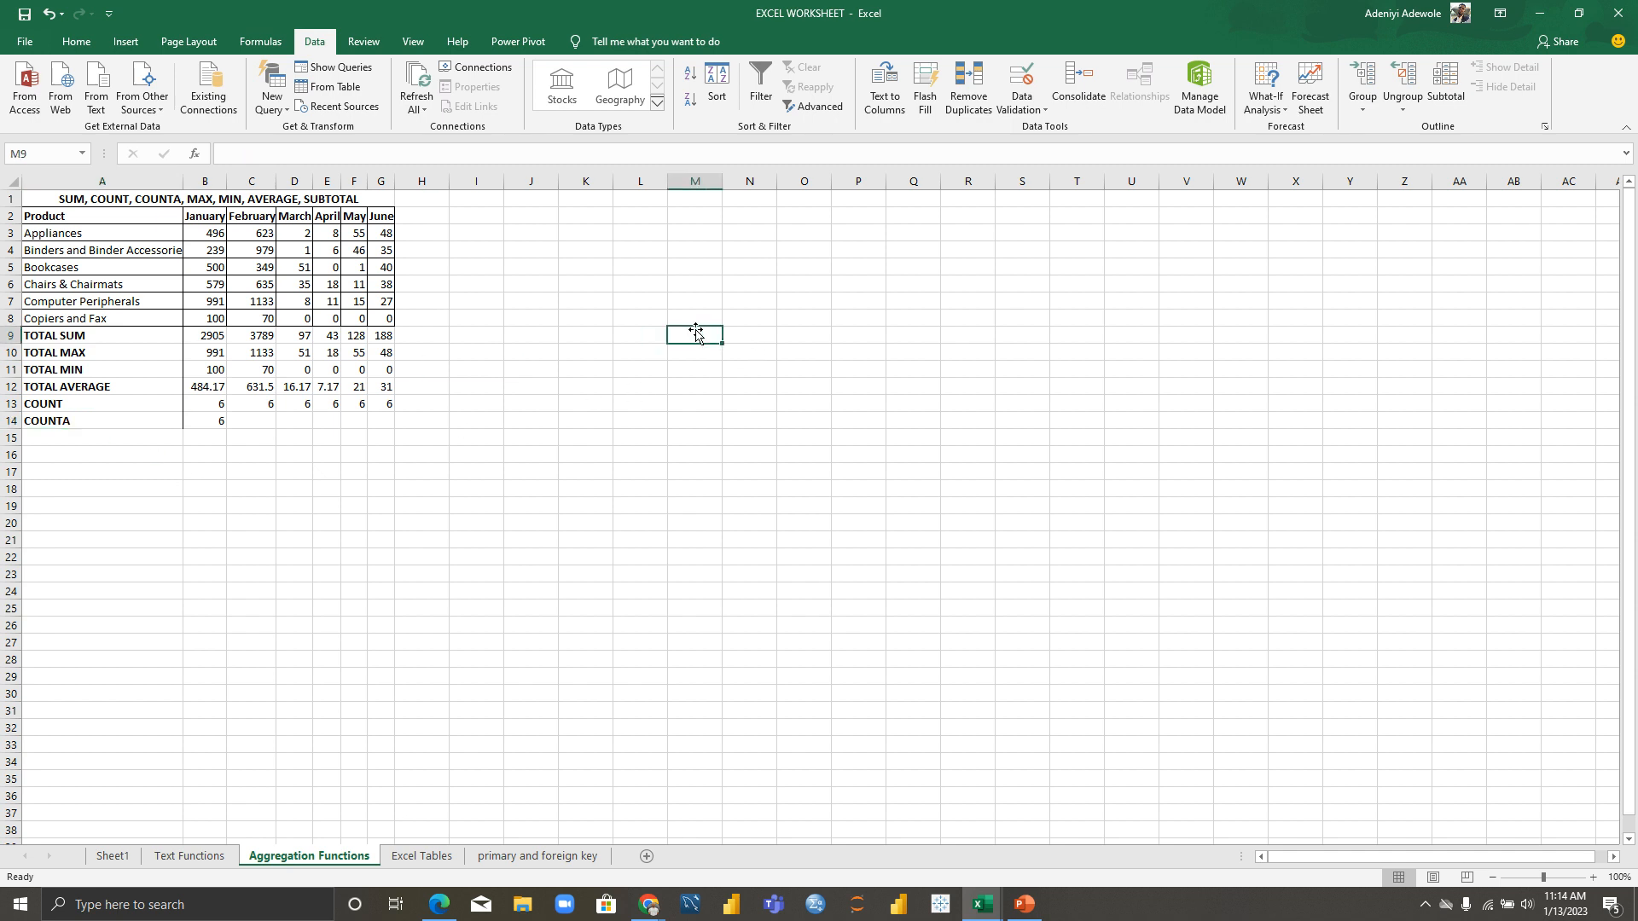
type("NIKE")
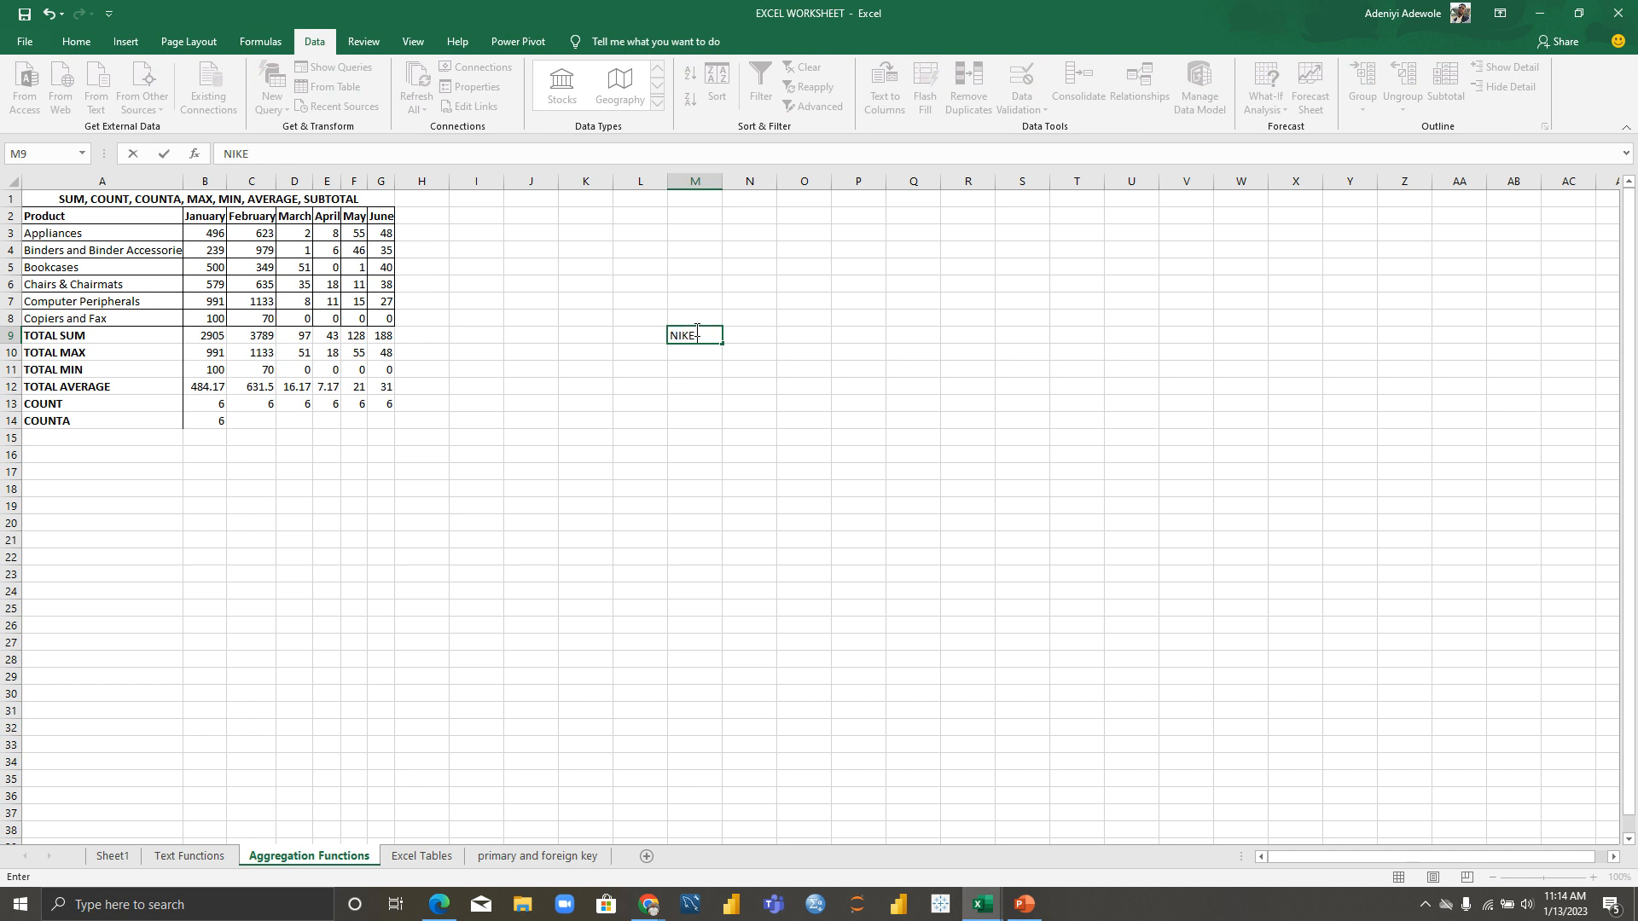
key("Return")
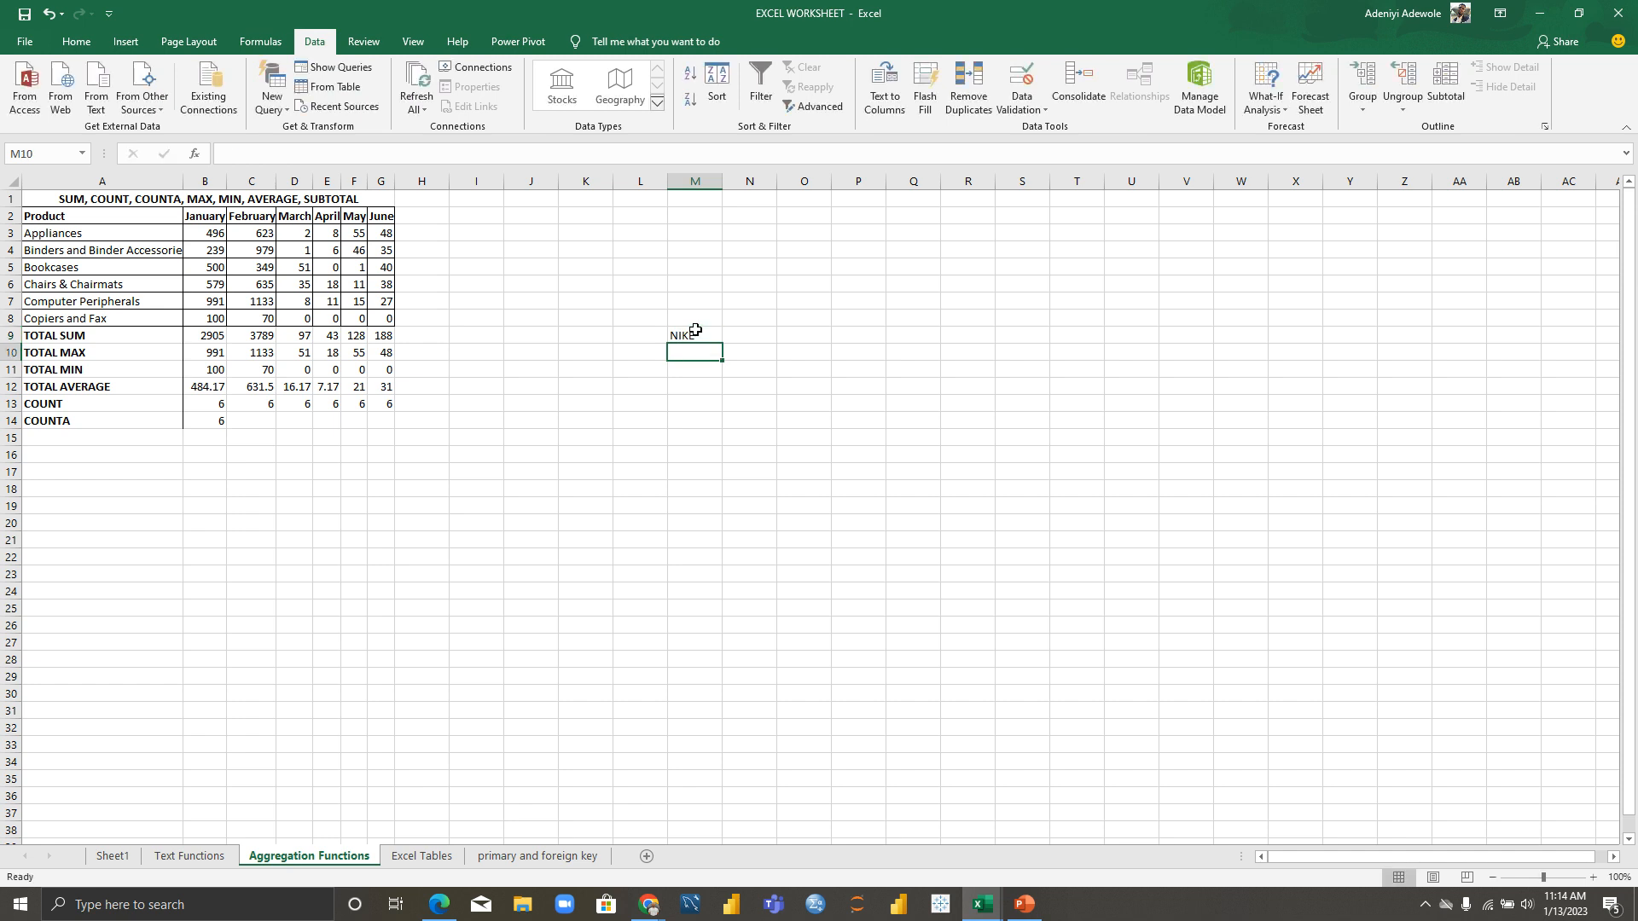
type("ITUNU N")
key("Return")
key("Up")
key("BackSpace")
type("ITUNU")
key("Return")
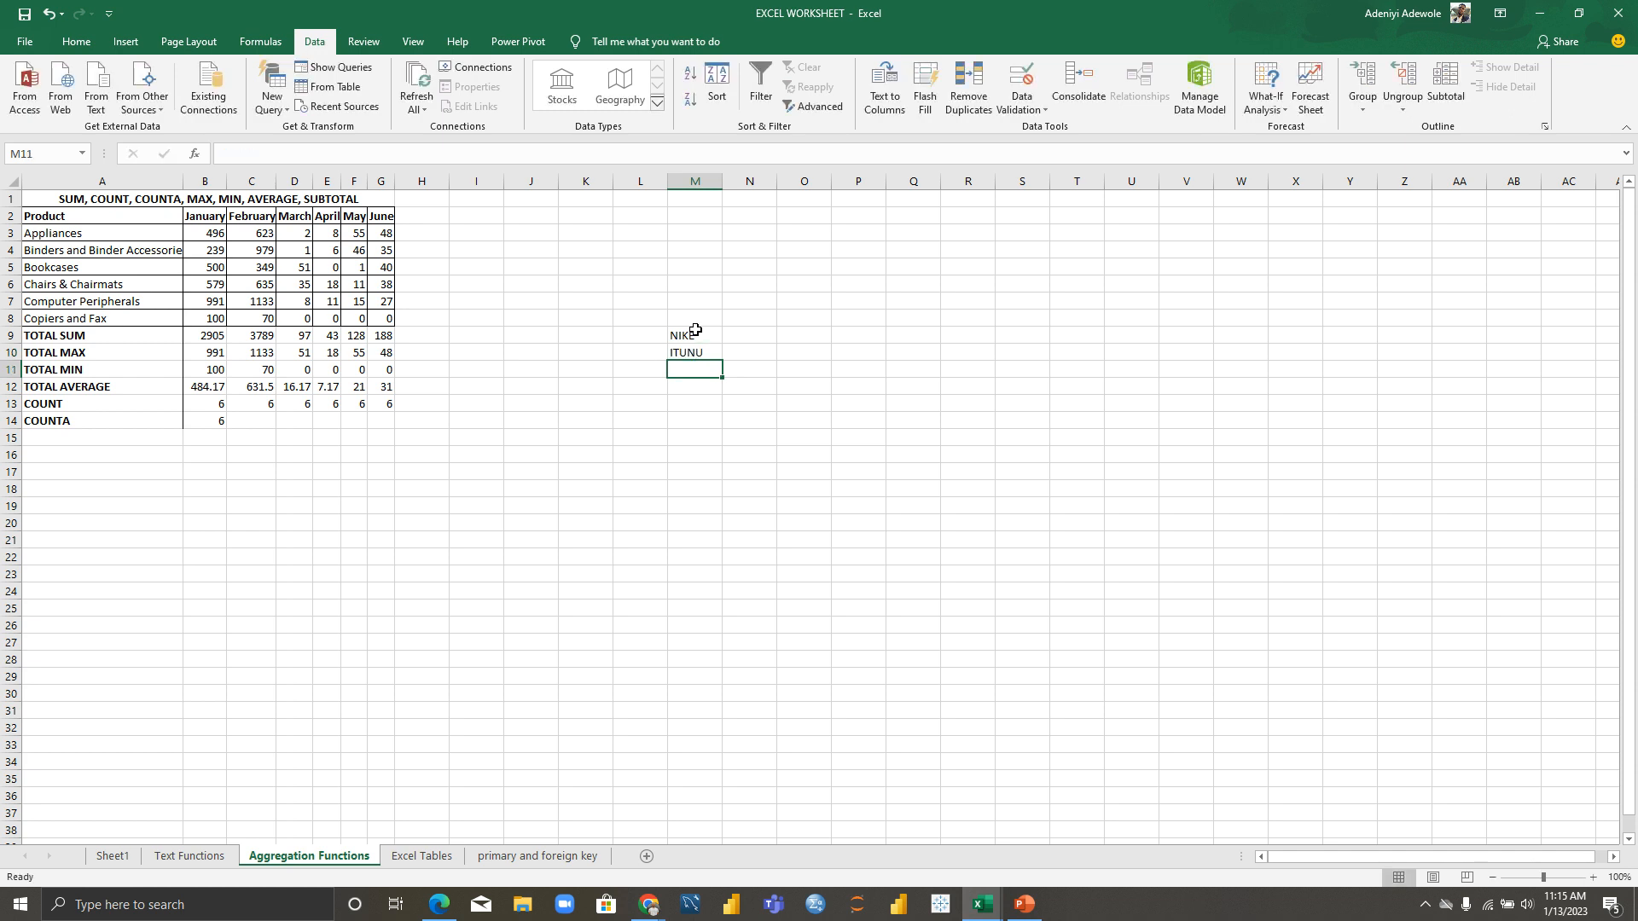
type("NK")
key("Return")
type("TOBI")
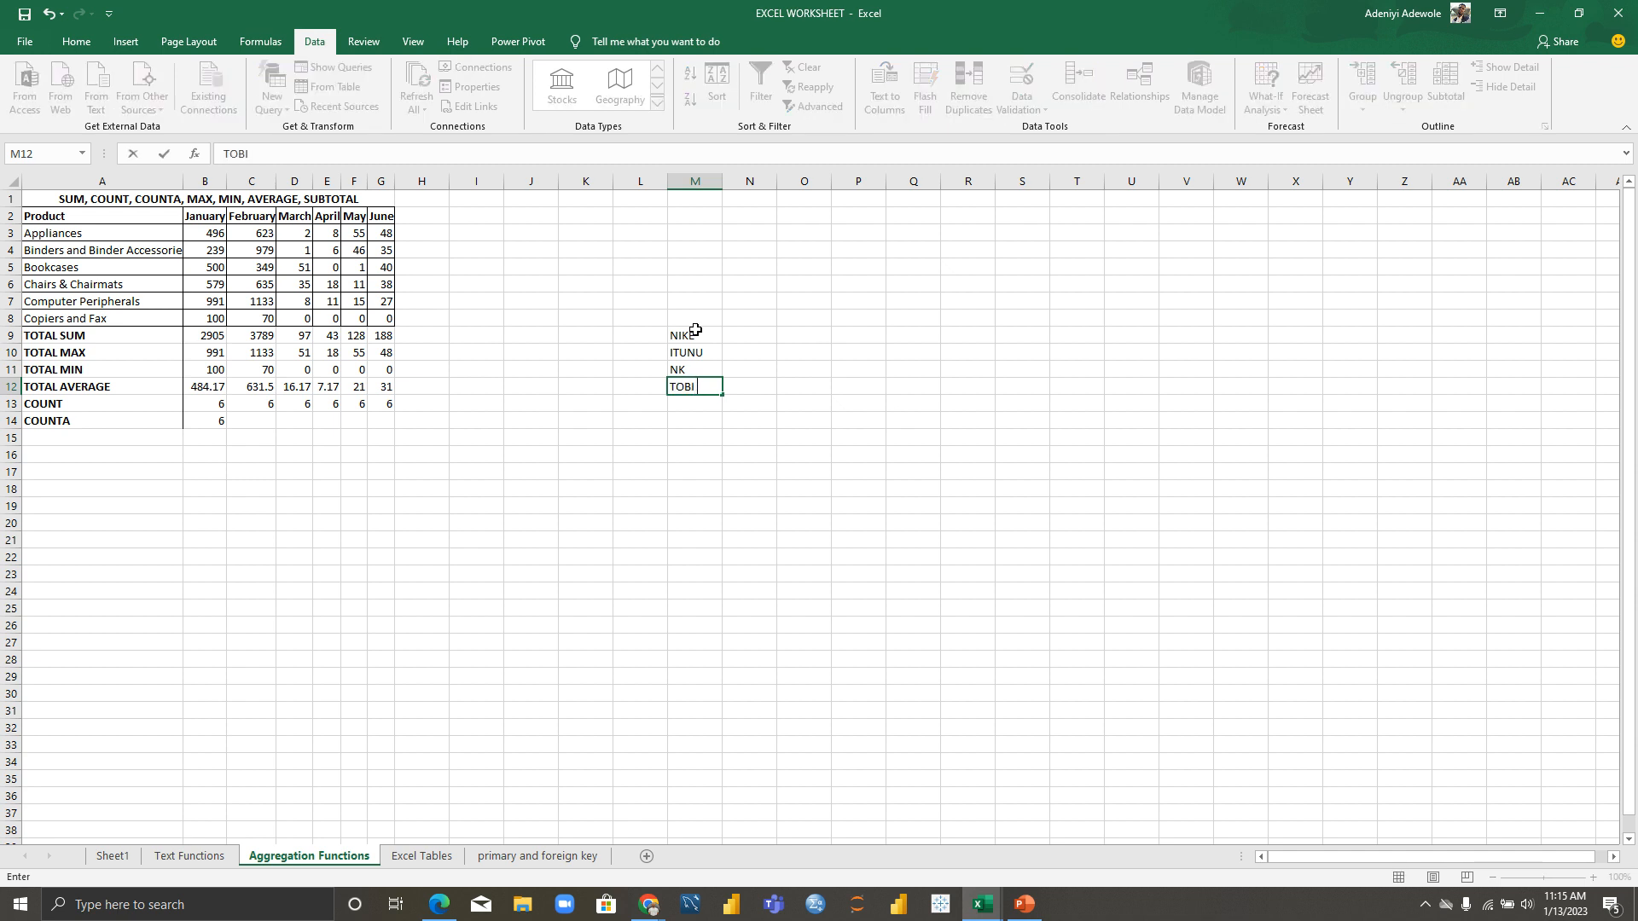
key("Return")
Step: Undo an accidental overwrite of the first name and add the fifth name in M13
key("Up")
key("Up")
key("Up")
key("Up")
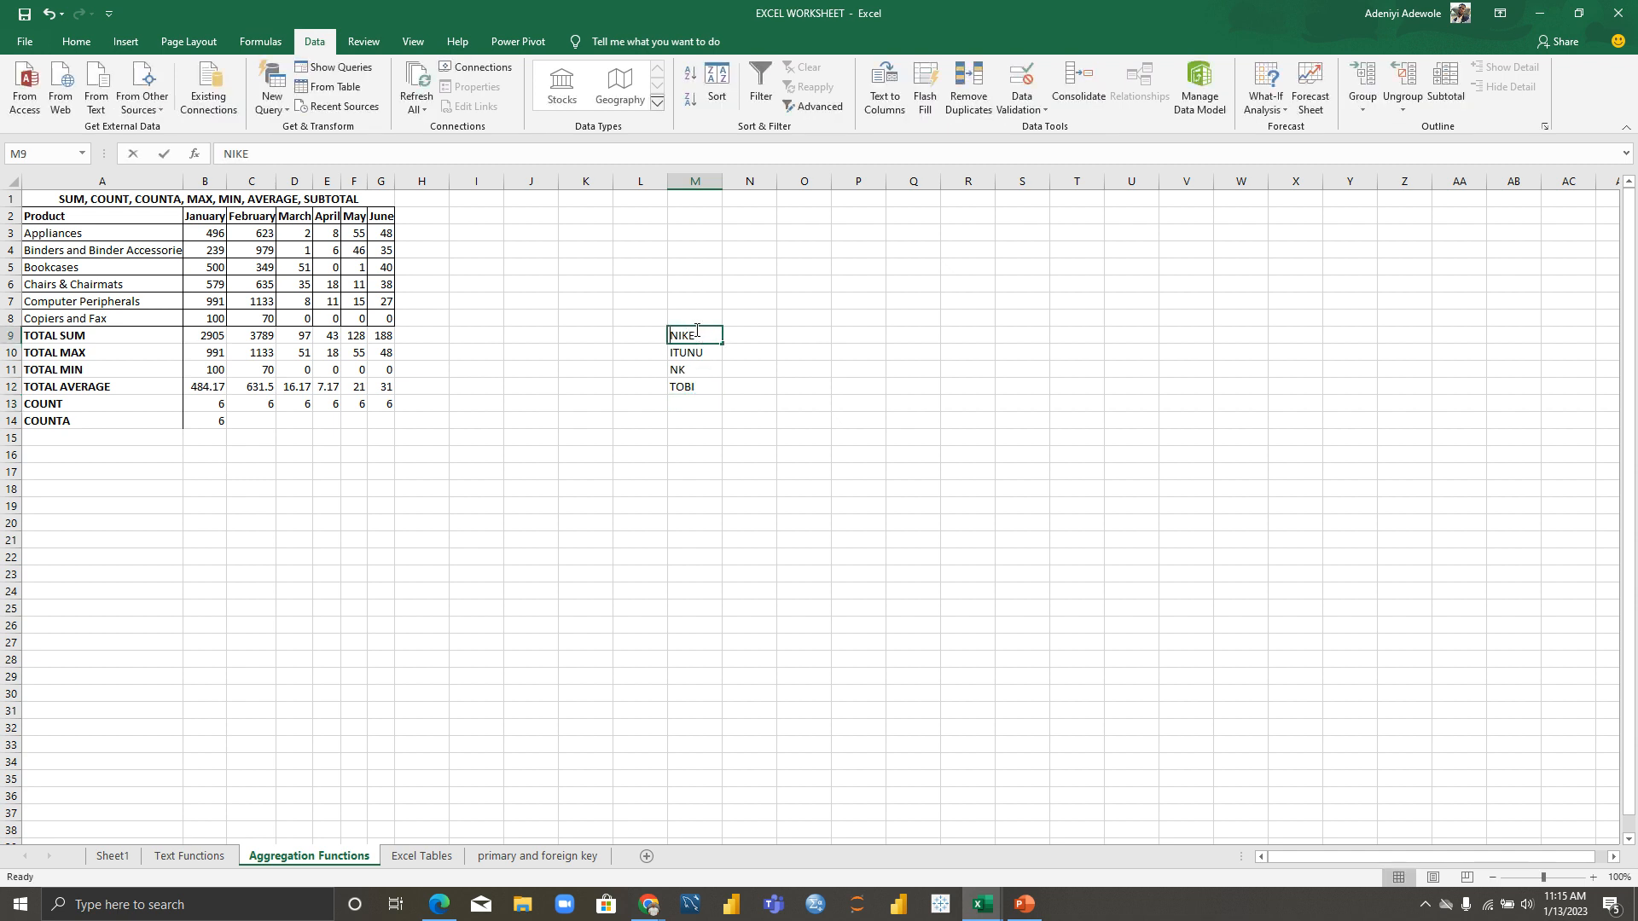
type("AVOR")
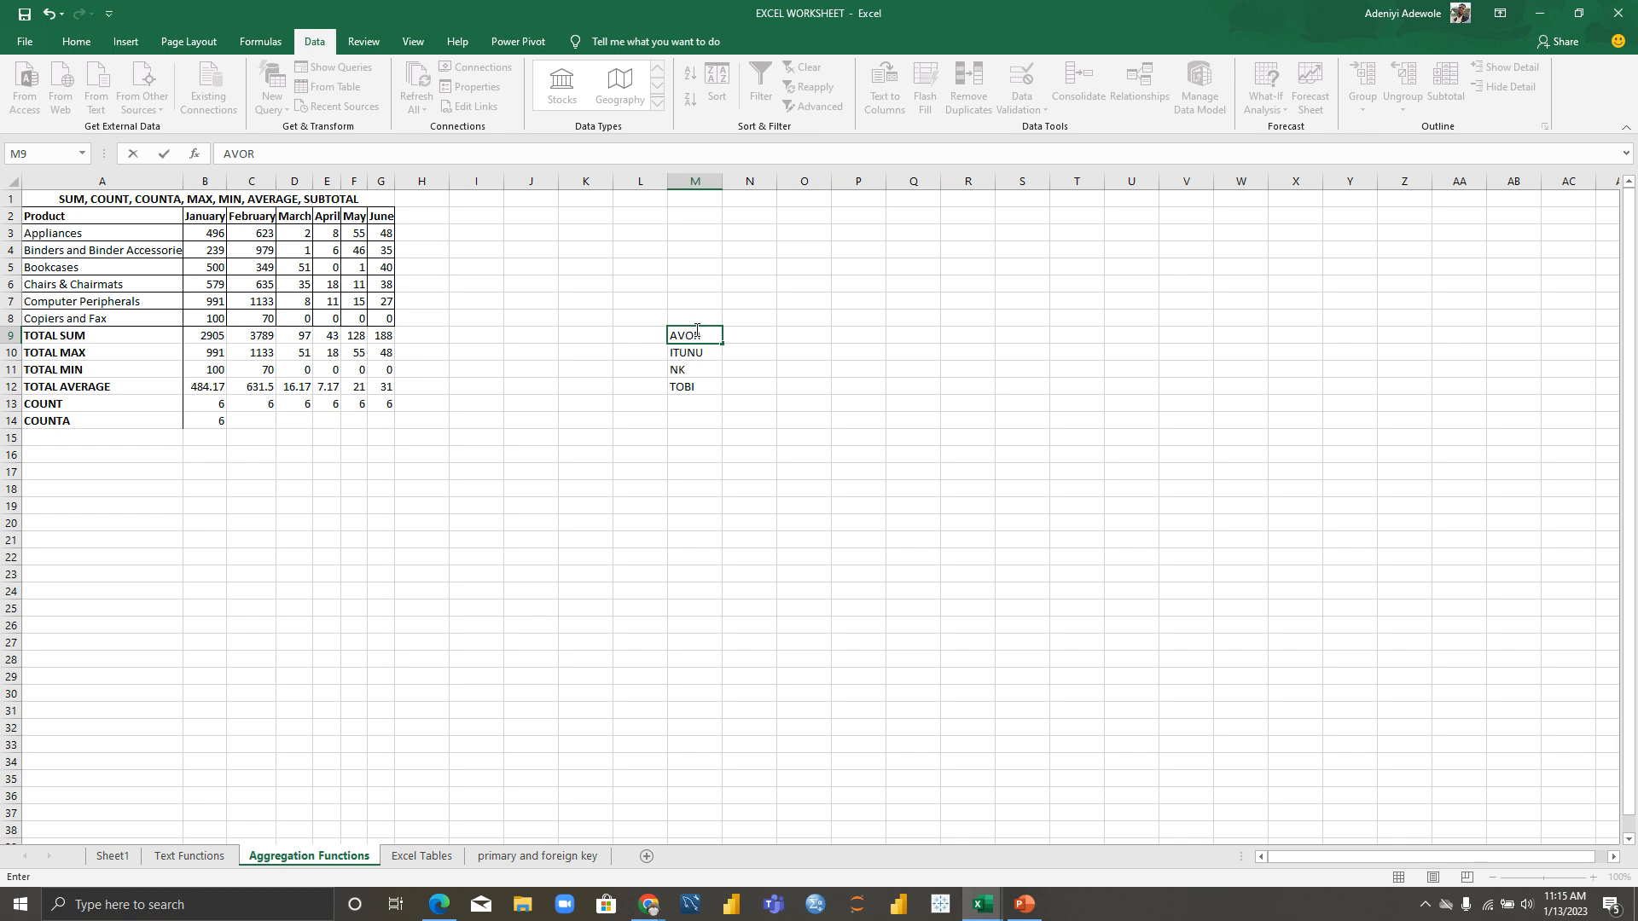
key("ctrl+z")
left_click(702, 409)
type("FV")
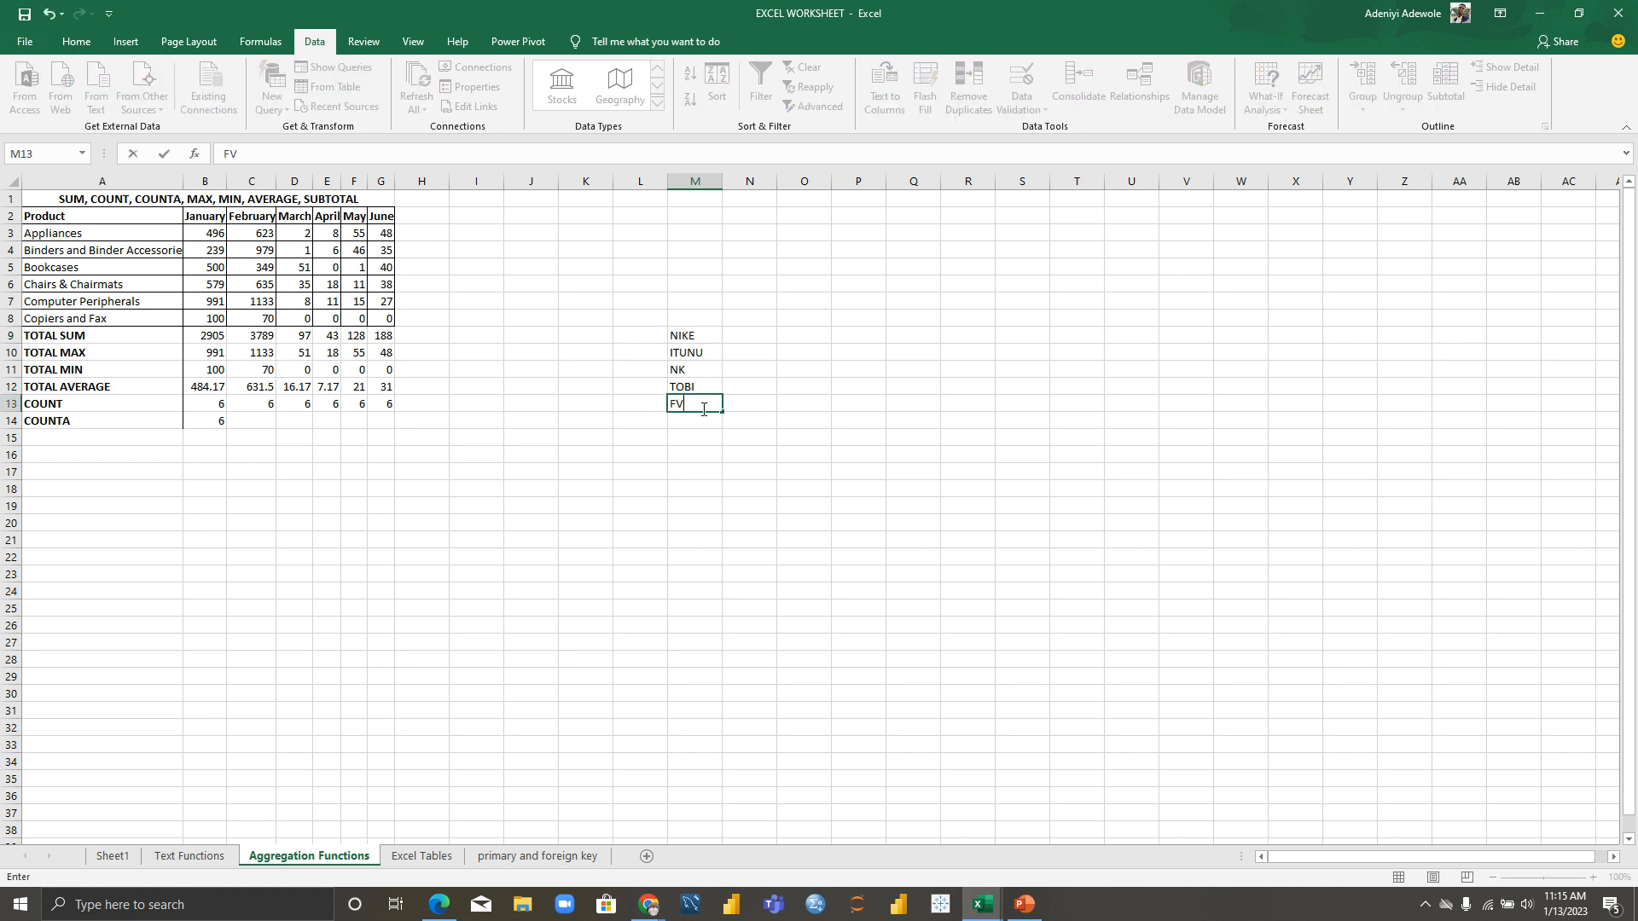
type("AVOR")
left_click(750, 436)
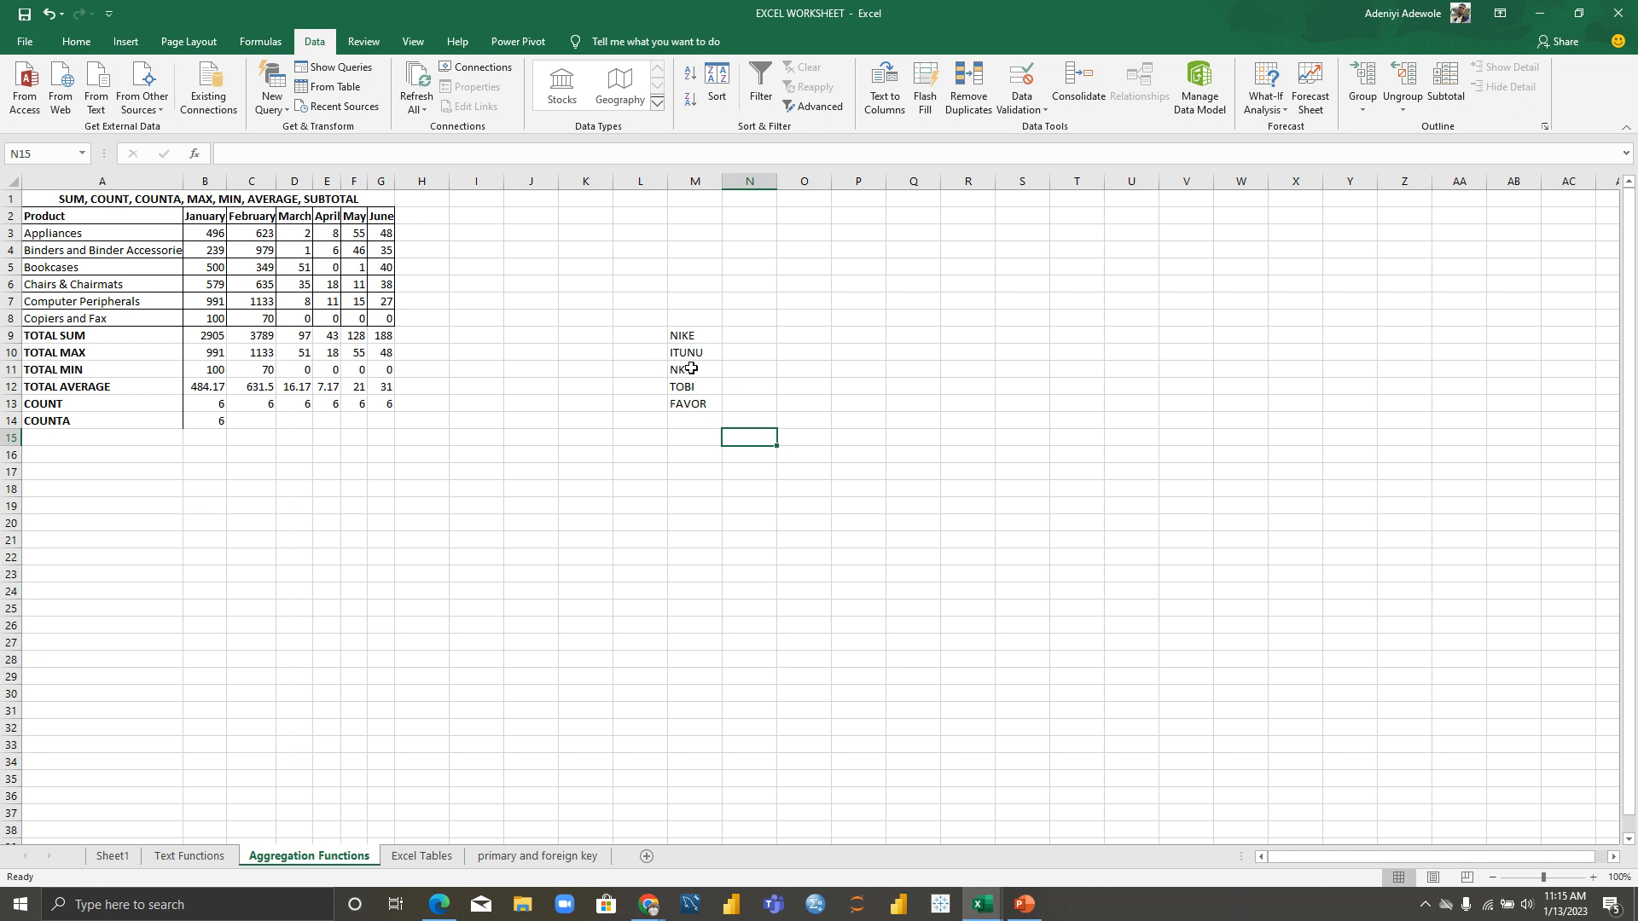
Step: Put a bold NAMES heading in M8 above the list
left_click(693, 320)
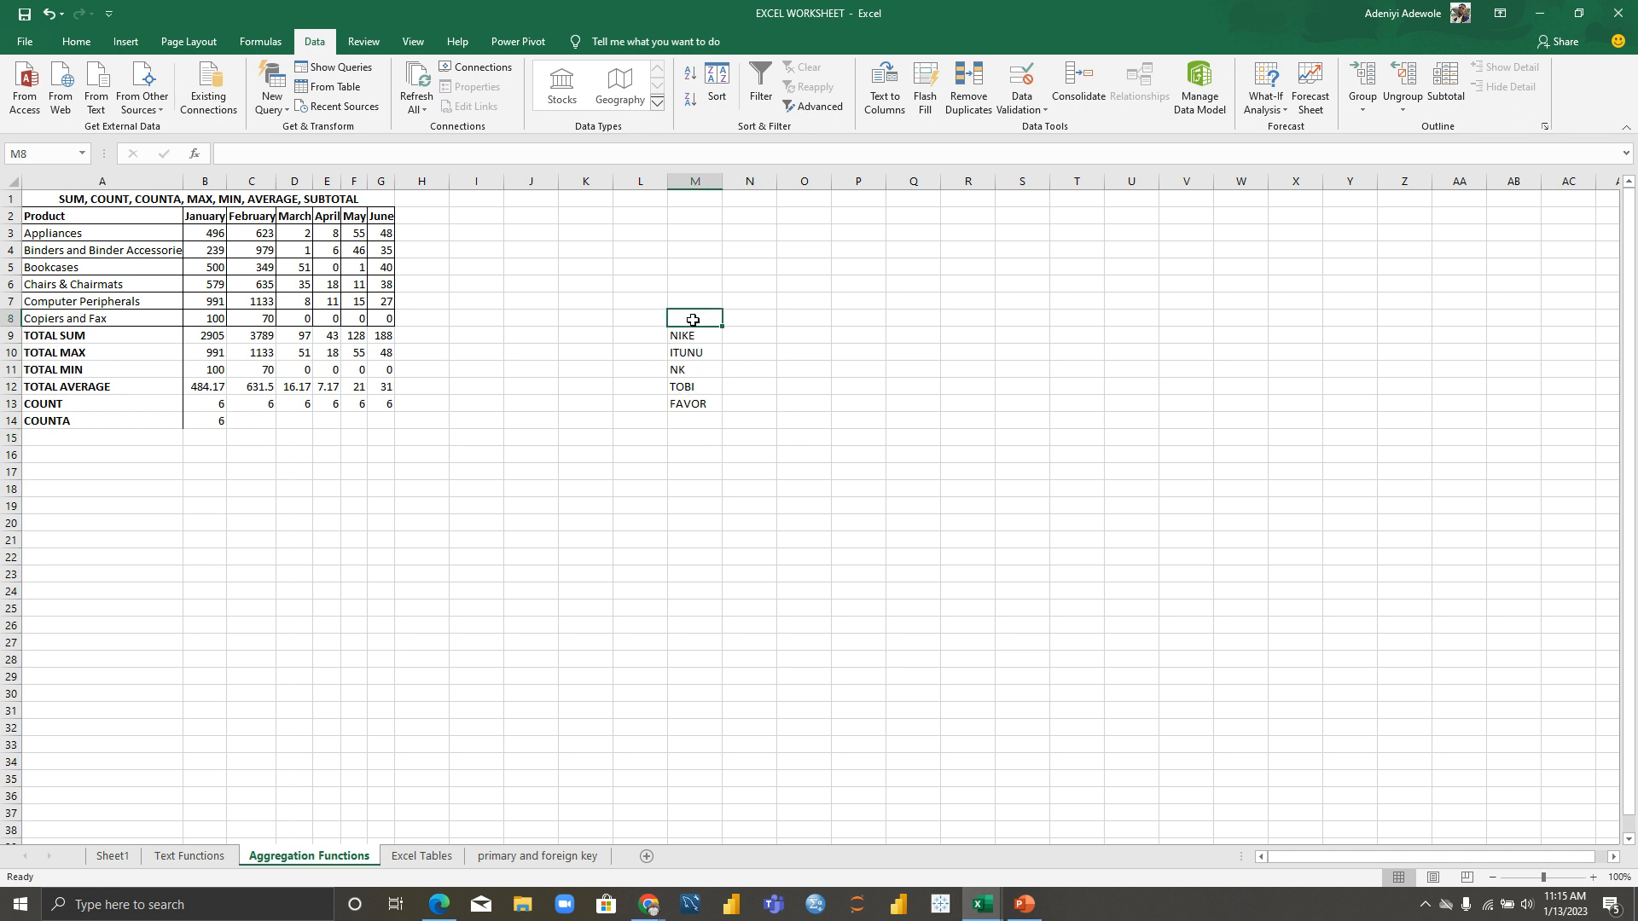
type("NAMES")
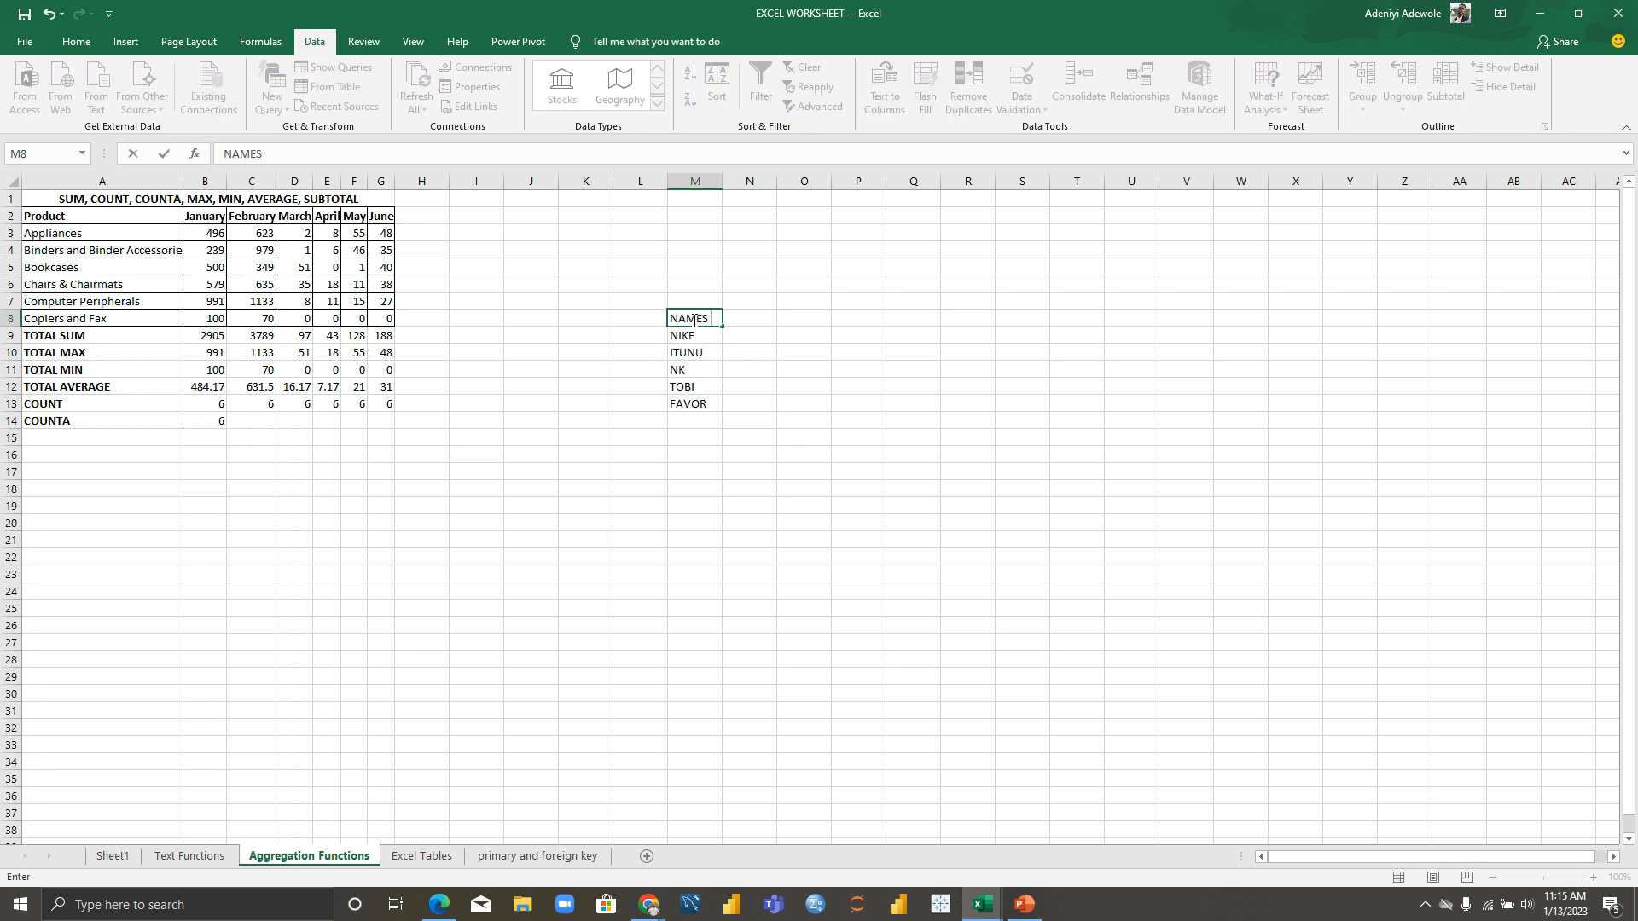
left_click(756, 322)
left_click(698, 314)
key("ctrl+b")
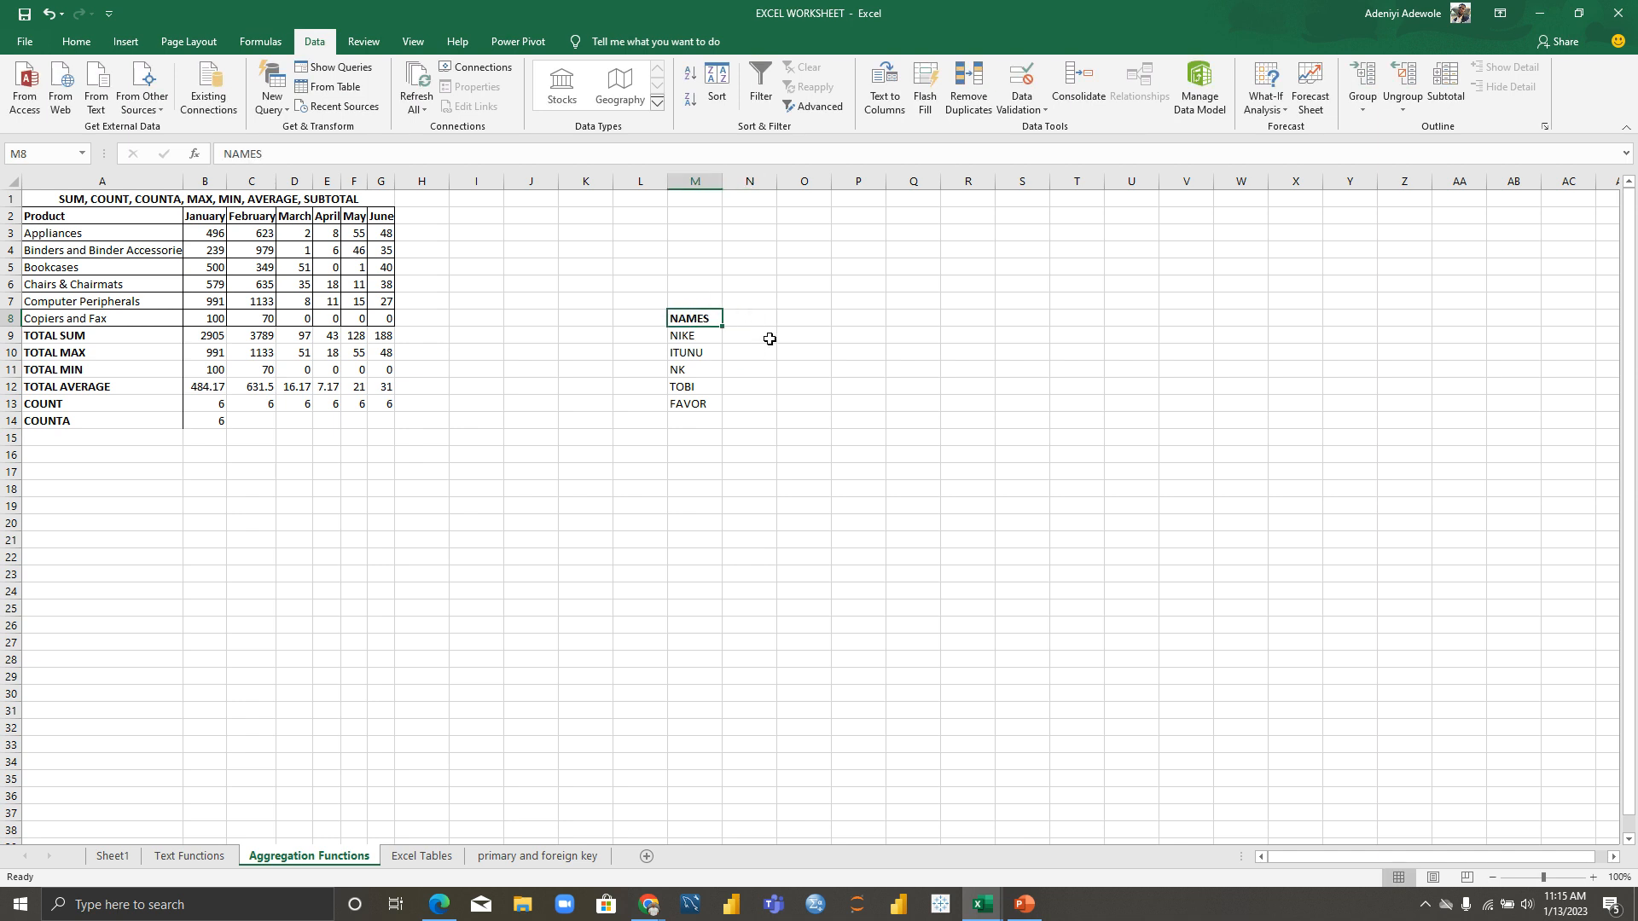
left_click(691, 440)
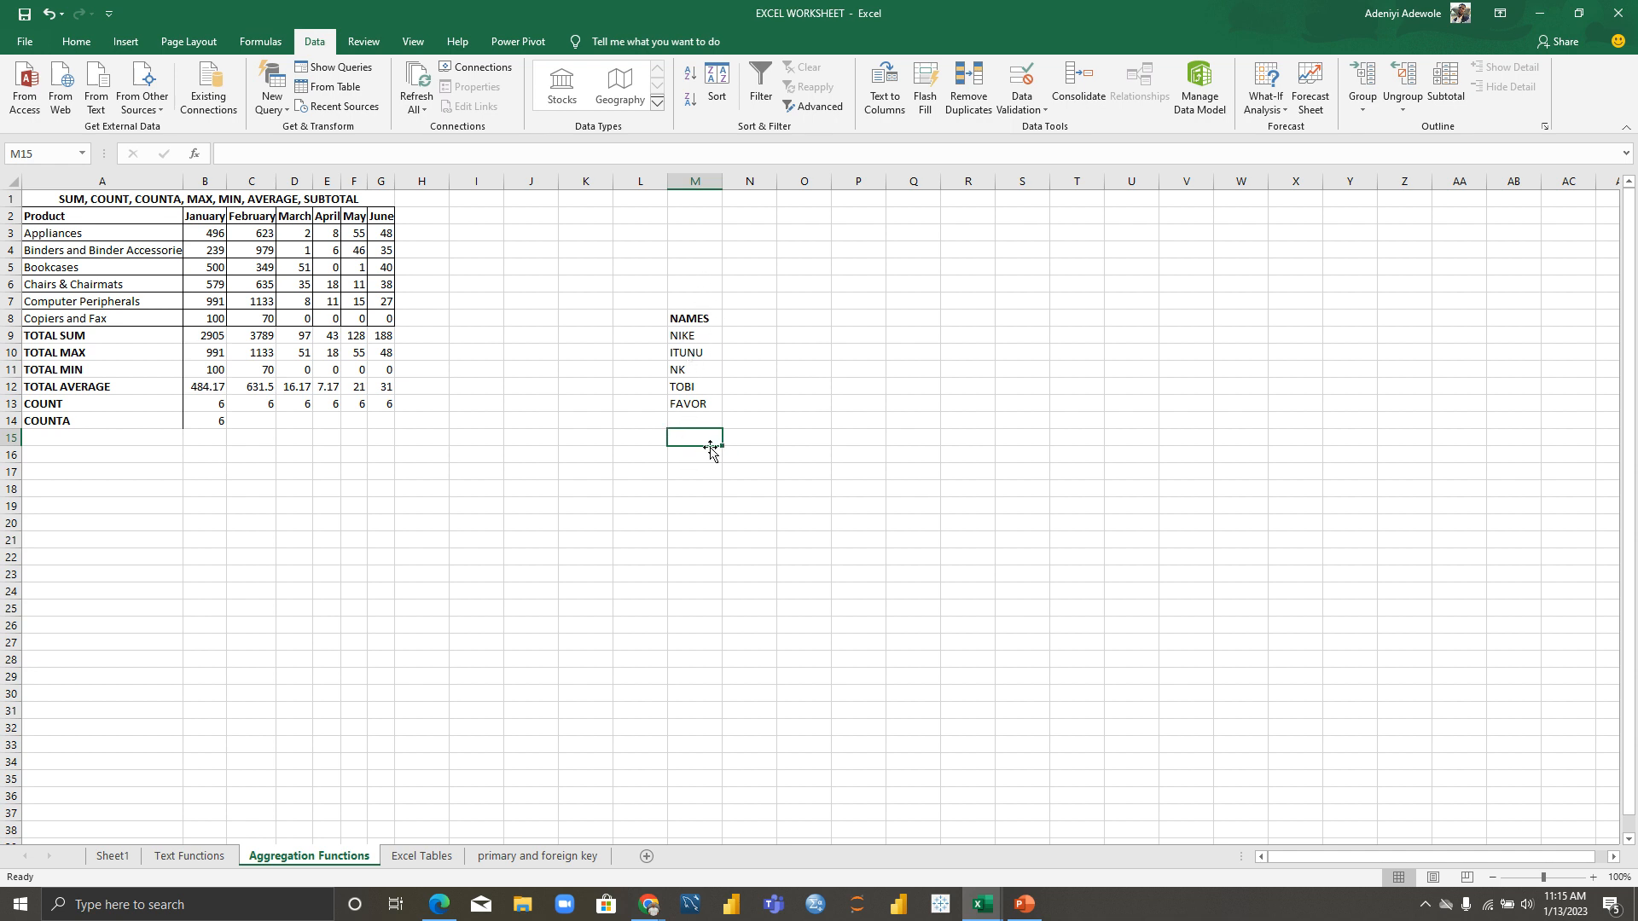
Step: Enter =COUNTA(M9:M13) below the names list
type("=COUNT")
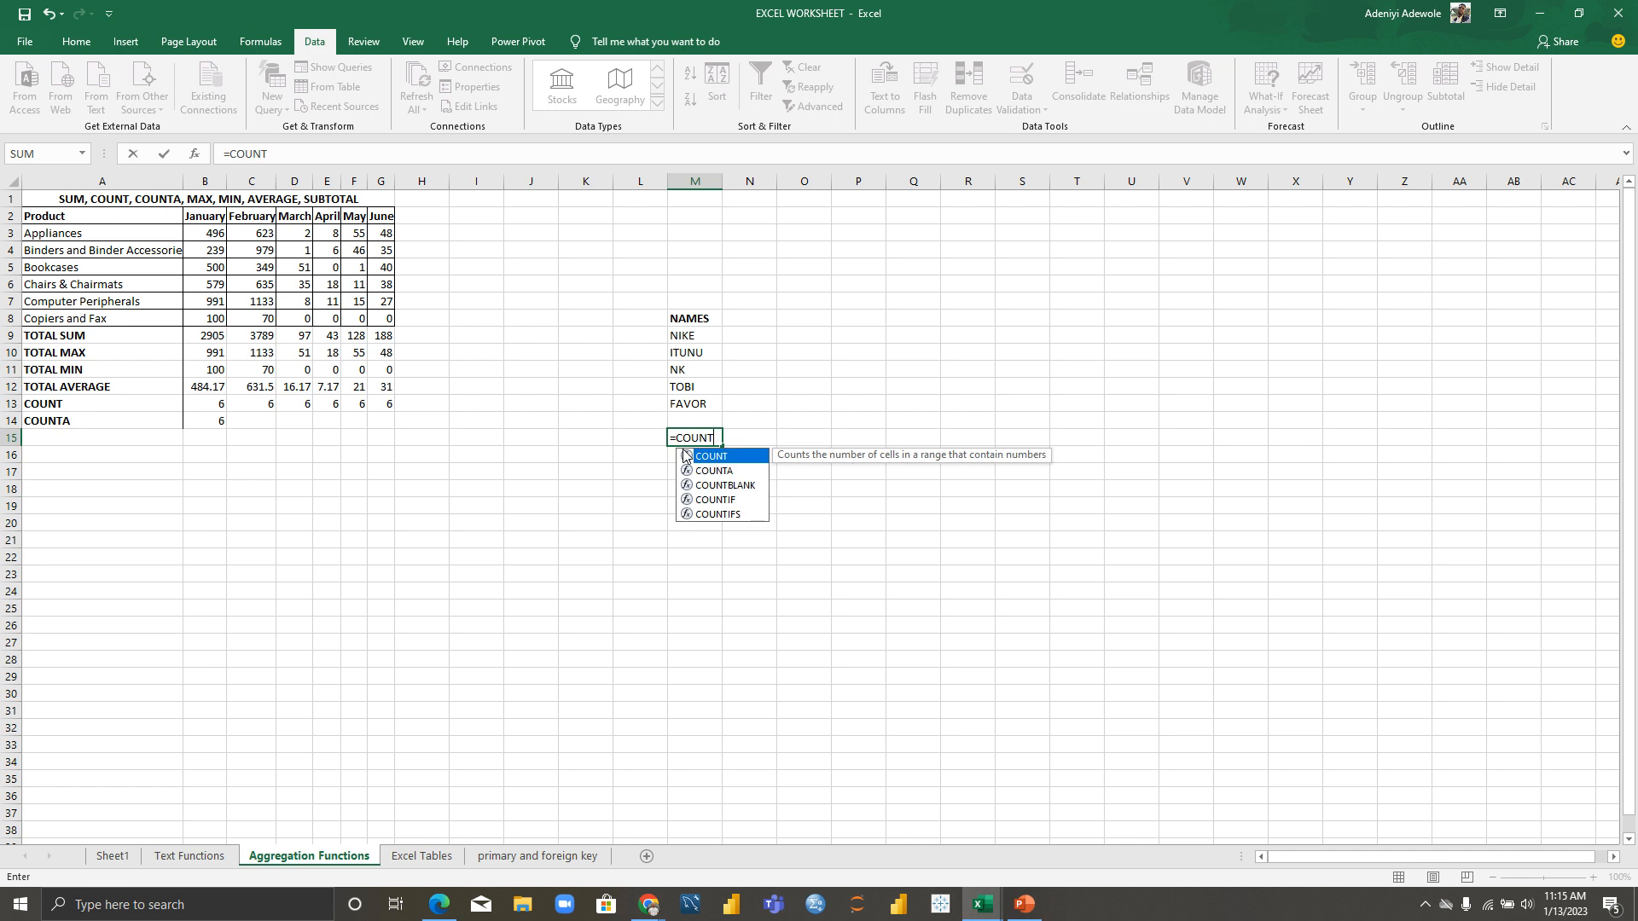
left_click(717, 470)
double_click(719, 469)
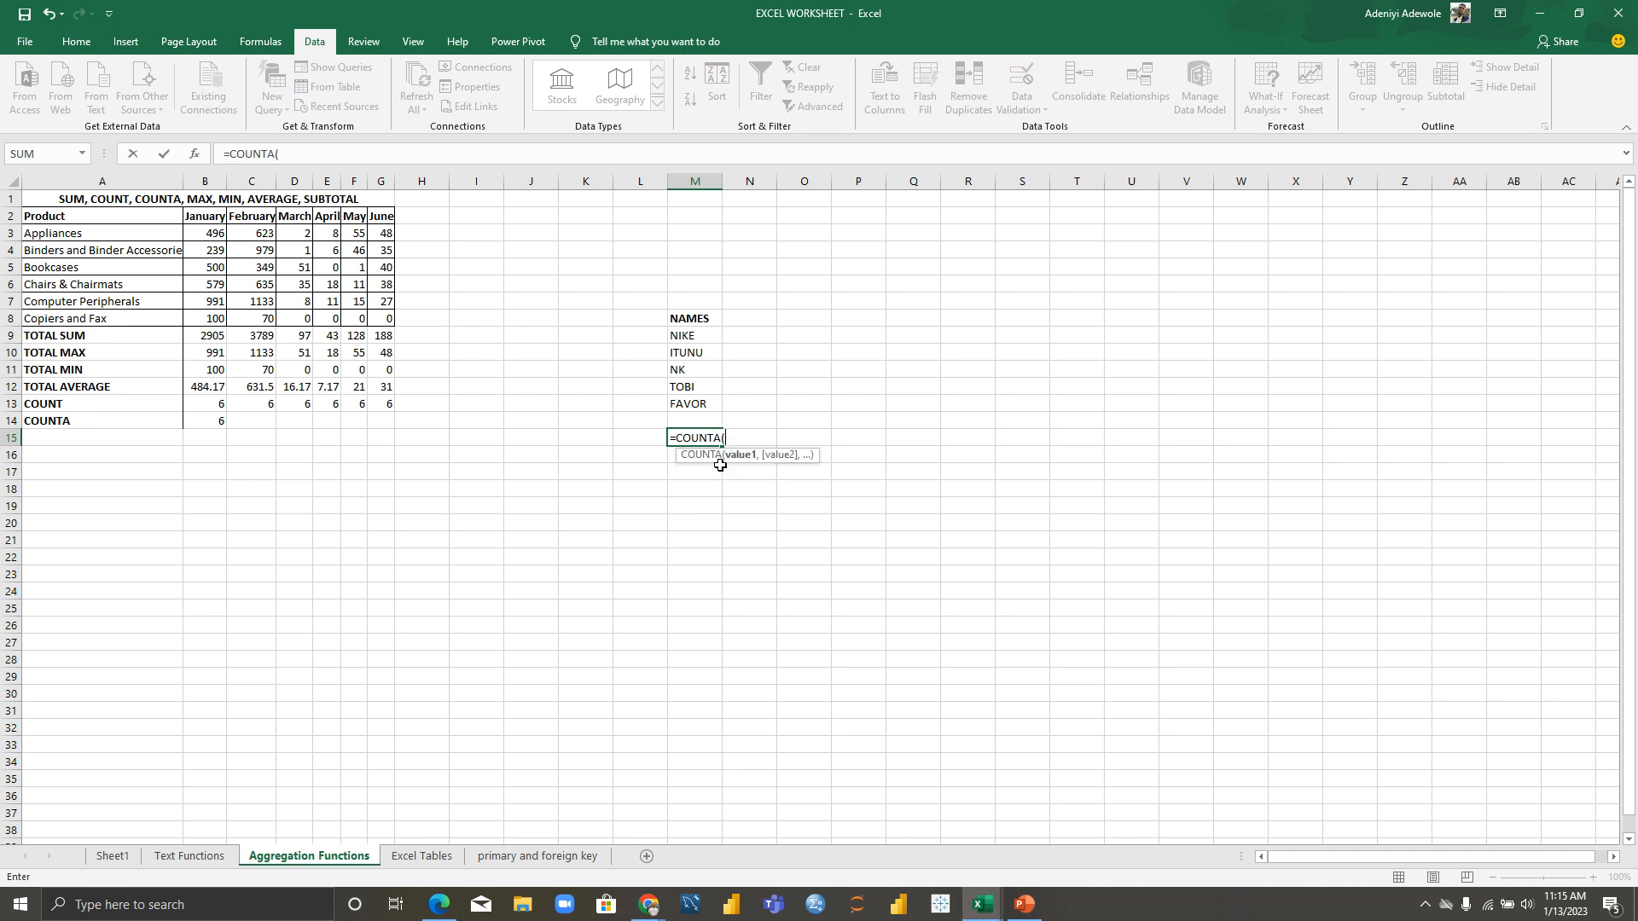
left_click_drag(694, 336, 692, 410)
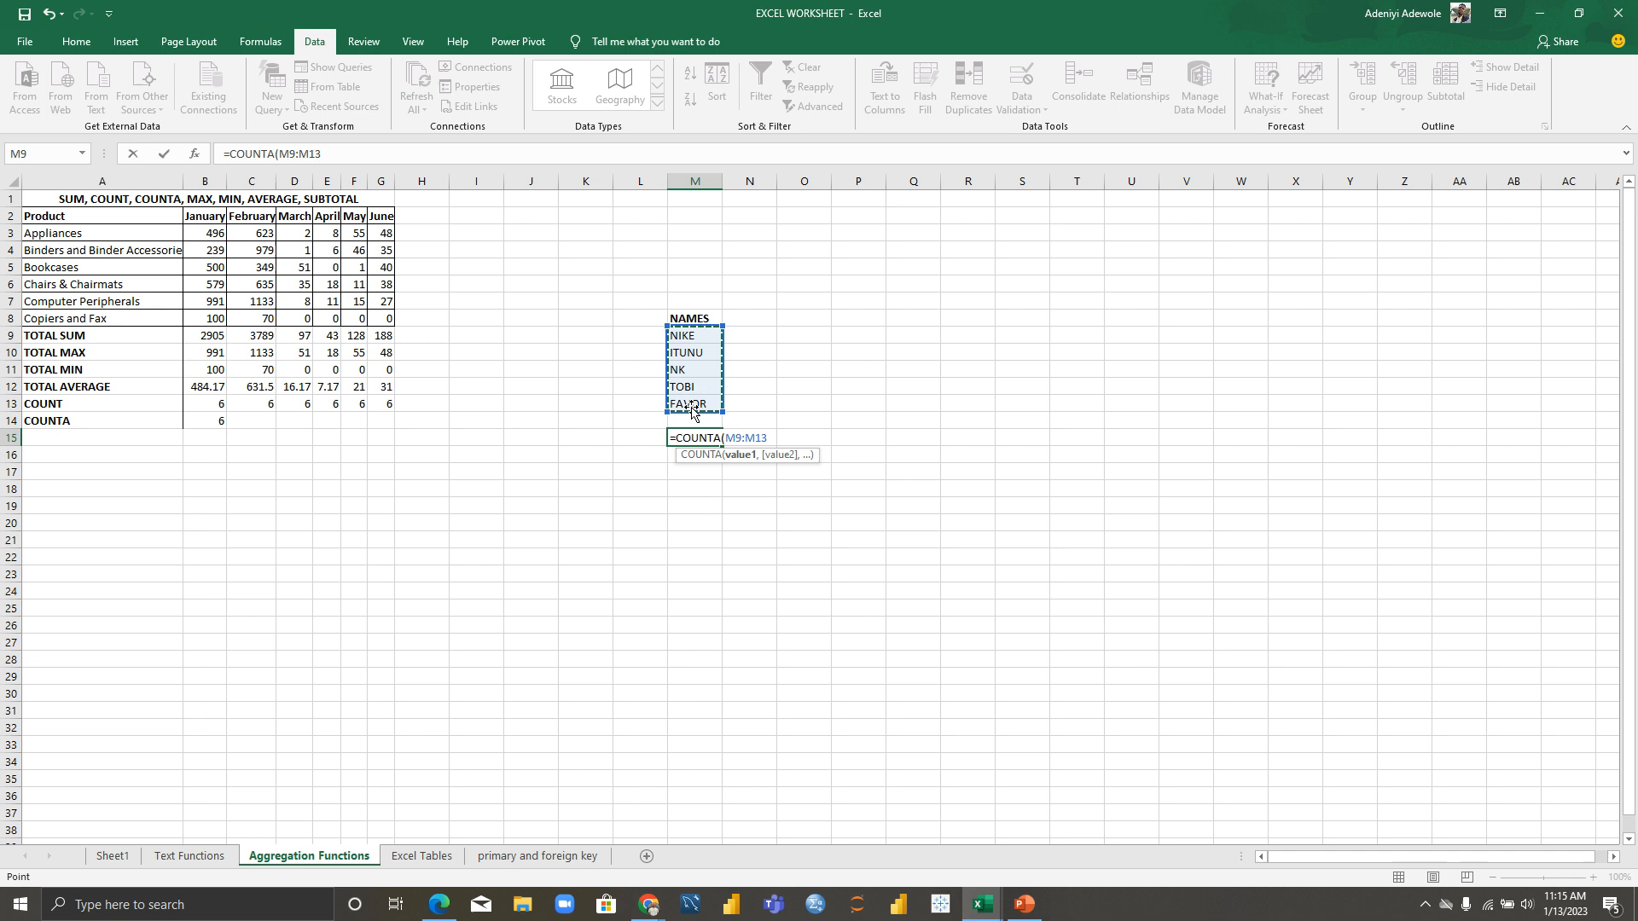
key("Return")
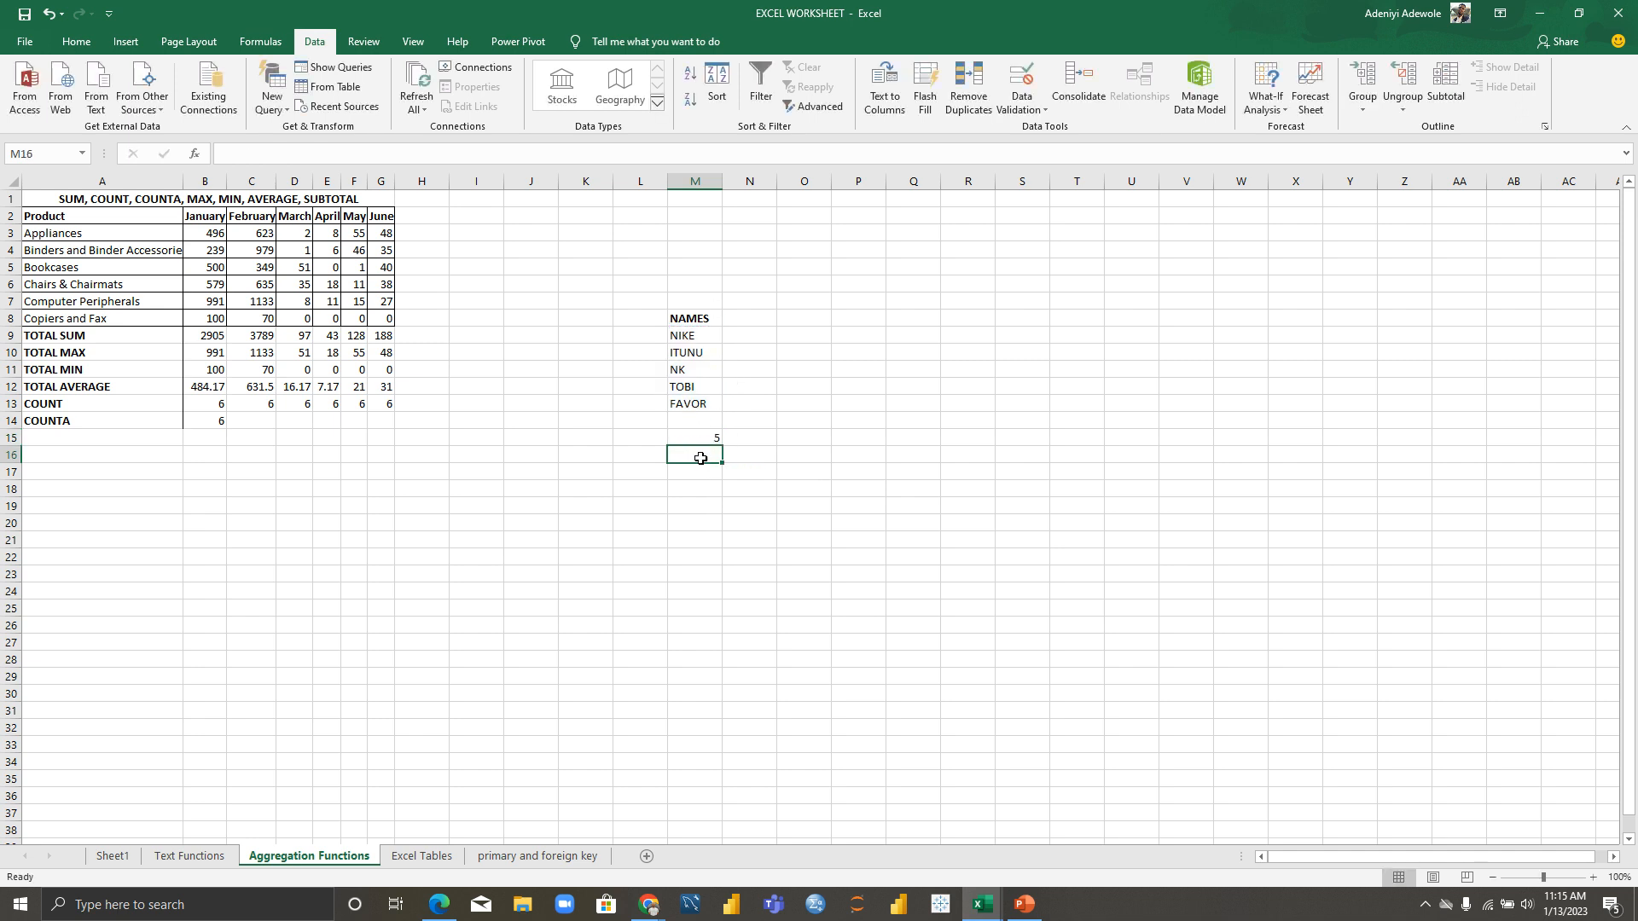
Step: Enter scores 2, 4, 5, 2, 1 in N9:N13 beside the names
left_click(755, 335)
type("2")
key("Return")
type("4")
key("Return")
type("5")
key("Return")
type("2")
key("Return")
type("1")
key("Return")
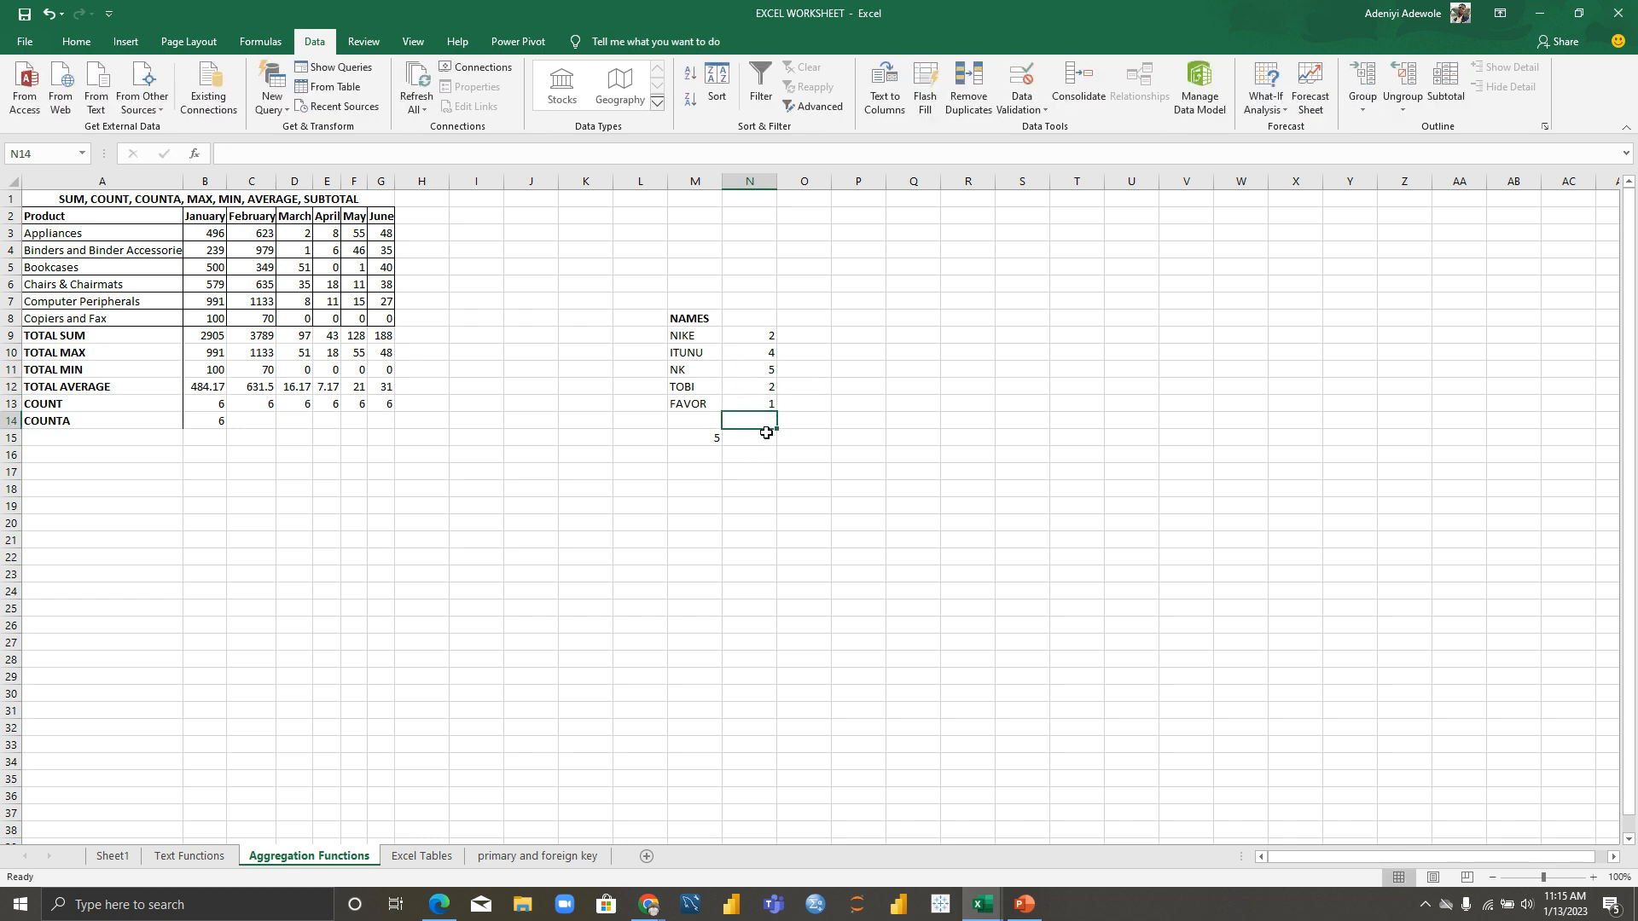
Step: Enter =COUNTA(N9:N13) in N15 below the scores
left_click(764, 437)
type("=counta")
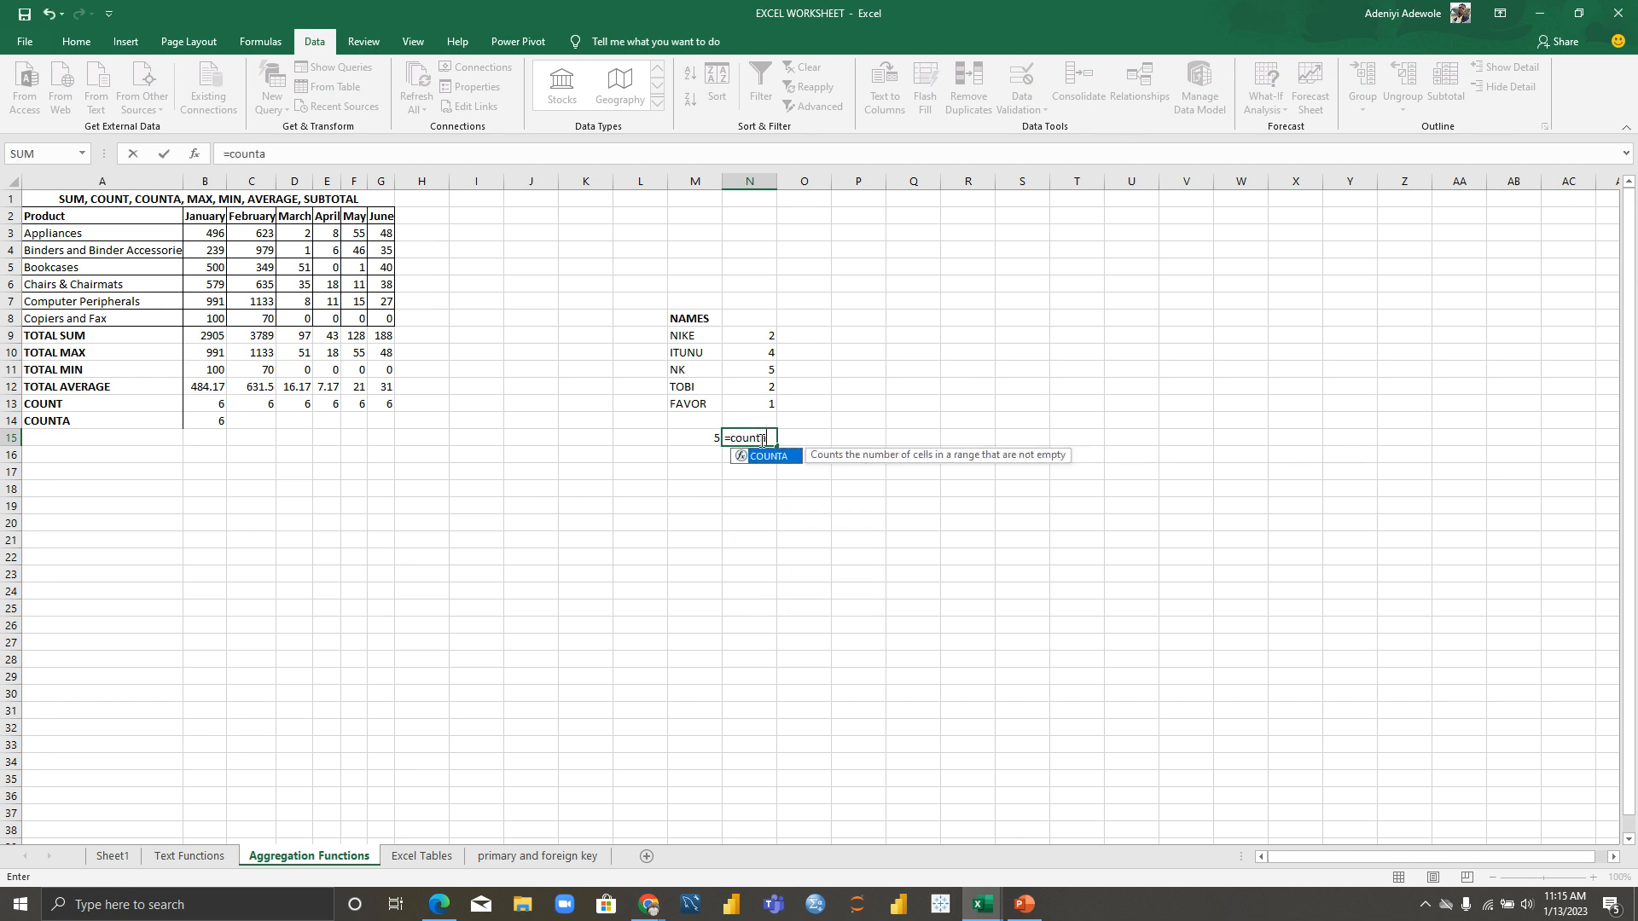
key("Tab")
left_click_drag(762, 334, 769, 402)
type(")")
key("Return")
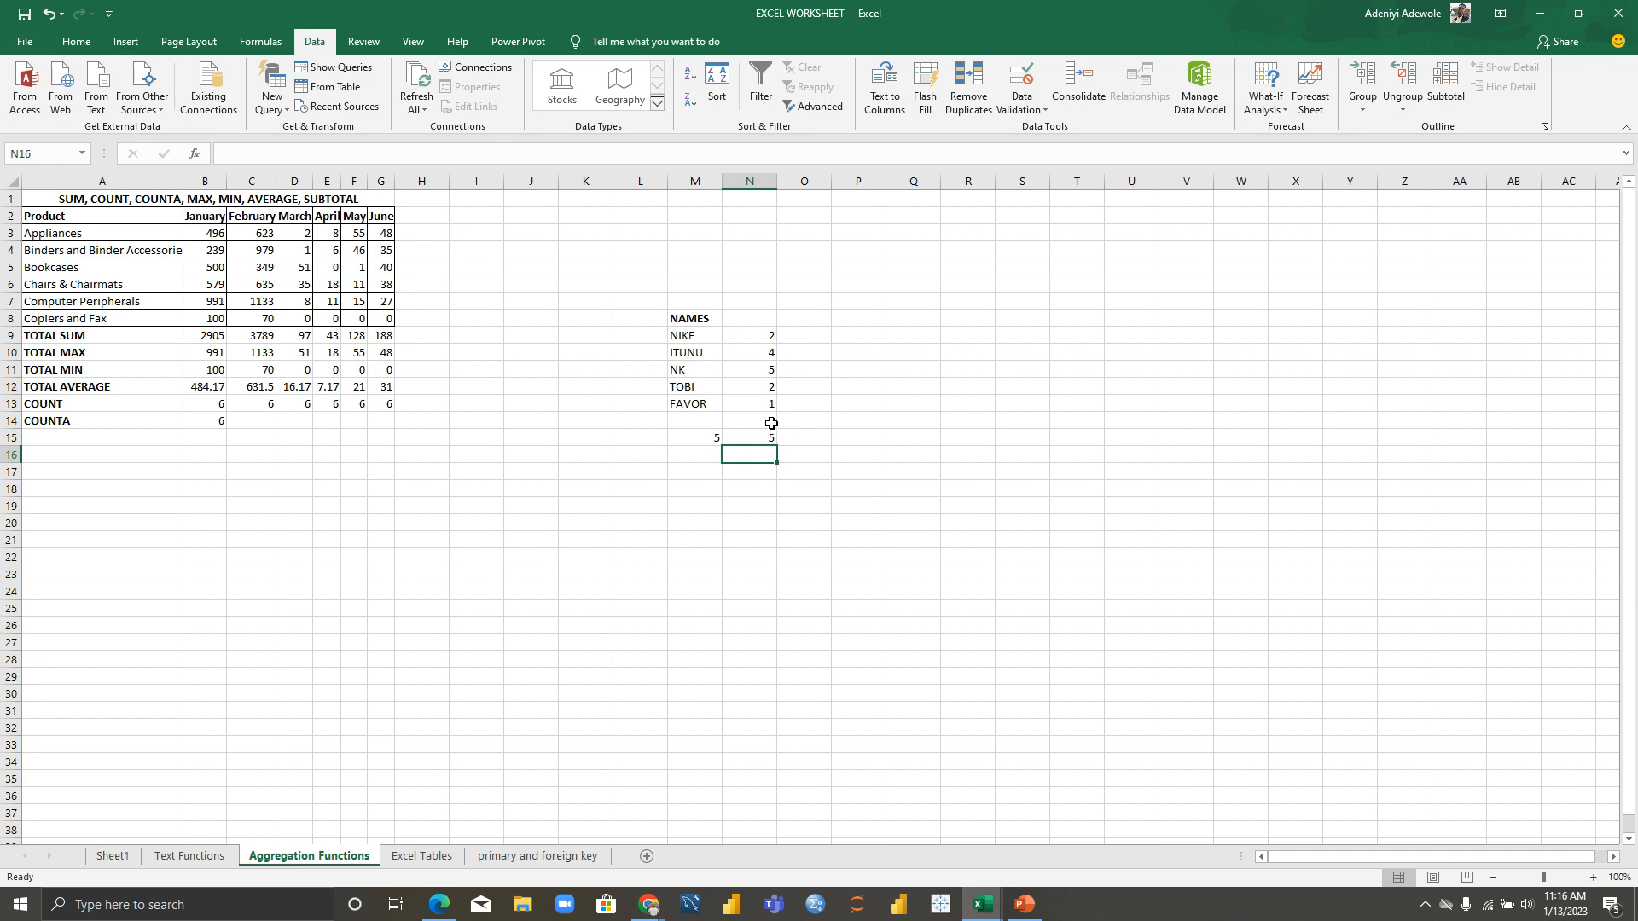
double_click(774, 438)
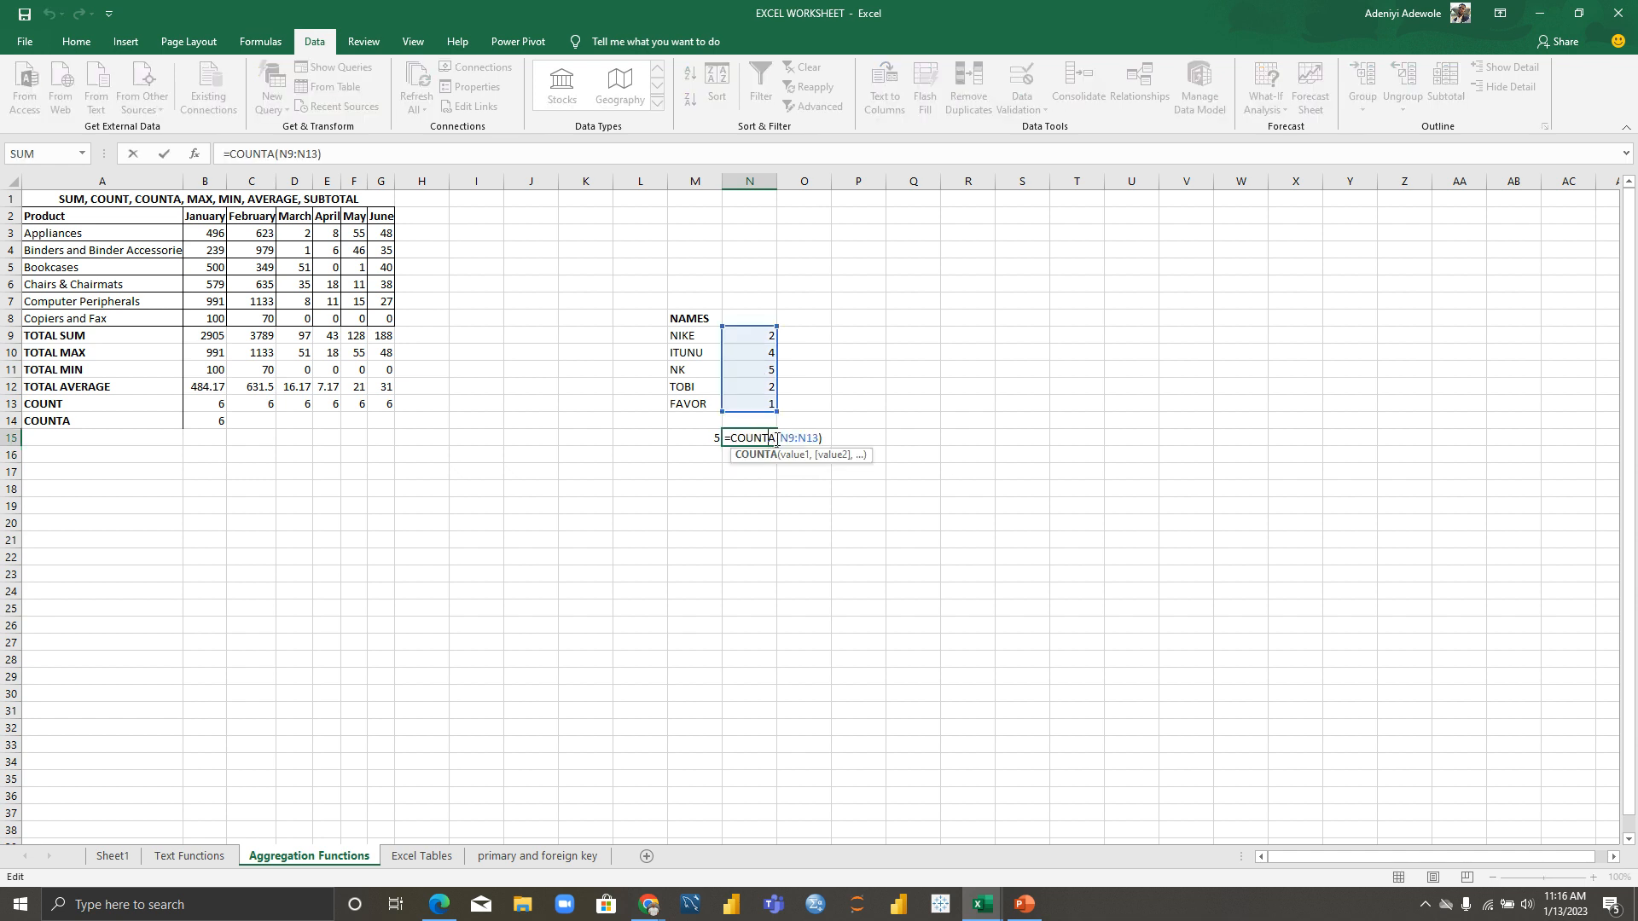
left_click(845, 437)
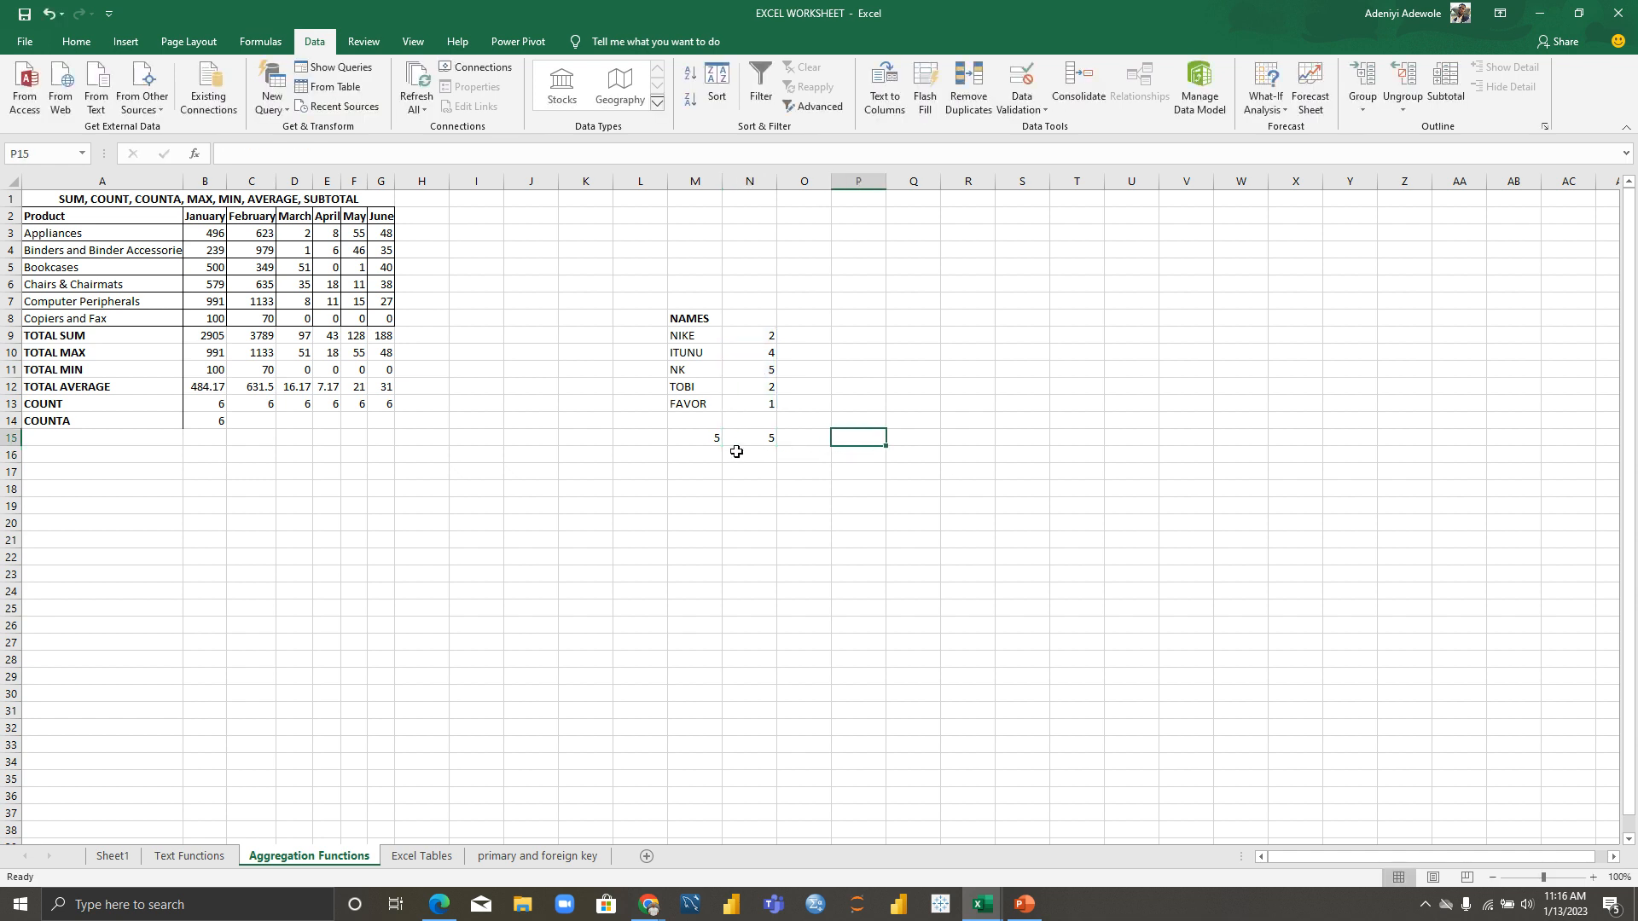
Step: Enter =COUNT(N9:N13) in M16
left_click(683, 463)
type("=")
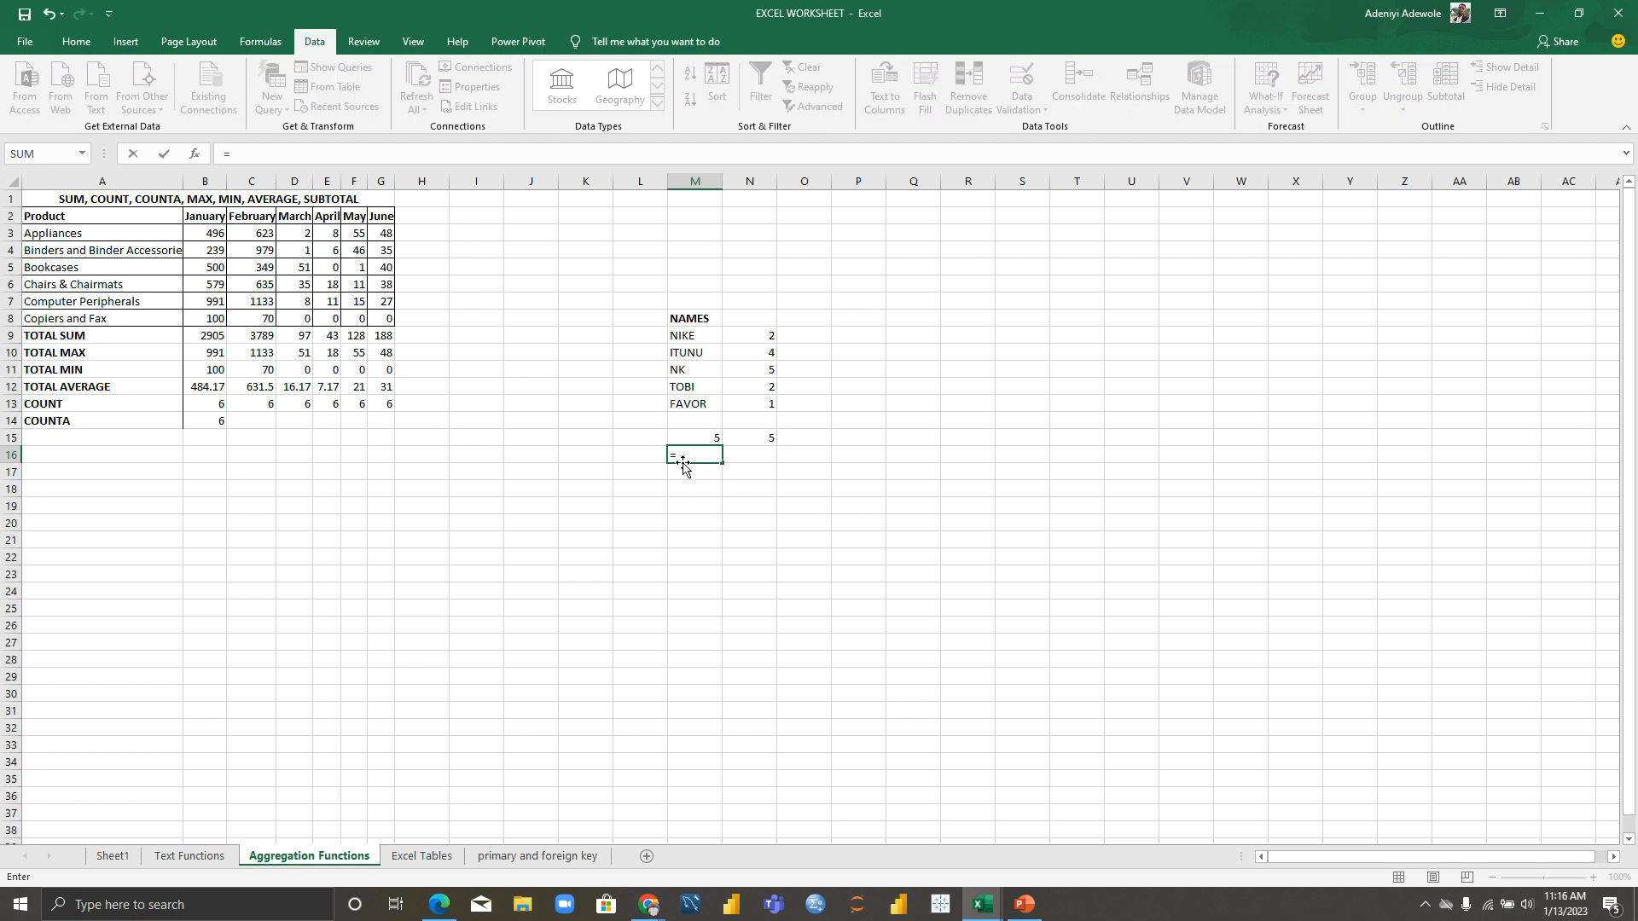
type("count")
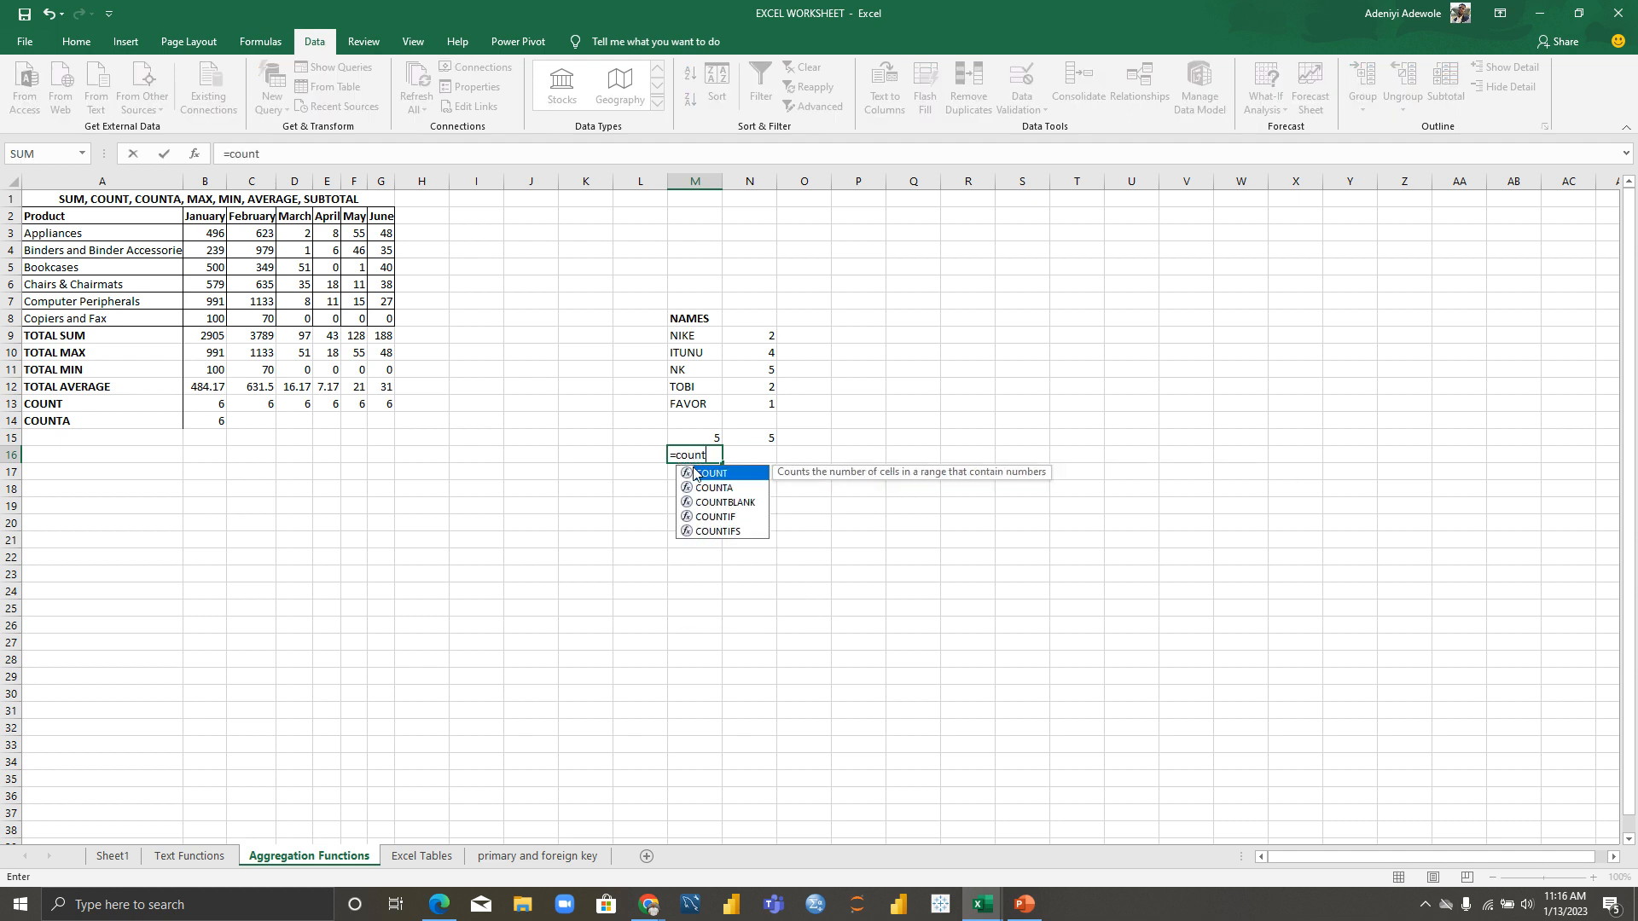
double_click(699, 473)
left_click_drag(768, 334, 773, 406)
type(")")
key("Return")
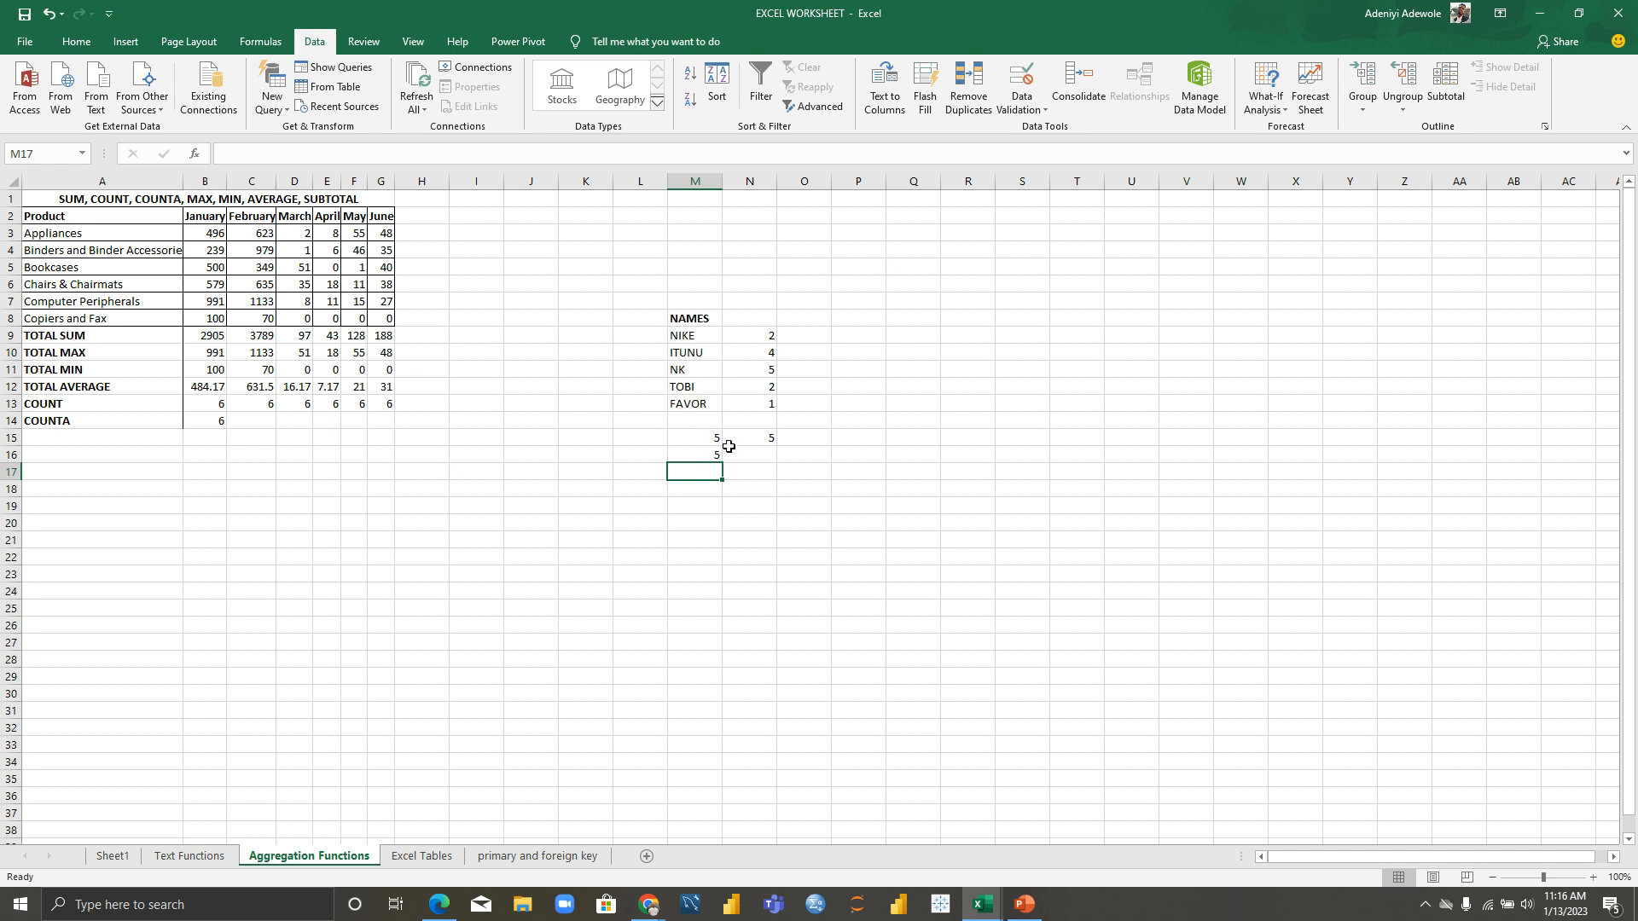
Step: Enter =COUNT(M9:M13) in N17 and inspect the formula
left_click(751, 478)
type("=count")
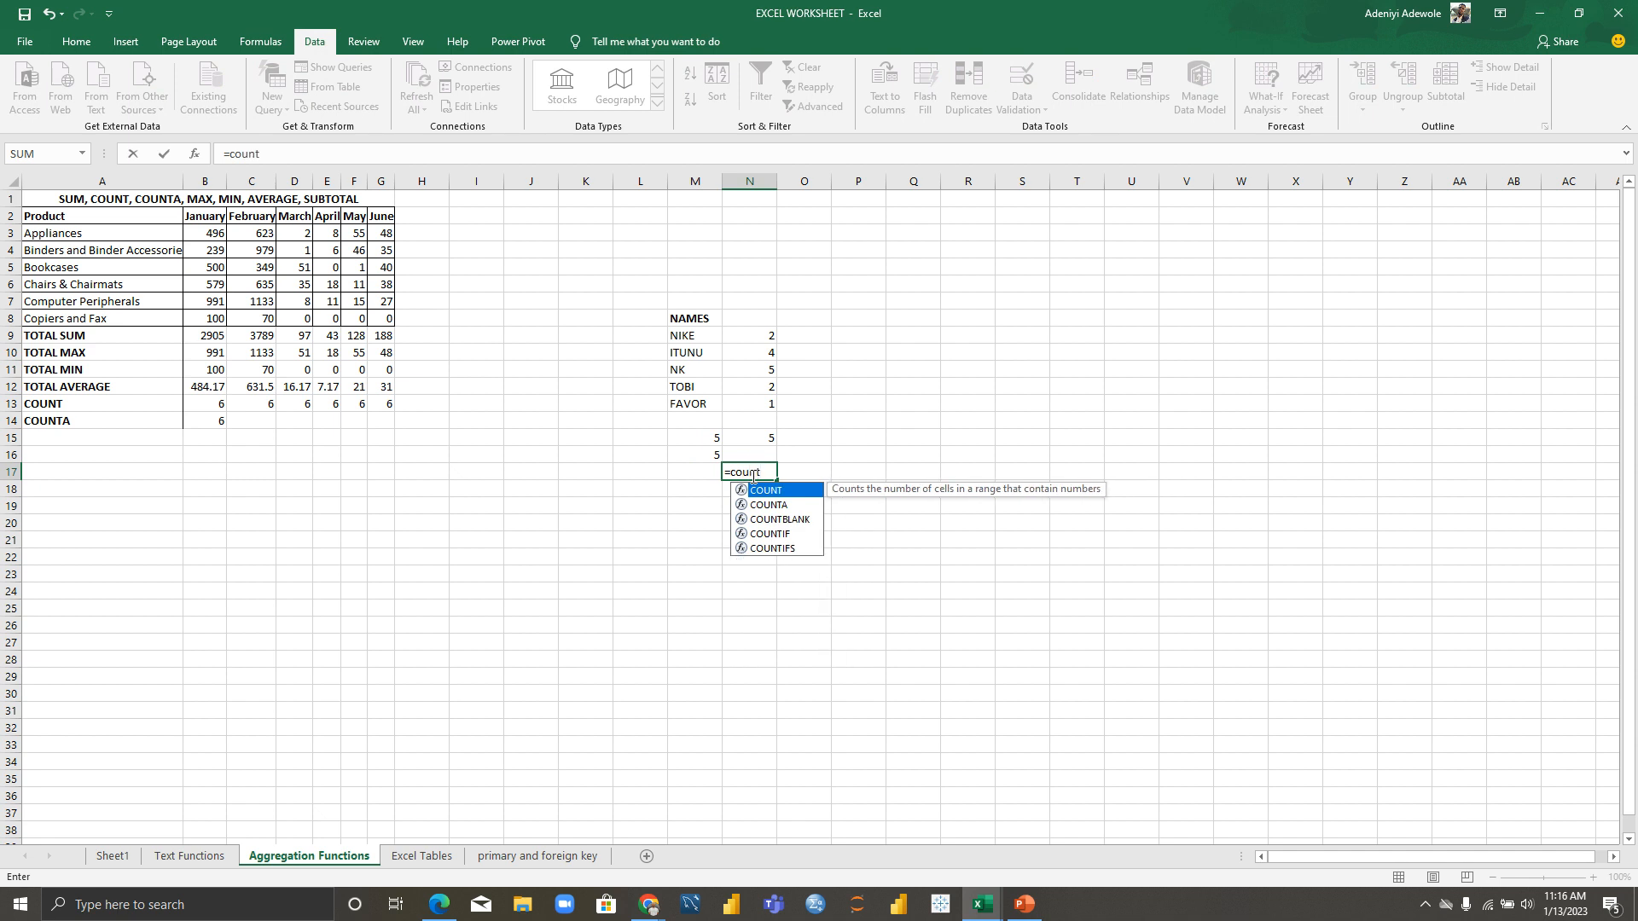
key("Tab")
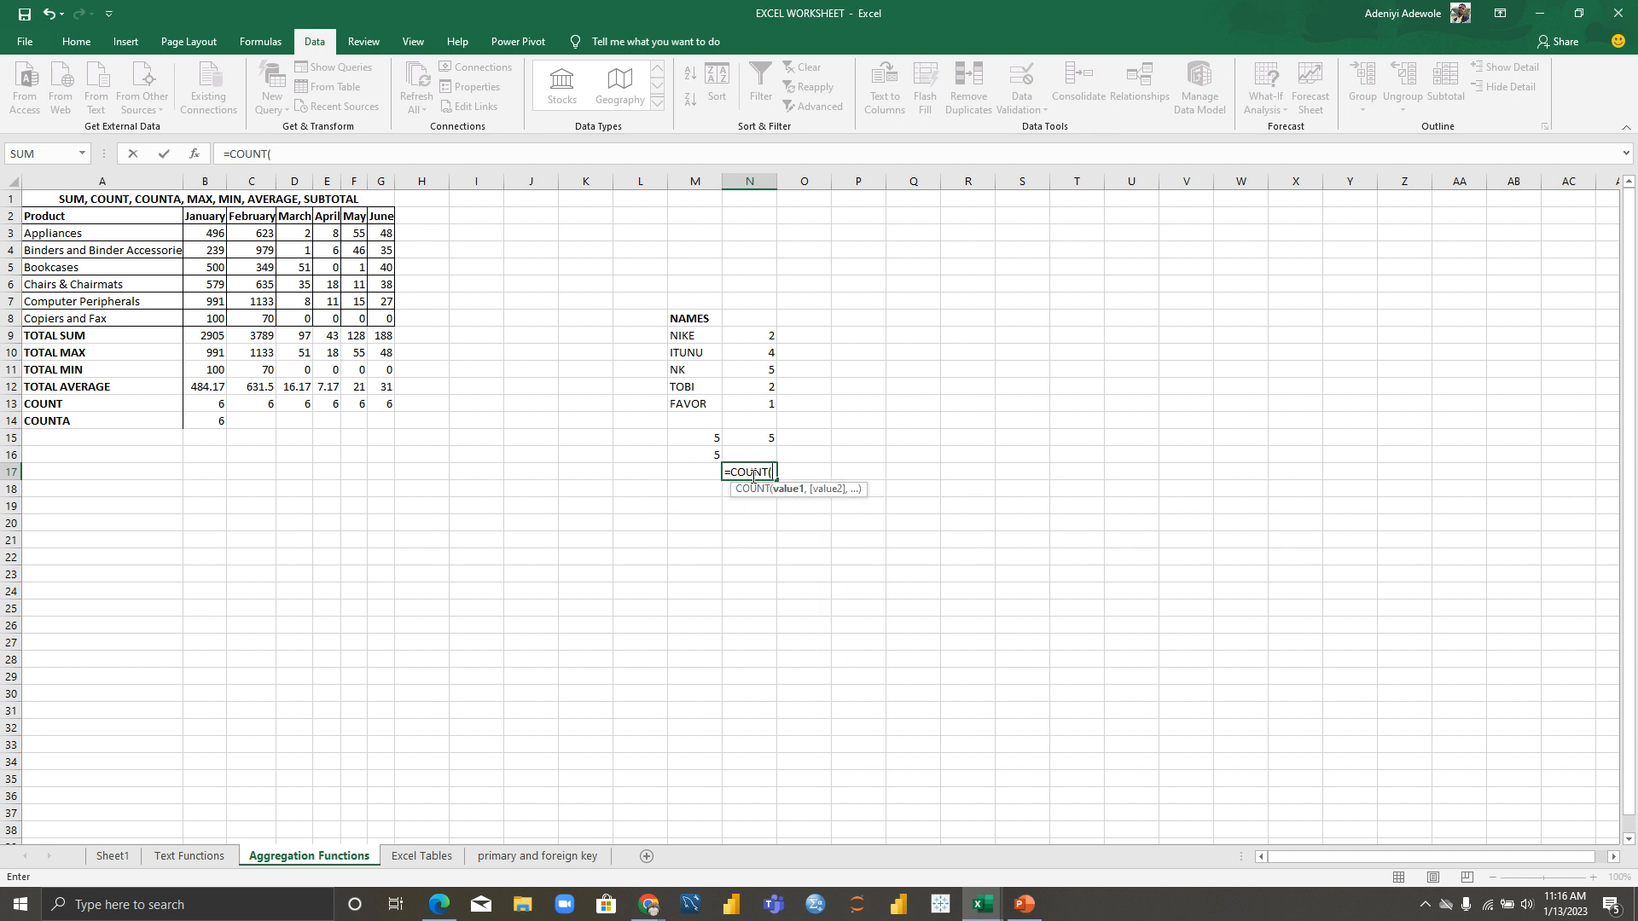
left_click_drag(686, 335, 691, 406)
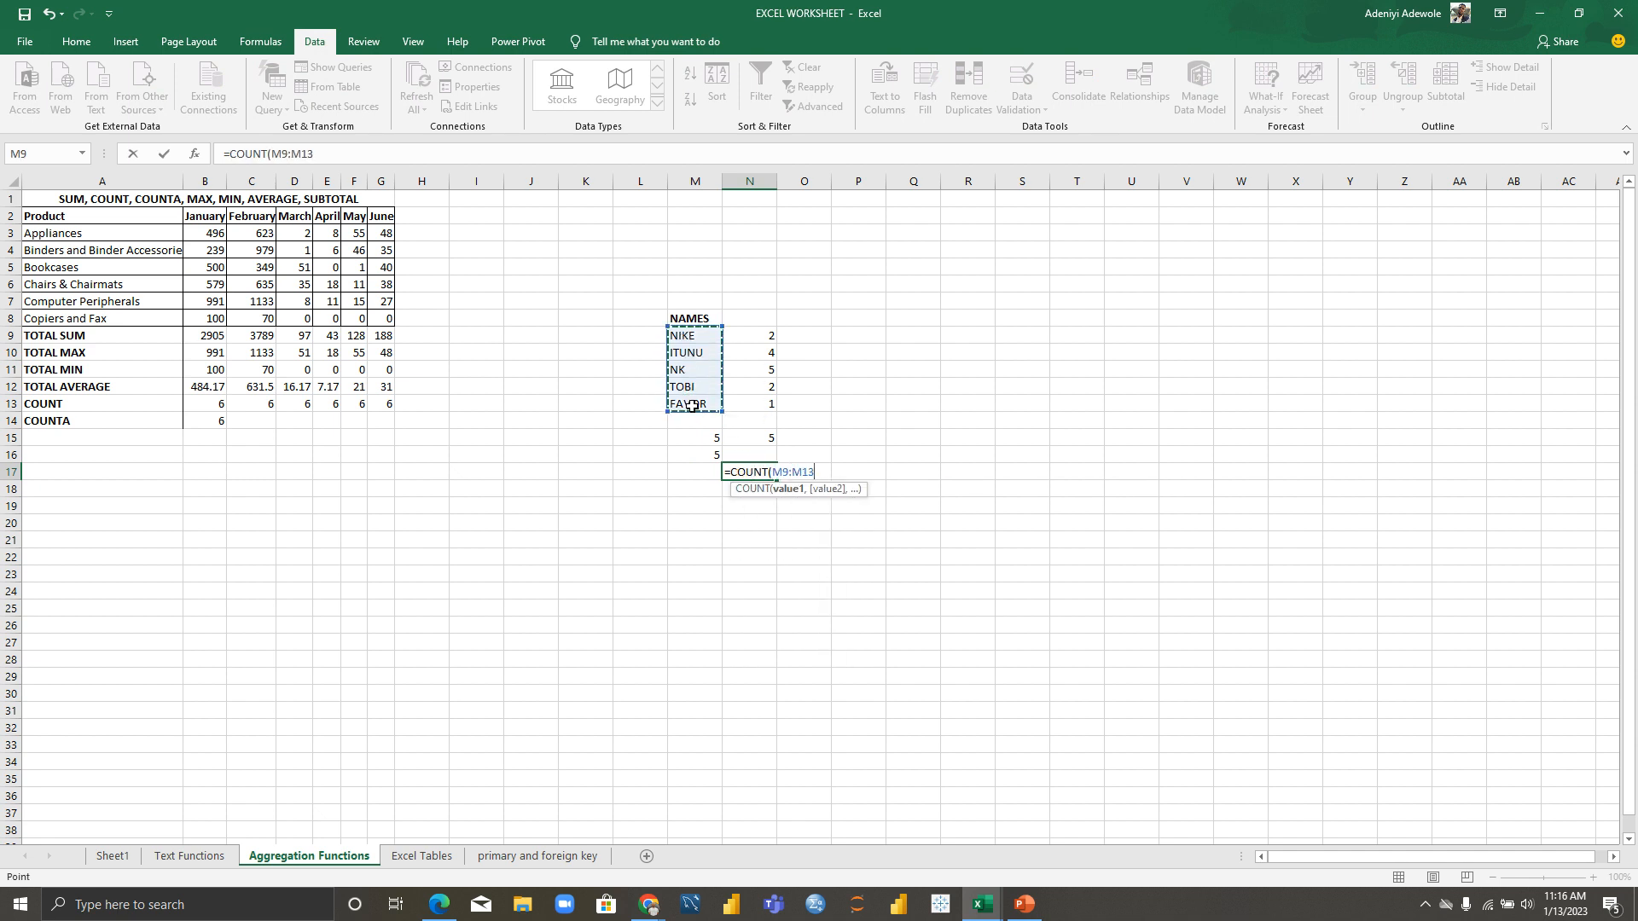
type(")")
key("Return")
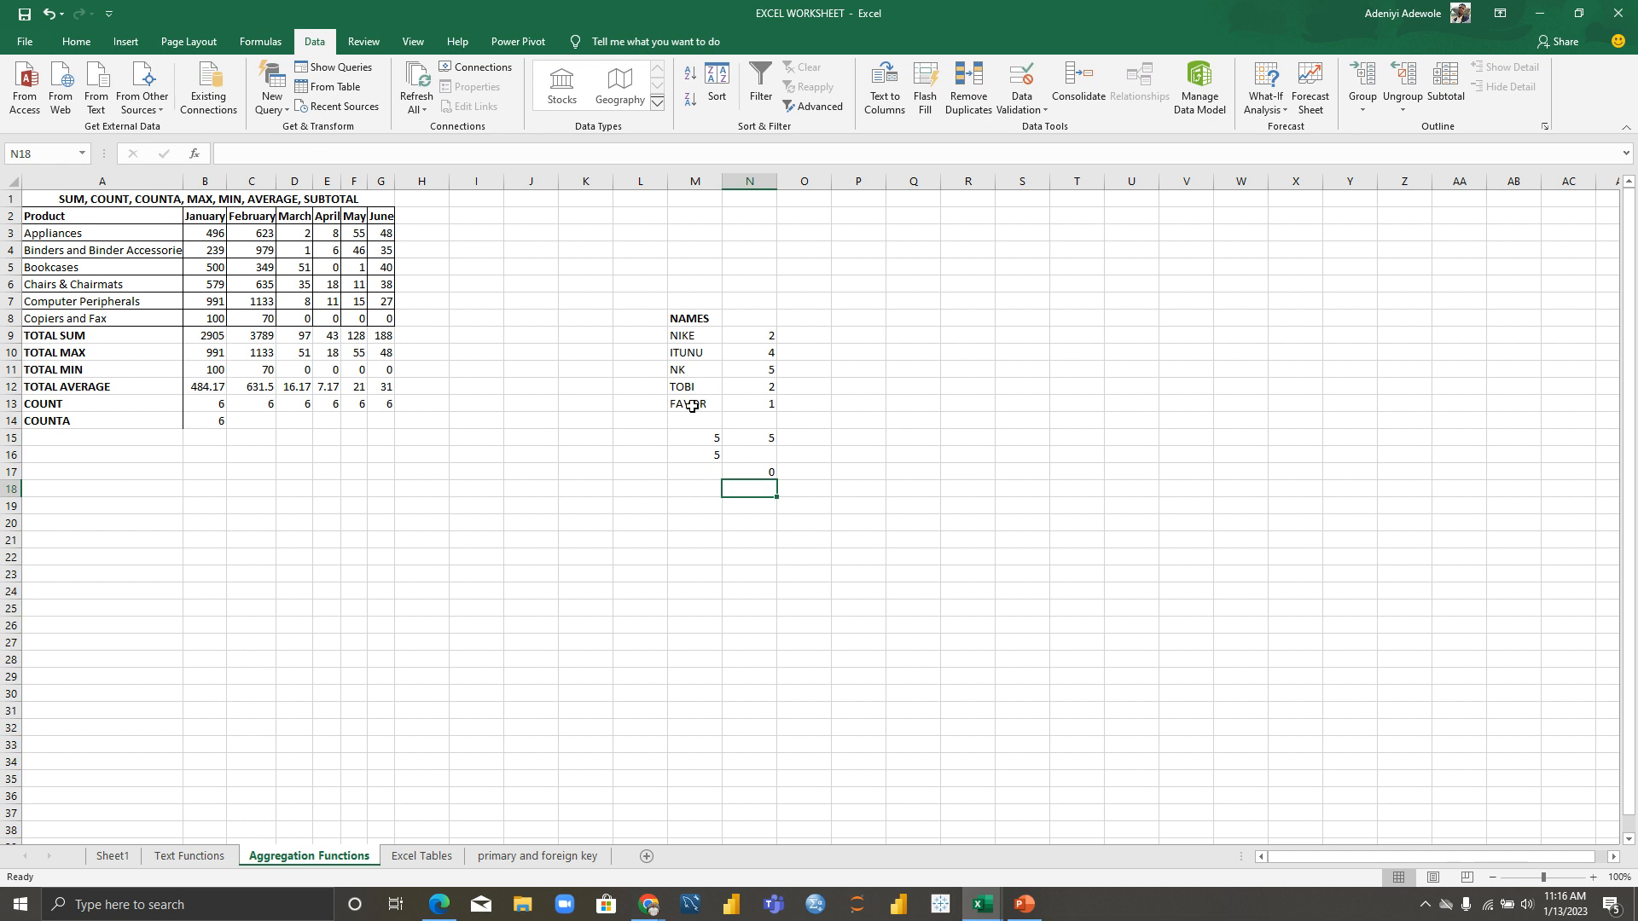
left_click(765, 459)
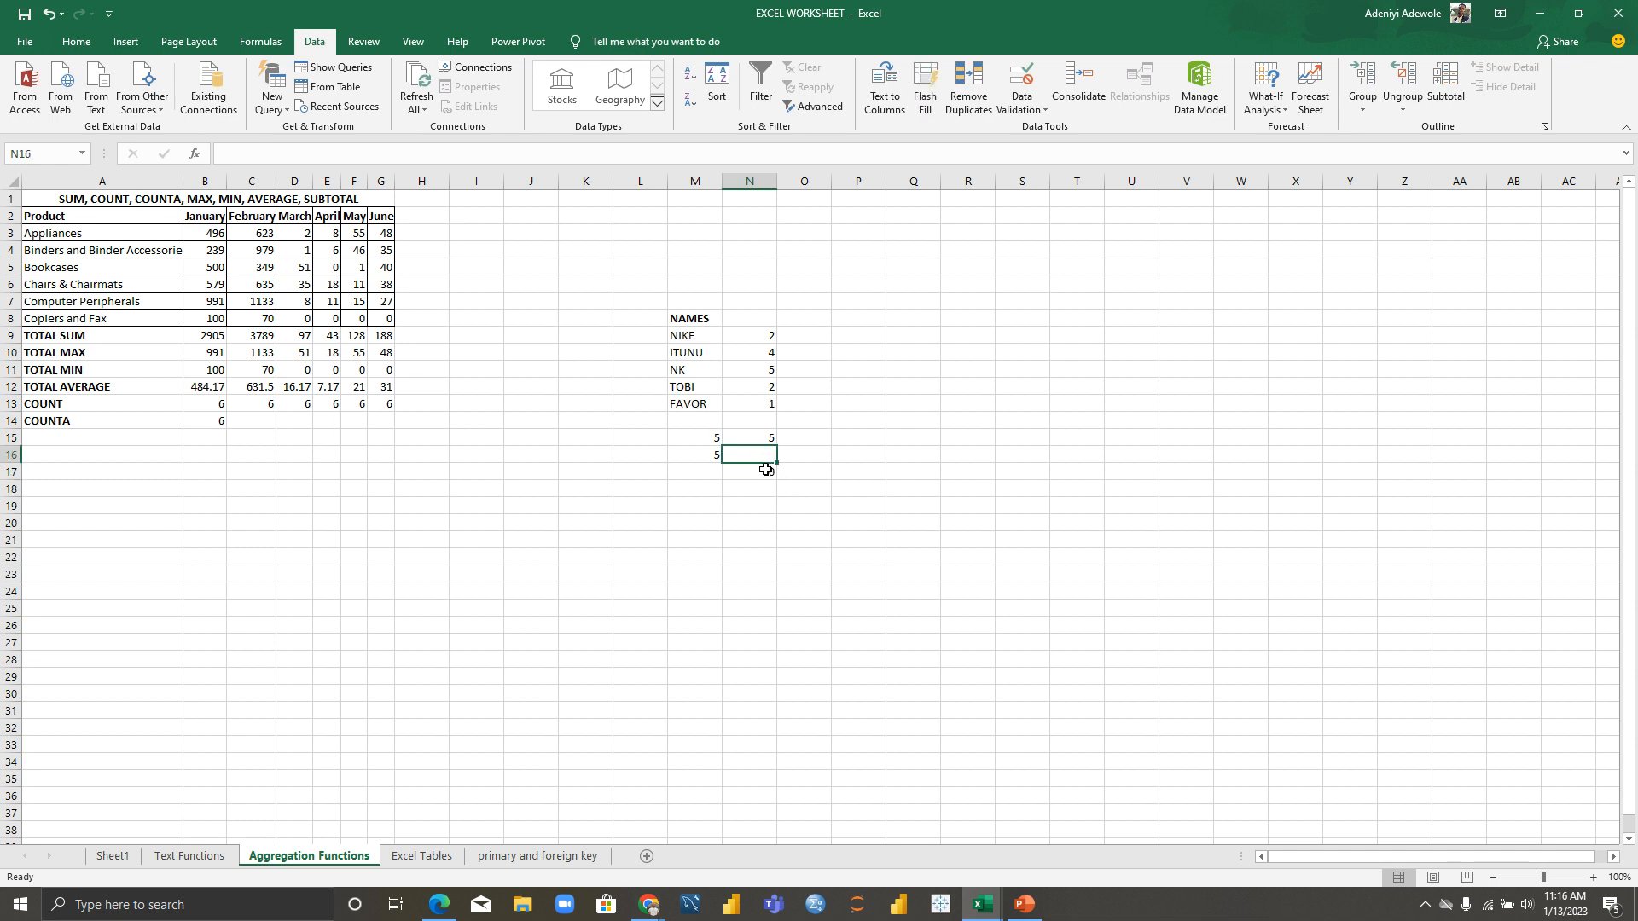
double_click(765, 468)
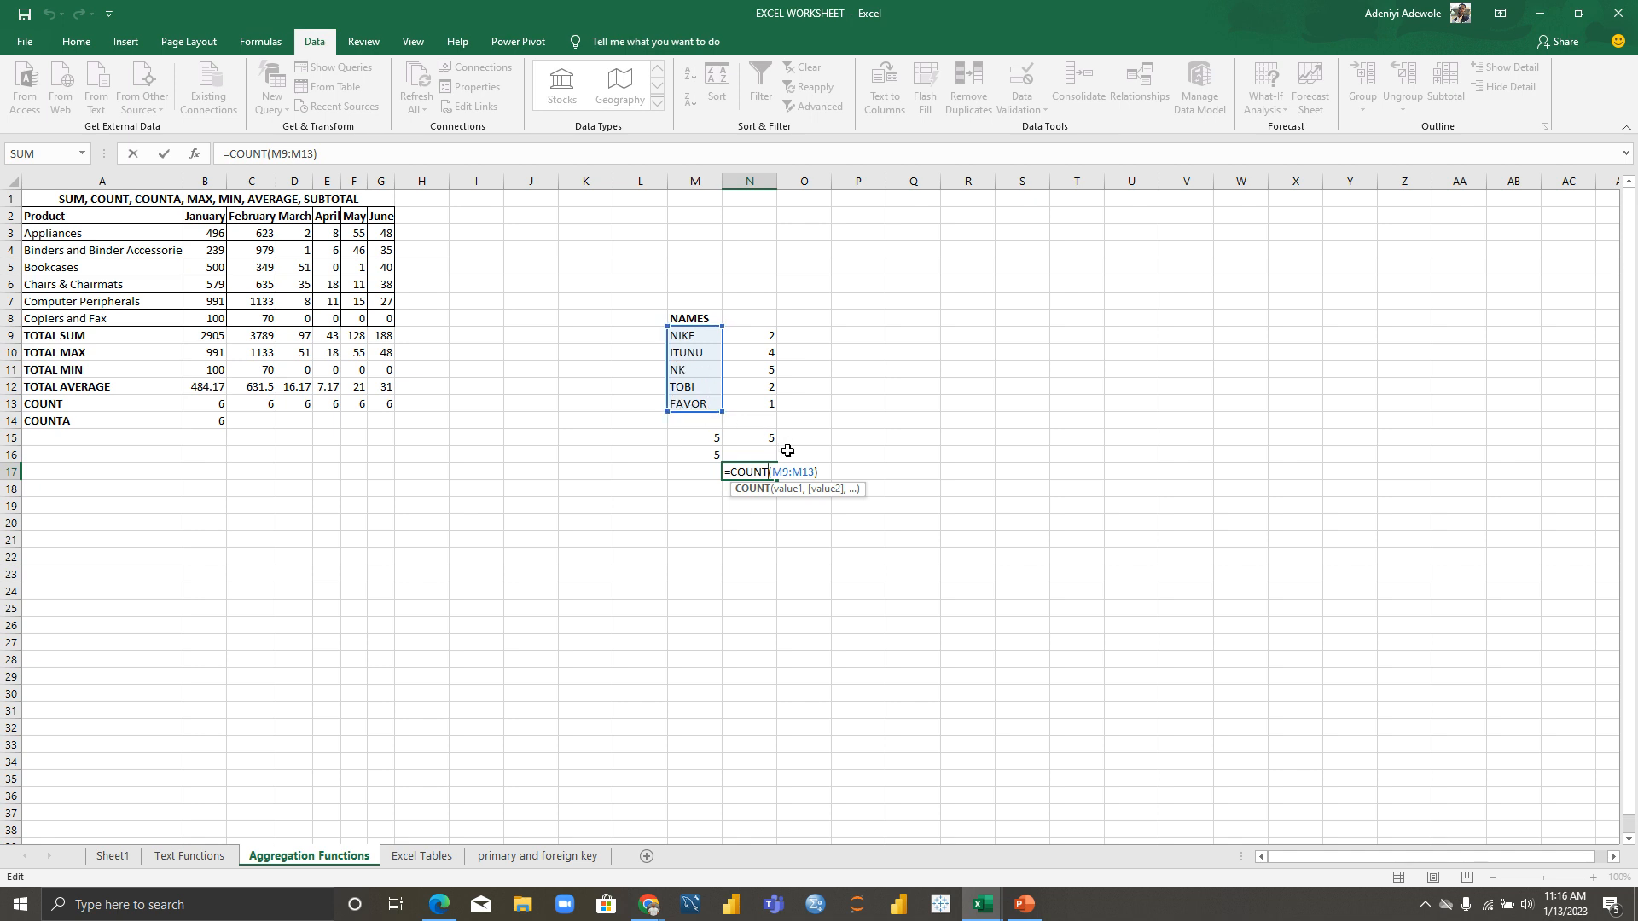
left_click(853, 518)
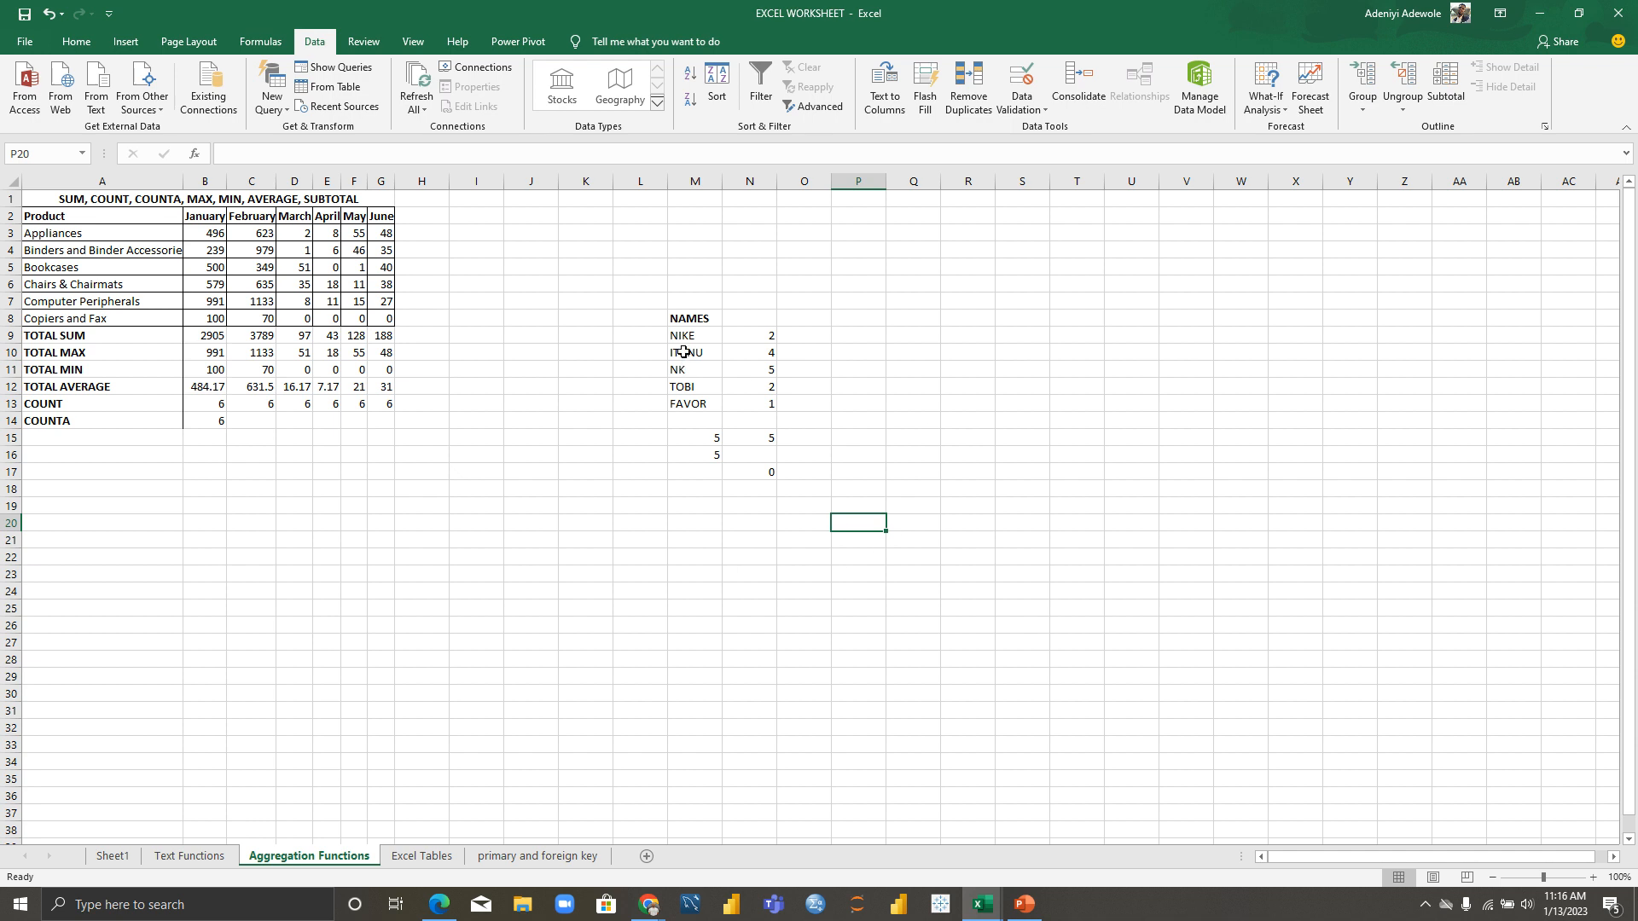
Step: Clear the M8:O17 names, scores and results block, then visit Excel Tables and return
left_click_drag(687, 313, 805, 478)
key("Delete")
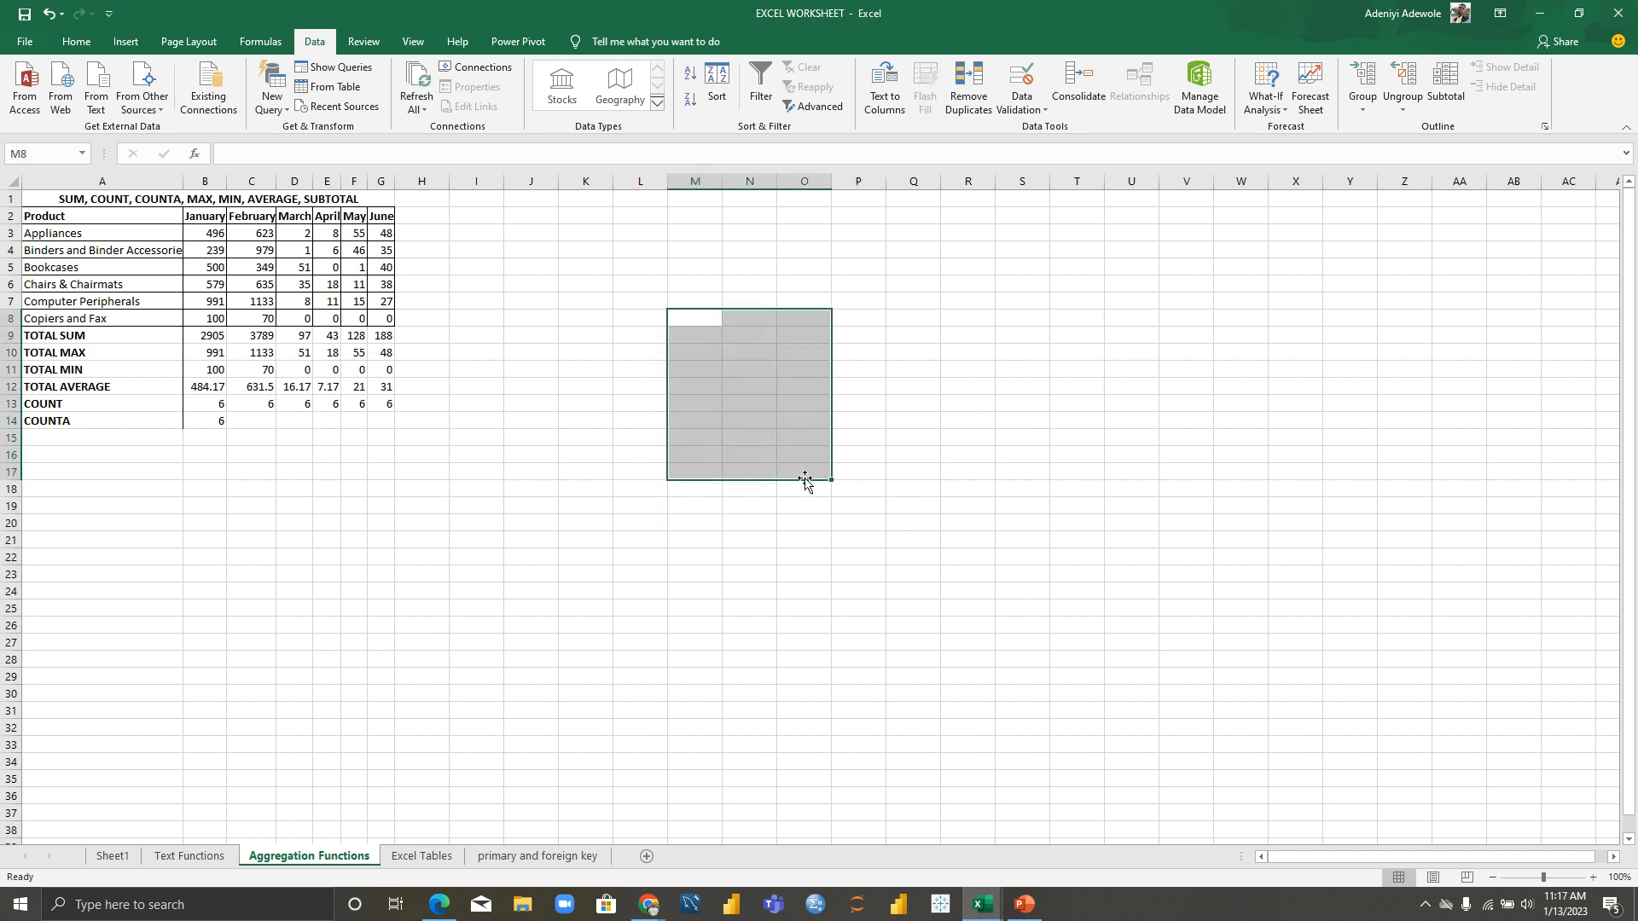
left_click(436, 536)
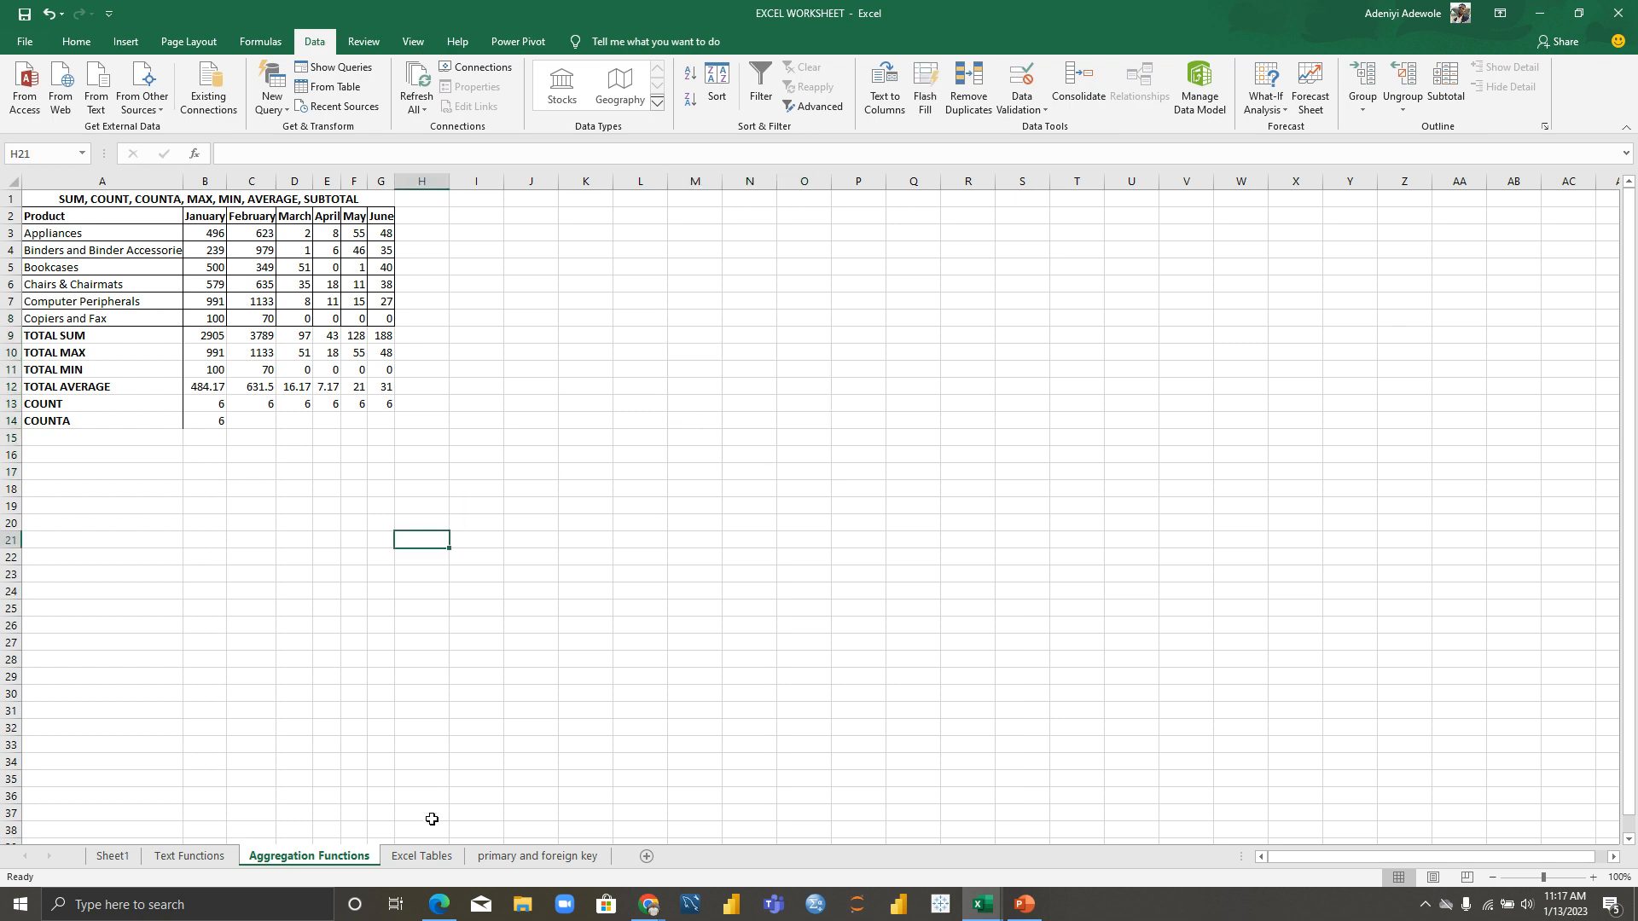
left_click(425, 856)
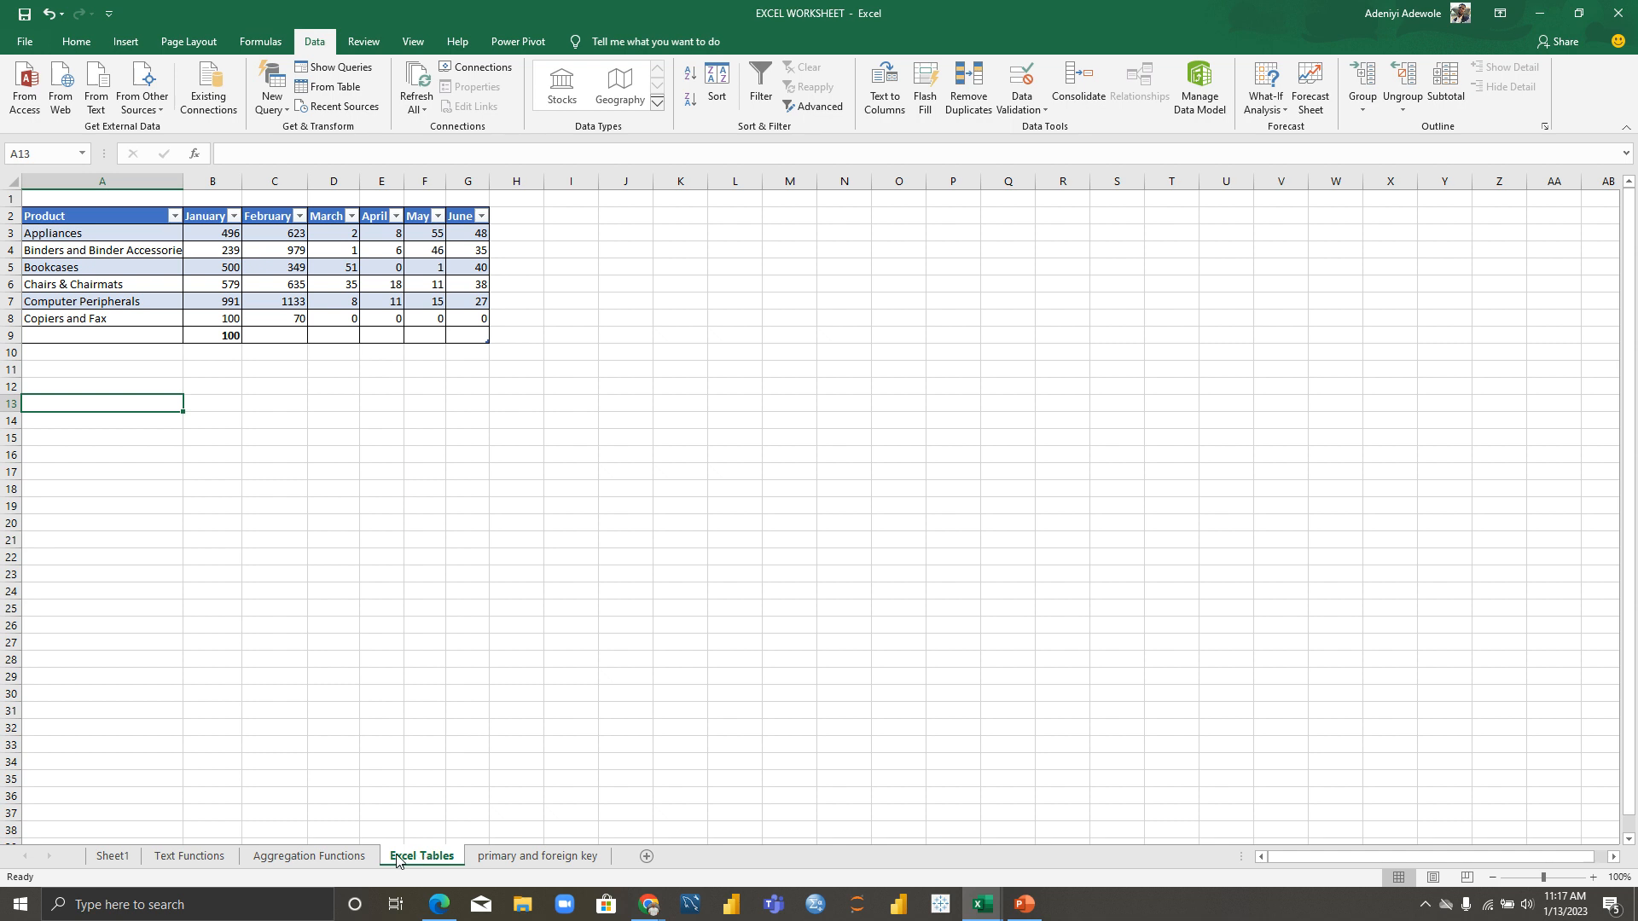
left_click(346, 863)
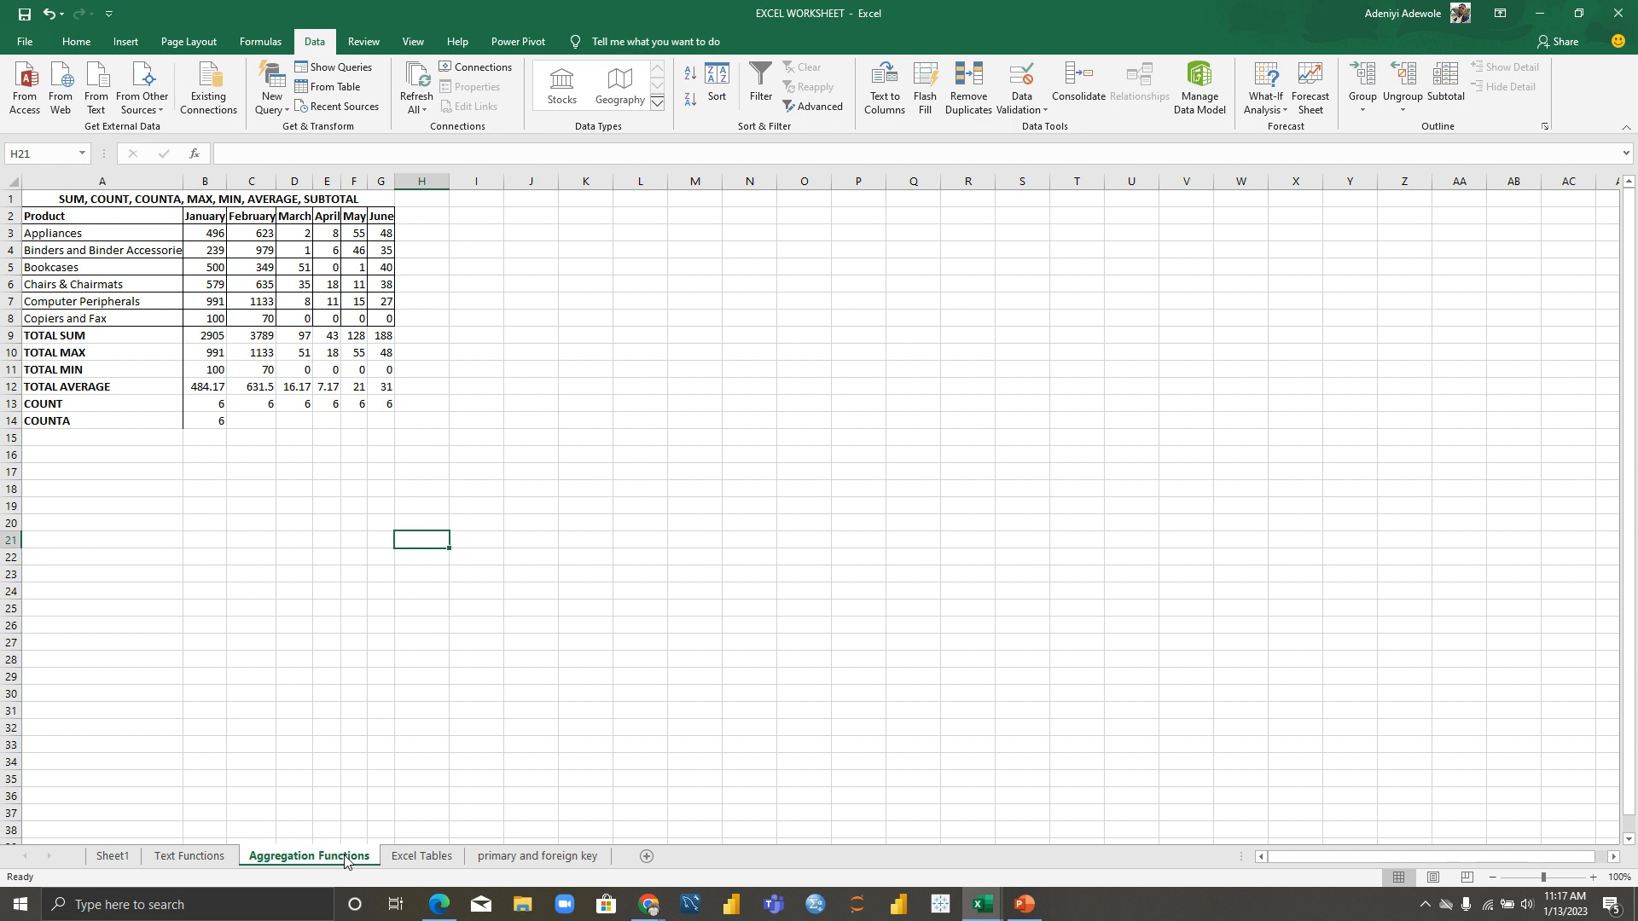
Step: Enter the headings NAMES in M8 and SCORES in N8
left_click(698, 324)
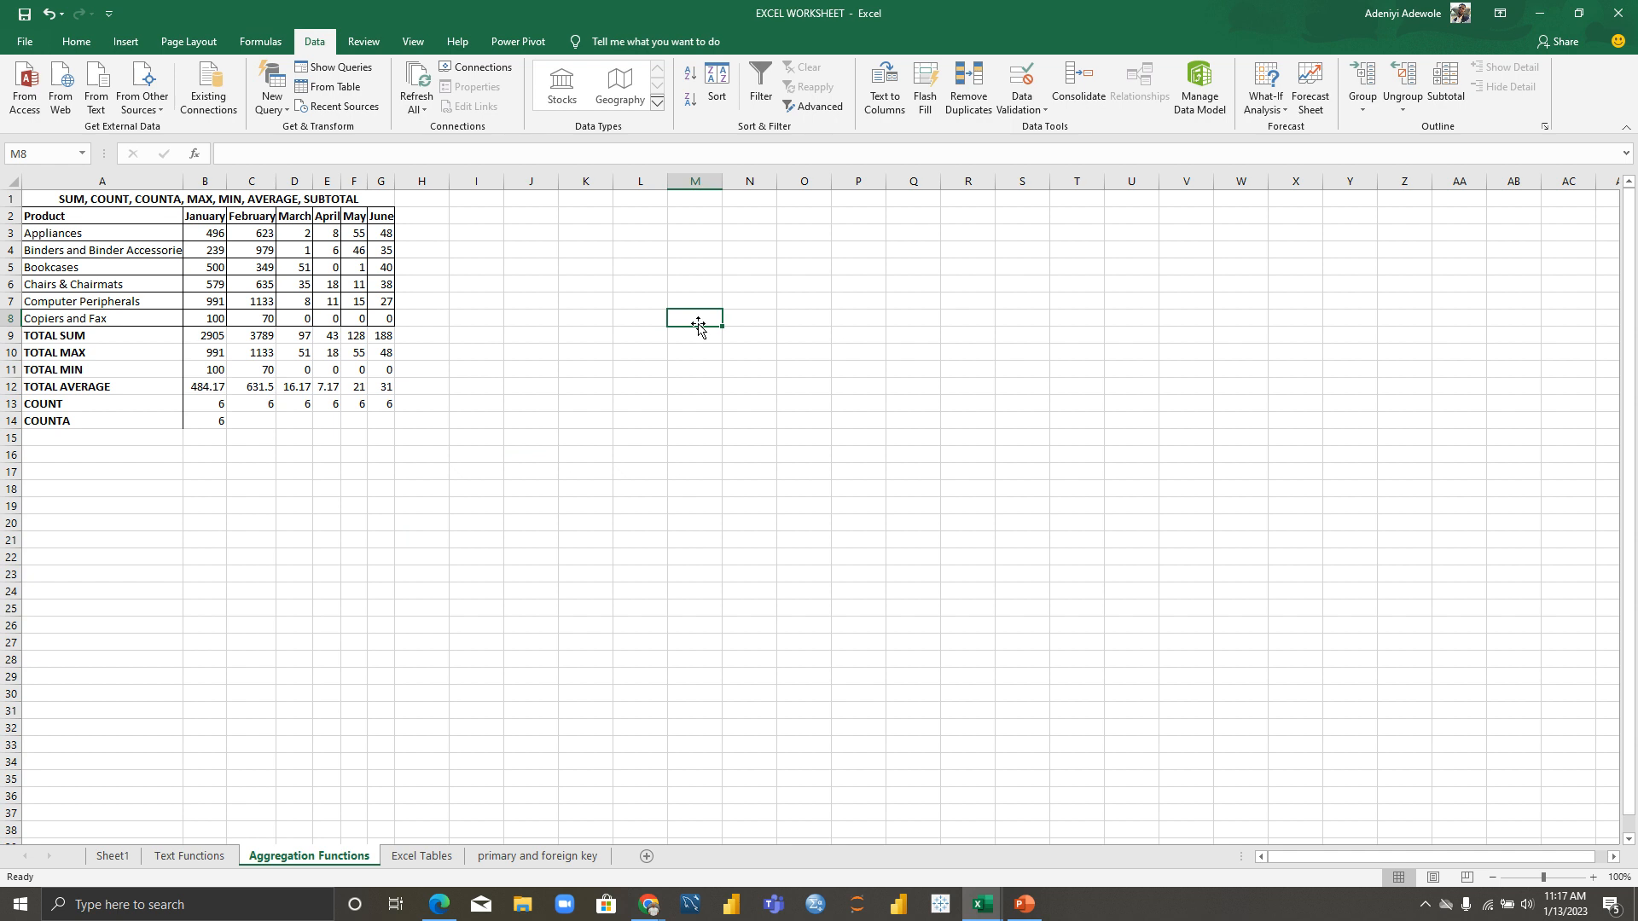
type("NAMES")
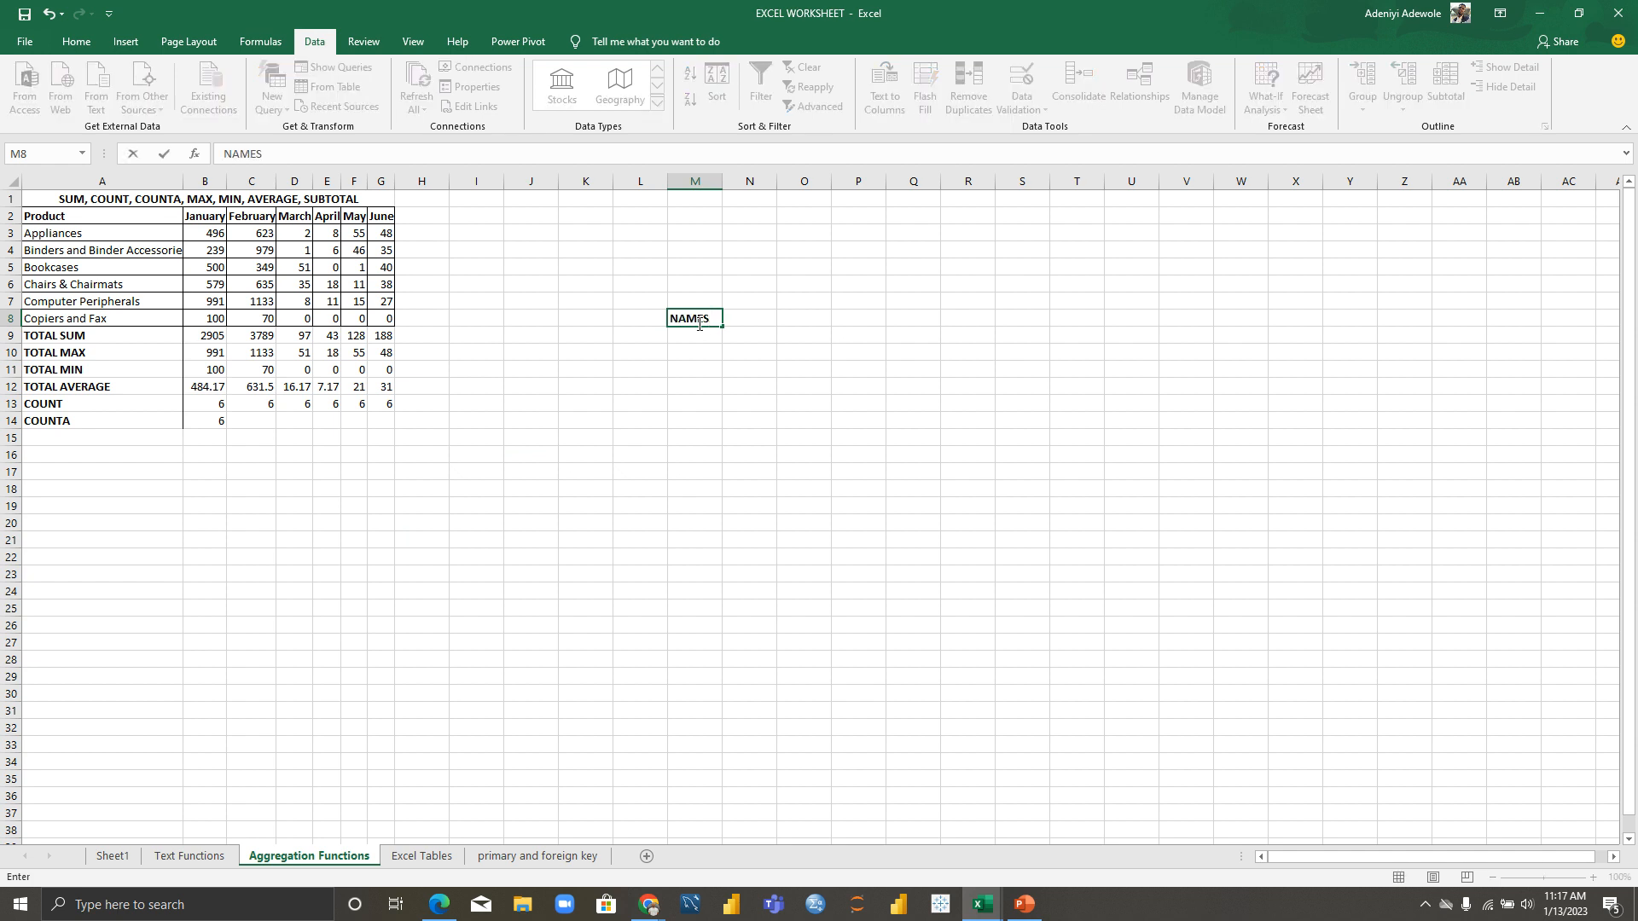
key("Tab")
type("SCORES")
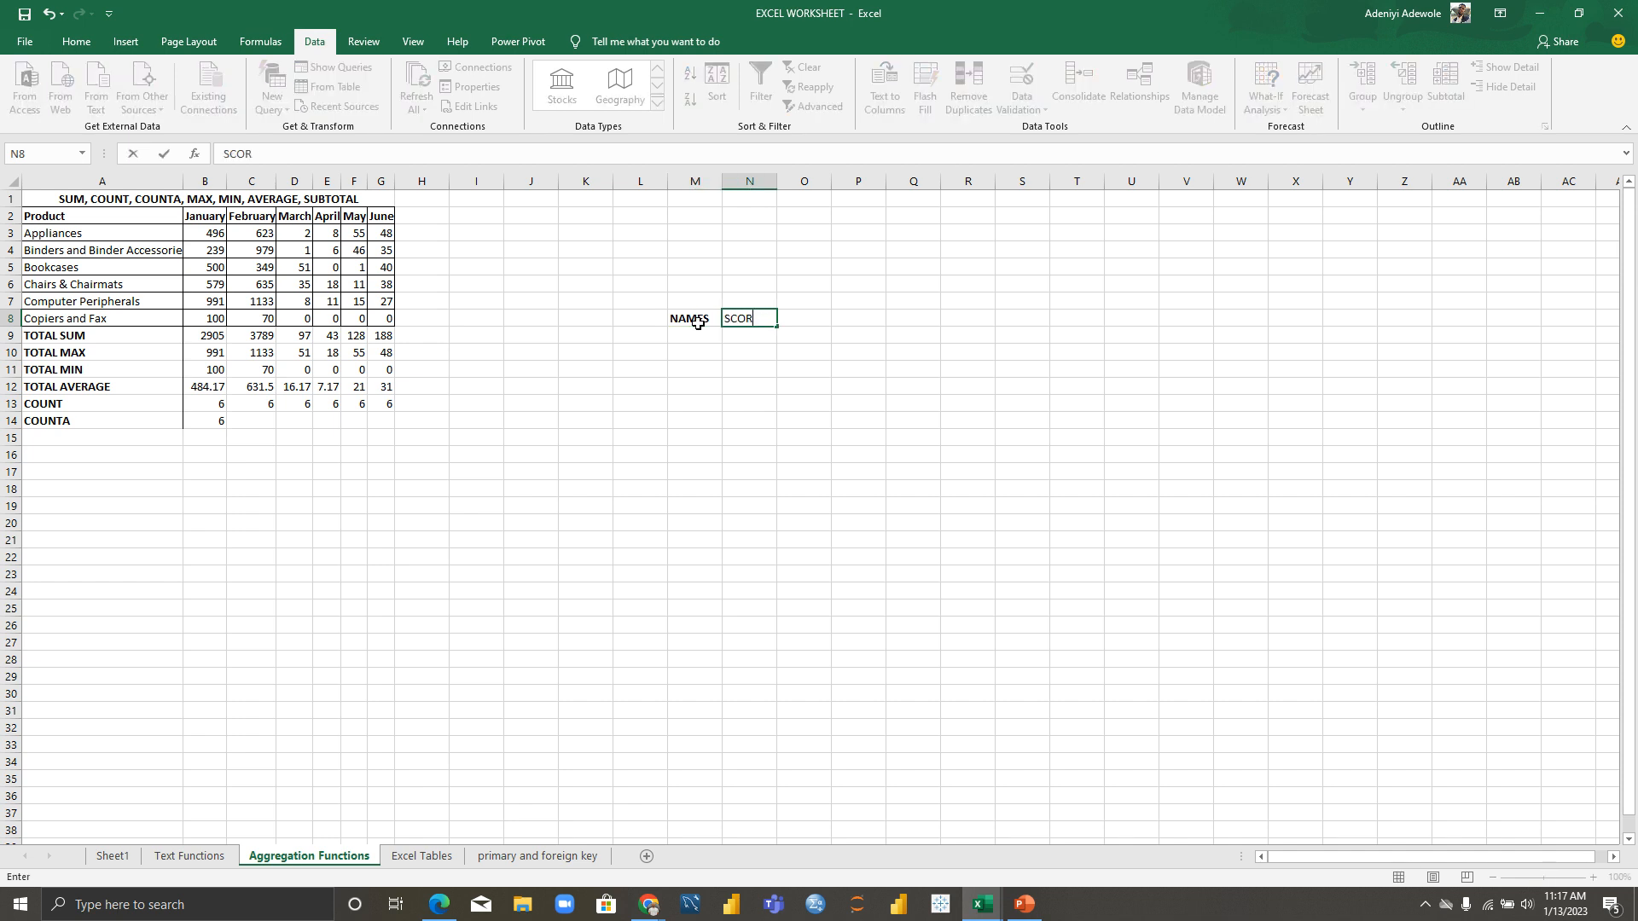
key("Tab")
key("Down")
key("Left")
key("Left")
key("Left")
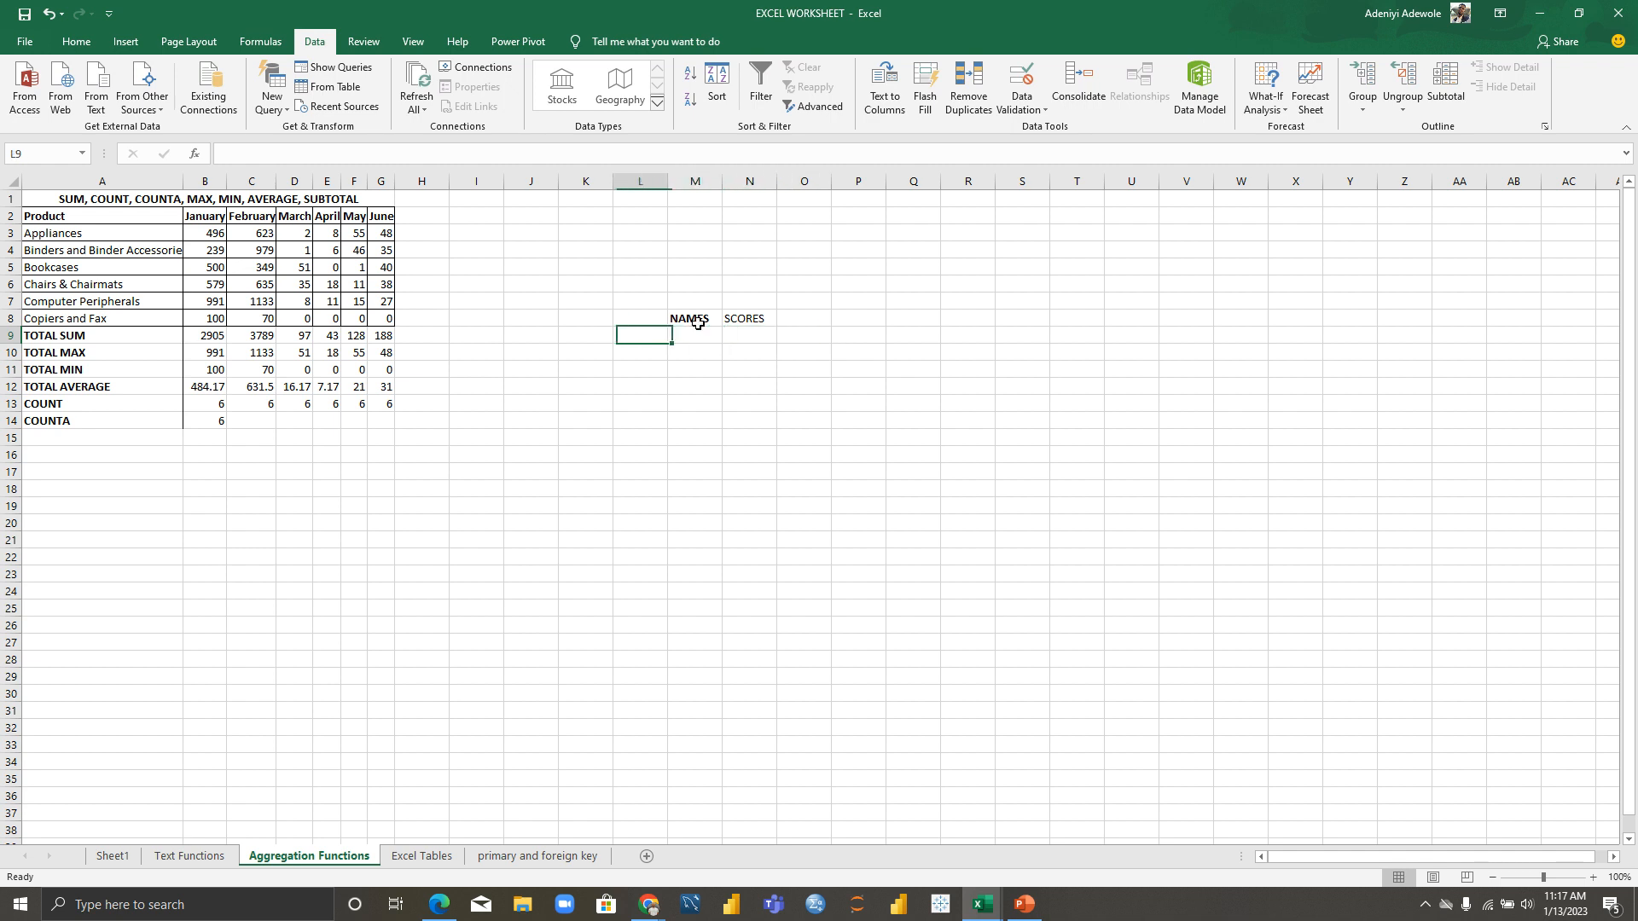
key("Right")
Step: Enter seven sample names down M9:M15
type("NK")
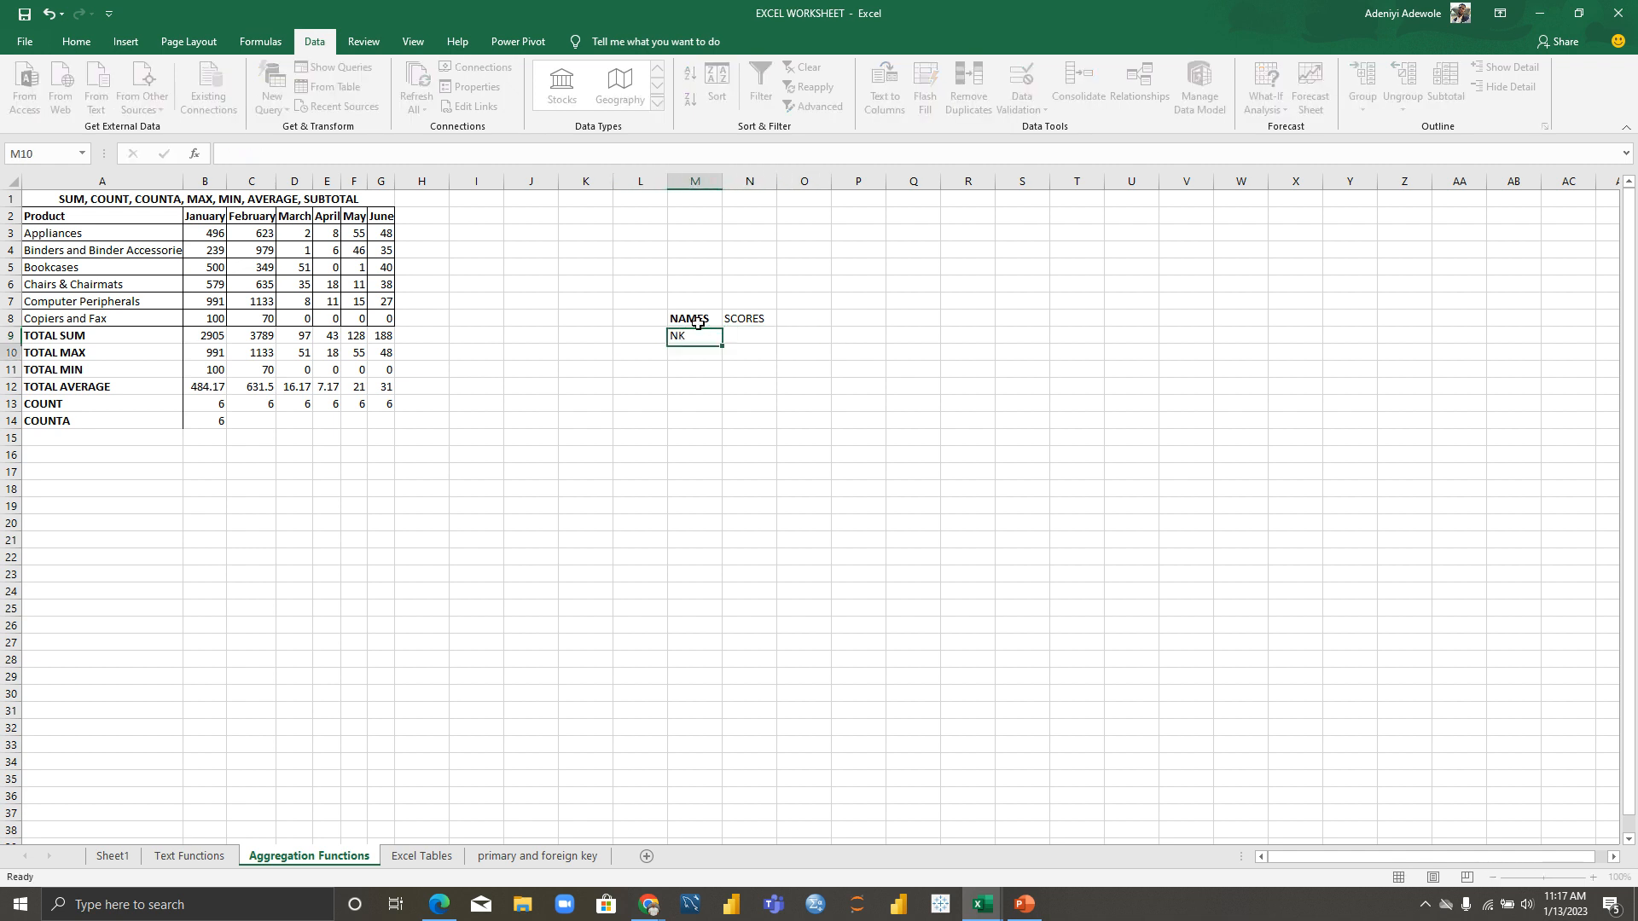
key("Return")
type("ITUNU")
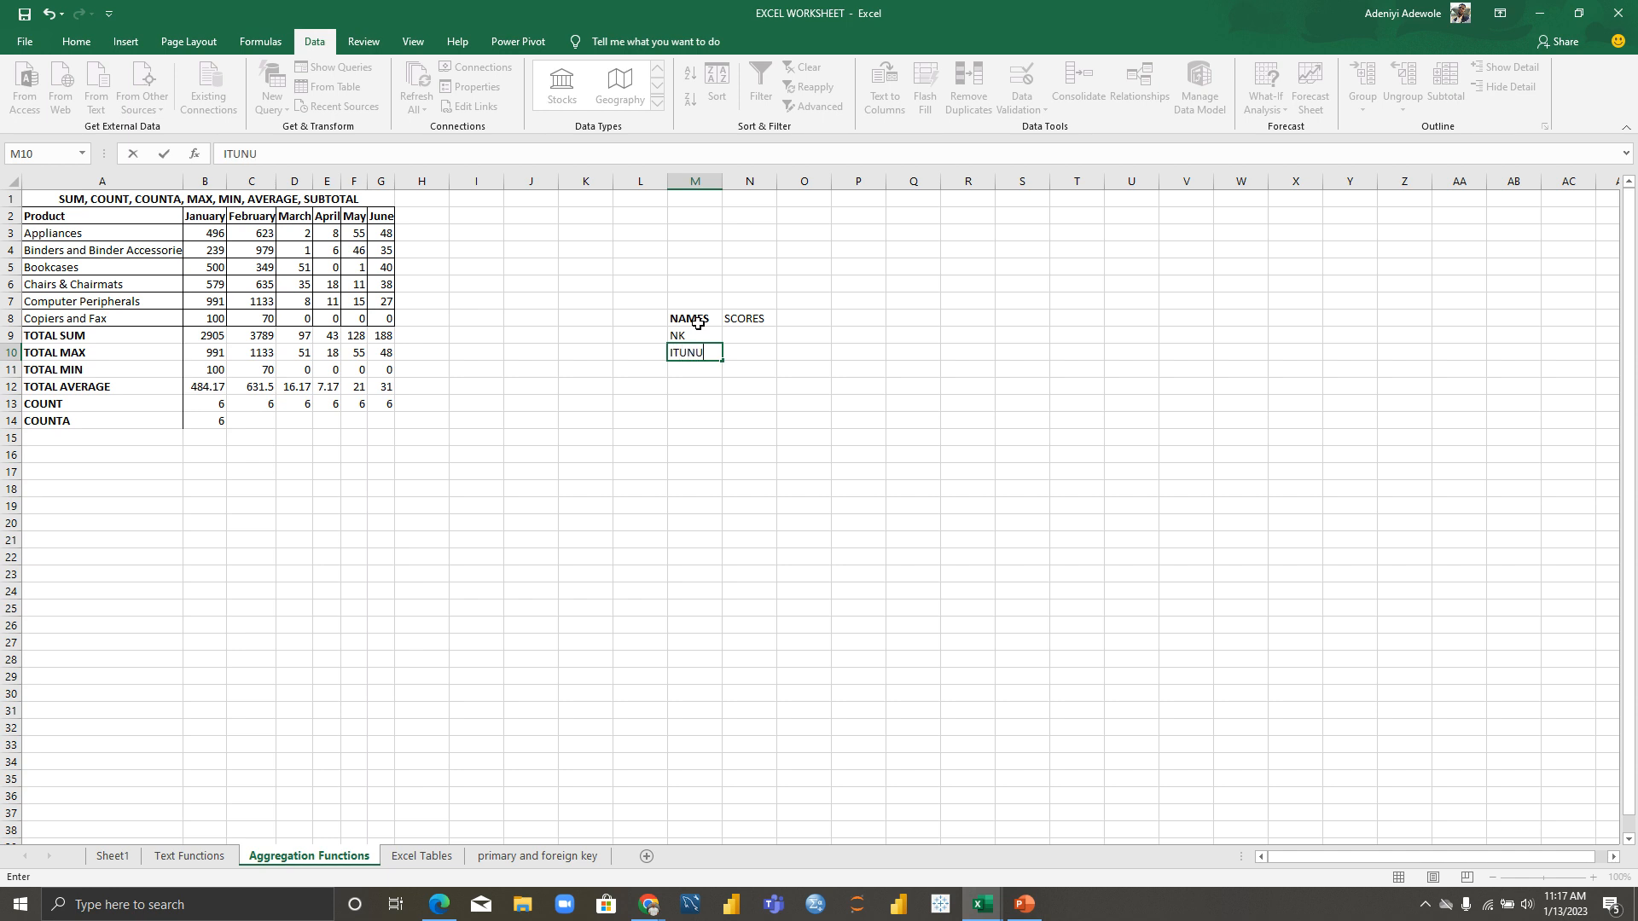
key("Return")
type("FAVOR")
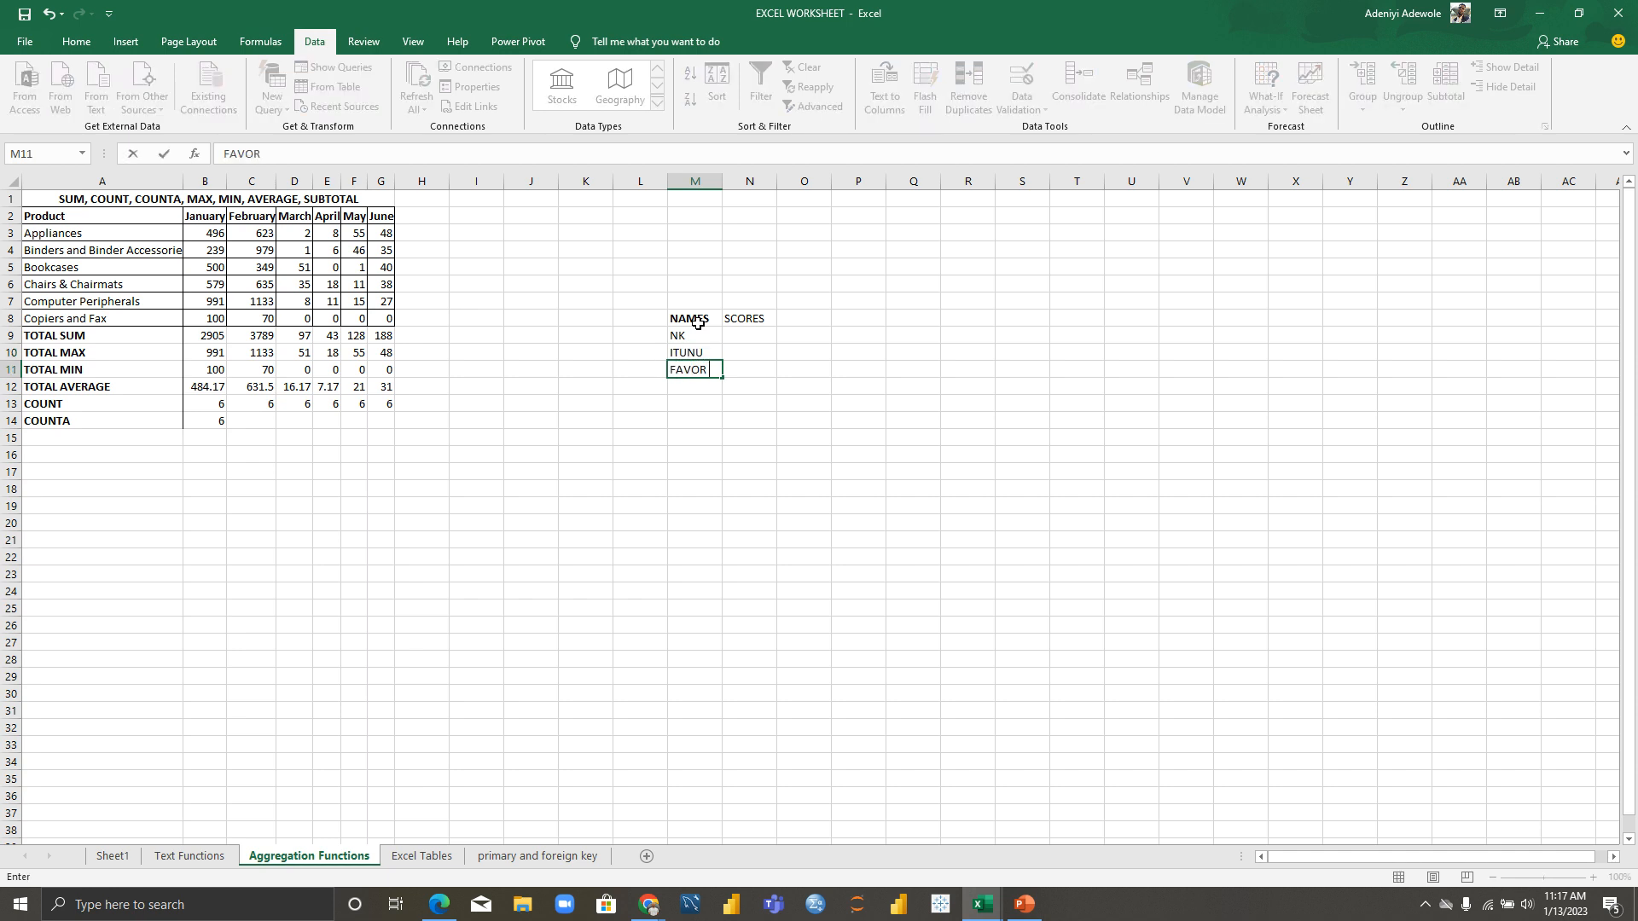
key("Return")
type("TOBI")
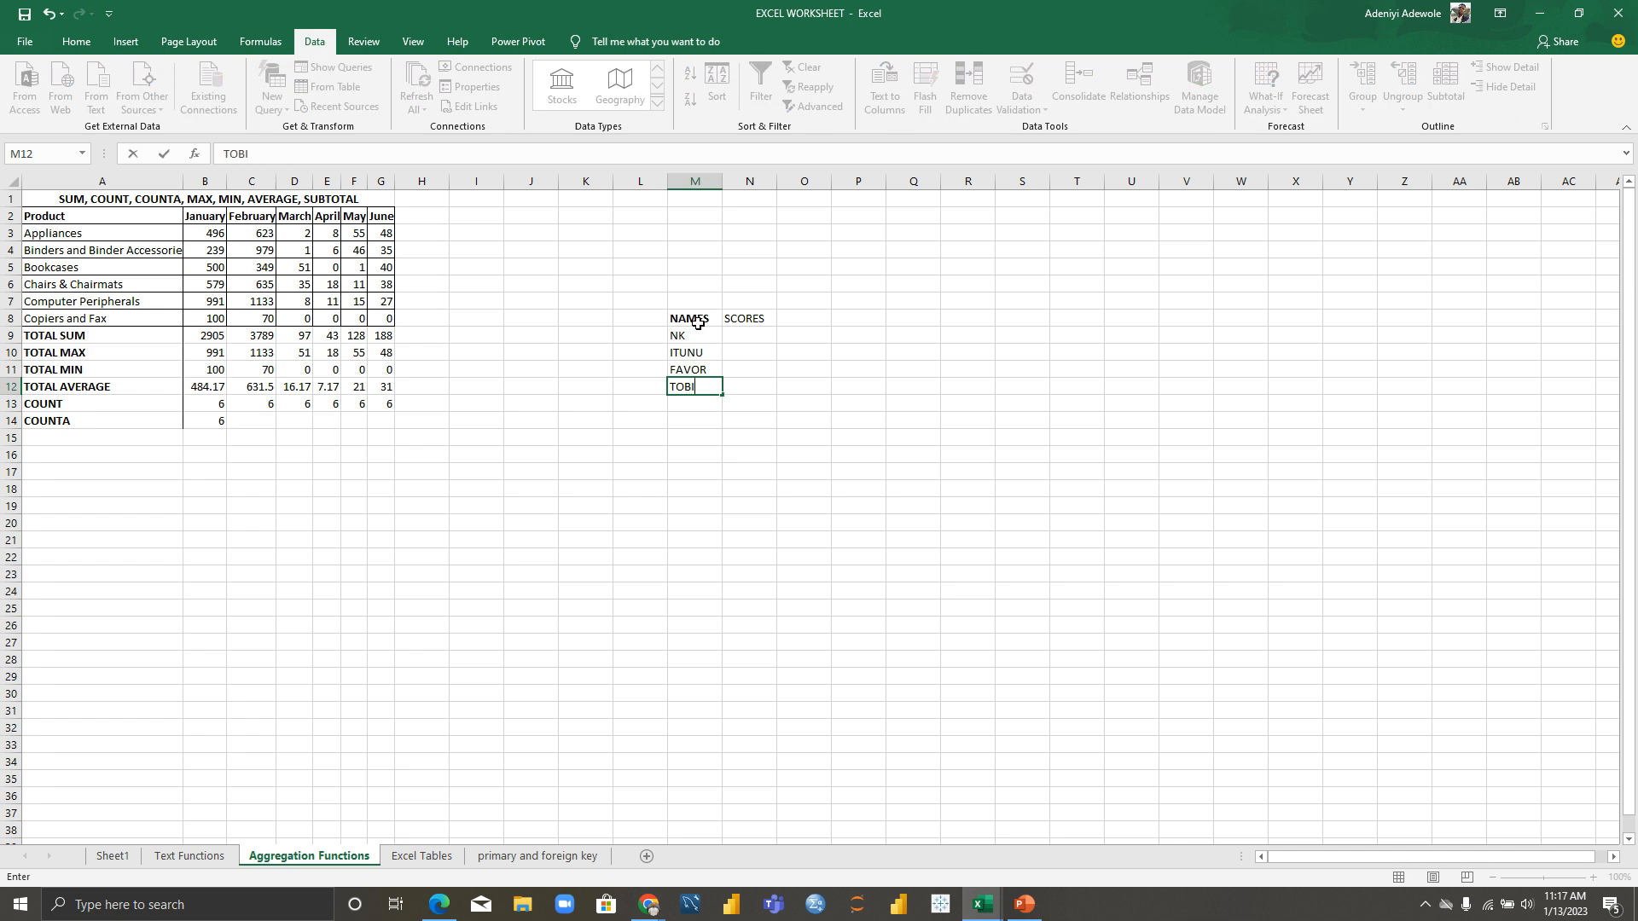
key("Return")
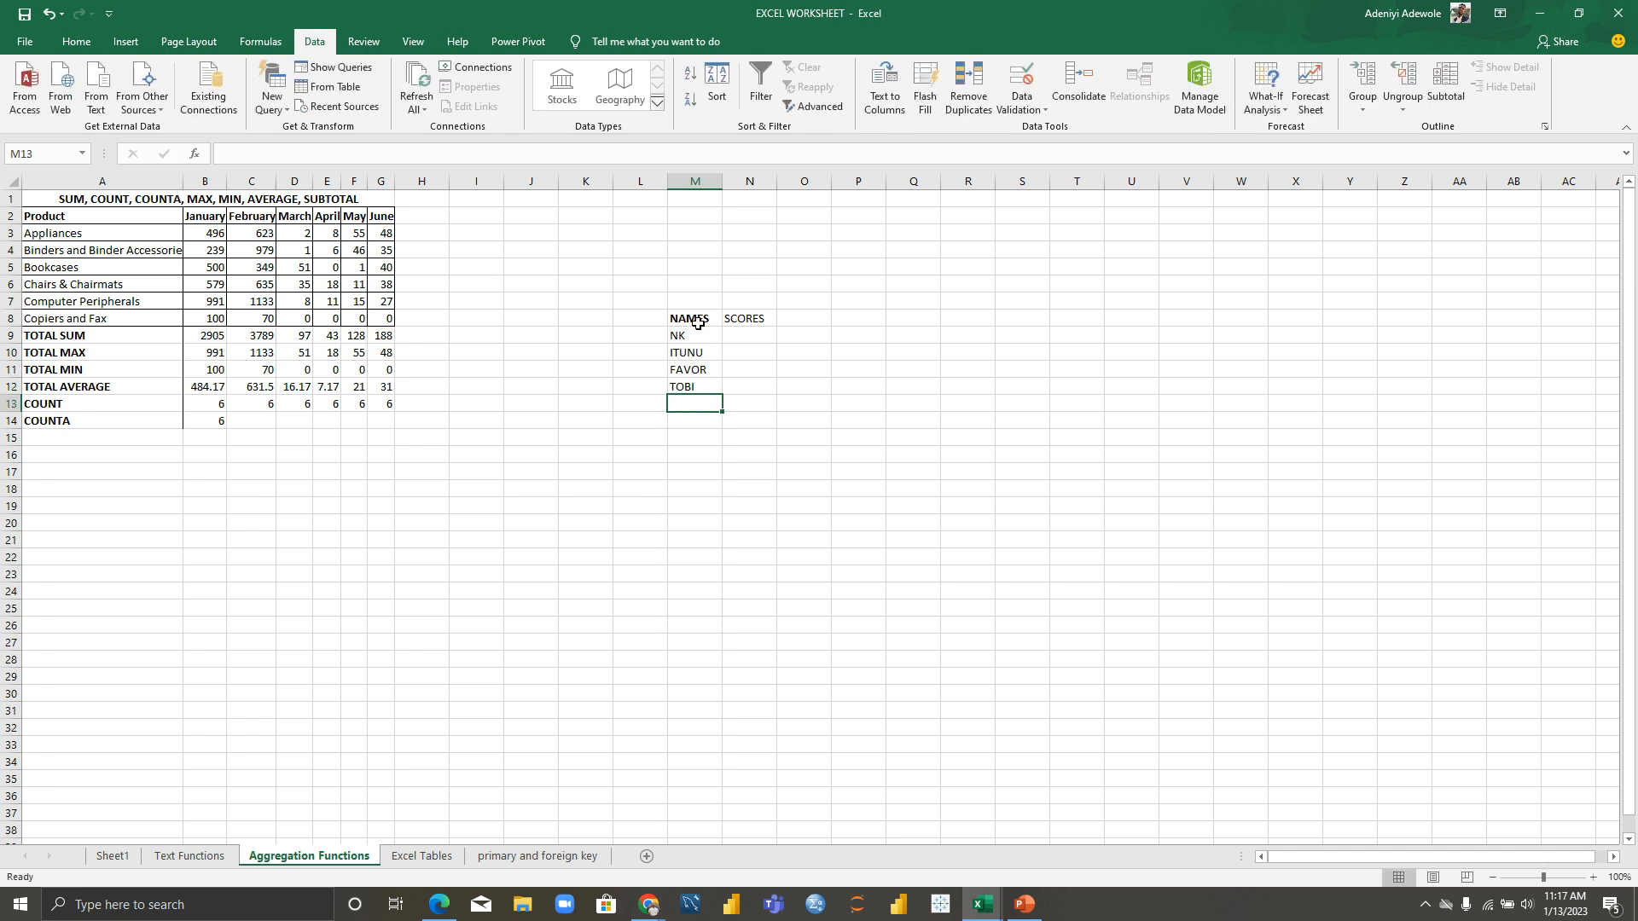
type("ADE")
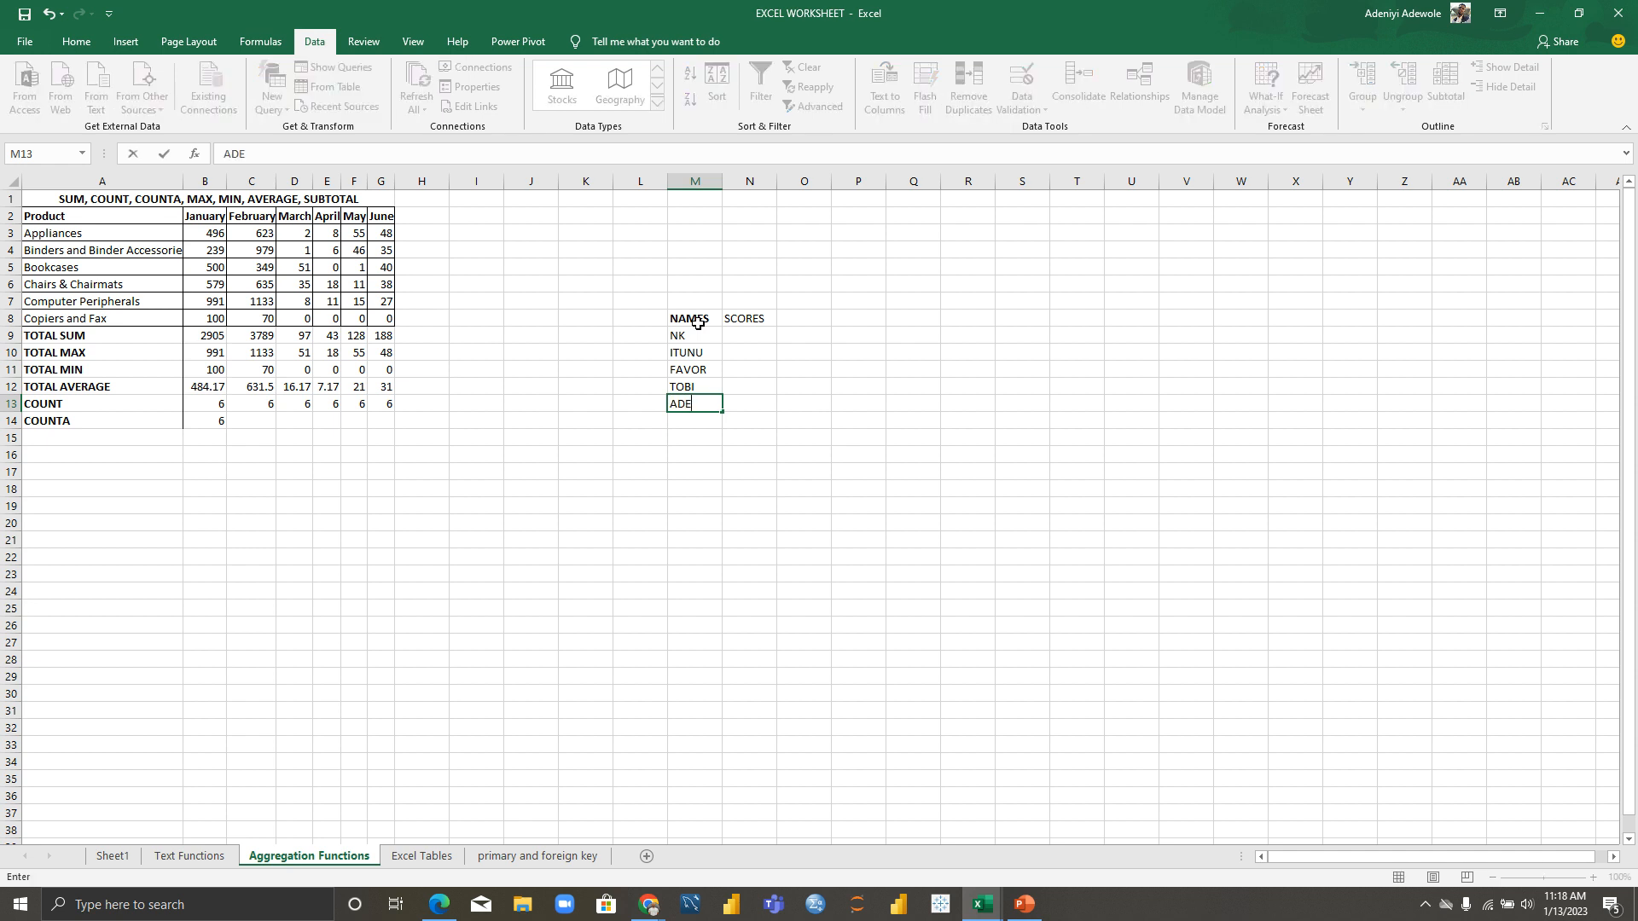
type("BAYO")
key("Return")
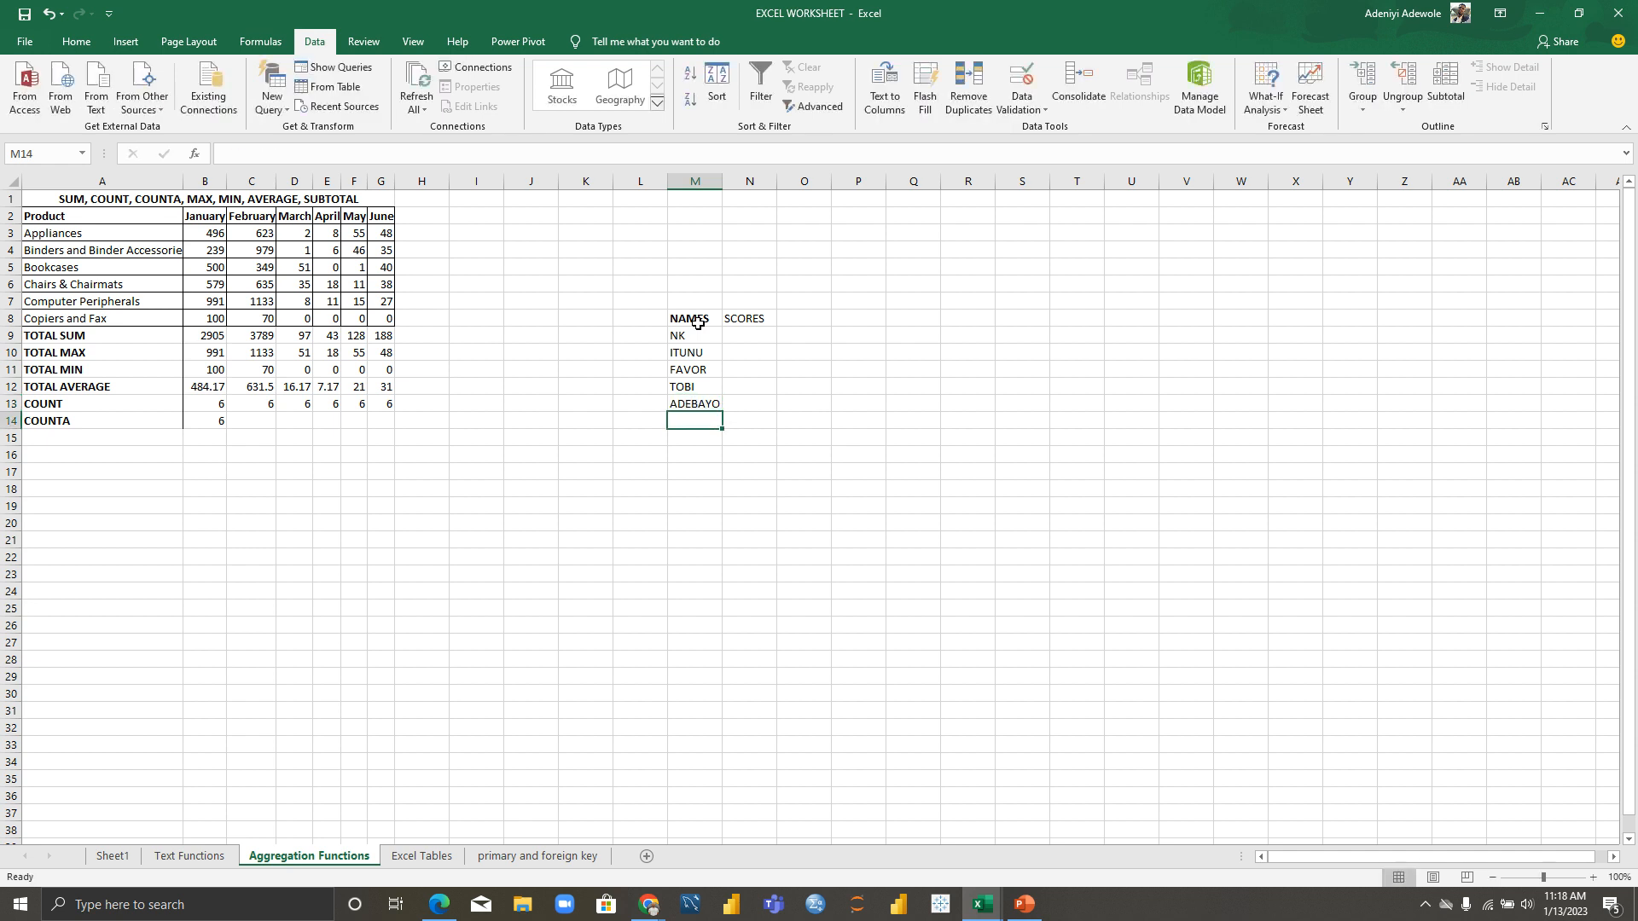
type("FIDELIA")
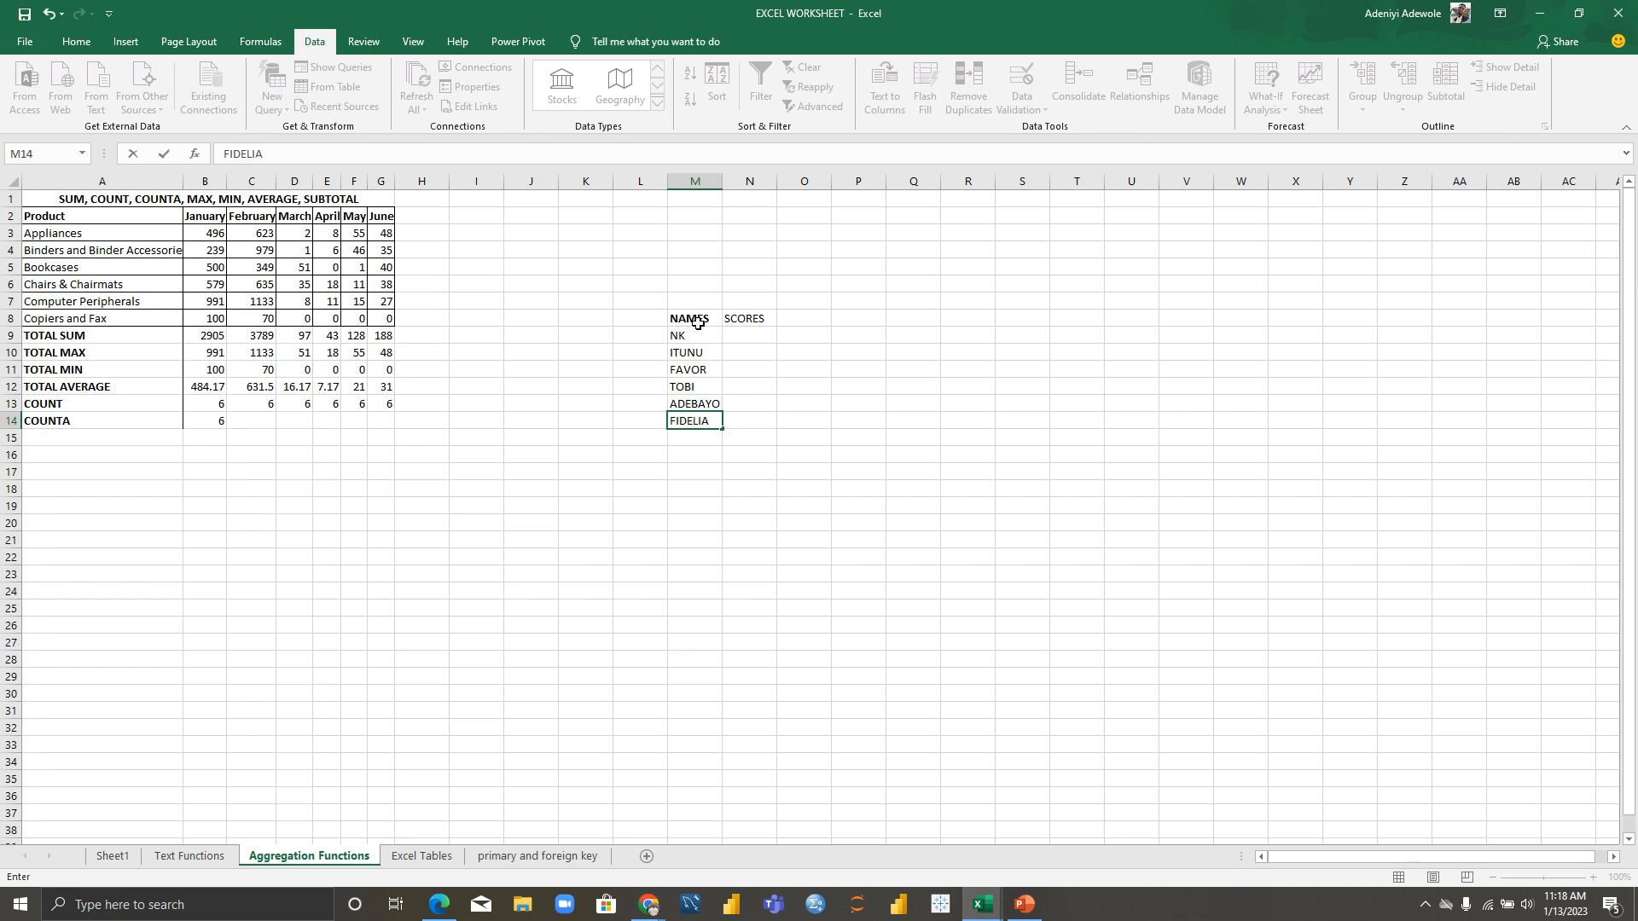
key("Return")
type("DOLAPO")
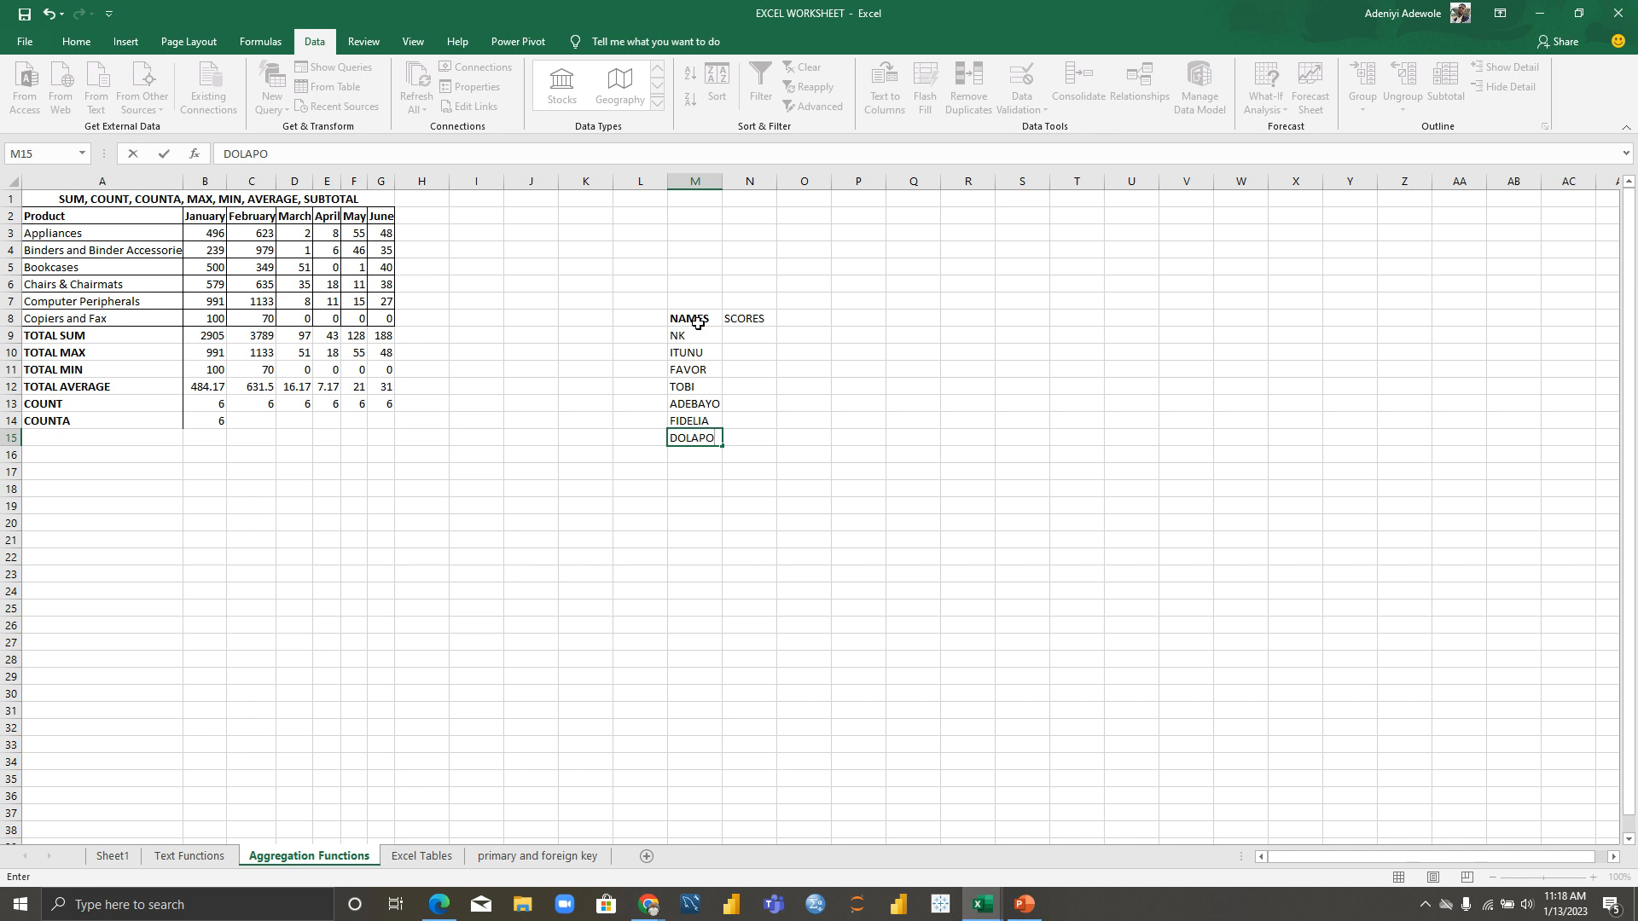
Step: Enter scores 23, 34, 544, 32, 12, 43, 454 in N9:N15
left_click(756, 334)
type("23")
key("Return")
type("34")
key("Return")
type("544")
key("Return")
type("32")
key("Return")
type("12")
key("Return")
type("43")
key("Return")
type("454")
key("Return")
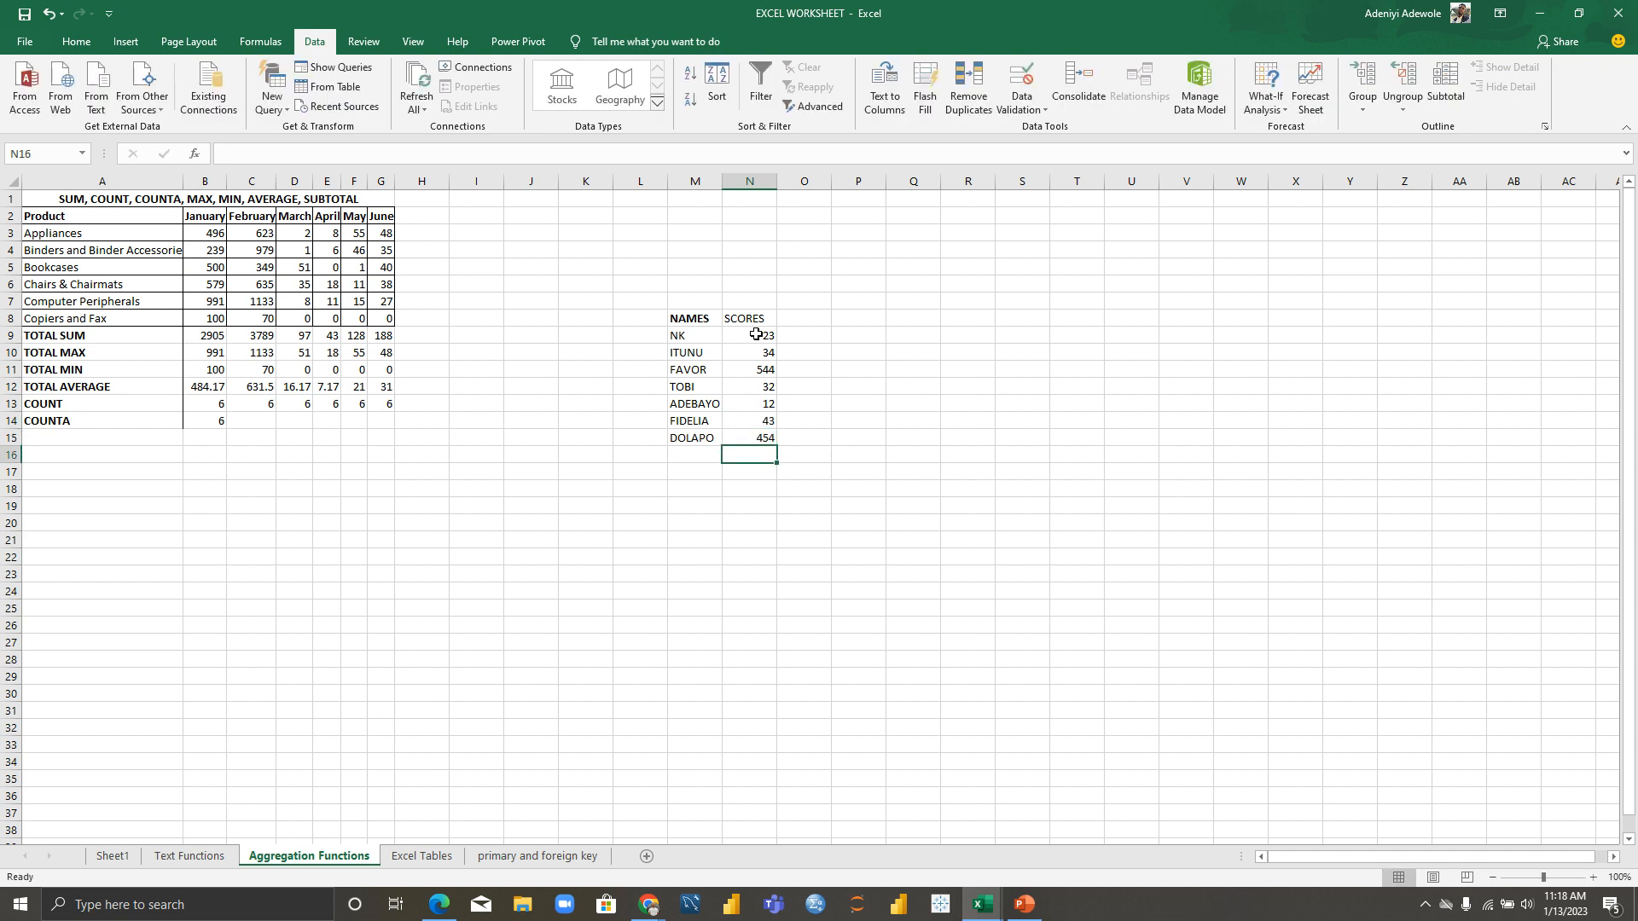
Step: Enter =COUNT(M9:M15) in M18, returning 0 for the names
double_click(684, 491)
type("=")
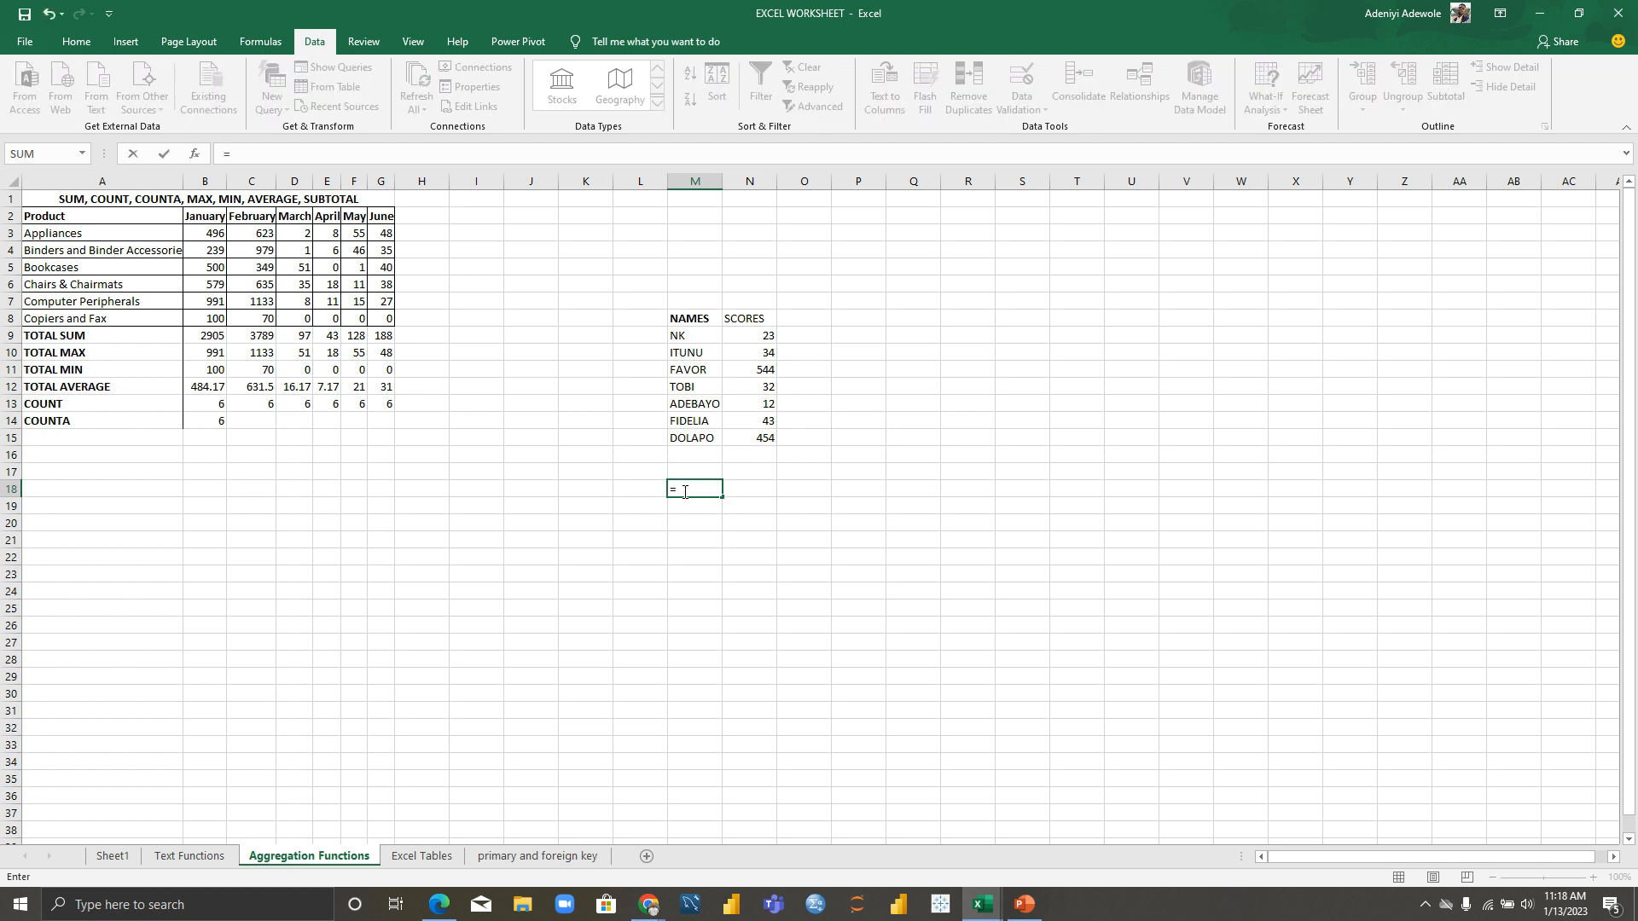
type("COUNT")
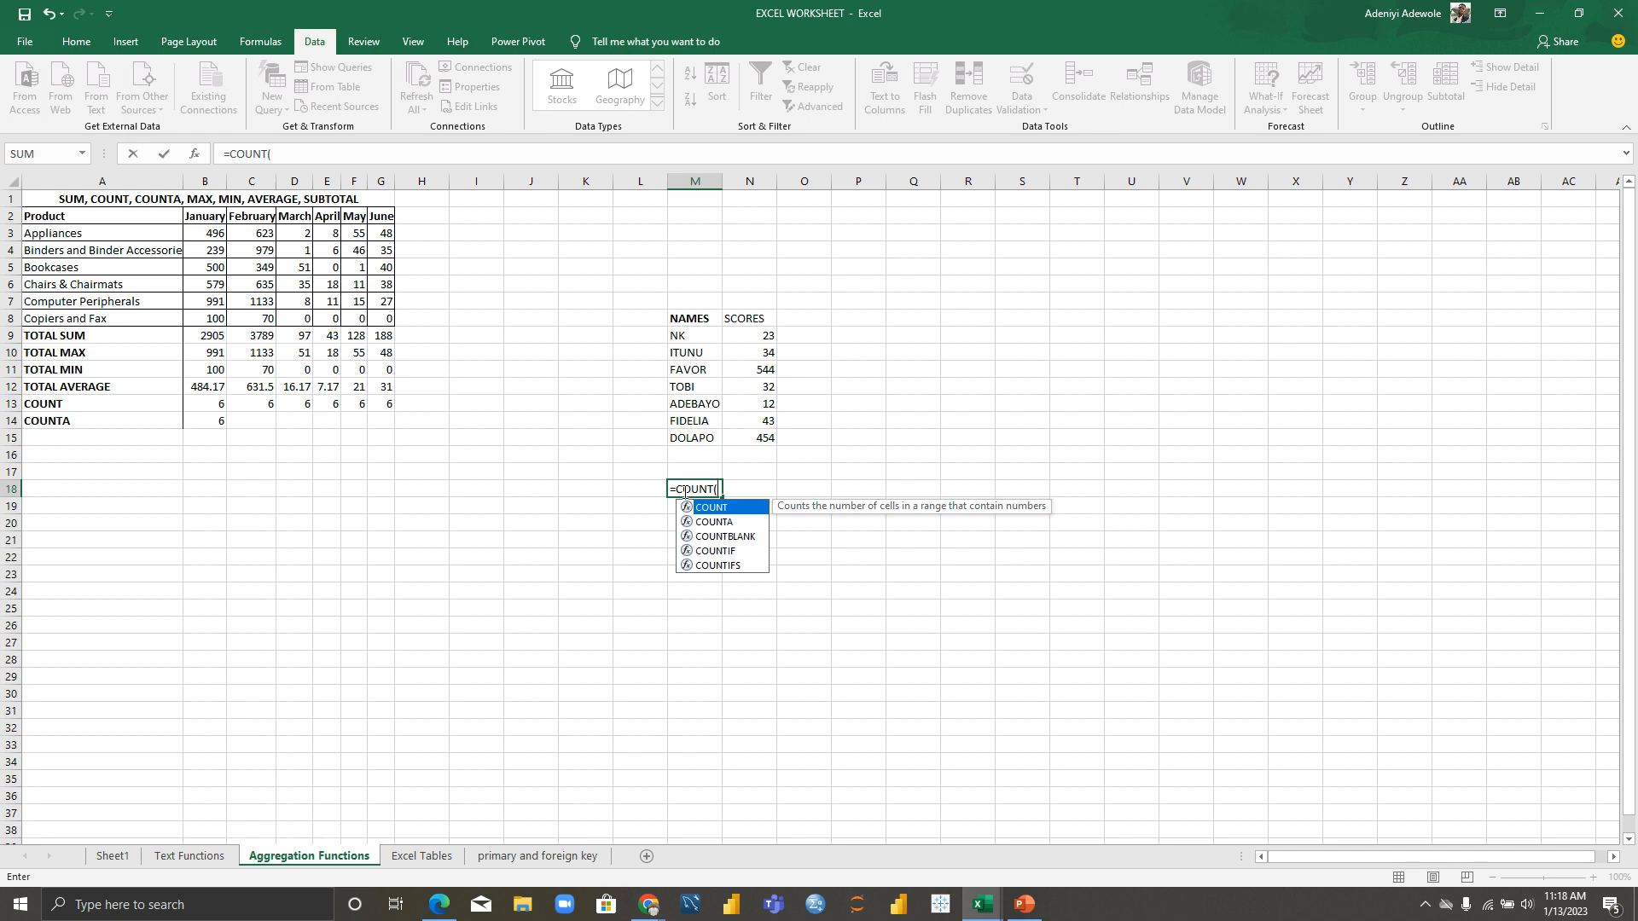
type("(")
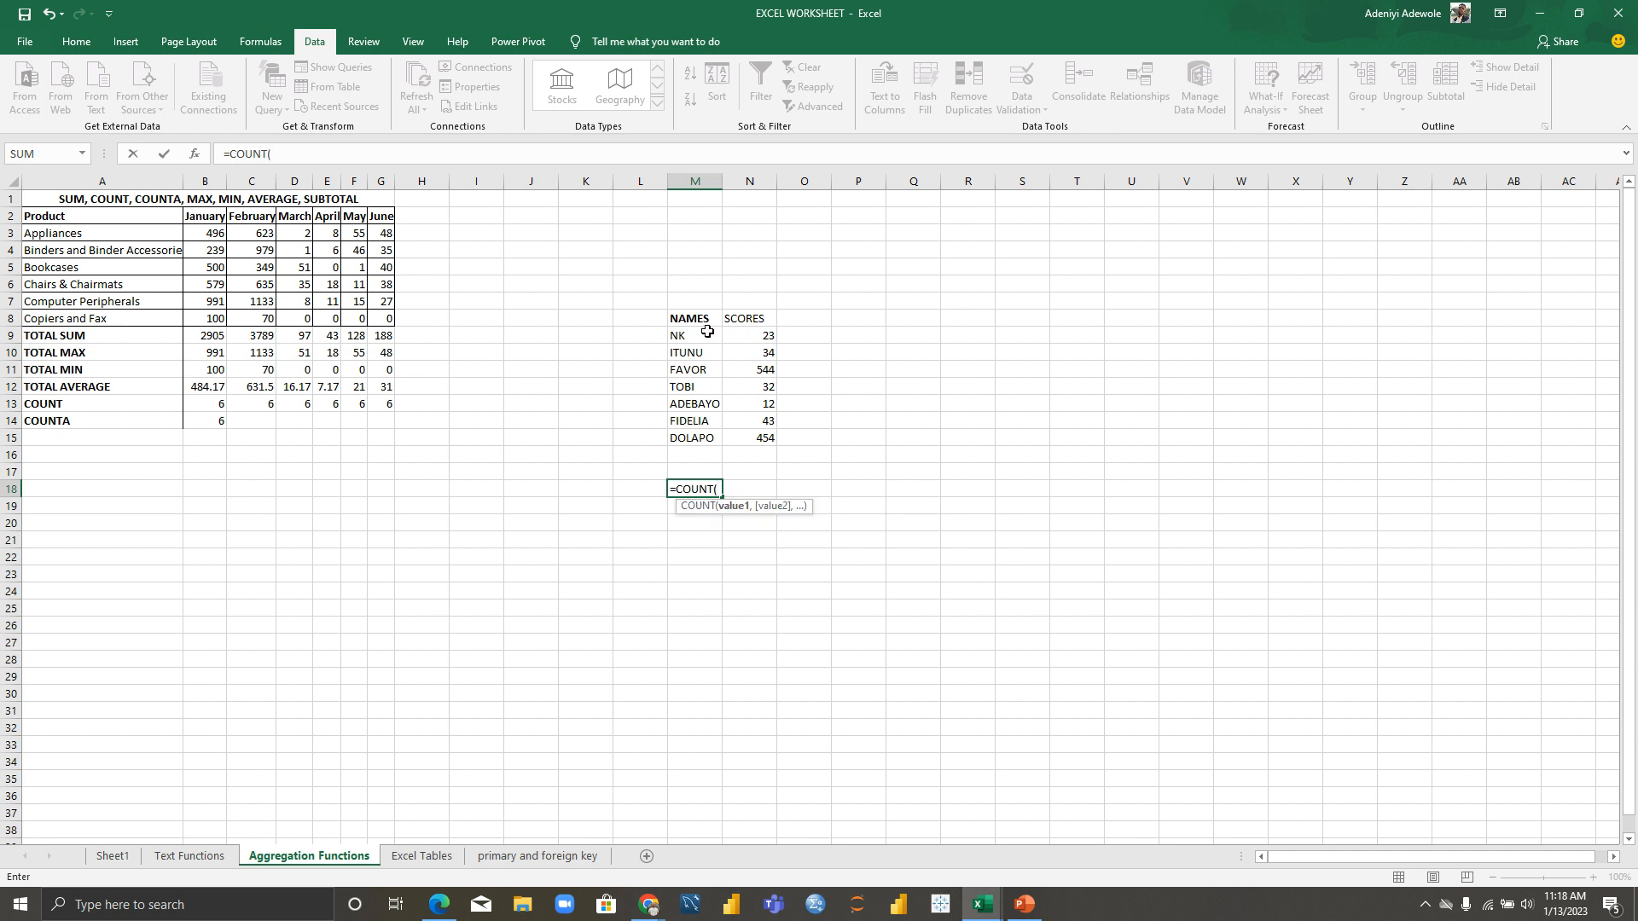
left_click_drag(681, 332, 691, 434)
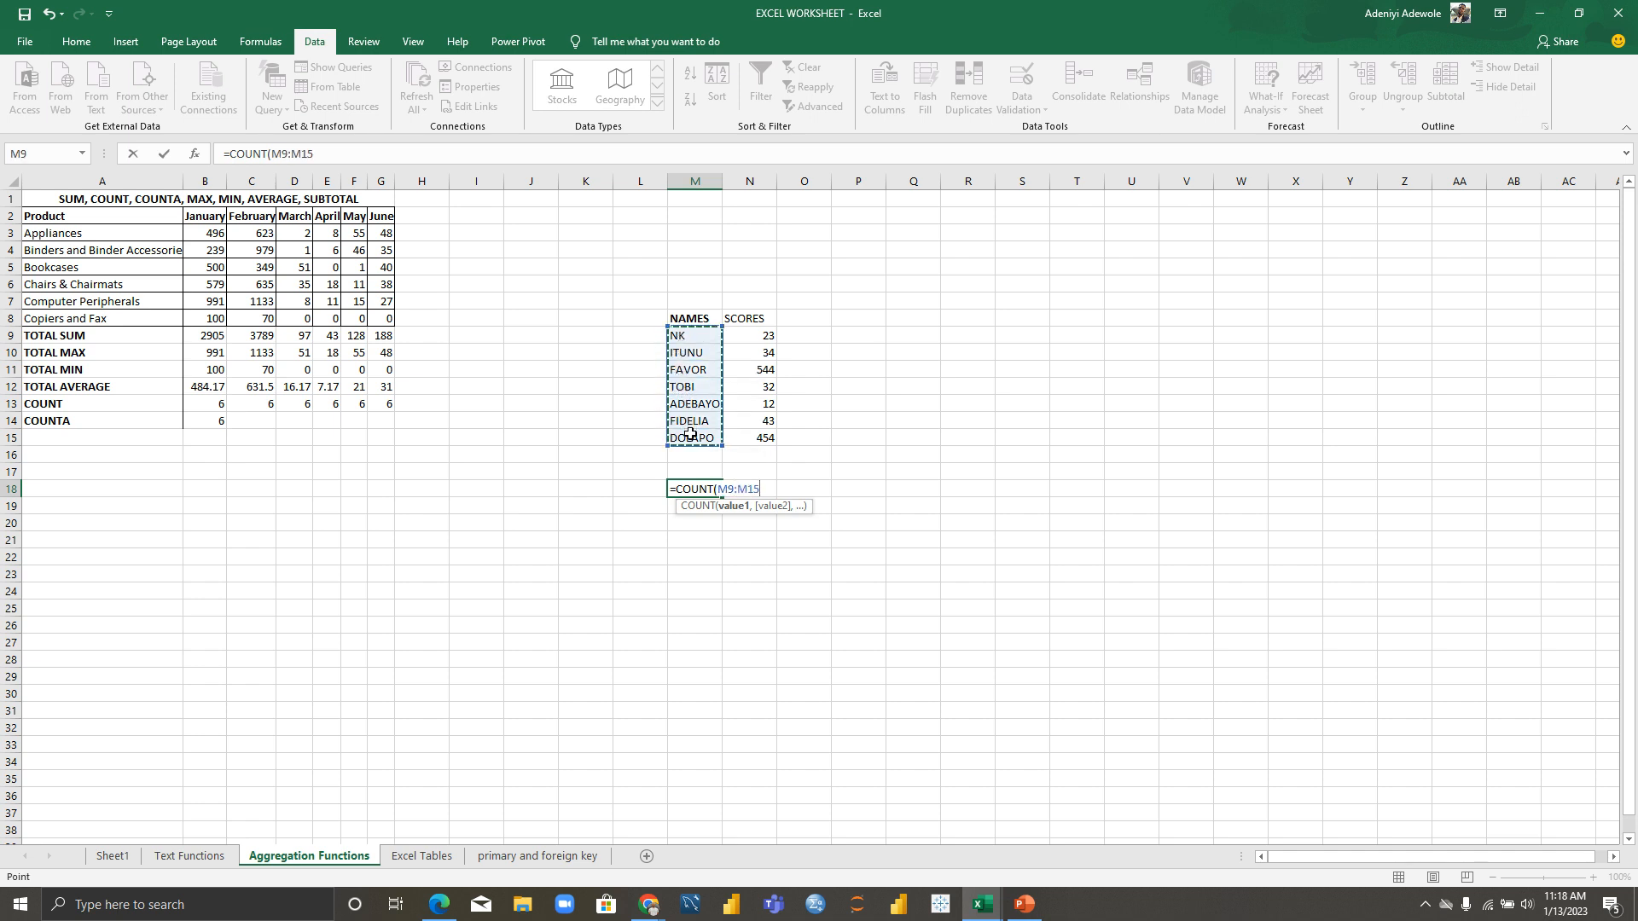
type(")")
key("Return")
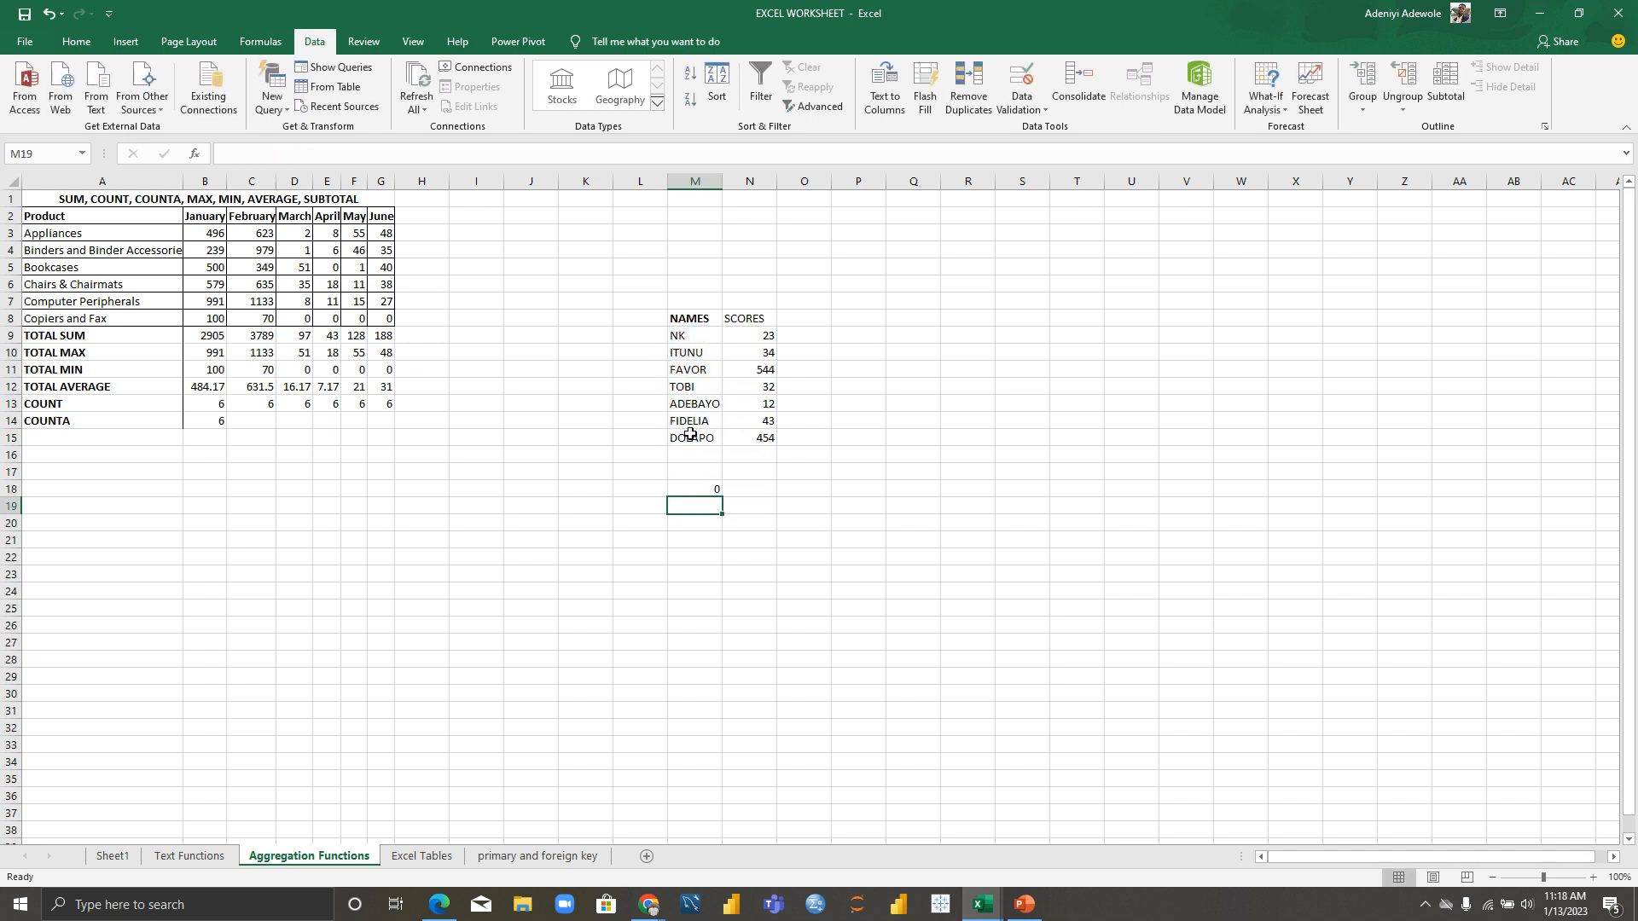
left_click(705, 487)
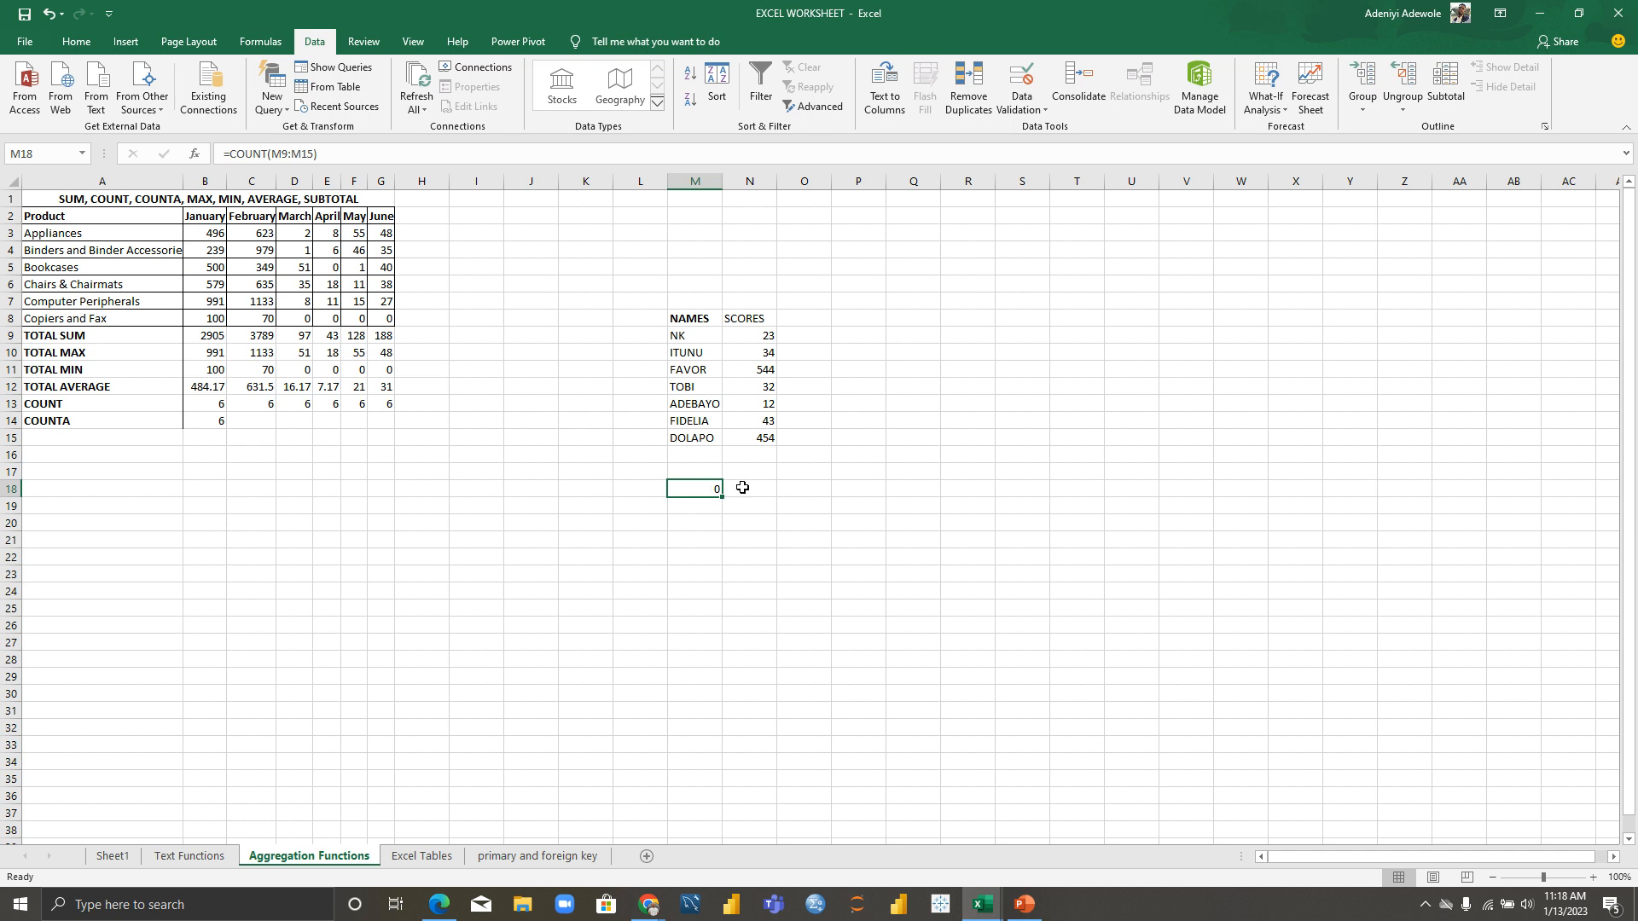
double_click(699, 489)
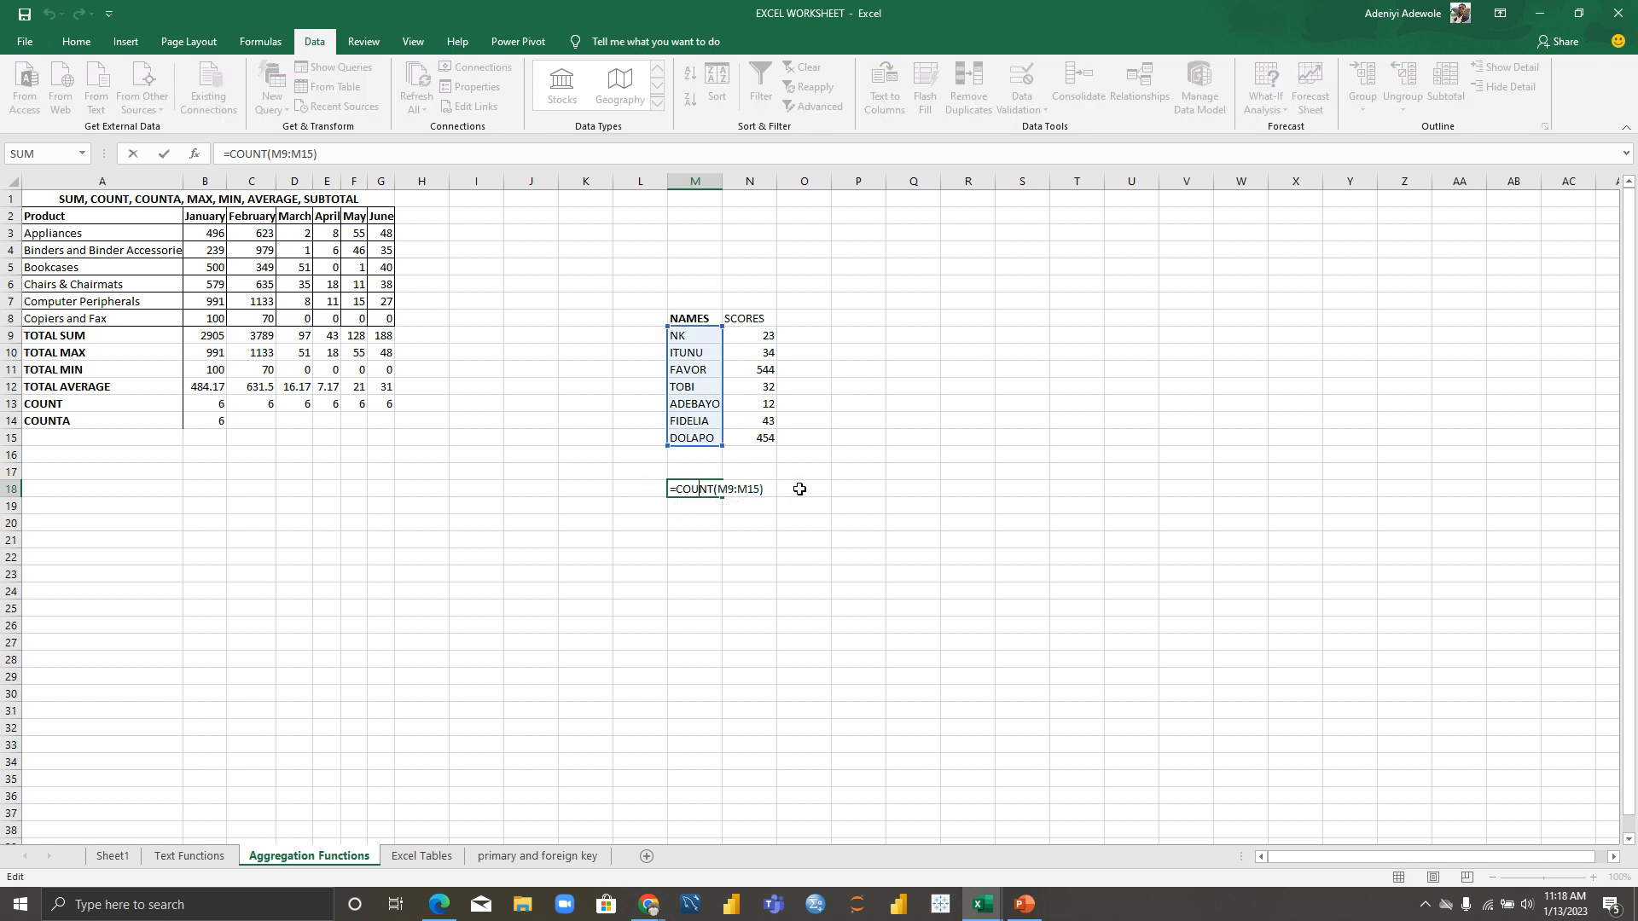
Step: Enter =COUNT(N9:N15) in O18 for the scores
left_click(800, 489)
type("=CO")
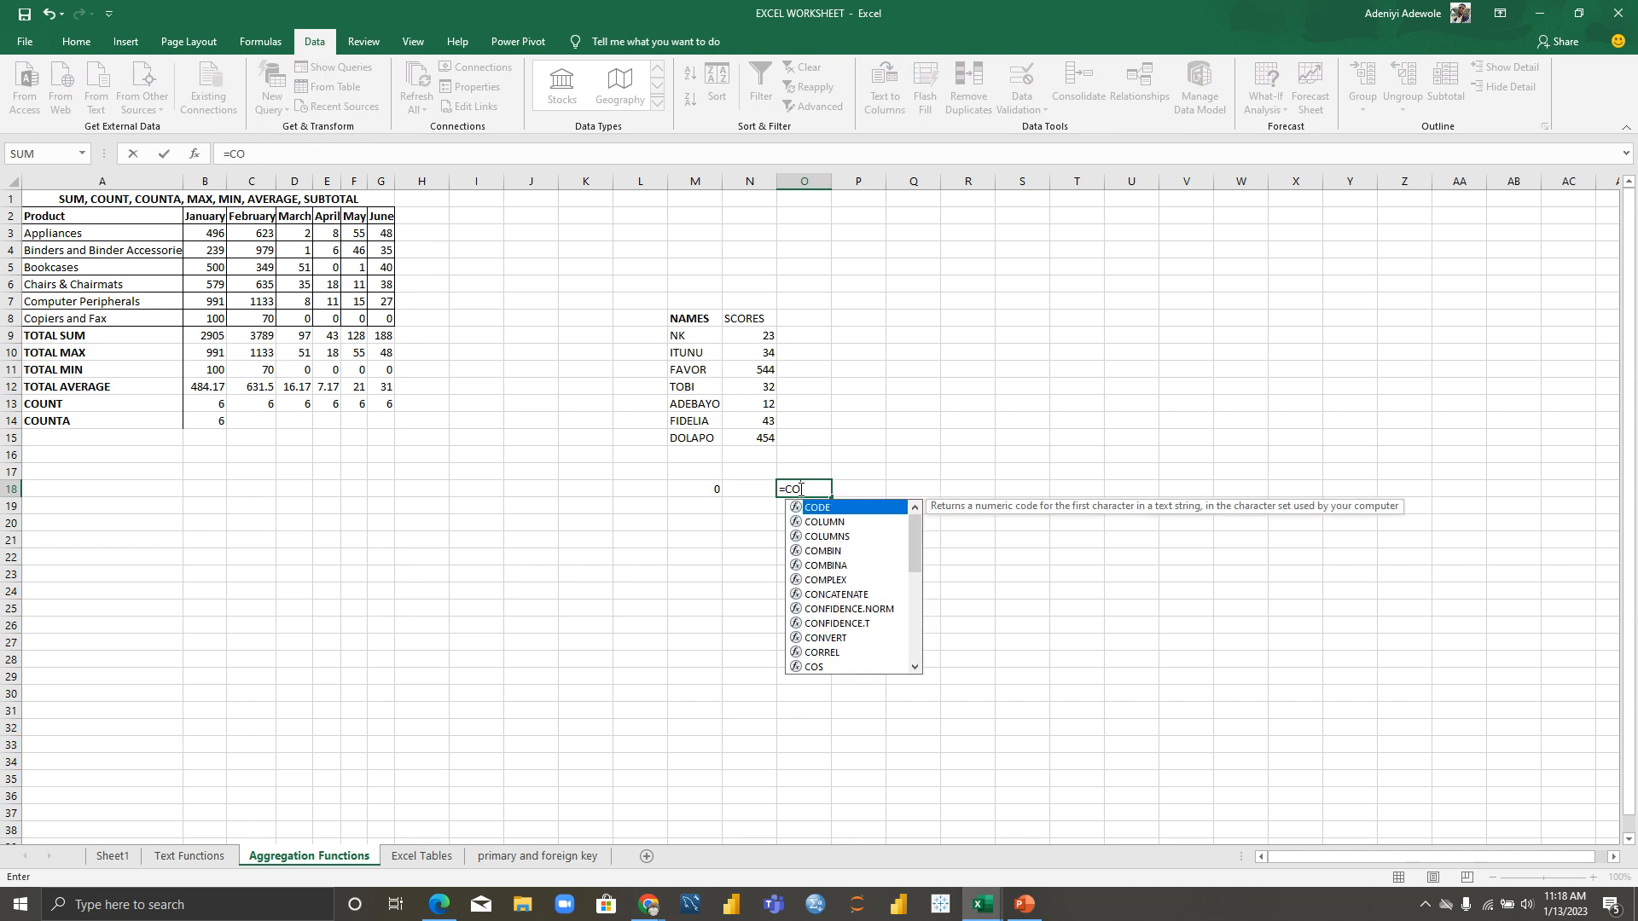
type("UNT(")
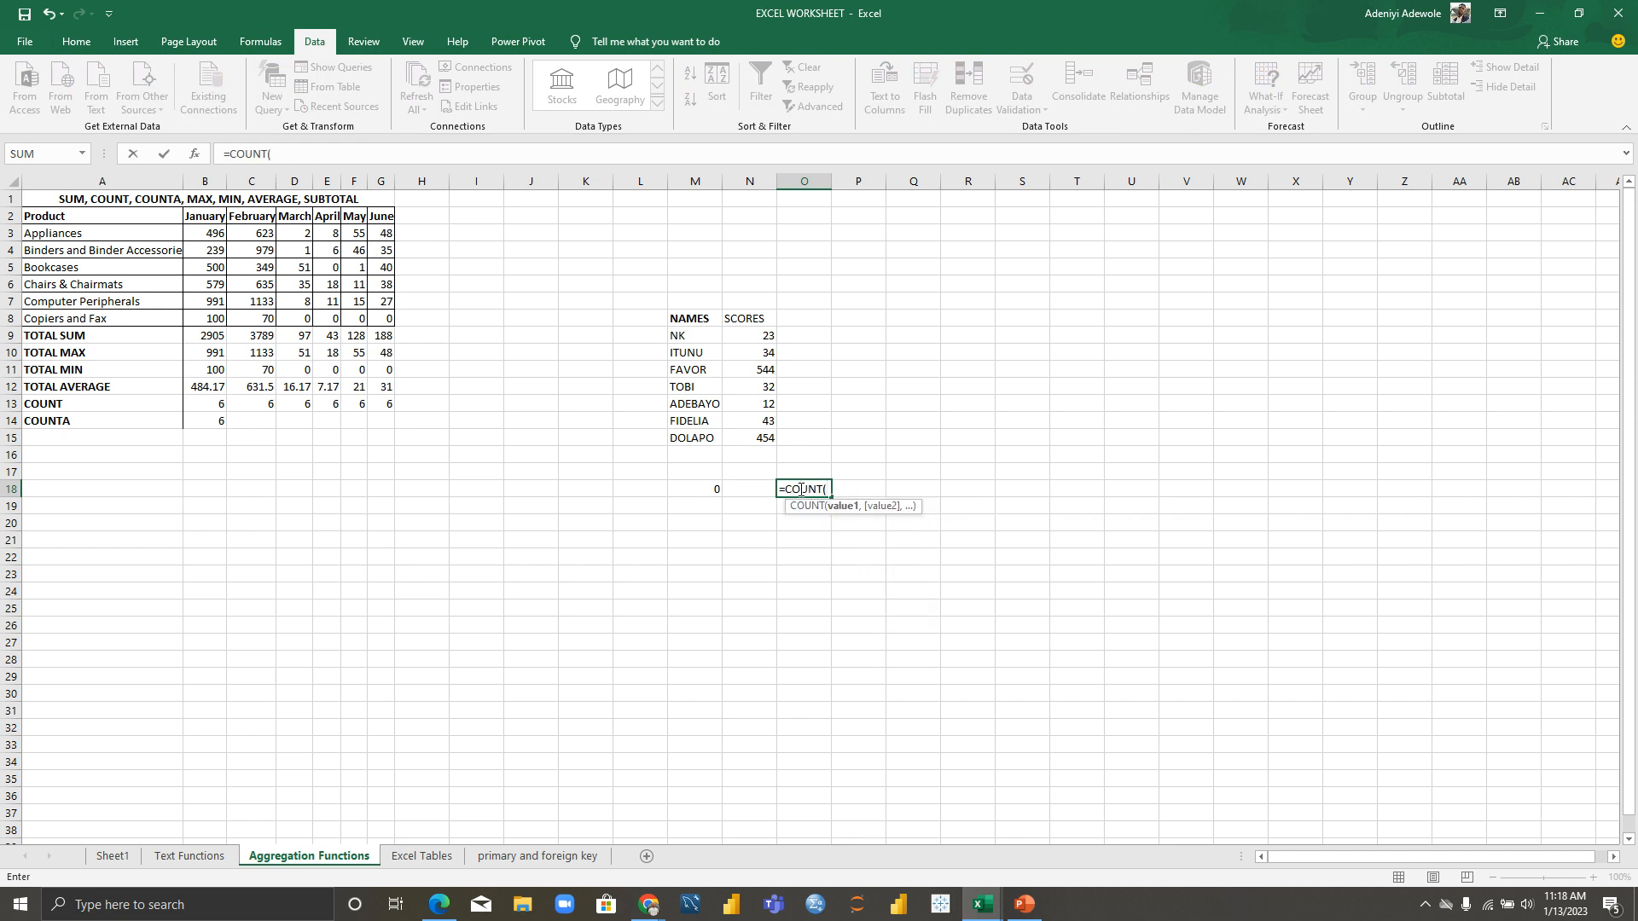
left_click_drag(764, 336, 768, 435)
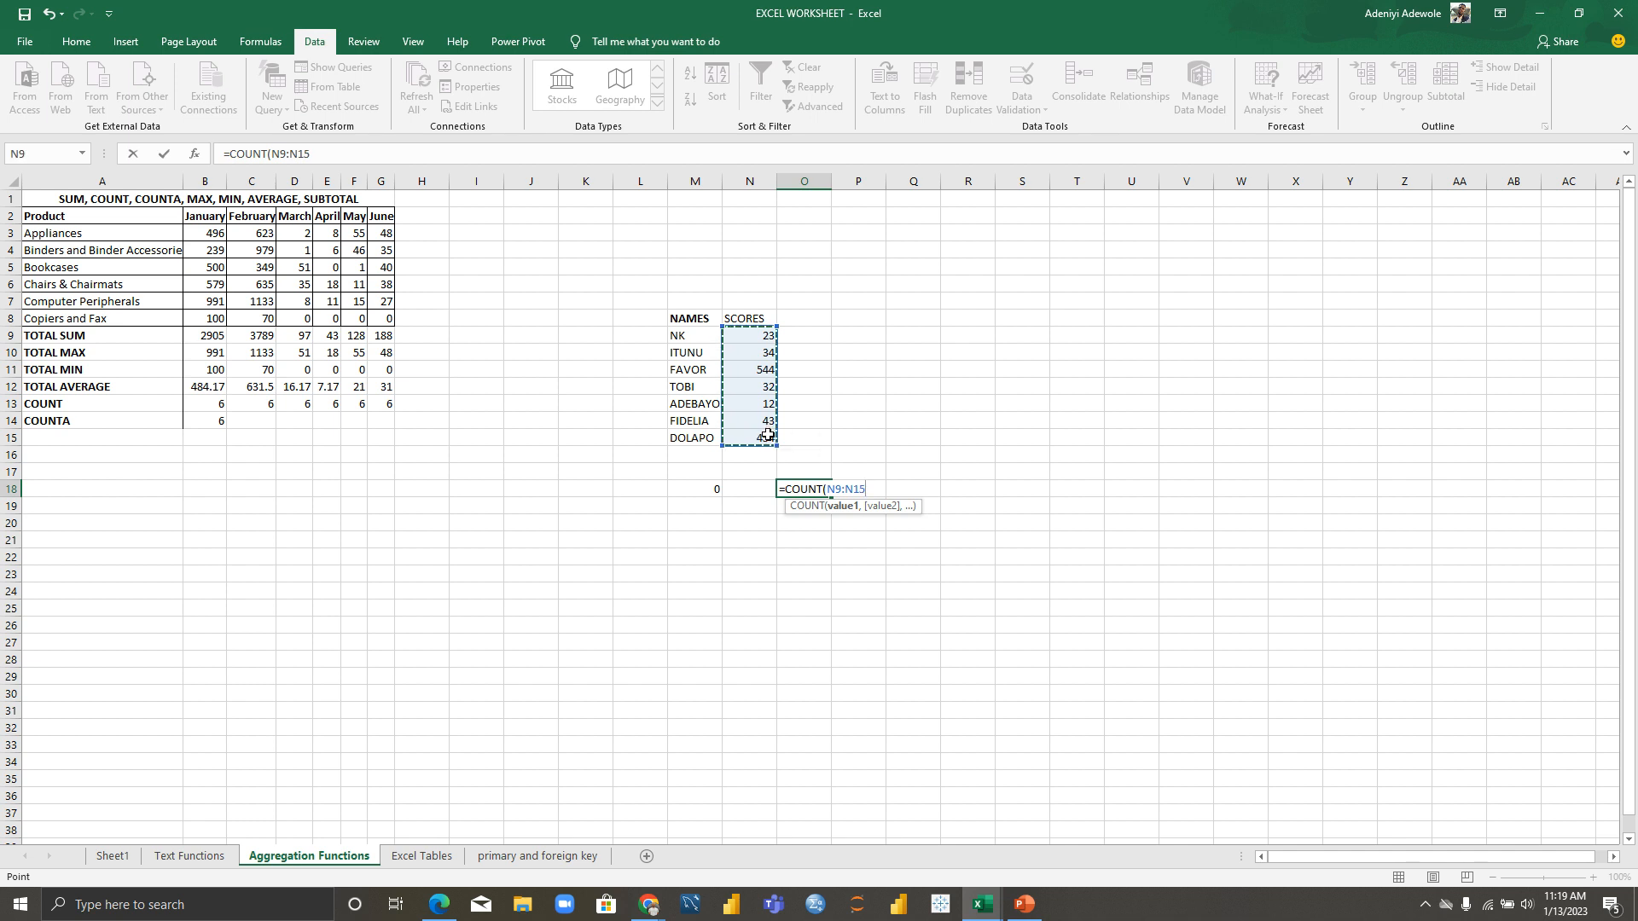
key("Return")
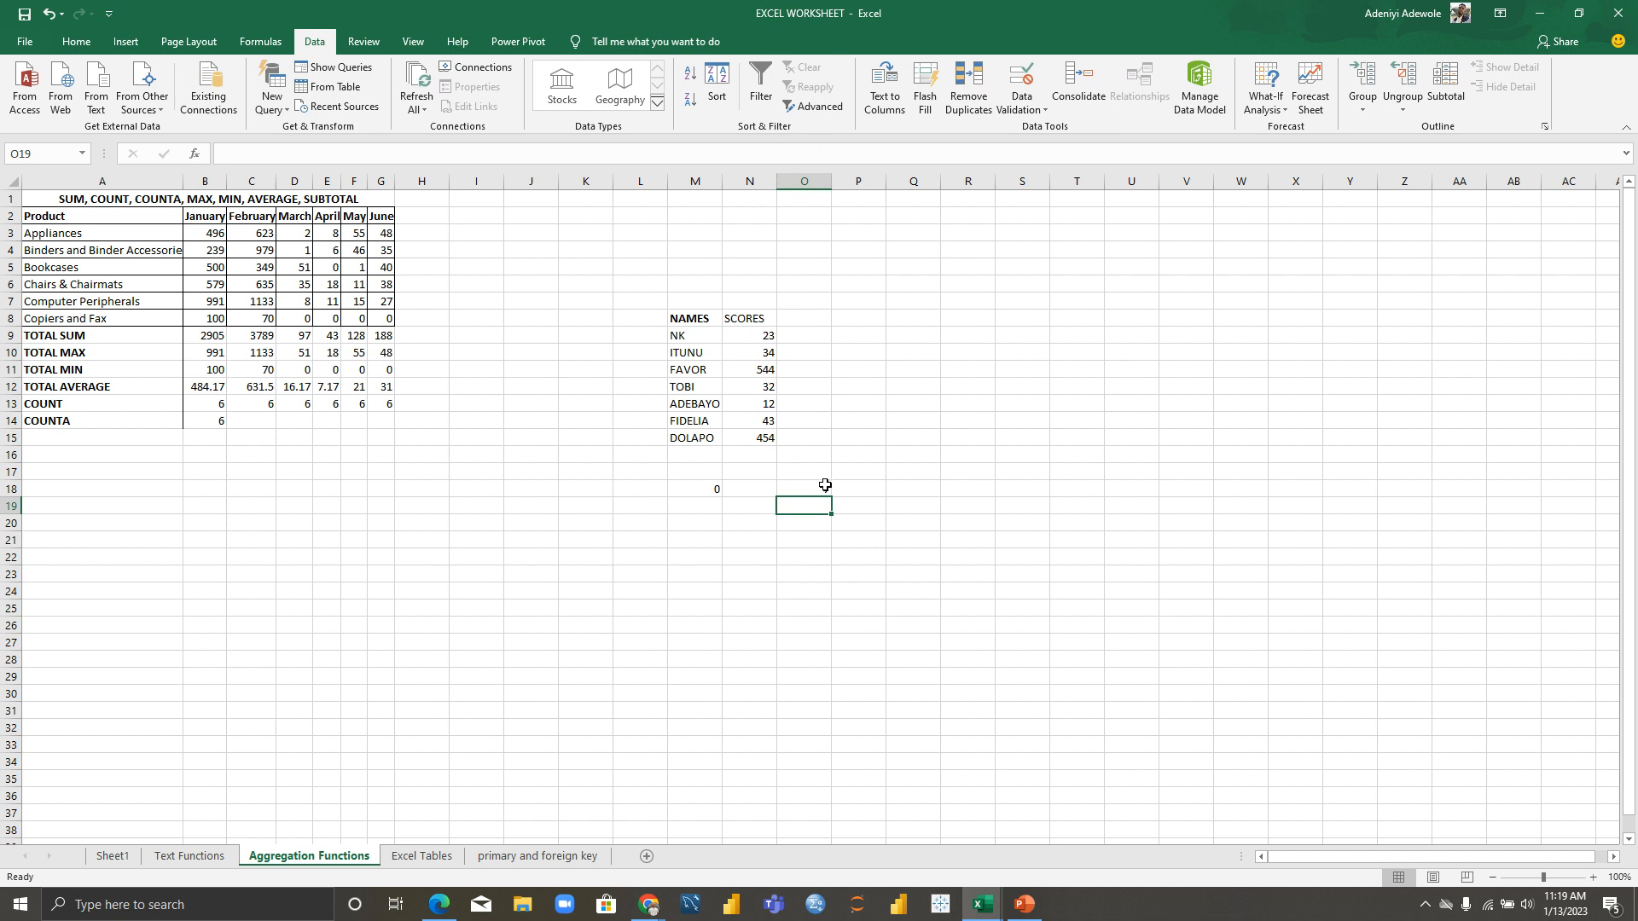
Step: Enter =COUNTA(M9:M15) in M19, returning 7 below the names count
left_click(676, 487)
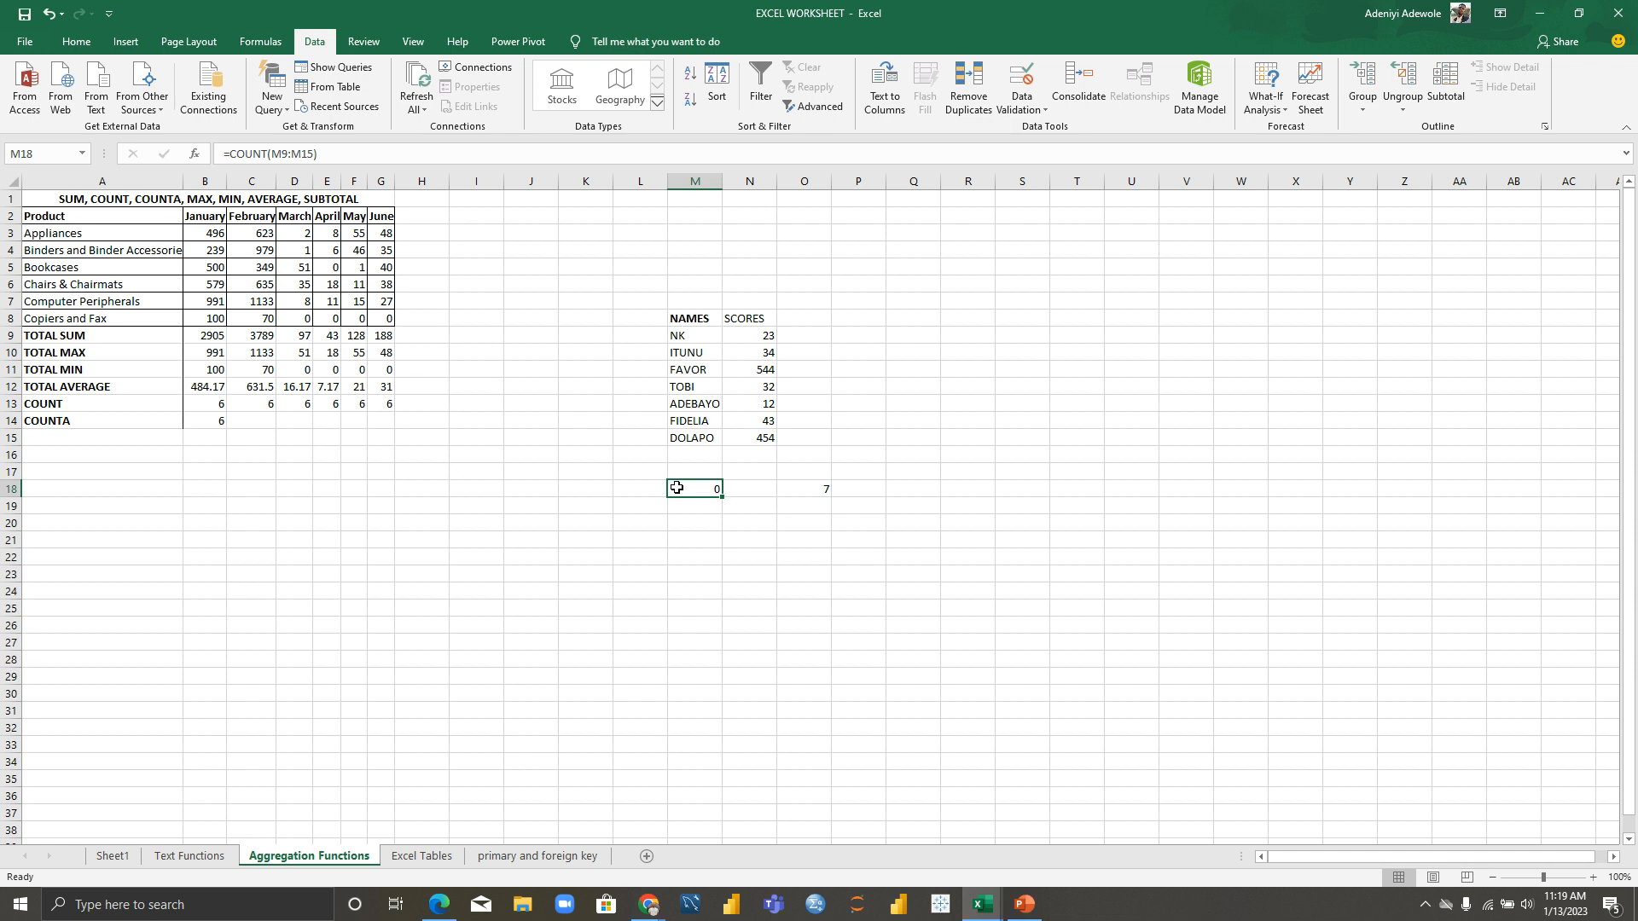
left_click(686, 507)
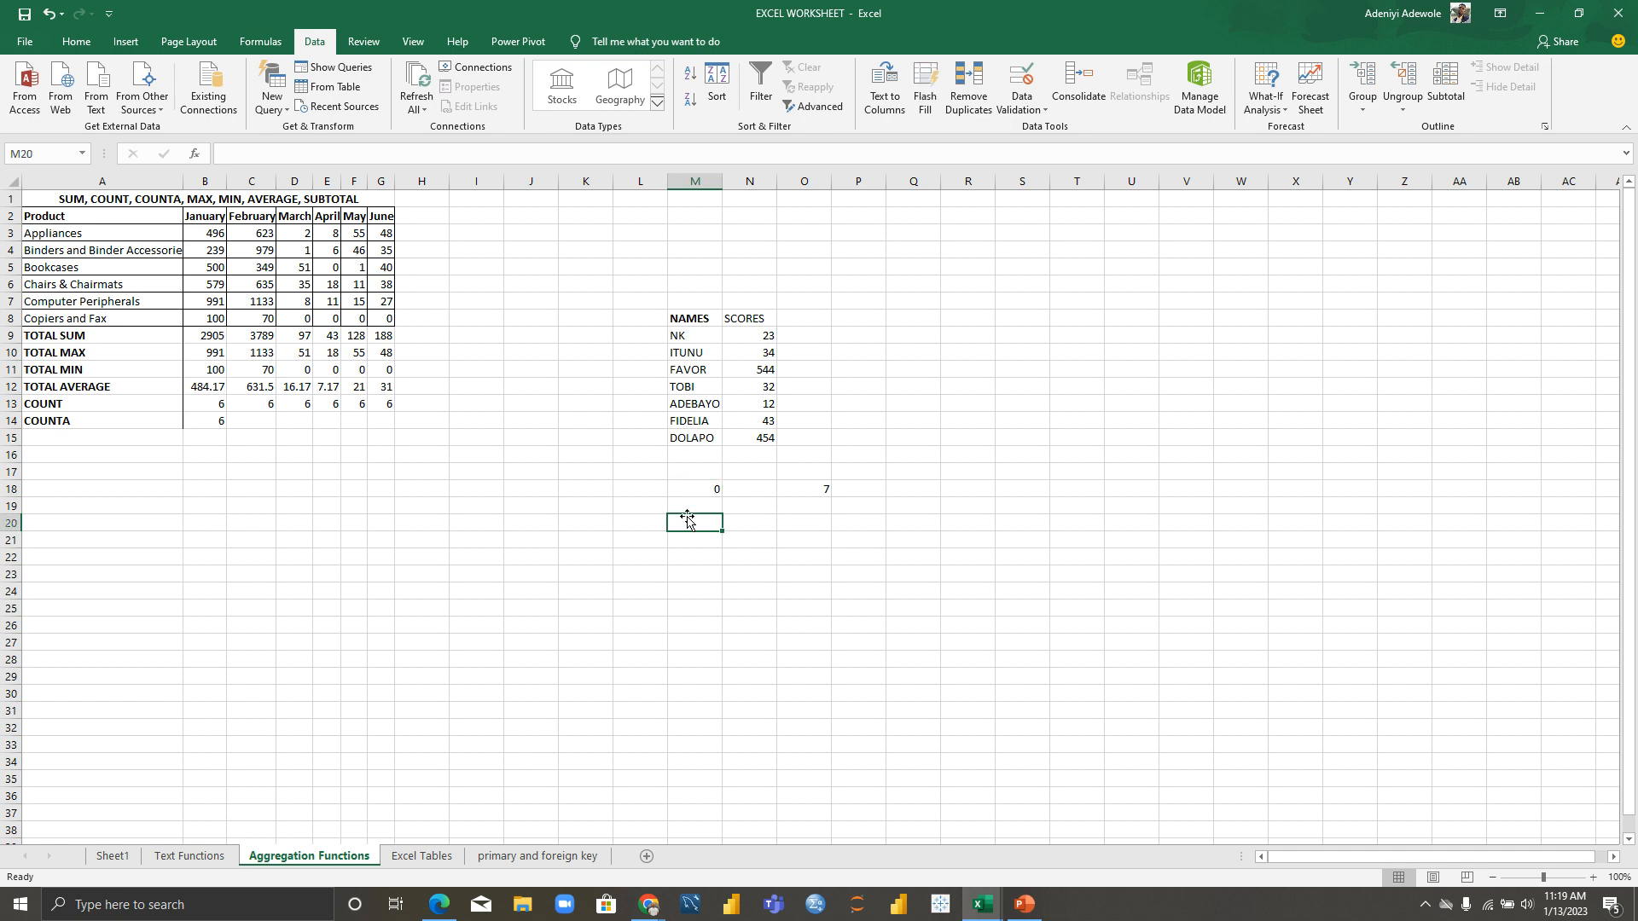
type("=")
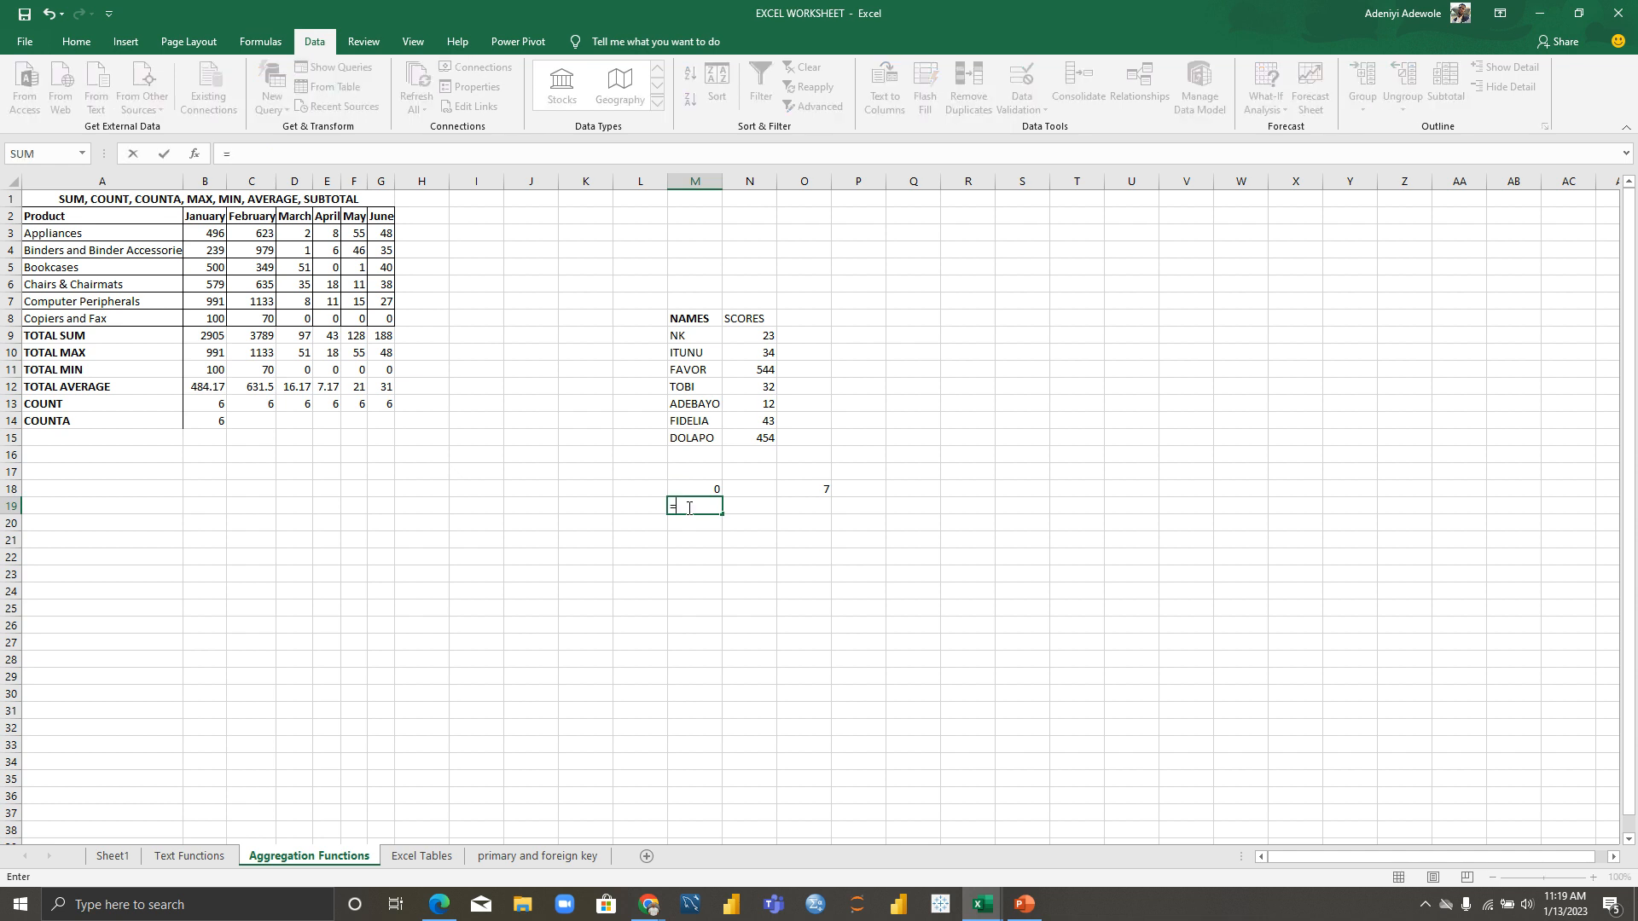
type("COUNTA(")
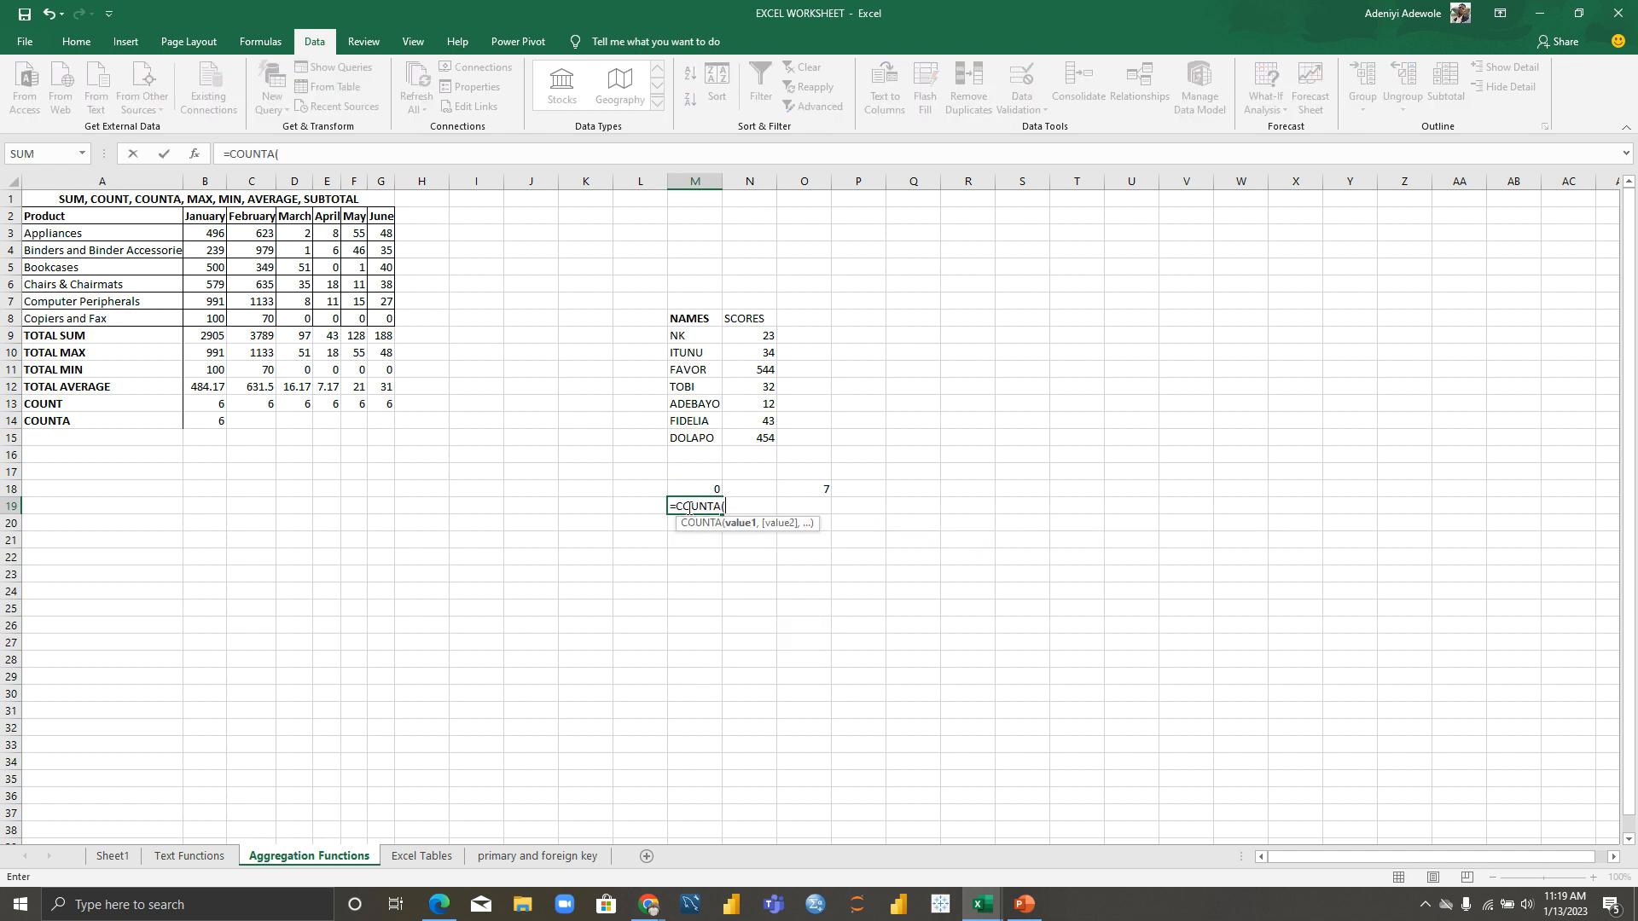
left_click_drag(679, 335, 691, 435)
key("Return")
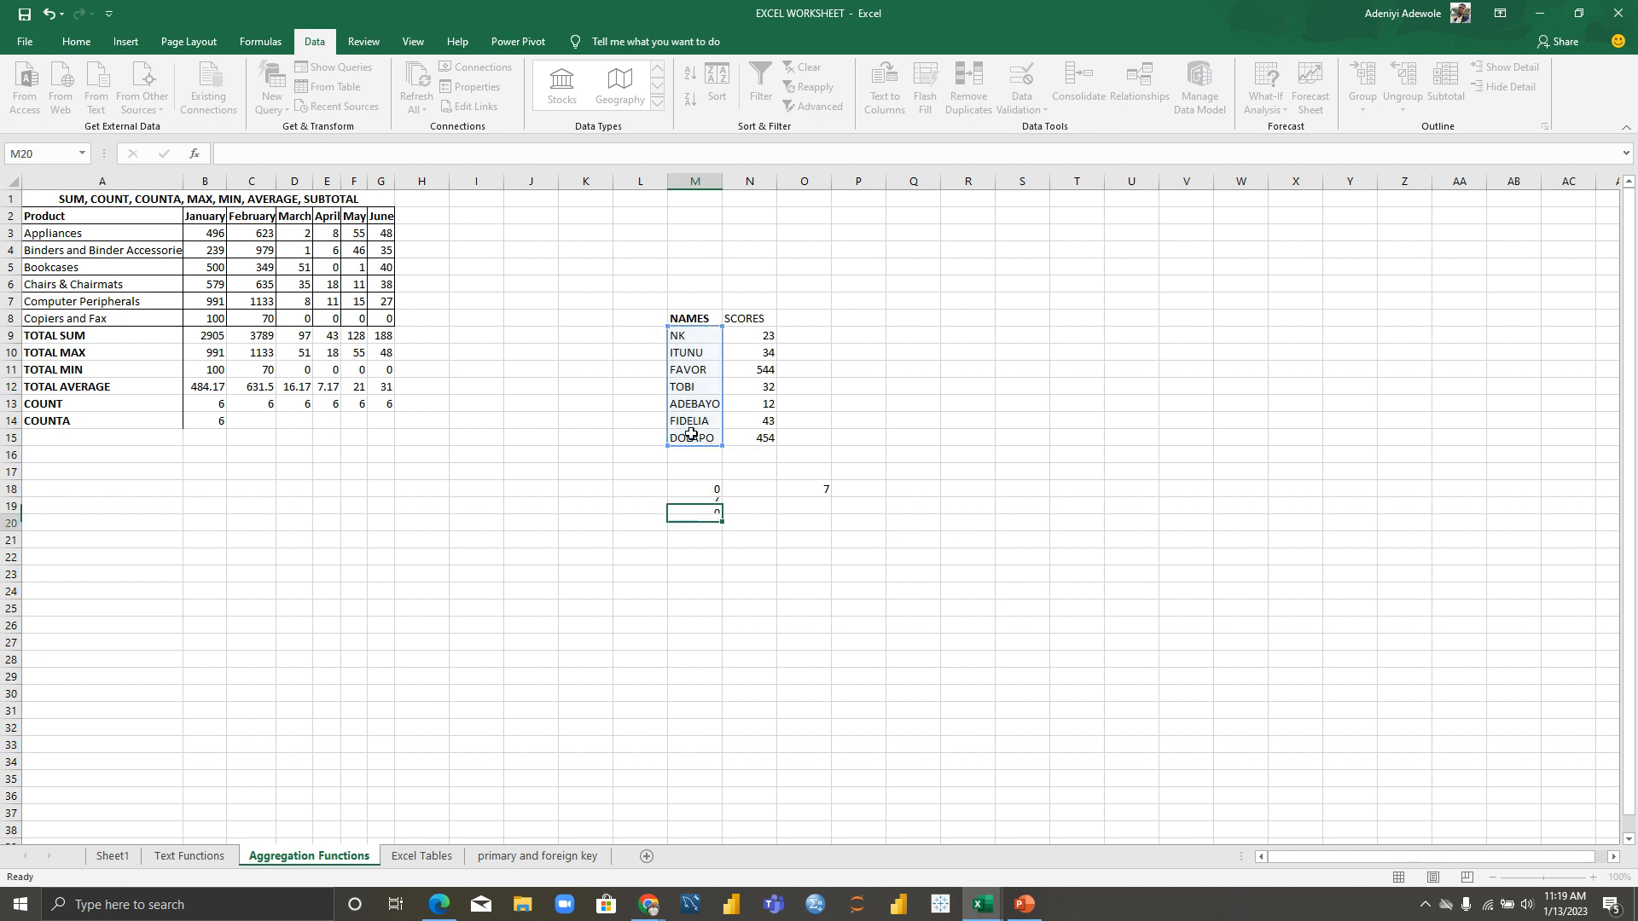
left_click(707, 507)
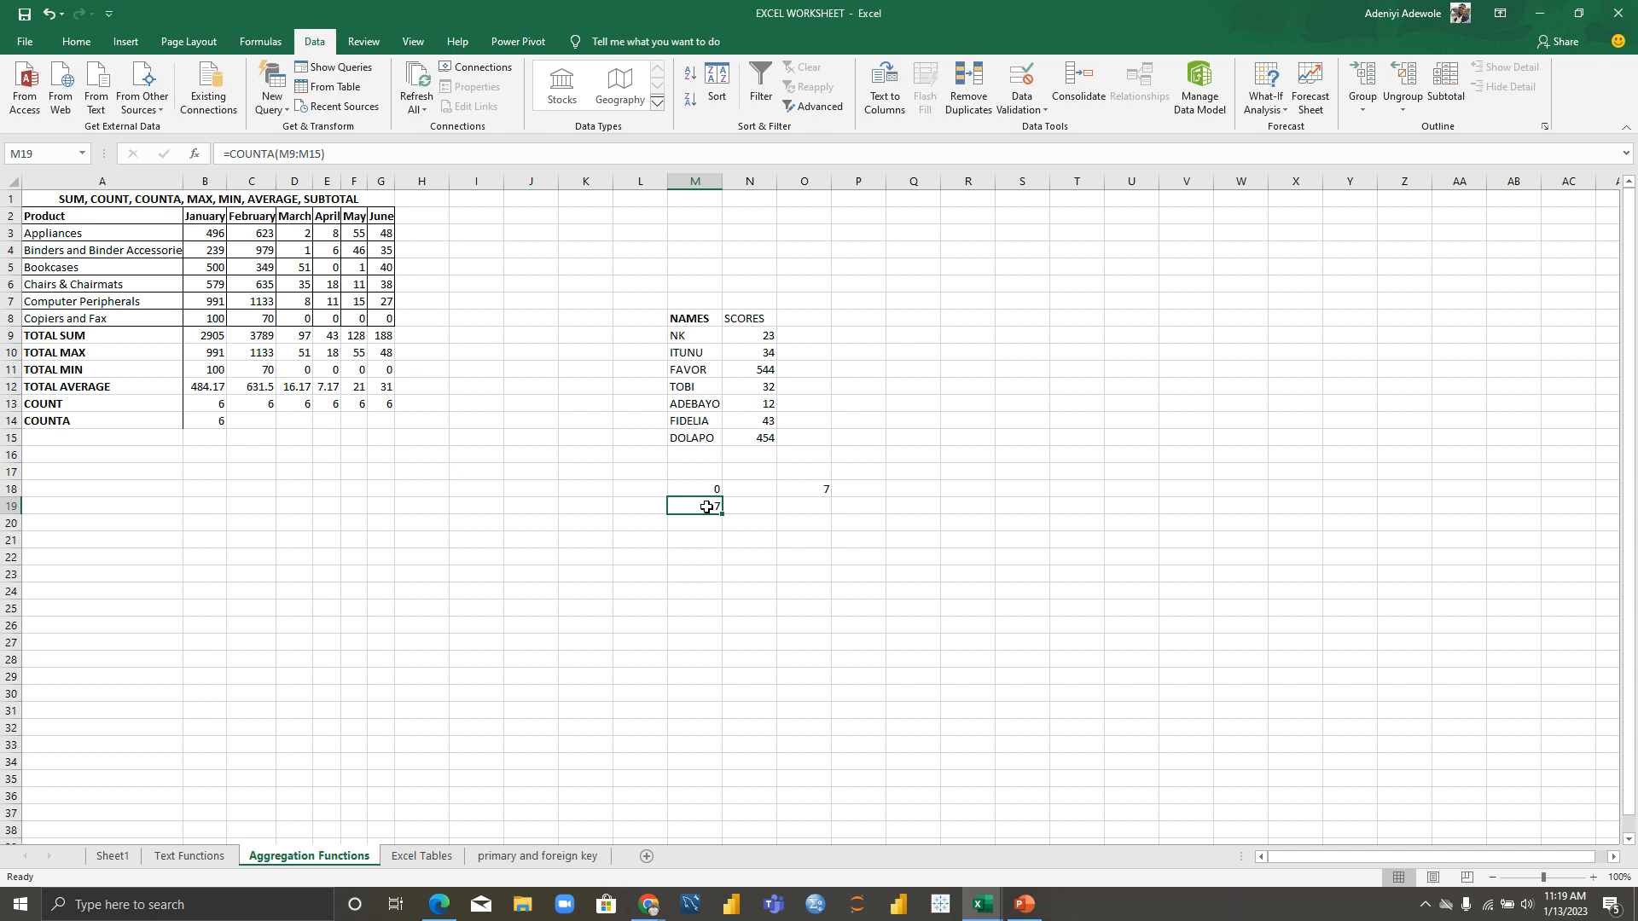
Step: Enter =COUNTA(N9:N15) in N19 so it shows 7, and begin a =FOR formula in O19
left_click(751, 508)
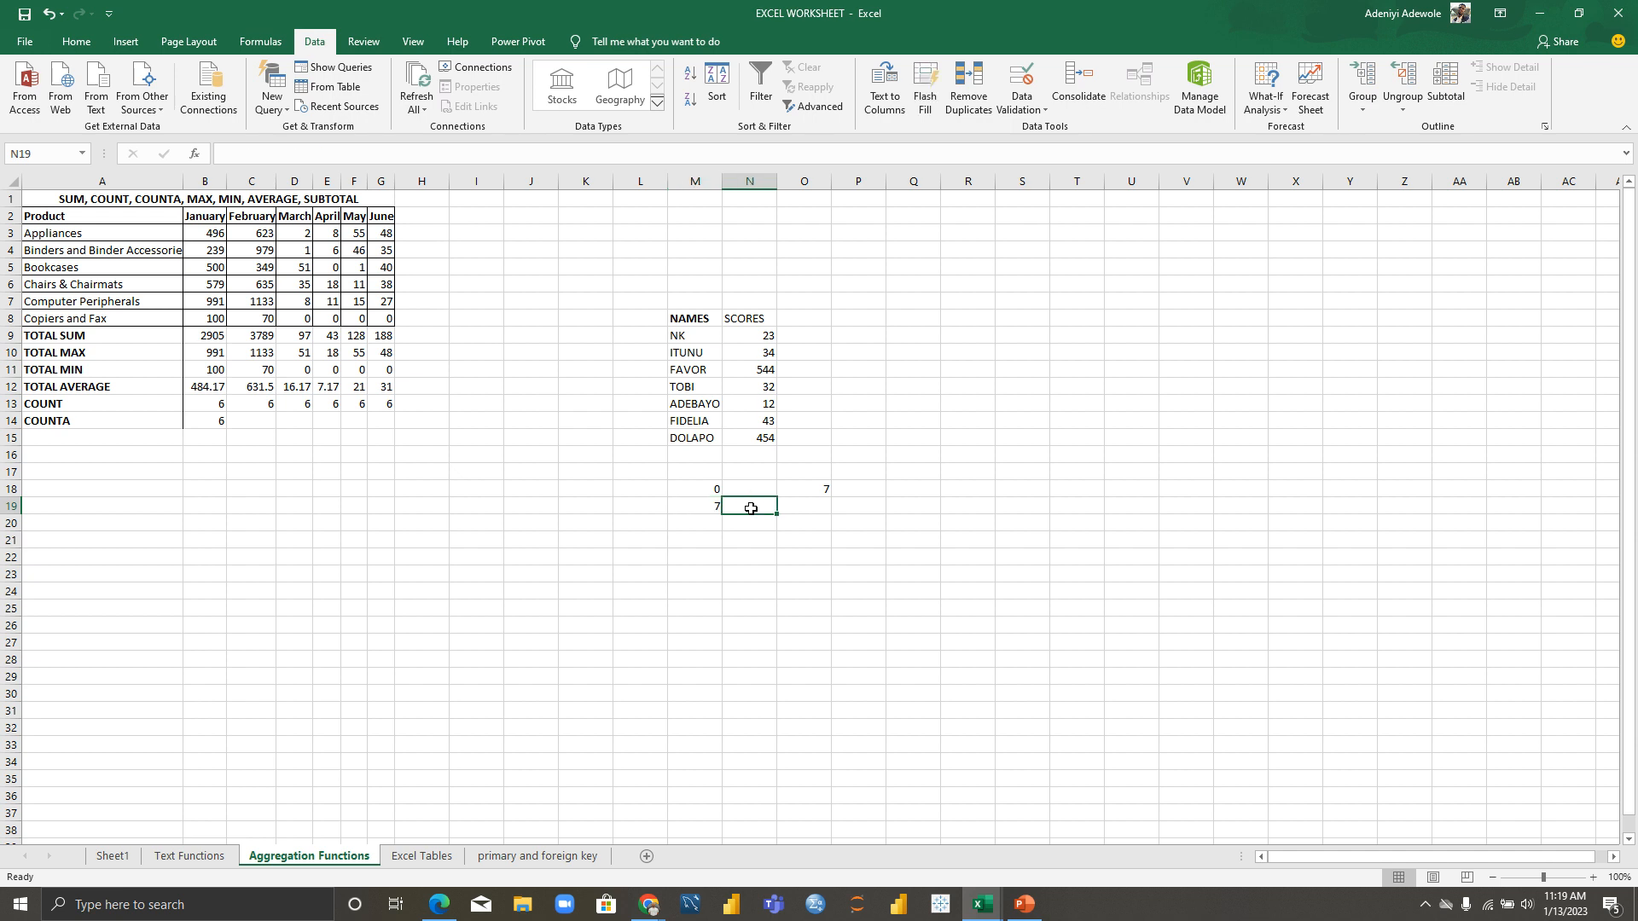
type("=")
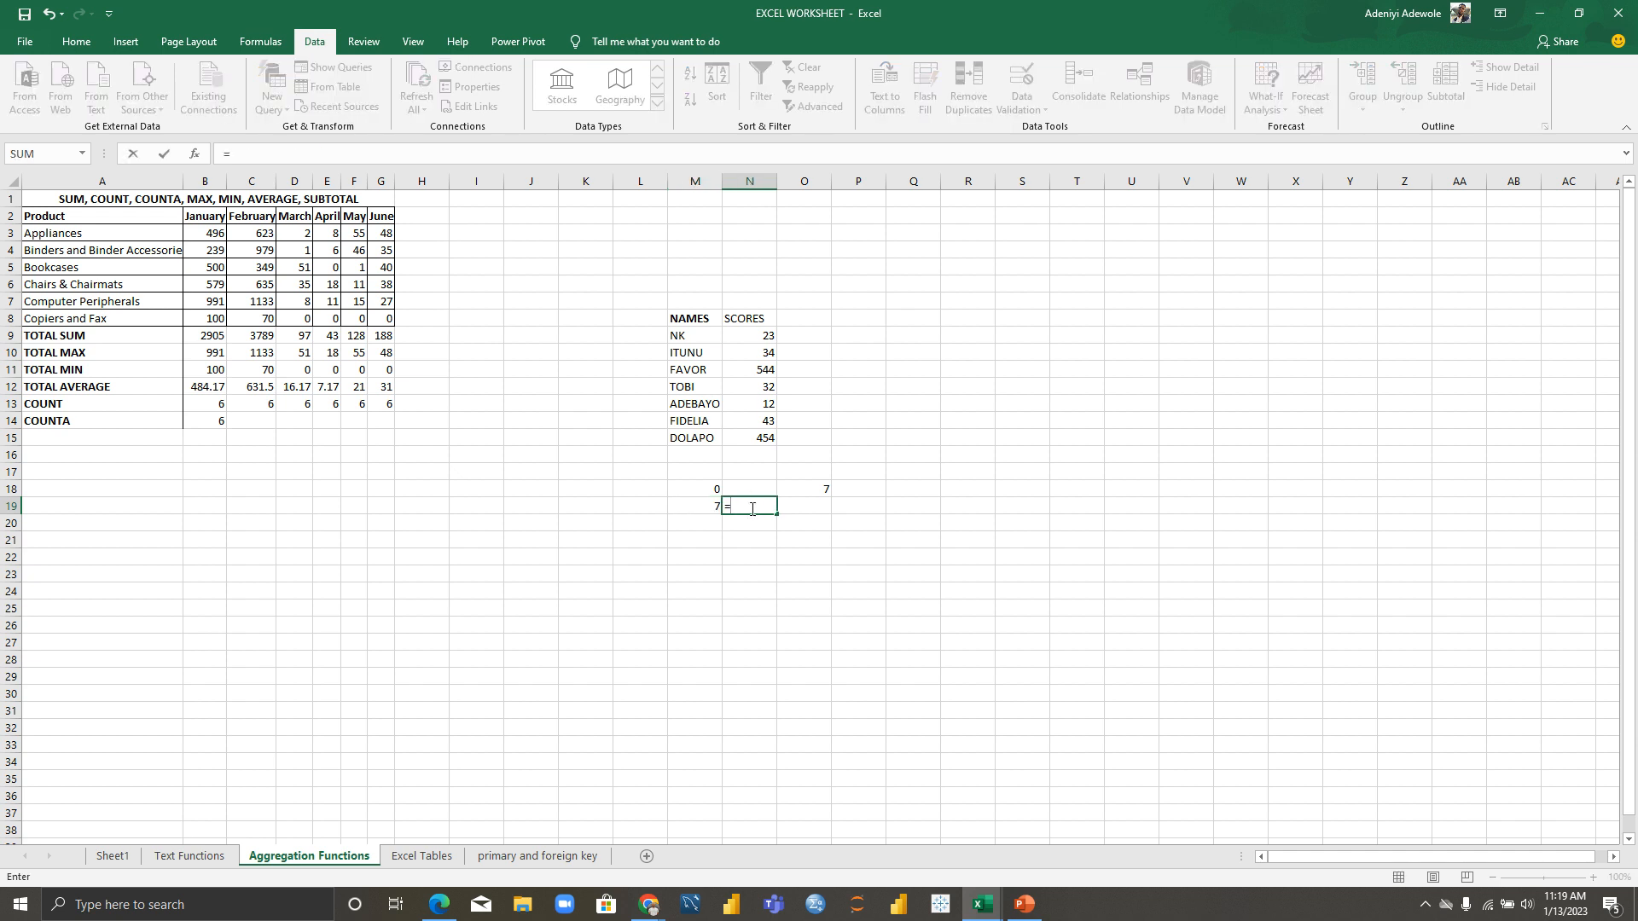
type("COUNTA")
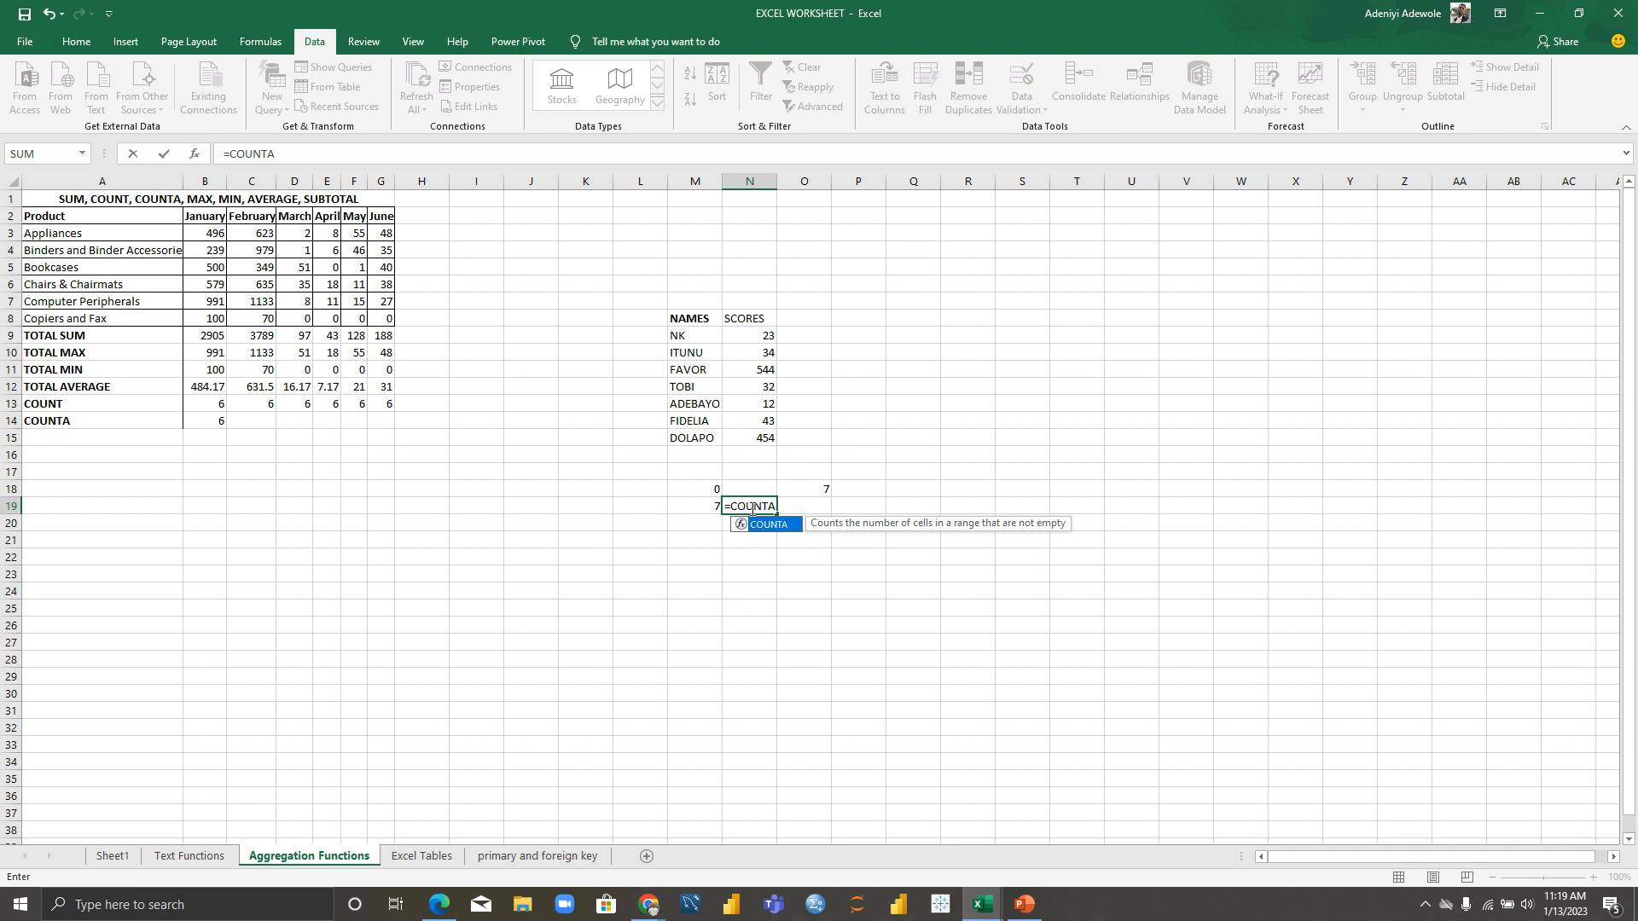
type("(")
left_click_drag(752, 335, 765, 433)
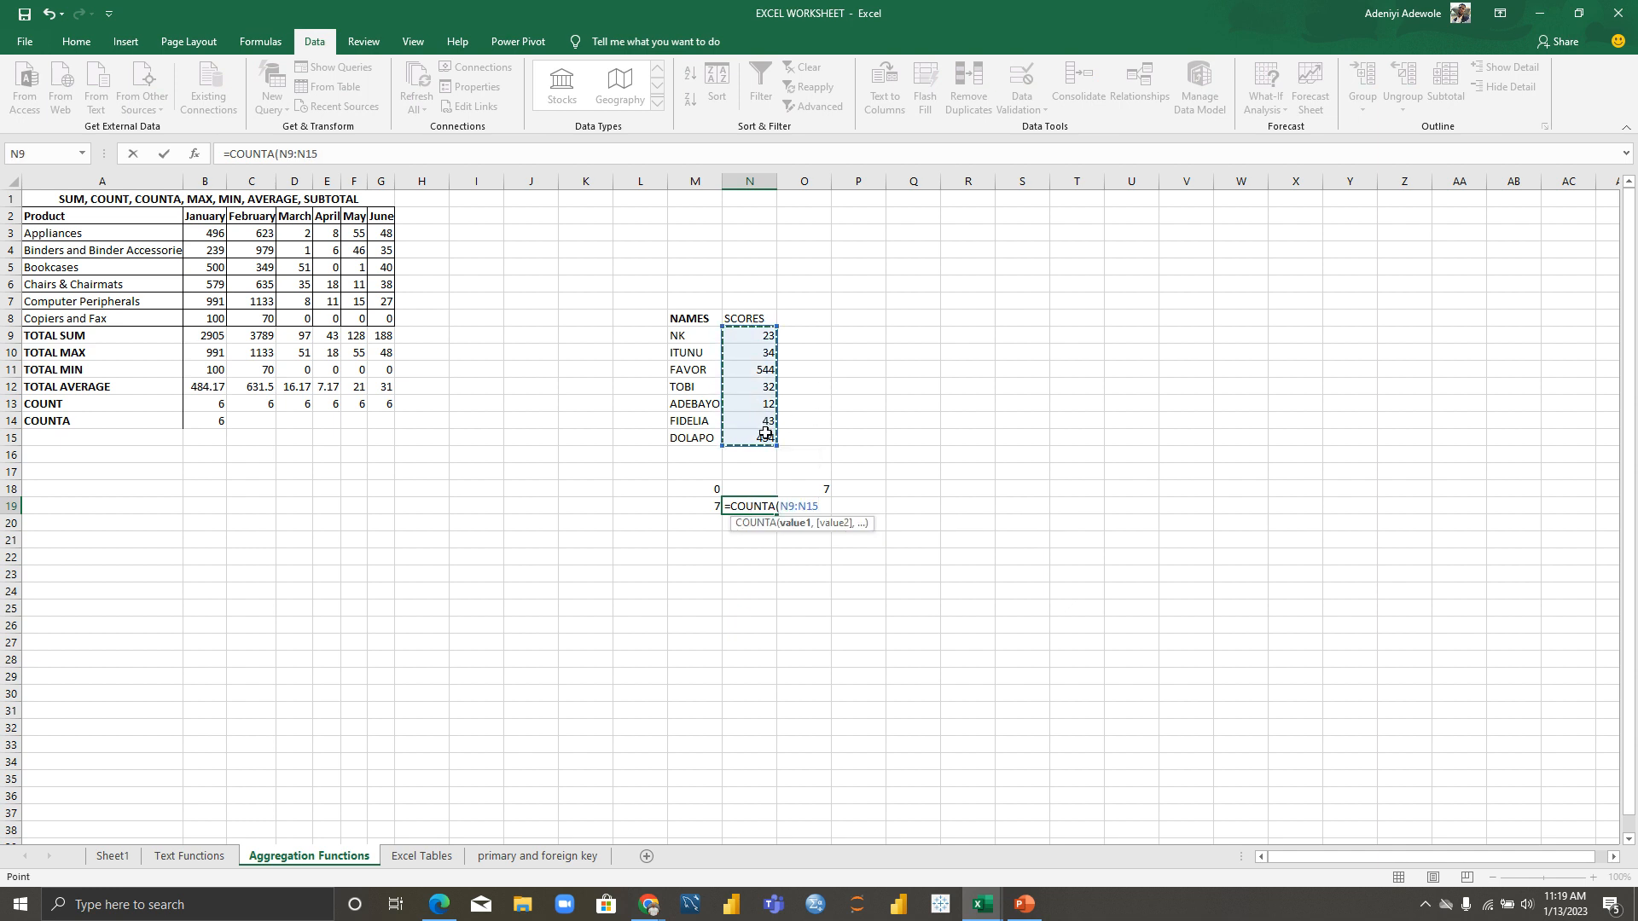
key("Return")
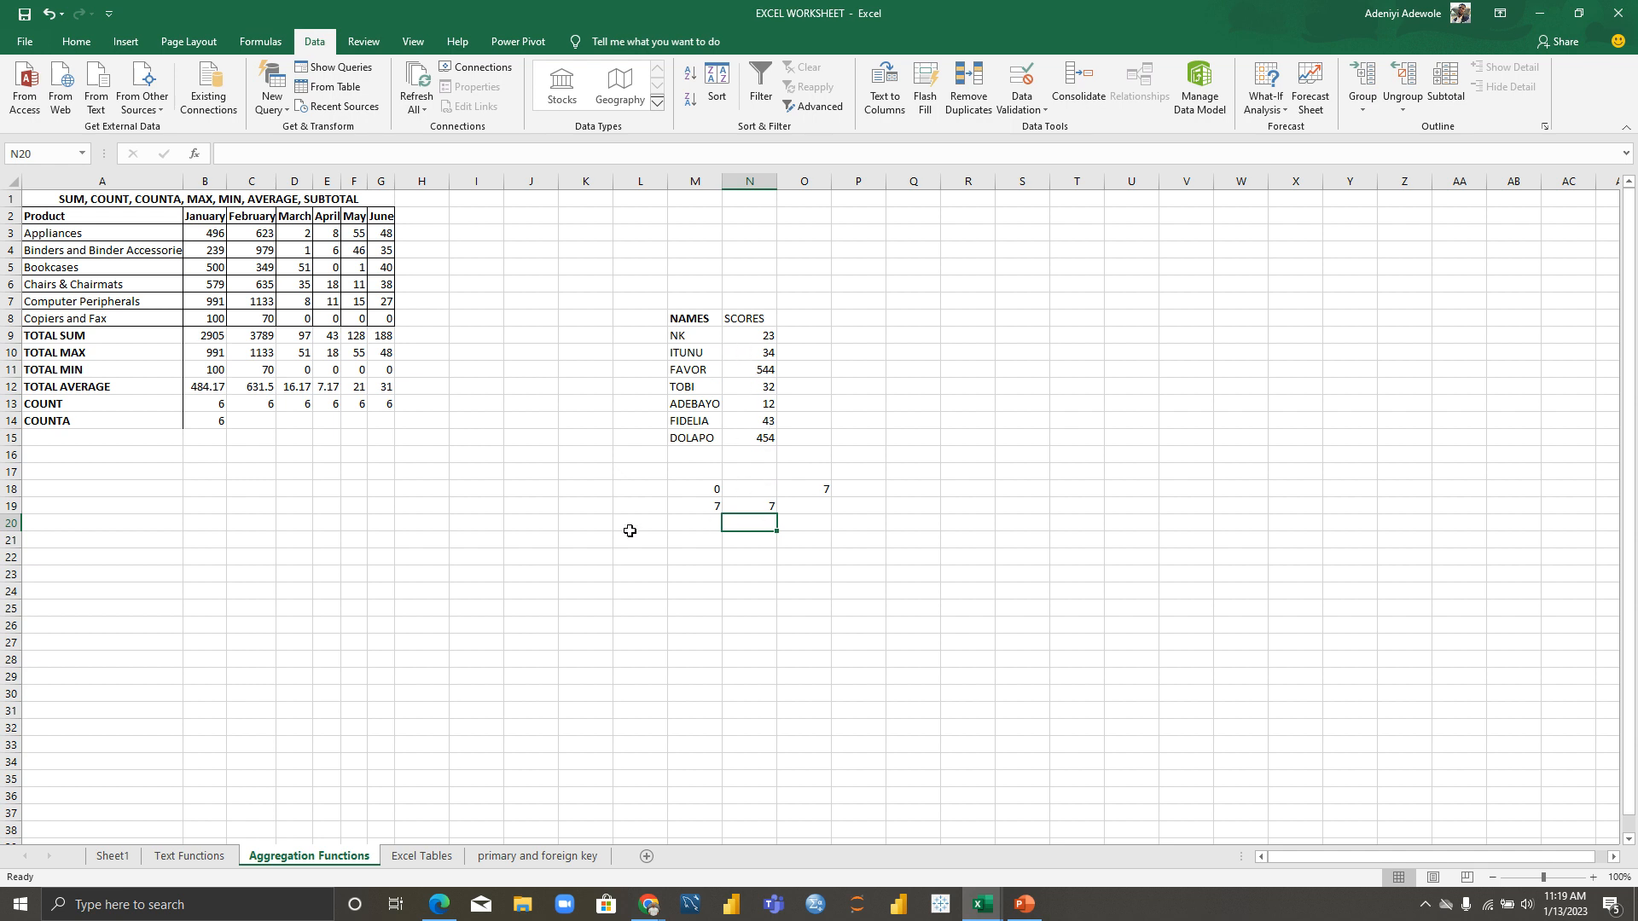
left_click(823, 507)
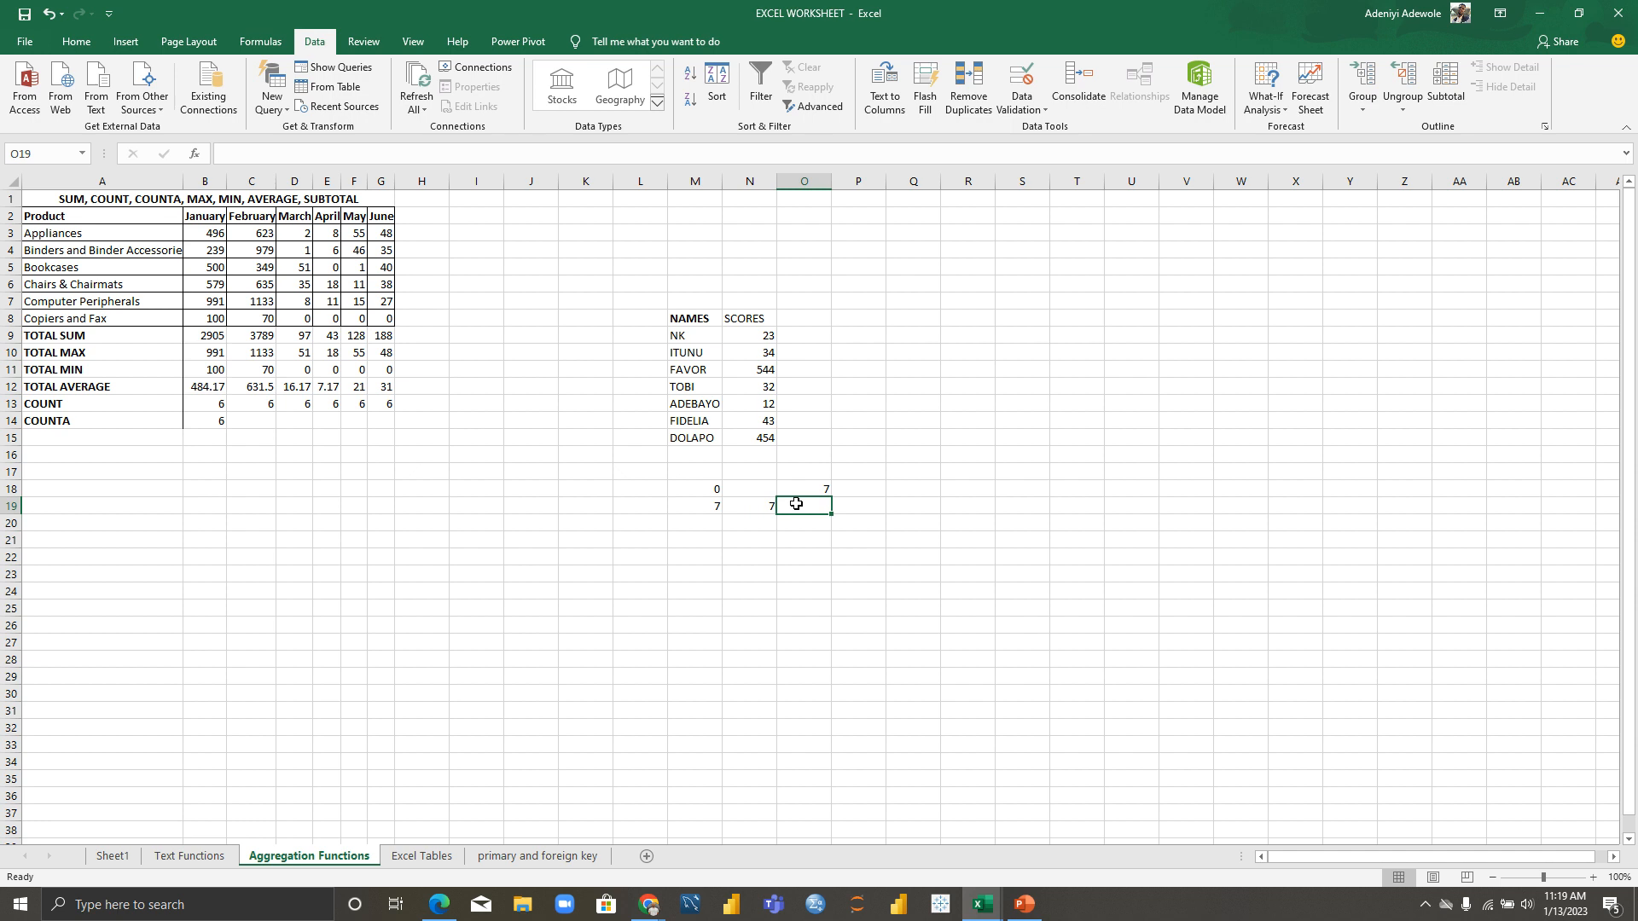
type("=FOR")
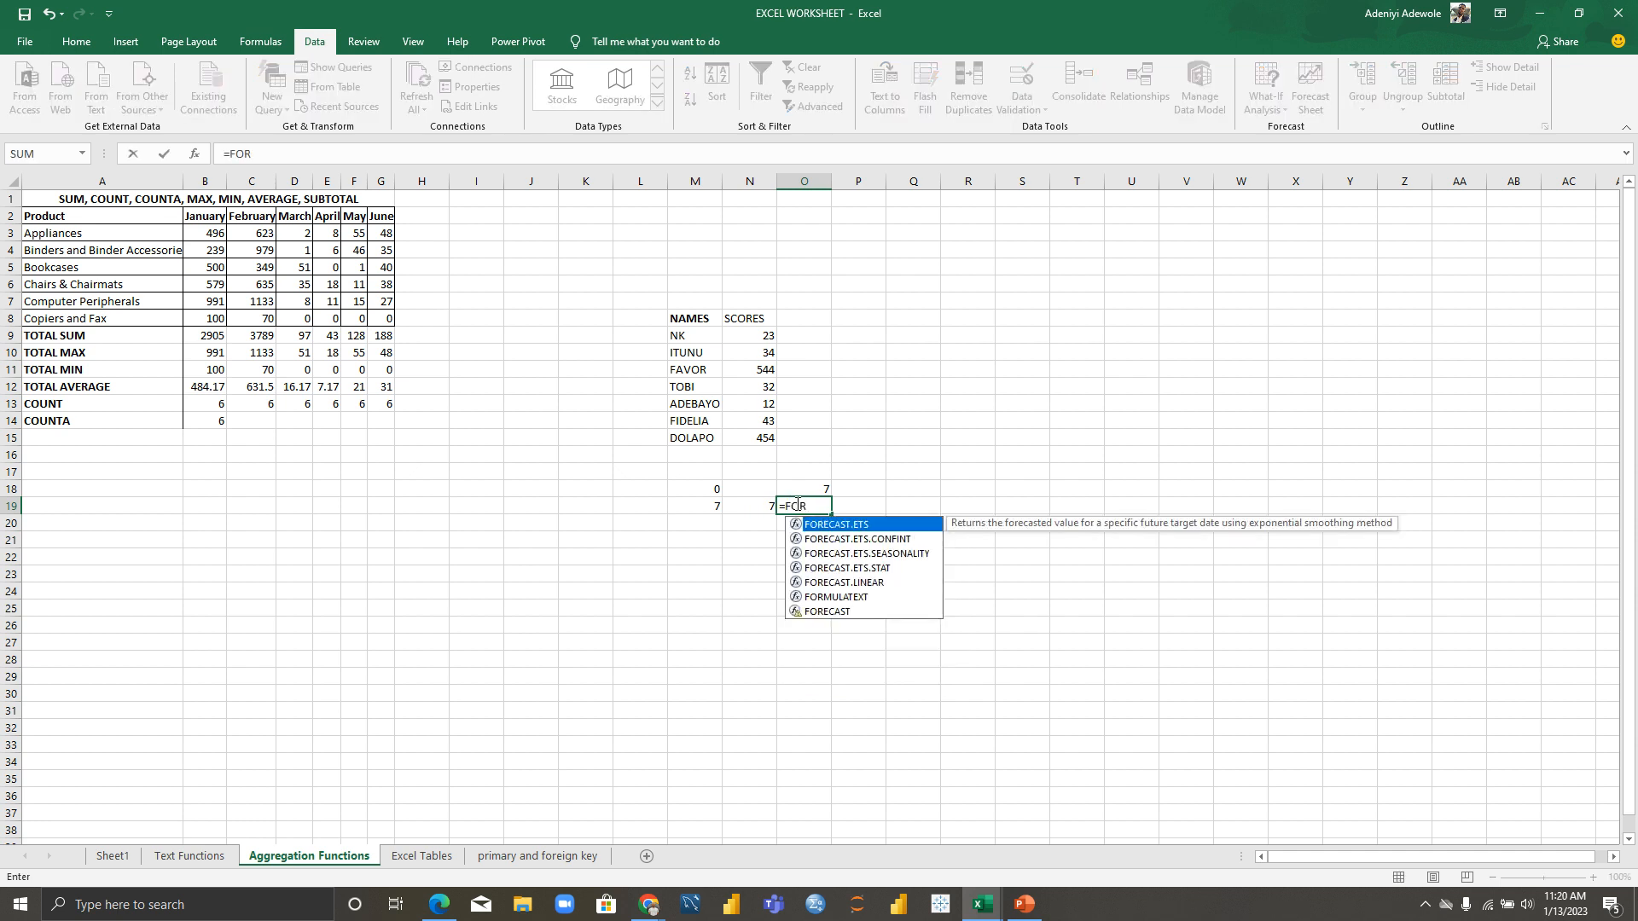
Step: Complete =FORMULATEXT(N19) in O19 to show the COUNTA formula, then go to the Excel Tables sheet
double_click(826, 597)
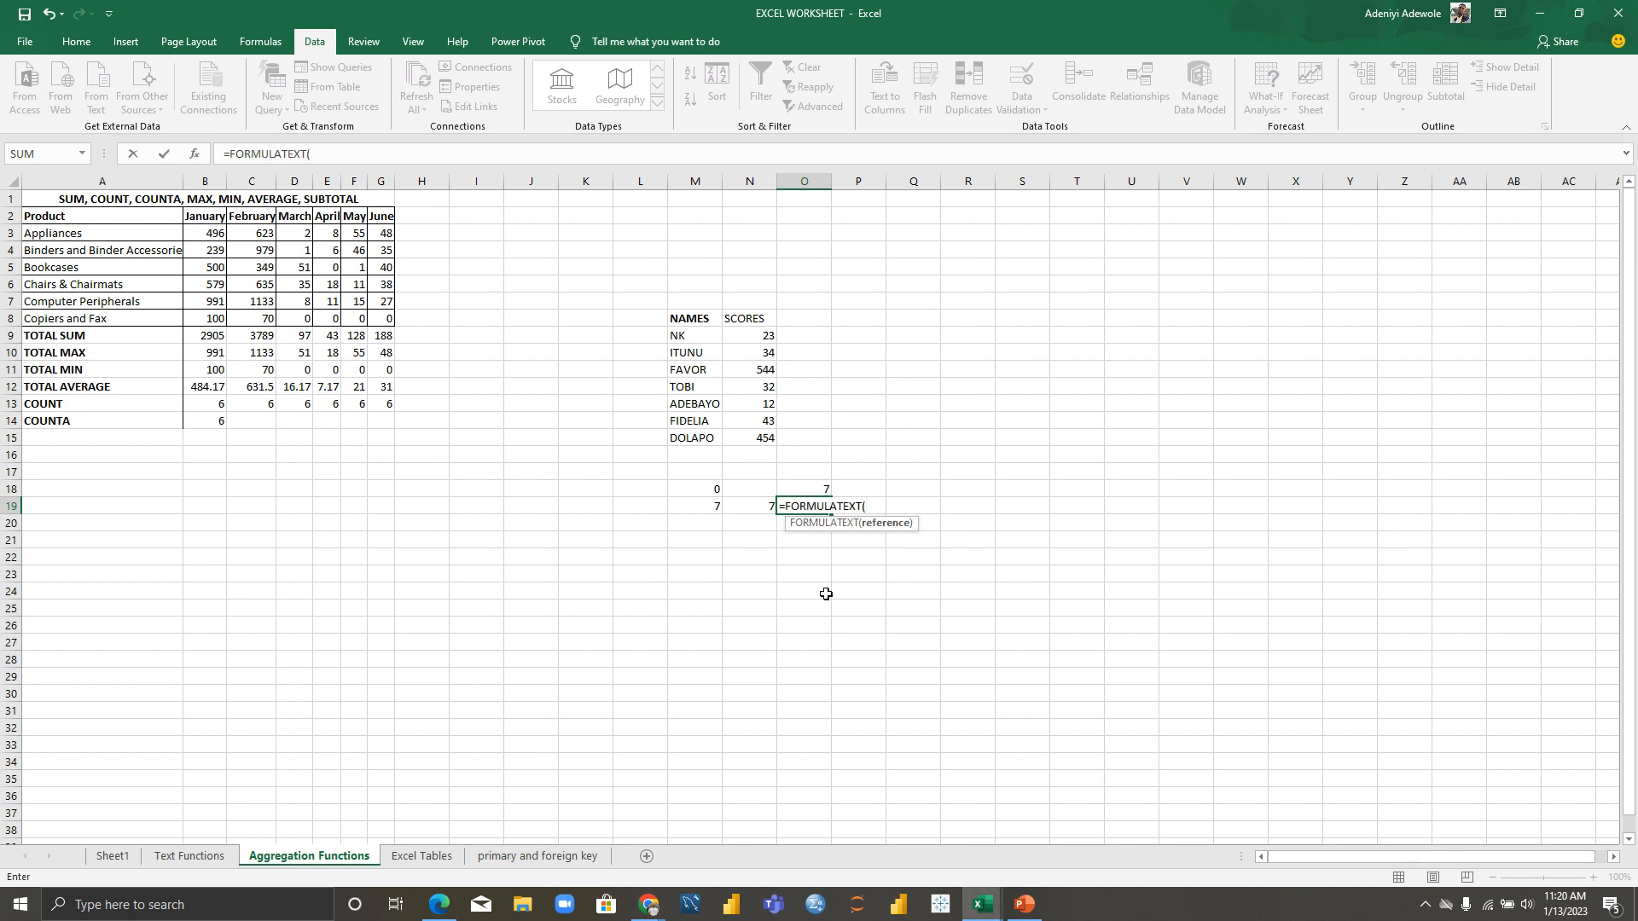
left_click(745, 509)
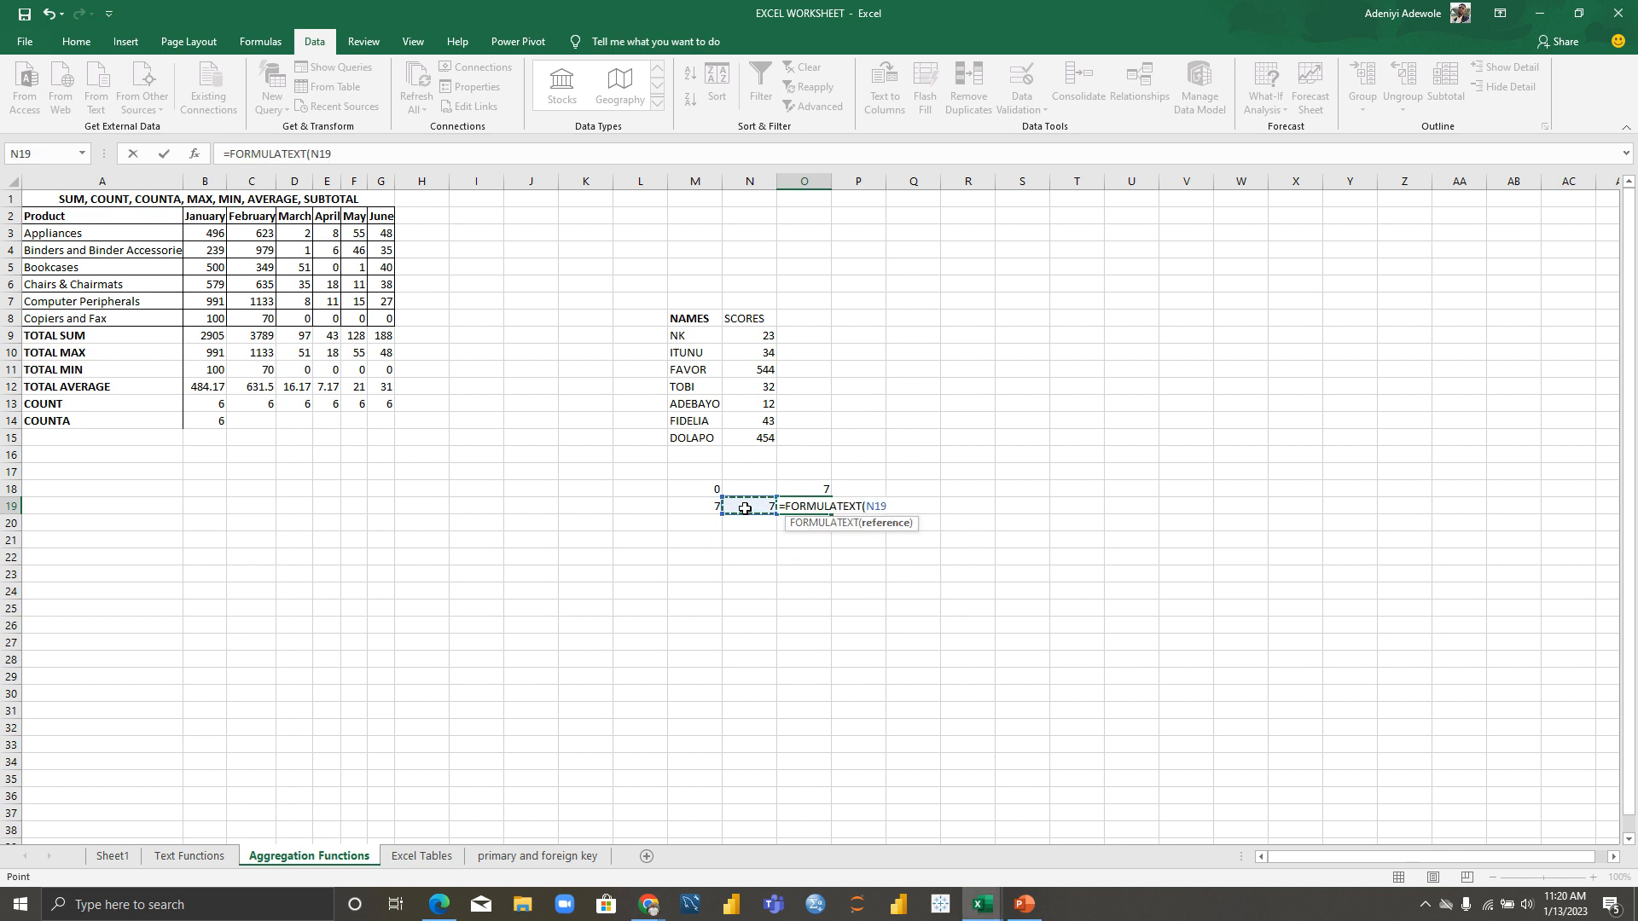
key("Return")
left_click(427, 624)
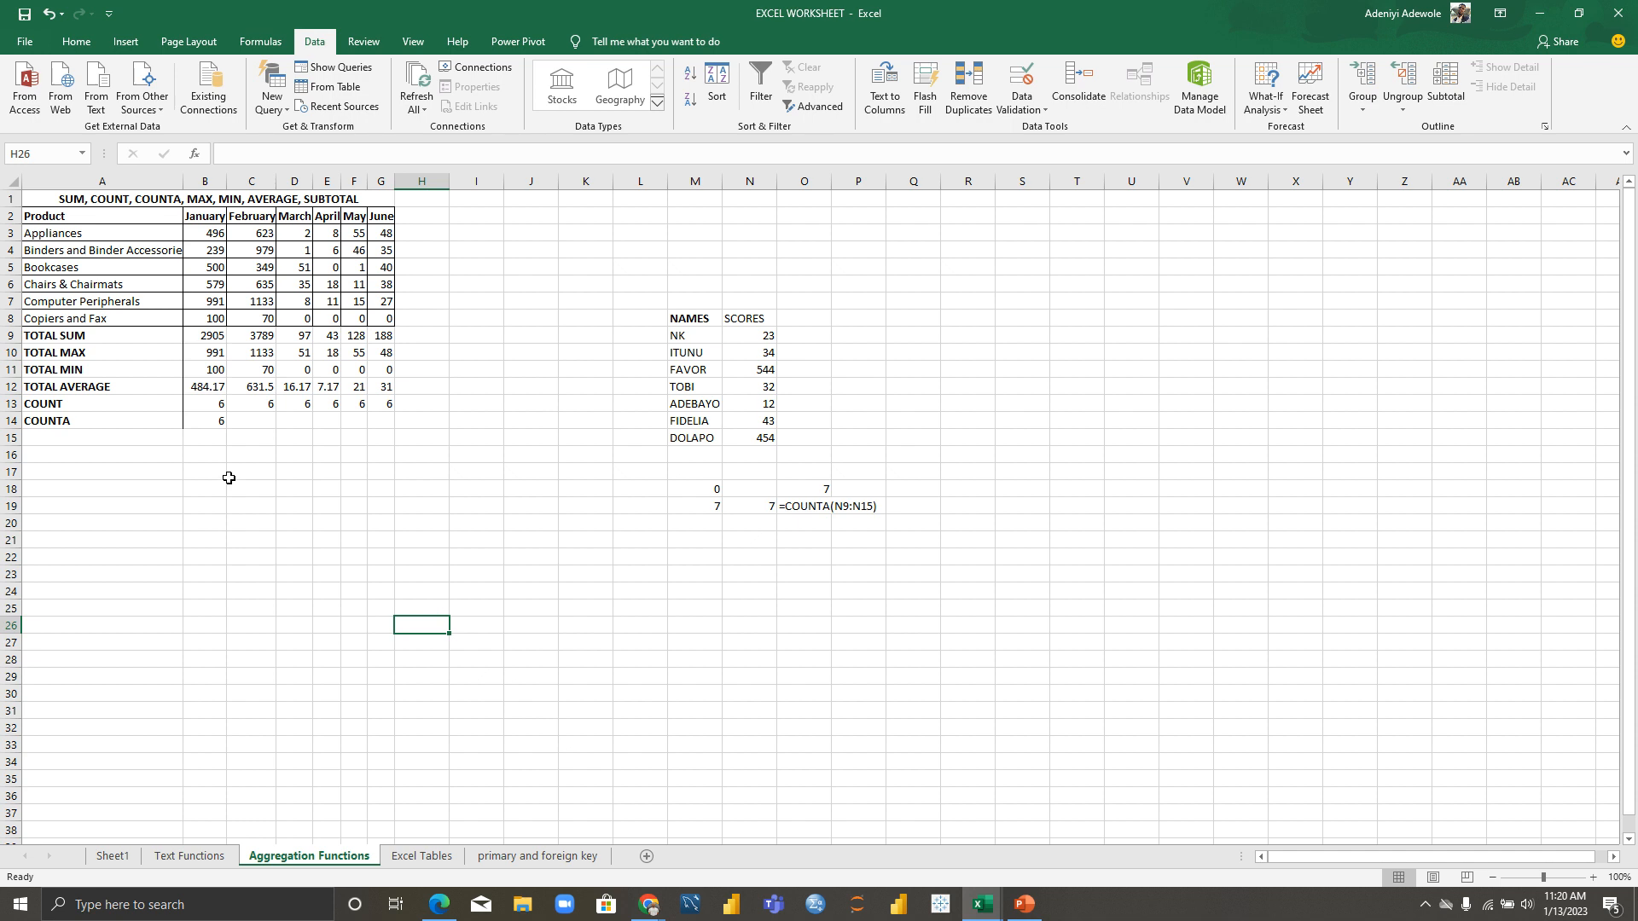
left_click(421, 857)
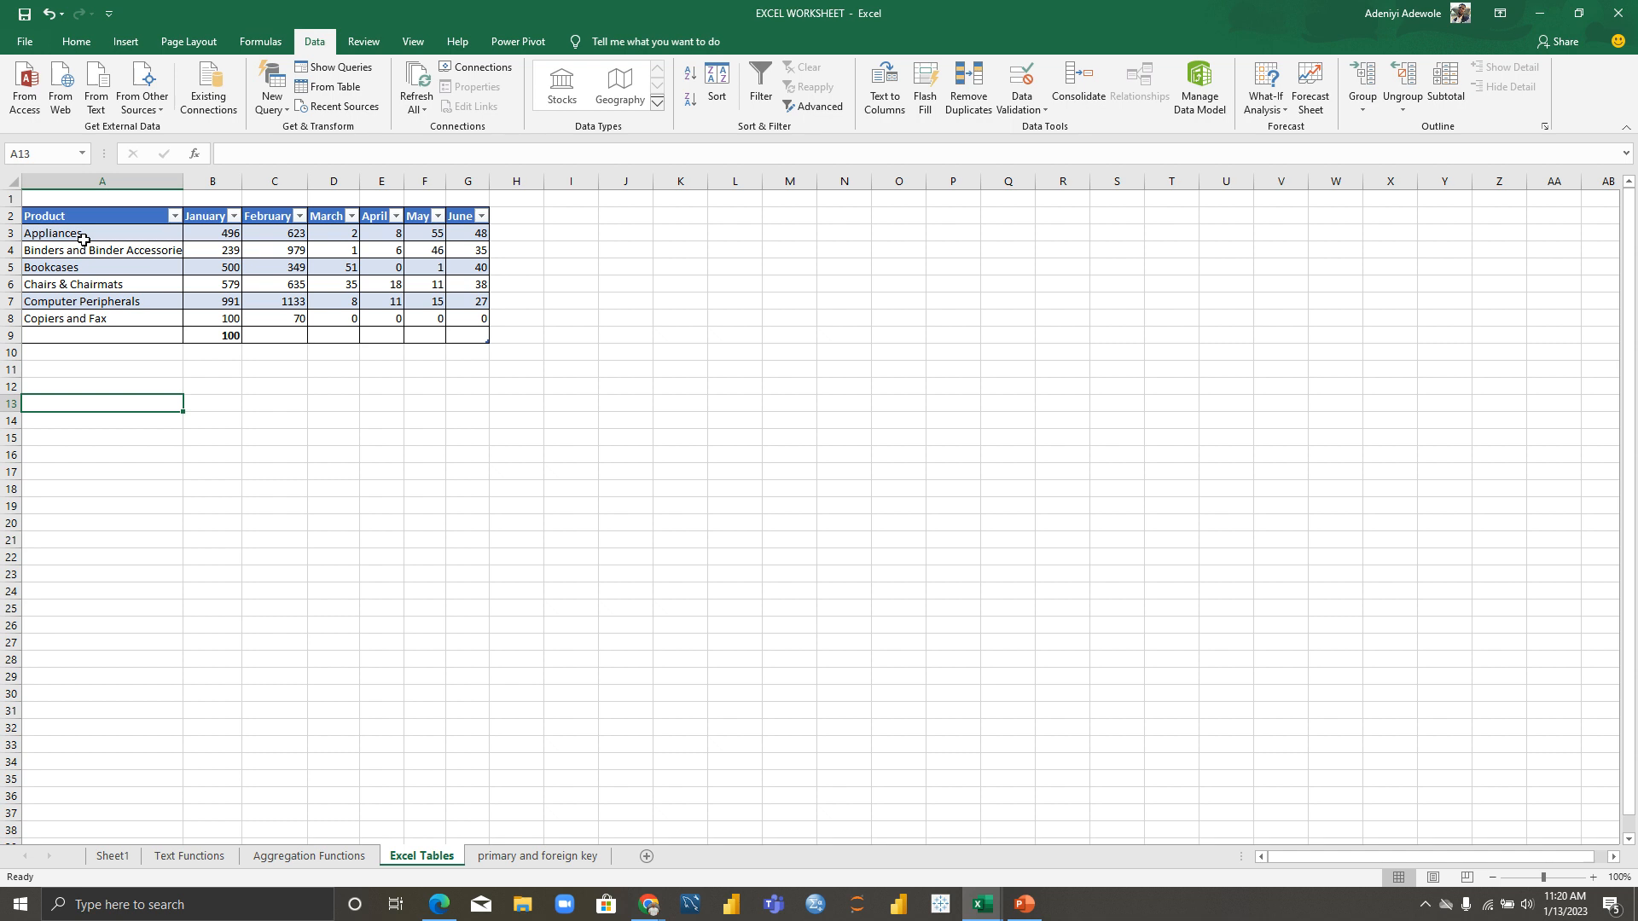
left_click(215, 220)
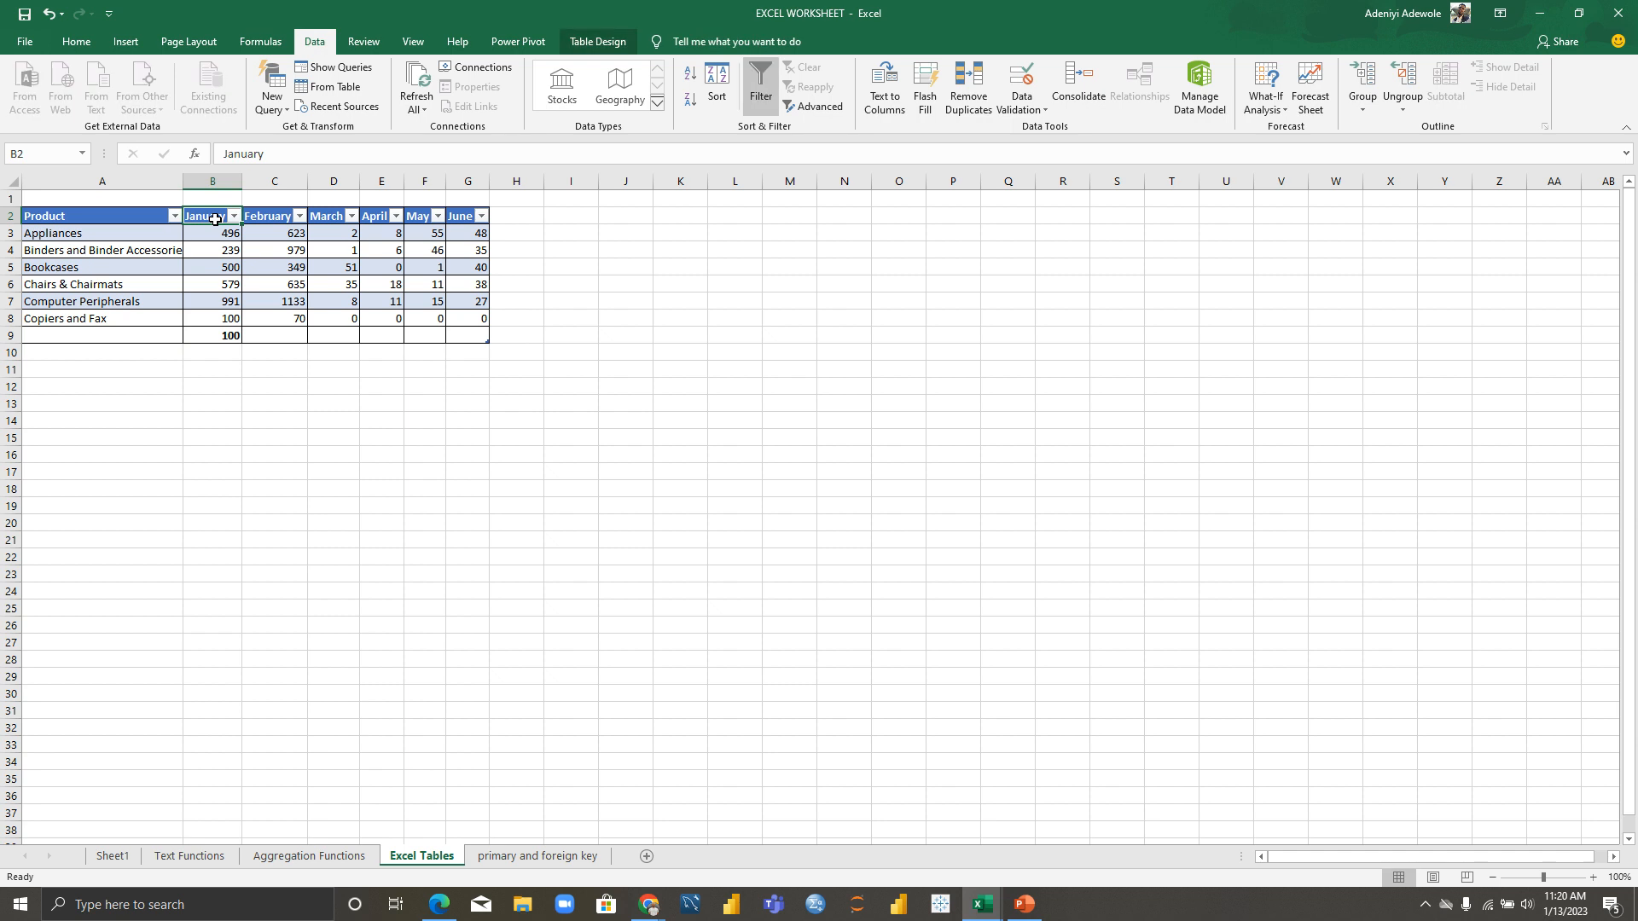
left_click(590, 290)
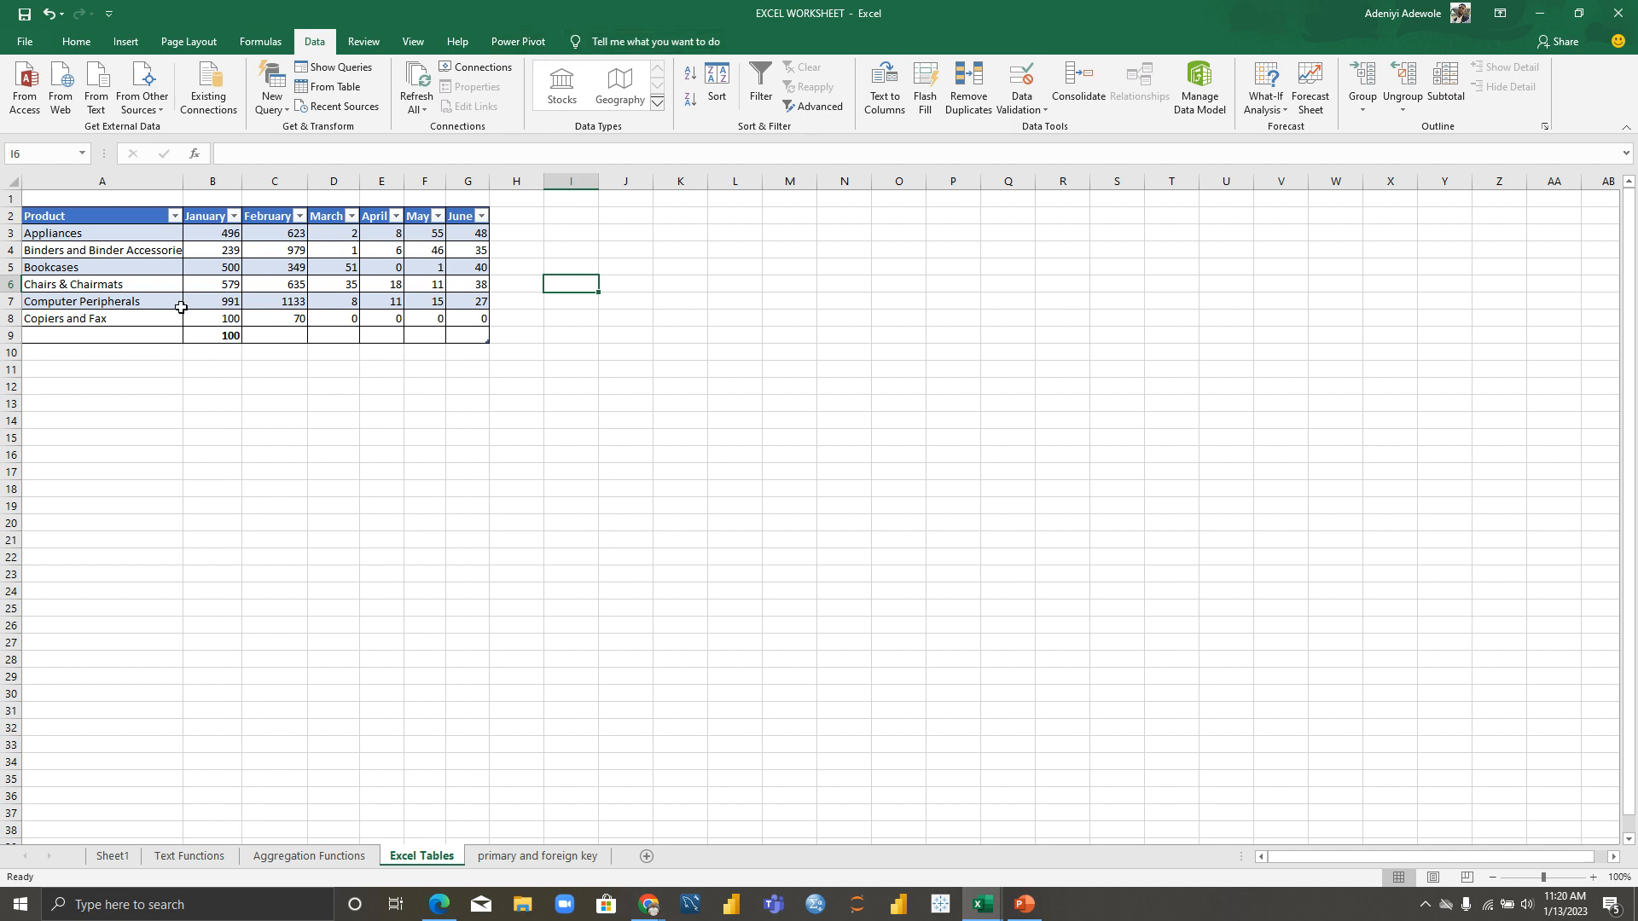
left_click(212, 217)
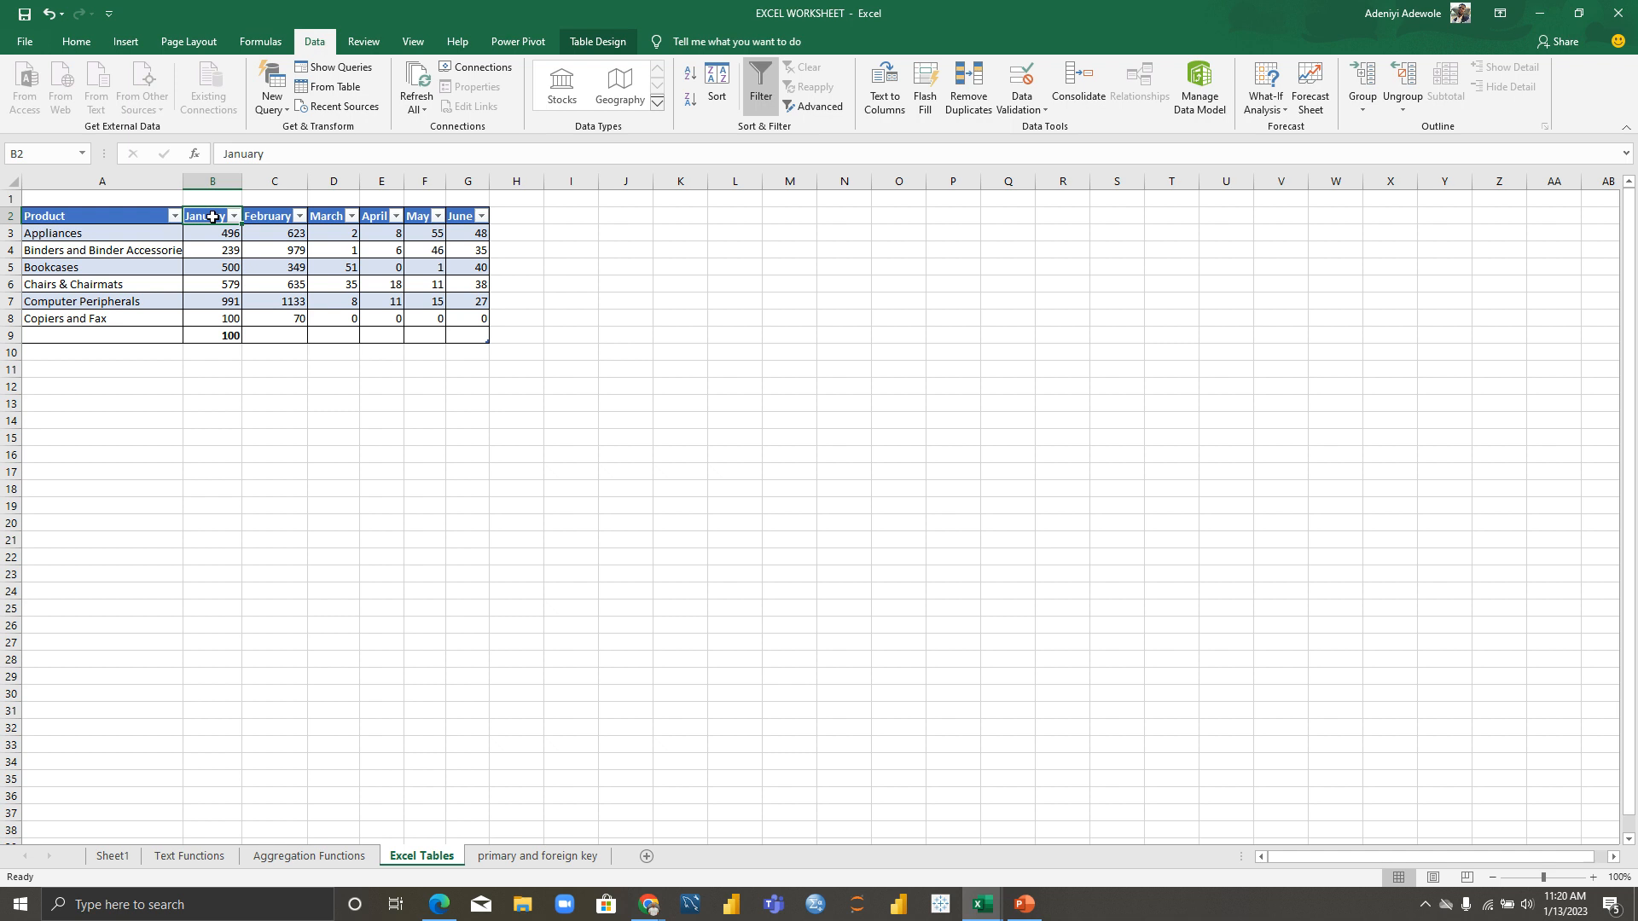
left_click(619, 43)
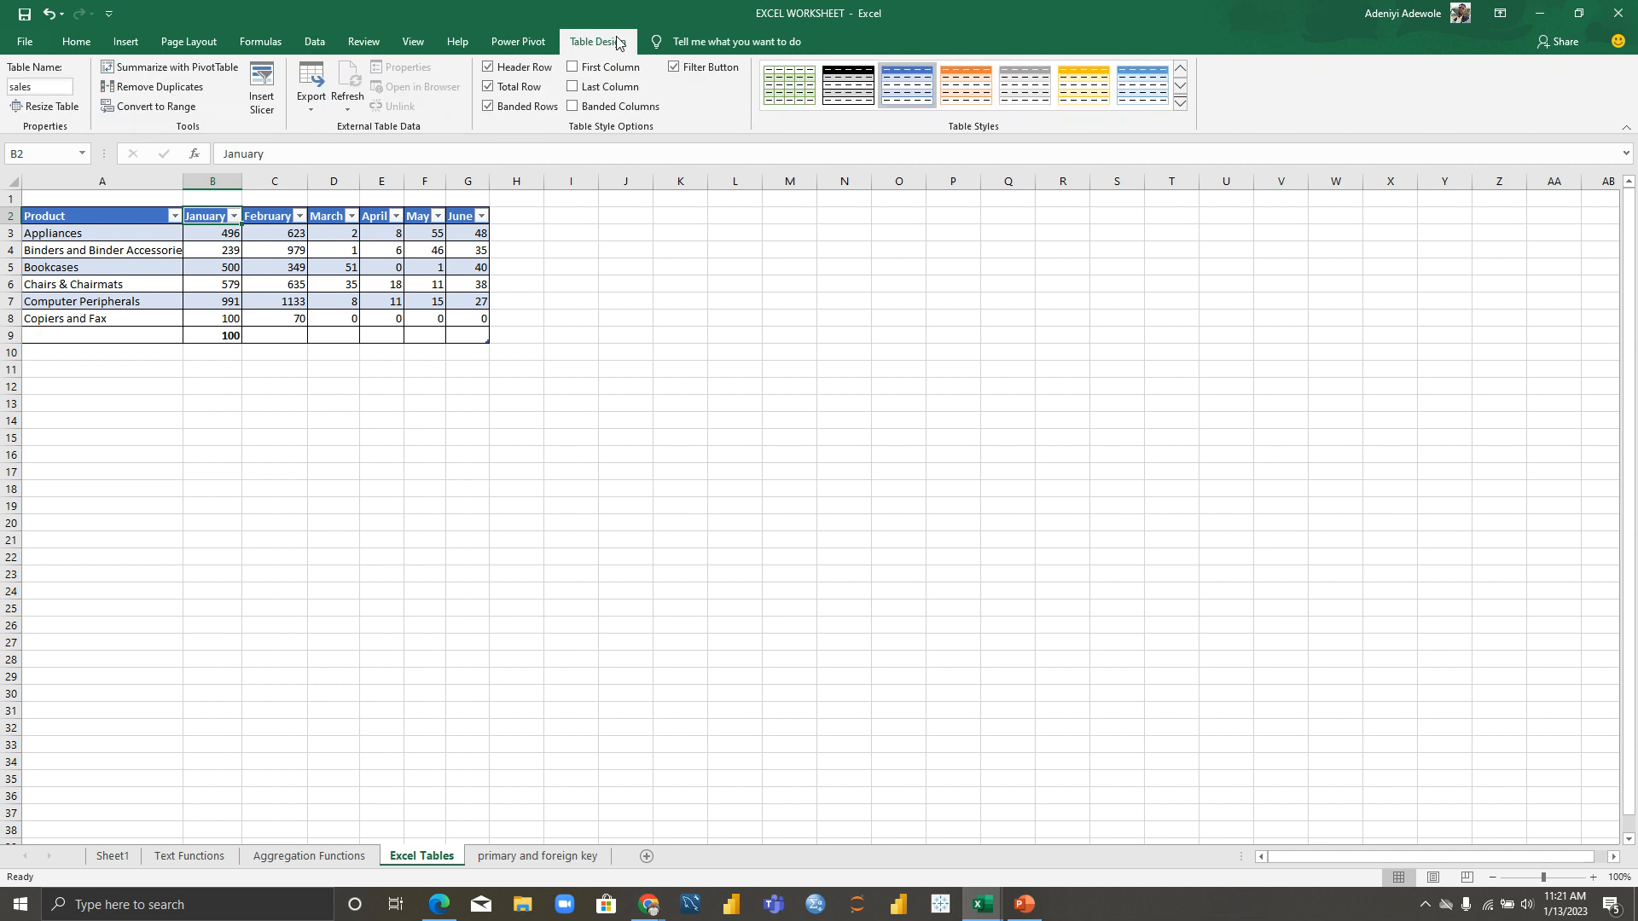
left_click(303, 268)
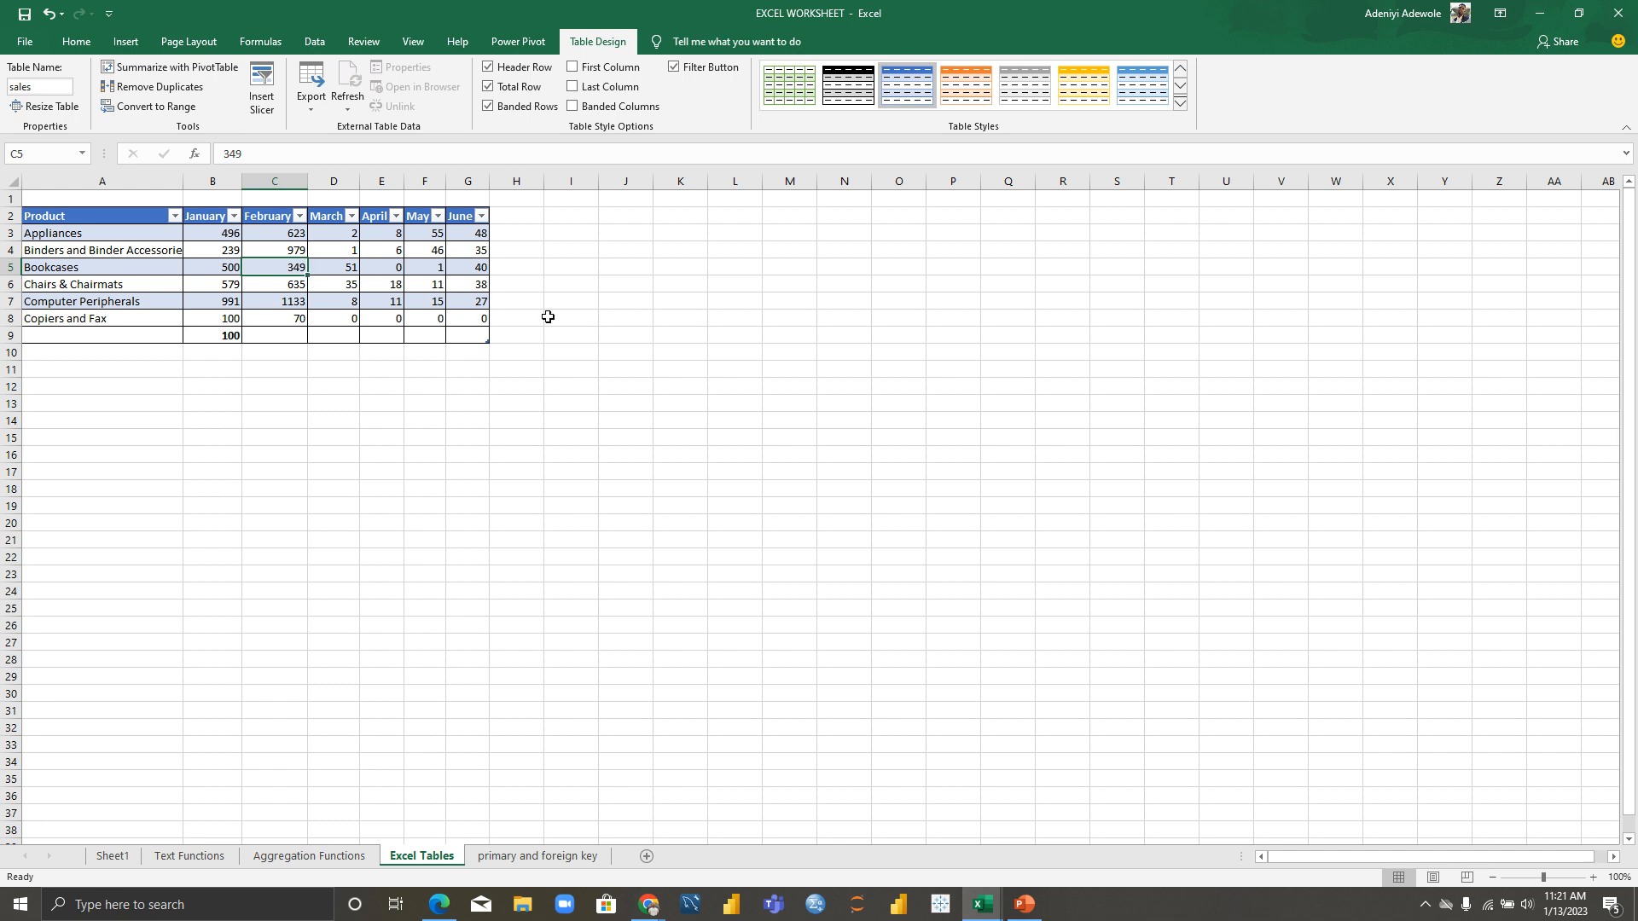
left_click(631, 298)
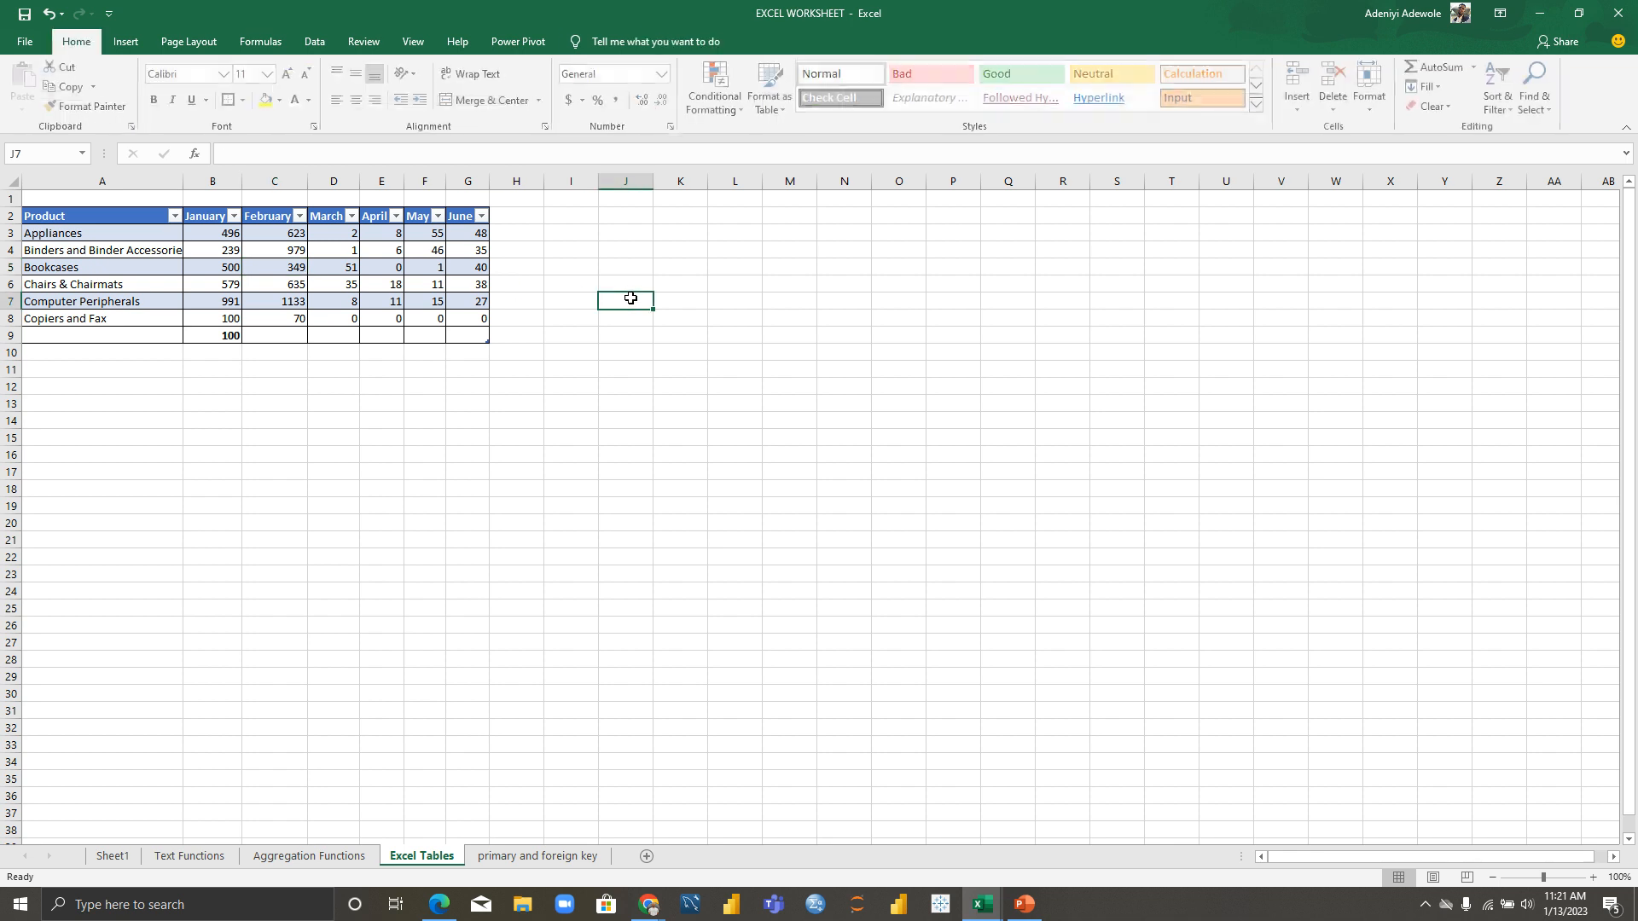
Step: Type the PRODUCTS header in J2 and JAN in K2, undoing an accidental overwrite
left_click(633, 216)
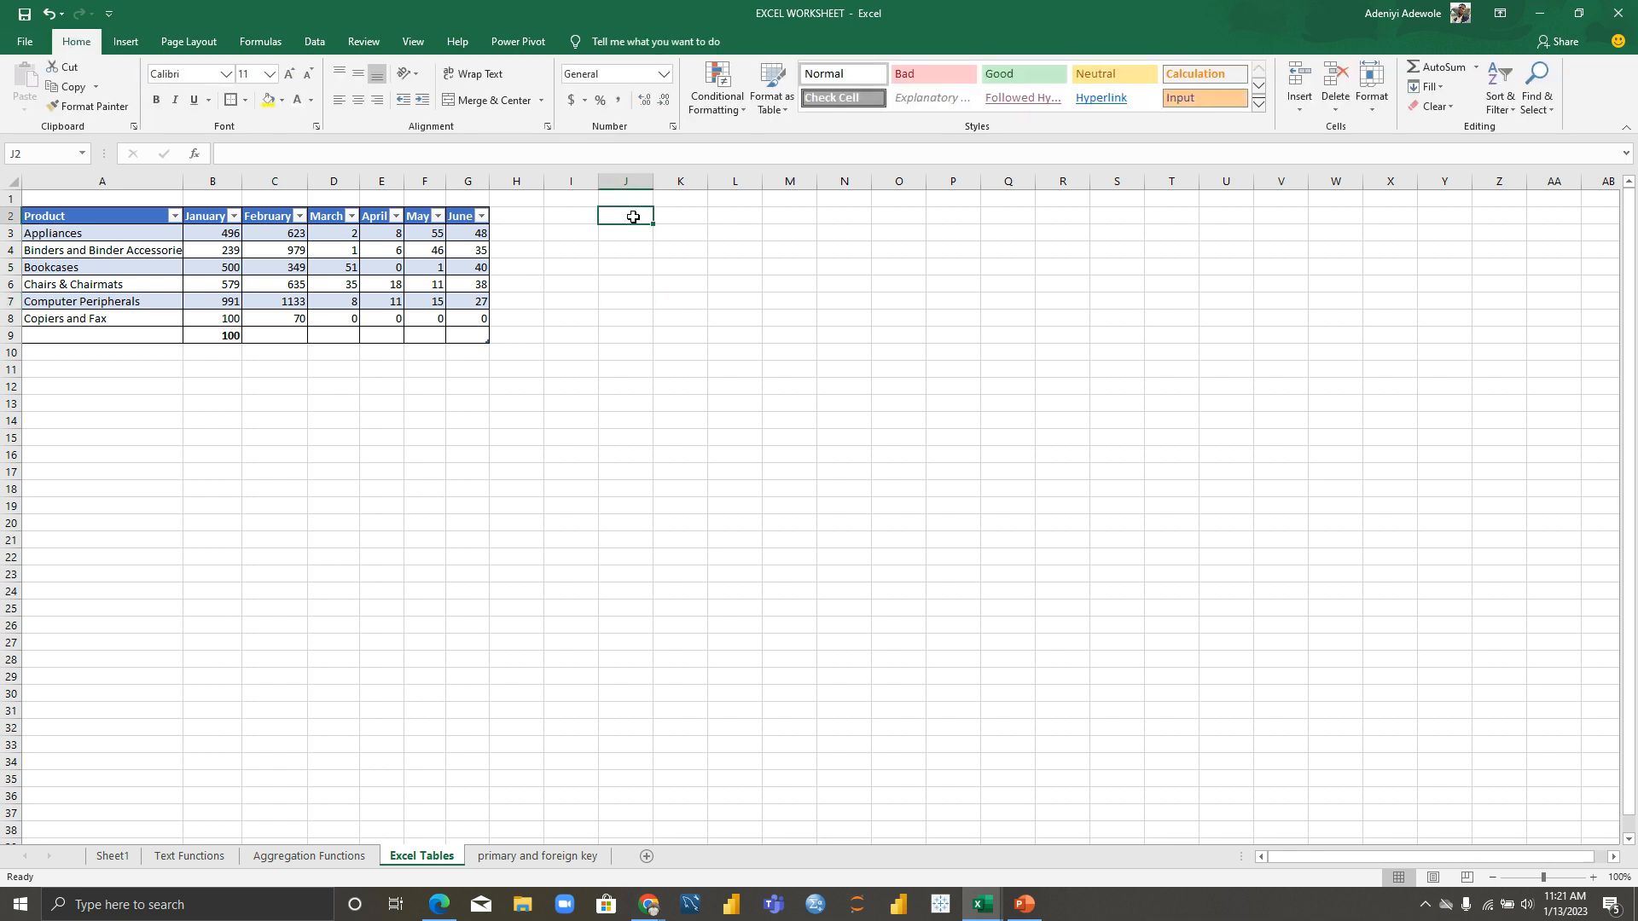
type("PROI")
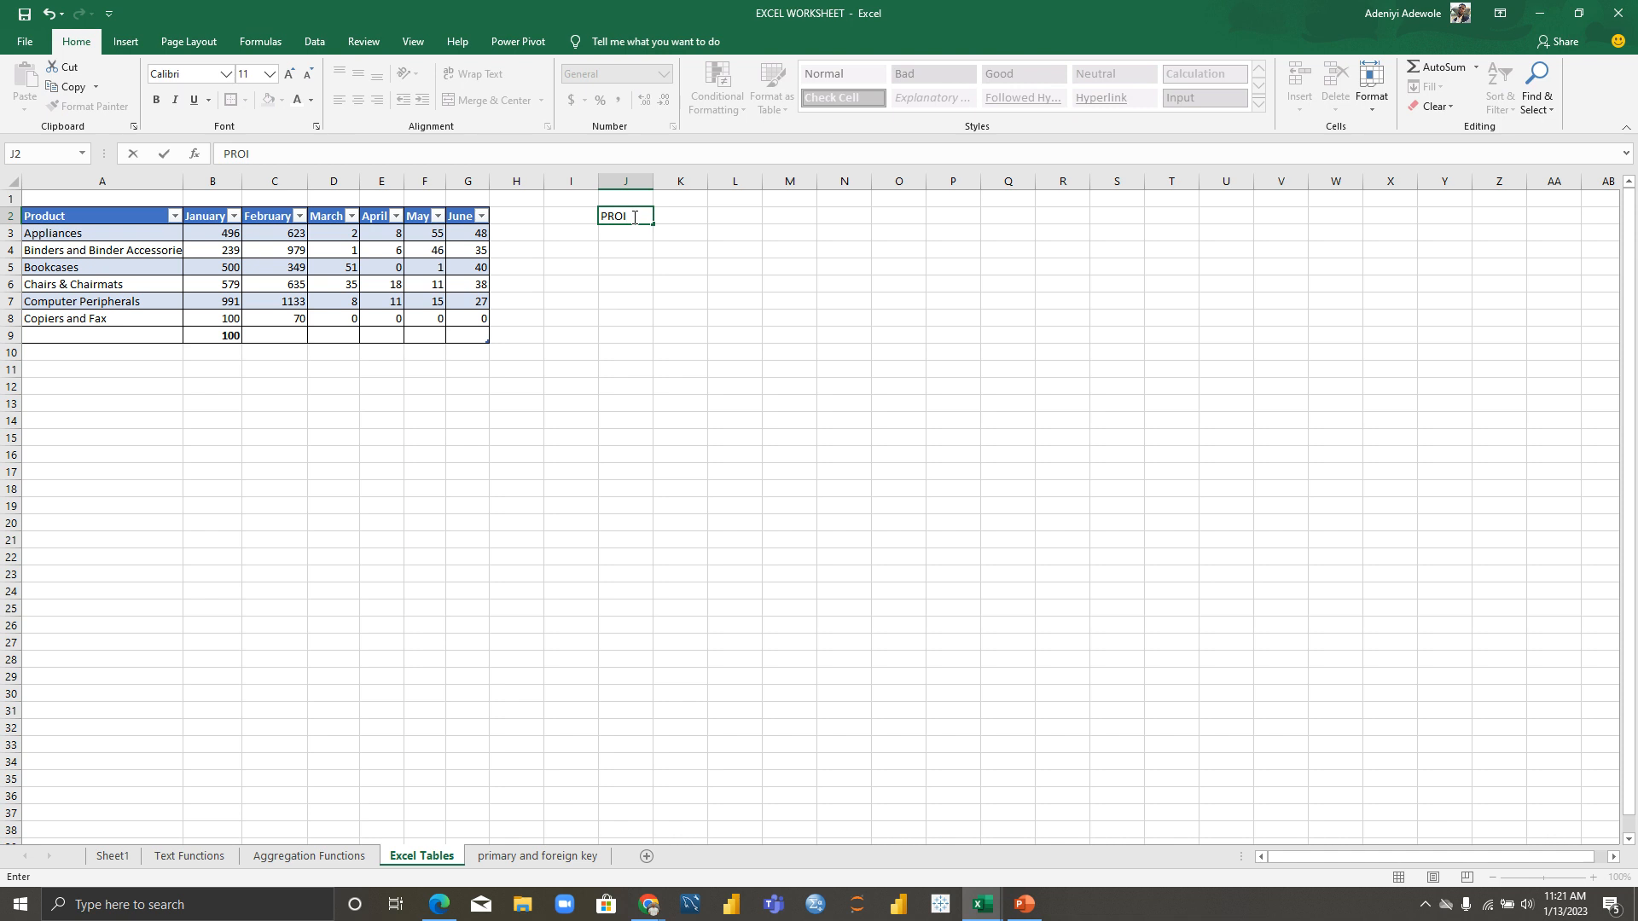
key("BackSpace")
type("DUCTS")
key("Tab")
type("JAN")
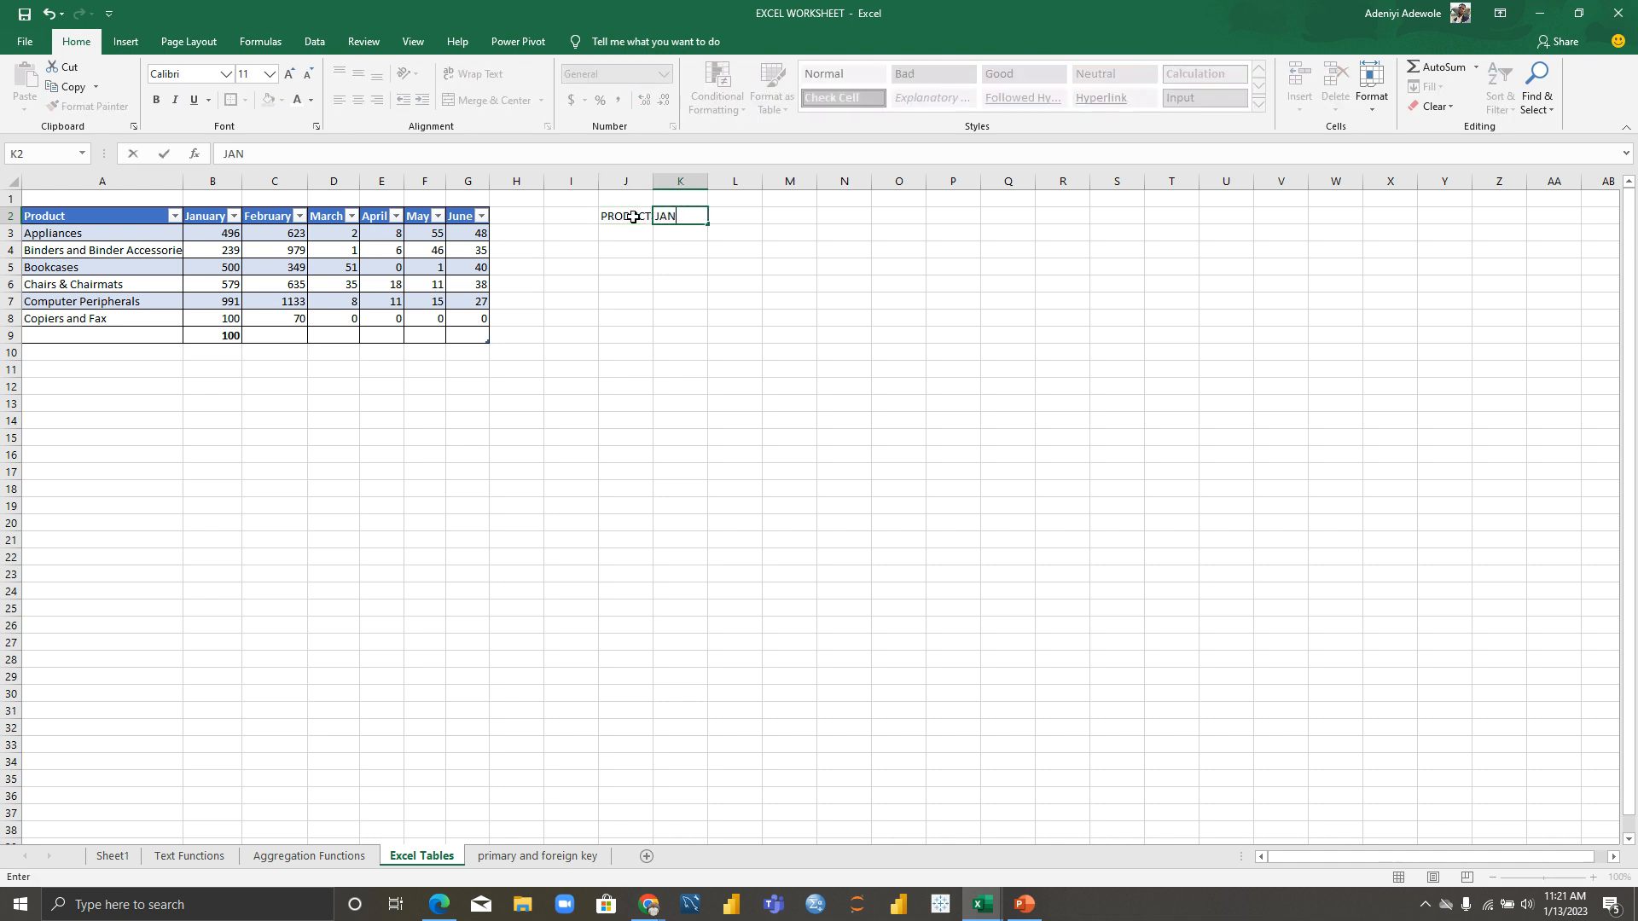
key("Tab")
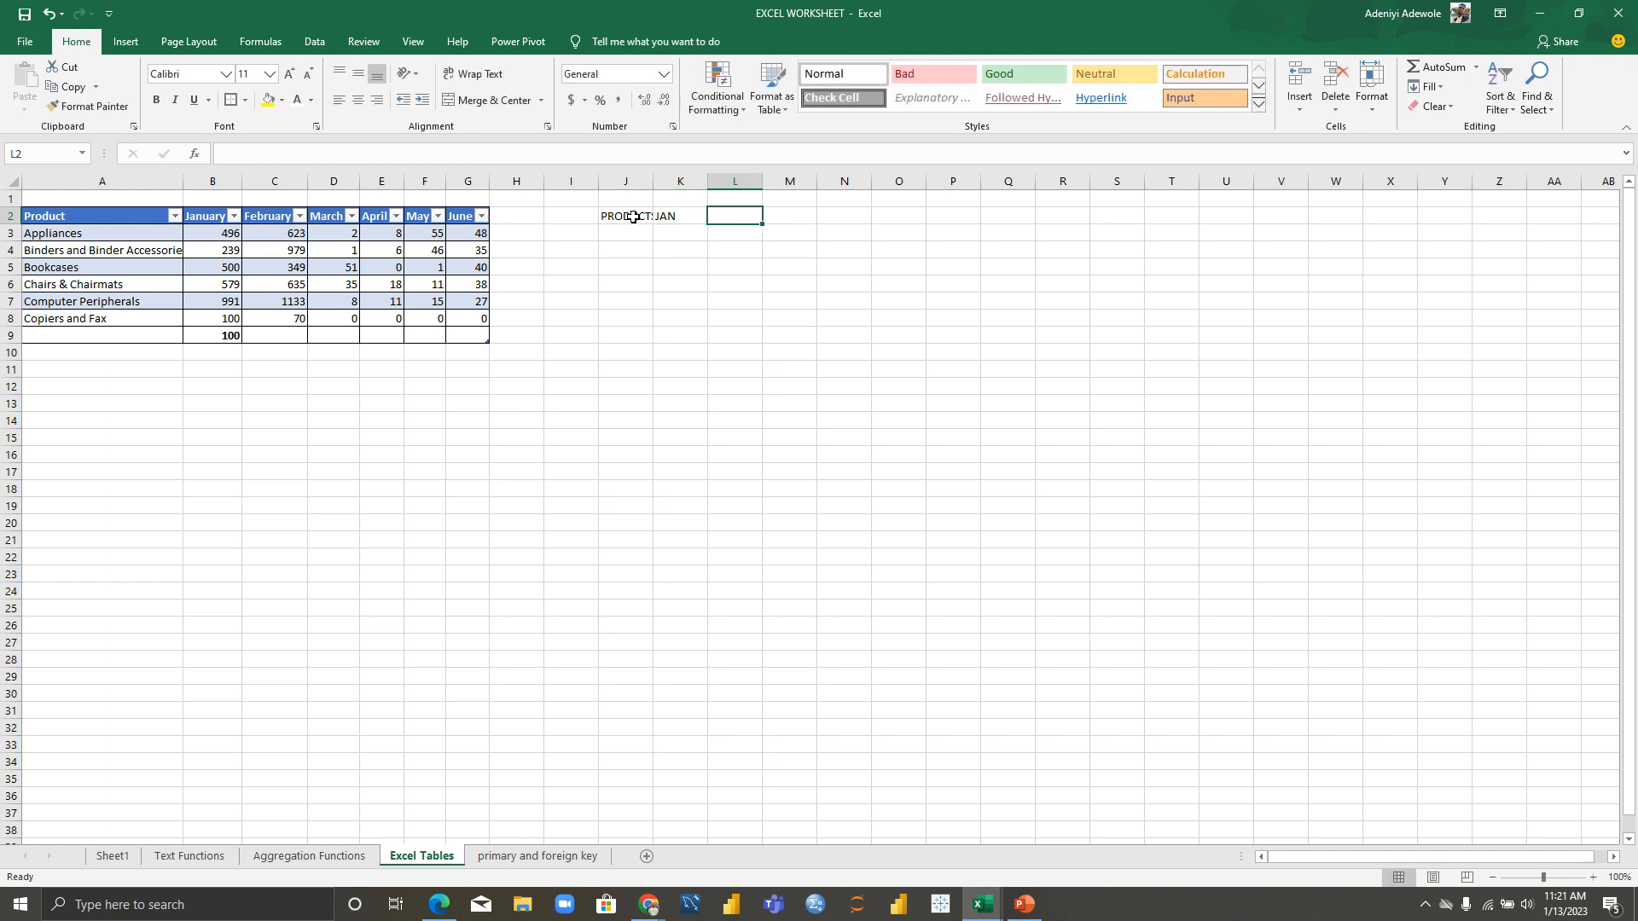
left_click(633, 216)
type("EB")
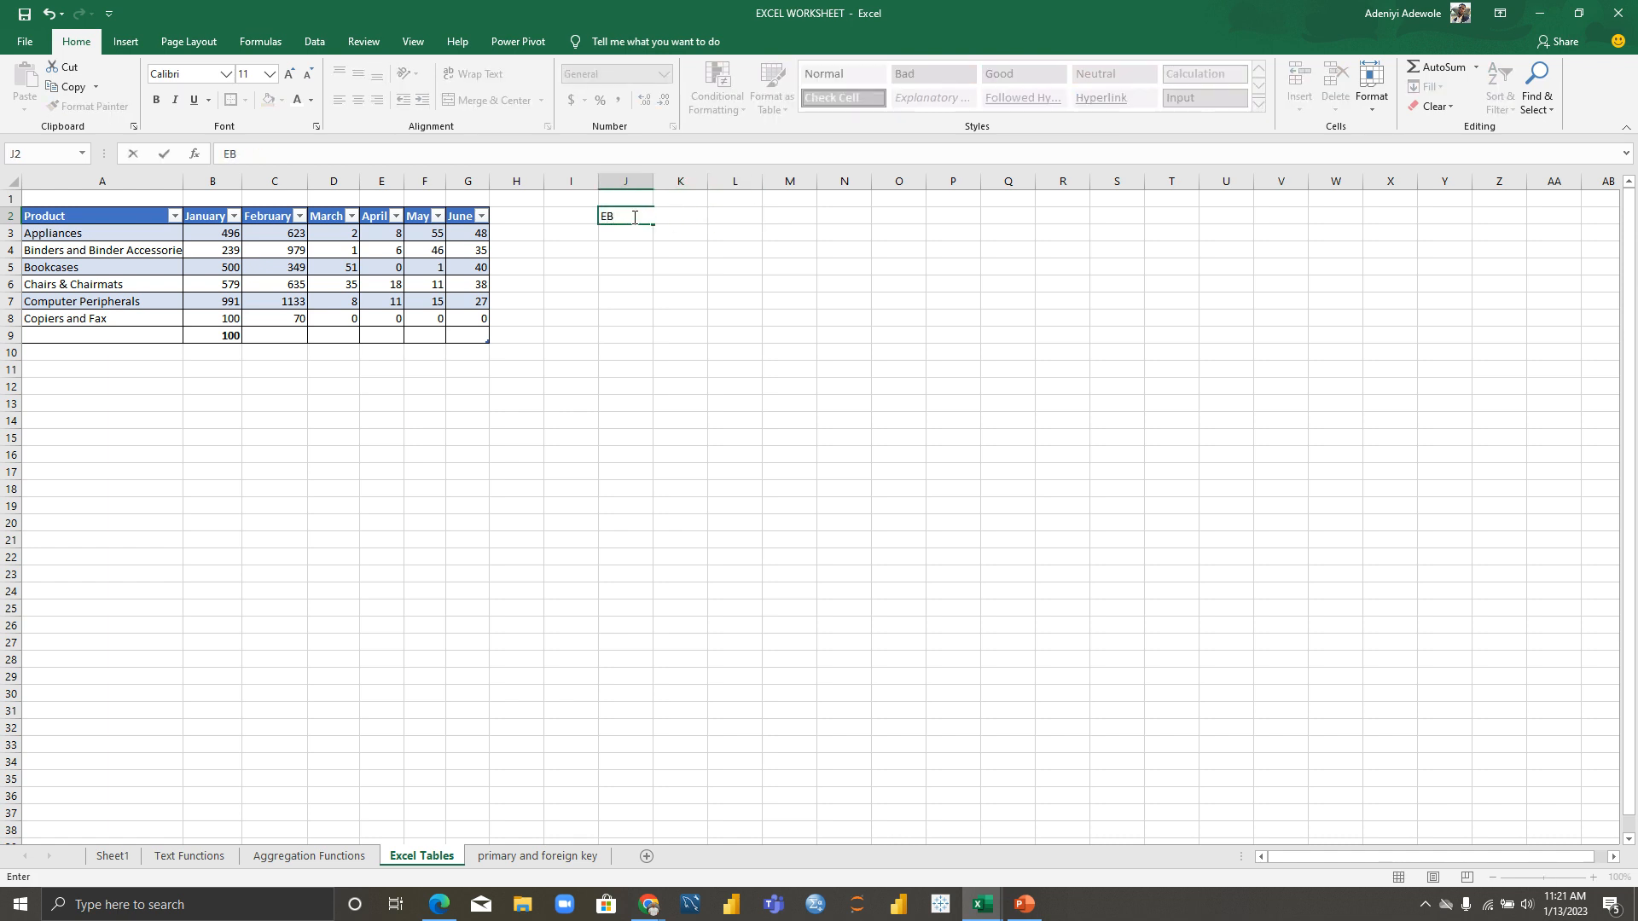
key("ctrl+z")
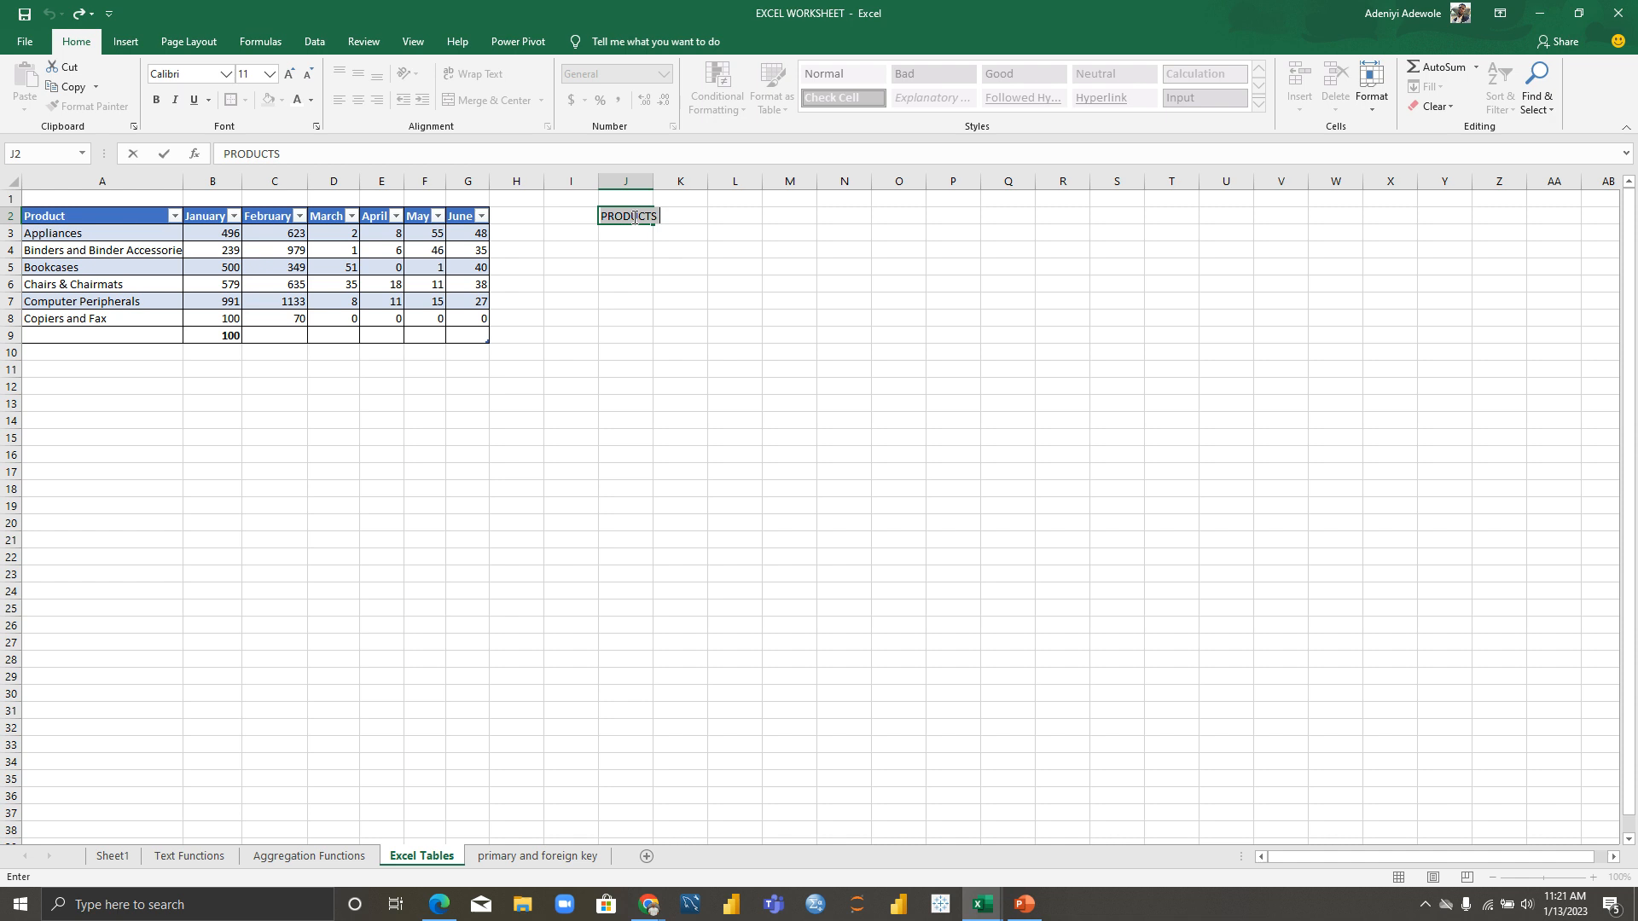
key("F2")
left_click(674, 231)
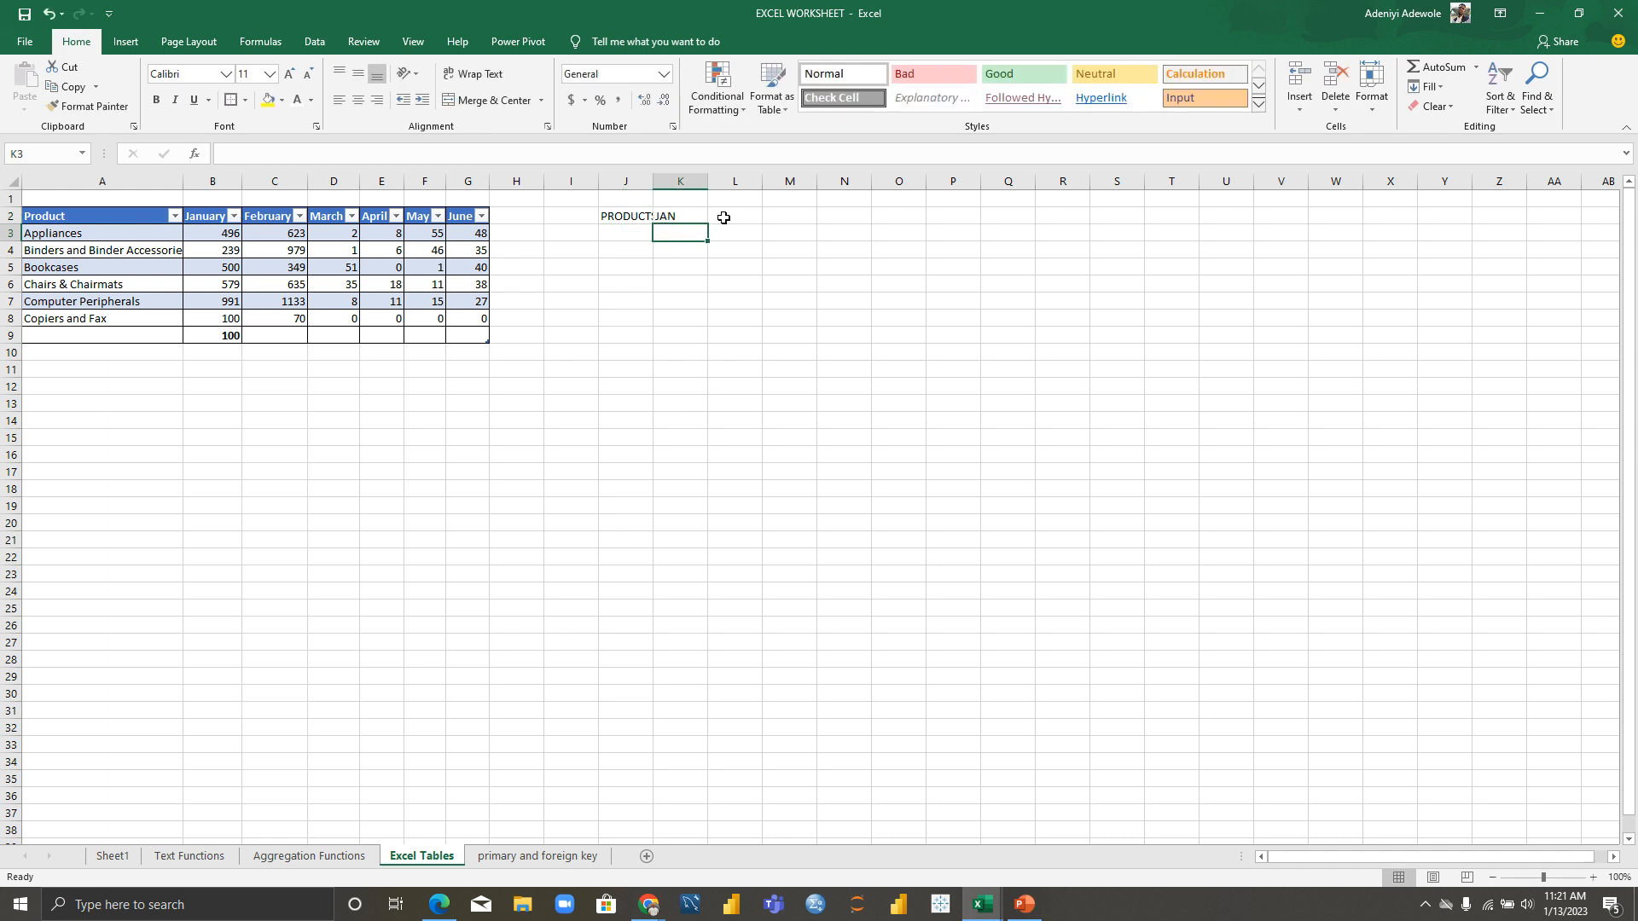
Step: Add the FEB, MAR, APR, MAY and JUN month headings across L2:P2
left_click(692, 216)
key("Right")
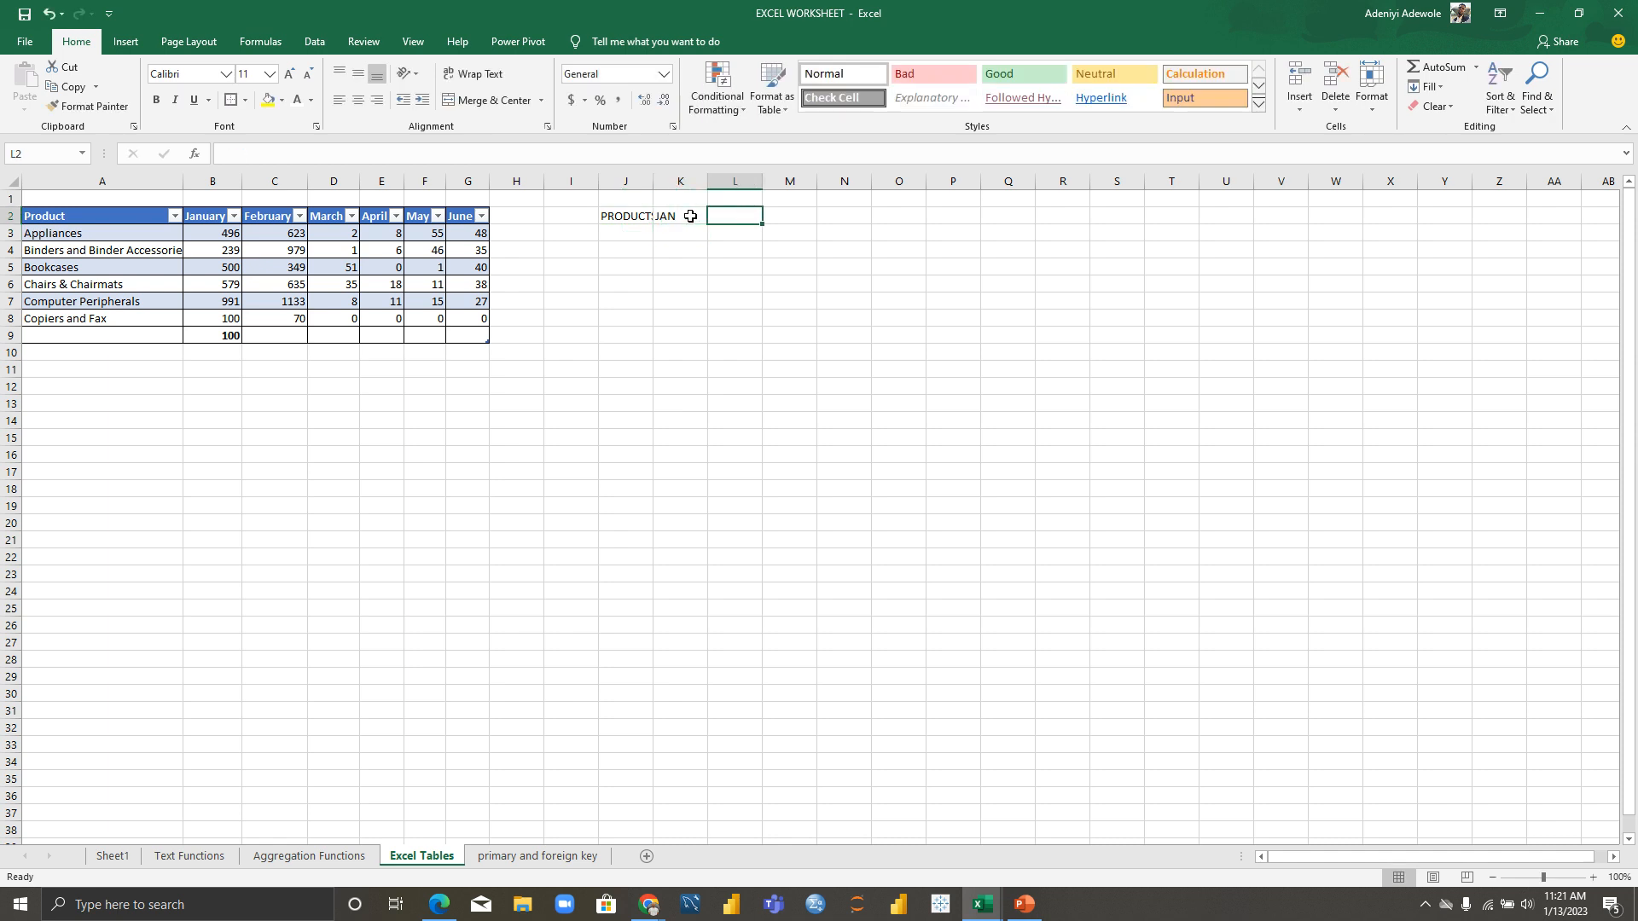
type("FEB")
key("Right")
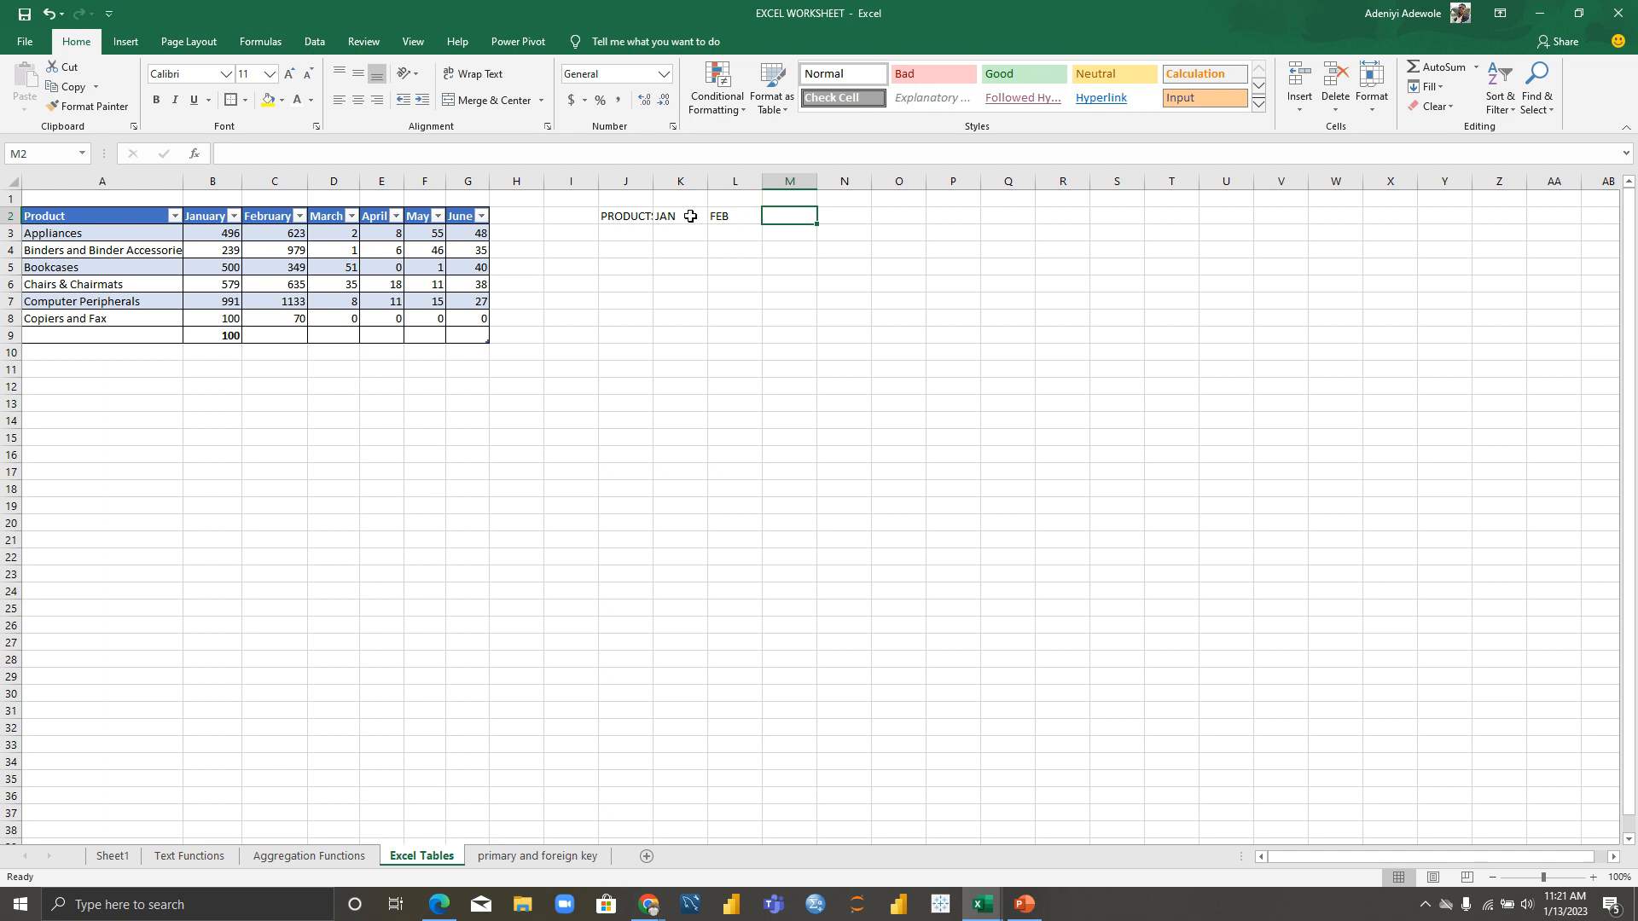
type("MAR")
key("Right")
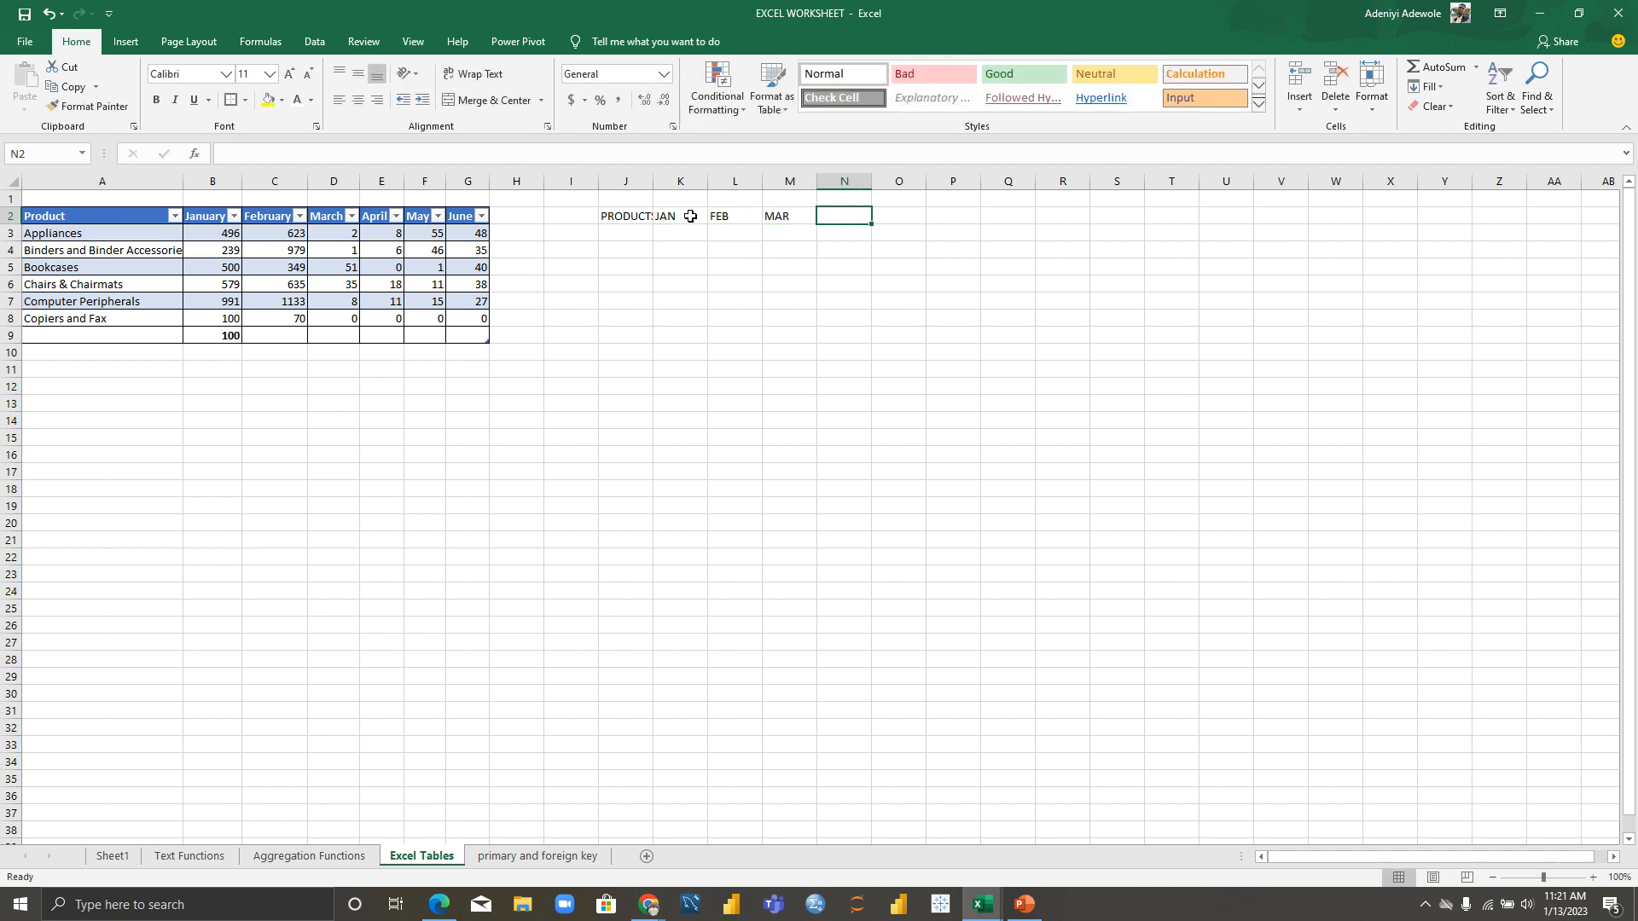
type("APR")
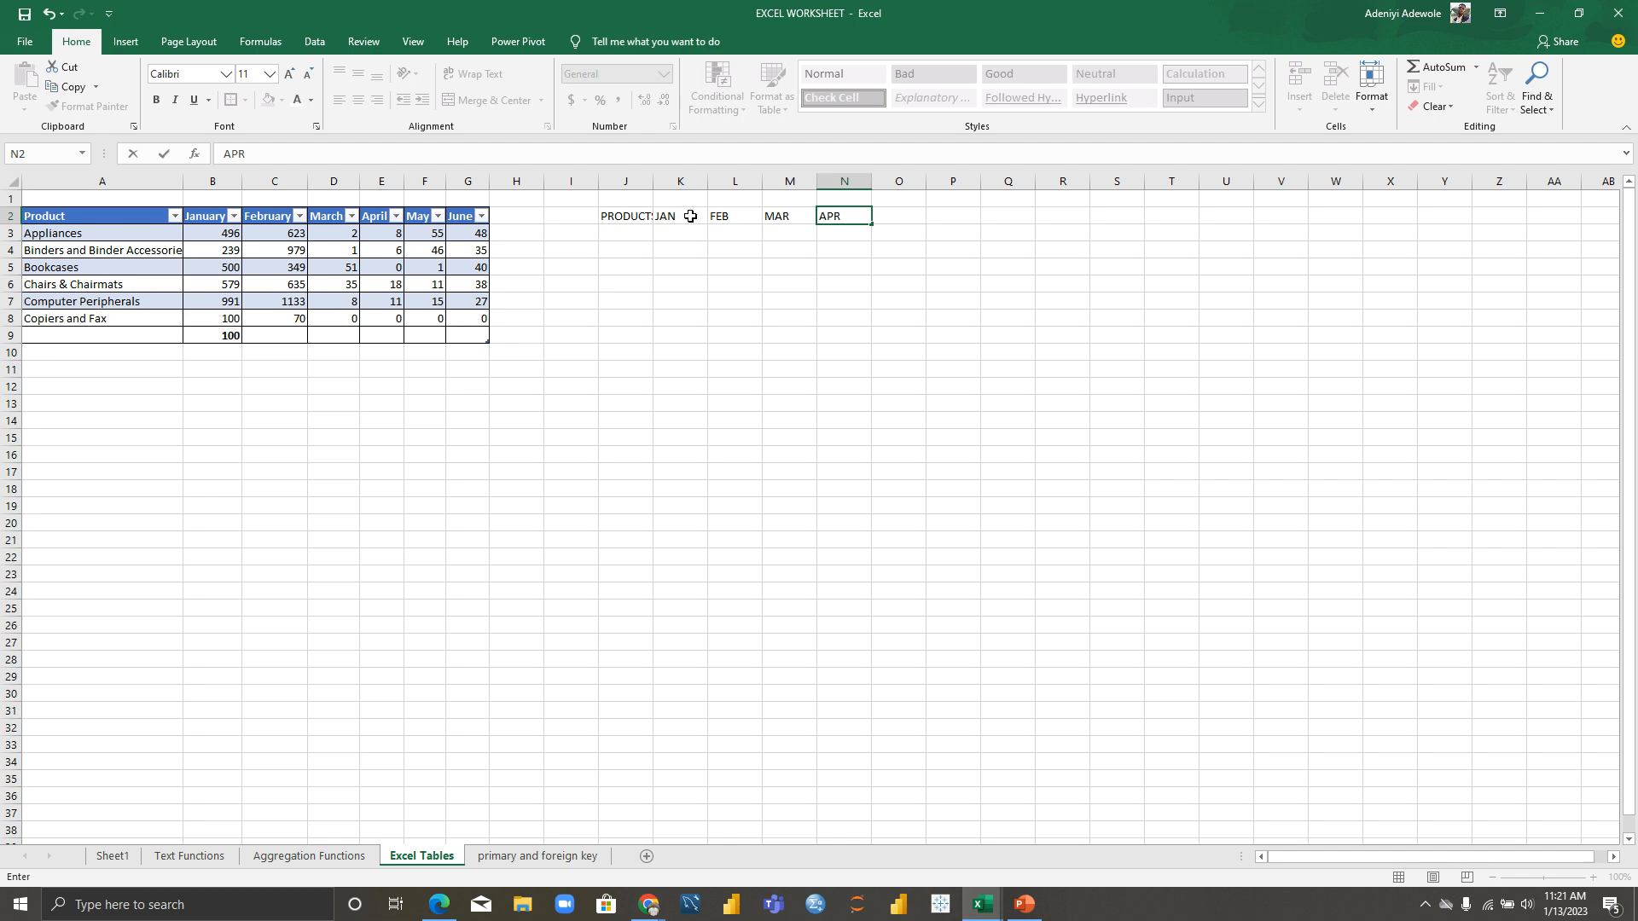
key("Right")
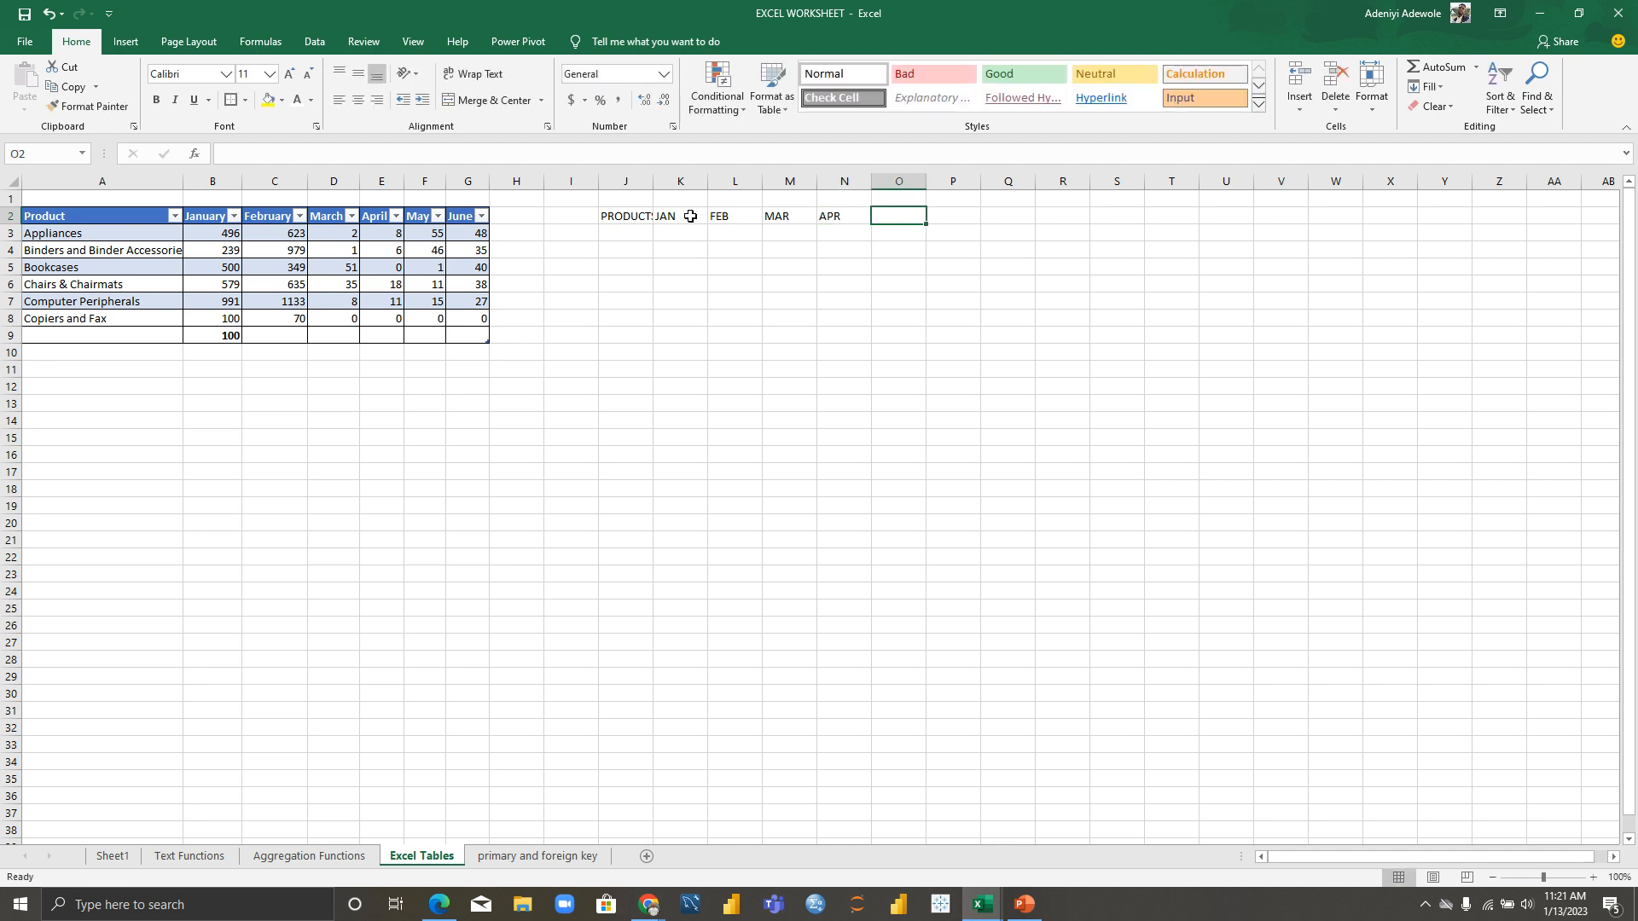
type("MAY")
key("Right")
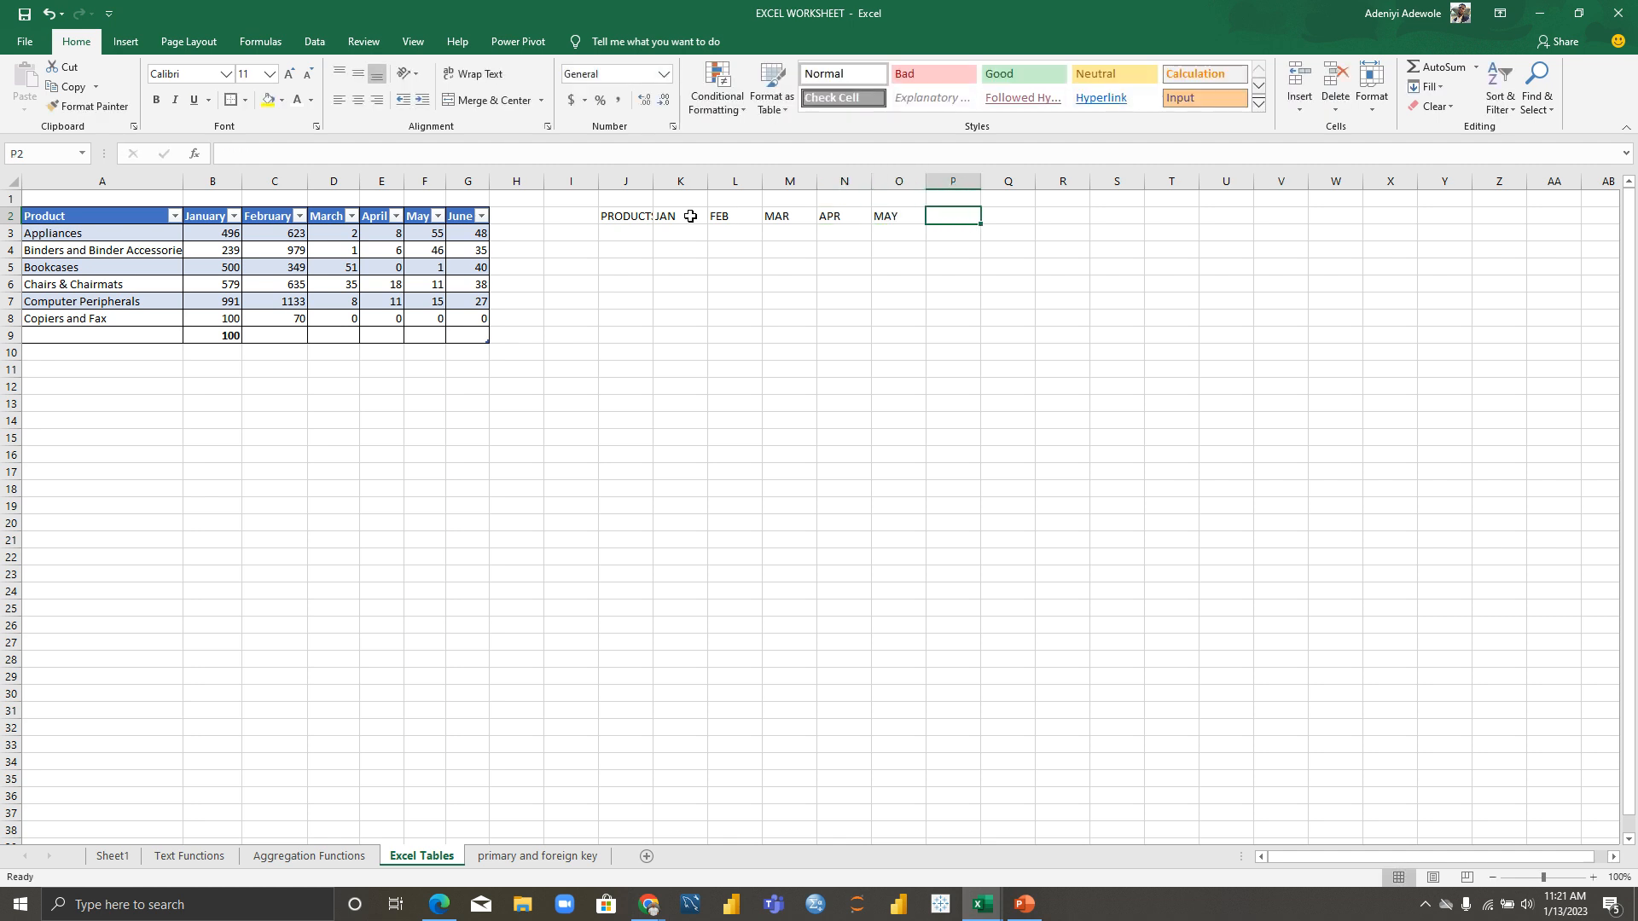
type("JUN")
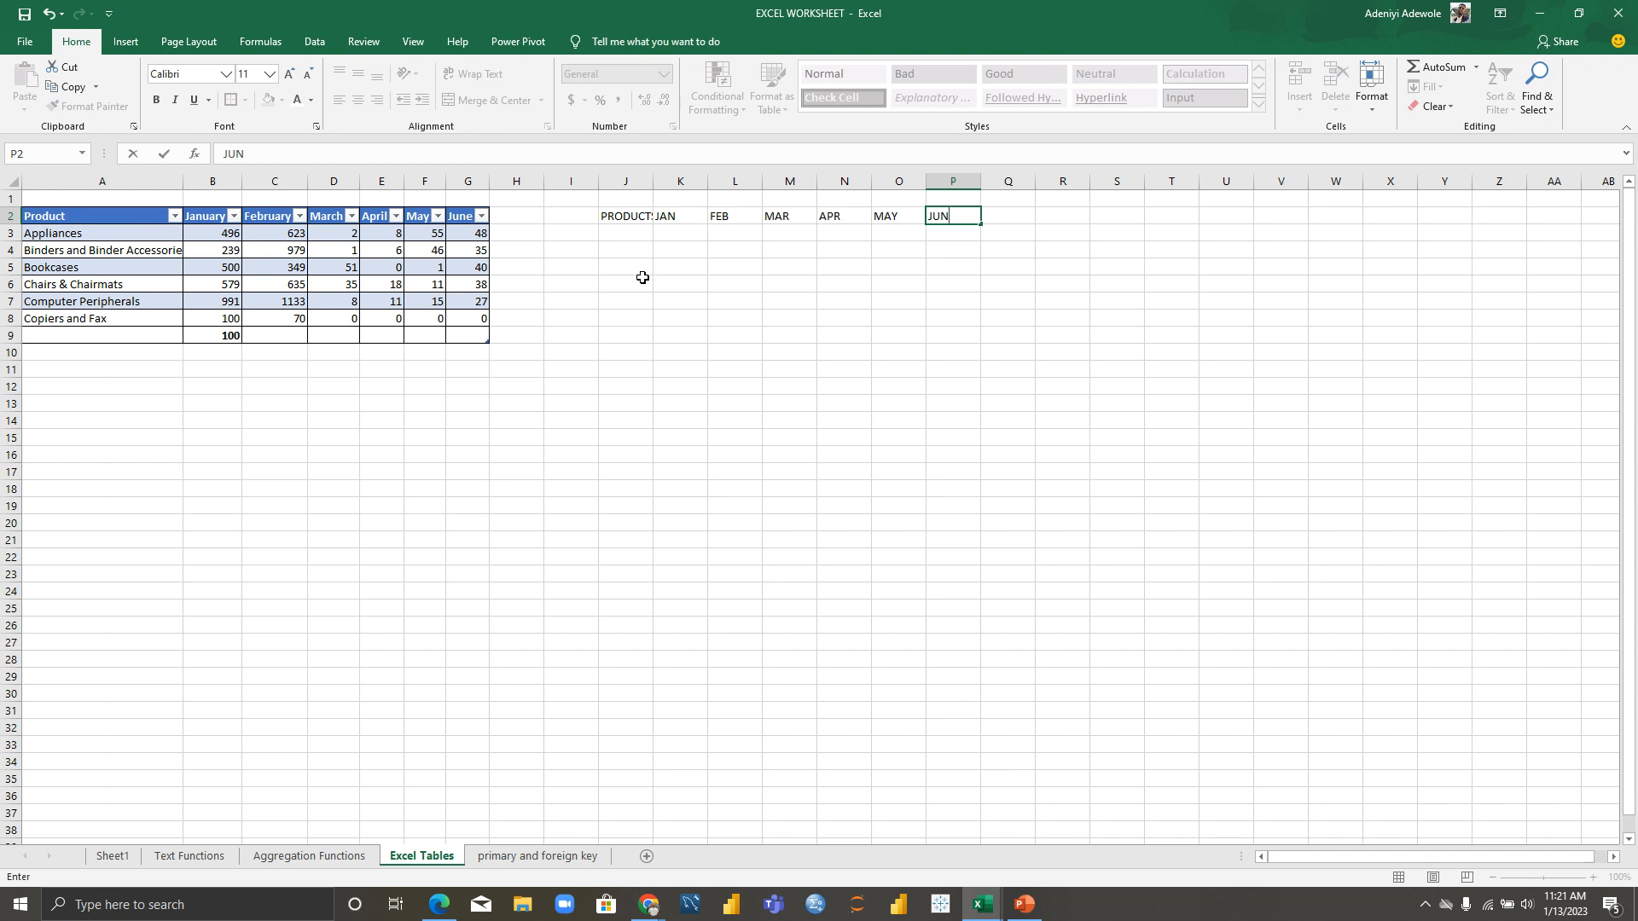
Step: Enter the six product names, APPLIANCES through FAX, in J3:J8
left_click(621, 233)
type("APPLI")
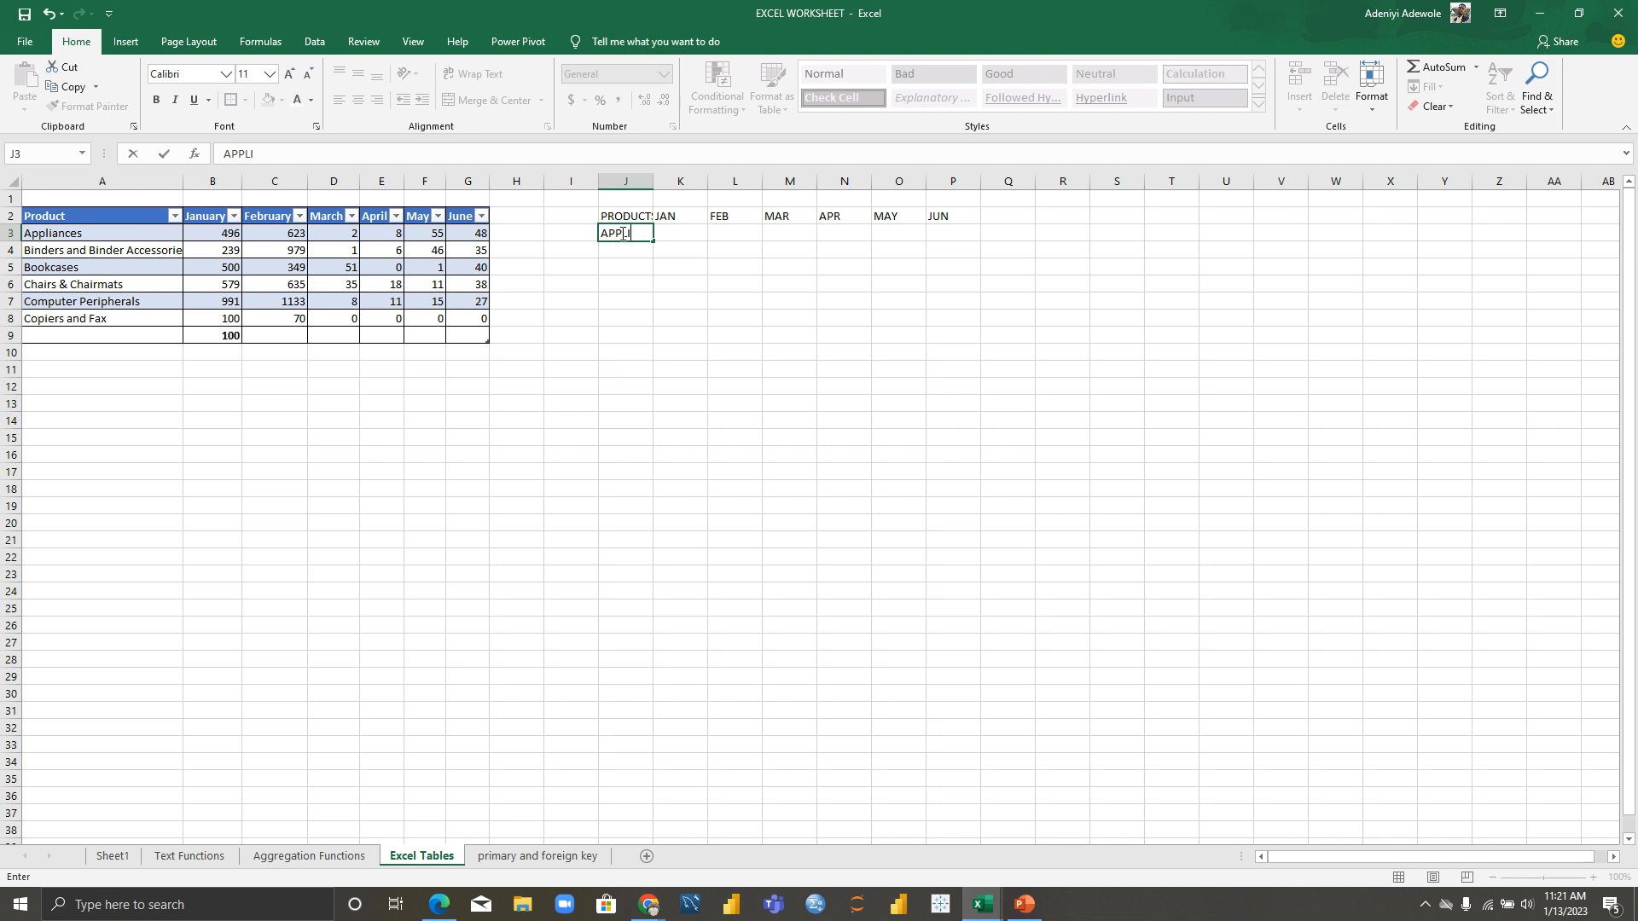
type("ANCES")
key("Return")
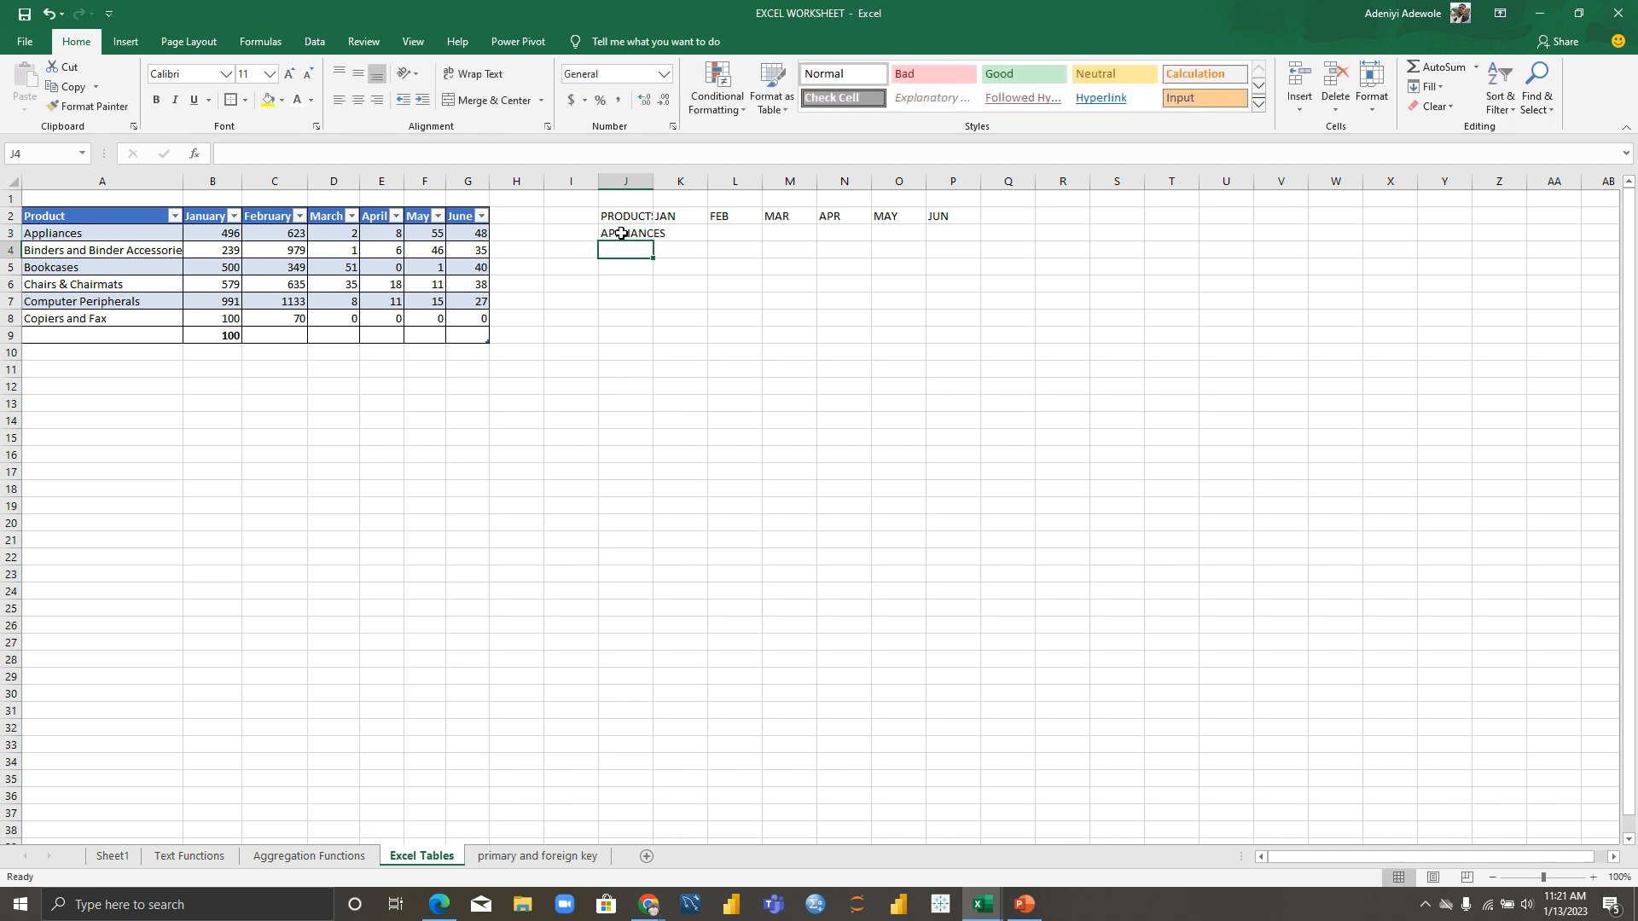
type("BINDERS")
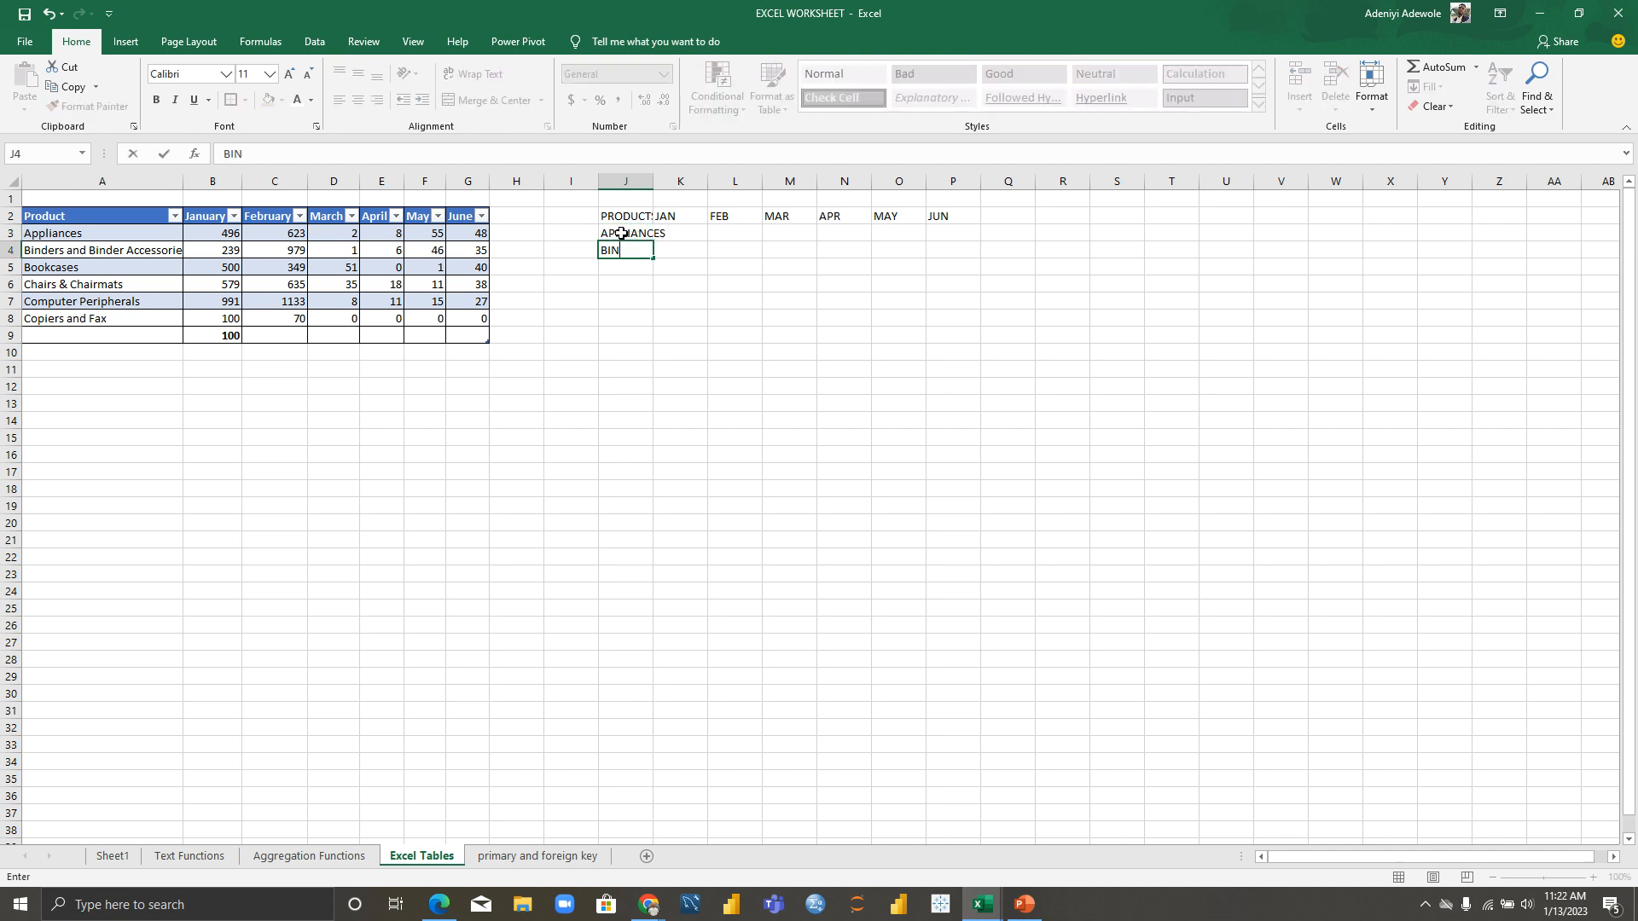
key("Return")
type("BOK")
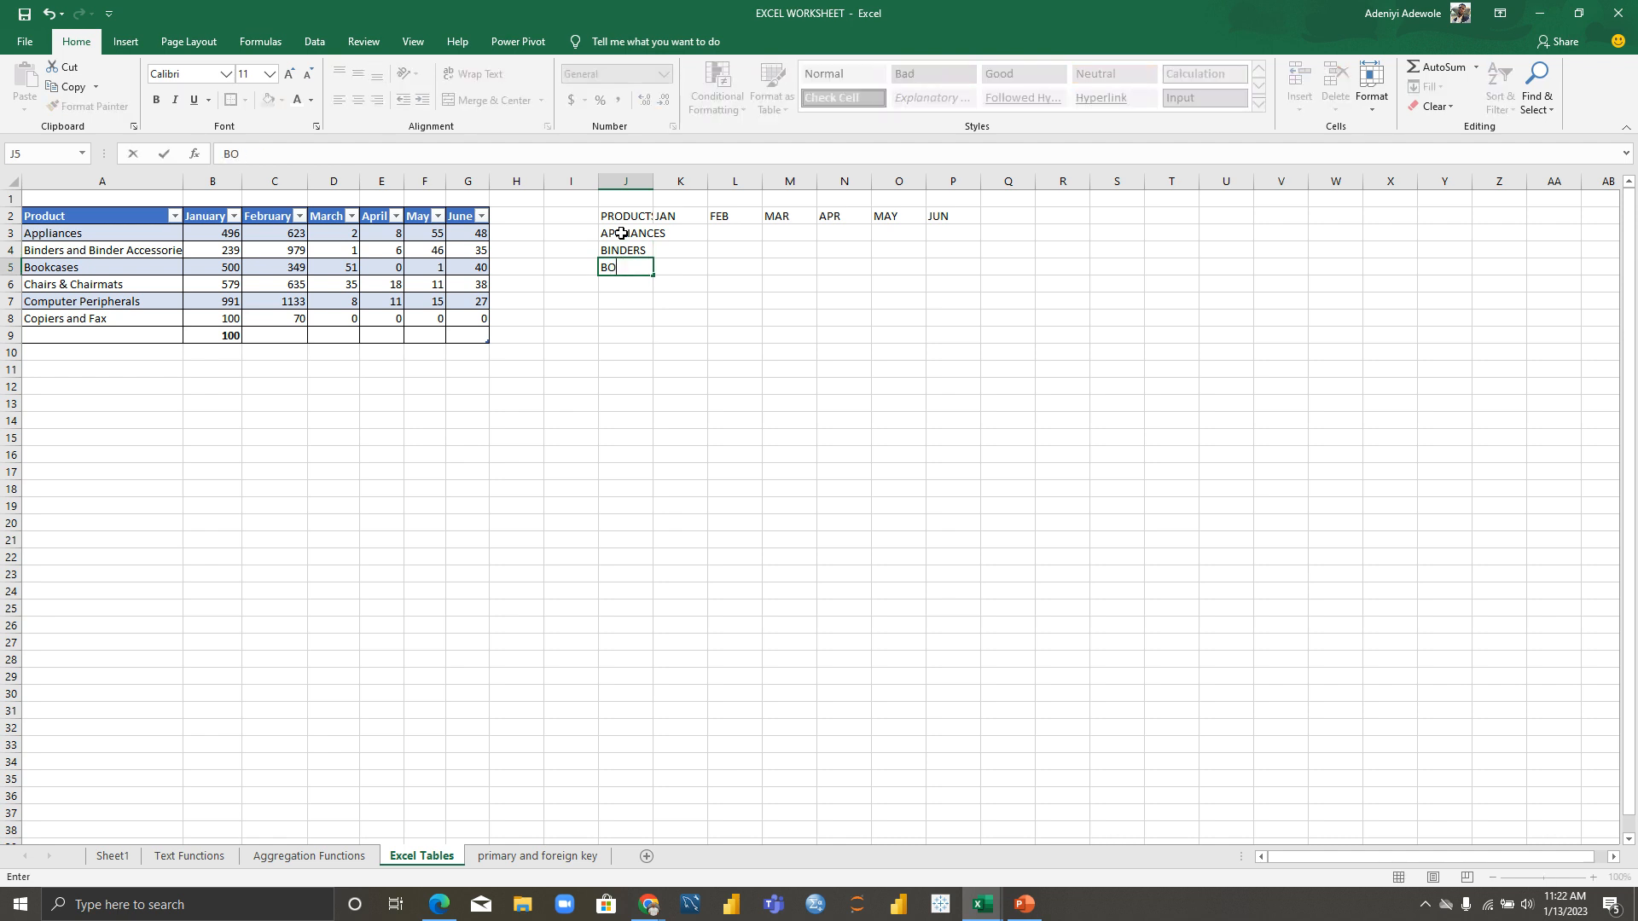
key("BackSpace")
type("OKCASE")
key("Return")
type("CHAIR")
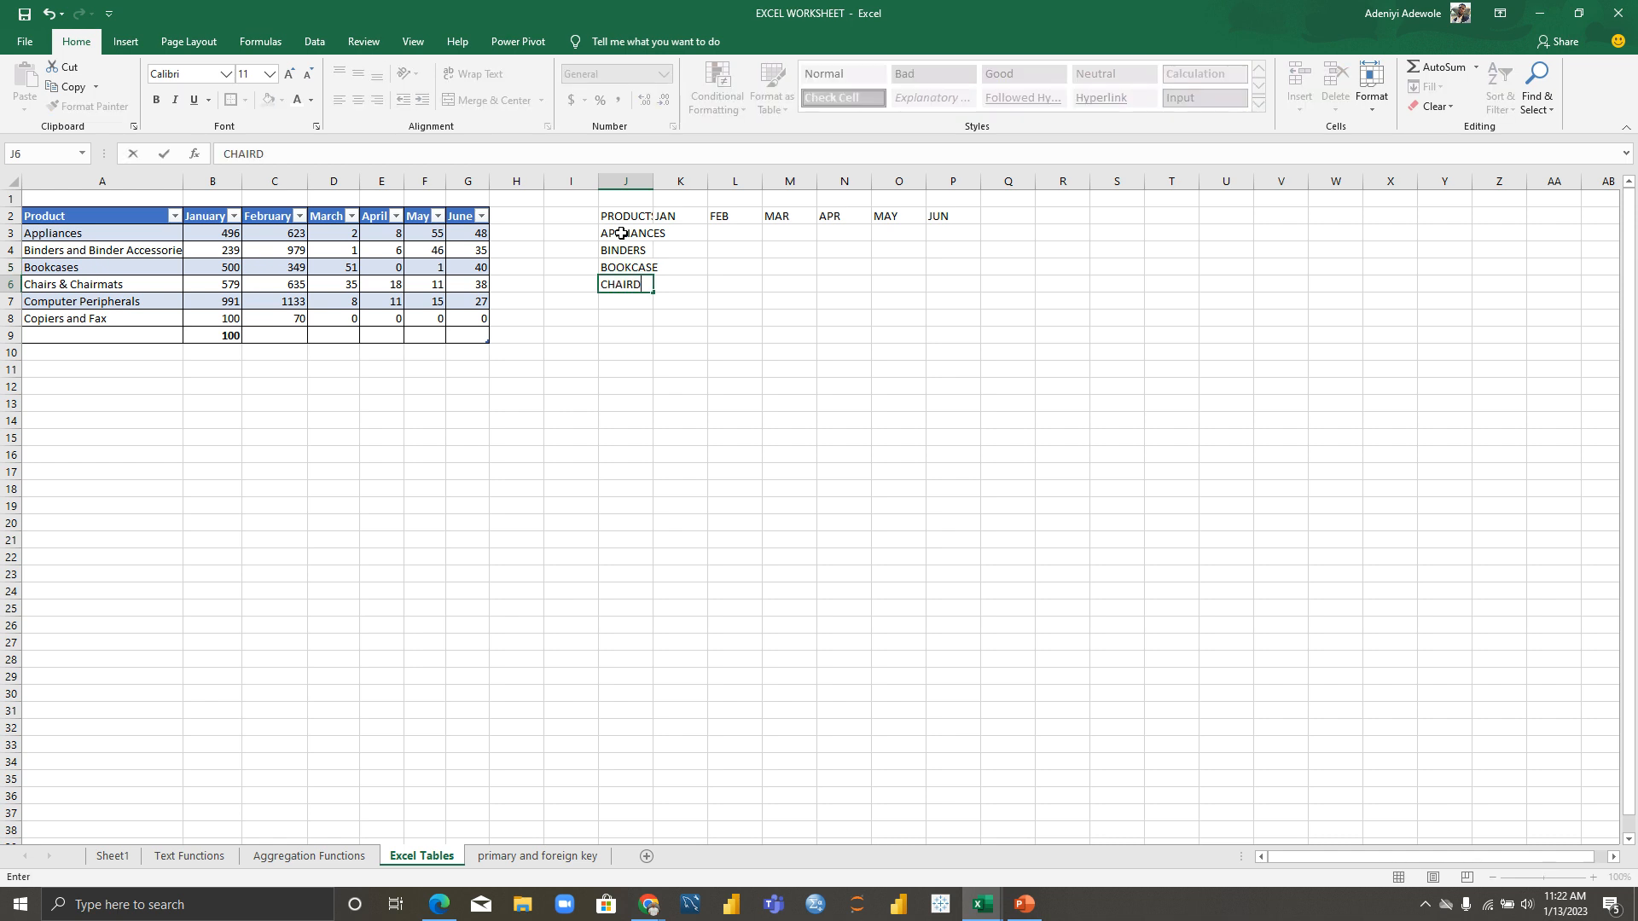
type("S")
key("Return")
type("COMPUTER")
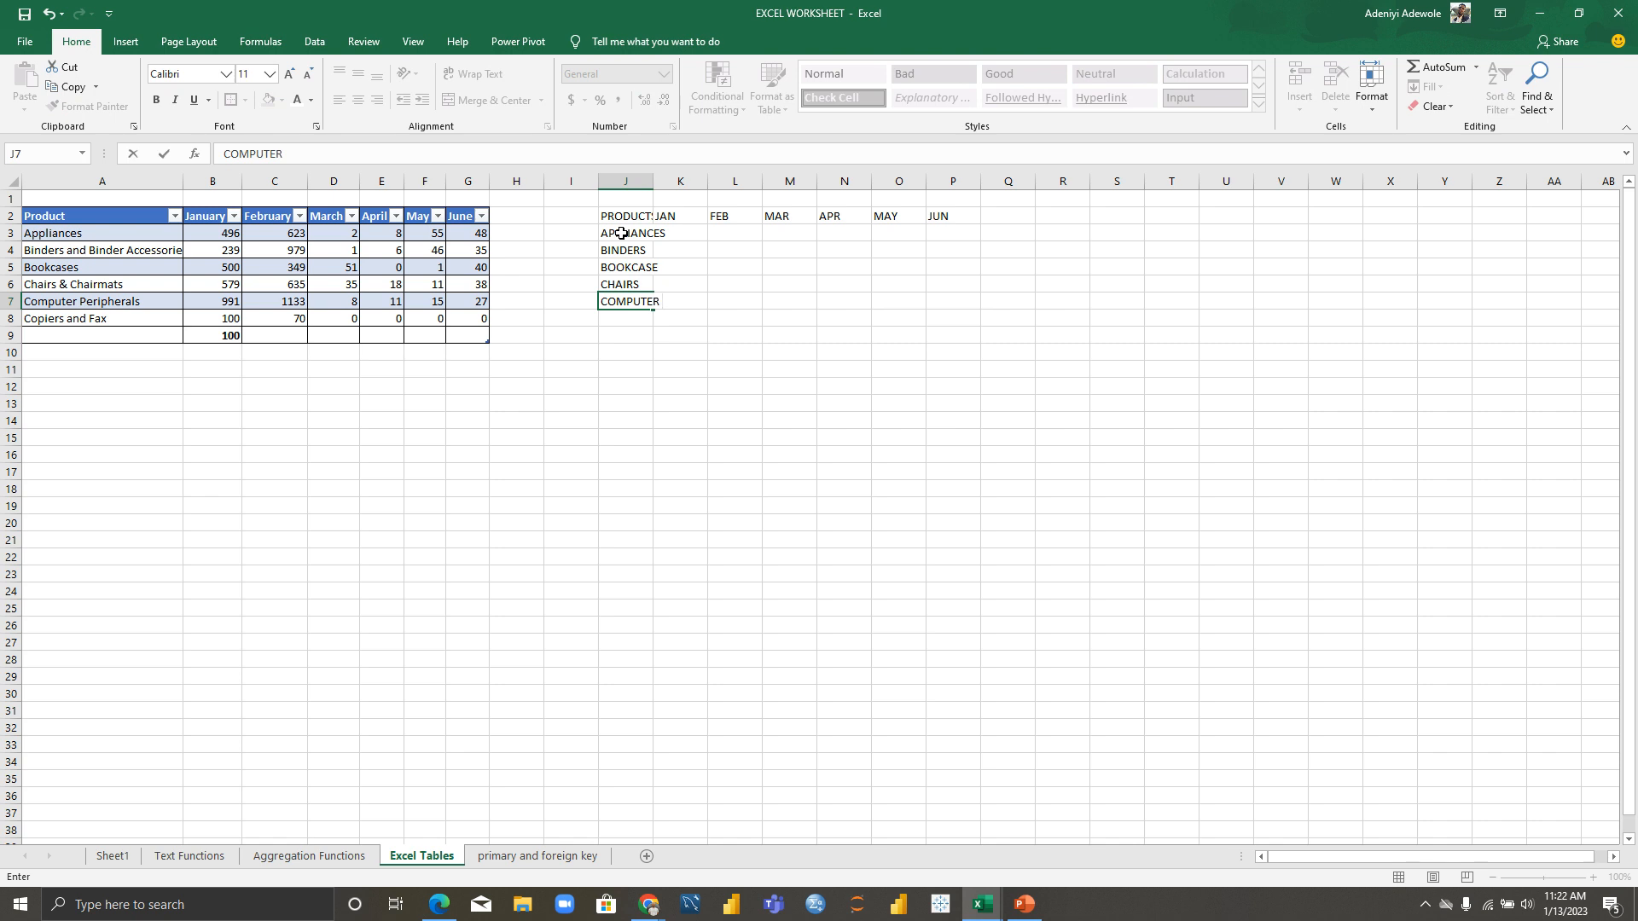
key("Return")
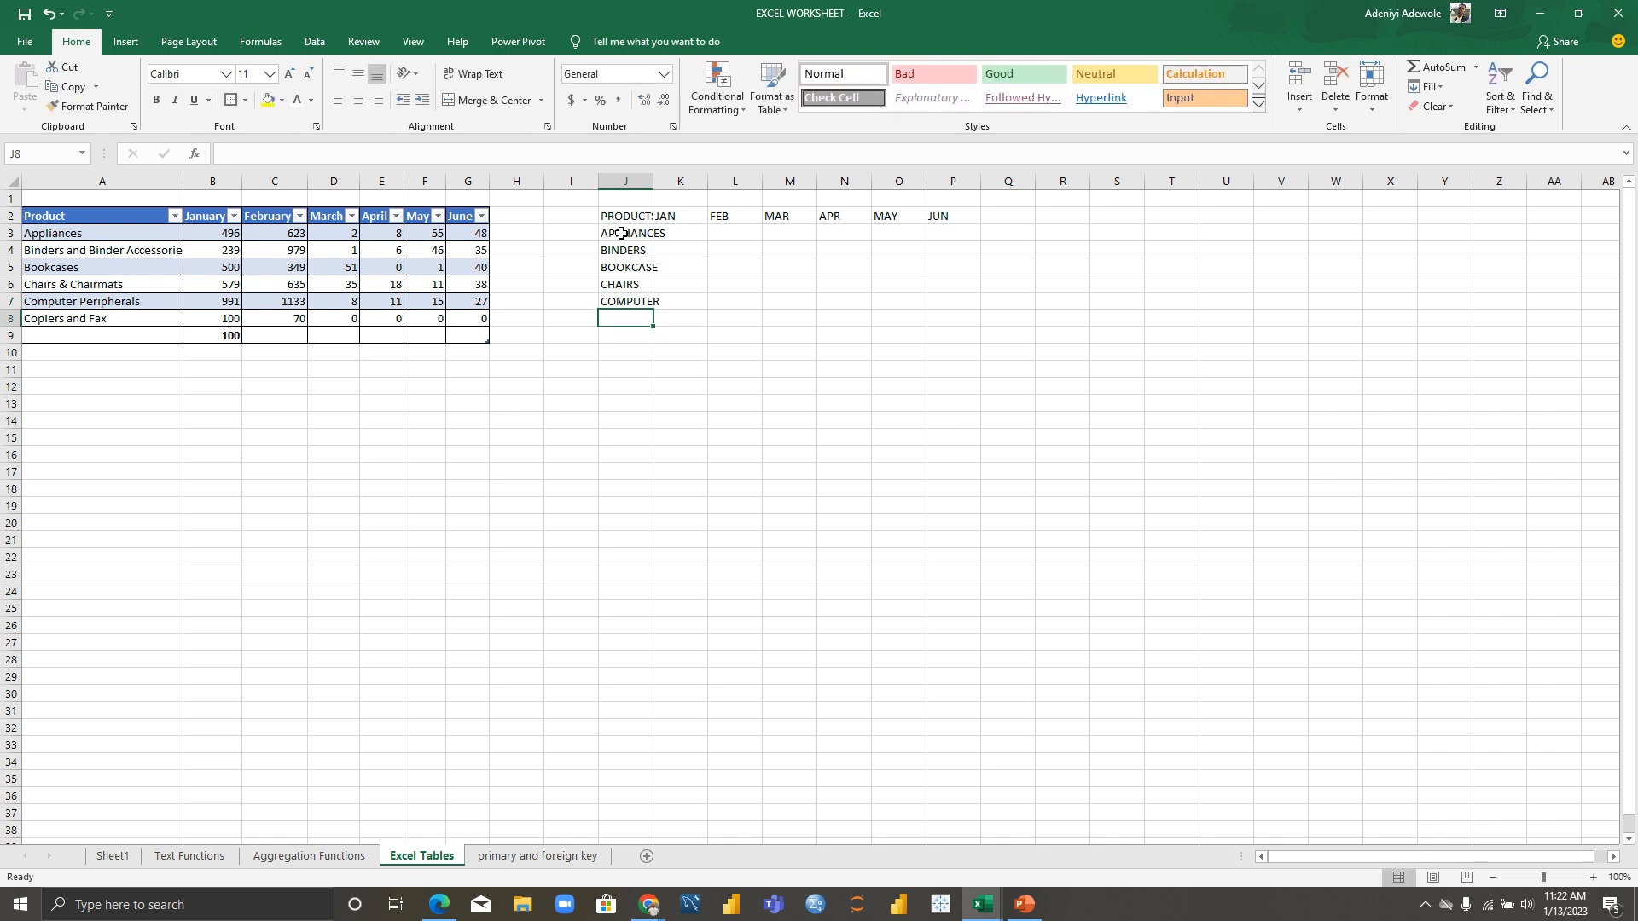
type("FAX")
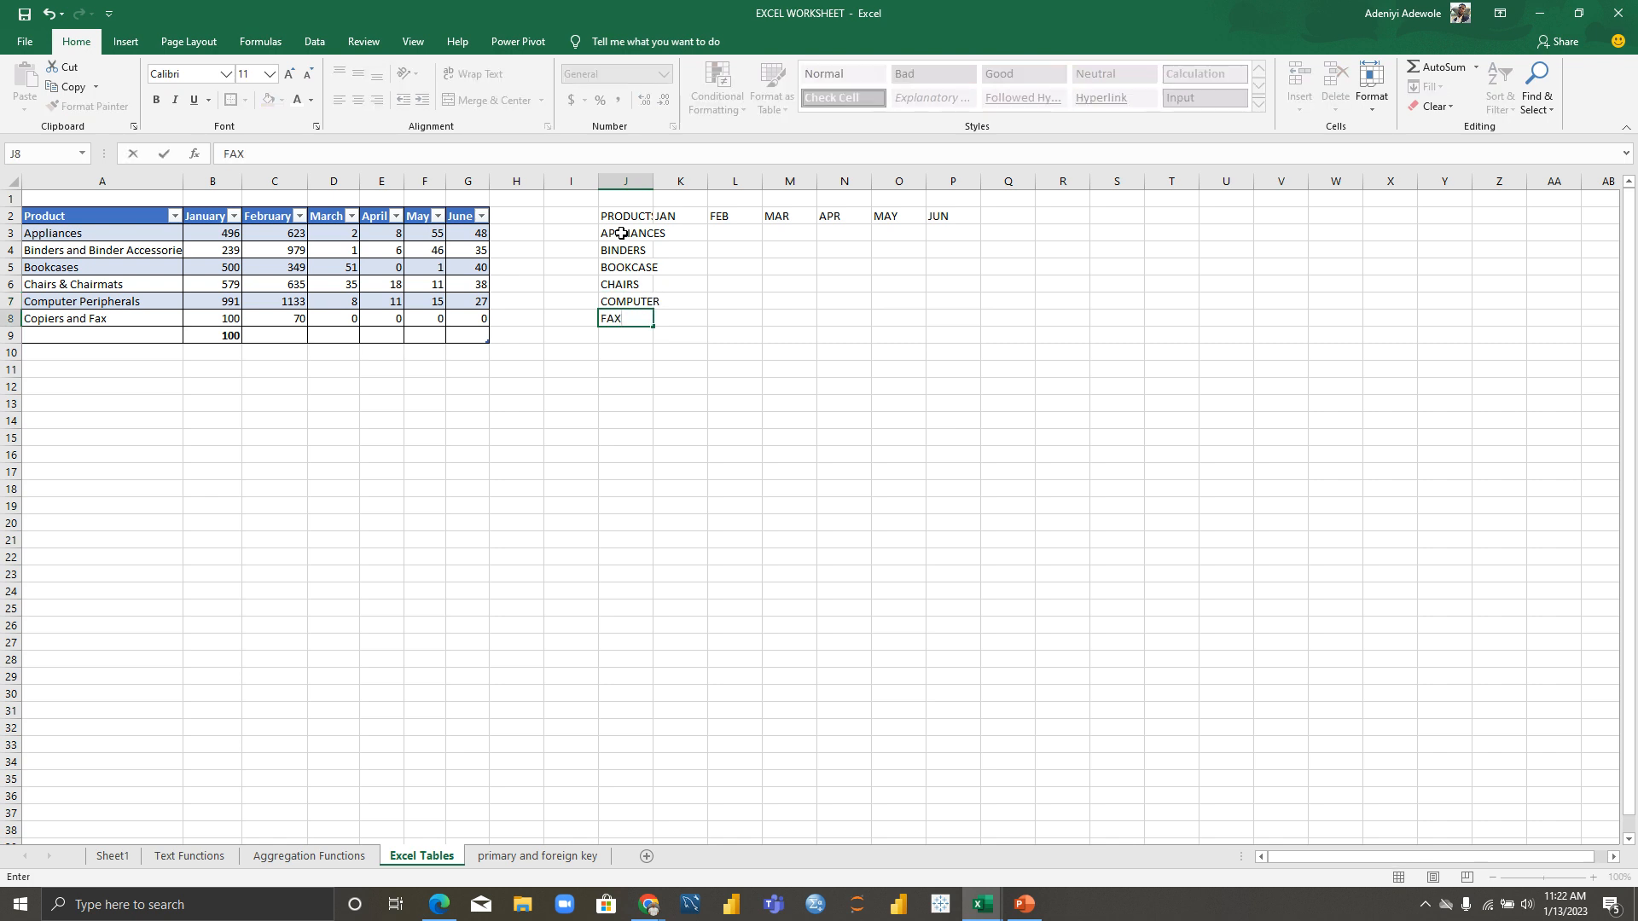
left_click(678, 233)
left_click(624, 182)
Step: Widen column J and fill the JAN column with figures such as 112, 13, 13124 and 324
left_click_drag(653, 174, 687, 173)
left_click(722, 235)
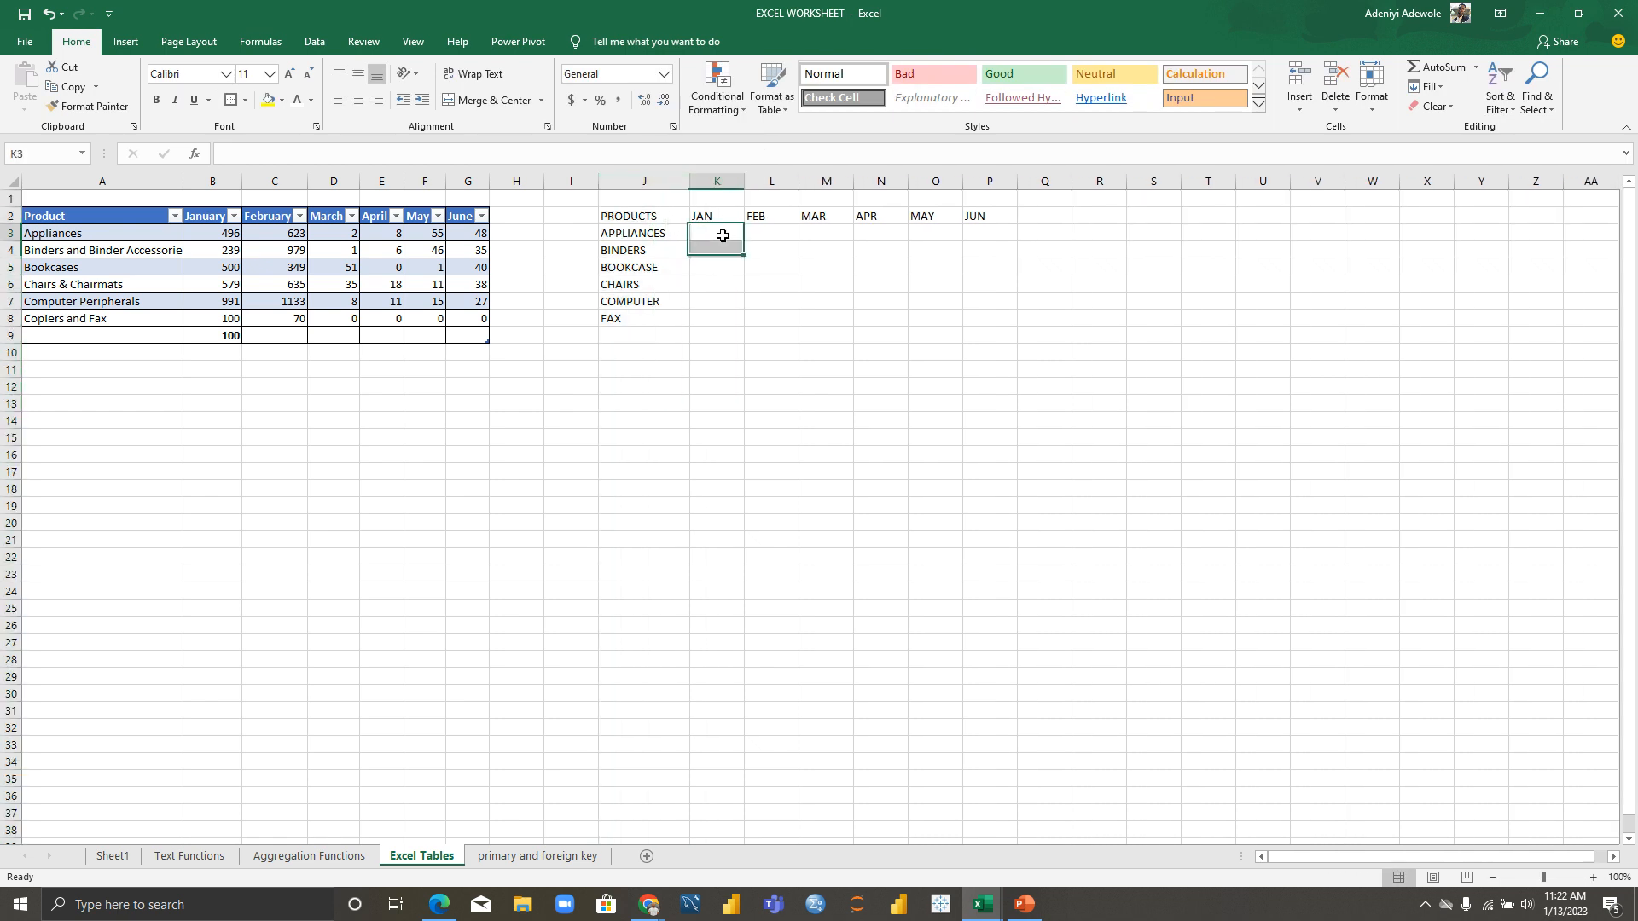
type("112")
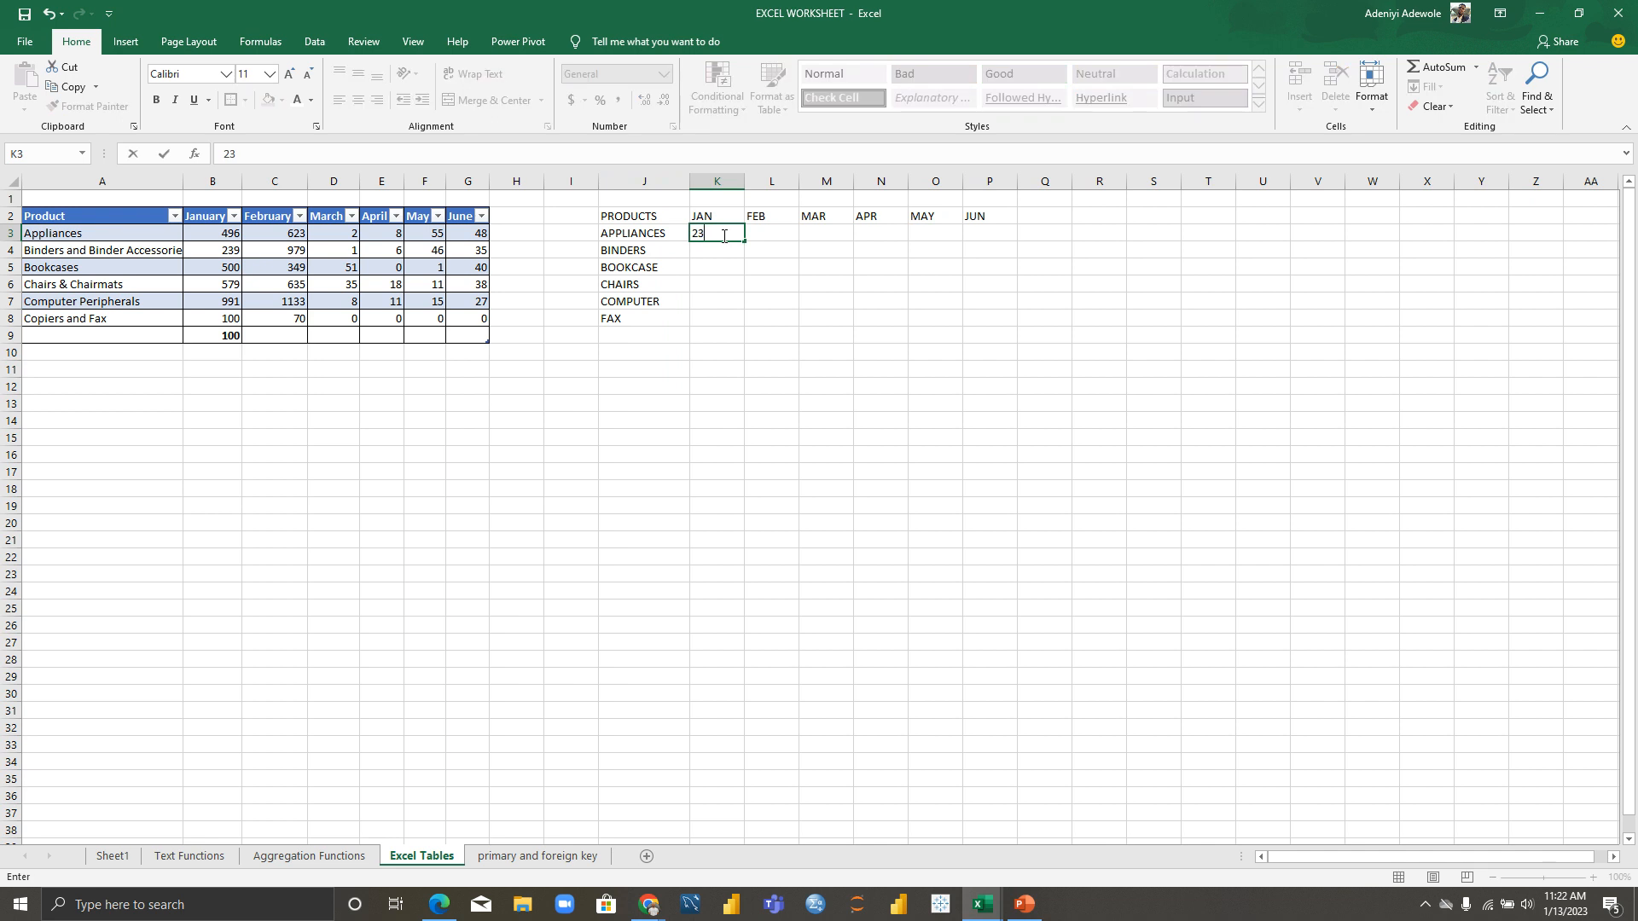
key("Return")
type("13")
key("Return")
type("13124")
key("Return")
type("131")
key("Return")
key("Return")
type("131")
key("Return")
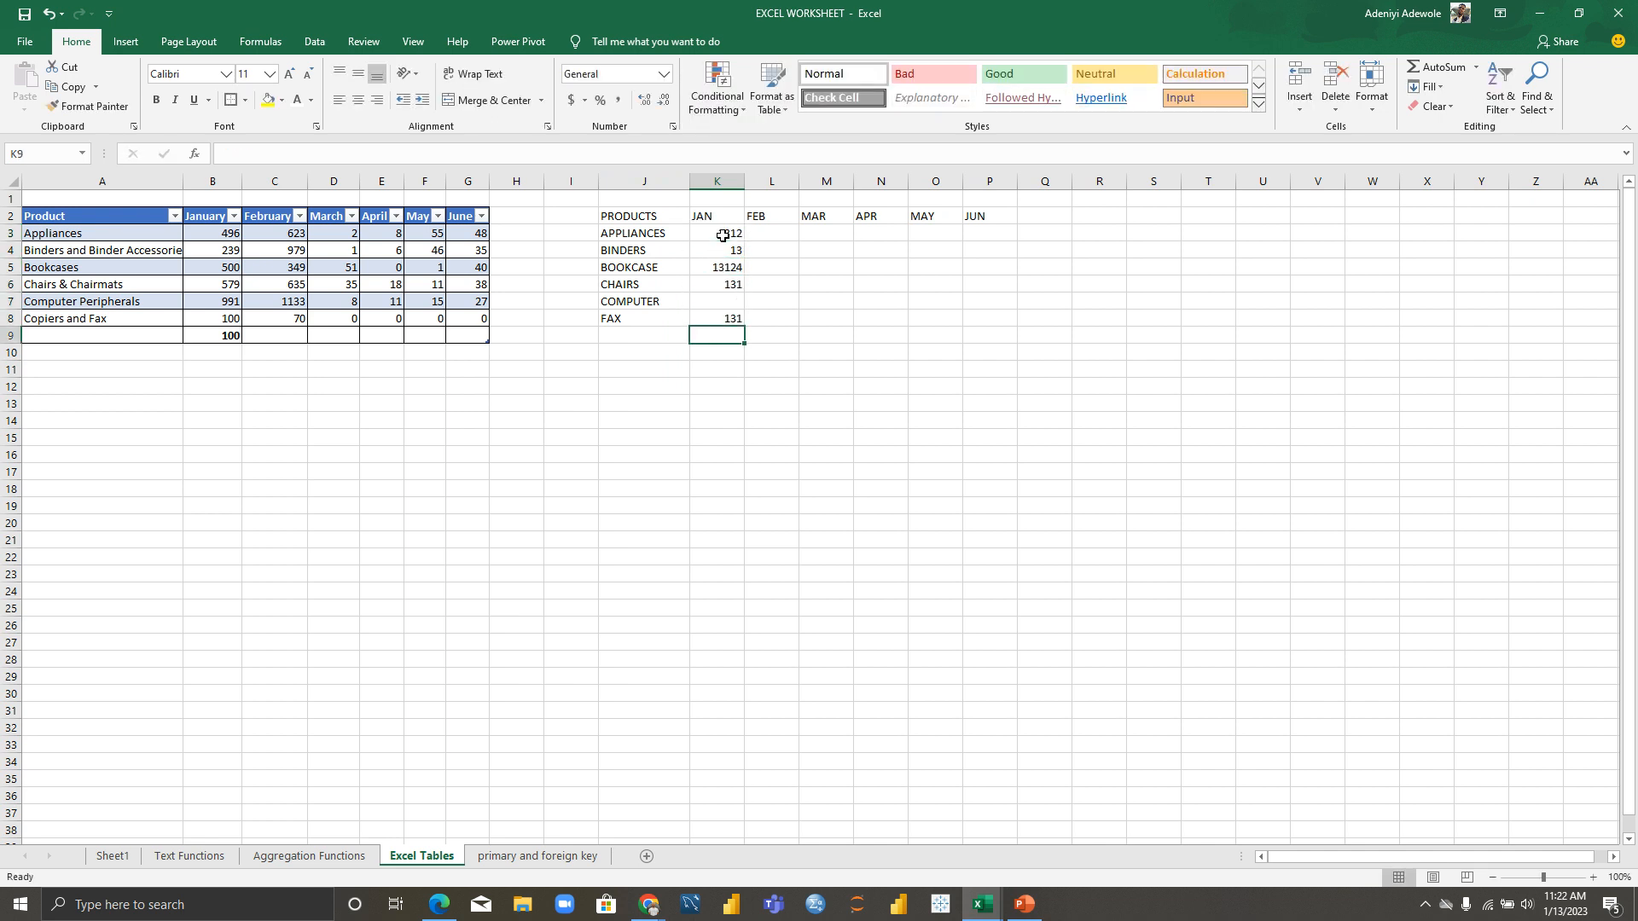
left_click(717, 298)
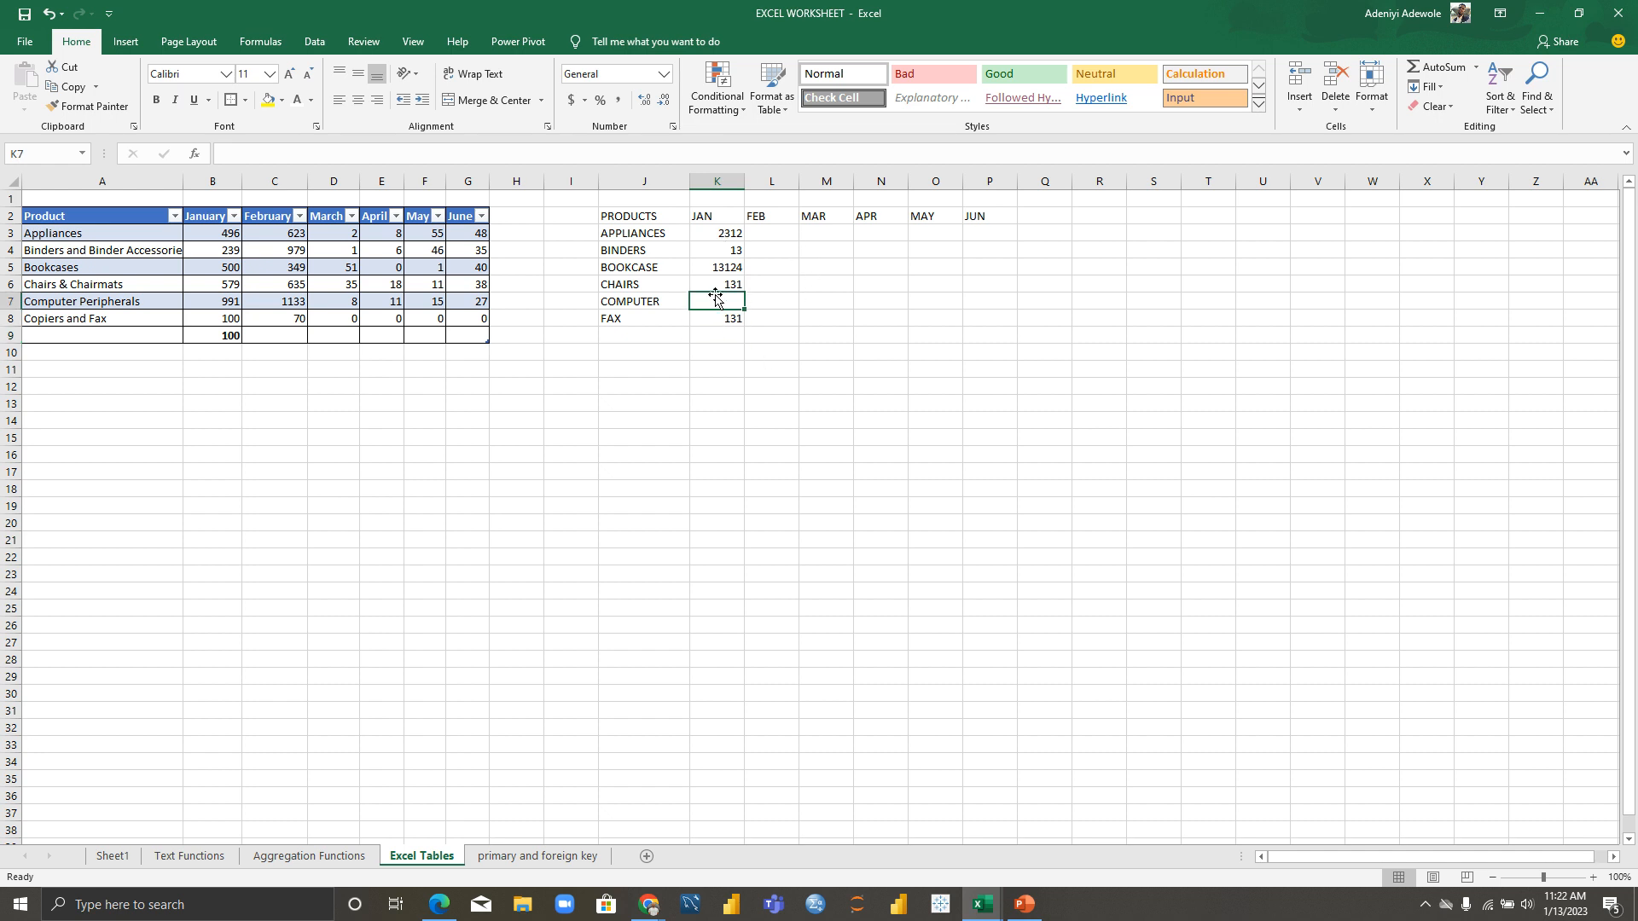
type("Q")
type("32")
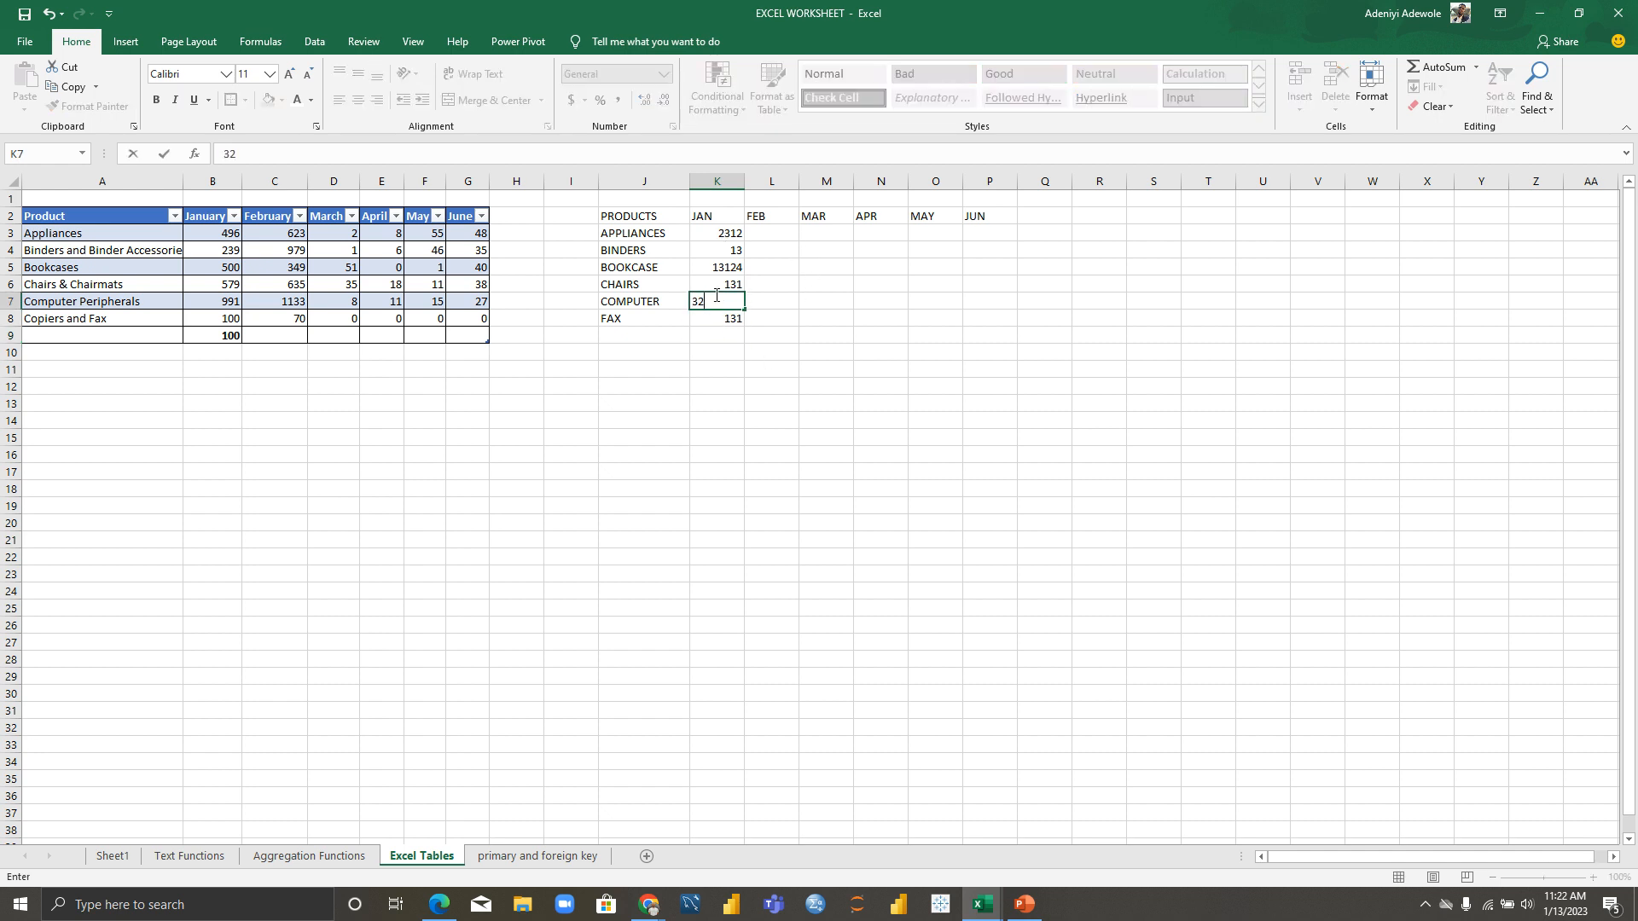
type("4")
Step: Fill the FEB column with 22 for most products, 68 for CHAIRS and 24 for FAX
left_click(766, 232)
type("22")
key("Return")
type("22")
key("Return")
type("22")
key("Return")
key("Return")
type("2")
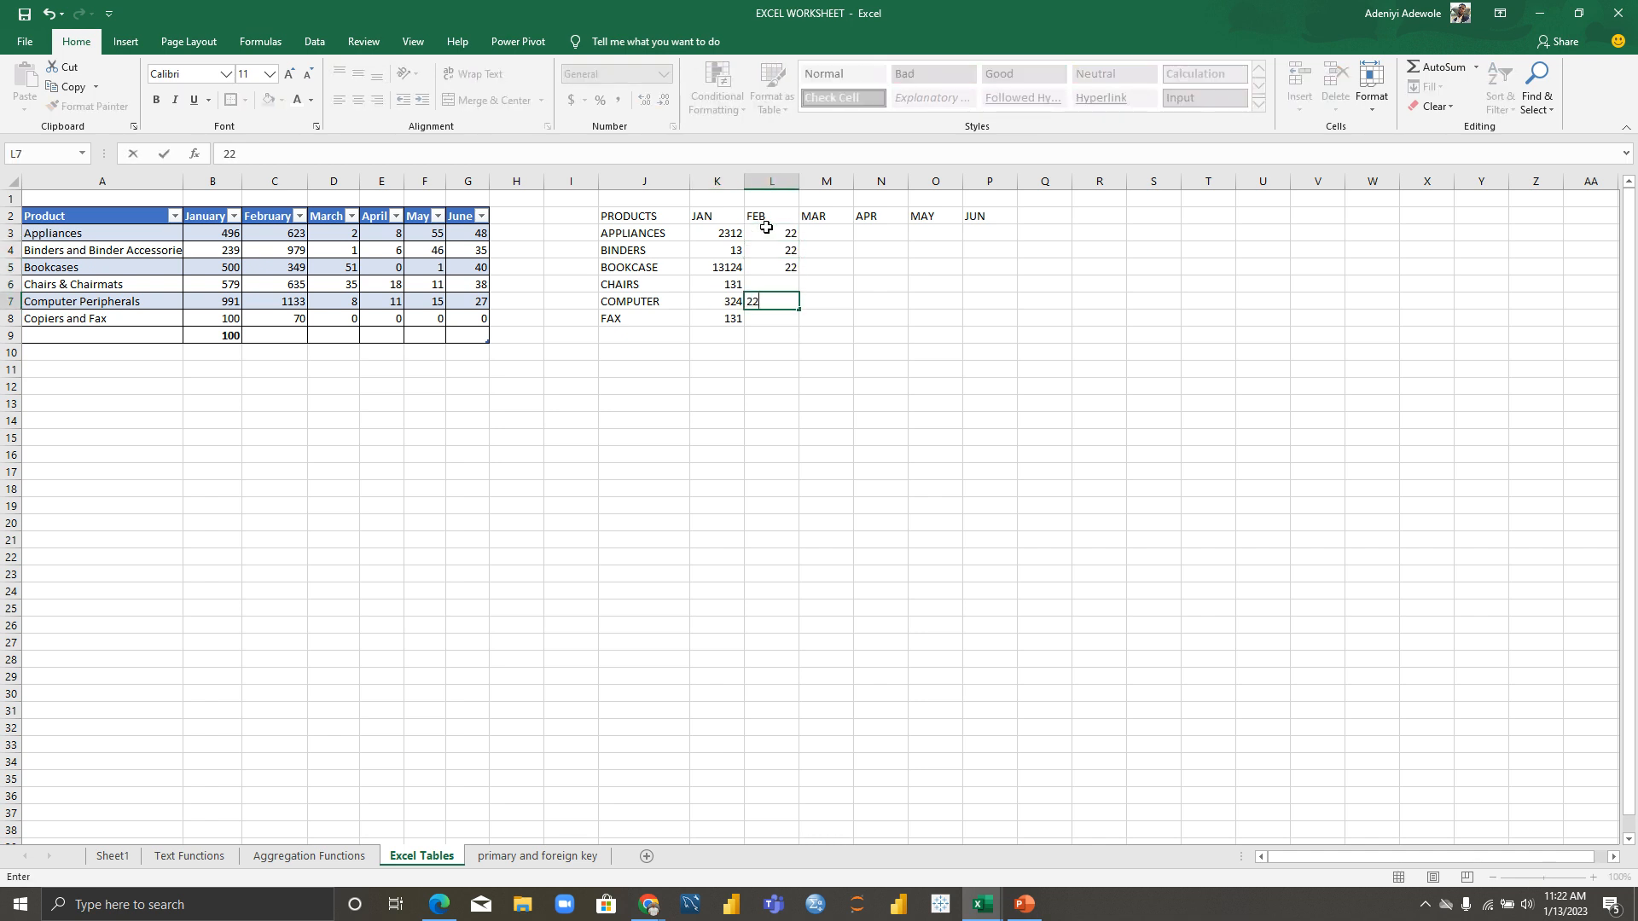
key("Return")
type("24")
key("Return")
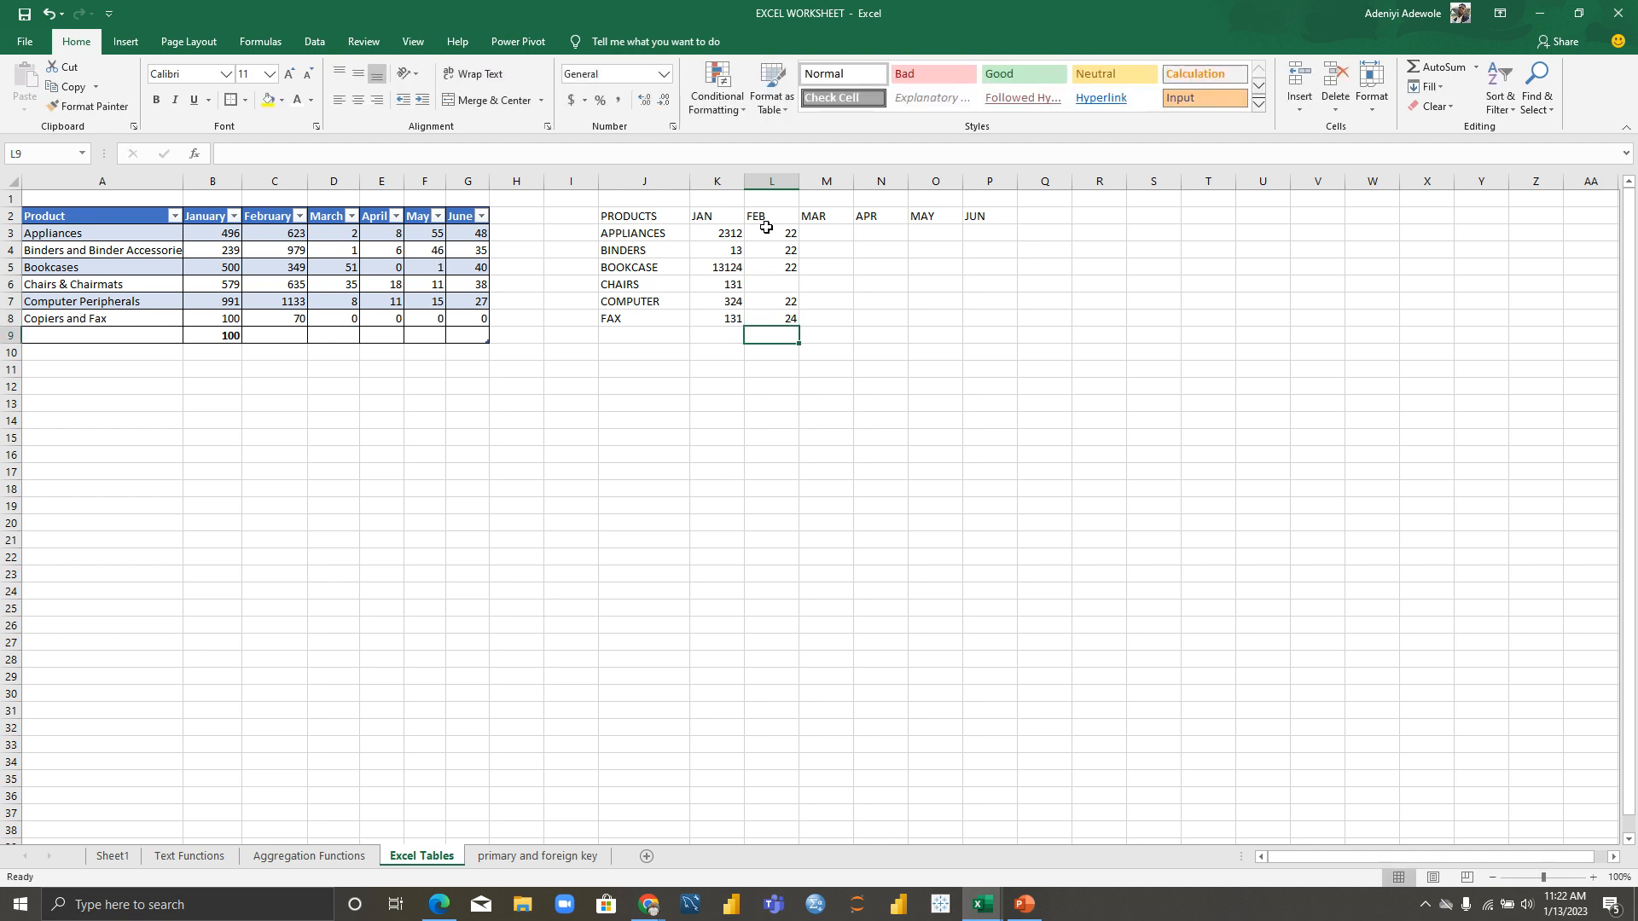
left_click(771, 283)
type("68")
key("Return")
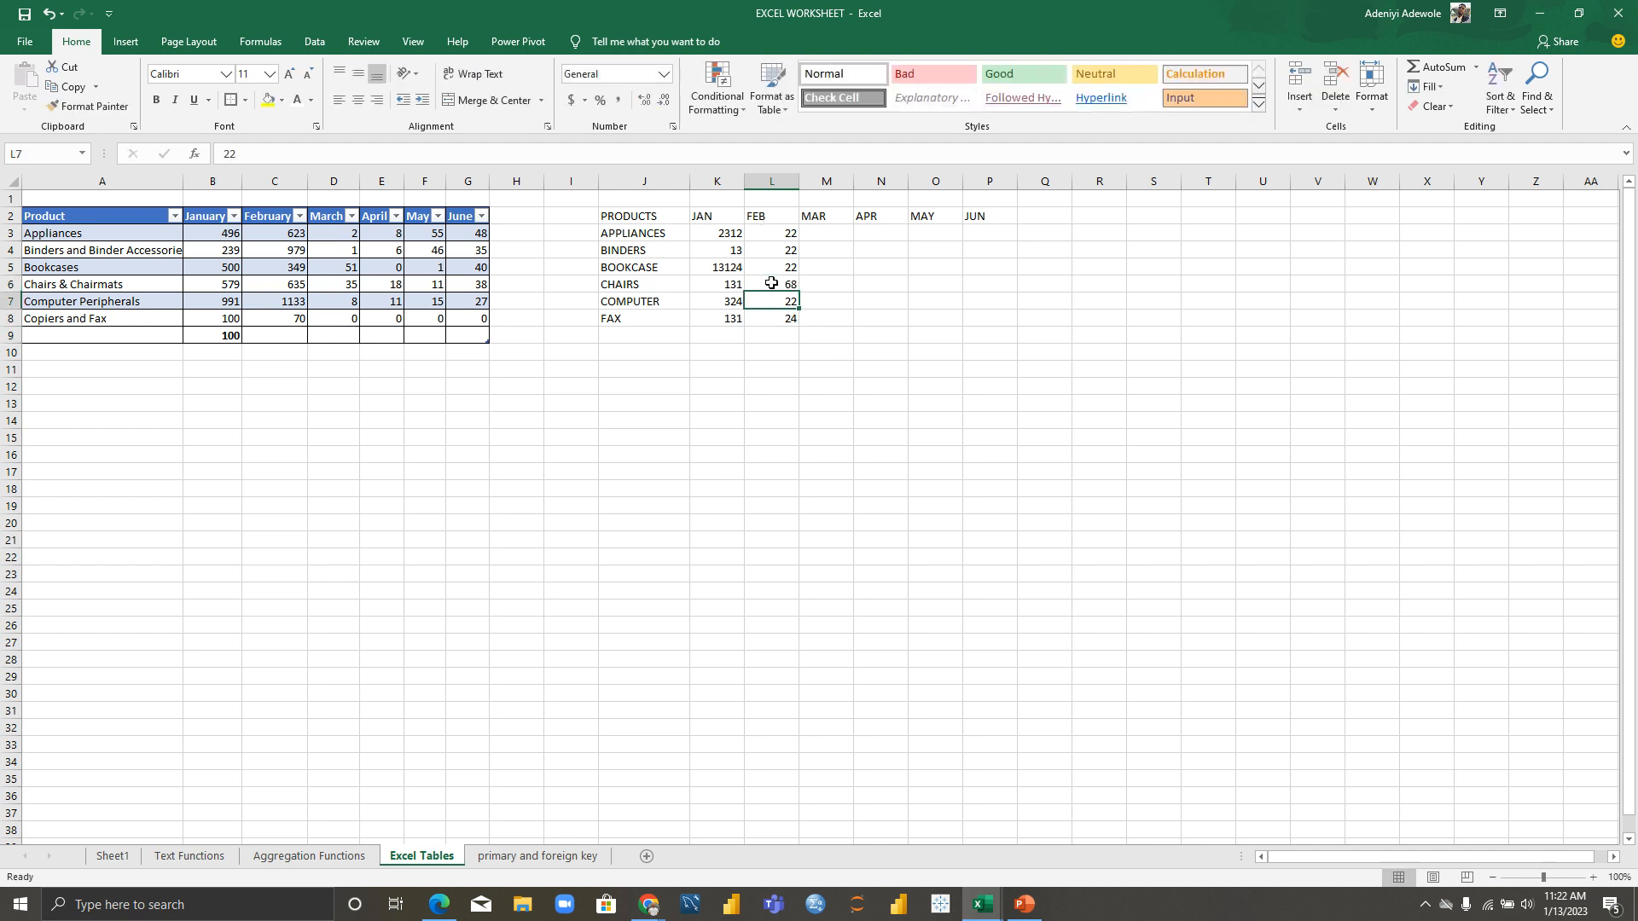
Step: Enter 34 for MAR and 36 for APR, filling each down to FAX
left_click(818, 230)
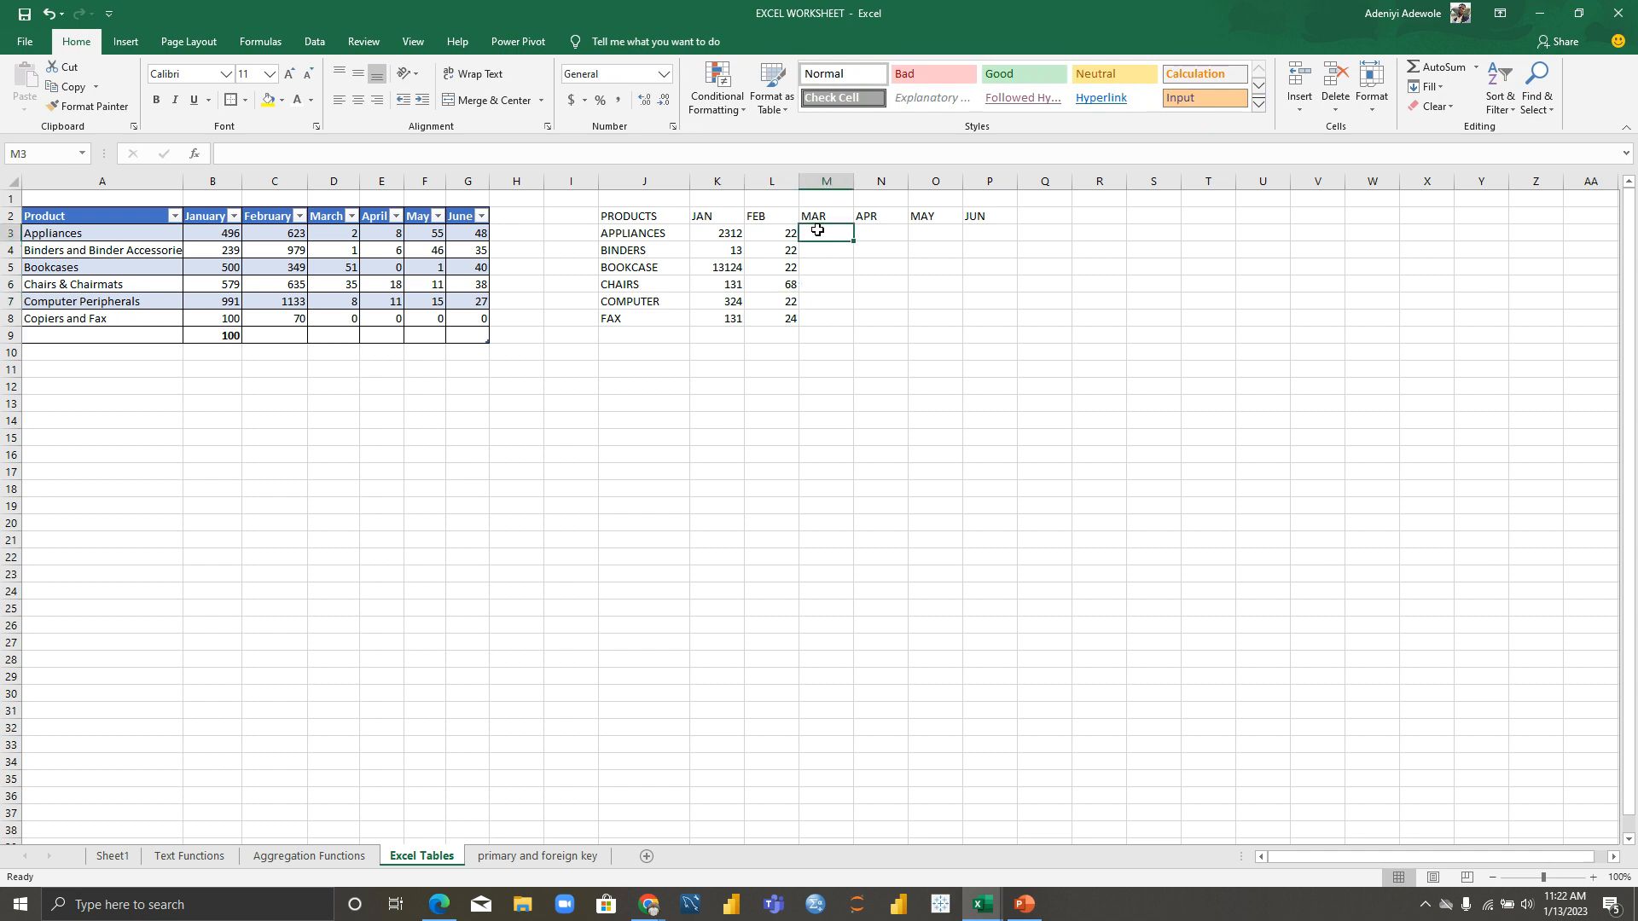
type("34")
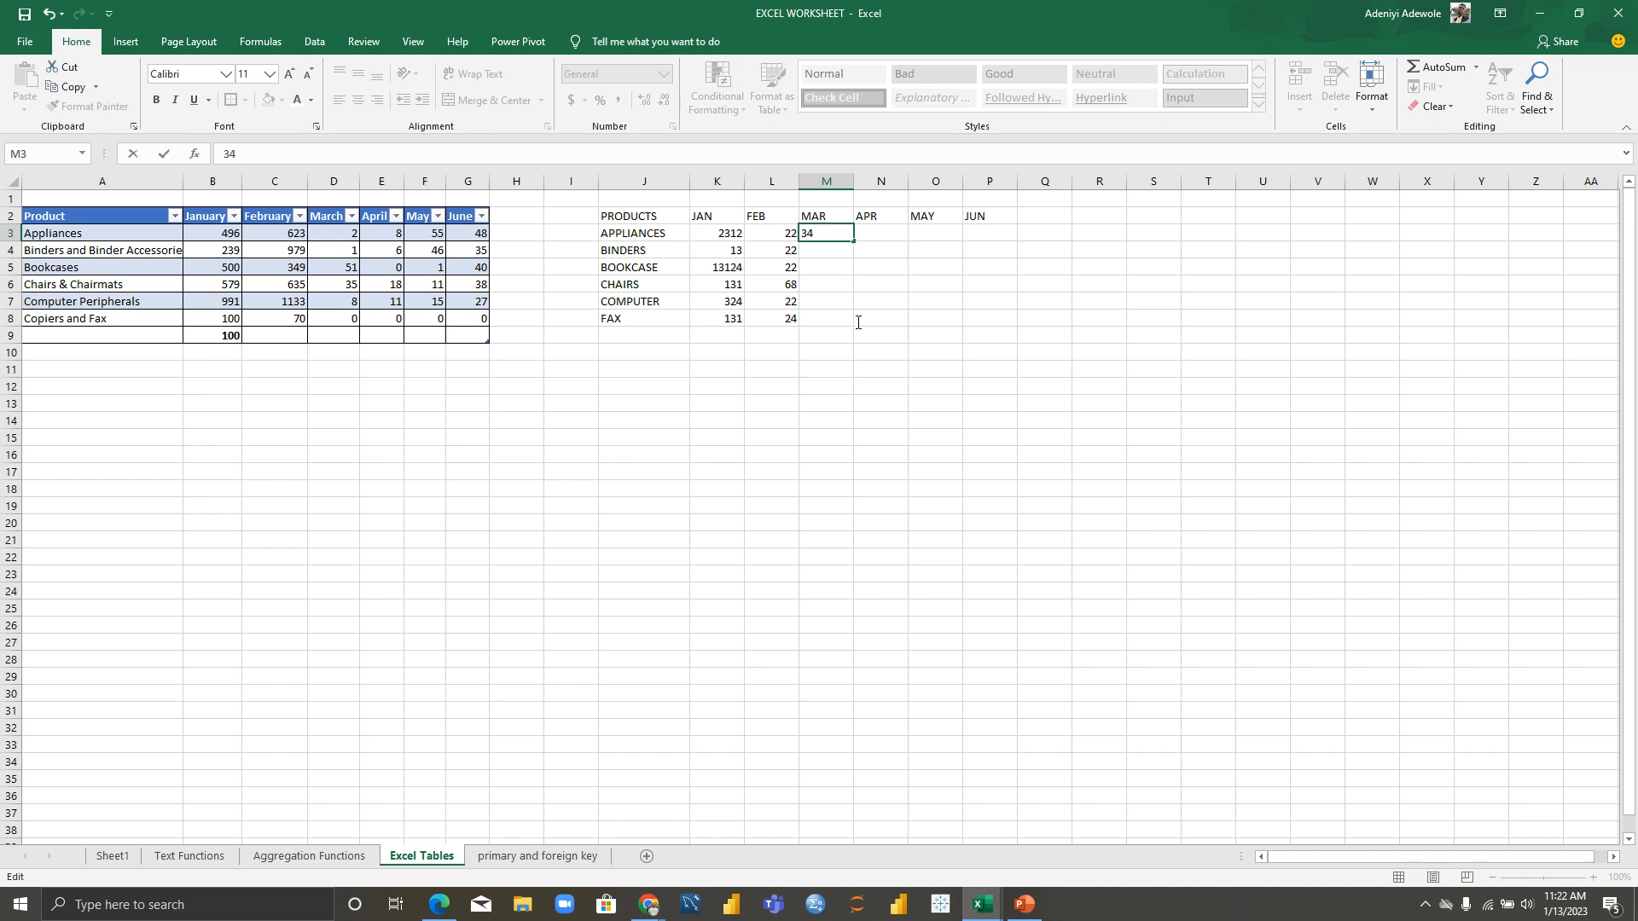
left_click(839, 271)
left_click(844, 236)
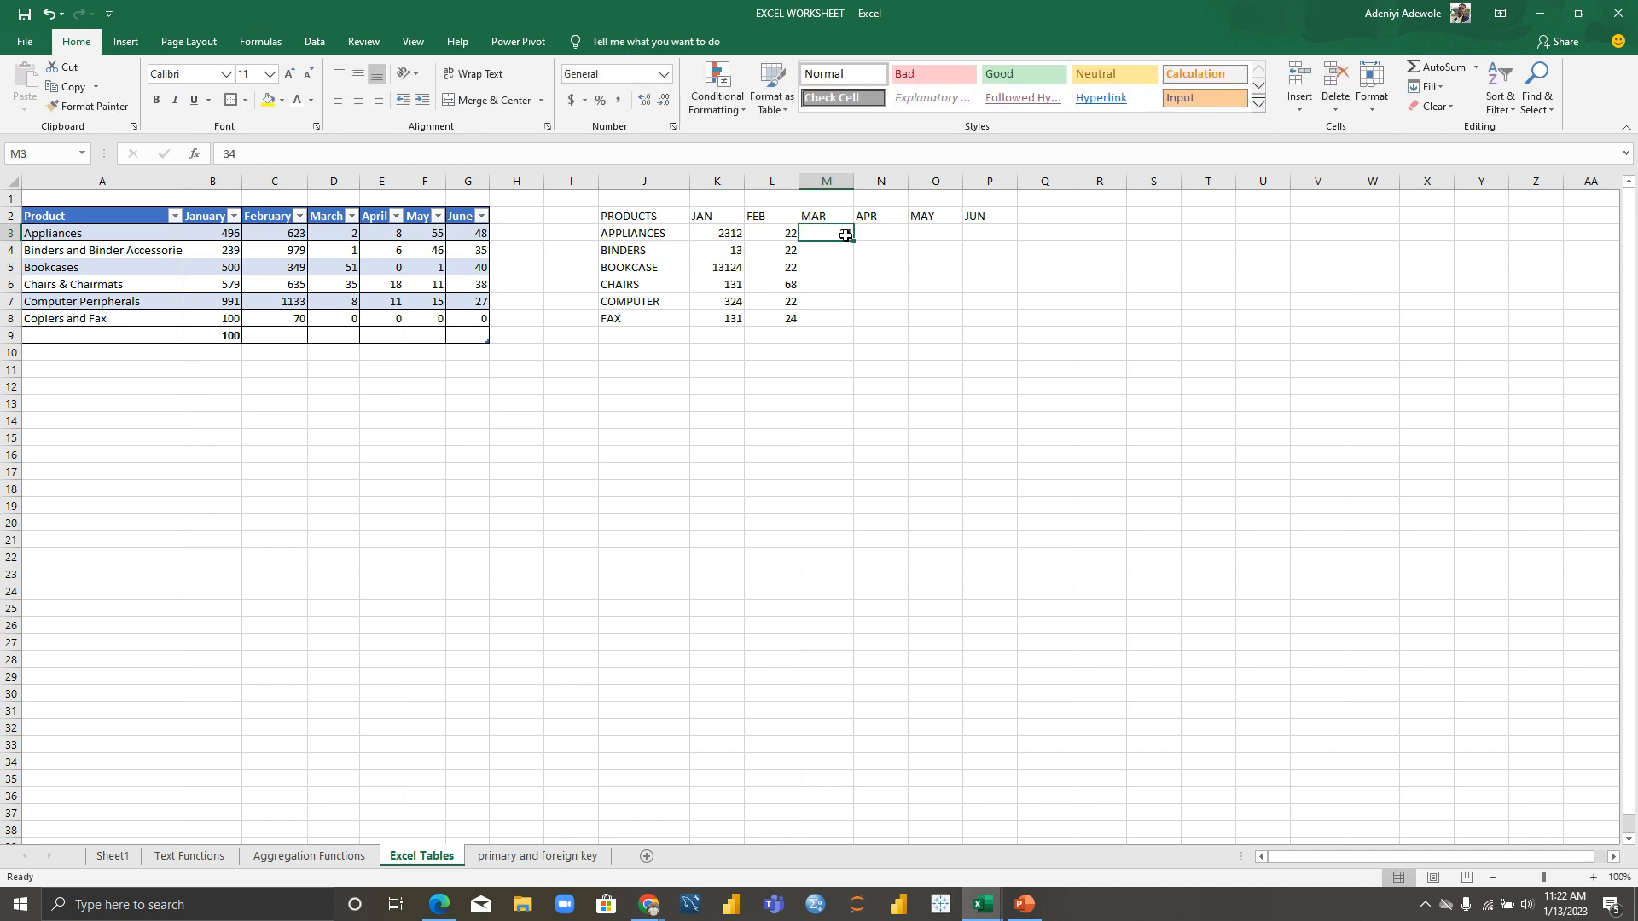
left_click_drag(854, 242, 854, 326)
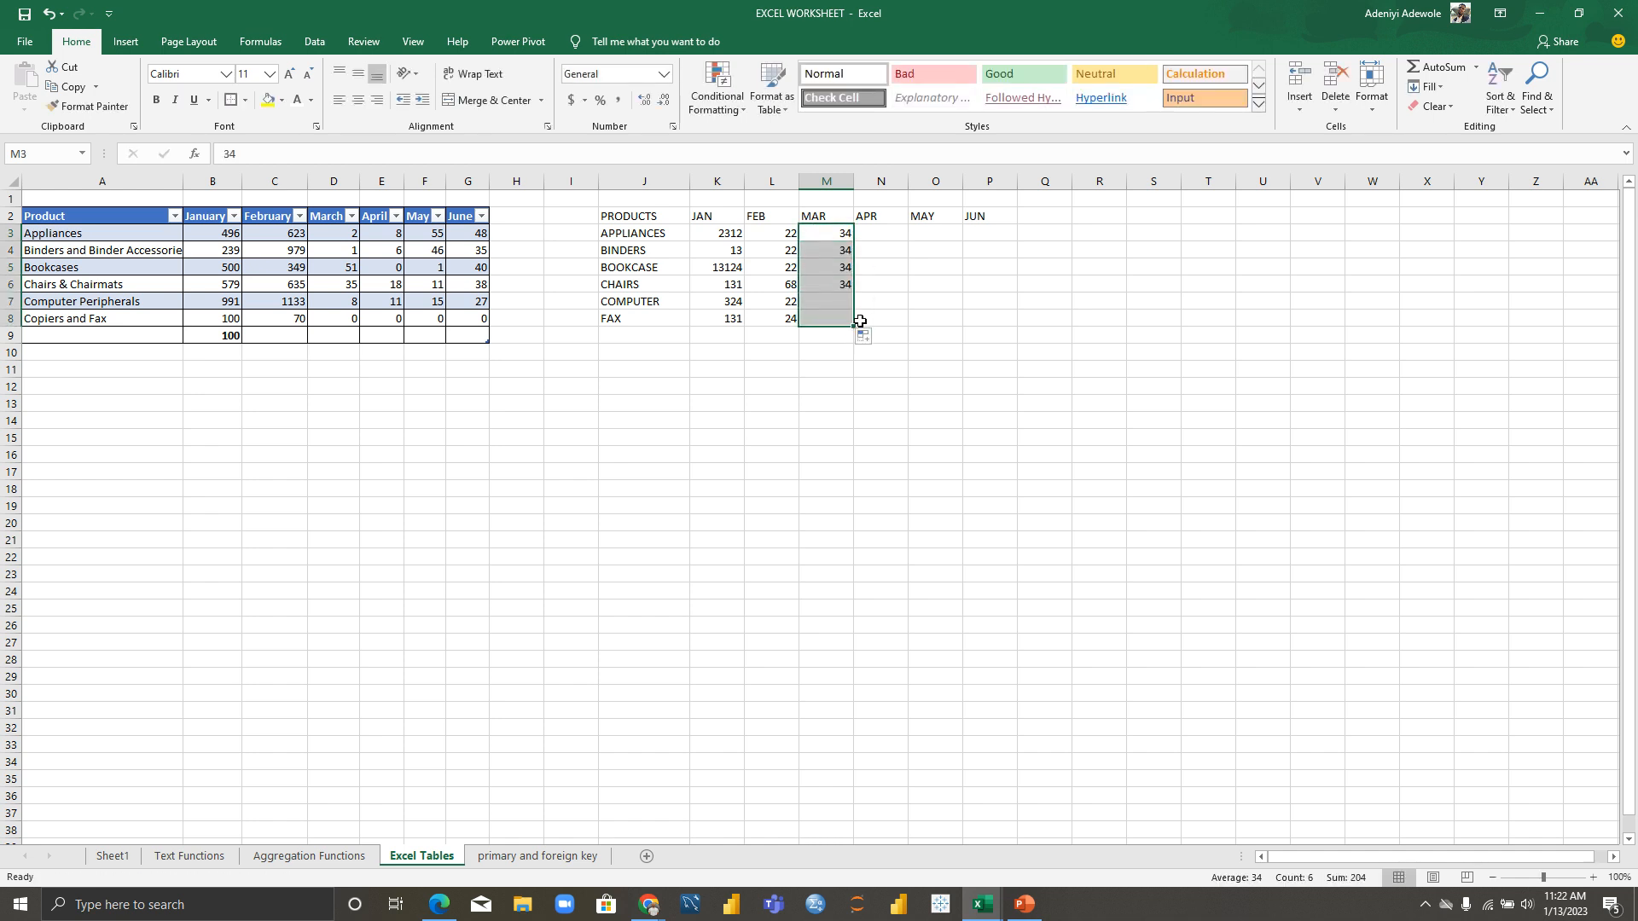
left_click(878, 235)
type("36")
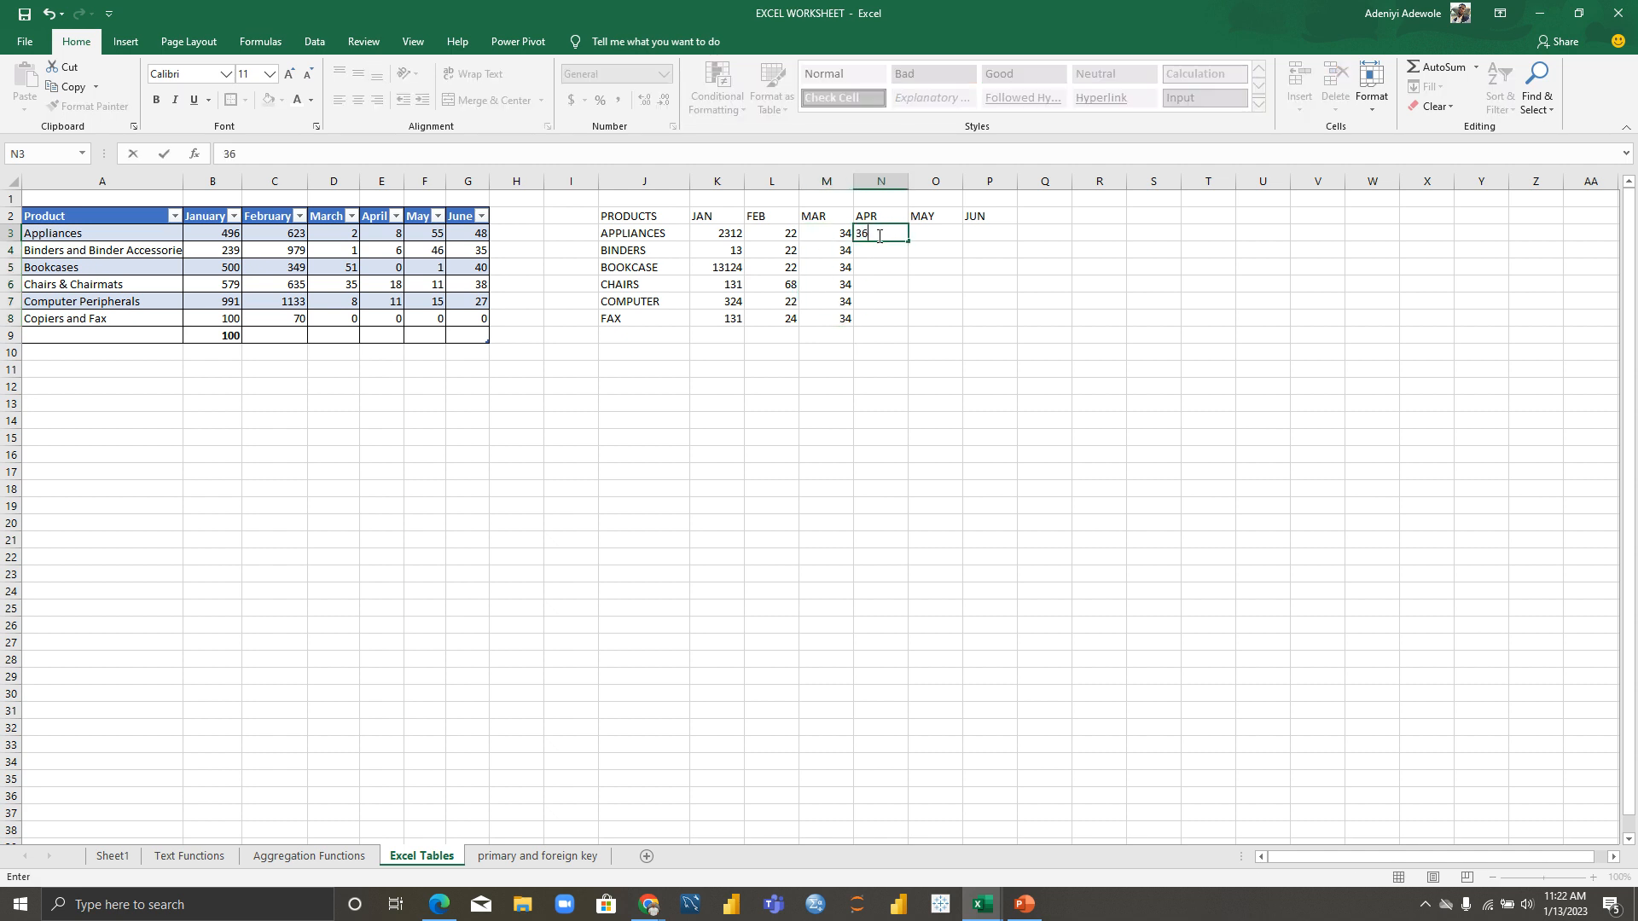
left_click(901, 286)
left_click(901, 234)
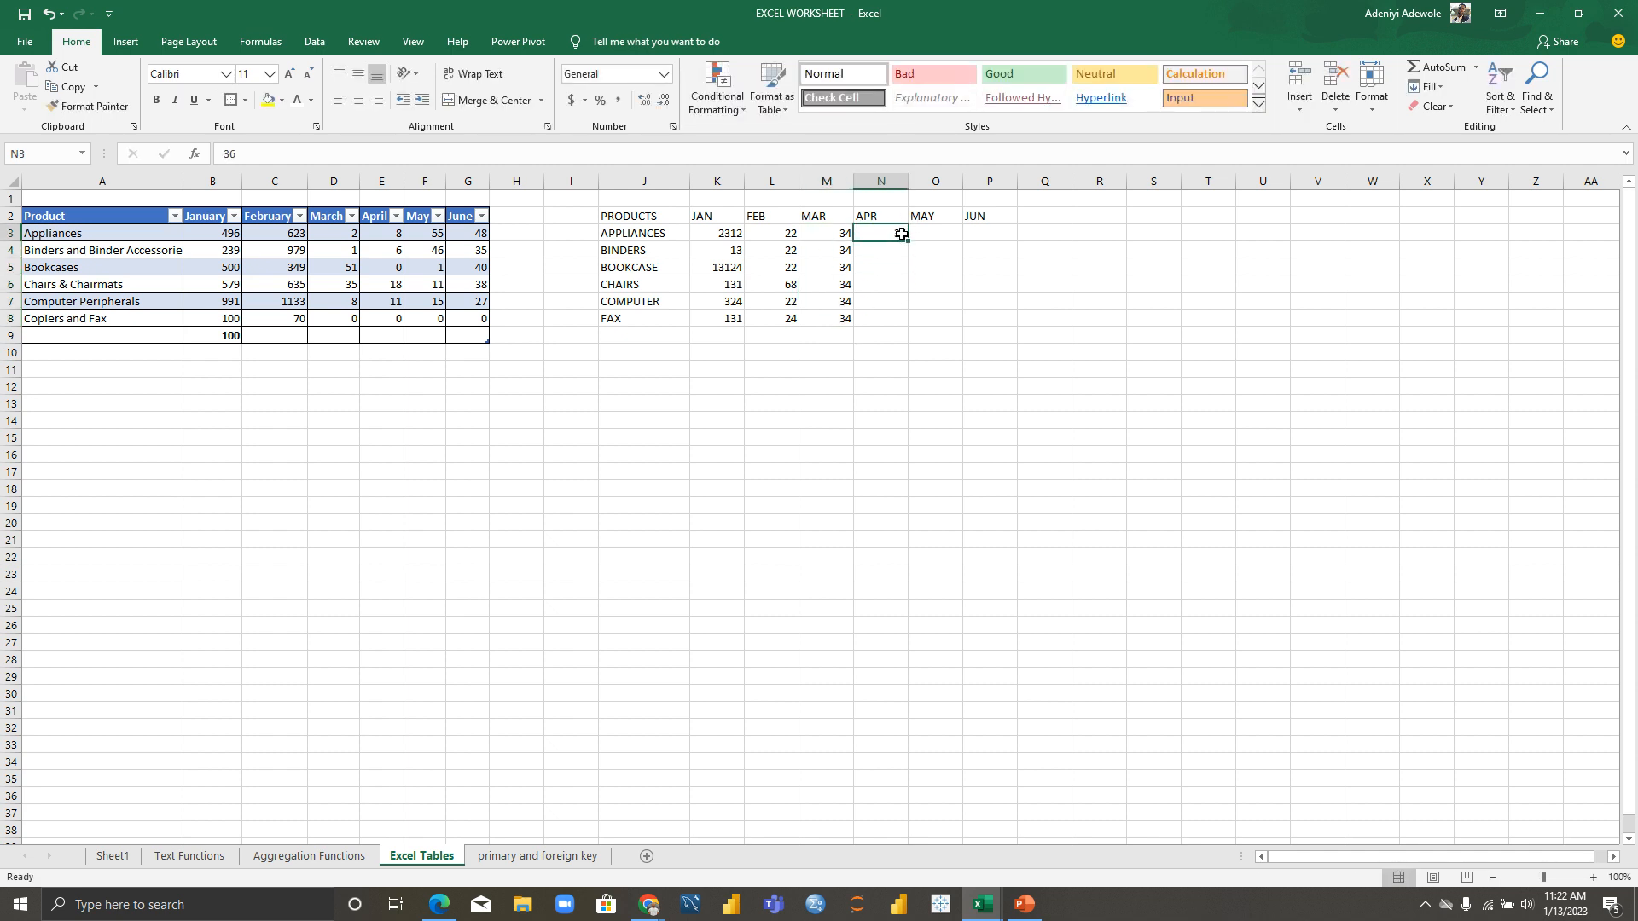
left_click_drag(907, 242, 937, 330)
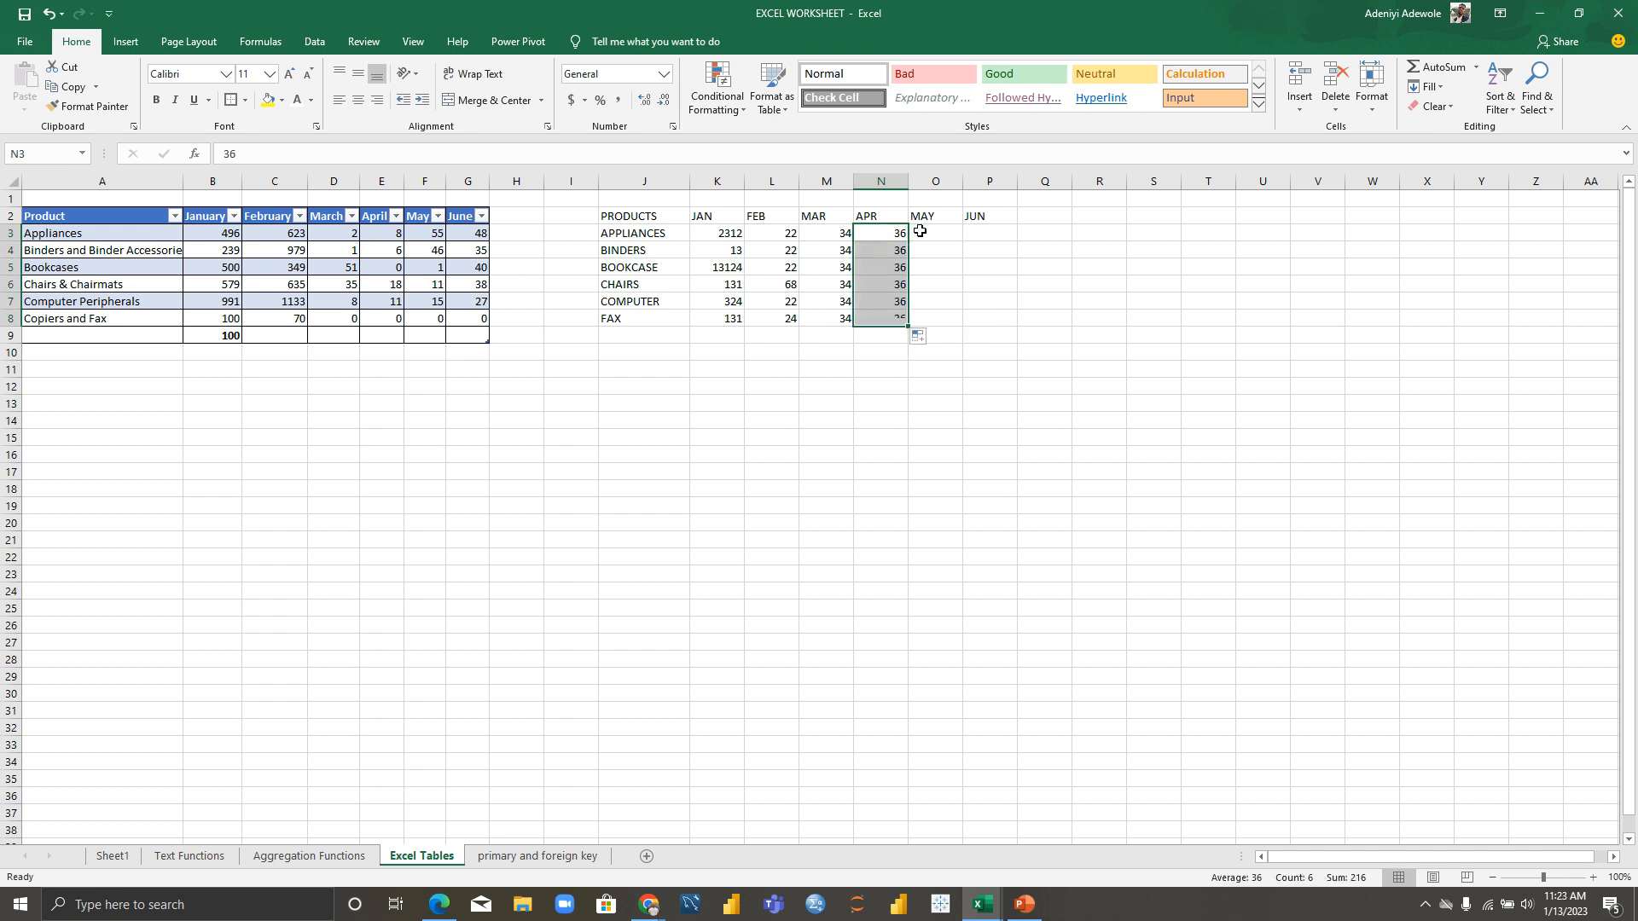
Step: Enter 678 for MAY and 44 for JUN and fill both down to FAX
left_click(925, 237)
type("67")
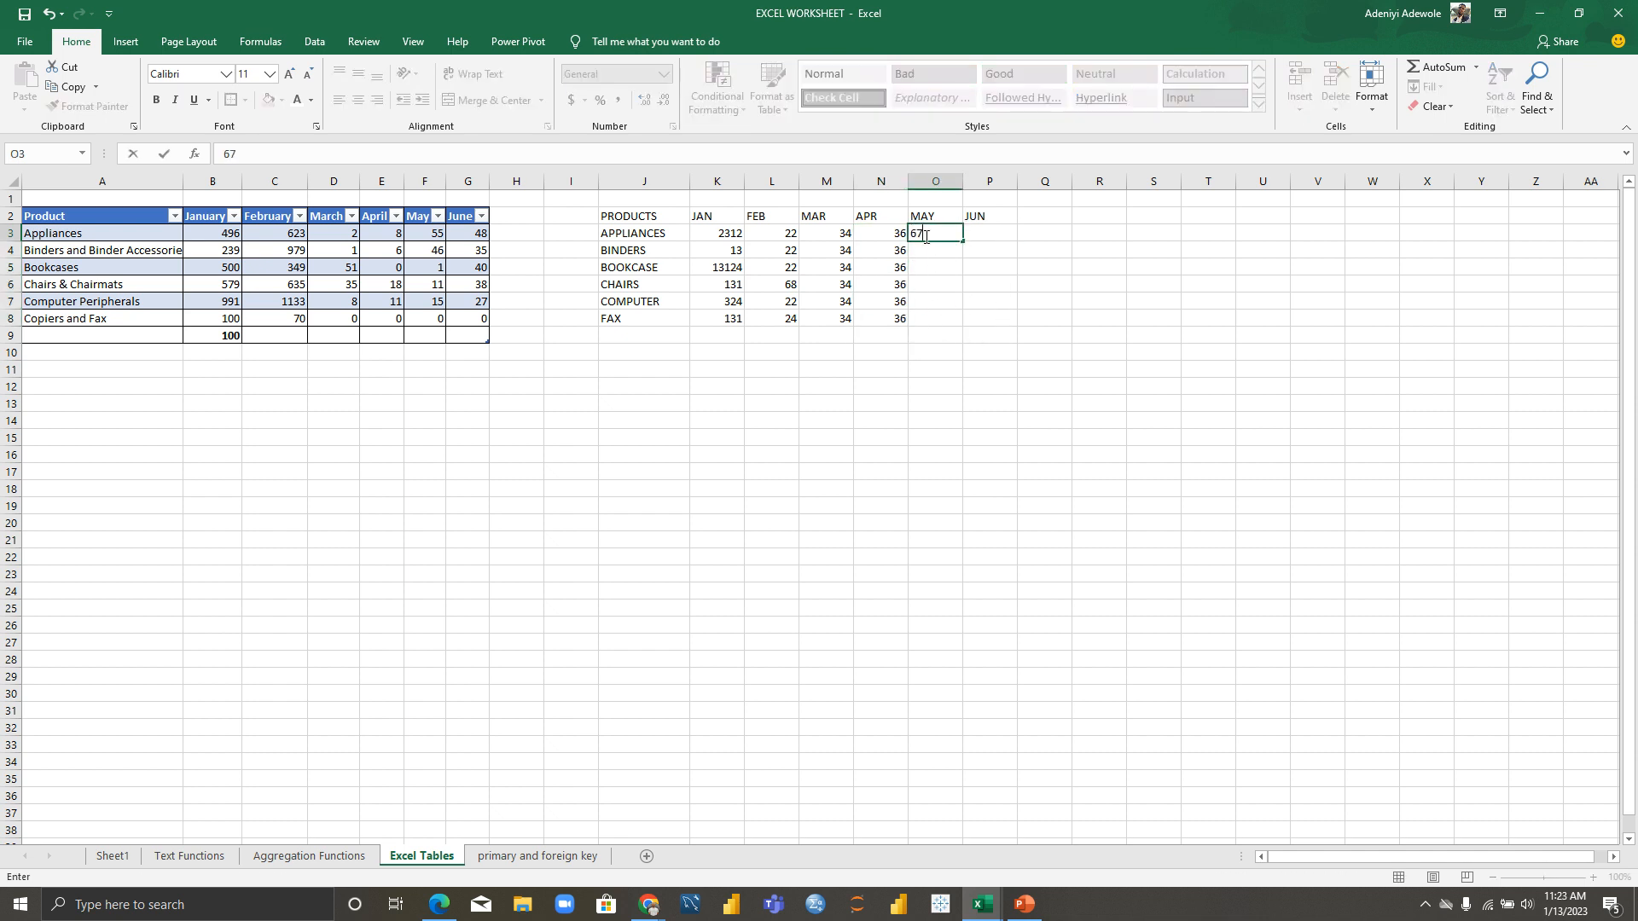
type("8")
key("Tab")
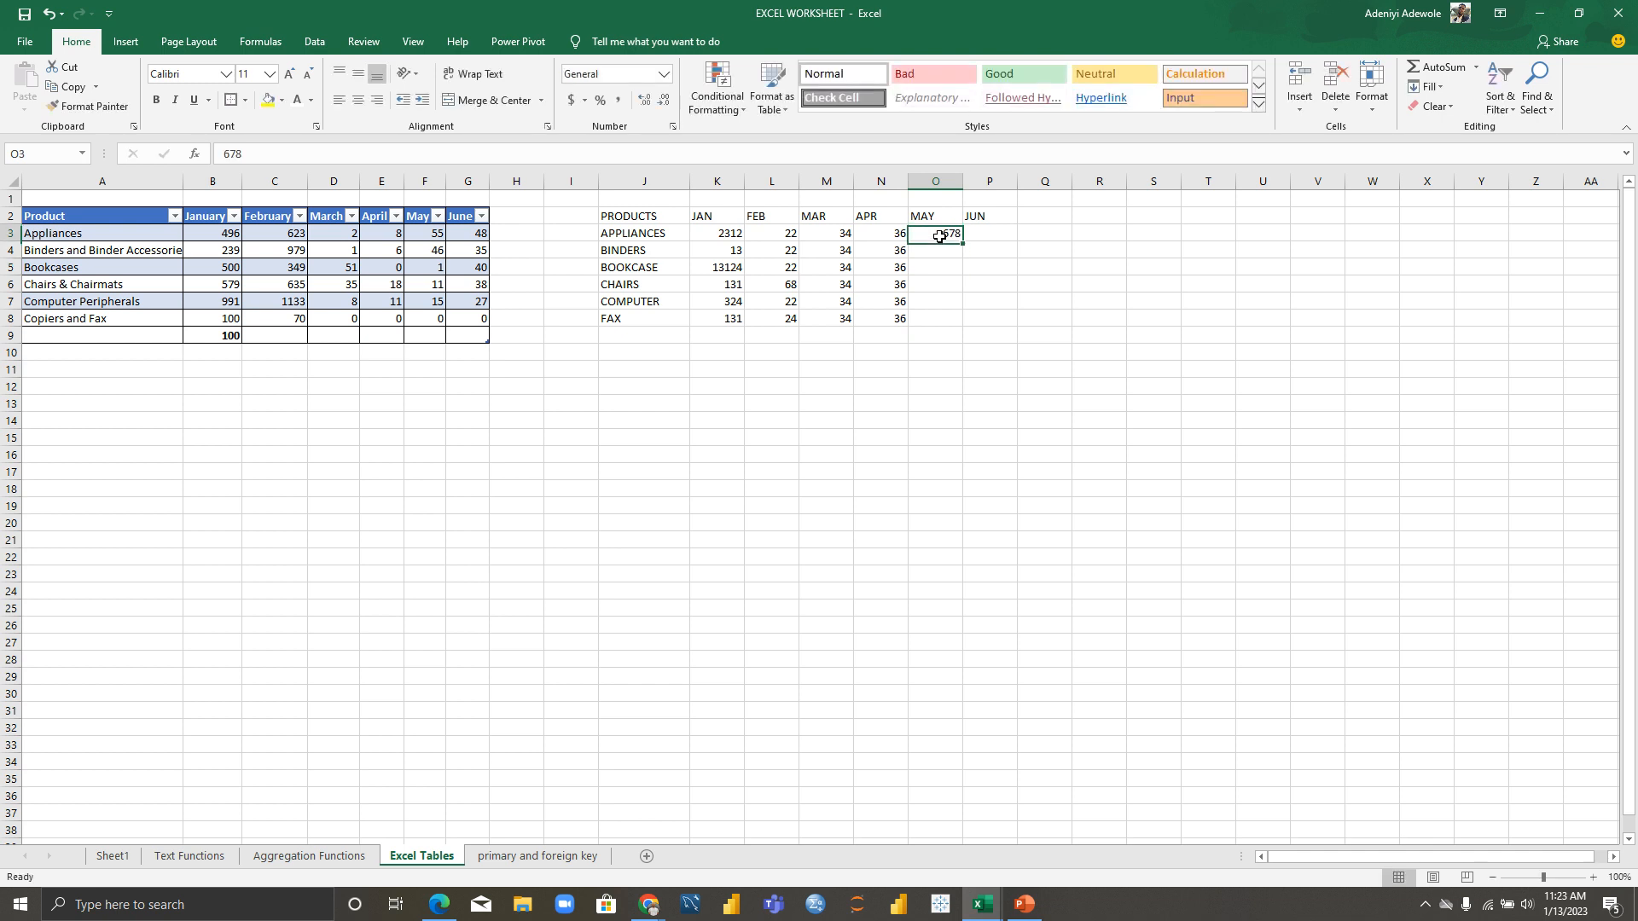
type("TYR")
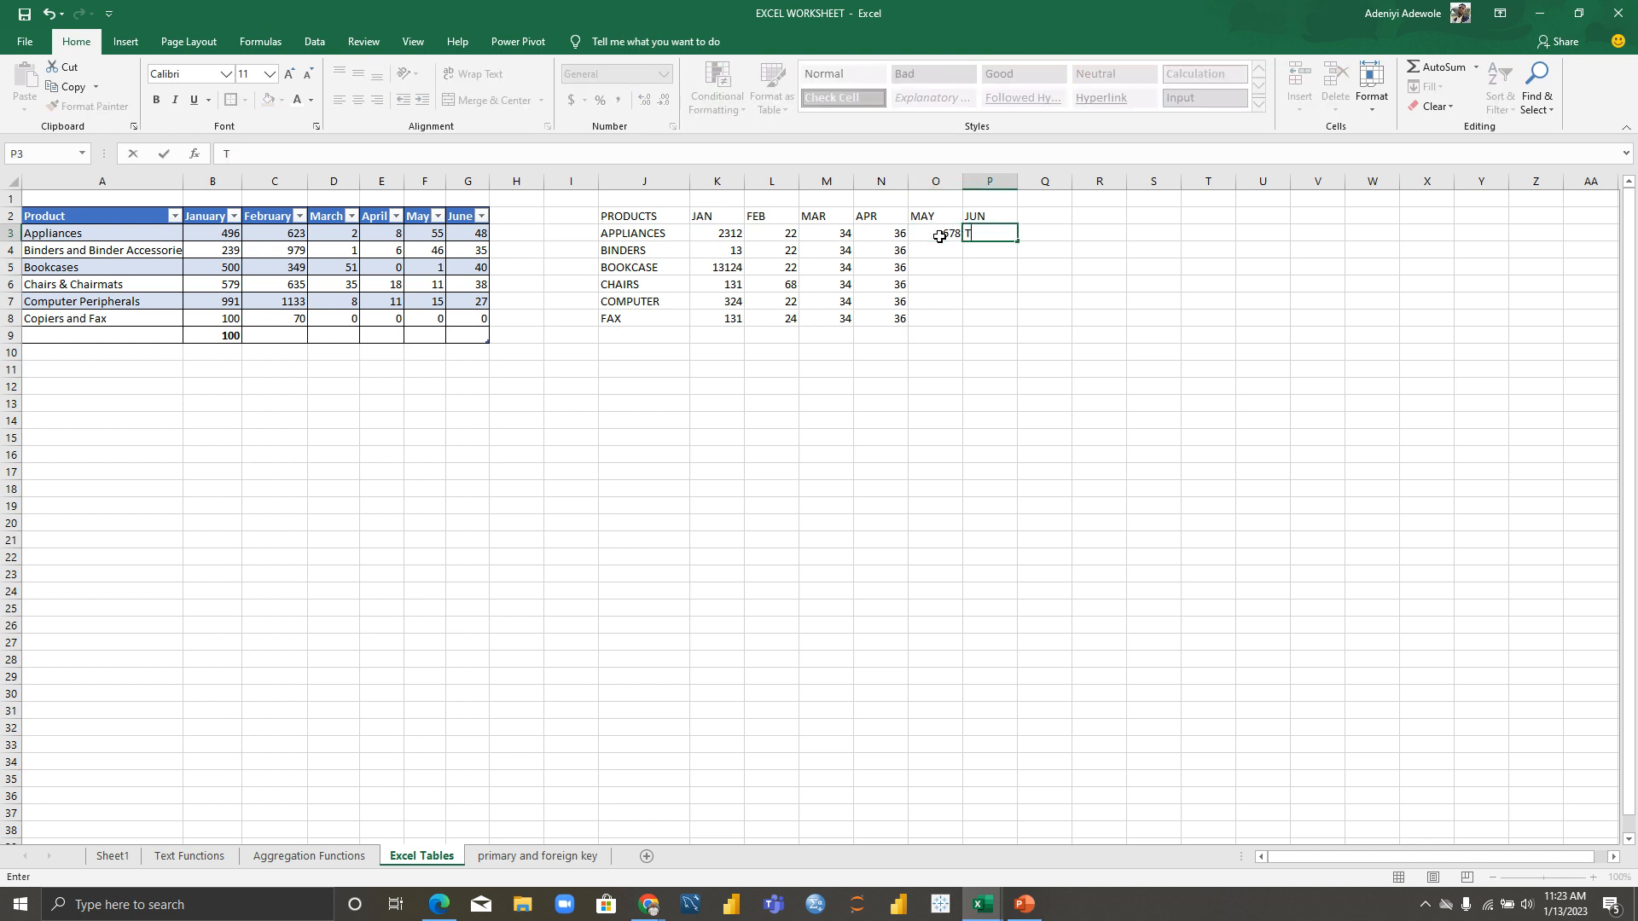
key("BackSpace")
key("BackSpace")
type("44")
key("Return")
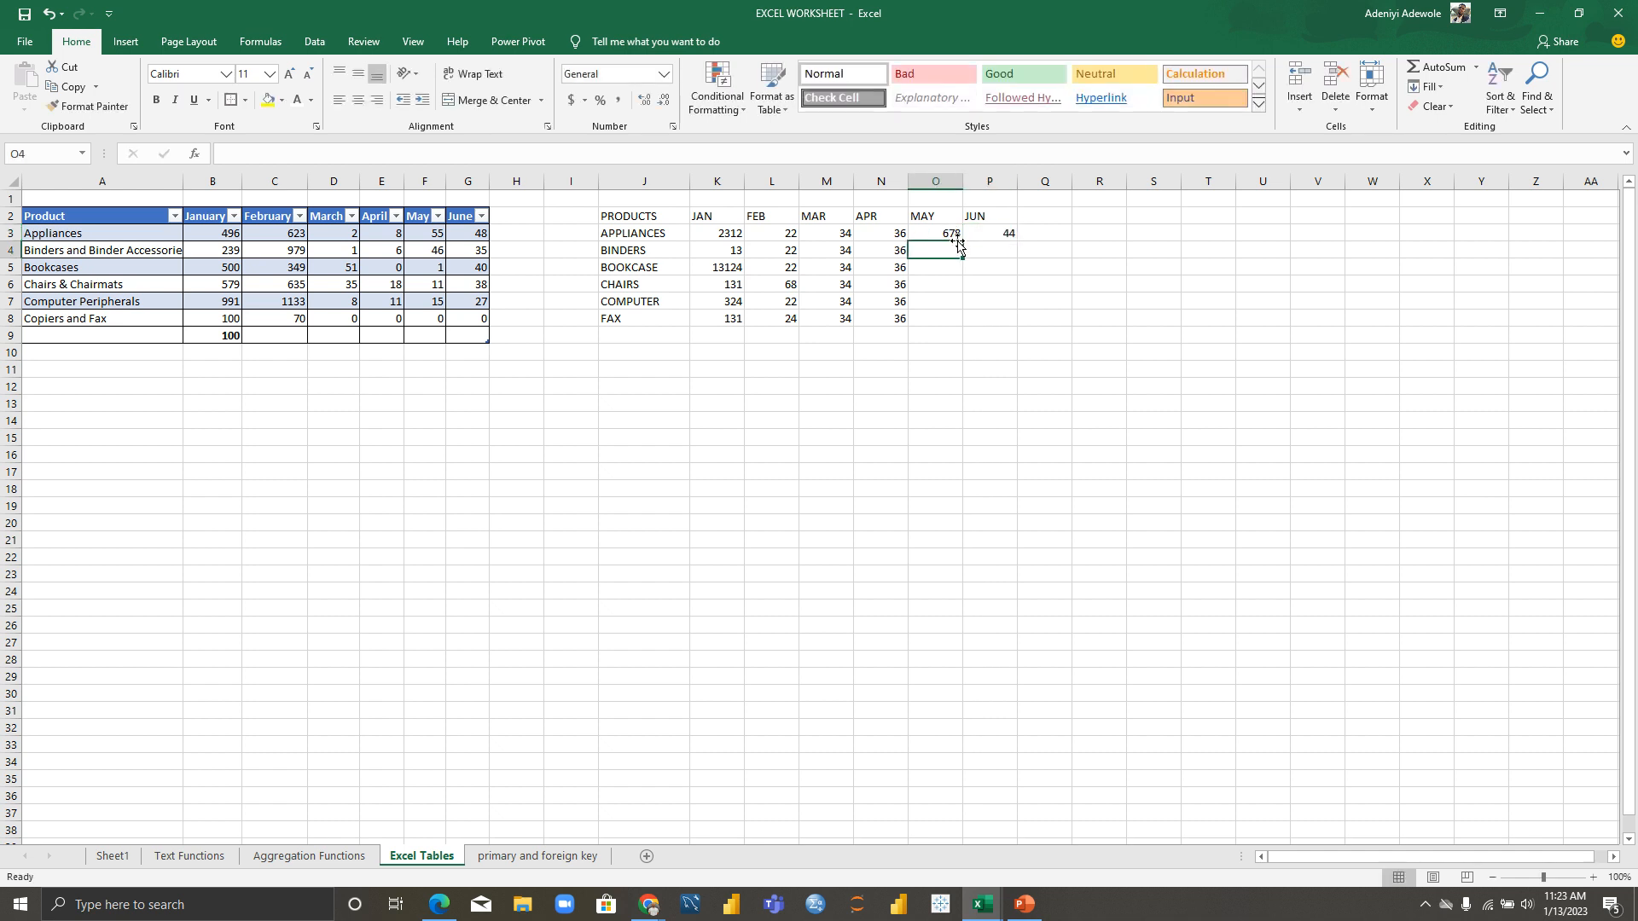
left_click(953, 233)
left_click_drag(962, 237, 959, 323)
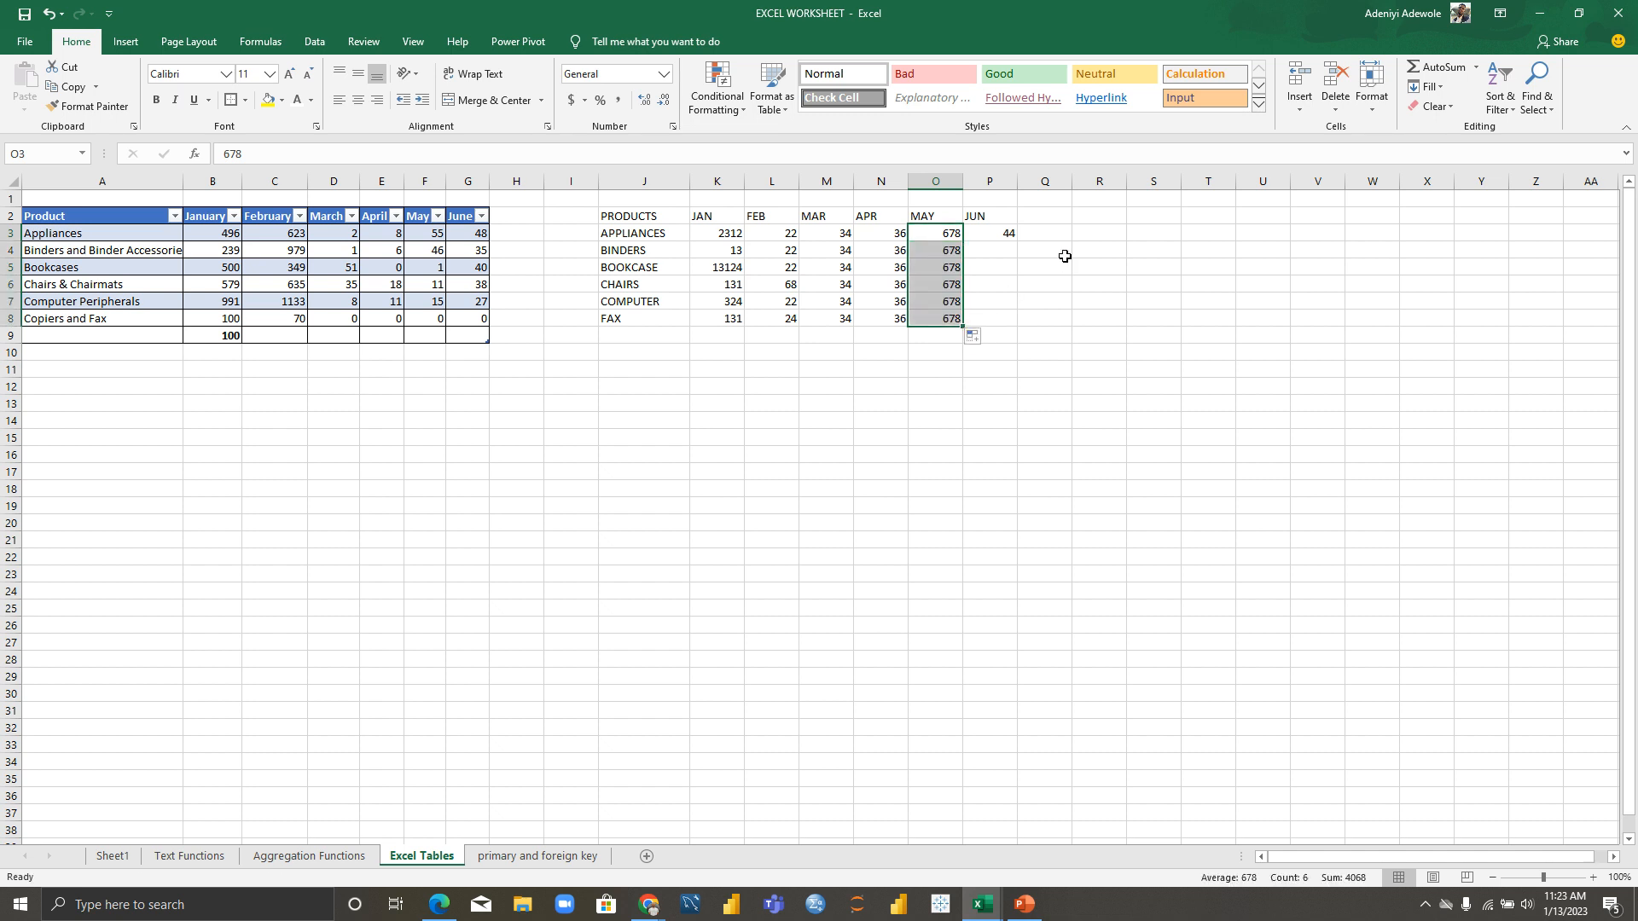
left_click(997, 232)
left_click_drag(1016, 241, 1005, 320)
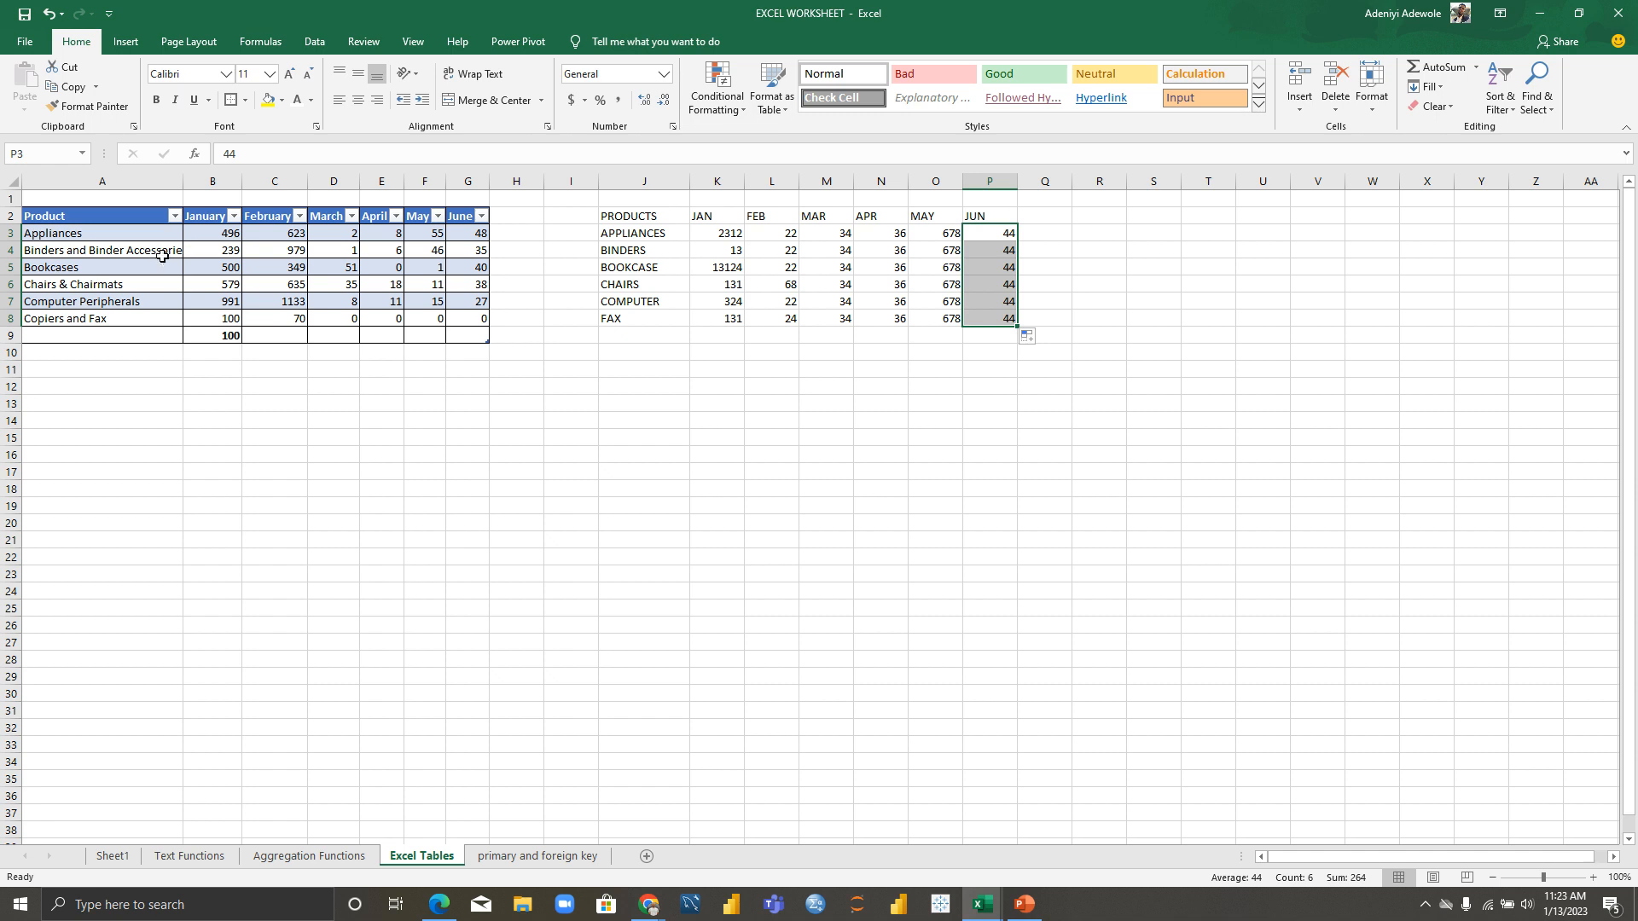
left_click_drag(607, 218, 992, 321)
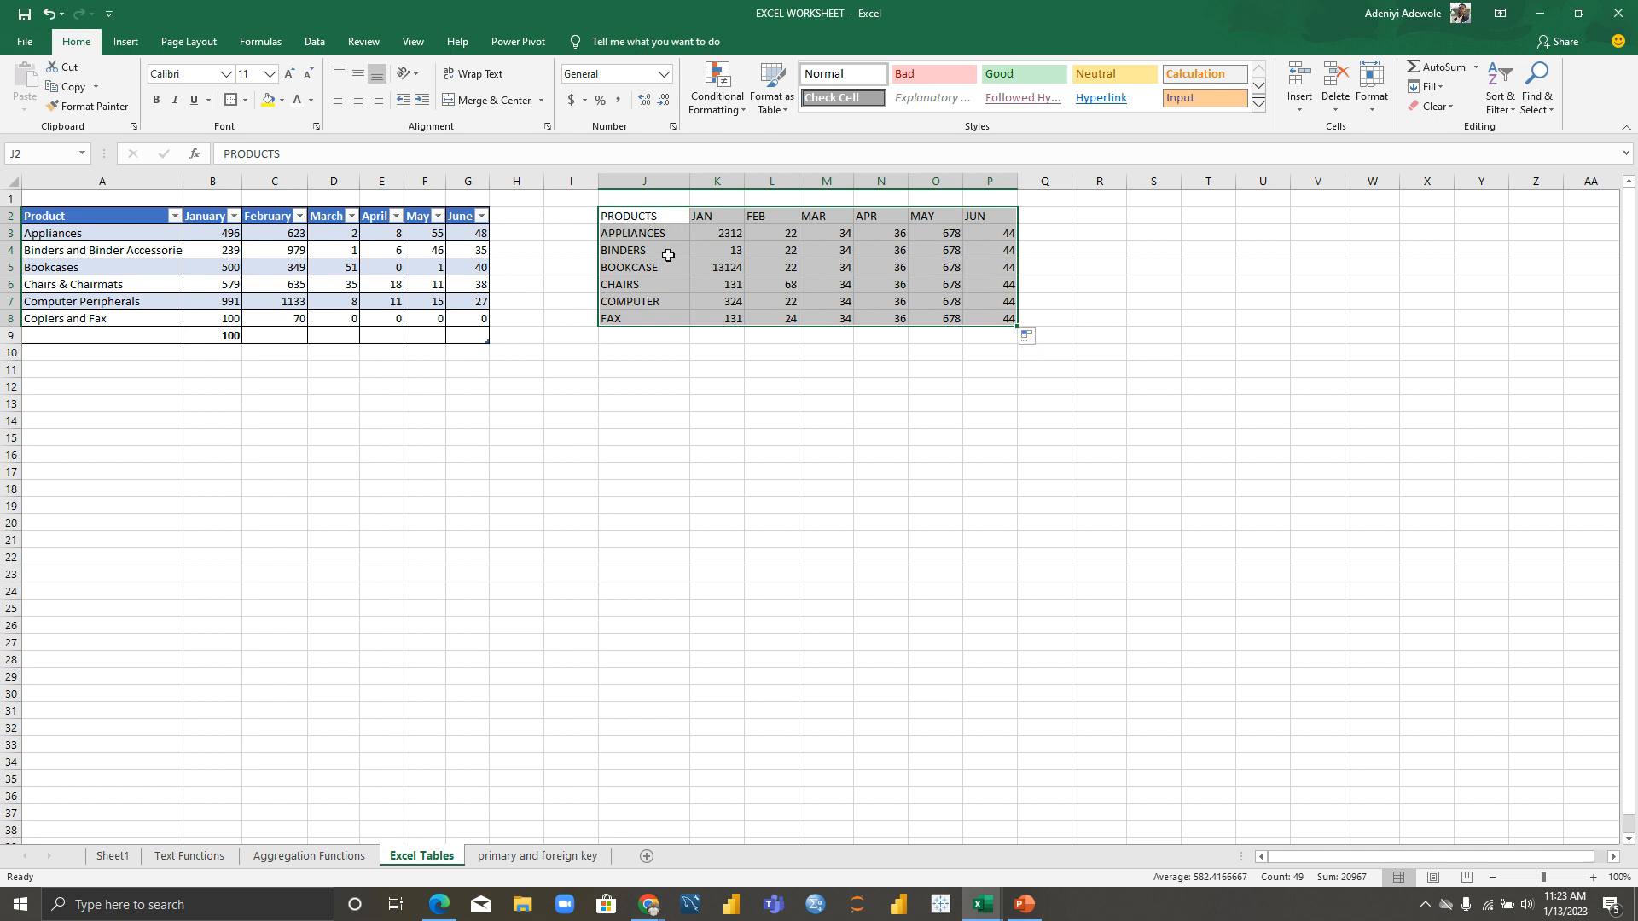
Step: Add header filters to the products grid and give its header row a blue fill
key("ctrl+shift+l")
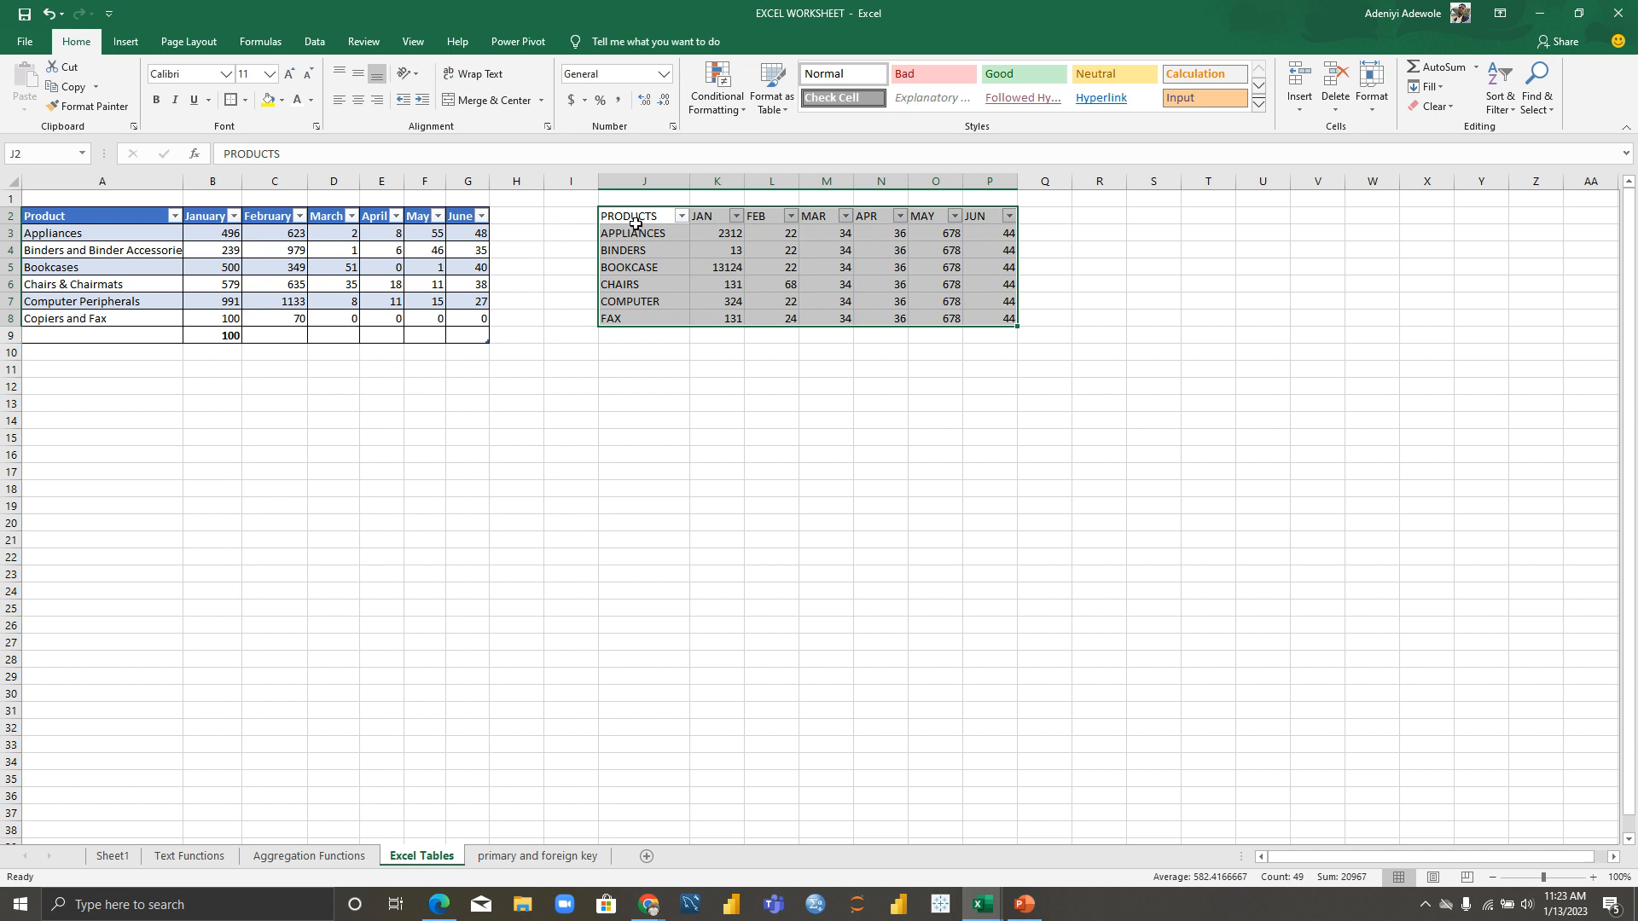
left_click_drag(612, 217, 994, 220)
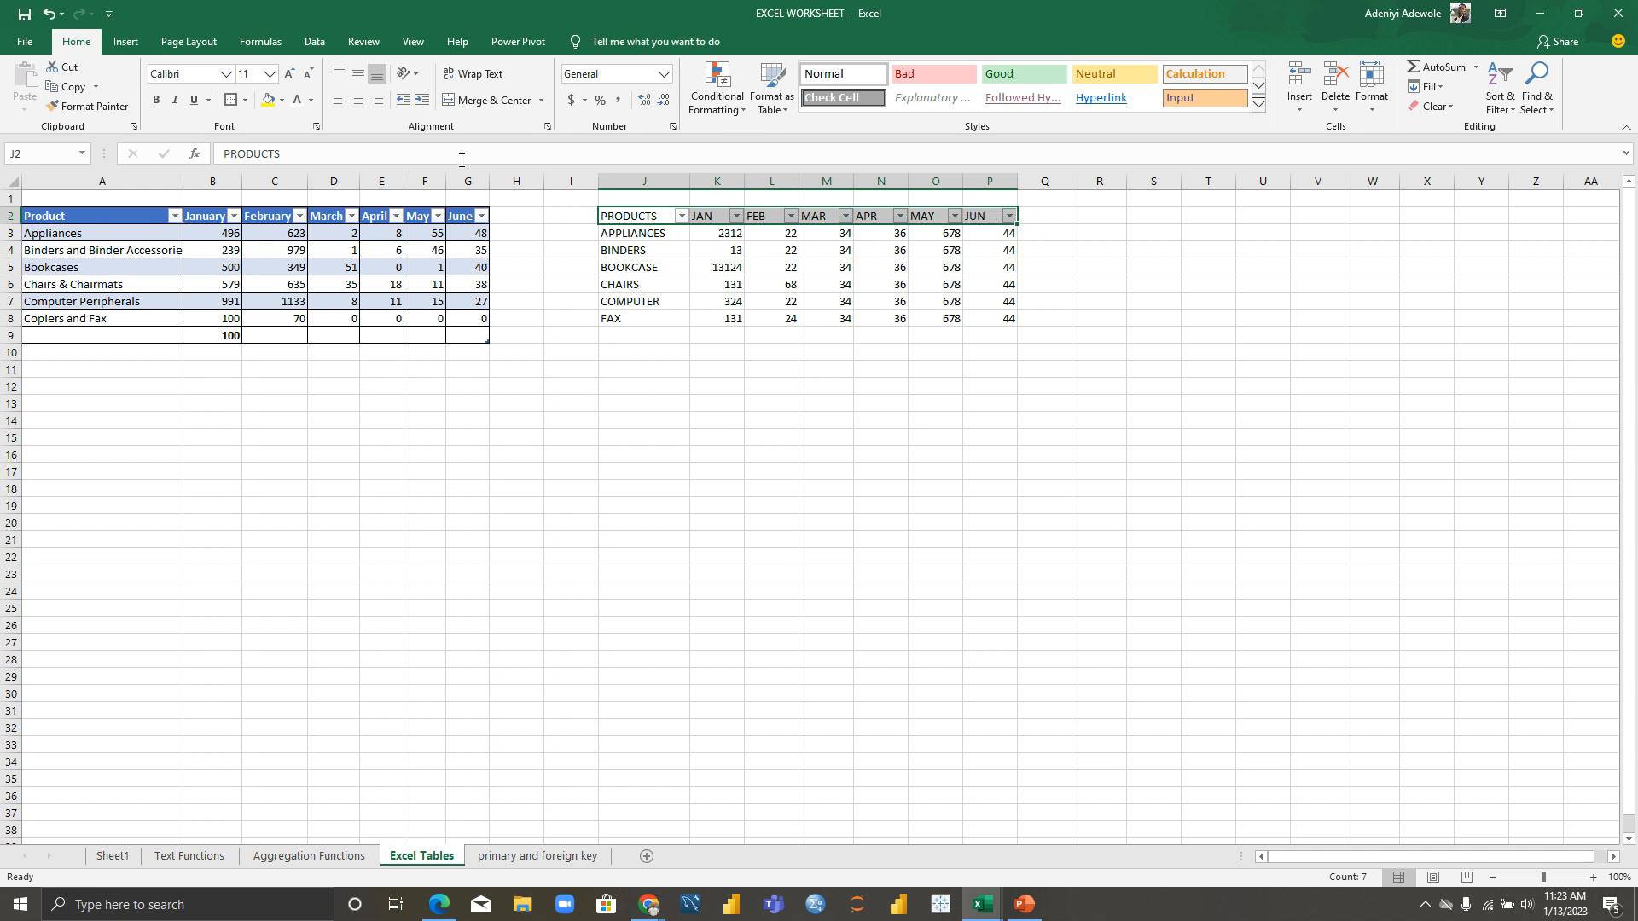
left_click(281, 100)
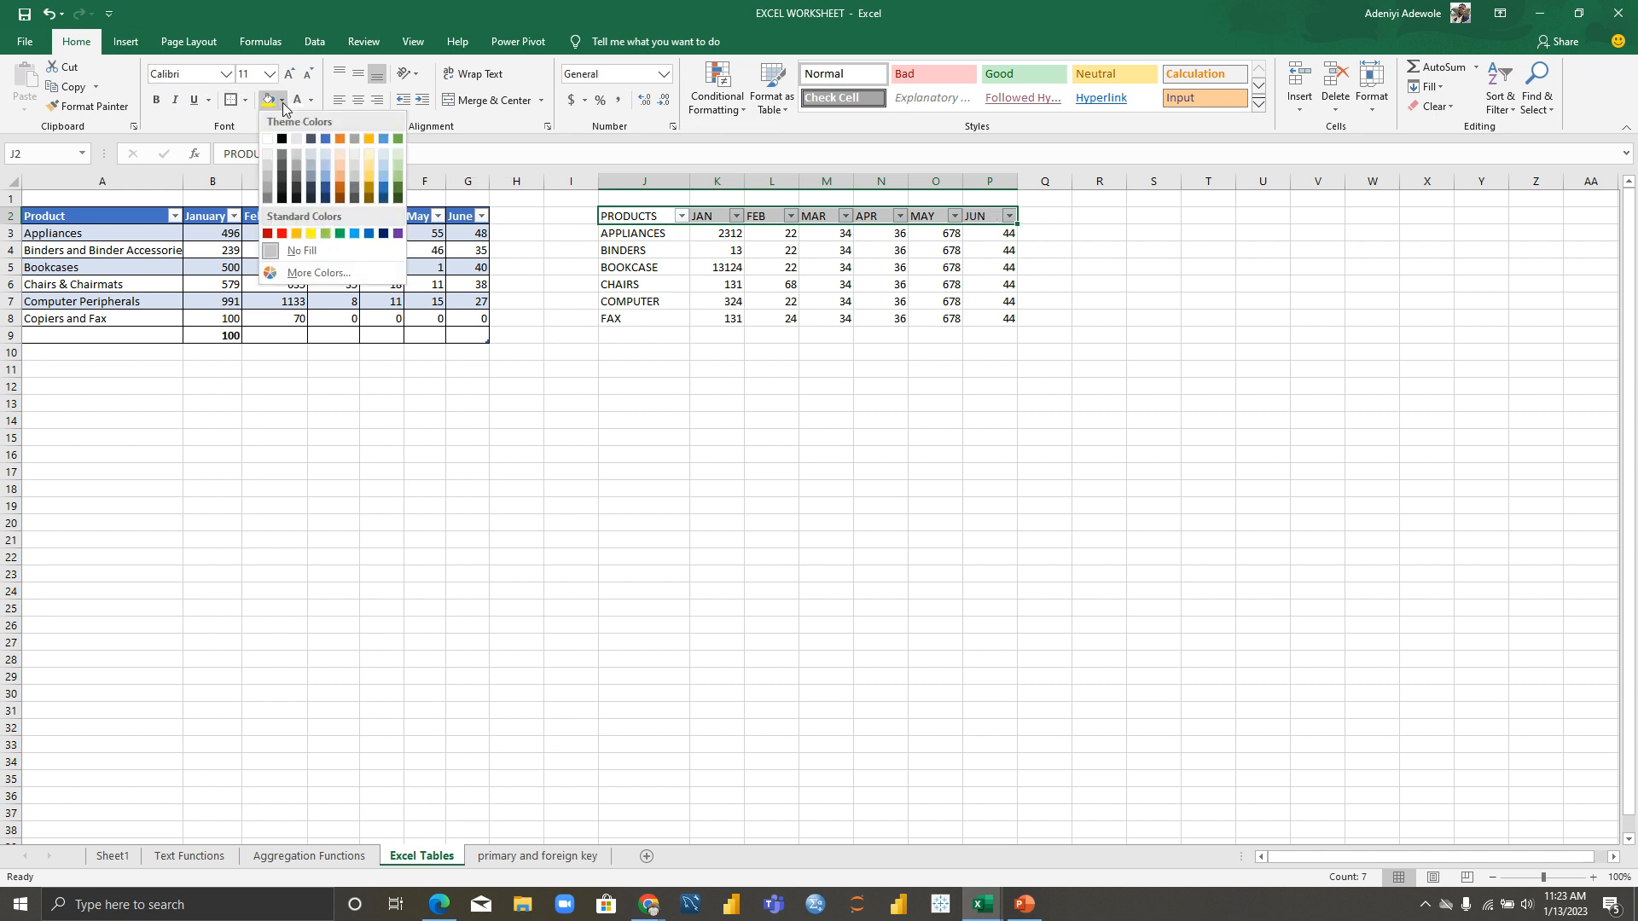
left_click(326, 142)
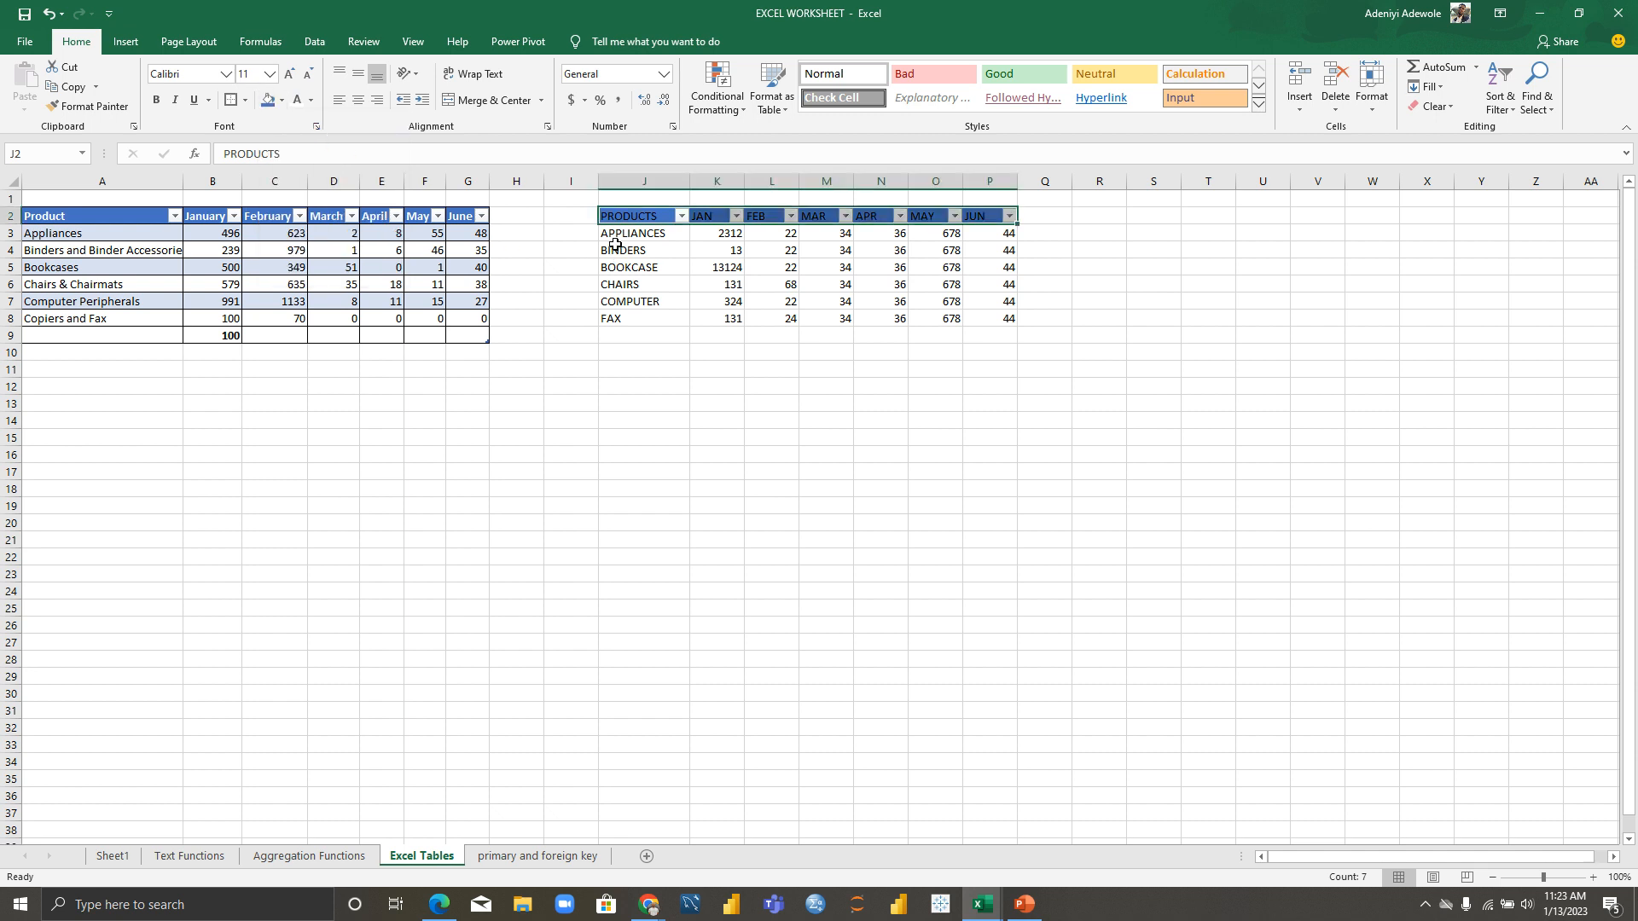
Step: Fill the APPLIANCES row J3:P3 pale blue
left_click_drag(610, 238, 994, 237)
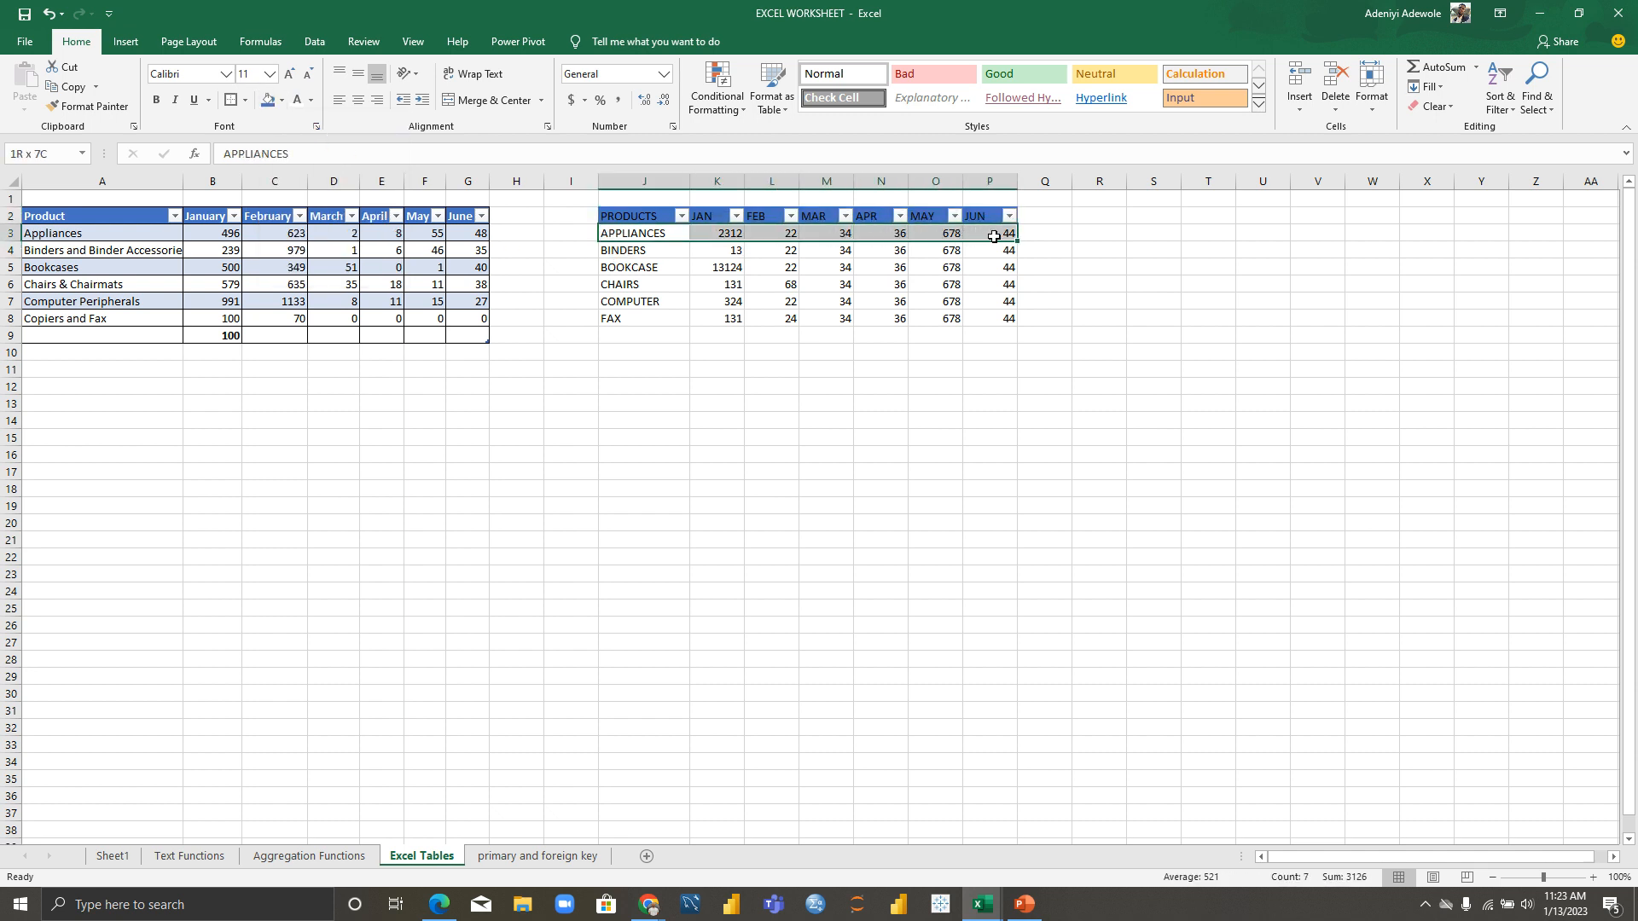
left_click(284, 104)
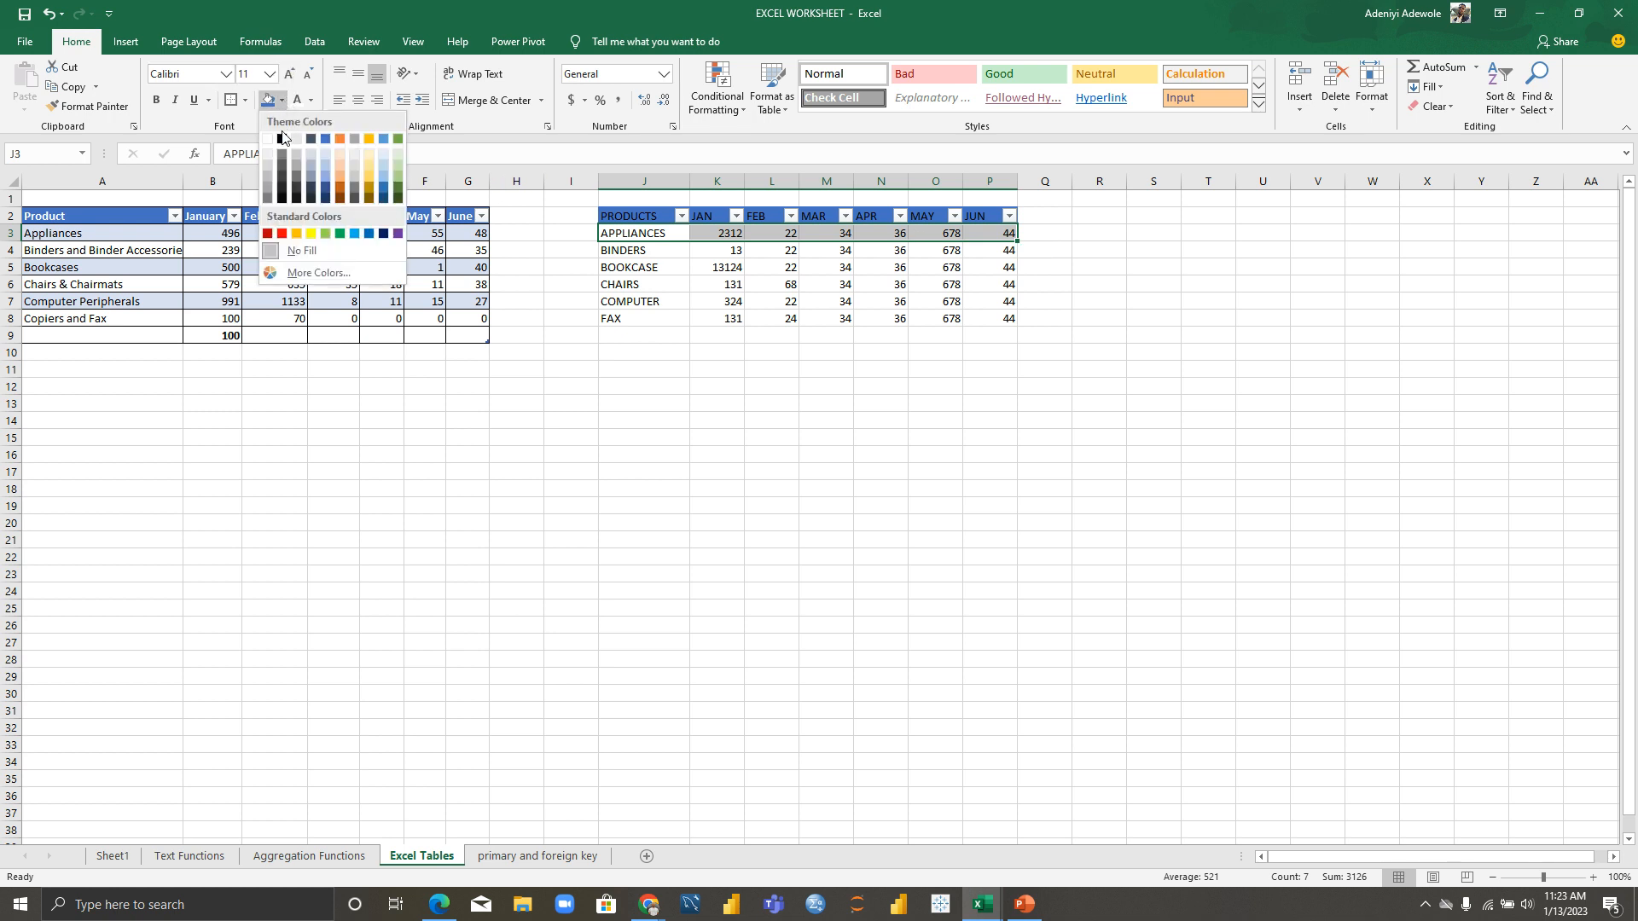
left_click(323, 161)
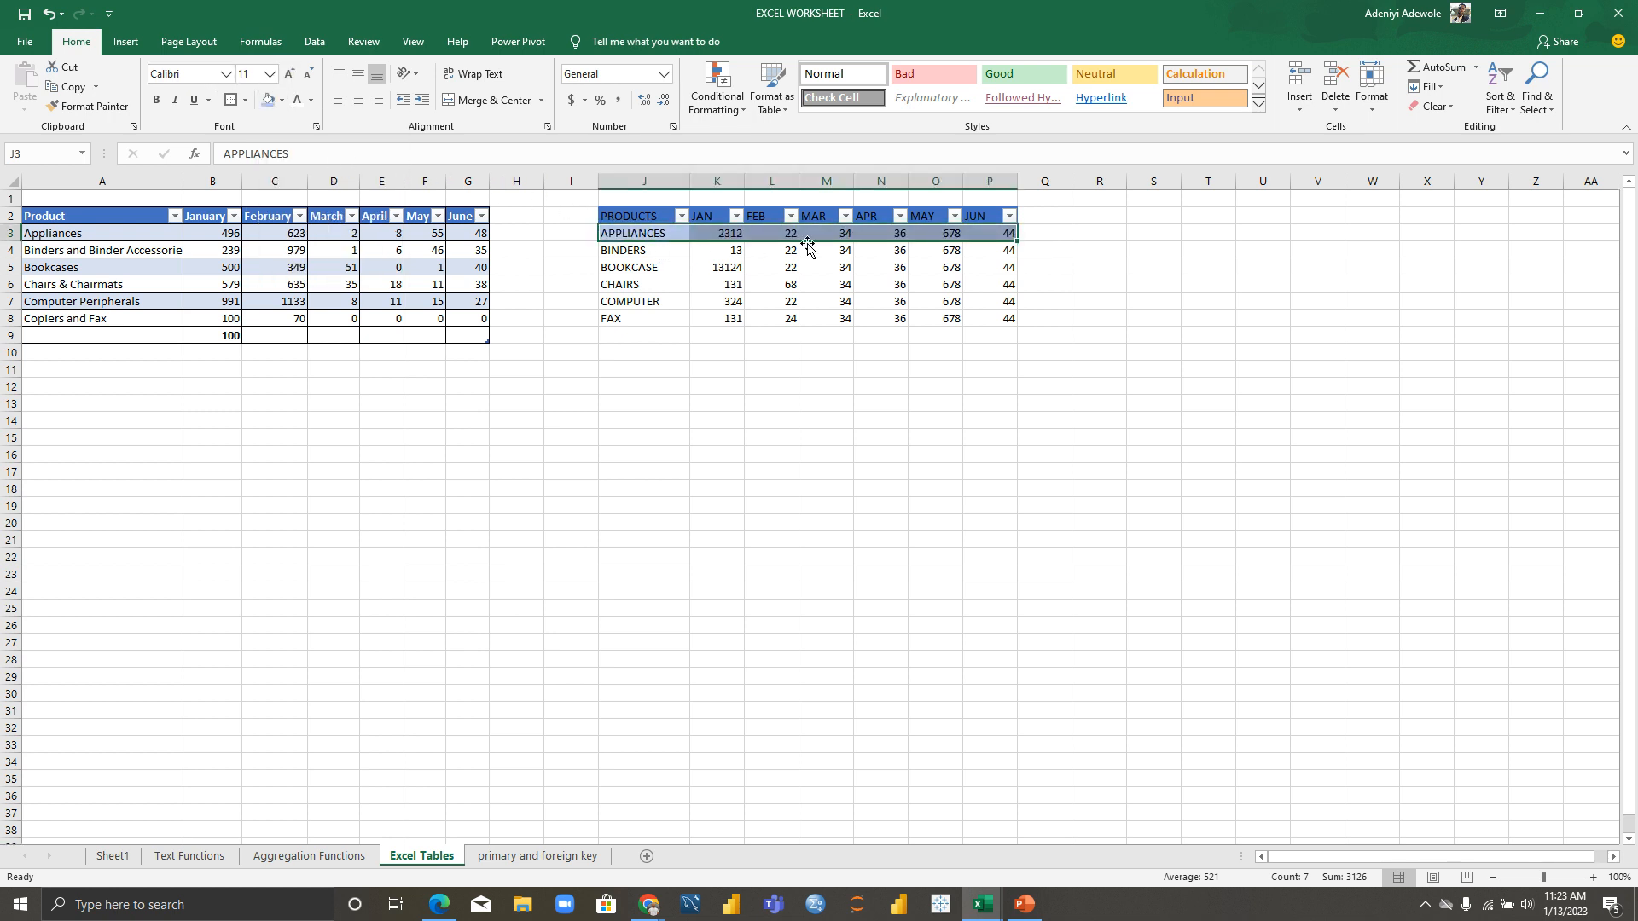
left_click(615, 251)
left_click_drag(615, 251, 1004, 320)
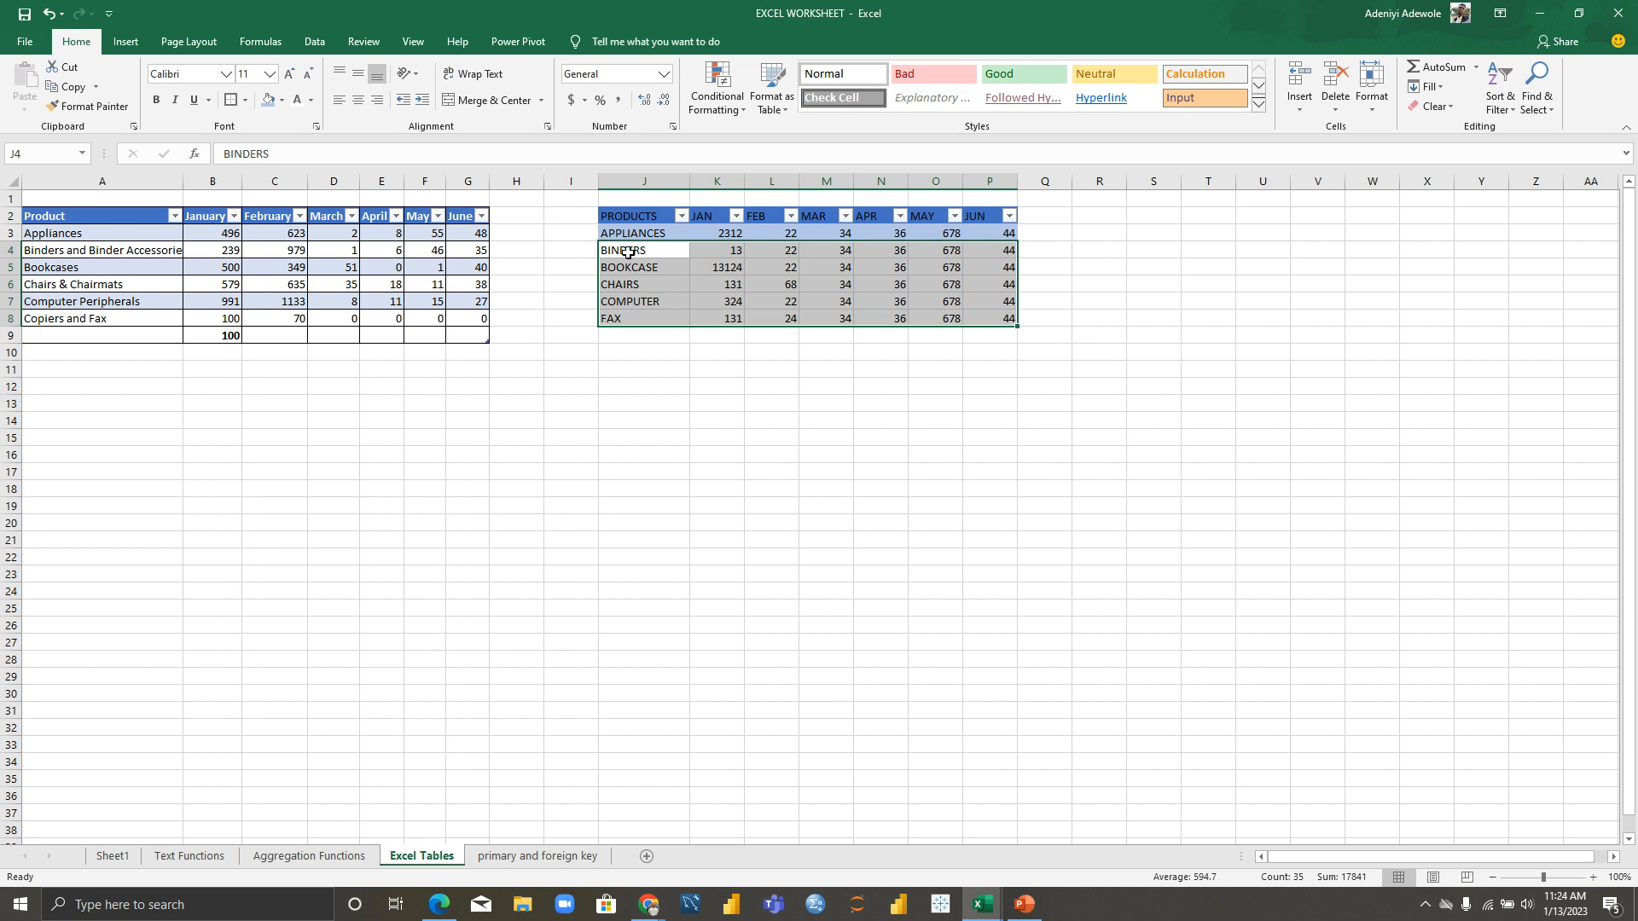
Step: Shade the BOOKCASE and COMPUTER rows the same pale blue
left_click_drag(609, 268, 994, 267)
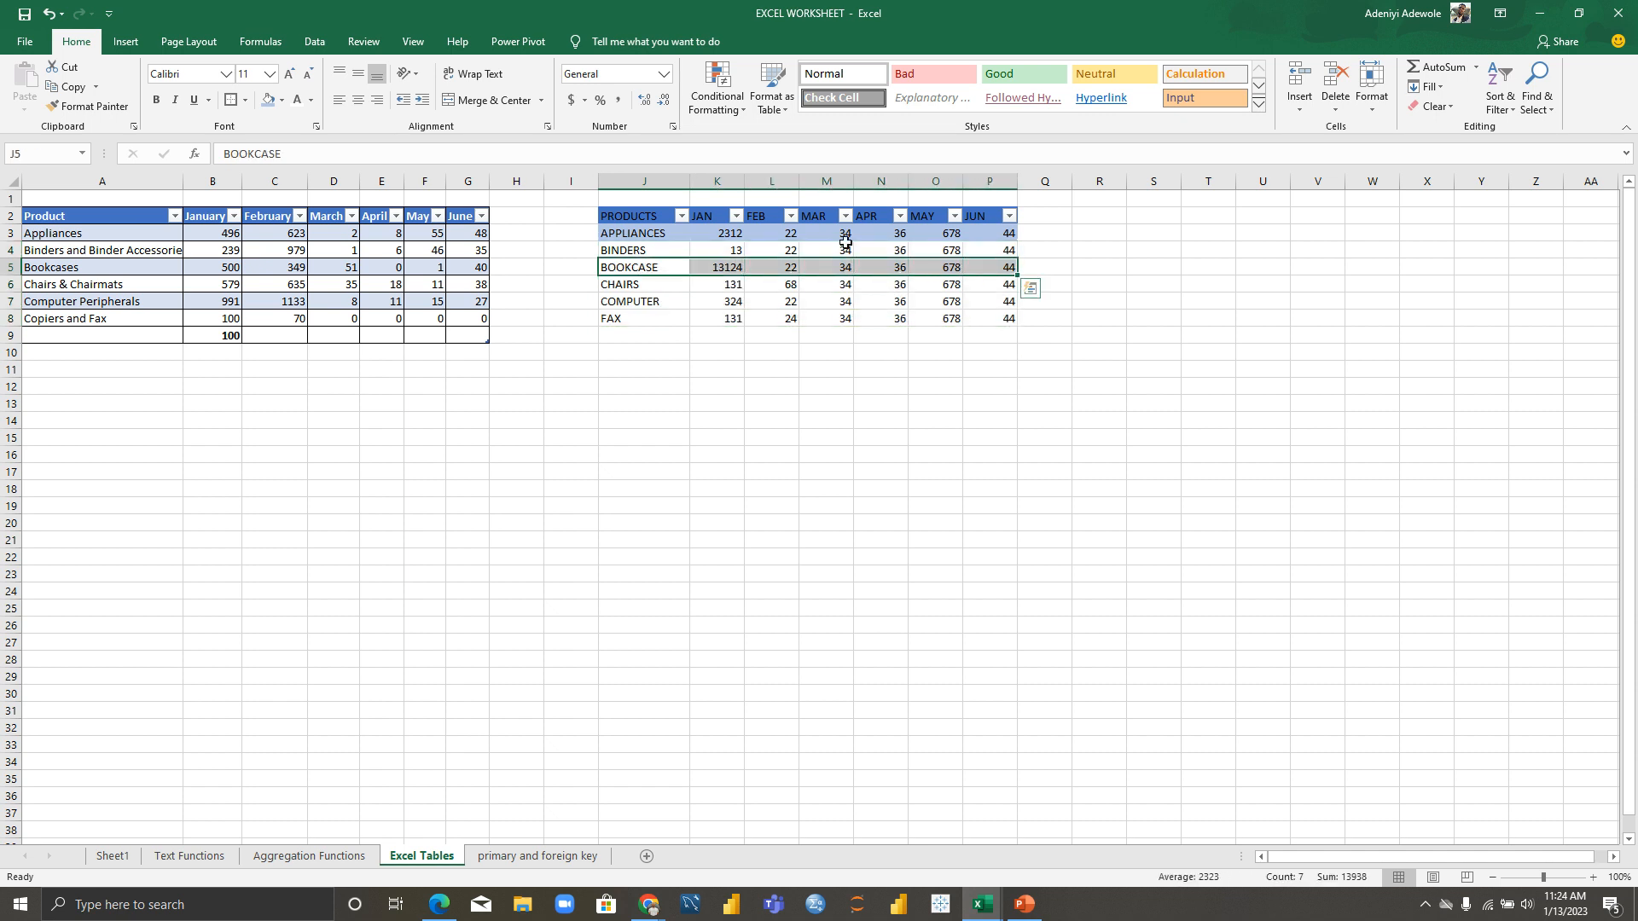
left_click(281, 100)
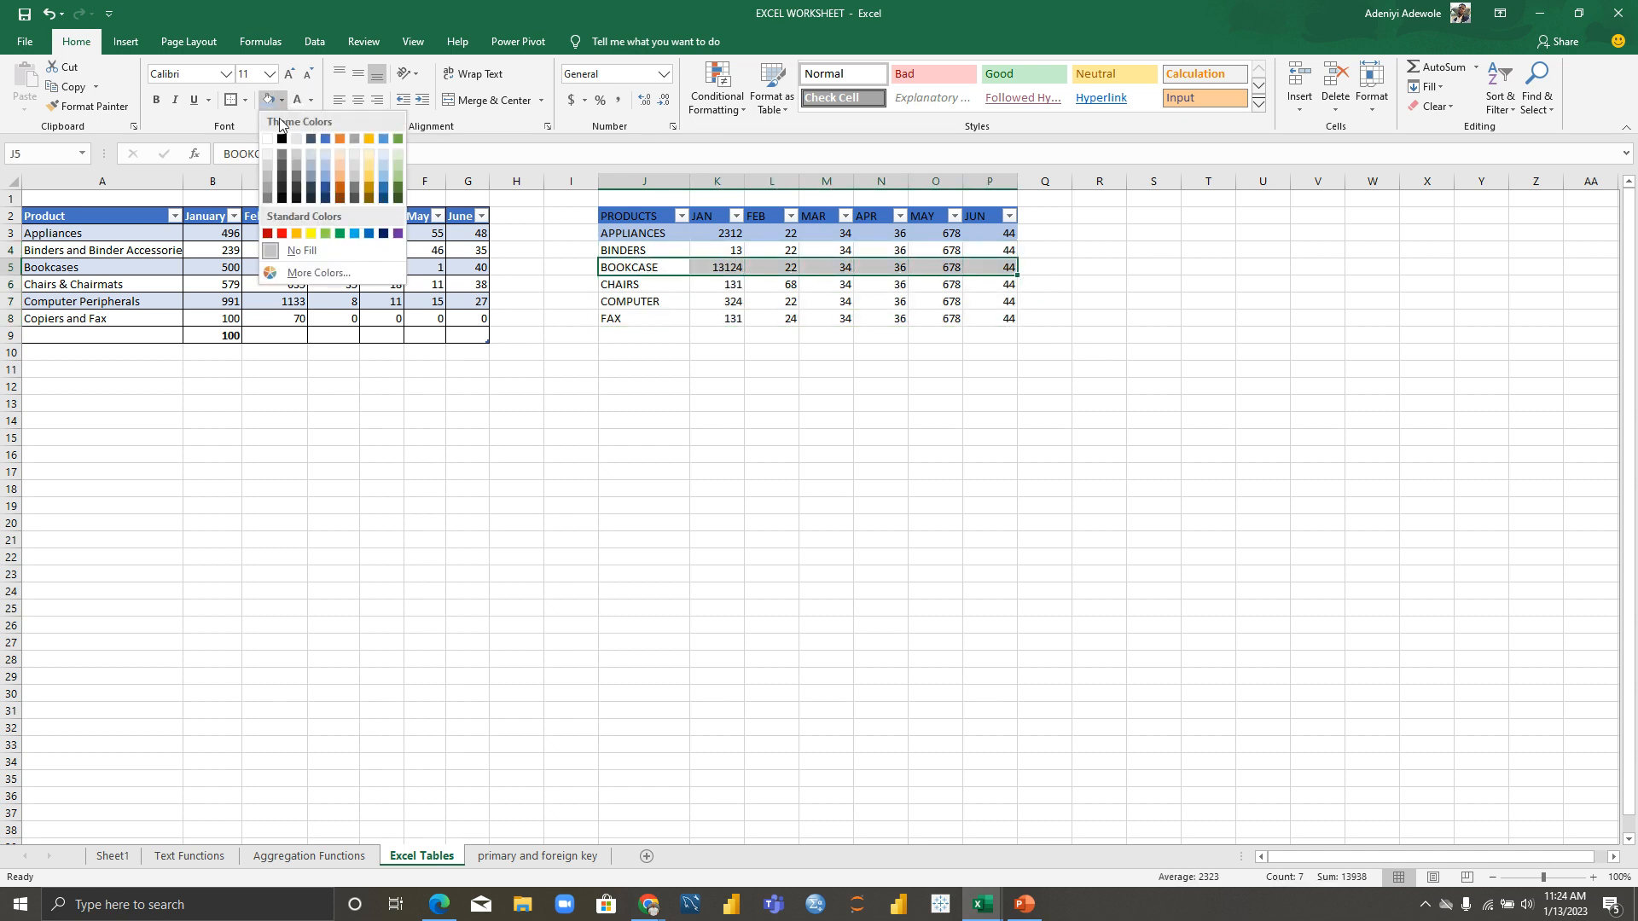
left_click(355, 233)
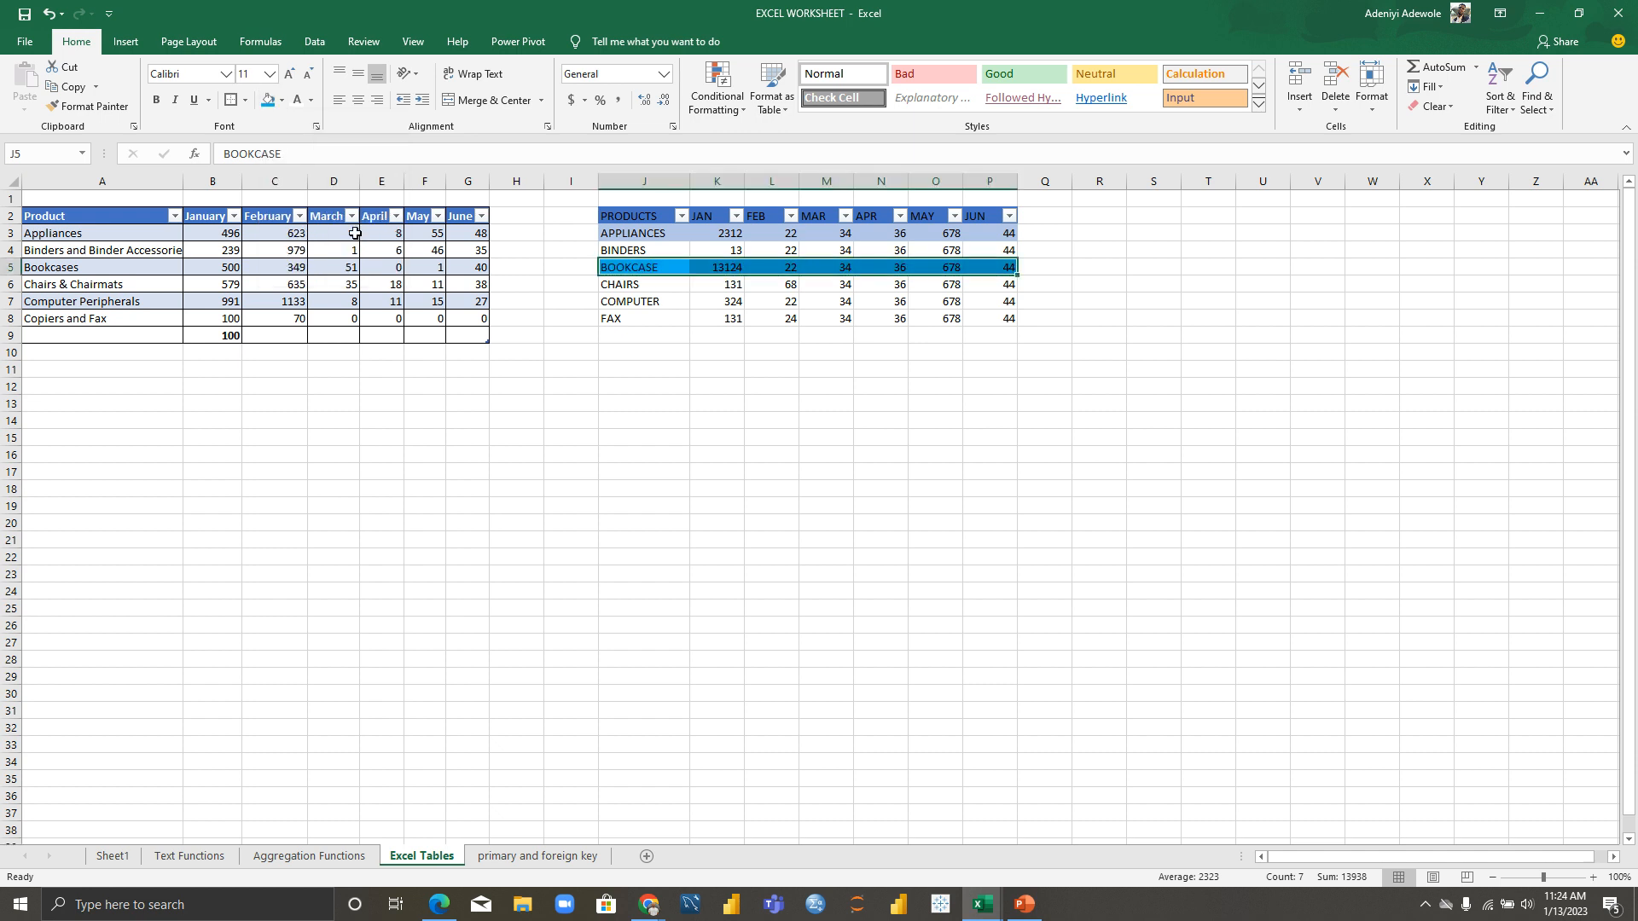
left_click(281, 100)
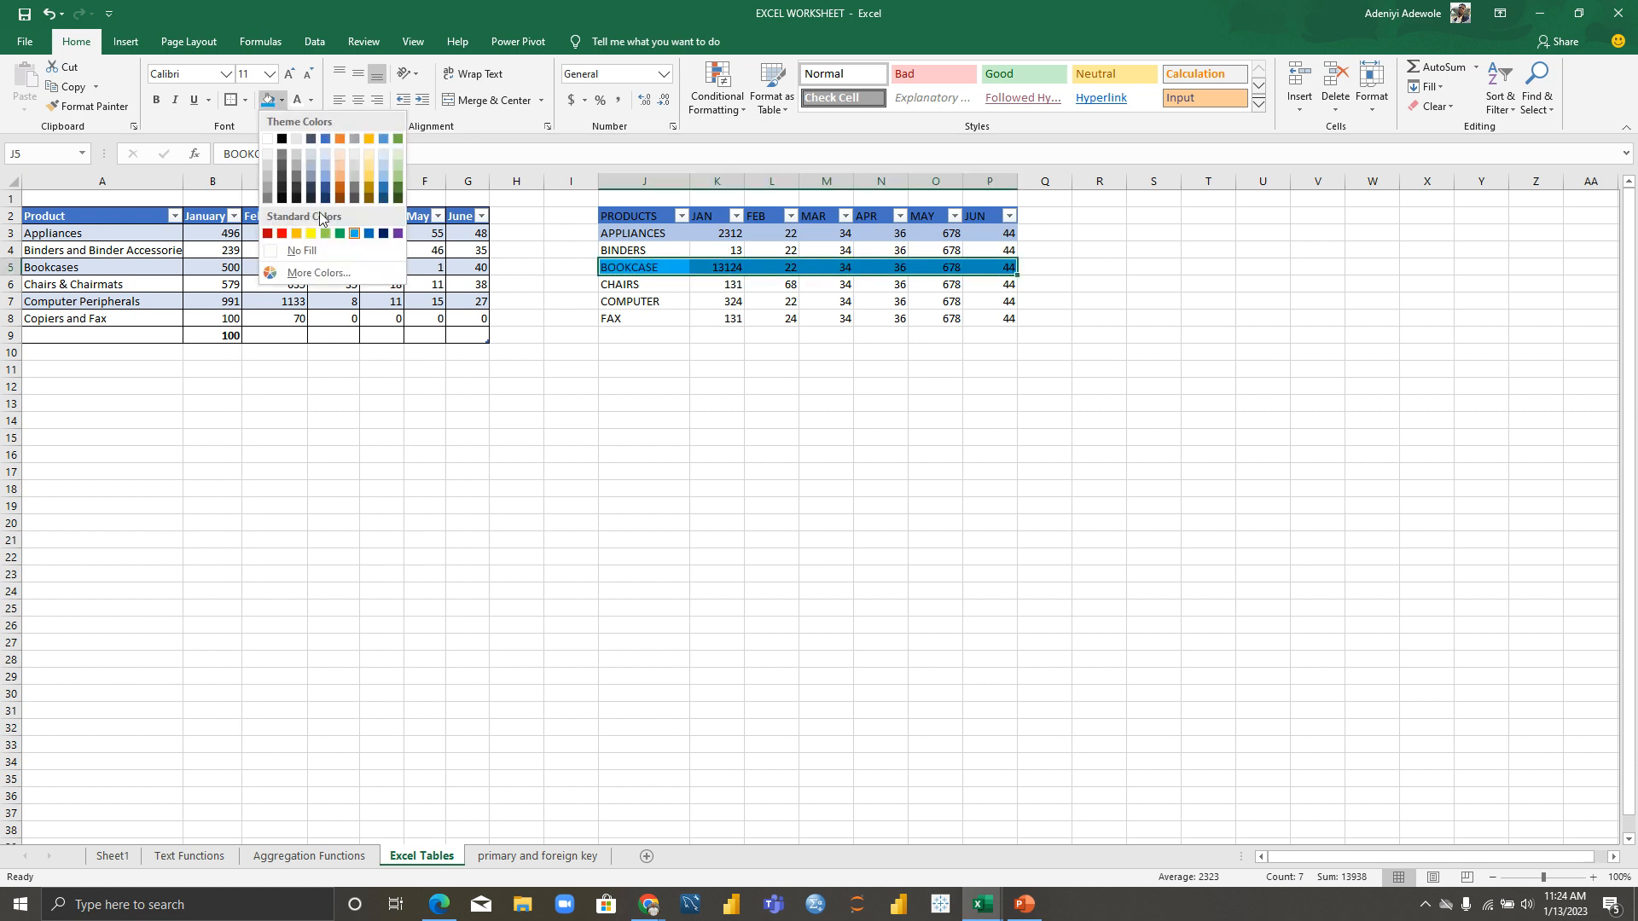
left_click(325, 155)
left_click_drag(631, 303, 983, 300)
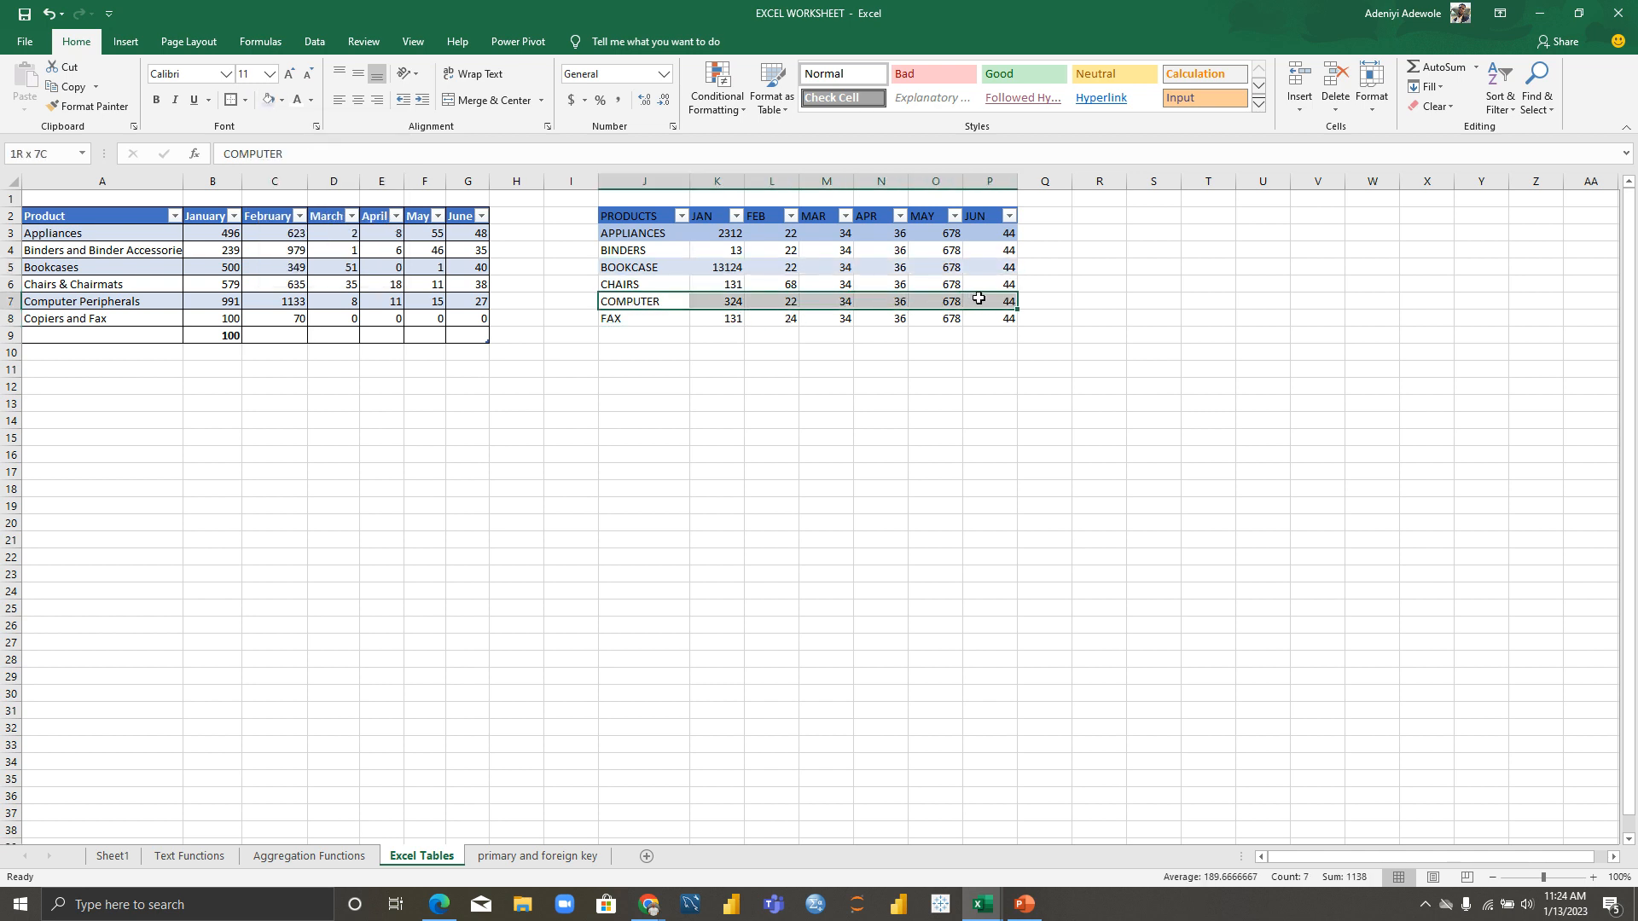
left_click(282, 102)
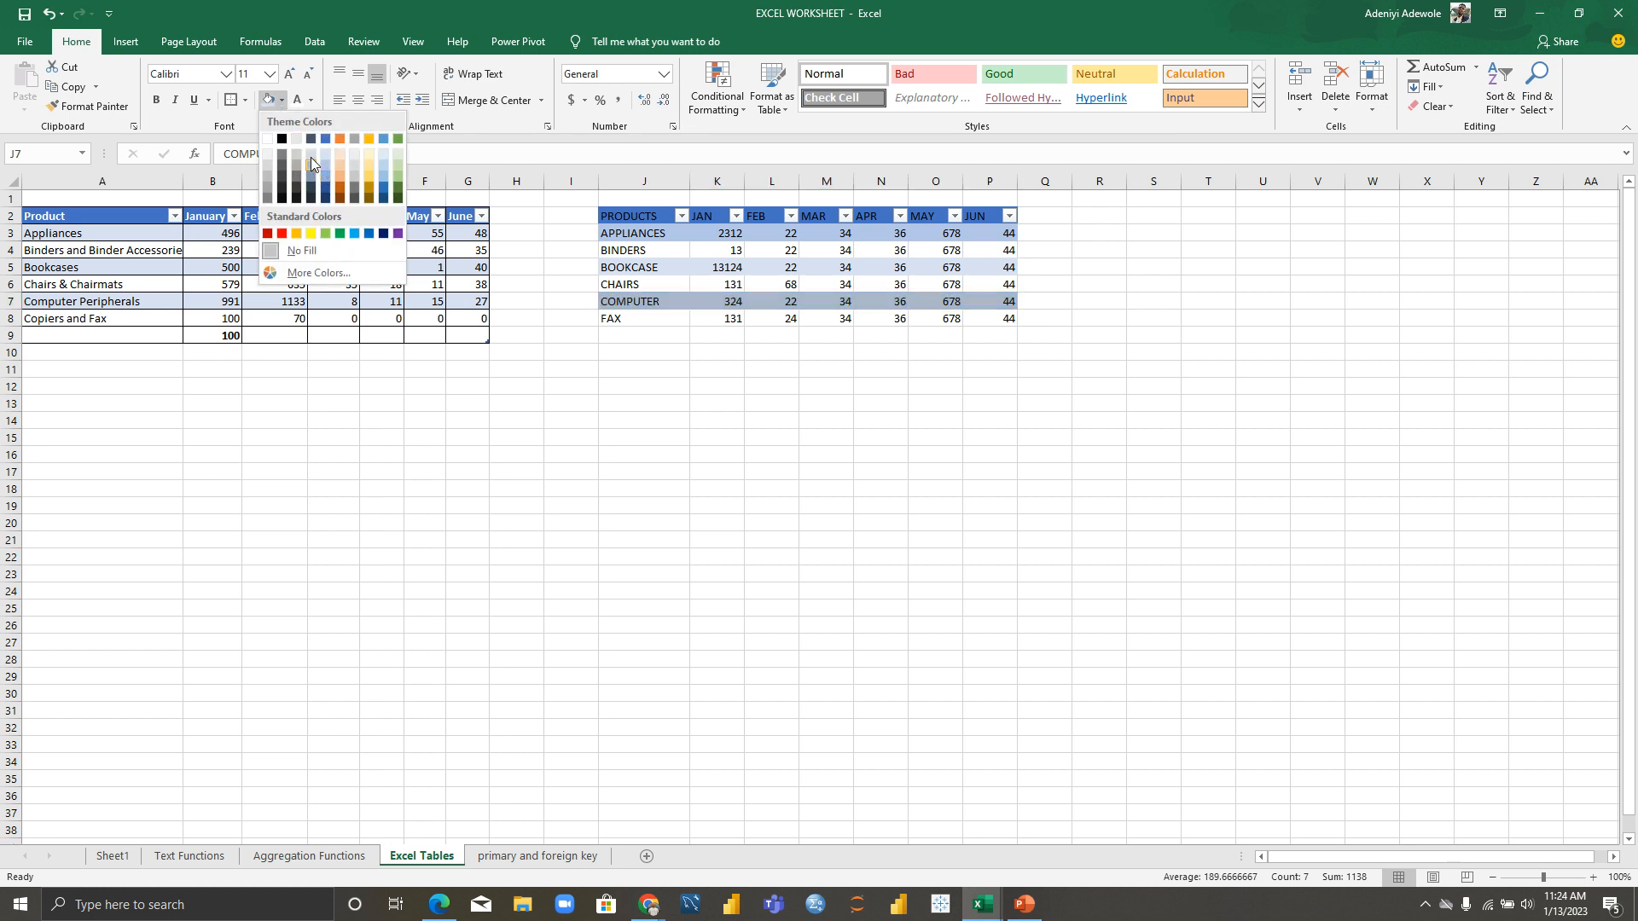
left_click(328, 152)
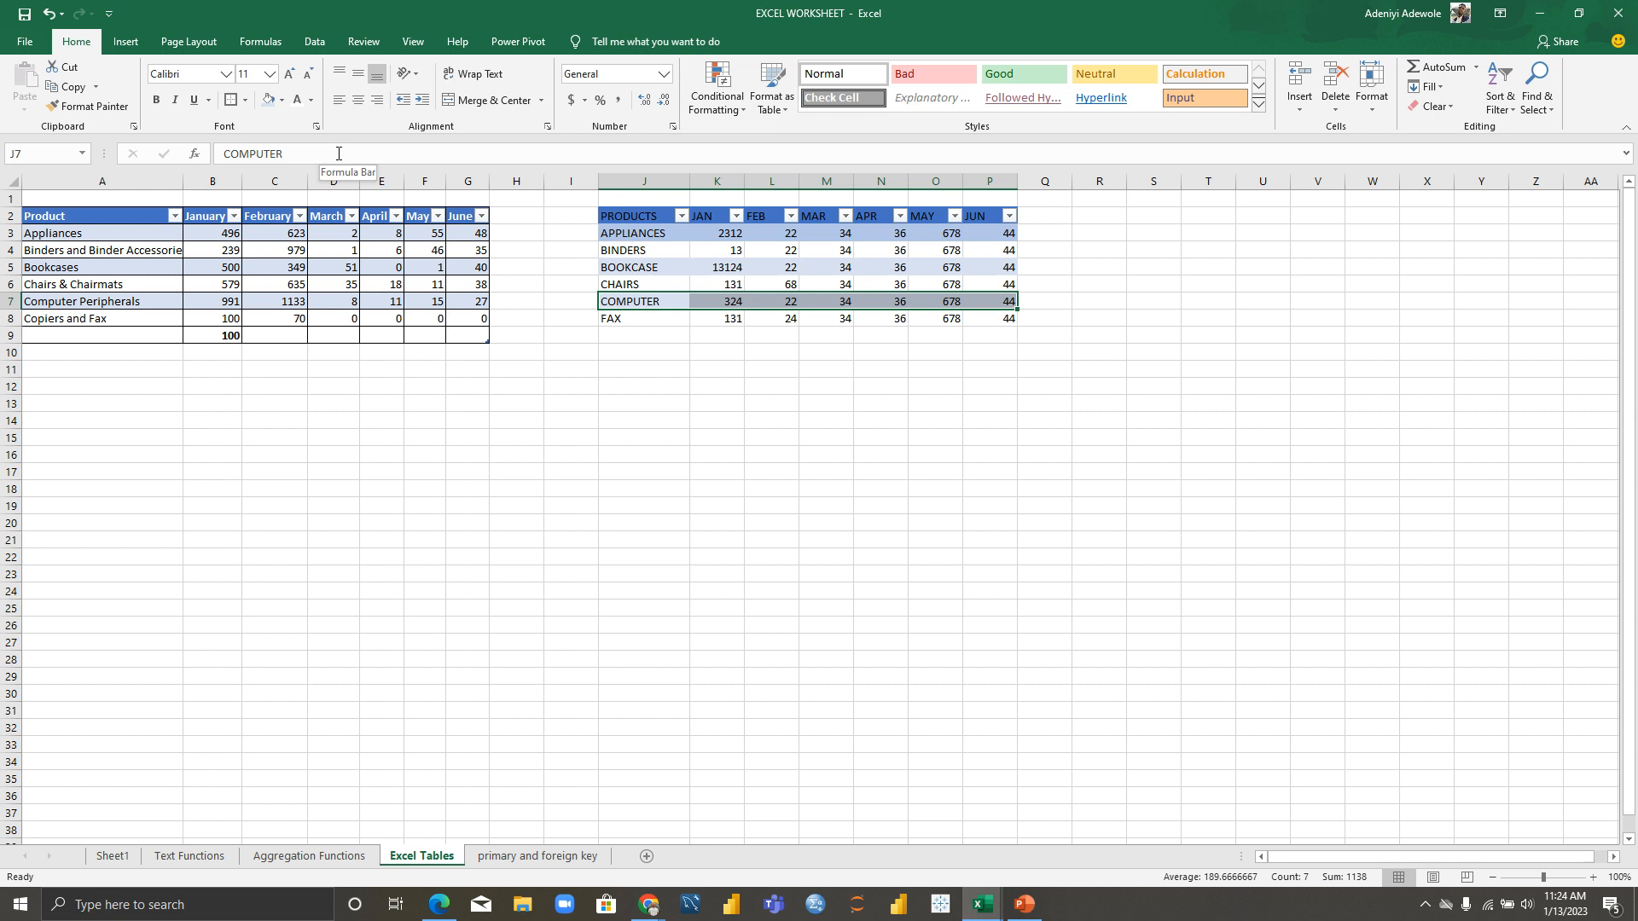
left_click(296, 267)
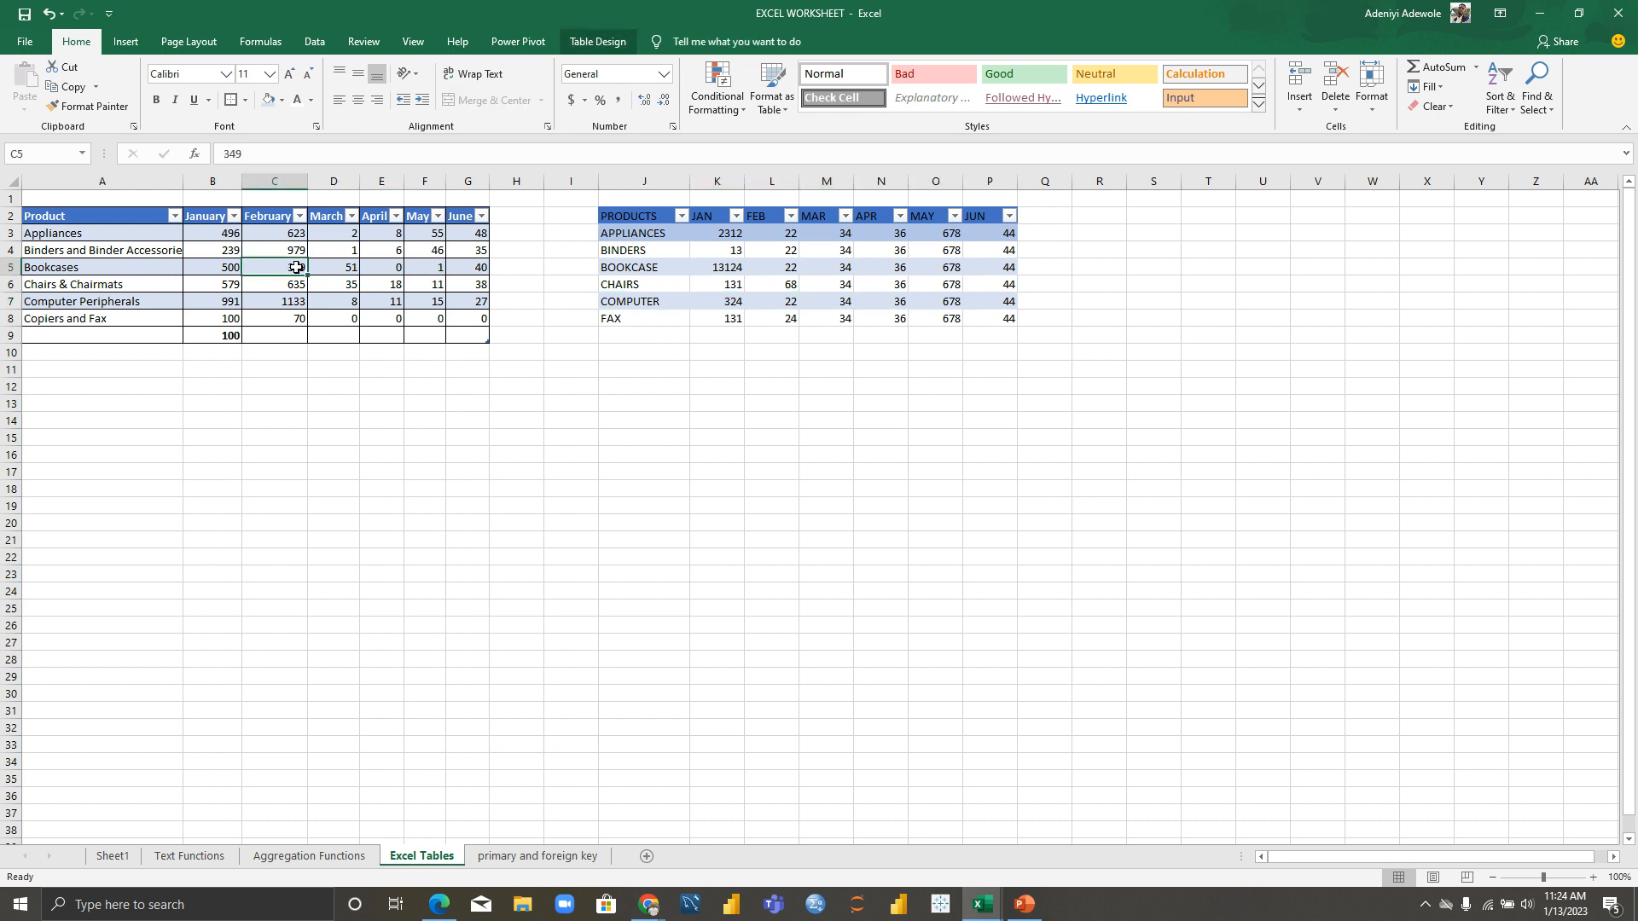
Step: Apply All Borders to the PRODUCTS table range J2:P8
left_click(715, 299)
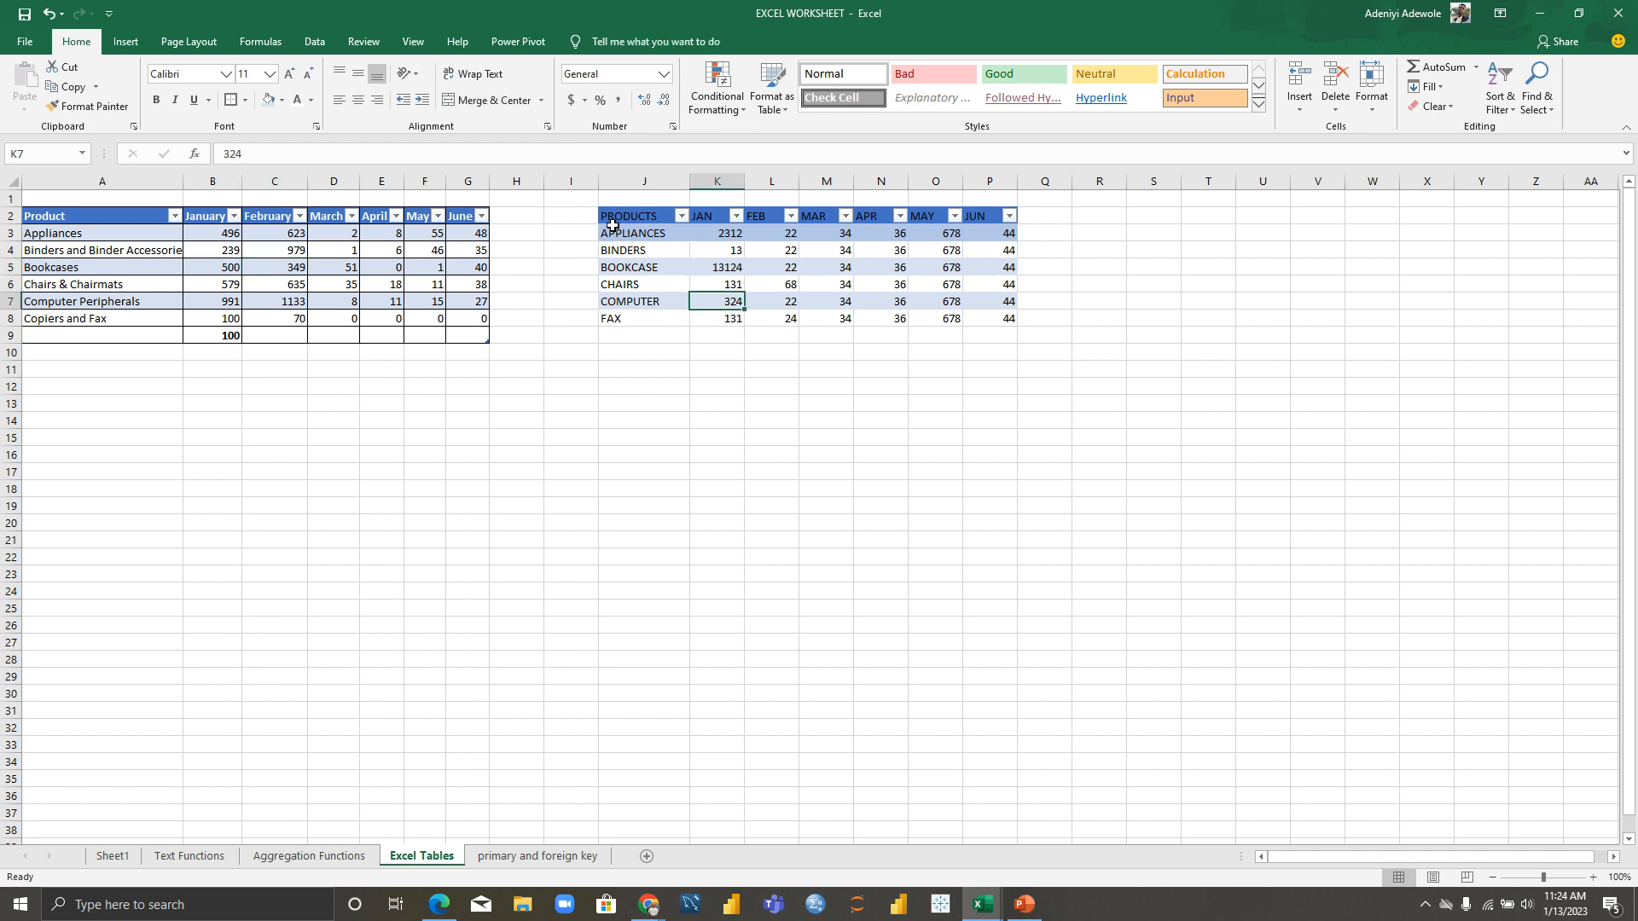
left_click_drag(612, 216, 996, 316)
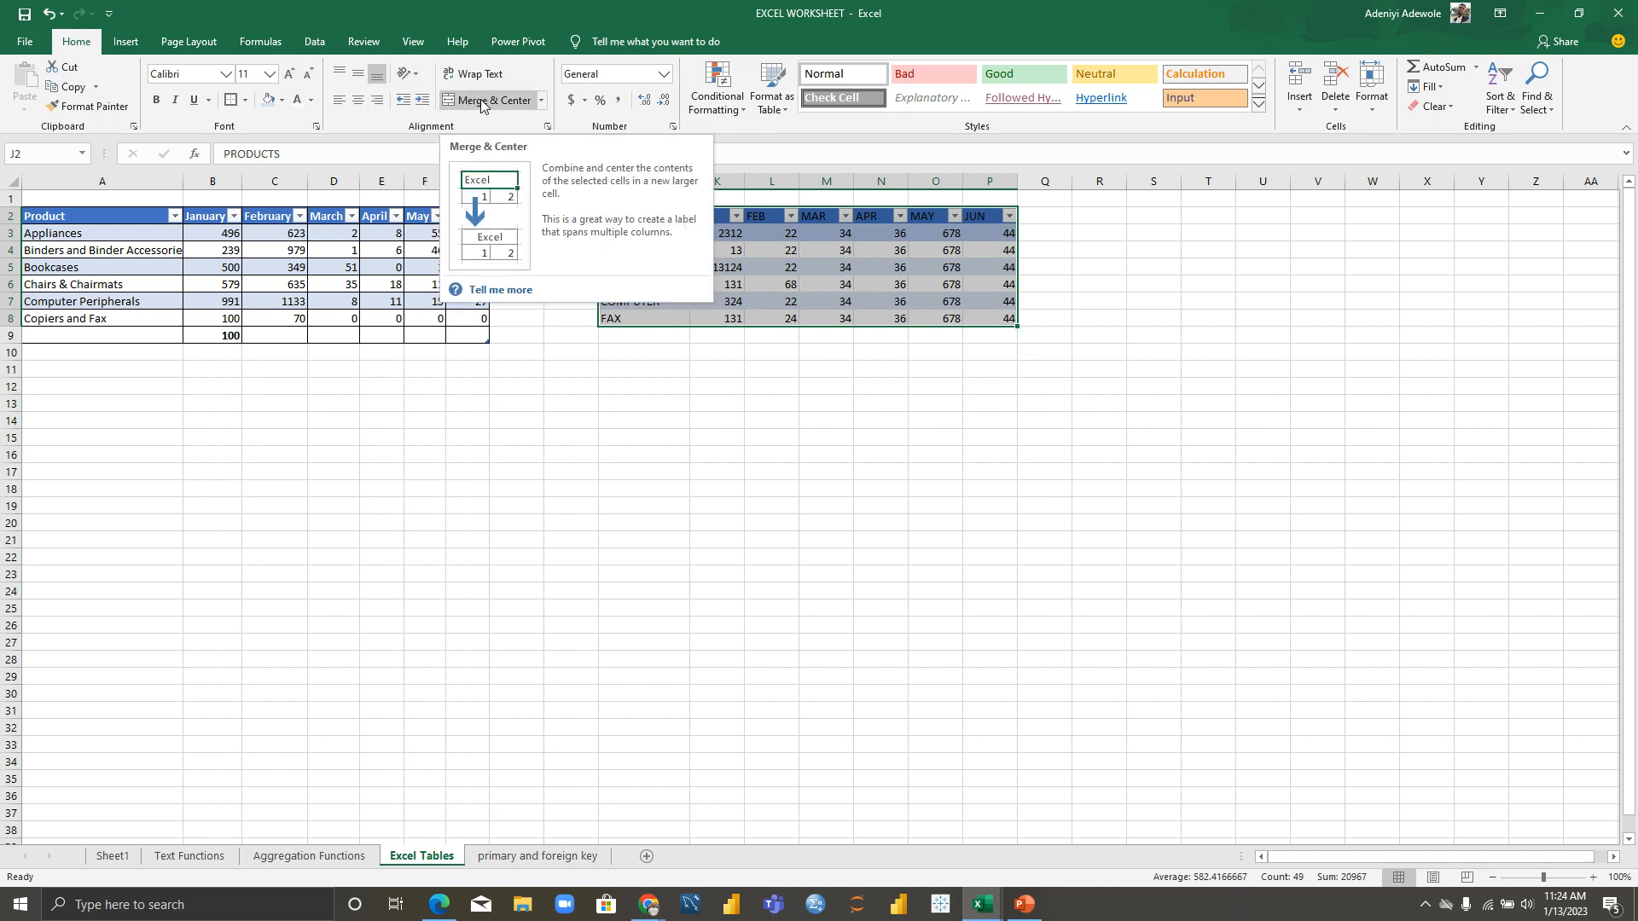
left_click(247, 102)
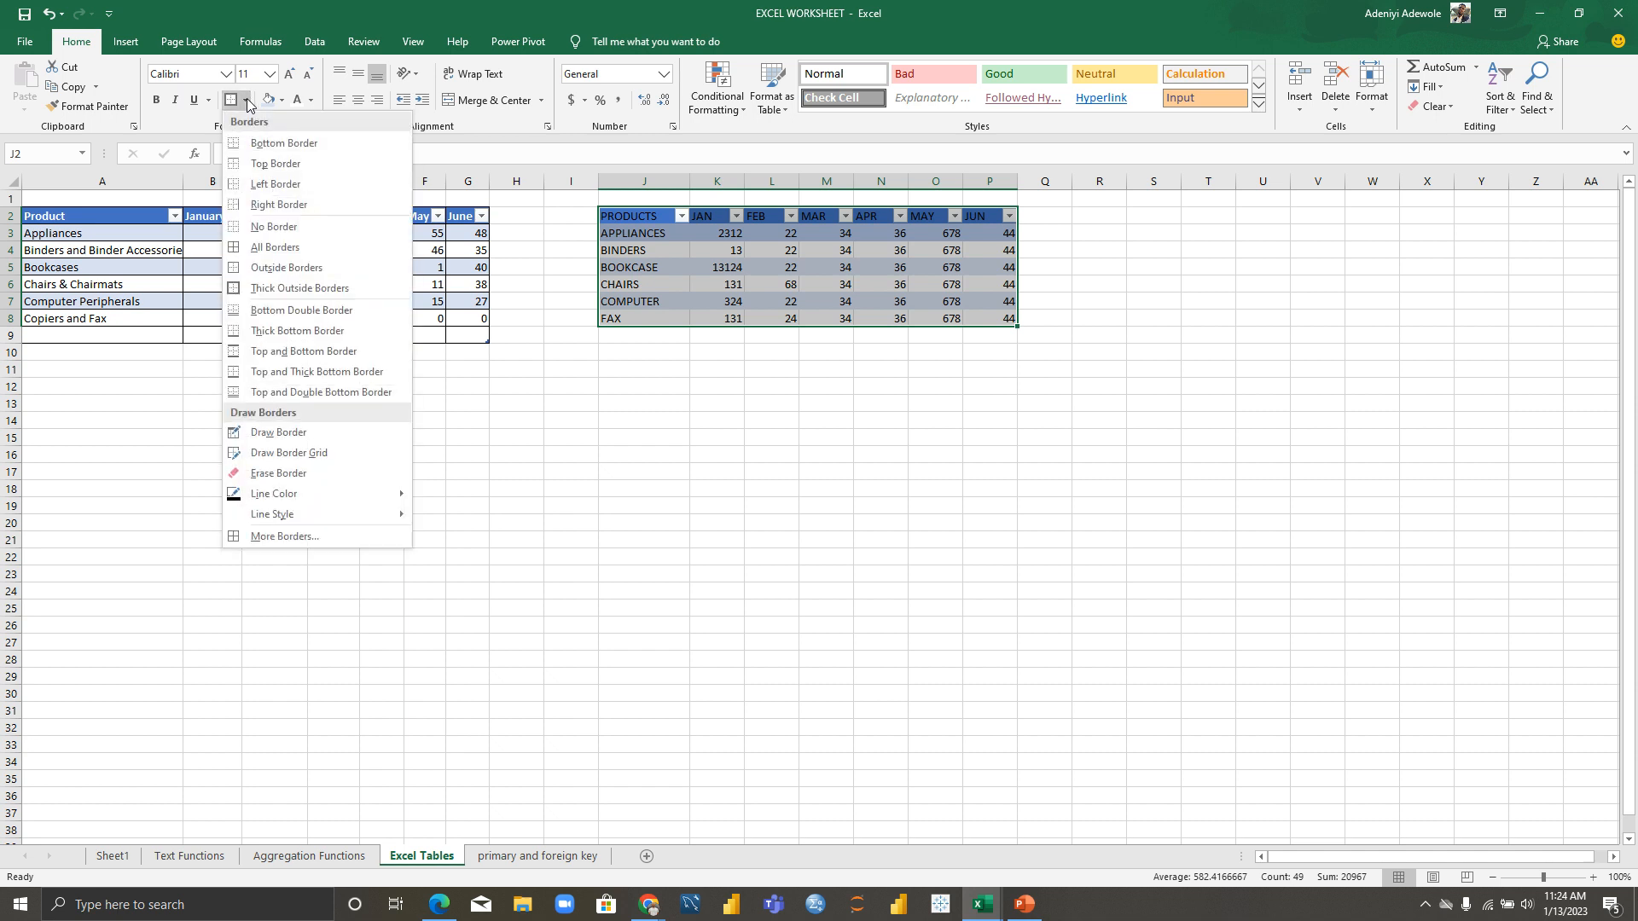
left_click(275, 248)
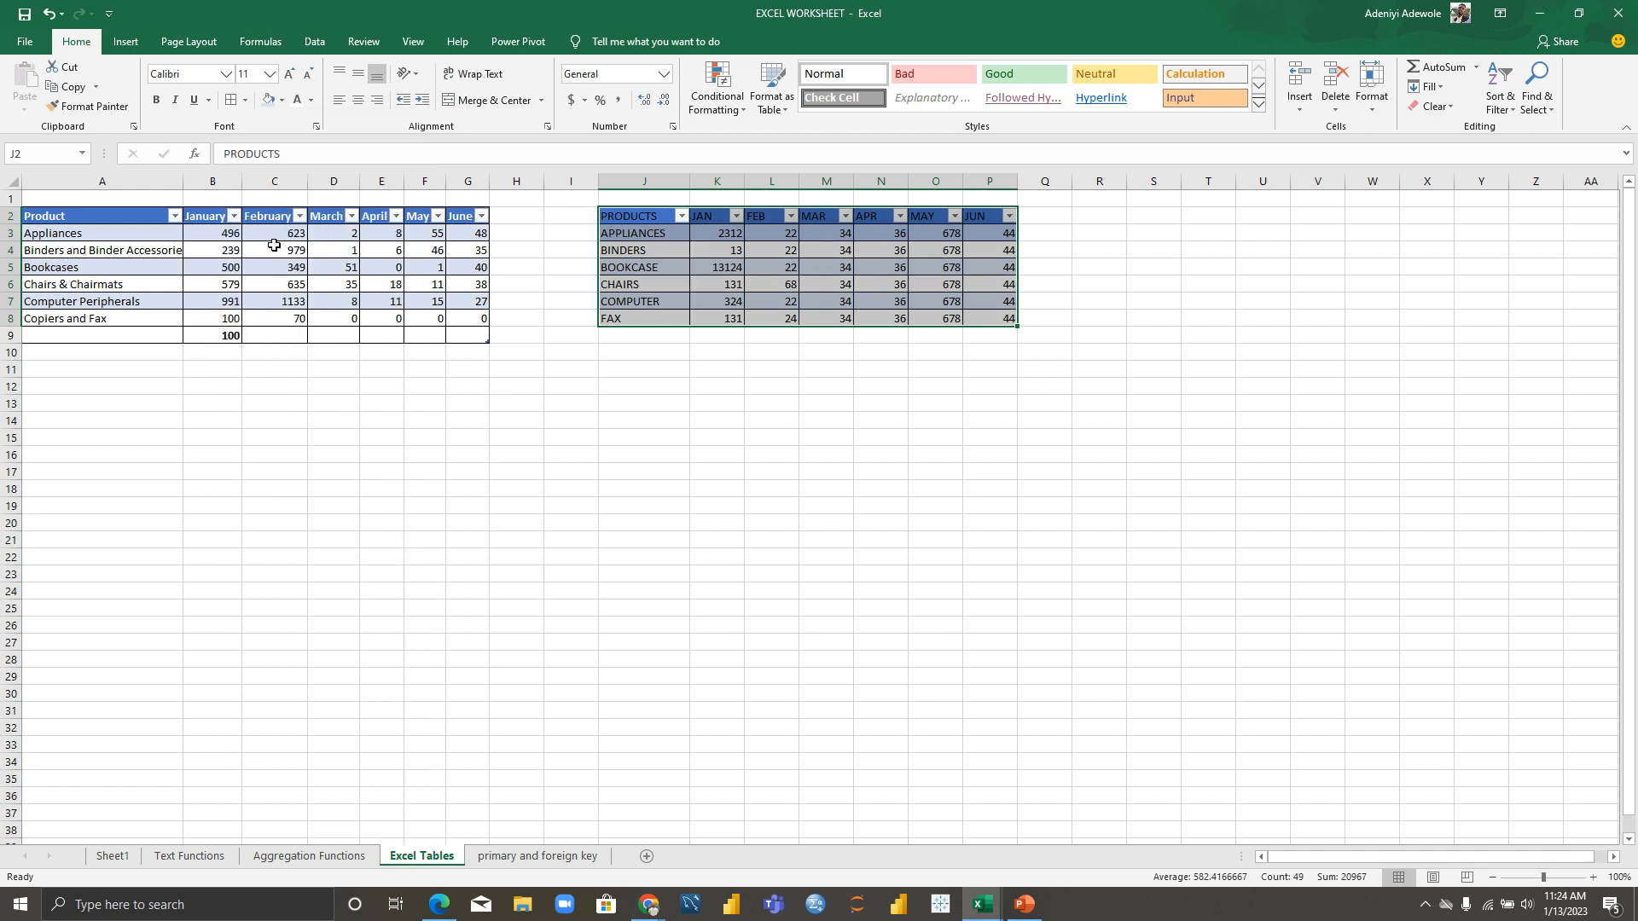
left_click(717, 491)
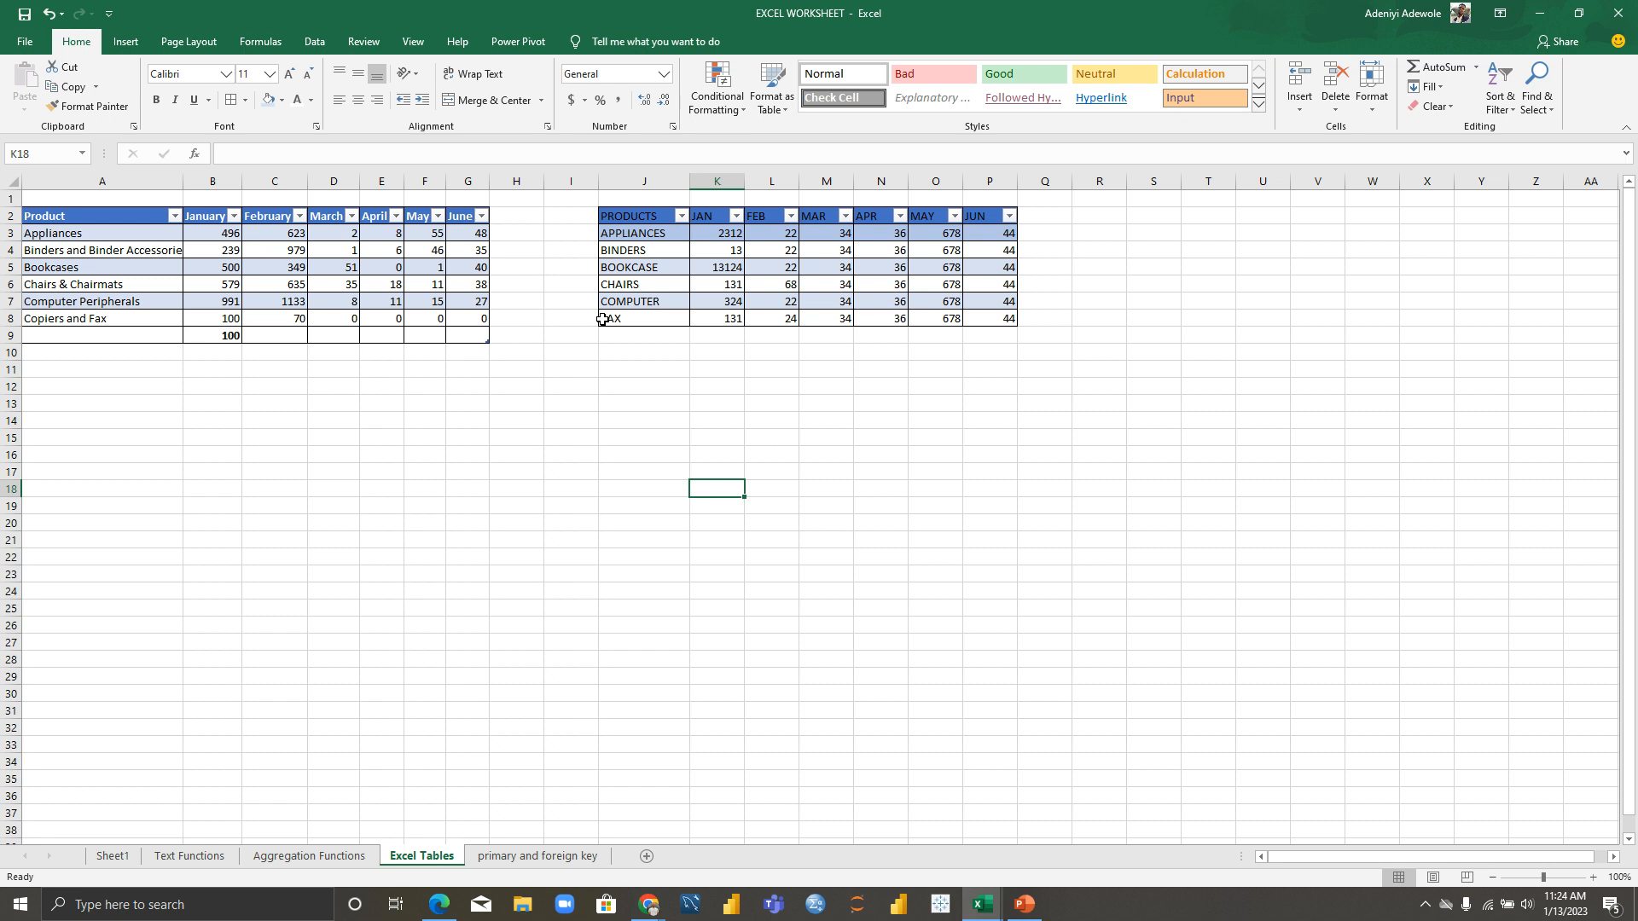
left_click(263, 220)
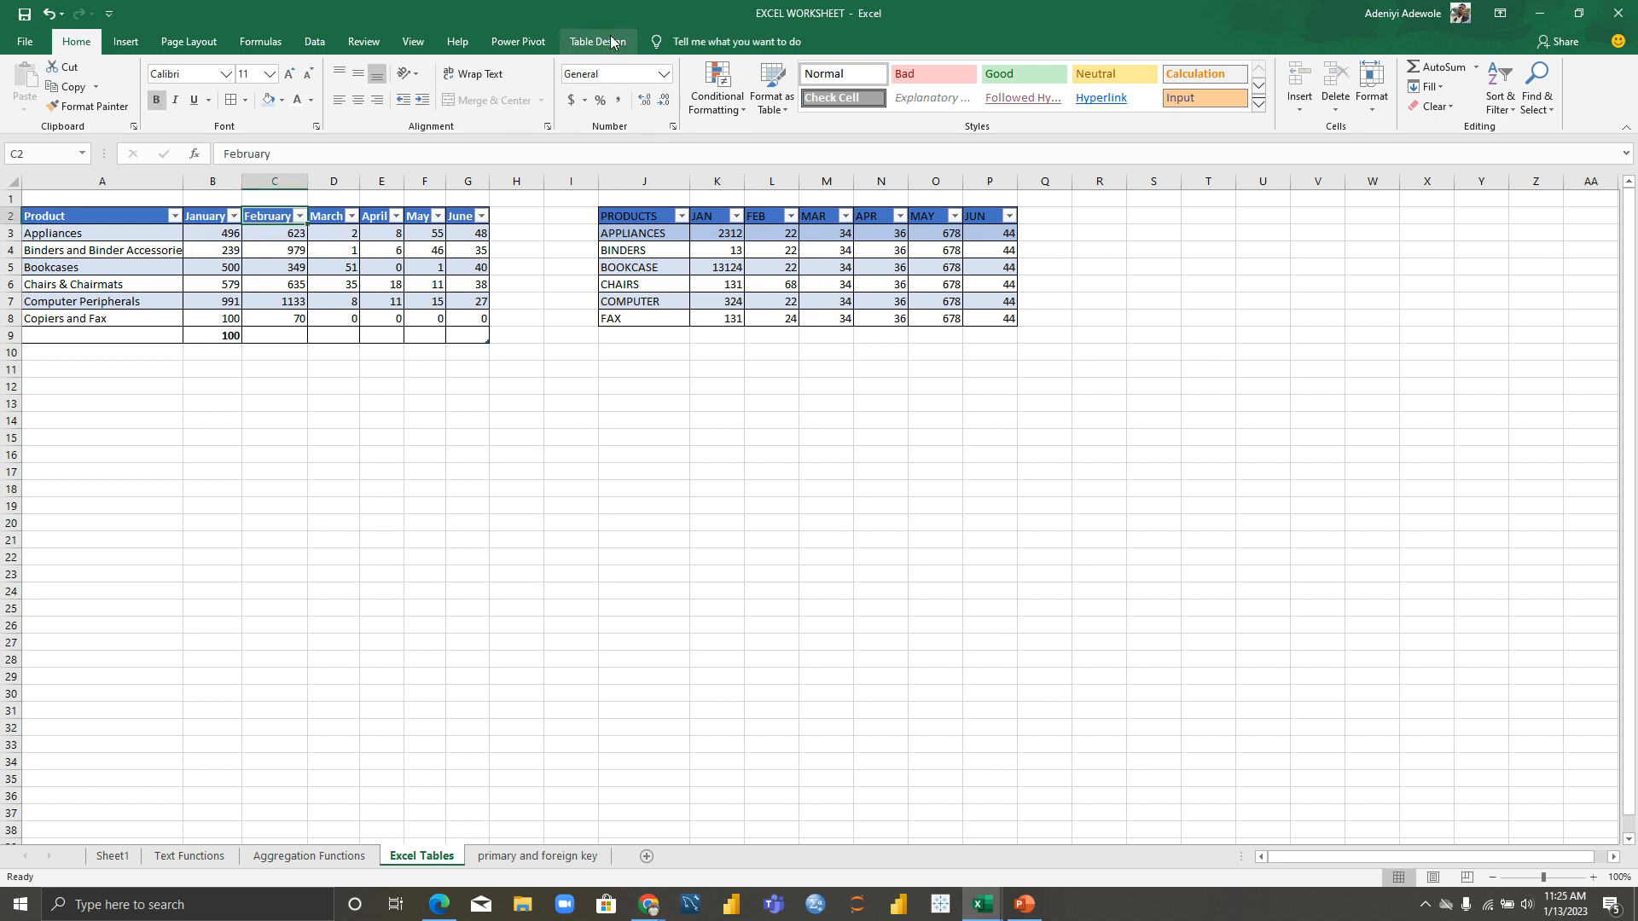
left_click(601, 39)
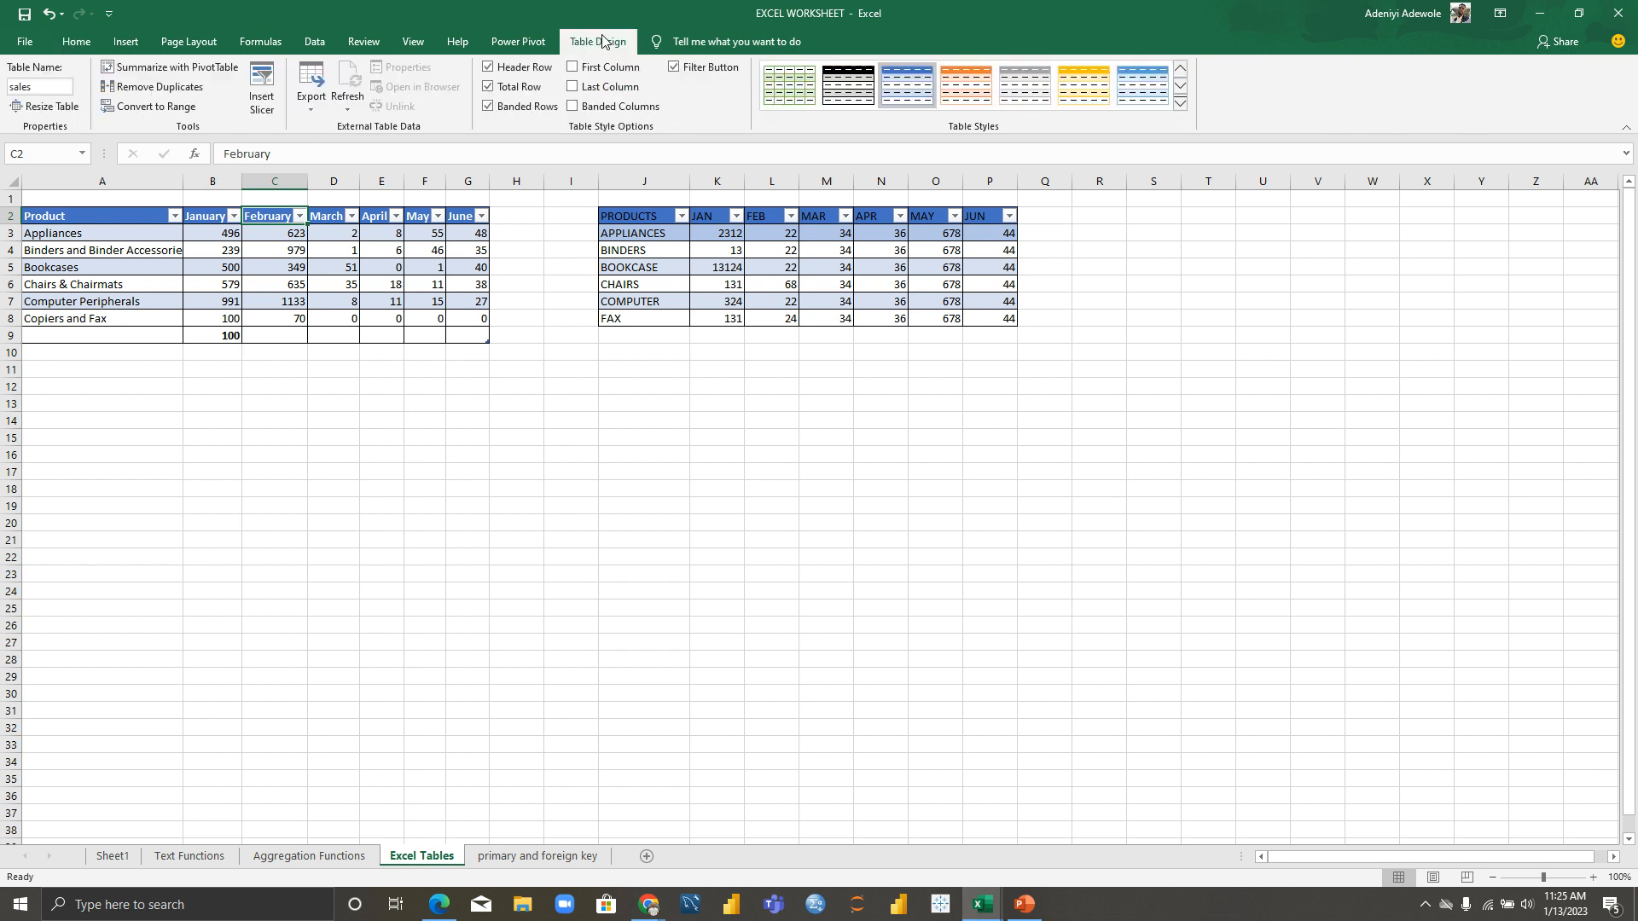
left_click(261, 233)
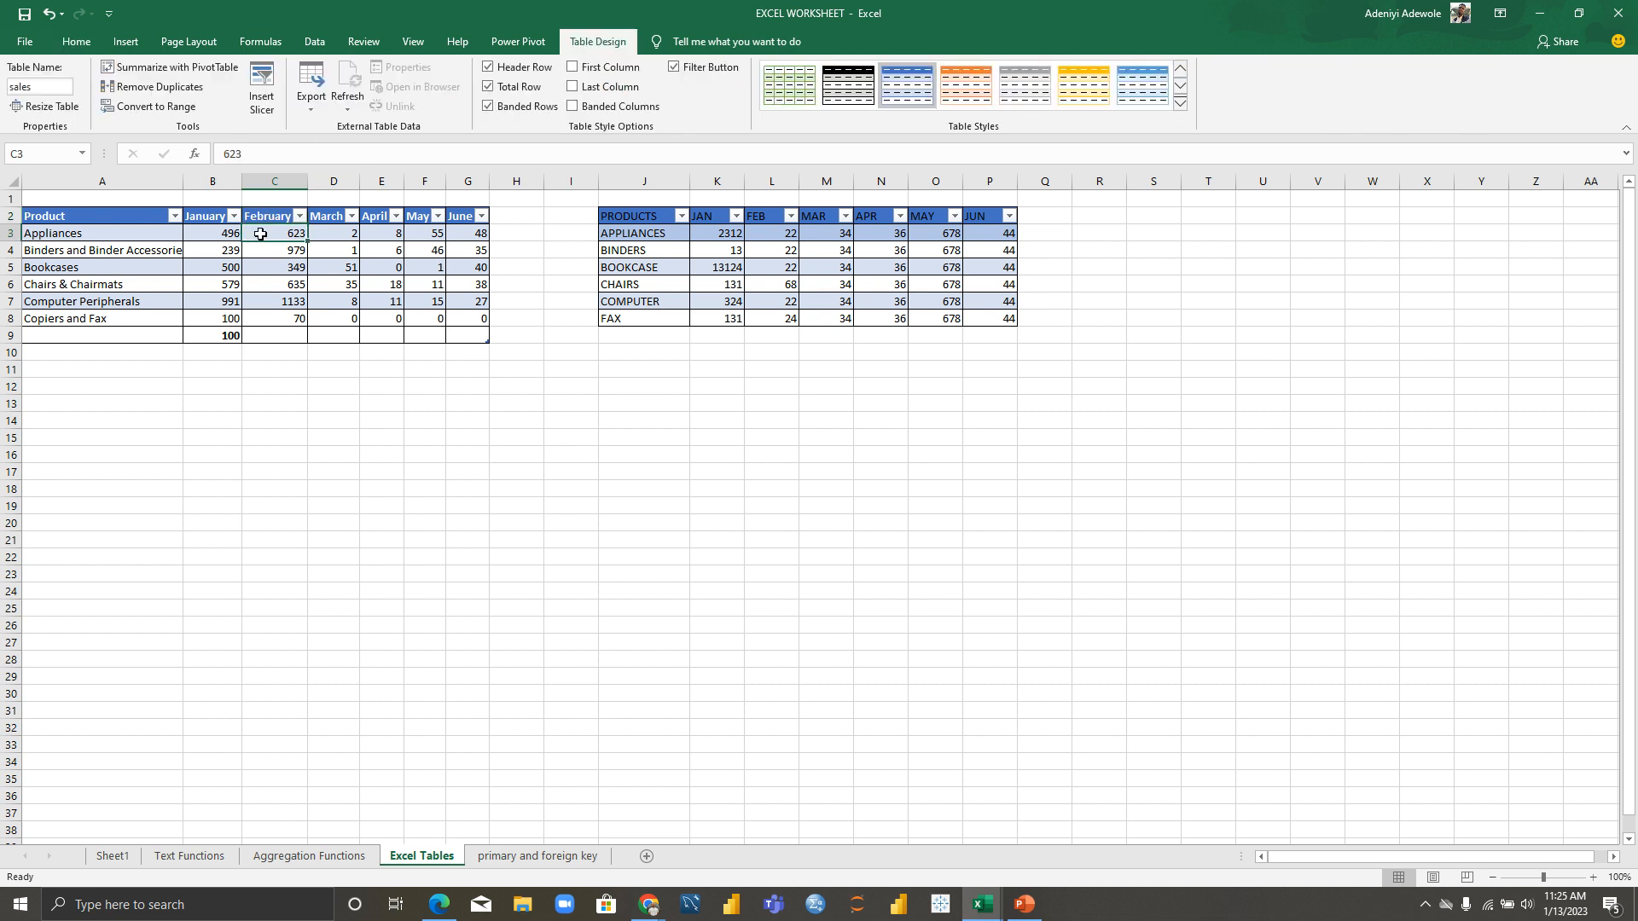
left_click(710, 220)
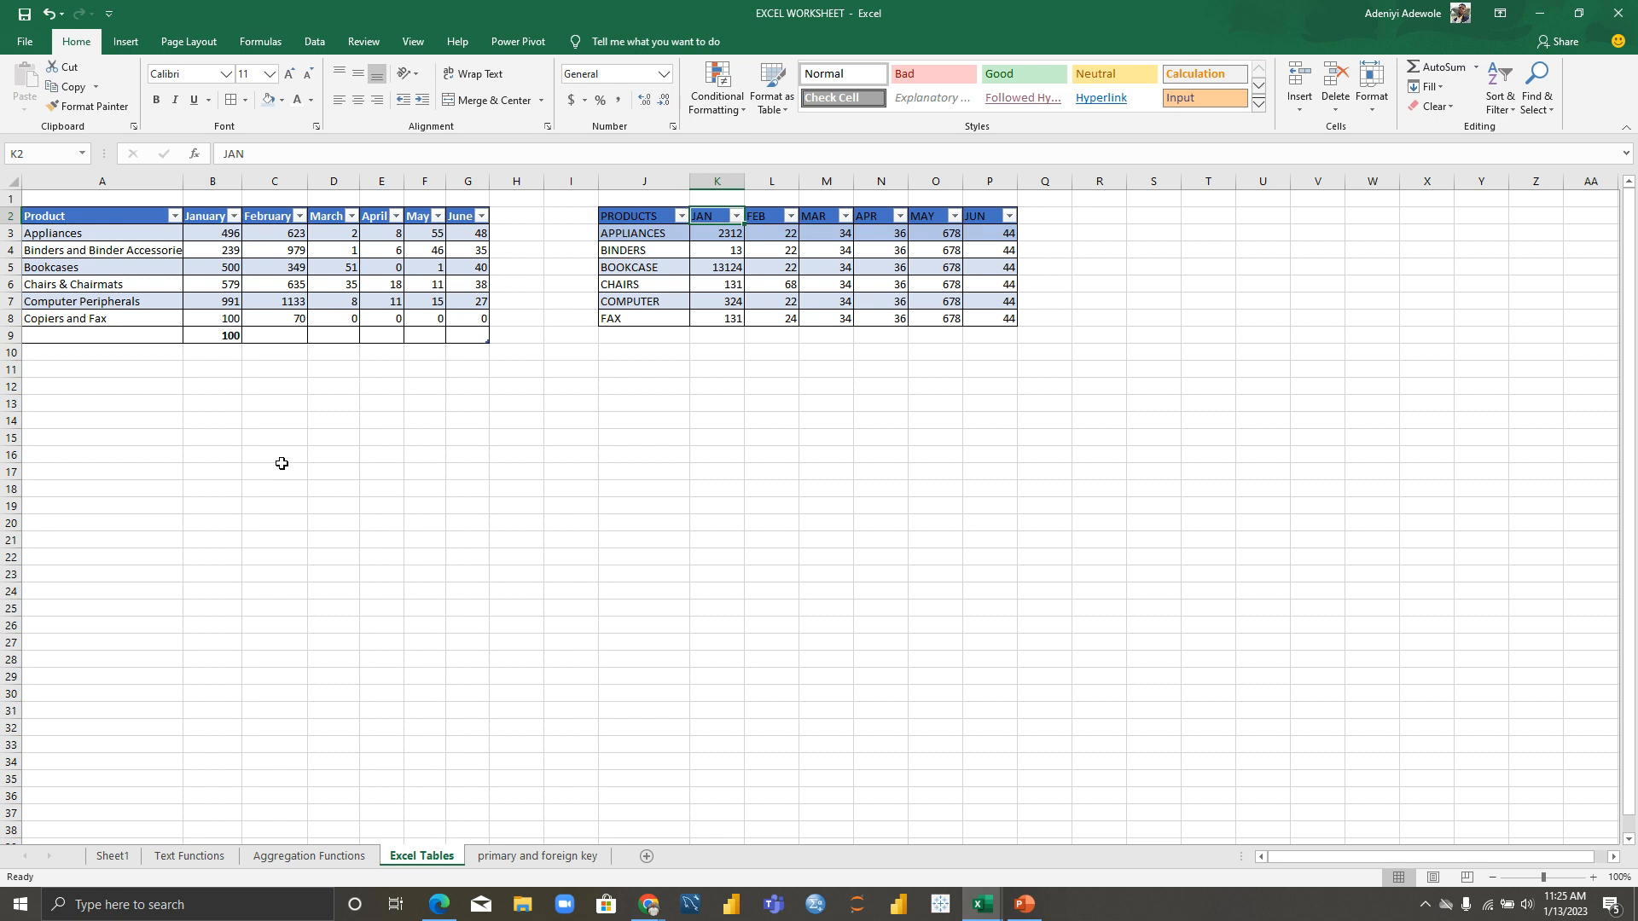
left_click(297, 285)
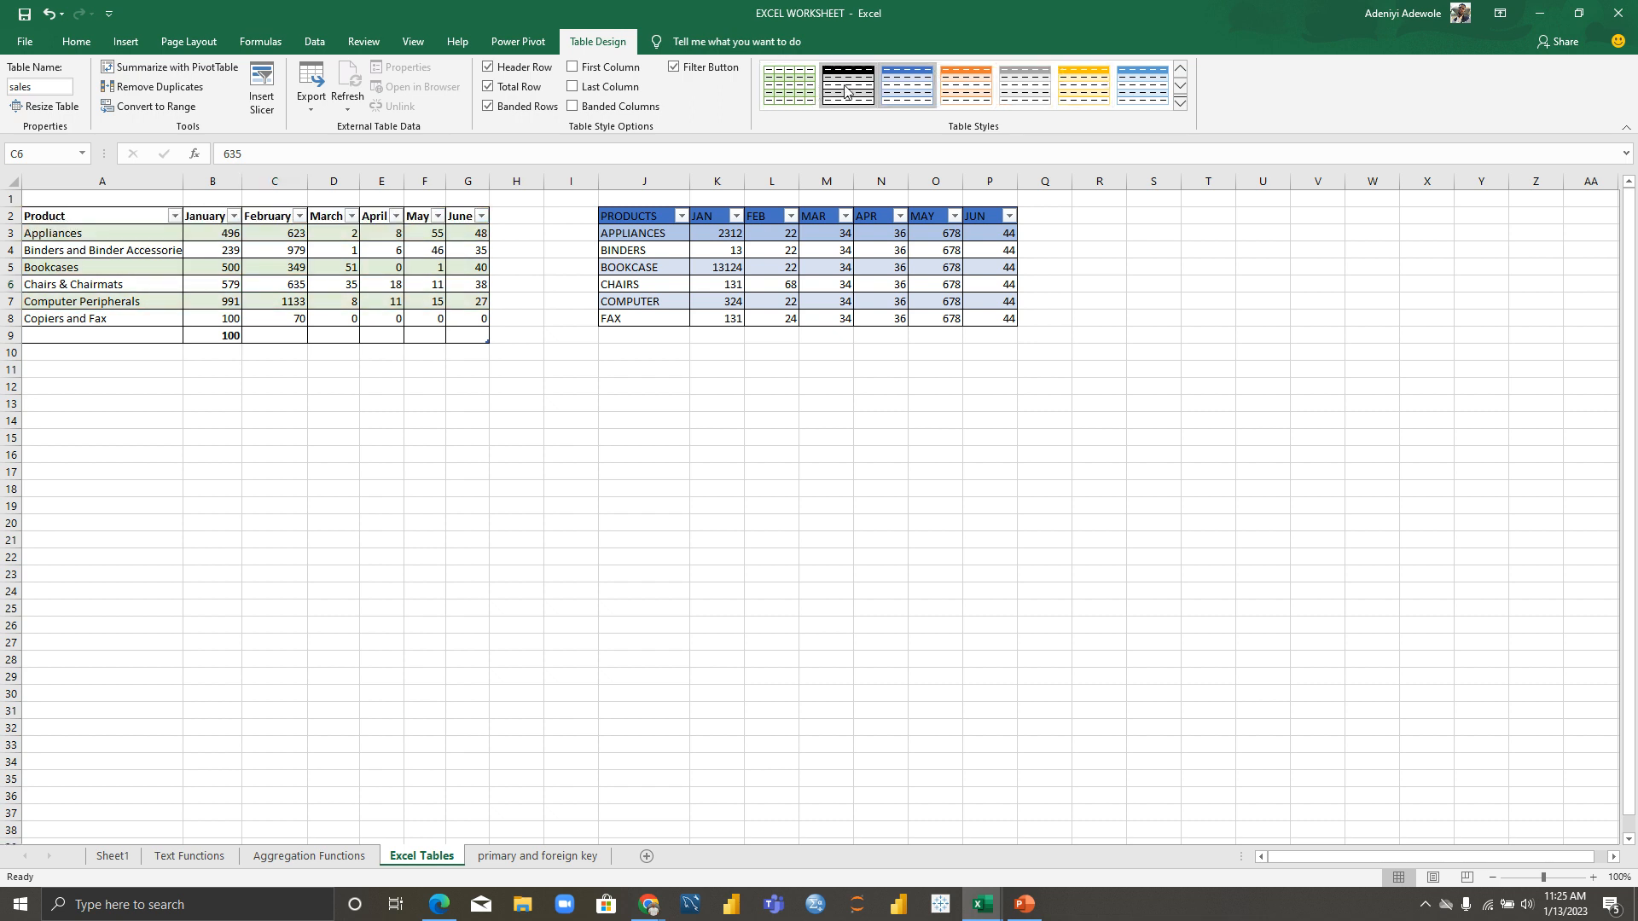
left_click(707, 218)
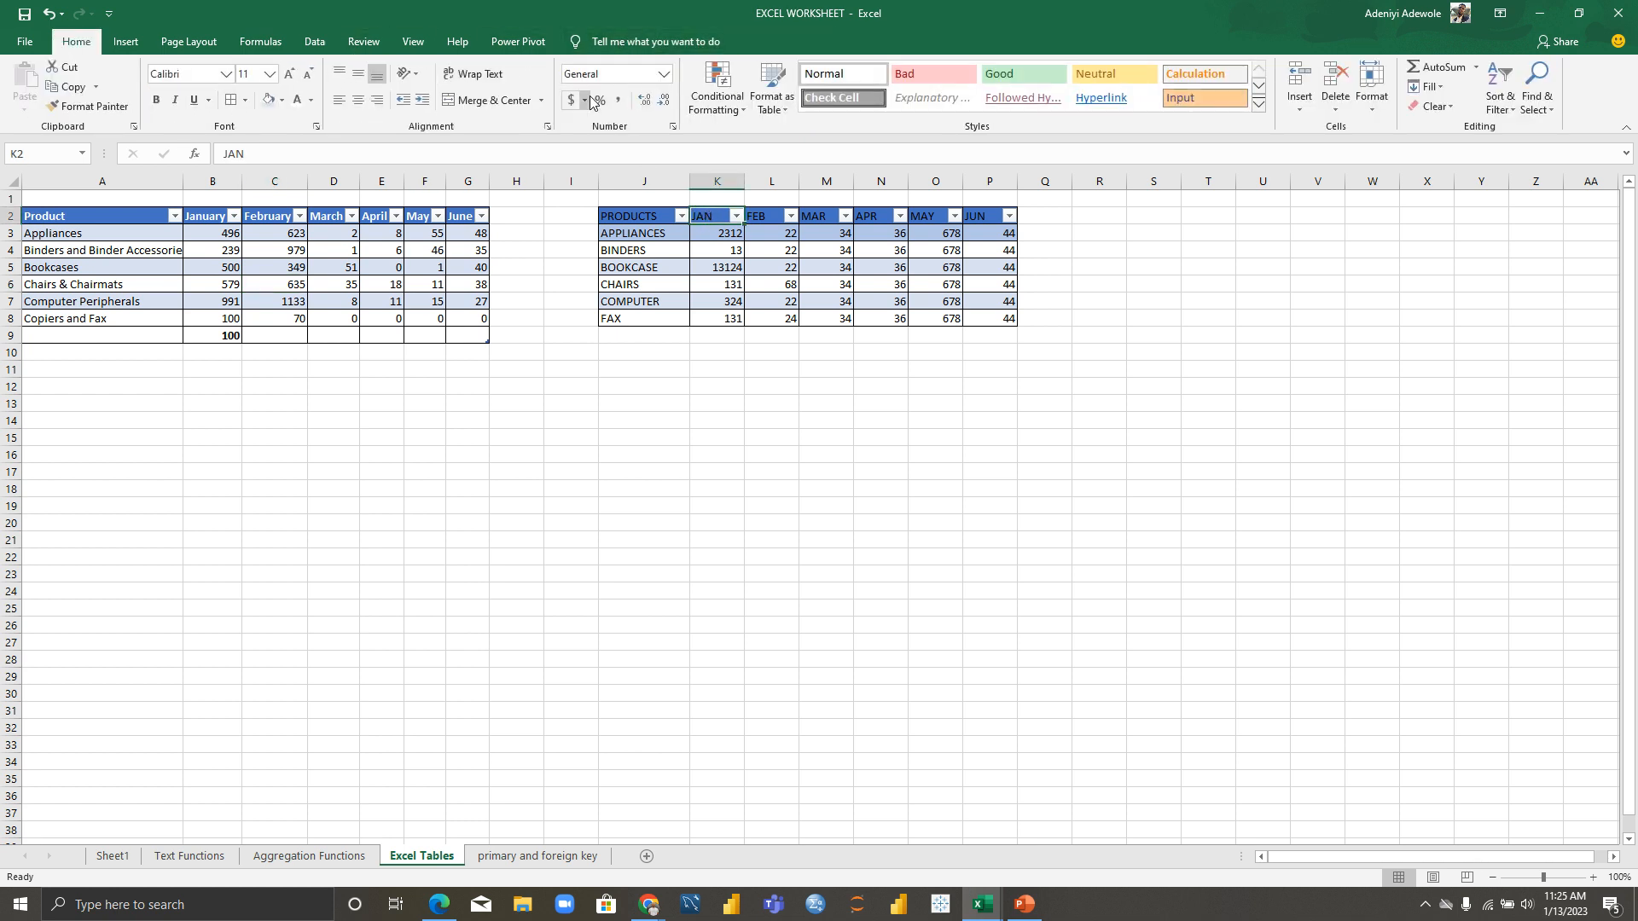
left_click(322, 272)
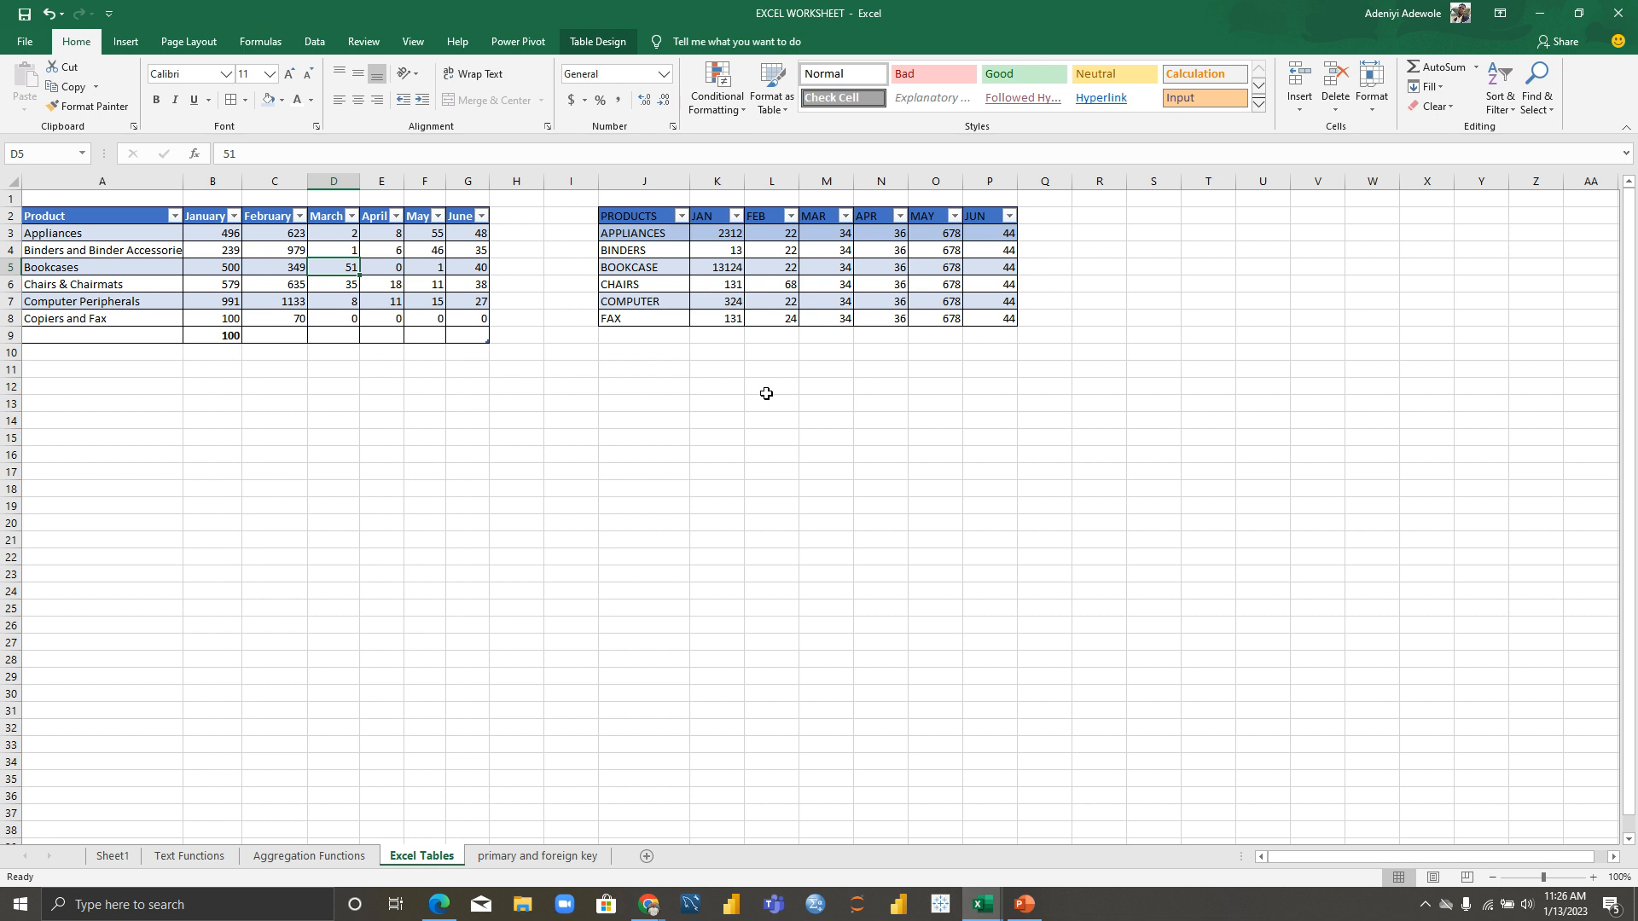
Step: Copy the NAMES and SCORES list (M8:N15) from Aggregation Functions to K15 on Excel Tables
left_click(643, 371)
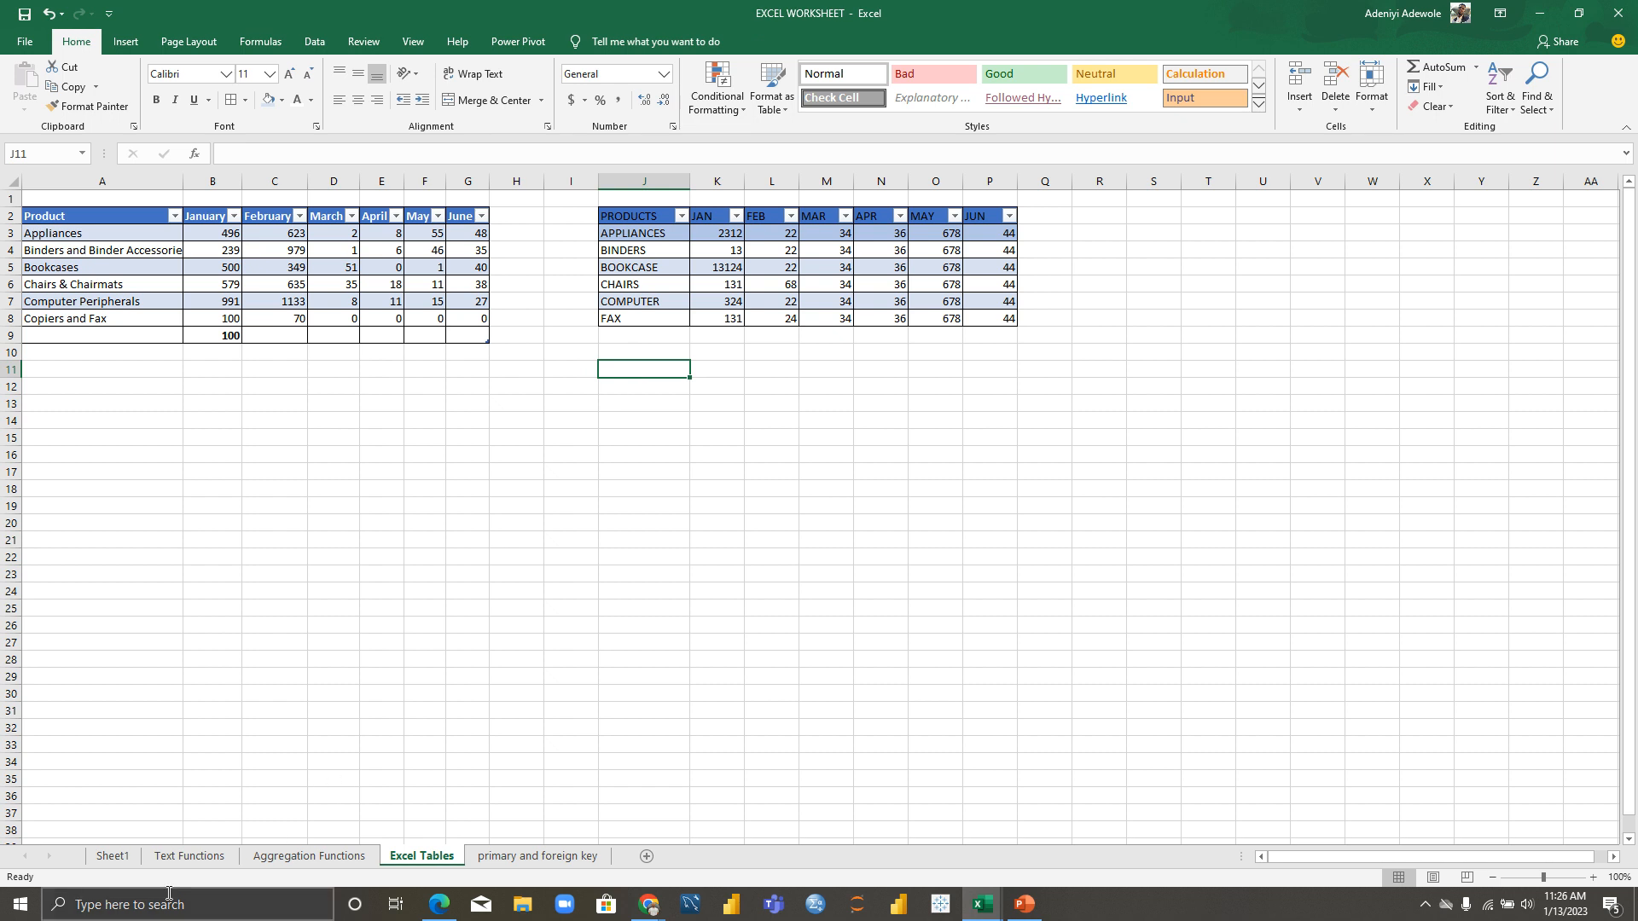
left_click(279, 860)
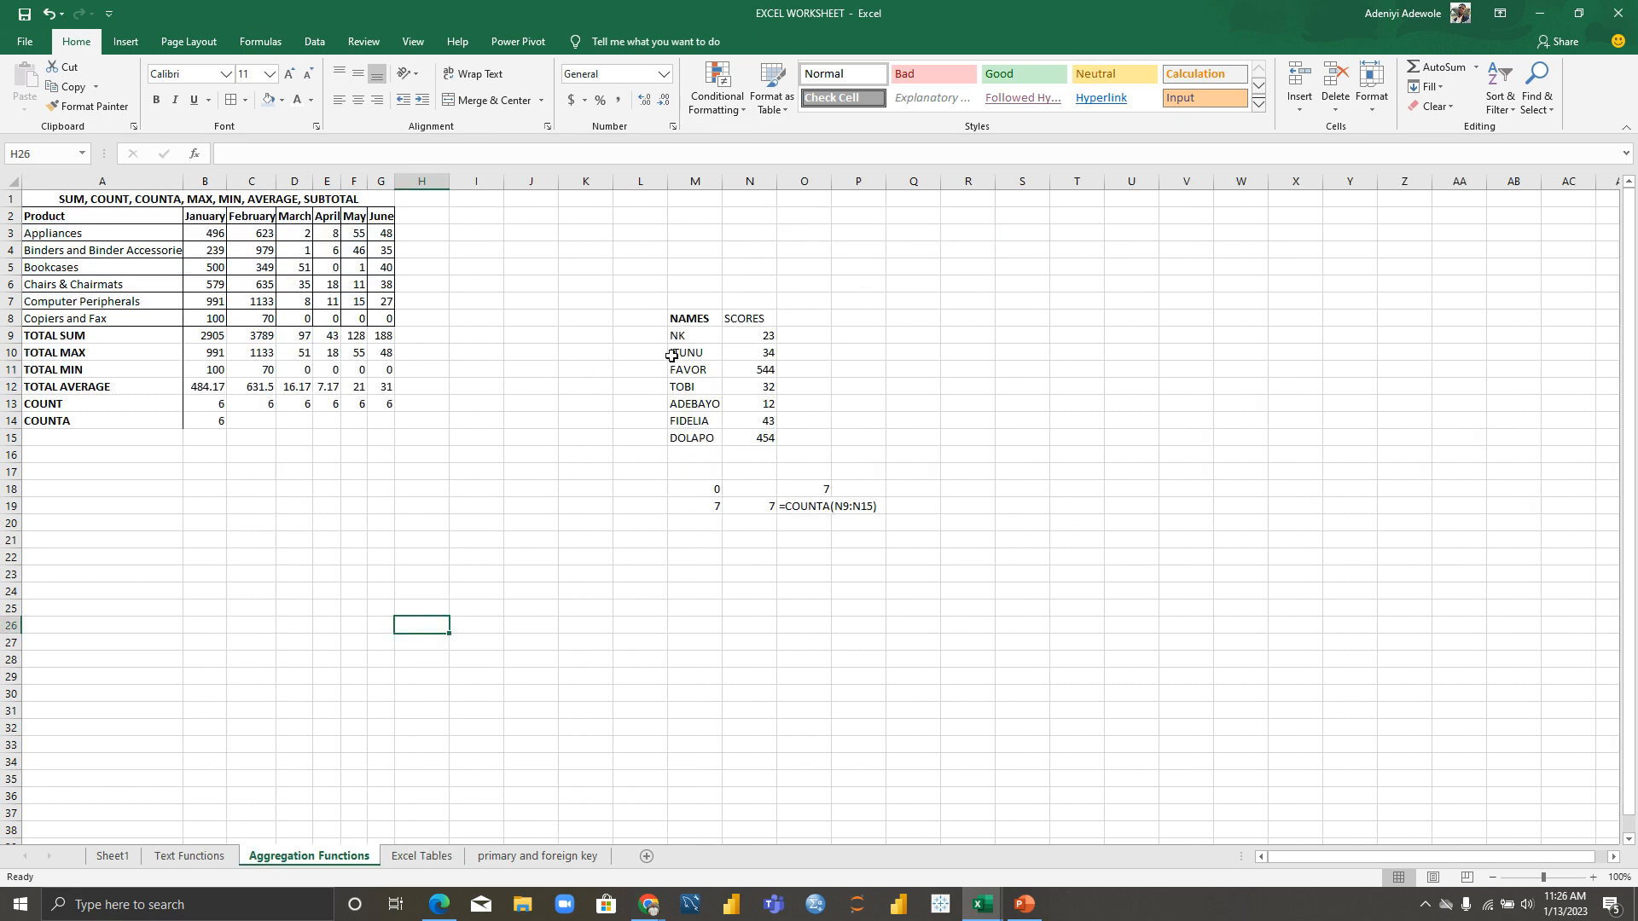
left_click(687, 324)
left_click_drag(688, 324, 757, 439)
key("ctrl+c")
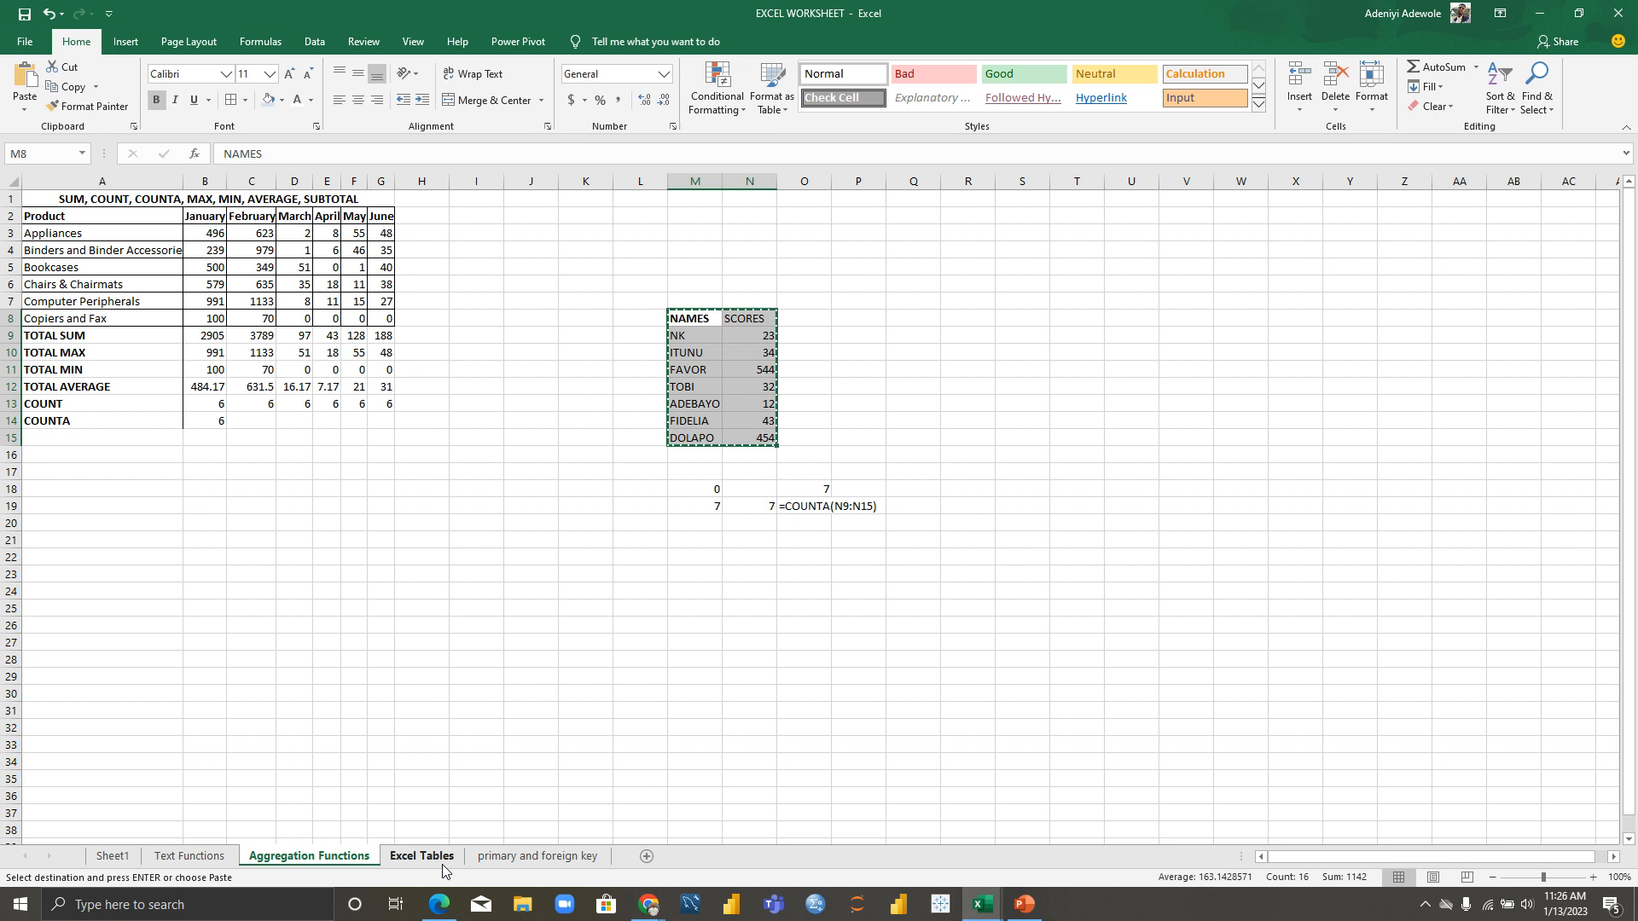
left_click(445, 857)
left_click(722, 438)
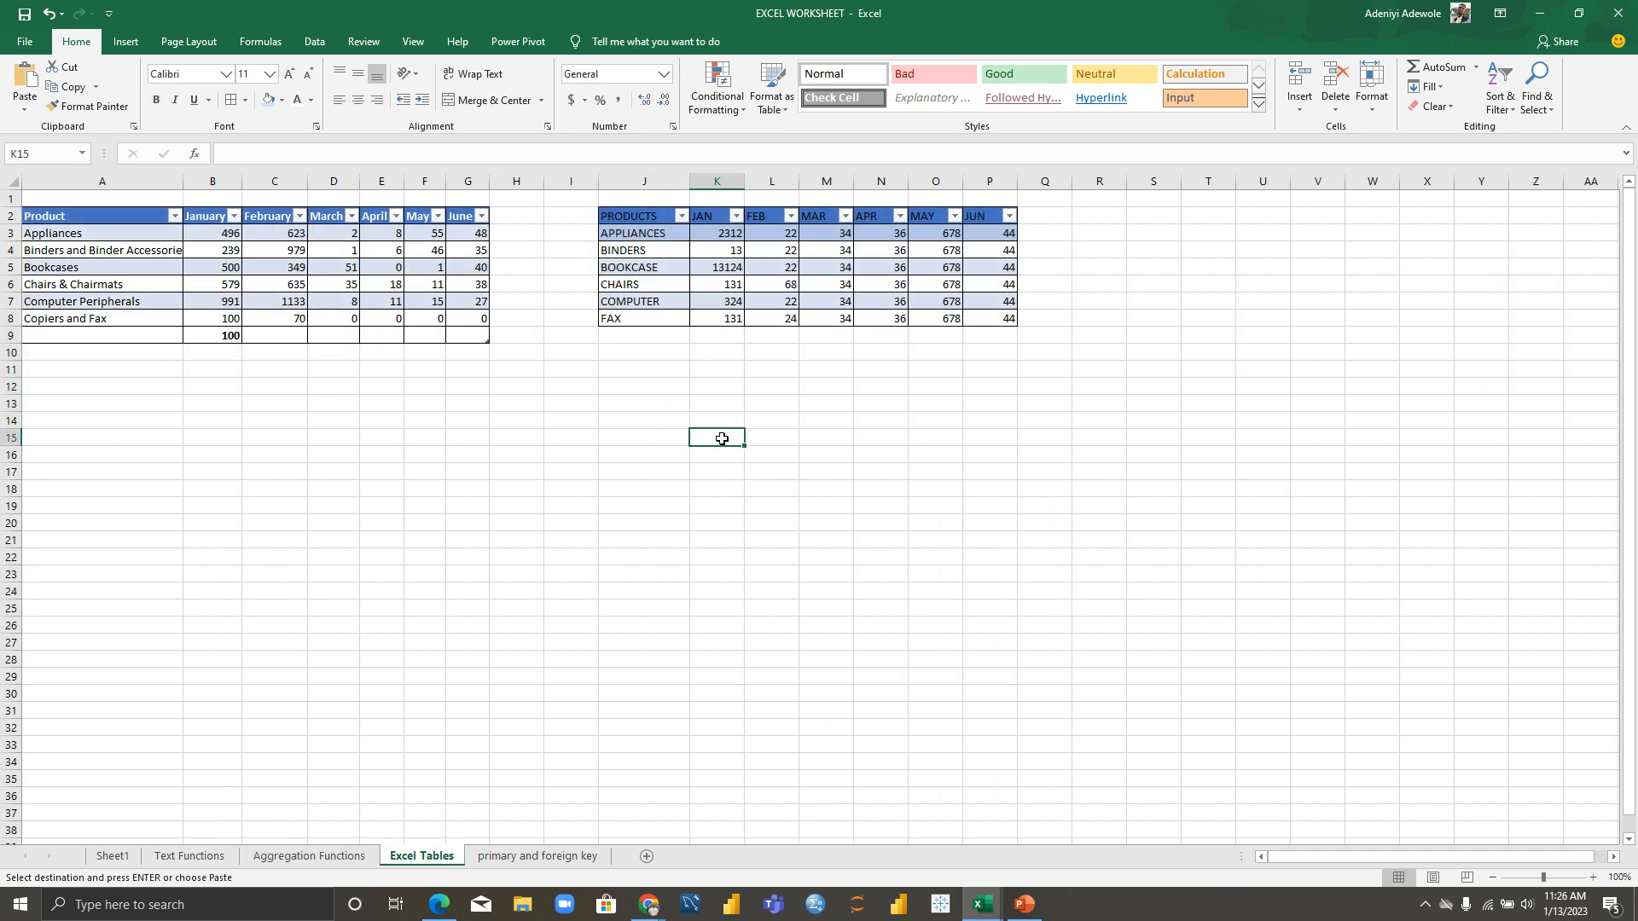
key("ctrl+v")
left_click(830, 504)
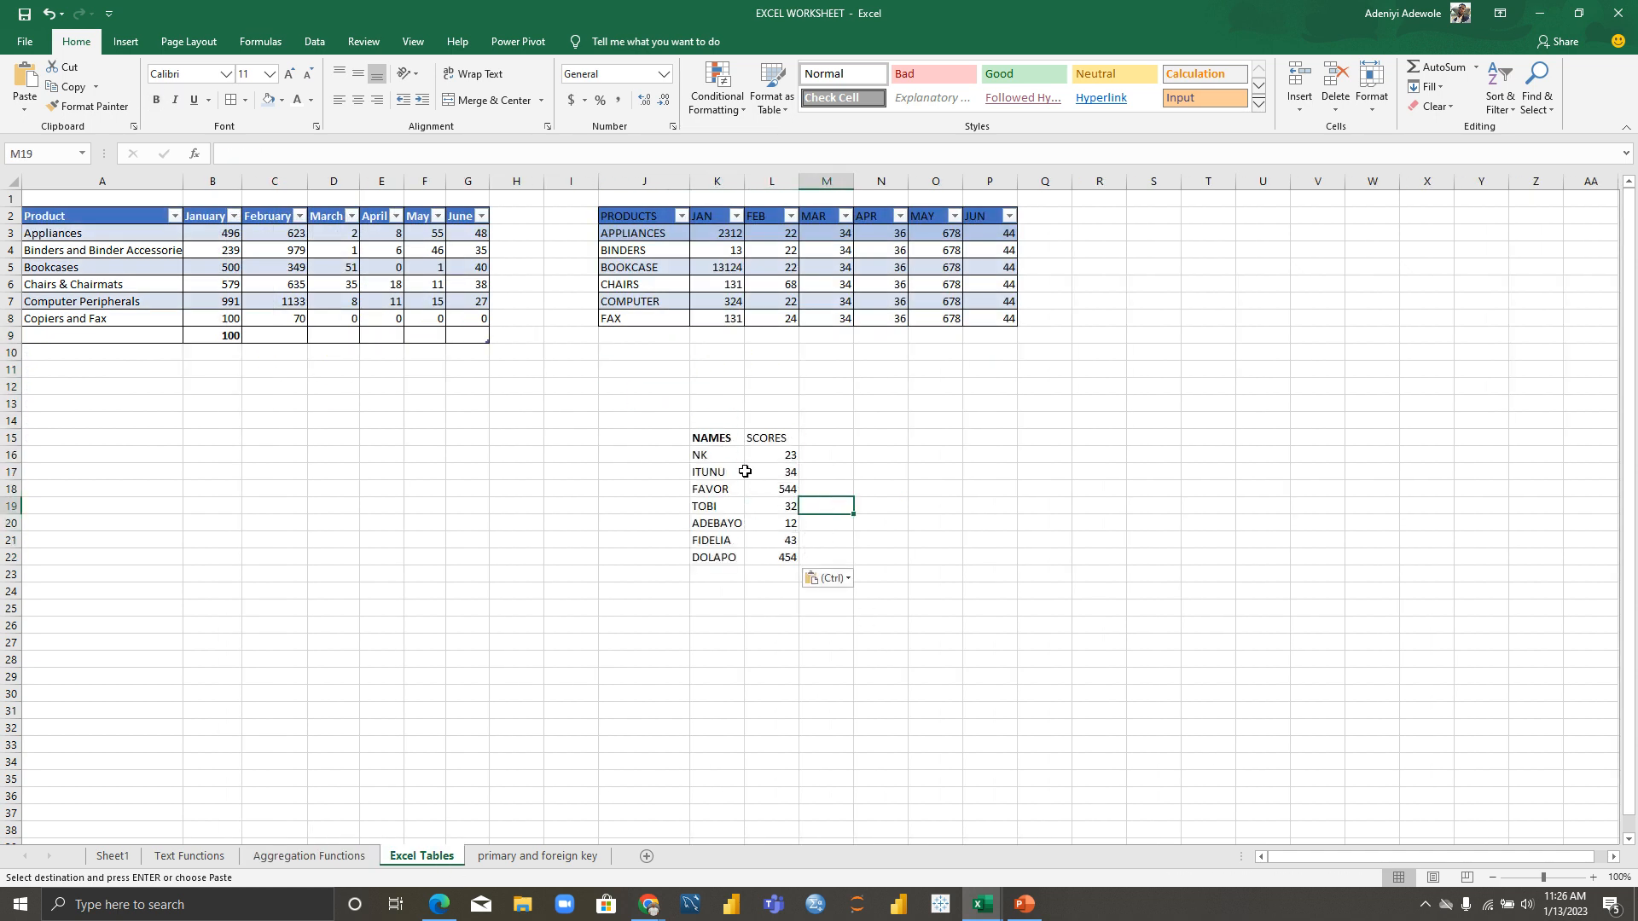
Step: Add a GRADE header in M15 beside SCORES
left_click_drag(715, 439, 944, 541)
left_click(897, 391)
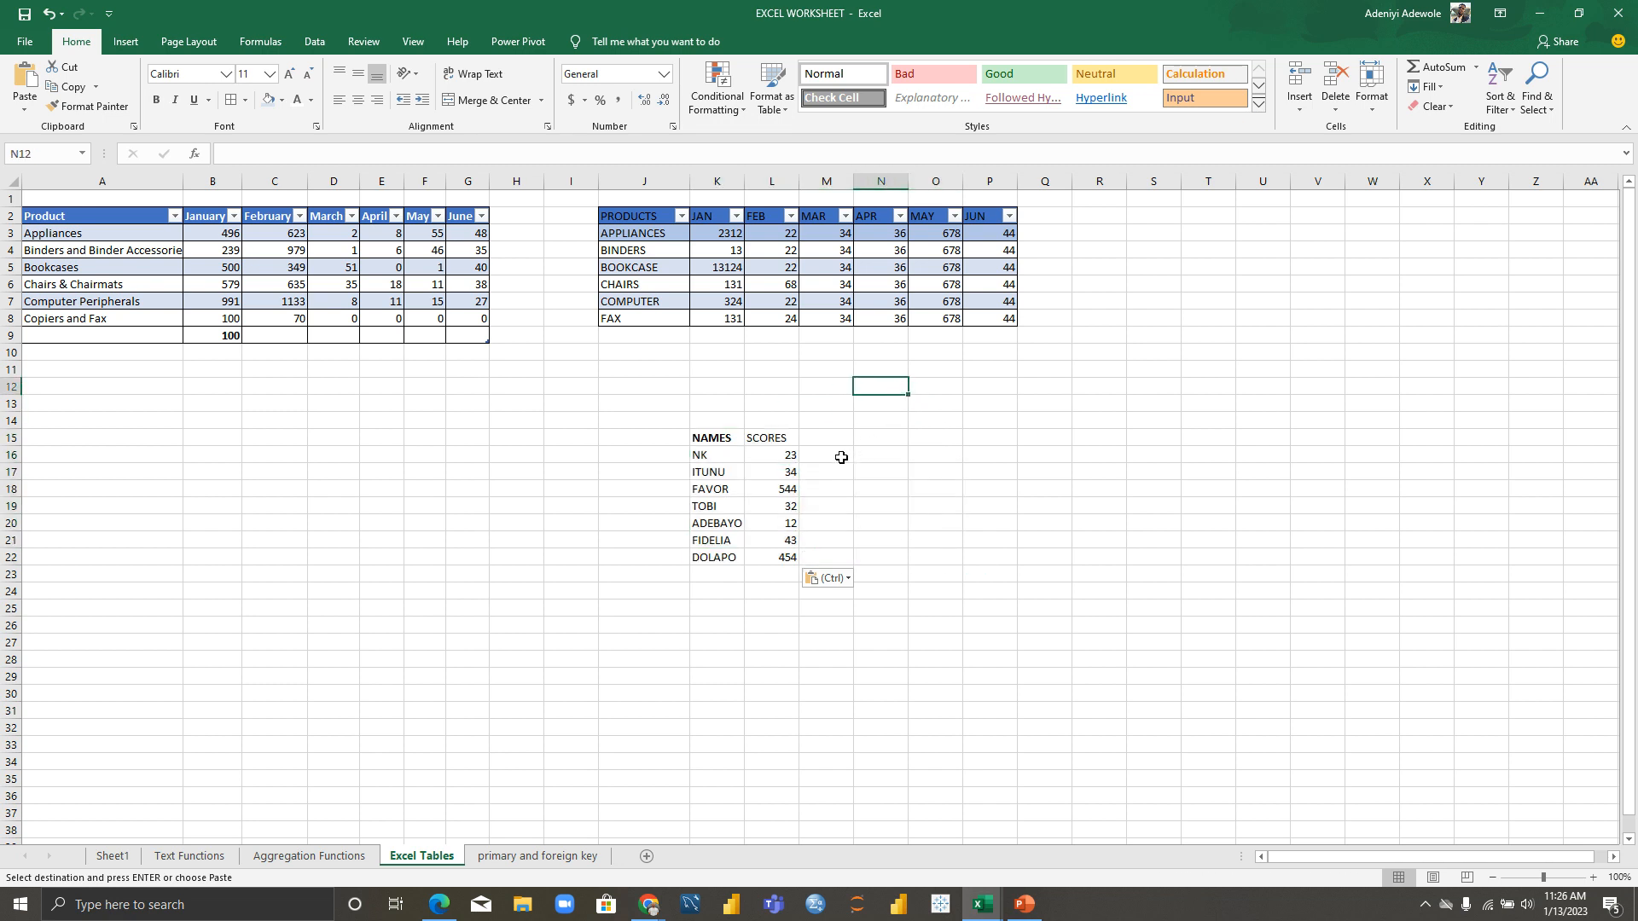
double_click(821, 440)
type("GRADE")
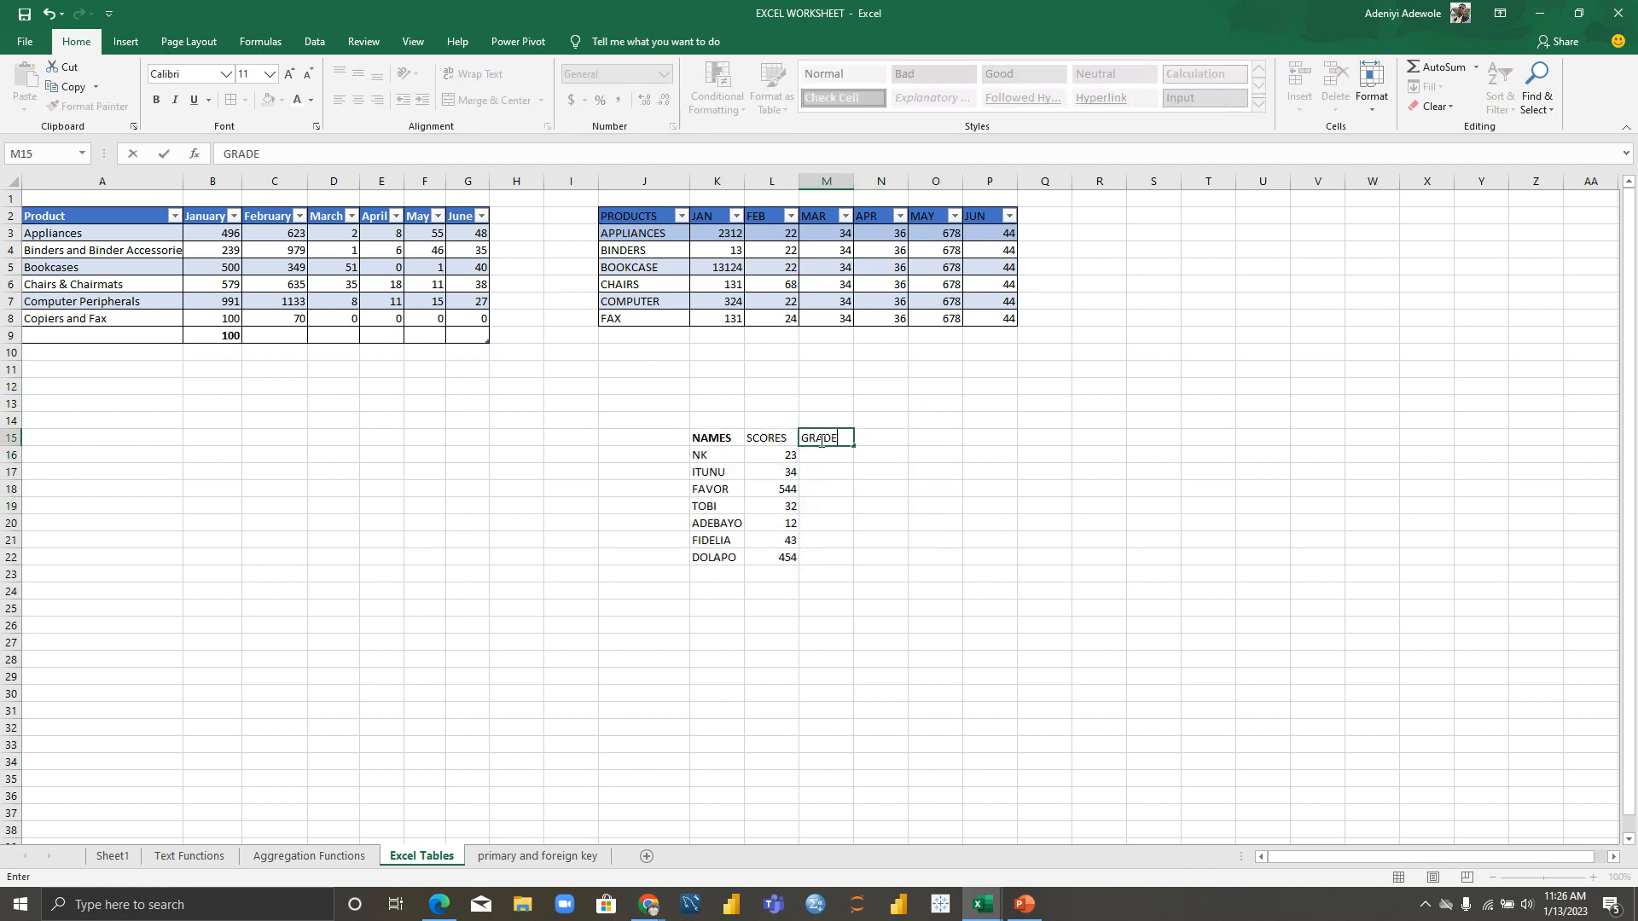
key("Return")
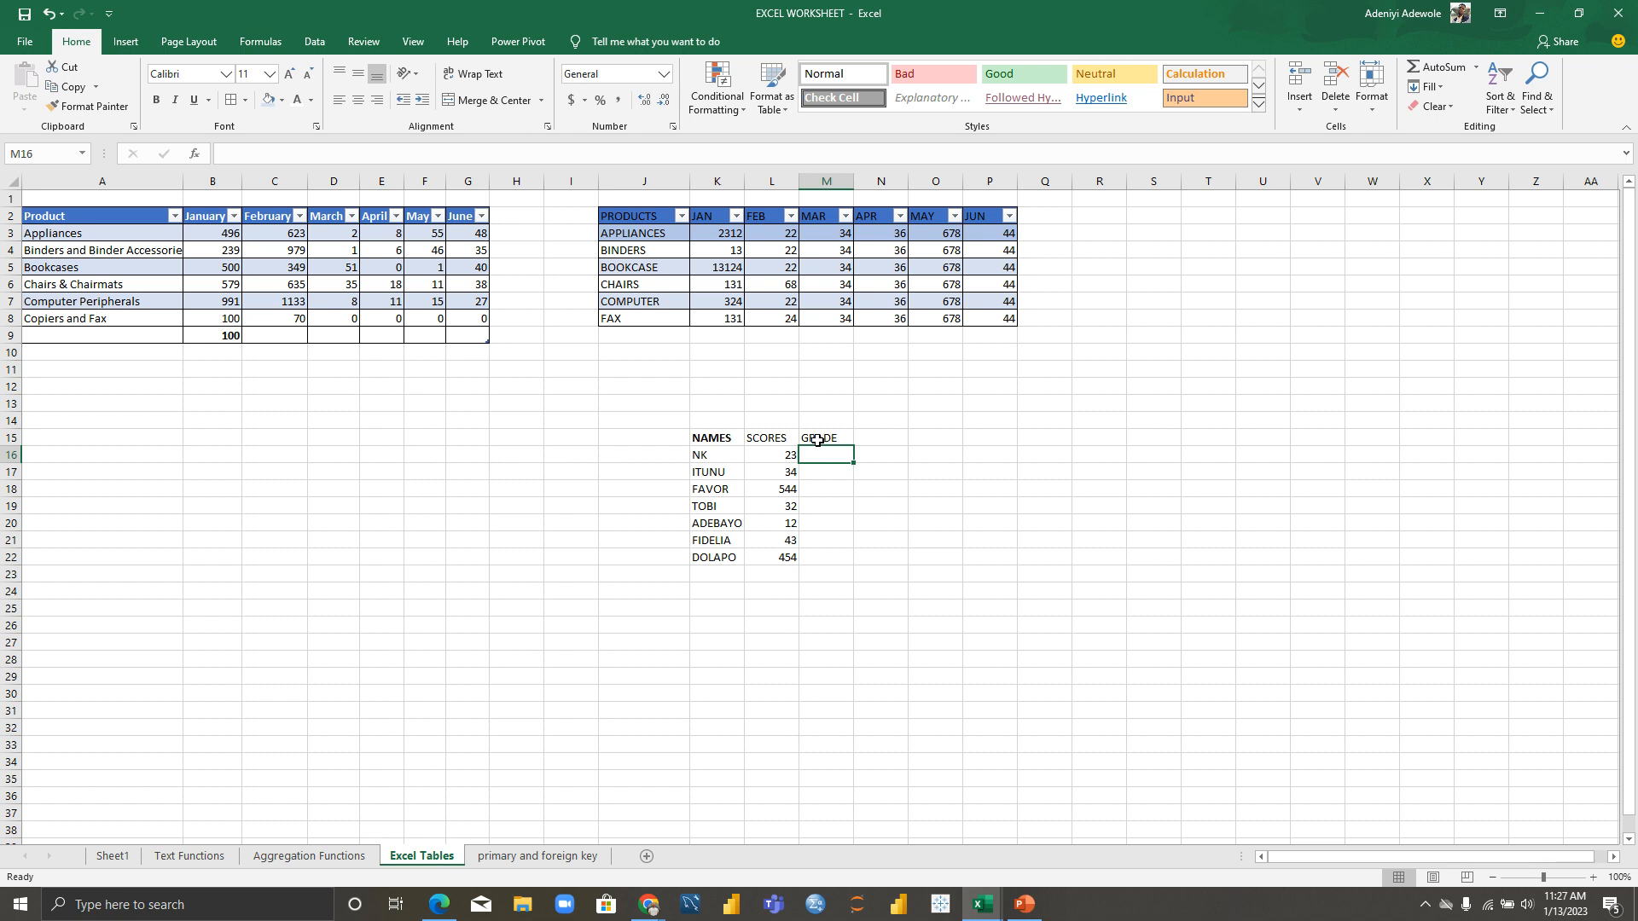
Step: Apply All Borders to the NAMES, SCORES and GRADE block K15:M22
left_click_drag(708, 438, 809, 559)
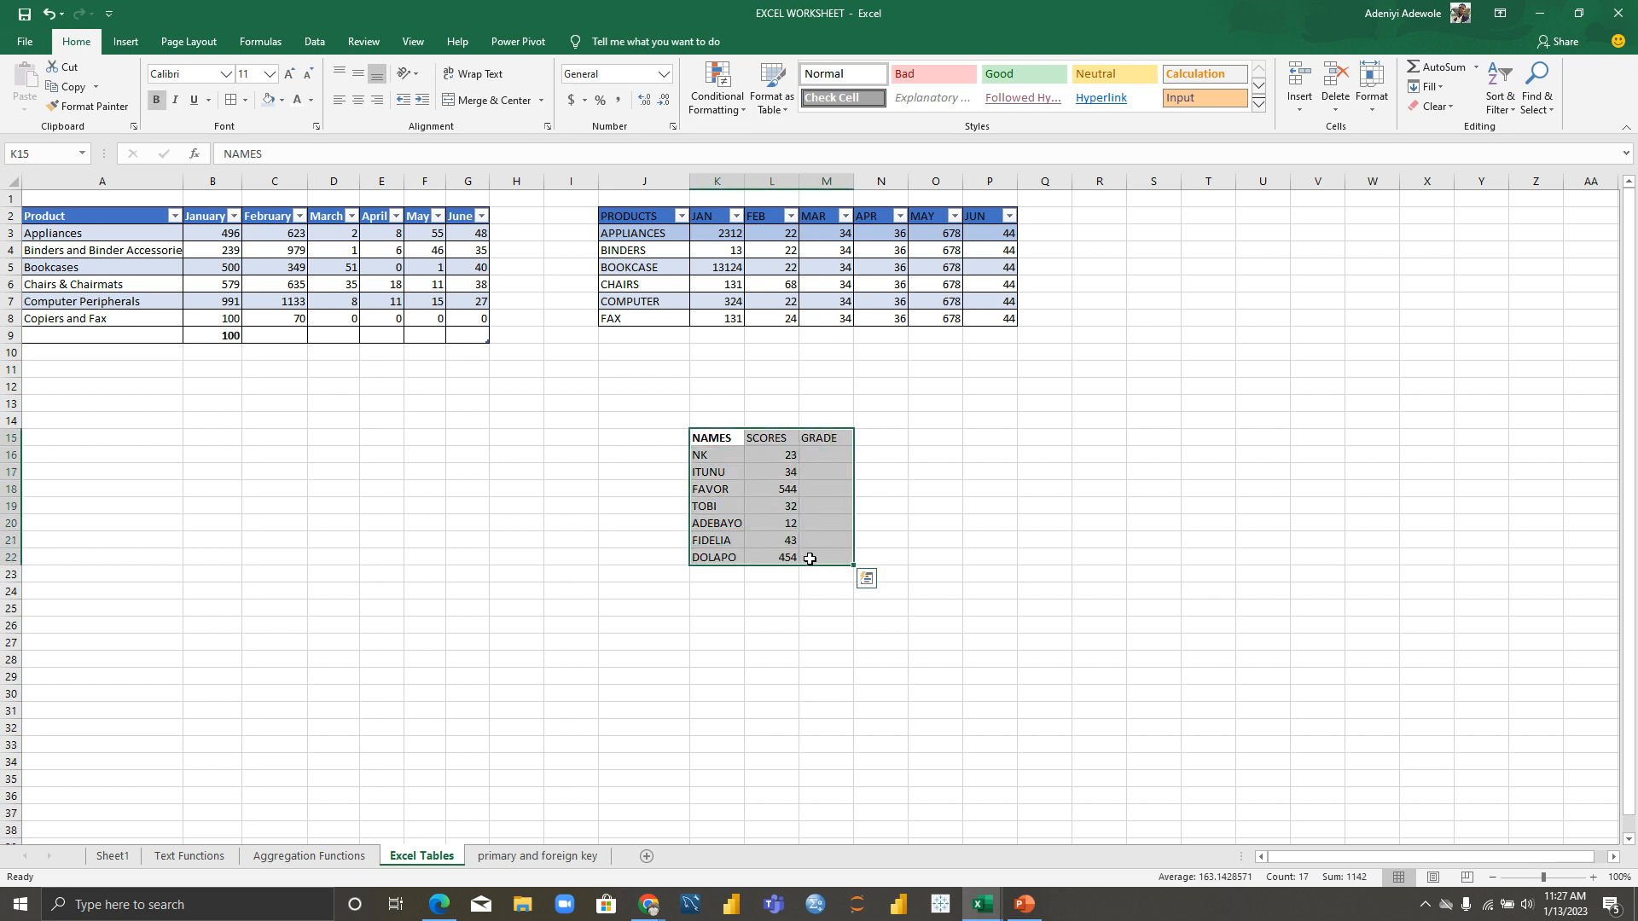
left_click(246, 103)
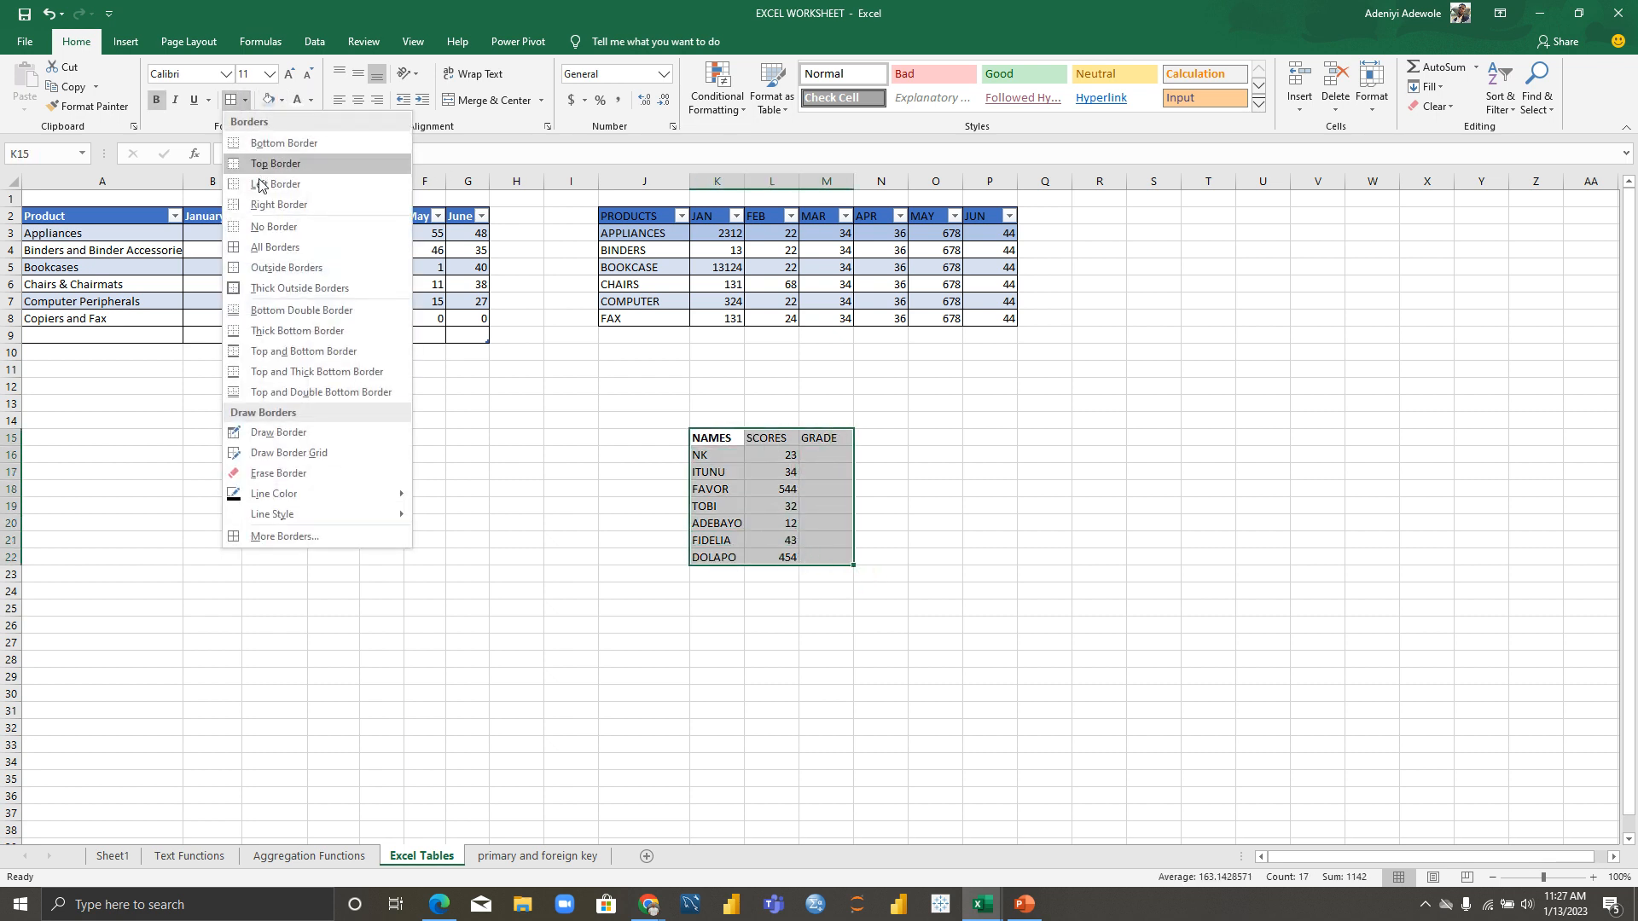
left_click(277, 247)
left_click(1008, 423)
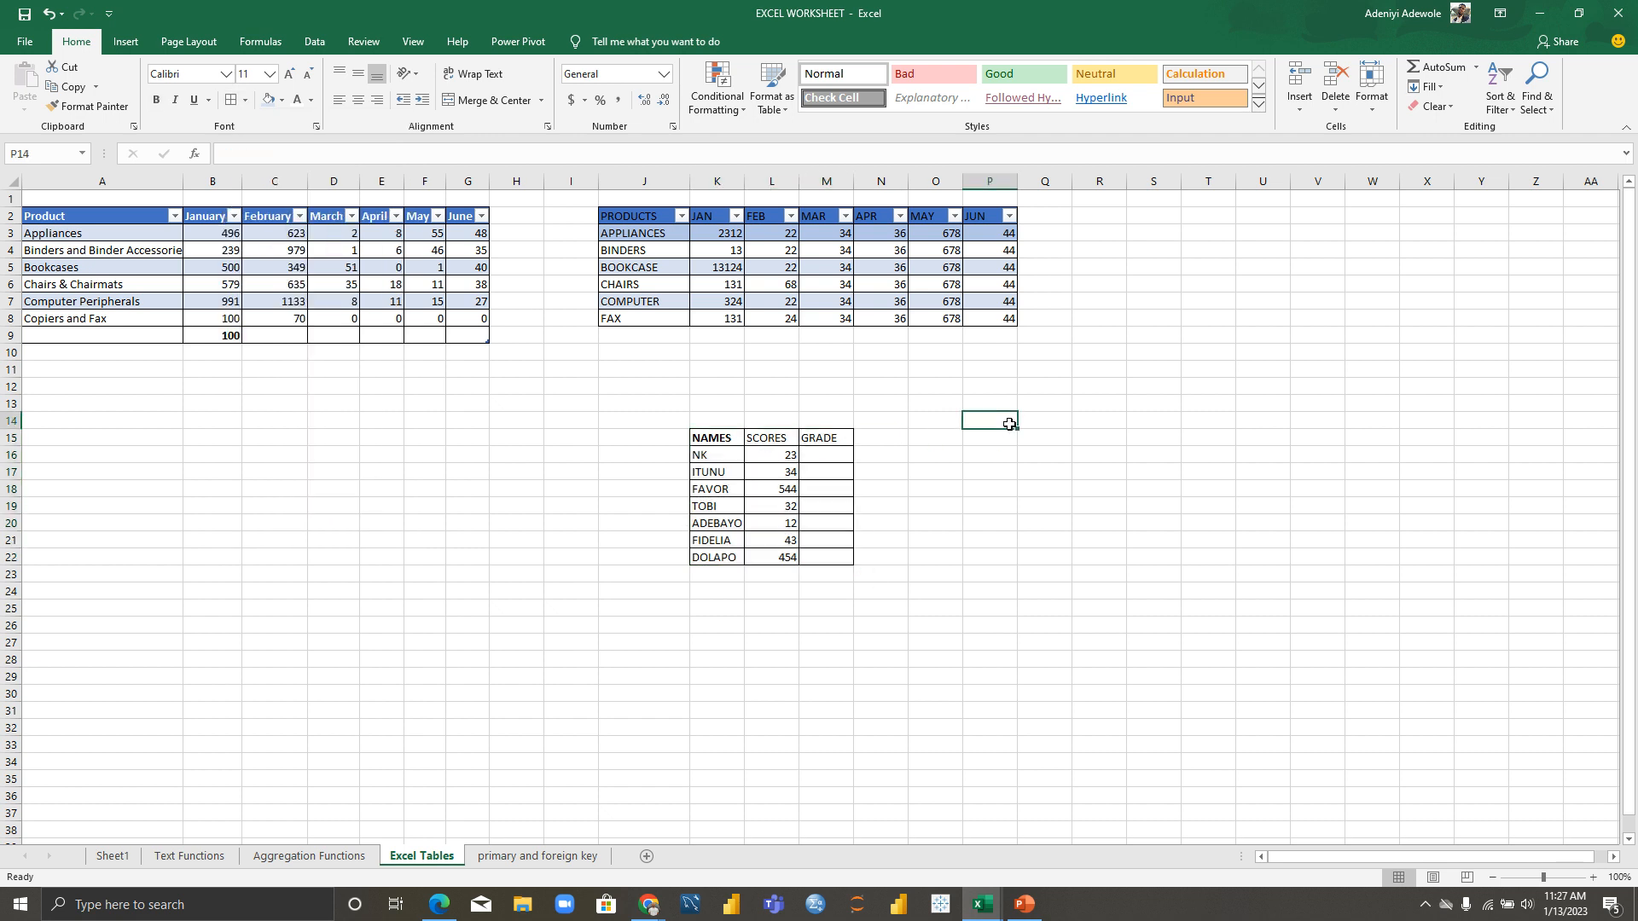
Step: Enter new scores 70, 65, 45 and 50 from L16 downward
left_click(823, 458)
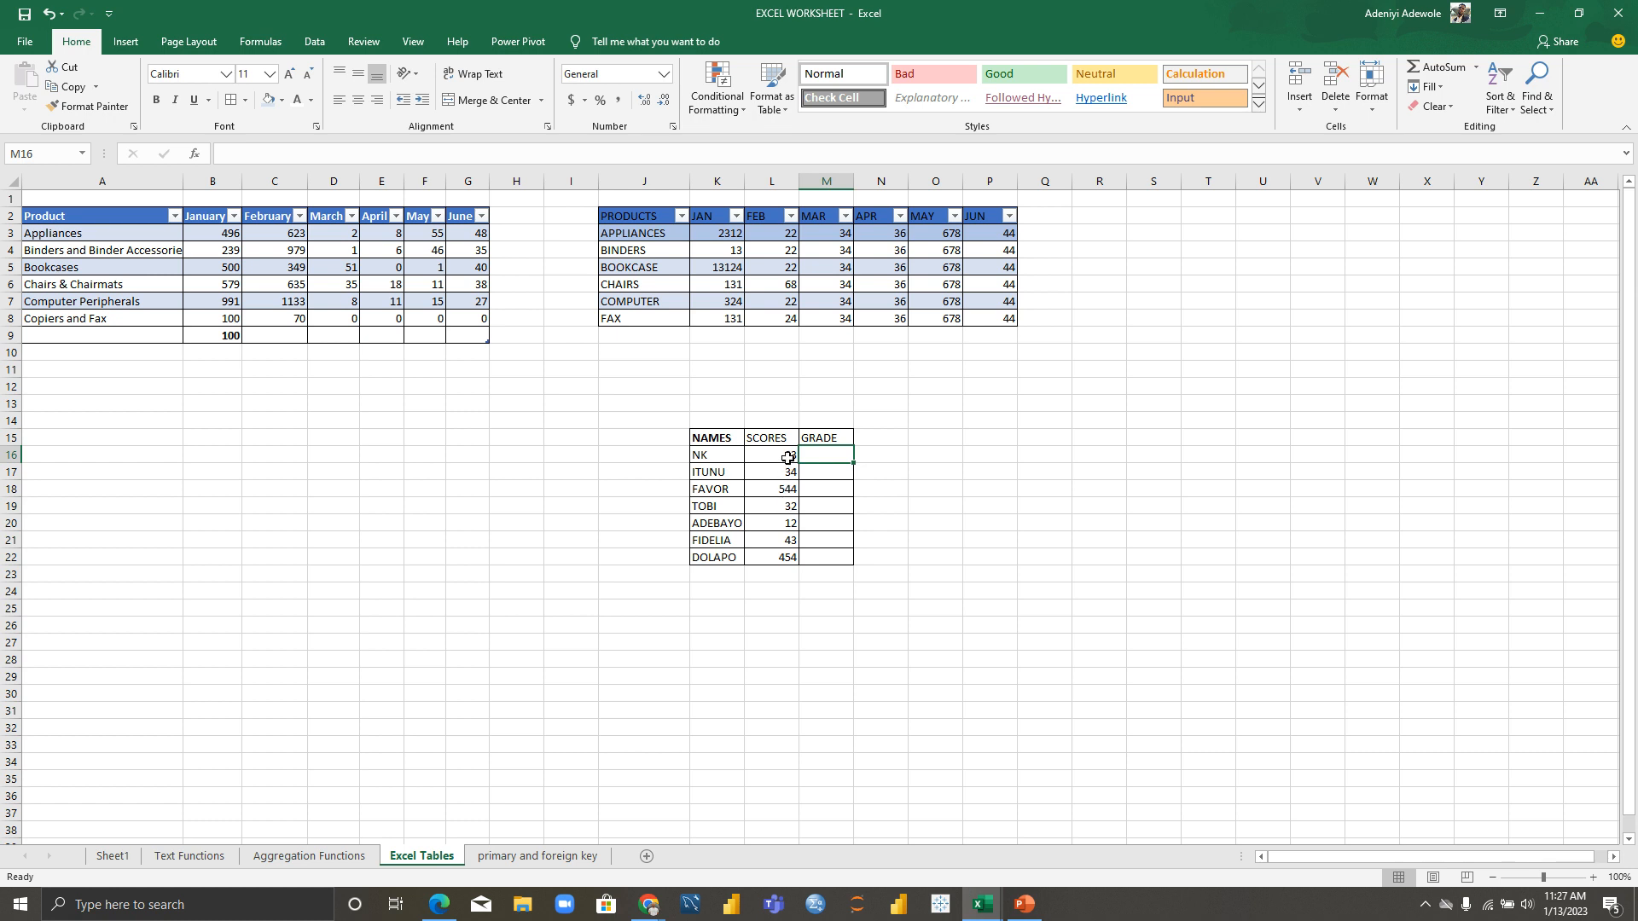
left_click(788, 458)
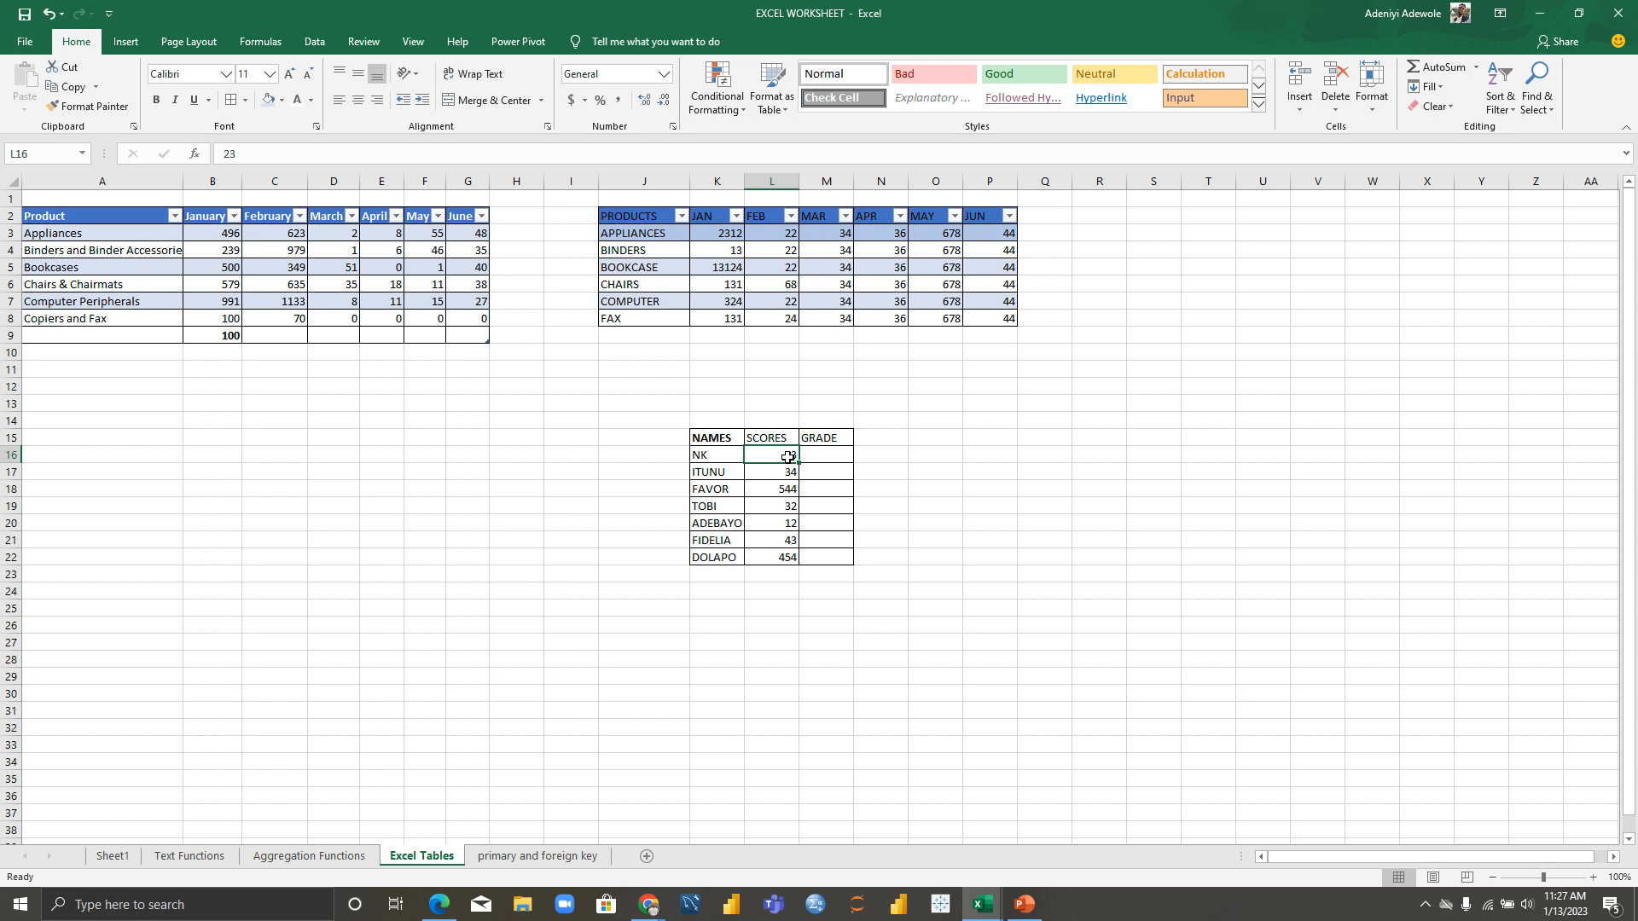
type("70")
key("Return")
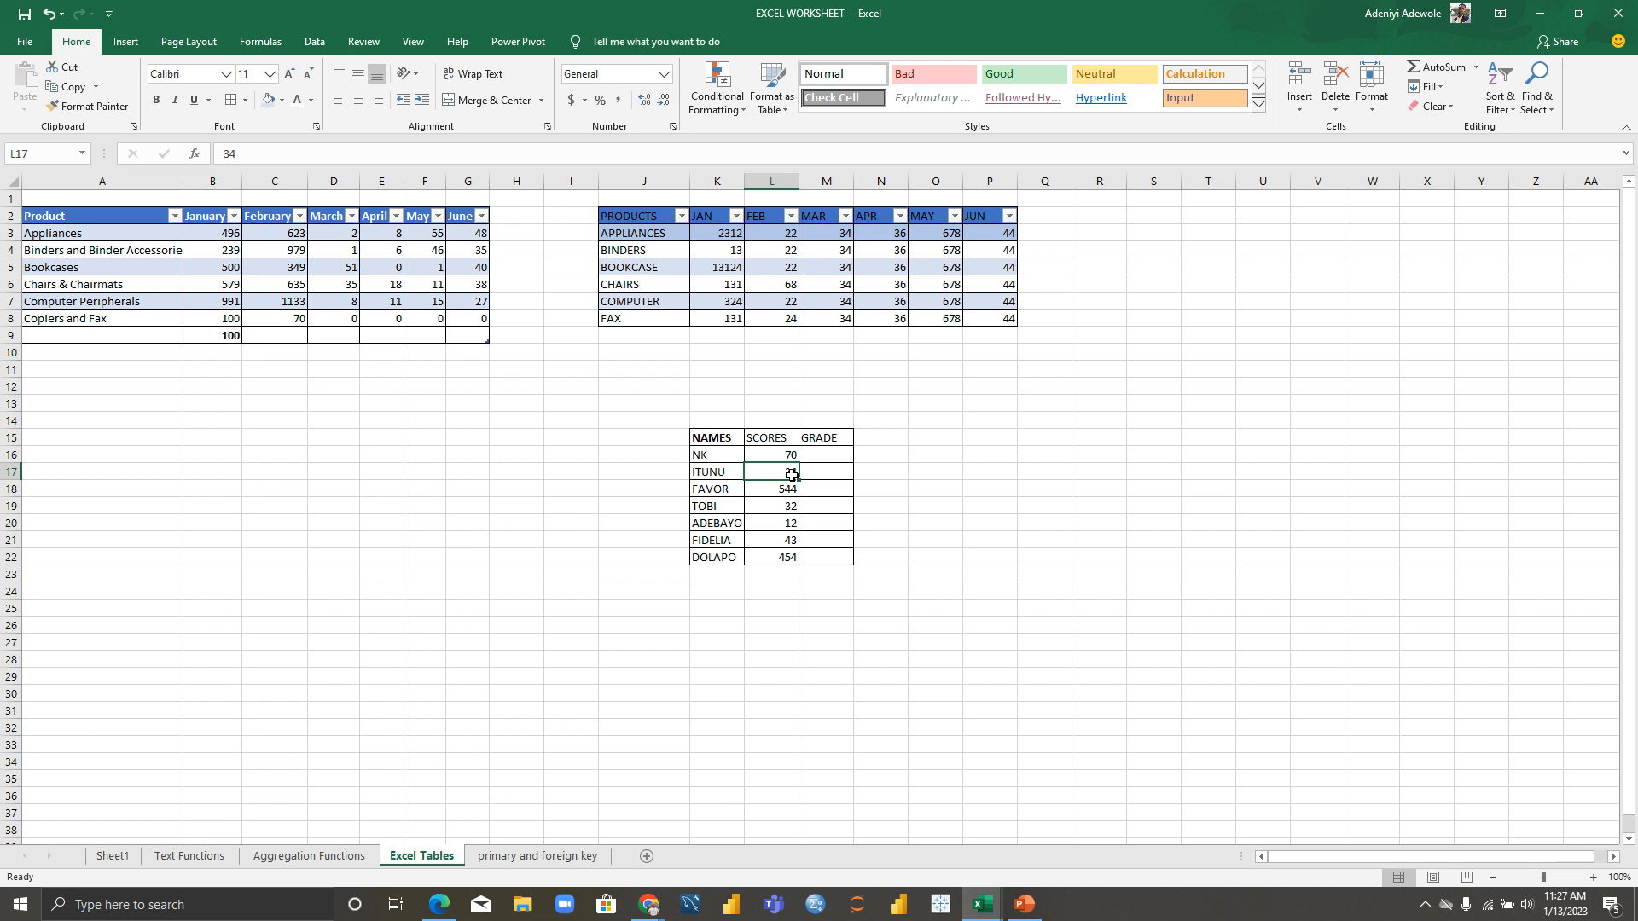
type("65")
left_click(792, 490)
type("45")
left_click(790, 509)
type("50")
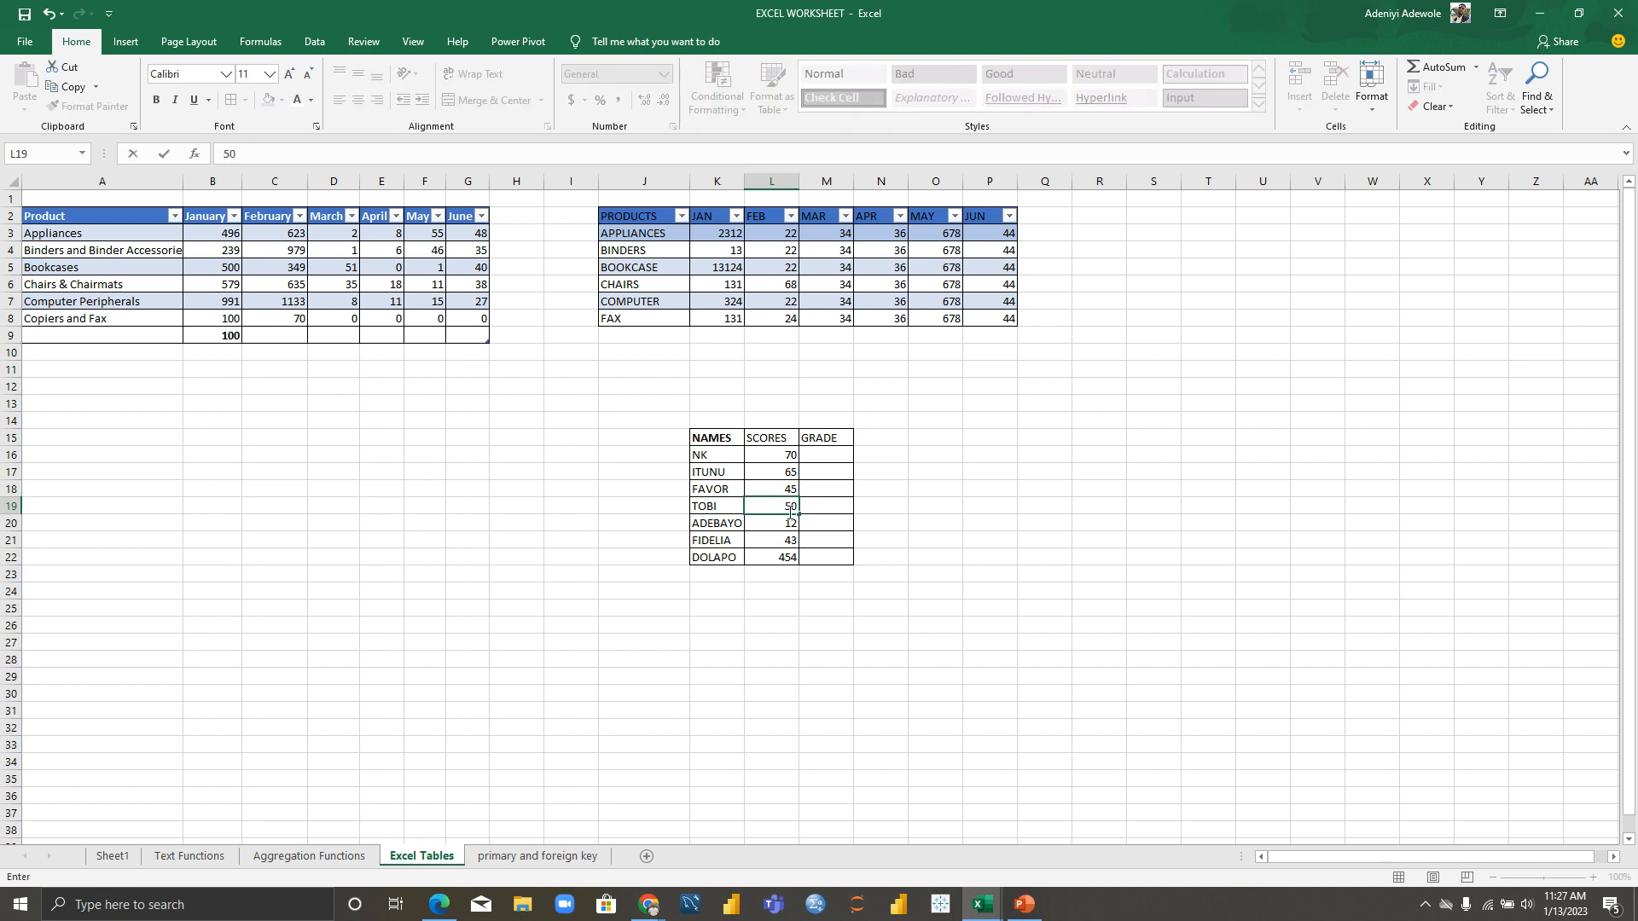
left_click(789, 525)
Step: Enter the remaining scores 89, 90 and 23
type("89")
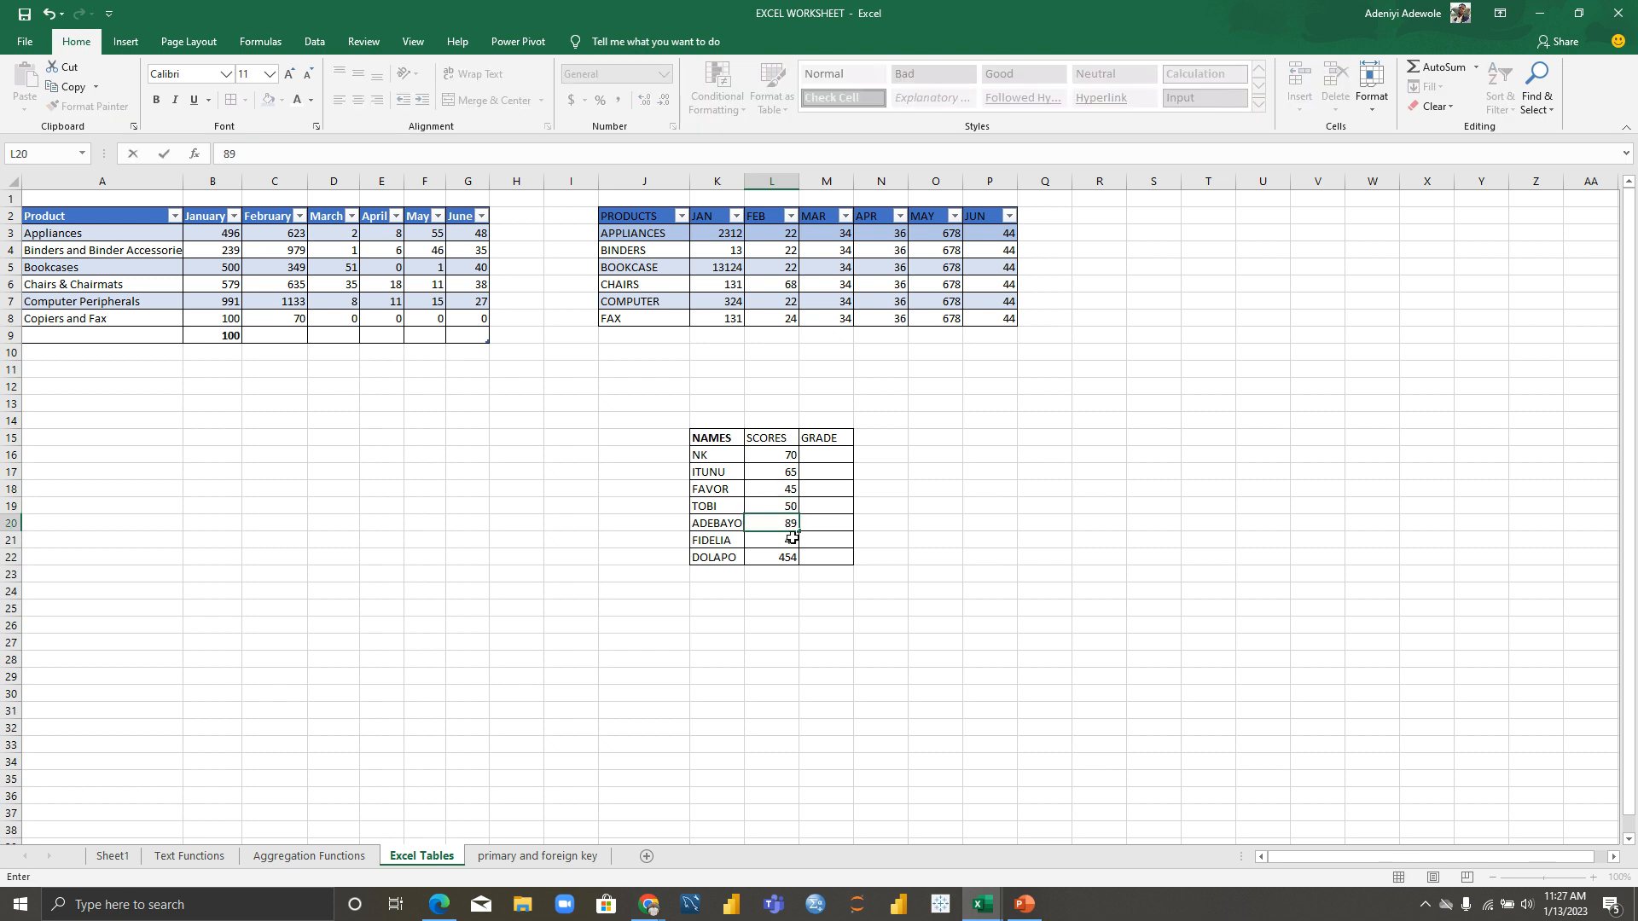
left_click(793, 541)
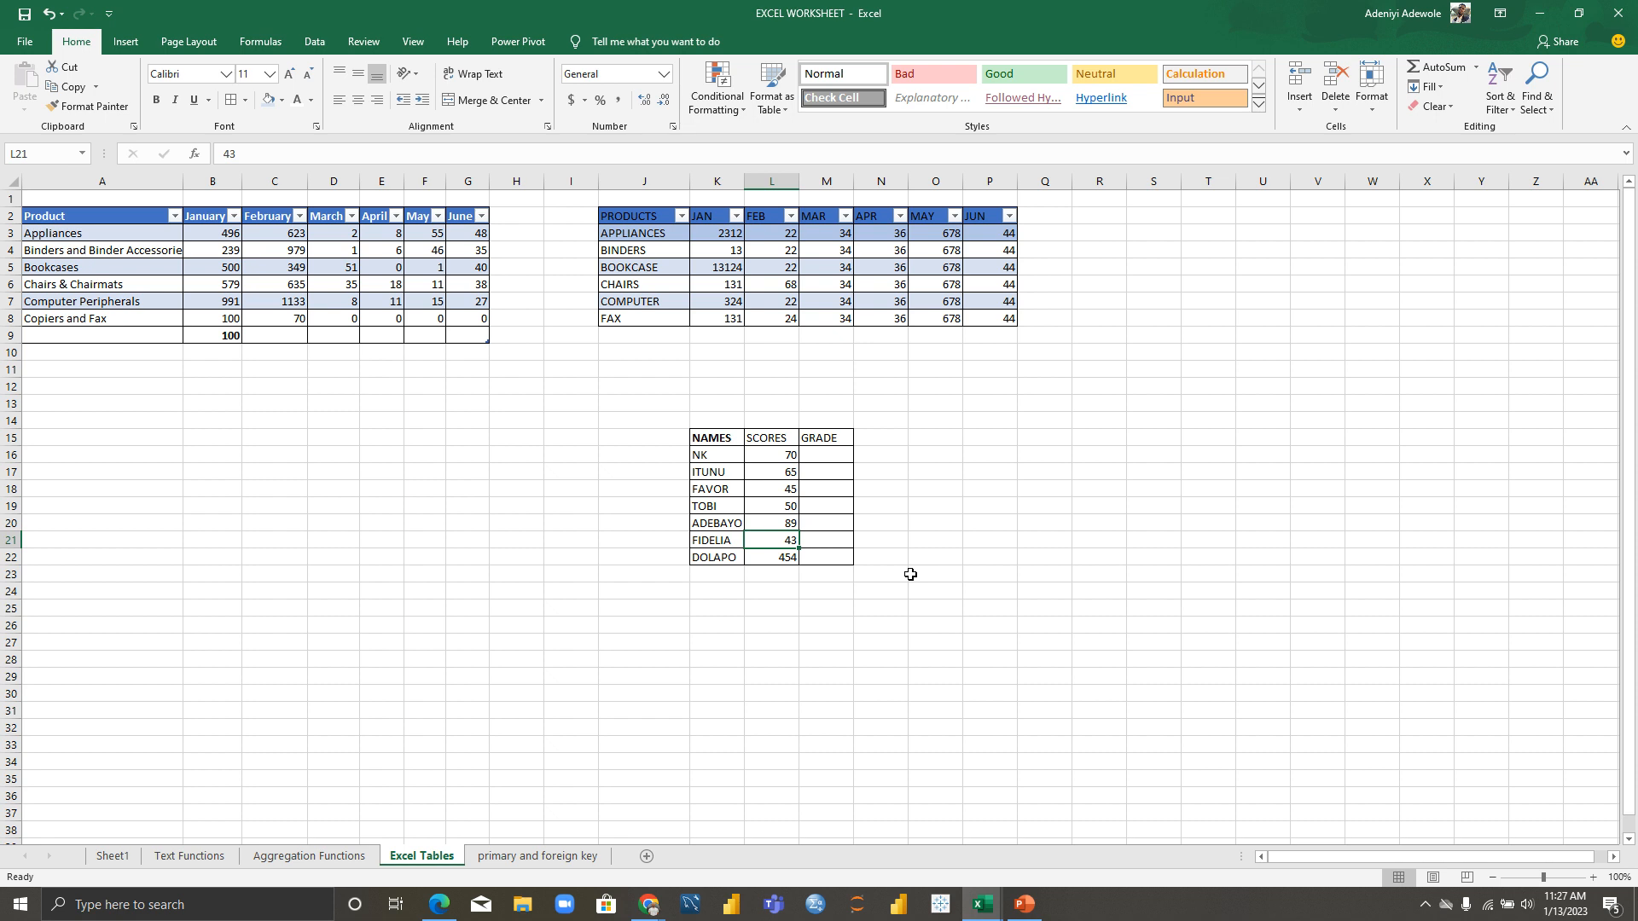
type("90")
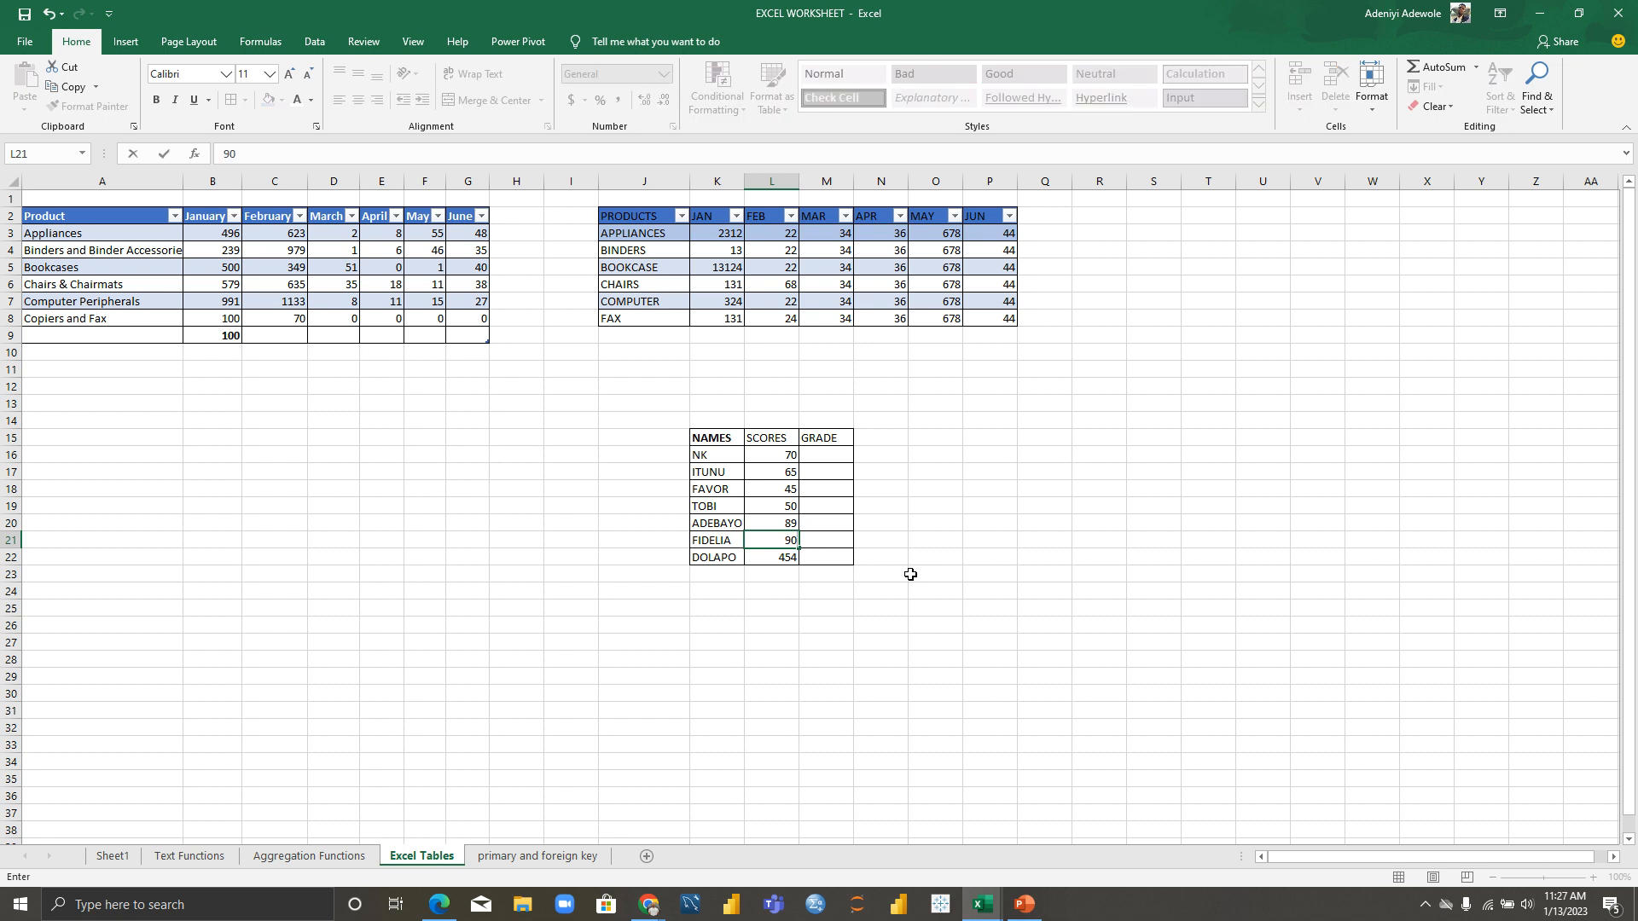
key("Return")
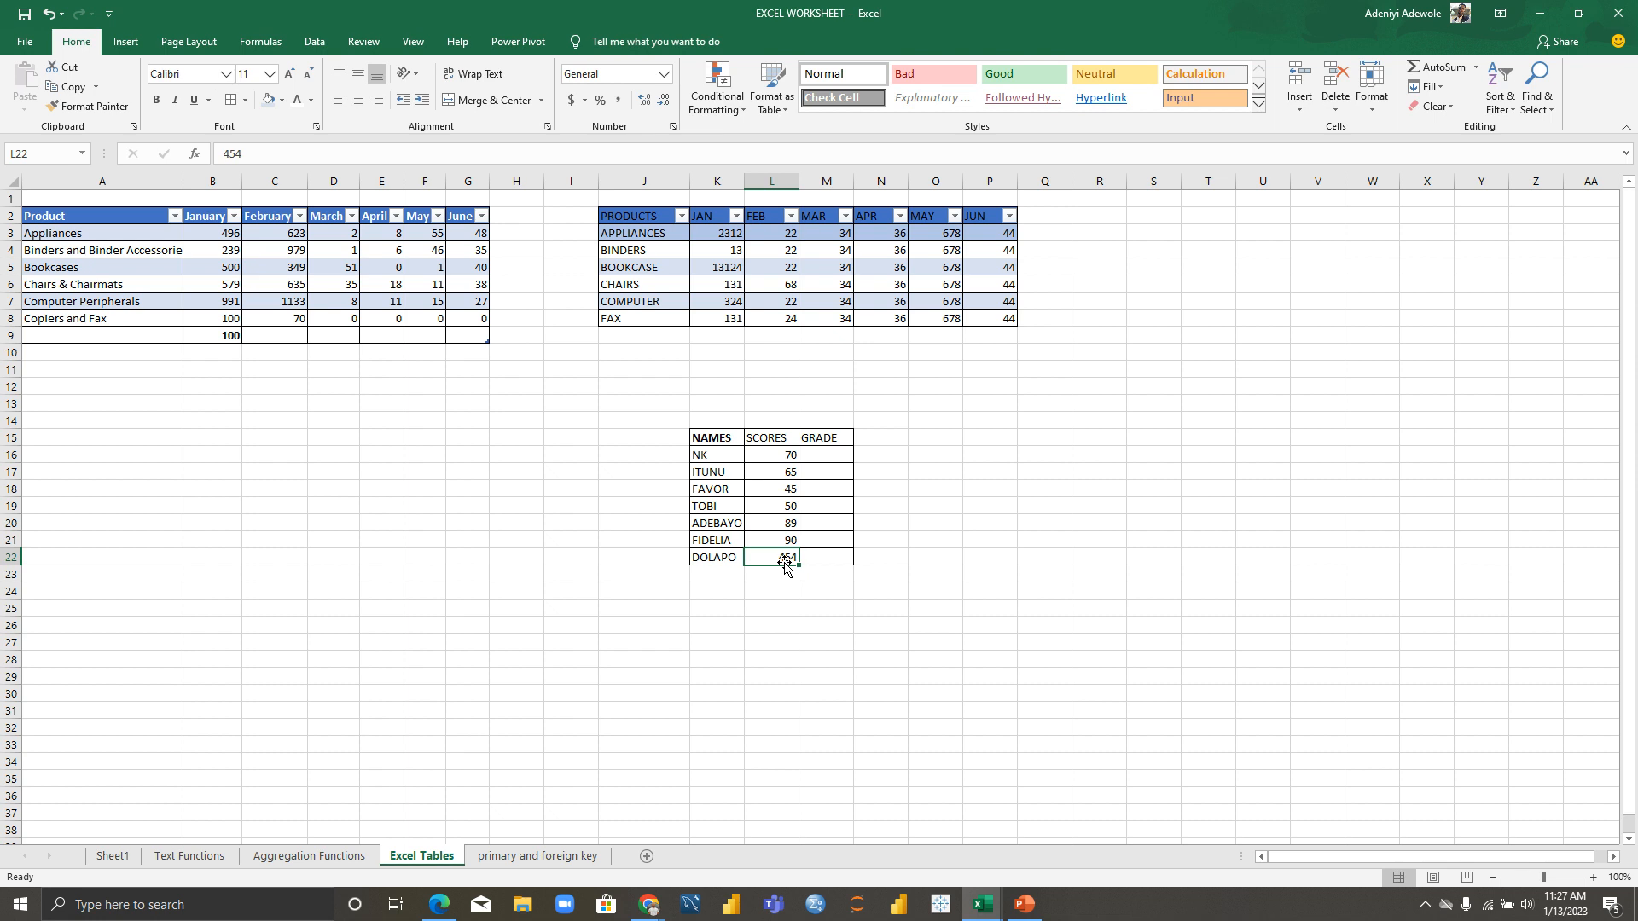
type("23")
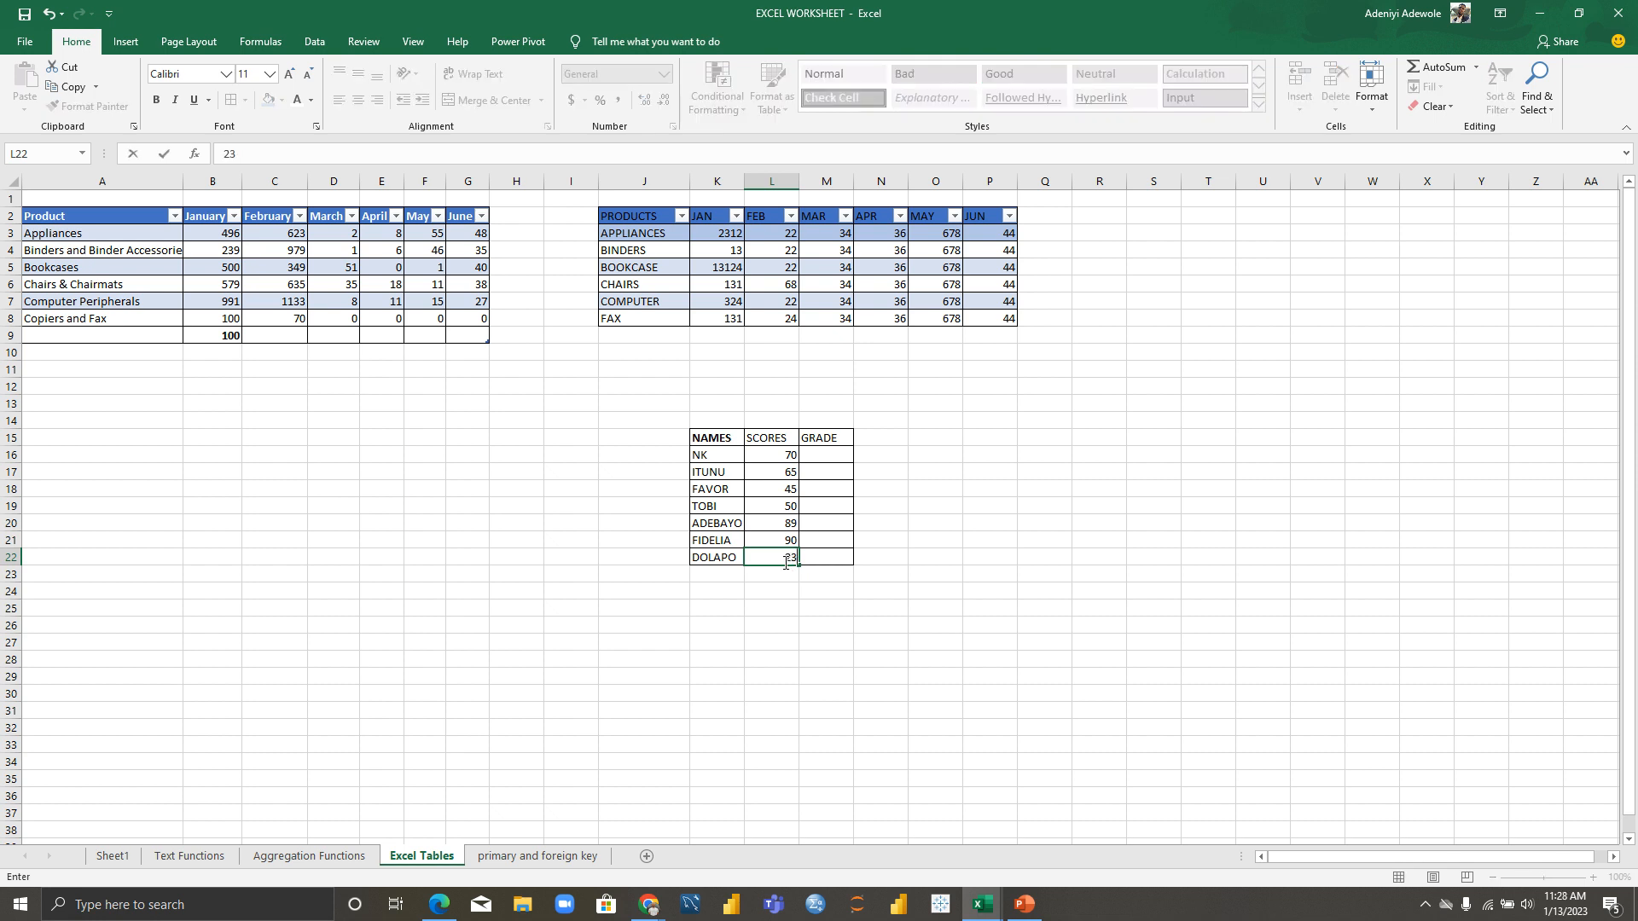
left_click(930, 440)
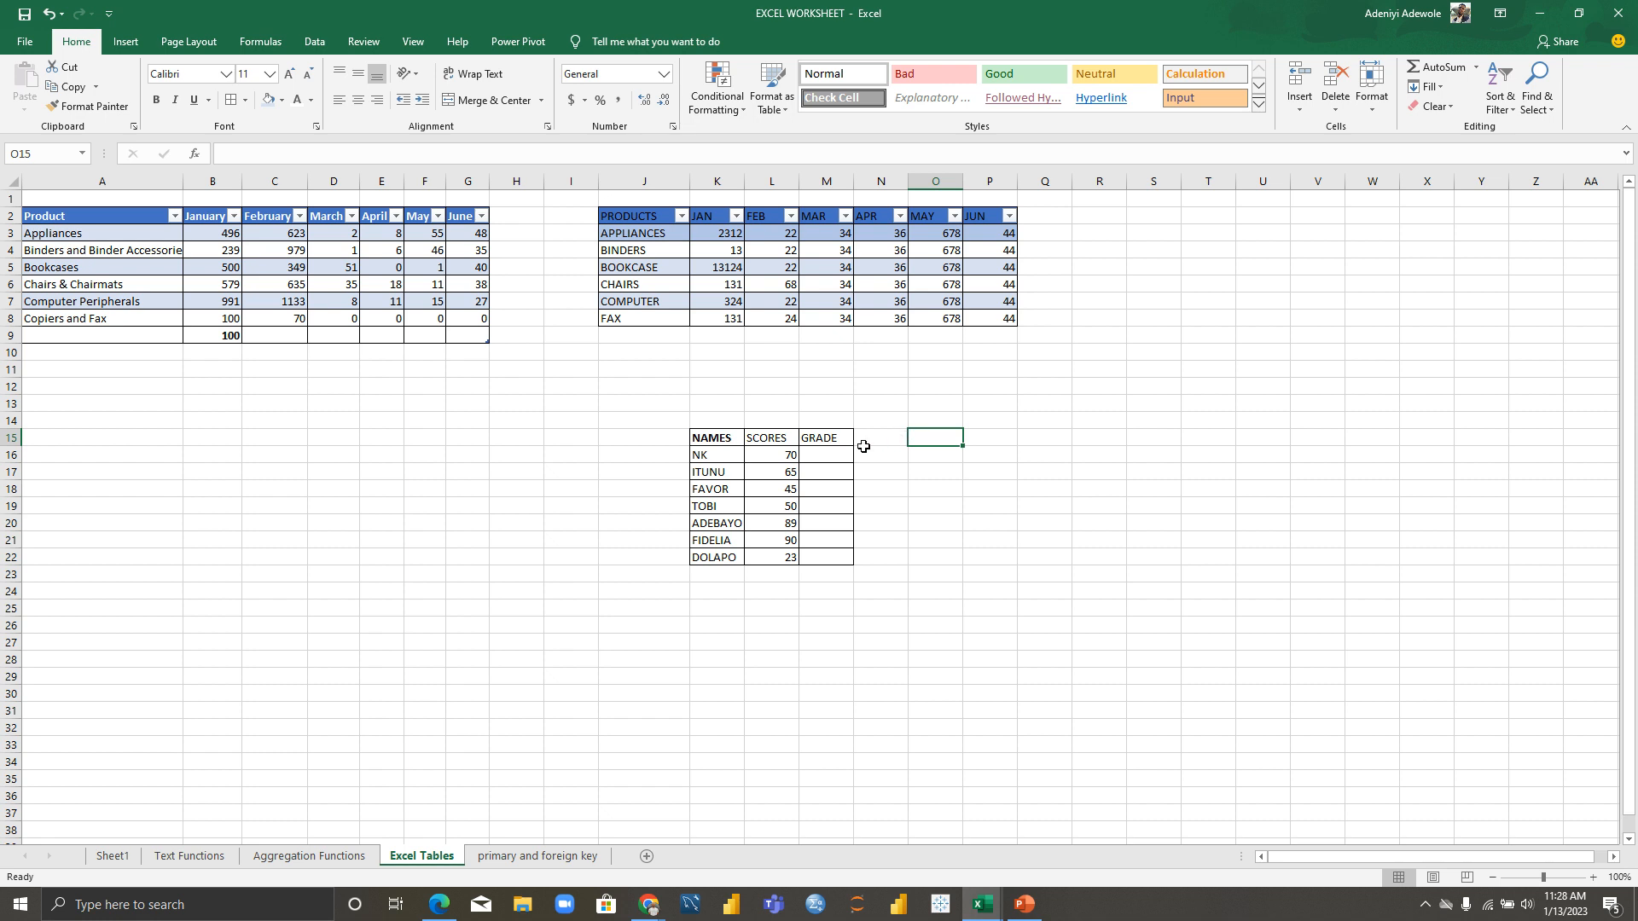
Step: Type trial grades A and B in the GRADE column, then clear M16 again
left_click(834, 455)
type("A")
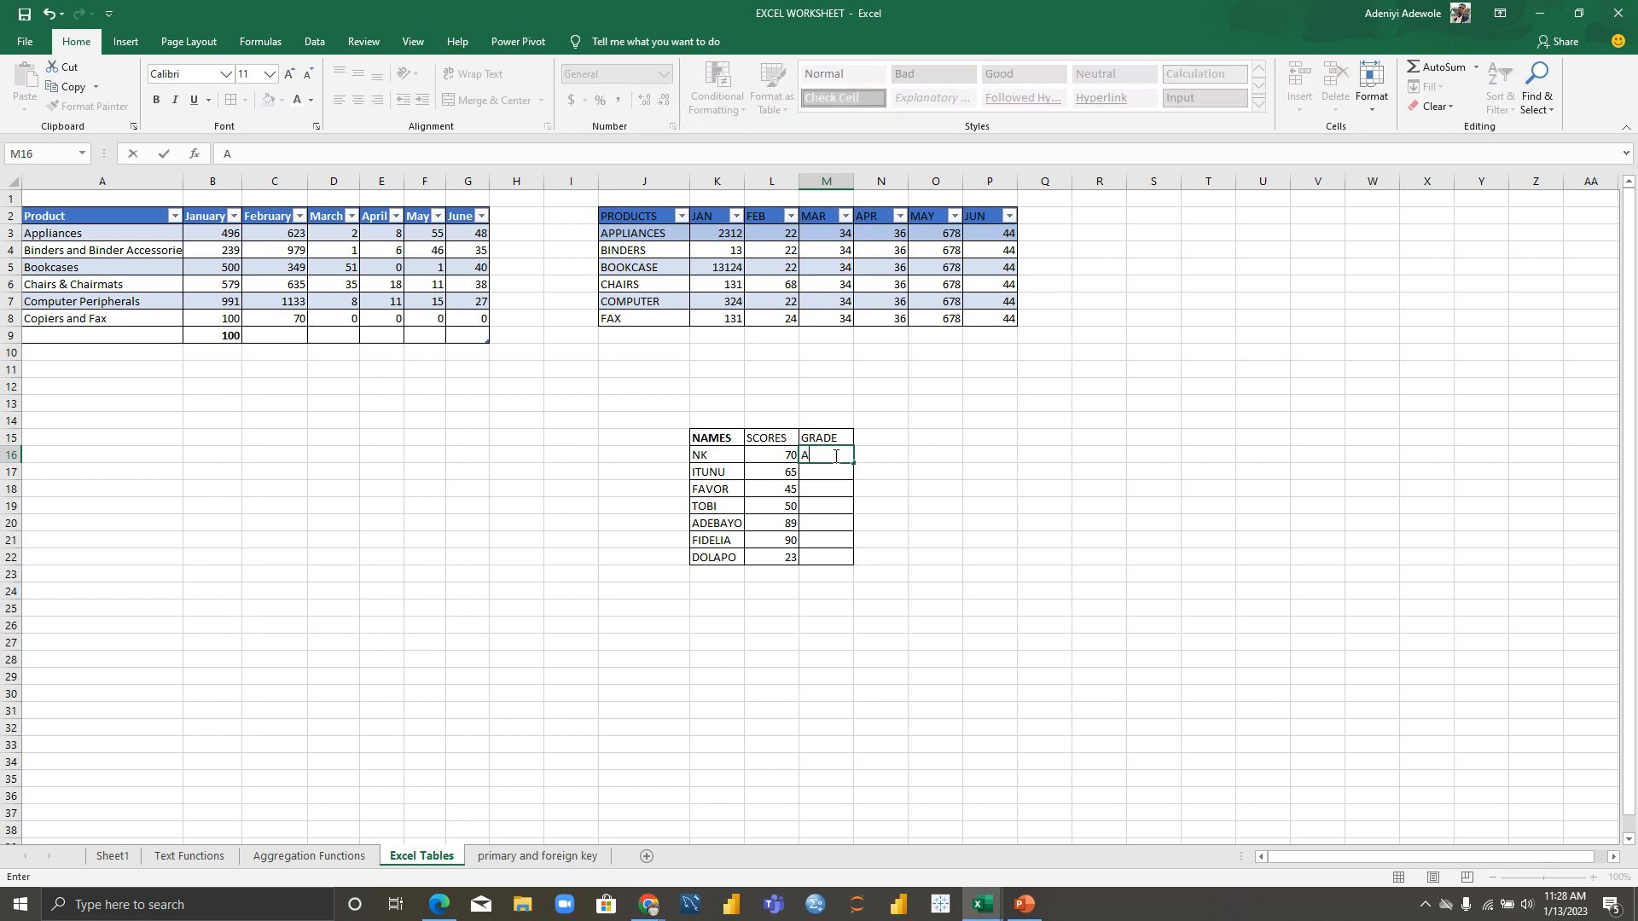
key("Return")
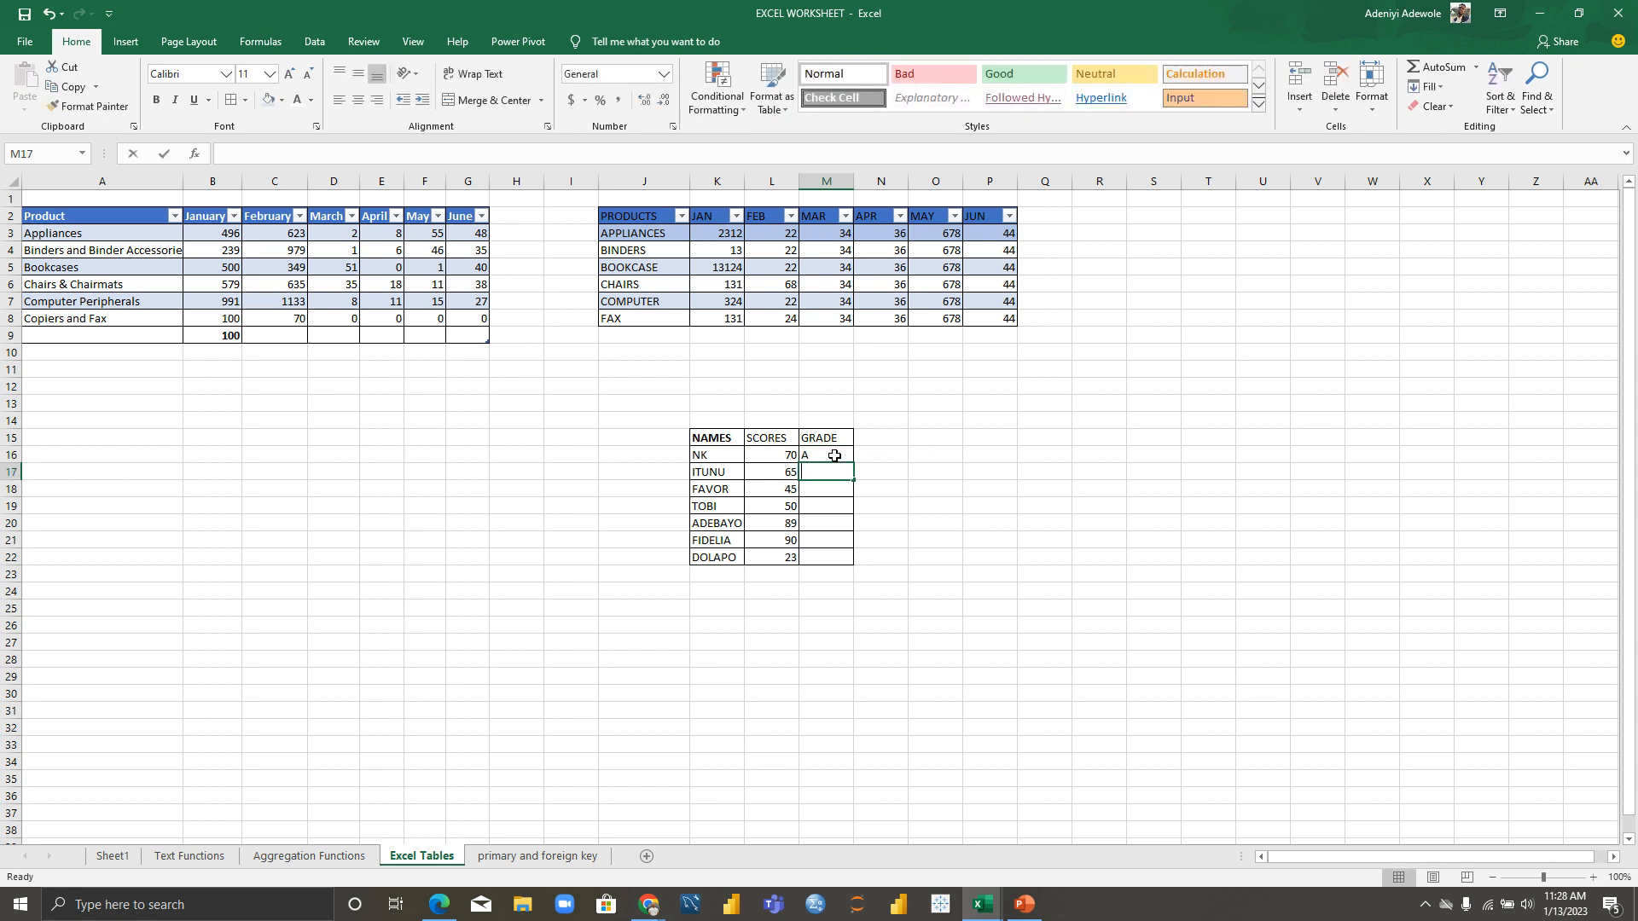
type("B")
key("BackSpace")
left_click(832, 456)
key("BackSpace")
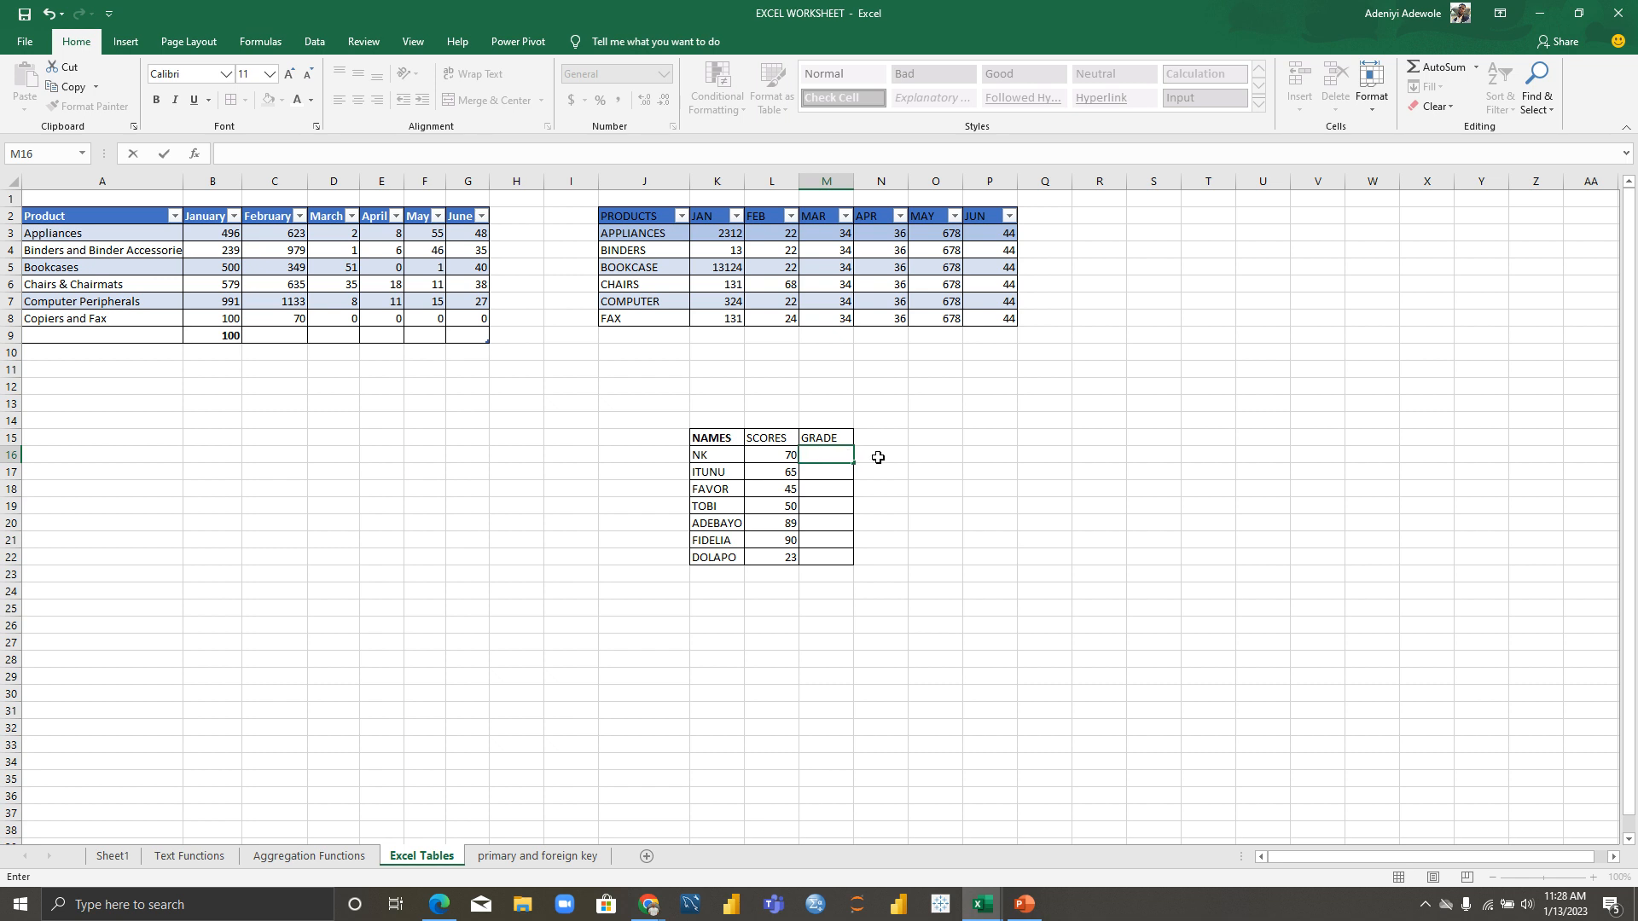
Step: Start the M16 formula =IF(L16<=45, "D", IF(
type("=")
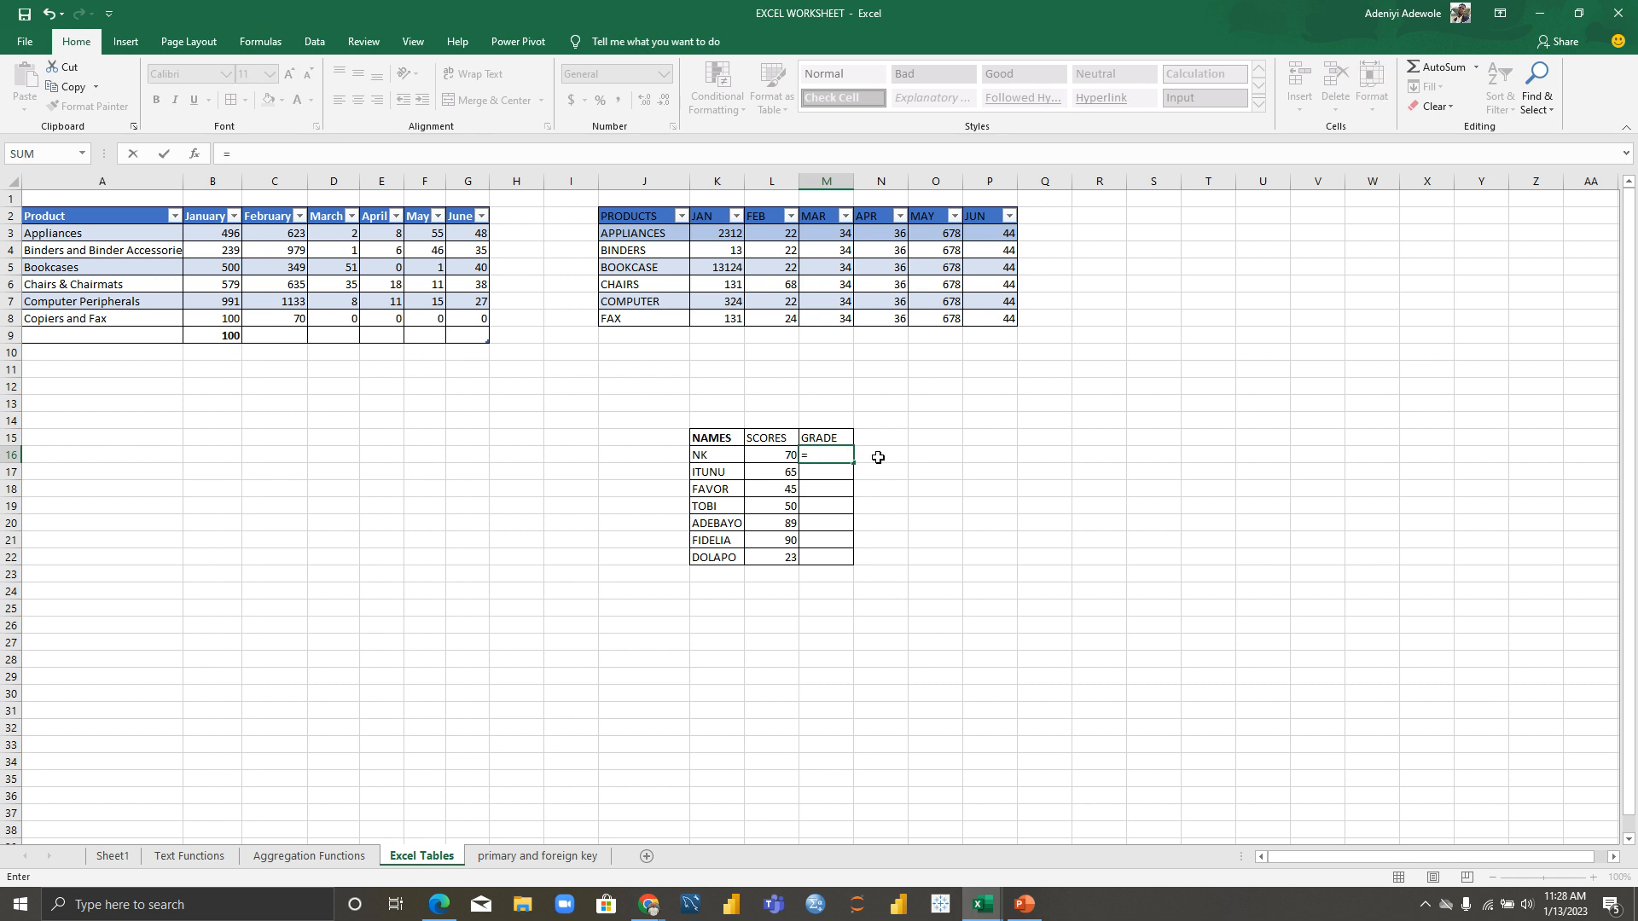
type("IF(")
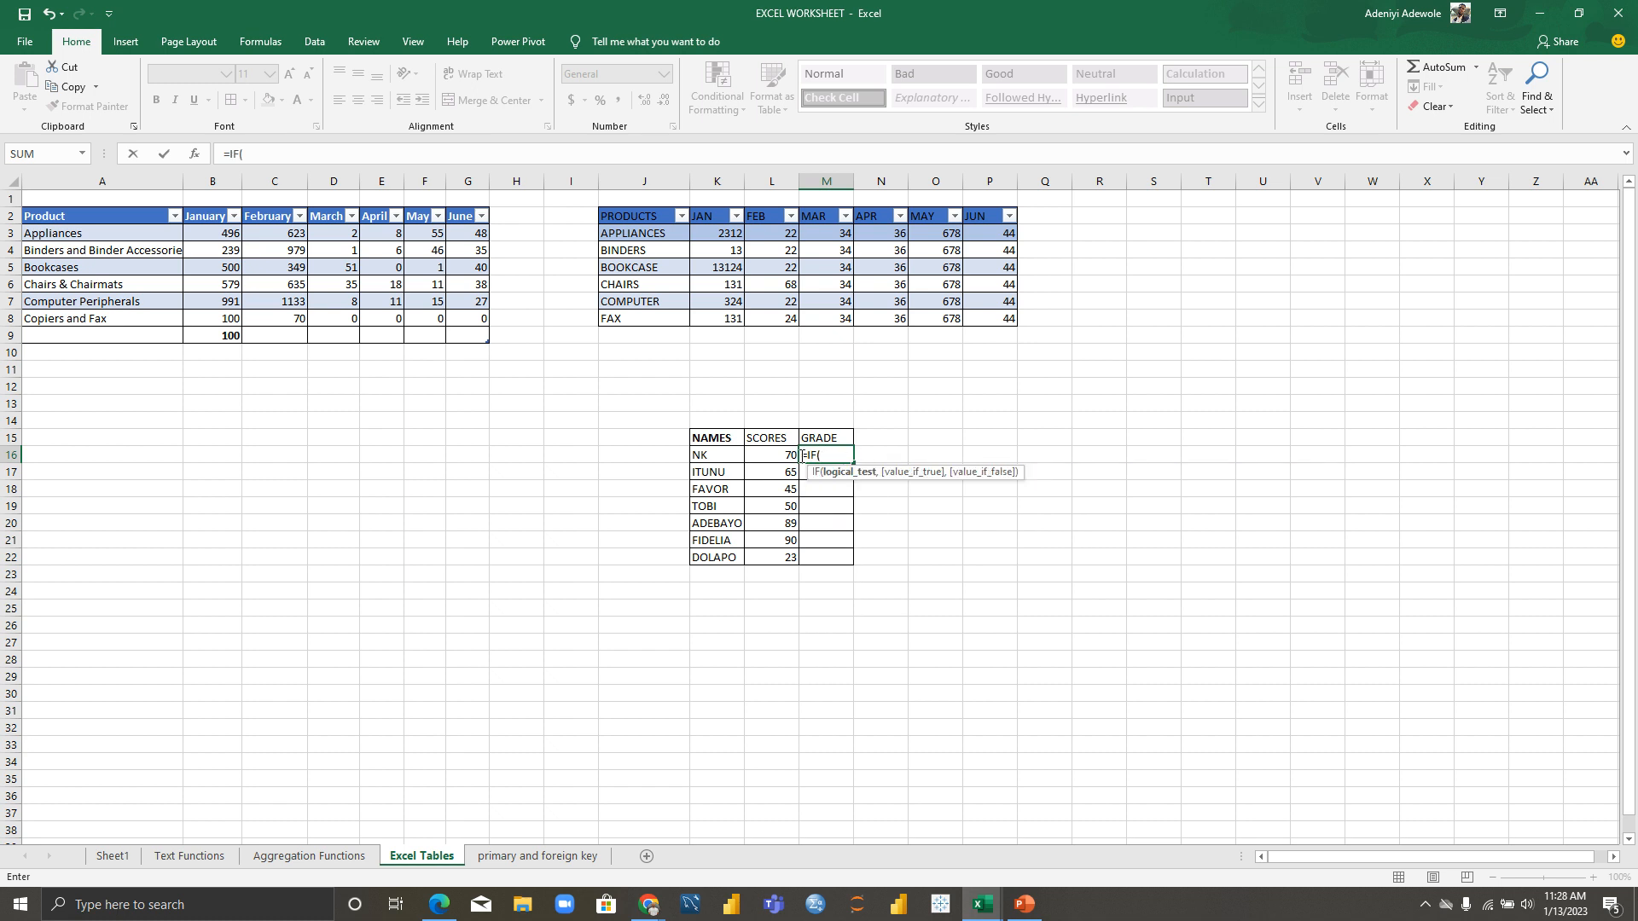
left_click(773, 457)
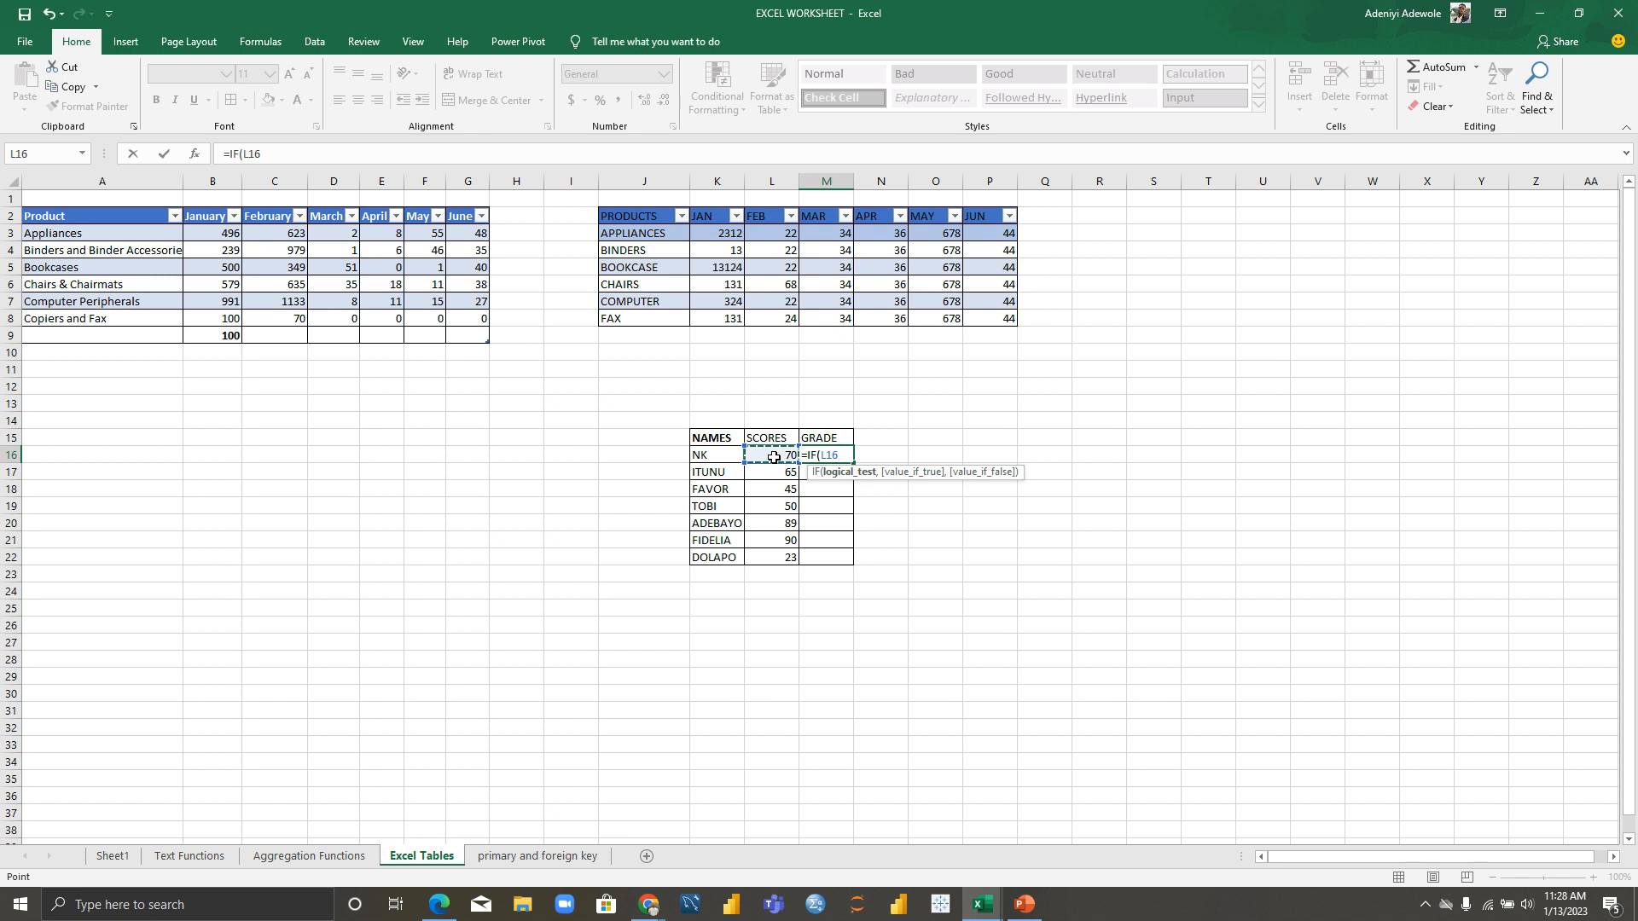
type("=")
key("BackSpace")
type("<=45,")
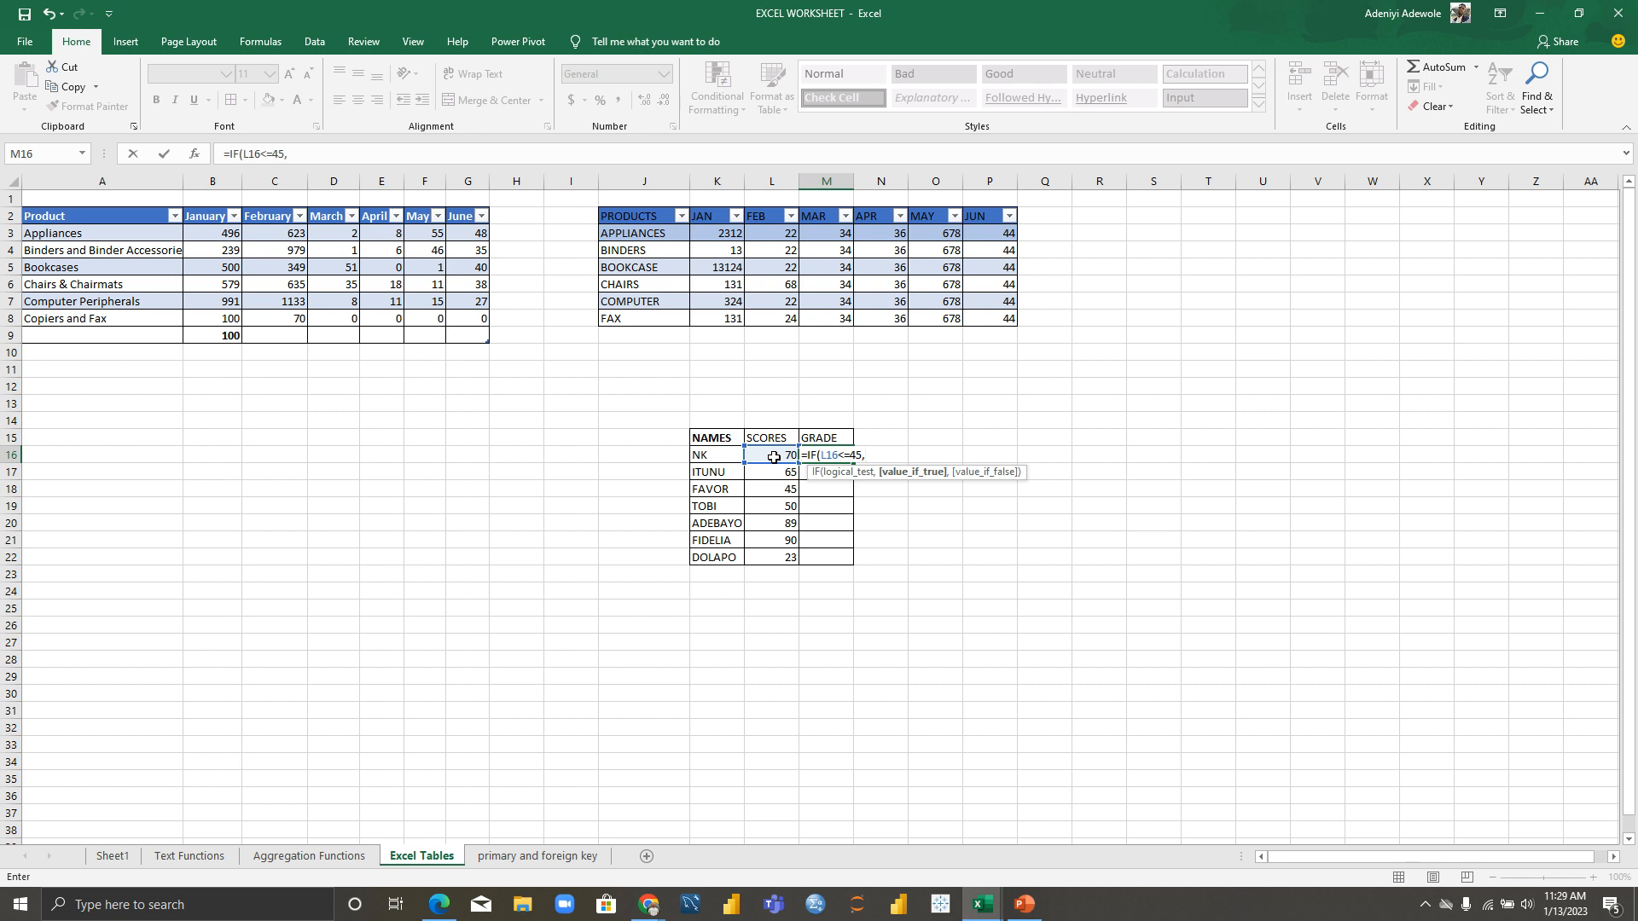
type(" \"D\", IF")
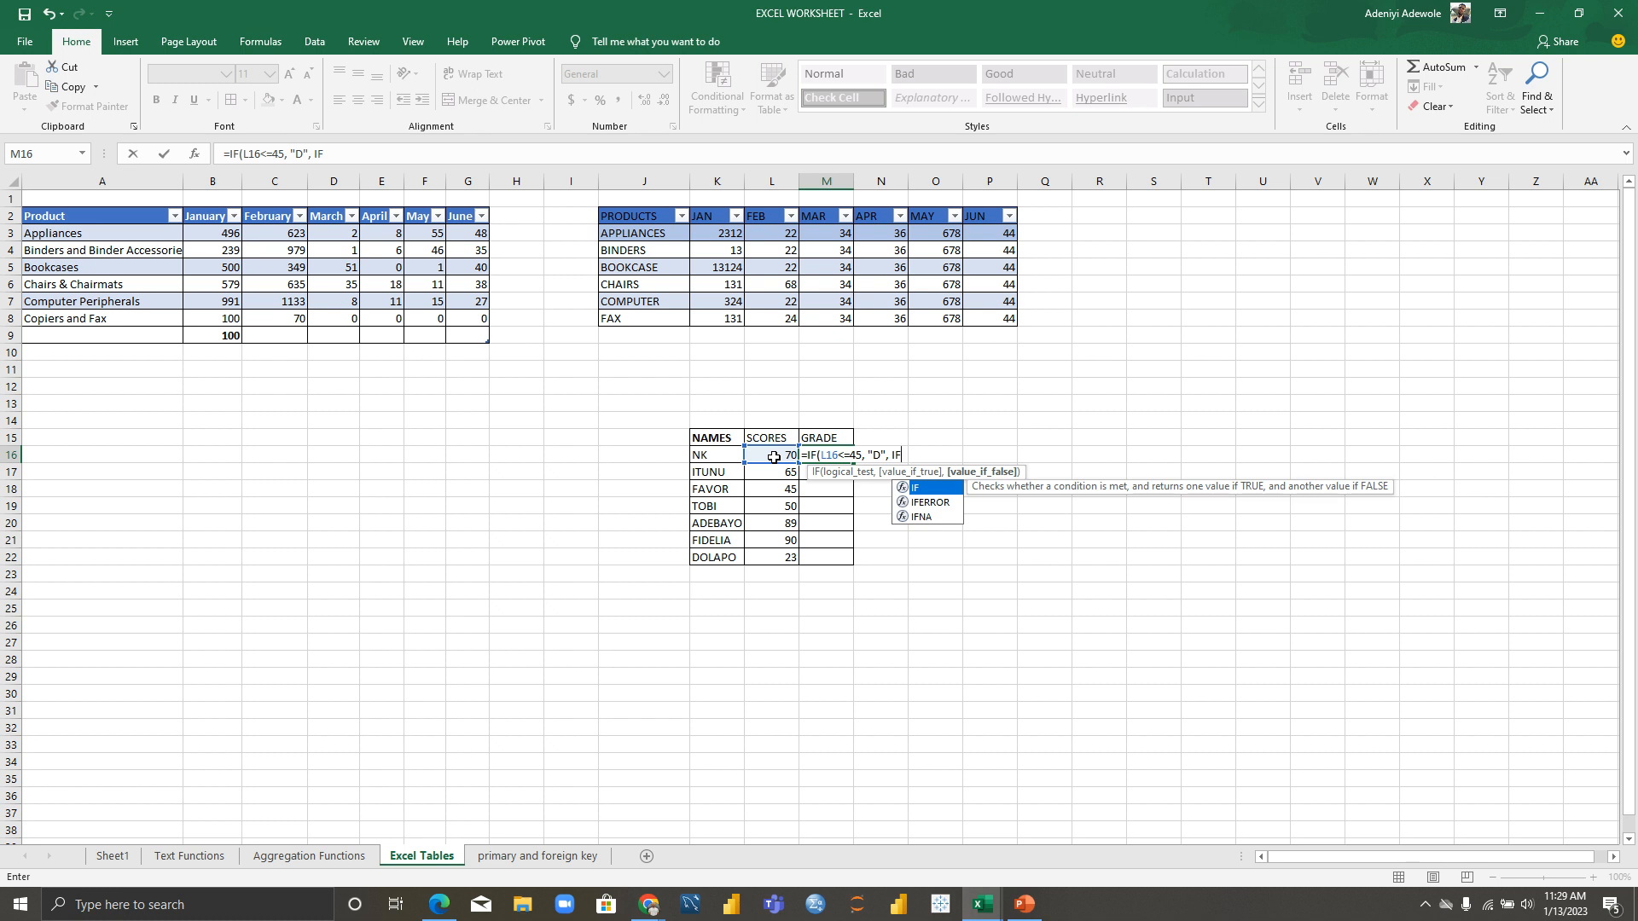
type("(")
Step: Add the nested condition L16<=59 returning "C", correcting 50 to 59
left_click(776, 456)
type("<")
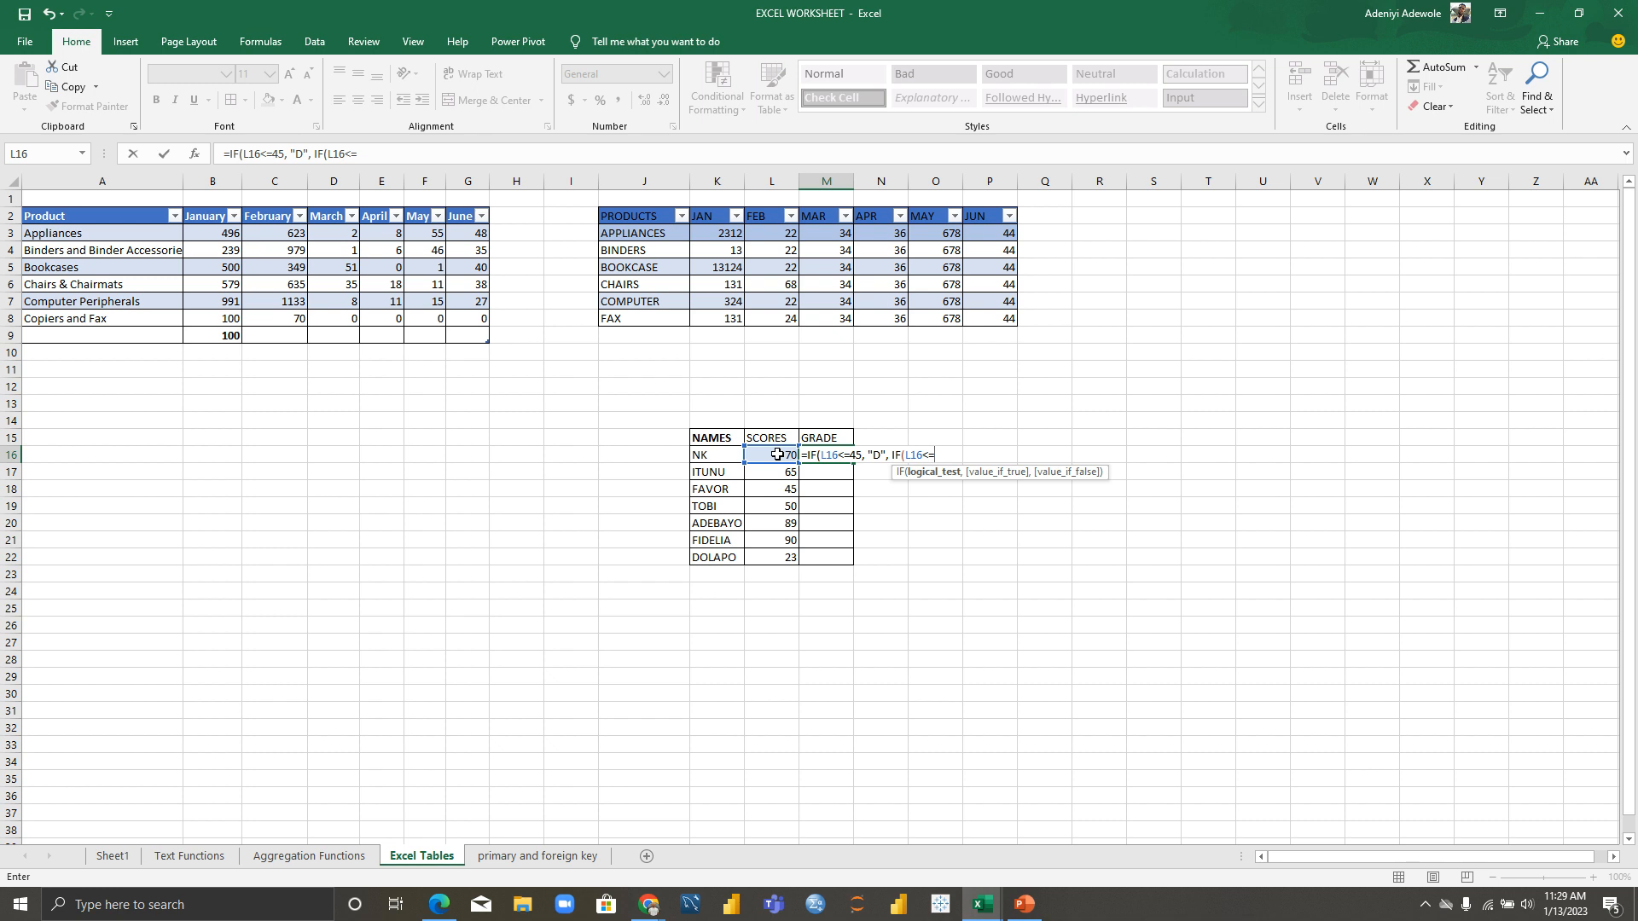
type("=50, ")
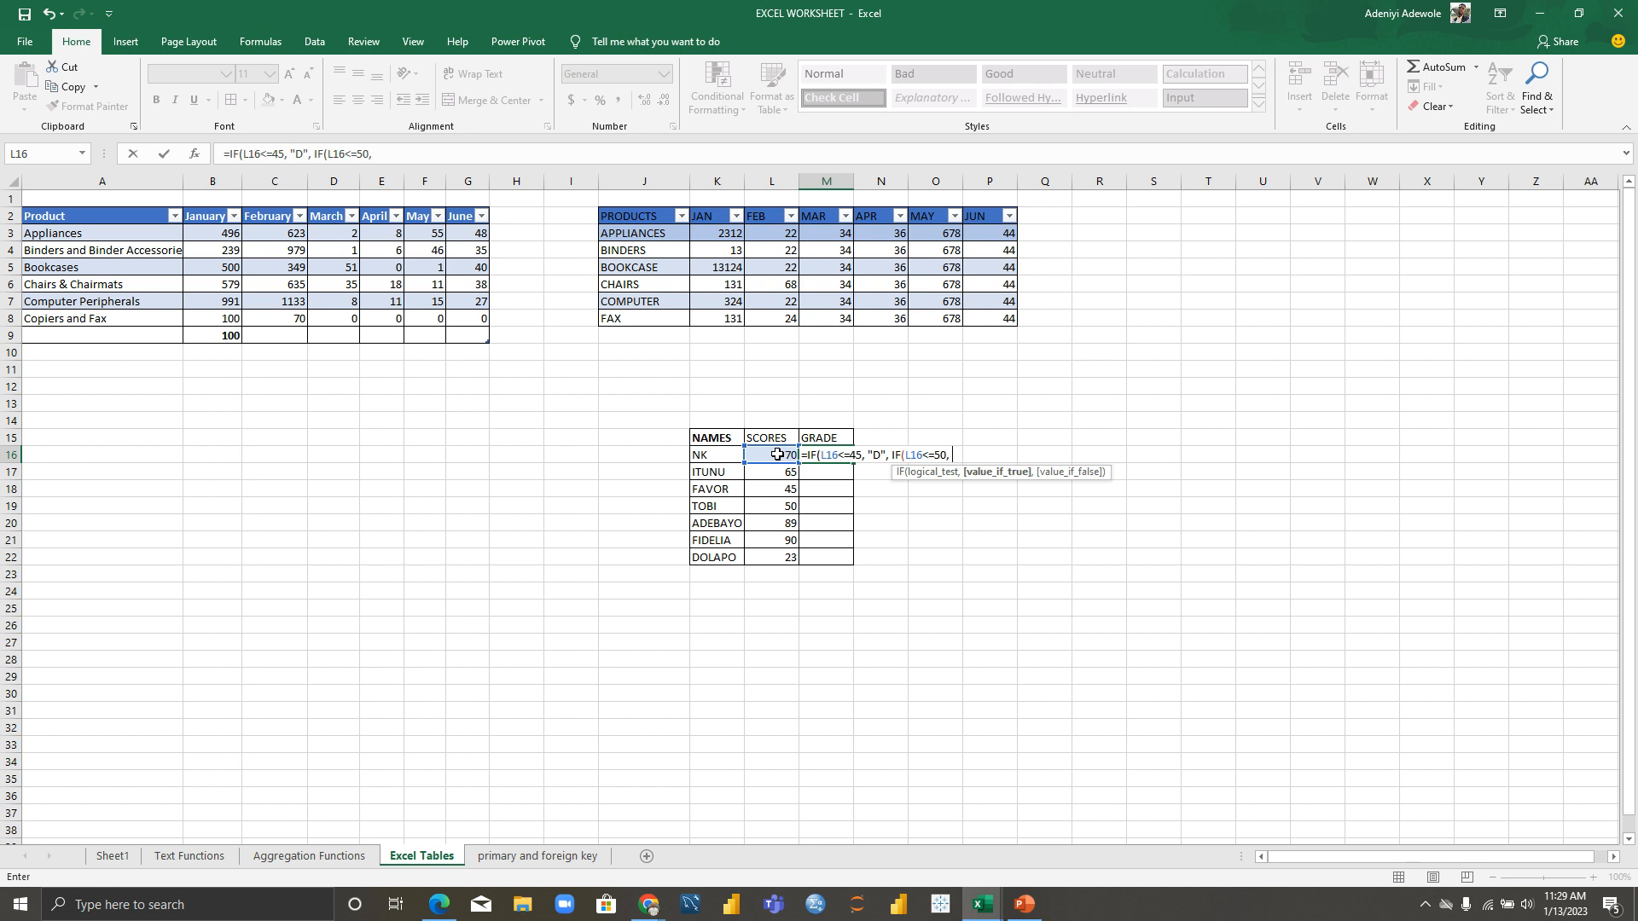
type("\"C\", IF(")
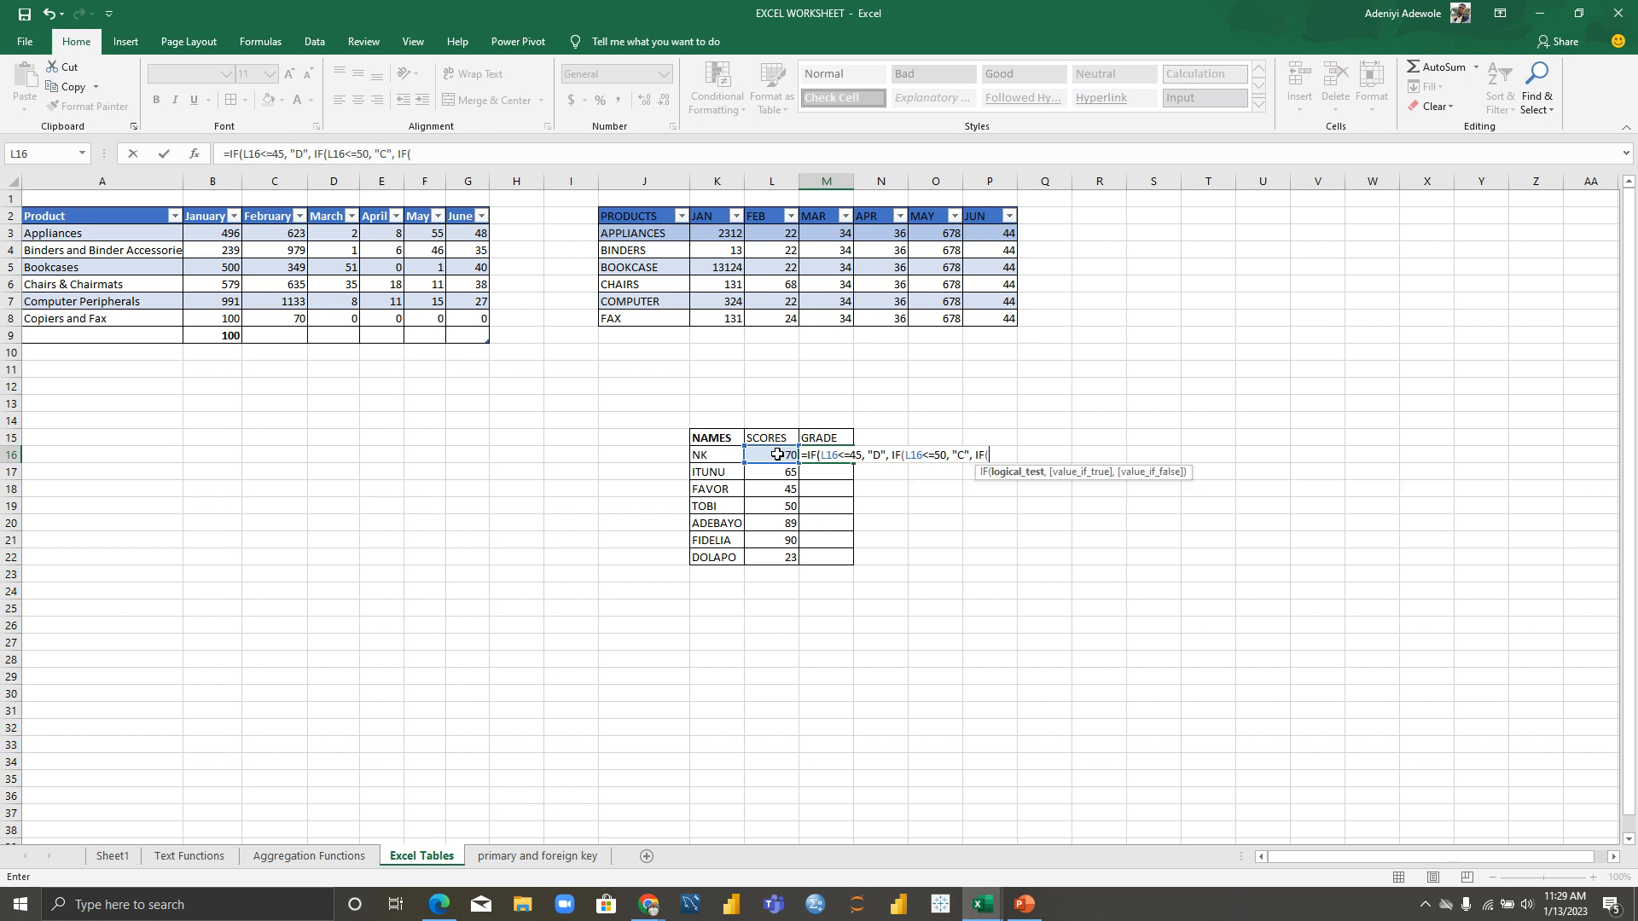
left_click(777, 455)
type("<=")
left_click(946, 456)
key("BackSpace")
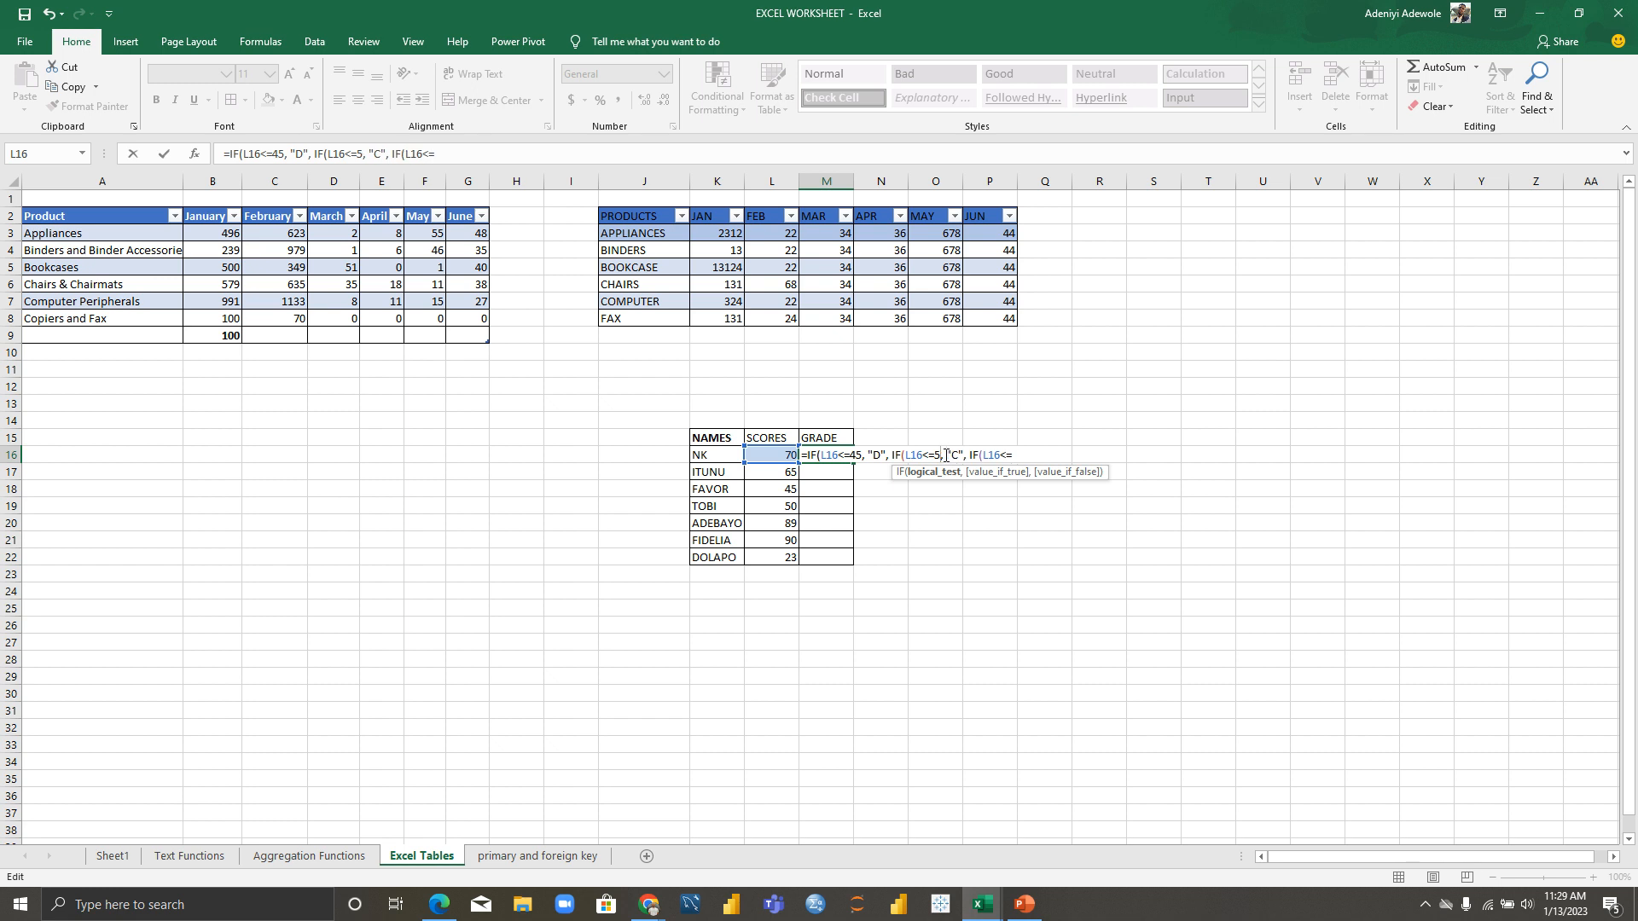
type("9")
Step: Finish the formula with "B" for scores up to 69 and "A" otherwise
left_click(1024, 456)
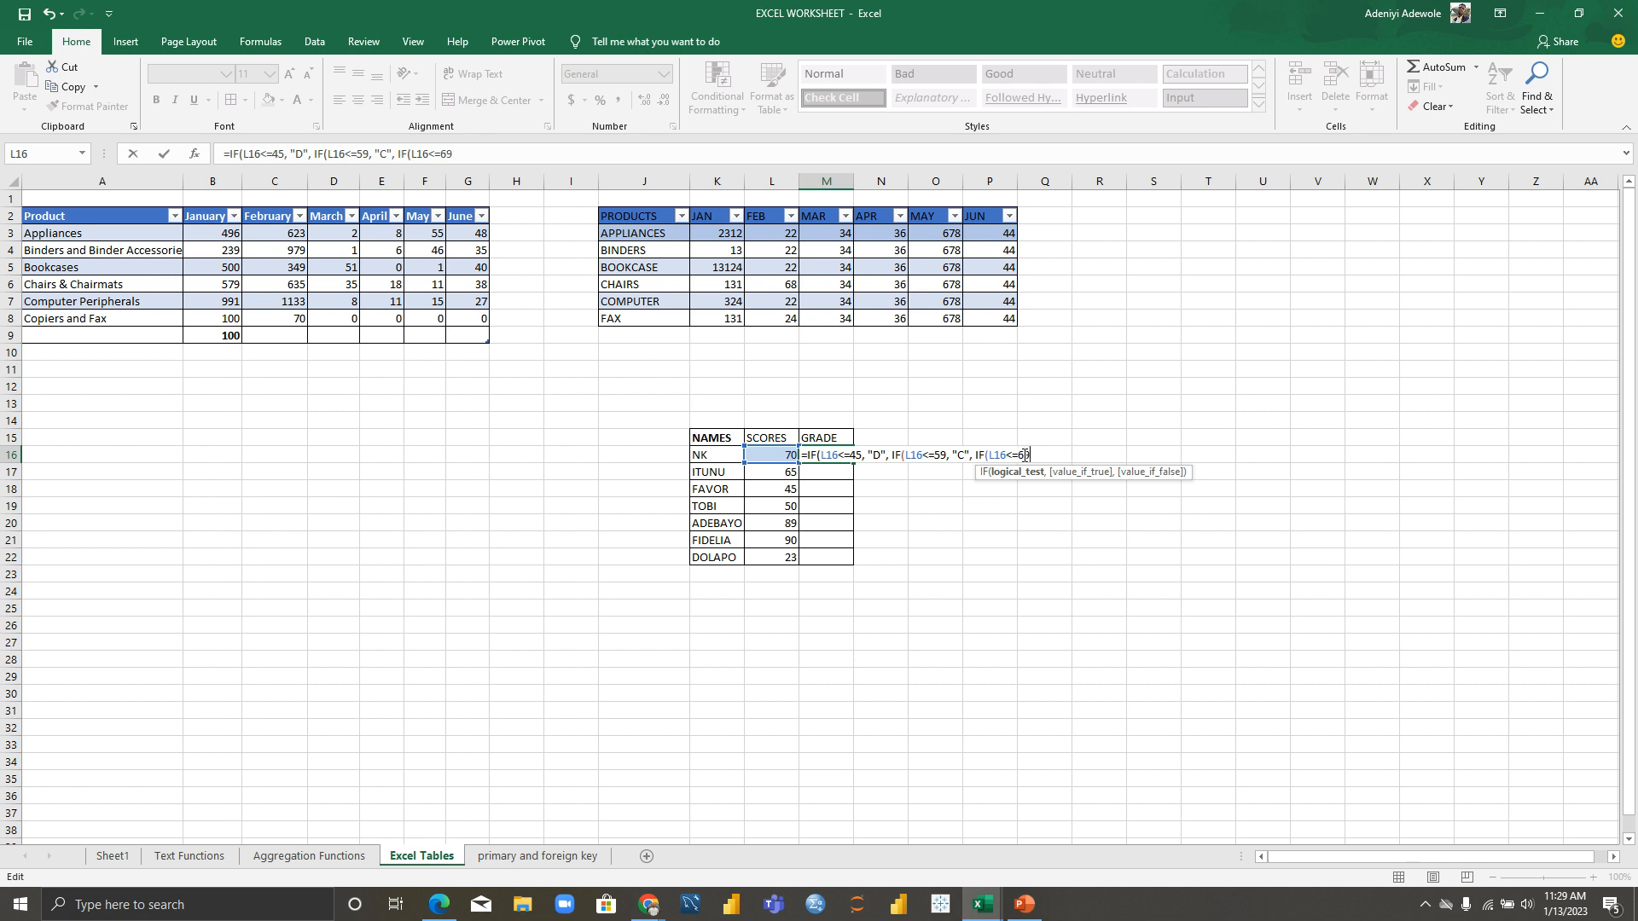
type(", \"B")
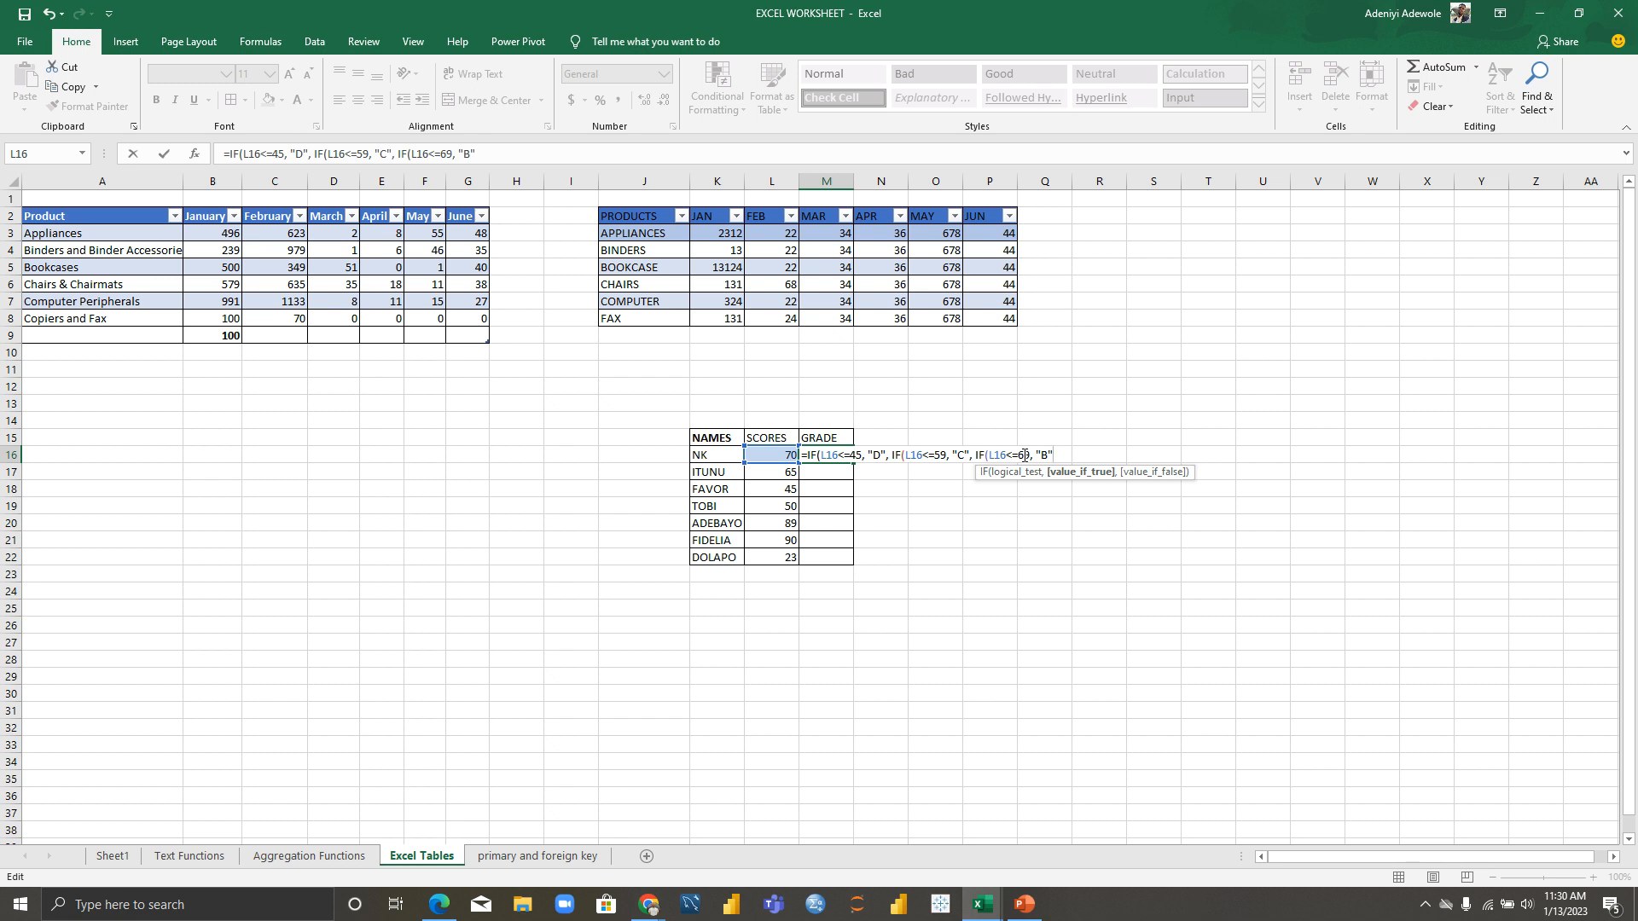
type("\", IF(")
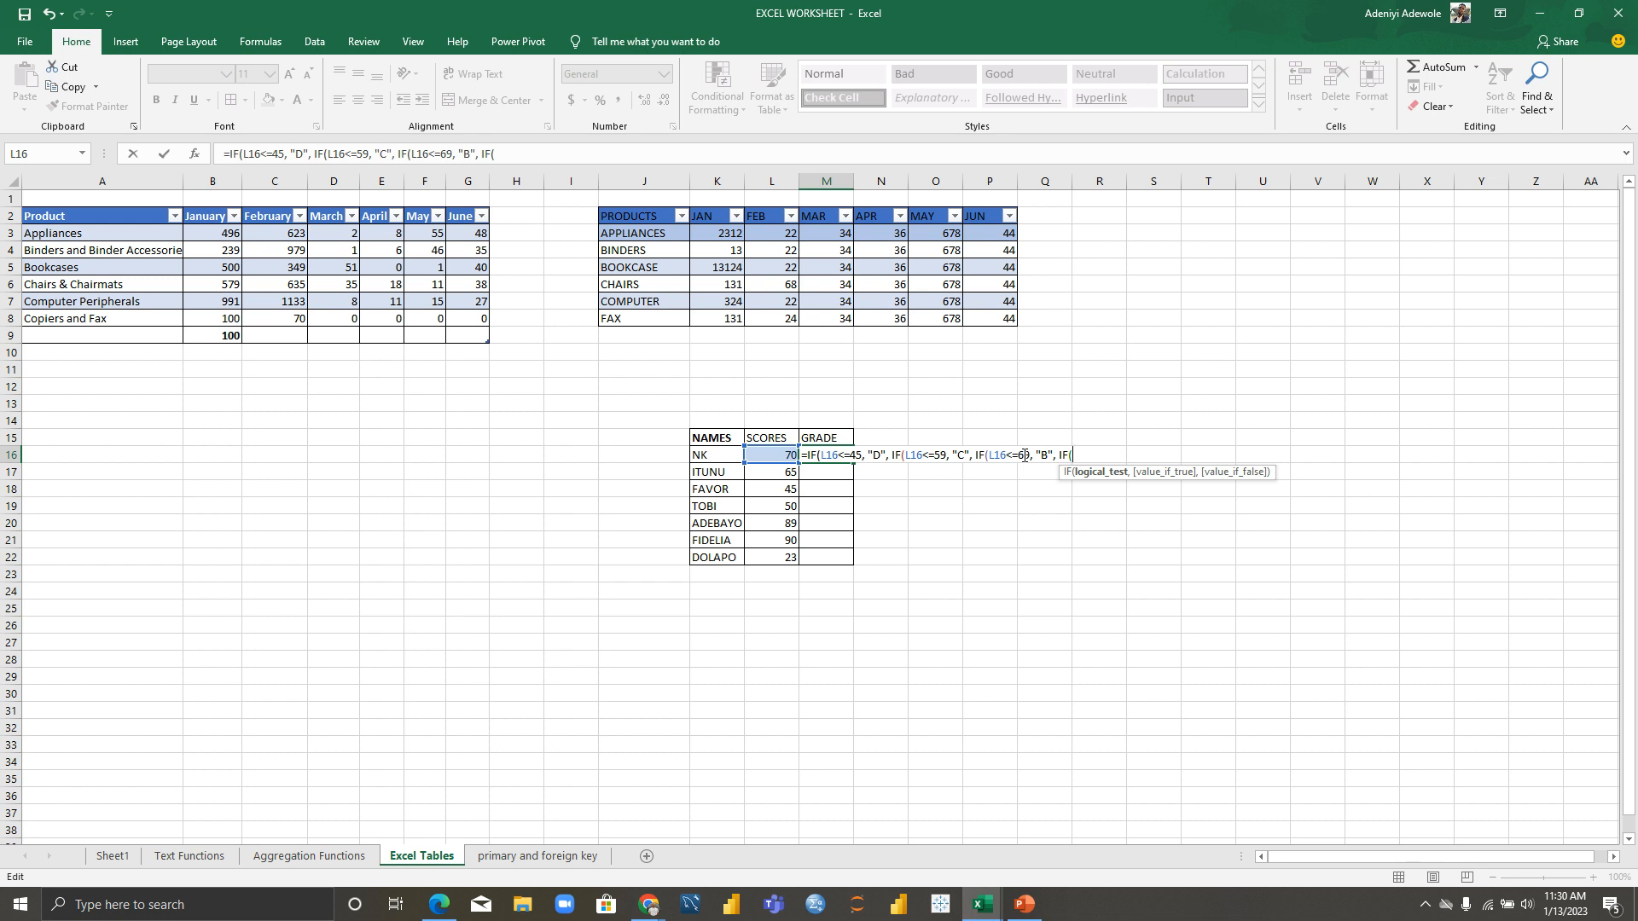
key("BackSpace")
key("BackSpace")
key("BackSpace")
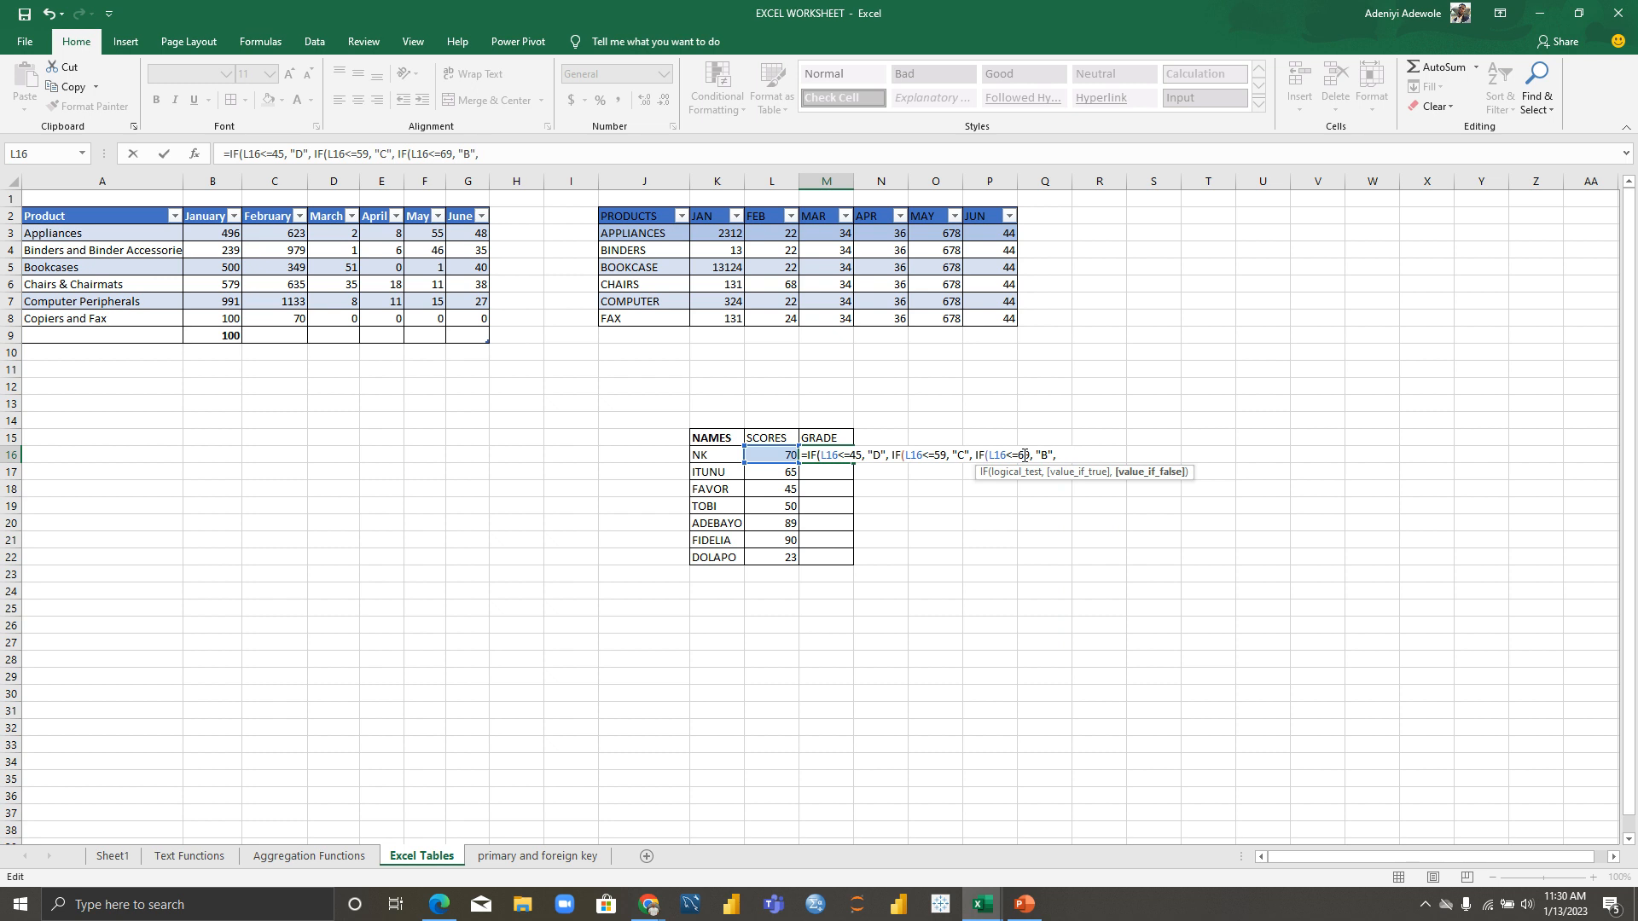
type("\"A\")")
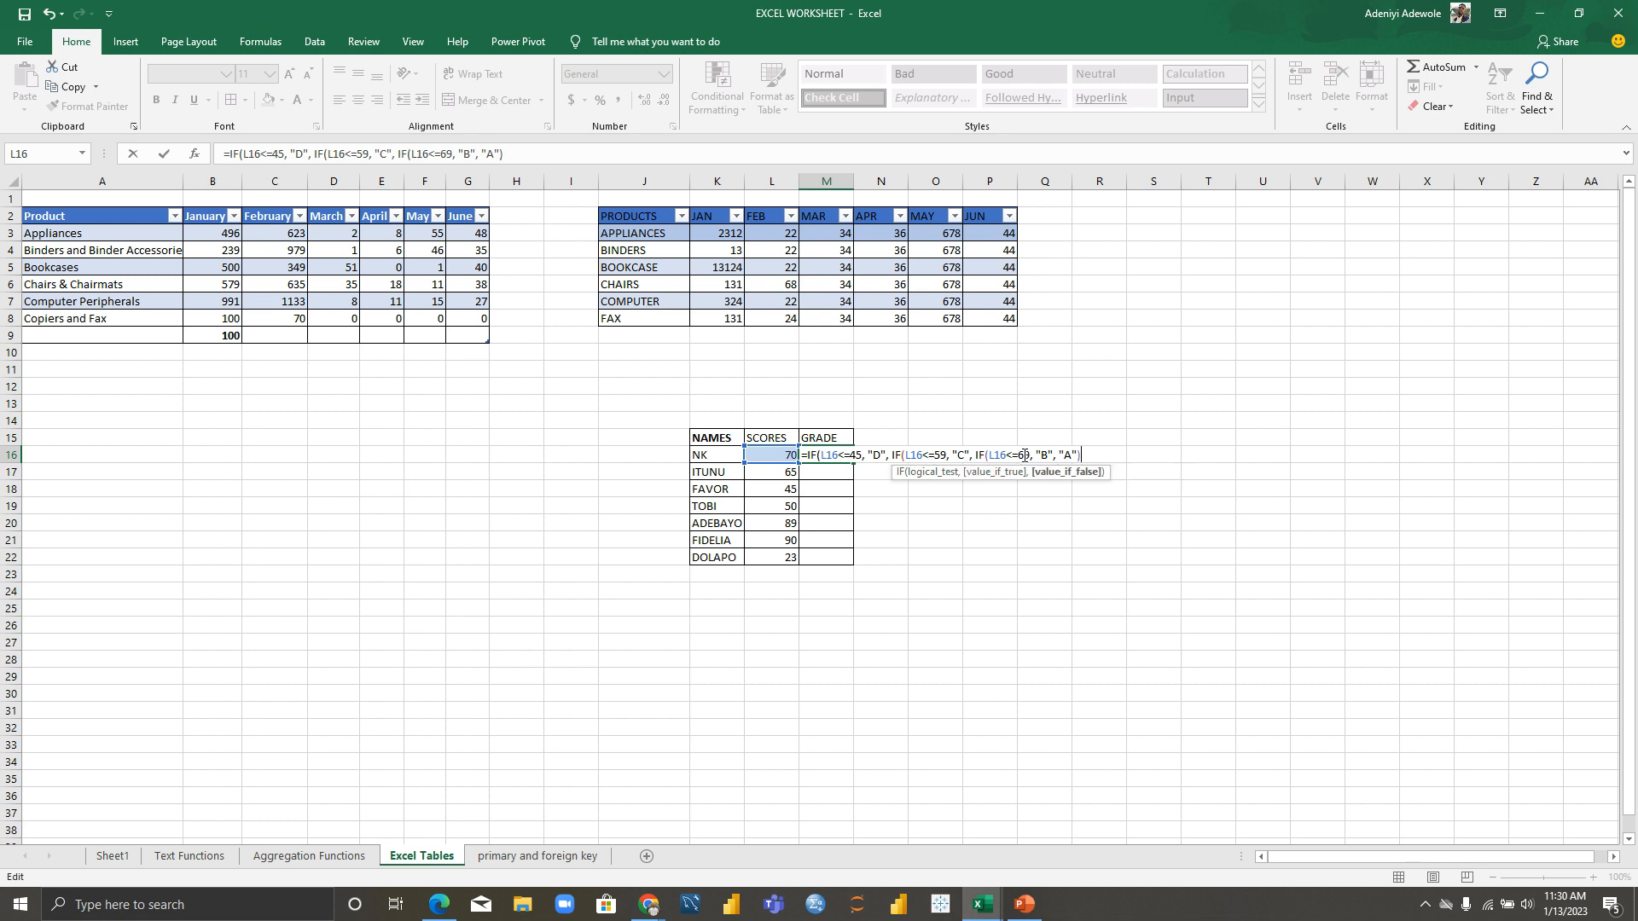
key("Return")
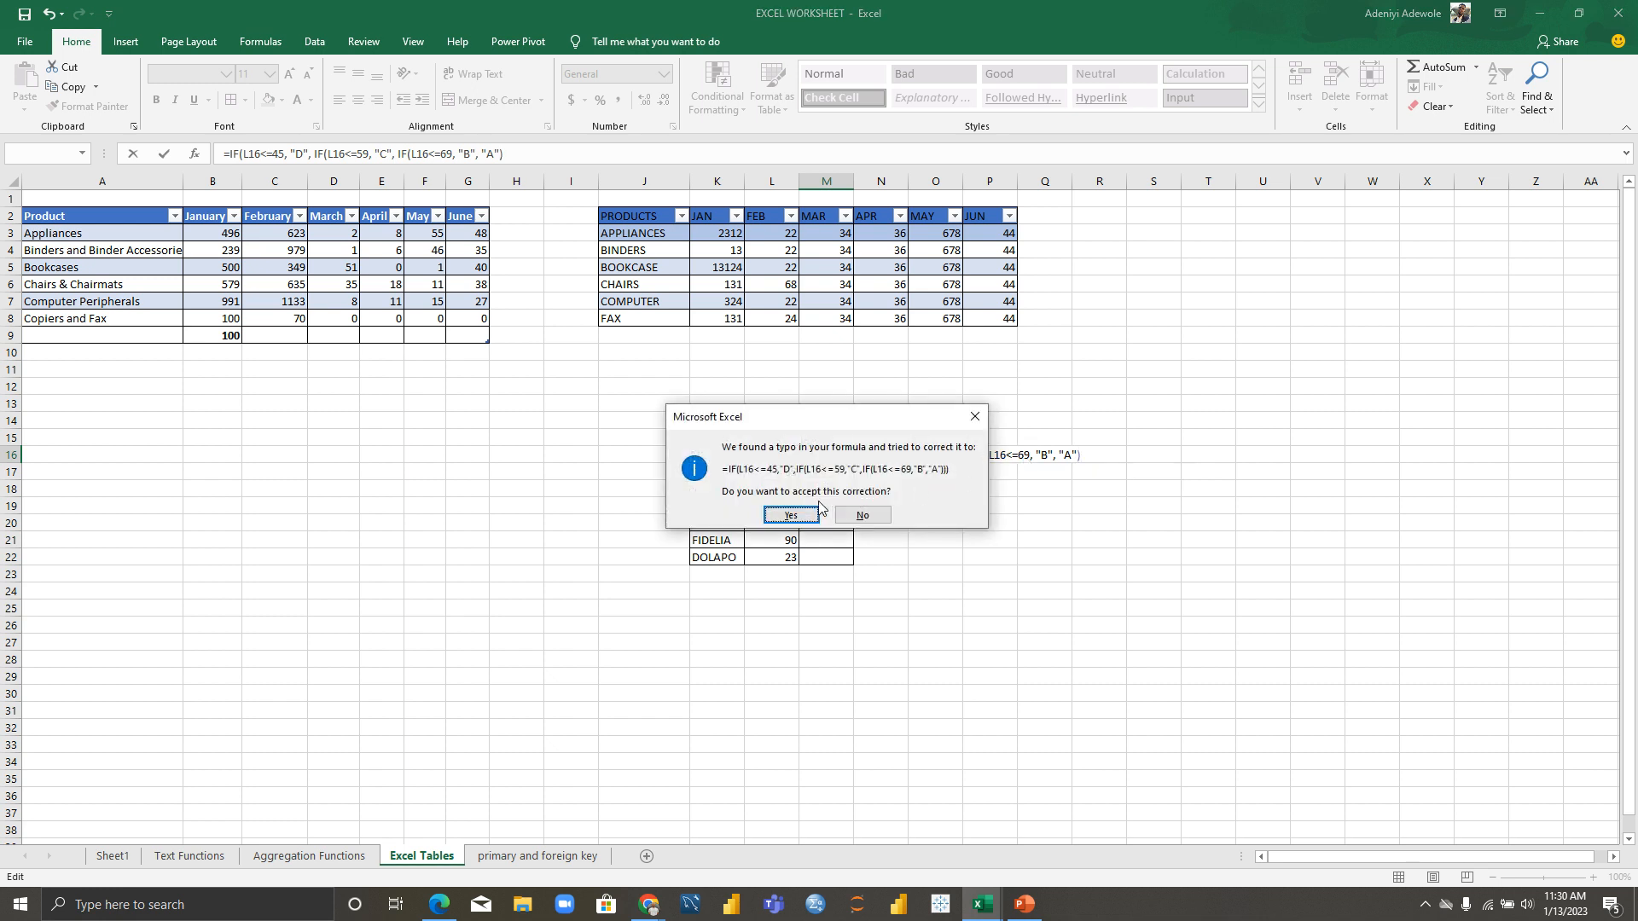
Step: Dismiss the error prompts and add the missing closing parentheses to the M16 formula
left_click(978, 425)
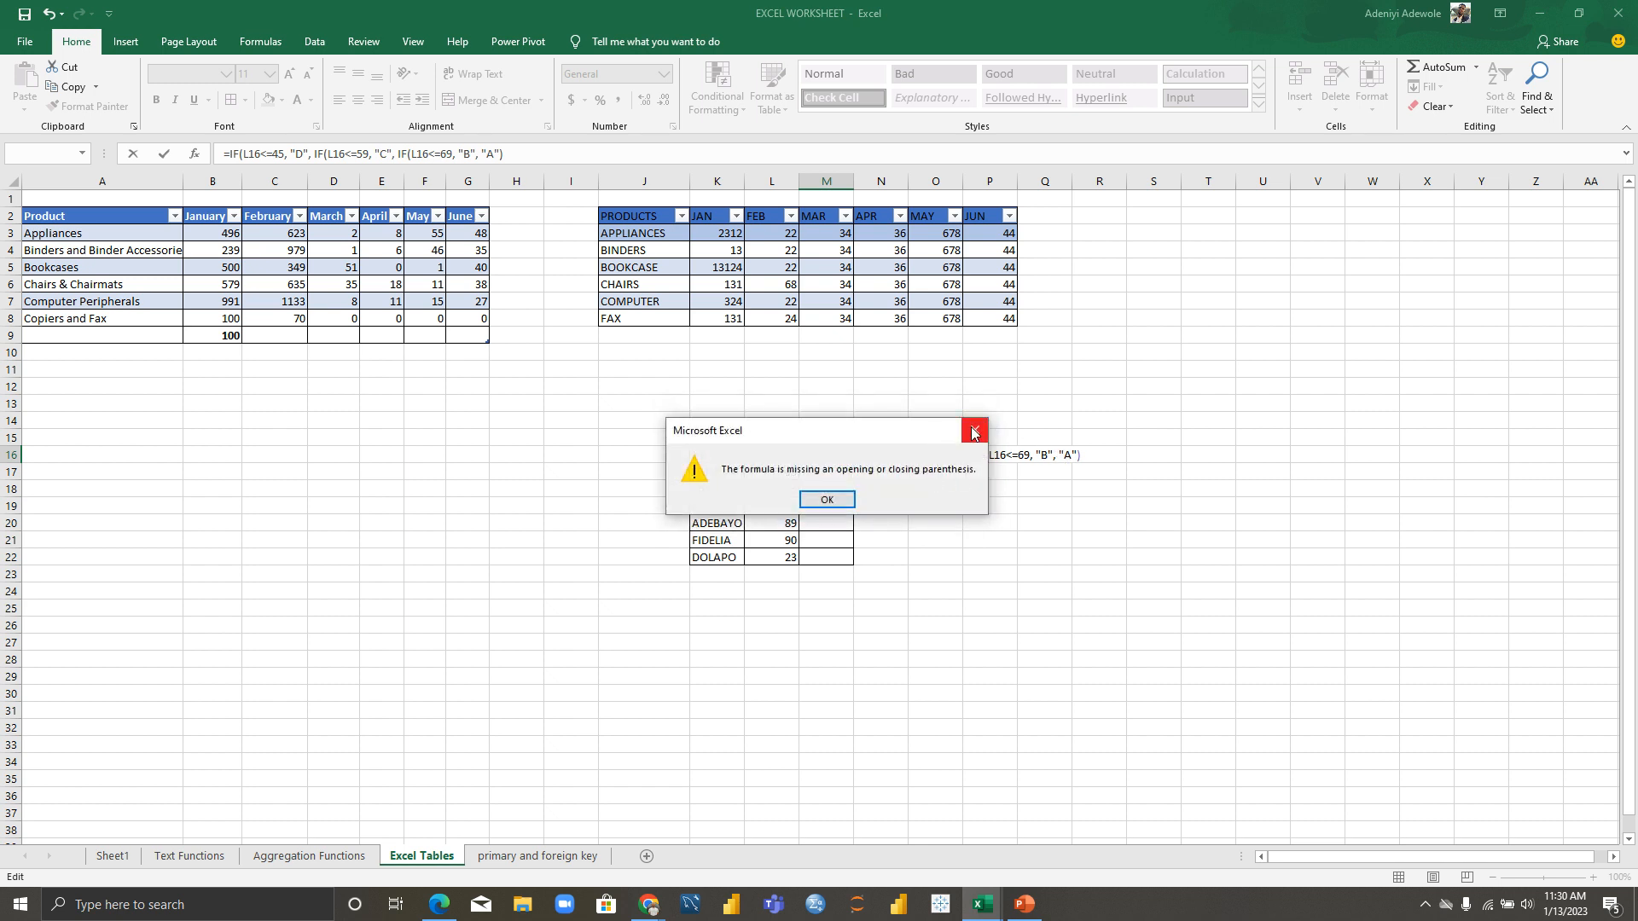
left_click(973, 431)
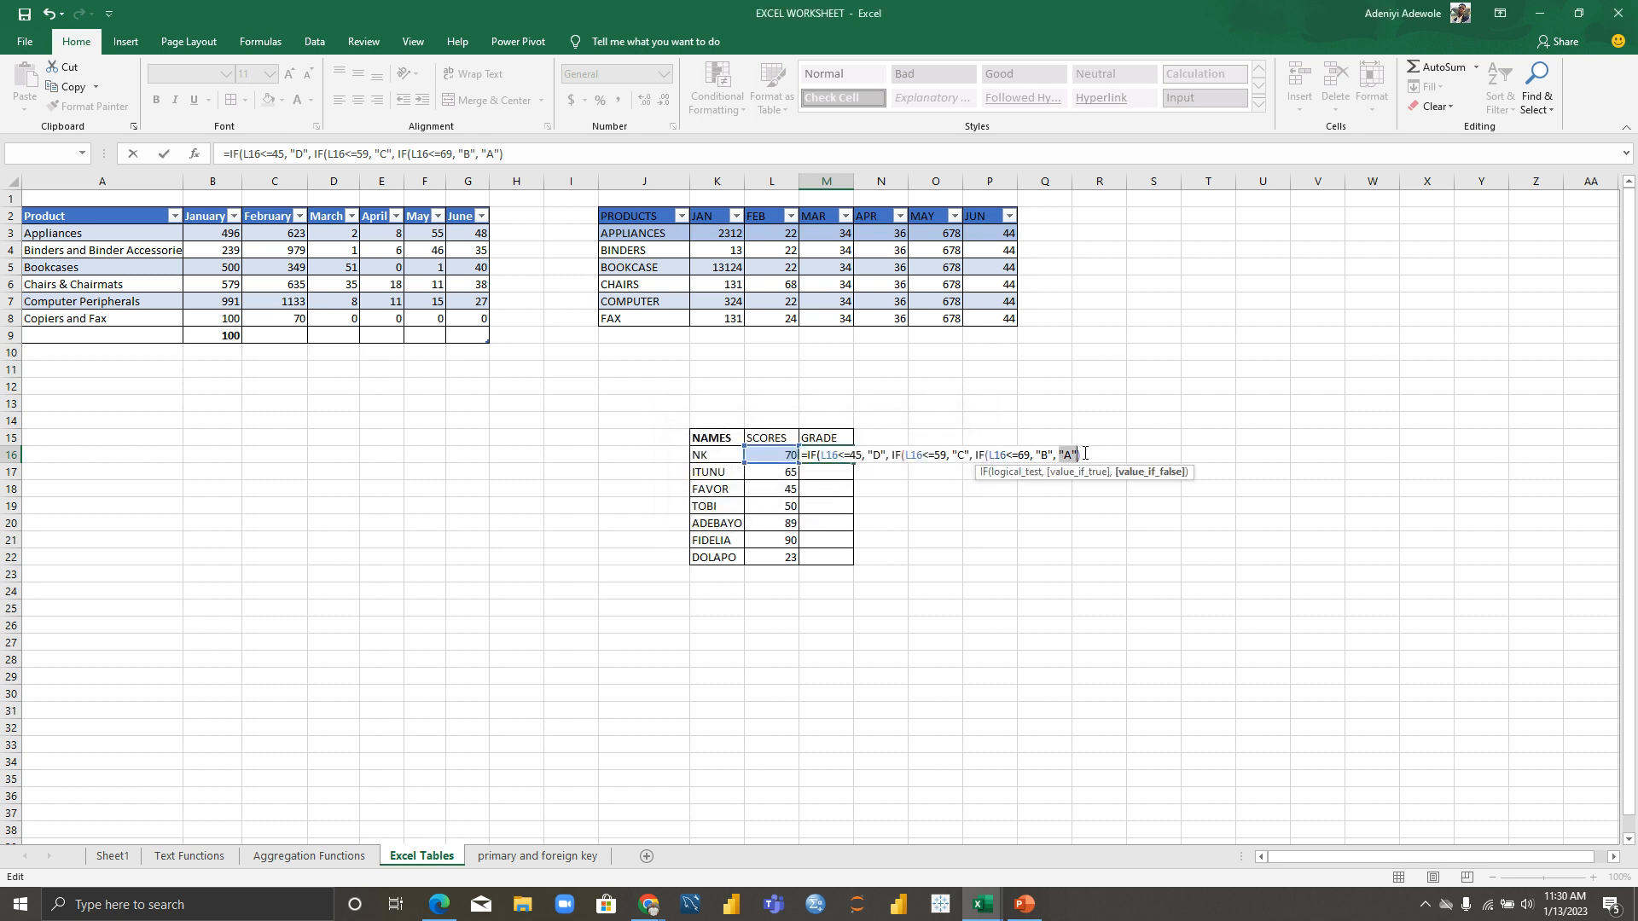
type(")")
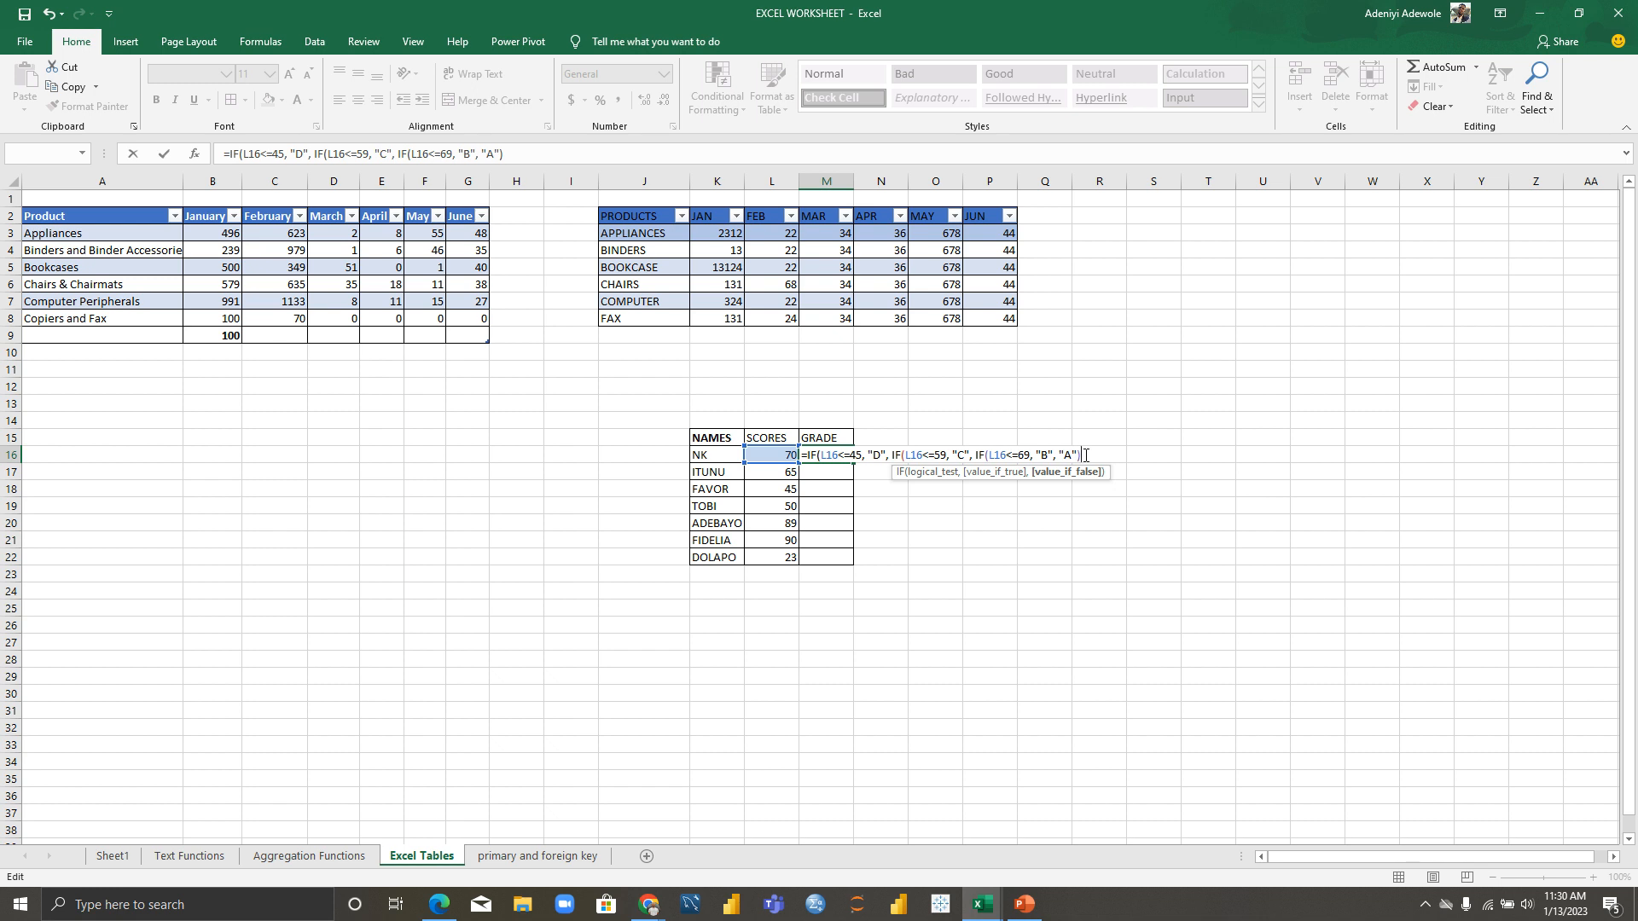
type(")")
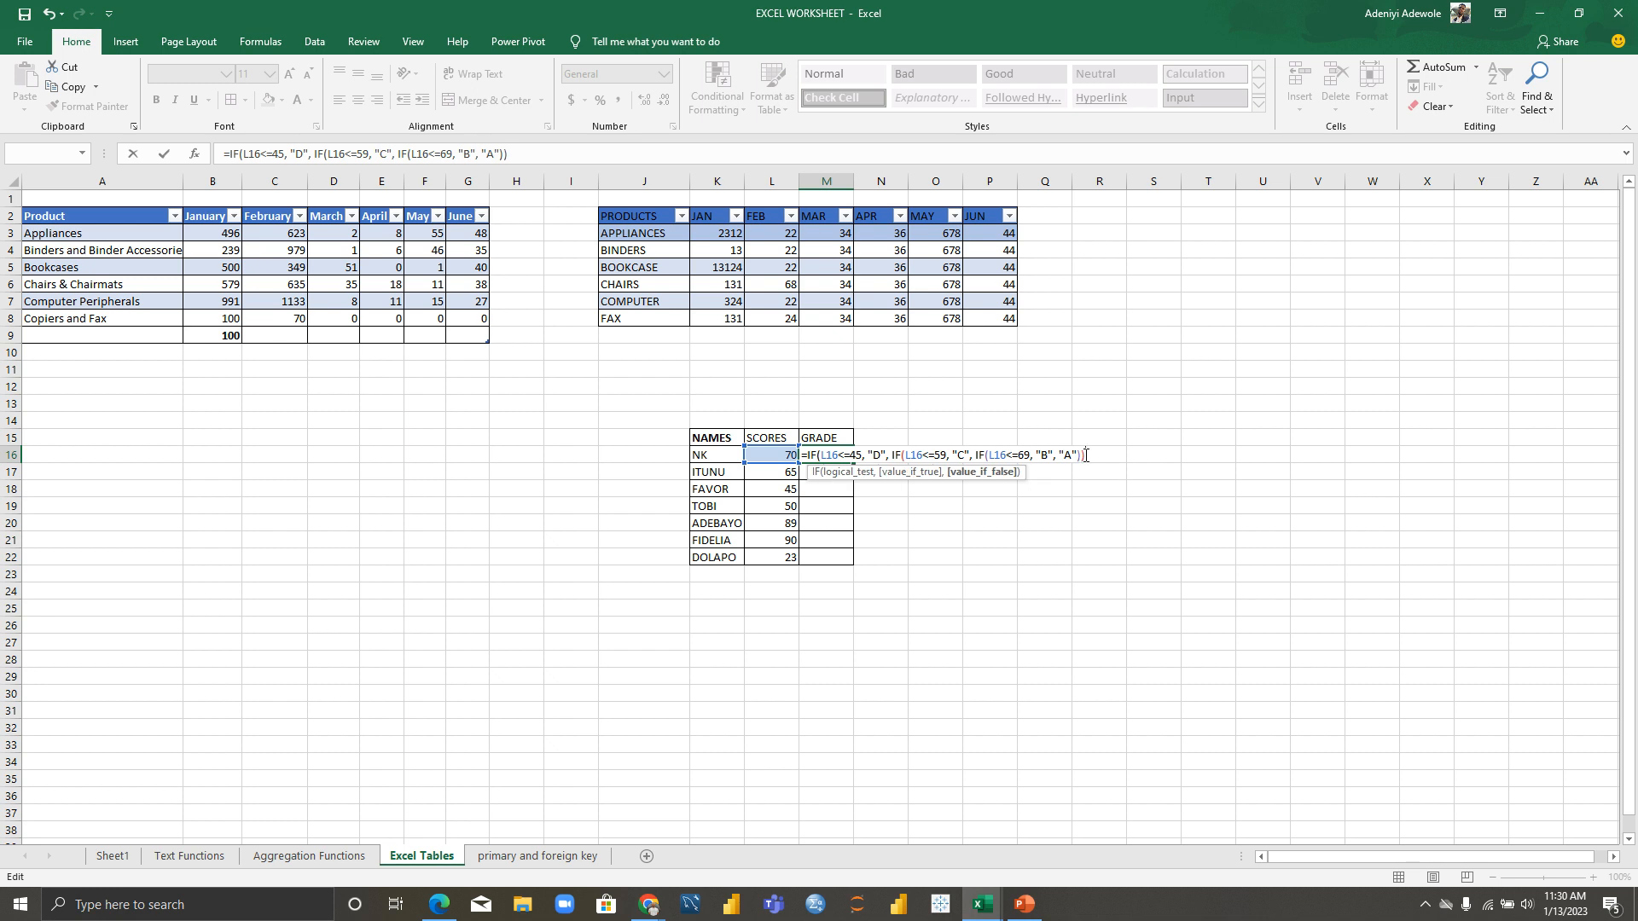
type(")")
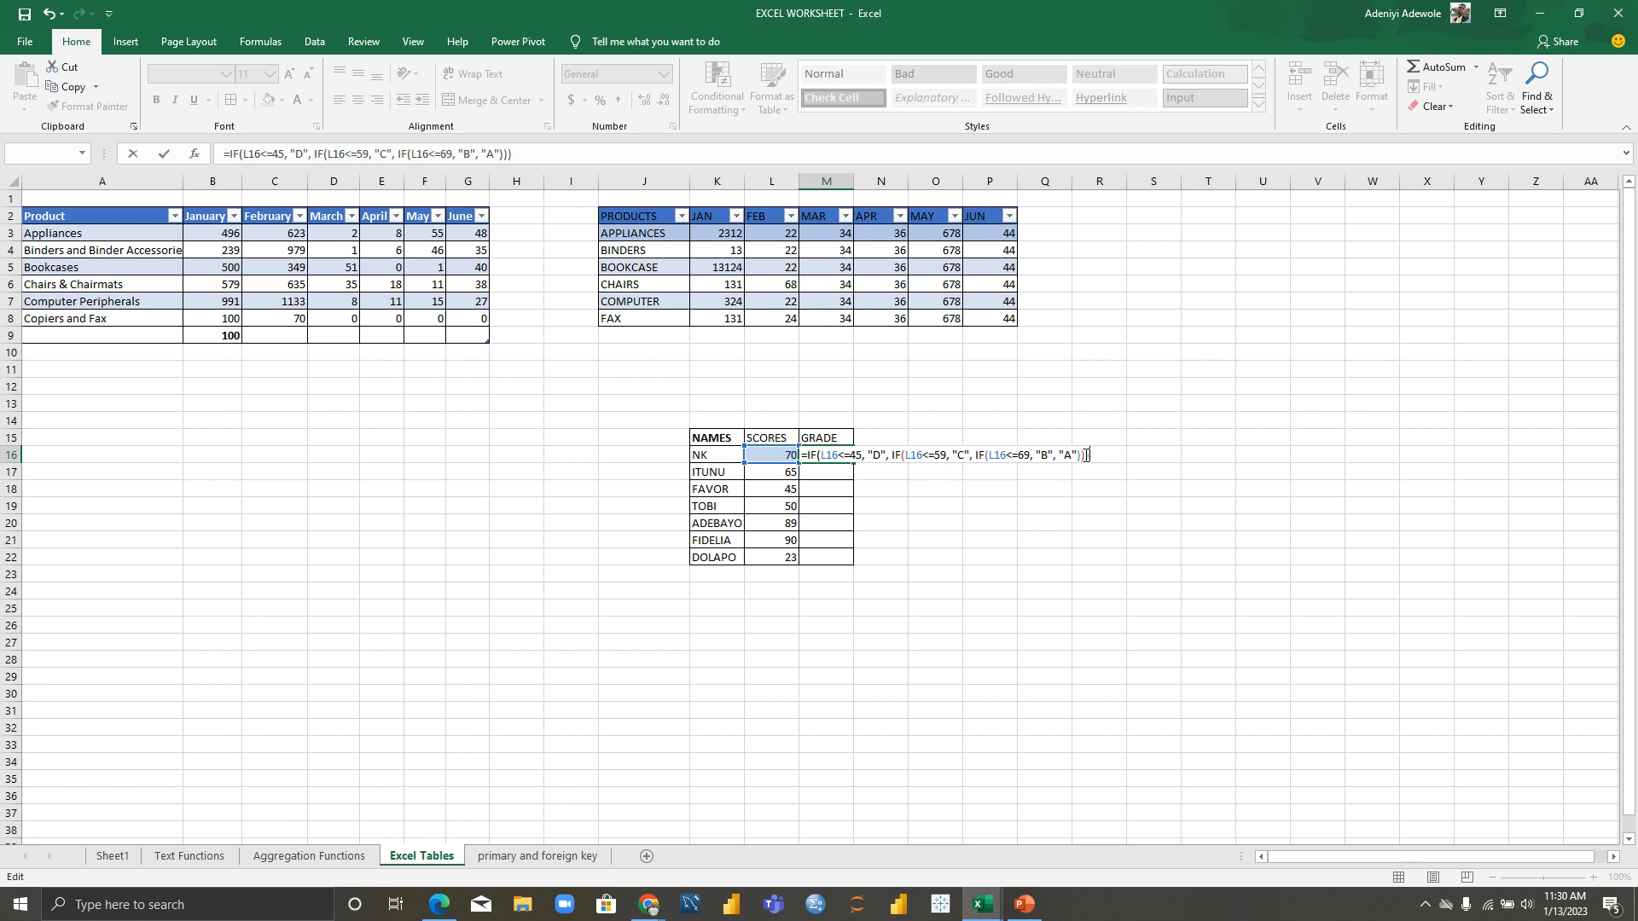
key("Return")
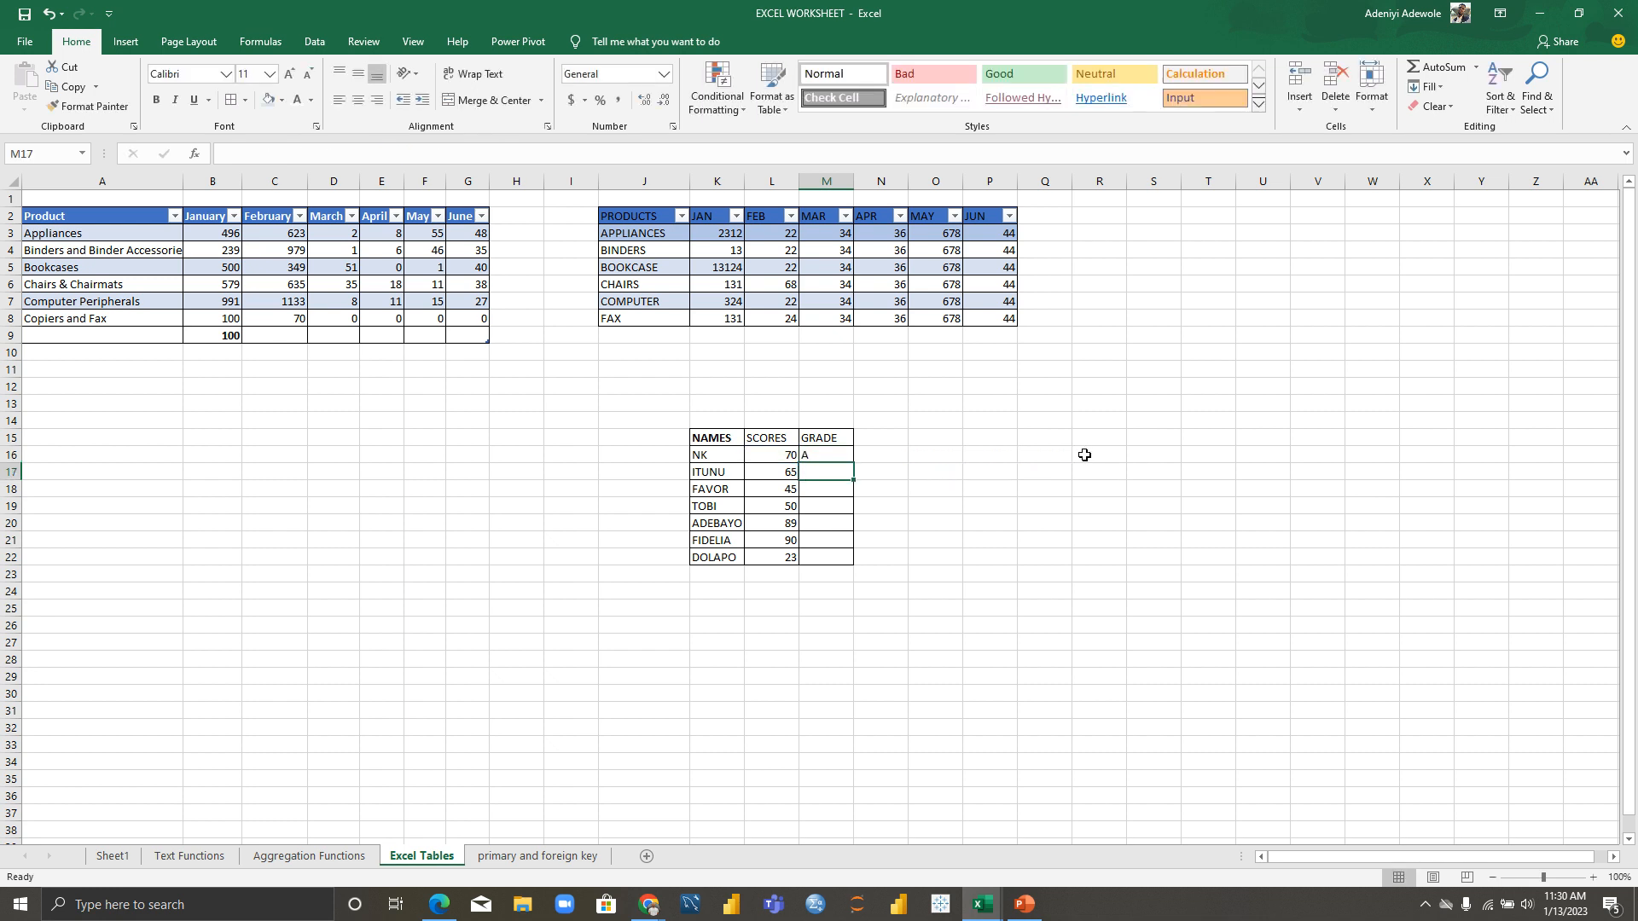
Step: Fill the grade formula down to M22, giving A, B, D, C, A, A, D
left_click(814, 458)
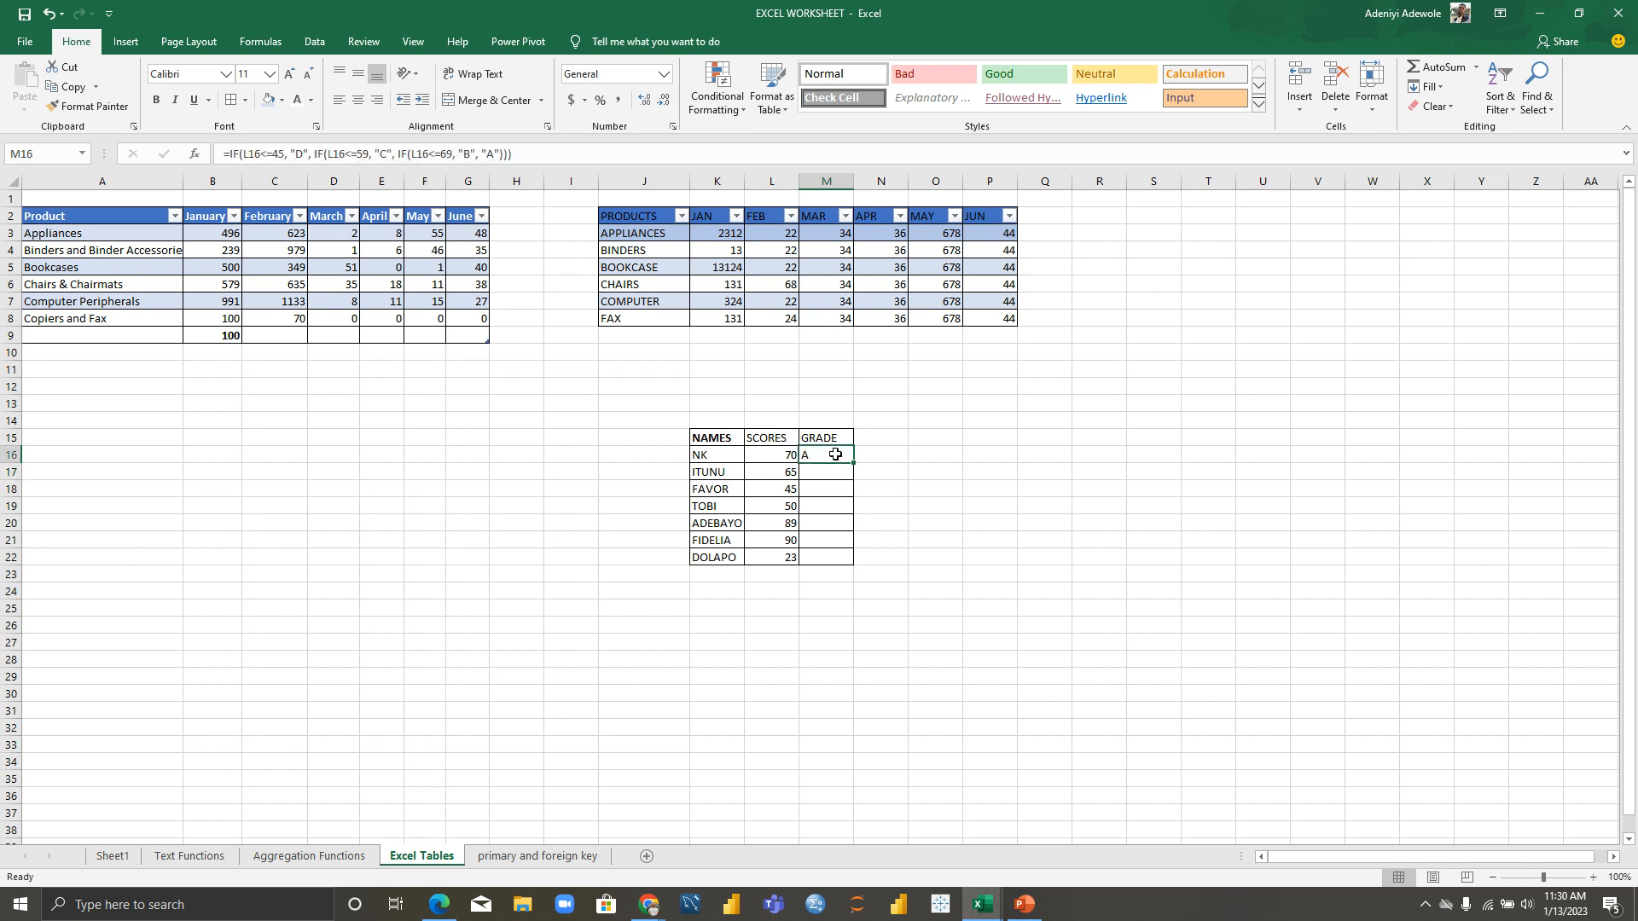
left_click_drag(854, 464, 852, 566)
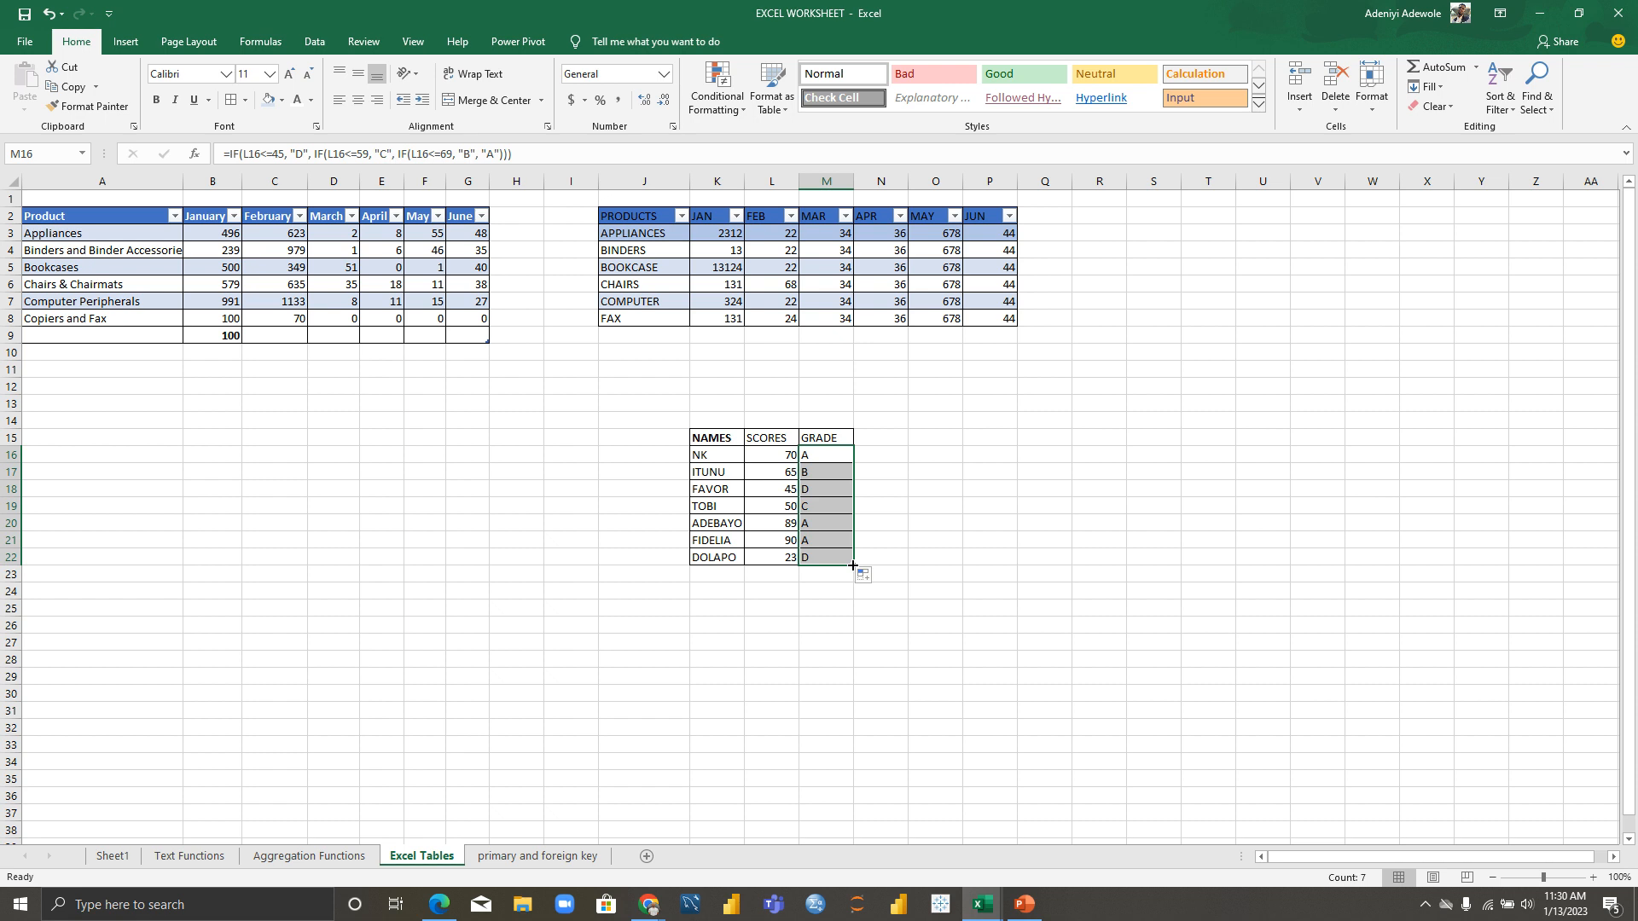
left_click(954, 557)
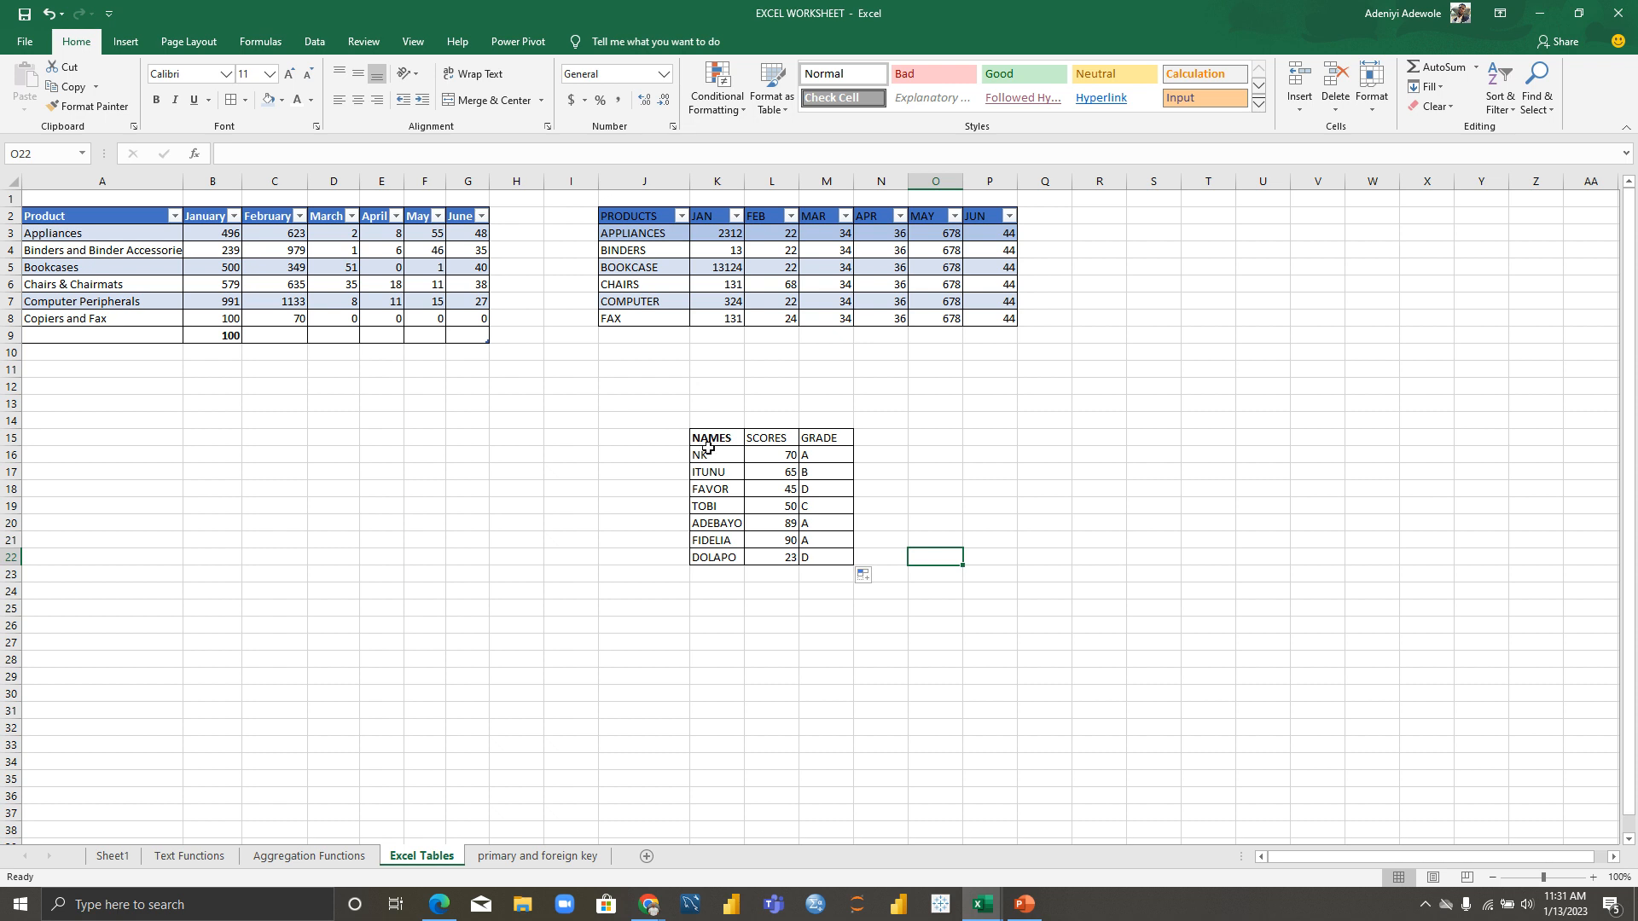
left_click_drag(697, 439, 786, 556)
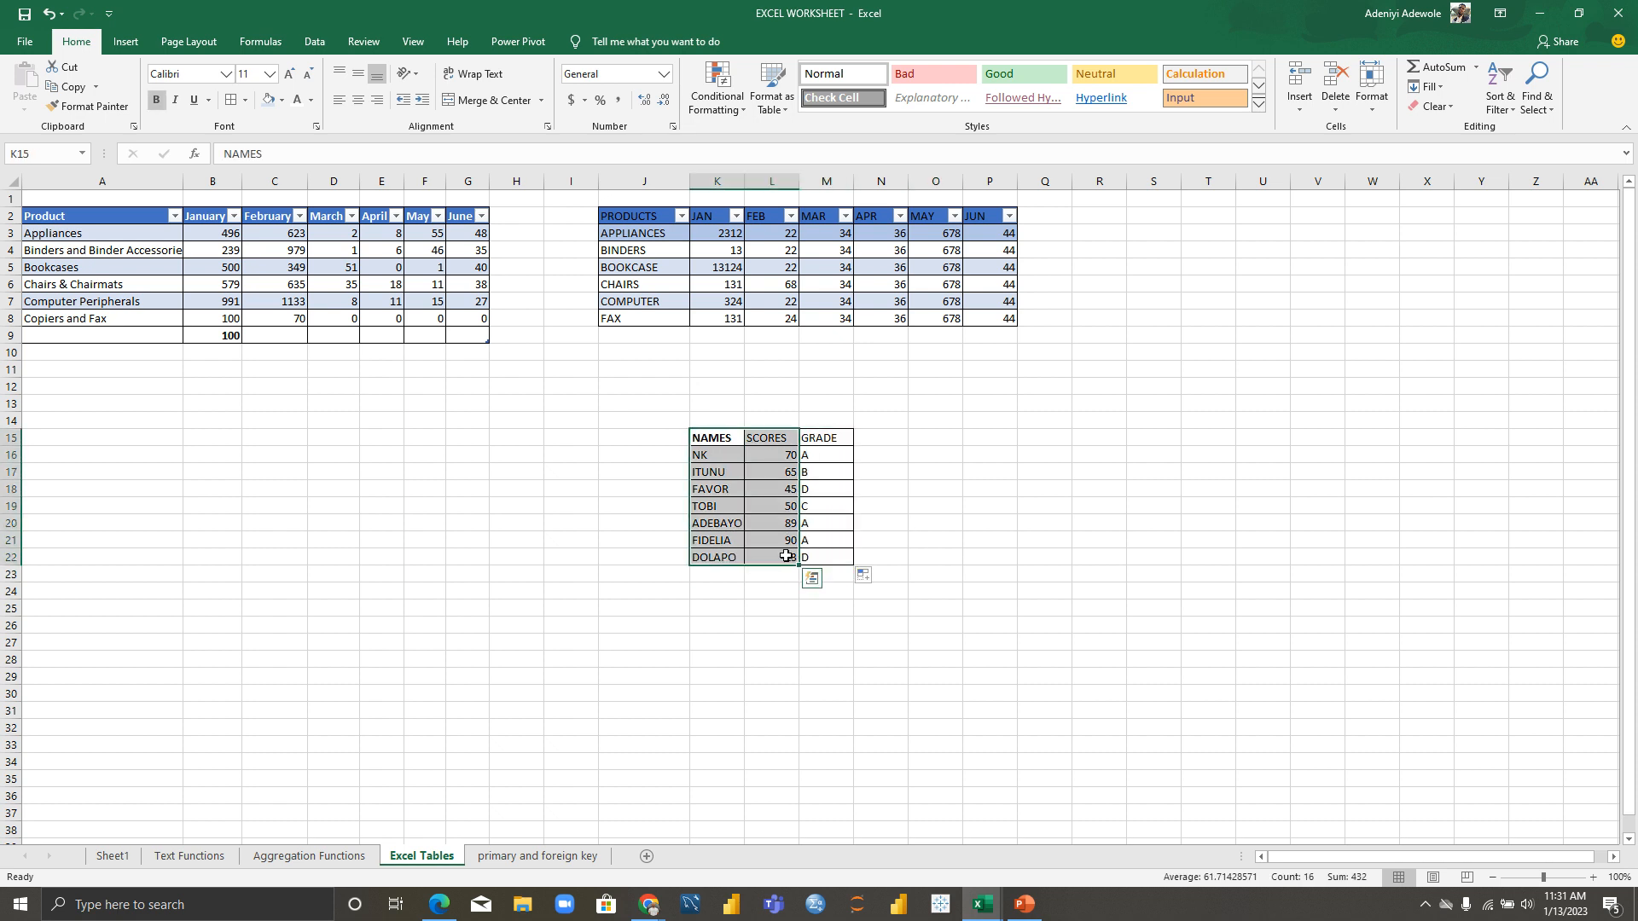
Step: Convert K15:L22 into an Excel table and clear the old GRADE column M15:M22
left_click(126, 42)
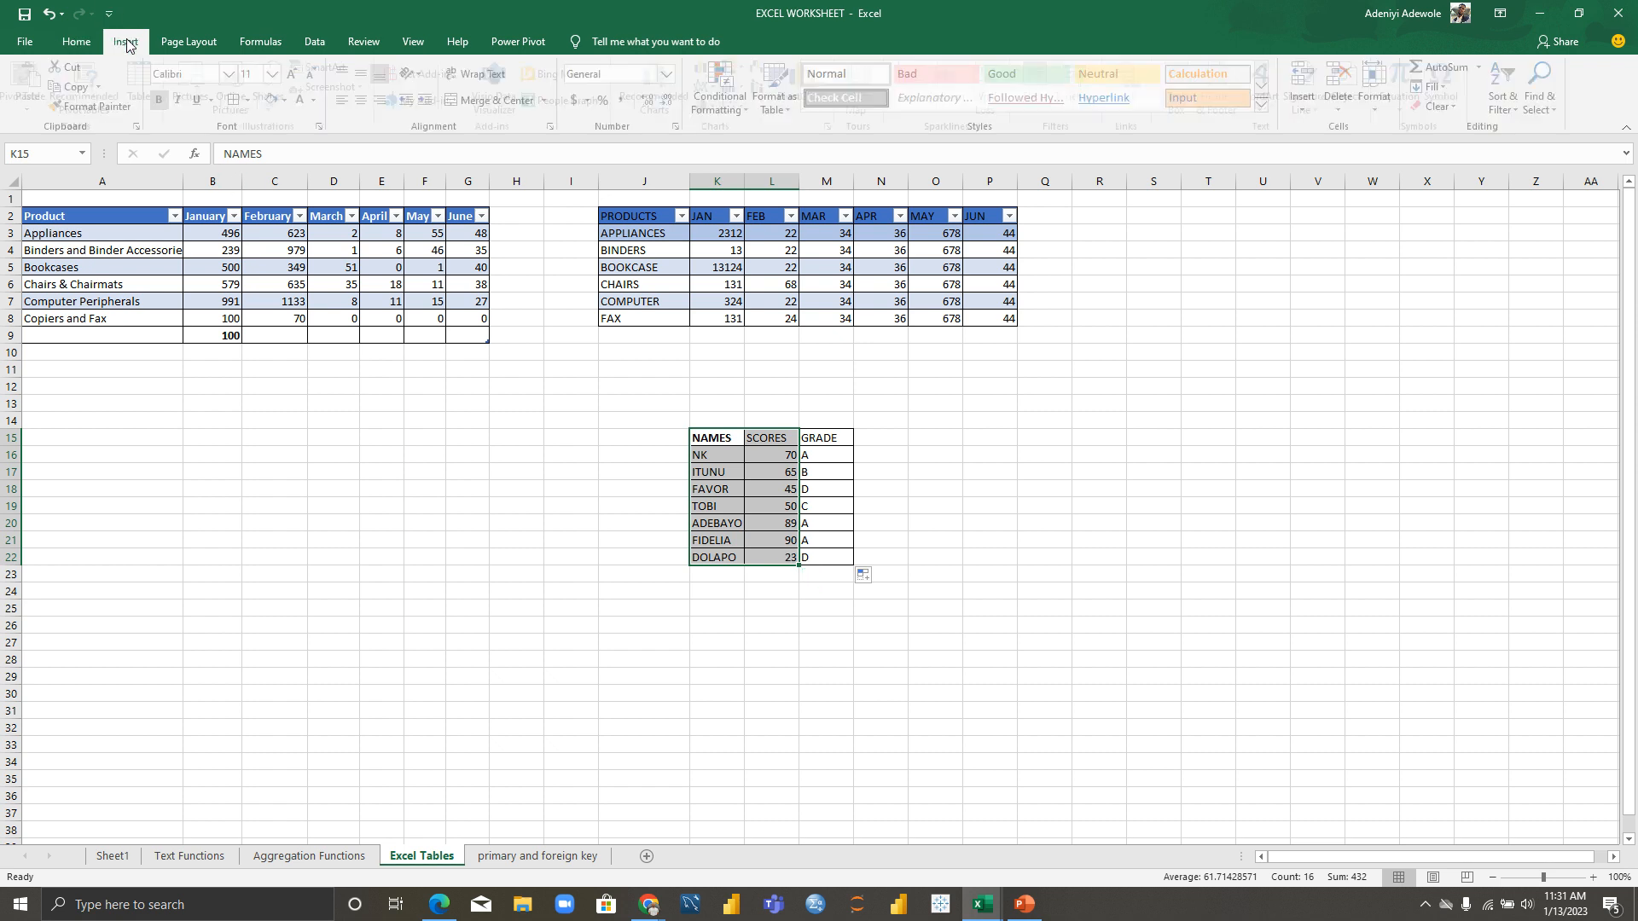
left_click(149, 85)
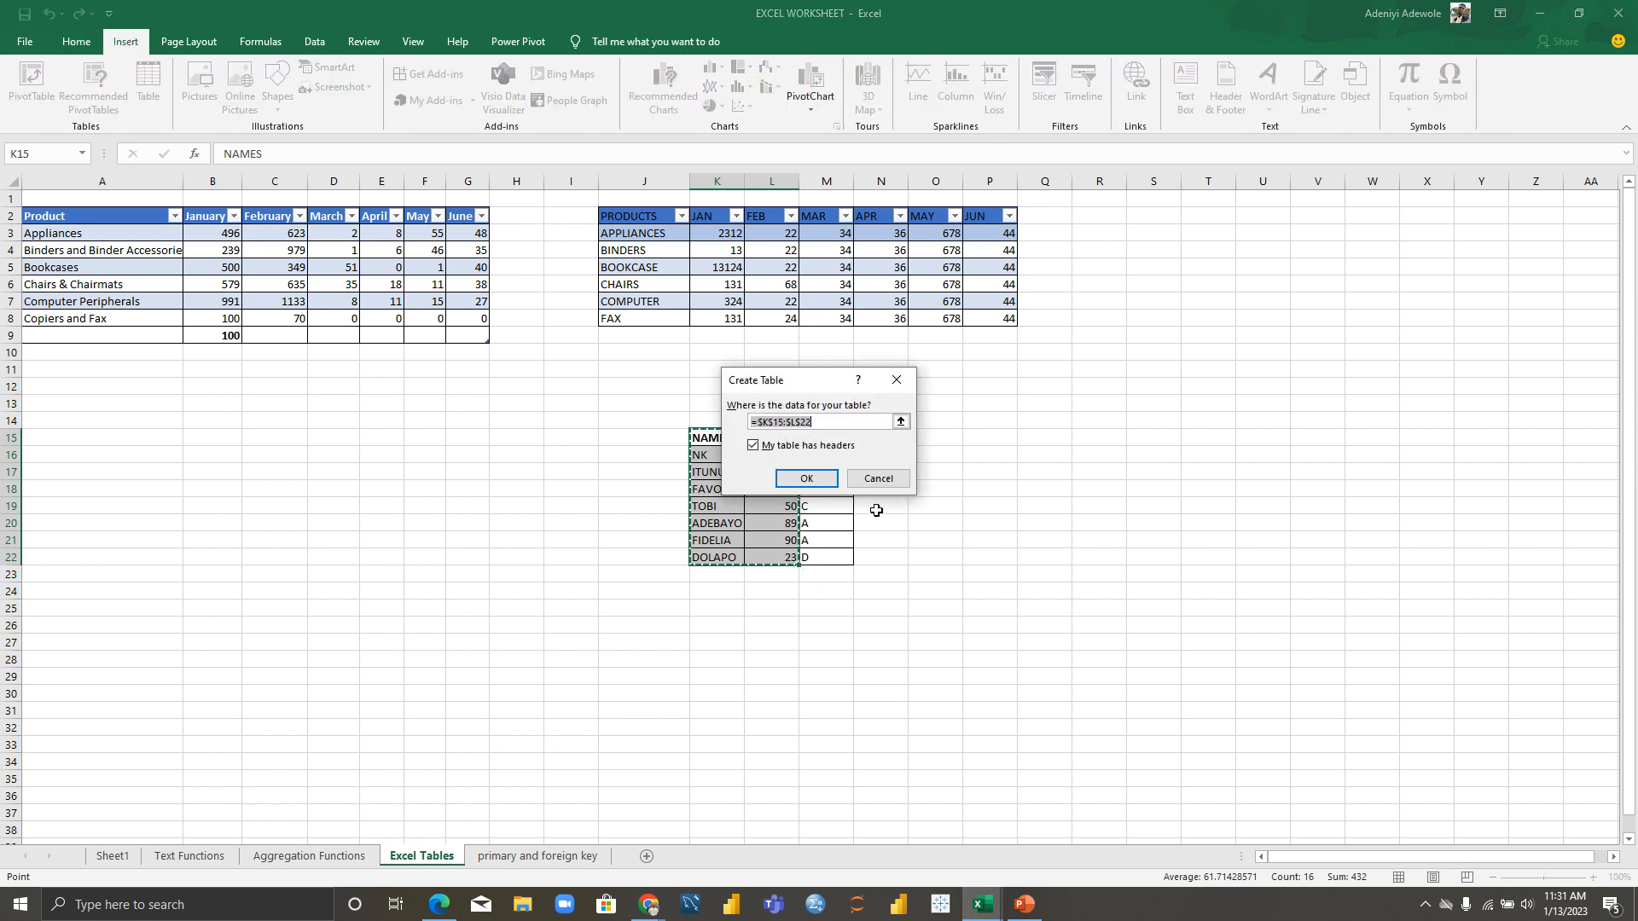
left_click(793, 476)
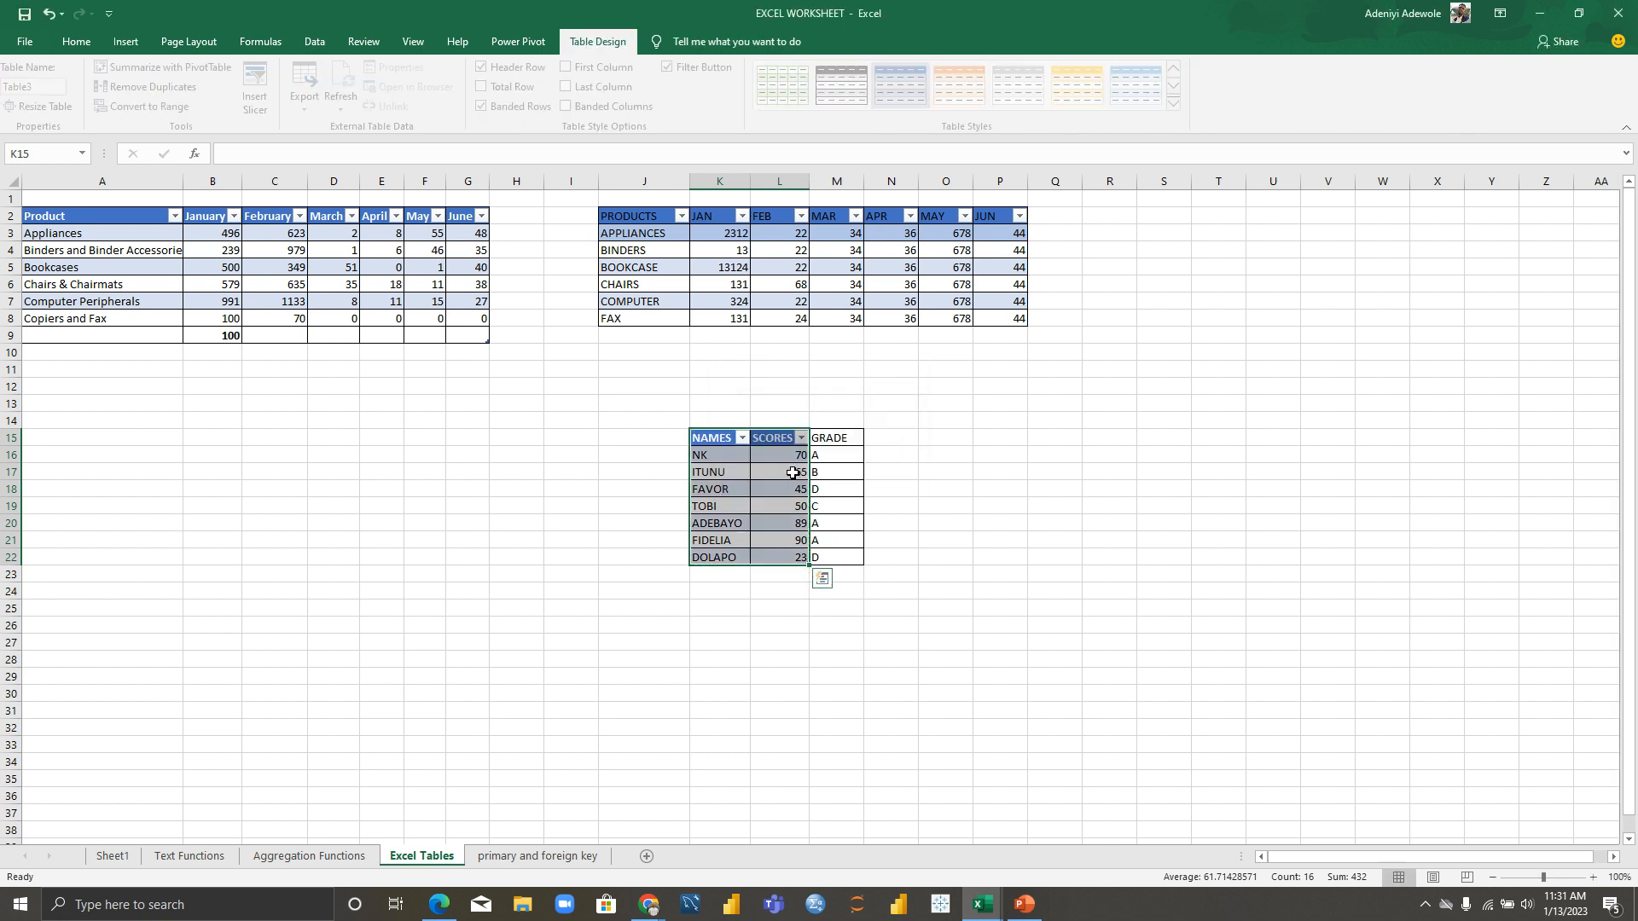
left_click(826, 439)
left_click_drag(851, 574, 850, 559)
key("Delete")
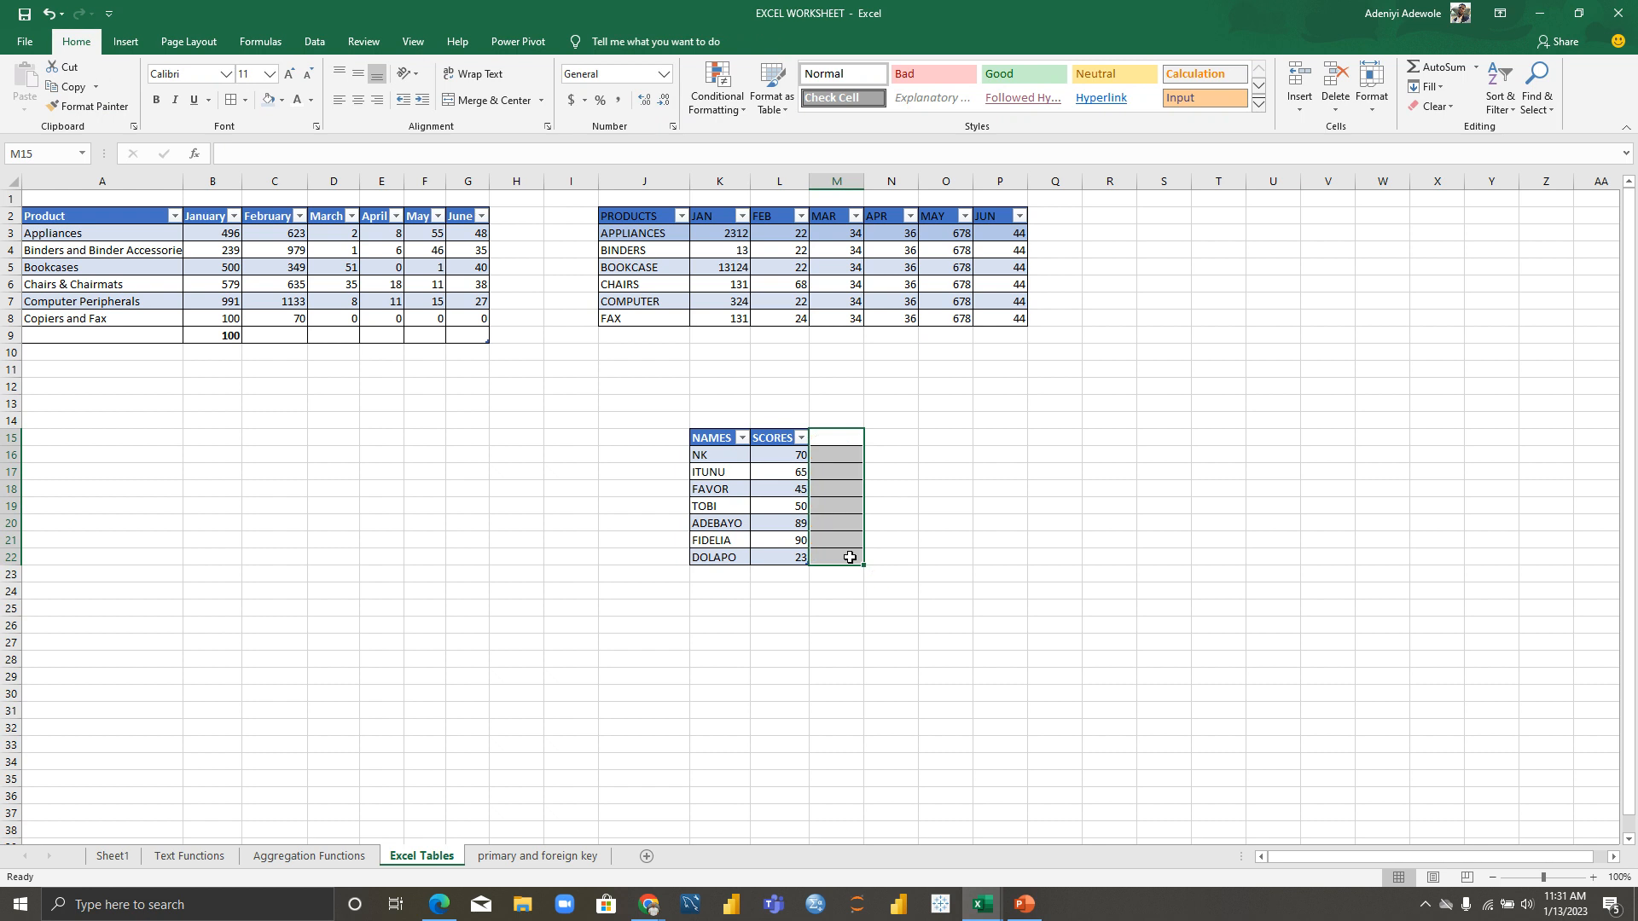
Step: Insert a table column right of SCORES and rename it GRADE
right_click(770, 439)
mouse_move(859, 605)
left_click(1065, 627)
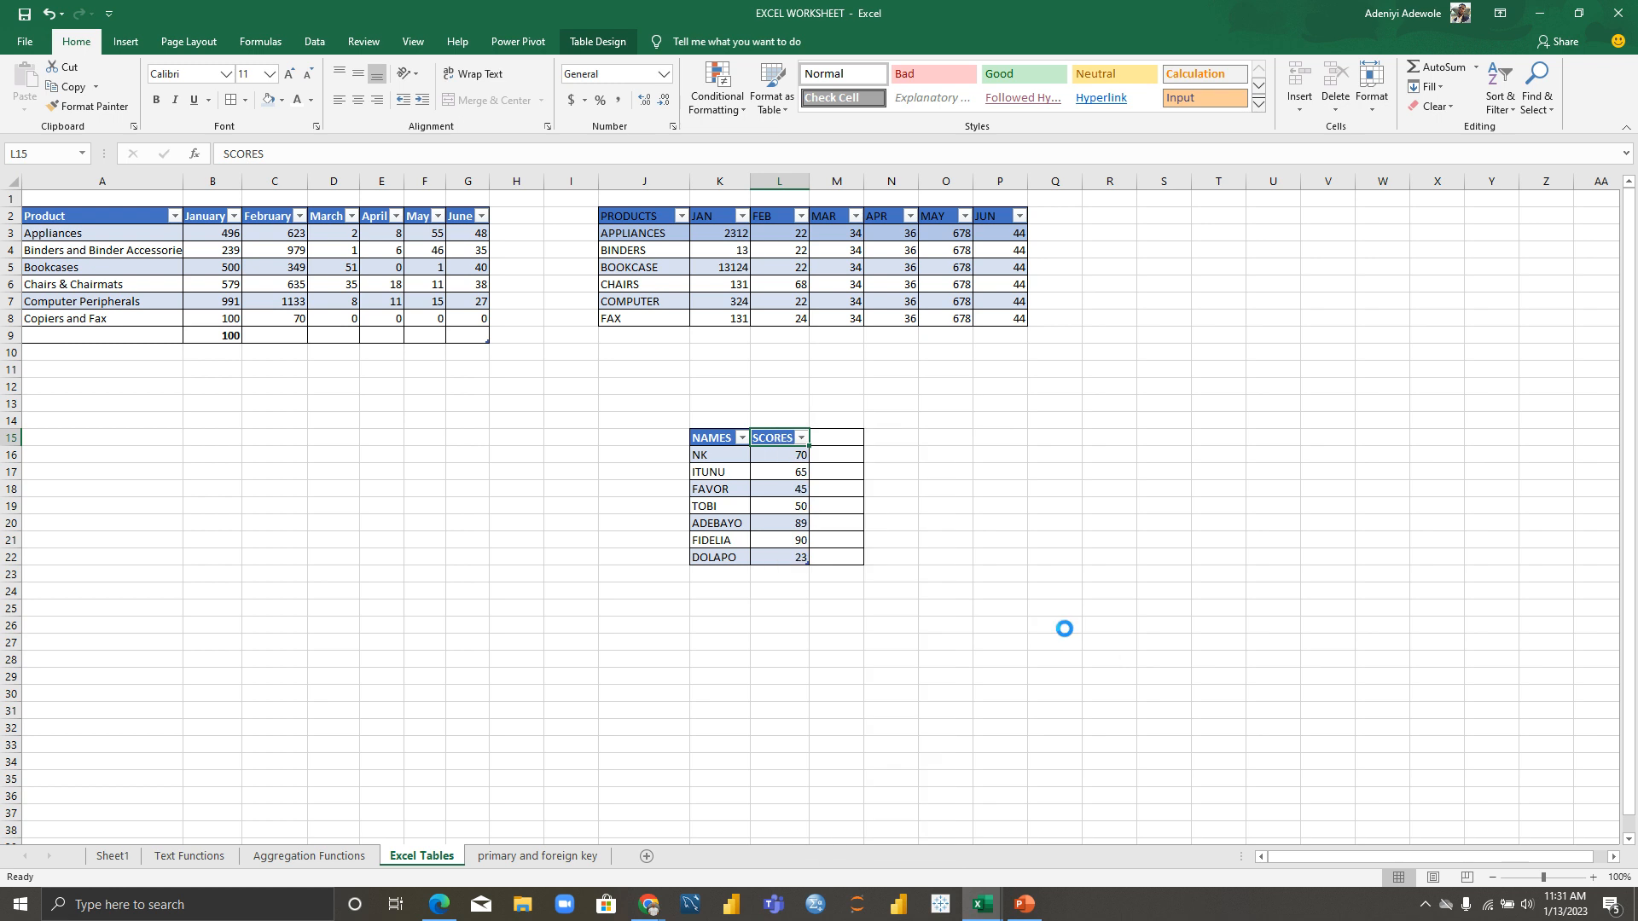
double_click(827, 437)
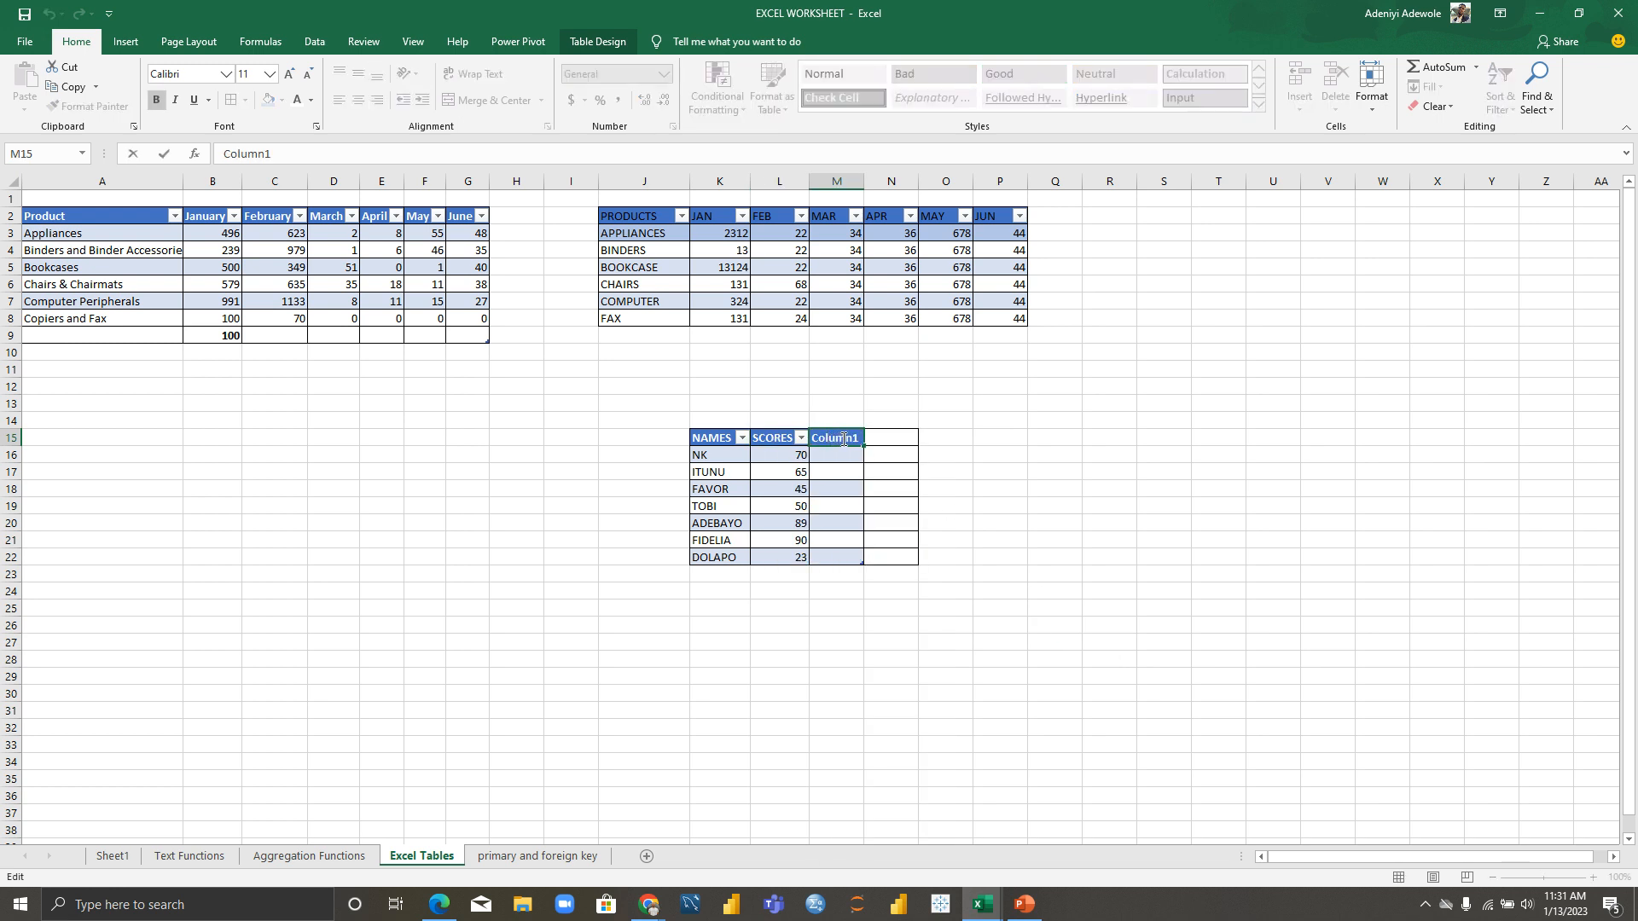
key("BackSpace")
key("BackSpace")
key("BackSpace")
key("BackSpace")
key("BackSpace")
key("BackSpace")
type("GRADE")
key("Return")
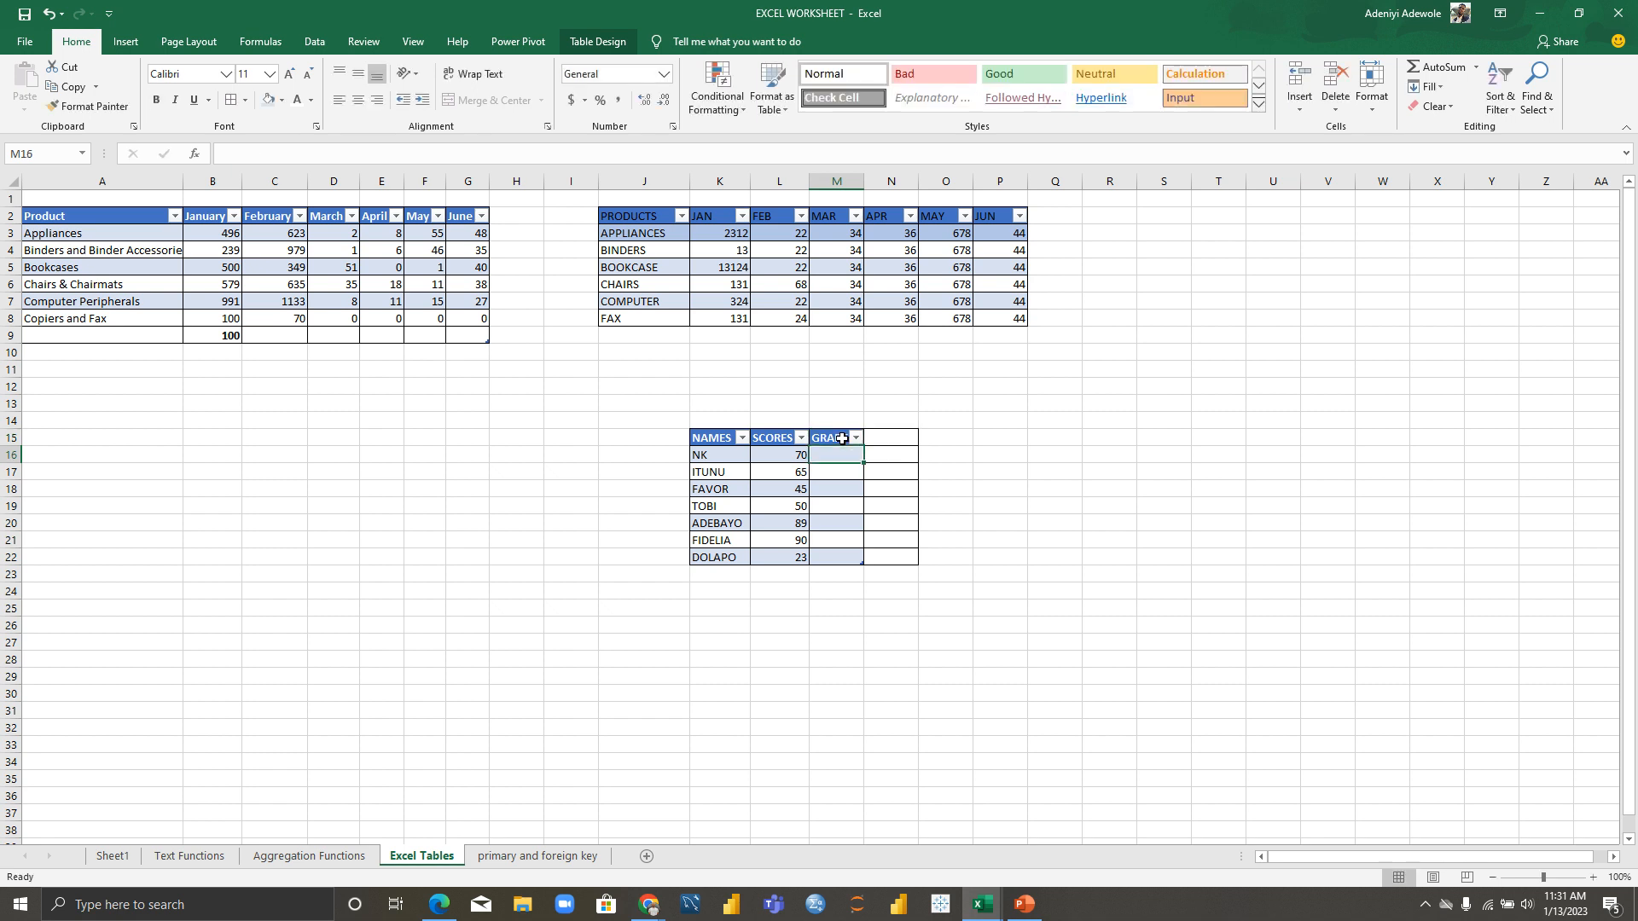
left_click(957, 487)
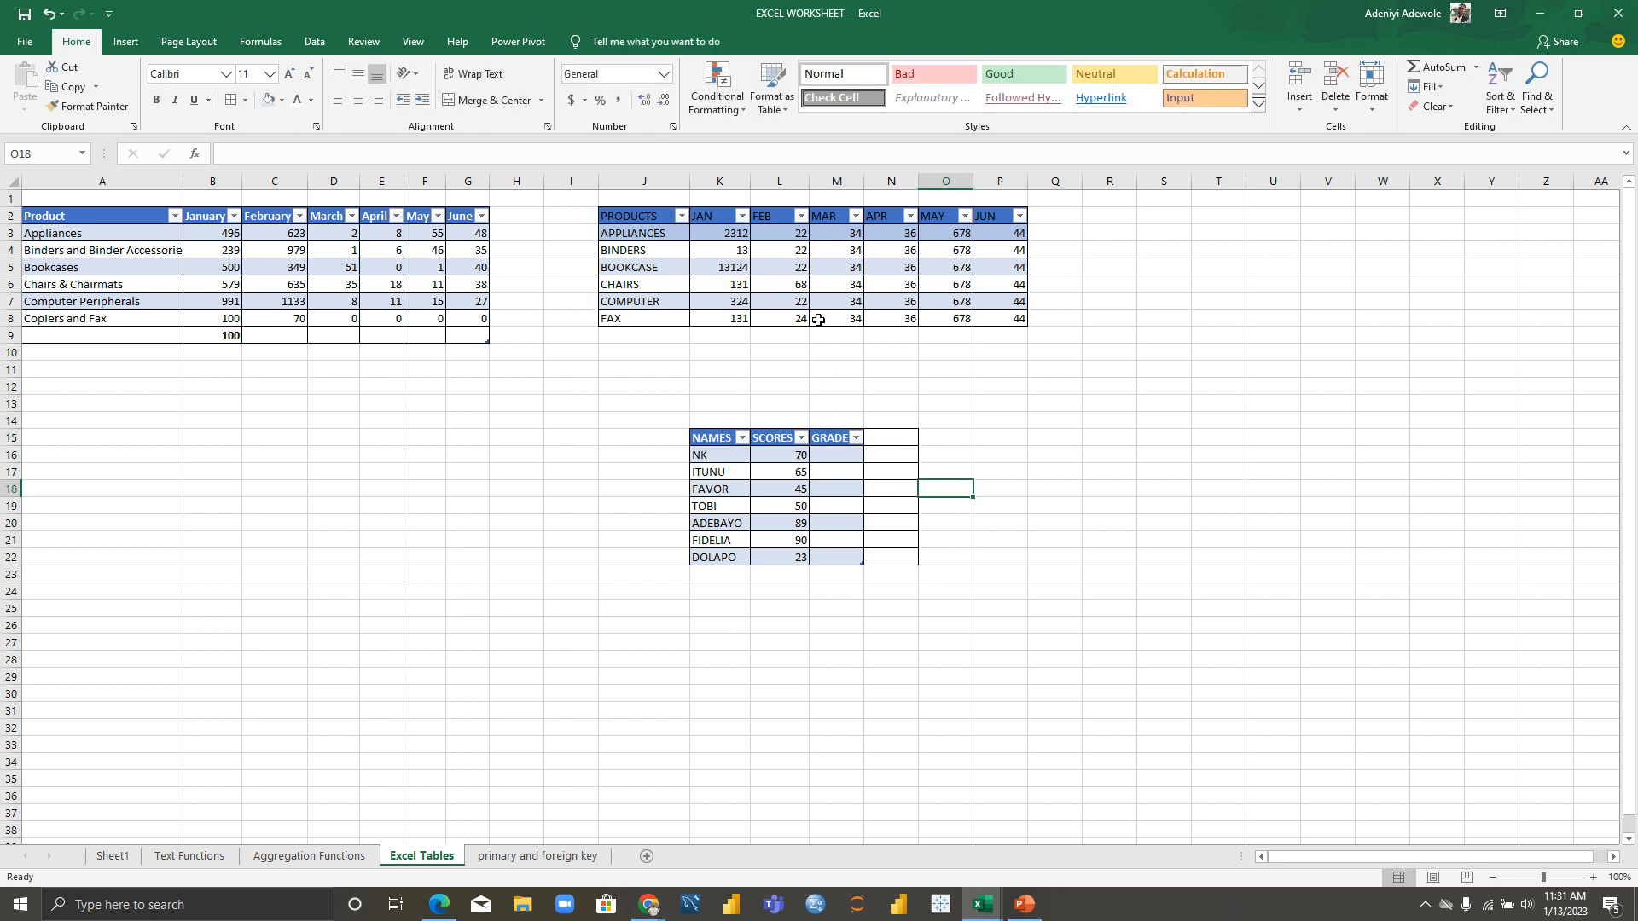
Step: Apply No Border to the table range K15:N22
left_click(711, 440)
left_click_drag(711, 440, 907, 560)
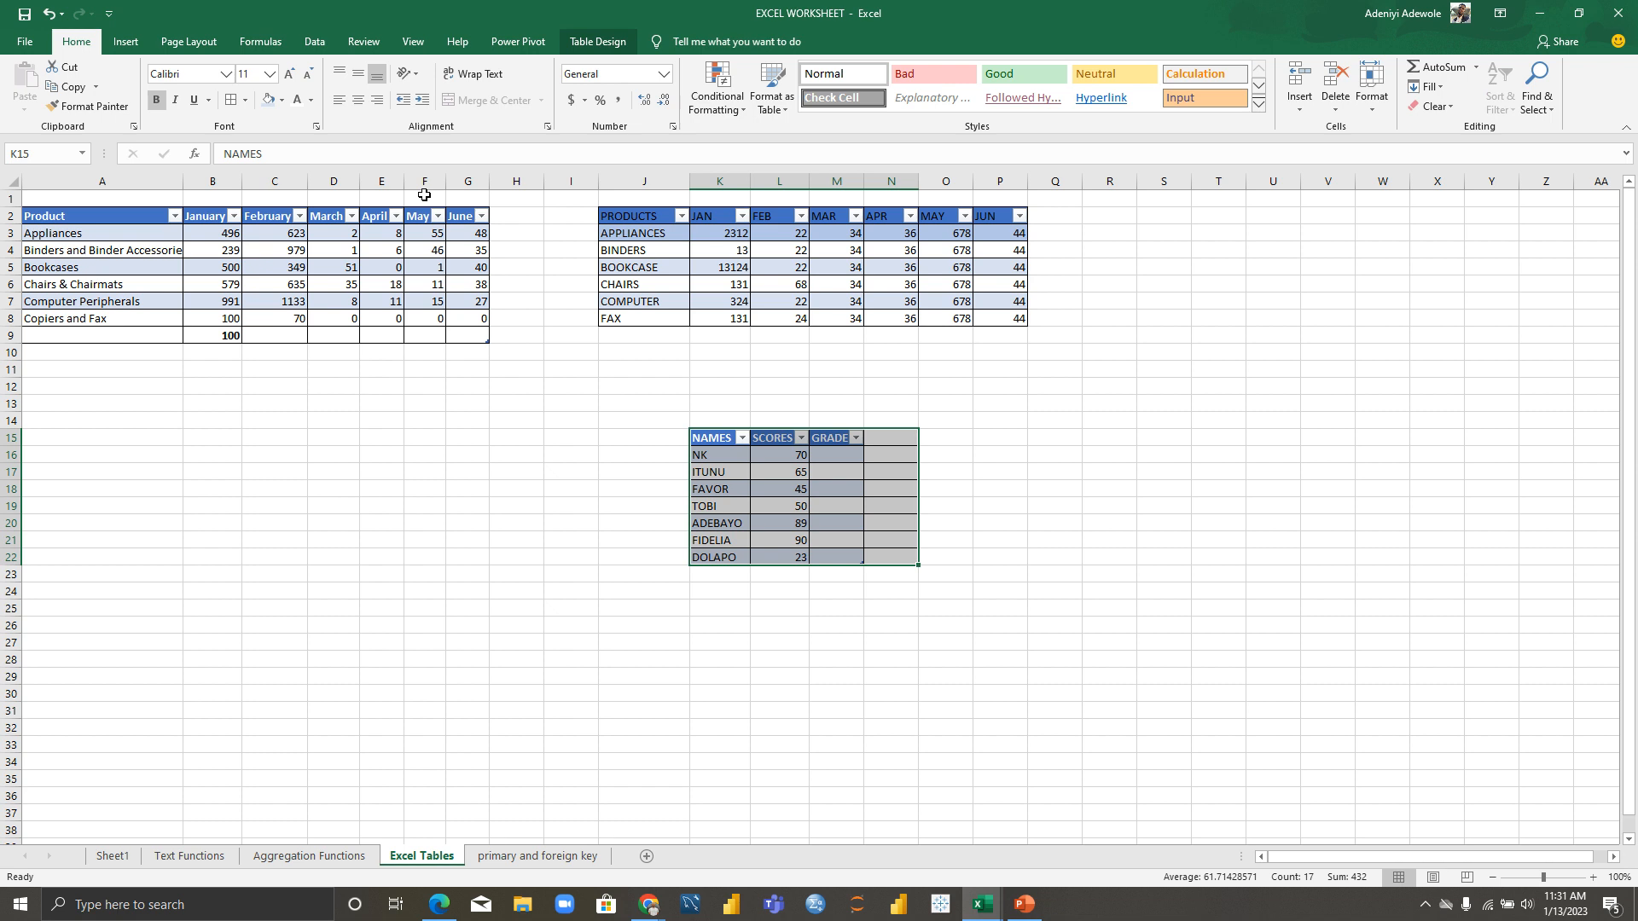
left_click(247, 101)
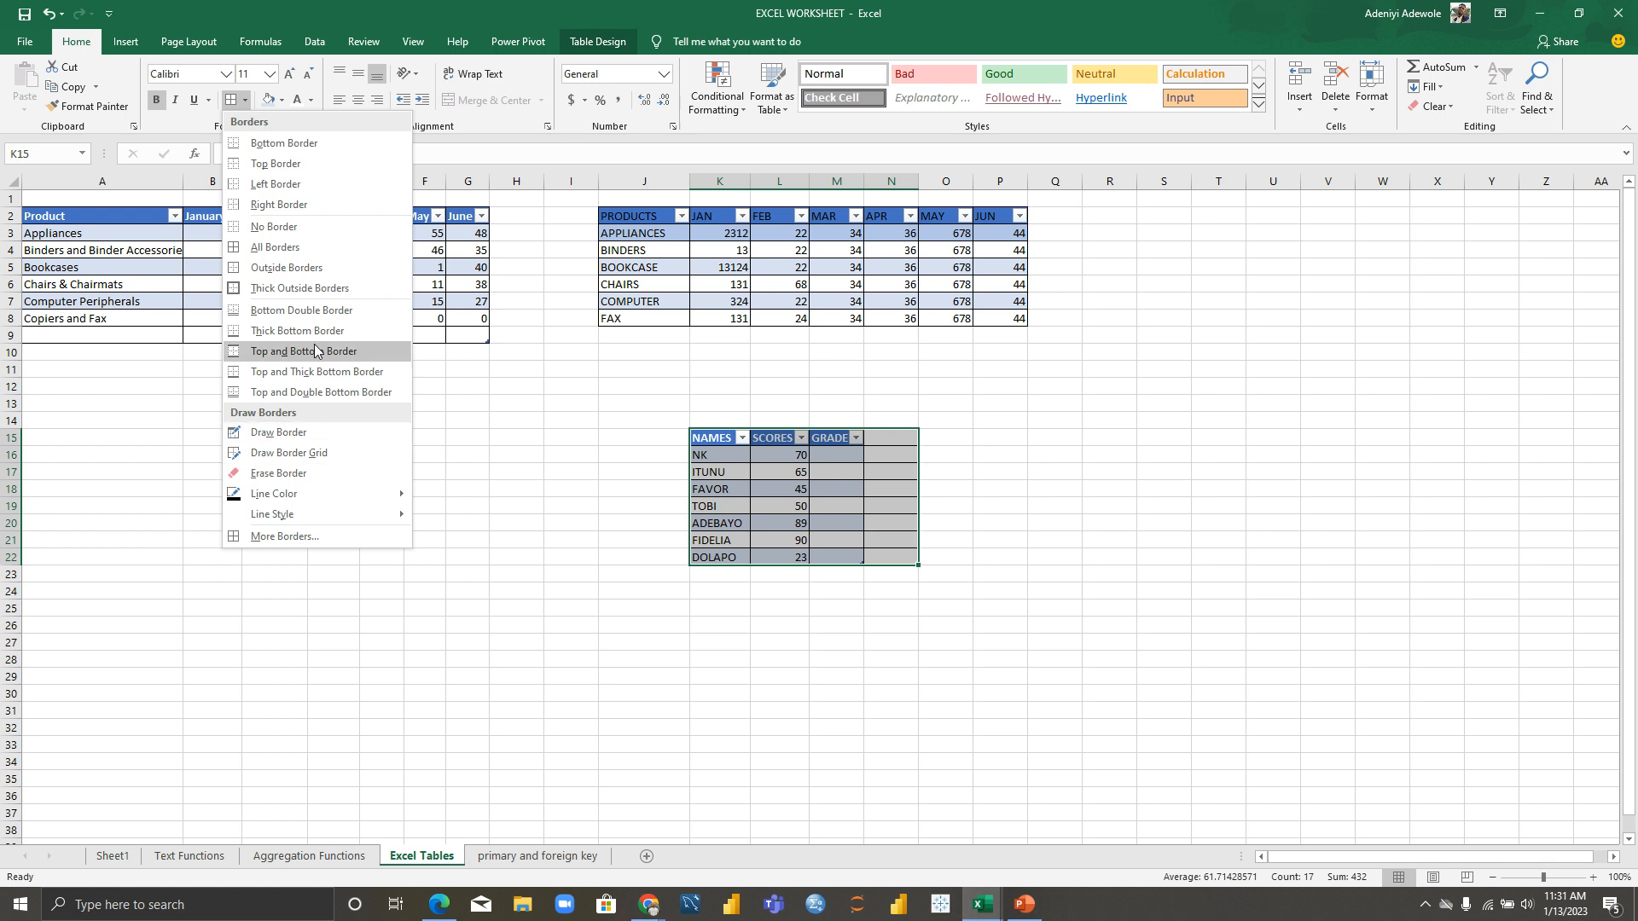
left_click(302, 227)
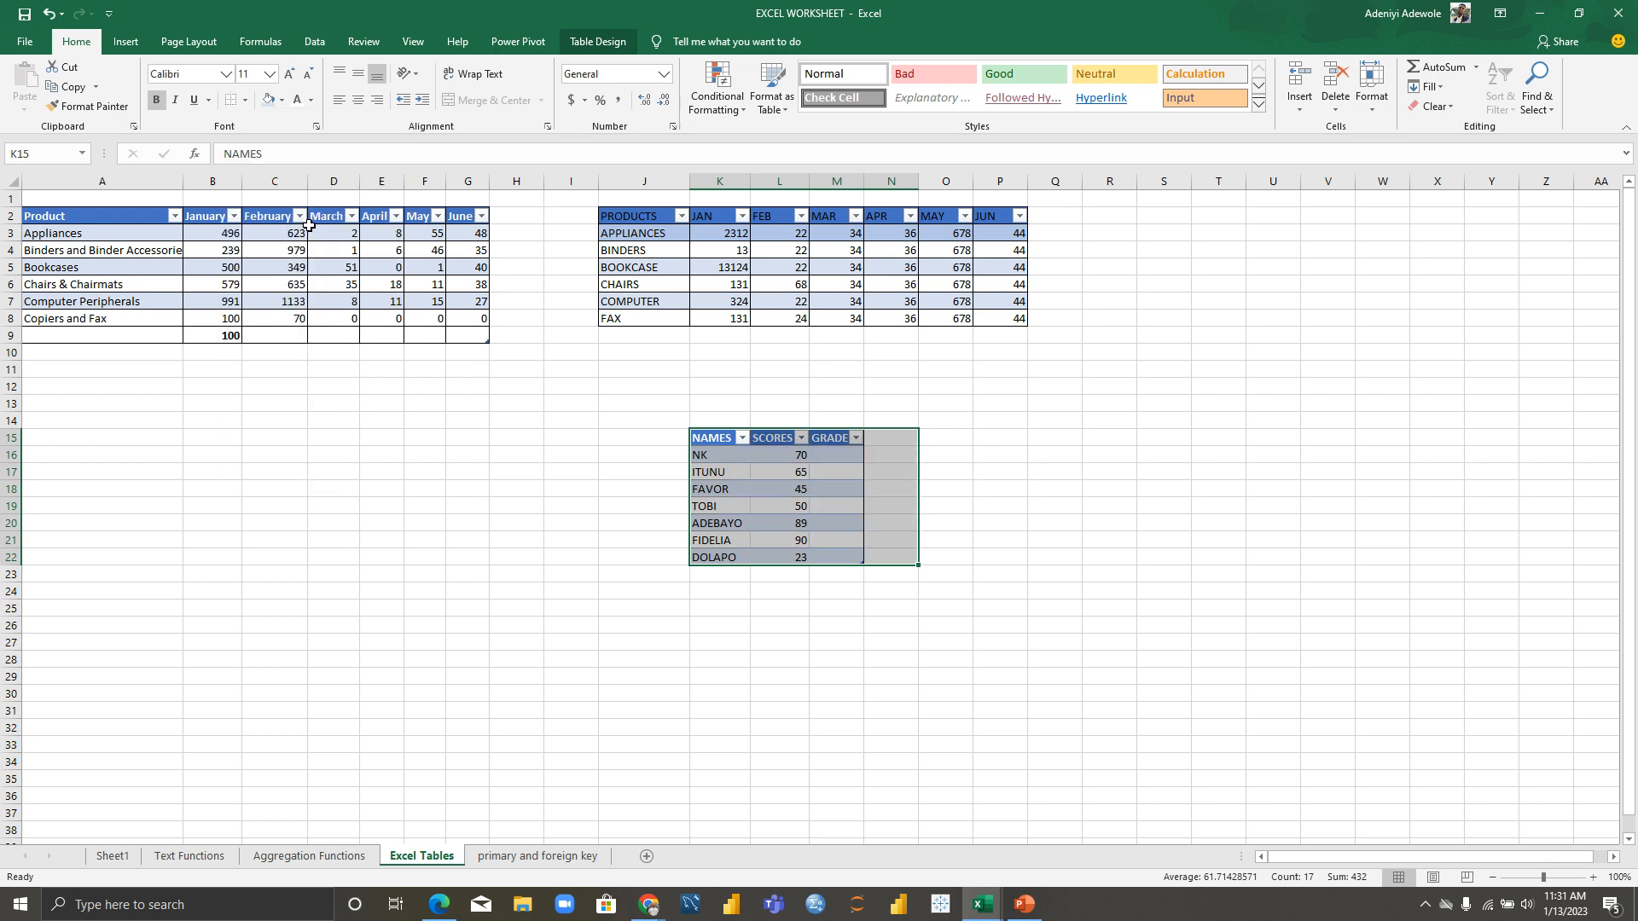
left_click(1037, 539)
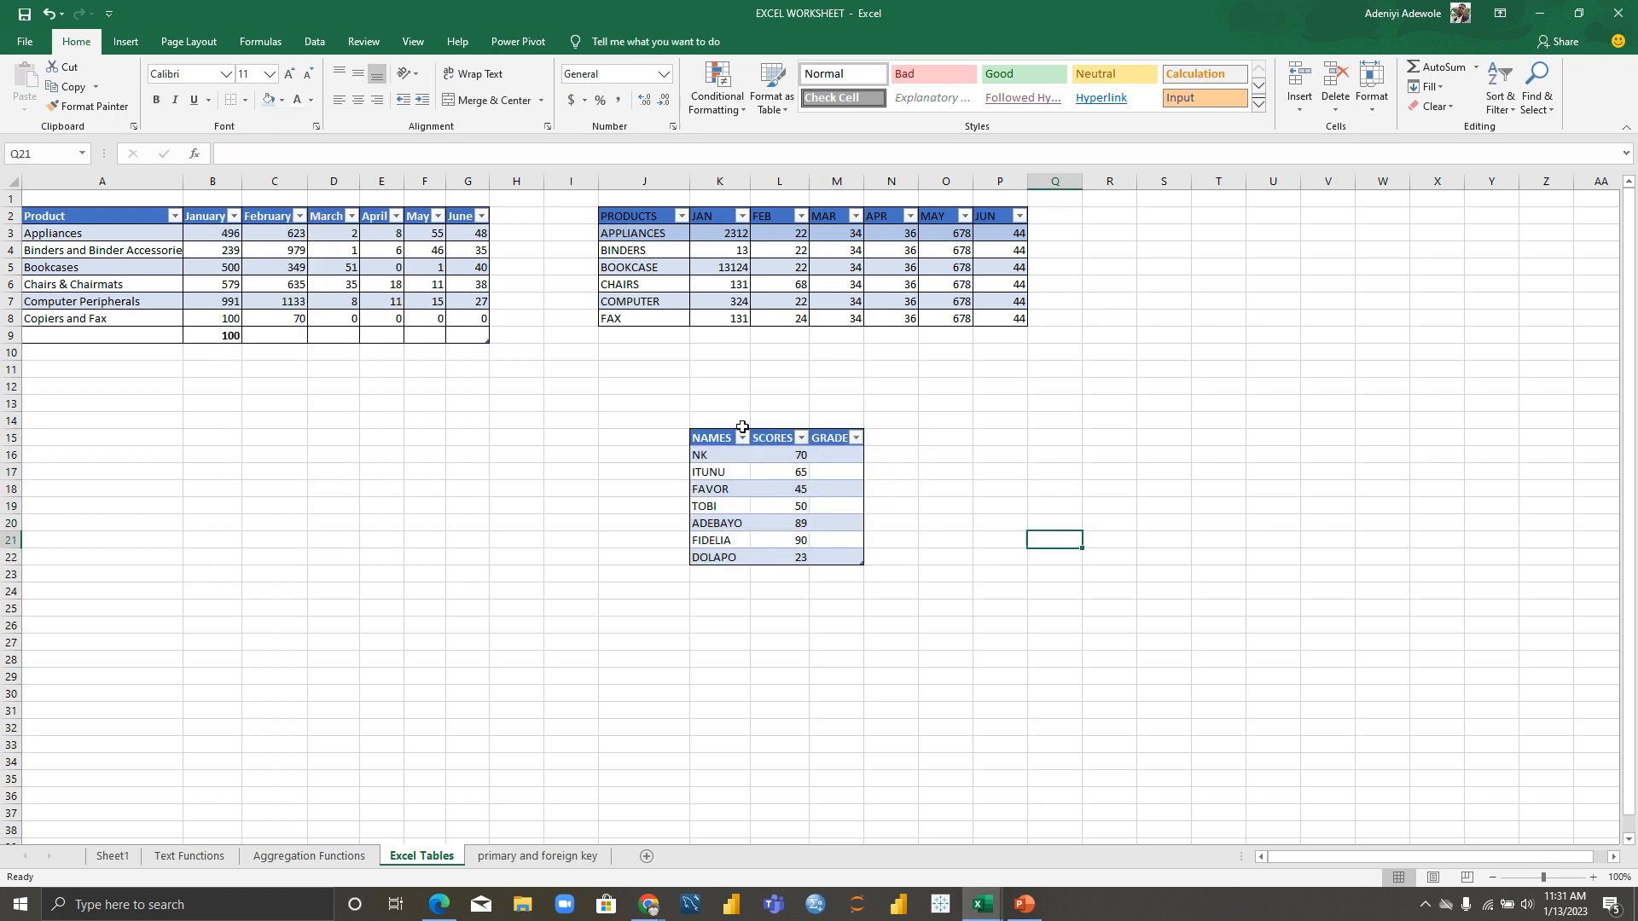
left_click(828, 458)
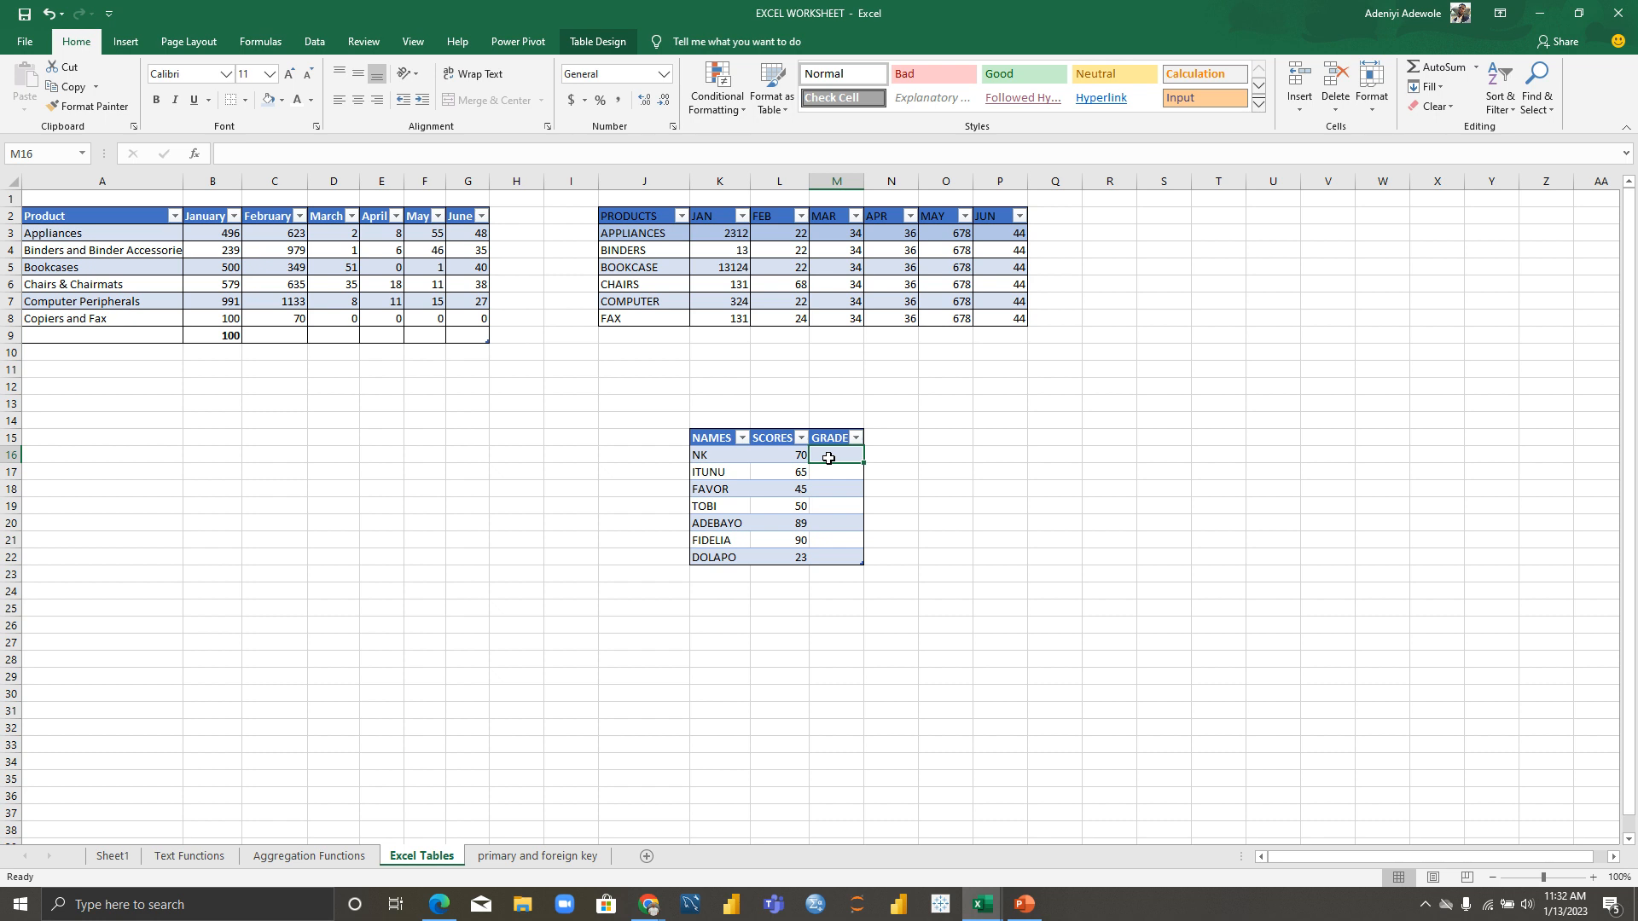
type("=IF")
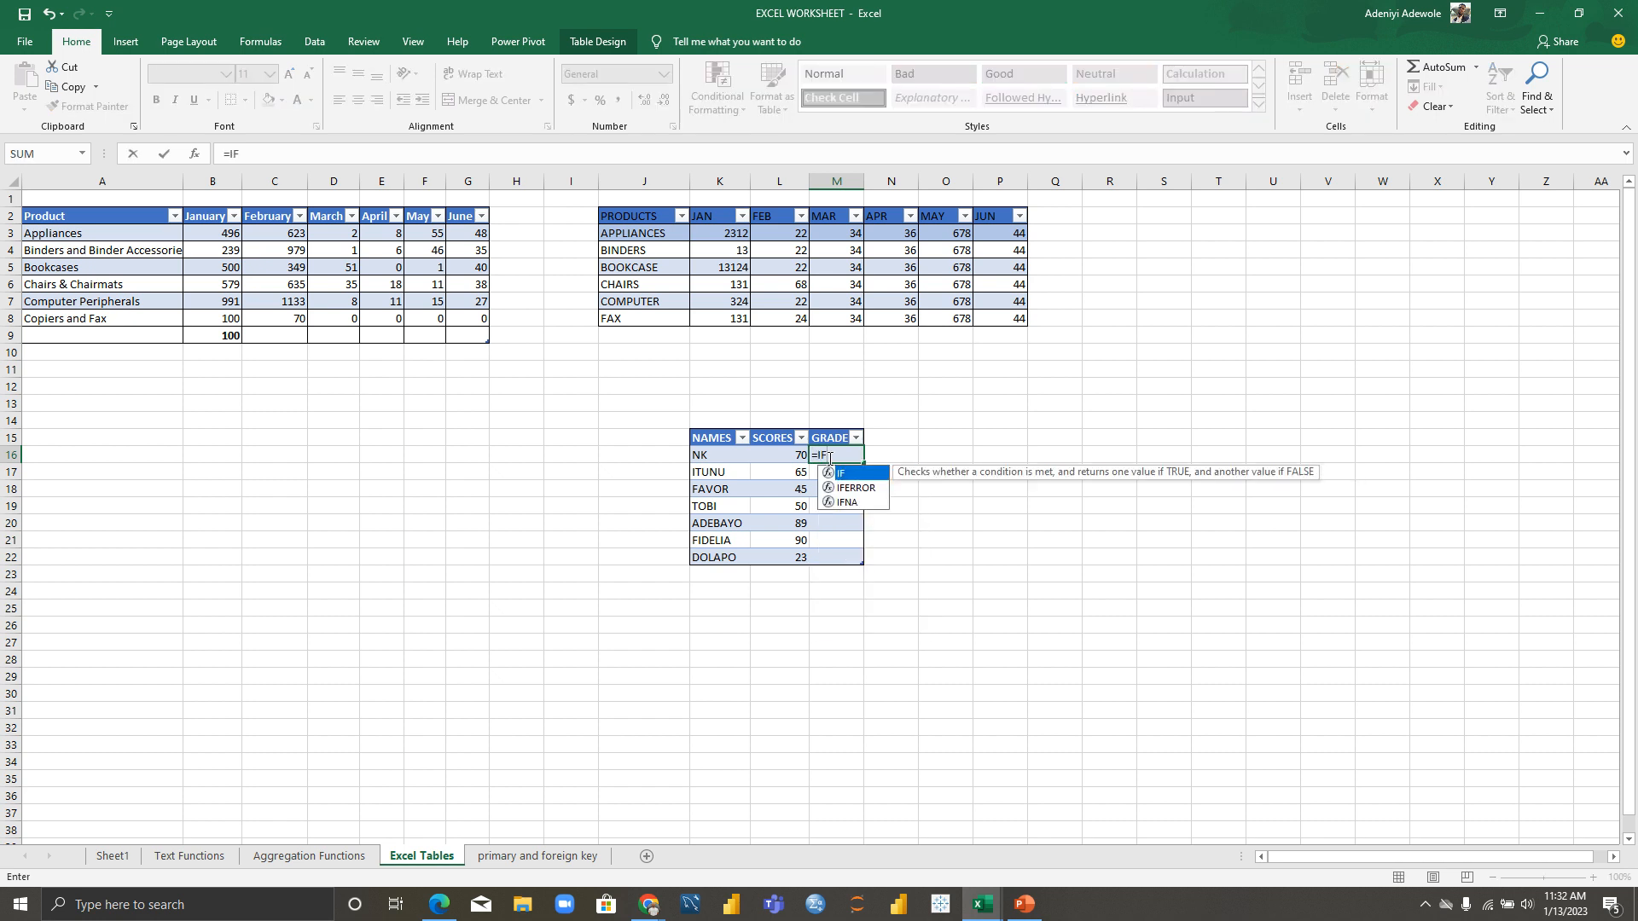
type("(")
left_click(775, 457)
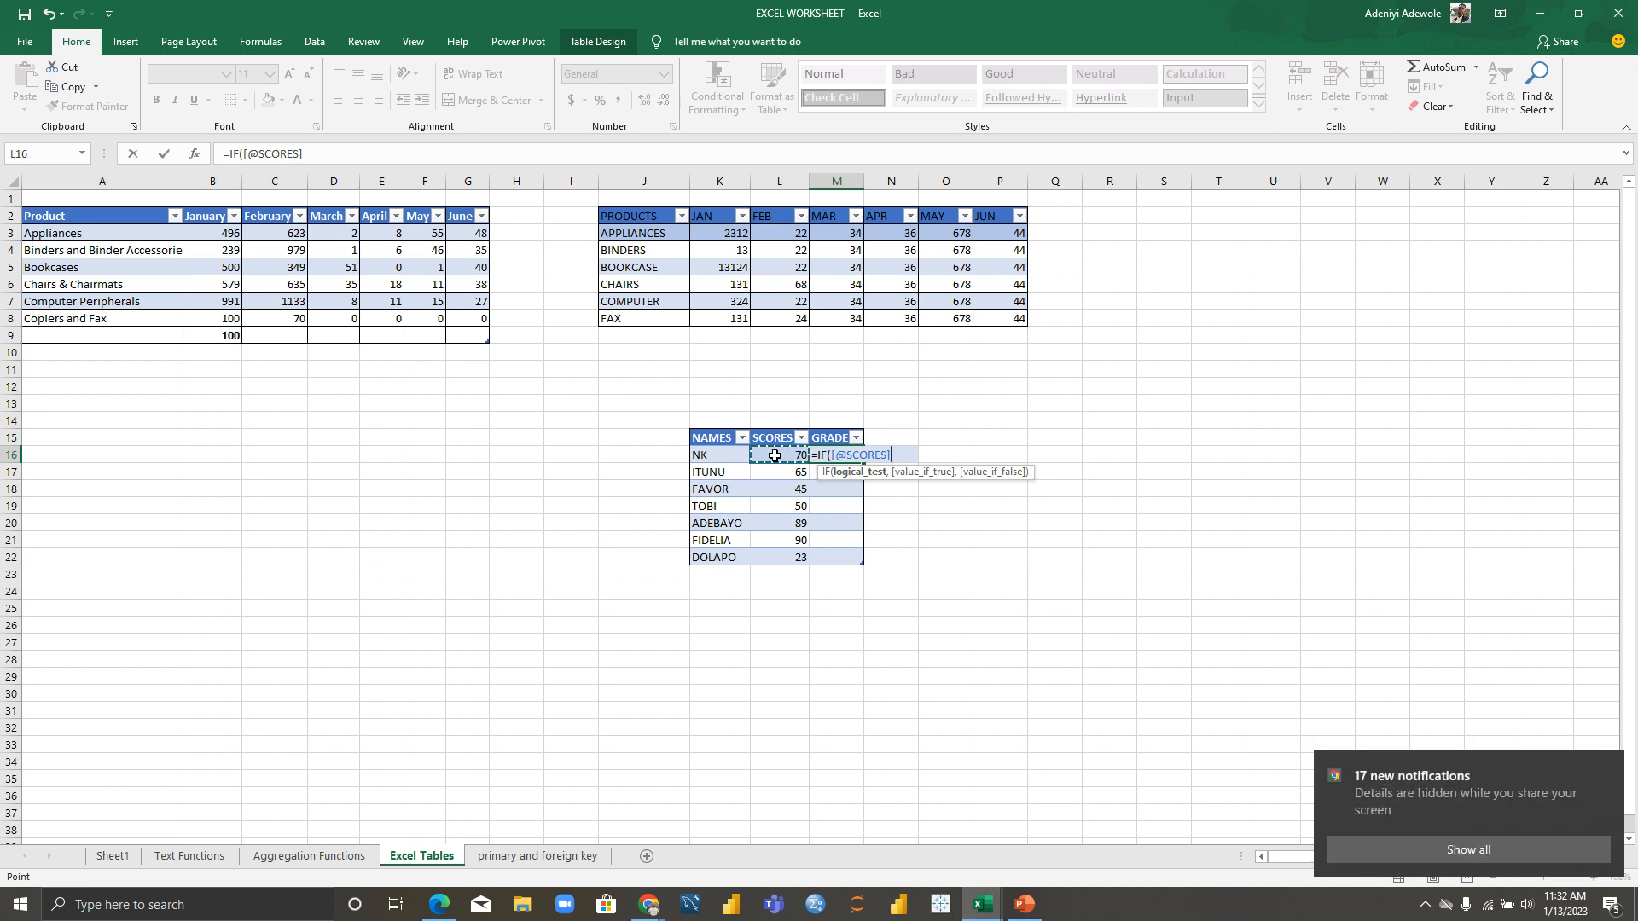
type("<=45, \"")
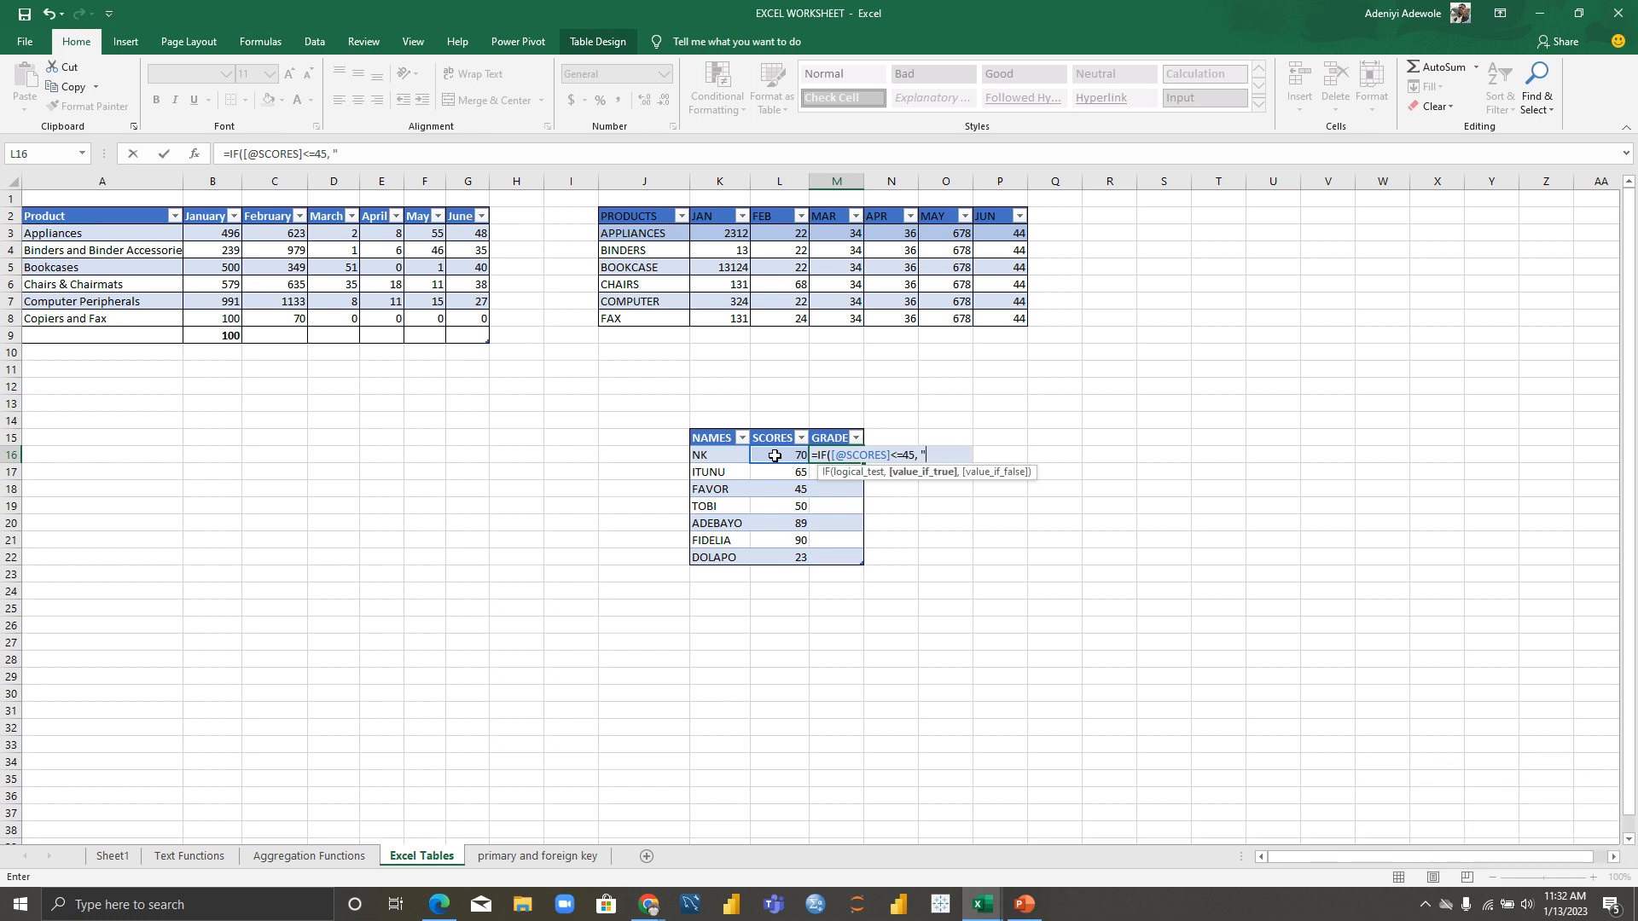
type("D\", IF")
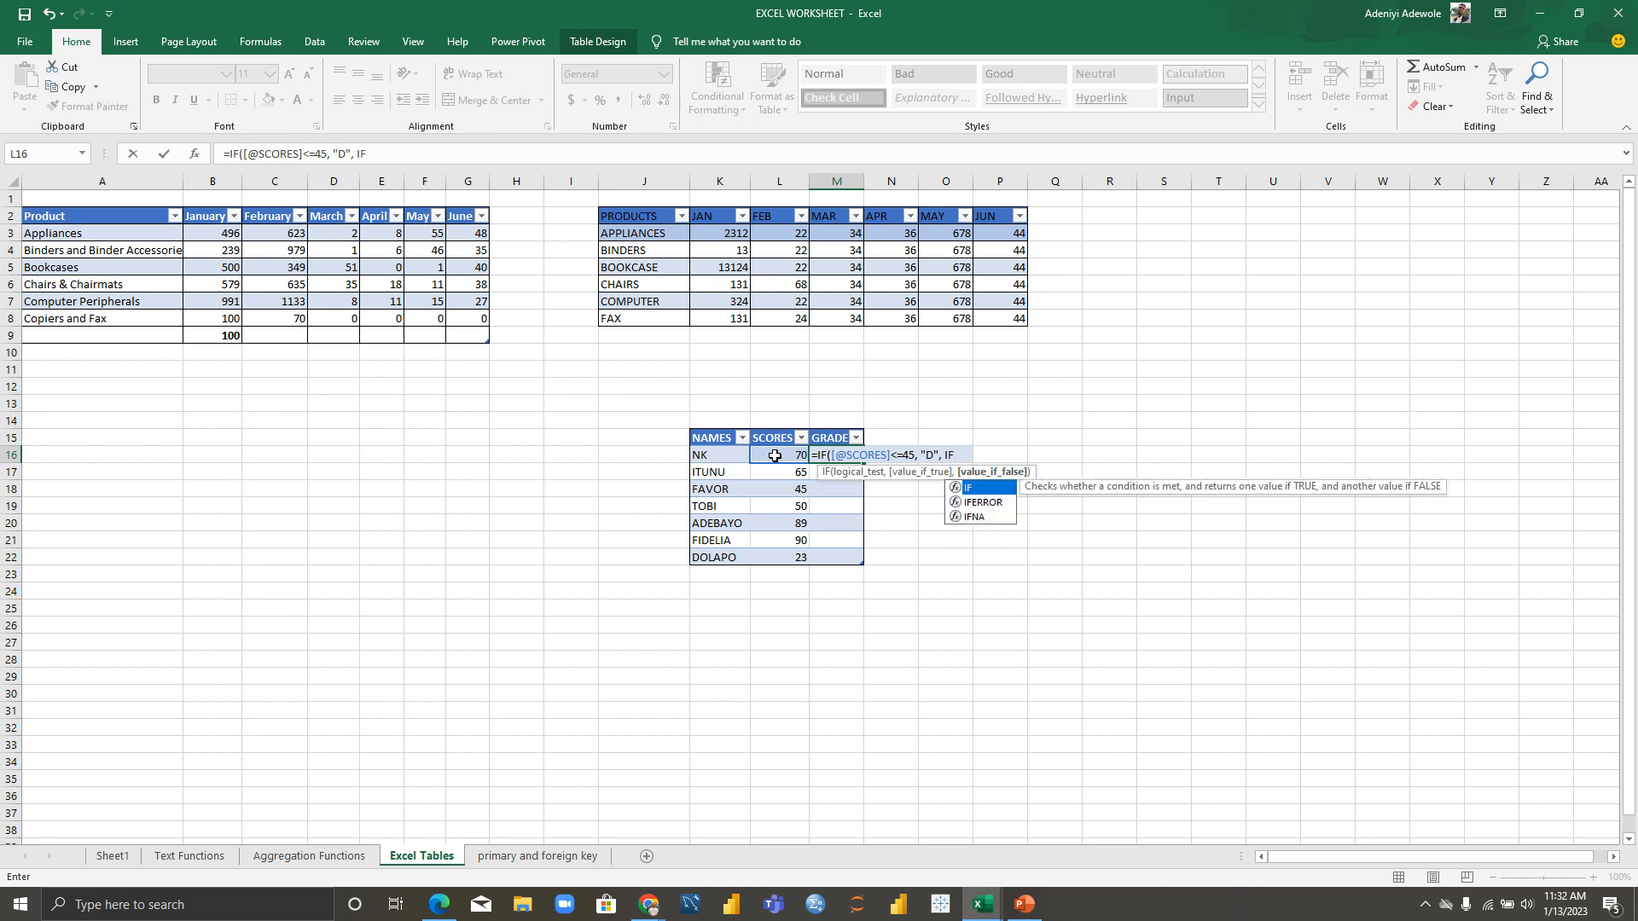
type("(")
left_click(775, 456)
type("<=5")
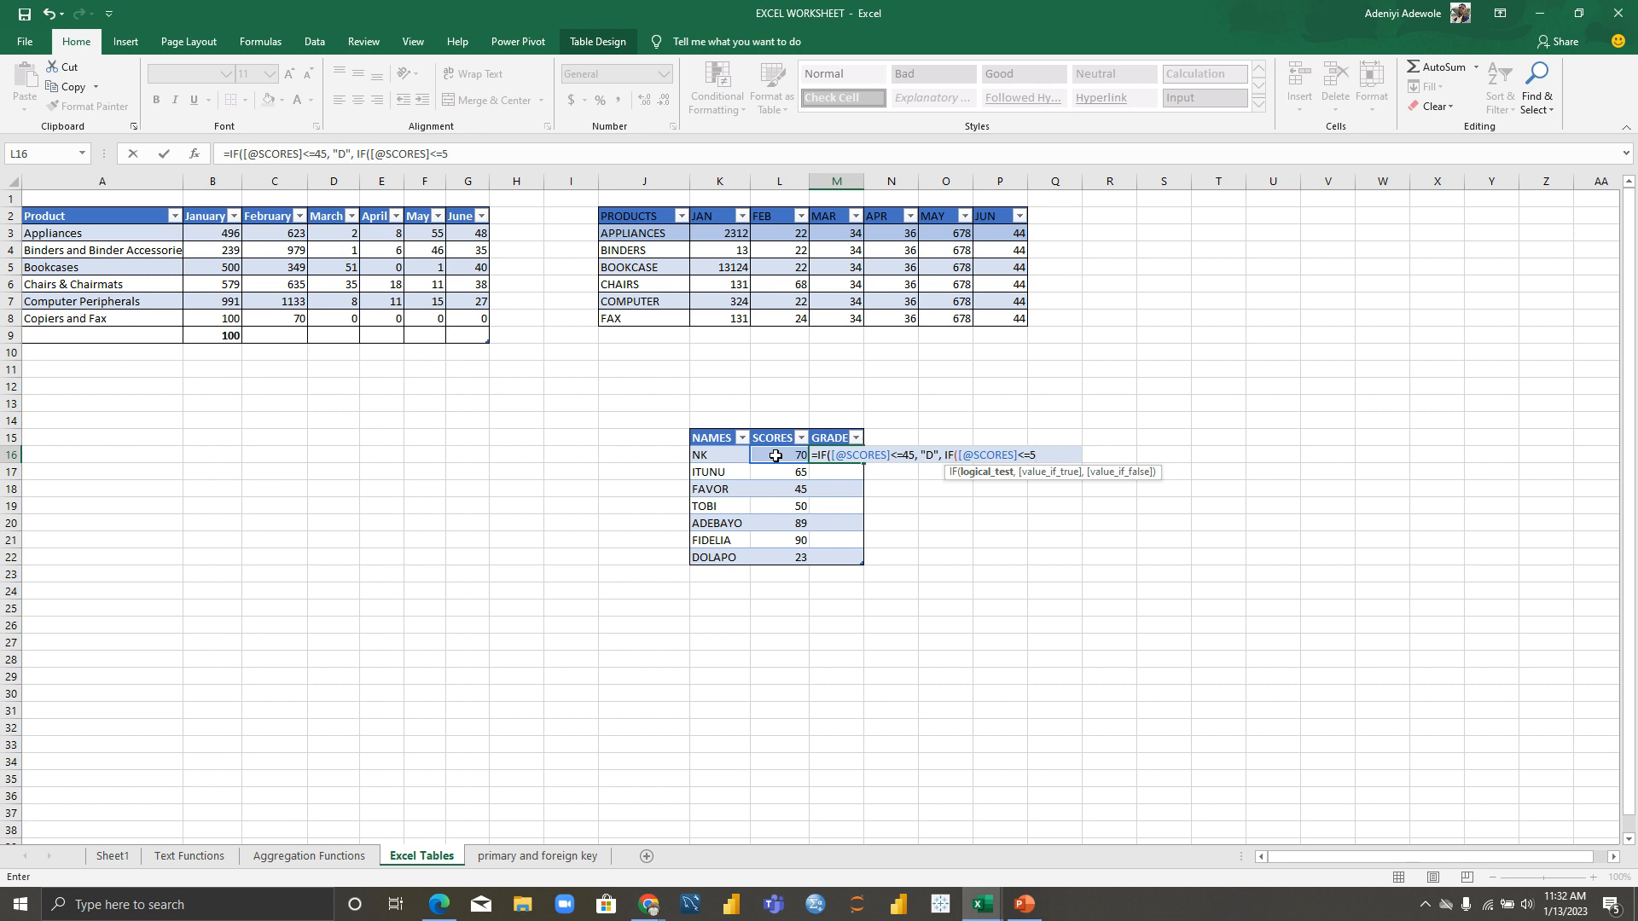
key("BackSpace")
type("59, \"C\", ")
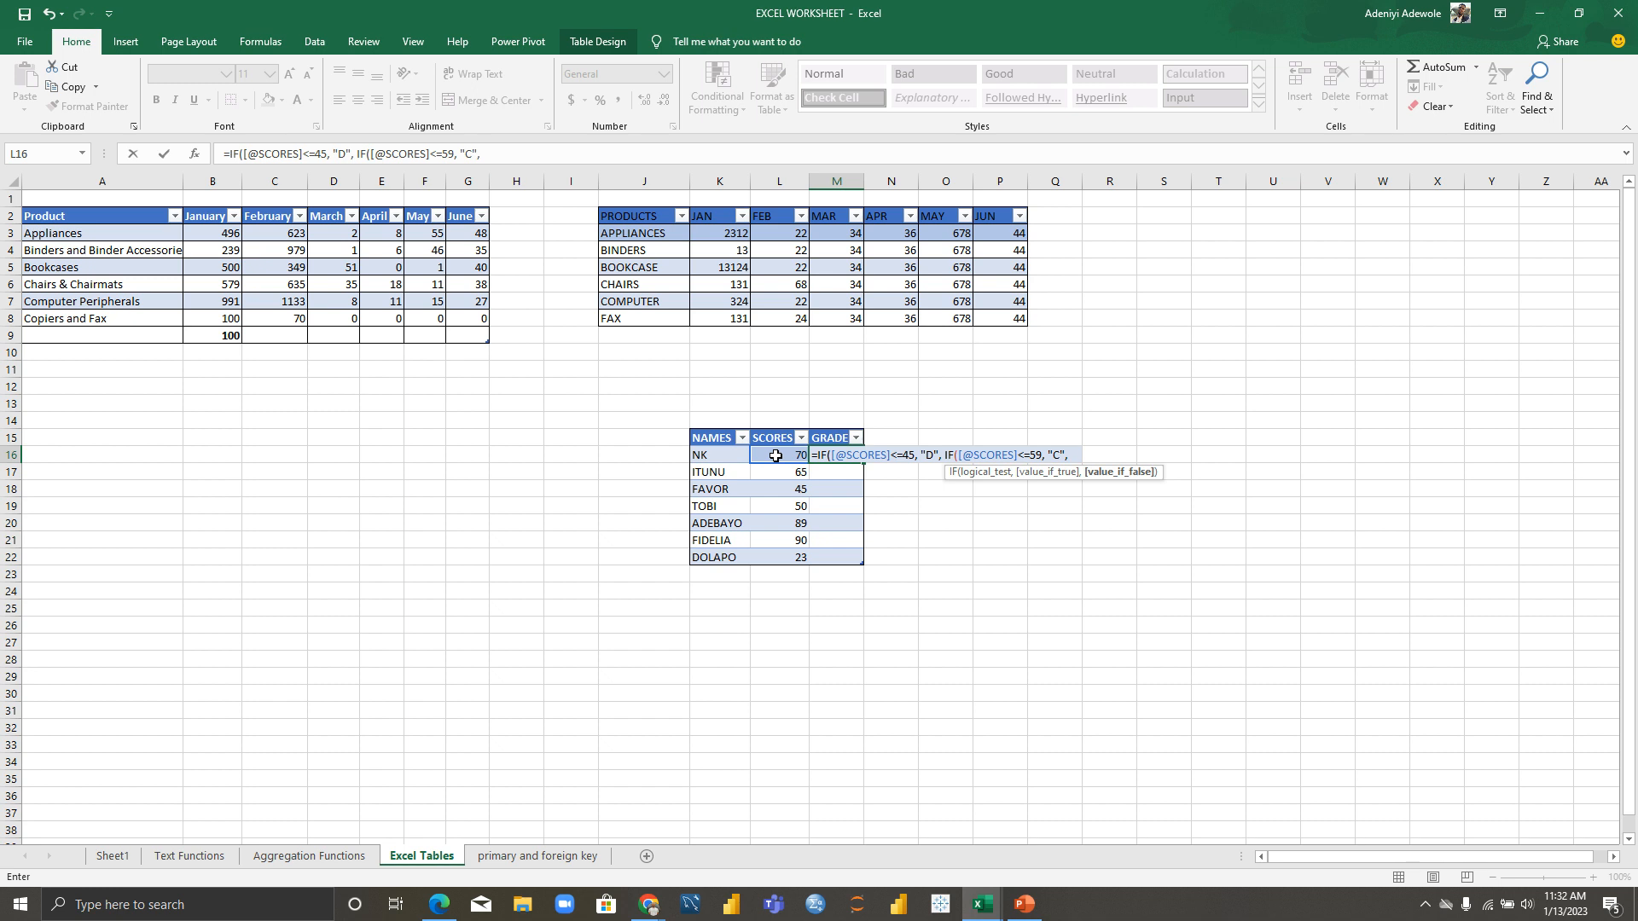
type("IF")
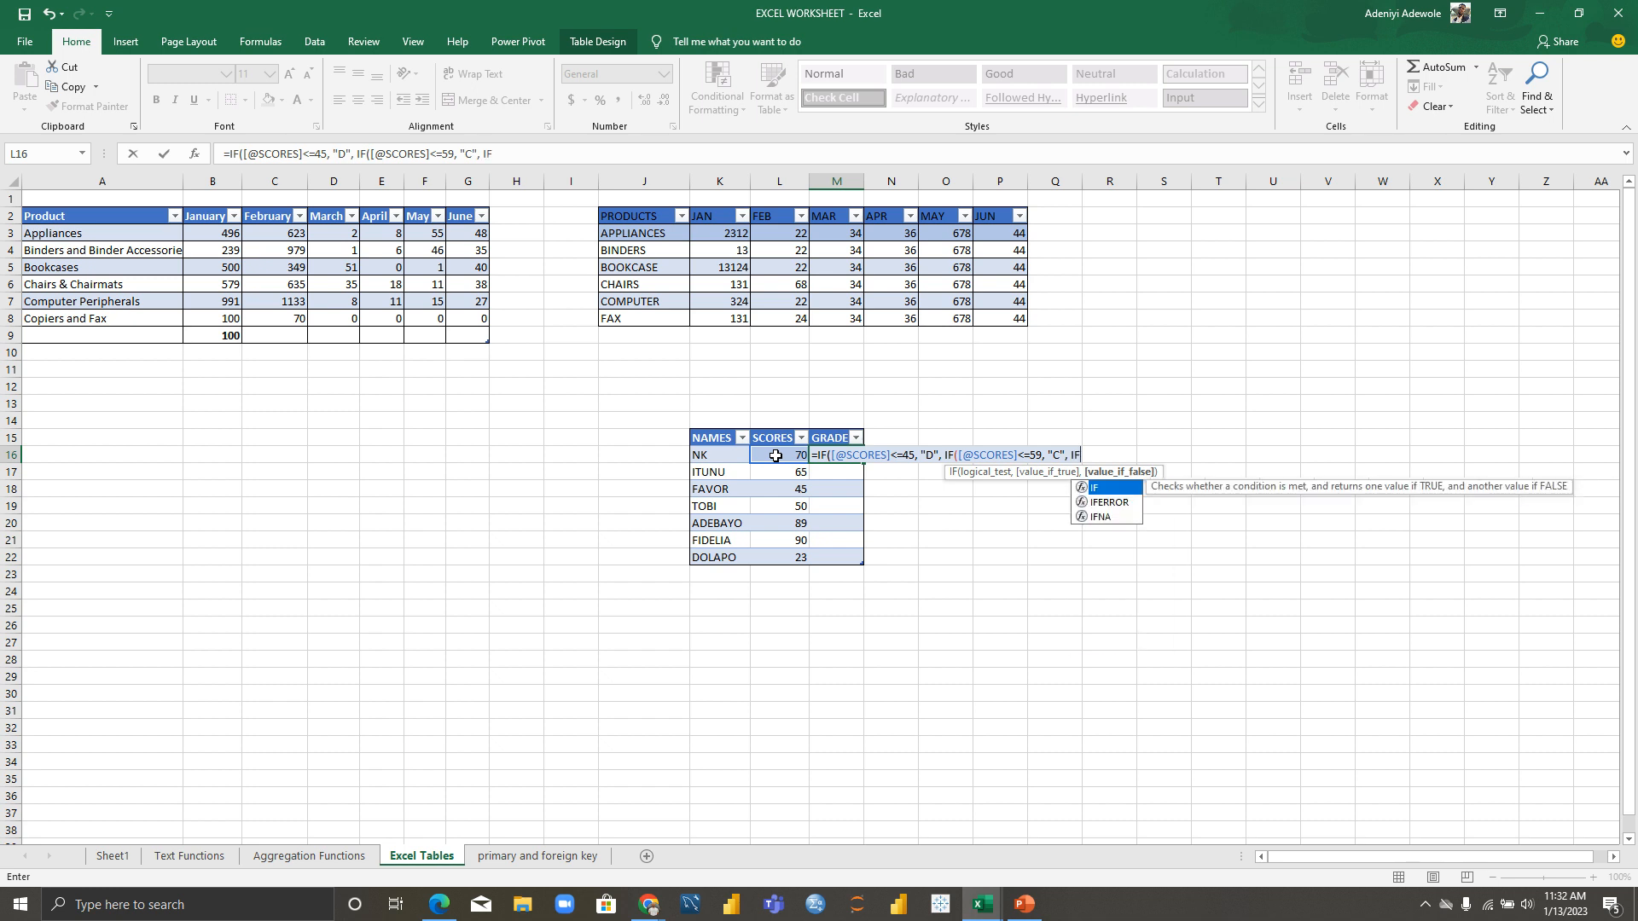
type("(")
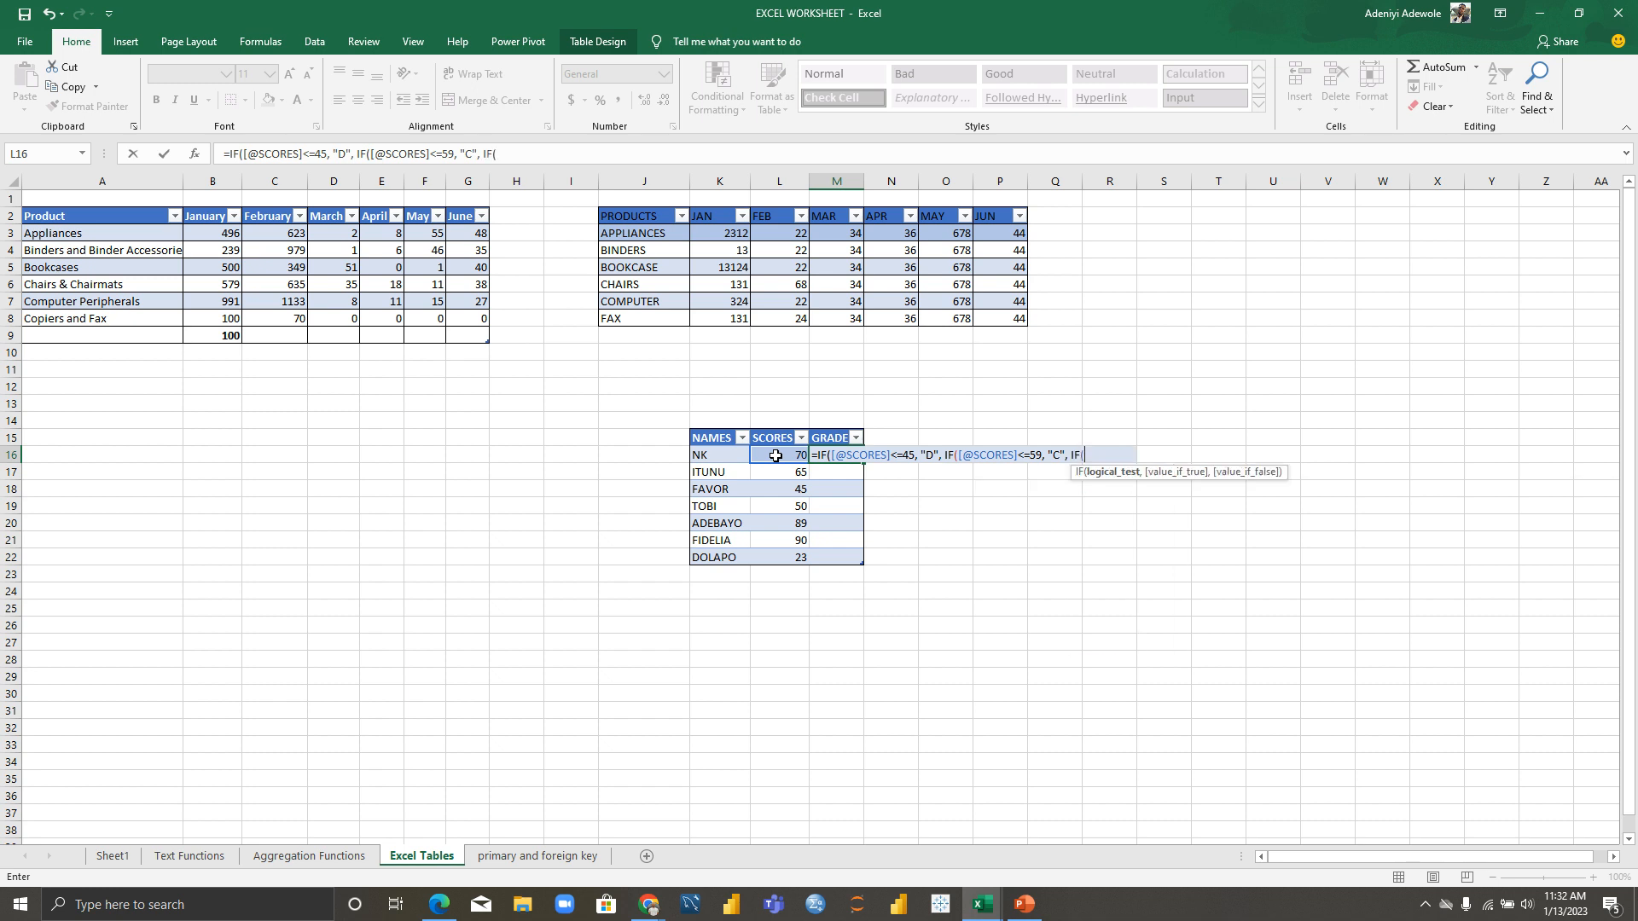
left_click(776, 455)
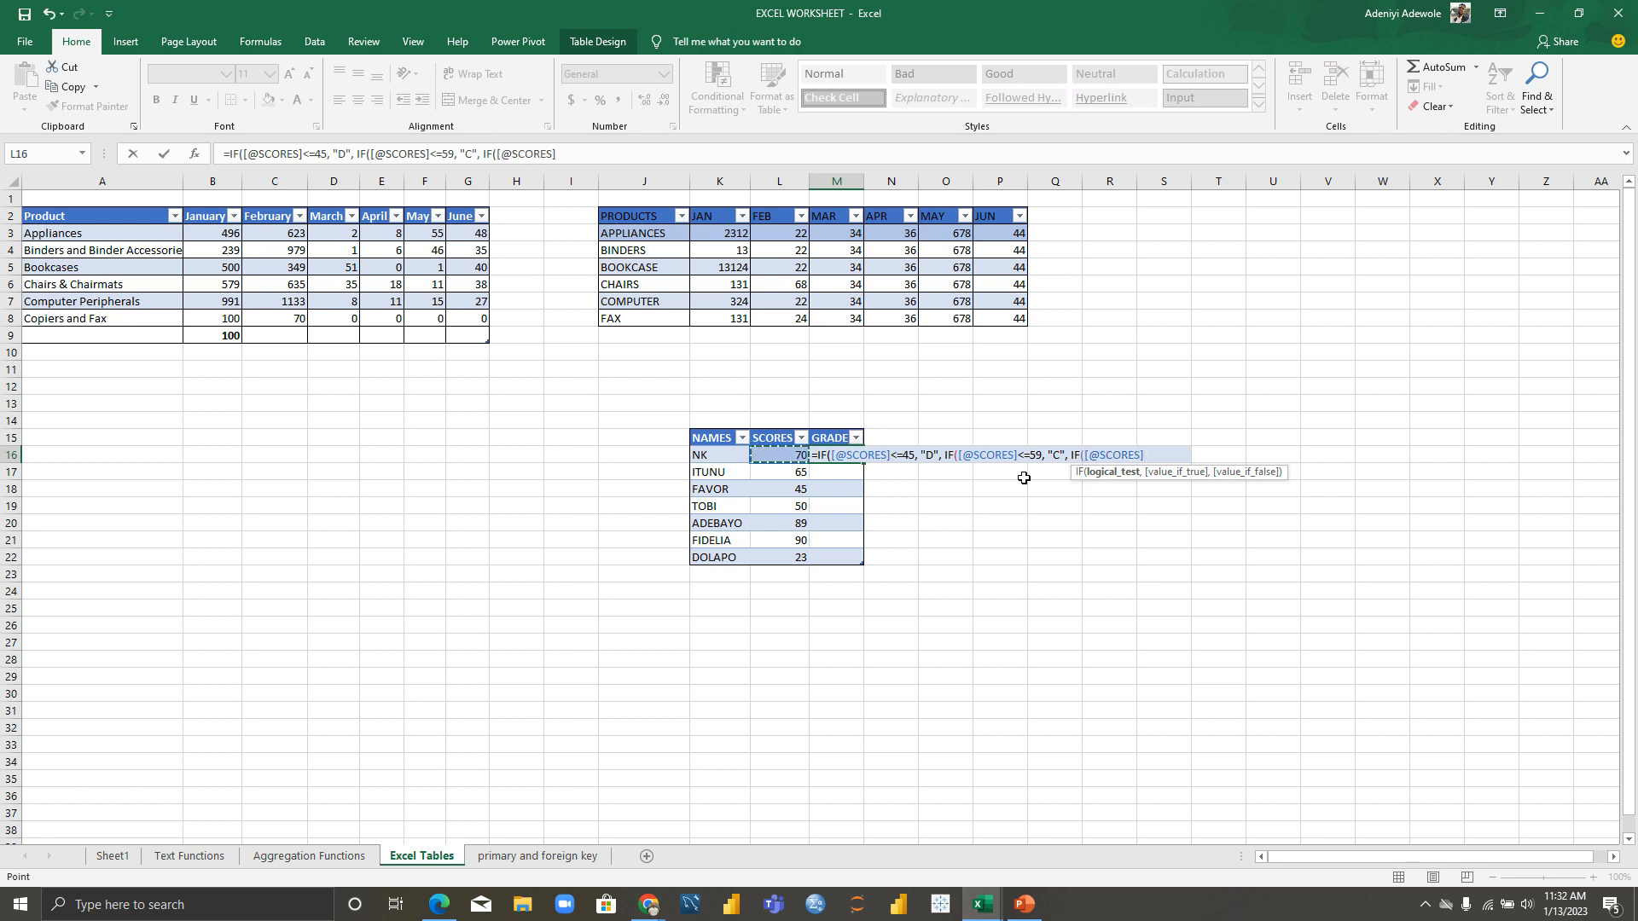
type("<=69, B")
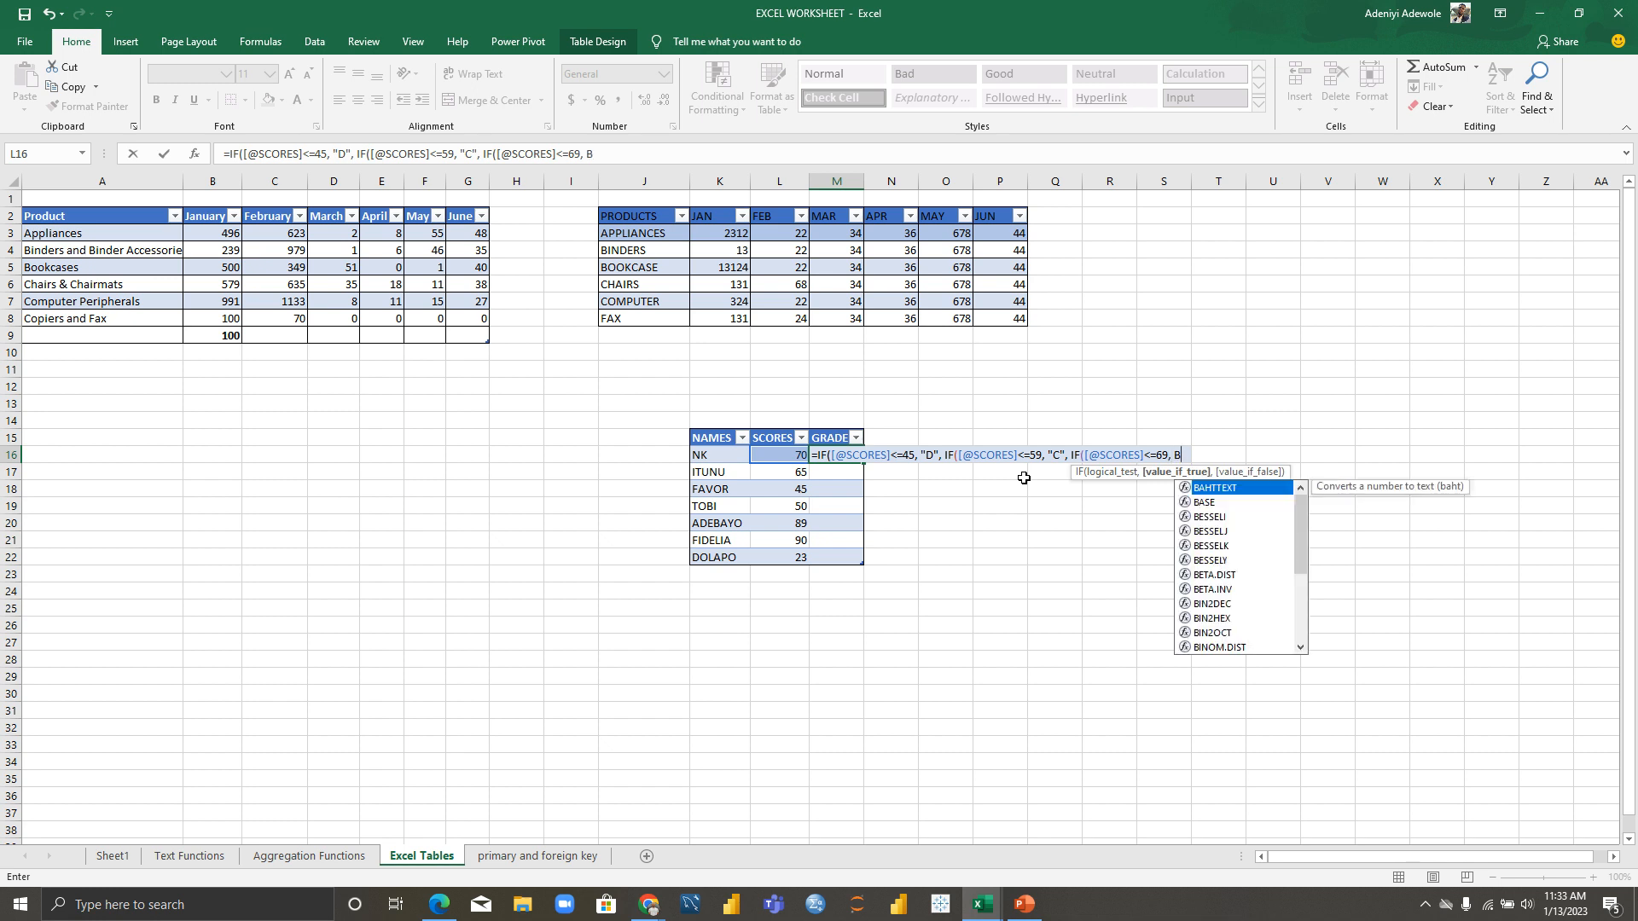
key("BackSpace")
type("\"B\"")
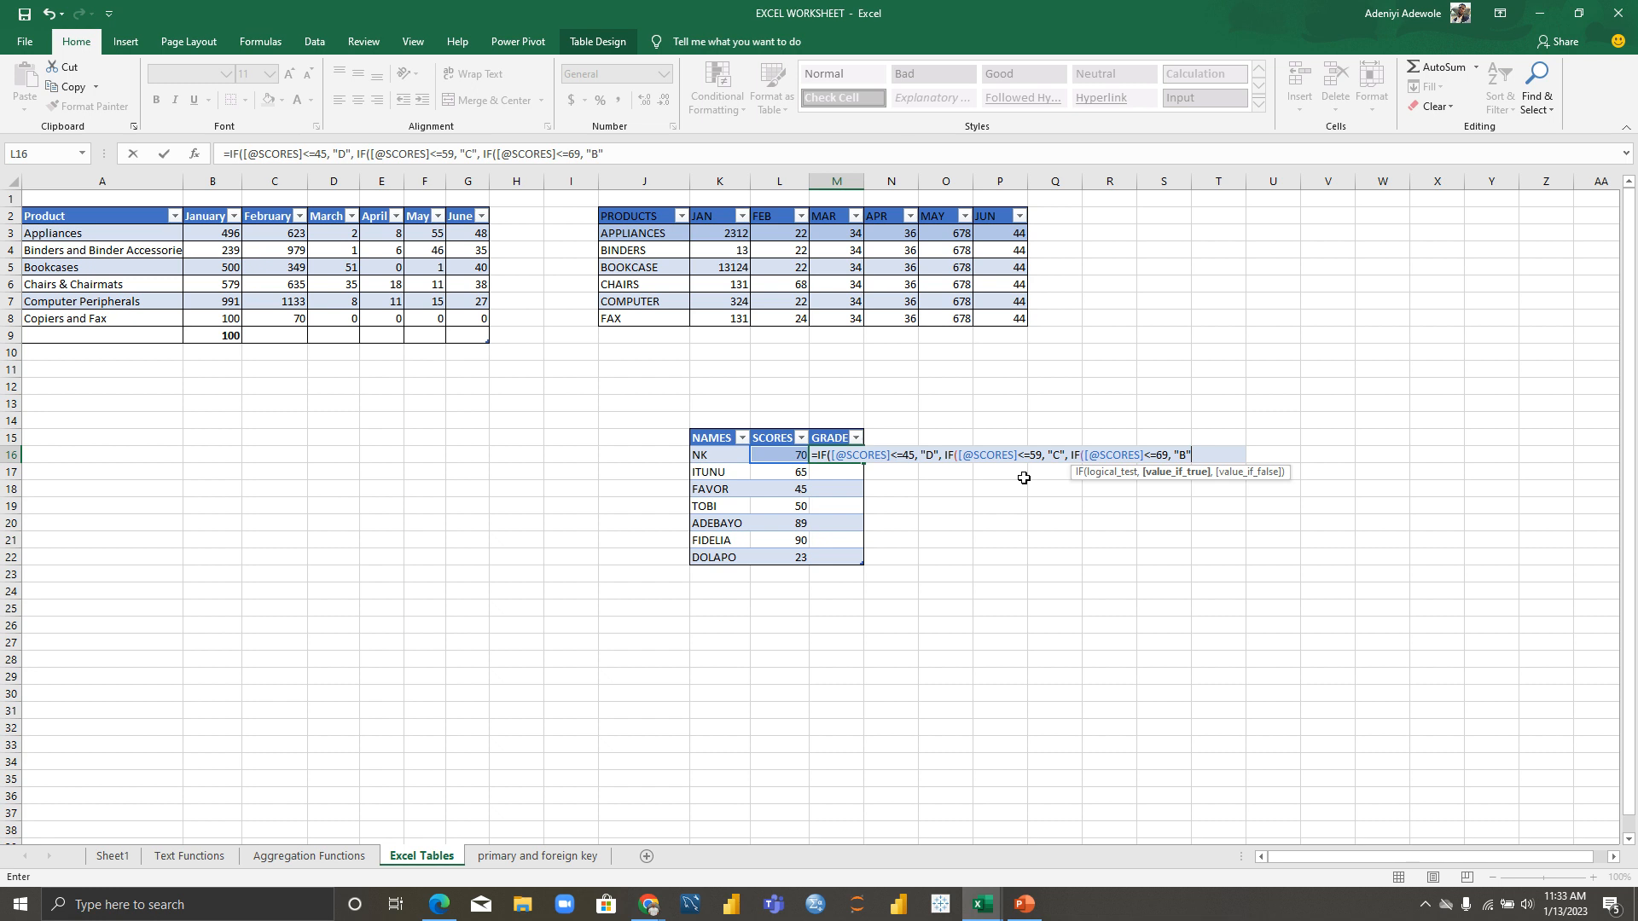
type(", \"A")
type(")")
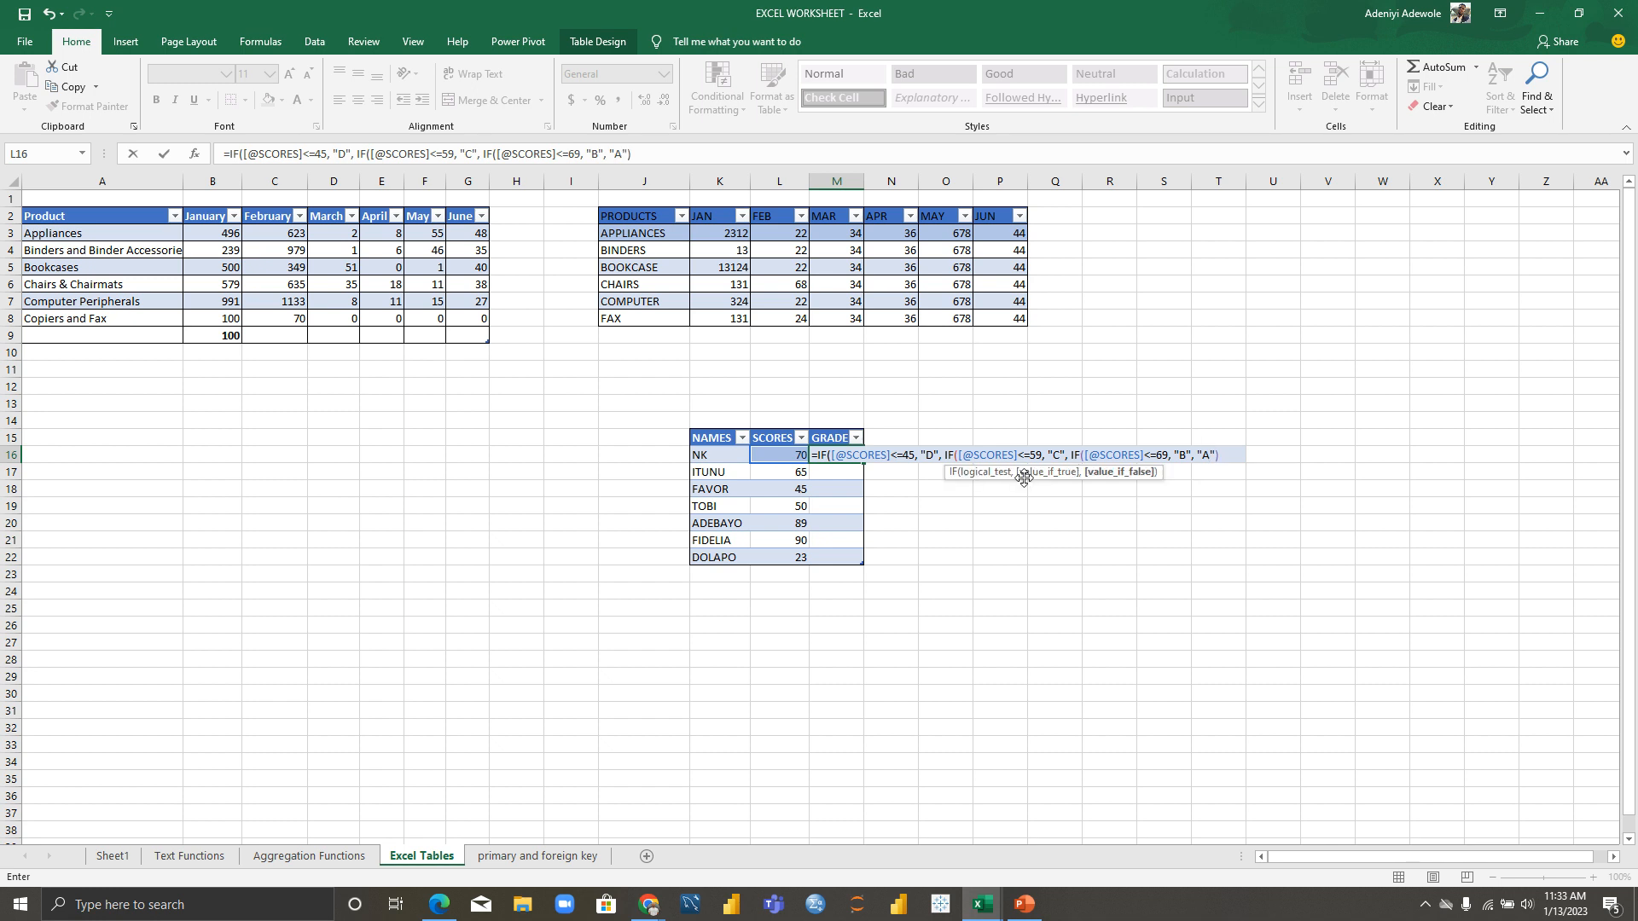
Step: Add the missing closing parentheses so the column fills with A, B, D, C, A, A, D
key("Return")
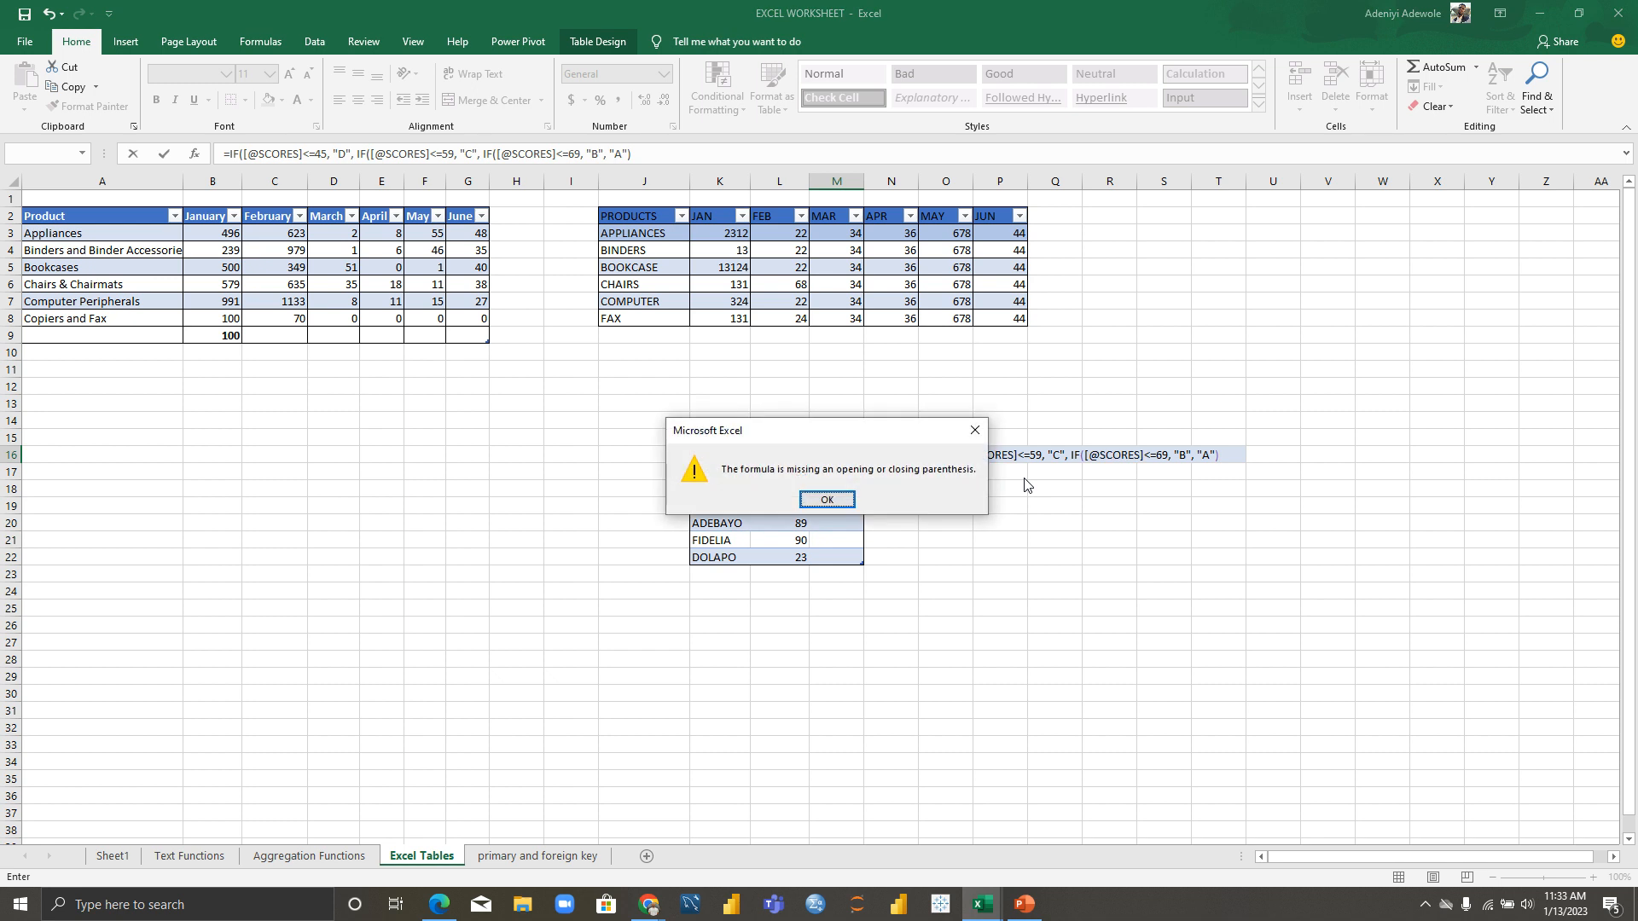
key("Return")
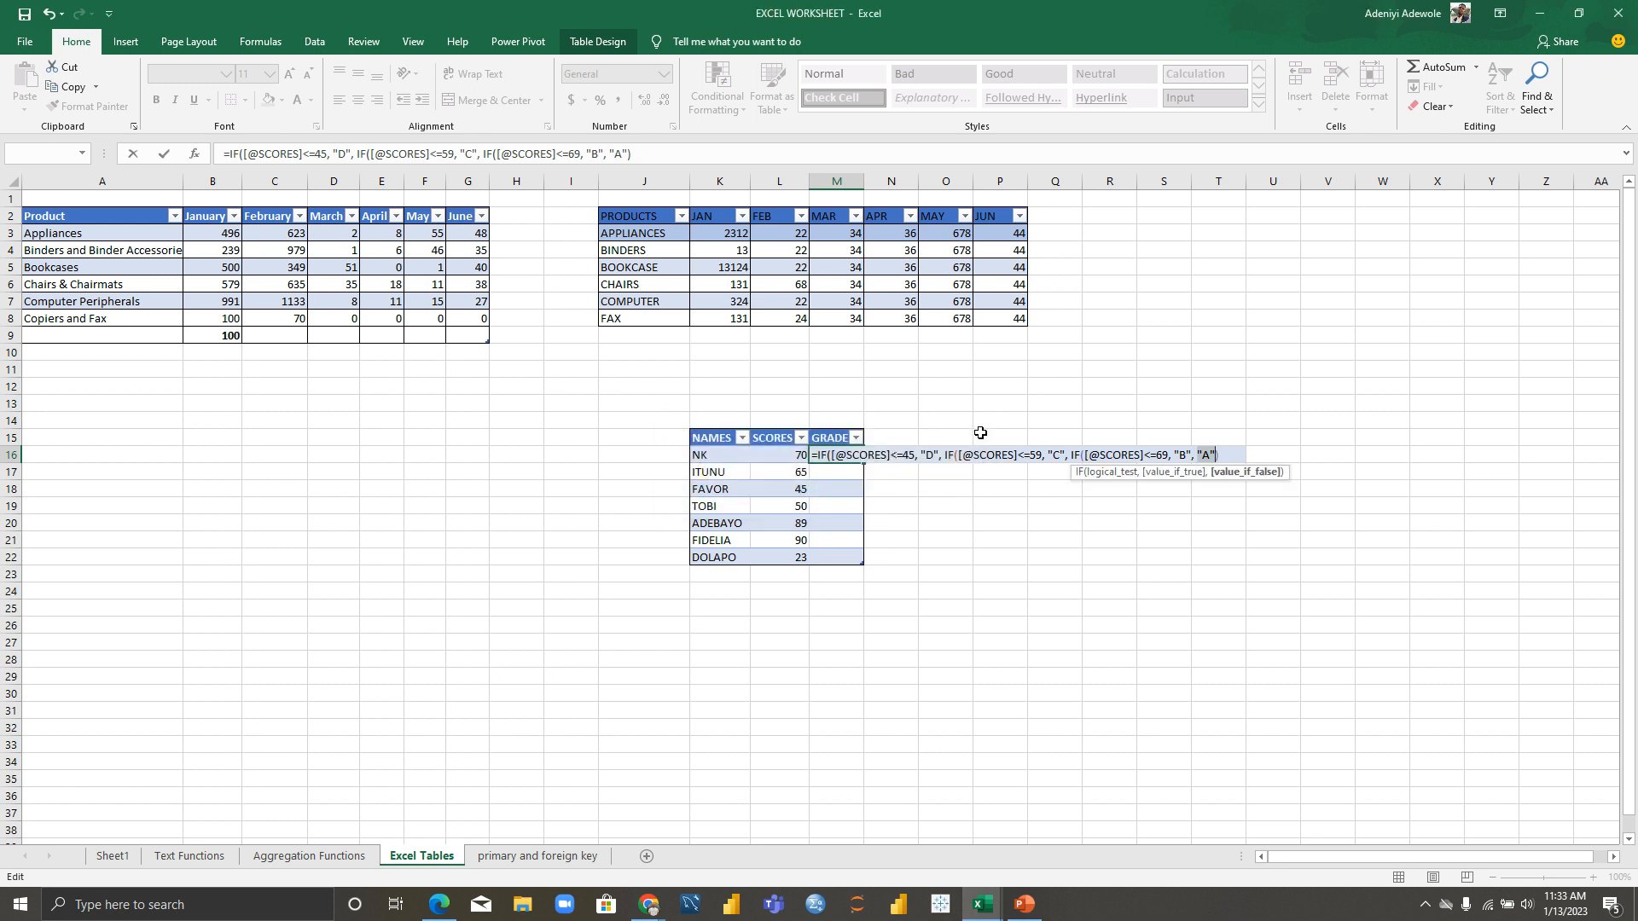
left_click(1221, 458)
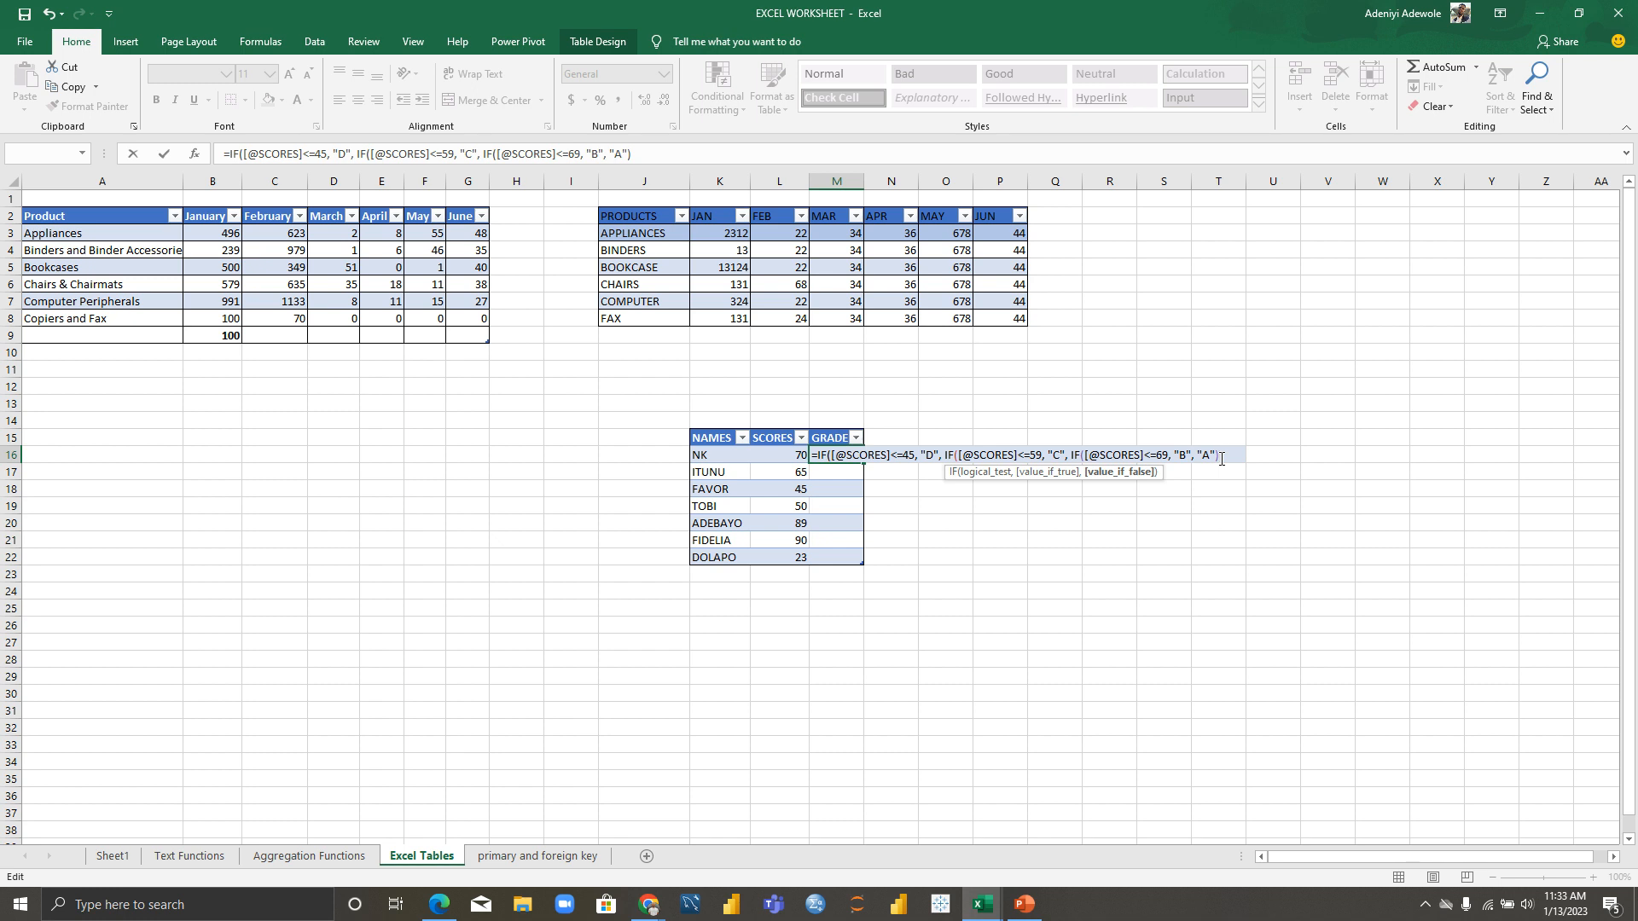
type("))")
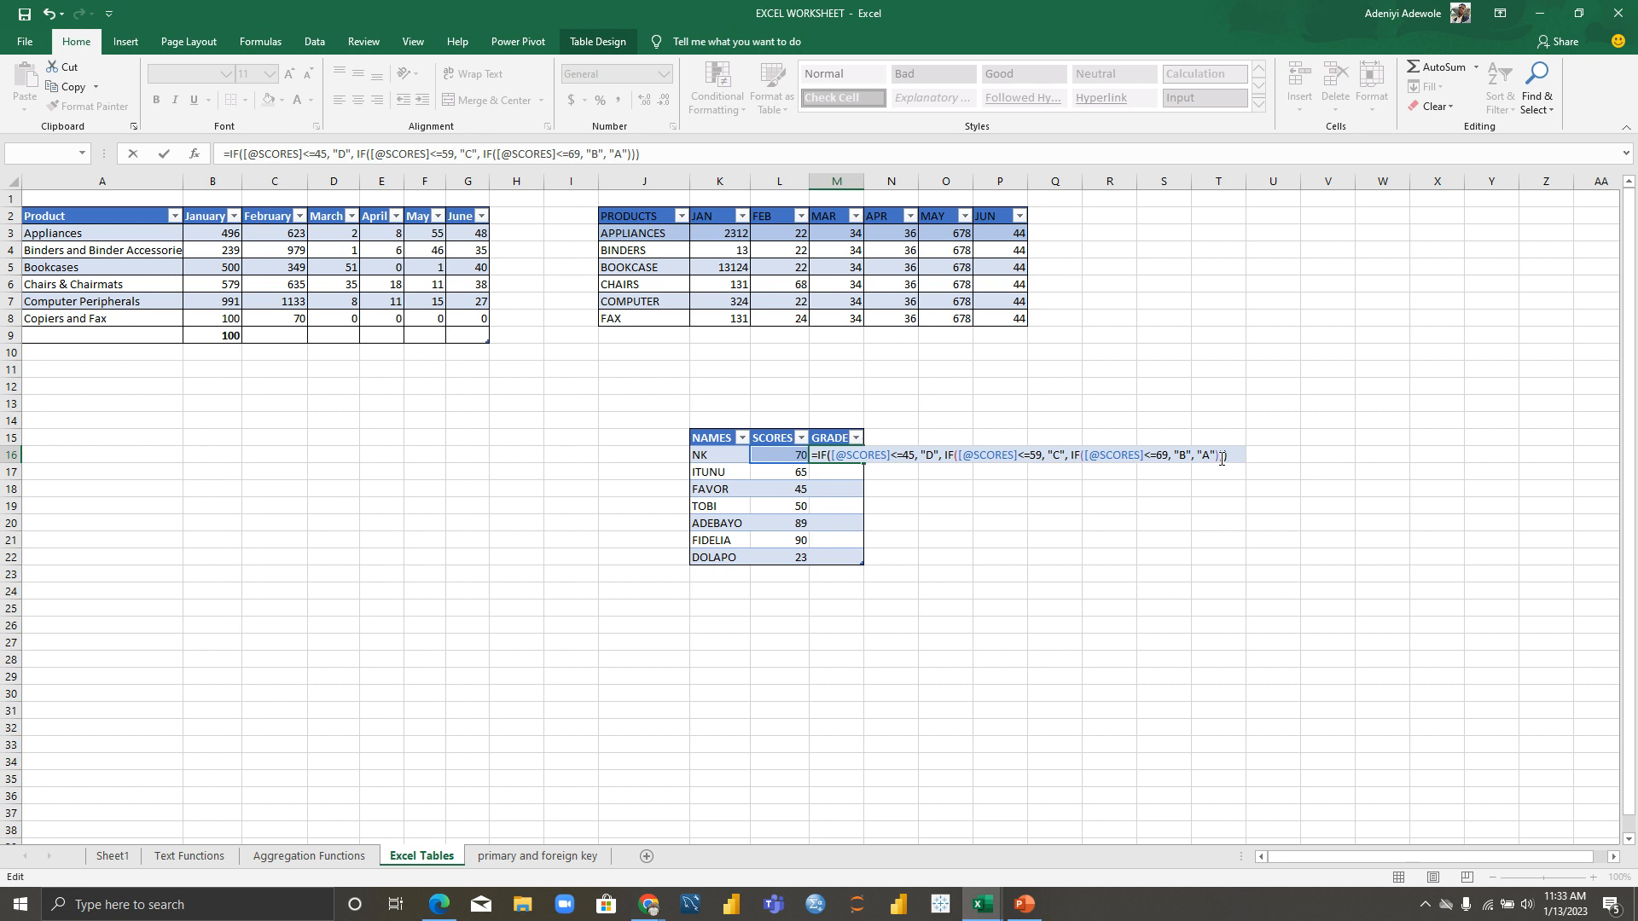
key("Return")
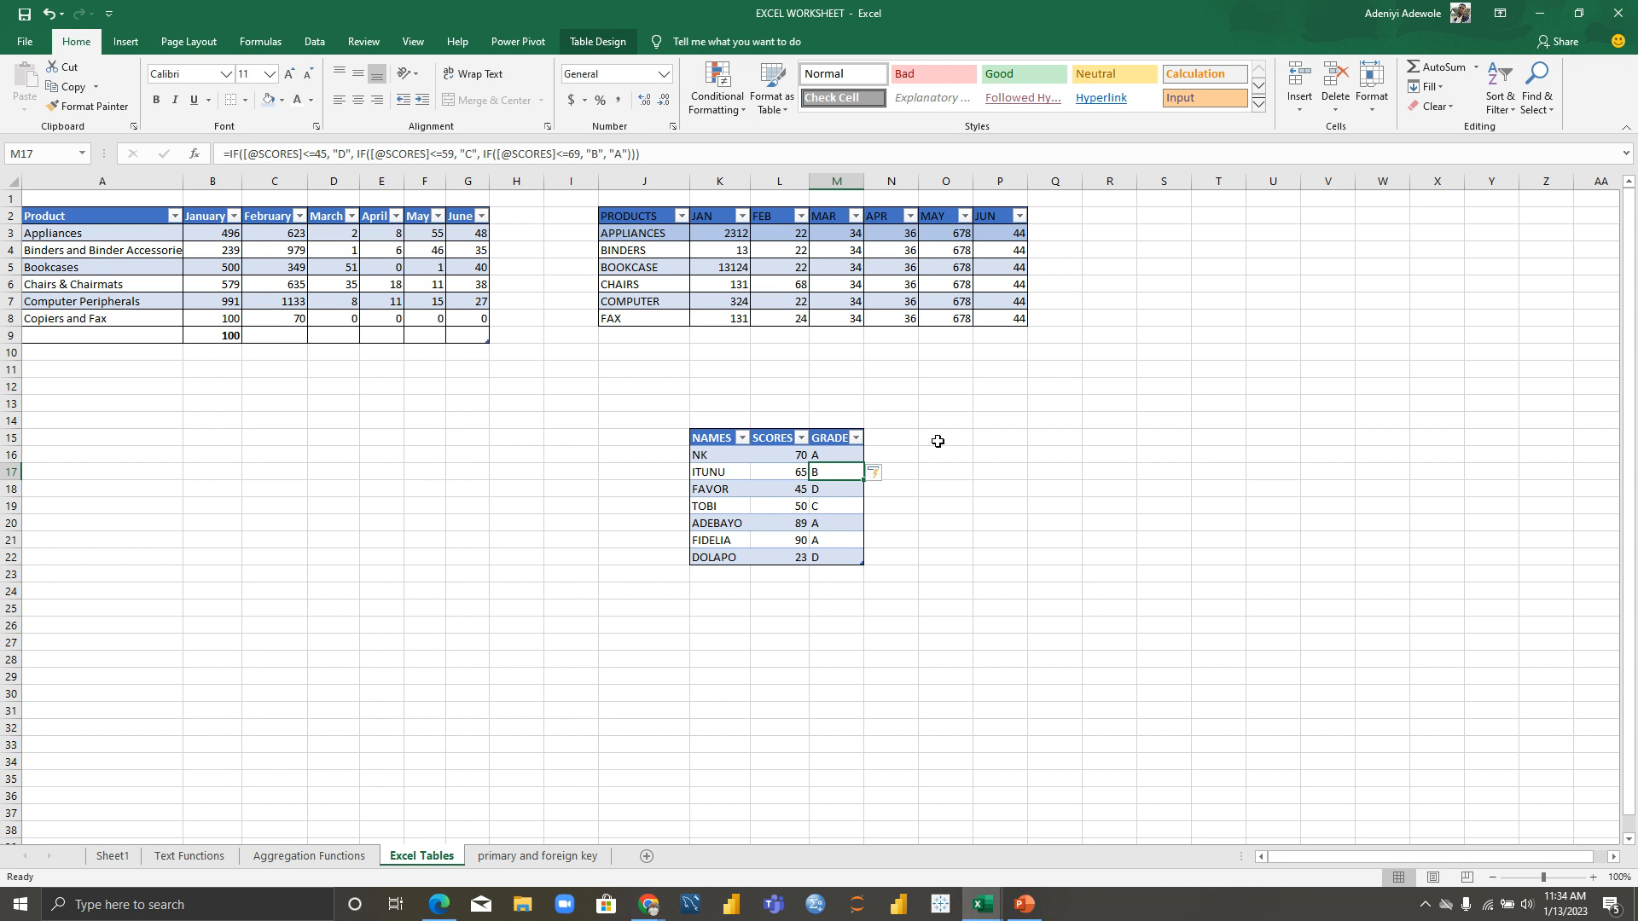
left_click(907, 454)
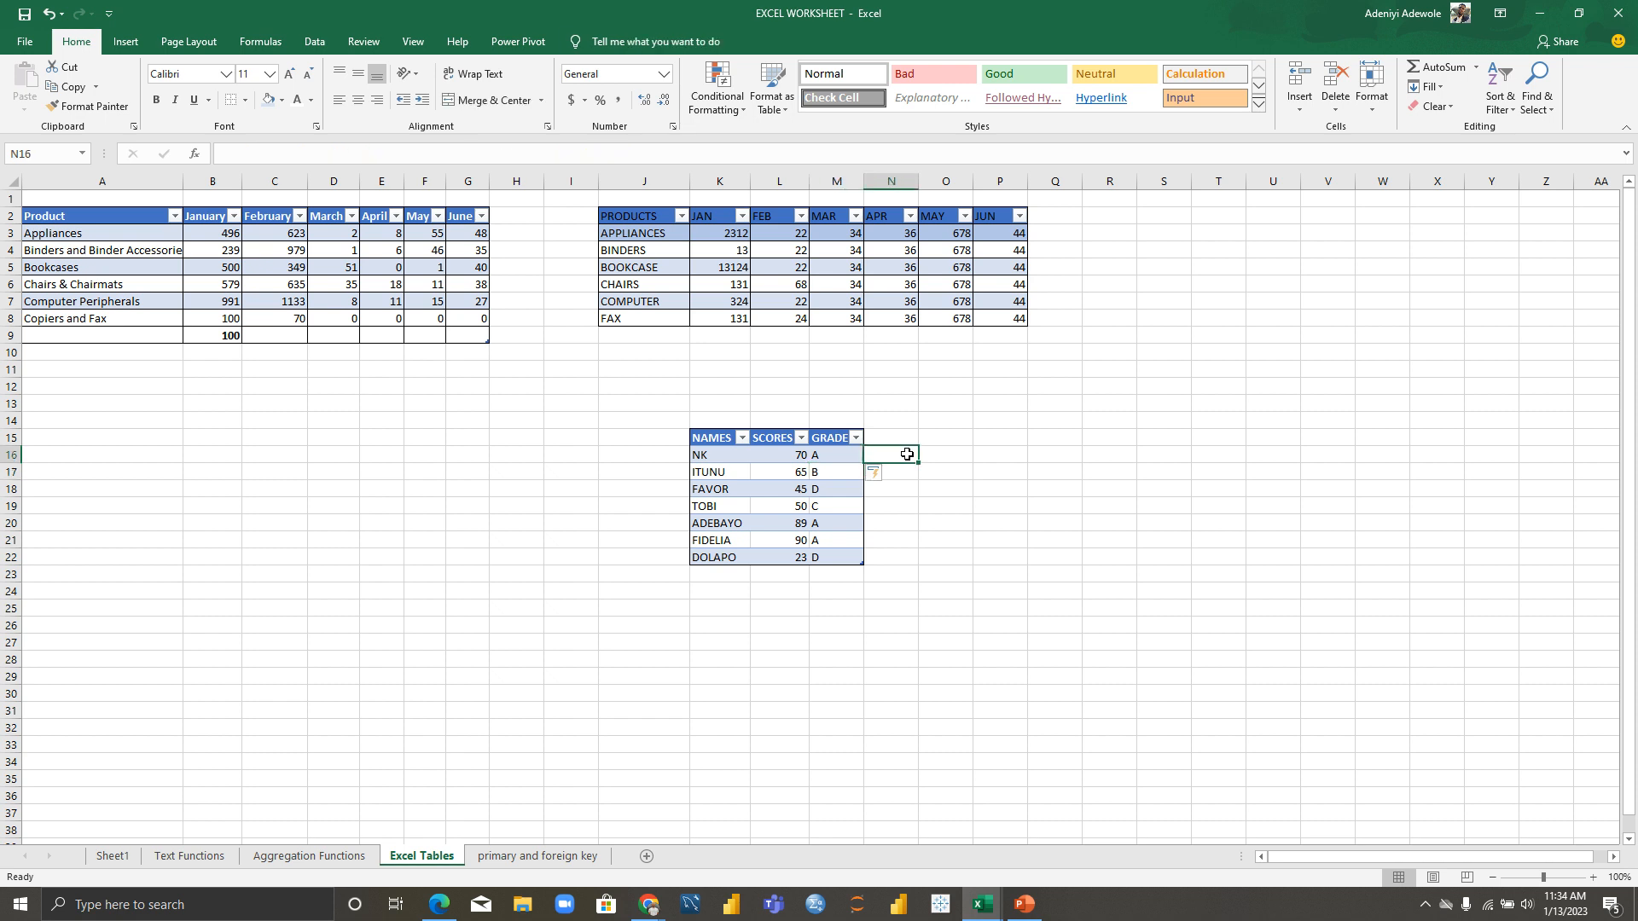
type("=")
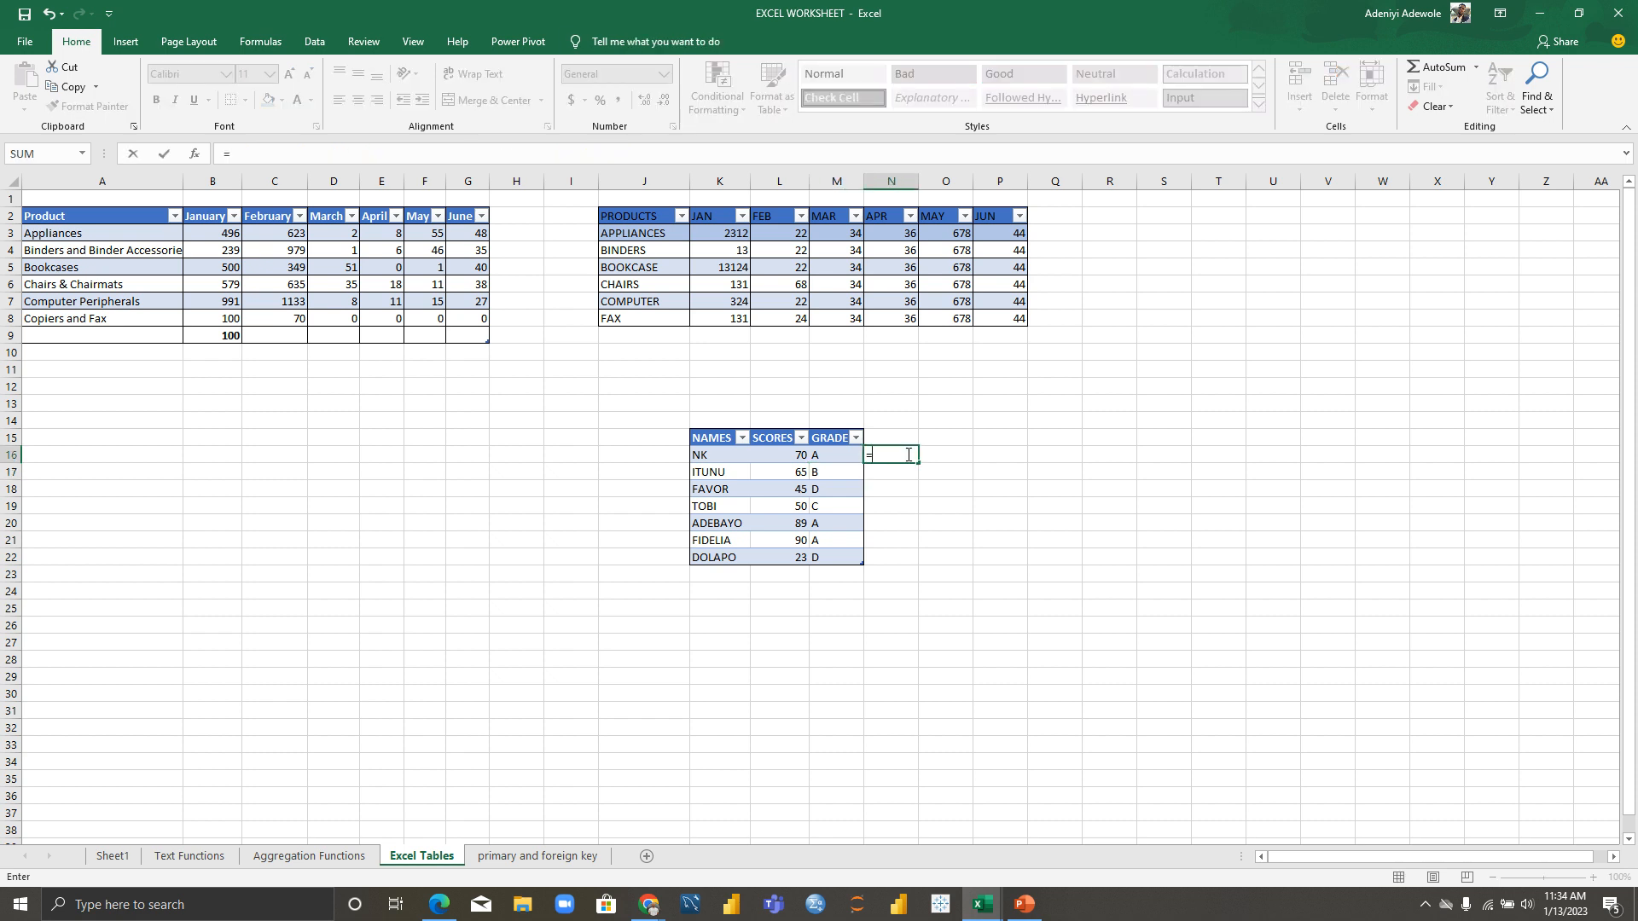
type("FO")
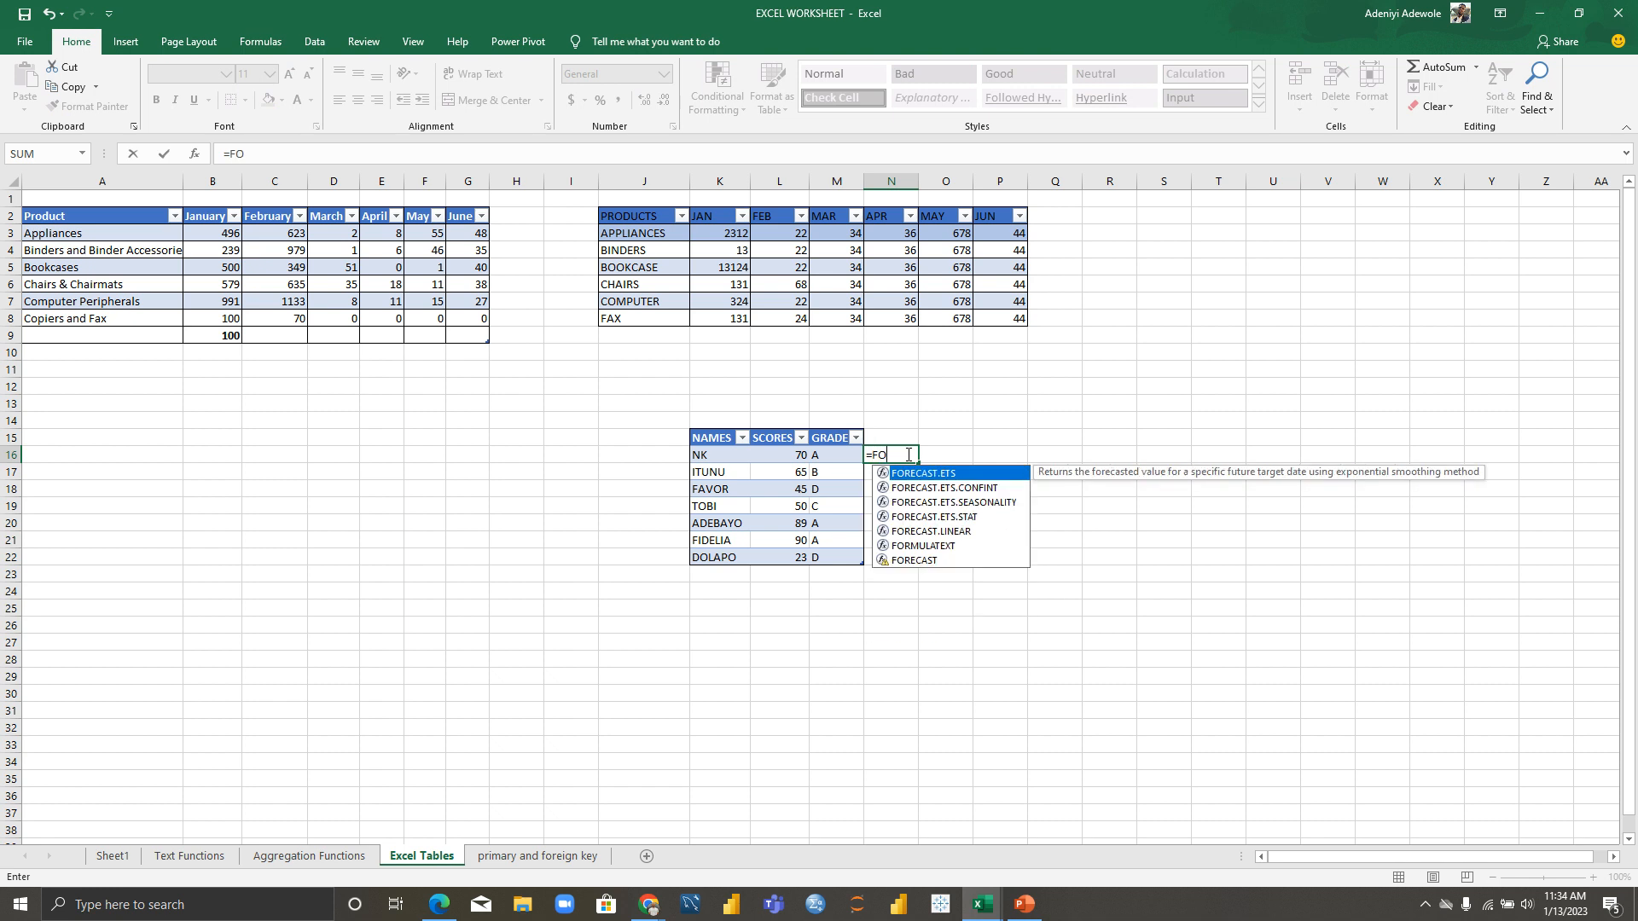
left_click(925, 549)
double_click(924, 548)
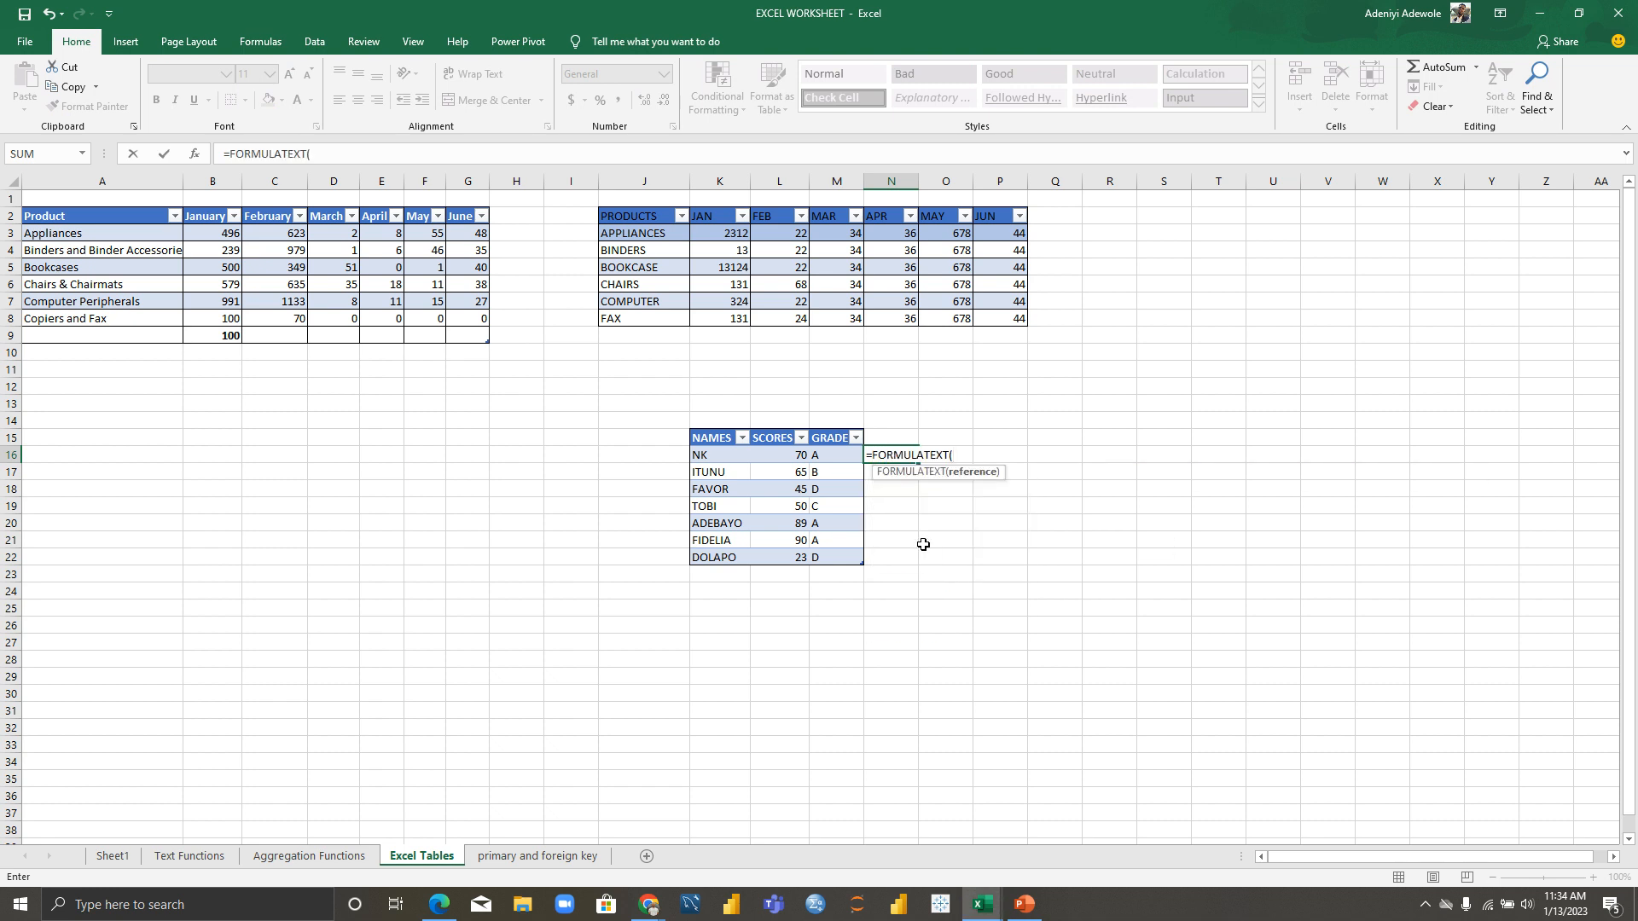
left_click(820, 455)
type(")")
key("Return")
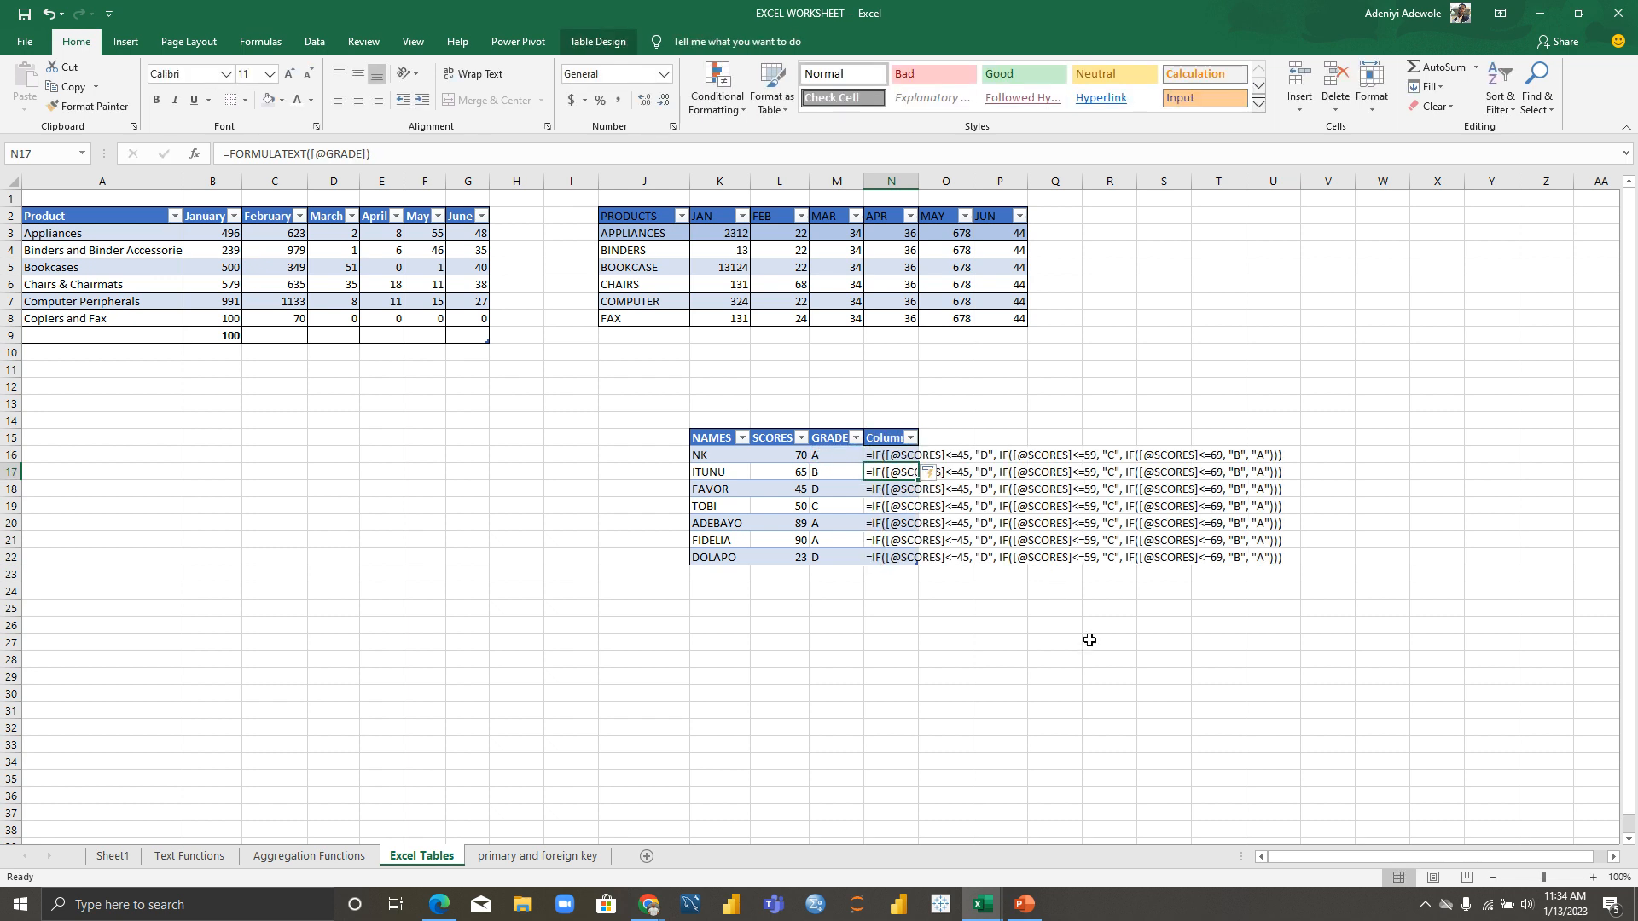
Step: Move off the table and go to the 'primary and foreign key' sheet
left_click(1092, 640)
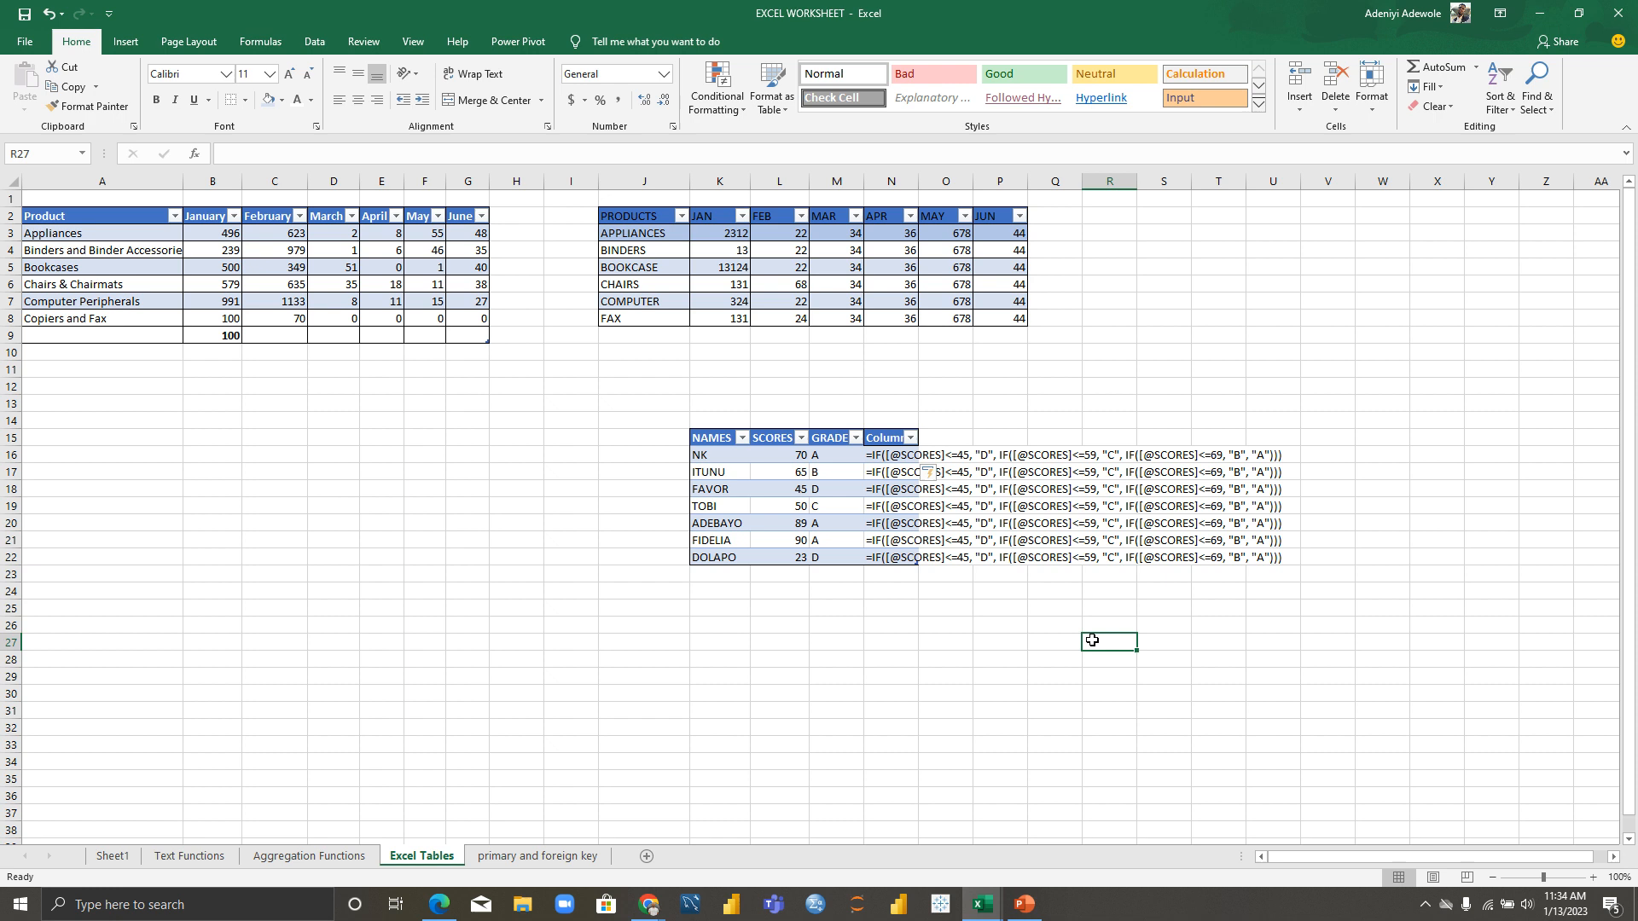
left_click(906, 640)
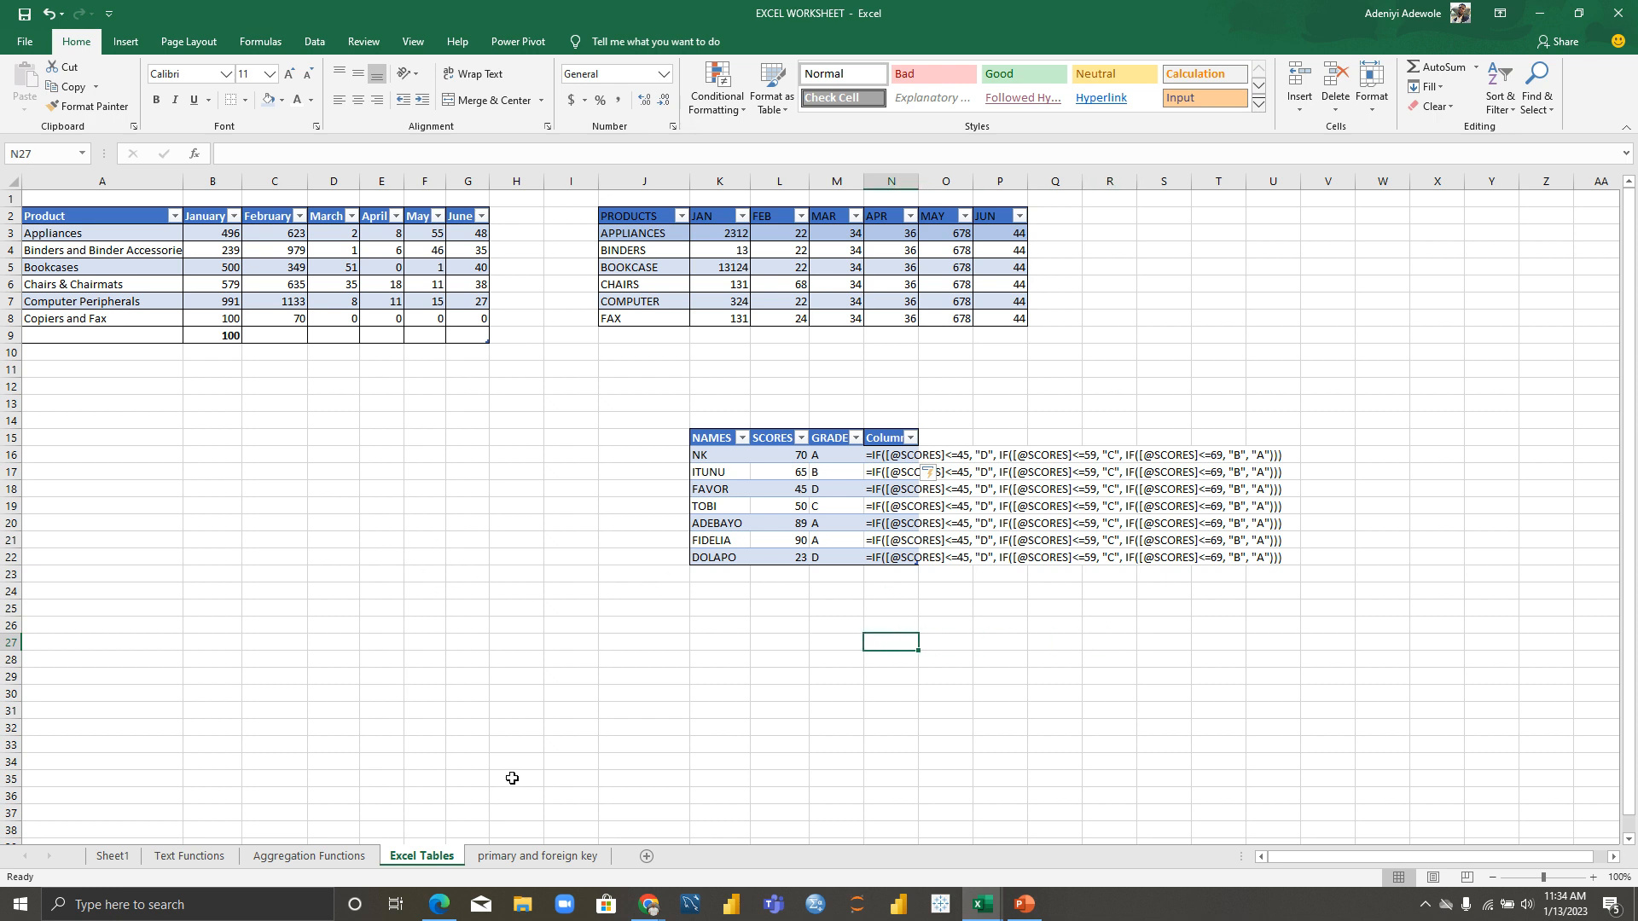
left_click(531, 857)
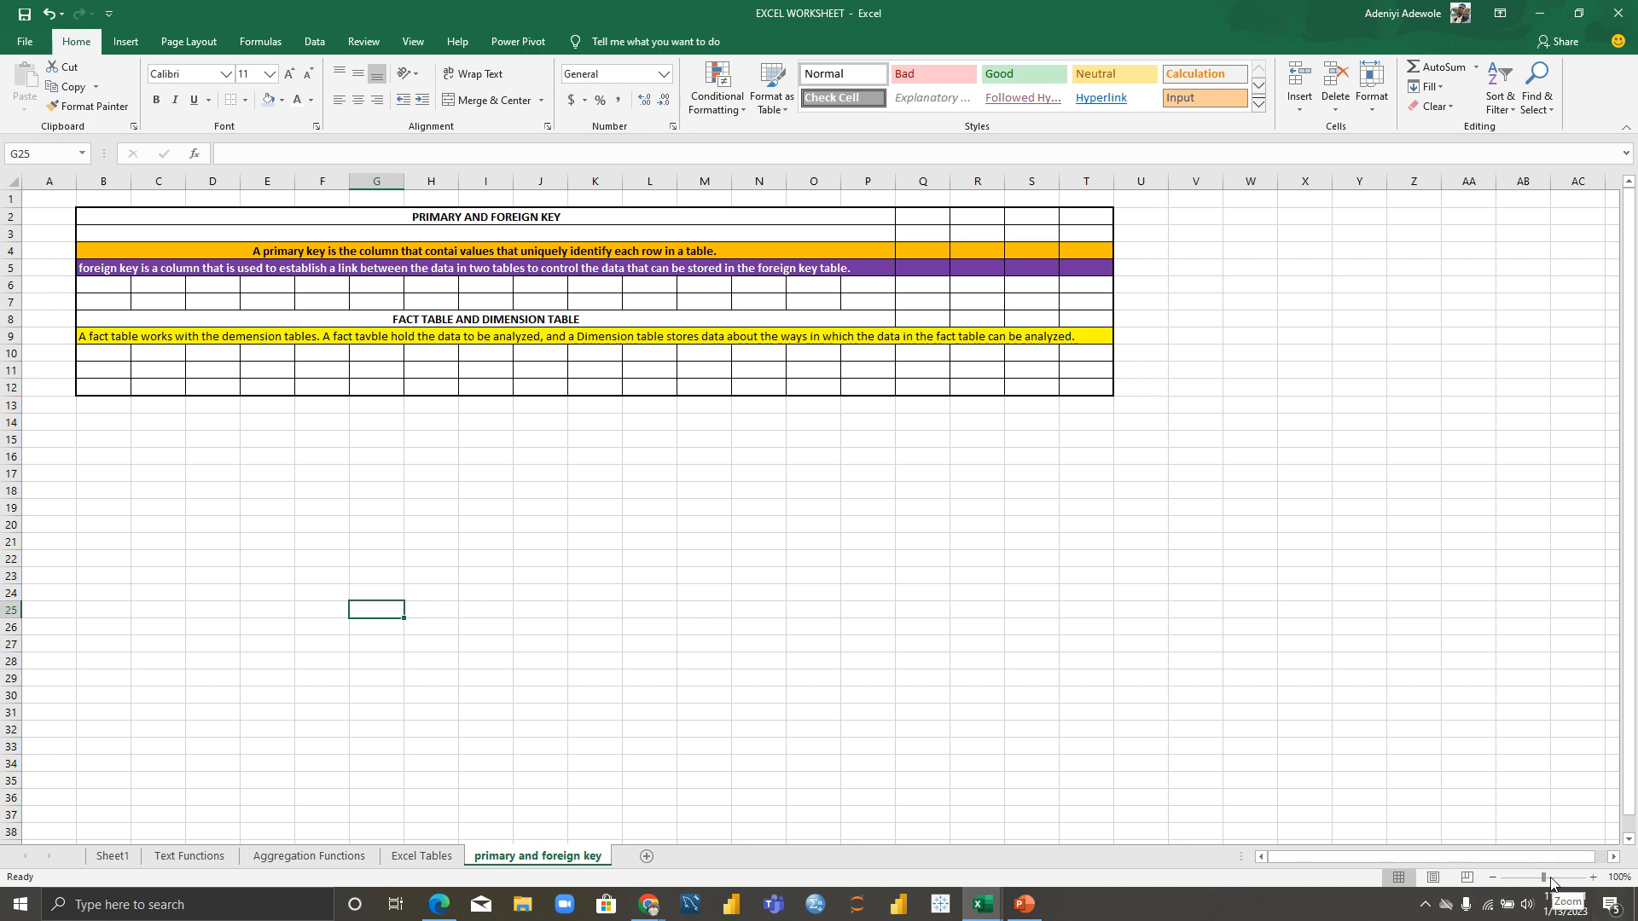
Step: Zoom in and correct 'contai' to 'contain' in the primary key note in row 4
left_click_drag(1543, 878, 1551, 879)
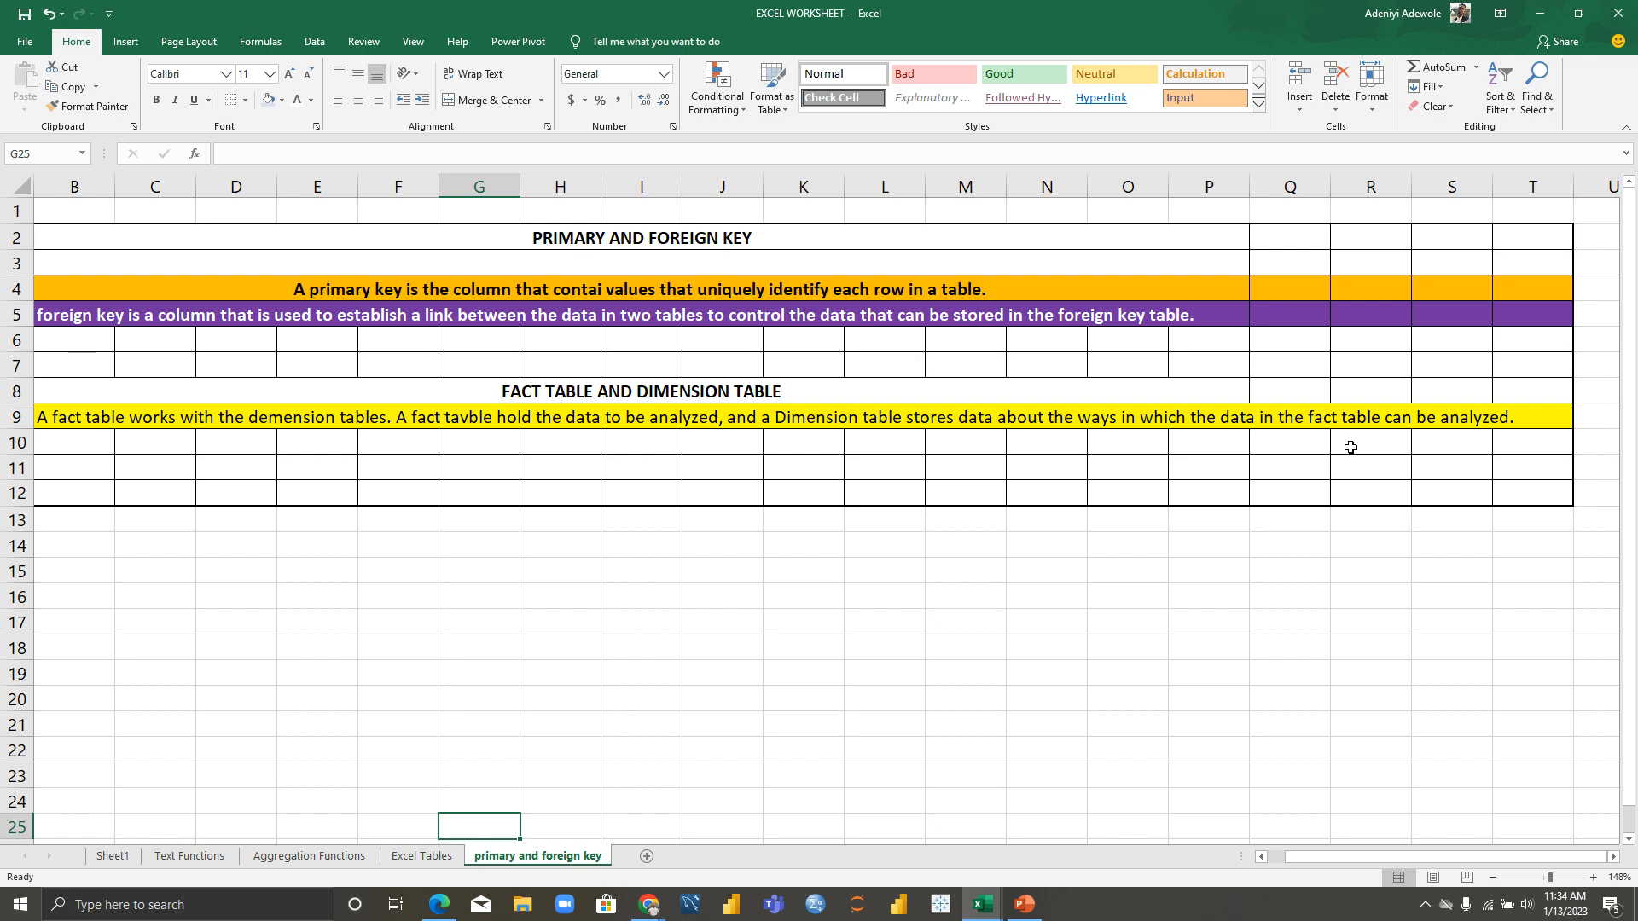
left_click(600, 290)
double_click(599, 290)
key("BackSpace")
type("m")
key("BackSpace")
type("n")
key("BackSpace")
type("in")
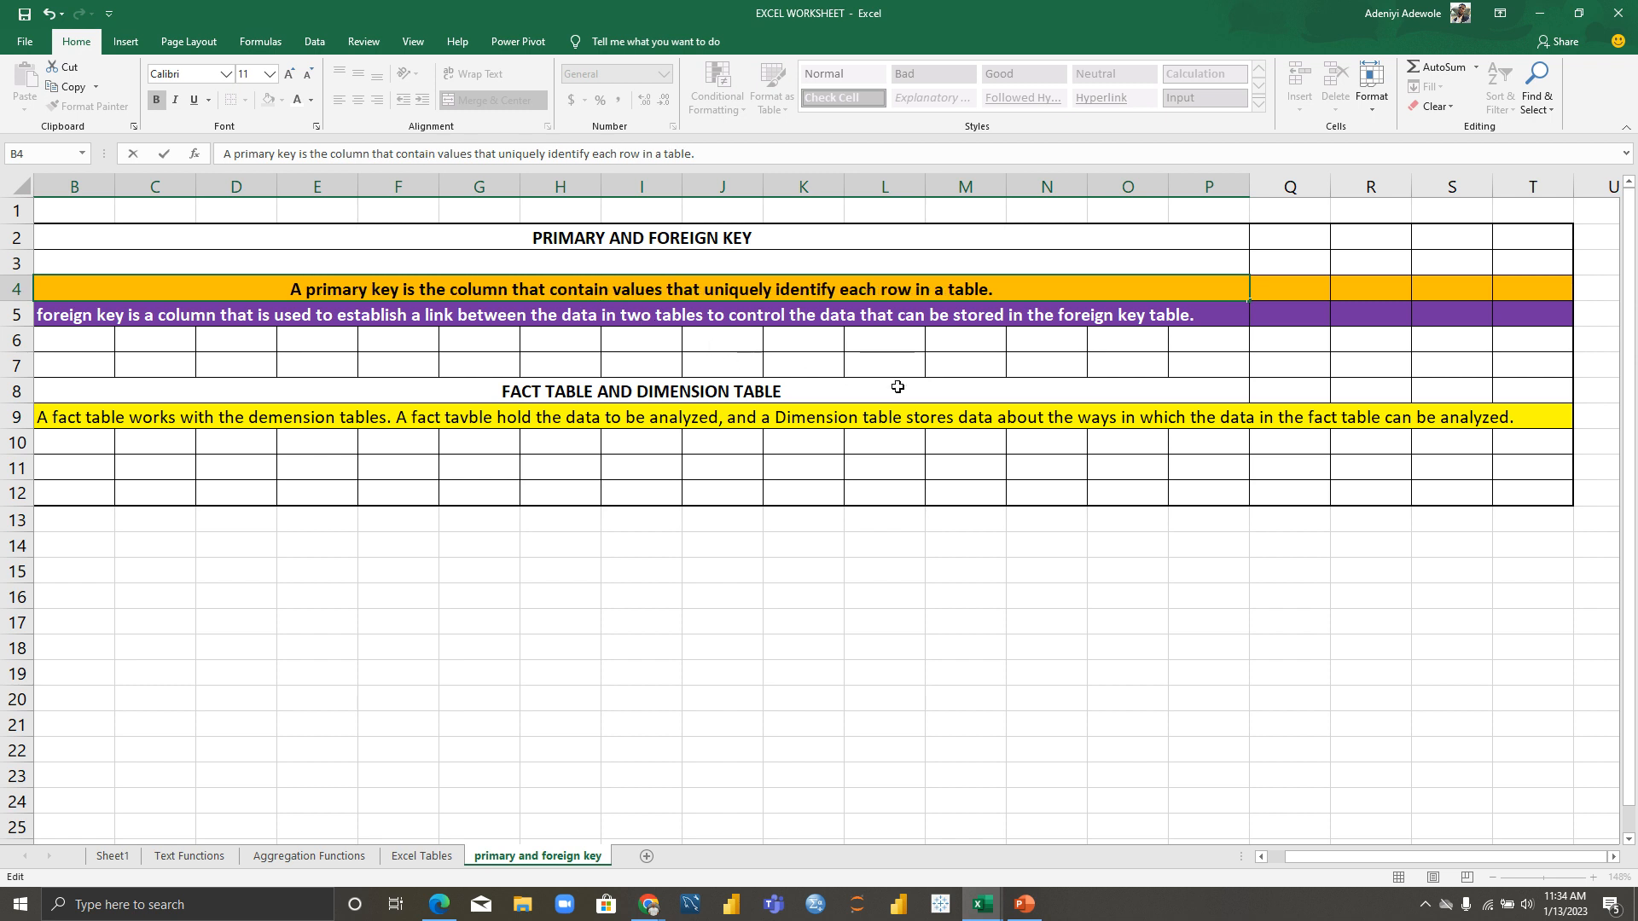
left_click(735, 354)
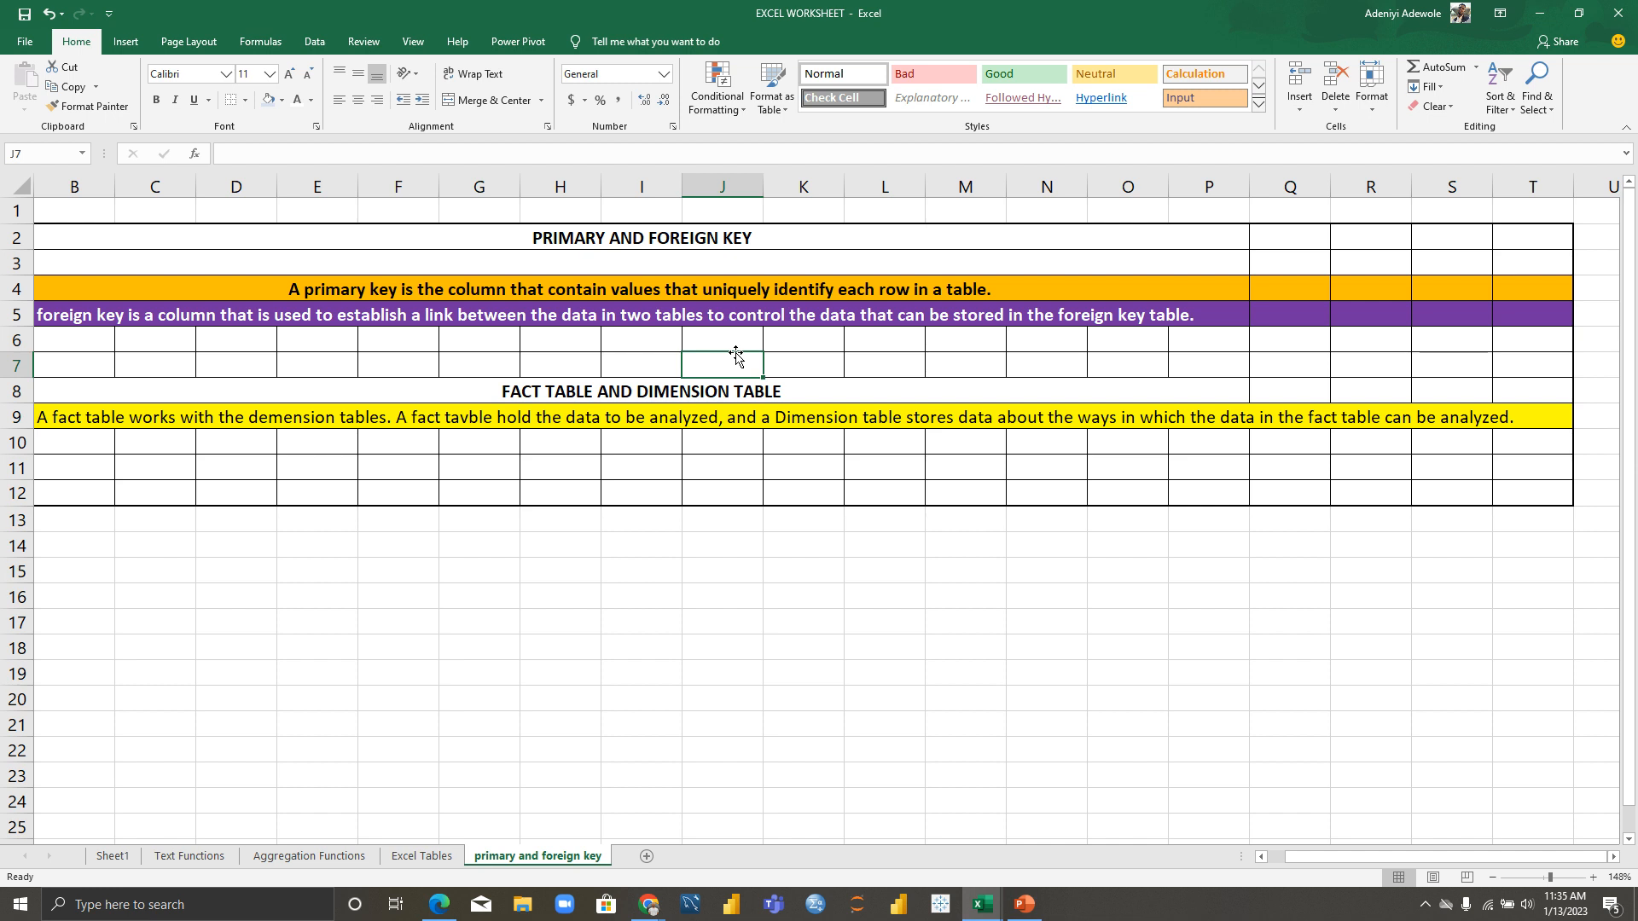
Step: Fix 'tavble' to 'table' in the fact table note in B9
double_click(470, 417)
left_click(470, 417)
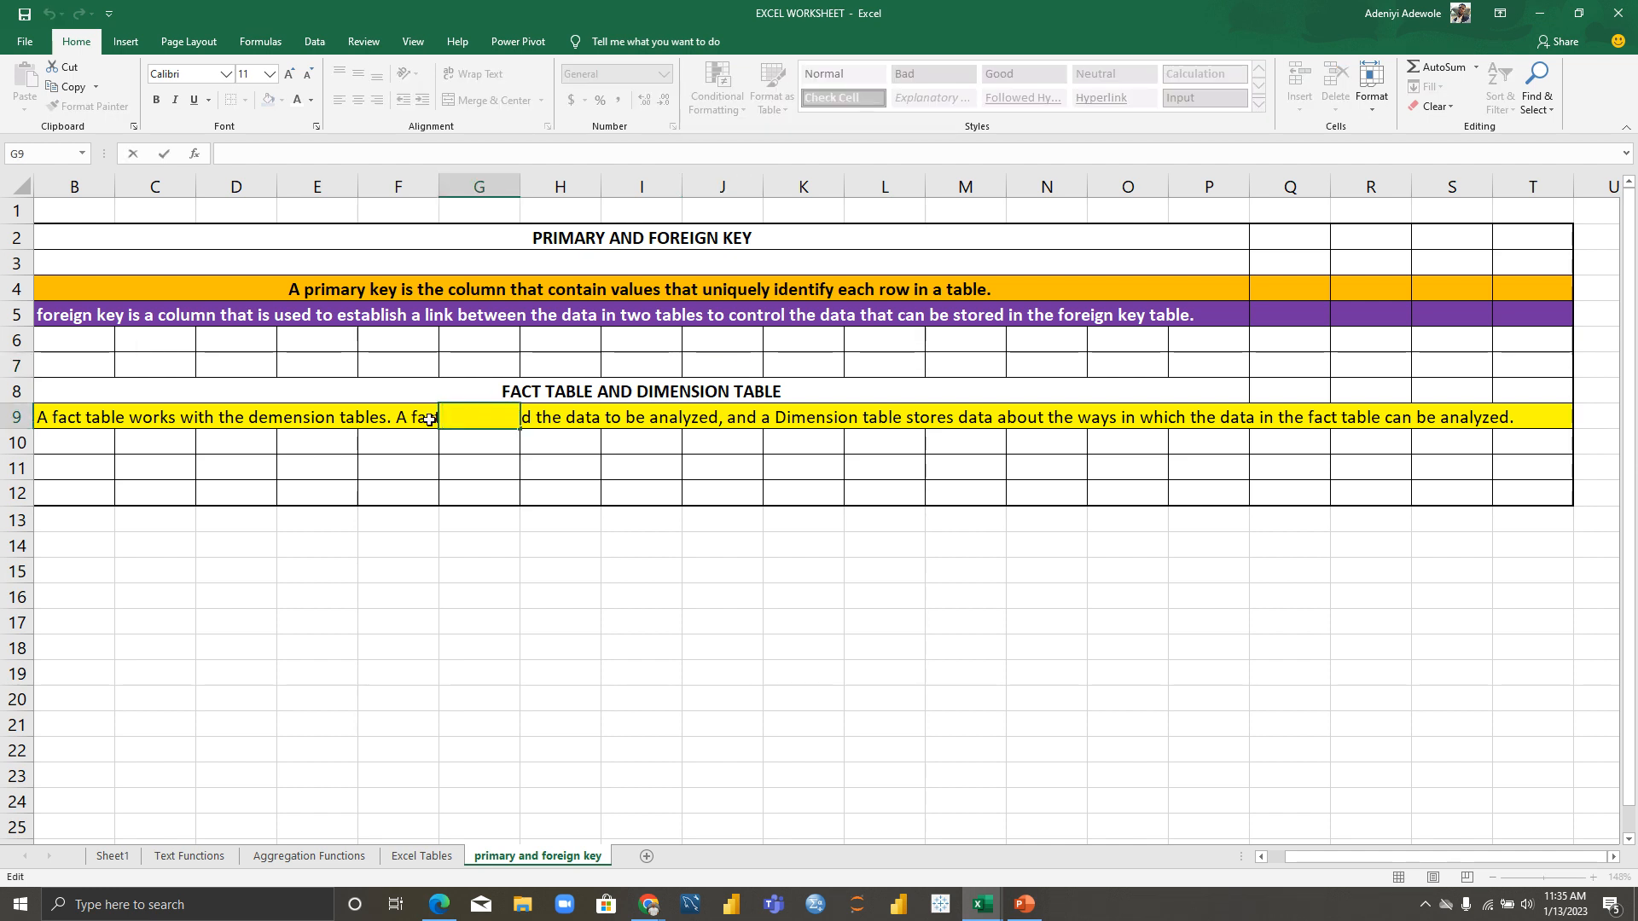
double_click(67, 419)
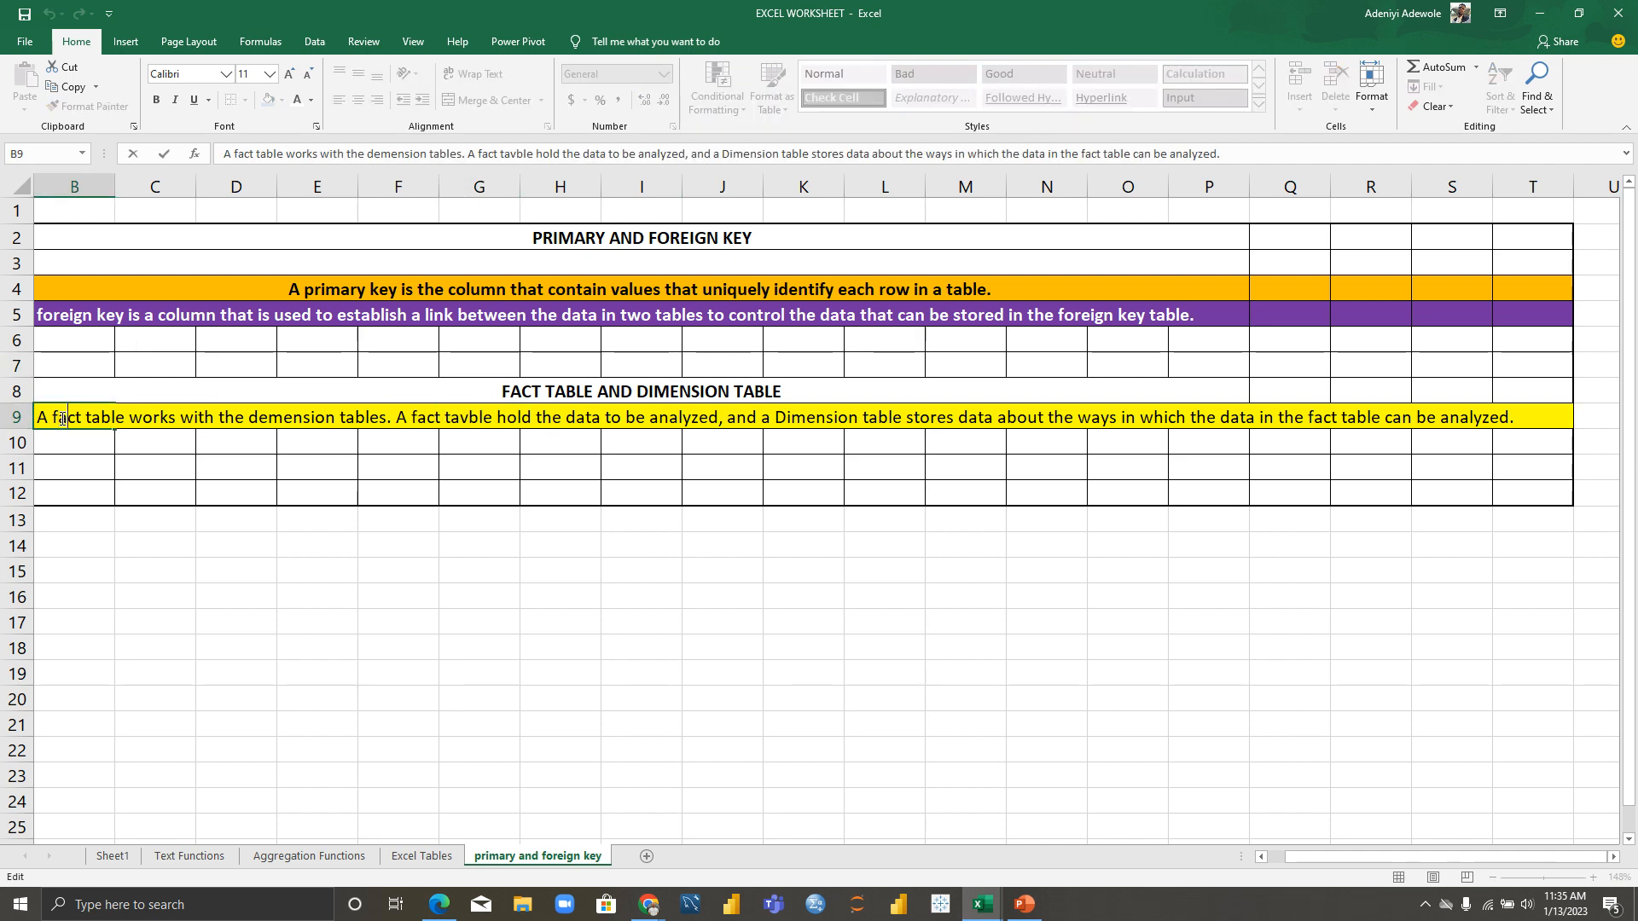
key("Right")
key("Right")
key("Right")
key("Right")
key("Right")
key("Right")
key("Right")
key("Right")
key("Right")
key("Right")
key("Right")
key("Right")
key("Right")
key("Right")
key("Right")
key("Right")
key("Right")
key("Right")
key("Right")
key("Right")
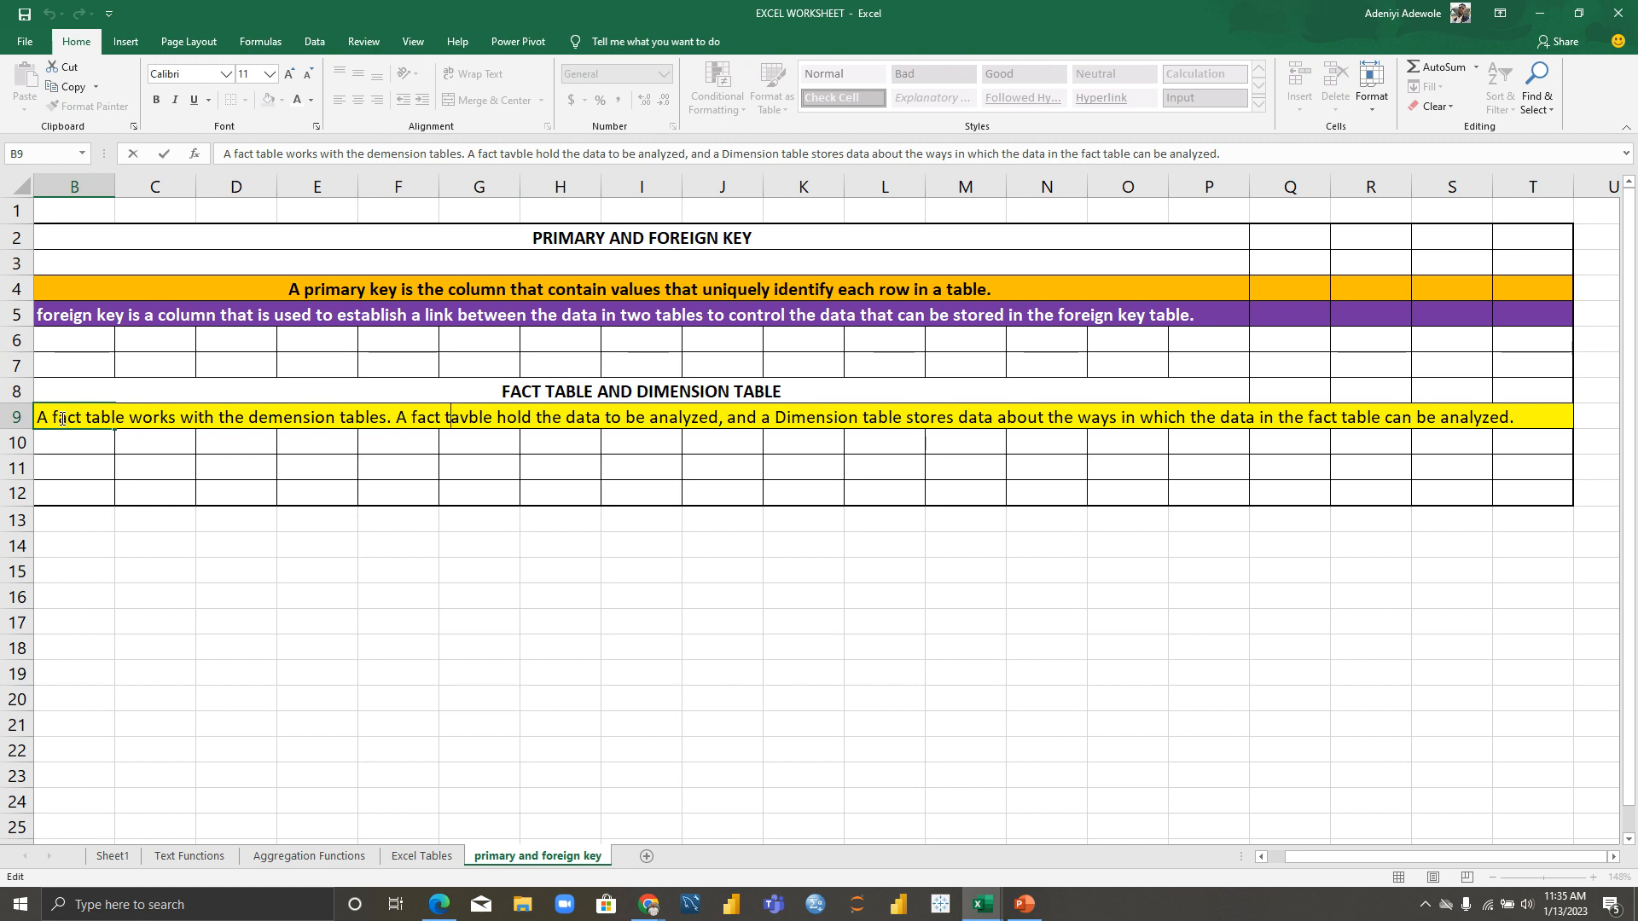
key("BackSpace")
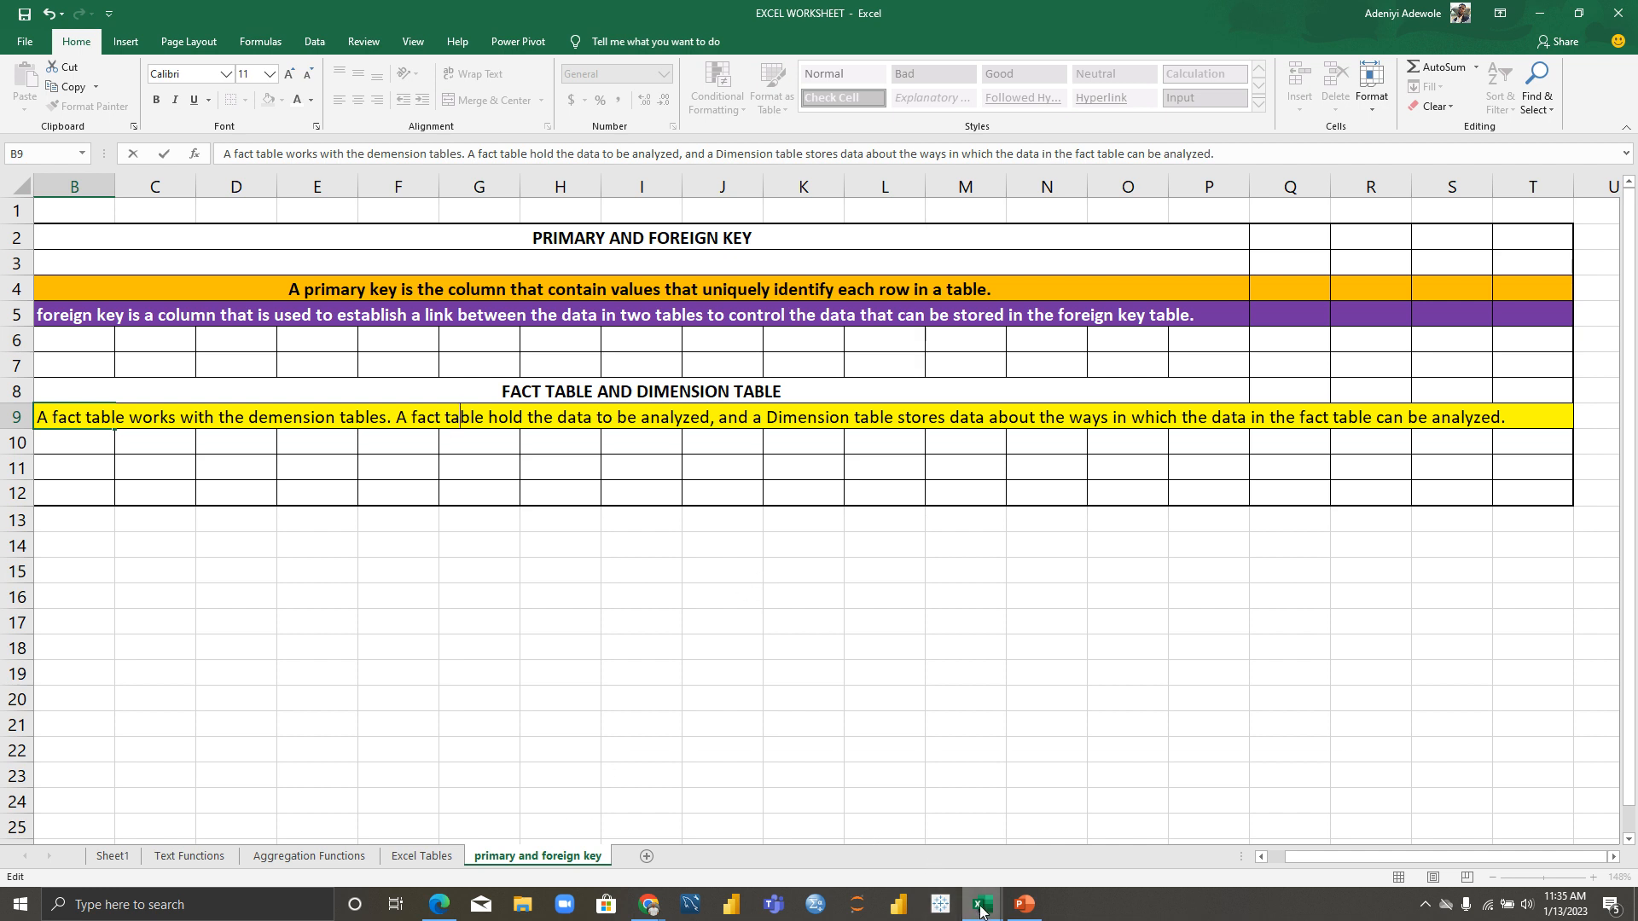
mouse_move(981, 911)
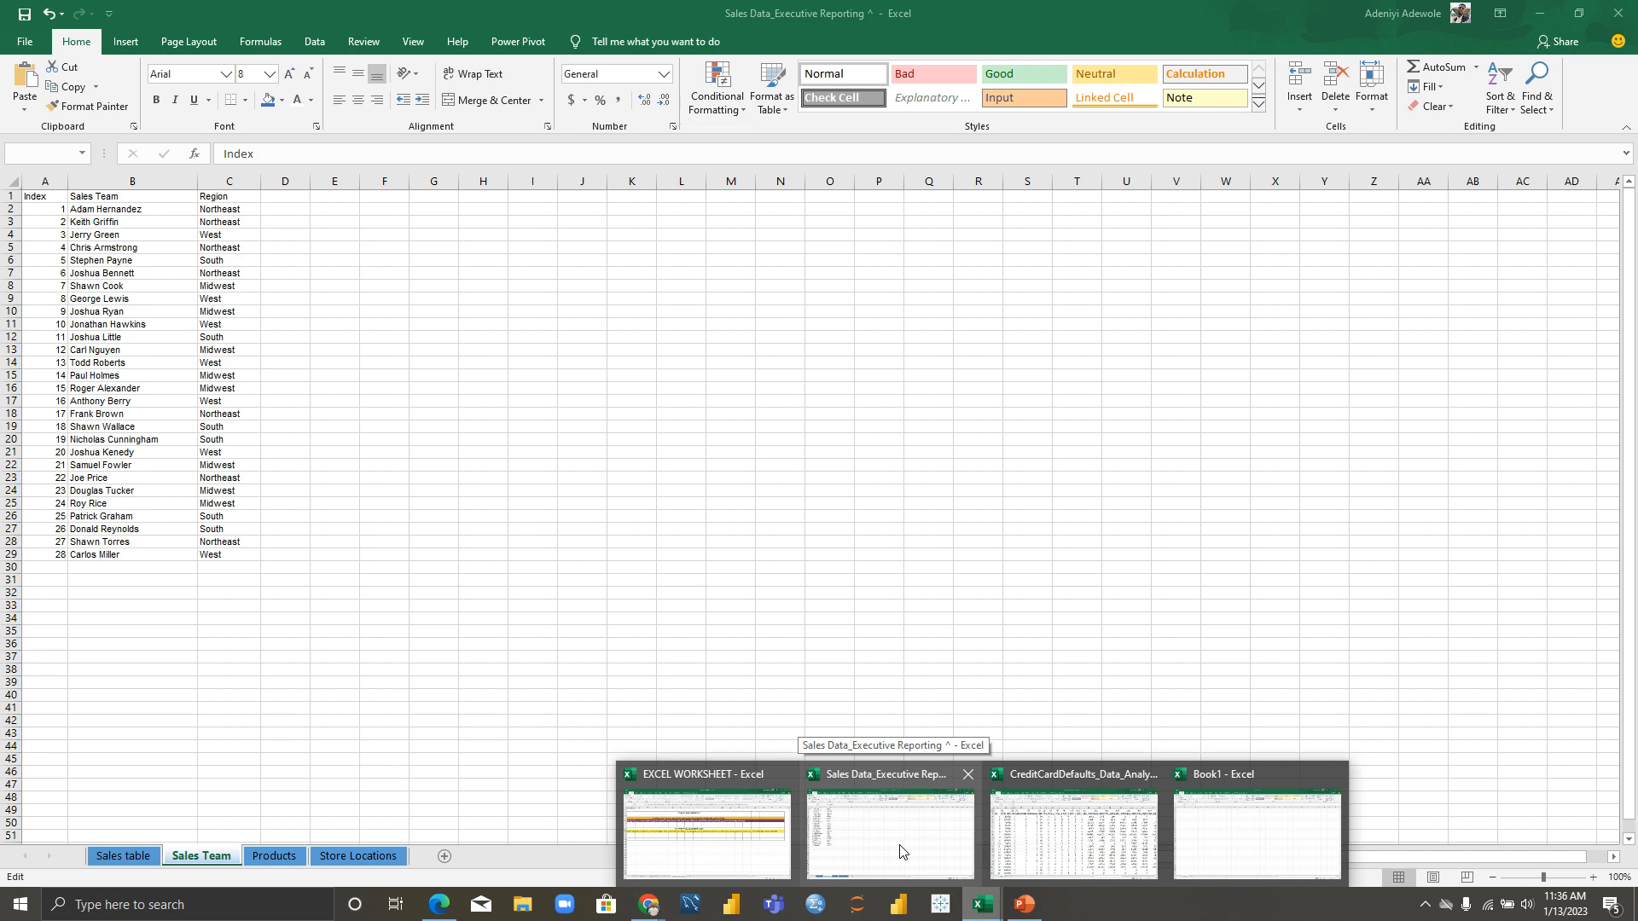
Step: Bring up the Sales Data workbook's Sales table sheet and check how far the order data extends
left_click(900, 851)
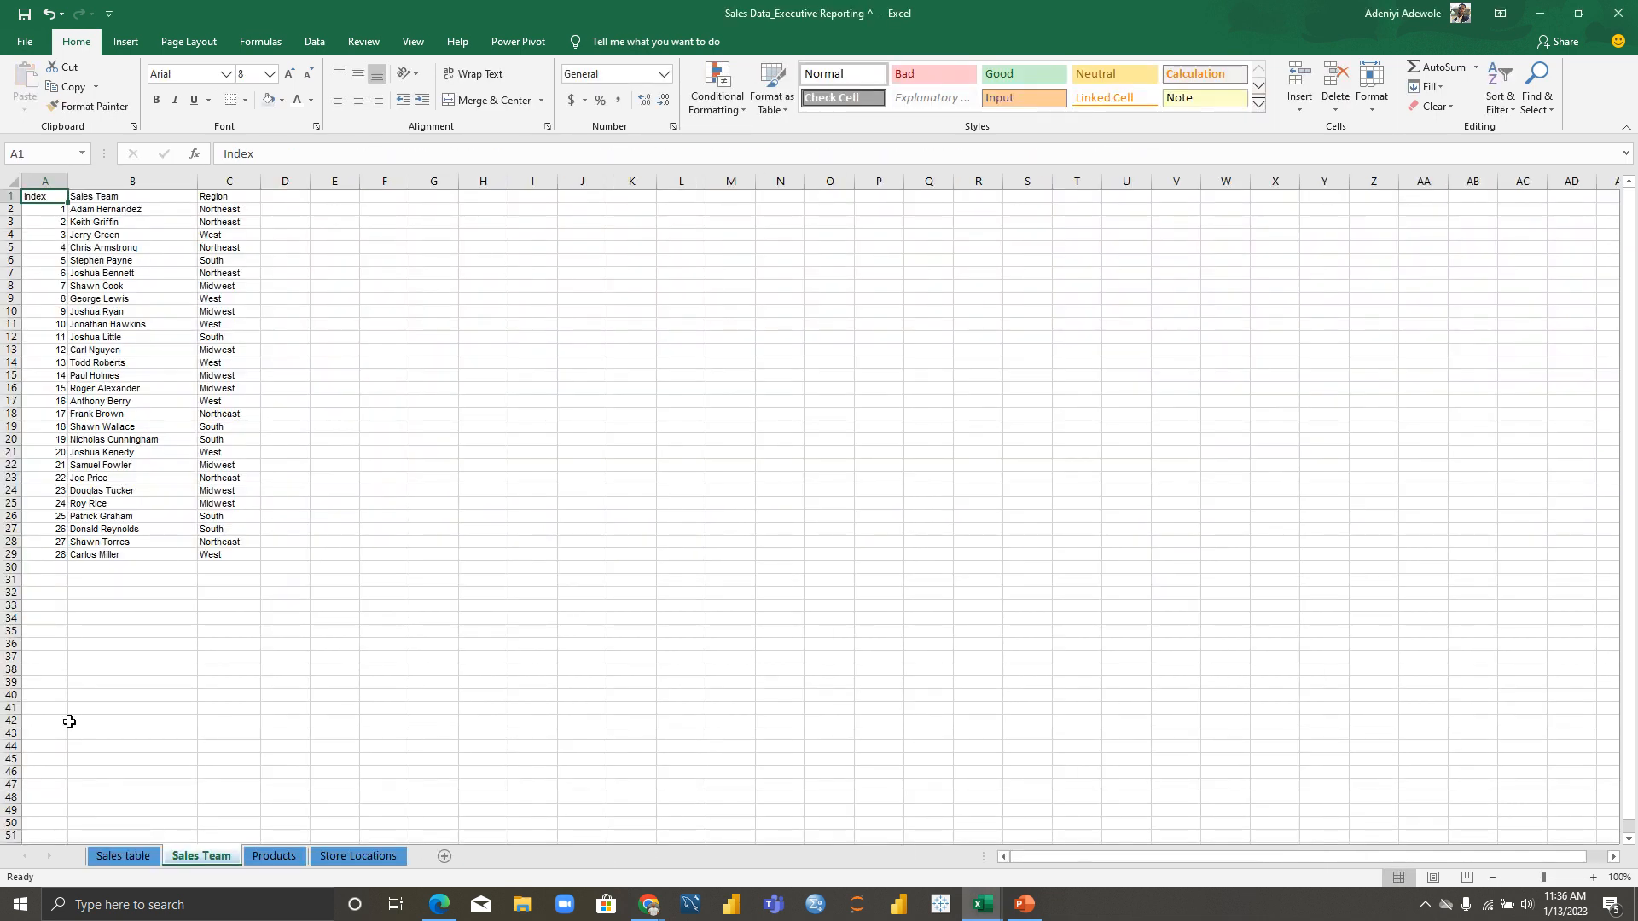
left_click(125, 857)
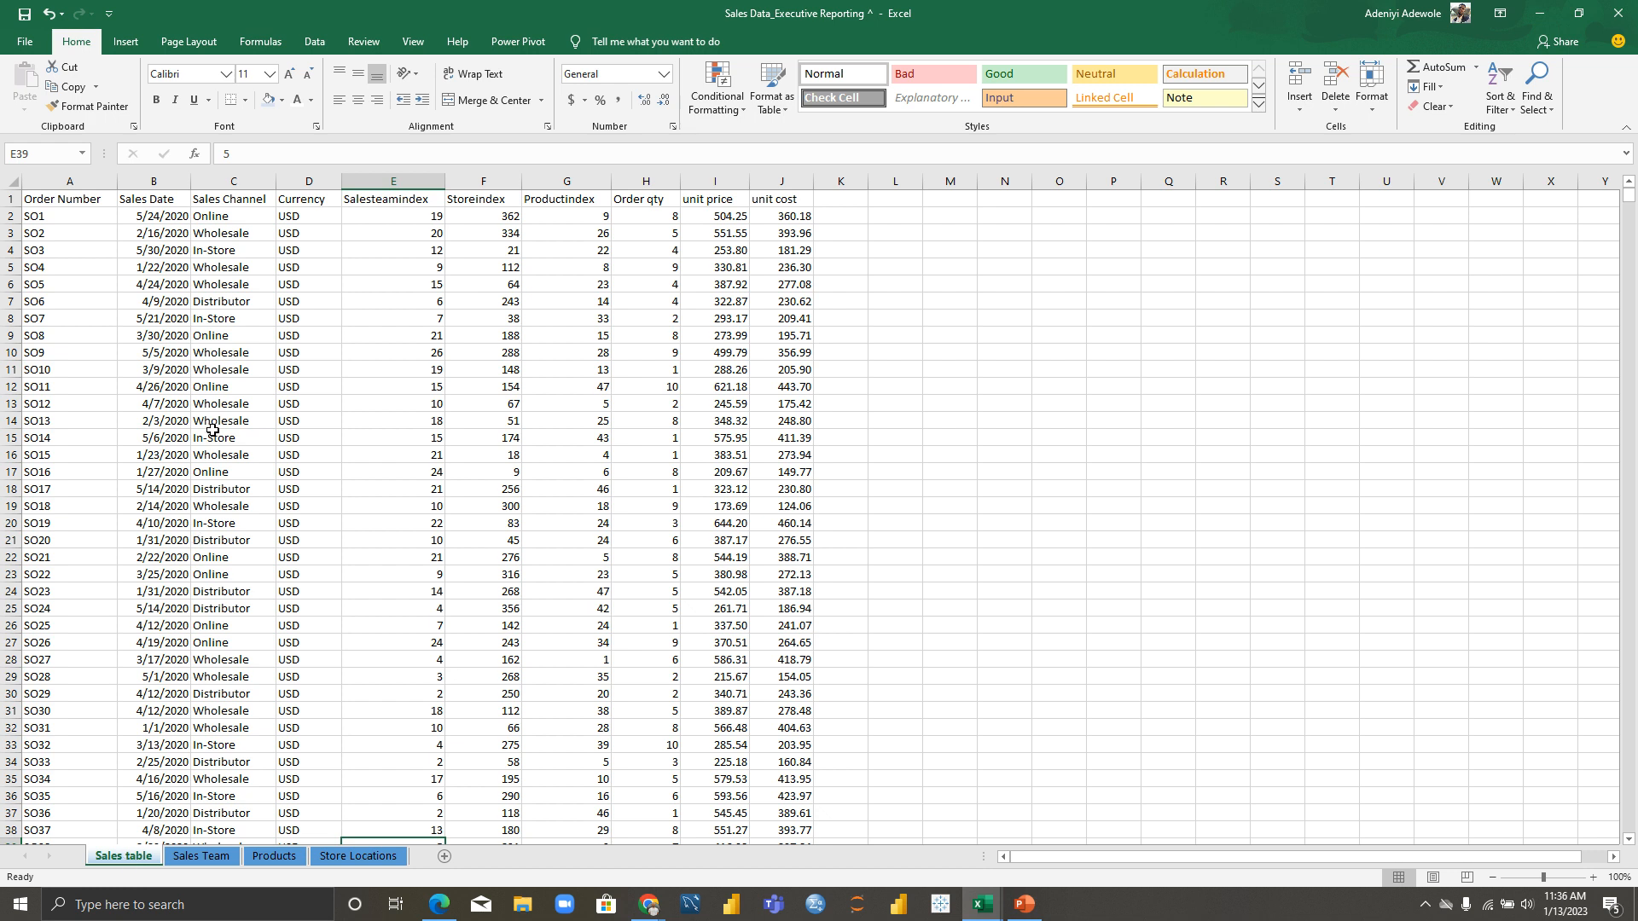
left_click(214, 340)
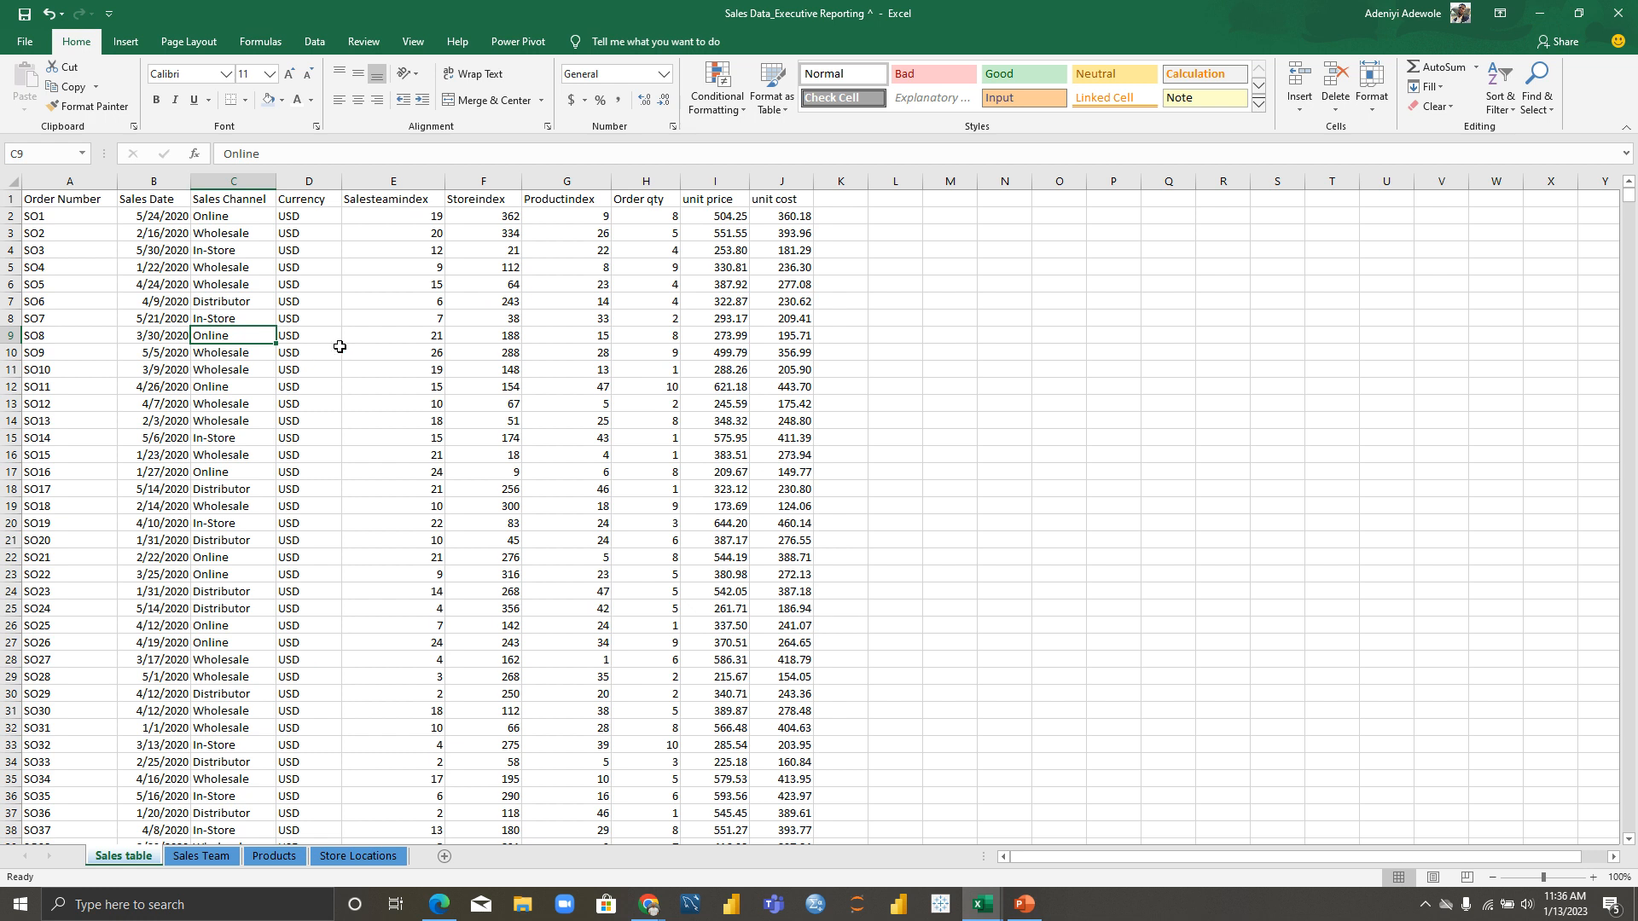
left_click(301, 302)
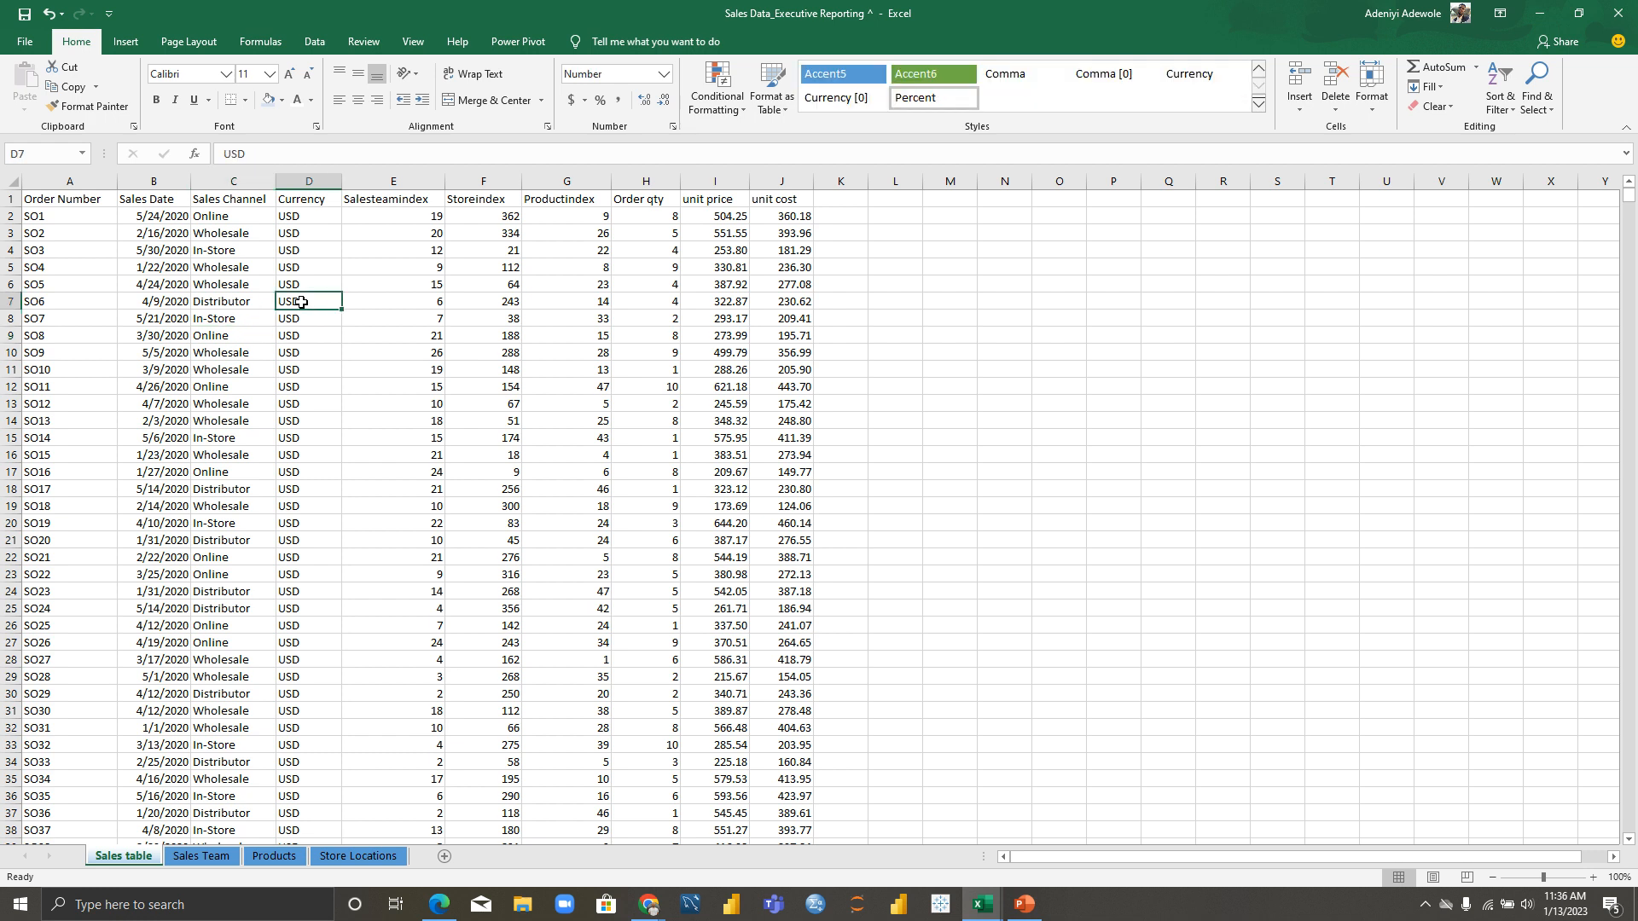
key("ctrl+a")
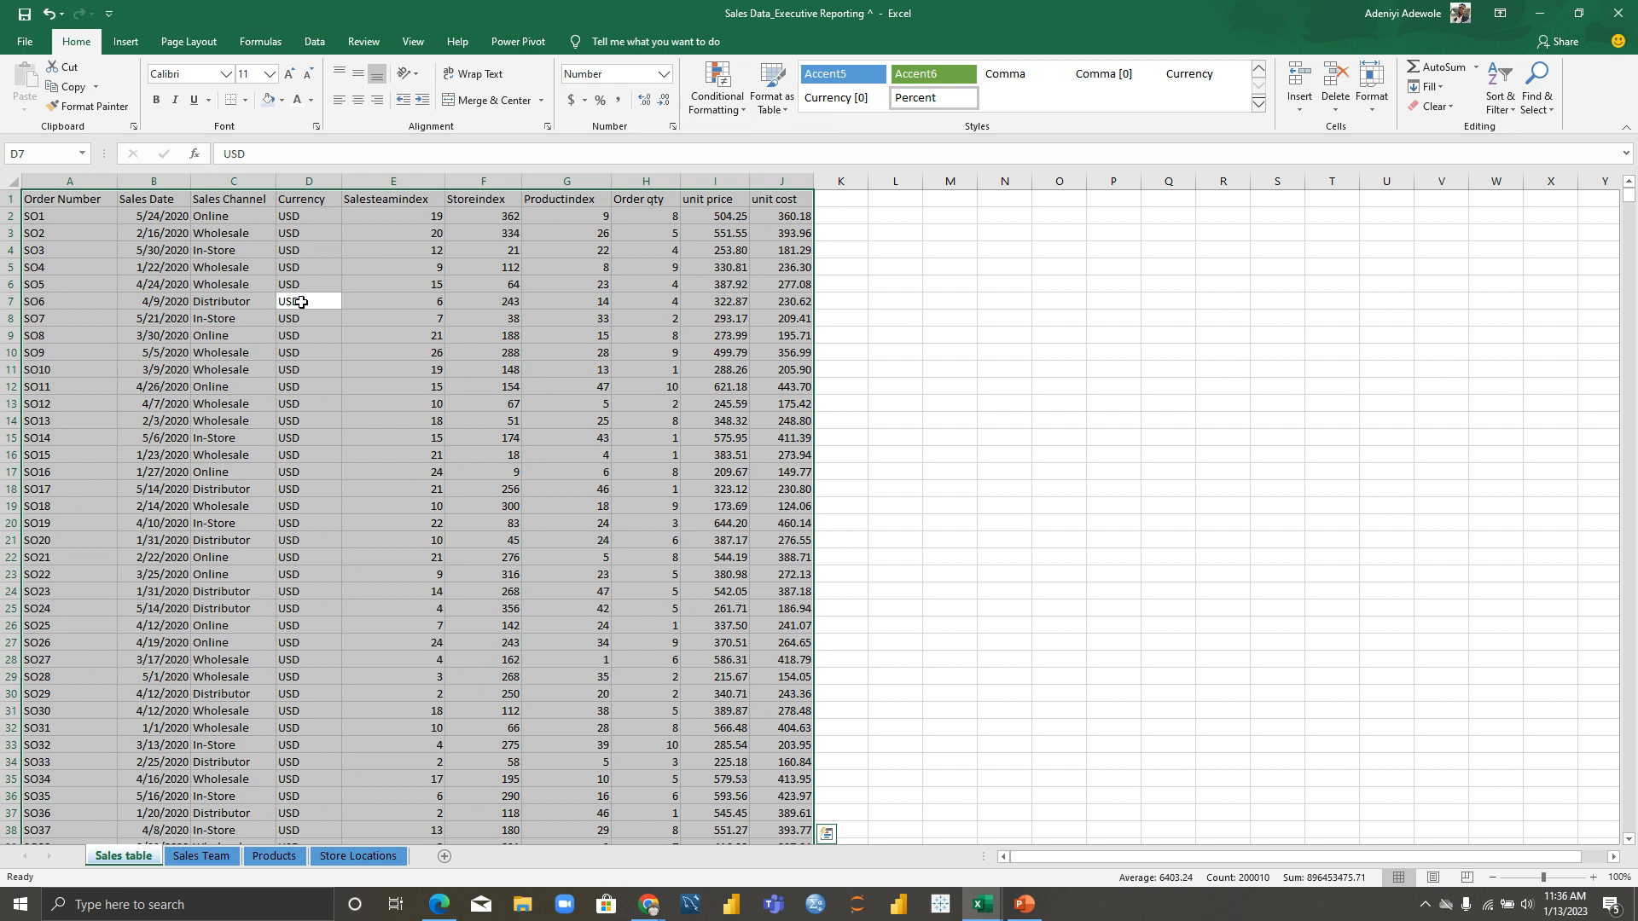
left_click(885, 334)
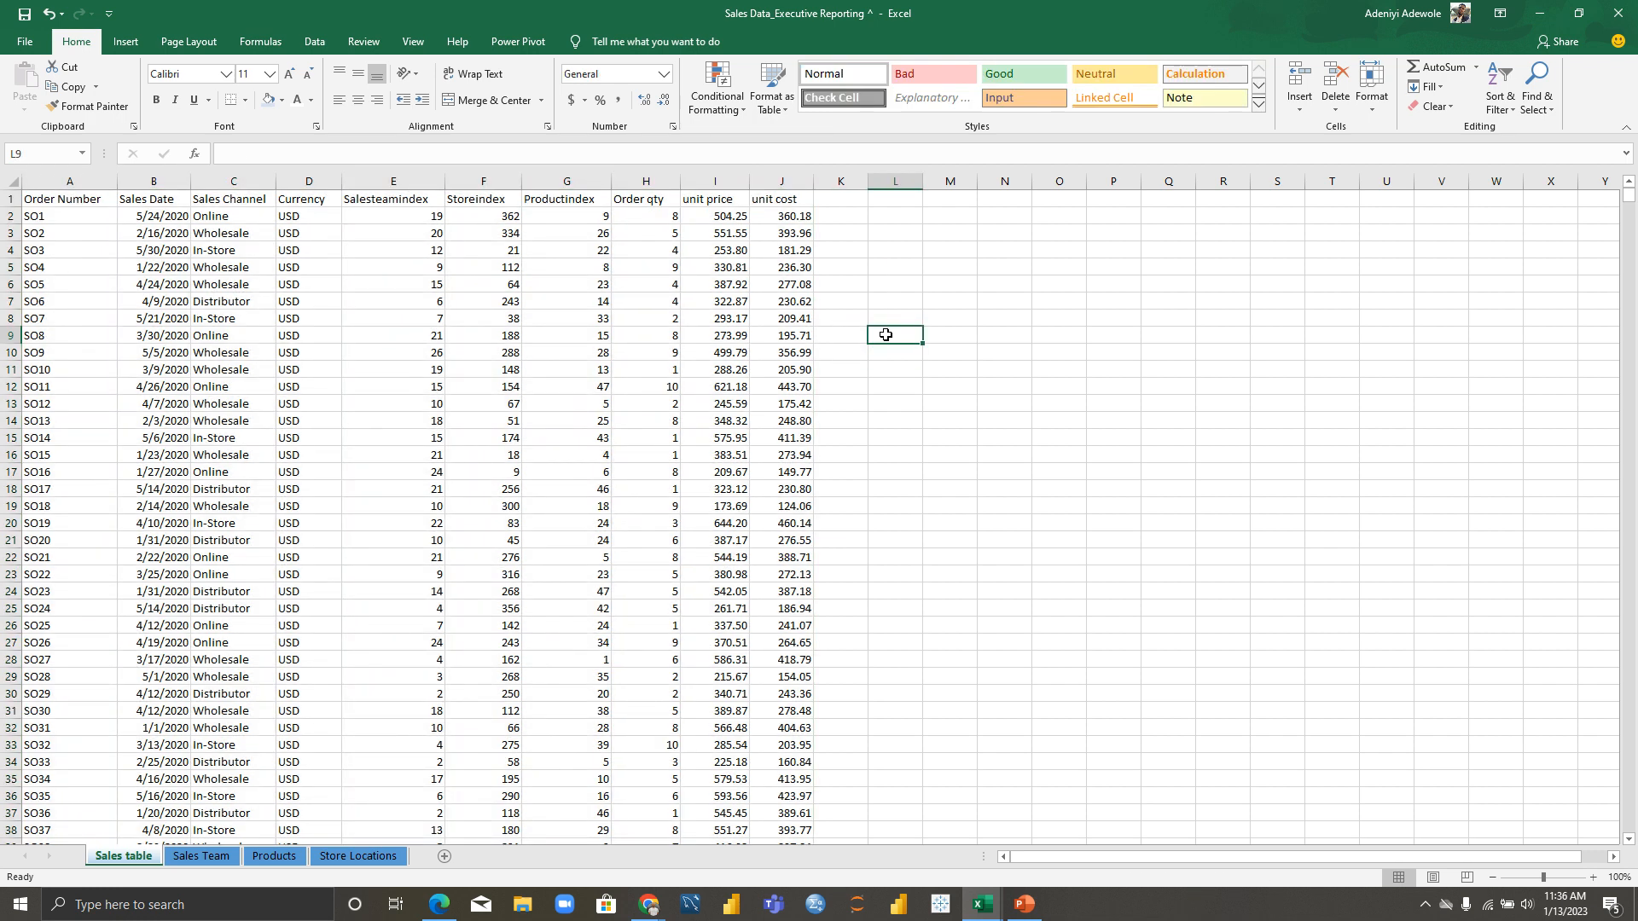
key("ctrl+a")
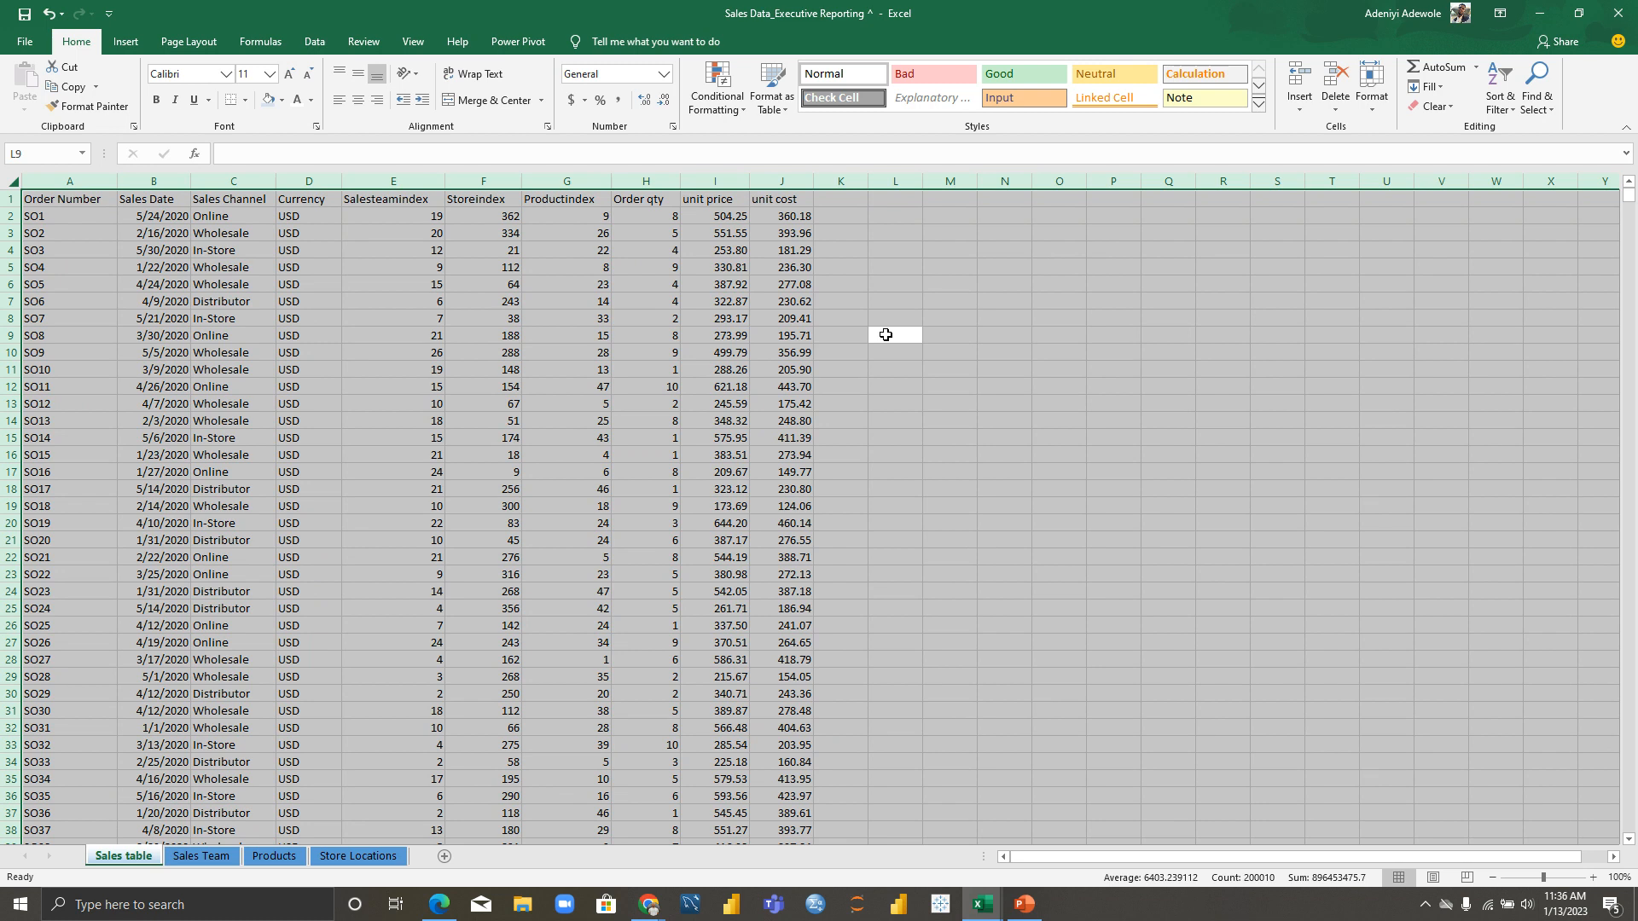
key("ctrl+Down")
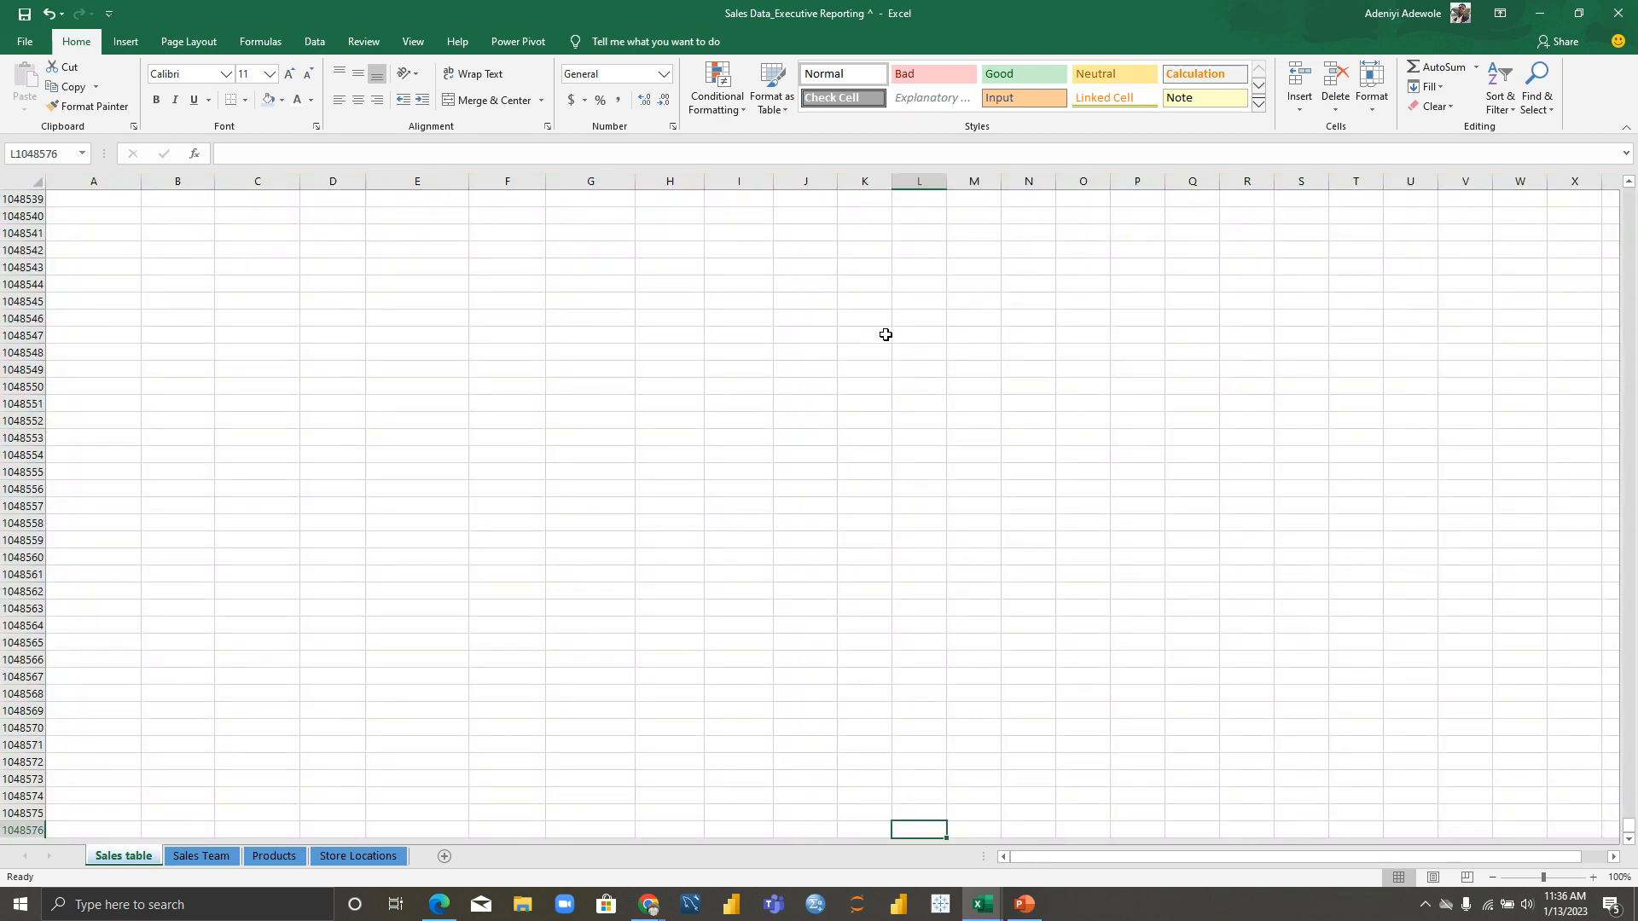
key("ctrl+Up")
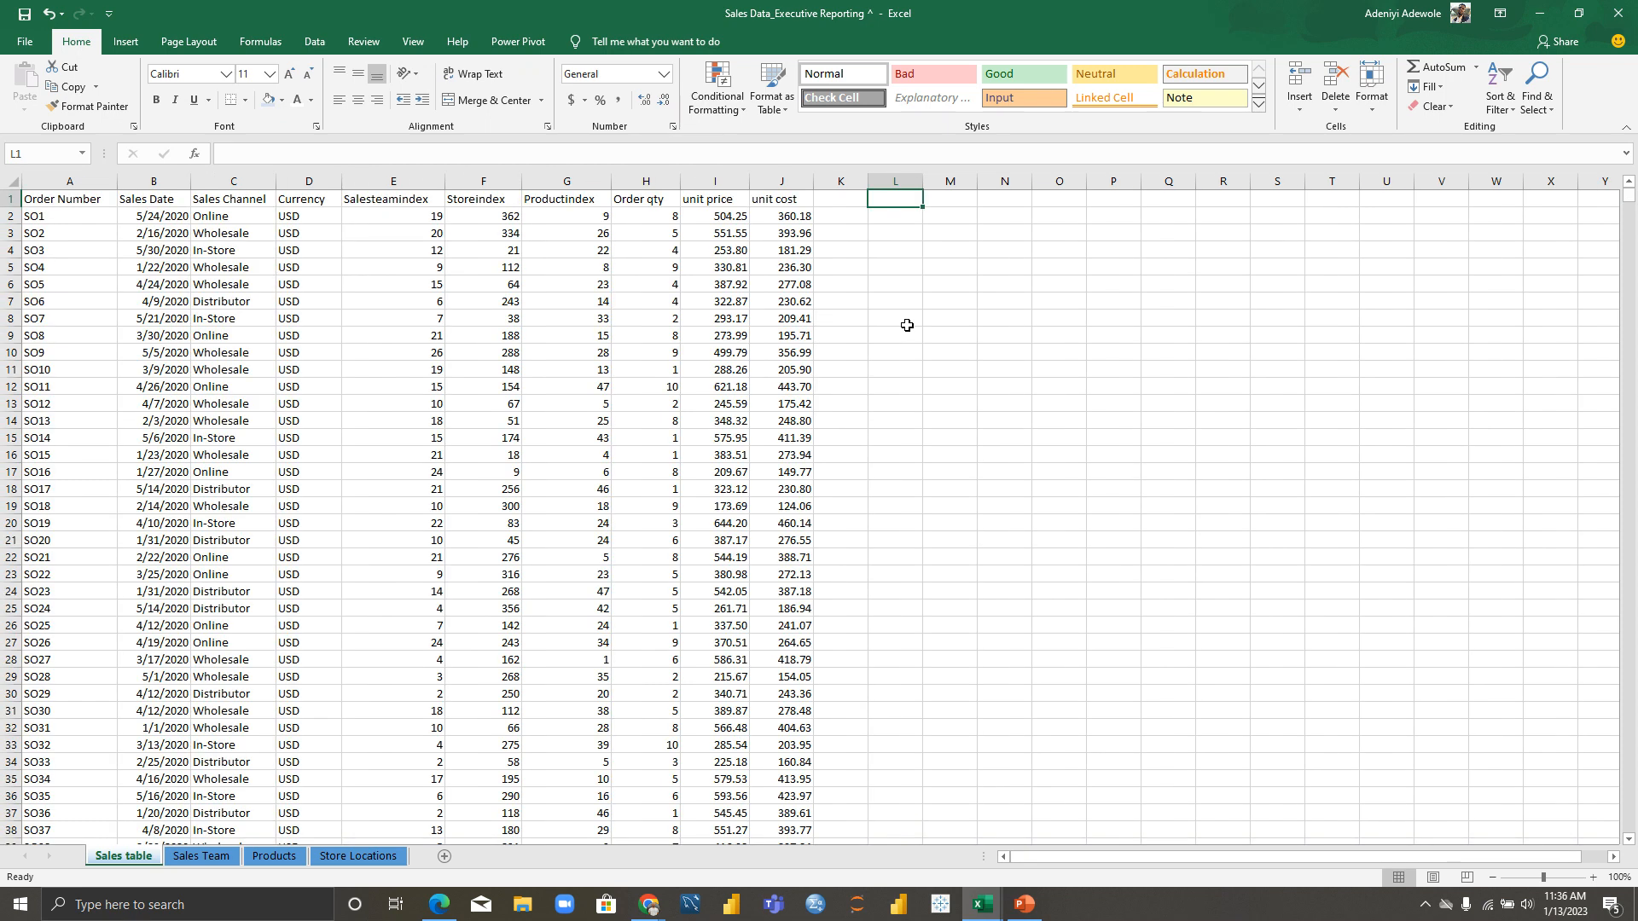
key("ctrl+a")
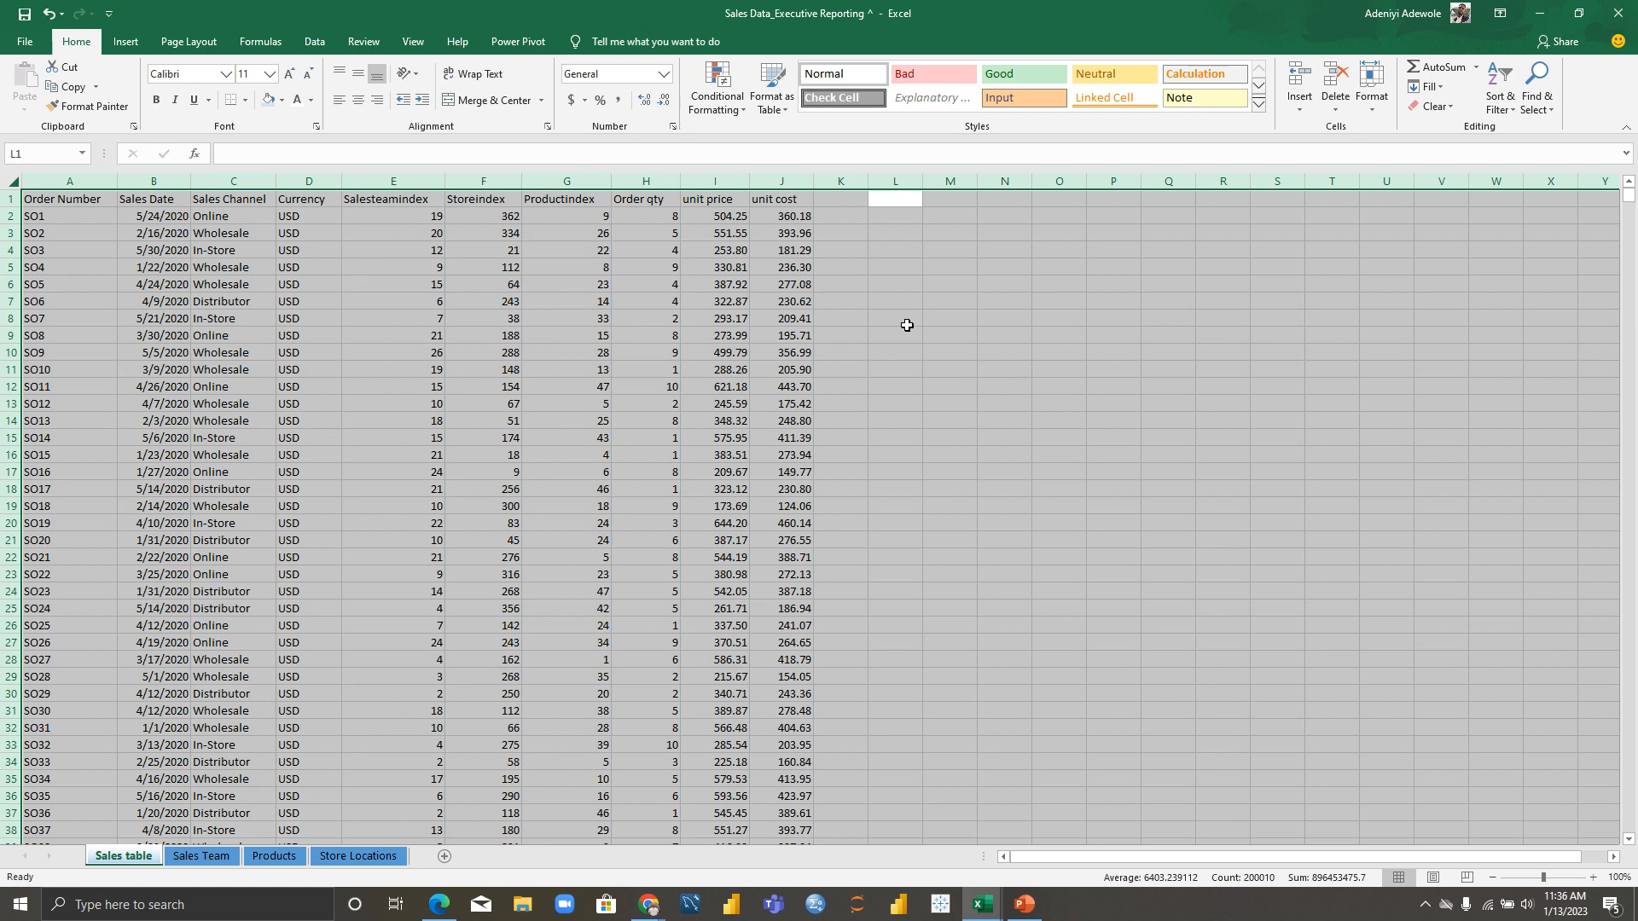
Step: Select the whole sales data range A1:J20001 and start Create Table with Ctrl+T
left_click(427, 335)
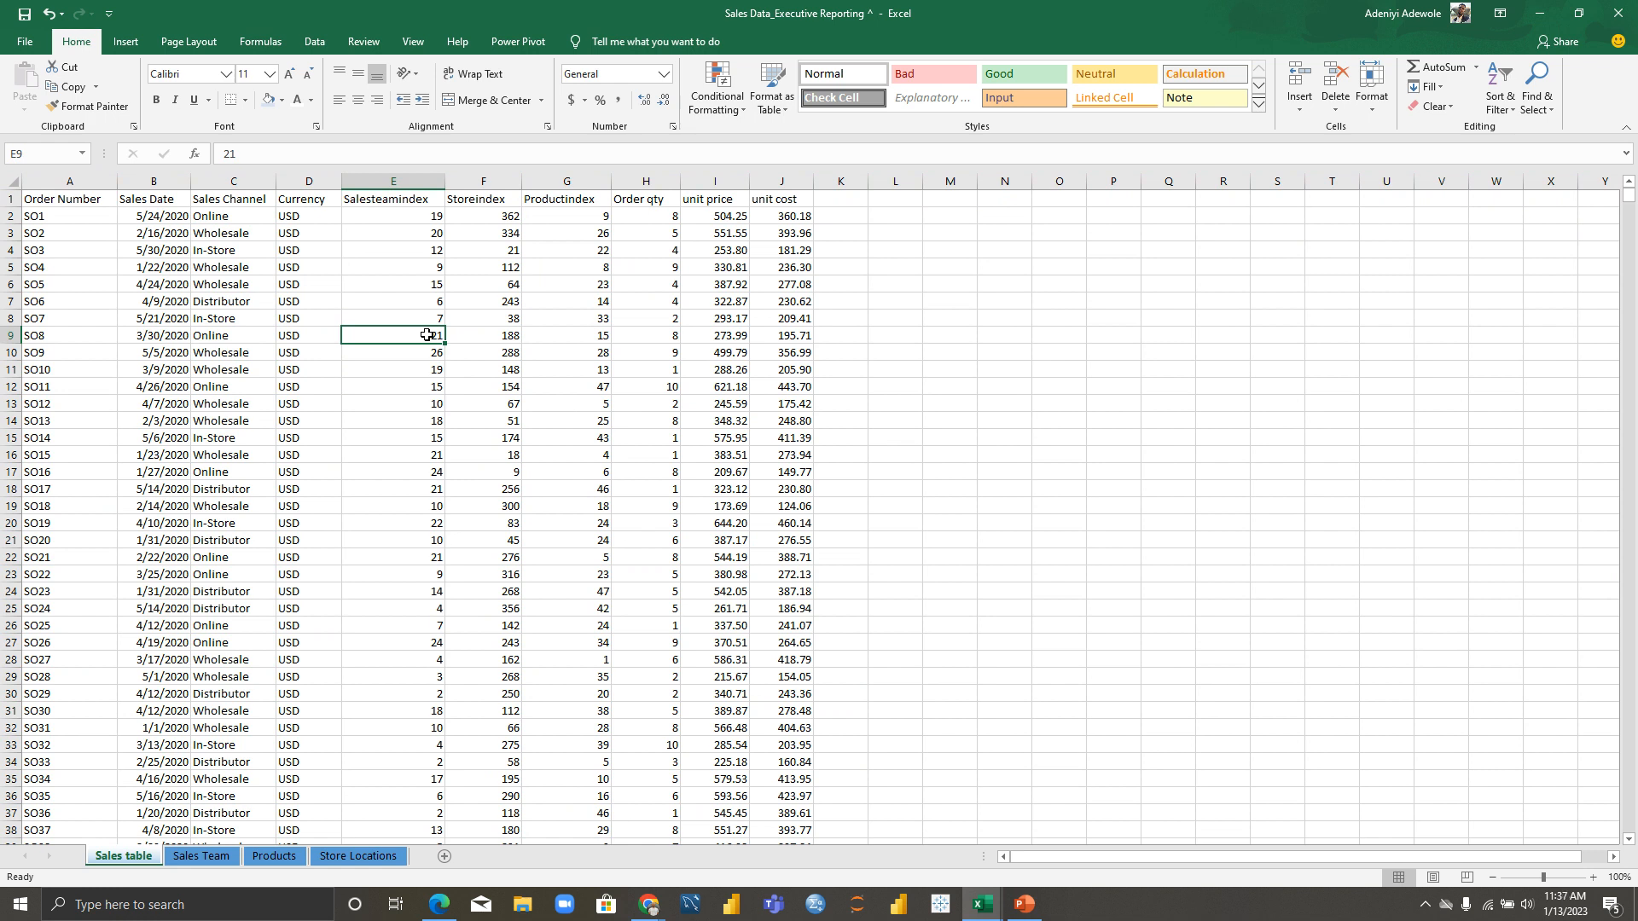
left_click(417, 218)
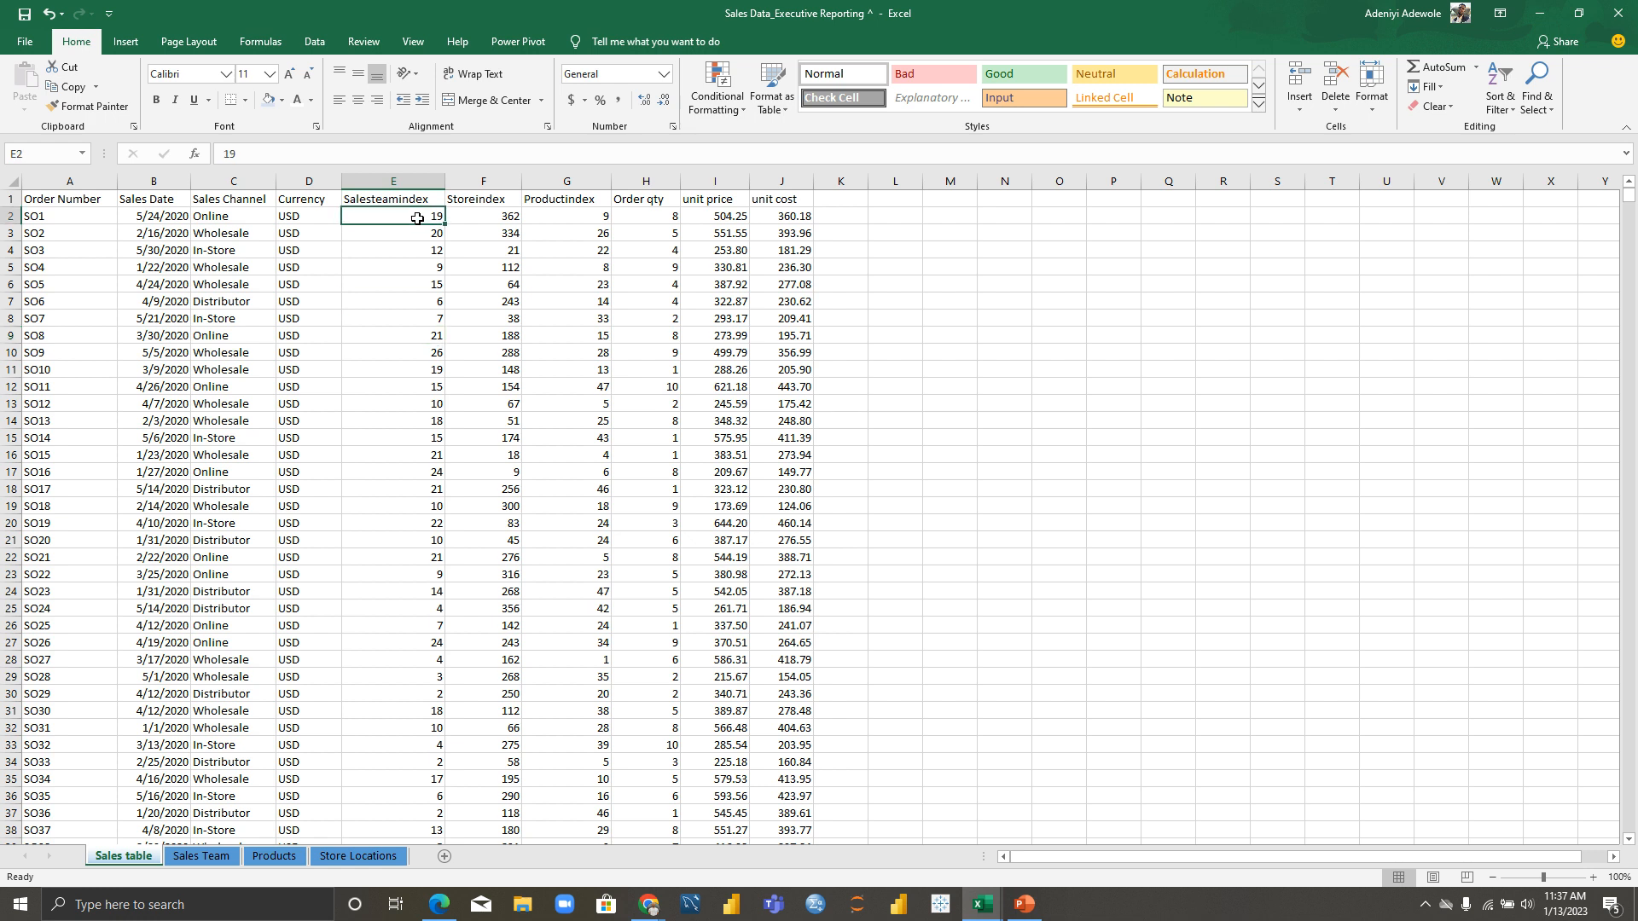
left_click(229, 249)
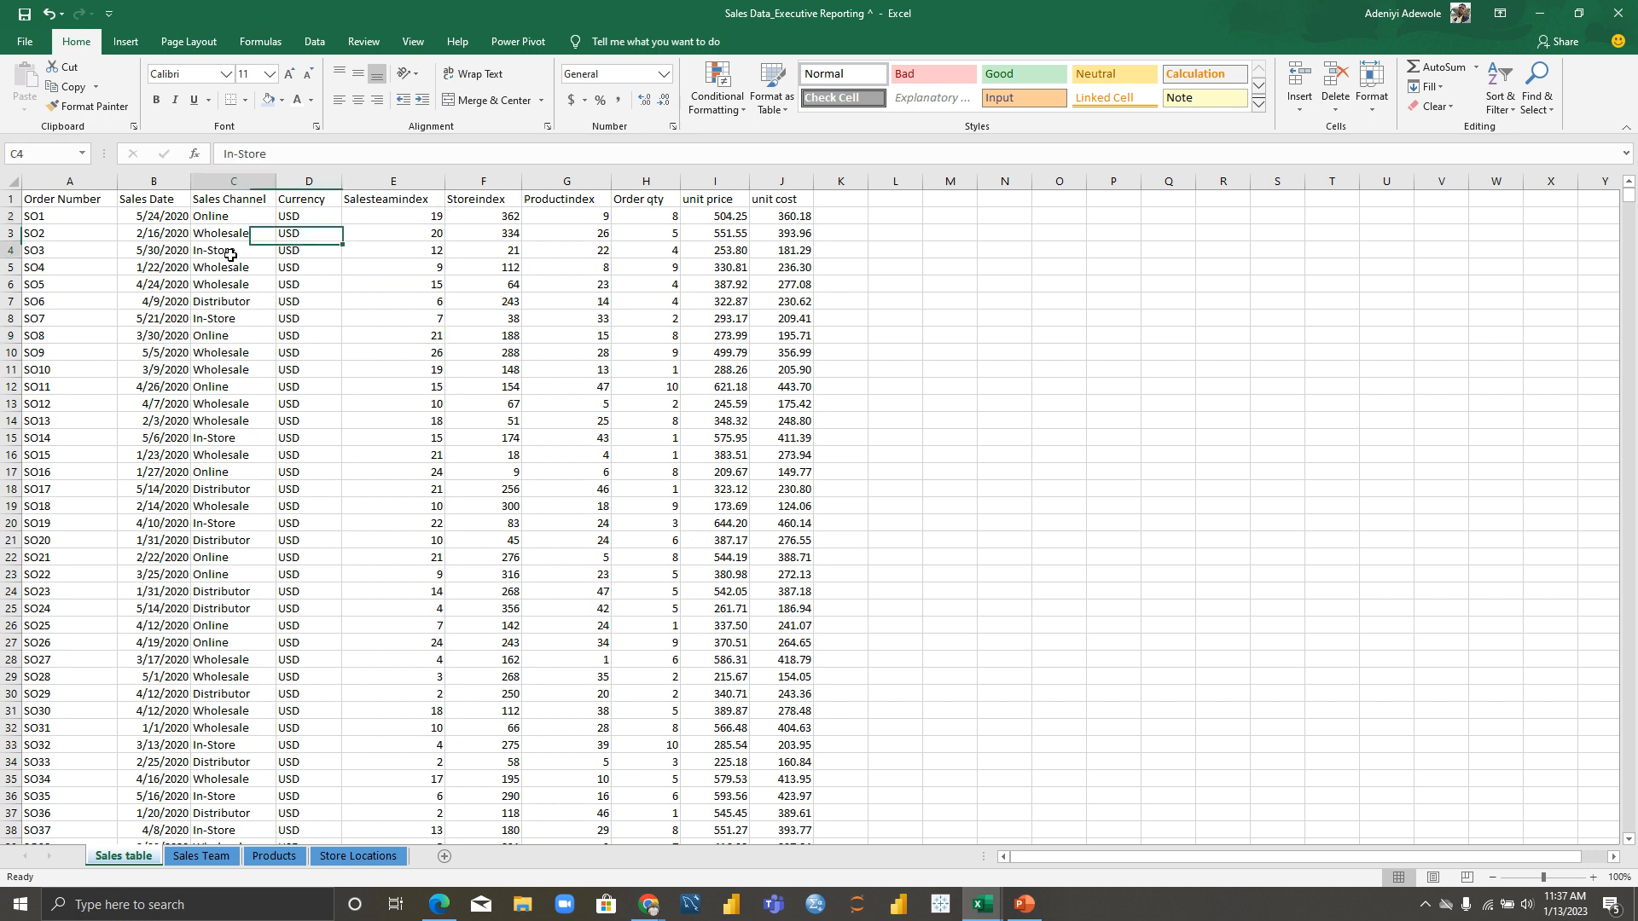
left_click(395, 339)
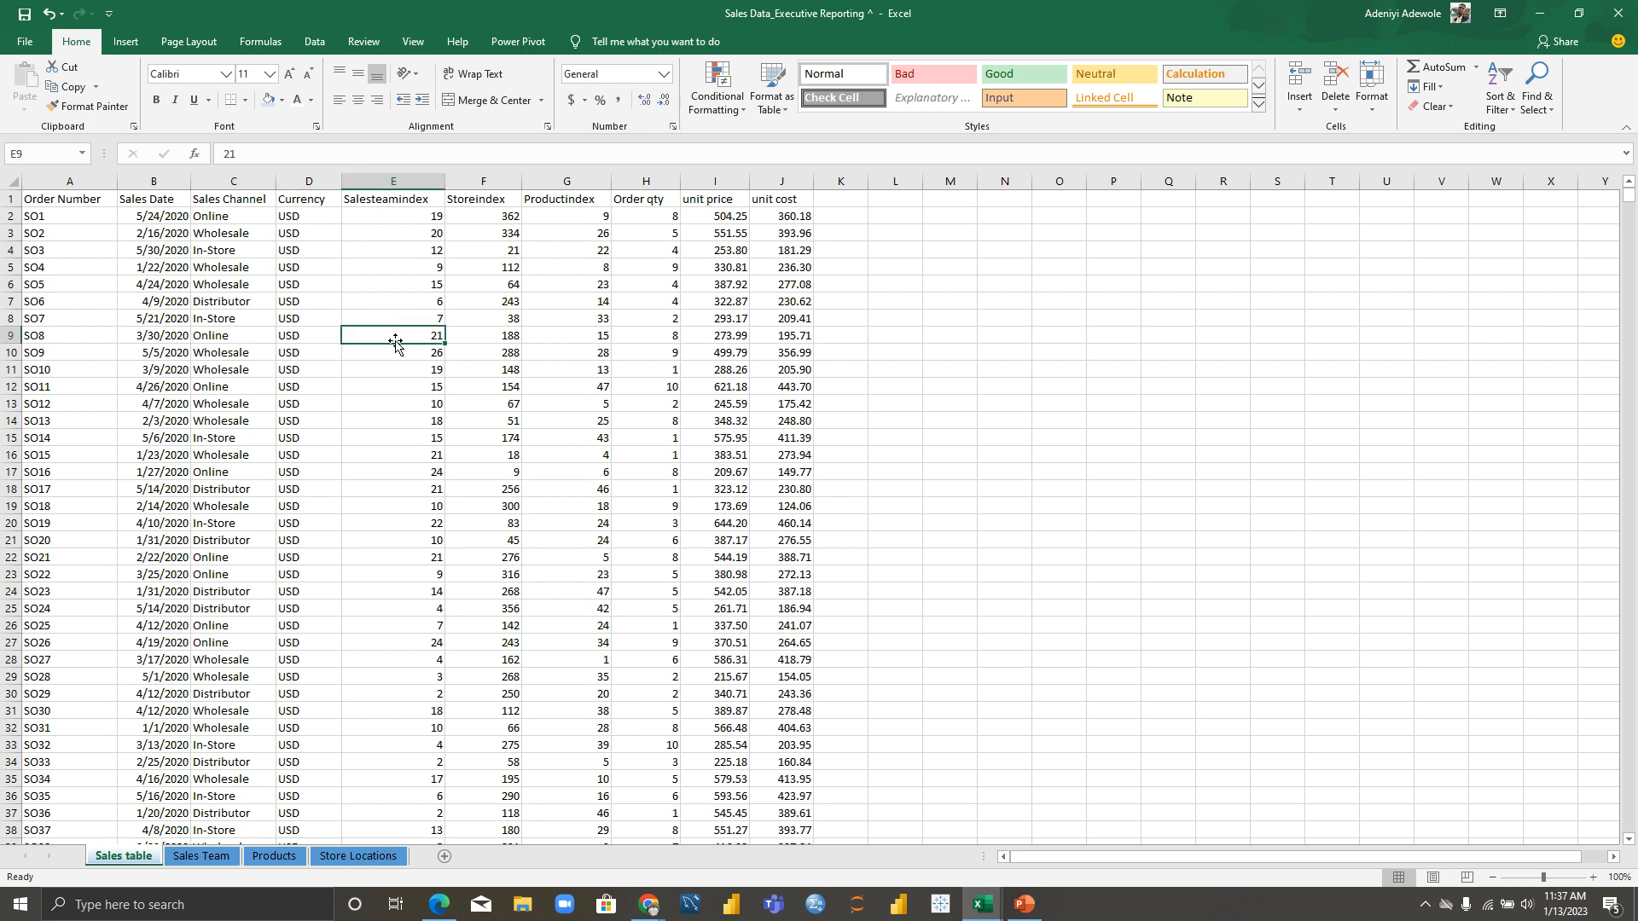
key("ctrl+a")
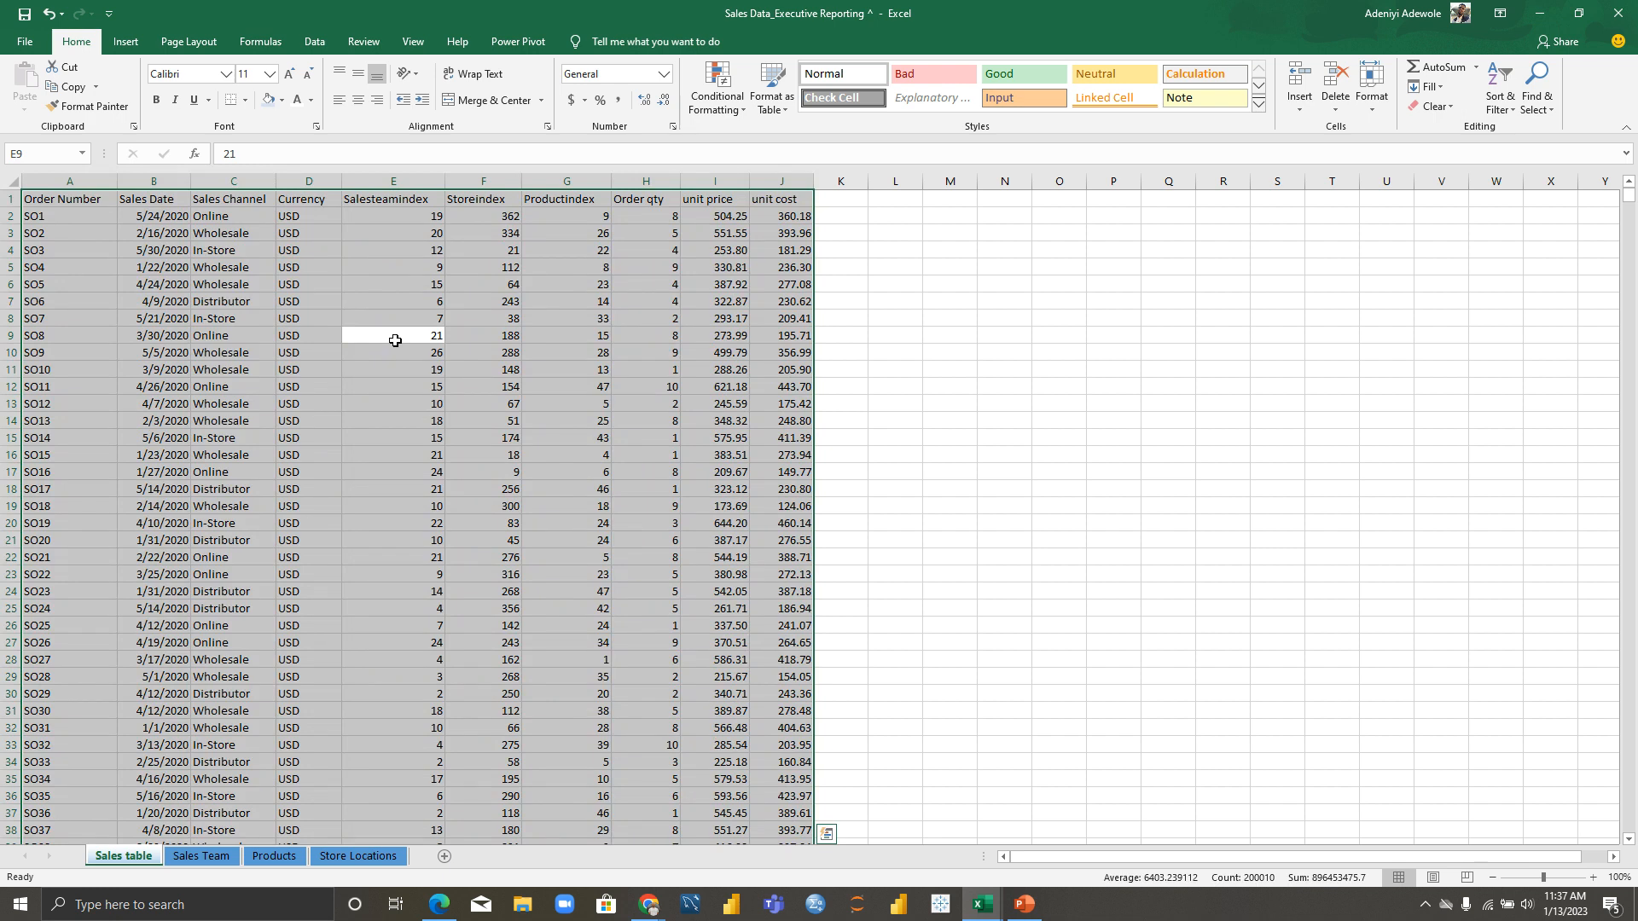
key("ctrl+t")
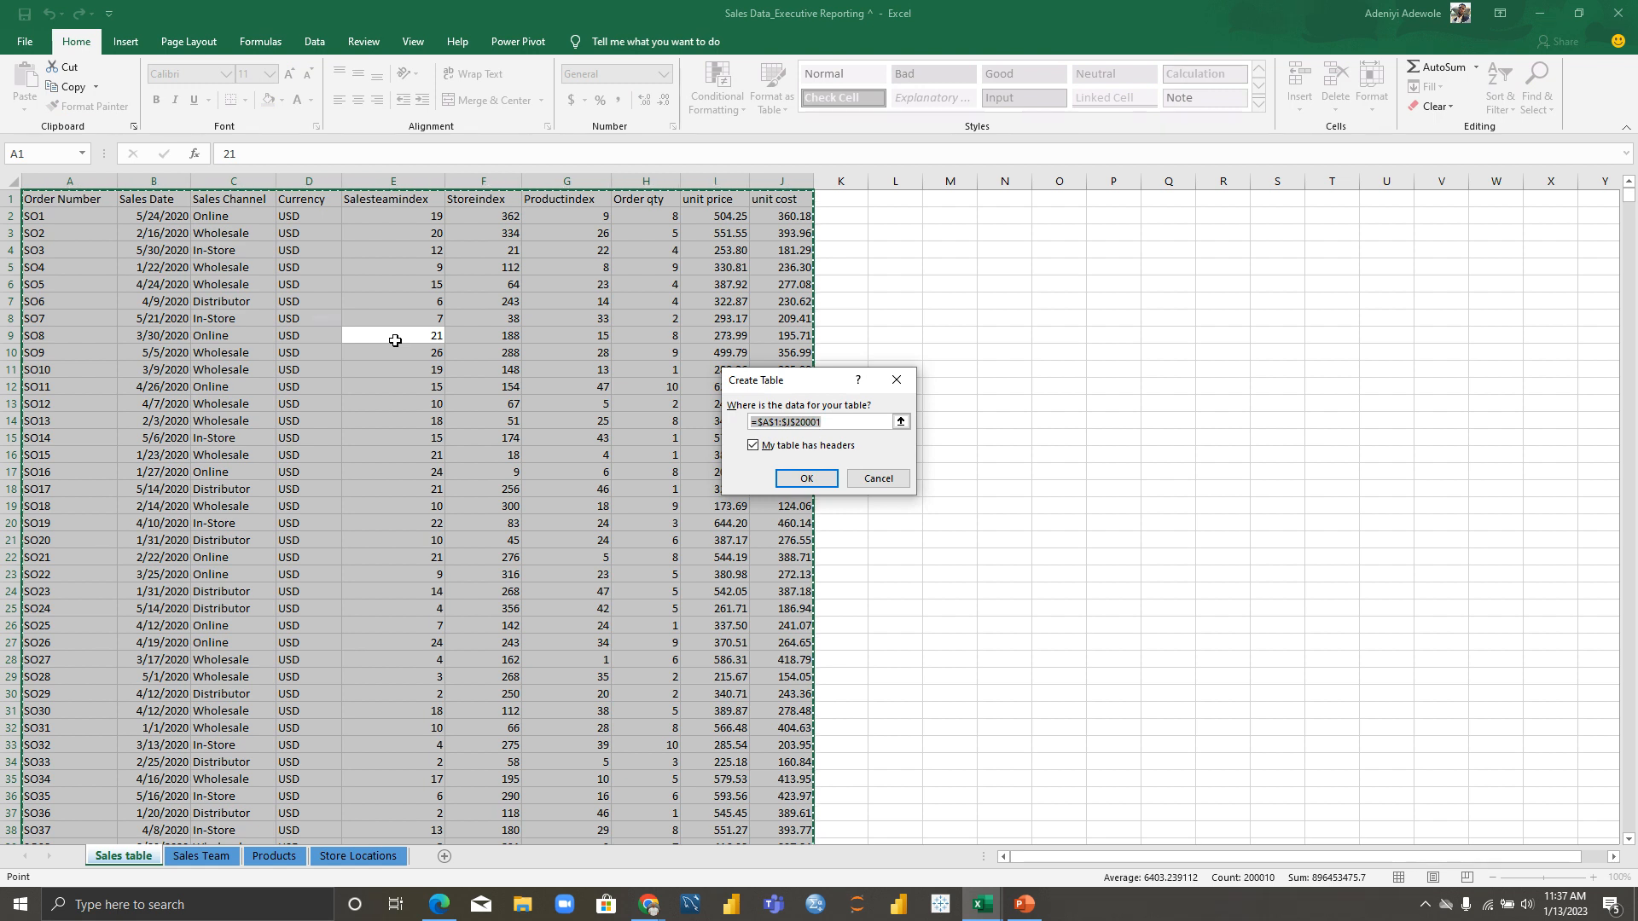
Step: Confirm the sales table with headers, then convert the Sales Team list into a table
left_click(810, 479)
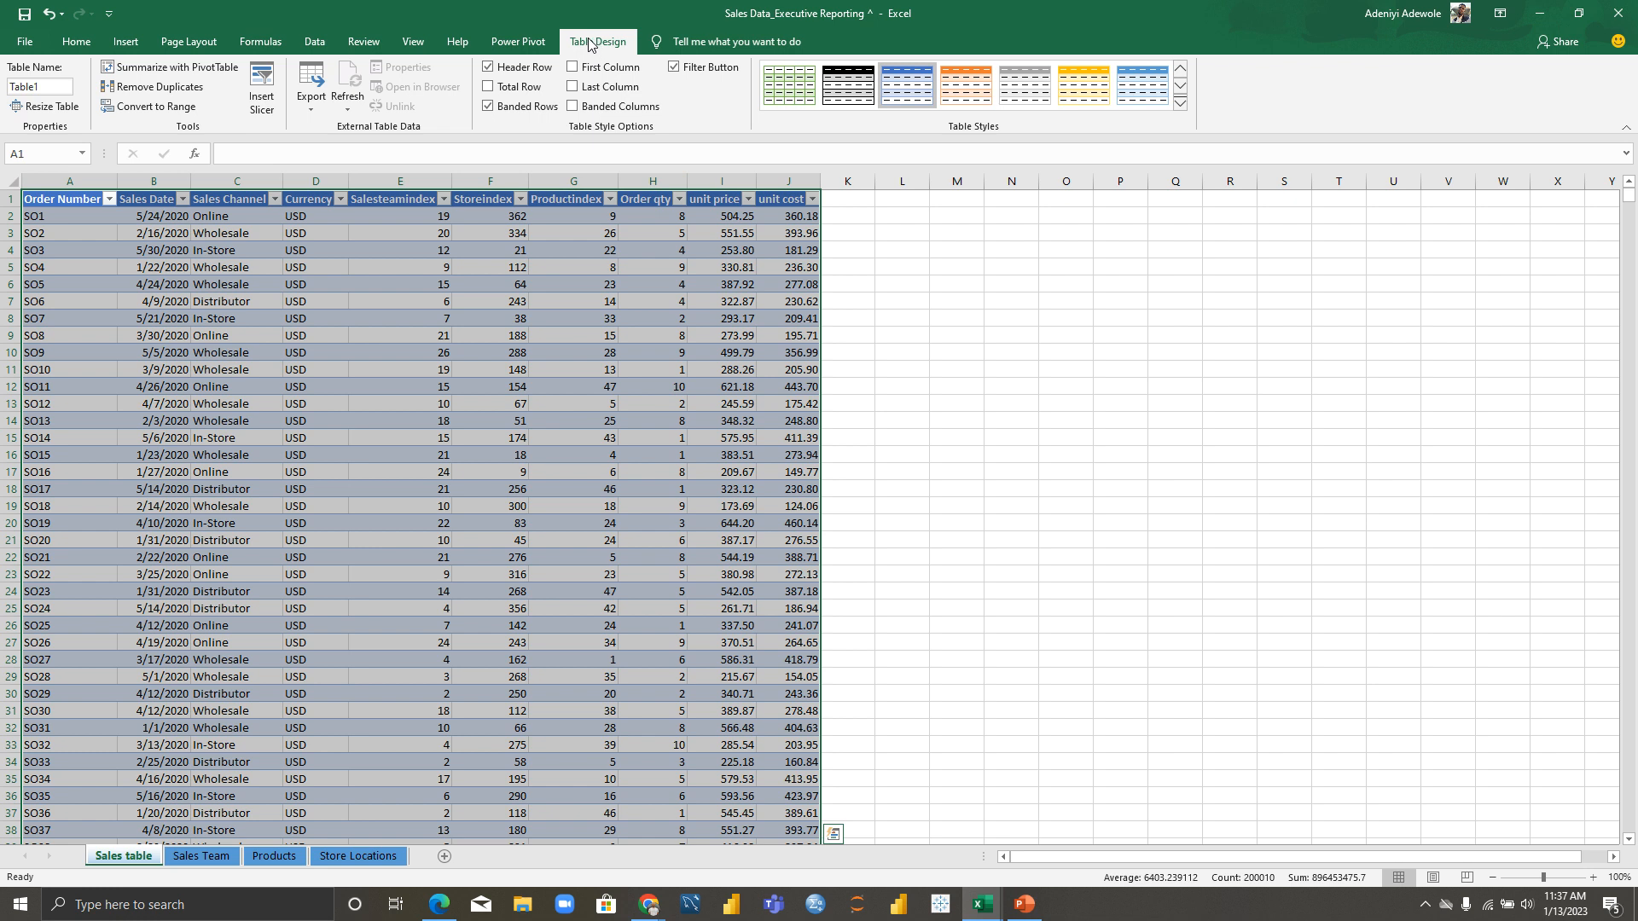
left_click(876, 350)
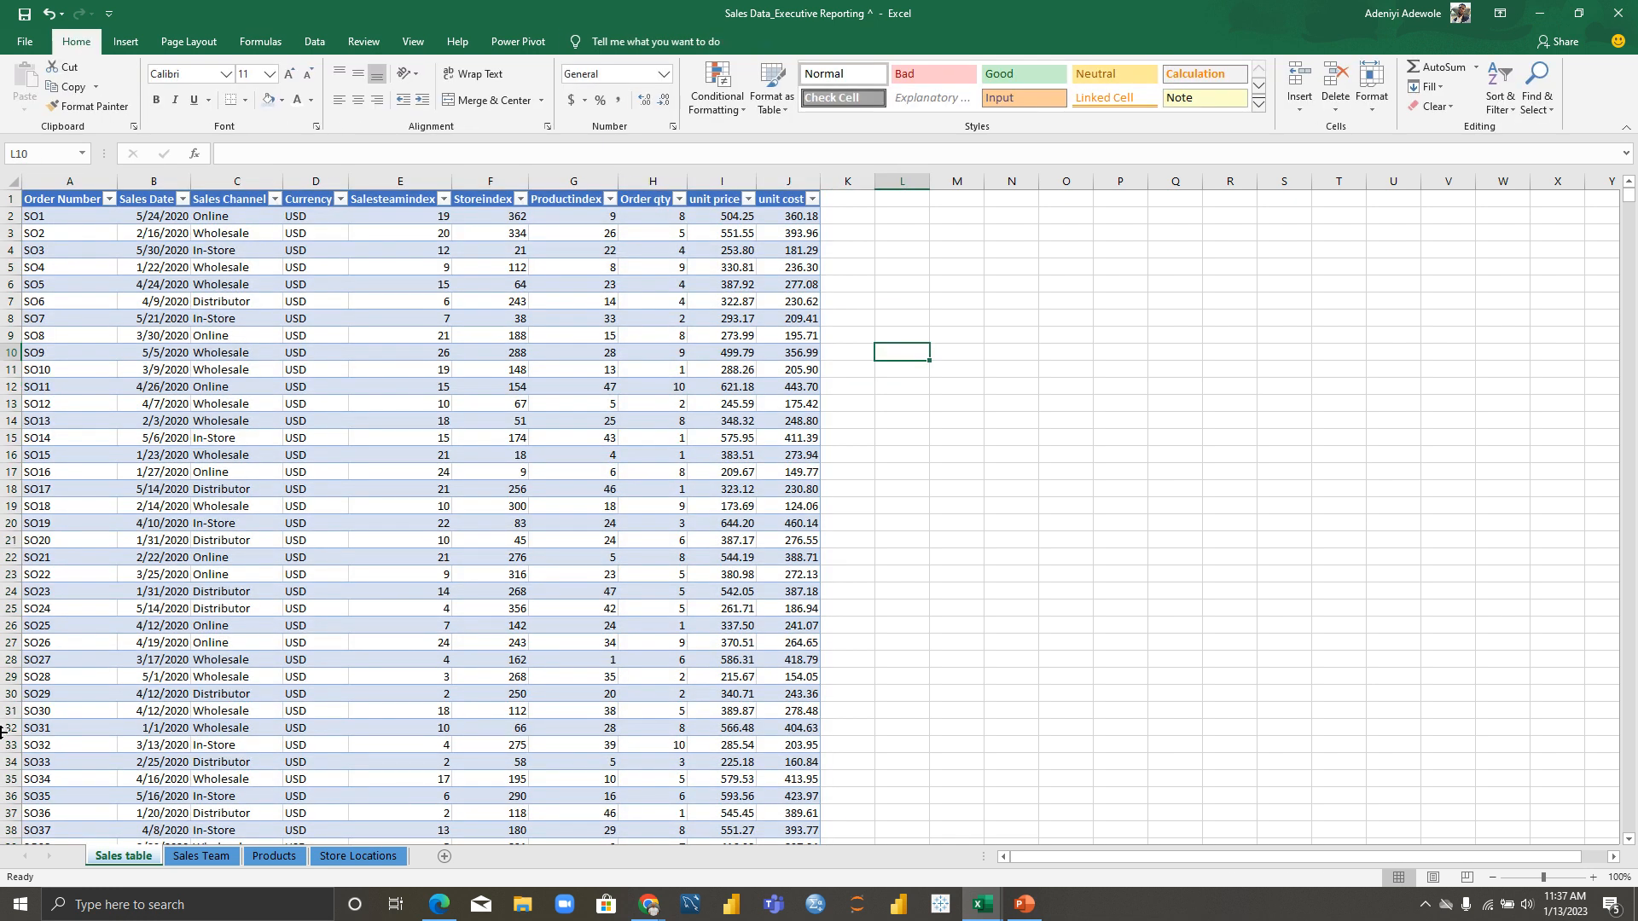
left_click(188, 860)
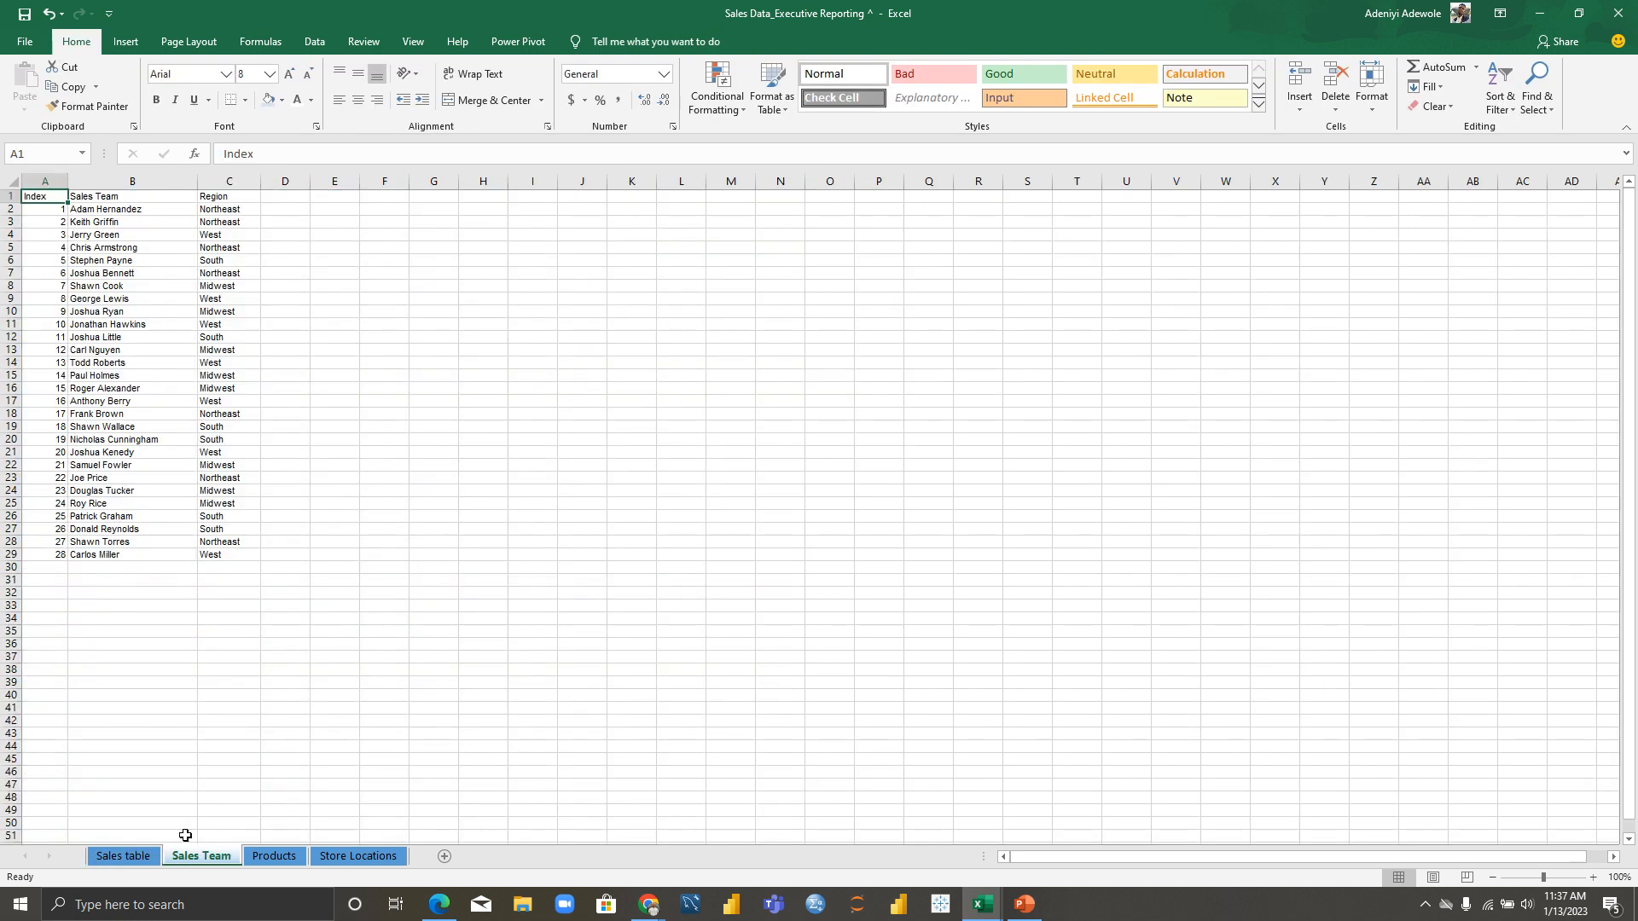
left_click(110, 338)
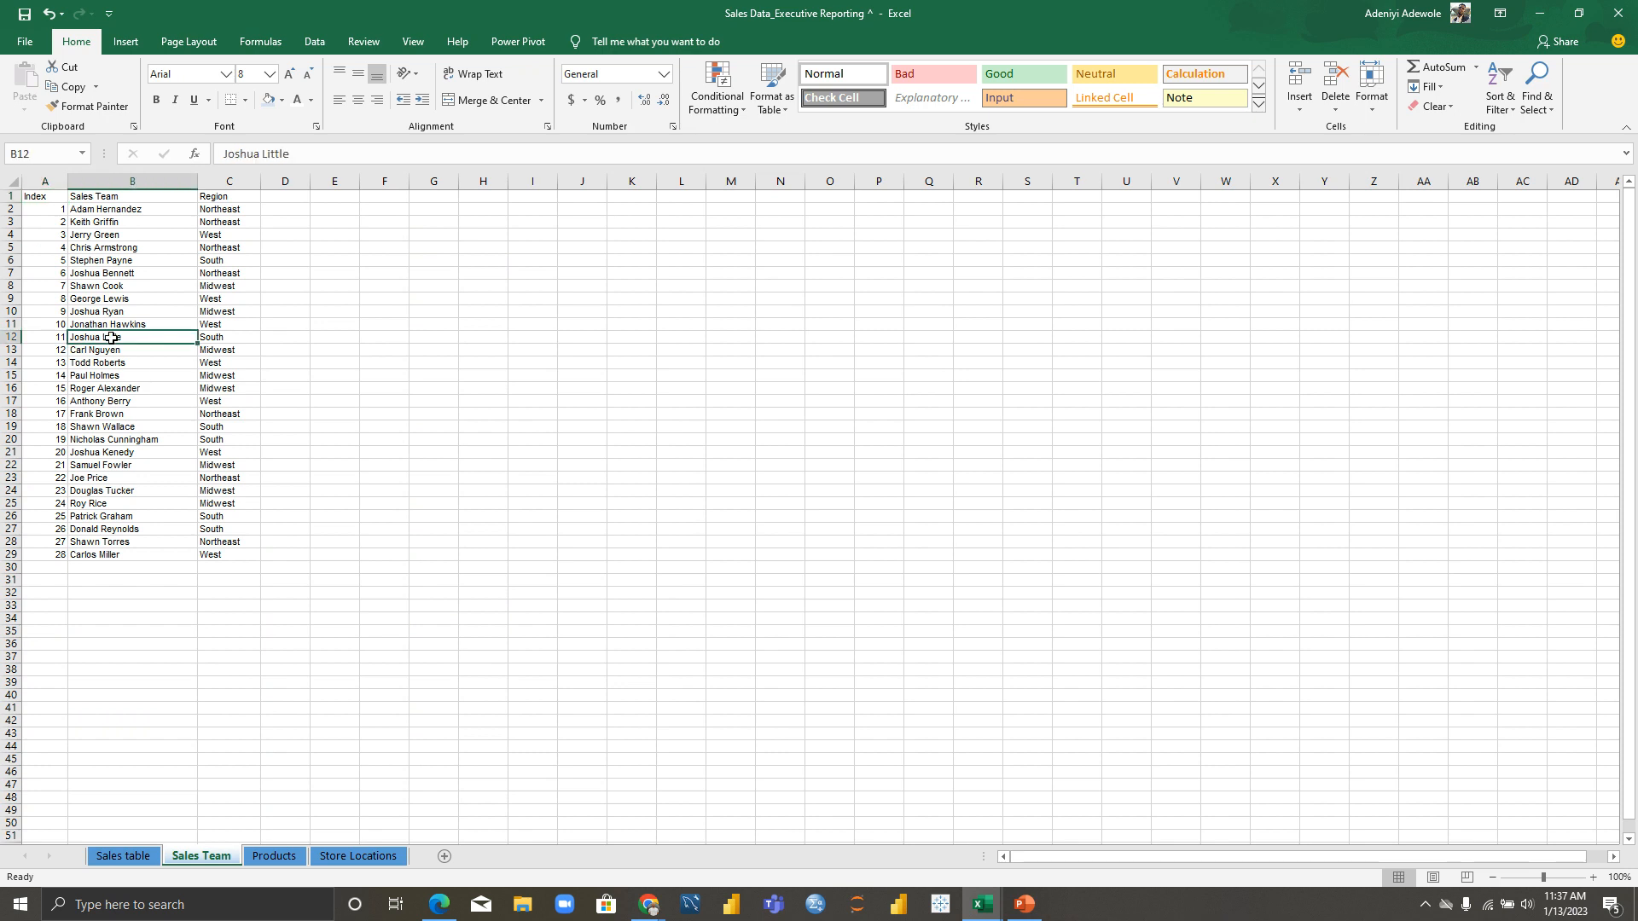
key("ctrl+a")
key("ctrl+t")
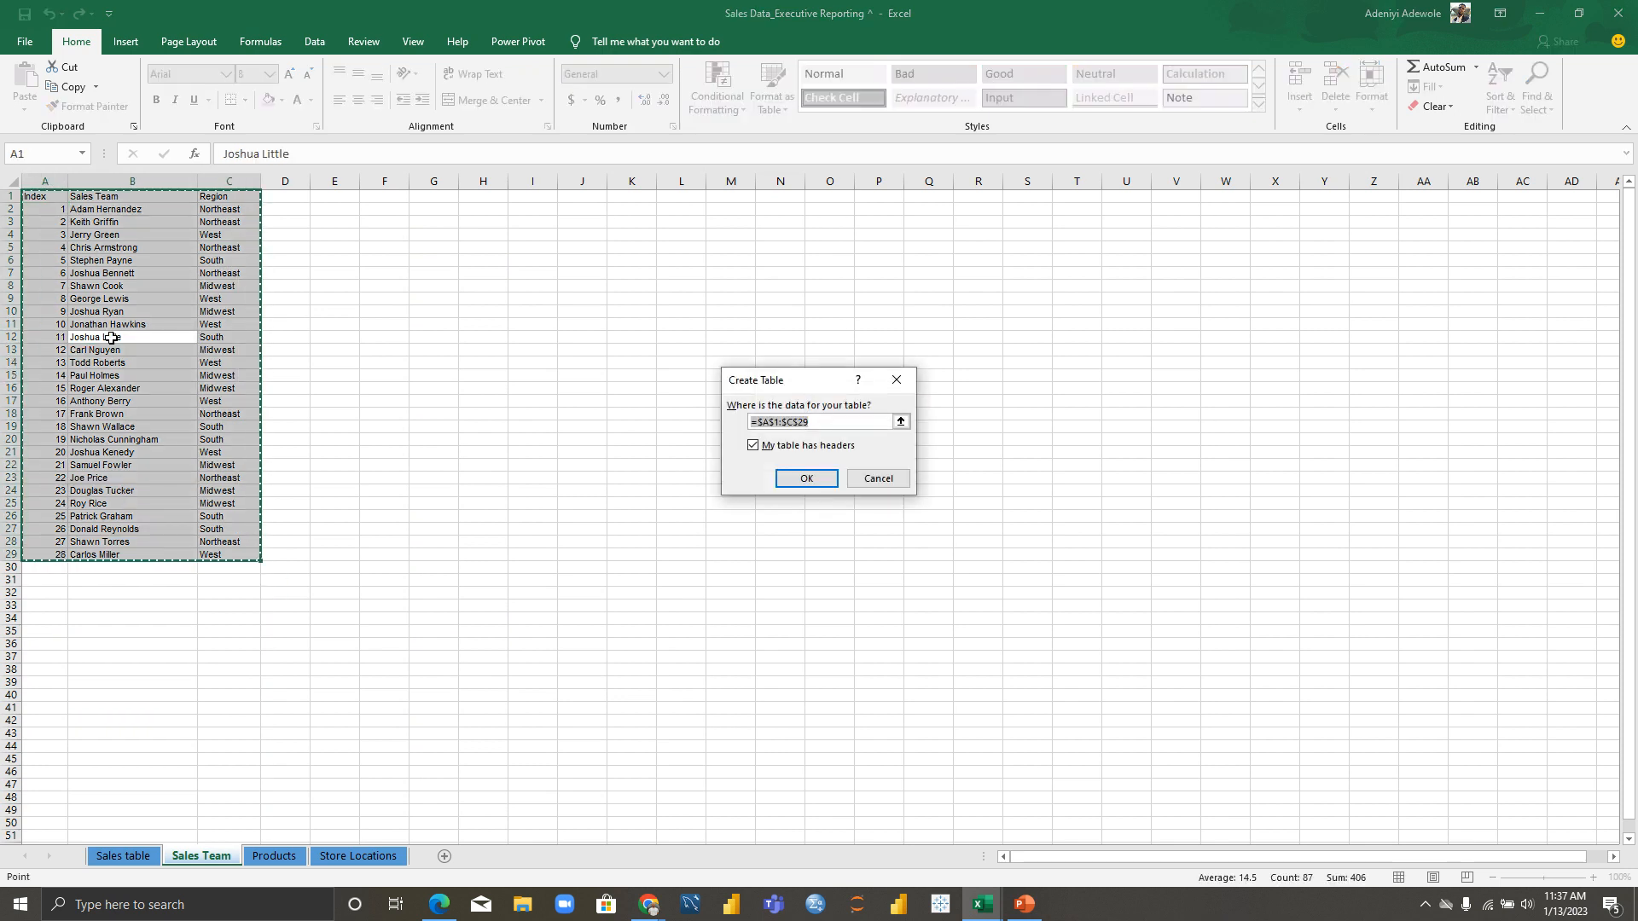
key("Return")
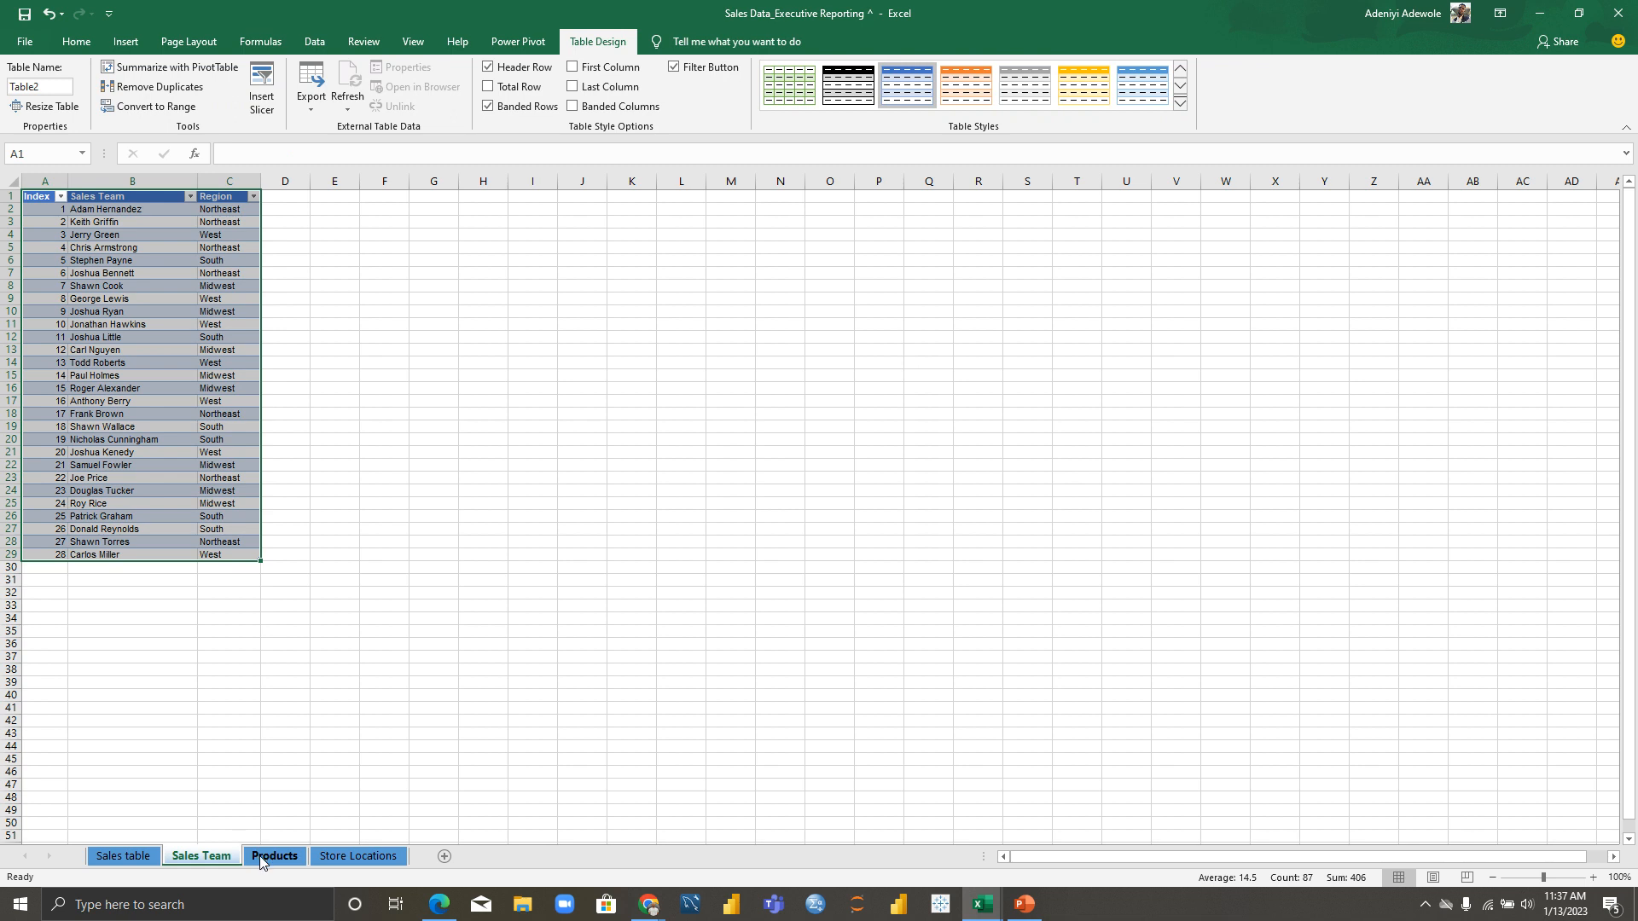
Step: Convert the Products data into a formatted table with headers
left_click(264, 857)
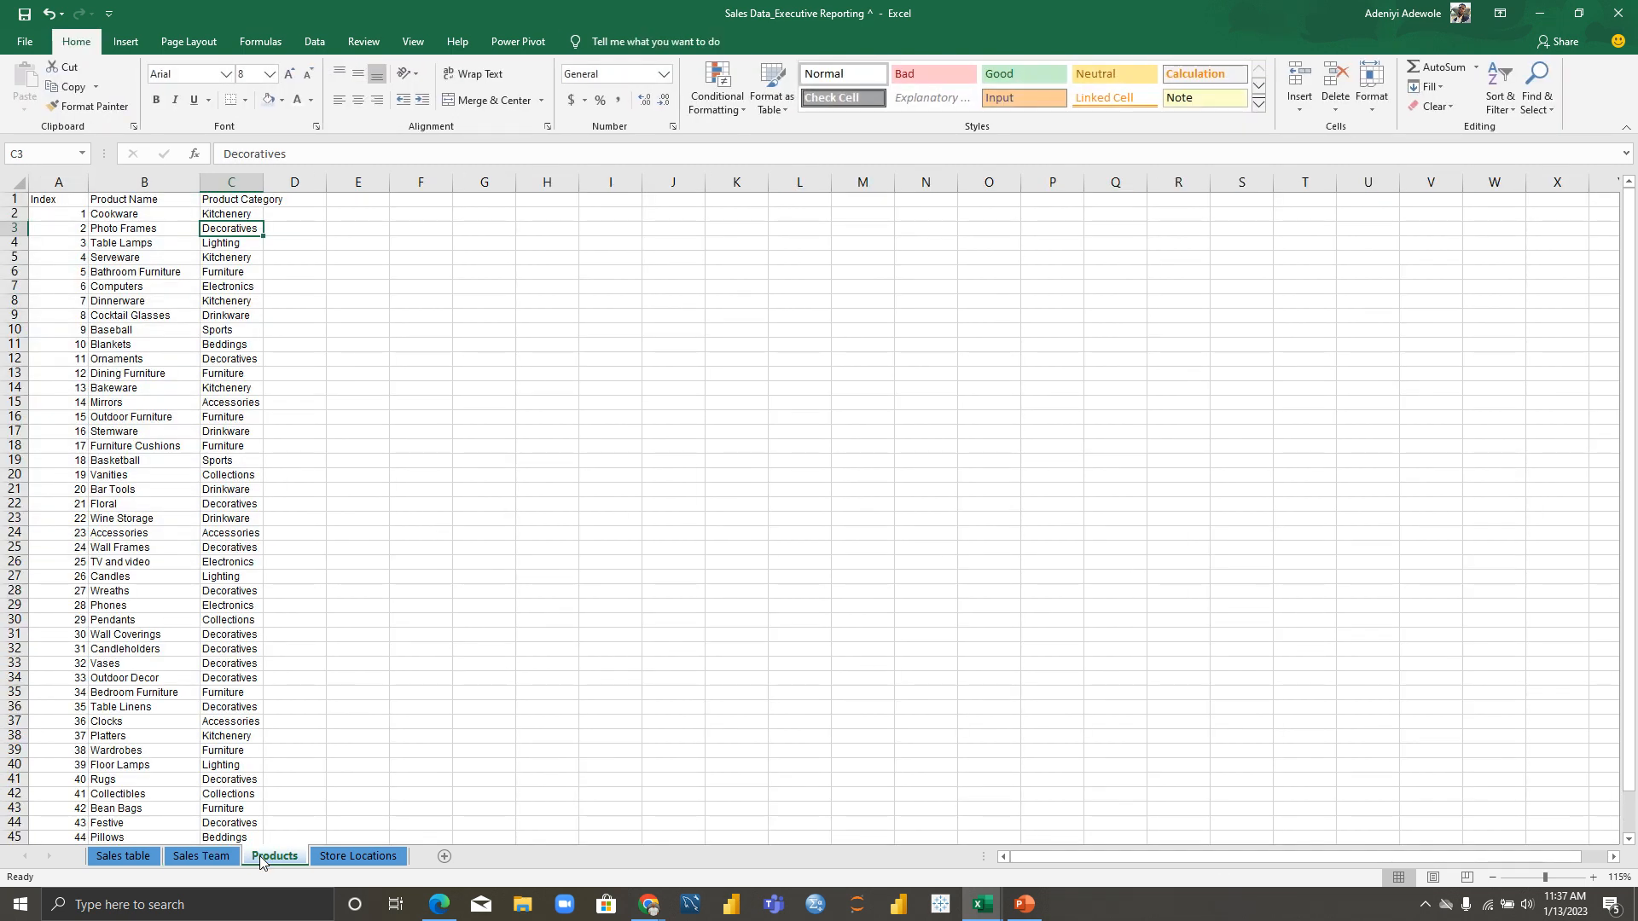
left_click(143, 504)
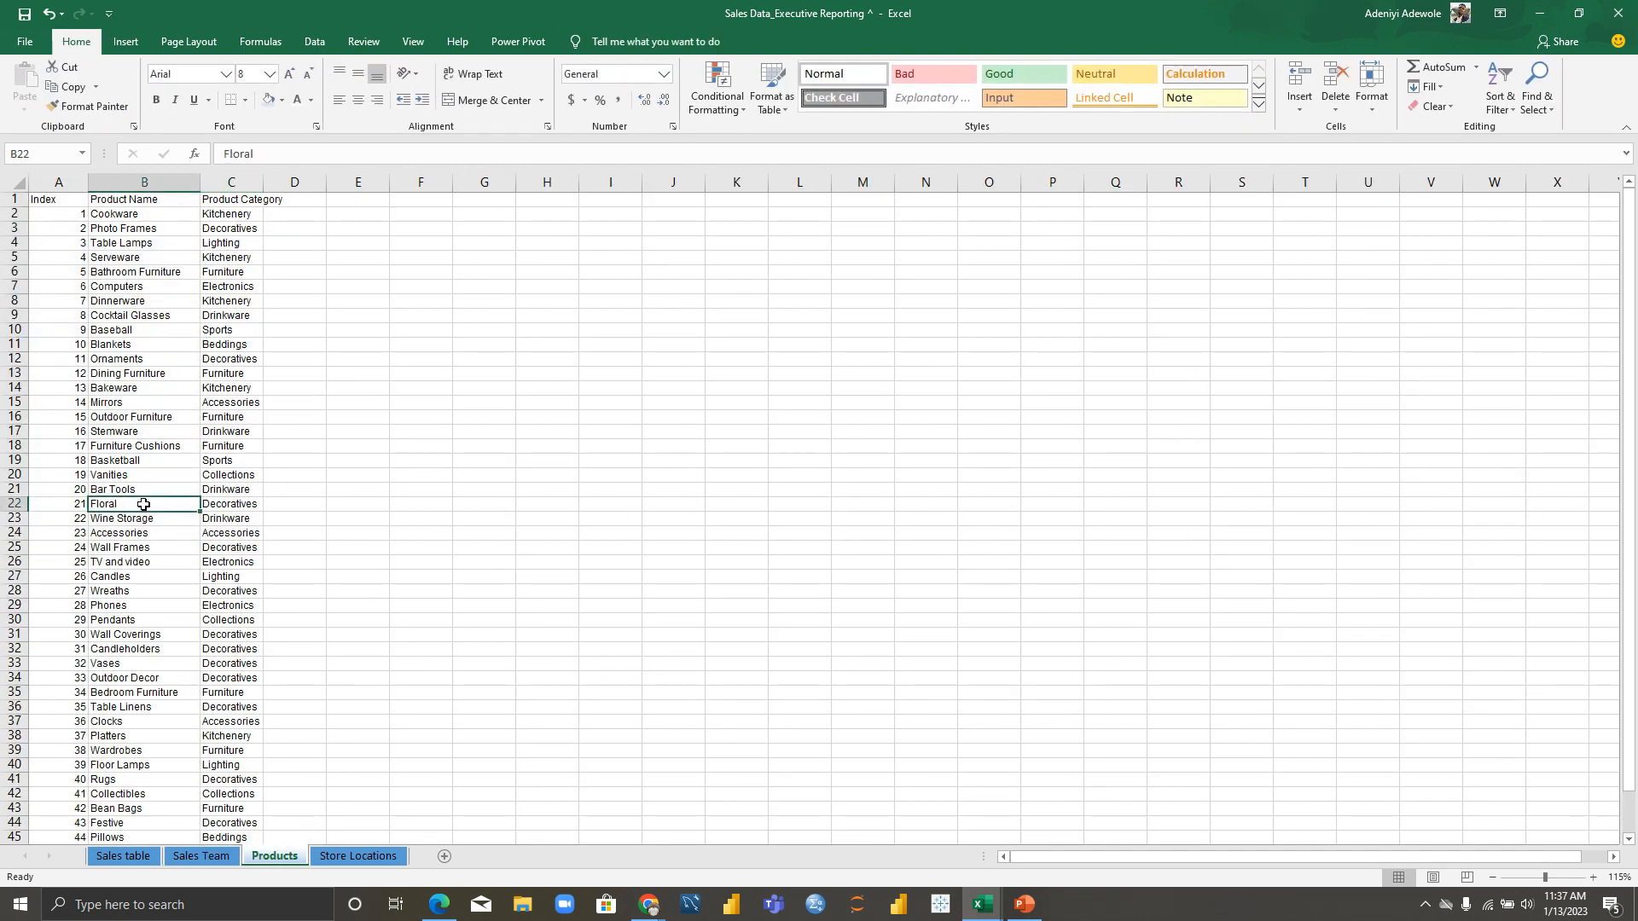
key("ctrl+a")
key("ctrl+t")
key("Return")
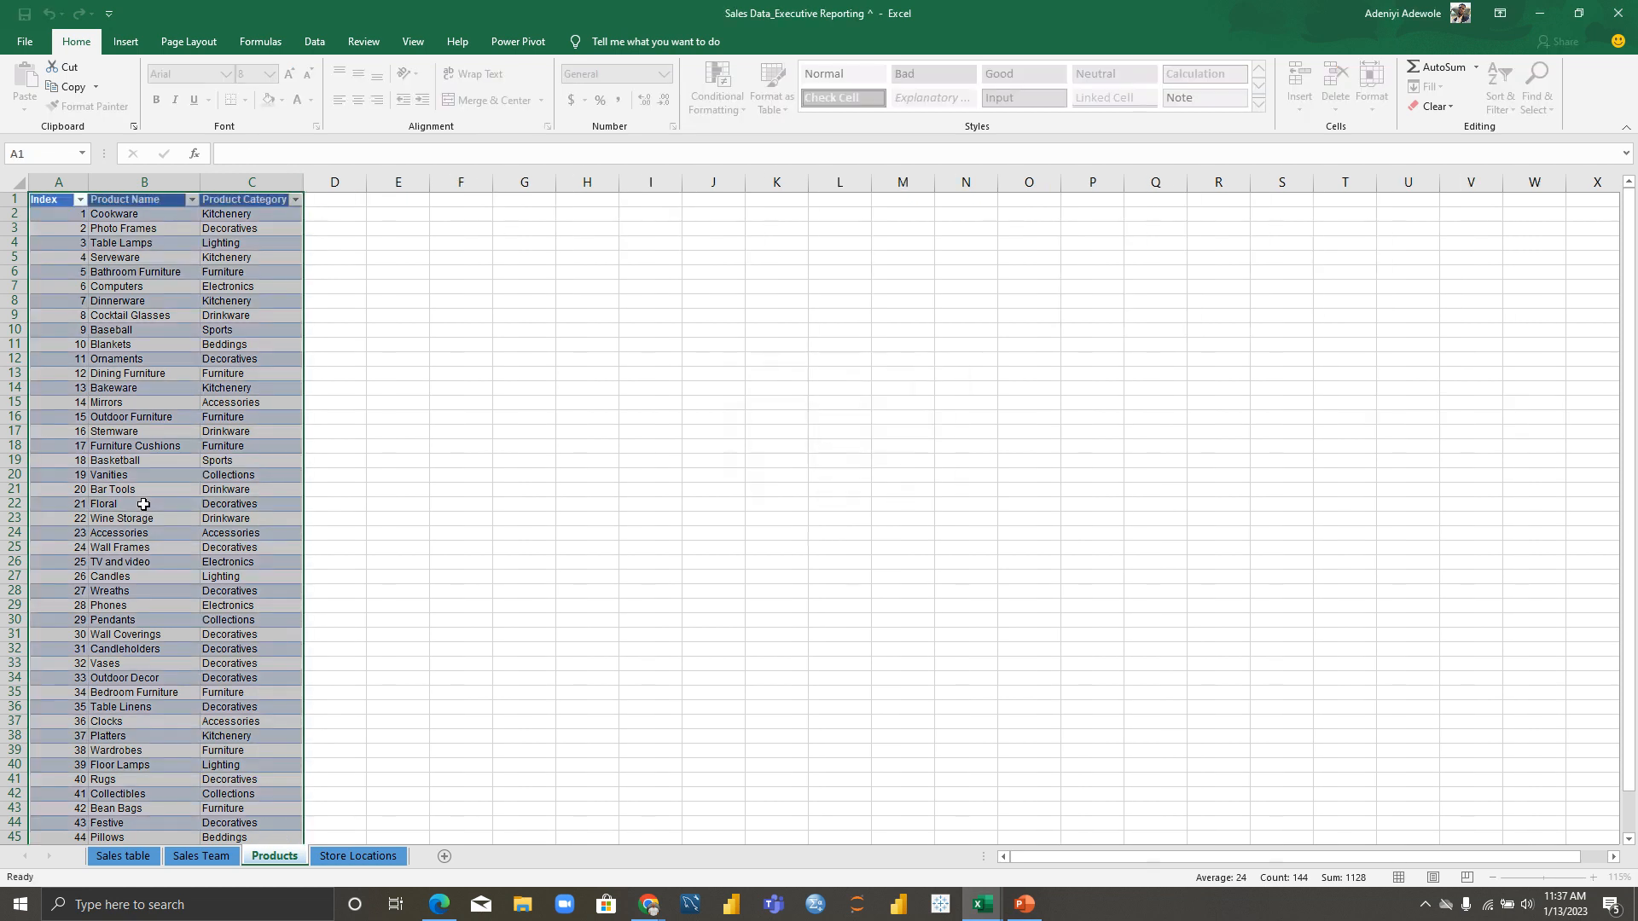
Step: Convert the Store Locations data, $A$1:$O$368, into a formatted table with headers
left_click(377, 862)
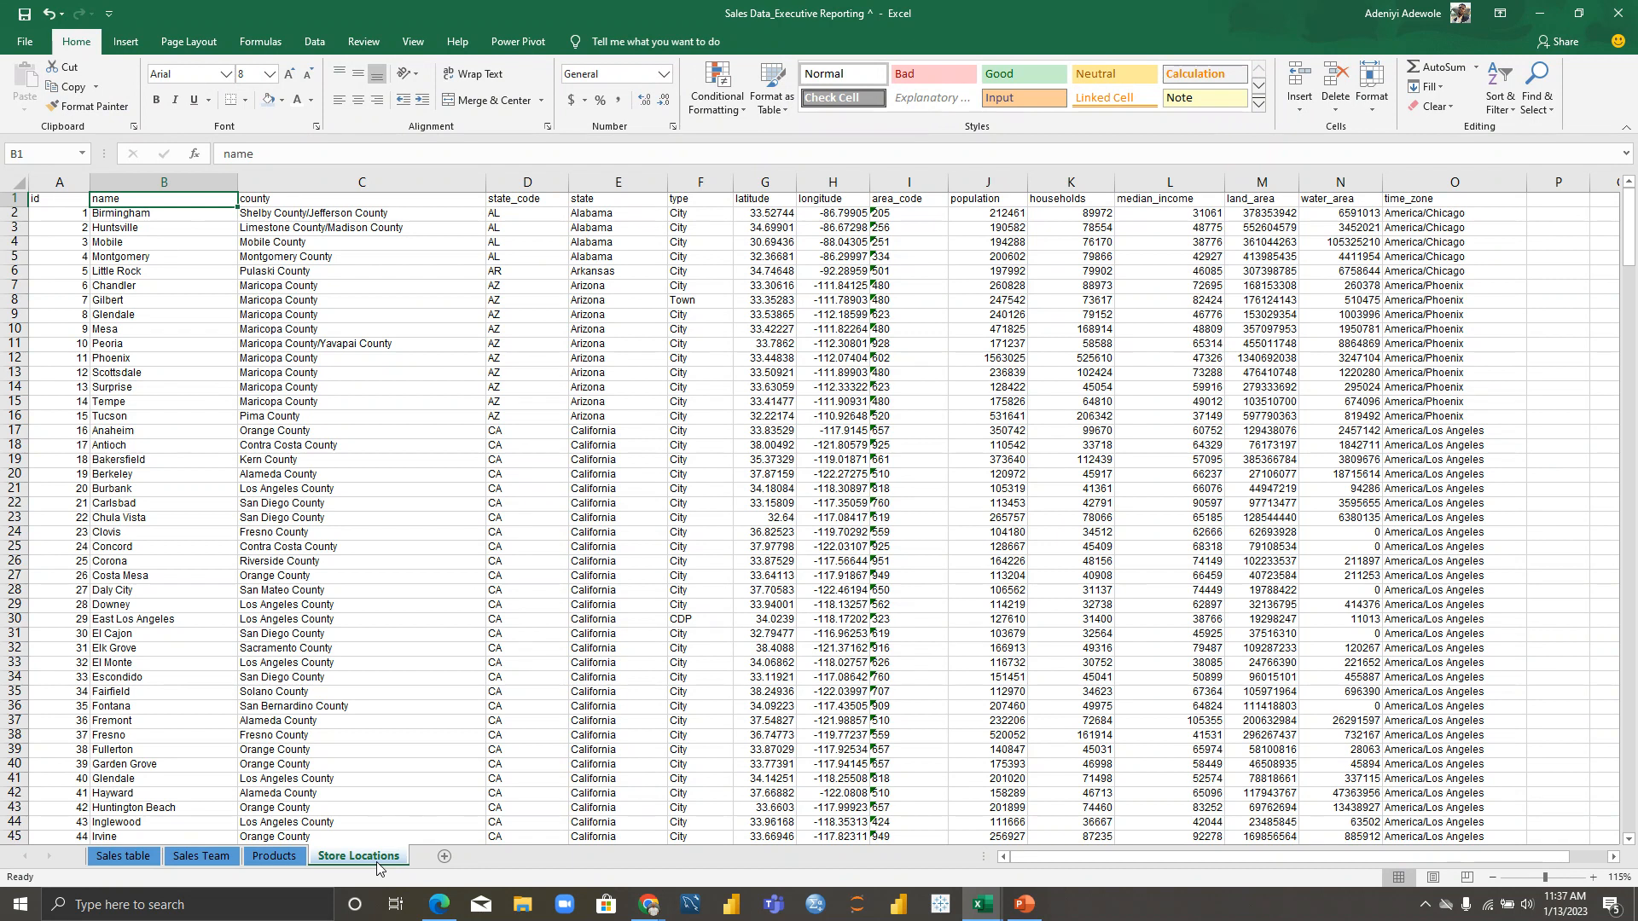
left_click(288, 493)
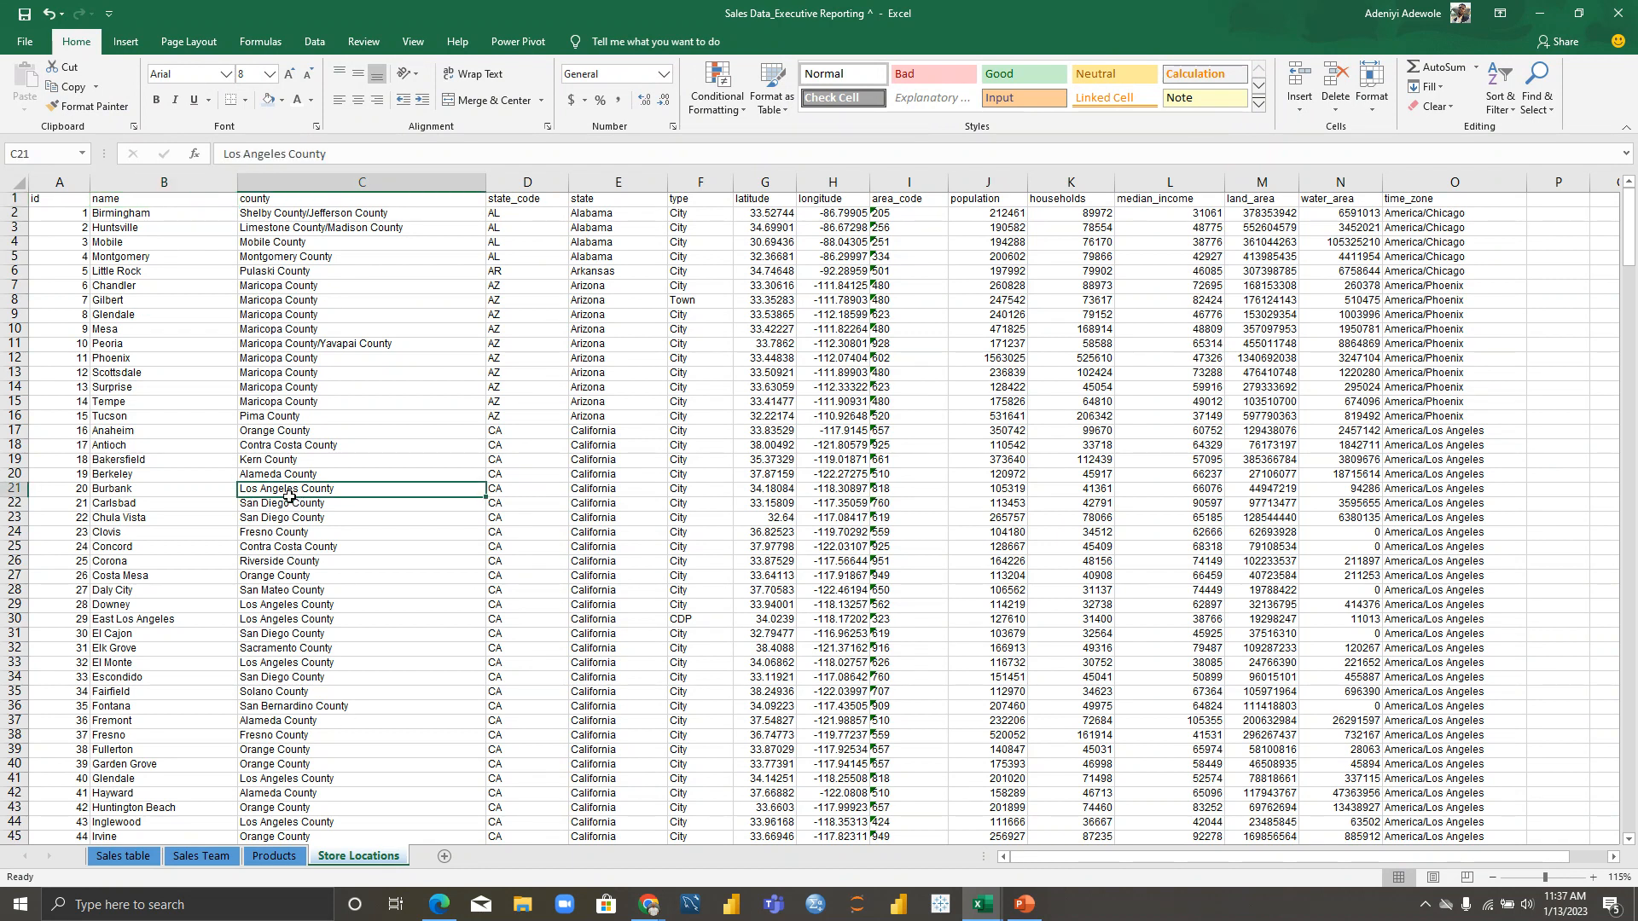
key("ctrl+a")
key("ctrl+t")
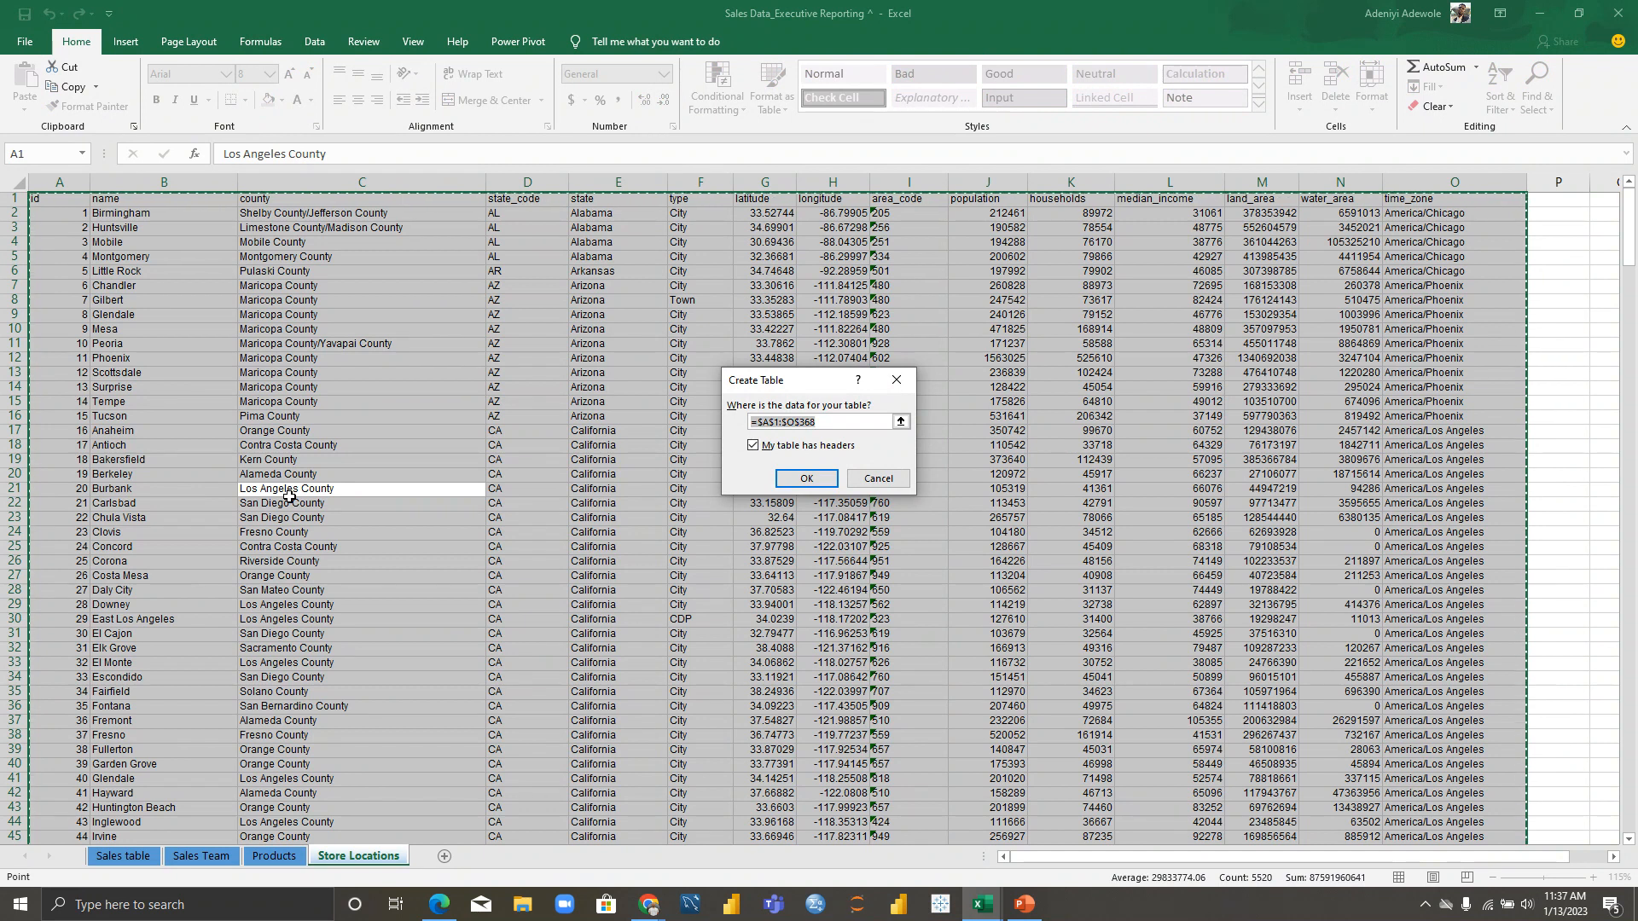
key("Return")
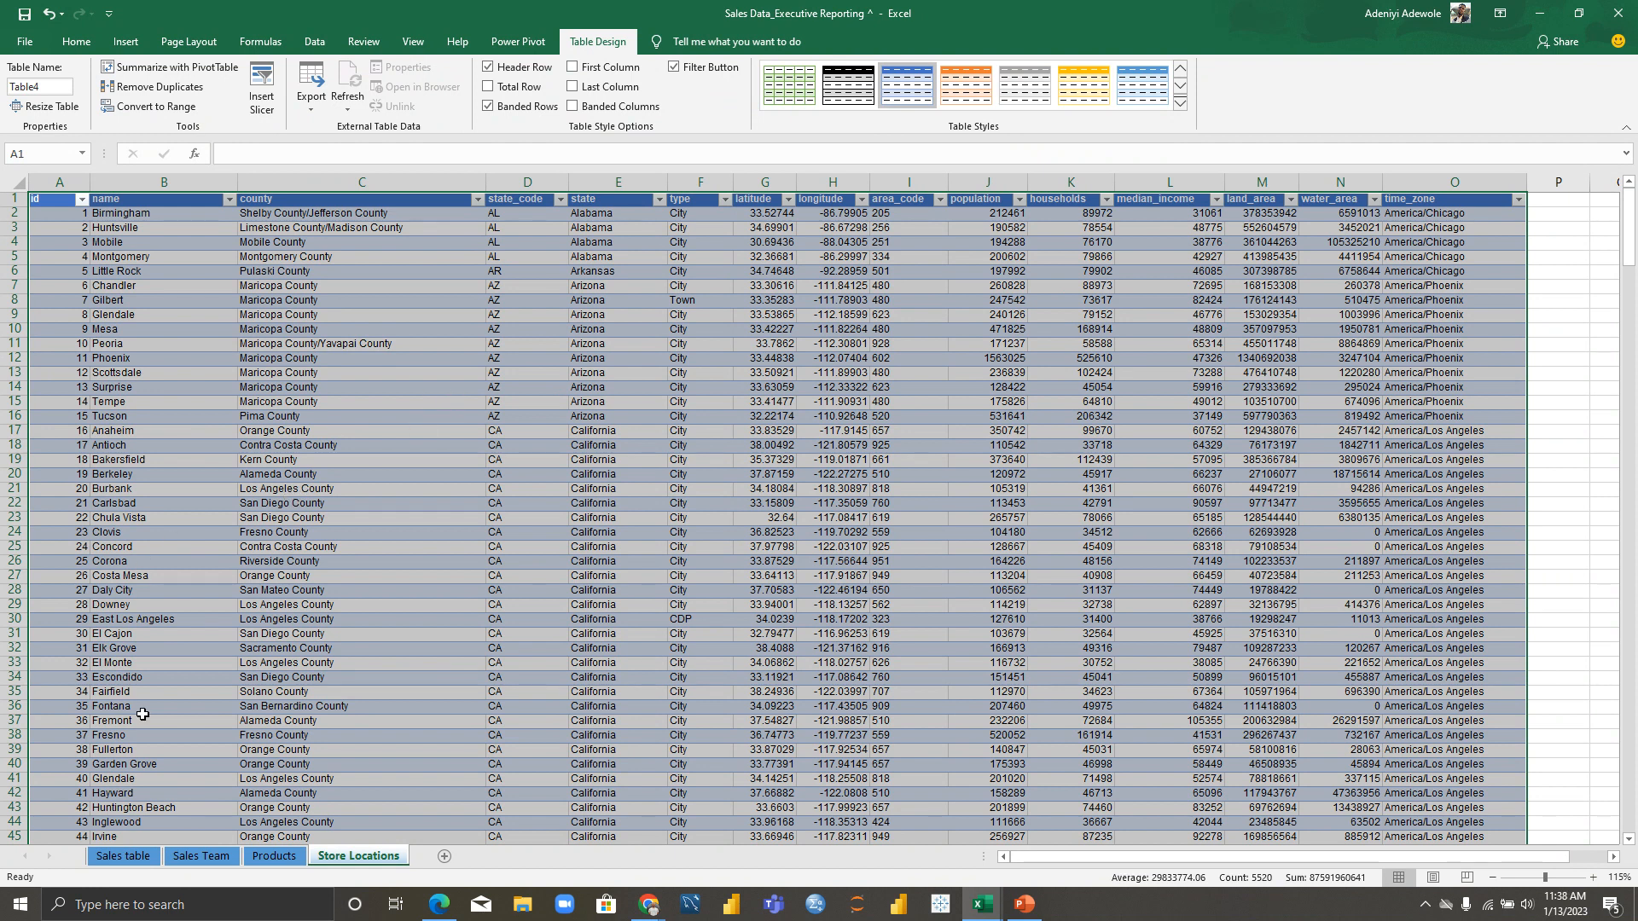
Step: Rename the Sales table sheet's Table1 to salesTable
left_click(125, 857)
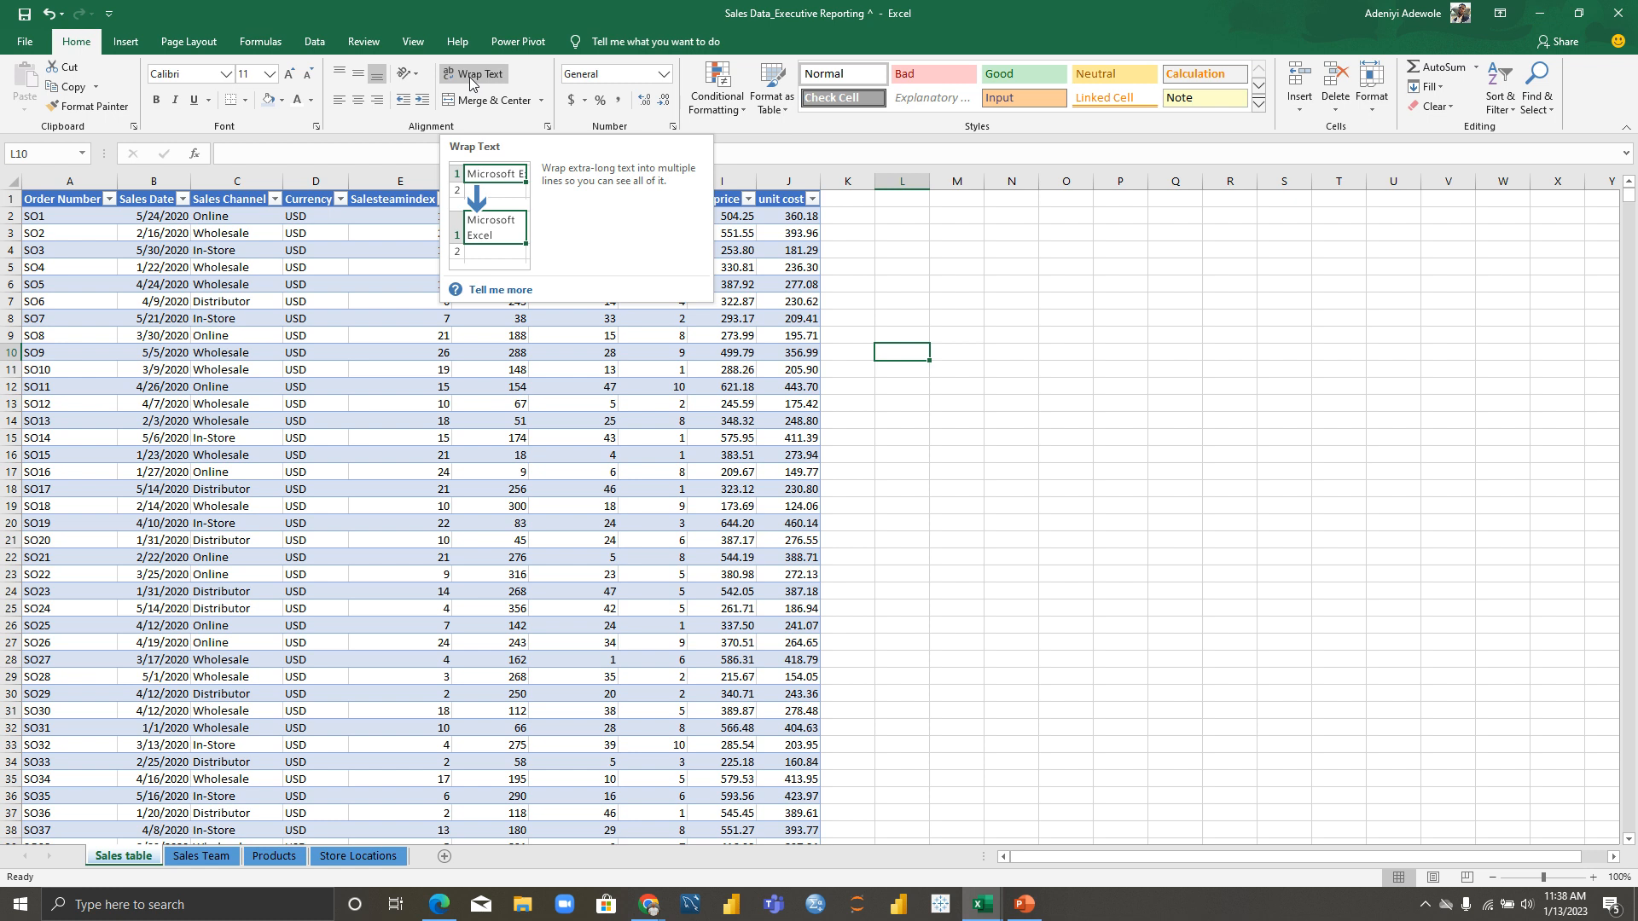
left_click(490, 308)
left_click(589, 43)
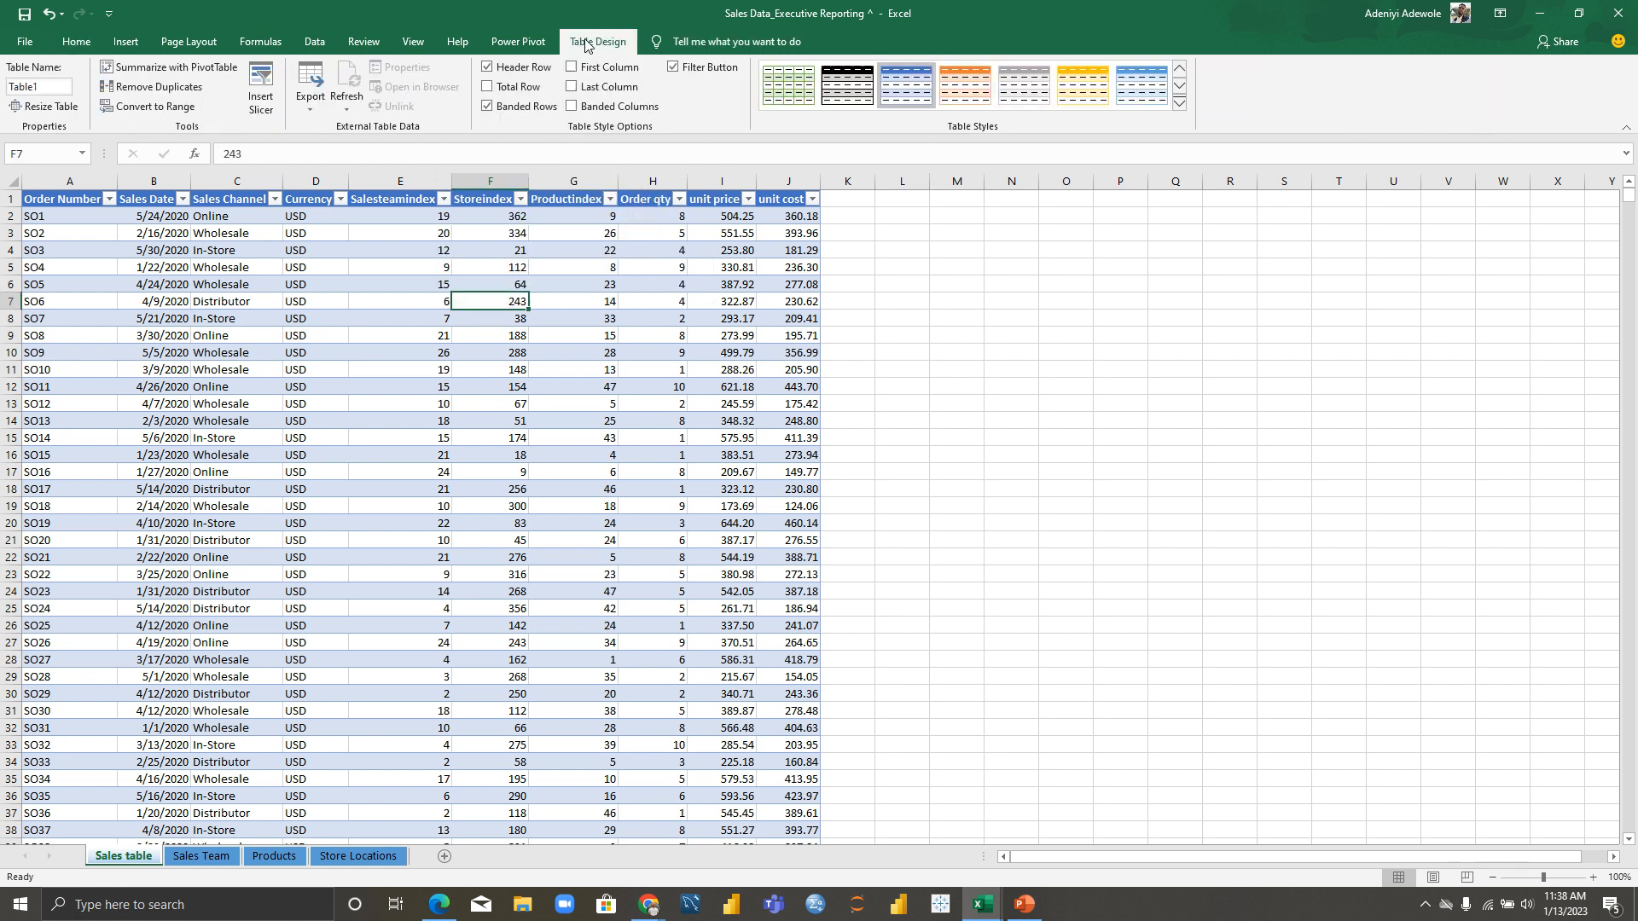
left_click(40, 86)
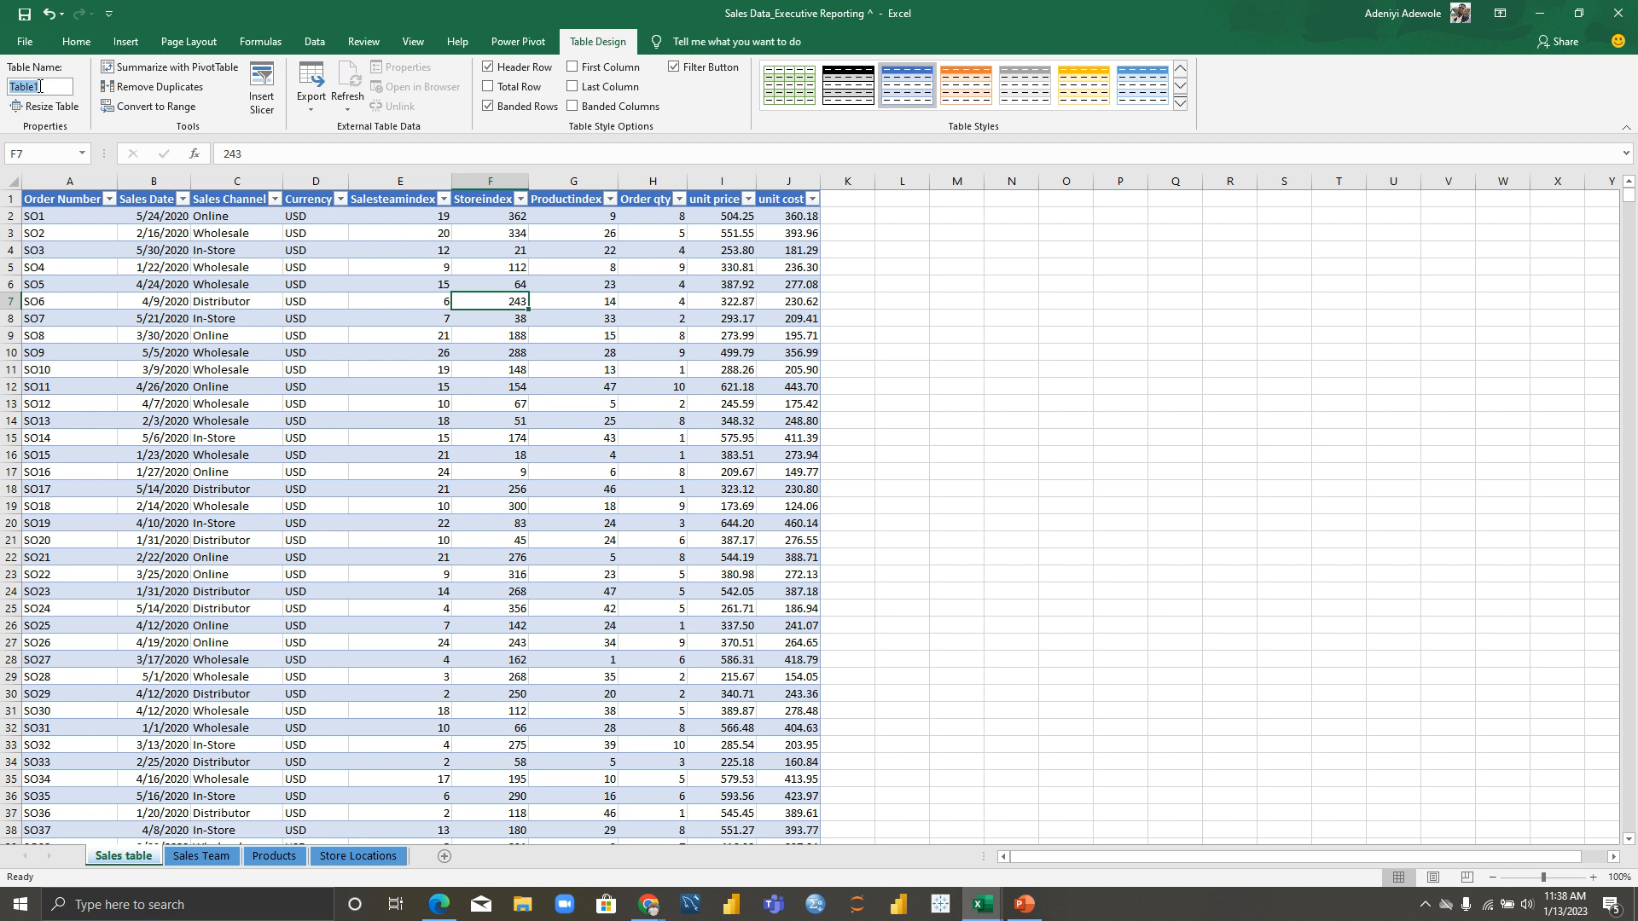
type("salesTable")
Step: Rename the Sales Team sheet's Table2 to SalesTeamTable
left_click(202, 855)
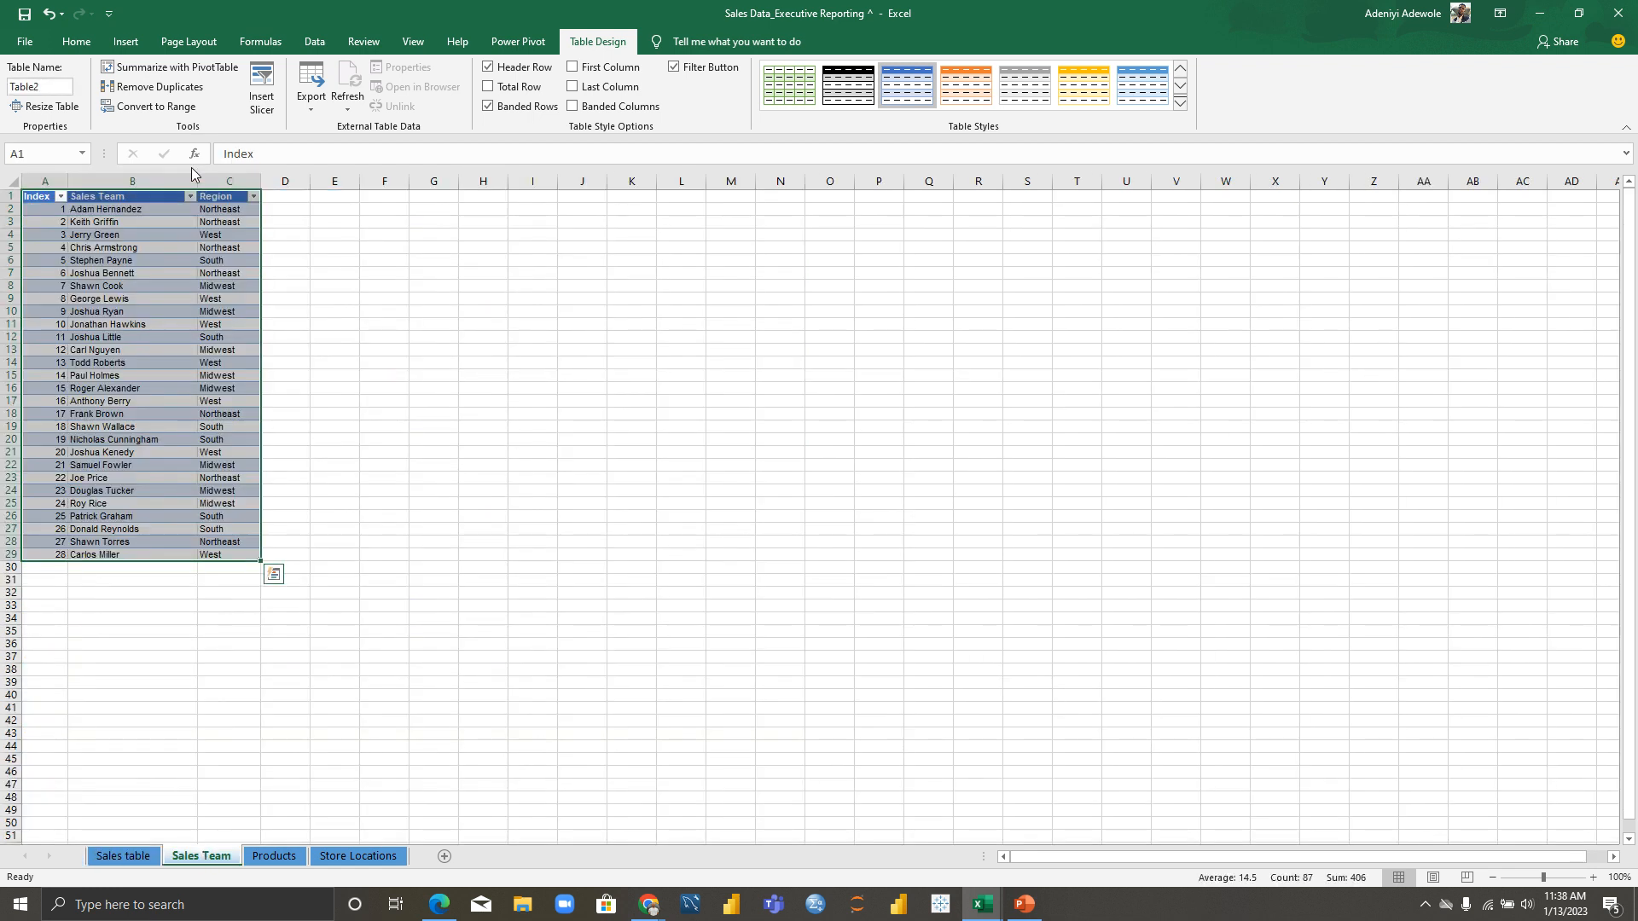
left_click(196, 243)
double_click(21, 88)
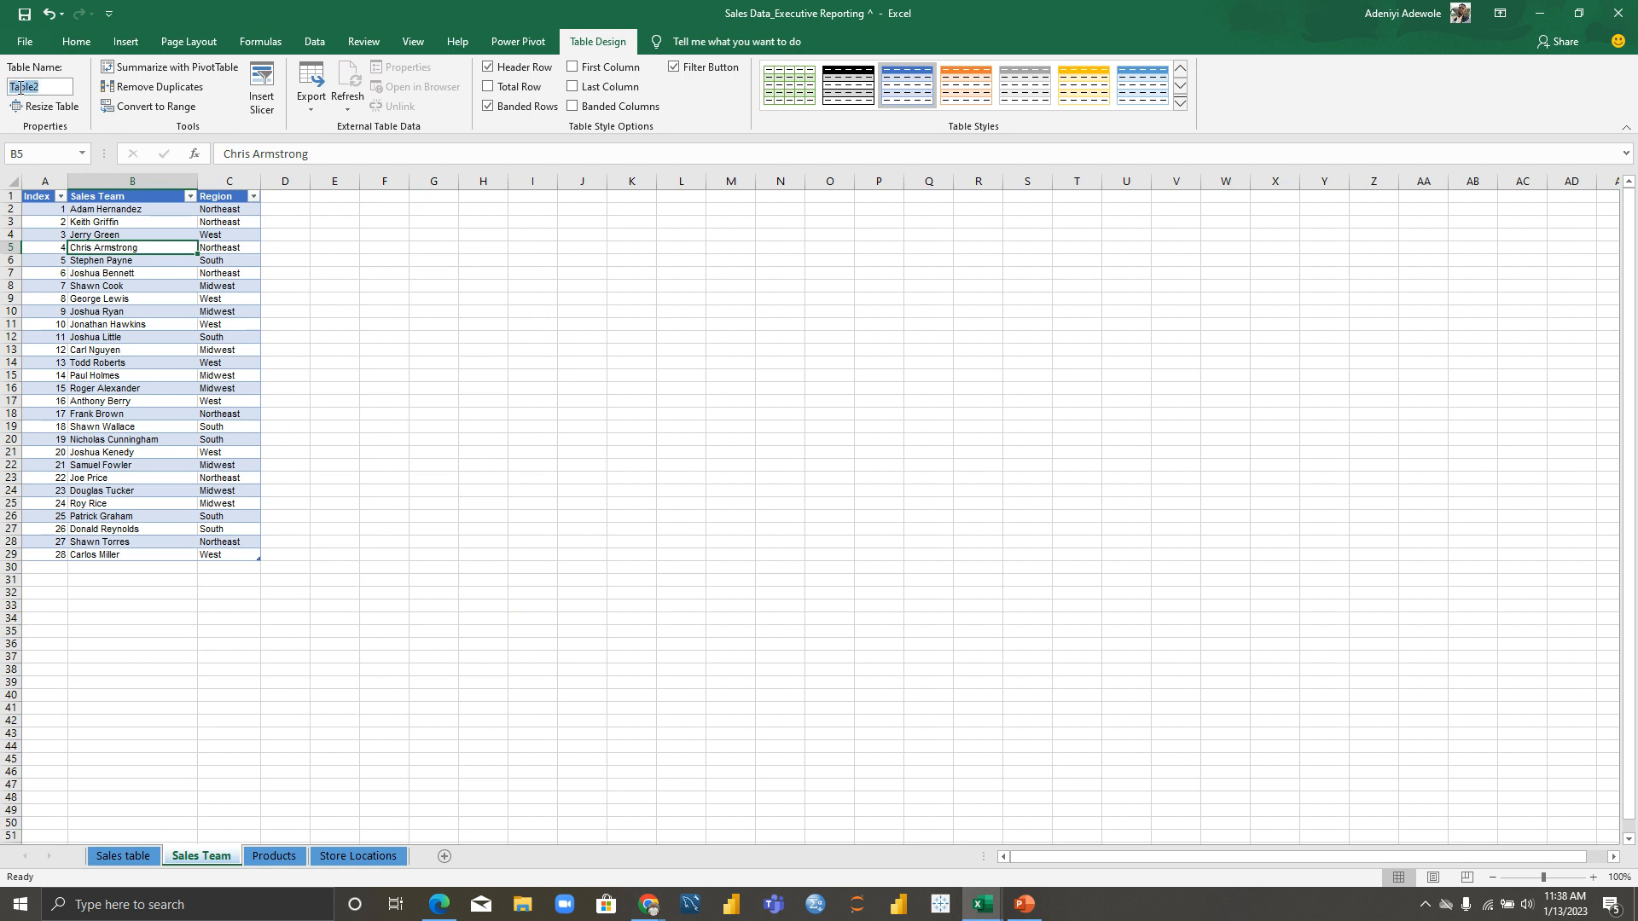
type("SalesTea")
type("m")
type("Table")
key("Return")
Step: Rename the Products sheet's Table3 to ProductsTable
left_click(275, 857)
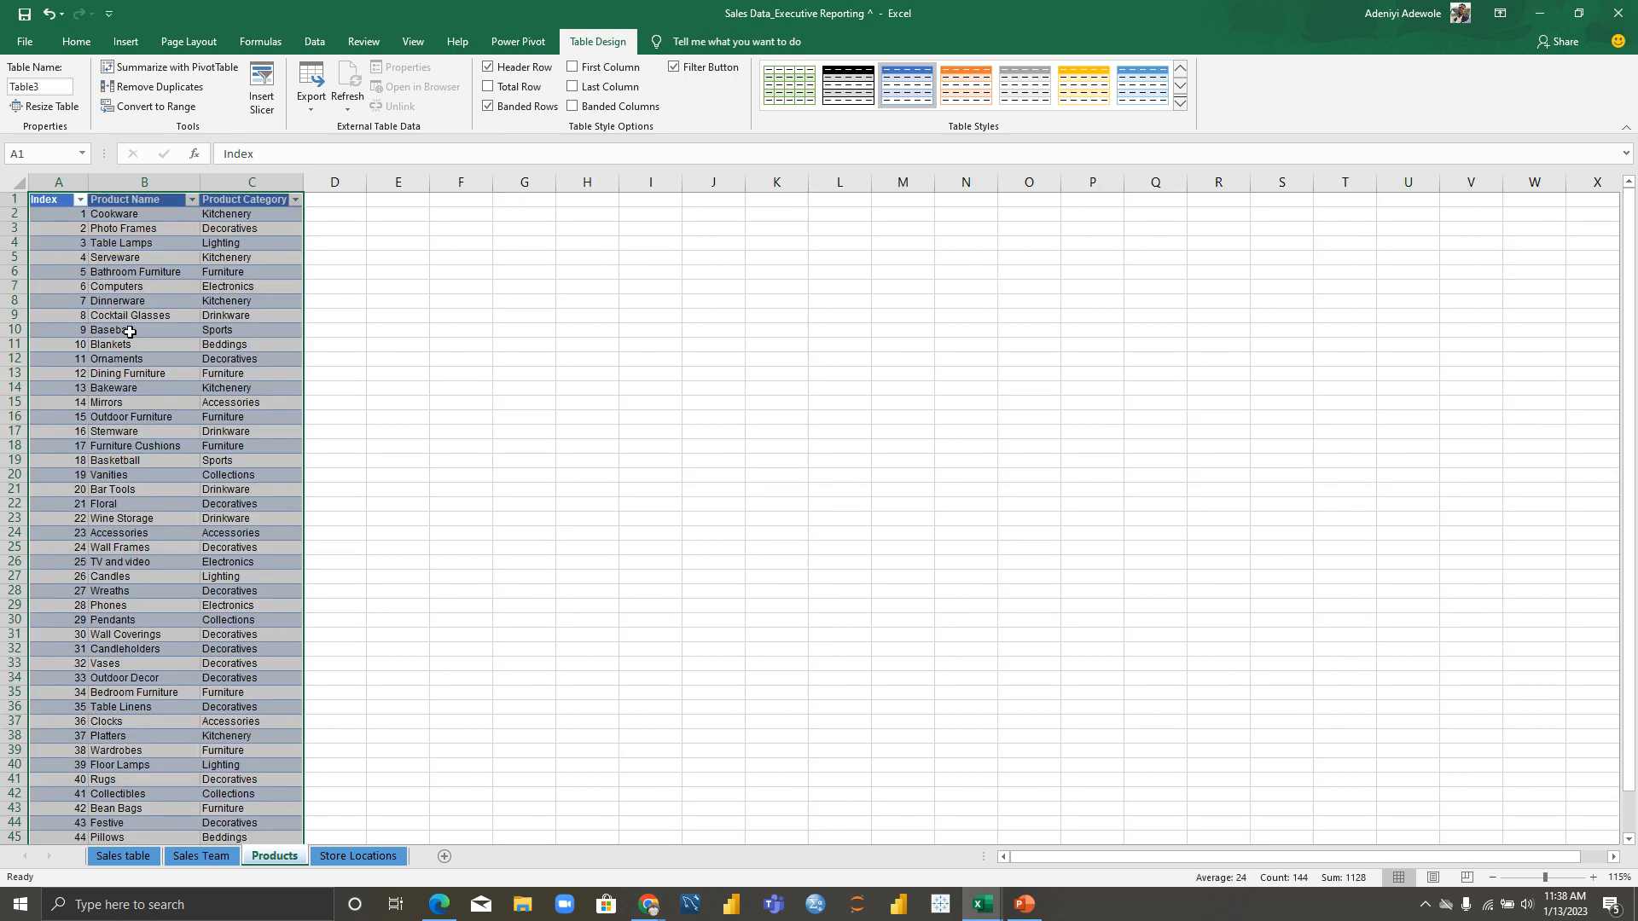
double_click(42, 88)
type("ProductsTable")
key("Return")
Step: Rename the Store Locations sheet's Table4 to StoreTable
left_click(355, 856)
left_click(47, 86)
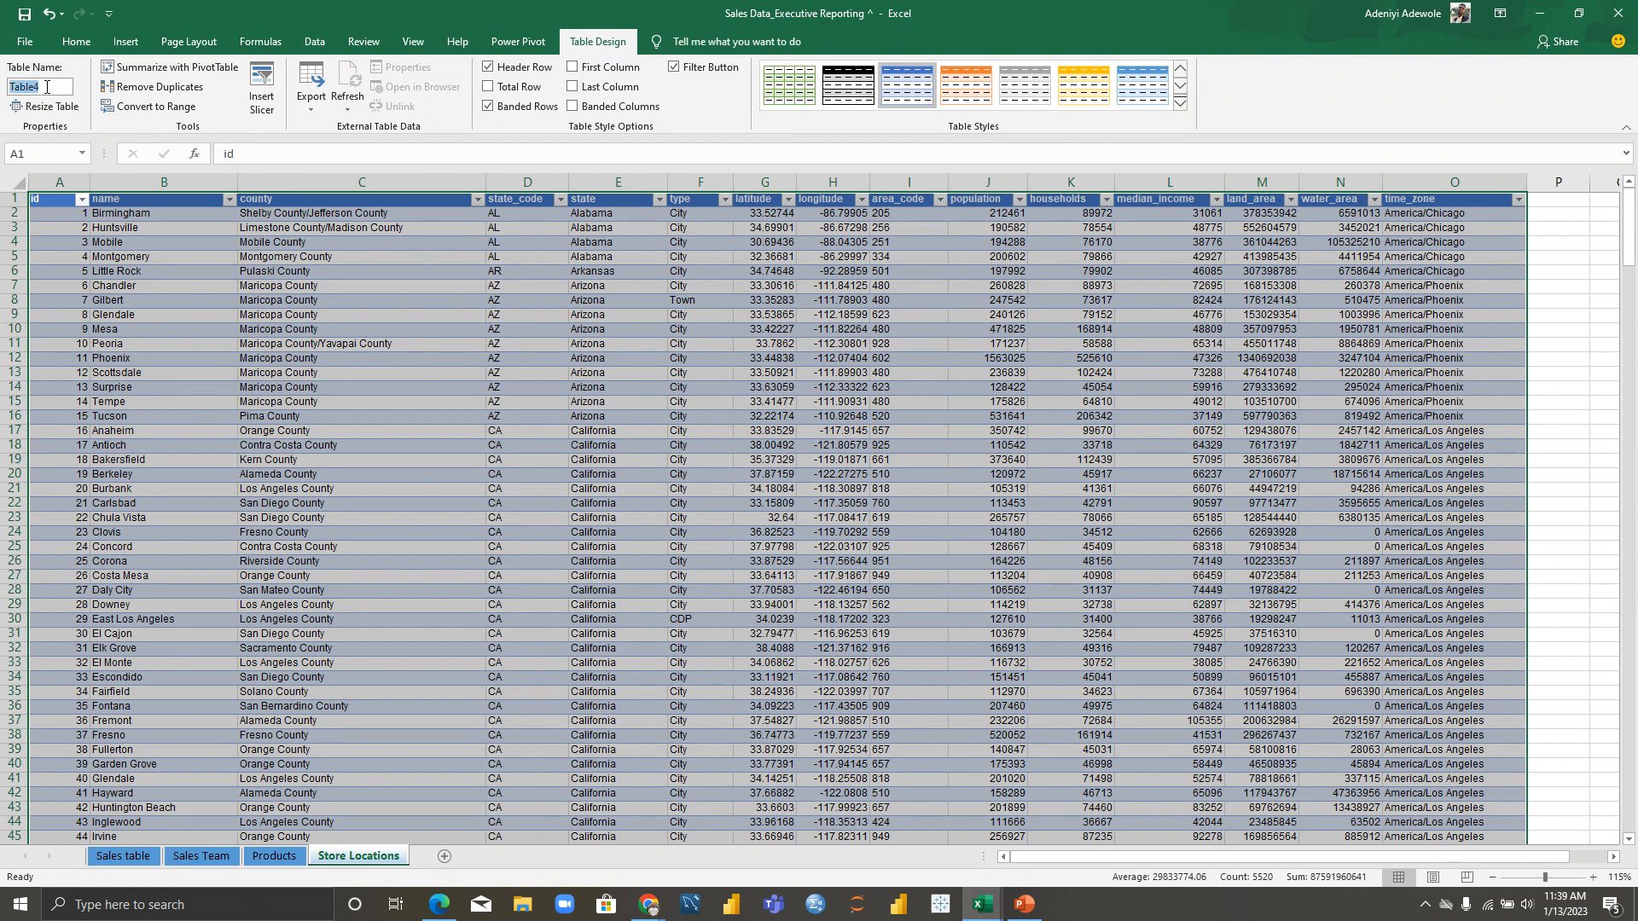
type("SttoreTable")
key("Return")
left_click(409, 348)
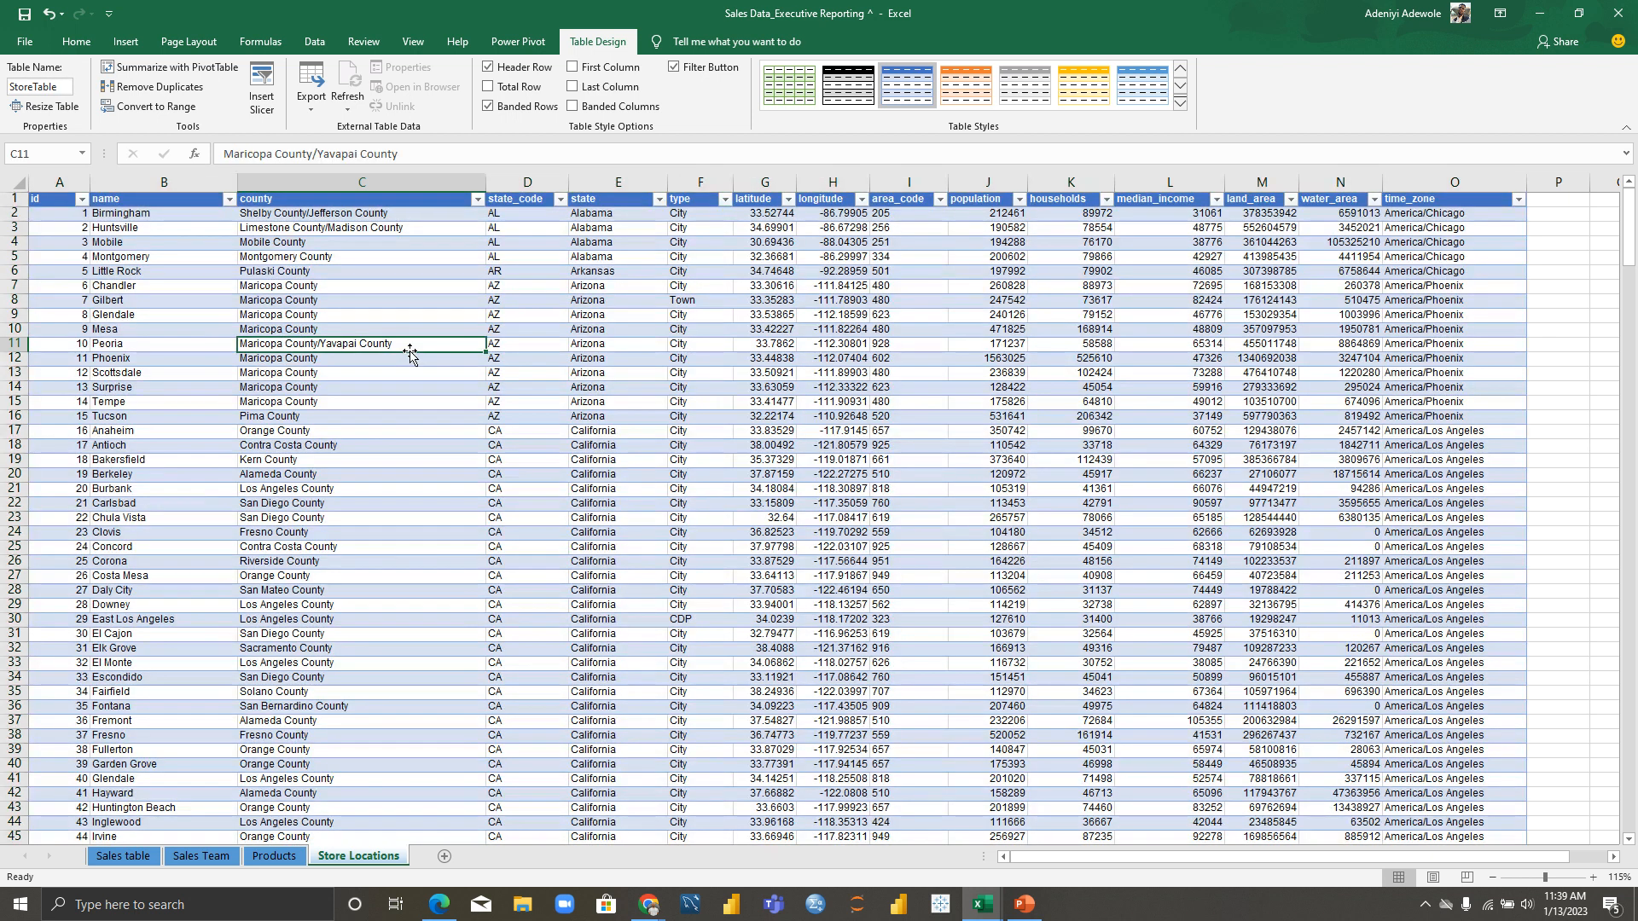
Step: Review the Sales table, Sales Team, Products and Store Locations tables one after another
left_click(127, 858)
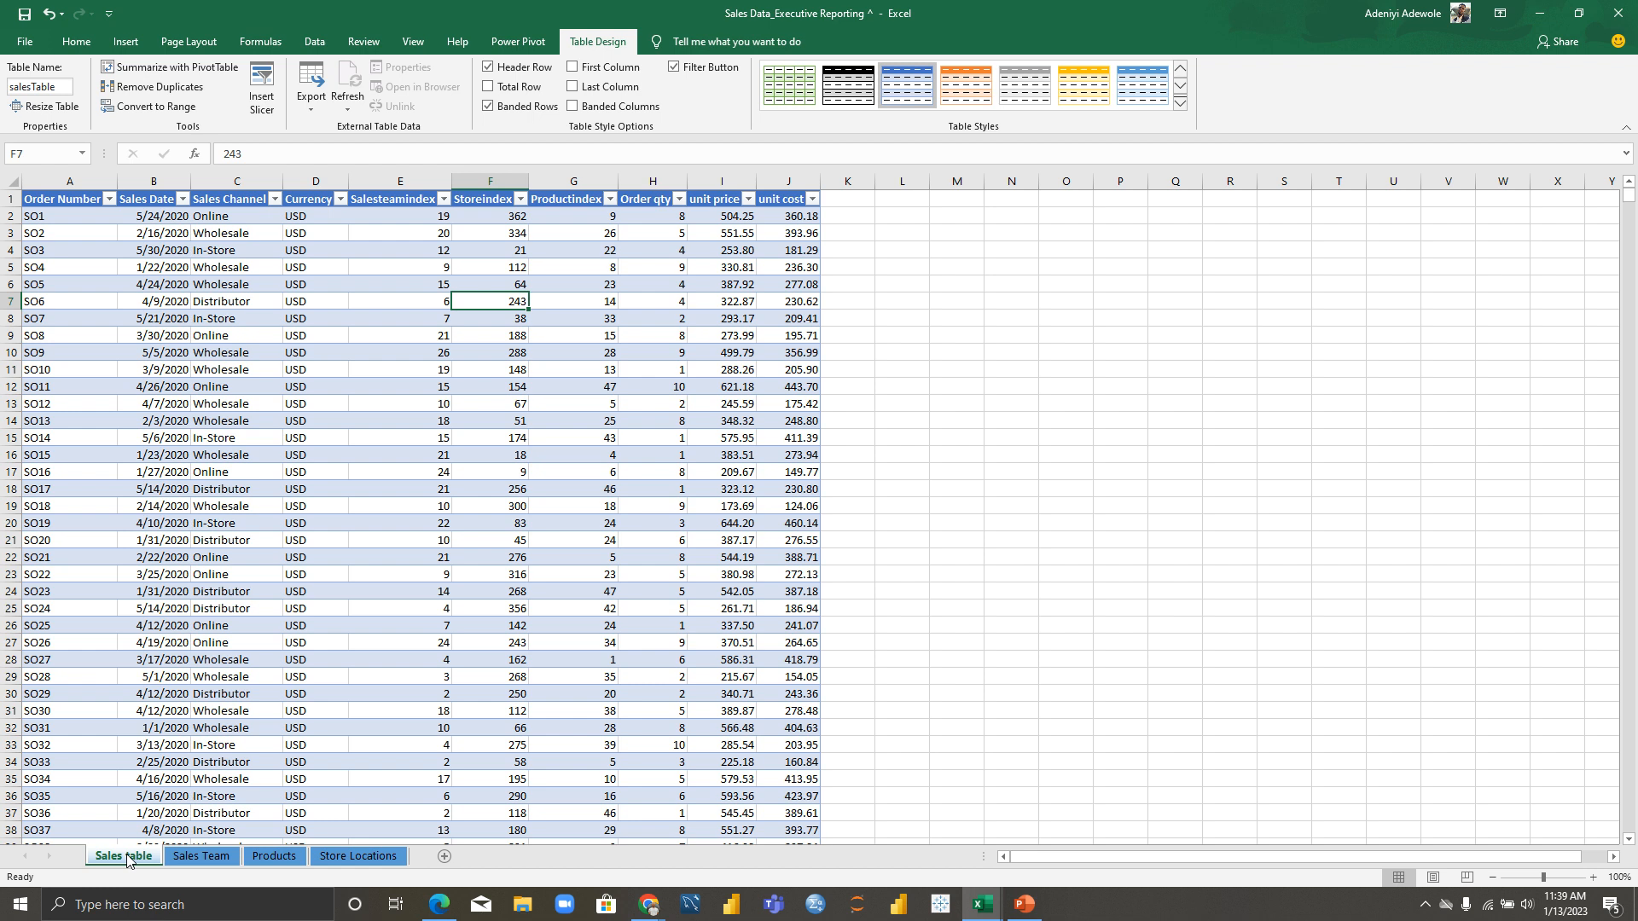
left_click(189, 856)
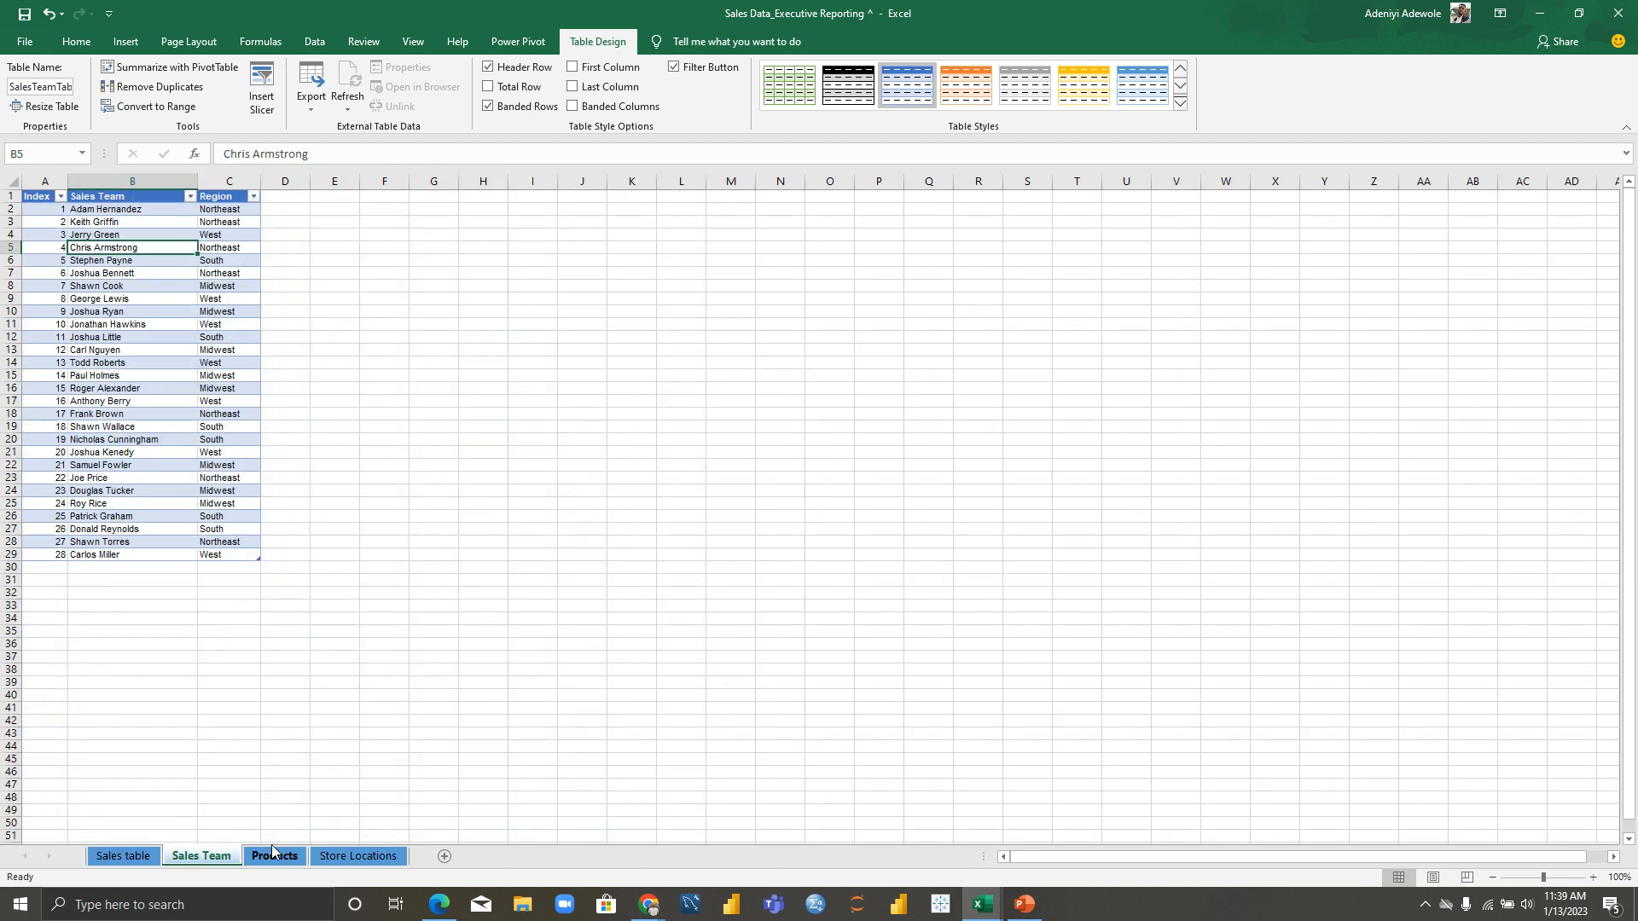
left_click(275, 857)
left_click(358, 856)
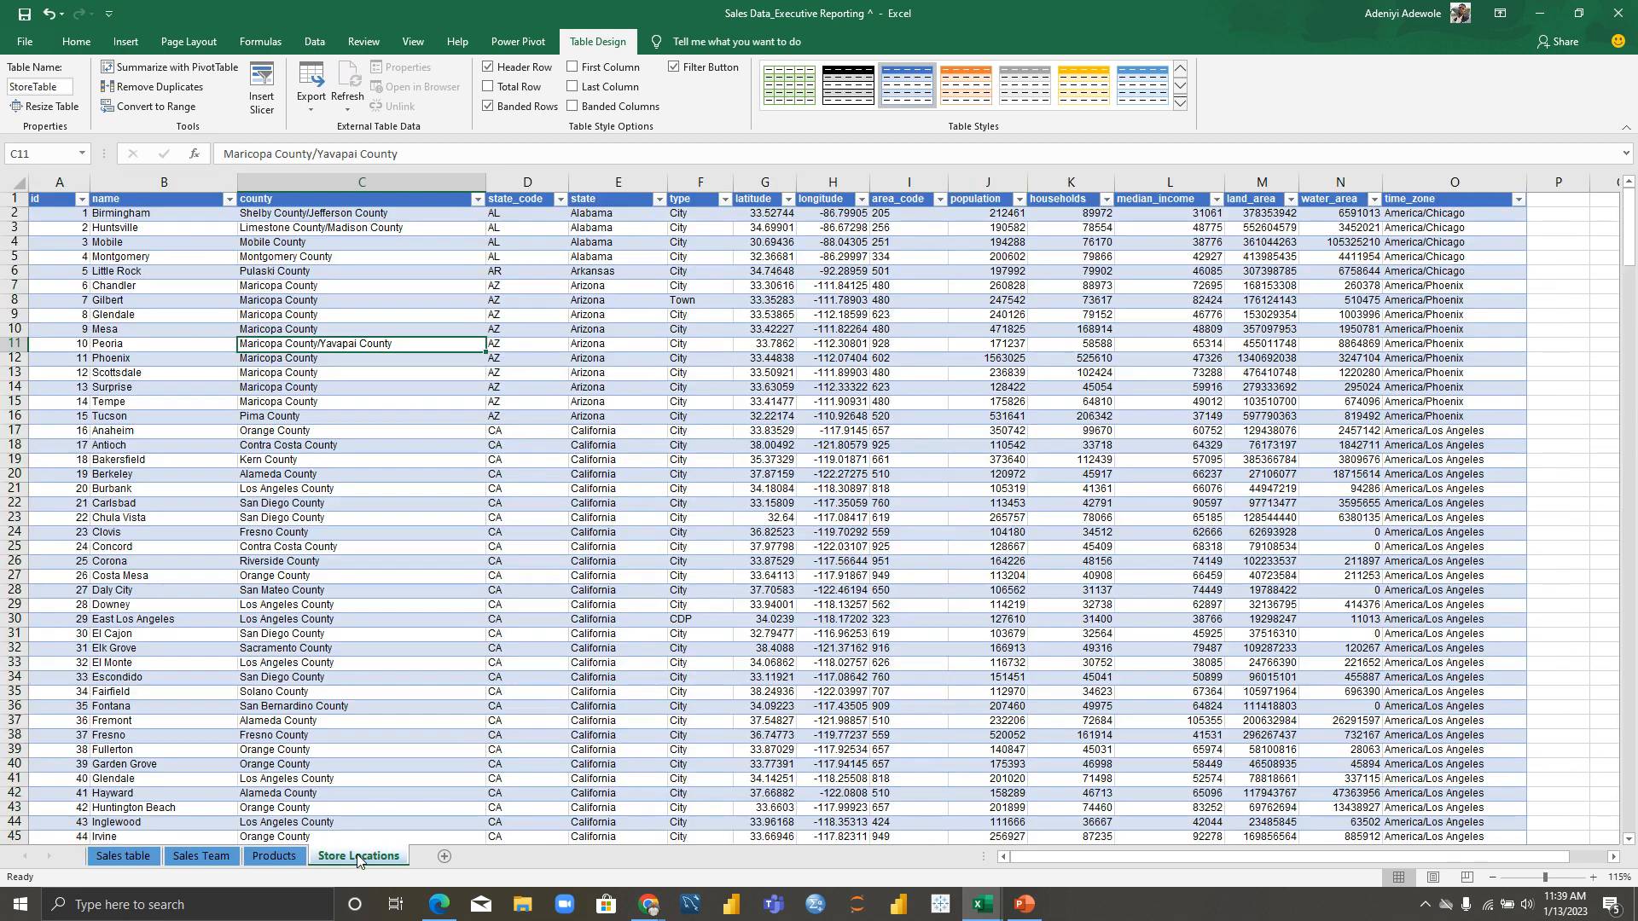
left_click(113, 859)
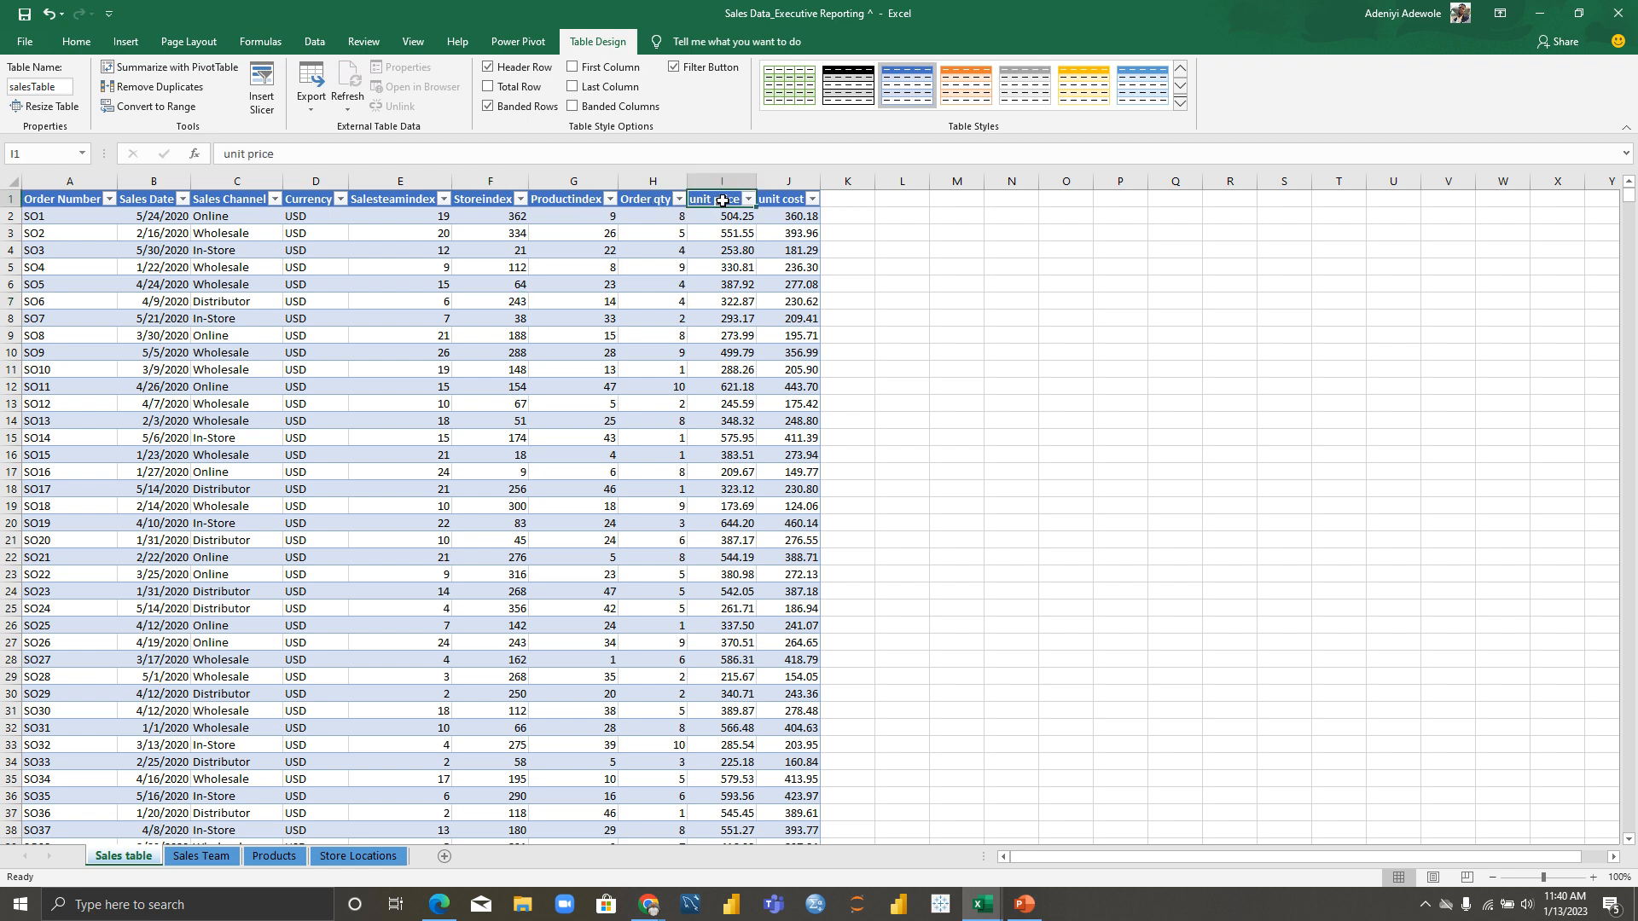
left_click(781, 203)
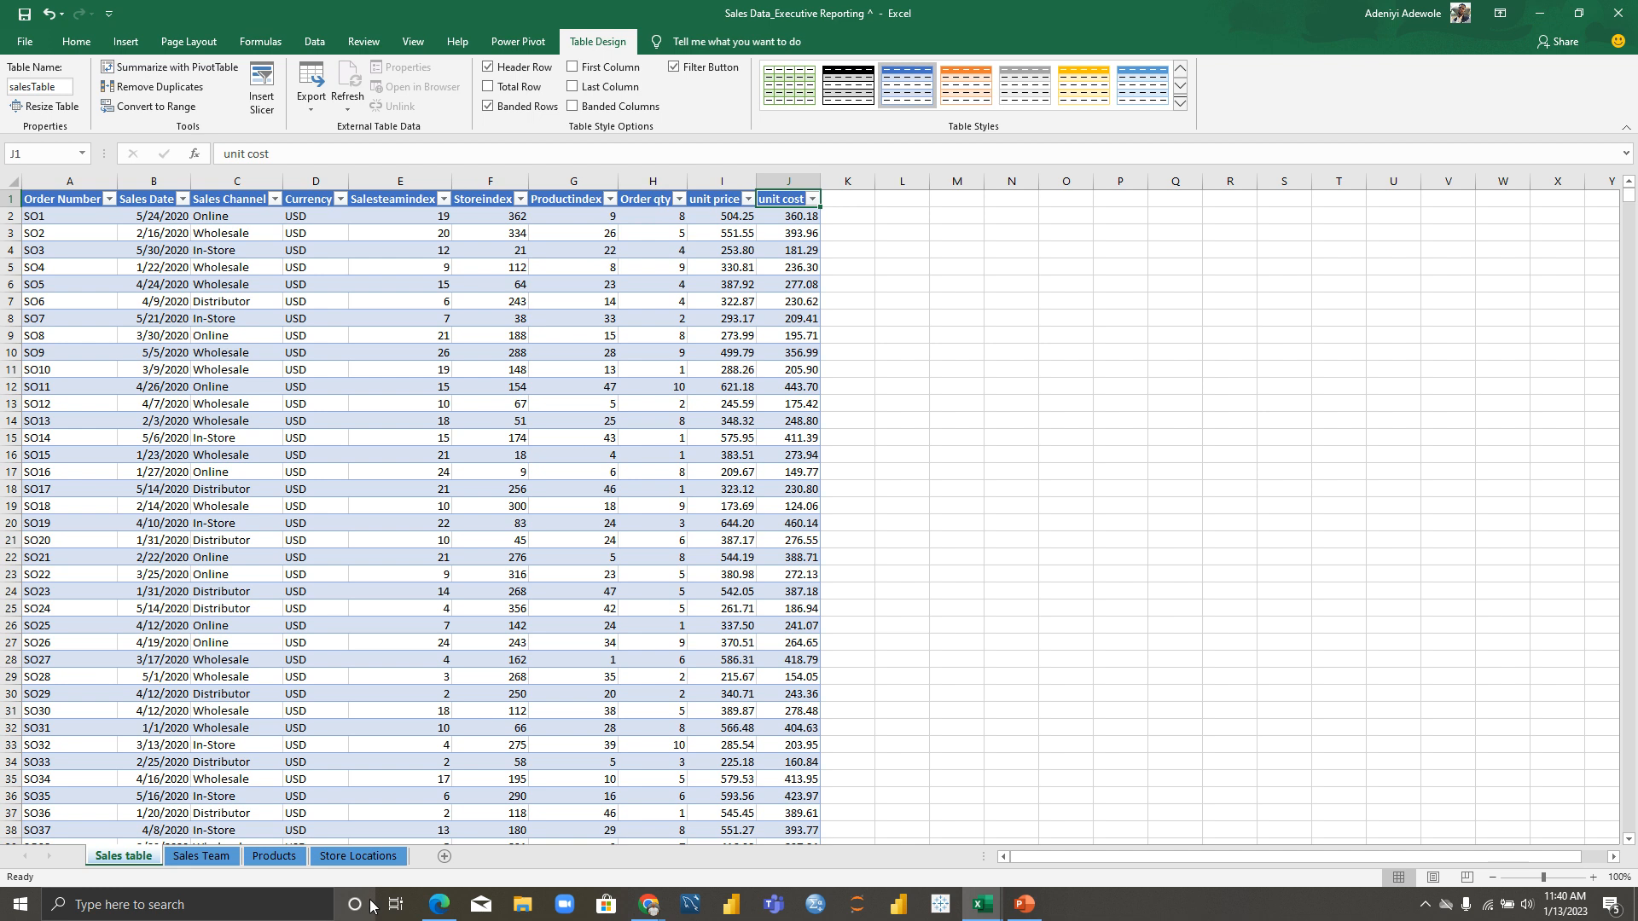
left_click(200, 857)
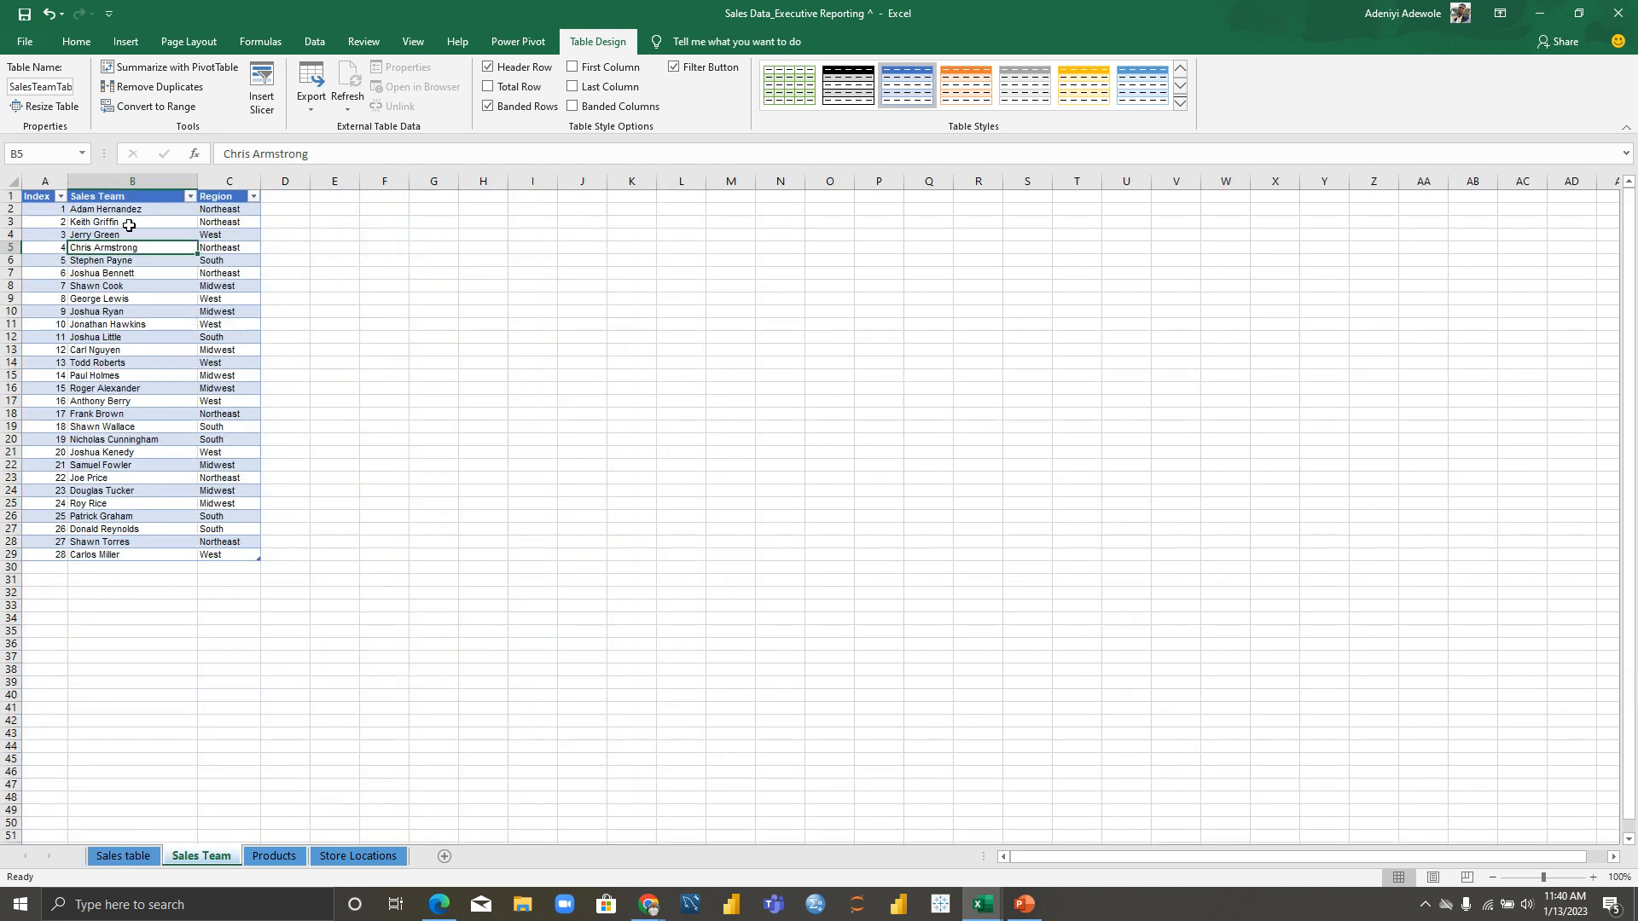
left_click(277, 858)
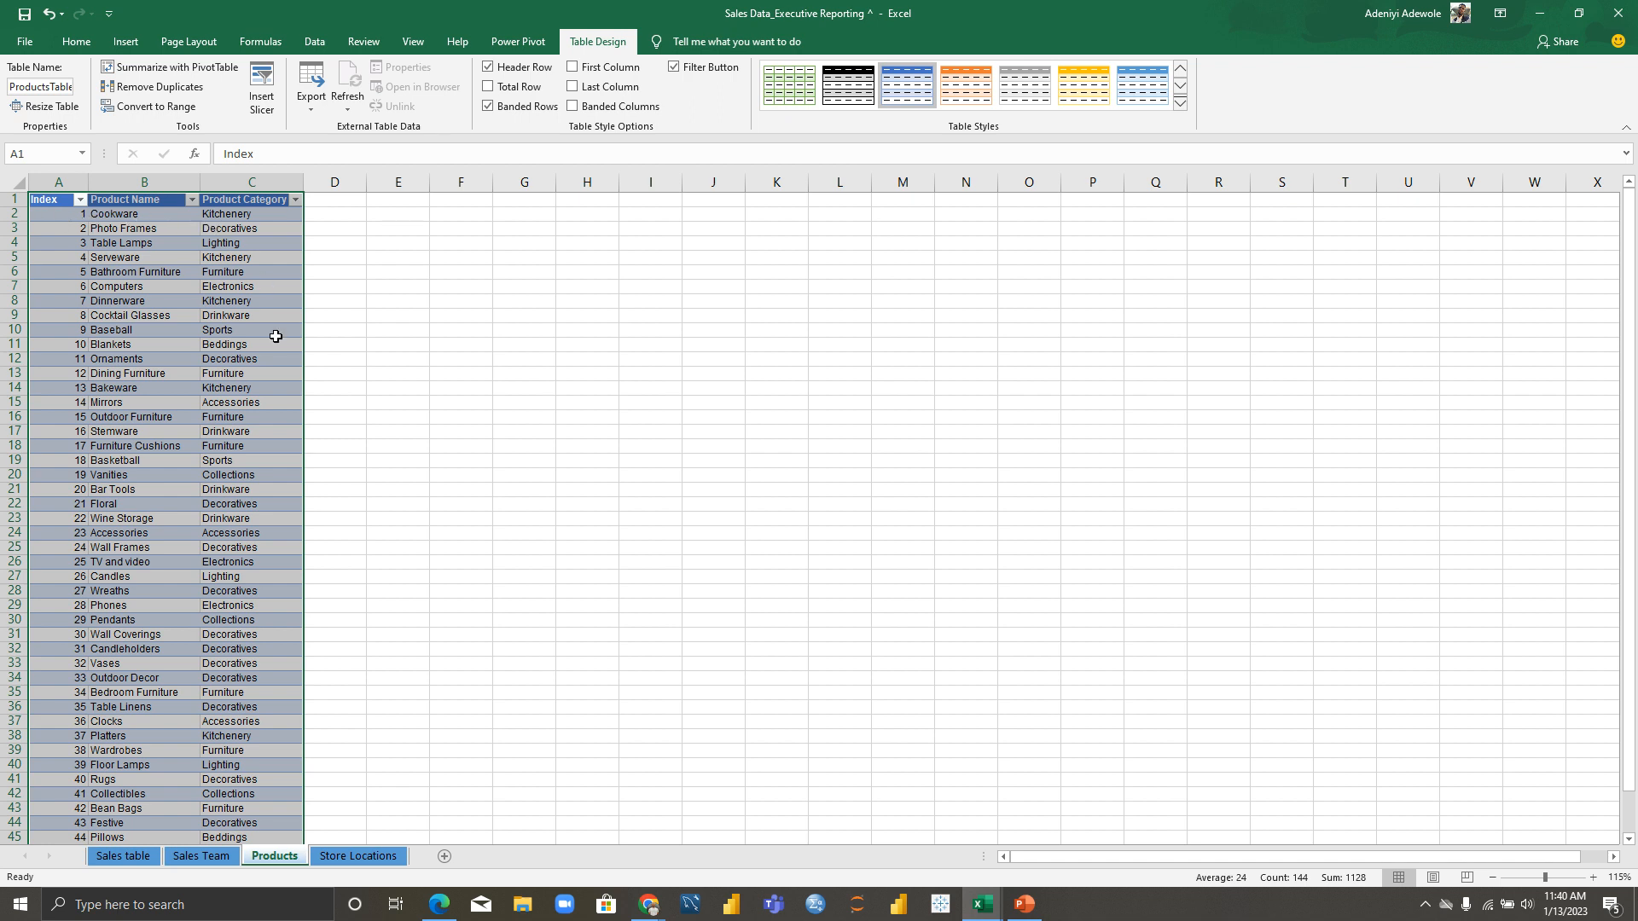
left_click(382, 861)
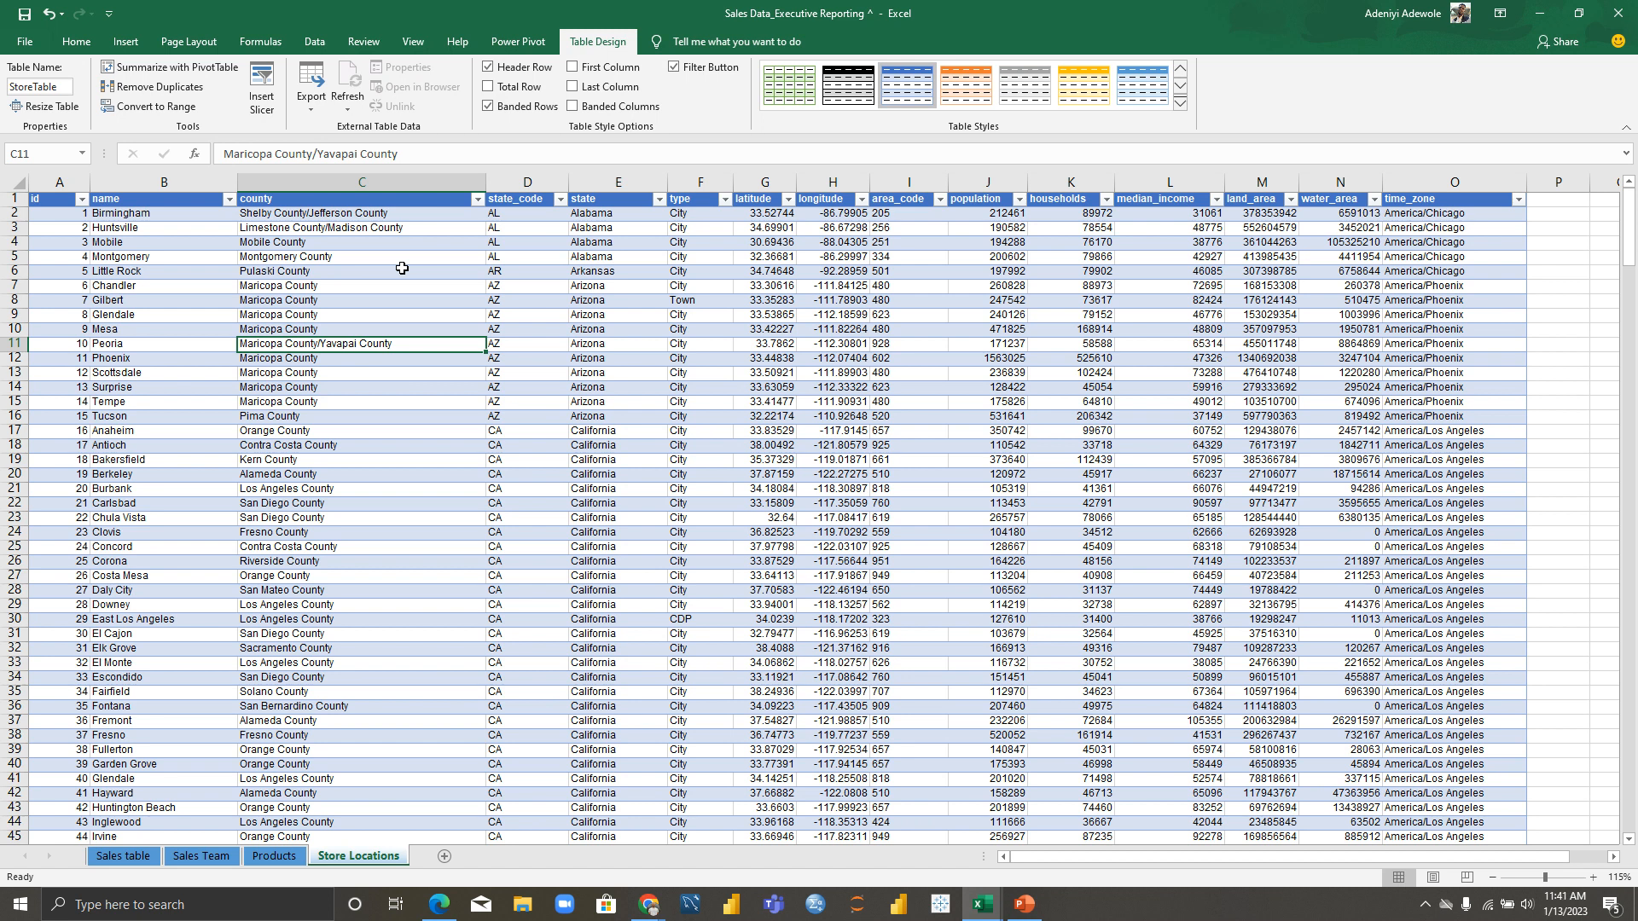
left_click(132, 858)
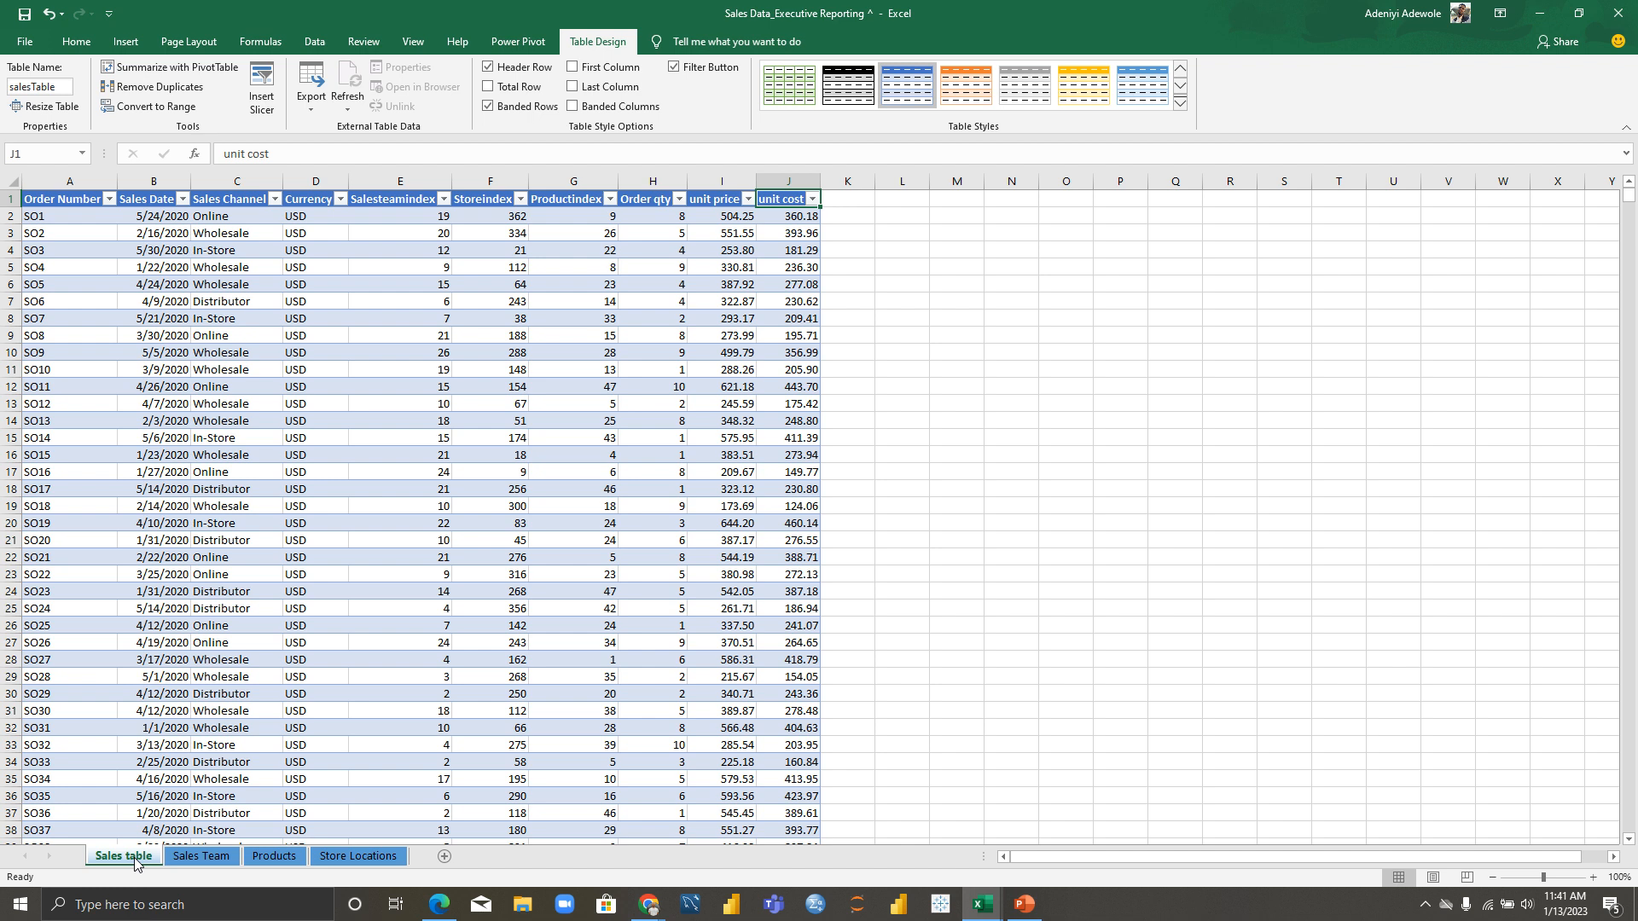
Step: Compare the Products Index heading with the sales data's Productindex column, ending on cell O11
left_click(194, 856)
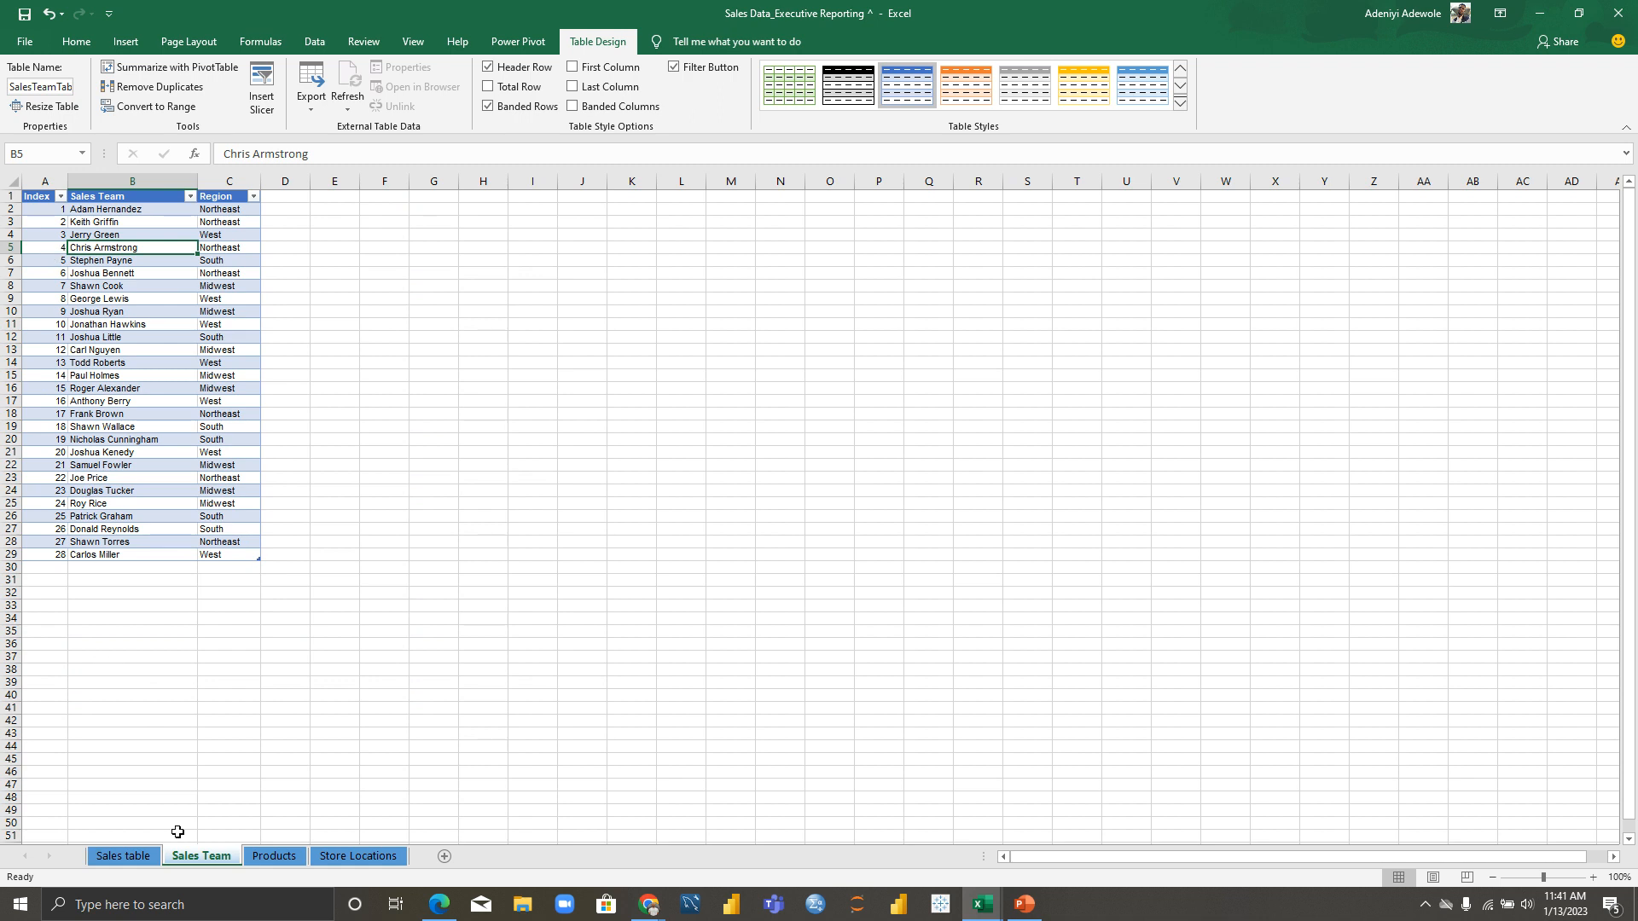
left_click(139, 857)
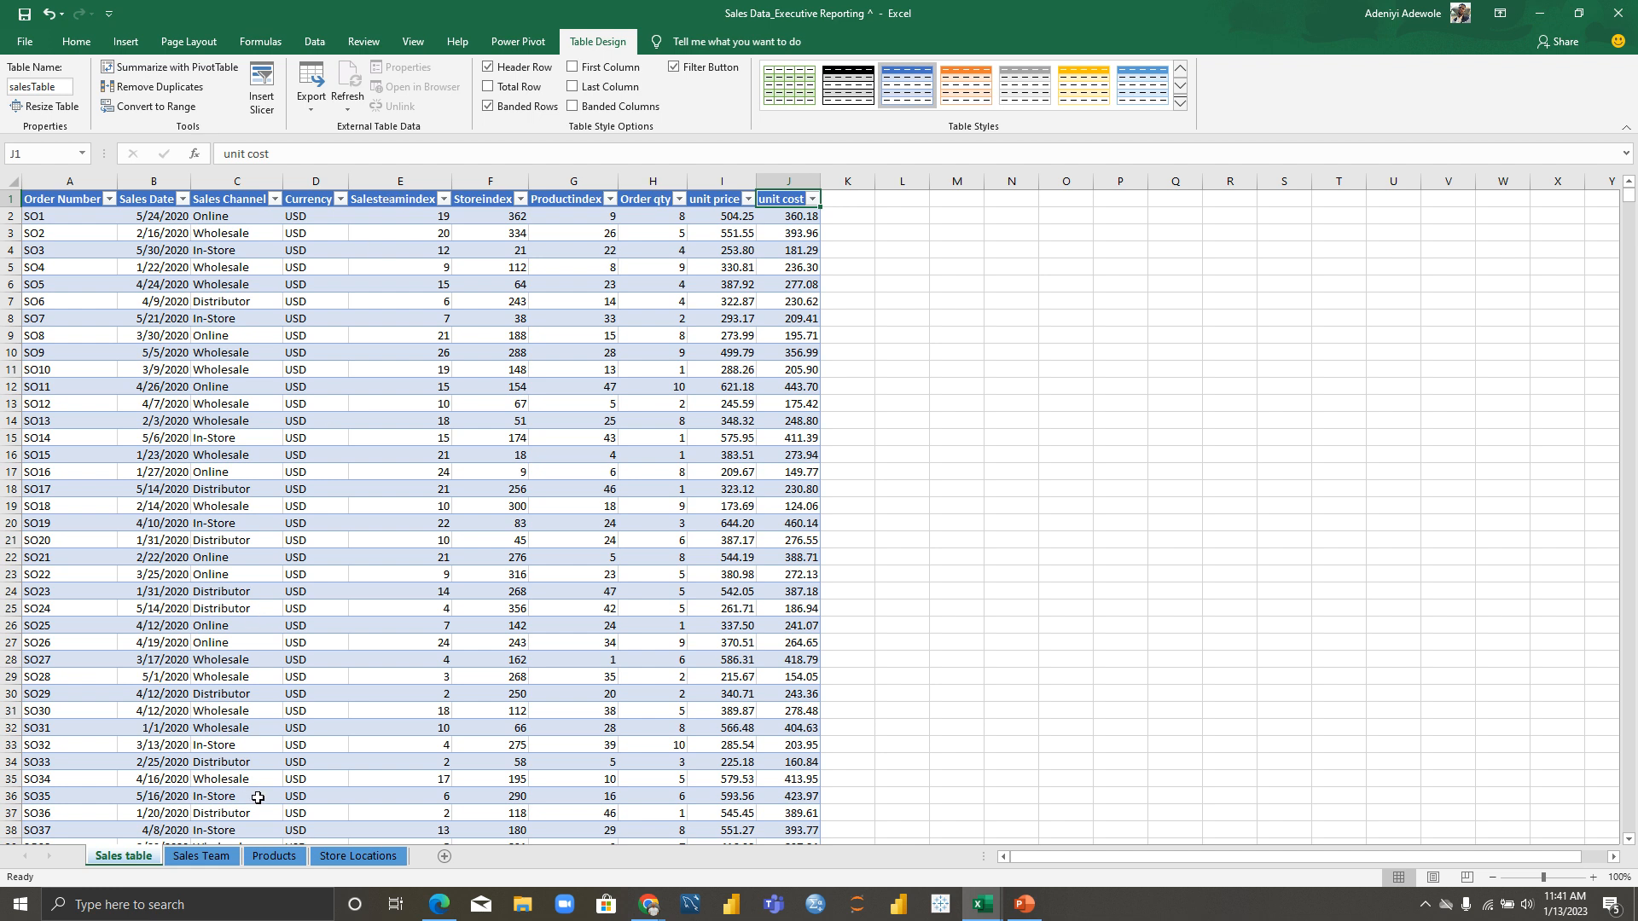
left_click(286, 860)
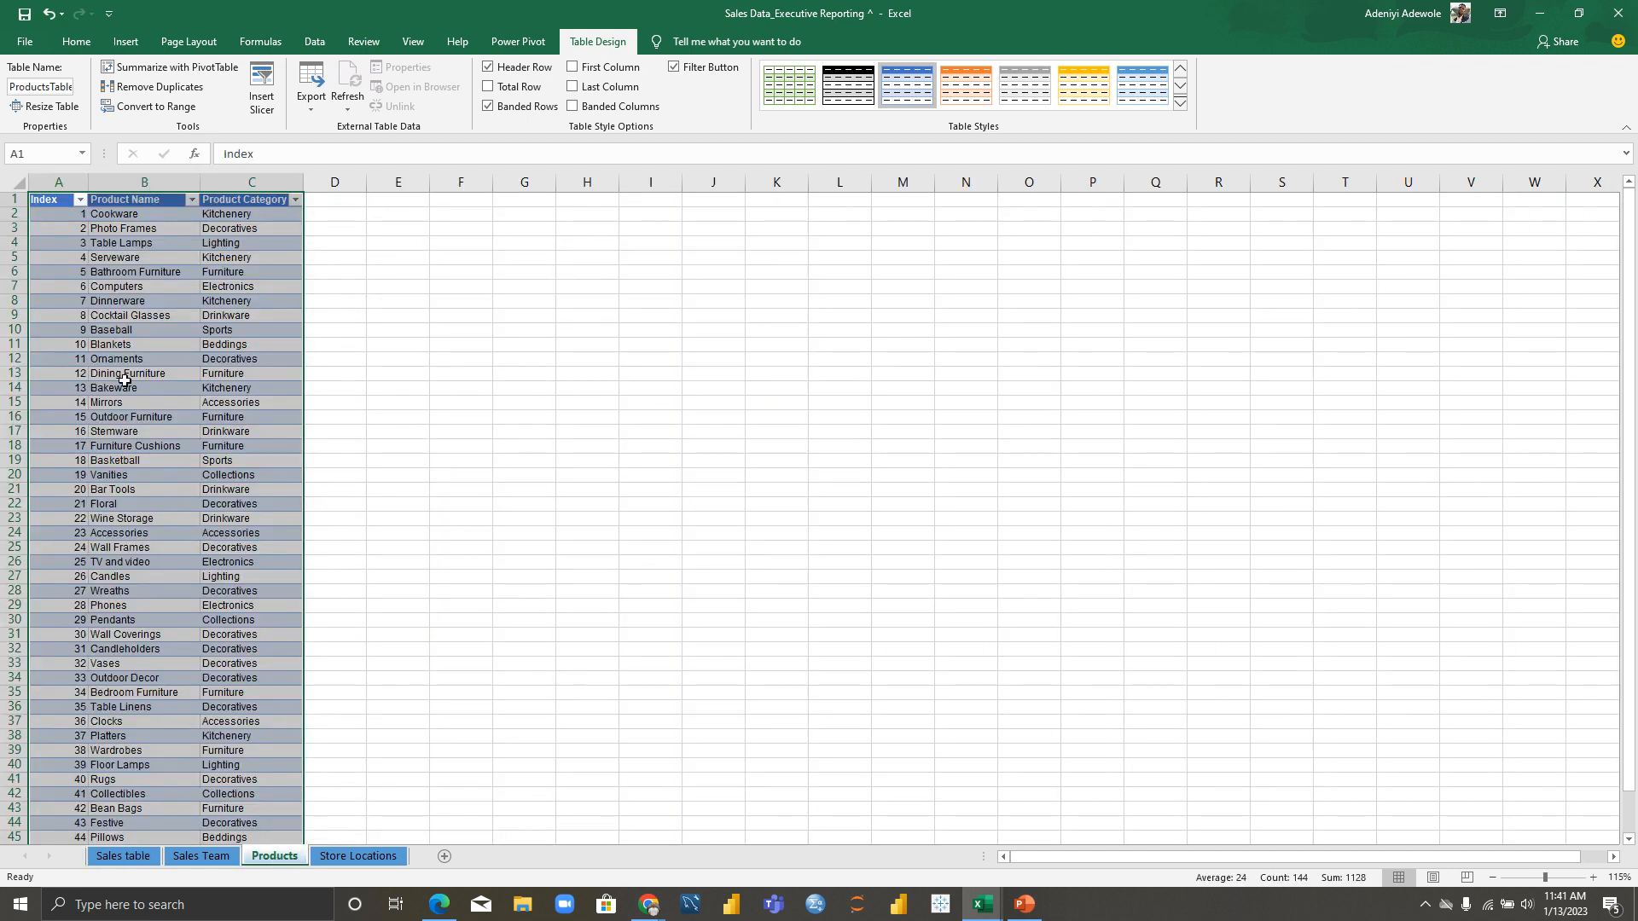
left_click(105, 314)
left_click(46, 199)
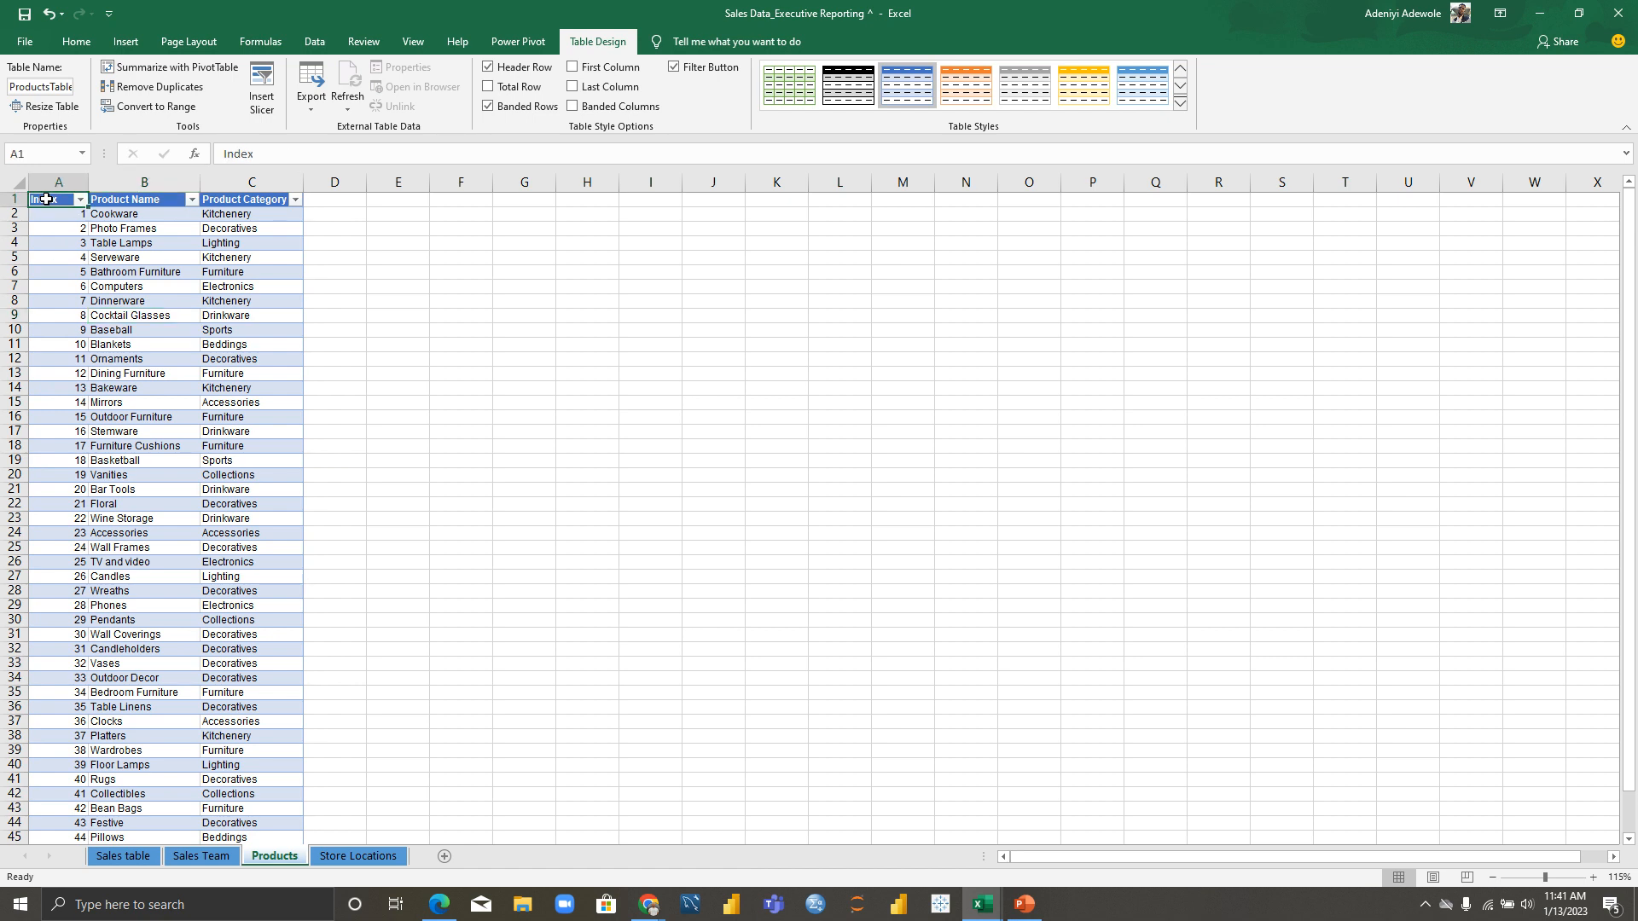
left_click(123, 857)
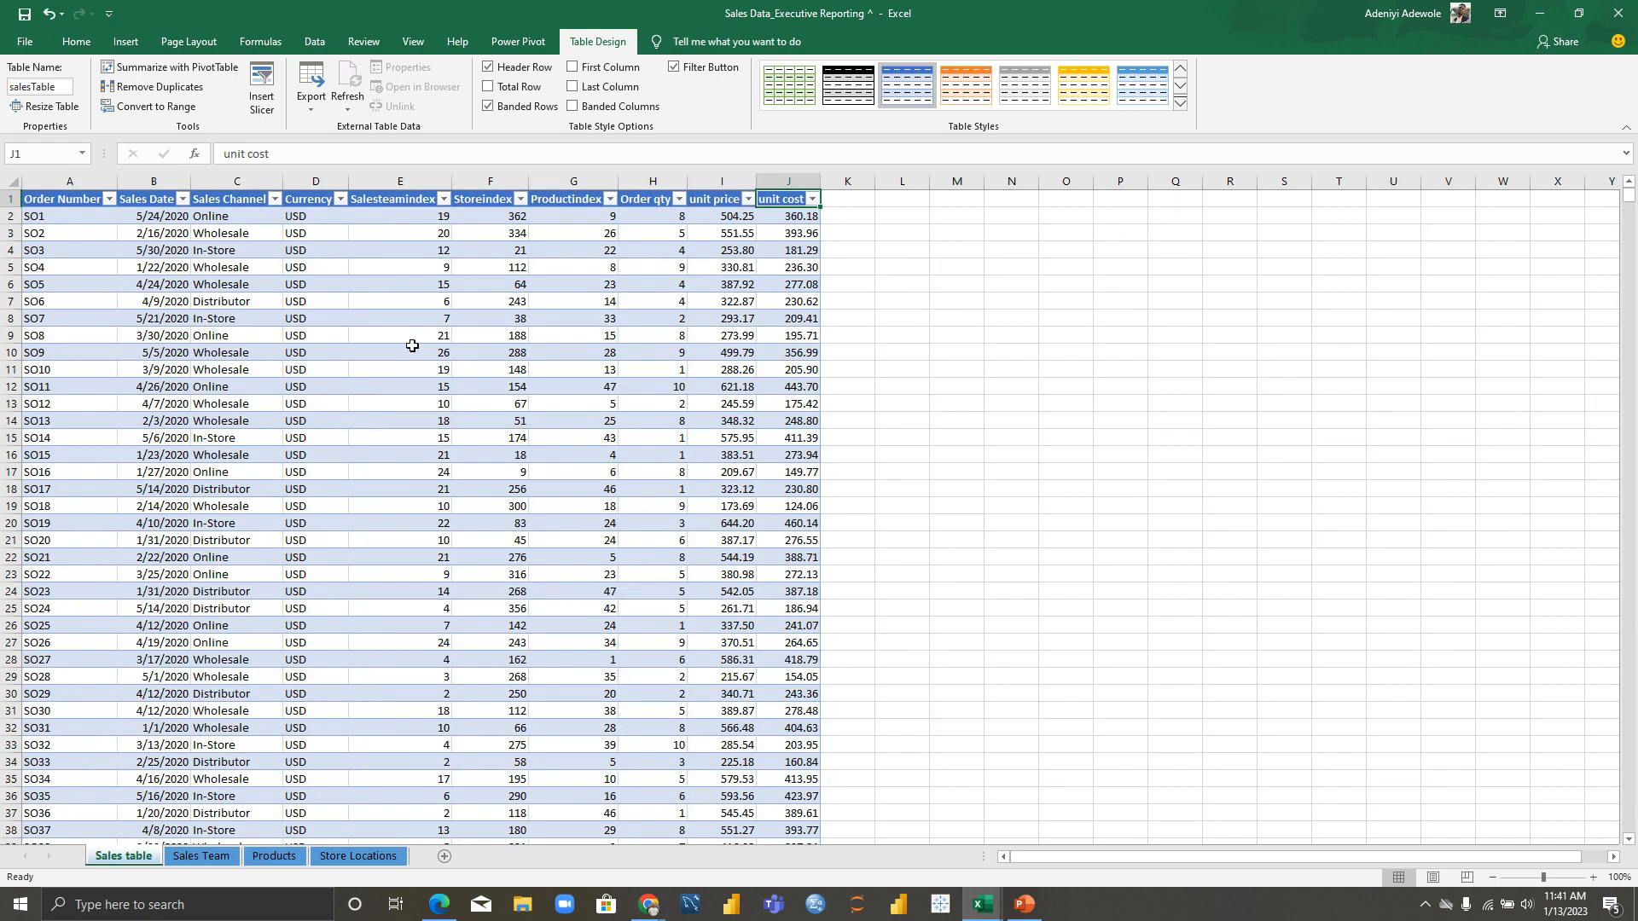
left_click(555, 204)
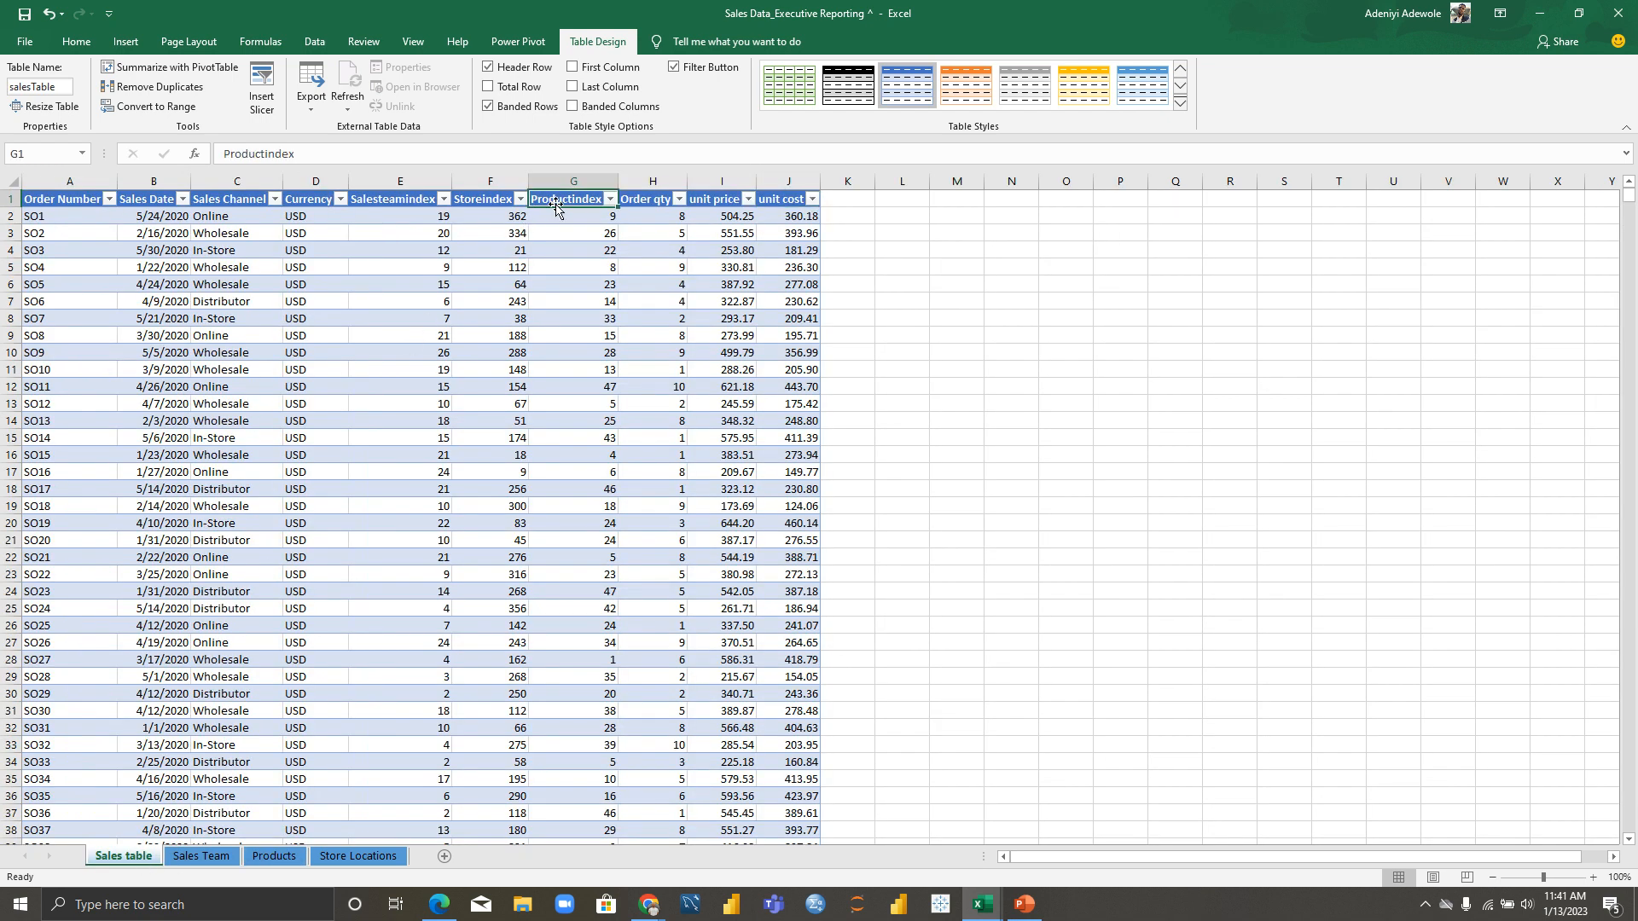
left_click(362, 857)
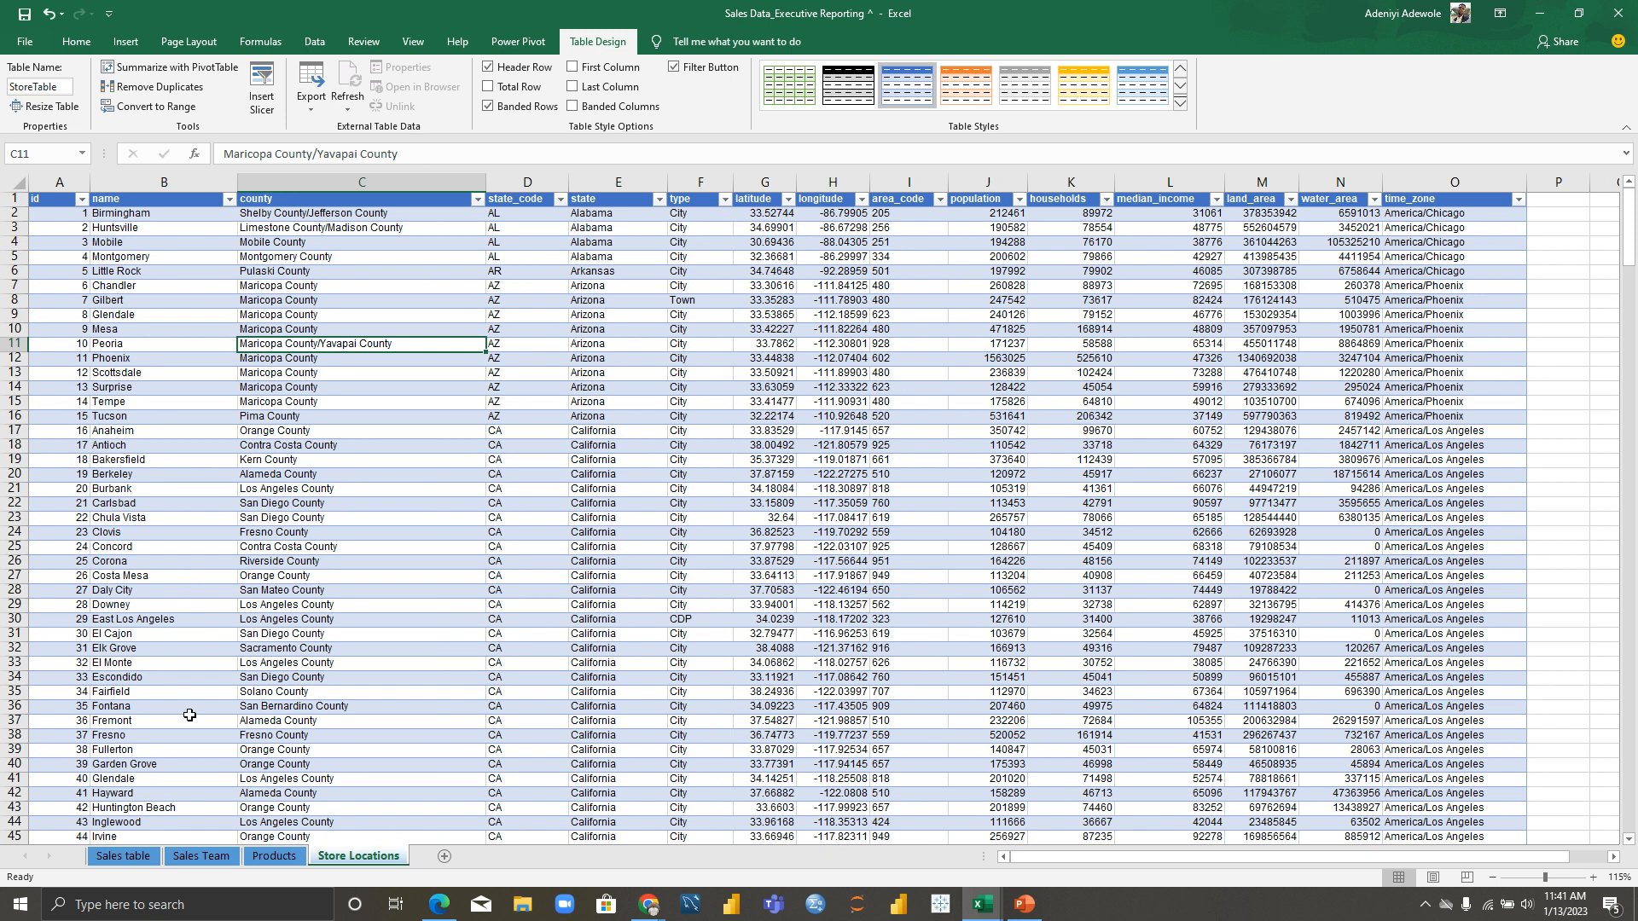
left_click(135, 858)
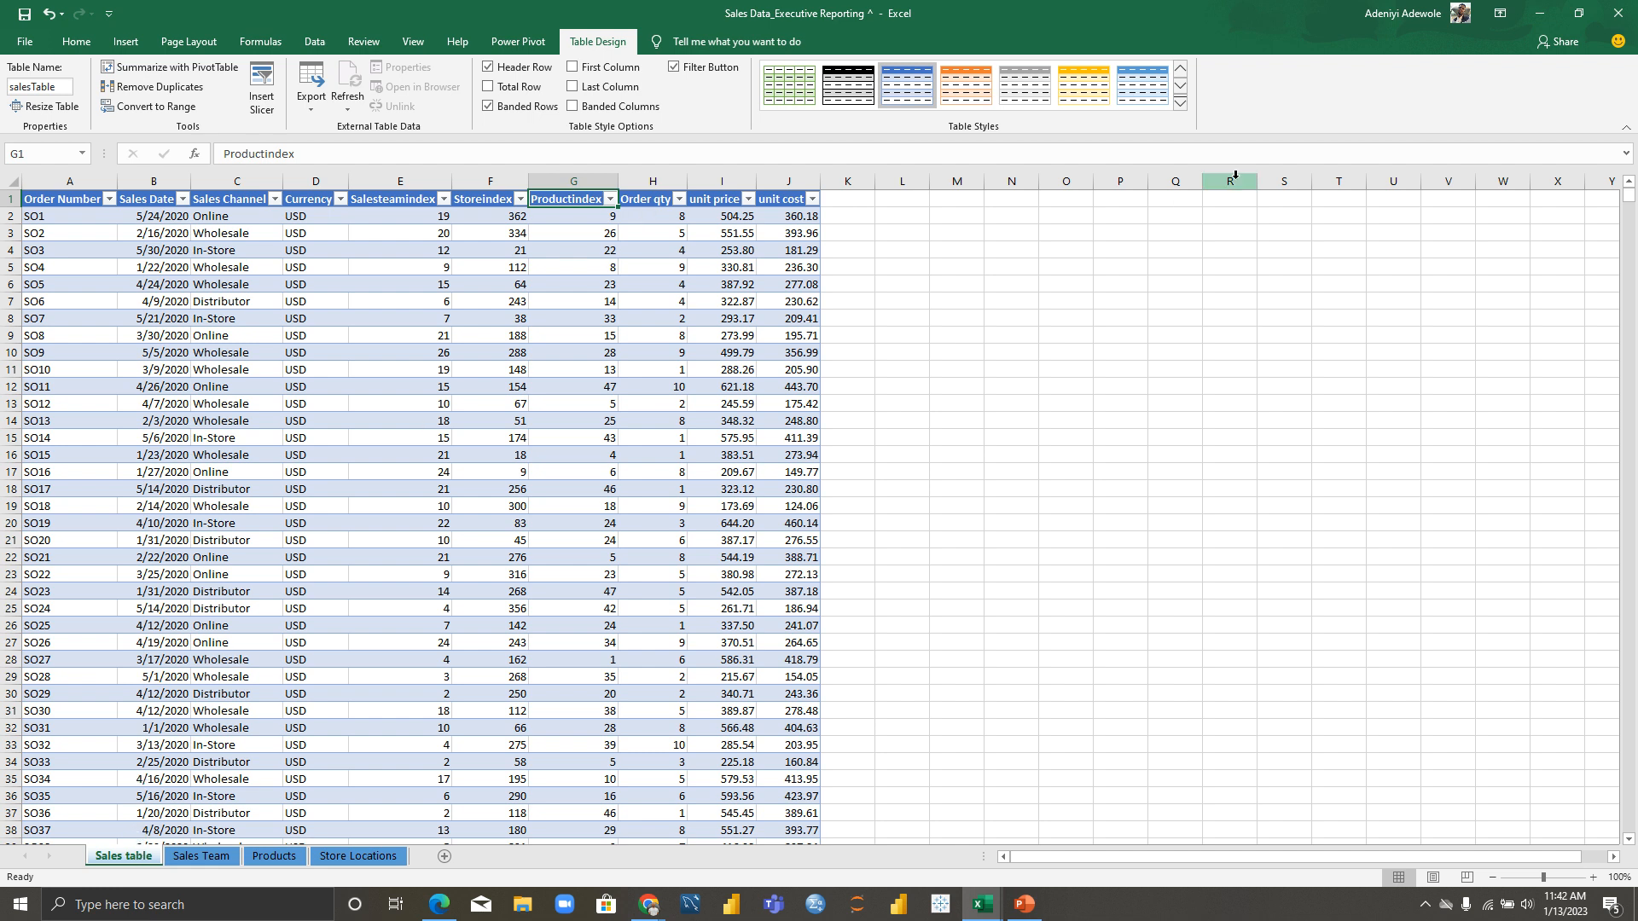
left_click(1082, 364)
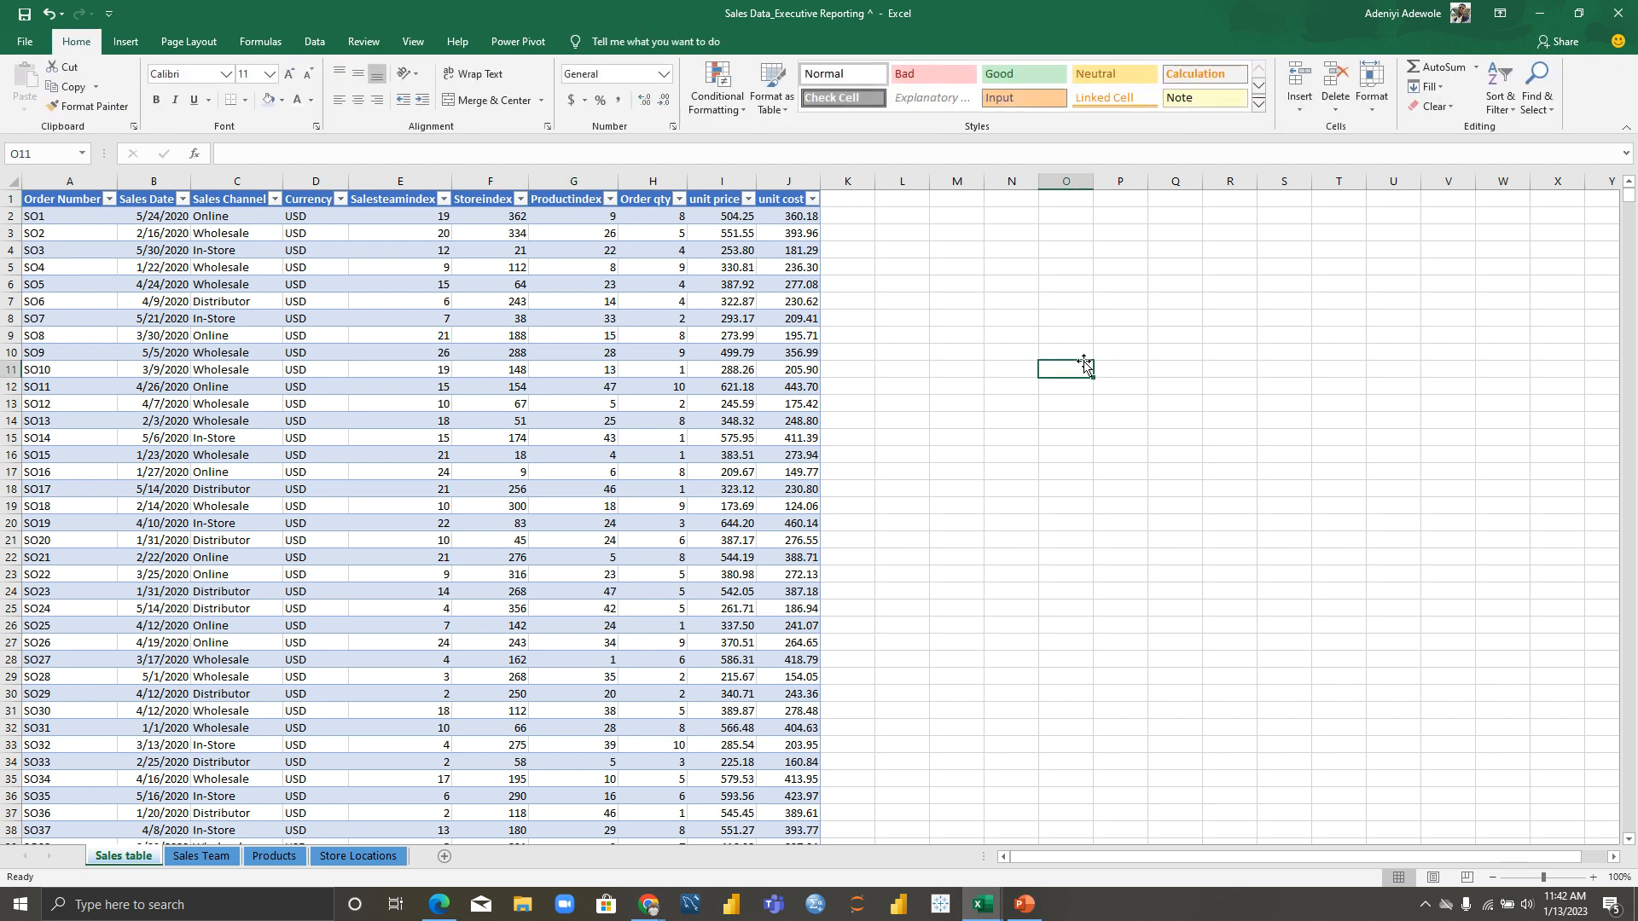
Step: Type 'FACT TABLE' into O11 beside the sales data, then show the Sales Team sheet
type("FACTV")
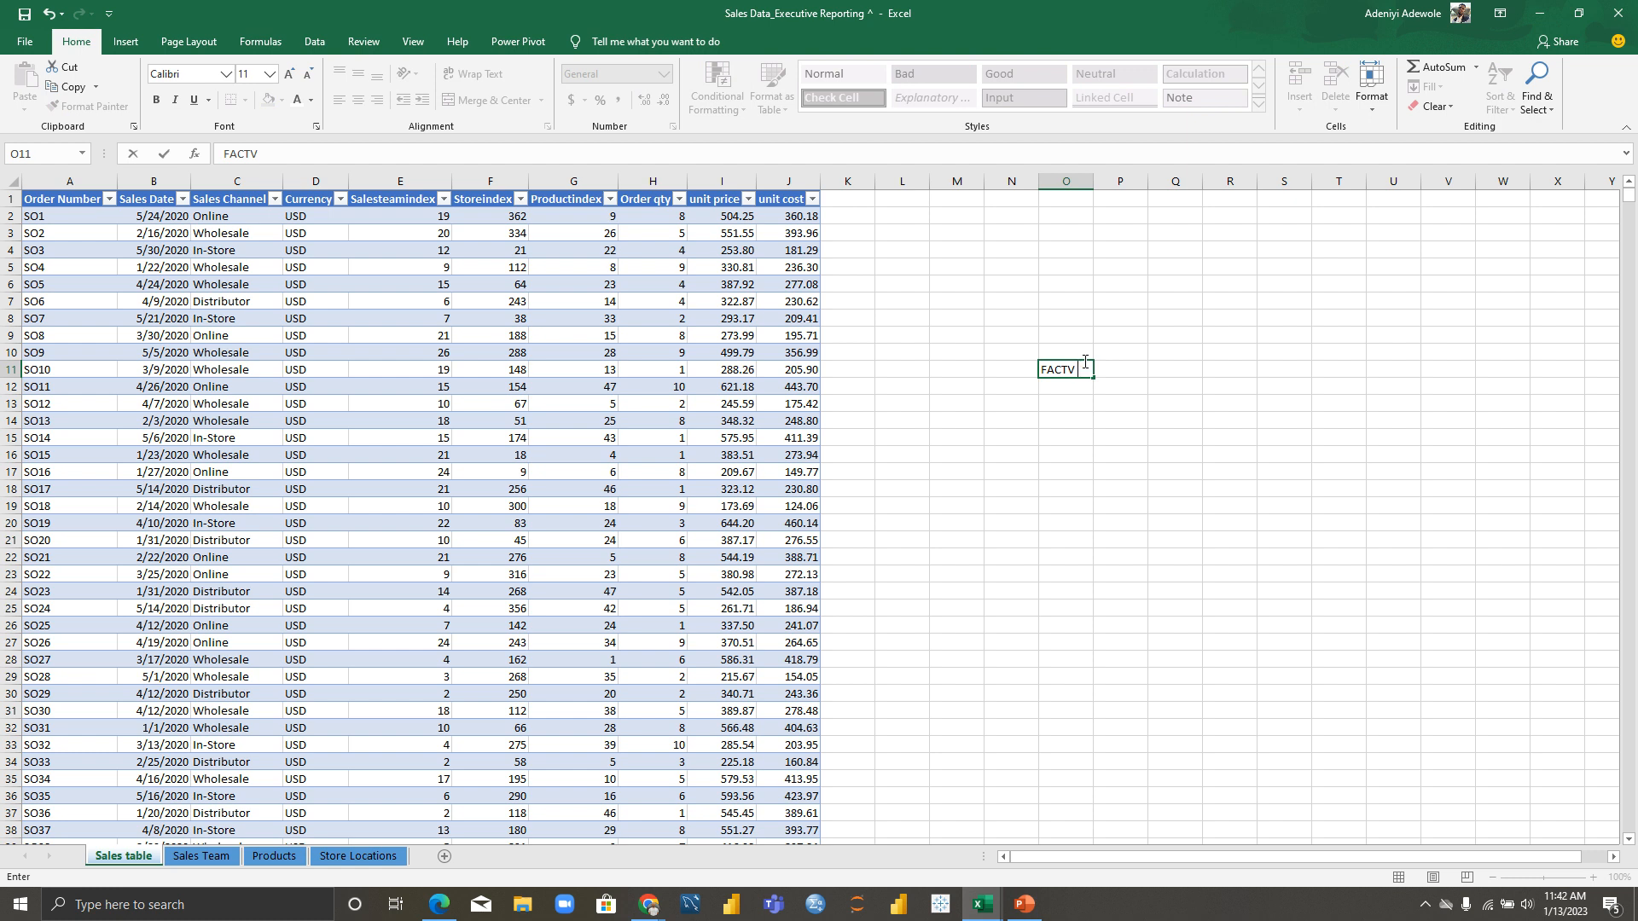
type("TABLE")
left_click(1100, 401)
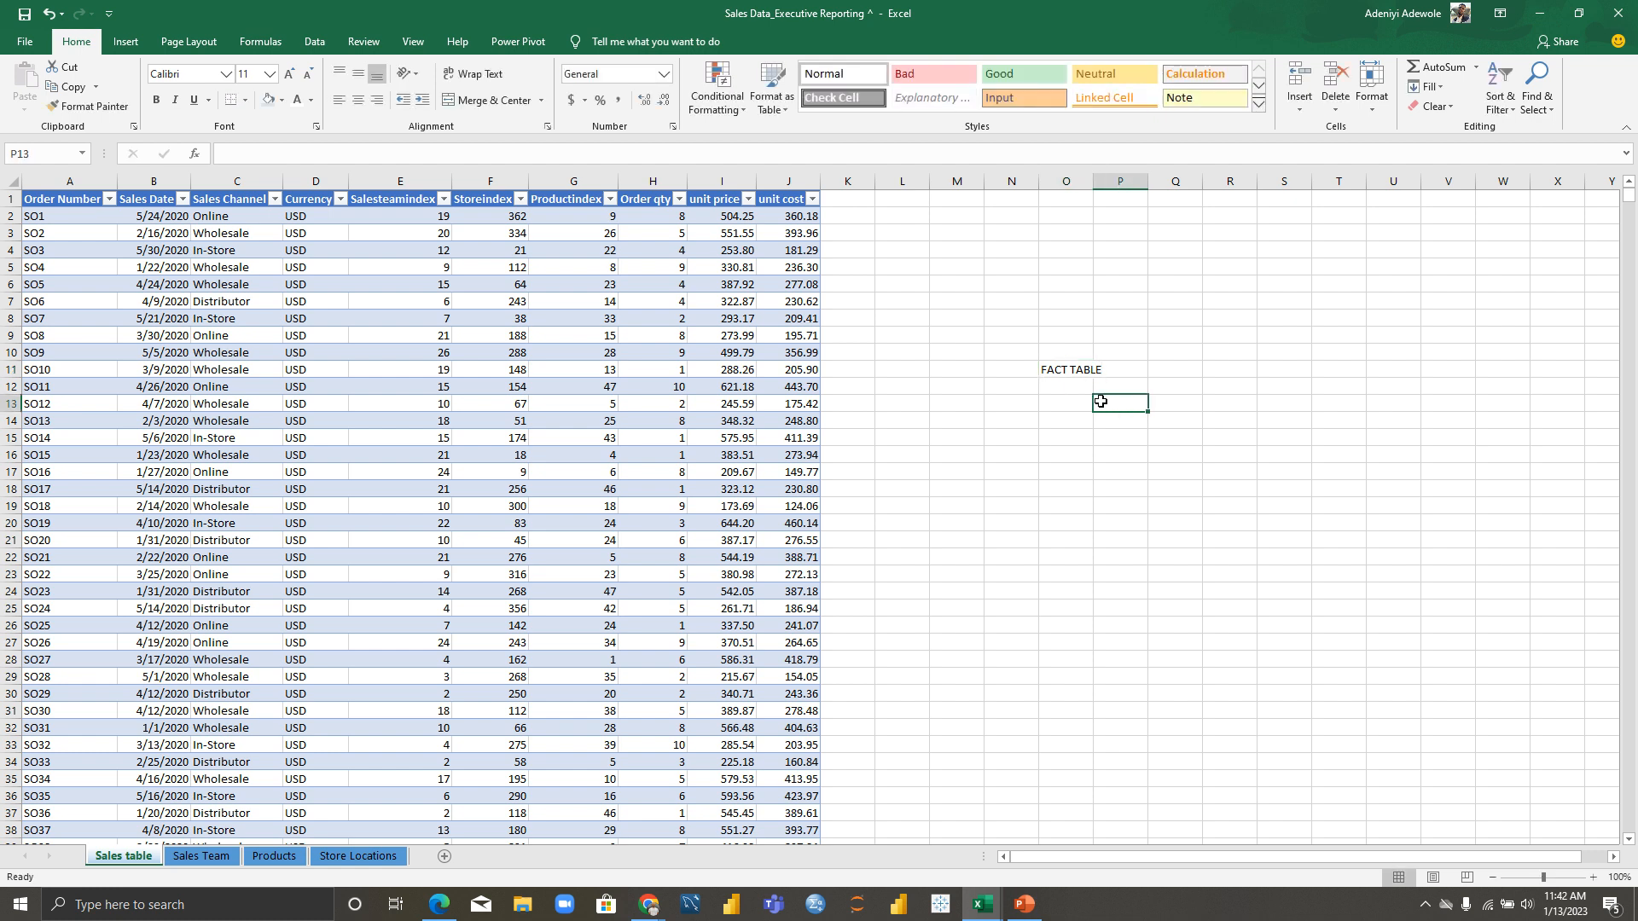
left_click(194, 856)
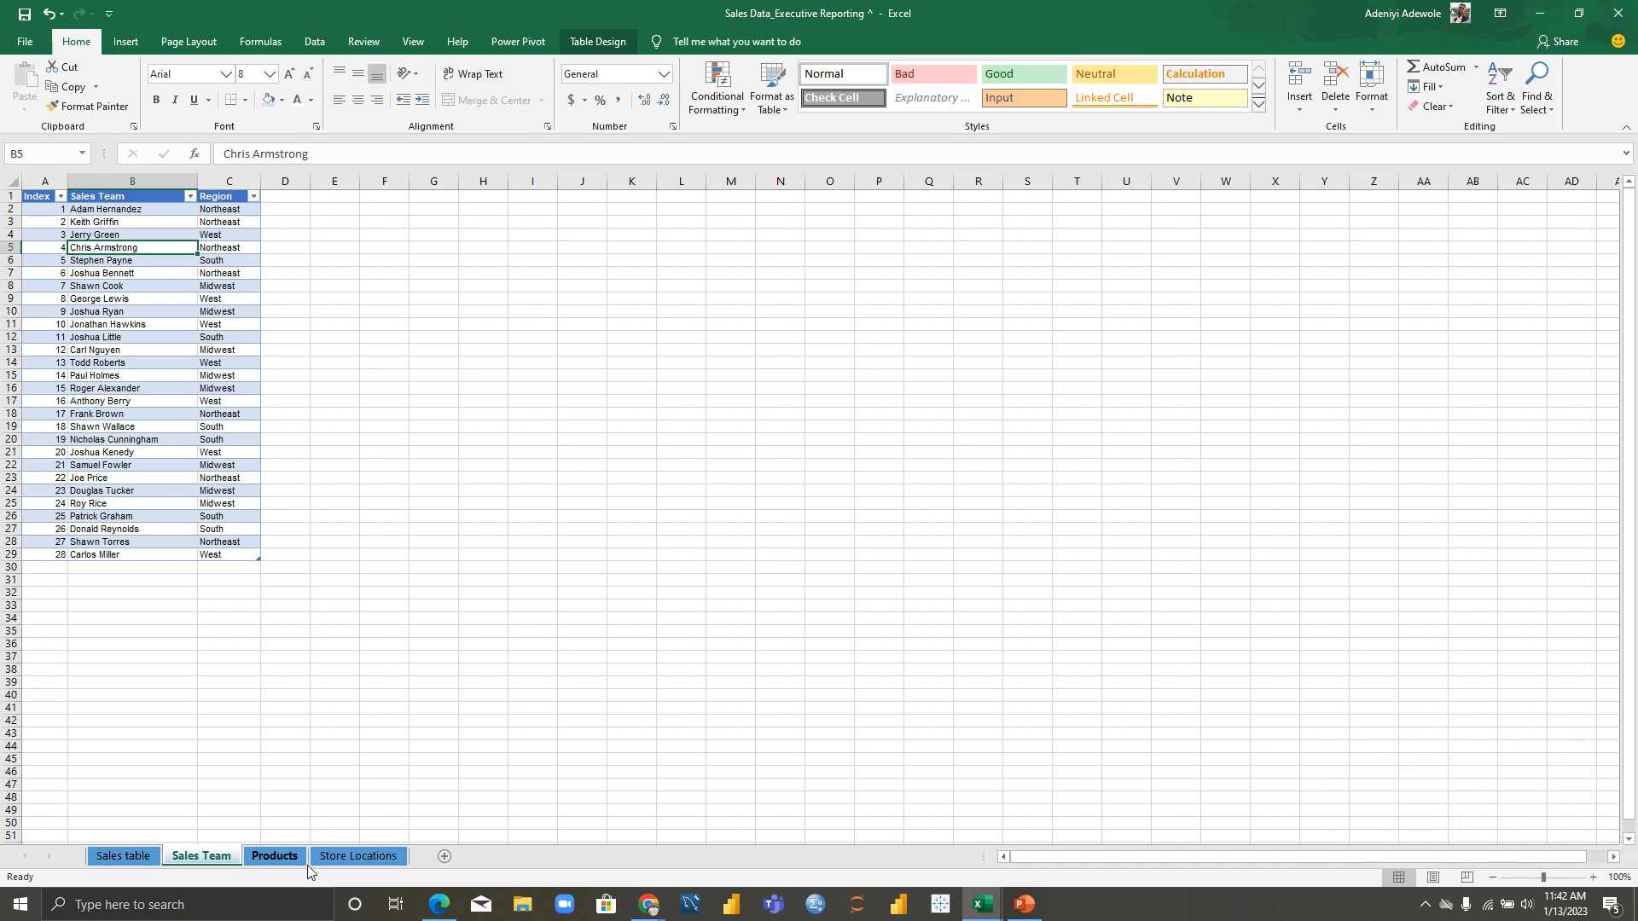
Step: Check the fact and dimension notes in EXCEL WORKSHEET, then return to the Sales table sheet
key("alt+Tab")
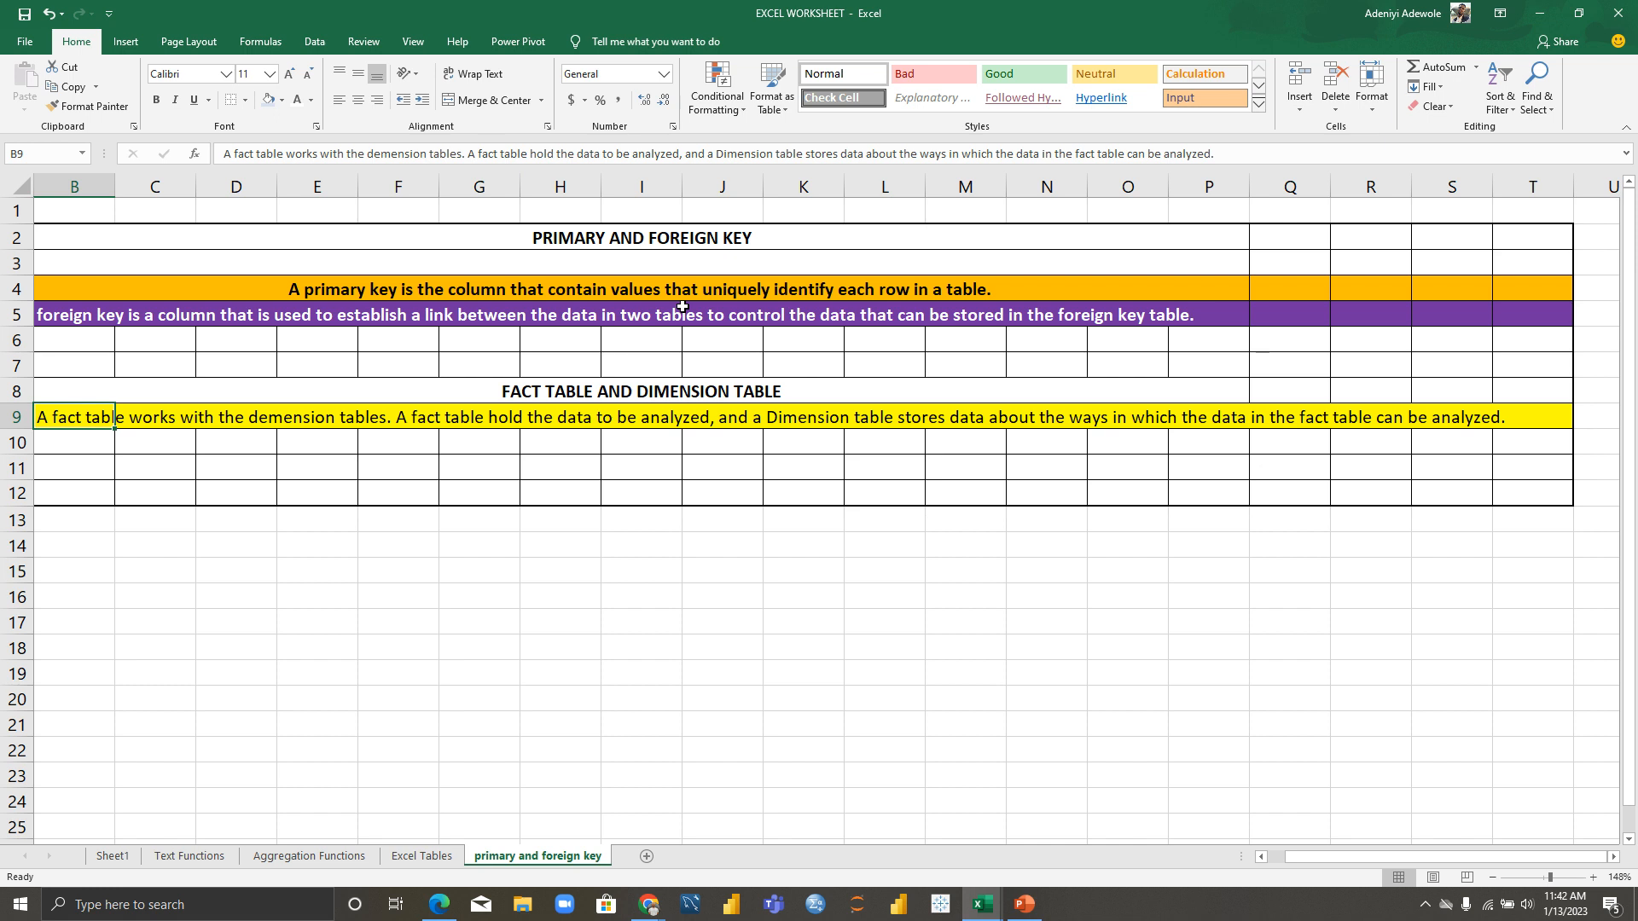
key("alt+Tab")
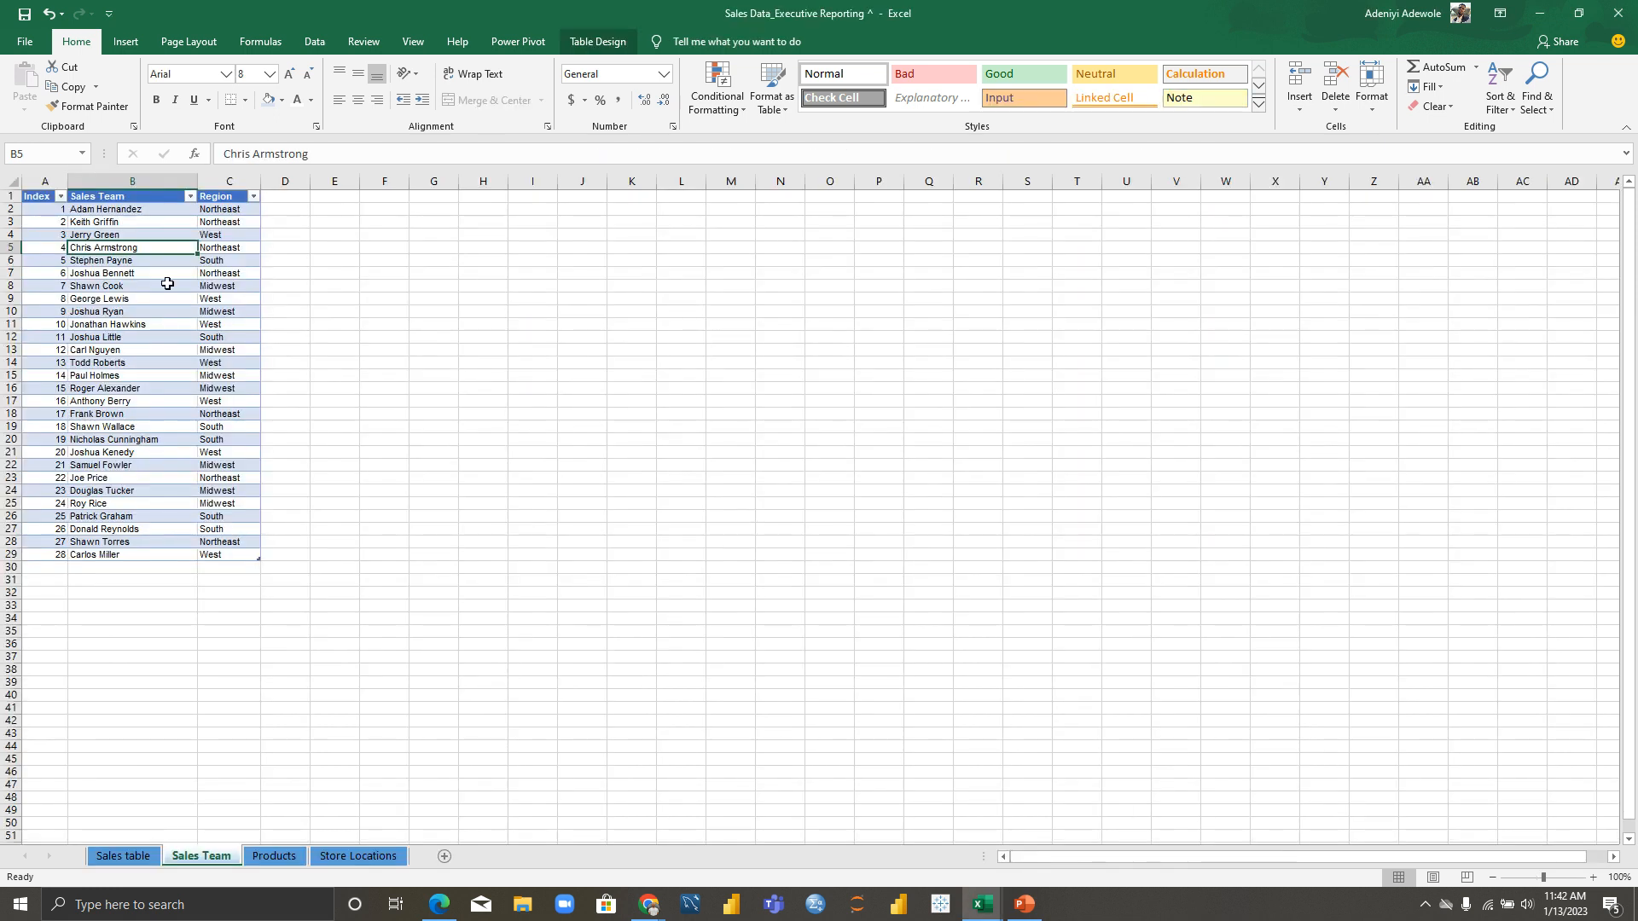
left_click(128, 855)
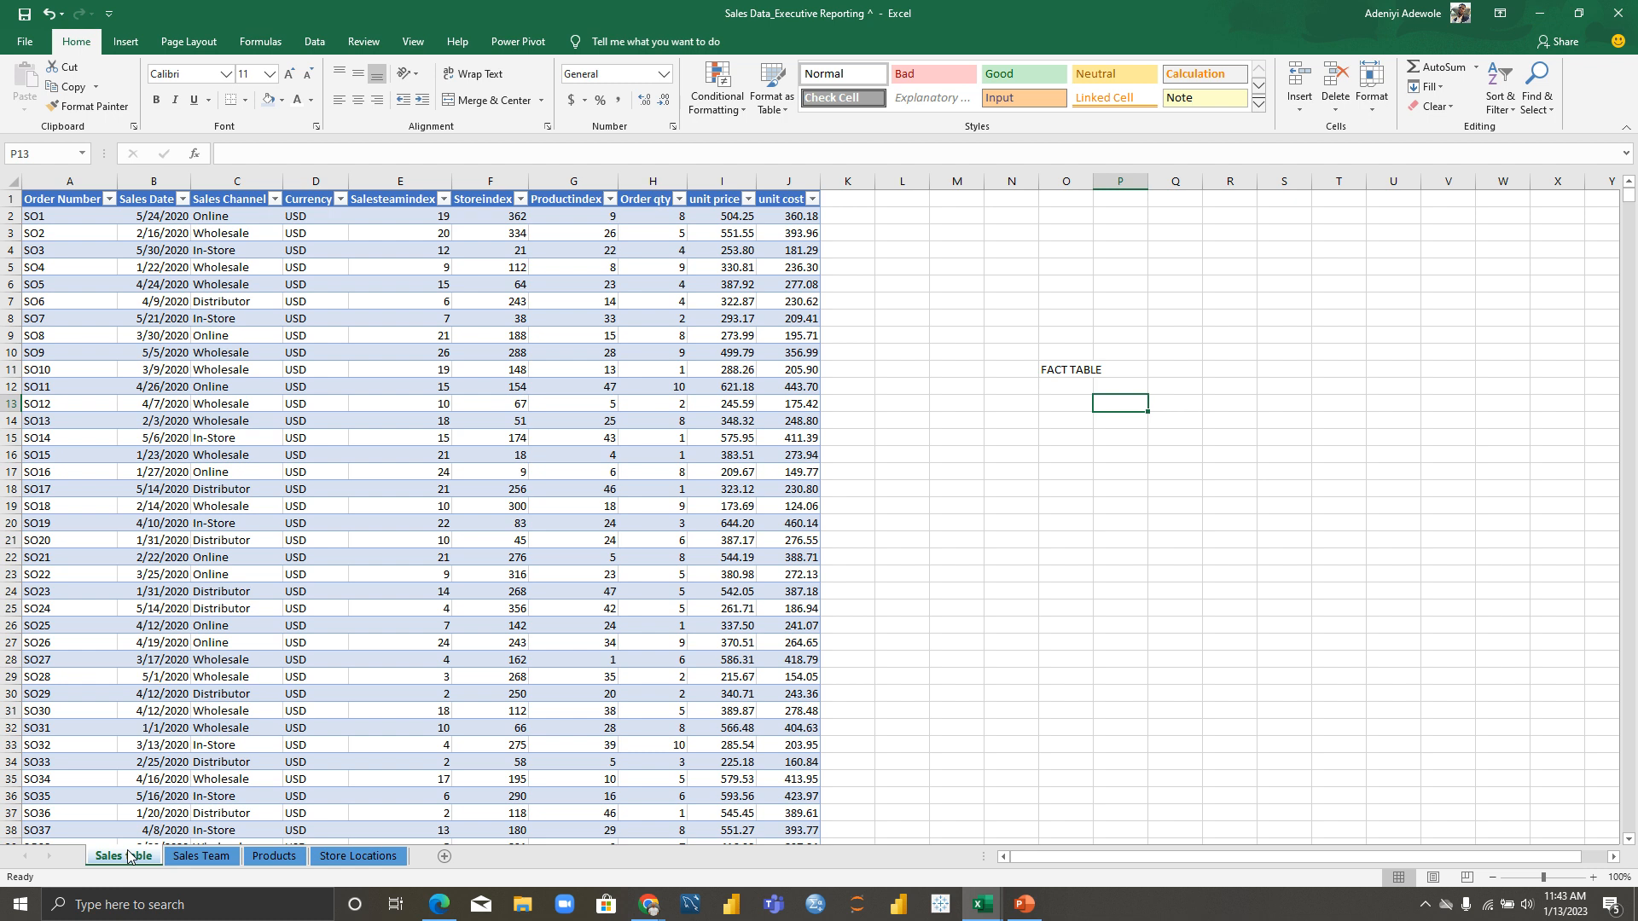
Step: Enter a sample person's name in O16 and the headings NAME in O15 and ACC NO in Q15
left_click(1076, 455)
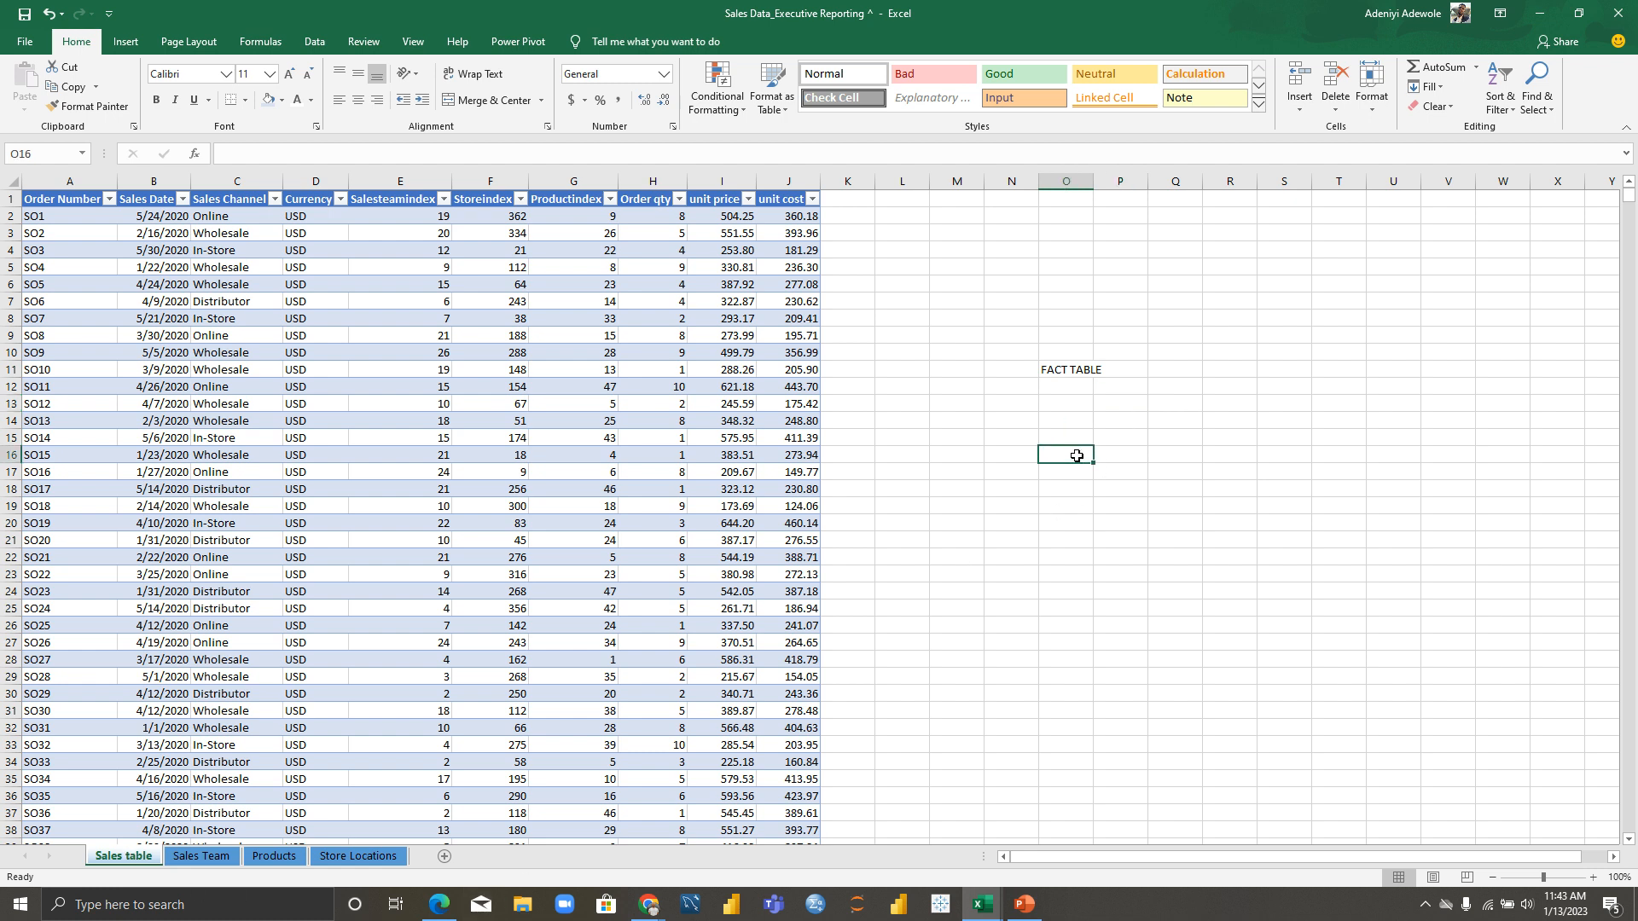
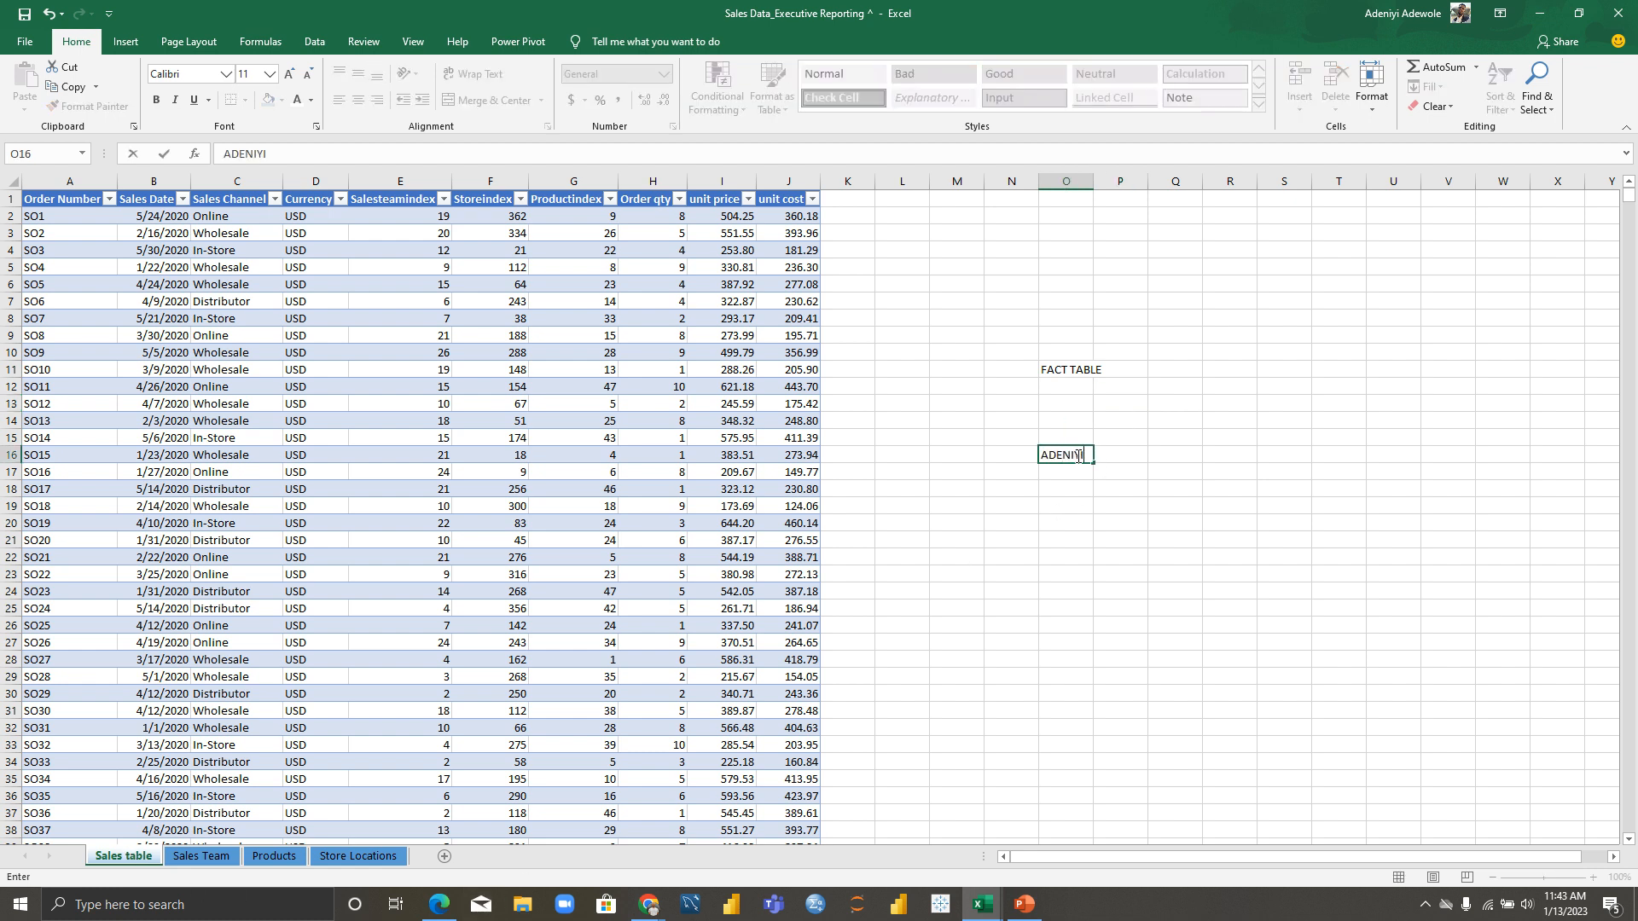
left_click(1127, 440)
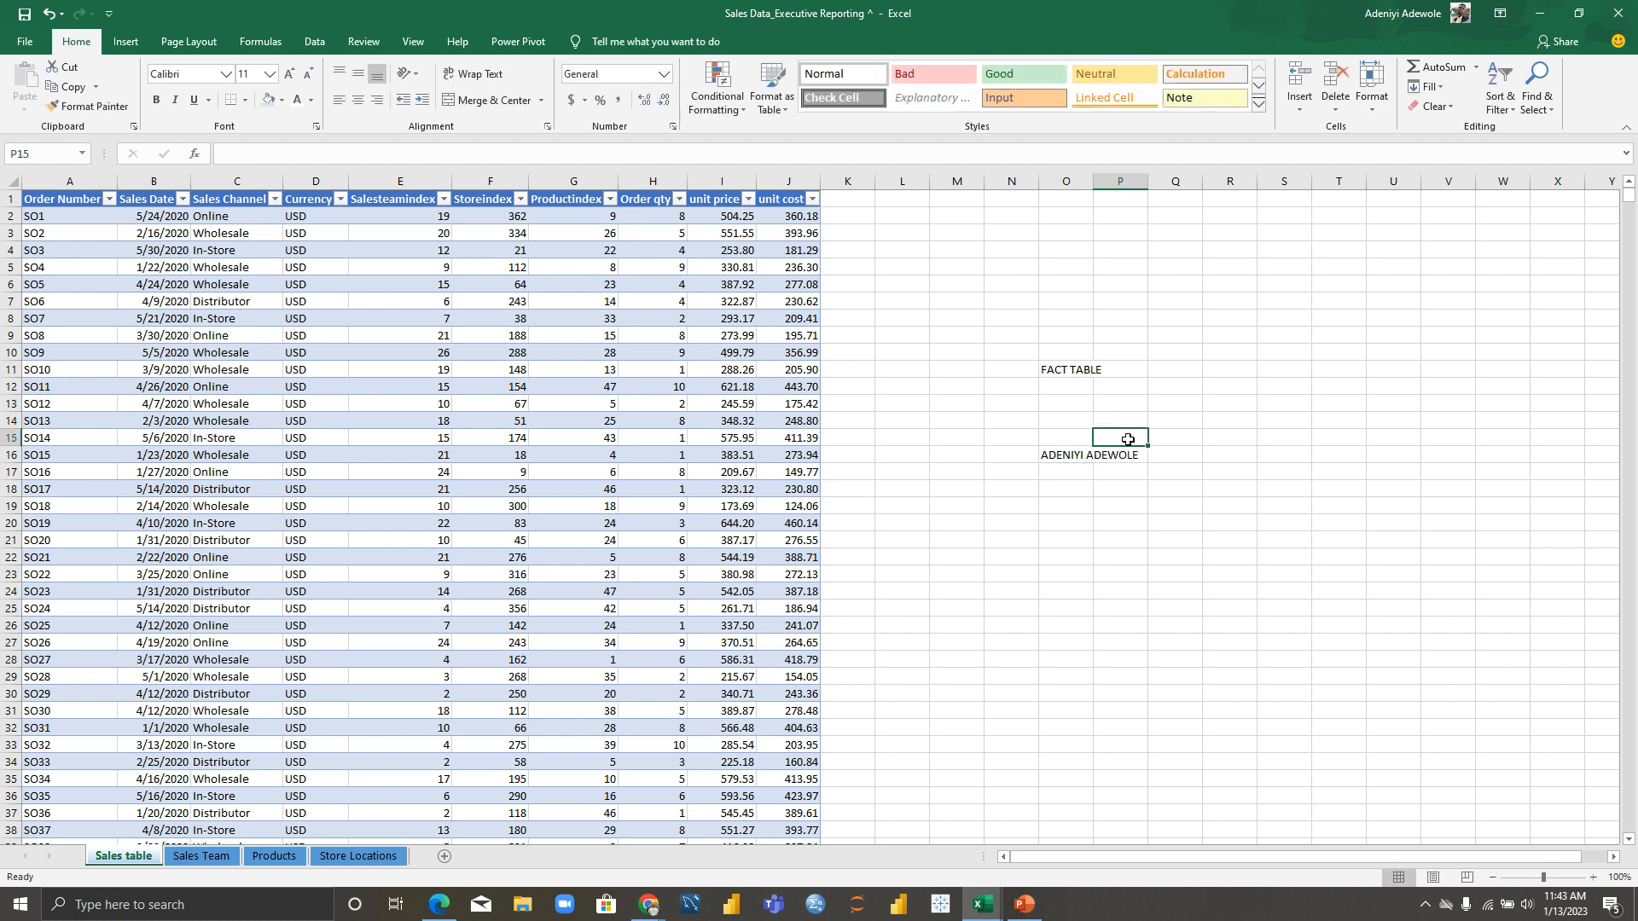
left_click(1070, 439)
type("NAME")
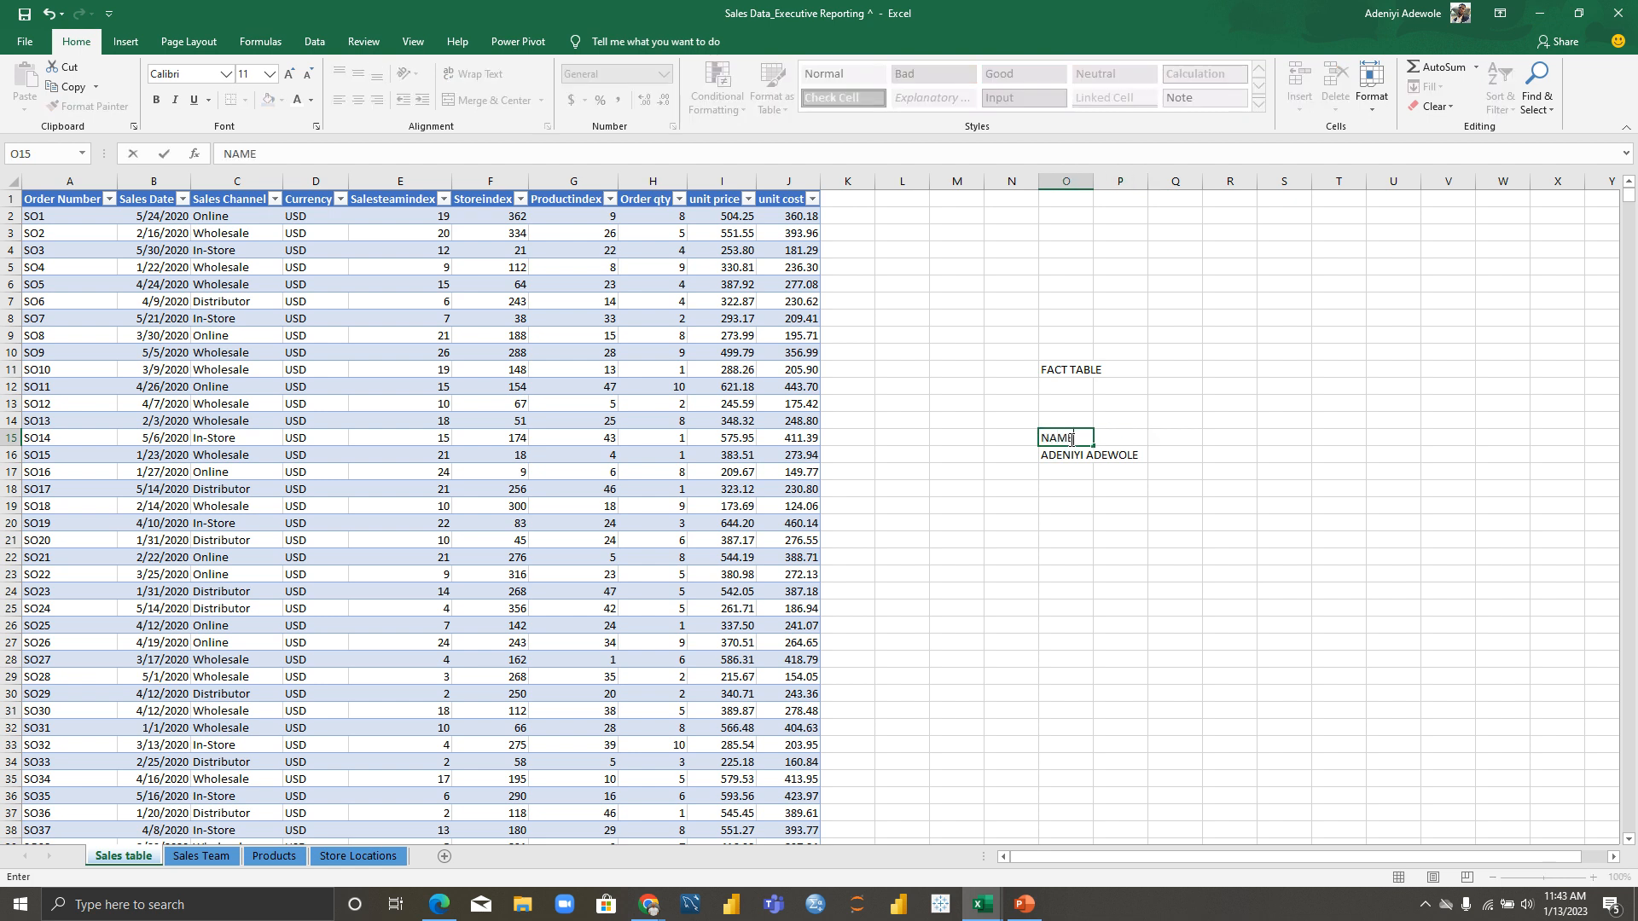
left_click(1166, 435)
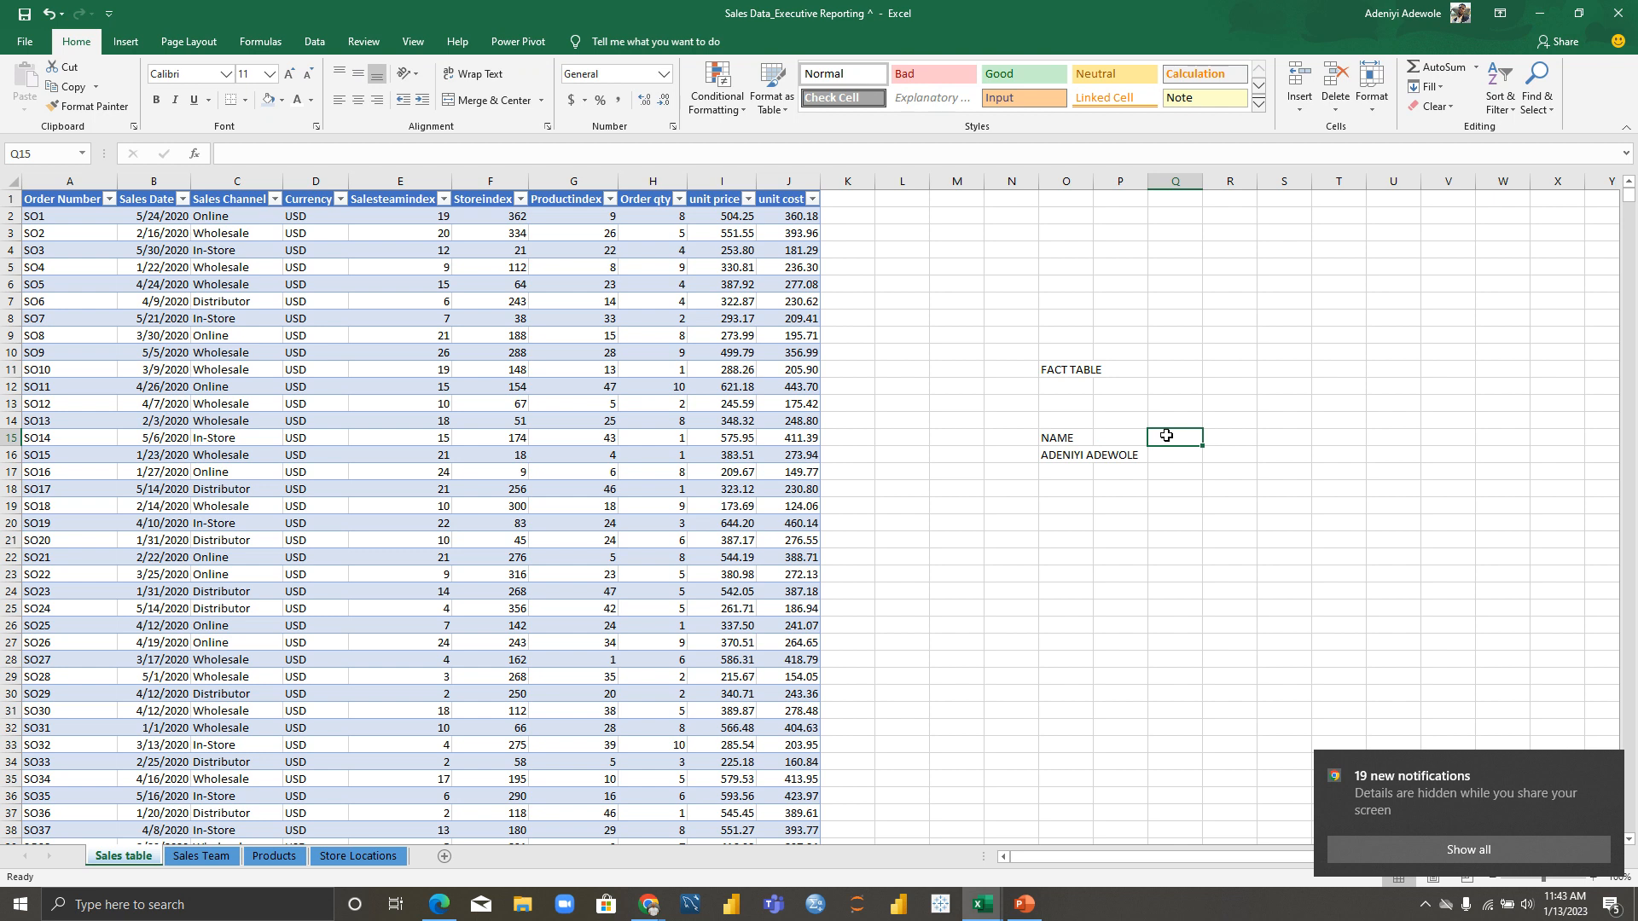
type("ACC NO")
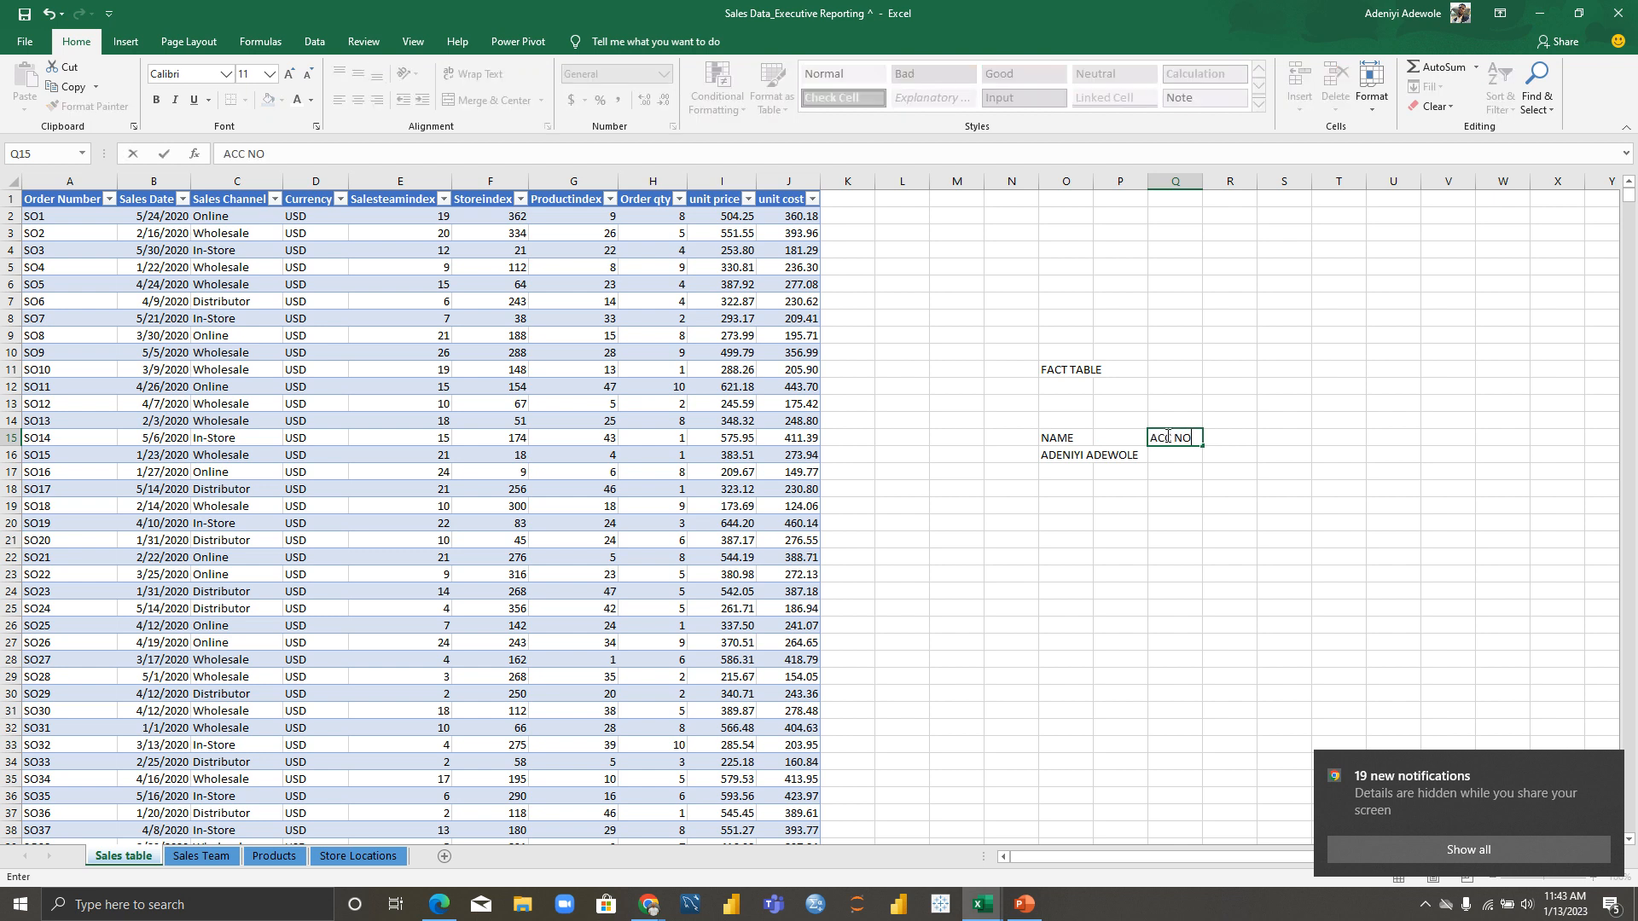
left_click(1062, 470)
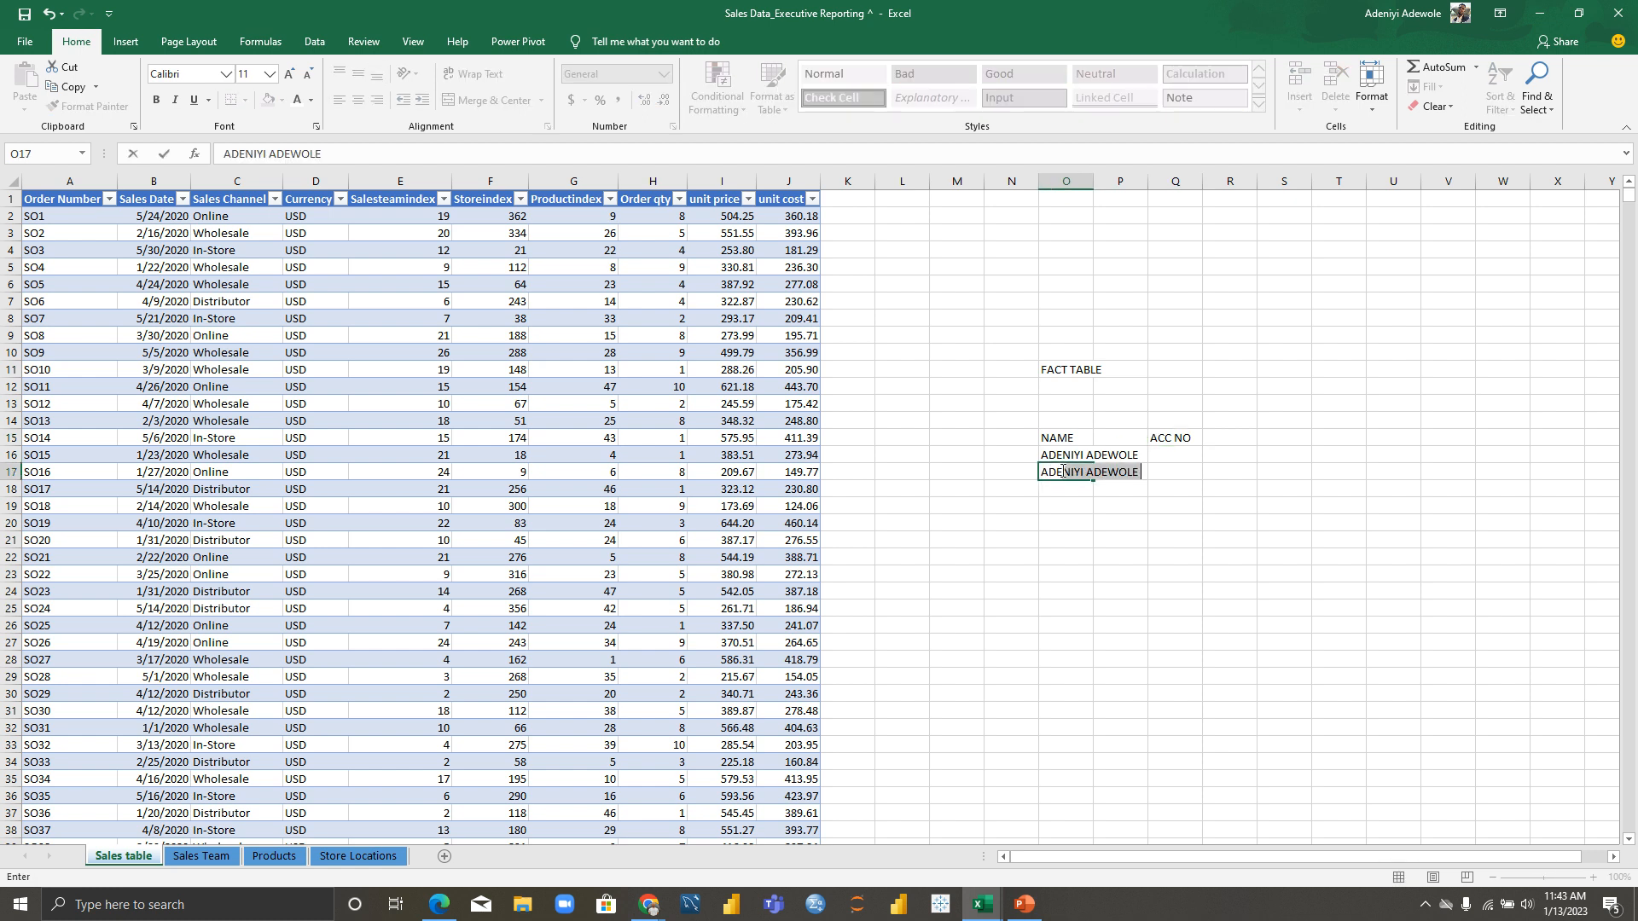
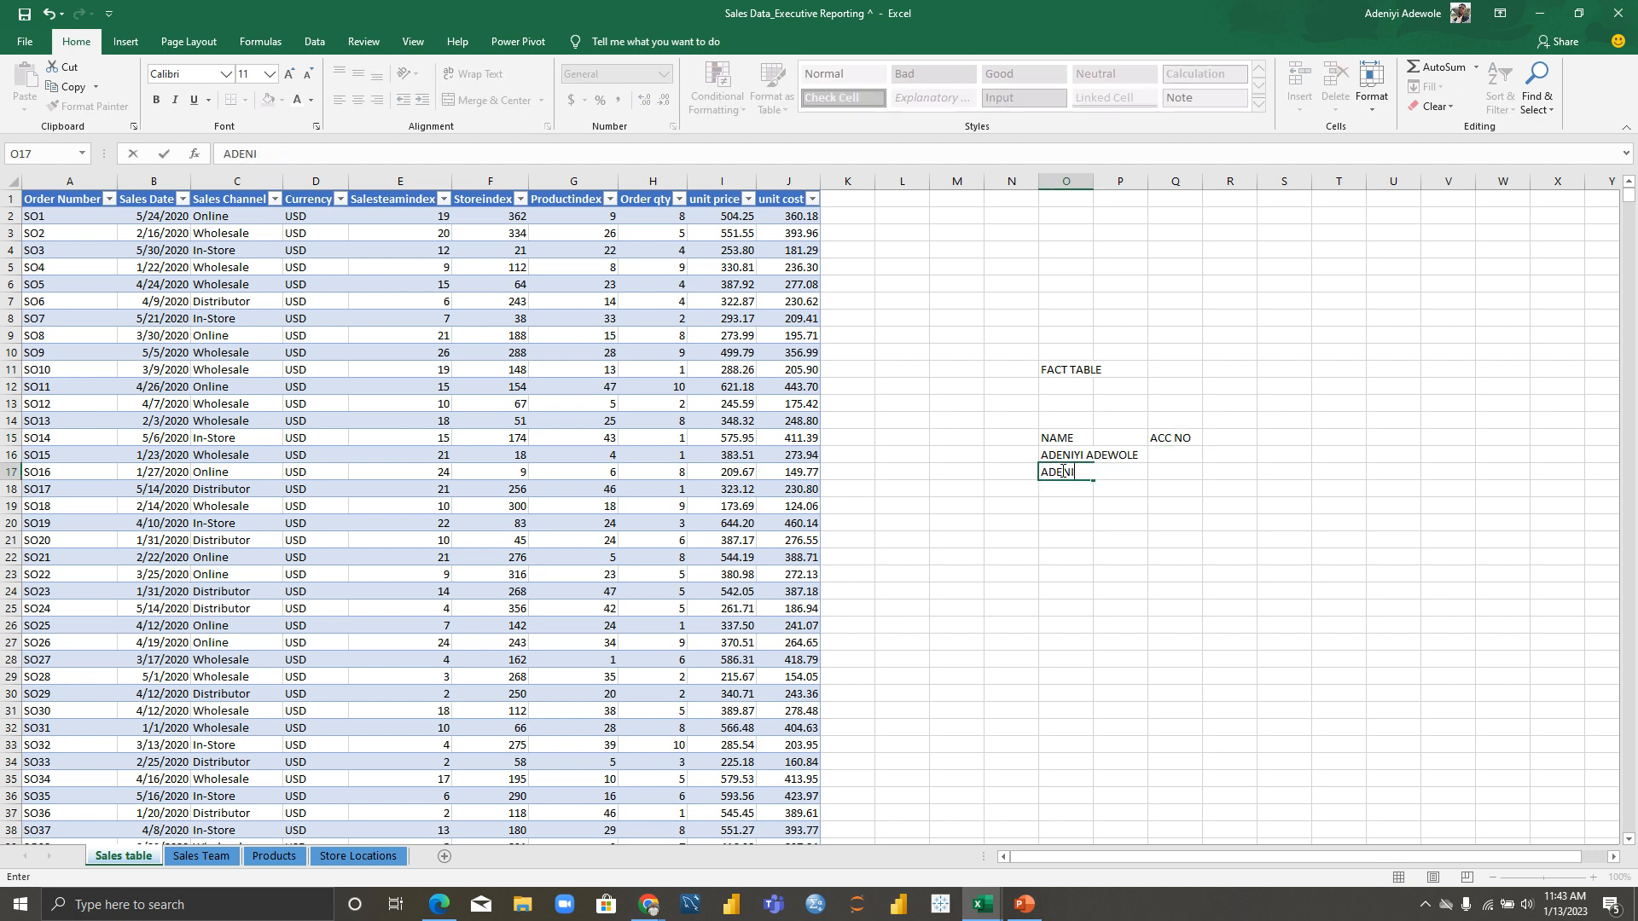
Step: Enter a second sample name in O17 and widen column O to fit the names
left_click(1066, 181)
left_click_drag(1093, 181, 1146, 175)
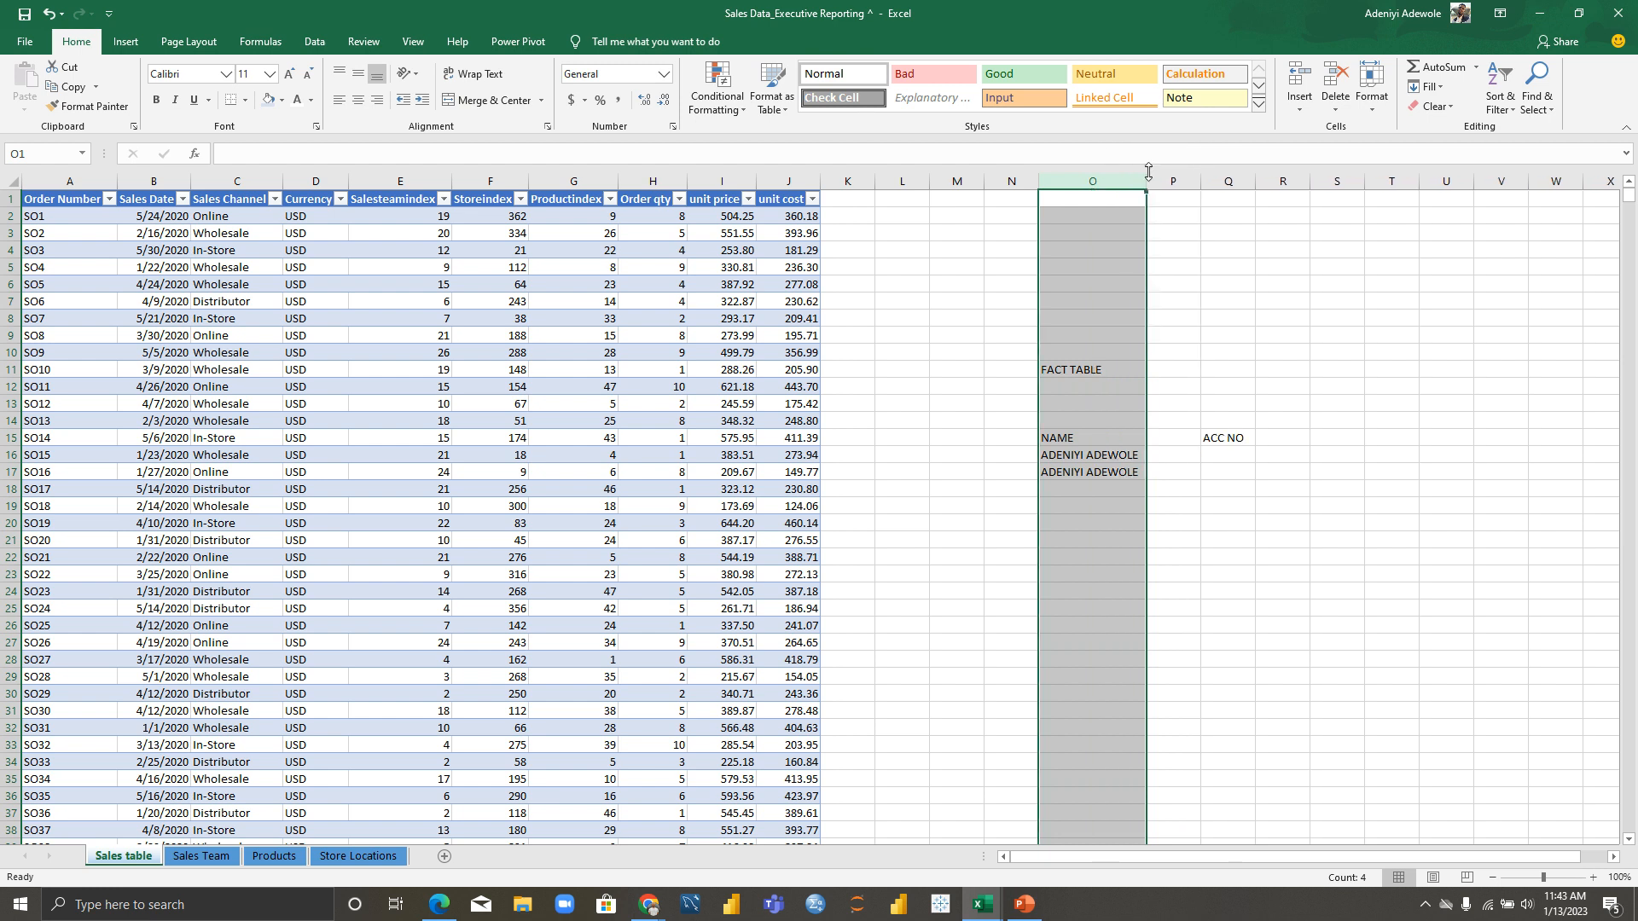
Step: Fill in sample account numbers in Q16 and Q17
left_click(1229, 457)
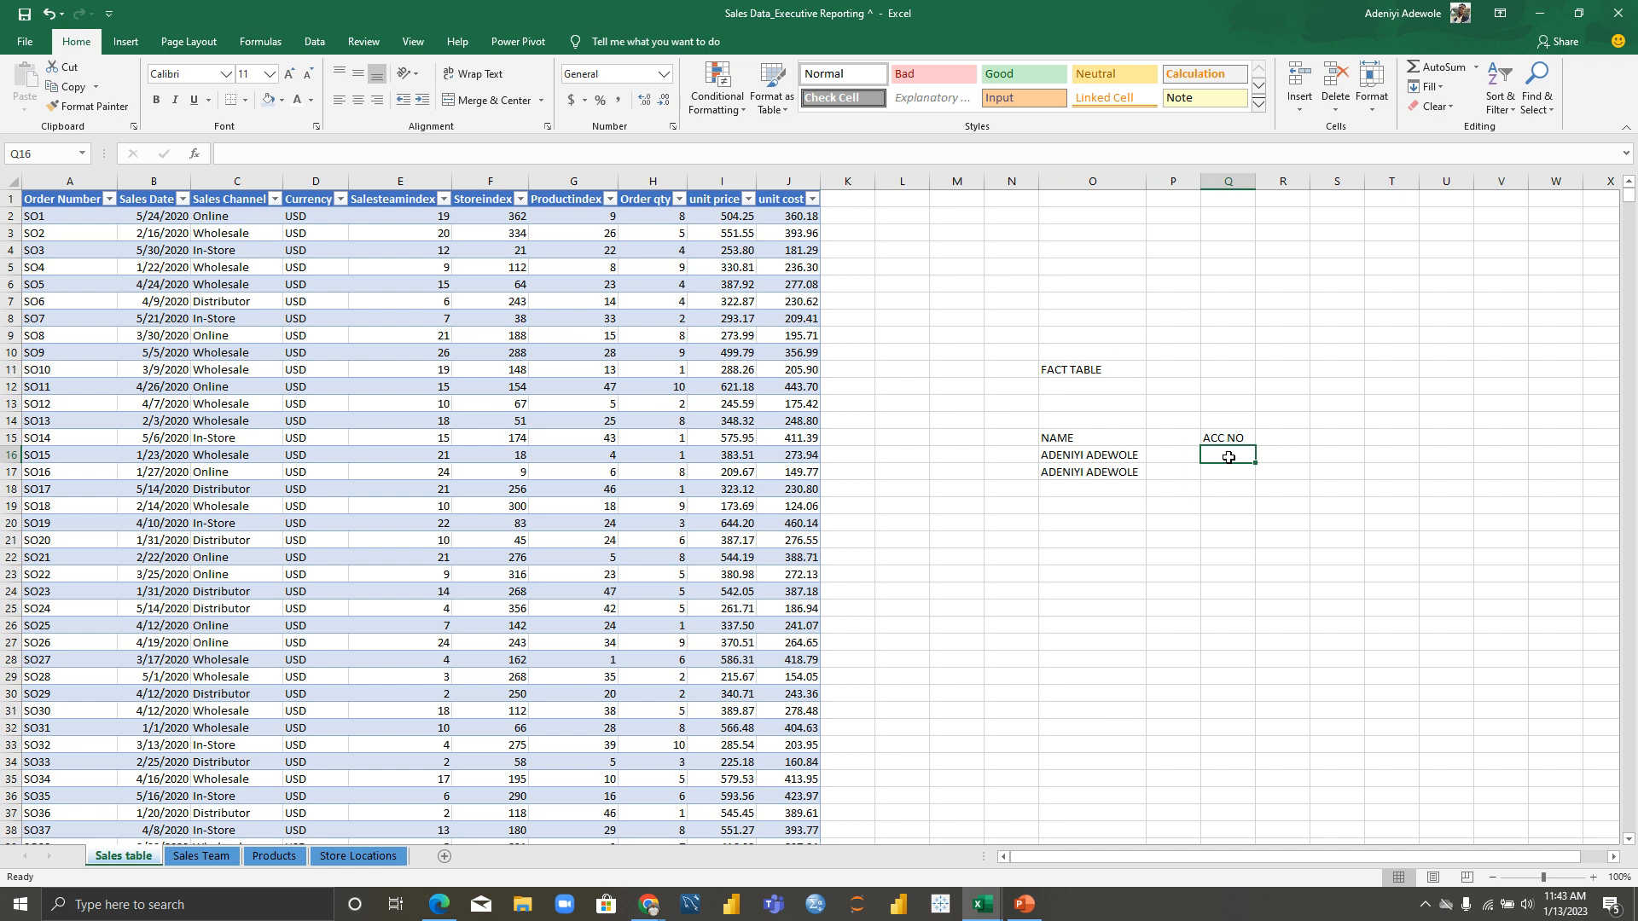
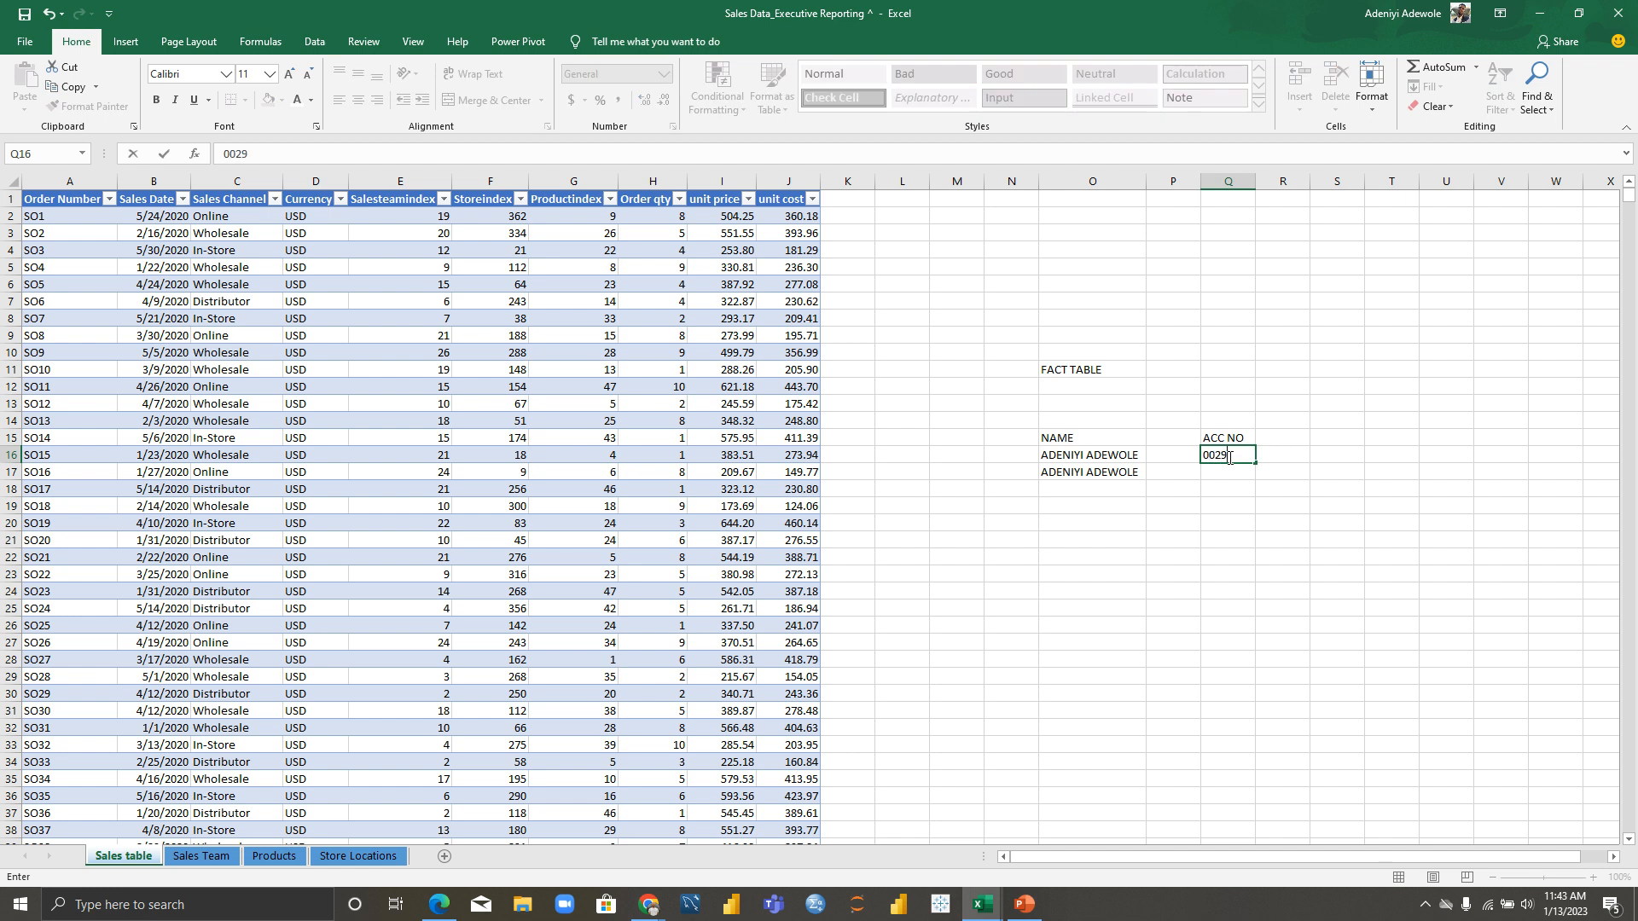
key("BackSpace")
key("BackSpace")
key("BackSpace")
key("BackSpace")
key("BackSpace")
key("BackSpace")
left_click(1215, 472)
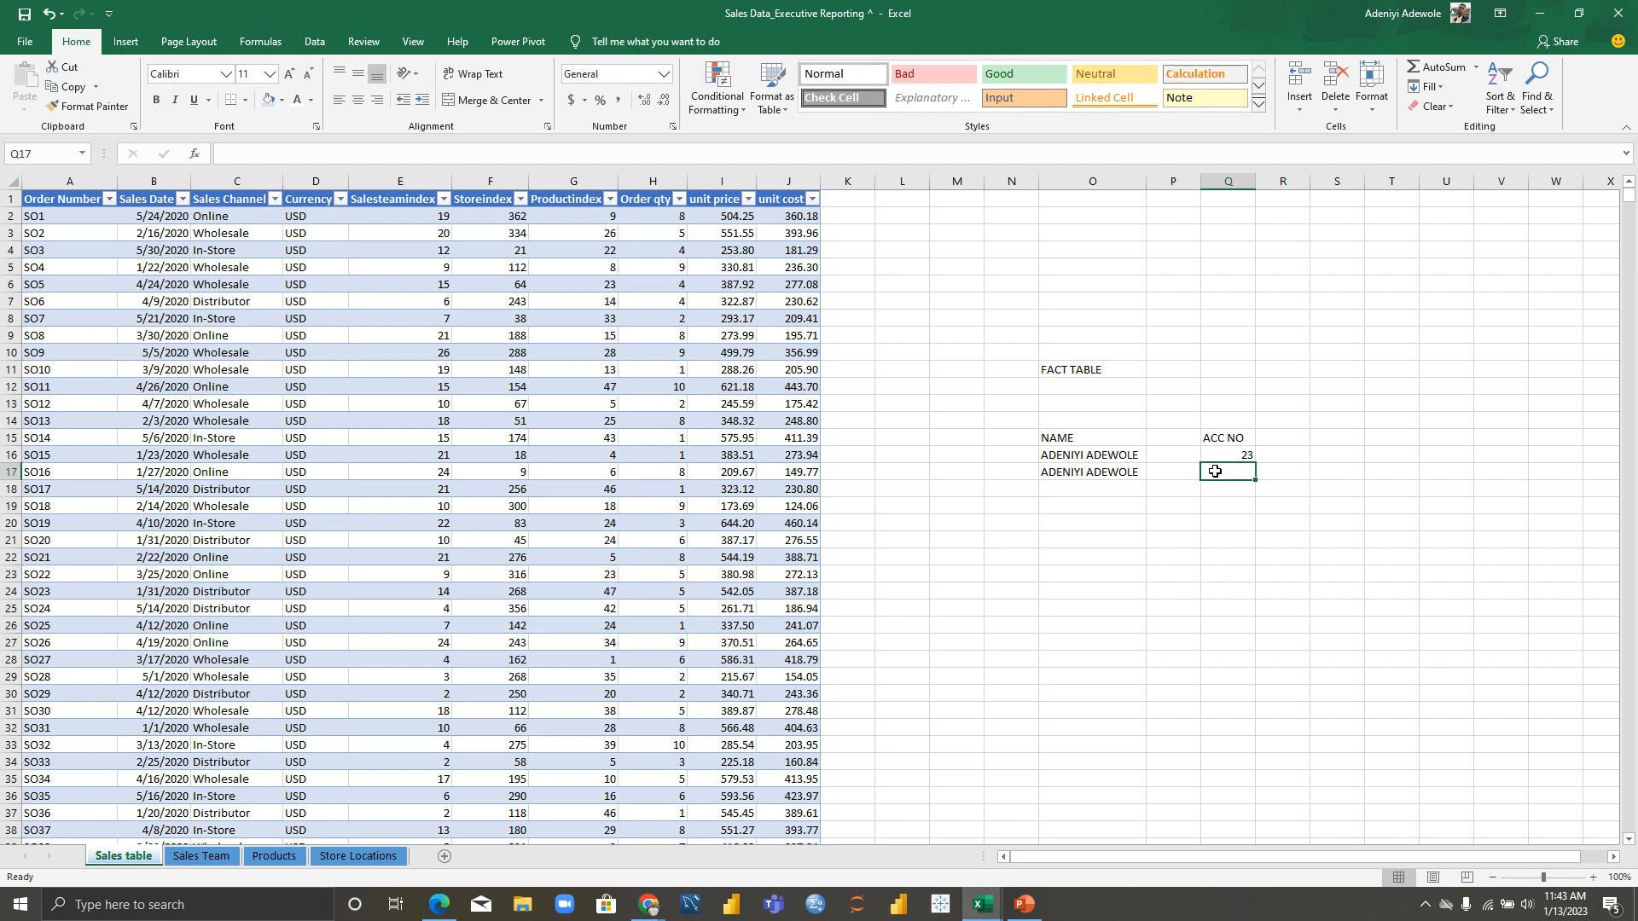
double_click(1239, 456)
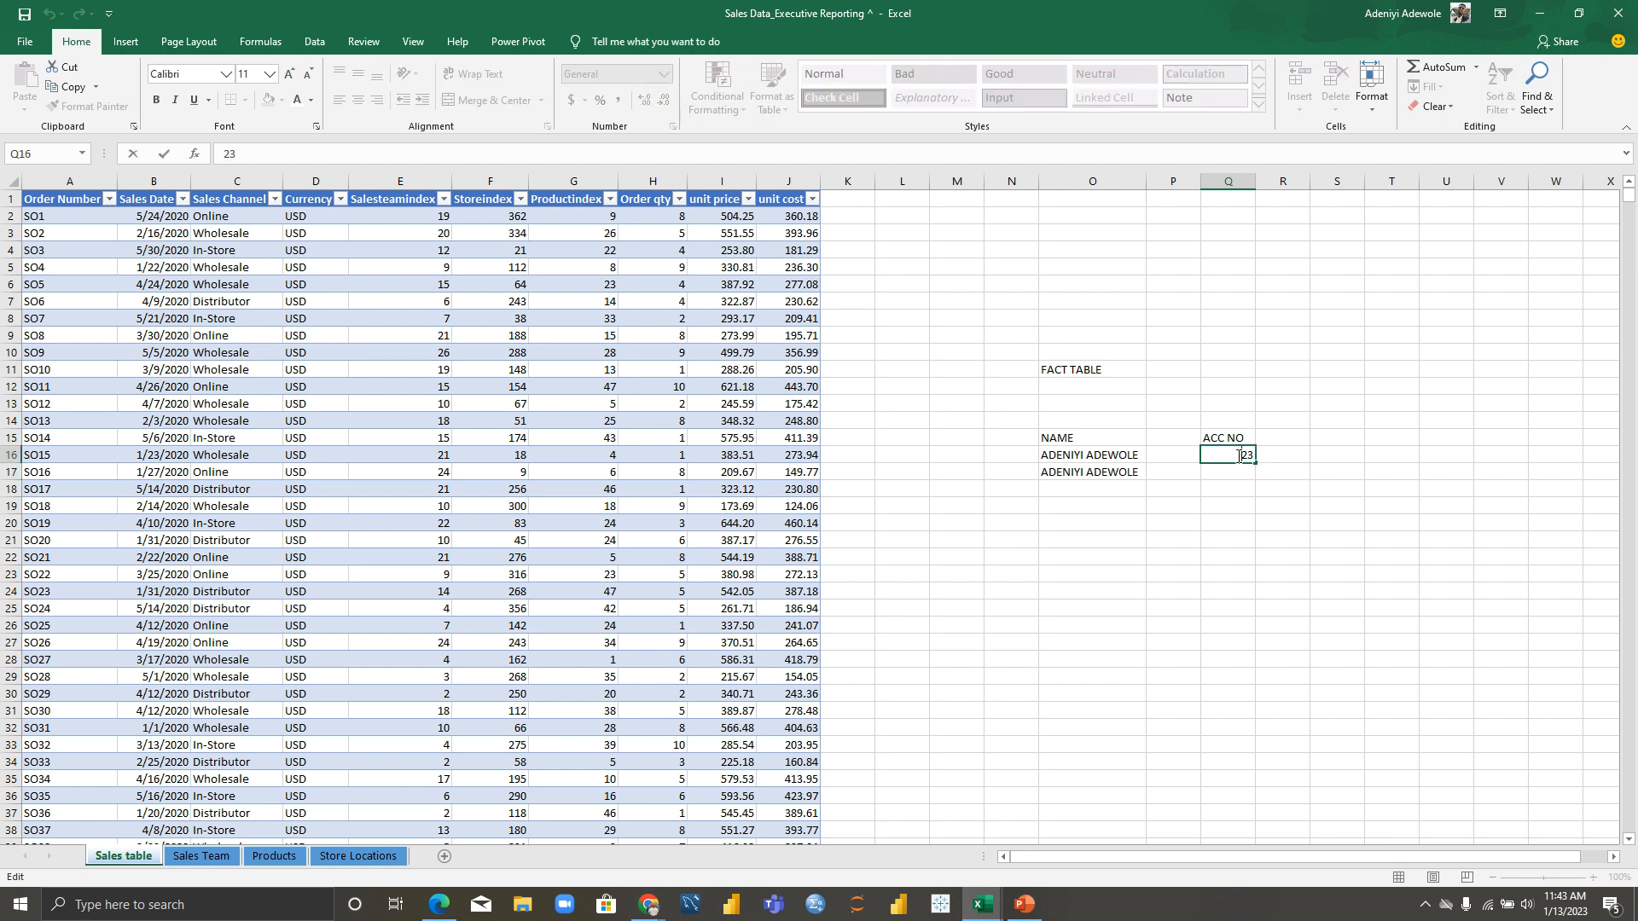
type("124")
left_click(1243, 474)
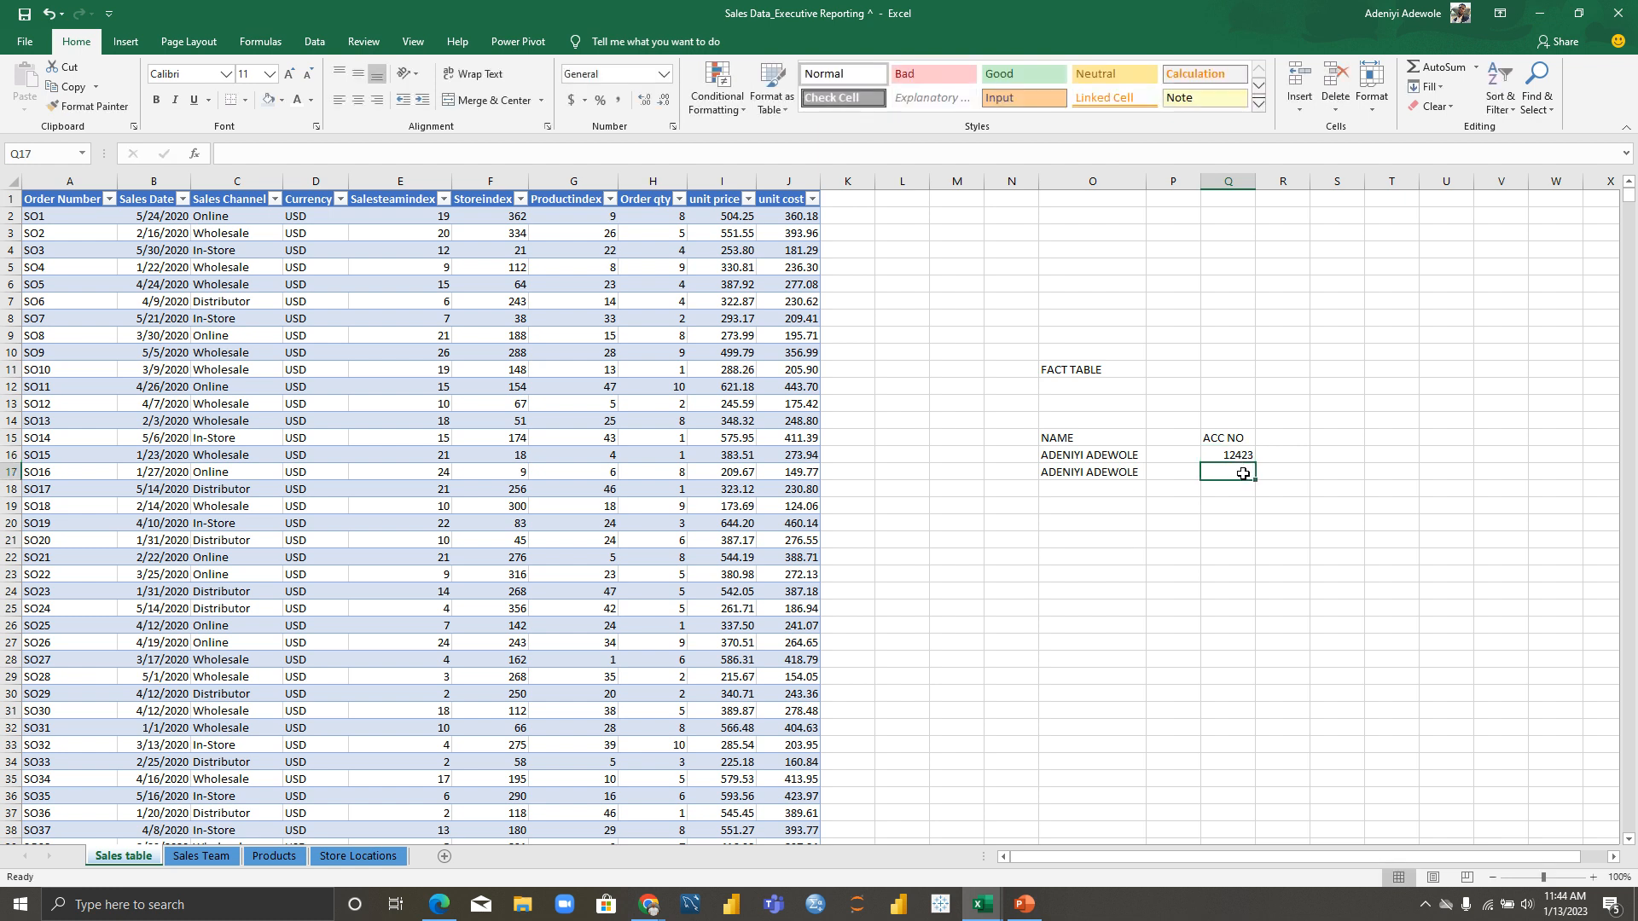
type("12")
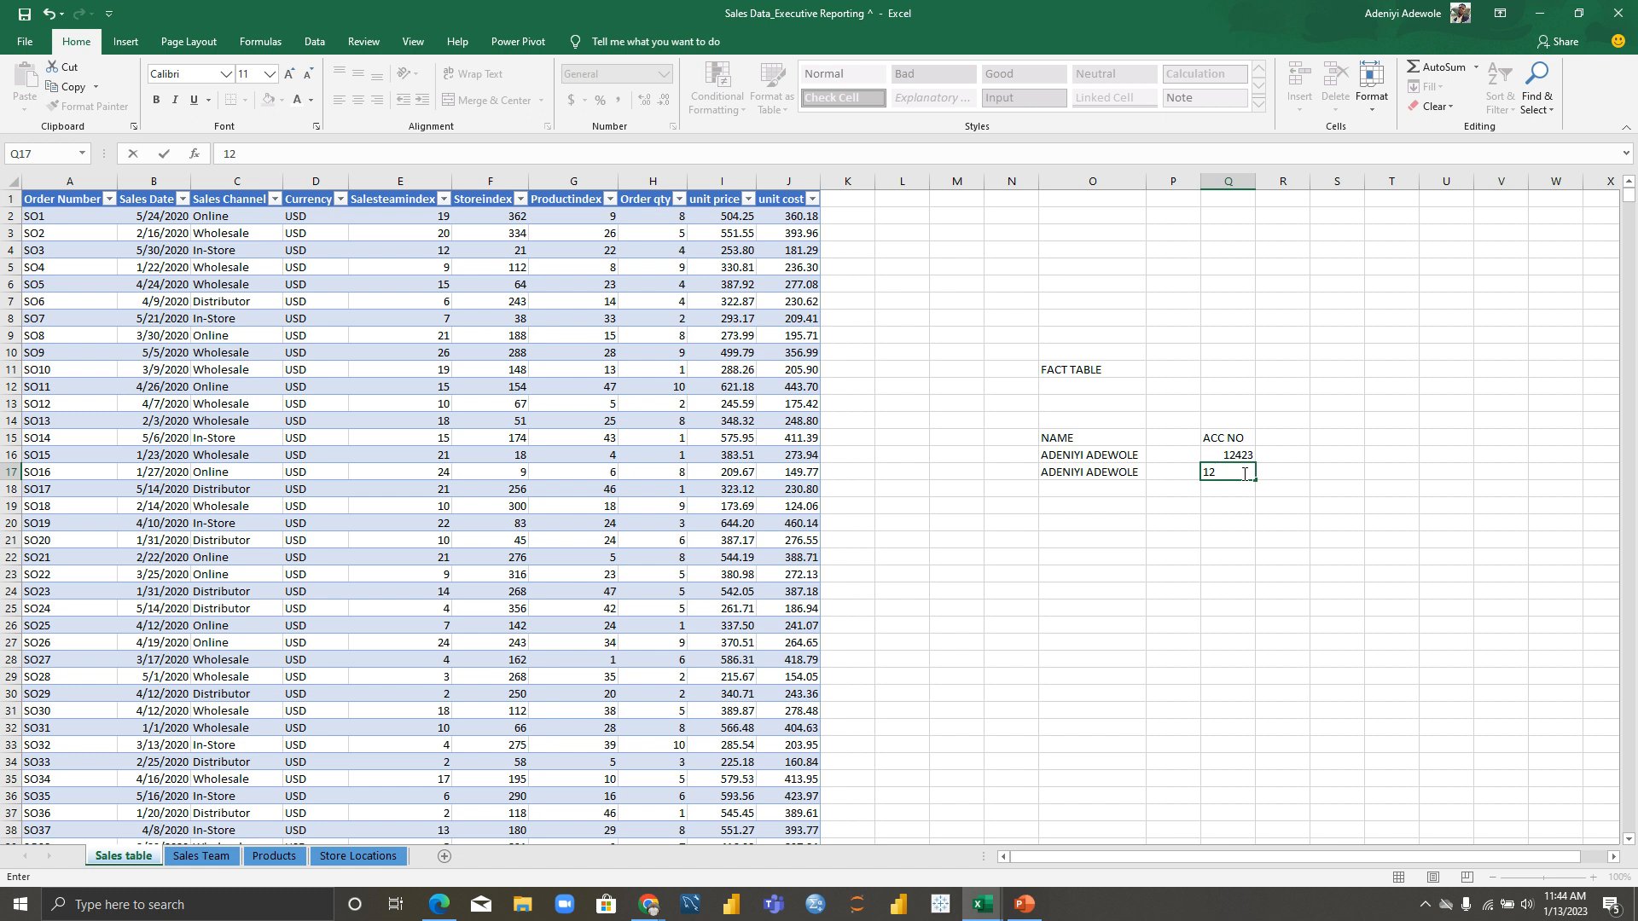
type("456")
key("Return")
left_click(1097, 537)
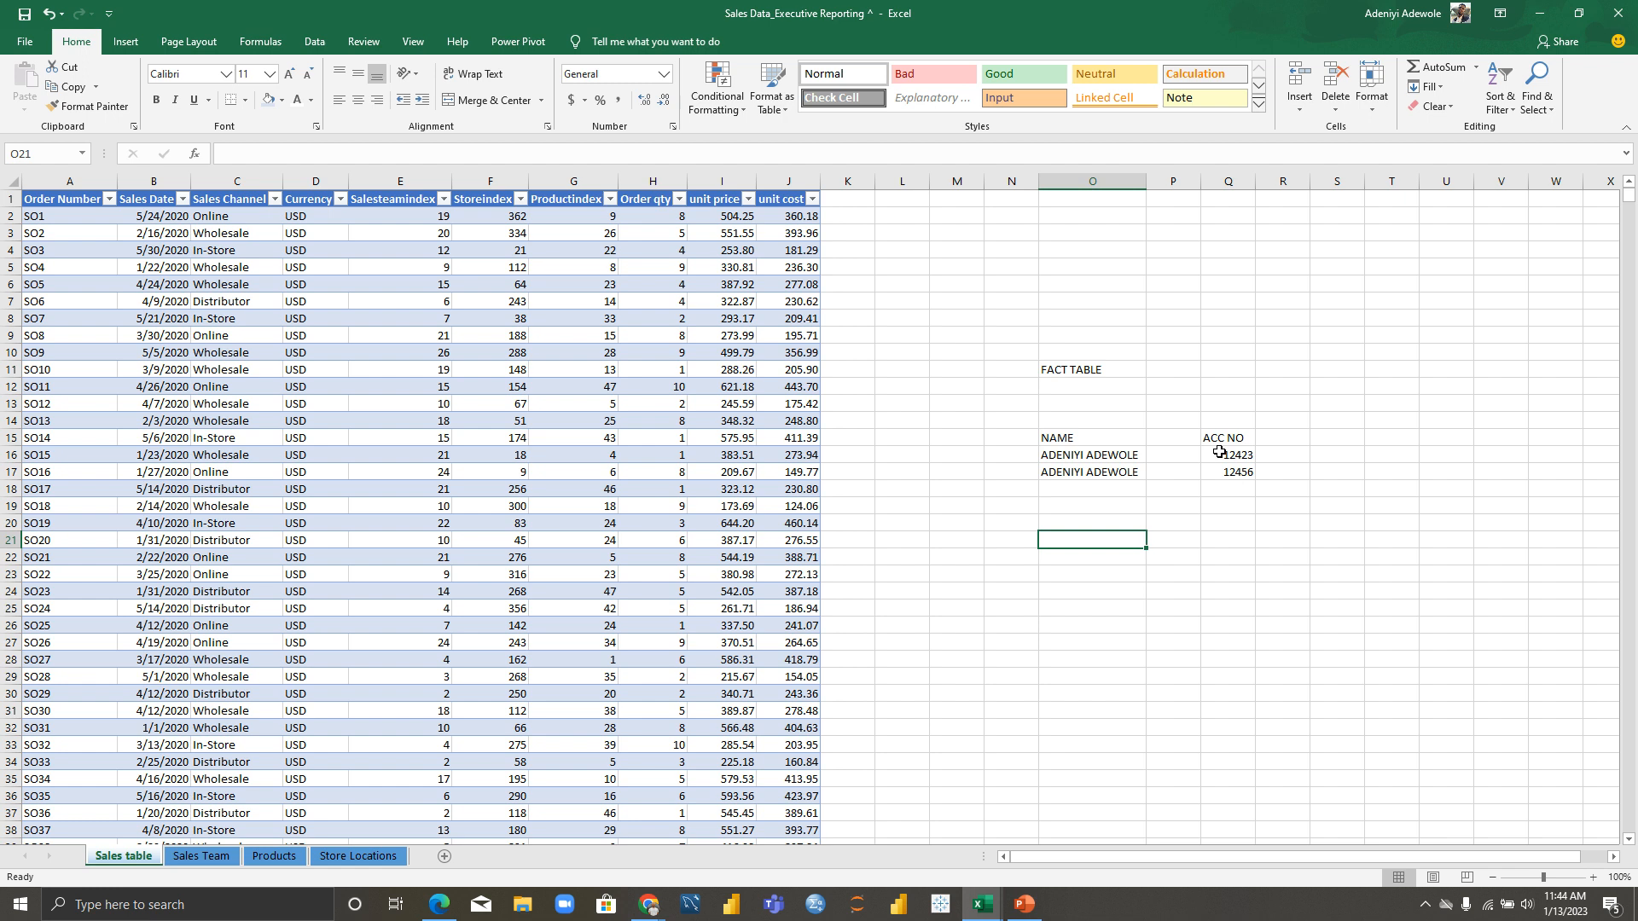
key("alt+Tab")
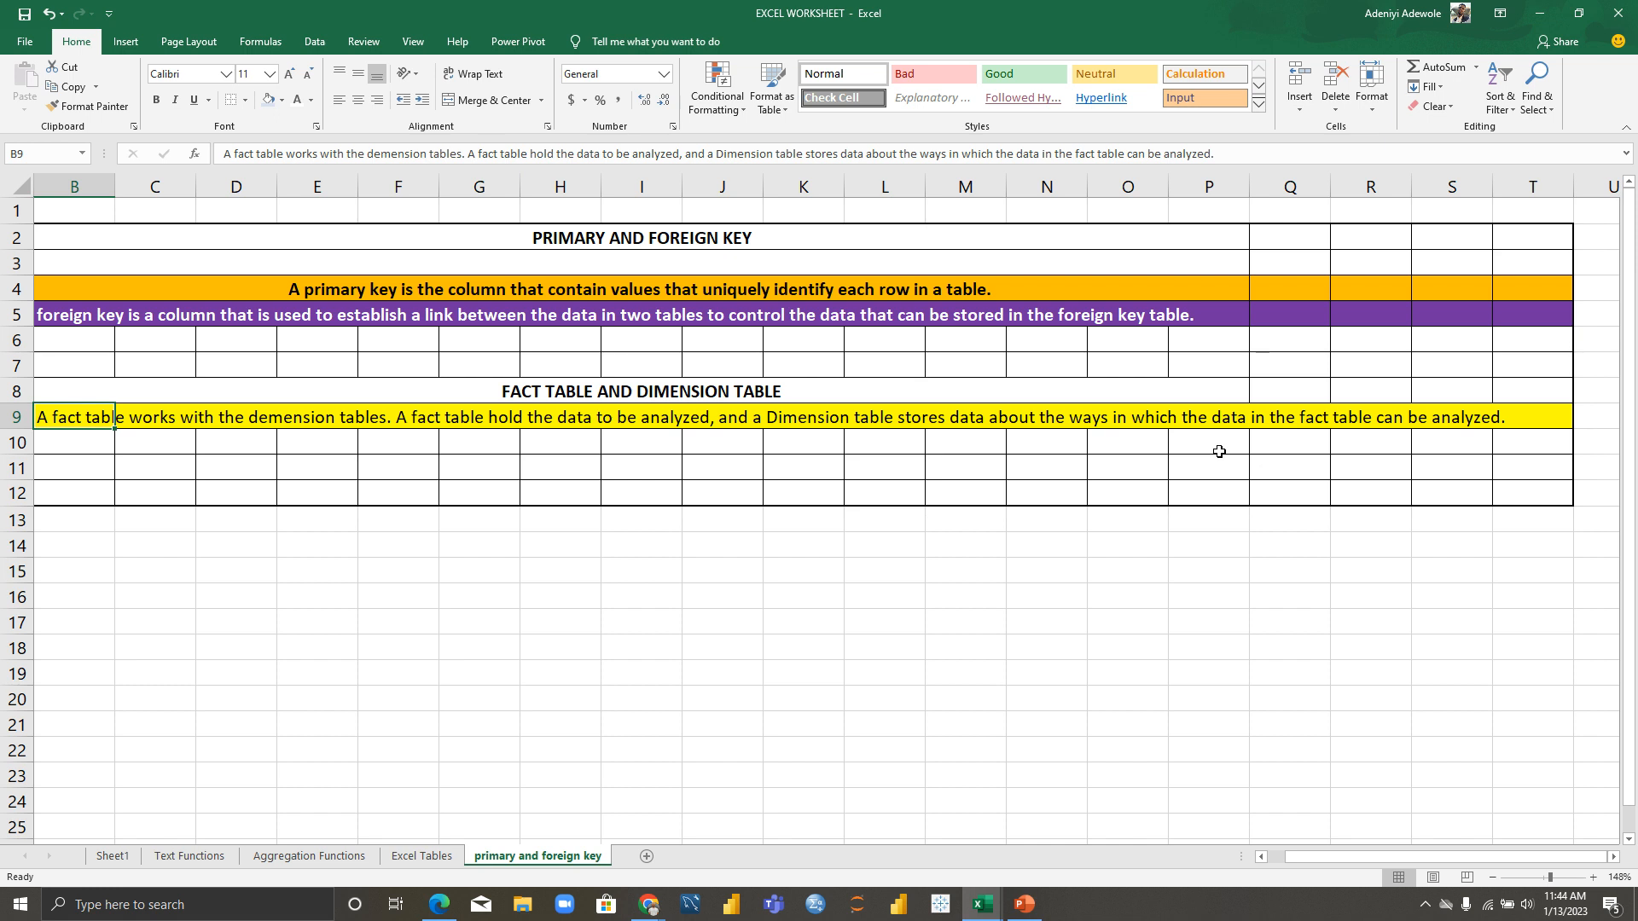
Step: Return to the Sales Data_Executive Reporting workbook, showing the NAME and ACC NO example
key("alt+Tab")
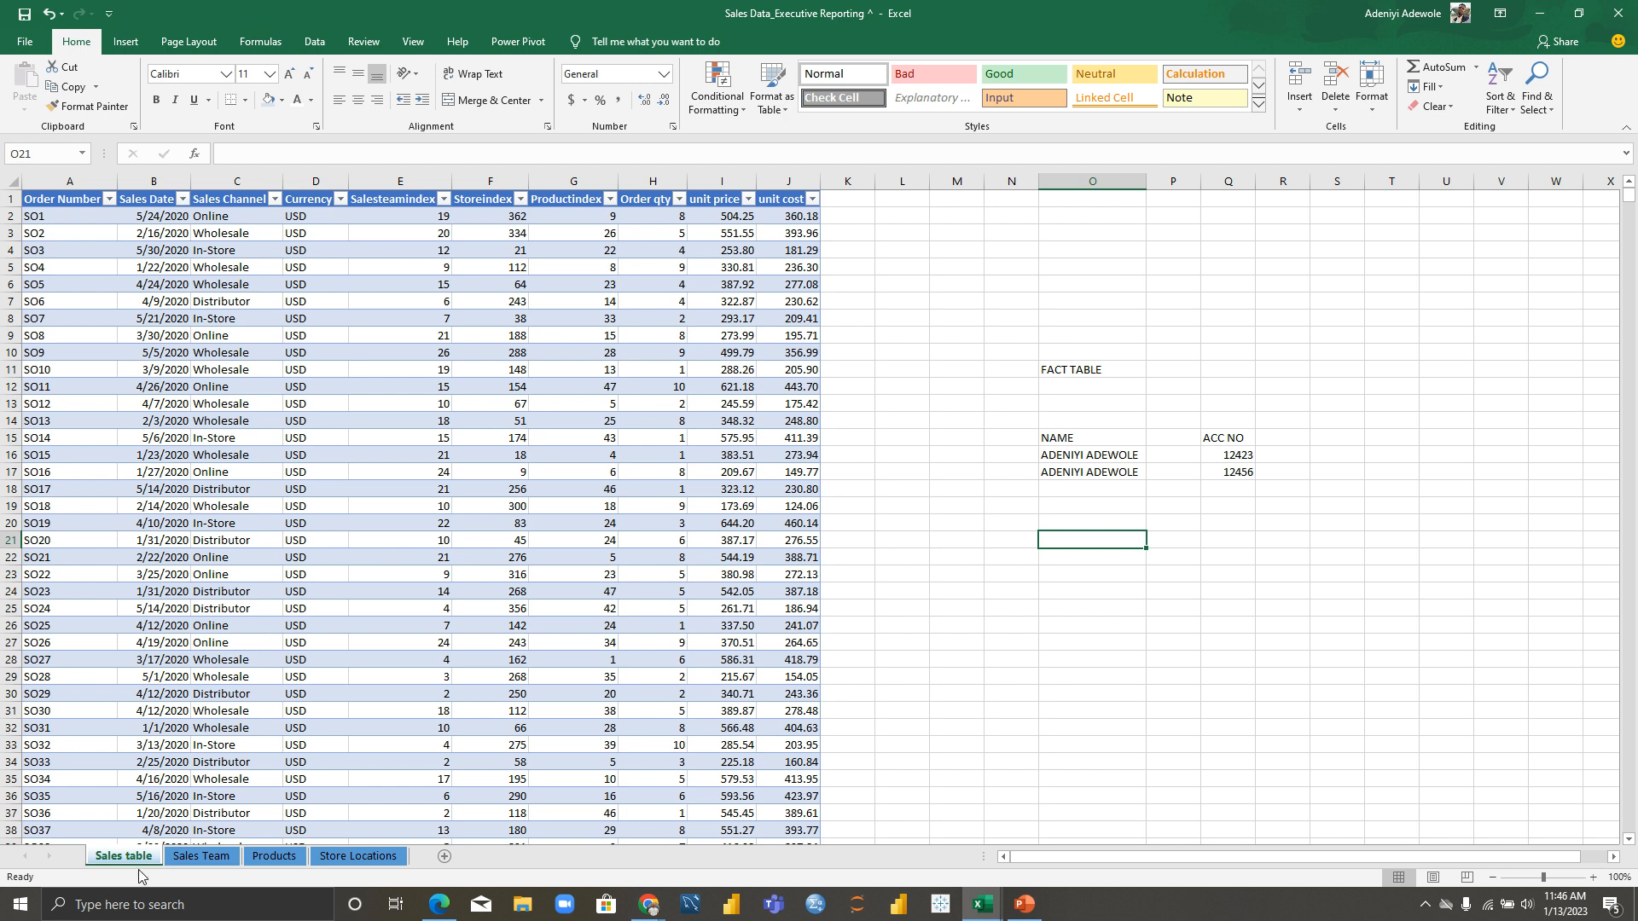
left_click(195, 860)
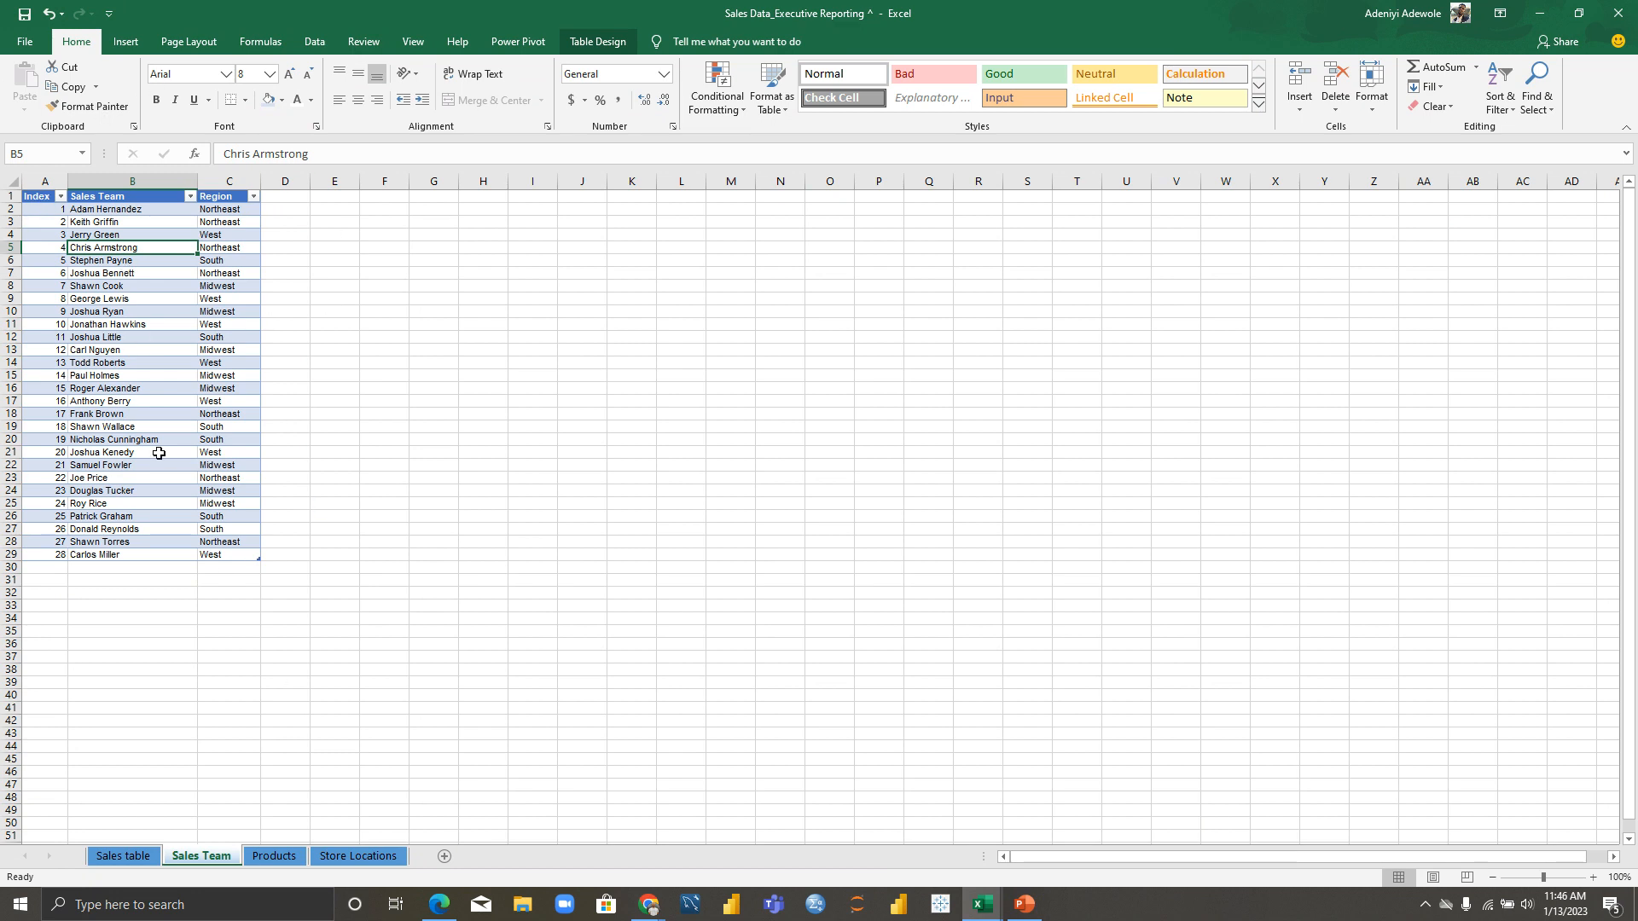
left_click(125, 857)
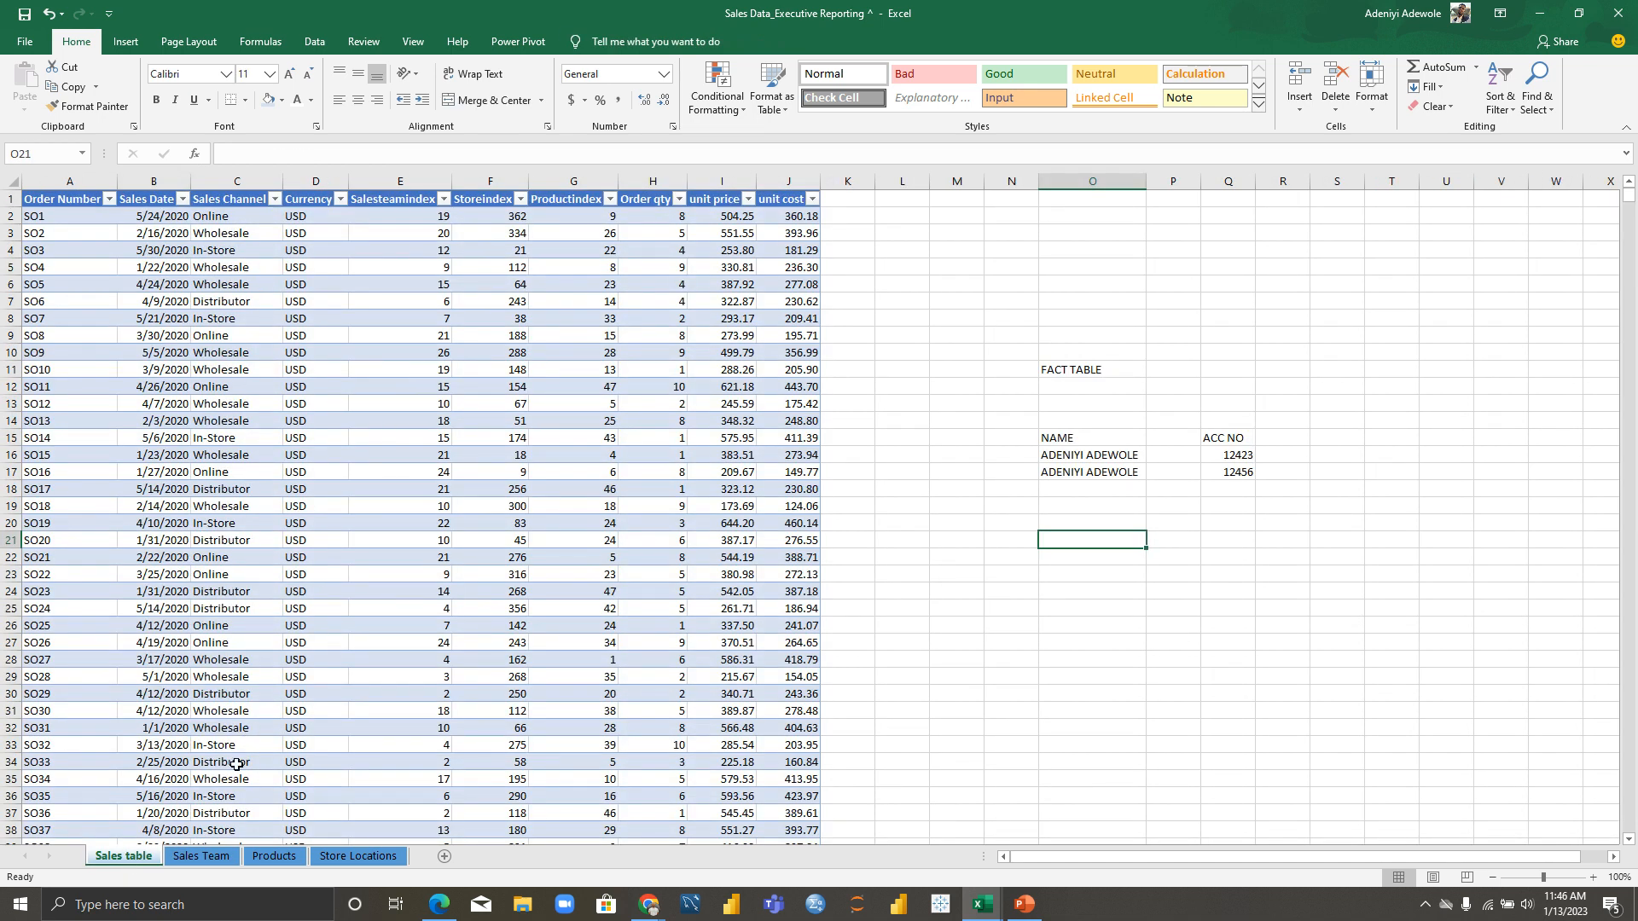
left_click(203, 857)
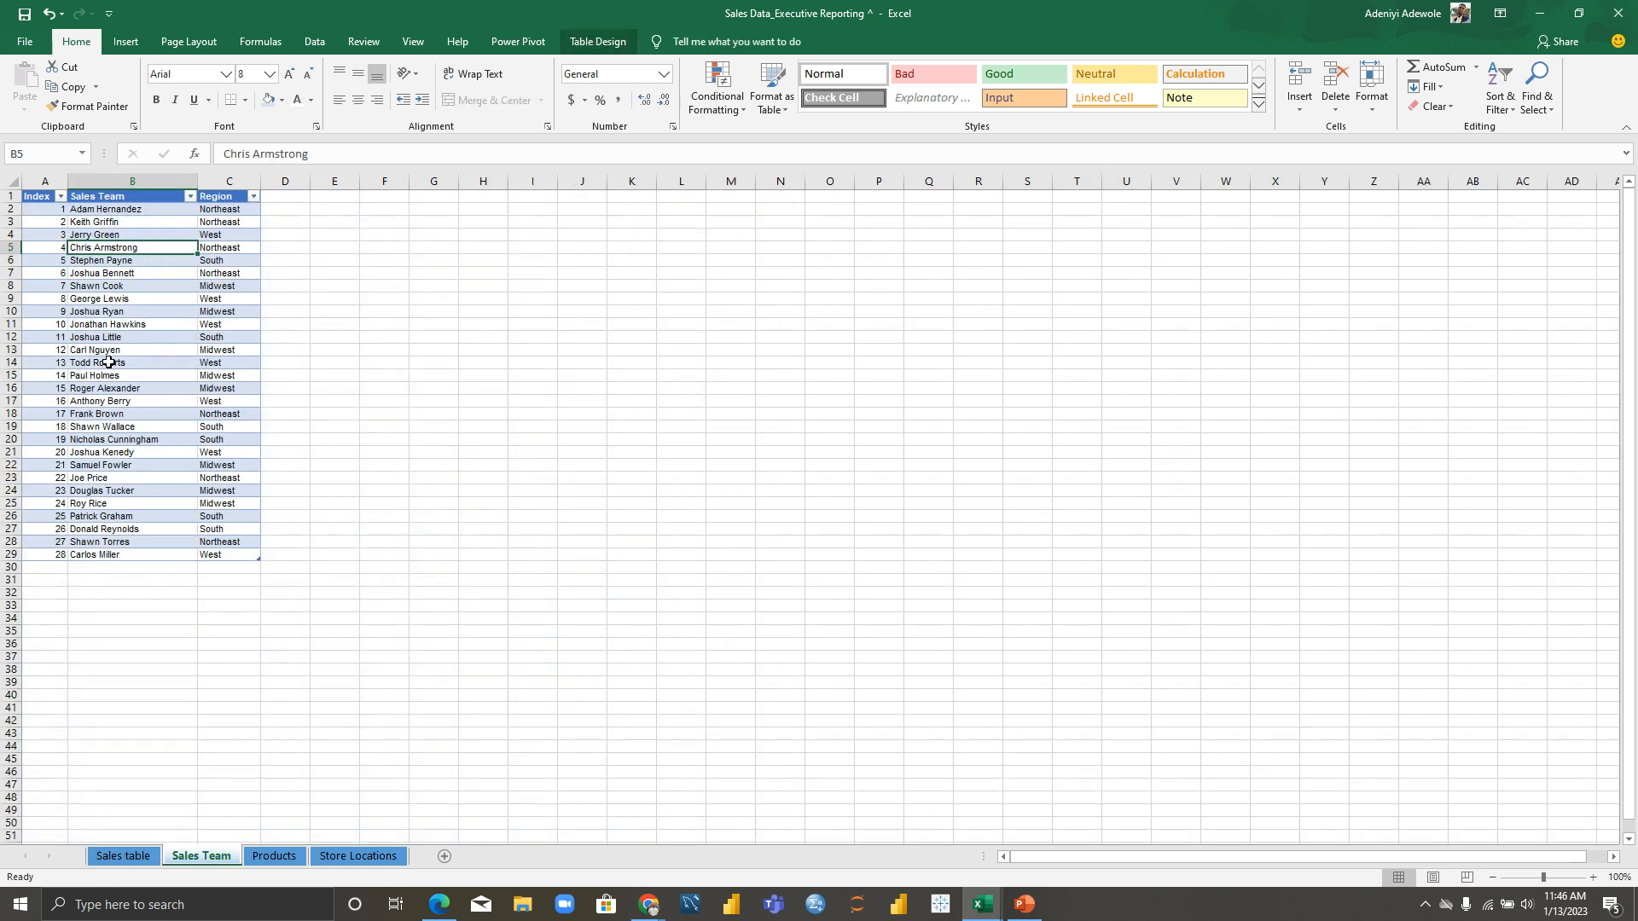
left_click(132, 856)
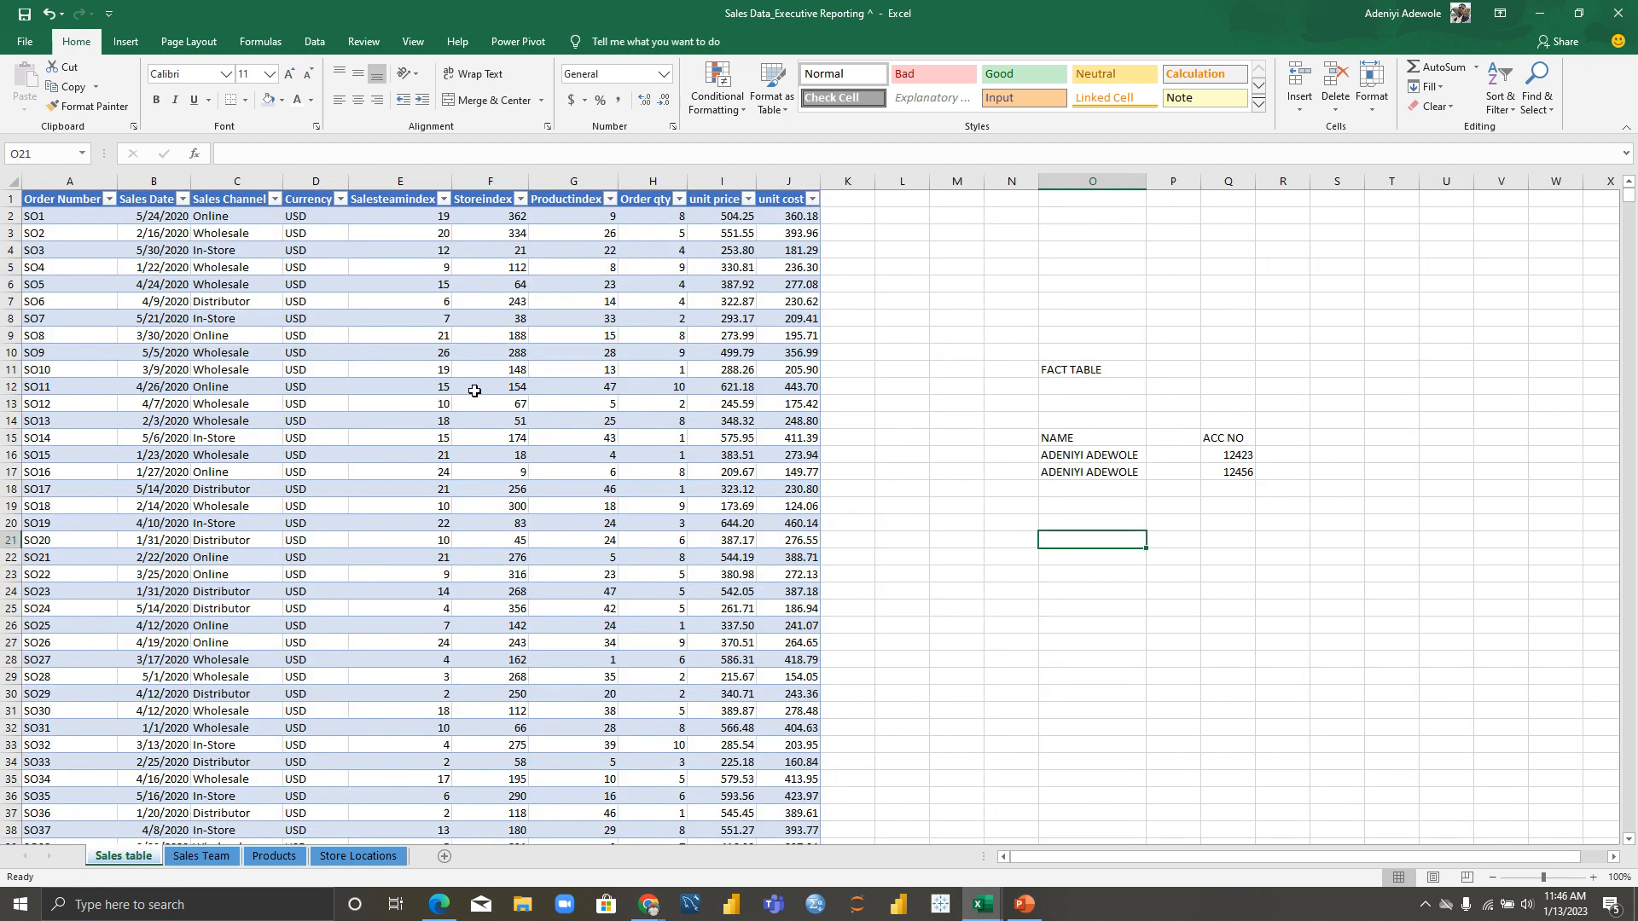
left_click(405, 202)
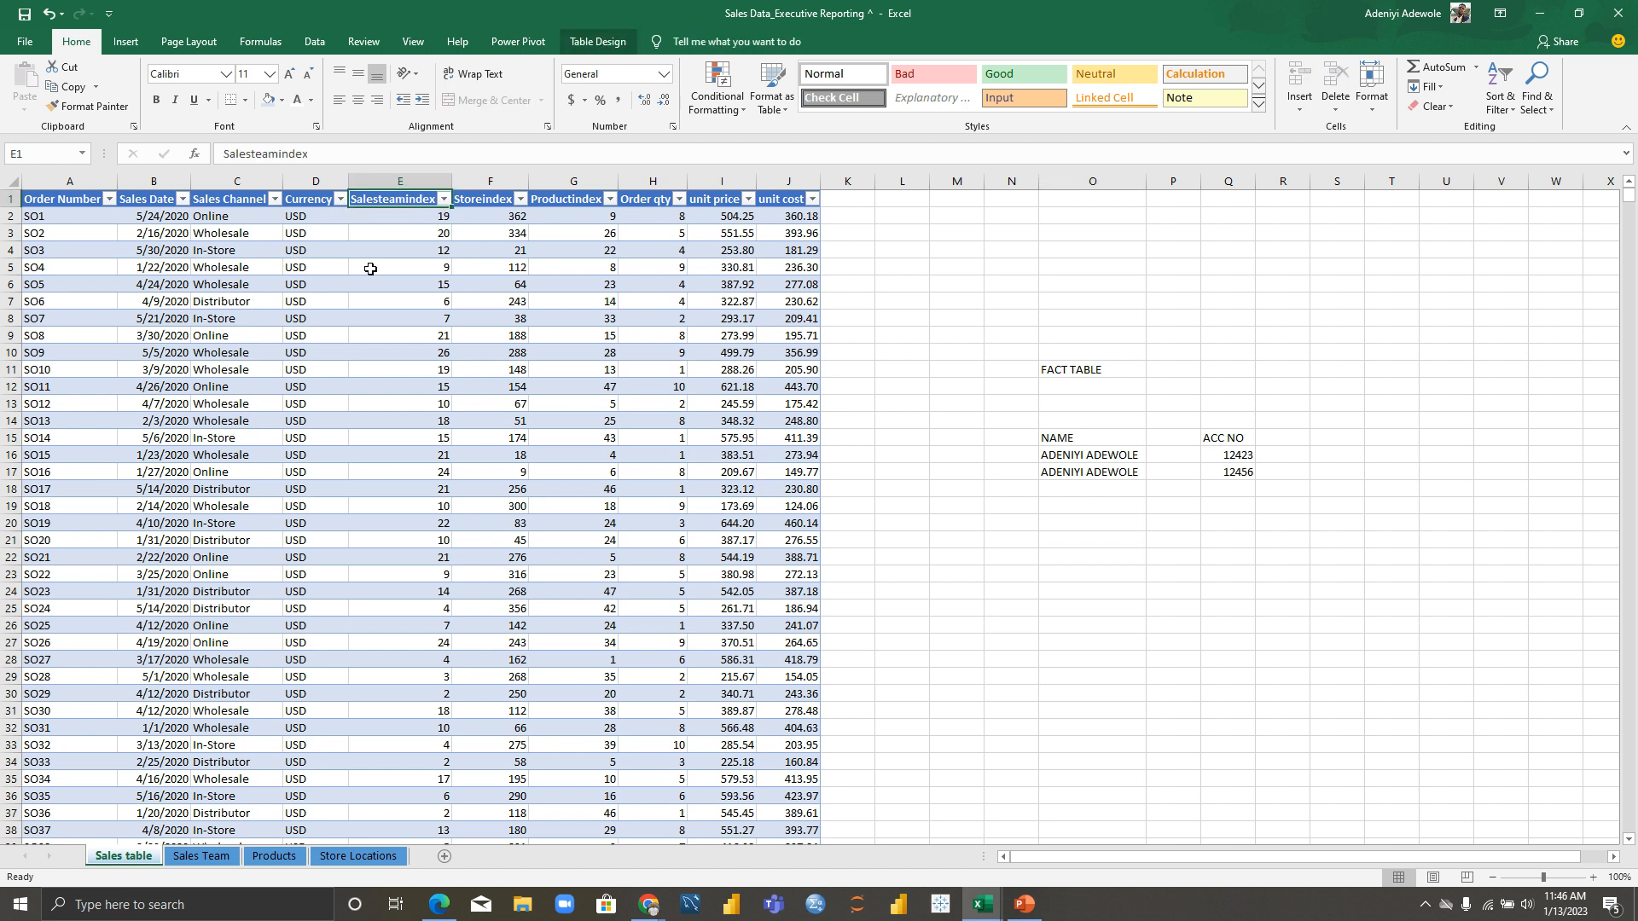
left_click(197, 856)
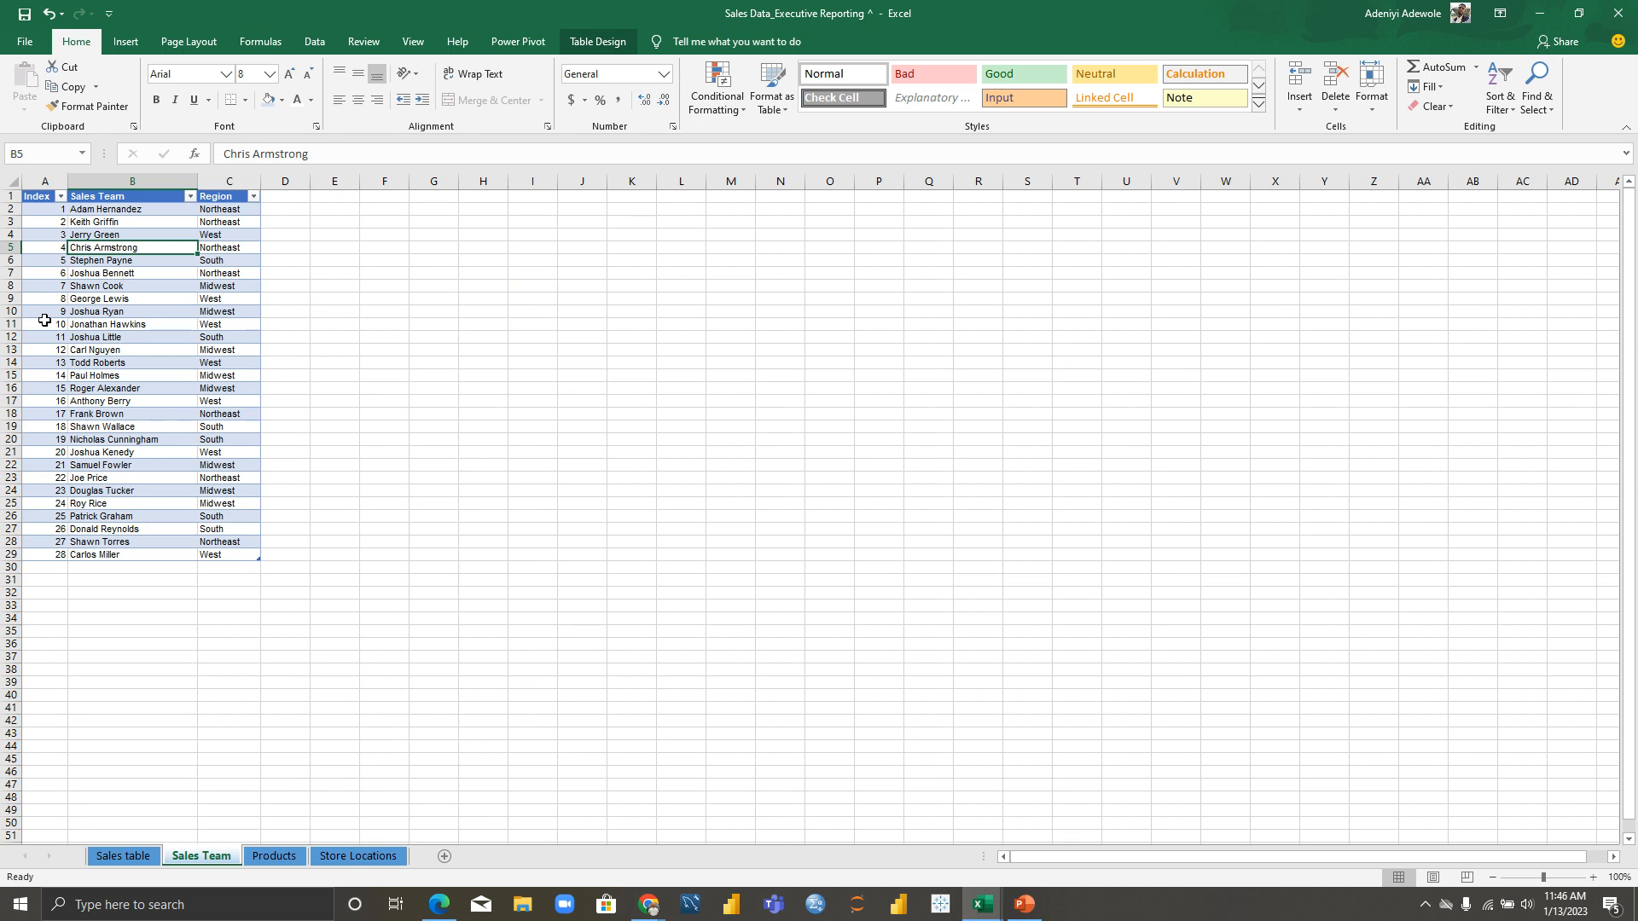
left_click(136, 859)
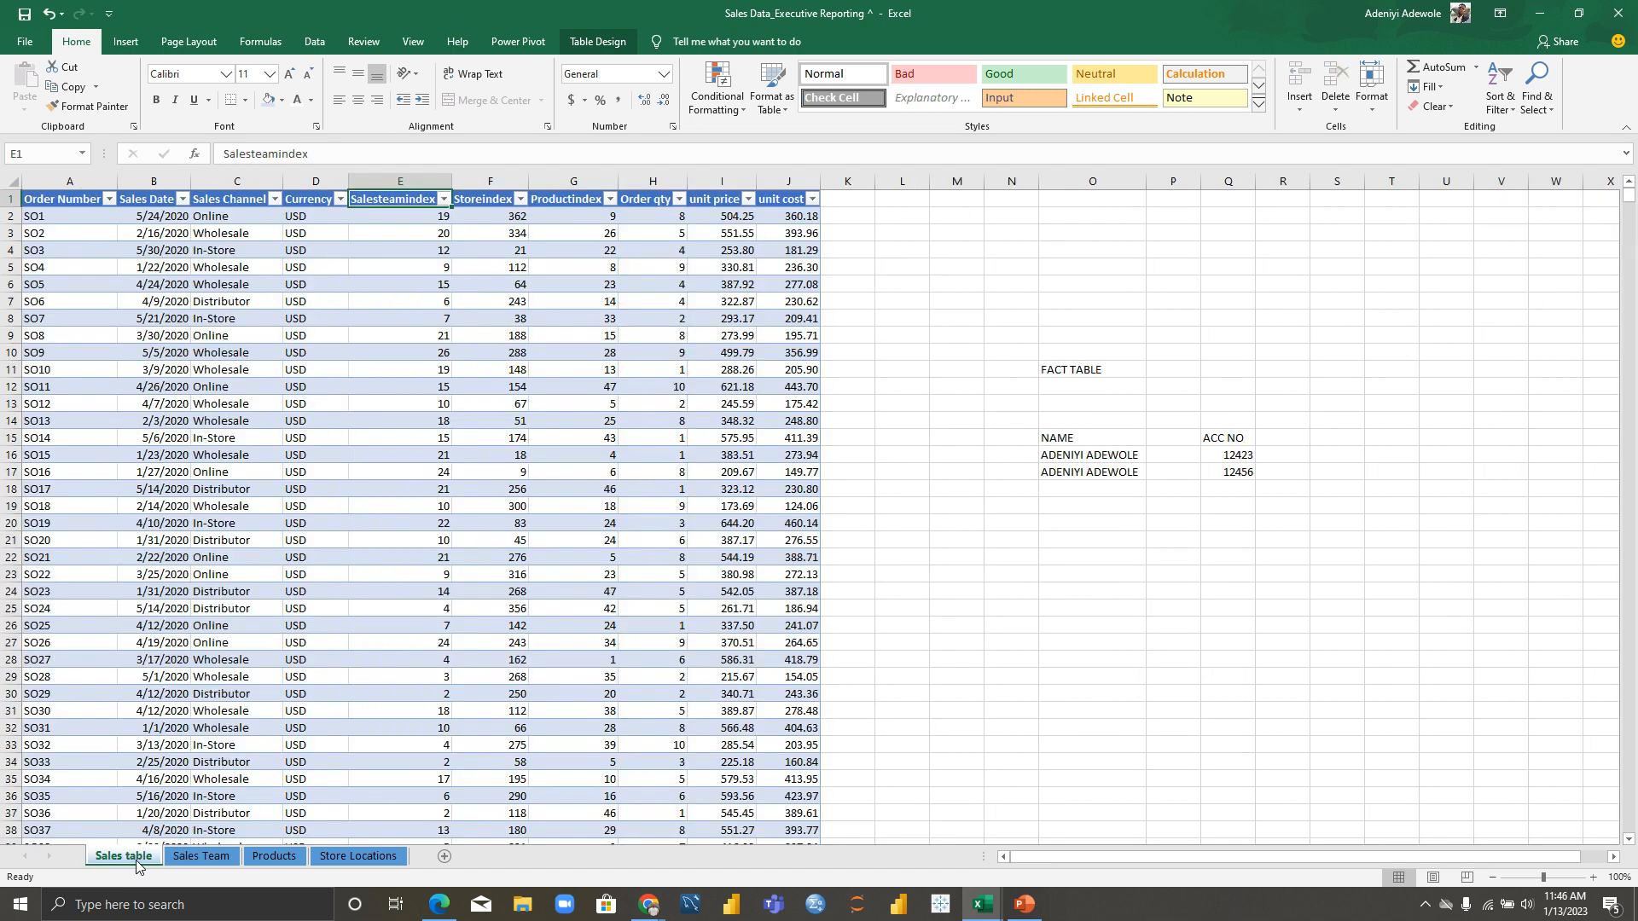
left_click(569, 199)
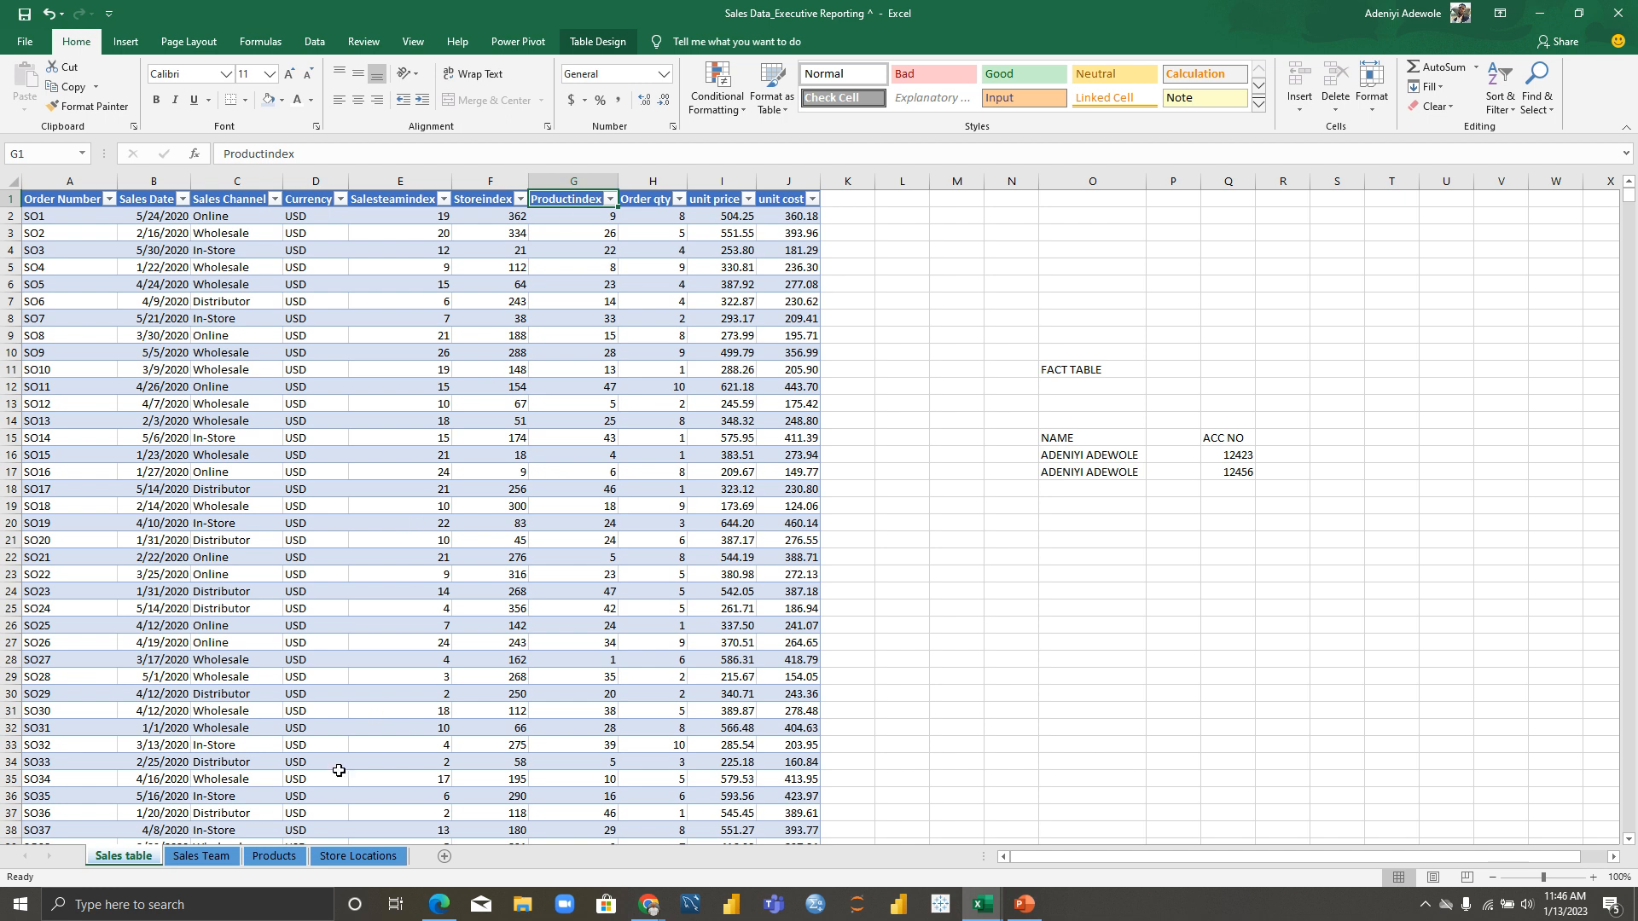
left_click(286, 858)
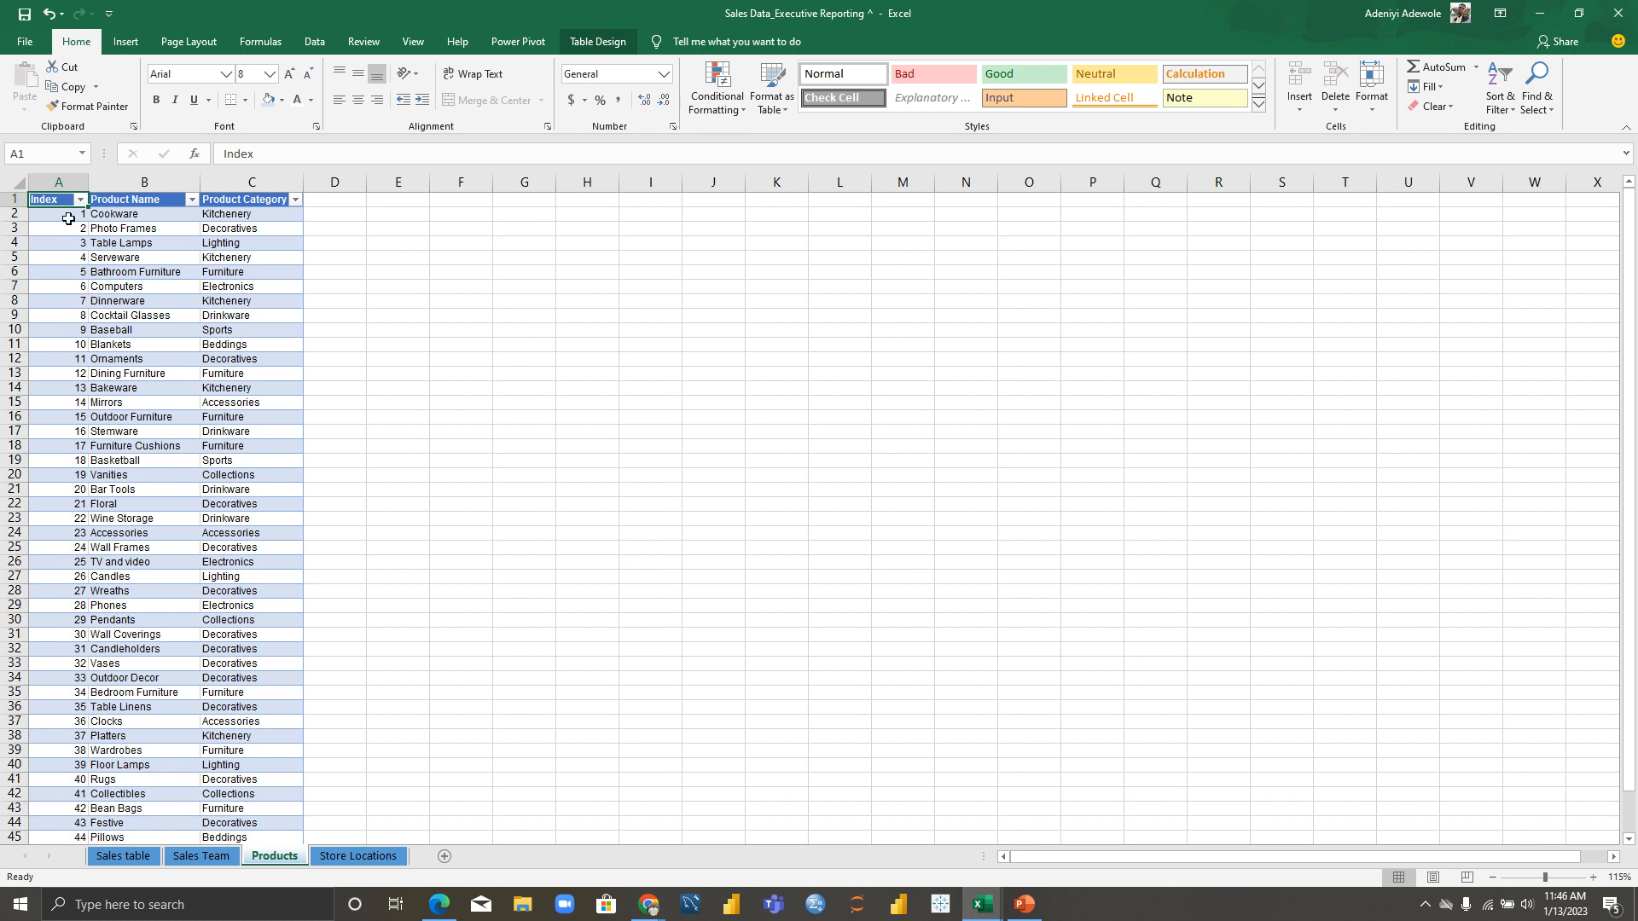
left_click(116, 857)
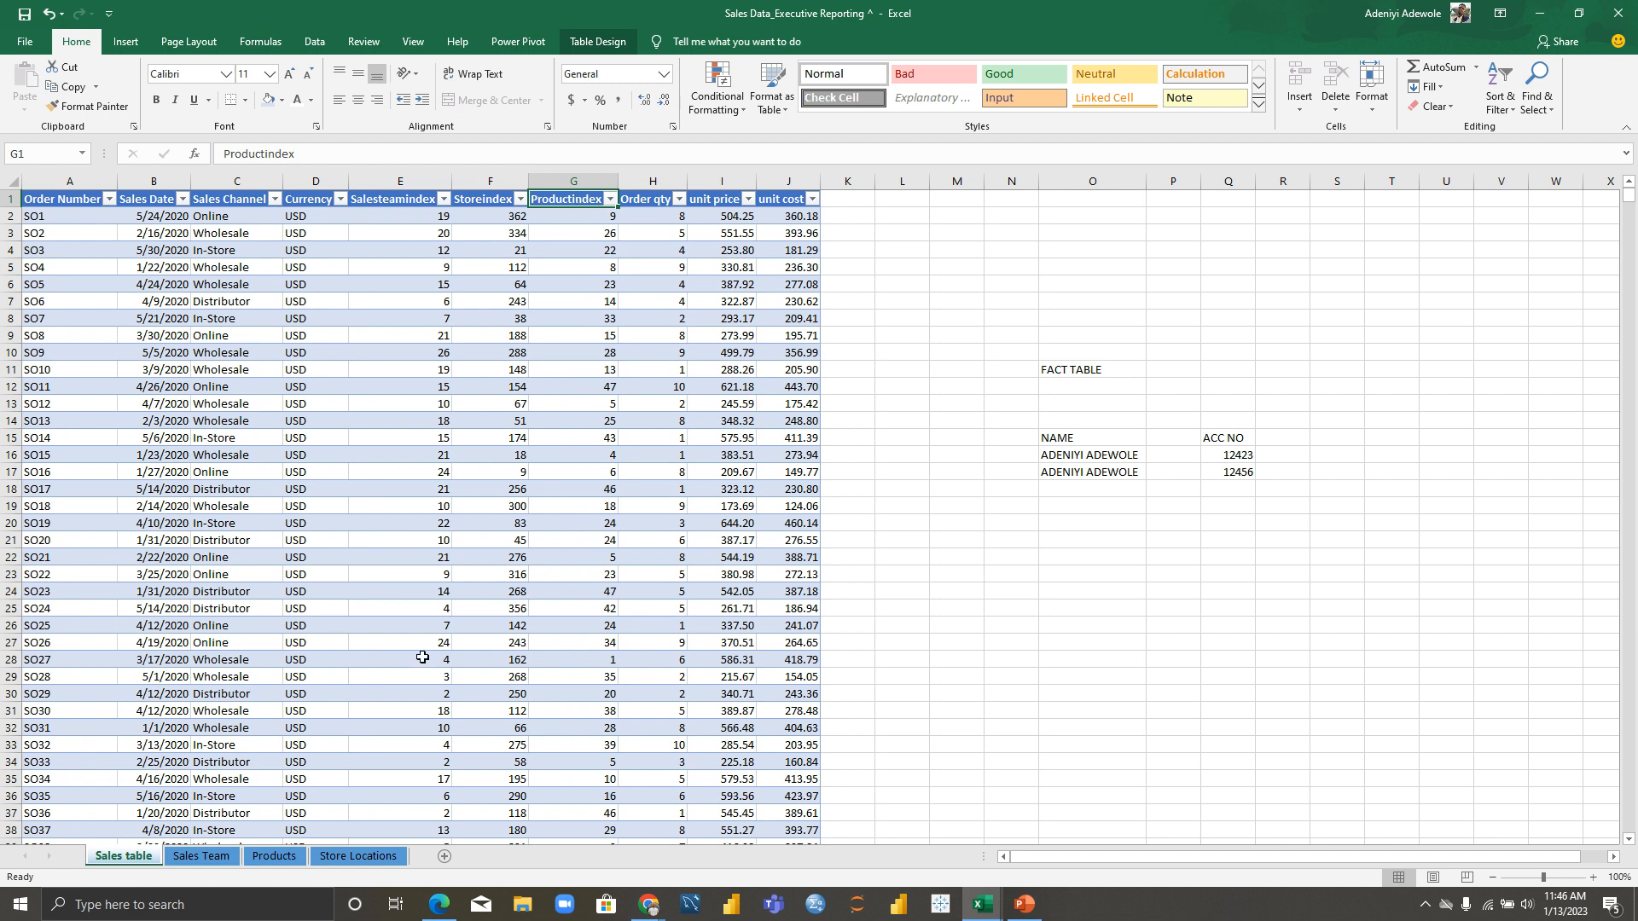
left_click(366, 857)
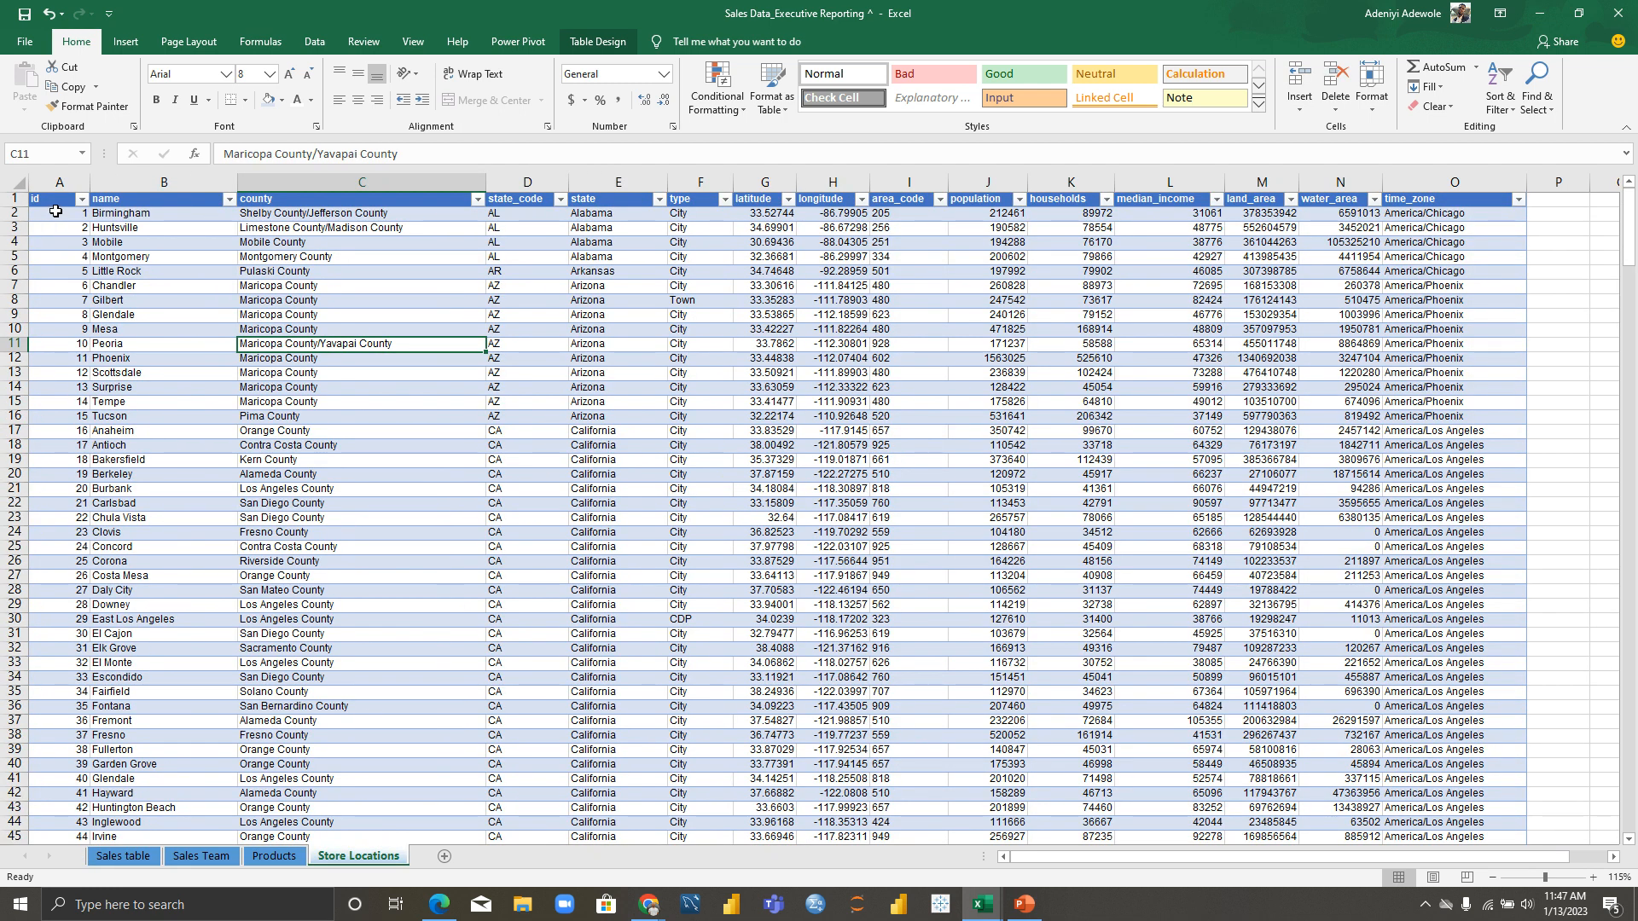
left_click(124, 857)
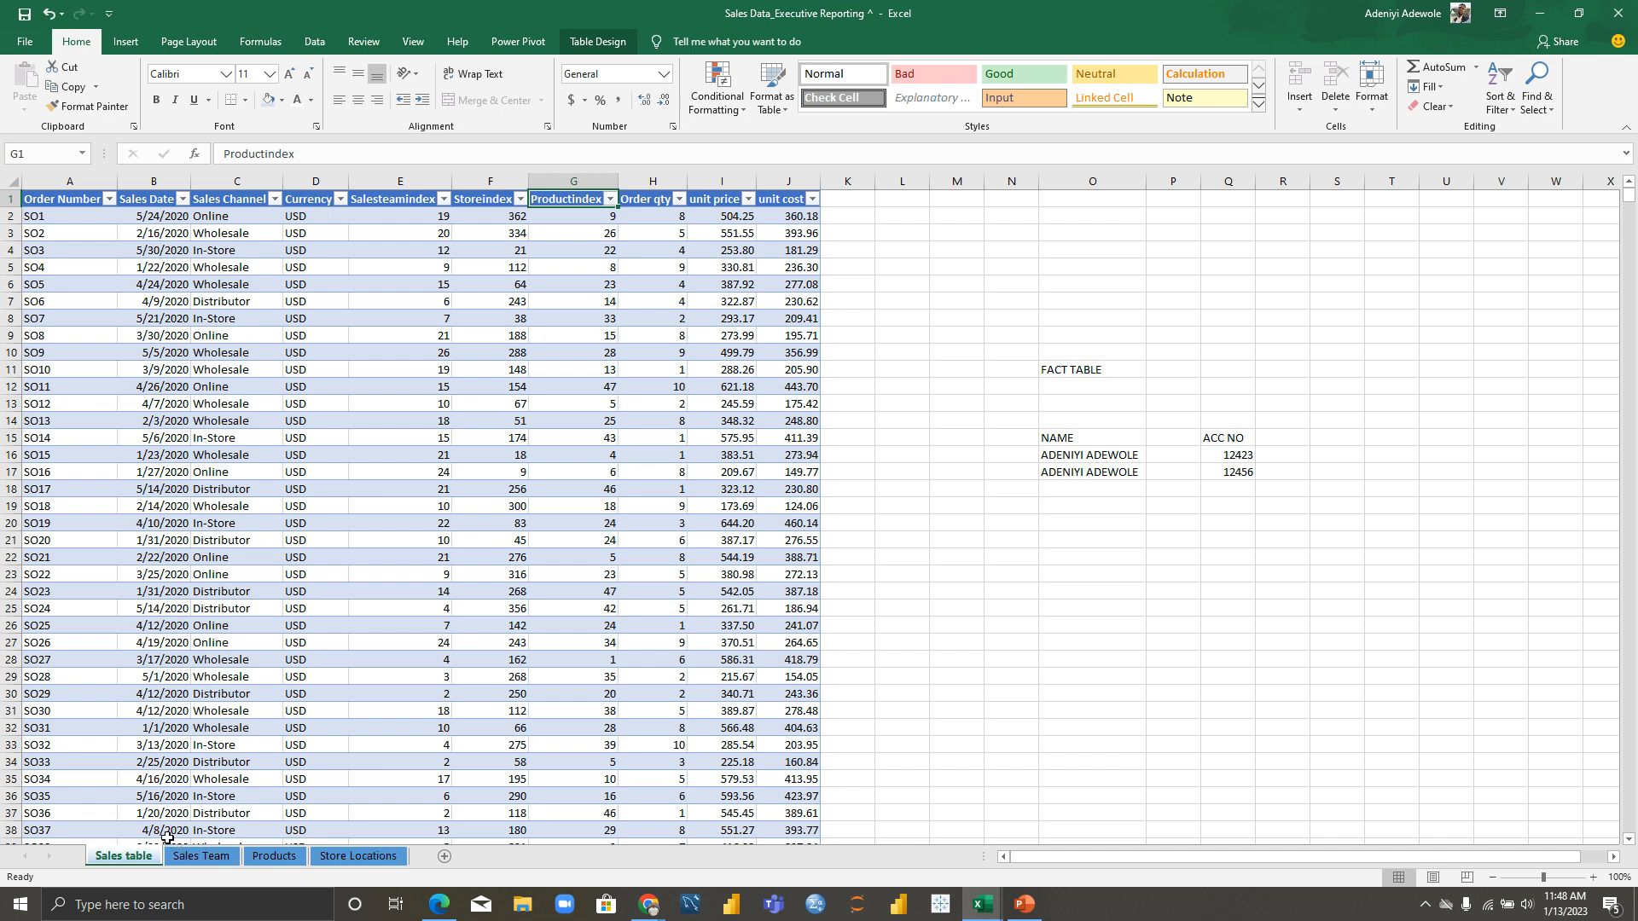
left_click(484, 199)
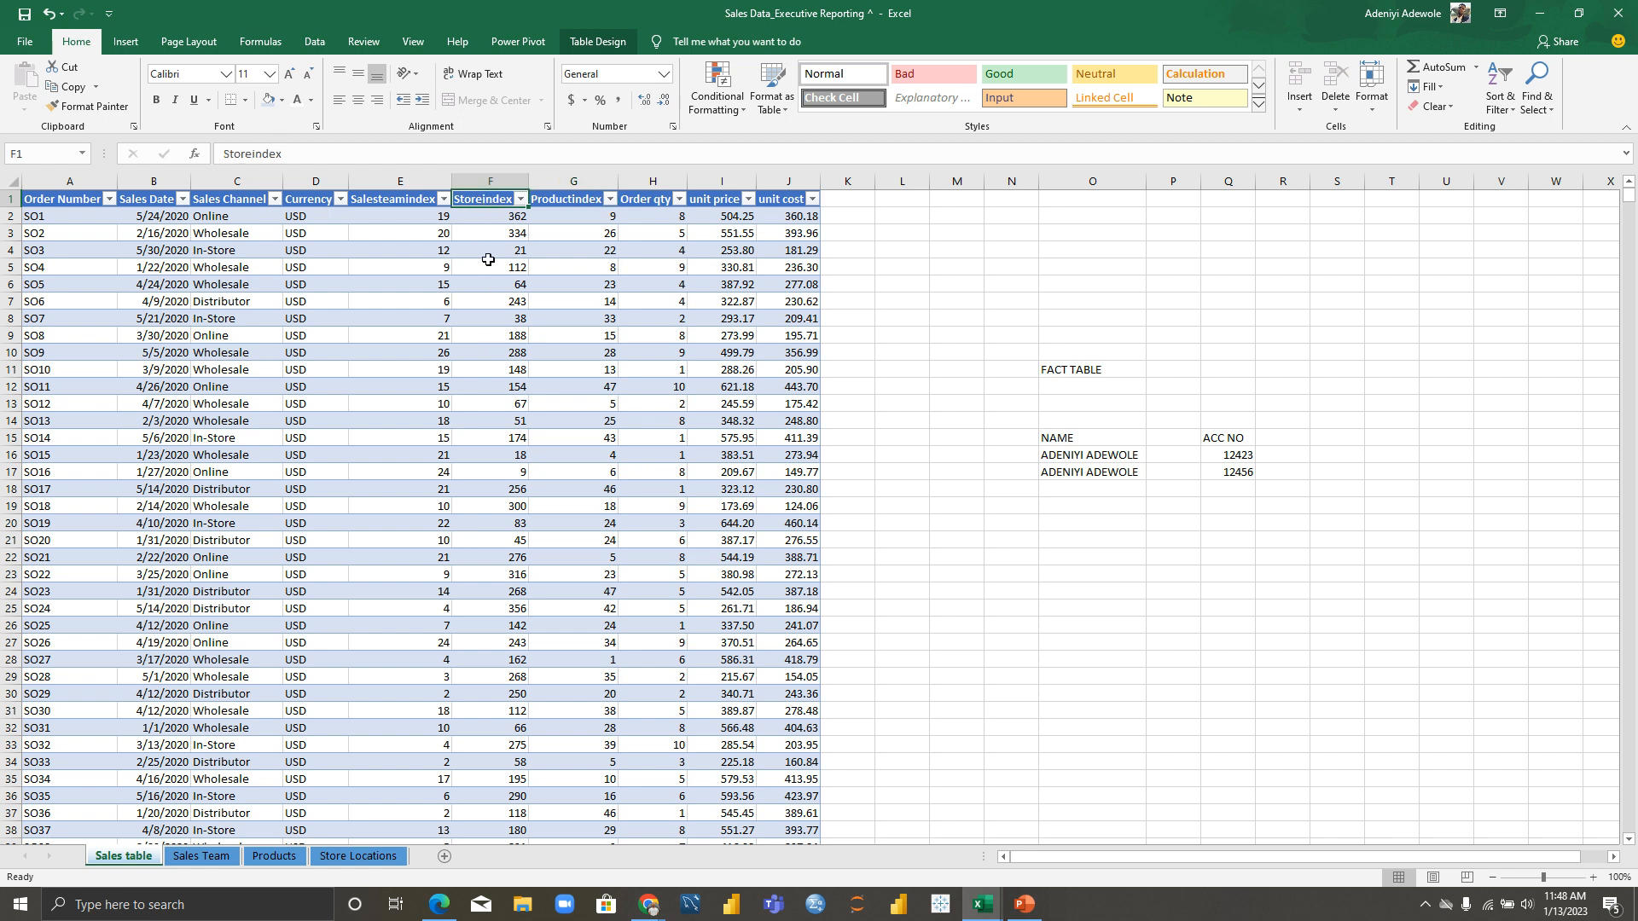
left_click(357, 857)
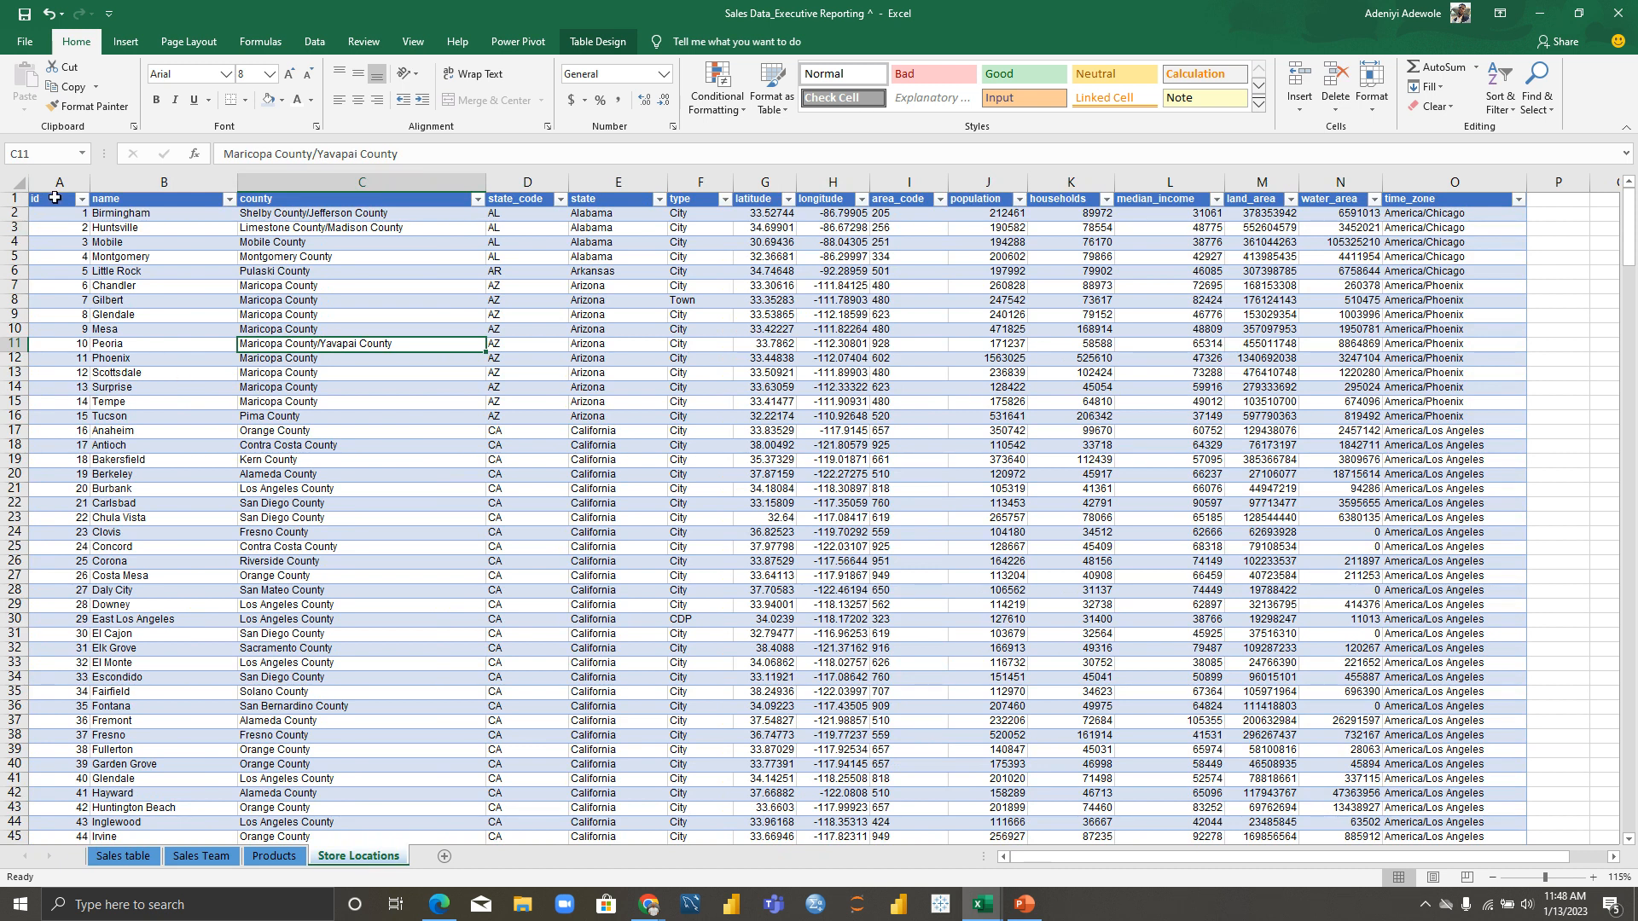
left_click(109, 857)
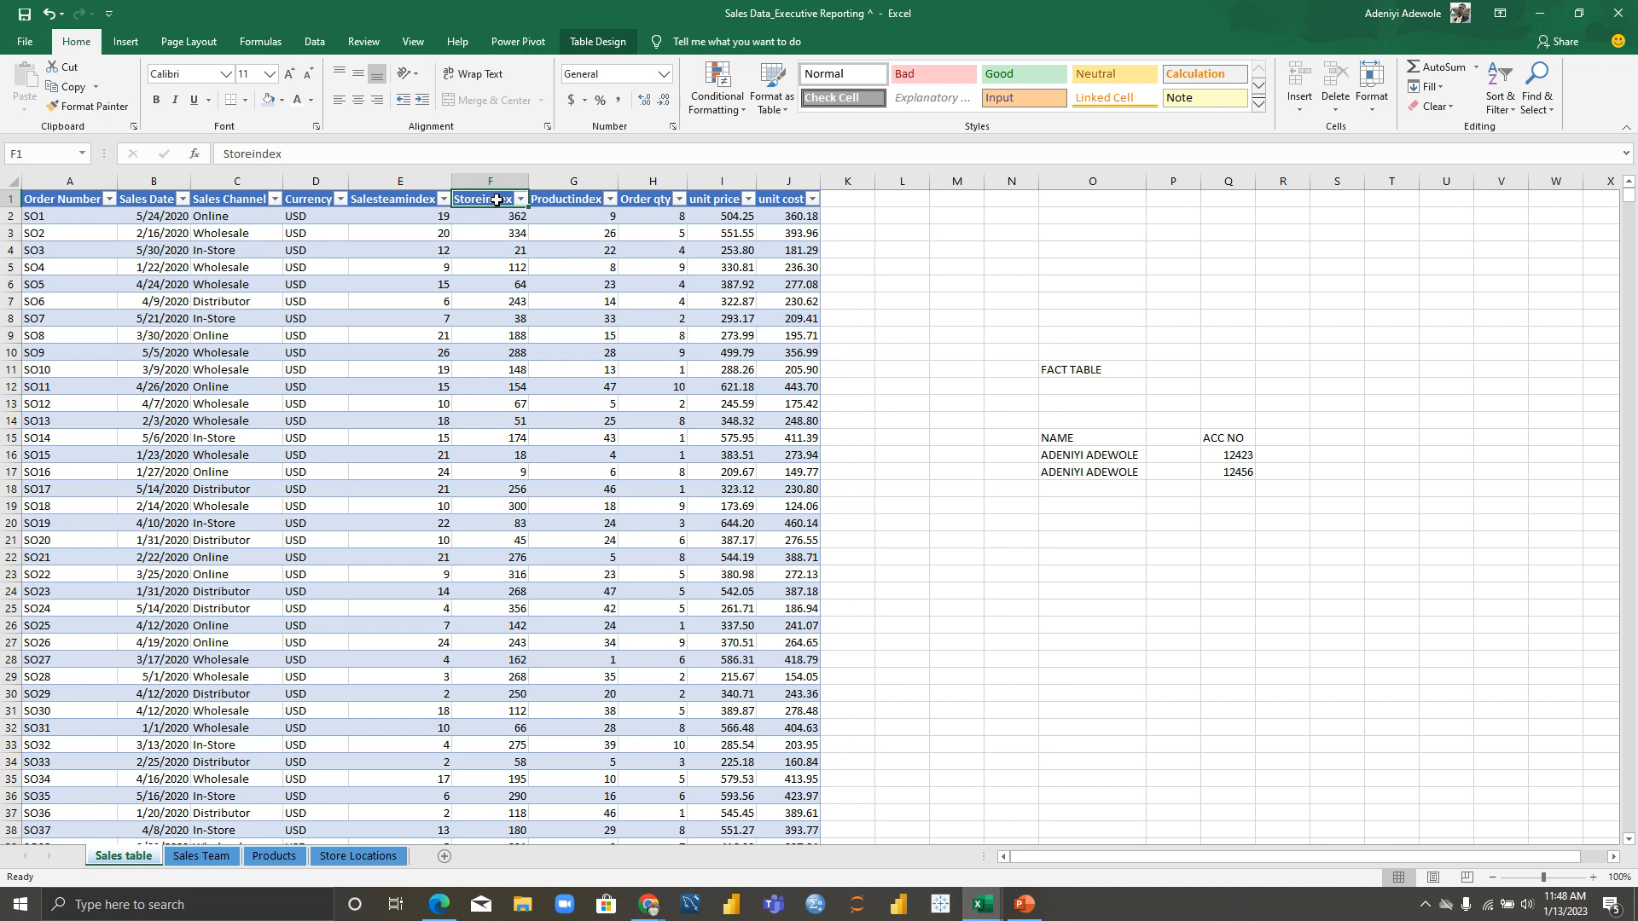
left_click_drag(1054, 369, 1250, 479)
Step: Clear the fact-table notes from O11:Q17 and select cell D11 in the Sales table
key("BackSpace")
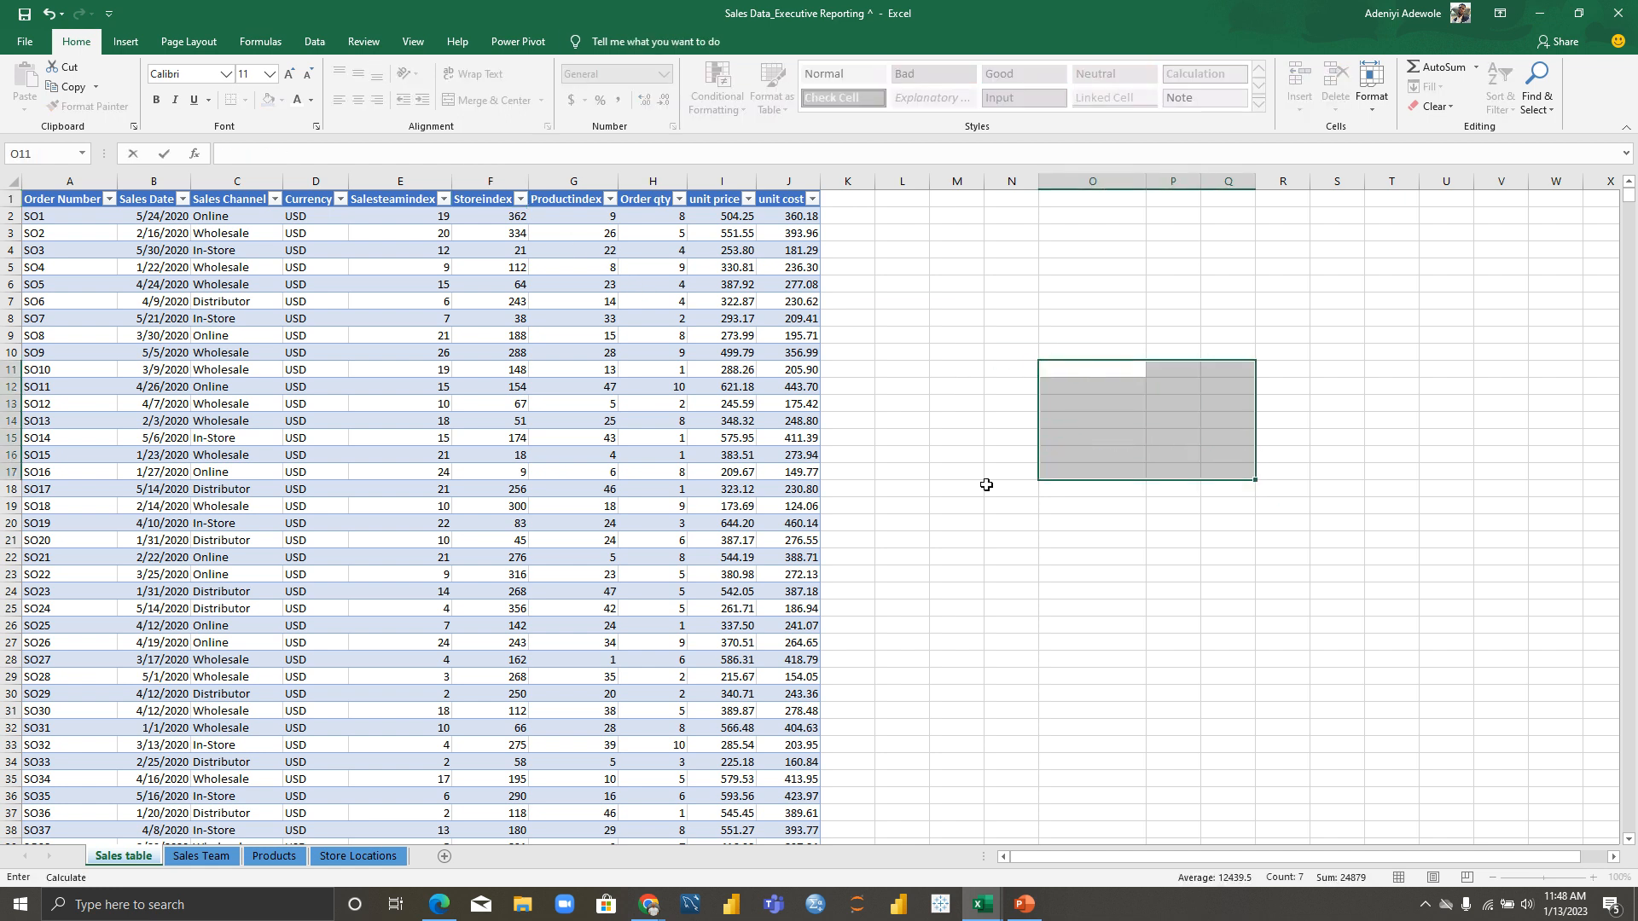
left_click(291, 374)
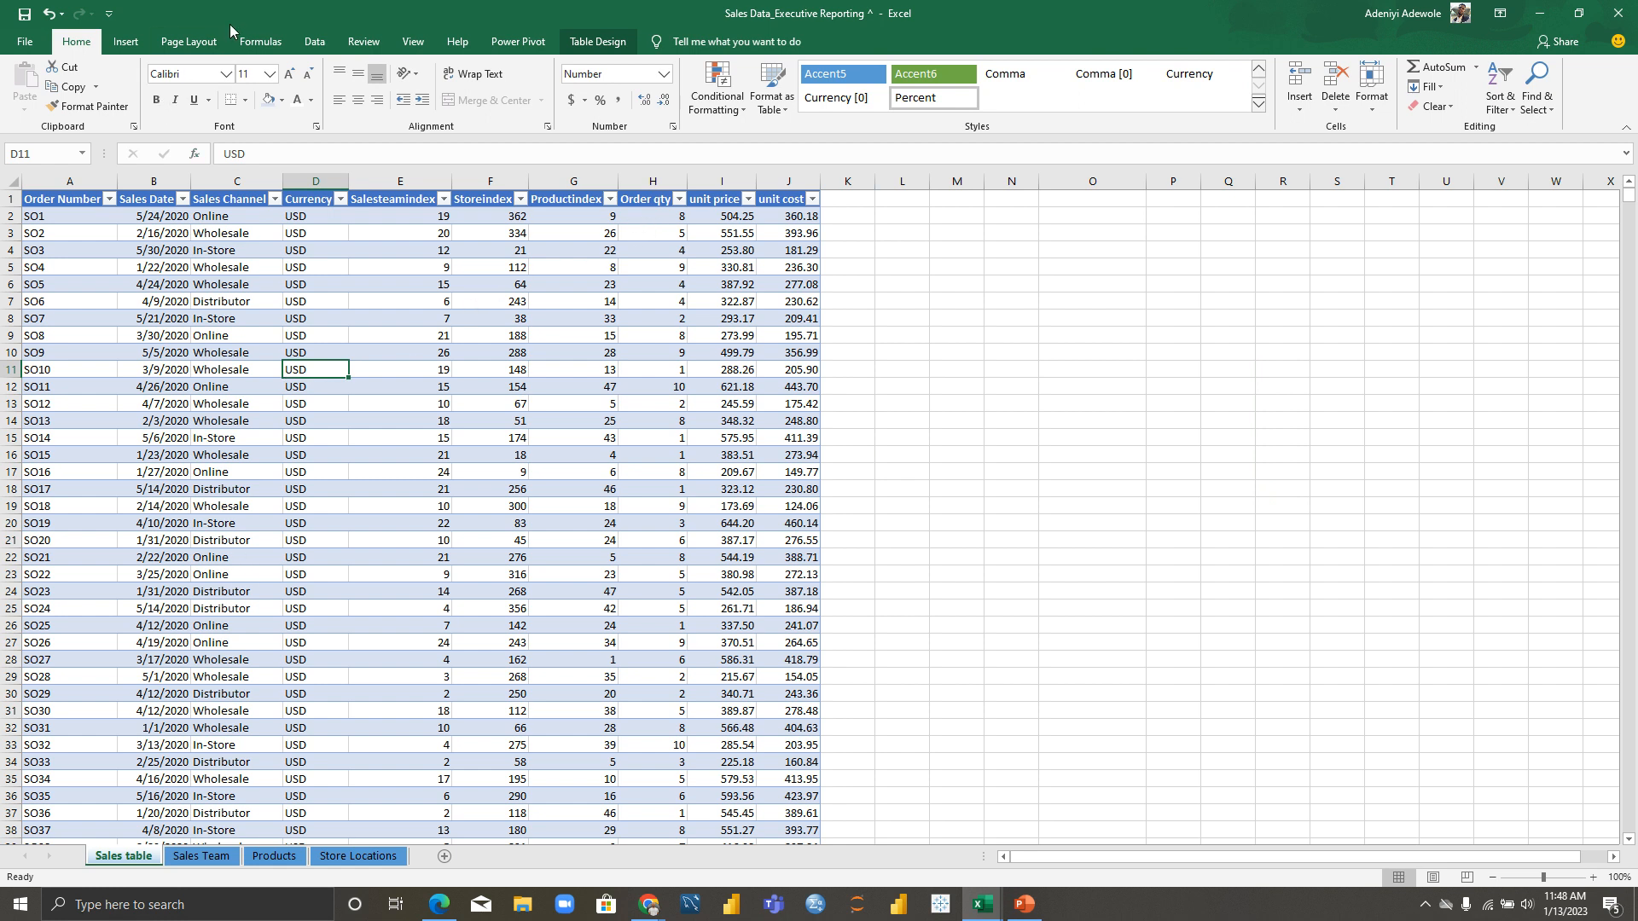
left_click(320, 47)
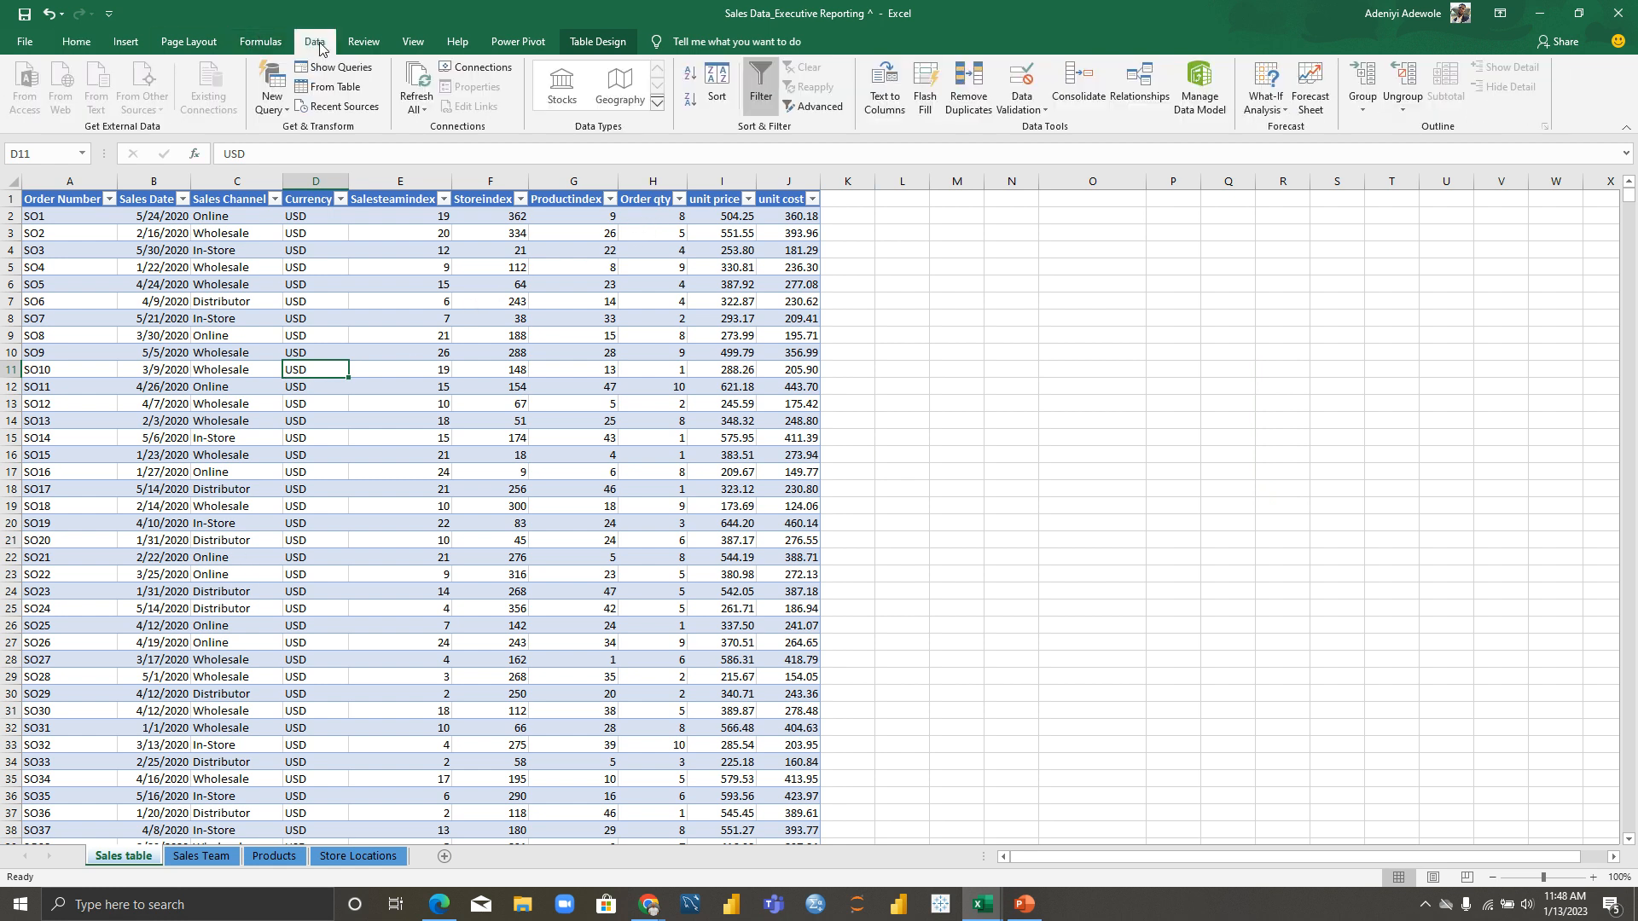
Step: Create a relationship from salesTable's Salesteamindex column to SalesTeamTable's Index column
left_click(1153, 89)
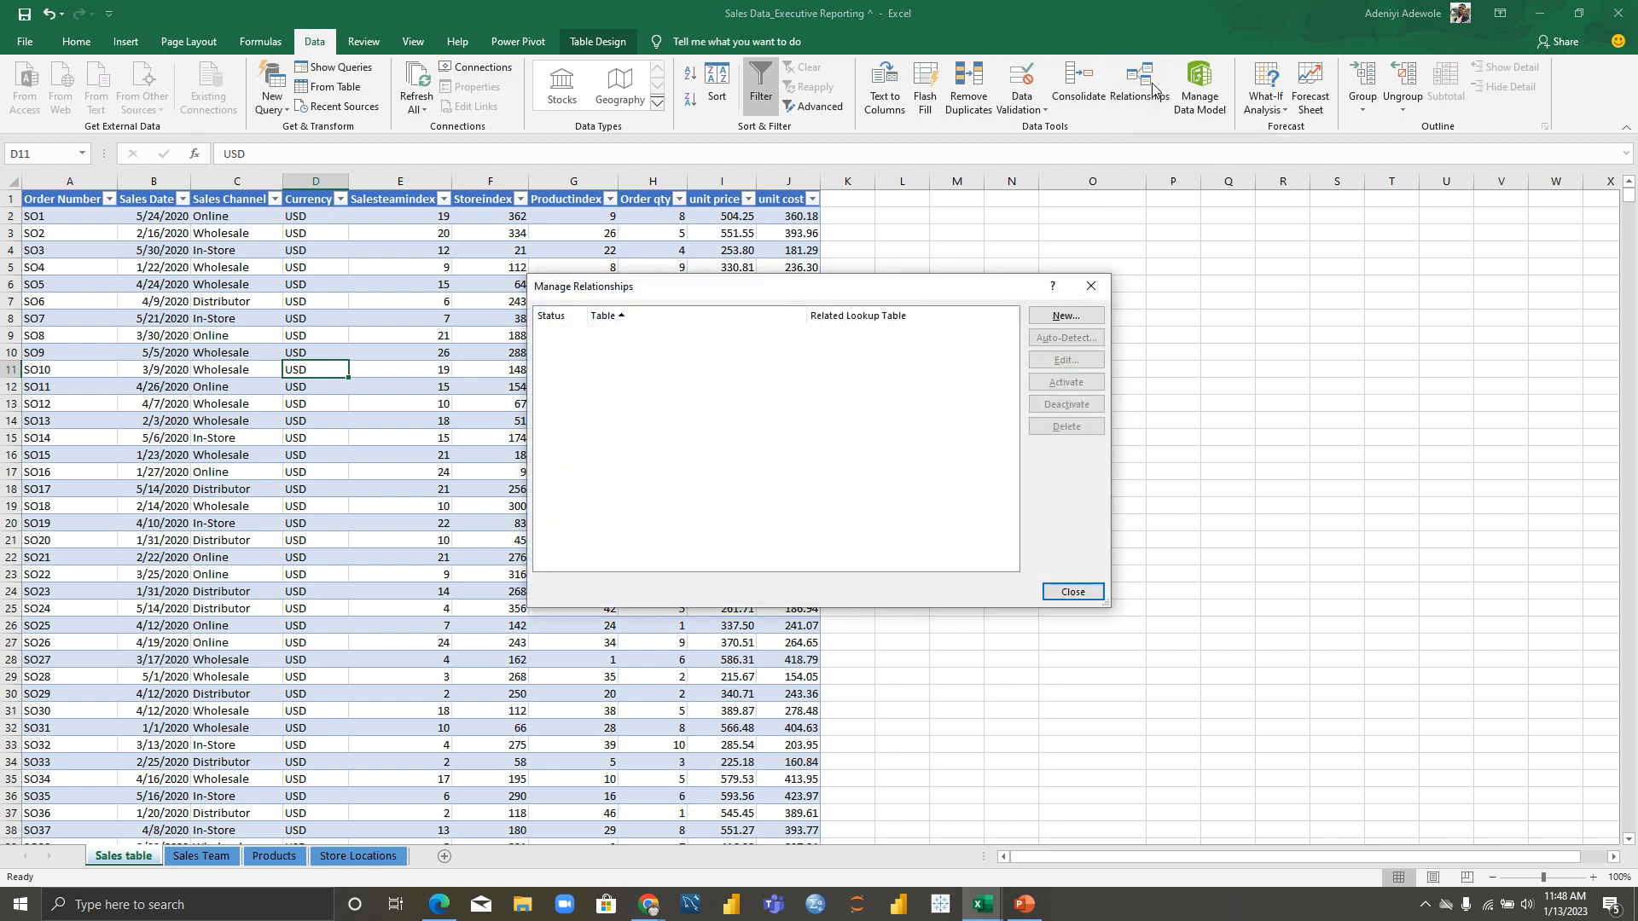
left_click(1072, 321)
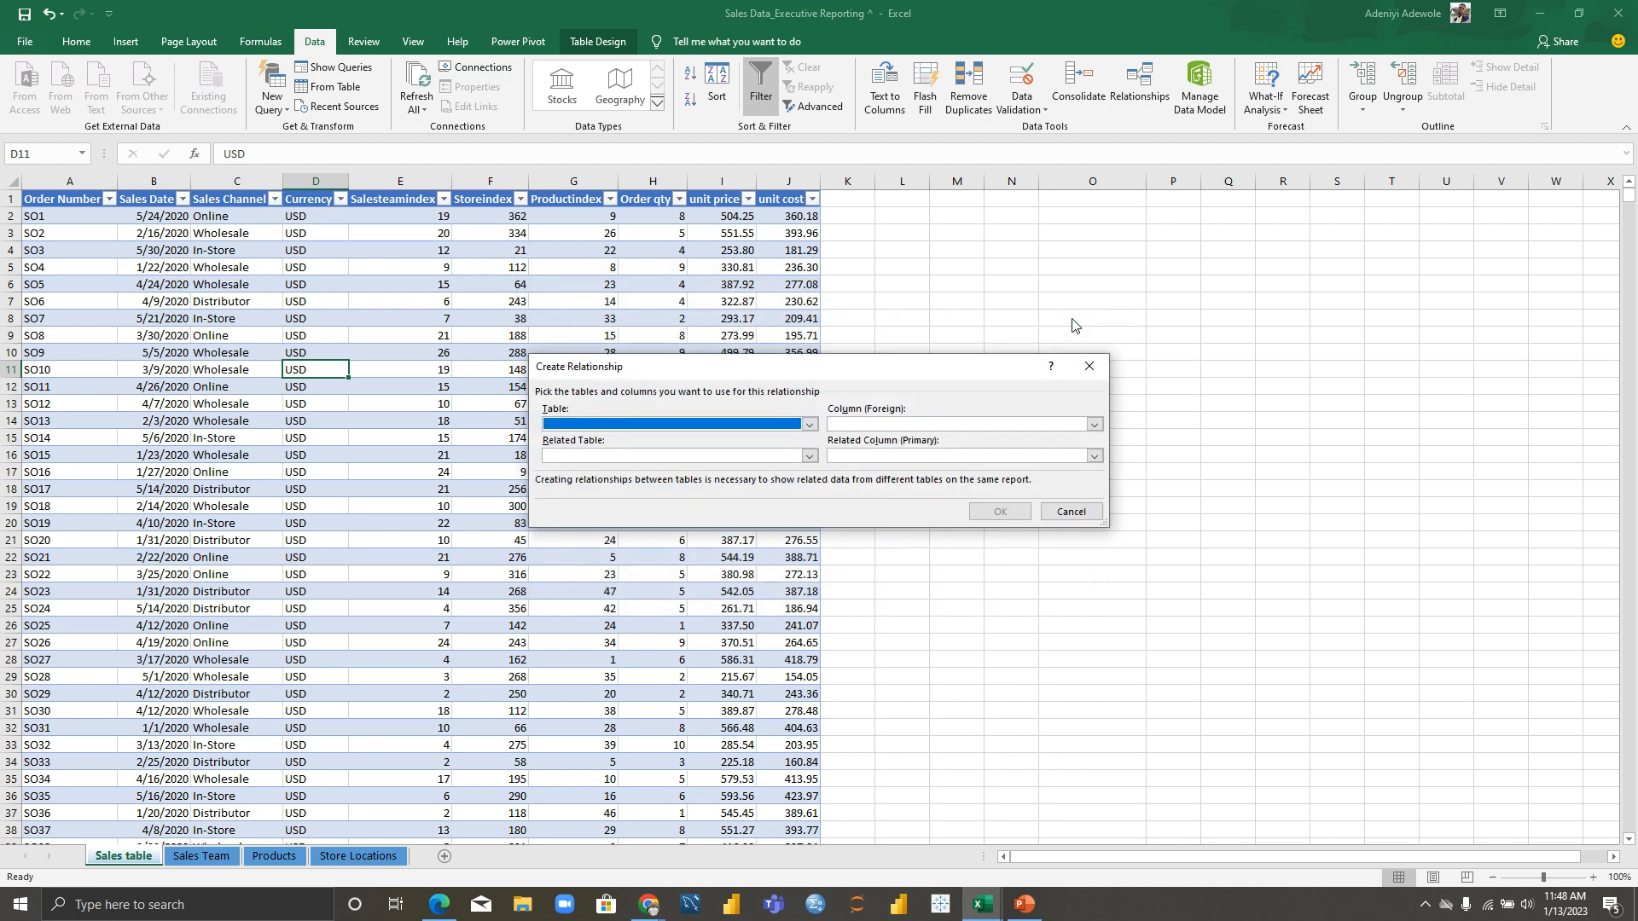
left_click(808, 425)
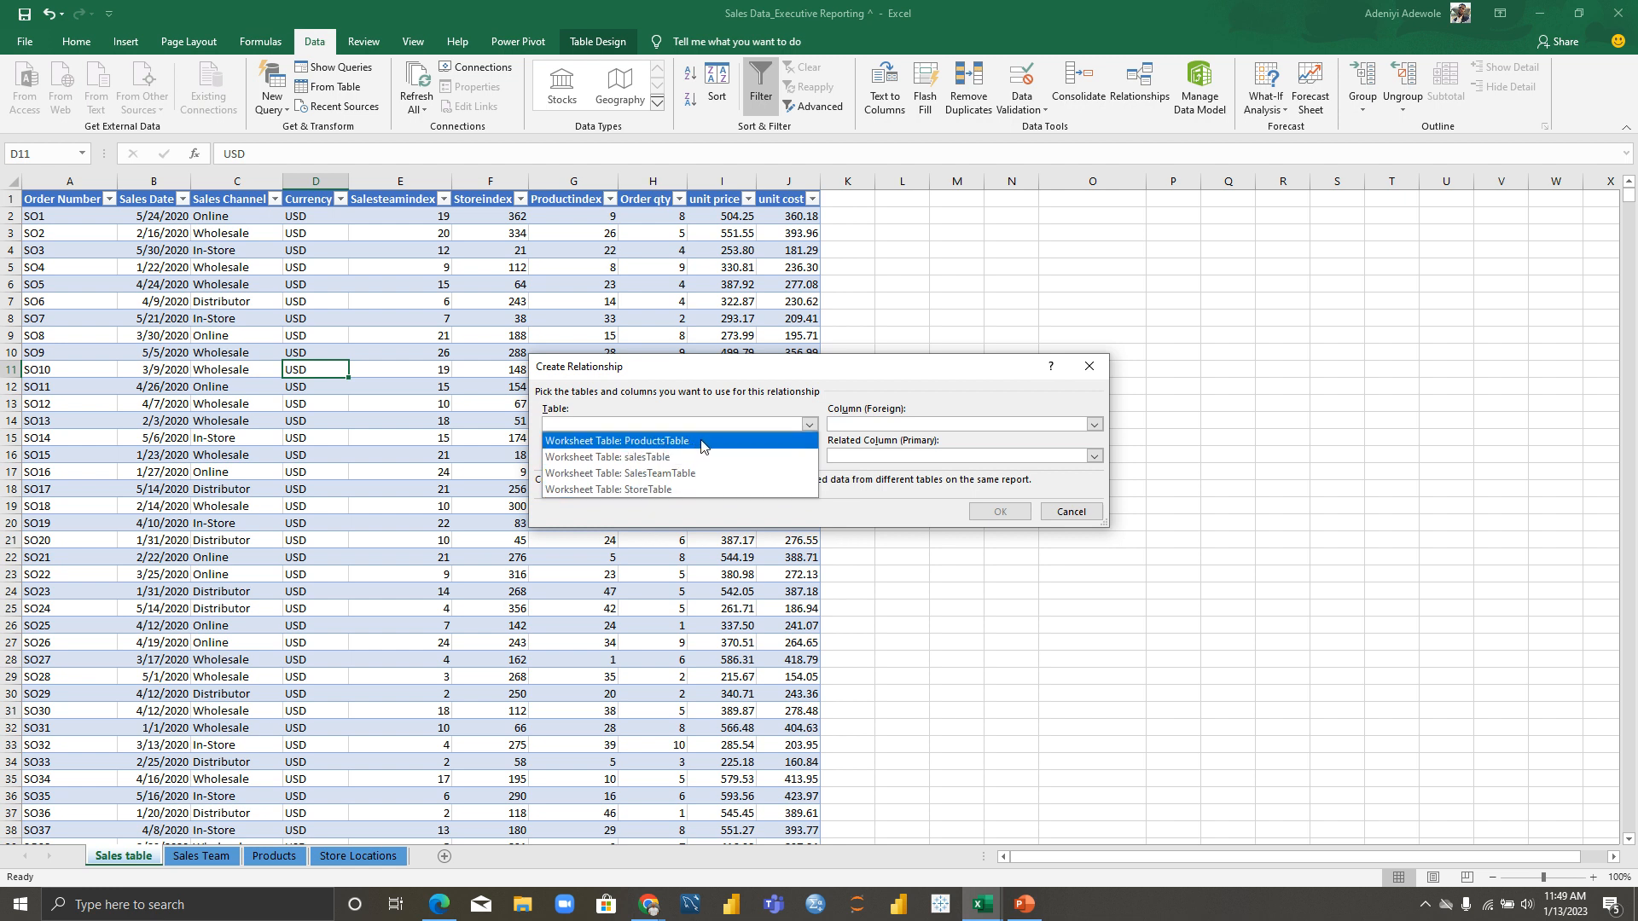
left_click(672, 458)
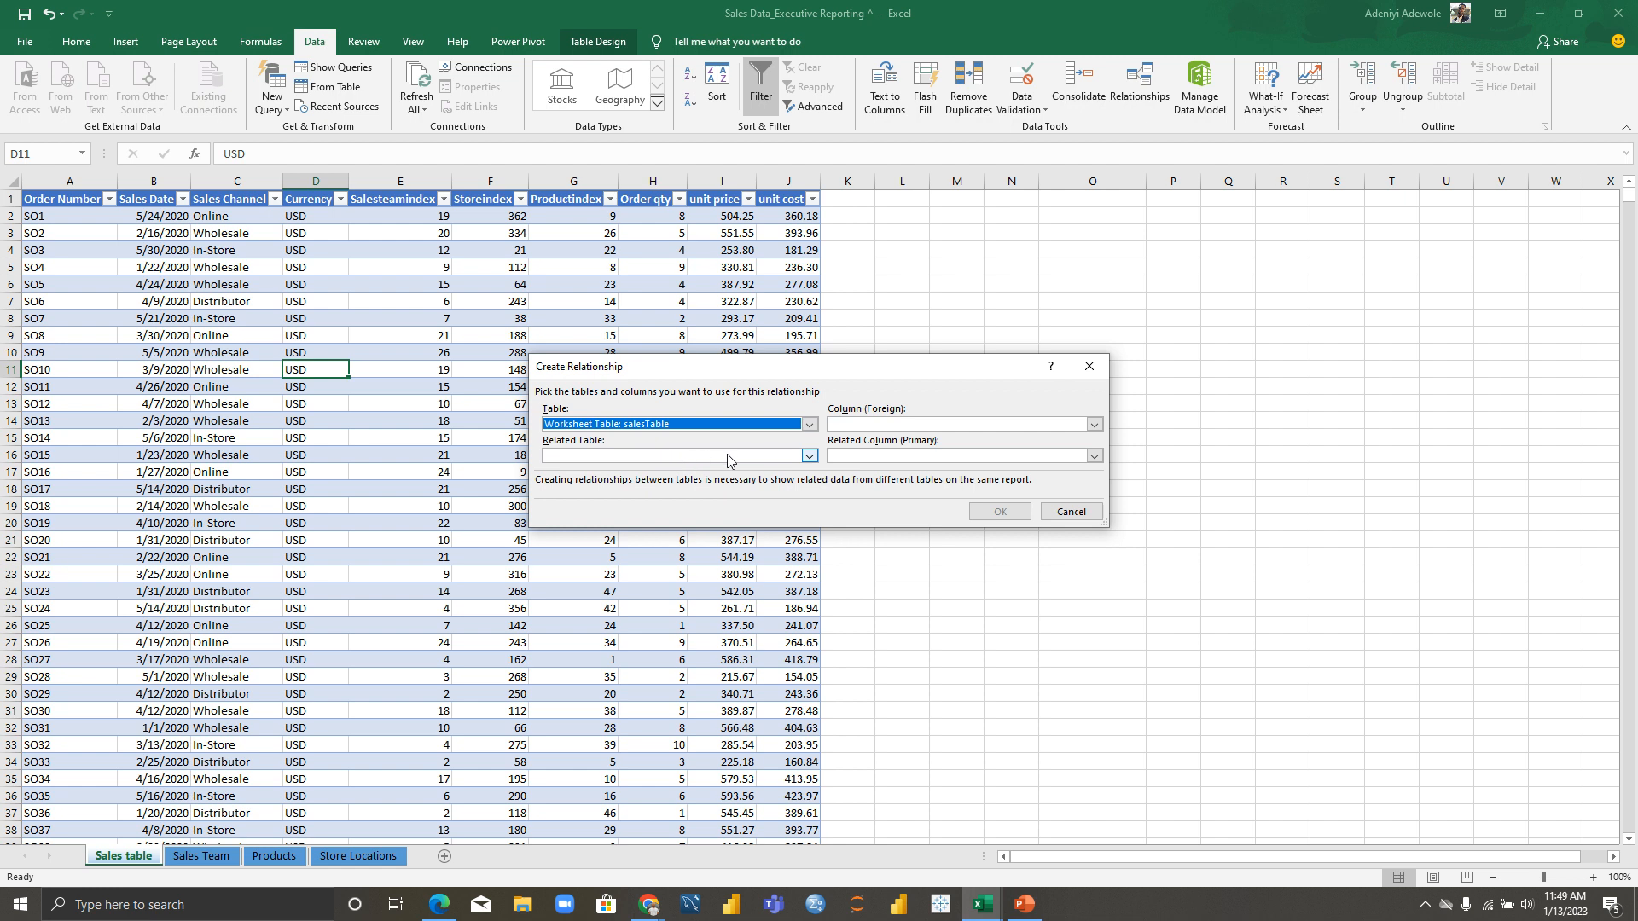
left_click(815, 458)
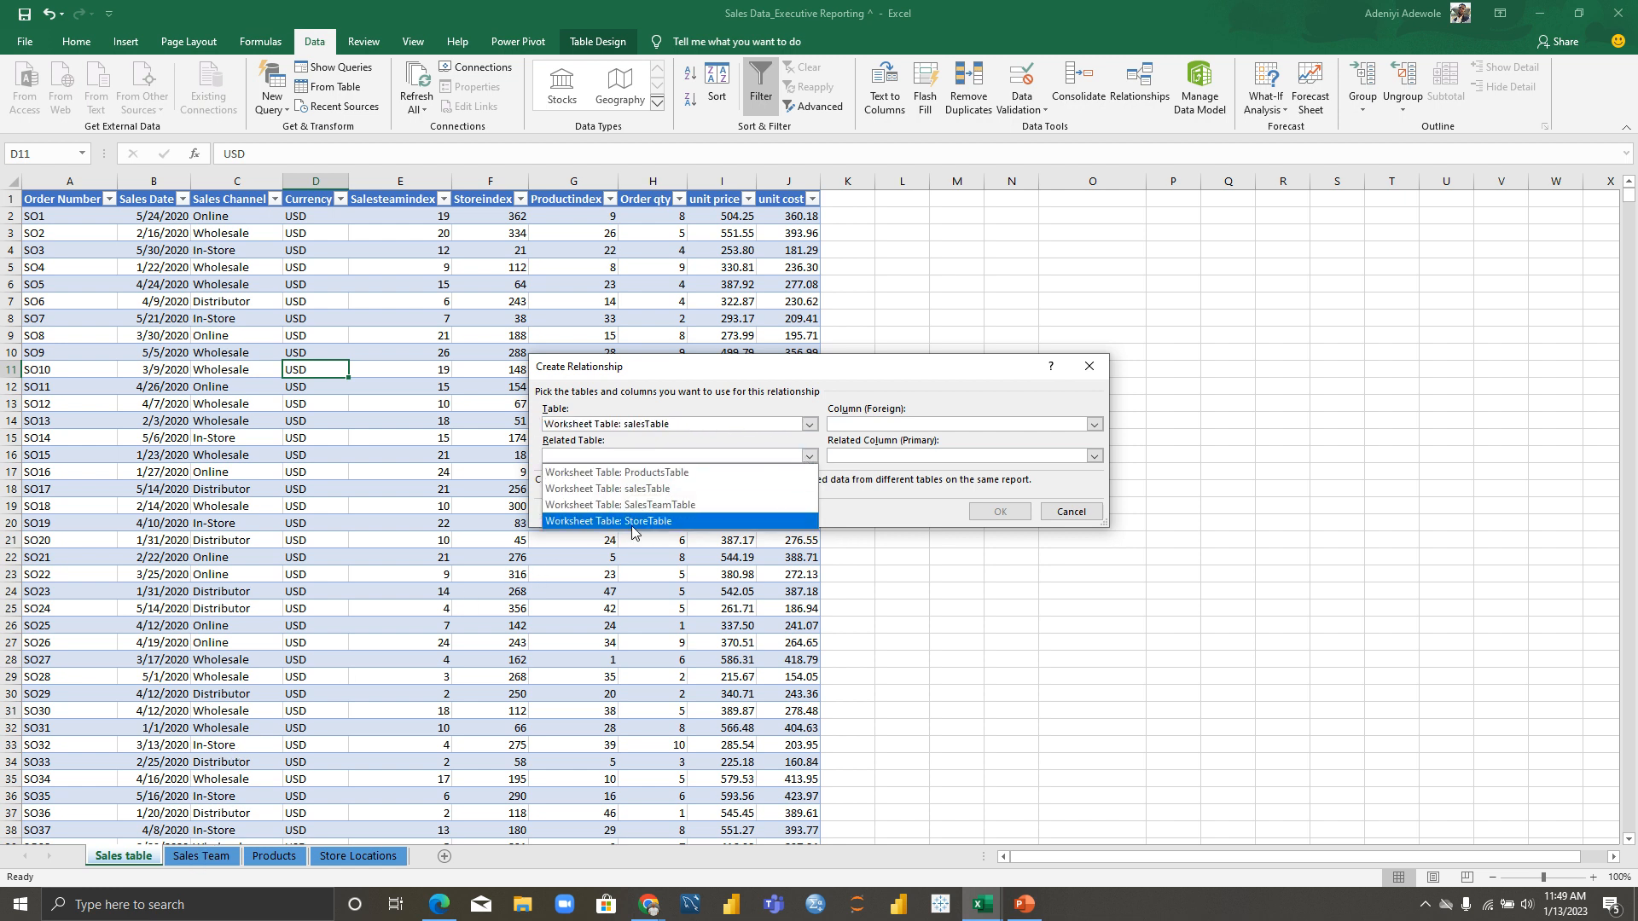
left_click(692, 505)
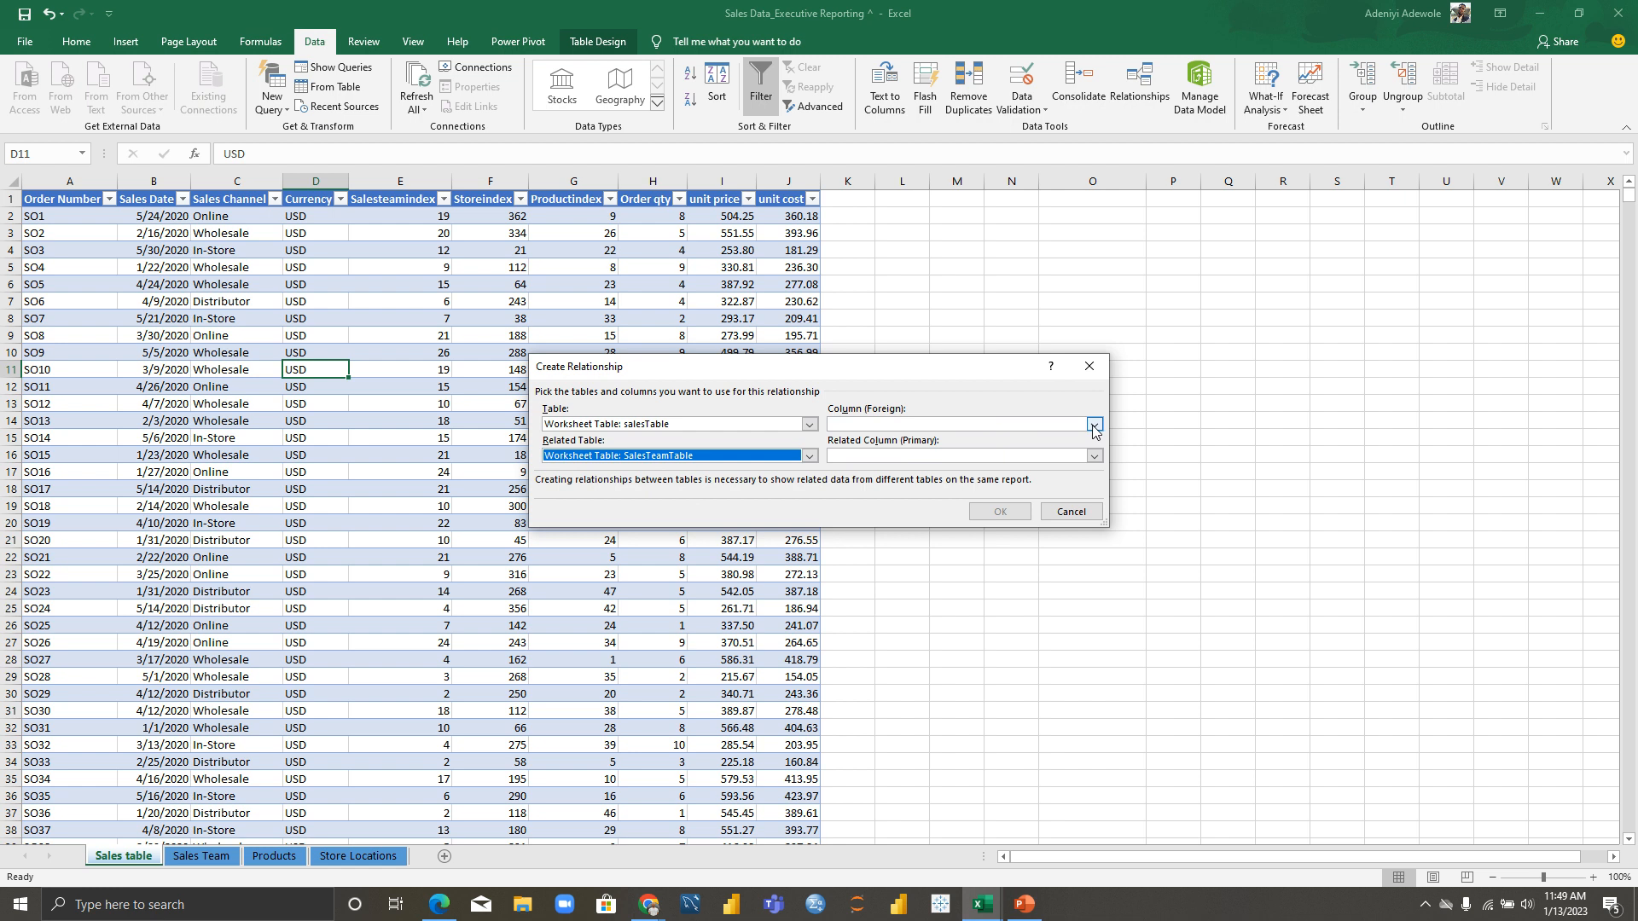
left_click(1094, 424)
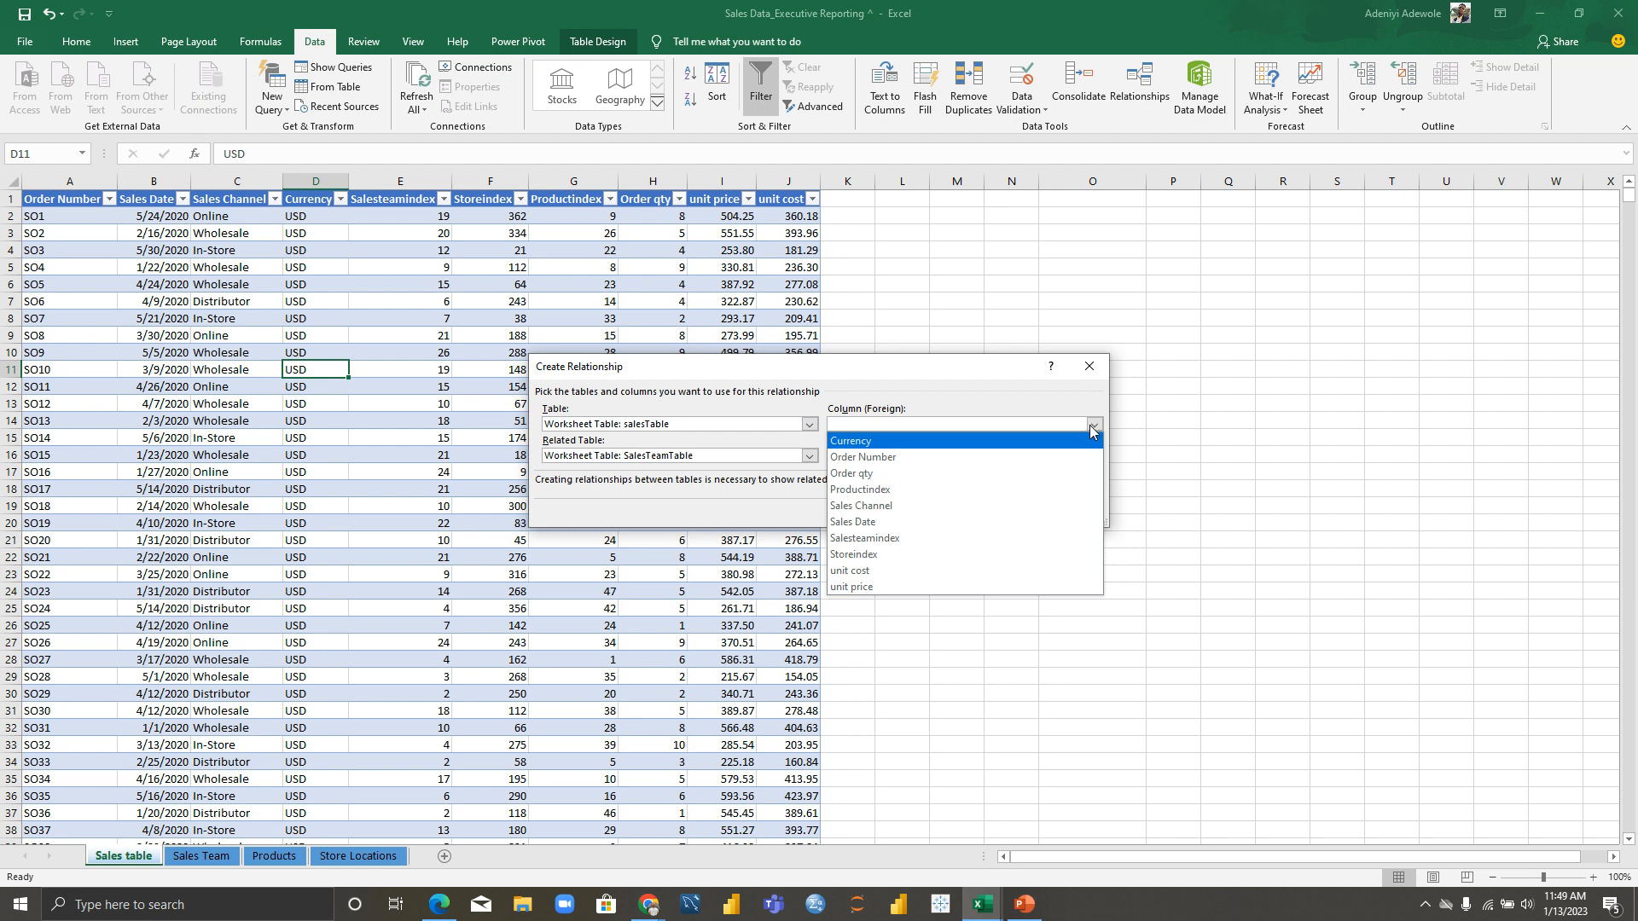
left_click(905, 539)
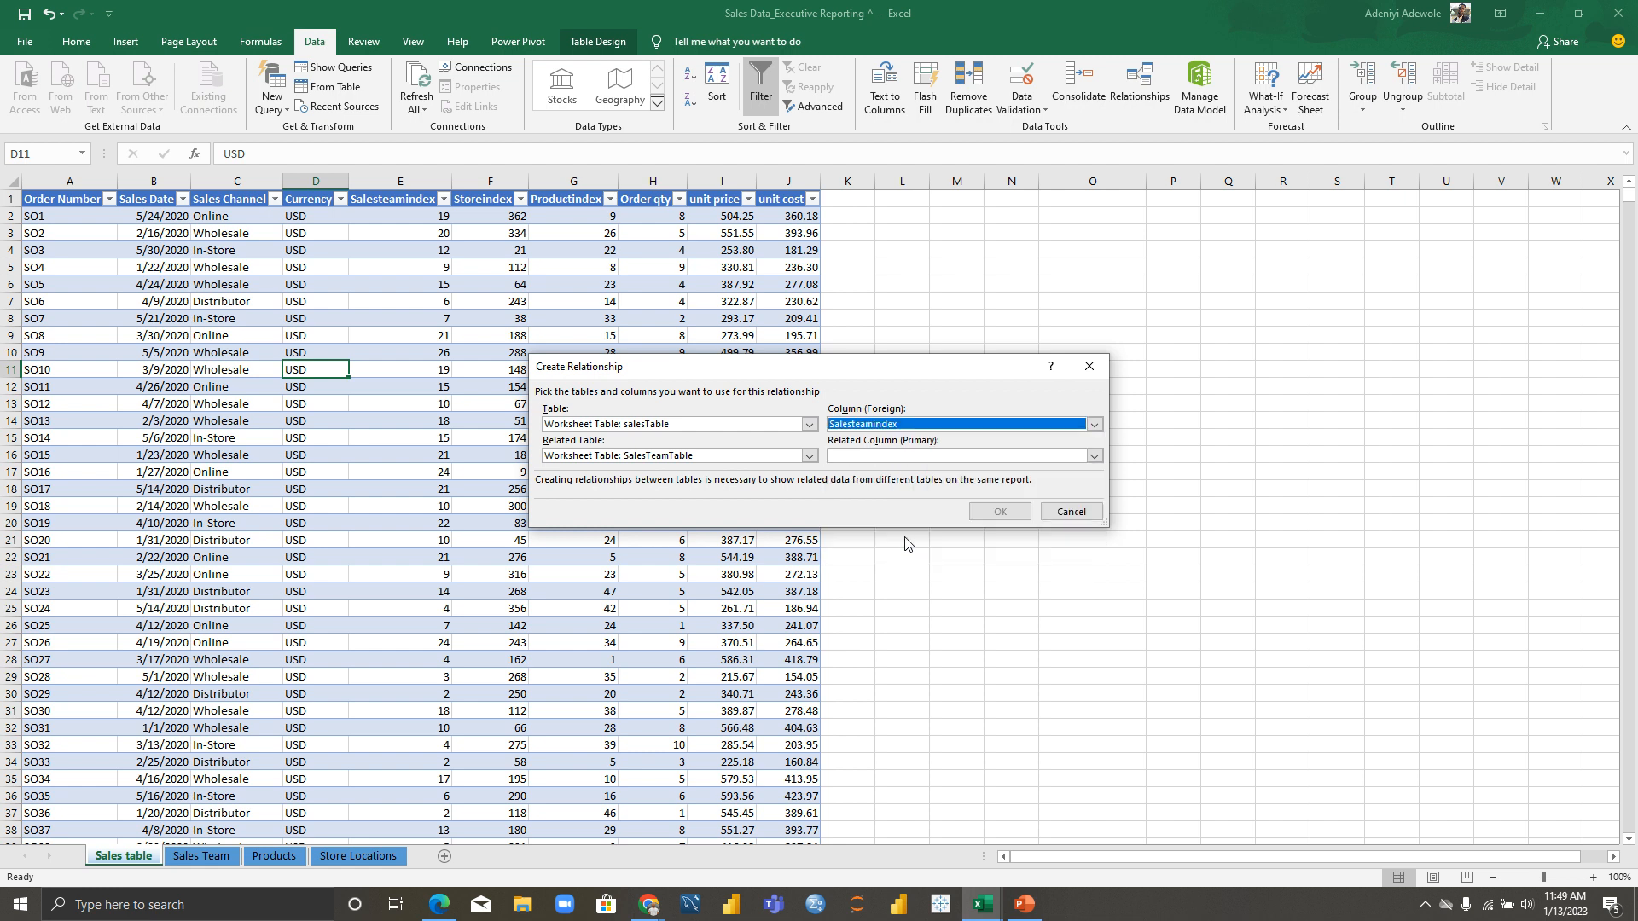
left_click(1093, 458)
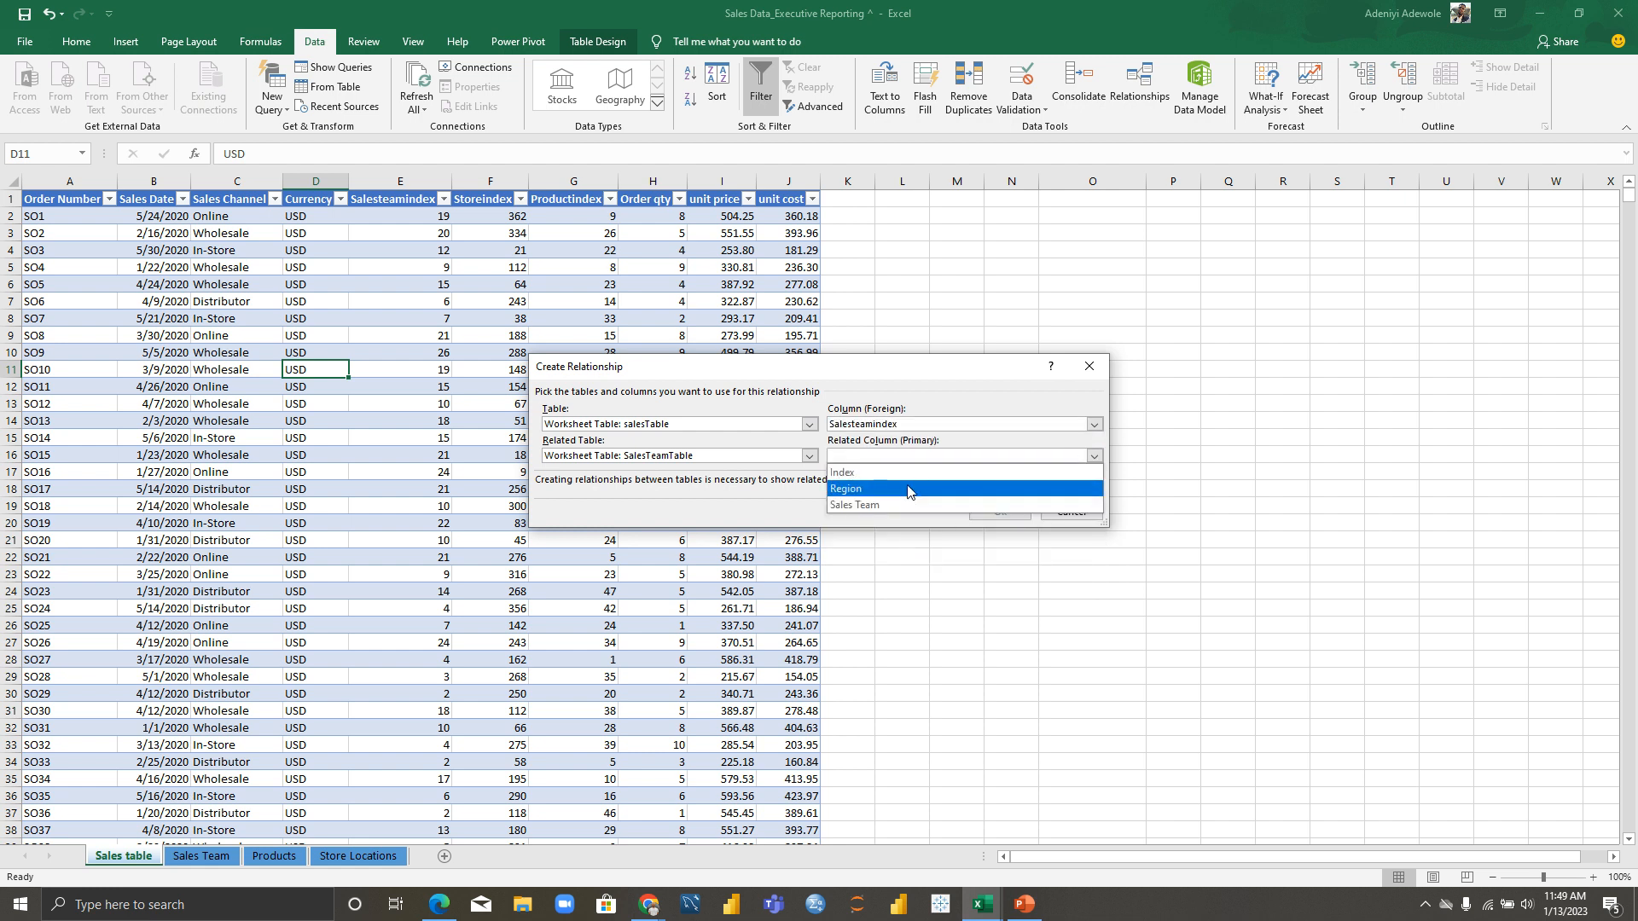
left_click(907, 477)
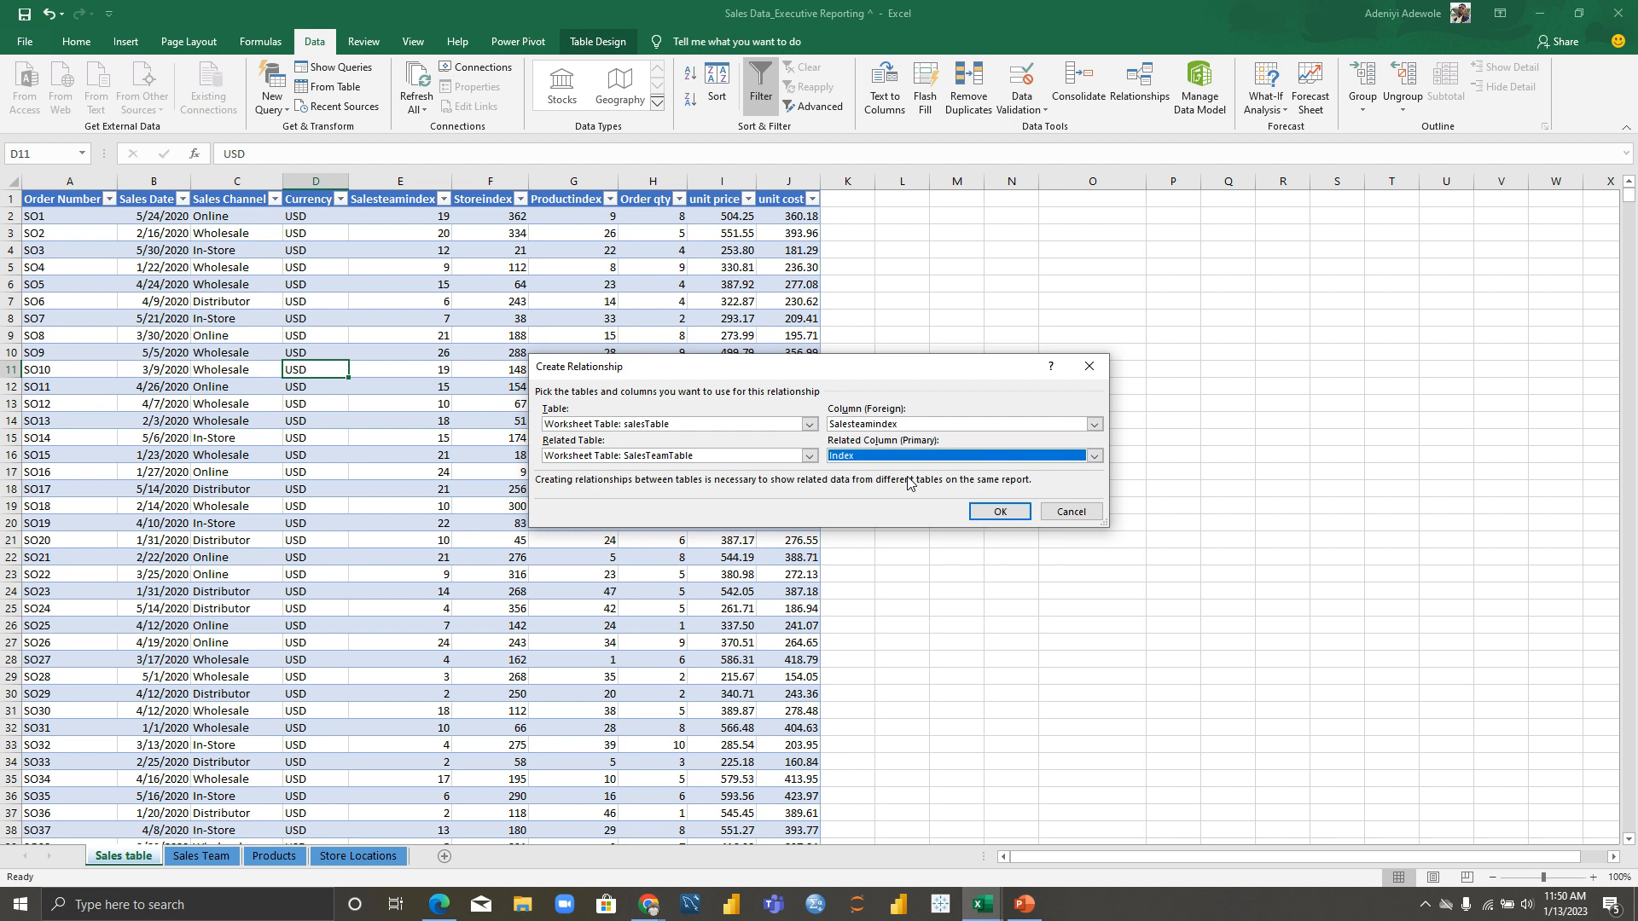
left_click(983, 513)
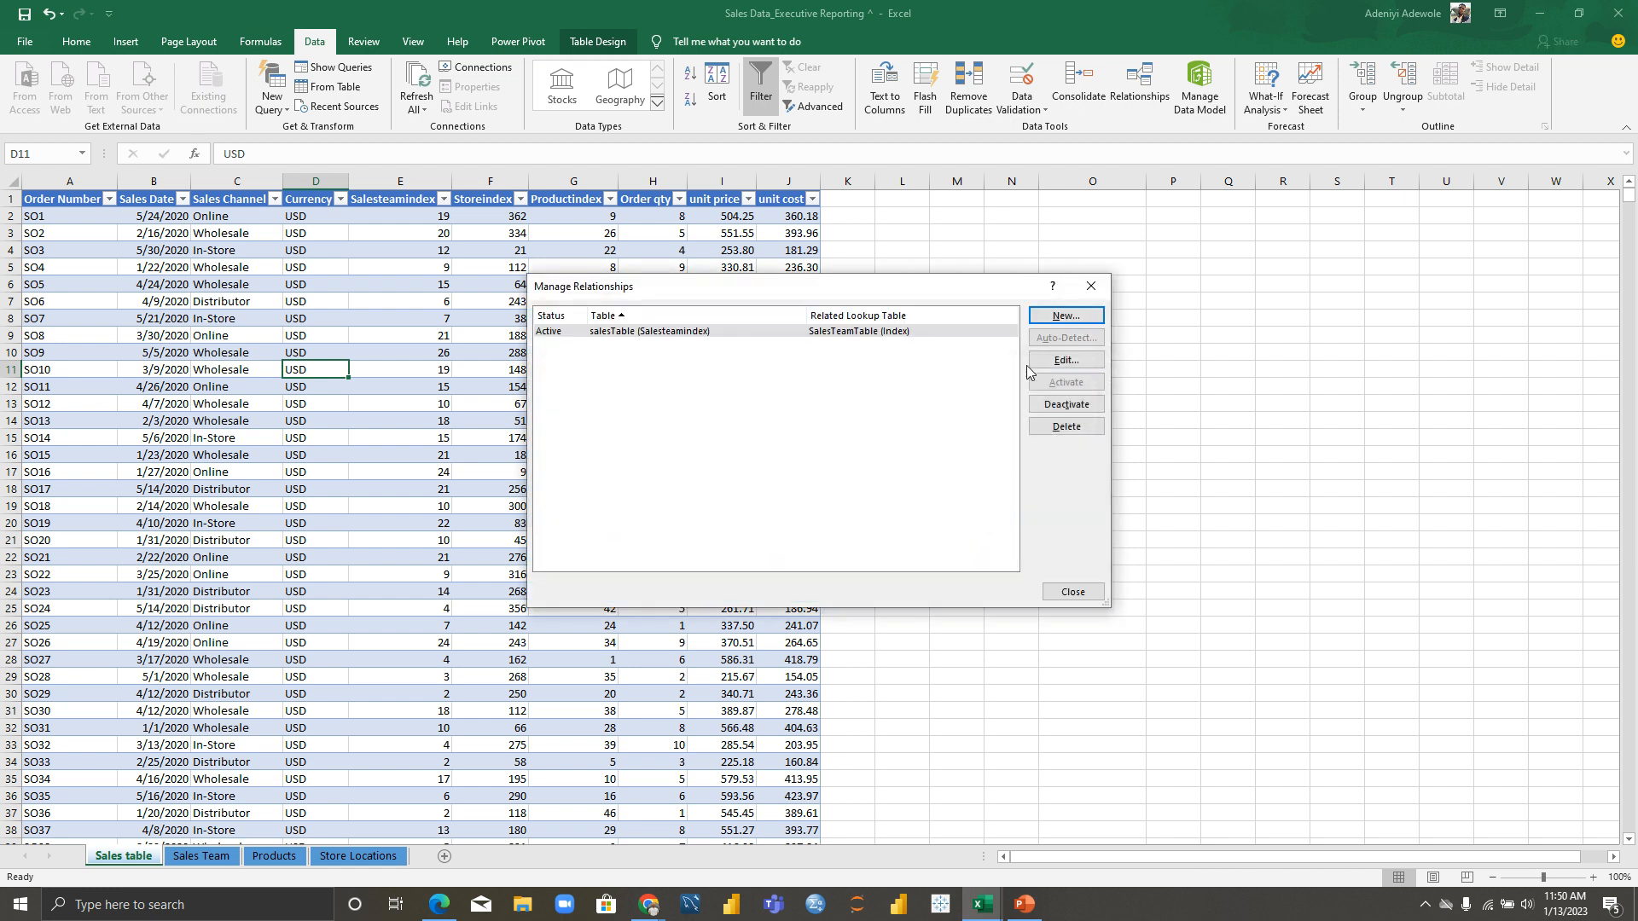
Step: Add a relationship linking salesTable's Productindex column to ProductsTable's Index column
left_click(1066, 315)
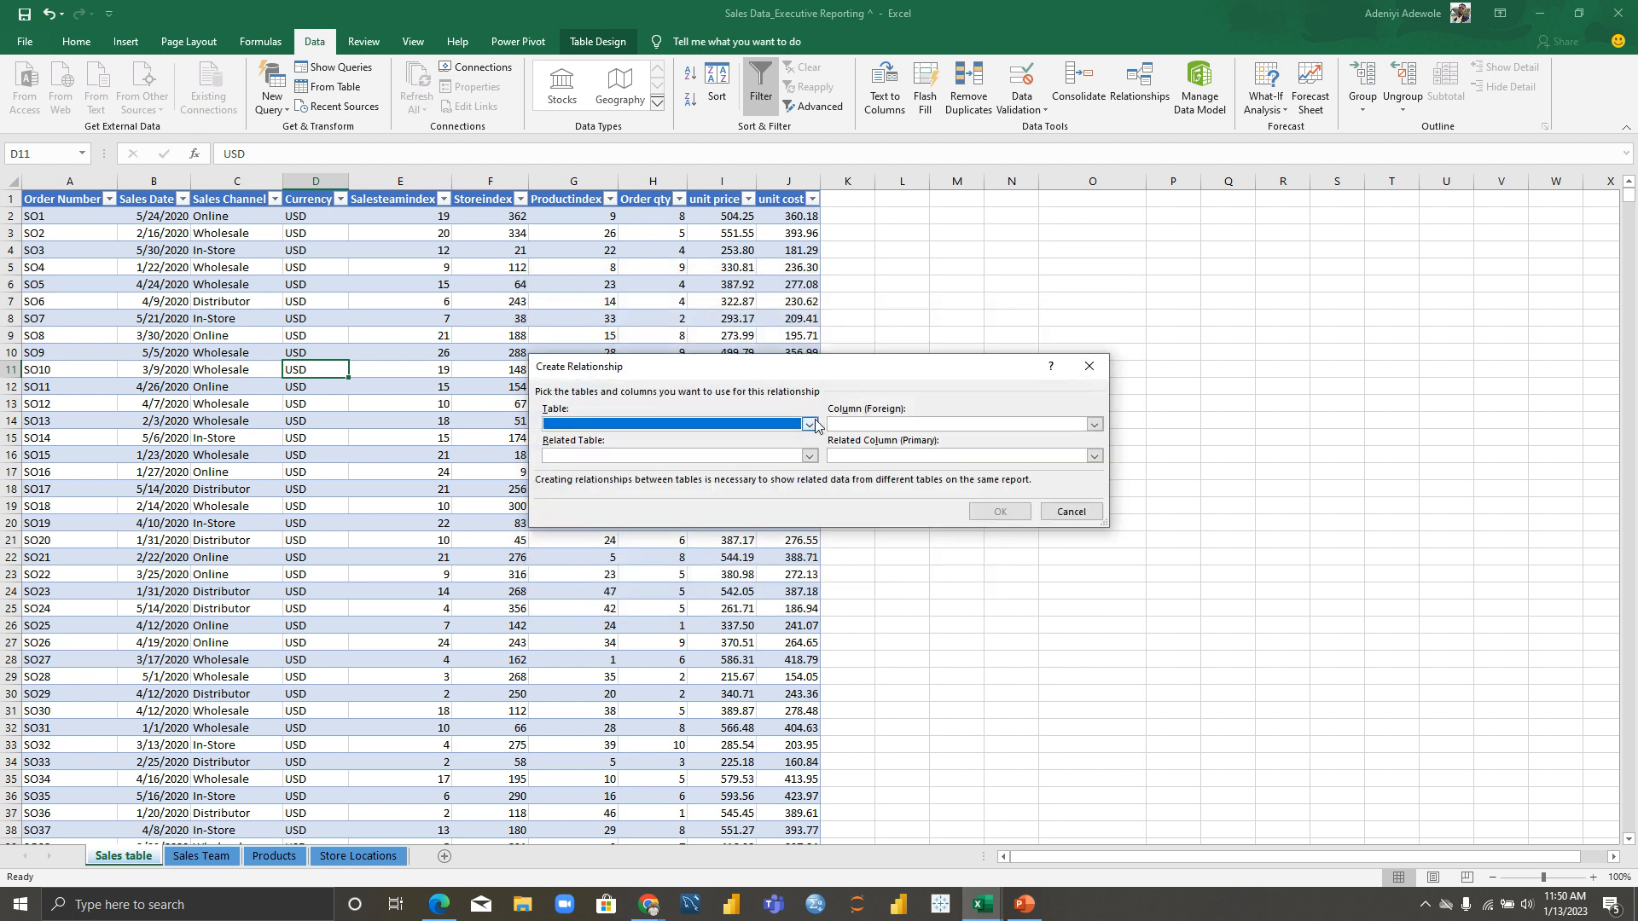
left_click(810, 424)
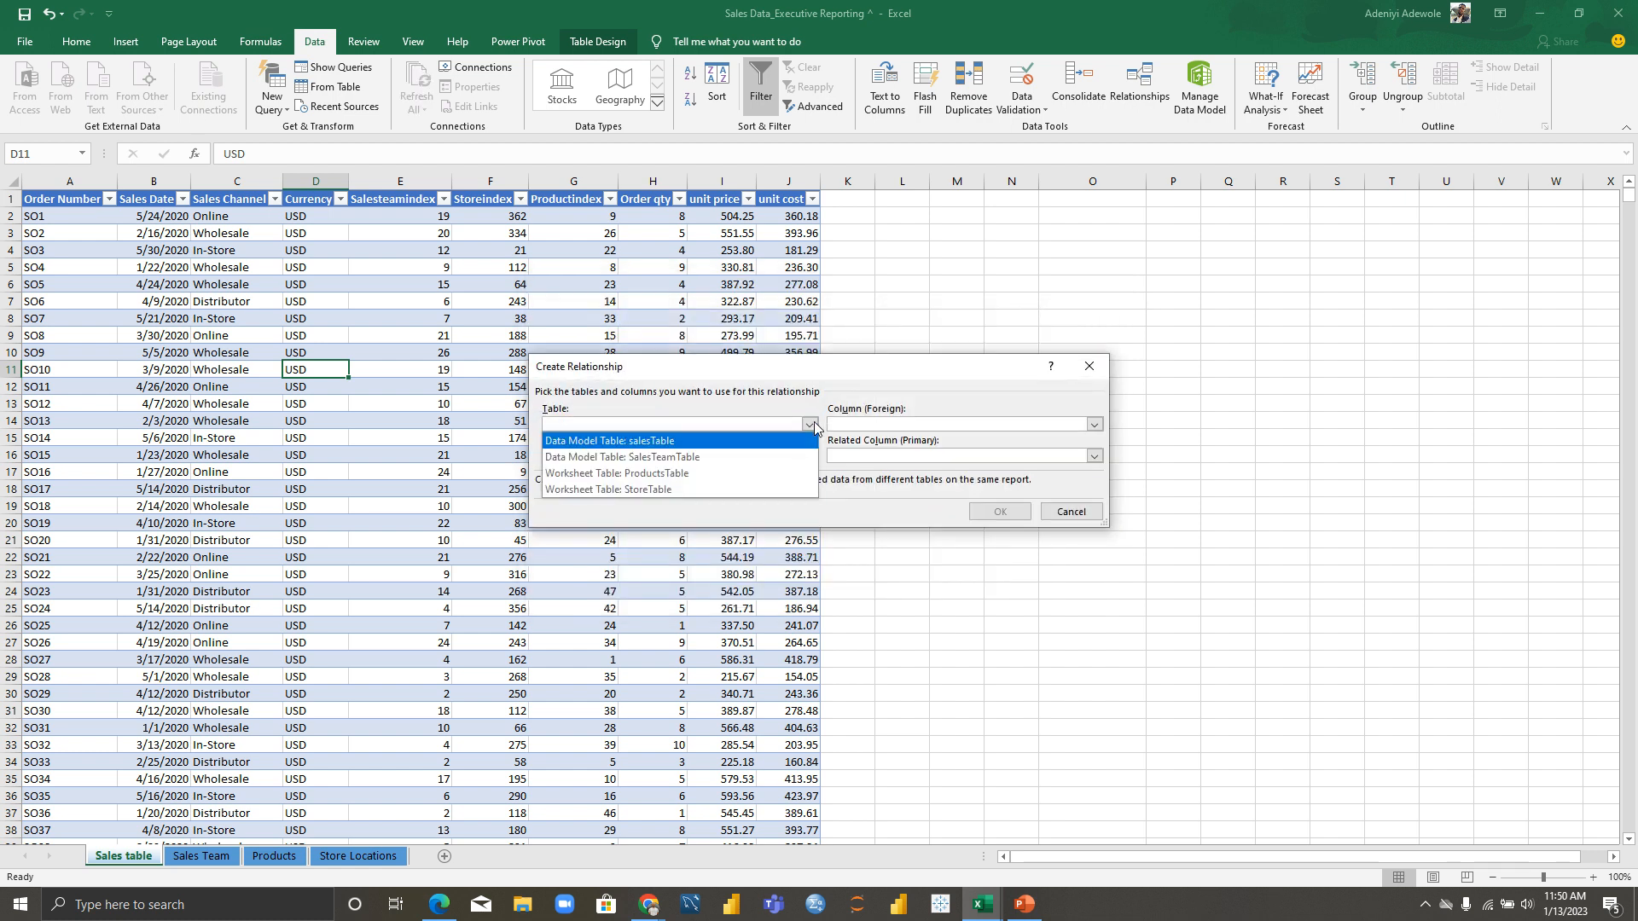
left_click(715, 442)
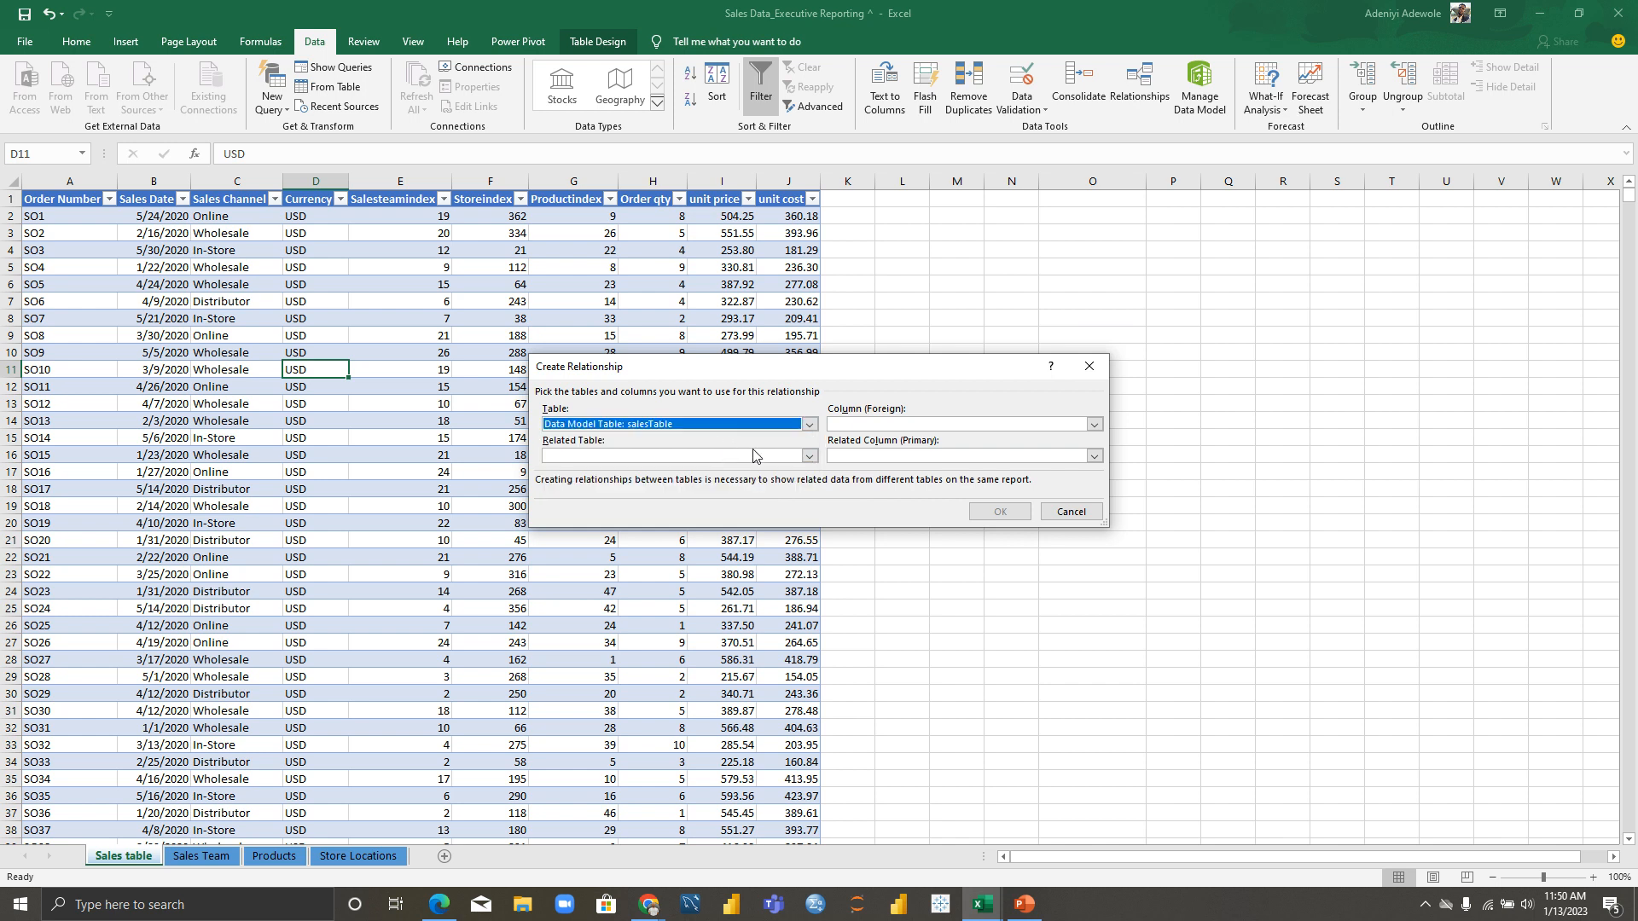
left_click(809, 457)
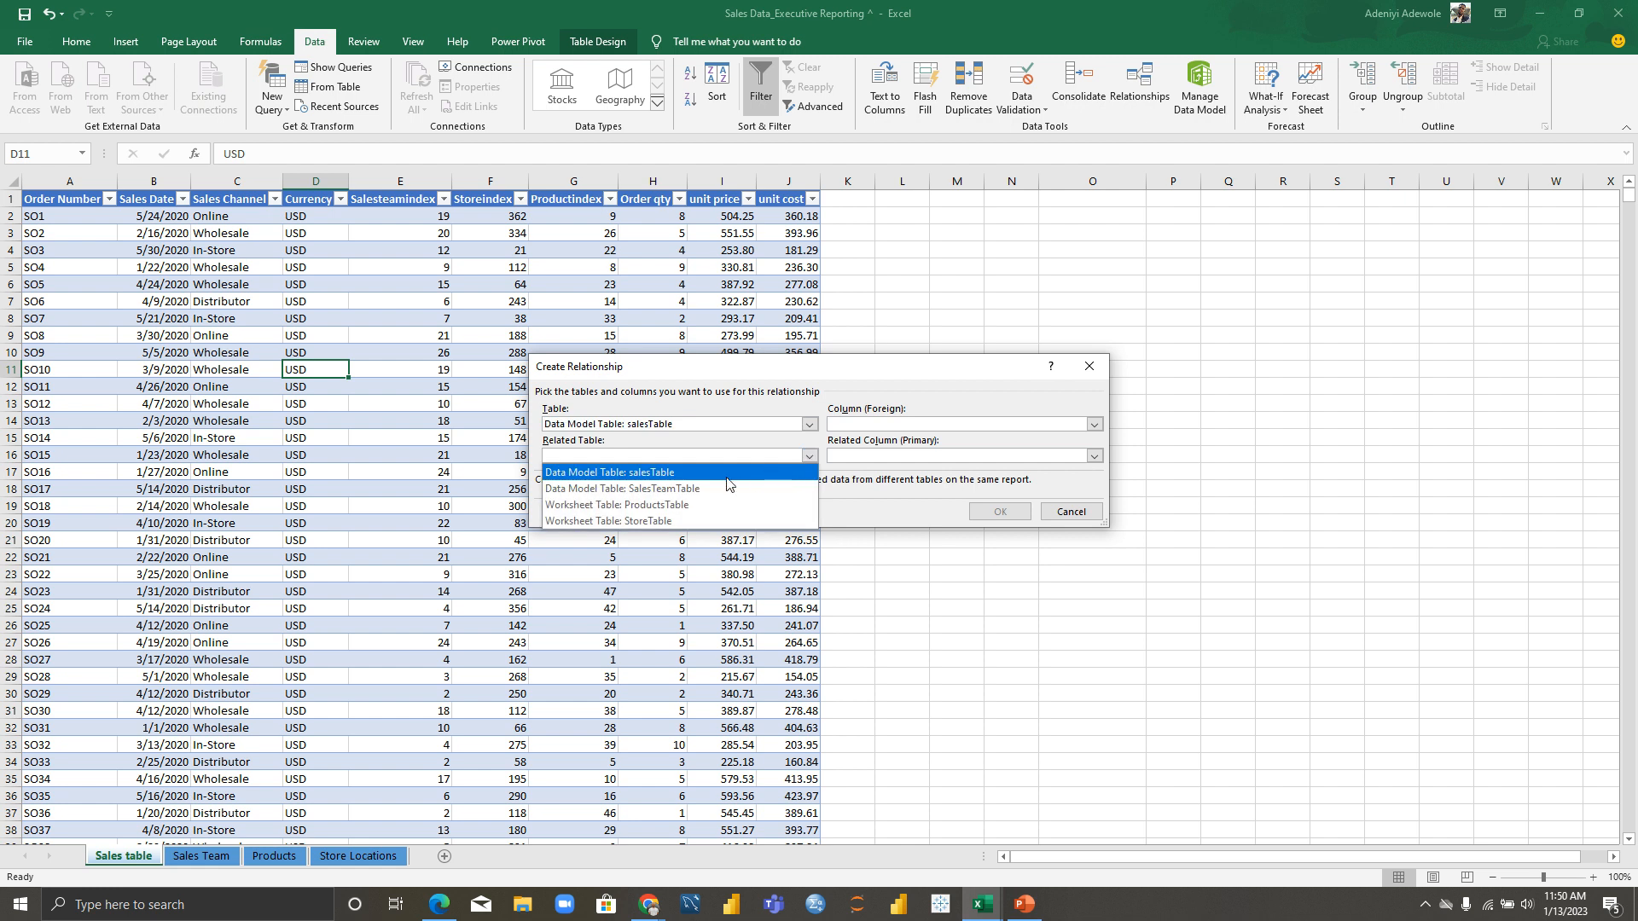
left_click(688, 505)
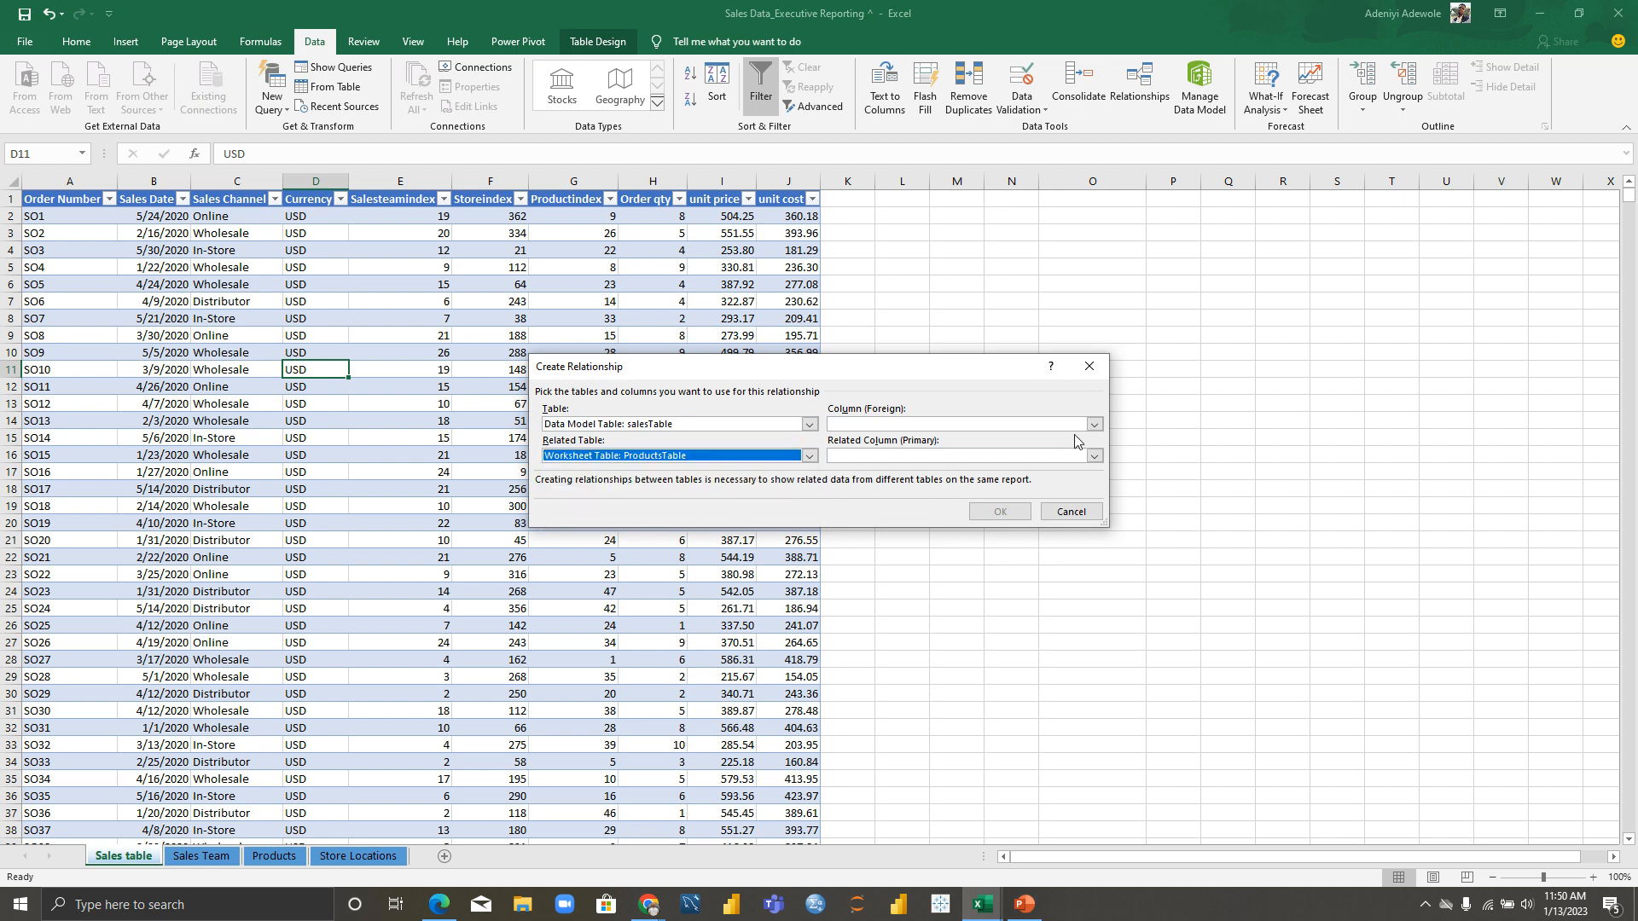
left_click(1093, 424)
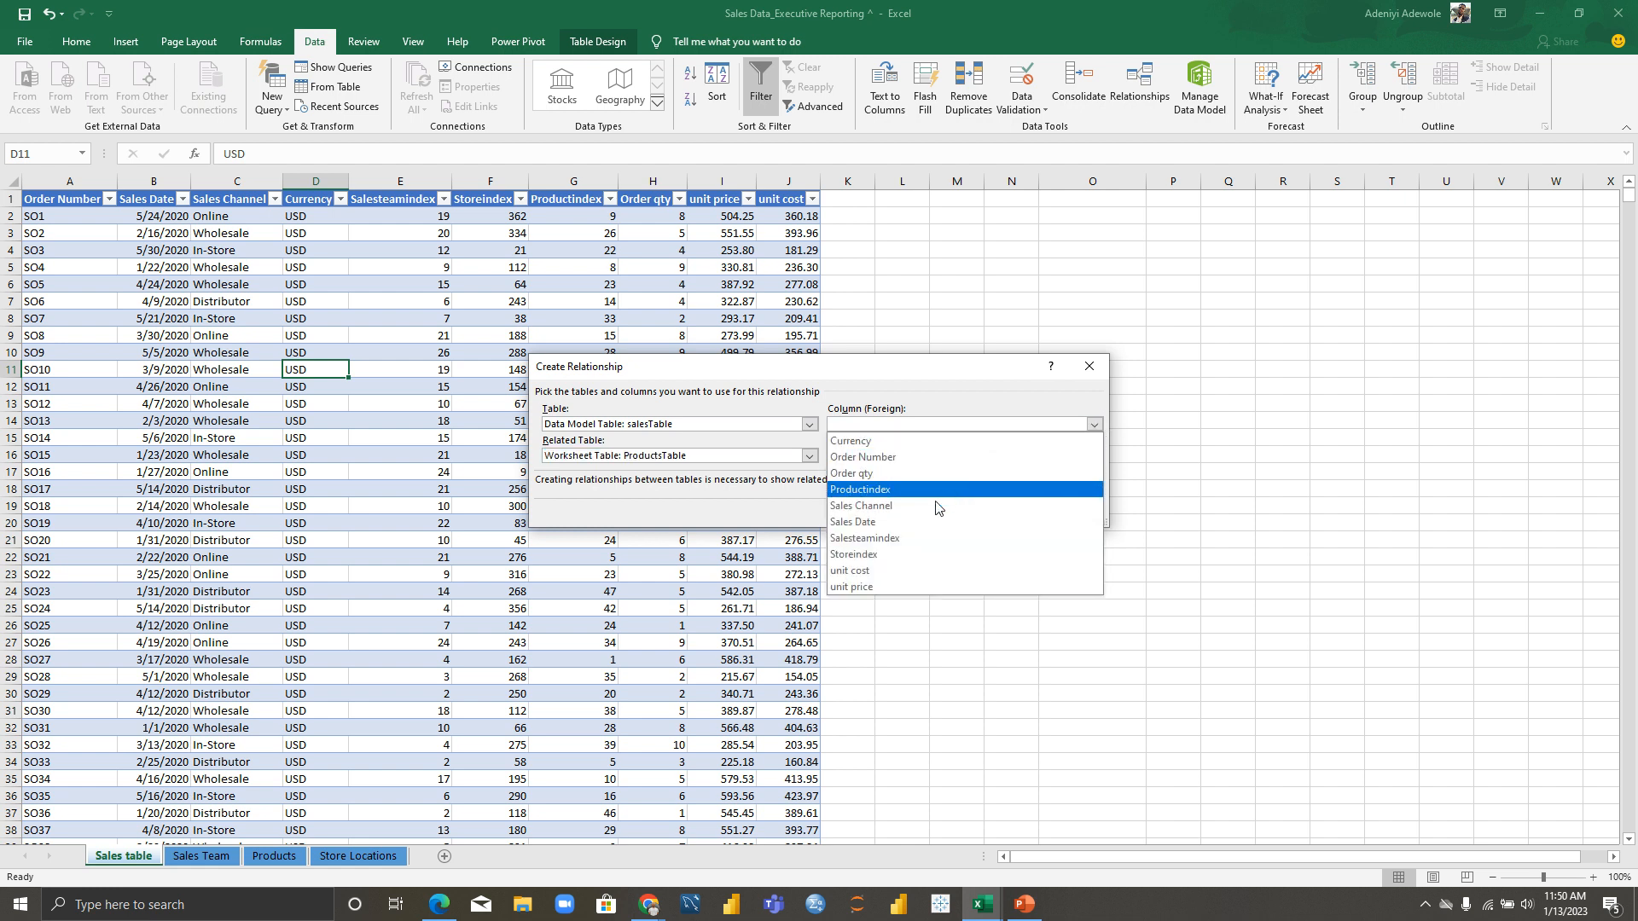
left_click(894, 490)
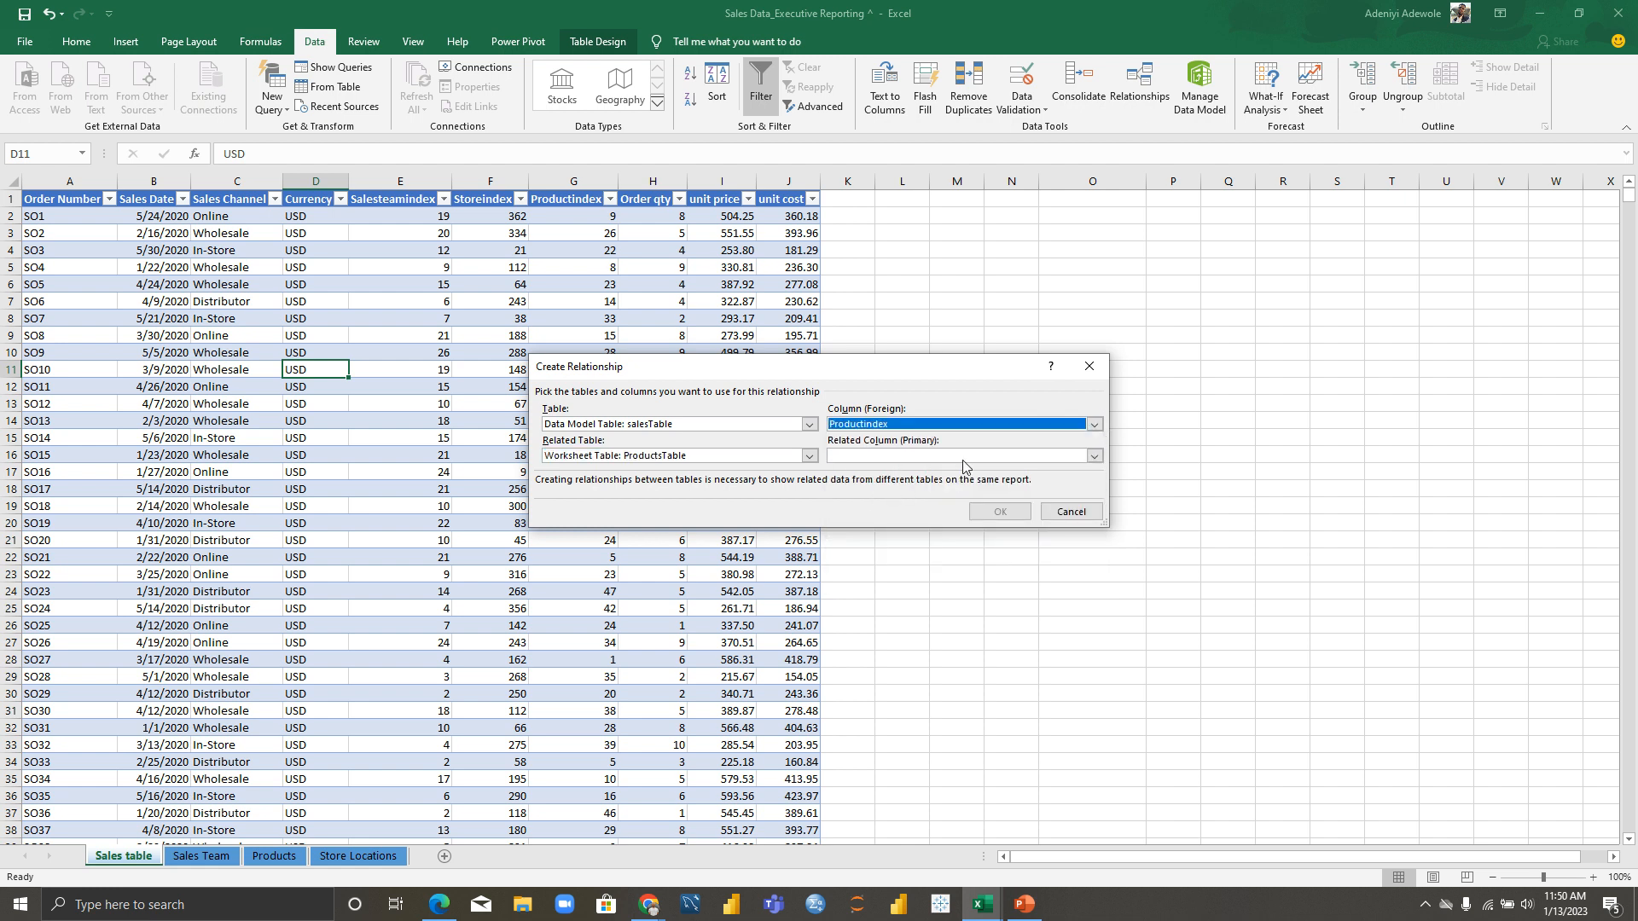
left_click(1093, 456)
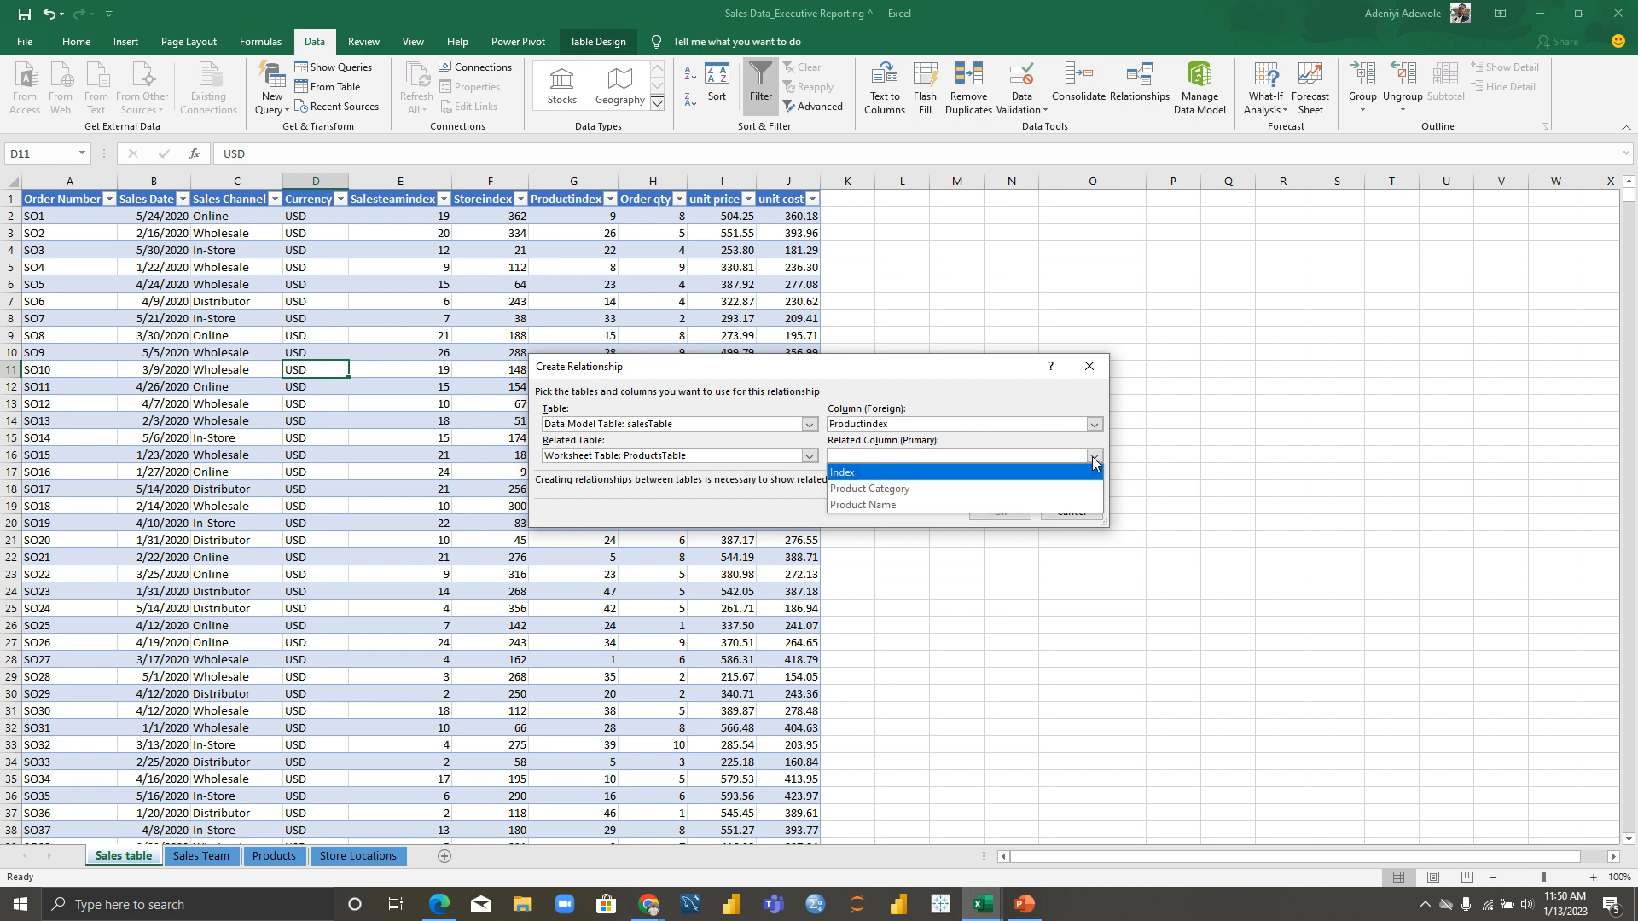
left_click(955, 474)
left_click(987, 513)
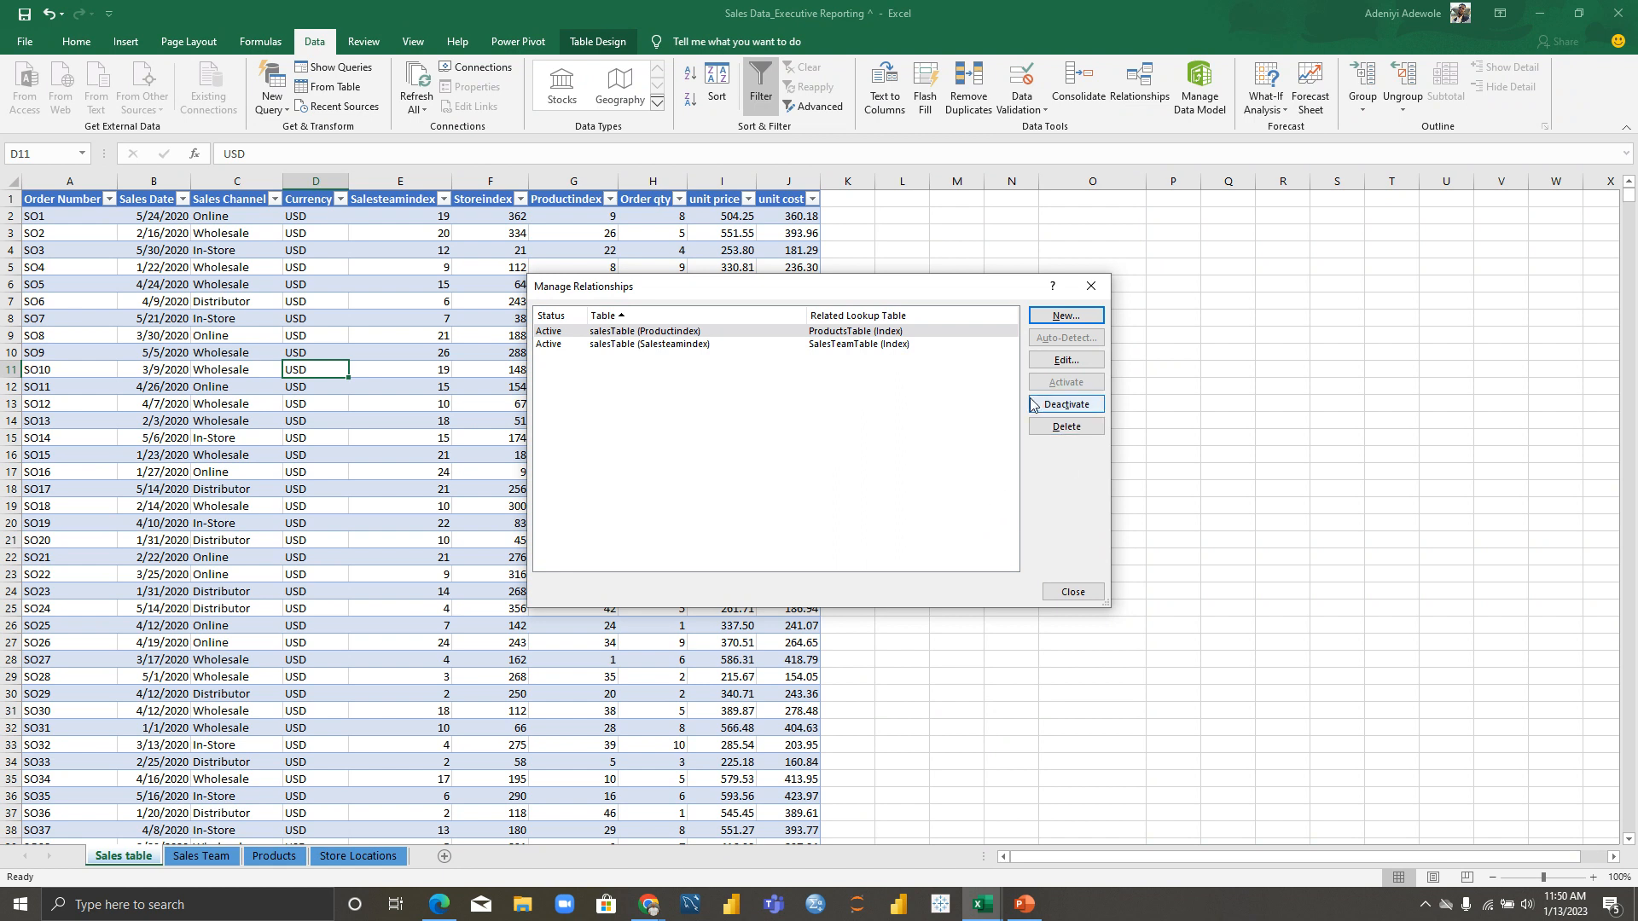
Step: Add a relationship from salesTable's Storeindex to StoreTable's id, then close Manage Relationships
left_click(1065, 316)
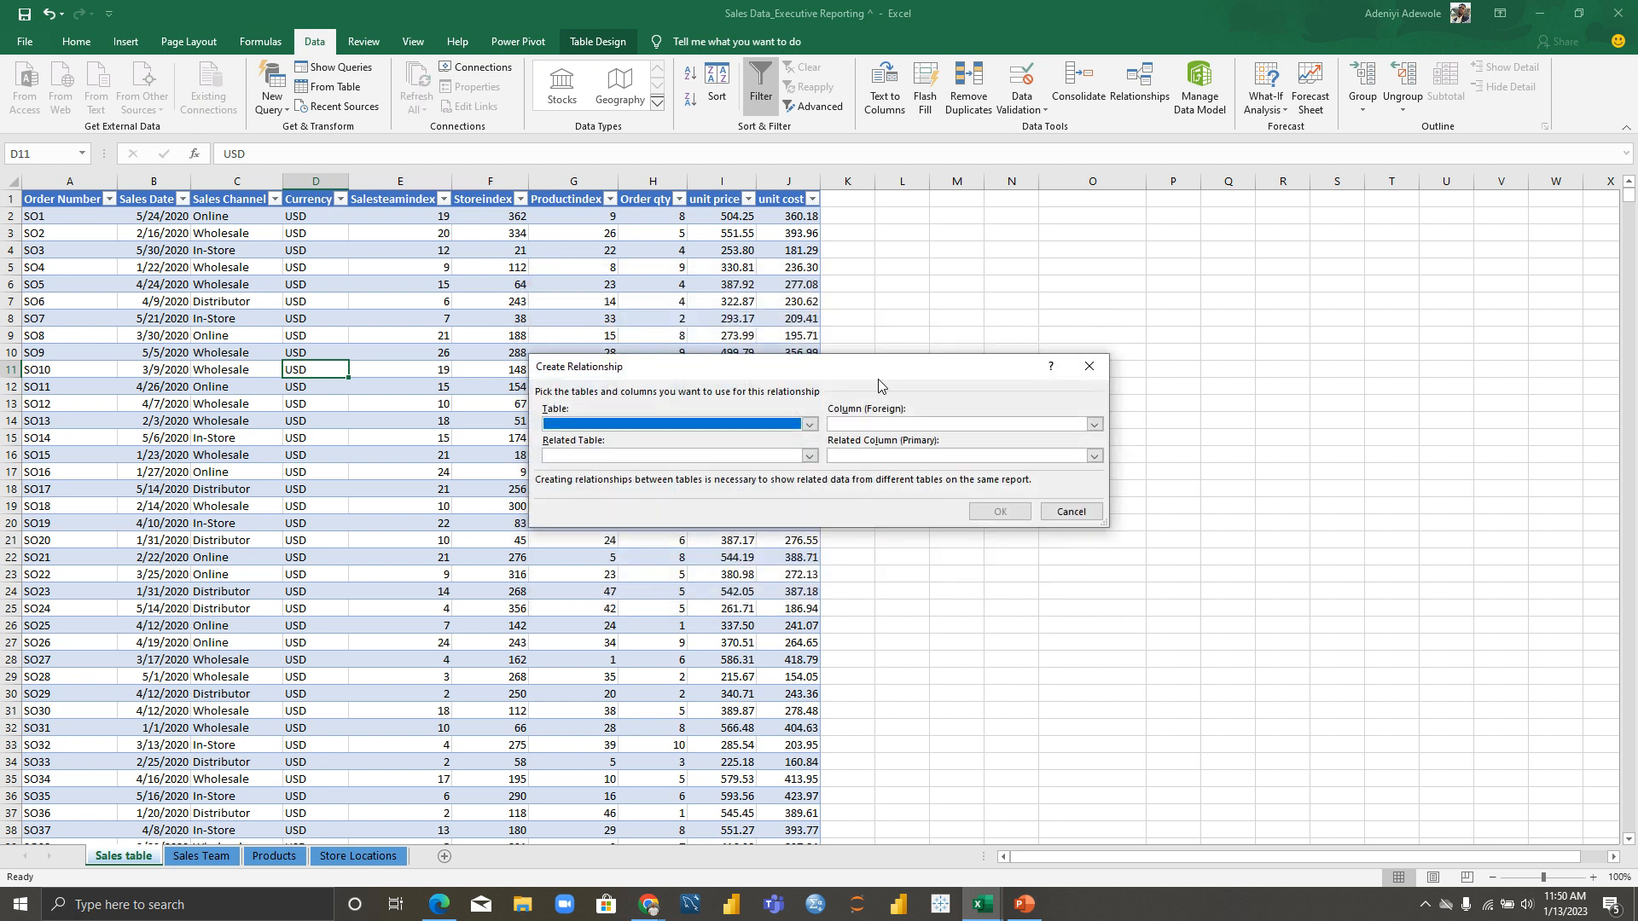
left_click(808, 425)
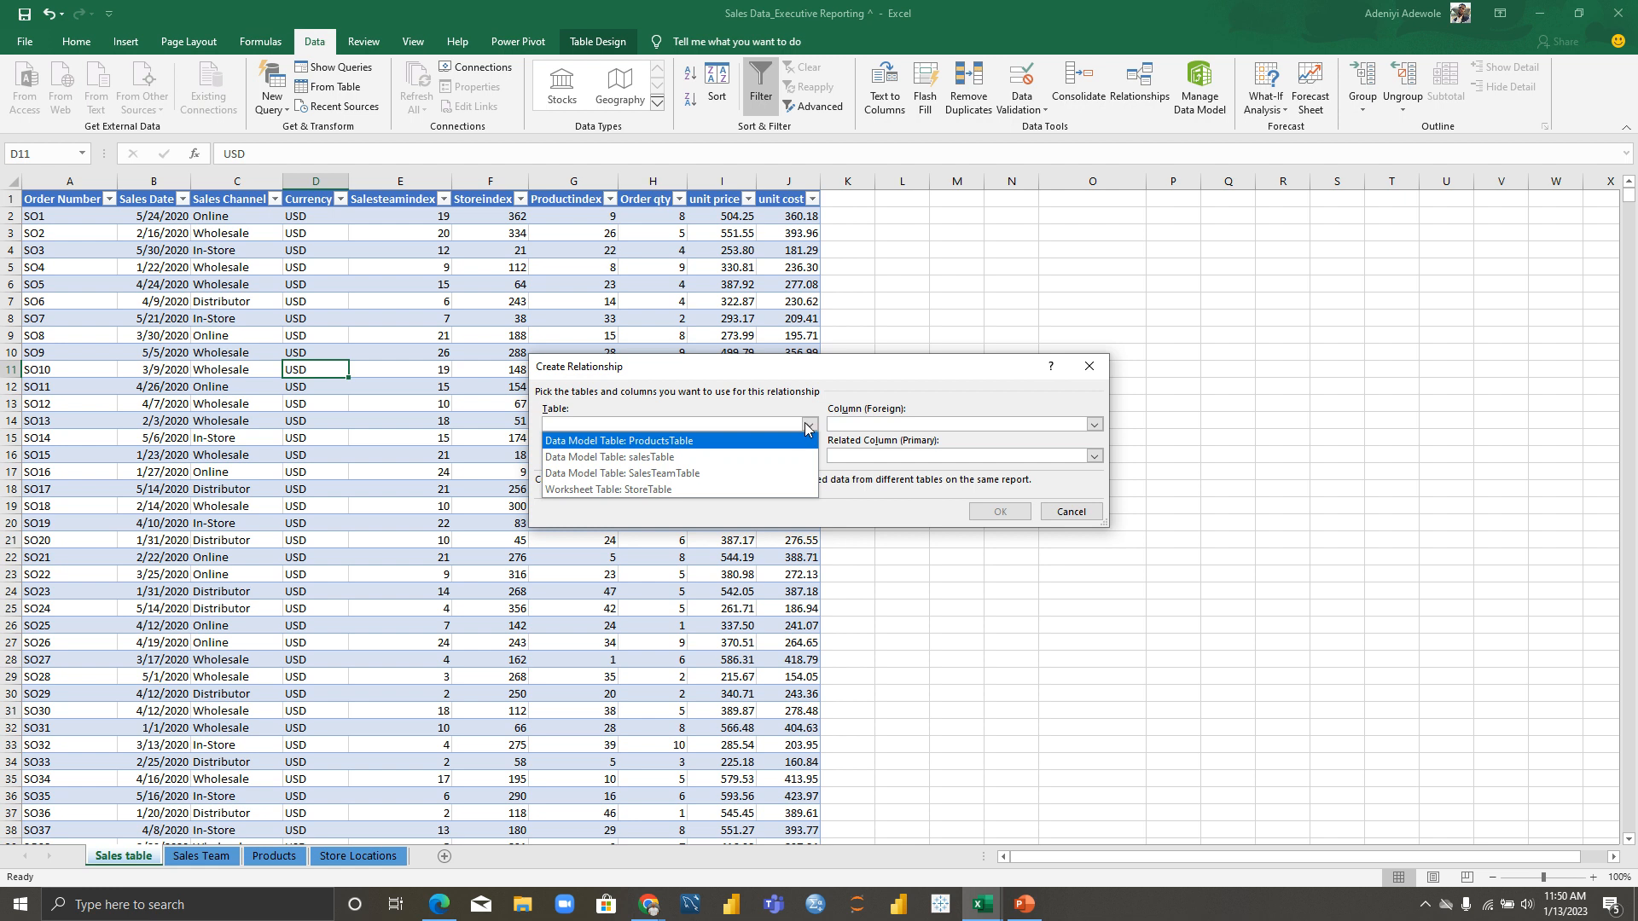
left_click(653, 458)
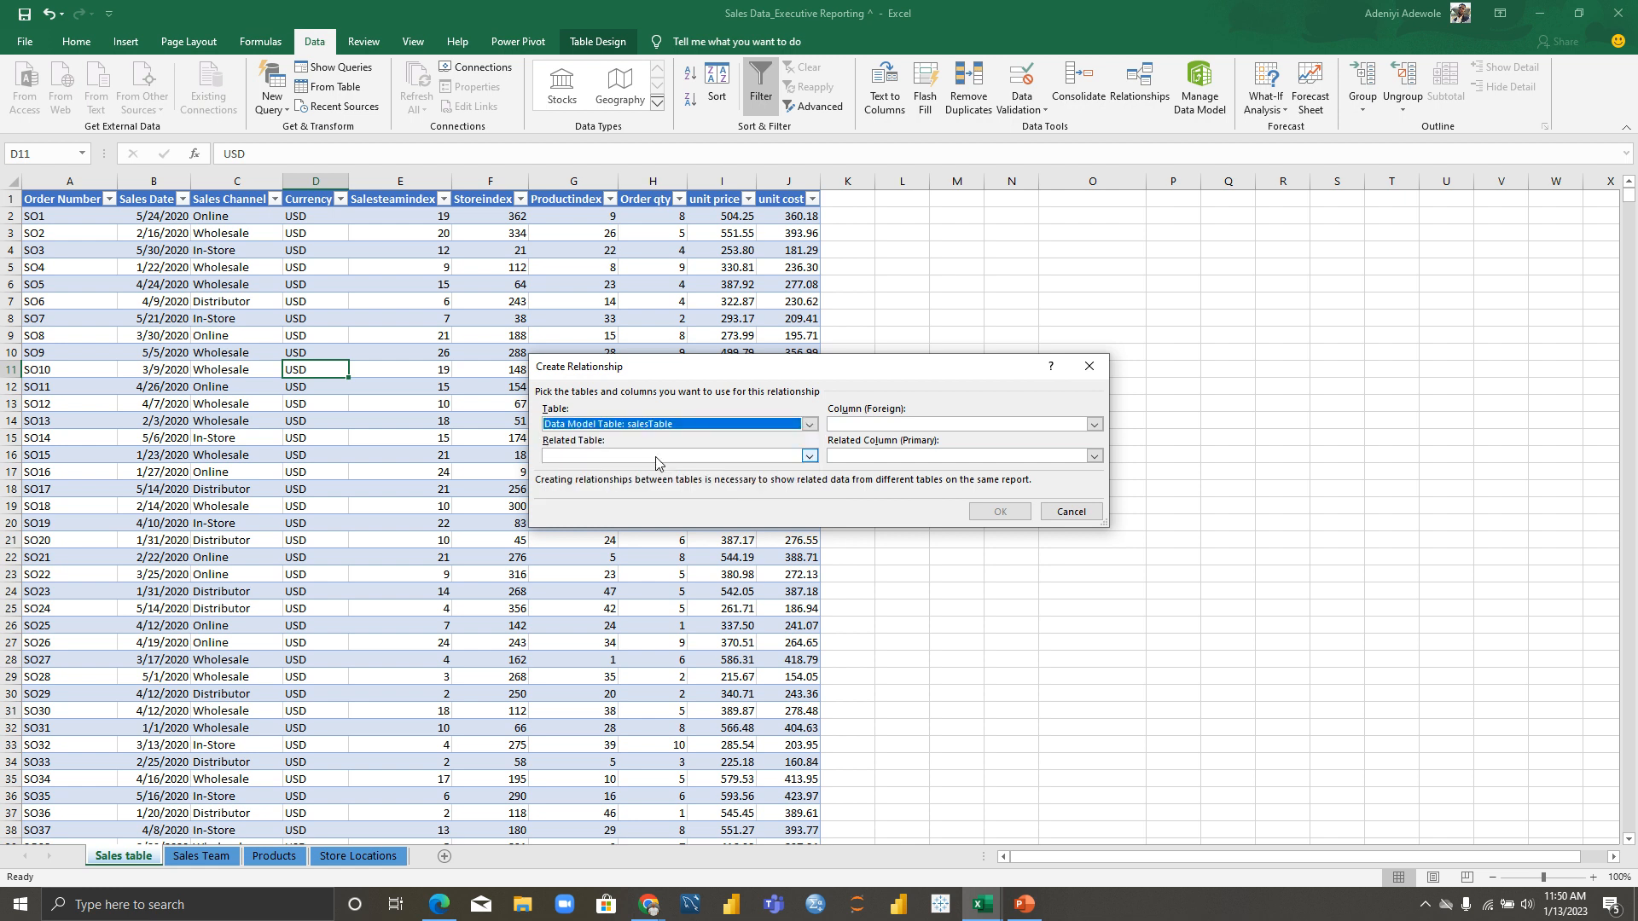
left_click(811, 458)
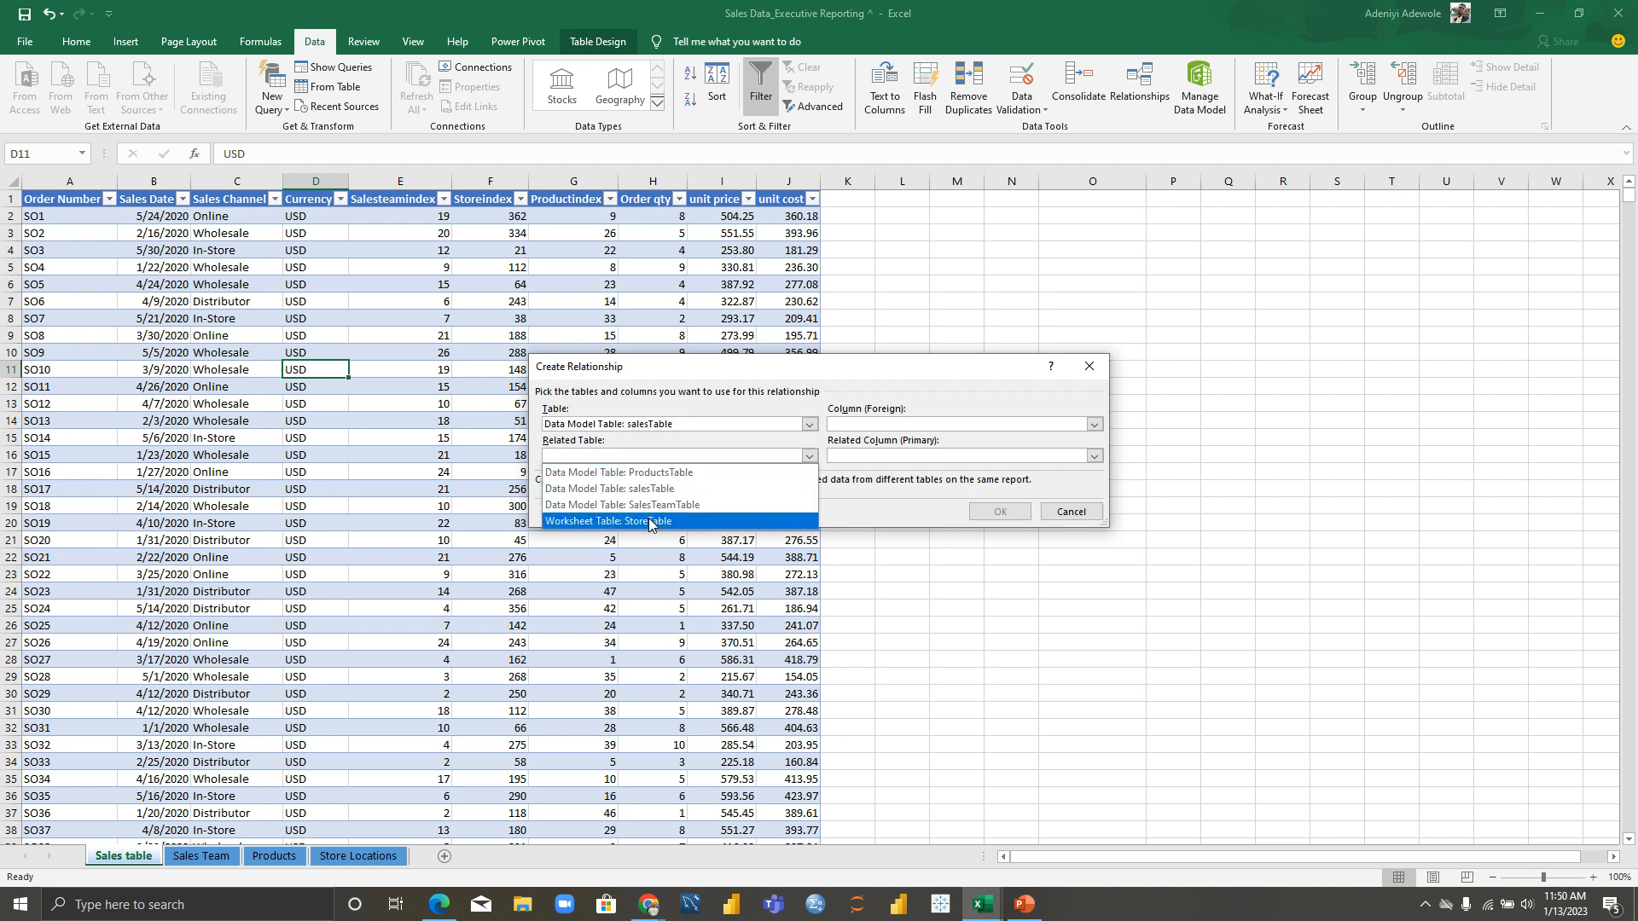
left_click(676, 522)
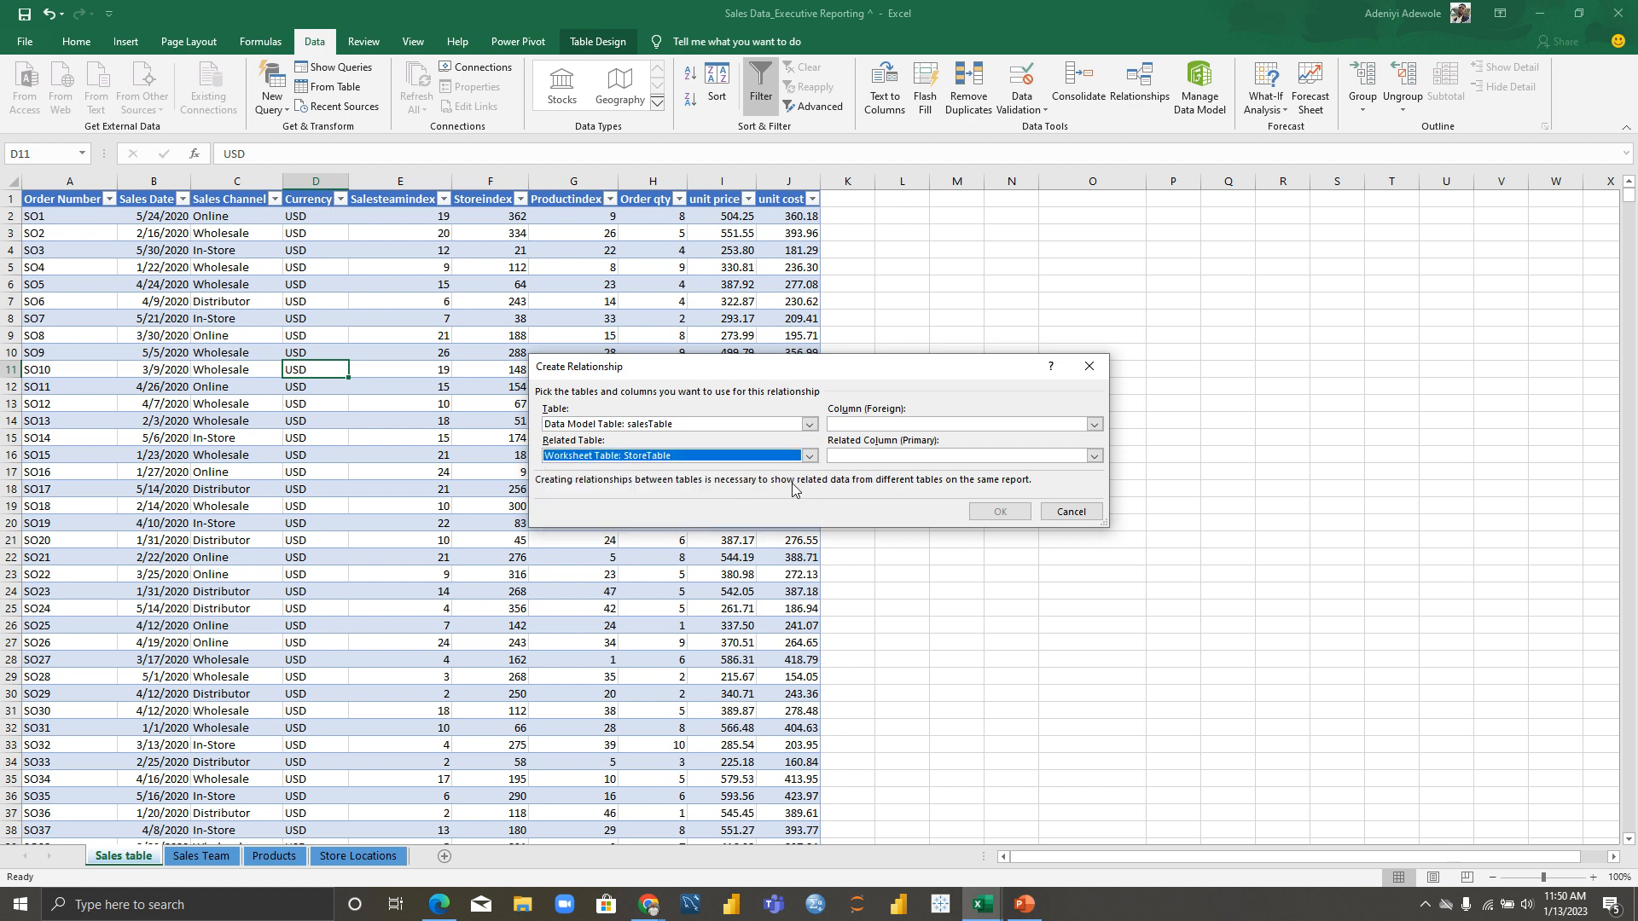
left_click(1096, 424)
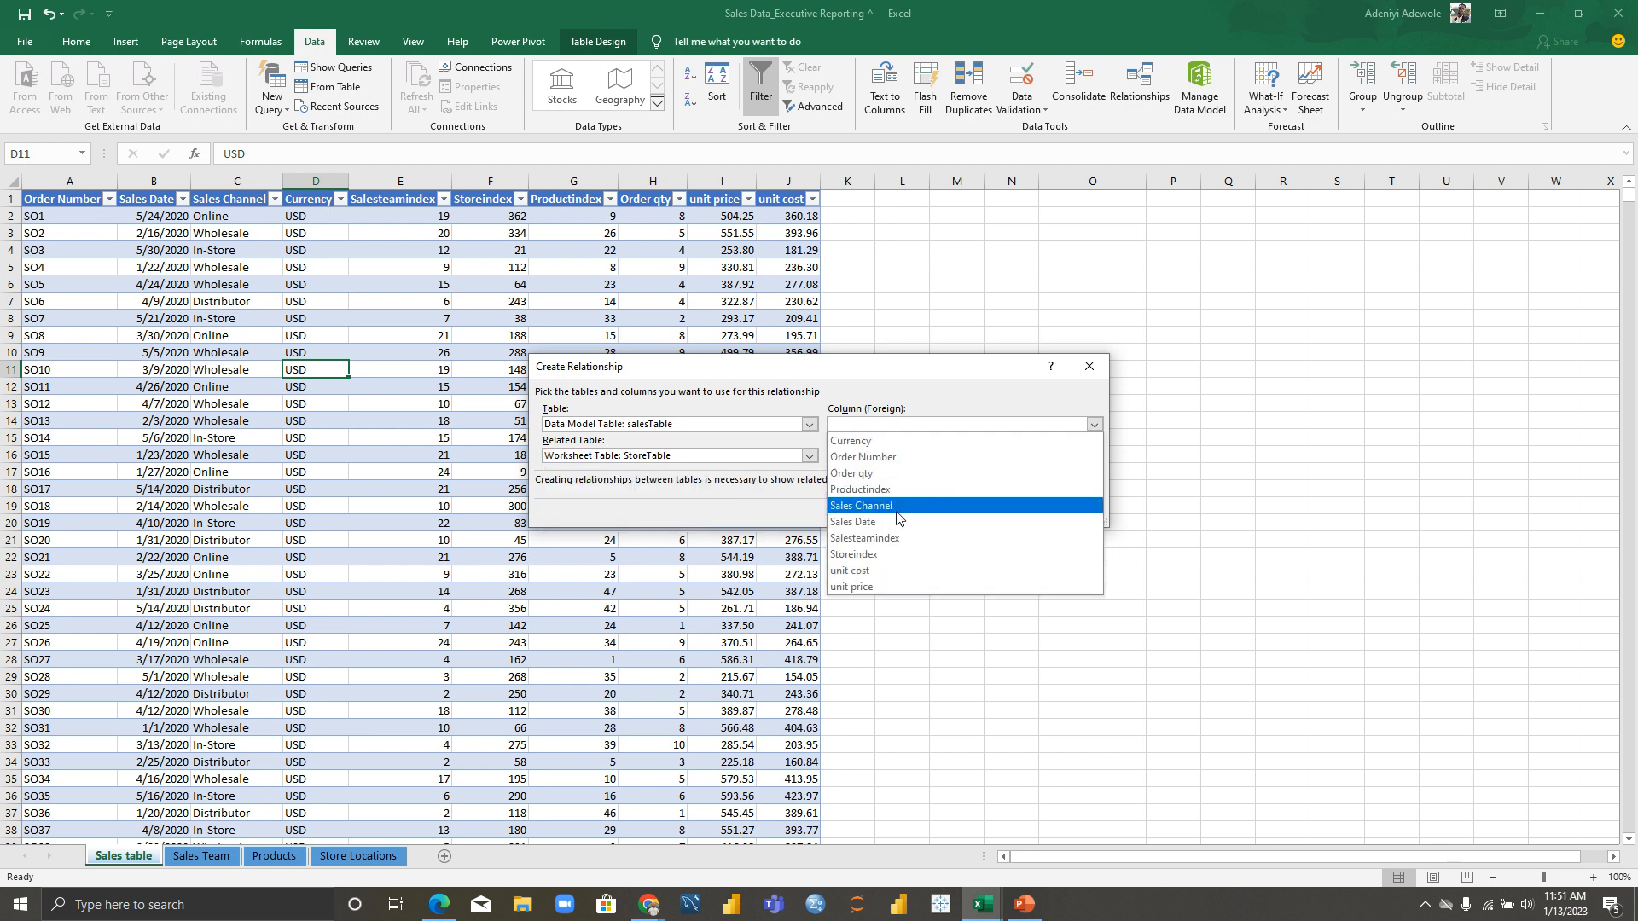
left_click(888, 556)
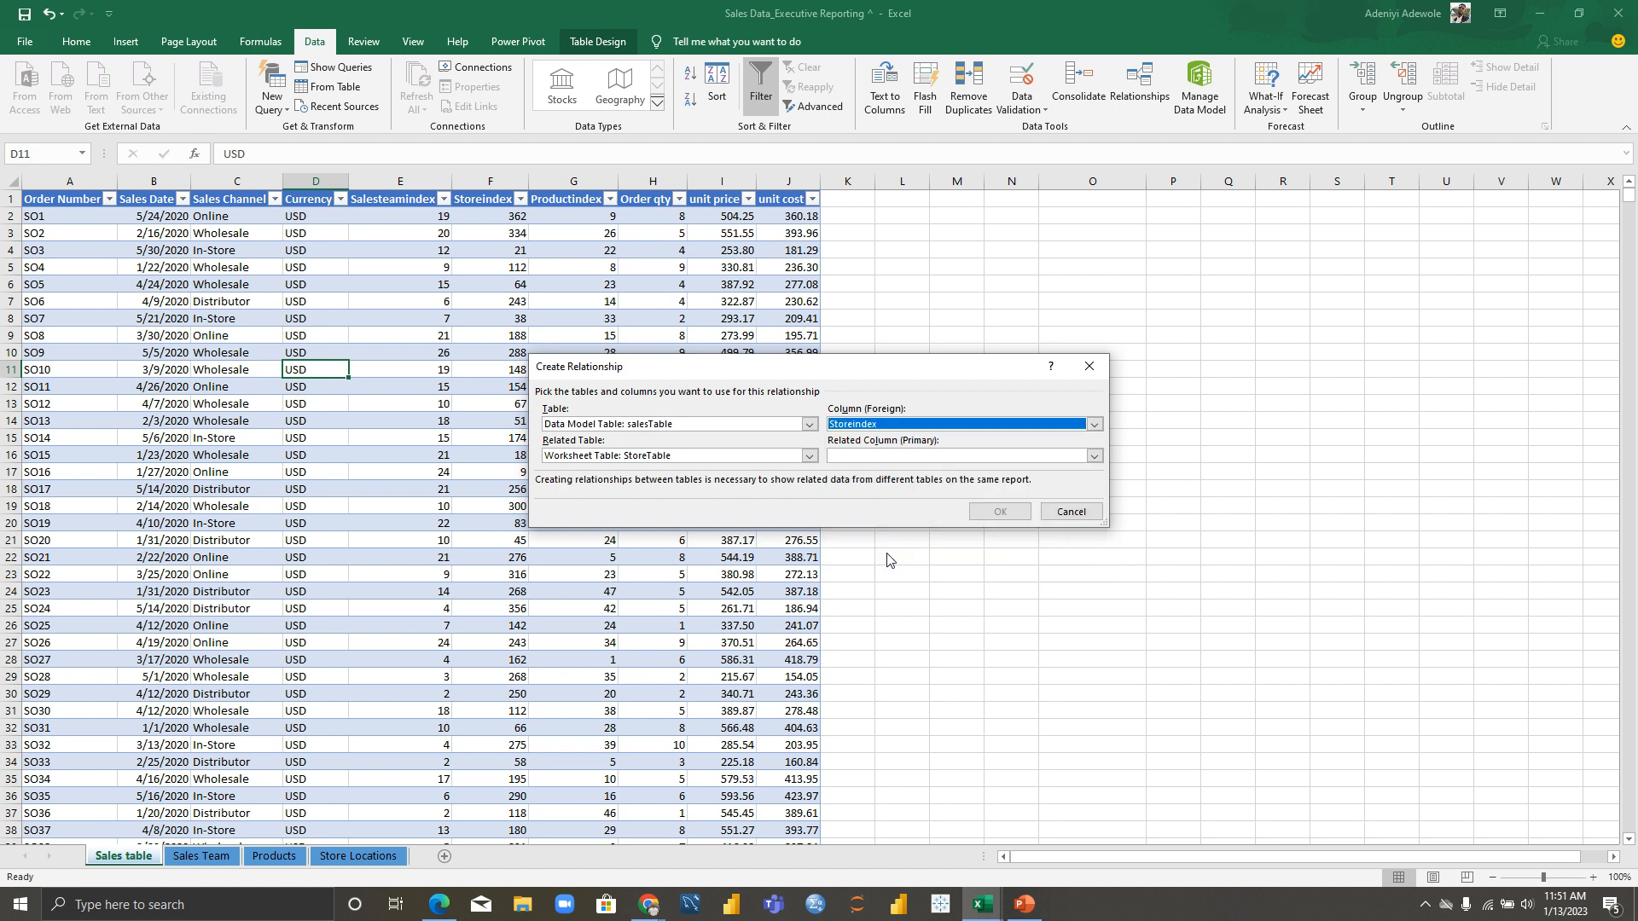
left_click(1095, 457)
left_click(918, 520)
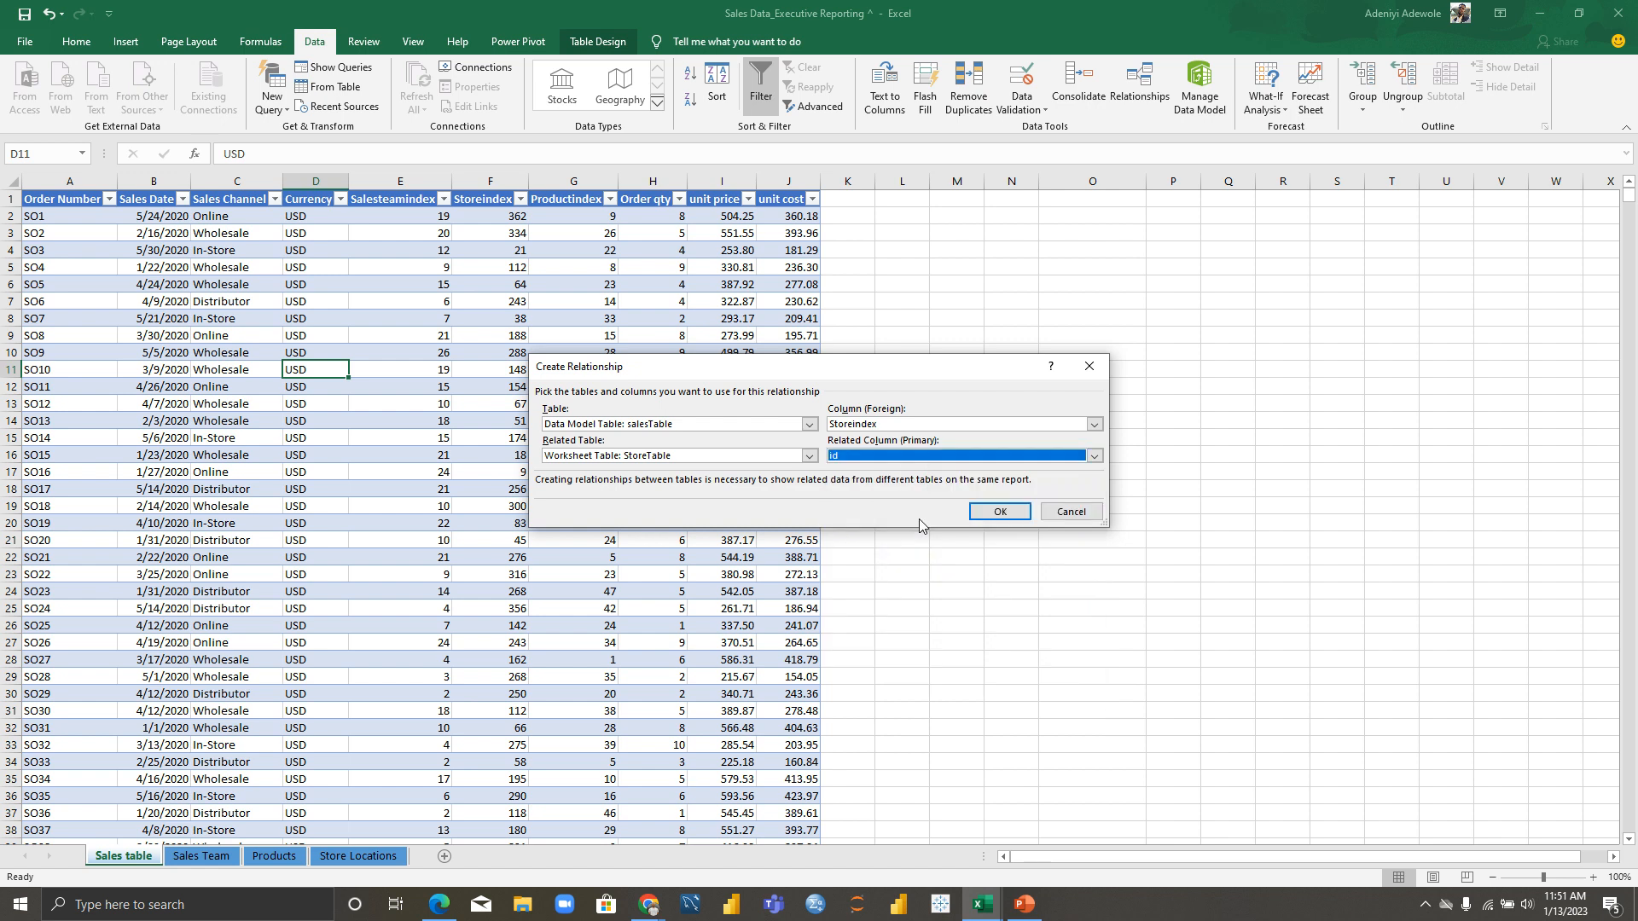
left_click(1000, 511)
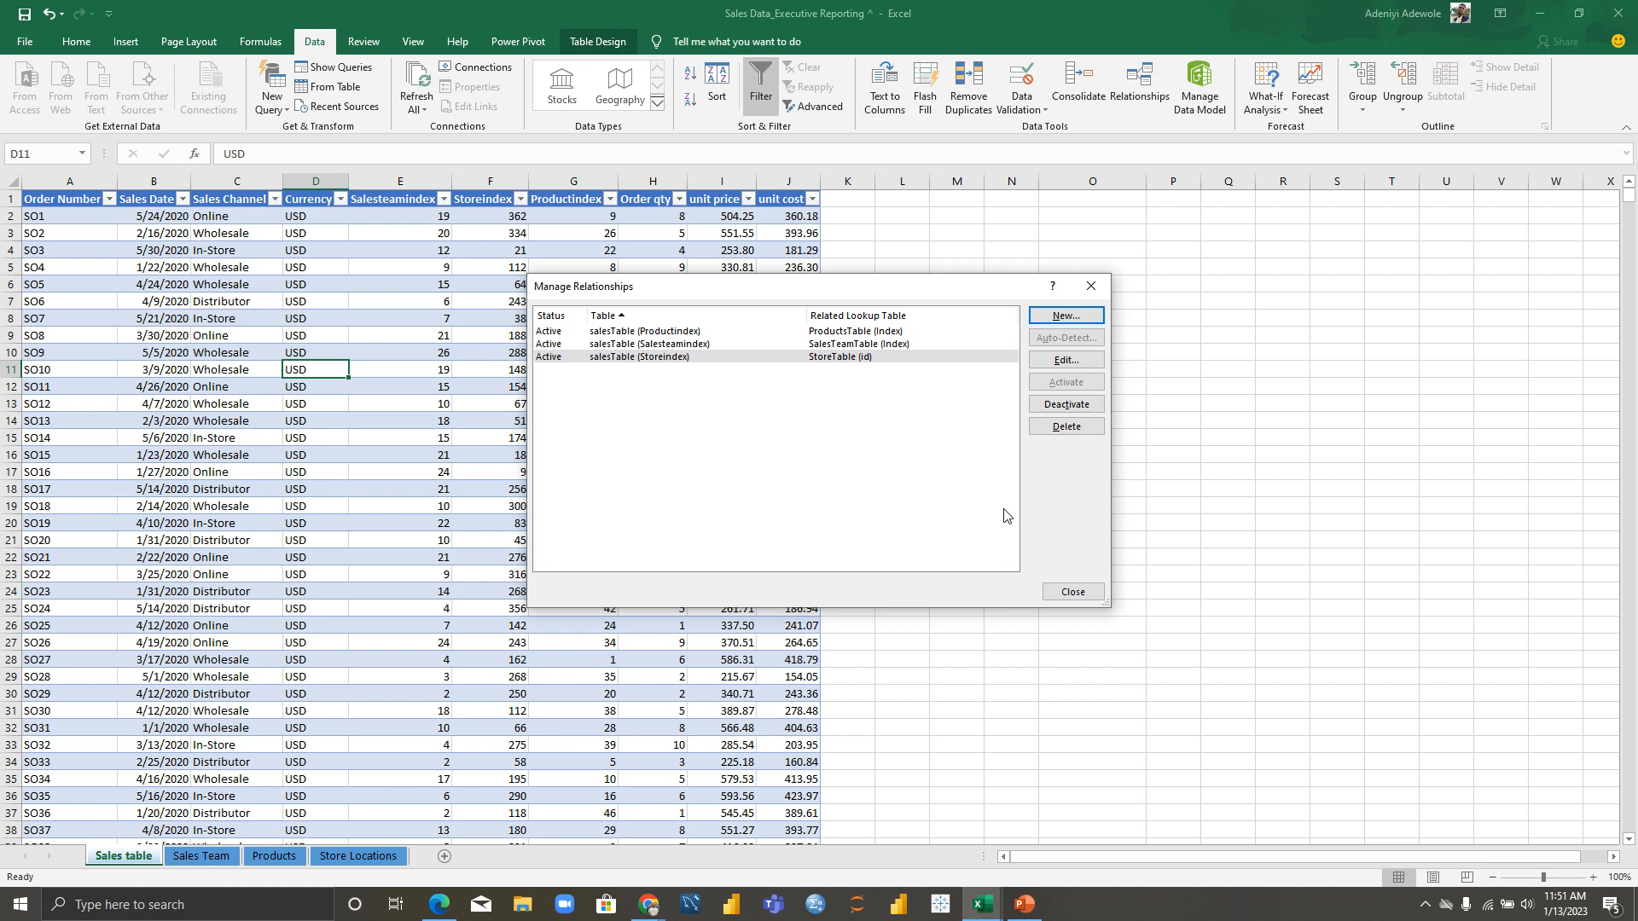
left_click(1077, 592)
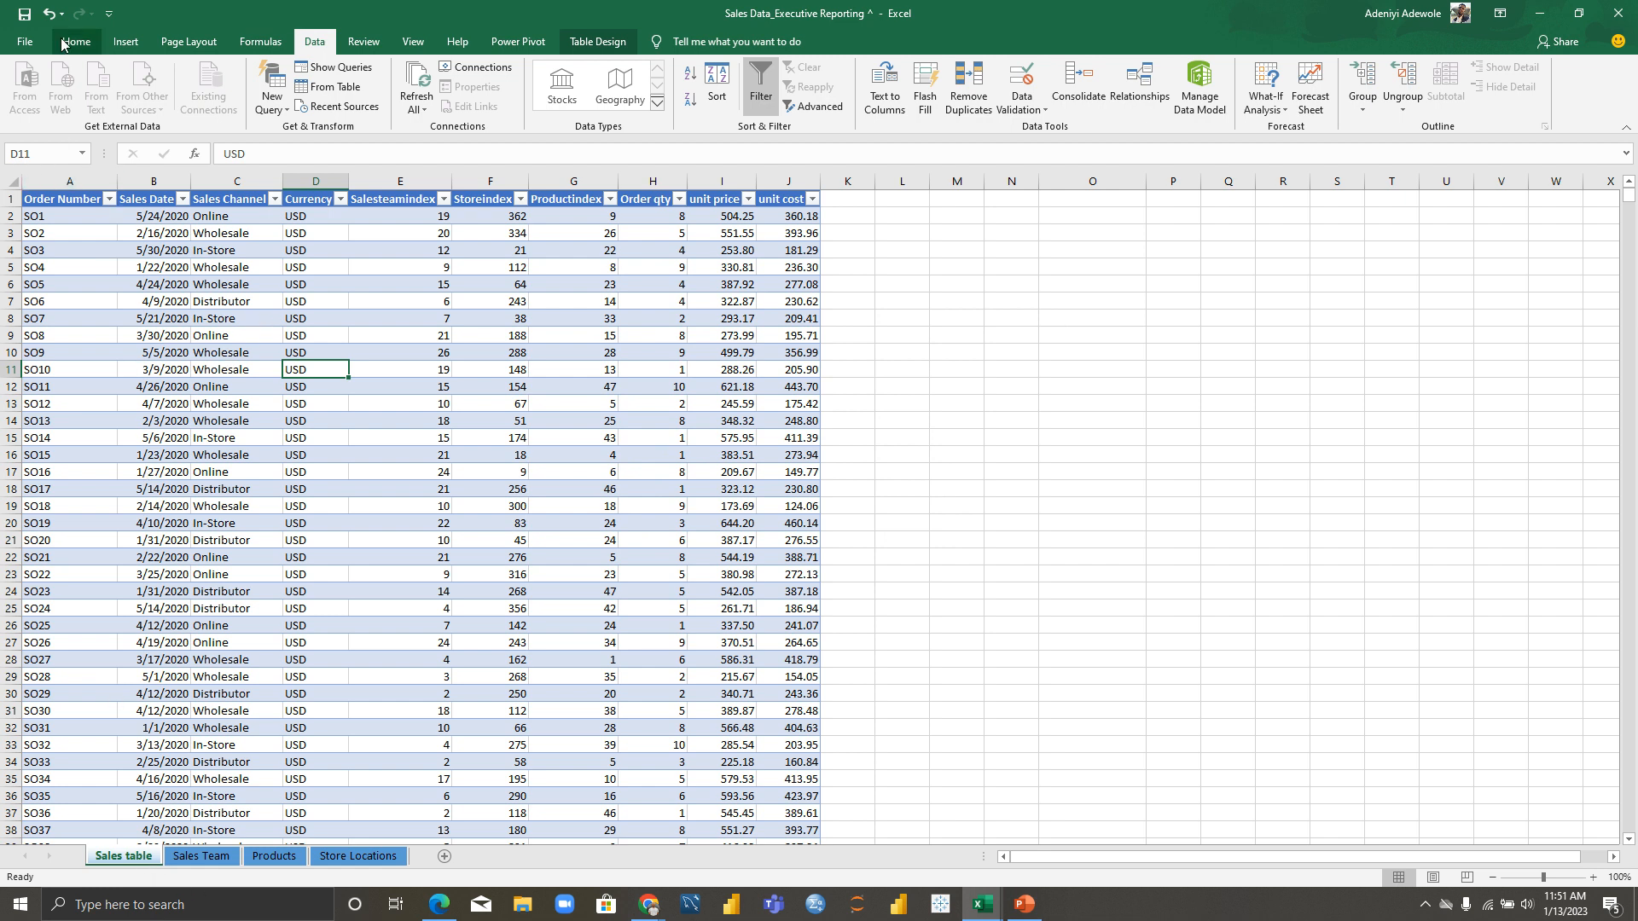
Step: Insert a Data Model PivotTable from salesTable on a new worksheet, listing fields from all tables
left_click(124, 44)
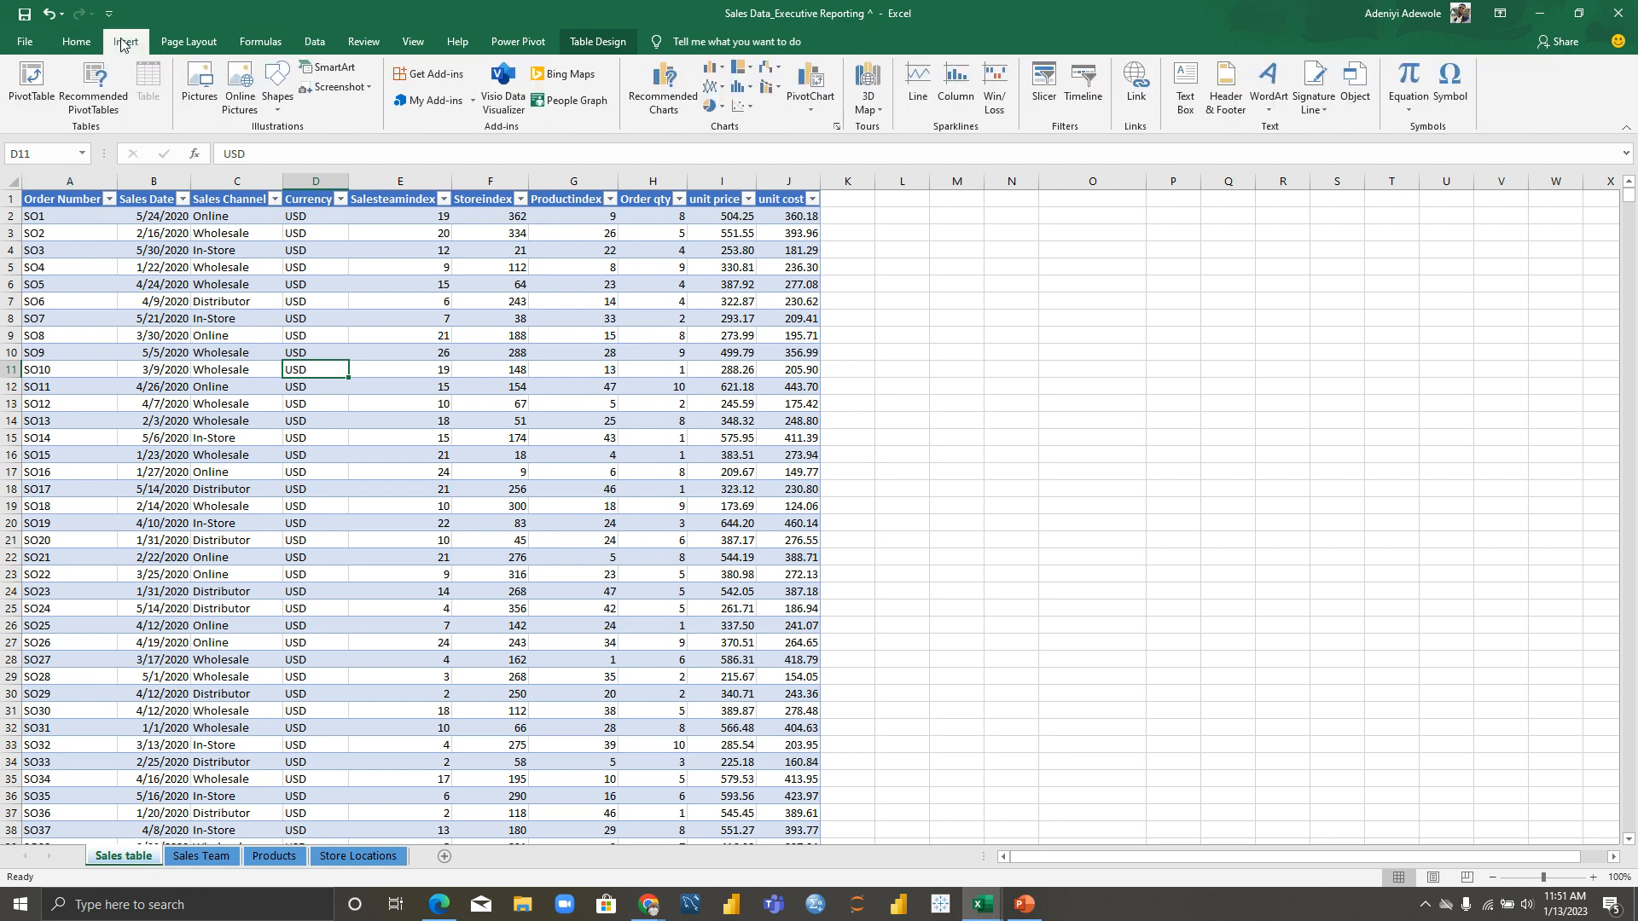
left_click(31, 84)
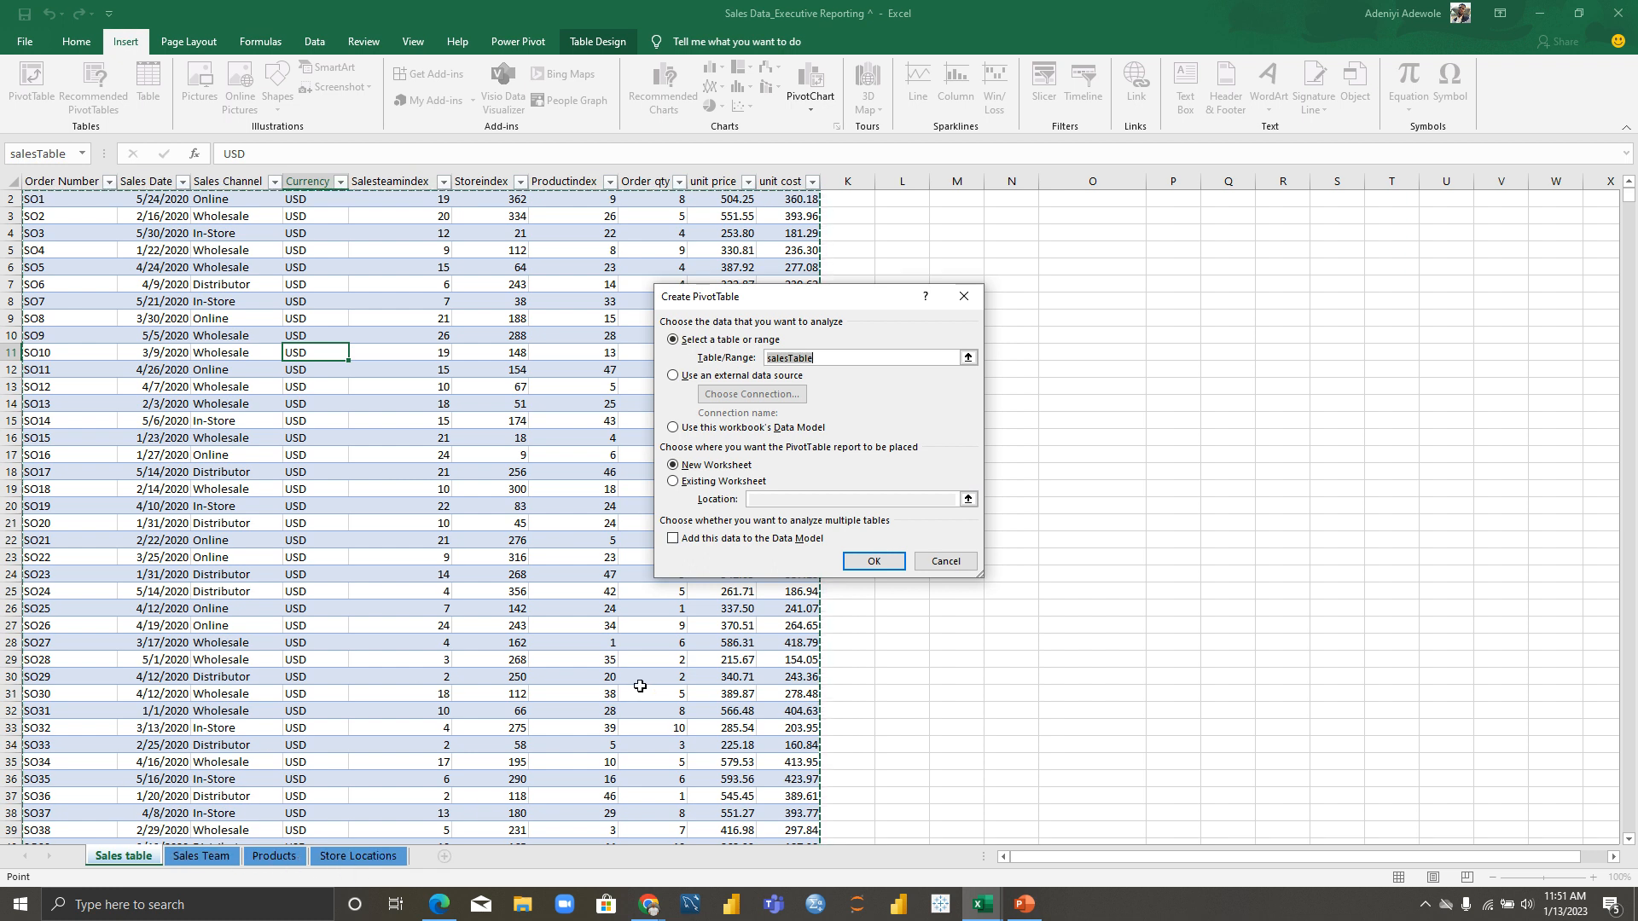
left_click(673, 540)
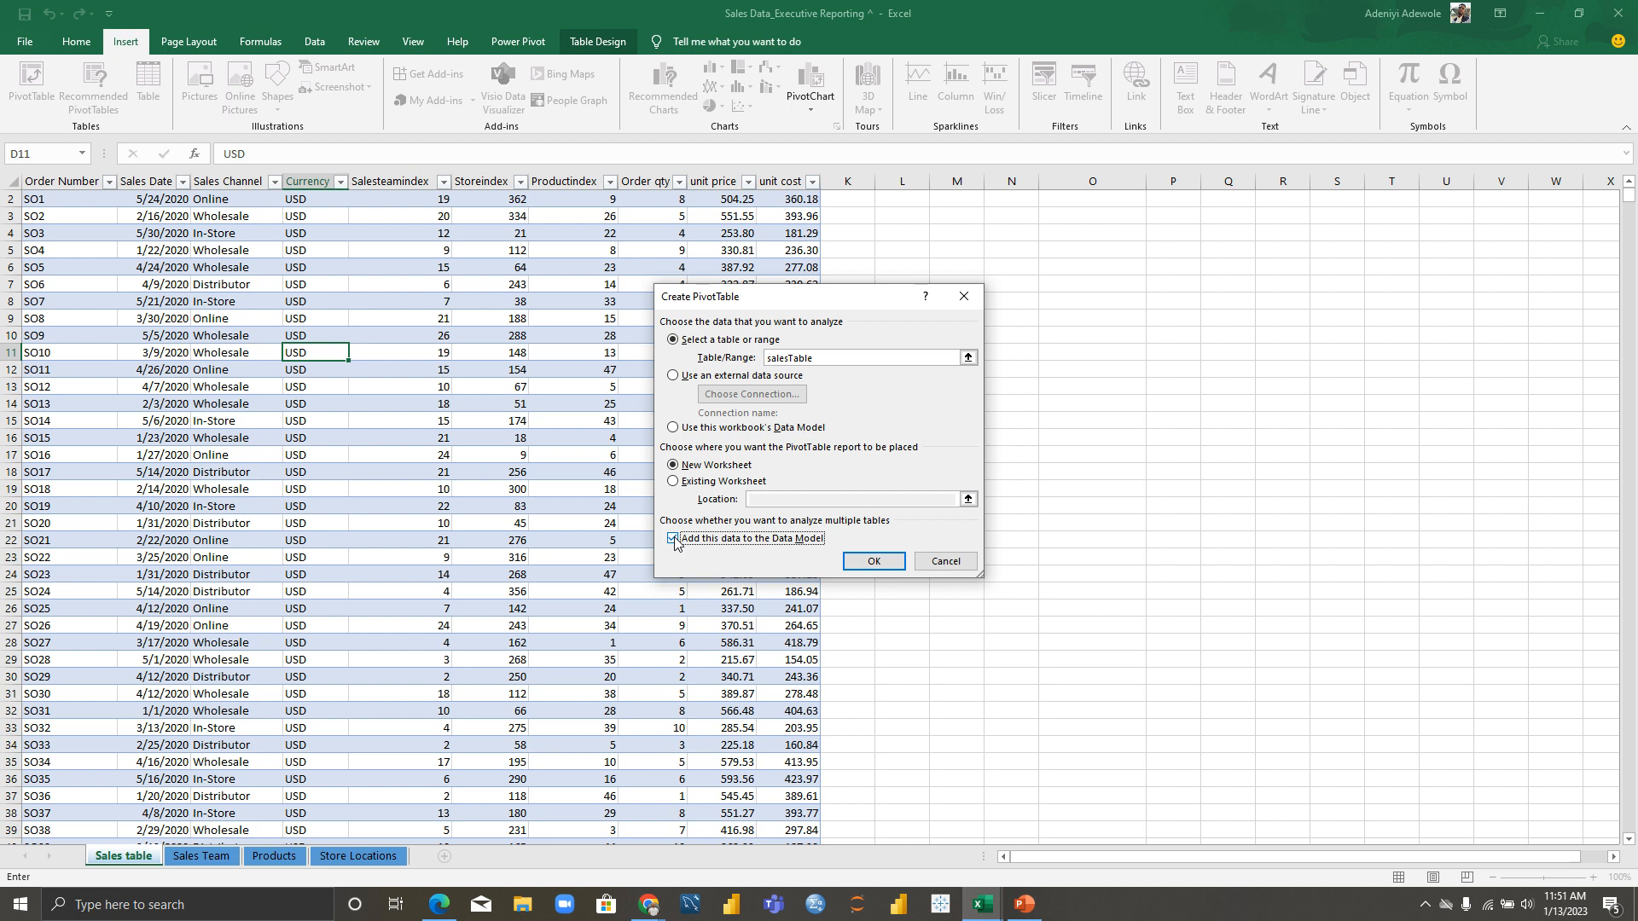
left_click(673, 539)
left_click(673, 539)
left_click(872, 566)
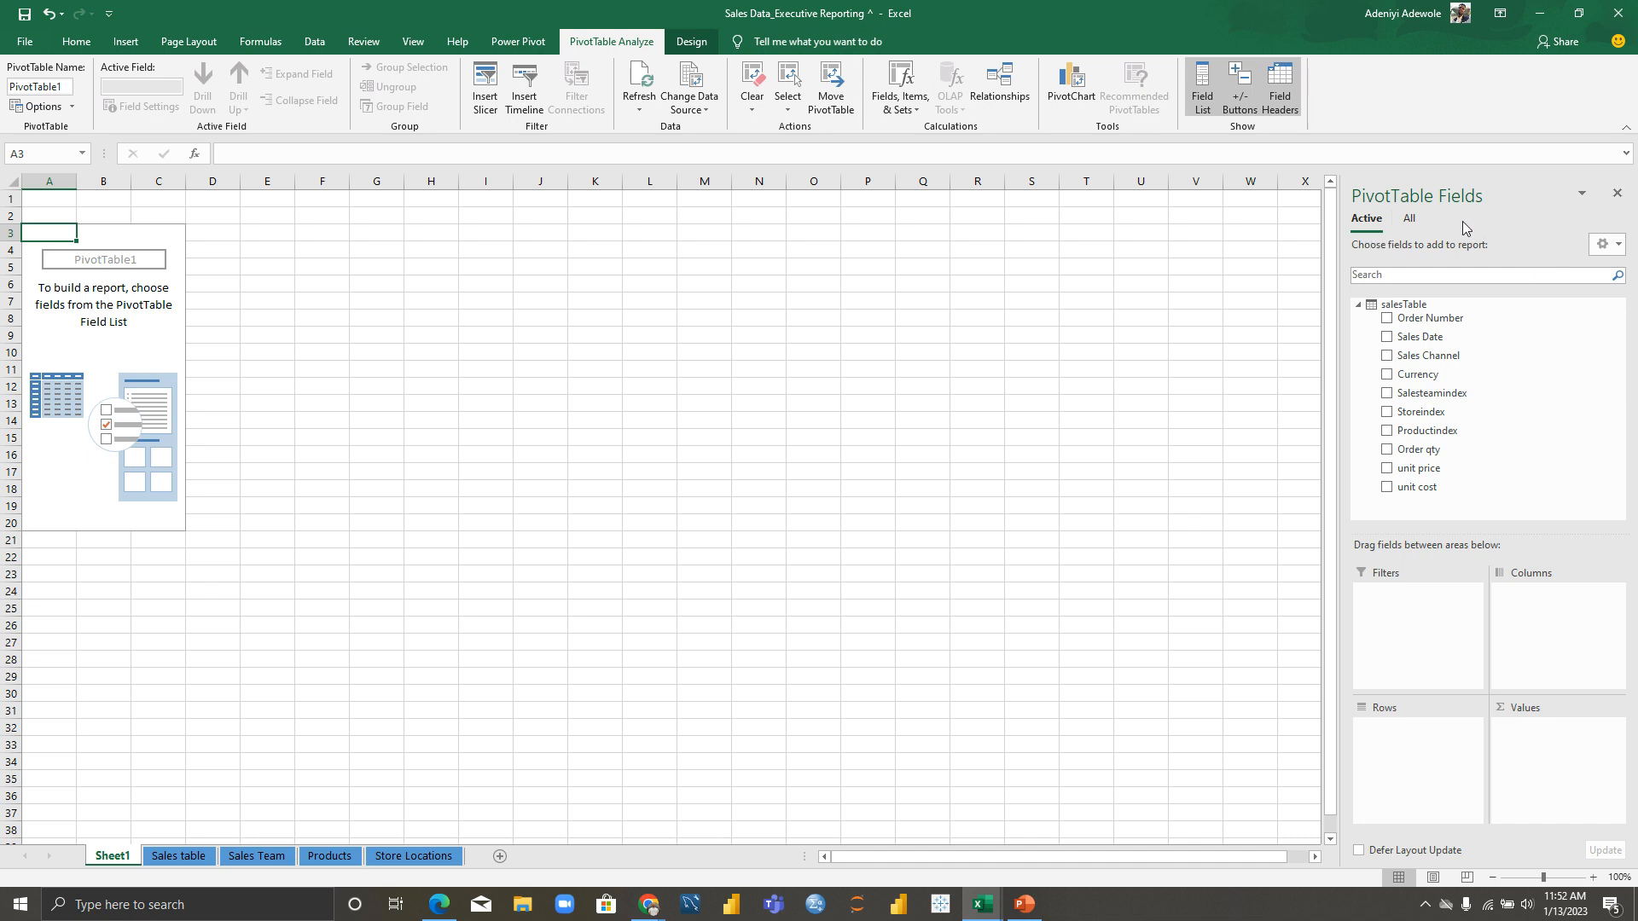
left_click(1408, 220)
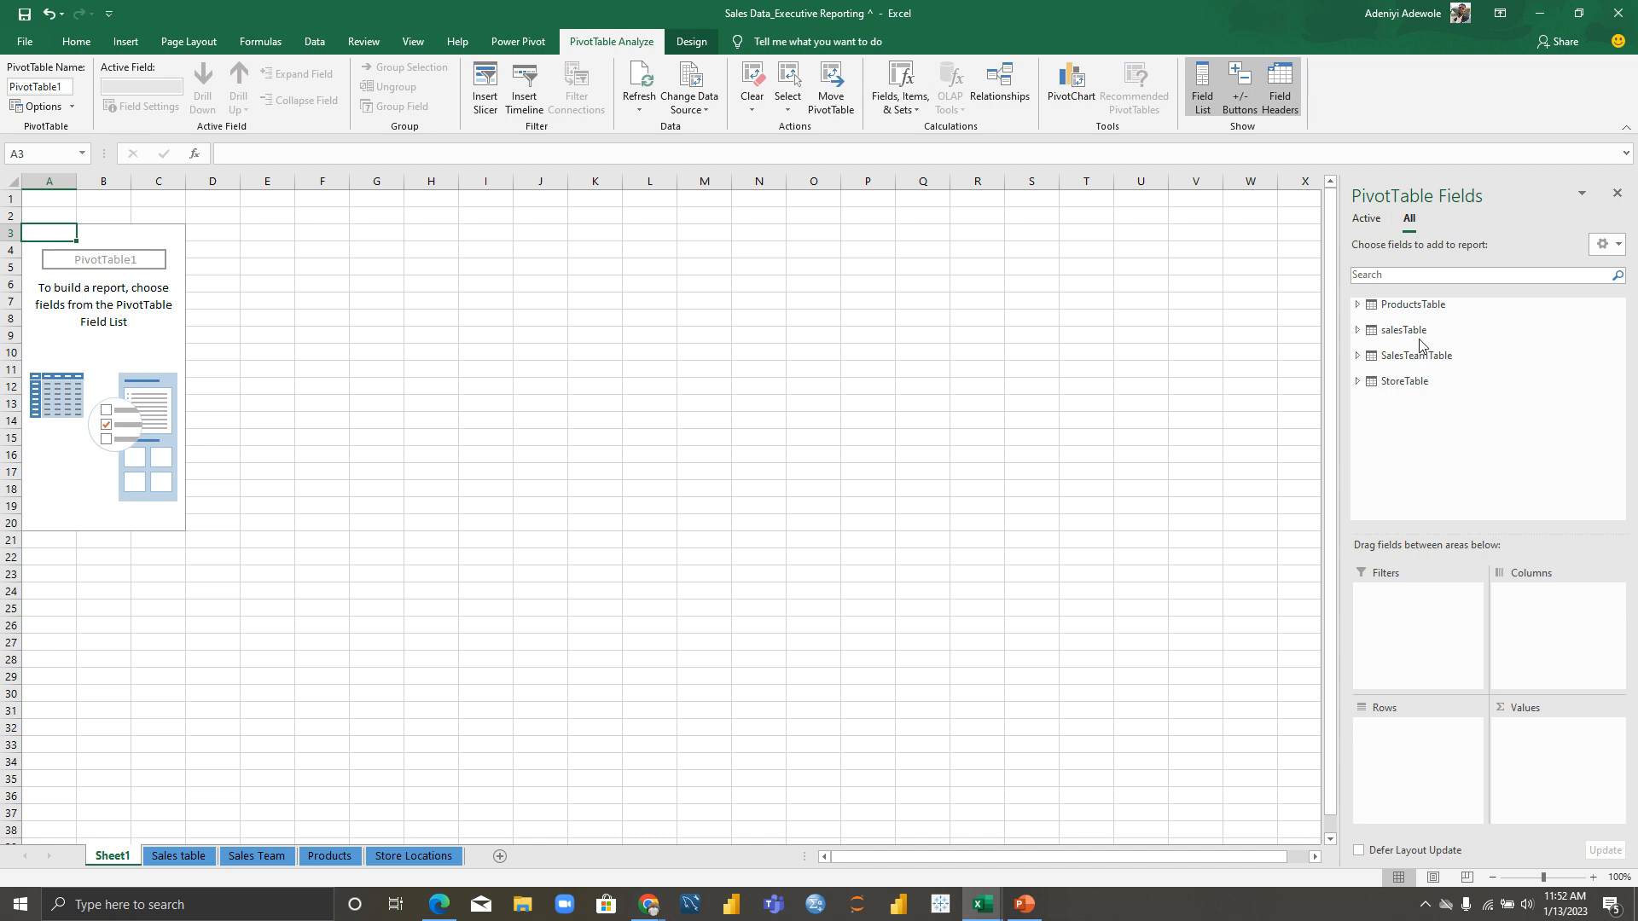
Step: Put ProductsTable's Product Category into the PivotTable rows
left_click(1359, 330)
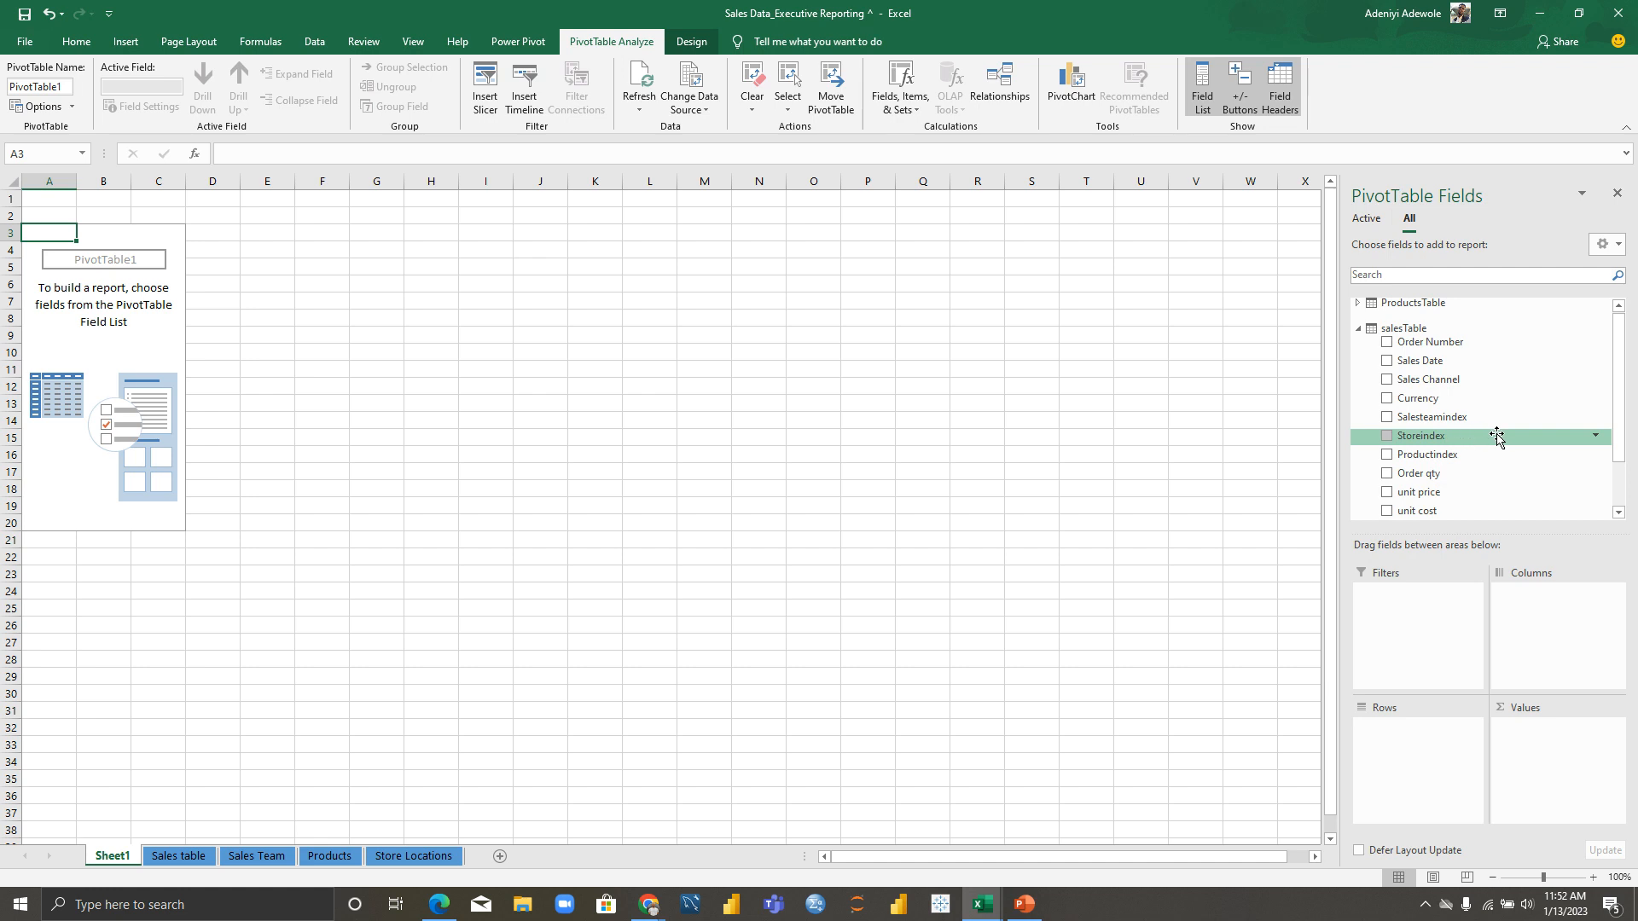
scroll(1618, 444, "down", 3)
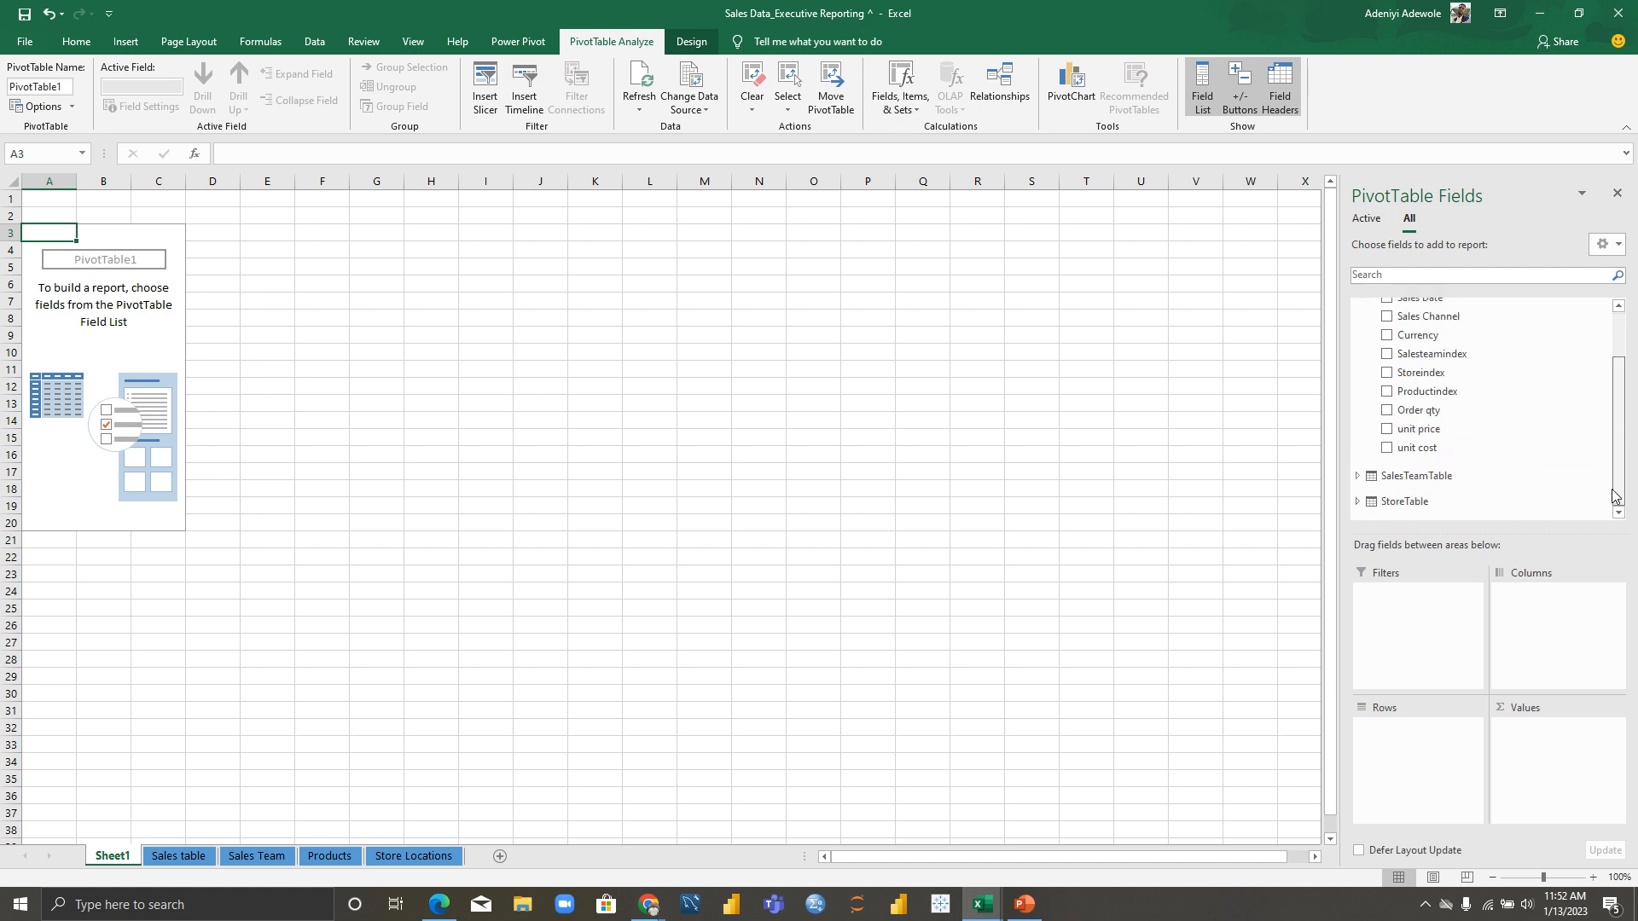
scroll(1612, 508, "up", 2)
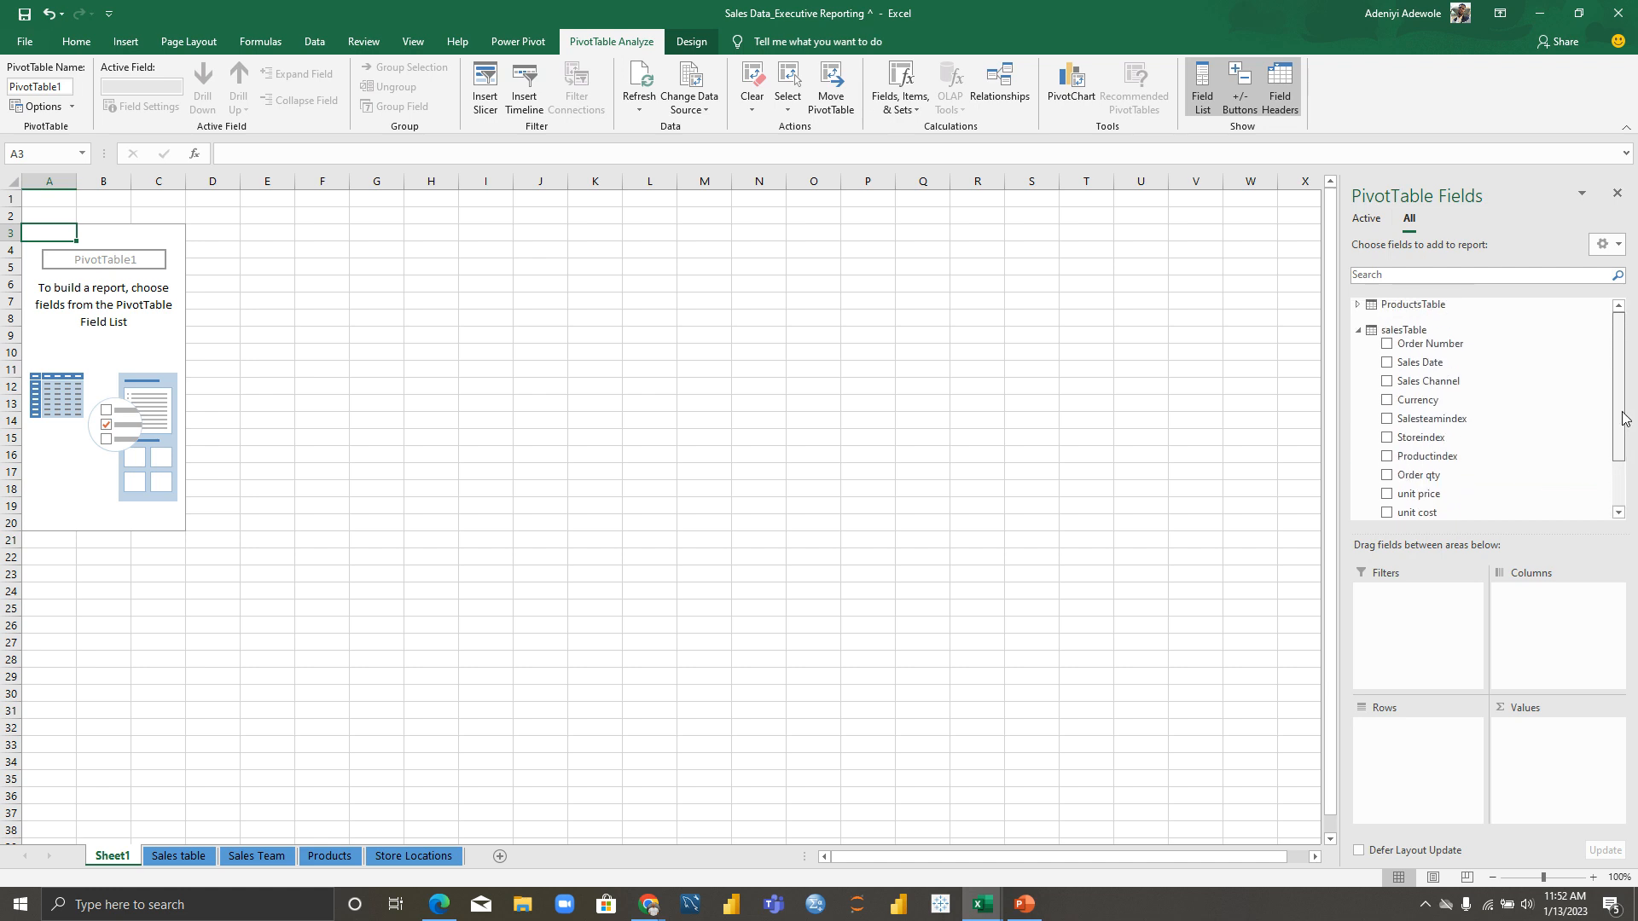
left_click(1358, 330)
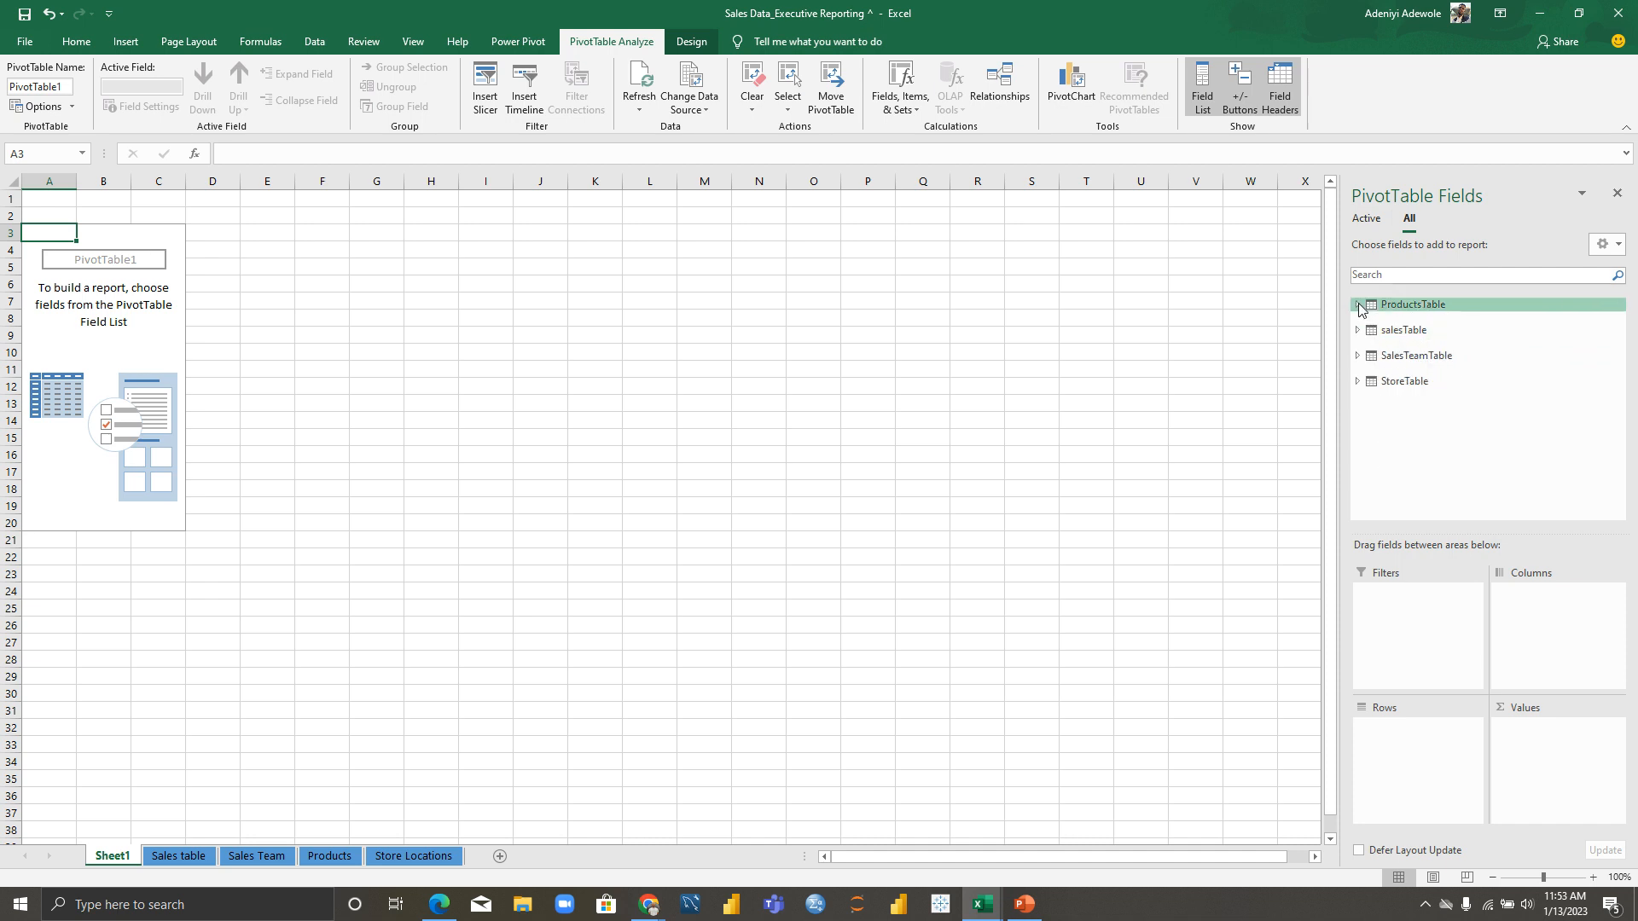
left_click(1358, 305)
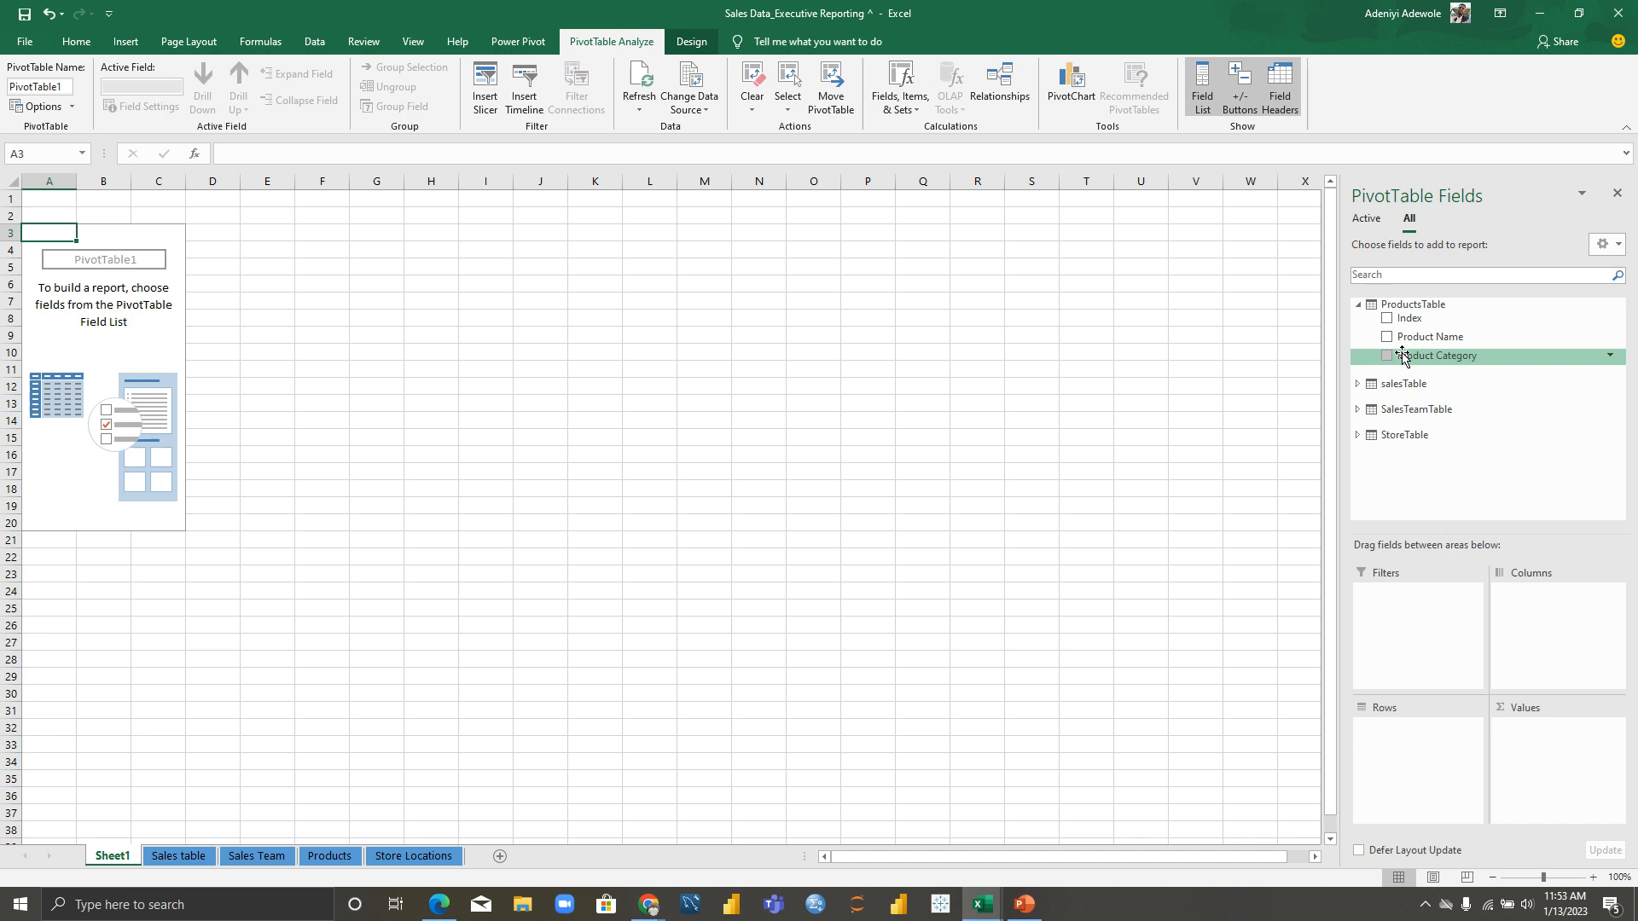
left_click_drag(1423, 357, 1419, 751)
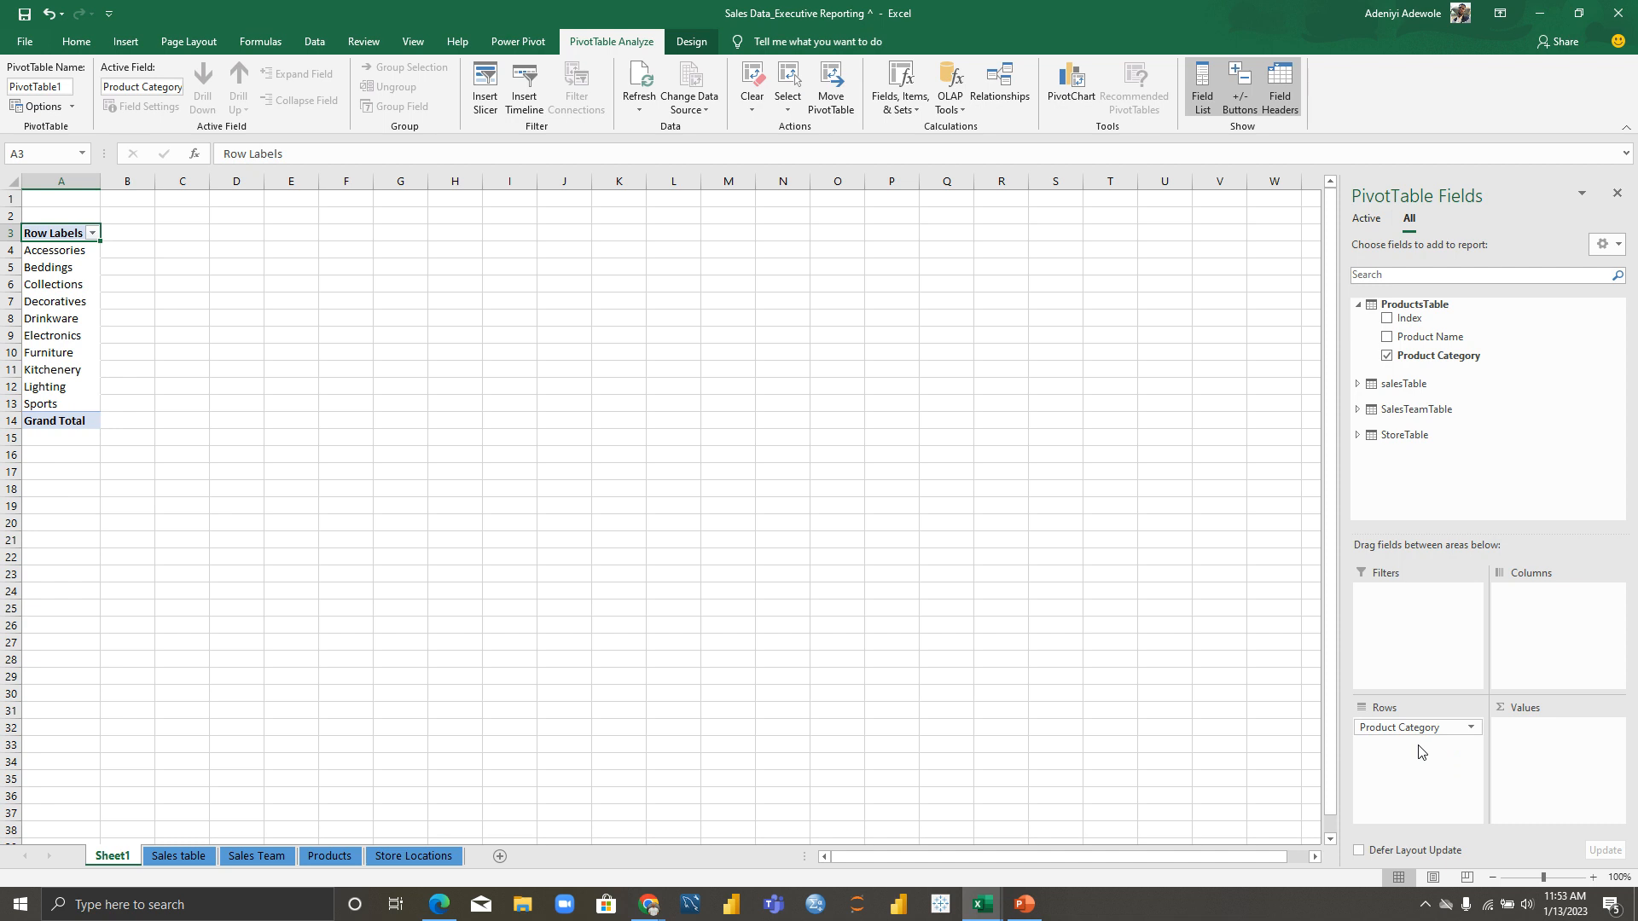
Step: Browse the salesTable and StoreTable field lists without adding any more fields
left_click(1358, 306)
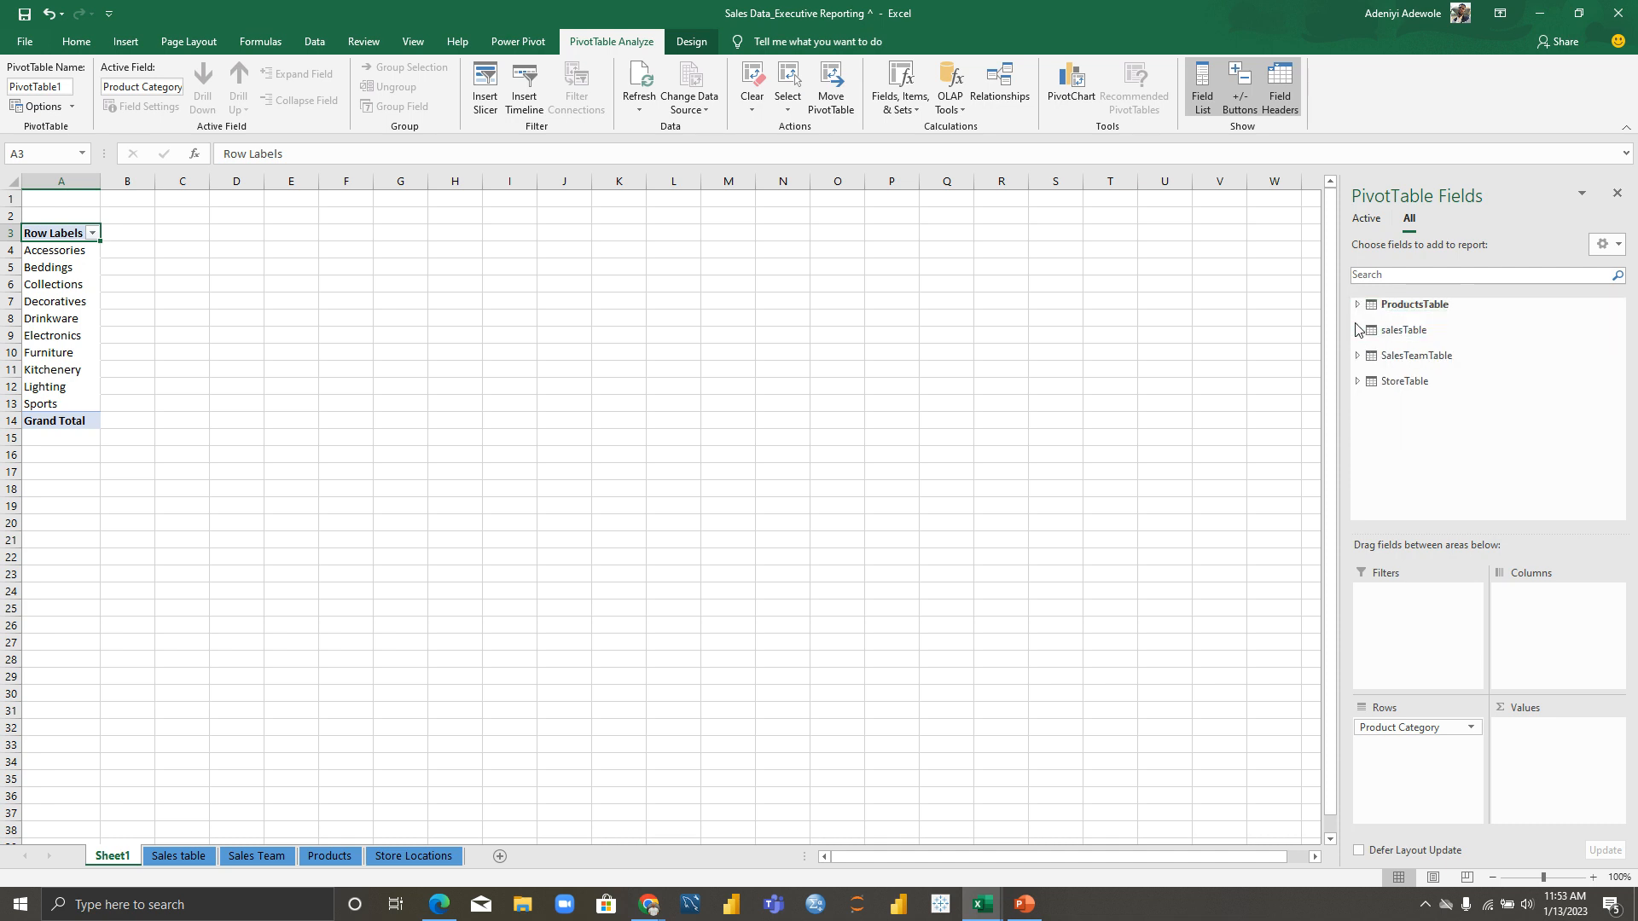
left_click(1358, 330)
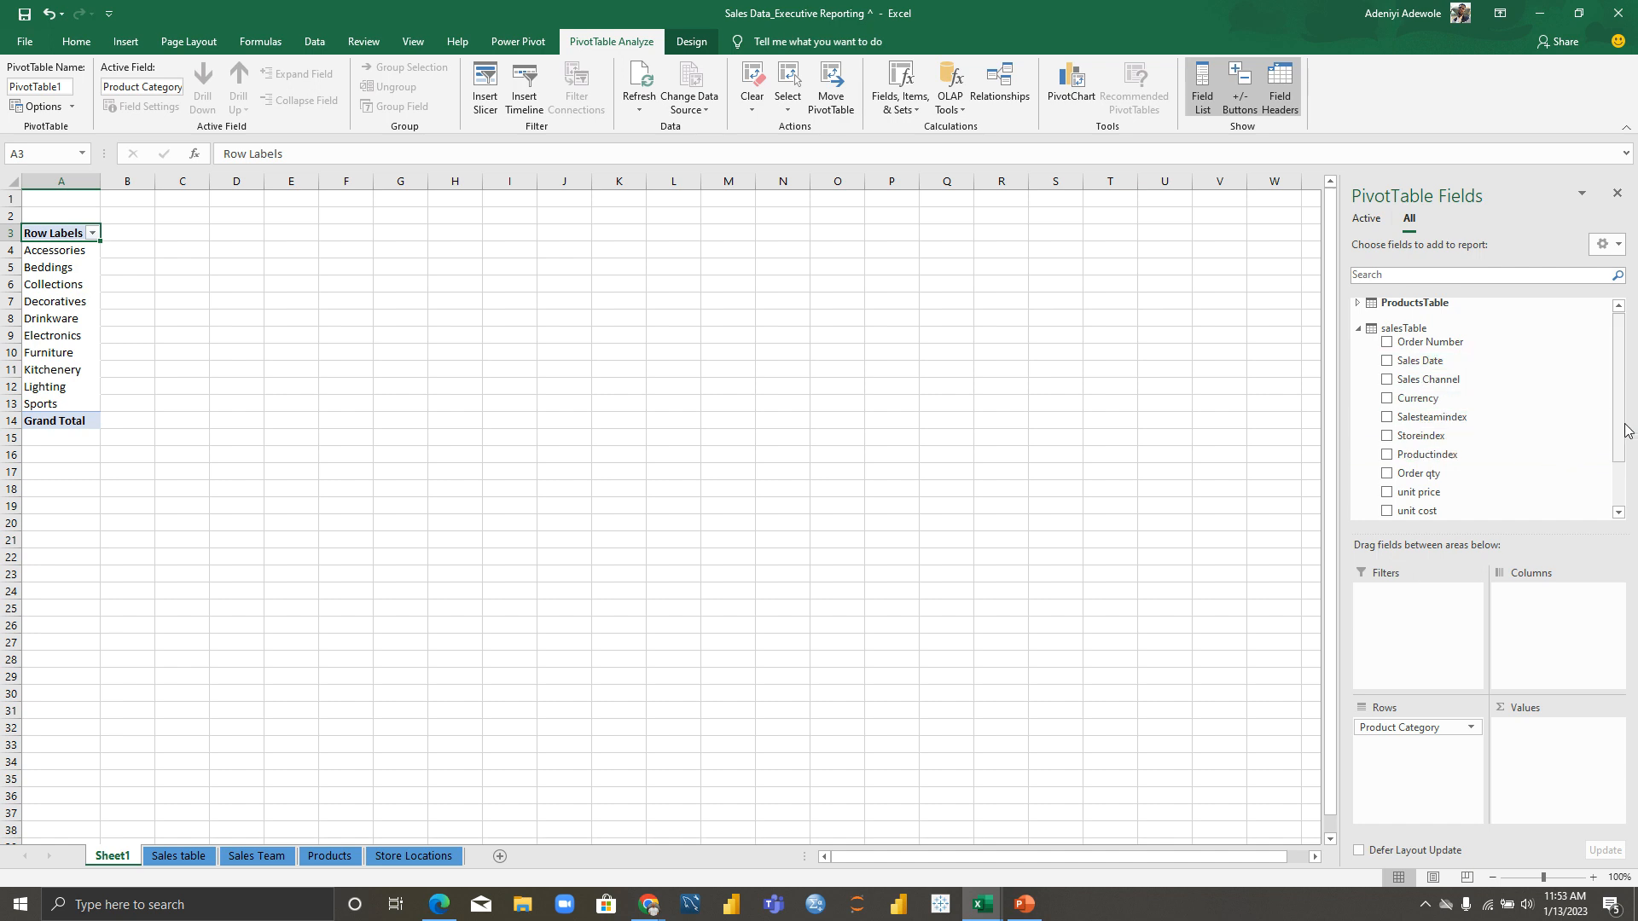
left_click_drag(1618, 431, 1619, 488)
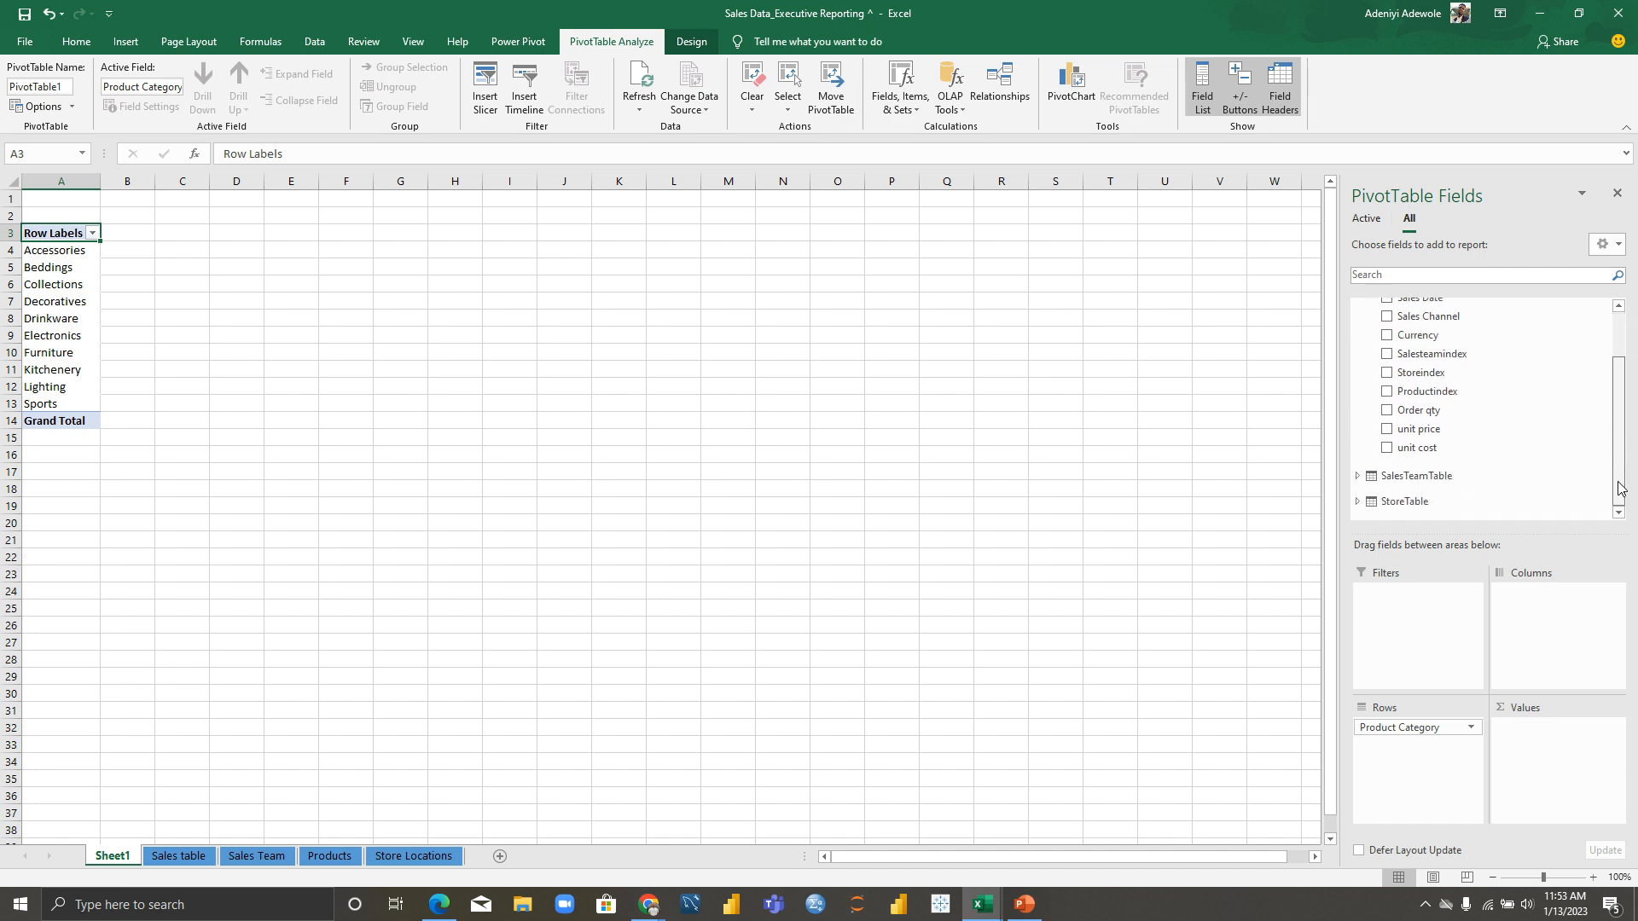
left_click_drag(1618, 482, 1619, 422)
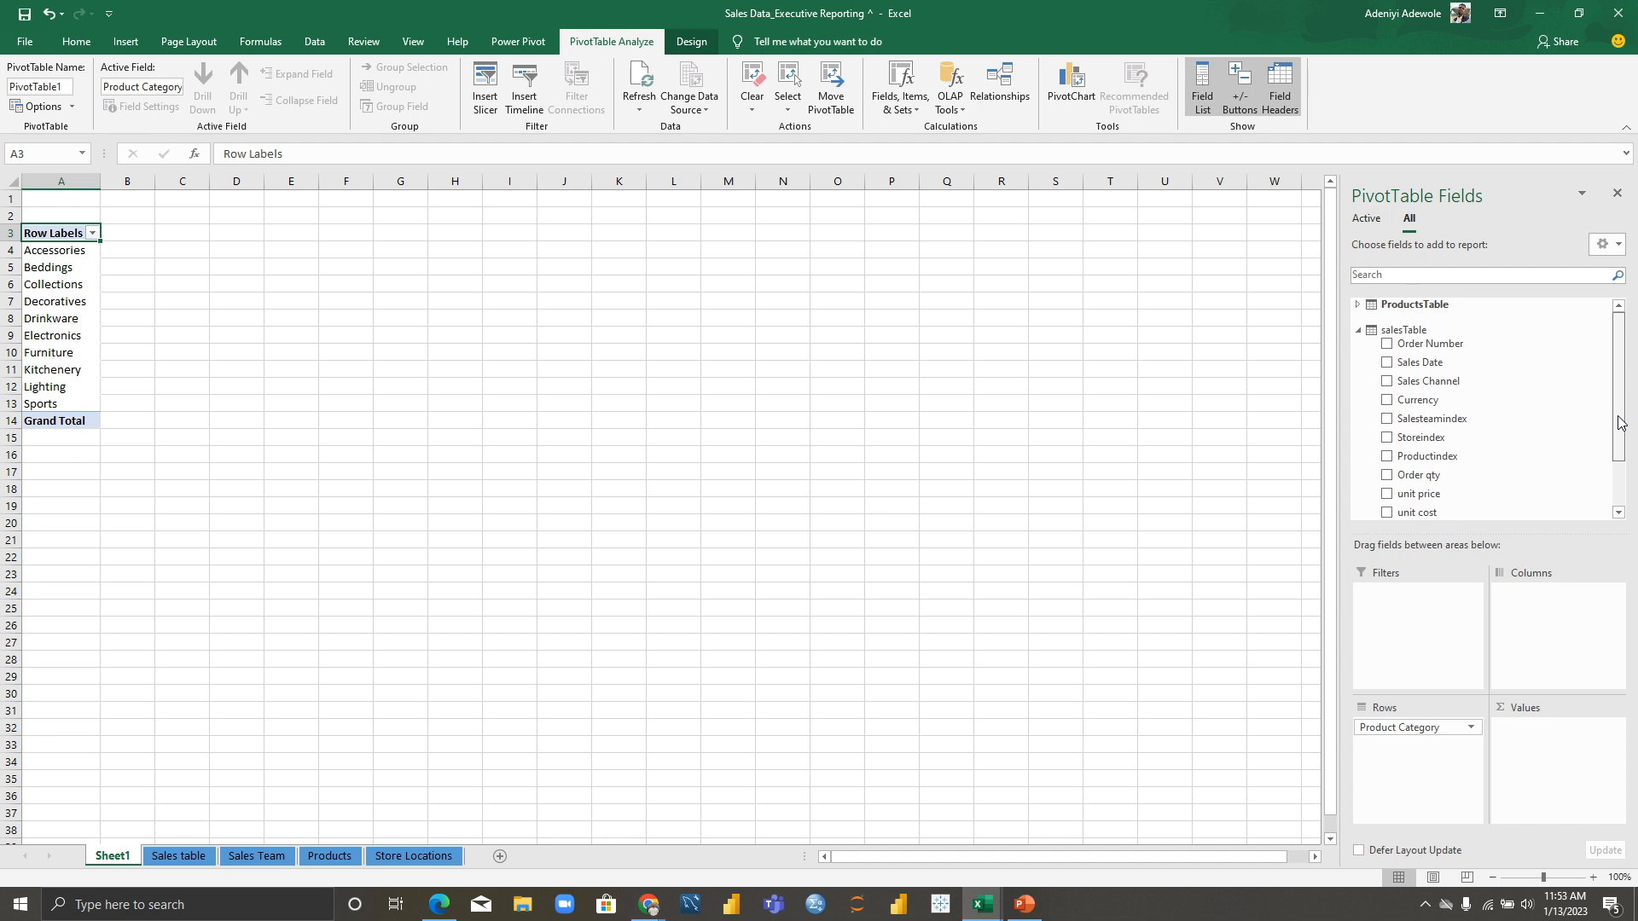
left_click(1358, 332)
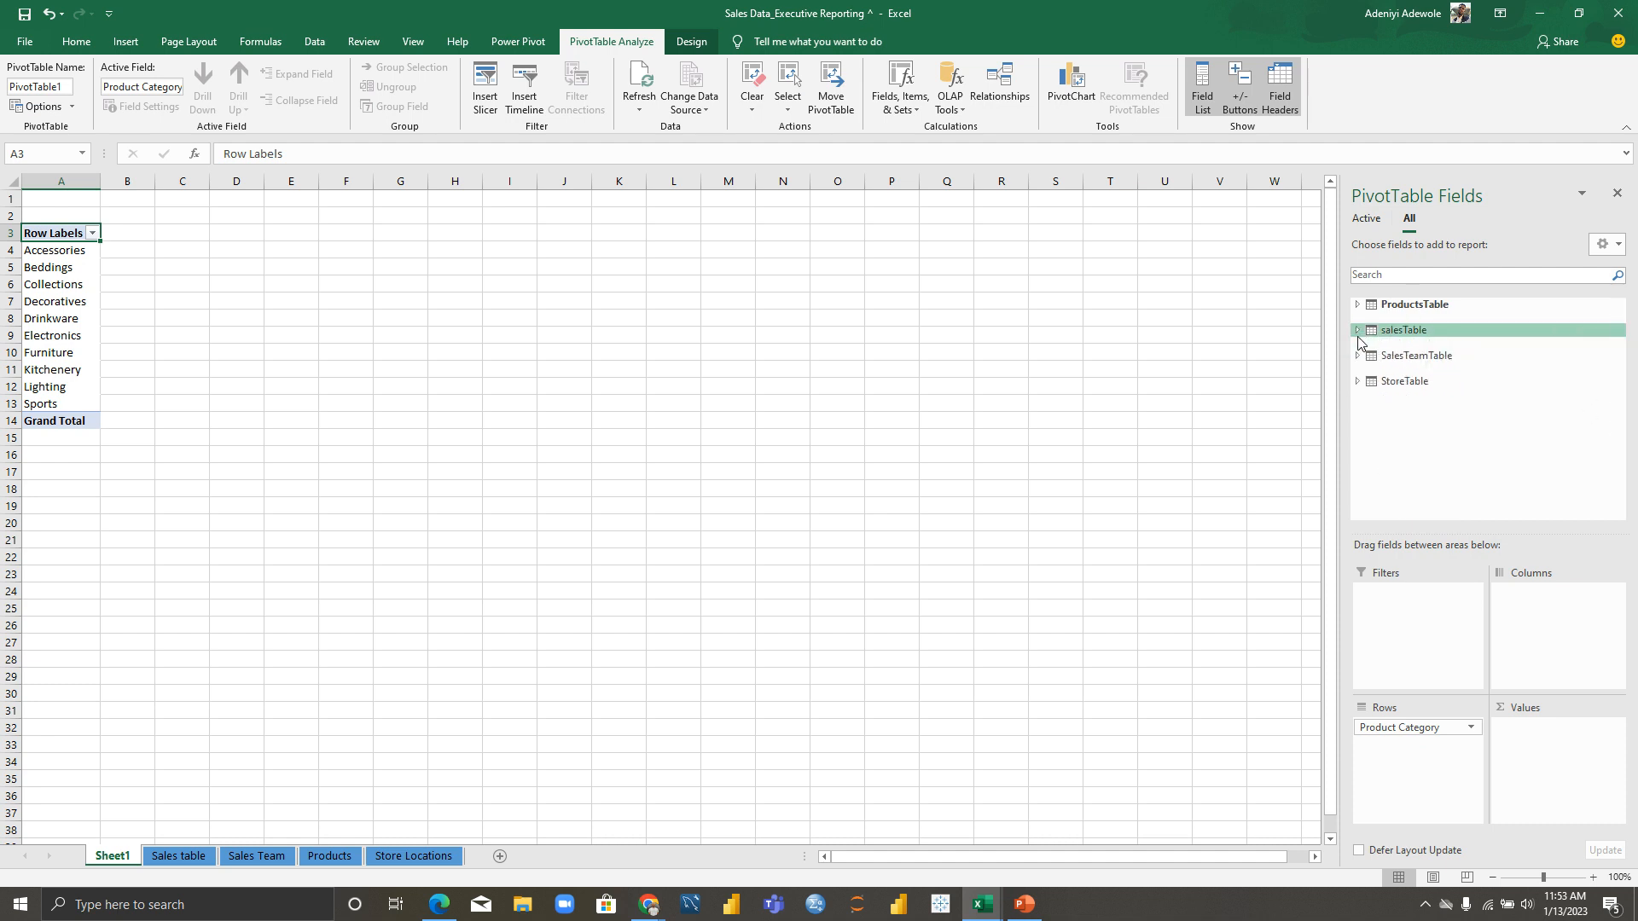
left_click(1358, 383)
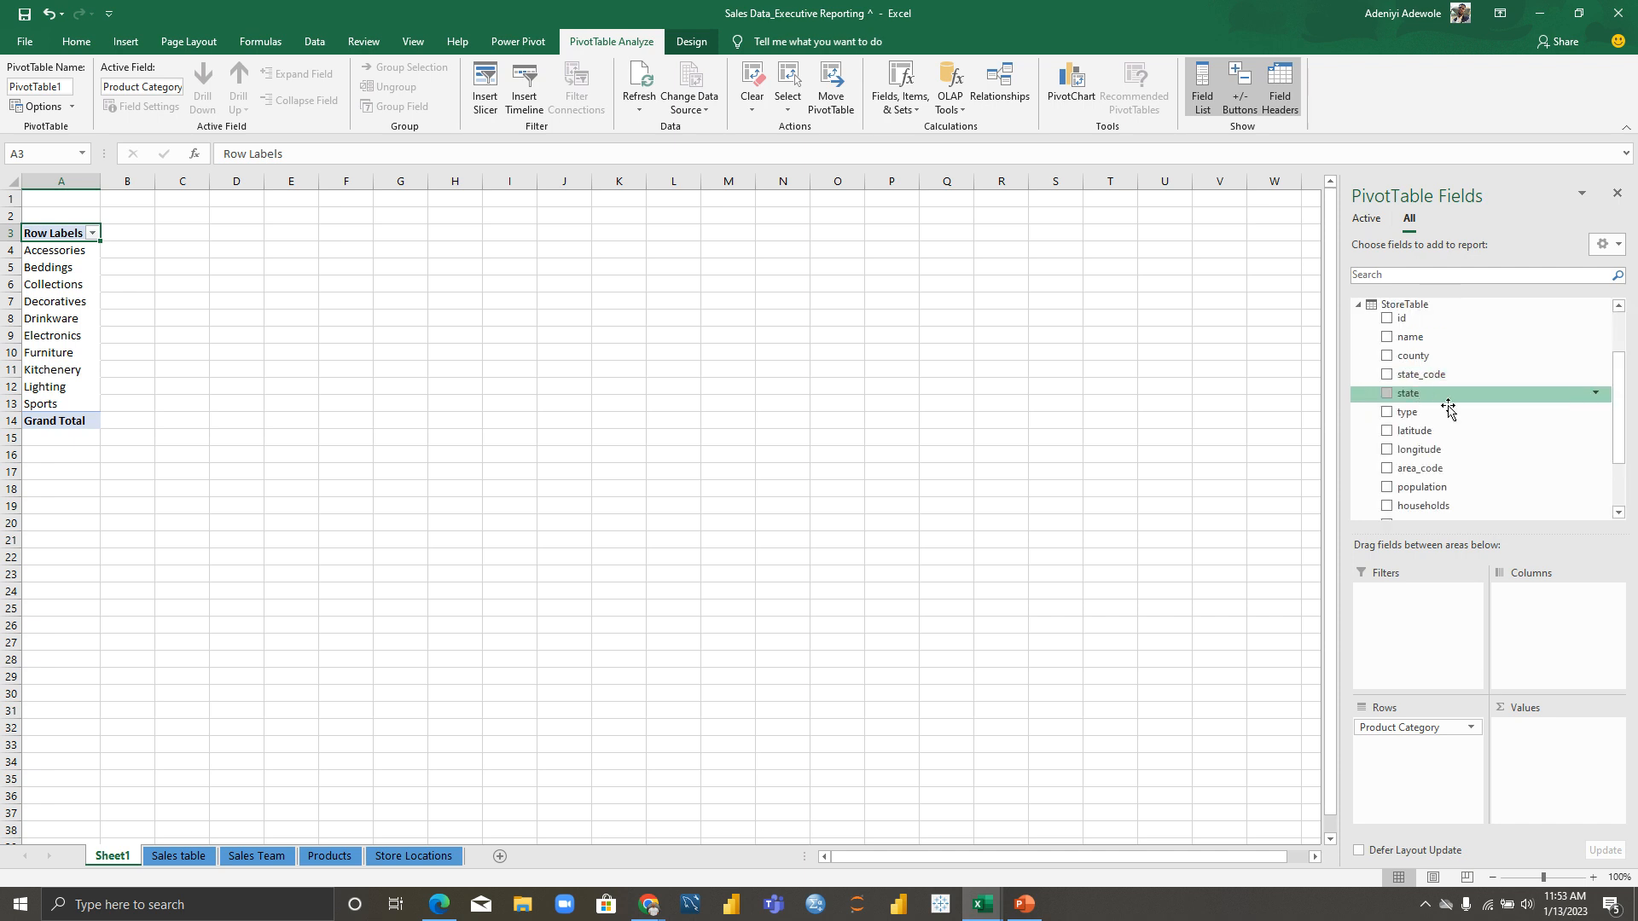
mouse_move(1630, 435)
left_mouse_down()
mouse_move(1620, 461)
mouse_move(1625, 403)
left_mouse_up()
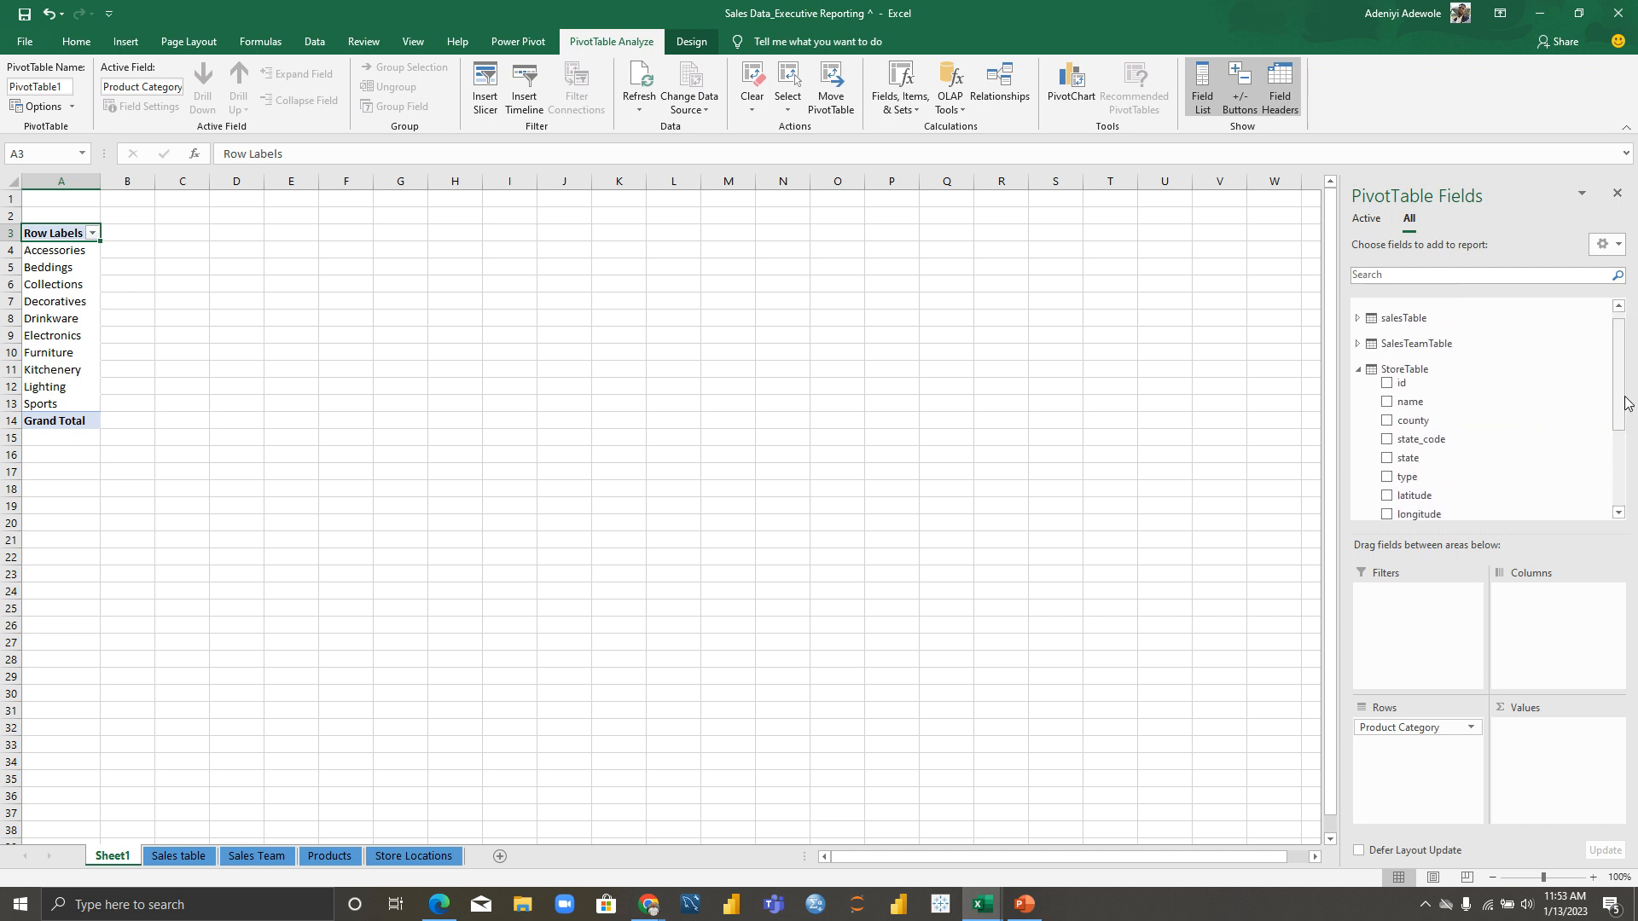
left_click(1358, 368)
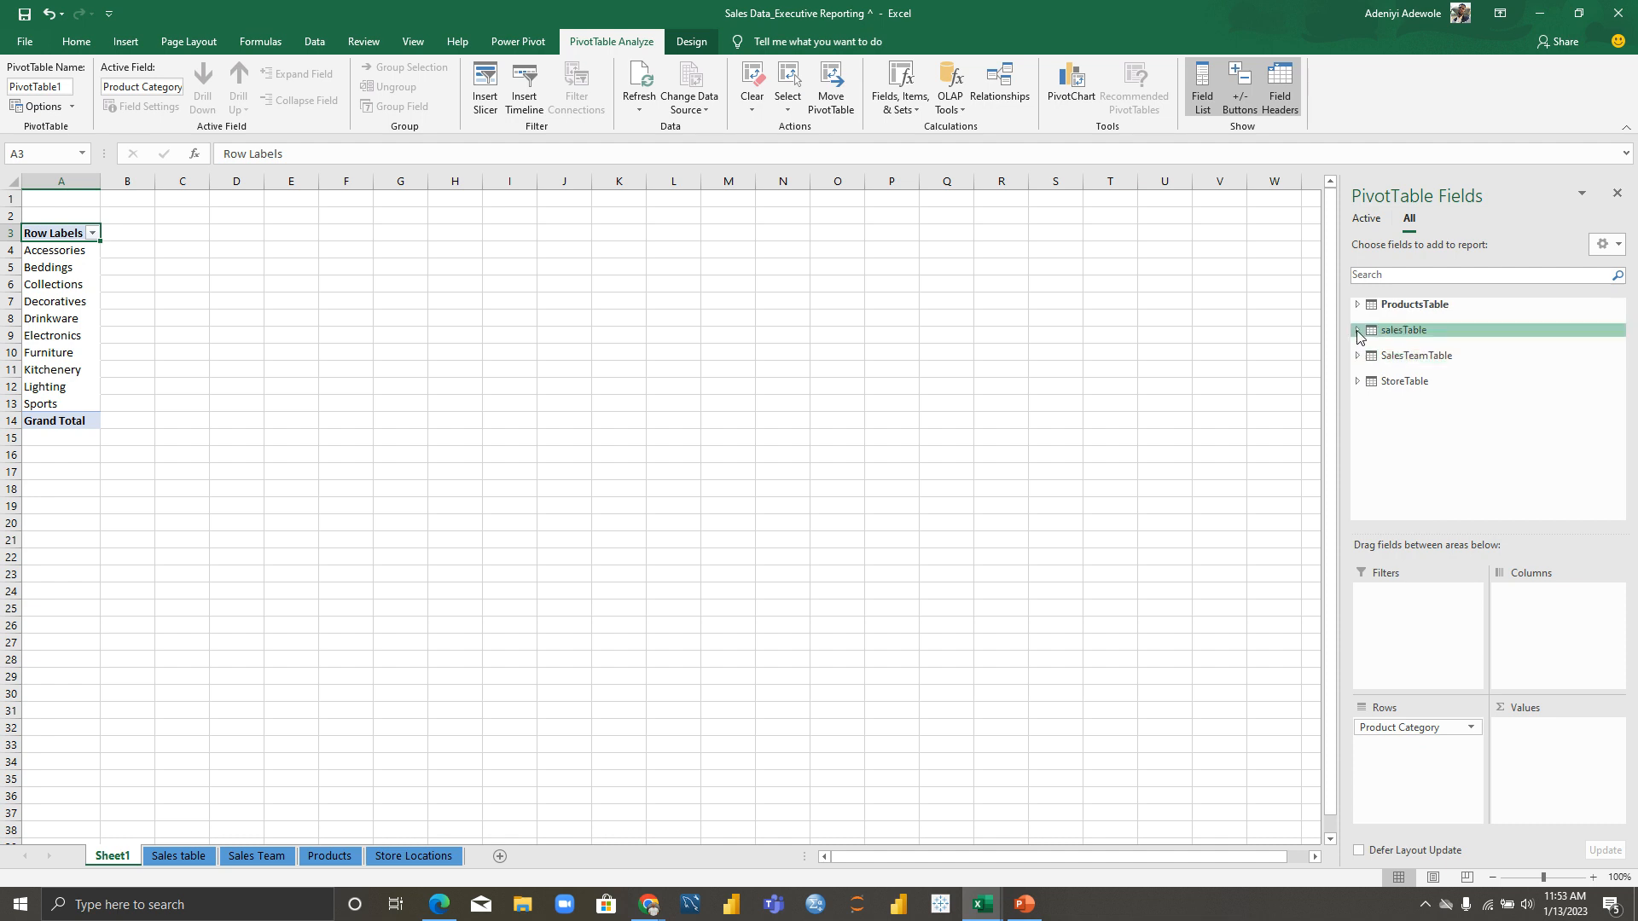
left_click(1357, 330)
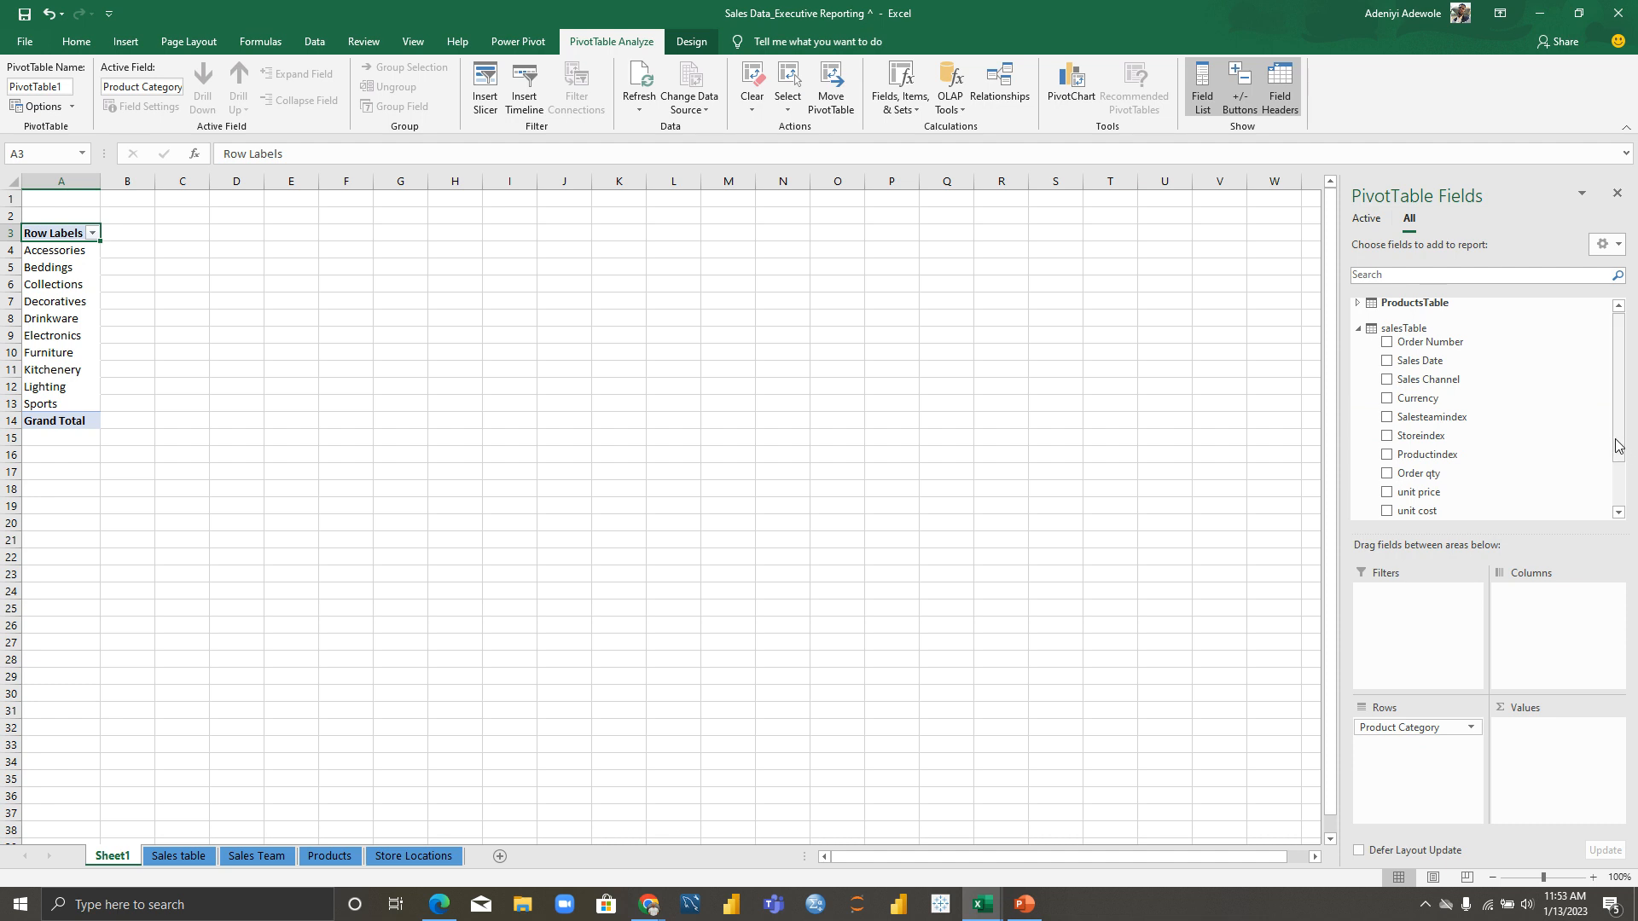
left_click_drag(1619, 447, 1621, 484)
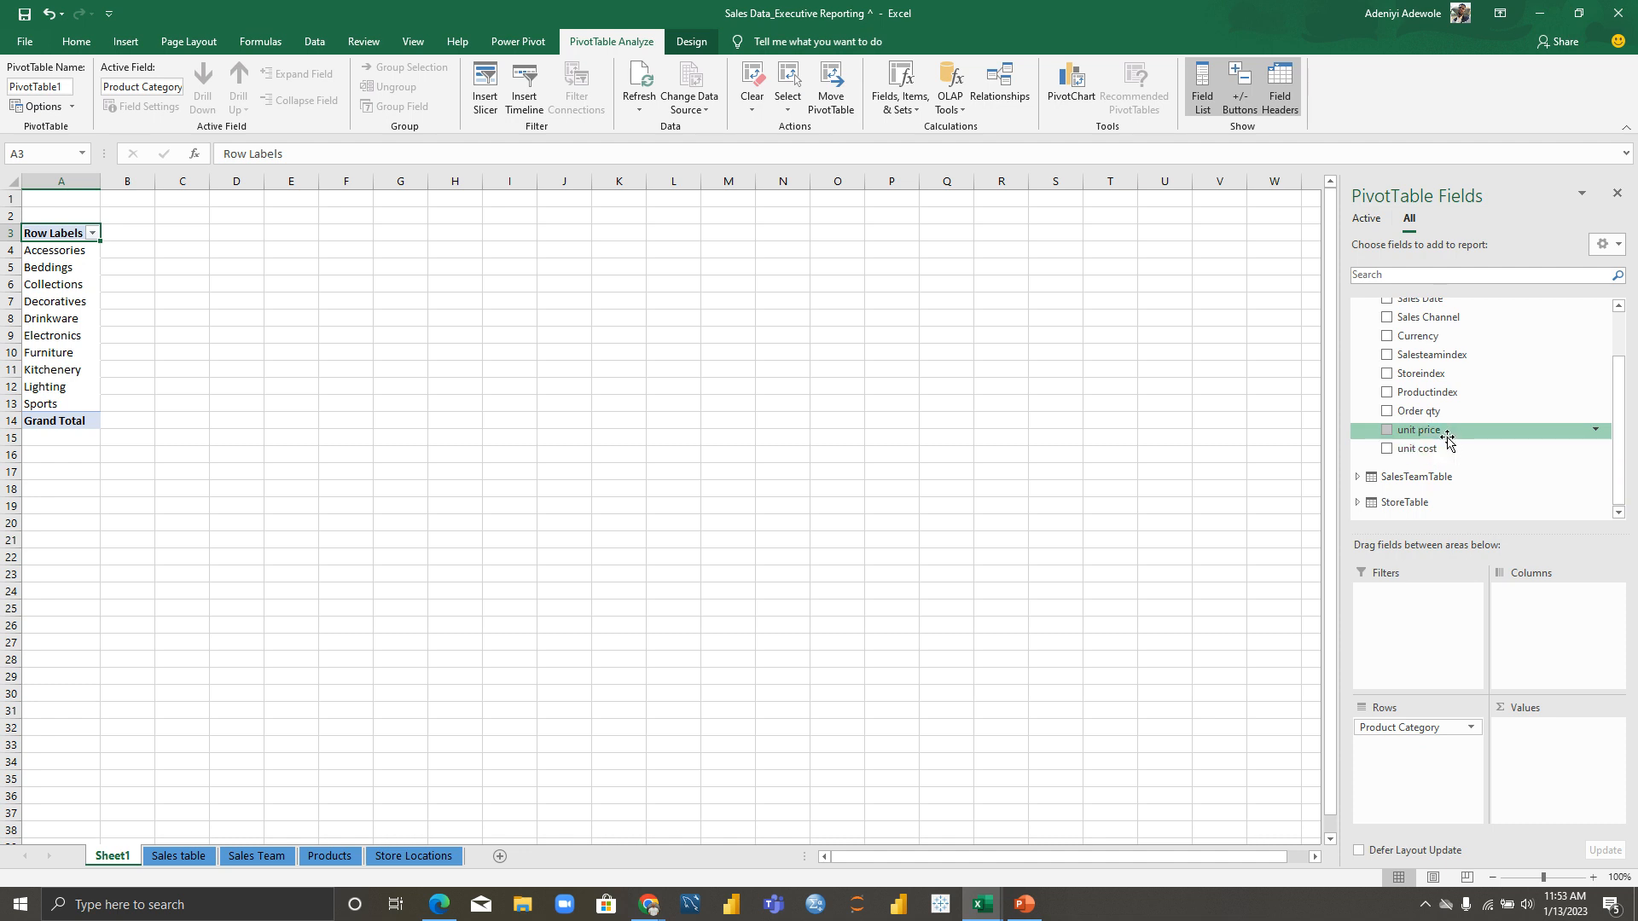
Step: Add salesTable's unit price to Values, totalling it per product category
left_click_drag(1447, 437, 1565, 750)
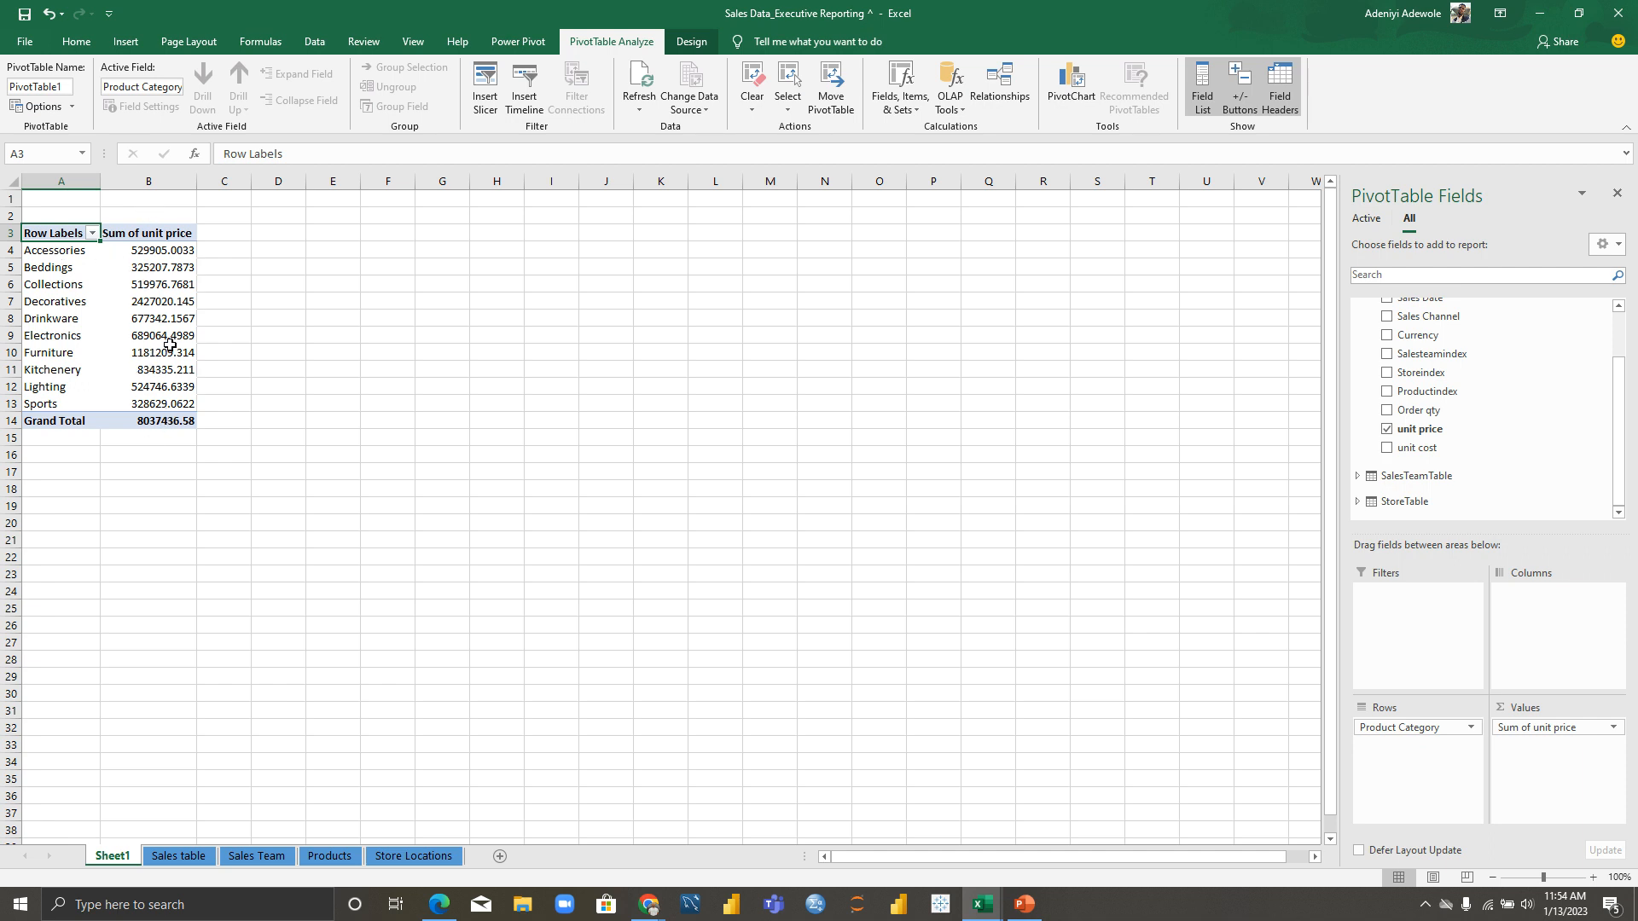
left_click(153, 251)
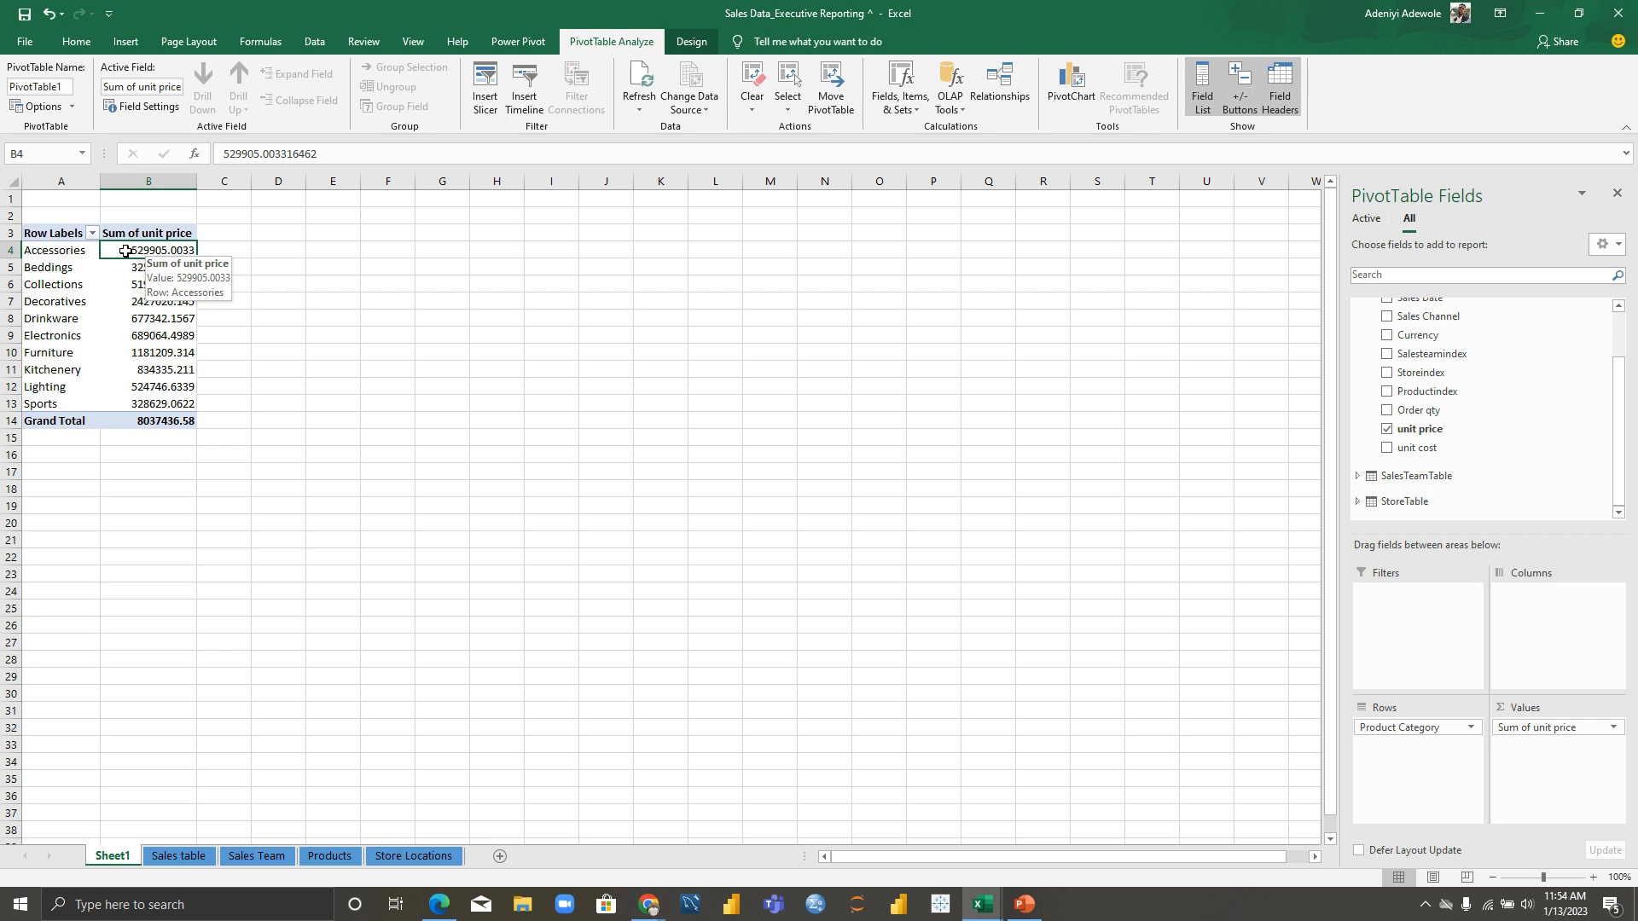
Step: Format the unit price totals as ₦ Ibibio (Nigeria) currency with 1 decimal place
right_click(126, 253)
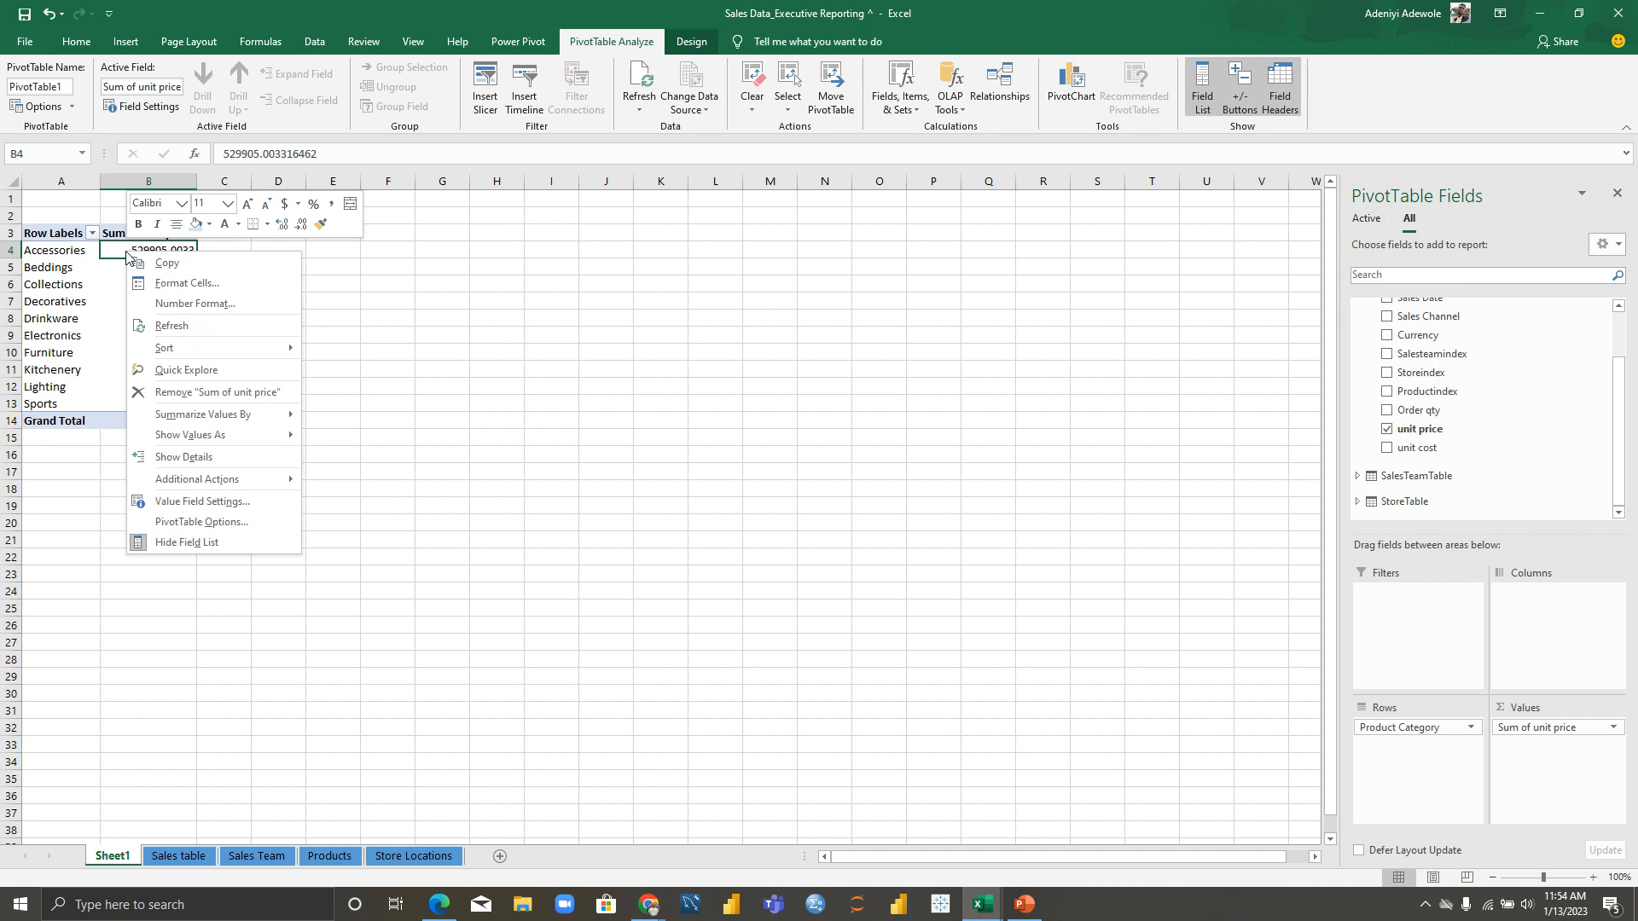
left_click(176, 305)
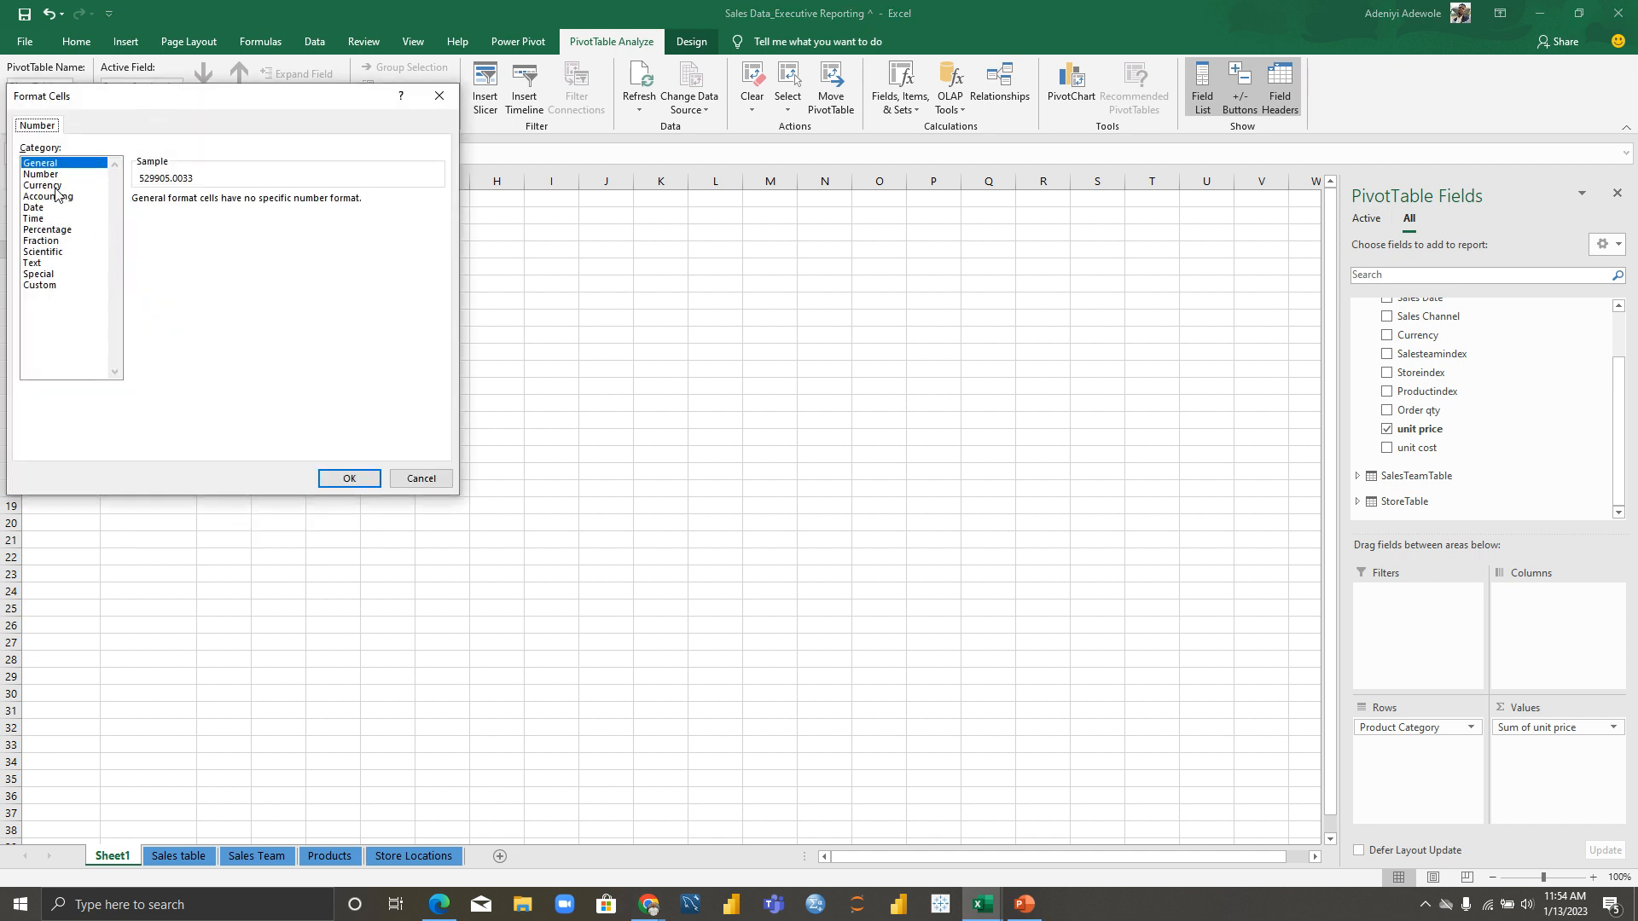
left_click(56, 186)
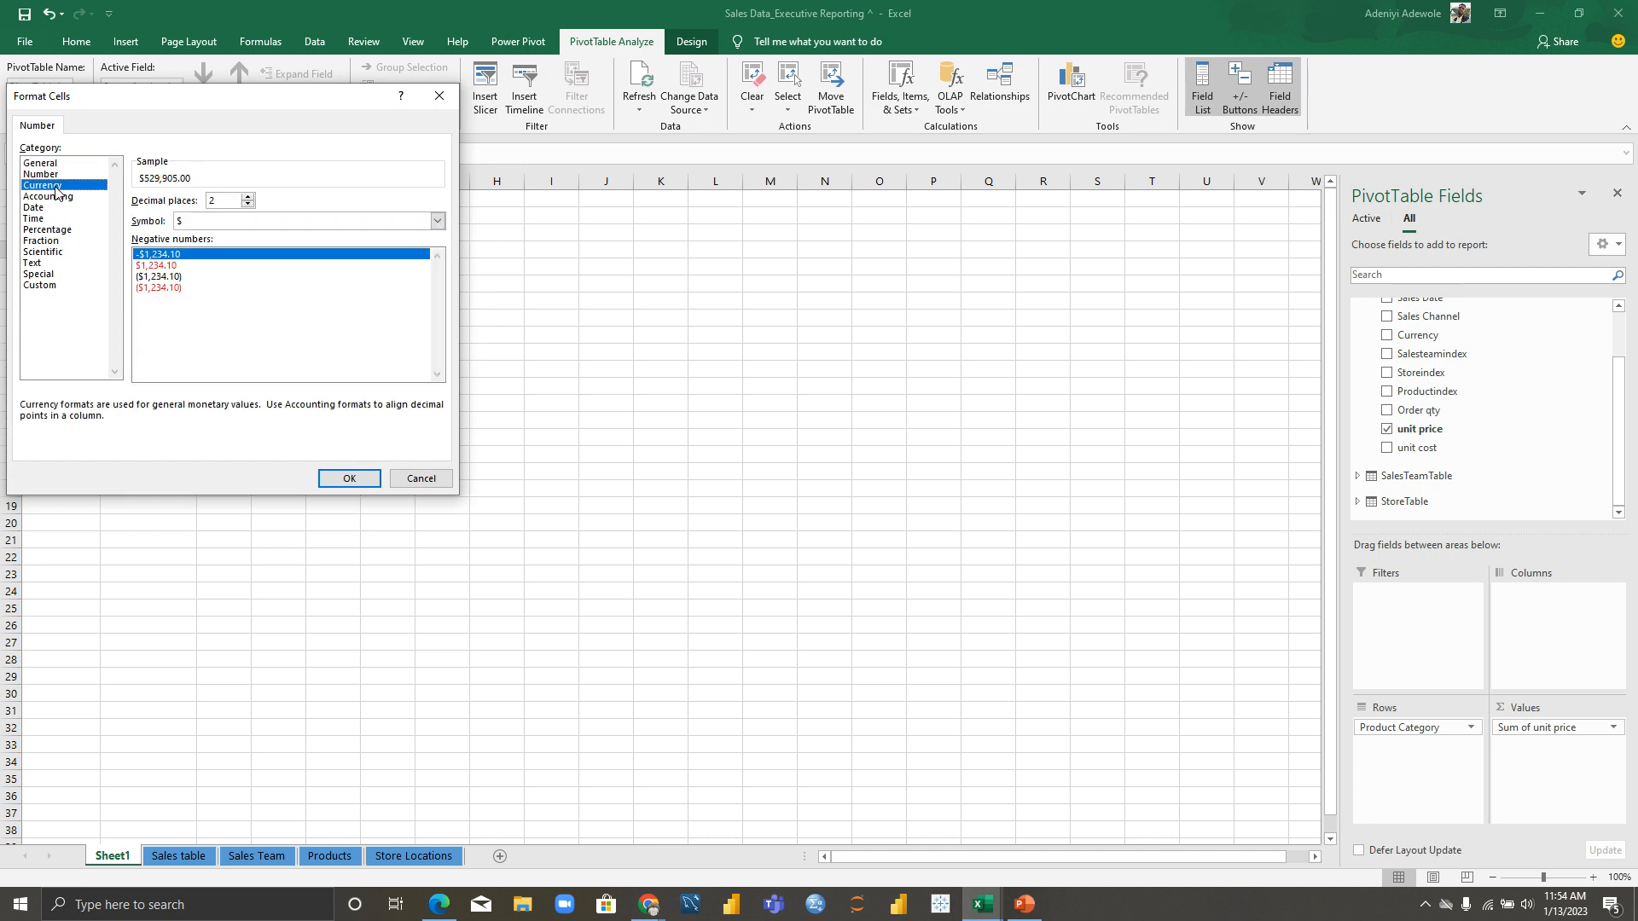
left_click(249, 205)
left_click(437, 224)
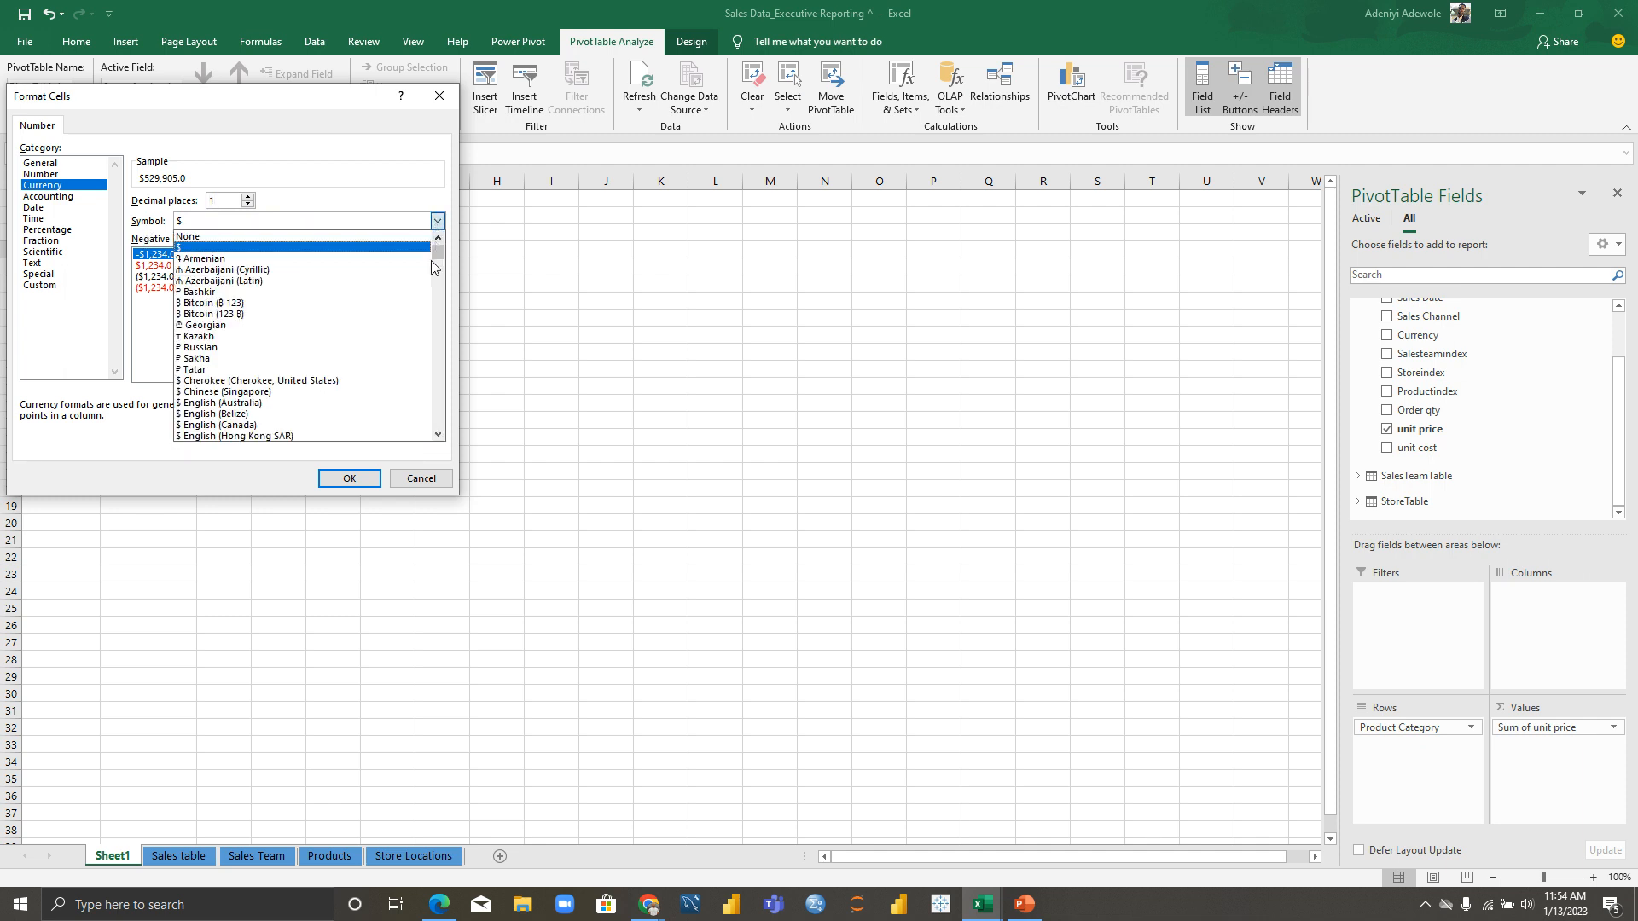
left_click_drag(441, 256, 441, 273)
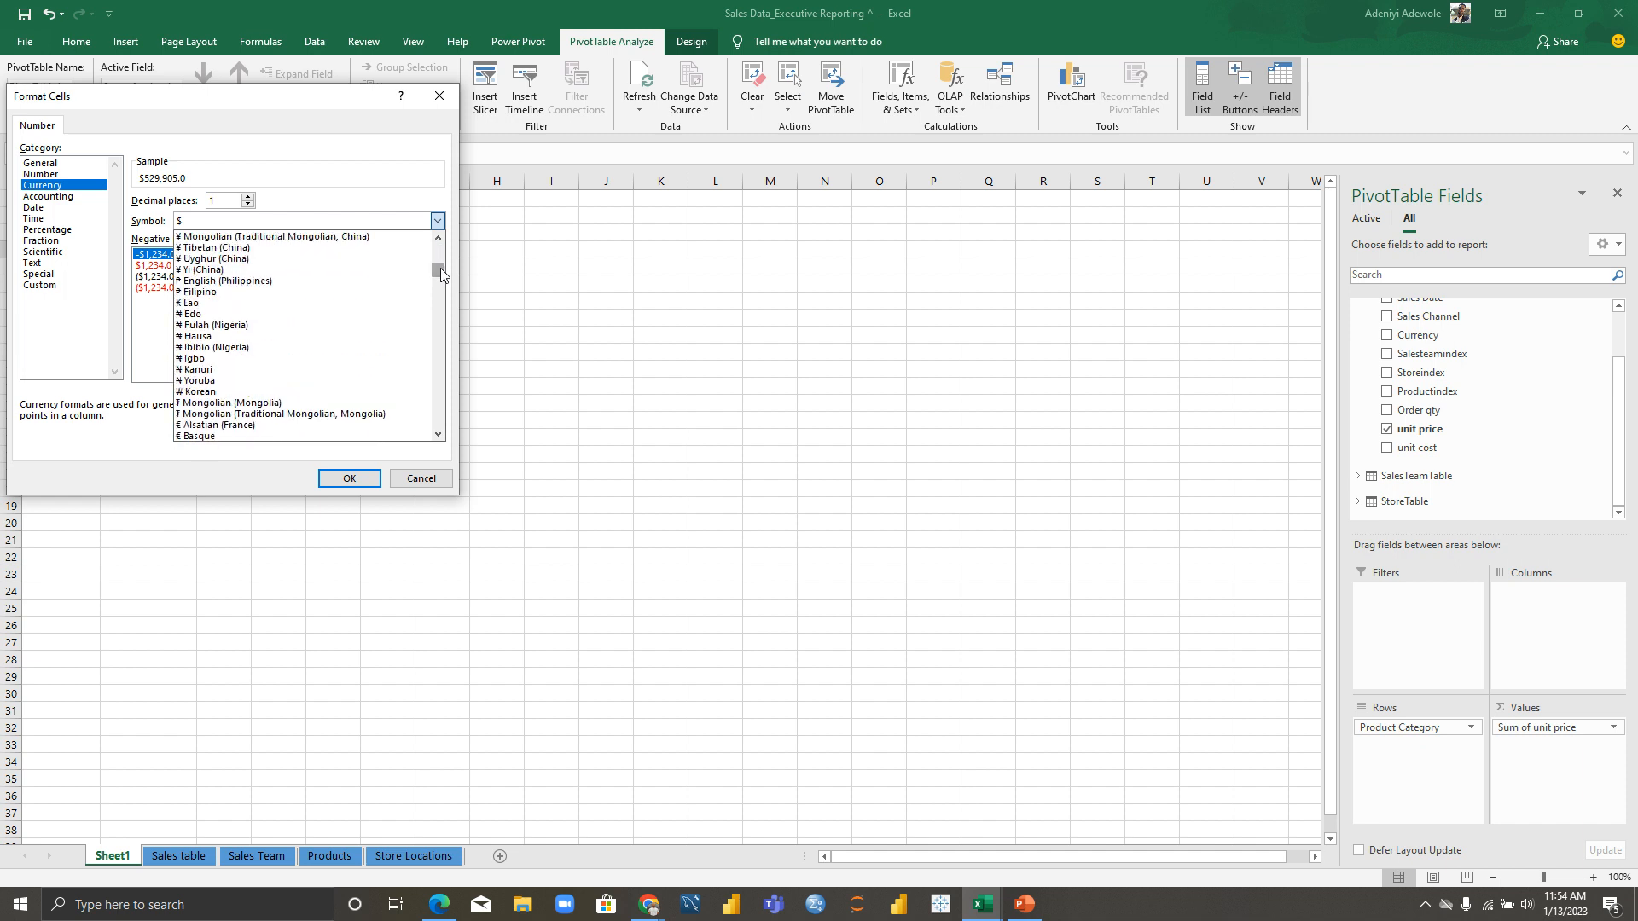
left_click(230, 347)
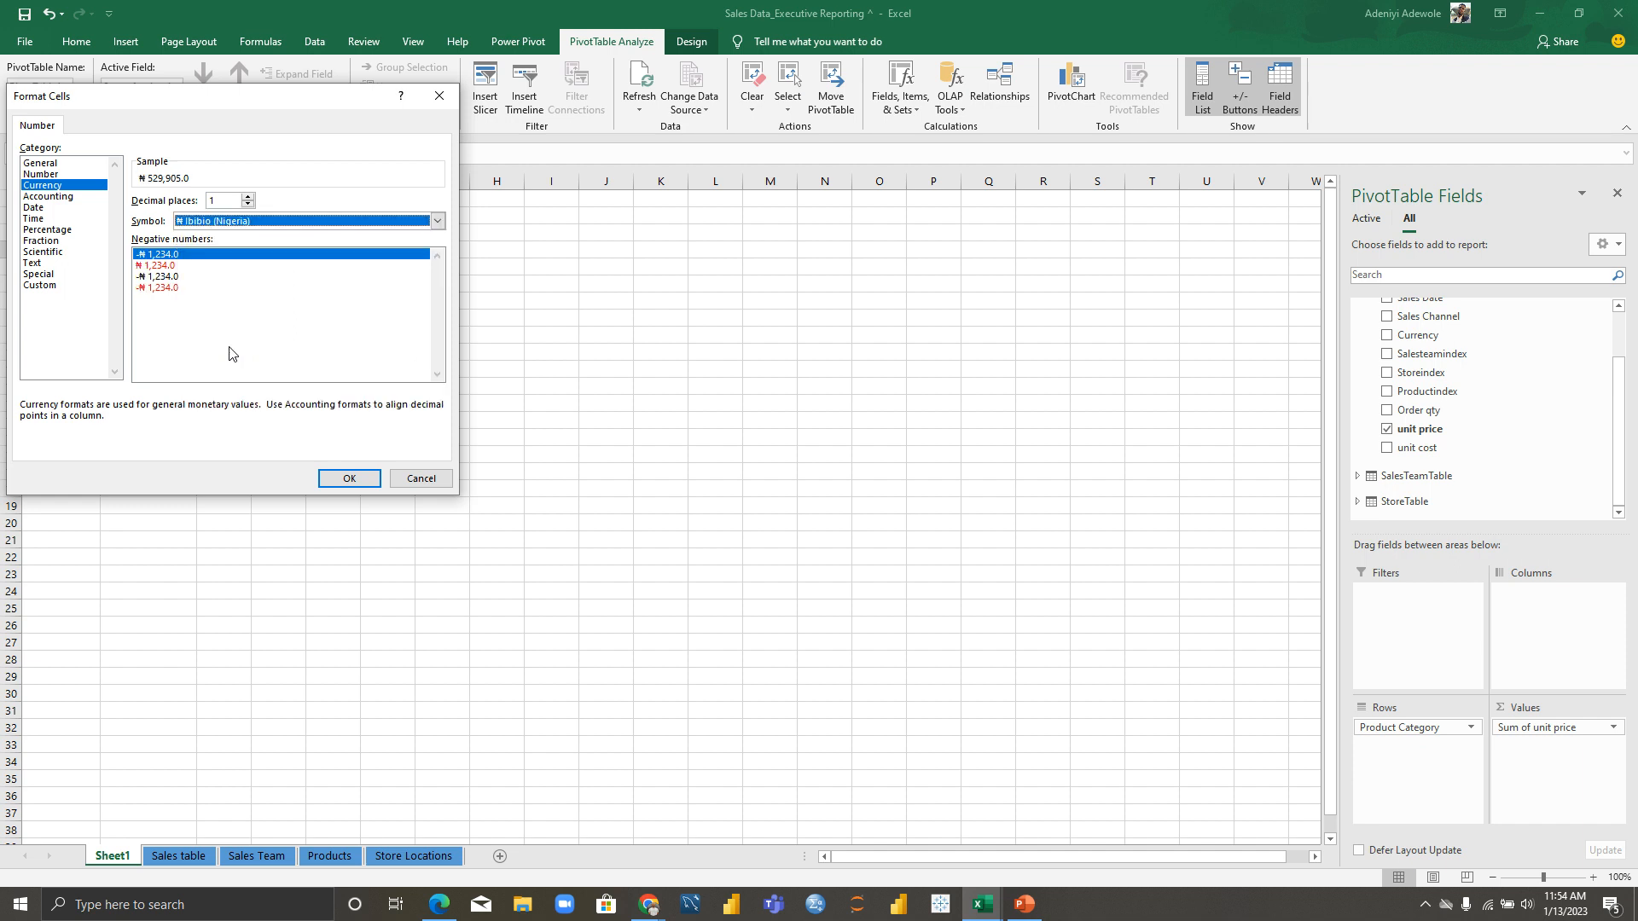
left_click(349, 479)
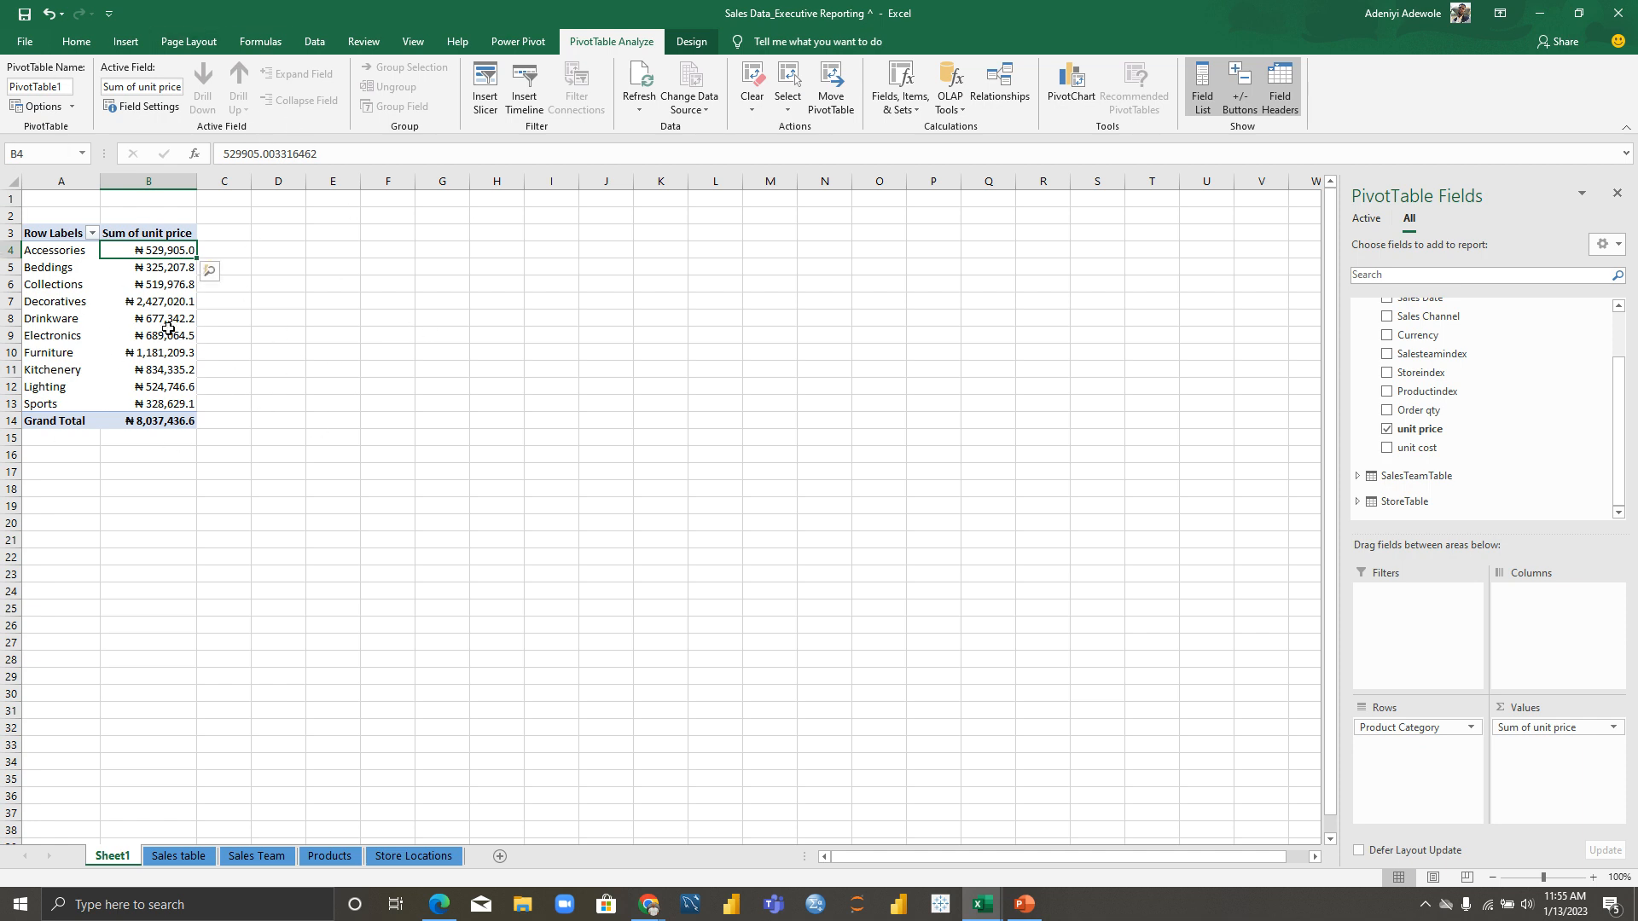
mouse_move(168, 328)
left_click(1075, 85)
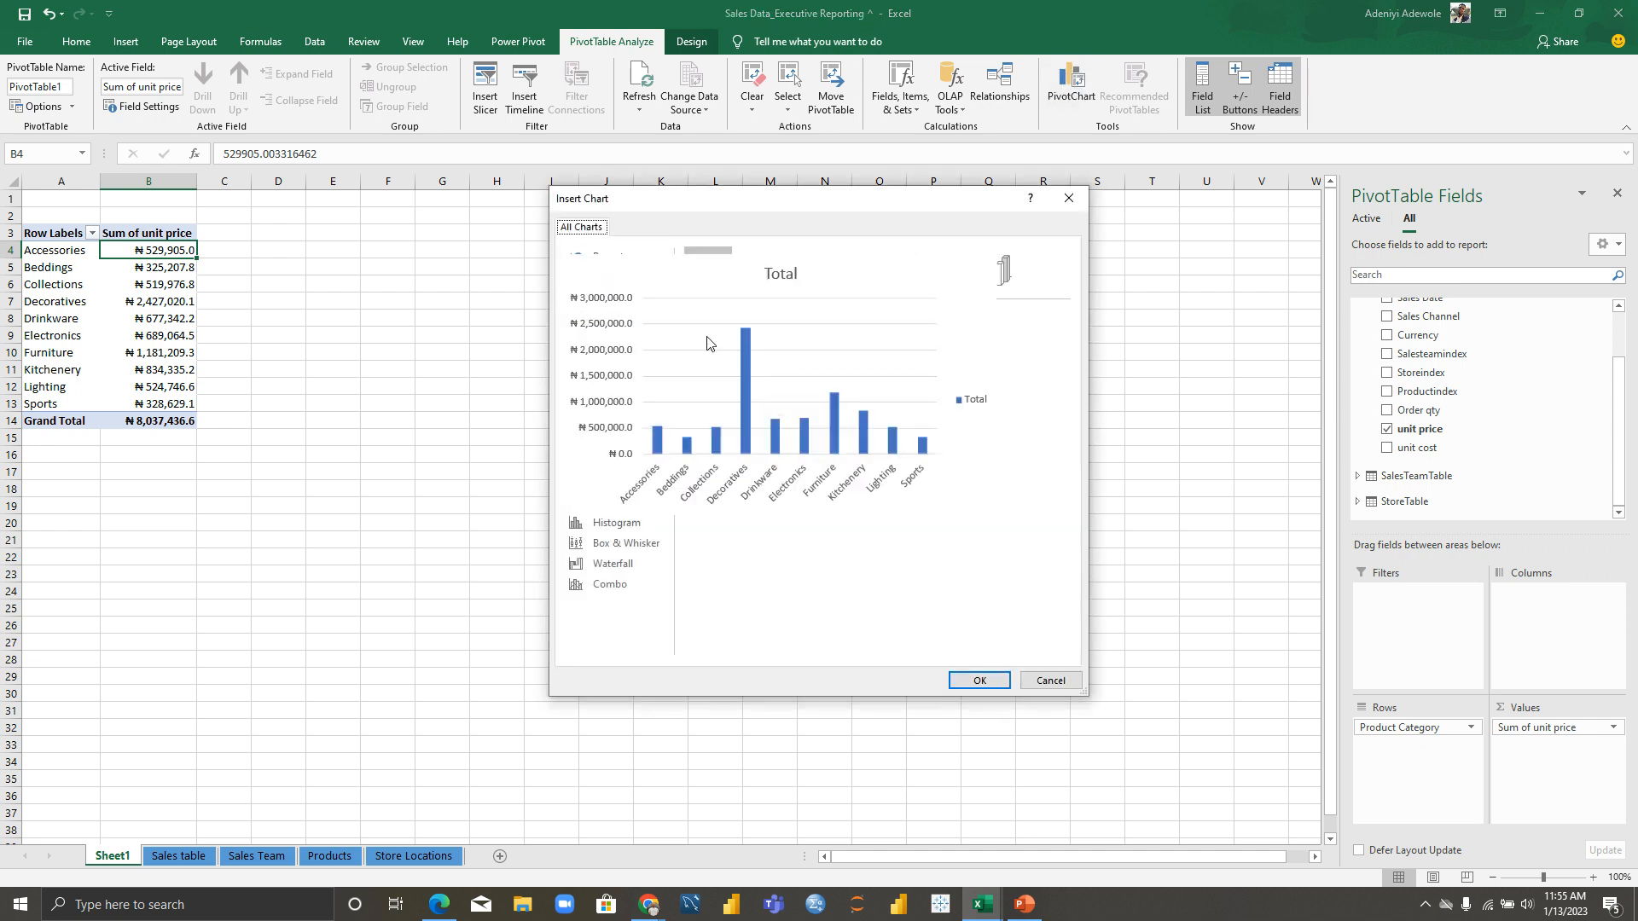
mouse_move(804, 388)
left_click(981, 680)
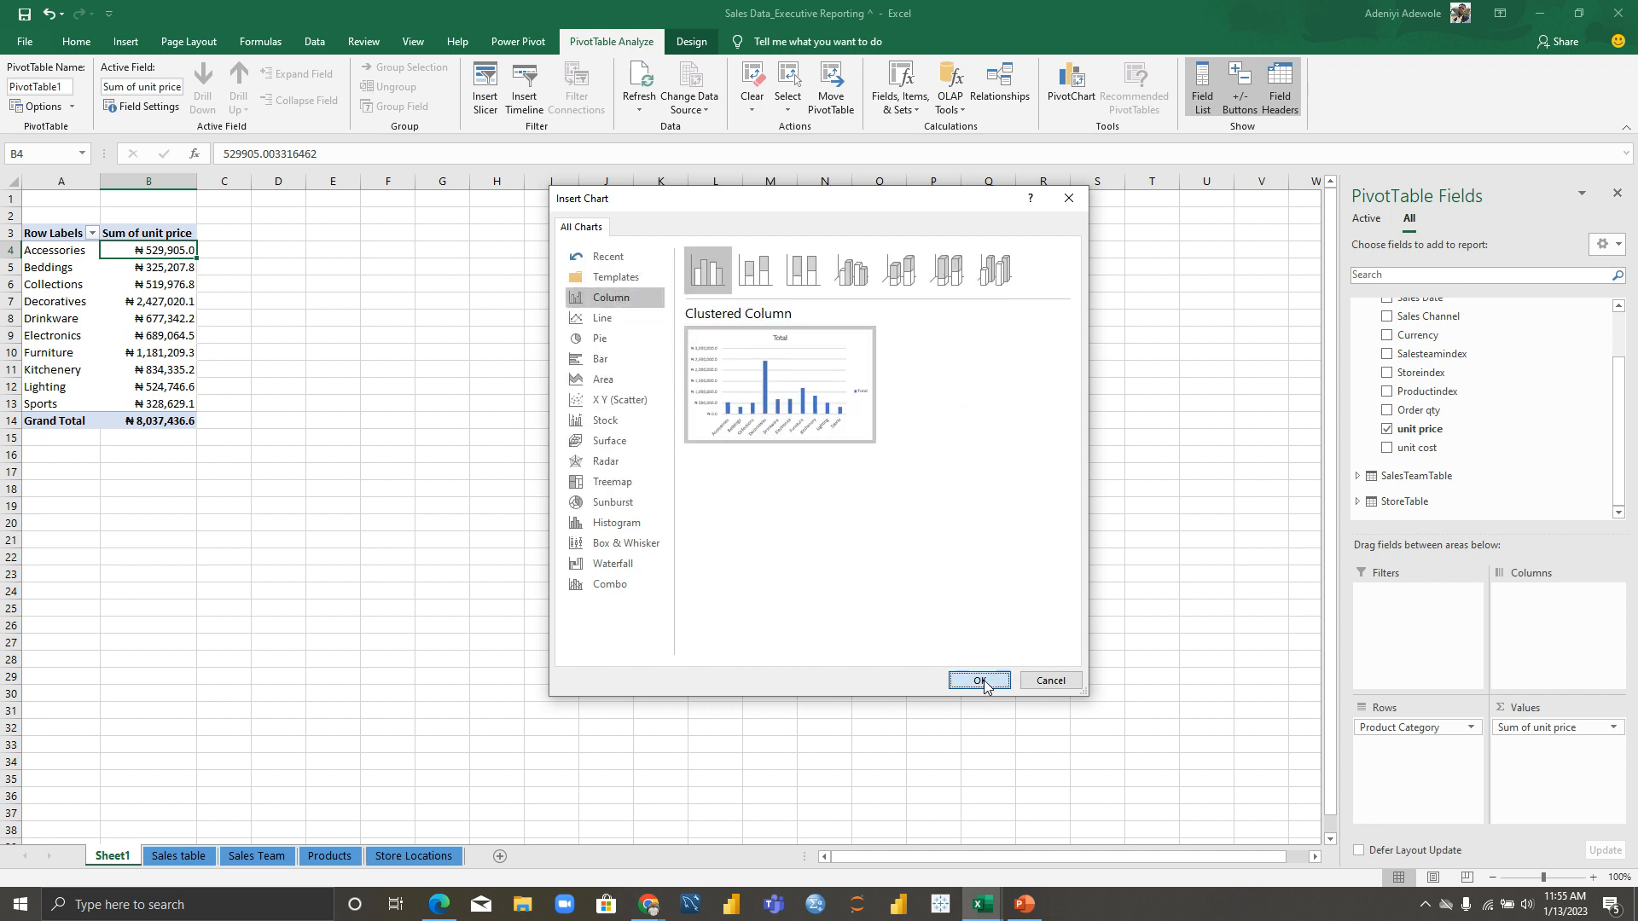
left_click_drag(597, 440, 412, 269)
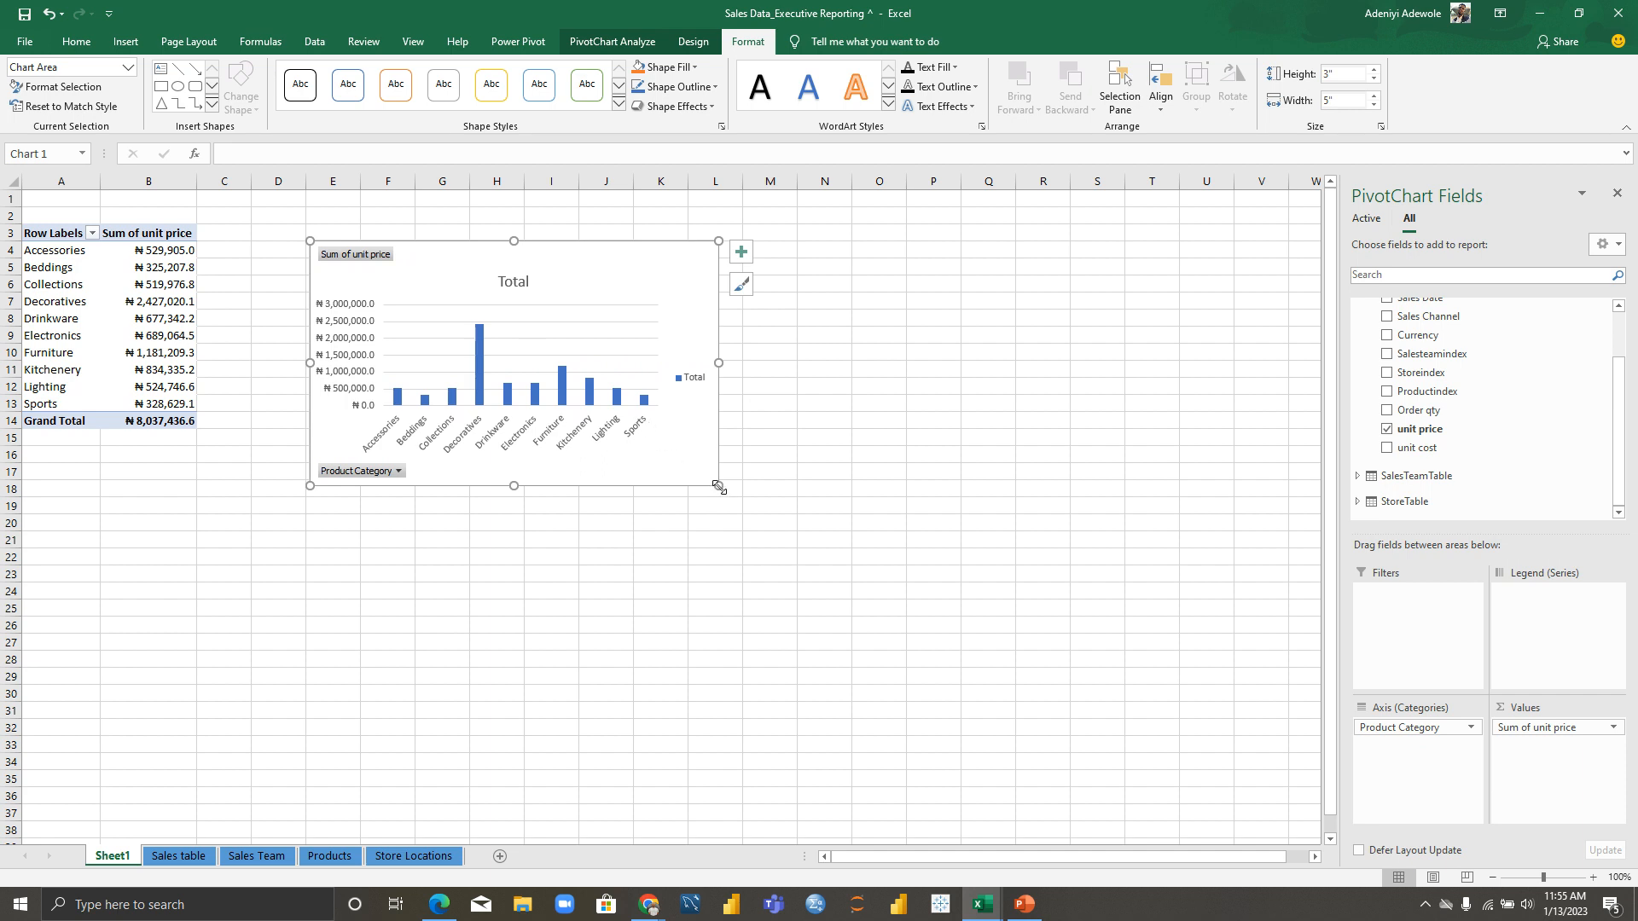
left_click_drag(719, 485, 818, 572)
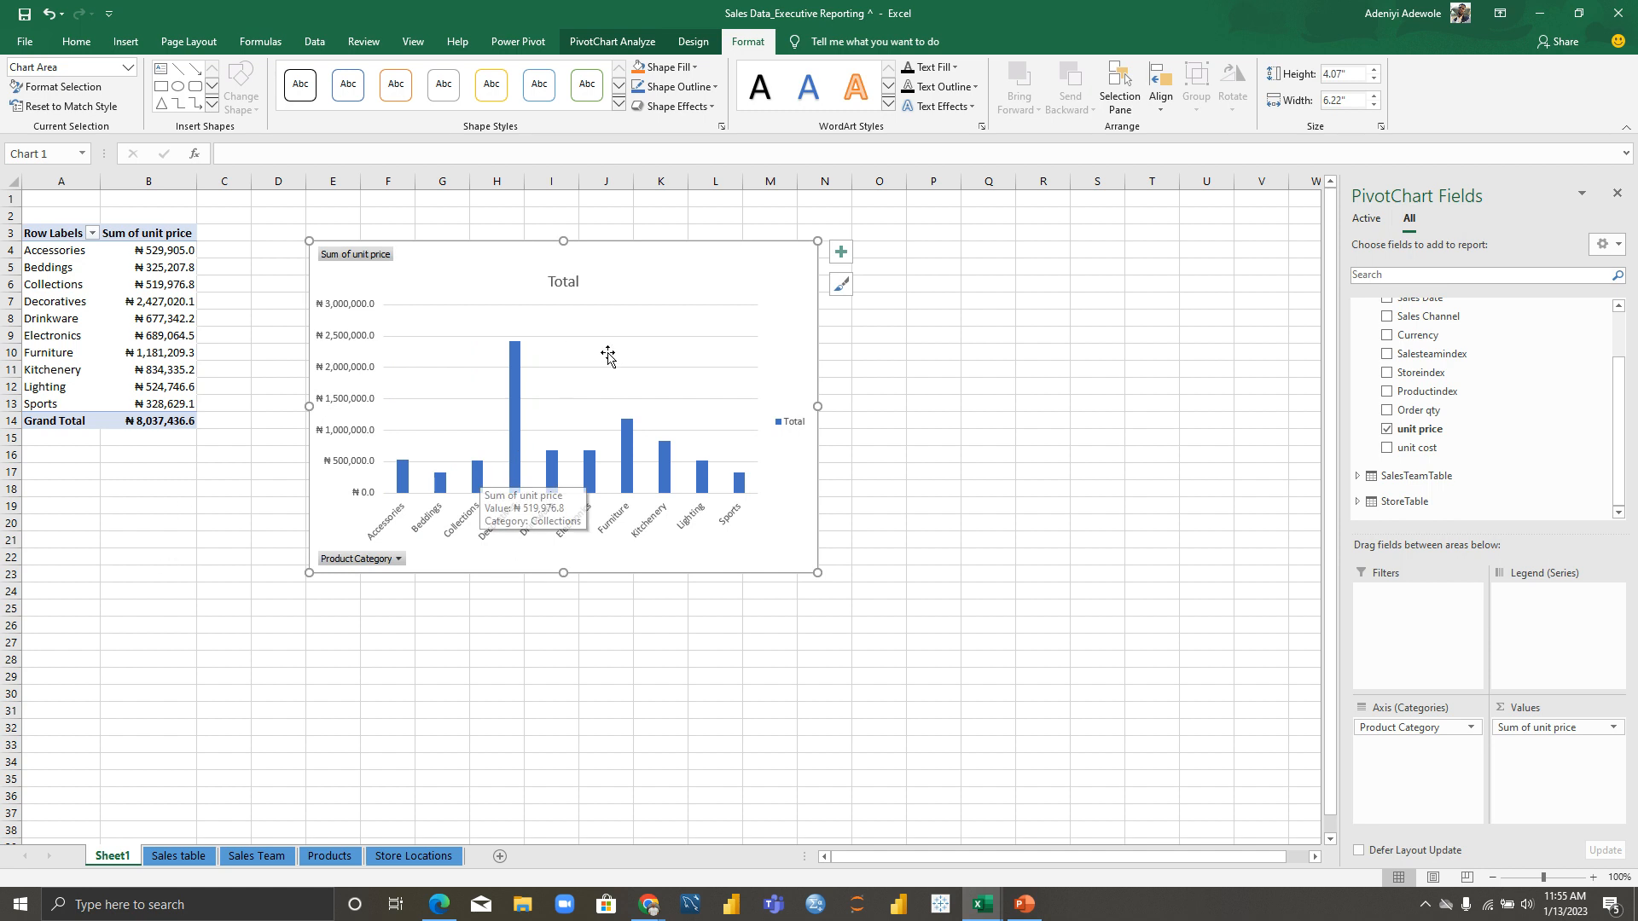
mouse_move(515, 408)
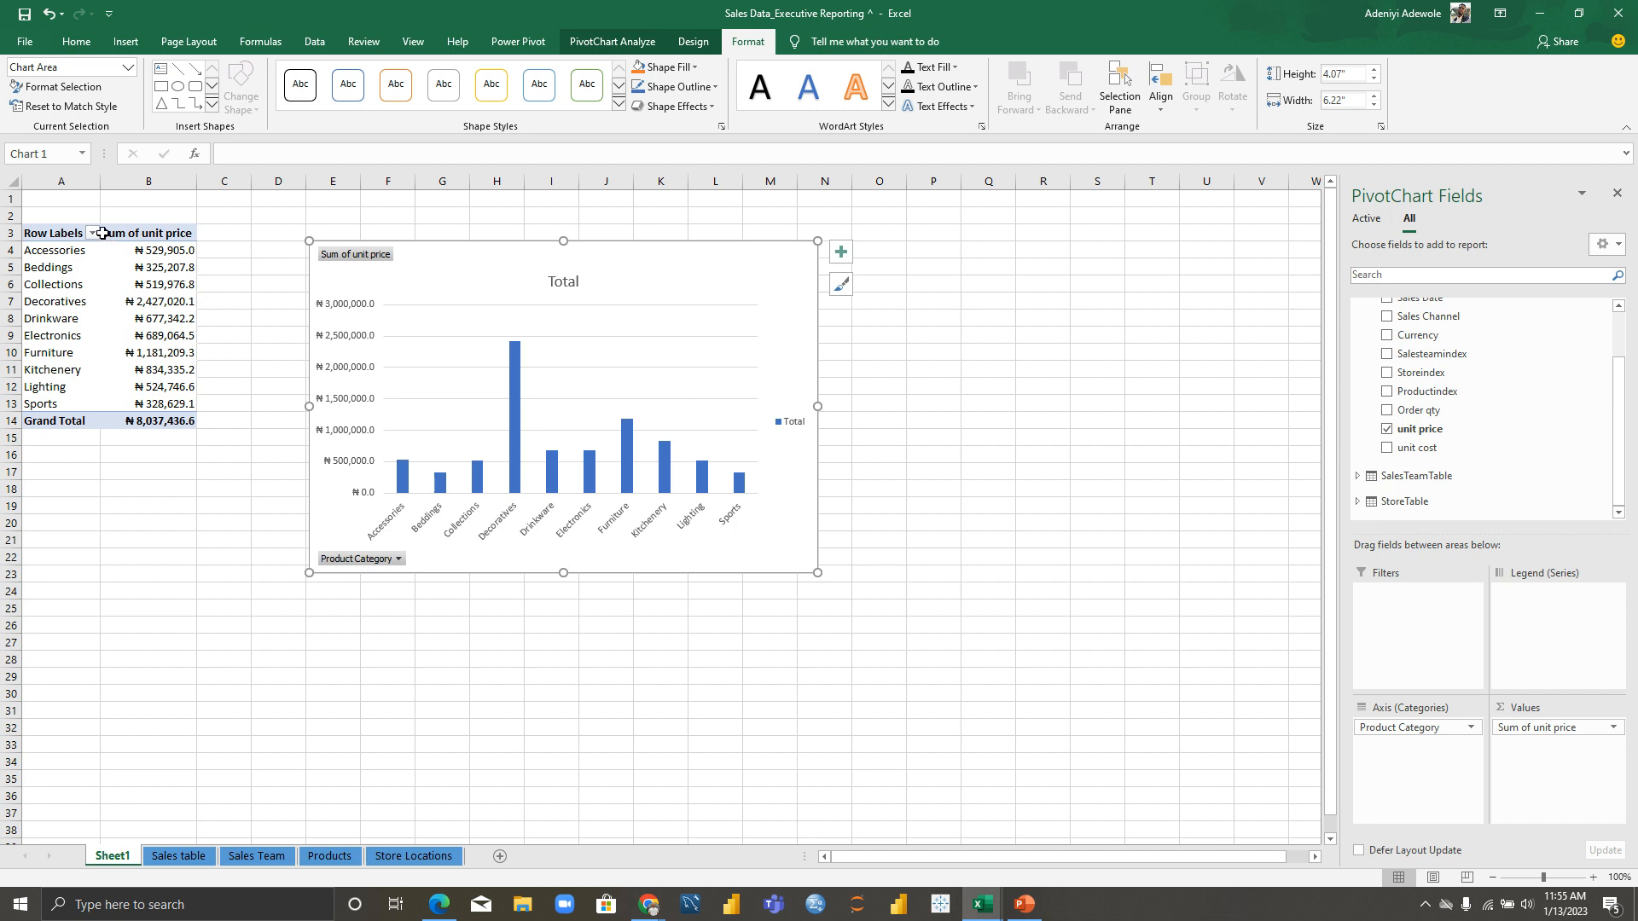
Step: Sort categories by unit price total largest to smallest, then collapse salesTable in the field list
left_click(139, 251)
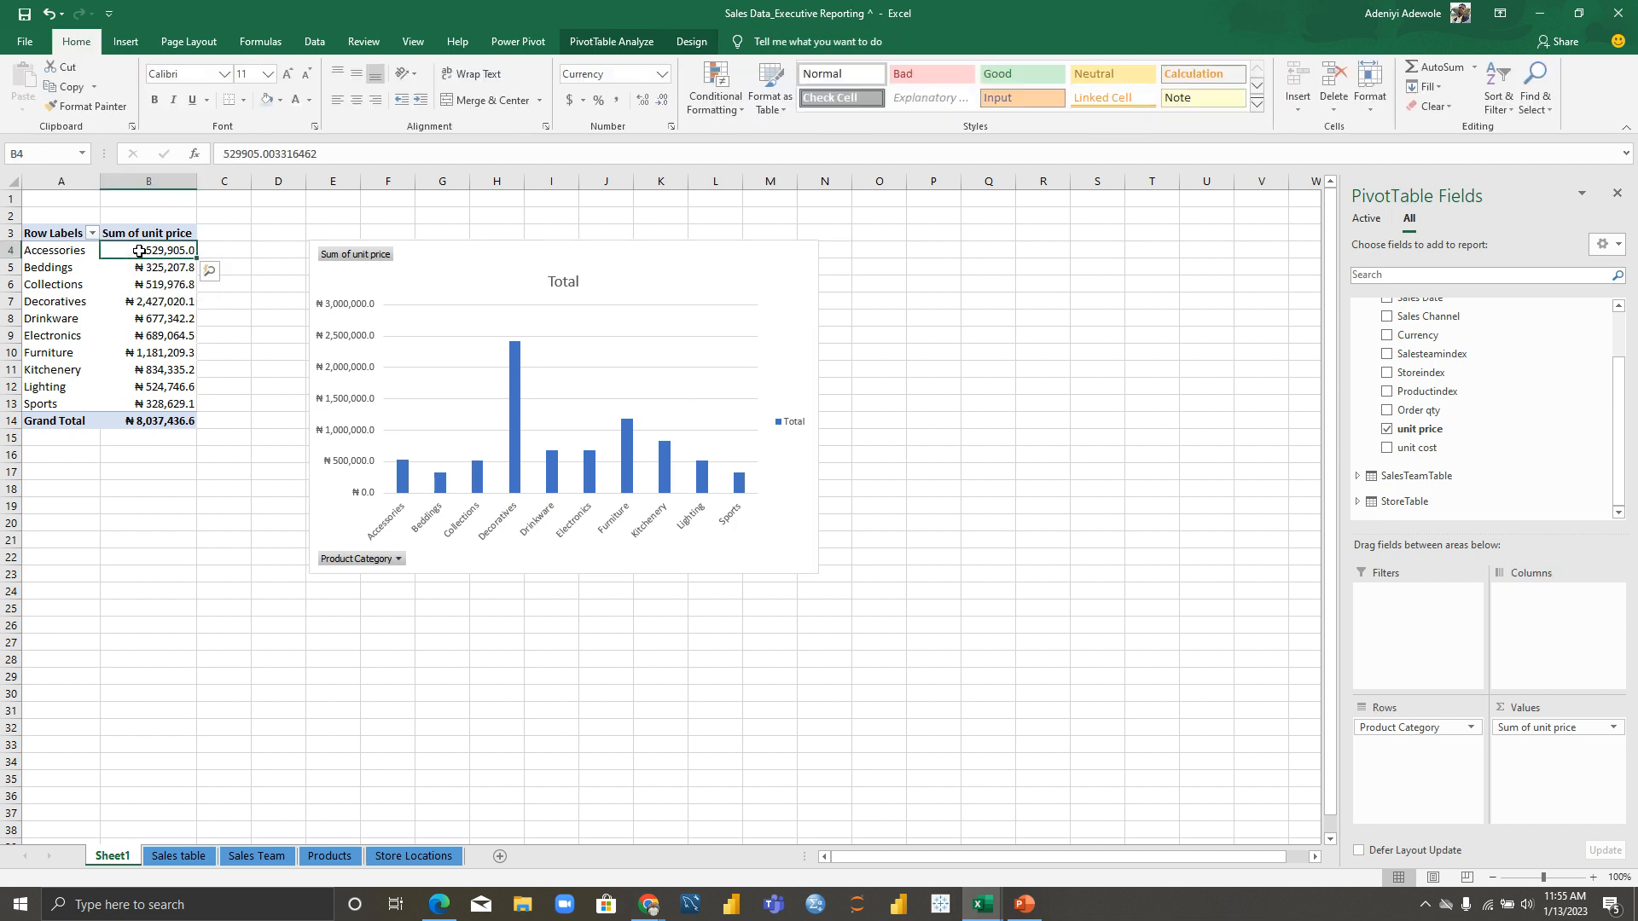
right_click(140, 253)
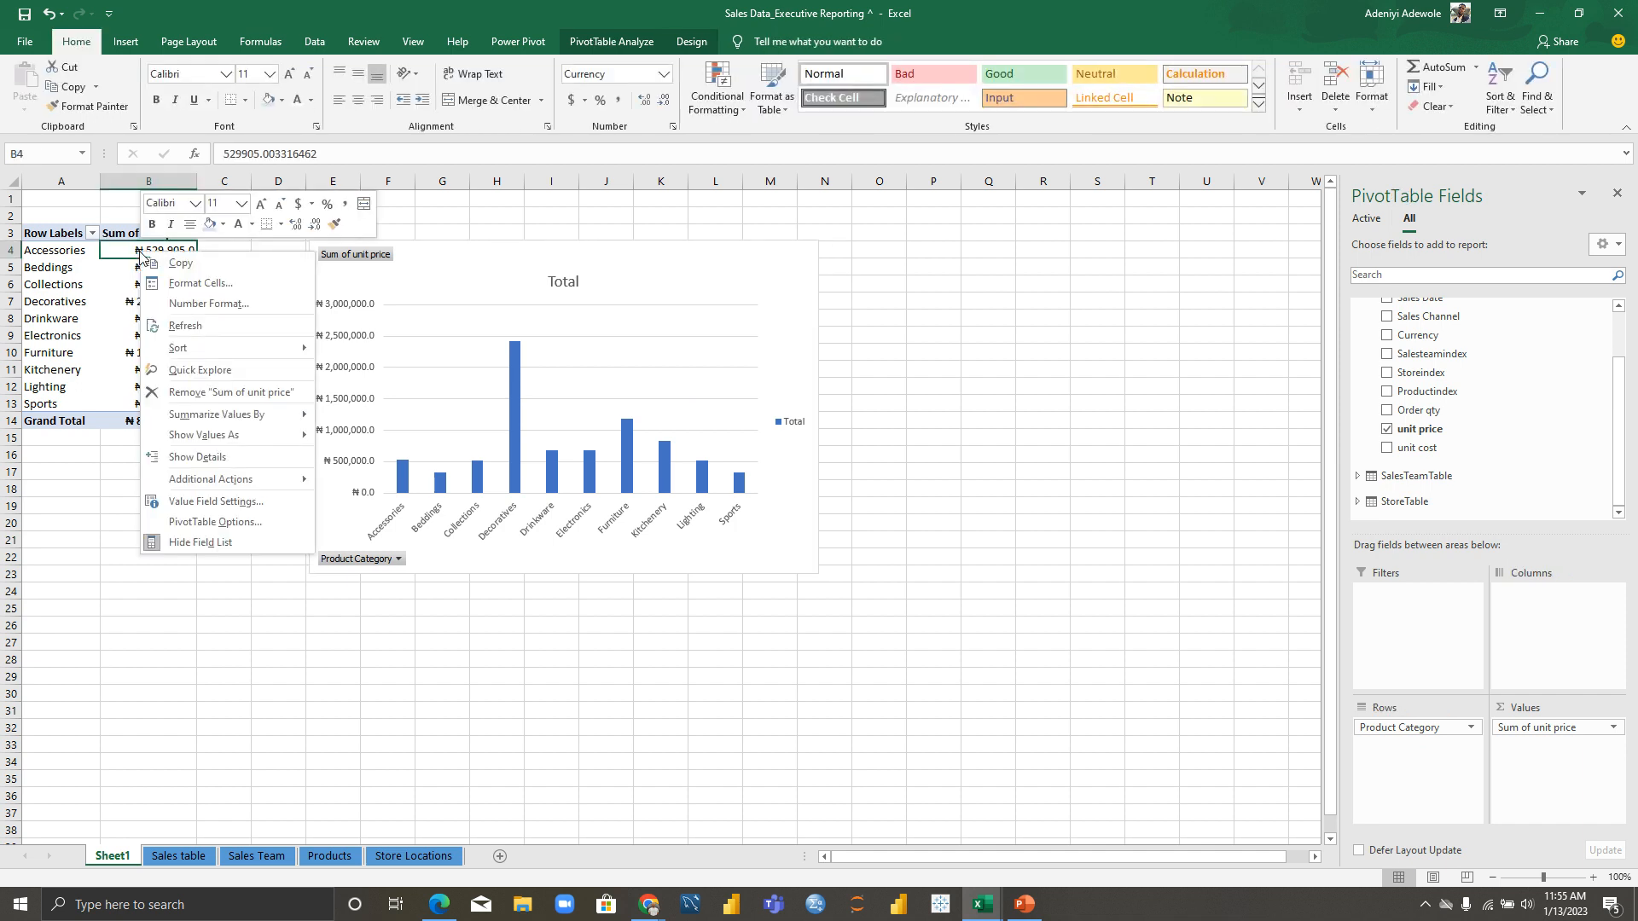
mouse_move(213, 350)
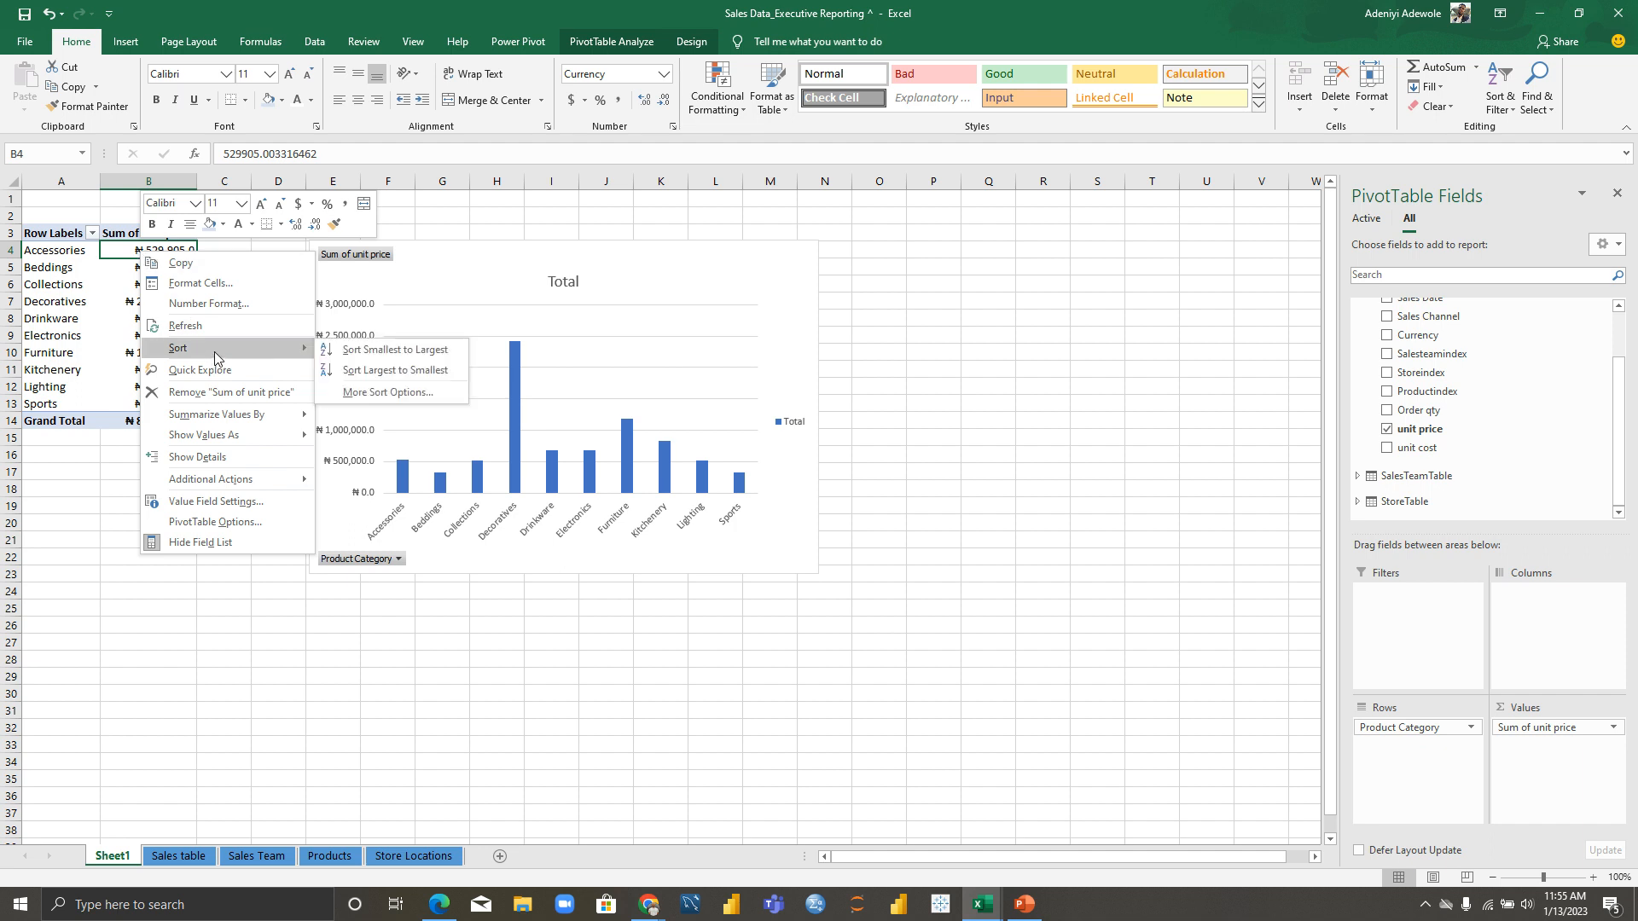
left_click(353, 372)
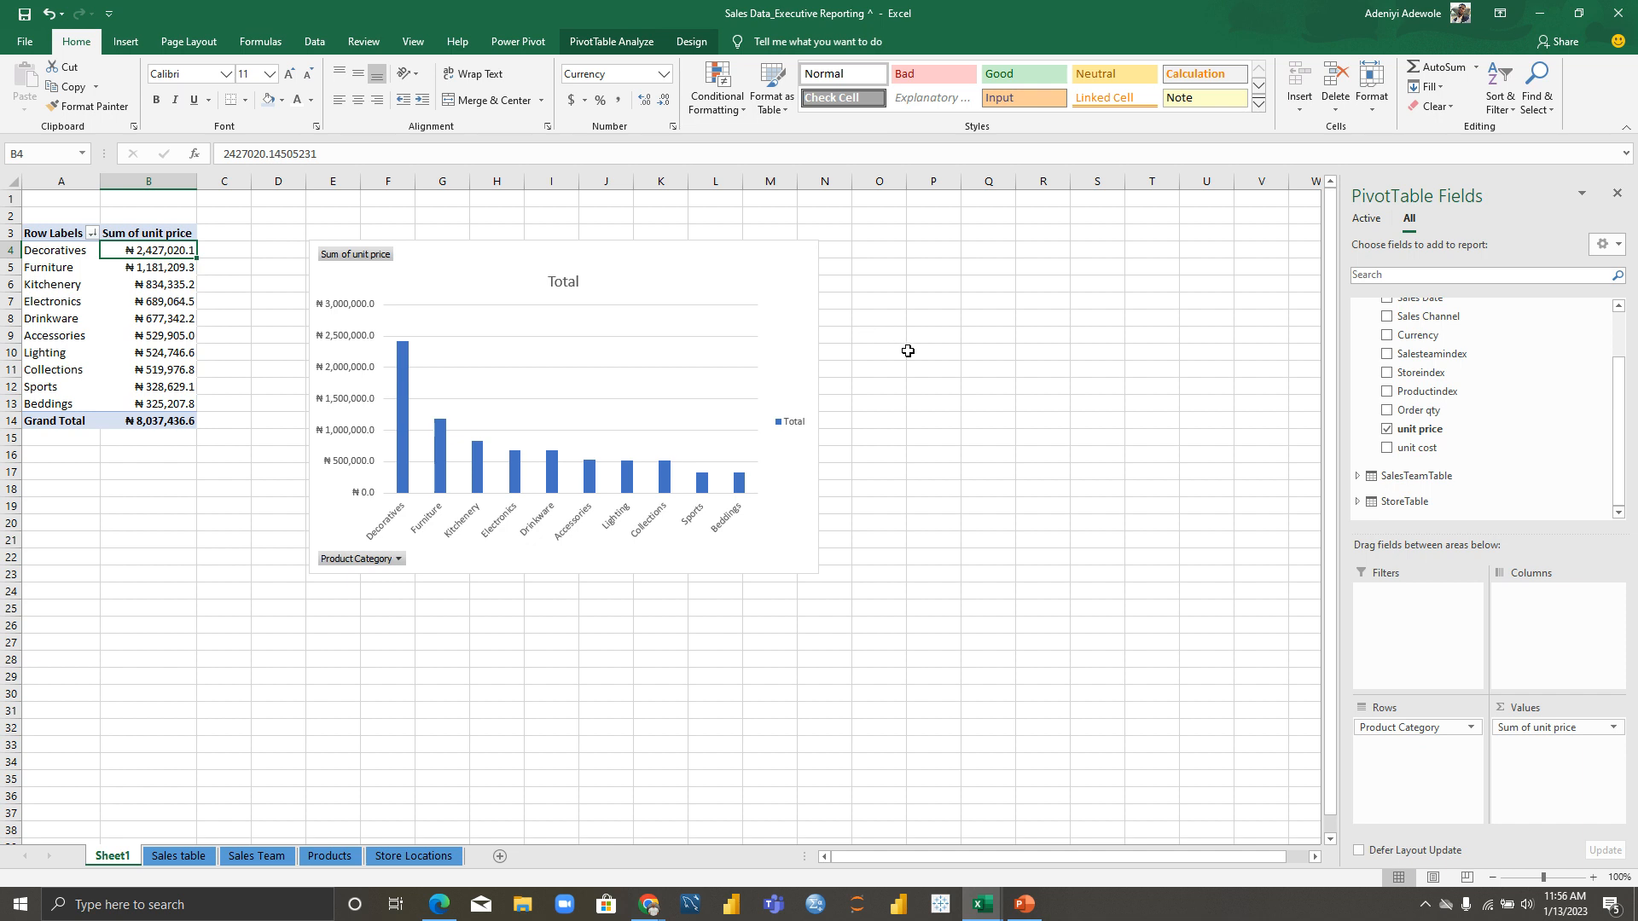
scroll(1535, 388, "up", 1)
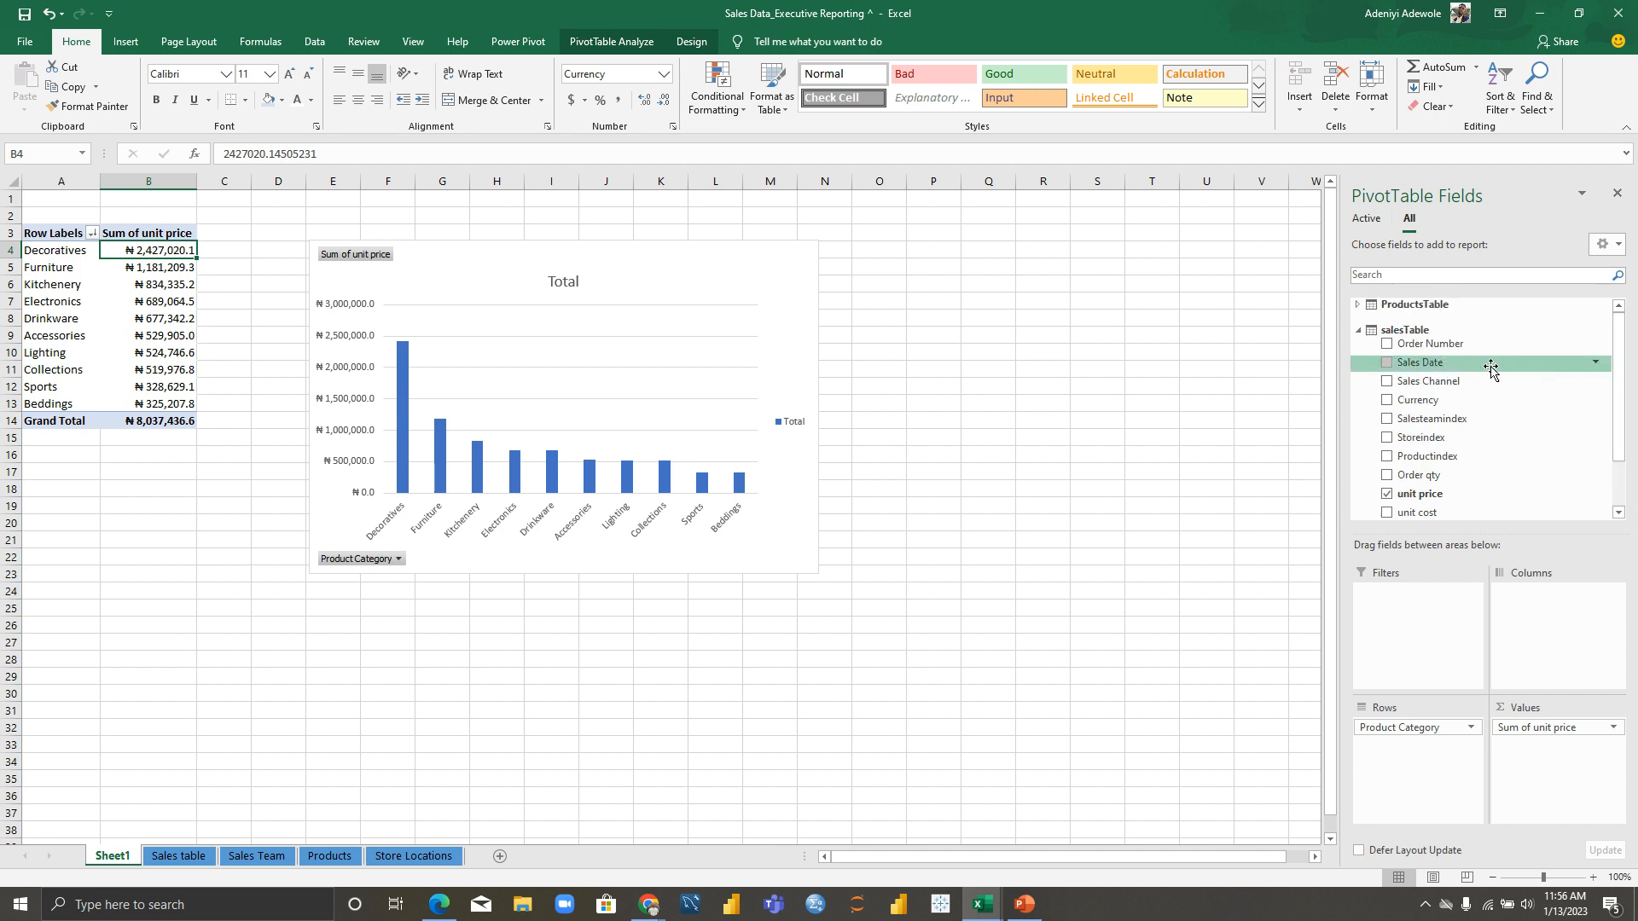
left_click(1357, 331)
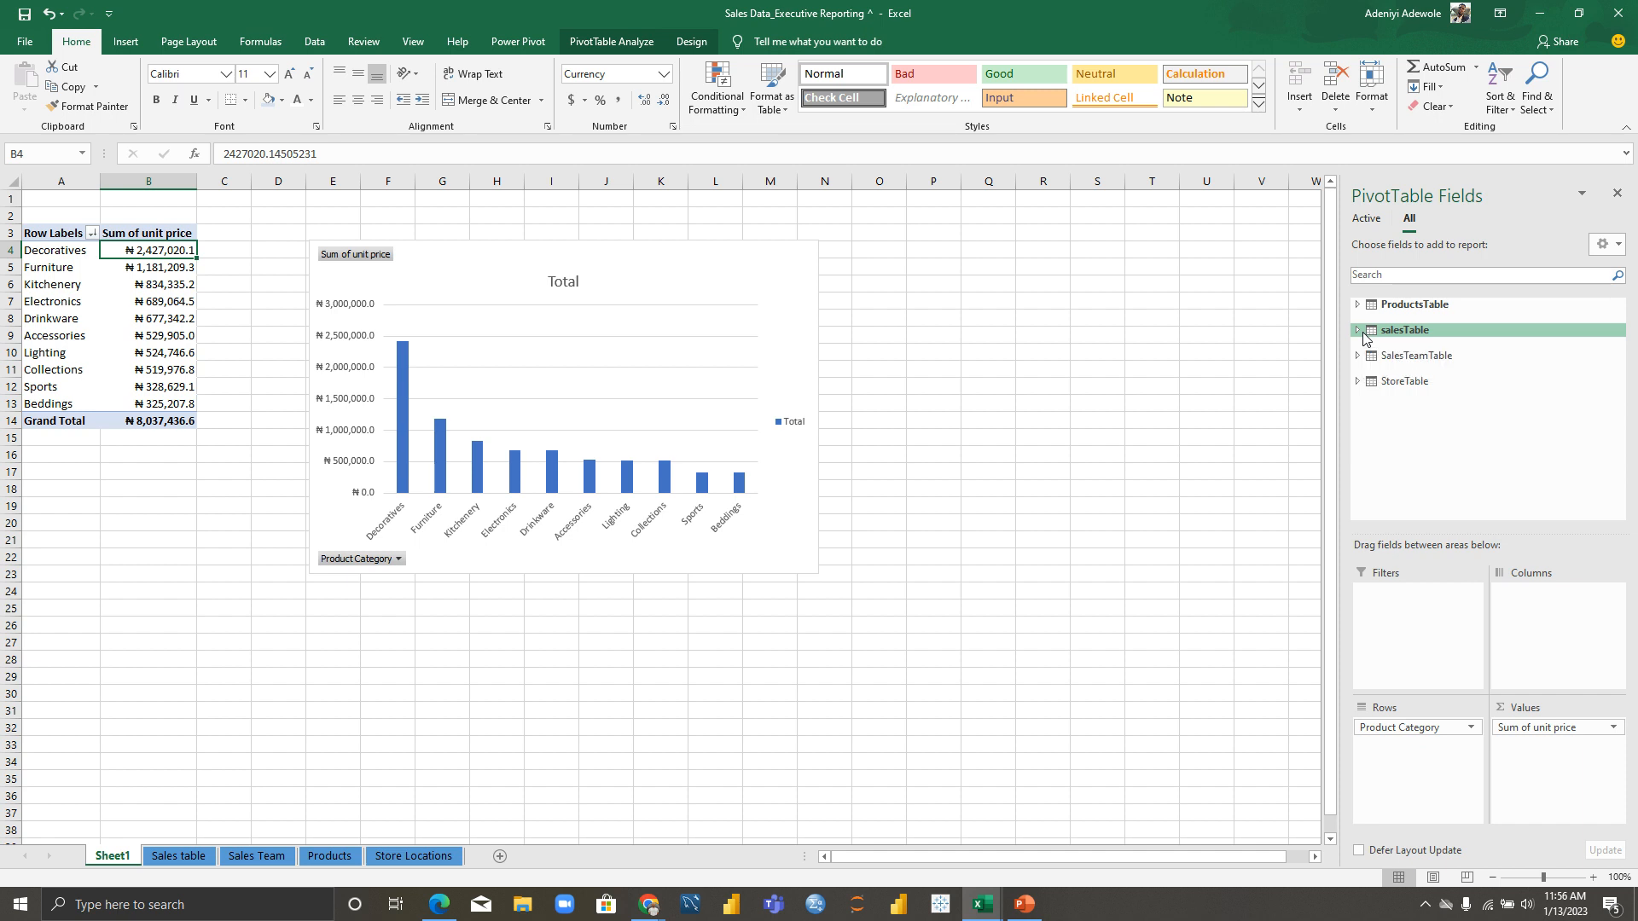
Step: Go to the Sales table sheet and start a PivotTable from salesTable
left_click(958, 380)
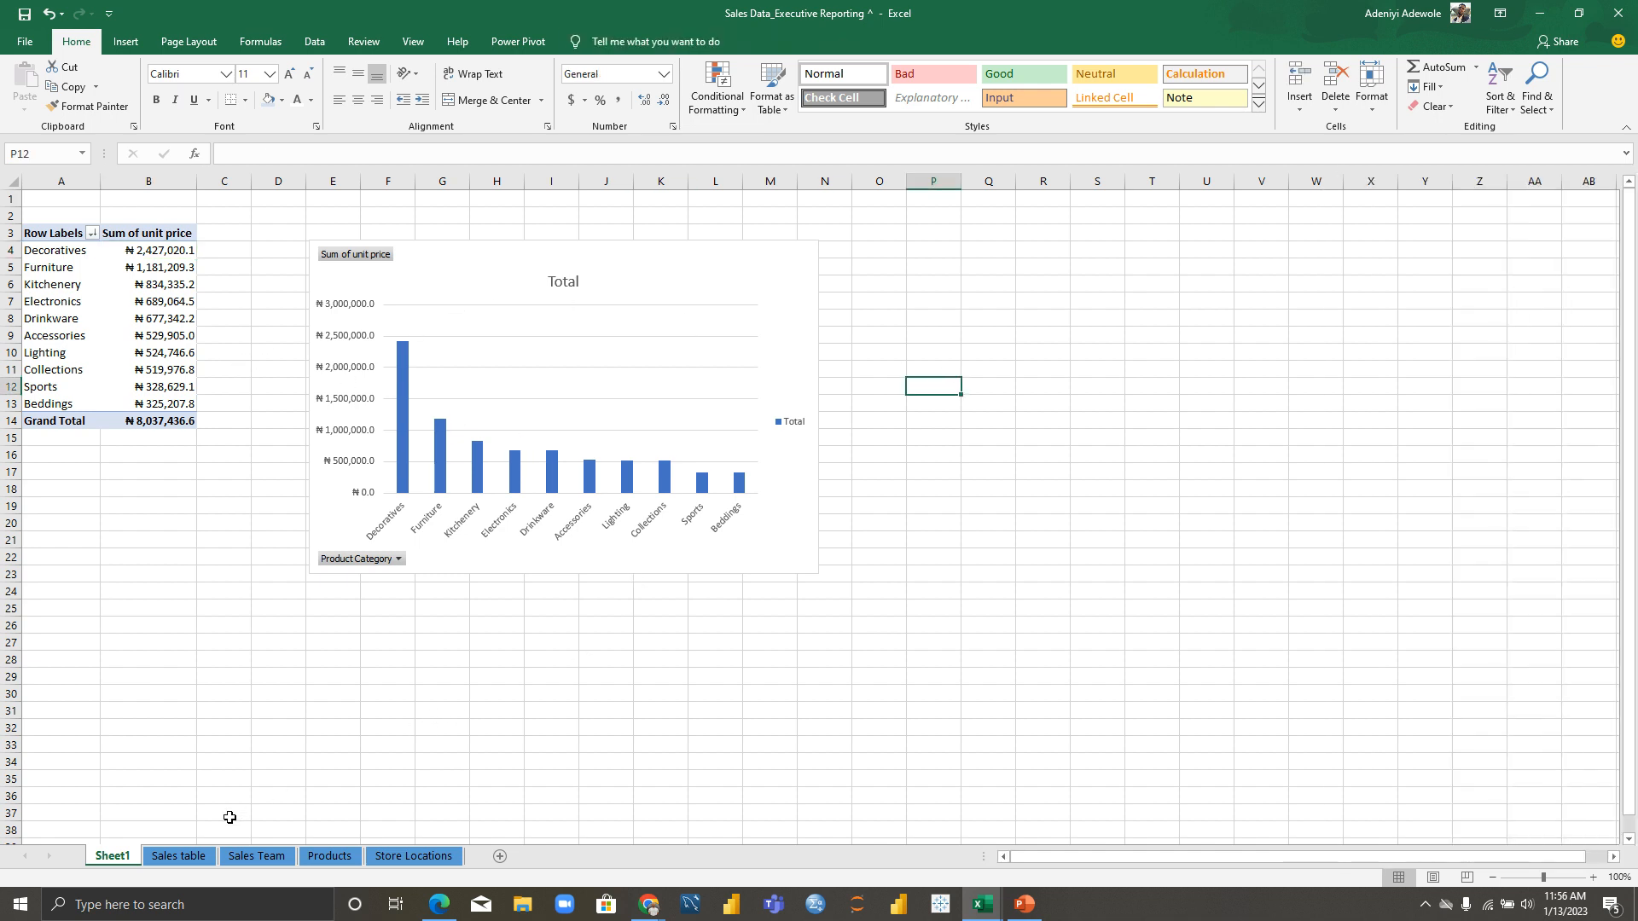
left_click(179, 856)
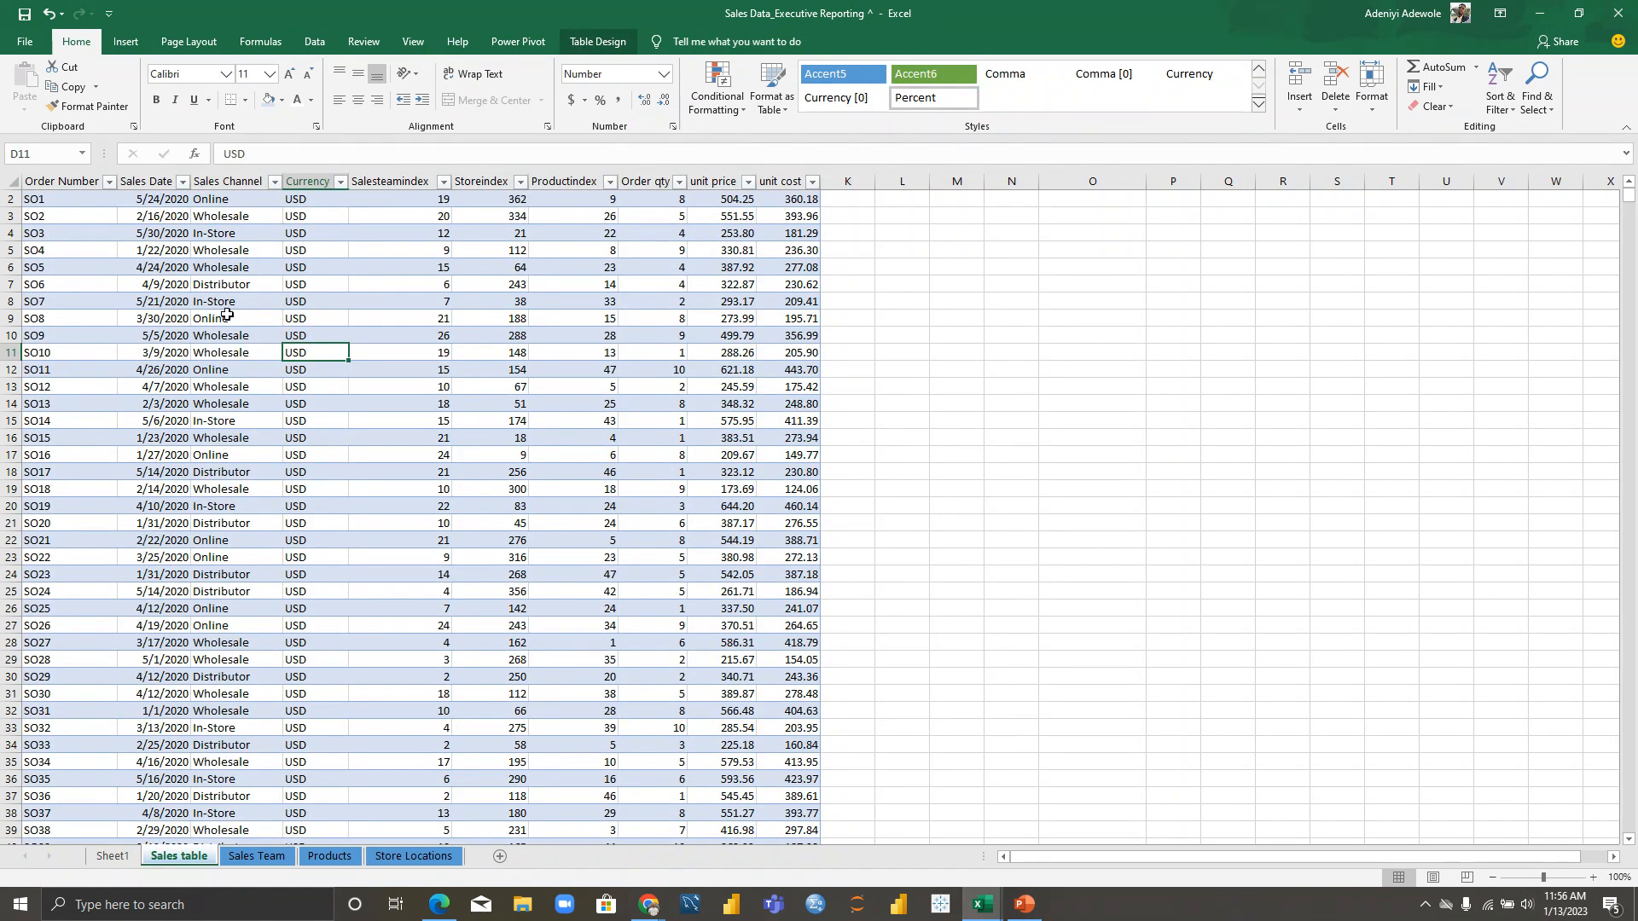
left_click(219, 420)
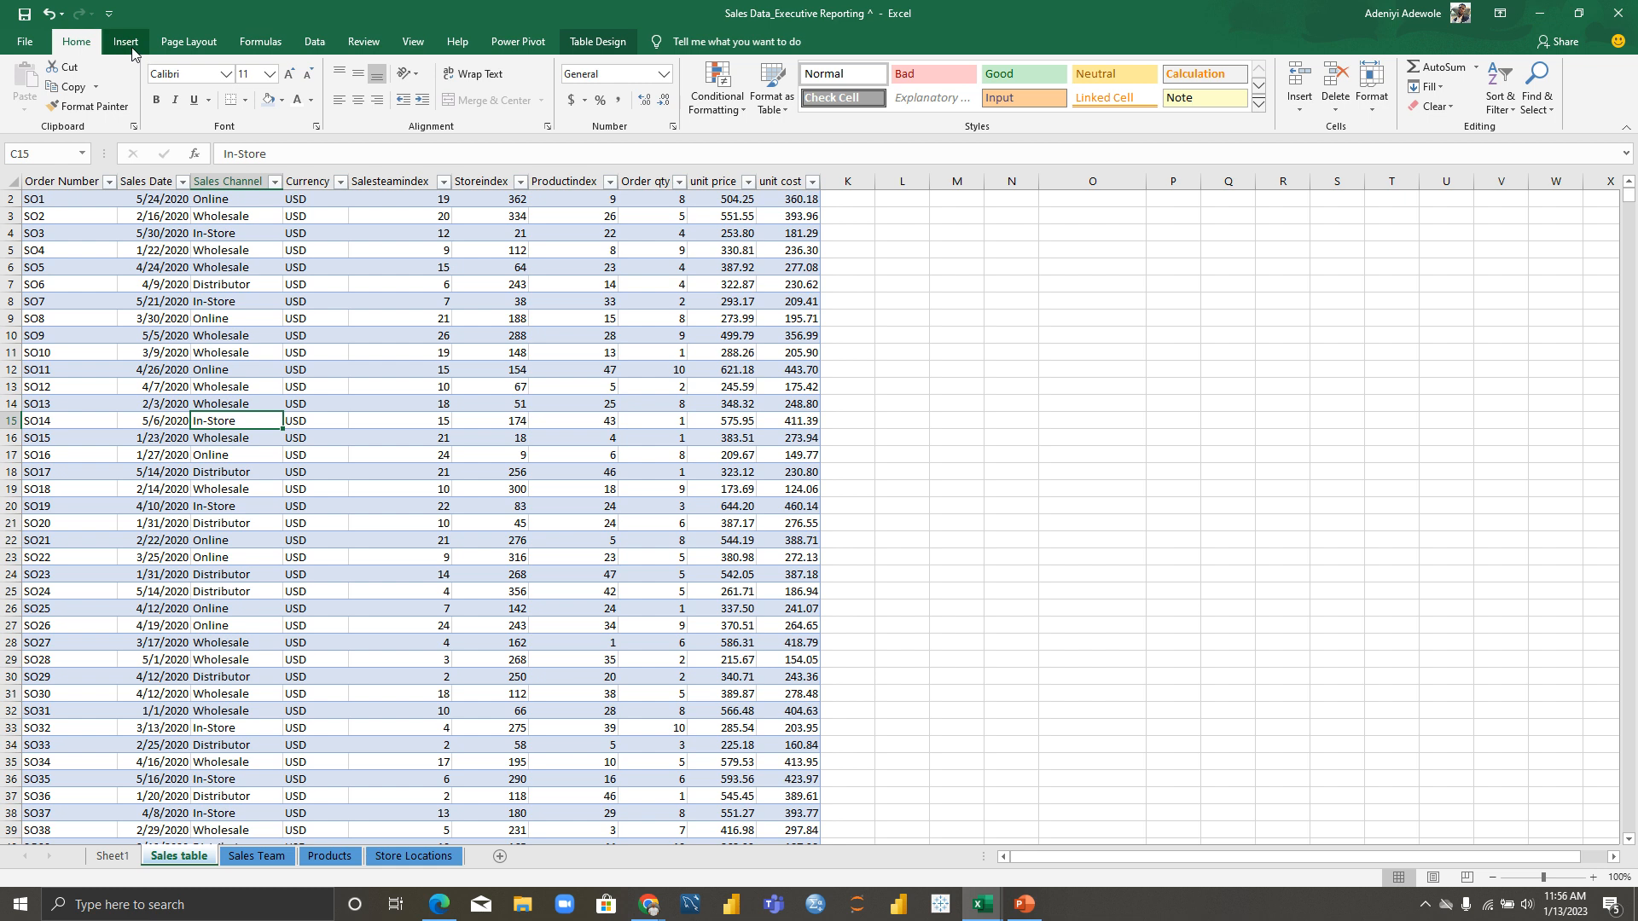
left_click(126, 42)
left_click(30, 103)
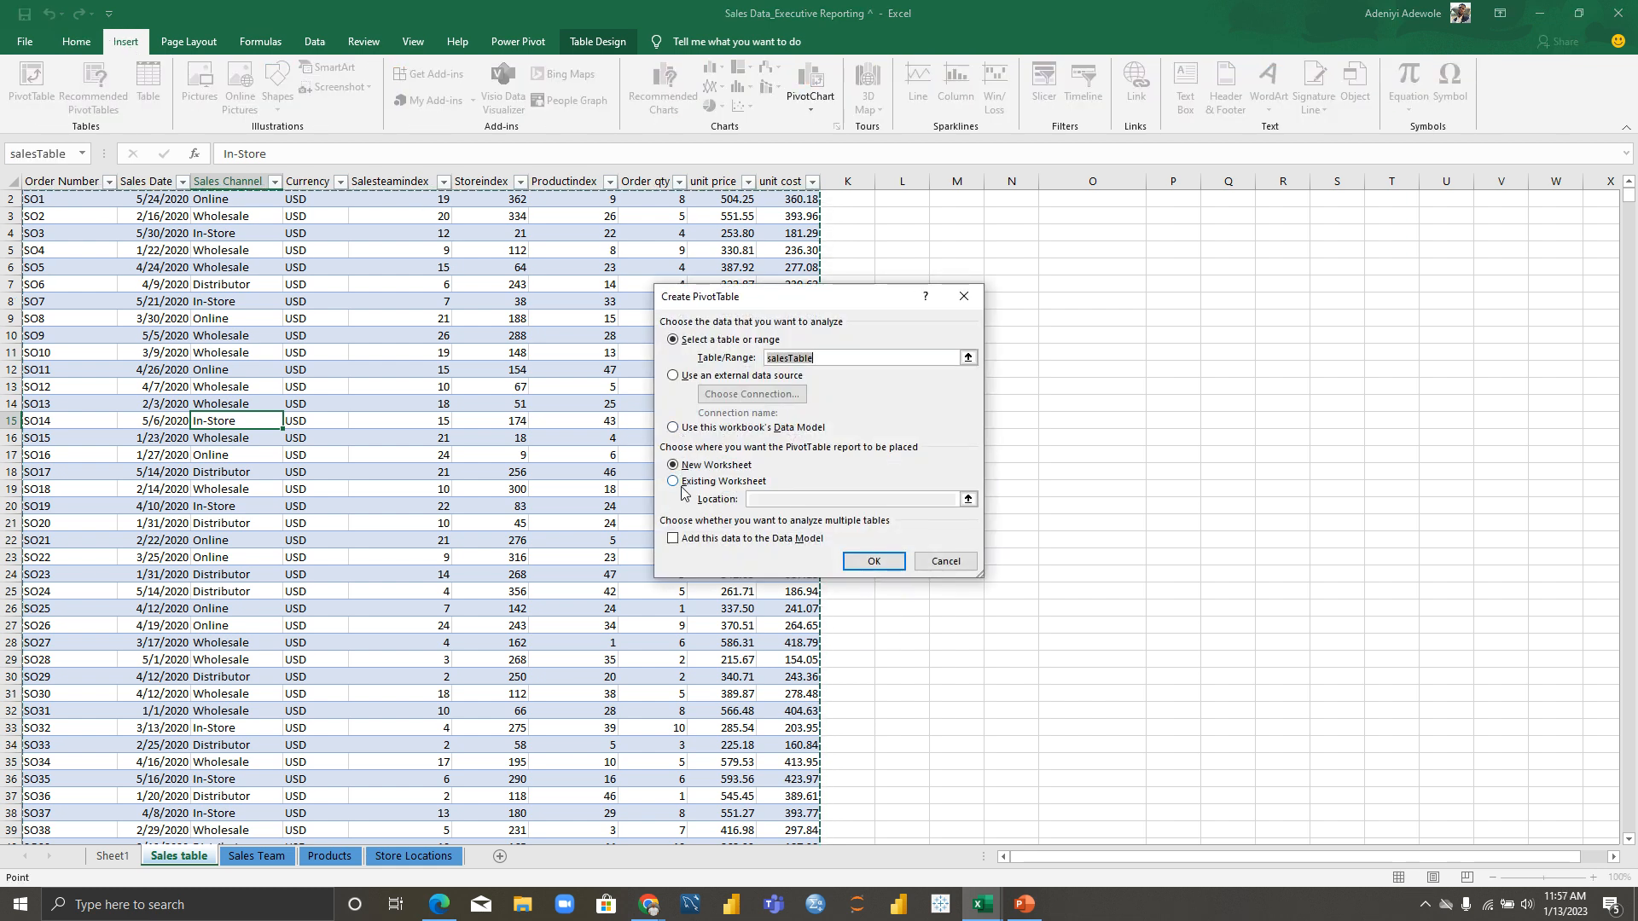
Step: Create the Data Model PivotTable on a new sheet, listing all tables with ProductsTable expanded
left_click(673, 539)
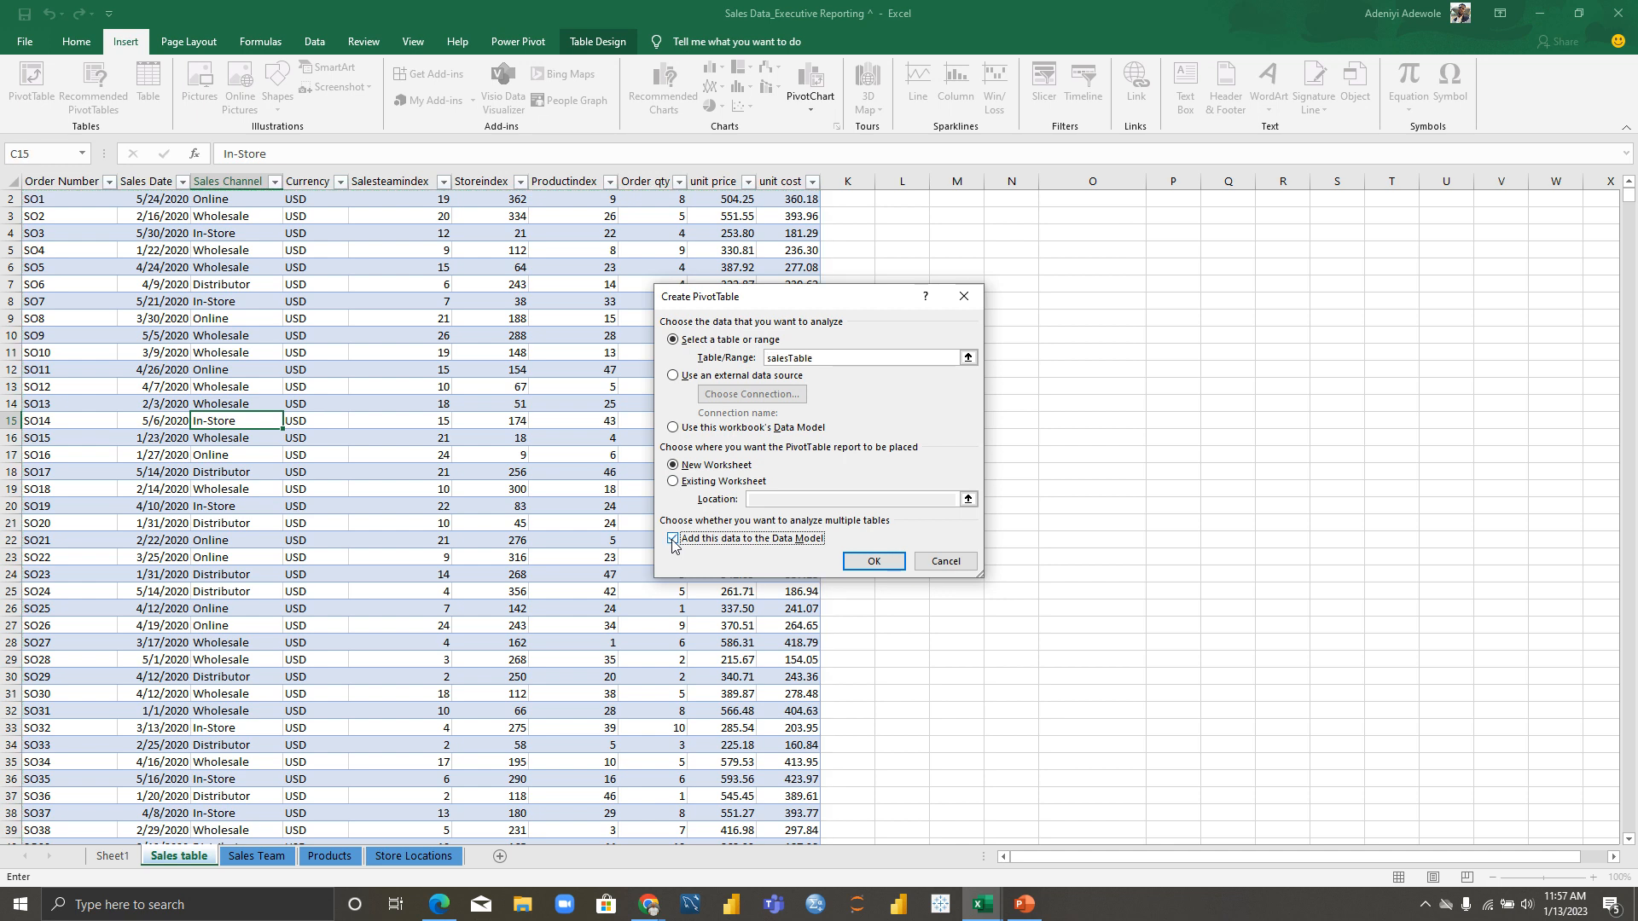
left_click(888, 562)
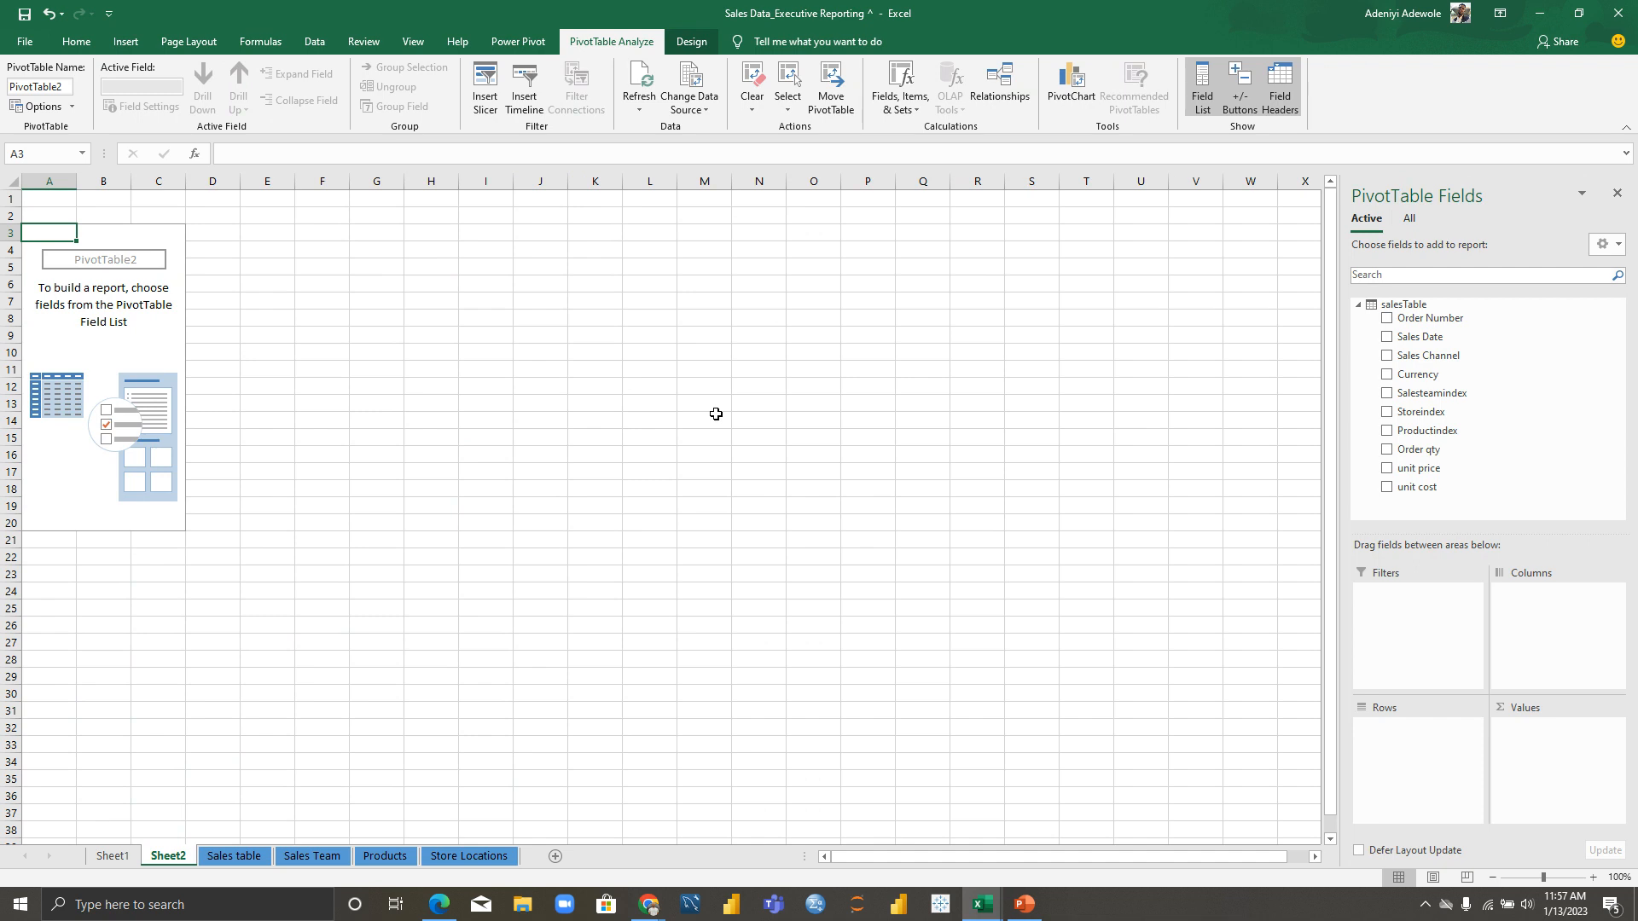
left_click(1360, 307)
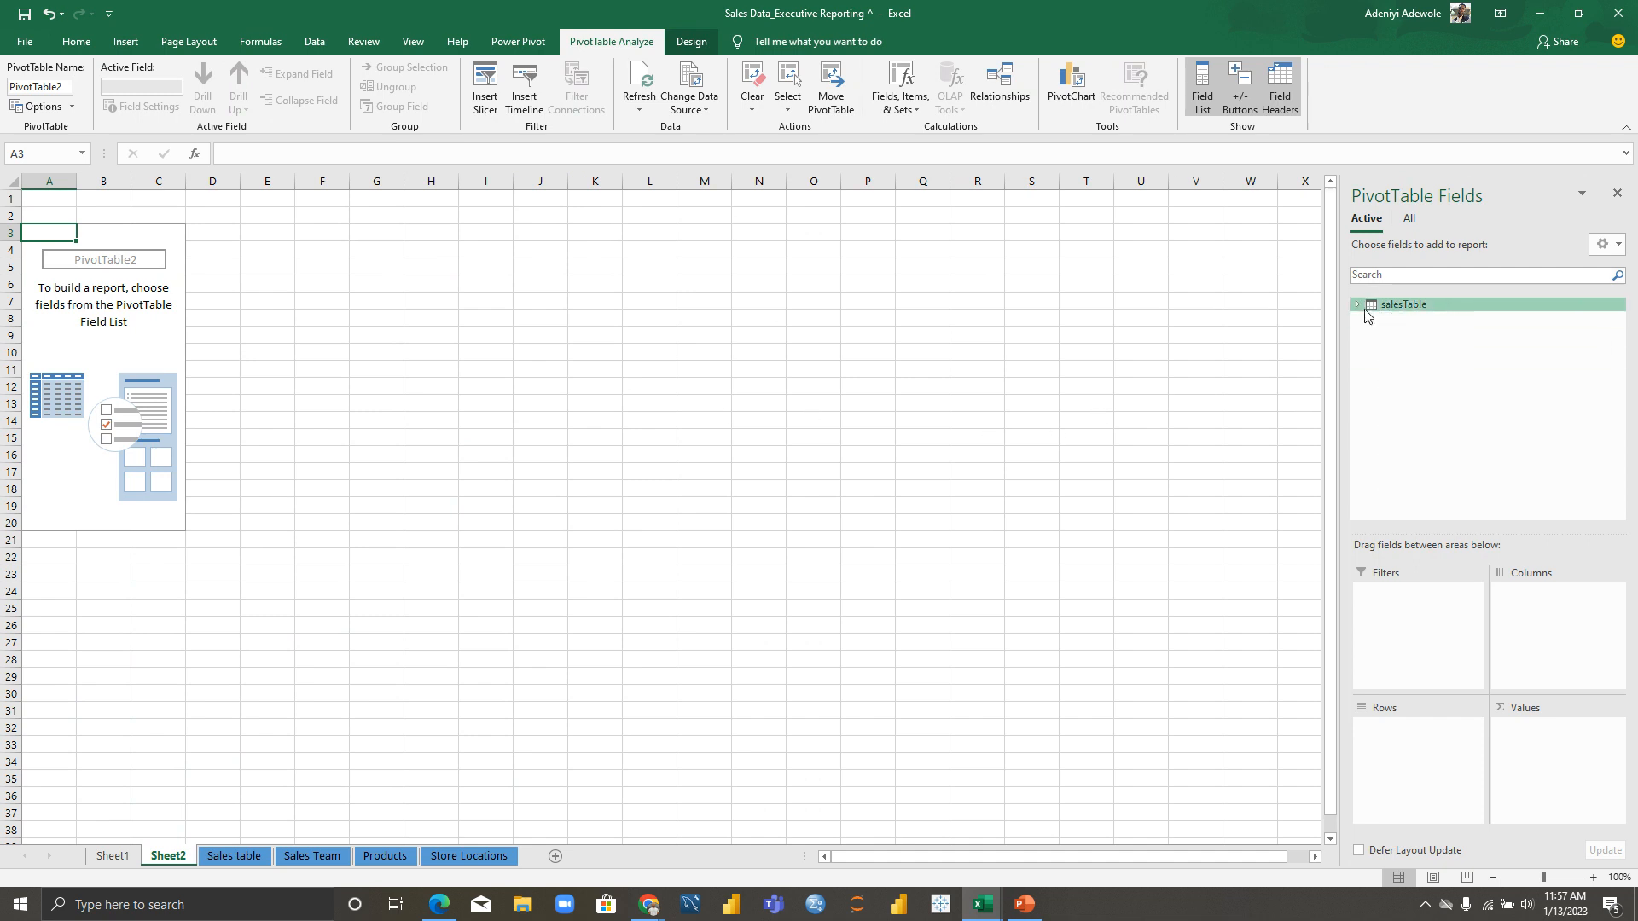
left_click(1410, 220)
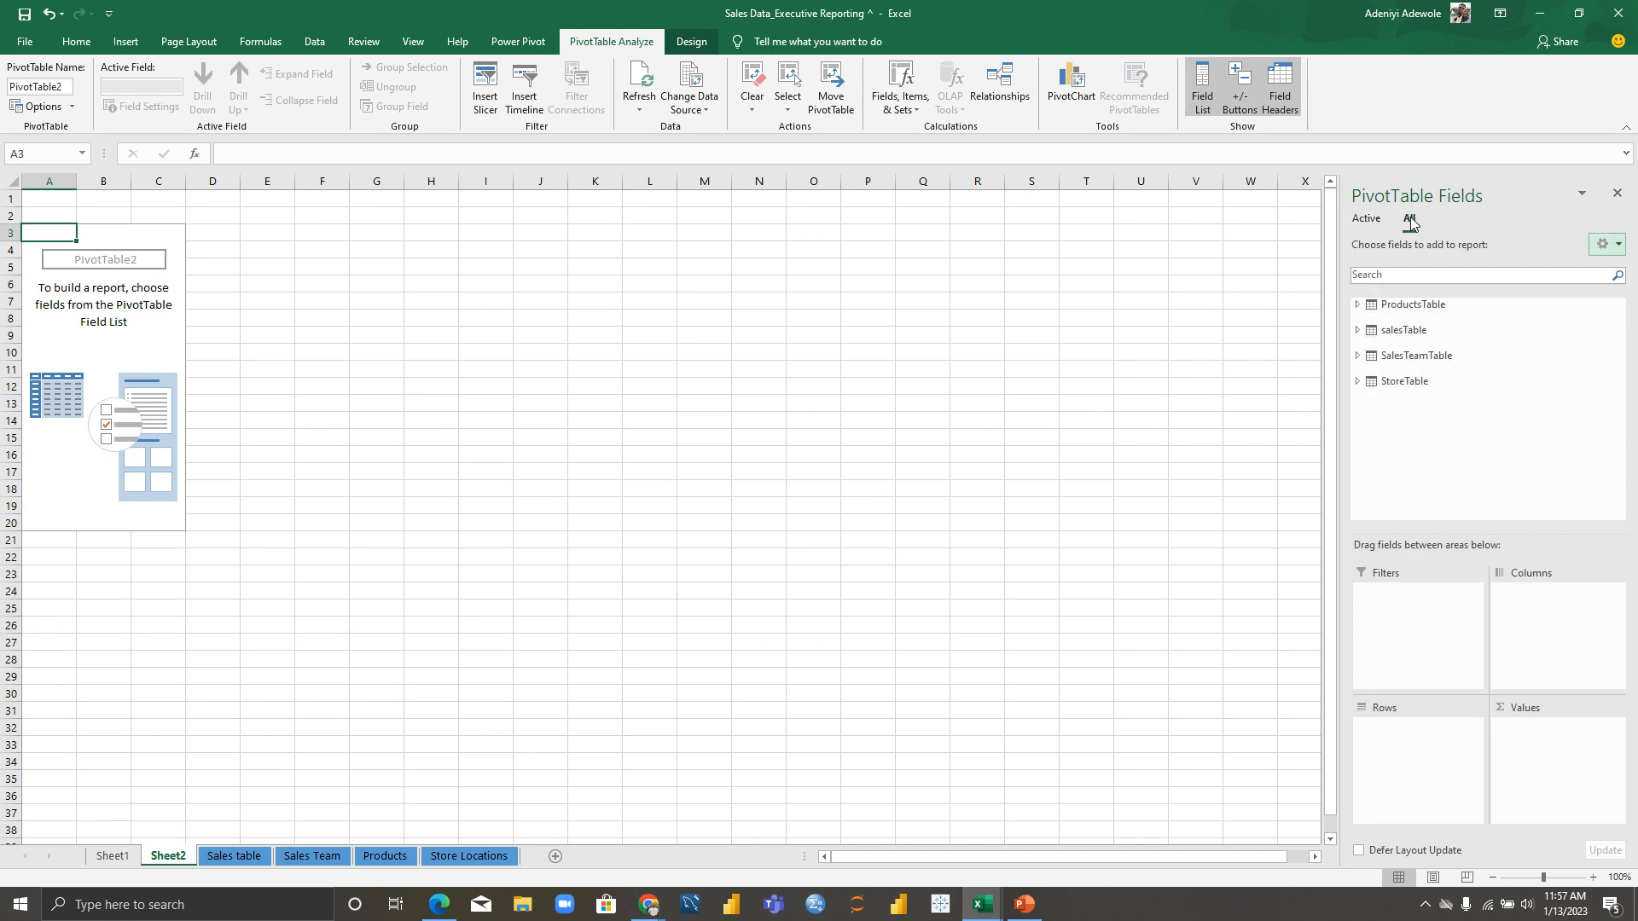
left_click(1358, 306)
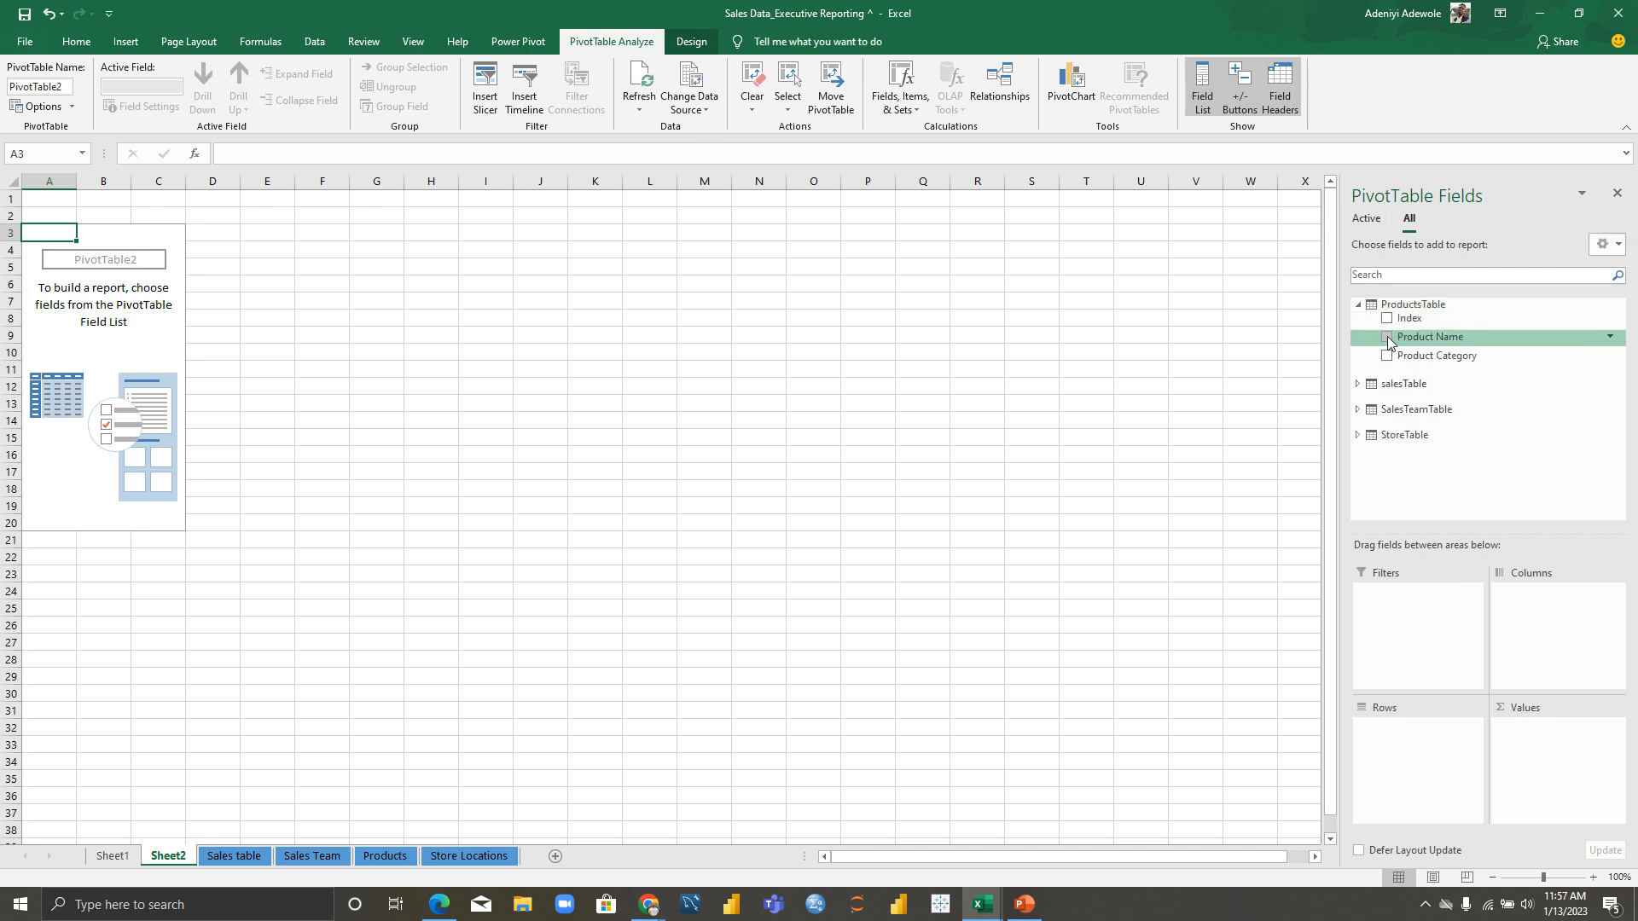
Step: Sum Order qty by Product Name and sort descending, Clocks (2775) first
left_click_drag(1388, 342, 1433, 751)
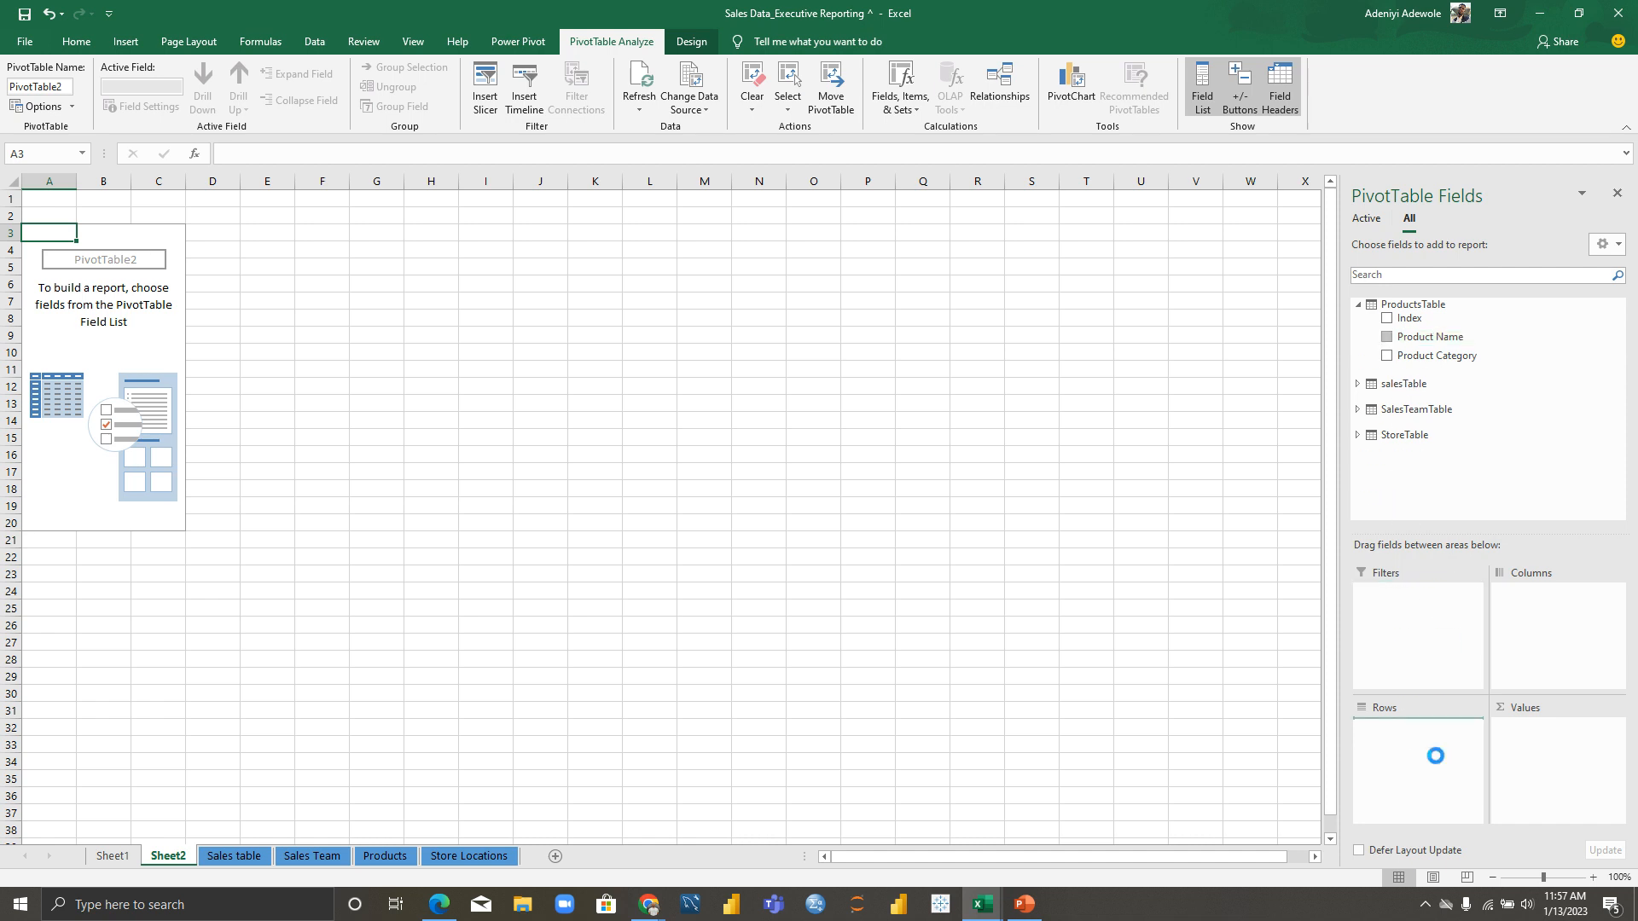
left_click(1358, 383)
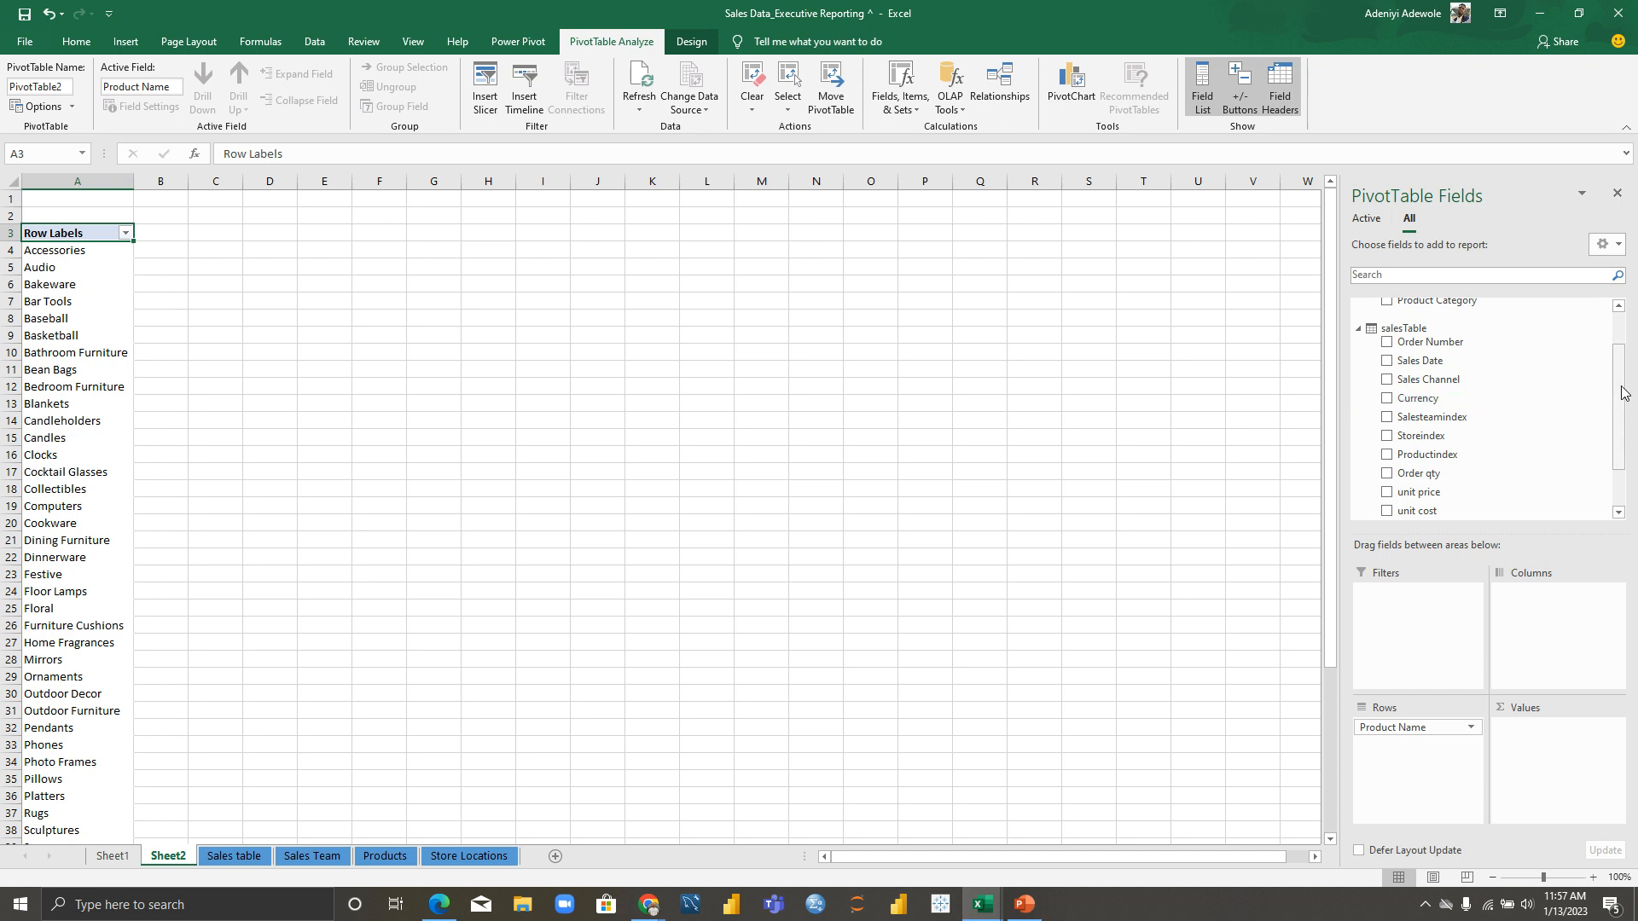
left_click_drag(1622, 392, 1625, 429)
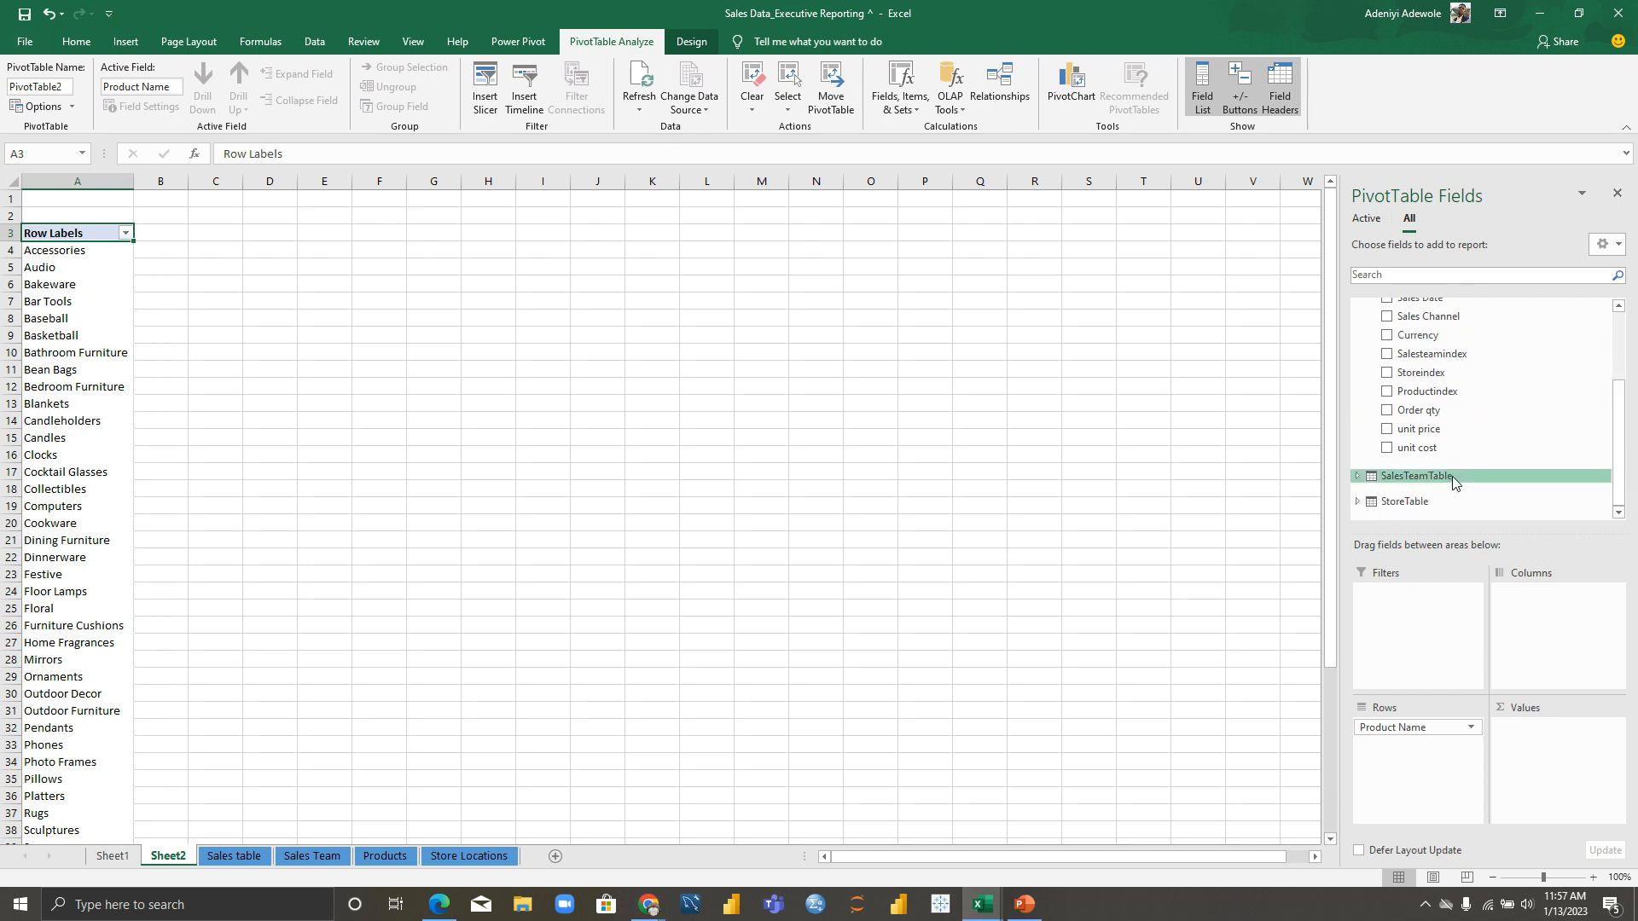
left_click_drag(1442, 455, 1557, 750)
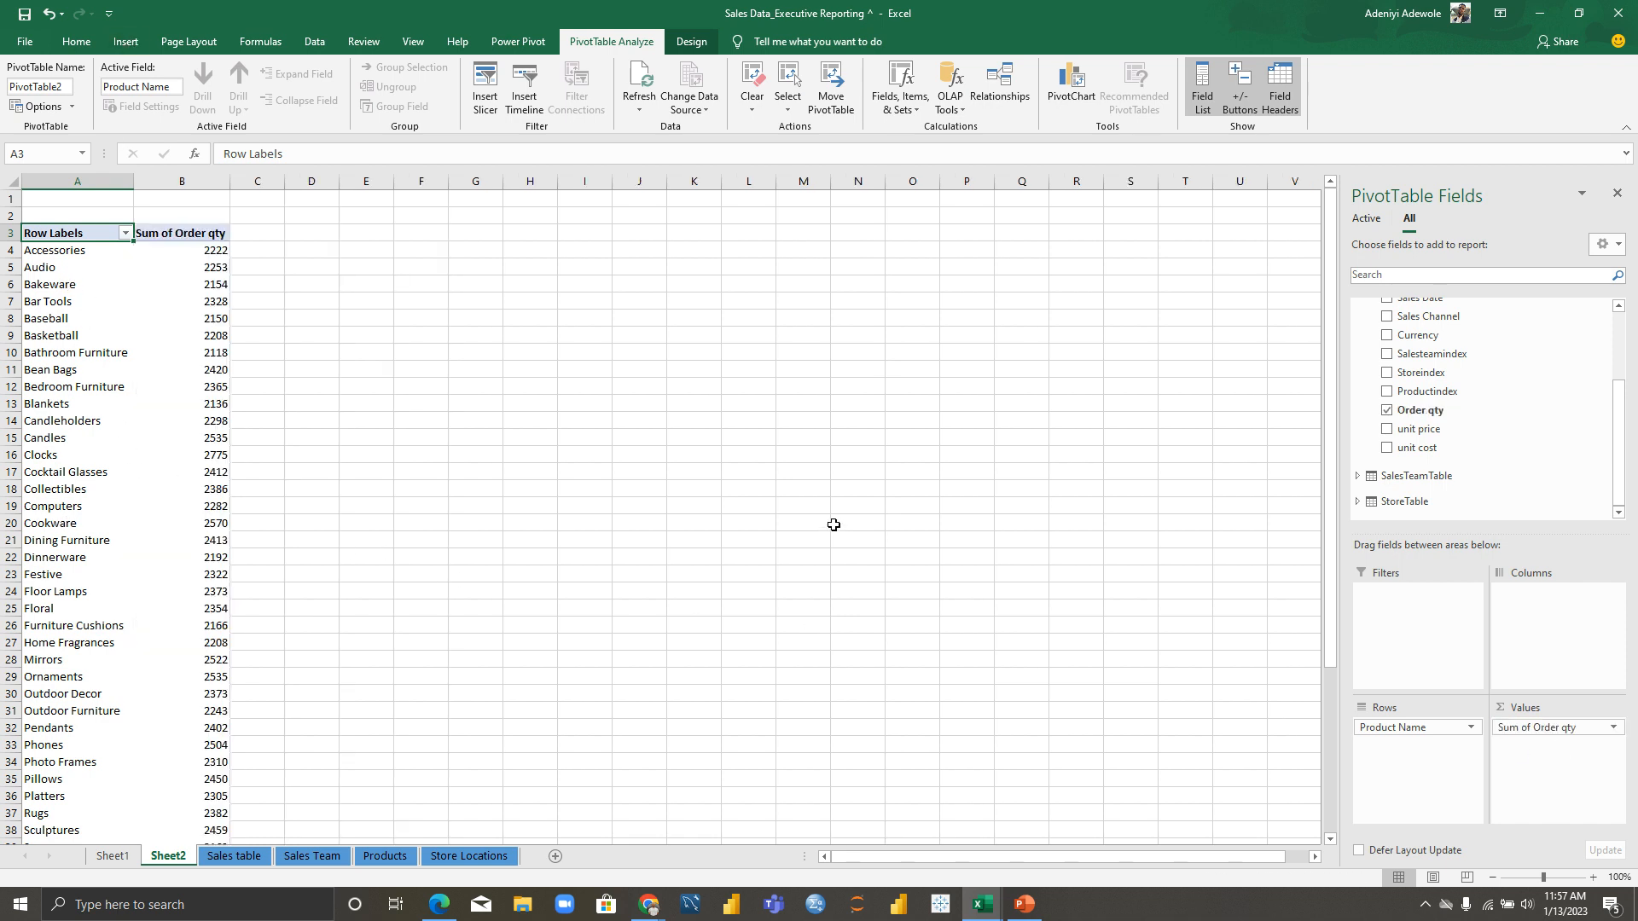
mouse_move(1334, 426)
left_mouse_down()
mouse_move(1352, 592)
mouse_move(1321, 421)
left_mouse_up()
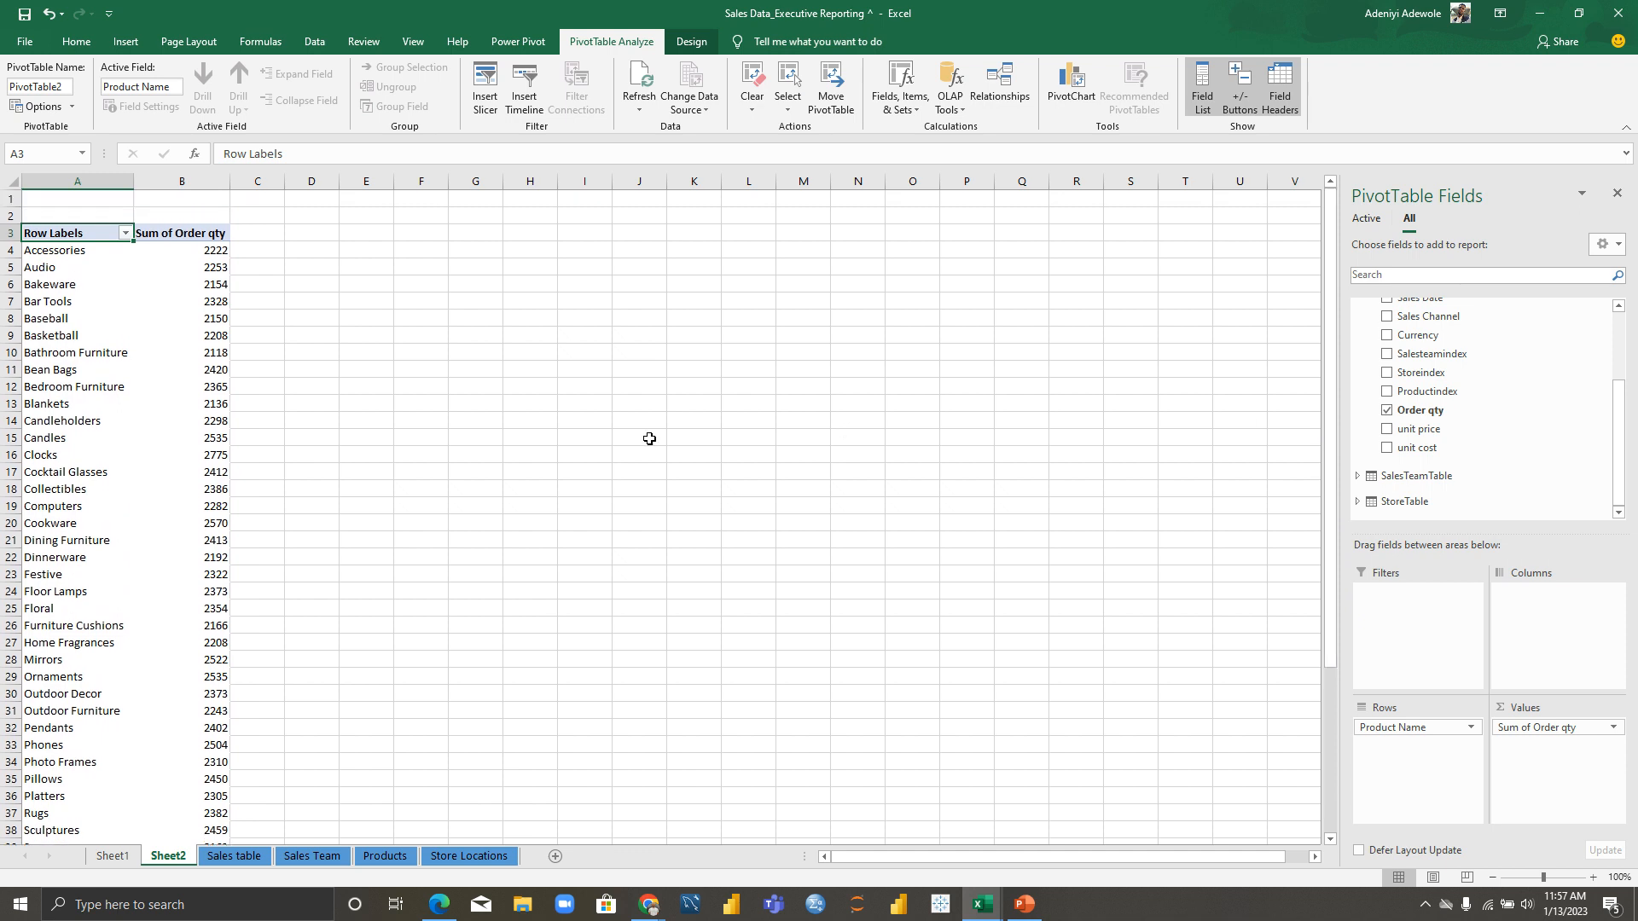
right_click(186, 250)
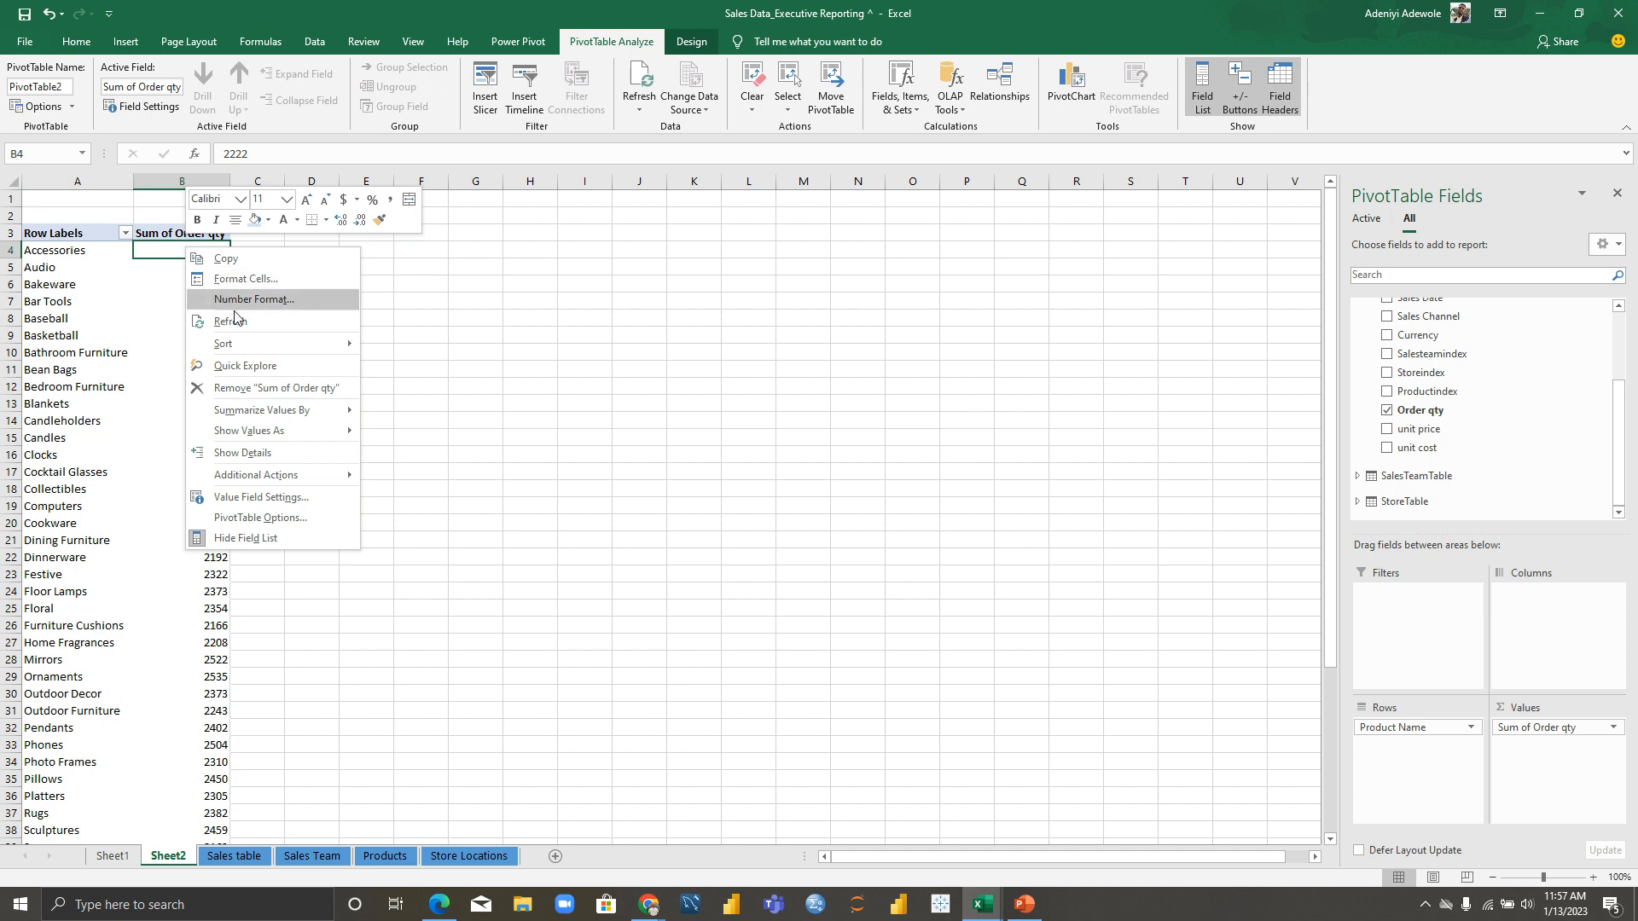
mouse_move(251, 345)
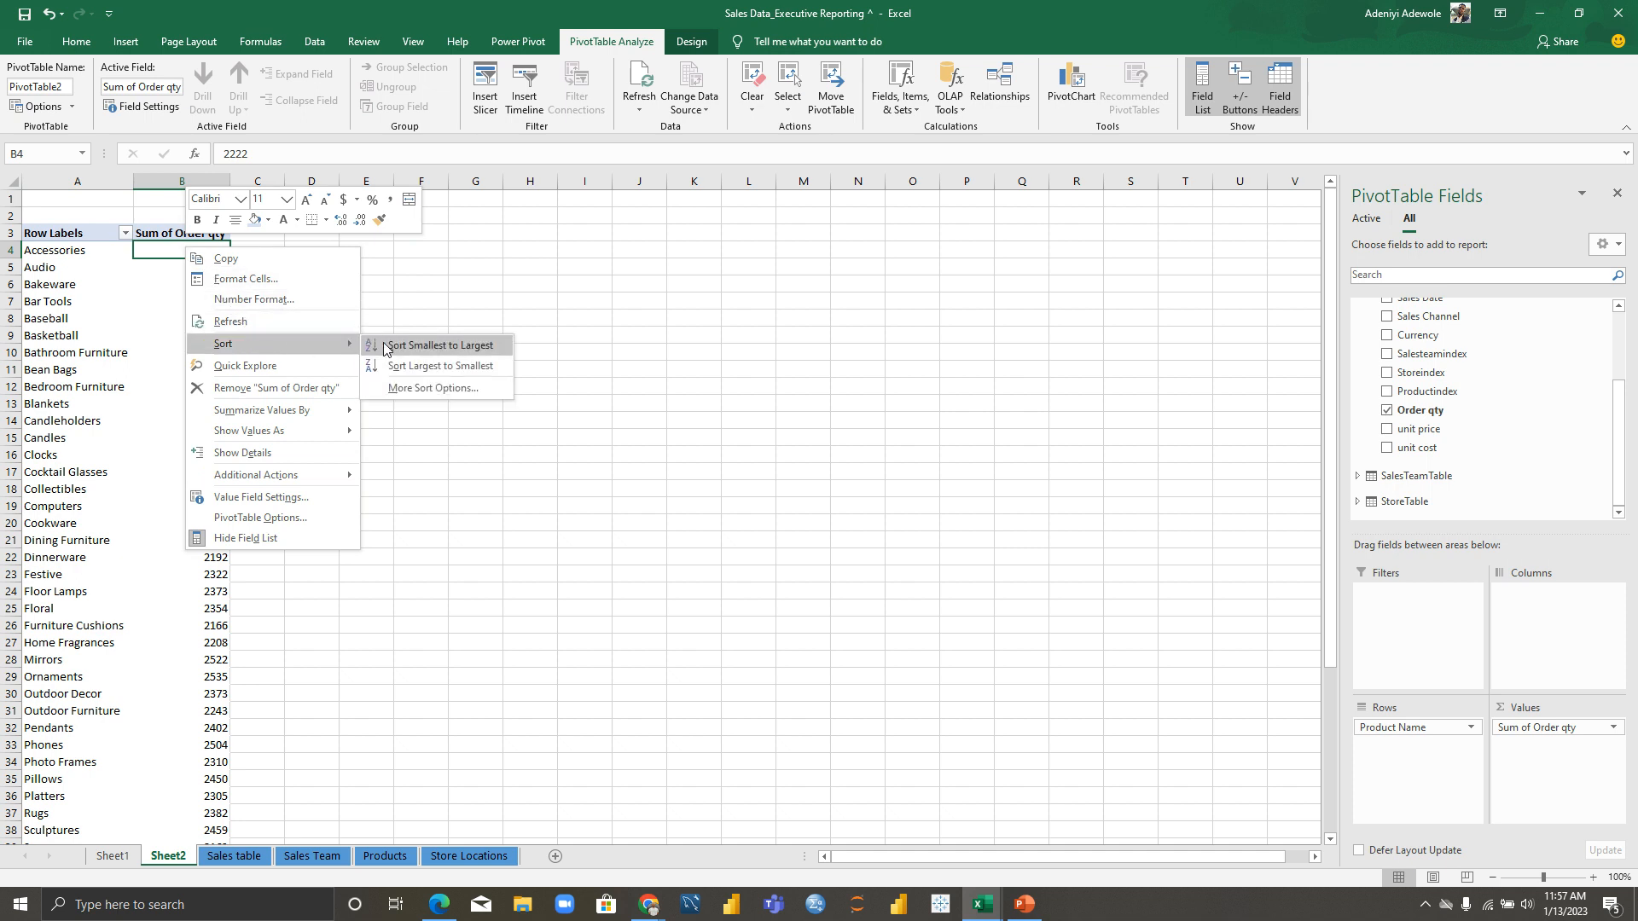
left_click(421, 368)
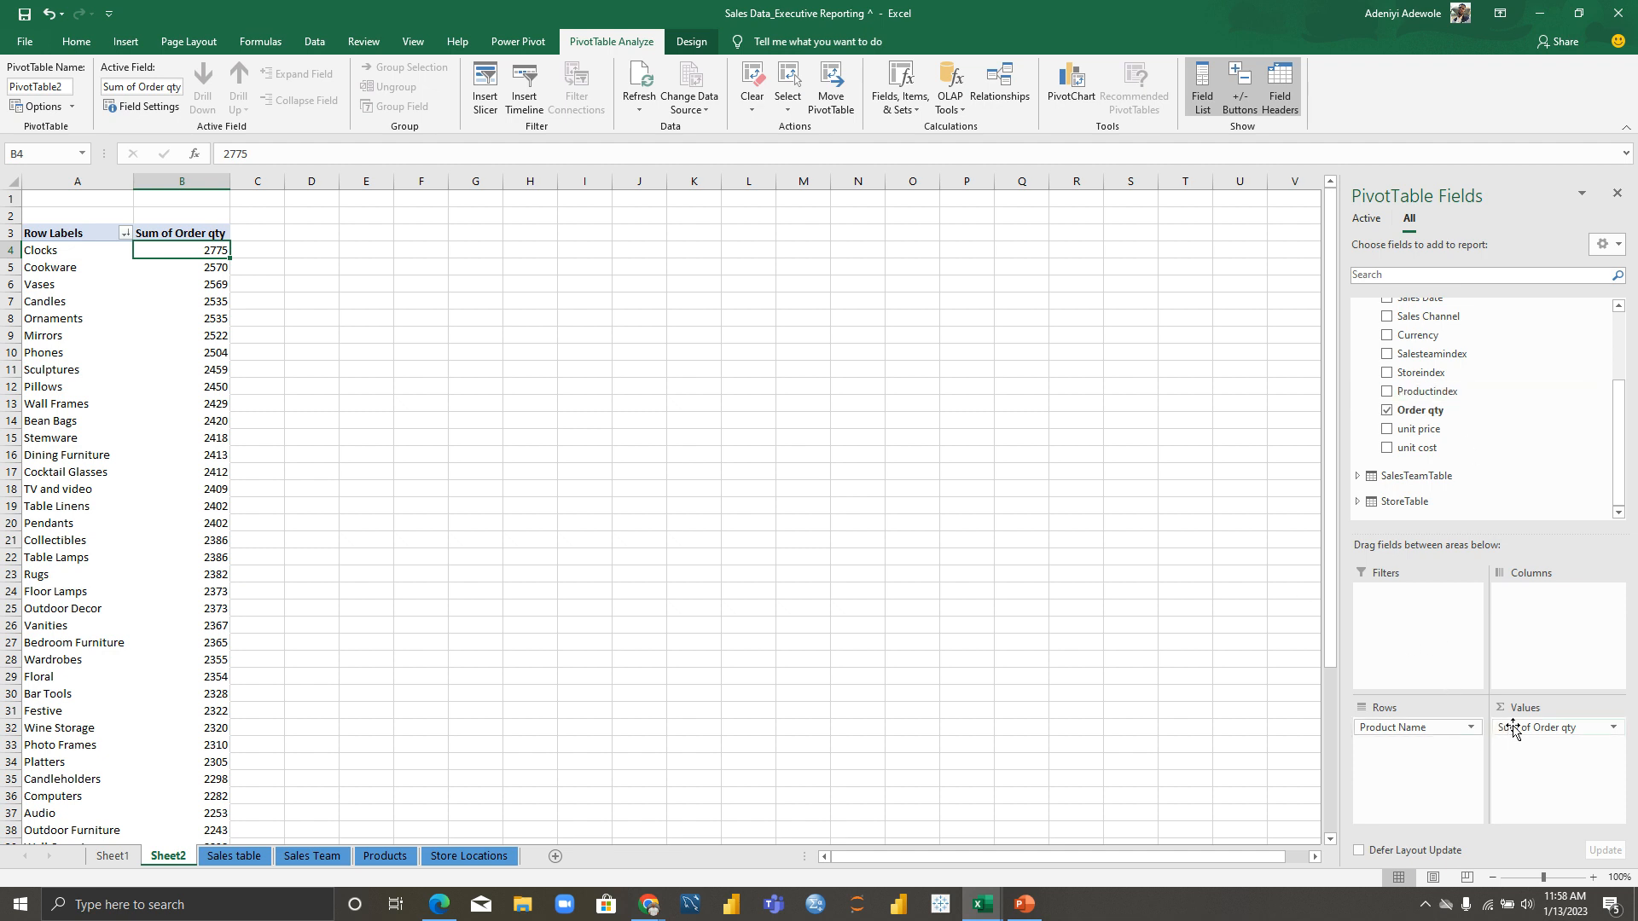
Step: Swap Product Name for Product Category in Rows and sort quantities largest to smallest
left_click_drag(1454, 730, 1259, 706)
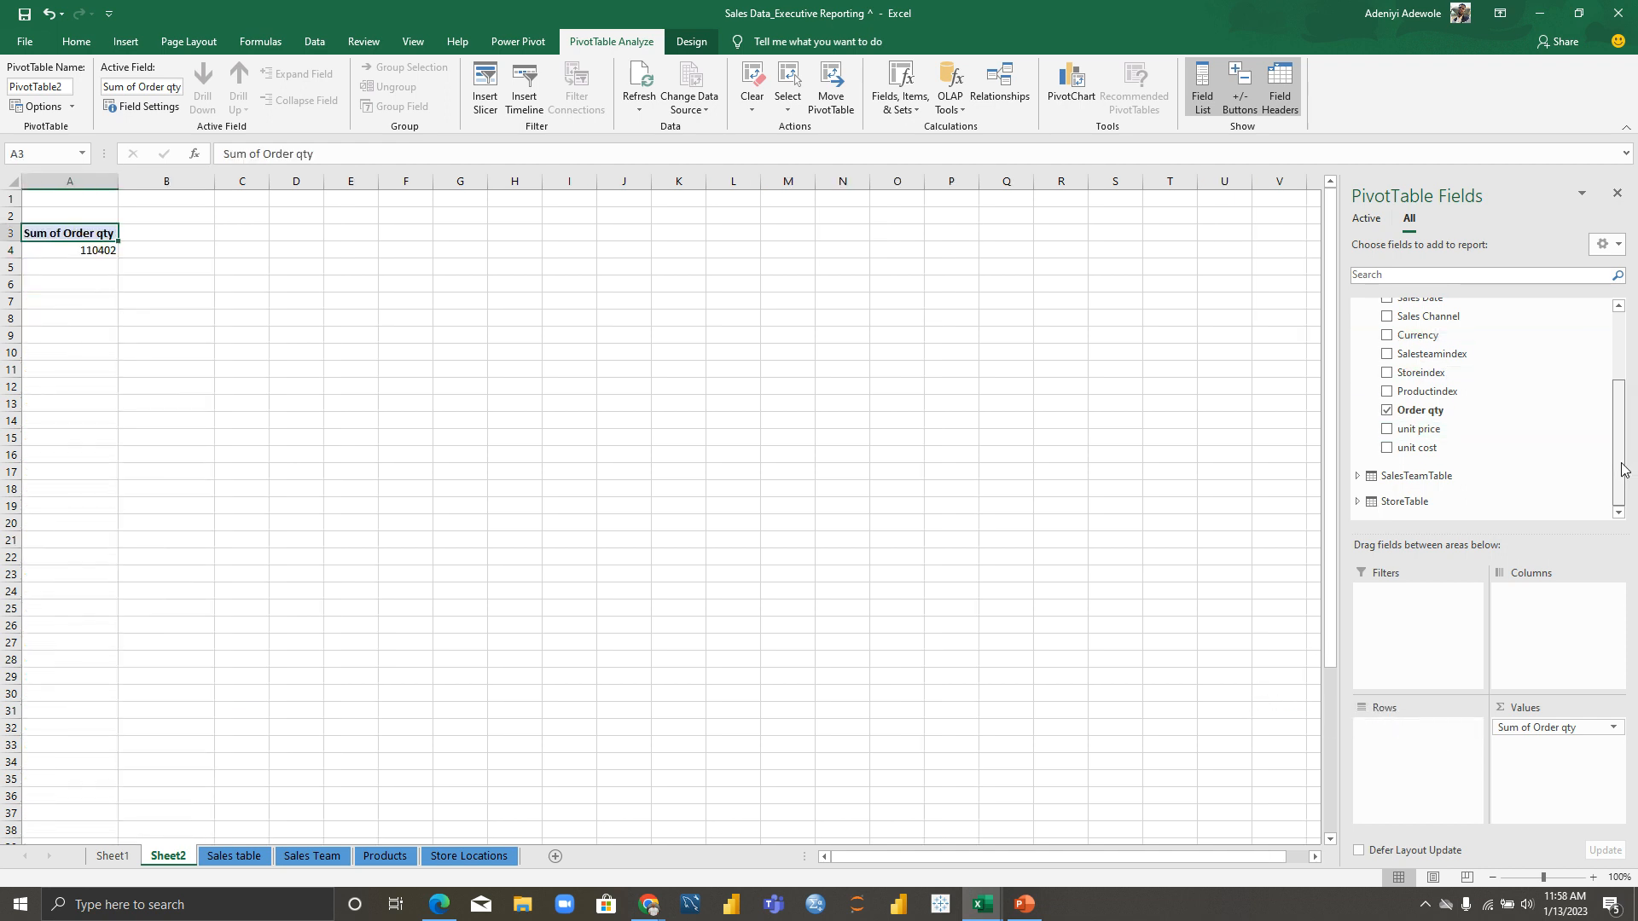
scroll(1612, 426, "up", 2)
left_click_drag(1448, 357, 1416, 751)
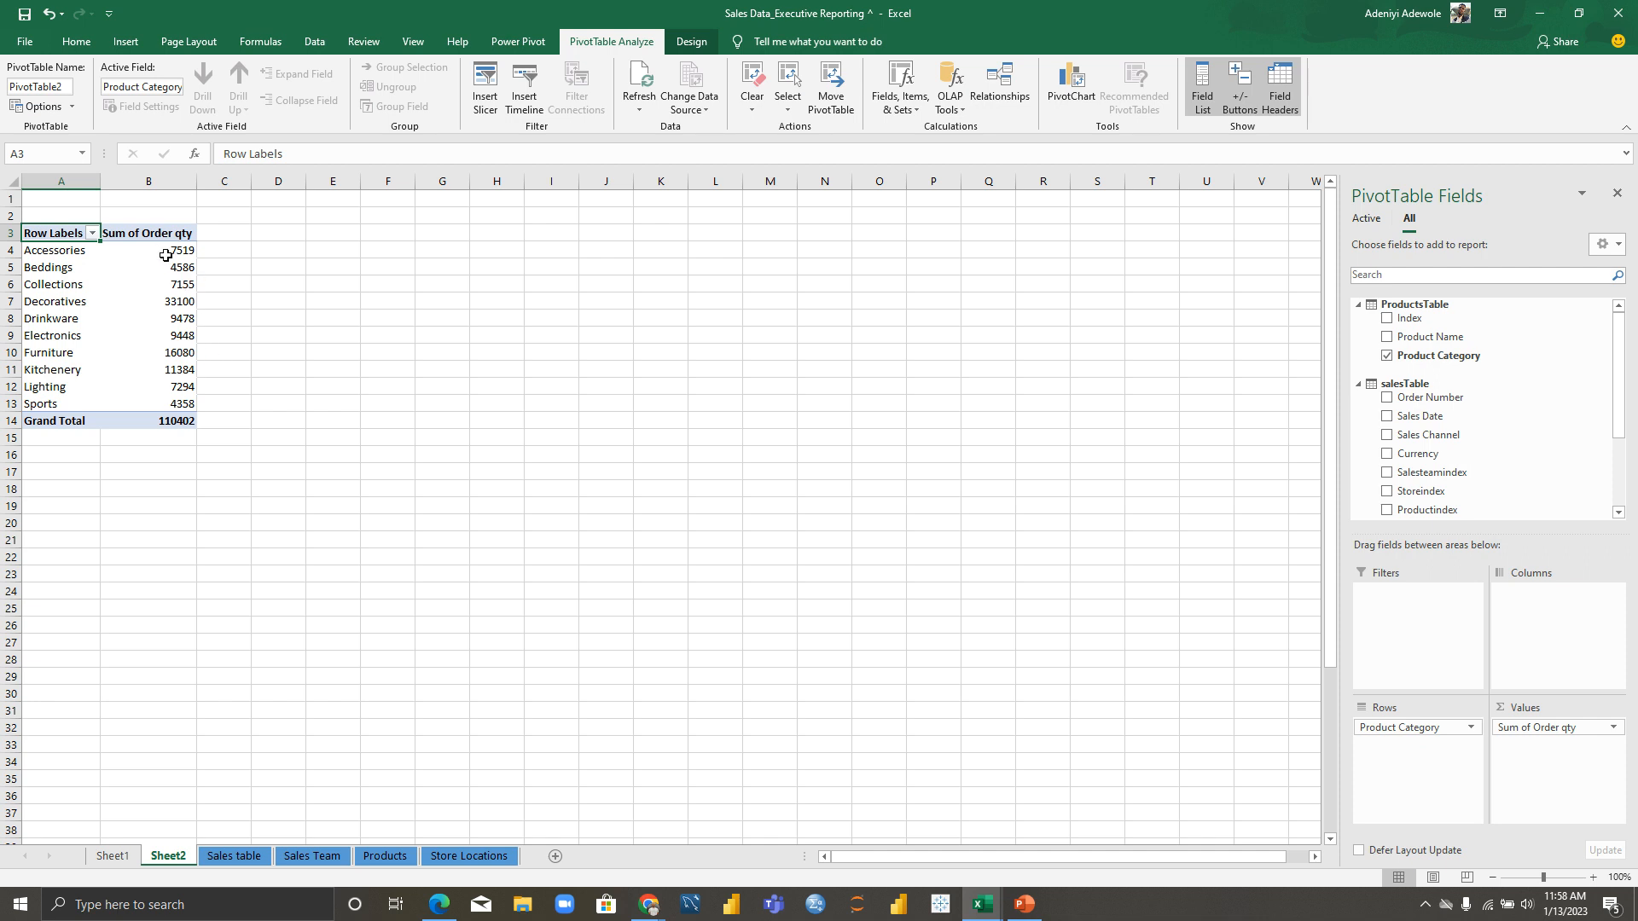
mouse_move(165, 255)
left_click(141, 254)
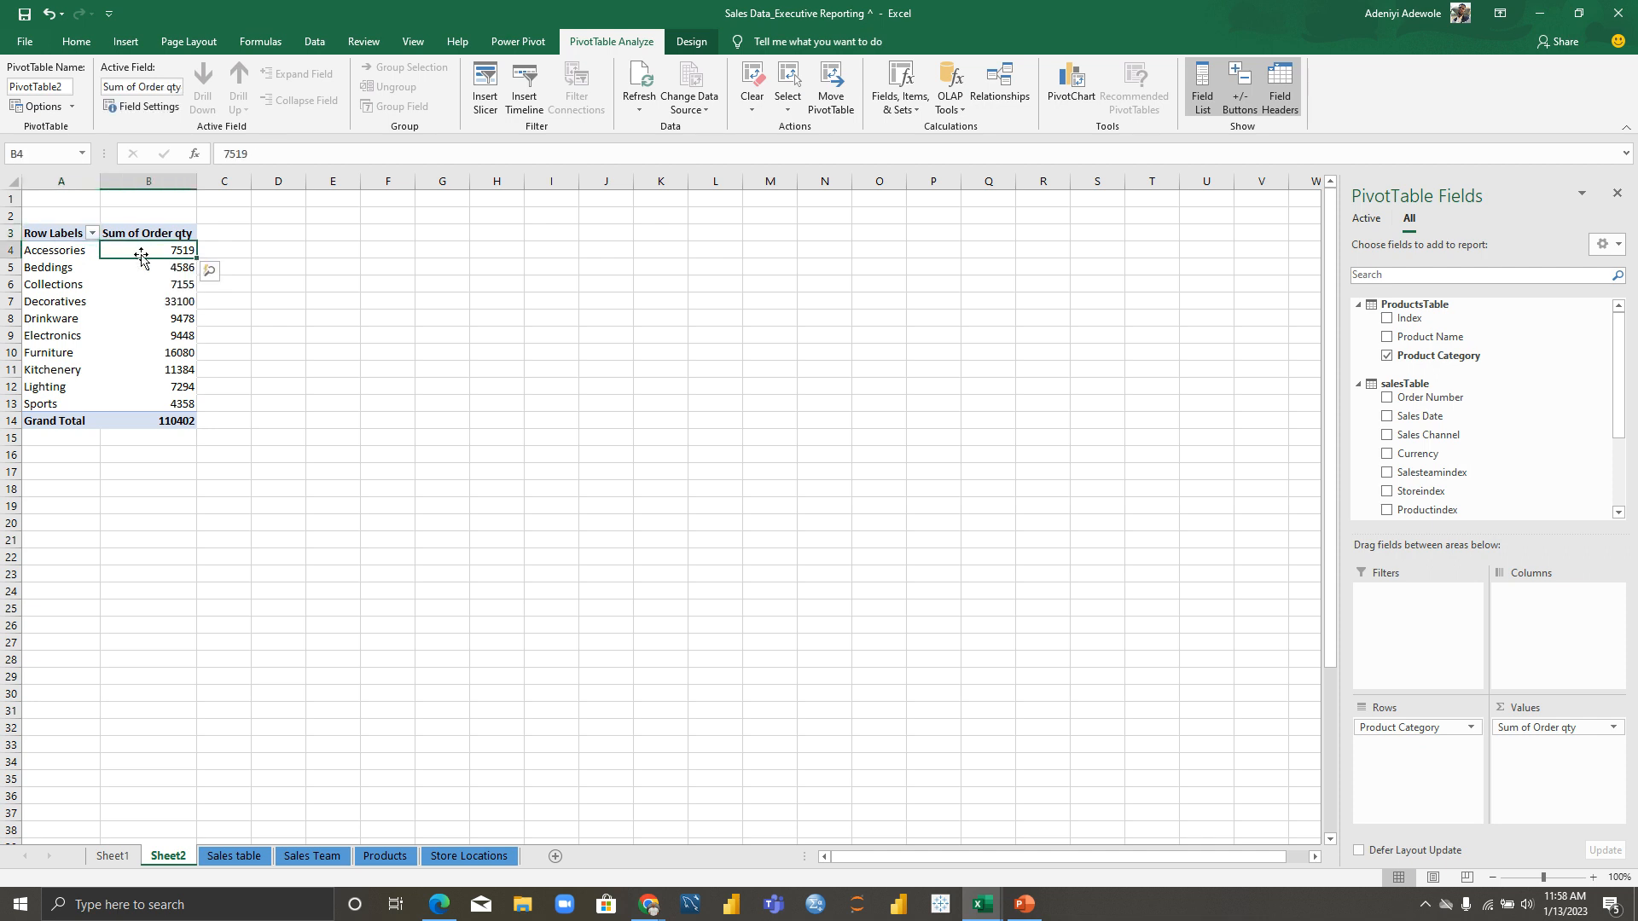
right_click(141, 253)
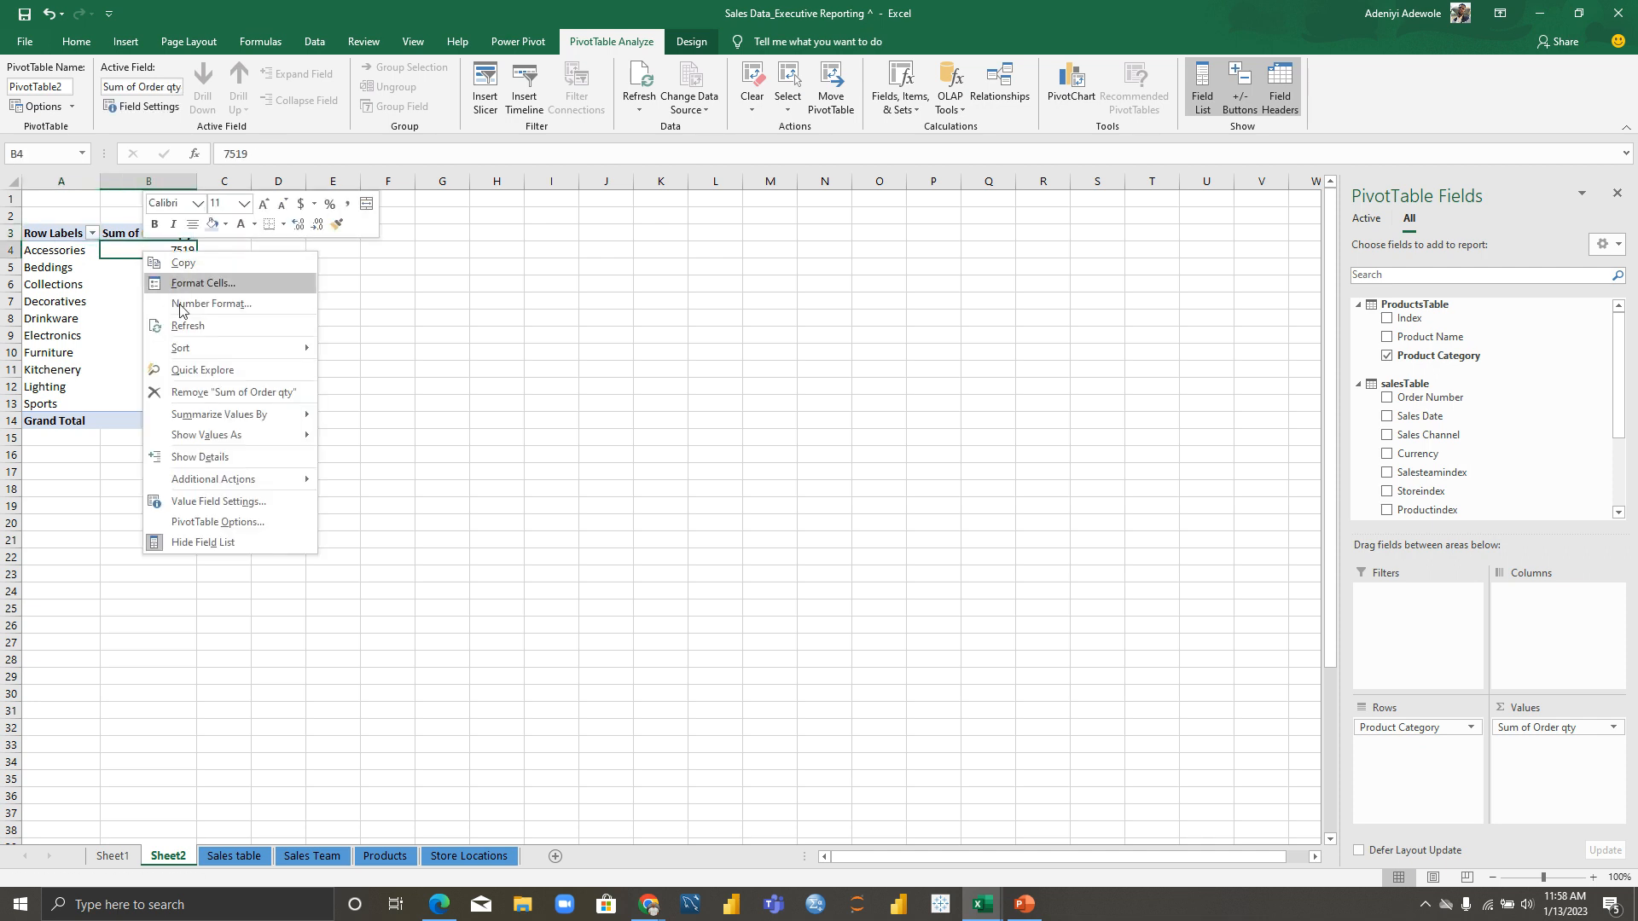
mouse_move(188, 352)
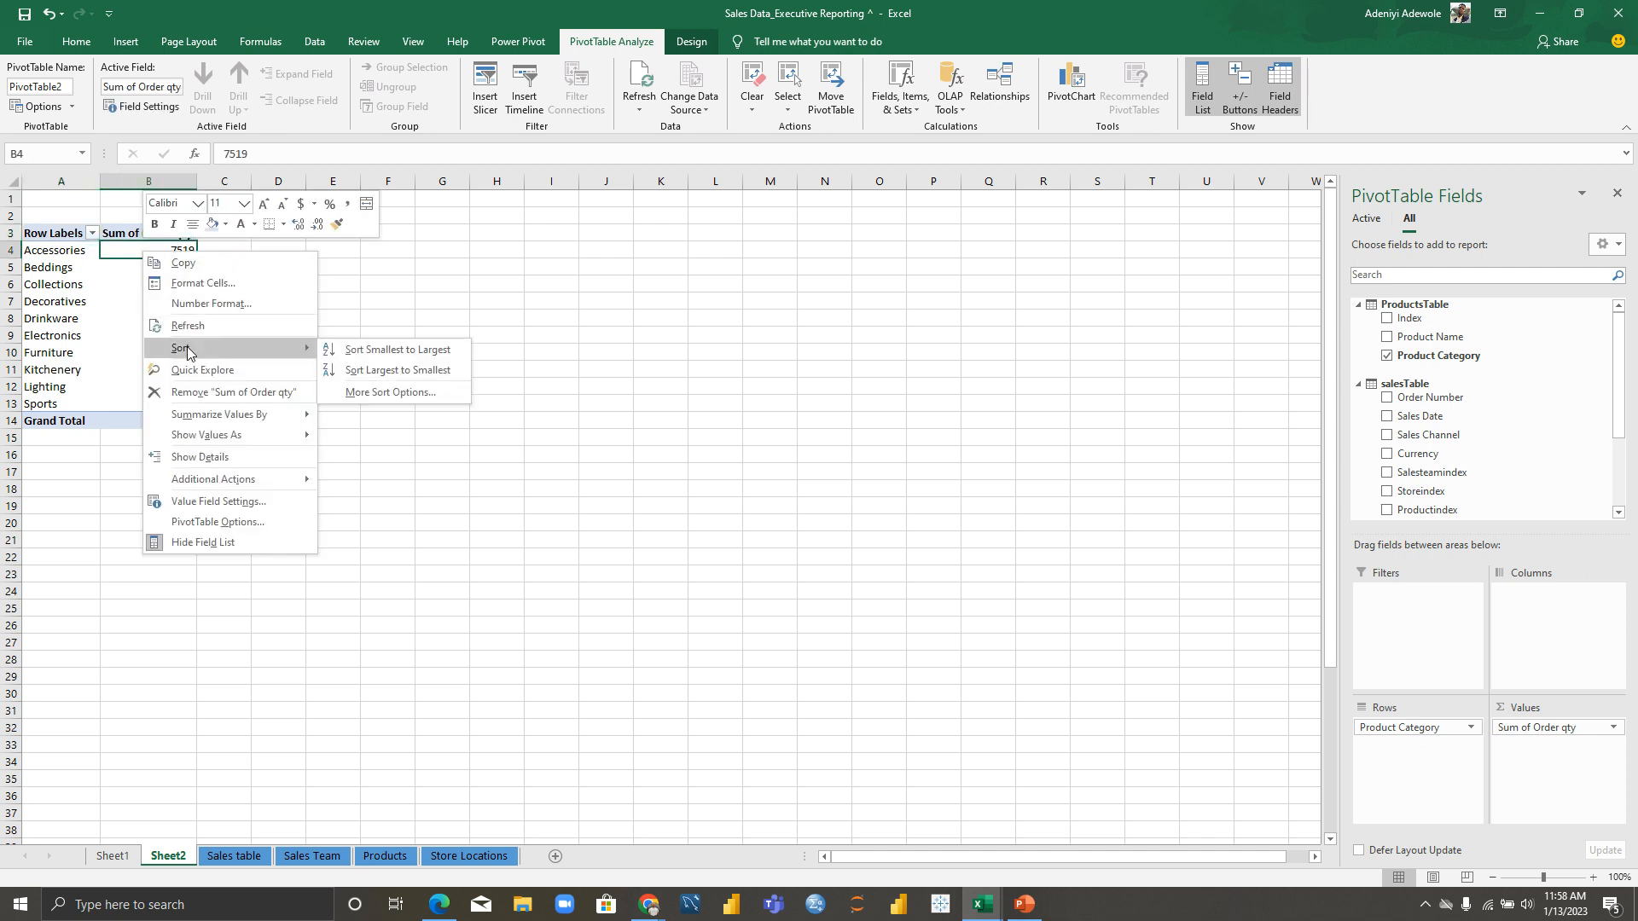
left_click(372, 370)
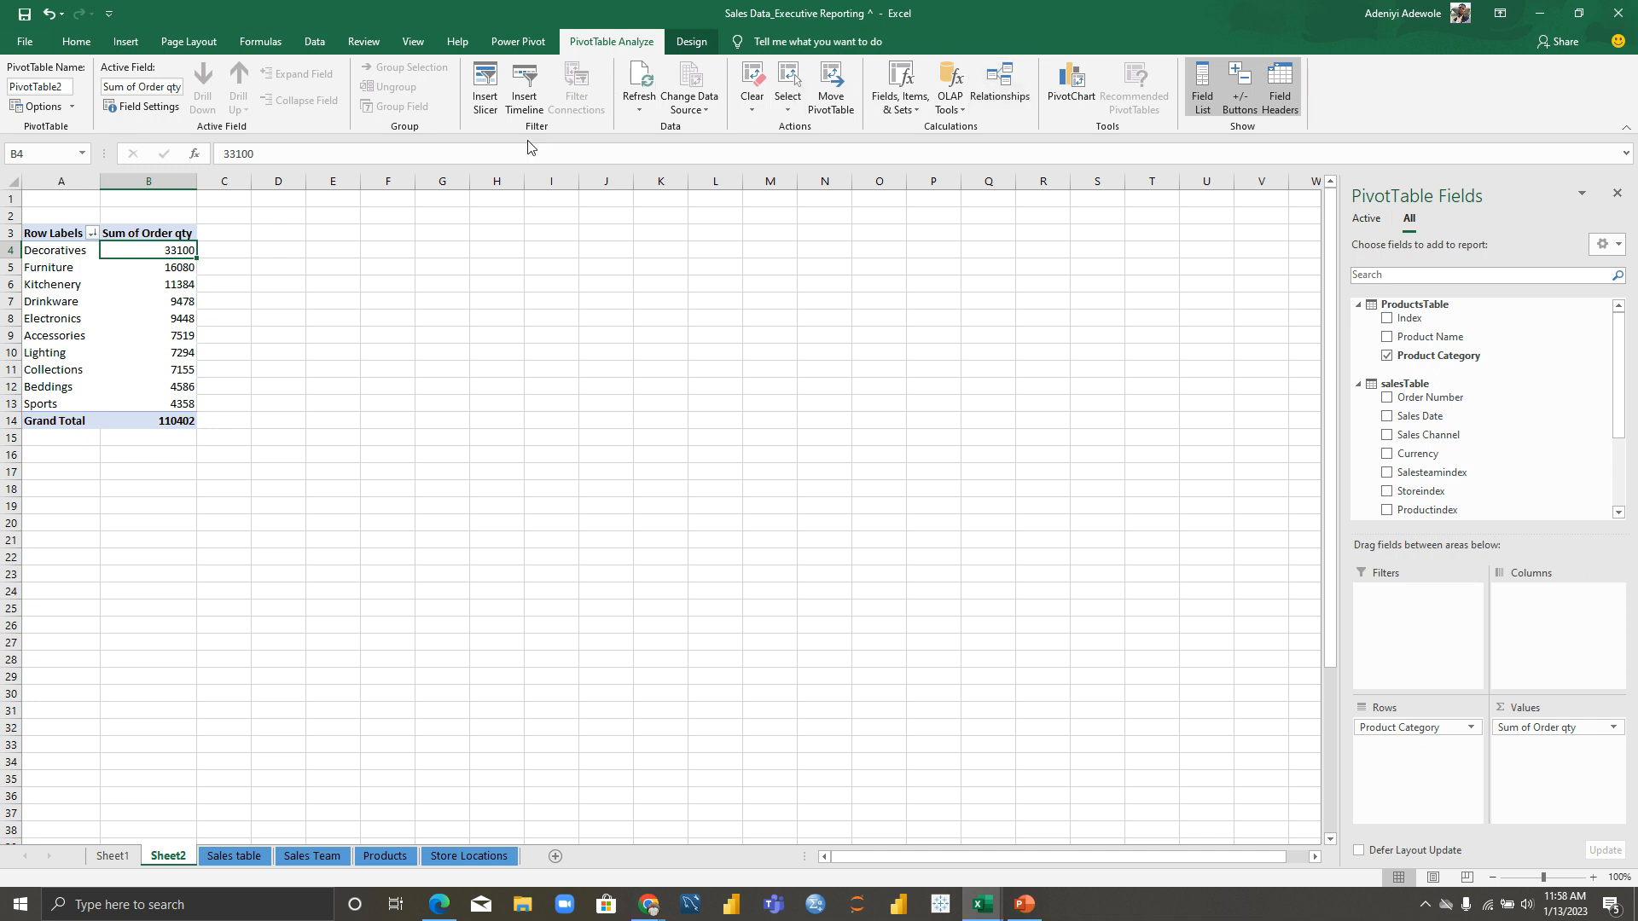
Step: Insert a Clustered Bar PivotChart of the order quantities and enlarge it
left_click(1074, 87)
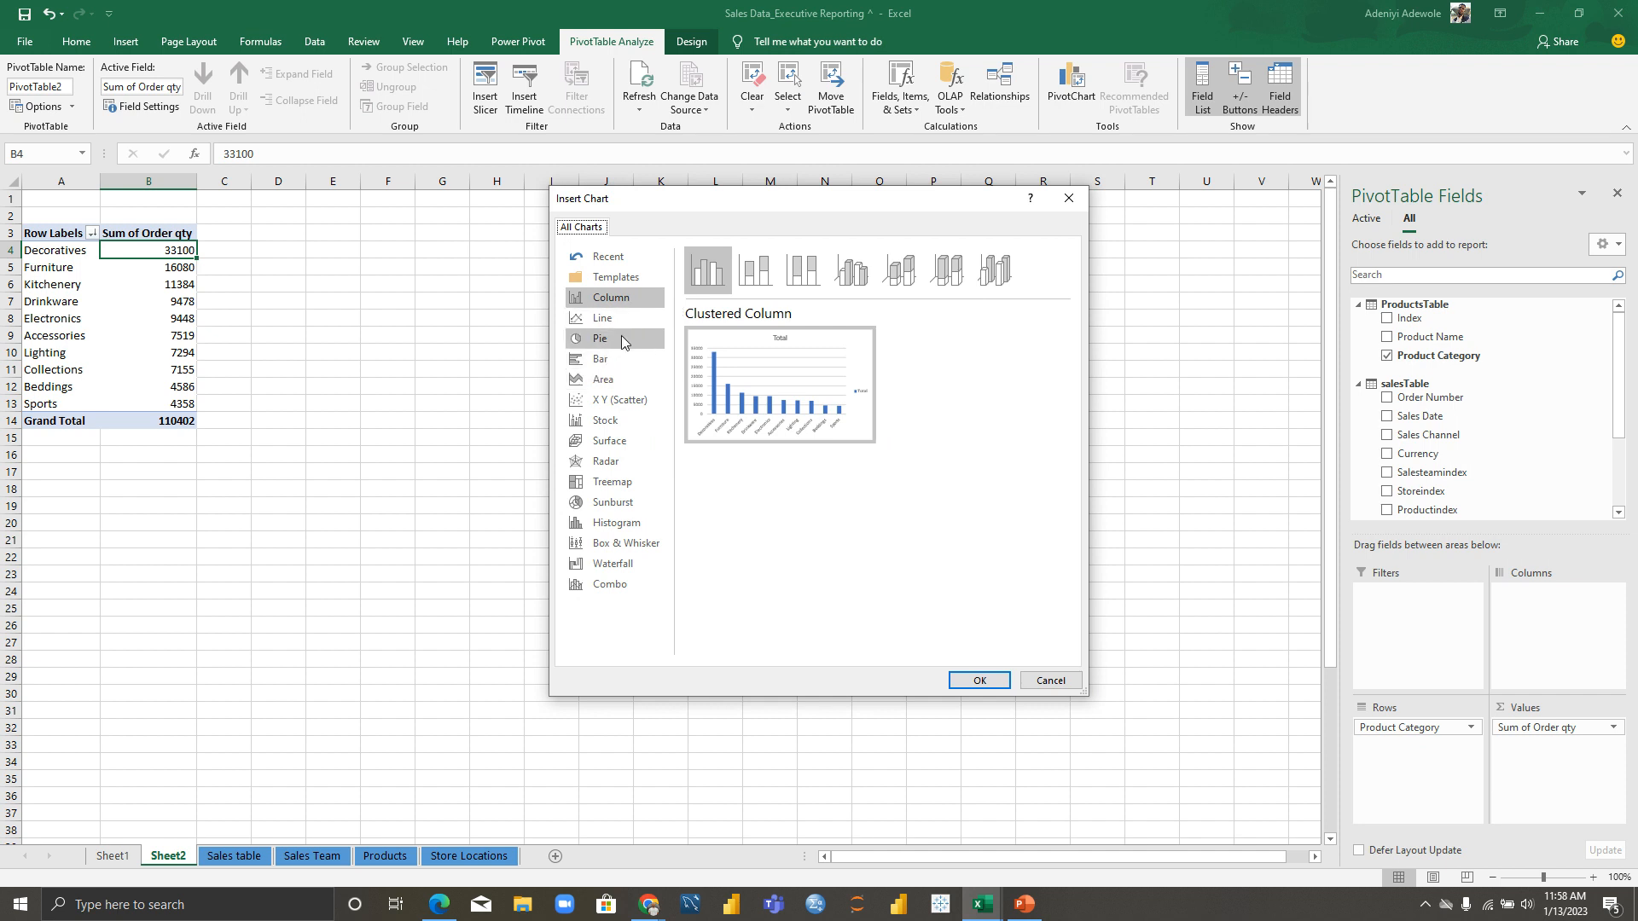
left_click(617, 361)
mouse_move(738, 384)
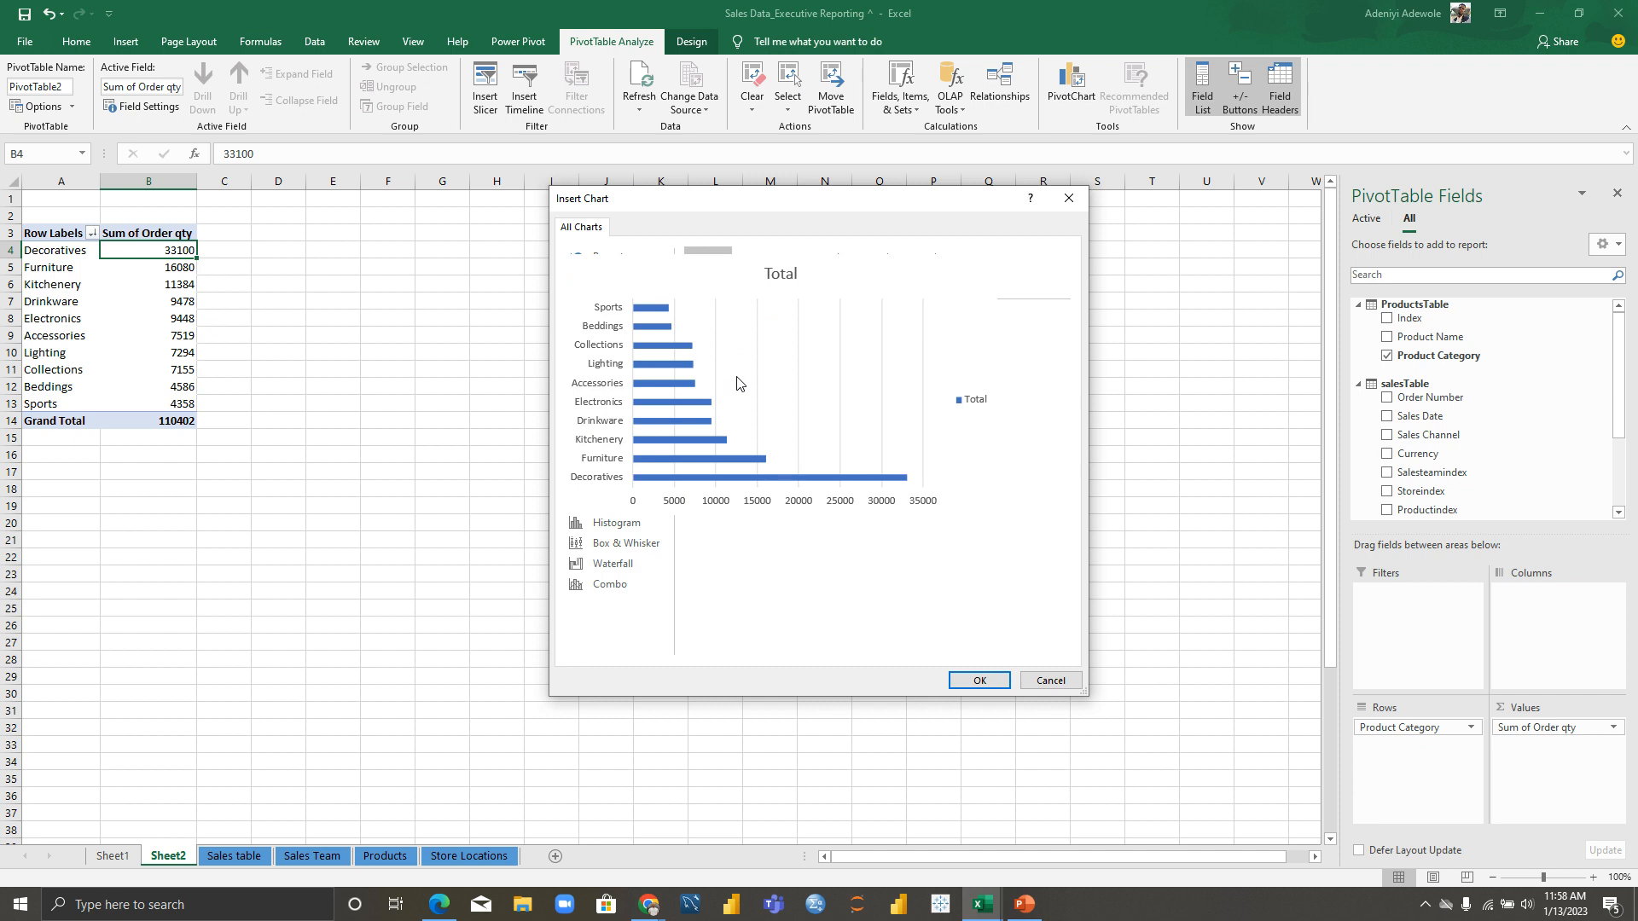
left_click(975, 680)
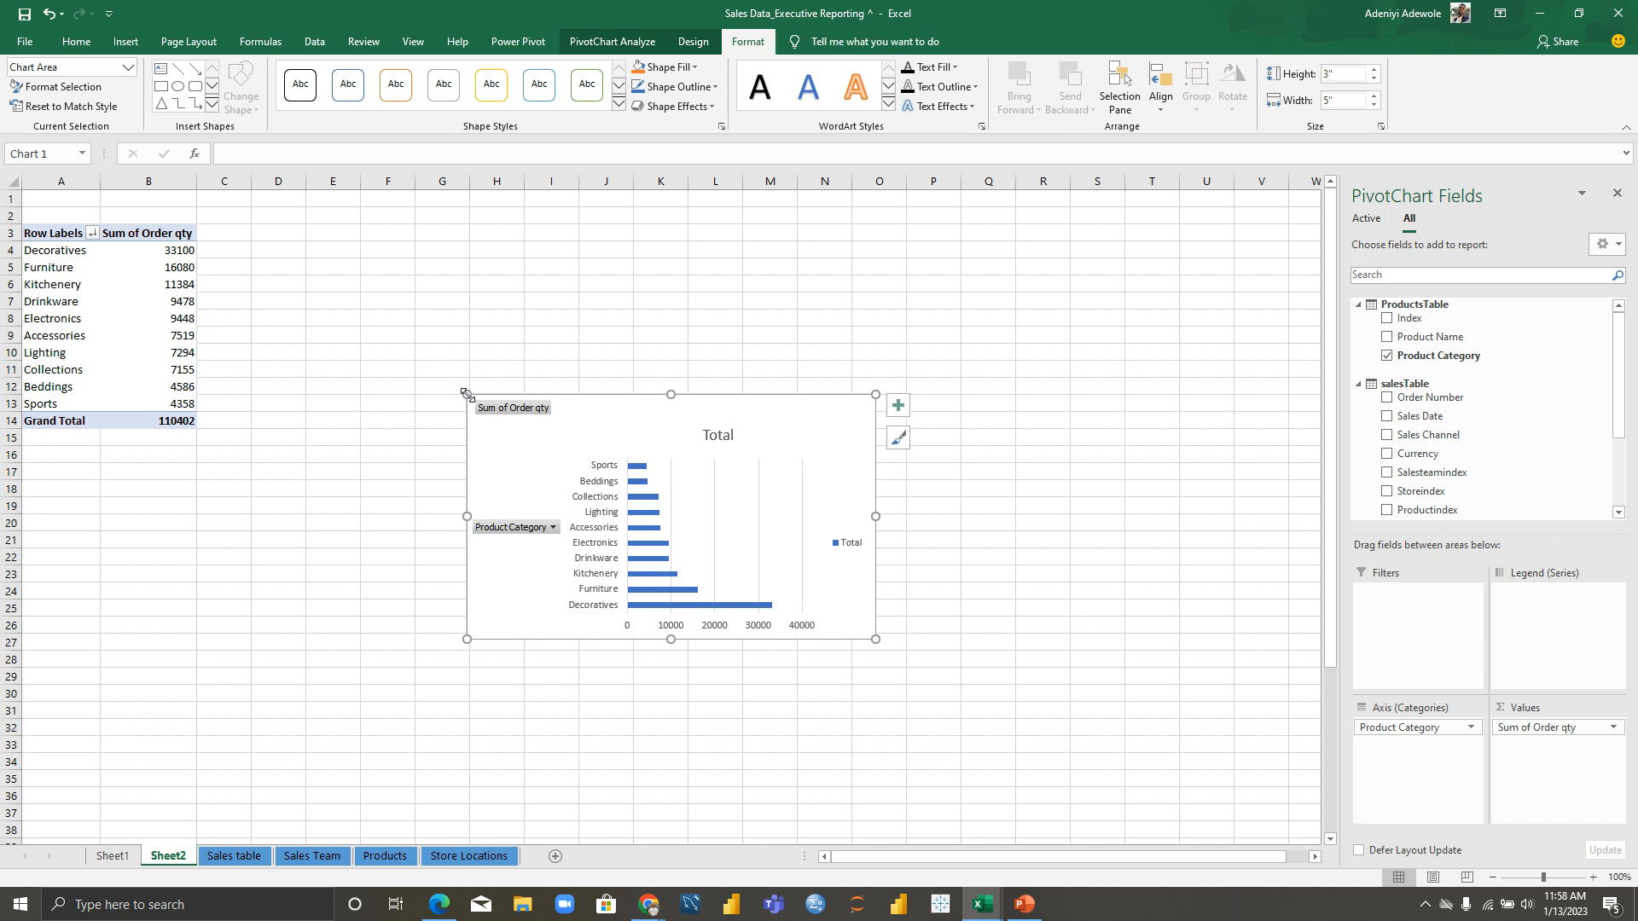
left_click_drag(466, 394, 301, 260)
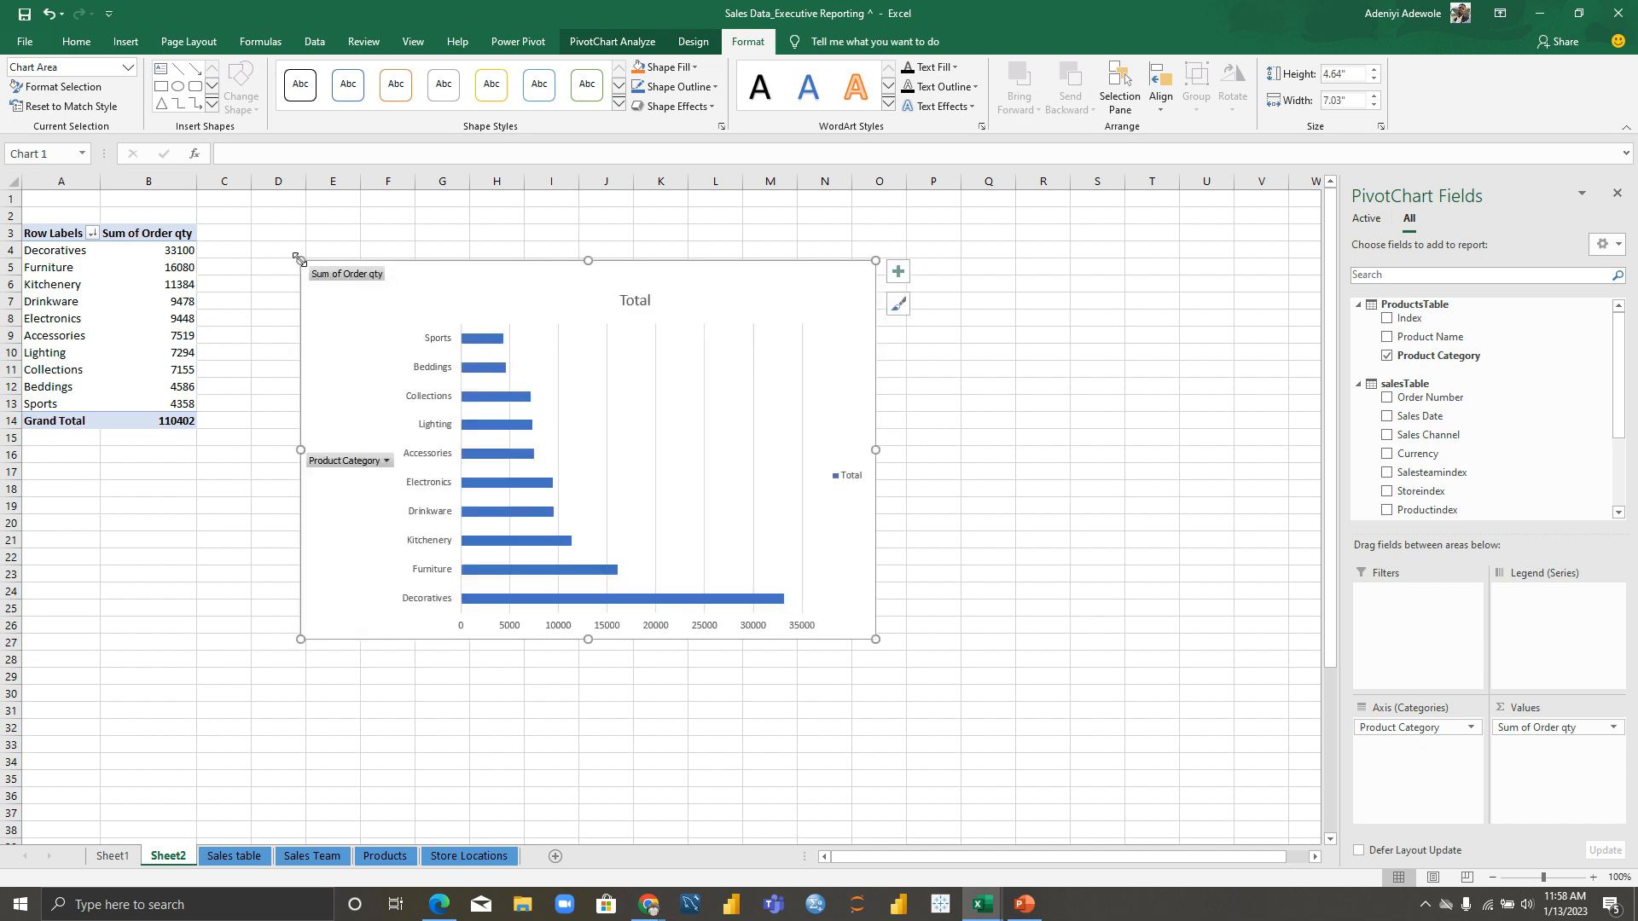
Step: Sort the bars smallest to largest so Decoratives (33100) shows longest on top
left_click(487, 343)
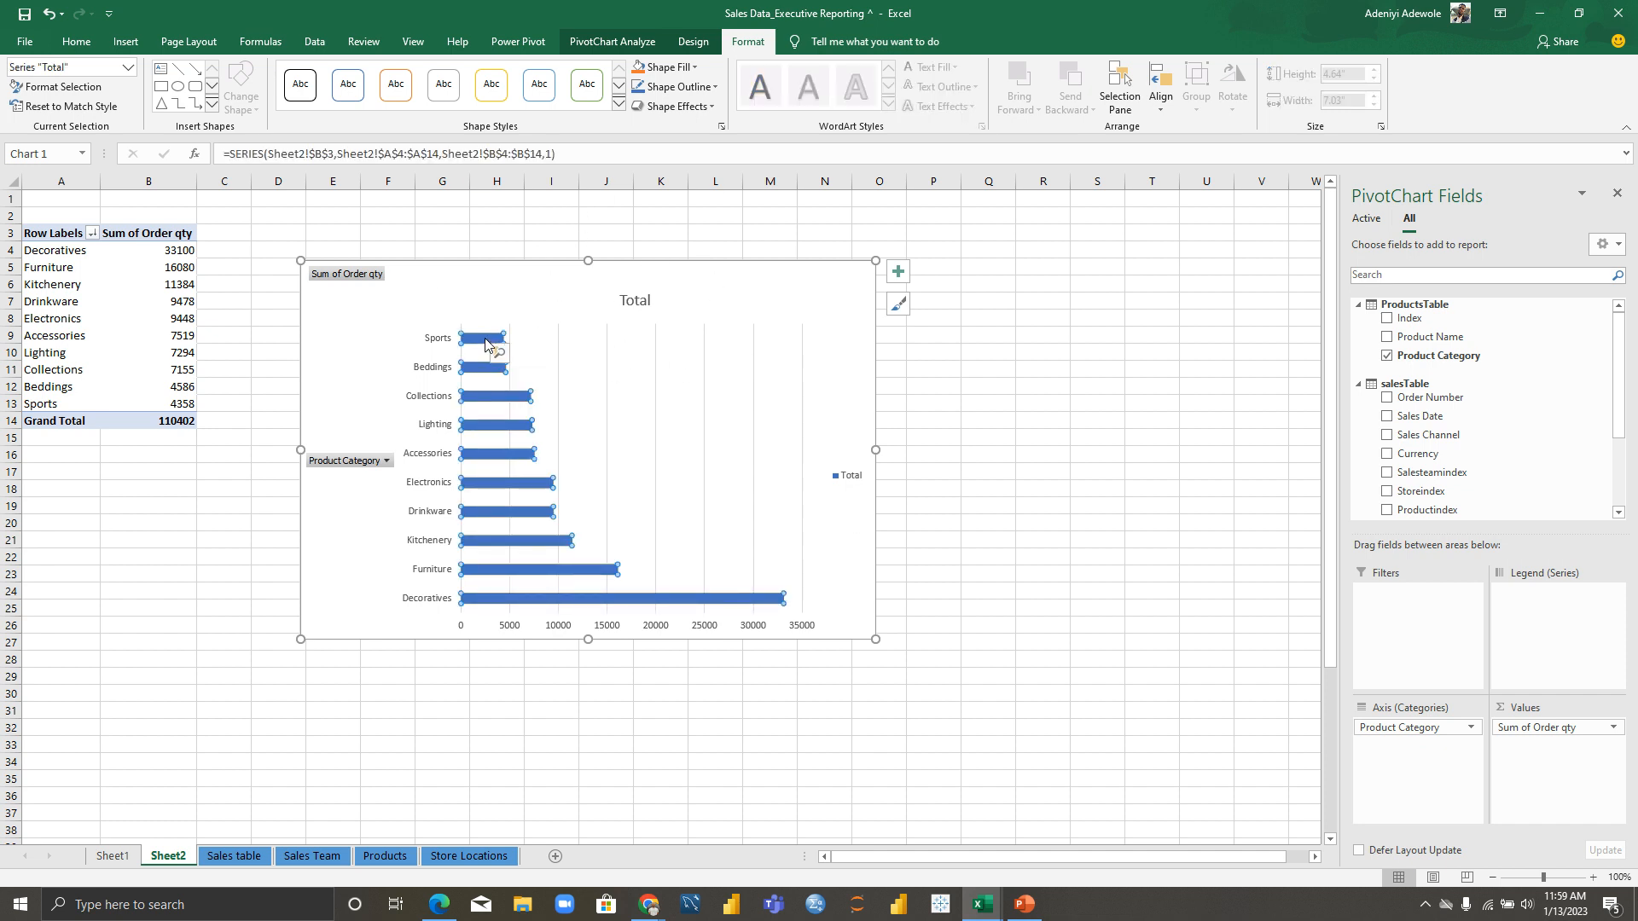
right_click(486, 343)
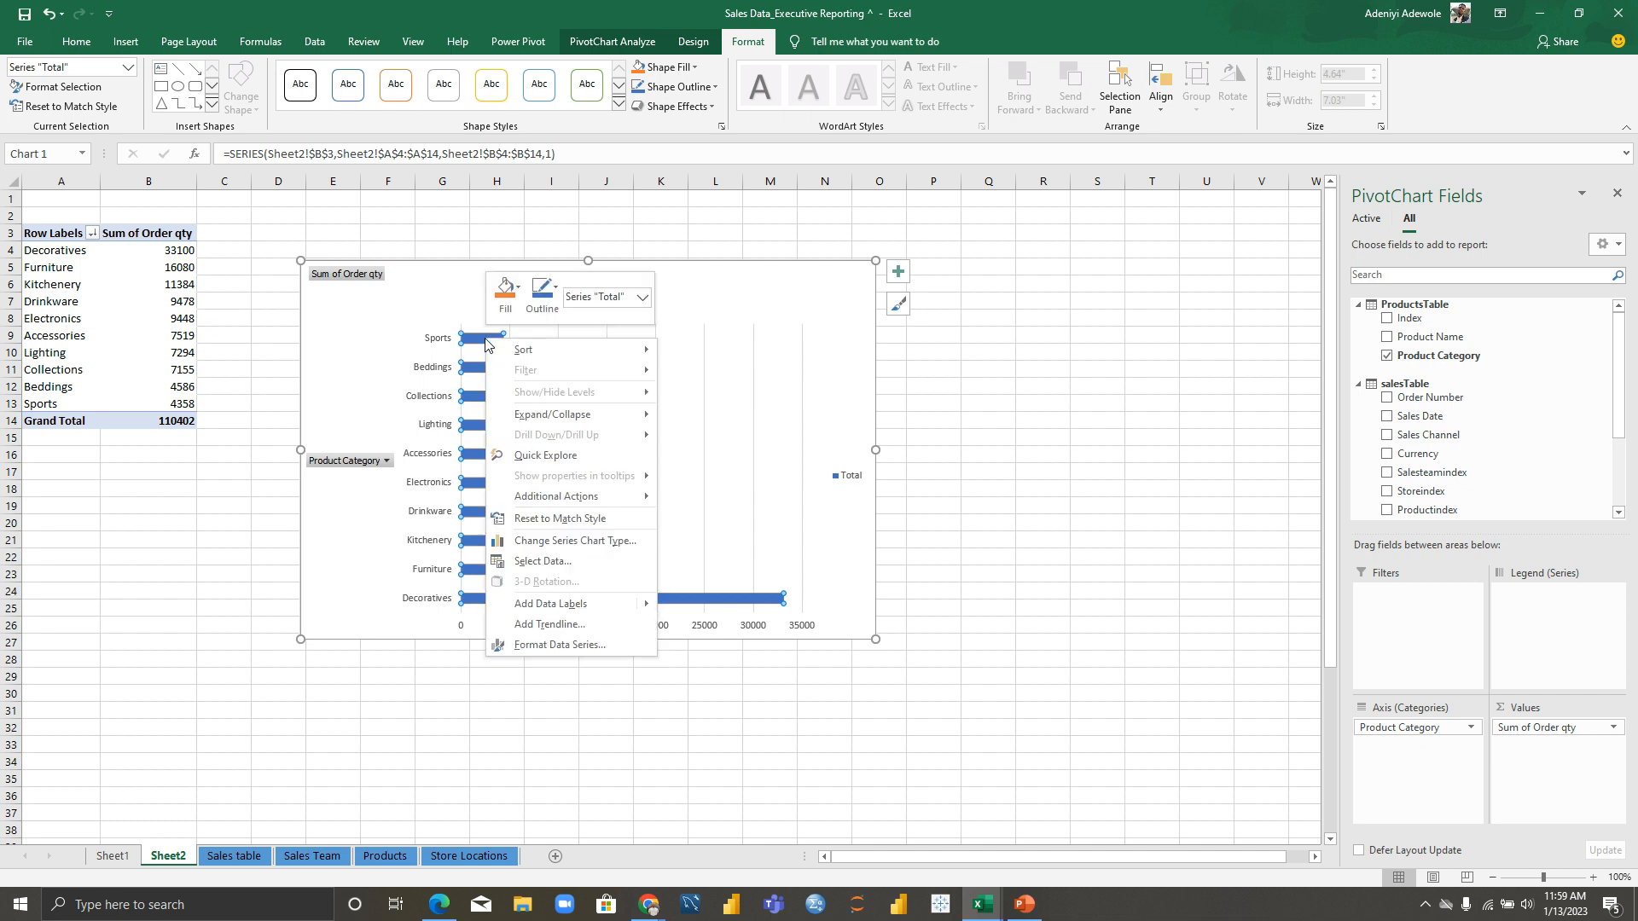
mouse_move(522, 350)
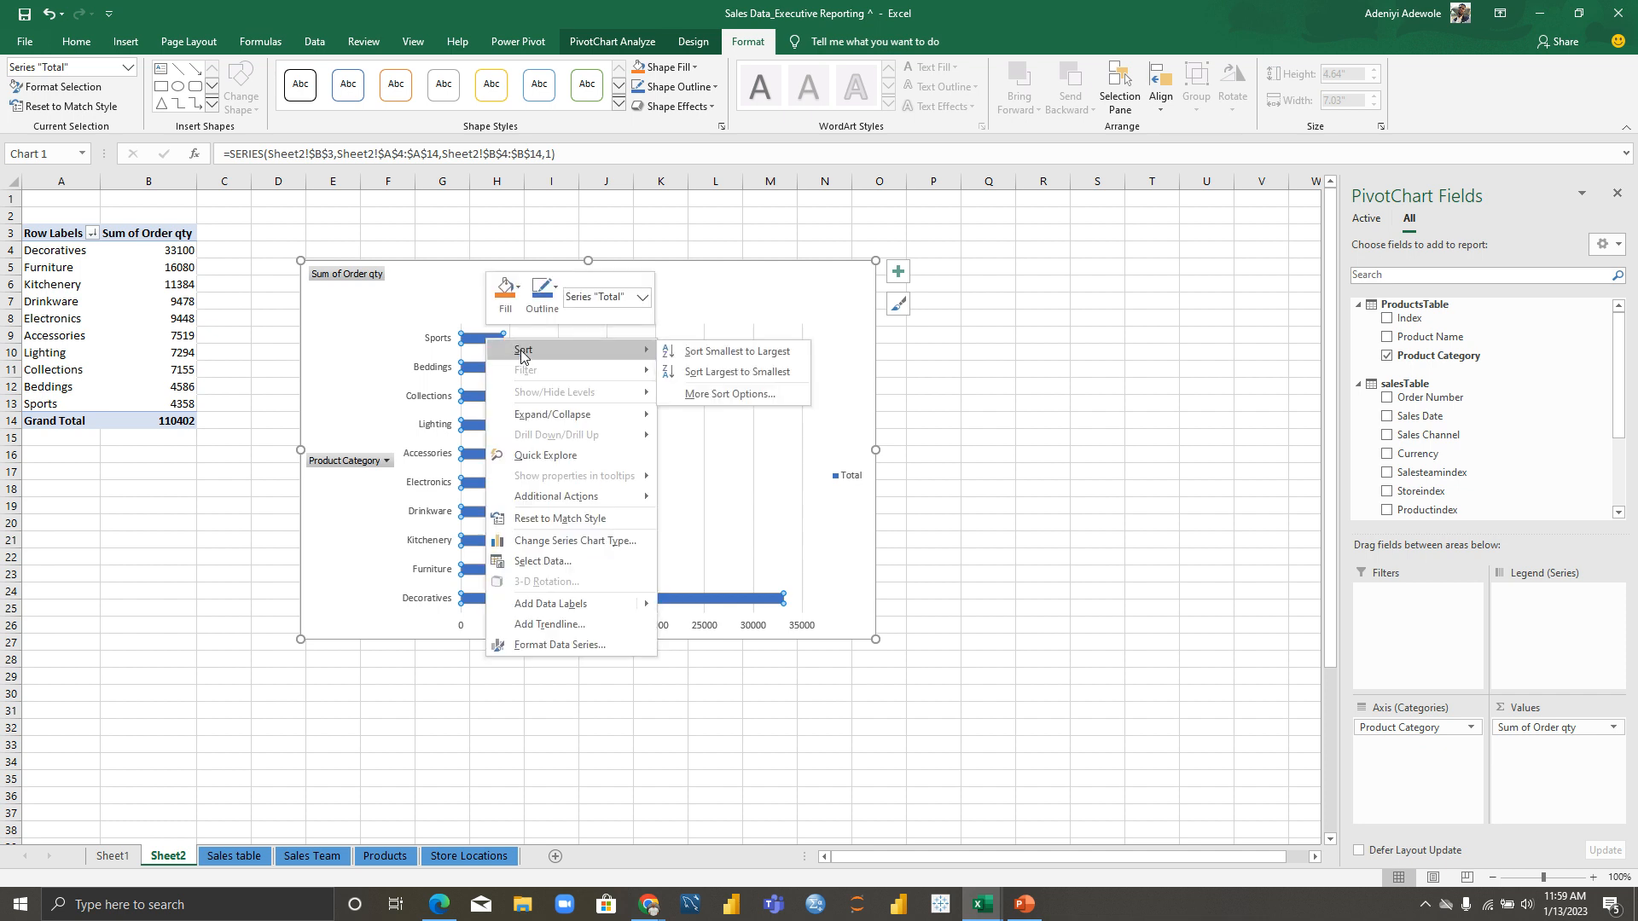
left_click(711, 351)
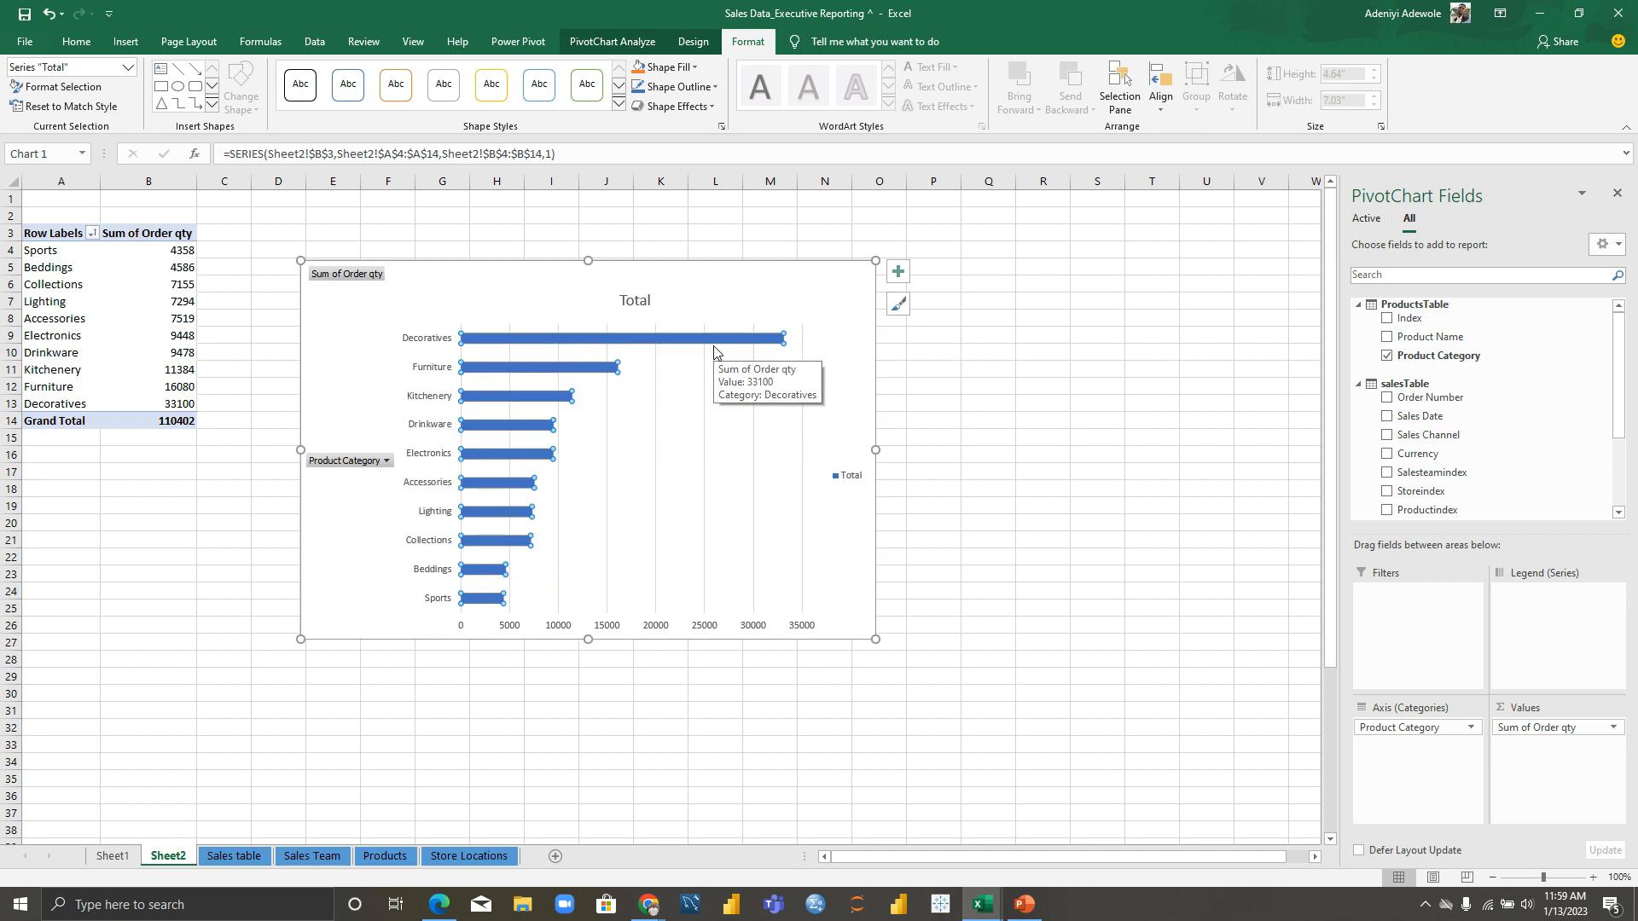
left_click(384, 240)
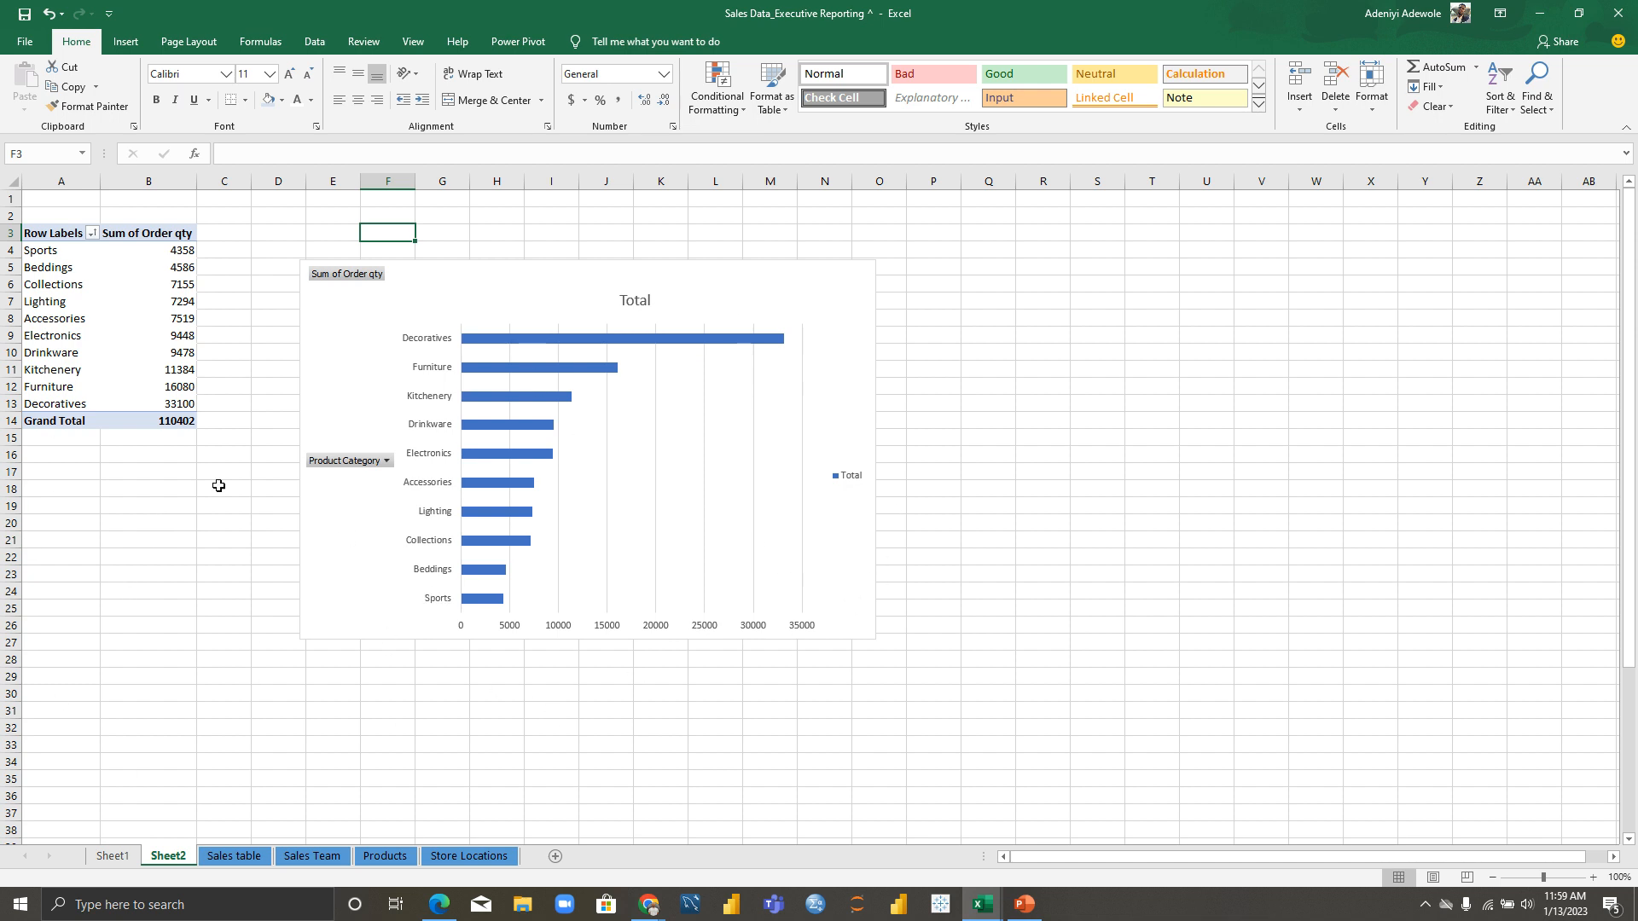
Step: Create empty PivotTable3 from salesTable on new Sheet3, added to the Data Model
left_click(244, 857)
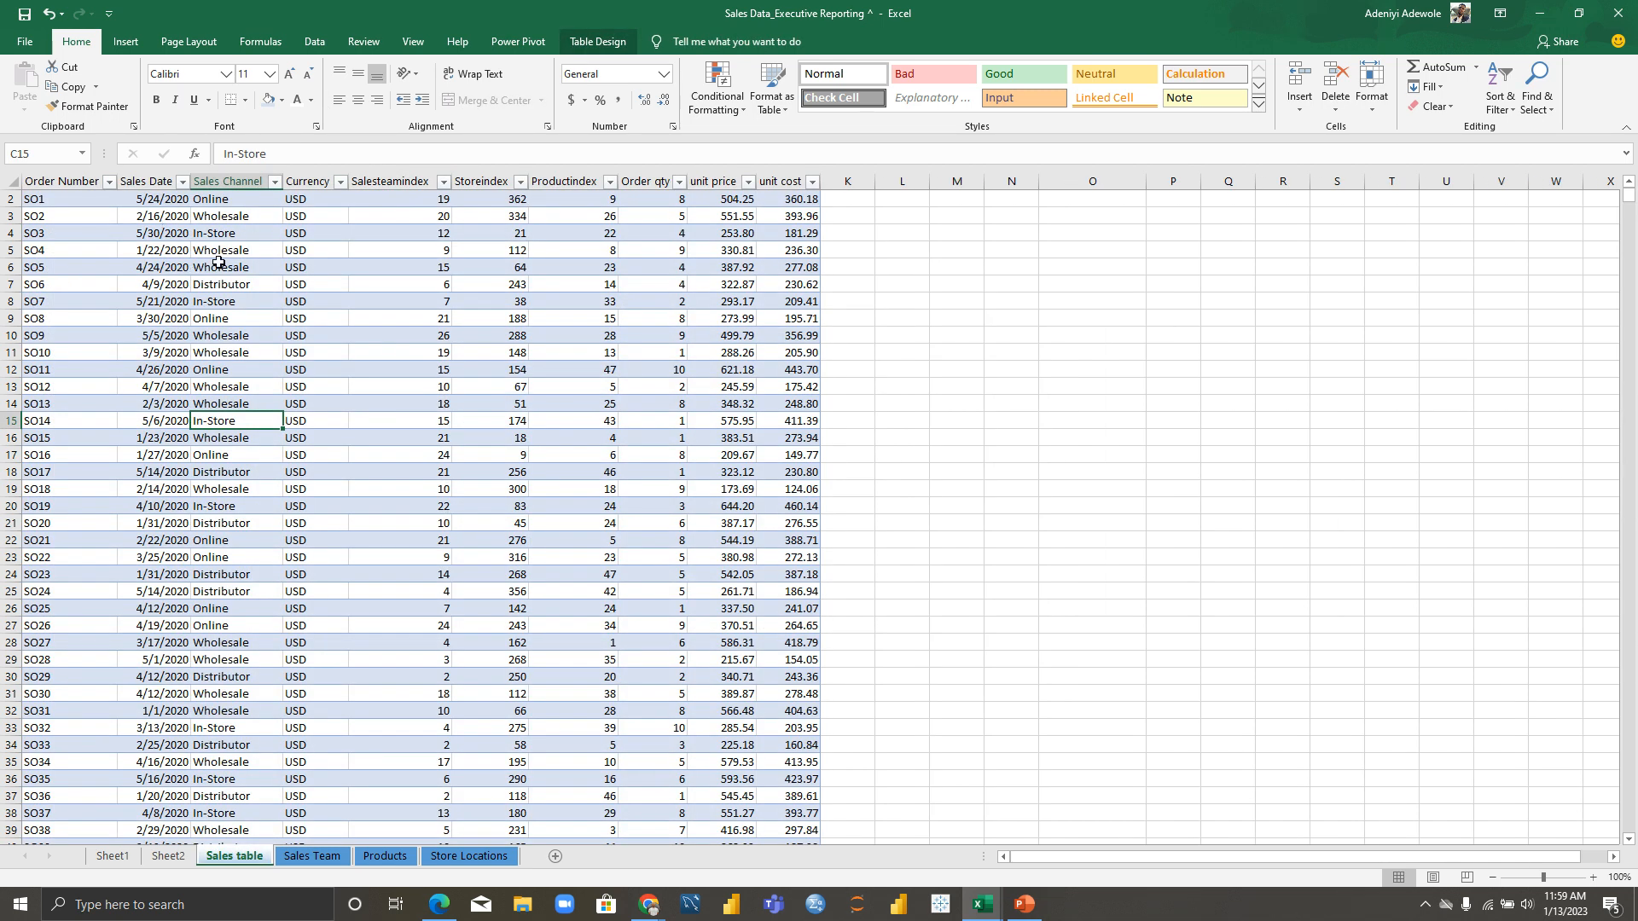
left_click(220, 219)
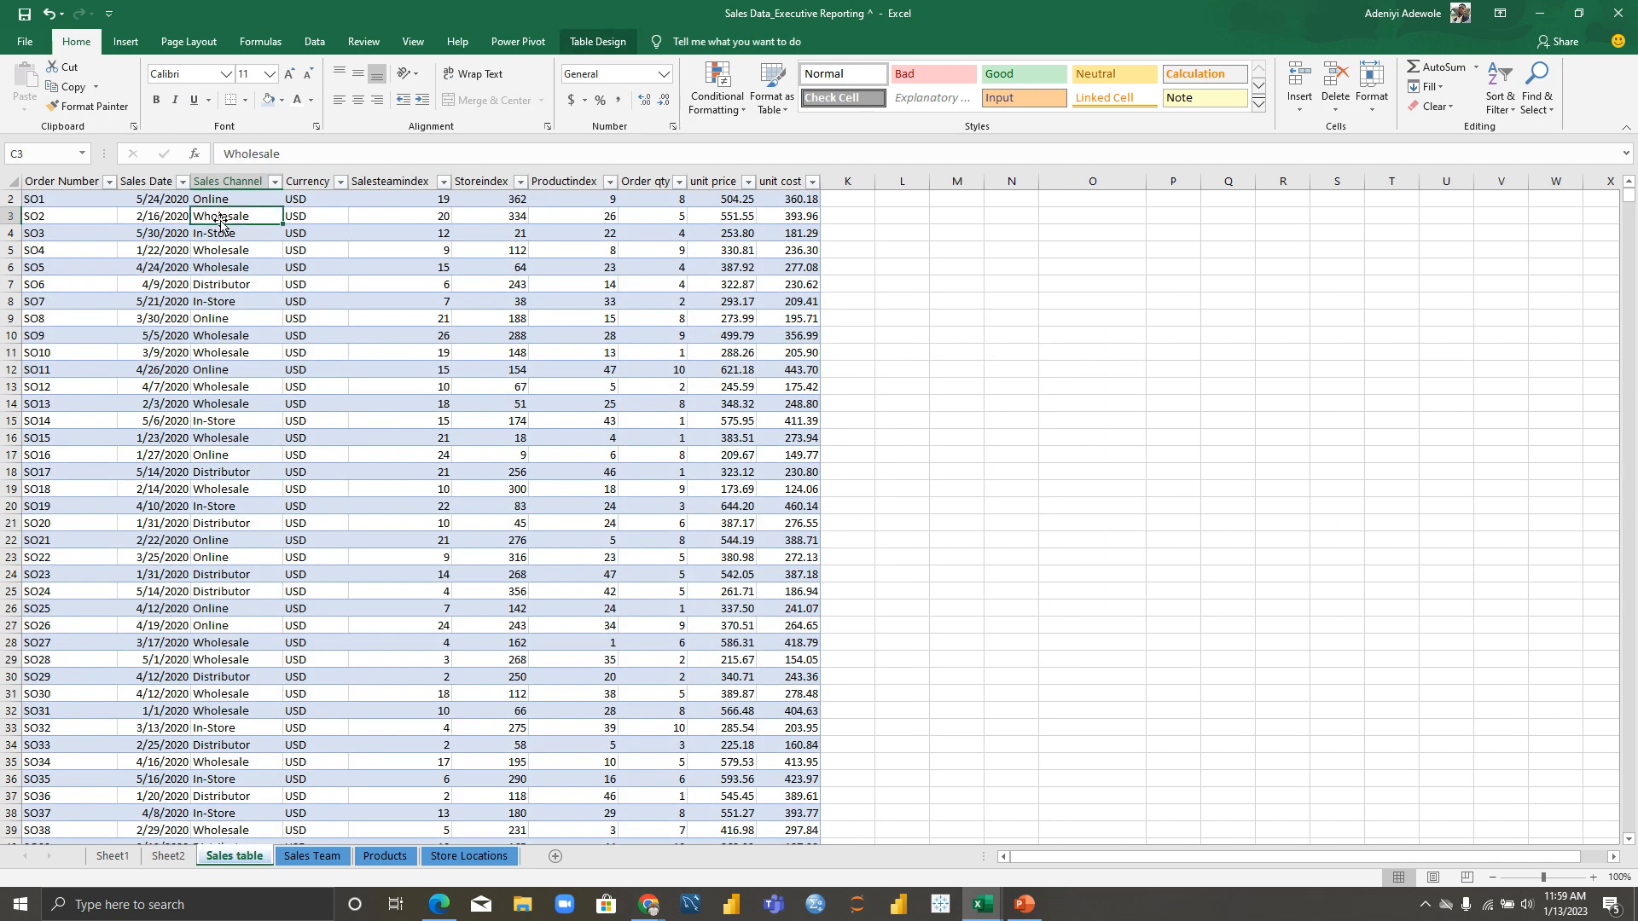
left_click(120, 43)
left_click(31, 86)
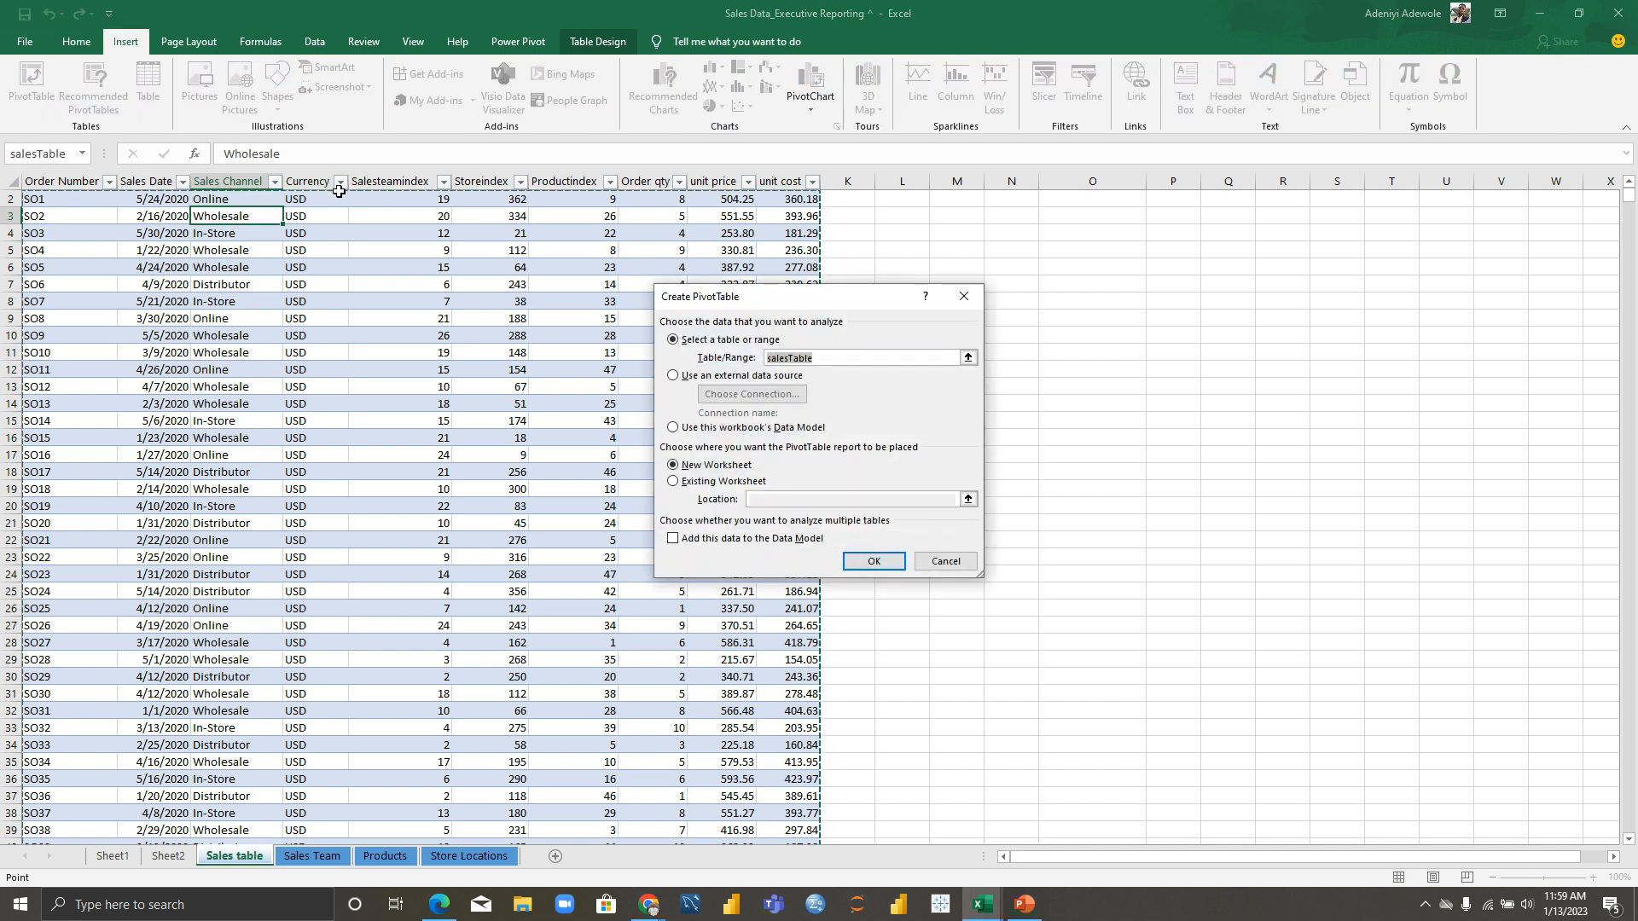
left_click(674, 539)
left_click(864, 566)
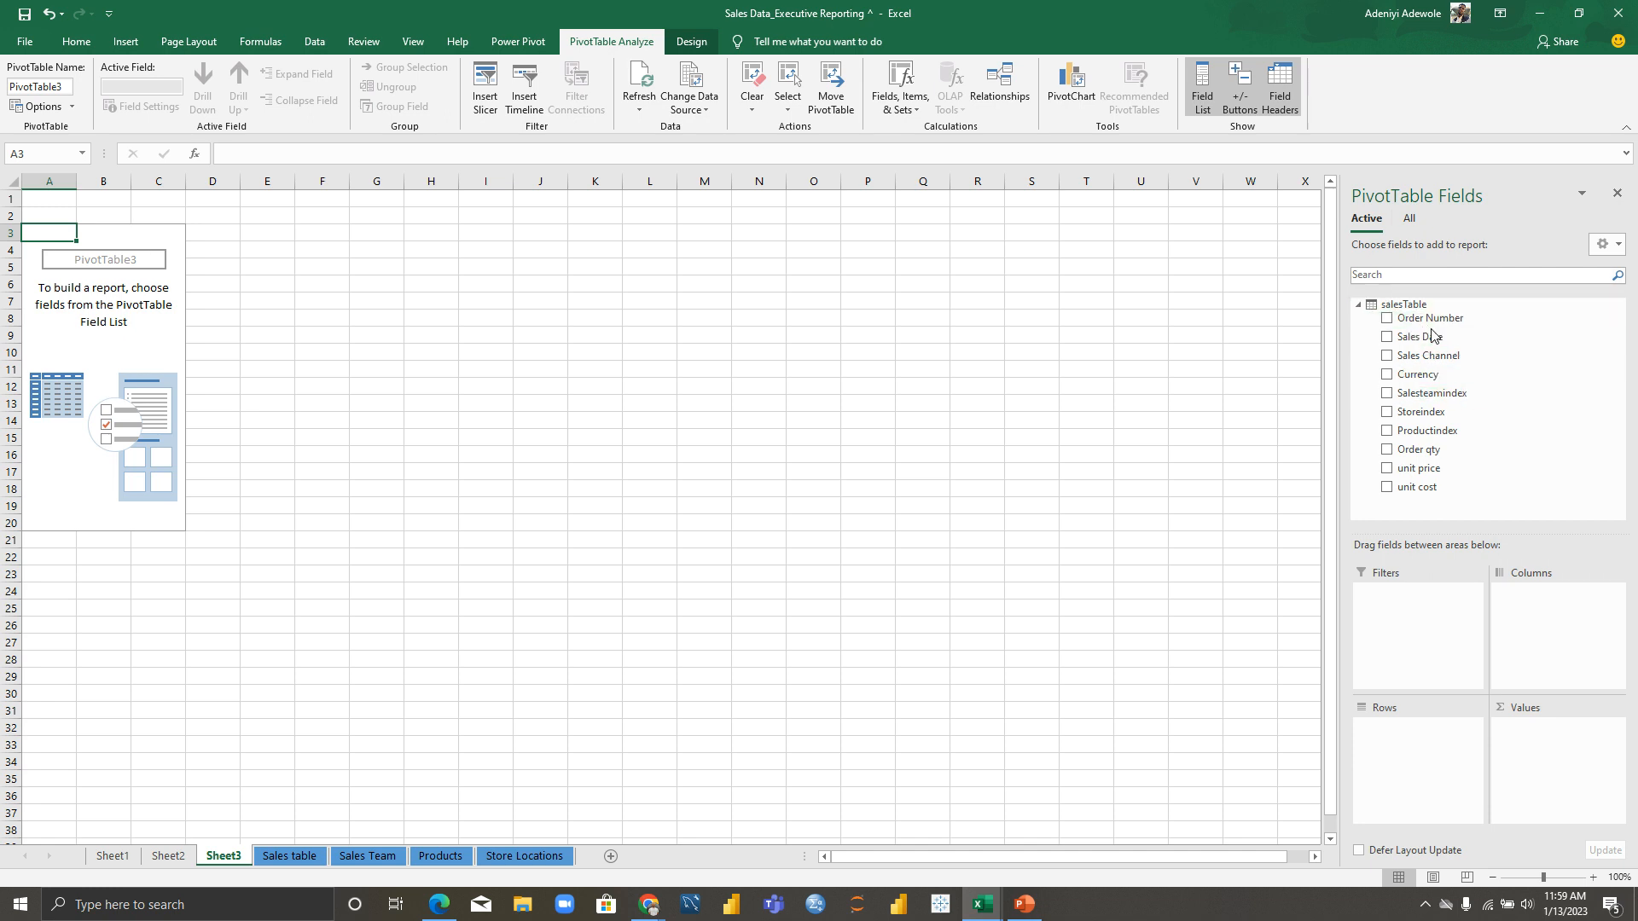
Step: Put Sales Date in the Sheet3 pivot's rows and sum salesTable's unit cost as values
left_click_drag(1408, 337, 1418, 750)
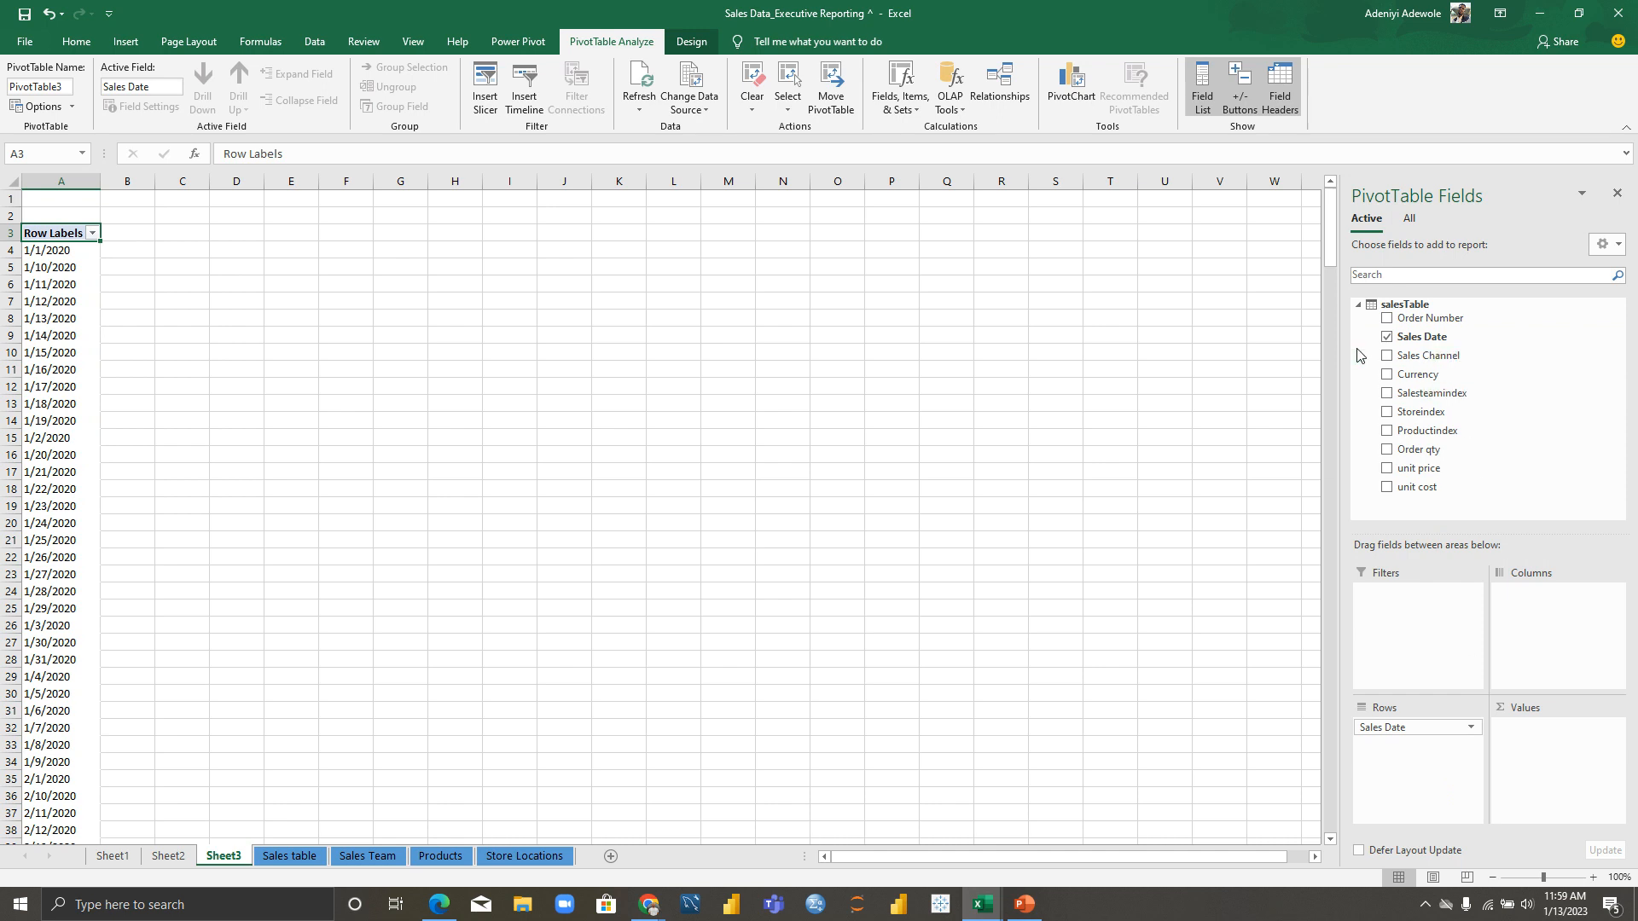
left_click(1409, 221)
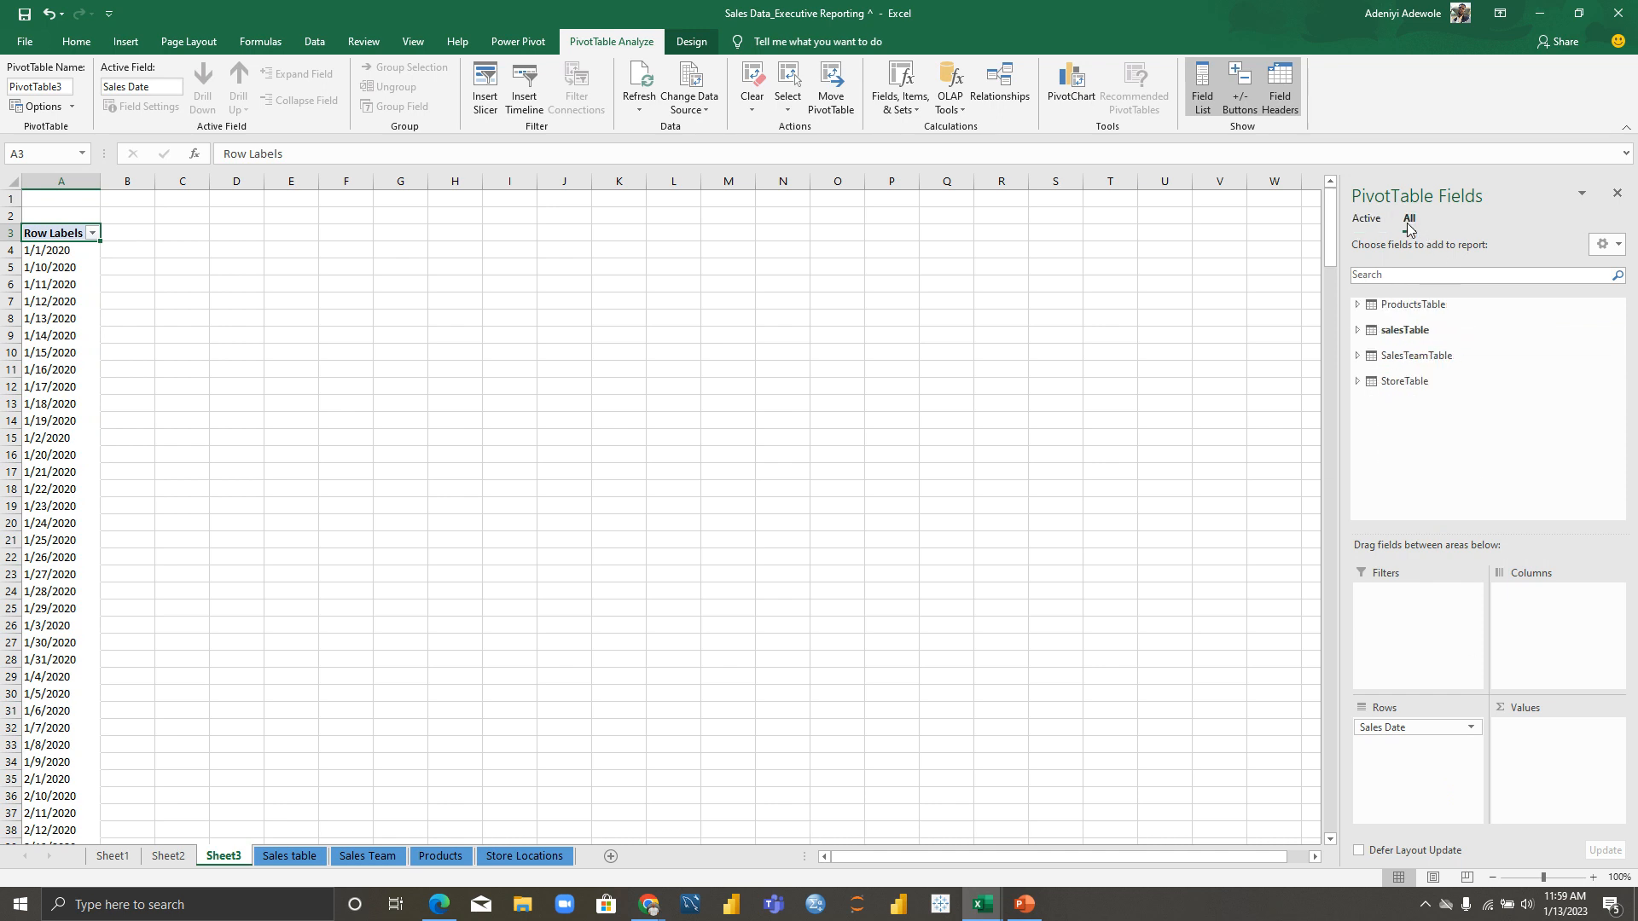
left_click(1356, 331)
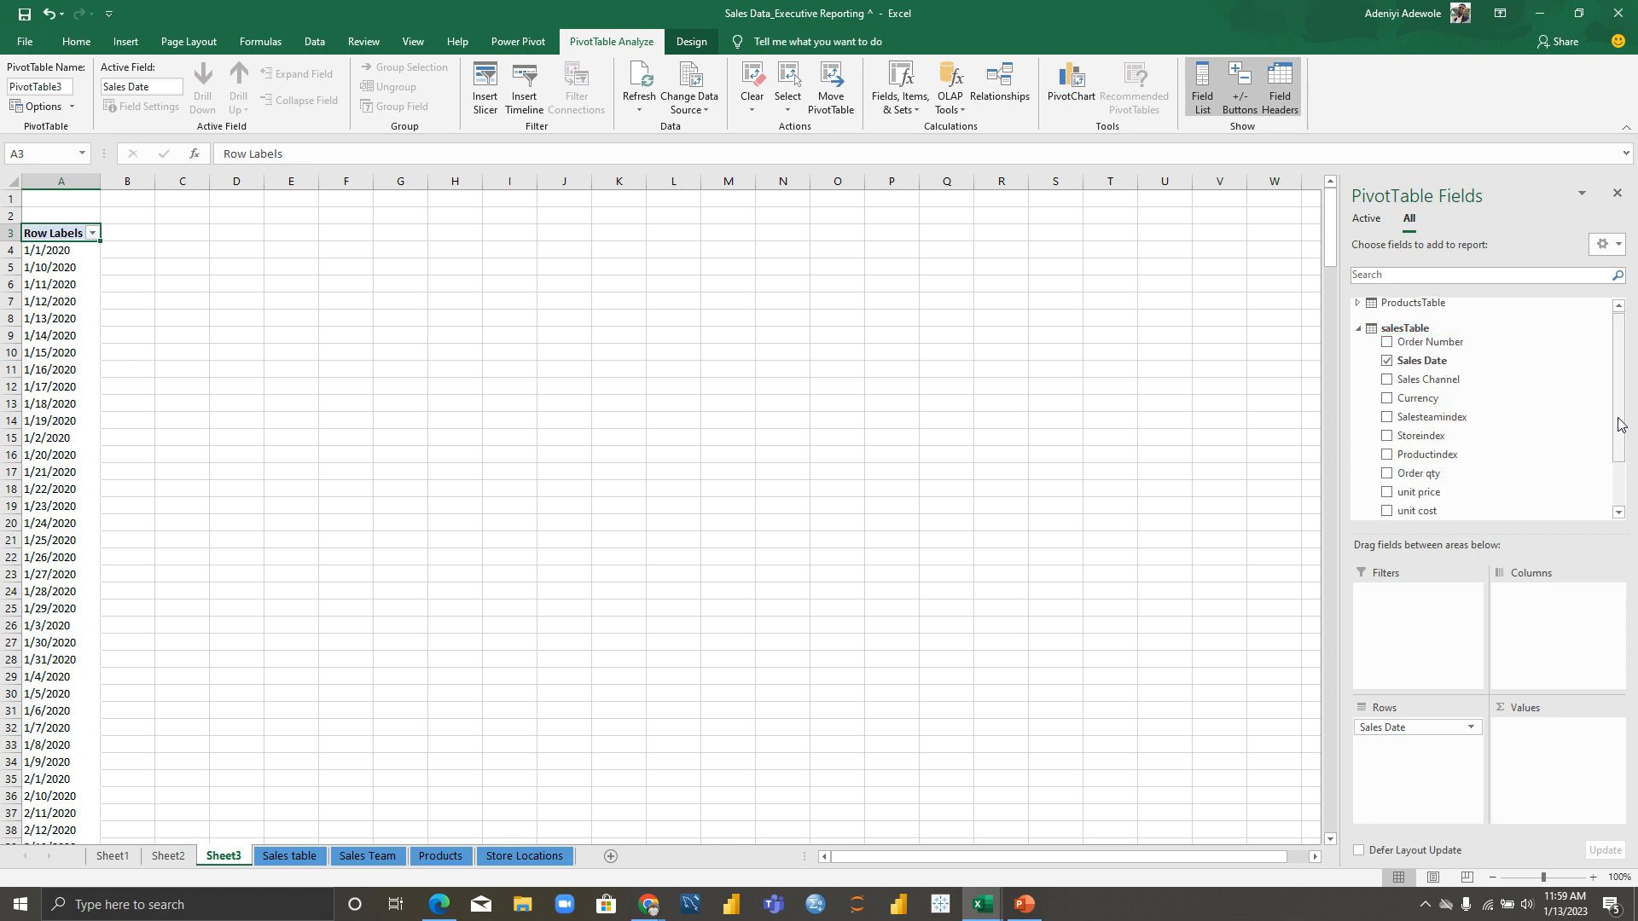
scroll(1623, 425, "down", 1)
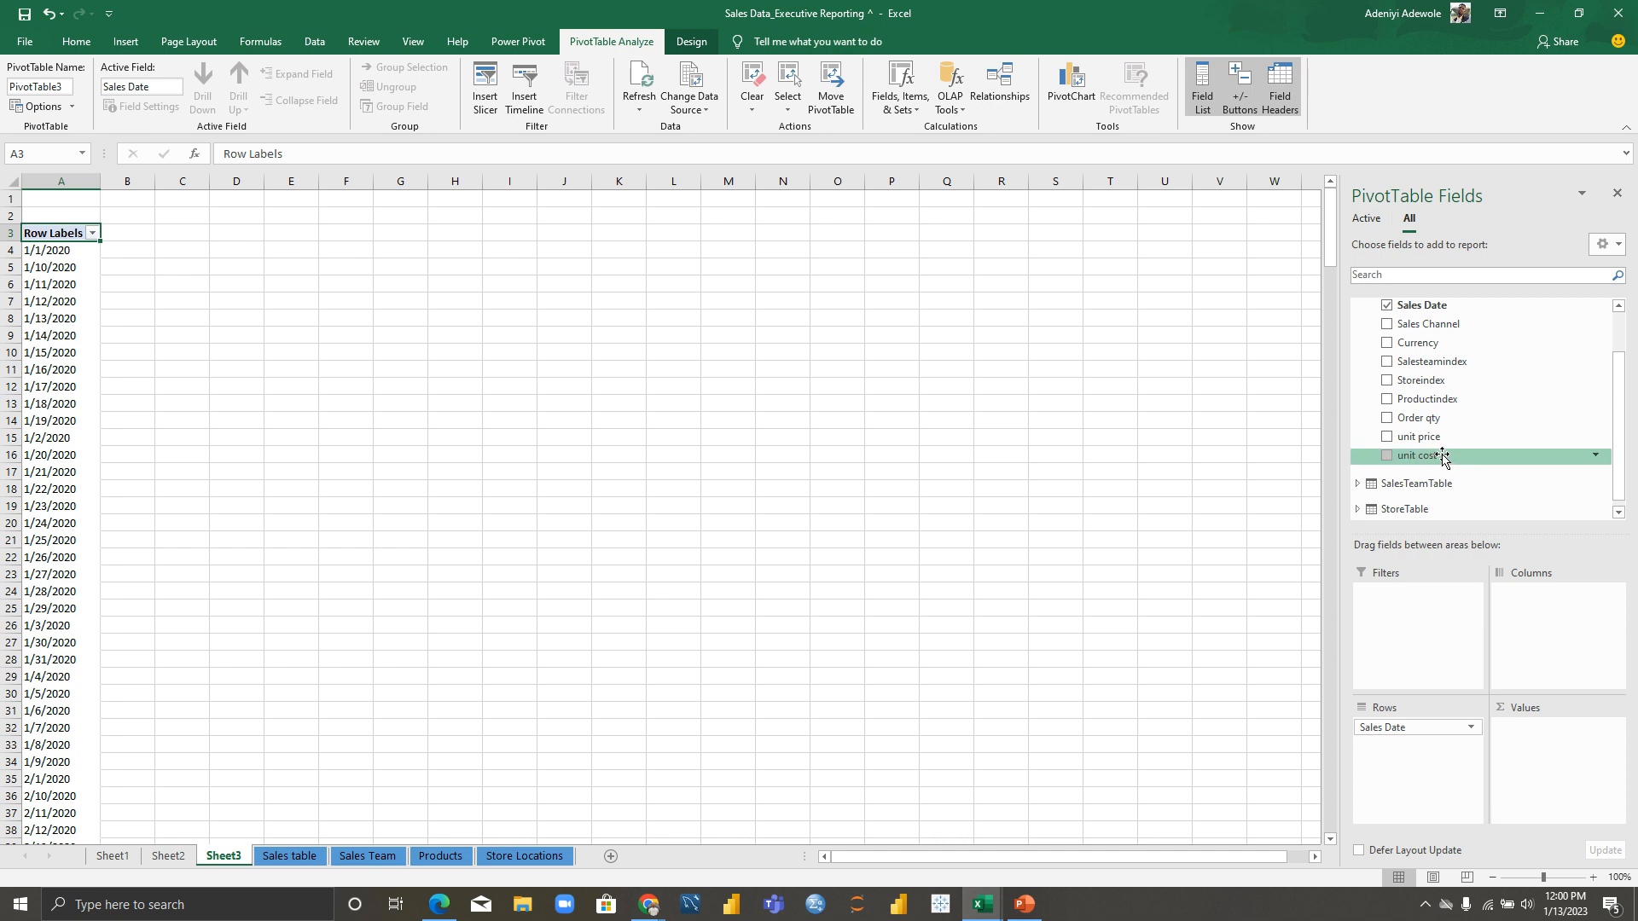
left_click_drag(1441, 457, 1567, 754)
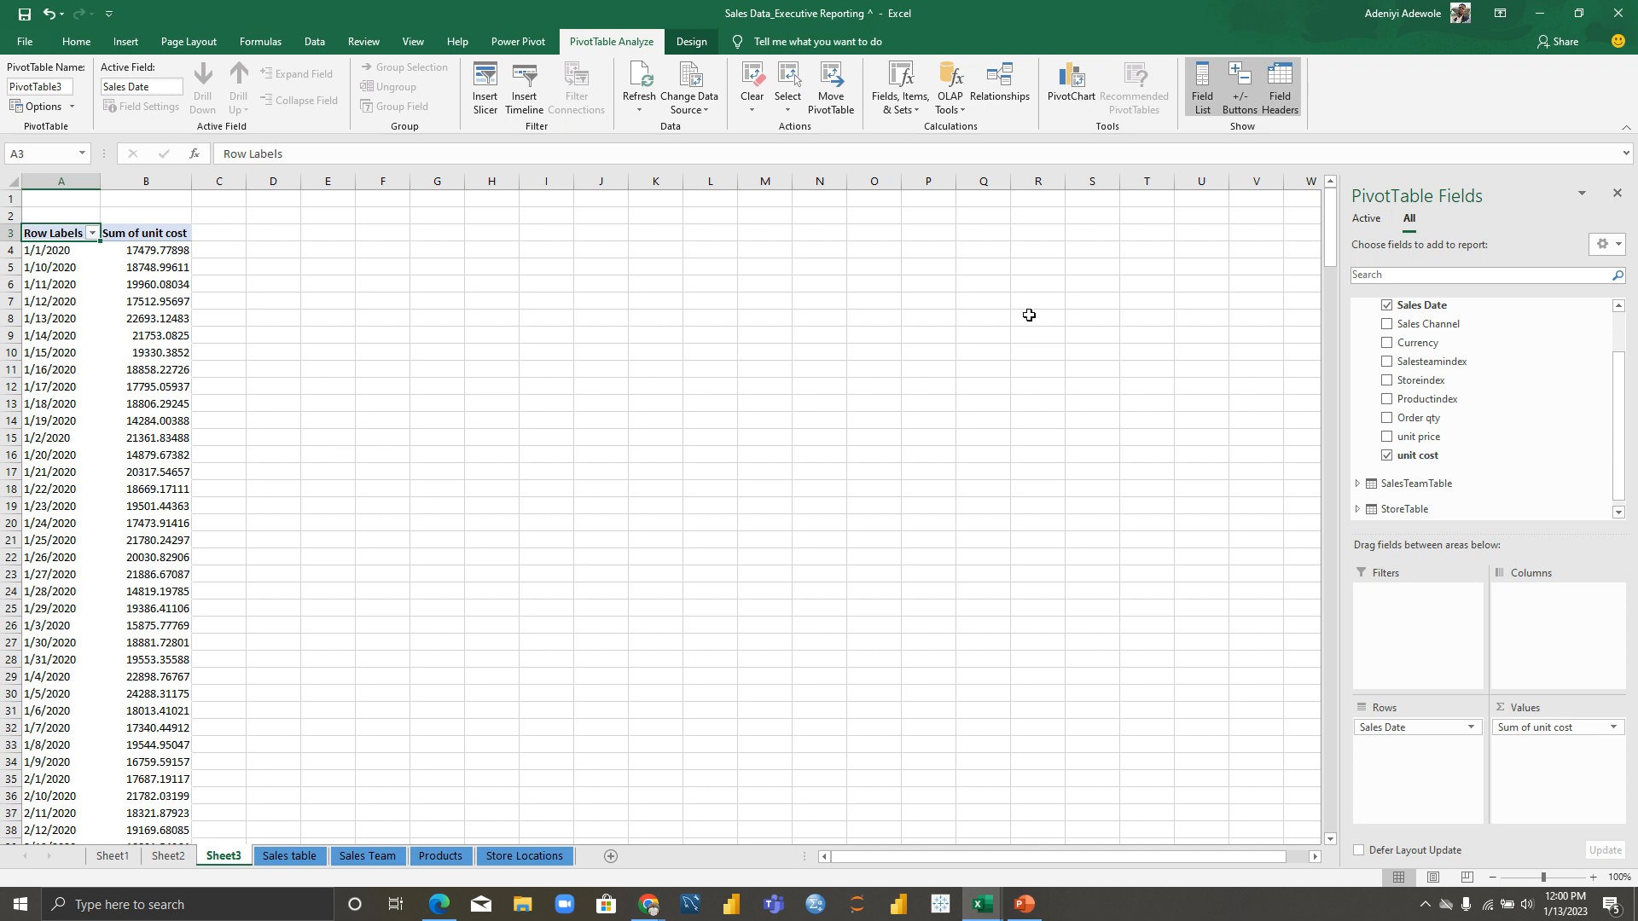
left_click_drag(1336, 242, 1337, 486)
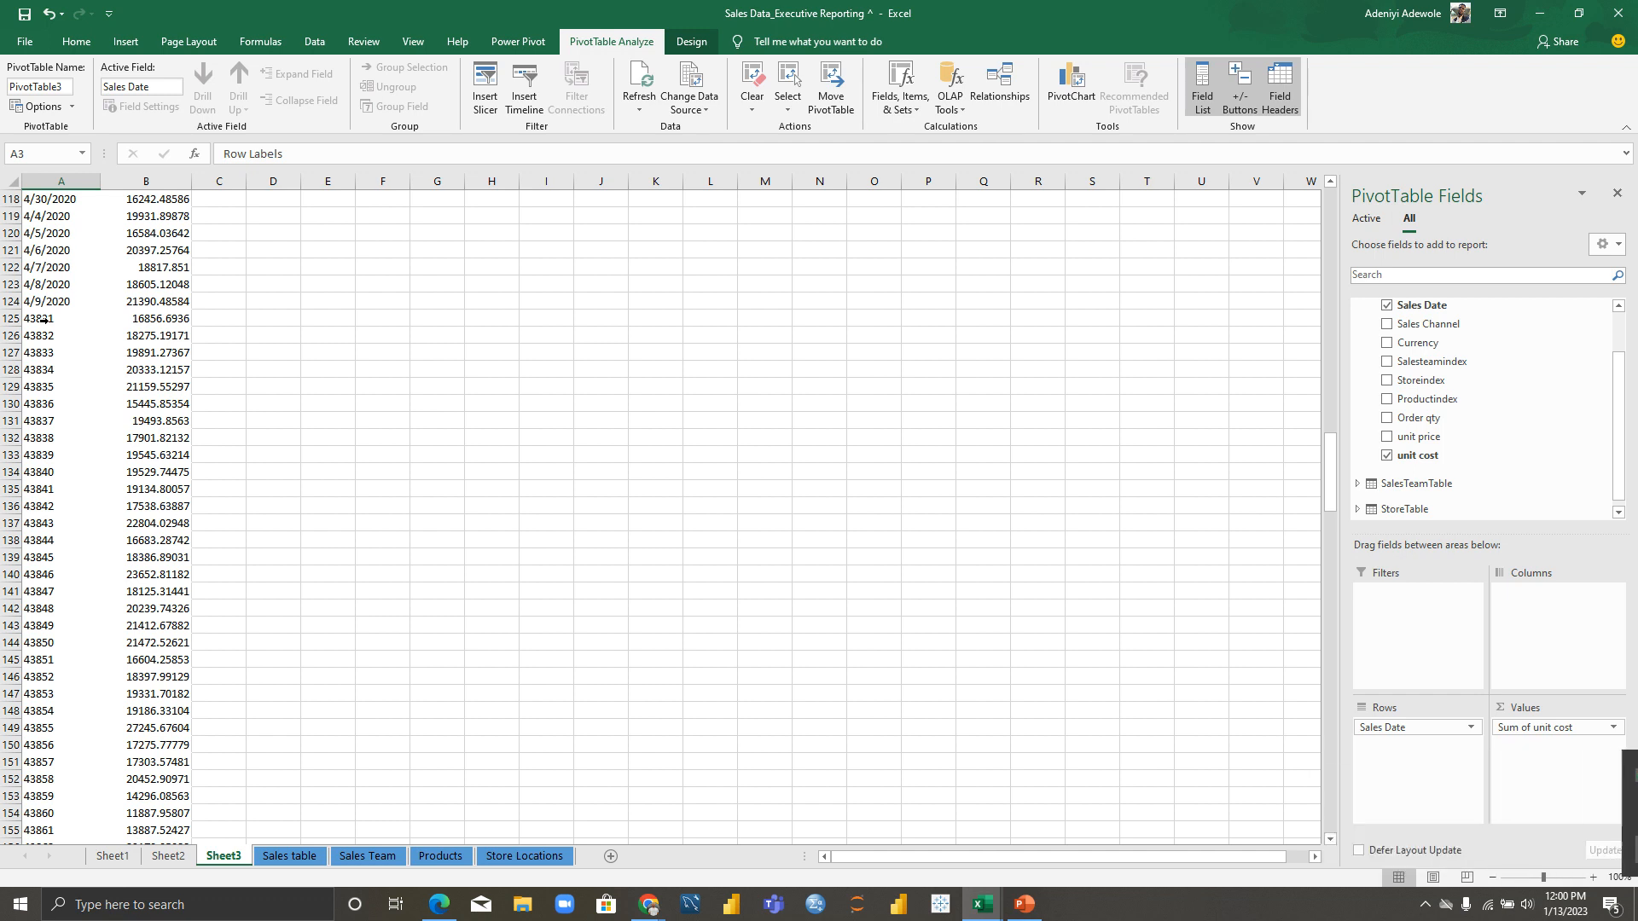
Step: Apply the Short Date format to the whole Sales Date column on the Sales table sheet
left_click(290, 856)
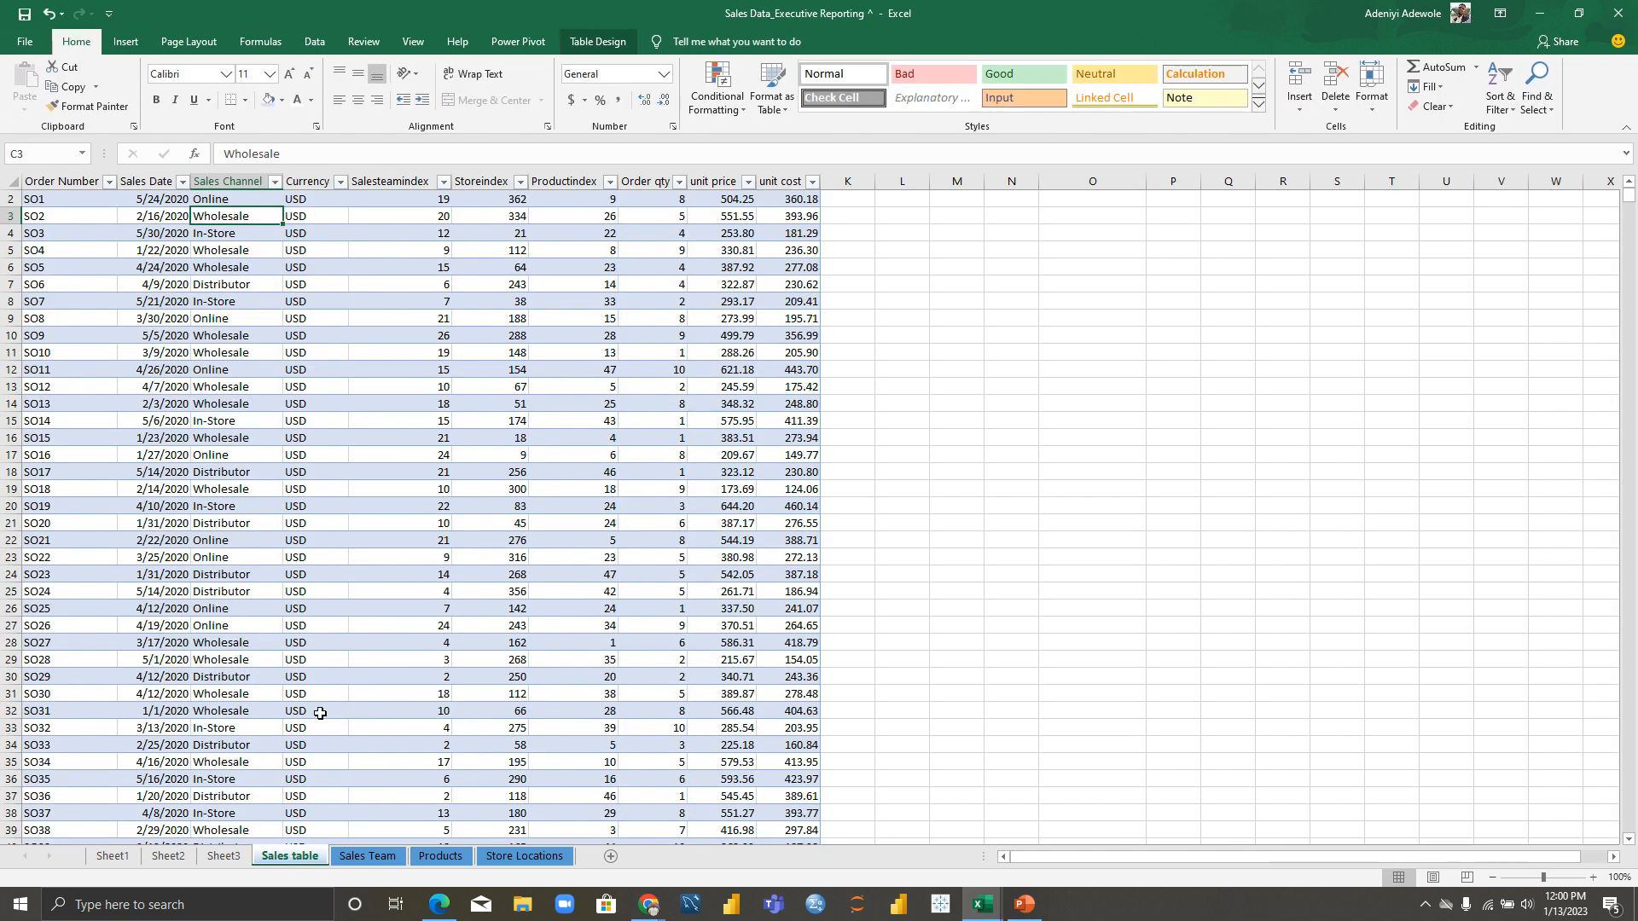
left_click(157, 180)
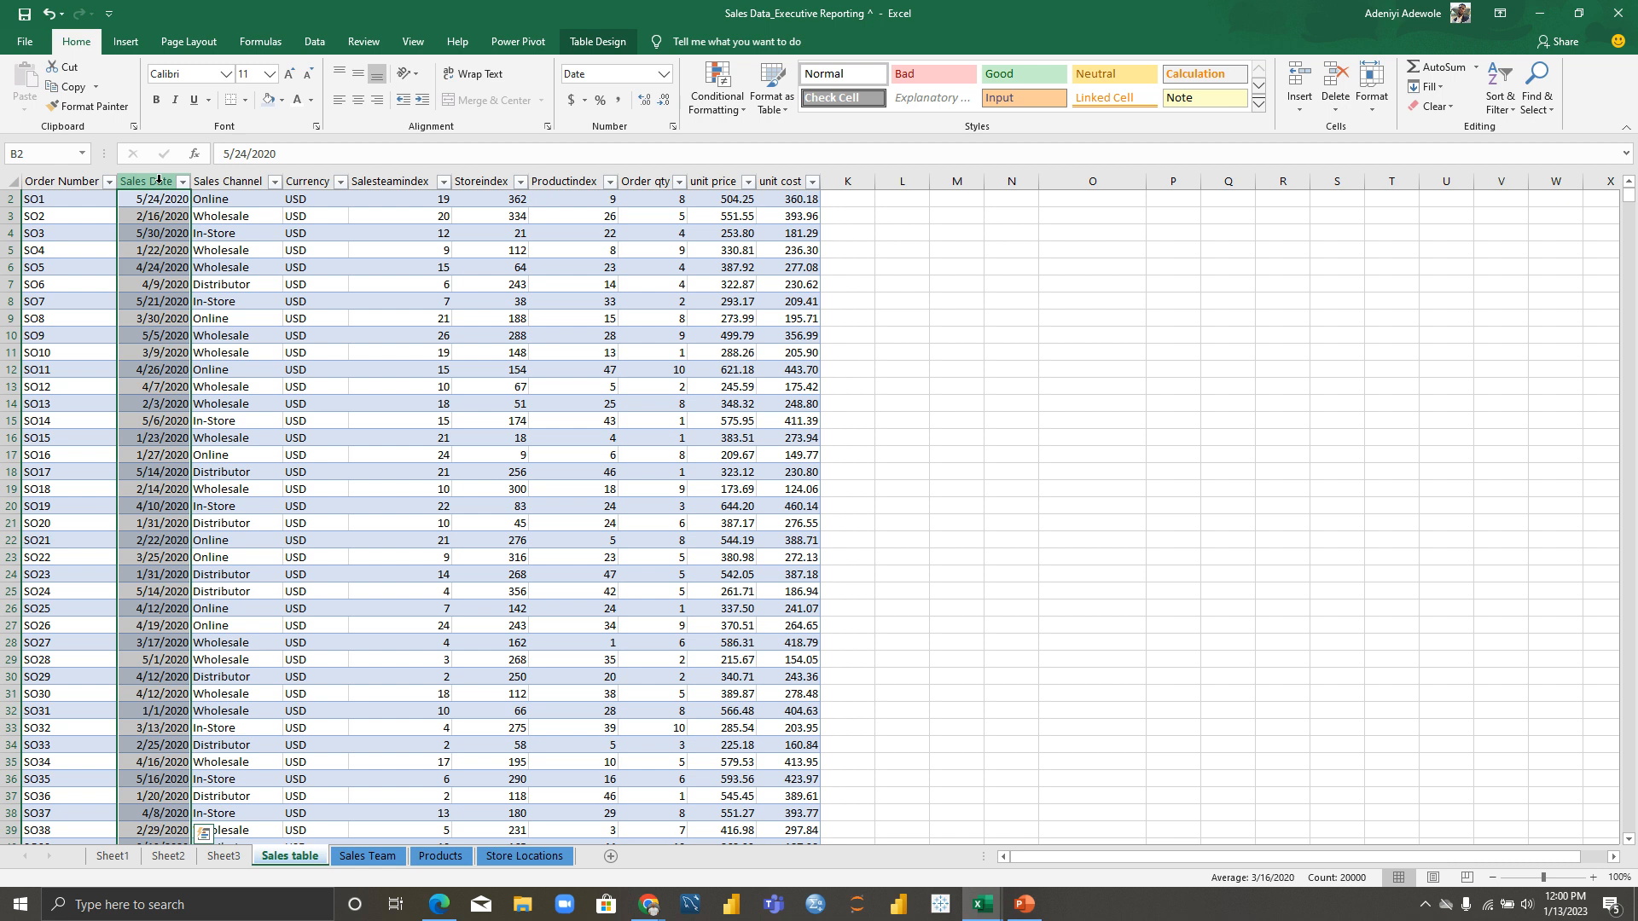
left_click(665, 78)
left_click(664, 130)
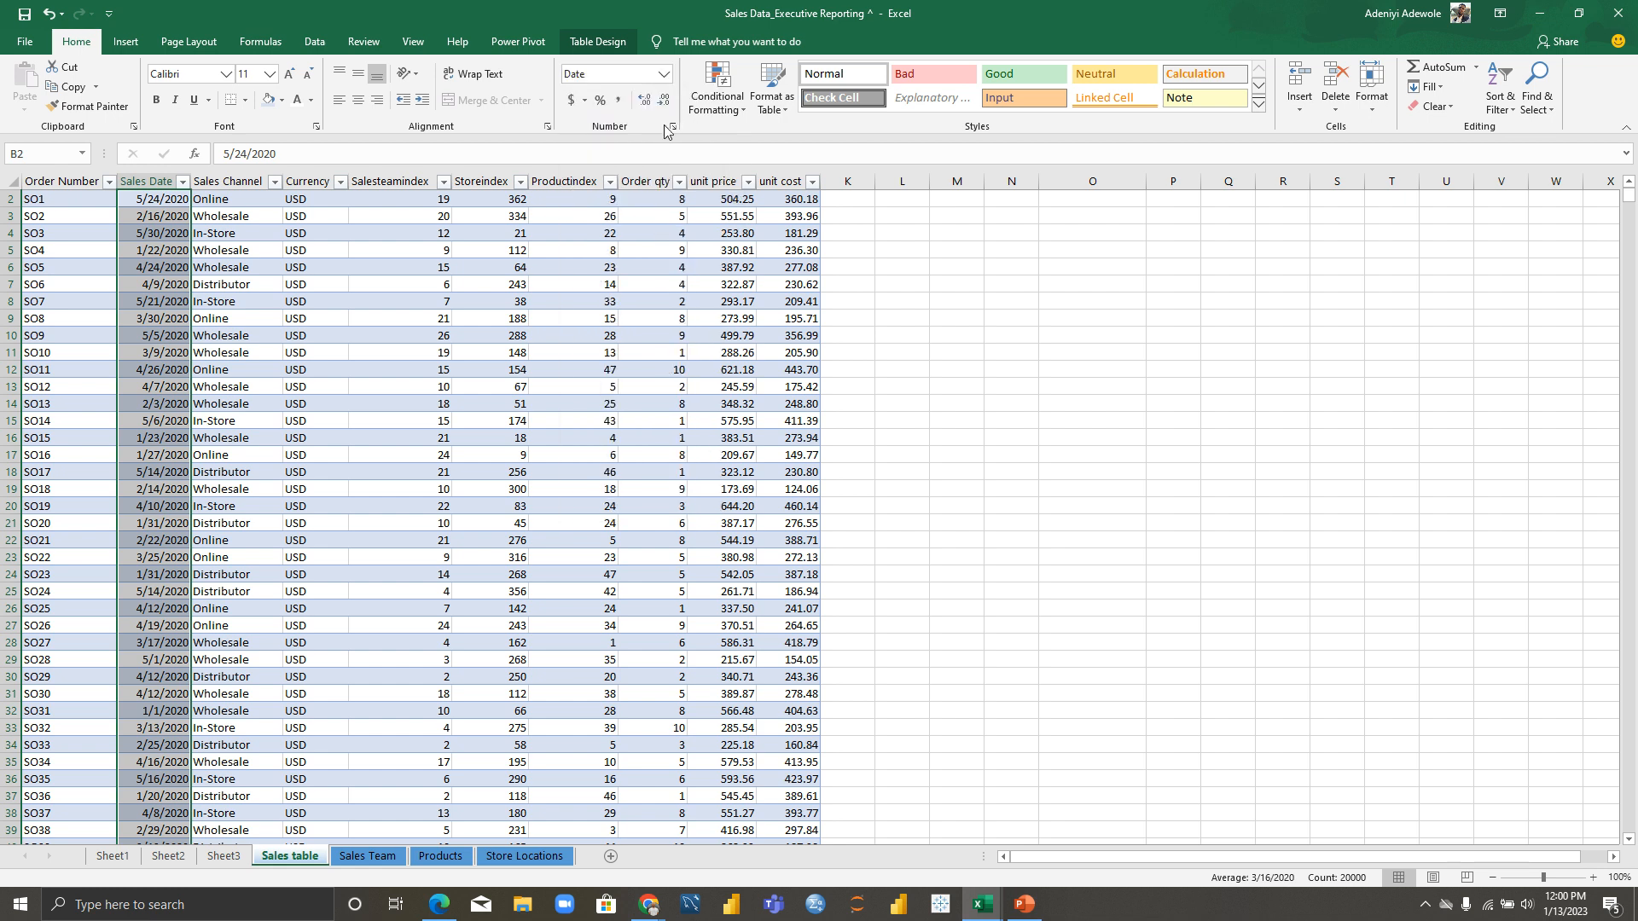
left_click(665, 78)
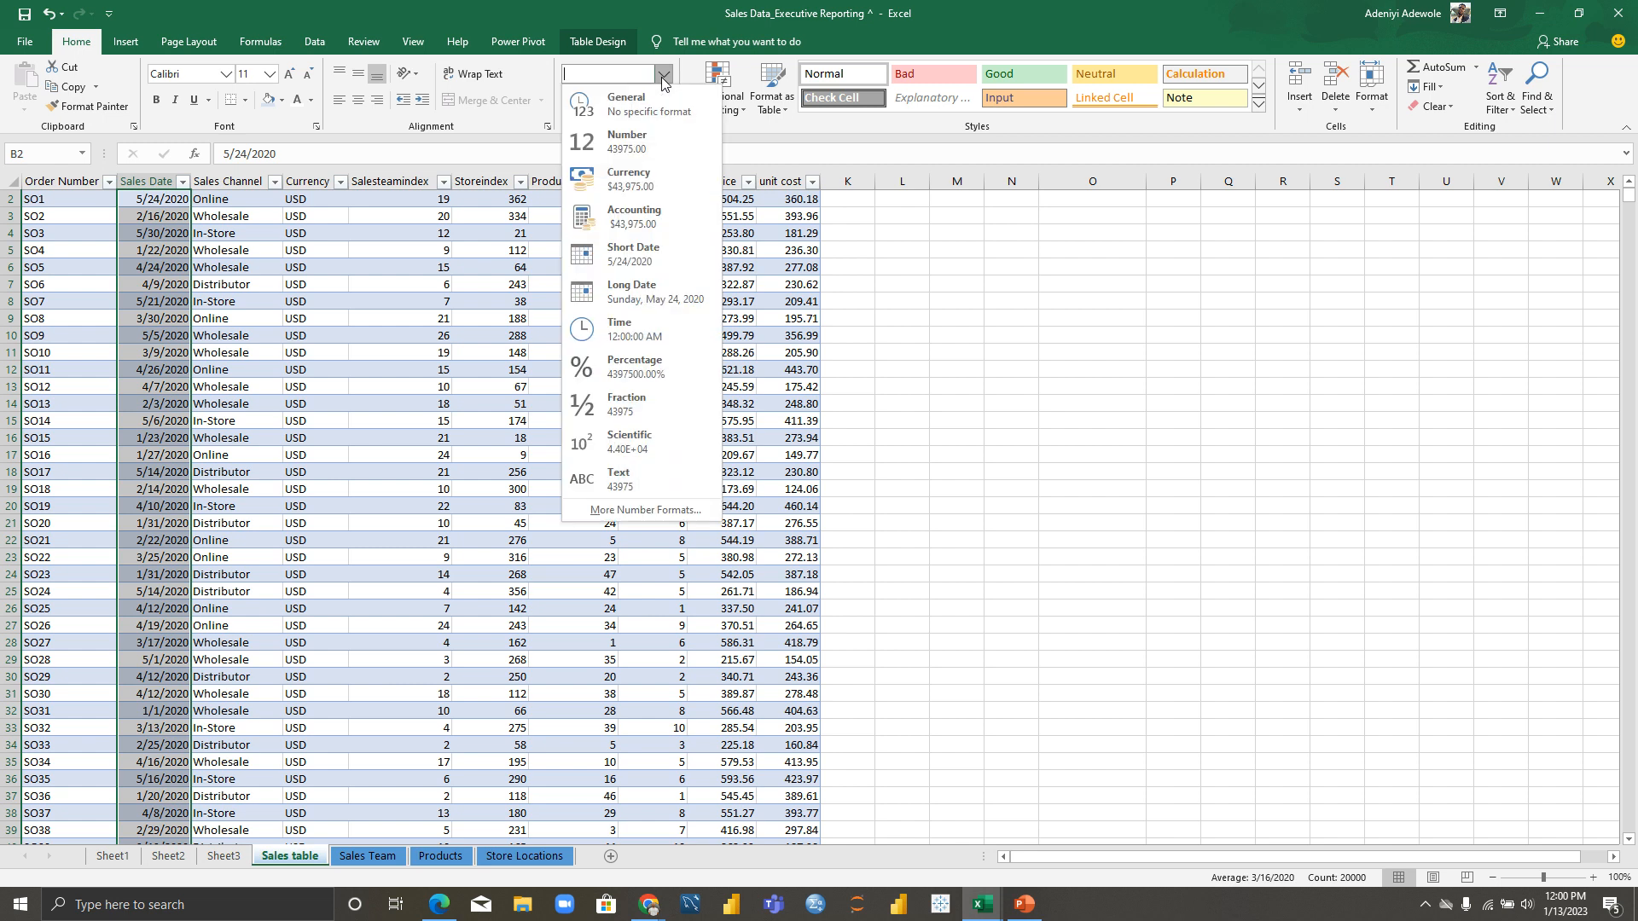
left_click(631, 247)
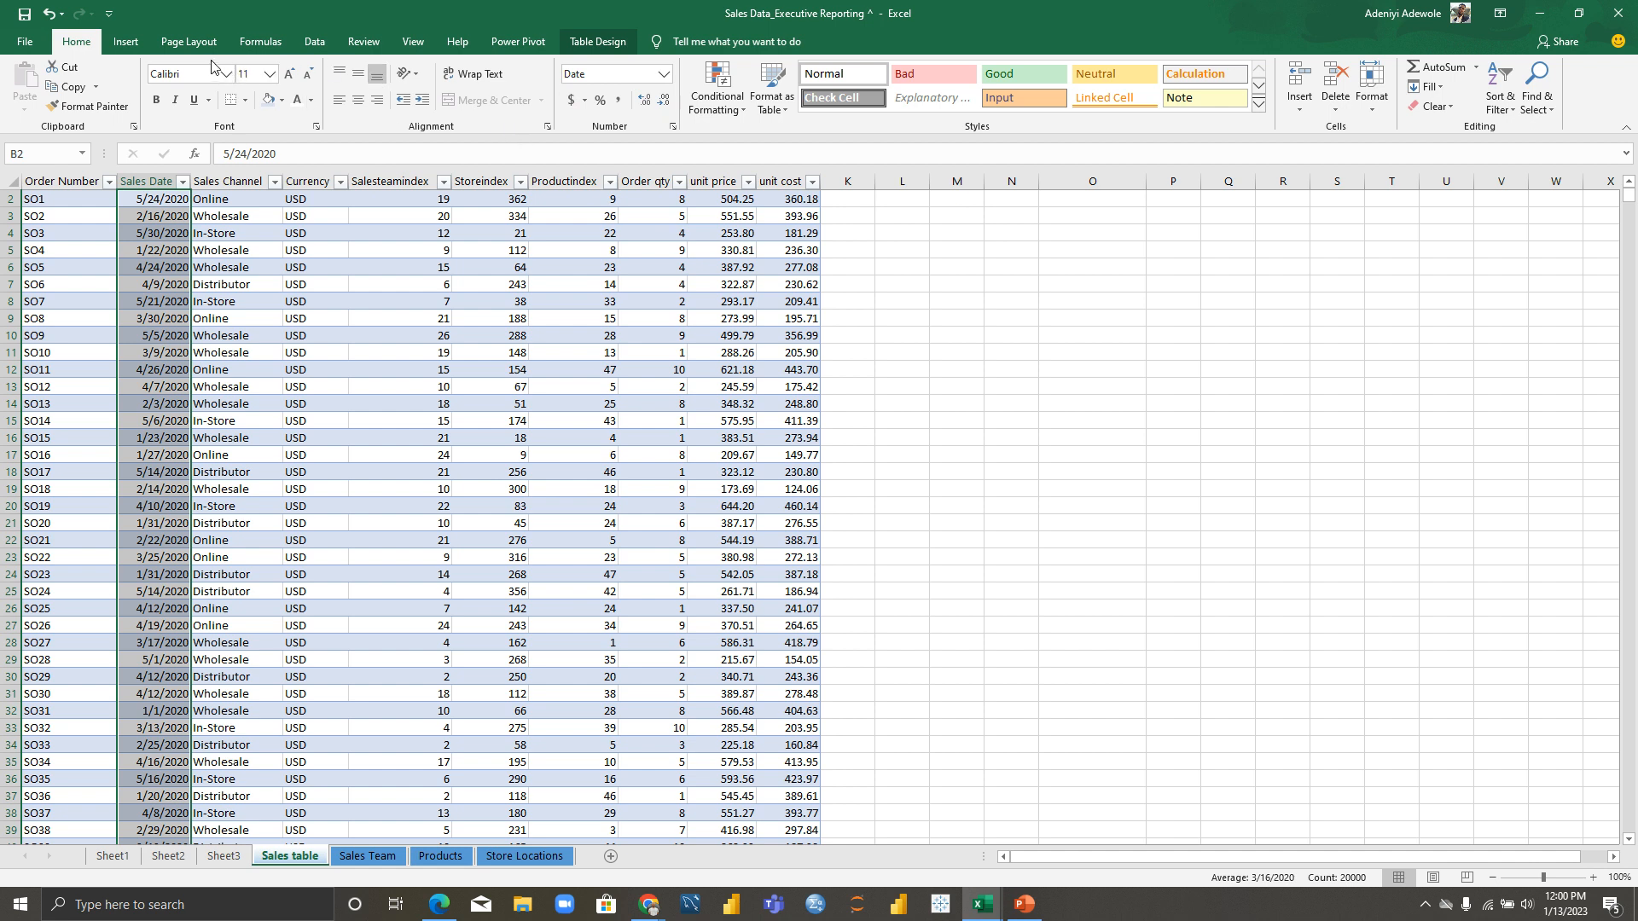
Step: Refresh all data in the workbook
left_click(310, 43)
left_click(416, 104)
left_click(447, 130)
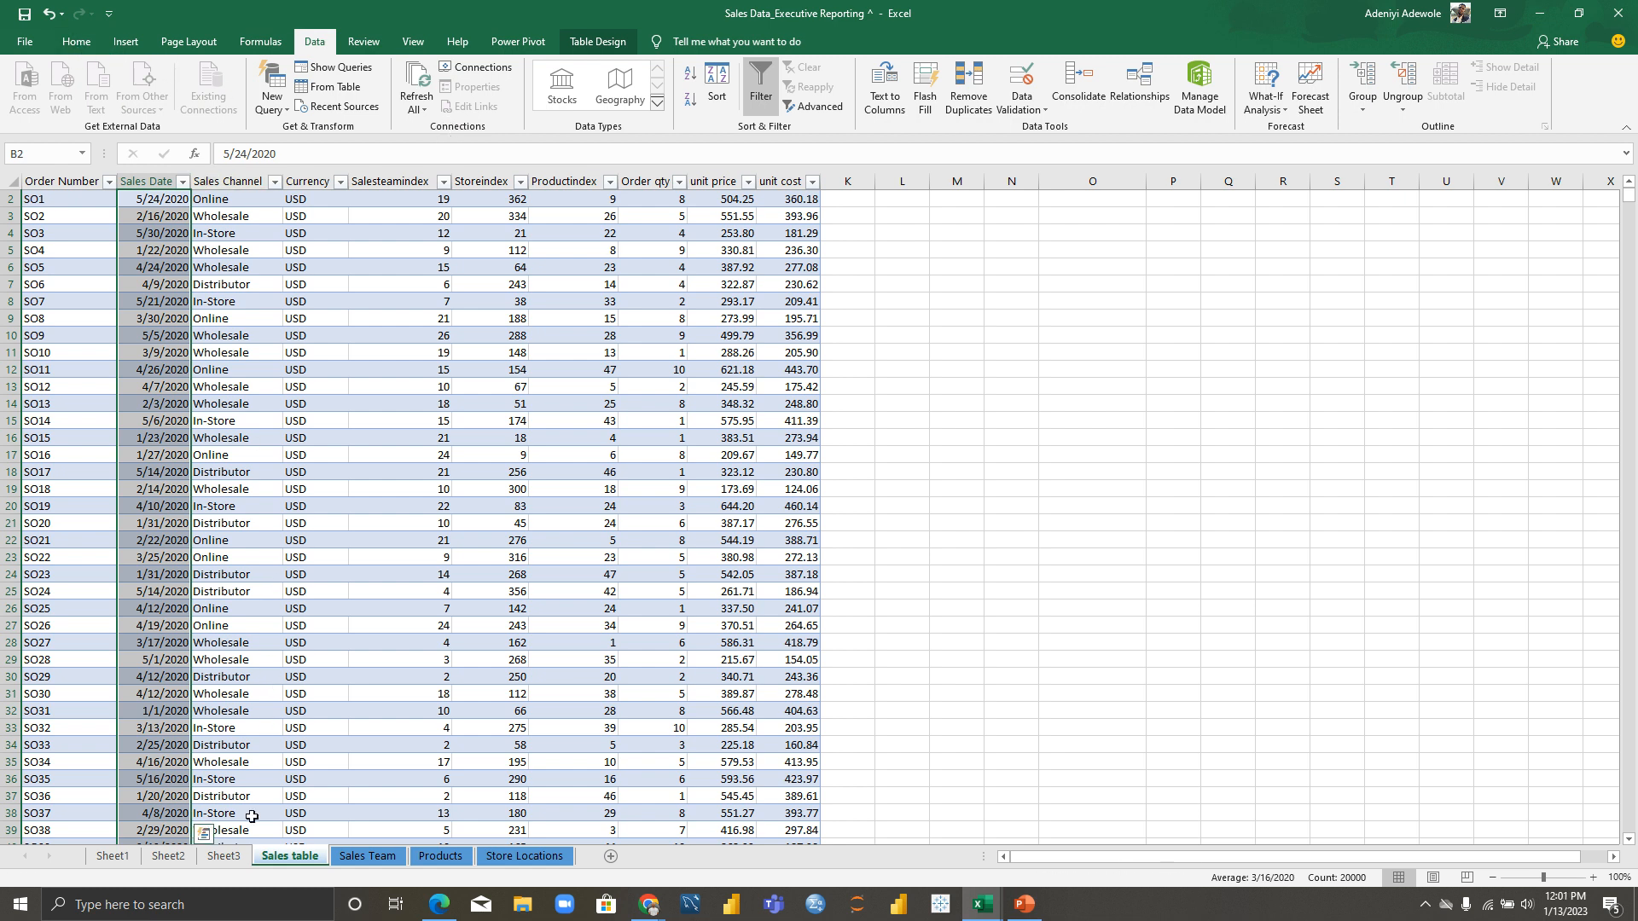
Step: Refresh all workbook data again from the Sheet3 pivot sheet
left_click(223, 857)
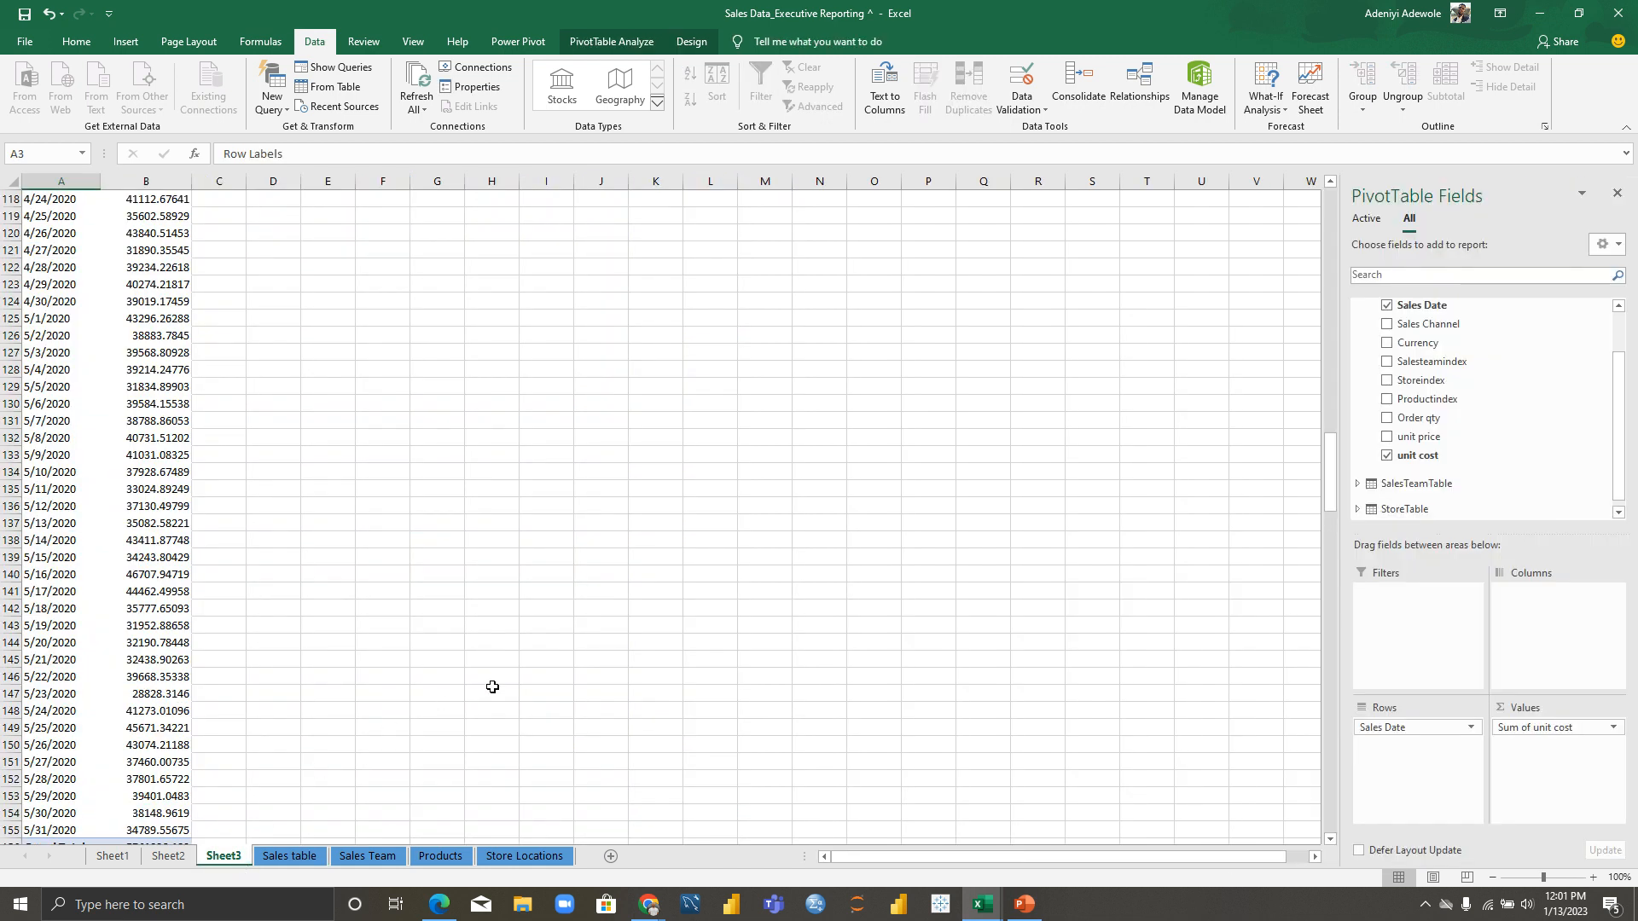
left_click(418, 109)
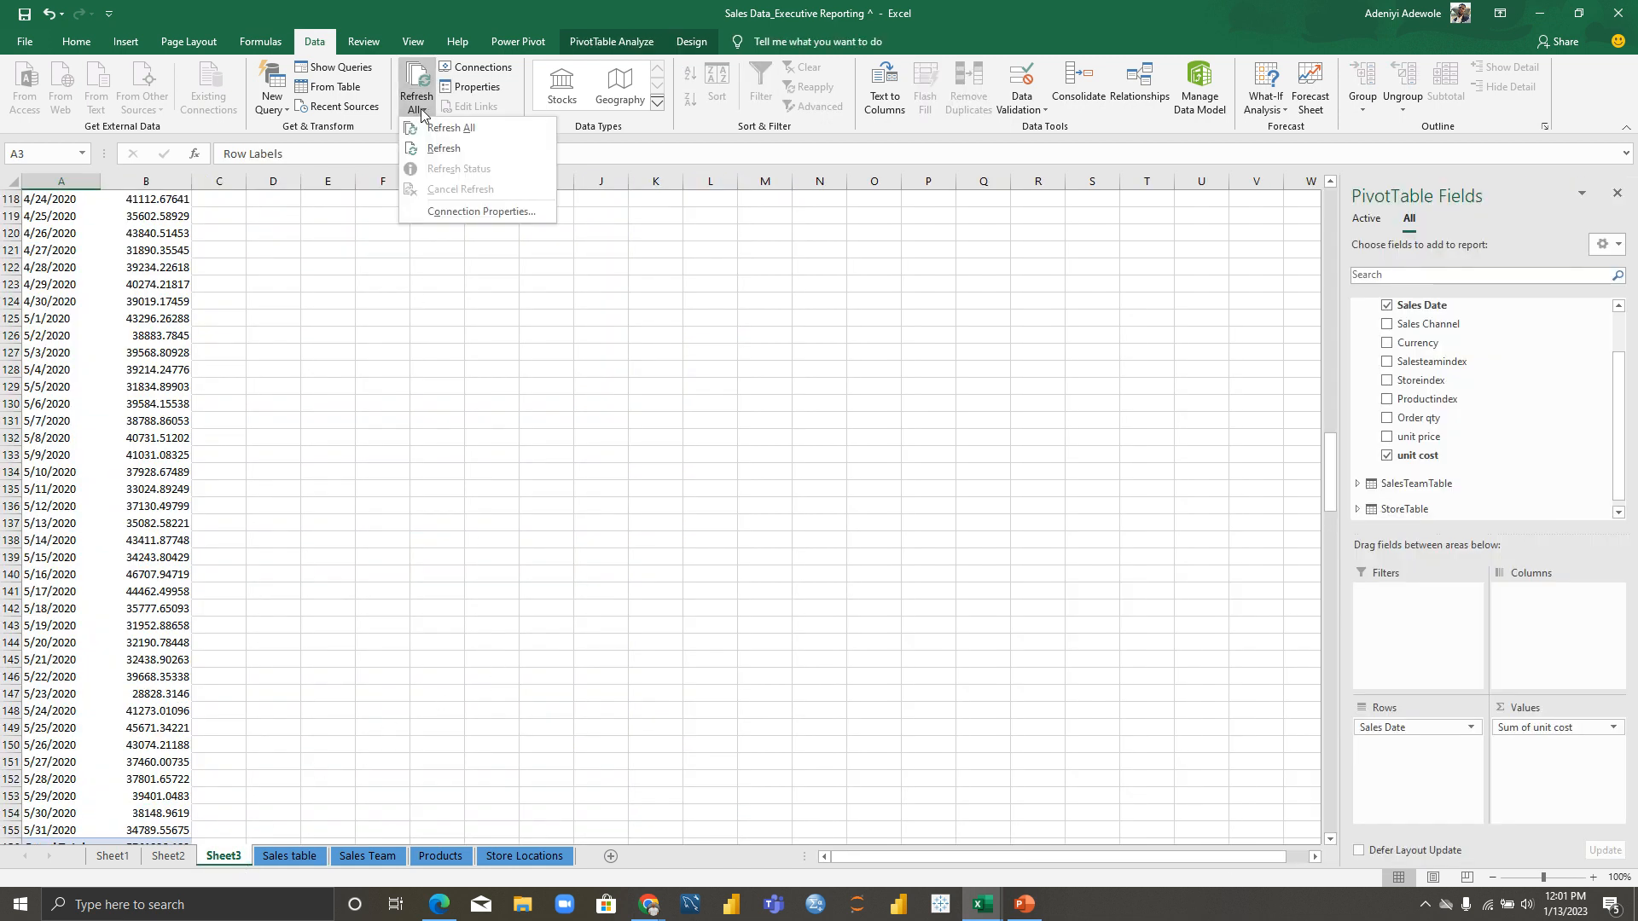
left_click(445, 126)
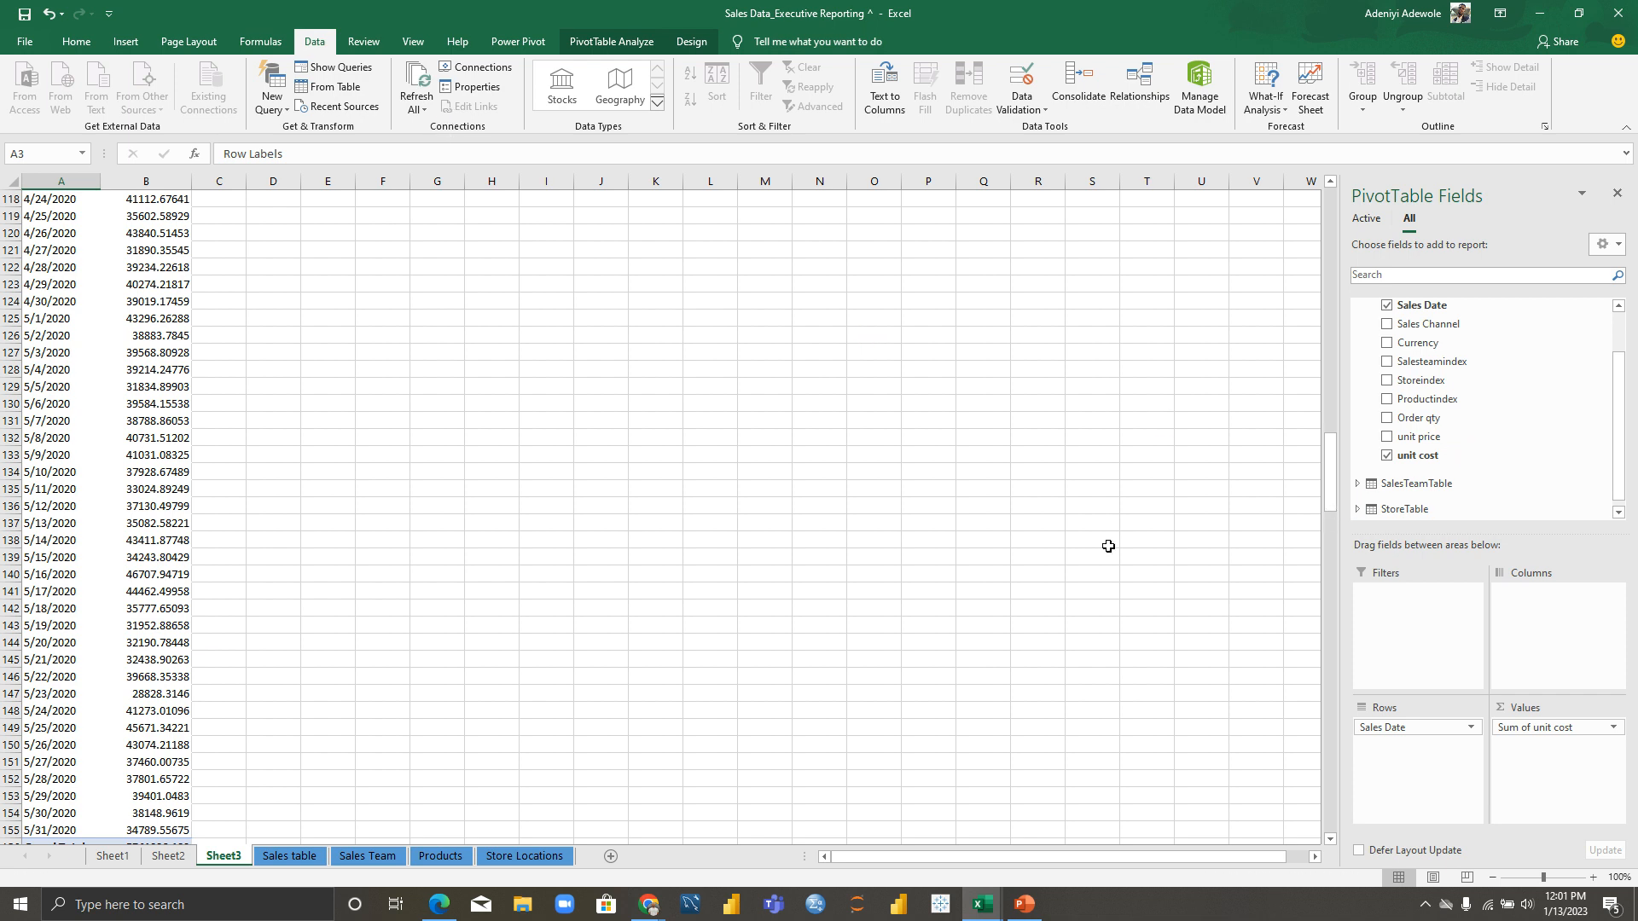
Step: Scroll back to the top of the pivot and select its first date, cell A4
left_click_drag(1331, 504, 1312, 442)
scroll(1305, 400, "up", 16)
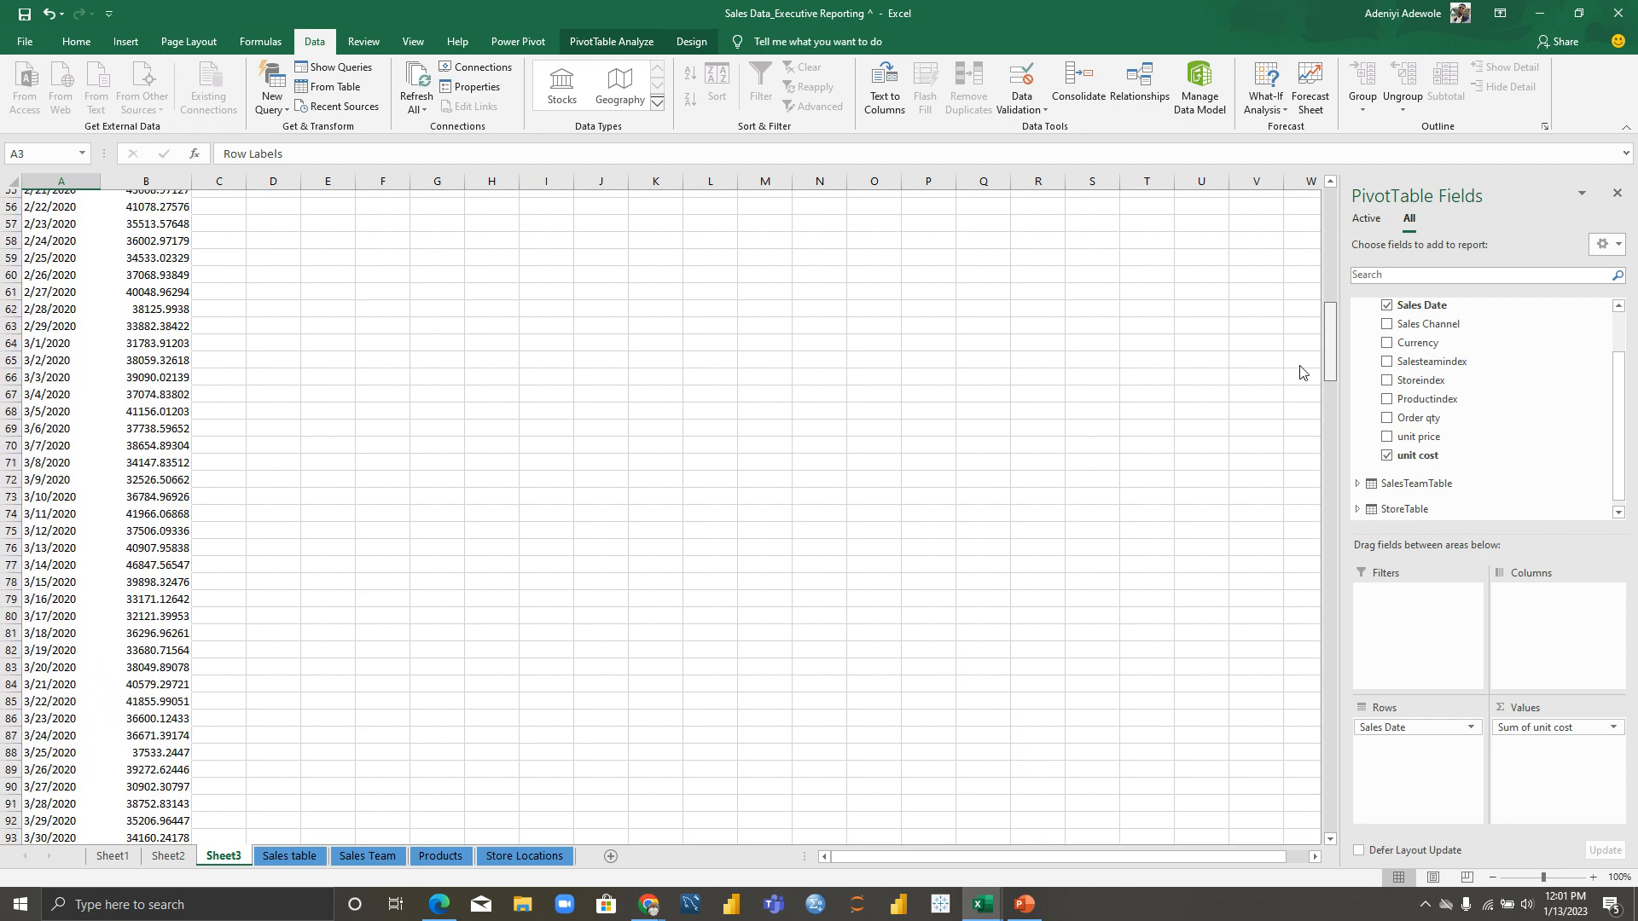
scroll(1287, 299, "up", 7)
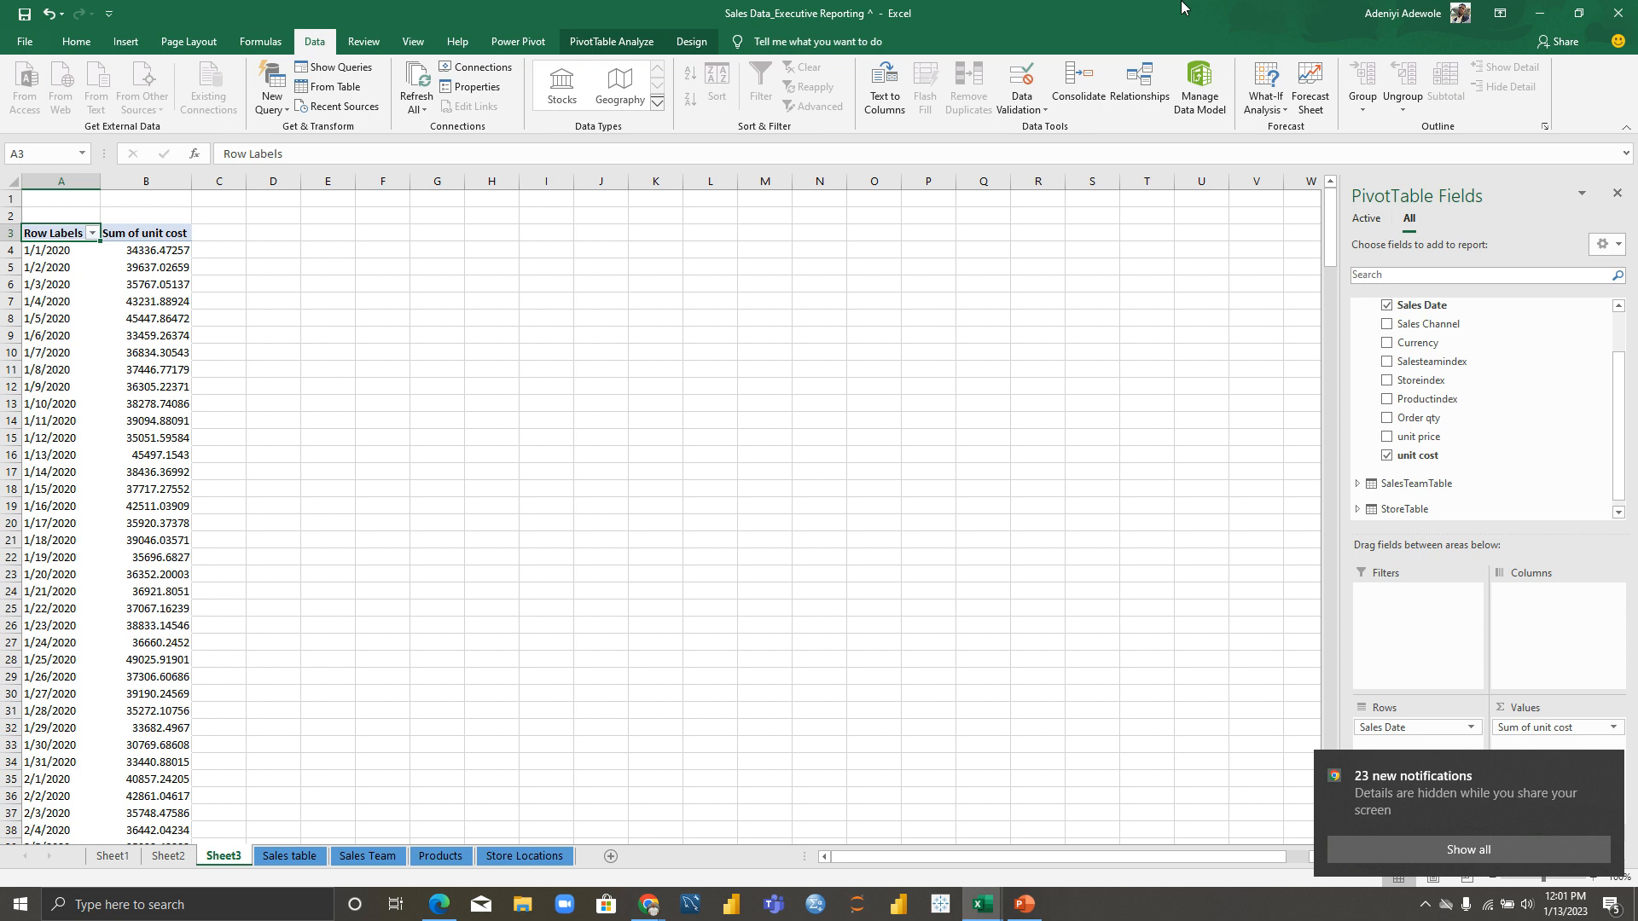
left_click(57, 251)
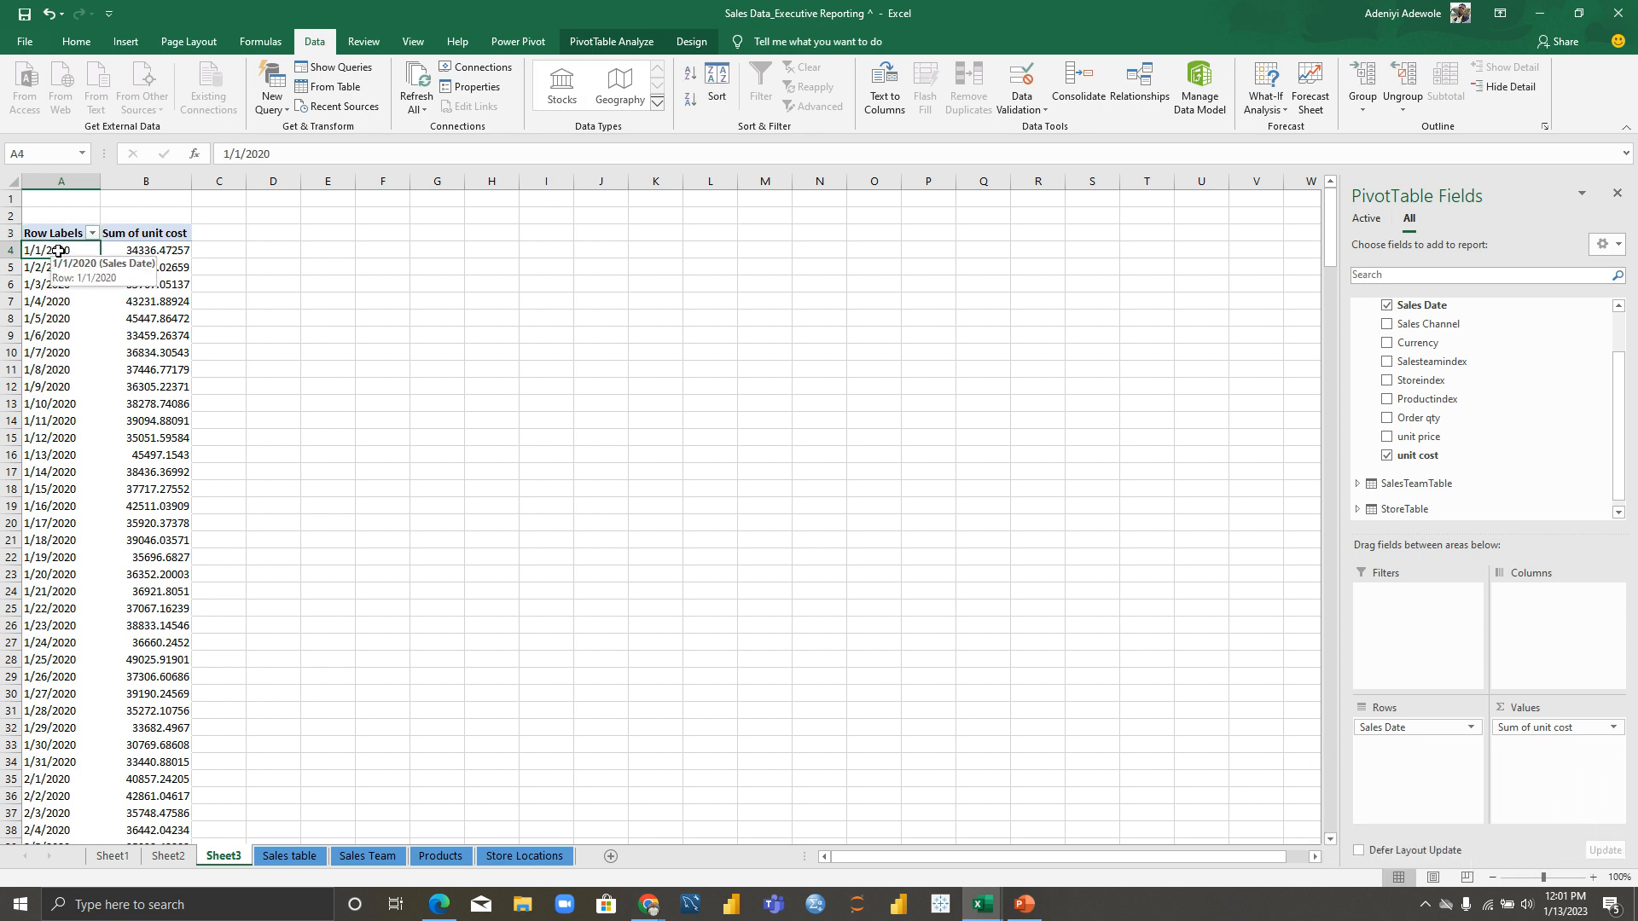
Step: Group the pivot's Sales Date rows by Months, giving Jan through May totals
right_click(59, 251)
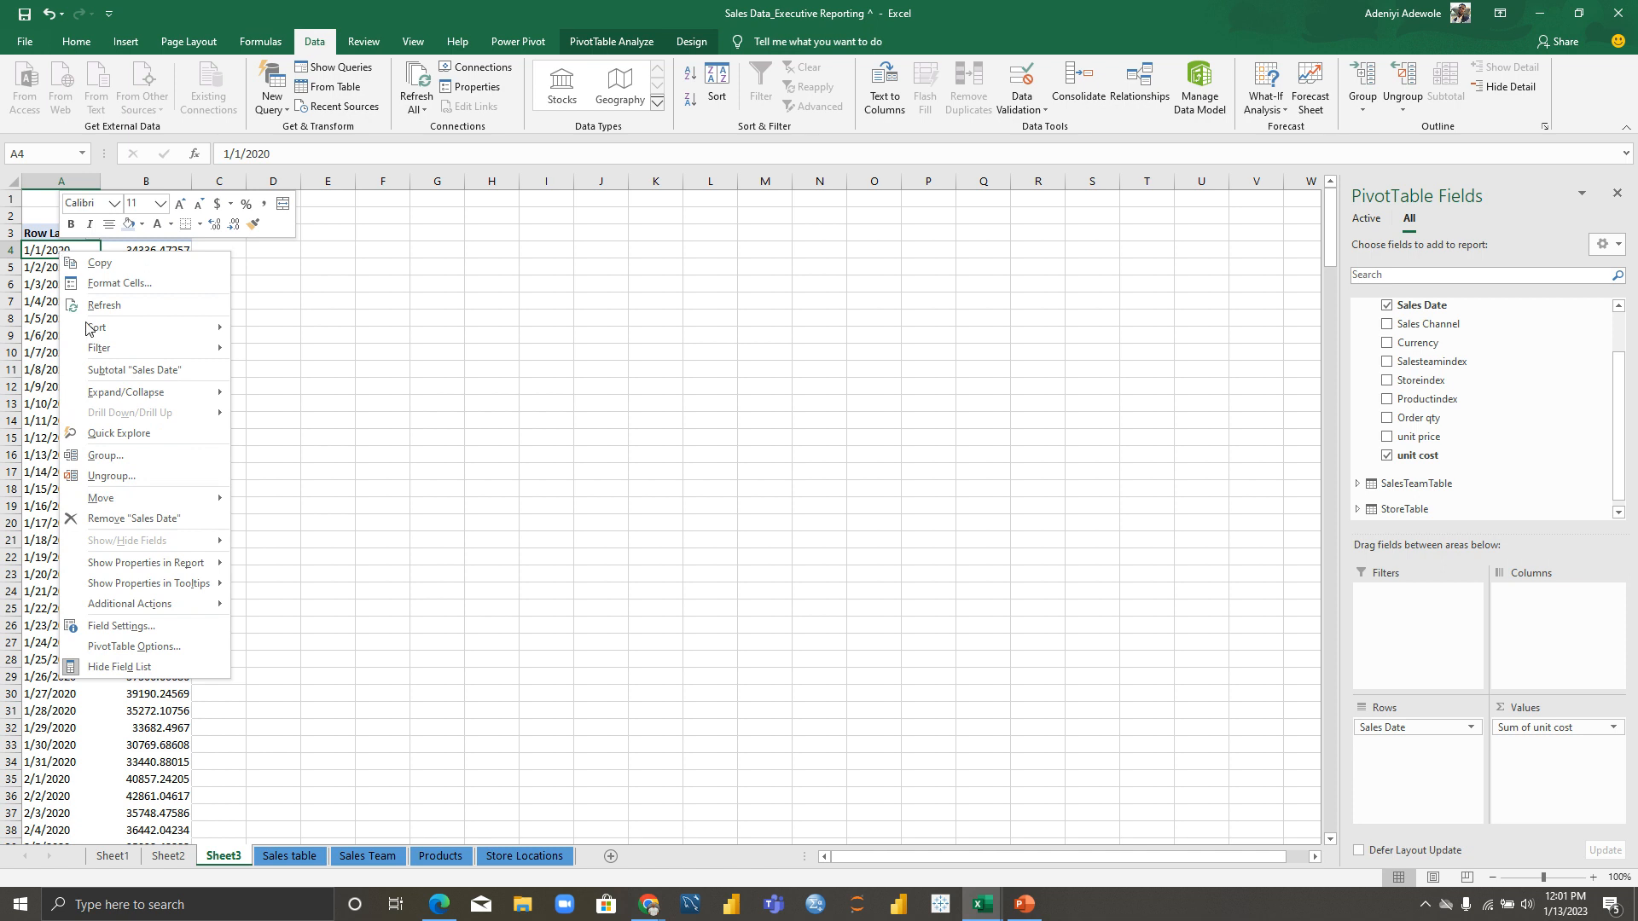
left_click(149, 454)
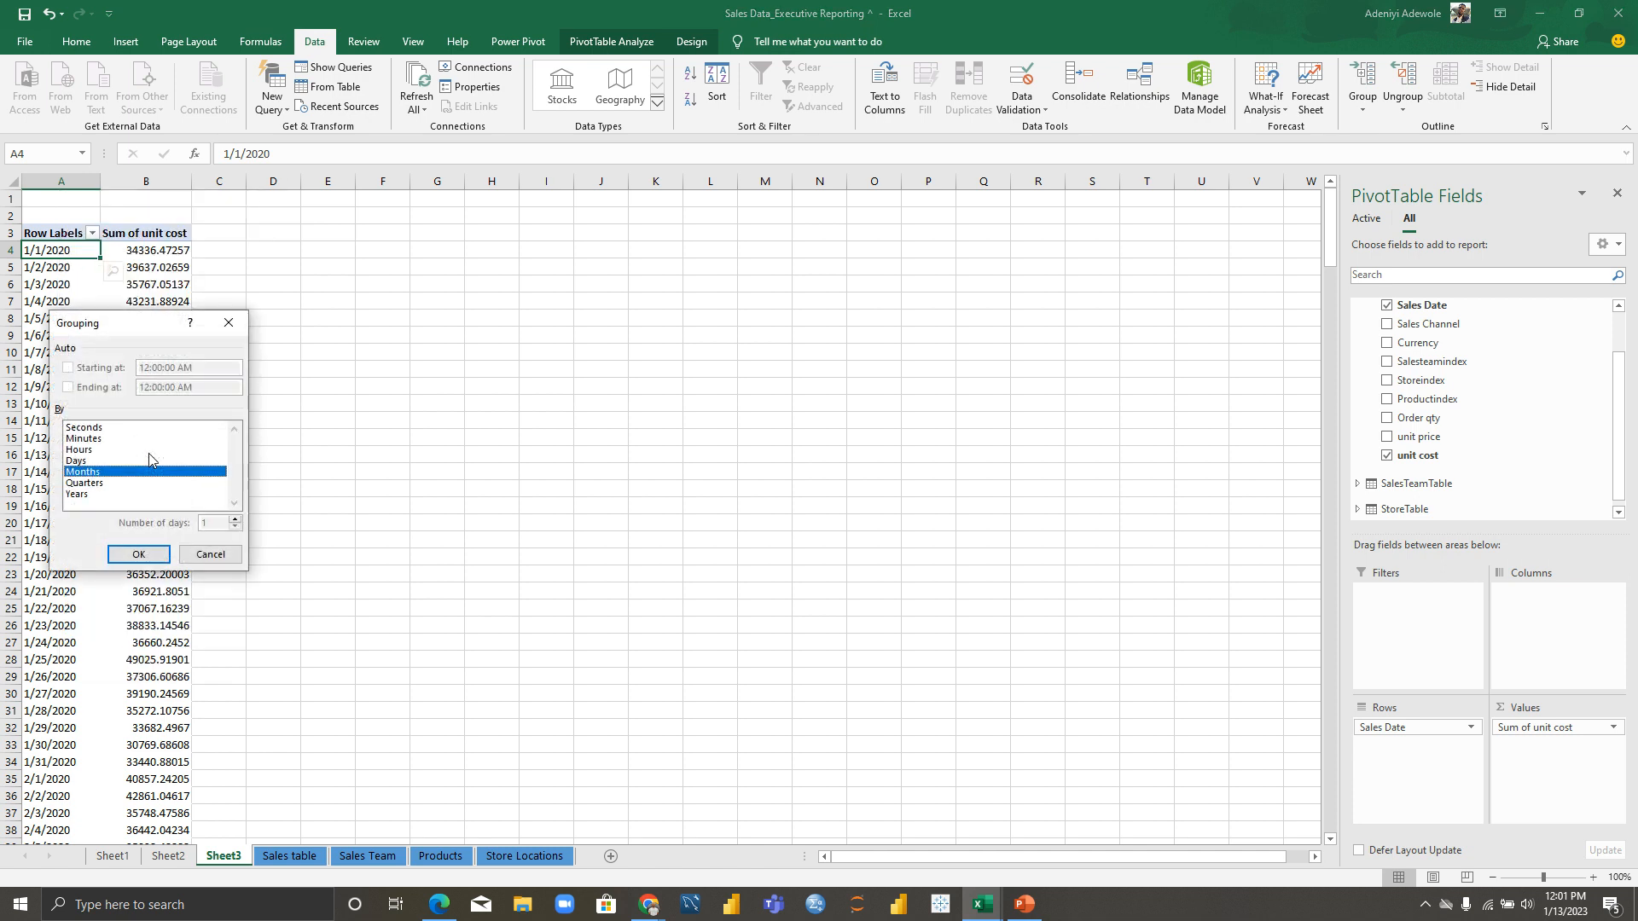
left_click(144, 475)
left_click(145, 474)
double_click(141, 473)
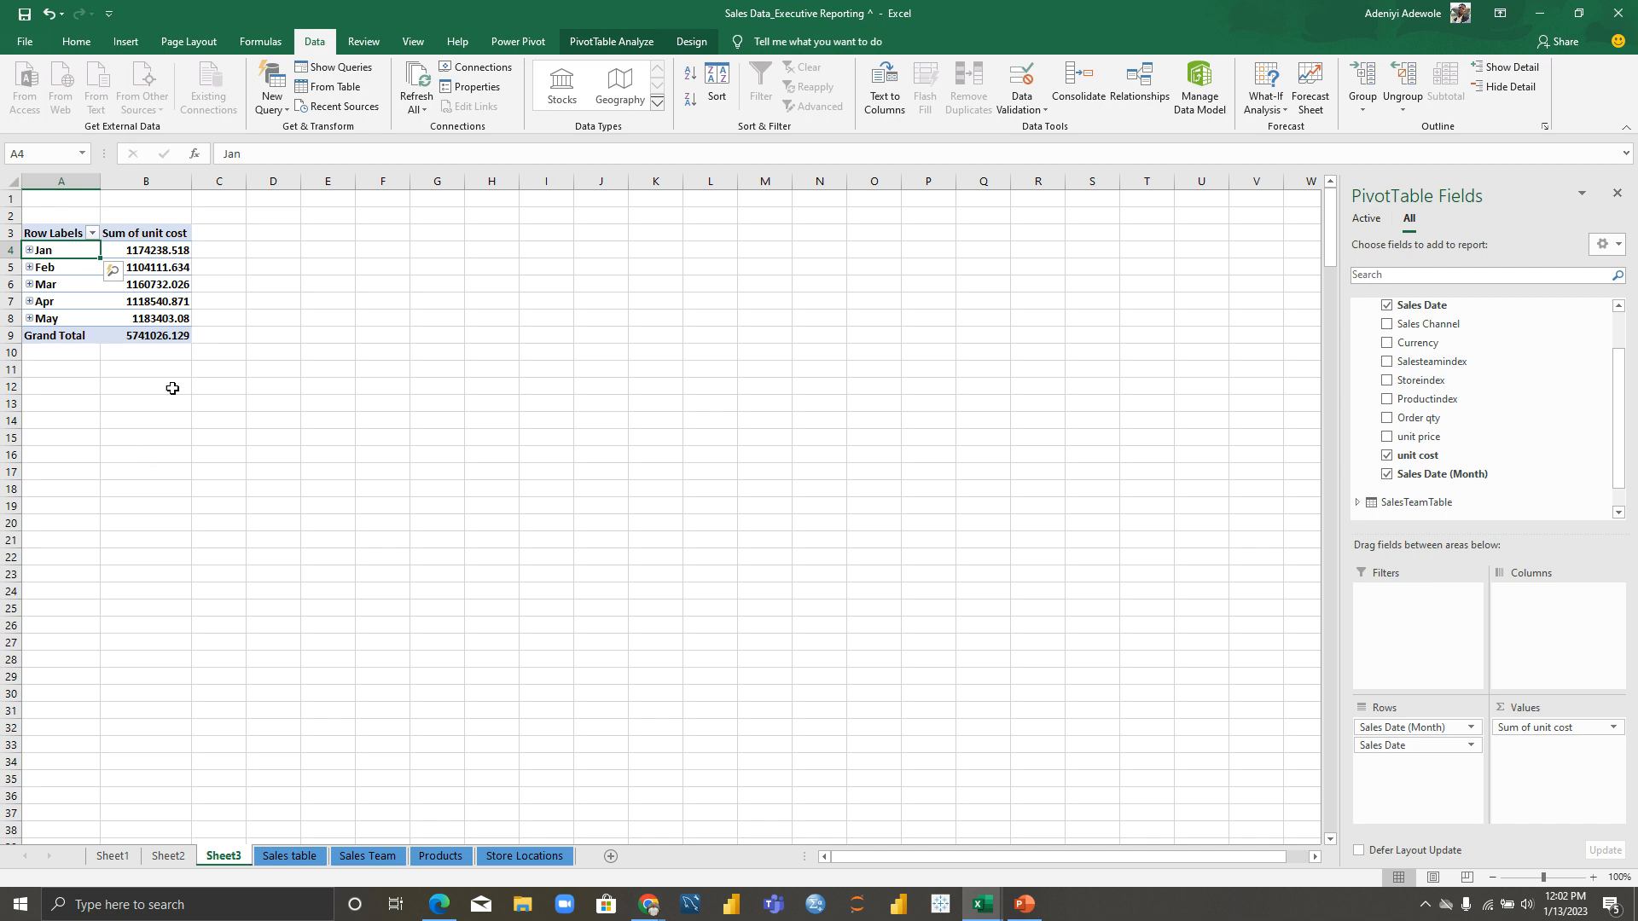
right_click(148, 250)
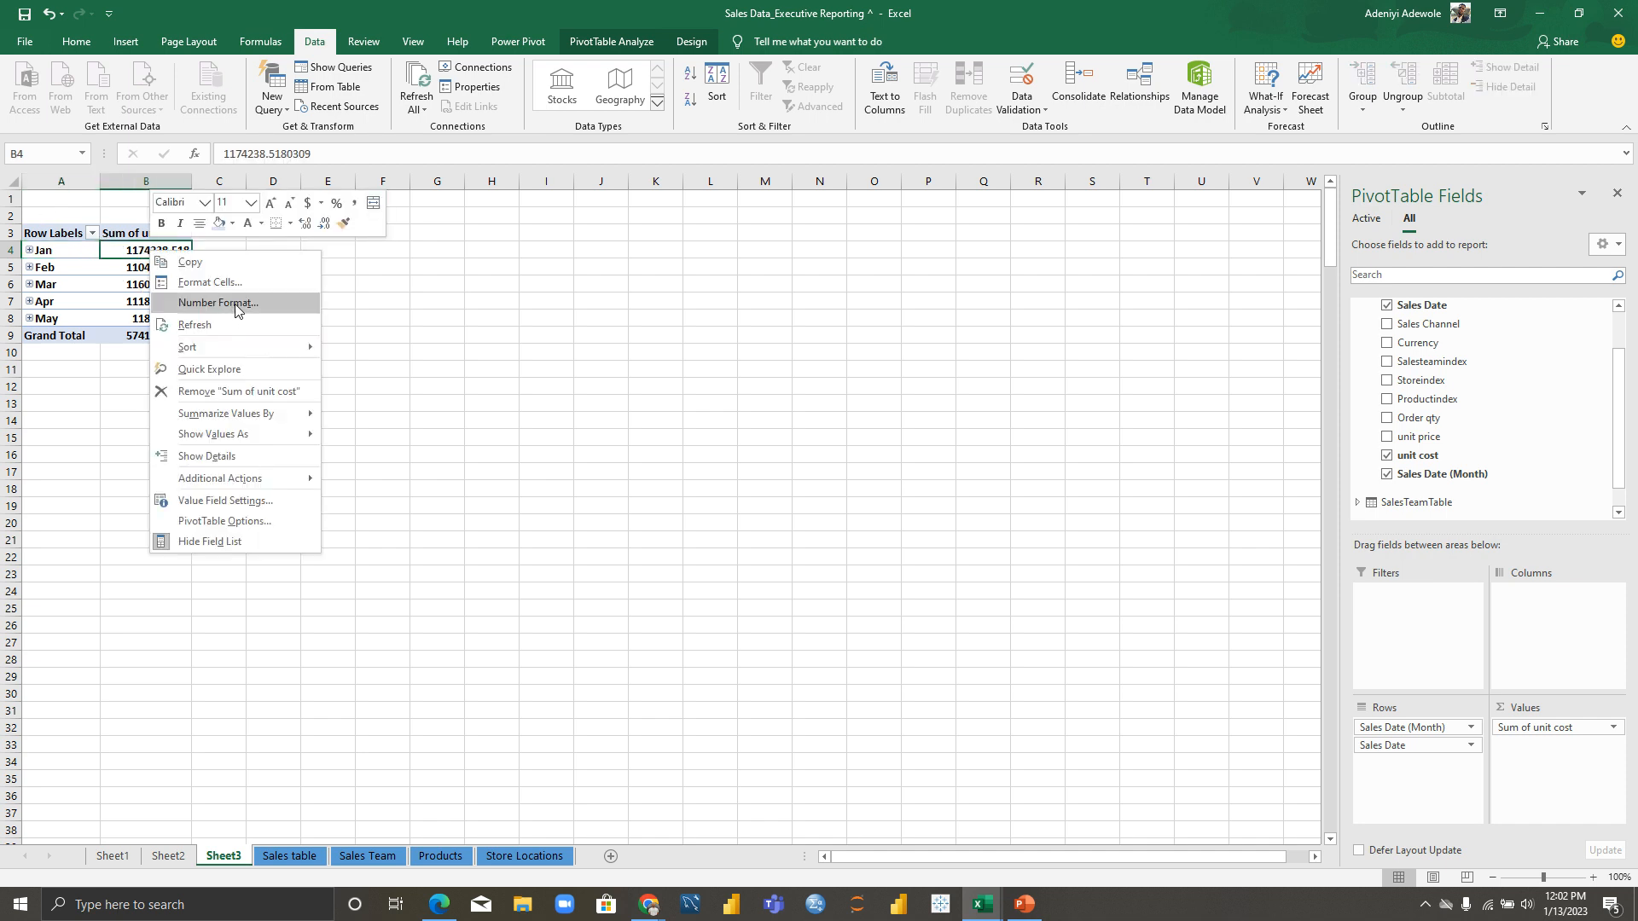
mouse_move(243, 345)
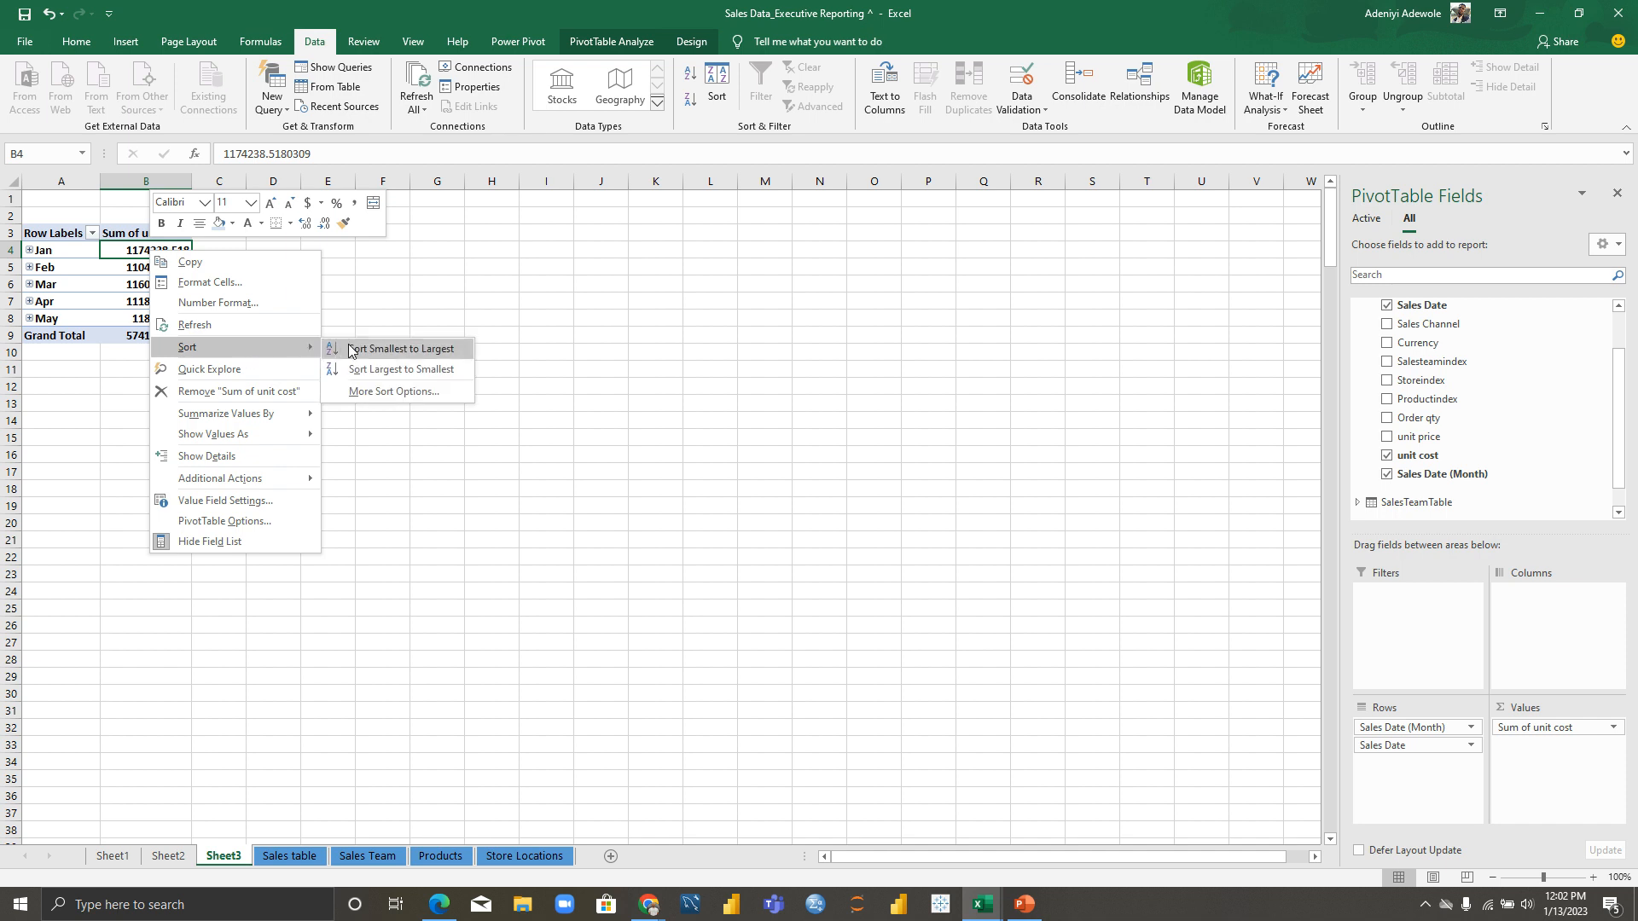
left_click(368, 368)
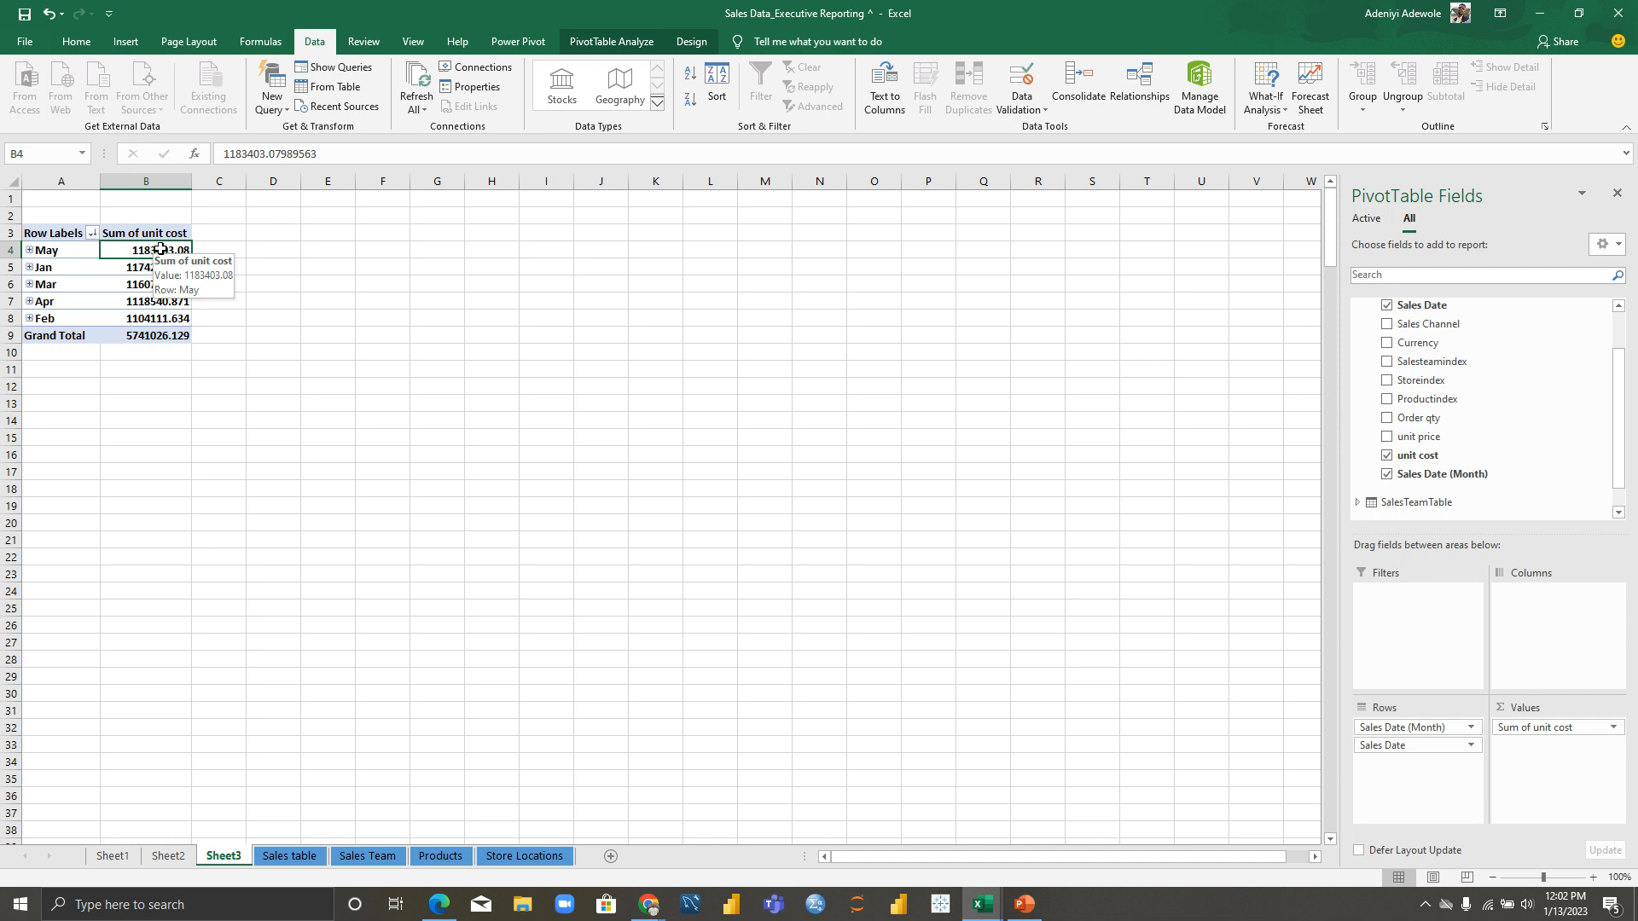
right_click(155, 252)
mouse_move(229, 345)
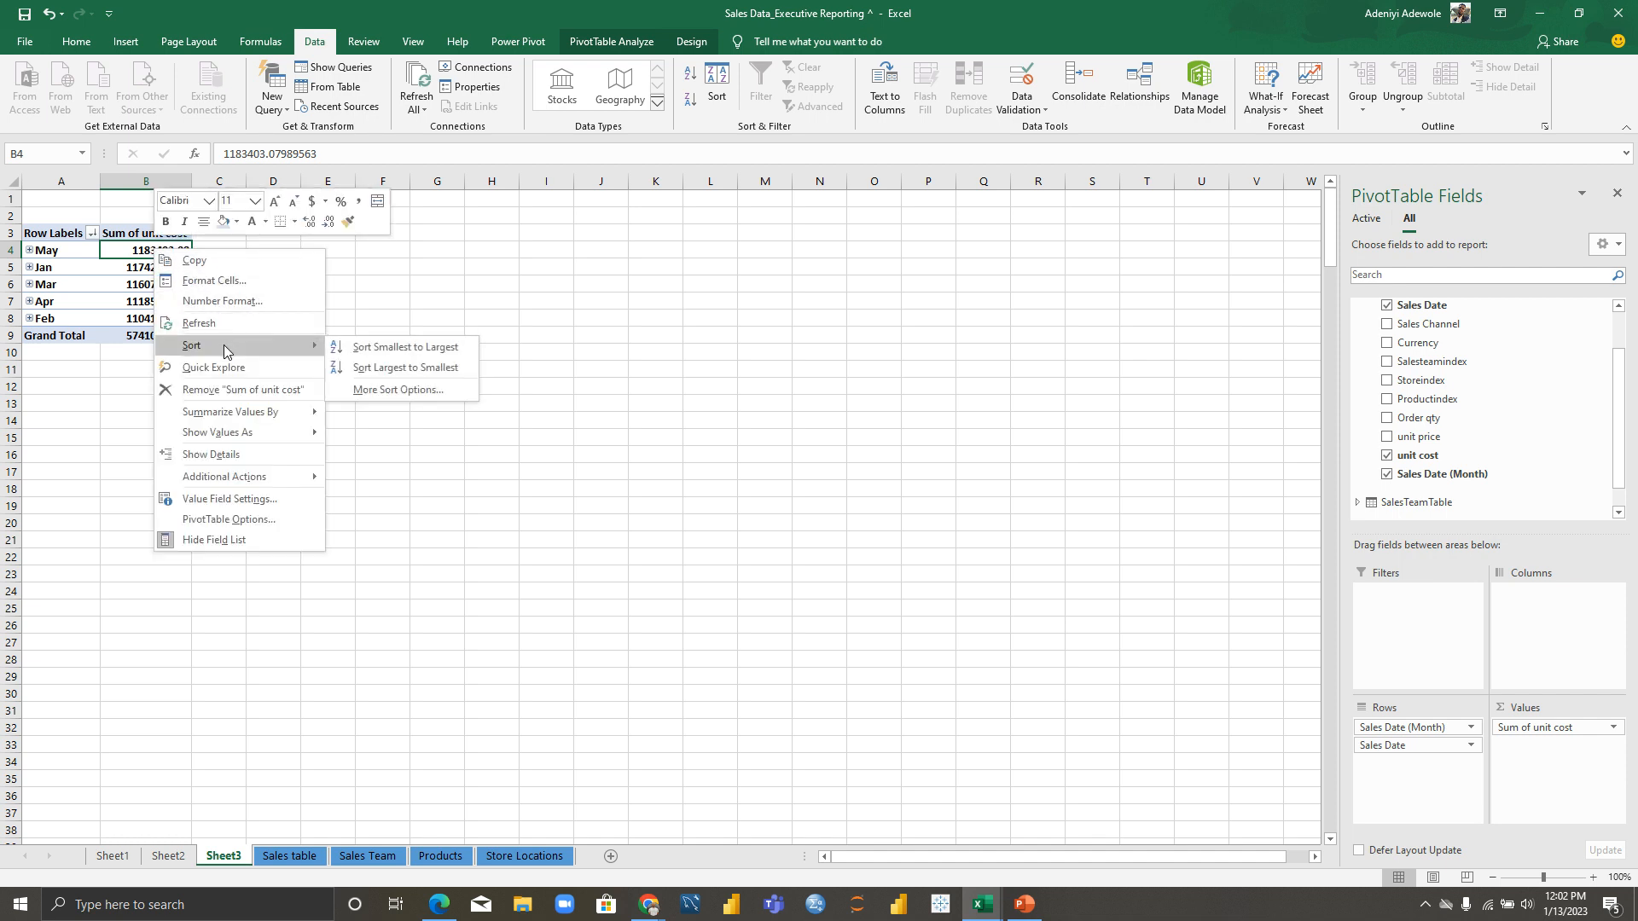
left_click(385, 375)
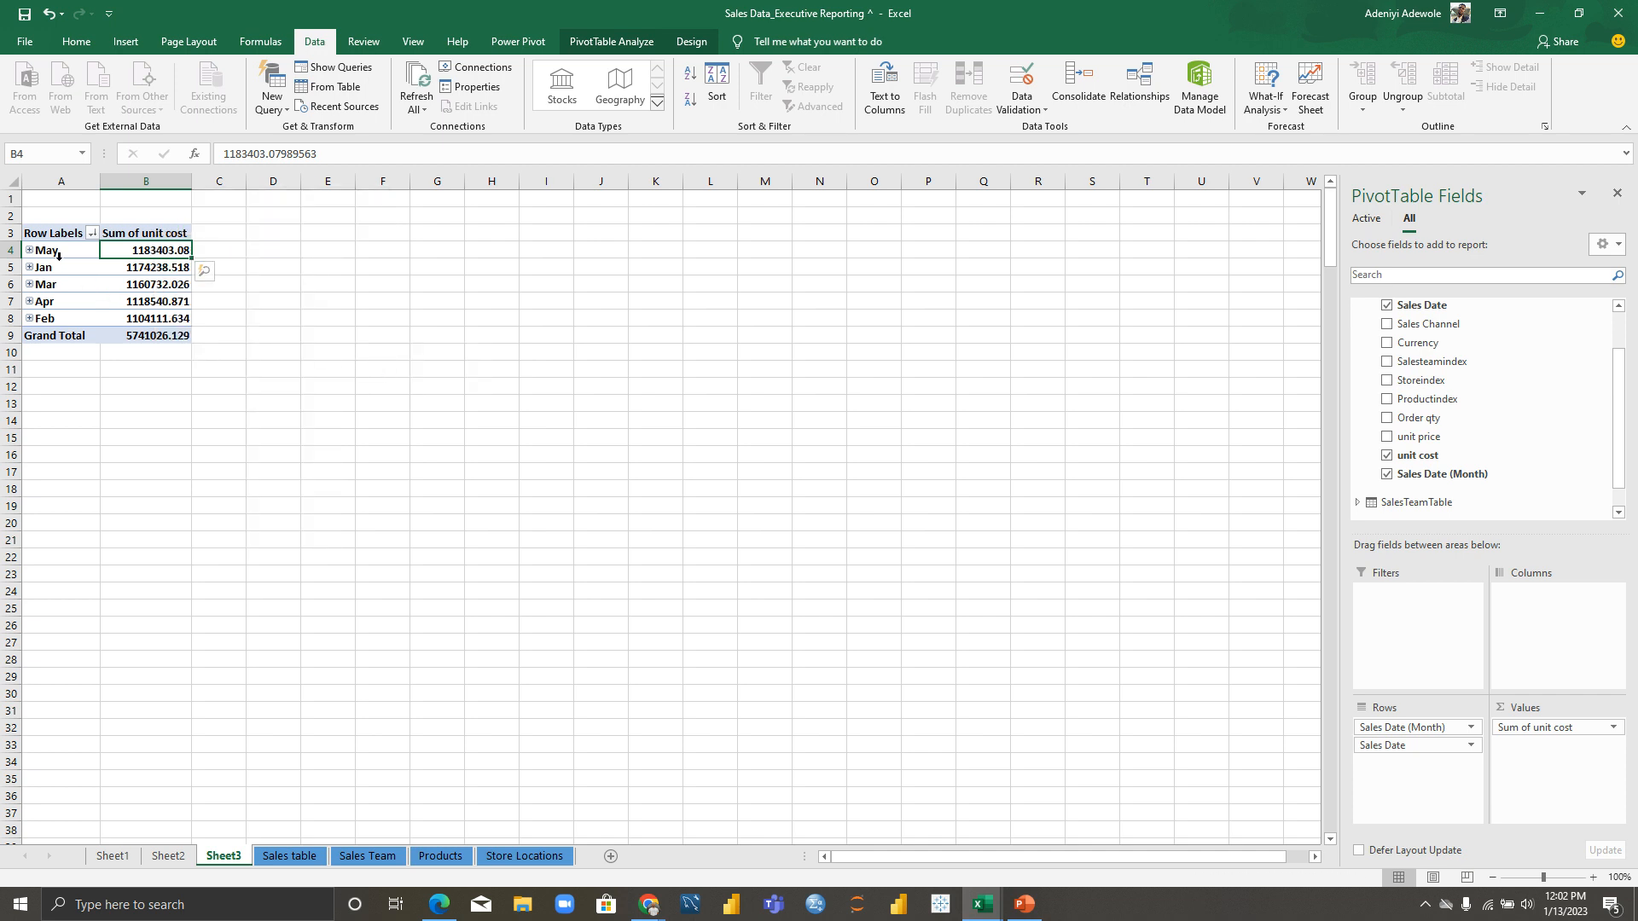
right_click(161, 251)
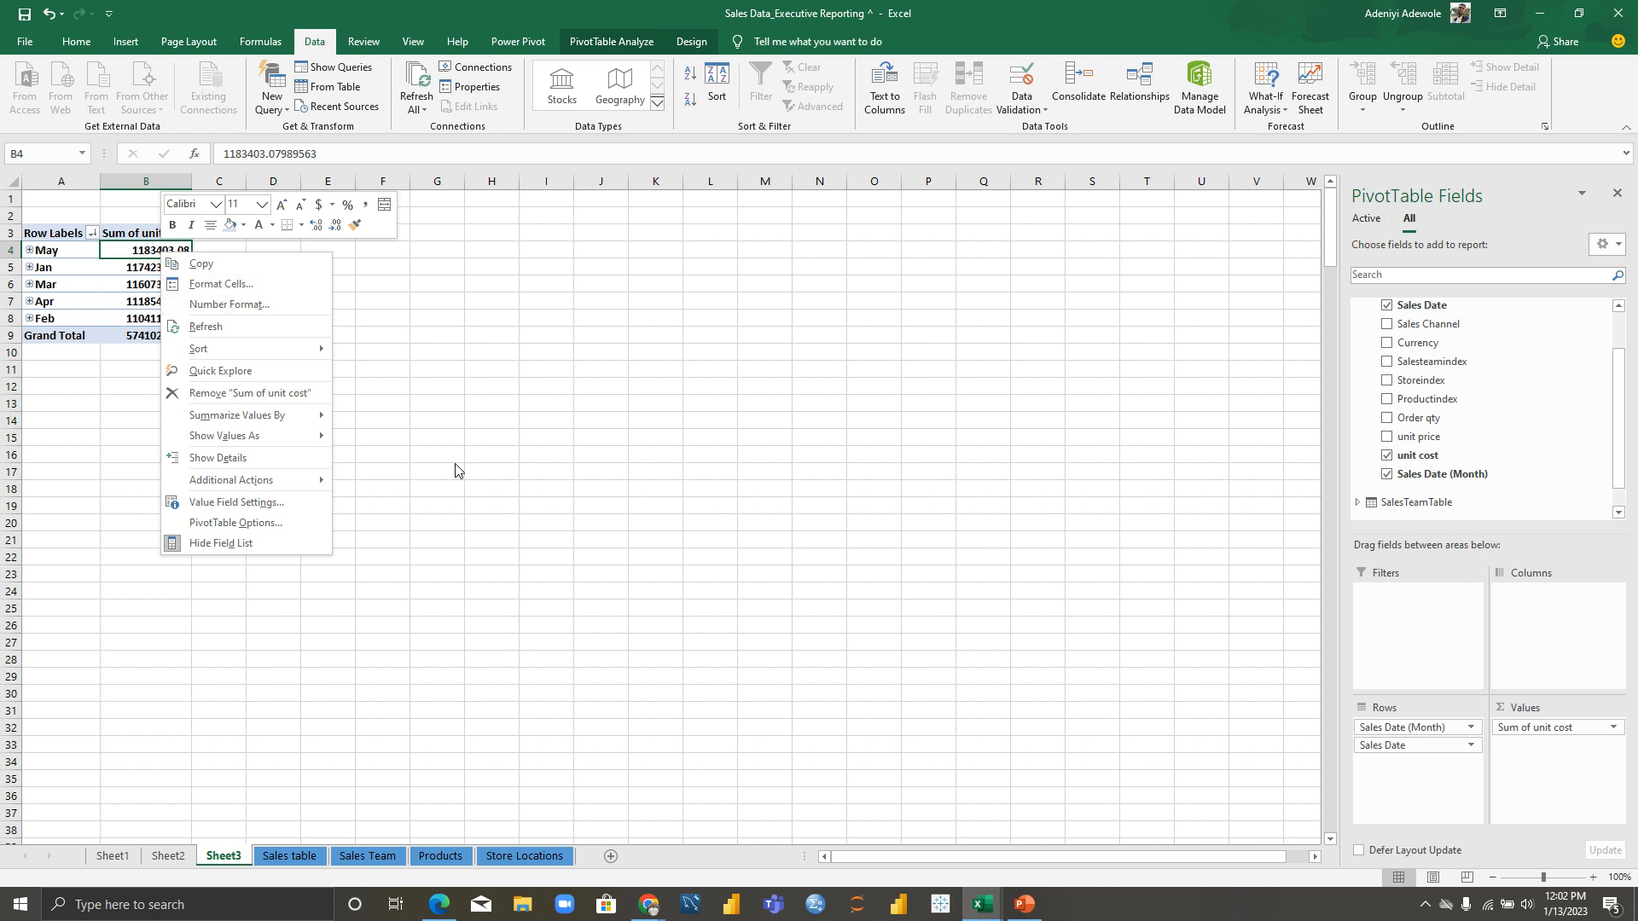
left_click(458, 413)
key("ctrl+z")
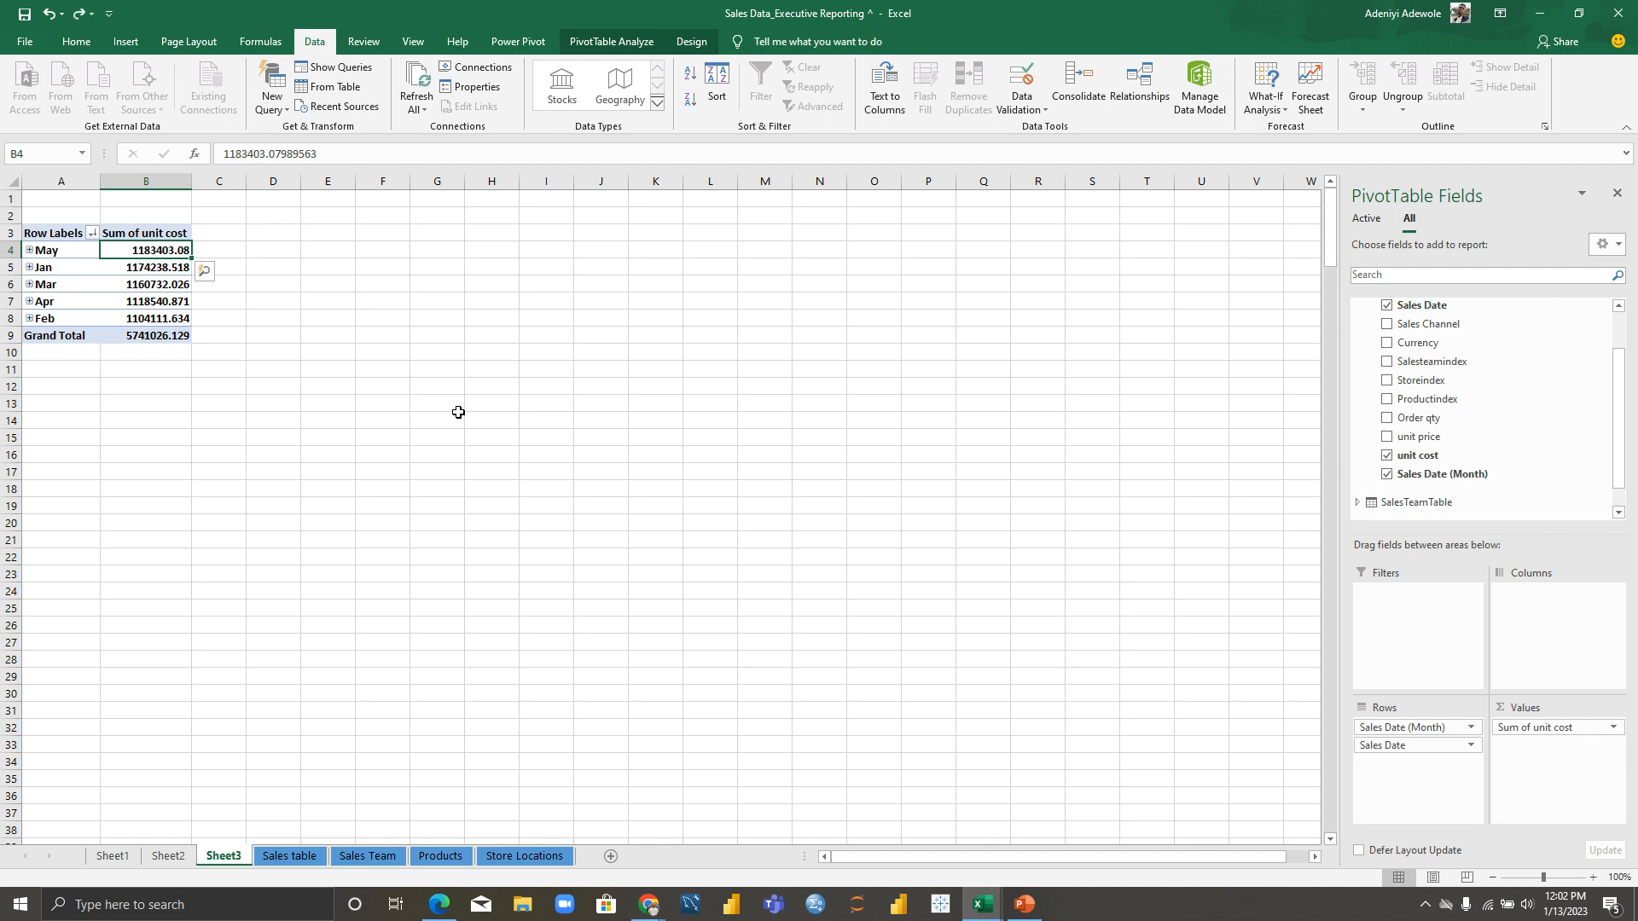
key("ctrl+z")
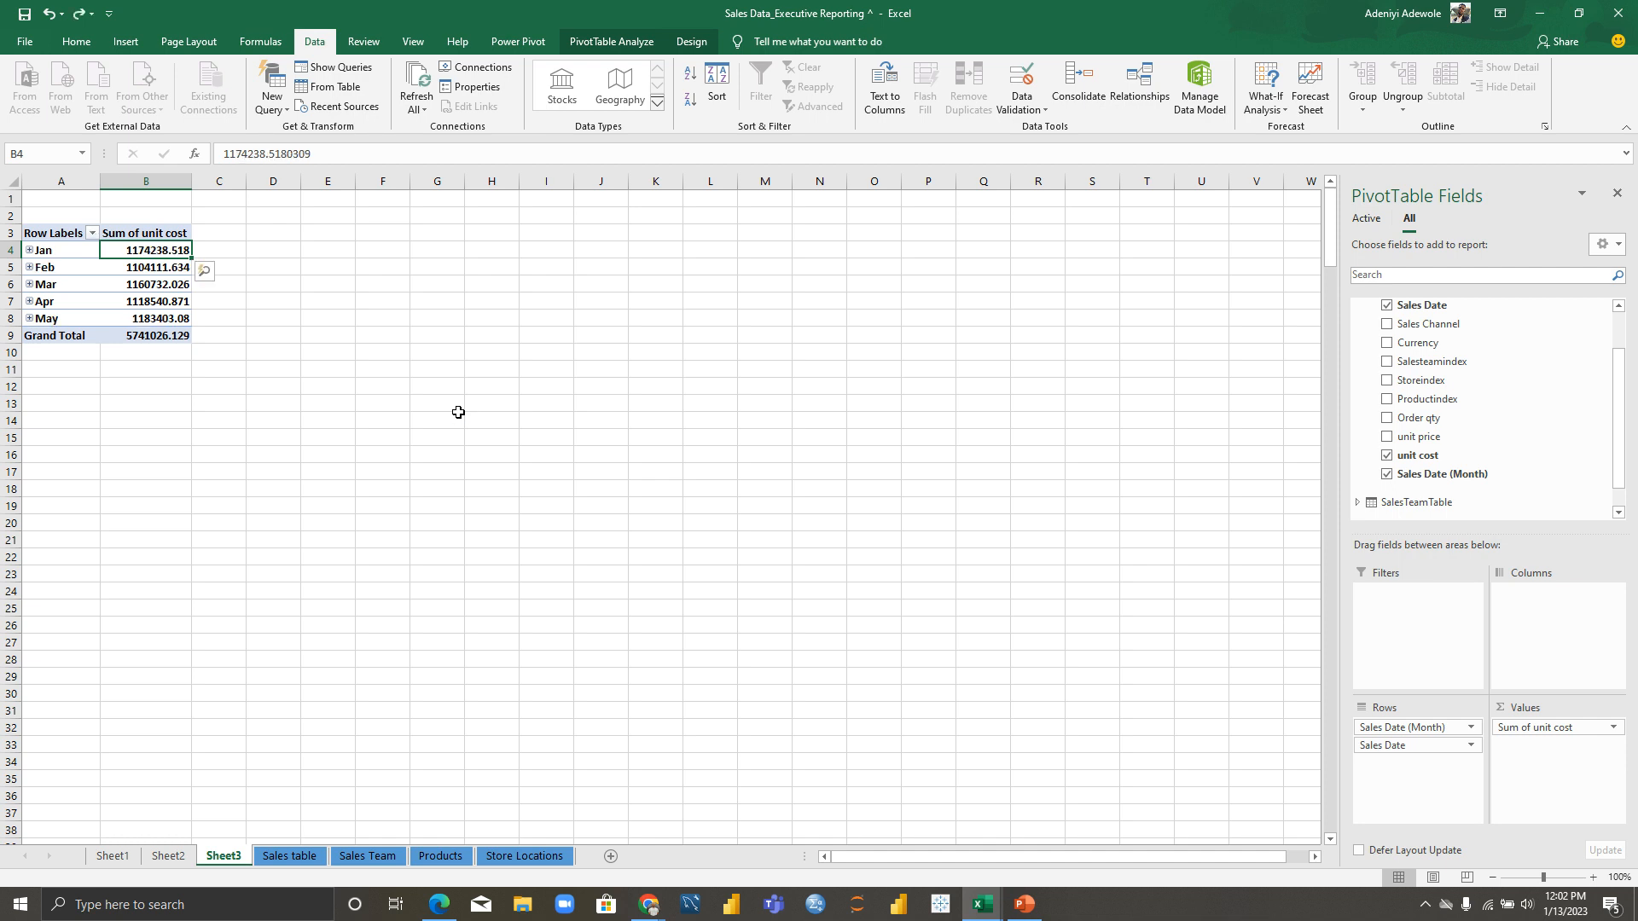
Step: Format the pivot's unit-cost sums as ₦ Yoruba currency with 1 decimal place
right_click(115, 247)
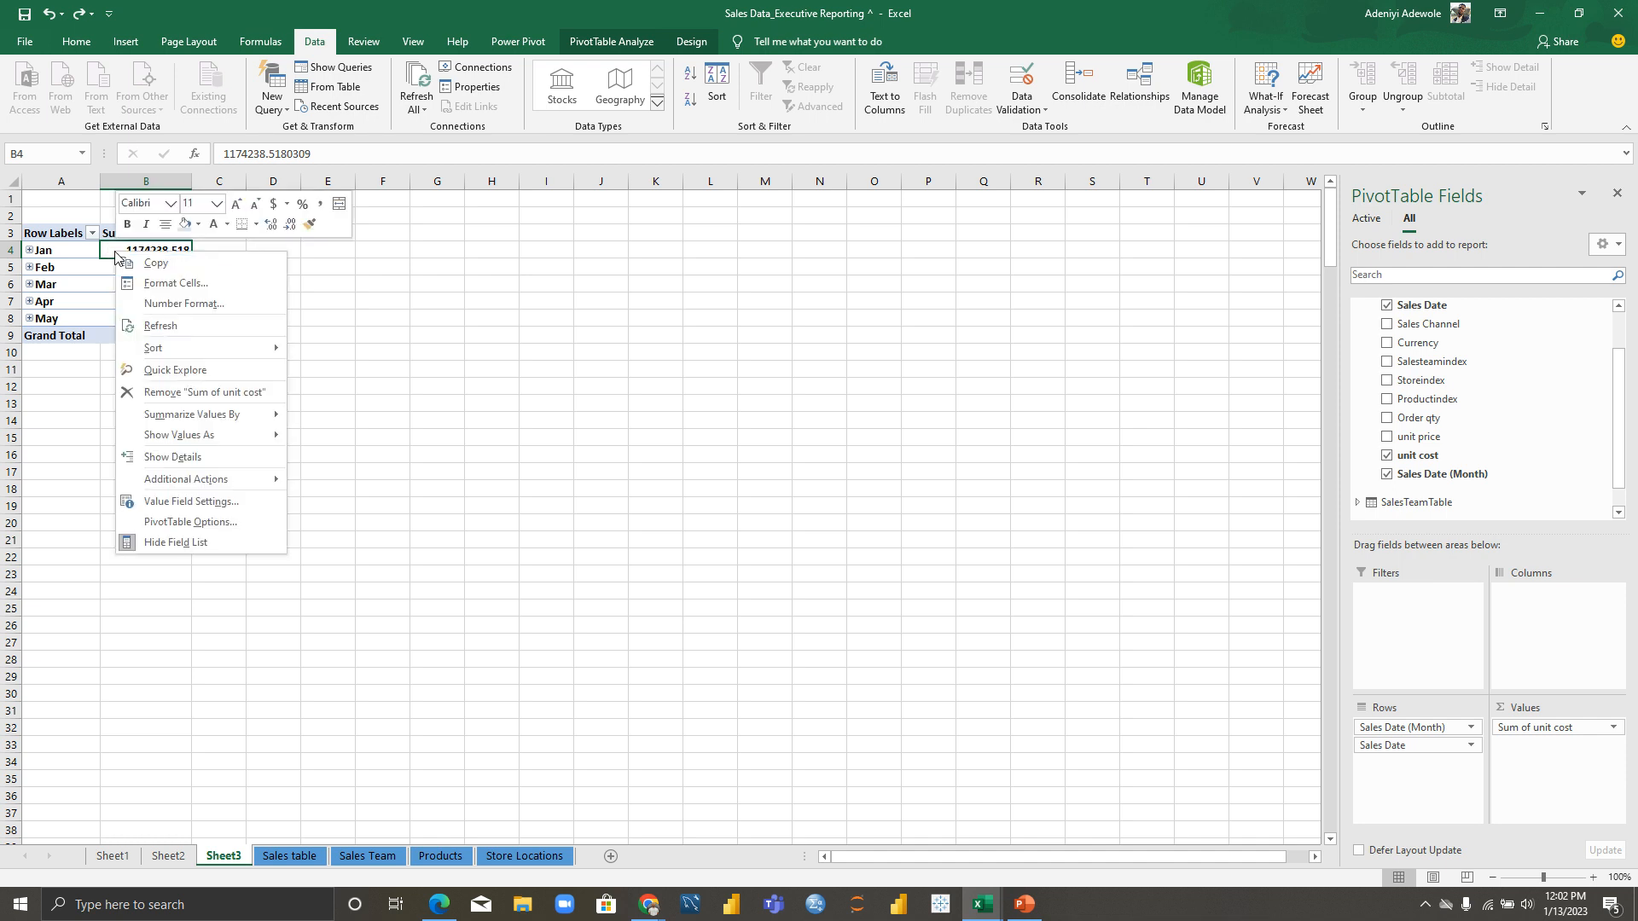
left_click(184, 303)
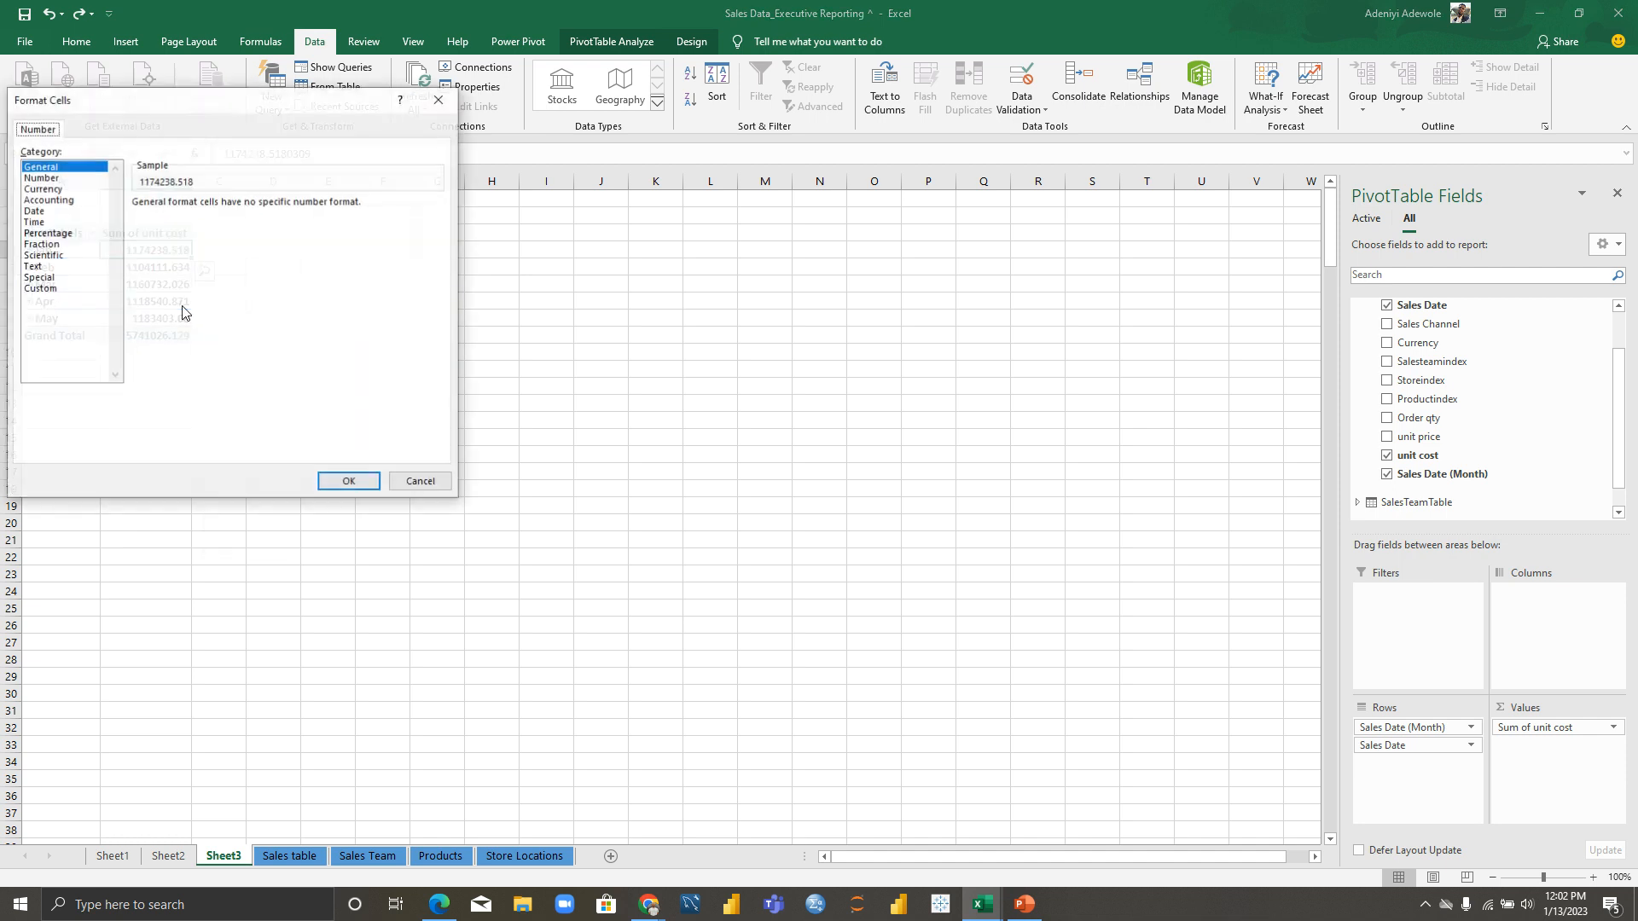
left_click(61, 189)
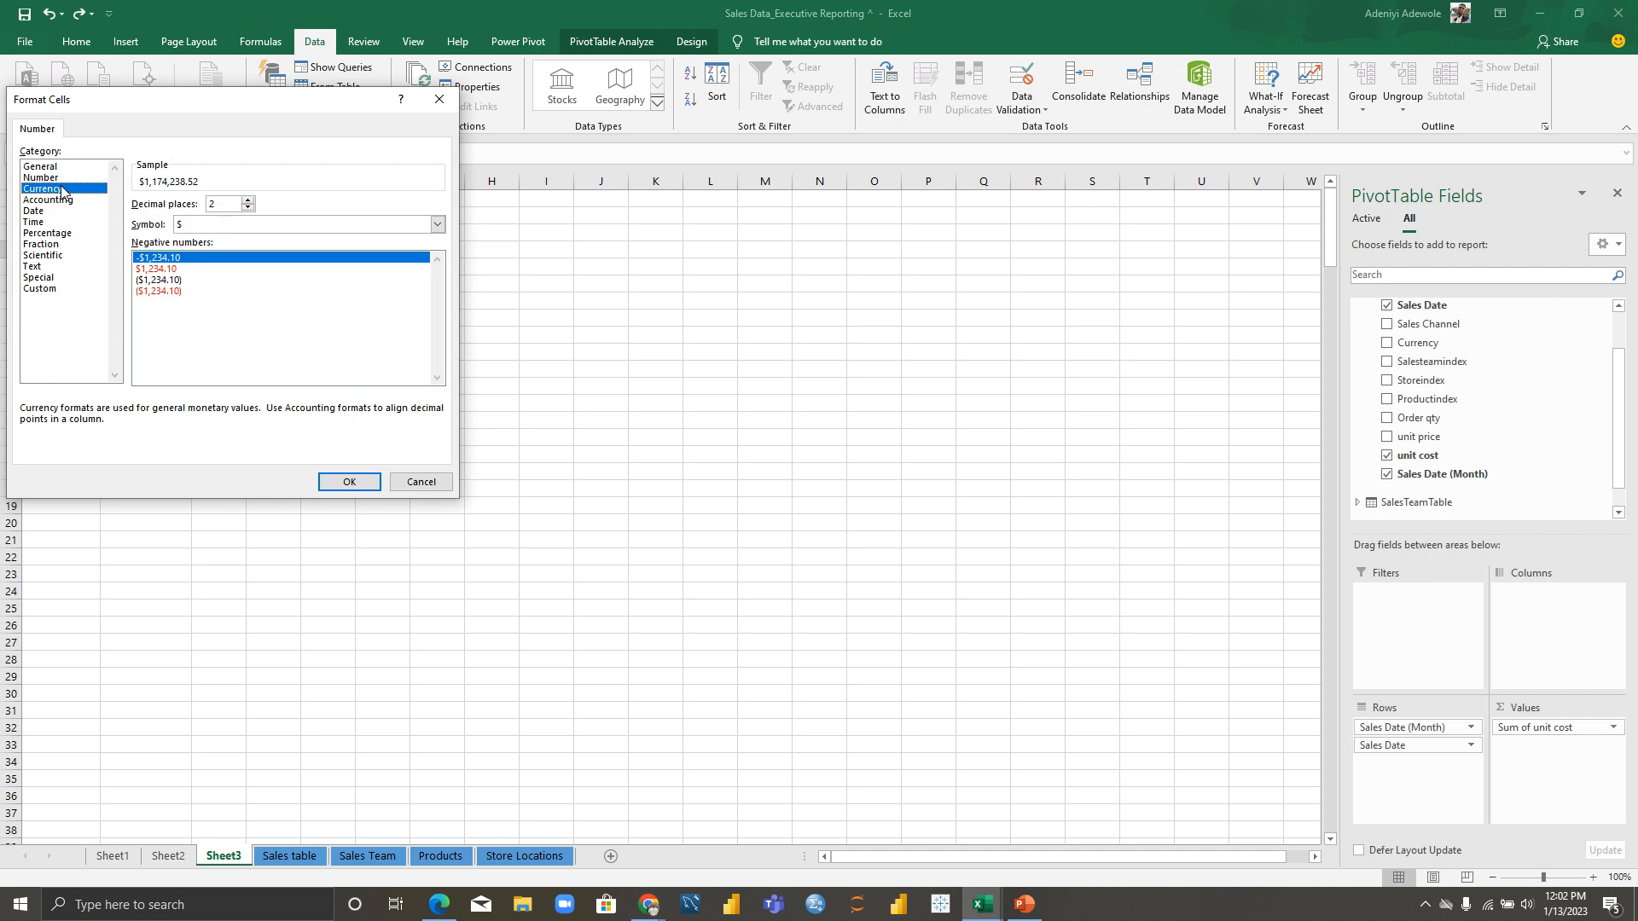
left_click(212, 226)
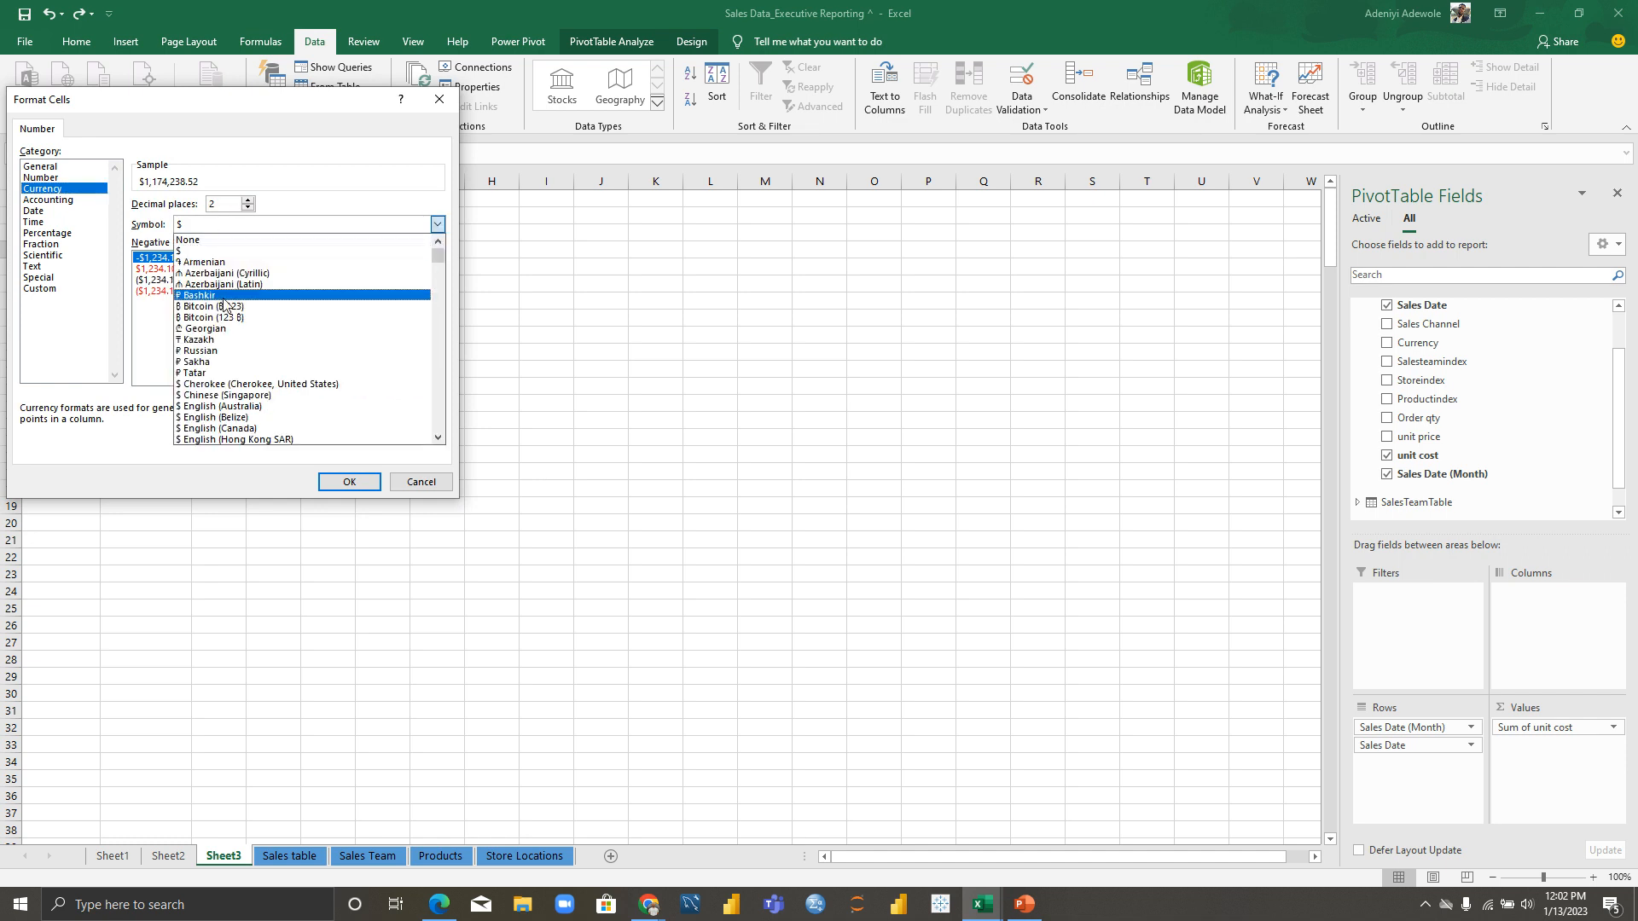
mouse_move(439, 258)
left_mouse_down()
mouse_move(449, 301)
mouse_move(449, 287)
left_mouse_up()
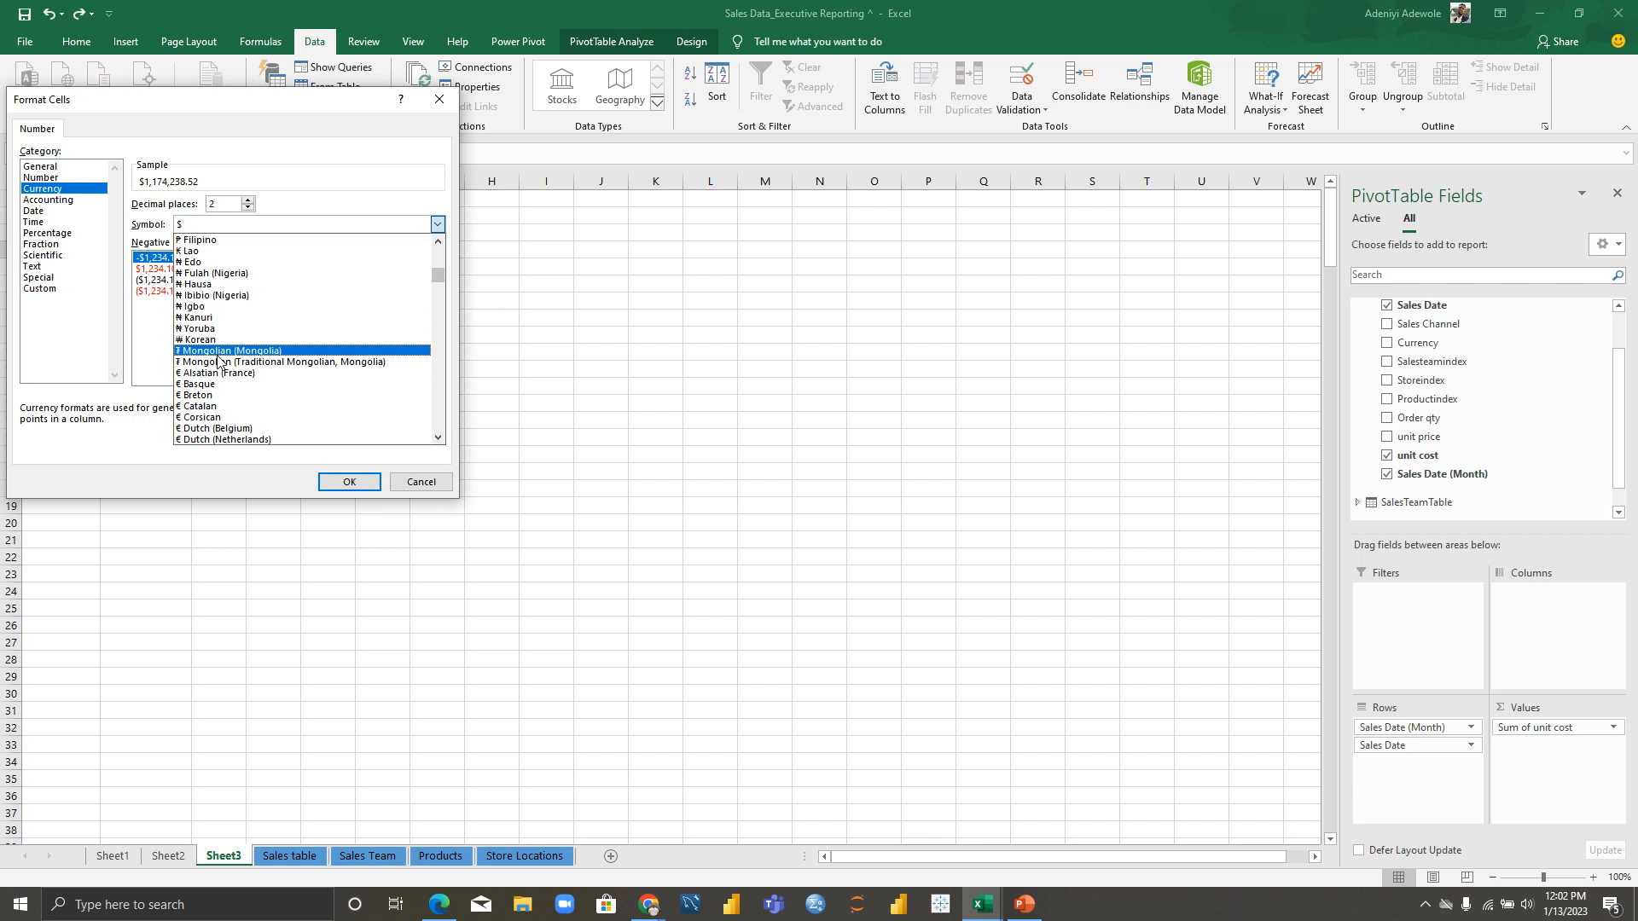
left_click(222, 329)
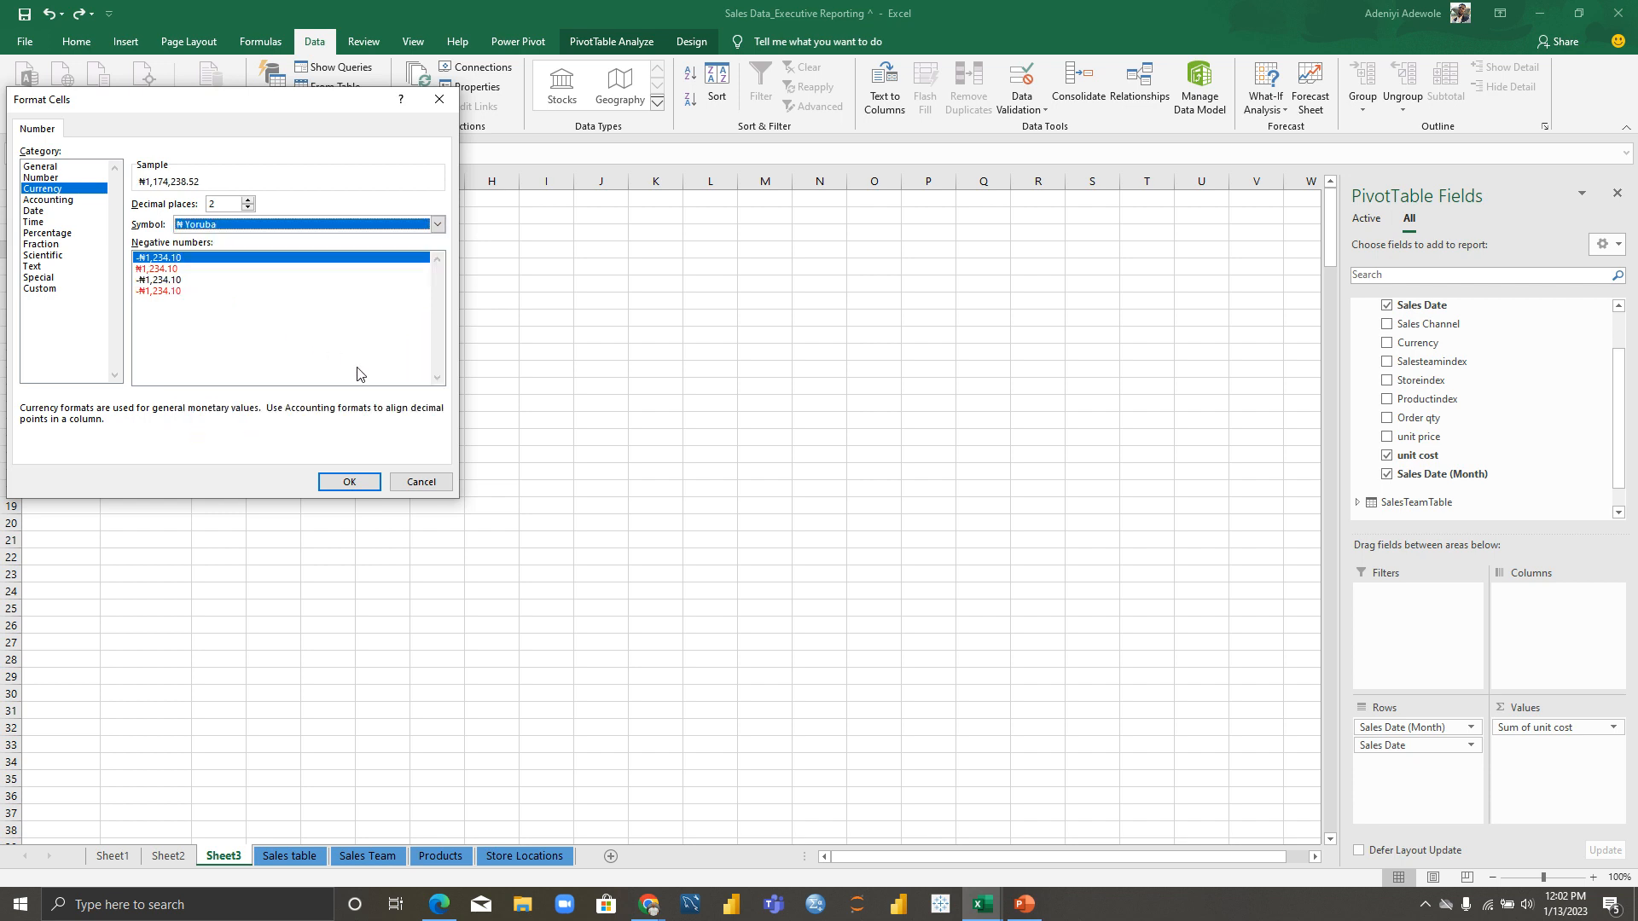
left_click(247, 207)
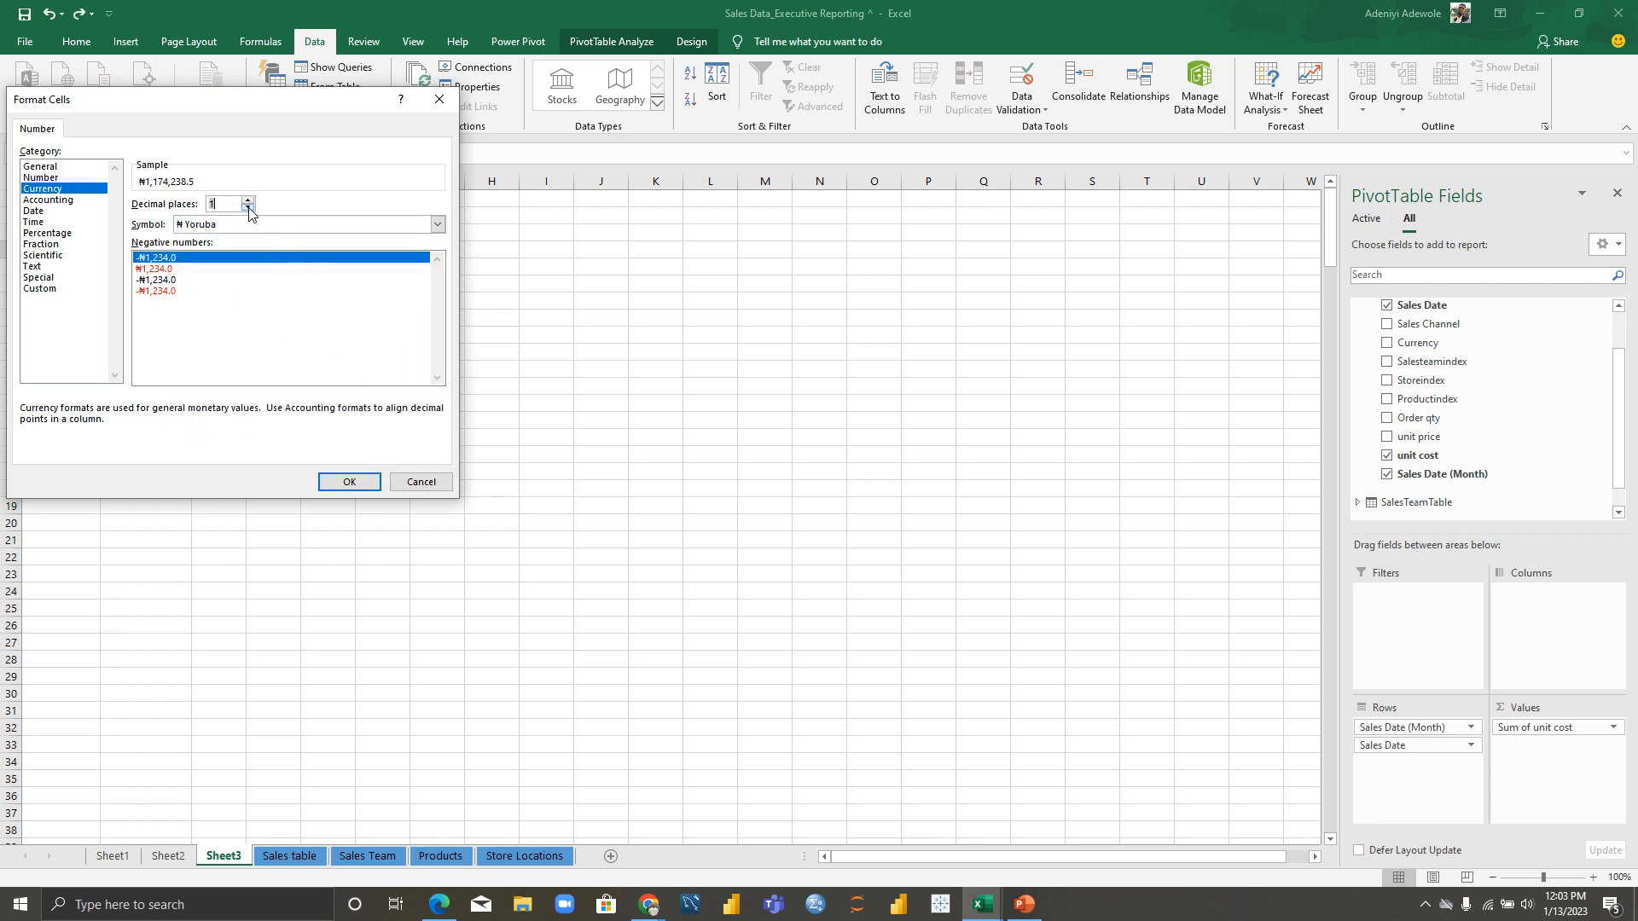
left_click(349, 483)
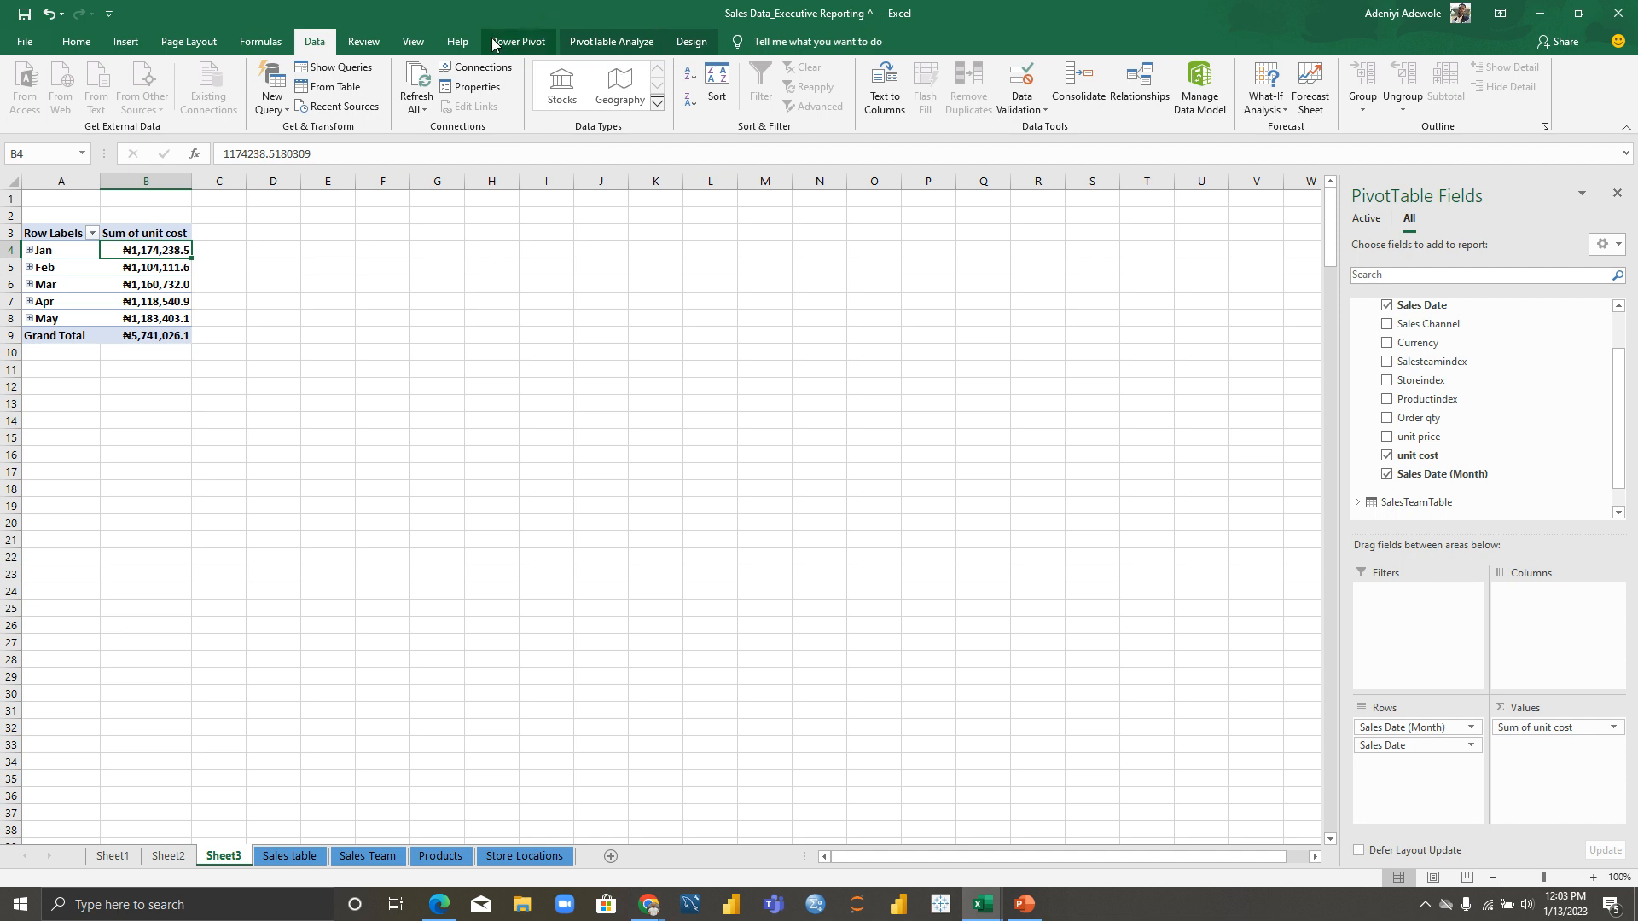
Step: Insert a line PivotChart from the monthly unit-cost pivot table
left_click(592, 45)
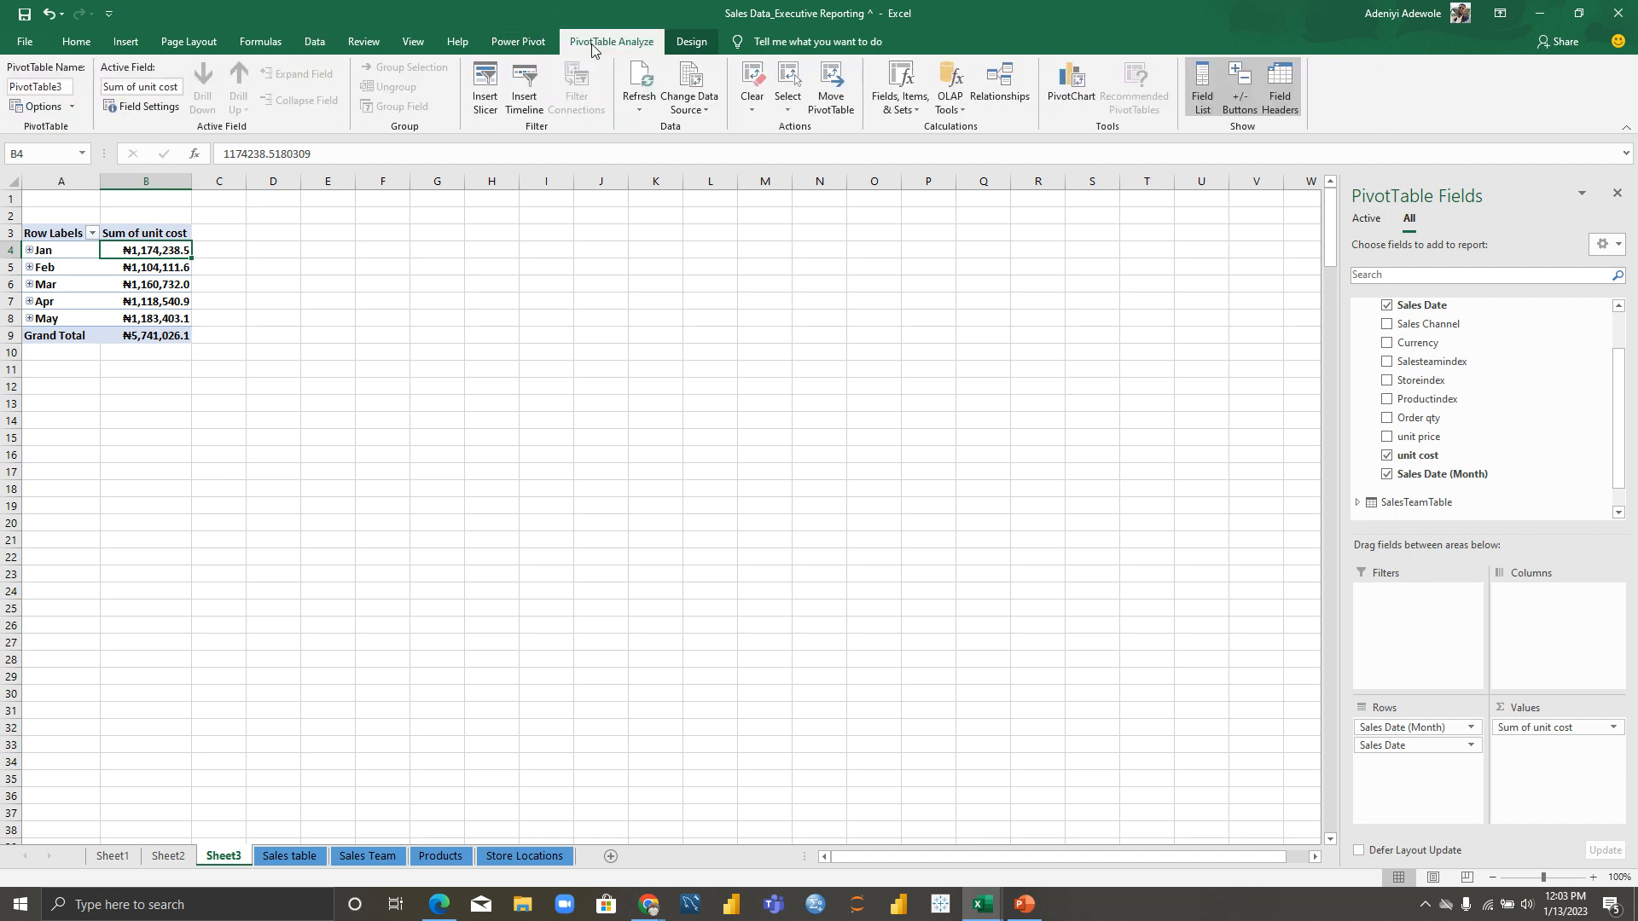
left_click(1078, 88)
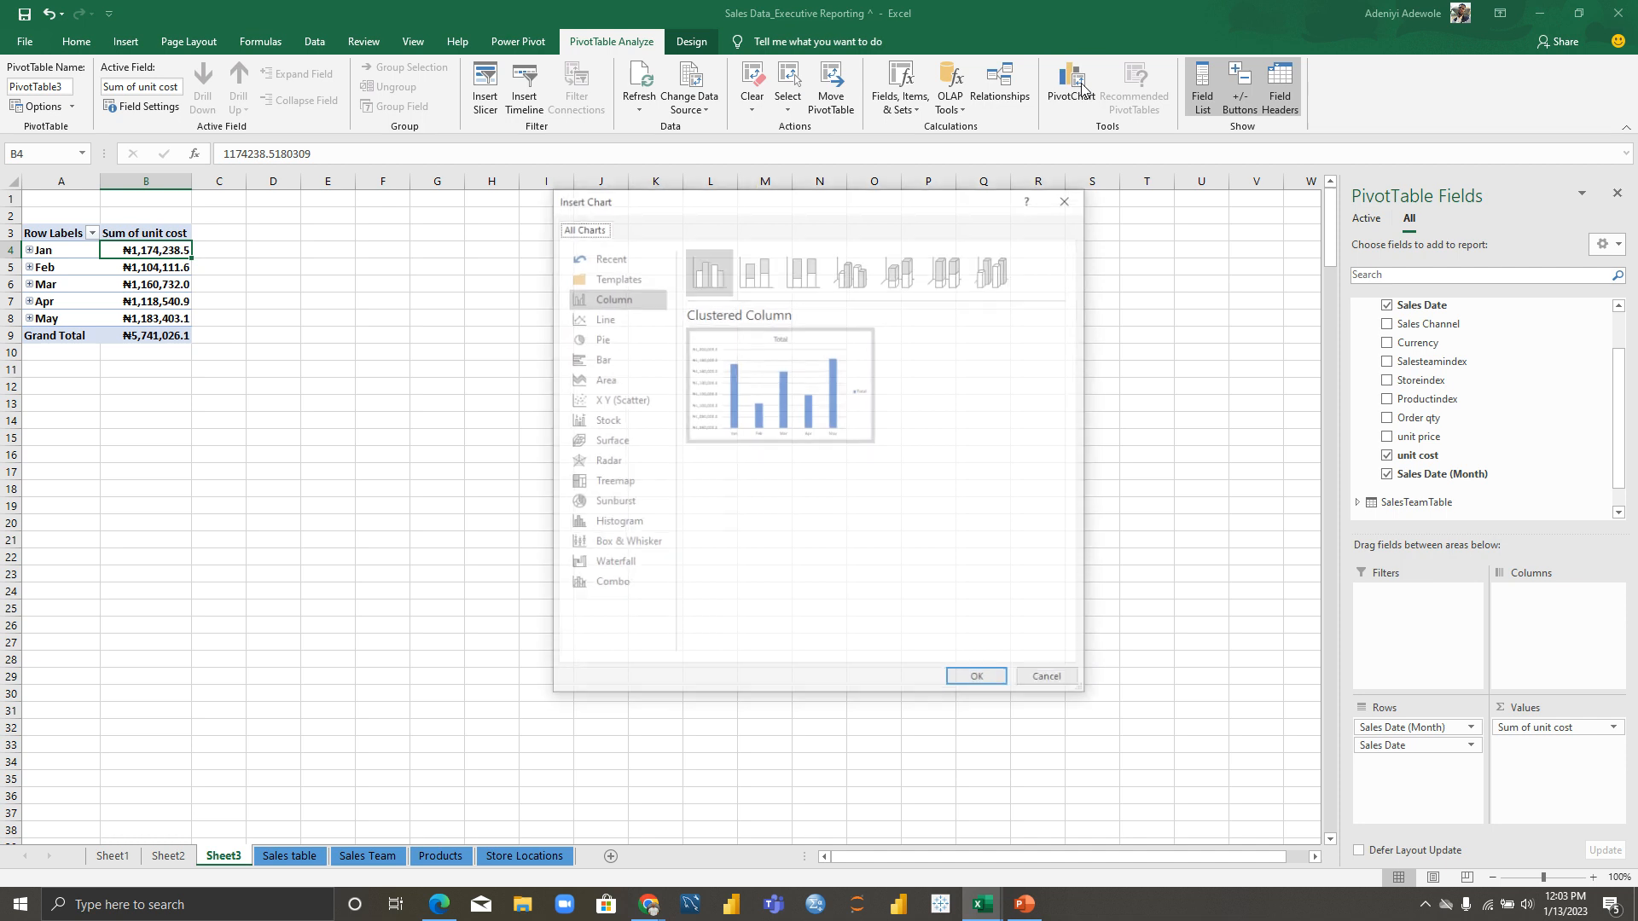
left_click(603, 320)
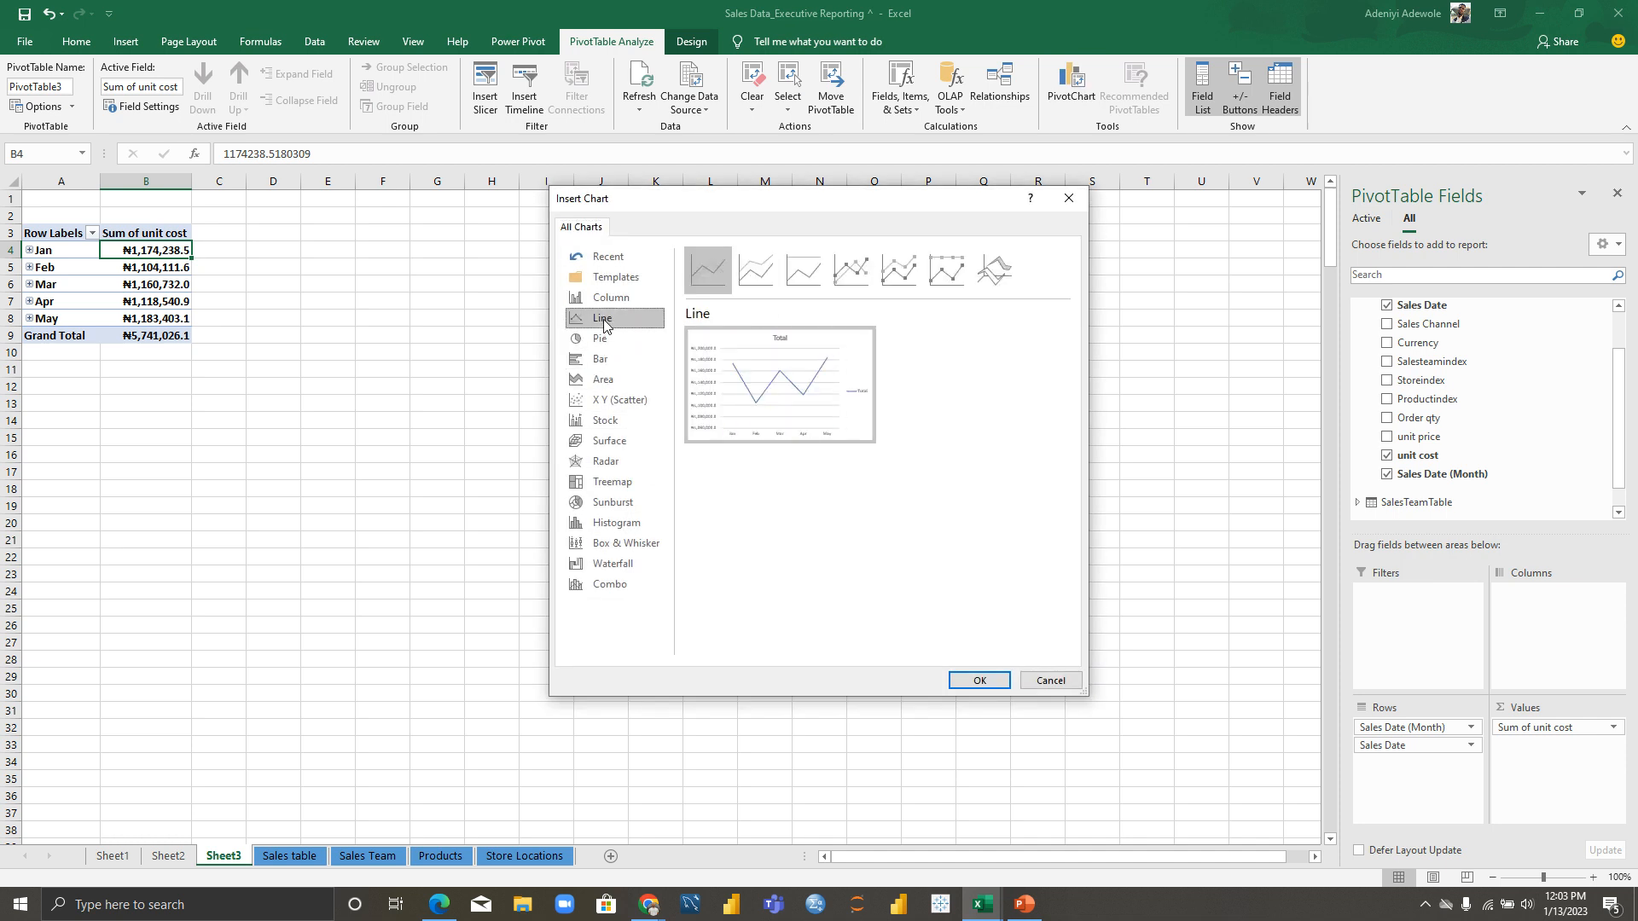
left_click(996, 686)
Step: Move the line chart to start near cell D10 and enlarge it beside the table
left_click_drag(547, 413, 360, 233)
left_click_drag(609, 420, 394, 283)
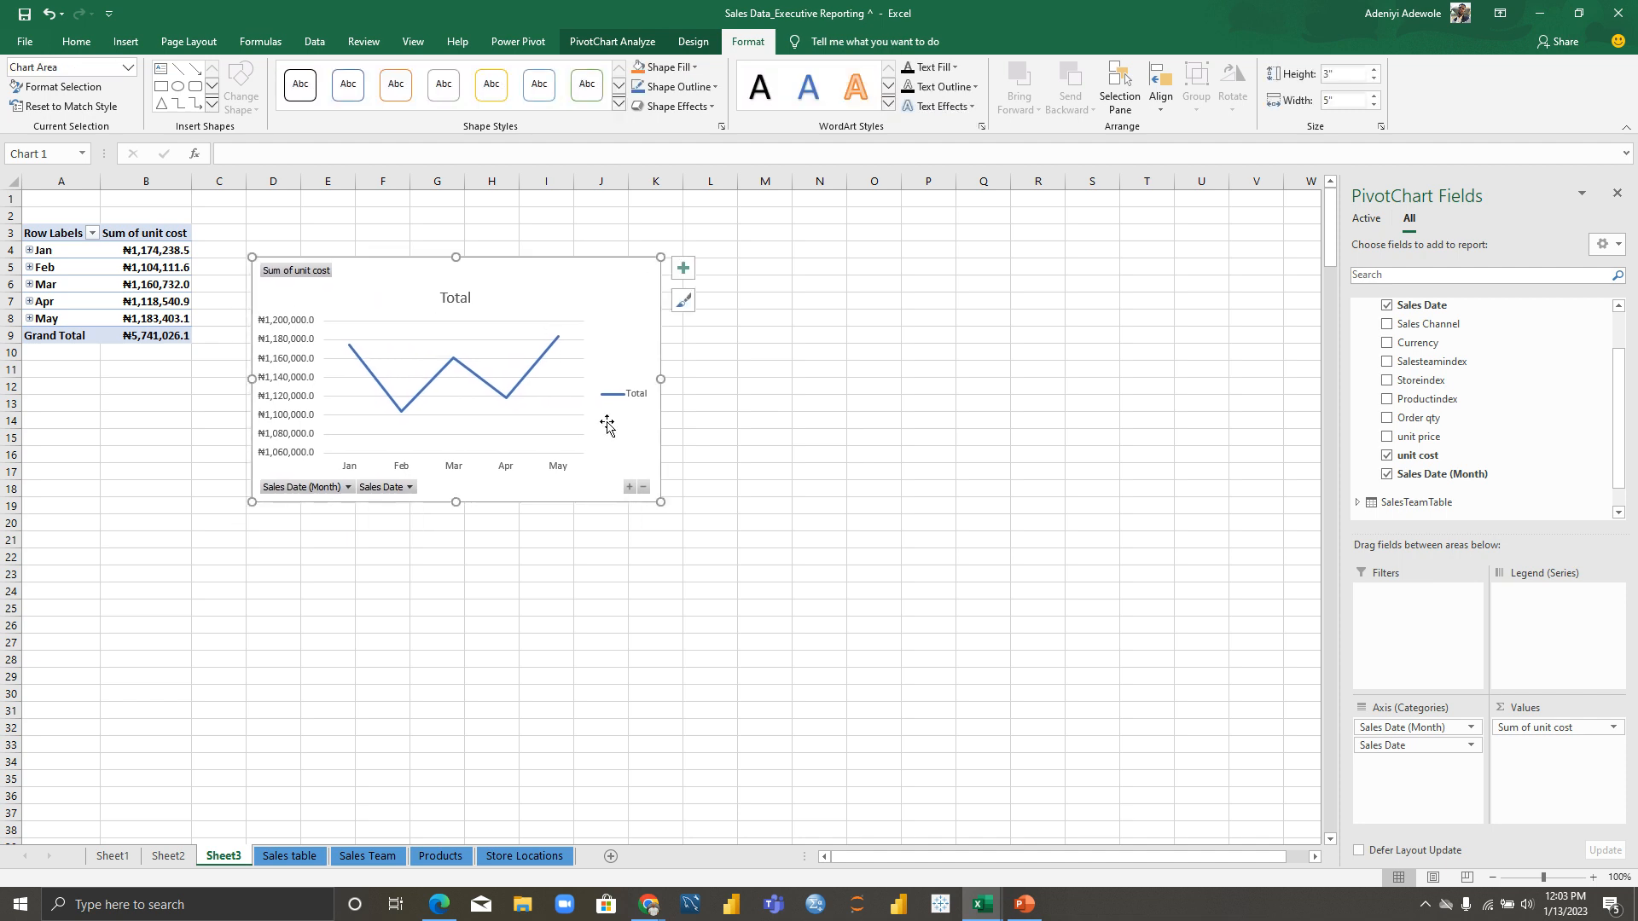
left_click_drag(661, 502, 835, 625)
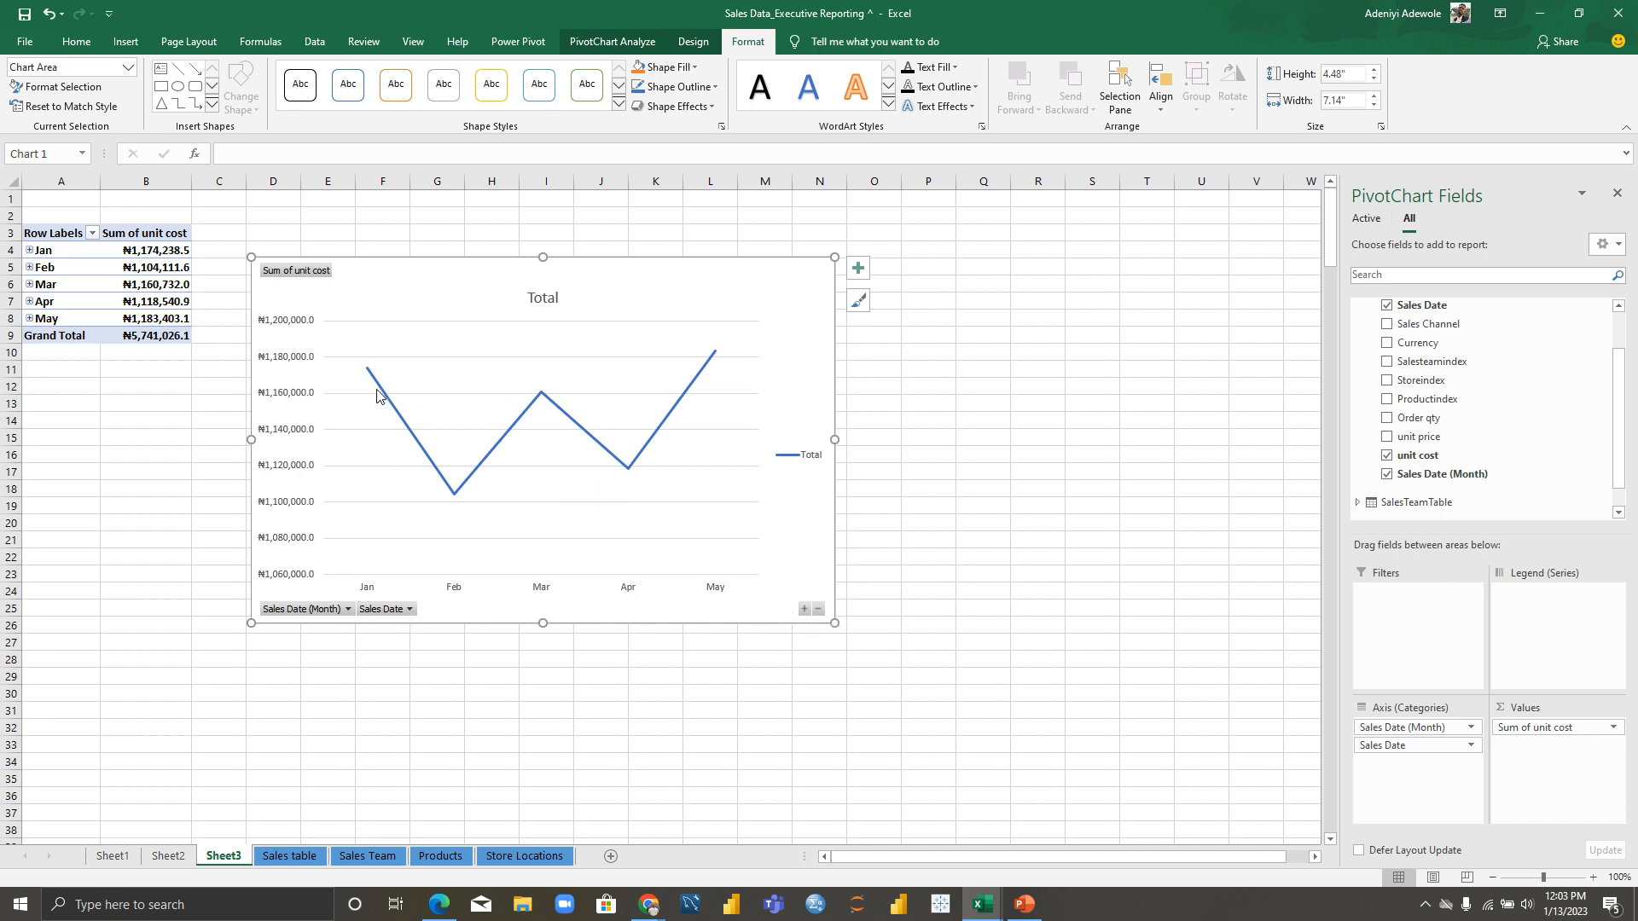
Step: Inspect the chart's monthly values: lowest Feb ₦1,104,111.6, highest May ₦1,183,403.1
mouse_move(367, 372)
mouse_move(453, 497)
mouse_move(539, 397)
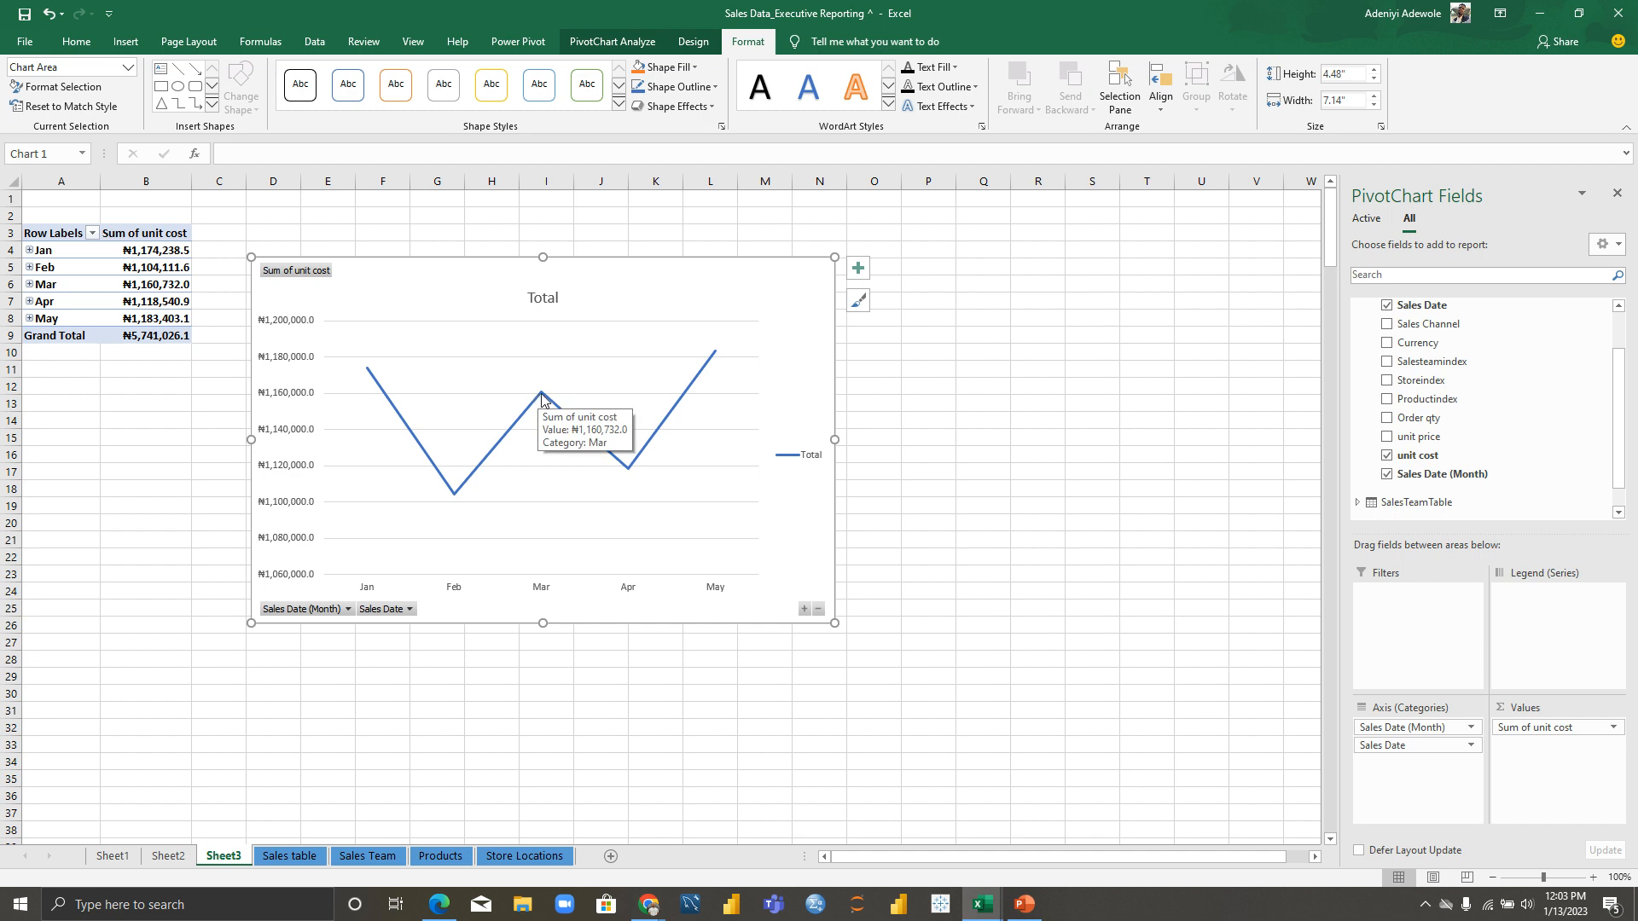
mouse_move(623, 469)
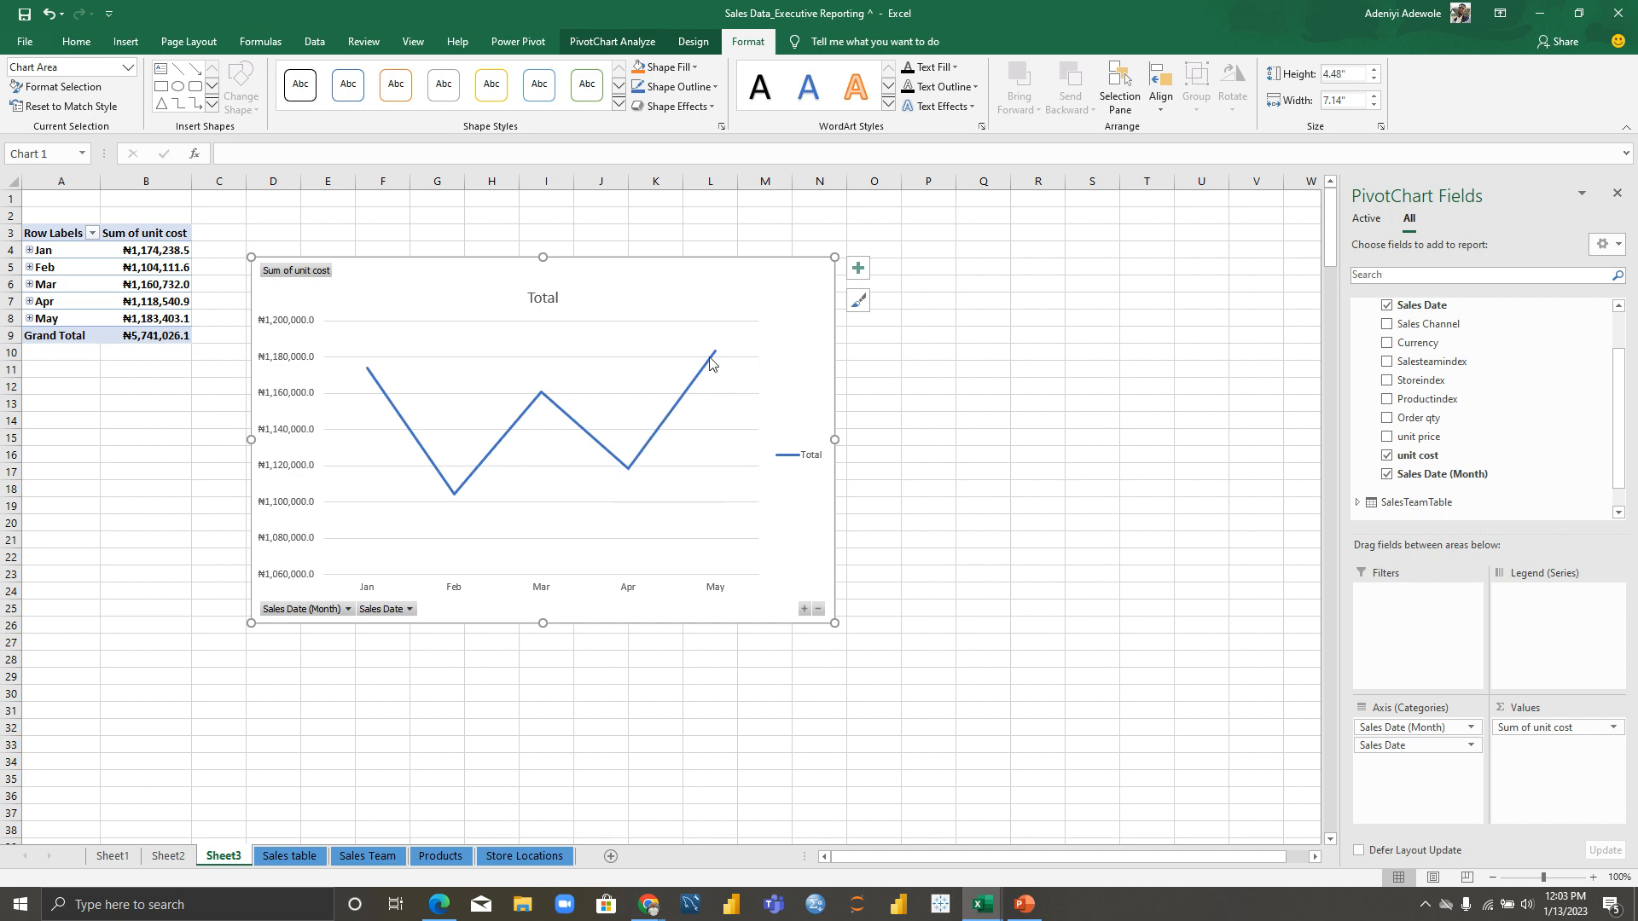
mouse_move(714, 353)
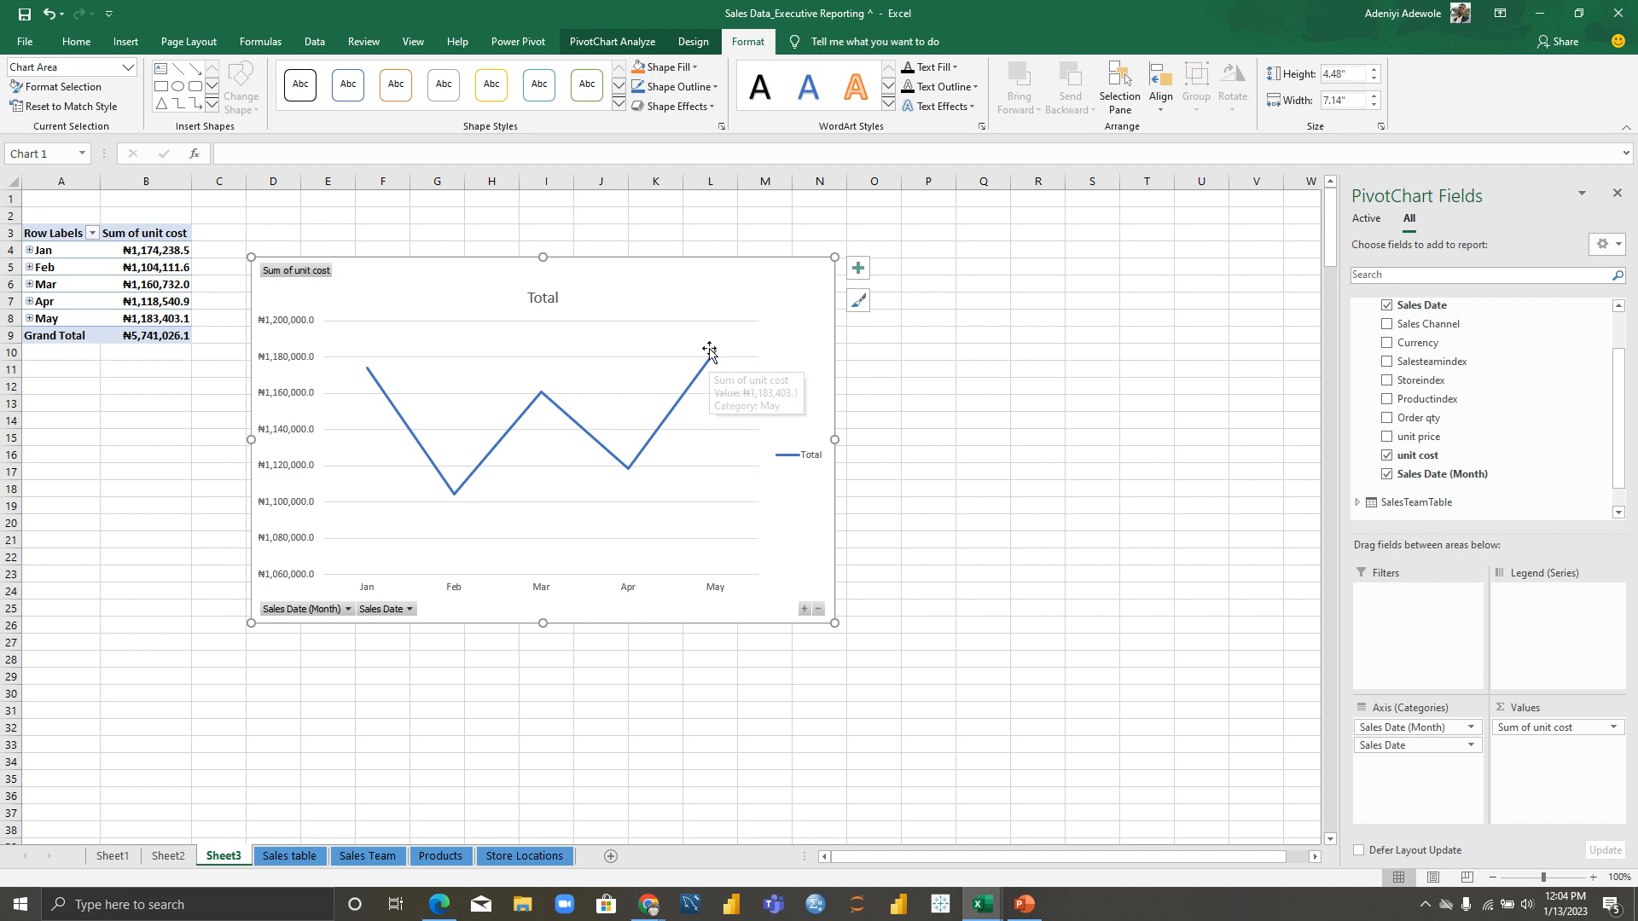
Step: Collapse the line chart's Sales Date field to Jan–May monthly totals, then deselect the chart
left_click(803, 609)
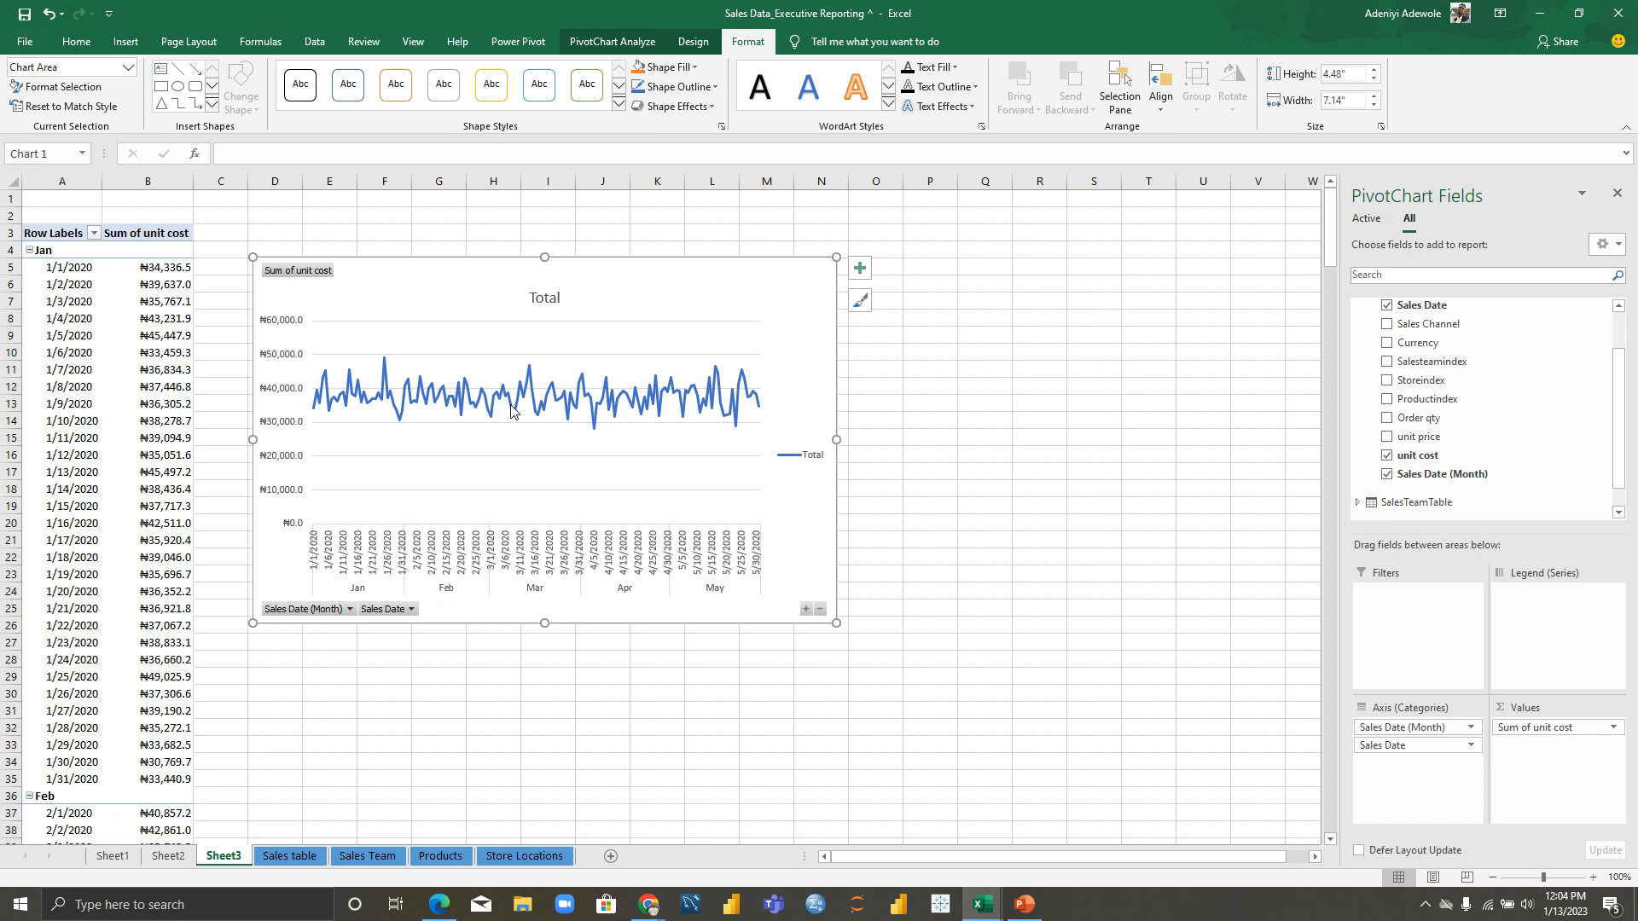
left_click(820, 608)
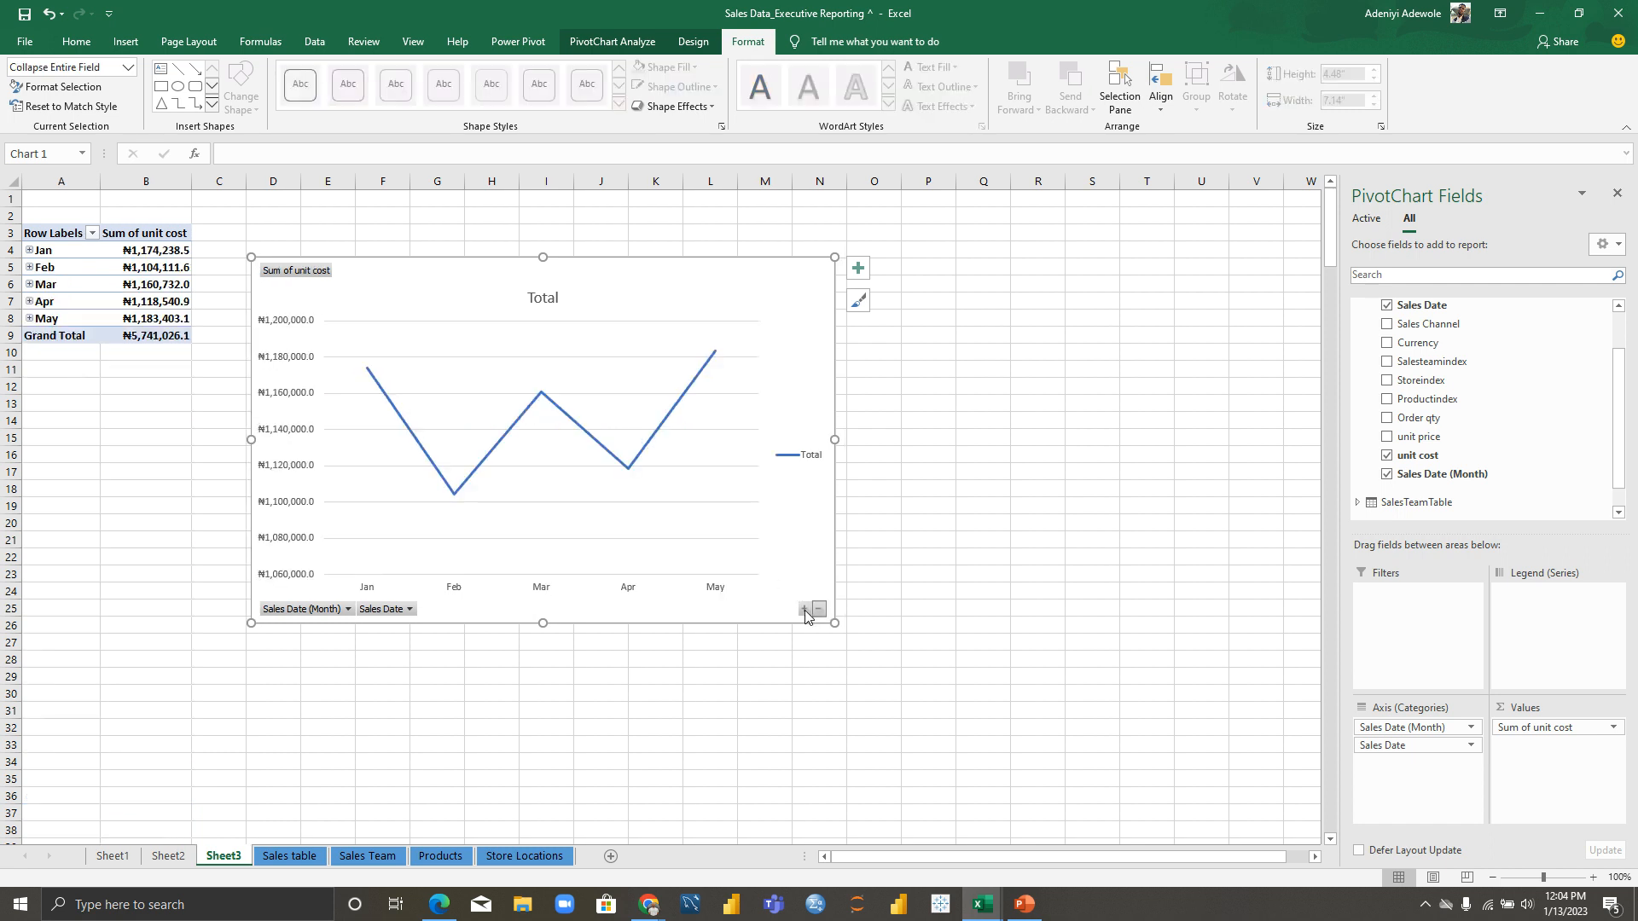
left_click(805, 609)
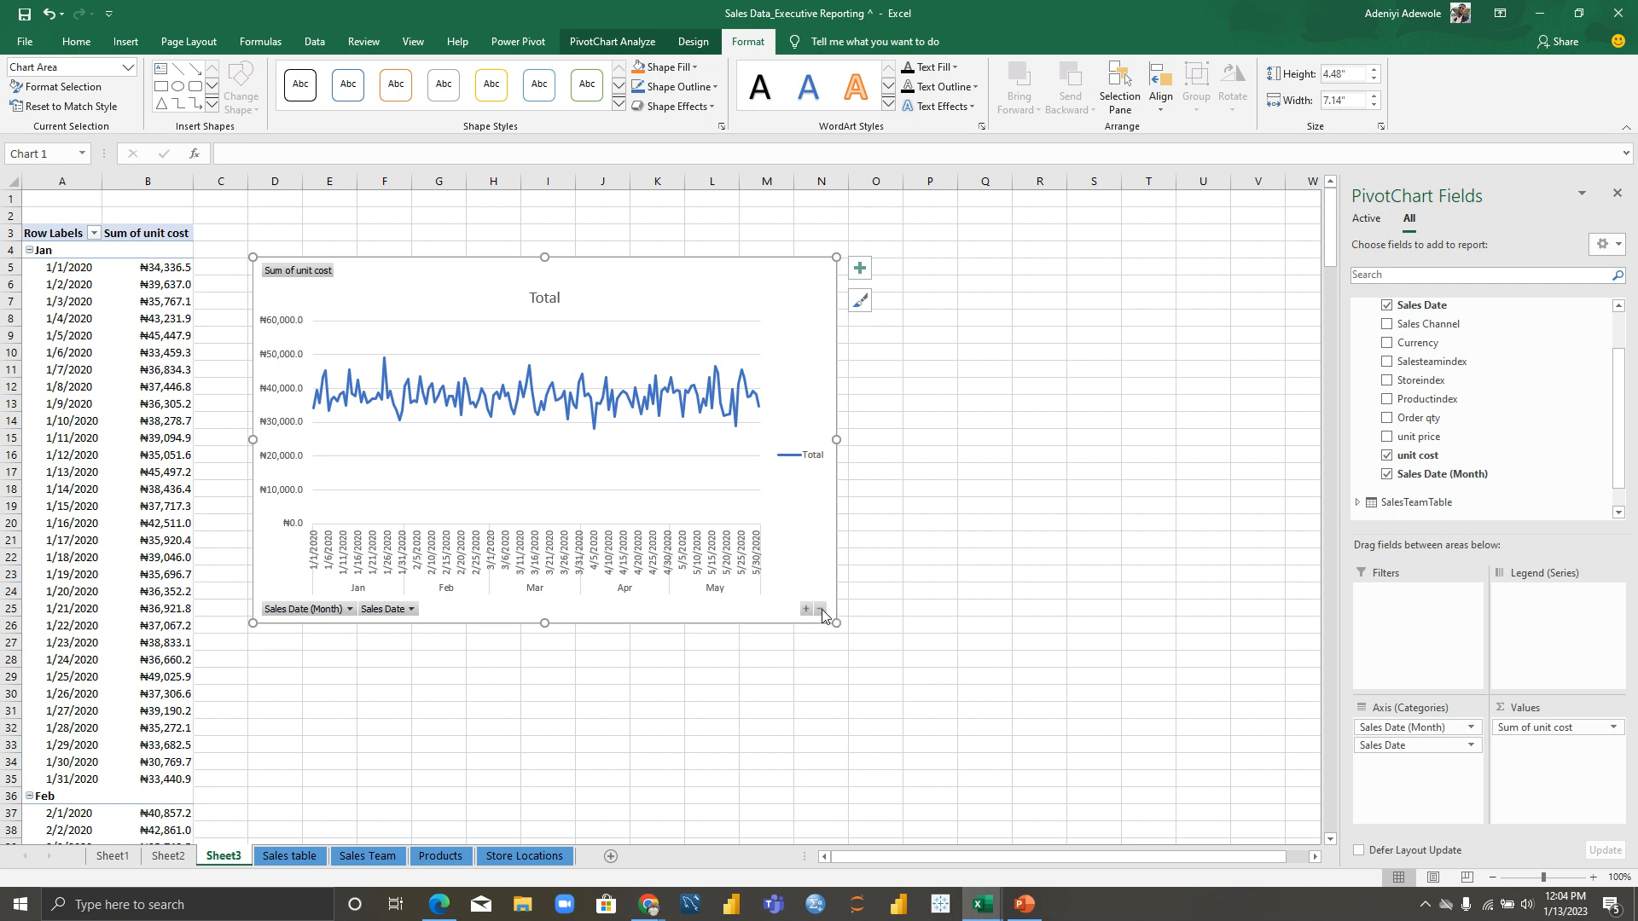
left_click(821, 609)
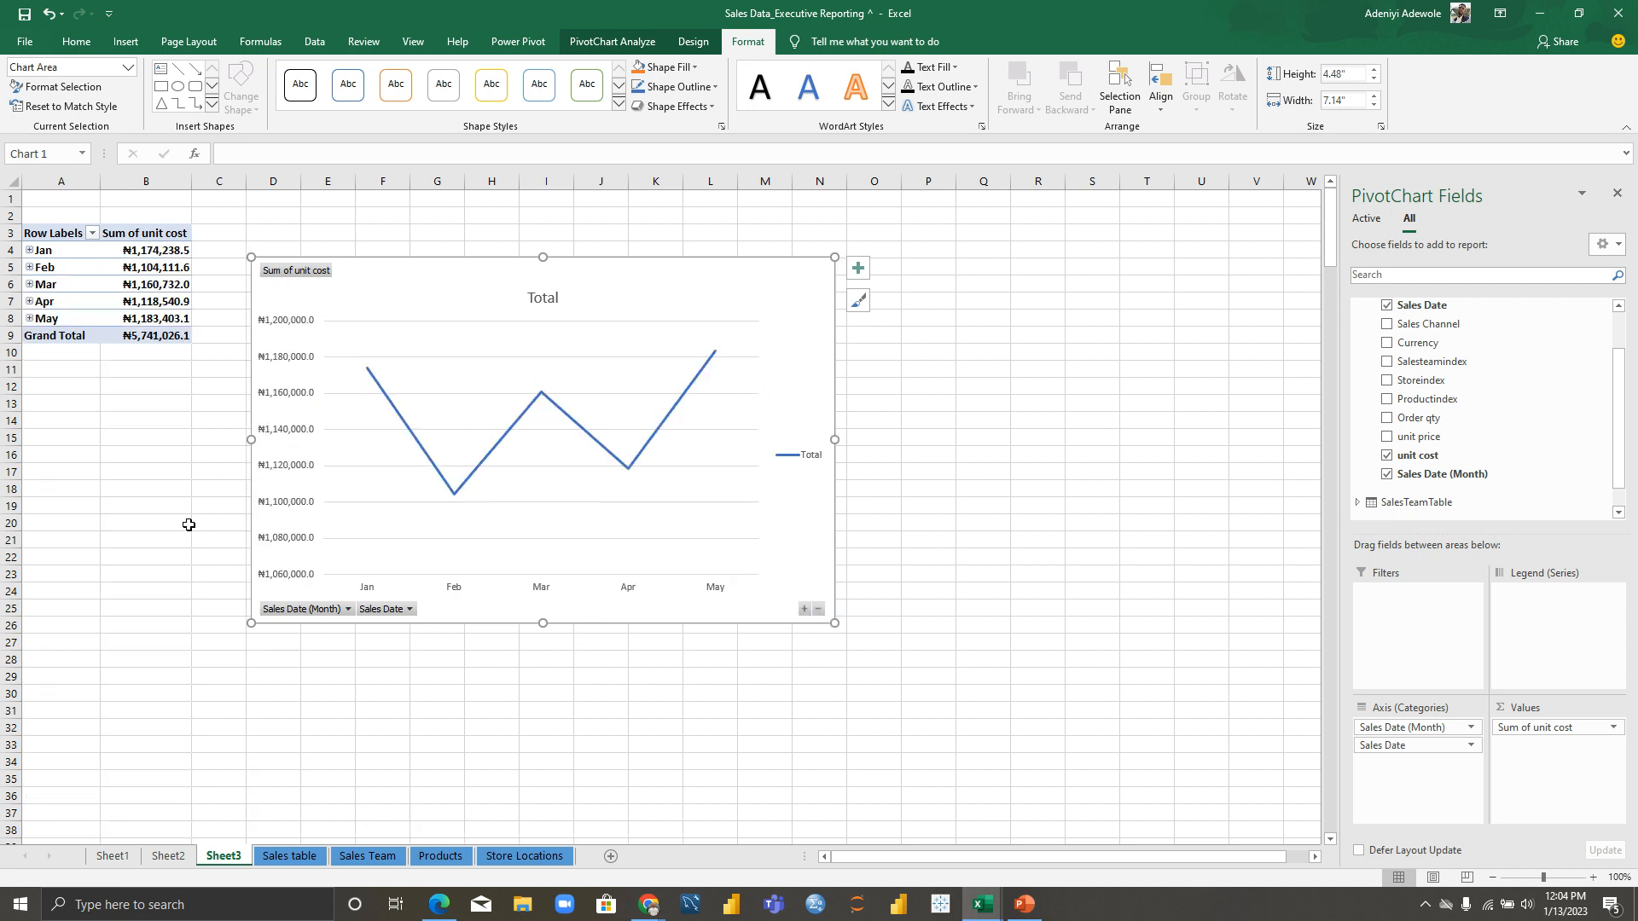
left_click(185, 484)
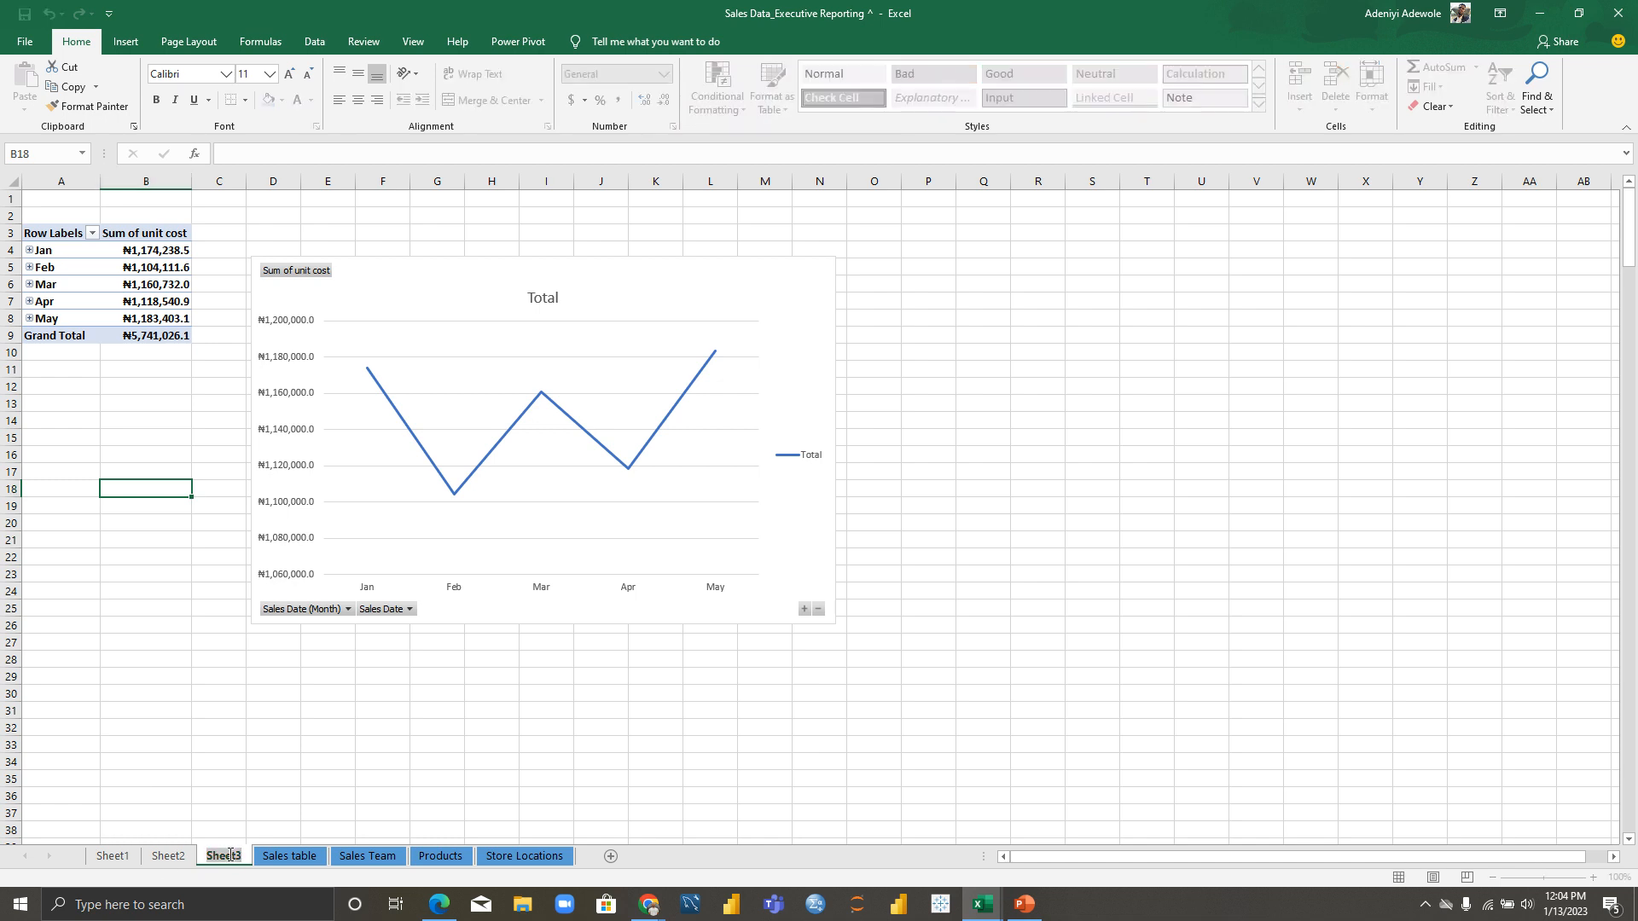
Step: Rename Sheet3 to SALES BY MONTH
type("SALES")
key("BackSpace")
key("BackSpace")
key("BackSpace")
type("LES BY M,ONTH")
key("BackSpace")
key("BackSpace")
key("BackSpace")
key("BackSpace")
key("BackSpace")
type("ONTH")
key("Return")
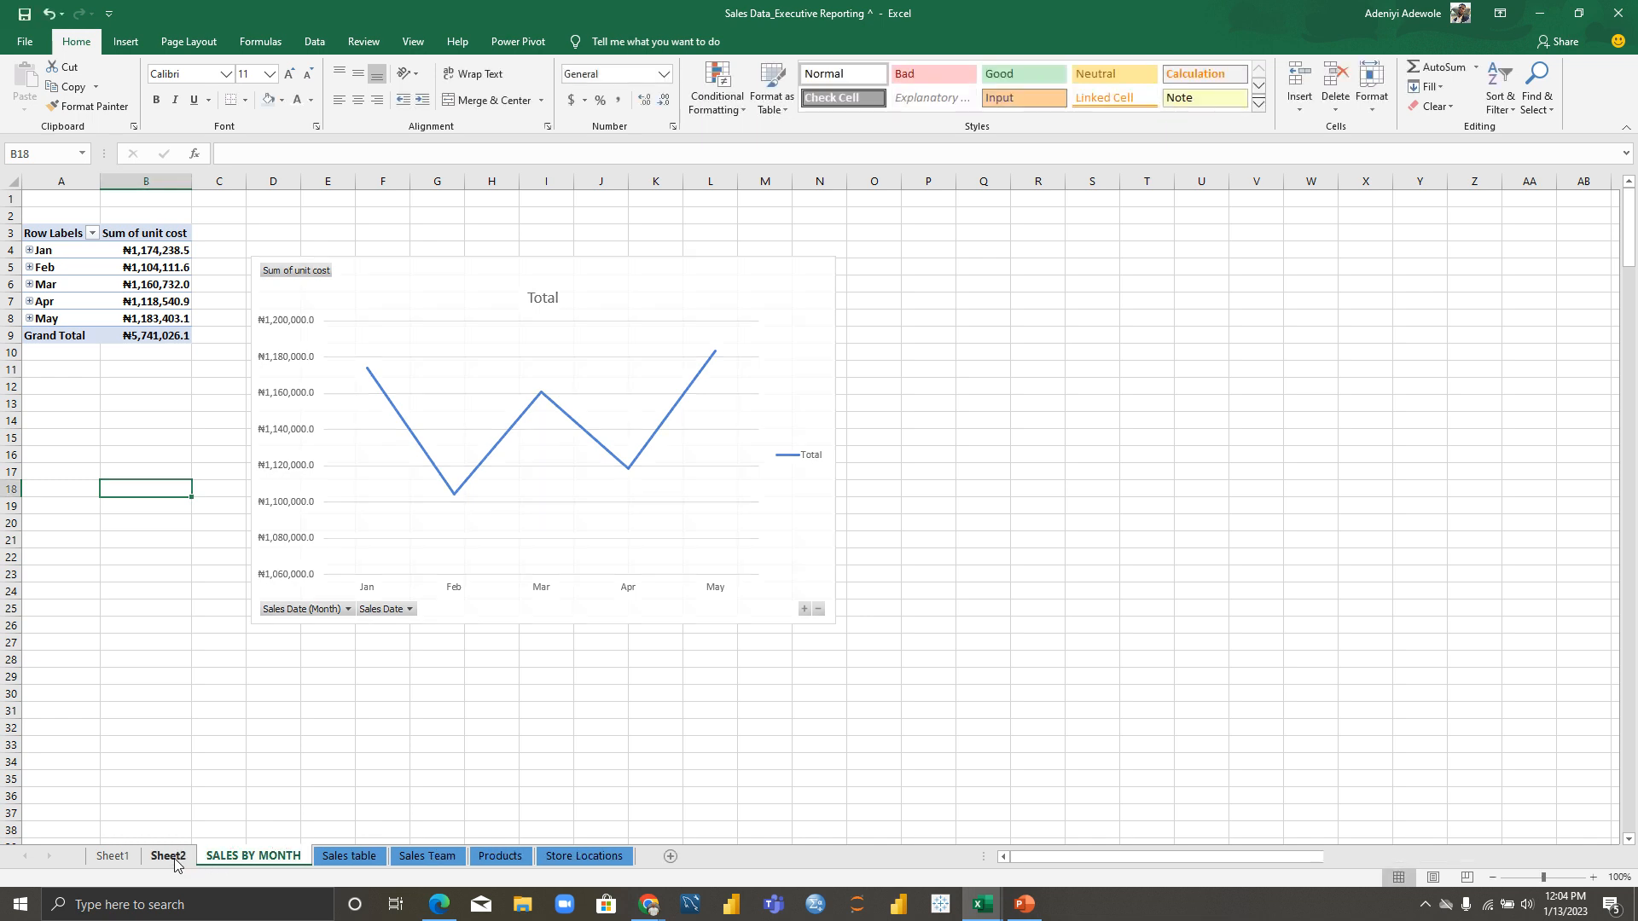
Step: Rename Sheet2, the bar chart sheet, to PRODUCT CAT
left_click(168, 856)
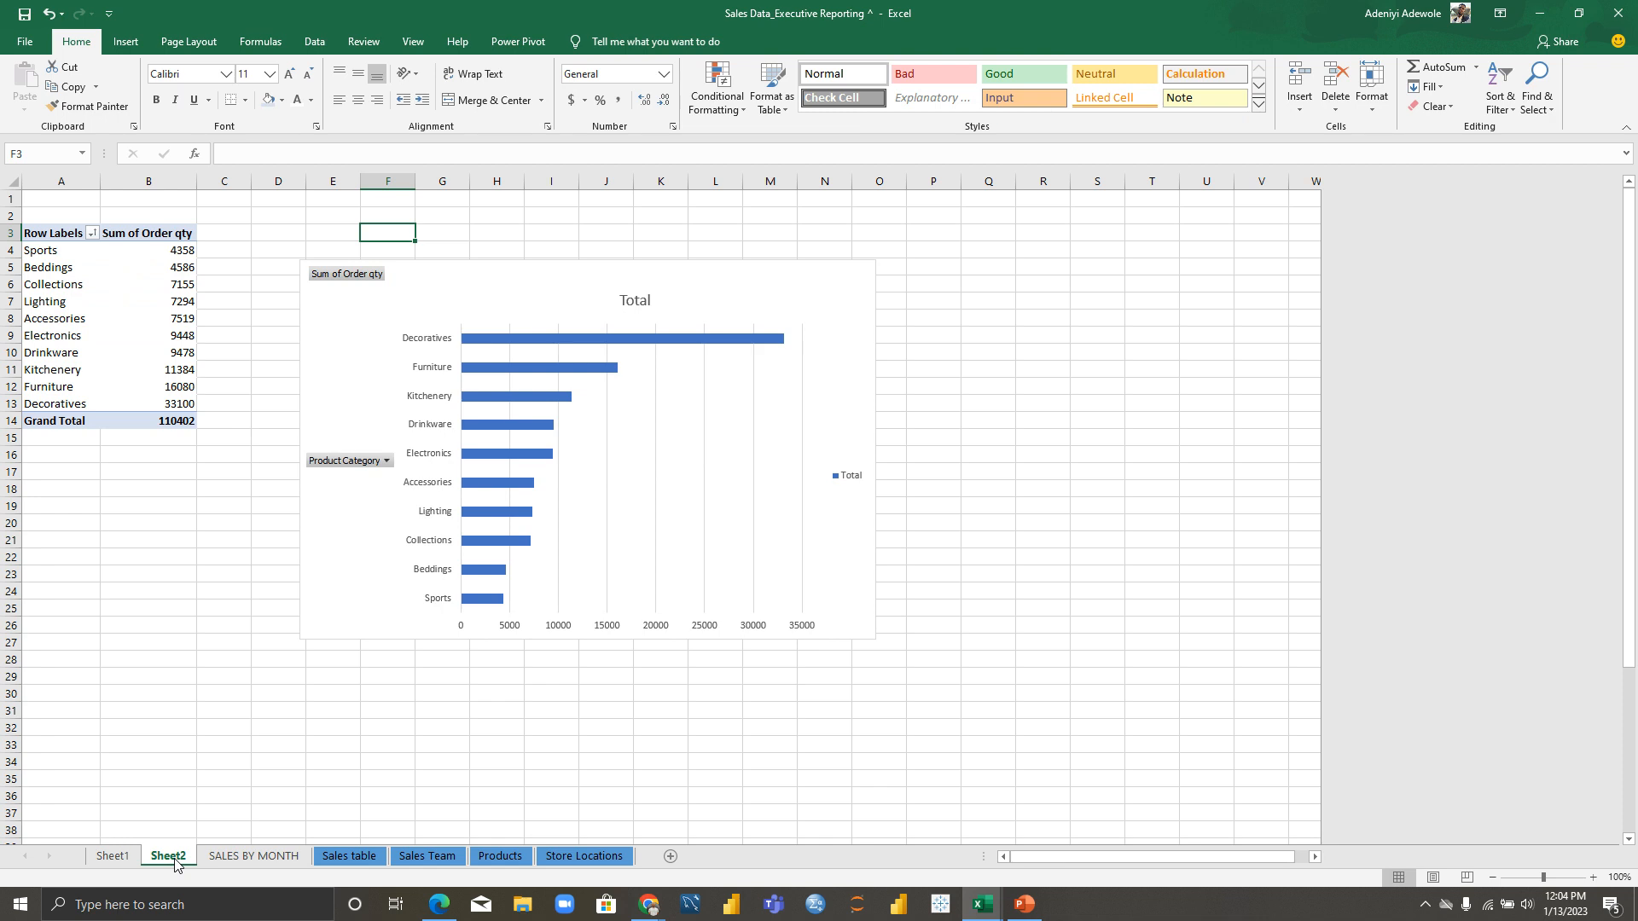
double_click(175, 856)
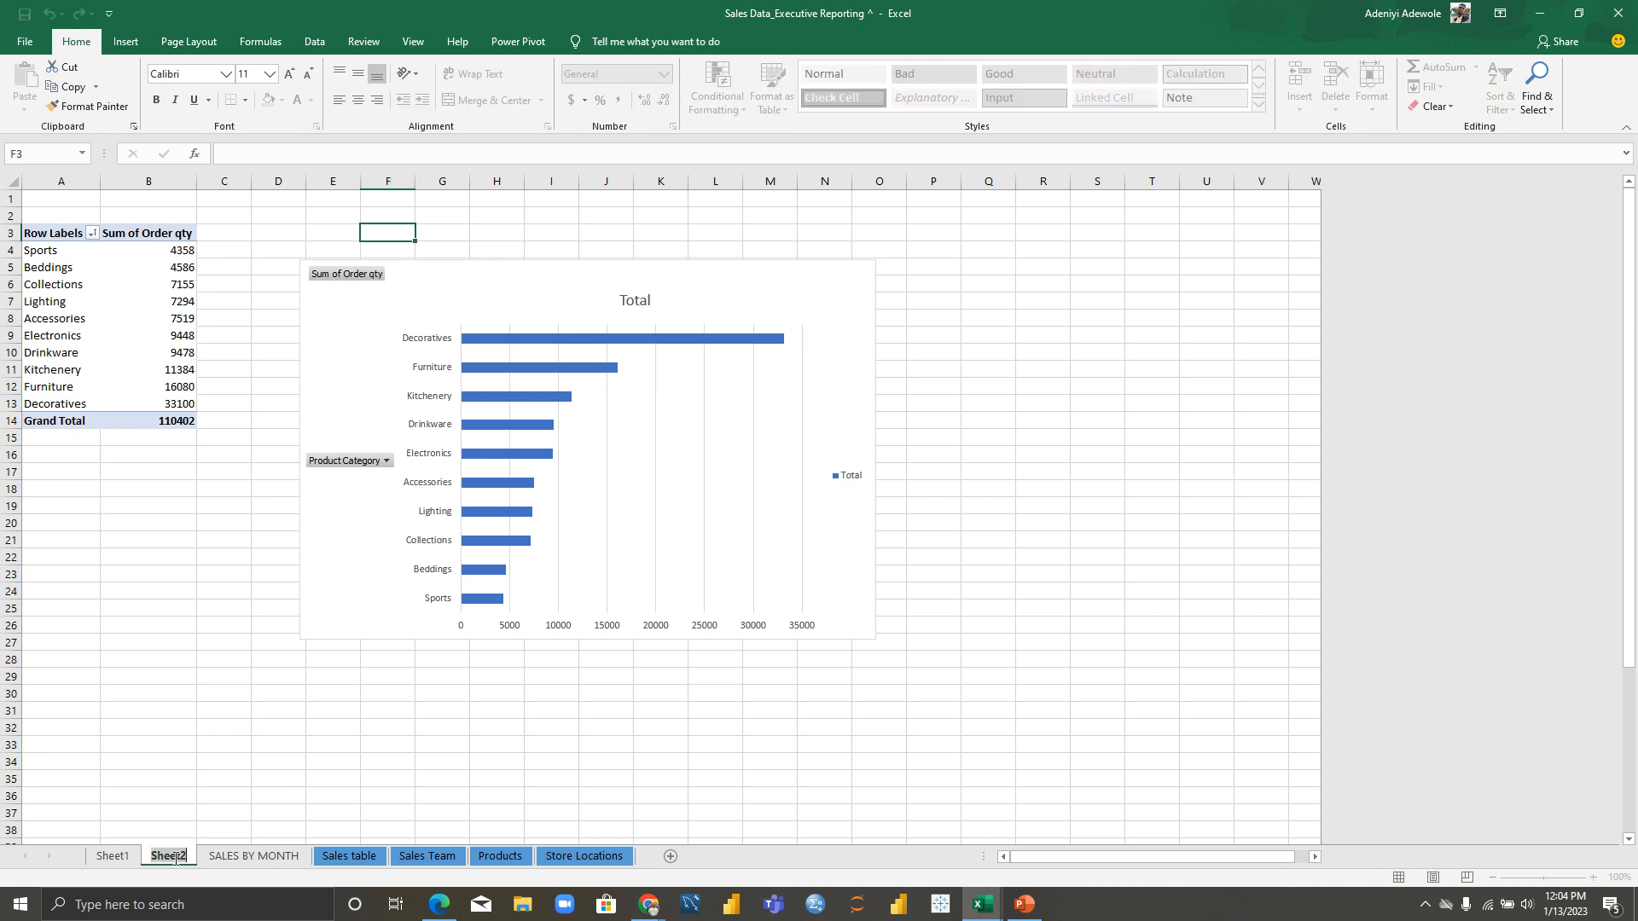
type("PRODUC")
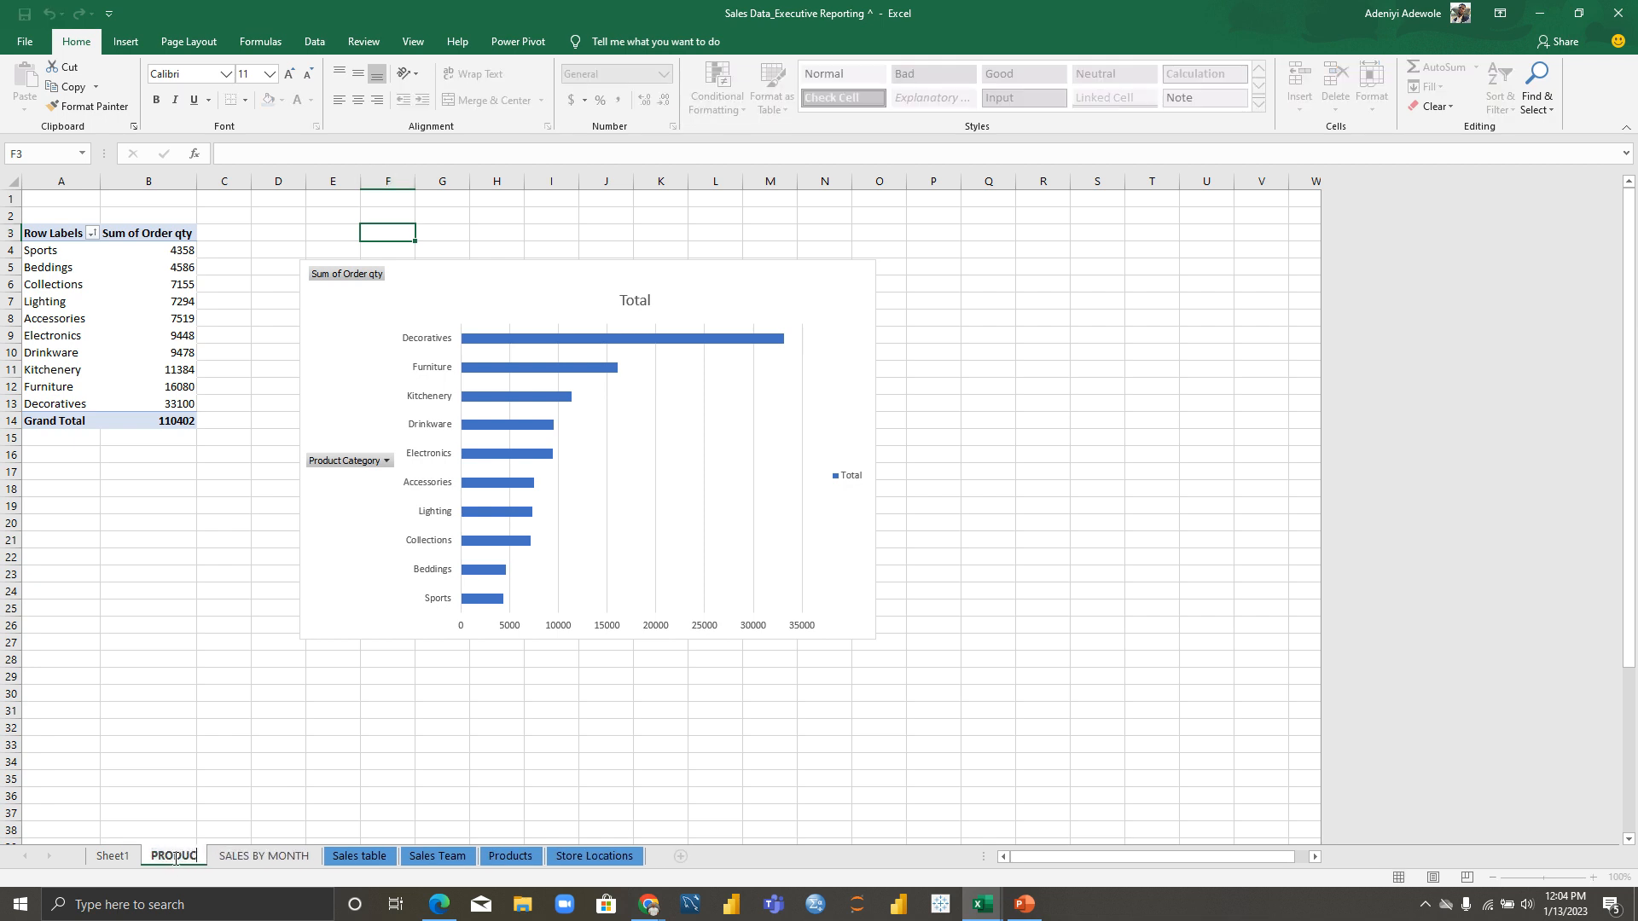
type("T CAT")
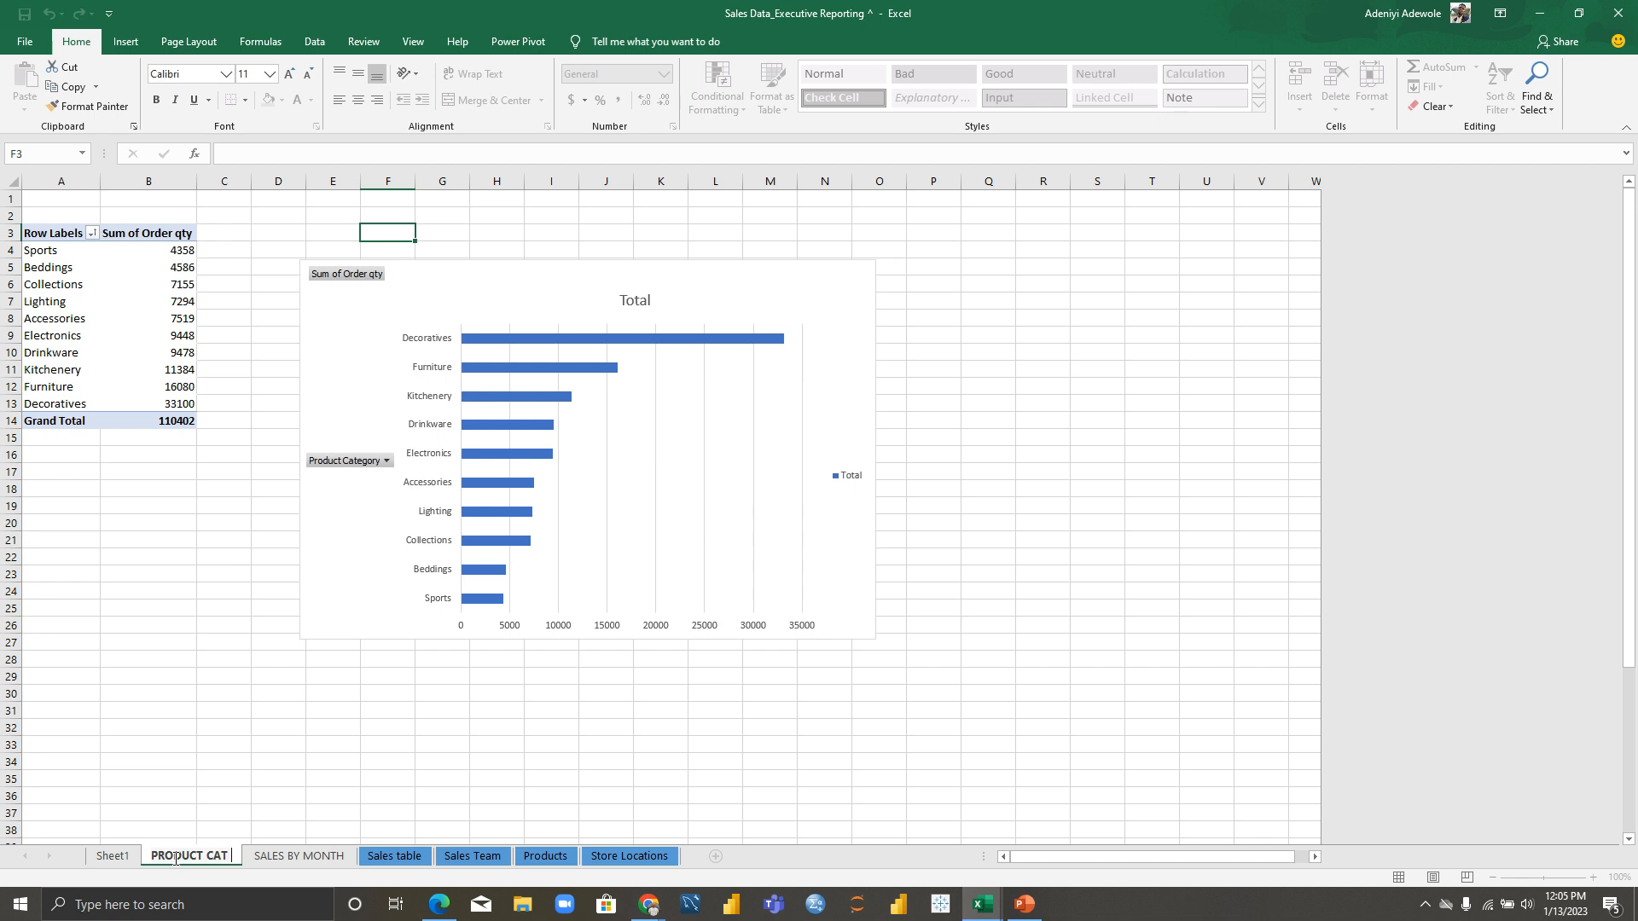
key("Return")
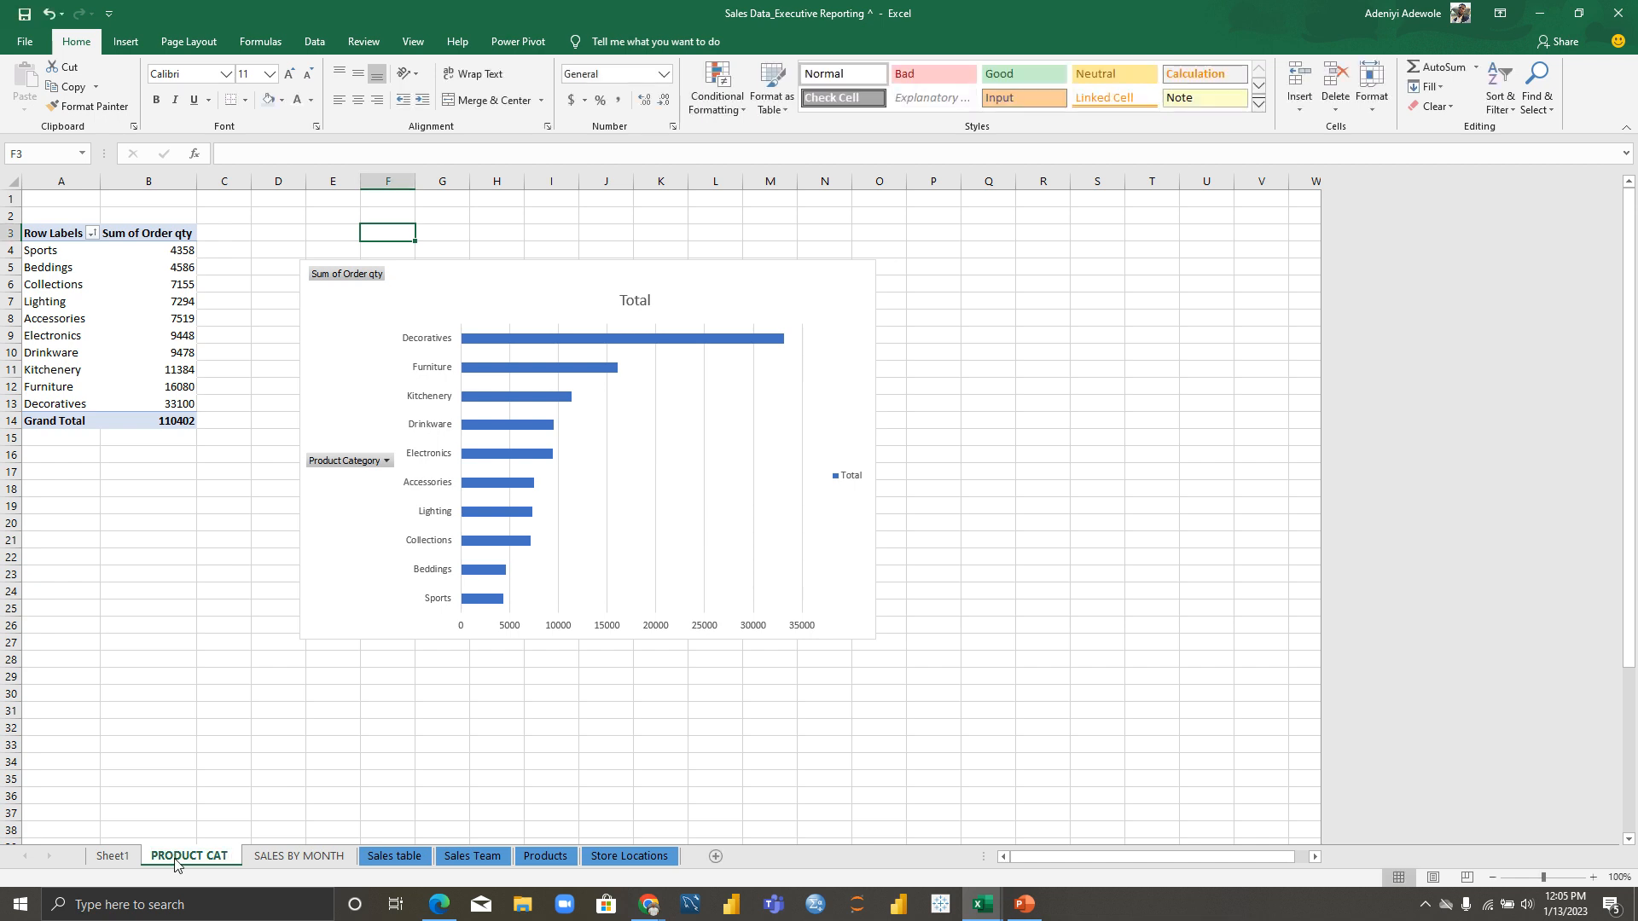
Step: Rename Sheet1, the unit price chart sheet, to PRODUCT UNIT PRICE
left_click(121, 860)
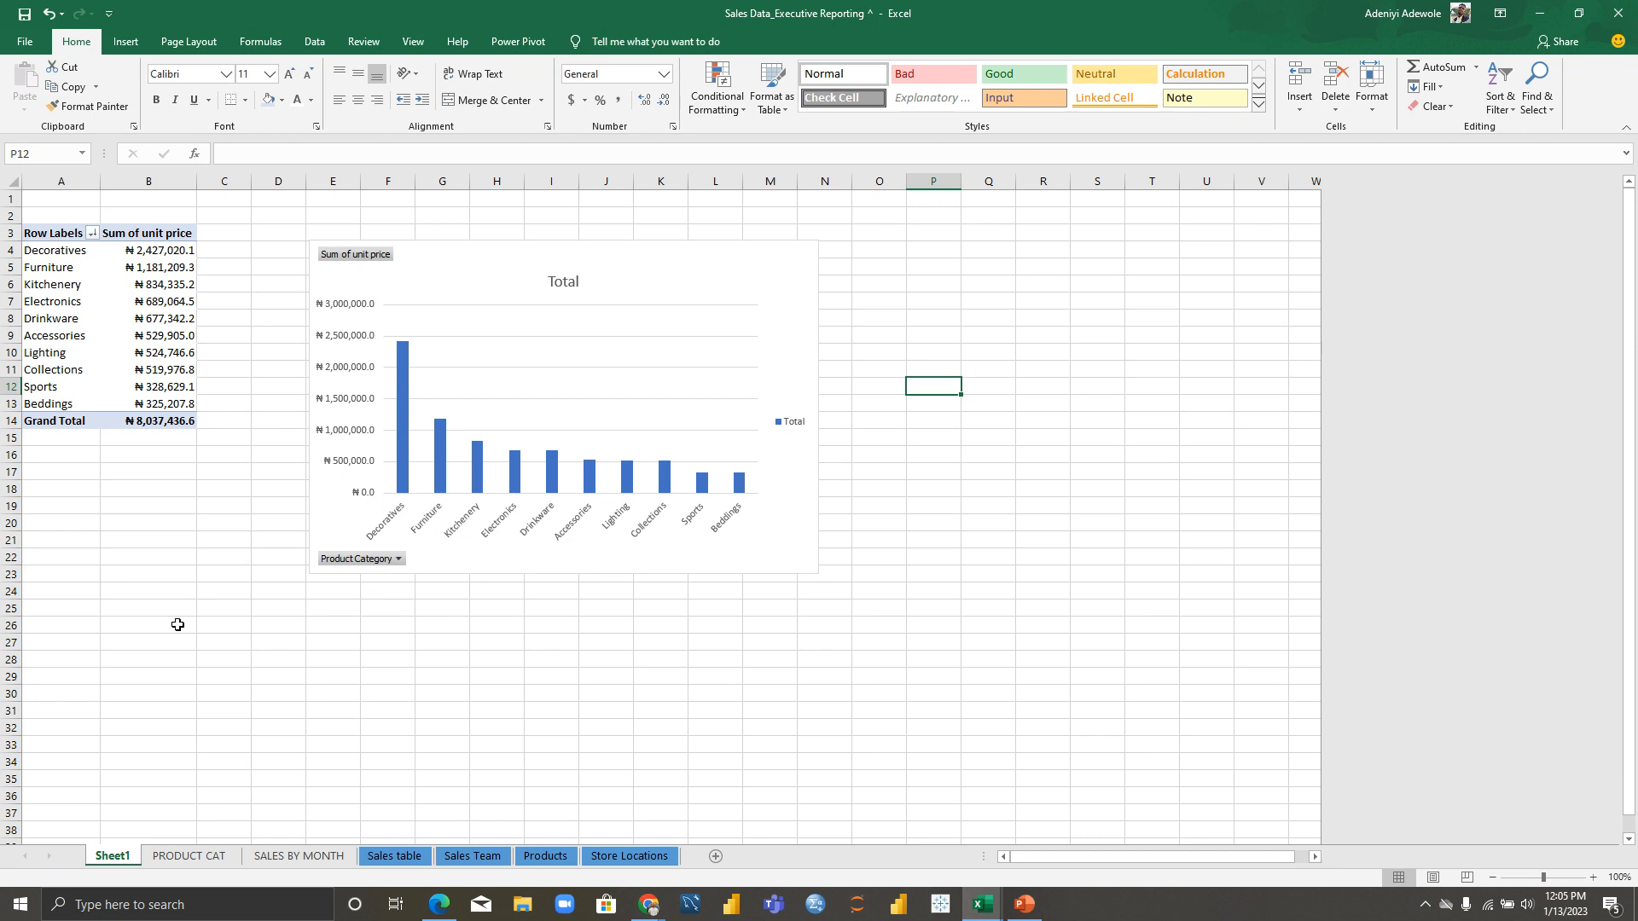
double_click(119, 861)
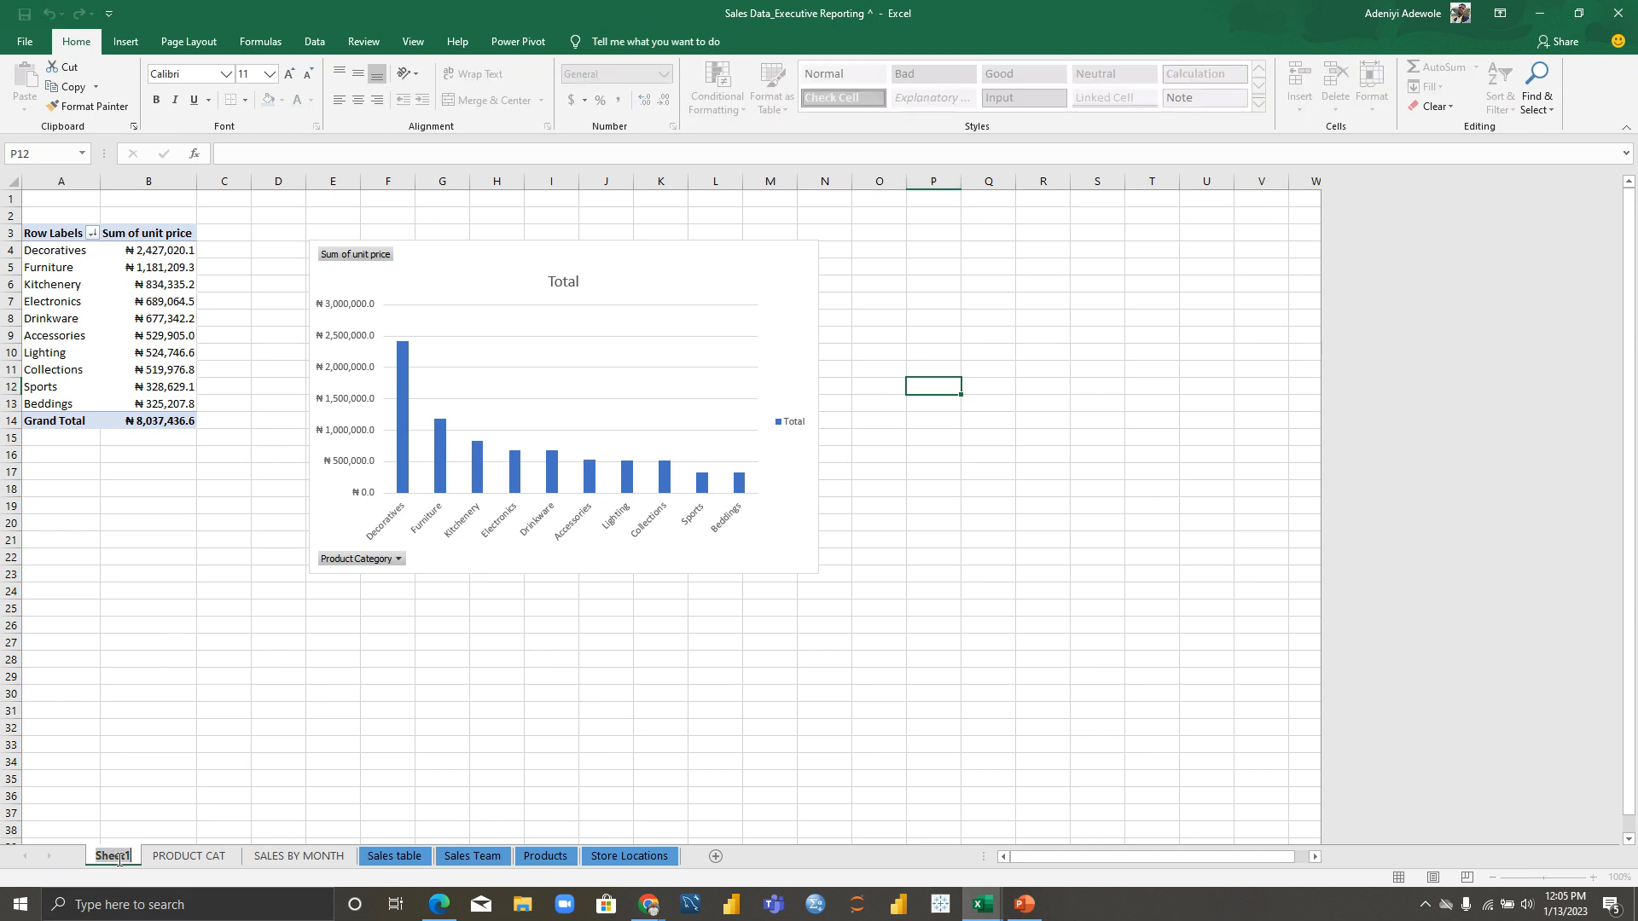
type("PRO")
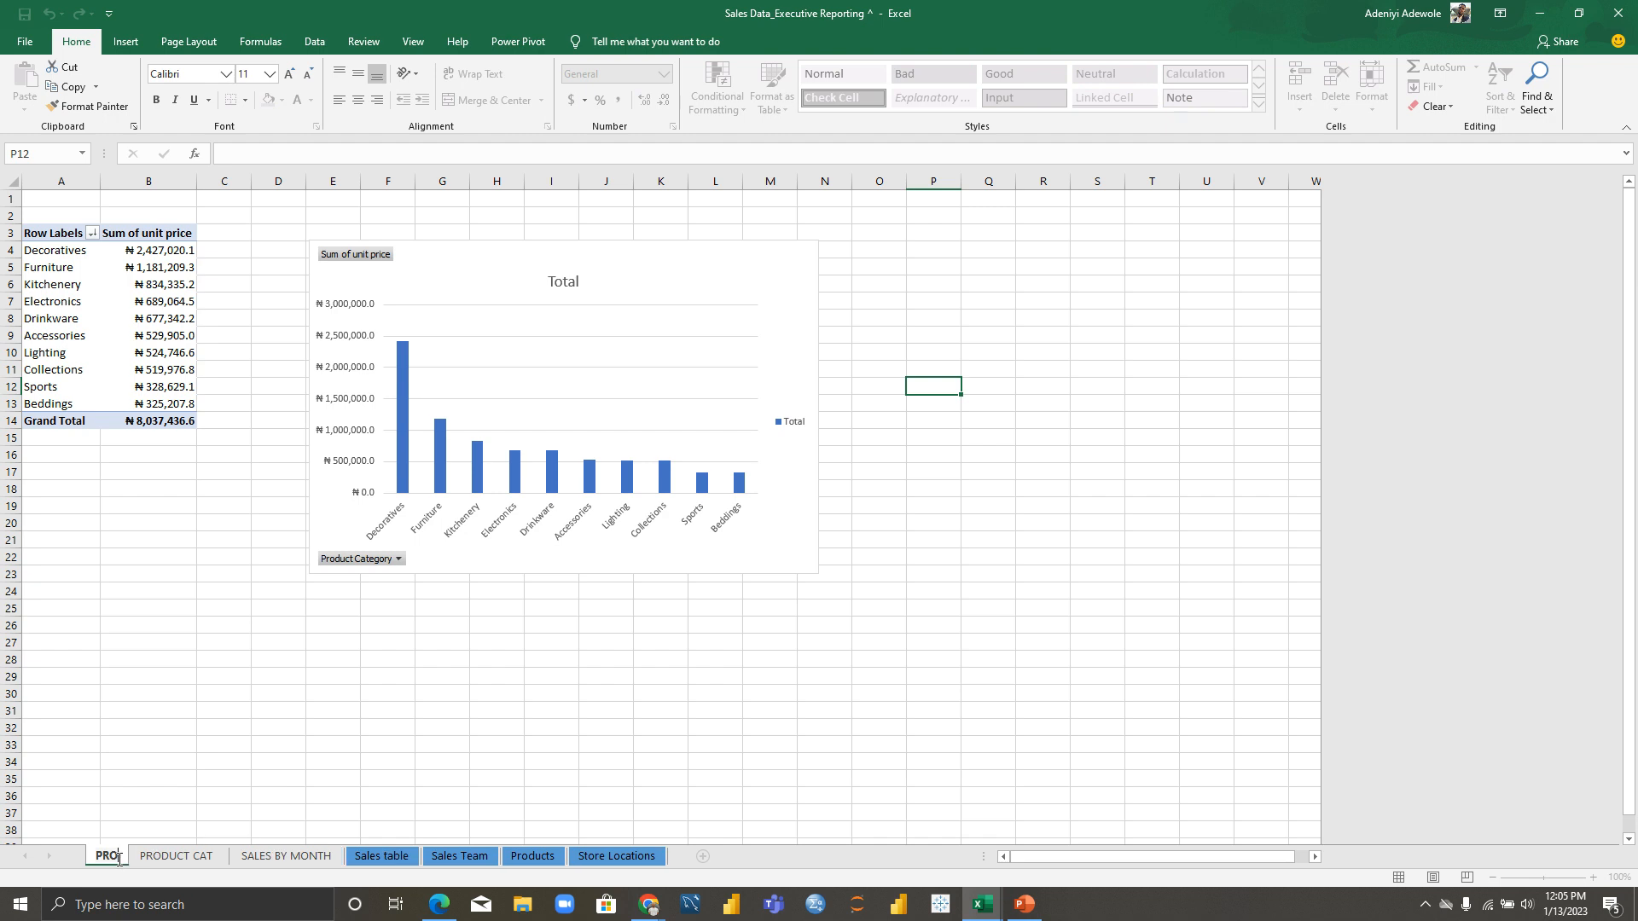
type("DUCT U")
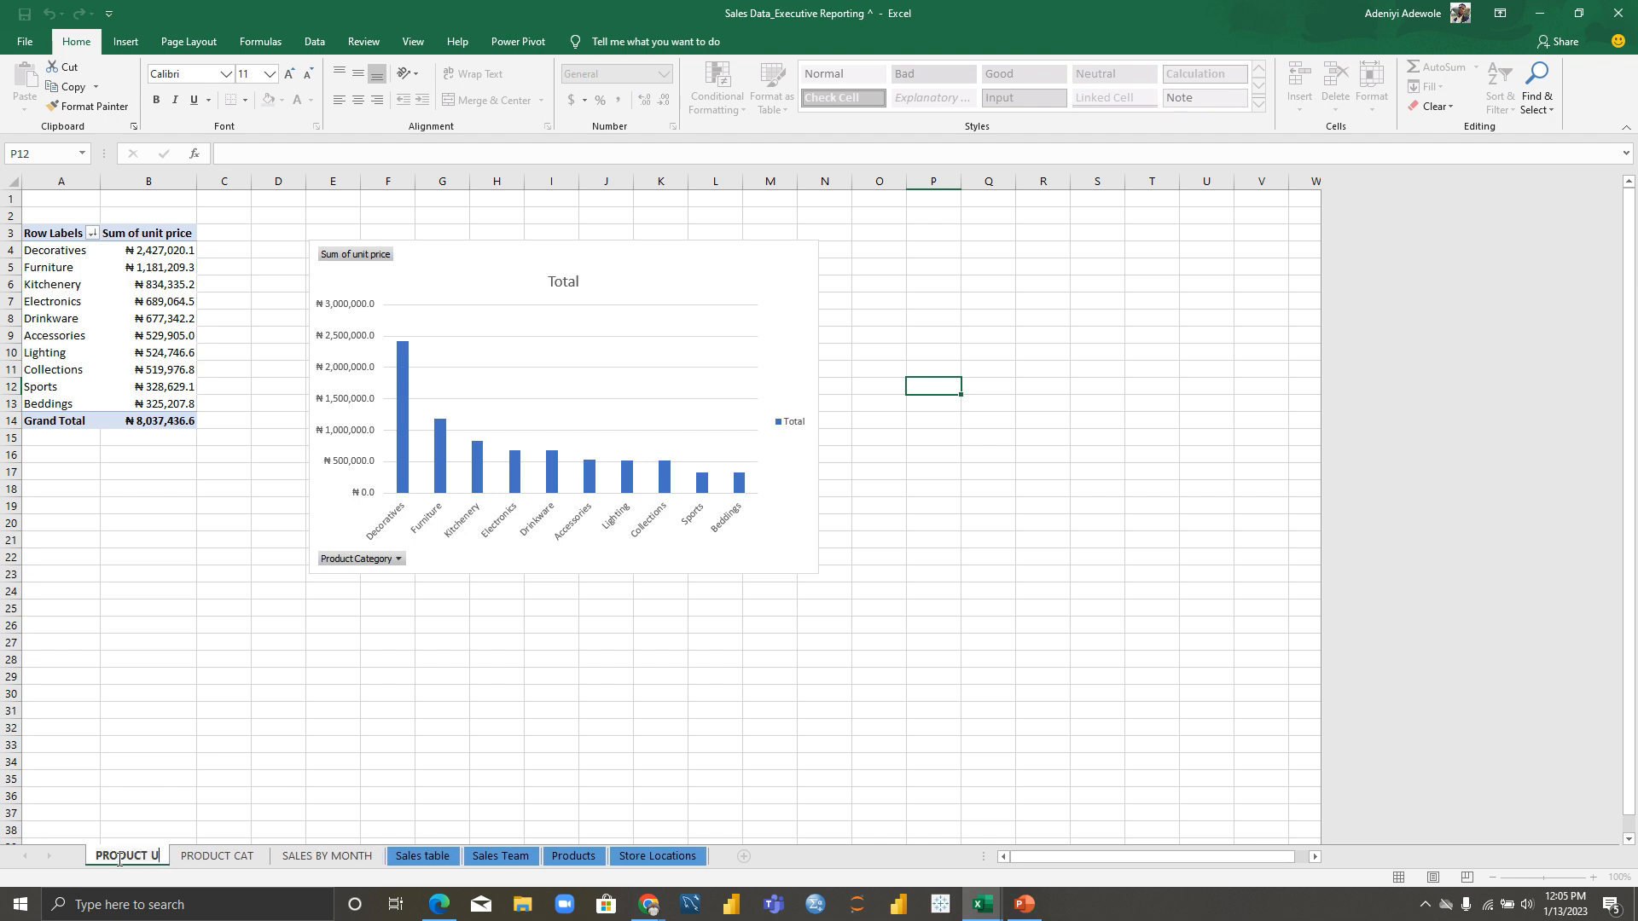
type("NIT POICE")
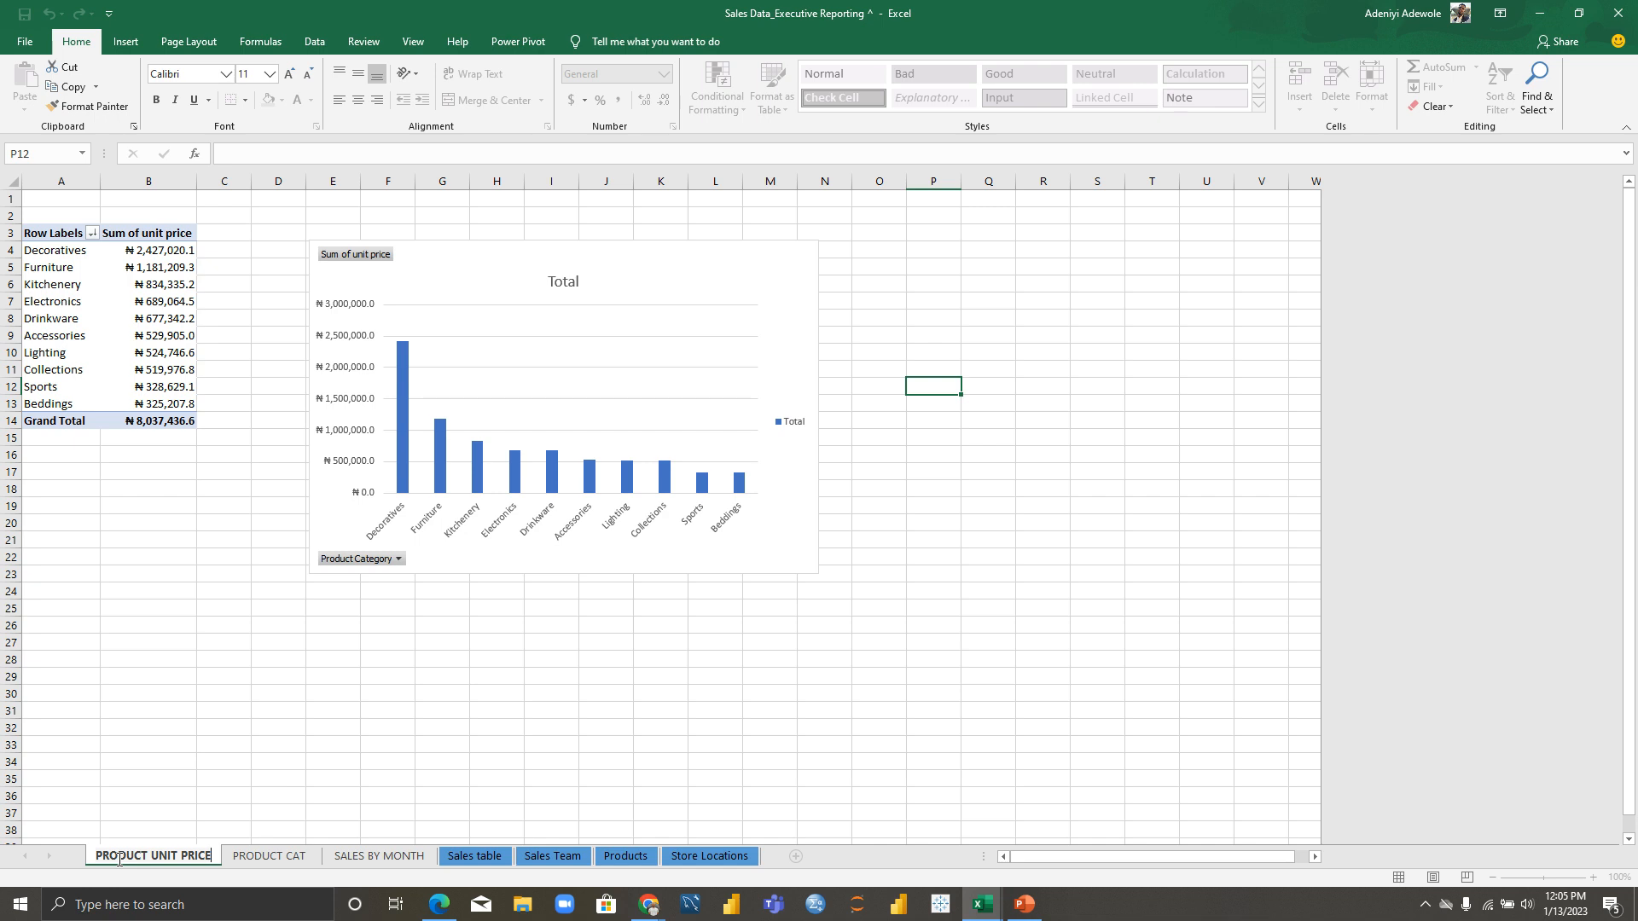
key("Return")
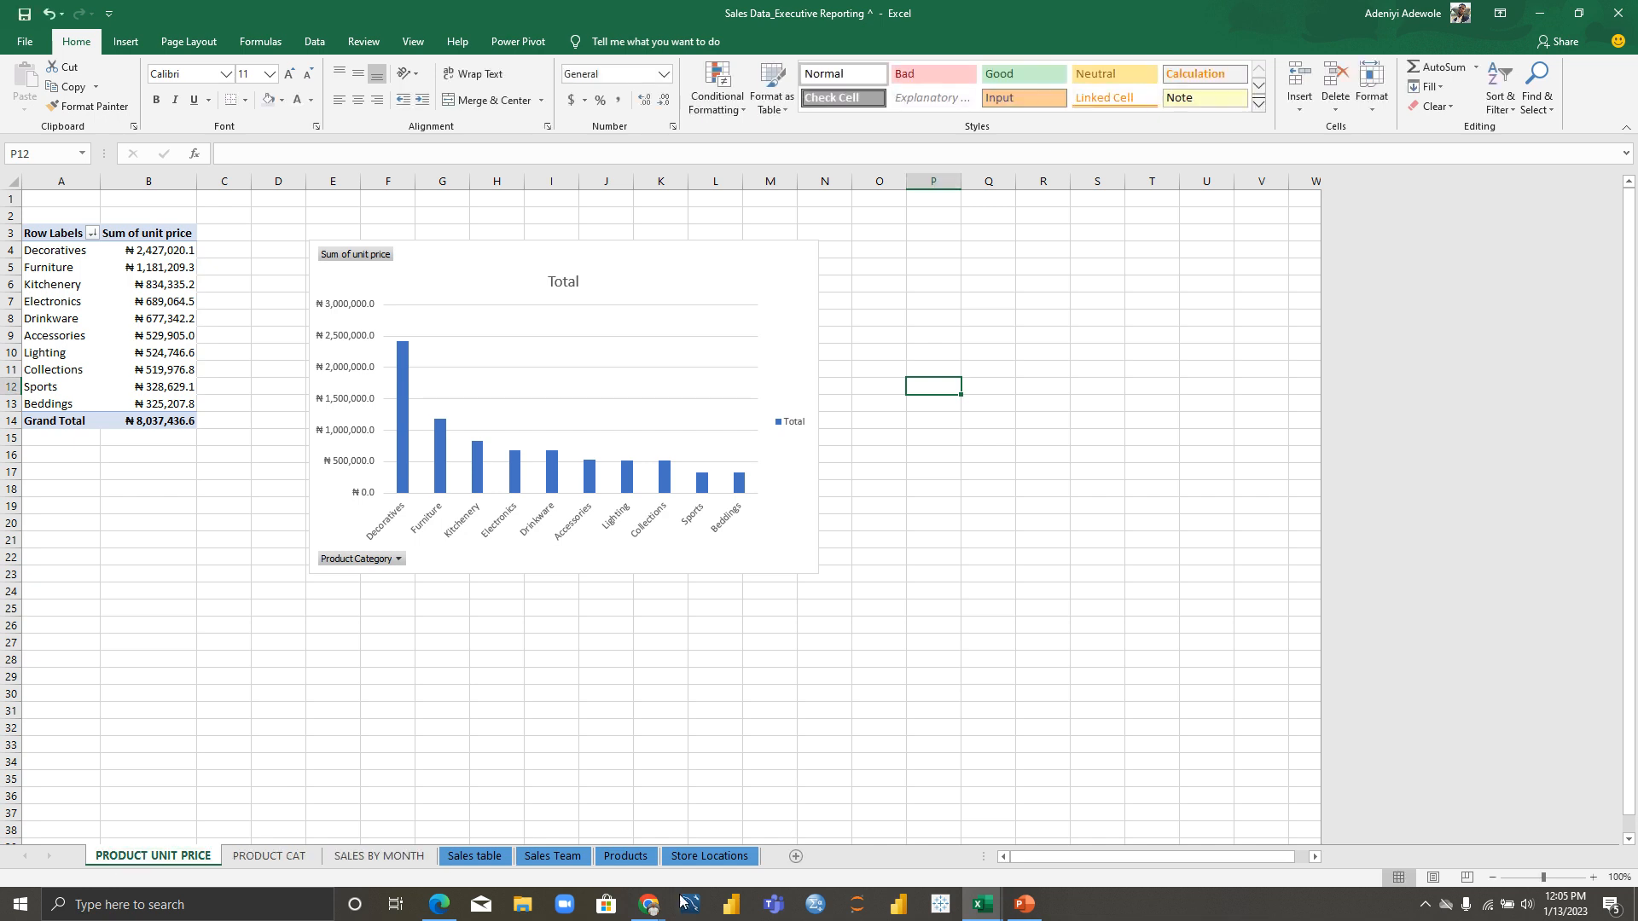
Step: Insert a new sheet and hide its gridlines, headings and formula bar
left_click(796, 857)
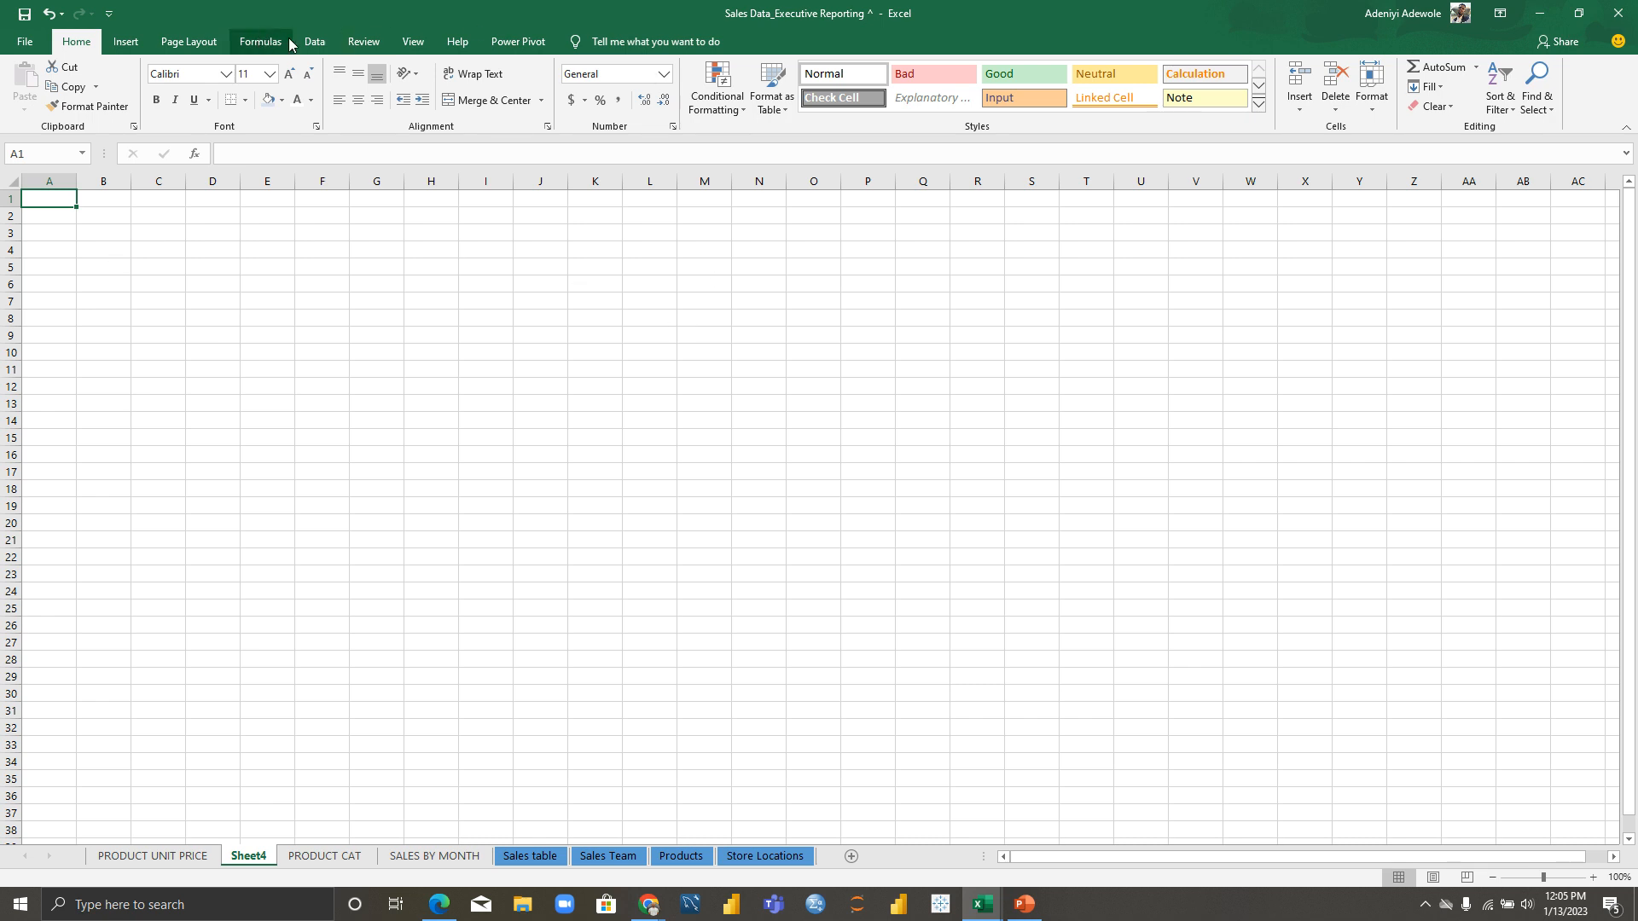
left_click(406, 44)
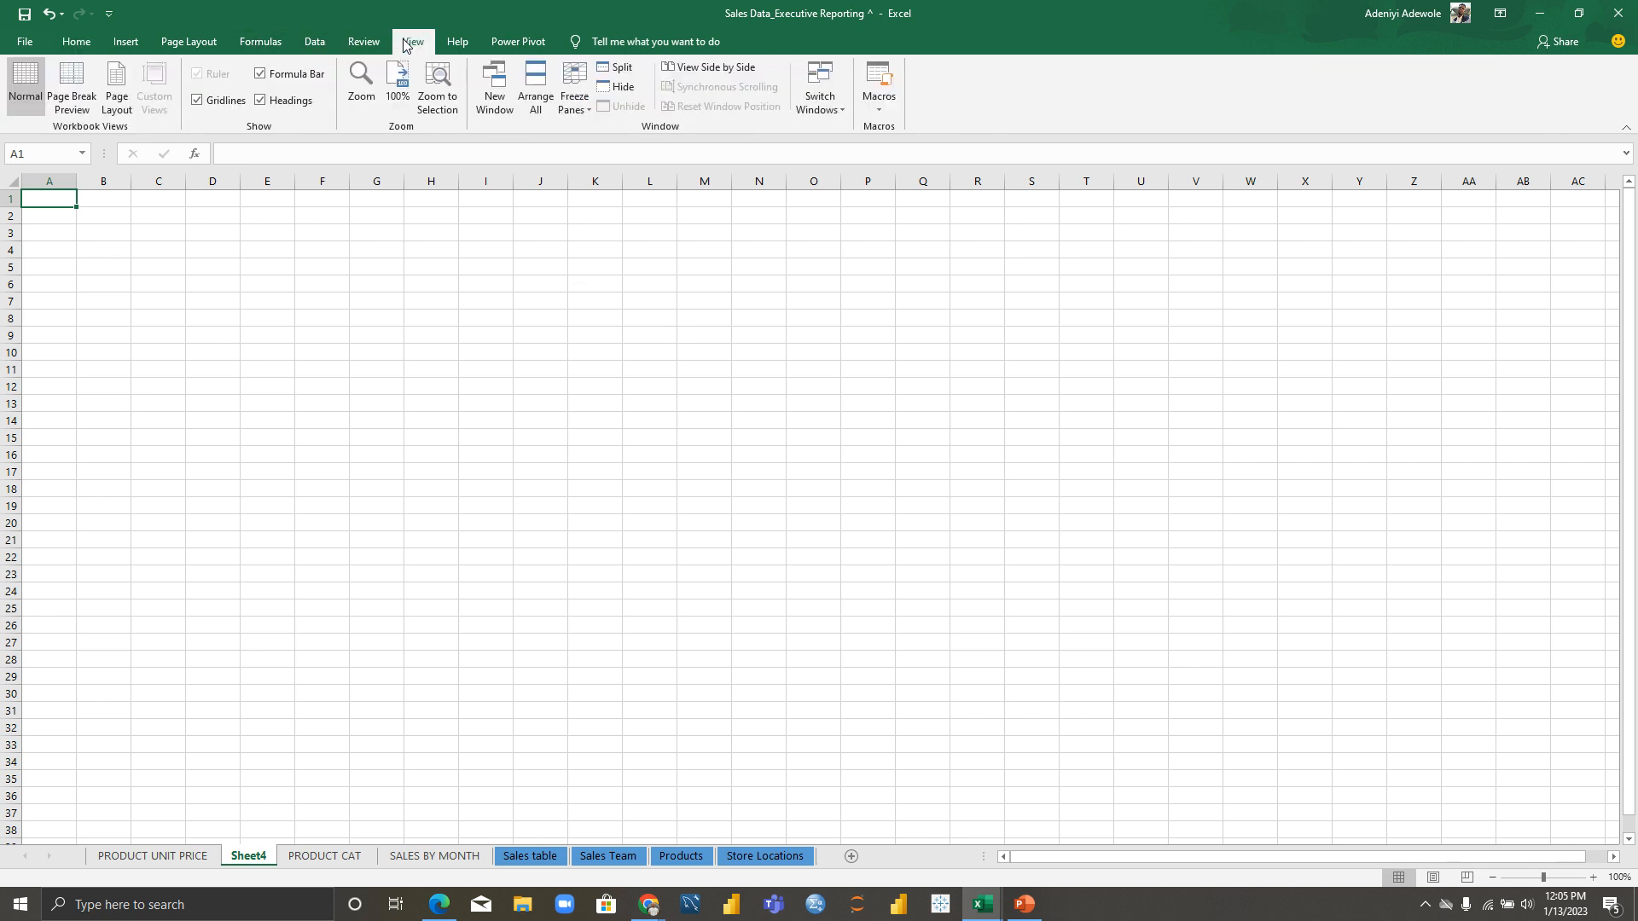
left_click(199, 103)
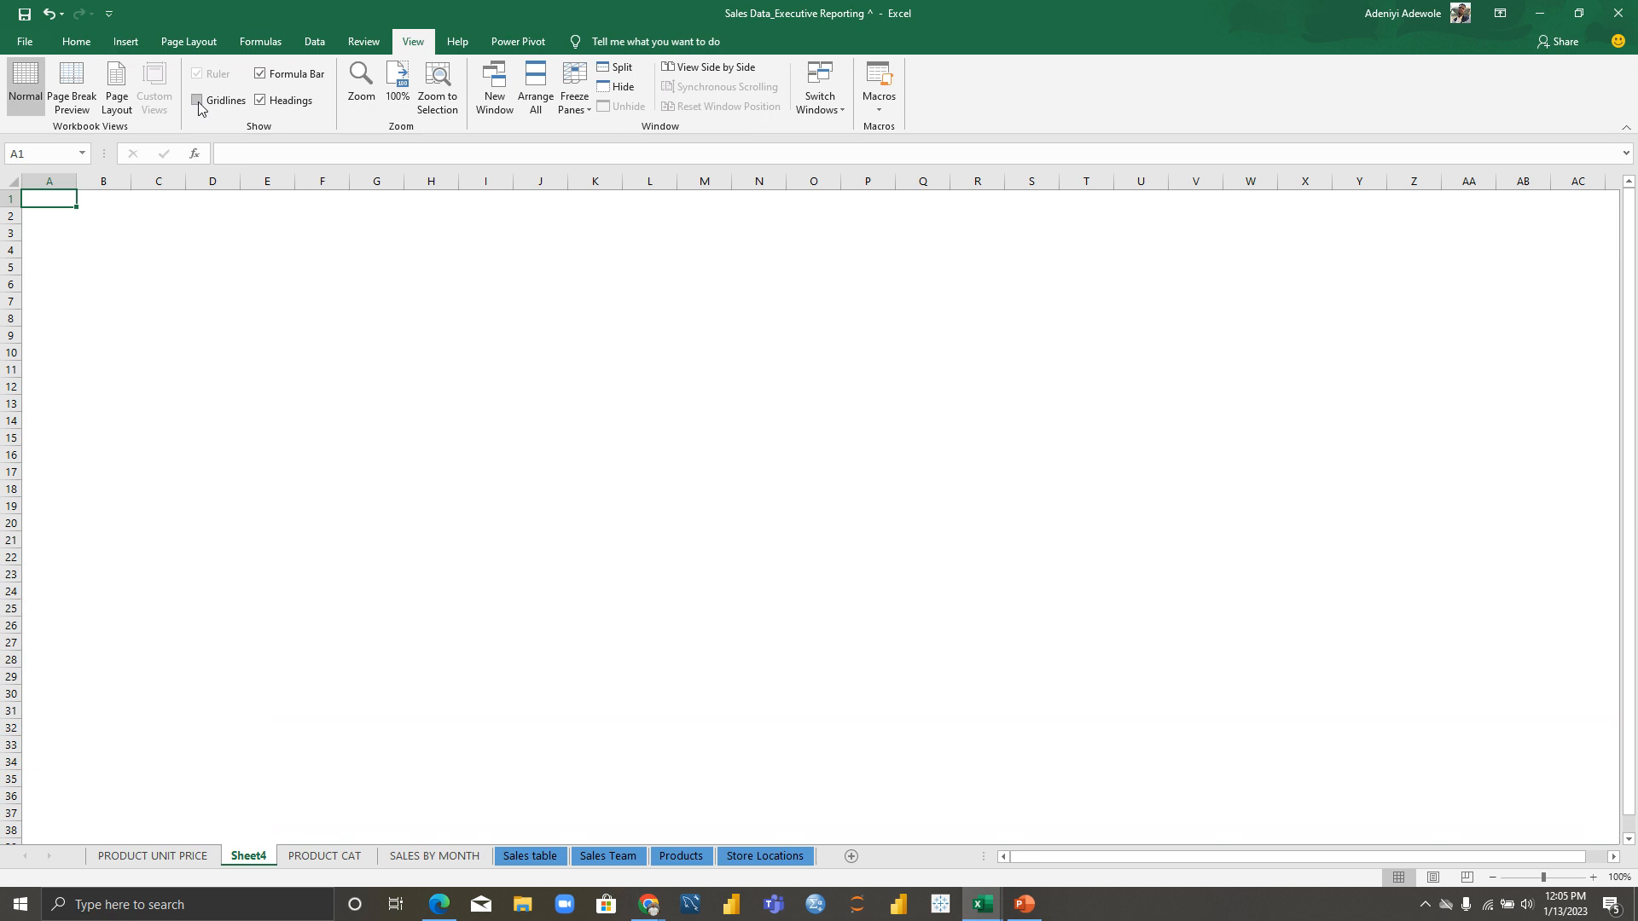
left_click(262, 102)
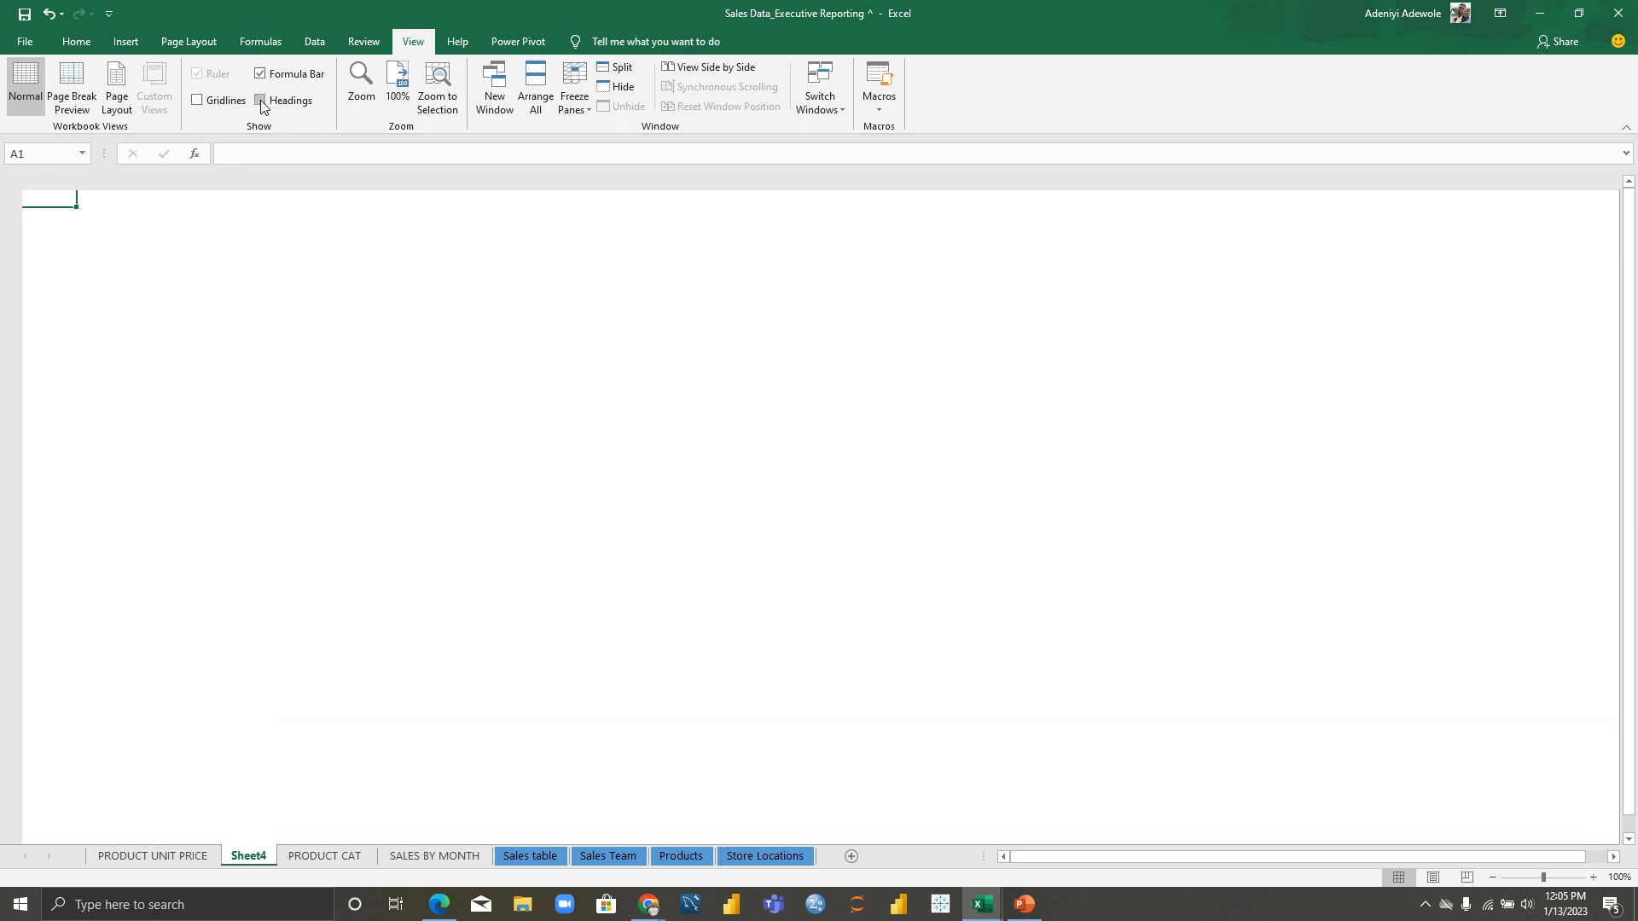
left_click(262, 74)
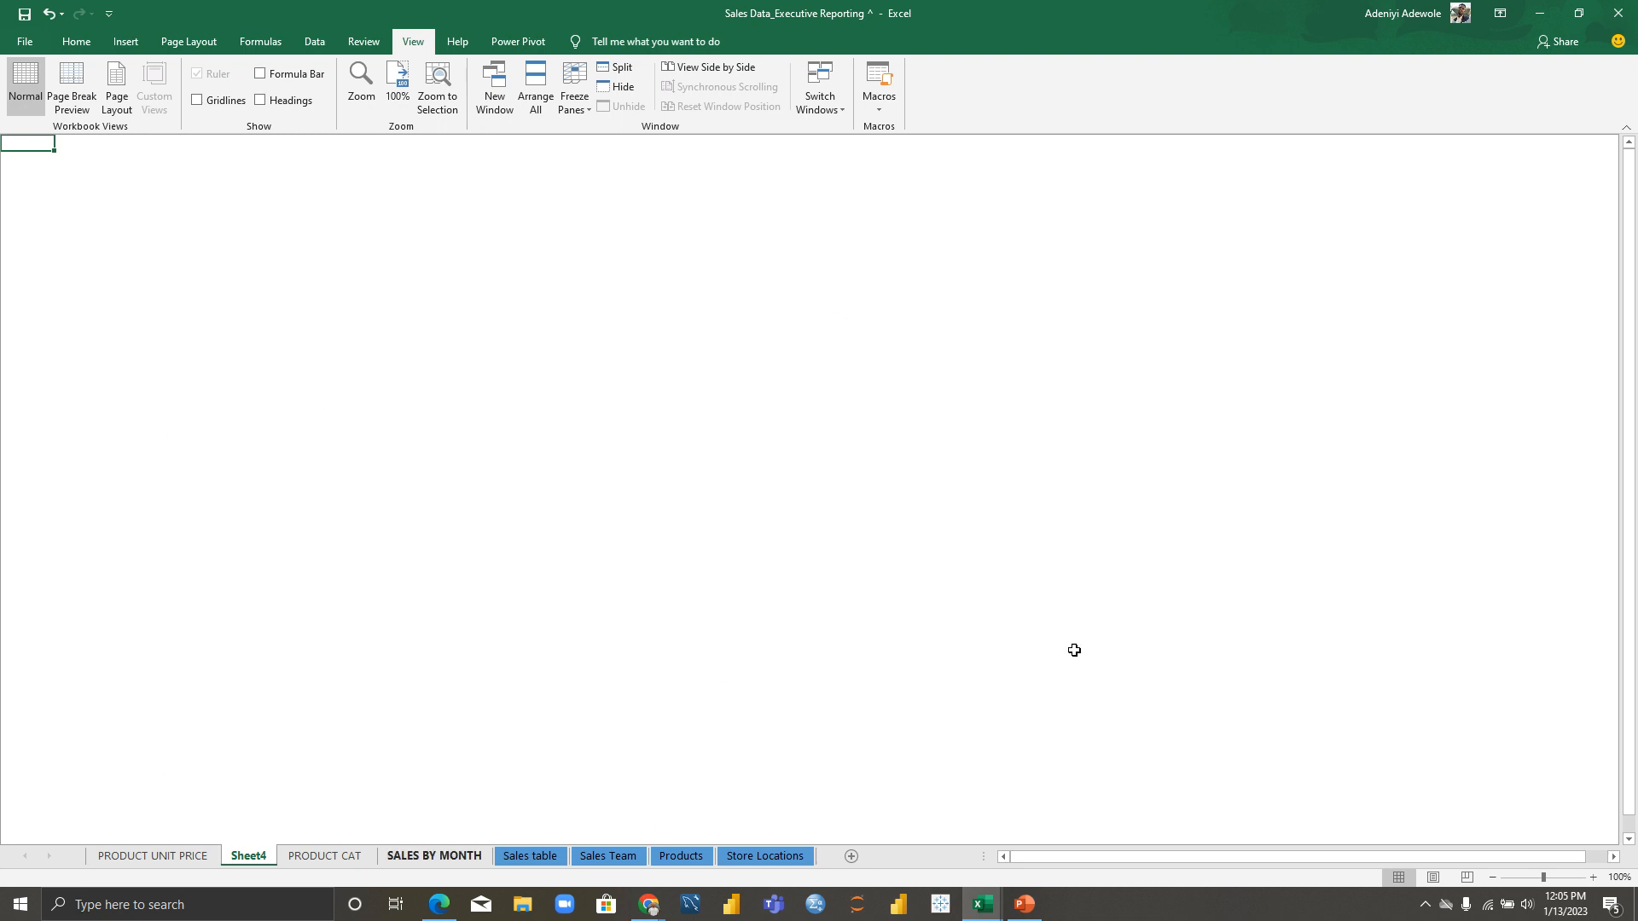
Step: Name the new blank sheet DASHBOARD
left_click(388, 858)
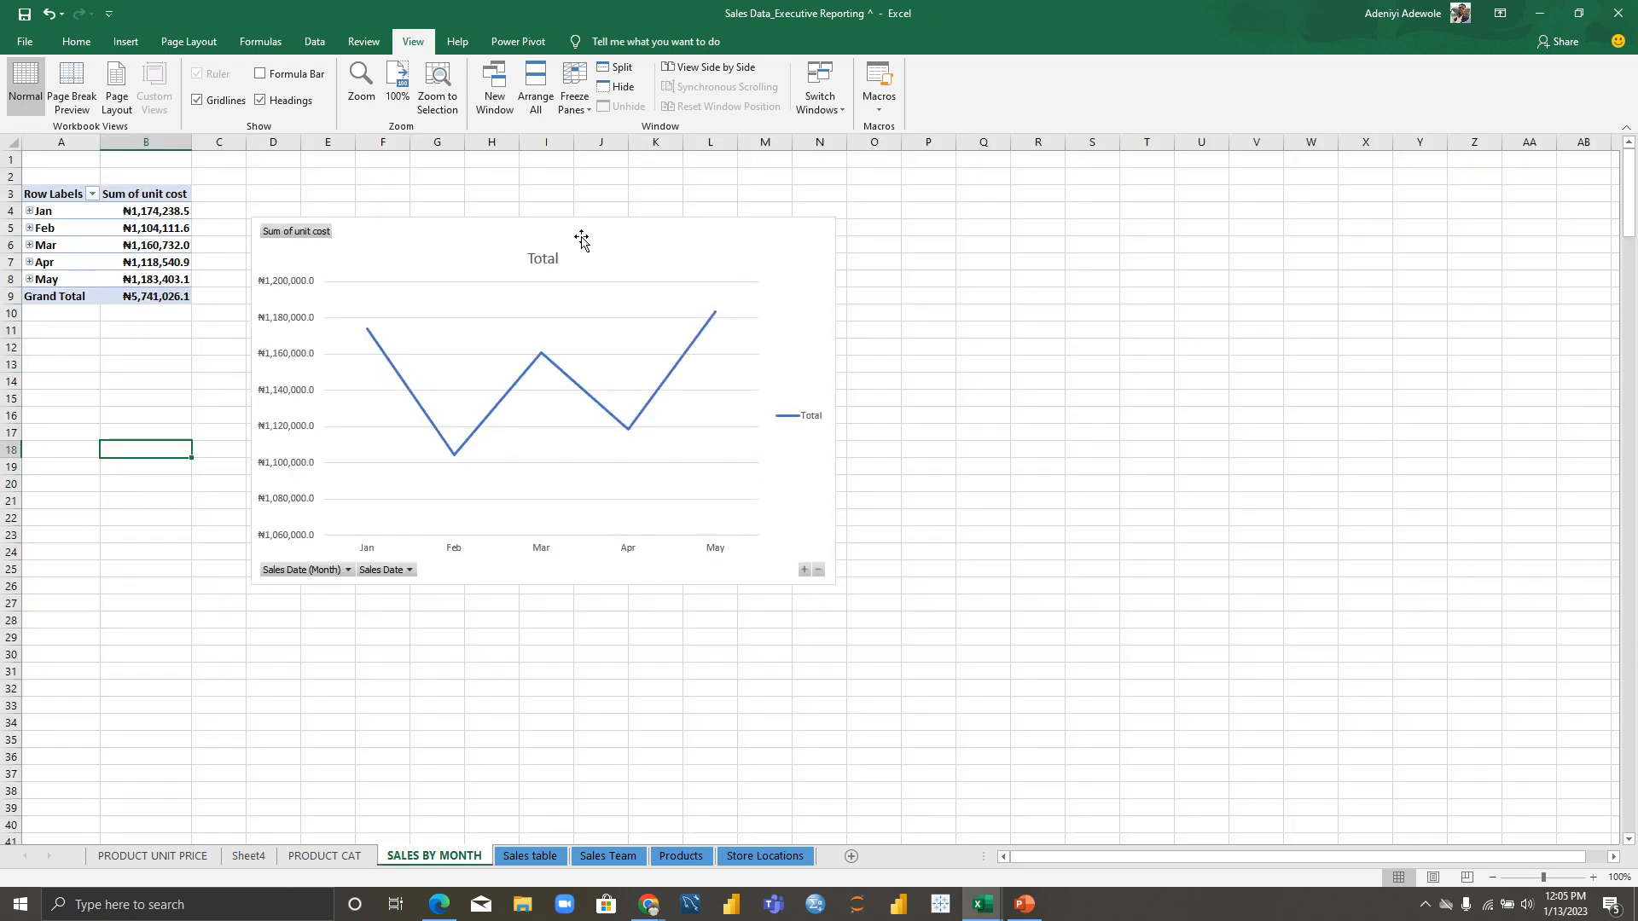
left_click(377, 238)
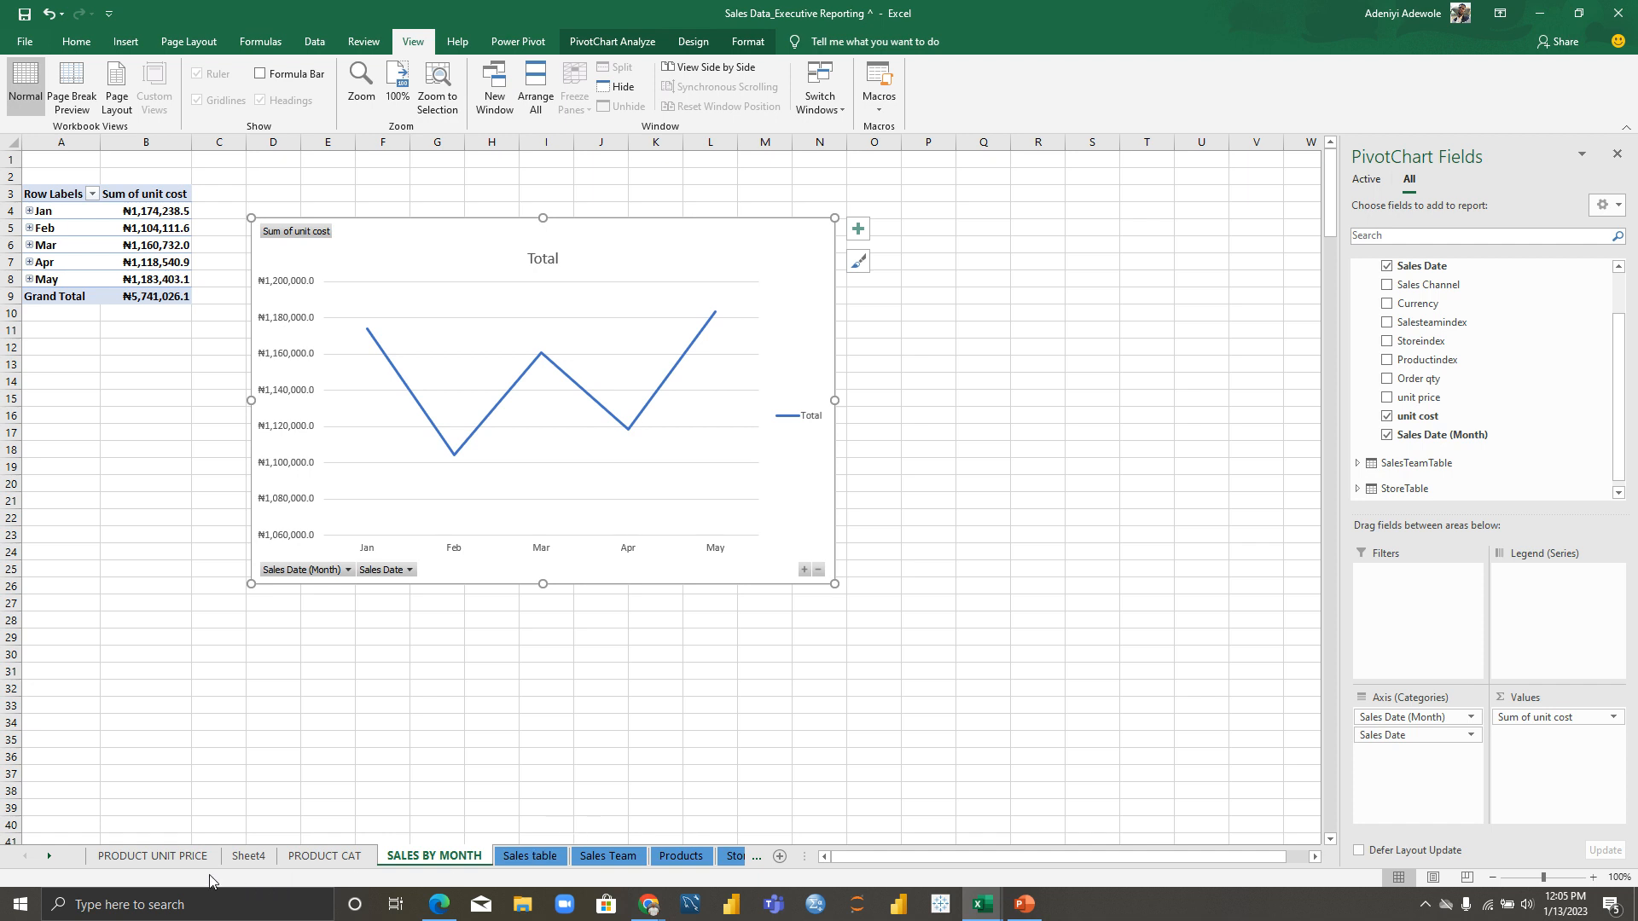
double_click(248, 855)
type("DASHBOARD")
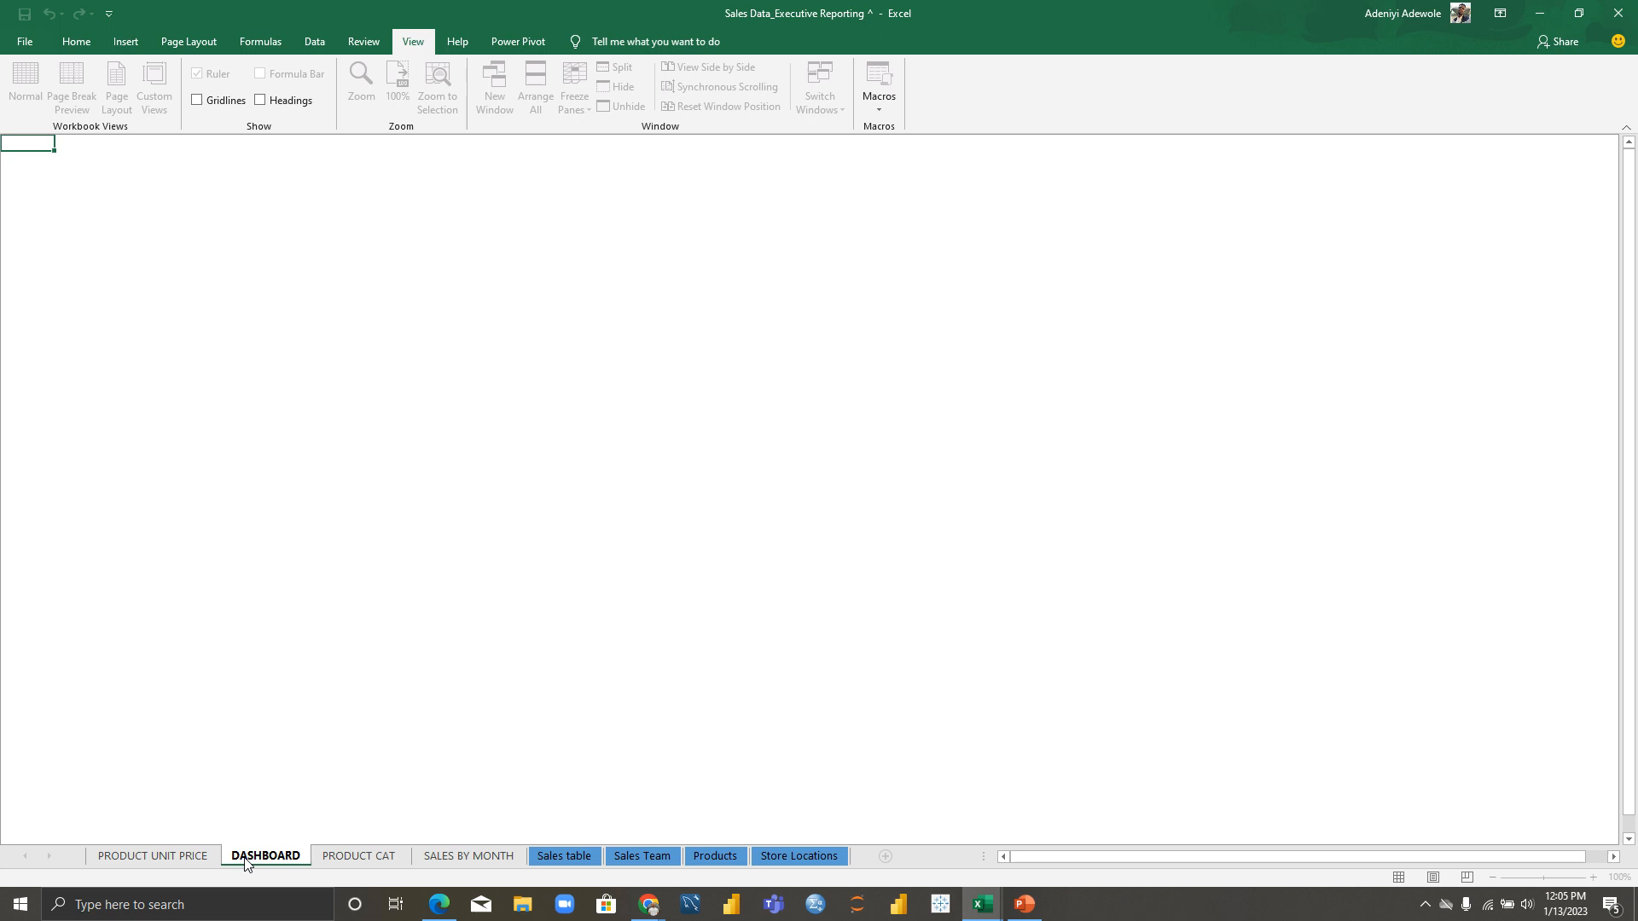
Step: Name the sheet DASHBOARD, then paste the monthly unit cost line chart at its top-left
key("Return")
left_click(213, 421)
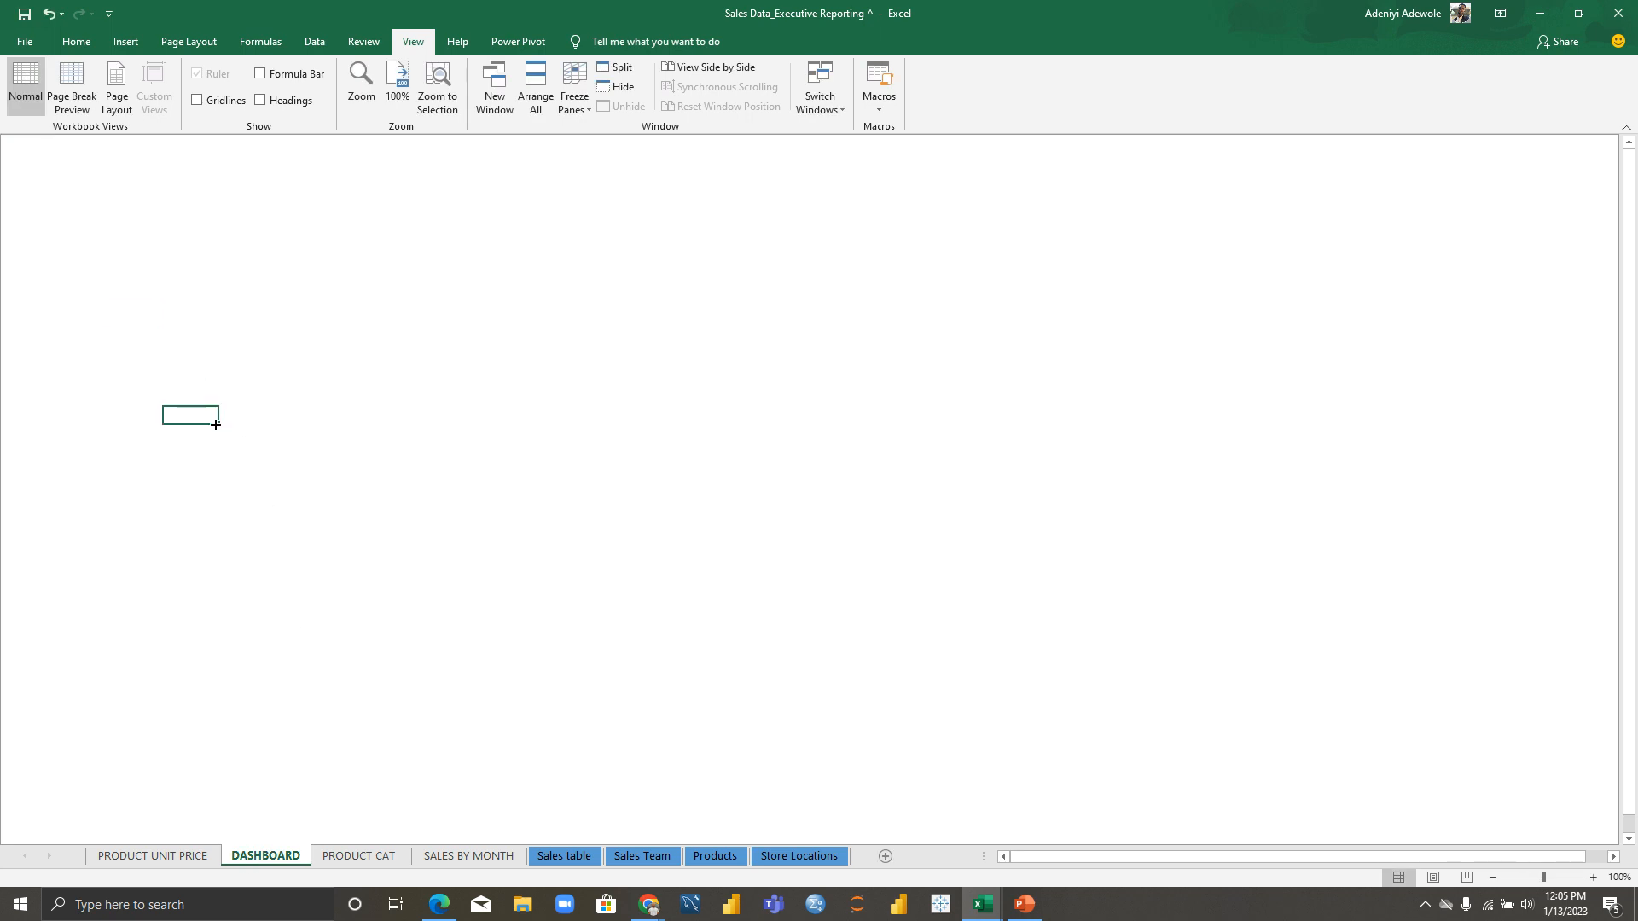
key("ctrl+v")
left_click_drag(290, 437, 130, 311)
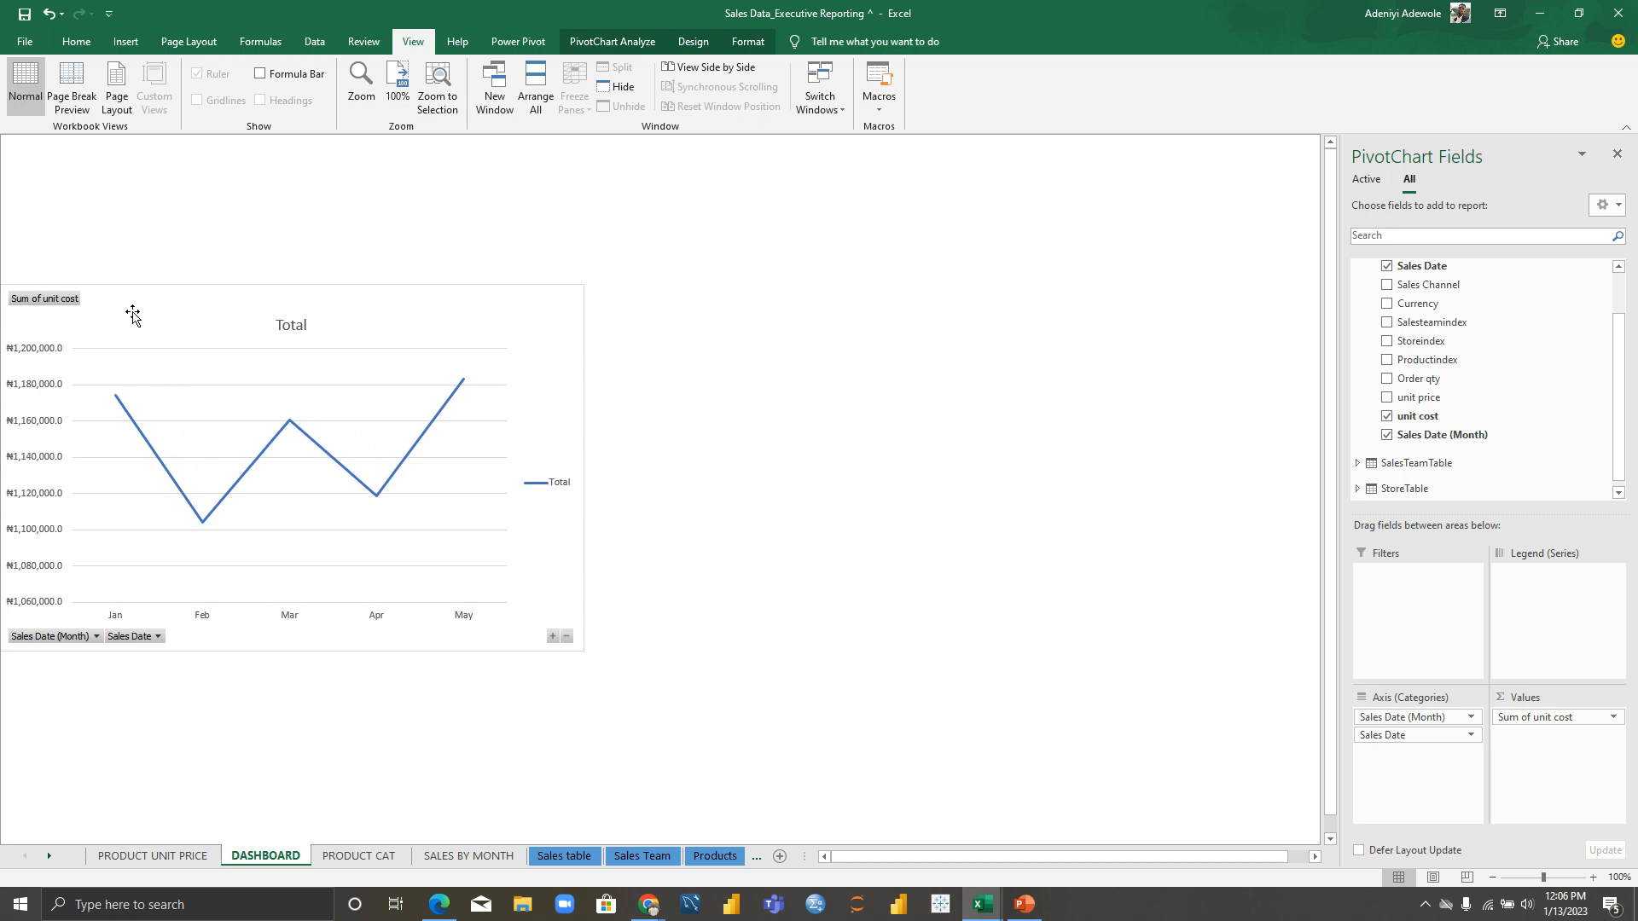
left_click(768, 362)
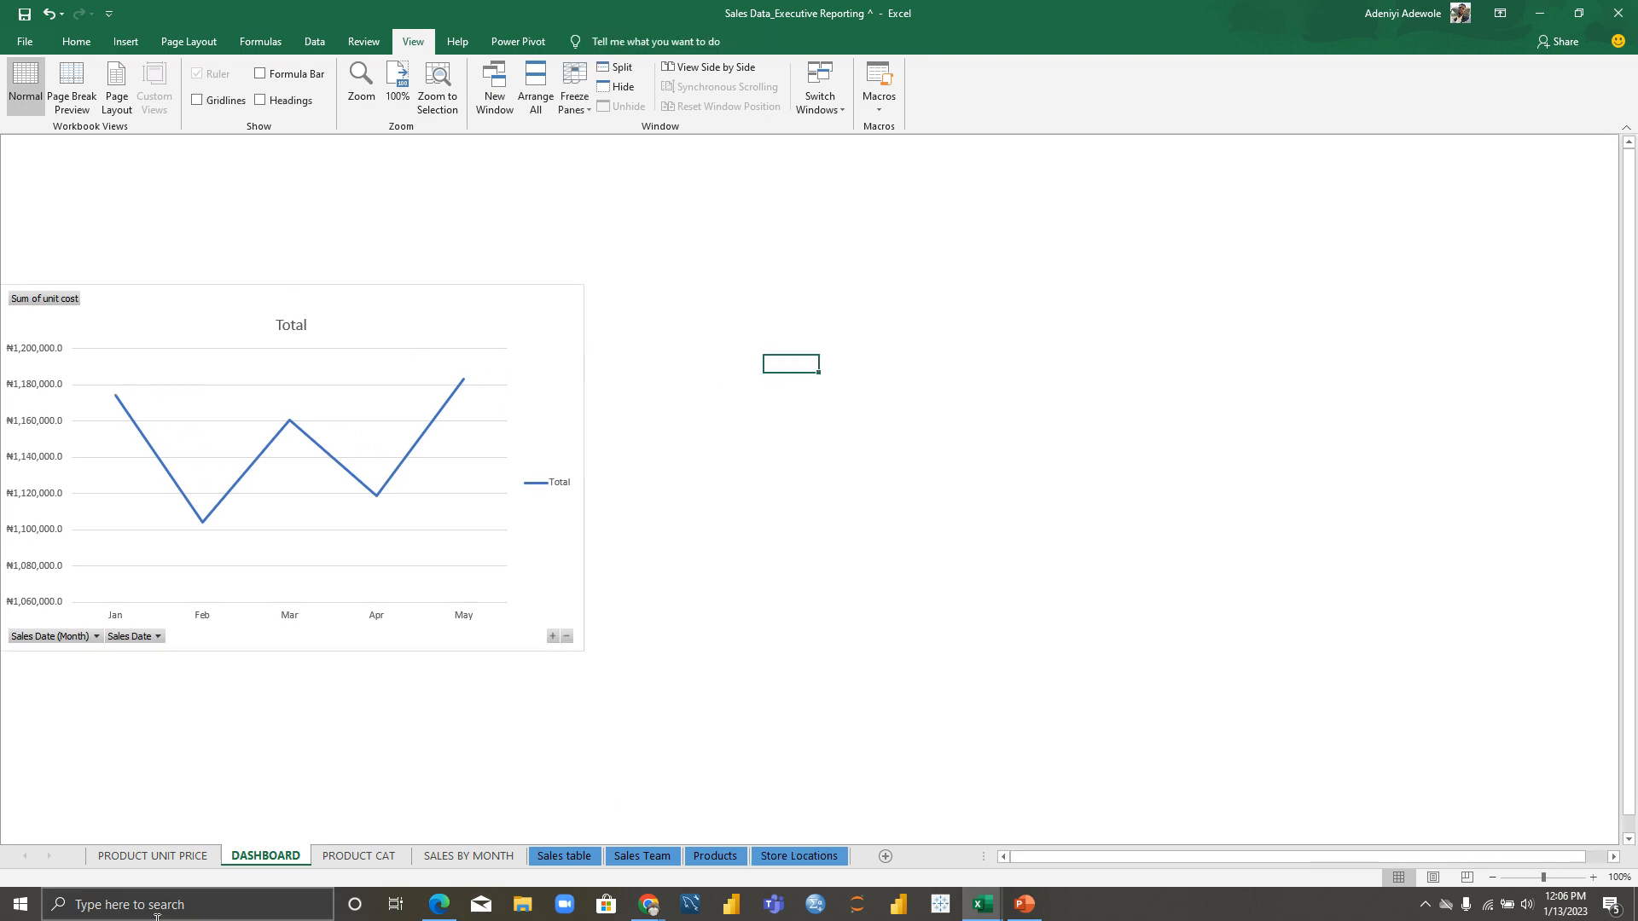
Step: Paste the unit price column chart beside the line chart and make it taller
left_click(158, 855)
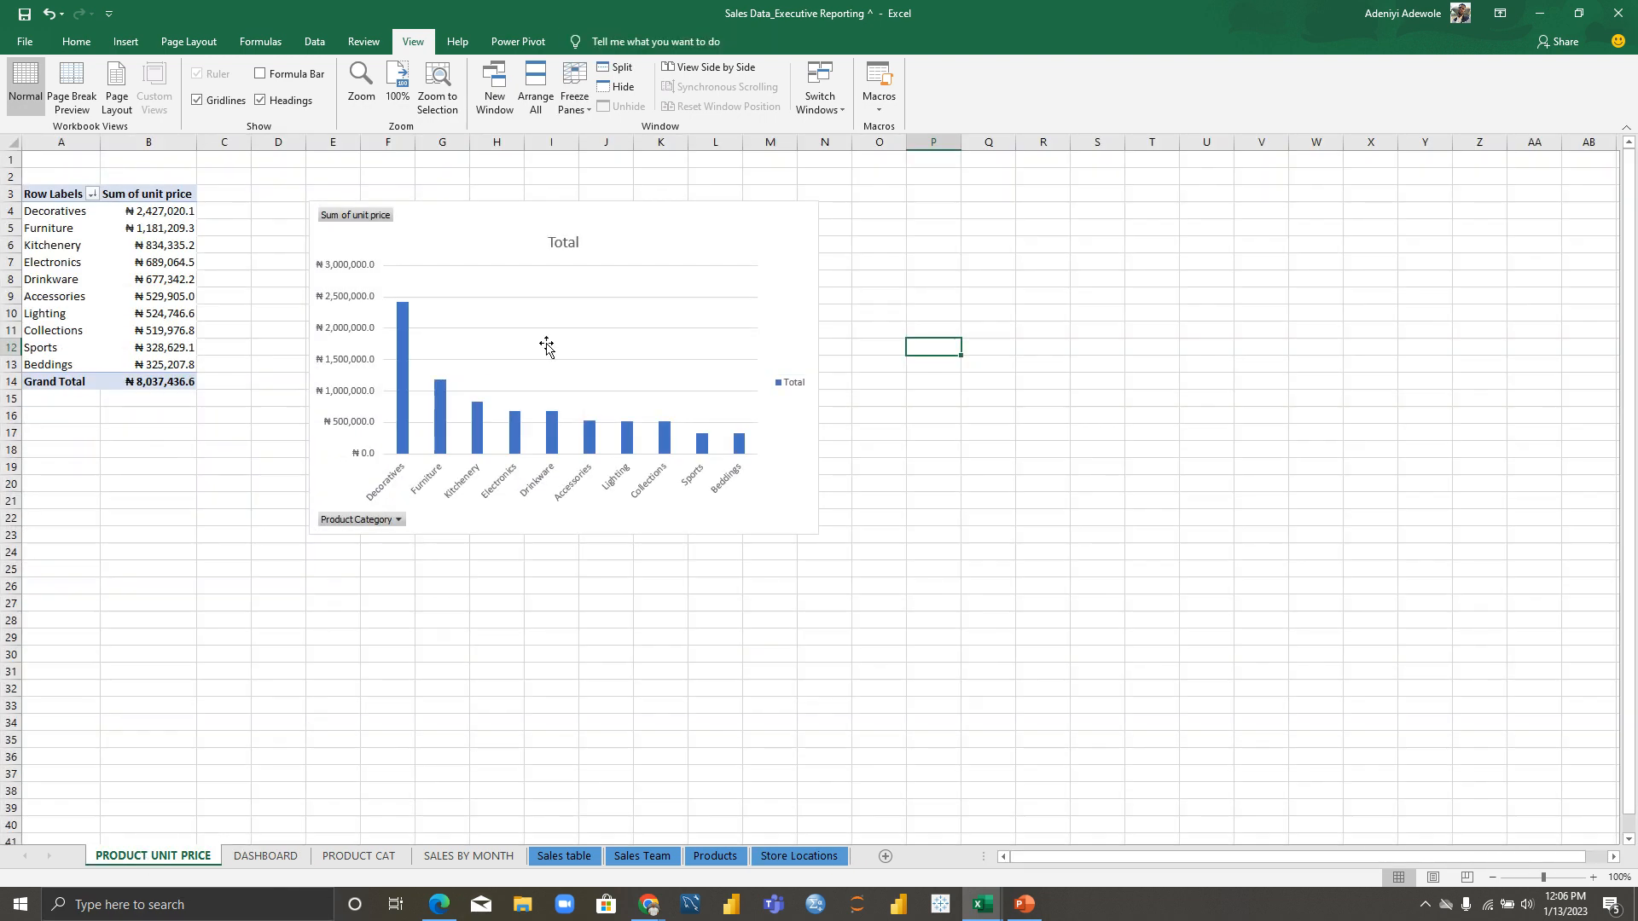
left_click(482, 215)
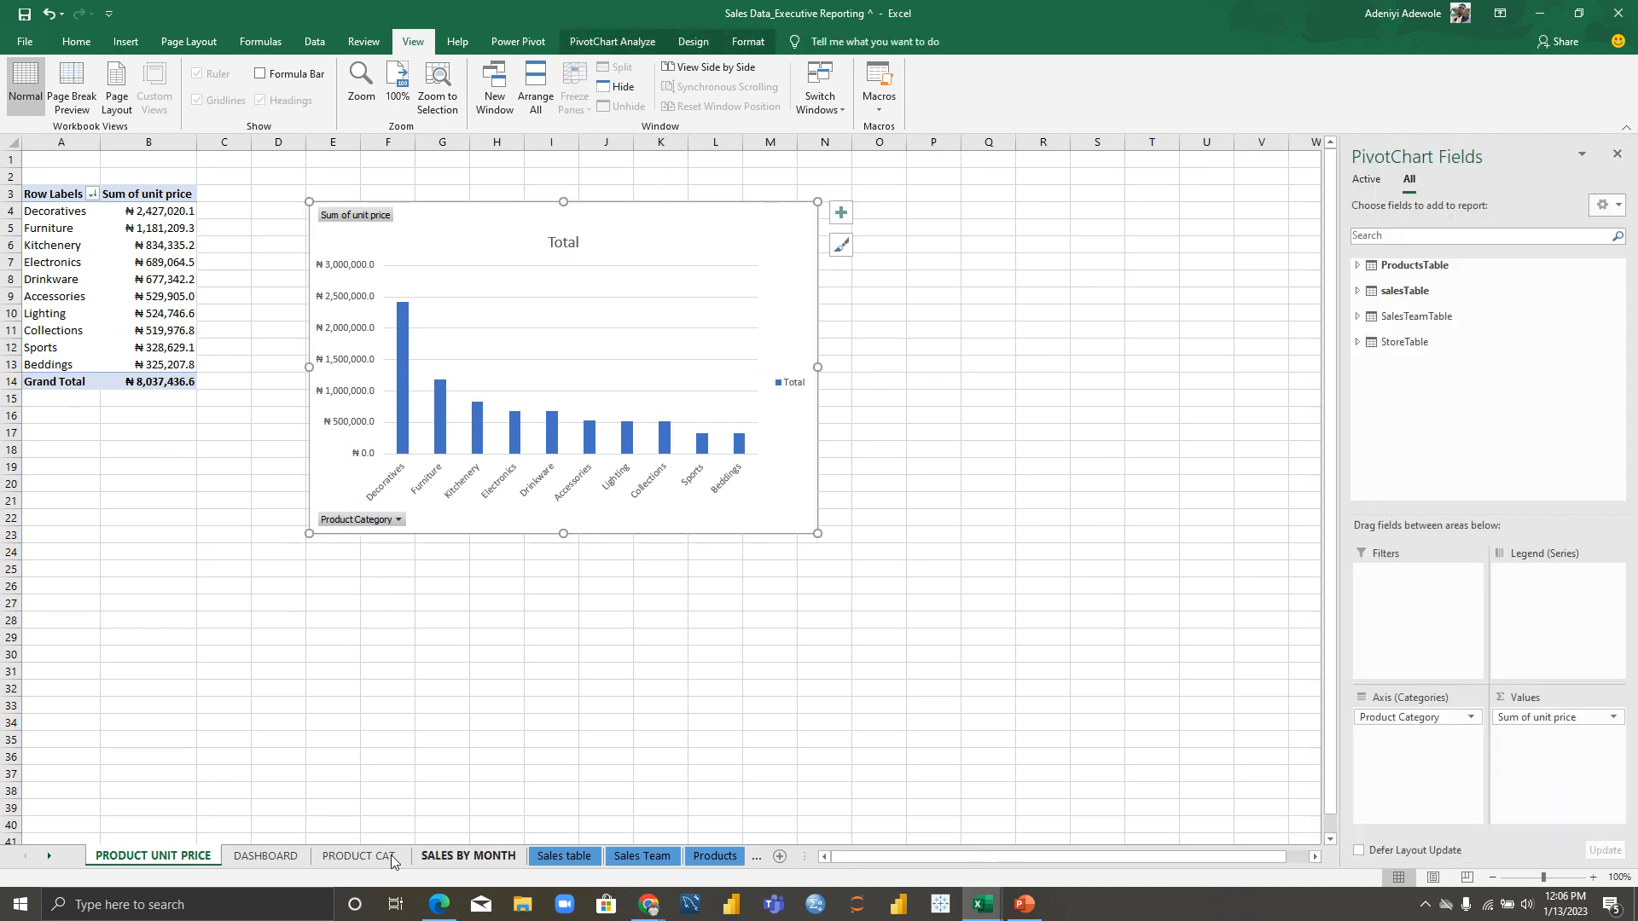
left_click(251, 856)
left_click(843, 379)
key("ctrl+v")
mouse_move(981, 388)
left_mouse_down()
mouse_move(797, 336)
mouse_move(765, 303)
left_mouse_up()
left_click_drag(857, 618, 857, 649)
left_click(1228, 499)
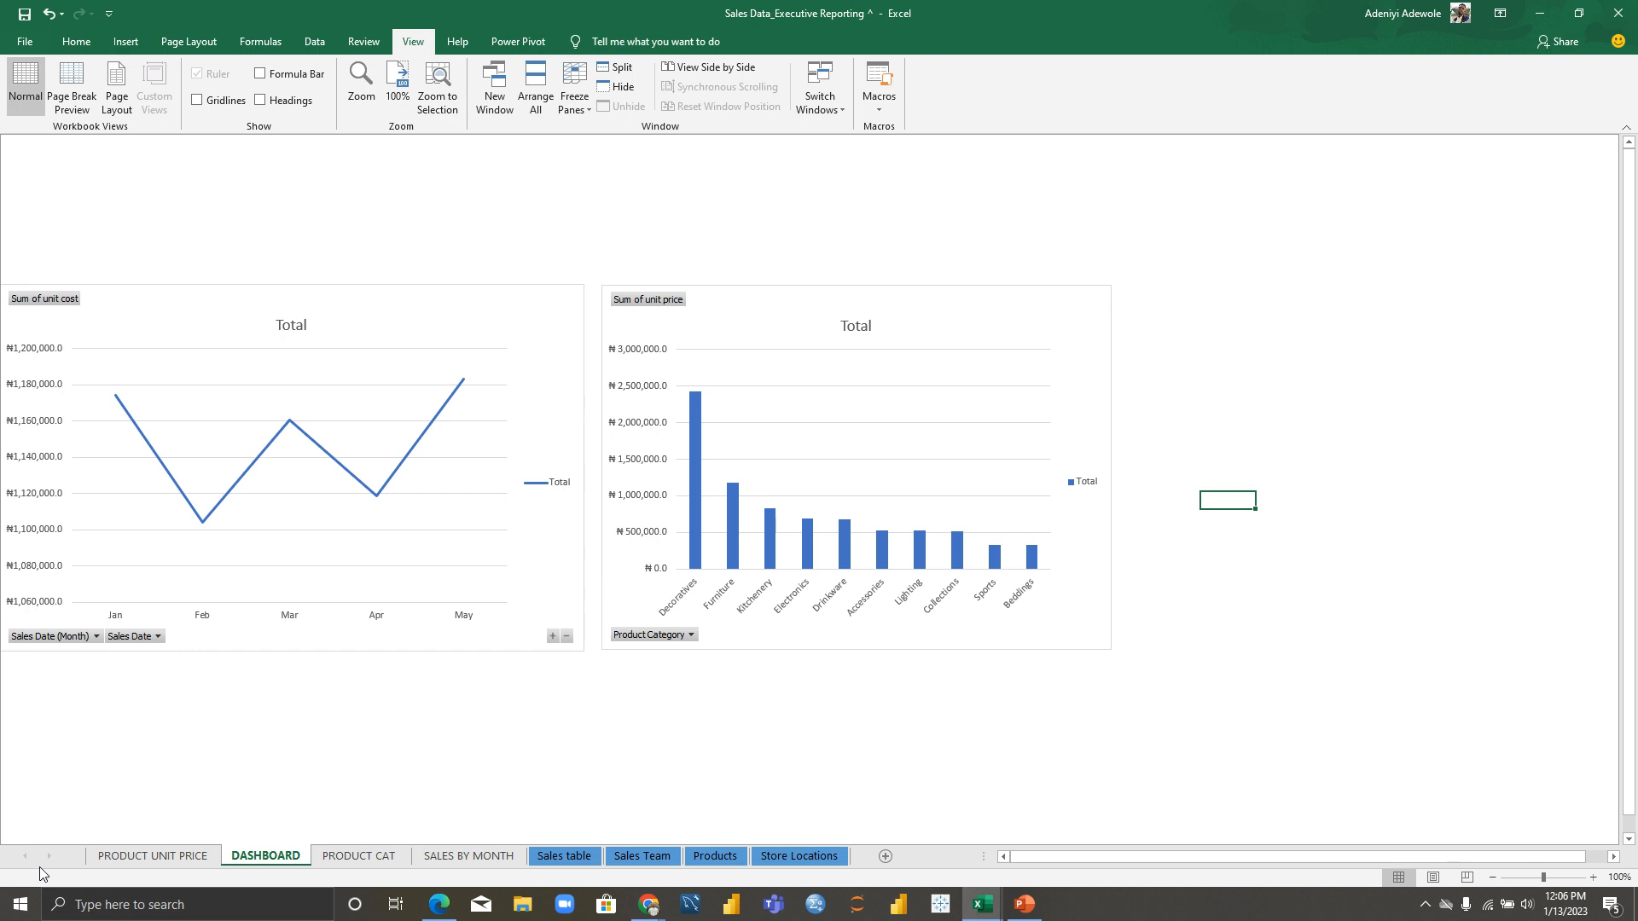
Step: Select the order quantity bar chart on the PRODUCT CAT sheet and return to DASHBOARD
left_click(186, 856)
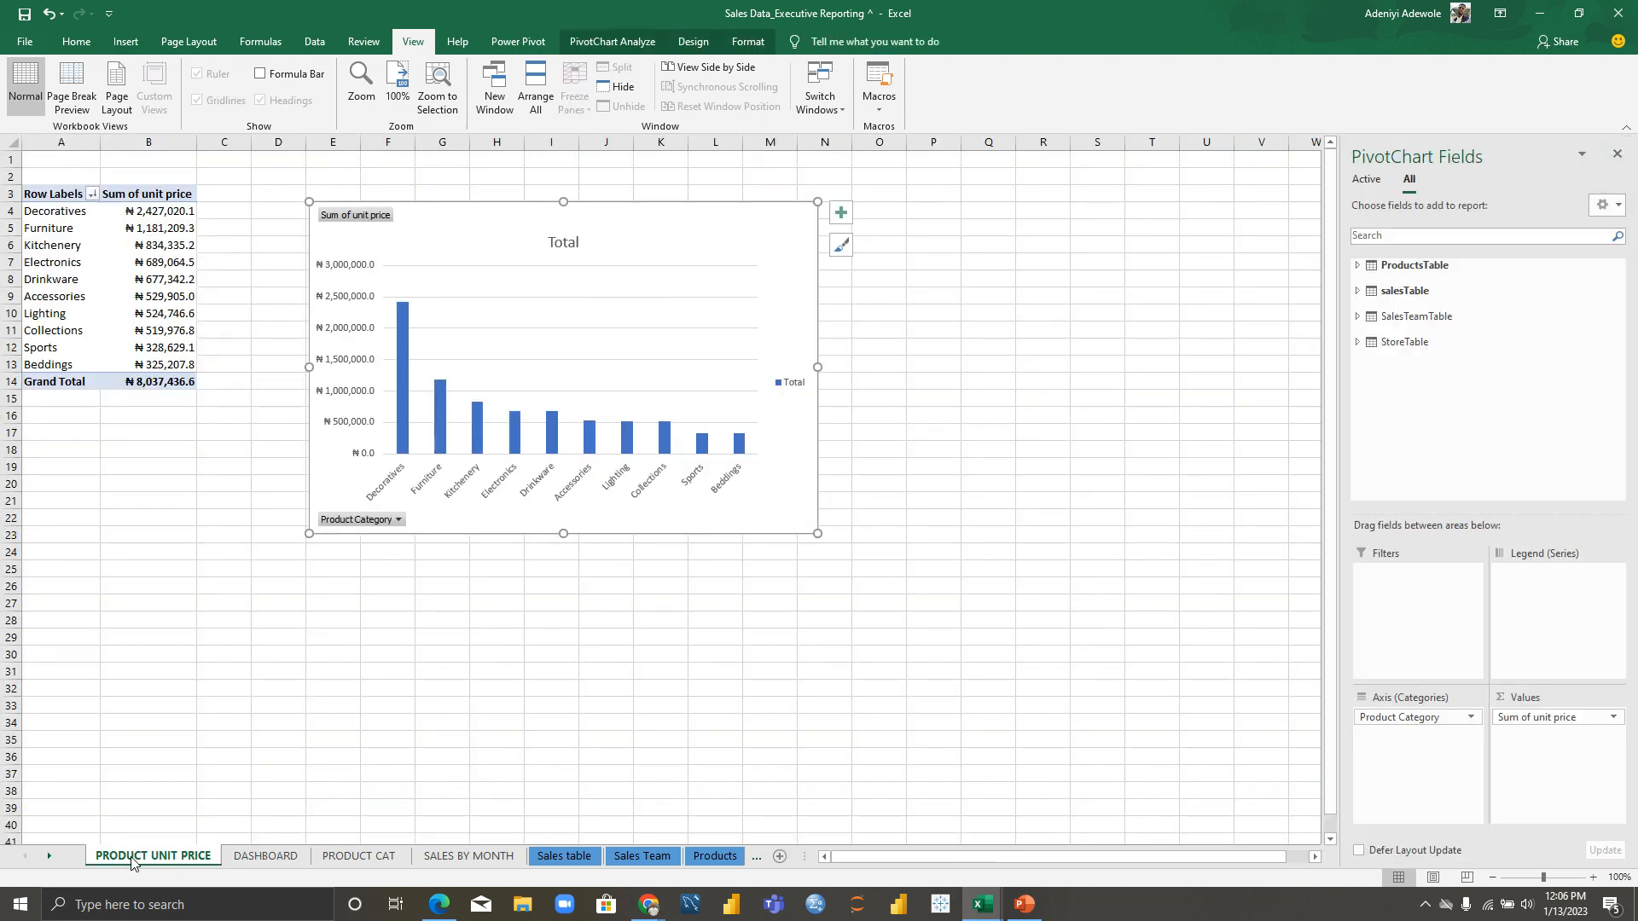
left_click(350, 855)
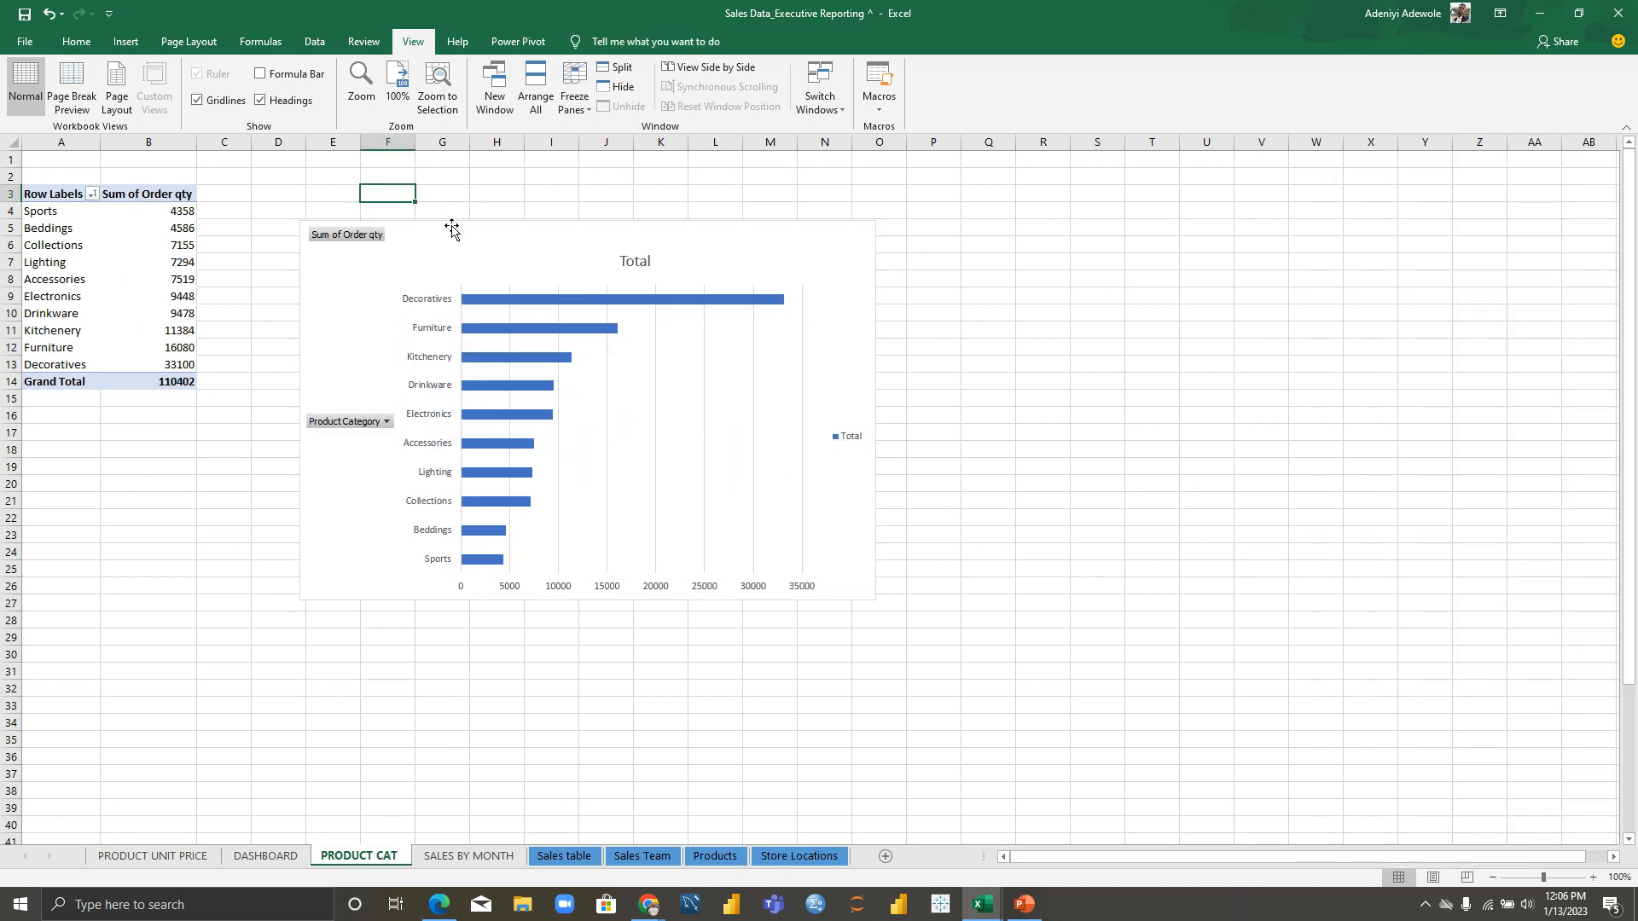
left_click(454, 237)
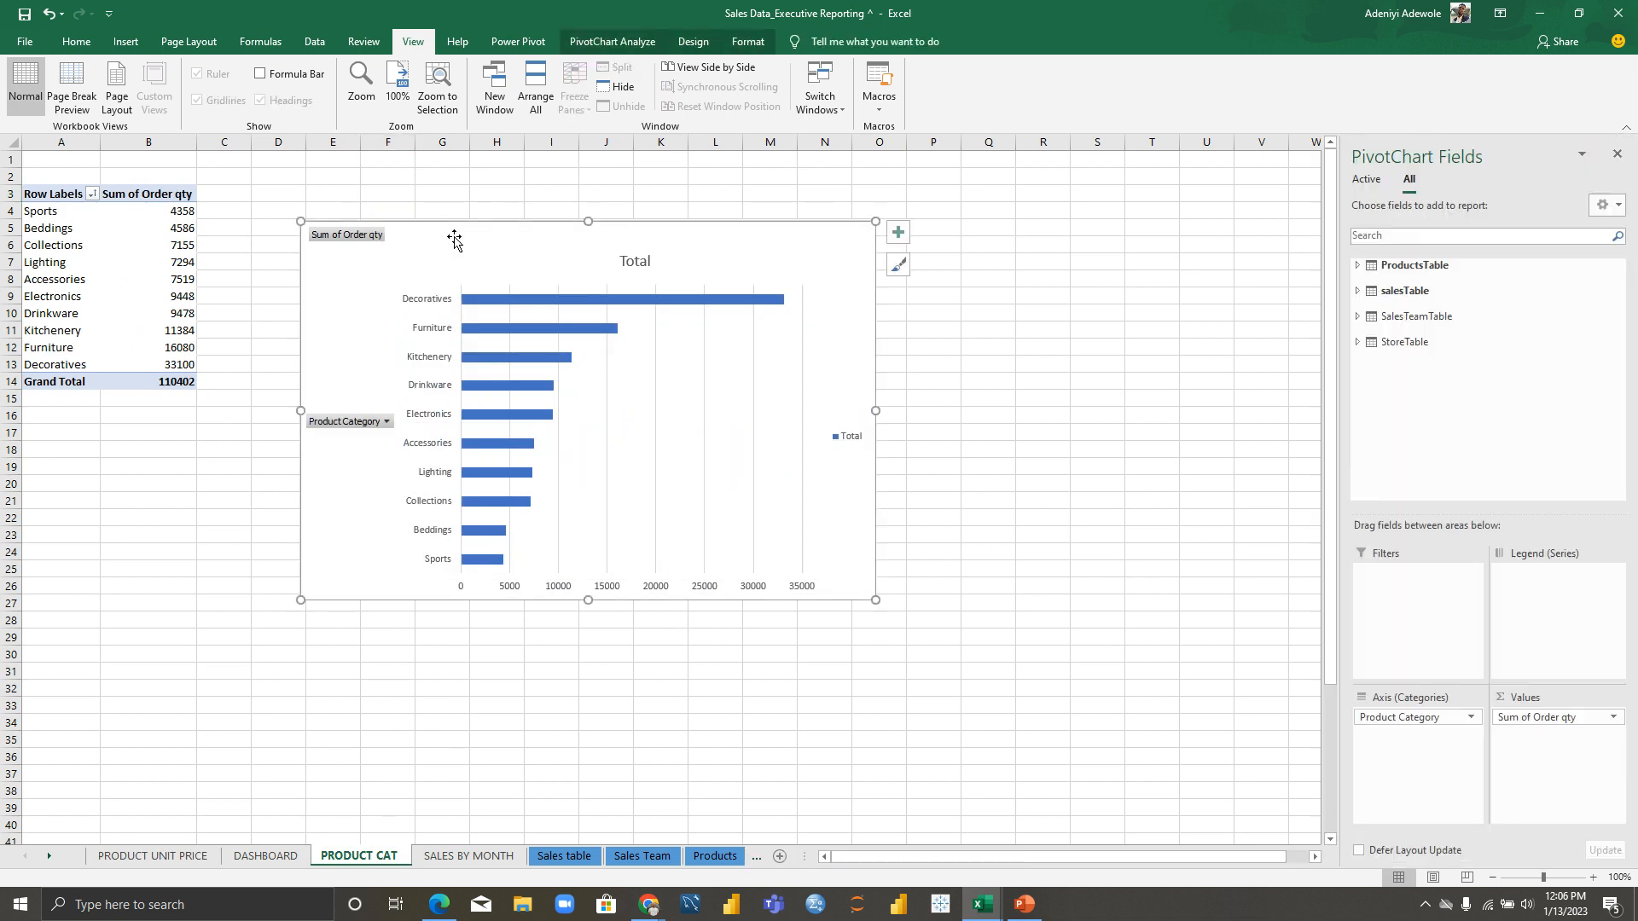
left_click(271, 855)
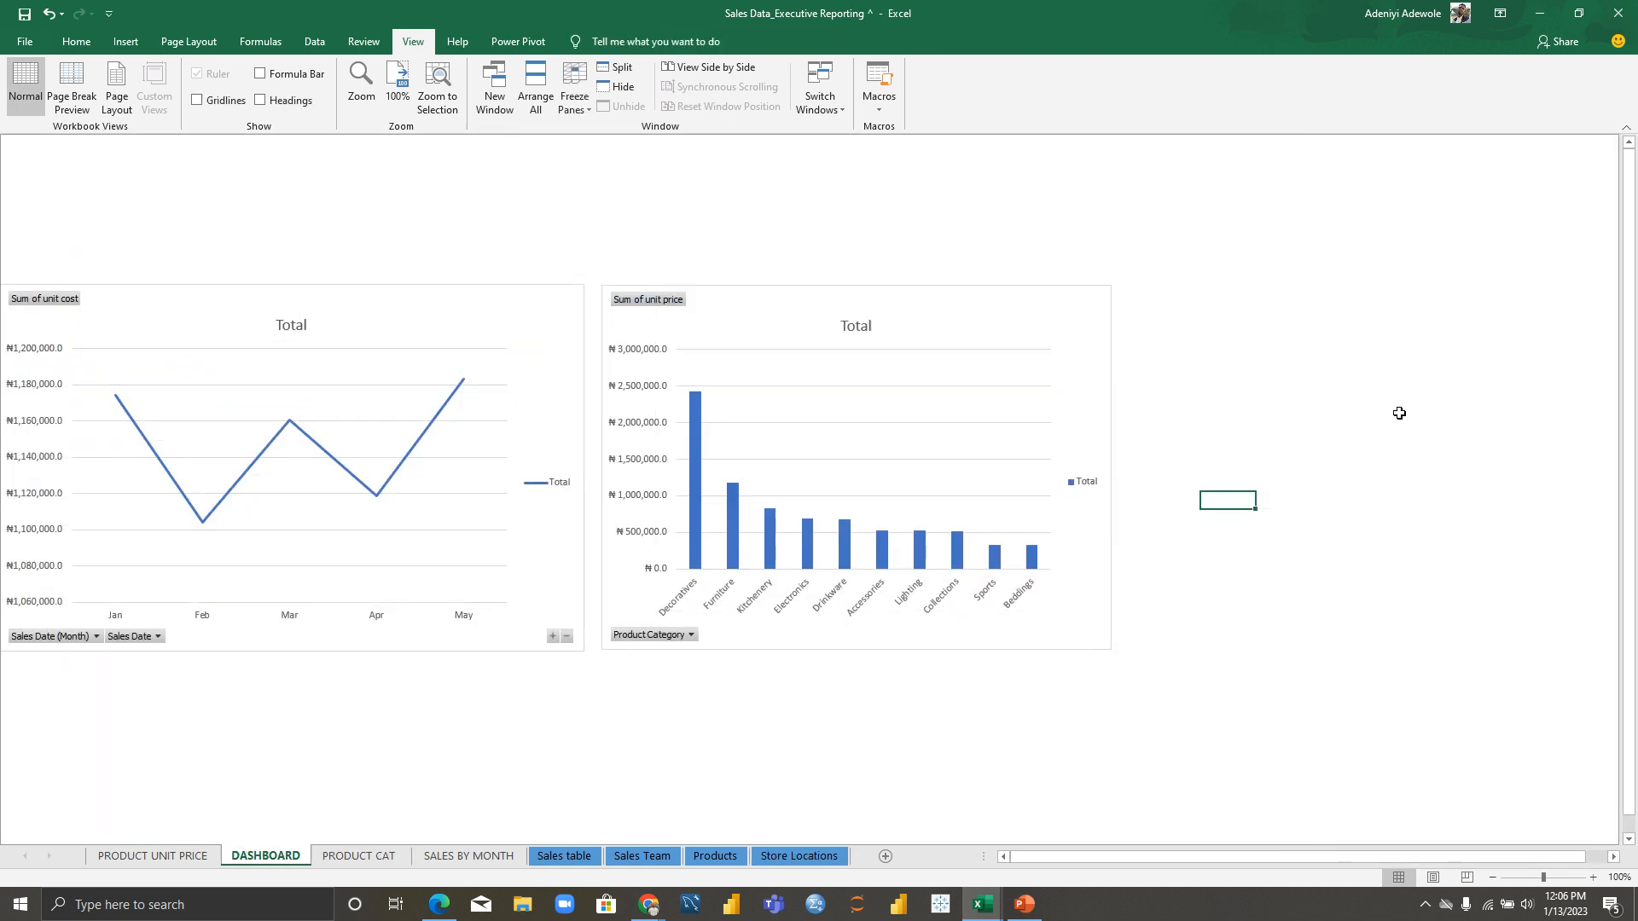
Step: Paste the order quantity bar chart without its field list, narrowing the unit price chart to fit
key("ctrl+v")
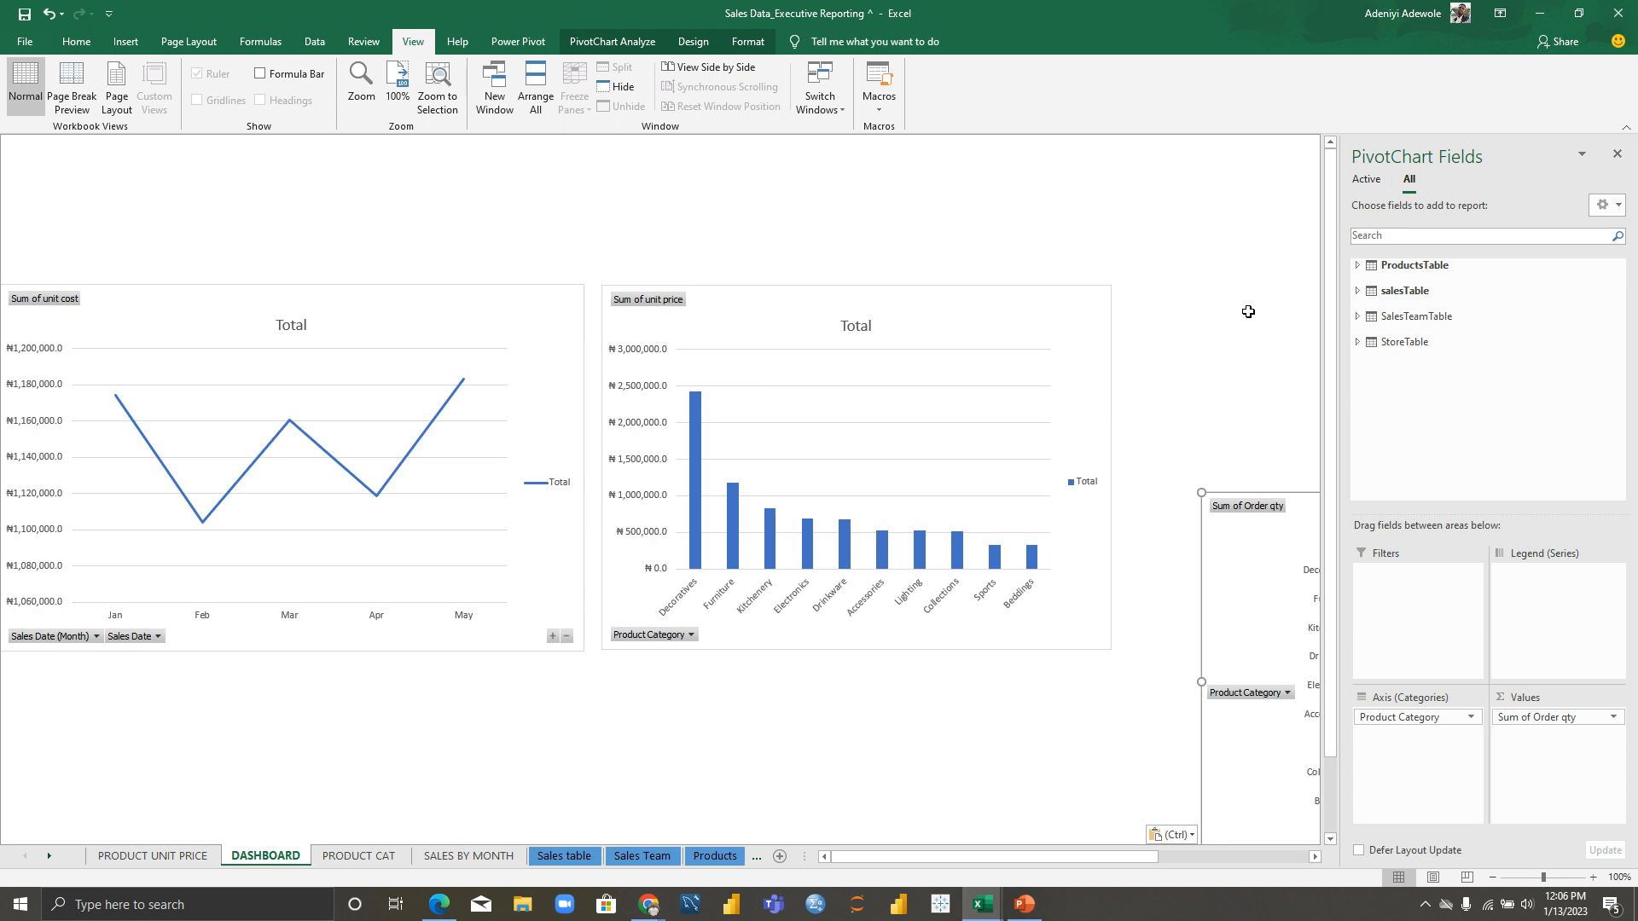
left_click(1617, 155)
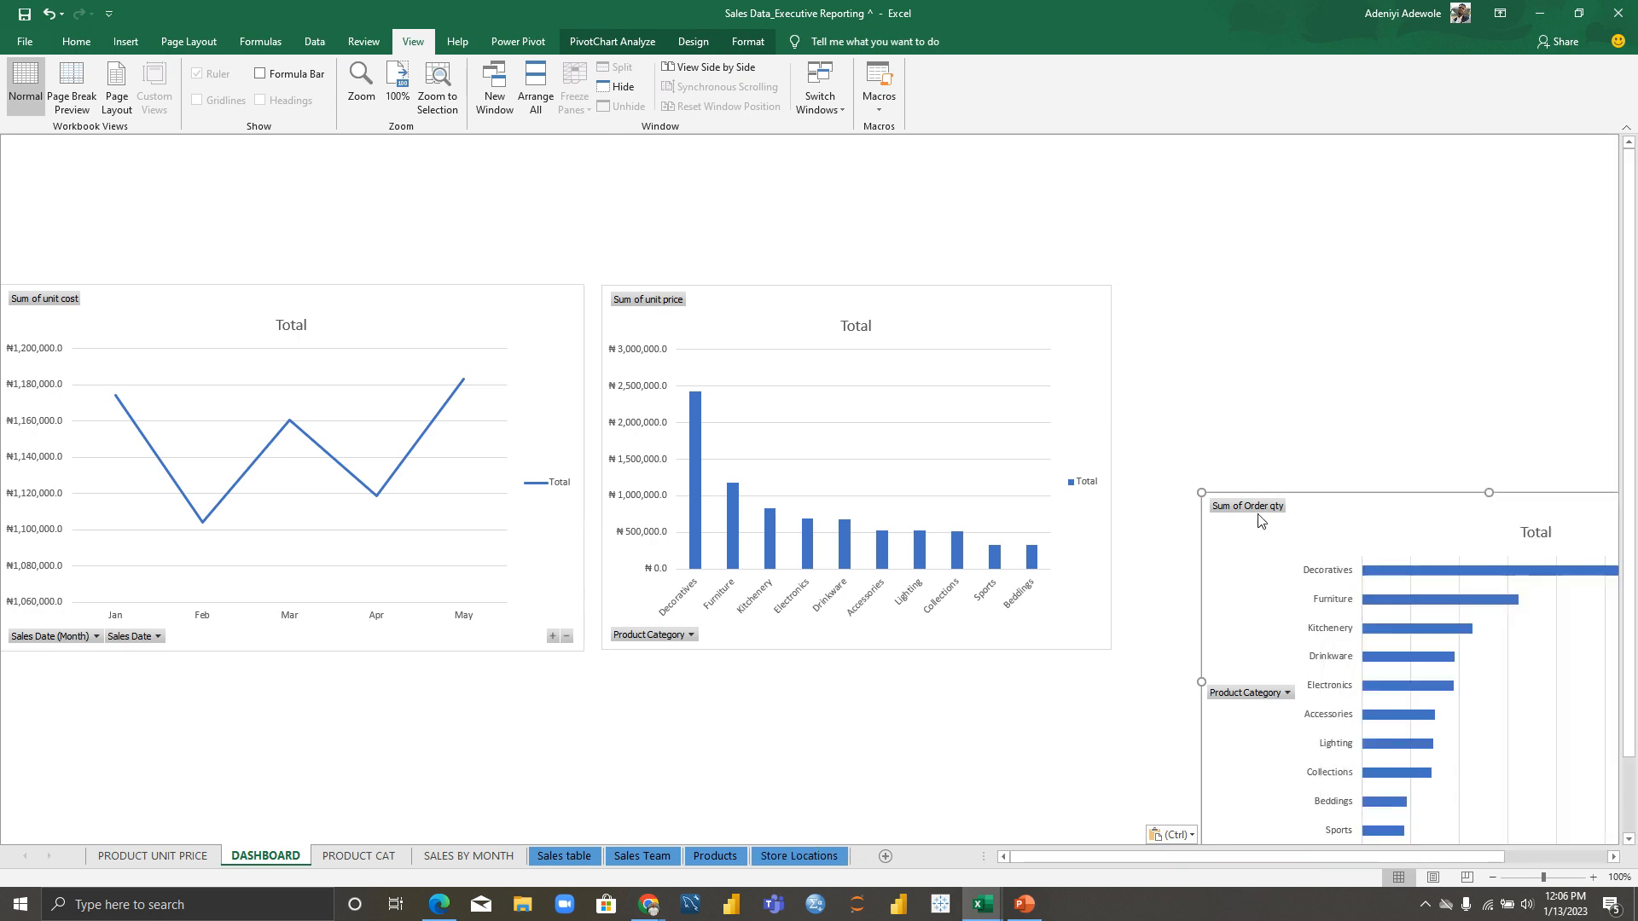
left_click_drag(1321, 531, 1177, 212)
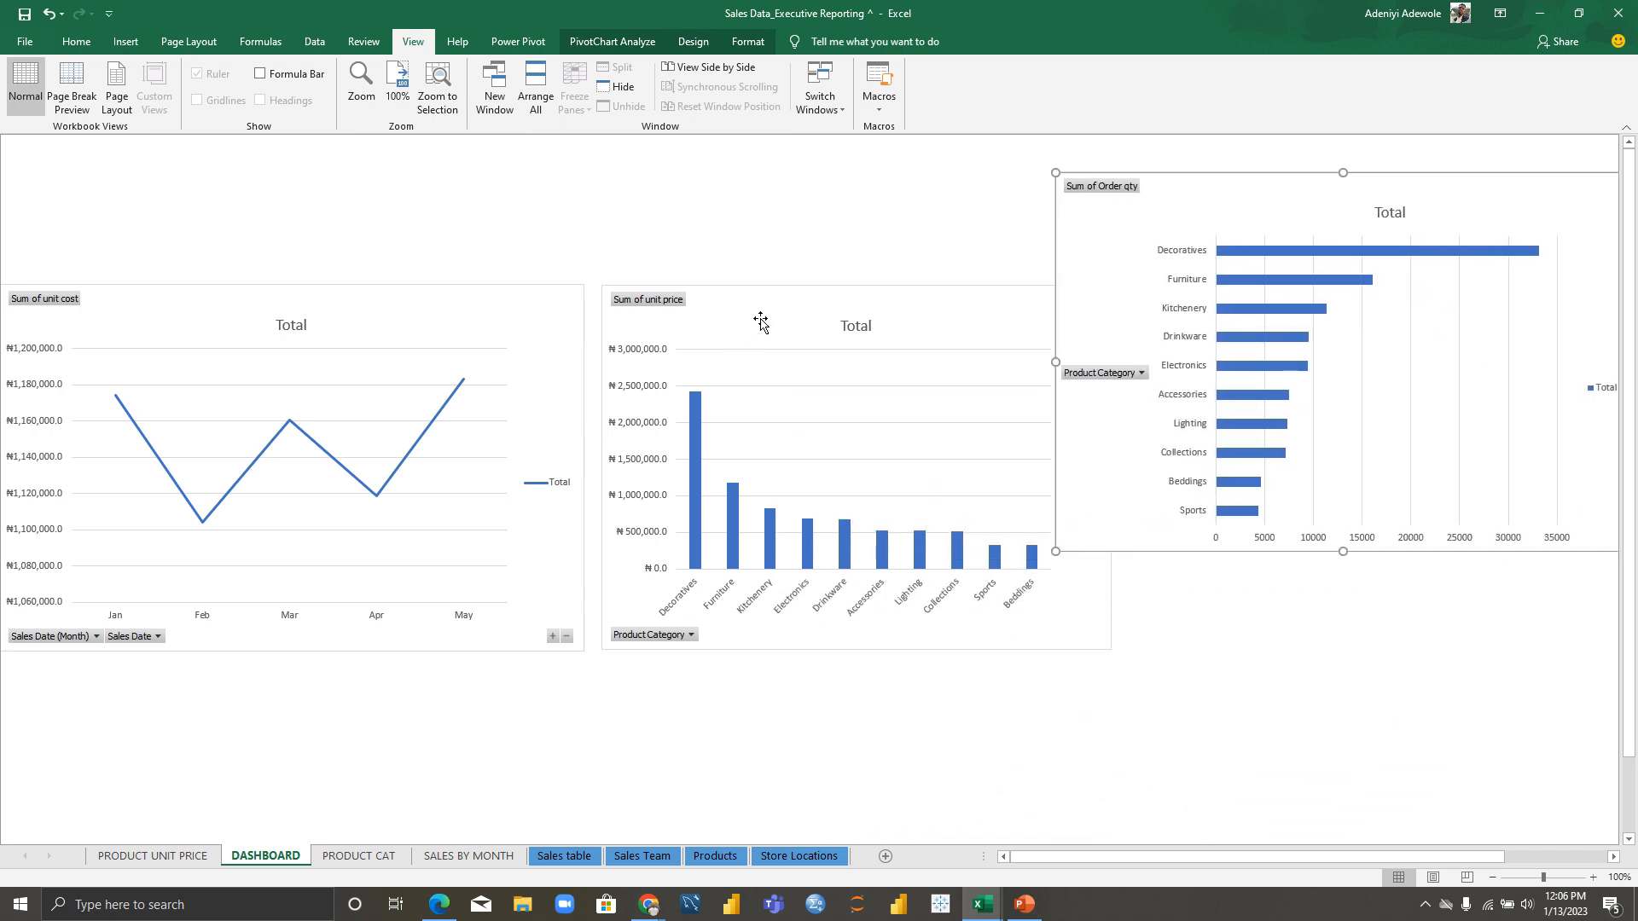
left_click(956, 330)
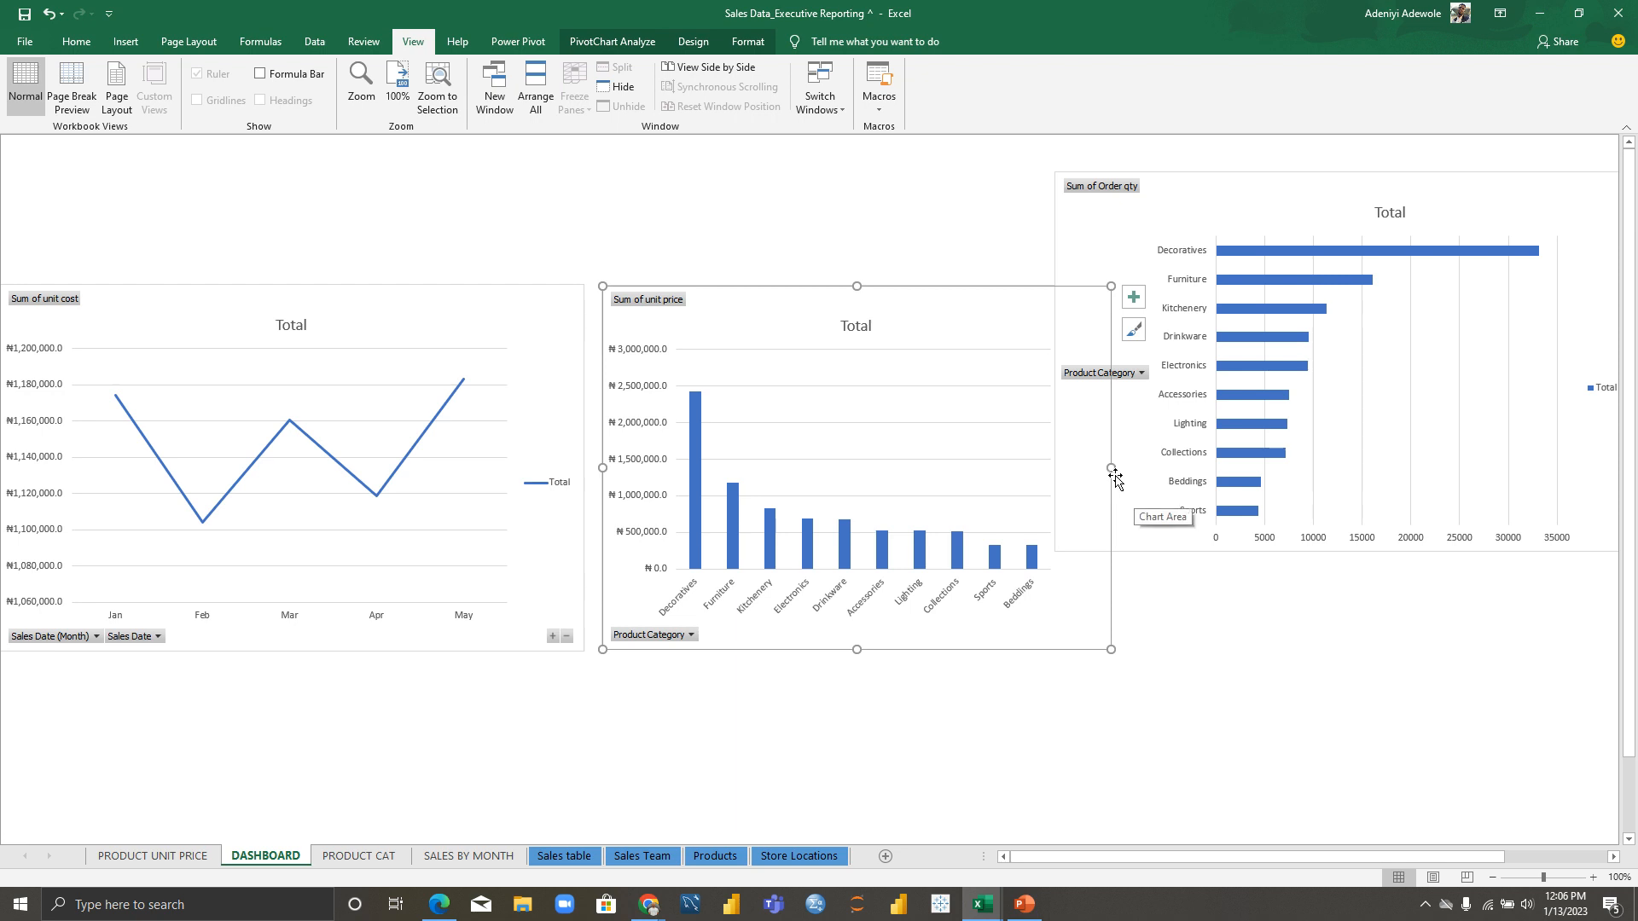
left_click_drag(1111, 467, 998, 482)
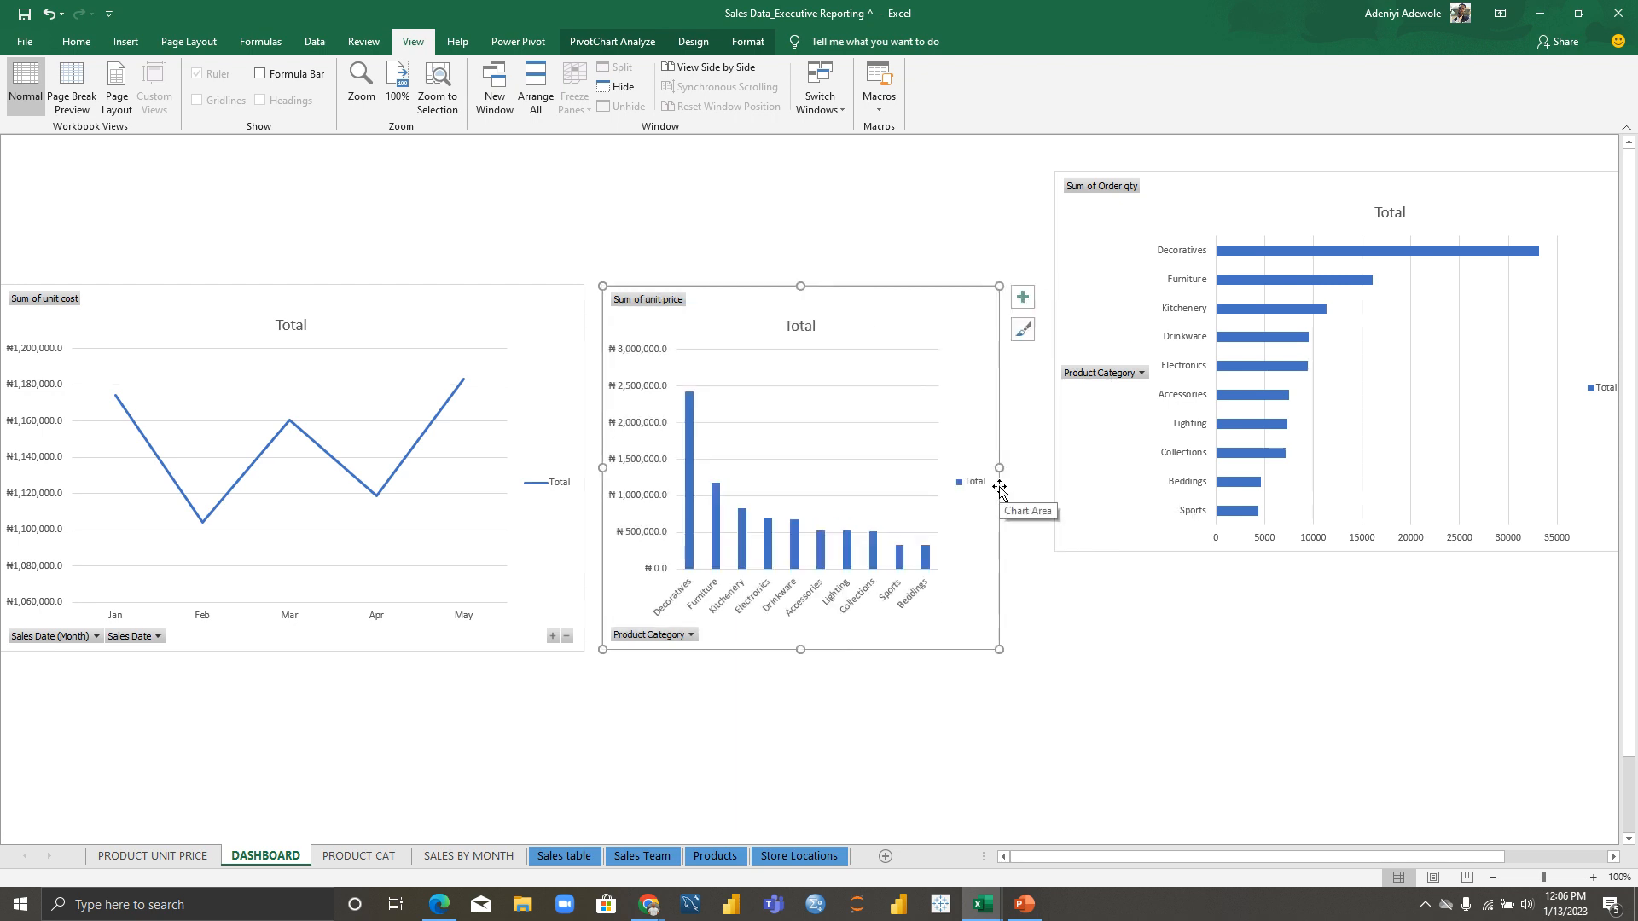
left_click_drag(1224, 194, 1209, 479)
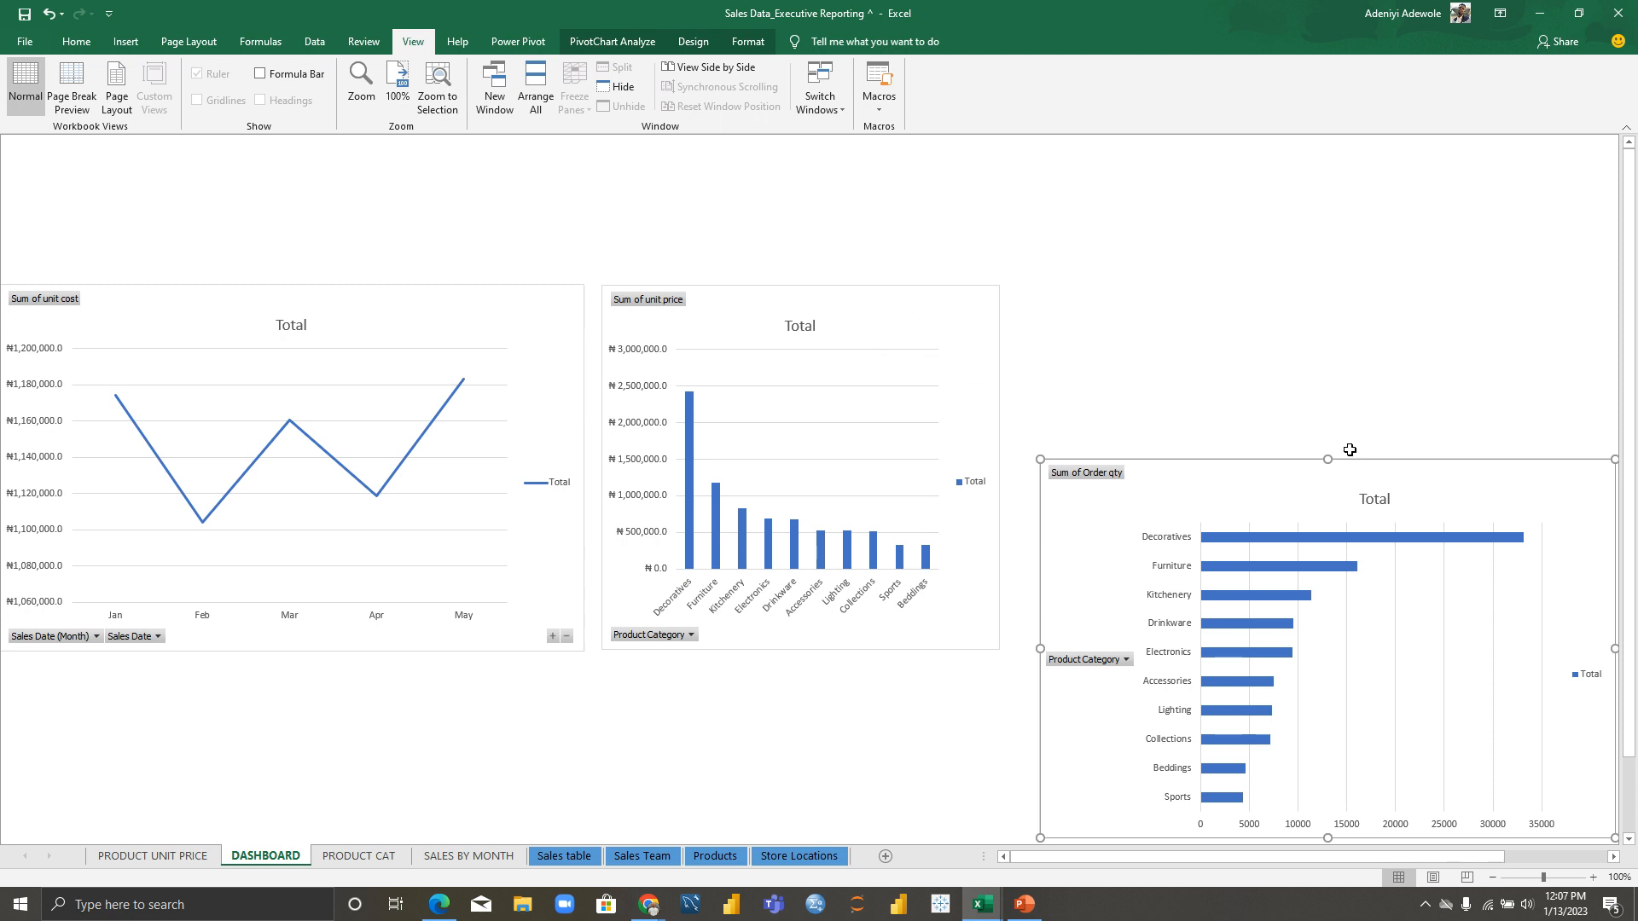
left_click_drag(1327, 459, 1307, 279)
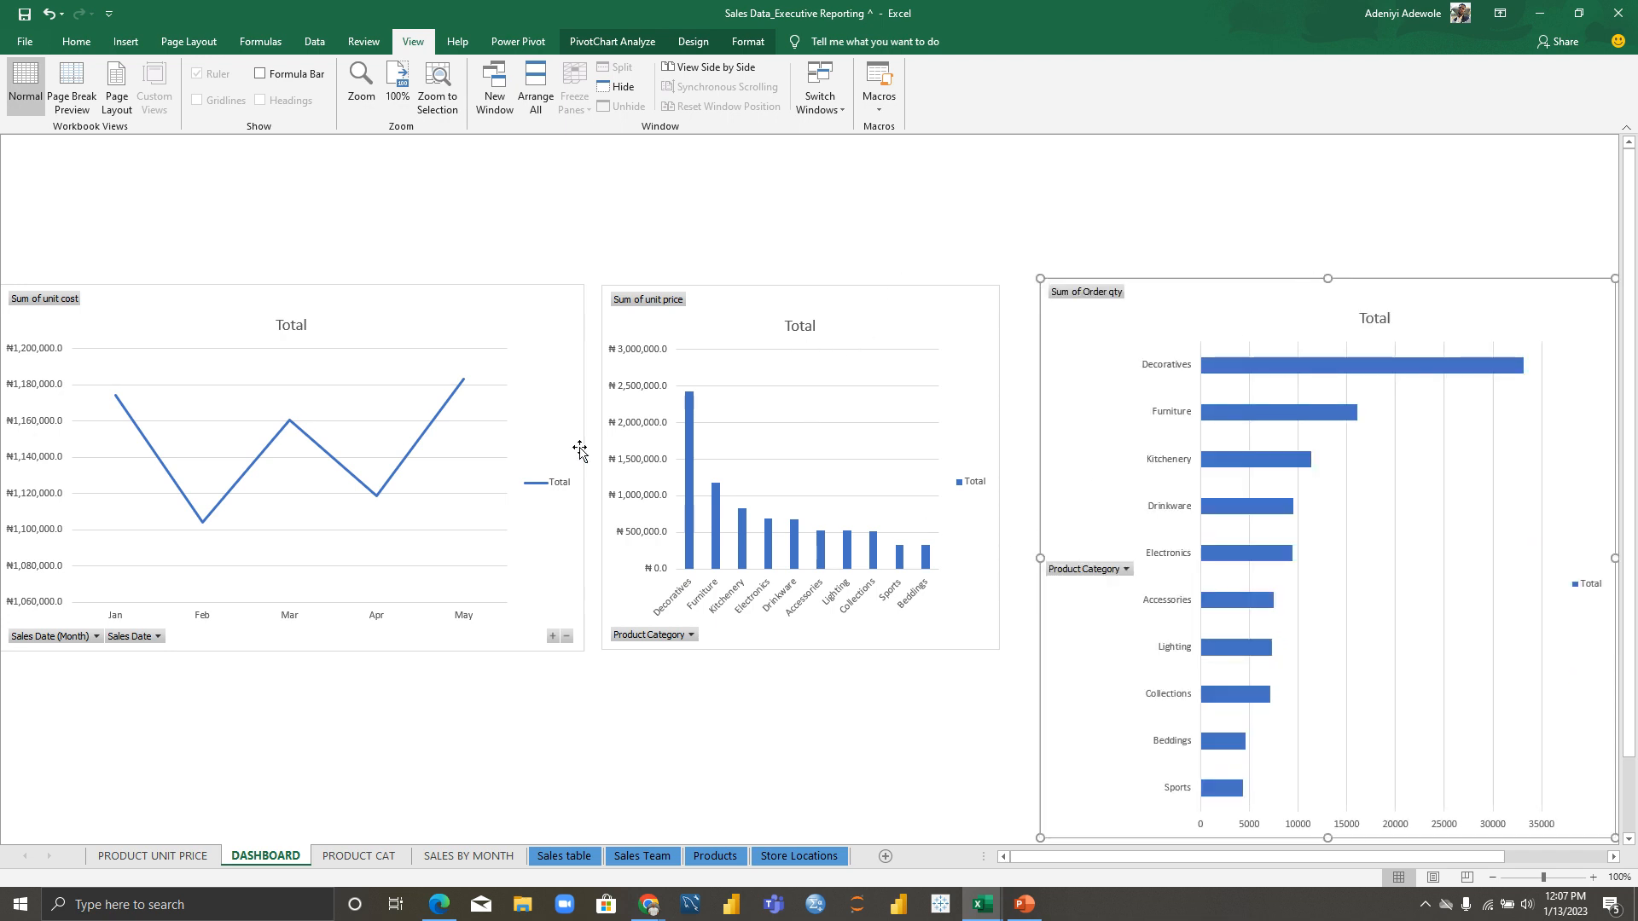
Step: Rearrange the charts: line chart in the middle, unit price chart resized at bottom-left
left_click_drag(758, 324, 259, 190)
mouse_move(538, 301)
left_mouse_down()
mouse_move(688, 393)
mouse_move(988, 492)
left_mouse_up()
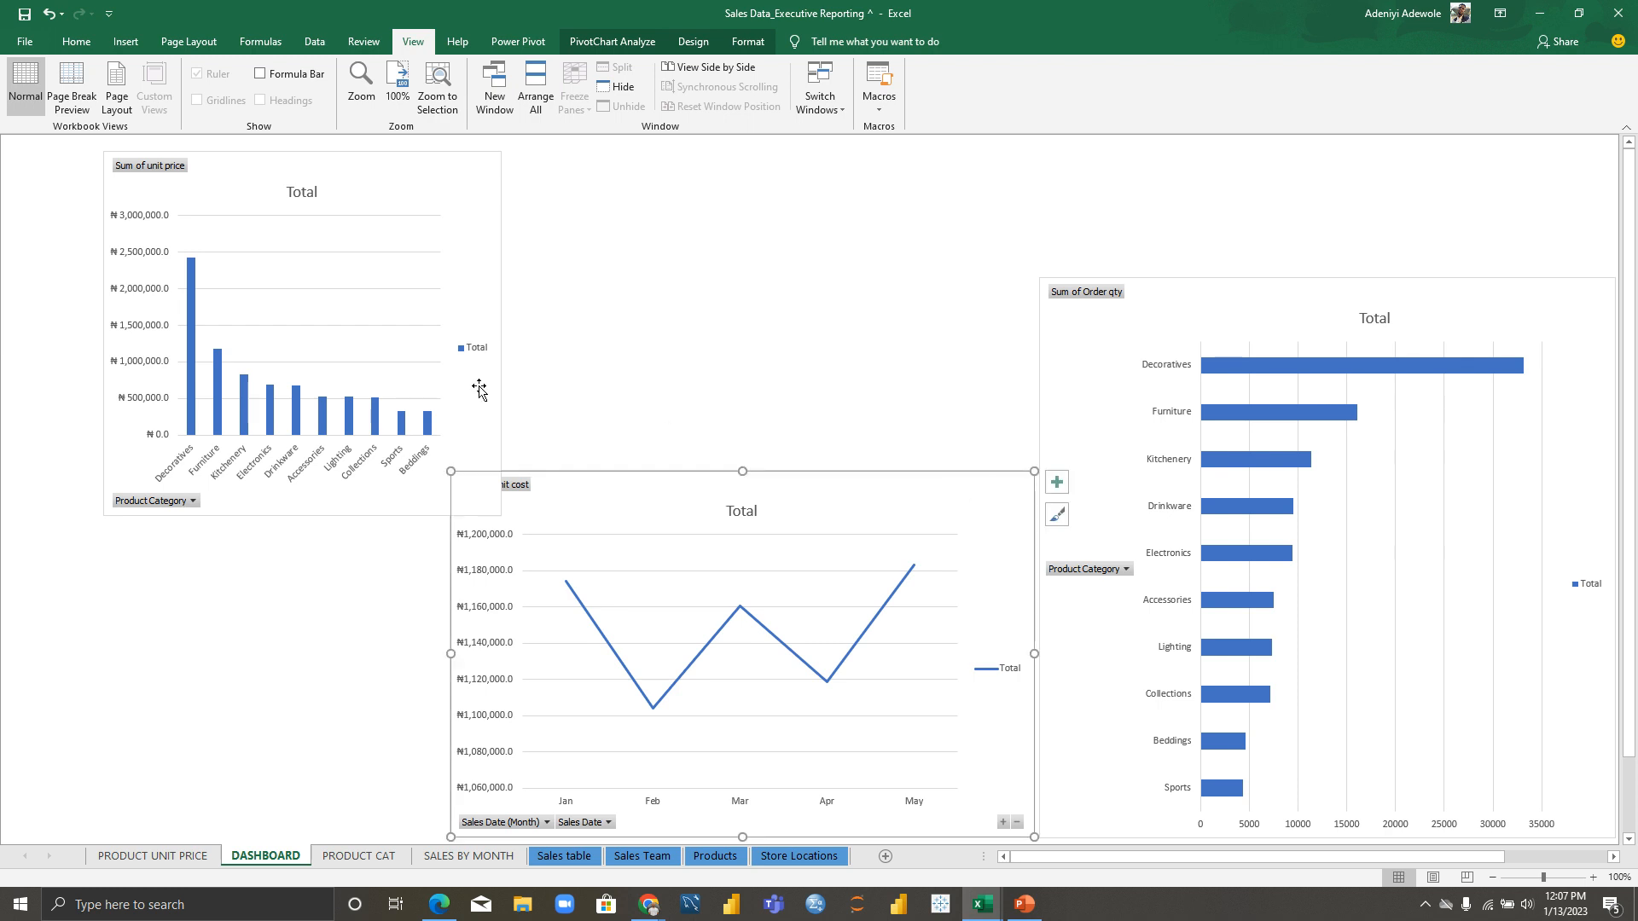
left_click(737, 303)
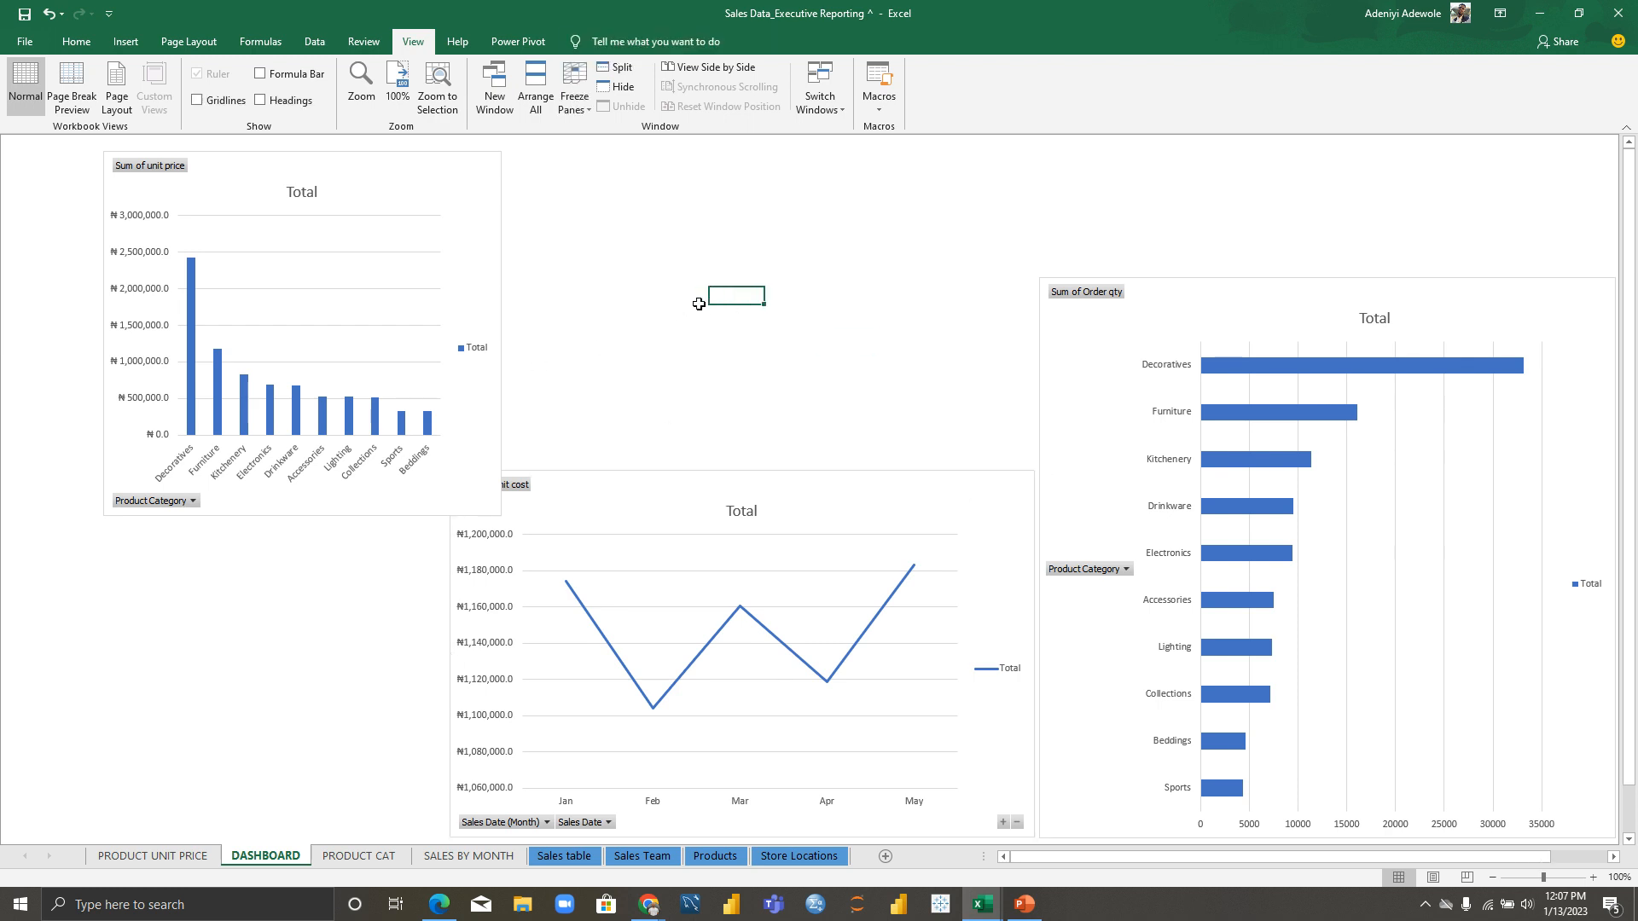
left_click_drag(232, 165, 132, 493)
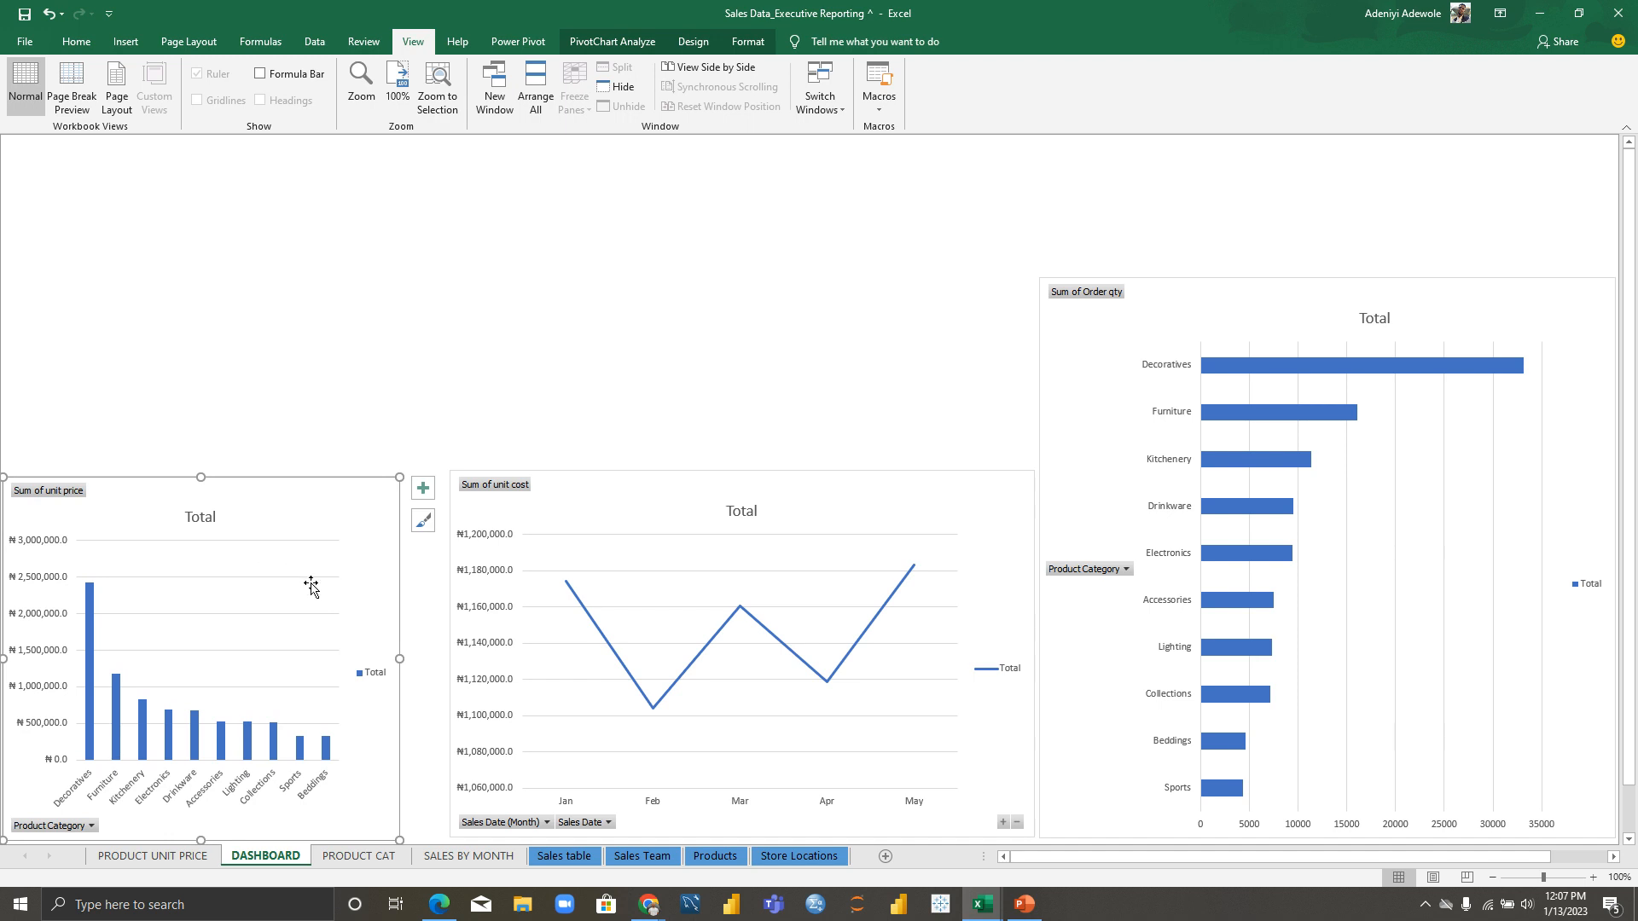
left_click_drag(399, 662, 439, 659)
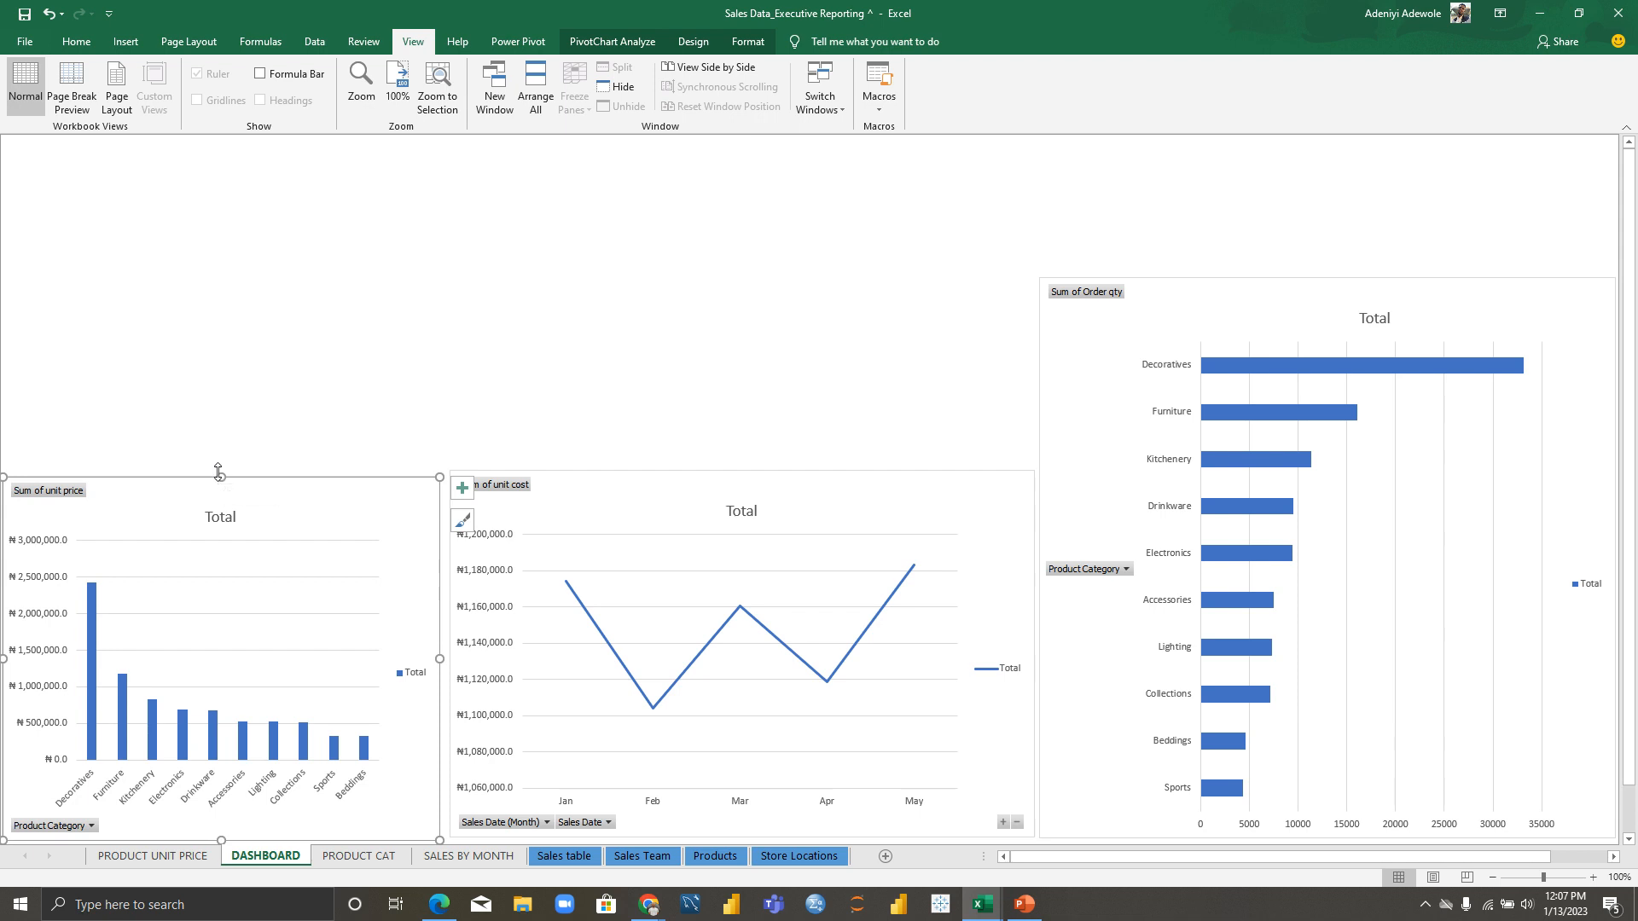
mouse_move(220, 476)
left_mouse_down()
mouse_move(220, 447)
mouse_move(224, 465)
left_mouse_up()
left_click(364, 406)
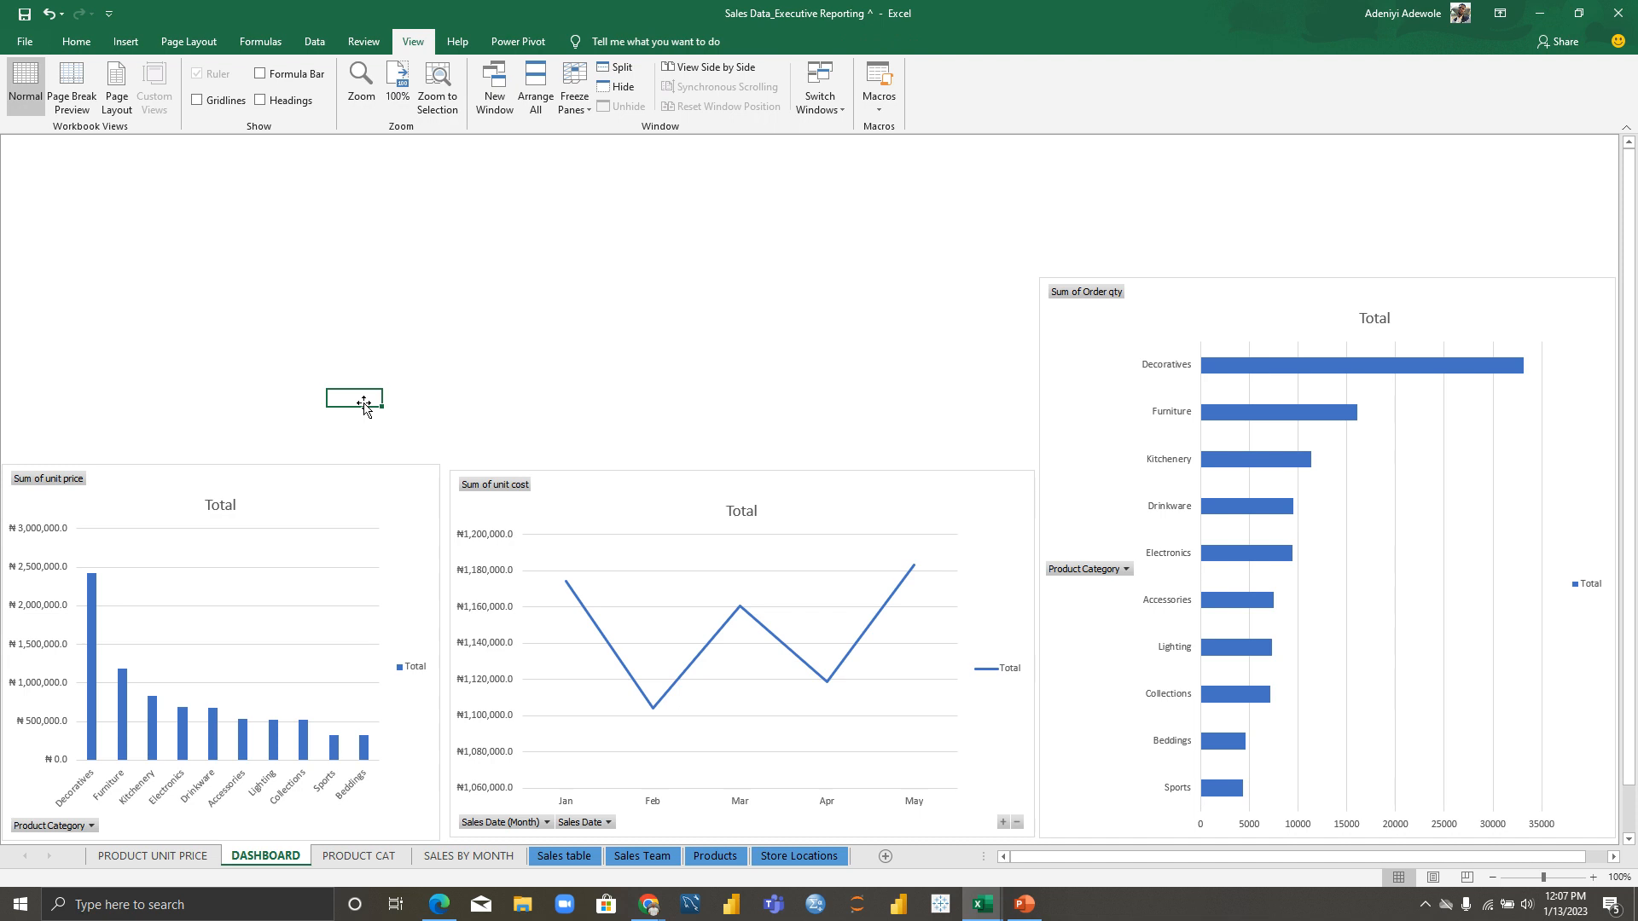
left_click(735, 355)
left_click(546, 857)
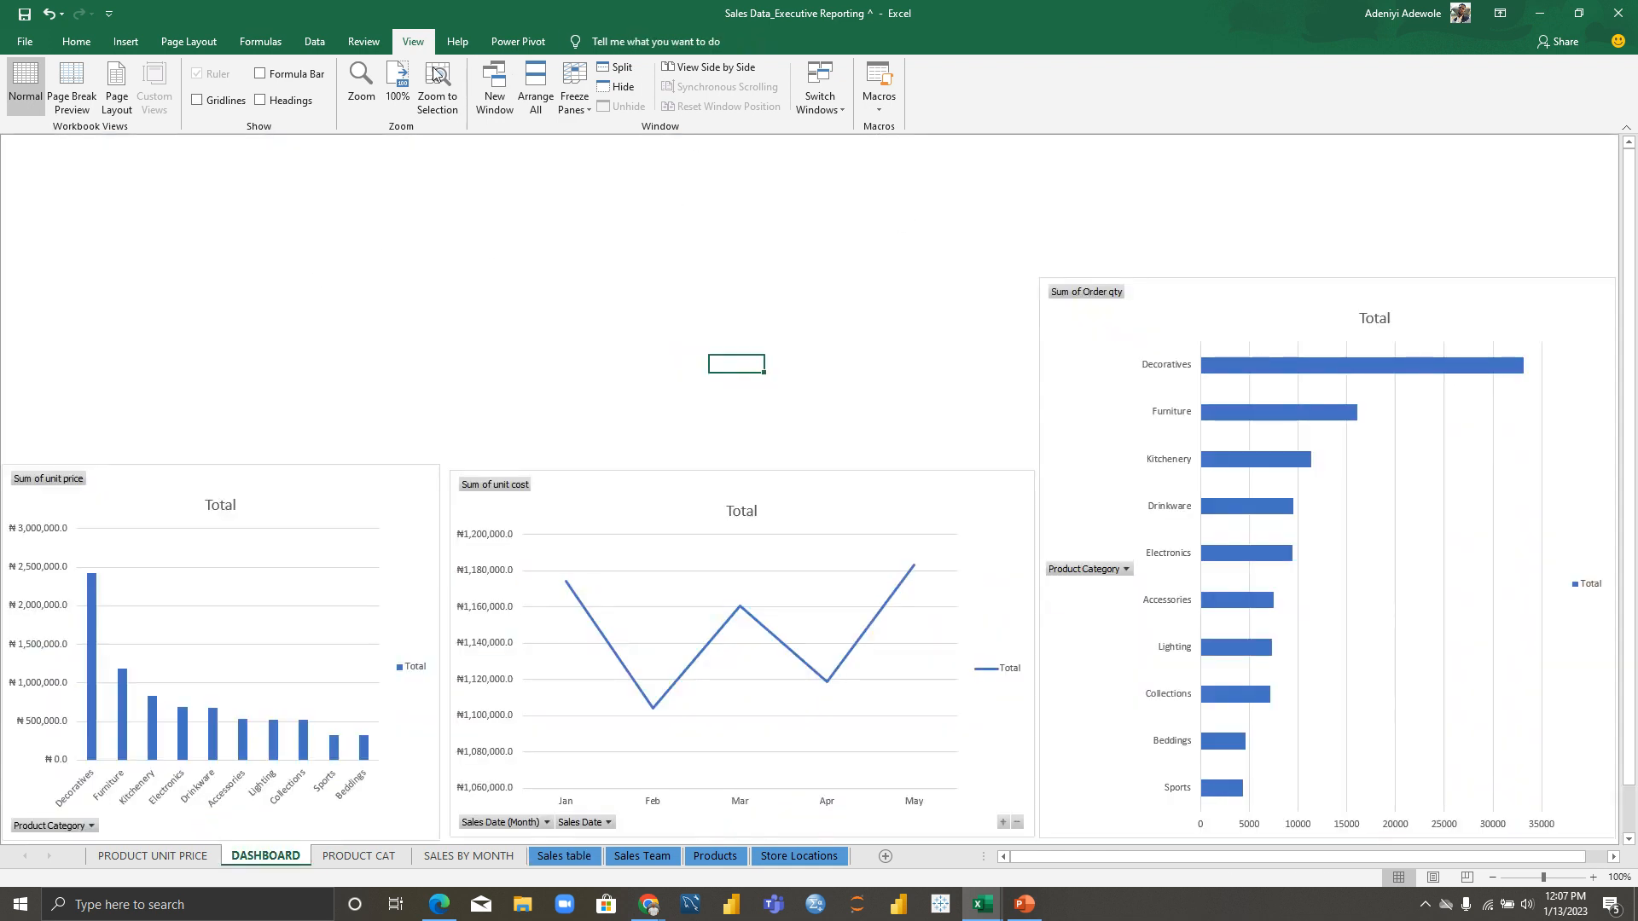
Step: Add a text box above the charts reading 'EXECUTICE SALES SUMMARY'
left_click(126, 41)
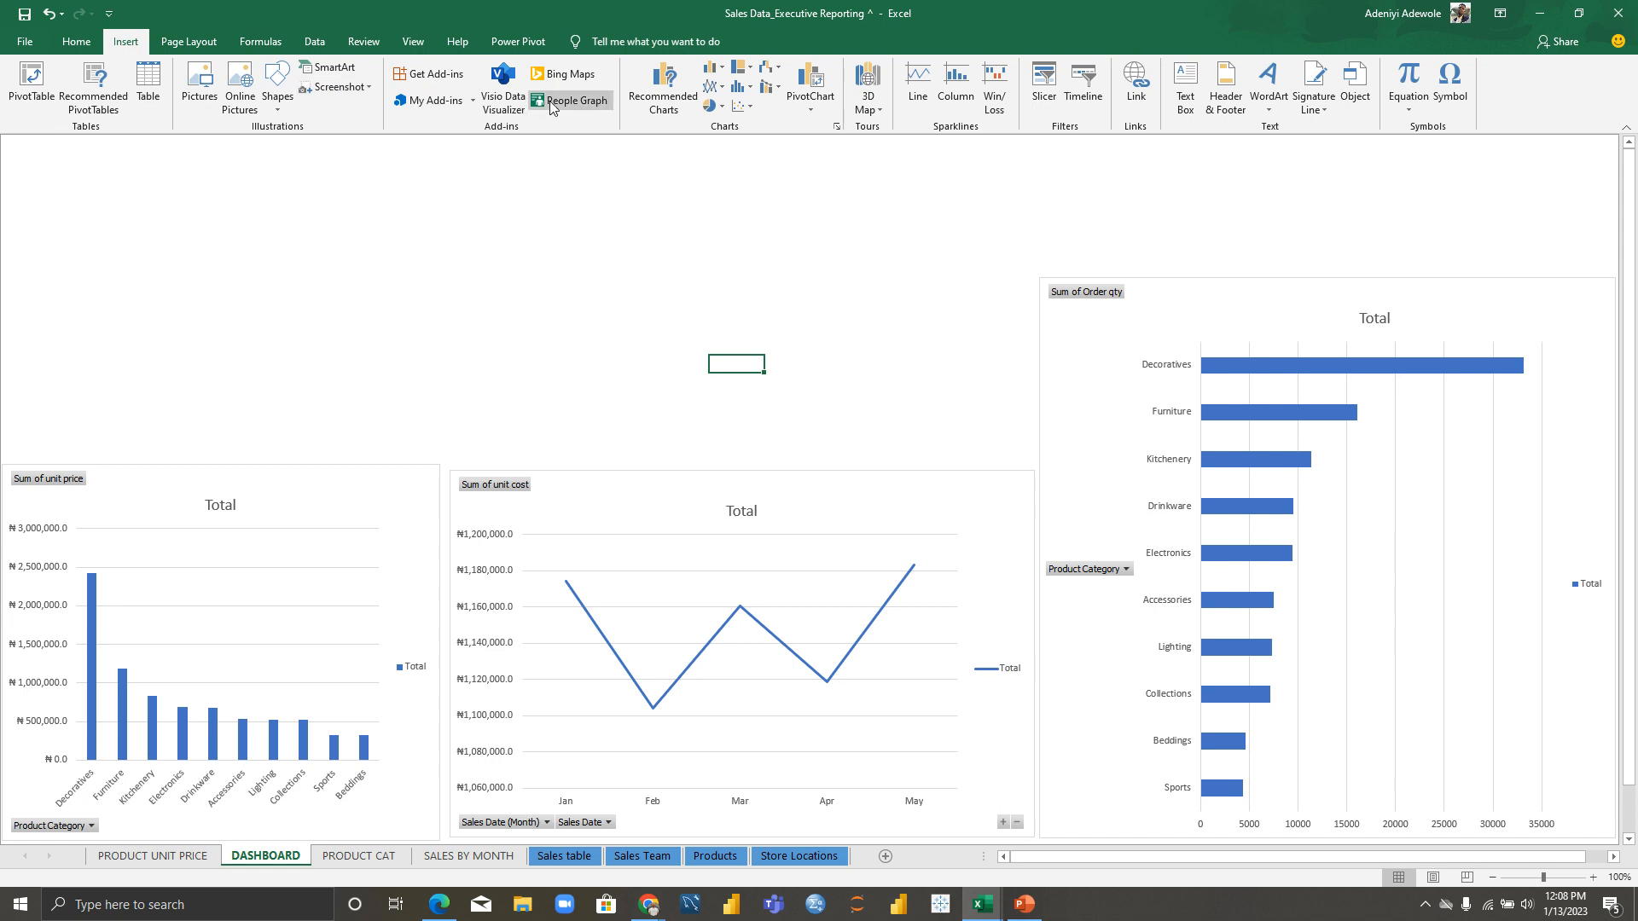
left_click(1184, 85)
left_click_drag(209, 182, 966, 267)
type("EXEC")
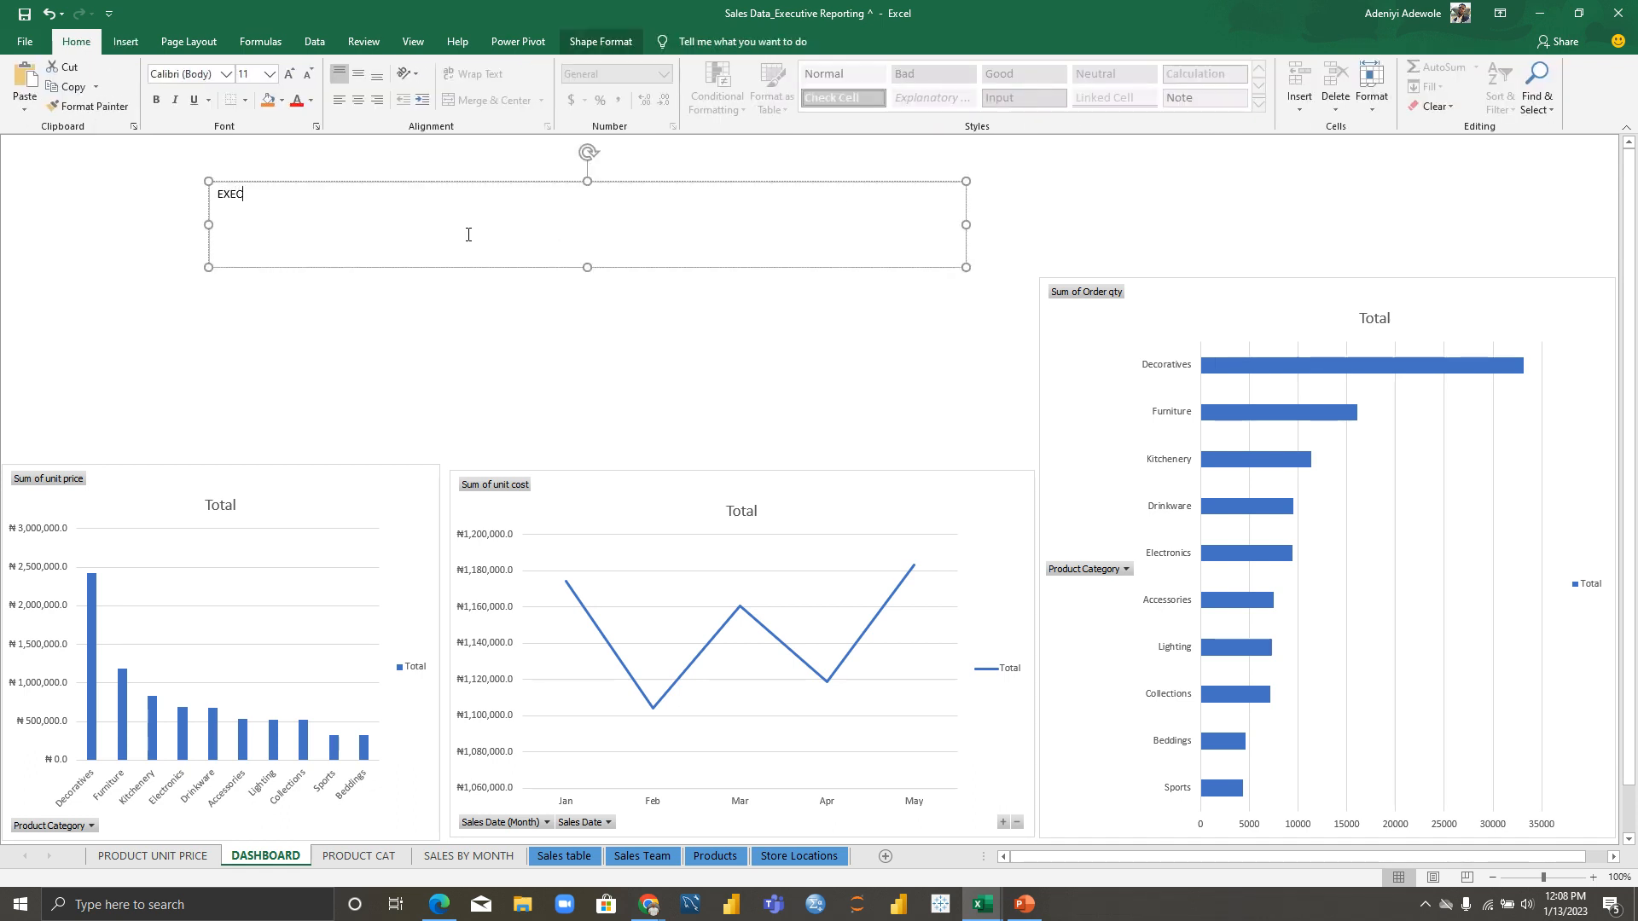
type("UTICE SALES SUMMARY")
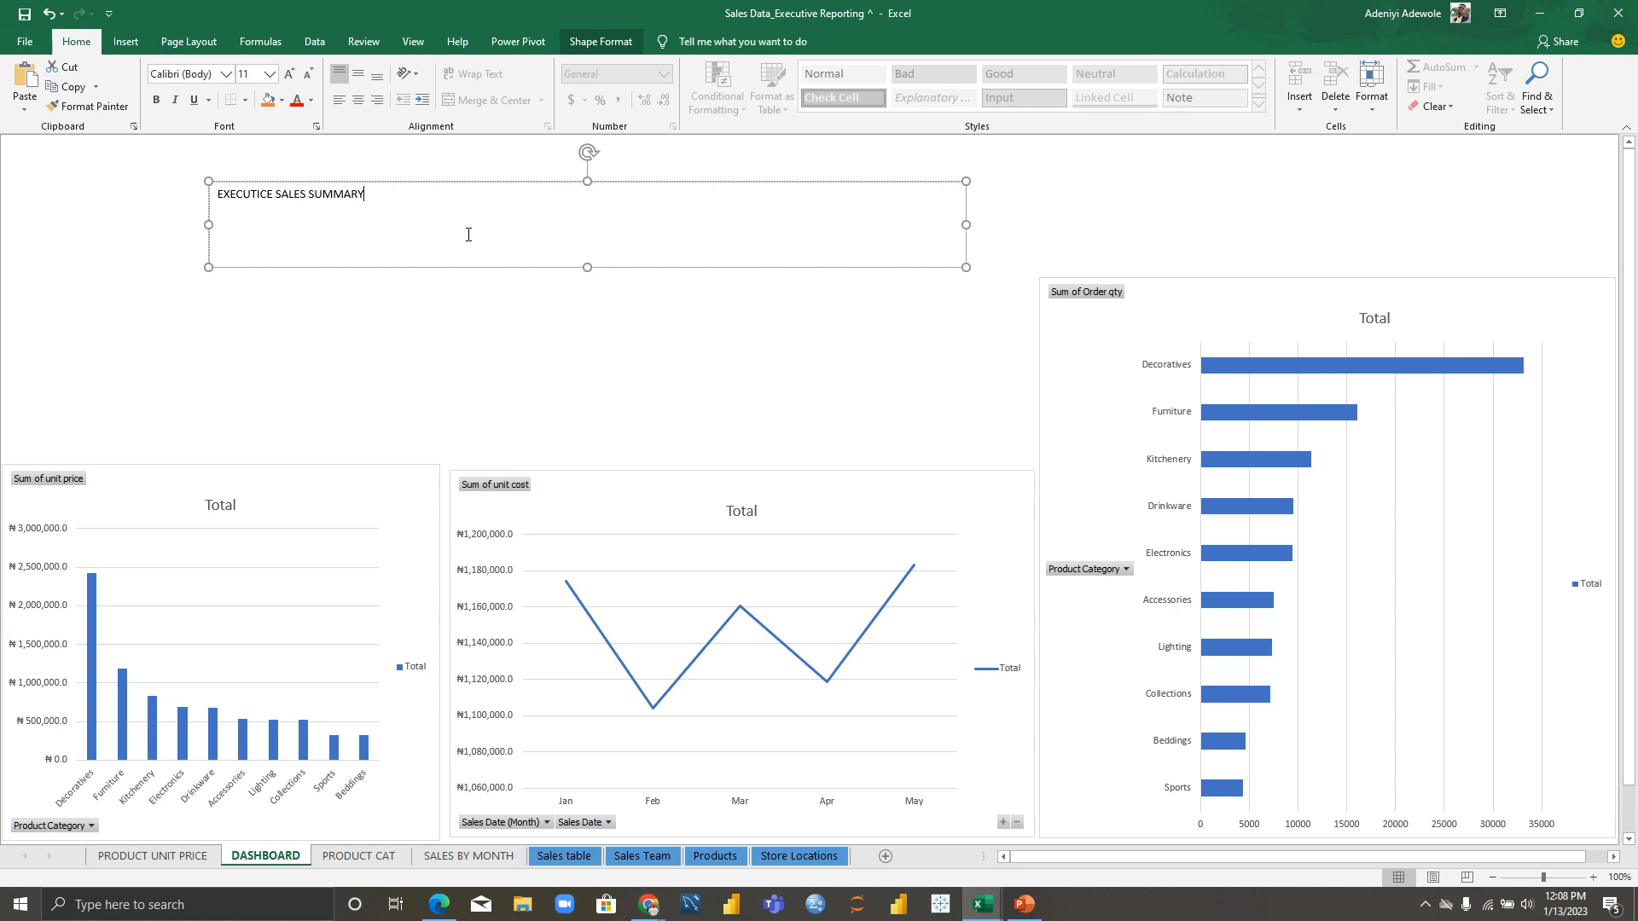
Step: Make the title bold, centred and 40-point, and move the box down above the charts
key("ctrl+a")
key("ctrl+b")
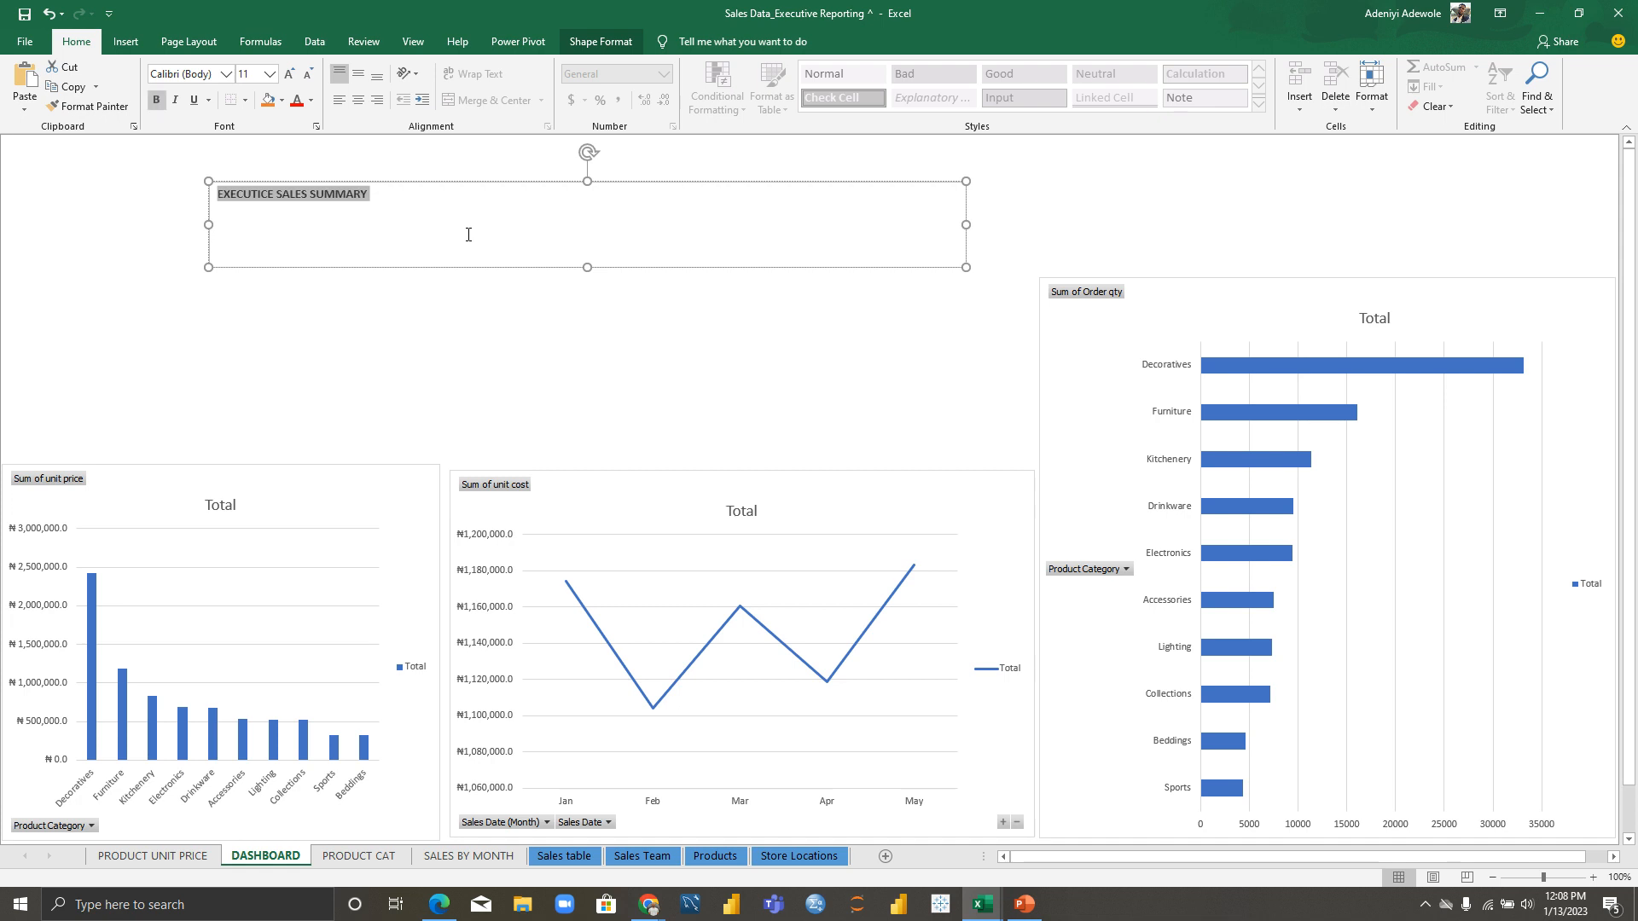
key("ctrl+e")
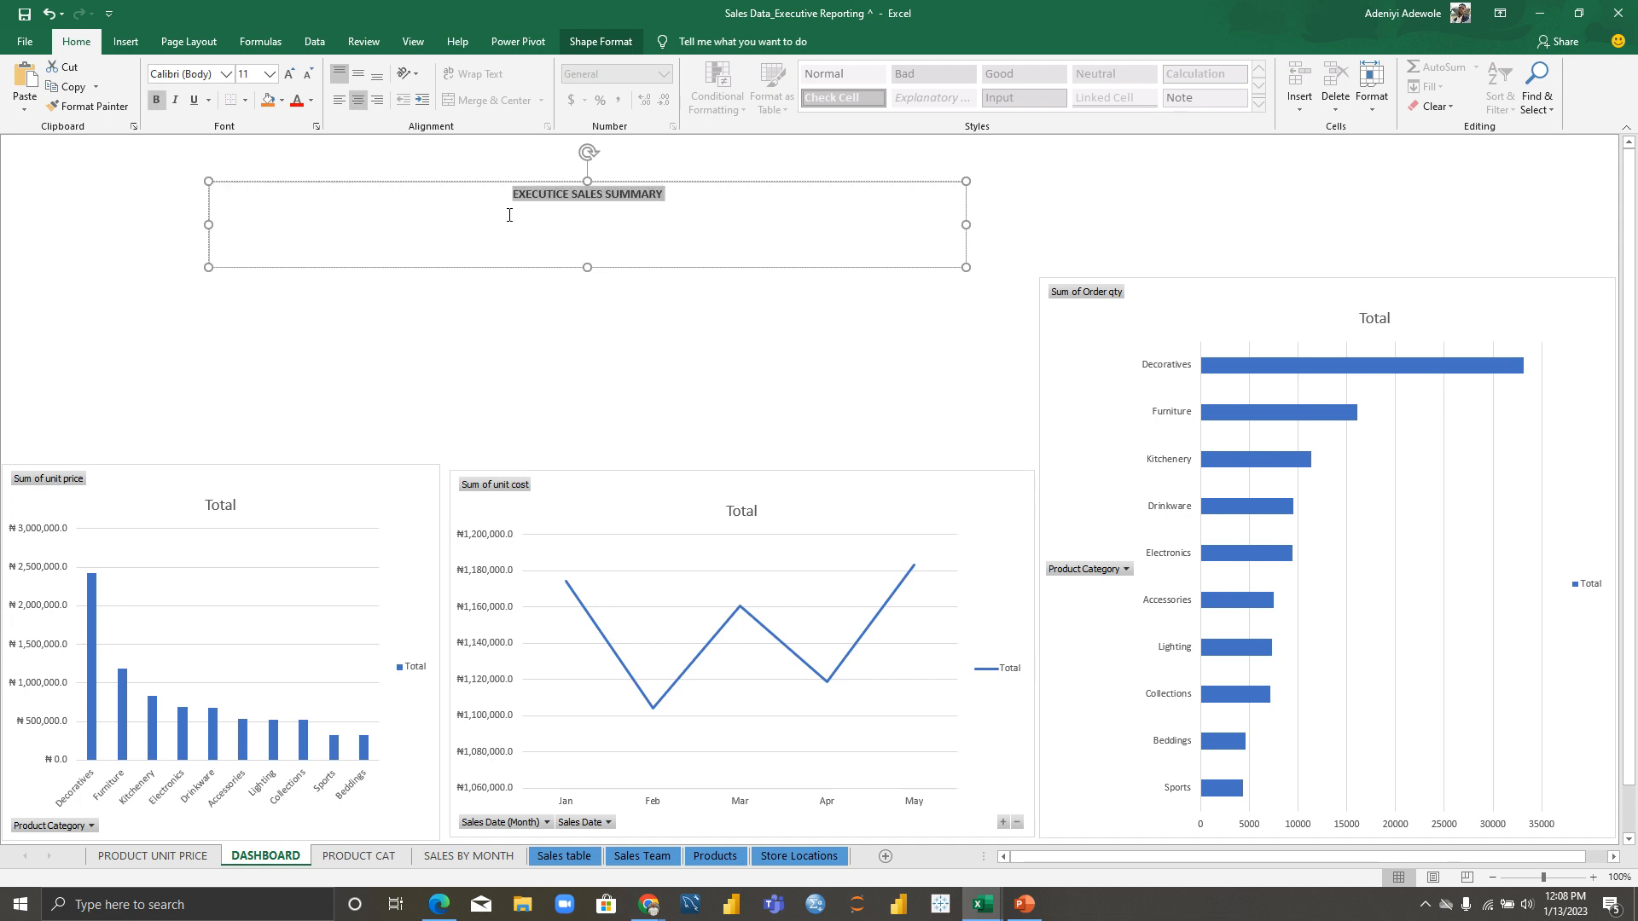
left_click(270, 74)
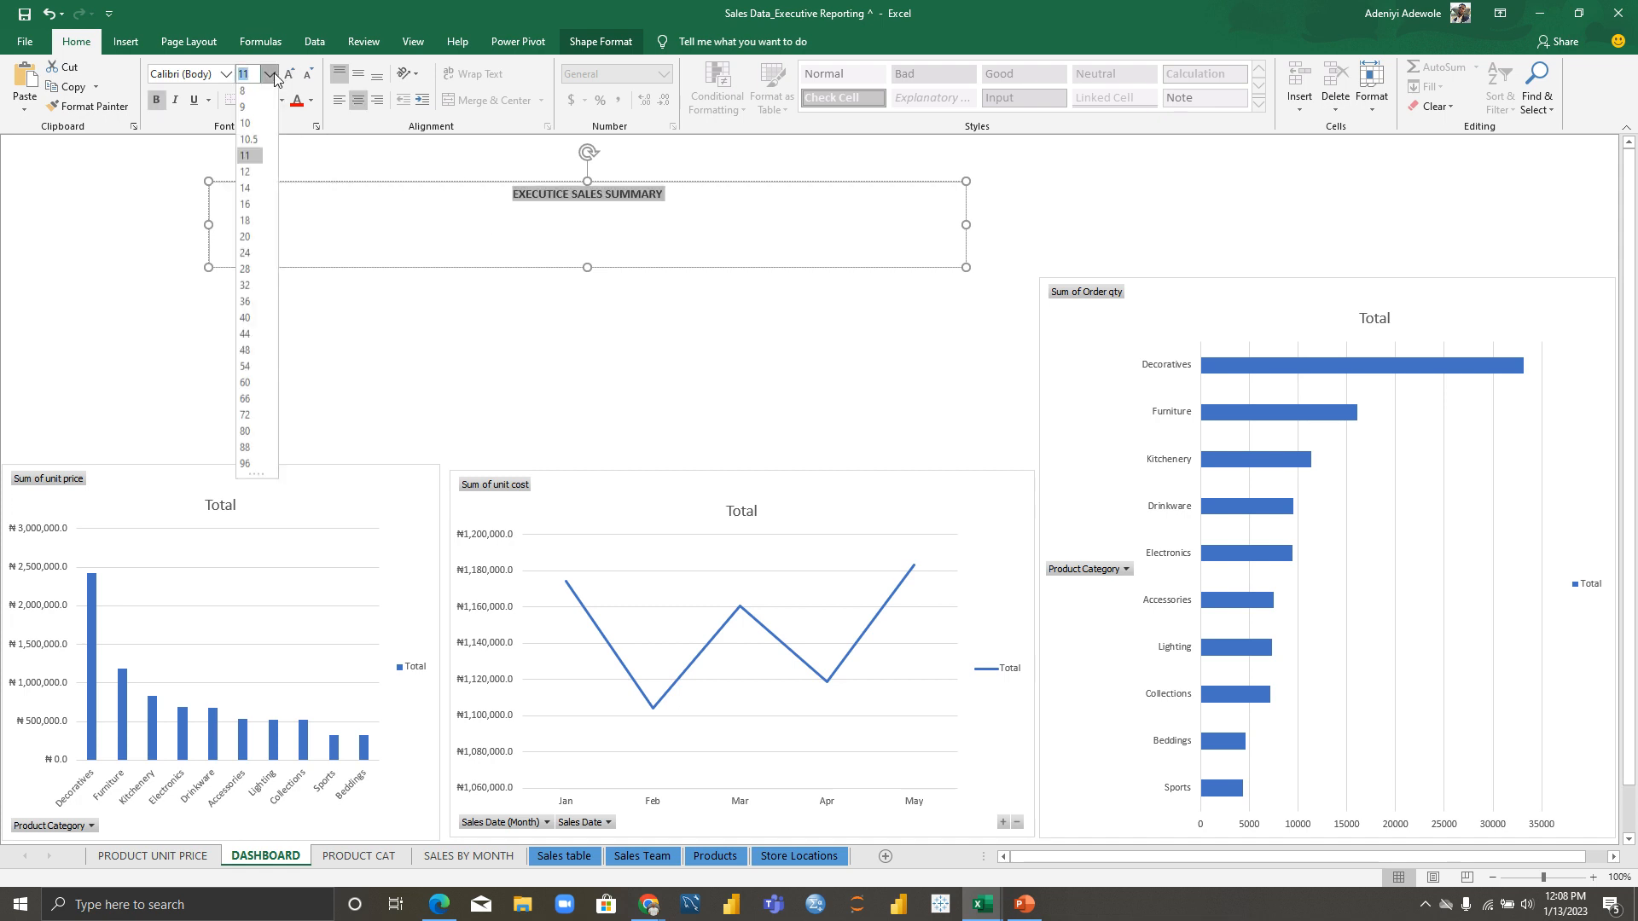
left_click(247, 322)
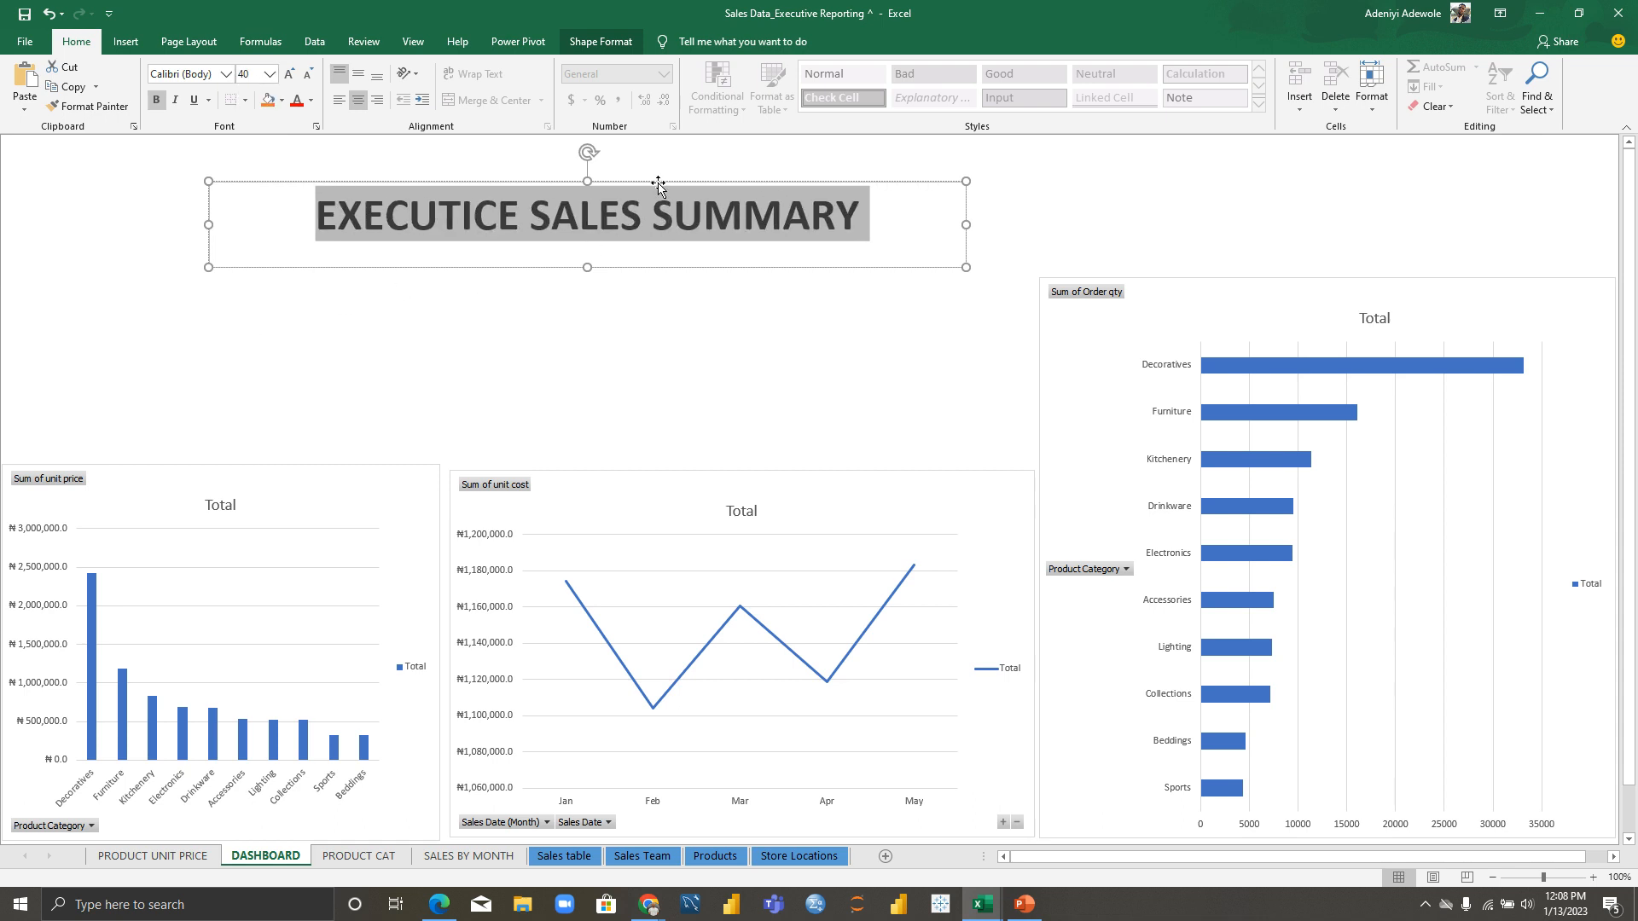
left_click_drag(656, 186, 620, 320)
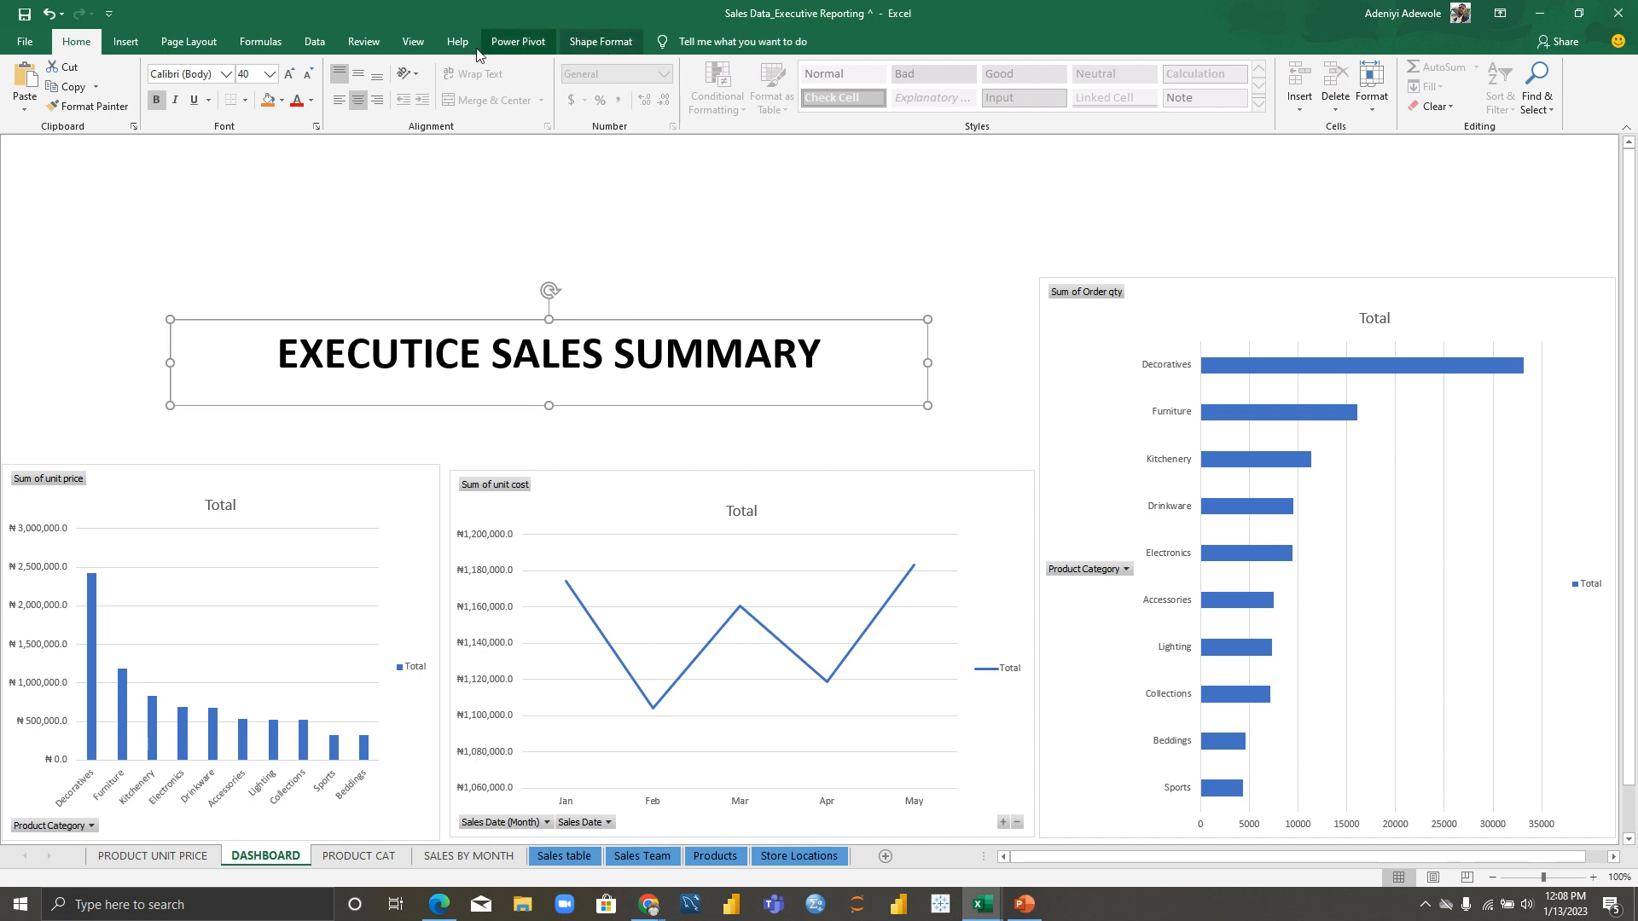
Step: Give the title box an outline colour and a green fill
left_click(601, 42)
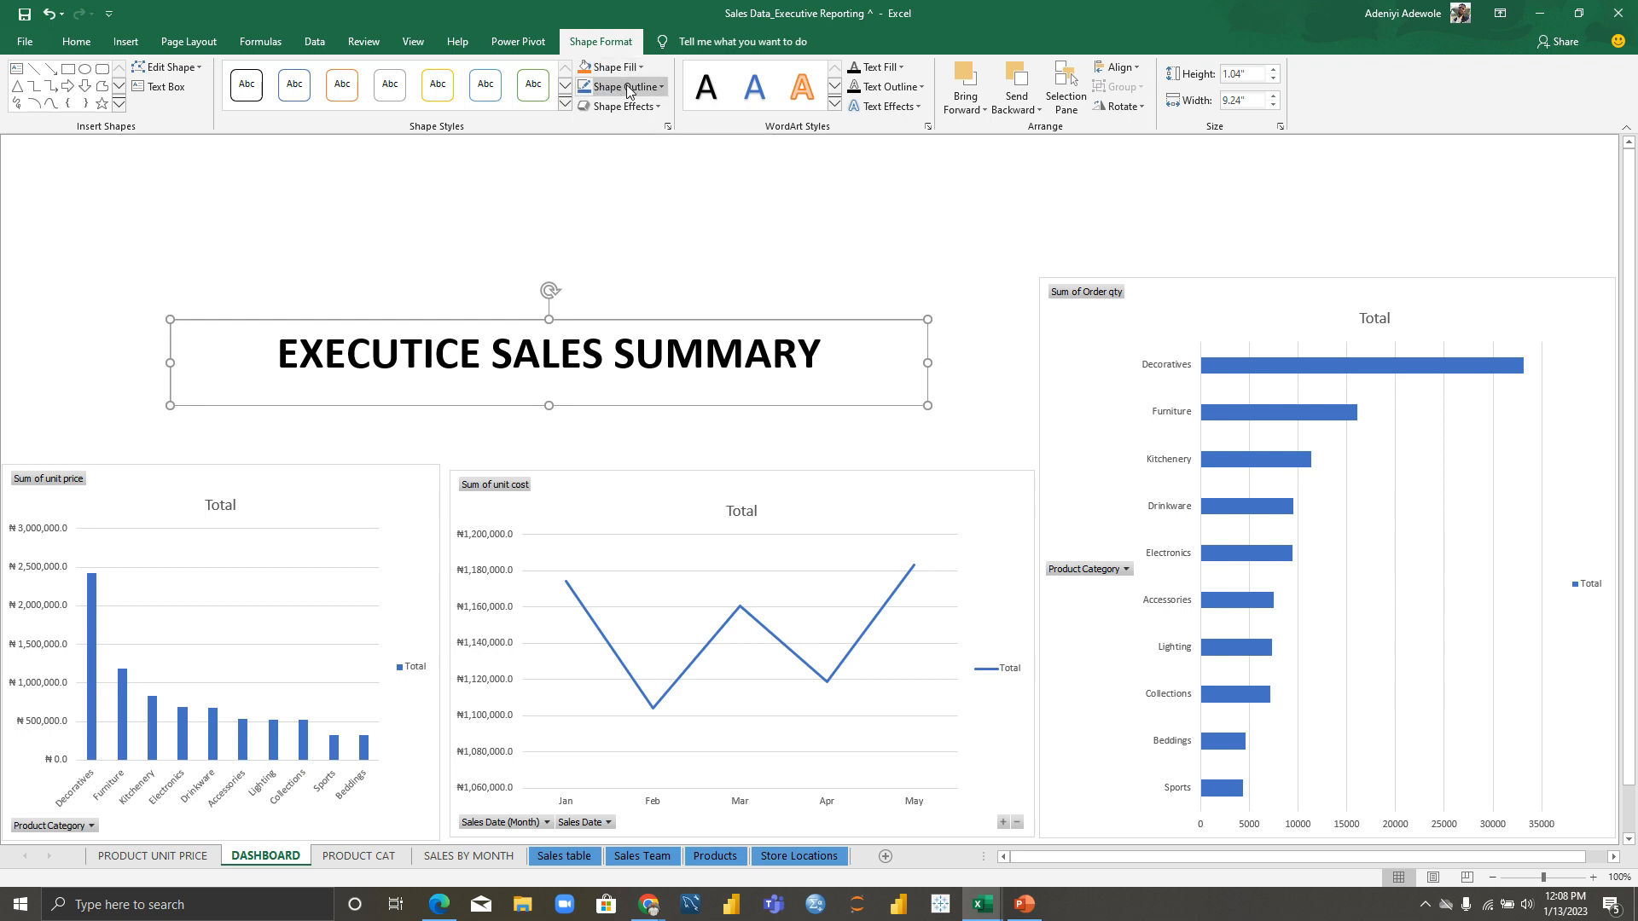
left_click(626, 85)
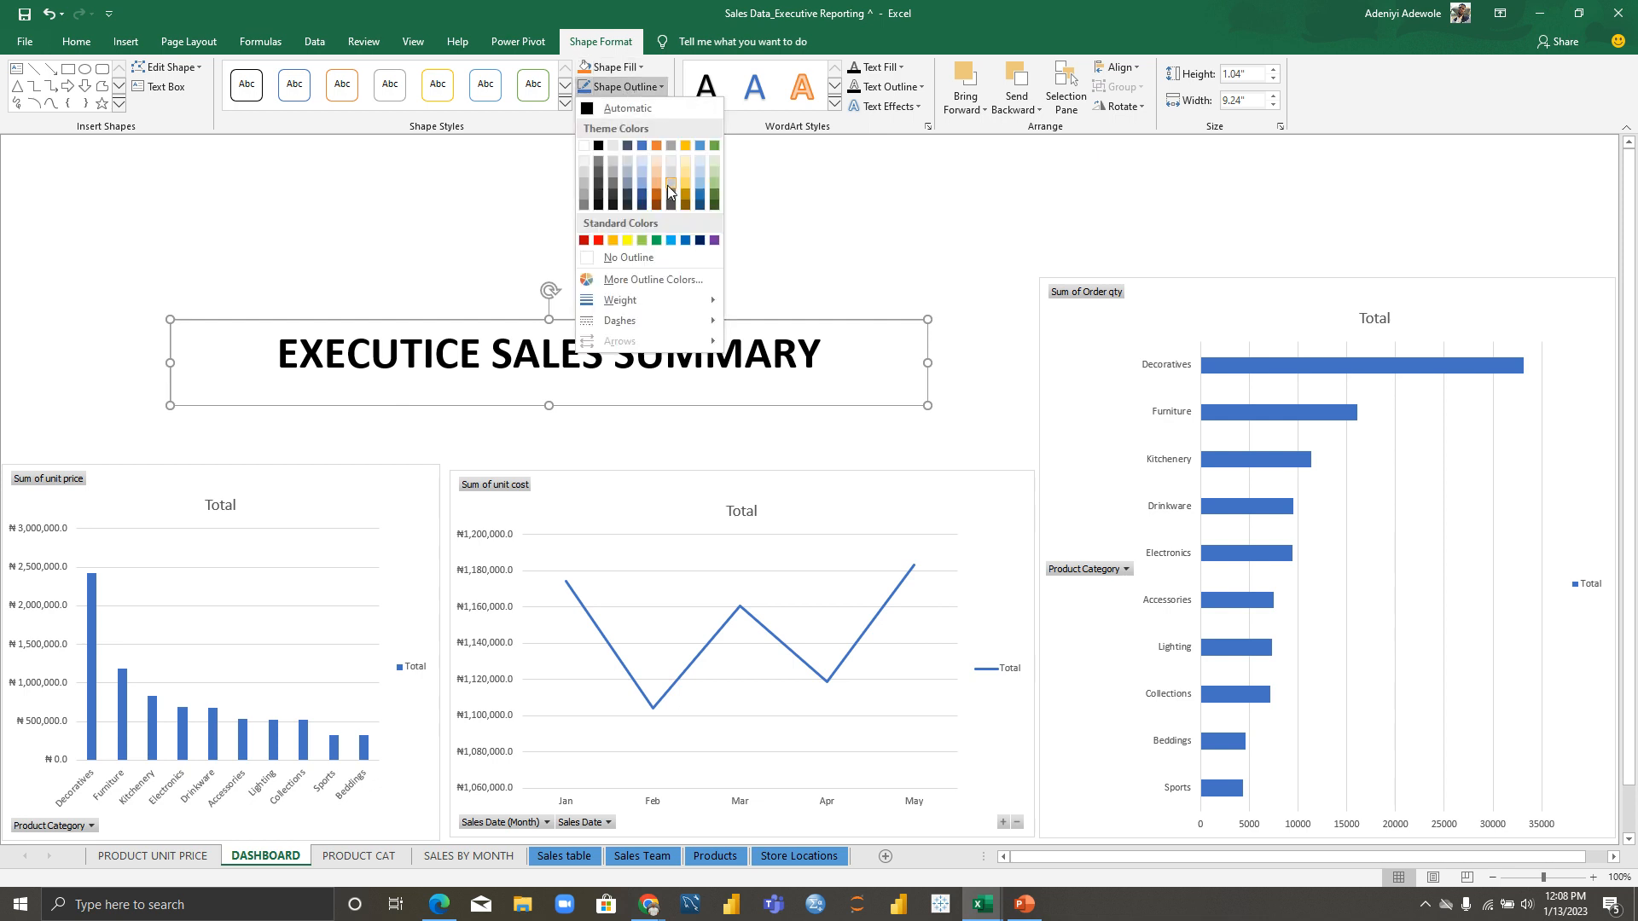
left_click(685, 242)
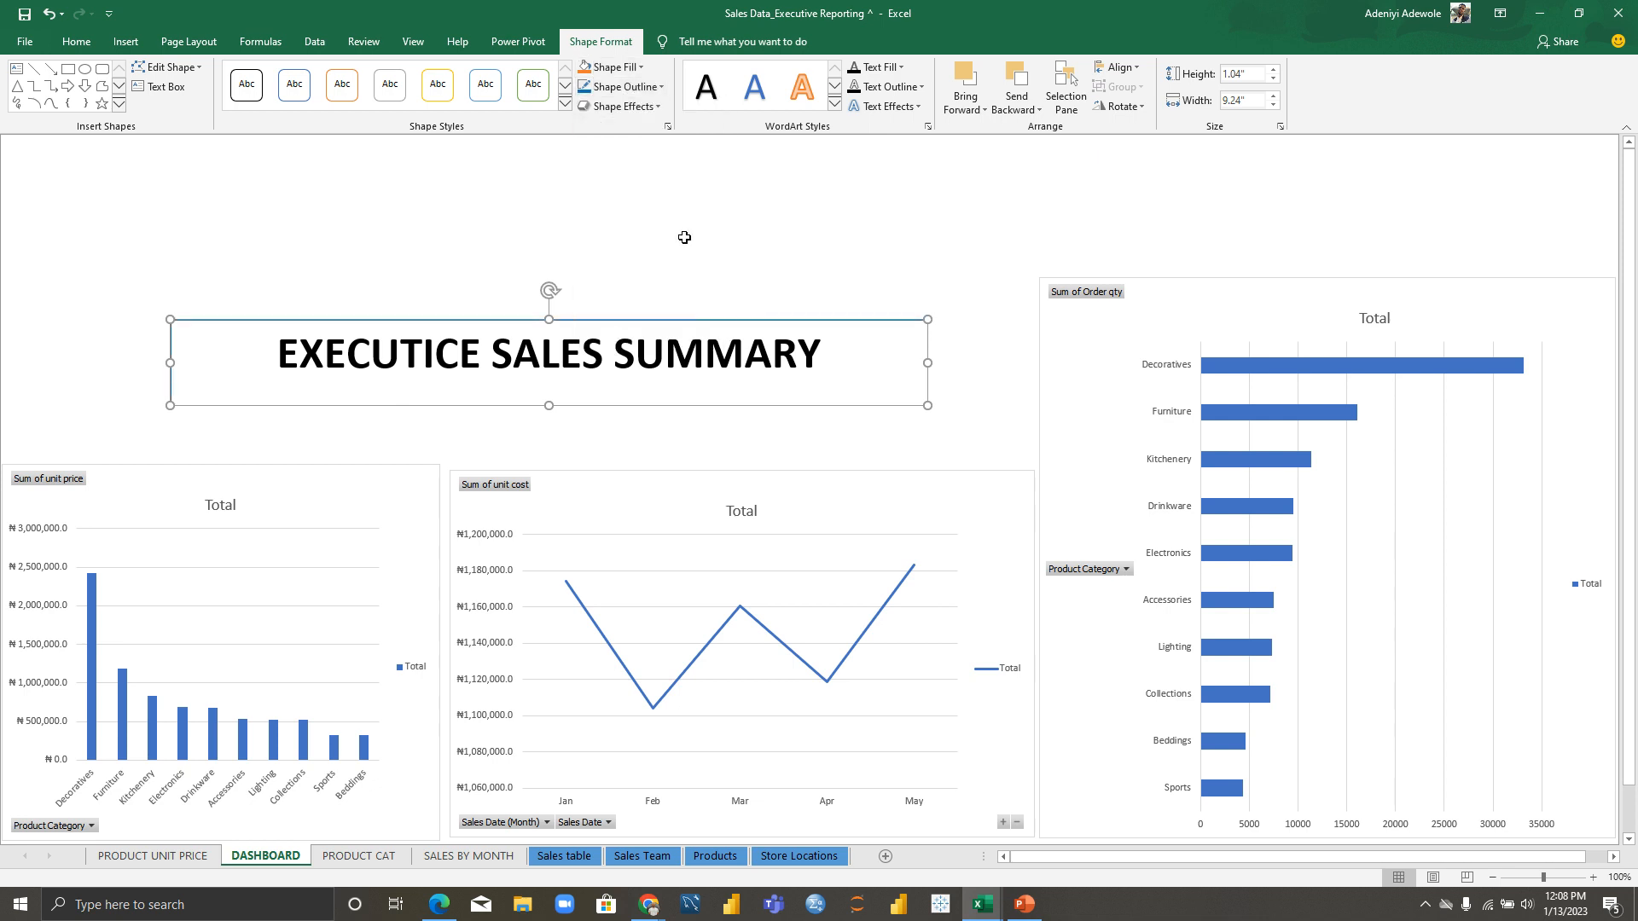
left_click(619, 68)
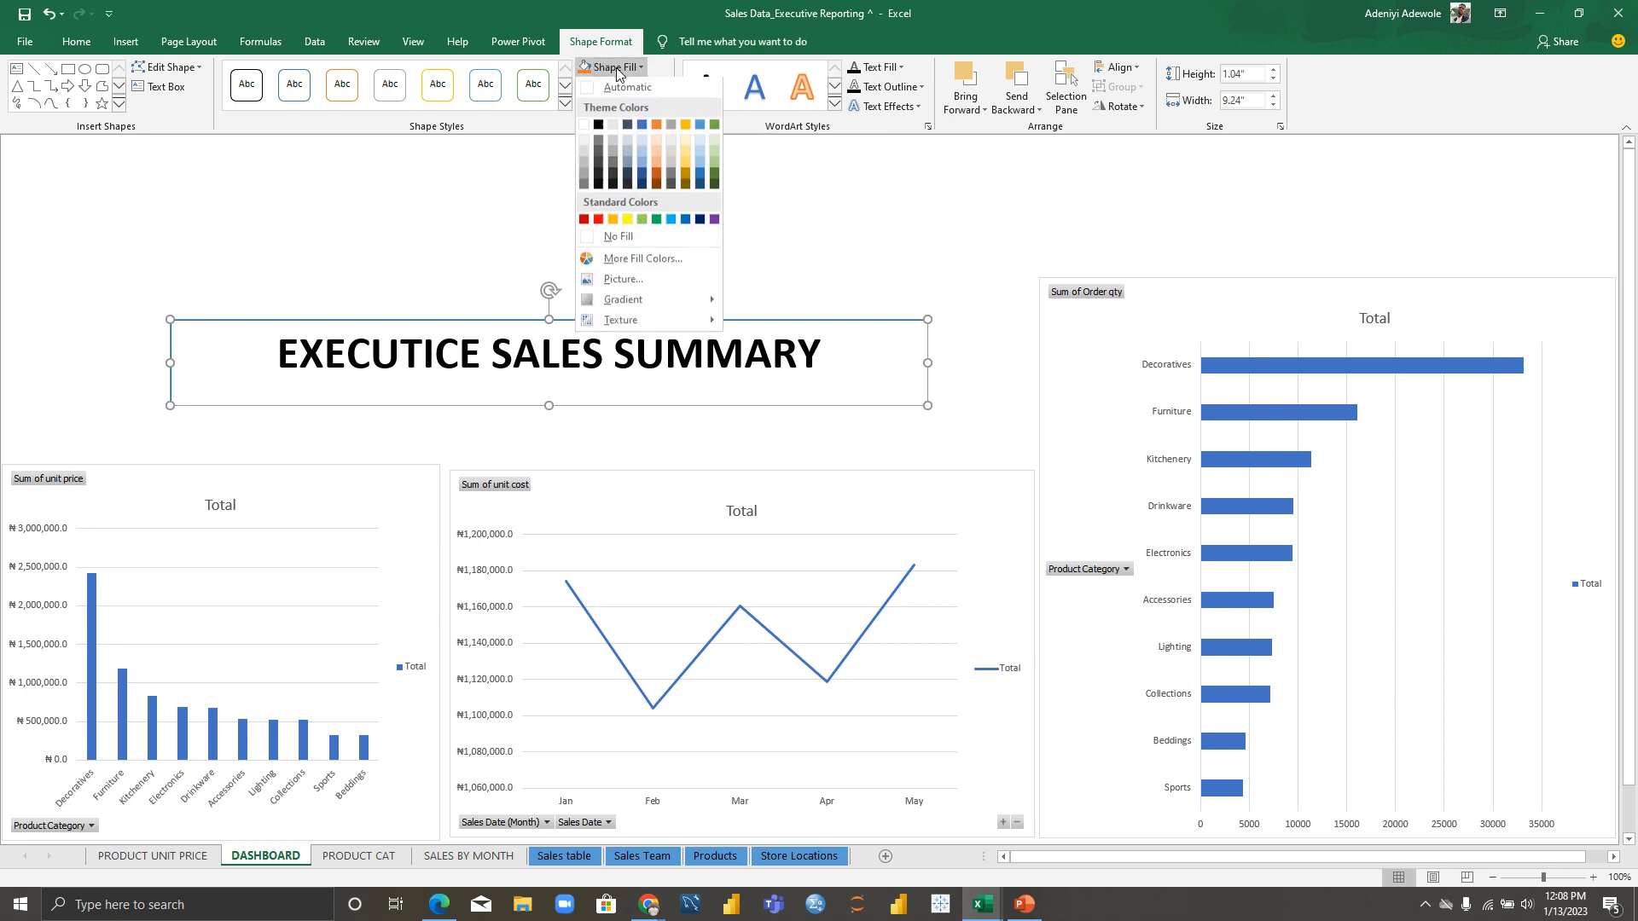
left_click(656, 221)
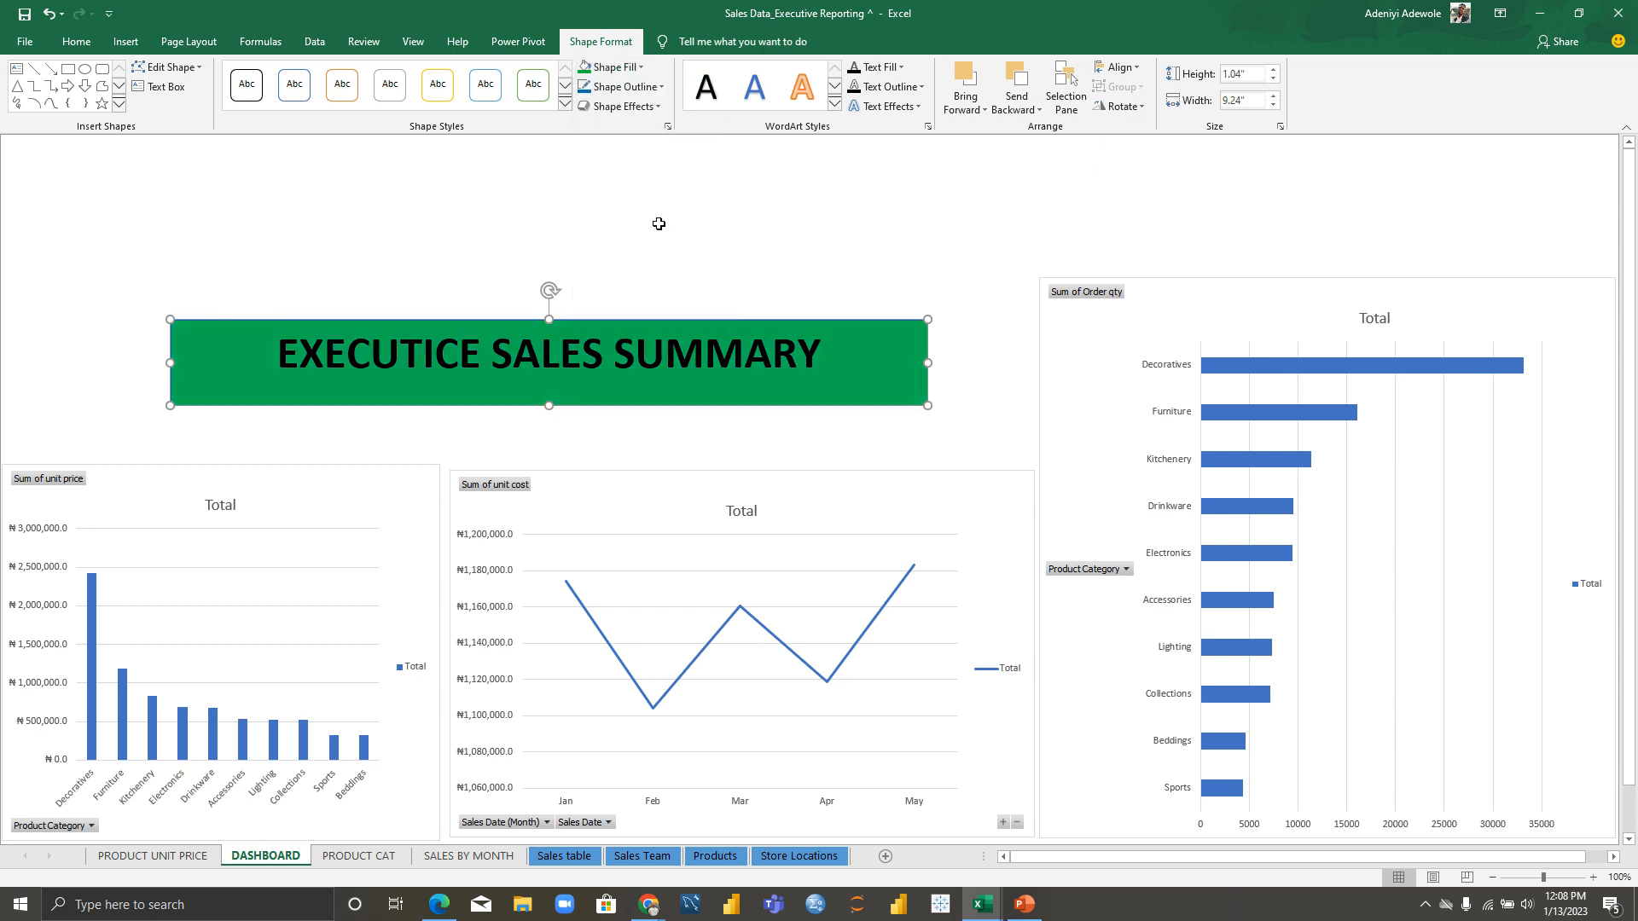
Step: Make the title text white and stretch the banner from the left edge to the bar chart
triple_click(704, 370)
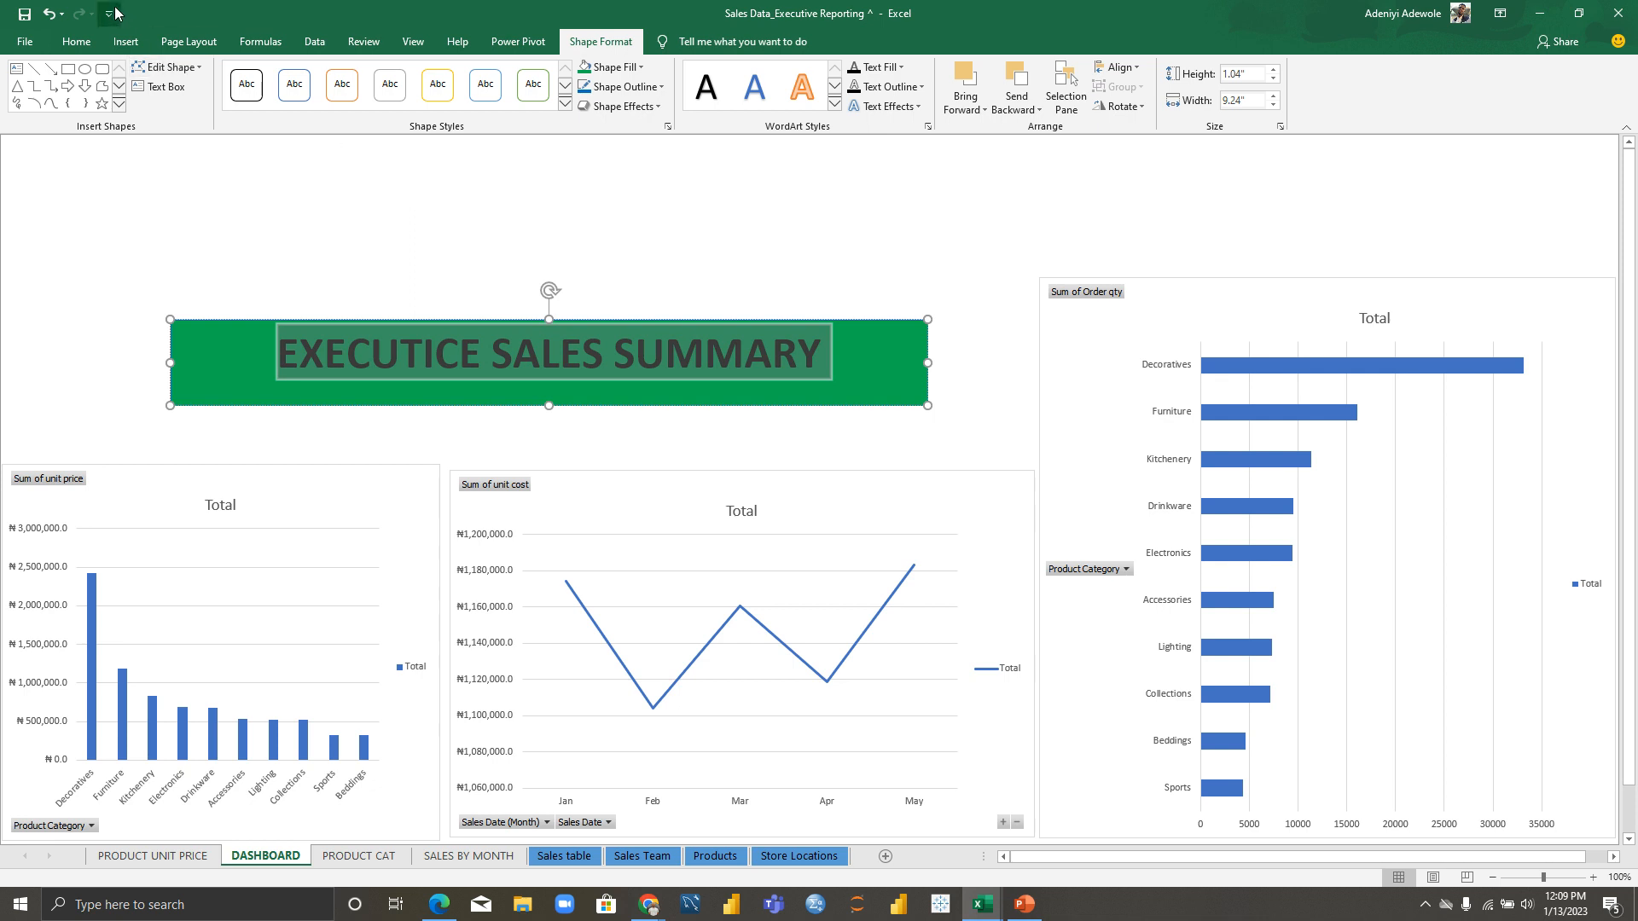
left_click(75, 41)
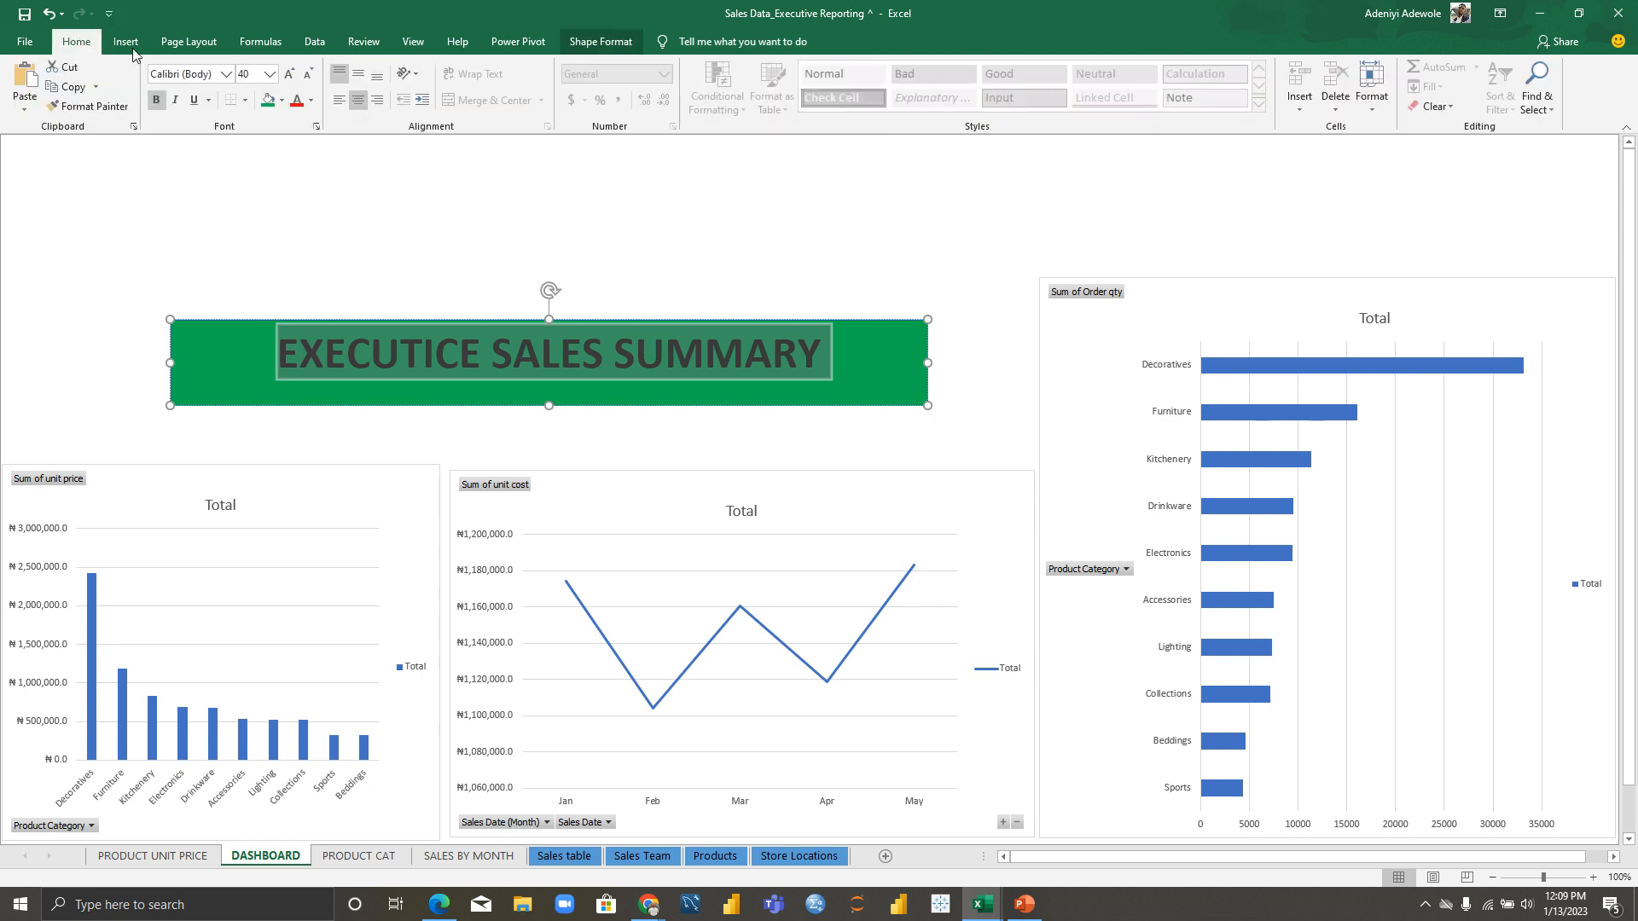
left_click(310, 101)
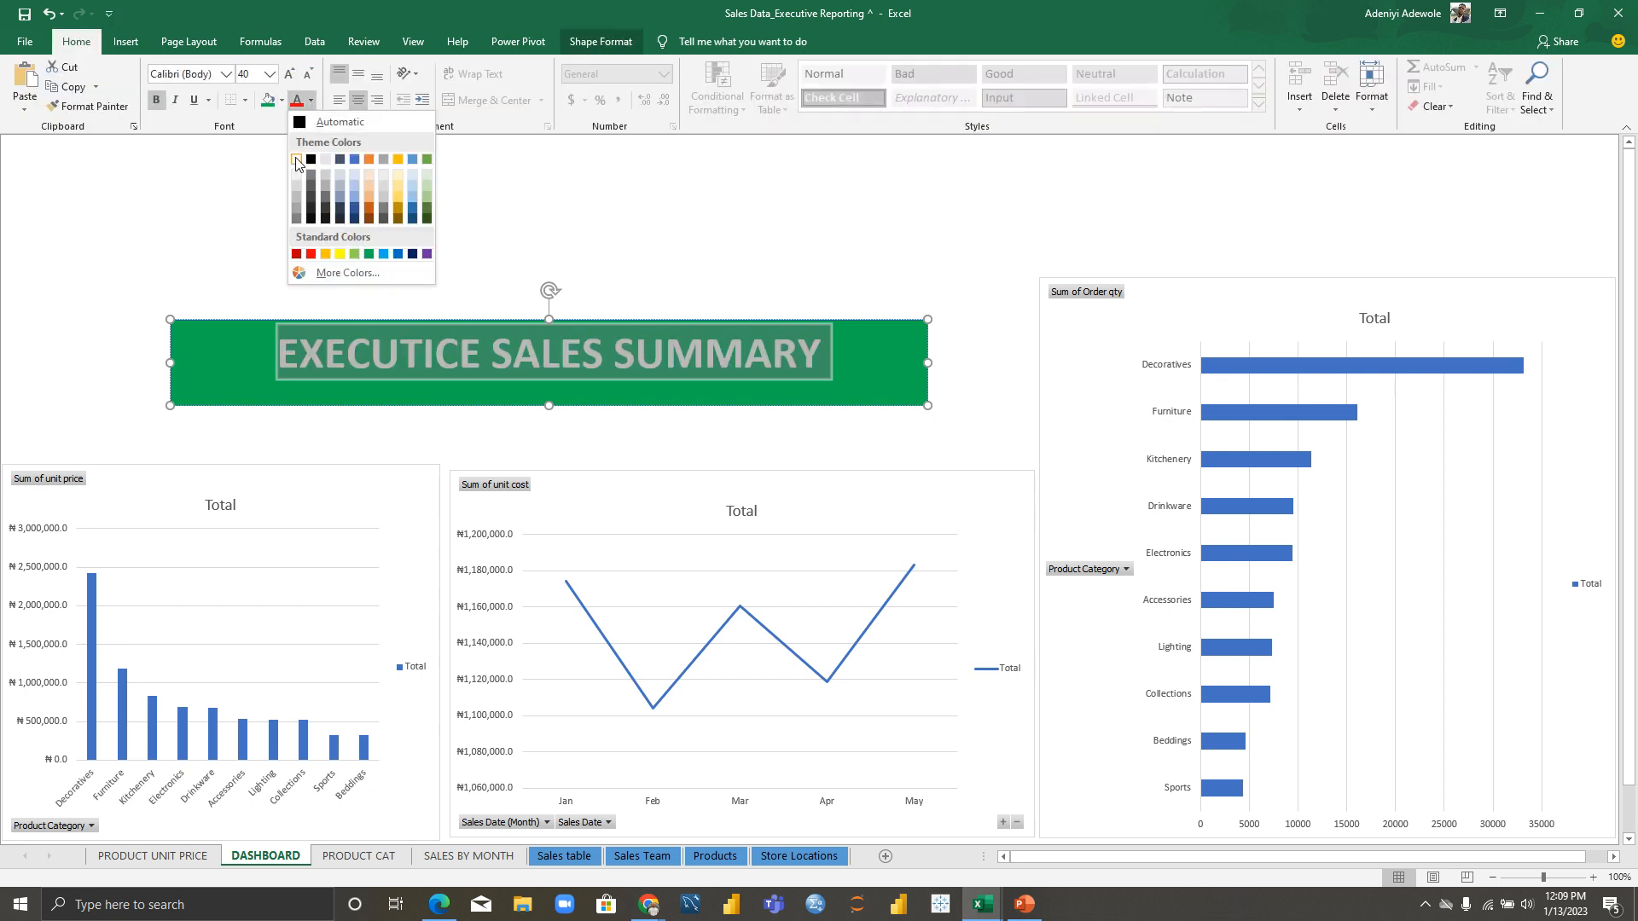
left_click(296, 159)
left_click_drag(170, 362, 4, 346)
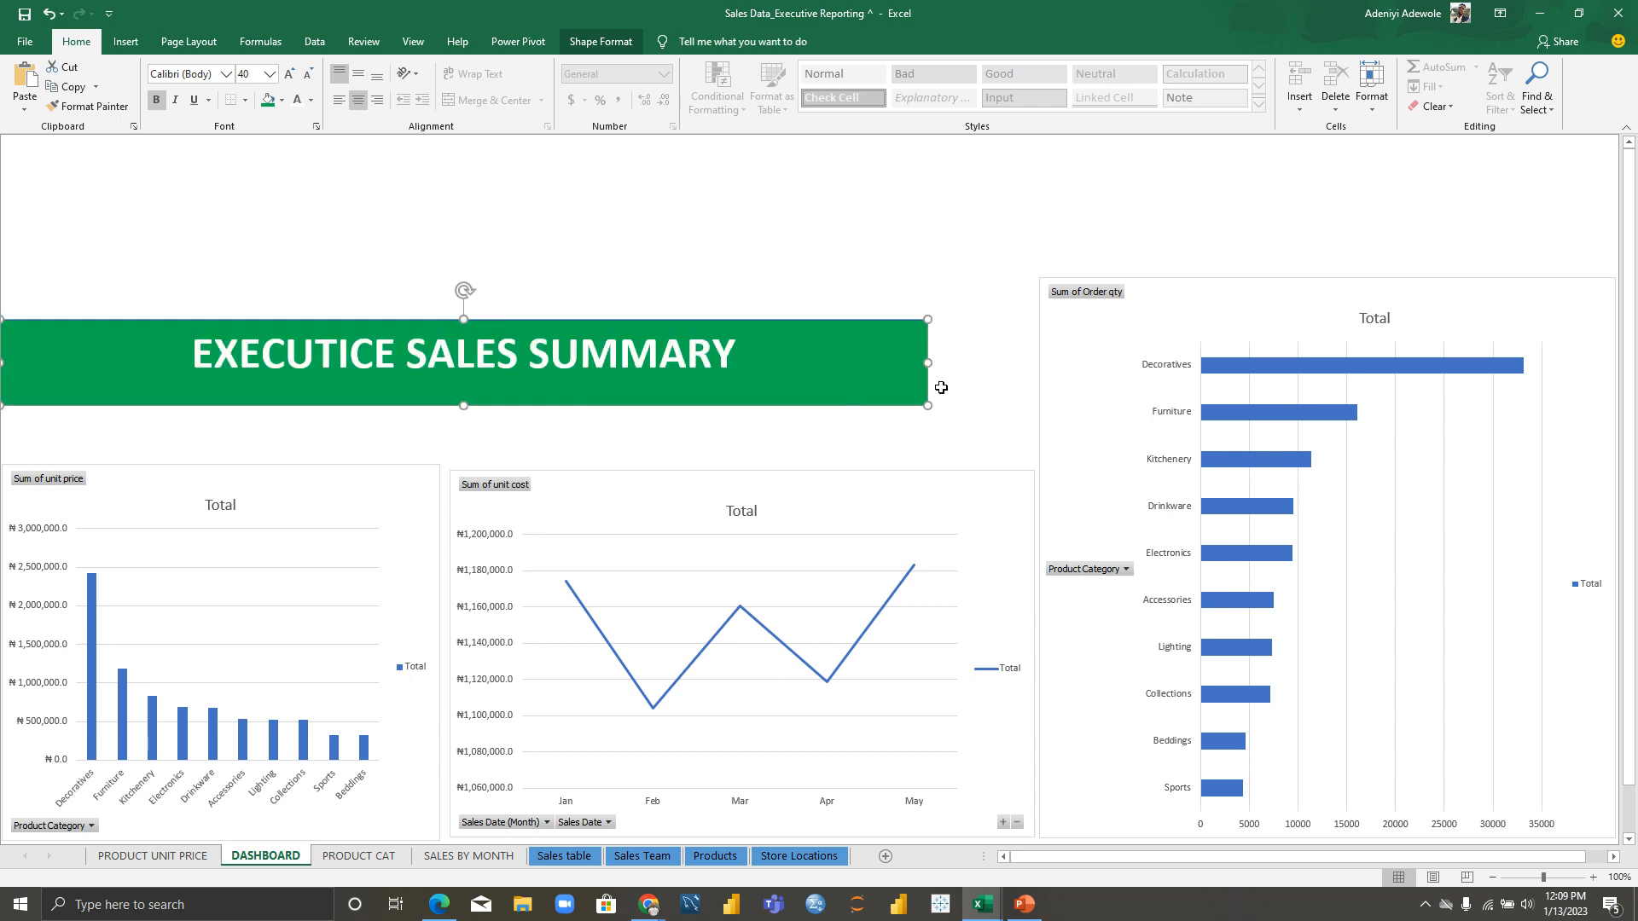
left_click_drag(926, 363, 1039, 354)
left_click(950, 194)
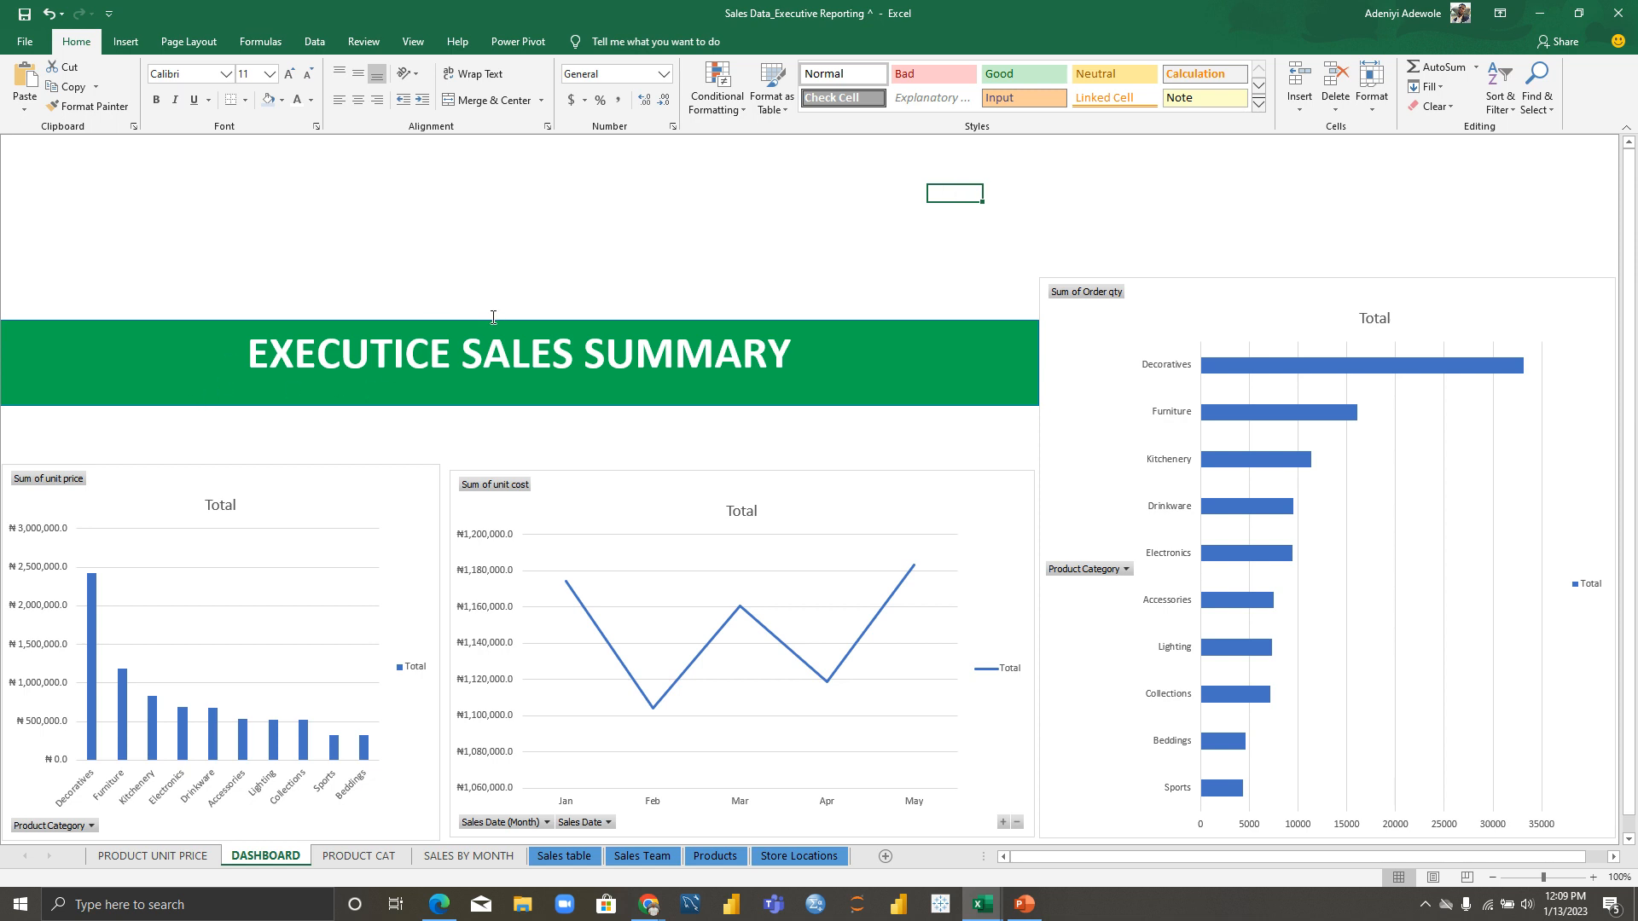
Step: Replace the C in 'EXECUTICE' with V so the banner reads 'EXECUTIVE SALES SUMMARY'
left_click(424, 352)
key("BackSpace")
type("V")
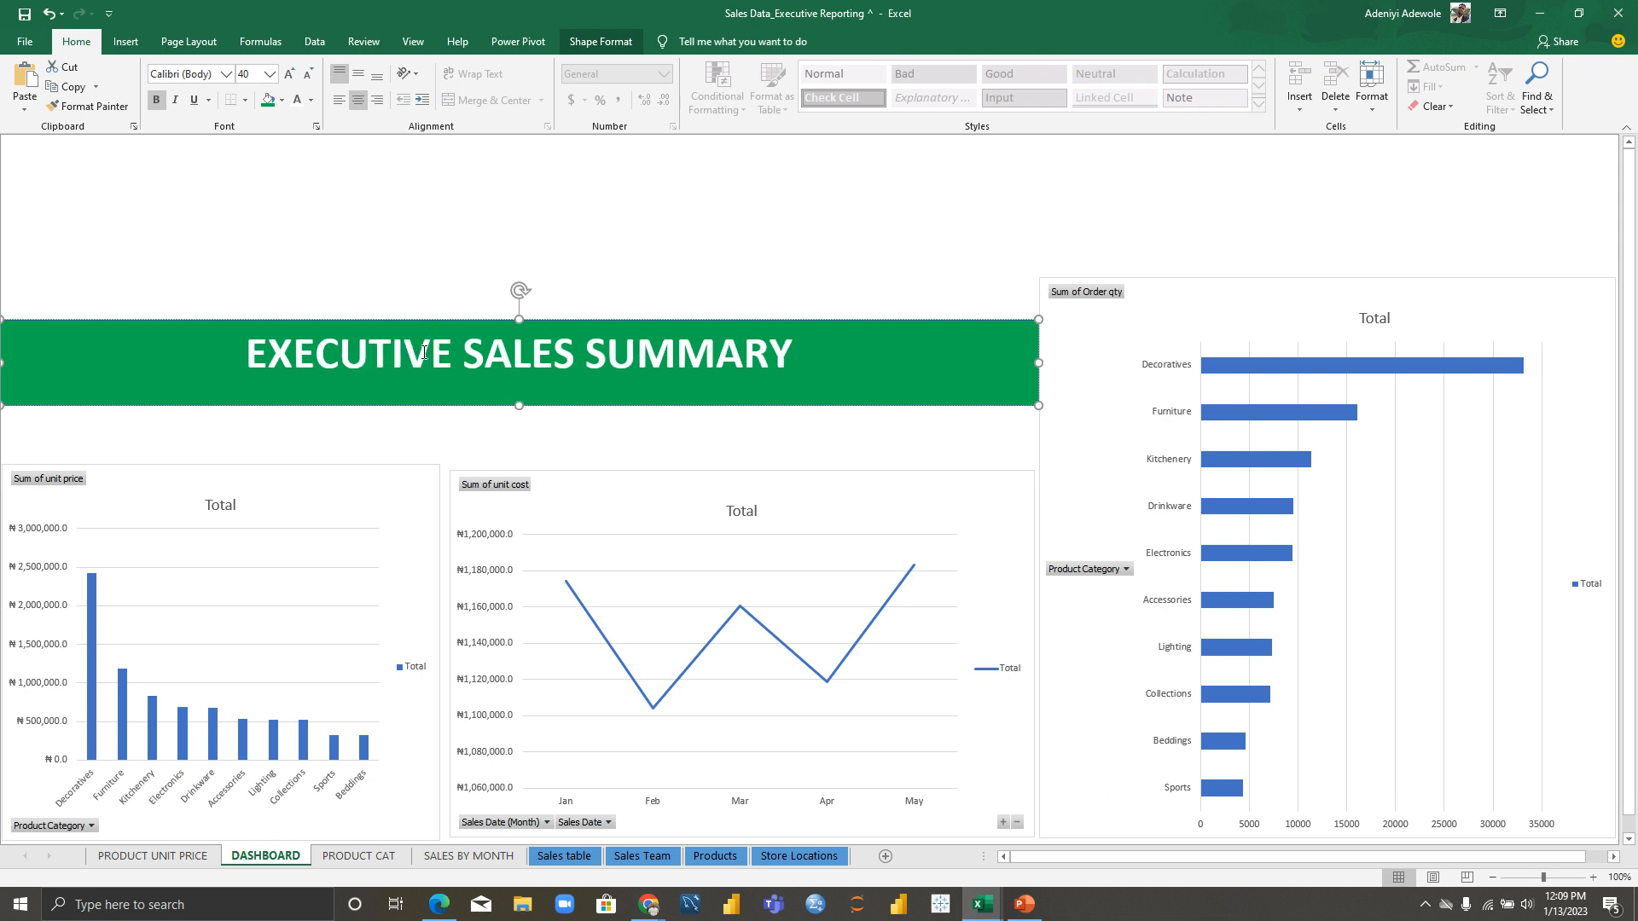
left_click(713, 211)
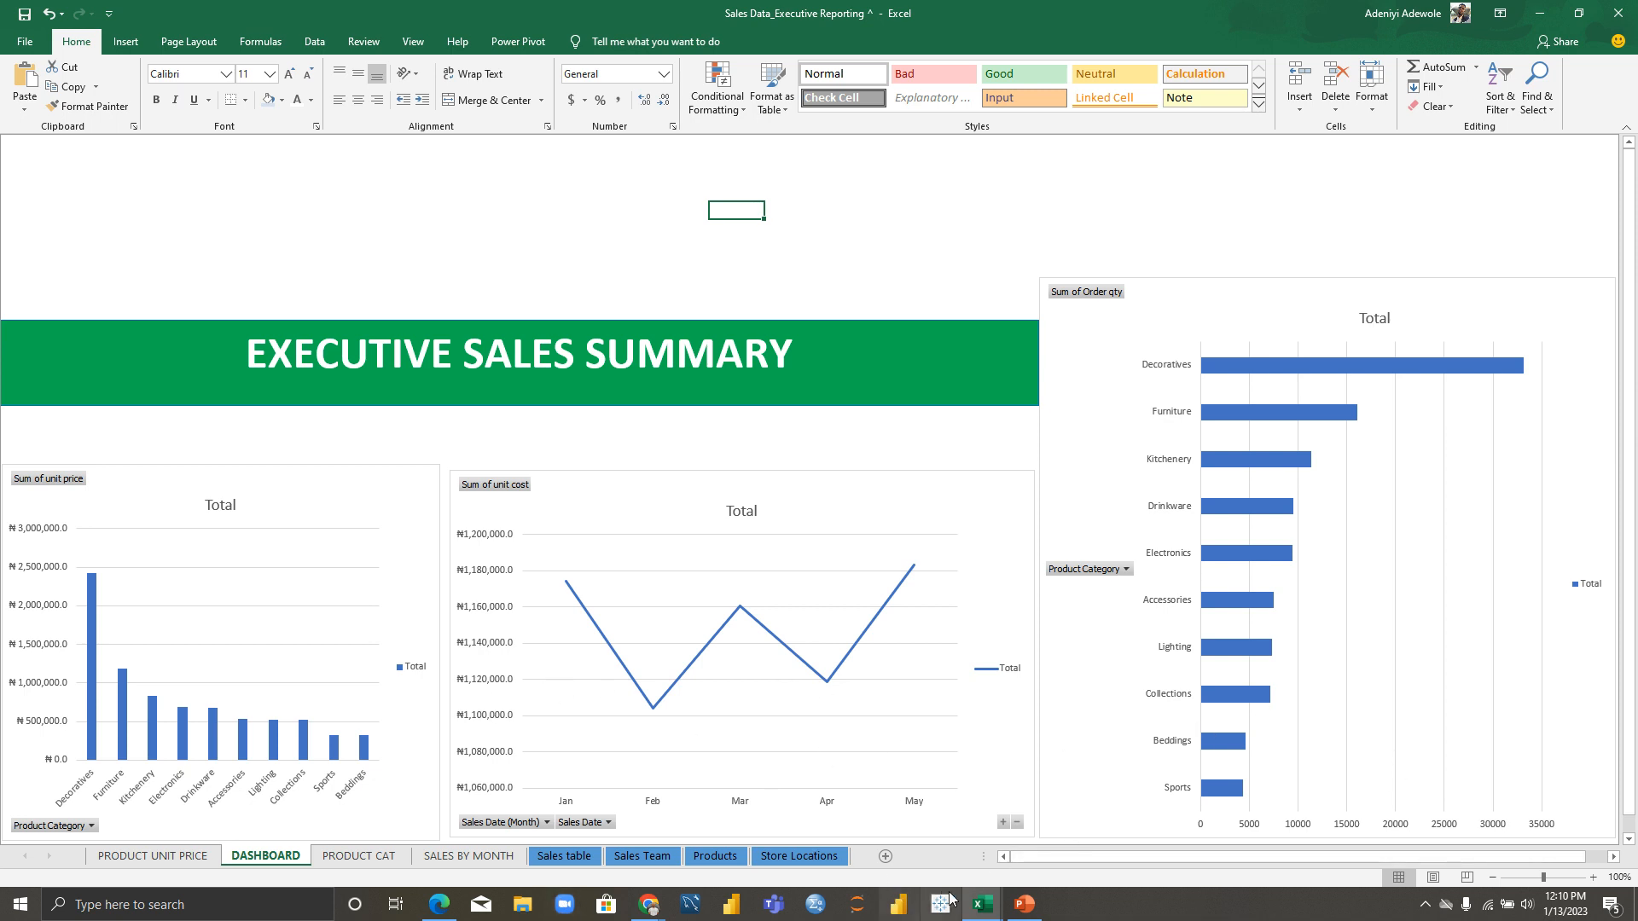
Step: Switch to the CreditCardDefaults_Data_Analytics (1) workbook and select its column-name row 2
mouse_move(987, 912)
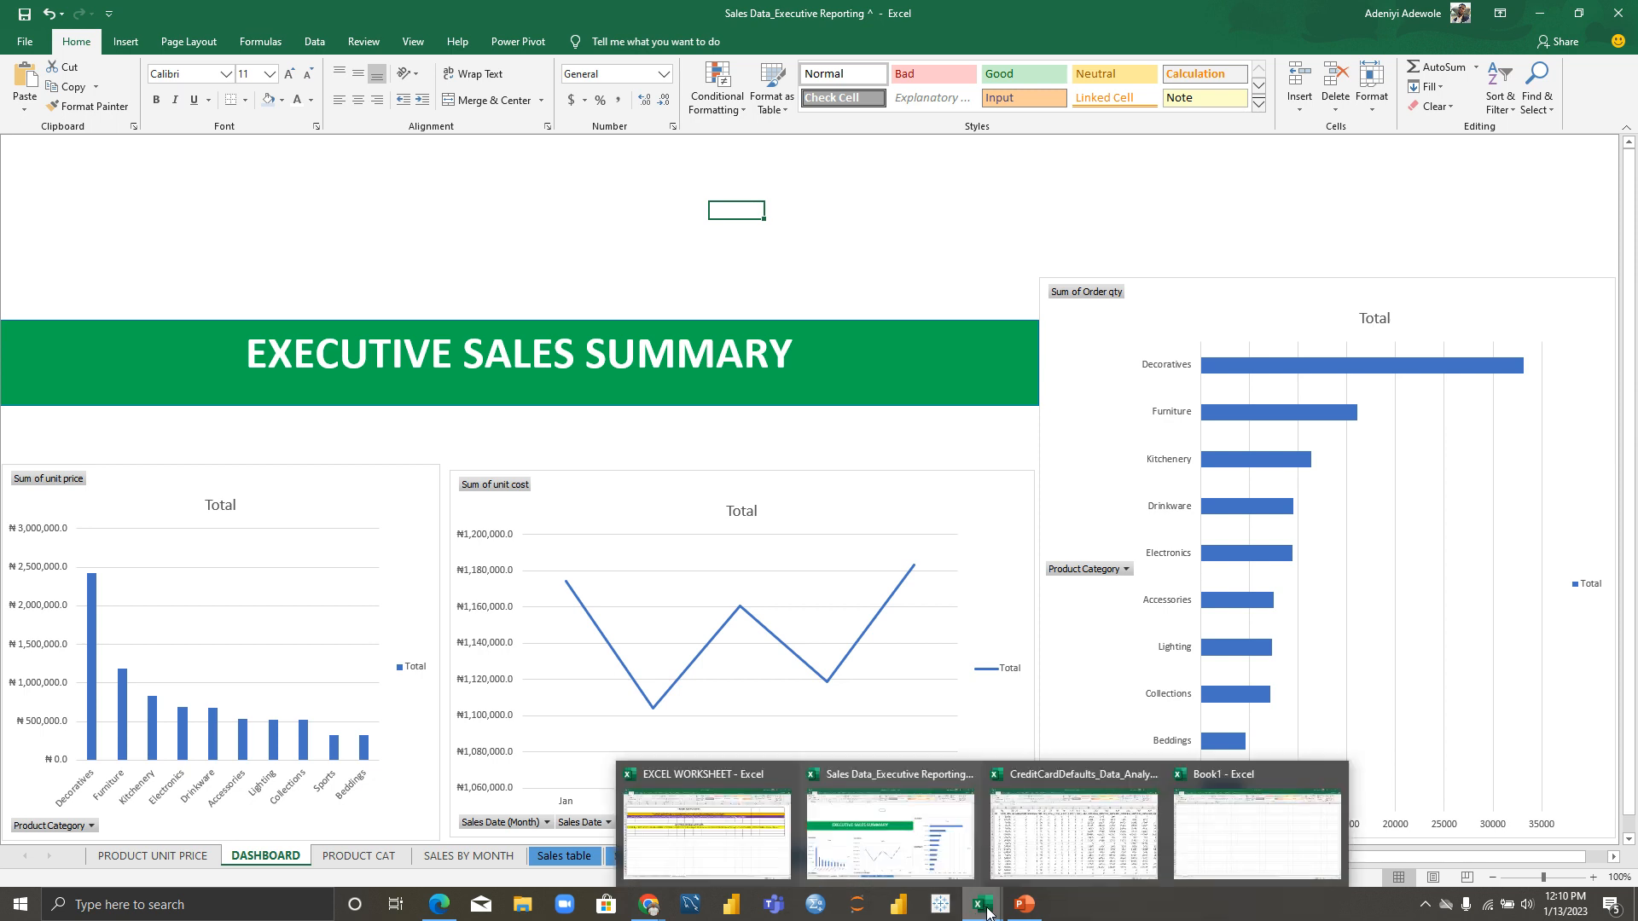
left_click(1085, 829)
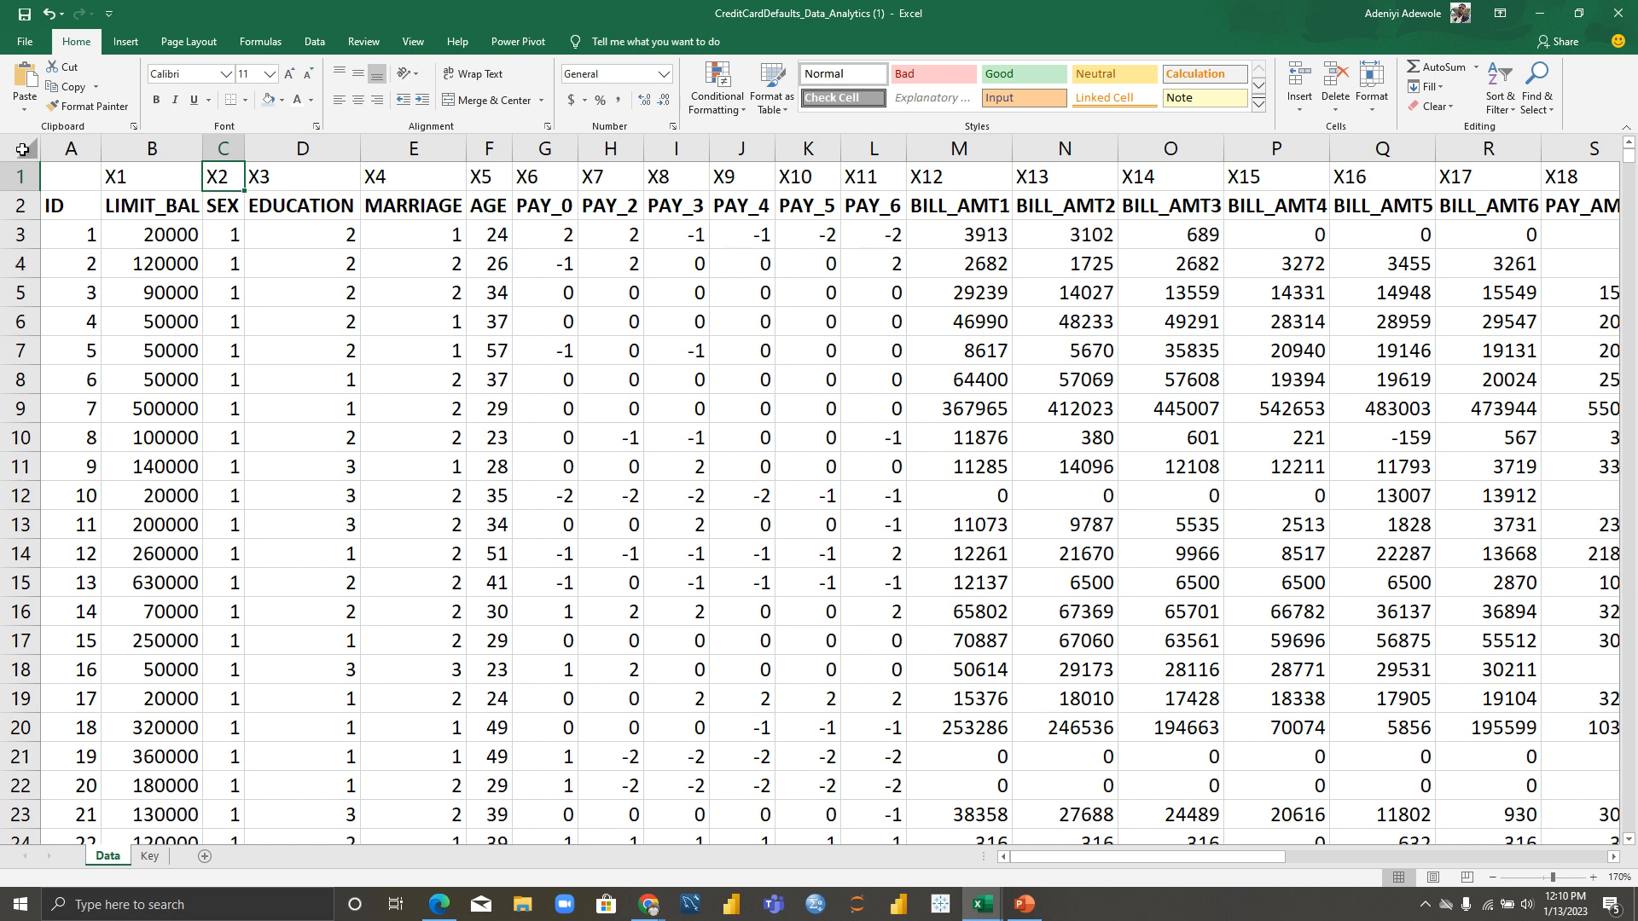
left_click(17, 180)
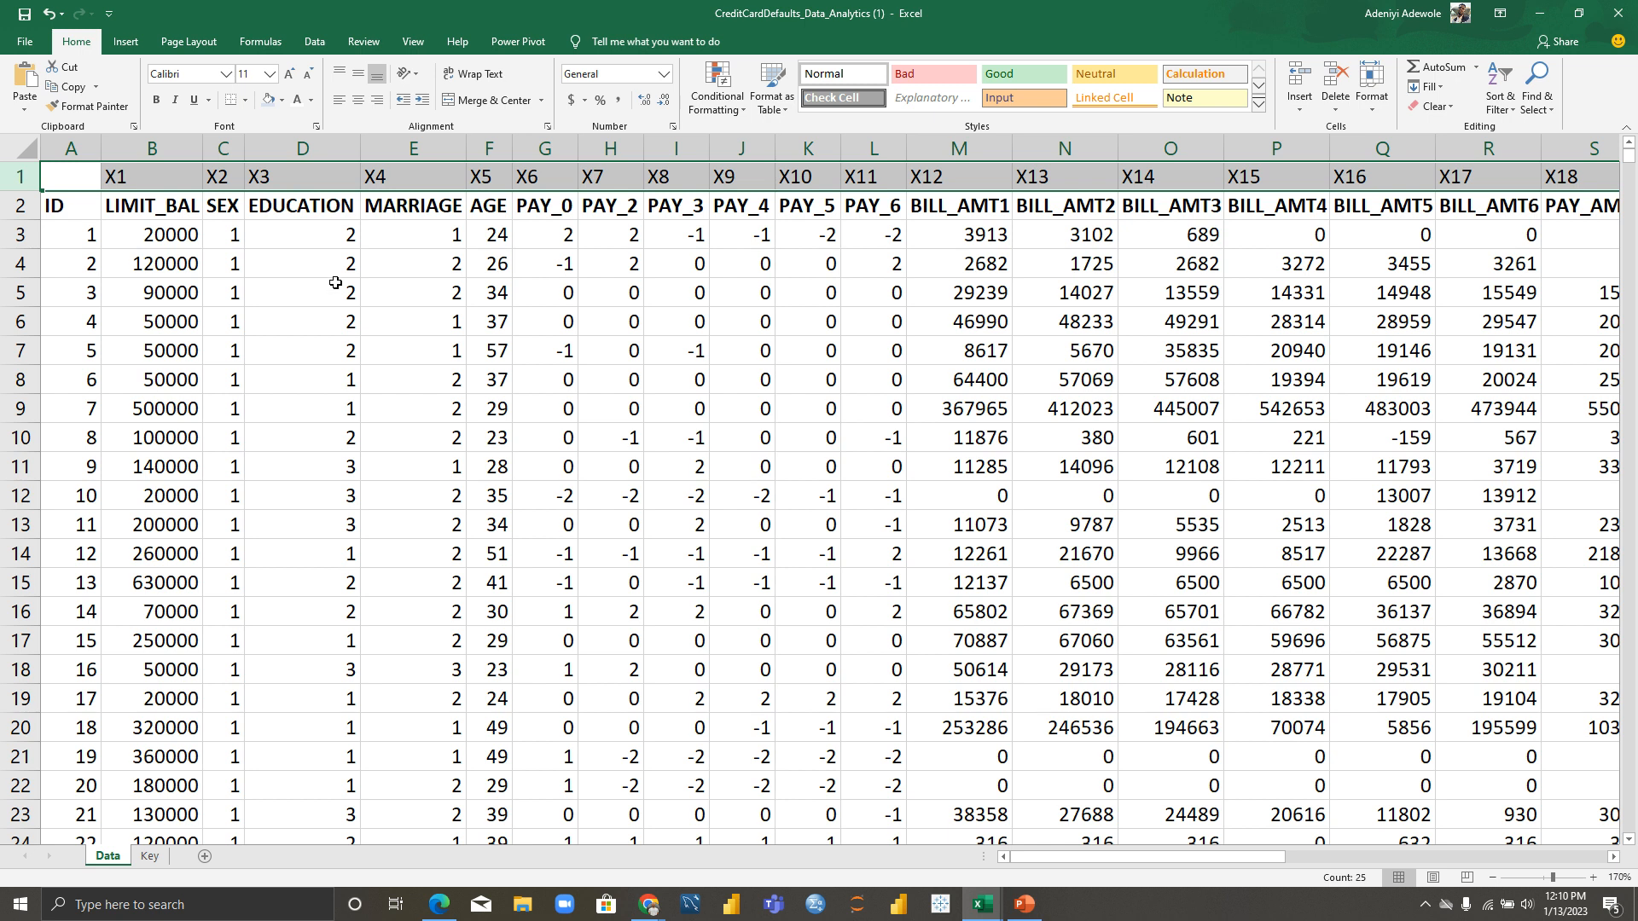
left_click(17, 205)
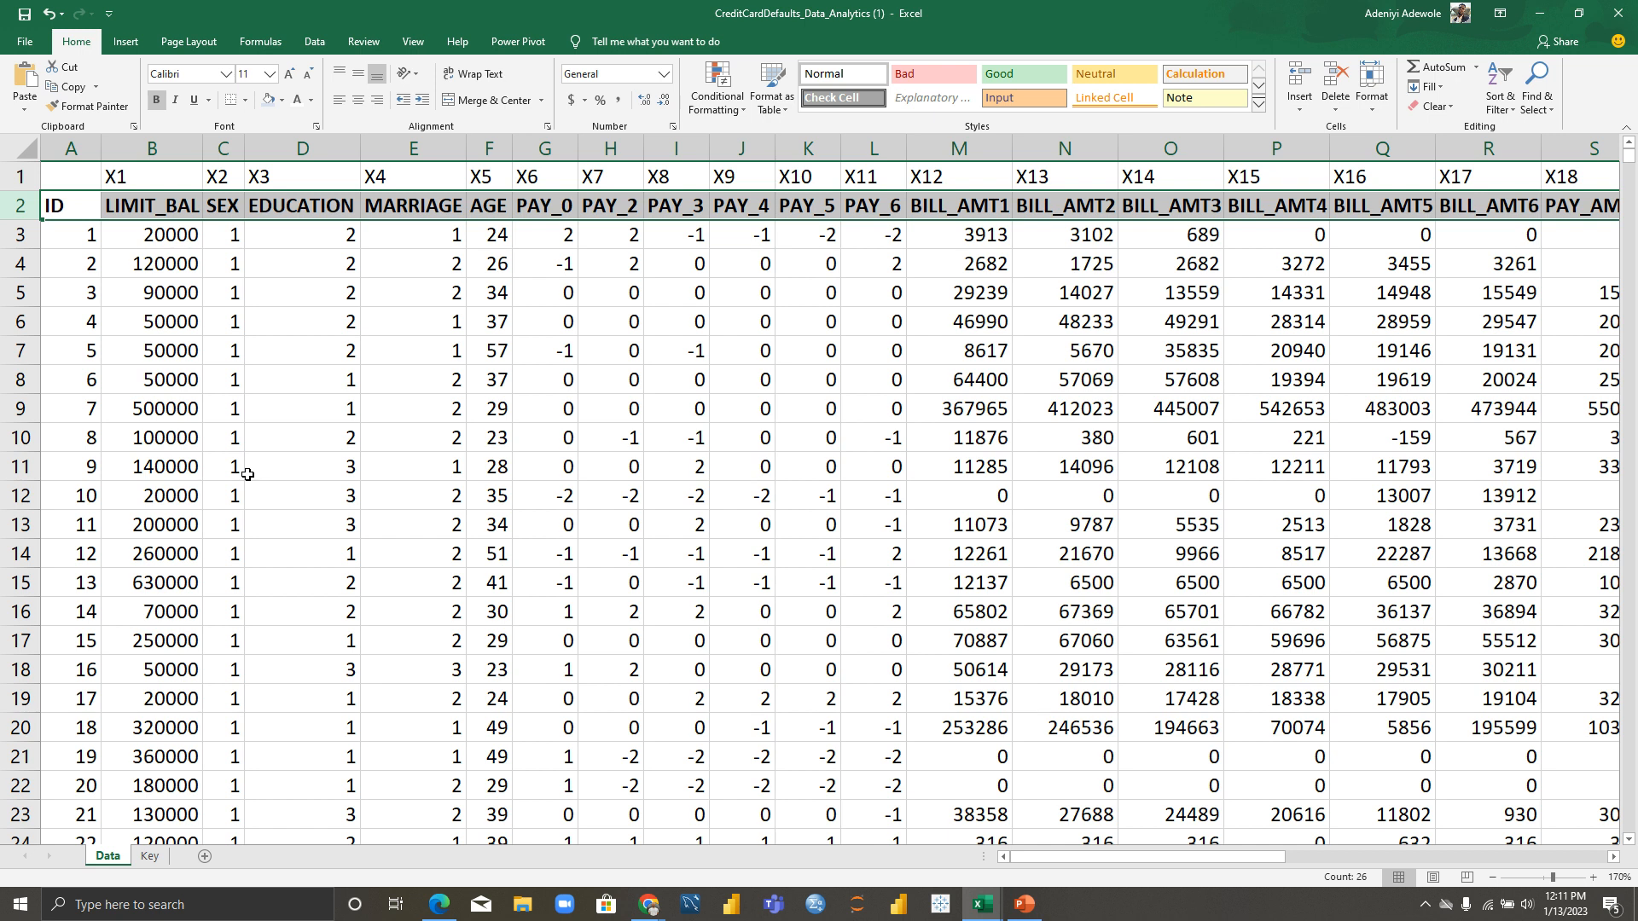
Step: Start a From Workbook query on CreditCardDefaults_Data_Analytics (1).xlsx and preview its Data table
left_click(415, 296)
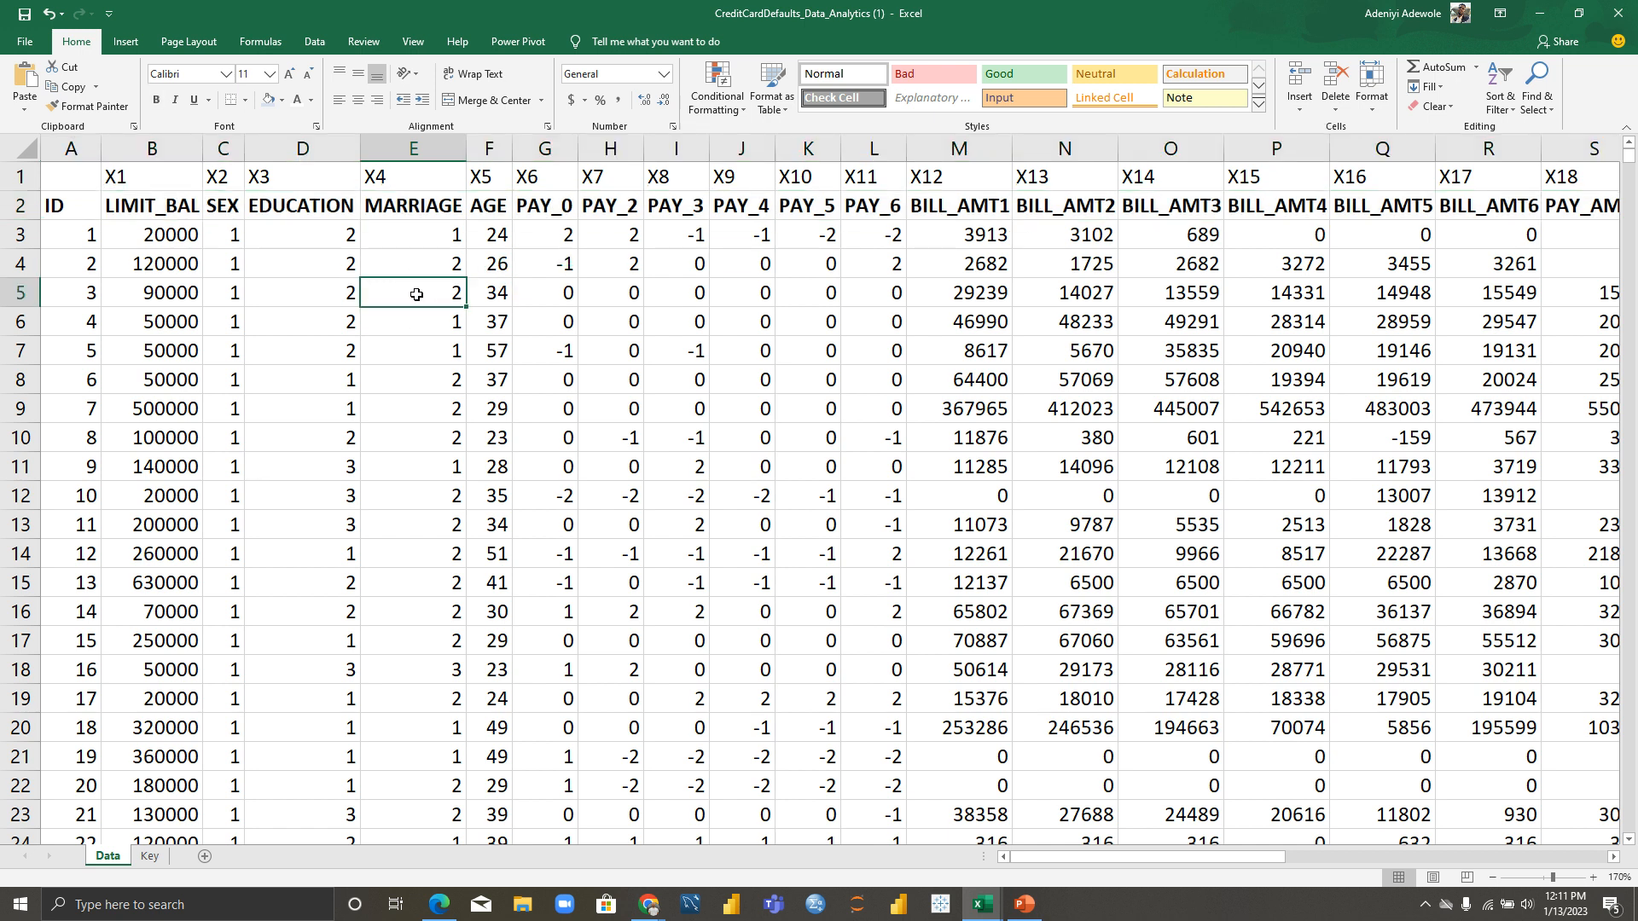
left_click(319, 41)
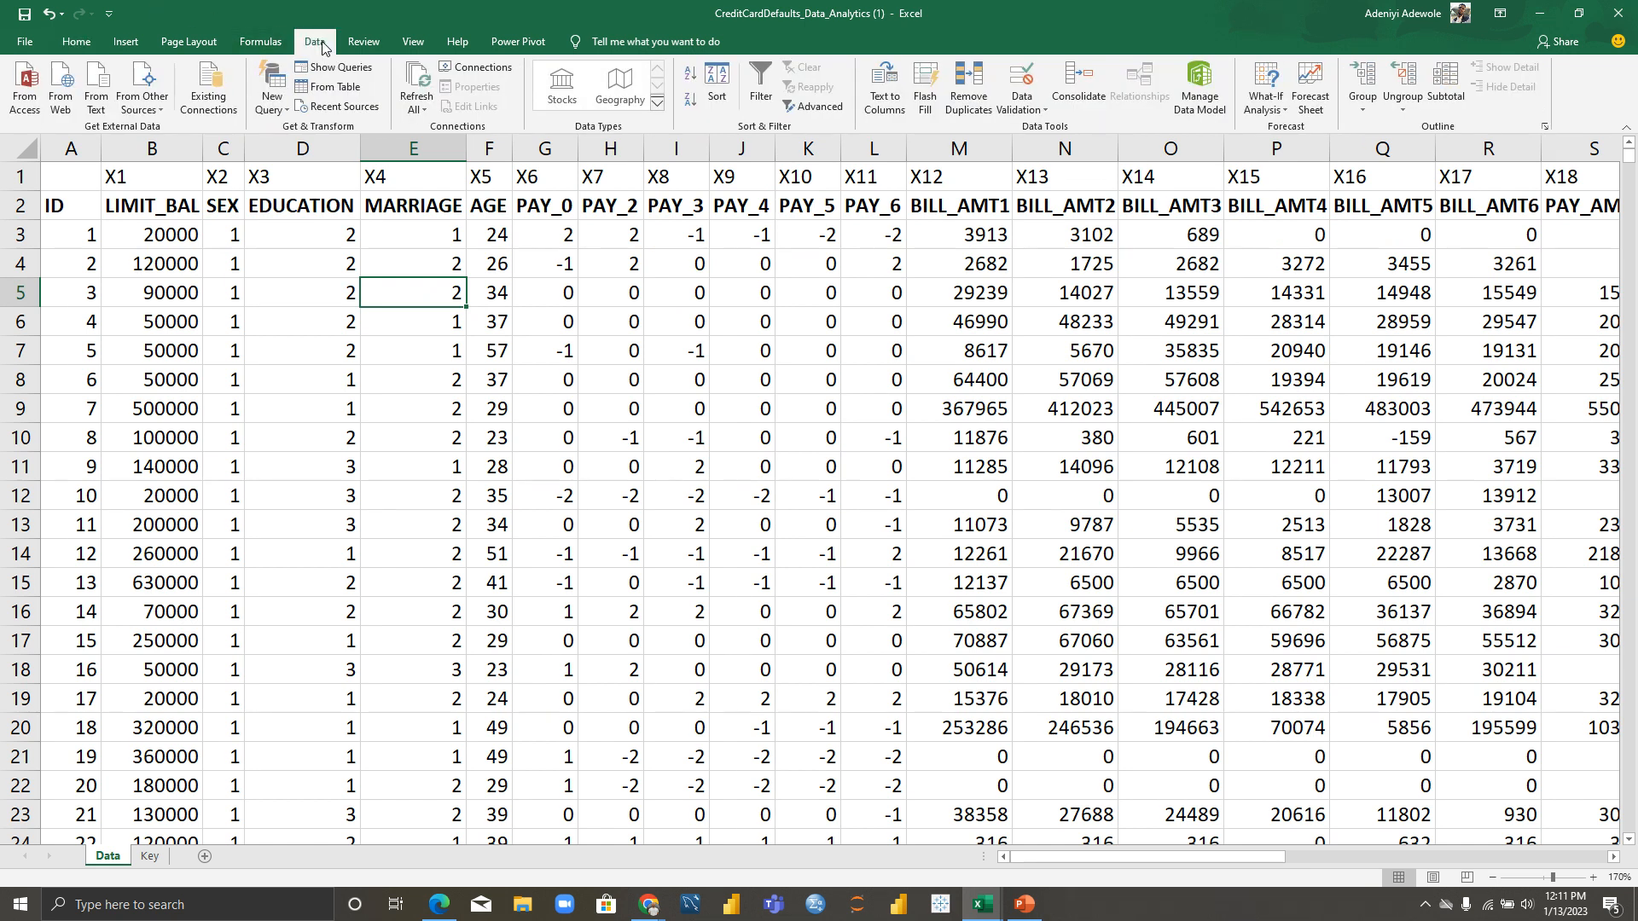
left_click(275, 104)
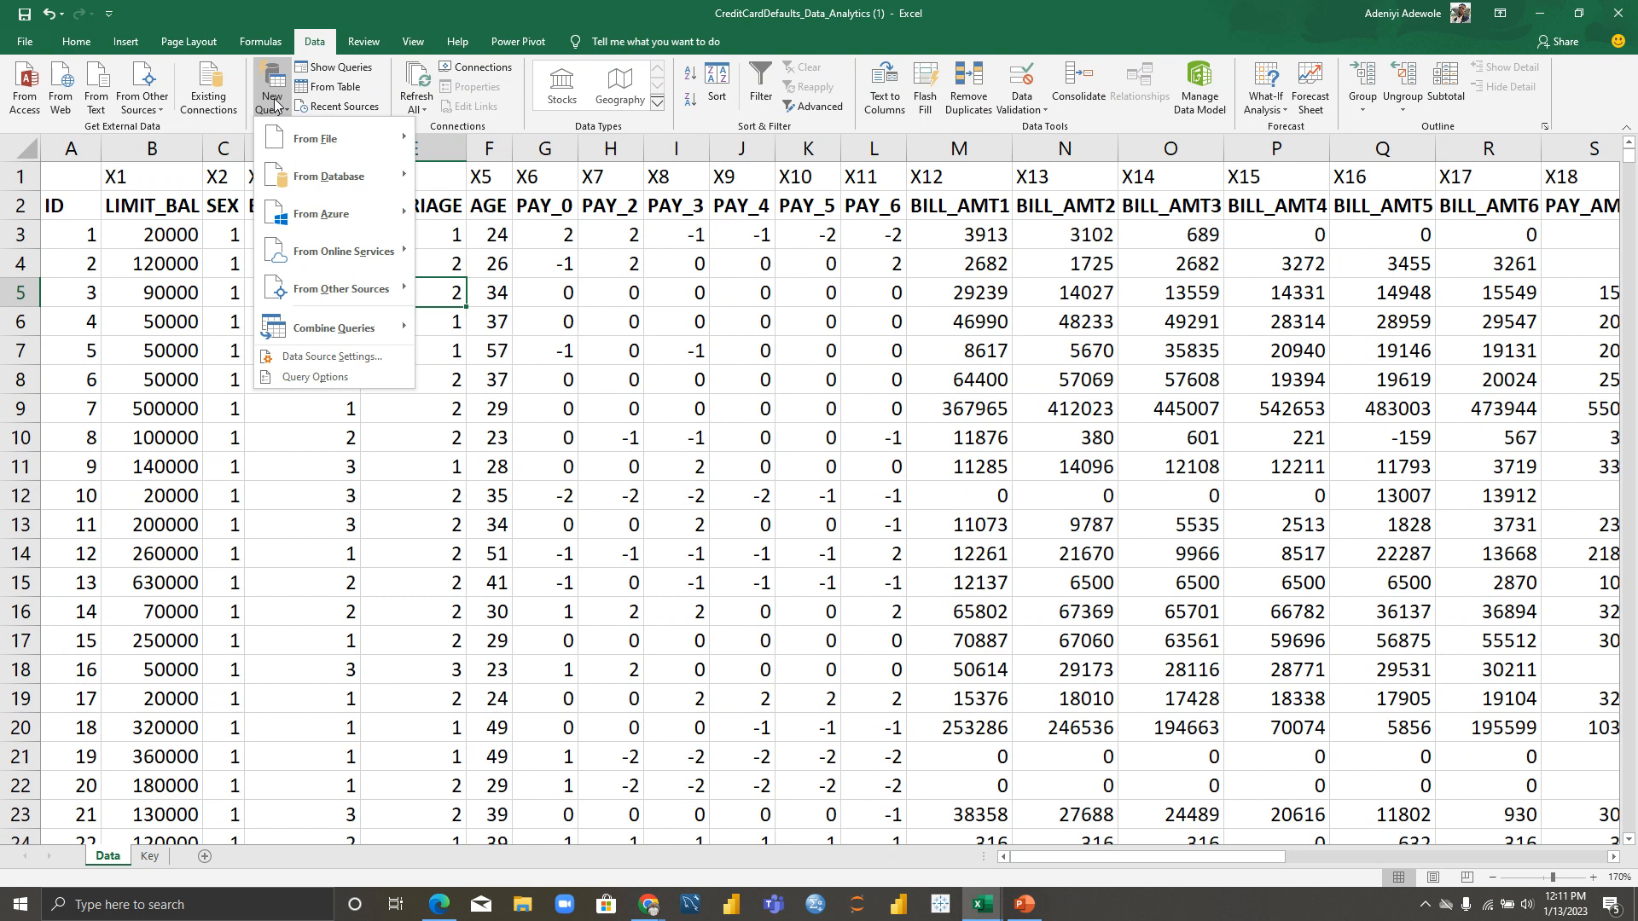
mouse_move(312, 138)
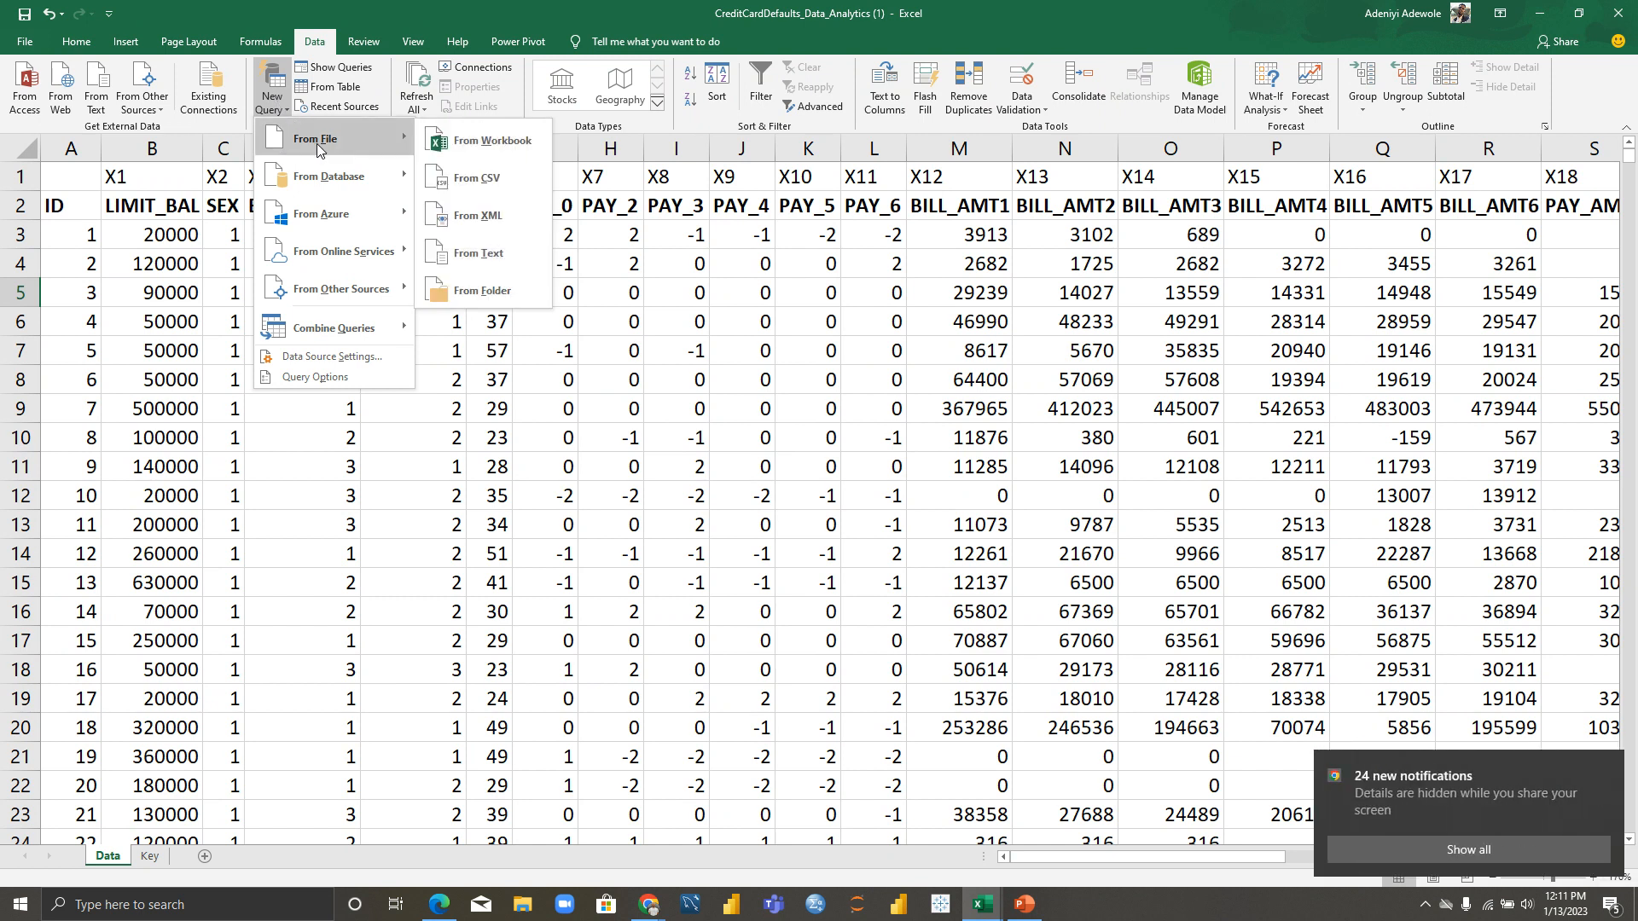
left_click(467, 142)
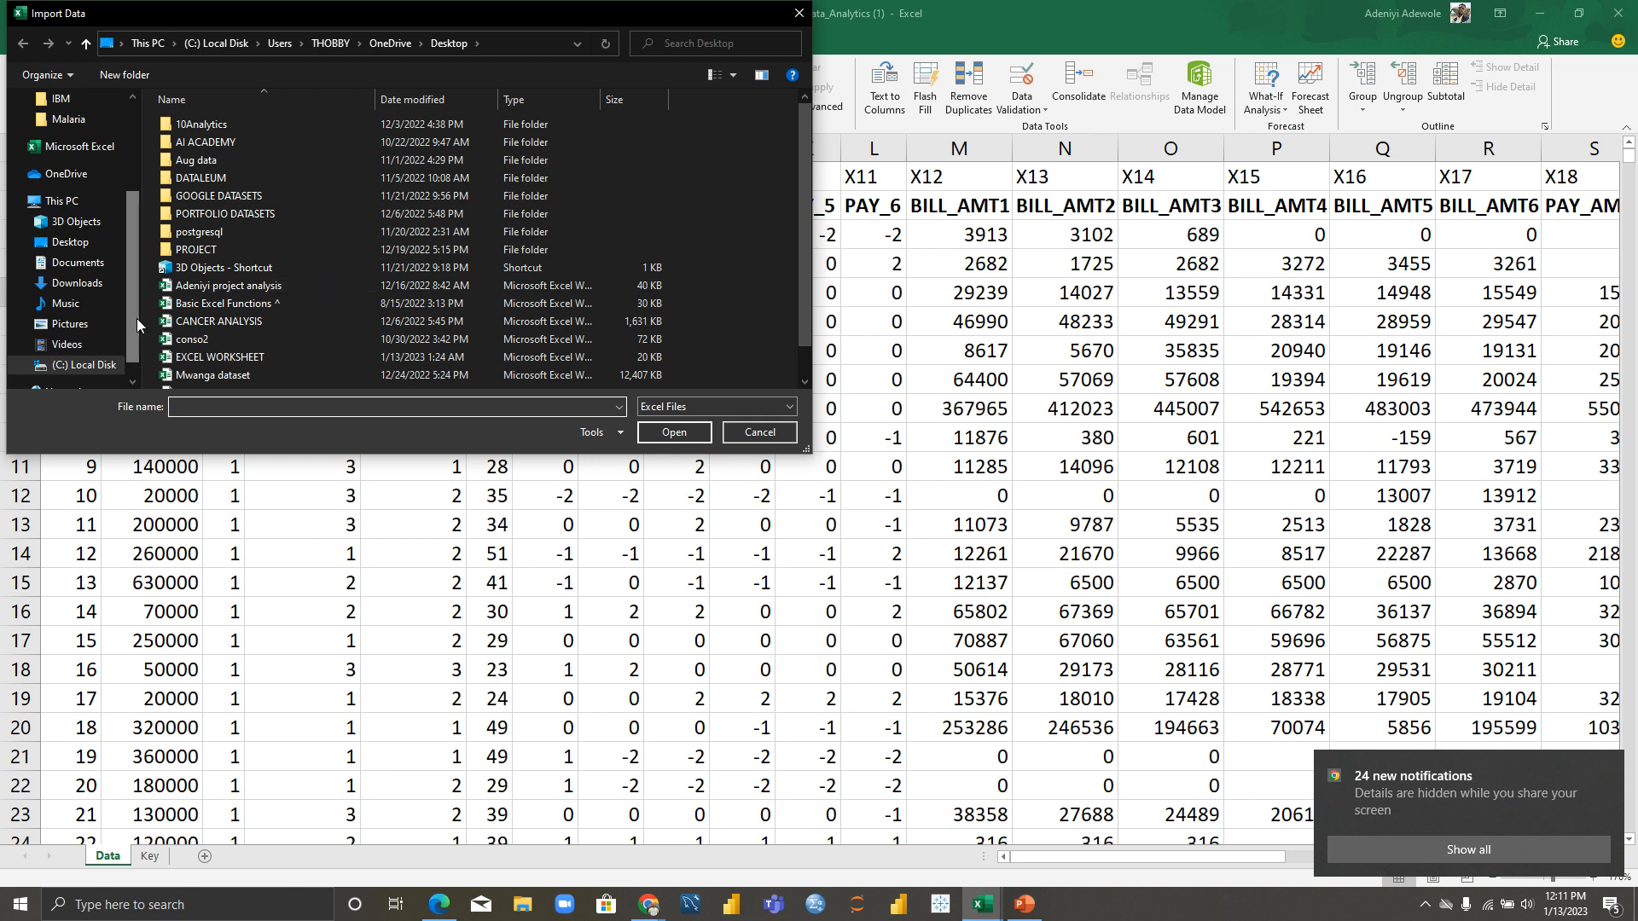
left_click_drag(135, 319, 136, 208)
left_click(73, 112)
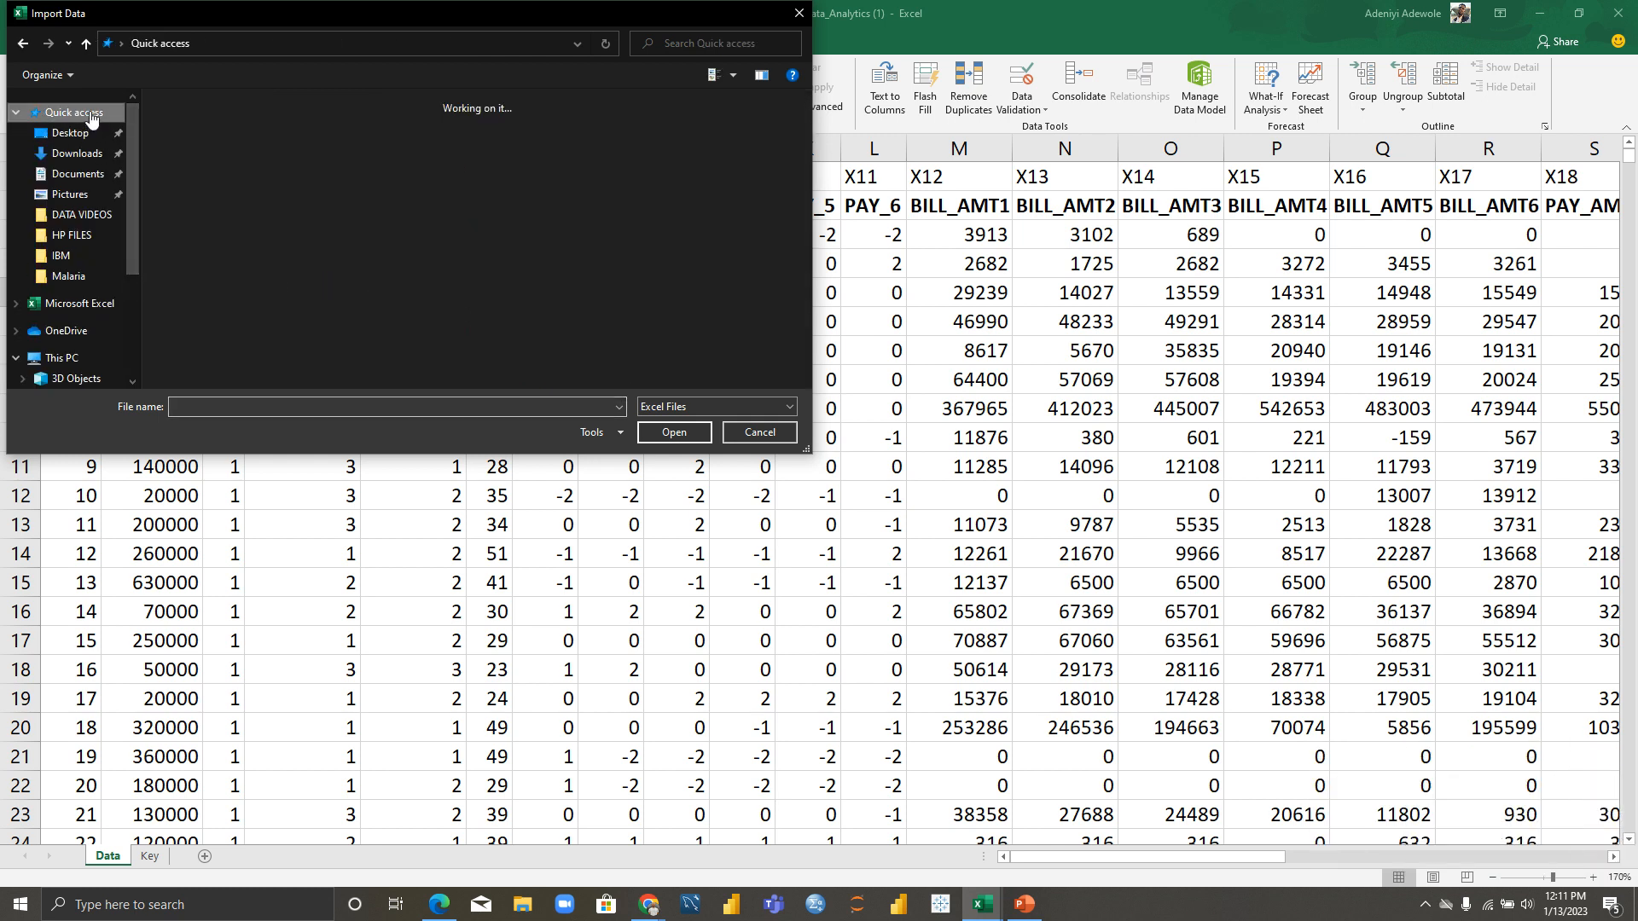
double_click(315, 335)
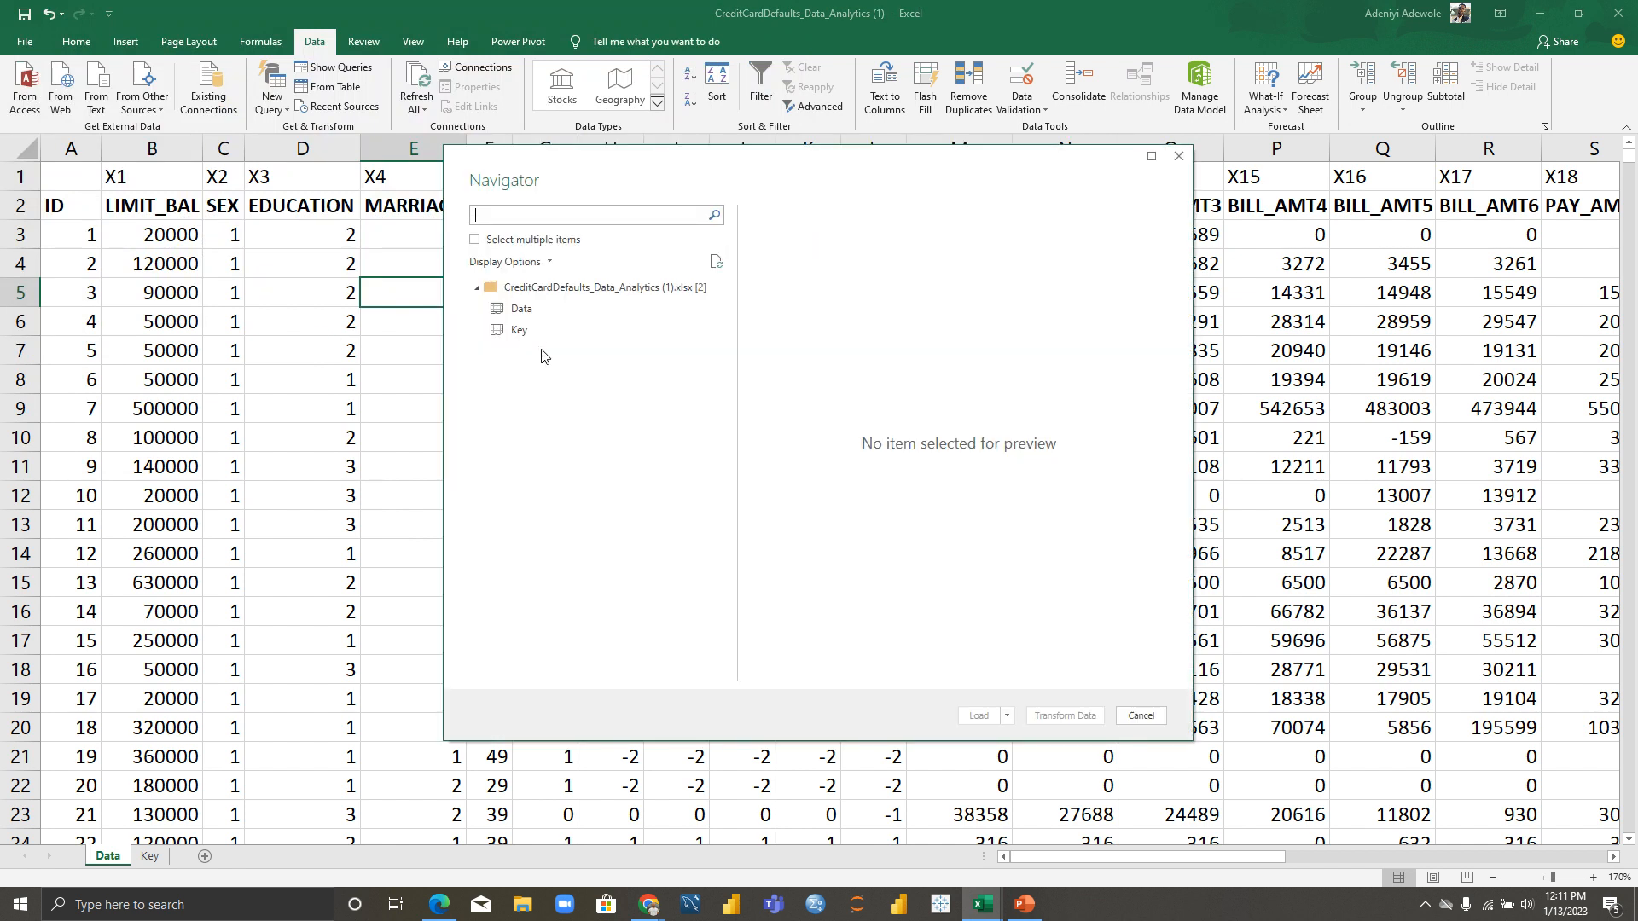
left_click(530, 312)
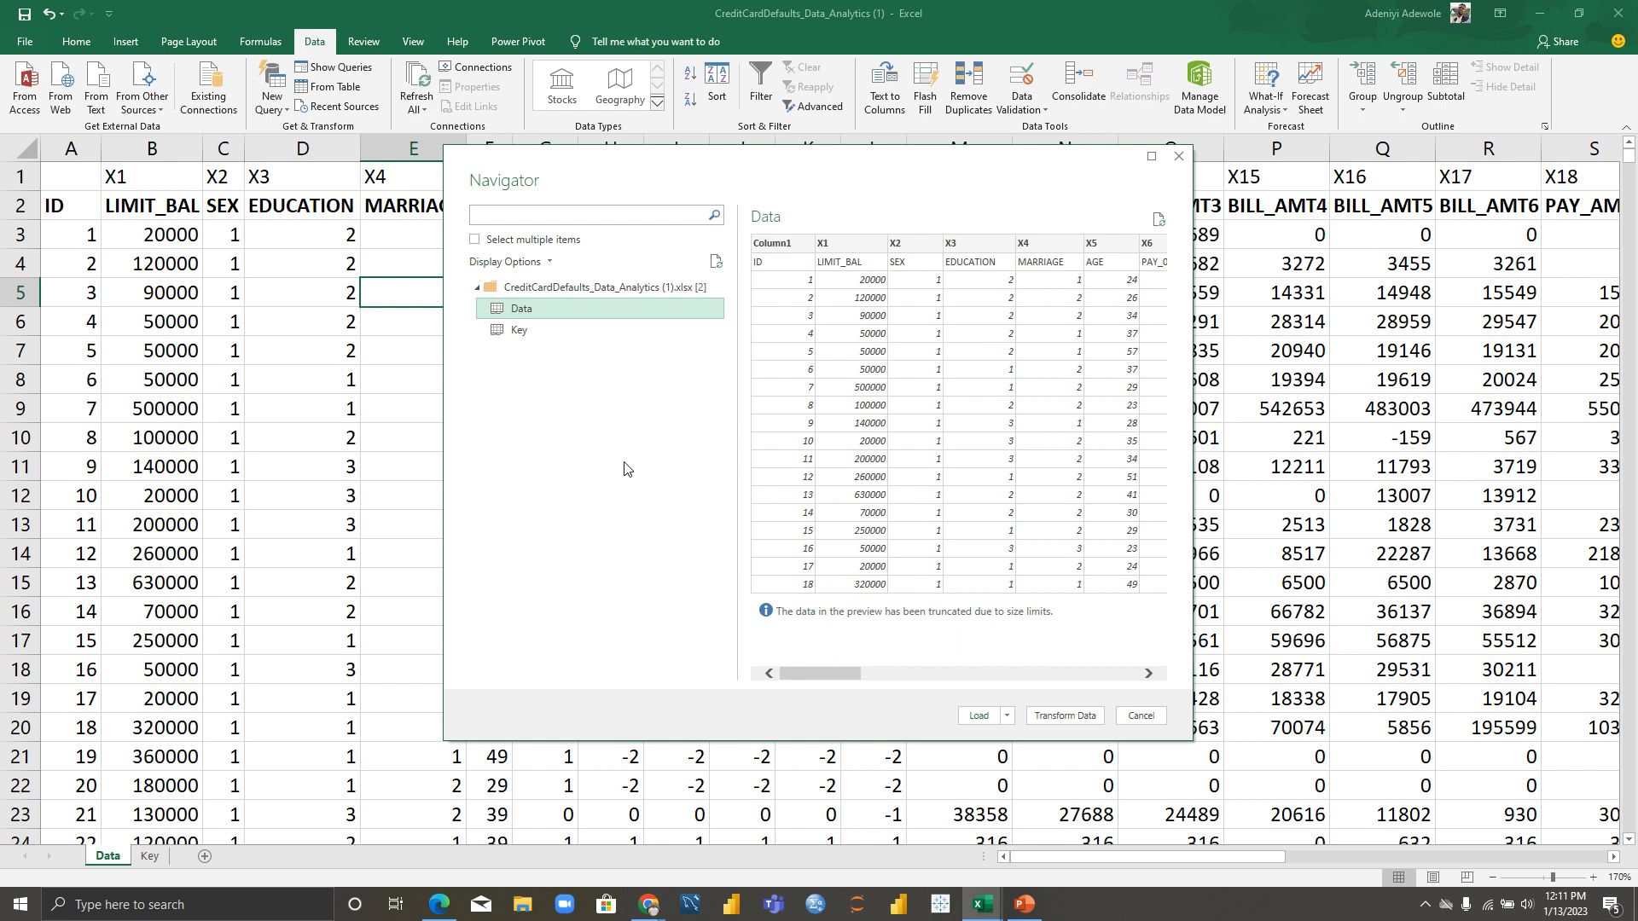
Step: Load the Data table into Power Query Editor, view the Queries pane, then close it discarding changes
left_click(1062, 716)
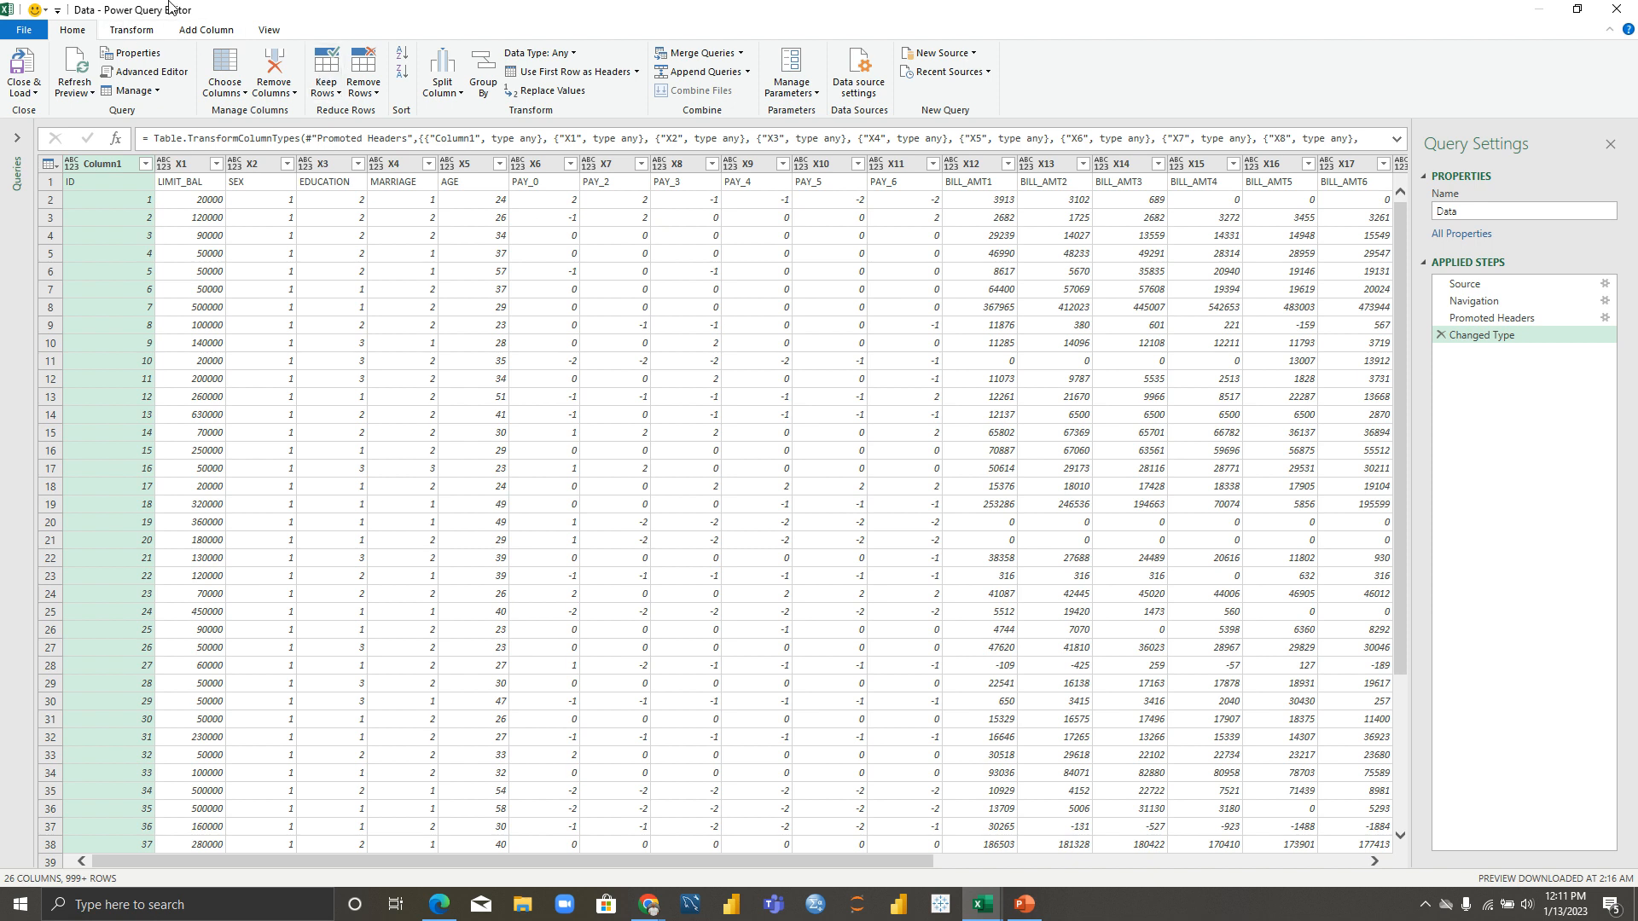
left_click(17, 138)
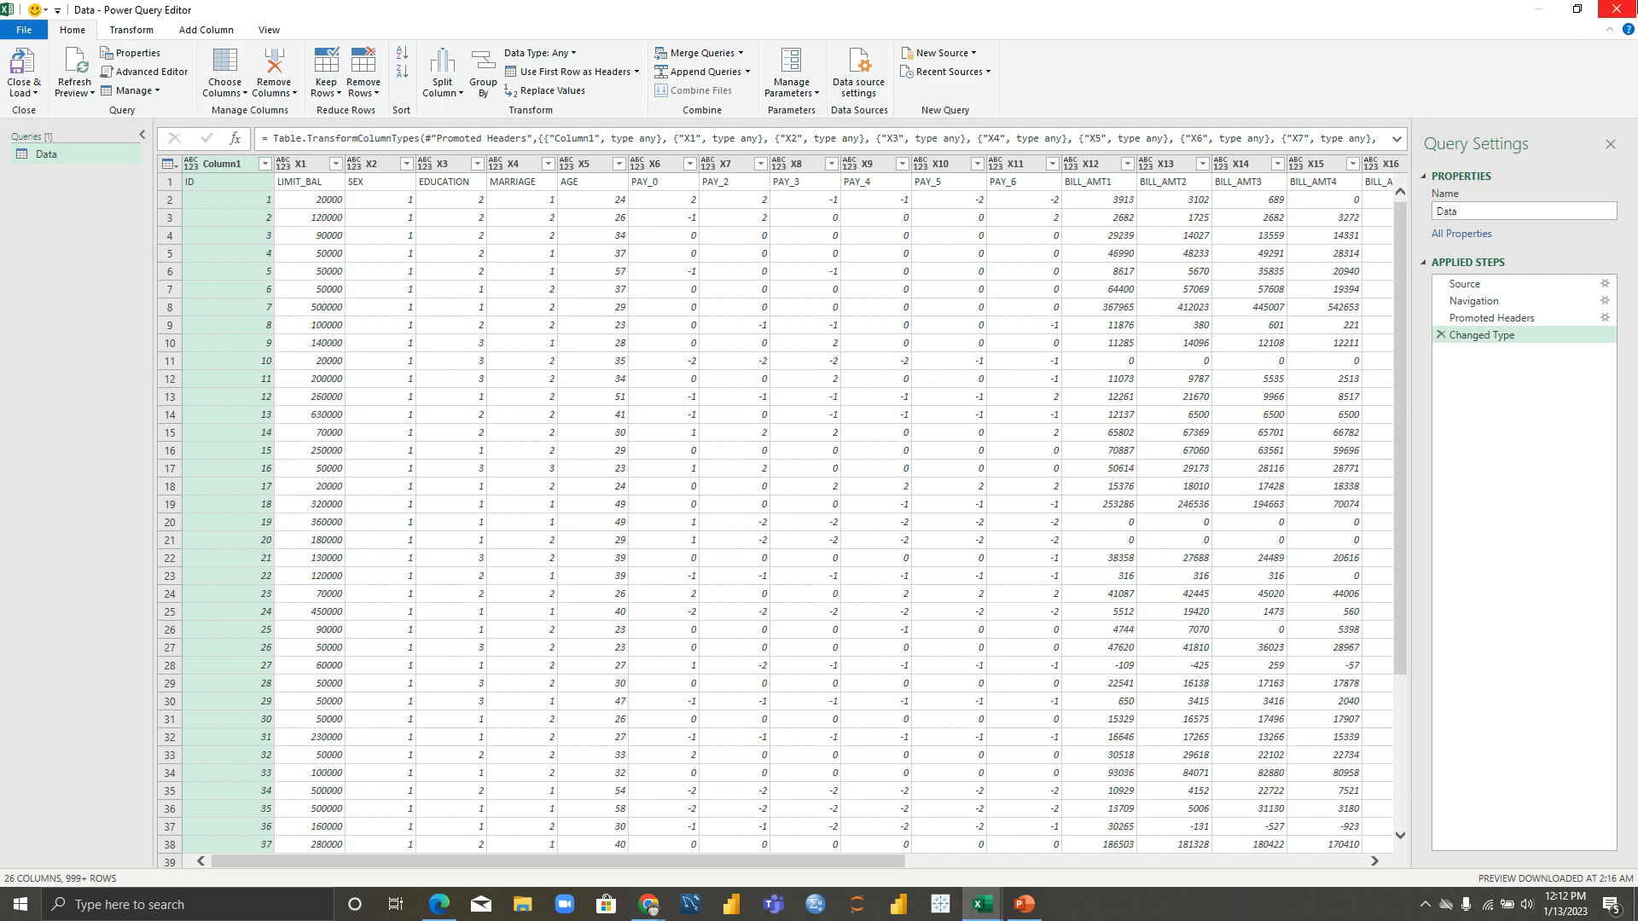
left_click(1614, 10)
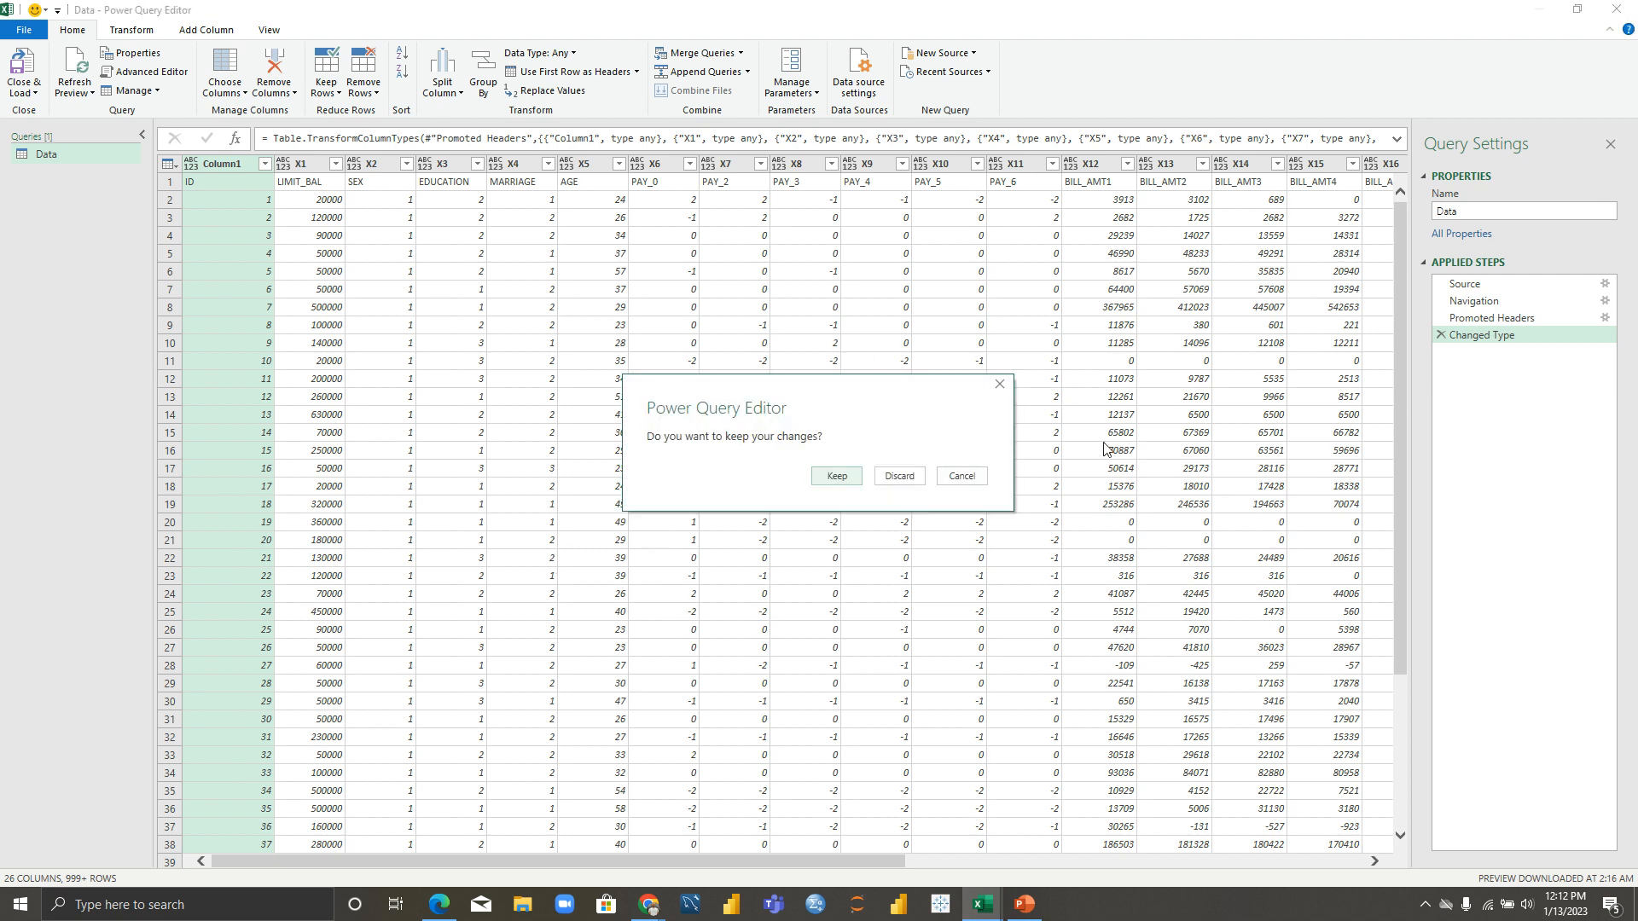
left_click(892, 477)
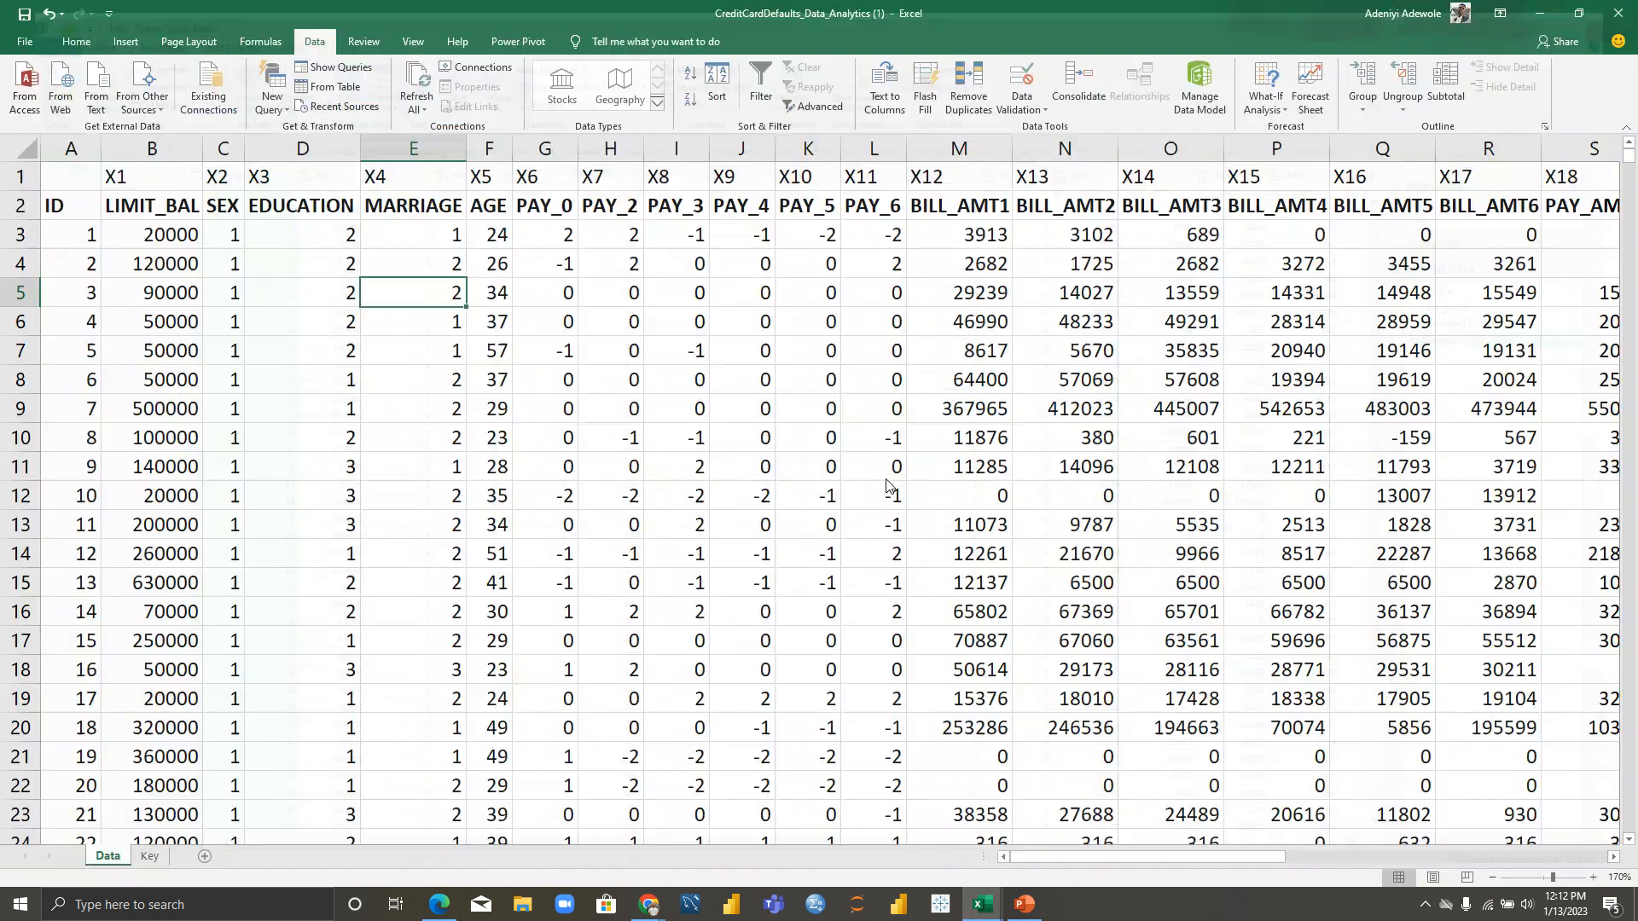